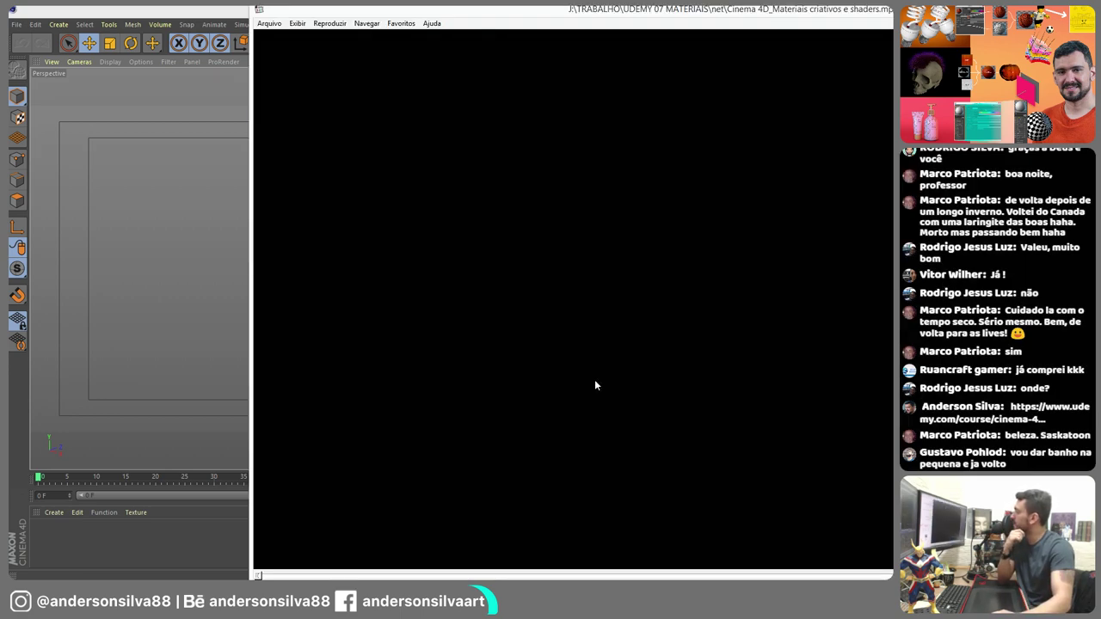
# - Pause the Cinema 4D materials course preview and drag the player window left
pyautogui.press('space')
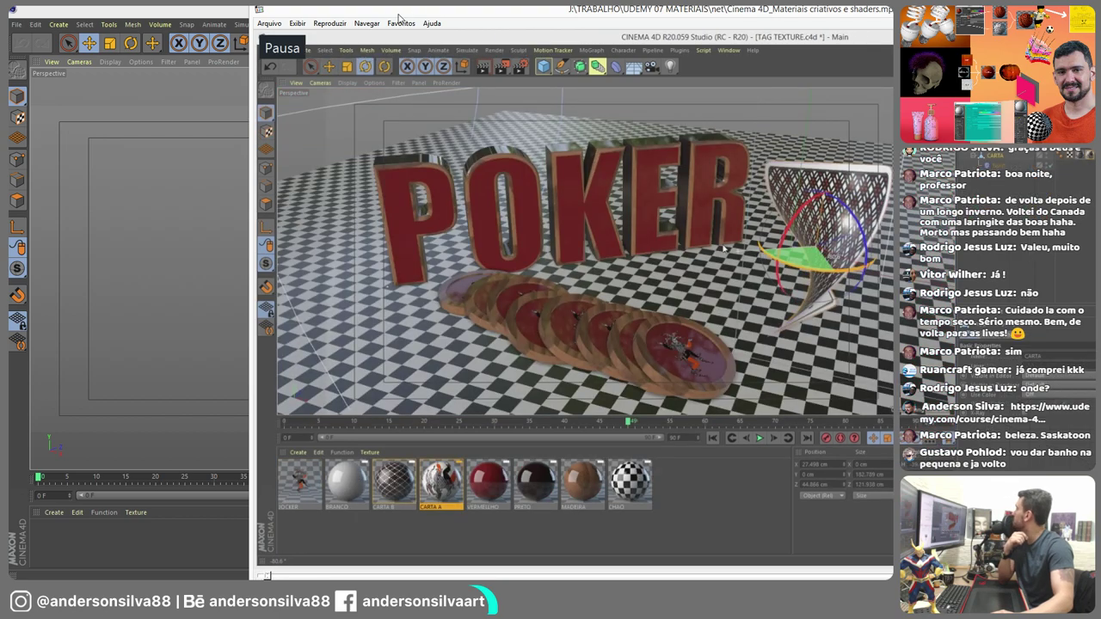
pyautogui.moveTo(398, 17); pyautogui.dragTo(160, 14)
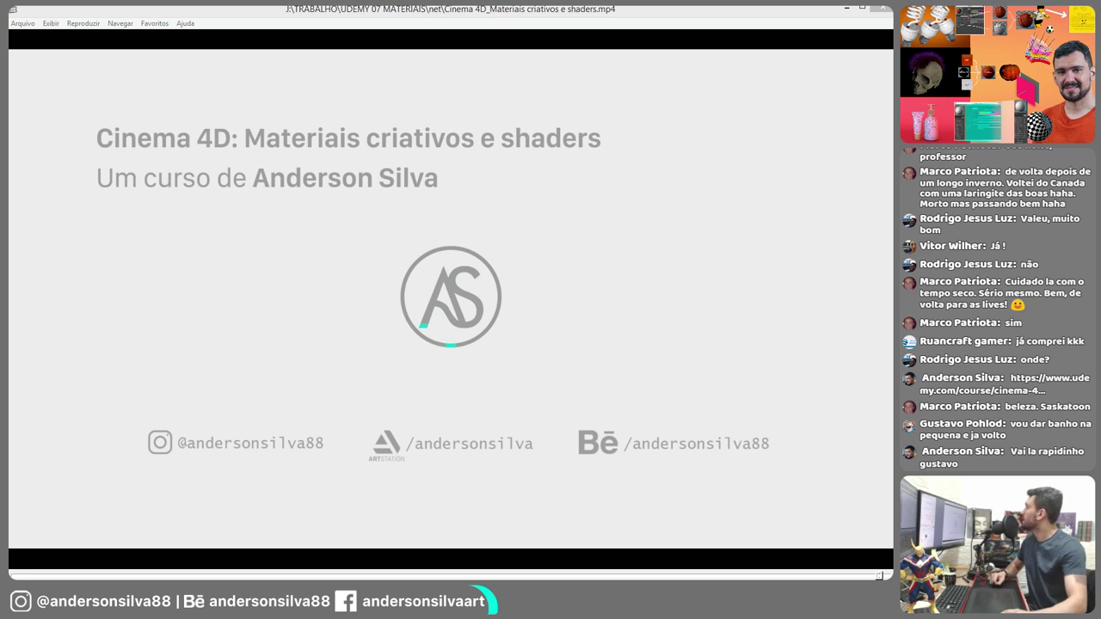
# - Close the video player and switch to the 'Materiais e shader LIVE' slideshow
pyautogui.click(880, 10)
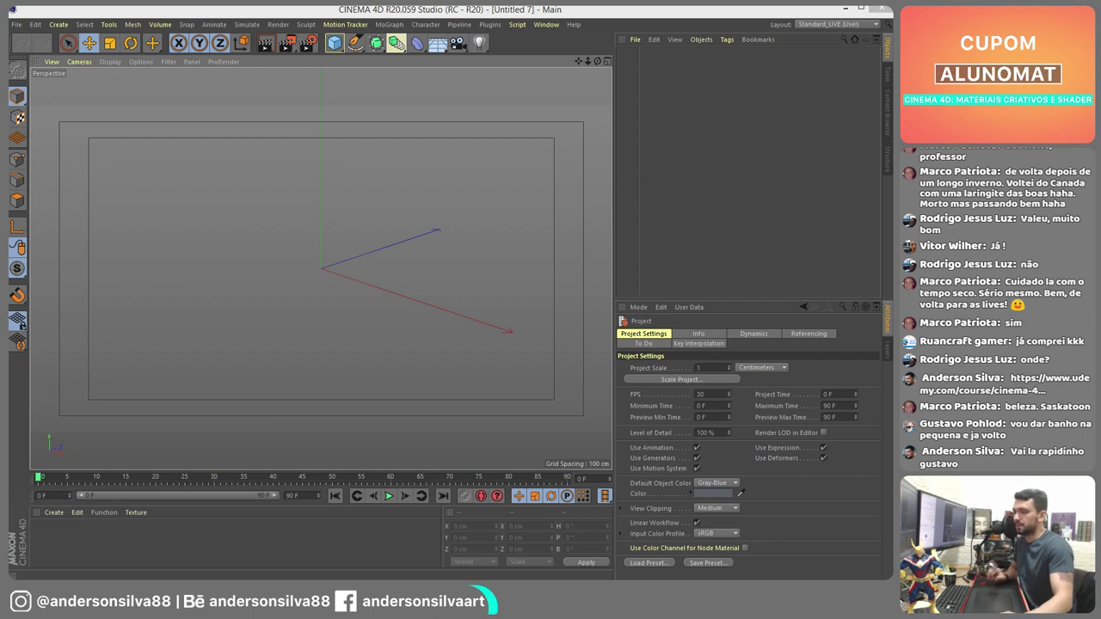
pyautogui.hotkey('alt', 'Tab')
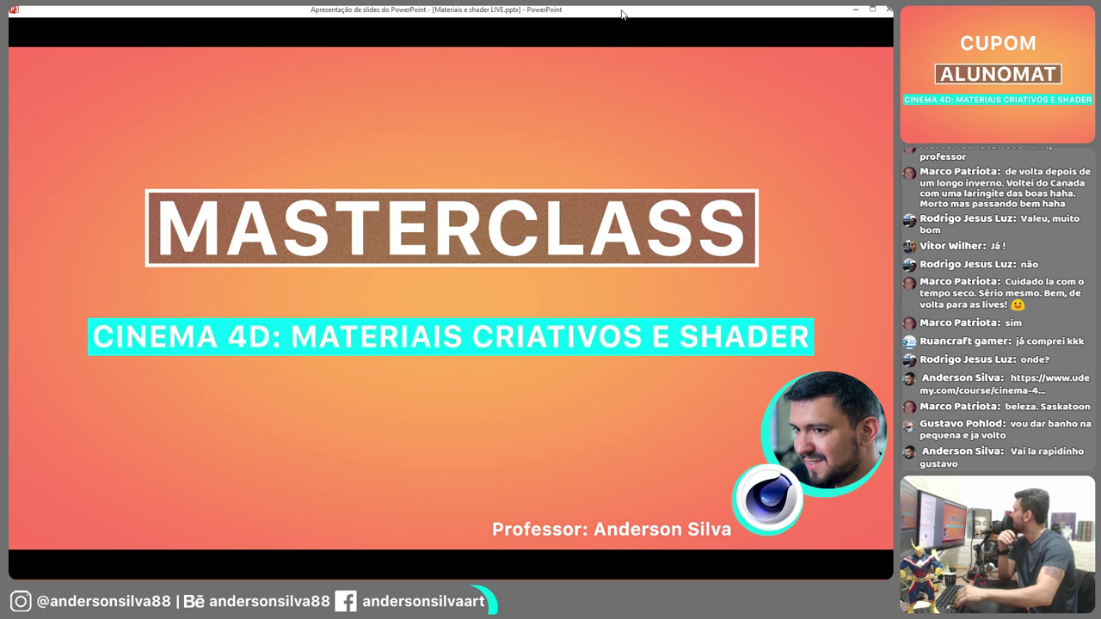
# - Advance to the material composition slide, then switch back to the empty Cinema 4D scene
pyautogui.press('Right')
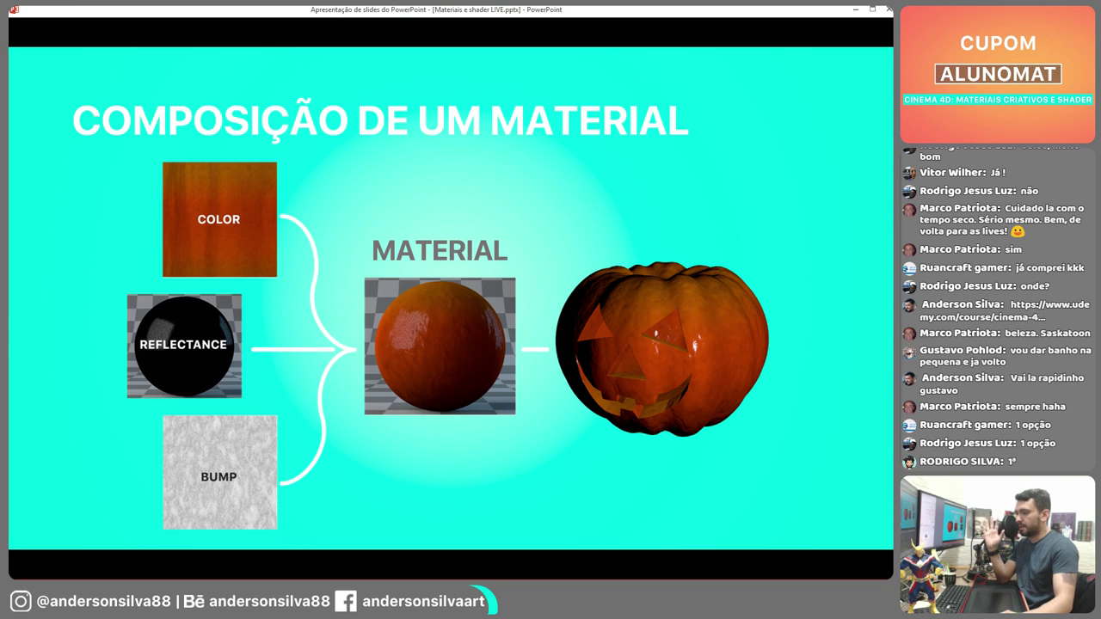
pyautogui.hotkey('alt', 'Tab')
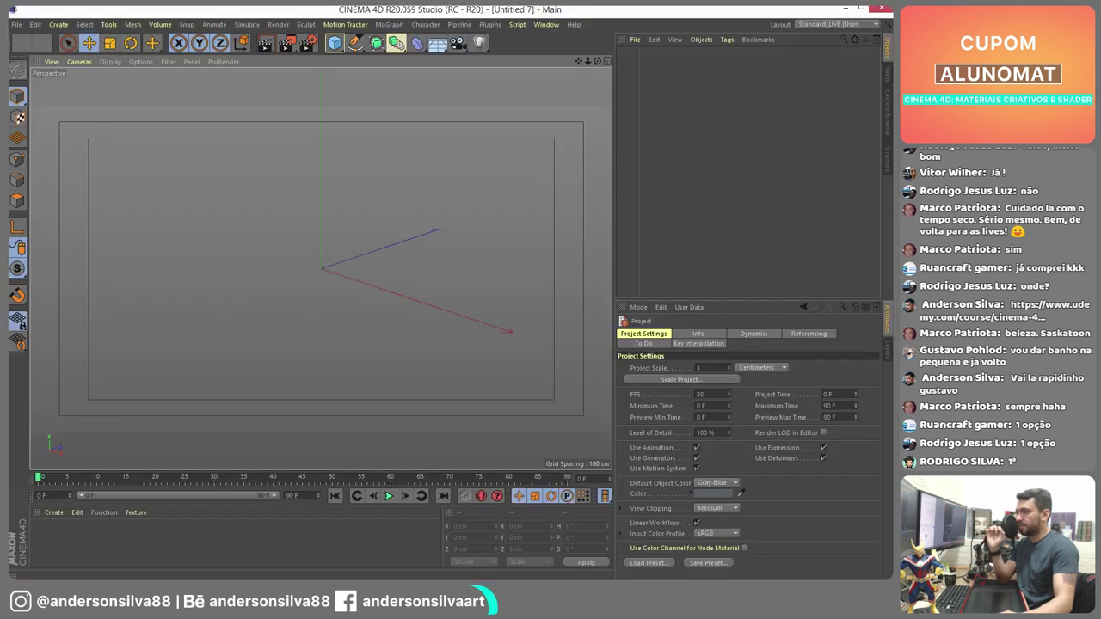
# - Create a new standard material 'Mat' and open it in an enlarged Material Editor
pyautogui.click(53, 513)
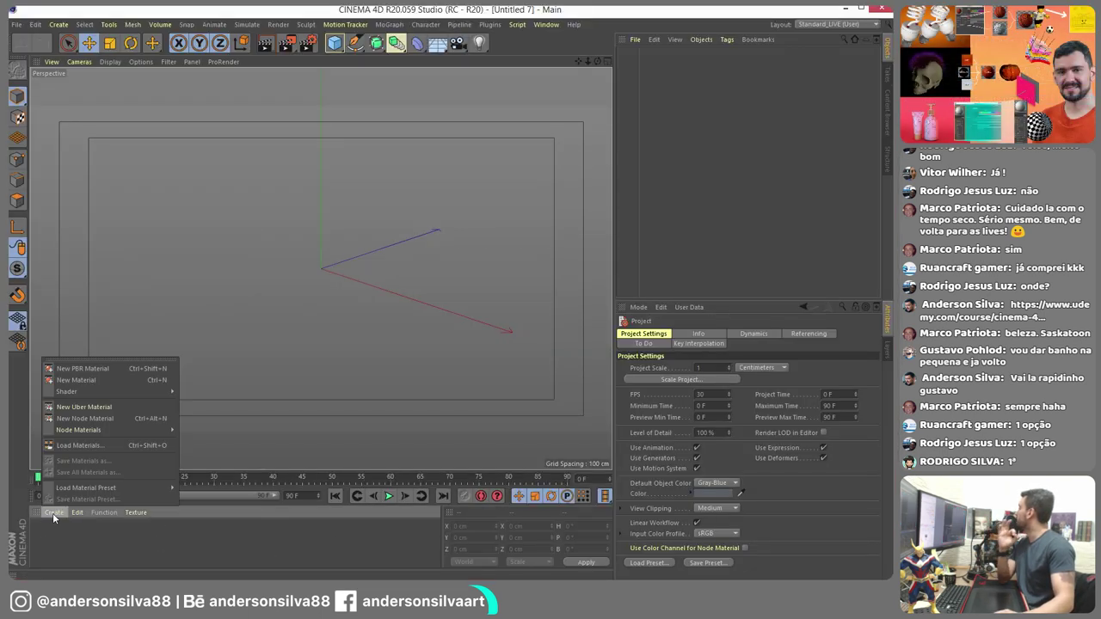
pyautogui.click(74, 379)
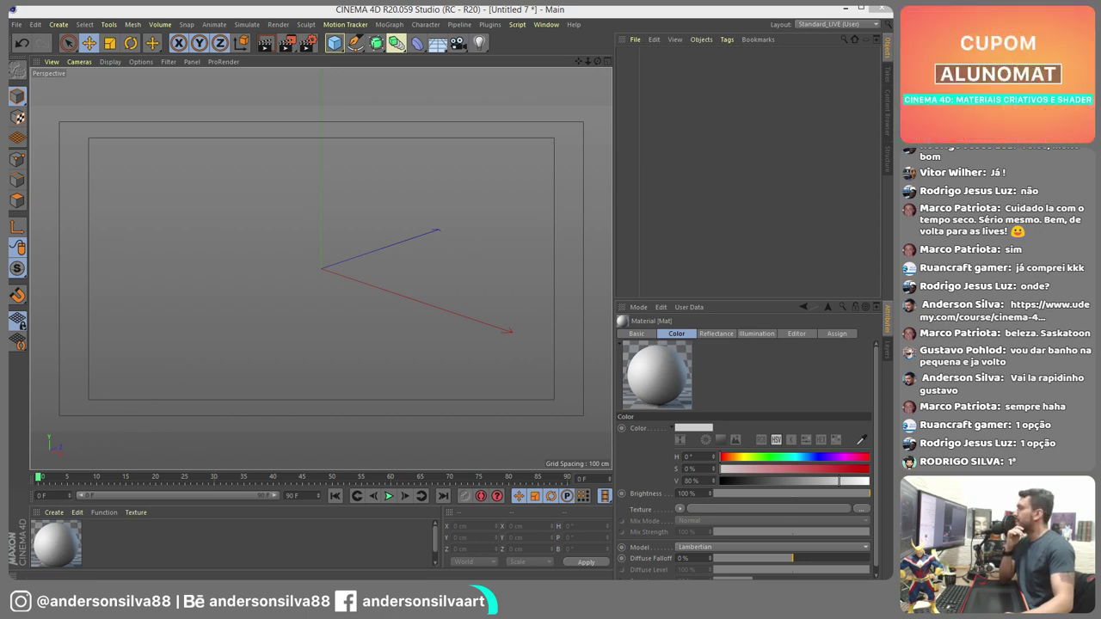
pyautogui.doubleClick(56, 542)
pyautogui.moveTo(242, 91); pyautogui.dragTo(234, 71)
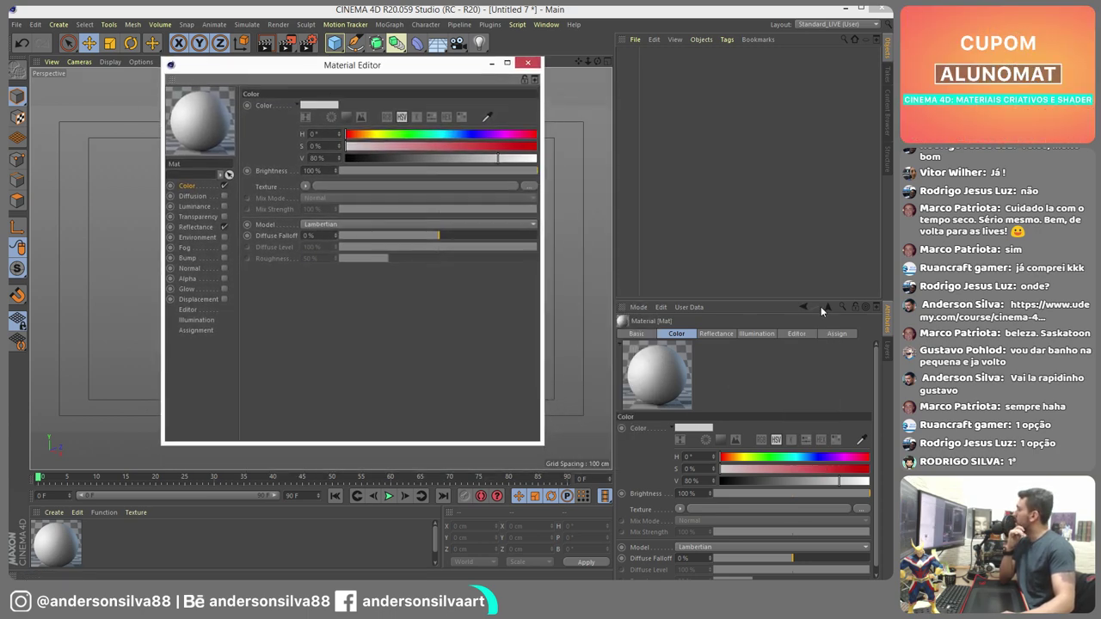
pyautogui.moveTo(799, 299)
pyautogui.mouseDown()
pyautogui.moveTo(802, 270)
pyautogui.moveTo(805, 280)
pyautogui.mouseUp()
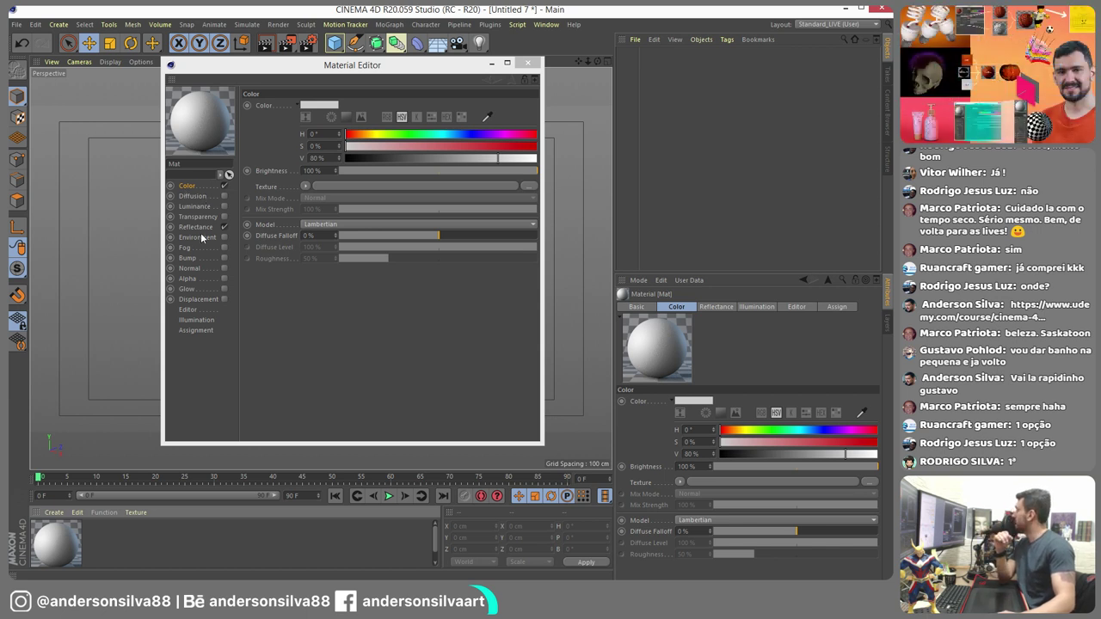
# - Browse the Diffusion, Reflectance and Environment channels, then return to Color
pyautogui.click(190, 206)
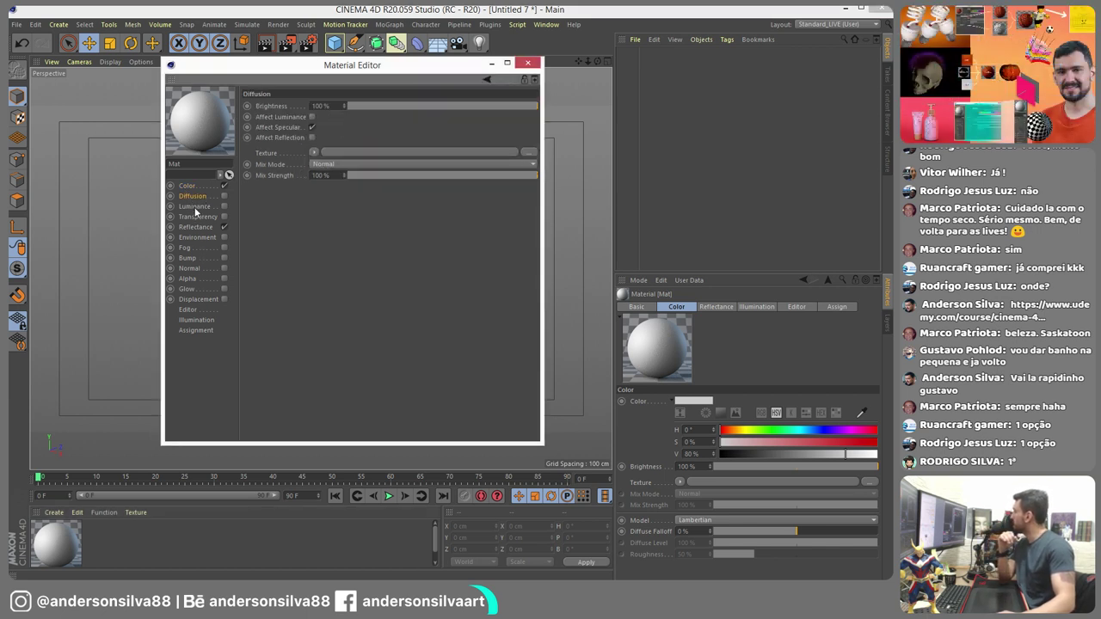
pyautogui.click(198, 227)
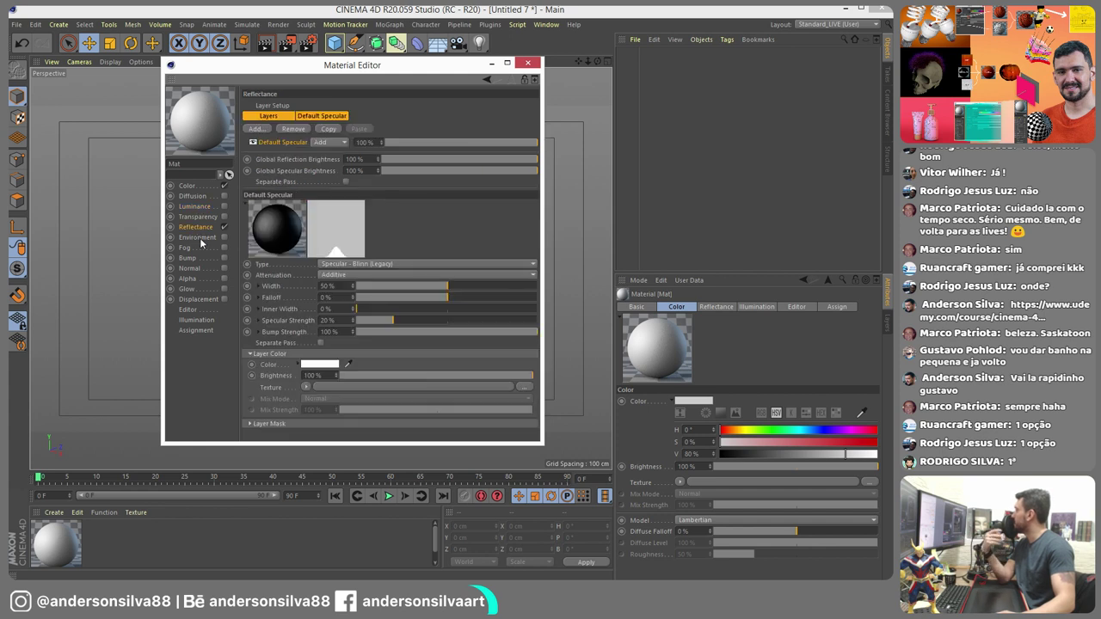
pyautogui.click(198, 238)
pyautogui.click(191, 190)
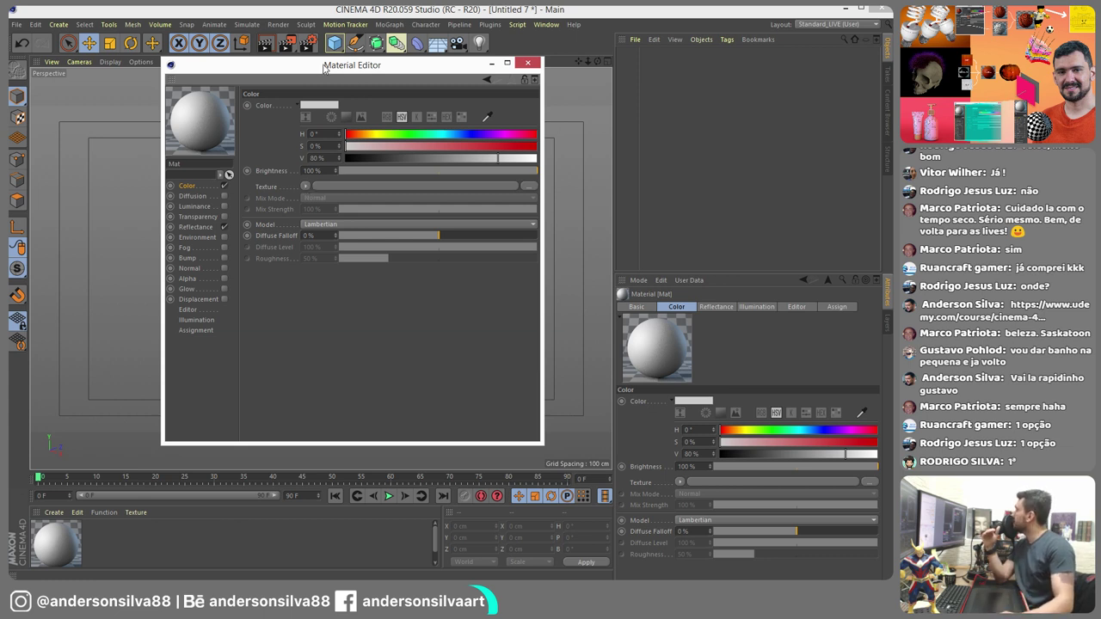
# - Open the material preview in its own enlarged floating window
pyautogui.rightClick(210, 127)
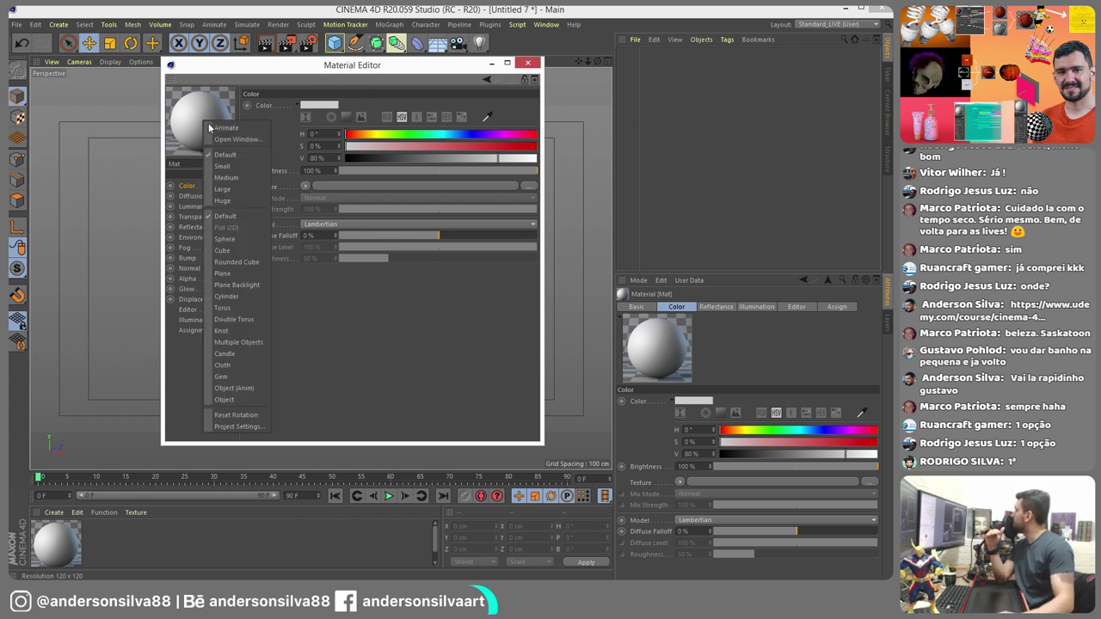
pyautogui.click(238, 138)
pyautogui.moveTo(344, 65); pyautogui.dragTo(578, 71)
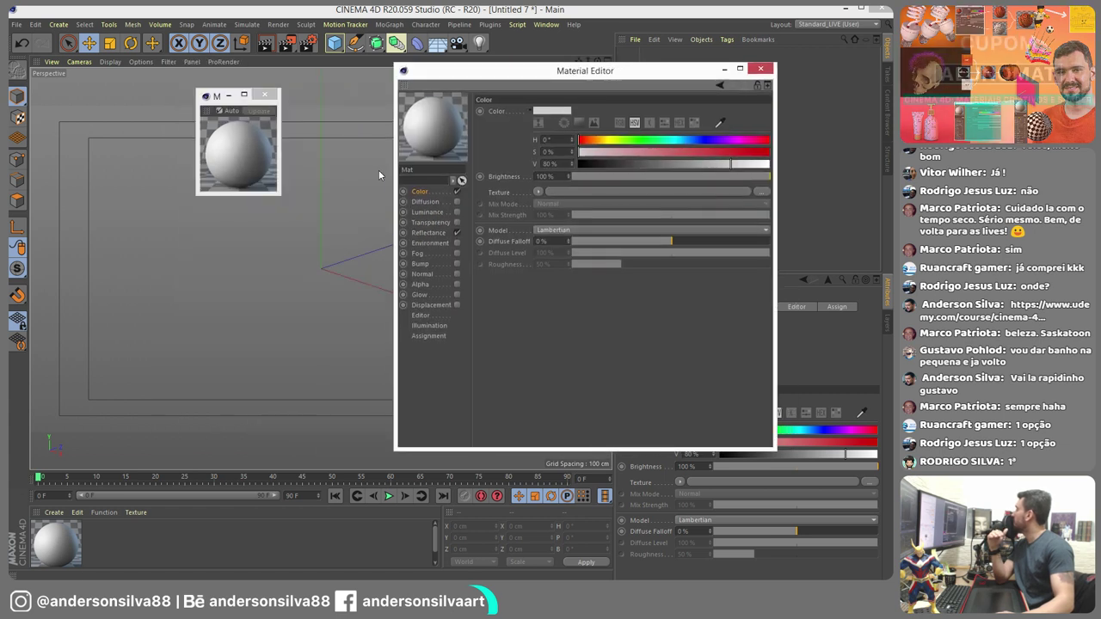
pyautogui.moveTo(280, 194); pyautogui.dragTo(405, 354)
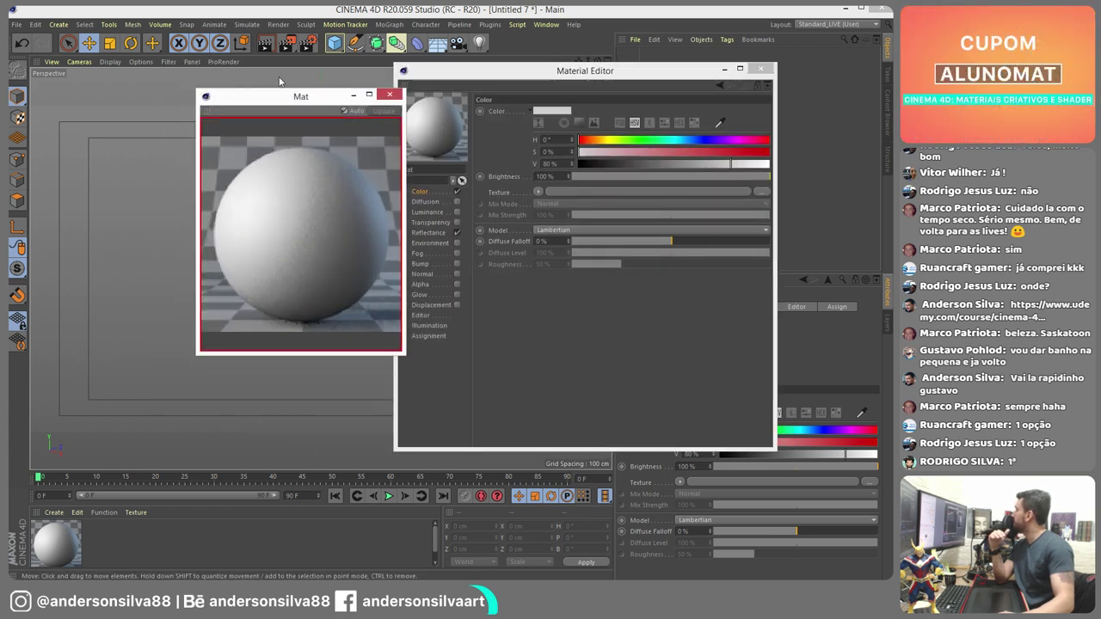
pyautogui.moveTo(280, 95); pyautogui.dragTo(219, 82)
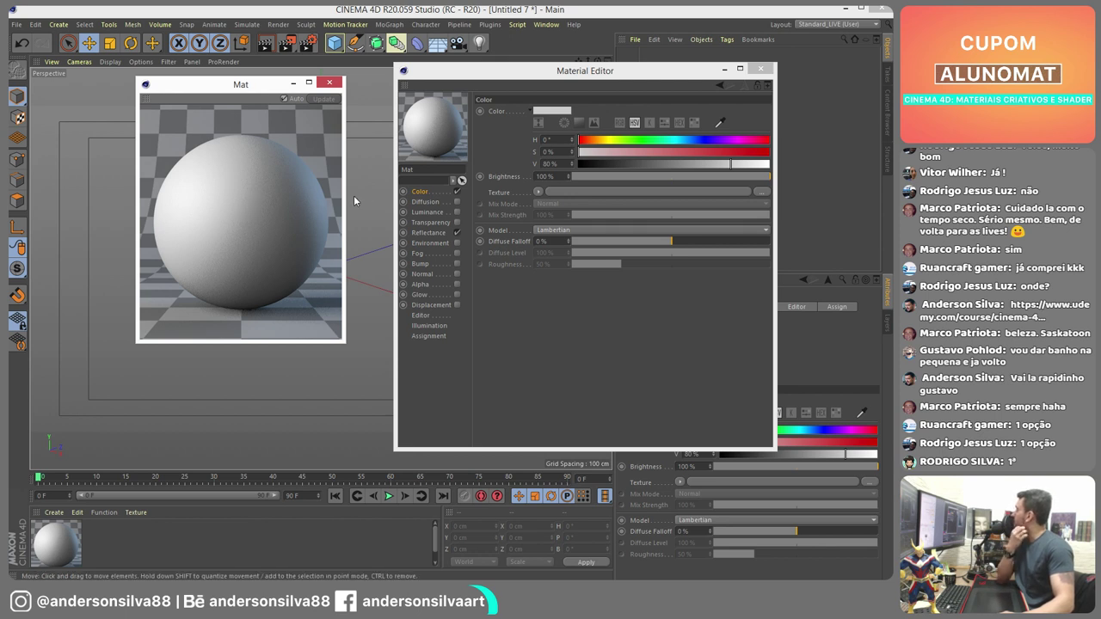
# - Load the Surfaces > Checkerboard shader into the Color texture
pyautogui.click(538, 191)
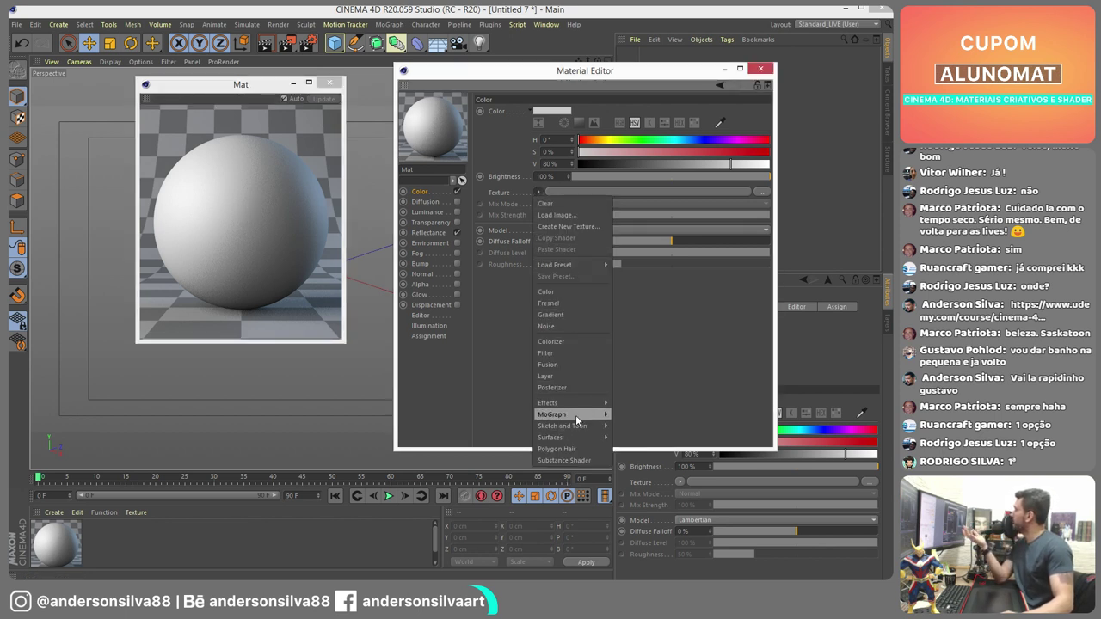
pyautogui.moveTo(576, 415)
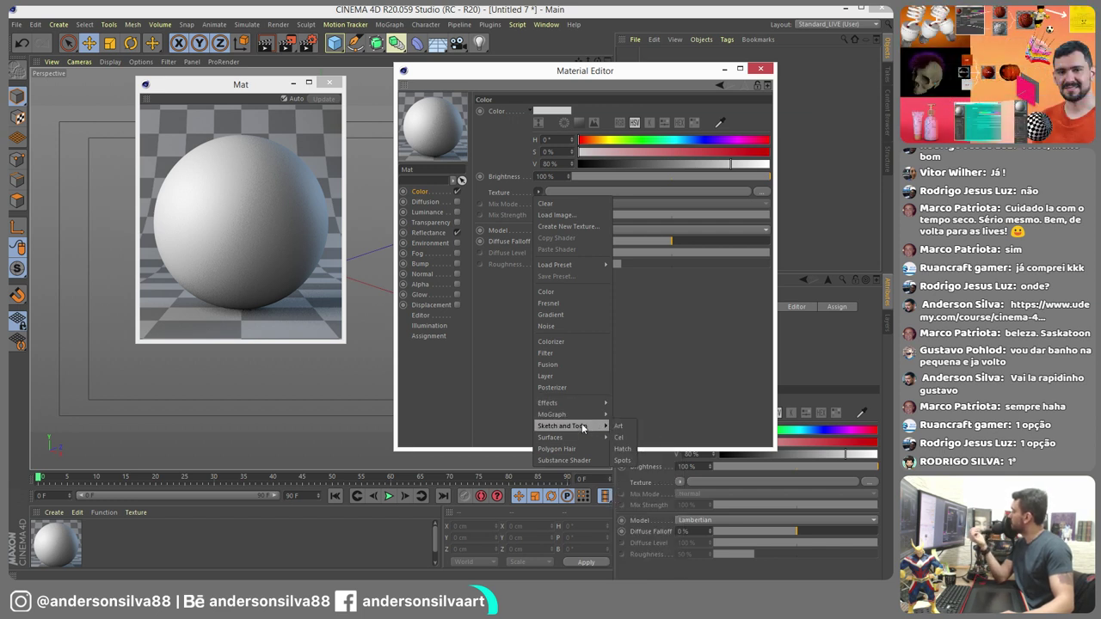
pyautogui.moveTo(574, 437)
pyautogui.click(638, 359)
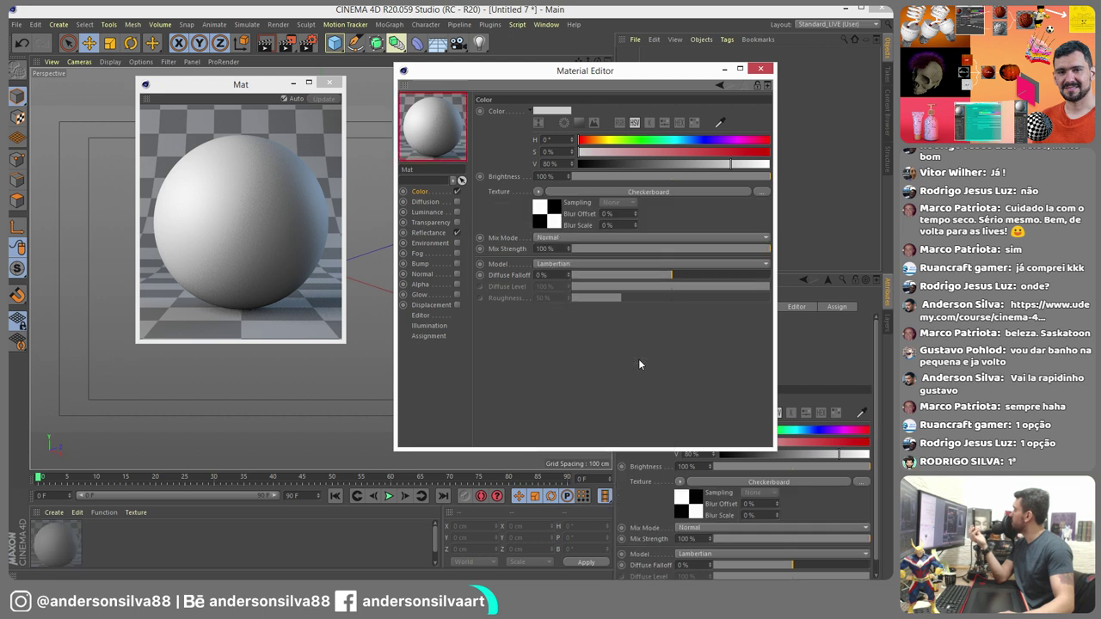
# - Preview the checkered material on Cube, Torus and Cloth shapes, then close the preview window
pyautogui.rightClick(235, 183)
pyautogui.click(268, 236)
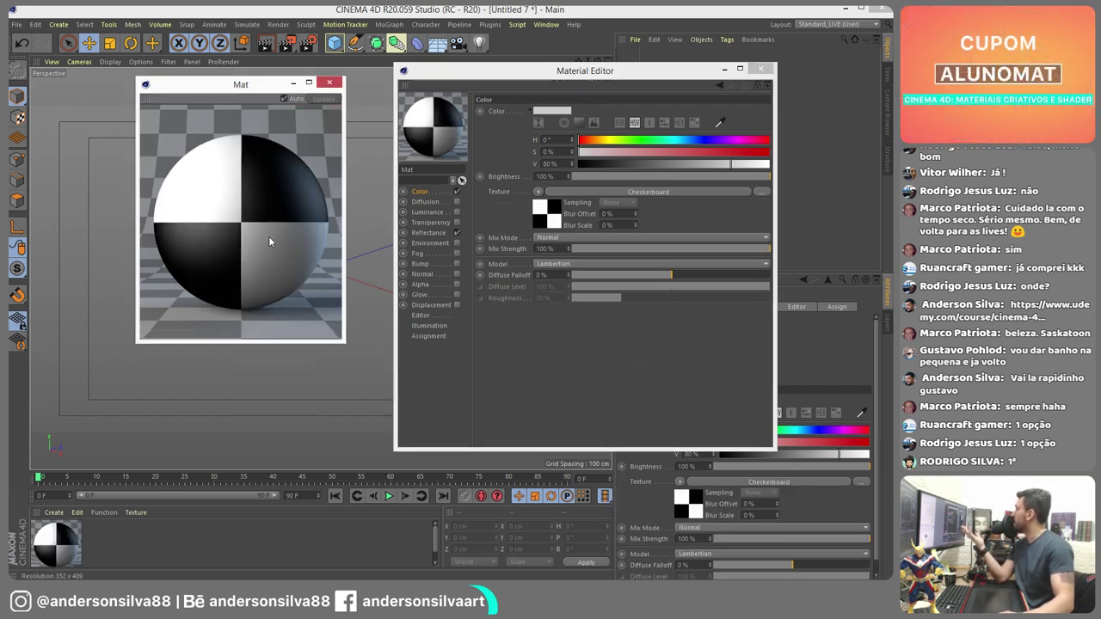
pyautogui.rightClick(239, 209)
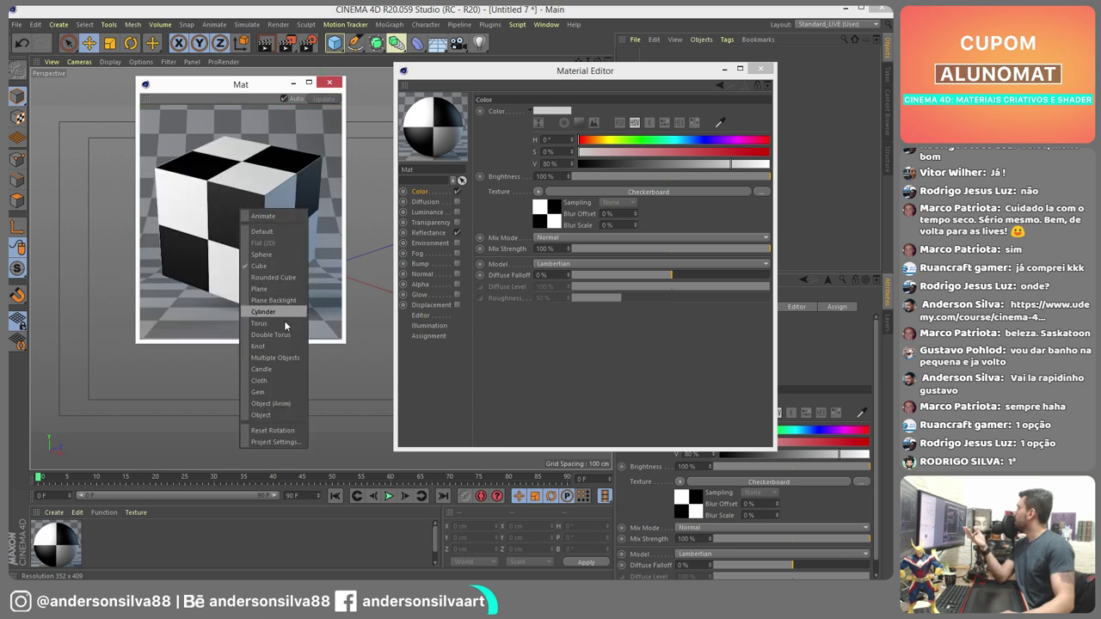
pyautogui.click(269, 311)
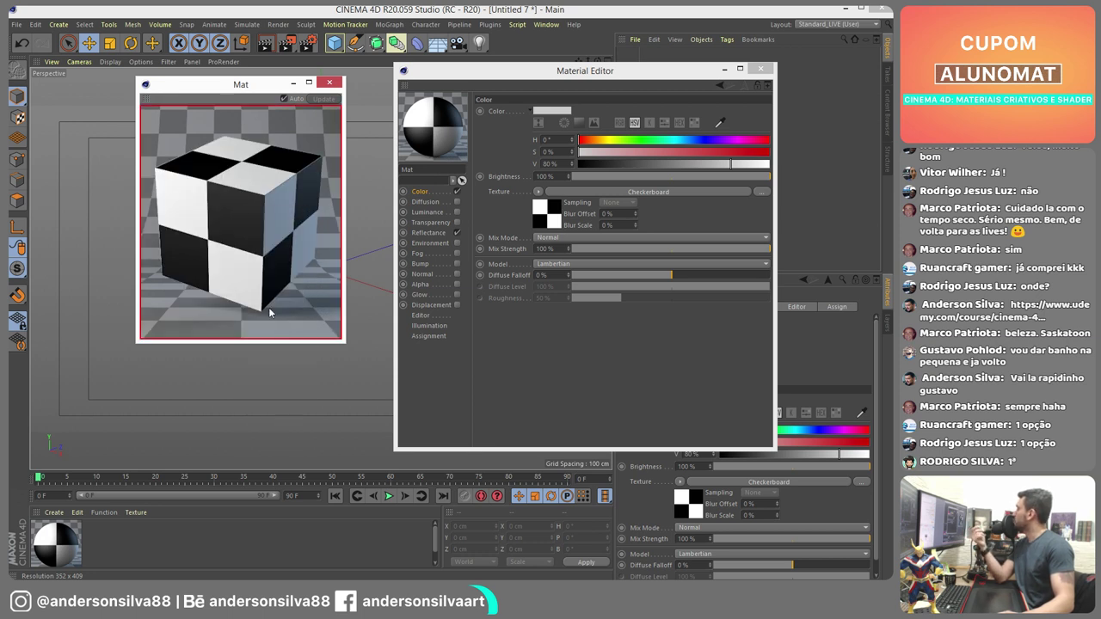
pyautogui.rightClick(241, 206)
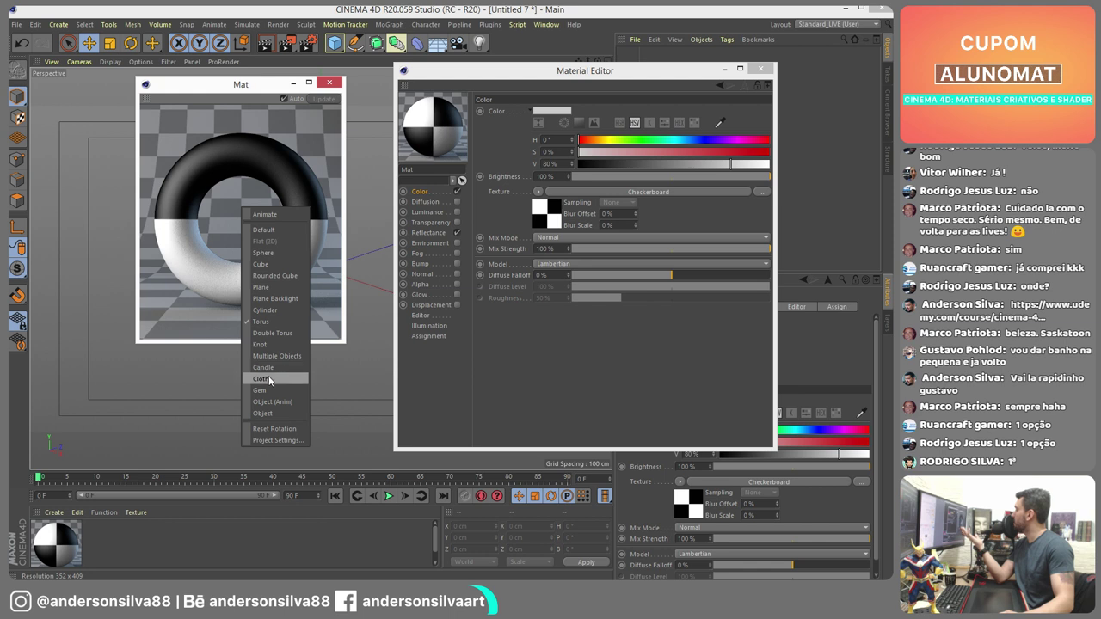
pyautogui.click(270, 378)
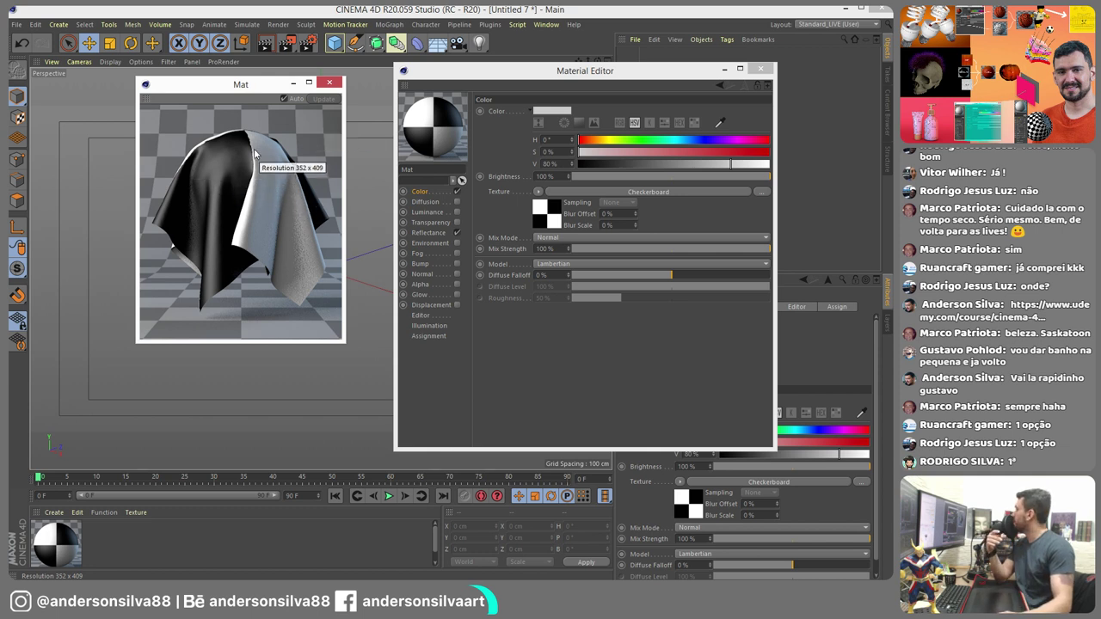
pyautogui.click(340, 84)
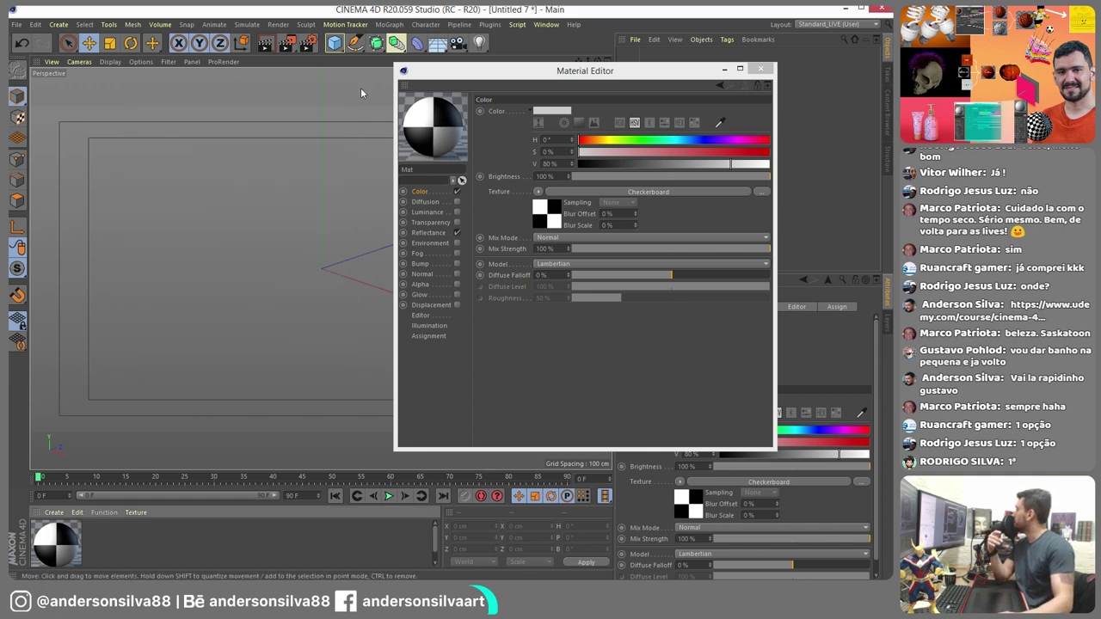
# - Open the editor's preview sphere in a floating window and drag it over the viewport
pyautogui.rightClick(426, 126)
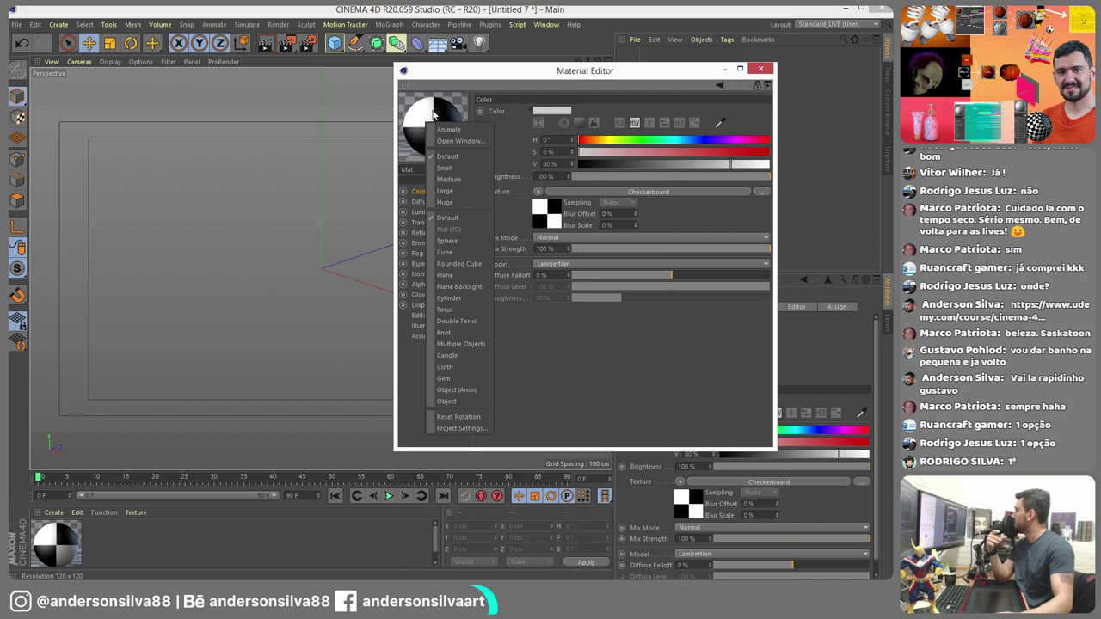
pyautogui.click(469, 141)
pyautogui.moveTo(527, 138); pyautogui.dragTo(154, 119)
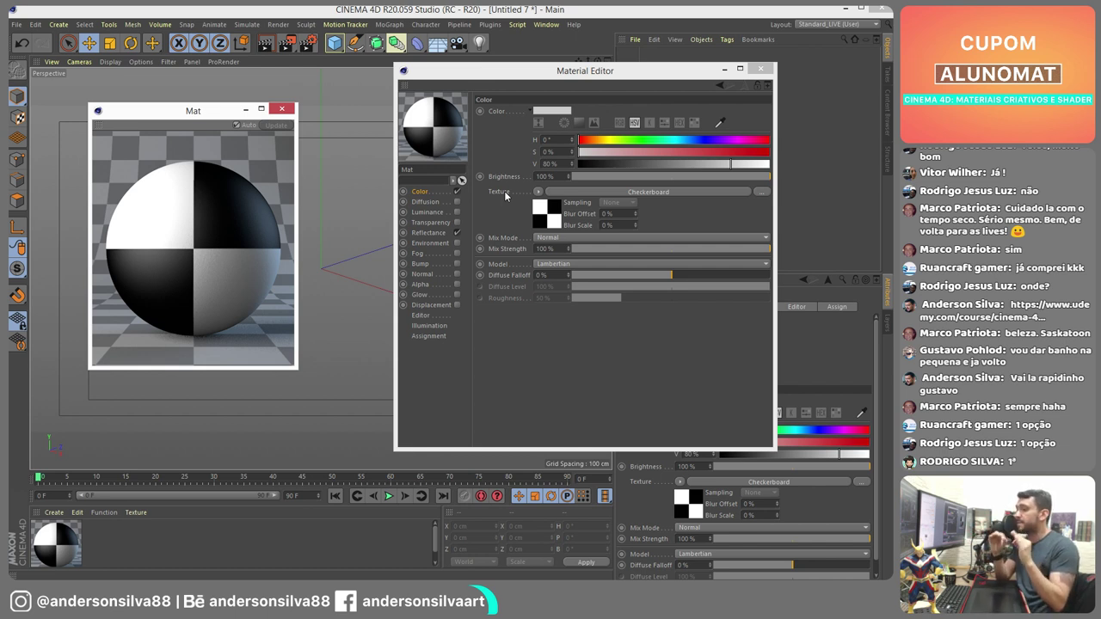
pyautogui.click(539, 191)
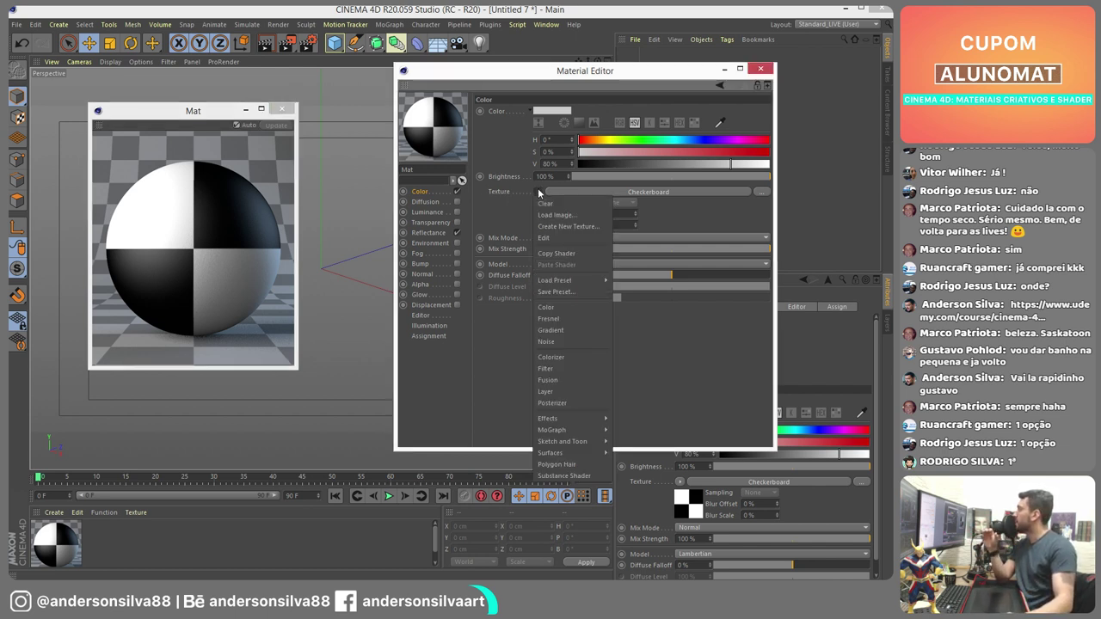
pyautogui.click(555, 214)
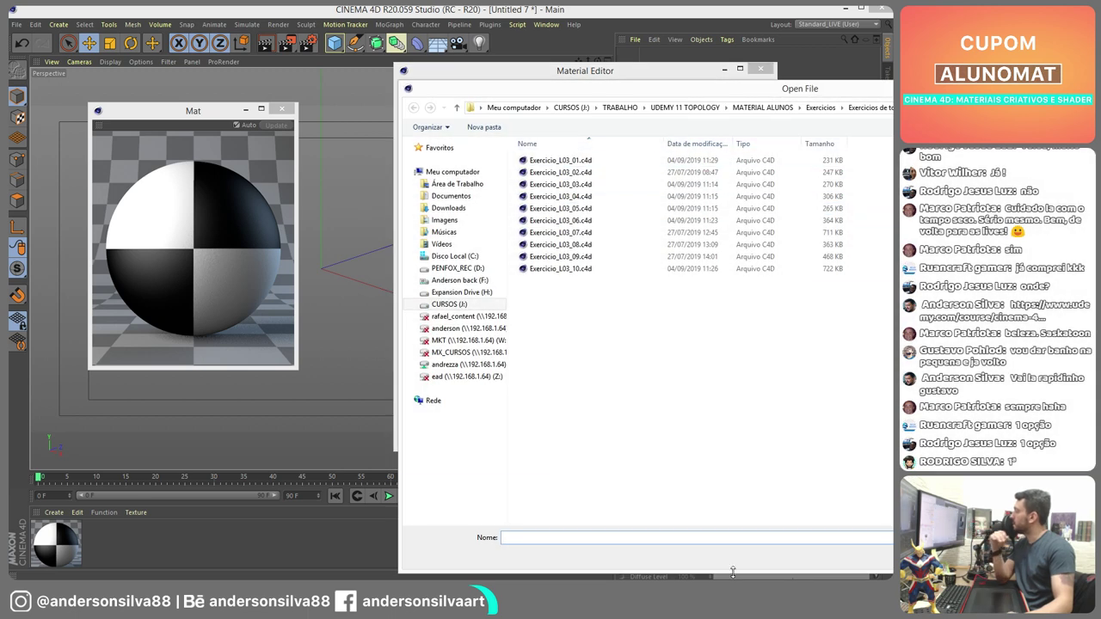
pyautogui.press('Down')
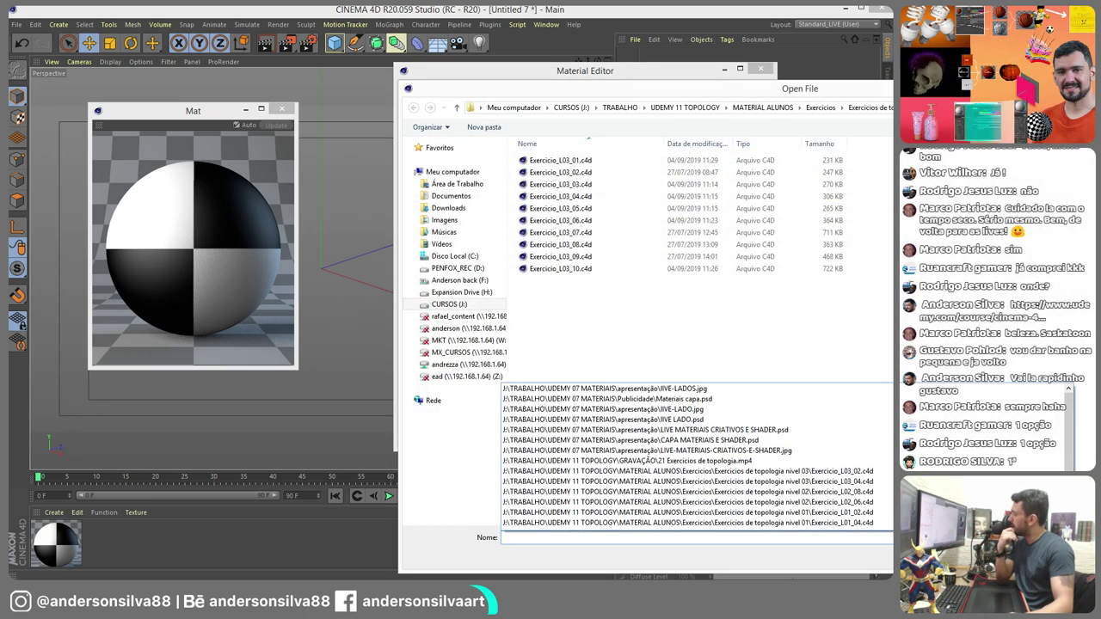
pyautogui.press('Escape')
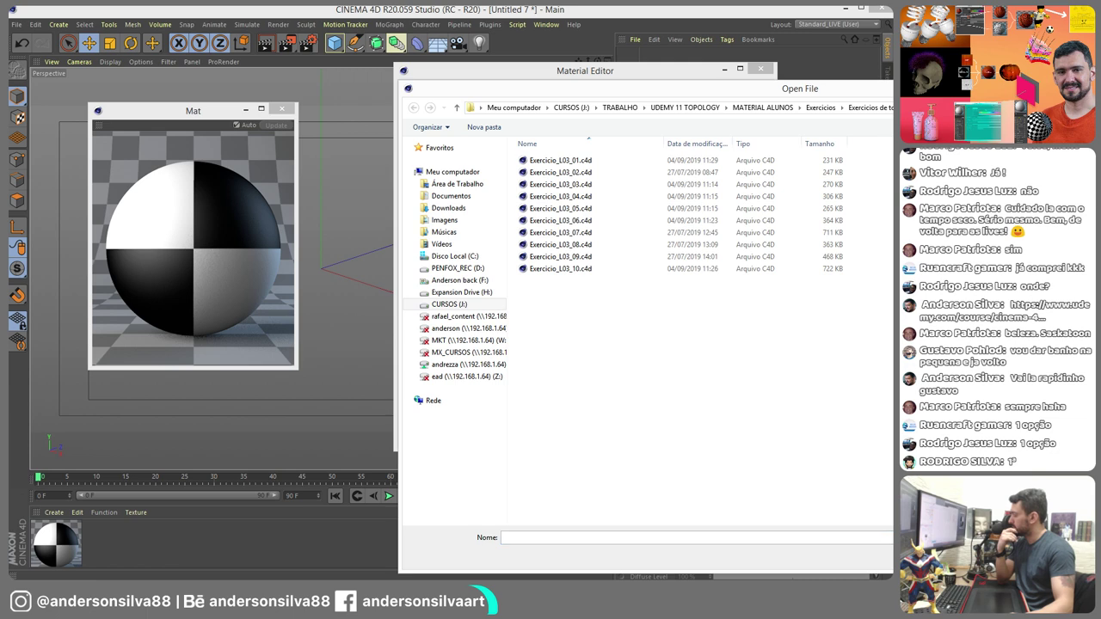
pyautogui.press('Escape')
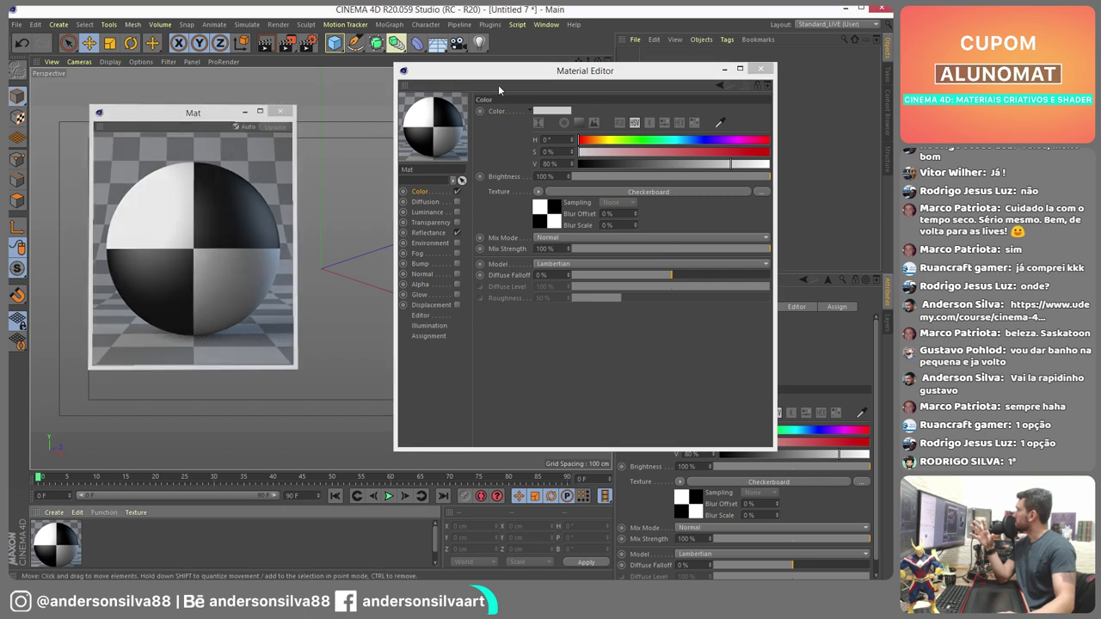
pyautogui.click(282, 109)
# - Close the Material Editor and switch to the PowerPoint slideshow
pyautogui.click(762, 72)
pyautogui.hotkey('alt', 'Tab')
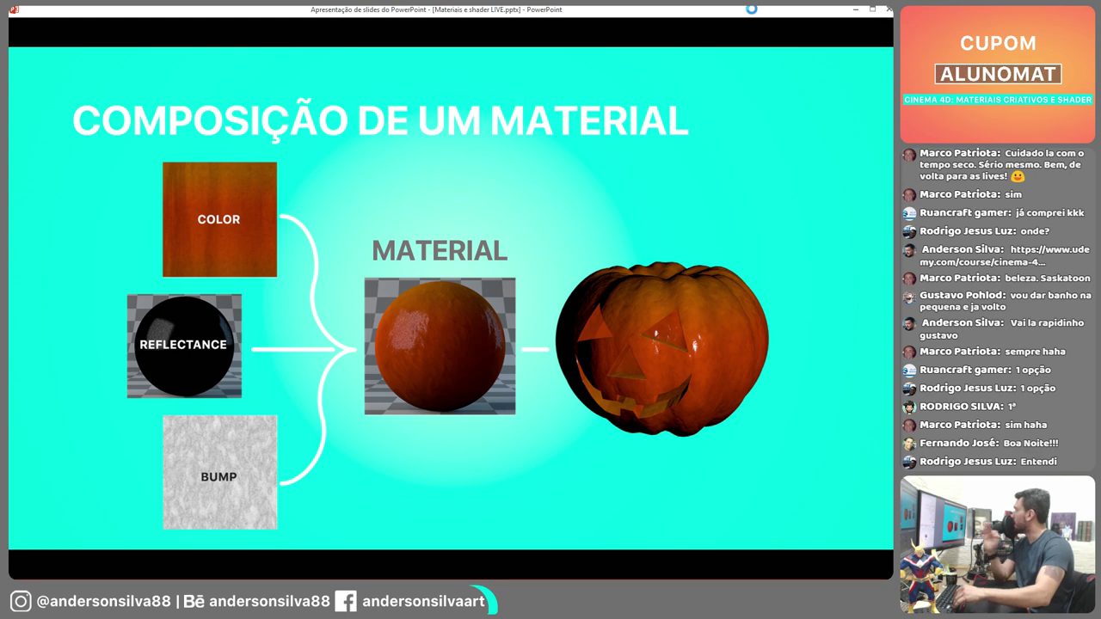
# - Advance the slideshow to the 'O QUE SÃO TEXTURAS?' slide
pyautogui.press('Right')
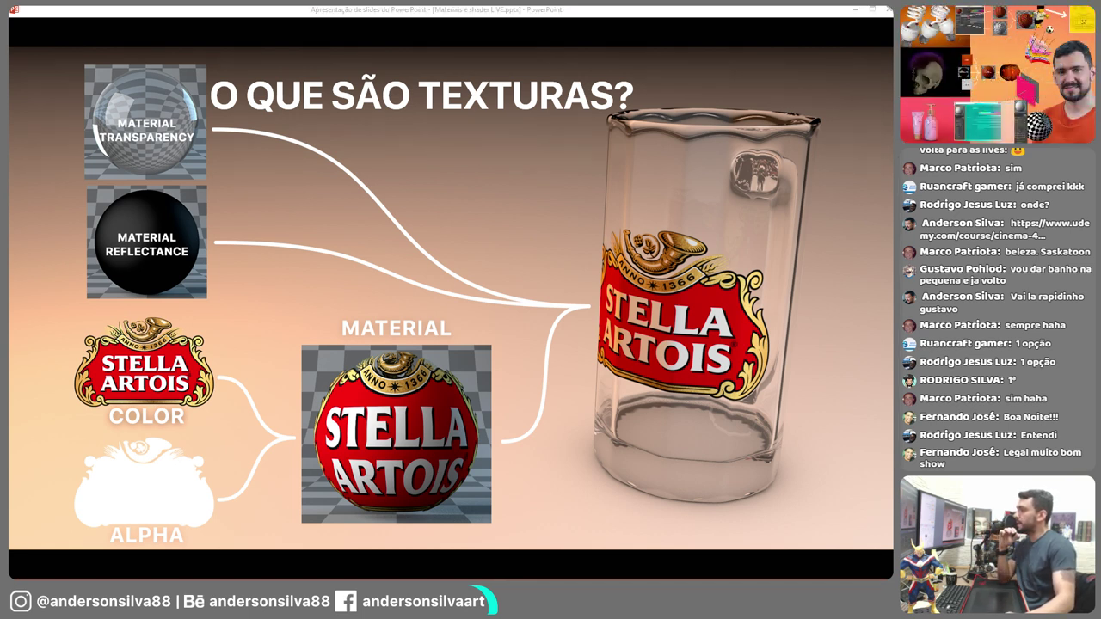
pyautogui.moveTo(564, 179); pyautogui.dragTo(627, 194)
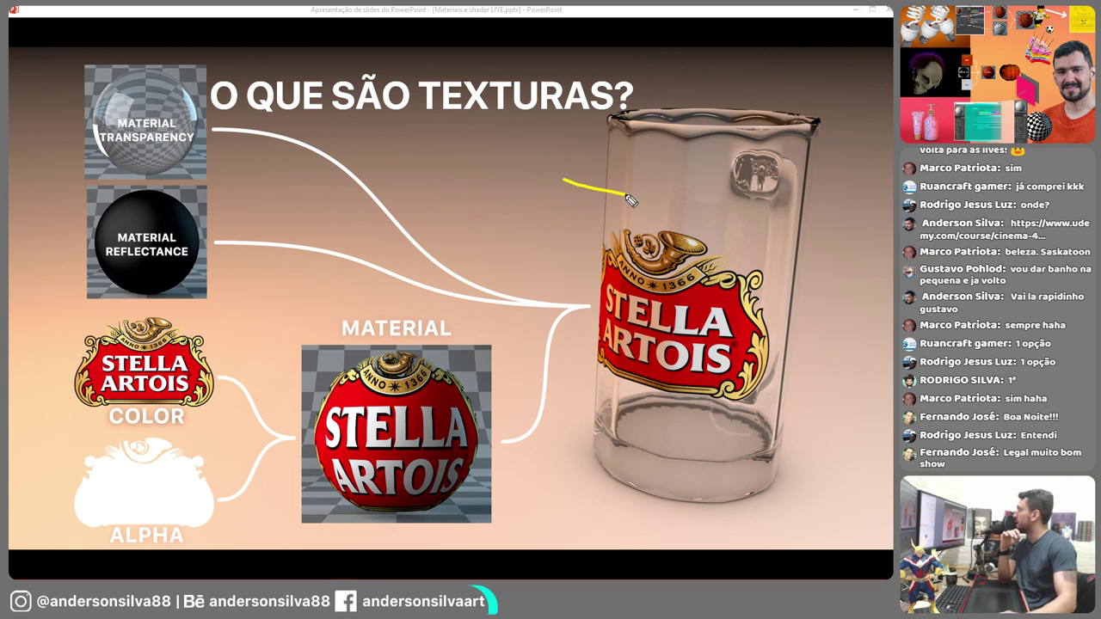
pyautogui.moveTo(592, 160)
pyautogui.mouseDown()
pyautogui.moveTo(572, 227)
pyautogui.moveTo(705, 162)
pyautogui.mouseUp()
pyautogui.moveTo(594, 198); pyautogui.dragTo(624, 221)
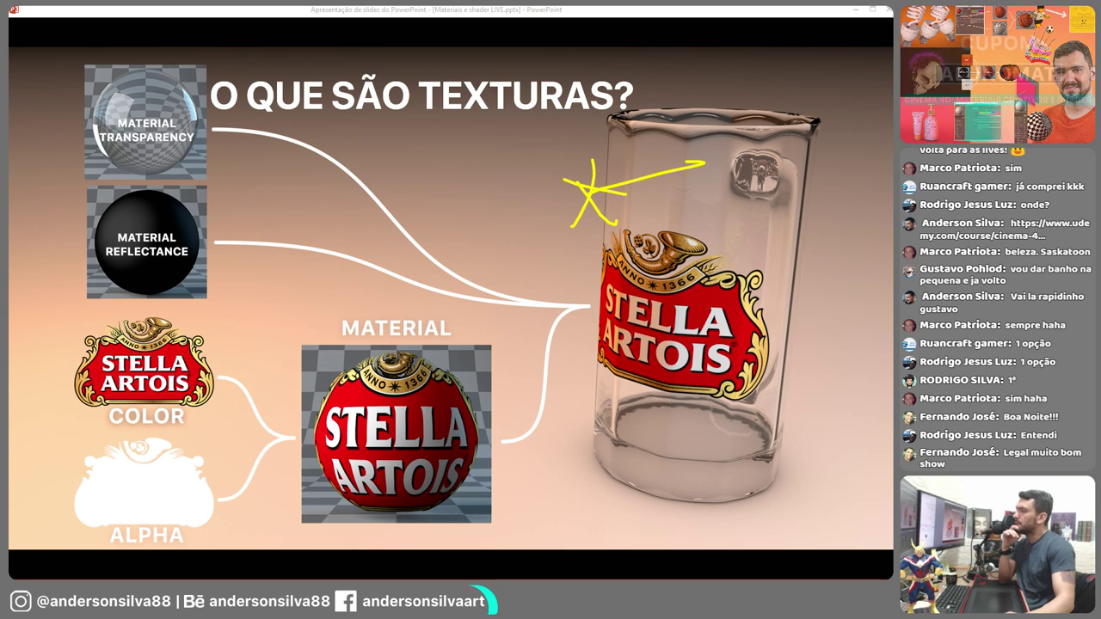
pyautogui.press('e')
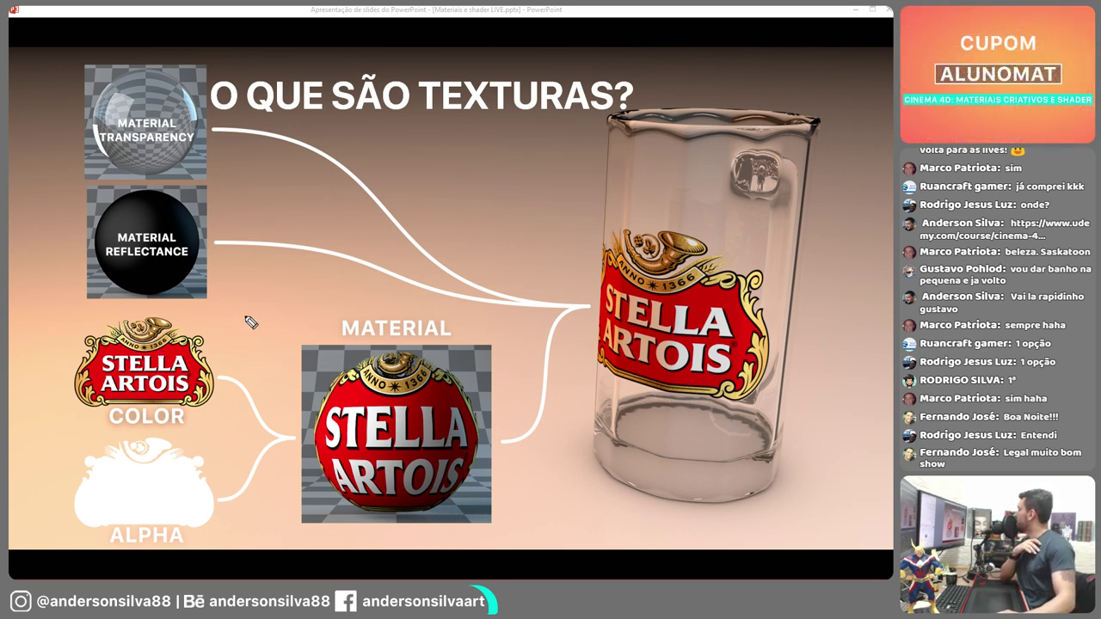
pyautogui.moveTo(234, 324); pyautogui.dragTo(281, 297)
pyautogui.moveTo(232, 326); pyautogui.dragTo(262, 332)
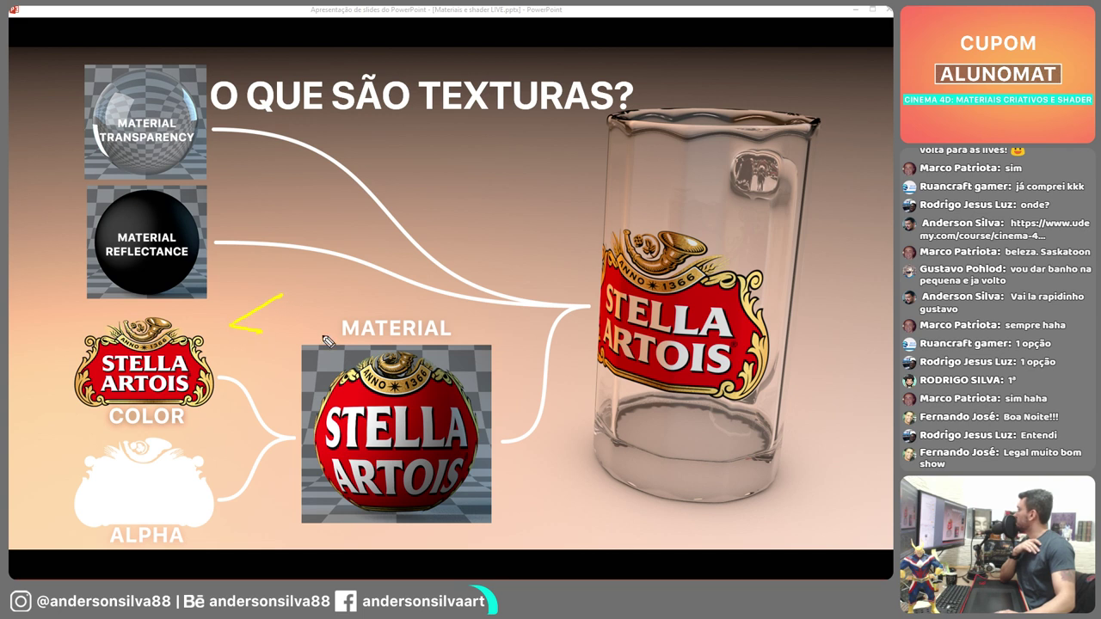
pyautogui.press('e')
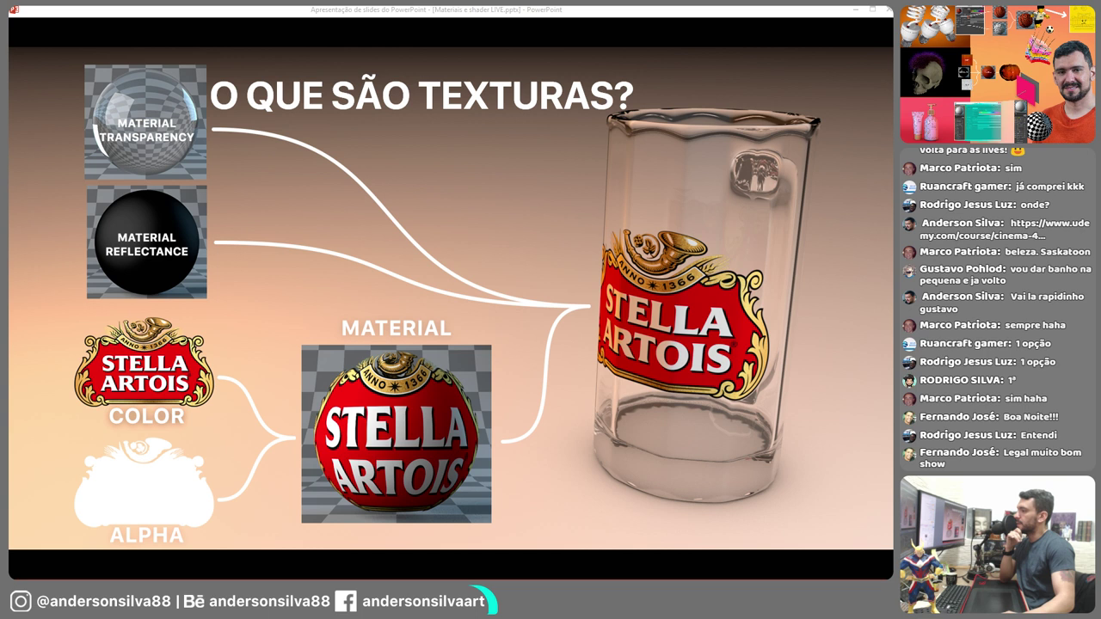
pyautogui.moveTo(228, 346)
pyautogui.mouseDown()
pyautogui.moveTo(285, 308)
pyautogui.moveTo(254, 338)
pyautogui.mouseUp()
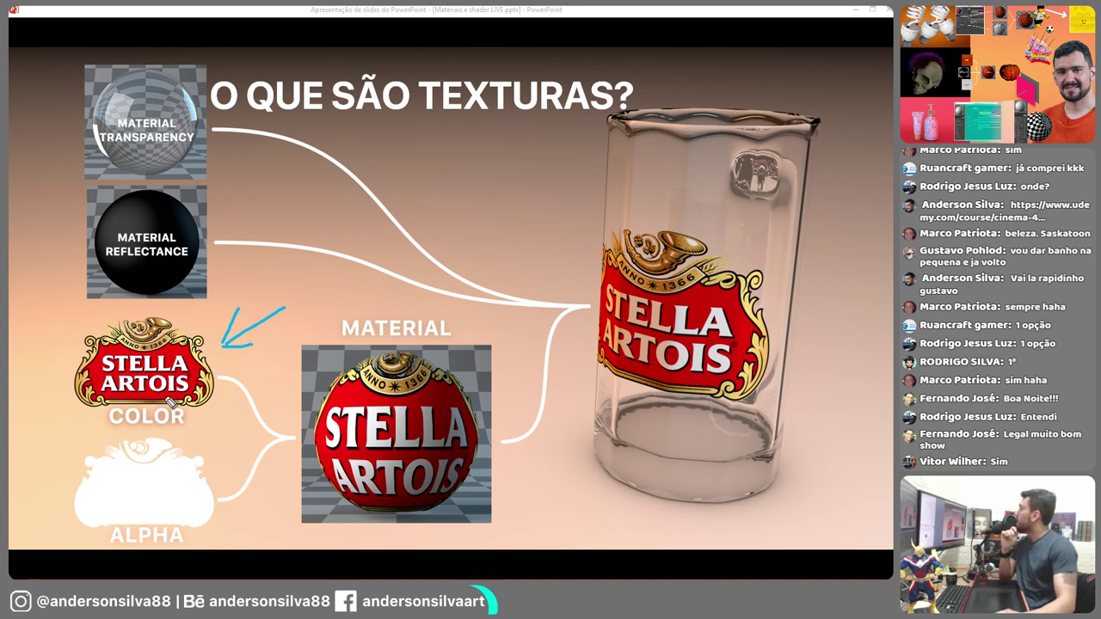
pyautogui.moveTo(239, 512)
pyautogui.mouseDown()
pyautogui.moveTo(279, 533)
pyautogui.moveTo(236, 513)
pyautogui.moveTo(273, 504)
pyautogui.moveTo(234, 511)
pyautogui.moveTo(253, 539)
pyautogui.mouseUp()
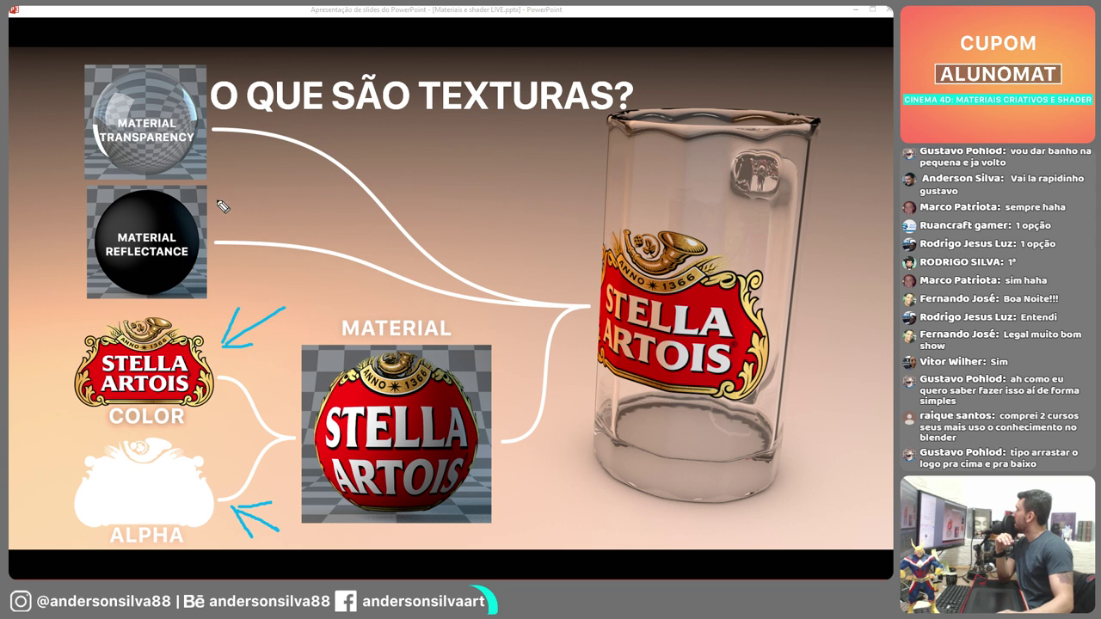
pyautogui.moveTo(232, 190); pyautogui.dragTo(273, 193)
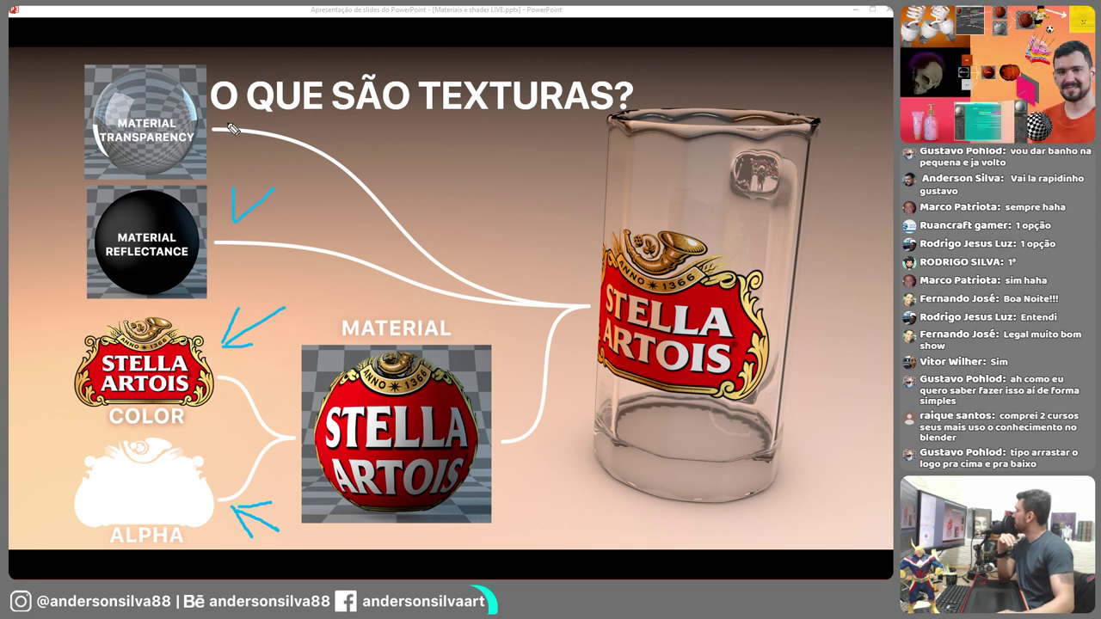
pyautogui.moveTo(223, 135); pyautogui.dragTo(287, 114)
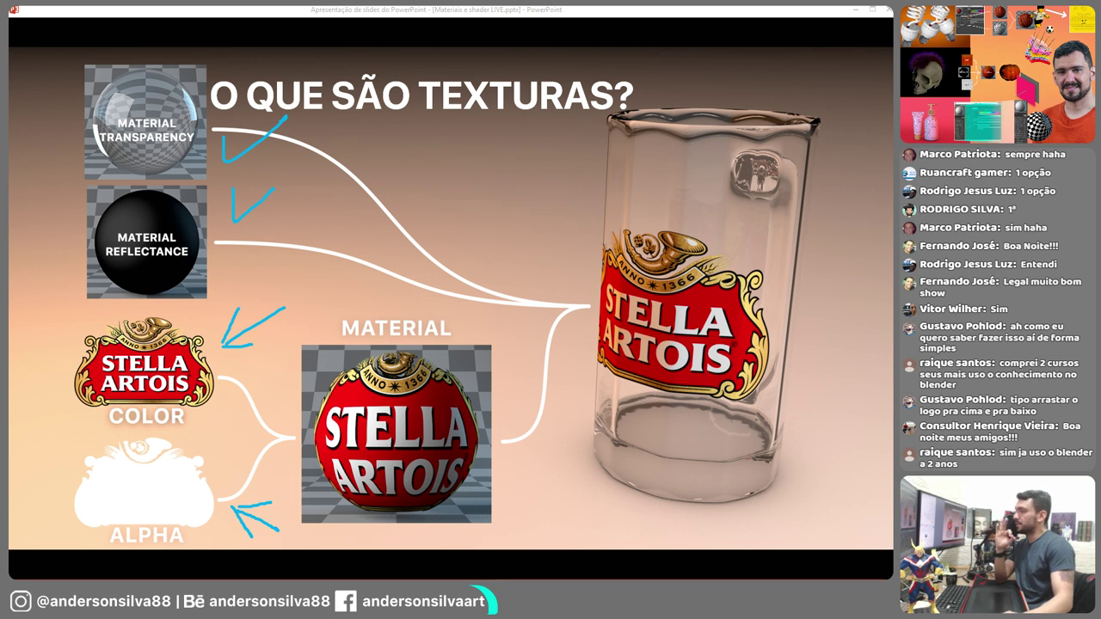
pyautogui.press('e')
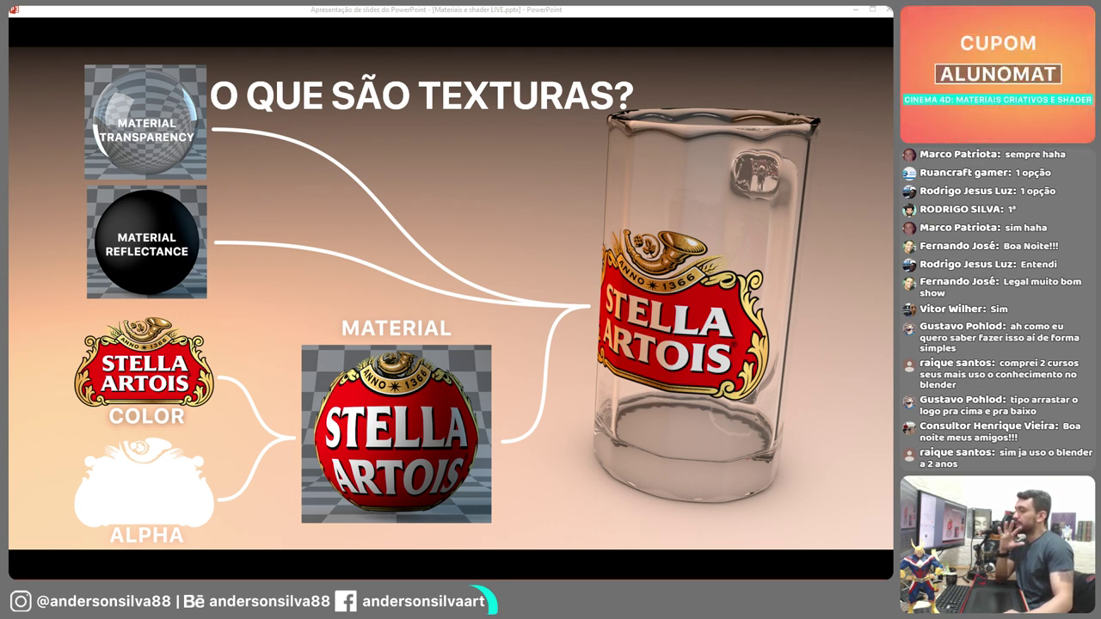
# - Close the Cinema 4D project with File > Close and open File Explorer on Meu computador
pyautogui.hotkey('alt', 'Tab')
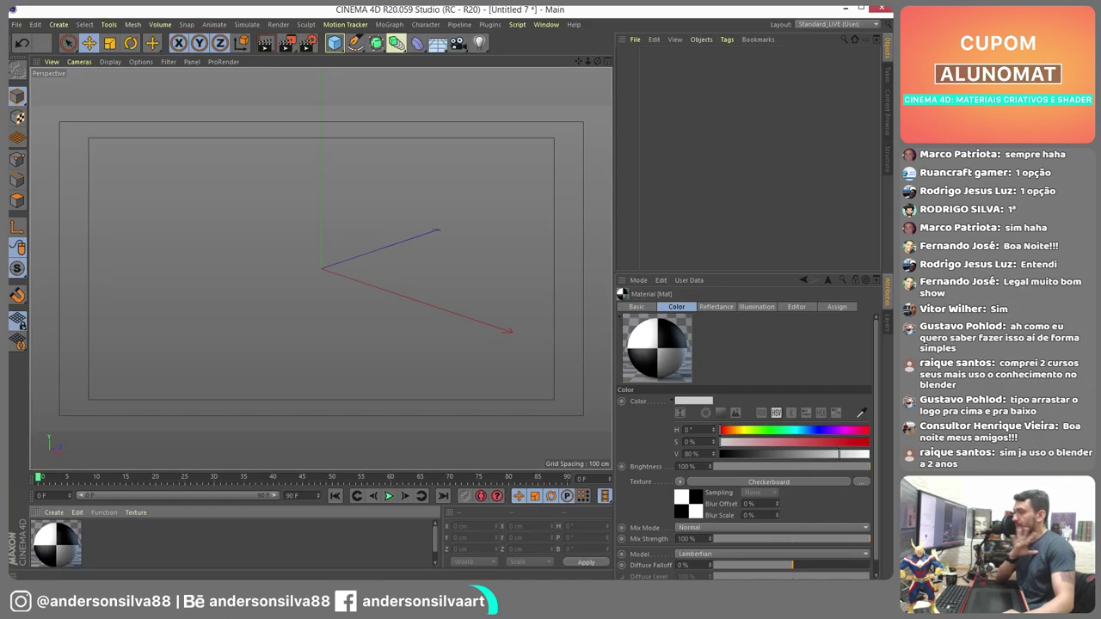
pyautogui.click(17, 24)
pyautogui.click(37, 92)
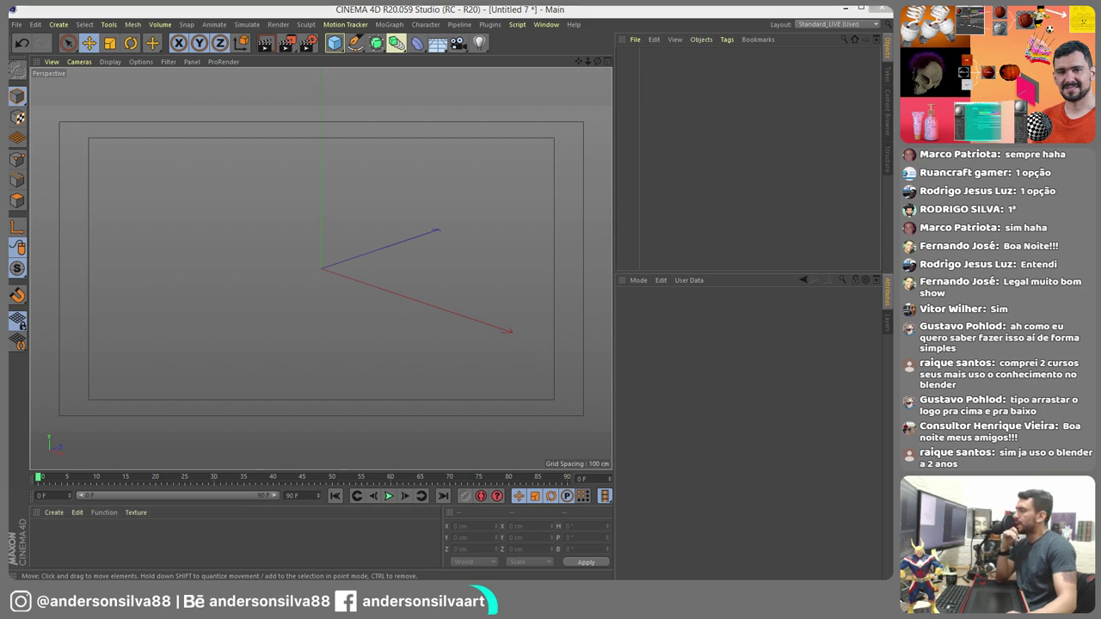
pyautogui.press('super+e')
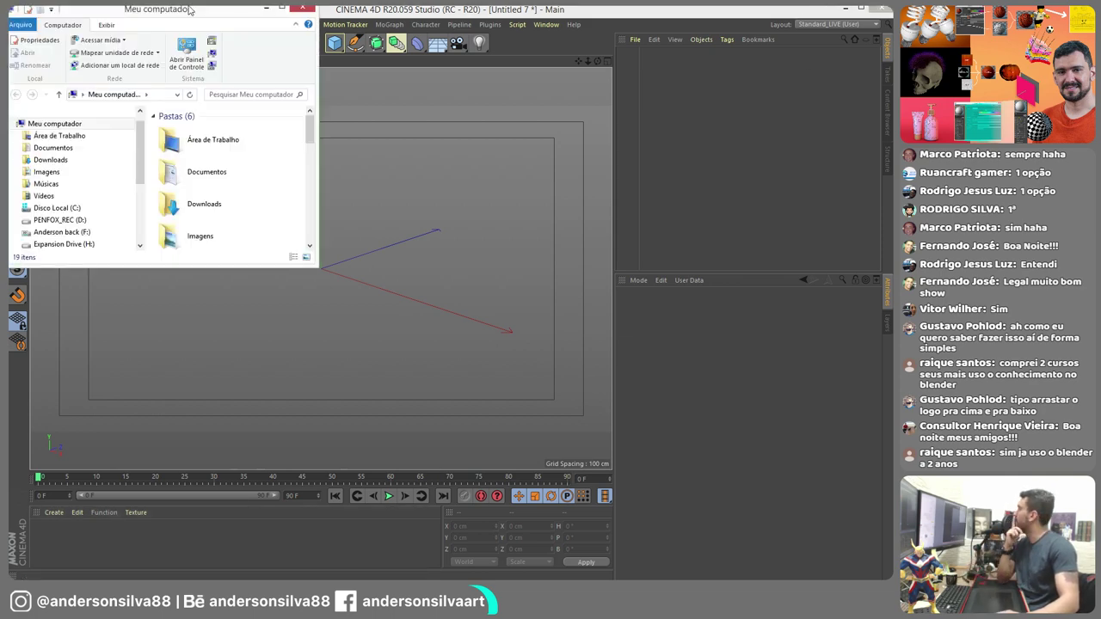
# - Drag the Meu computador Explorer window off to the right side of the screen
pyautogui.moveTo(164, 10); pyautogui.dragTo(1100, 153)
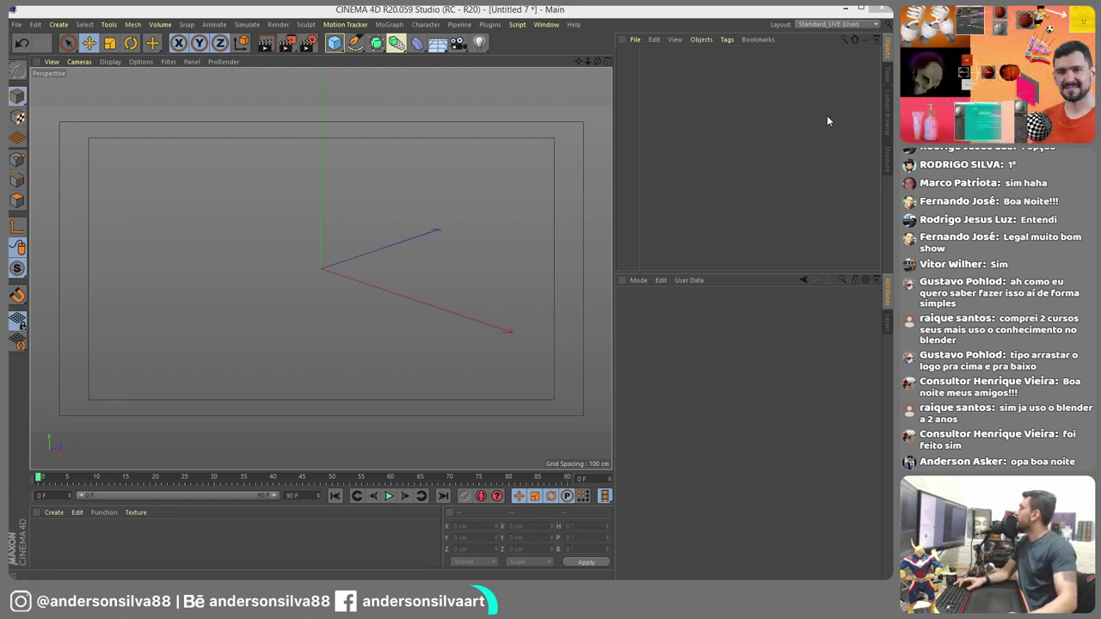
# - Open the Content Browser's Presets library and browse its Broadcast and Cookware folders
pyautogui.click(887, 112)
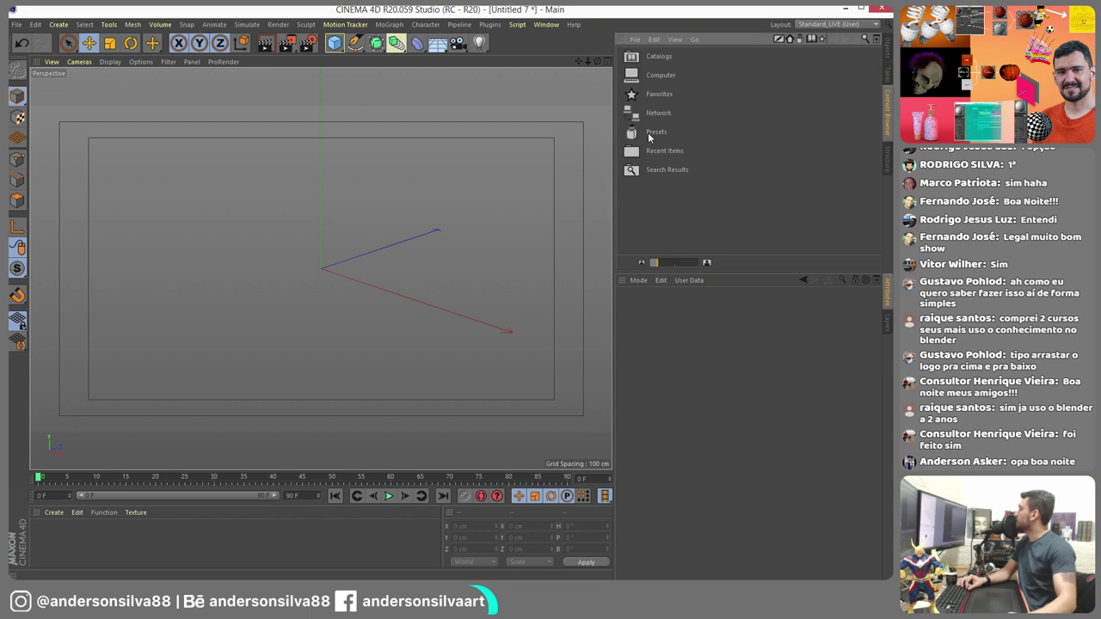
pyautogui.doubleClick(650, 134)
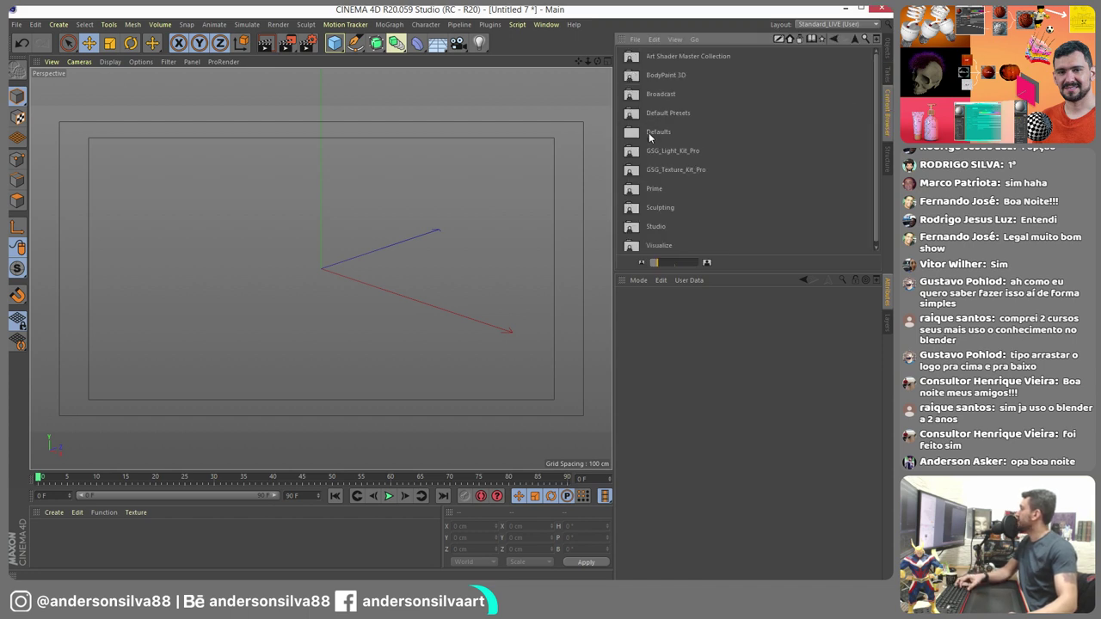
pyautogui.click(866, 39)
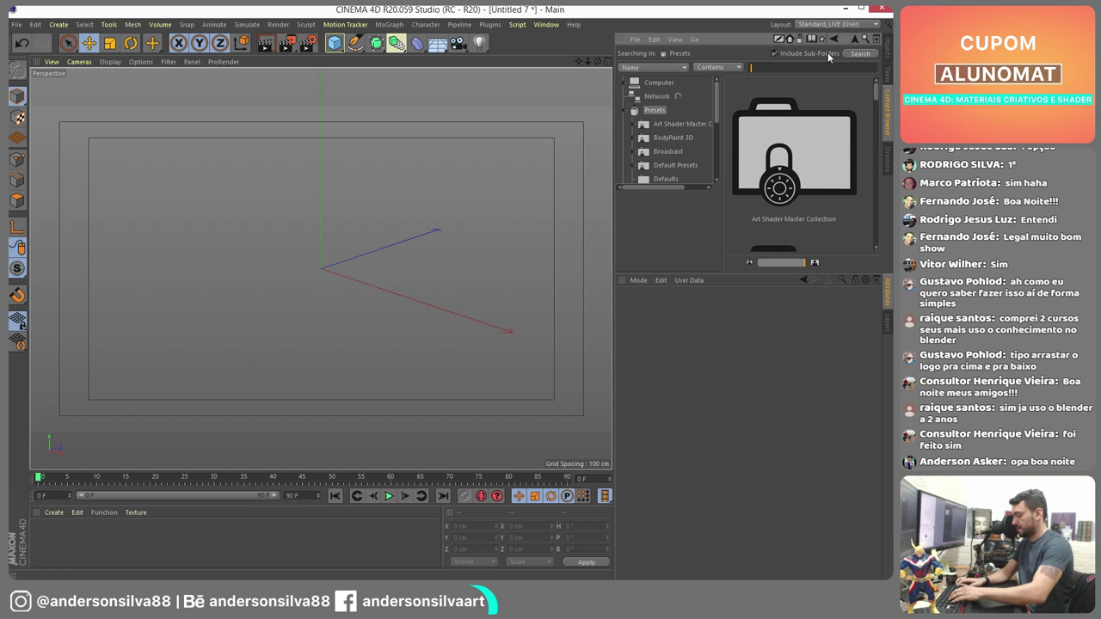
pyautogui.write('dlass')
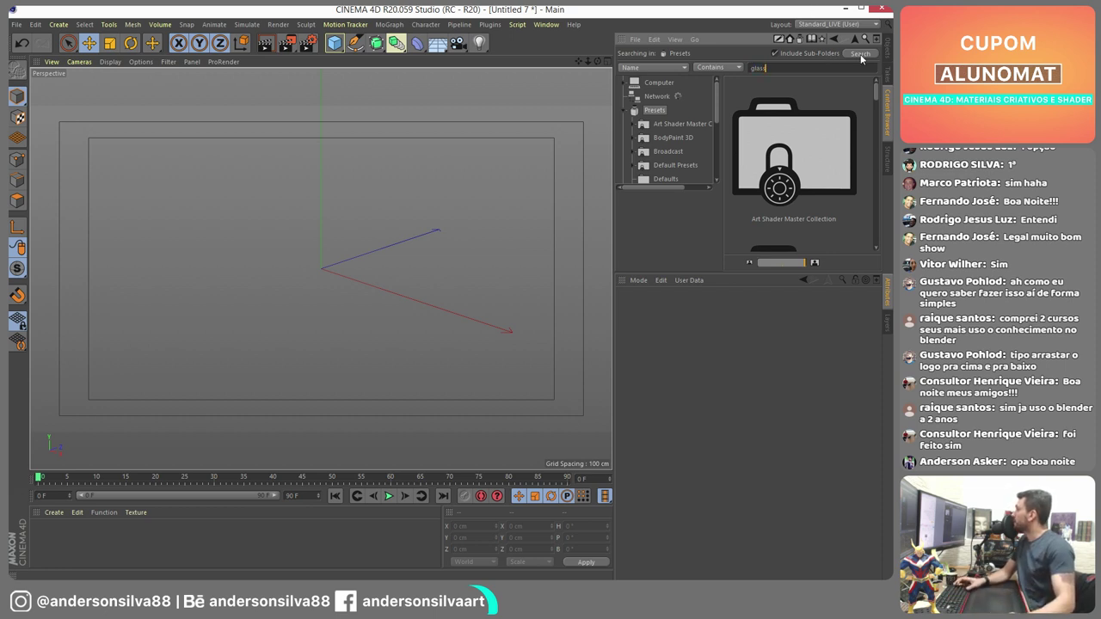
pyautogui.moveTo(873, 99); pyautogui.dragTo(867, 73)
pyautogui.moveTo(878, 93); pyautogui.dragTo(878, 129)
pyautogui.doubleClick(828, 104)
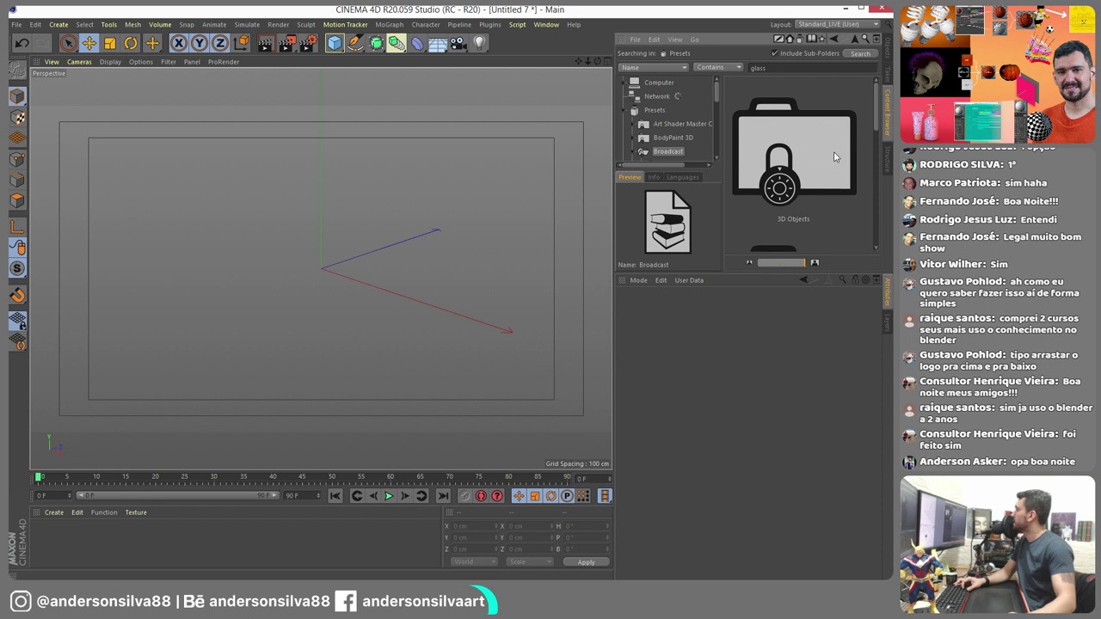
pyautogui.scroll(-1, 818, 129)
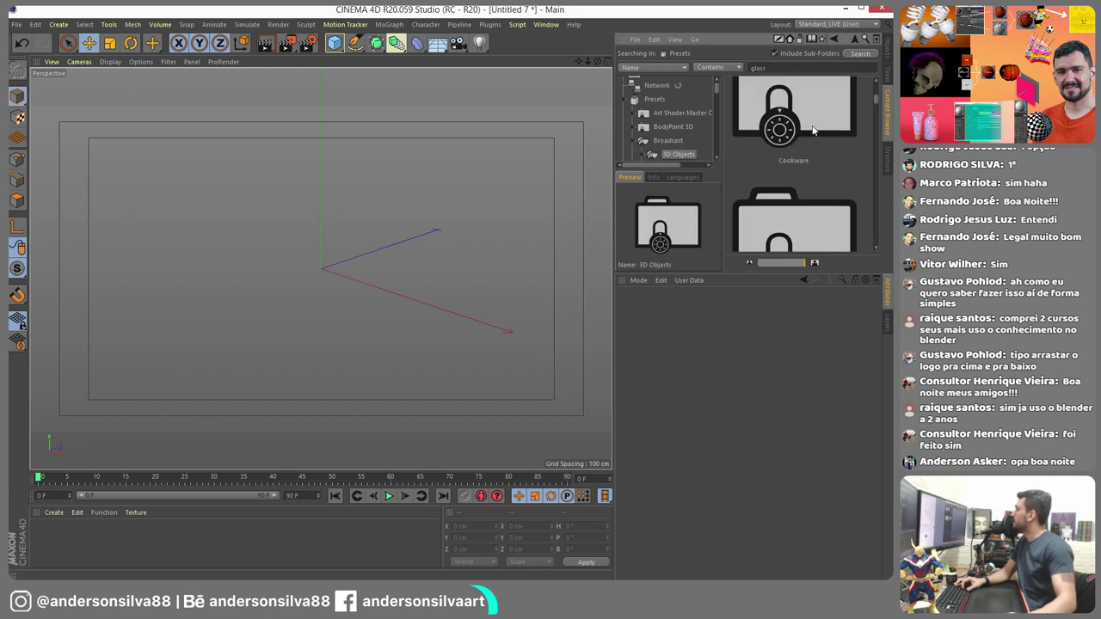
pyautogui.doubleClick(818, 175)
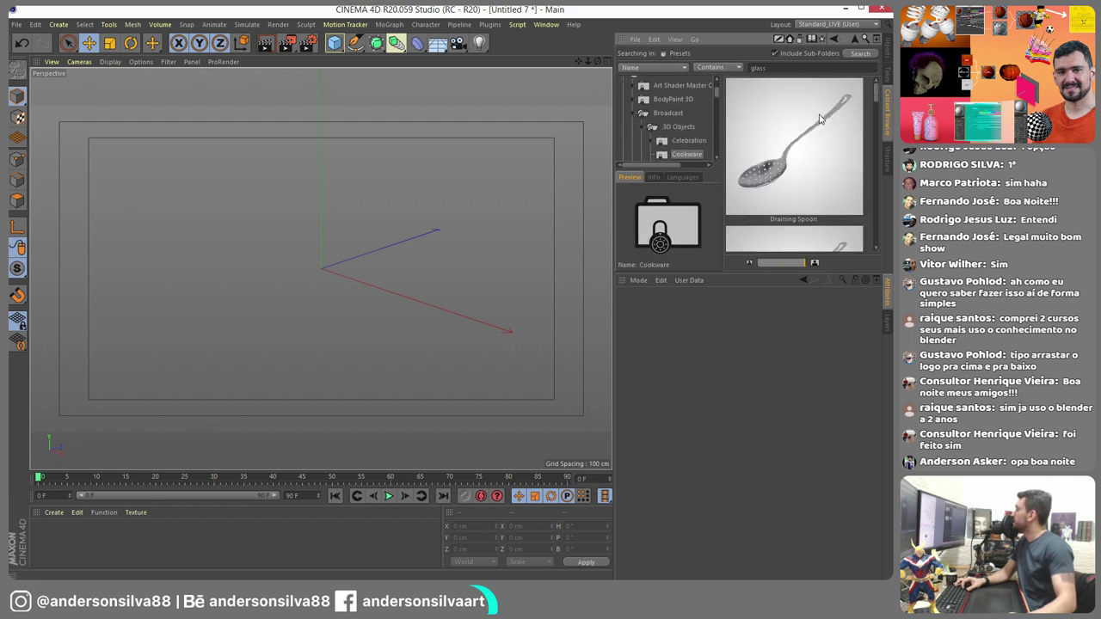
# - Search the 3D Objects presets for 'glass' and drag Glass 13 into the viewport
pyautogui.click(683, 50)
pyautogui.moveTo(804, 262); pyautogui.dragTo(764, 263)
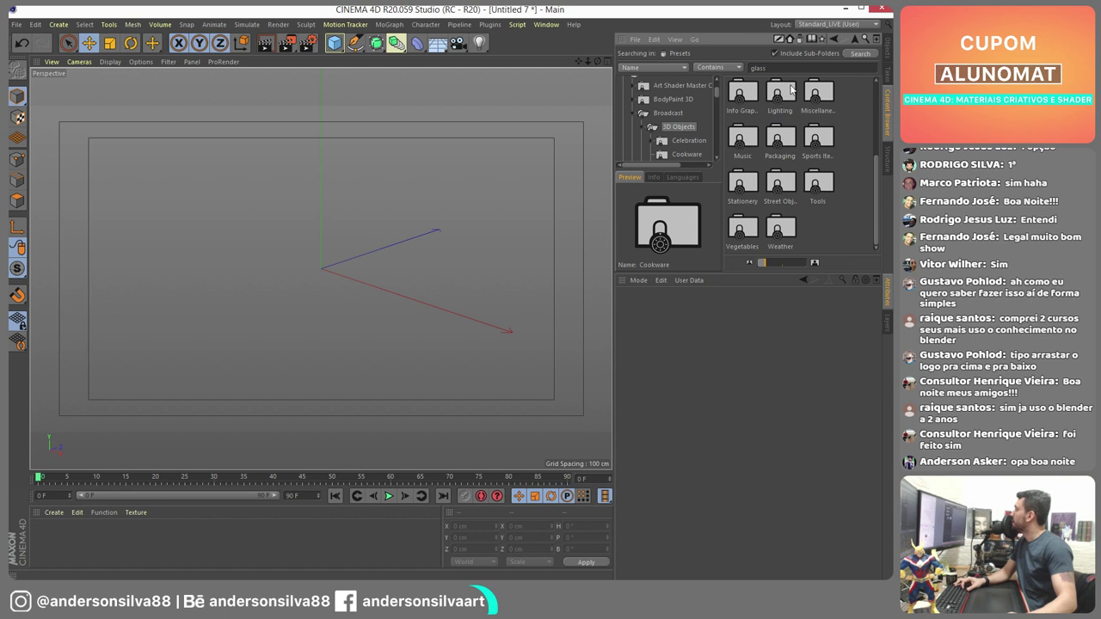
pyautogui.write('s')
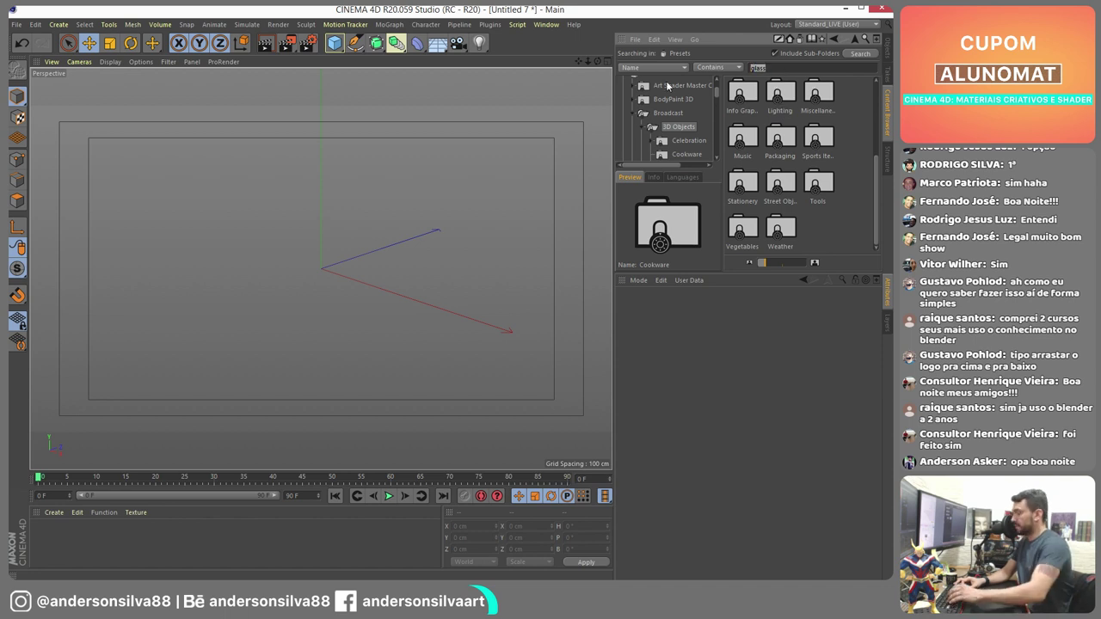
pyautogui.press('Return')
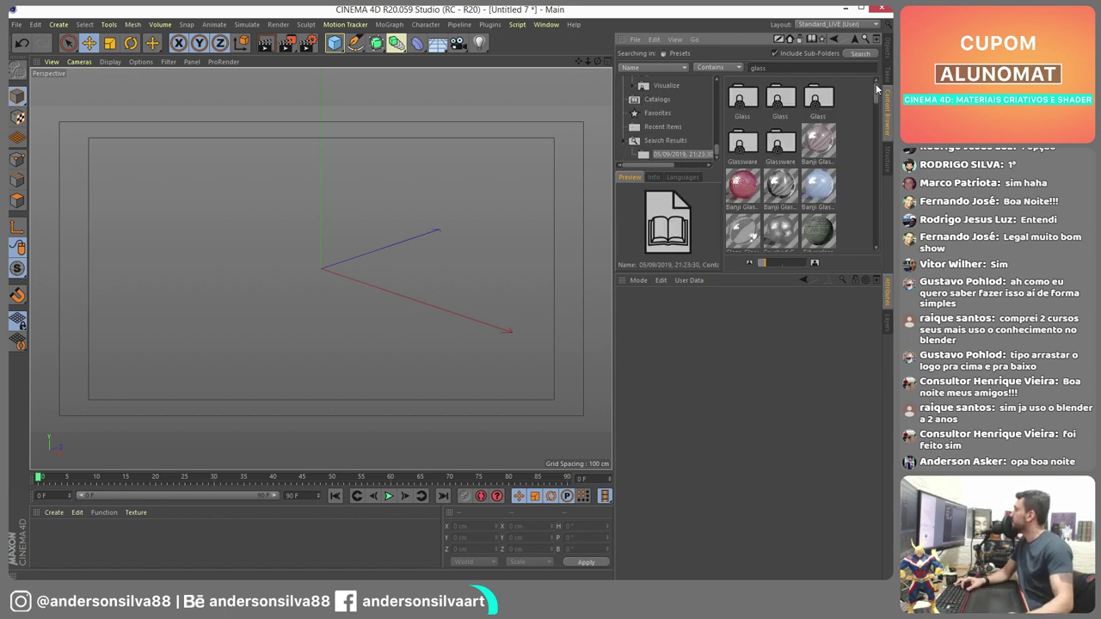
pyautogui.moveTo(876, 91); pyautogui.dragTo(877, 156)
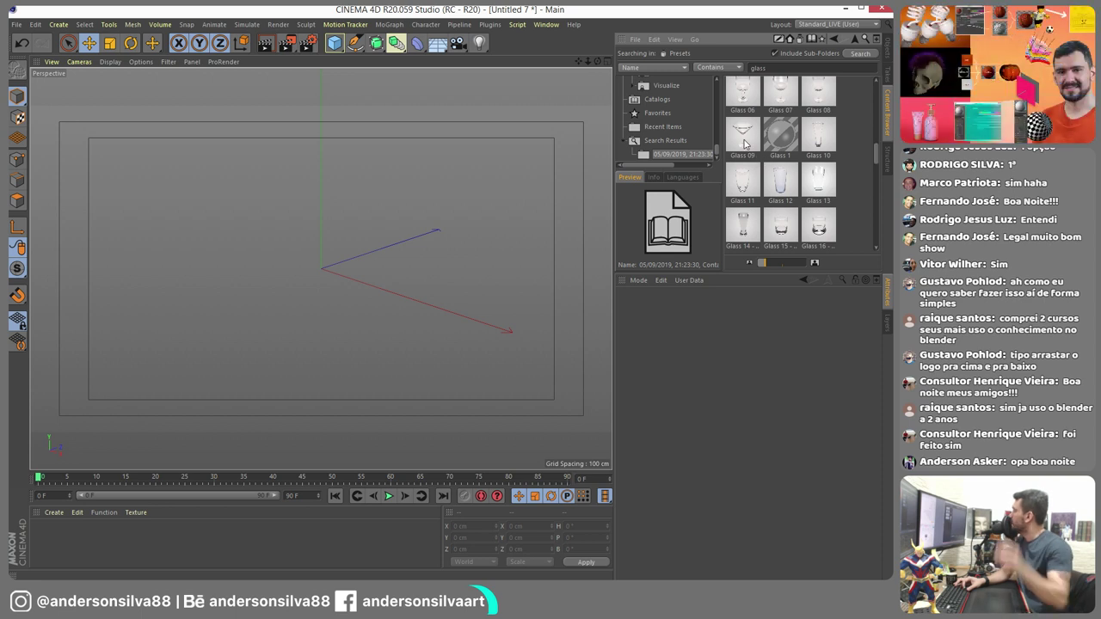
pyautogui.scroll(-2, 792, 133)
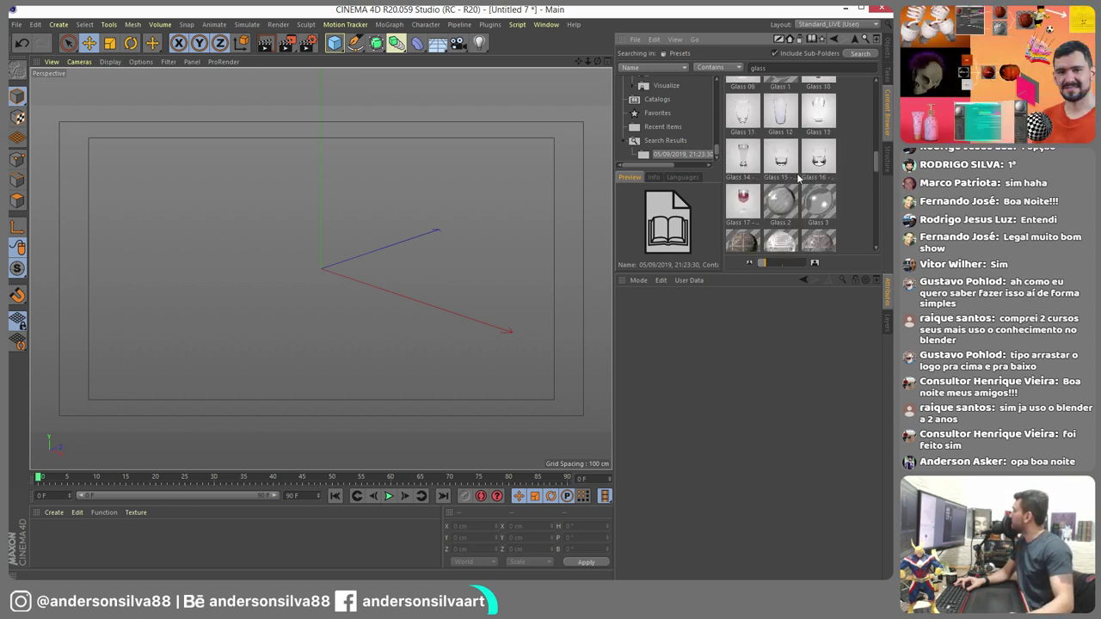
pyautogui.moveTo(827, 106); pyautogui.dragTo(215, 286)
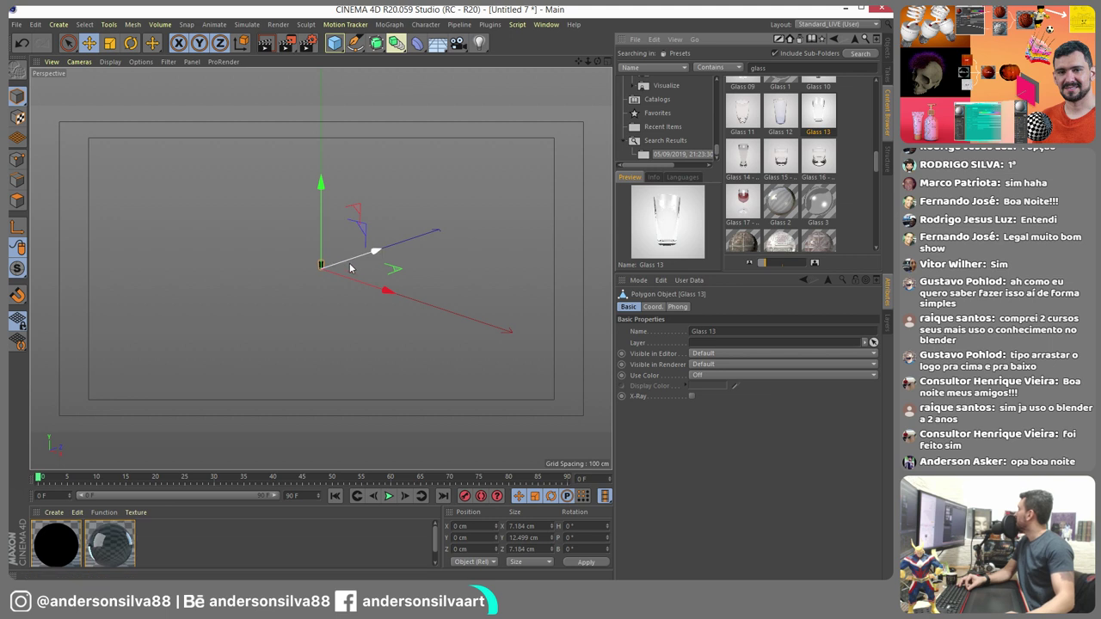
# - Remove the material tags from the Glass 13 cup, undoing an accidental deletion of the cup
pyautogui.click(889, 49)
pyautogui.scroll(8, 301, 267)
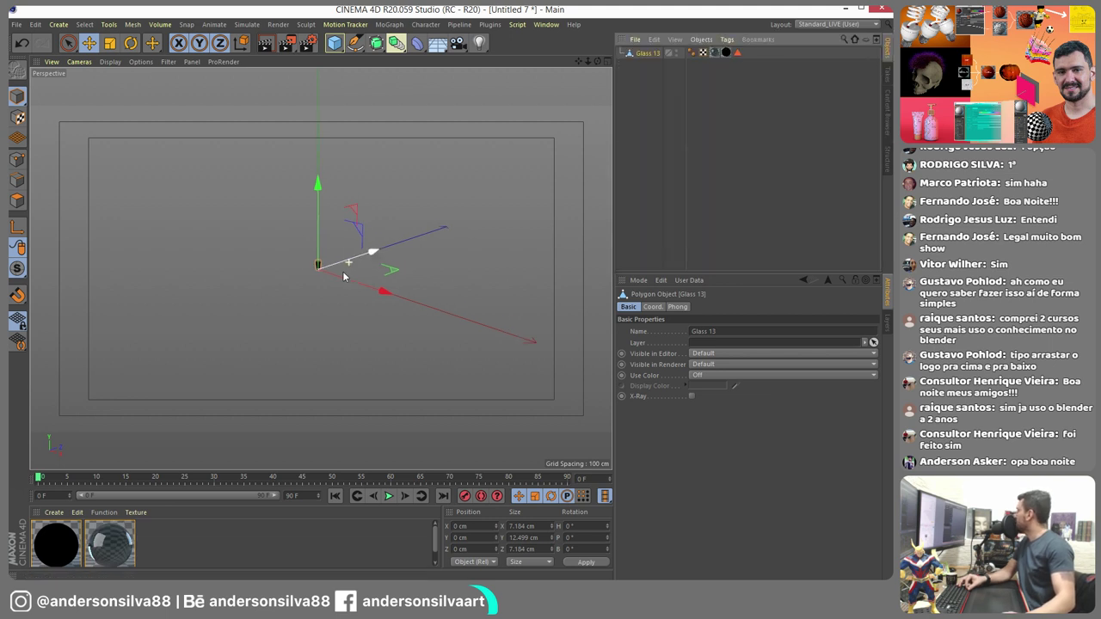
pyautogui.scroll(4, 344, 190)
pyautogui.keyDown('alt'); pyautogui.moveTo(431, 86); pyautogui.dragTo(351, 232, button='middle'); pyautogui.keyUp('alt')
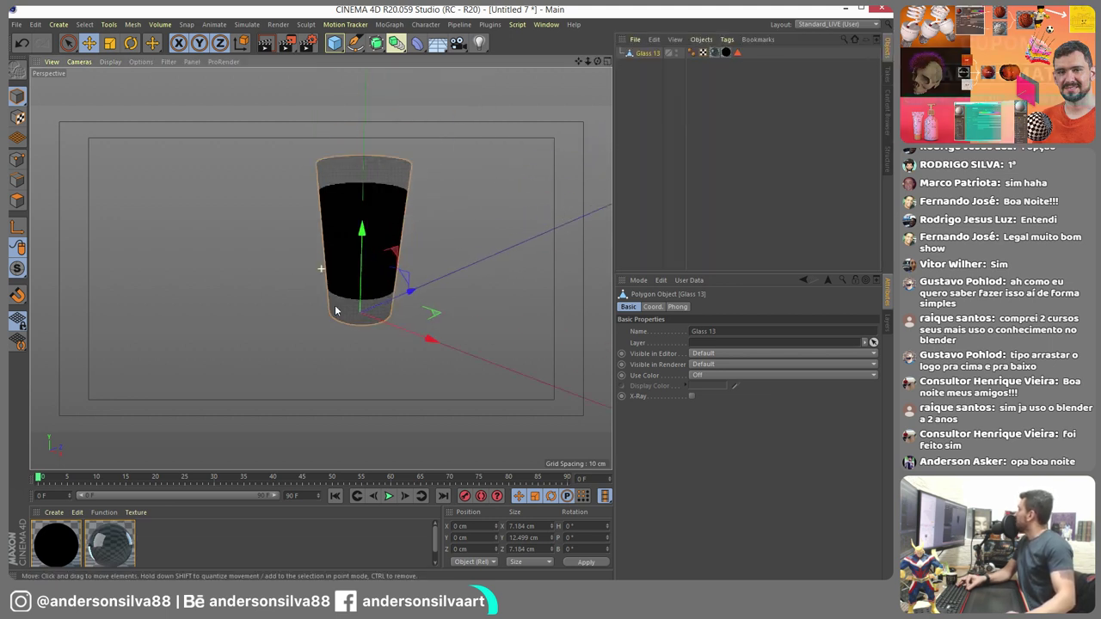
pyautogui.click(728, 53)
pyautogui.press('Delete')
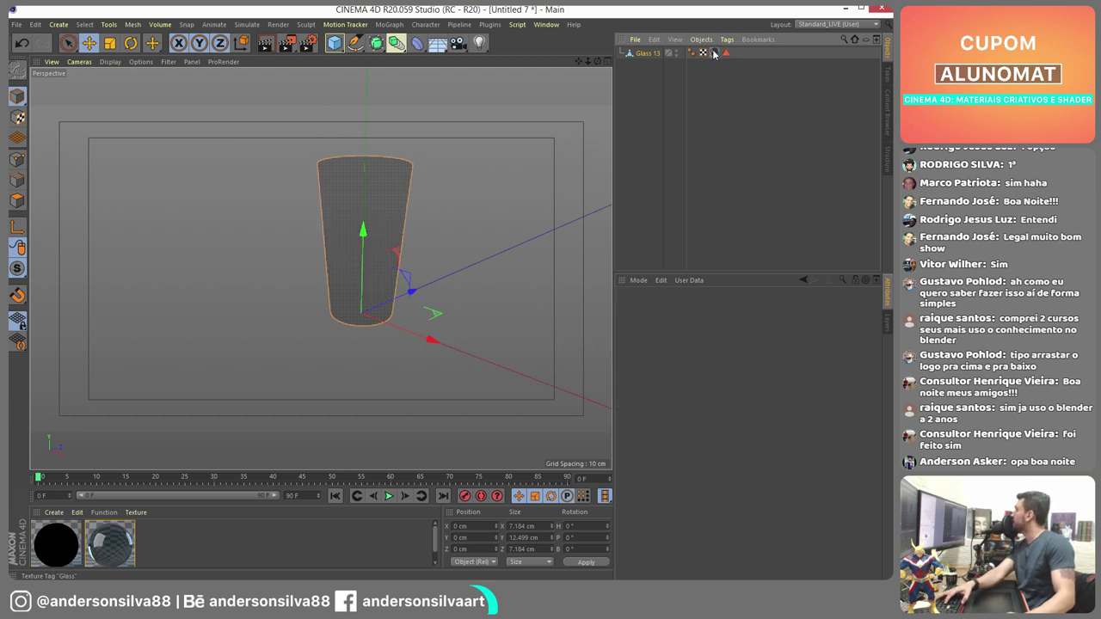
pyautogui.press('Delete')
pyautogui.click(68, 545)
pyautogui.press('Delete')
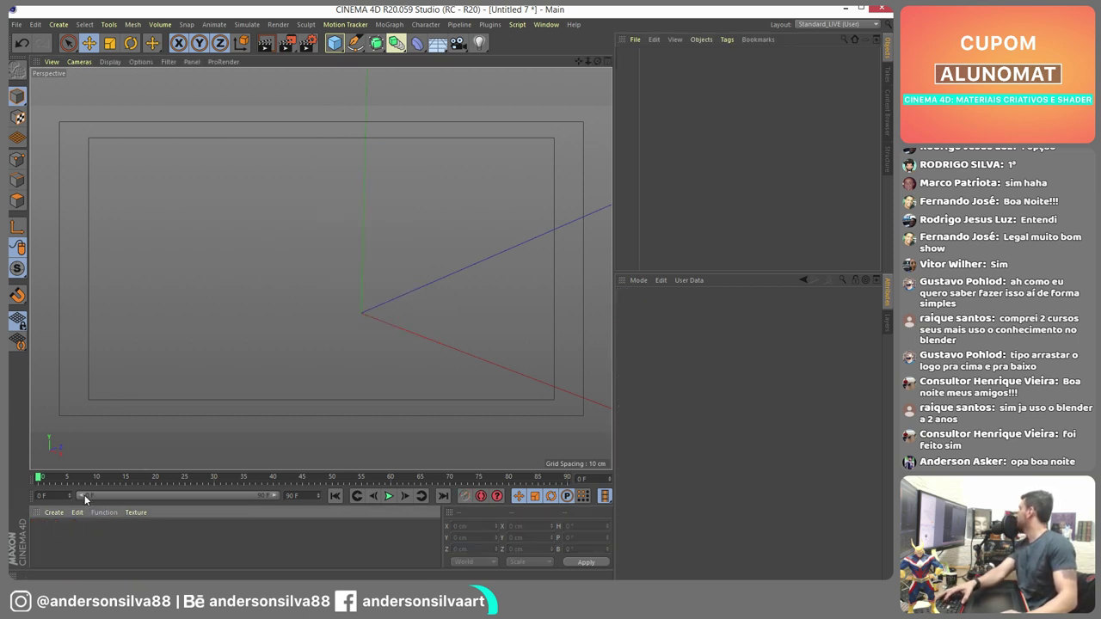
pyautogui.hotkey('ctrl', 'z')
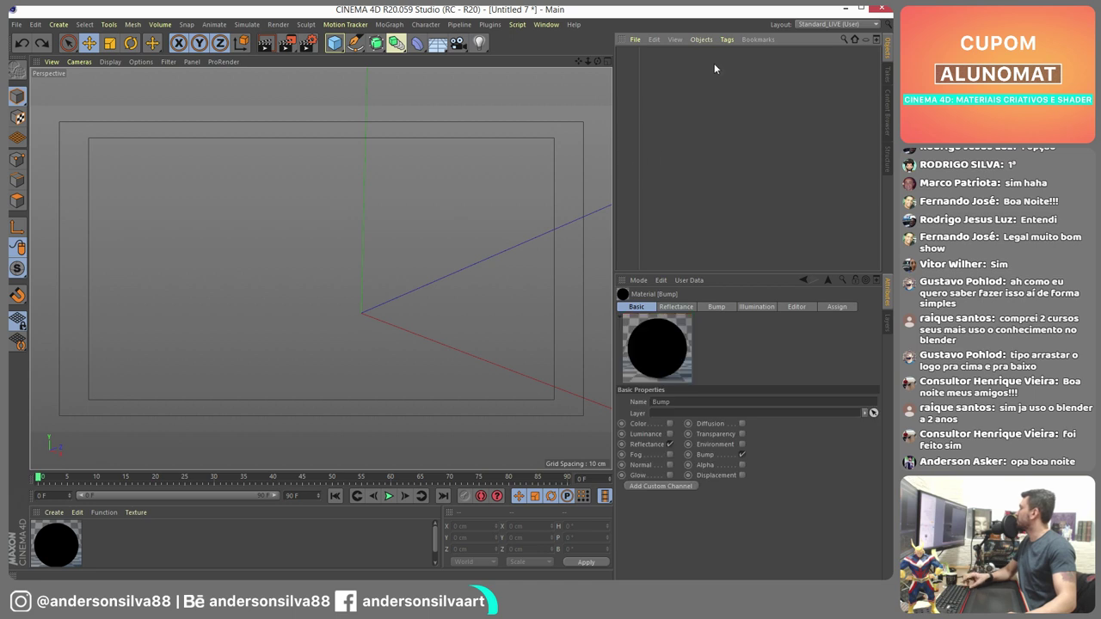
pyautogui.hotkey('ctrl', 'z')
pyautogui.hotkey('ctrl', 'z')
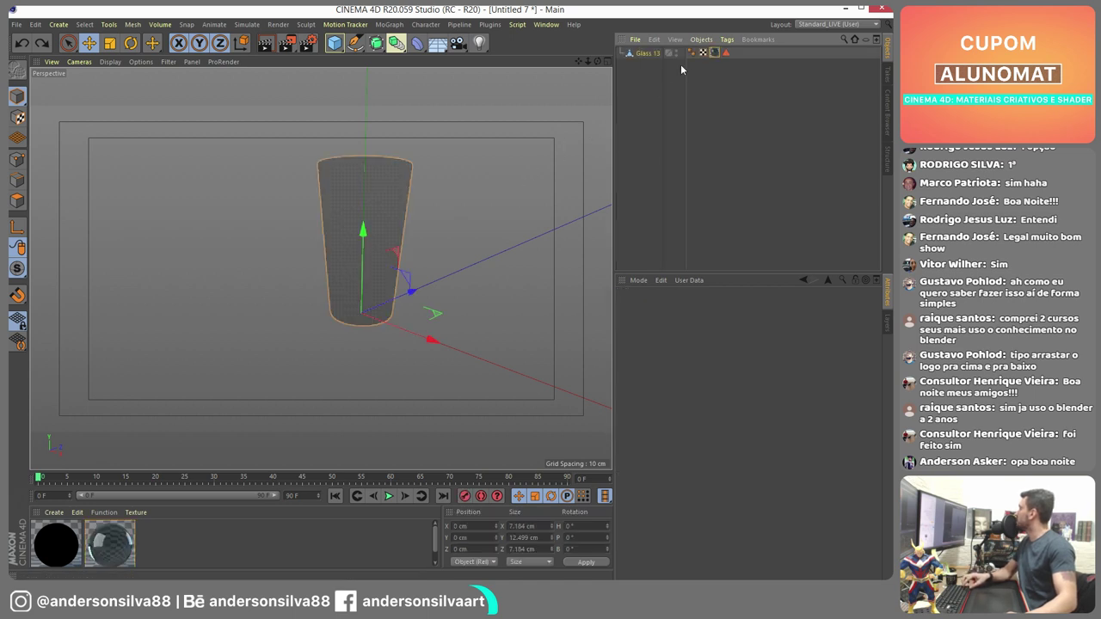
pyautogui.hotkey('ctrl', 'z')
pyautogui.hotkey('ctrl', 'z')
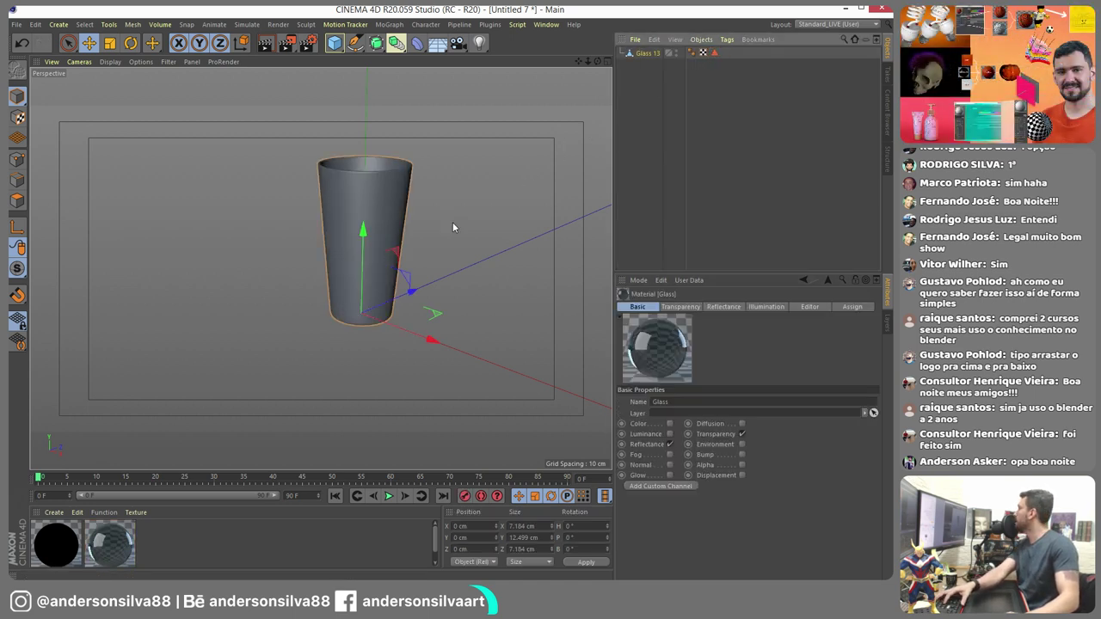
# - Delete the Glass and black Bump materials from the Material Manager
pyautogui.click(117, 545)
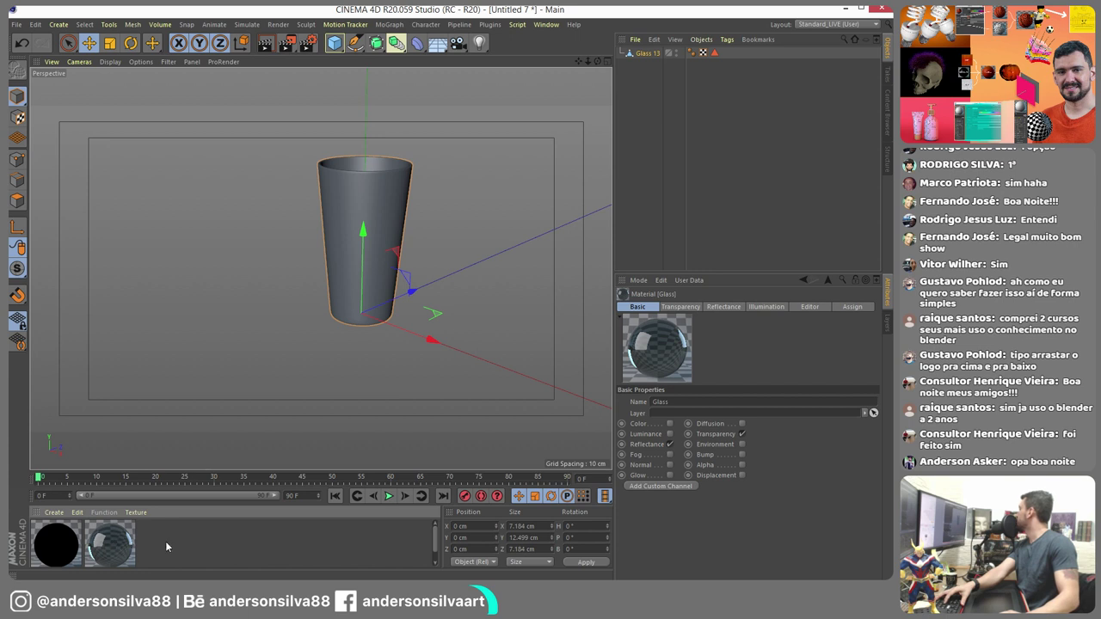
pyautogui.press('Delete')
pyautogui.click(58, 545)
pyautogui.press('Delete')
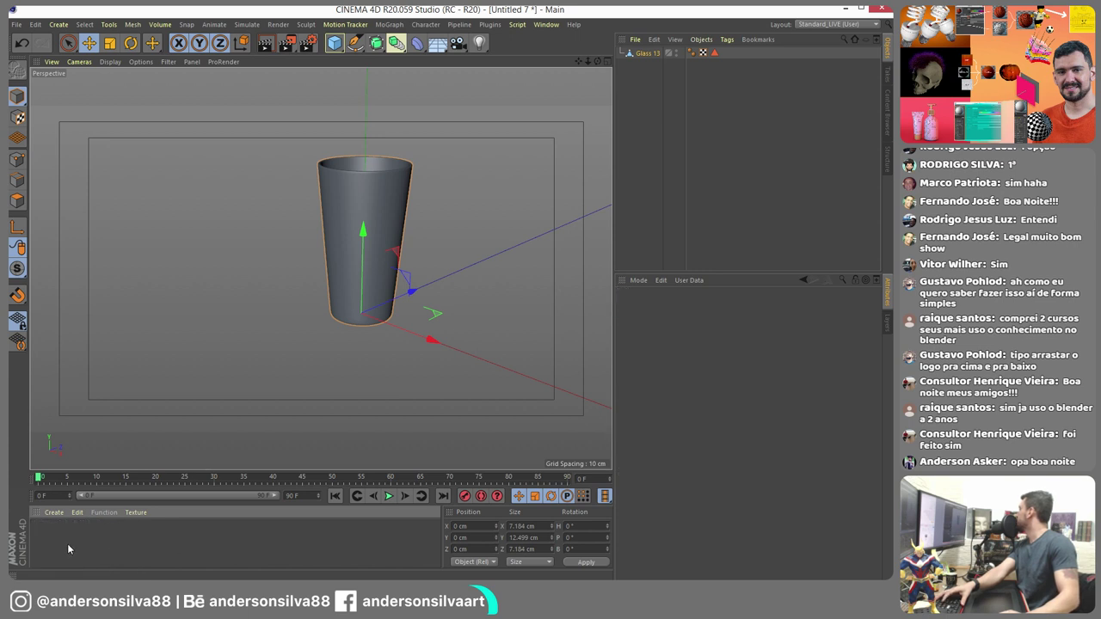
pyautogui.click(62, 513)
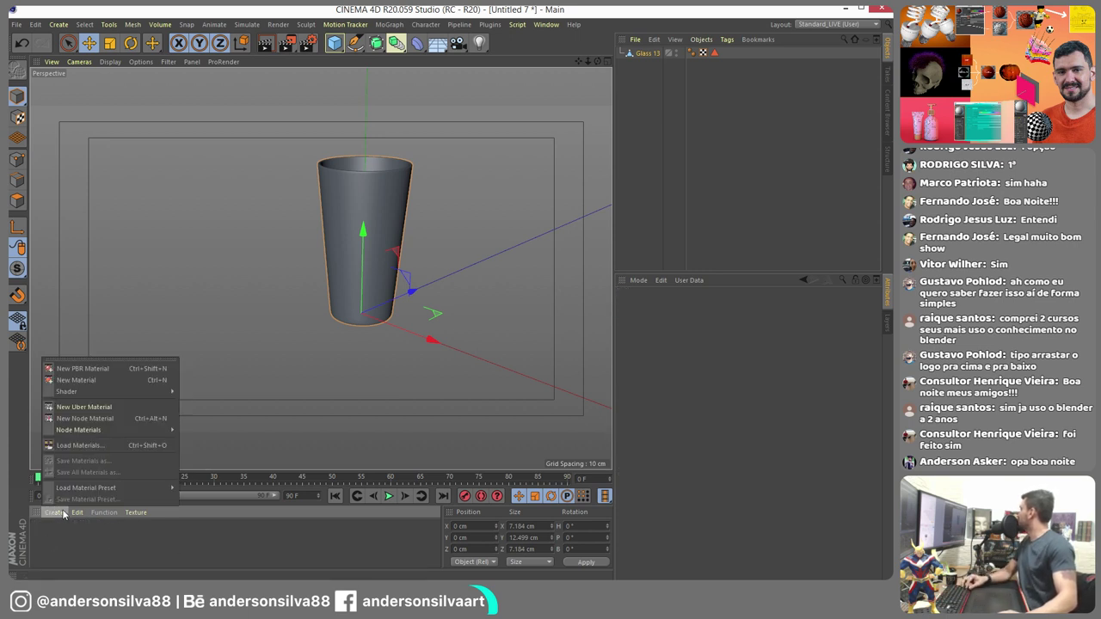
# - Create the standard material 'Mat', open it in the Material Editor, and move the editor aside to reveal the cup
pyautogui.click(98, 379)
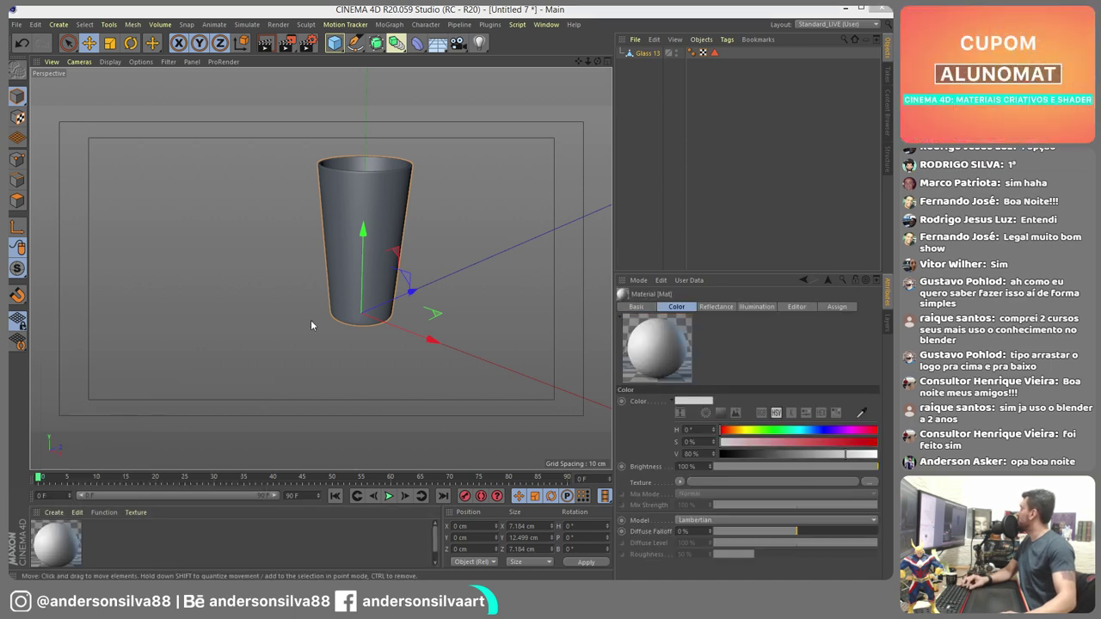
pyautogui.doubleClick(56, 542)
pyautogui.moveTo(293, 95); pyautogui.dragTo(337, 104)
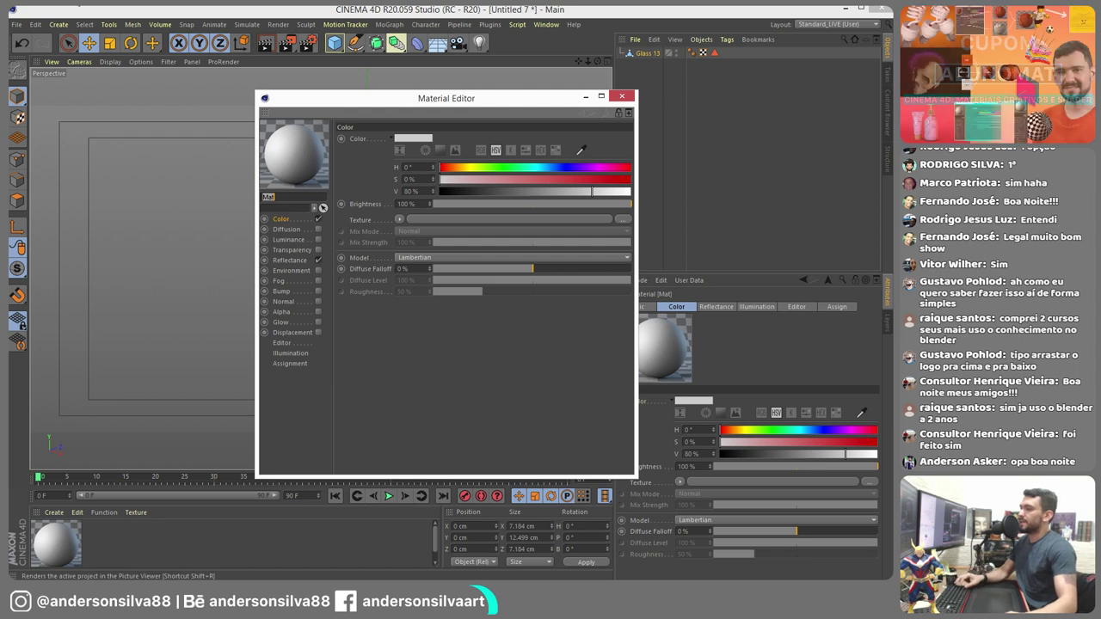
pyautogui.moveTo(464, 104); pyautogui.dragTo(352, 124)
pyautogui.hotkey('alt', 'Tab')
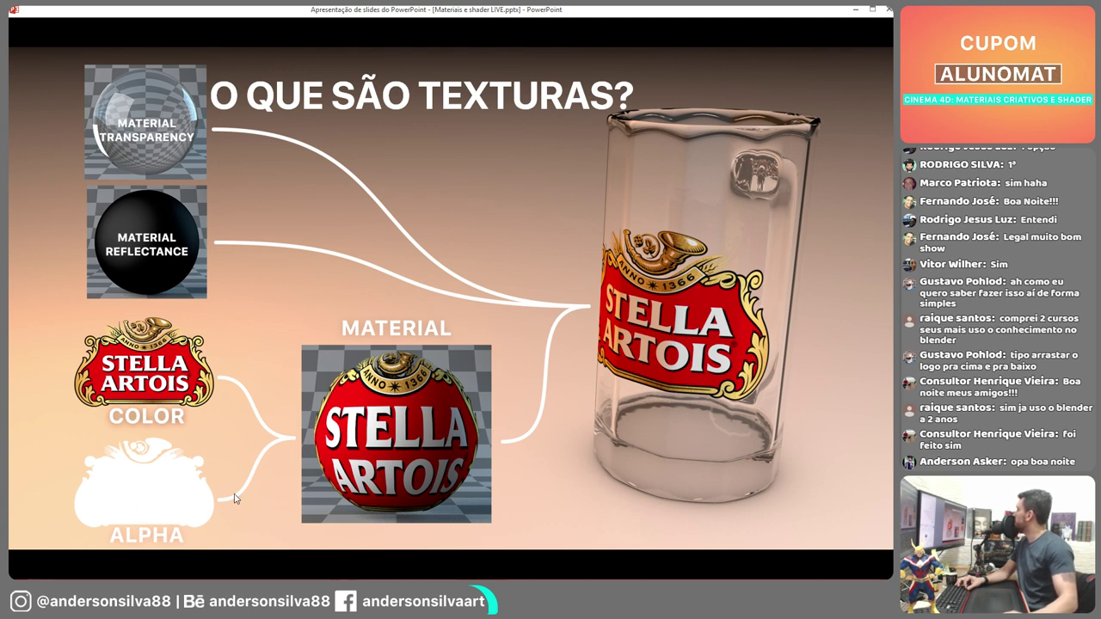
pyautogui.click(855, 11)
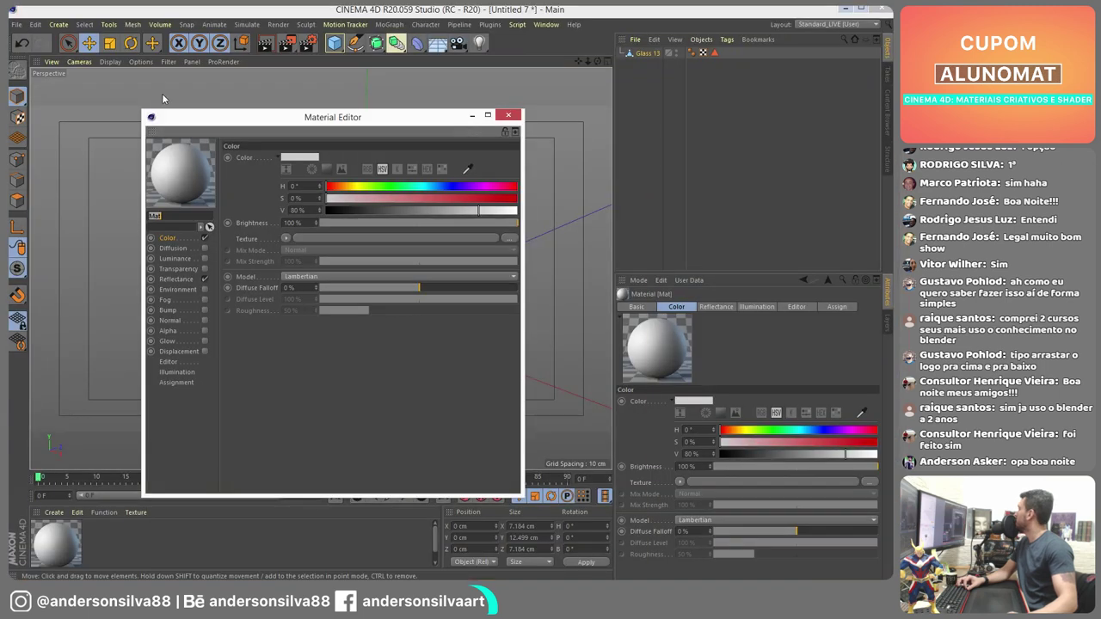
# - Disable Mat's Color channel and replace the Default Specular reflectance layer with a GGX layer
pyautogui.click(204, 238)
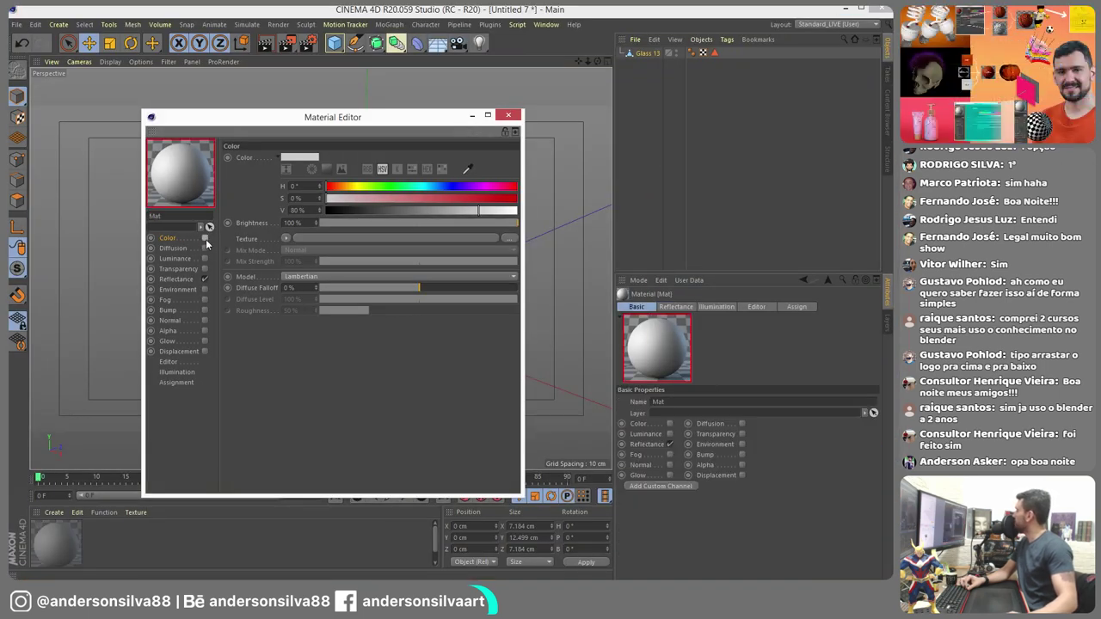
pyautogui.click(176, 280)
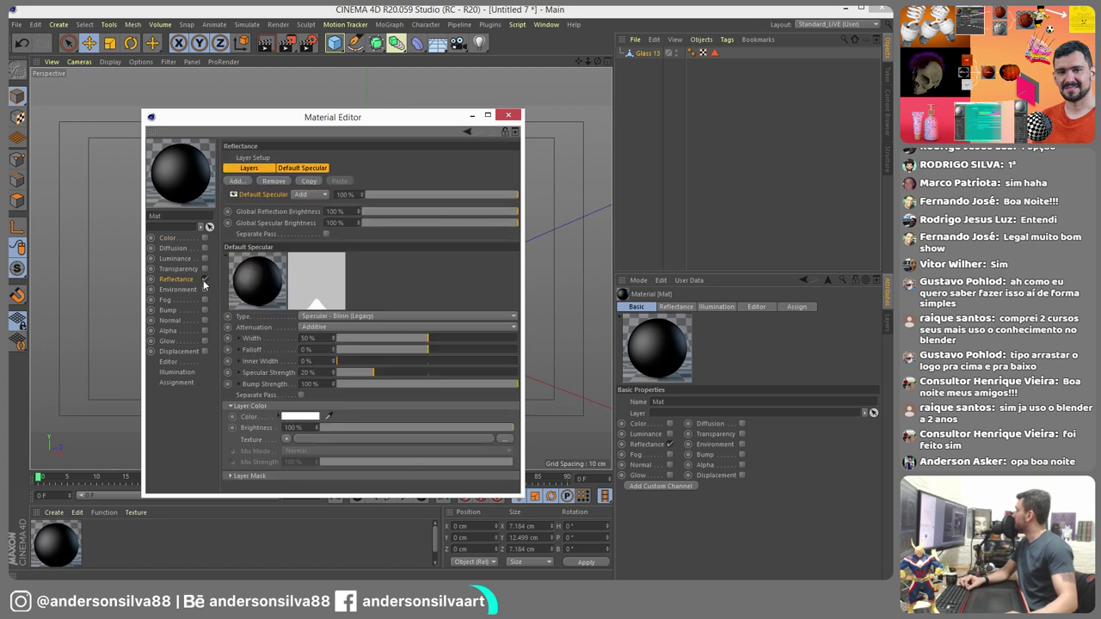
pyautogui.click(272, 181)
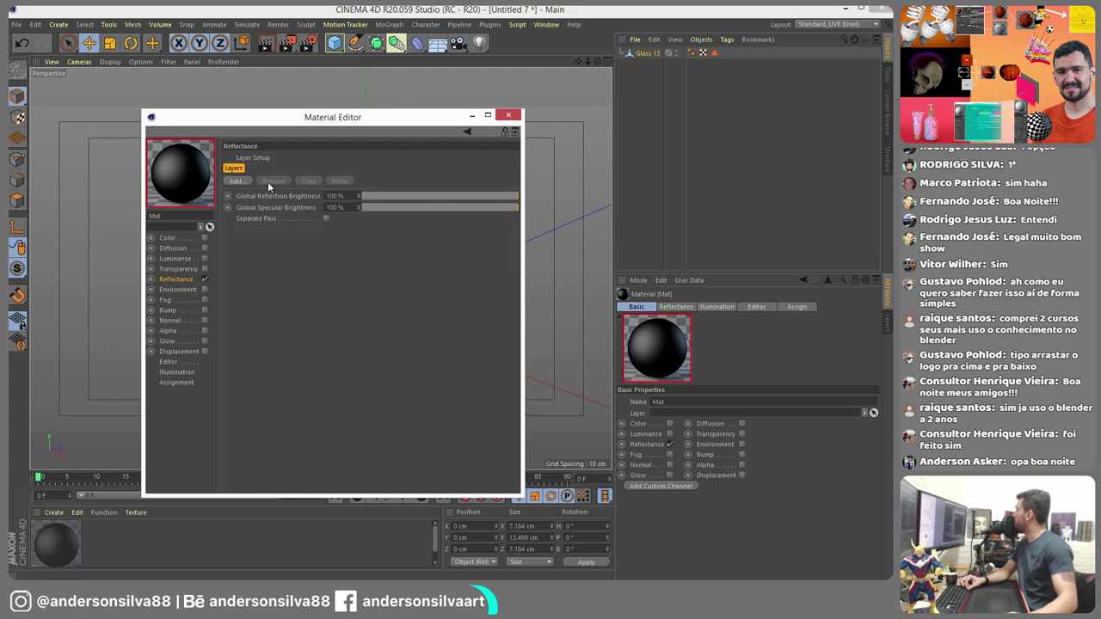
pyautogui.click(238, 182)
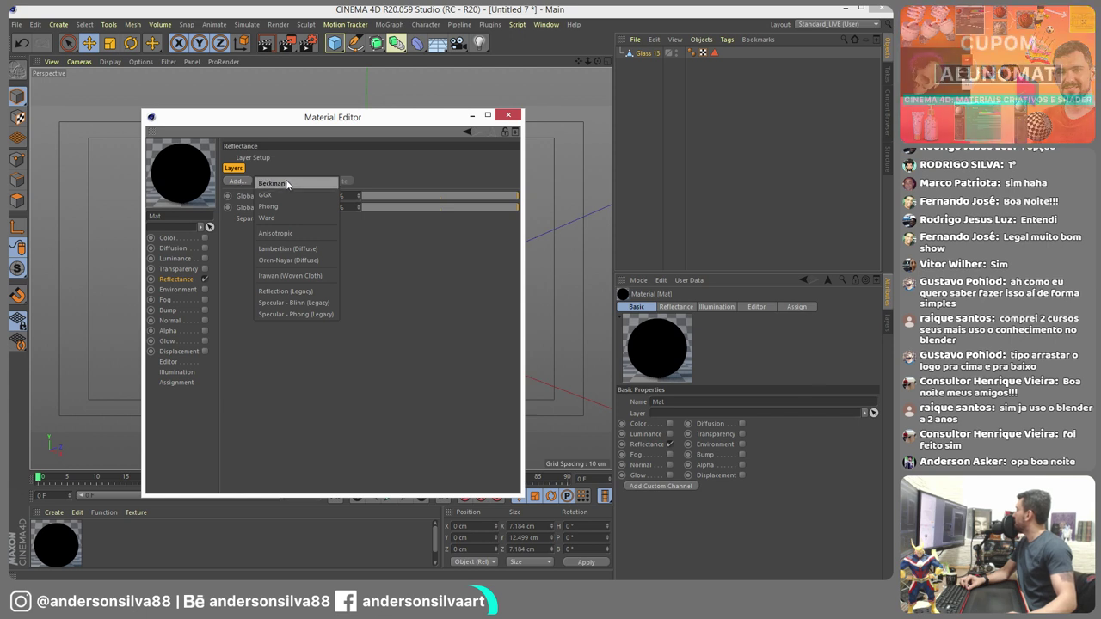
pyautogui.click(271, 196)
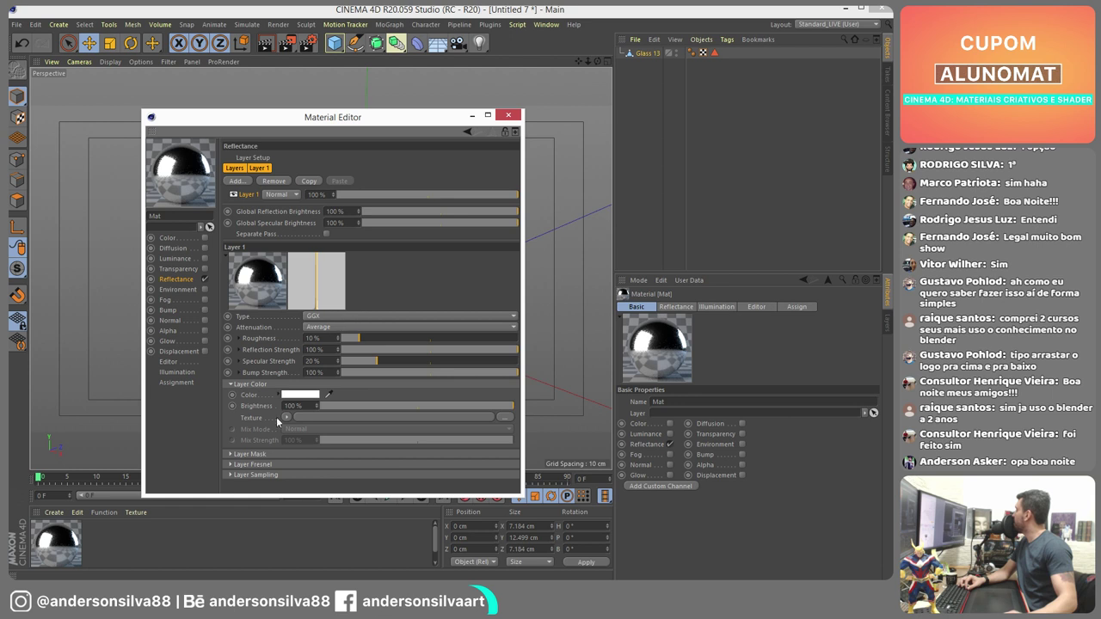
# - Set the GGX layer's Fresnel to Dielectric with the Glass preset (IOR 1.517)
pyautogui.click(231, 466)
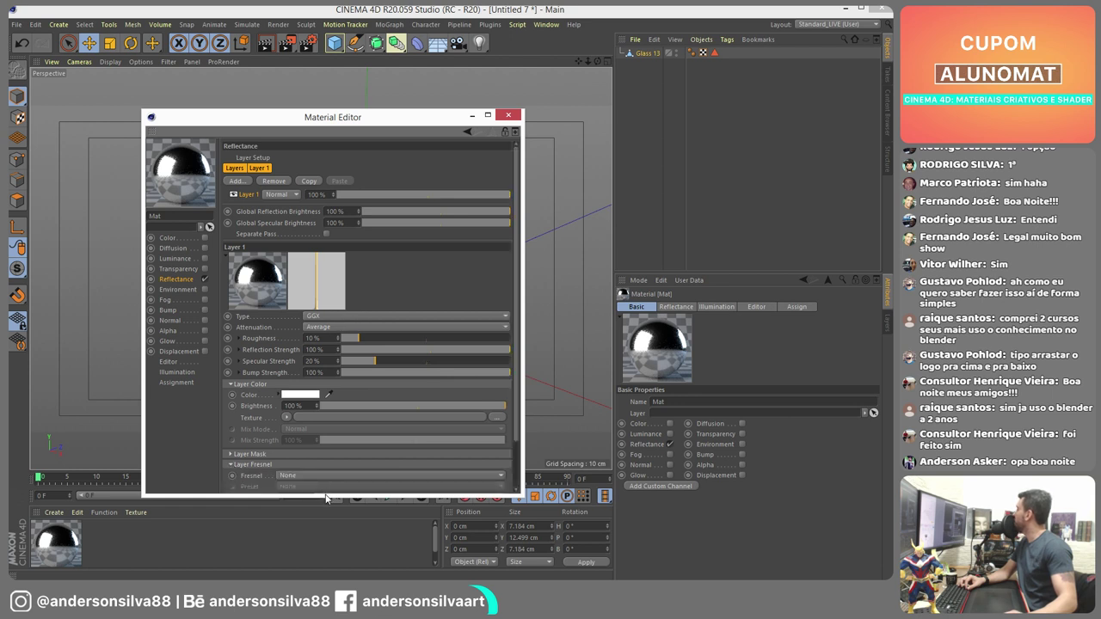
pyautogui.moveTo(324, 496); pyautogui.dragTo(327, 559)
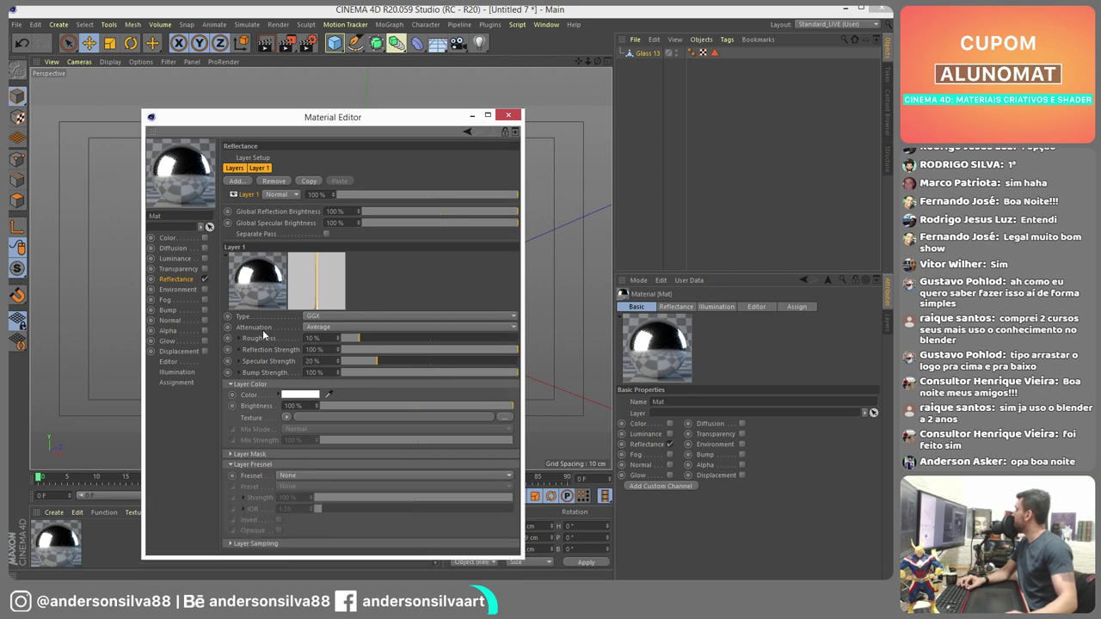
pyautogui.click(308, 473)
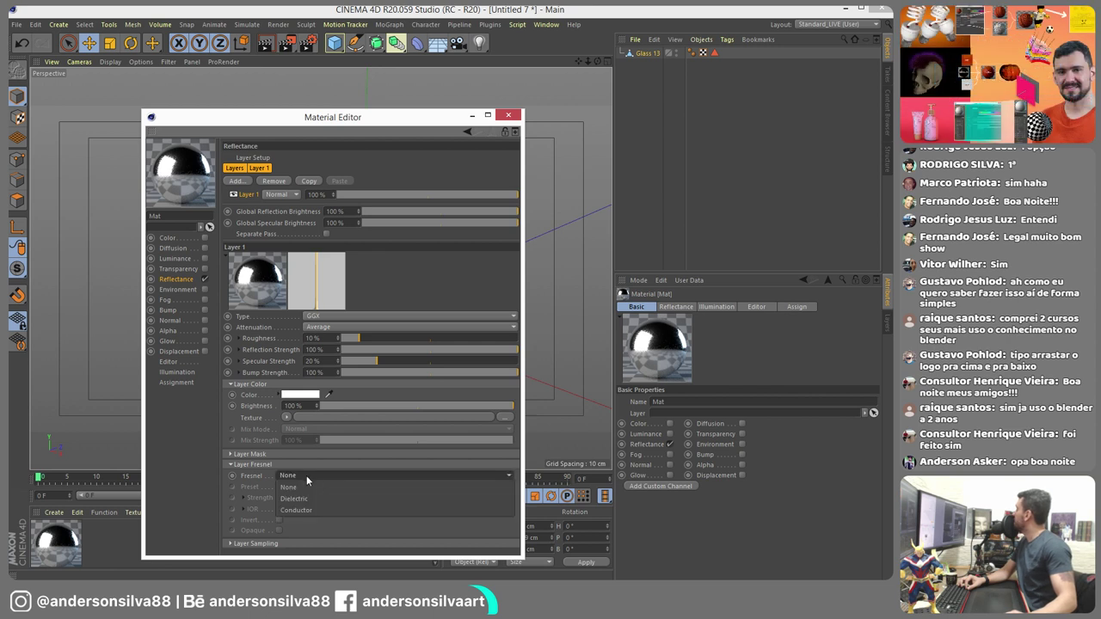
pyautogui.click(308, 499)
pyautogui.click(315, 487)
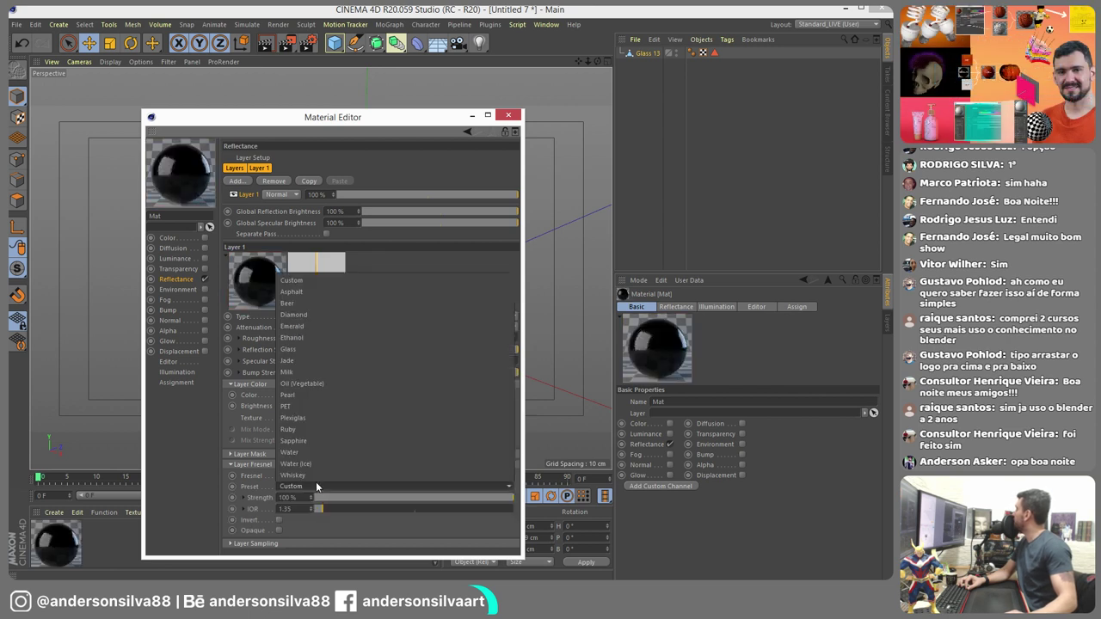
pyautogui.click(308, 350)
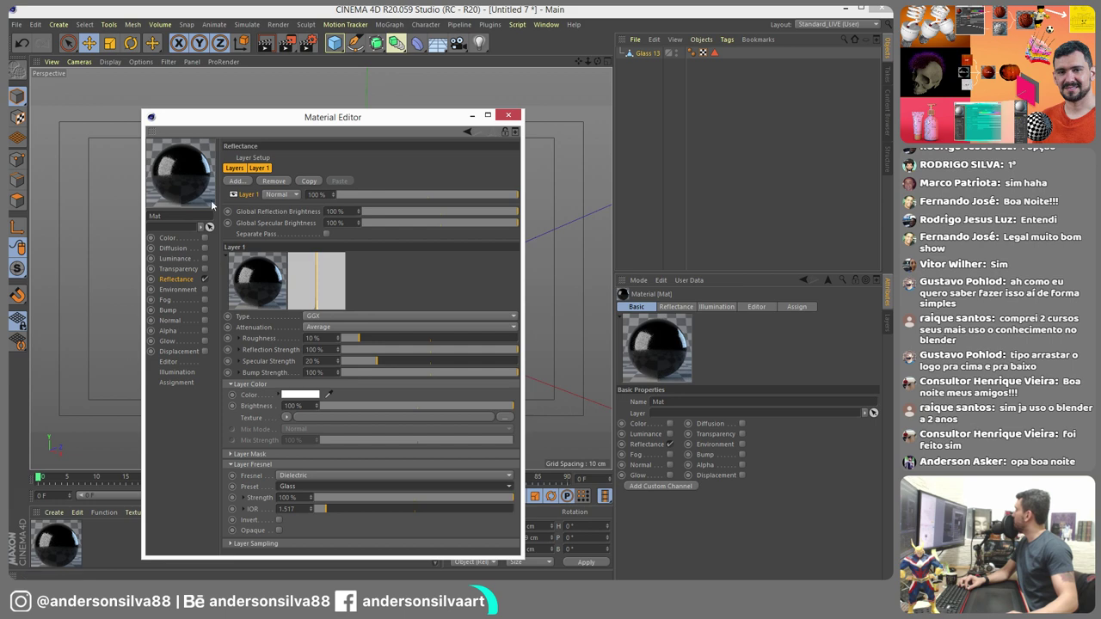
pyautogui.moveTo(253, 119); pyautogui.dragTo(547, 91)
# - Enable Transparency on Mat with the Glass refraction preset (1.517), previewing it beside the viewport
pyautogui.doubleClick(509, 140)
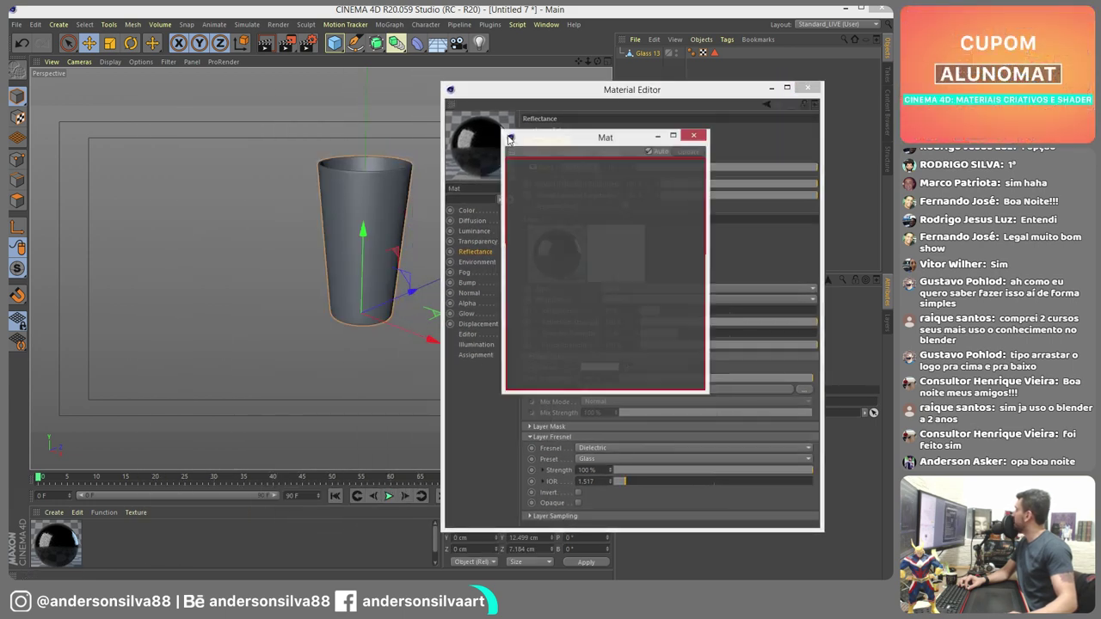
pyautogui.moveTo(509, 139); pyautogui.dragTo(81, 97)
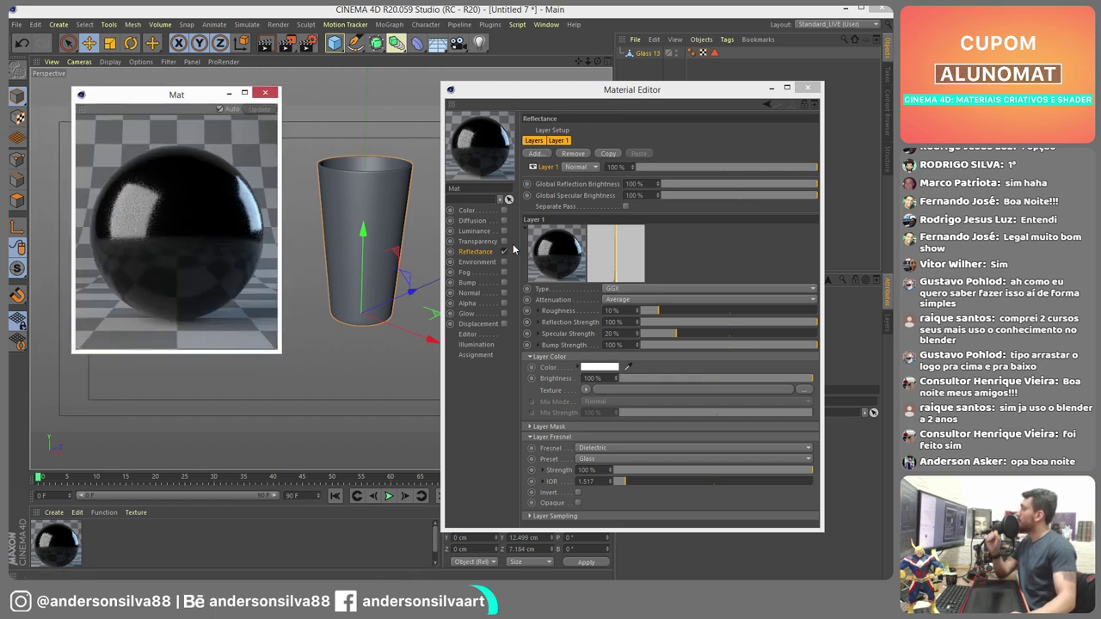
pyautogui.click(478, 242)
pyautogui.click(504, 242)
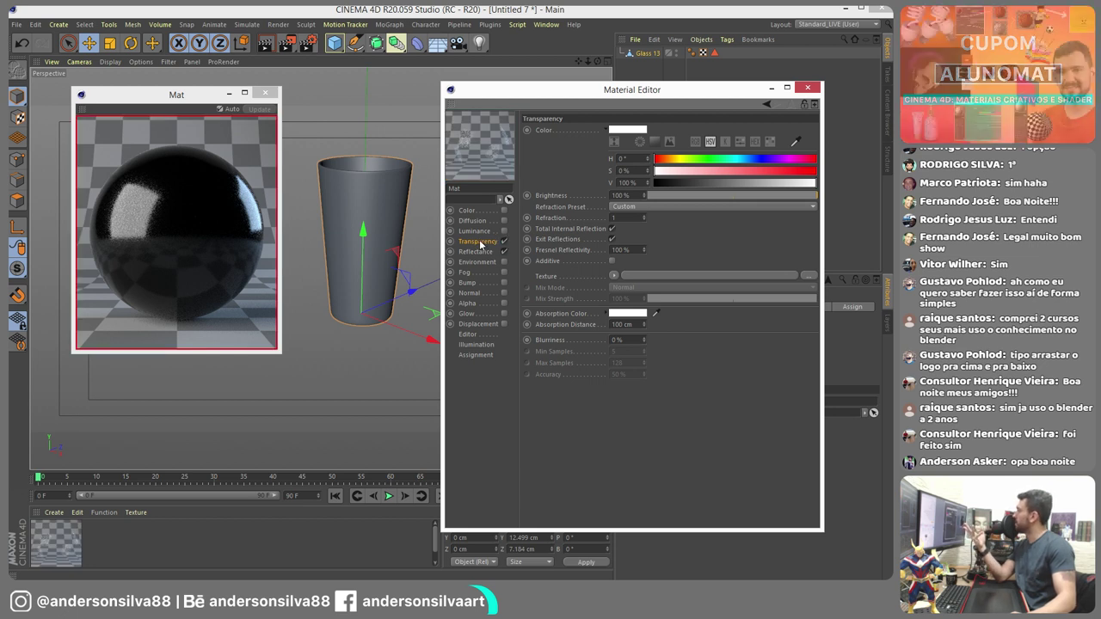
pyautogui.click(642, 206)
pyautogui.click(638, 276)
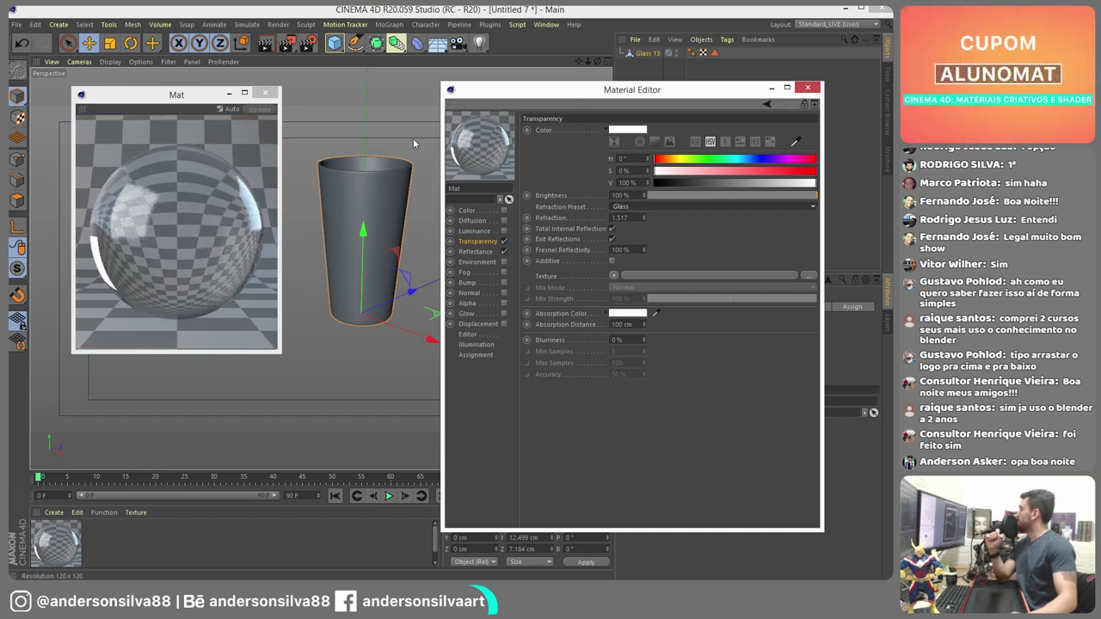
# - Switch Mat's preview shape to Cylinder and close the Material Editor
pyautogui.rightClick(181, 200)
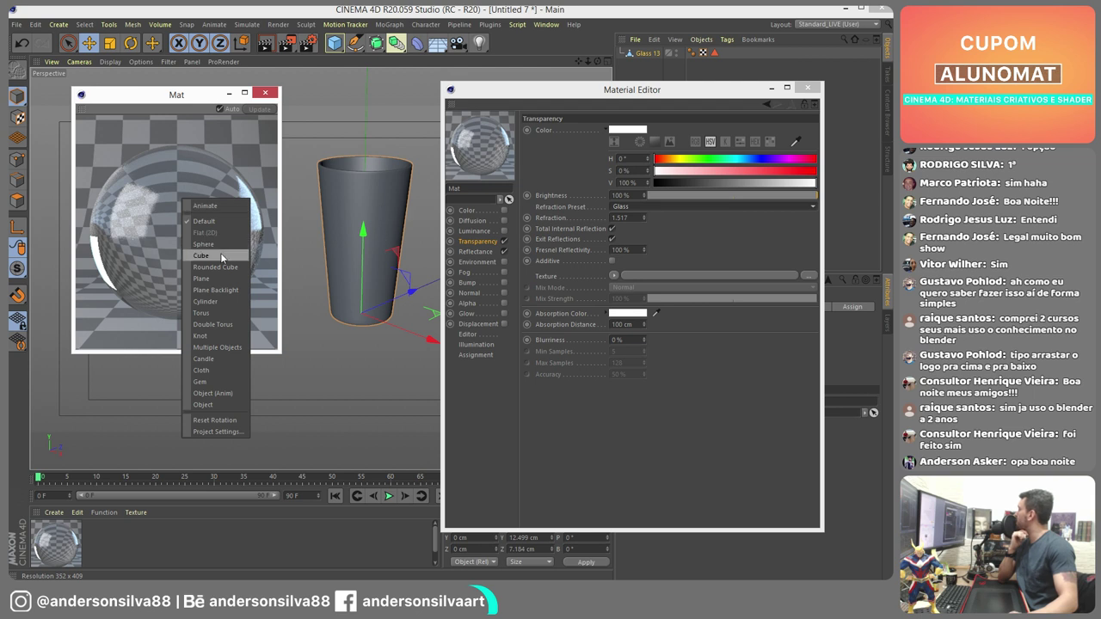
pyautogui.click(217, 299)
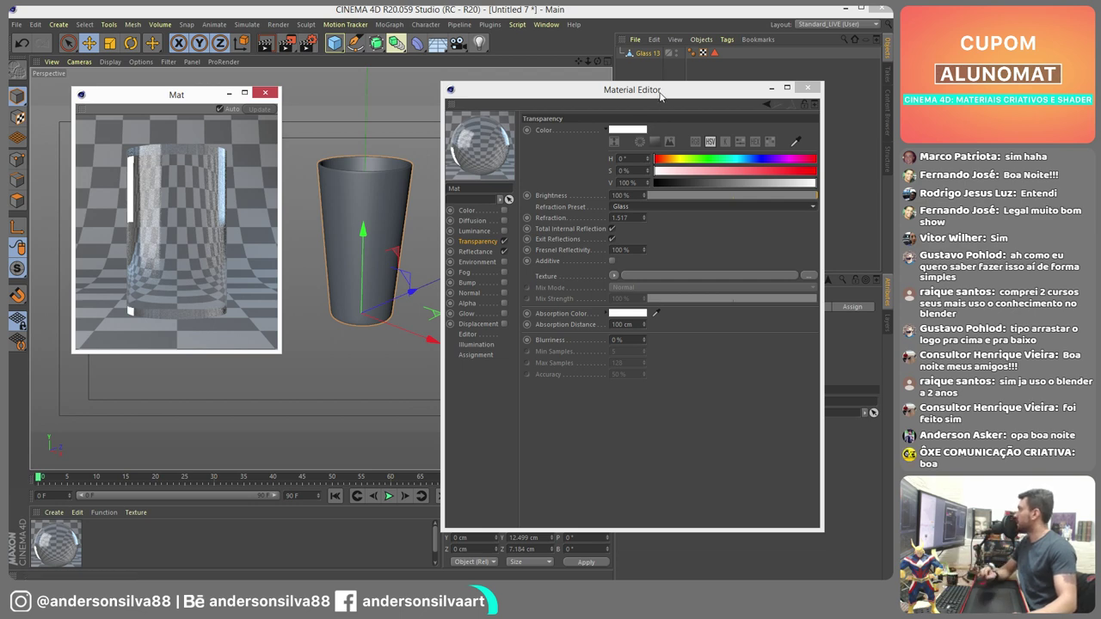
pyautogui.click(808, 90)
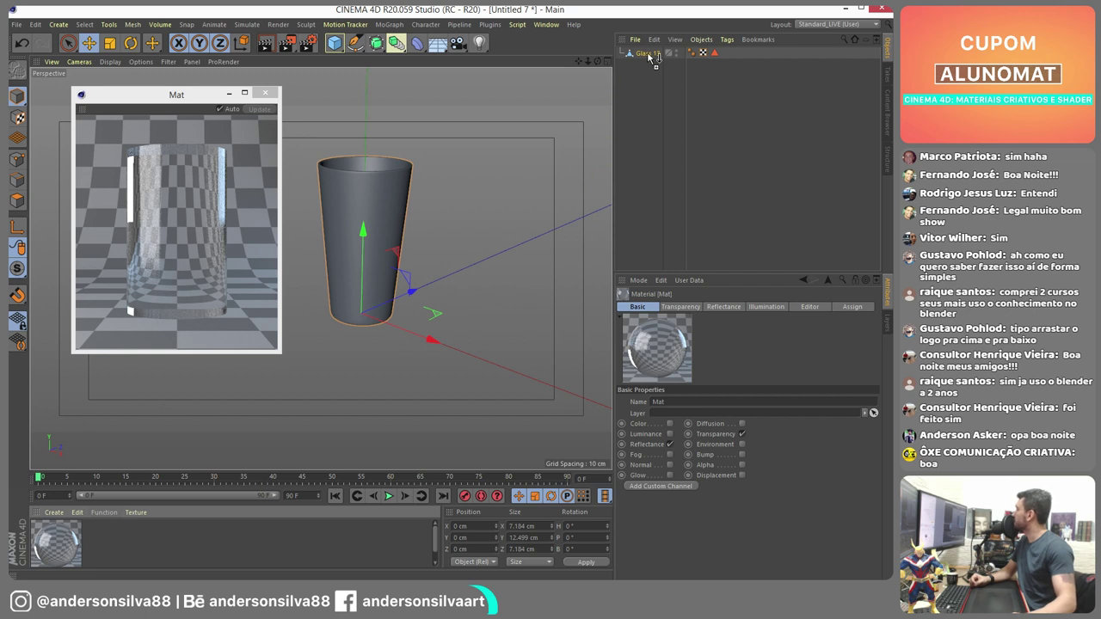
# - Apply Mat to Glass 13, add a Floor, and give the floor a new standard material
pyautogui.moveTo(647, 52); pyautogui.dragTo(649, 53)
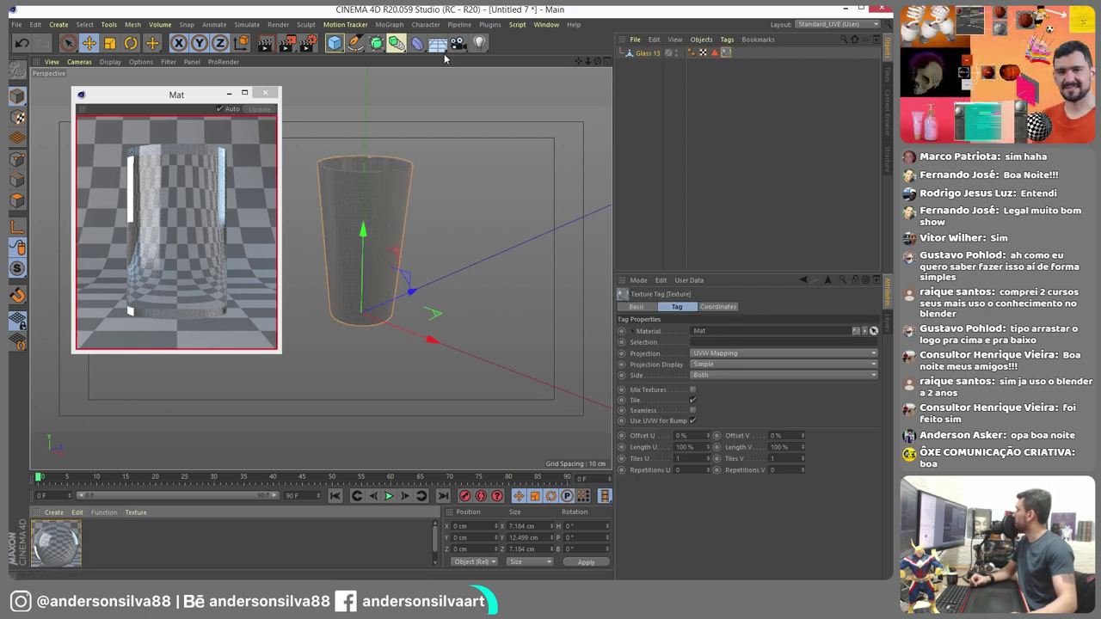
pyautogui.click(439, 45)
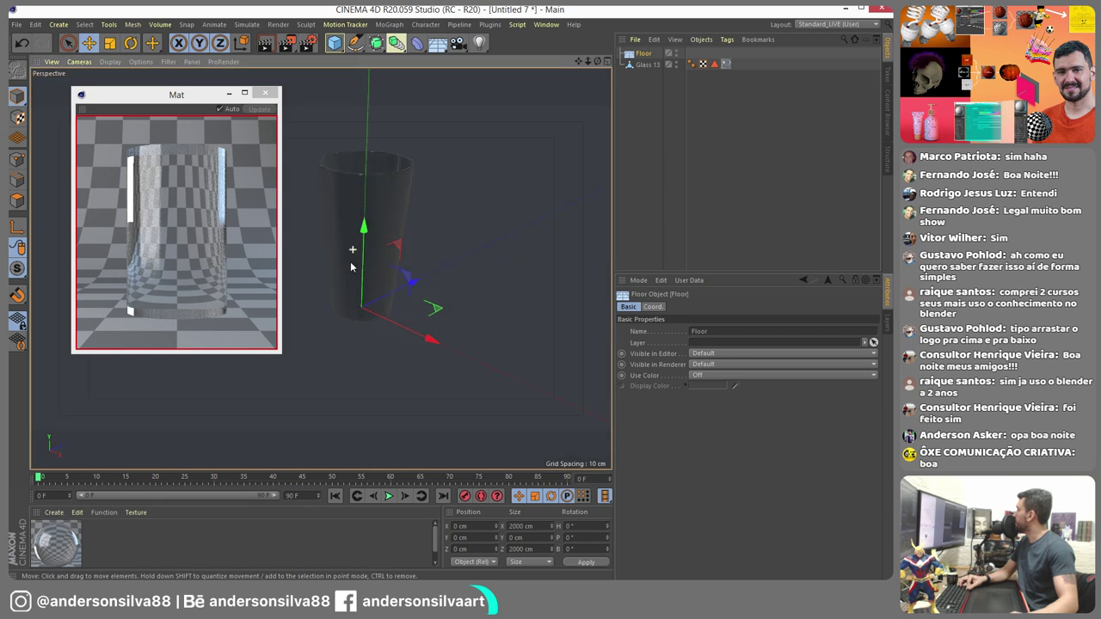
pyautogui.click(53, 512)
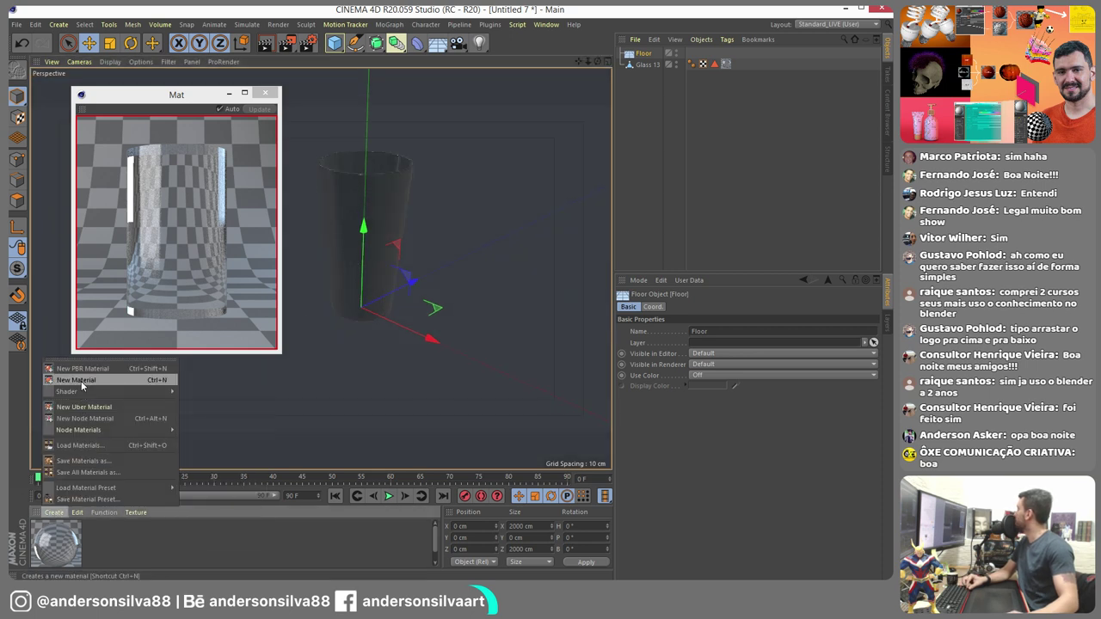
pyautogui.click(81, 380)
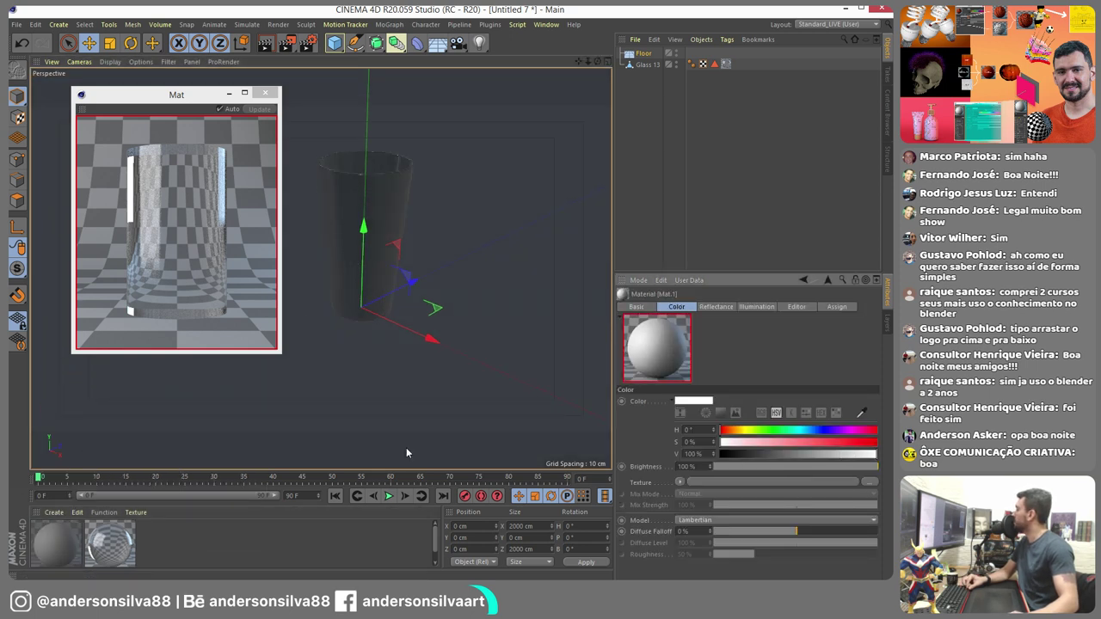
pyautogui.moveTo(59, 540); pyautogui.dragTo(256, 439)
# - Close the Mat preview window, reframe the glass, and switch to Chrome
pyautogui.keyDown('alt'); pyautogui.moveTo(354, 379); pyautogui.dragTo(332, 395, button='middle'); pyautogui.keyUp('alt')
pyautogui.click(265, 94)
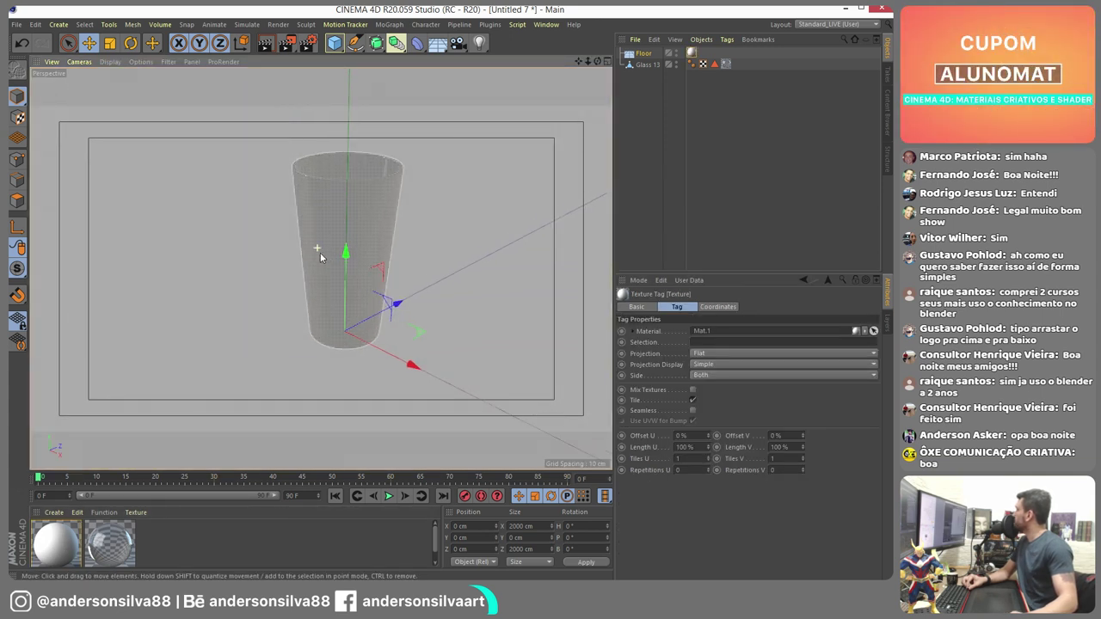
pyautogui.keyDown('alt'); pyautogui.moveTo(320, 252); pyautogui.dragTo(308, 267, button='middle'); pyautogui.keyUp('alt')
pyautogui.hotkey('alt', 'Tab')
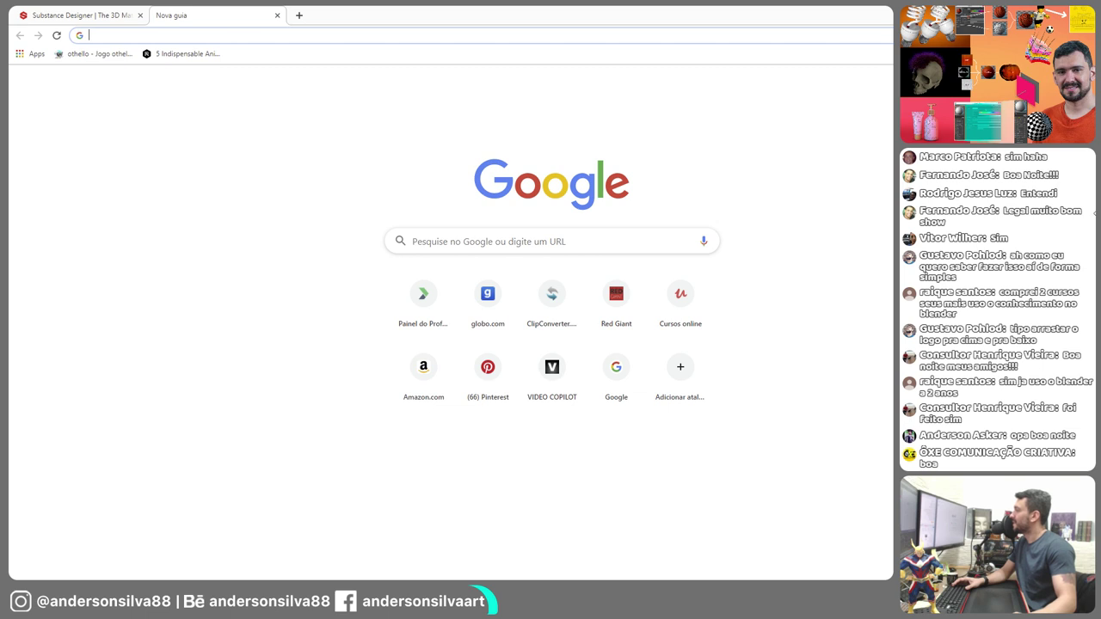
# - Search Google for 'heineken logo', correcting the misspelled query
pyautogui.moveTo(1095, 213); pyautogui.dragTo(894, 217)
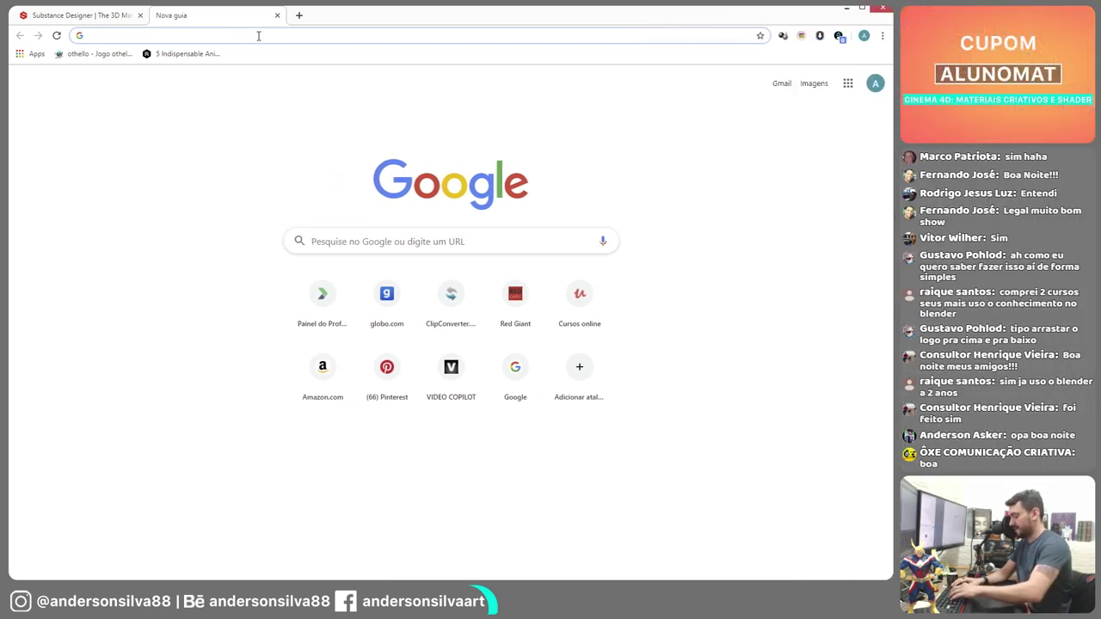
pyautogui.click(258, 36)
pyautogui.write('heinek')
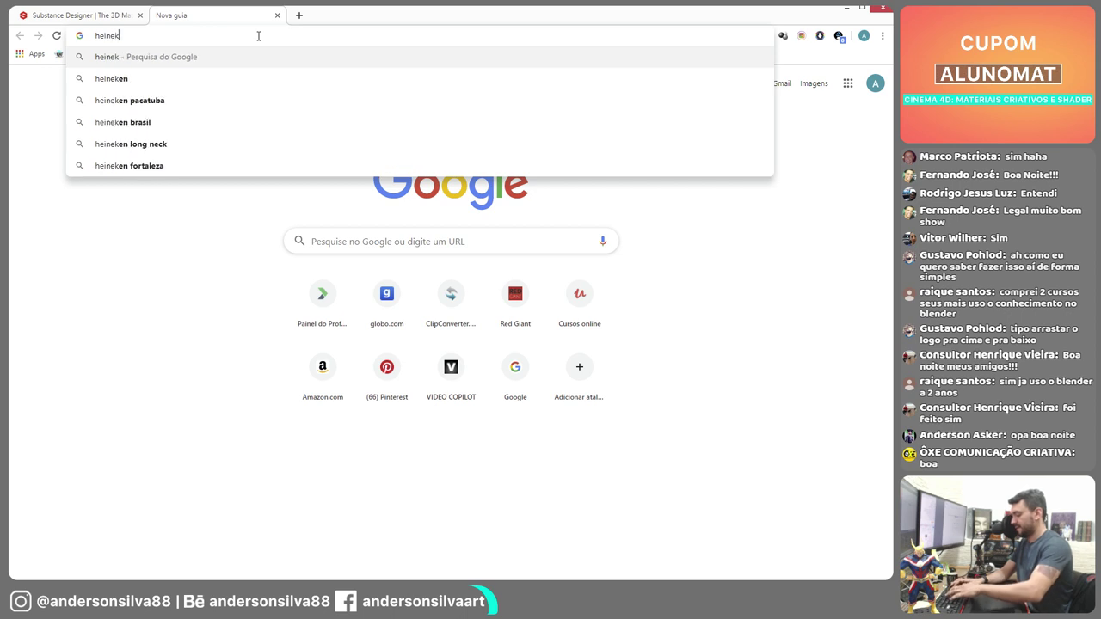
pyautogui.write('rn')
pyautogui.press('Return')
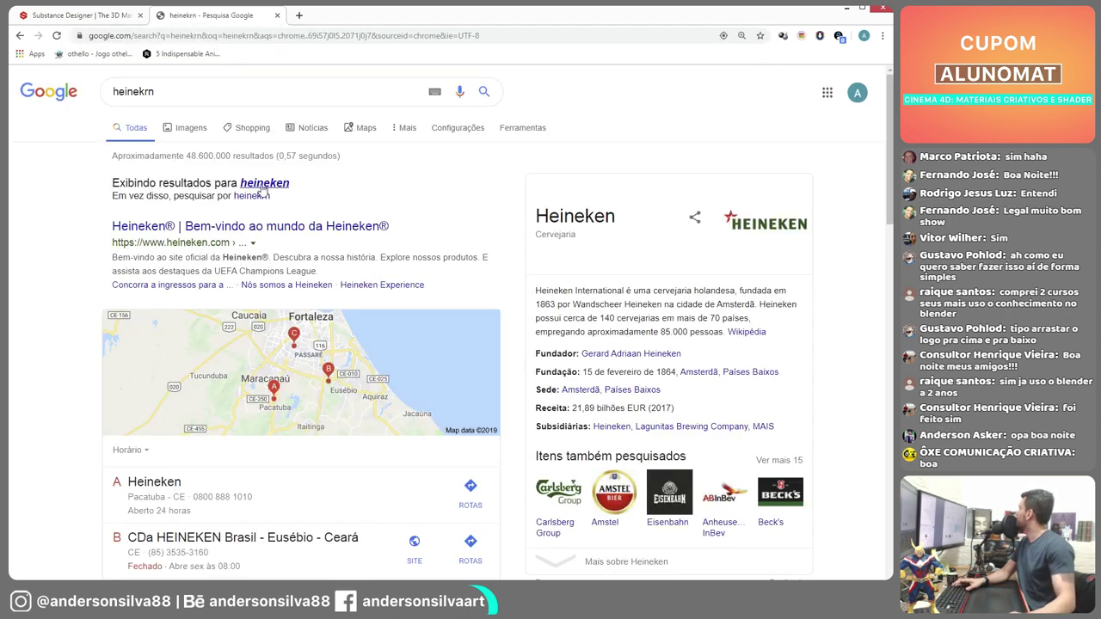
pyautogui.click(265, 184)
pyautogui.click(196, 92)
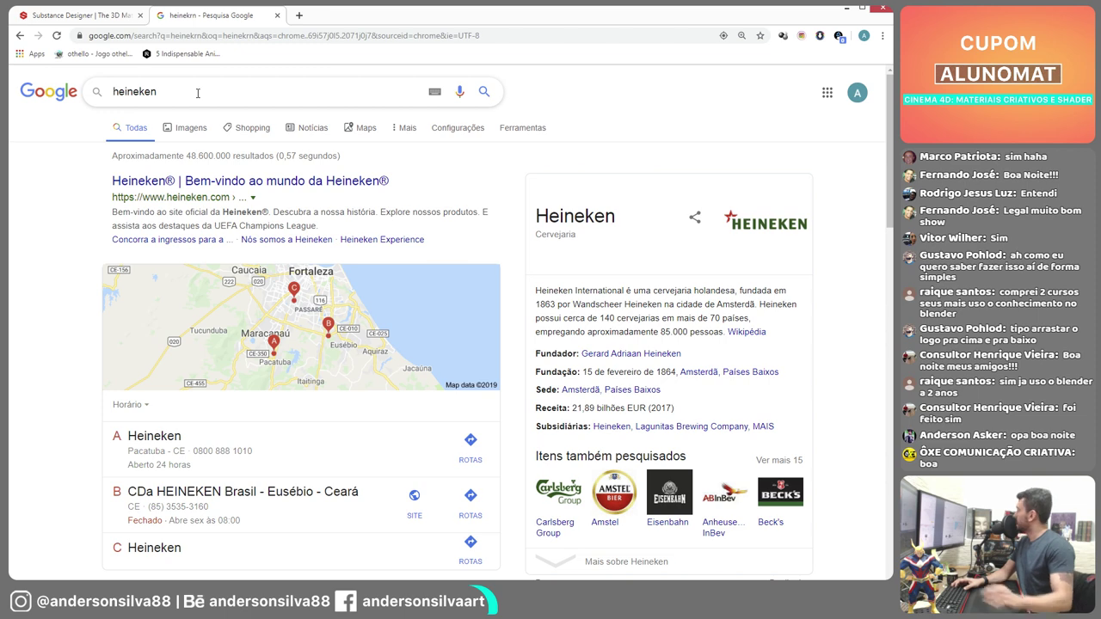
pyautogui.write('logo')
pyautogui.press('Return')
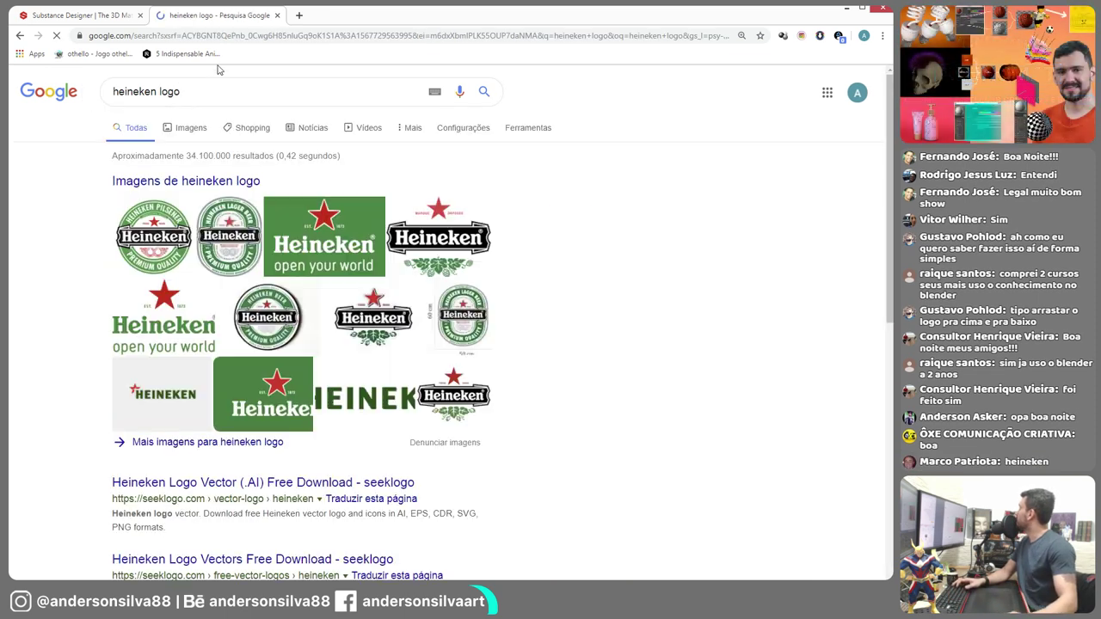
# - Switch to image results and filter them to large images only
pyautogui.click(551, 130)
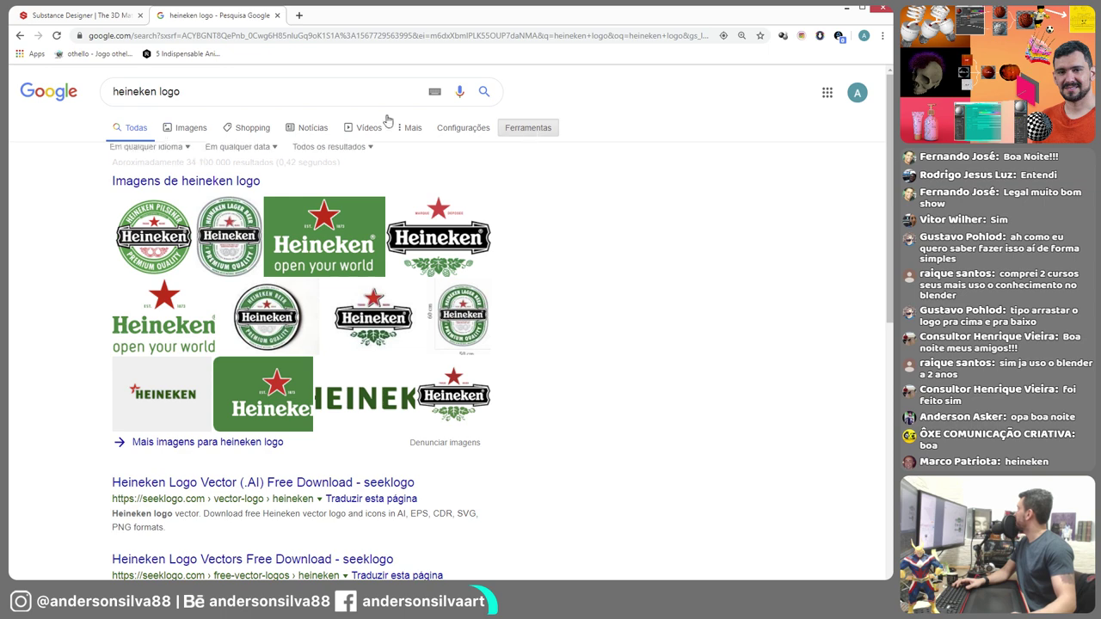
pyautogui.click(191, 129)
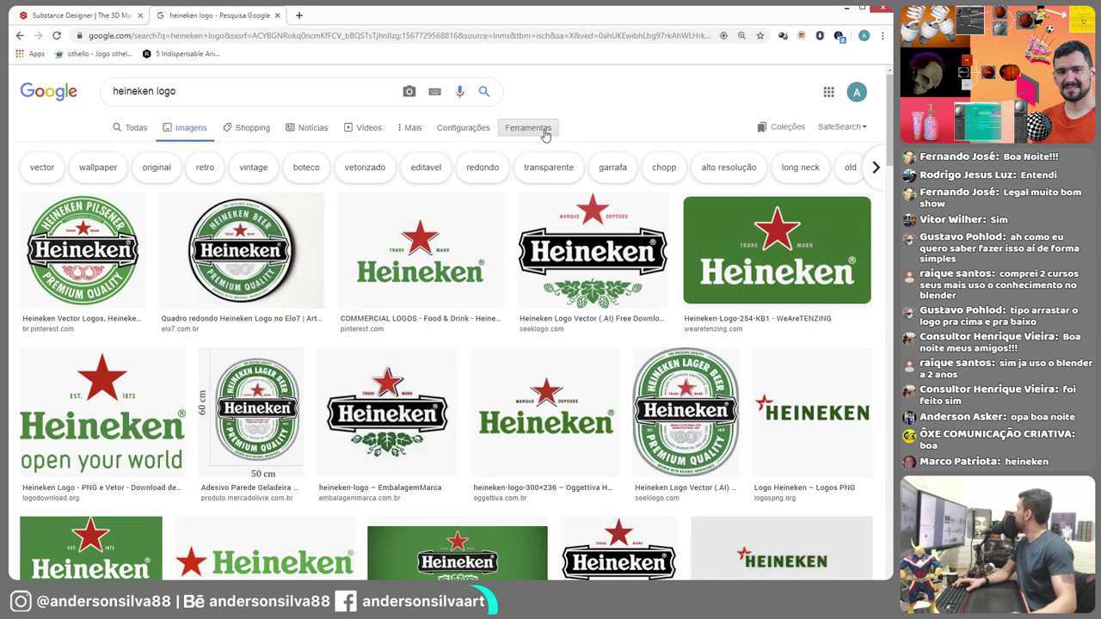
pyautogui.click(545, 133)
pyautogui.click(129, 152)
pyautogui.click(126, 191)
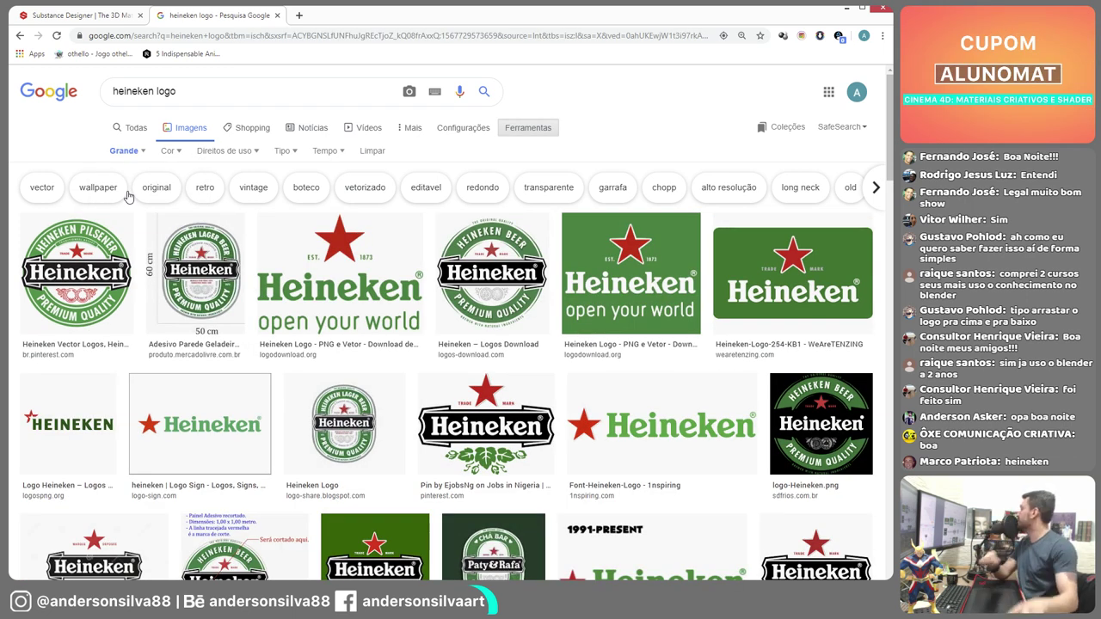
# - Copy the large Heineken Pilsener logo image and minimize Chrome
pyautogui.click(69, 264)
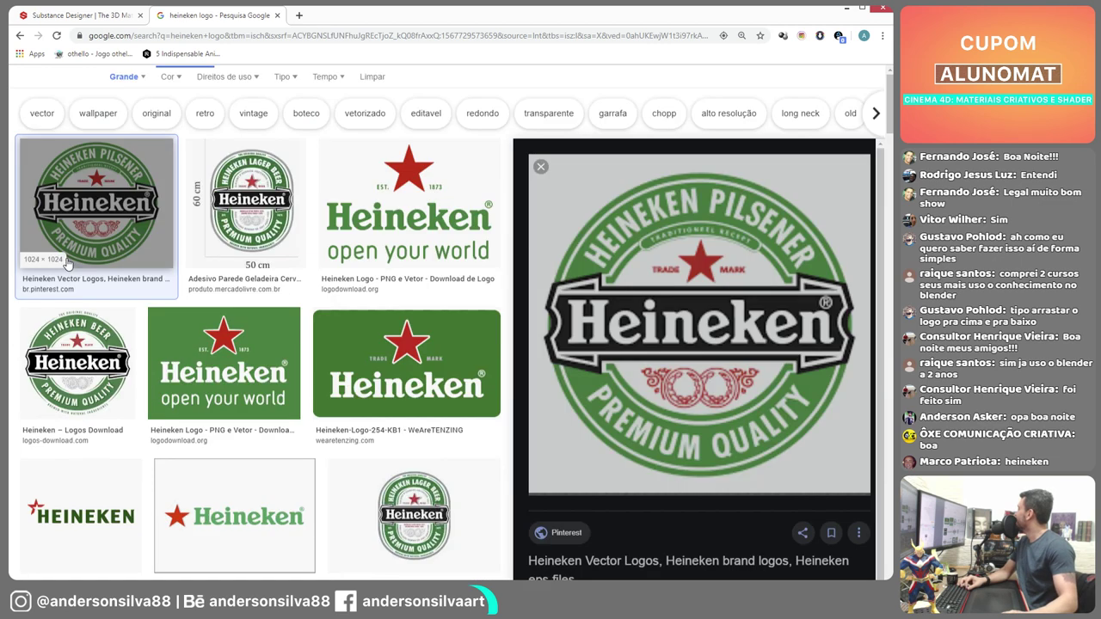
pyautogui.rightClick(637, 194)
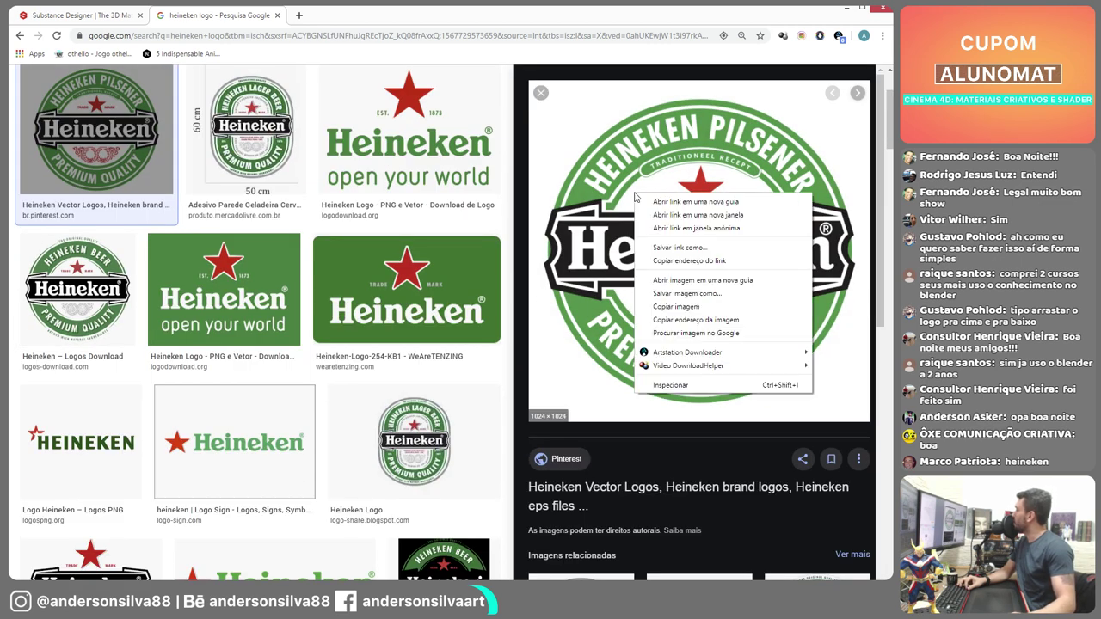
pyautogui.click(661, 307)
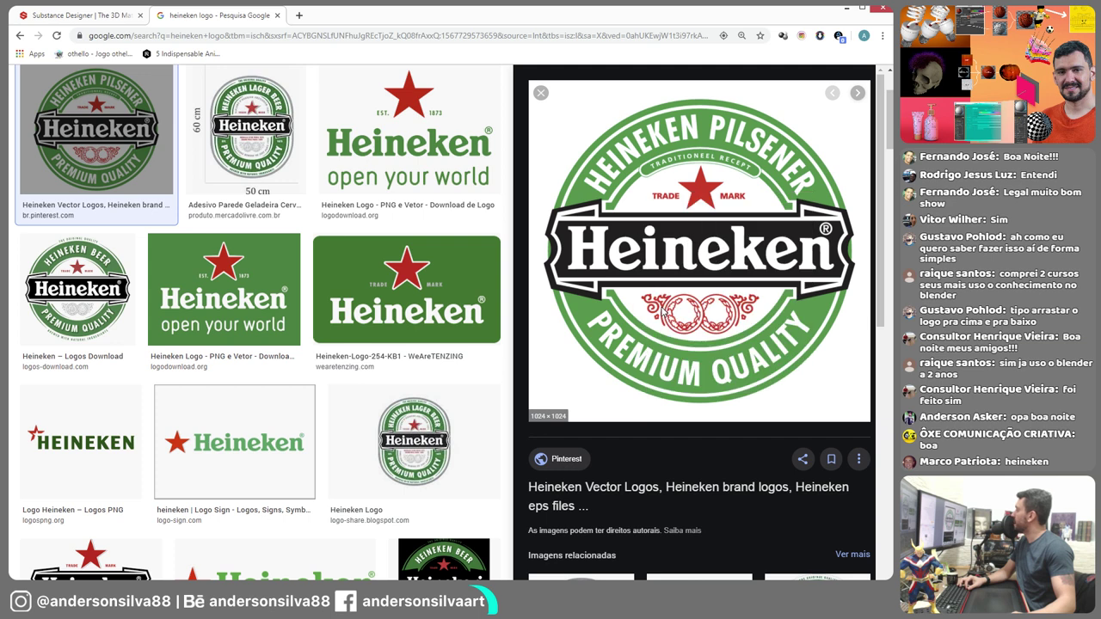
pyautogui.click(862, 8)
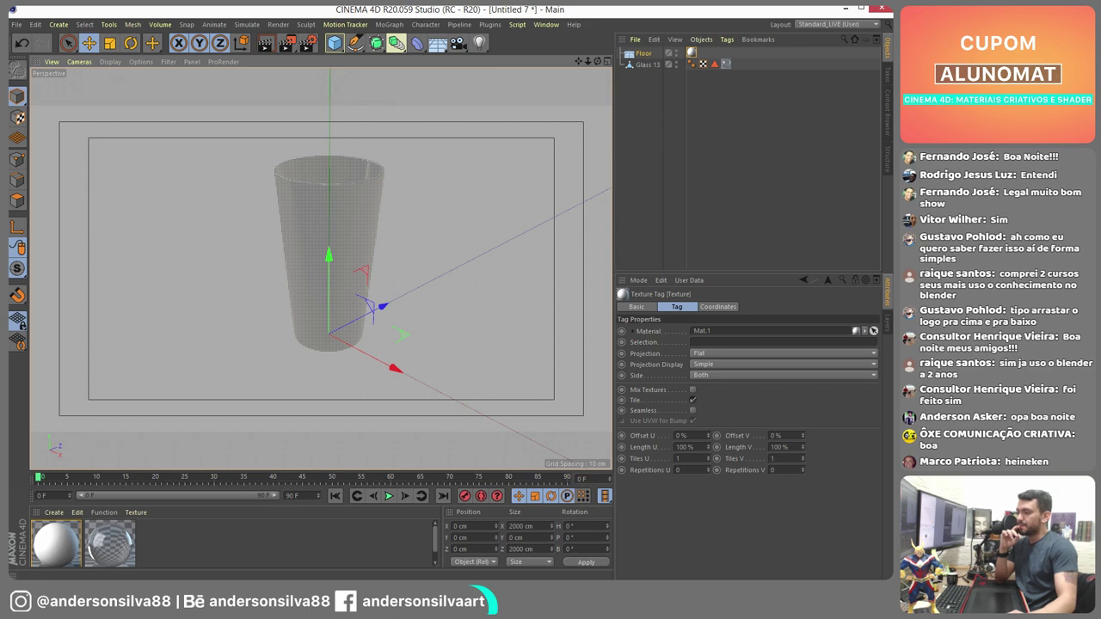
# - Create a 1024 × 1024 px Photoshop document from the Clipboard preset and paste the logo as Layer 1
pyautogui.hotkey('alt', 'Tab')
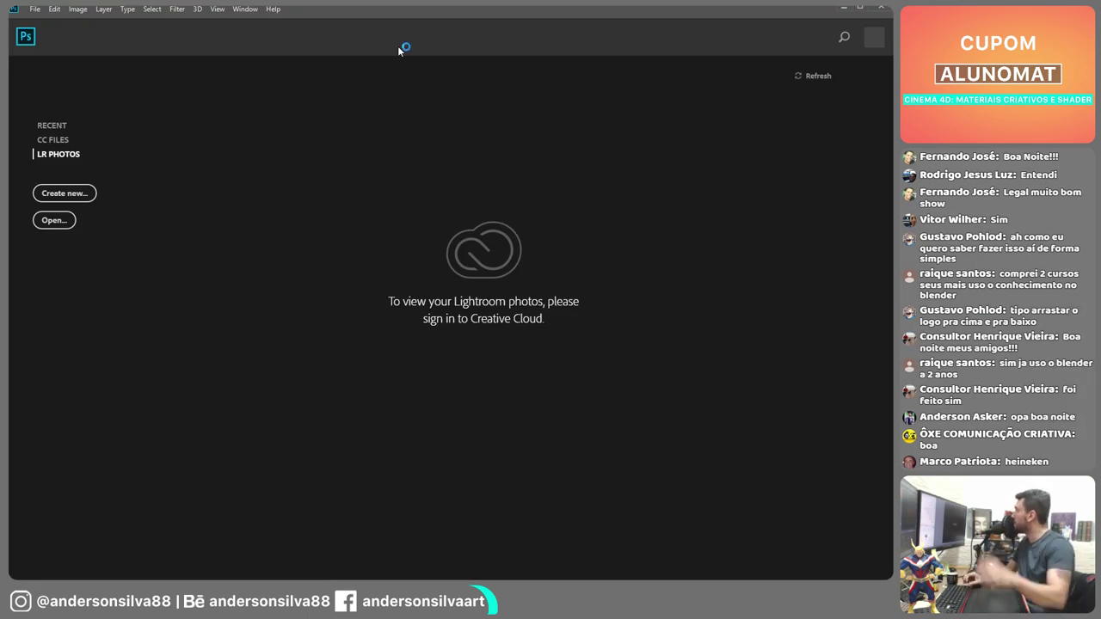
pyautogui.moveTo(881, 82); pyautogui.dragTo(393, 75)
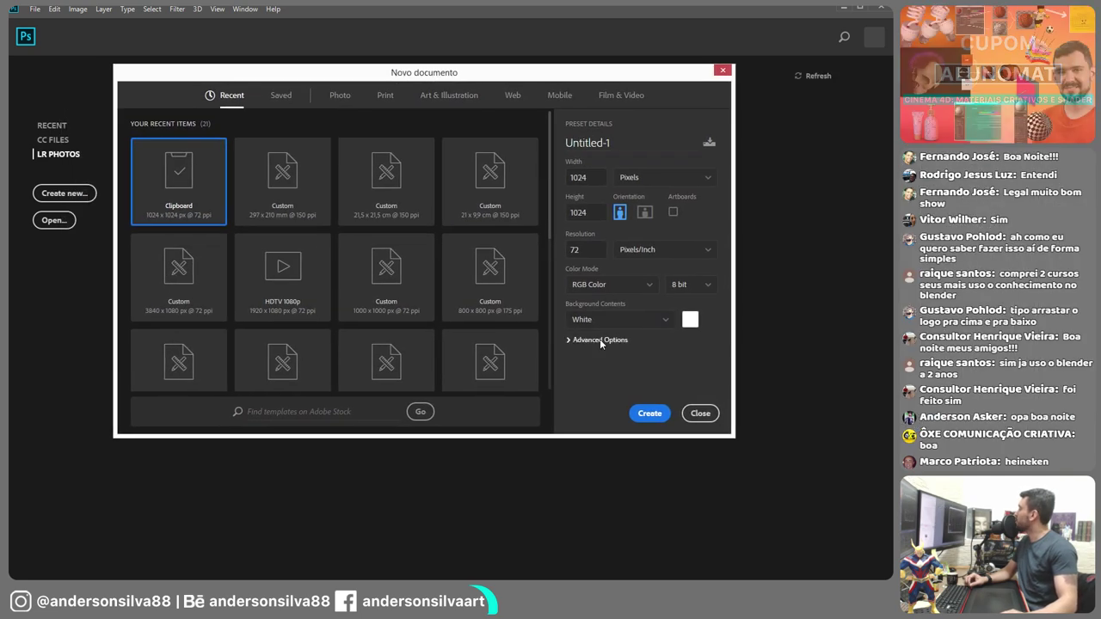
pyautogui.click(649, 414)
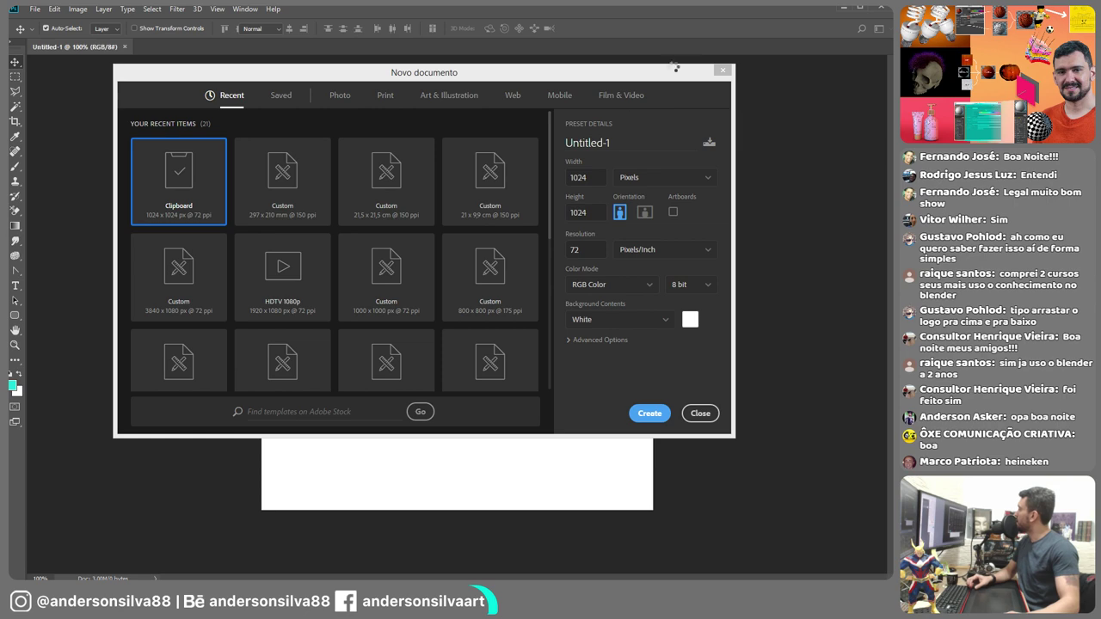
pyautogui.hotkey('ctrl', 'v')
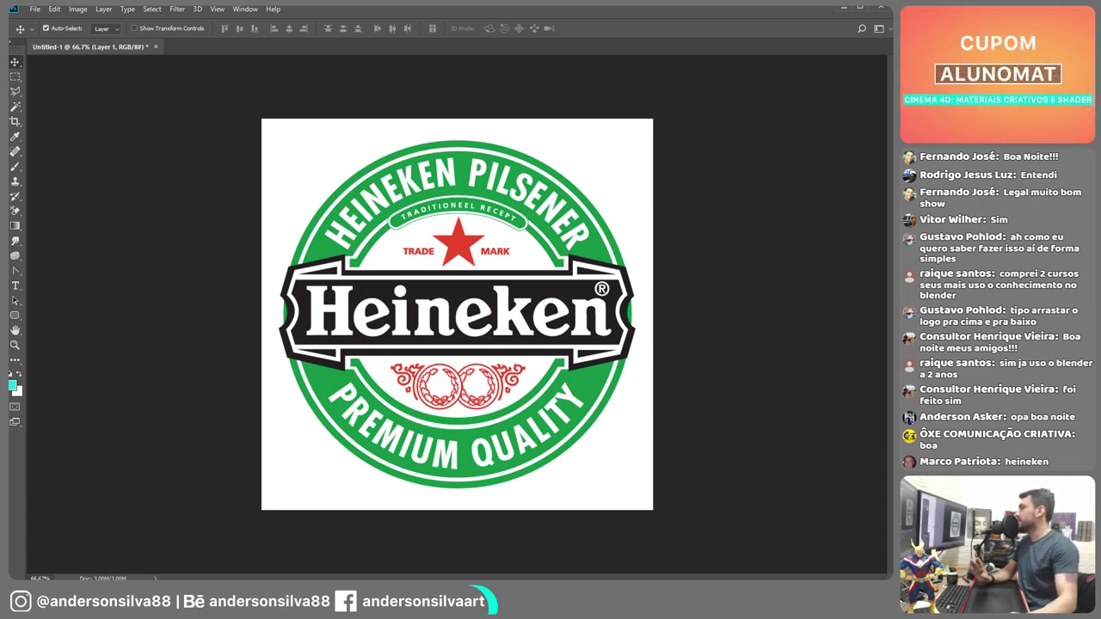
# - Delete the white background around the logo using a colour-based selection, then deselect
pyautogui.click(15, 107)
pyautogui.click(294, 156)
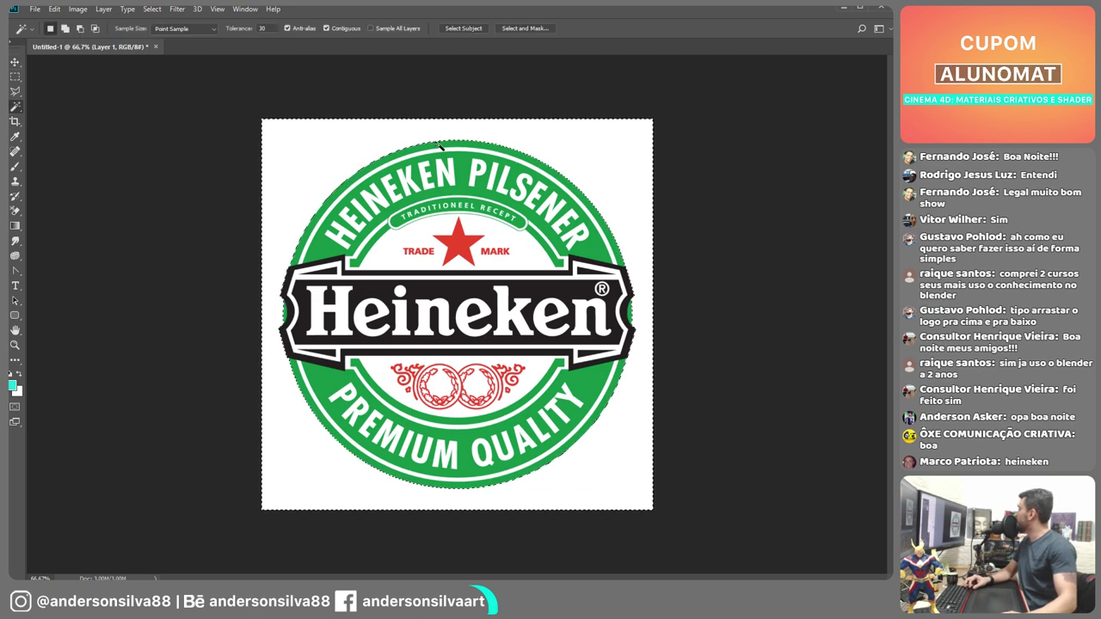
pyautogui.press('Delete')
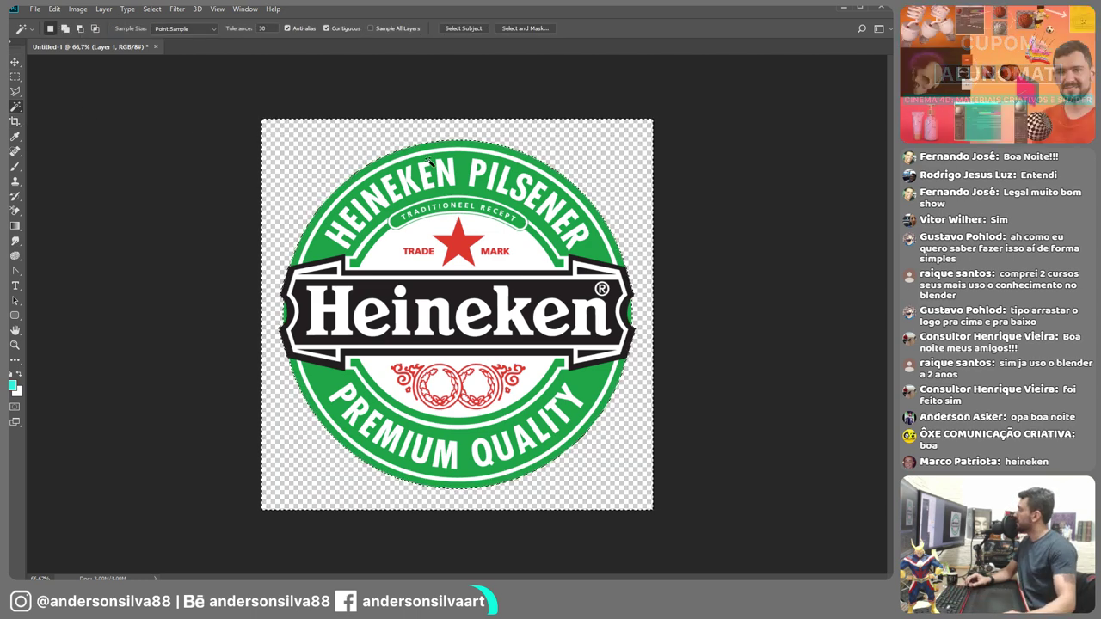
pyautogui.hotkey('ctrl', 'd')
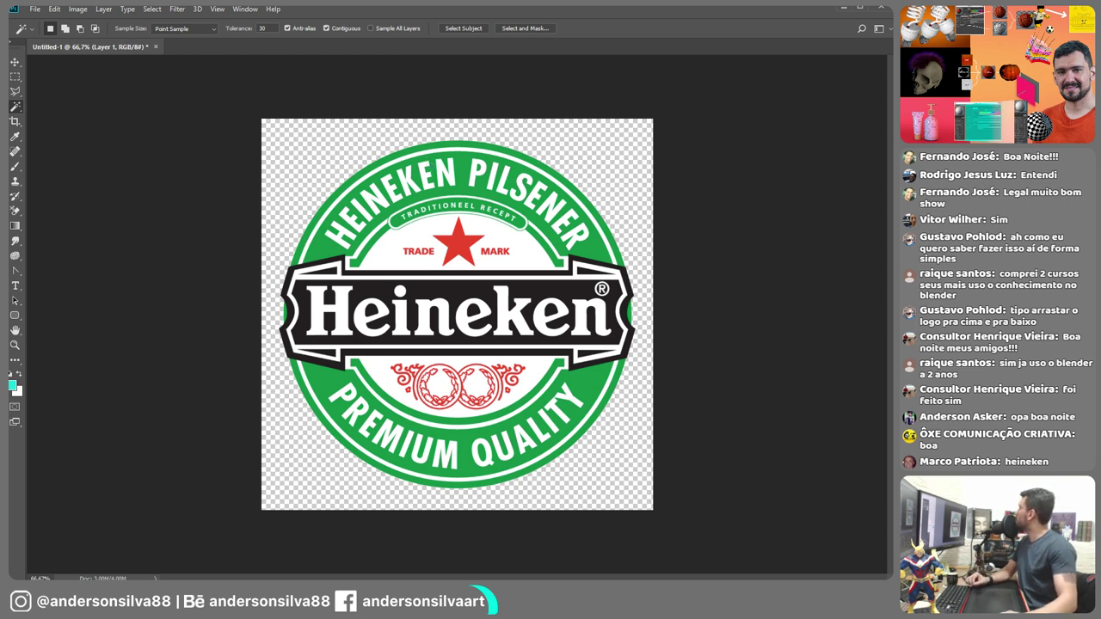
# - Open File > Export > Save for Web (Legacy) for the logo
pyautogui.click(36, 10)
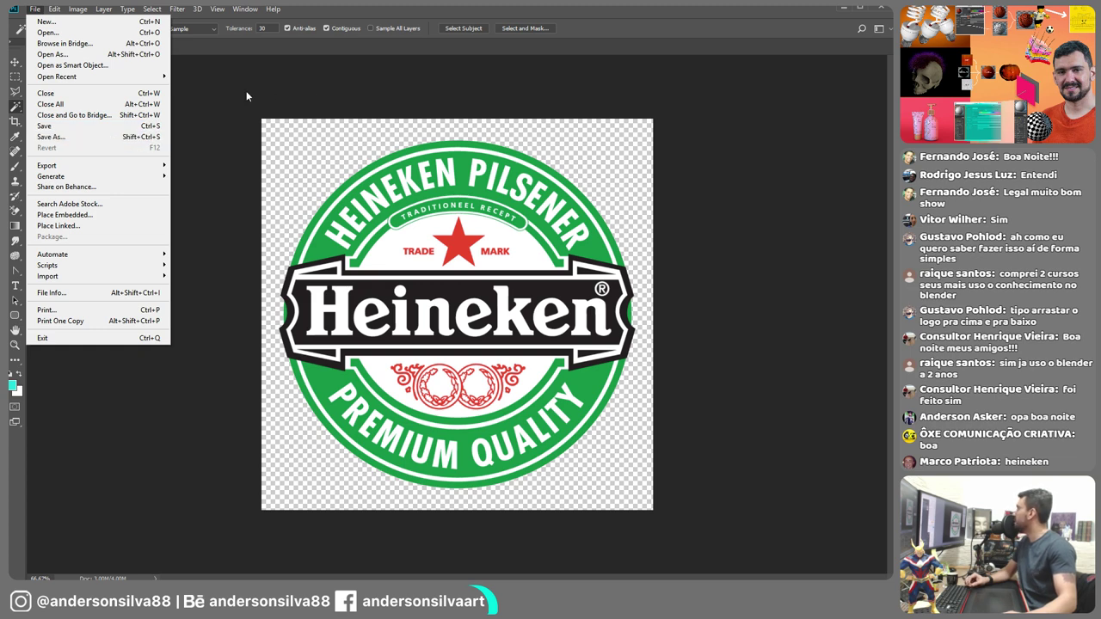
pyautogui.click(351, 76)
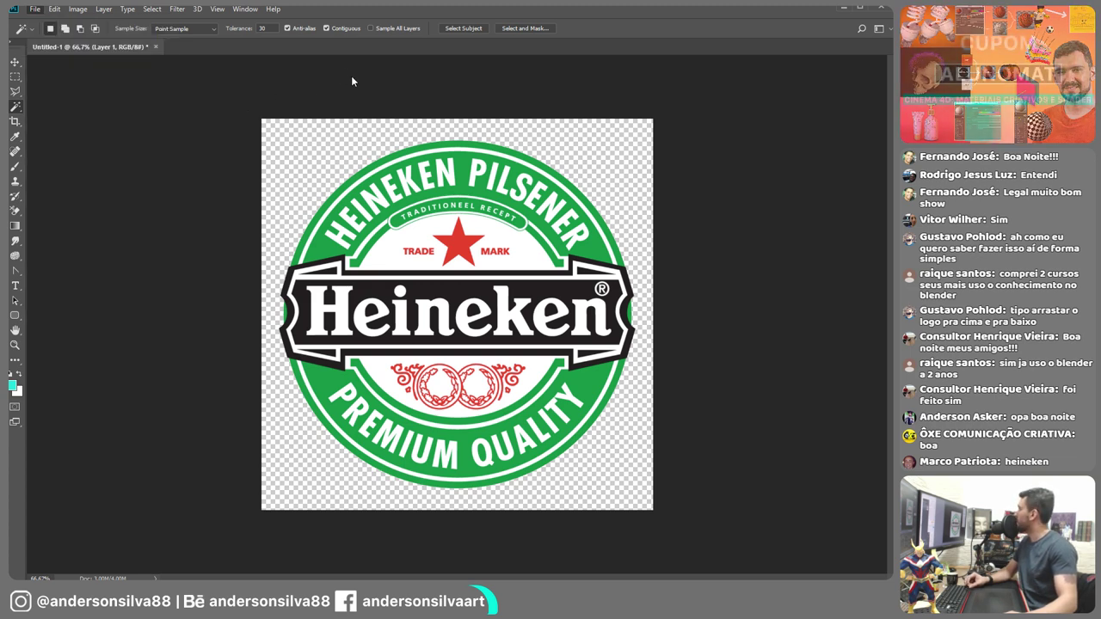
pyautogui.click(35, 11)
pyautogui.moveTo(103, 168)
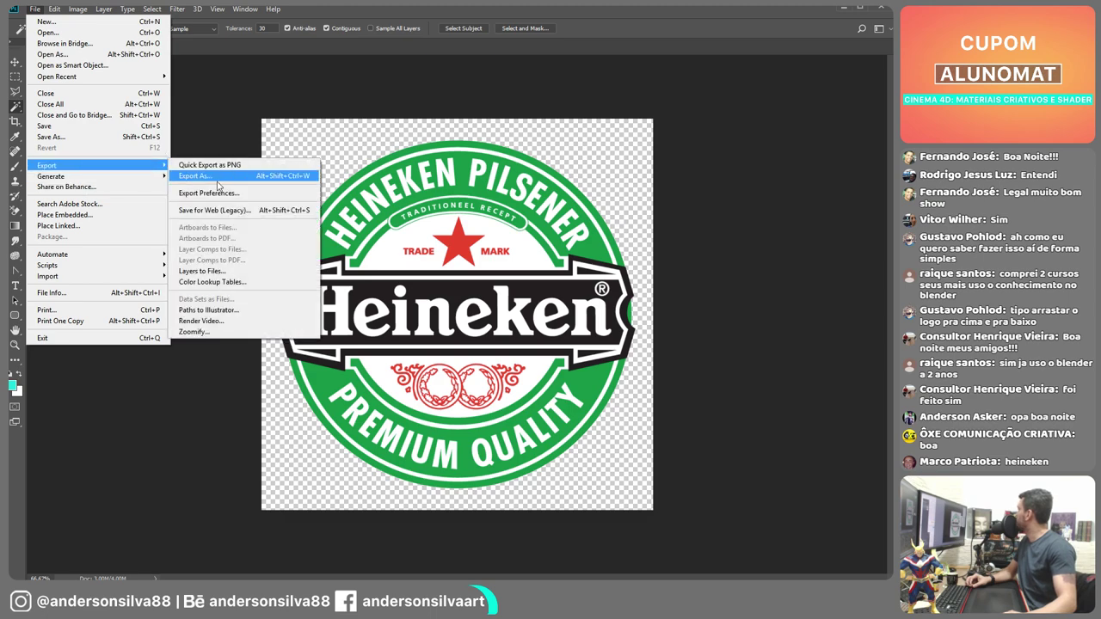
pyautogui.click(238, 210)
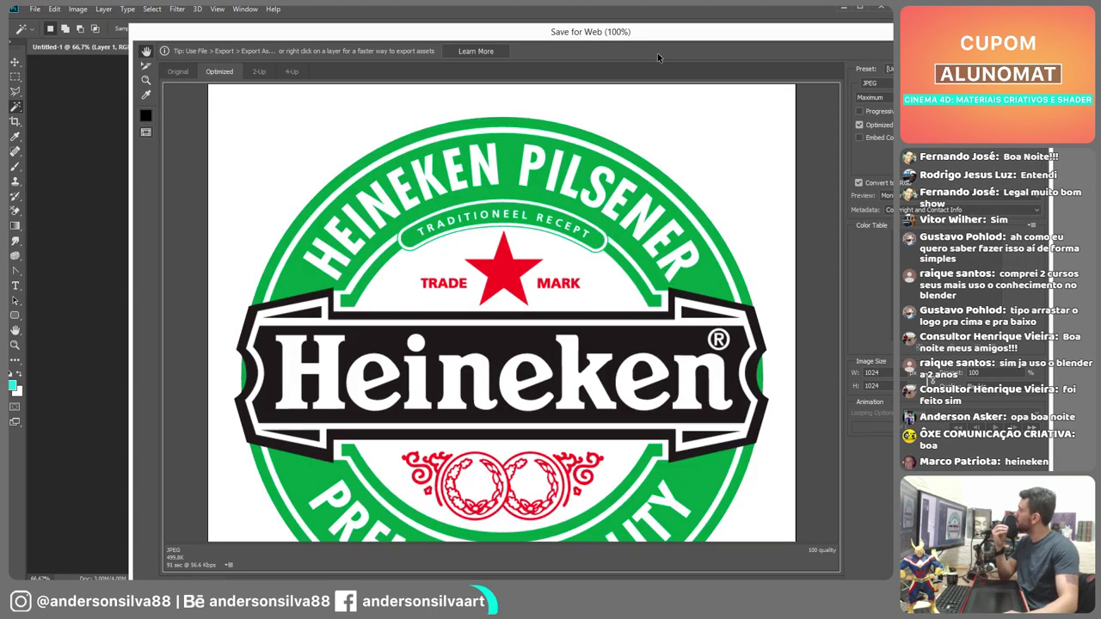
# - Set the web export format to PNG-24 with transparency, then dismiss the save dialog and close Save for Web
pyautogui.moveTo(658, 38); pyautogui.dragTo(627, 28)
pyautogui.click(889, 80)
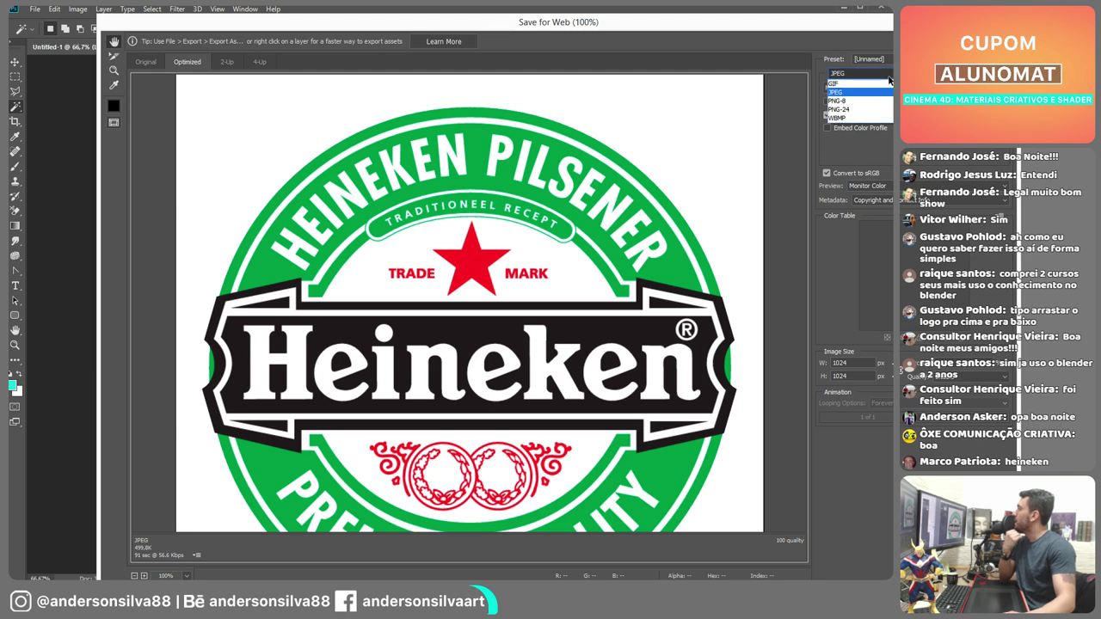
pyautogui.moveTo(880, 31); pyautogui.dragTo(806, 20)
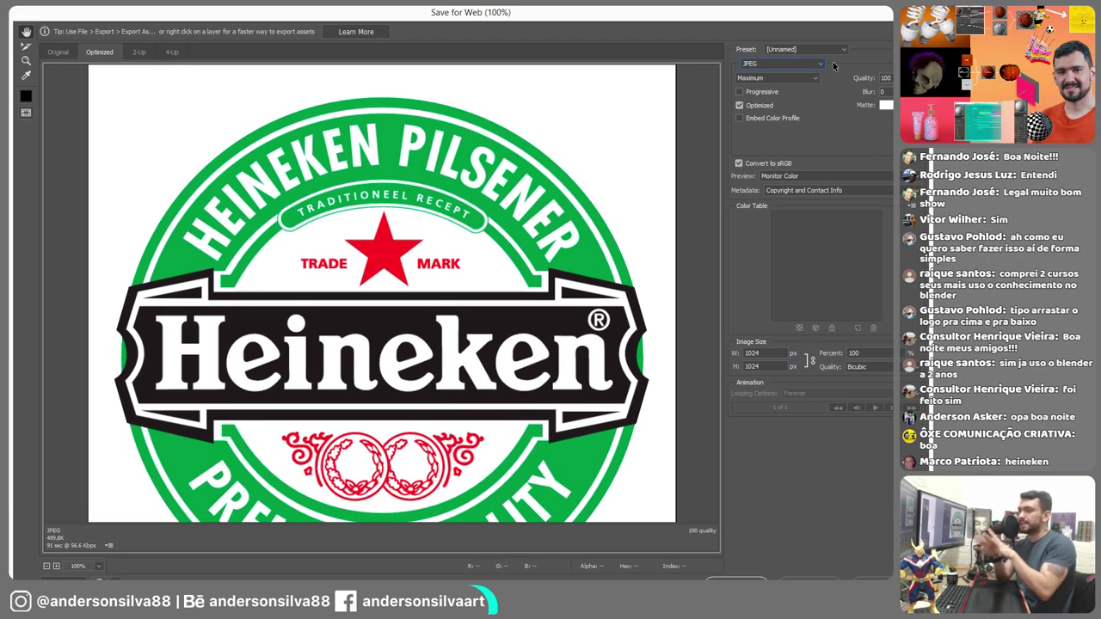
pyautogui.moveTo(894, 283)
pyautogui.mouseDown()
pyautogui.moveTo(861, 283)
pyautogui.moveTo(881, 284)
pyautogui.mouseUp()
pyautogui.click(745, 63)
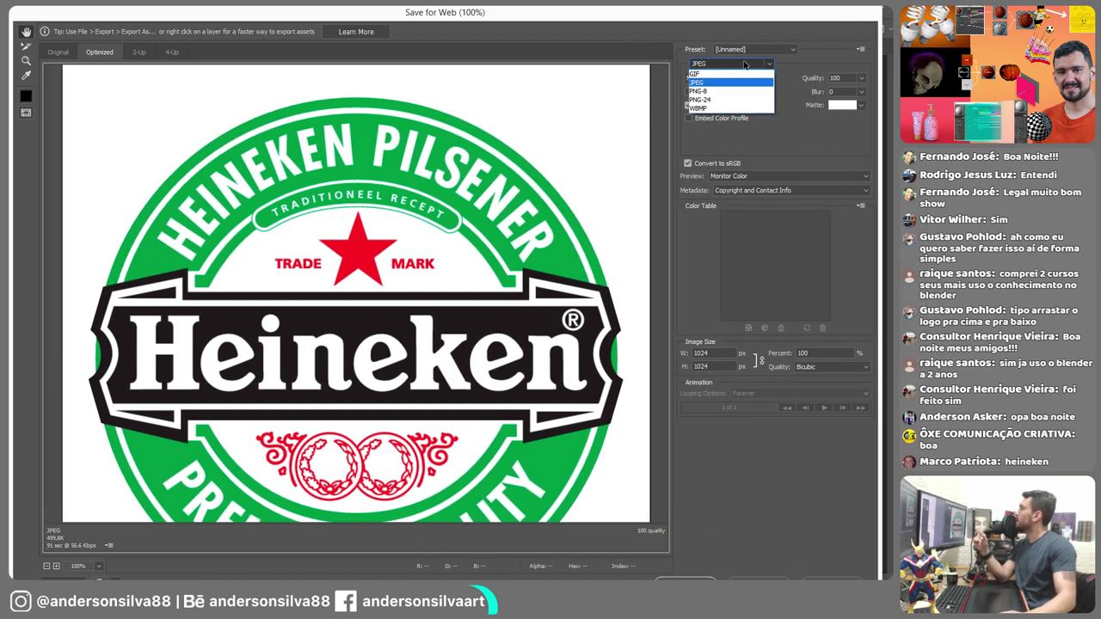
pyautogui.click(721, 101)
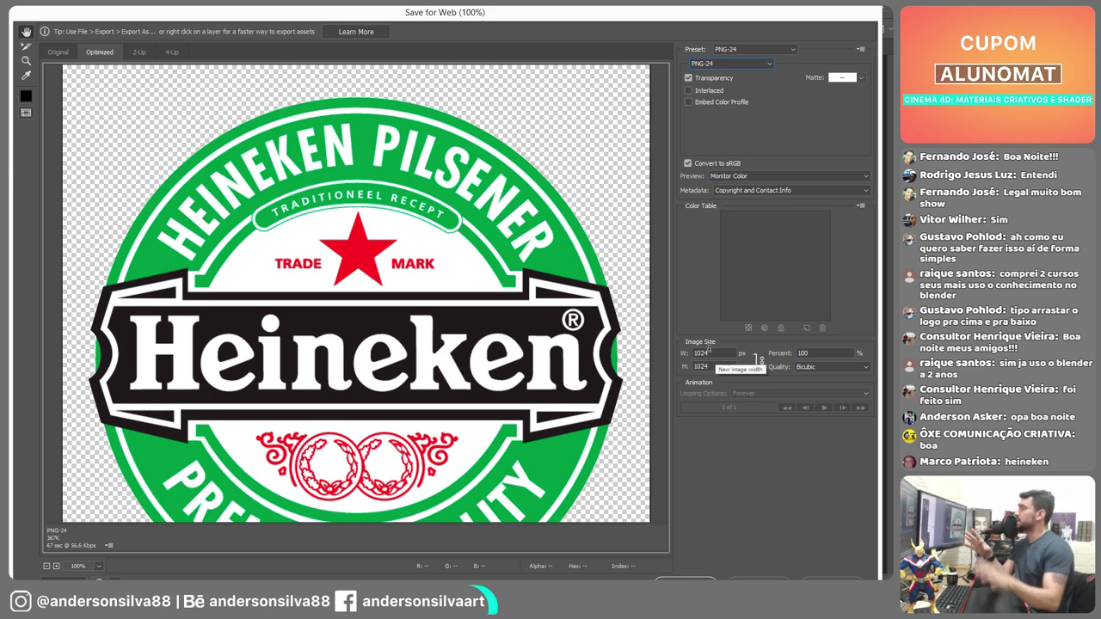
pyautogui.click(688, 578)
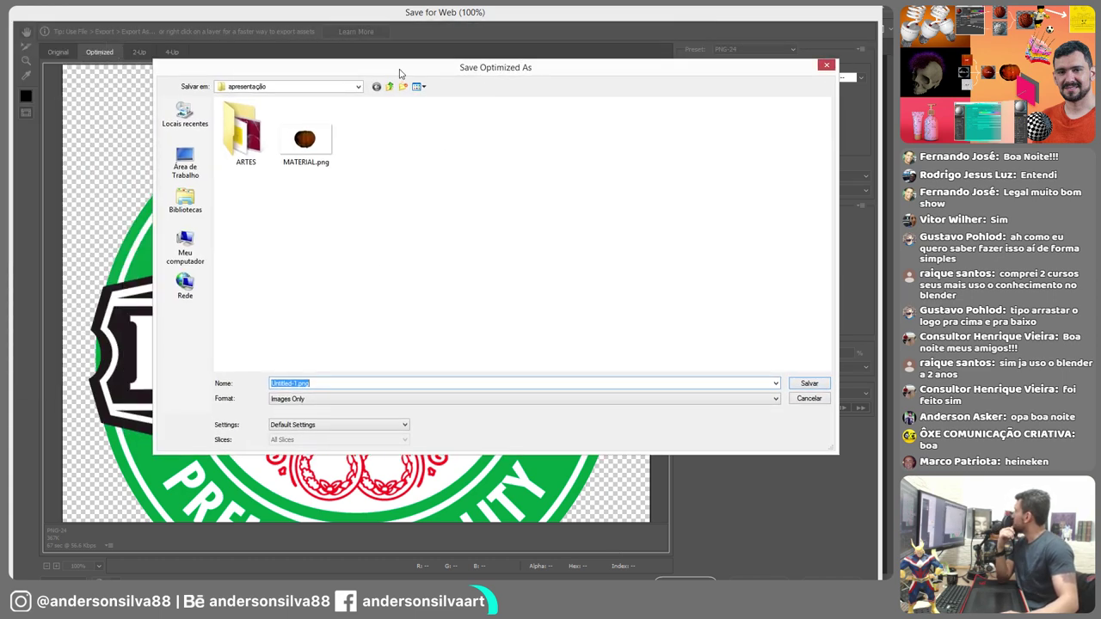
pyautogui.press('Escape')
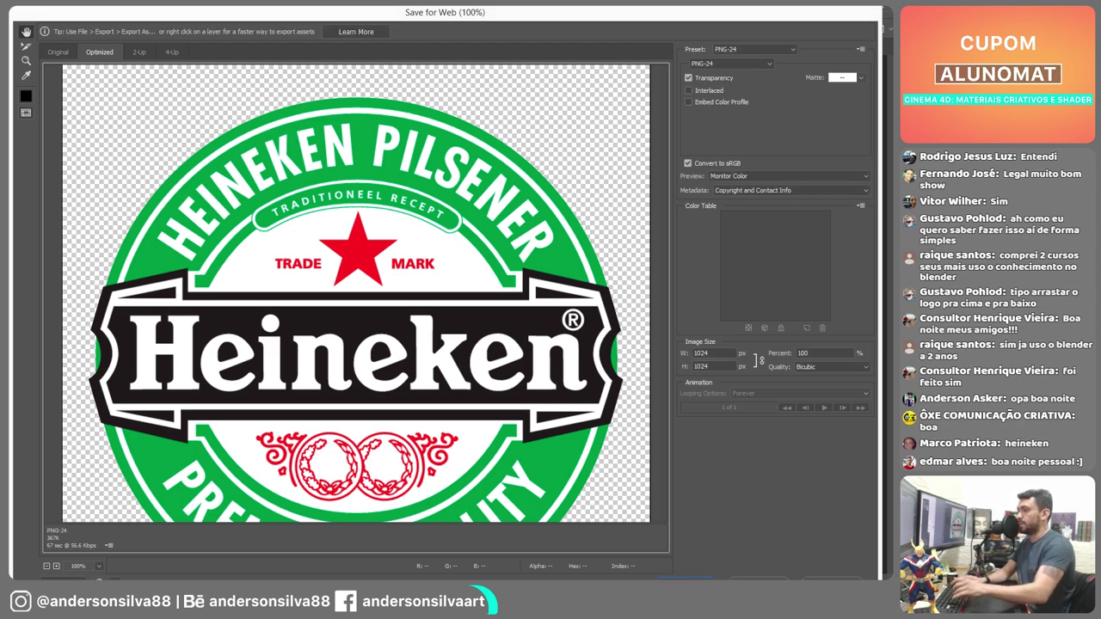
pyautogui.press('Escape')
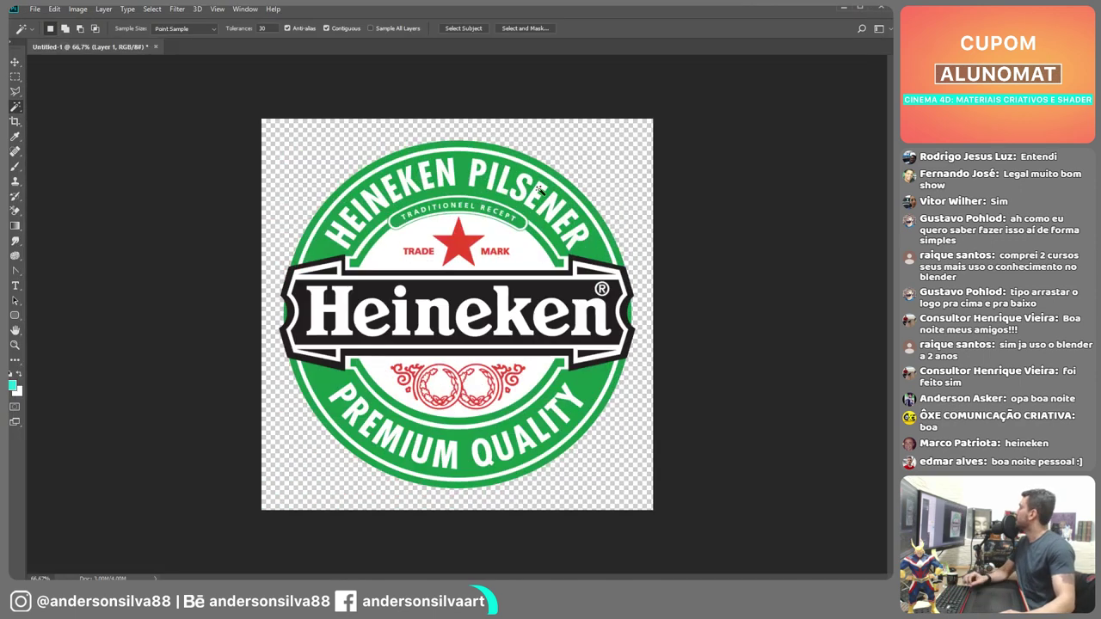
# - Back in Cinema 4D, rename the glass material 'vidro' and create a second default material
pyautogui.click(842, 8)
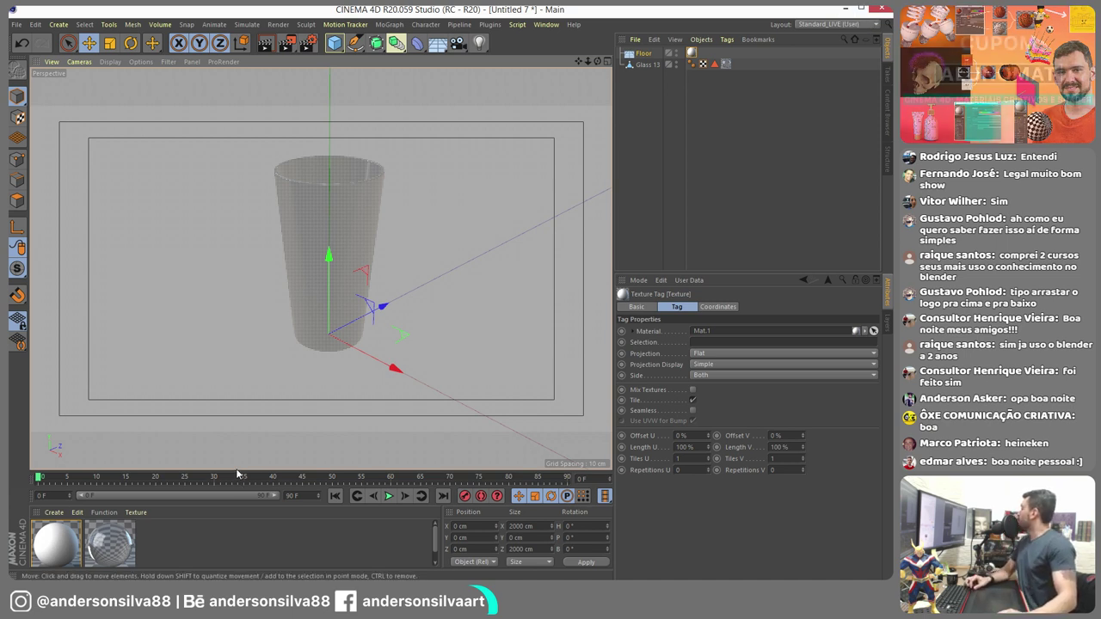
pyautogui.moveTo(238, 472); pyautogui.dragTo(235, 453)
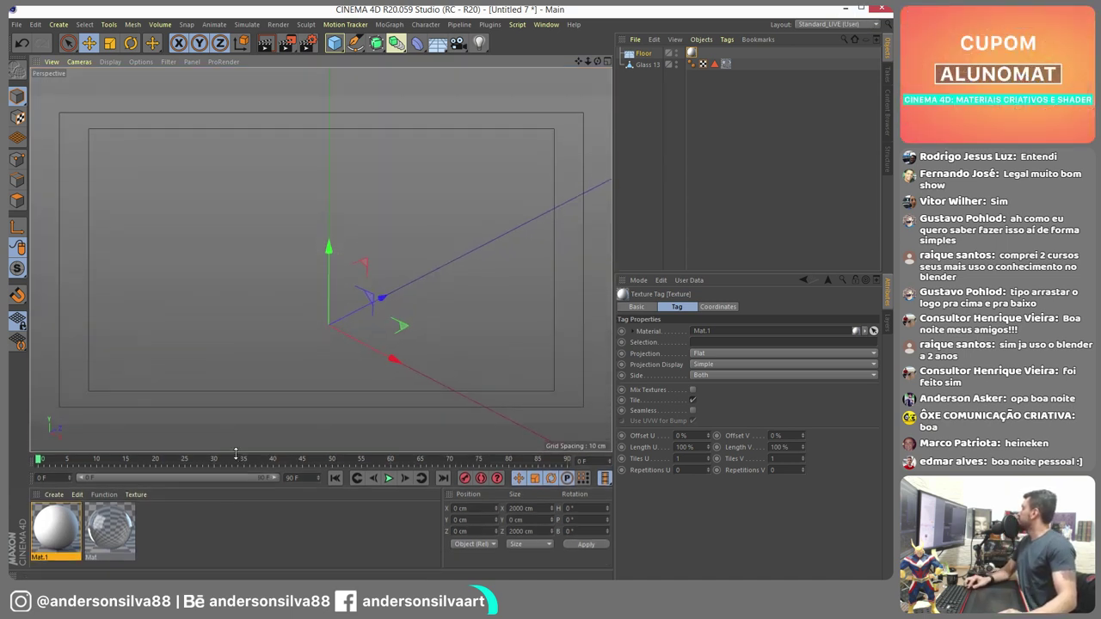
pyautogui.click(114, 532)
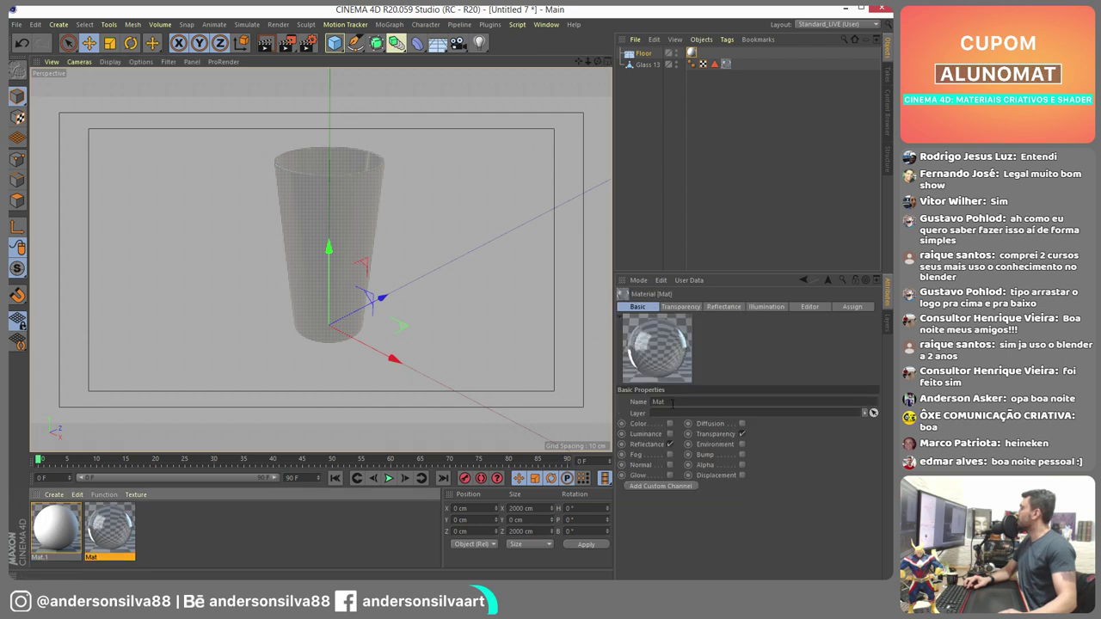
pyautogui.doubleClick(671, 403)
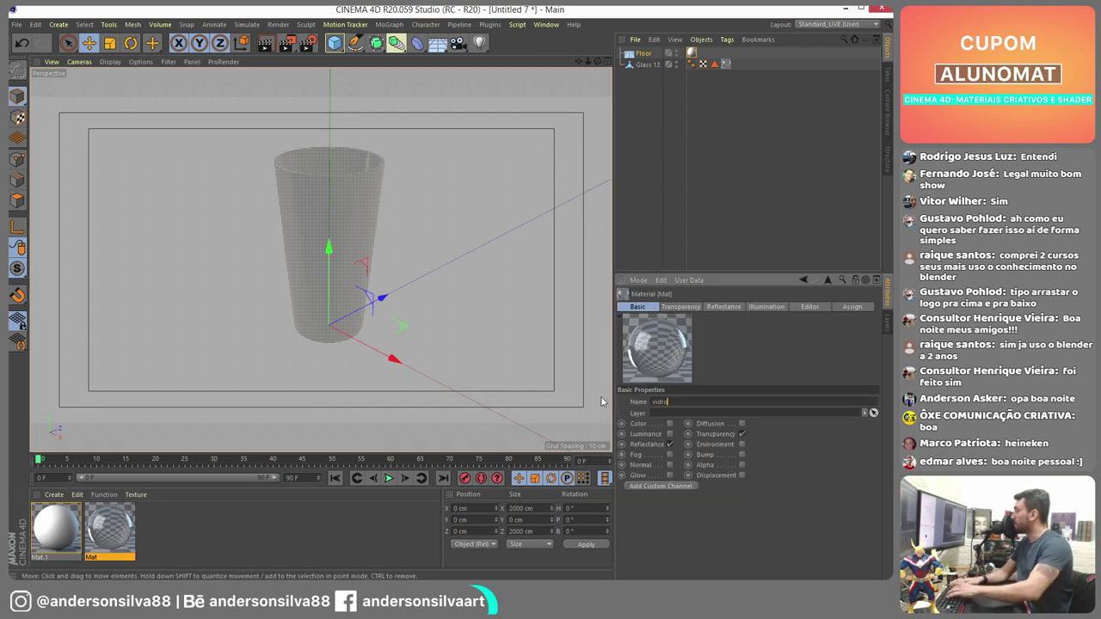
pyautogui.press('Return')
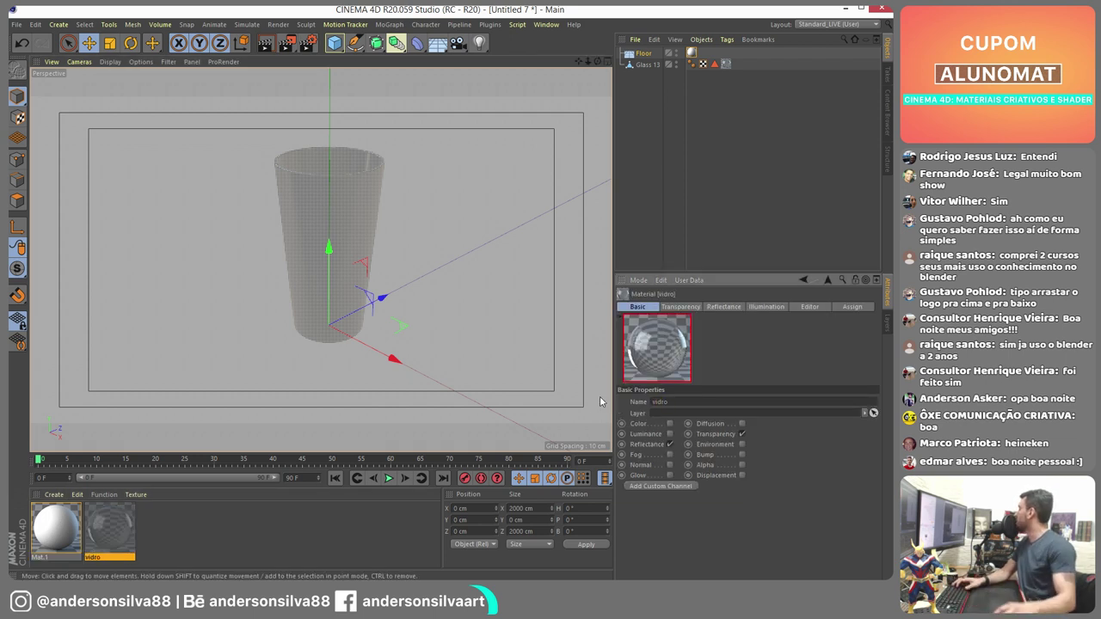
pyautogui.click(53, 494)
pyautogui.click(77, 362)
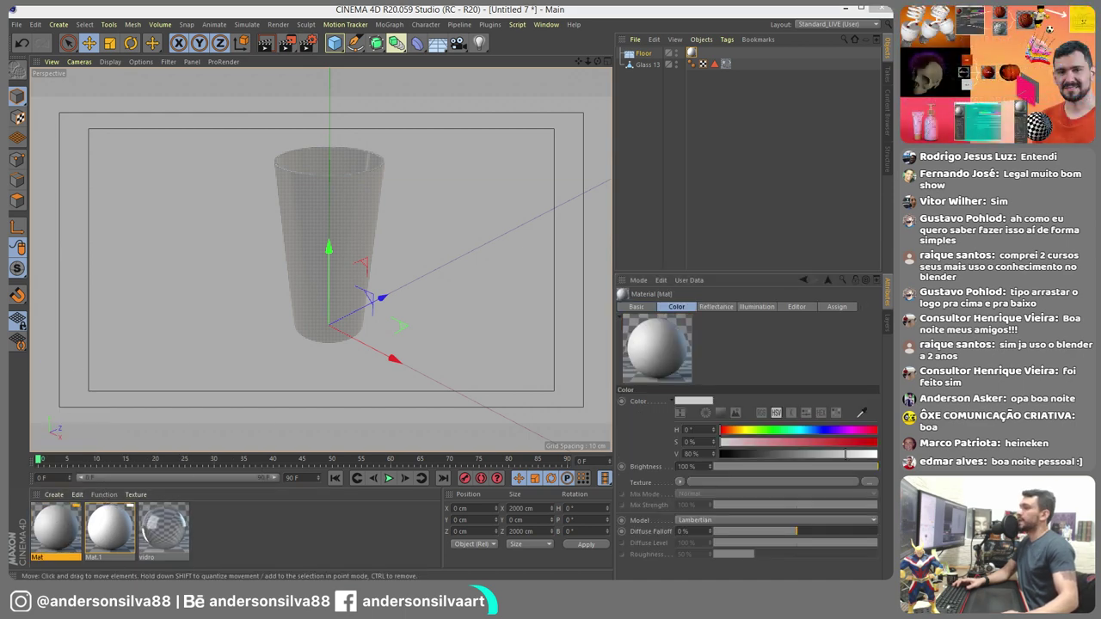
# - Name the new material 'logo', disable its Reflectance, and choose Load Image for the Color texture
pyautogui.doubleClick(56, 529)
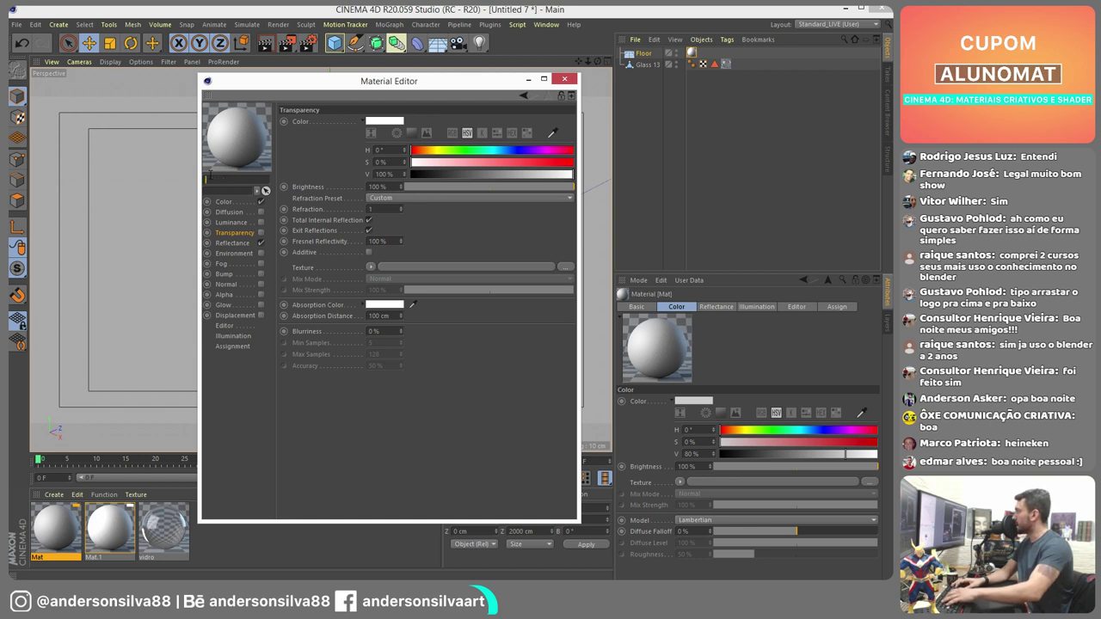
pyautogui.press('Return')
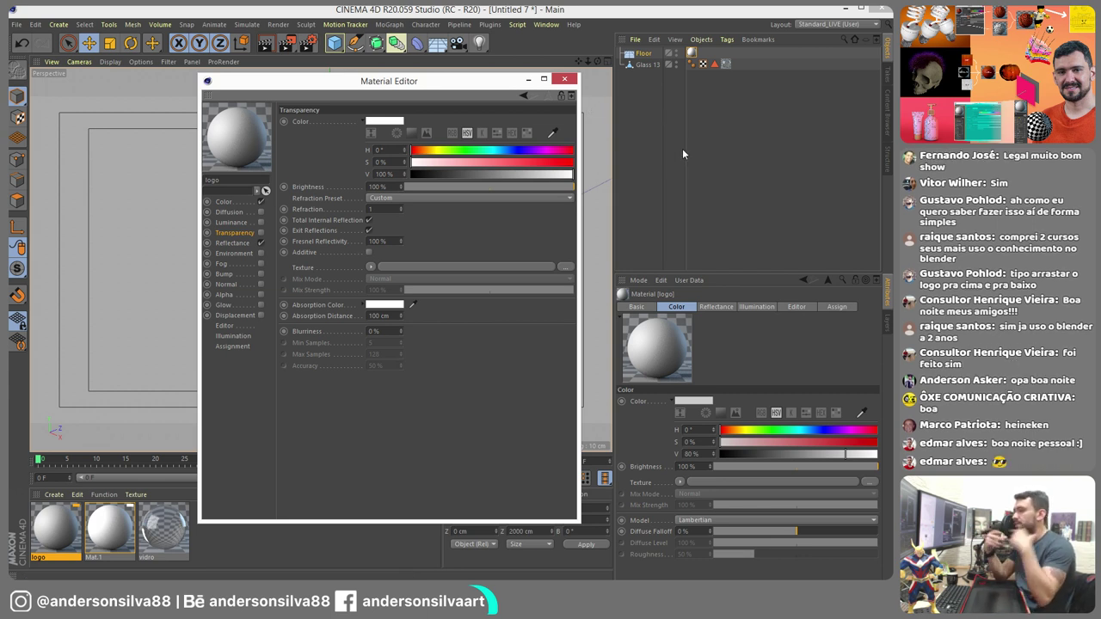
pyautogui.click(234, 243)
pyautogui.click(224, 202)
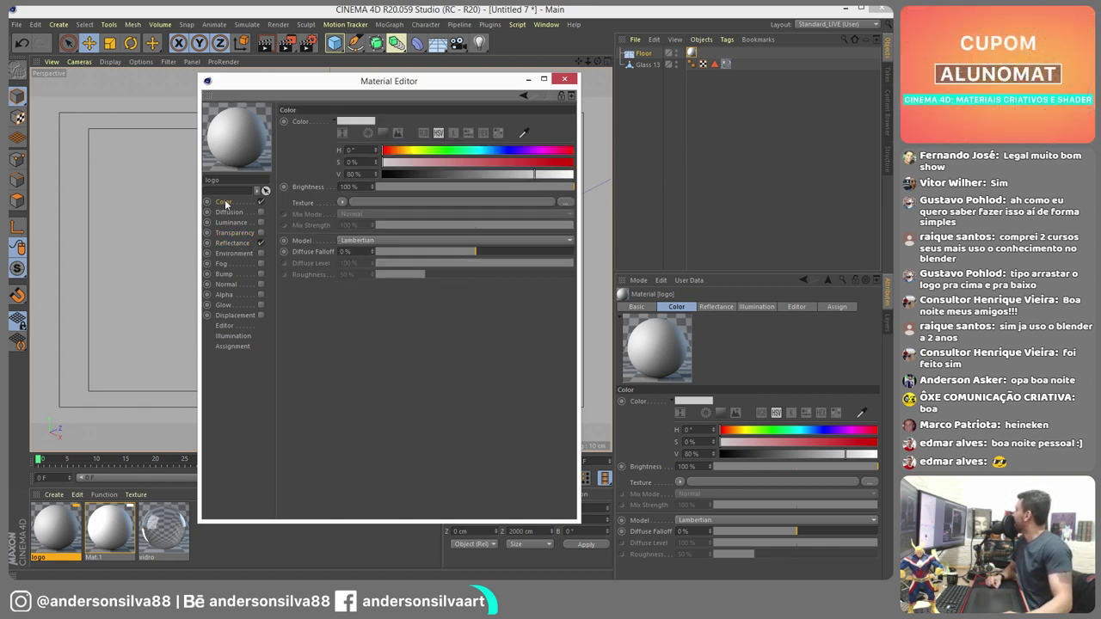
pyautogui.click(261, 244)
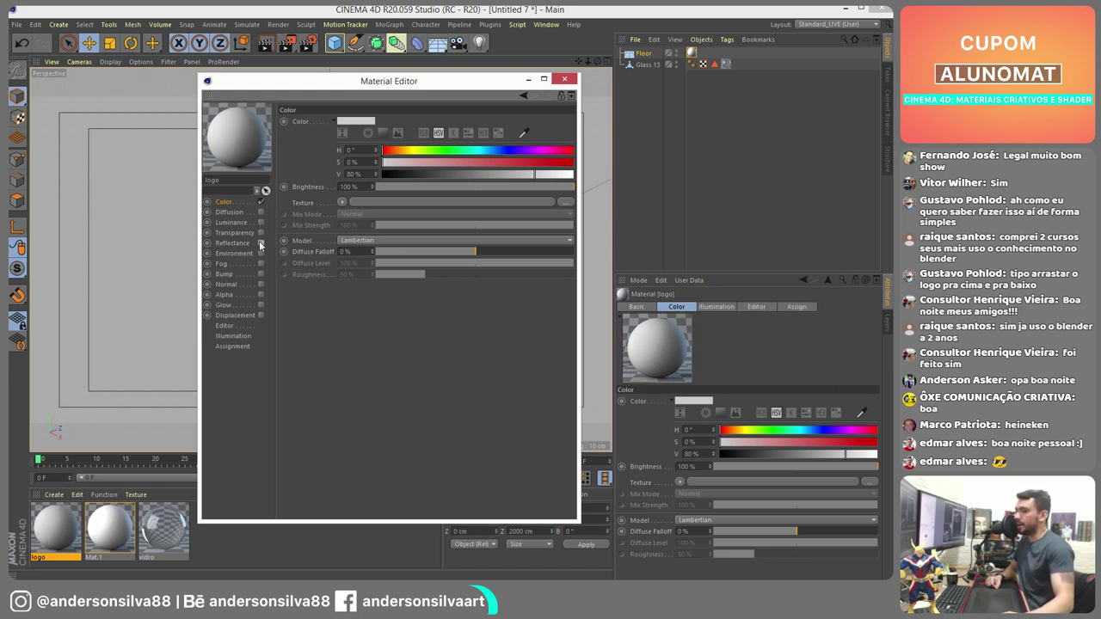
pyautogui.click(342, 202)
pyautogui.click(356, 226)
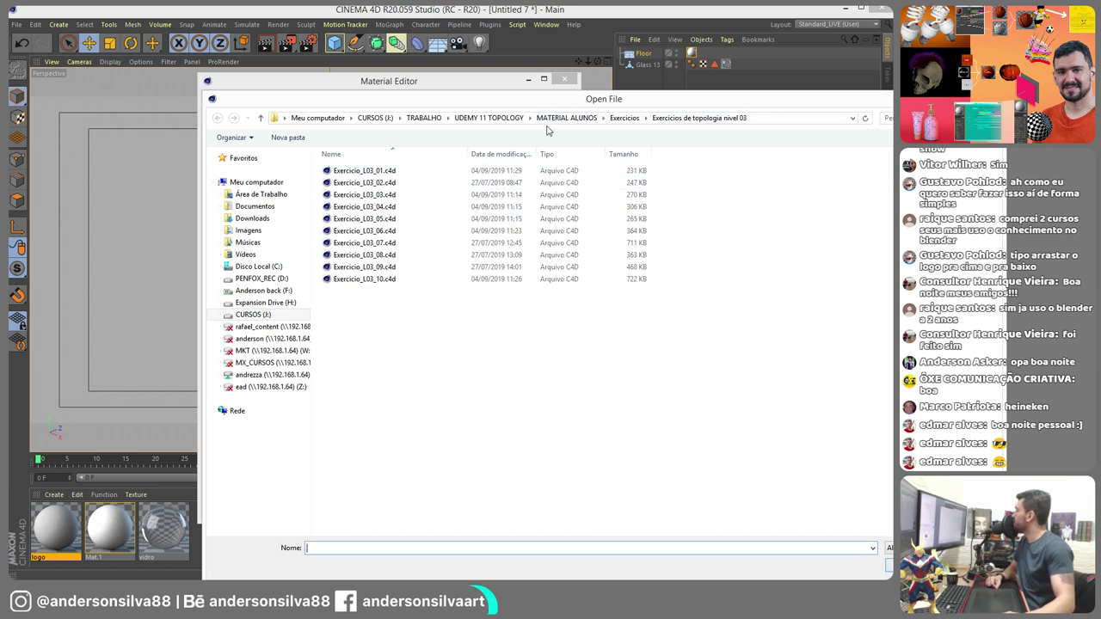
# - Pick heineken-logo.png from CURSOS (J:) > lives > masterclass materiais as the colour texture
pyautogui.moveTo(241, 339); pyautogui.dragTo(234, 351)
pyautogui.click(250, 314)
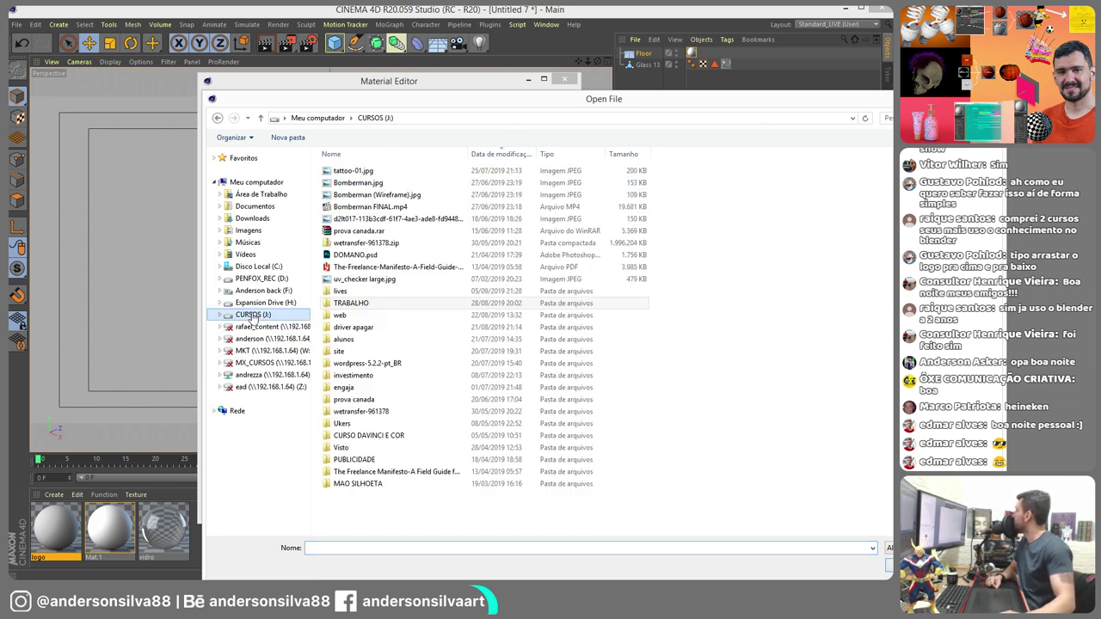
pyautogui.doubleClick(344, 291)
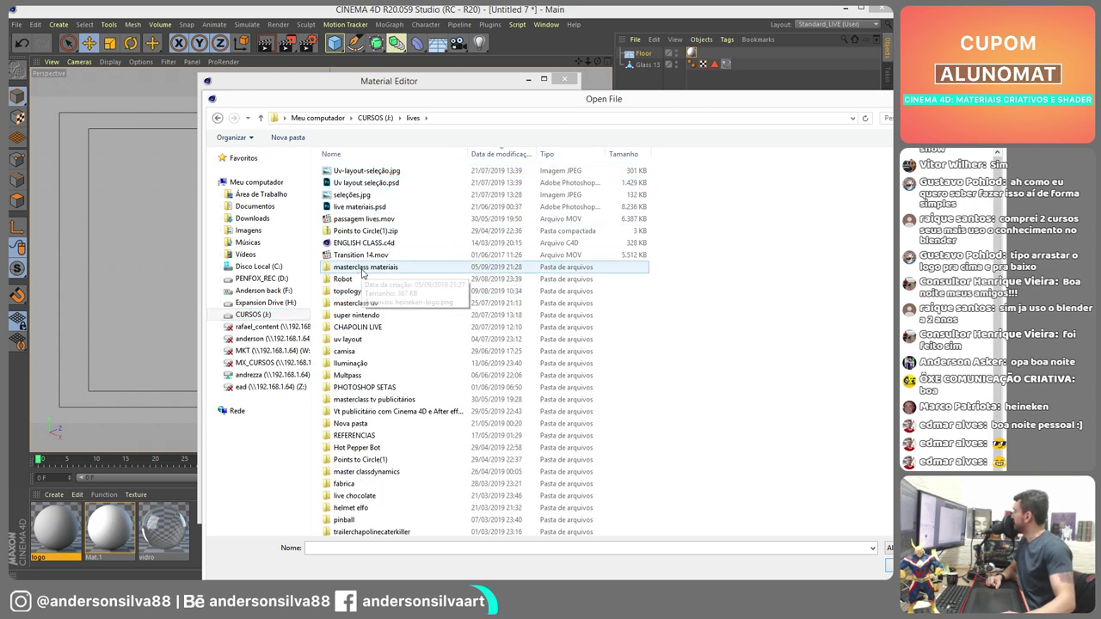
pyautogui.doubleClick(367, 272)
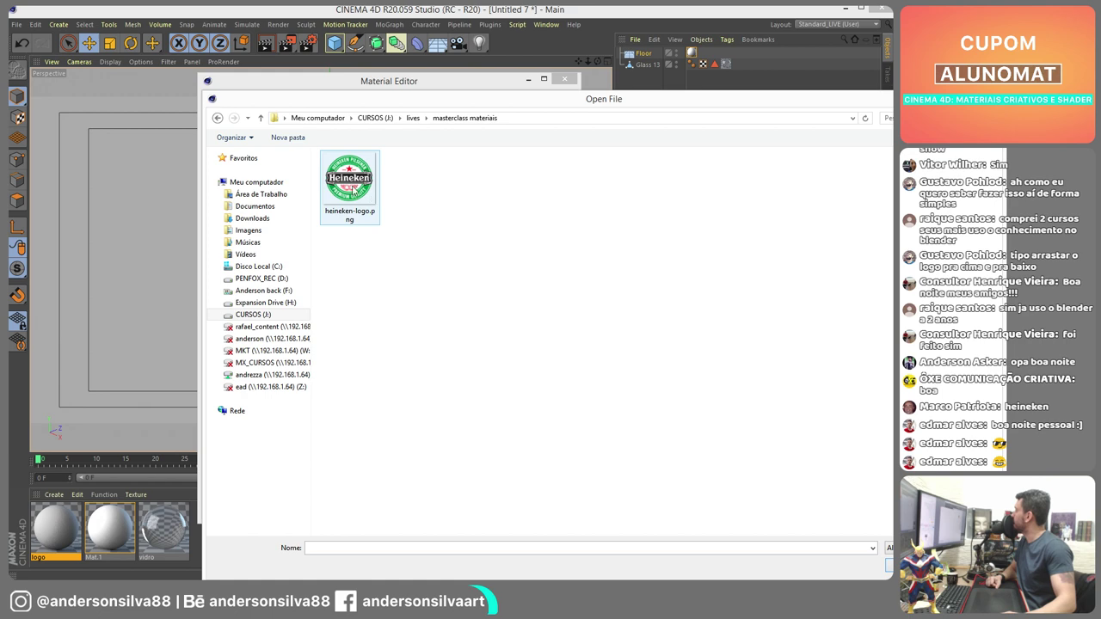
pyautogui.doubleClick(356, 184)
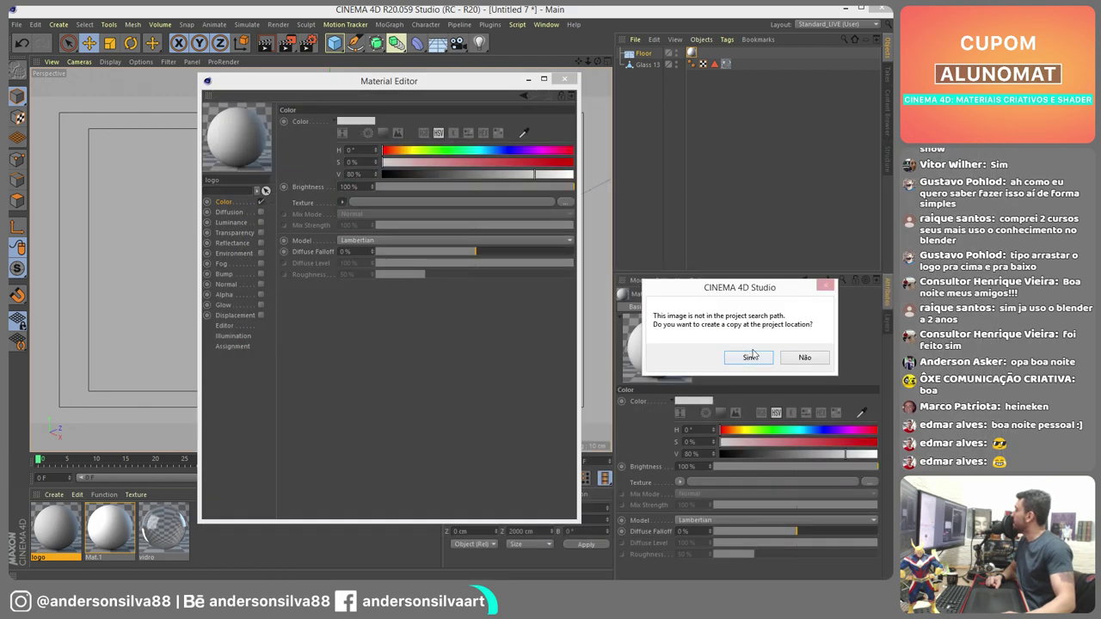
pyautogui.moveTo(743, 292); pyautogui.dragTo(734, 144)
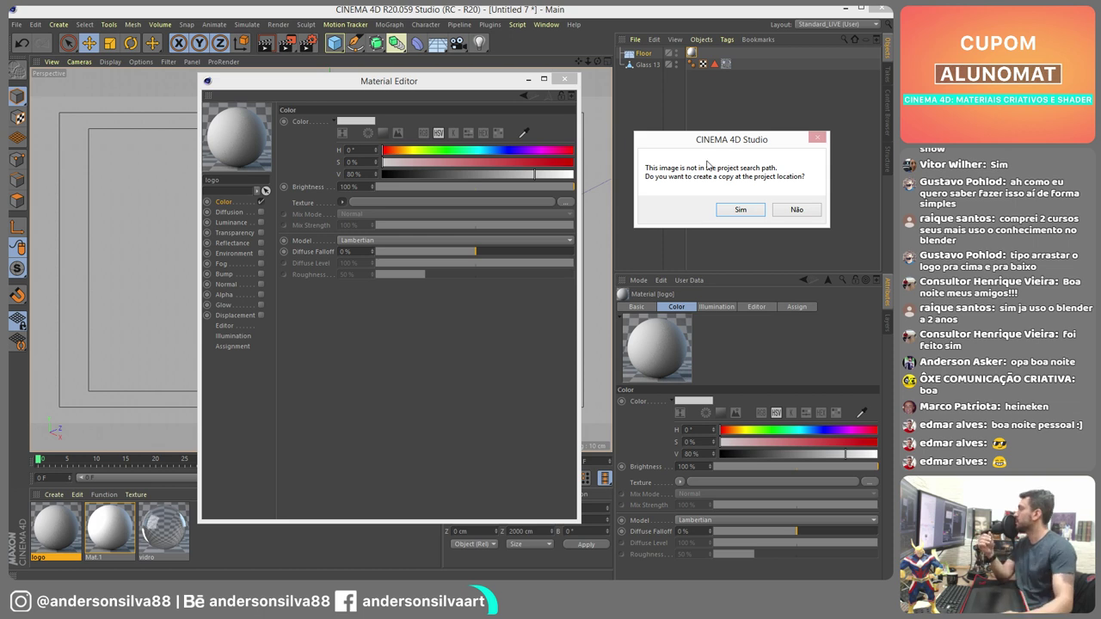
# - Keep the texture uncopied and preview the logo material on a cylinder in a separate window
pyautogui.click(797, 210)
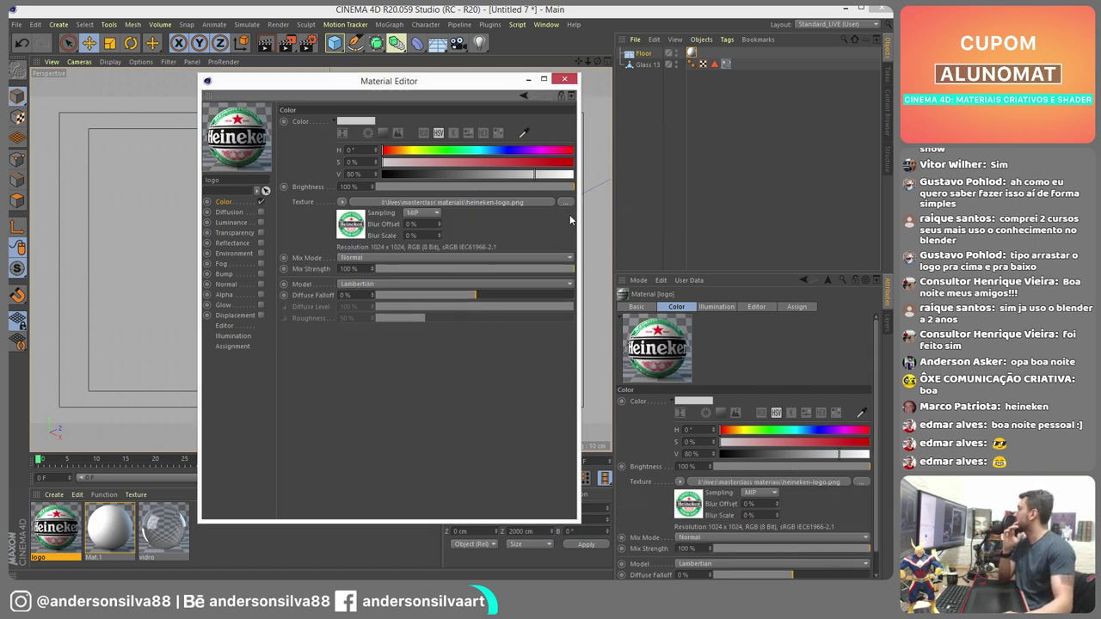
pyautogui.moveTo(327, 83); pyautogui.dragTo(601, 82)
pyautogui.rightClick(511, 141)
pyautogui.click(540, 158)
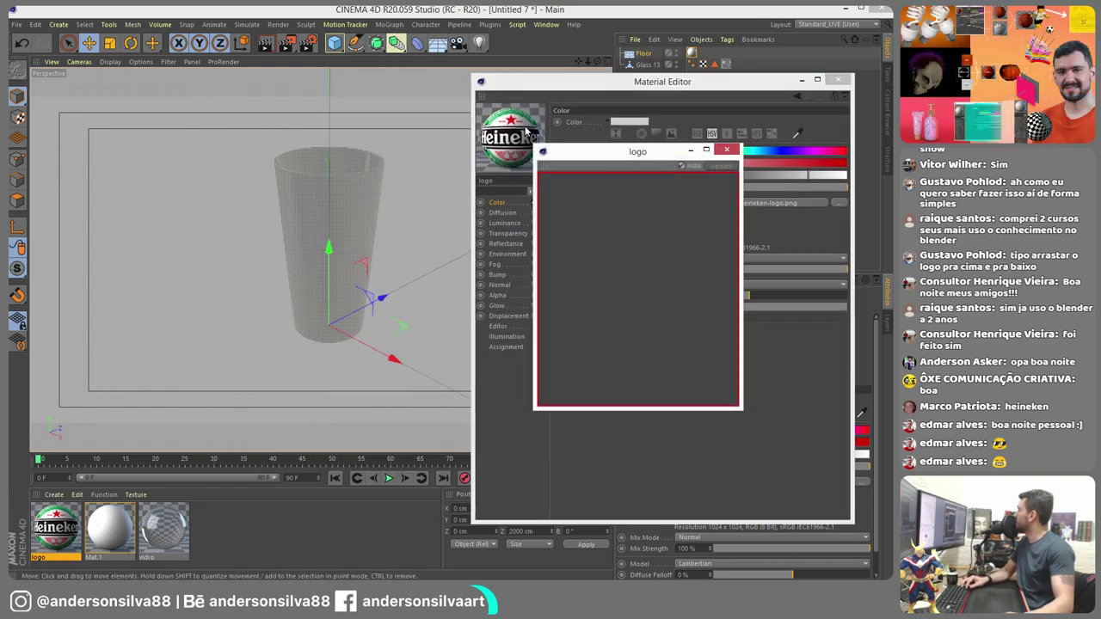
pyautogui.moveTo(594, 155); pyautogui.dragTo(146, 120)
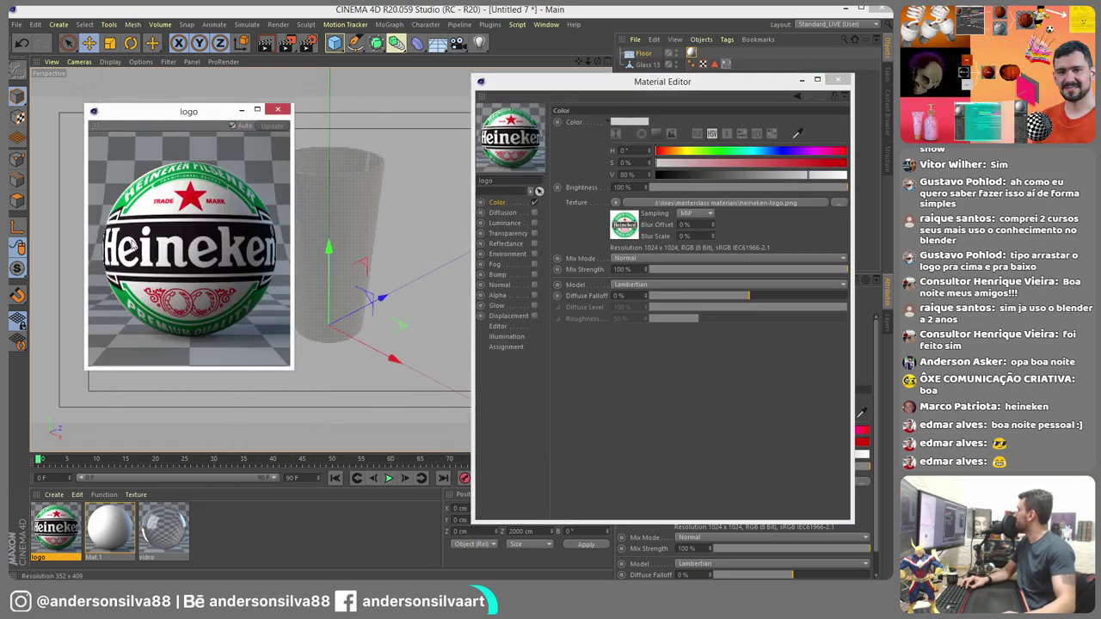
pyautogui.rightClick(173, 225)
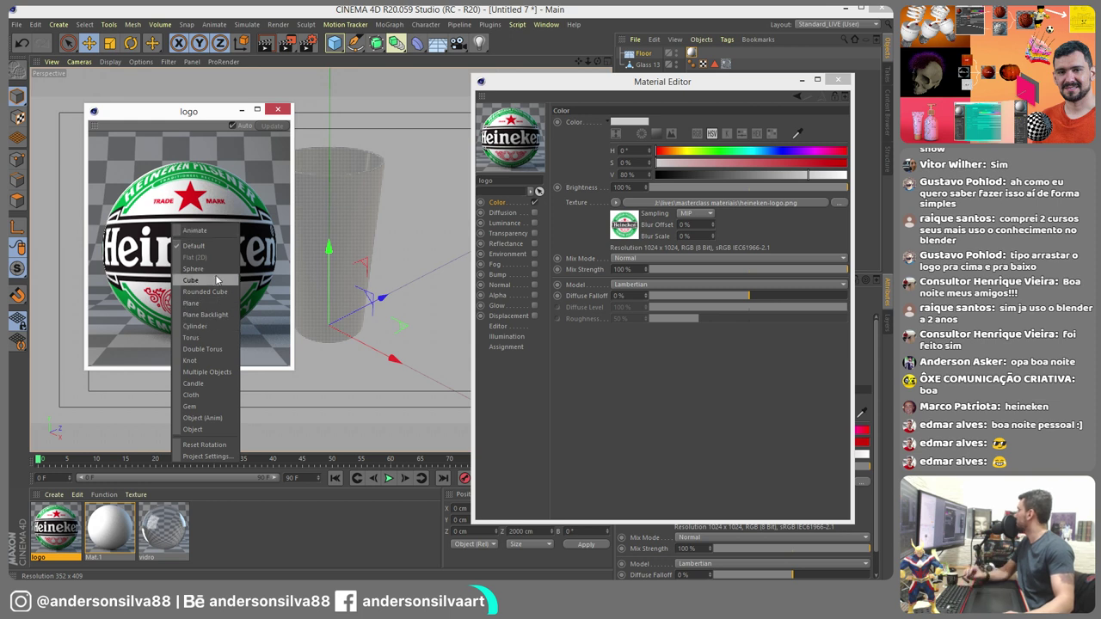
pyautogui.click(197, 326)
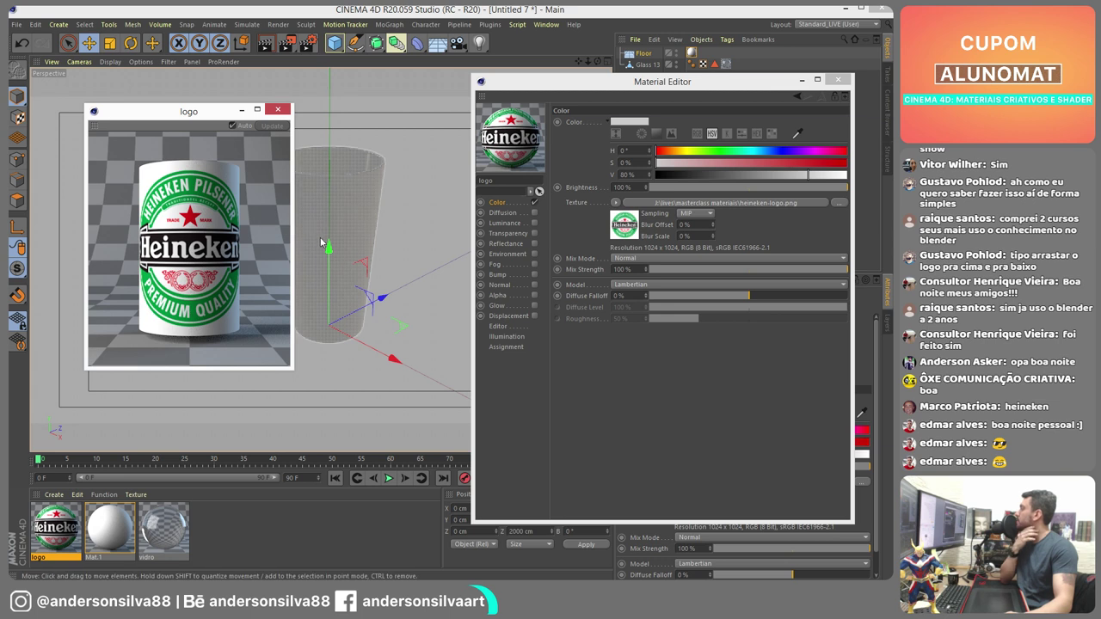
# - Enable the logo material's Alpha channel and switch to the textures slideshow
pyautogui.click(499, 295)
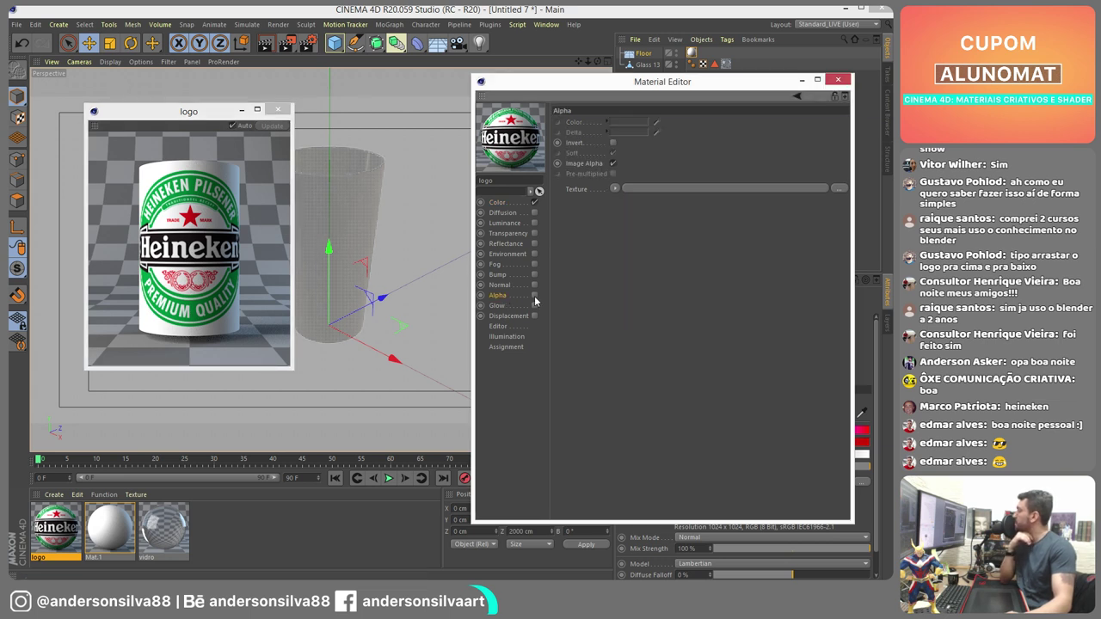
pyautogui.click(535, 295)
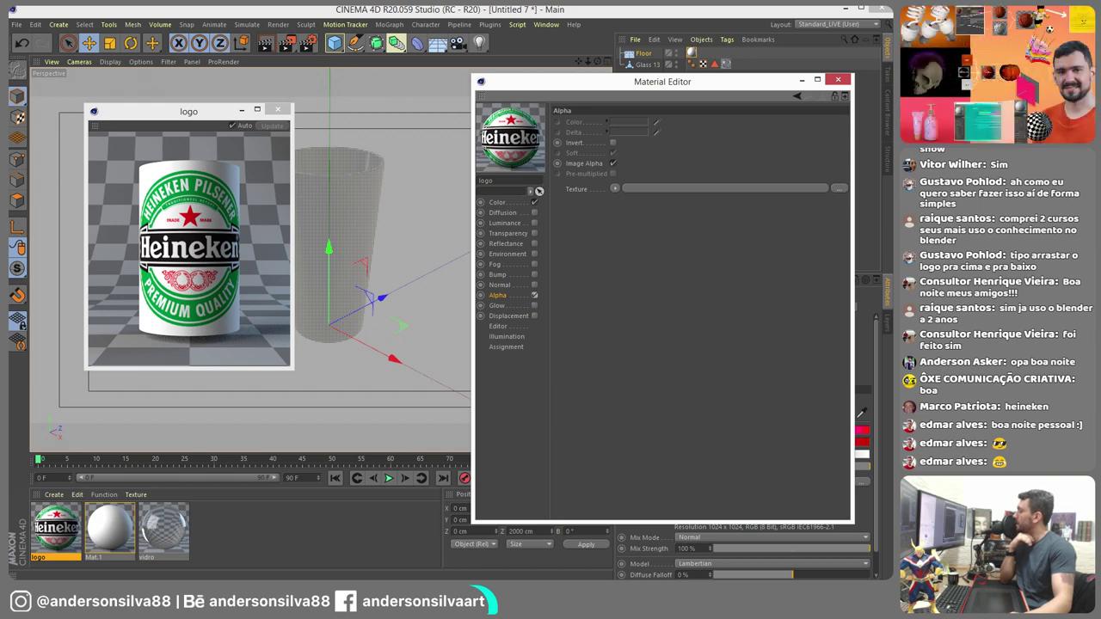
pyautogui.hotkey('alt', 'Tab')
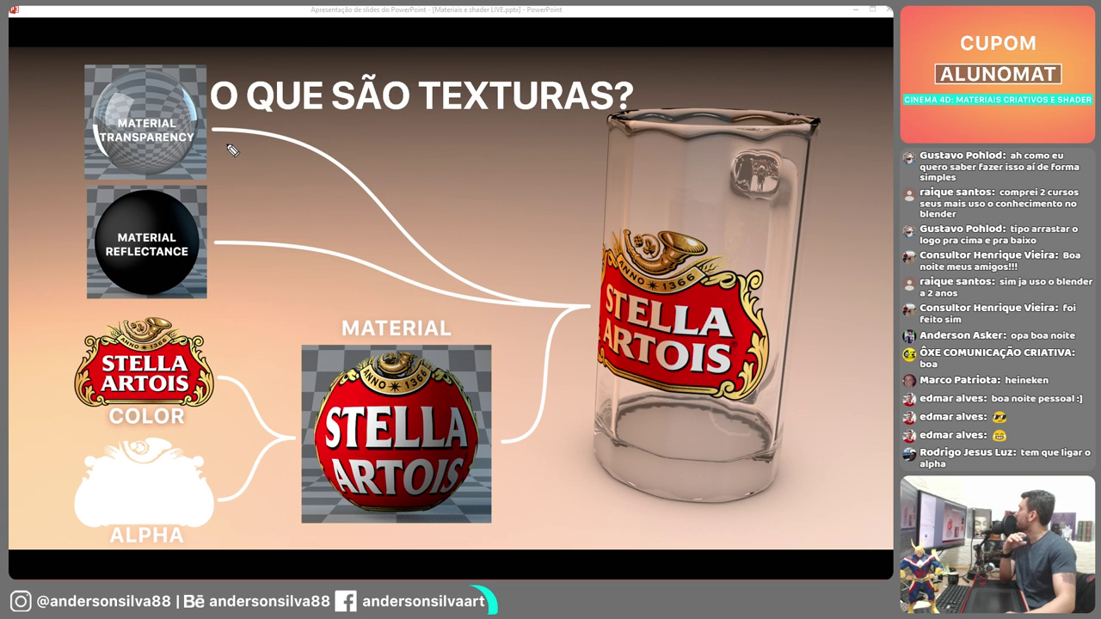
# - Tick the transparency and reflectance maps, point to COLOR, circle ALPHA, then erase the ink
pyautogui.moveTo(228, 145)
pyautogui.mouseDown()
pyautogui.moveTo(257, 167)
pyautogui.moveTo(299, 131)
pyautogui.mouseUp()
pyautogui.moveTo(231, 202)
pyautogui.mouseDown()
pyautogui.moveTo(295, 215)
pyautogui.moveTo(301, 200)
pyautogui.mouseUp()
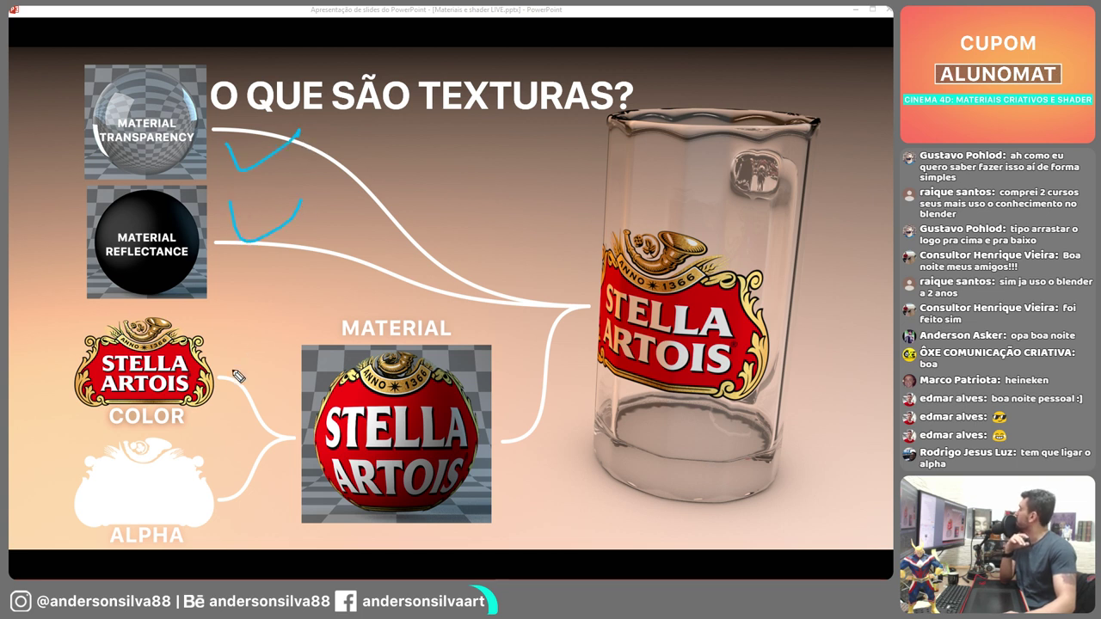
pyautogui.moveTo(222, 351); pyautogui.dragTo(323, 299)
pyautogui.moveTo(97, 424)
pyautogui.mouseDown()
pyautogui.moveTo(60, 523)
pyautogui.moveTo(83, 443)
pyautogui.moveTo(21, 480)
pyautogui.mouseUp()
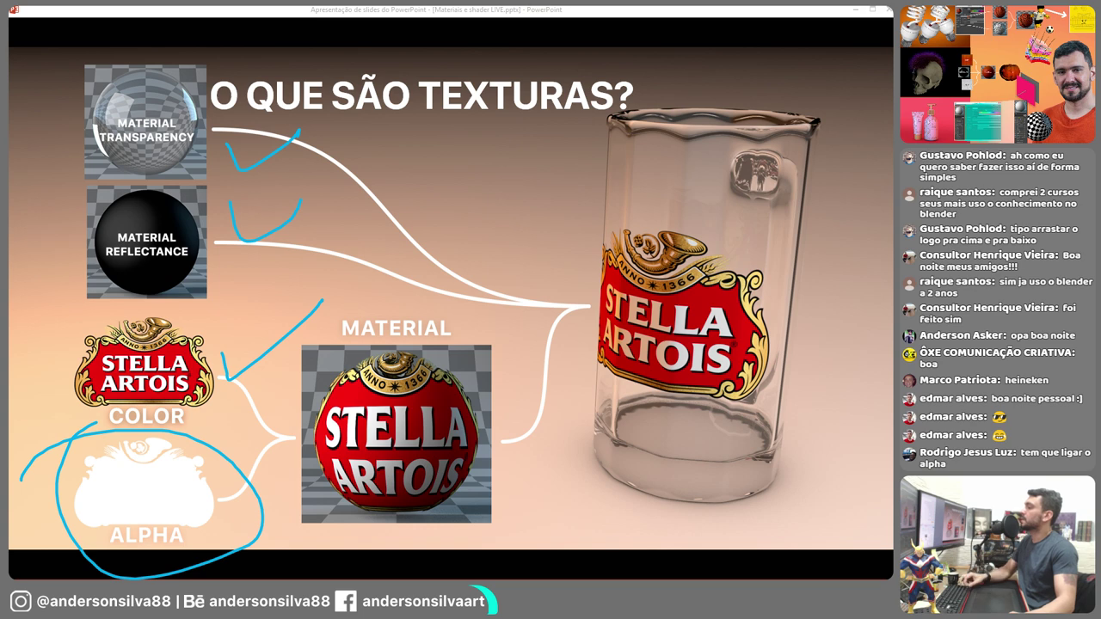
pyautogui.press('e')
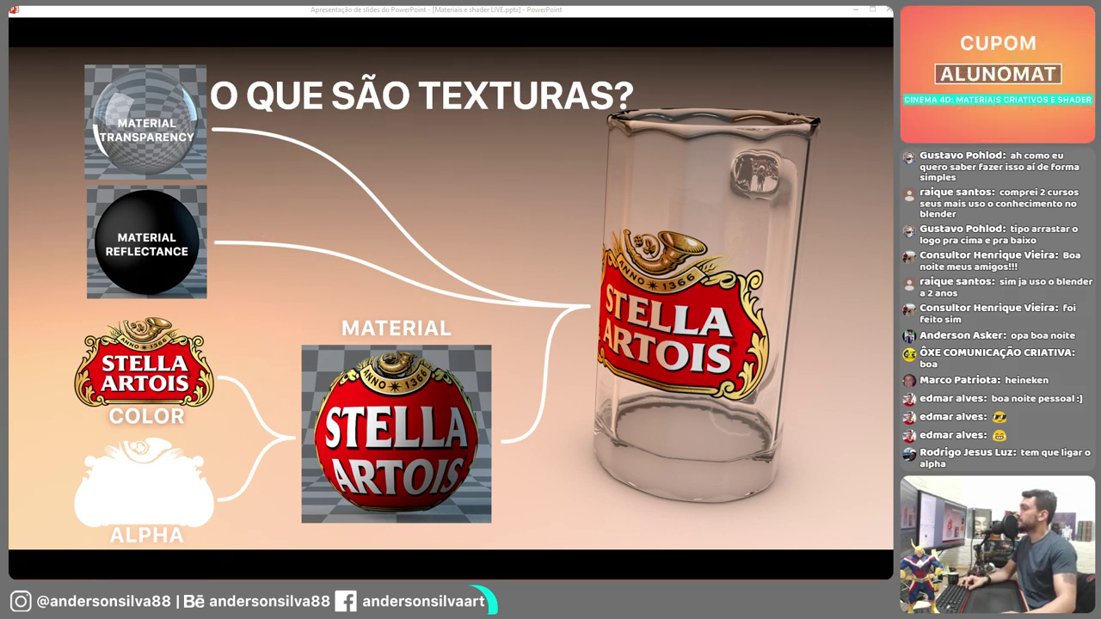
pyautogui.click(853, 11)
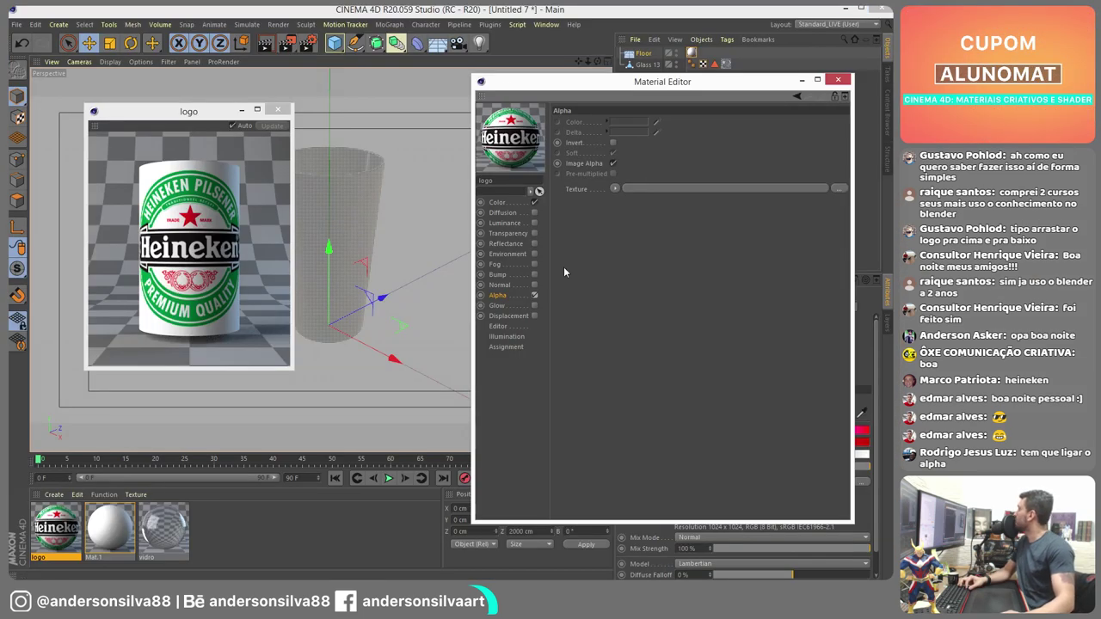
# - Load heineken-logo.png as the logo material's Alpha texture without copying it to the project
pyautogui.click(615, 189)
pyautogui.click(626, 209)
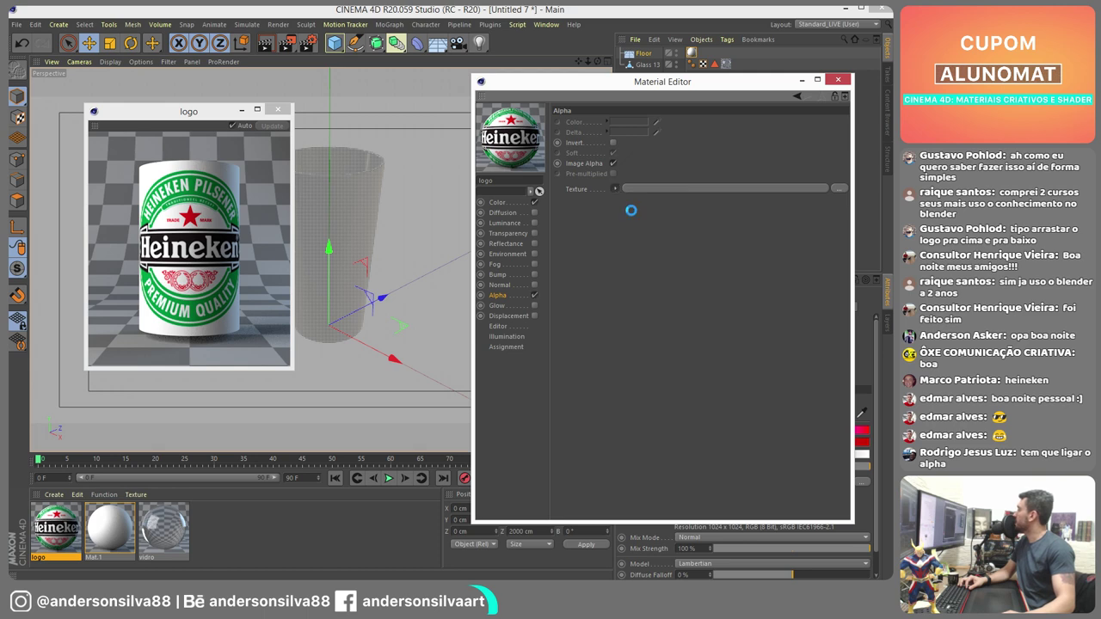
pyautogui.moveTo(698, 101); pyautogui.dragTo(426, 77)
pyautogui.doubleClick(356, 155)
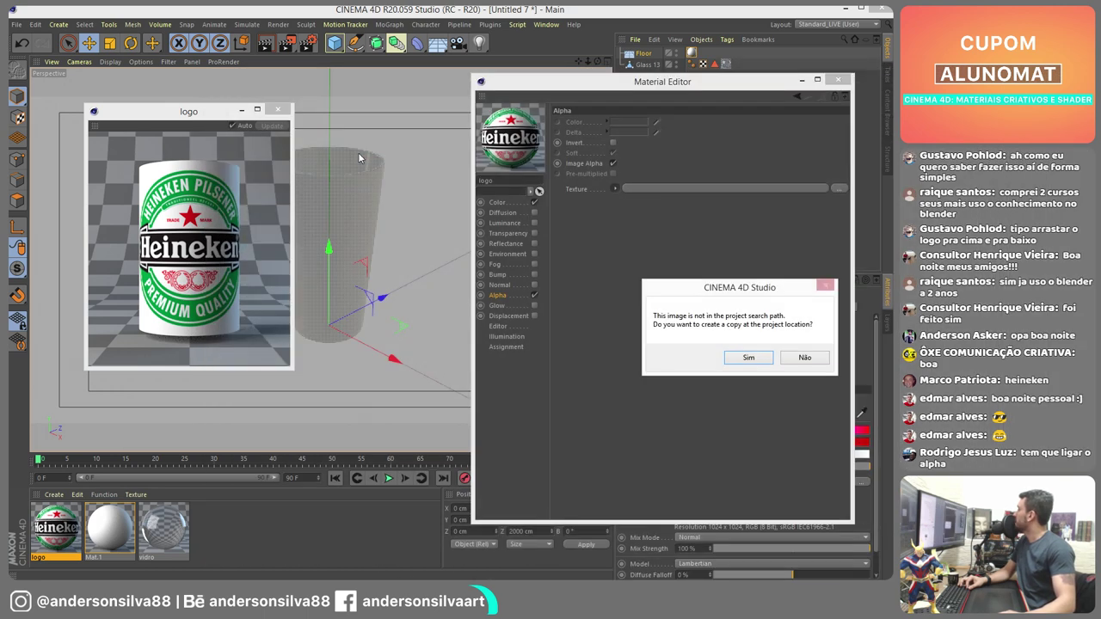
pyautogui.click(803, 357)
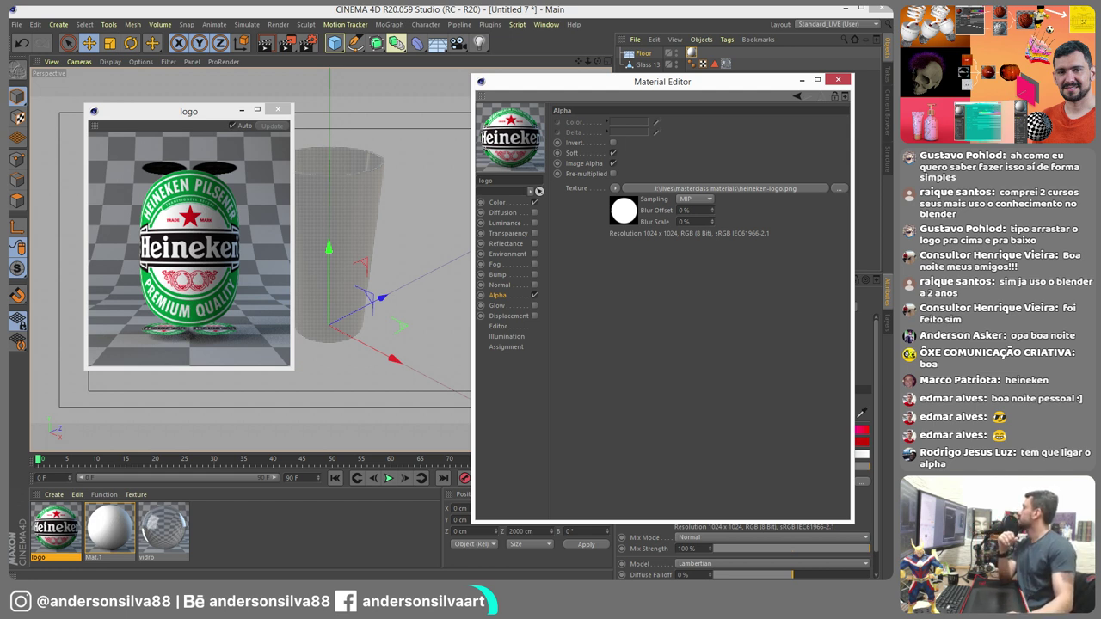
# - Drag the logo material onto Glass 13, close the preview window, and select the cup's UVW tag
pyautogui.click(839, 80)
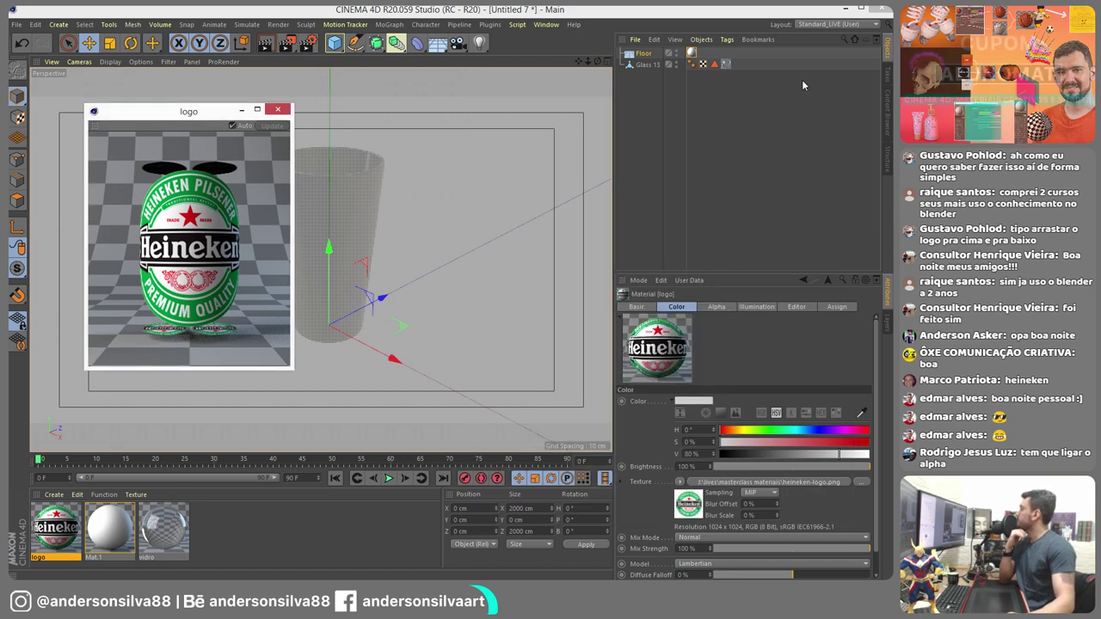
pyautogui.moveTo(54, 520); pyautogui.dragTo(652, 67)
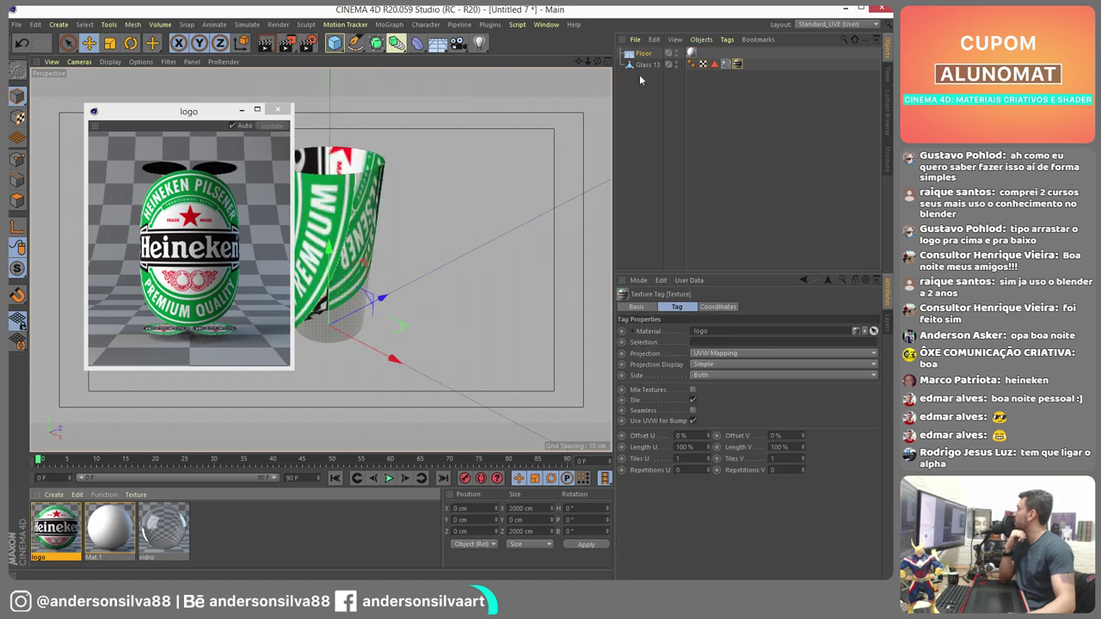
pyautogui.click(280, 110)
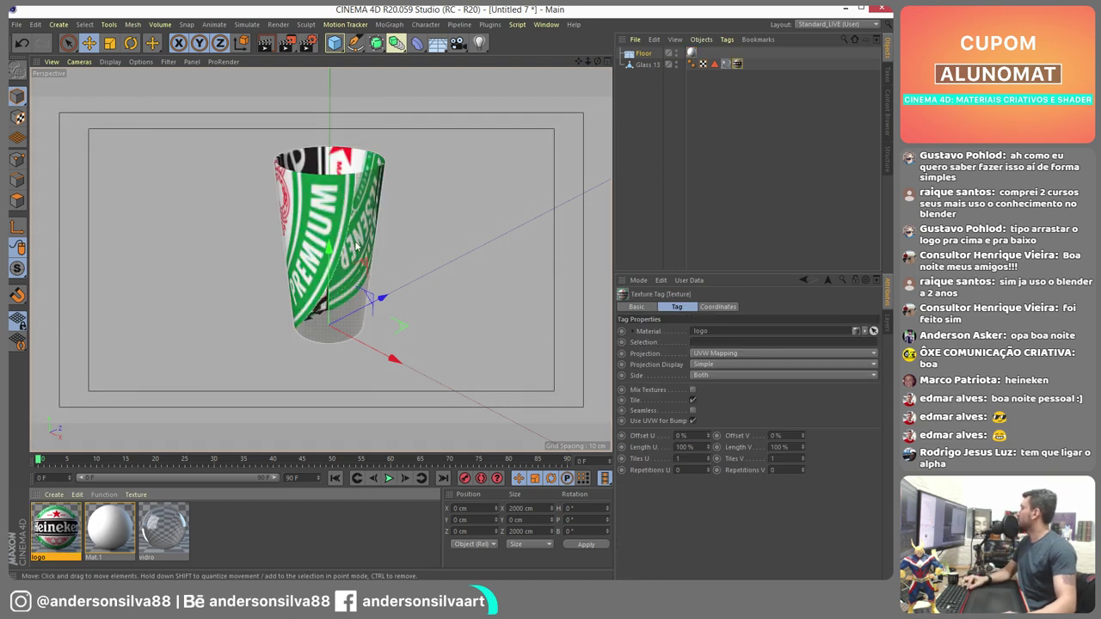
pyautogui.keyDown('alt'); pyautogui.moveTo(319, 211); pyautogui.dragTo(361, 234); pyautogui.keyUp('alt')
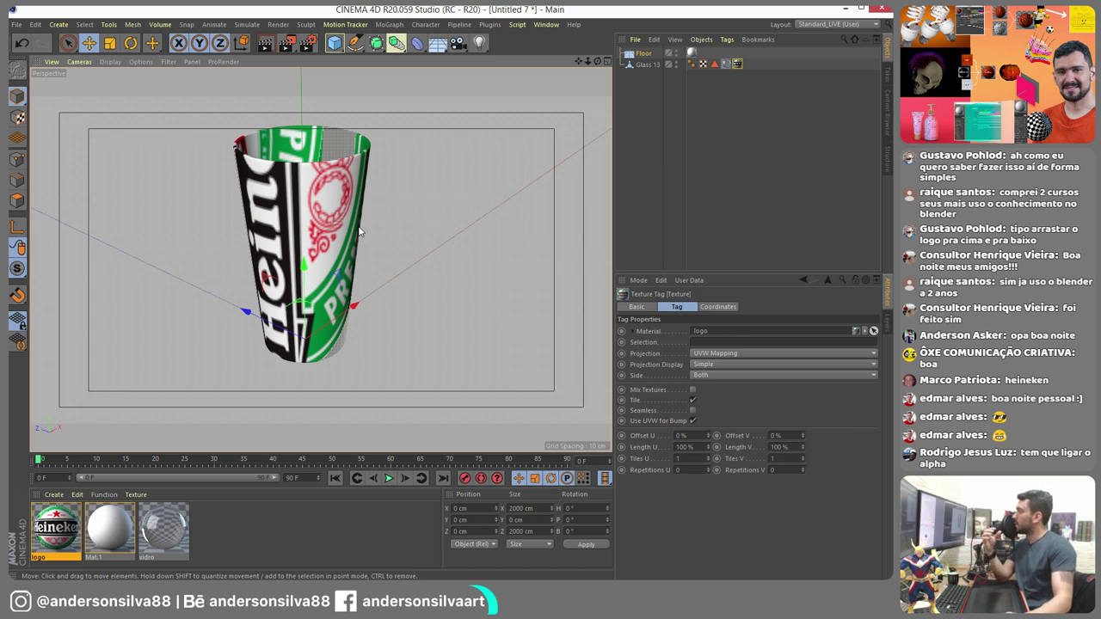
pyautogui.click(736, 65)
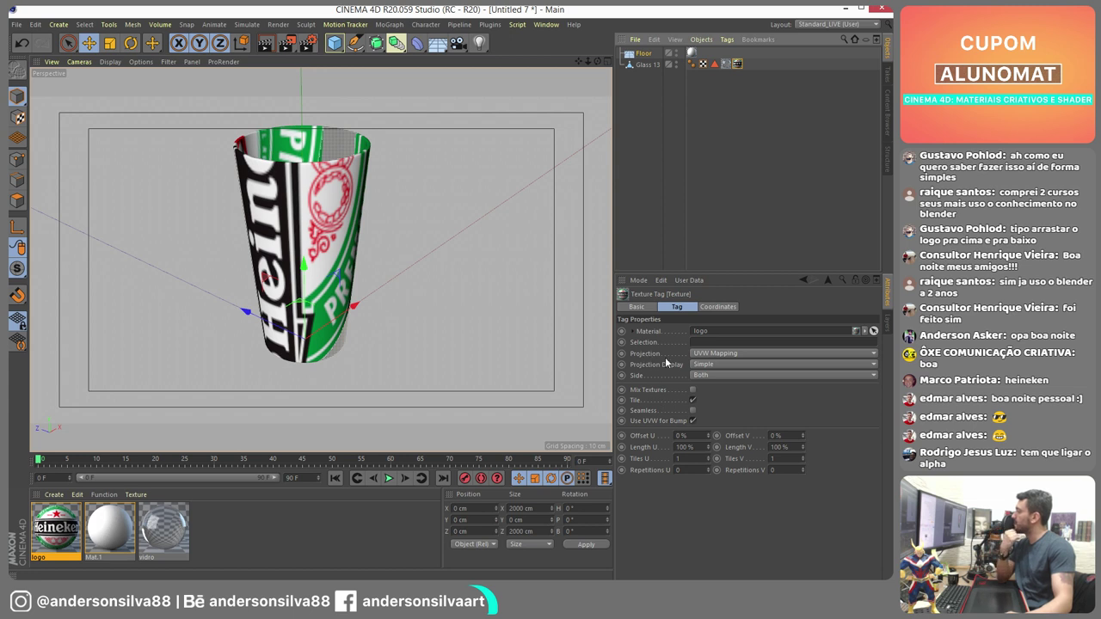
pyautogui.click(703, 65)
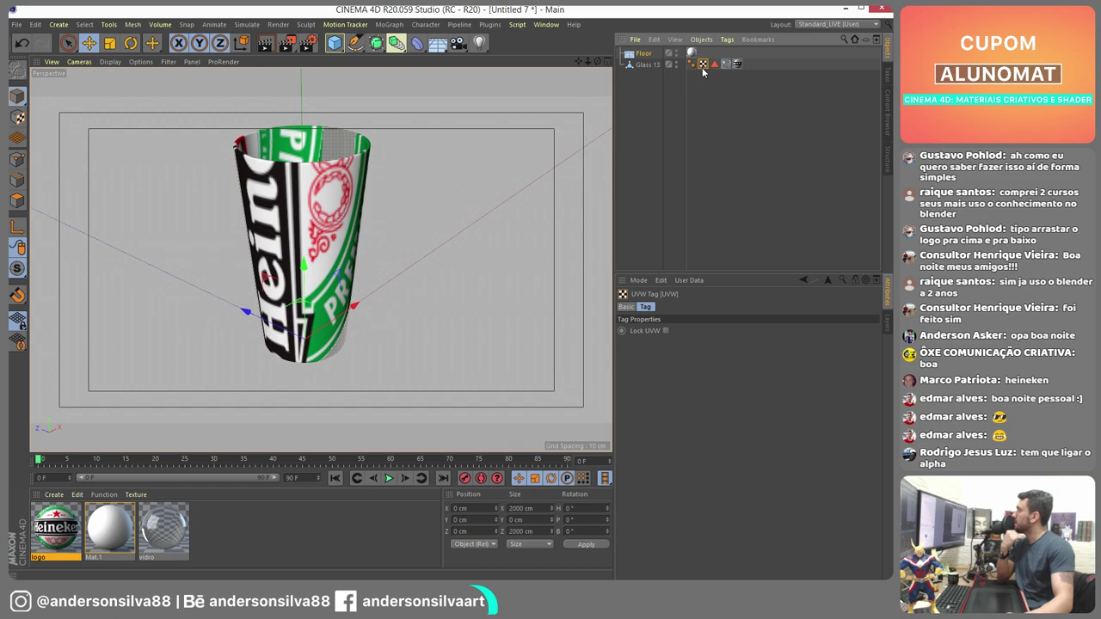
pyautogui.click(841, 26)
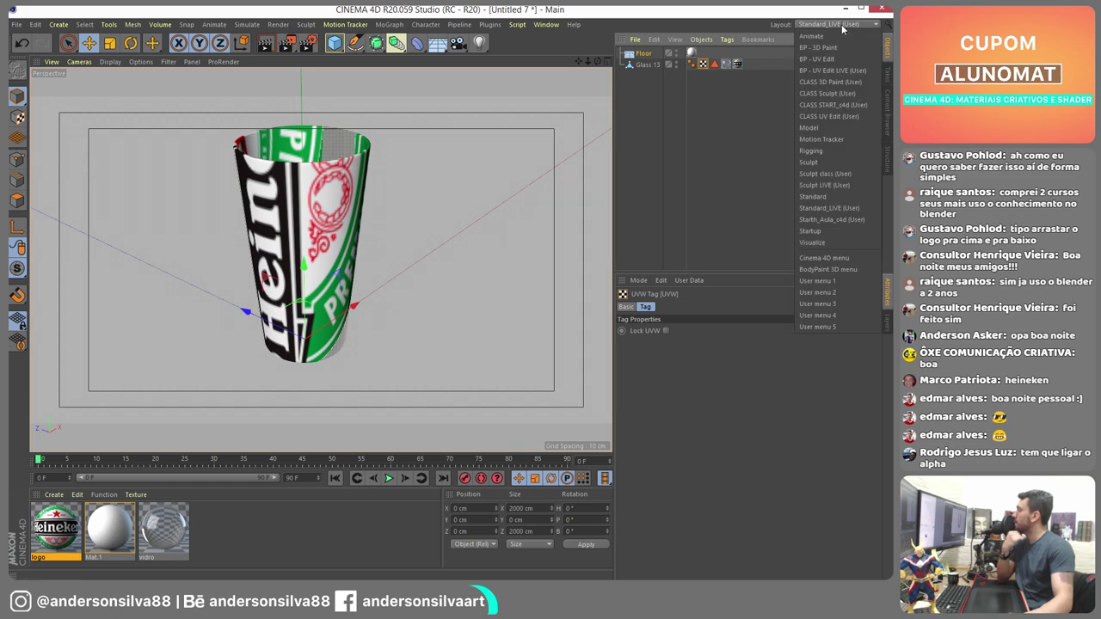
pyautogui.click(851, 71)
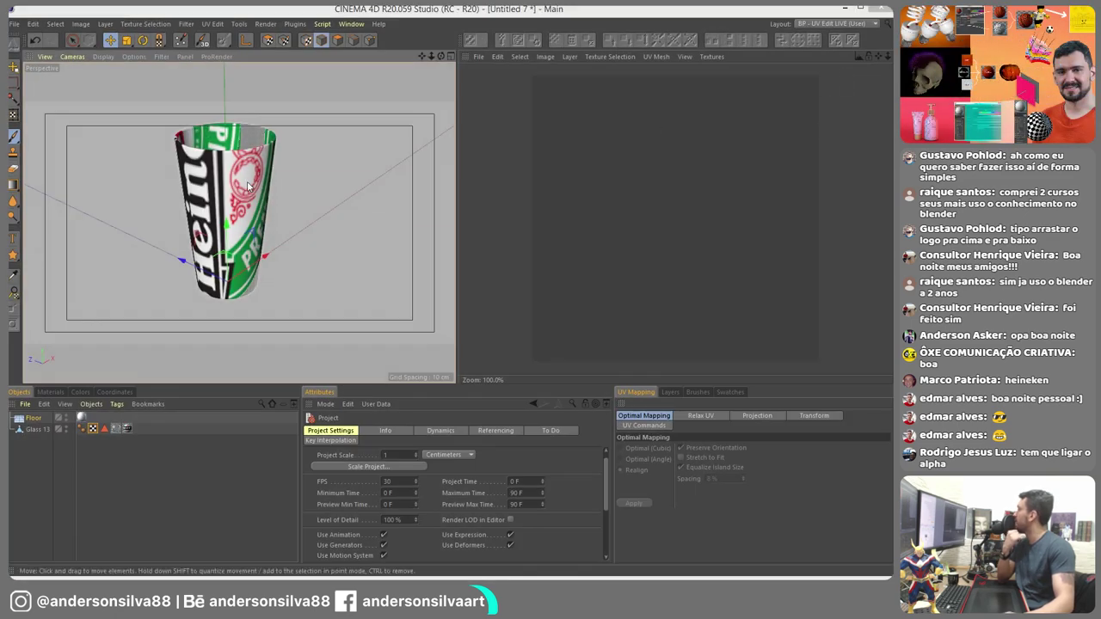
pyautogui.click(93, 429)
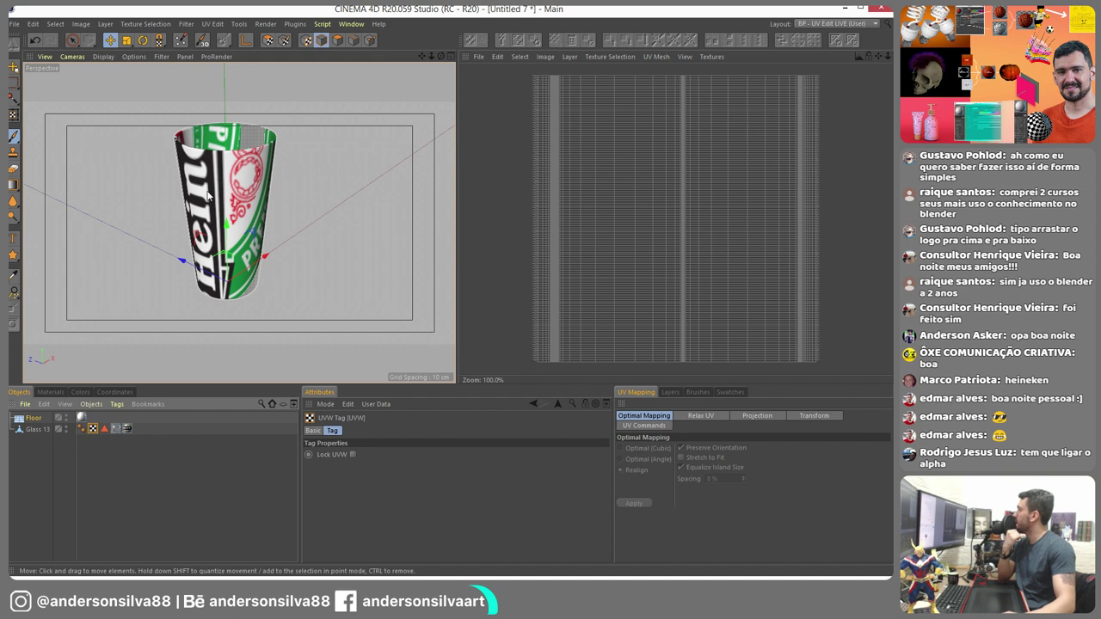
pyautogui.click(837, 23)
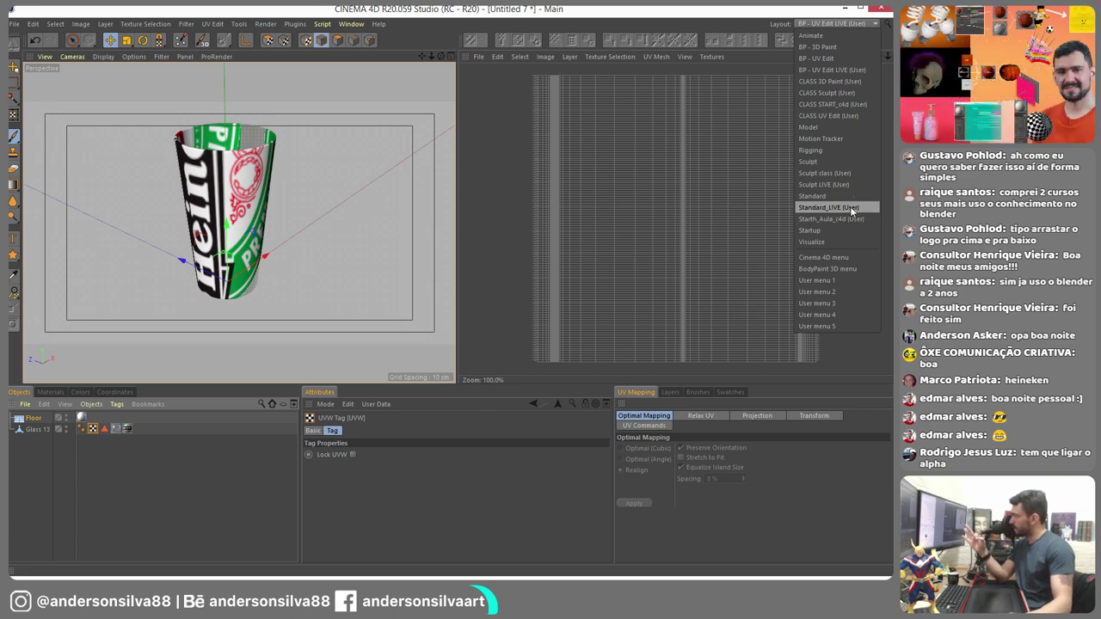
pyautogui.click(828, 207)
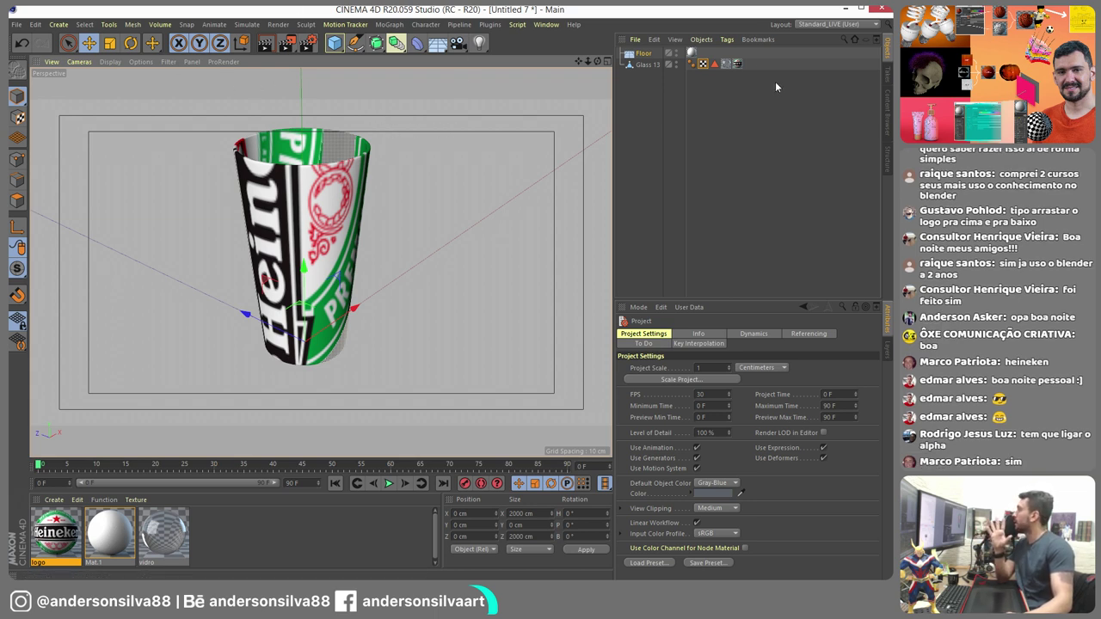
# - Set the logo texture tag's projection to Frontal after trying Flat, then show four viewports
pyautogui.click(737, 63)
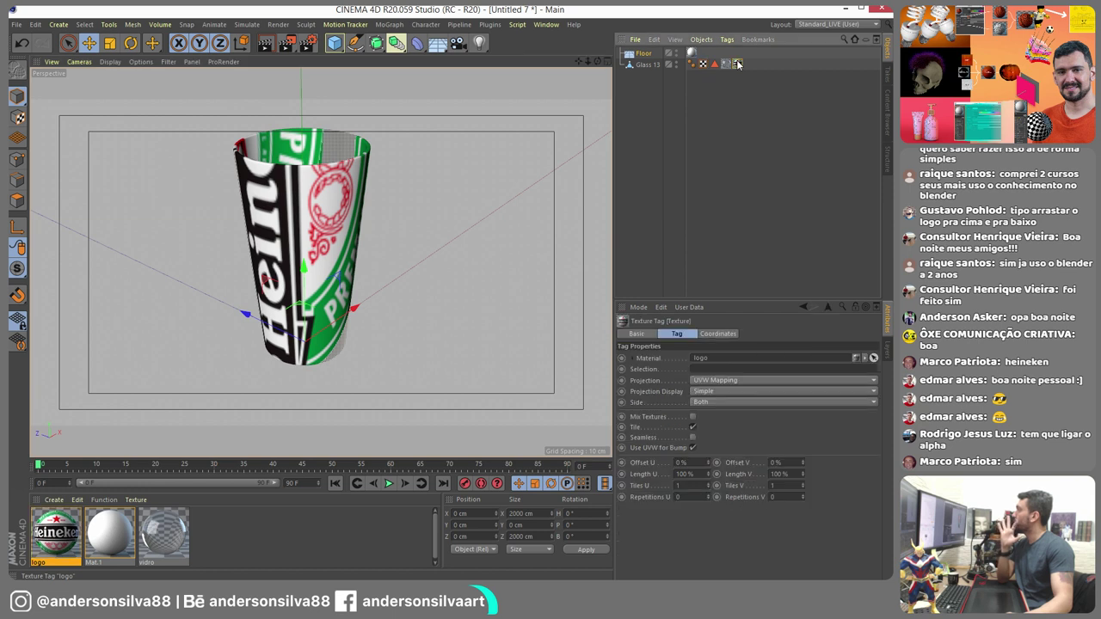
pyautogui.click(725, 381)
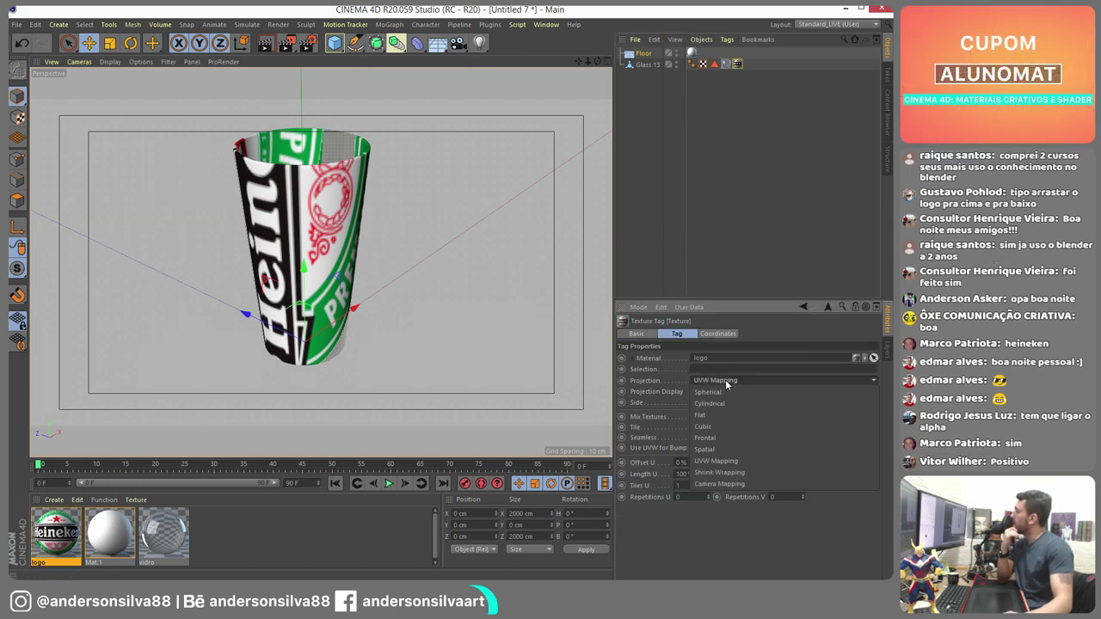
pyautogui.click(711, 438)
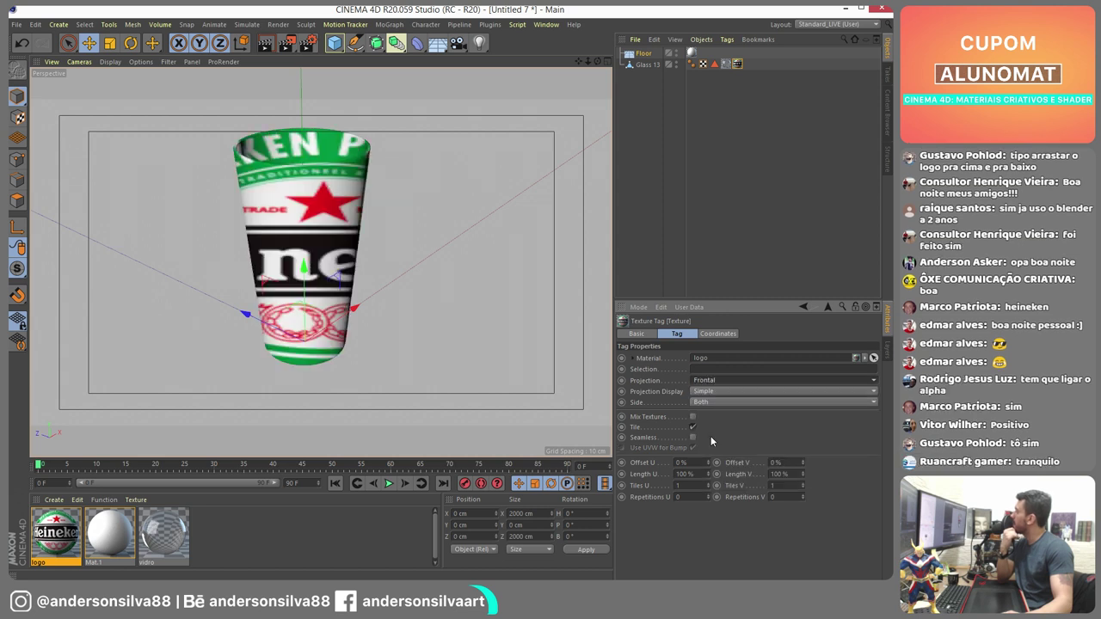
pyautogui.click(714, 391)
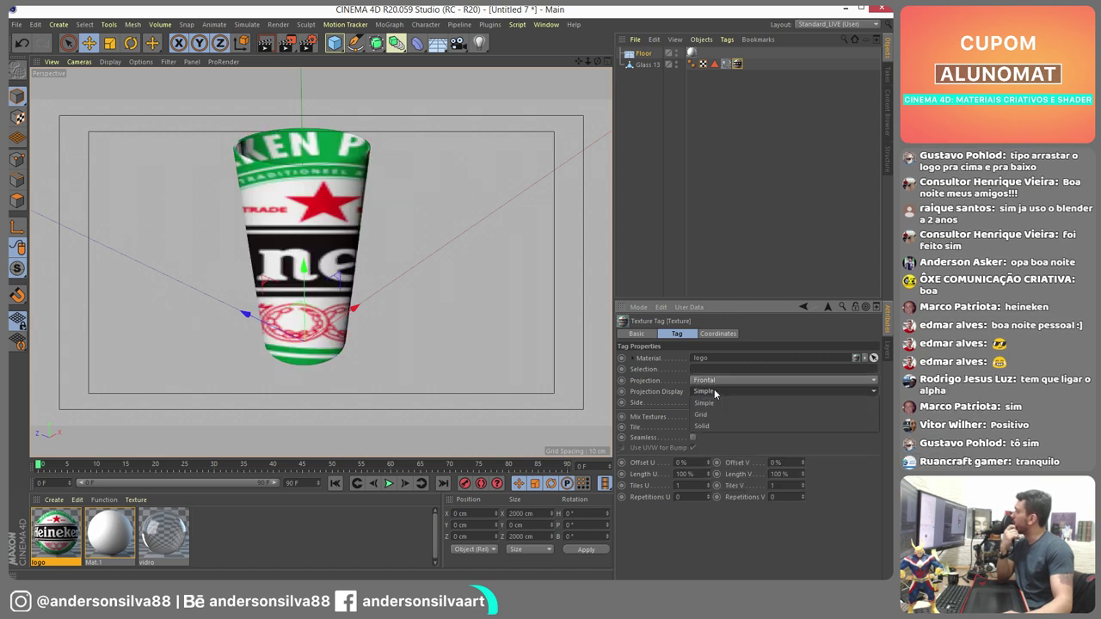
pyautogui.click(714, 389)
pyautogui.click(721, 379)
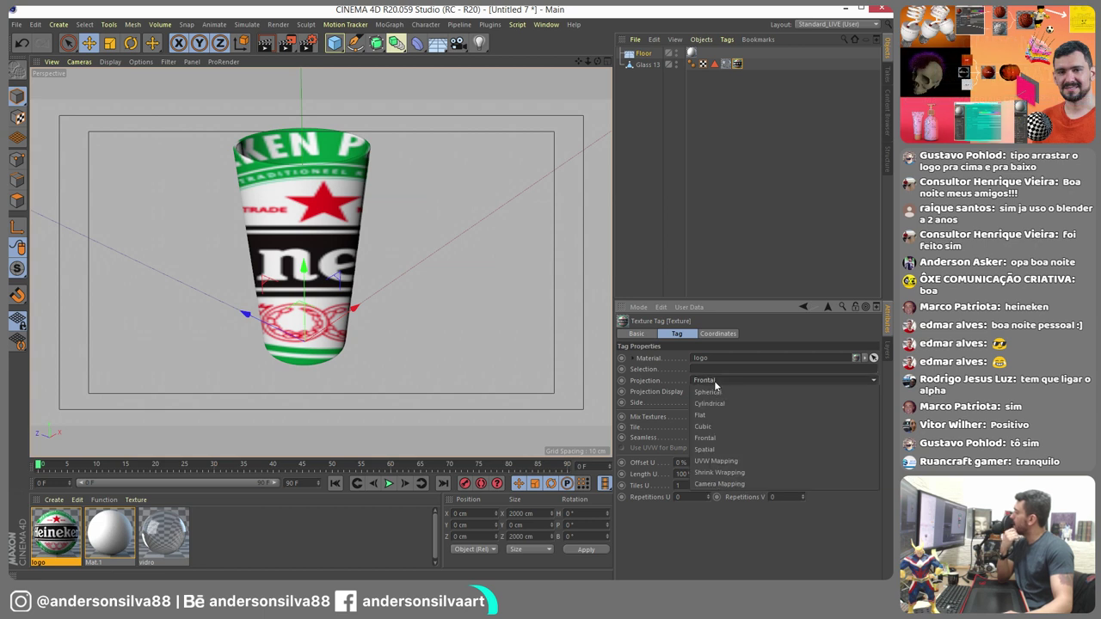
pyautogui.click(713, 415)
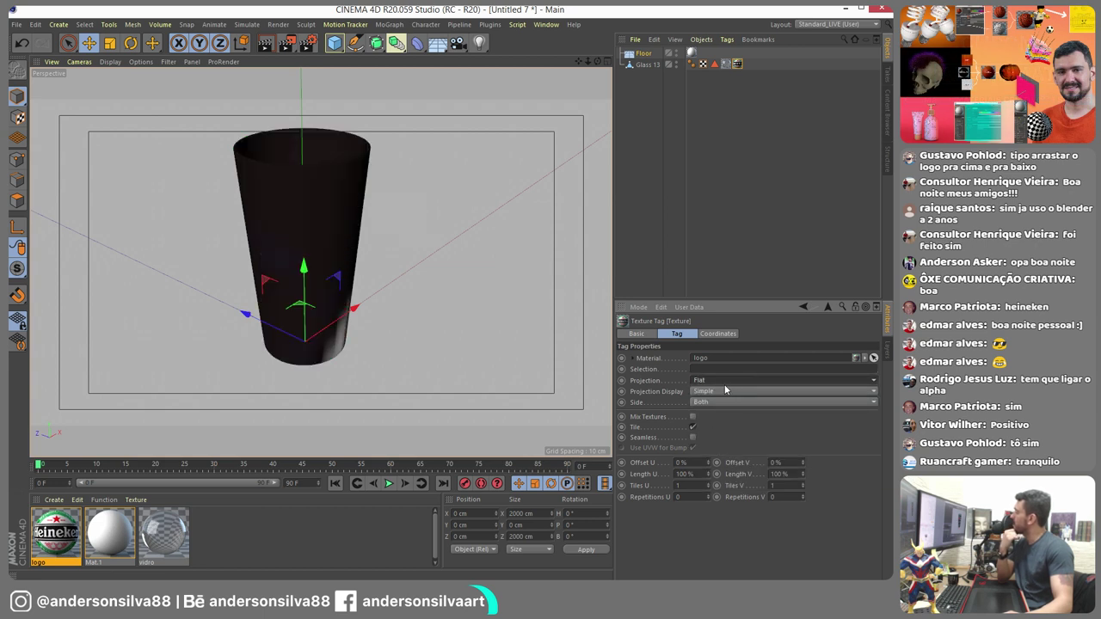
pyautogui.click(723, 381)
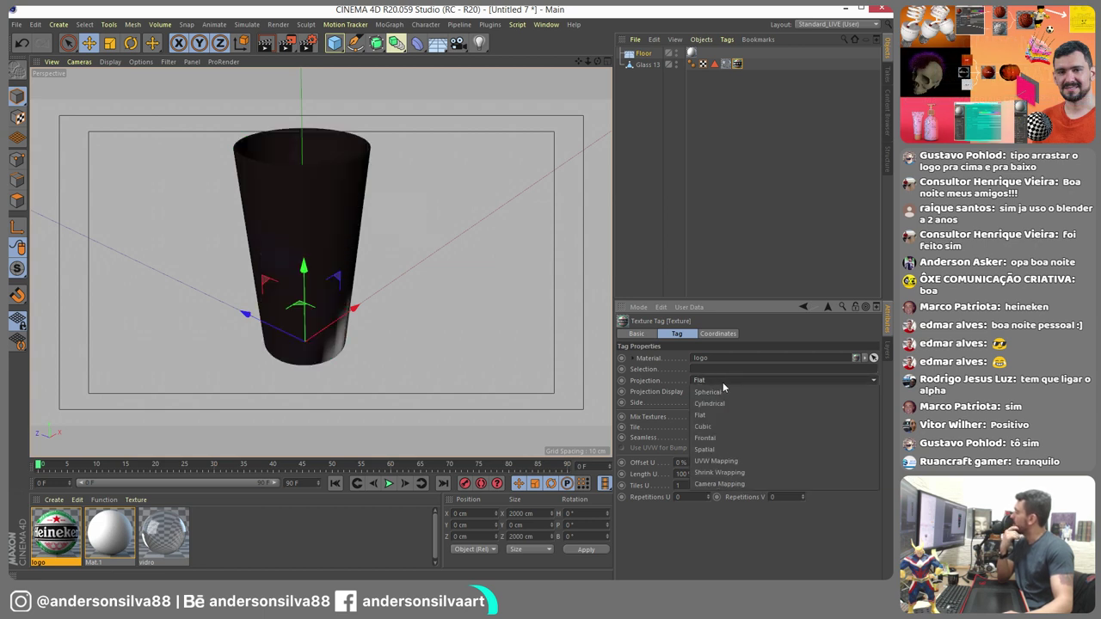
pyautogui.click(714, 437)
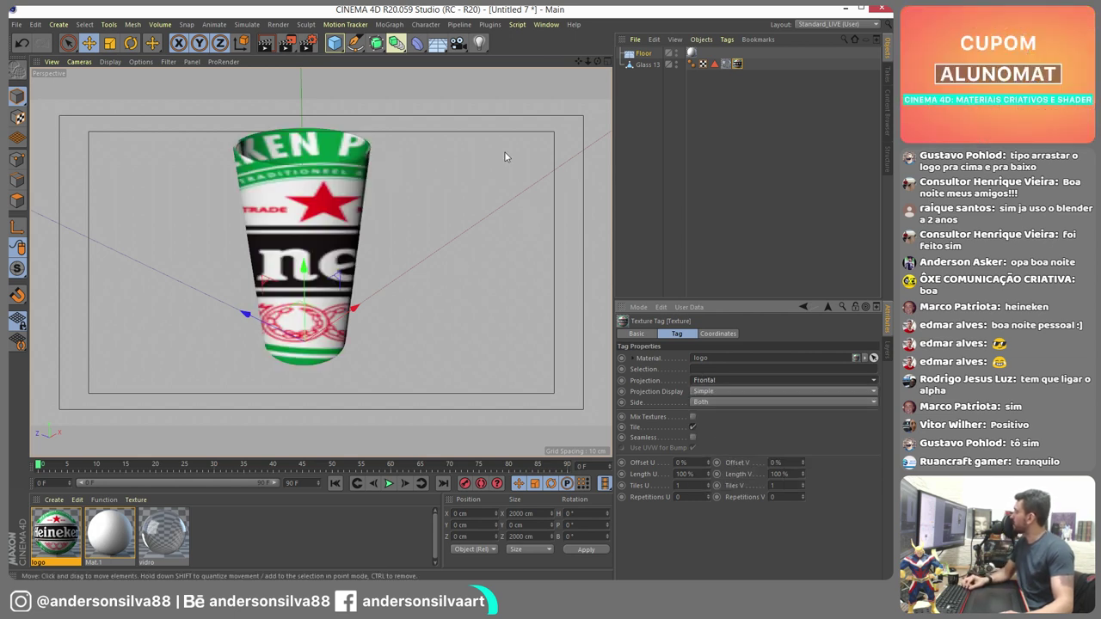
pyautogui.click(607, 63)
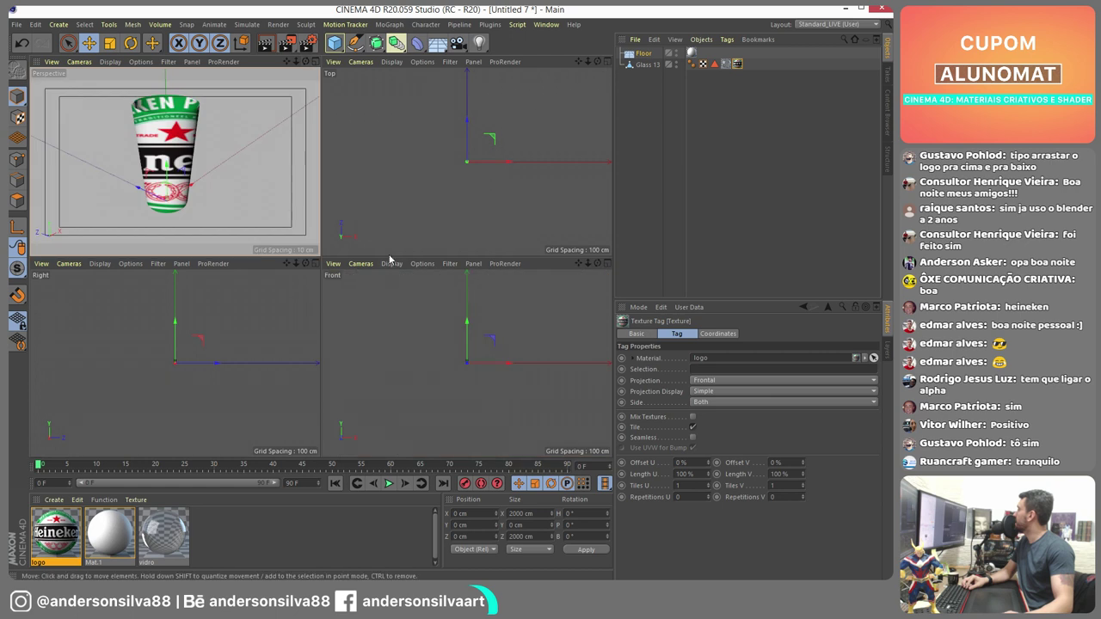
# - Maximize the Front view, frame the whole cup, and switch to Gouraud Shading
pyautogui.click(606, 263)
pyautogui.scroll(10, 290, 288)
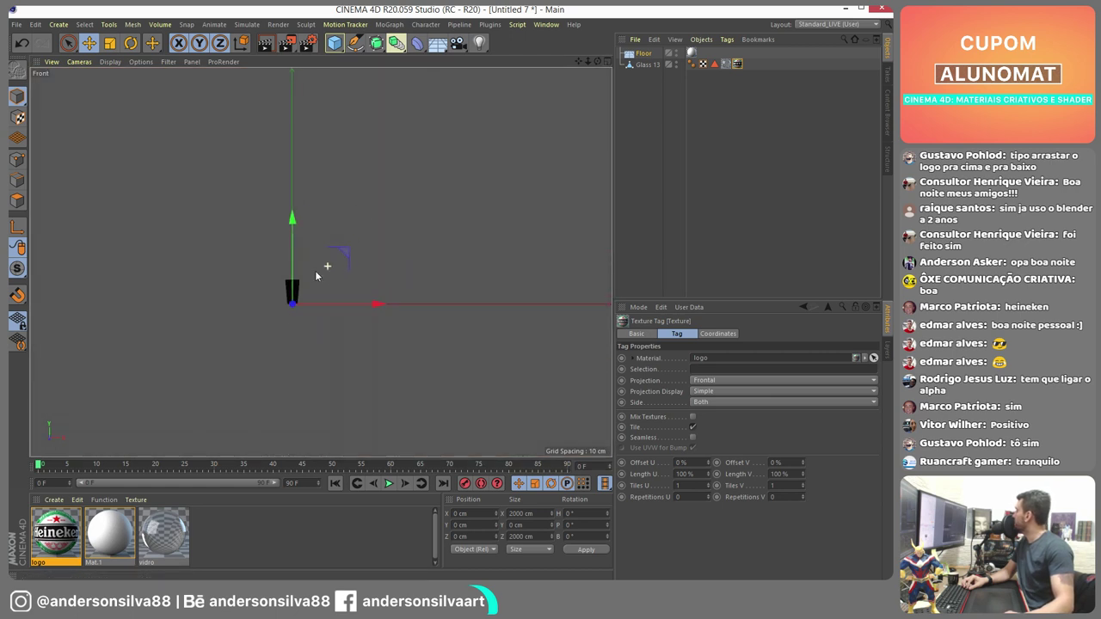
pyautogui.scroll(5, 278, 297)
pyautogui.keyDown('alt'); pyautogui.moveTo(301, 319); pyautogui.dragTo(330, 331, button='middle'); pyautogui.keyUp('alt')
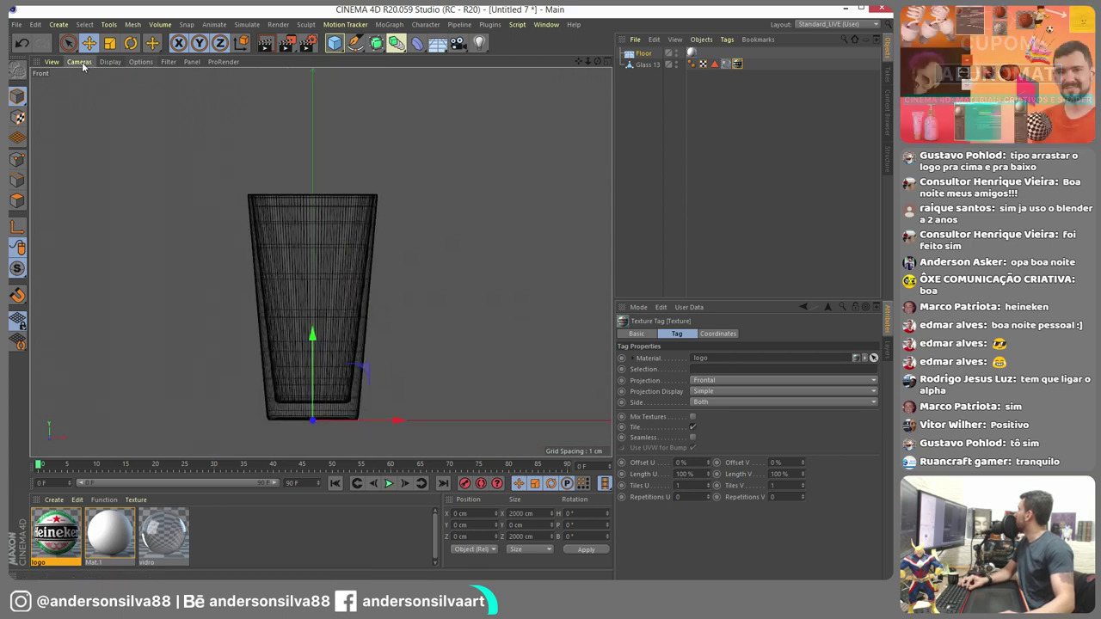
pyautogui.click(111, 63)
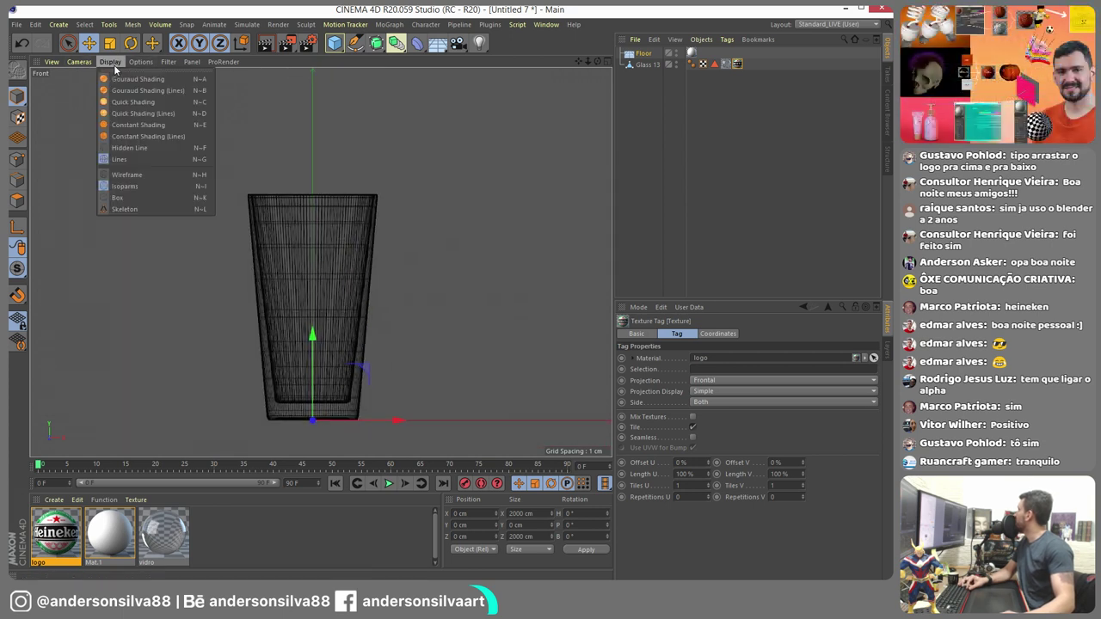
pyautogui.click(156, 79)
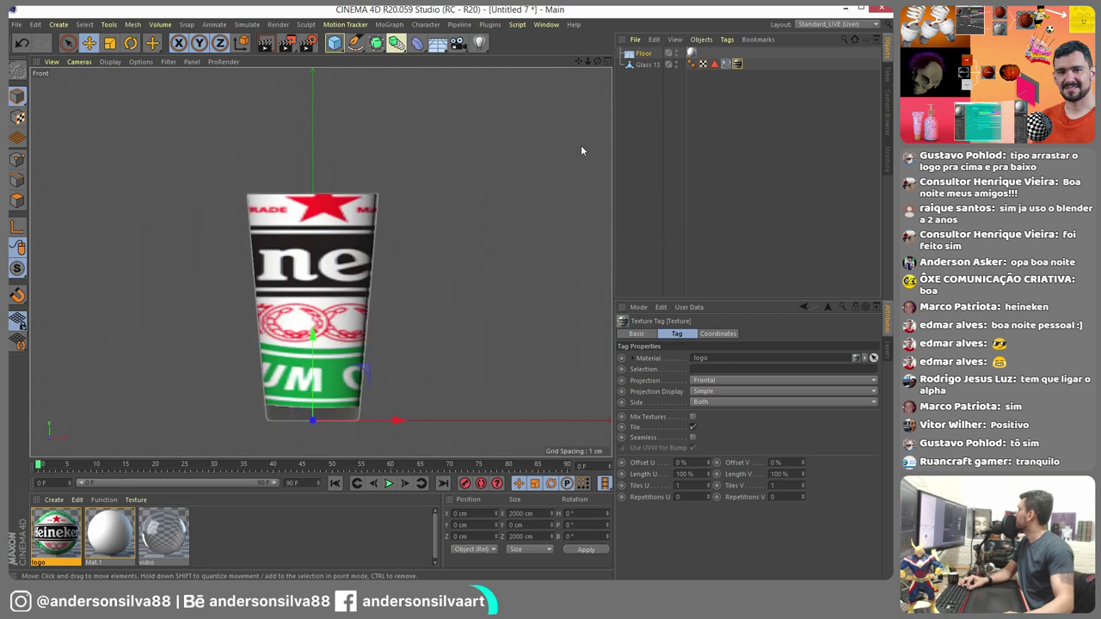
# - Fit the logo texture to the object, then fit it to a region drawn around the cup
pyautogui.rightClick(737, 64)
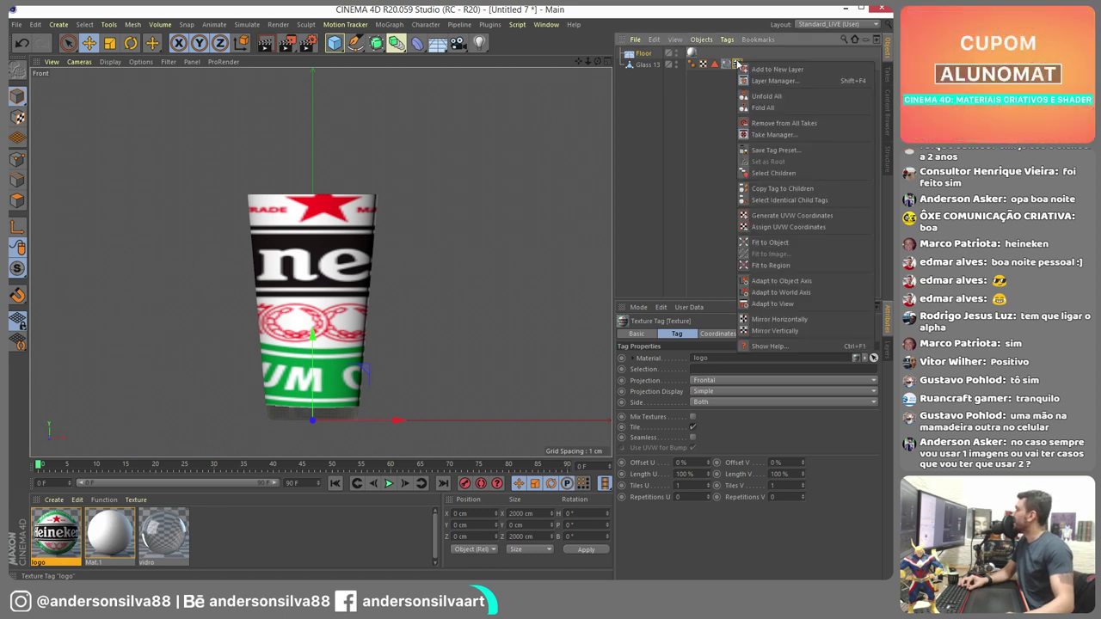
pyautogui.click(769, 243)
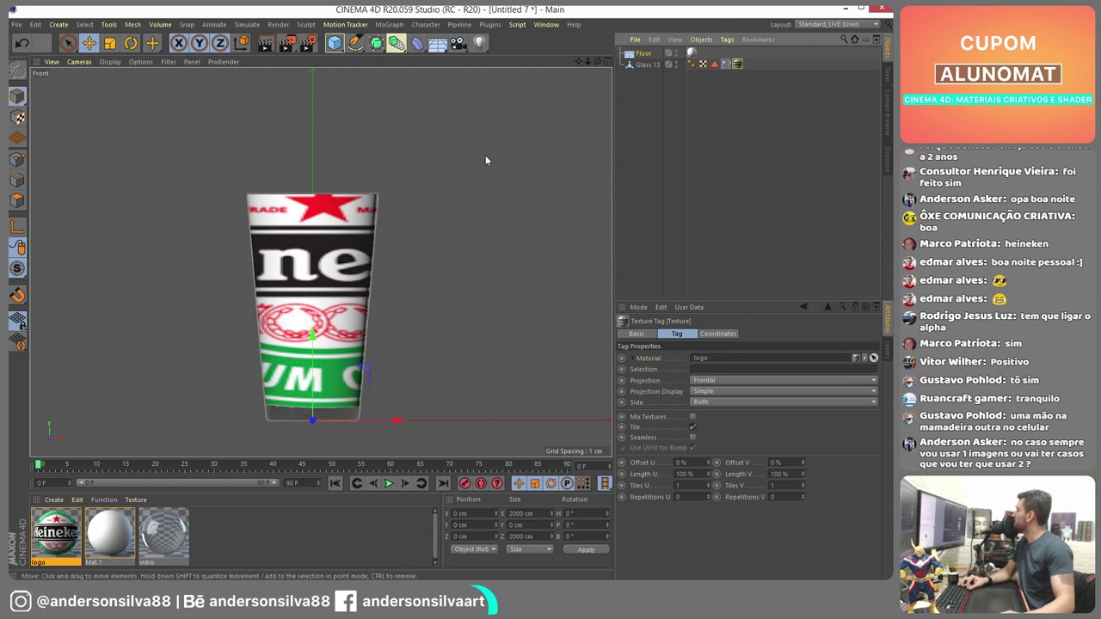
pyautogui.rightClick(737, 66)
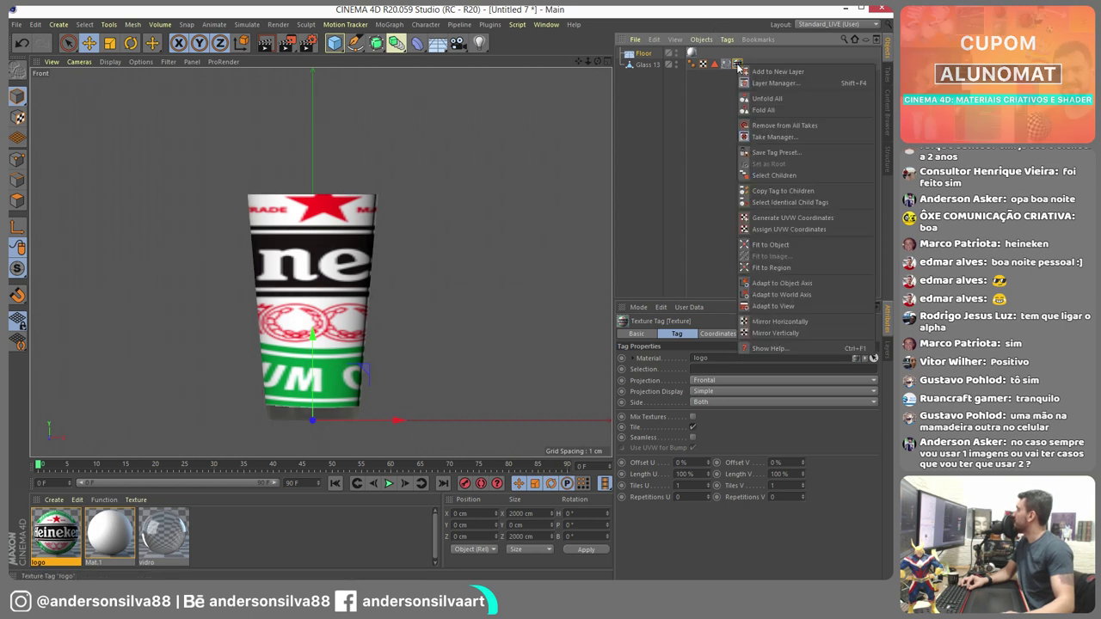
pyautogui.click(770, 268)
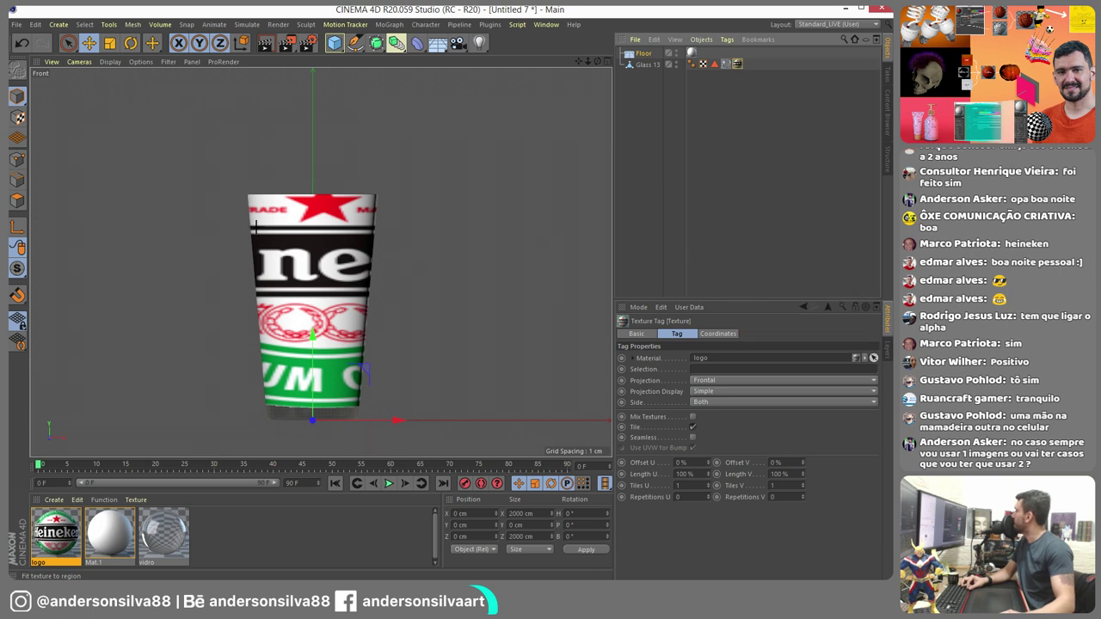
pyautogui.moveTo(258, 230); pyautogui.dragTo(361, 331)
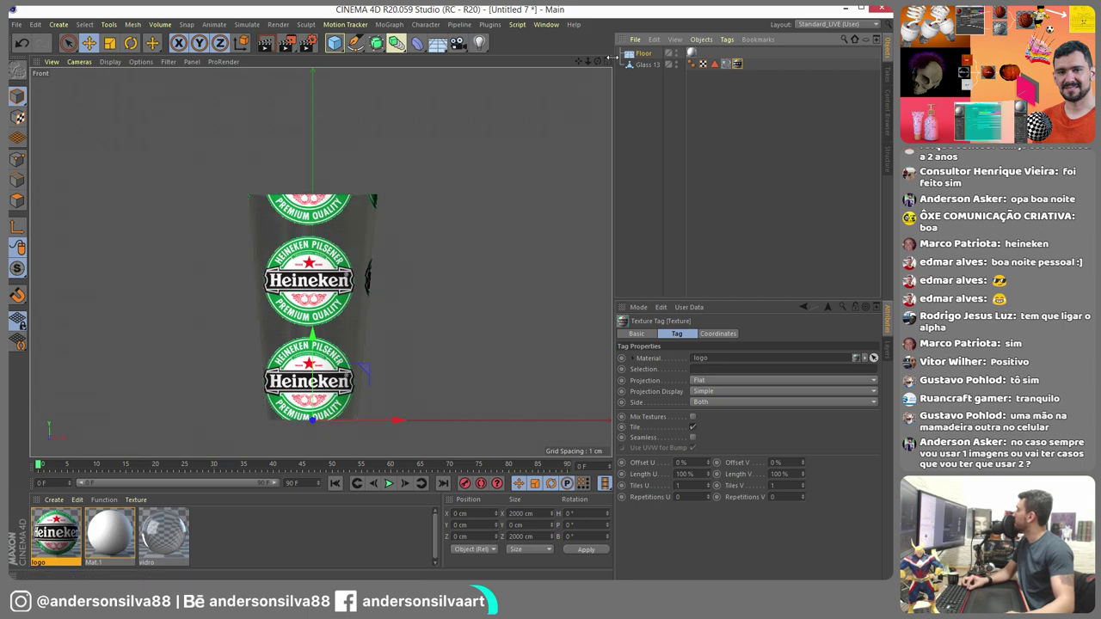
pyautogui.click(608, 62)
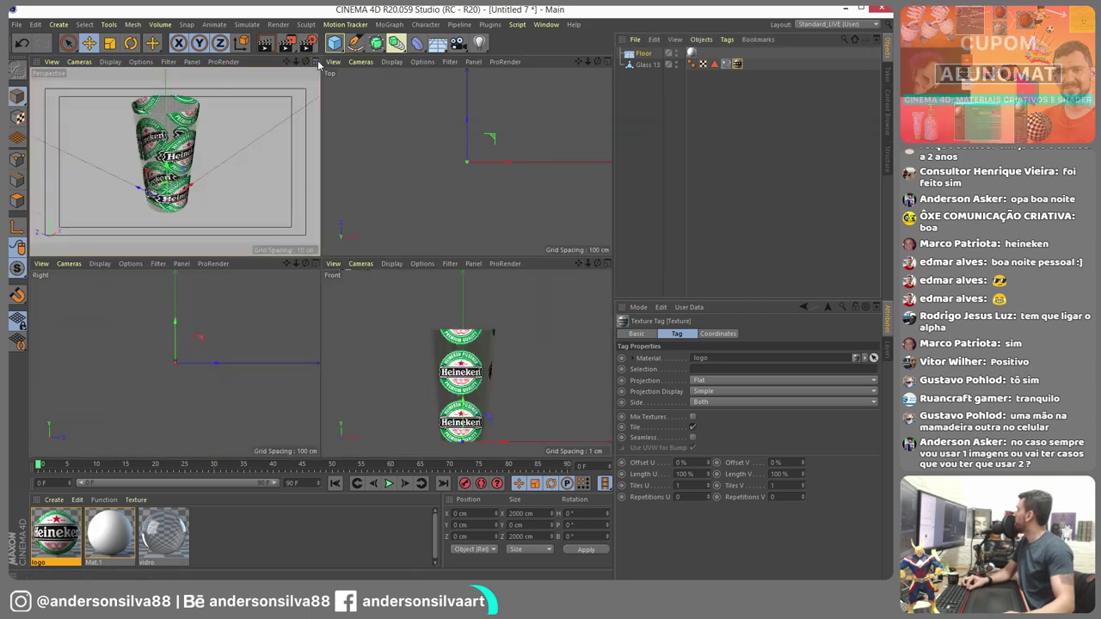
# - Turn off tiling on the logo tag and apply the texture to the Front side only
pyautogui.middleClick(292, 215)
pyautogui.keyDown('alt'); pyautogui.moveTo(292, 215); pyautogui.dragTo(166, 230); pyautogui.keyUp('alt')
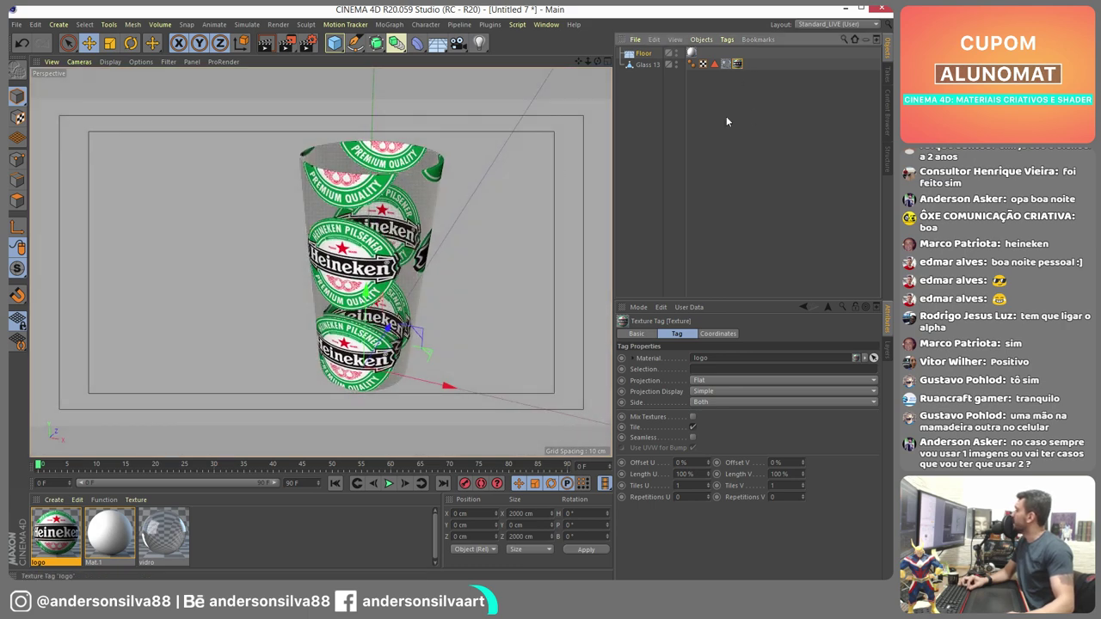
pyautogui.click(694, 426)
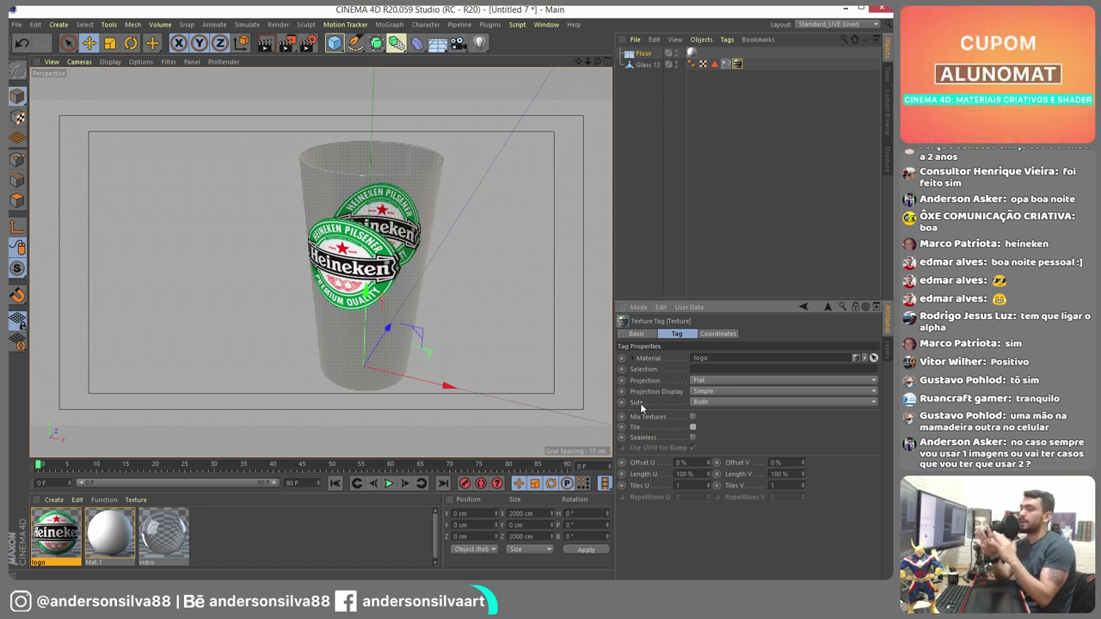
pyautogui.click(718, 401)
pyautogui.click(709, 425)
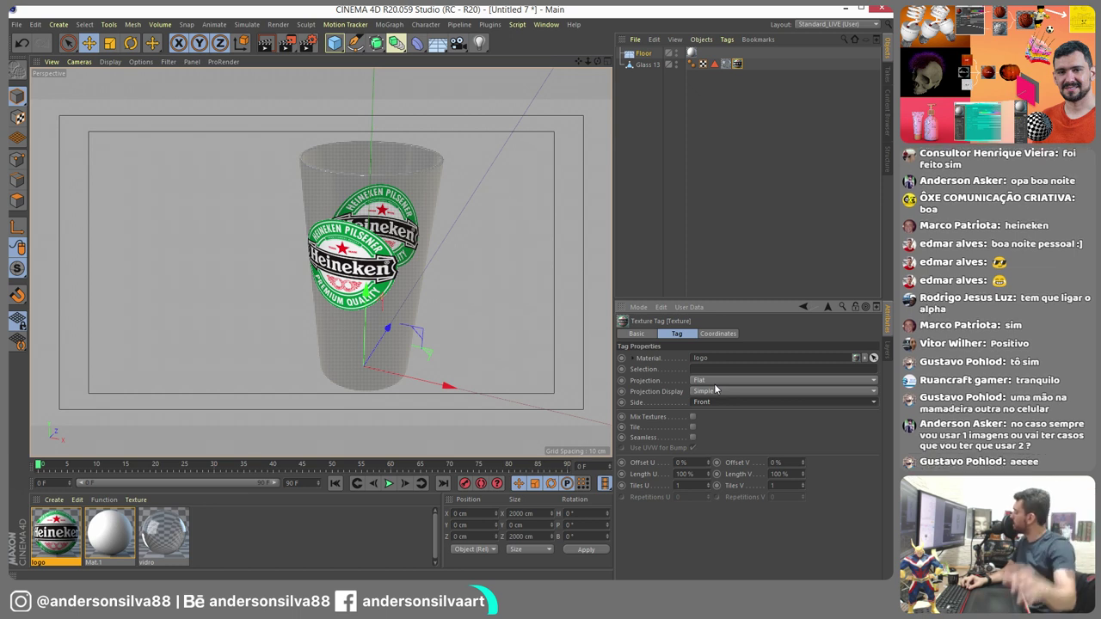
pyautogui.click(693, 438)
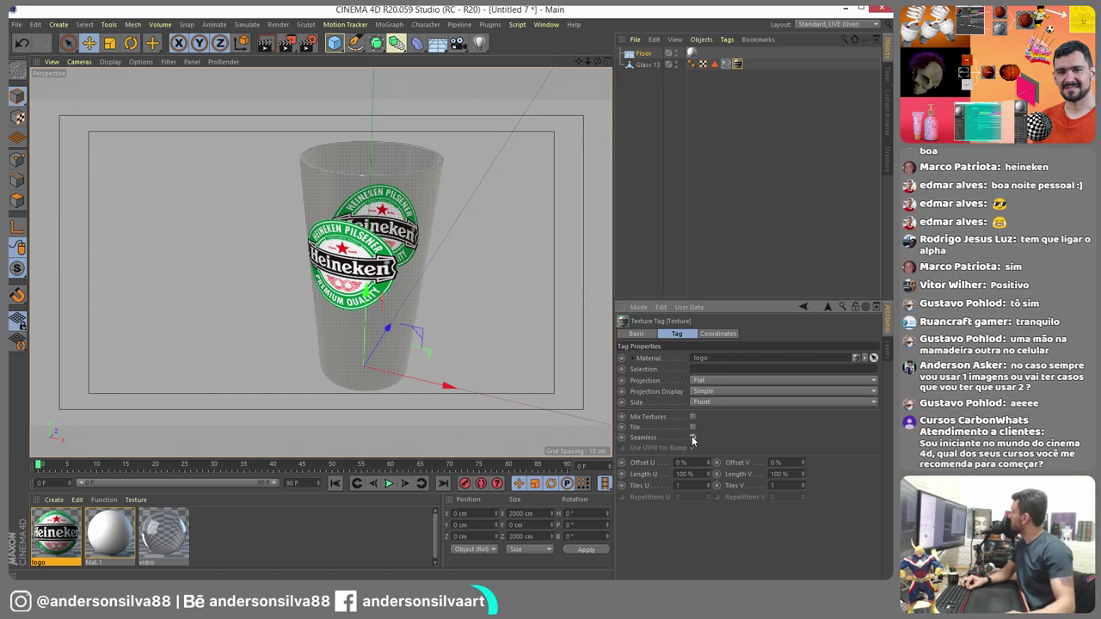
pyautogui.click(693, 428)
pyautogui.click(692, 425)
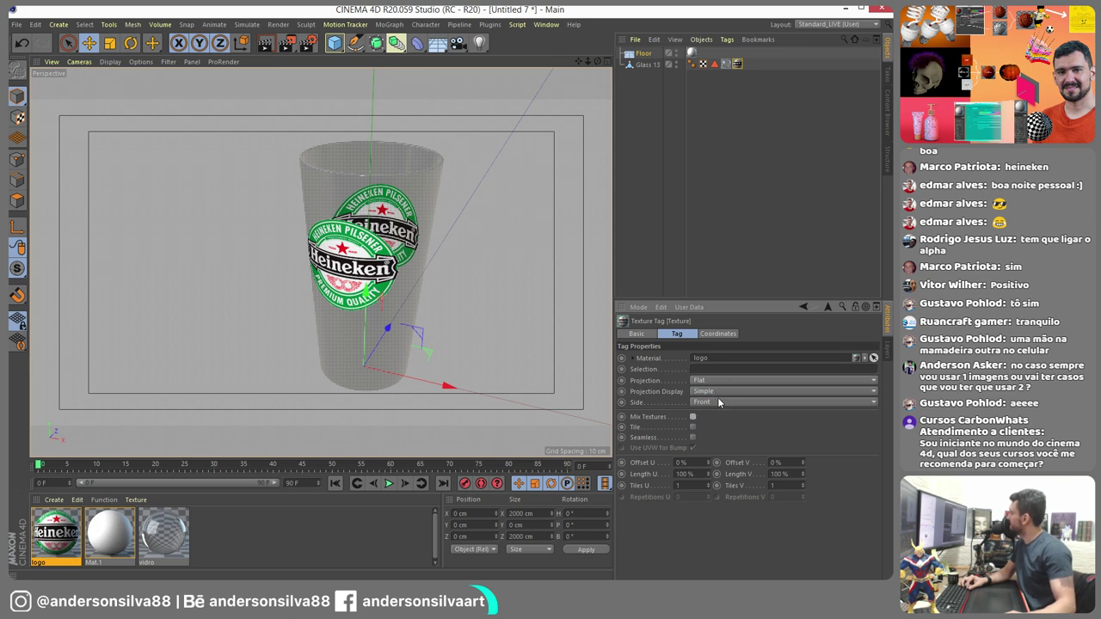
# - Compare Back and Front sides, keep Front, stretch Length V, and confirm tiling stays off
pyautogui.click(719, 401)
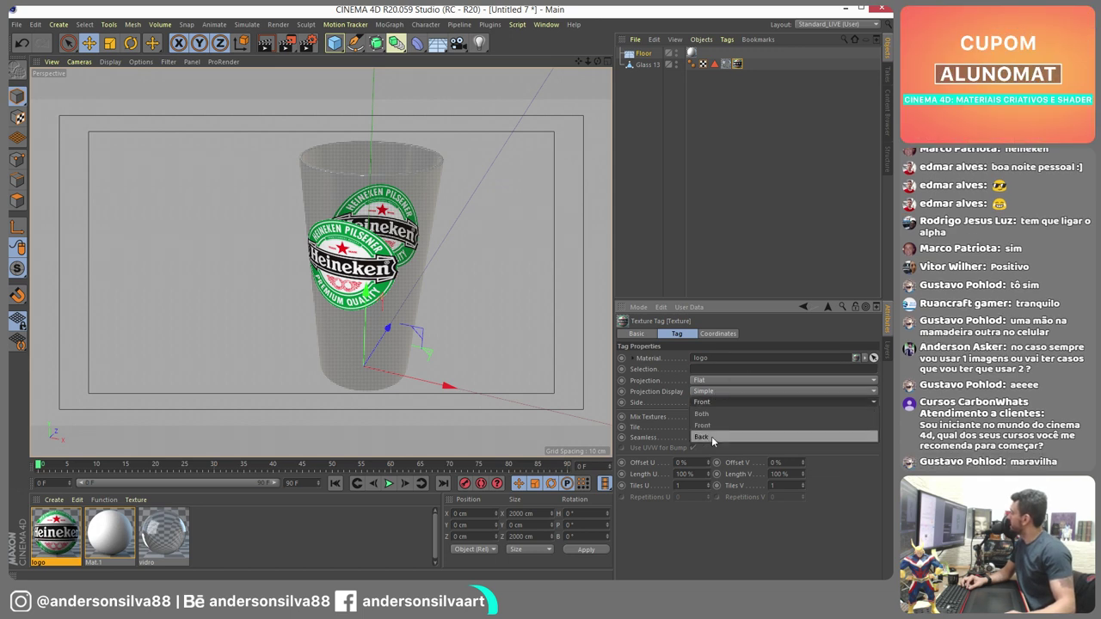
pyautogui.click(712, 436)
pyautogui.click(716, 401)
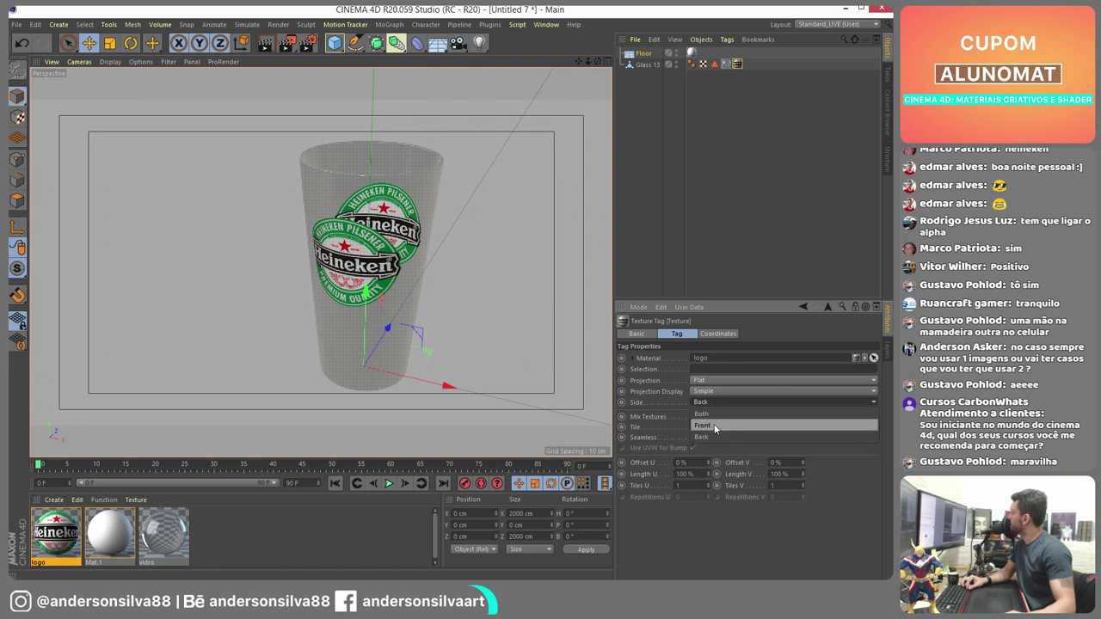
pyautogui.click(714, 427)
pyautogui.moveTo(284, 245)
pyautogui.keyDown('alt'); pyautogui.mouseDown()
pyautogui.moveTo(129, 238)
pyautogui.moveTo(239, 222)
pyautogui.moveTo(295, 252)
pyautogui.mouseUp(); pyautogui.keyUp('alt')
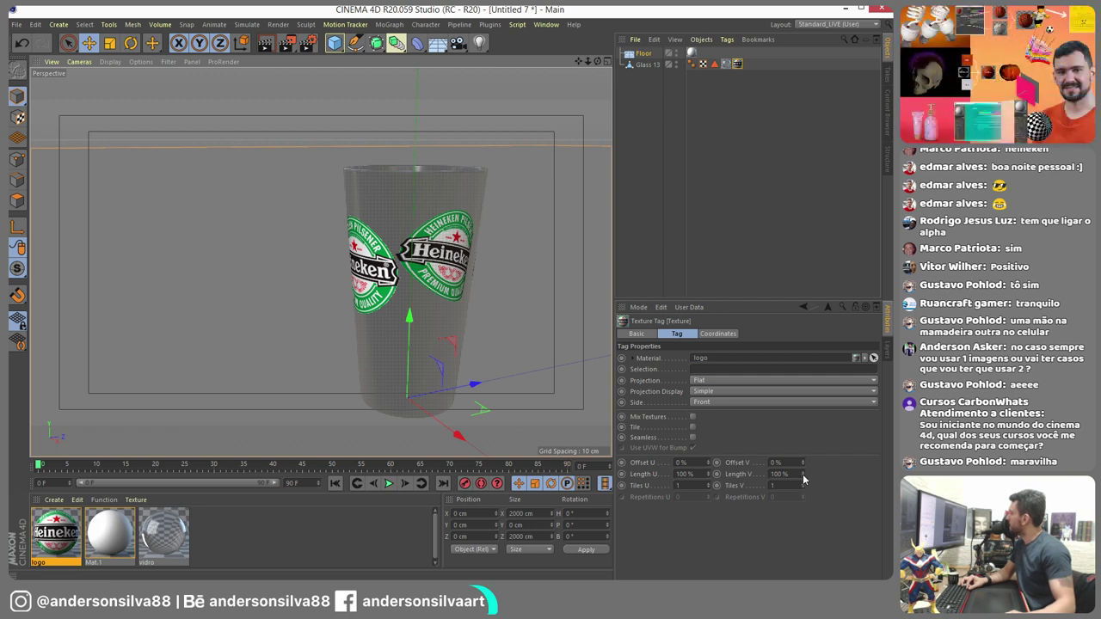
pyautogui.moveTo(804, 475)
pyautogui.mouseDown()
pyautogui.moveTo(802, 447)
pyautogui.moveTo(802, 489)
pyautogui.mouseUp()
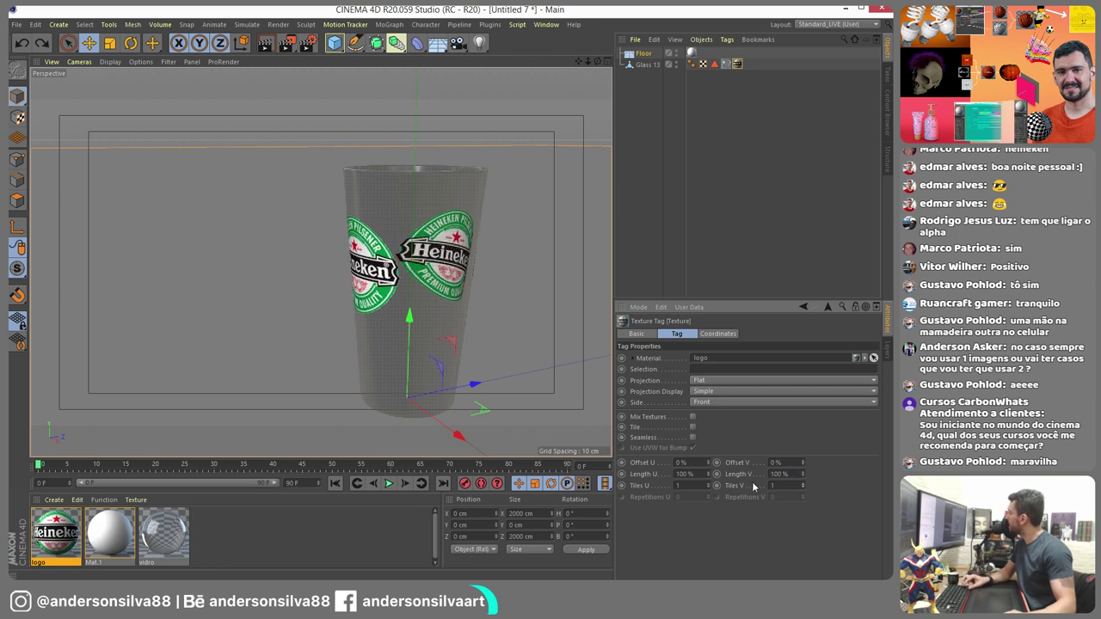
pyautogui.click(692, 428)
pyautogui.click(693, 428)
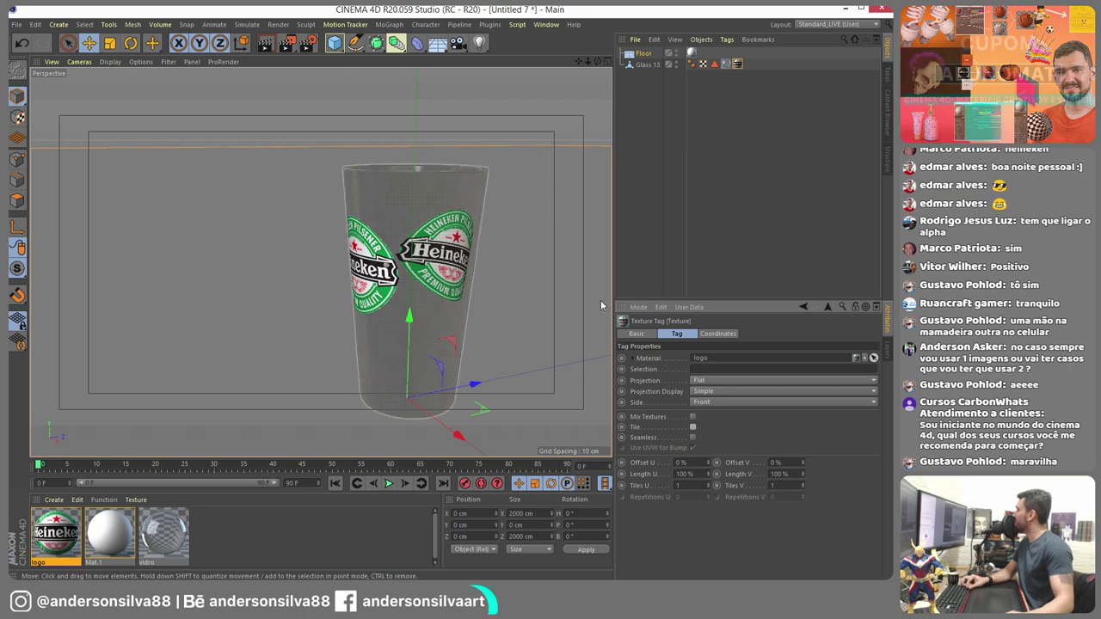
pyautogui.keyDown('alt'); pyautogui.moveTo(417, 365); pyautogui.dragTo(533, 340); pyautogui.keyUp('alt')
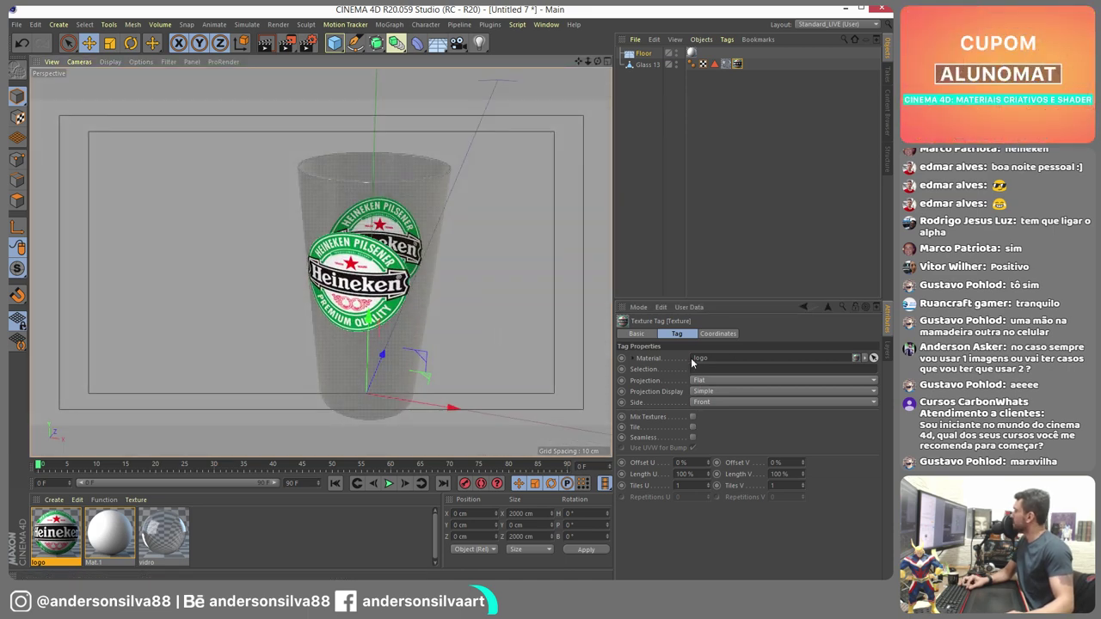
# - Try Cubic and then Cylindrical projection for the logo decal
pyautogui.click(704, 379)
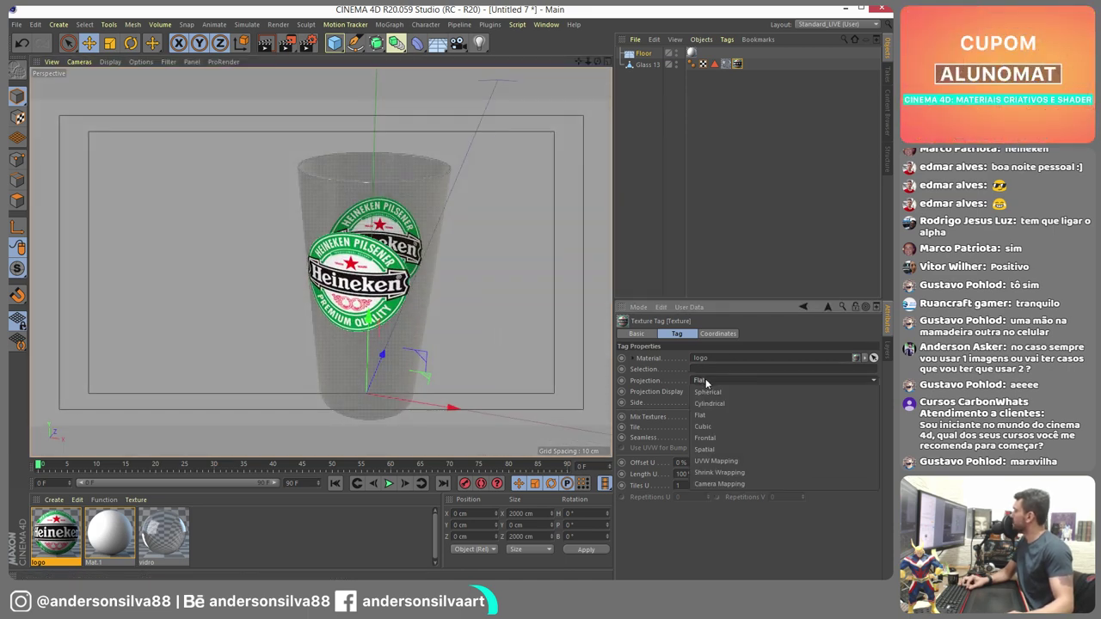
pyautogui.click(731, 426)
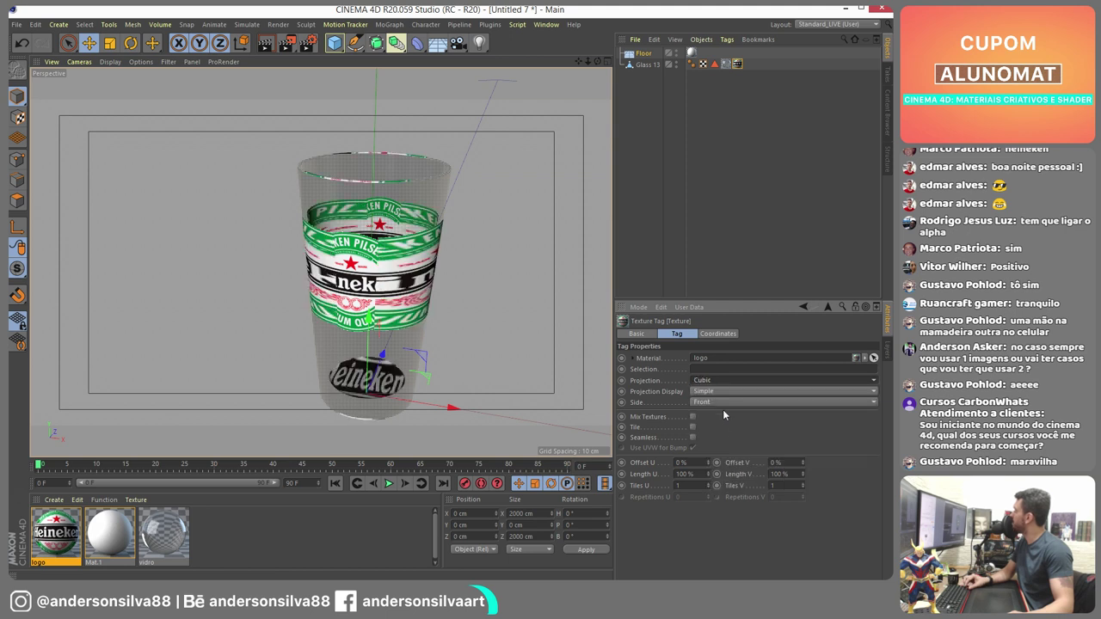
pyautogui.scroll(1, 714, 383)
pyautogui.click(714, 381)
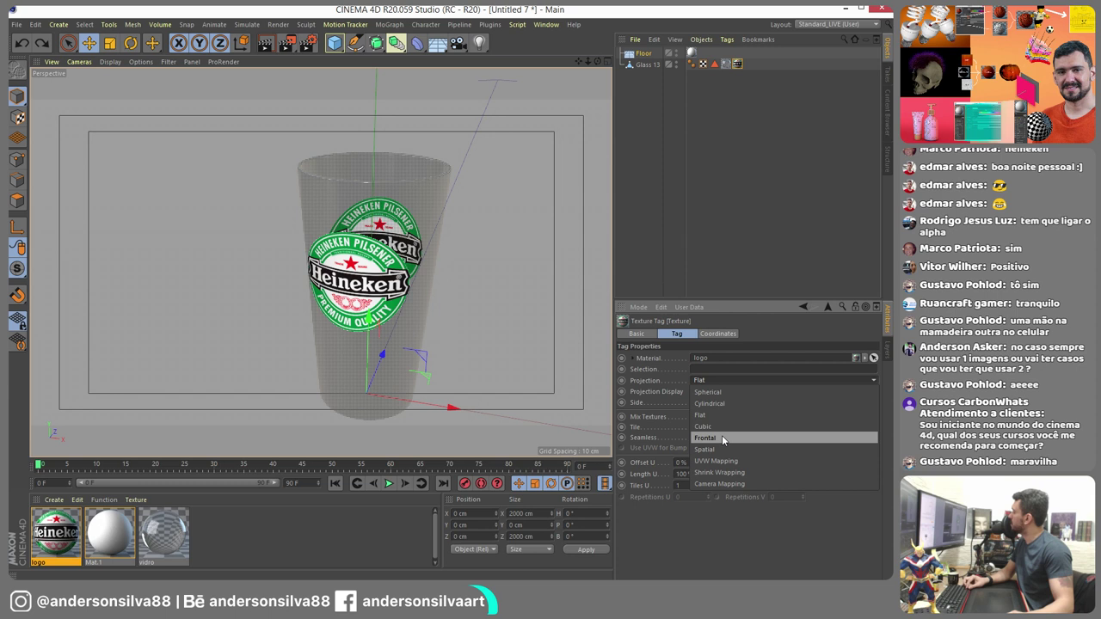
pyautogui.click(721, 402)
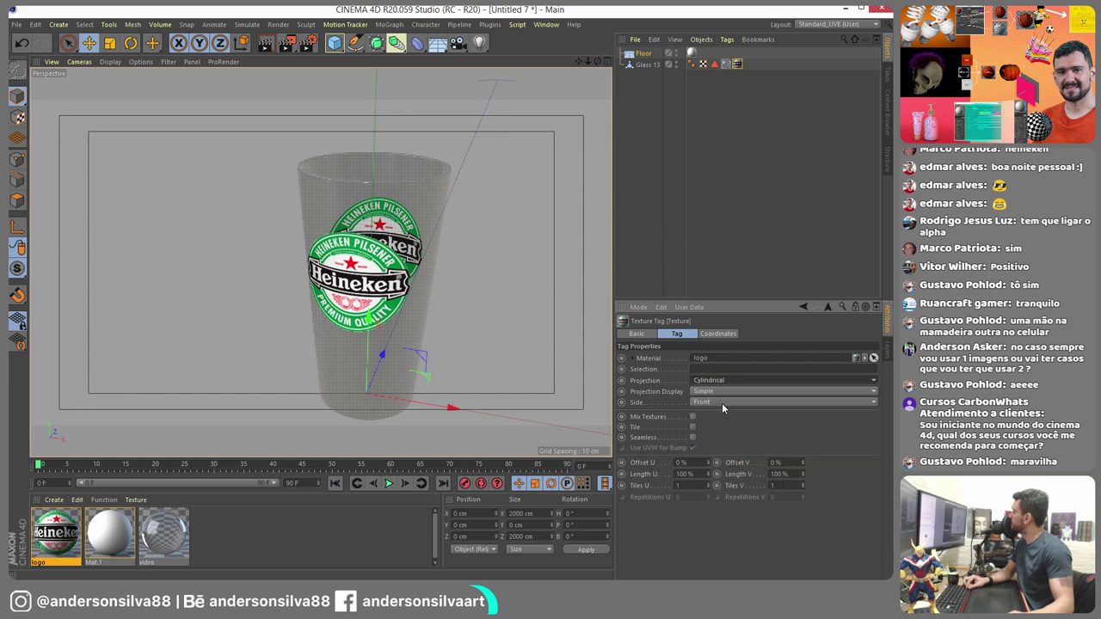
pyautogui.scroll(-1, 714, 381)
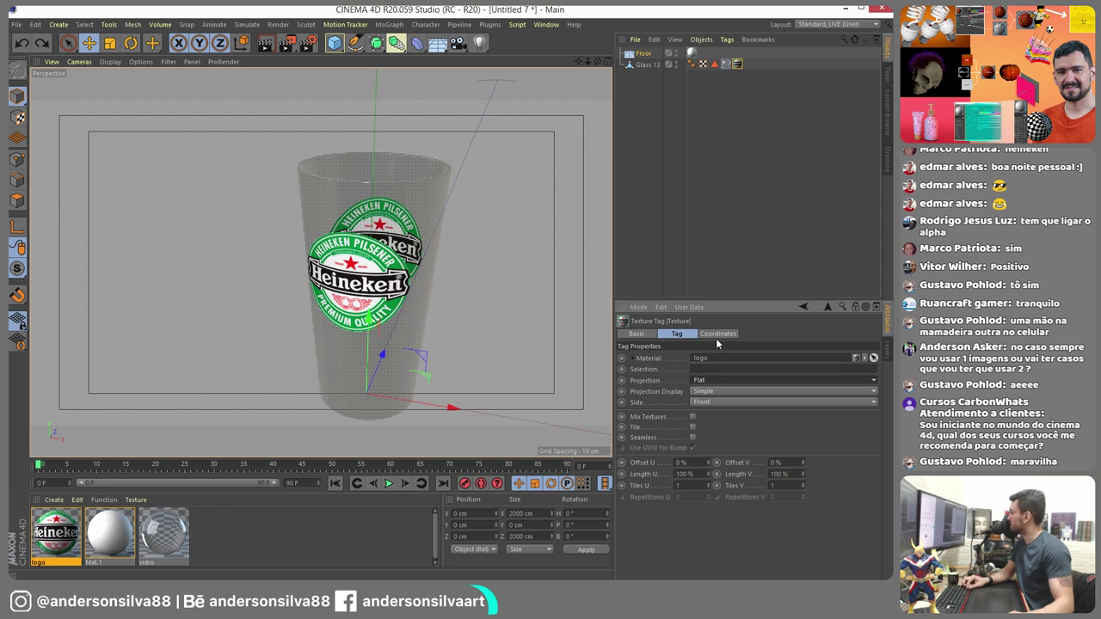
# - In texture mode, move the logo label lower and reset Tiles V to 1
pyautogui.click(17, 117)
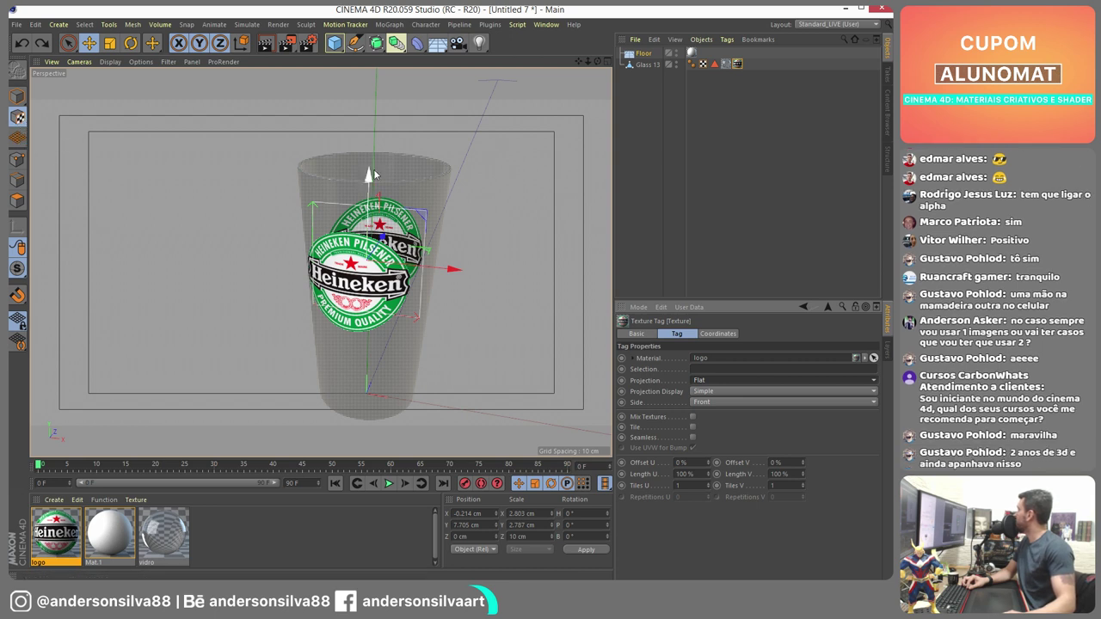
pyautogui.moveTo(369, 176); pyautogui.dragTo(258, 228)
pyautogui.keyDown('alt'); pyautogui.moveTo(371, 279); pyautogui.dragTo(331, 277); pyautogui.keyUp('alt')
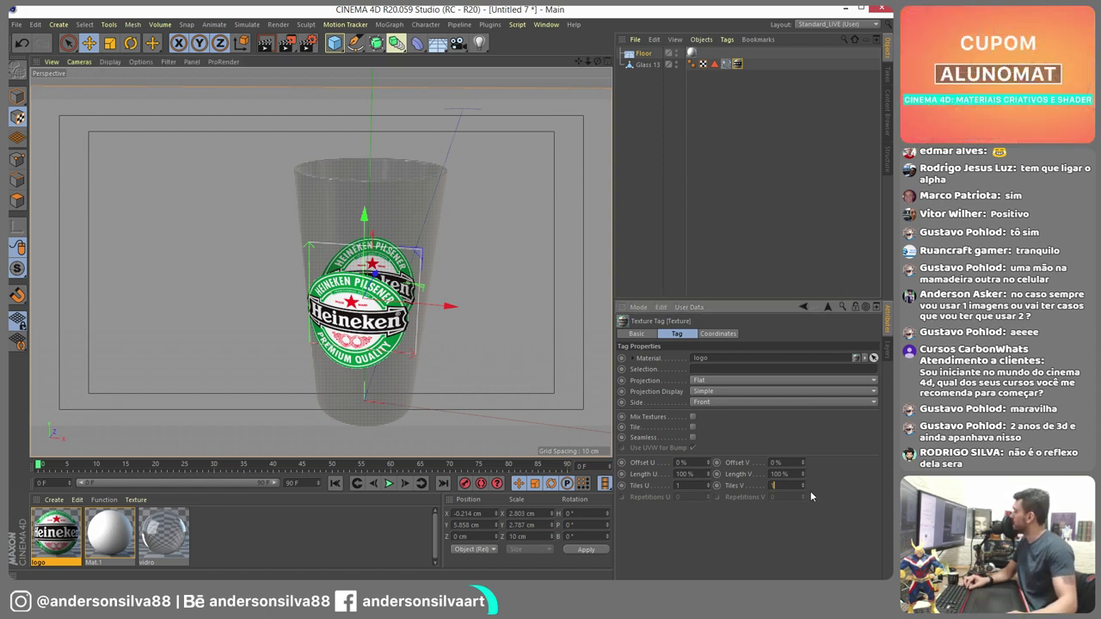
pyautogui.moveTo(804, 485); pyautogui.dragTo(803, 489)
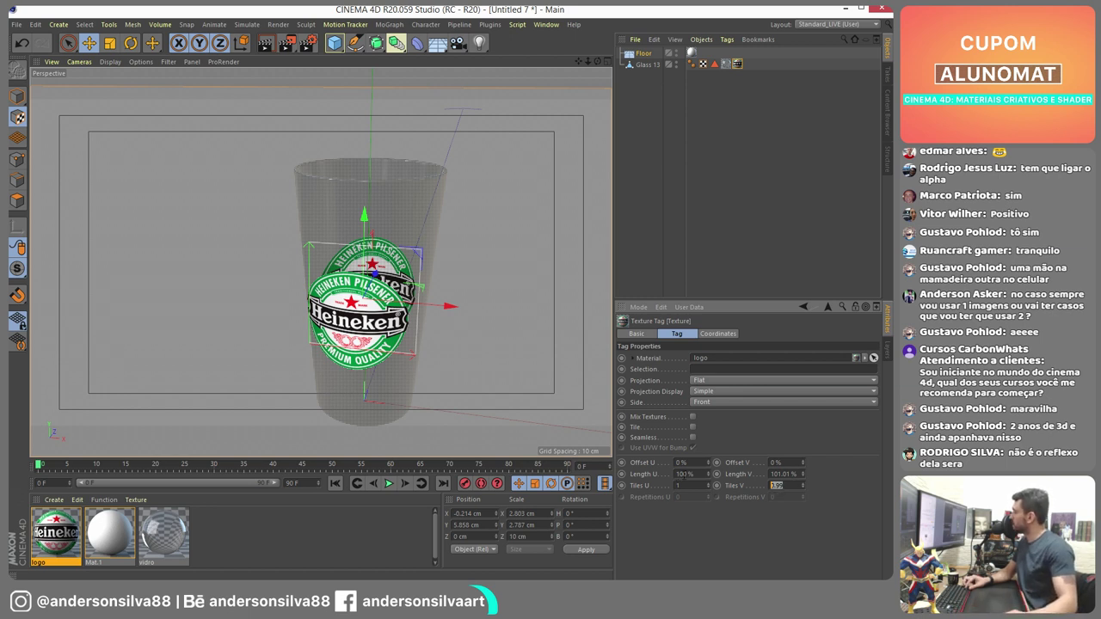
pyautogui.write('1')
pyautogui.press('Return')
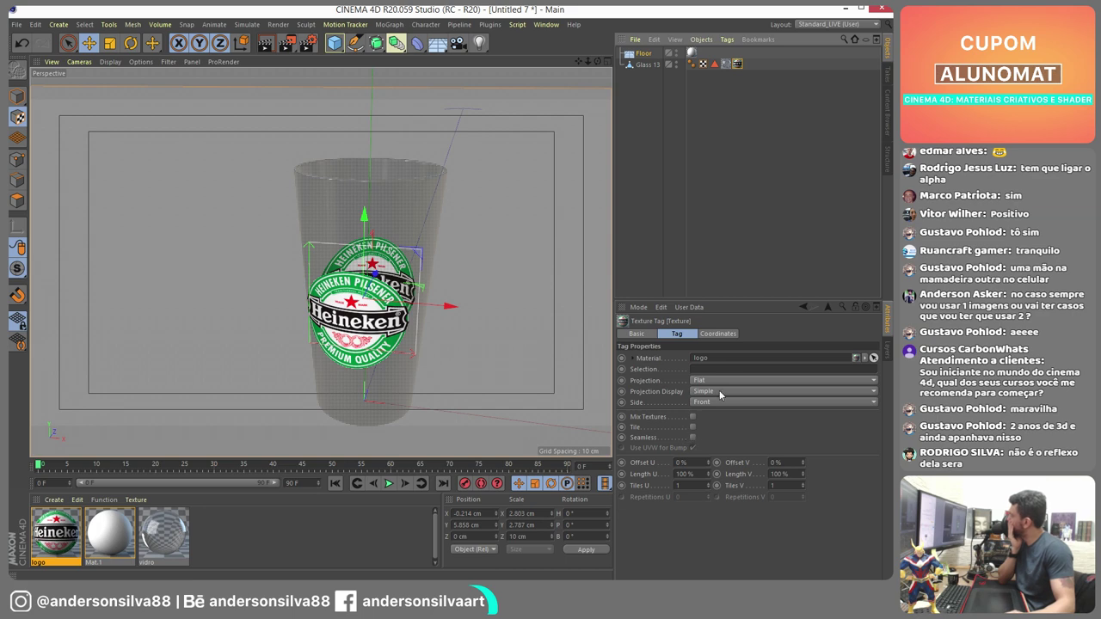
# - Slide the logo projection along X and set Projection Display to Solid
pyautogui.keyDown('alt'); pyautogui.moveTo(439, 306); pyautogui.dragTo(247, 315); pyautogui.keyUp('alt')
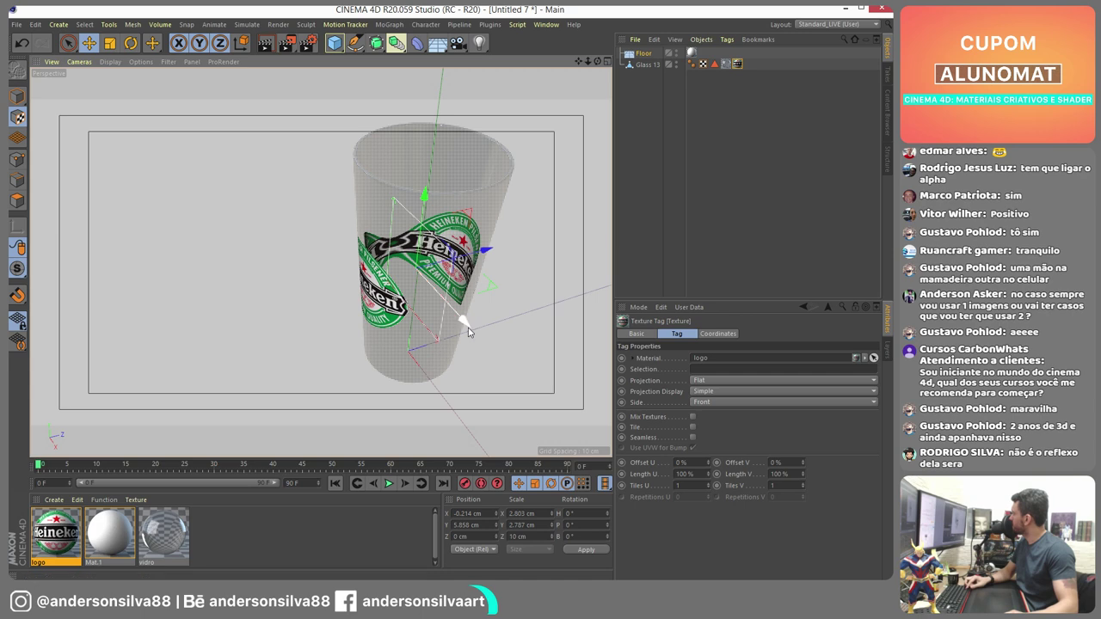
pyautogui.moveTo(466, 326); pyautogui.dragTo(536, 226)
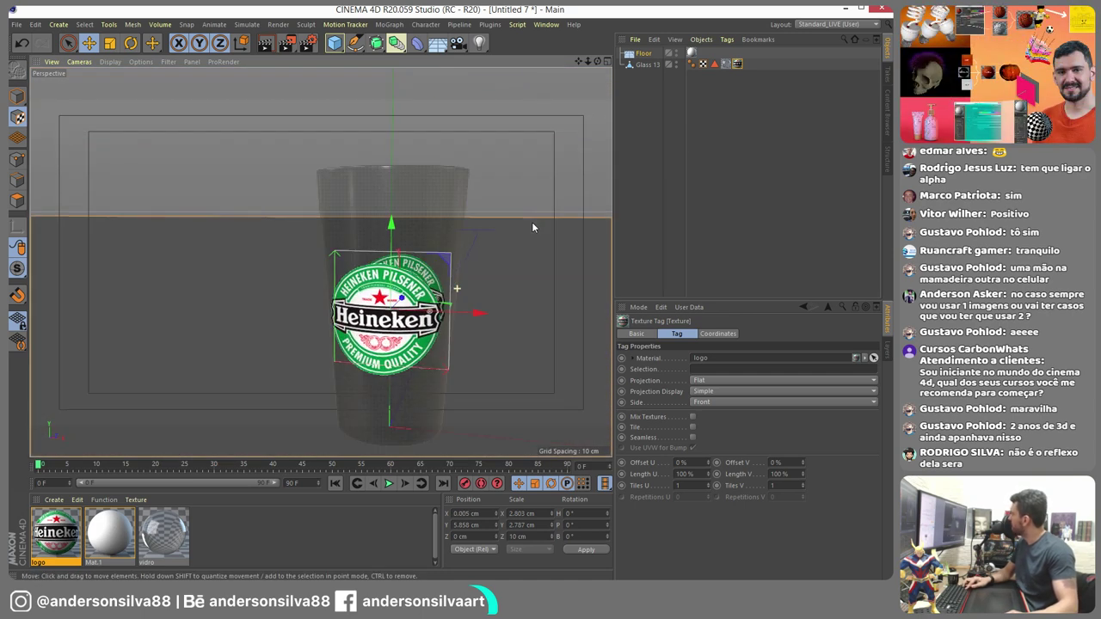
pyautogui.click(709, 392)
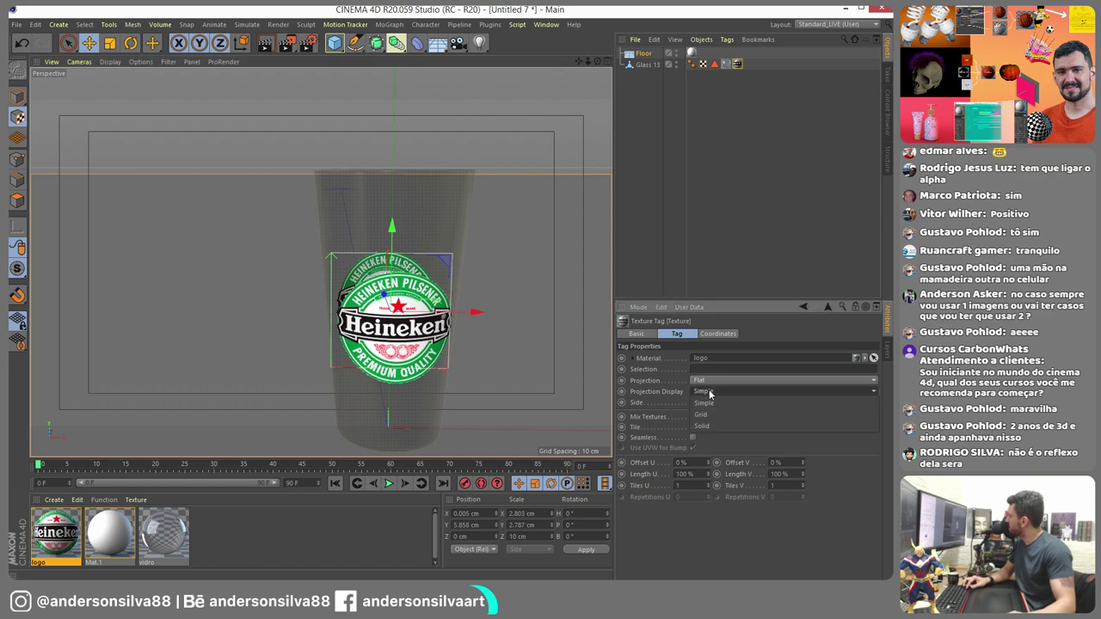
pyautogui.click(707, 426)
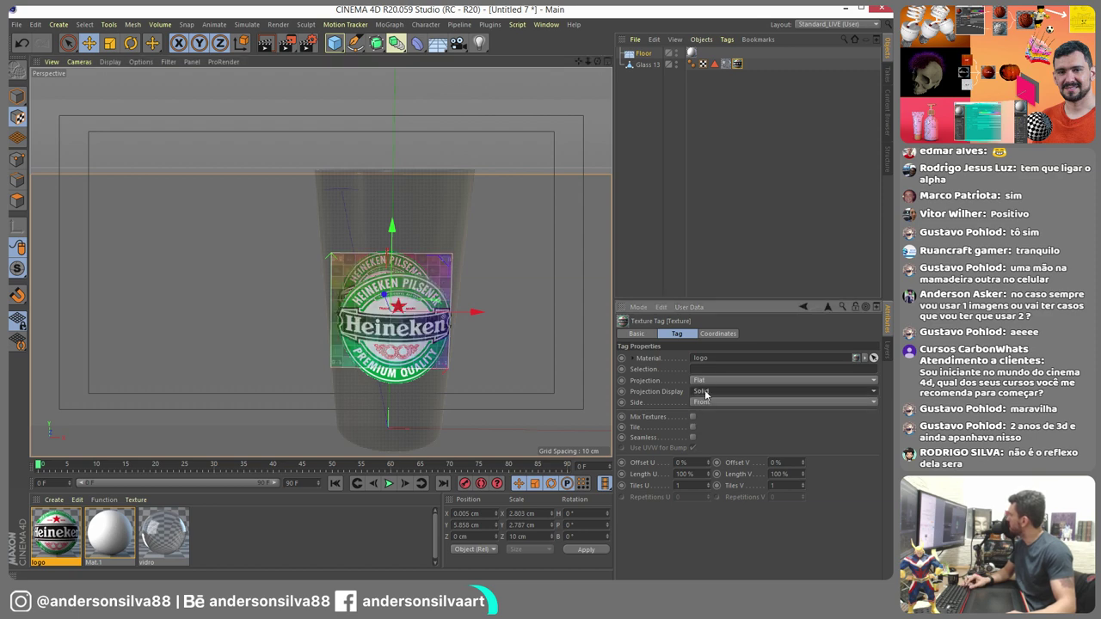
pyautogui.keyDown('alt'); pyautogui.moveTo(344, 284); pyautogui.dragTo(266, 264); pyautogui.keyUp('alt')
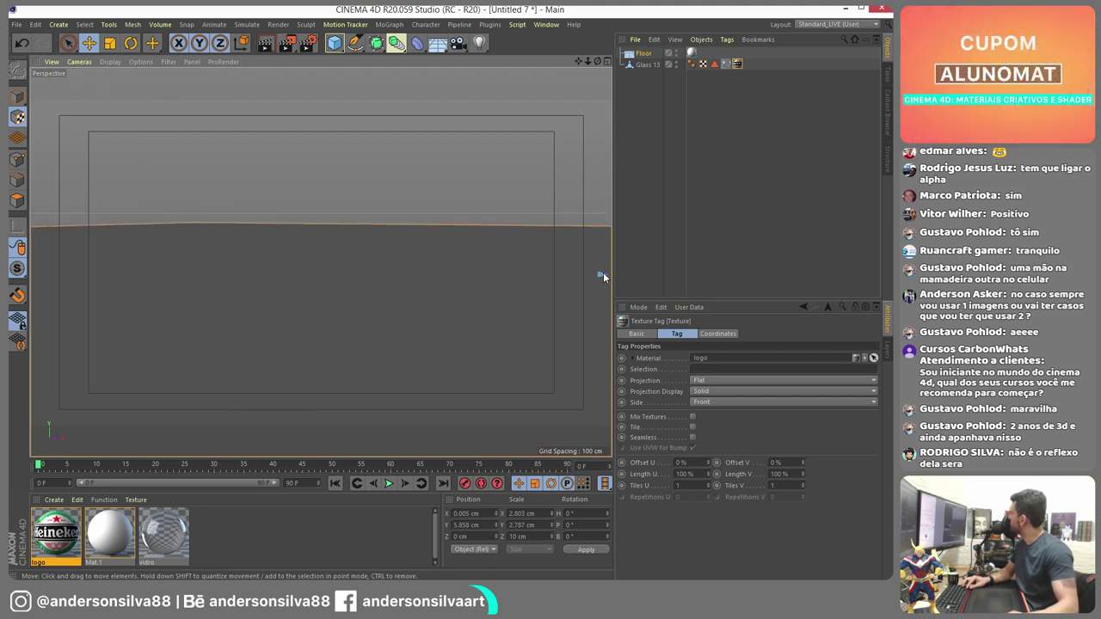
pyautogui.scroll(-5, 603, 272)
pyautogui.keyDown('alt'); pyautogui.moveTo(443, 266); pyautogui.dragTo(318, 302); pyautogui.keyUp('alt')
pyautogui.scroll(10, 319, 302)
pyautogui.keyDown('alt'); pyautogui.moveTo(325, 251); pyautogui.dragTo(492, 307); pyautogui.keyUp('alt')
# - Switch the projection display to outline briefly, then back to Solid
pyautogui.click(707, 392)
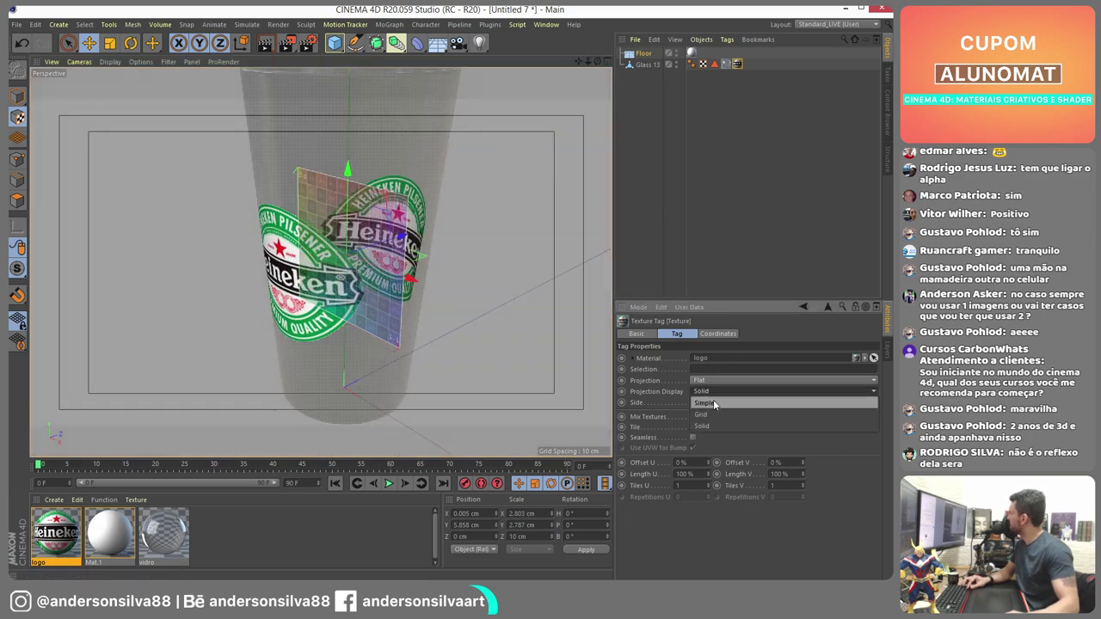
pyautogui.click(713, 399)
pyautogui.click(706, 392)
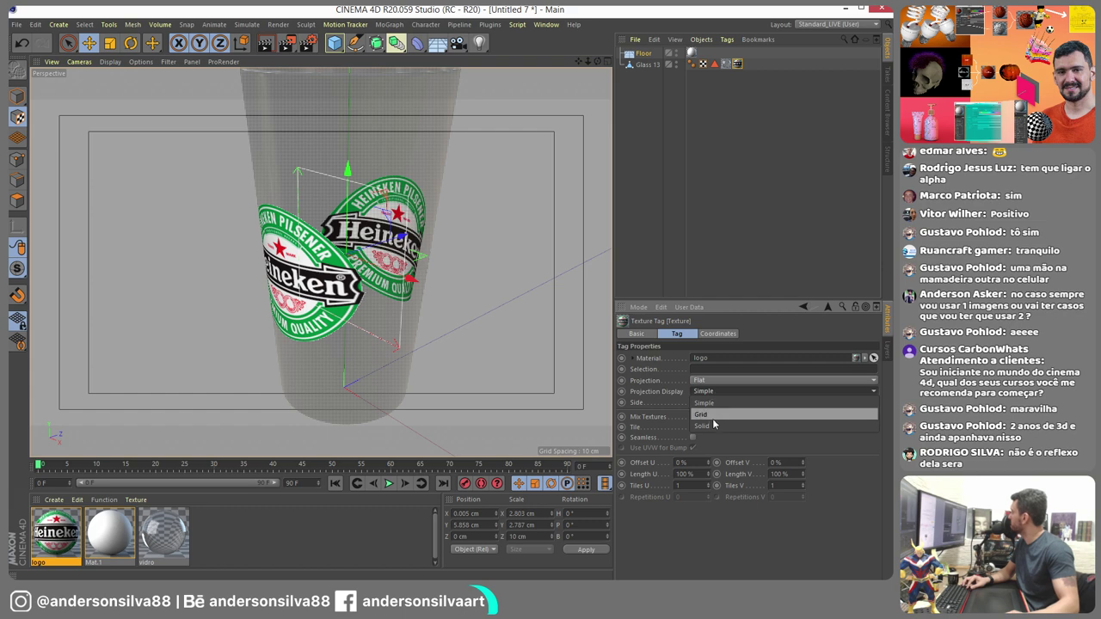
pyautogui.click(714, 421)
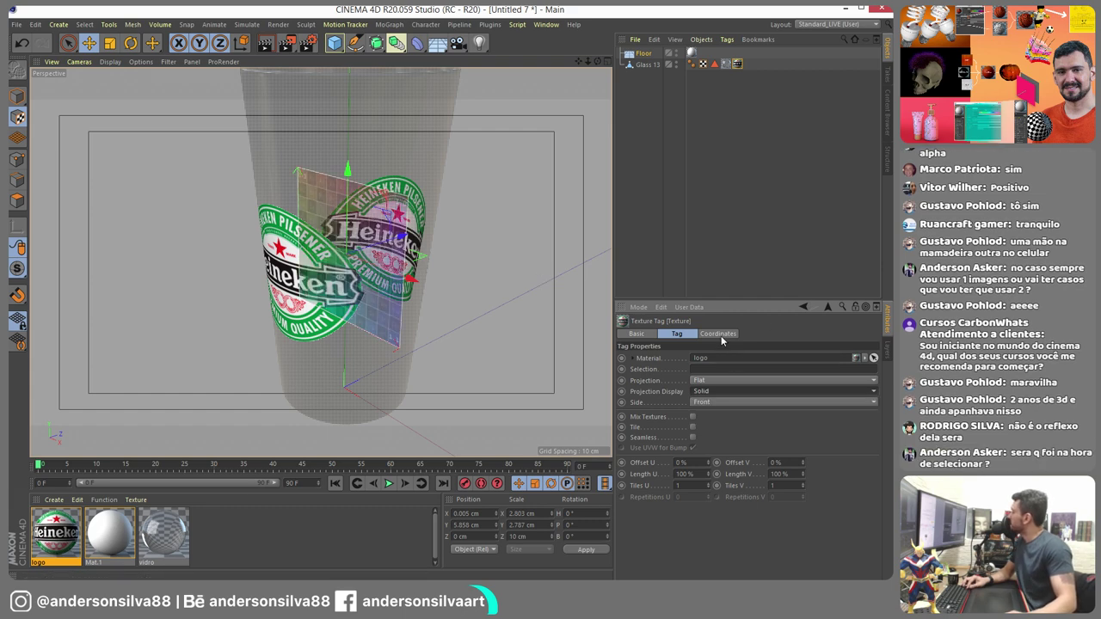
pyautogui.keyDown('alt'); pyautogui.moveTo(327, 237); pyautogui.dragTo(460, 220); pyautogui.keyUp('alt')
pyautogui.scroll(5, 465, 237)
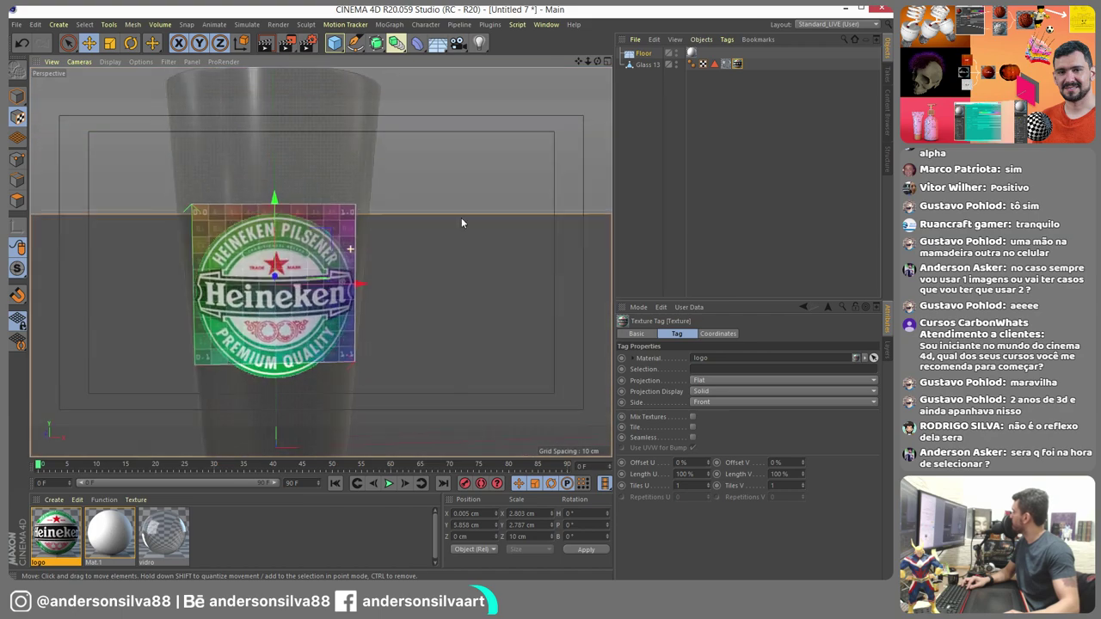
pyautogui.scroll(-5, 464, 176)
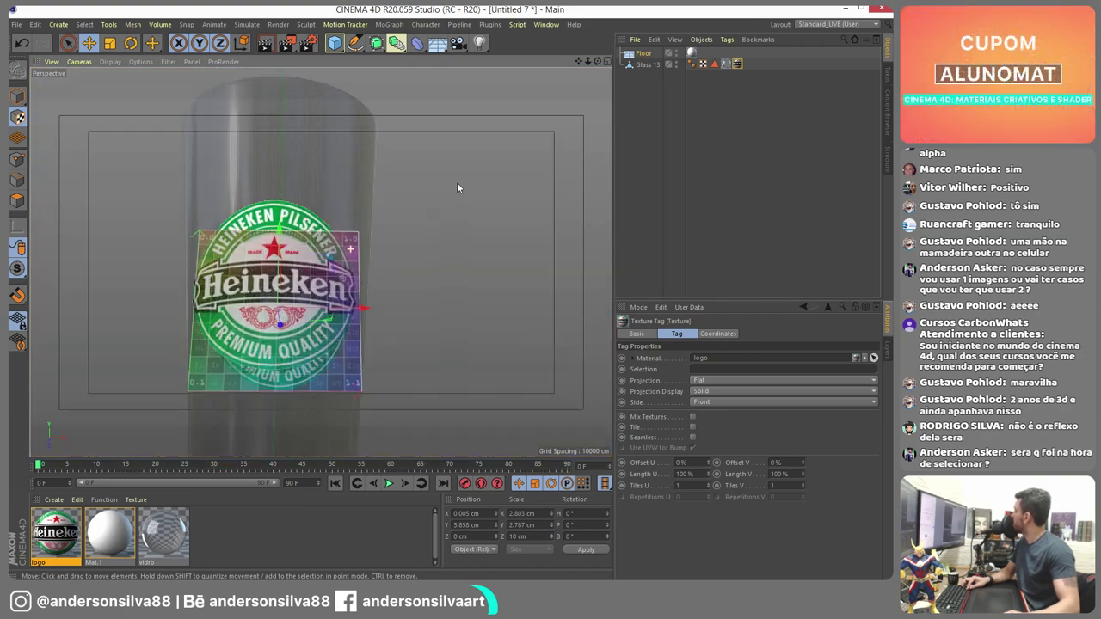
pyautogui.keyDown('alt'); pyautogui.moveTo(361, 147); pyautogui.dragTo(329, 148); pyautogui.keyUp('alt')
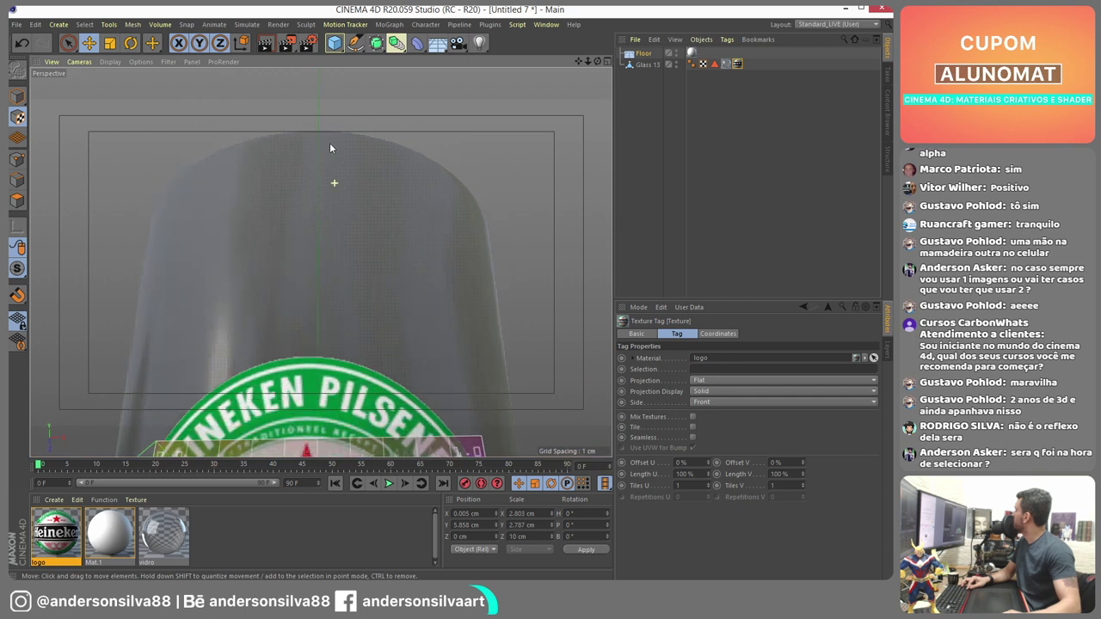
pyautogui.click(703, 389)
# - Fit the logo texture to a drawn region using the tag's Fit to Region
pyautogui.click(738, 65)
pyautogui.rightClick(738, 66)
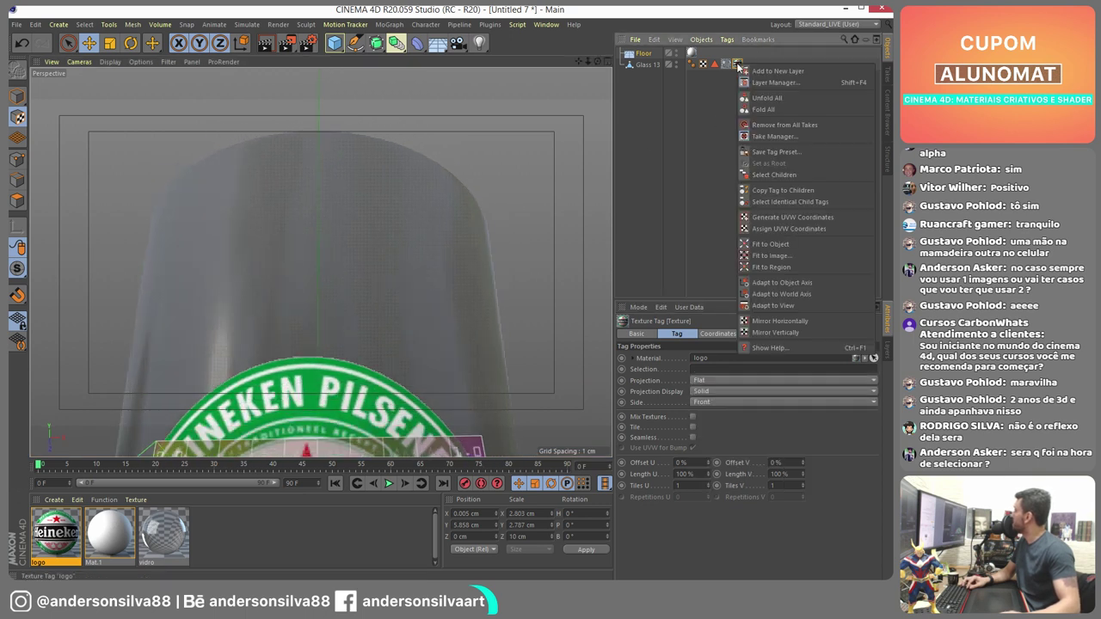
pyautogui.click(781, 267)
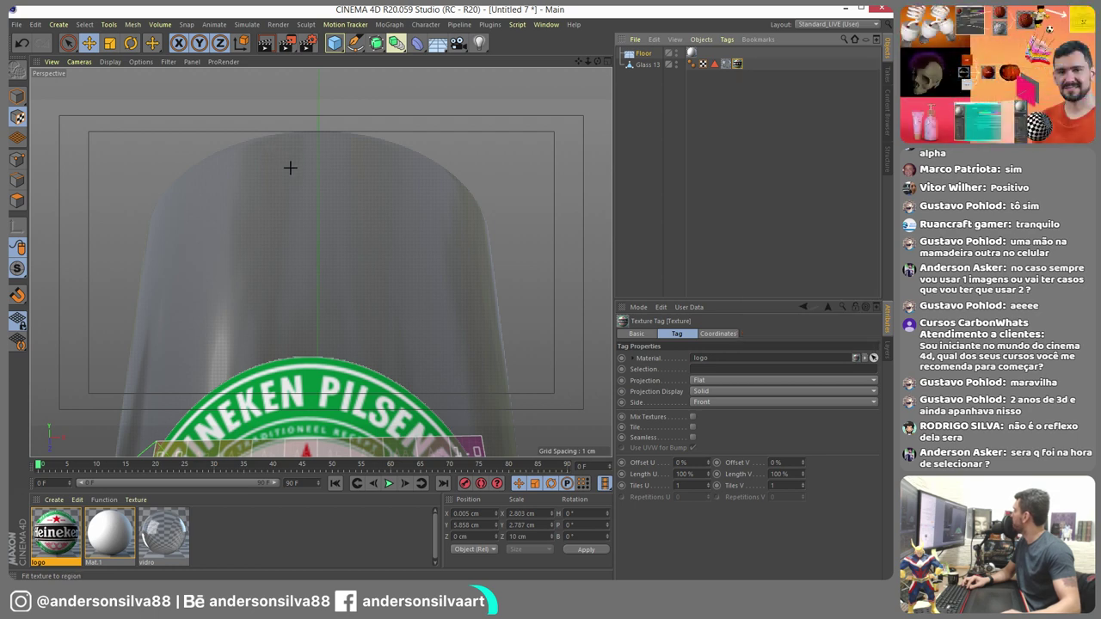
pyautogui.moveTo(372, 238); pyautogui.dragTo(372, 238)
pyautogui.keyDown('alt'); pyautogui.moveTo(419, 163); pyautogui.dragTo(319, 273); pyautogui.keyUp('alt')
pyautogui.scroll(-5, 322, 267)
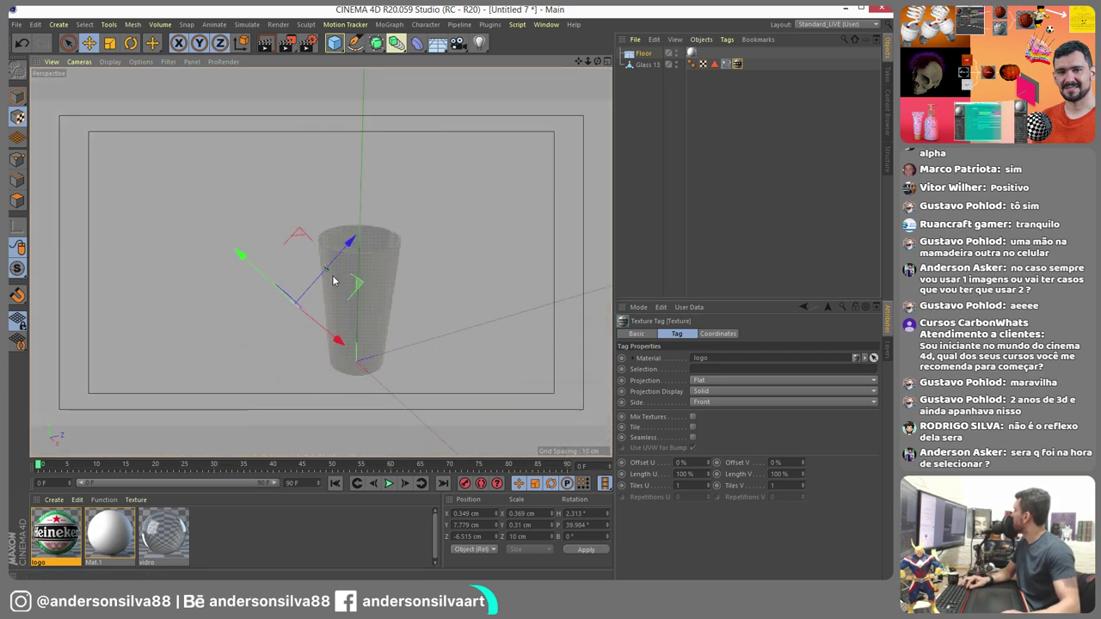
pyautogui.scroll(3, 329, 277)
pyautogui.scroll(2, 331, 258)
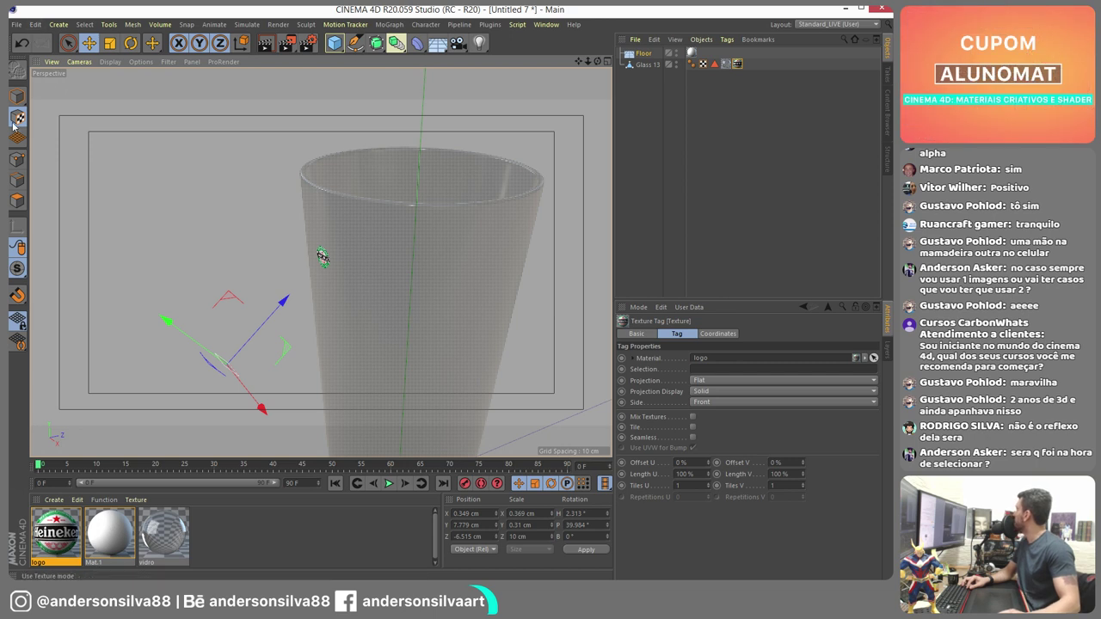
# - Enlarge the logo texture, then move it vertically with world-aligned axes
pyautogui.click(109, 43)
pyautogui.moveTo(126, 121); pyautogui.dragTo(890, 33)
pyautogui.moveTo(141, 280); pyautogui.dragTo(774, 90)
pyautogui.click(88, 43)
pyautogui.scroll(-3, 345, 275)
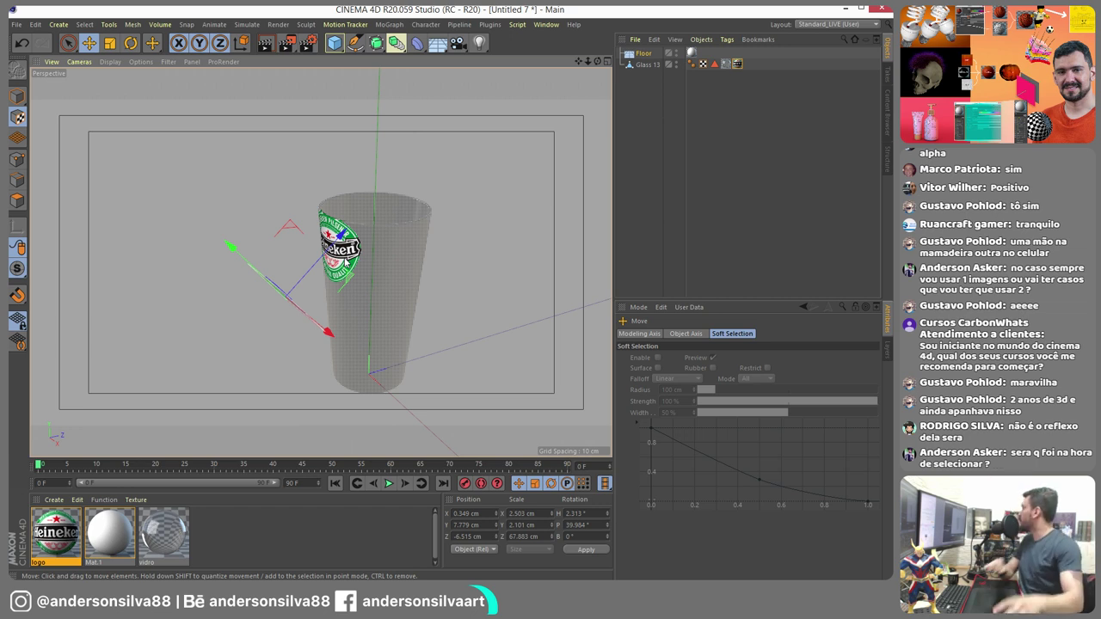
pyautogui.click(240, 48)
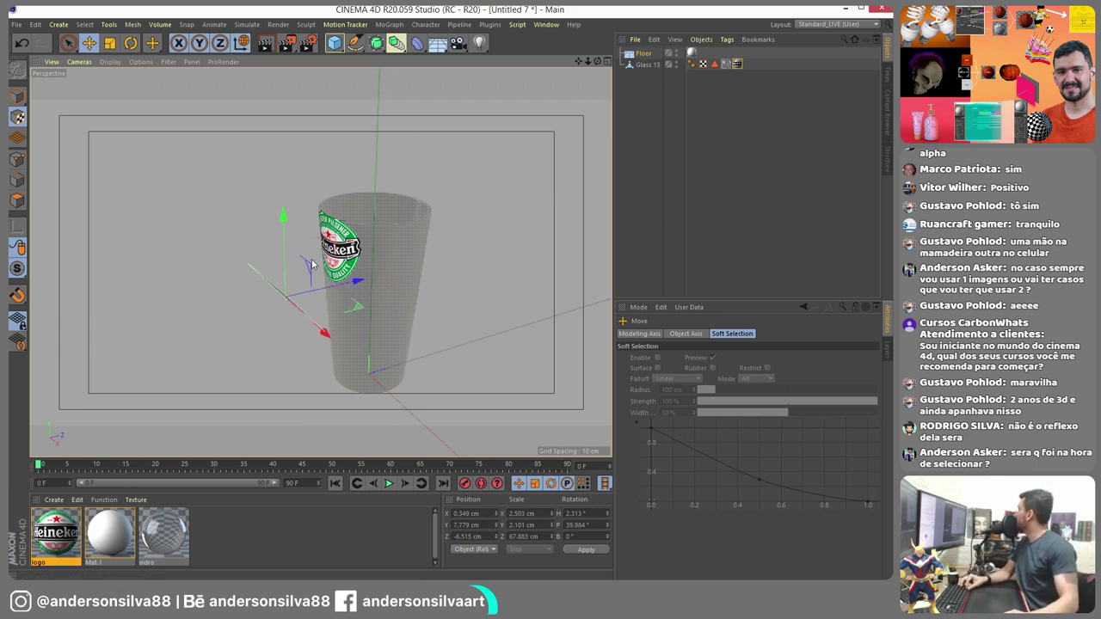
pyautogui.moveTo(284, 225); pyautogui.dragTo(308, 275)
pyautogui.keyDown('alt'); pyautogui.moveTo(201, 230); pyautogui.dragTo(327, 239); pyautogui.keyUp('alt')
# - Rotate the label, then undo the rotation and enlargement with Ctrl+Z
pyautogui.click(130, 43)
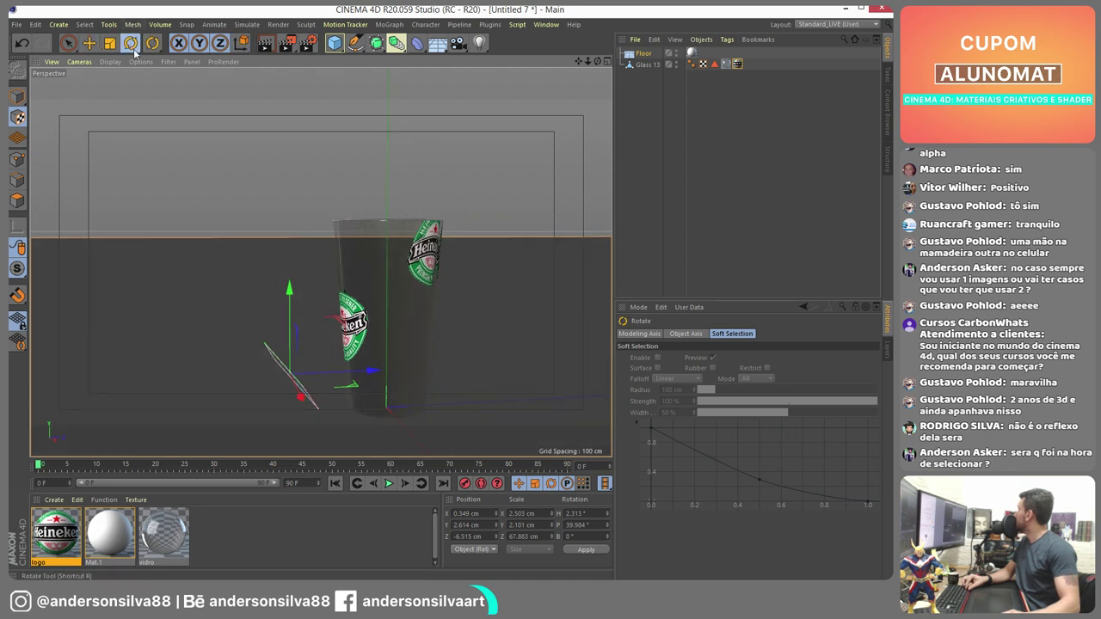
pyautogui.moveTo(279, 329); pyautogui.dragTo(373, 332)
pyautogui.hotkey('ctrl', 'z')
pyautogui.hotkey('ctrl', 'z')
pyautogui.hotkey('ctrl', 'z')
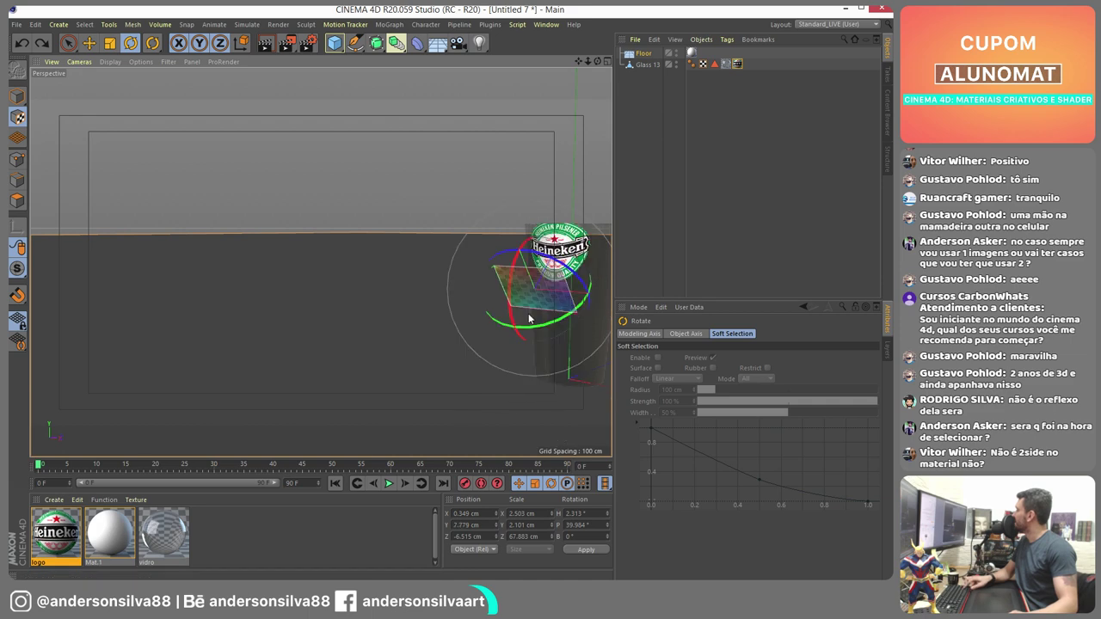
pyautogui.hotkey('ctrl', 'z')
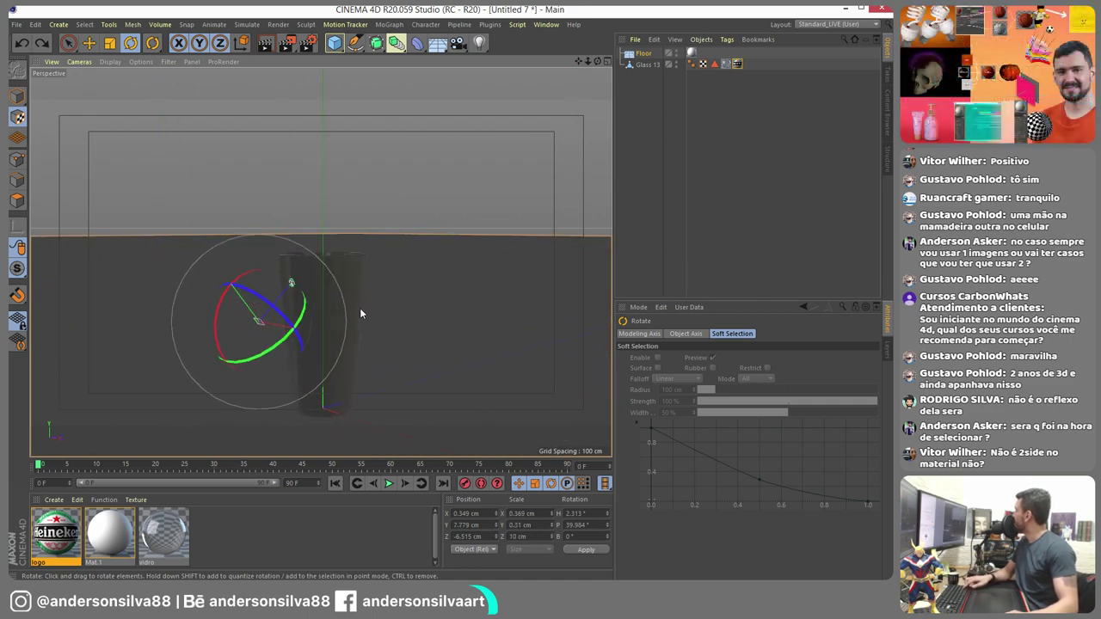
pyautogui.hotkey('ctrl', 'z')
pyautogui.hotkey('ctrl', 'z')
pyautogui.hotkey('ctrl', 'z')
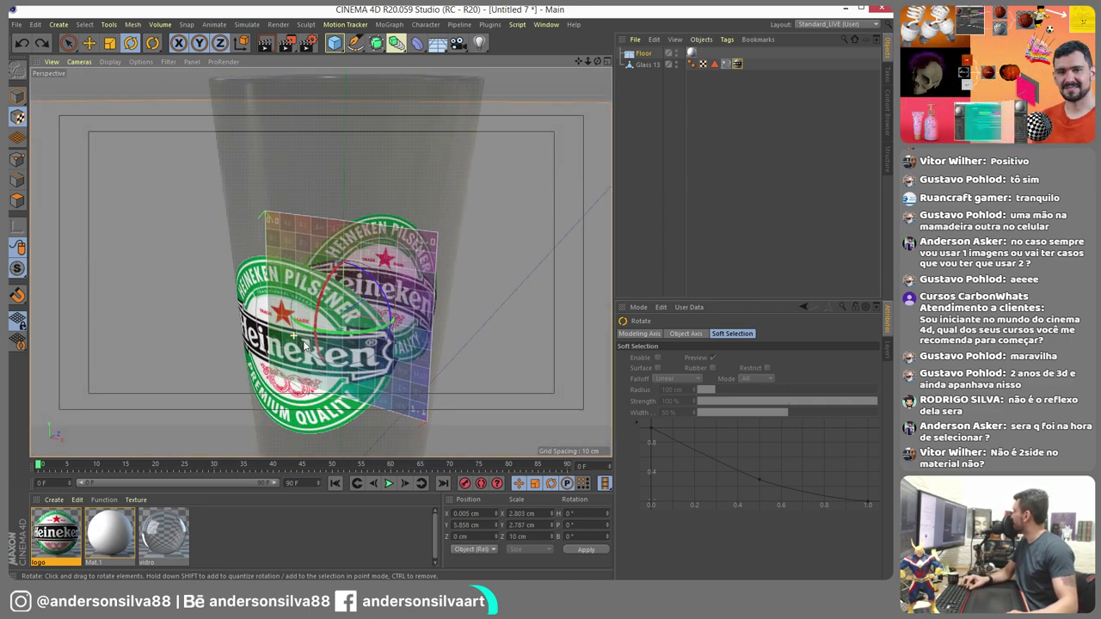
pyautogui.click(88, 43)
pyautogui.hotkey('ctrl', 'z')
pyautogui.hotkey('ctrl', 'z')
pyautogui.hotkey('ctrl', 'z')
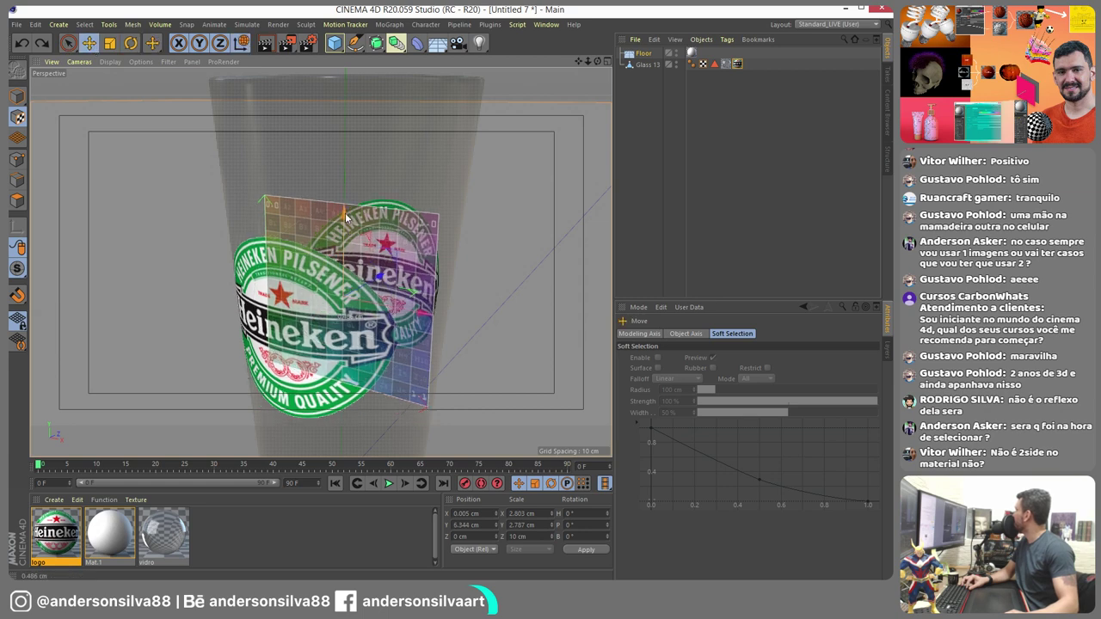
pyautogui.hotkey('ctrl', 'z')
pyautogui.hotkey('ctrl', 'z')
pyautogui.hotkey('ctrl', 'z')
pyautogui.hotkey('ctrl', 'z')
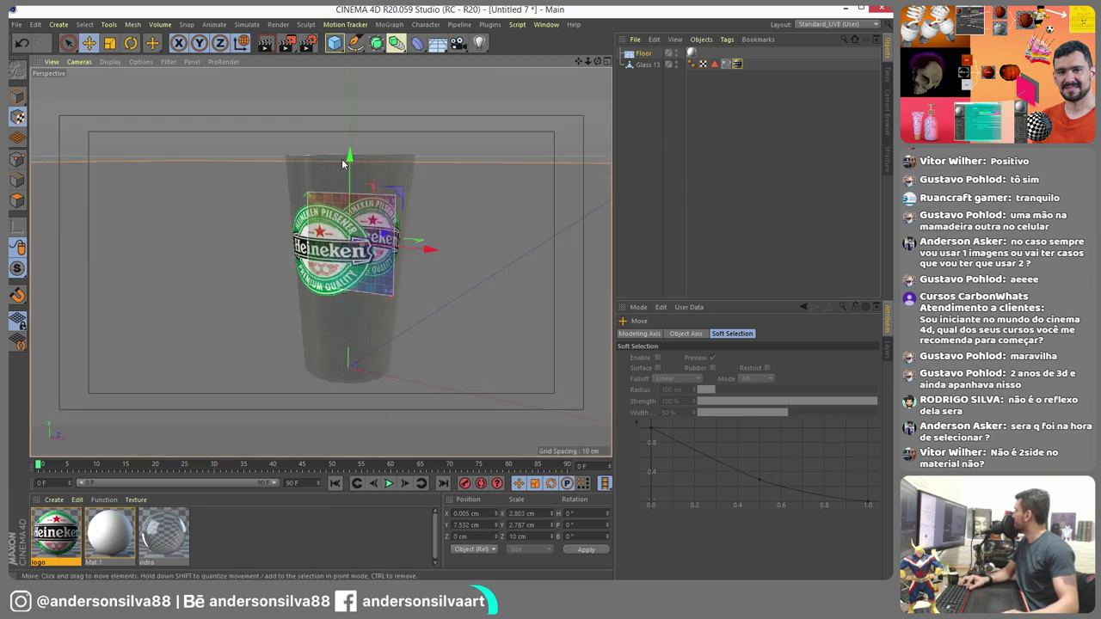
pyautogui.hotkey('ctrl', 'z')
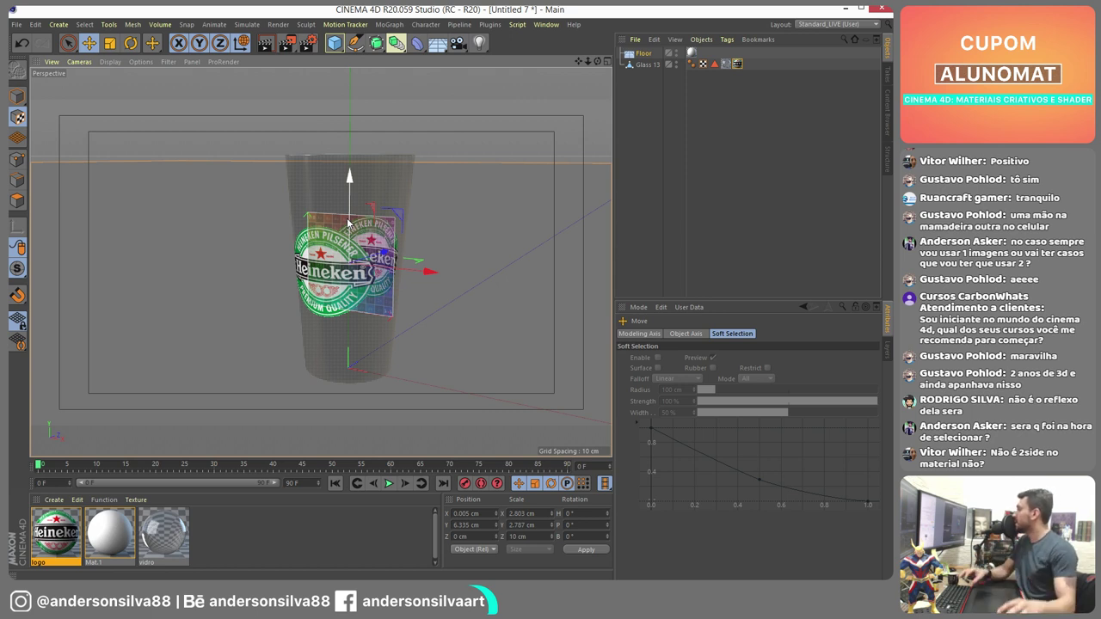
# - Toggle the logo tag's Mix Textures and Tile options, leaving tiling off
pyautogui.click(737, 64)
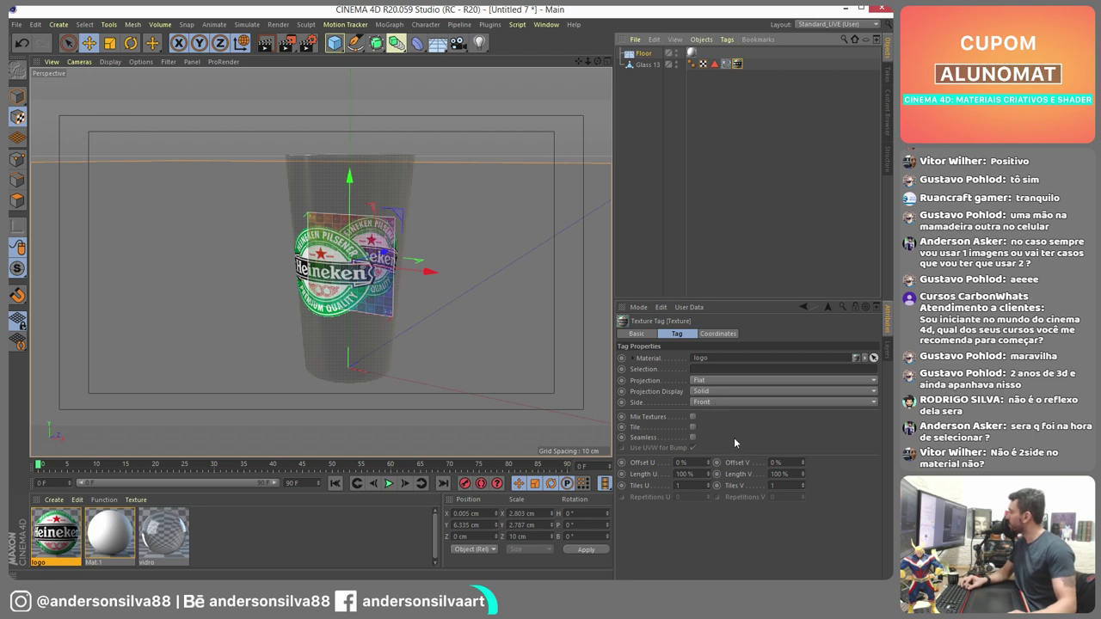
pyautogui.click(692, 417)
pyautogui.click(693, 428)
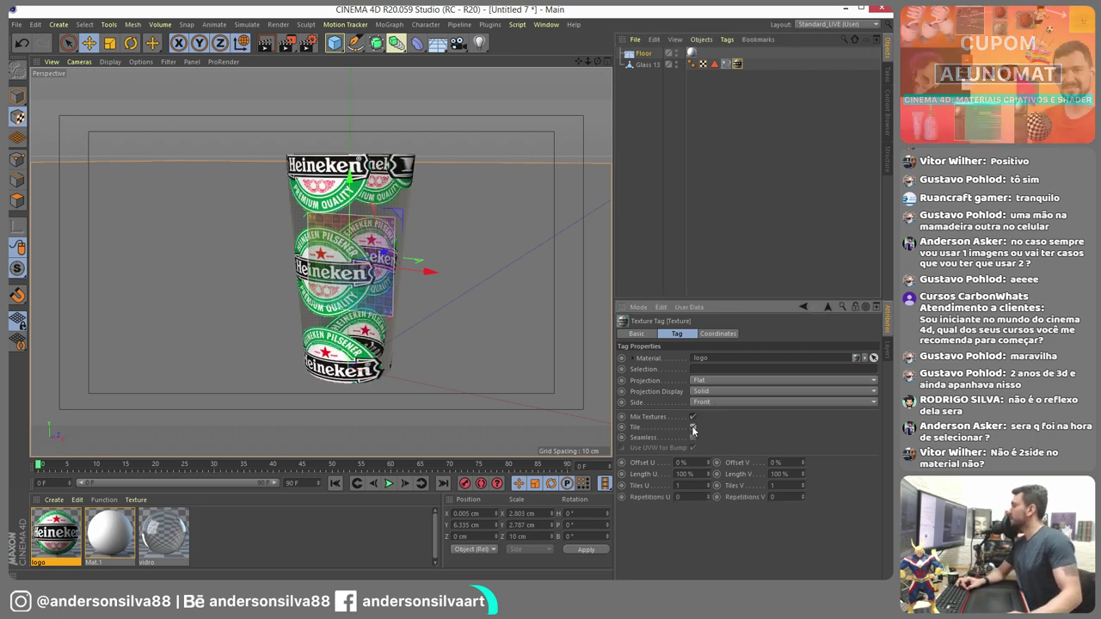
pyautogui.click(693, 428)
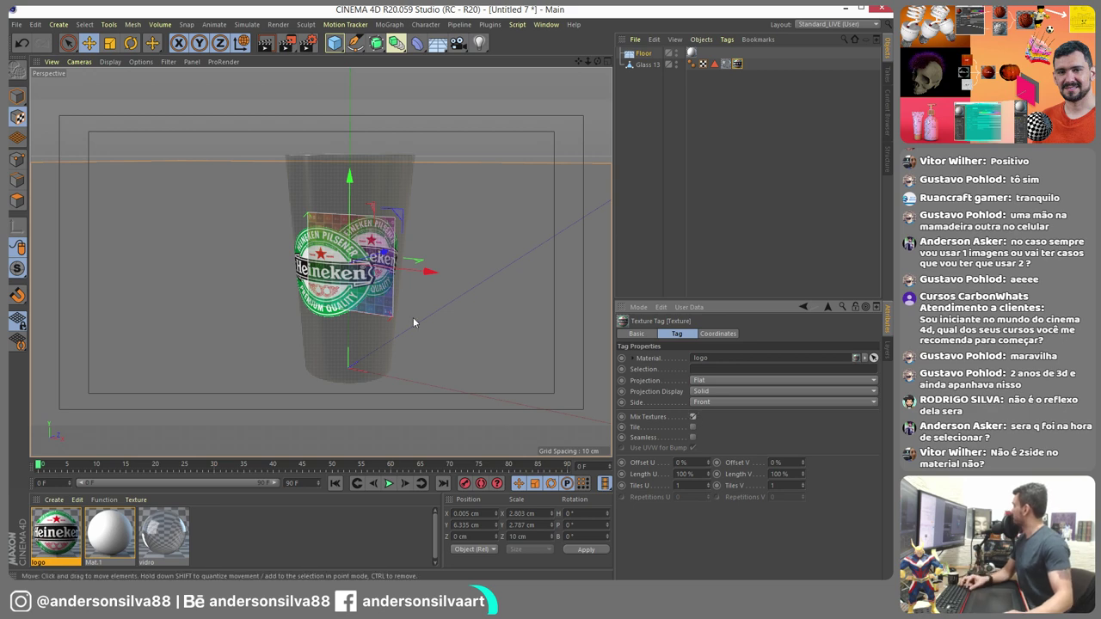
pyautogui.keyDown('alt'); pyautogui.moveTo(258, 253); pyautogui.dragTo(378, 286, button='middle'); pyautogui.keyUp('alt')
pyautogui.keyDown('alt'); pyautogui.moveTo(460, 297); pyautogui.dragTo(275, 77); pyautogui.keyUp('alt')
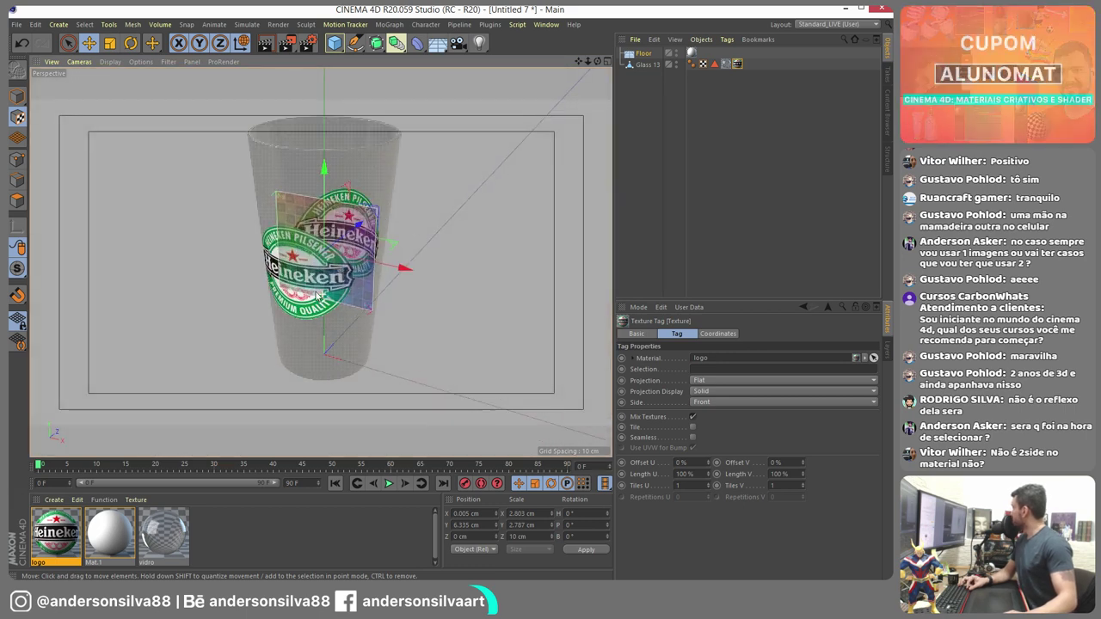
# - Render previews of the glass several times with Ctrl+R, then select Glass 13
pyautogui.click(266, 45)
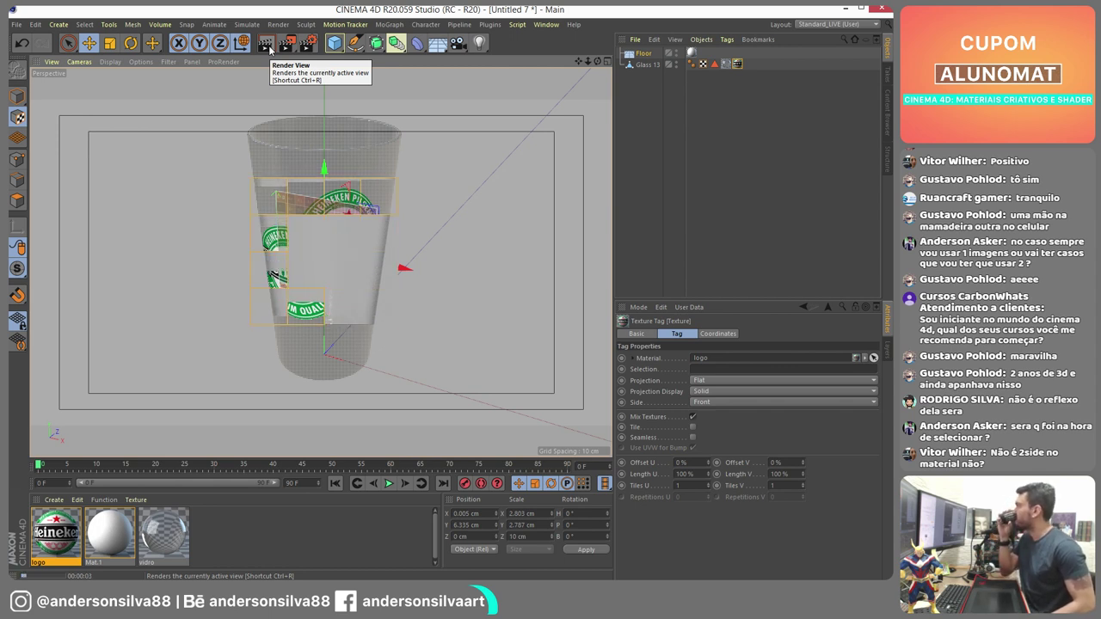
pyautogui.press('Escape')
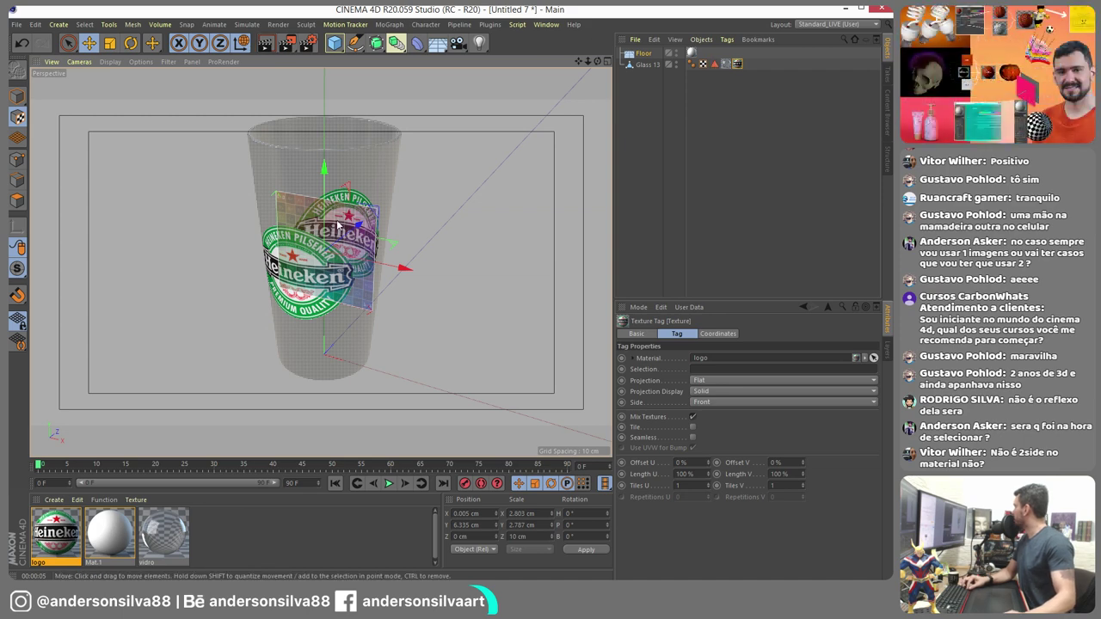
pyautogui.hotkey('ctrl', 'r')
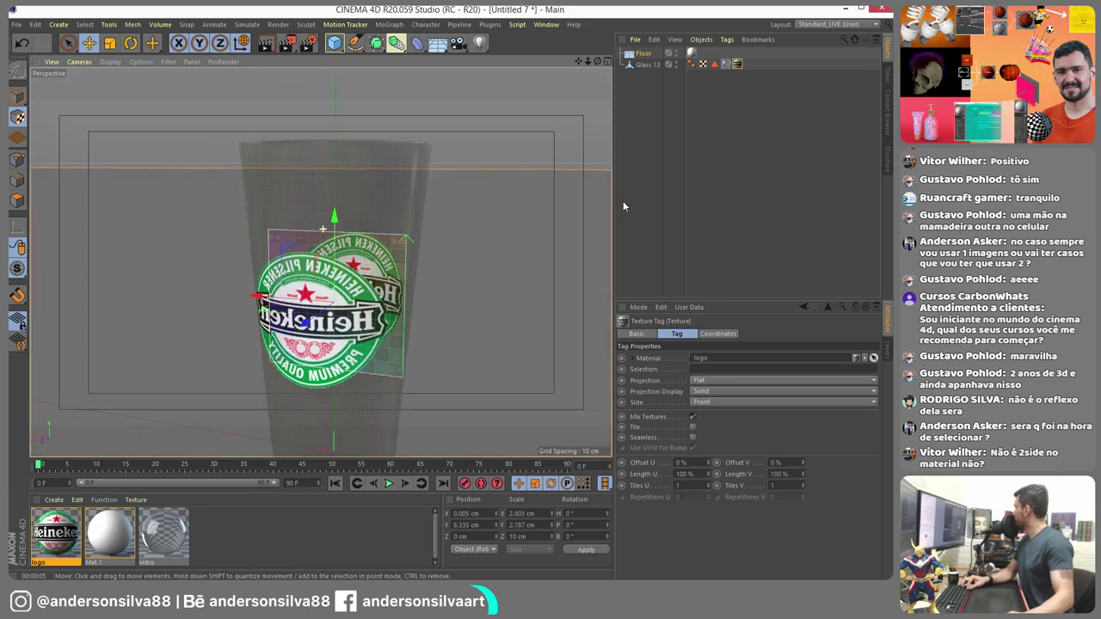
pyautogui.press('Escape')
pyautogui.hotkey('ctrl', 'r')
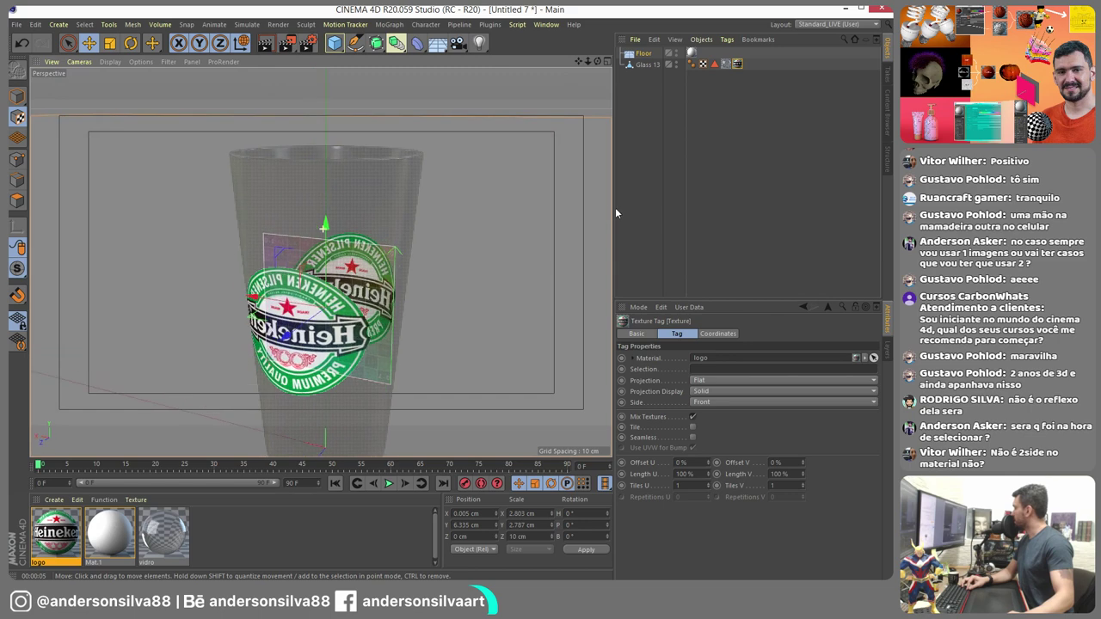
pyautogui.press('Escape')
pyautogui.keyDown('alt'); pyautogui.moveTo(342, 248); pyautogui.dragTo(370, 215); pyautogui.keyUp('alt')
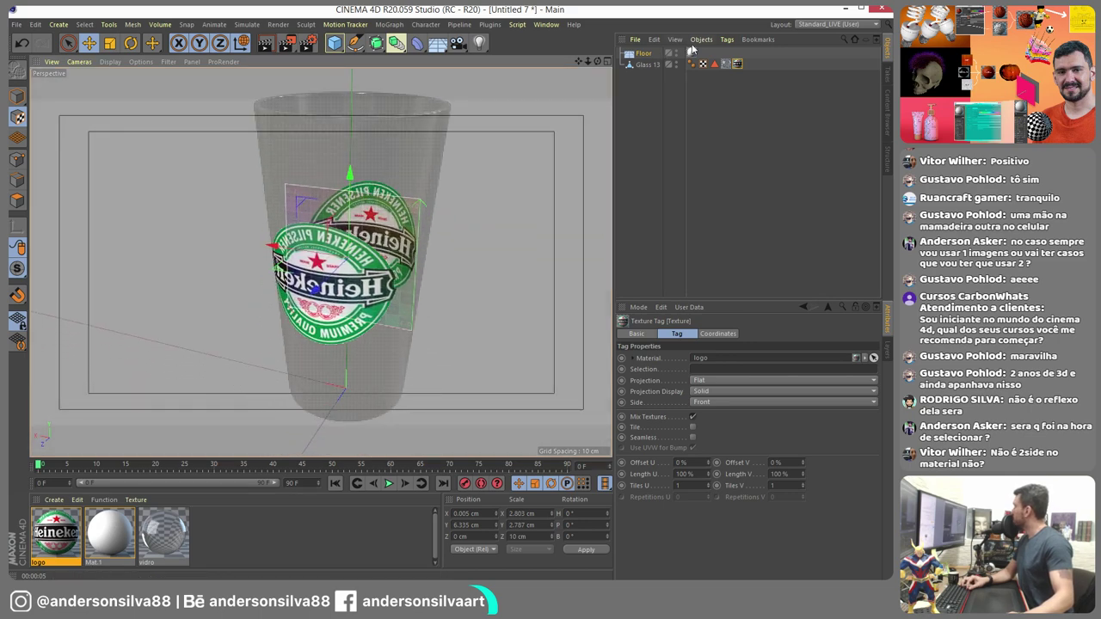
pyautogui.click(649, 66)
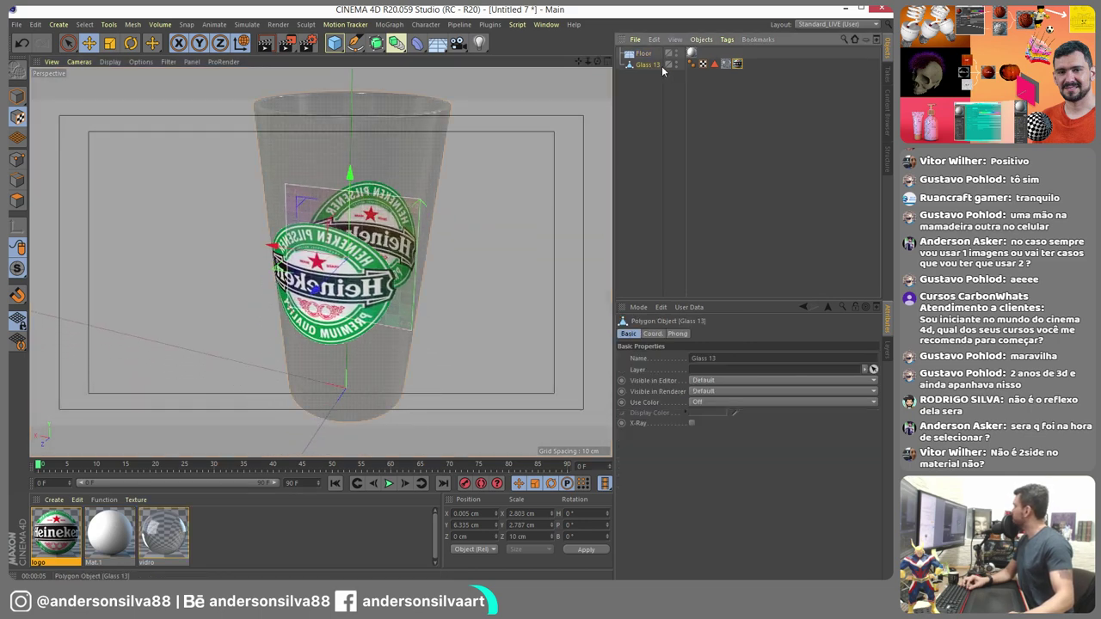
# - Start an Interactive Render Region framed around the logo area
pyautogui.click(287, 43)
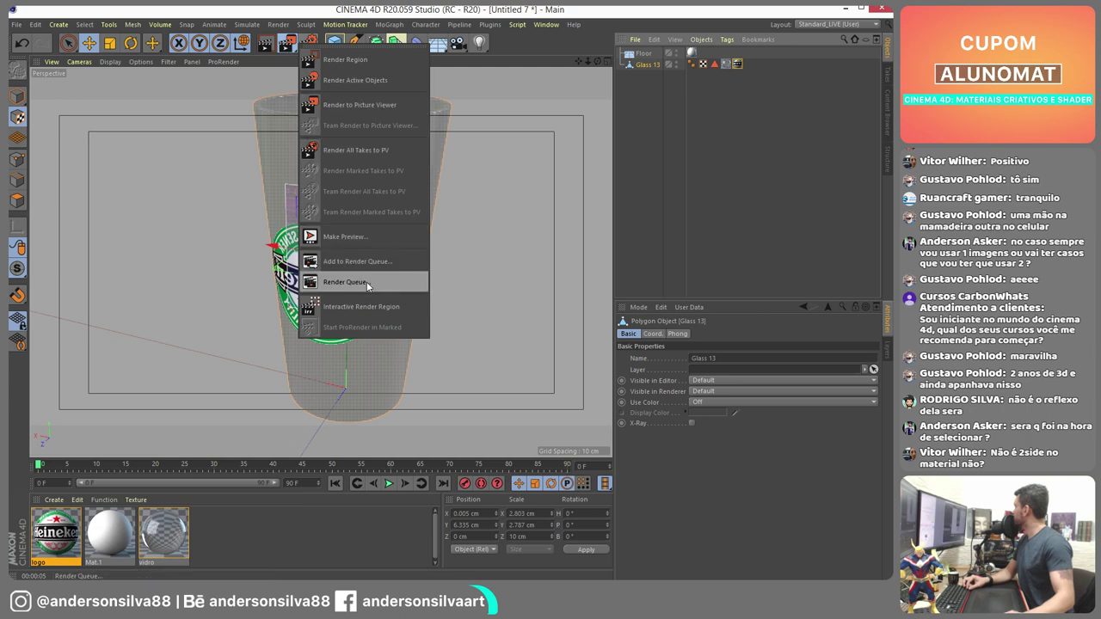
pyautogui.click(372, 306)
pyautogui.moveTo(373, 306); pyautogui.dragTo(216, 249)
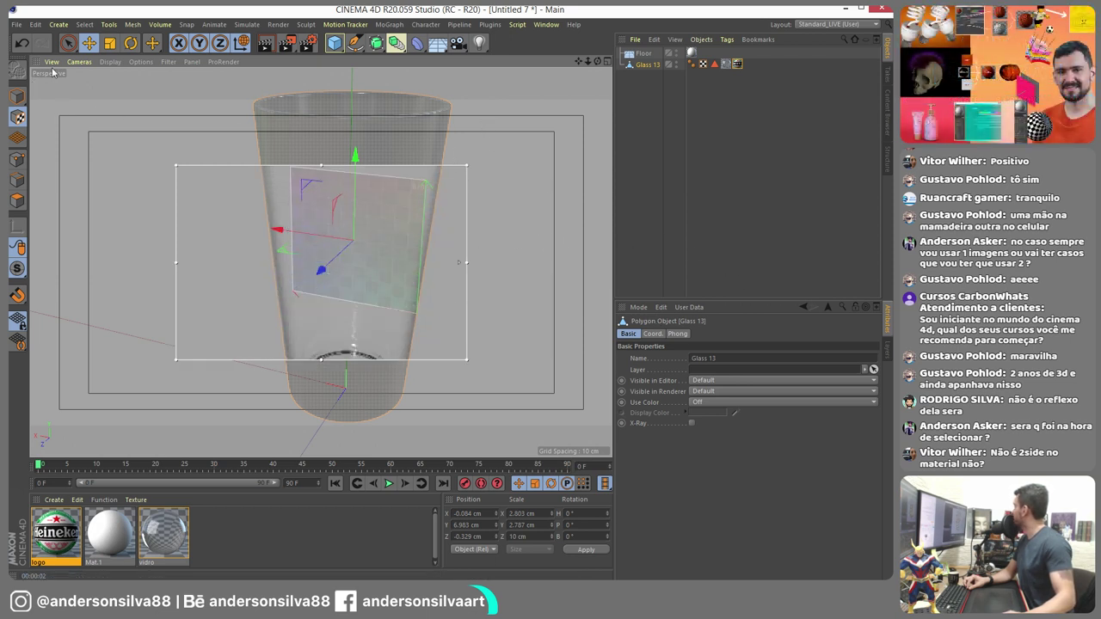
# - Inspect the vidro and logo texture tags and the logo material, then reselect Glass 13
pyautogui.click(737, 64)
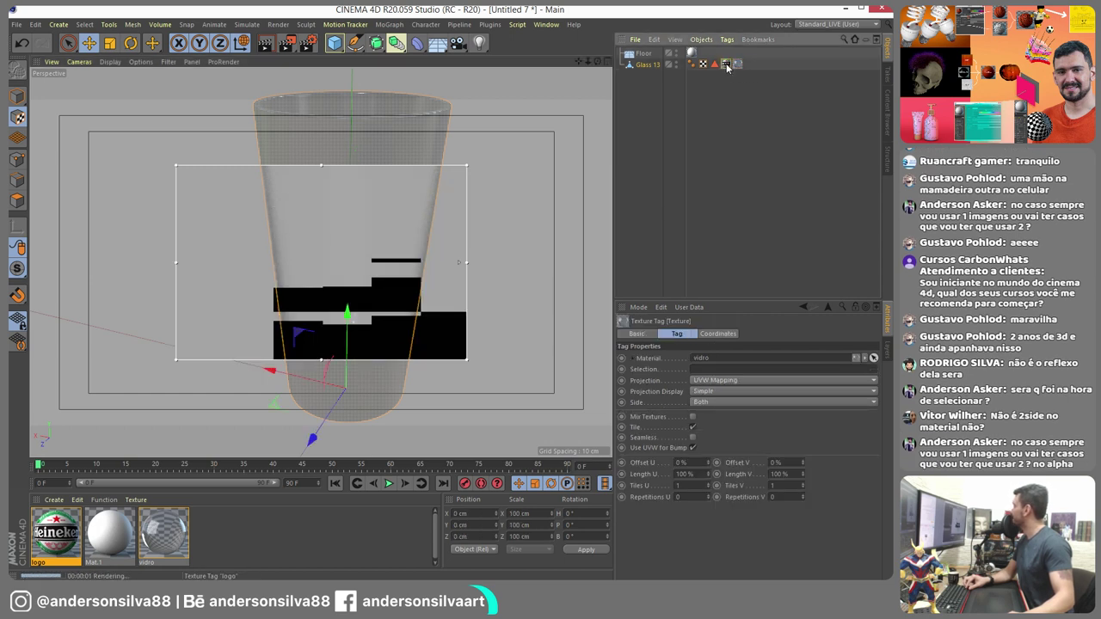
pyautogui.click(738, 64)
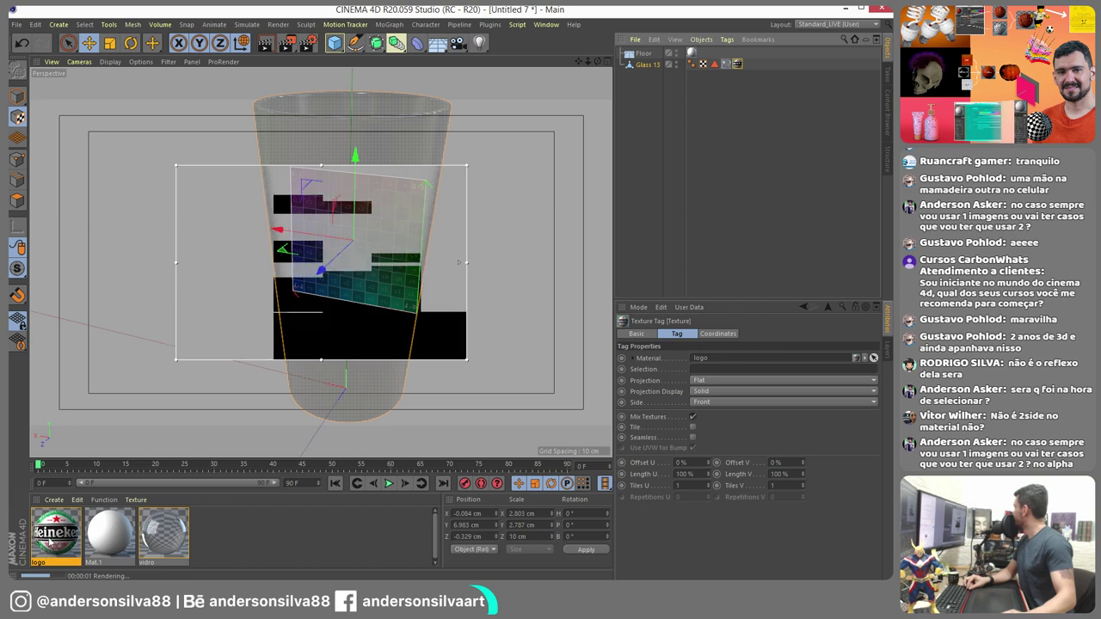
pyautogui.click(56, 535)
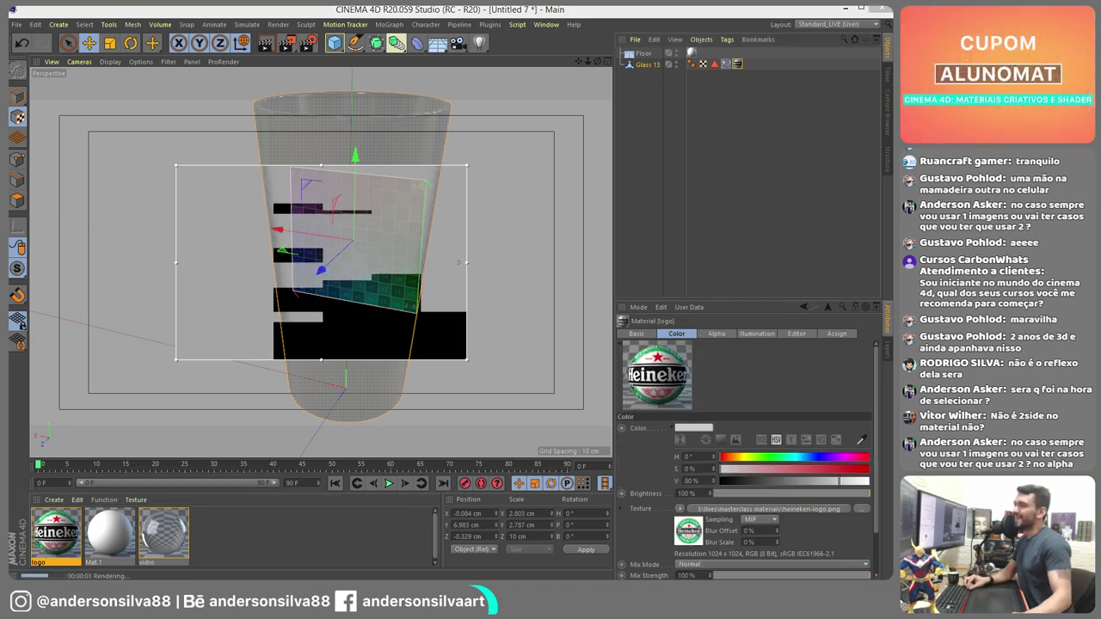
pyautogui.doubleClick(56, 536)
pyautogui.moveTo(694, 79); pyautogui.dragTo(702, 77)
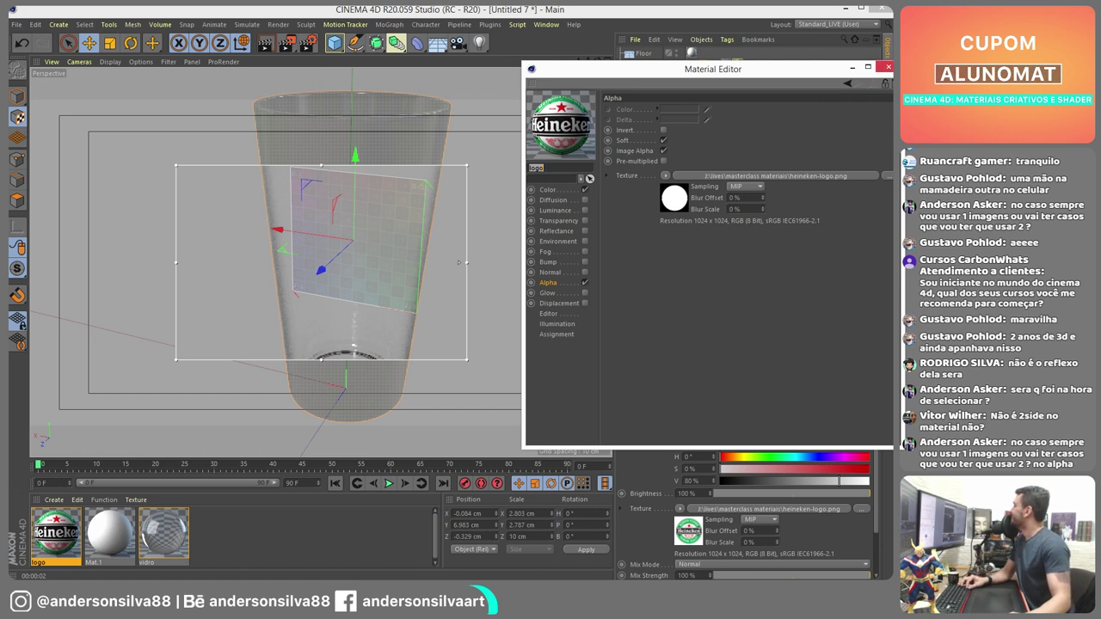
pyautogui.click(888, 67)
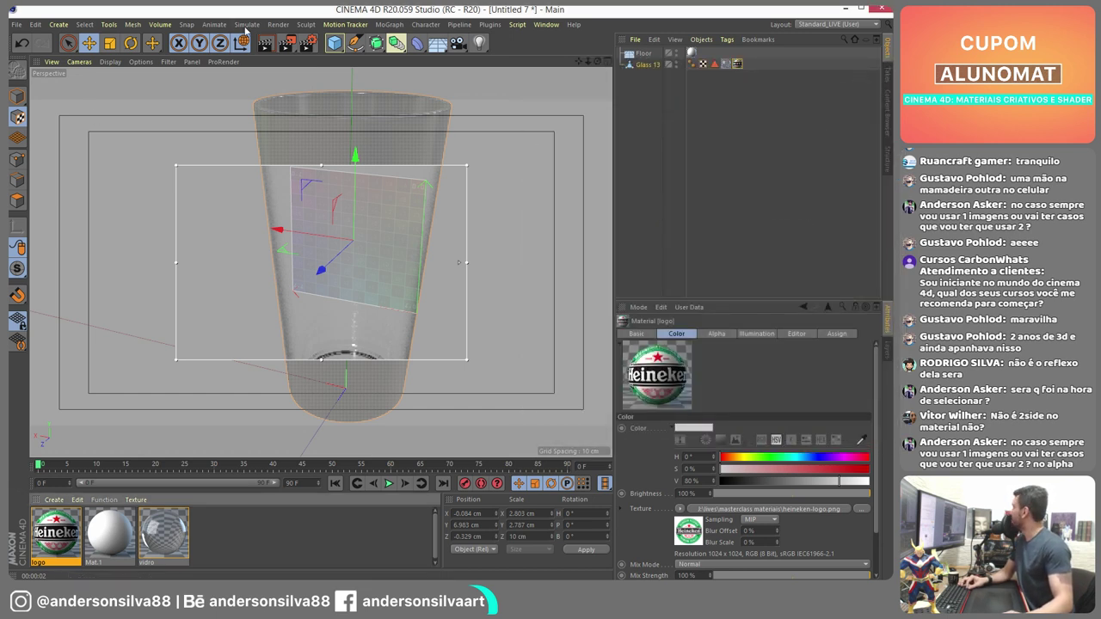
pyautogui.click(291, 48)
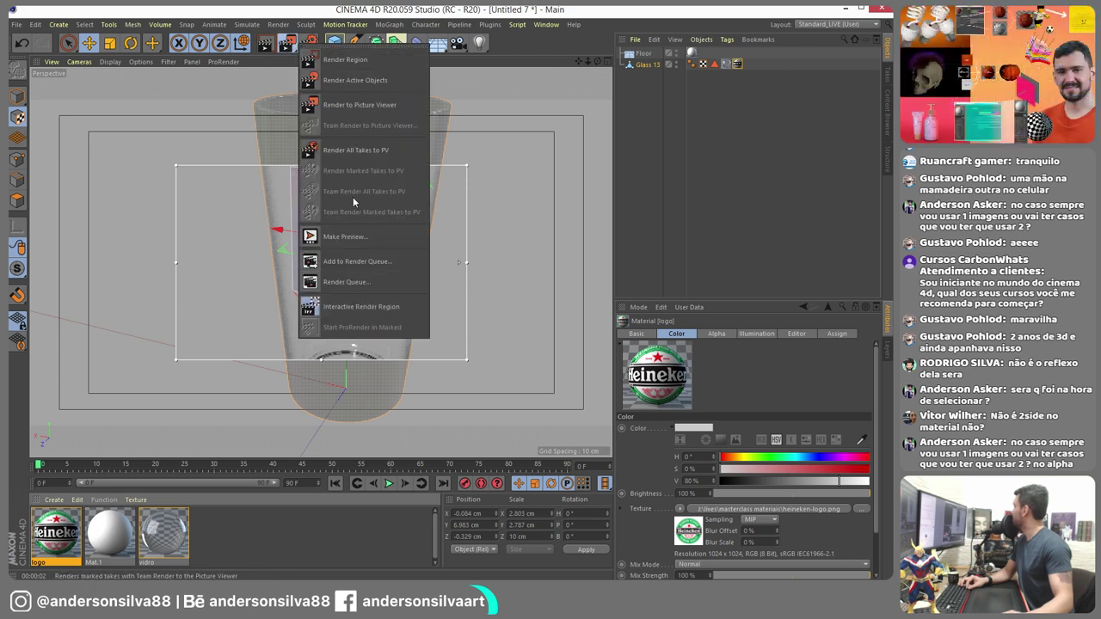
pyautogui.click(678, 100)
pyautogui.click(644, 64)
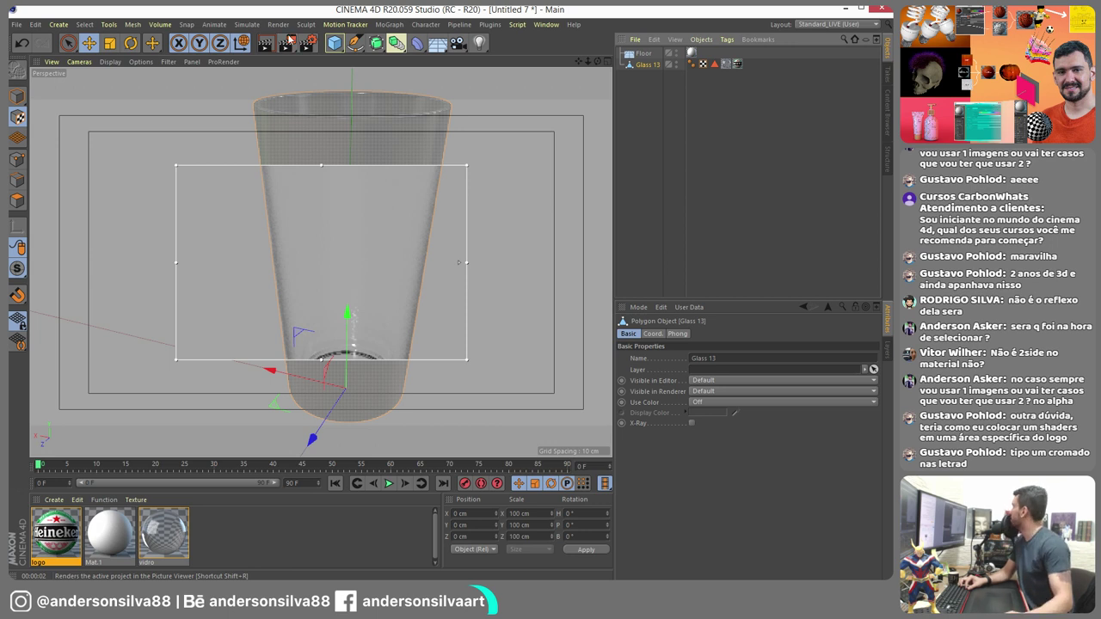
# - Close the Glass 13 project without saving and minimize Cinema 4D
pyautogui.click(16, 24)
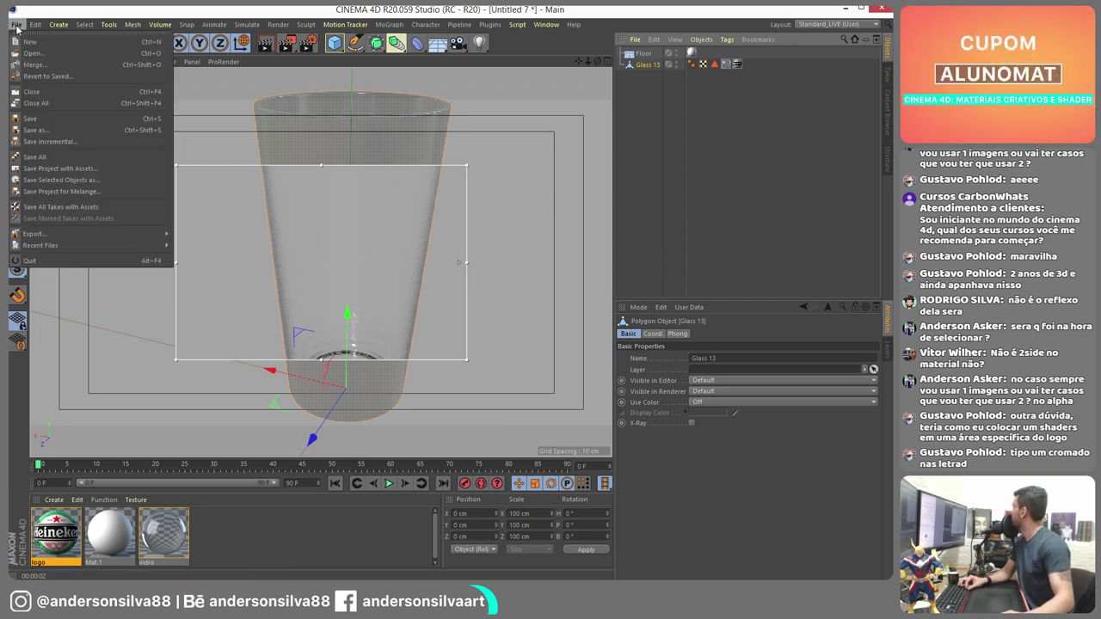
pyautogui.click(33, 92)
pyautogui.click(745, 360)
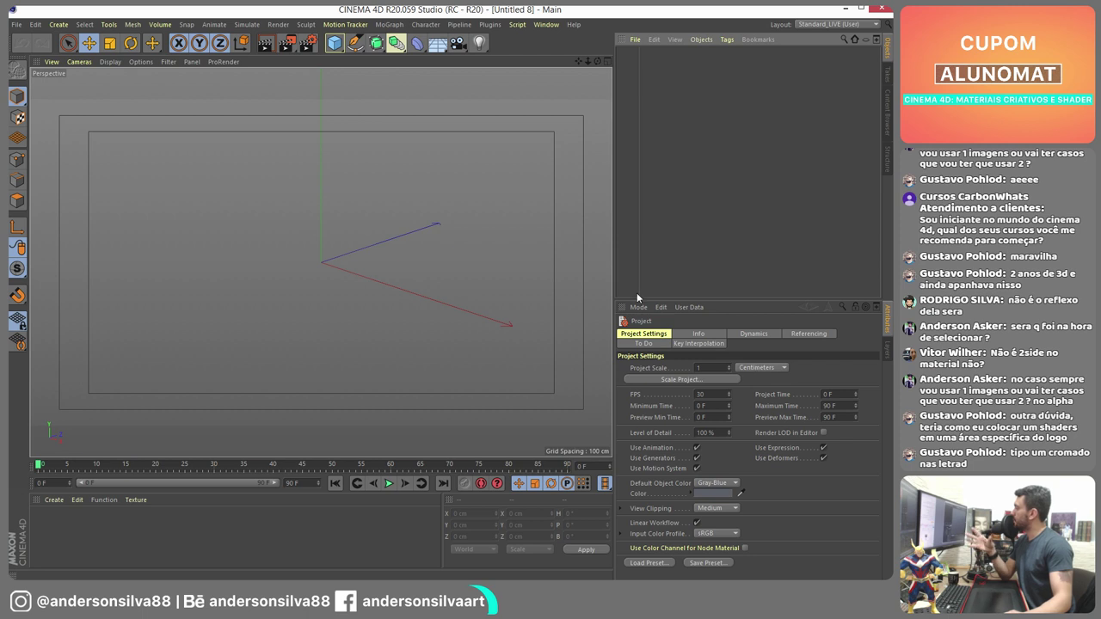
pyautogui.click(845, 9)
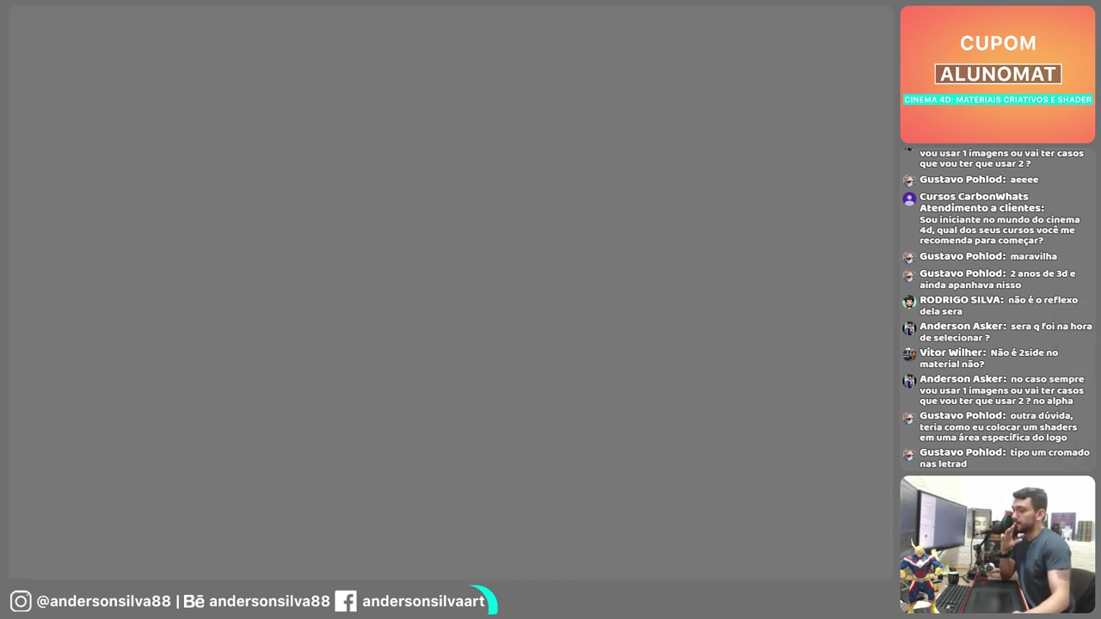
# - Show the textures slide, advance to "O QUE SÃO SHADERS?", then return to Cinema 4D
pyautogui.hotkey('alt', 'Tab')
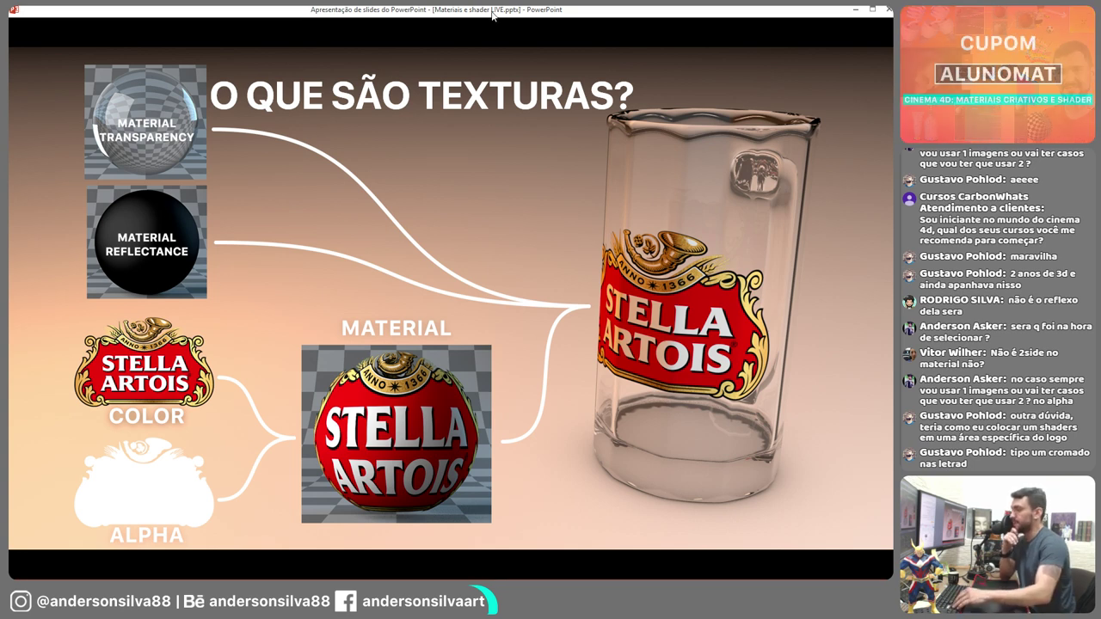
pyautogui.press('Right')
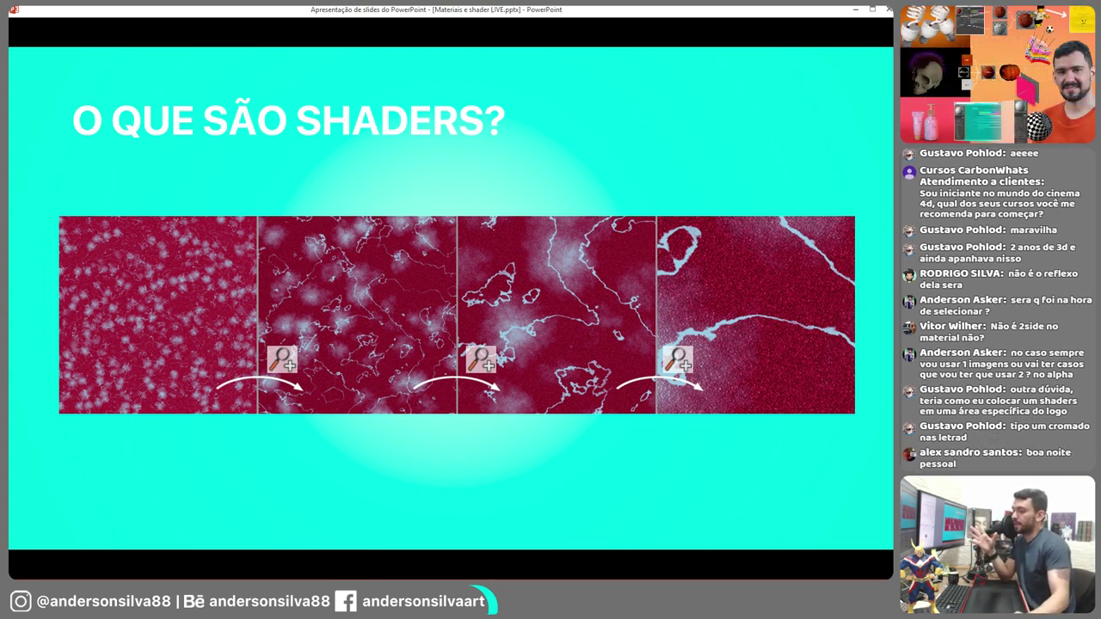
pyautogui.hotkey('alt', 'Tab')
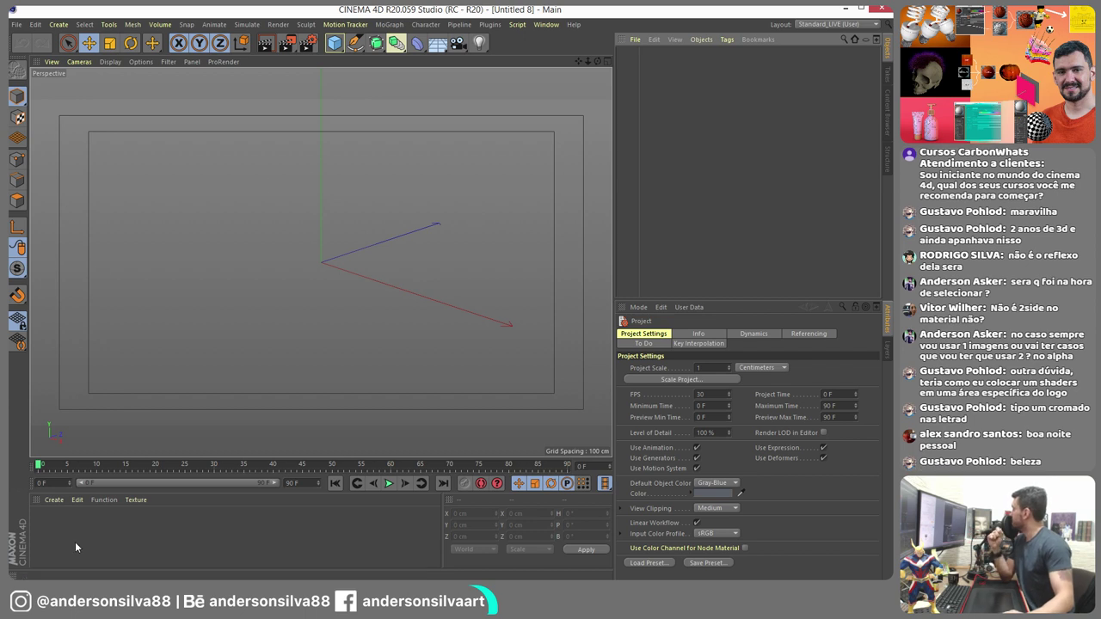
# - Create a new standard material "Mat" and view it in the Material Editor
pyautogui.click(53, 500)
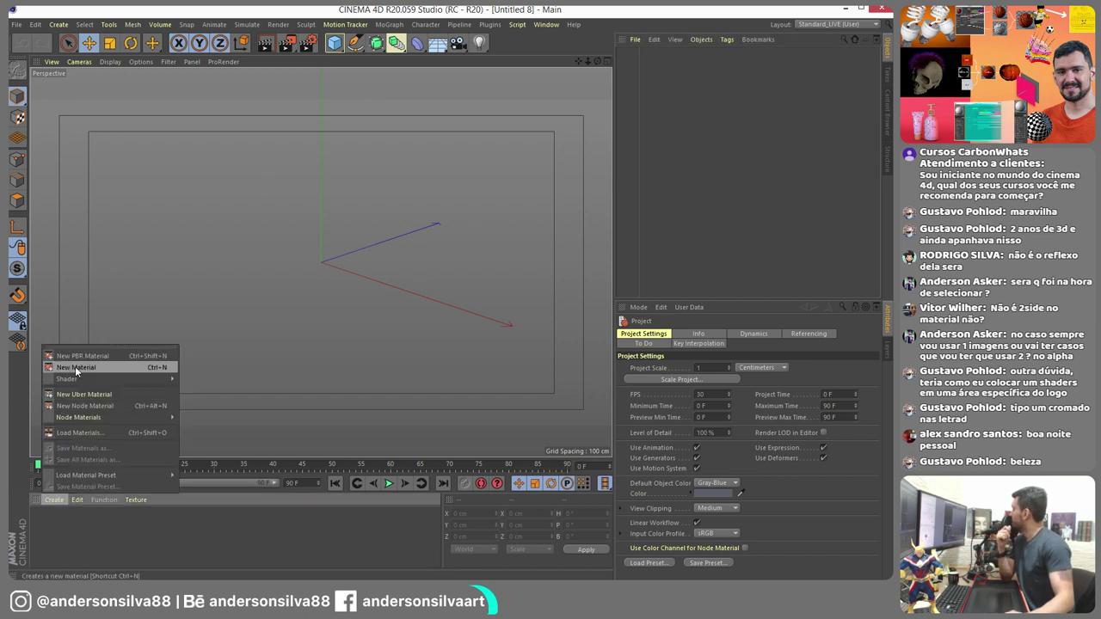
pyautogui.moveTo(76, 380)
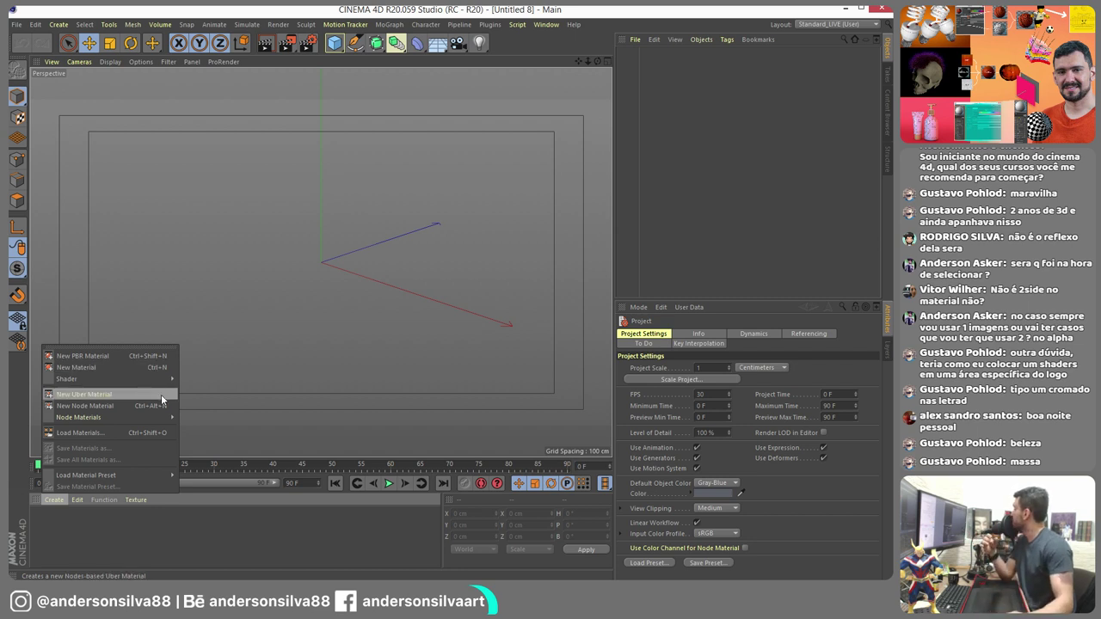
pyautogui.click(108, 367)
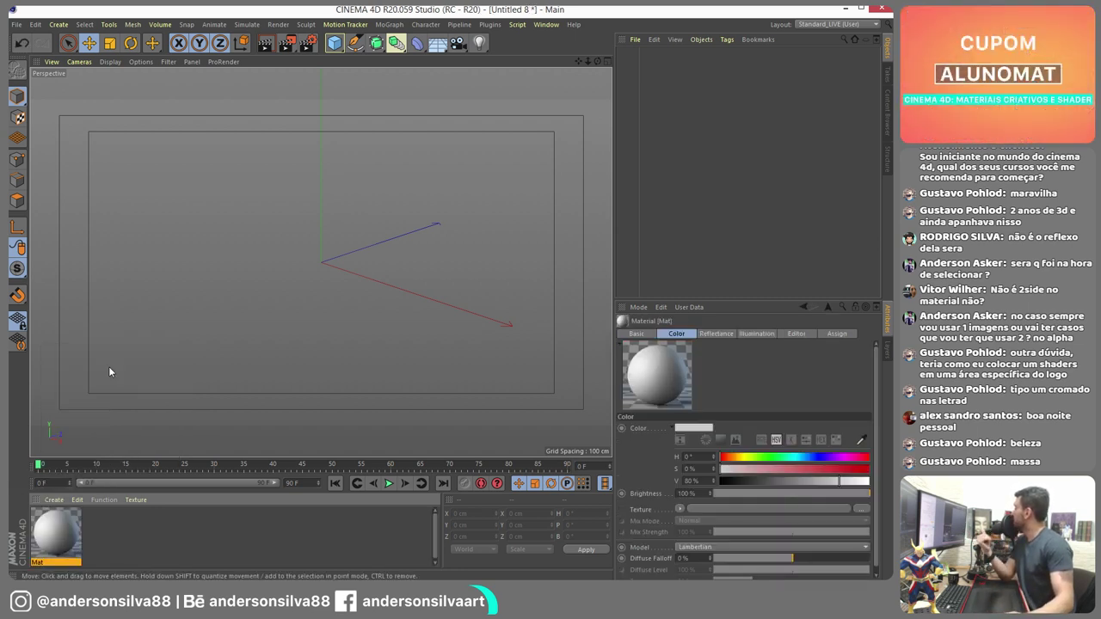
pyautogui.doubleClick(56, 533)
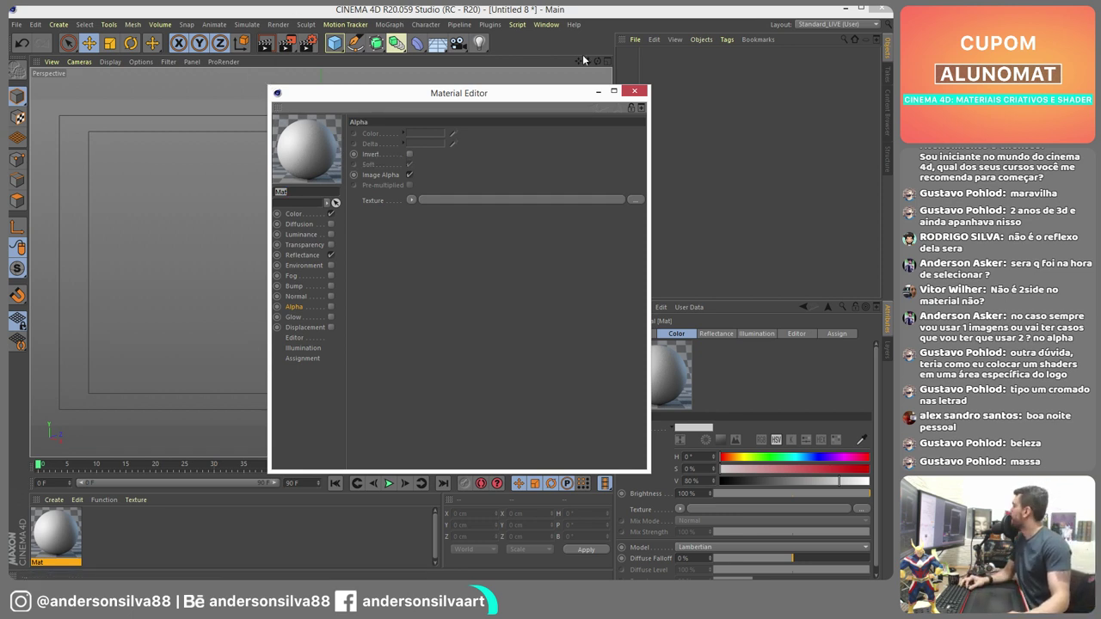
pyautogui.click(635, 92)
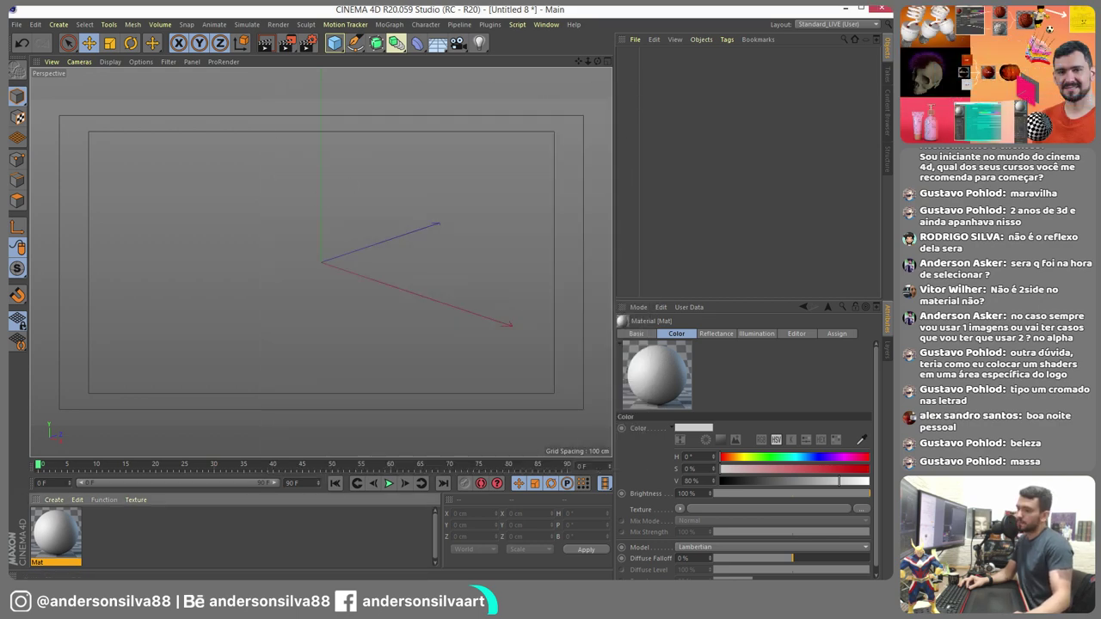
pyautogui.hotkey('alt', 'Tab')
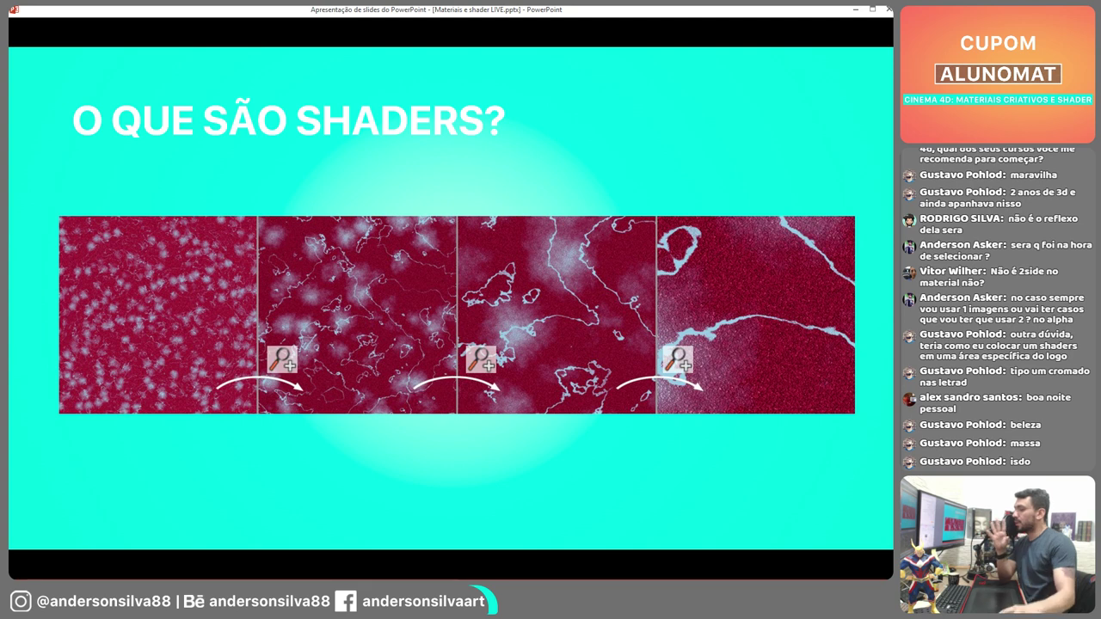
pyautogui.hotkey('alt', 'Tab')
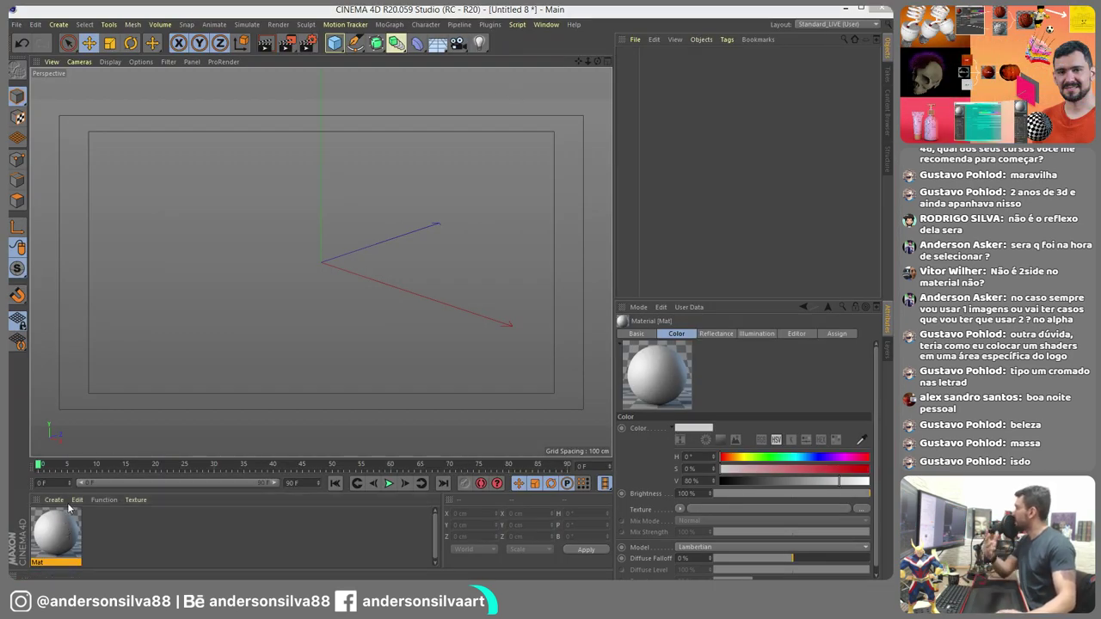
# - Add two Beckmann layers to Mat's Reflectance channel and select Layer 1
pyautogui.doubleClick(56, 533)
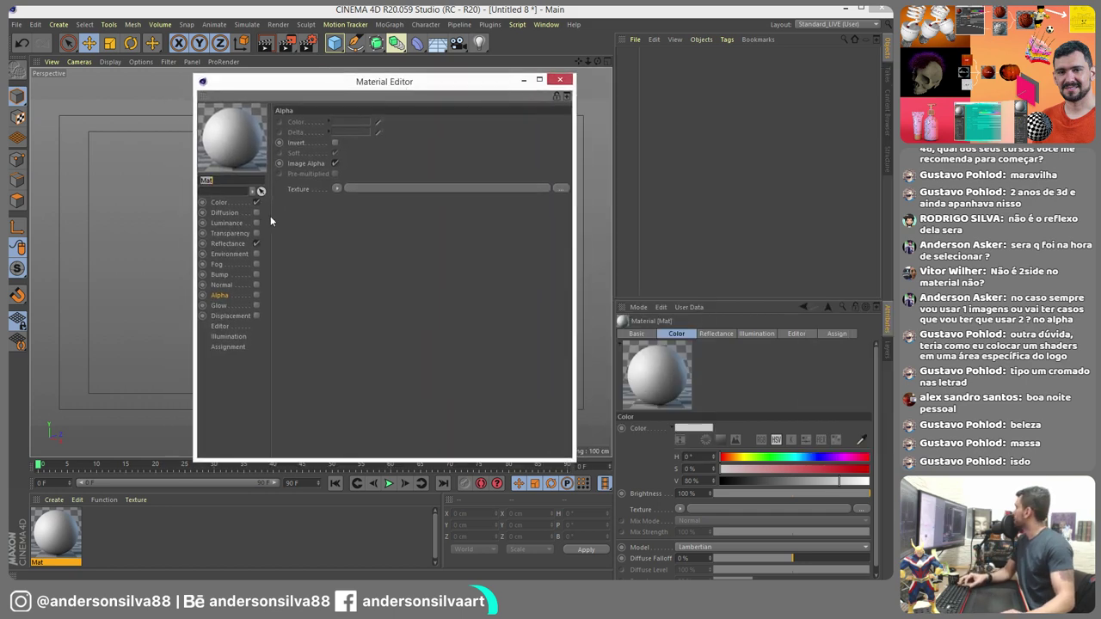
pyautogui.click(229, 243)
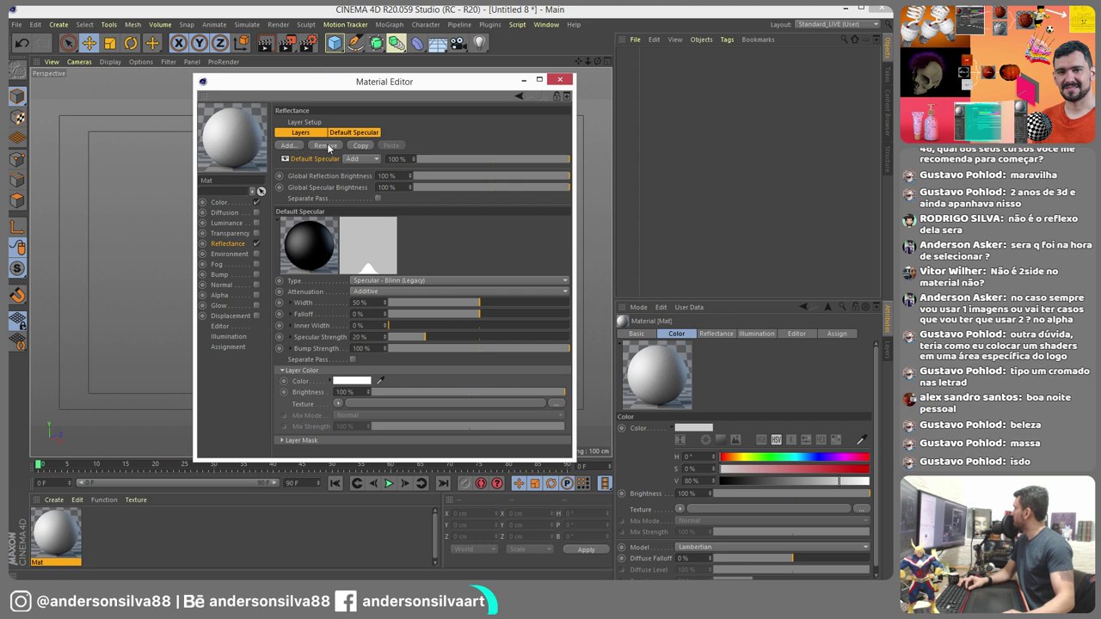
pyautogui.click(288, 146)
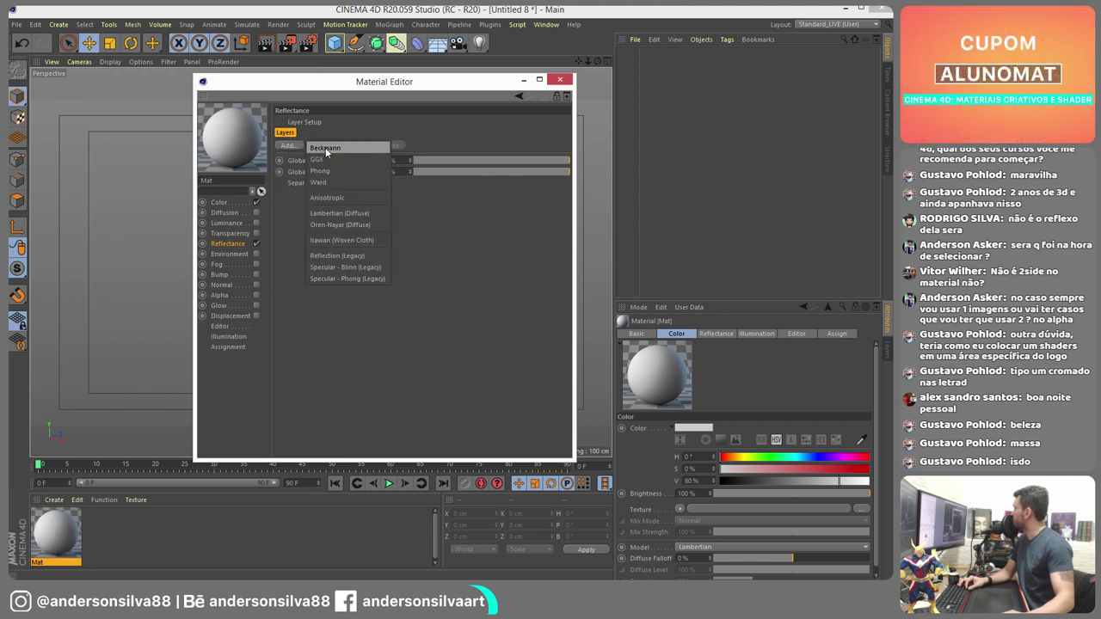
pyautogui.click(325, 148)
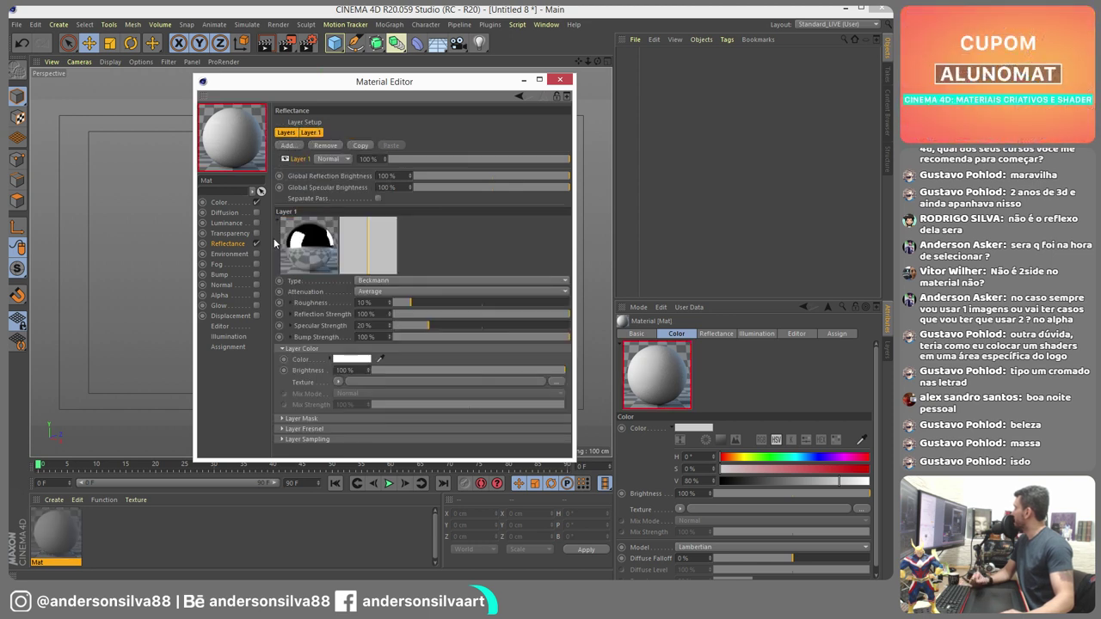
pyautogui.click(290, 146)
pyautogui.click(320, 153)
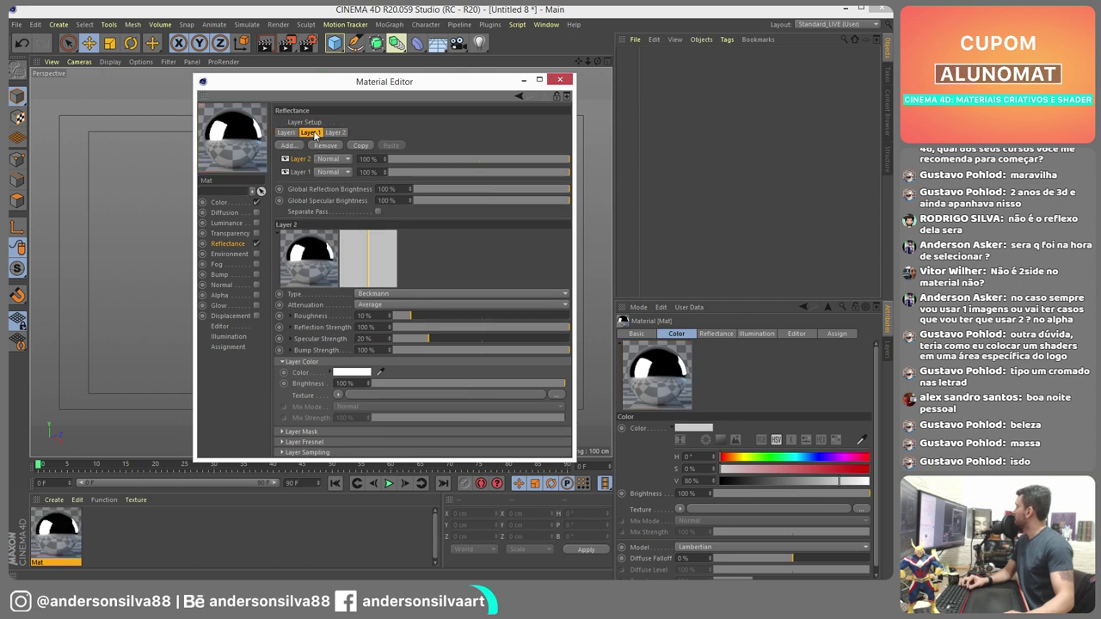
pyautogui.click(334, 133)
pyautogui.click(310, 133)
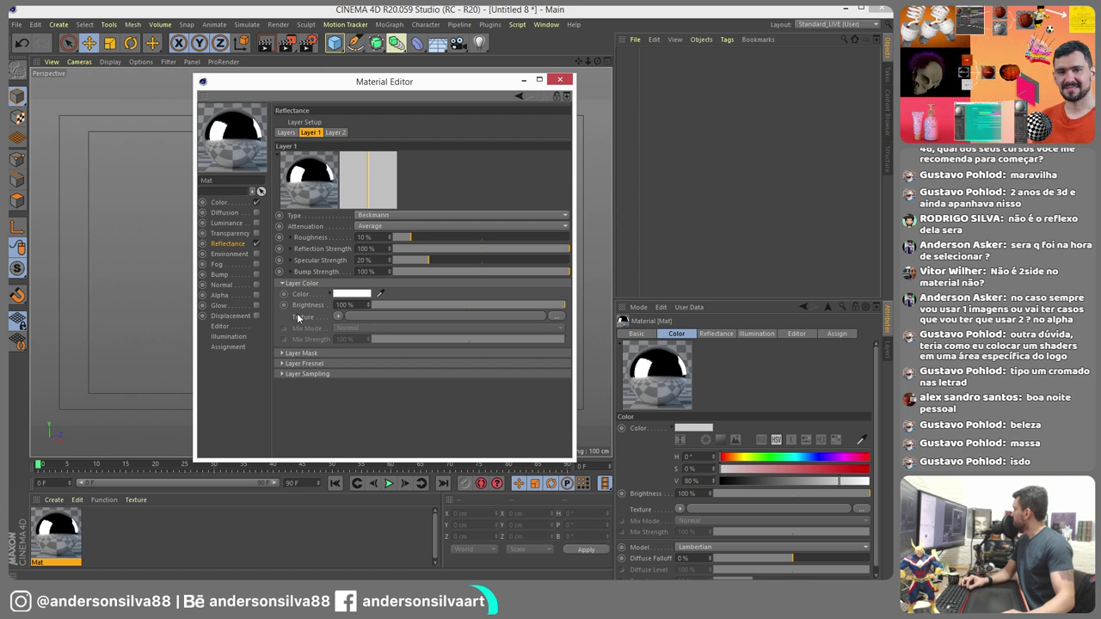
pyautogui.click(338, 317)
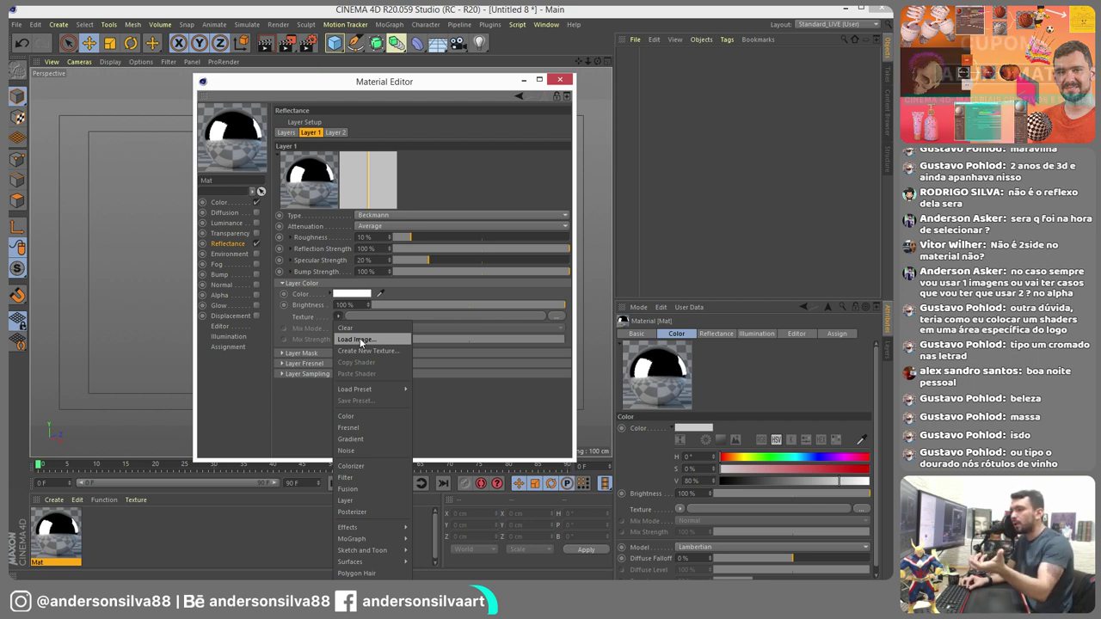
# - Set Layer 1's Fresnel to Dielectric with the Jade preset and roughness 62%
pyautogui.click(281, 366)
pyautogui.click(281, 364)
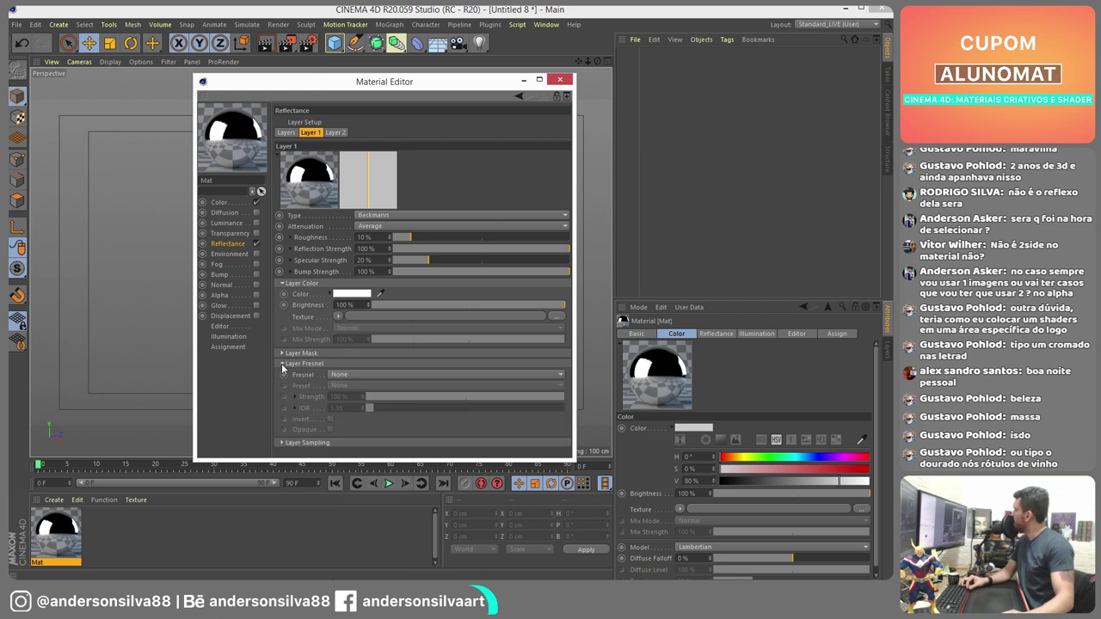
pyautogui.click(353, 375)
pyautogui.click(377, 385)
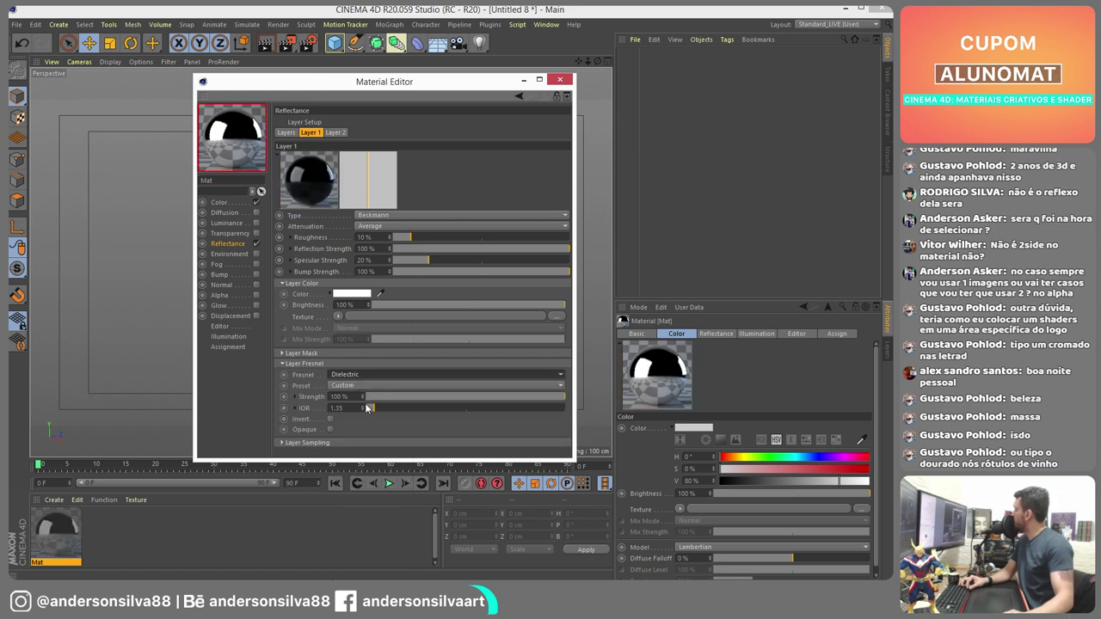
pyautogui.click(363, 385)
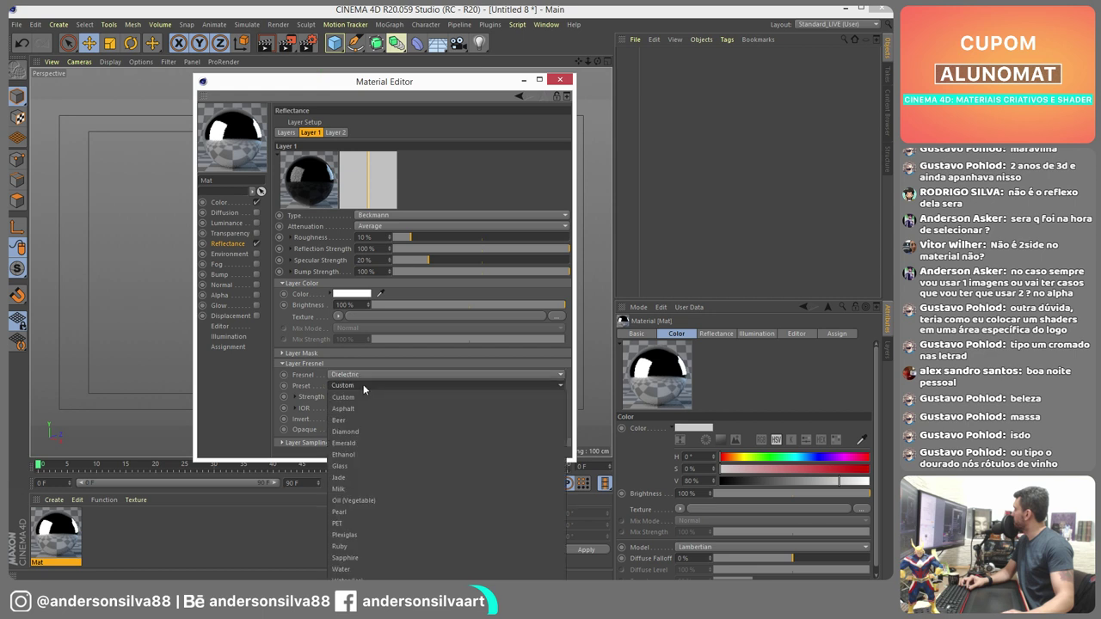
pyautogui.click(365, 478)
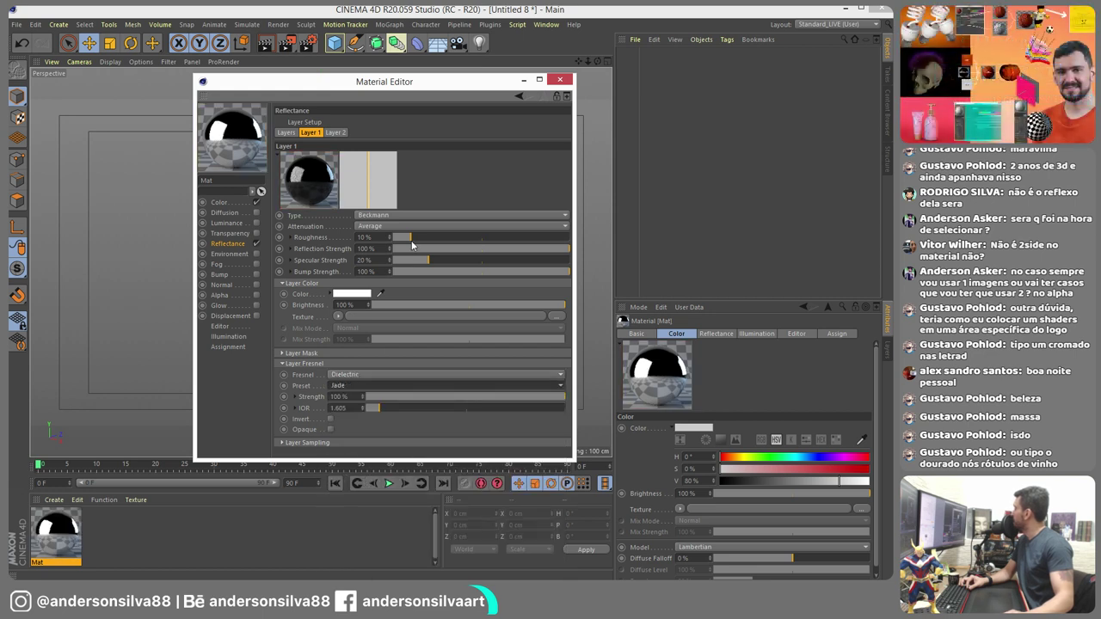
pyautogui.moveTo(412, 238); pyautogui.dragTo(504, 249)
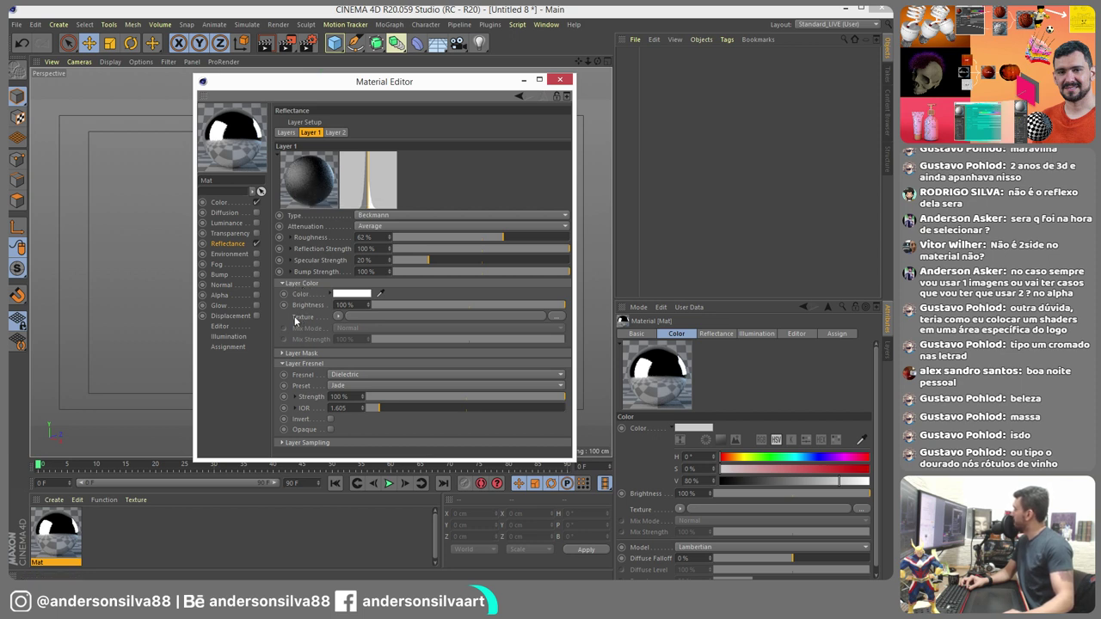
pyautogui.click(338, 317)
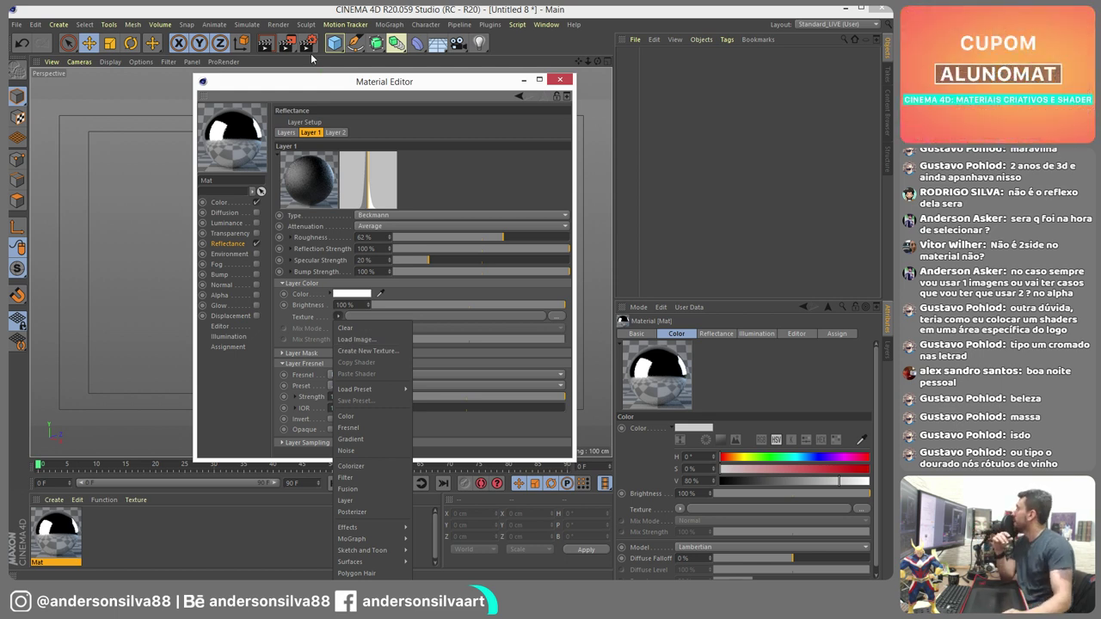
# - Review Layer 1 and Layer 2 settings and glance at the Color channel
pyautogui.click(327, 191)
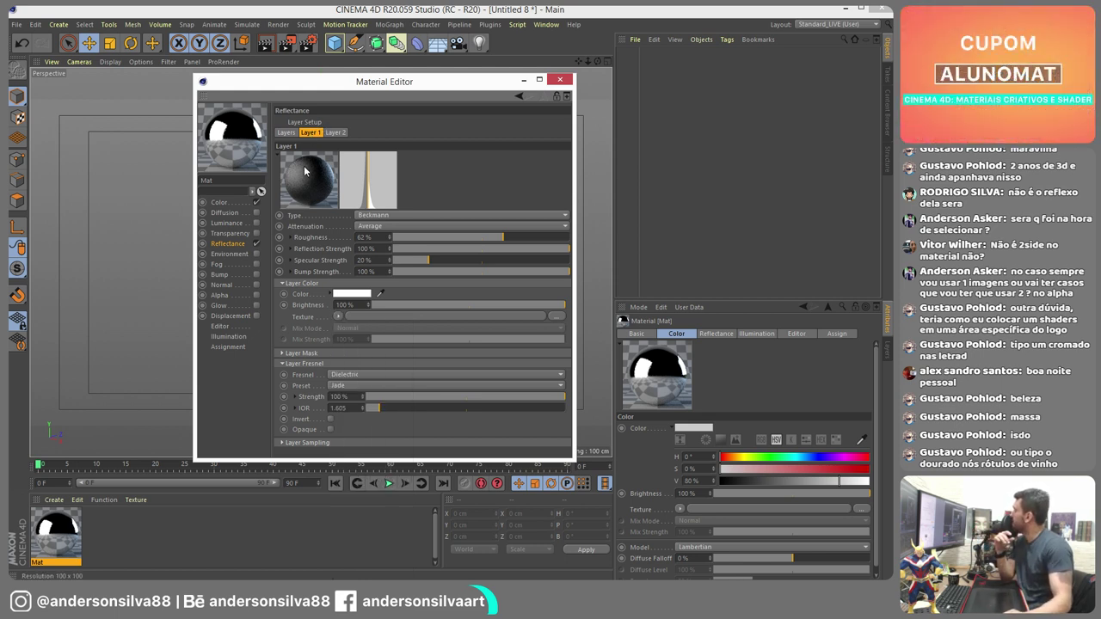
pyautogui.click(336, 132)
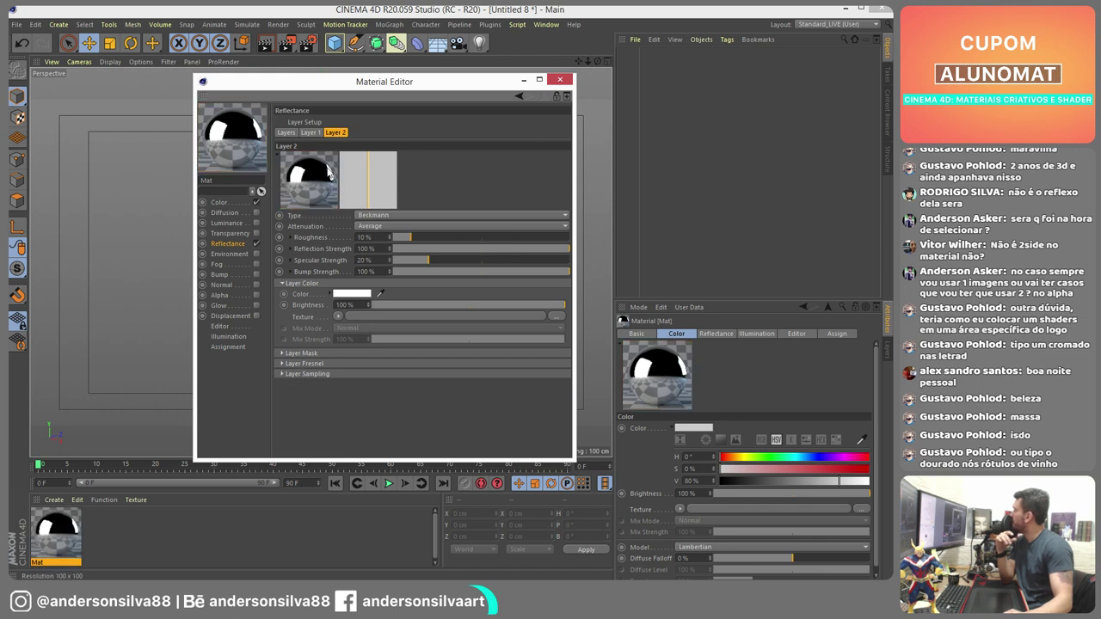
pyautogui.click(309, 133)
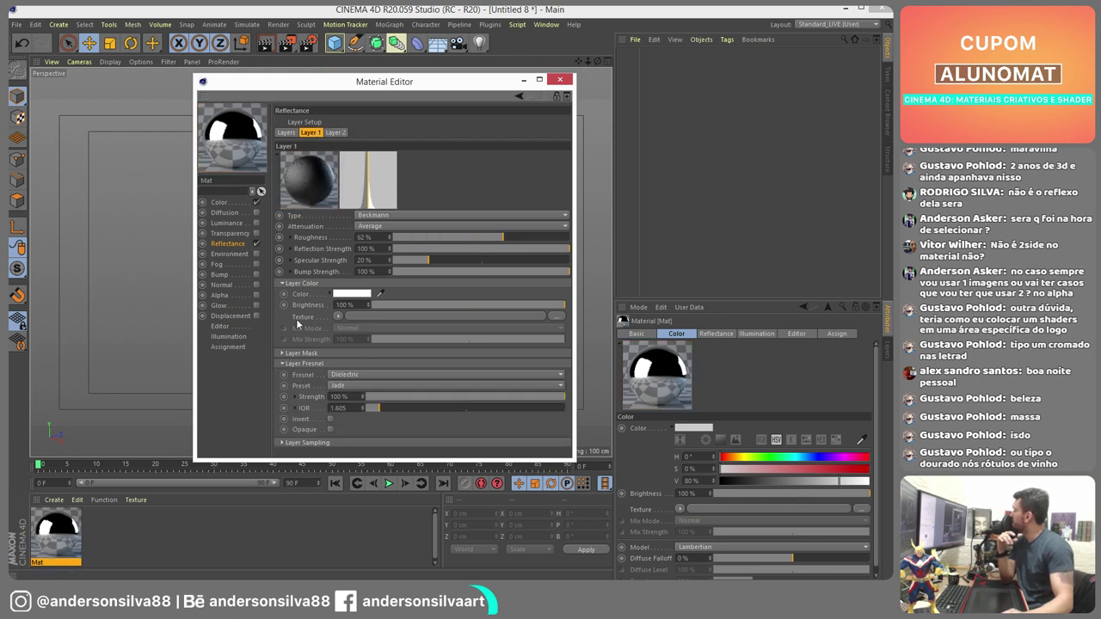
pyautogui.click(335, 132)
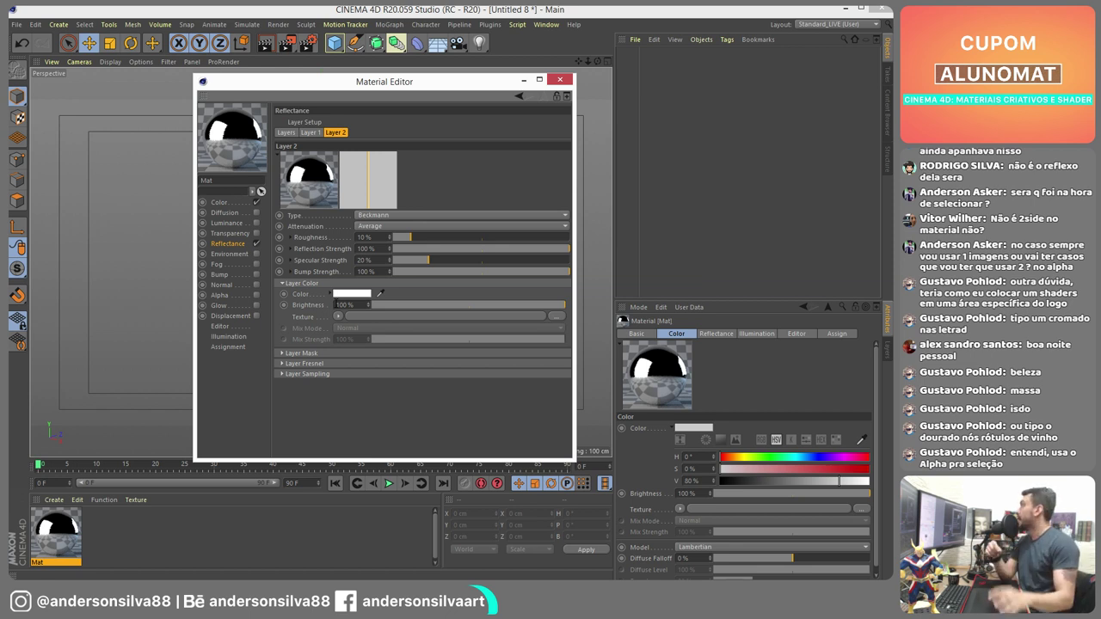
pyautogui.click(231, 203)
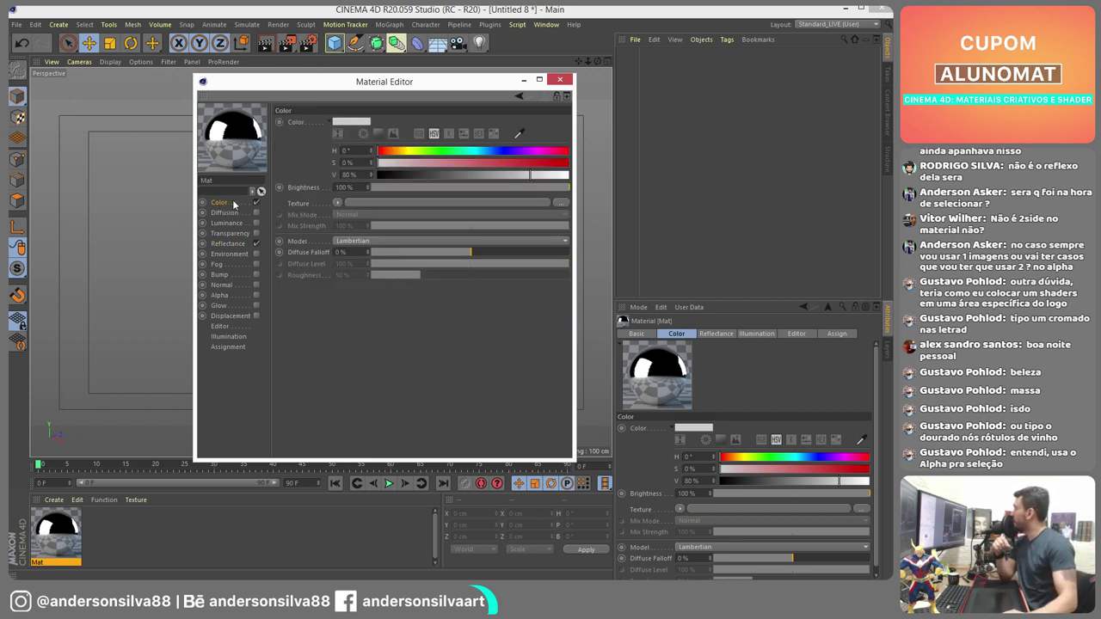
pyautogui.click(229, 245)
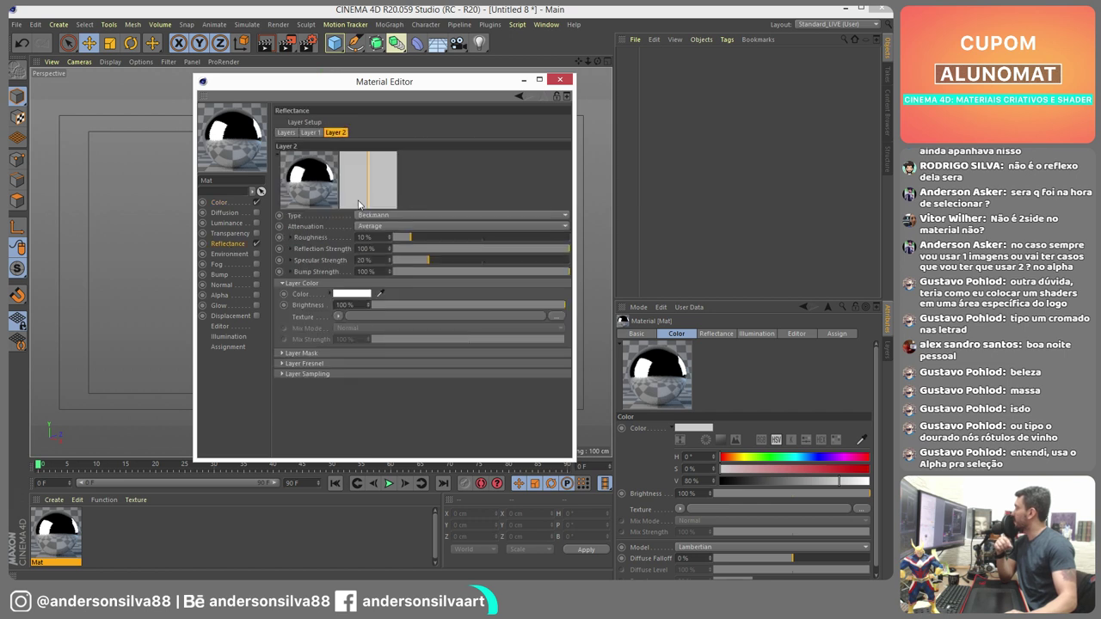
# - Flip between the reflectance layers, then close the Material Editor and minimize Cinema 4D
pyautogui.click(310, 133)
pyautogui.click(334, 132)
pyautogui.click(309, 133)
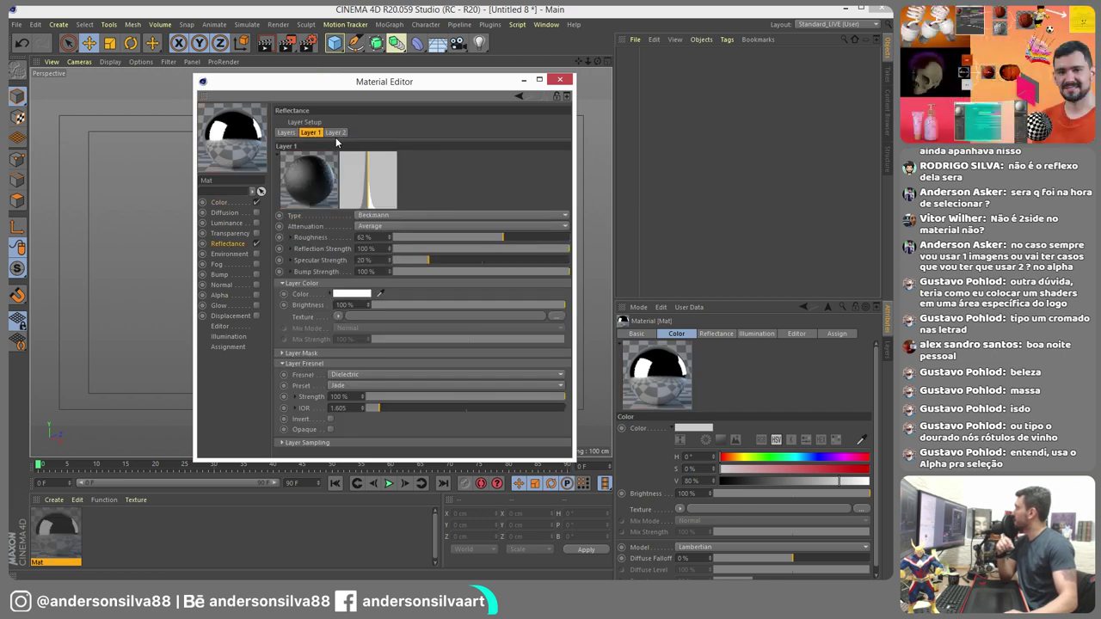
pyautogui.click(336, 132)
pyautogui.click(310, 132)
pyautogui.click(336, 133)
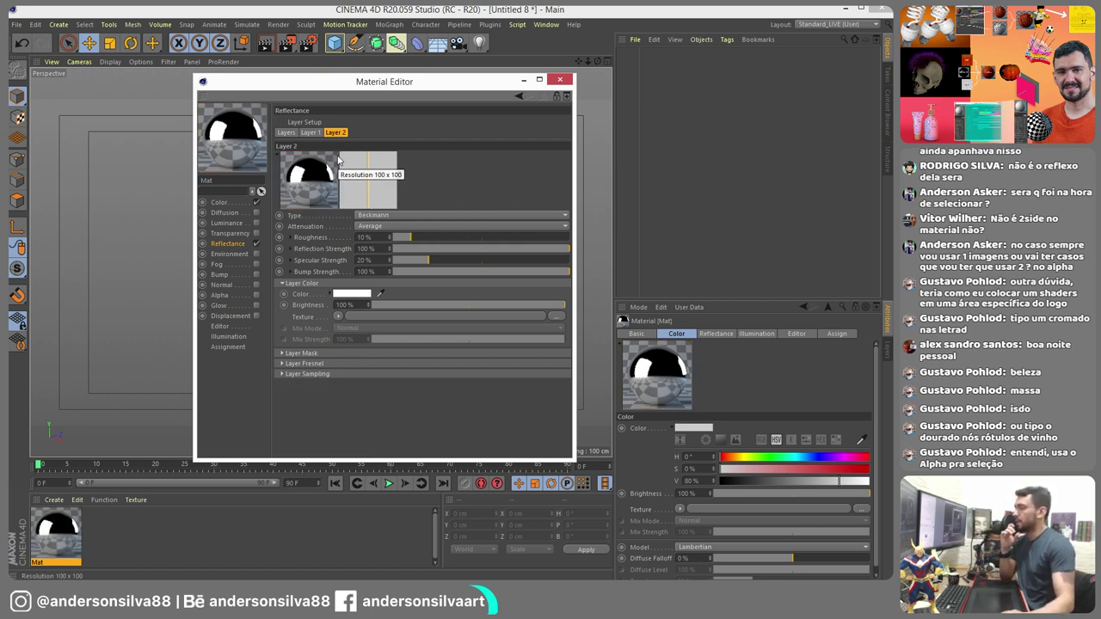
pyautogui.click(560, 79)
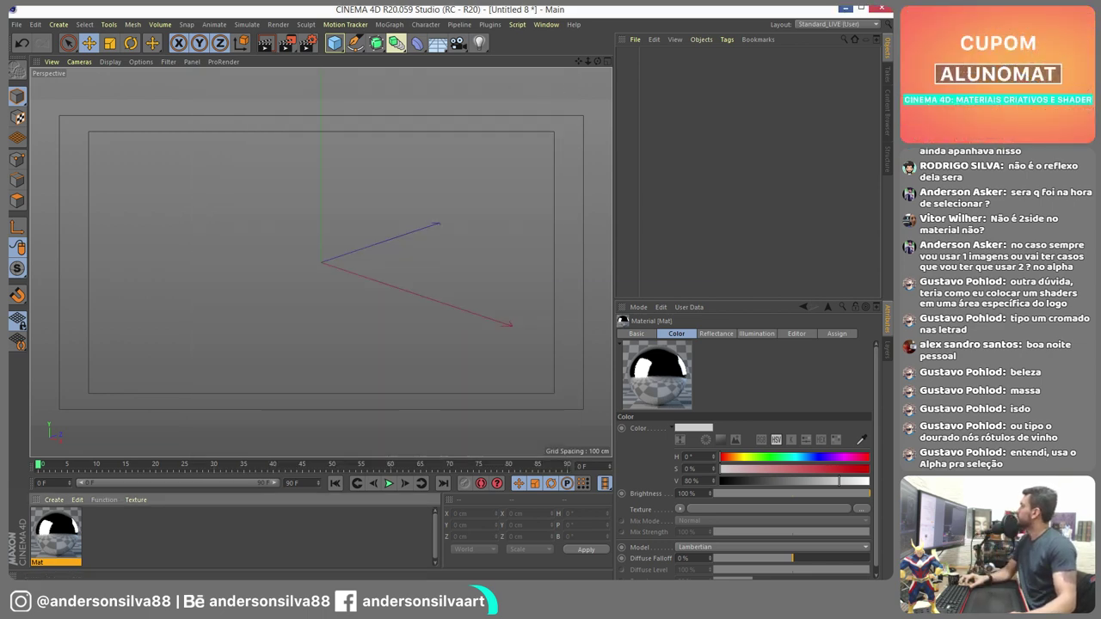
pyautogui.click(845, 8)
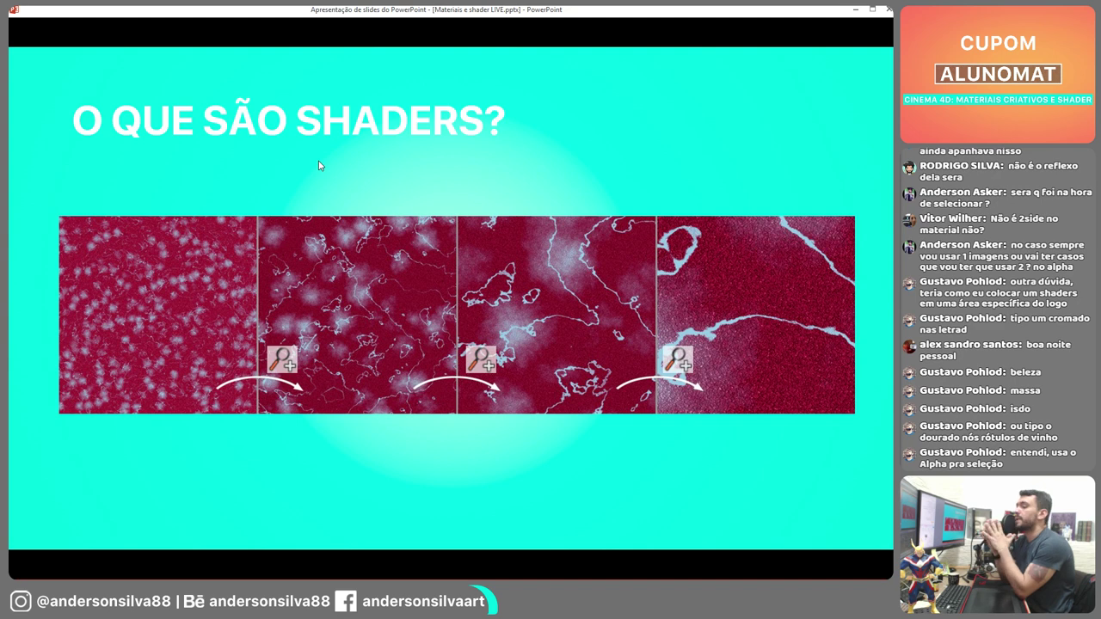
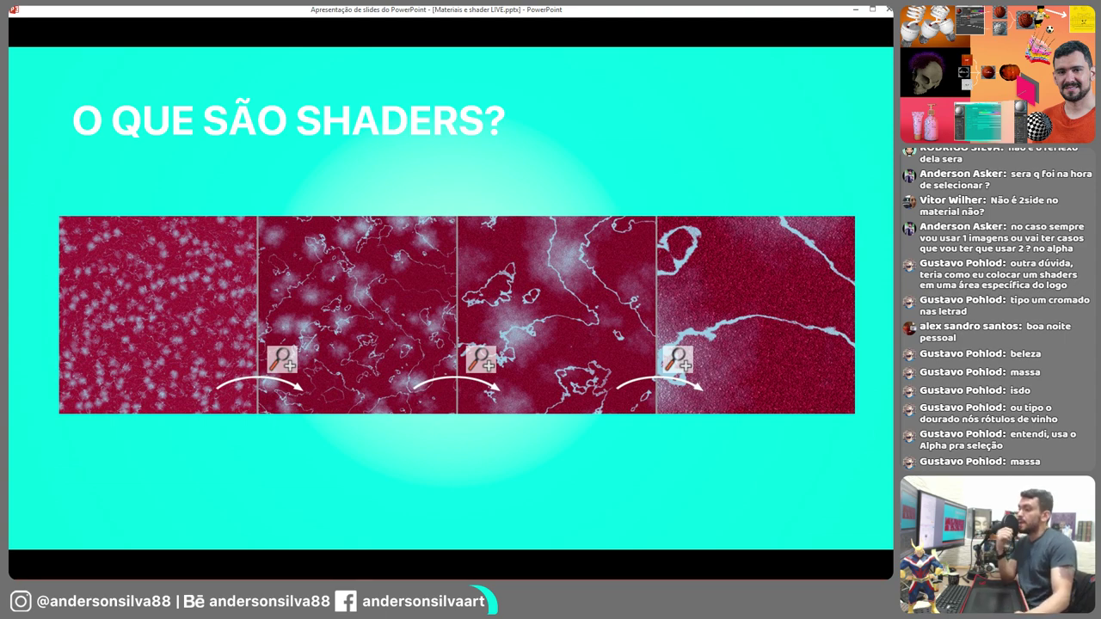
# - Leave the 'O QUE SÃO SHADERS?' slideshow and bring the Cinema 4D window forward
pyautogui.hotkey('alt', 'Tab')
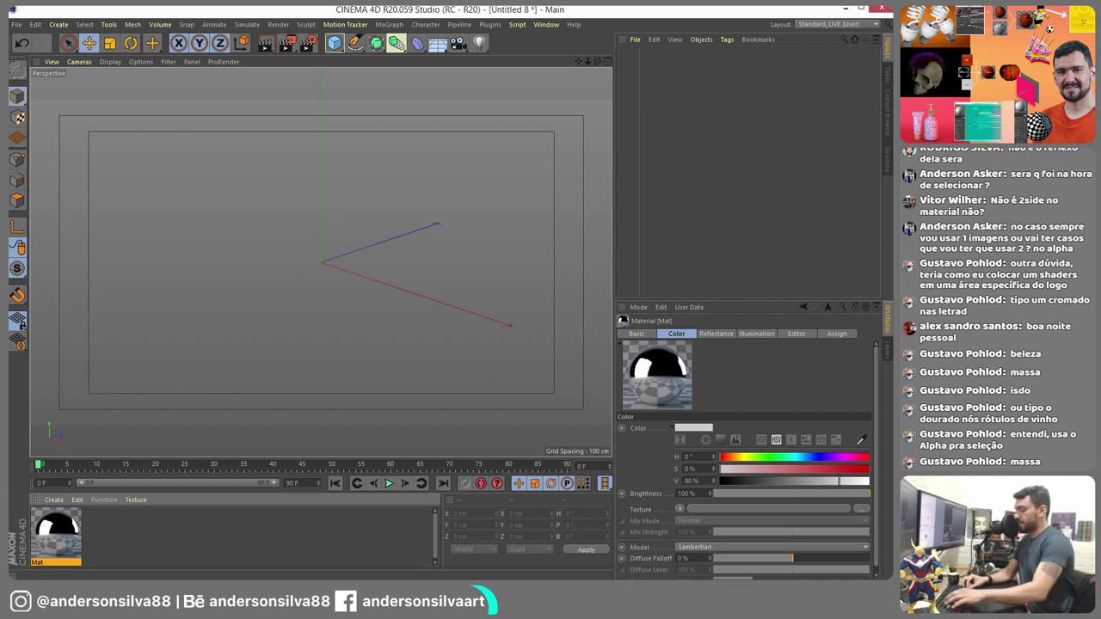
# - Delete the Mat material and add a first Sphere to the scene
pyautogui.press('Delete')
pyautogui.click(335, 43)
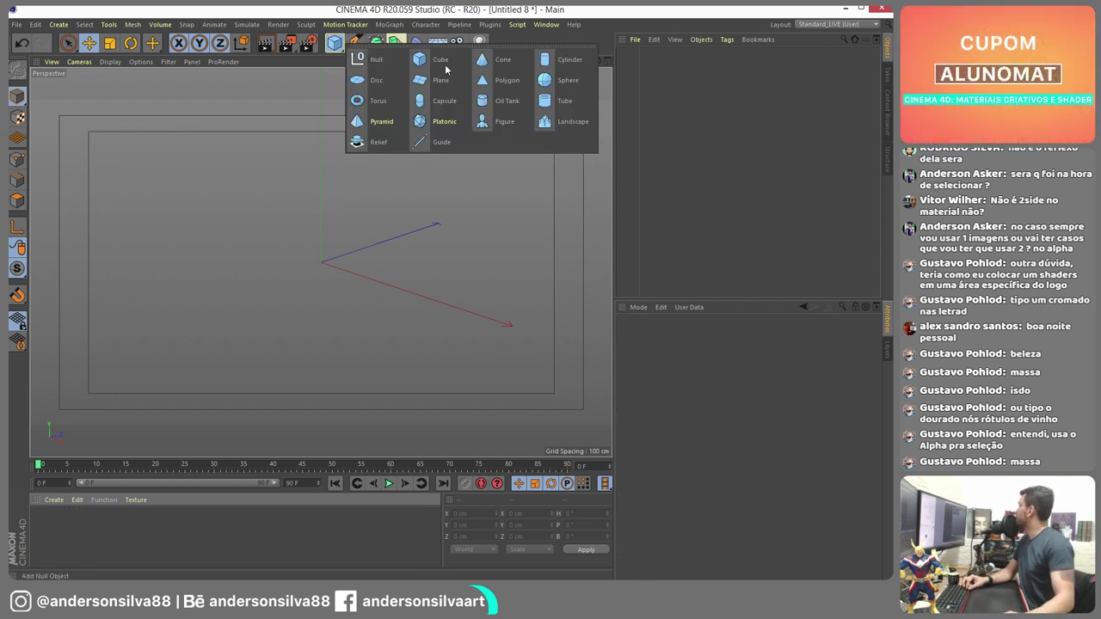
pyautogui.click(555, 80)
# - Add a second sphere, move it about 289 cm right along X, and frame both
pyautogui.click(338, 43)
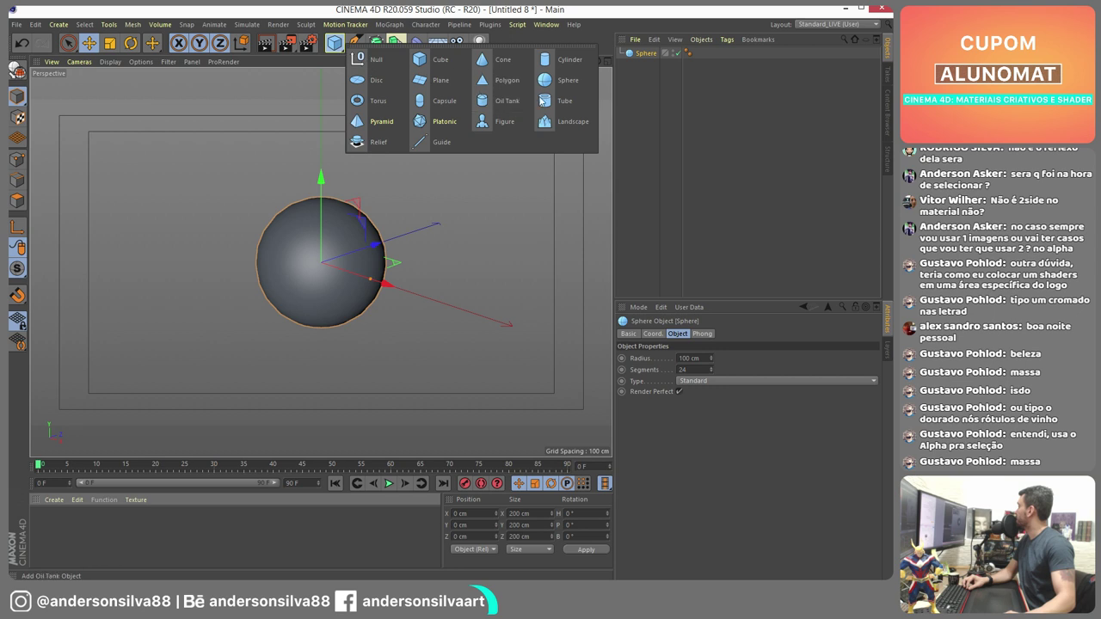
pyautogui.click(546, 85)
pyautogui.moveTo(412, 290); pyautogui.dragTo(539, 329)
pyautogui.keyDown('alt'); pyautogui.moveTo(539, 329); pyautogui.dragTo(259, 379, button='middle'); pyautogui.keyUp('alt')
# - Search Google Images for 'wood material'
pyautogui.hotkey('alt', 'Tab')
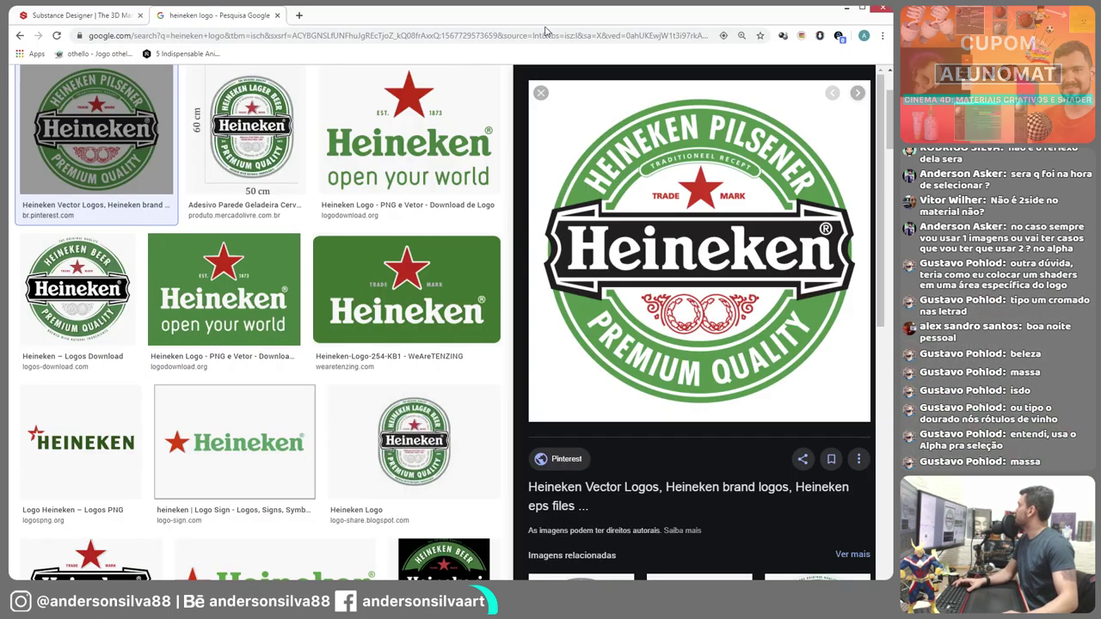
pyautogui.click(540, 36)
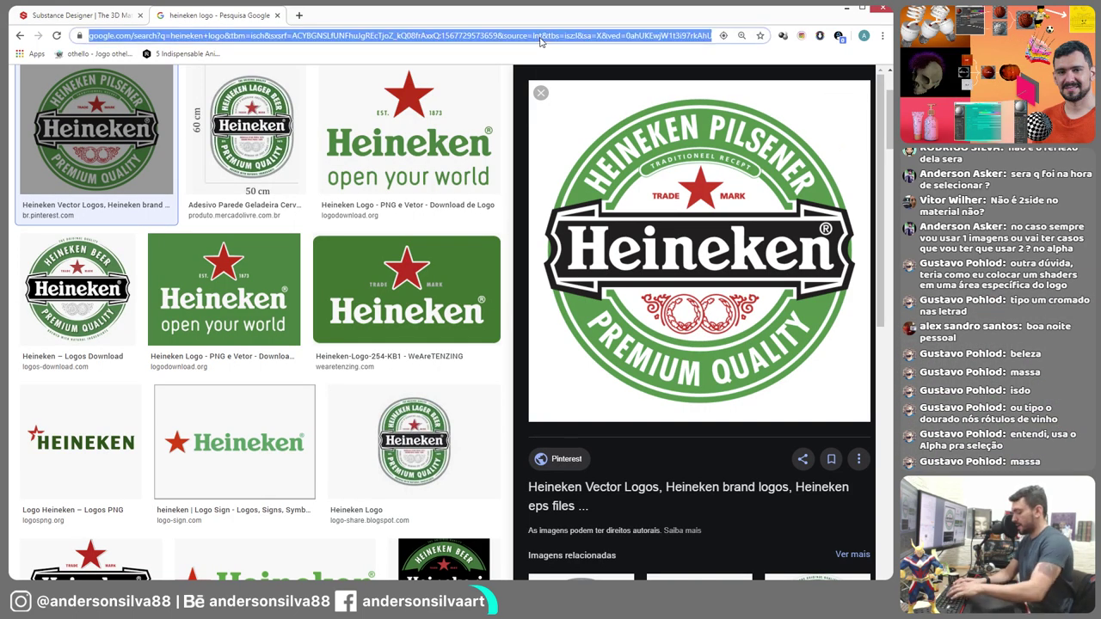
pyautogui.write('wood material')
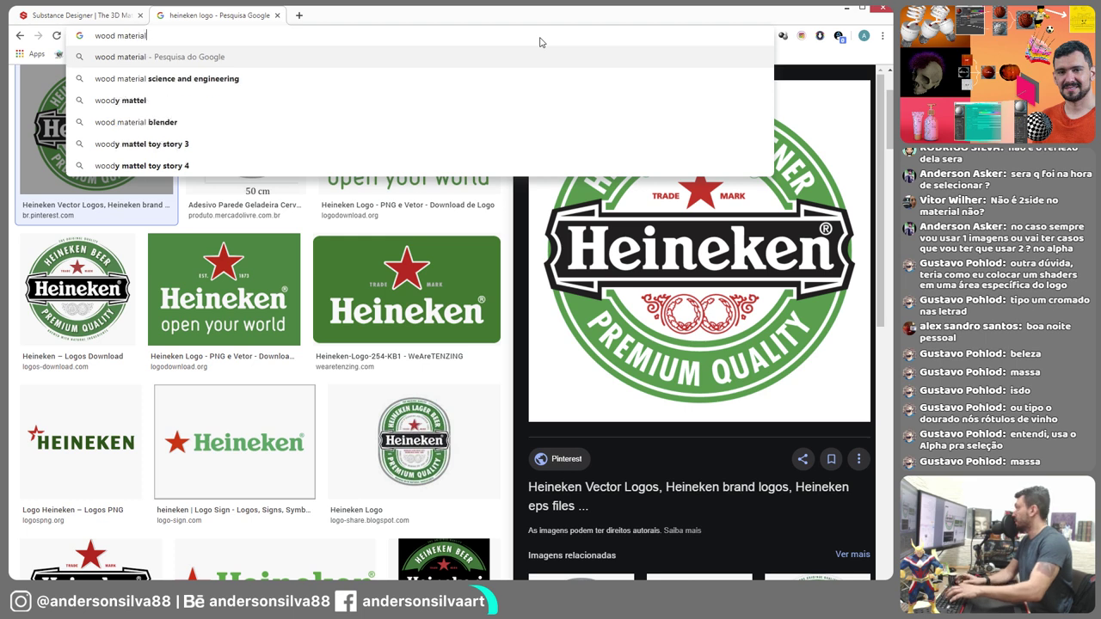
pyautogui.press('Return')
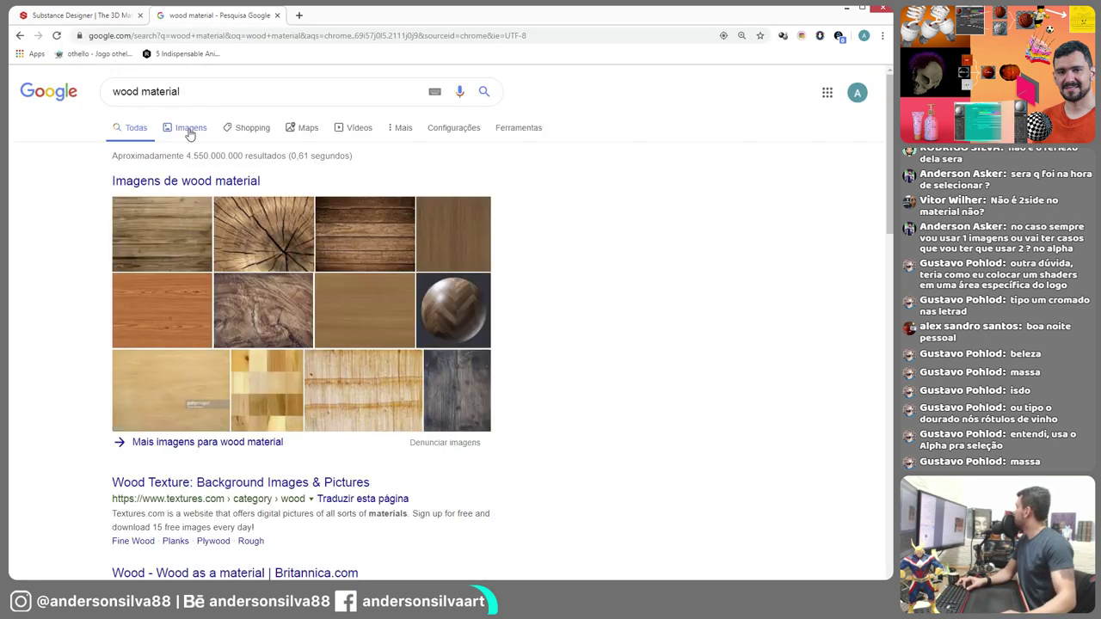
pyautogui.click(188, 130)
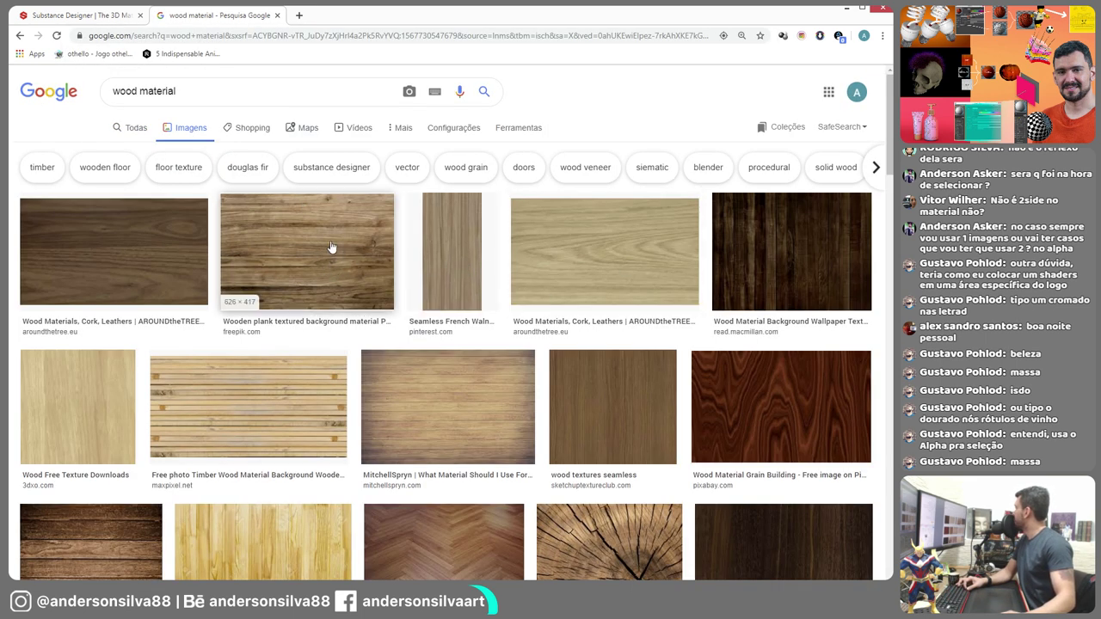
# - Save the wooden plank image into CURSOS (J:)\lives\masterclass materiais
pyautogui.click(352, 258)
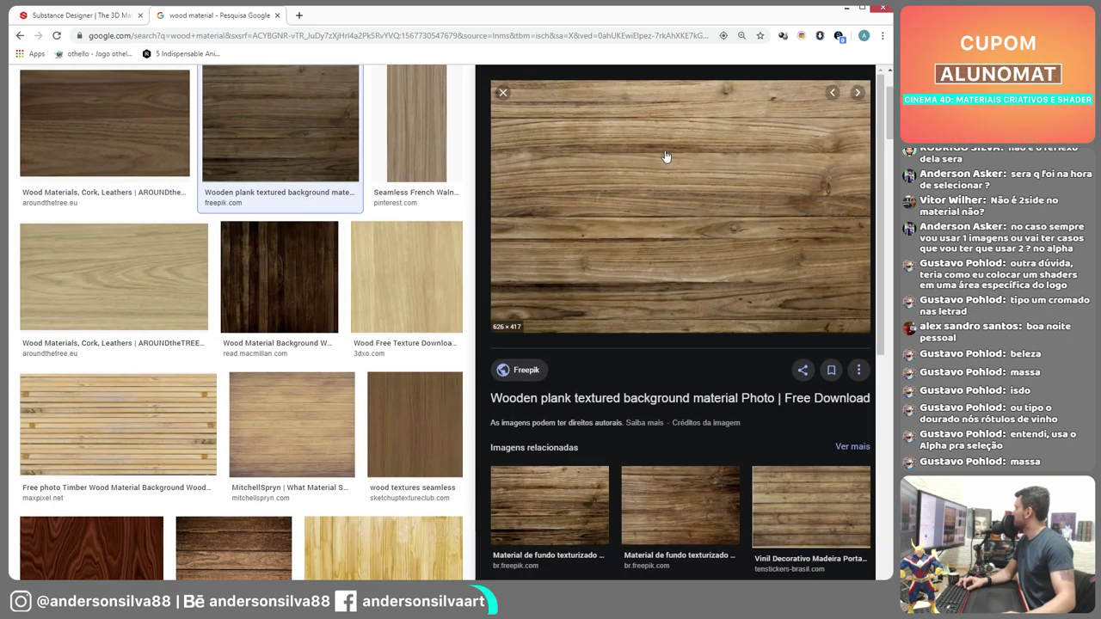
pyautogui.rightClick(664, 153)
pyautogui.click(717, 251)
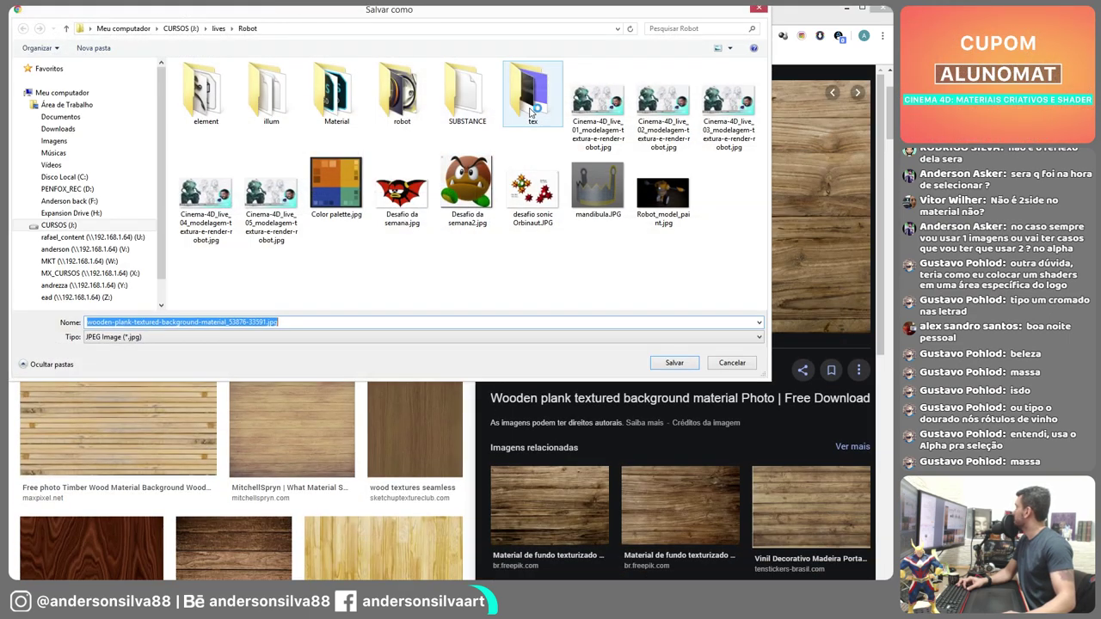
pyautogui.click(78, 222)
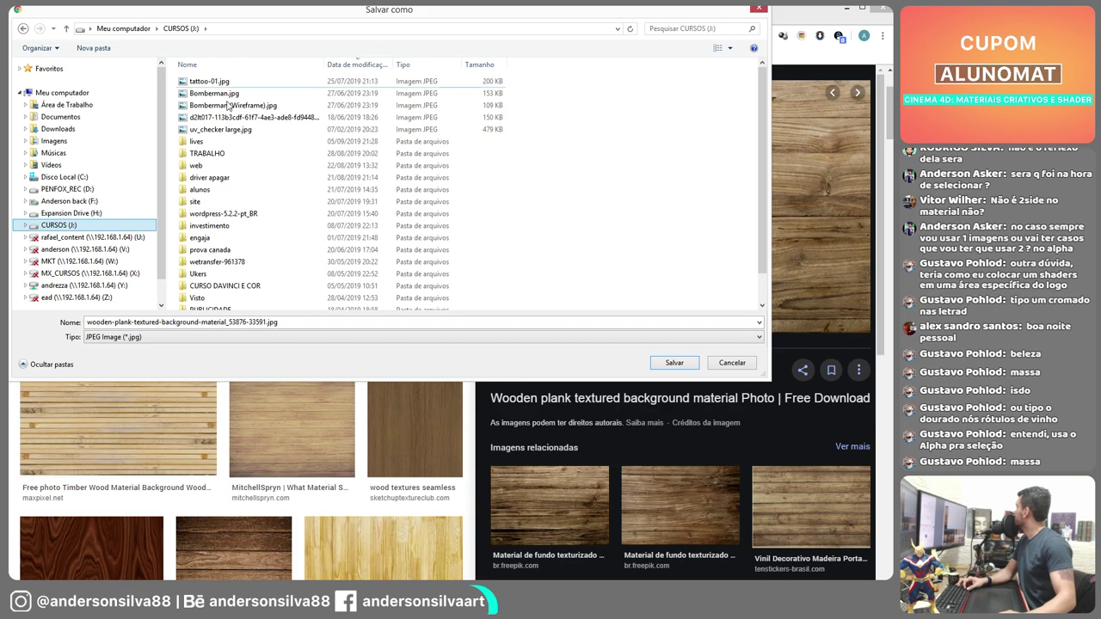
pyautogui.doubleClick(211, 143)
pyautogui.doubleClick(215, 107)
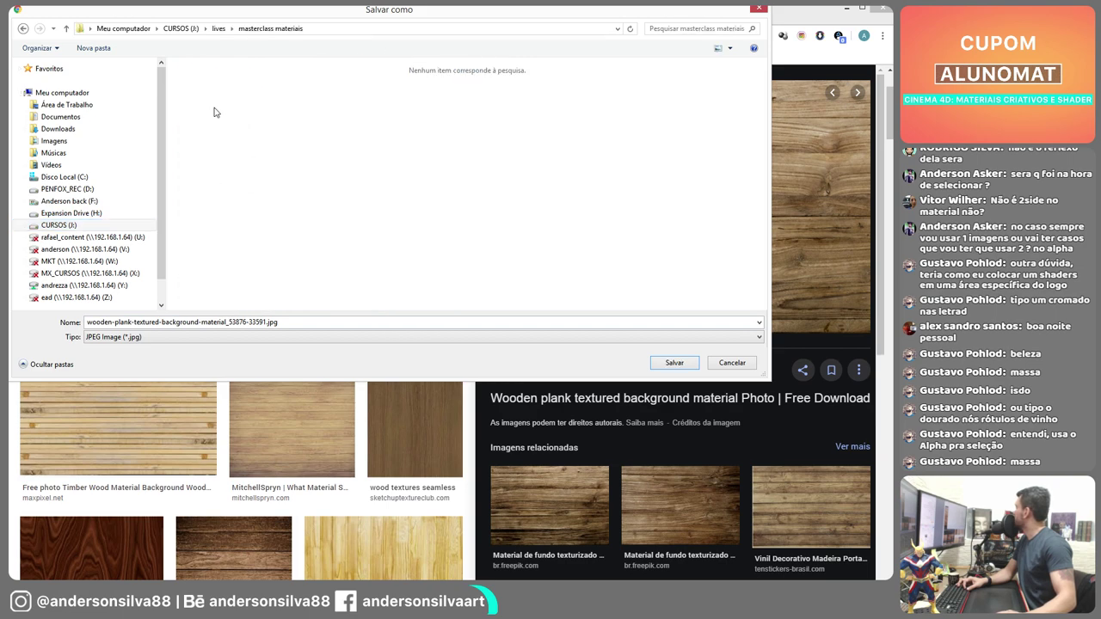
pyautogui.click(673, 363)
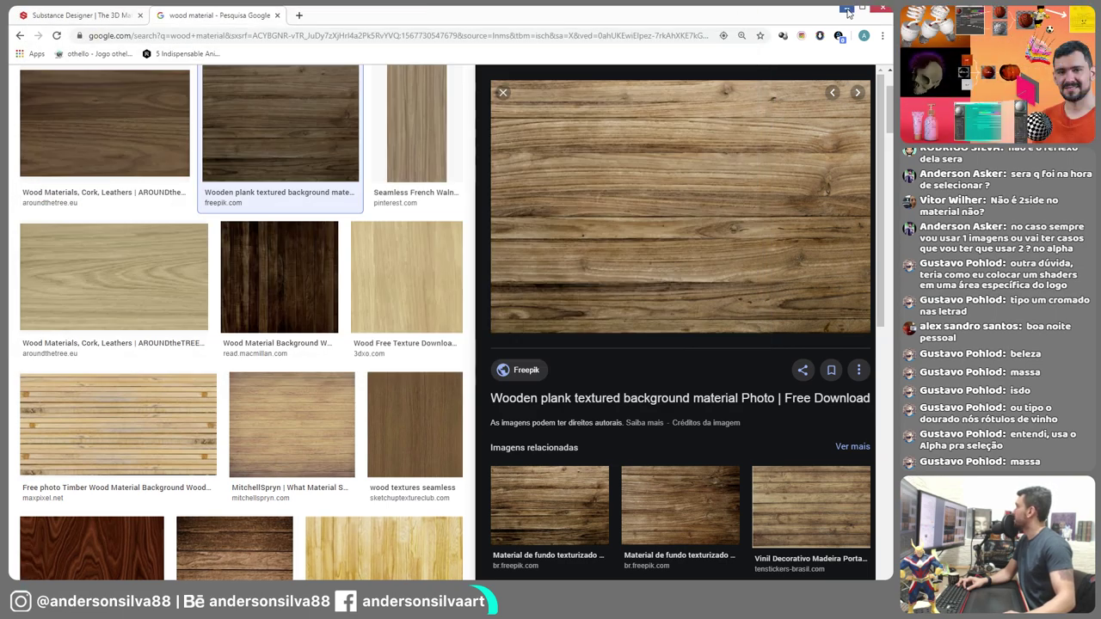
pyautogui.hotkey('alt', 'Tab')
# - Make a new material 'Mat' with the wood plank image as its Color texture and apply it to the left sphere
pyautogui.click(53, 499)
pyautogui.click(73, 366)
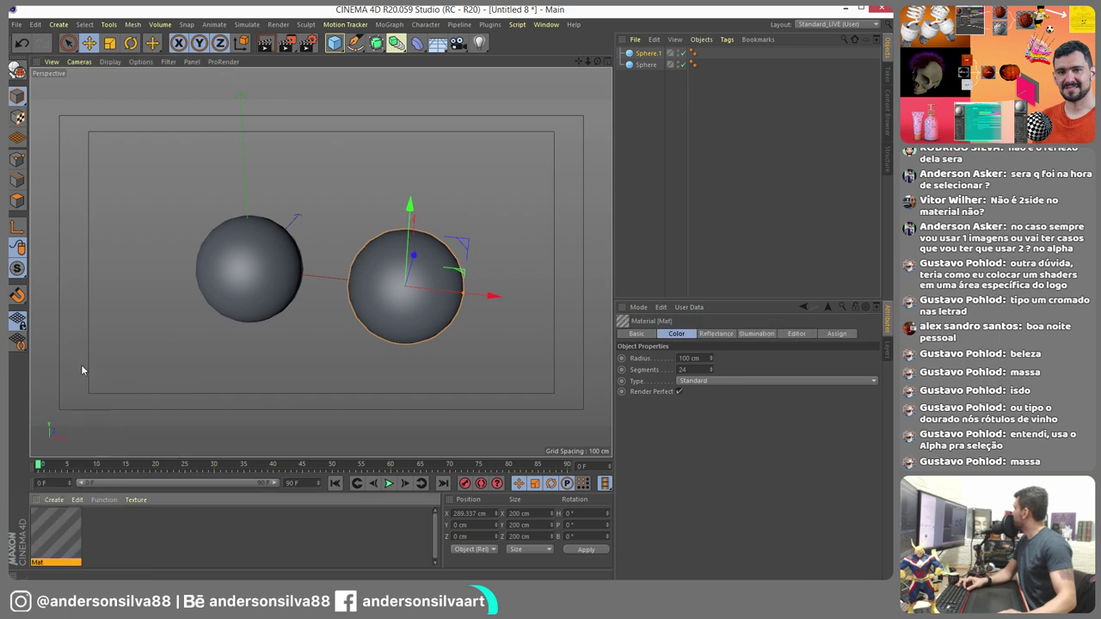
pyautogui.doubleClick(54, 534)
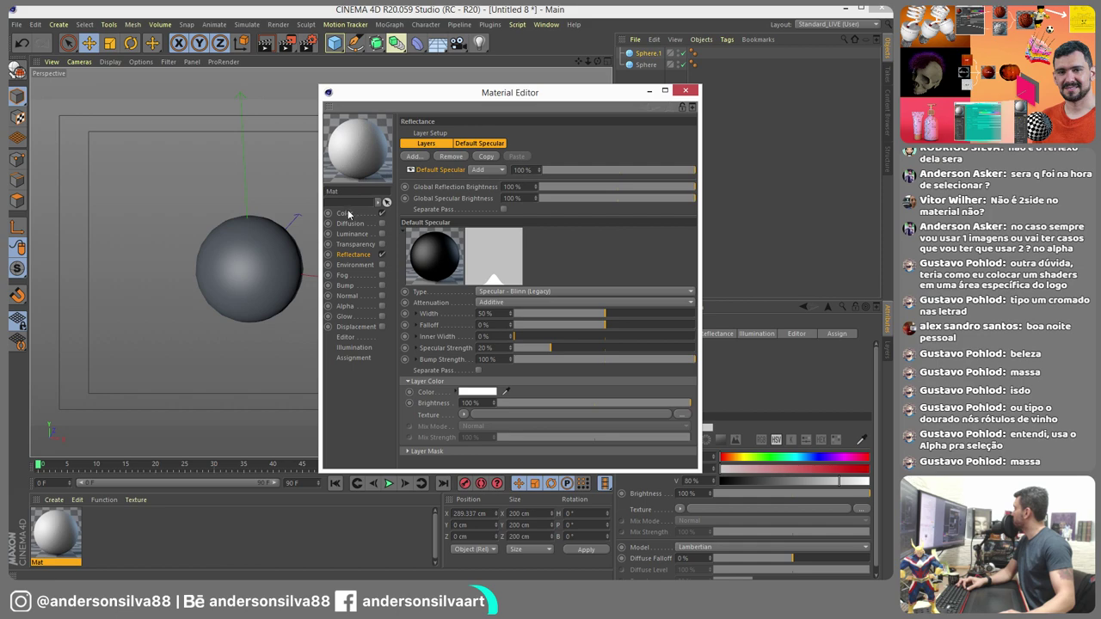
pyautogui.click(355, 215)
pyautogui.click(463, 214)
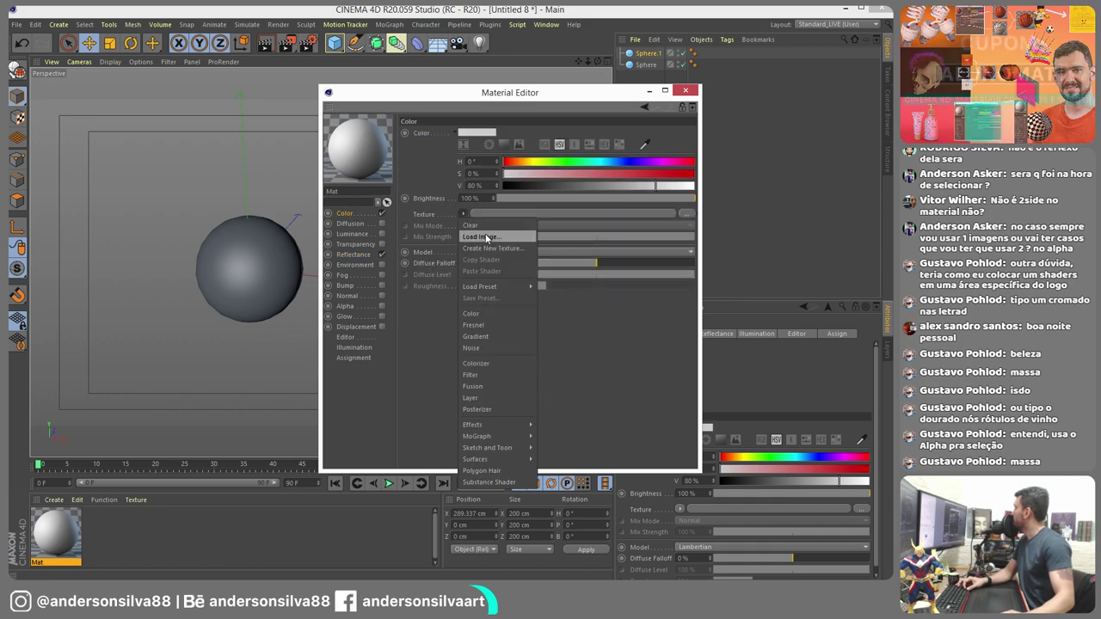
pyautogui.click(475, 236)
pyautogui.doubleClick(534, 191)
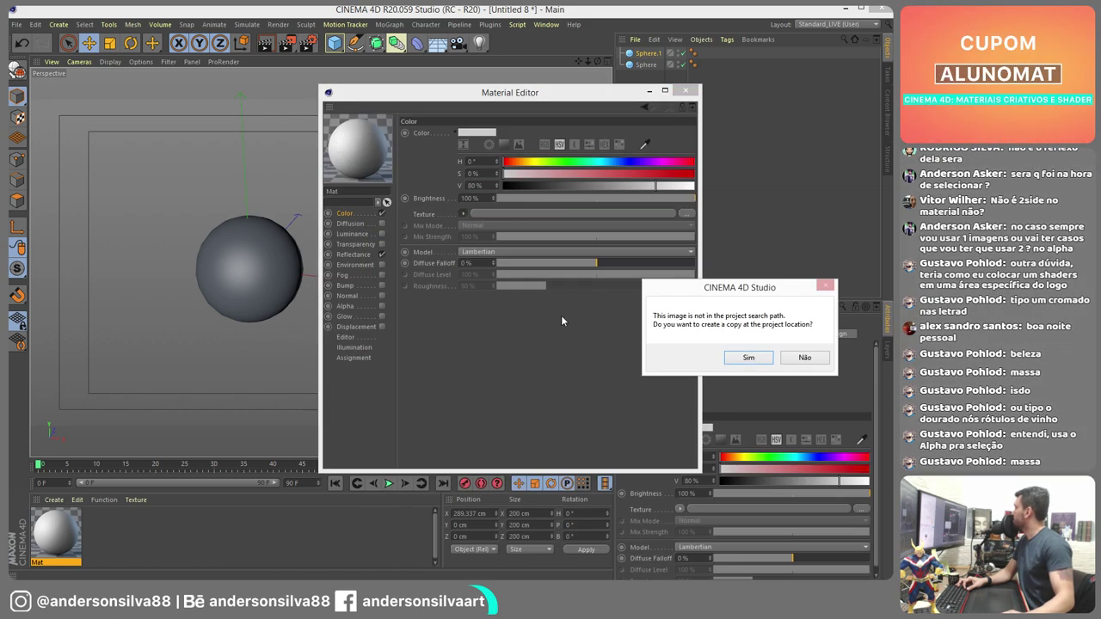
pyautogui.click(816, 362)
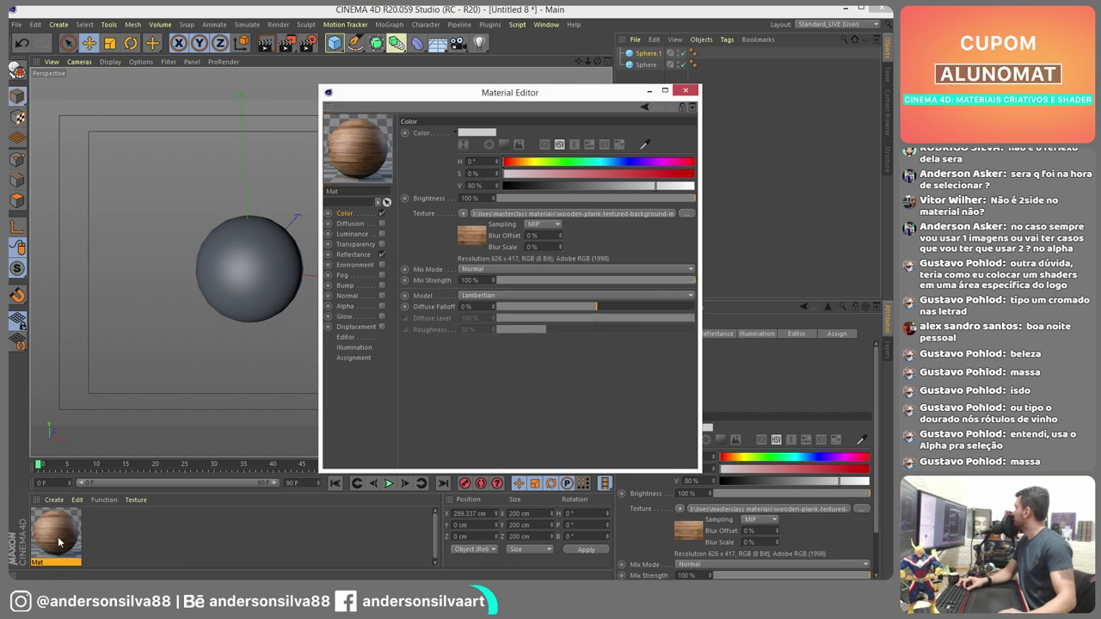
pyautogui.moveTo(265, 245); pyautogui.dragTo(258, 241)
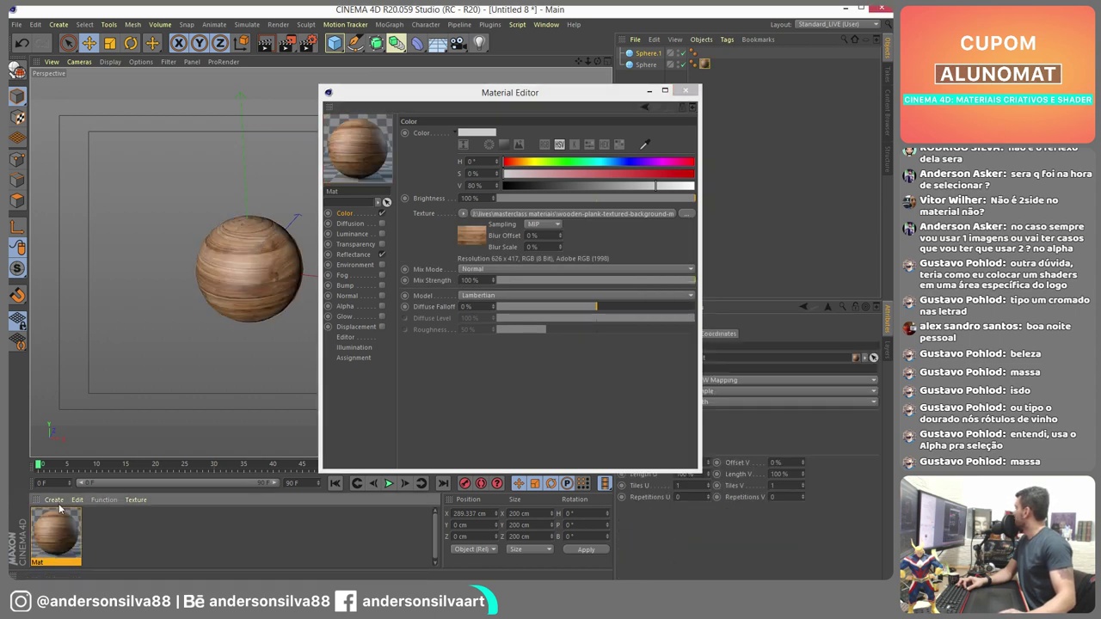
pyautogui.click(685, 90)
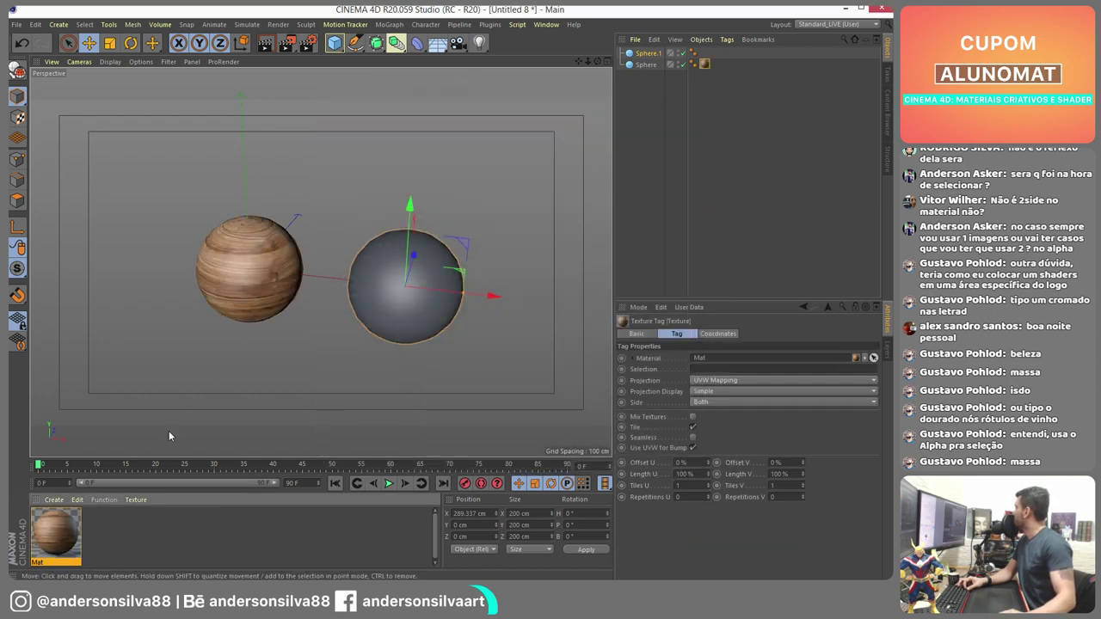
# - Create a Banzi shader material, drop it on the right sphere, and open its Wood settings
pyautogui.click(53, 499)
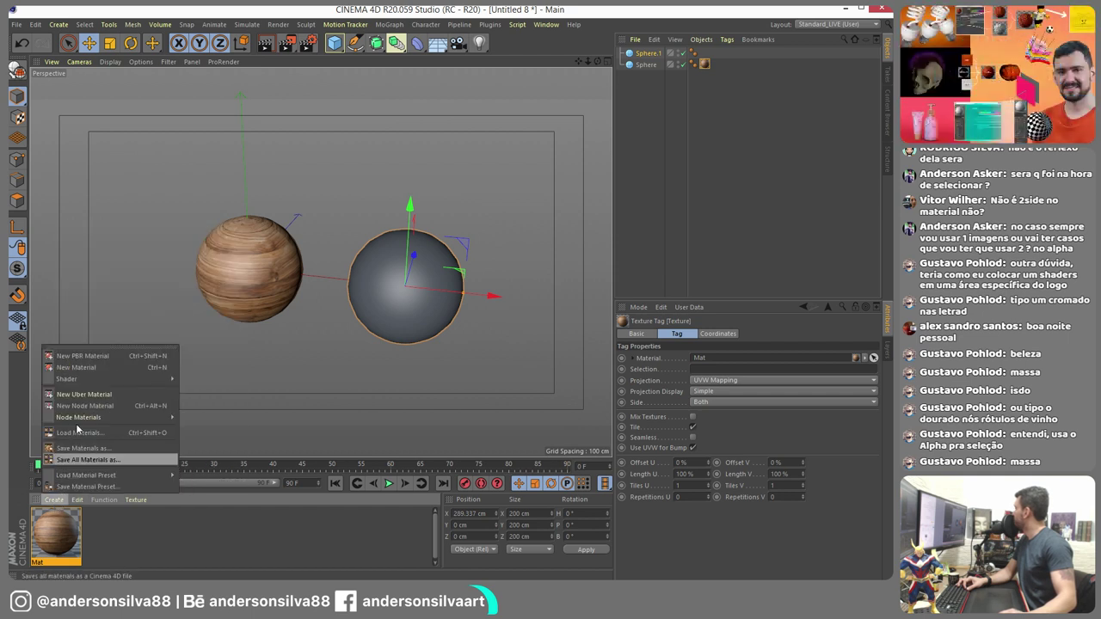
pyautogui.moveTo(92, 384)
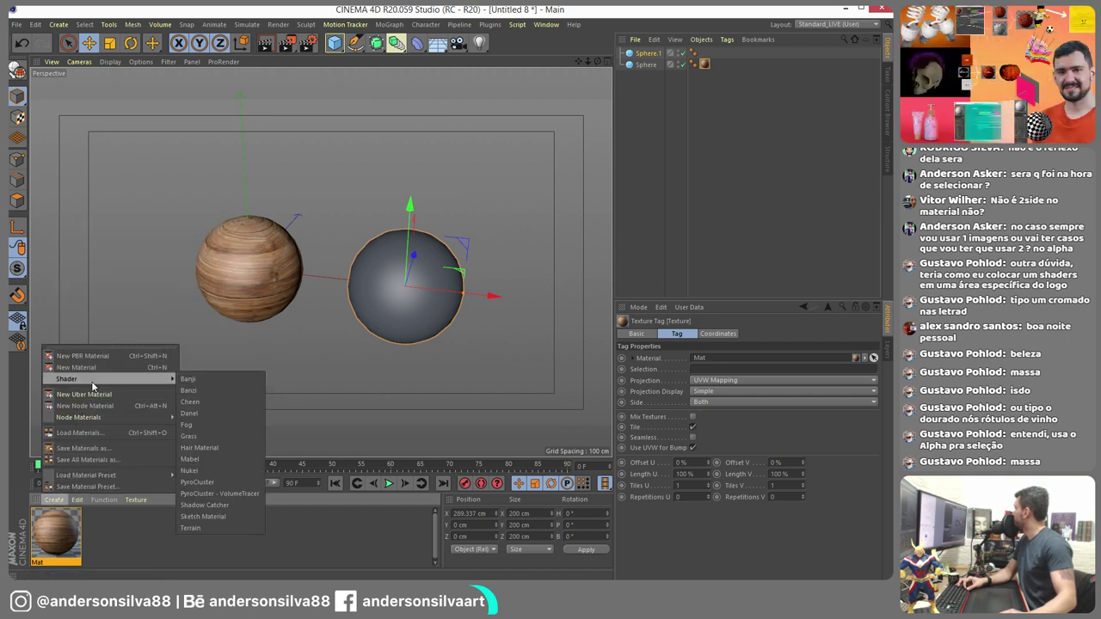
pyautogui.click(222, 390)
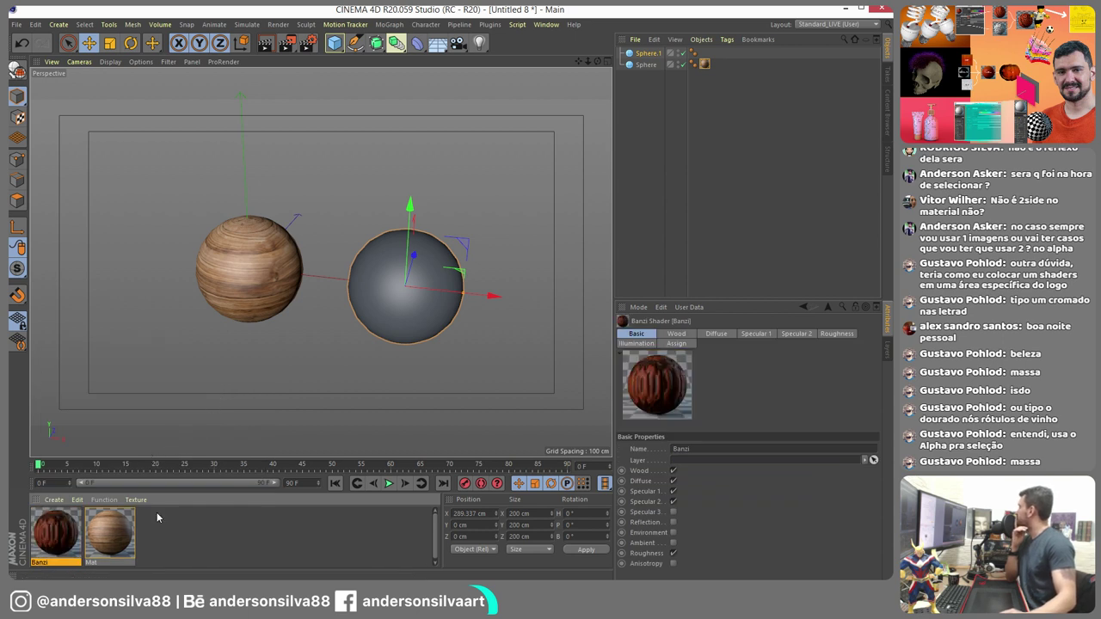
pyautogui.moveTo(49, 535); pyautogui.dragTo(449, 284)
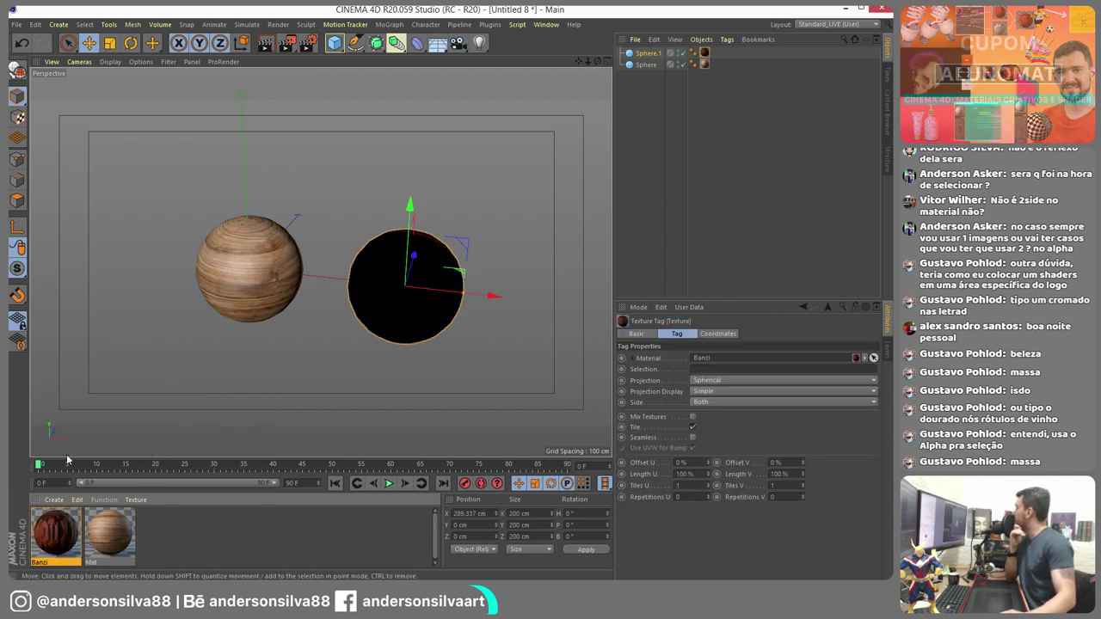
pyautogui.click(60, 540)
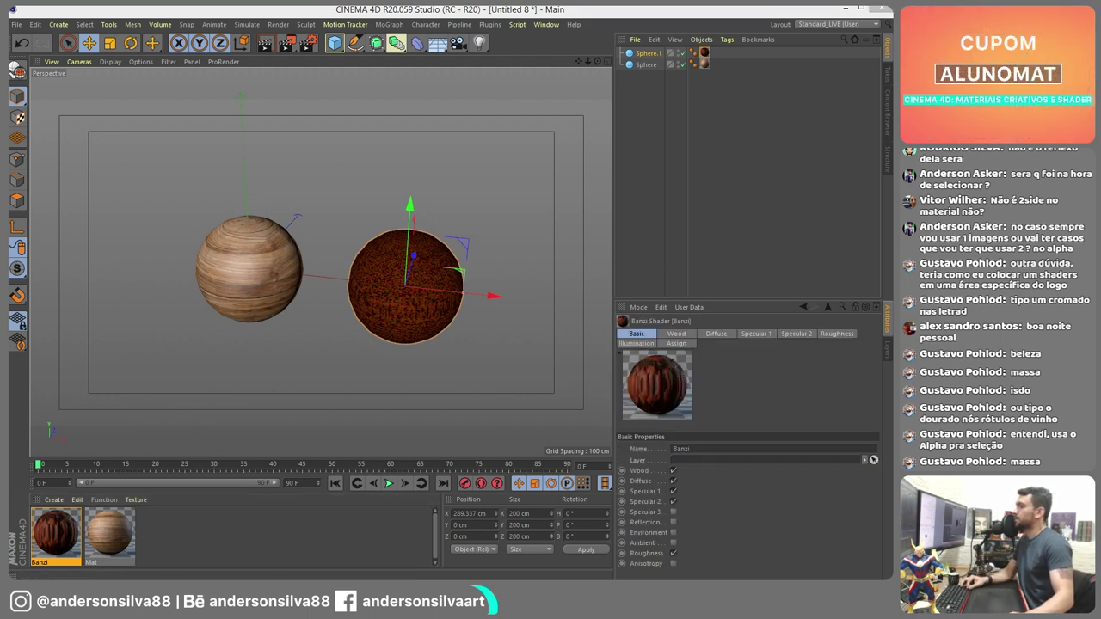
pyautogui.doubleClick(60, 540)
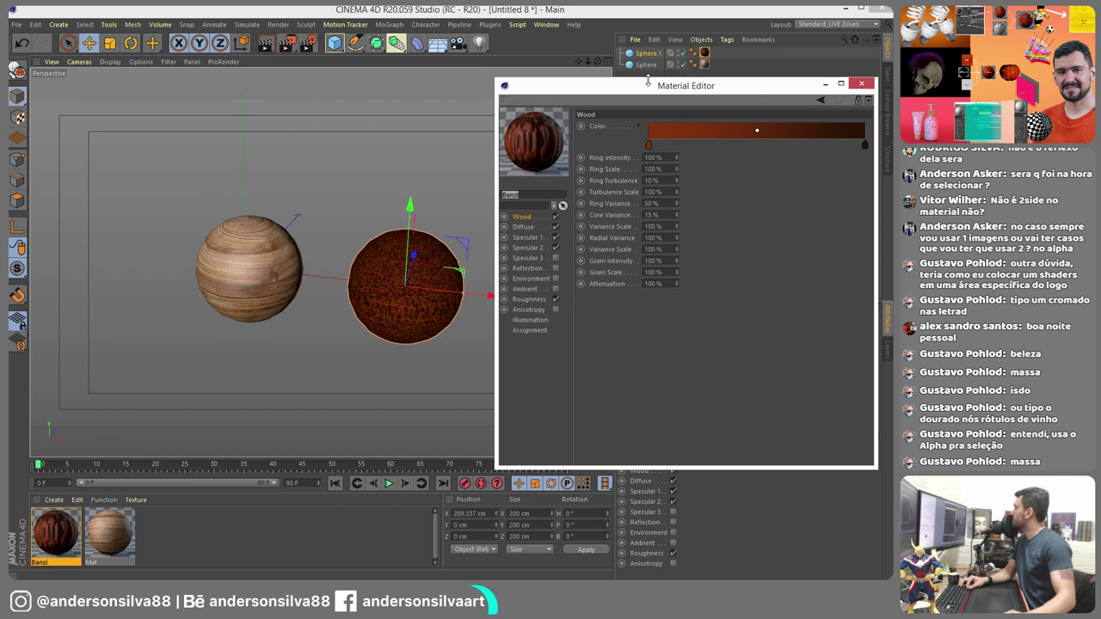
# - Open the Banzi preview in its own enlarged window and switch its shape from Plane to Double Torus
pyautogui.rightClick(537, 136)
pyautogui.click(574, 151)
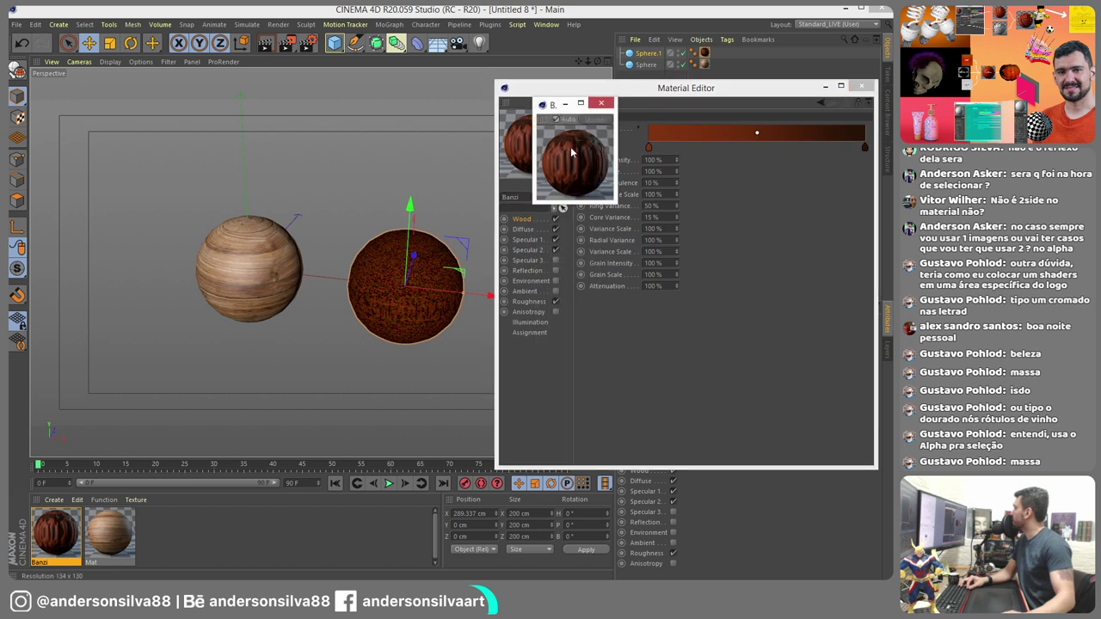
pyautogui.moveTo(559, 101); pyautogui.dragTo(106, 99)
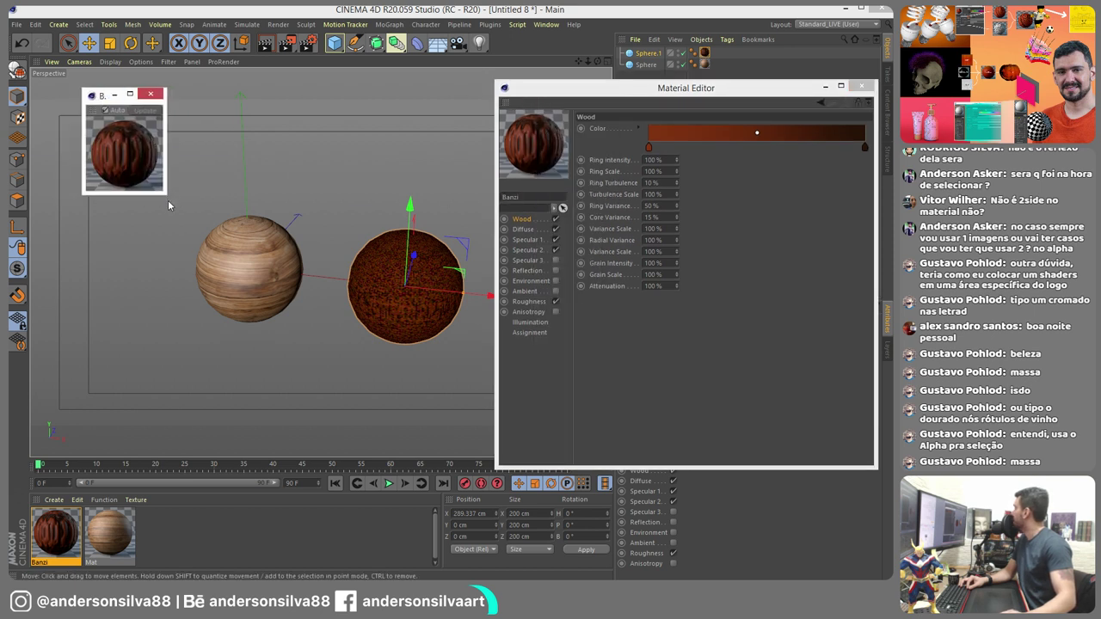
pyautogui.moveTo(167, 194); pyautogui.dragTo(321, 388)
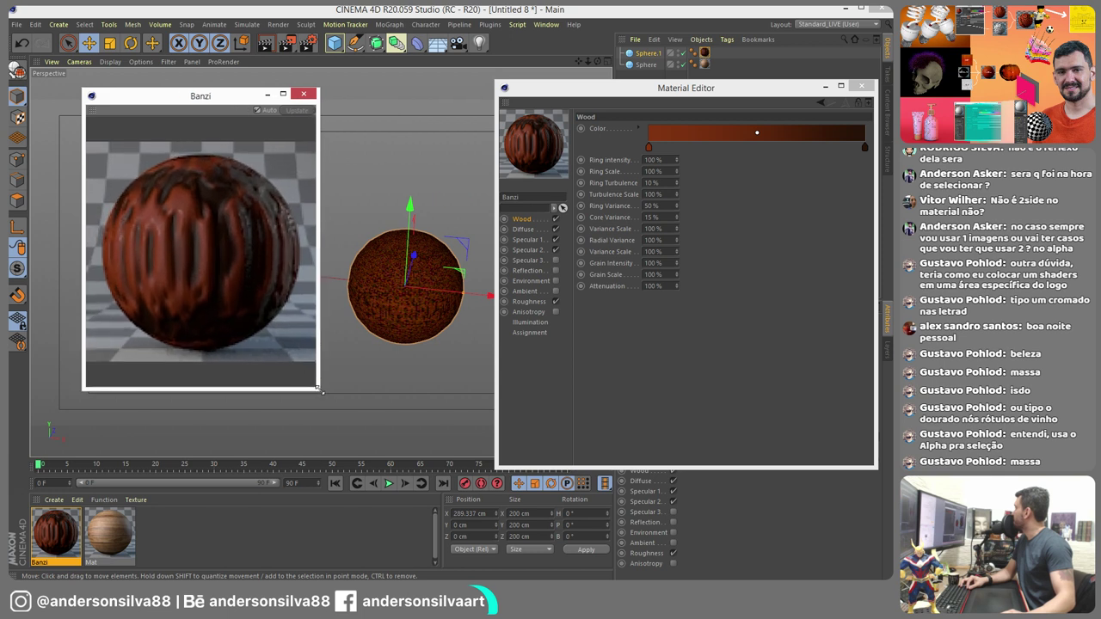
pyautogui.rightClick(205, 227)
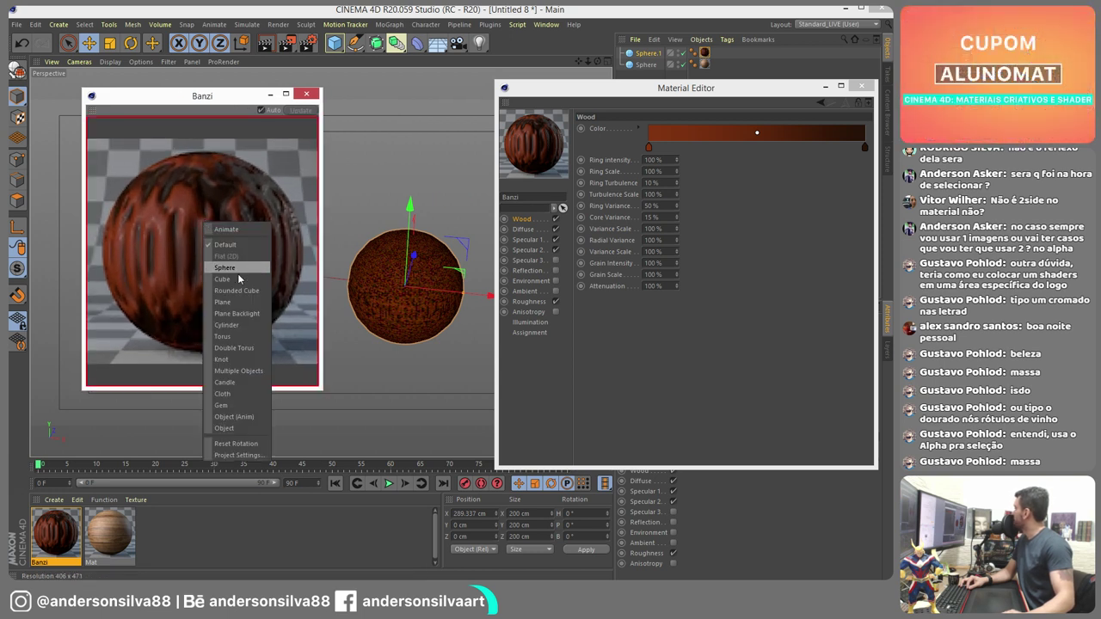
pyautogui.click(252, 303)
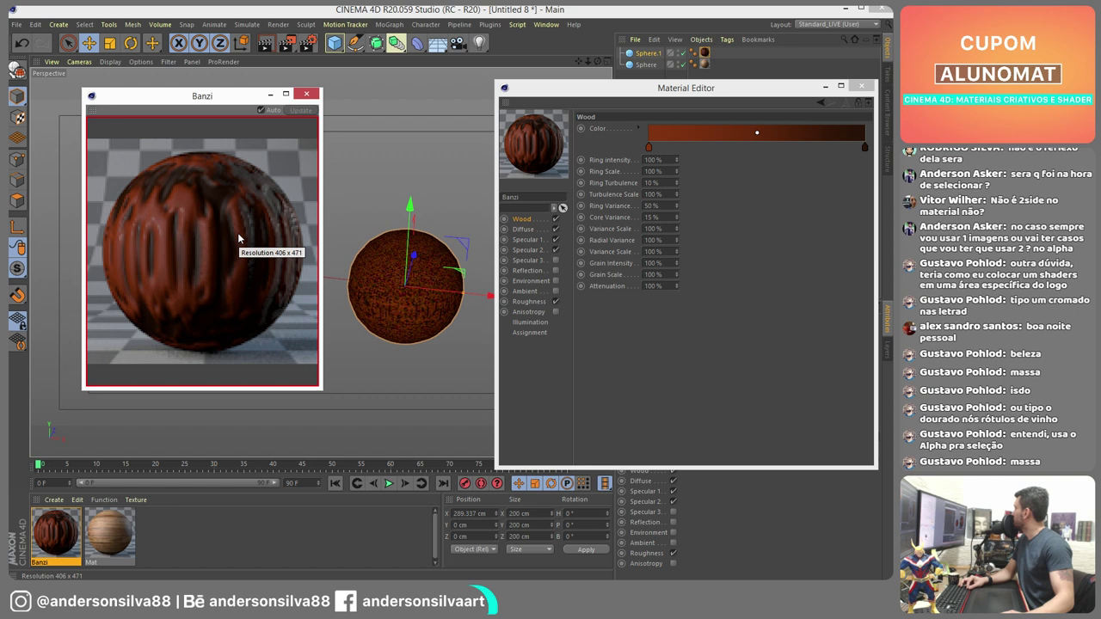
pyautogui.rightClick(228, 218)
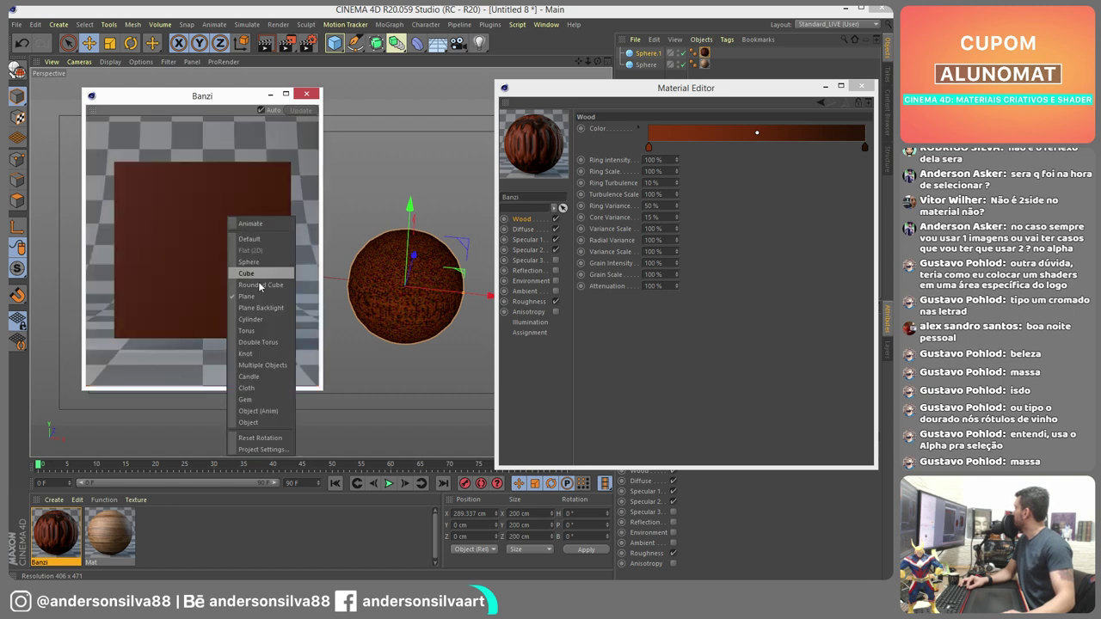
pyautogui.click(257, 342)
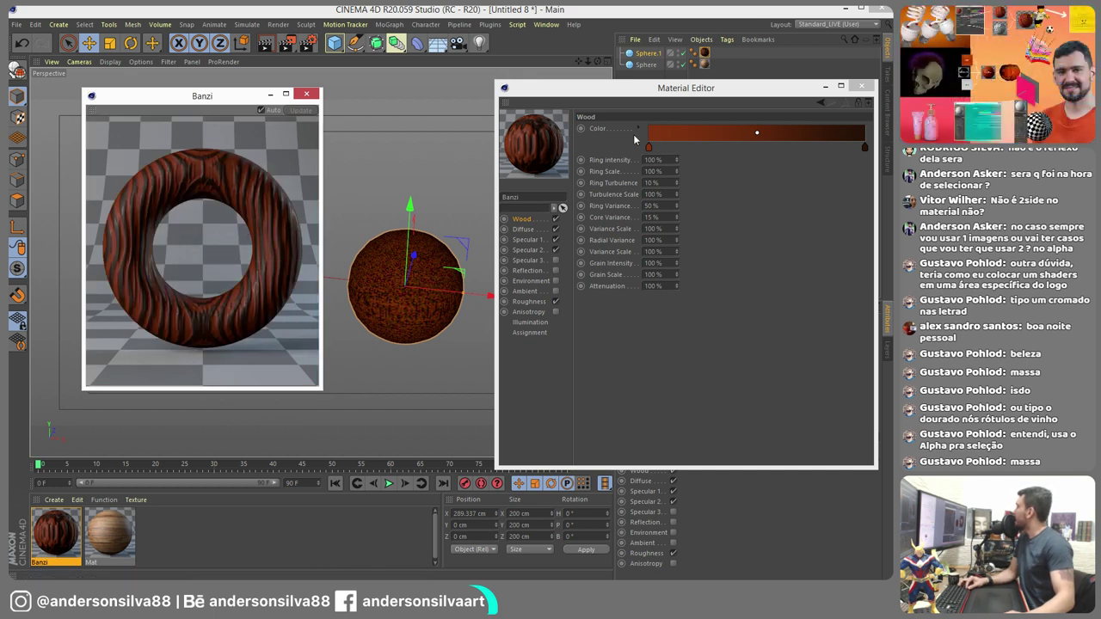
# - Inspect the Mat material in the Material Editor, then return to Banzi
pyautogui.click(520, 221)
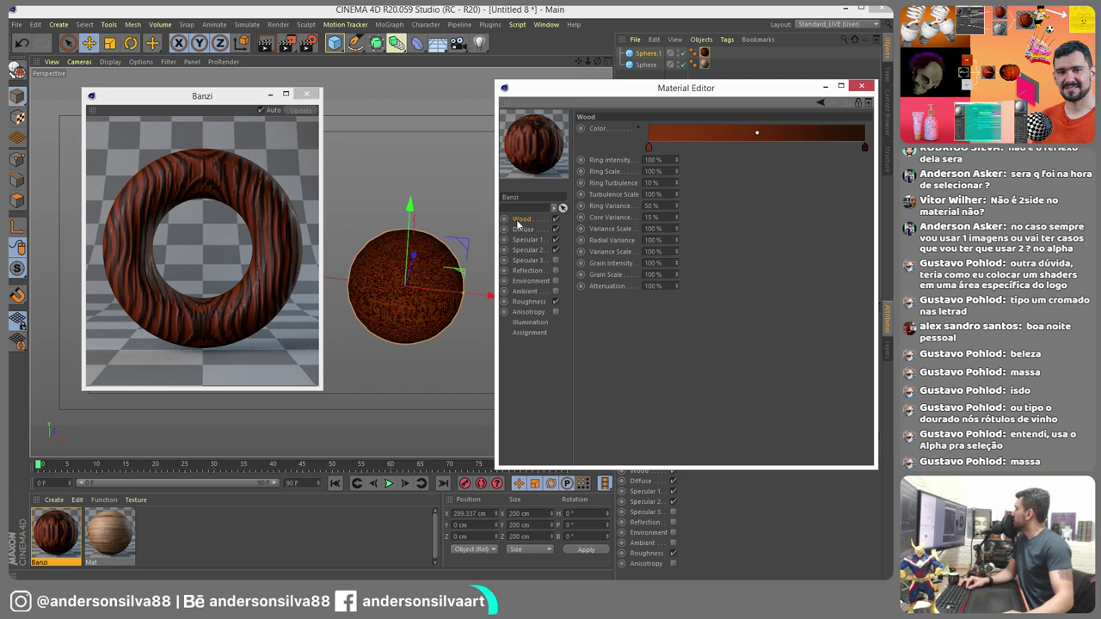
pyautogui.click(111, 531)
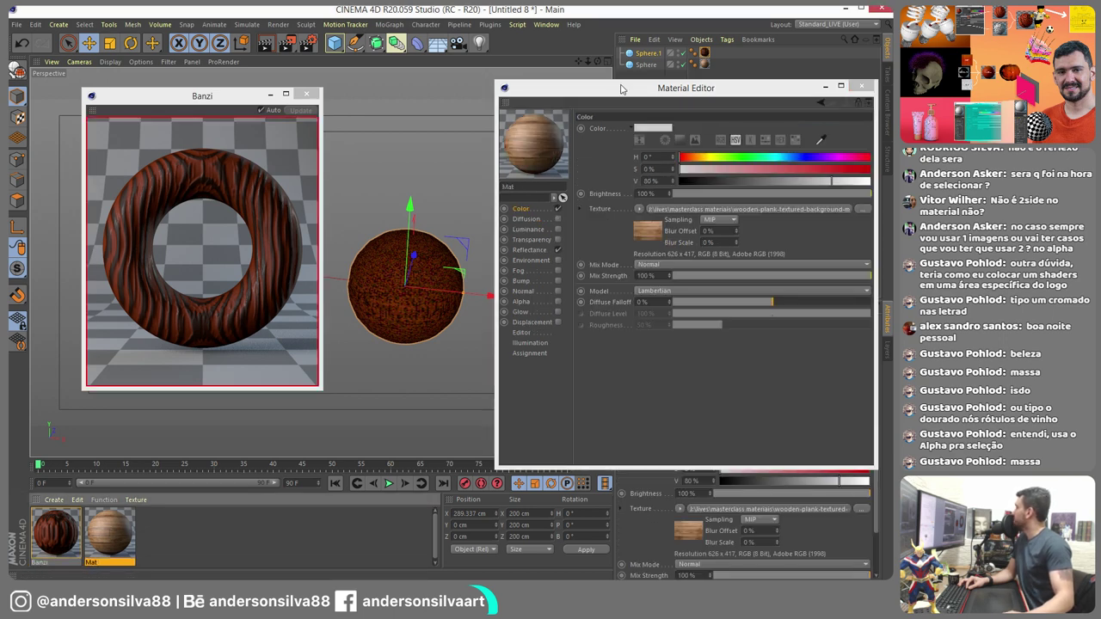
pyautogui.moveTo(621, 89); pyautogui.dragTo(577, 82)
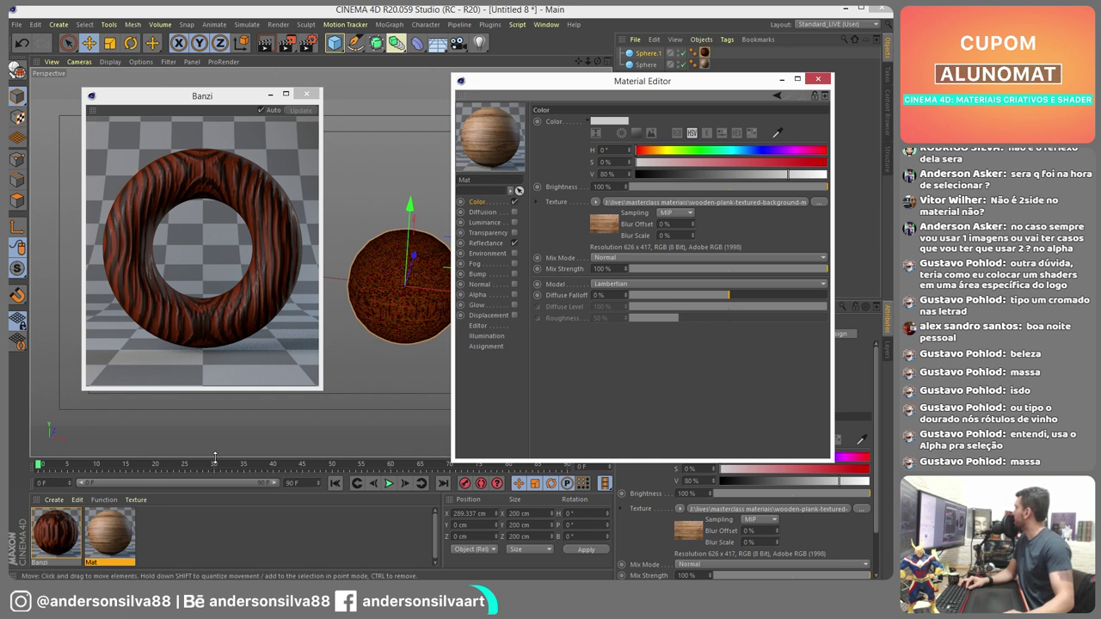
pyautogui.click(56, 532)
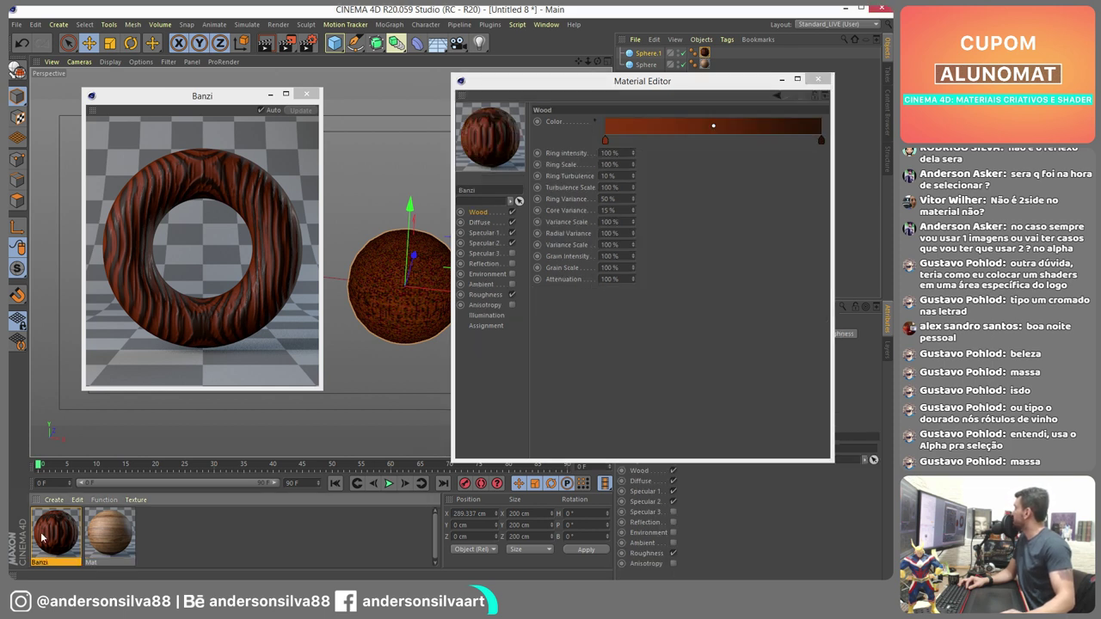
# - Try the Oren Nayar diffuse algorithm on Banzi, then revert to Internal
pyautogui.click(475, 216)
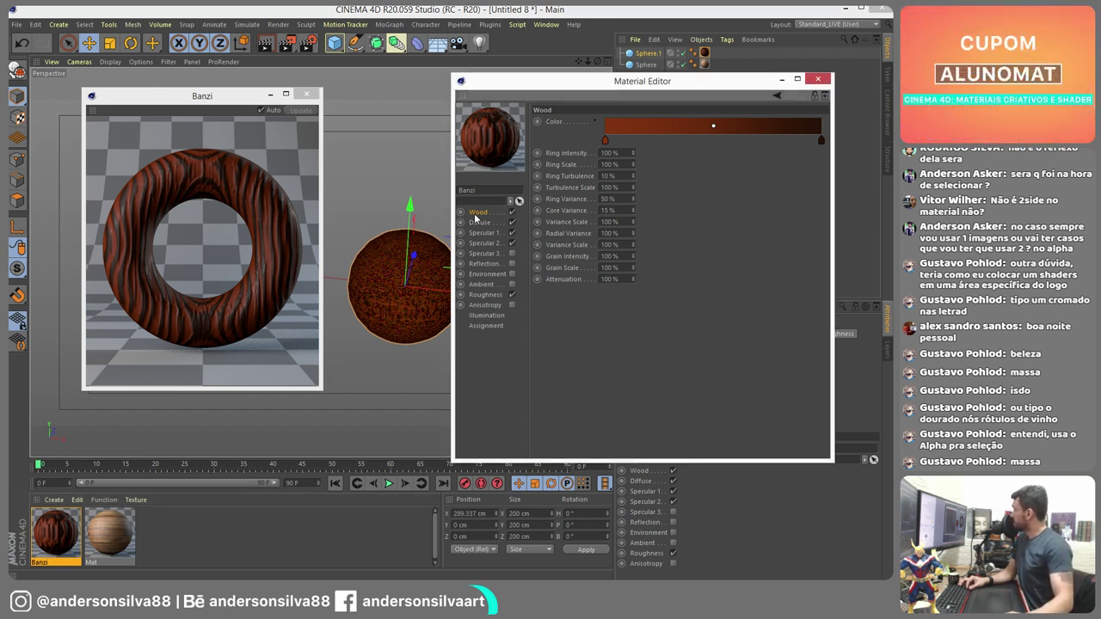
pyautogui.click(605, 142)
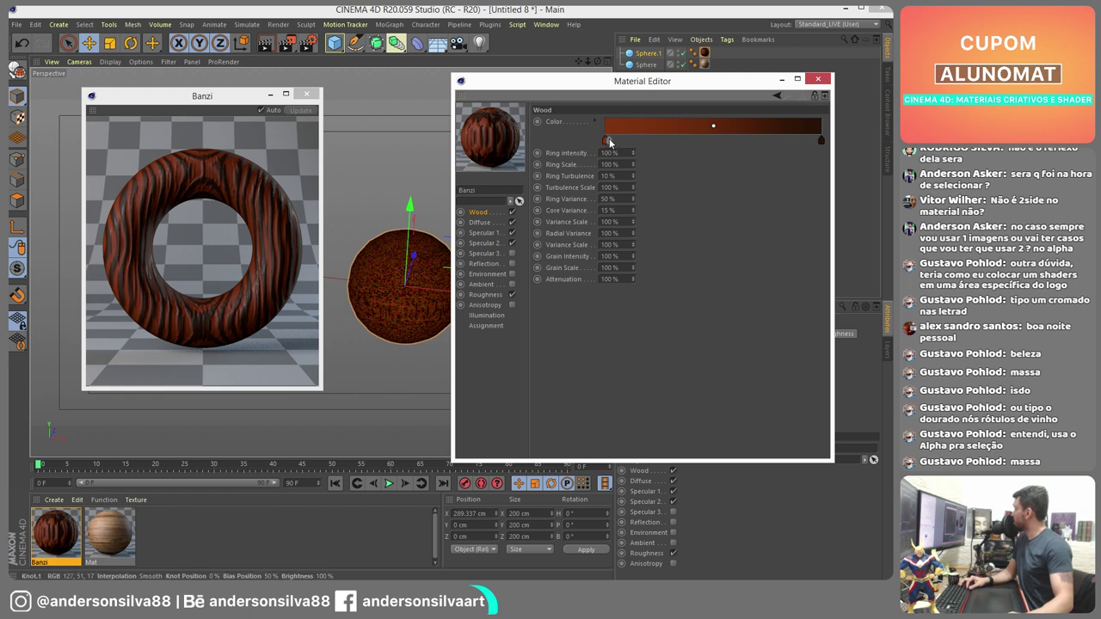
pyautogui.click(482, 223)
pyautogui.click(645, 132)
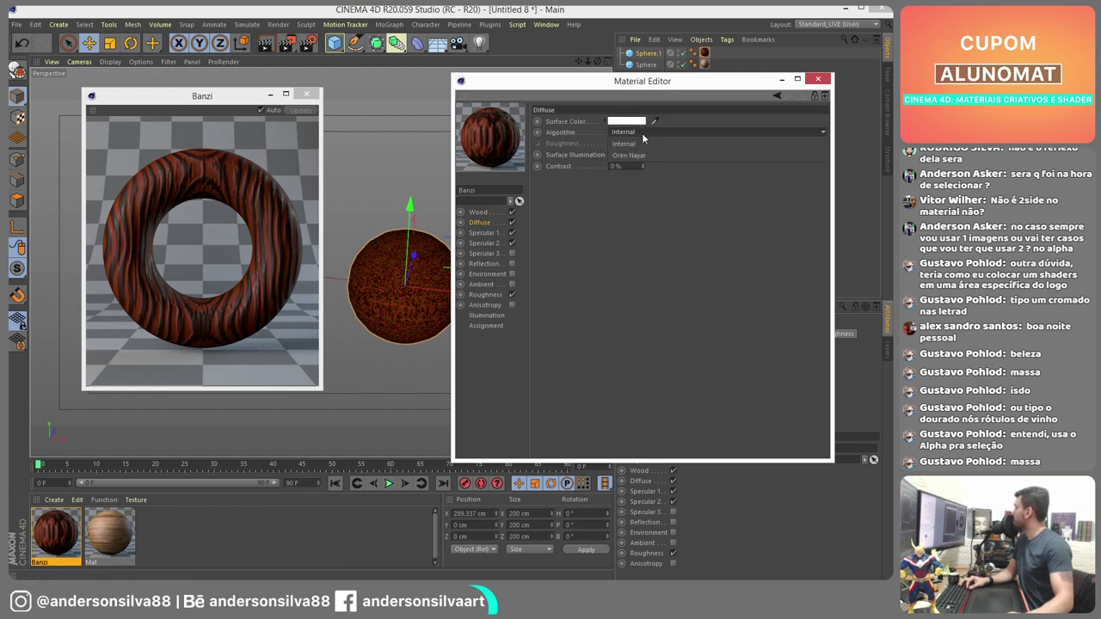
pyautogui.click(611, 202)
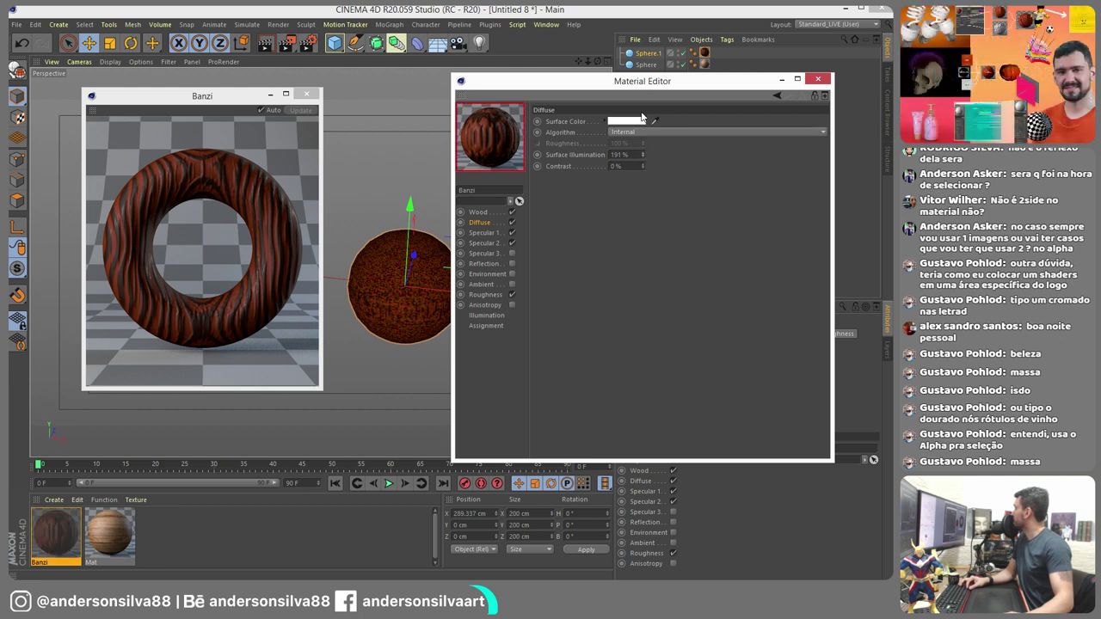
pyautogui.click(641, 132)
pyautogui.click(635, 155)
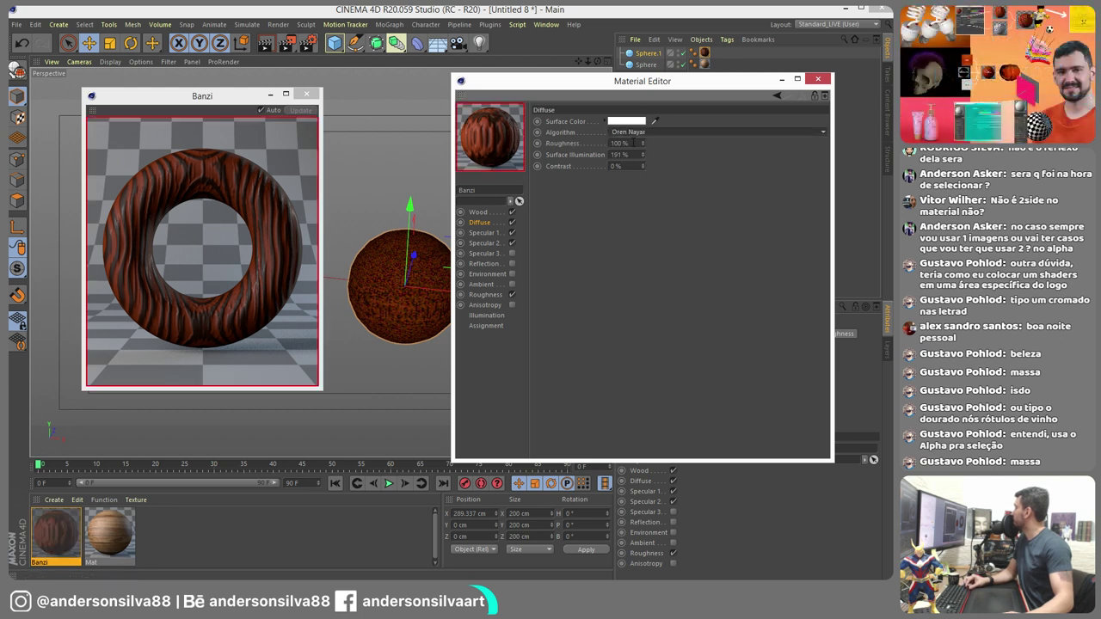
pyautogui.click(649, 132)
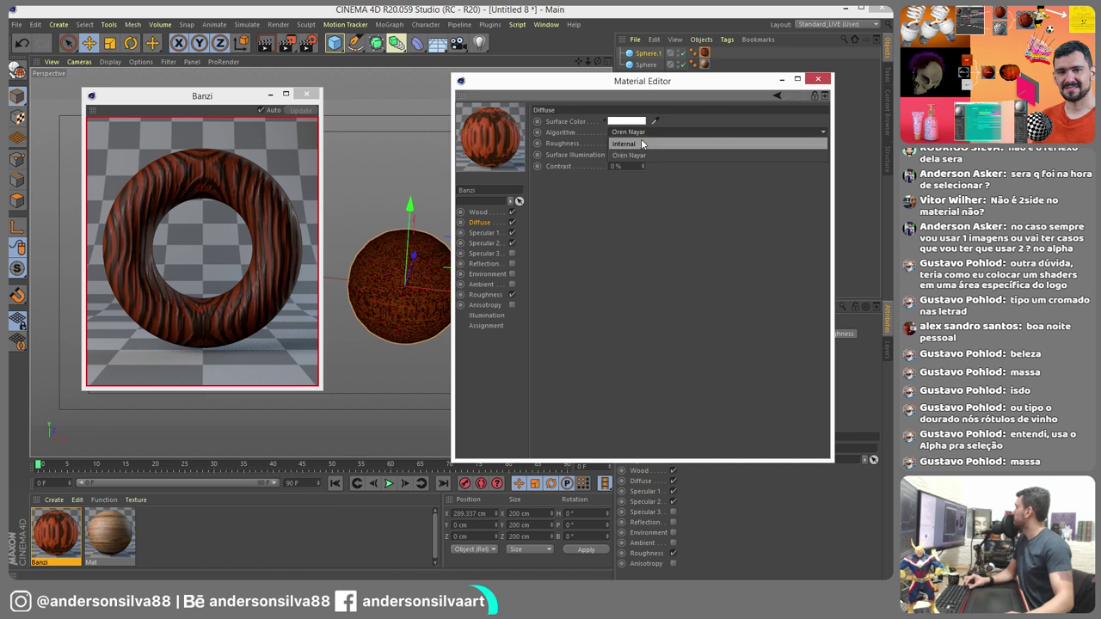
pyautogui.click(645, 144)
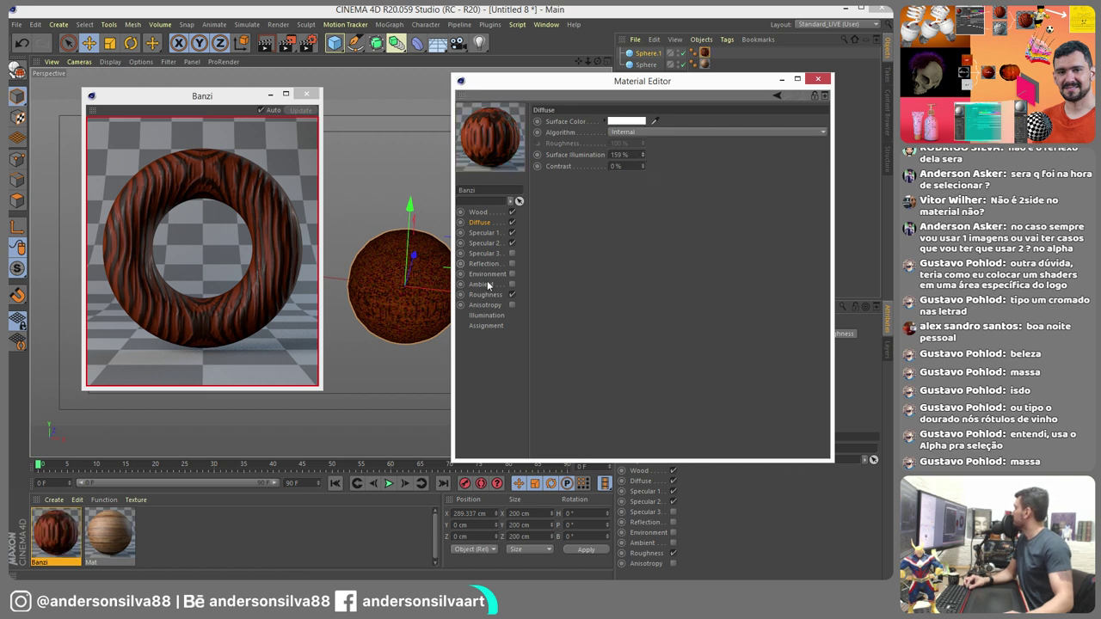
# - Enable Reflection with Edge Intensity 20%, Falloff 20% and Intensity 1%
pyautogui.click(490, 245)
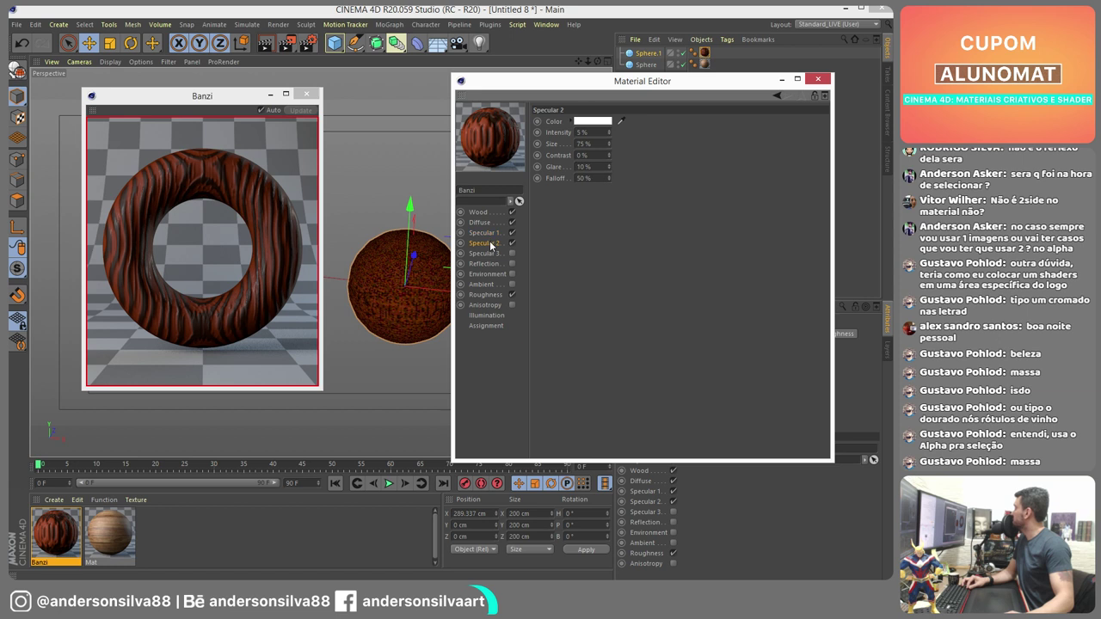
pyautogui.click(484, 254)
pyautogui.click(512, 255)
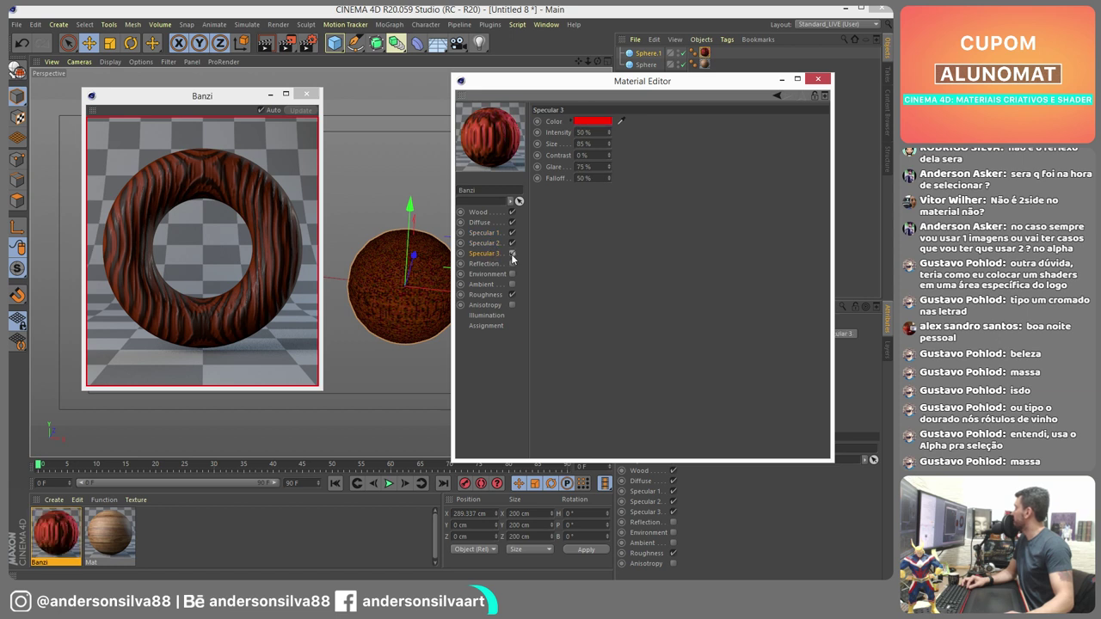
pyautogui.click(513, 255)
pyautogui.click(506, 263)
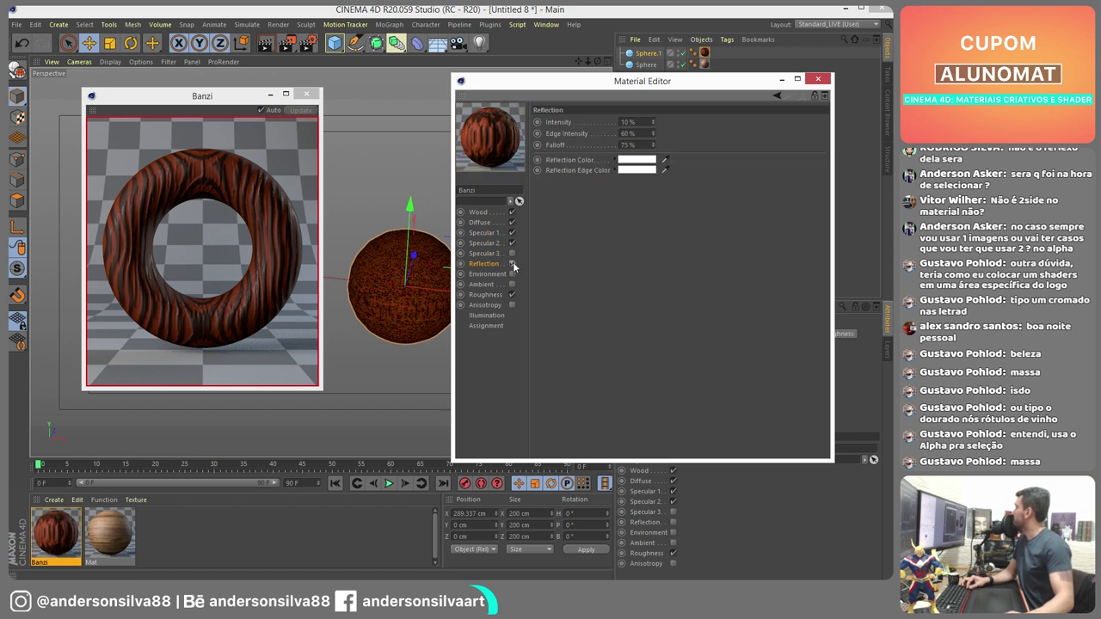
pyautogui.click(513, 264)
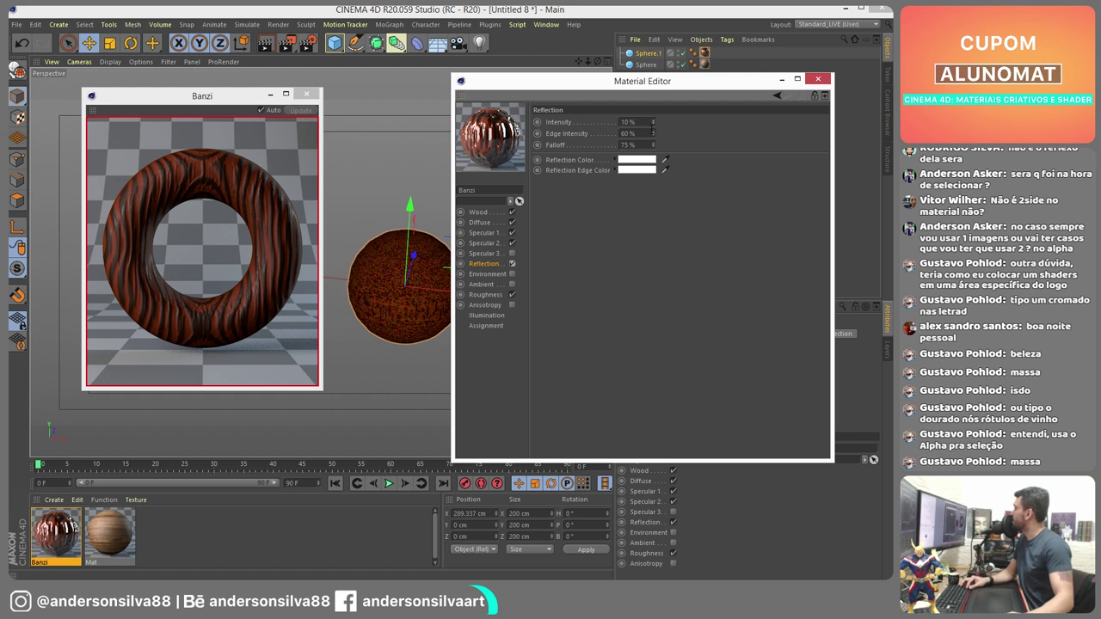
pyautogui.moveTo(651, 133); pyautogui.dragTo(509, 148)
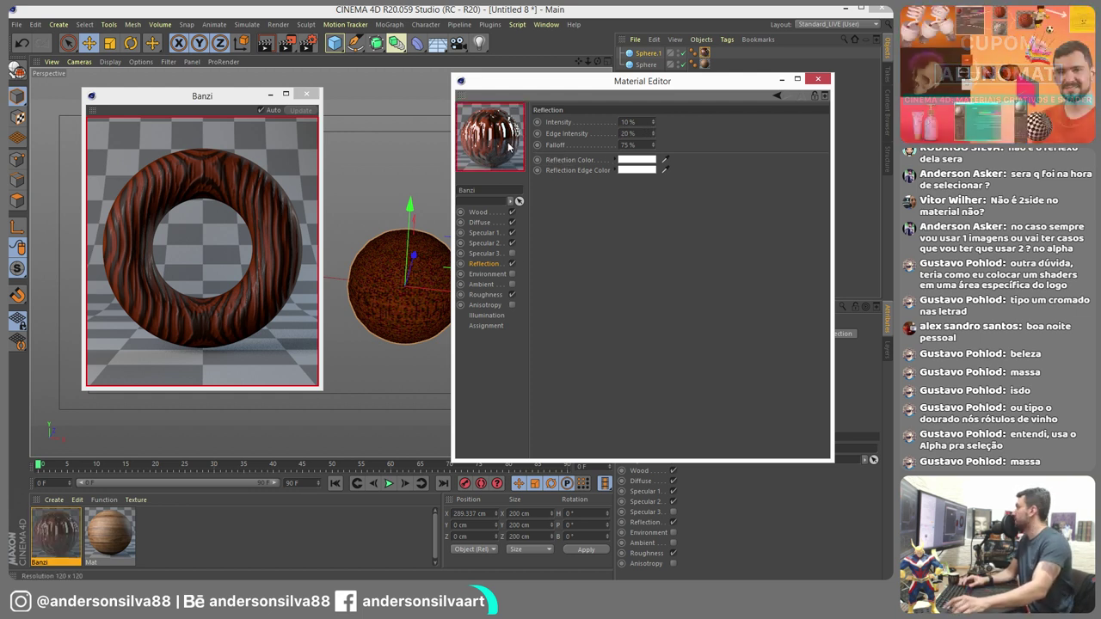
pyautogui.moveTo(652, 146); pyautogui.dragTo(463, 131)
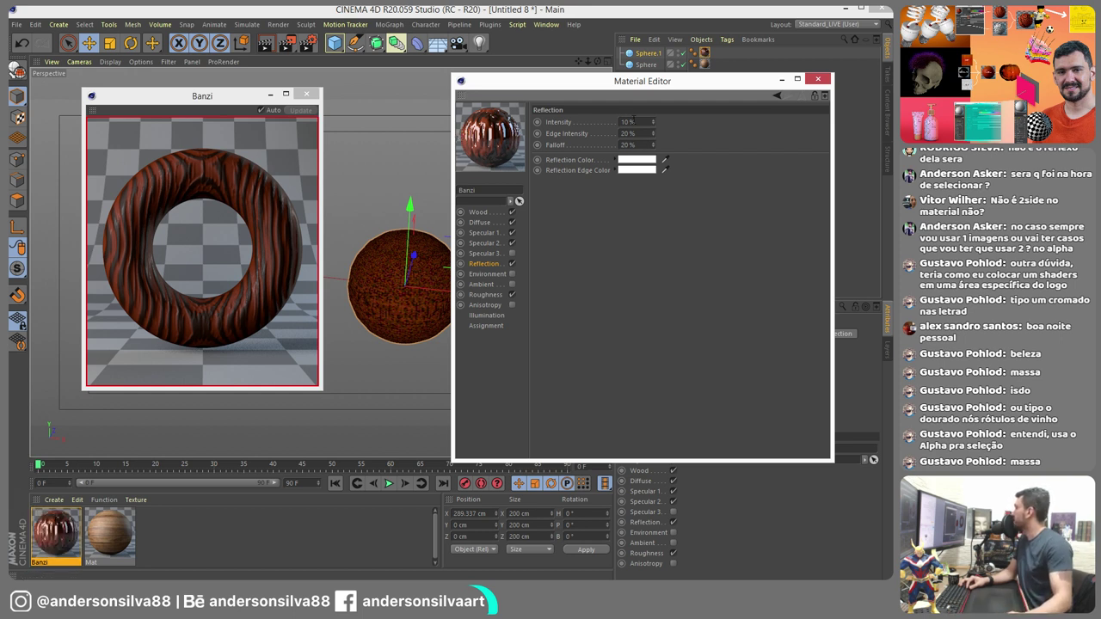
pyautogui.moveTo(652, 121); pyautogui.dragTo(535, 129)
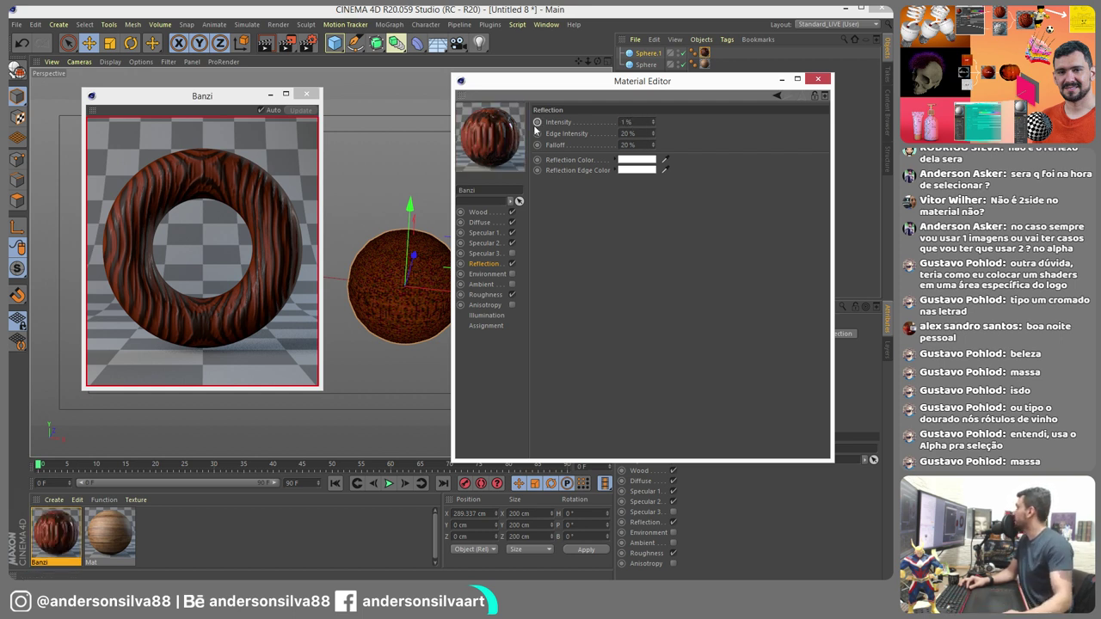
# - Enable the Ambient channel and raise the Roughness Low Clip to 22%
pyautogui.click(487, 275)
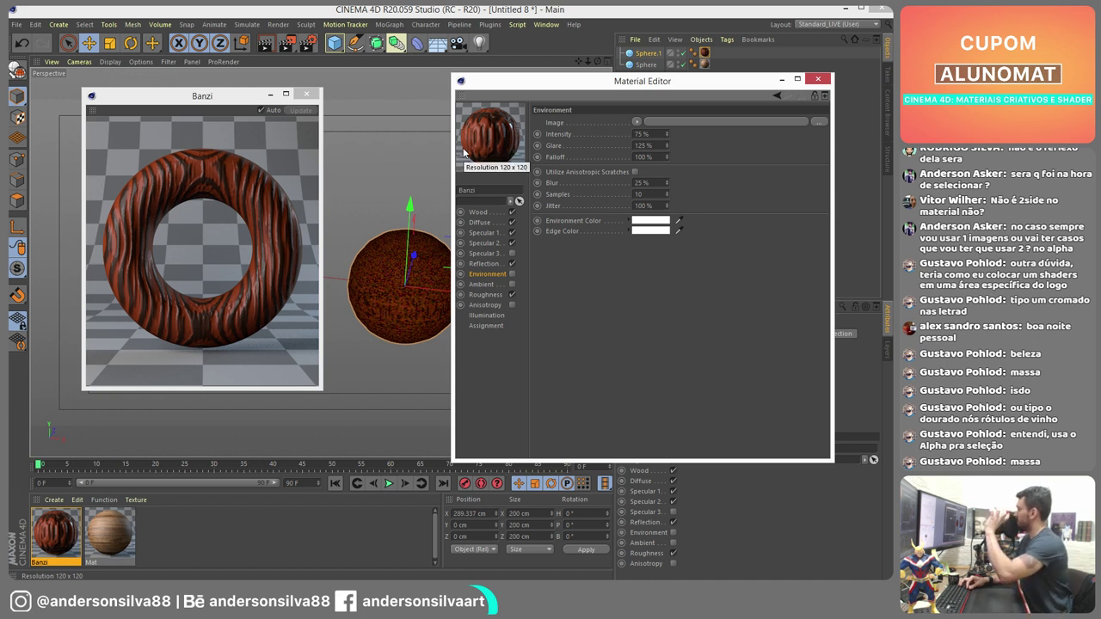
pyautogui.click(488, 285)
pyautogui.click(512, 285)
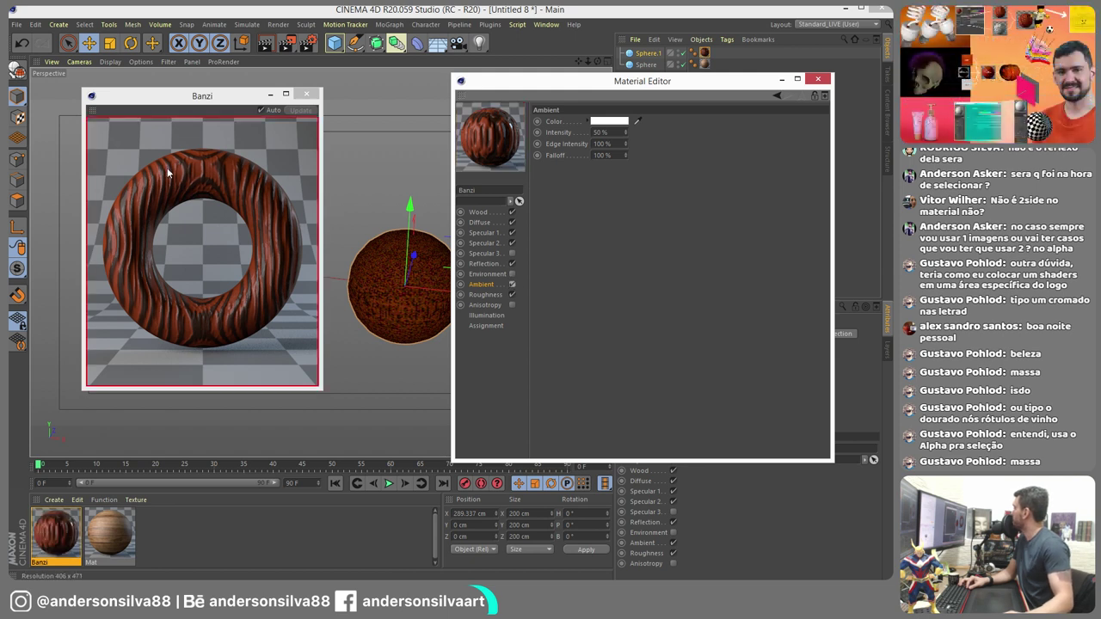
pyautogui.click(512, 284)
pyautogui.click(485, 294)
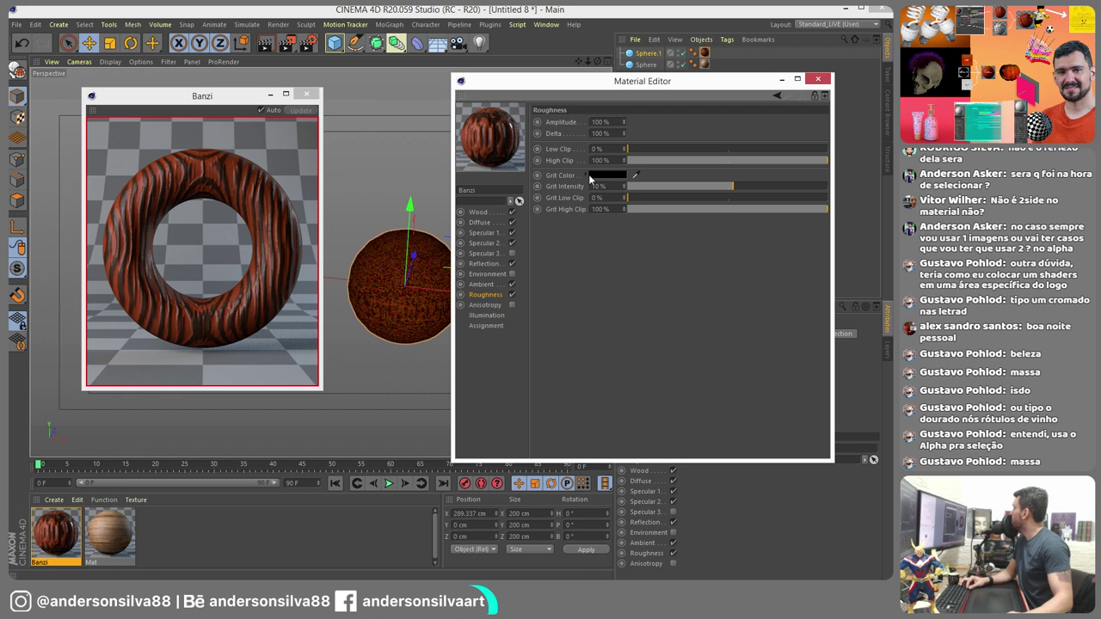
pyautogui.moveTo(636, 151); pyautogui.dragTo(671, 150)
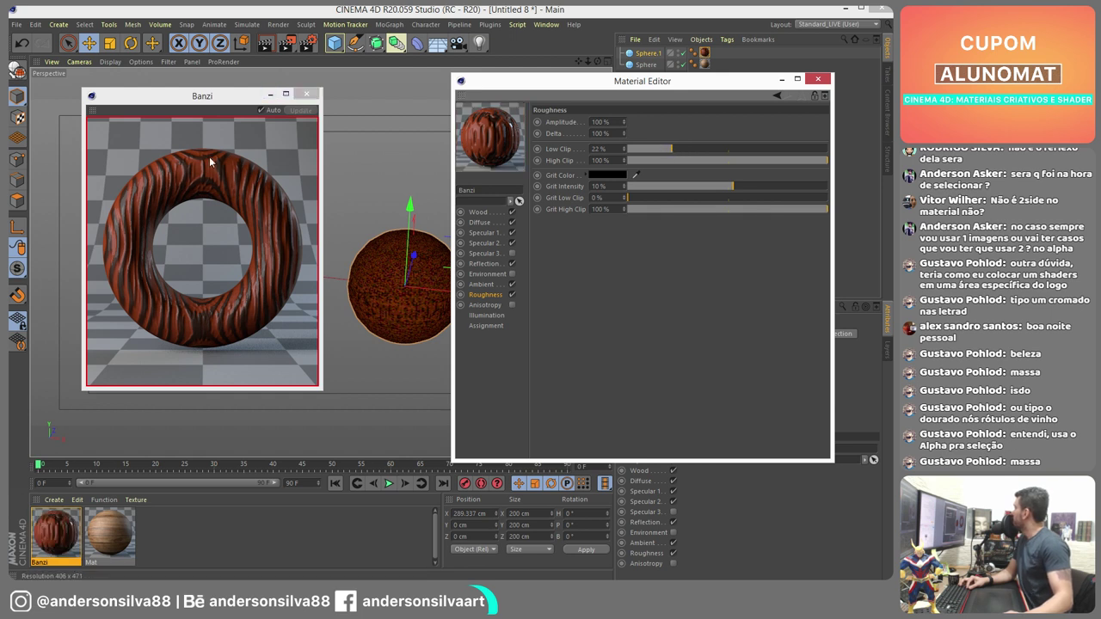
# - Close the Banzi preview and Material Editor, and slide the Banzi sphere toward the wood sphere
pyautogui.click(307, 93)
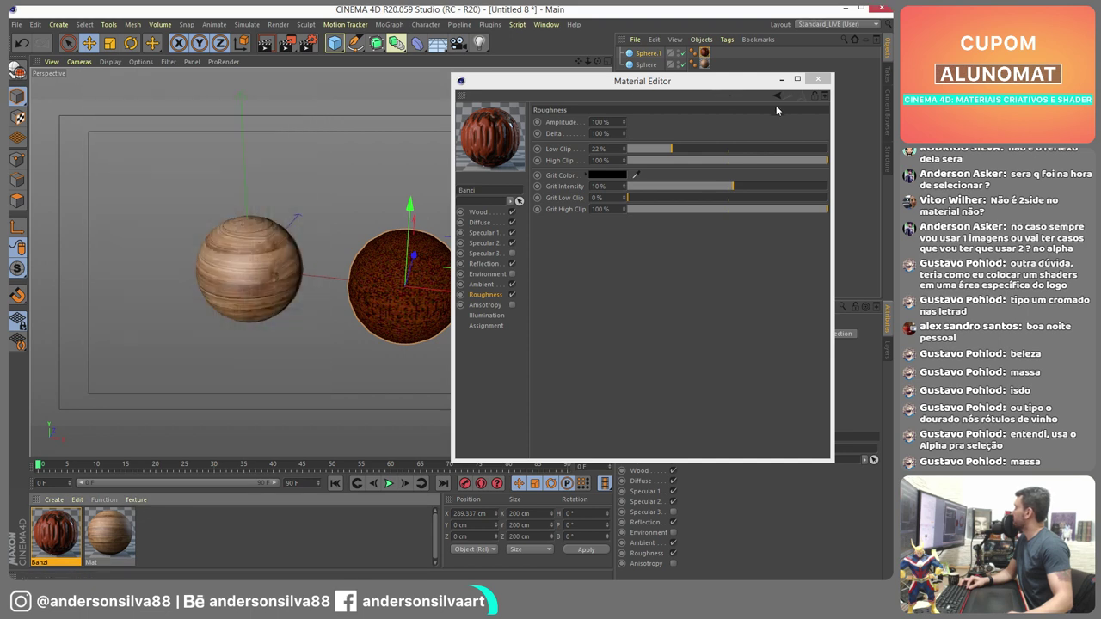
pyautogui.click(819, 80)
pyautogui.moveTo(487, 293); pyautogui.dragTo(456, 293)
# - Render the scene to check both wood spheres, then select the Banzi material
pyautogui.click(296, 49)
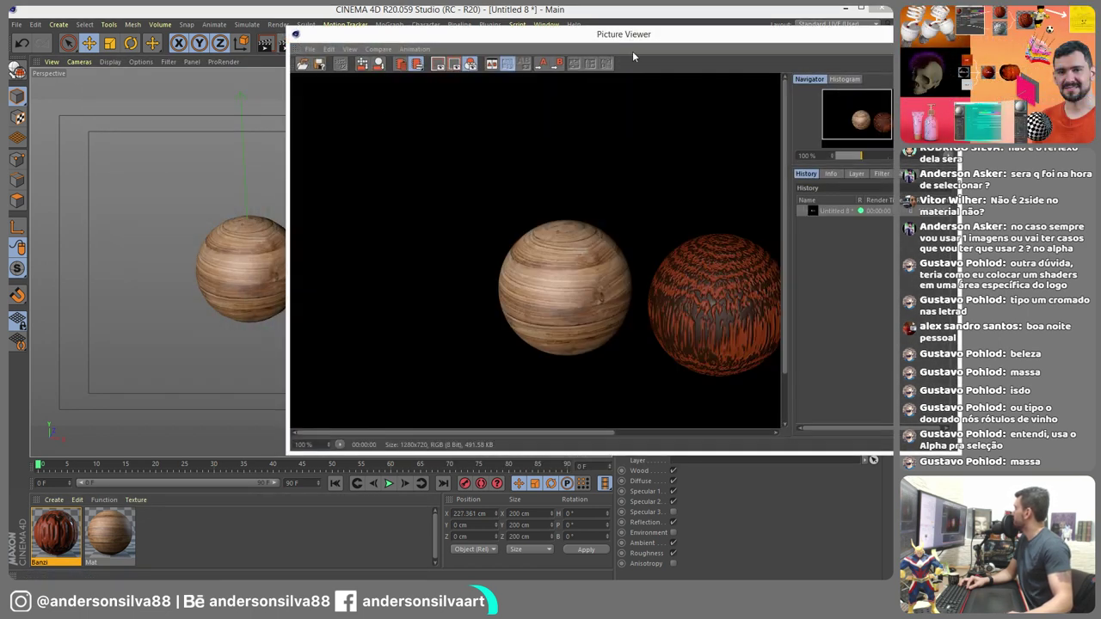
pyautogui.moveTo(667, 31); pyautogui.dragTo(547, 26)
pyautogui.moveTo(547, 299); pyautogui.dragTo(445, 284)
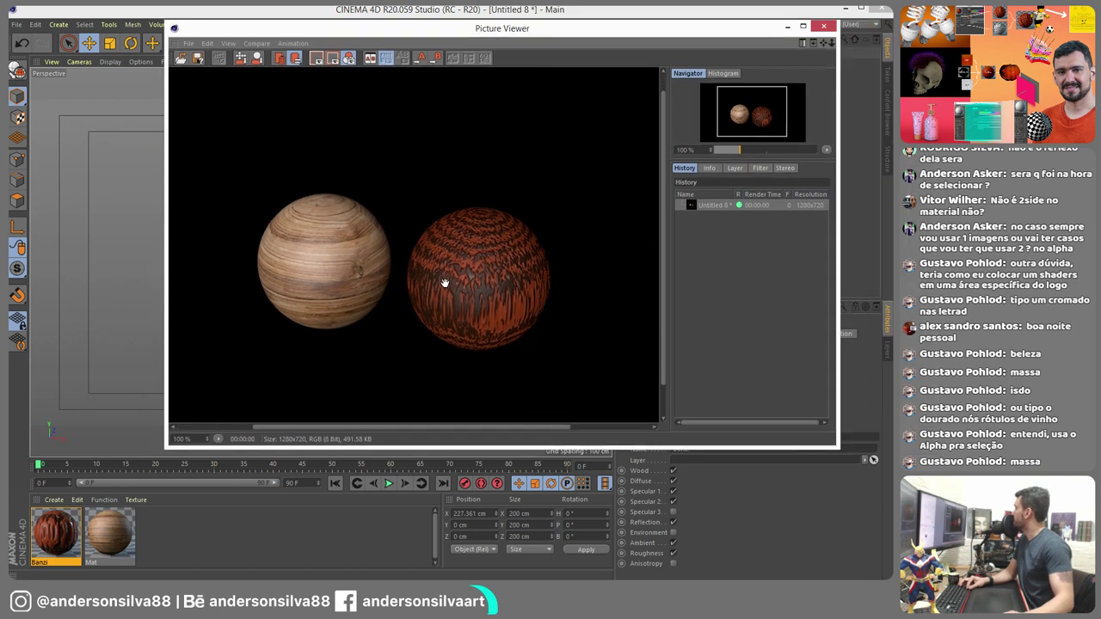
pyautogui.click(823, 28)
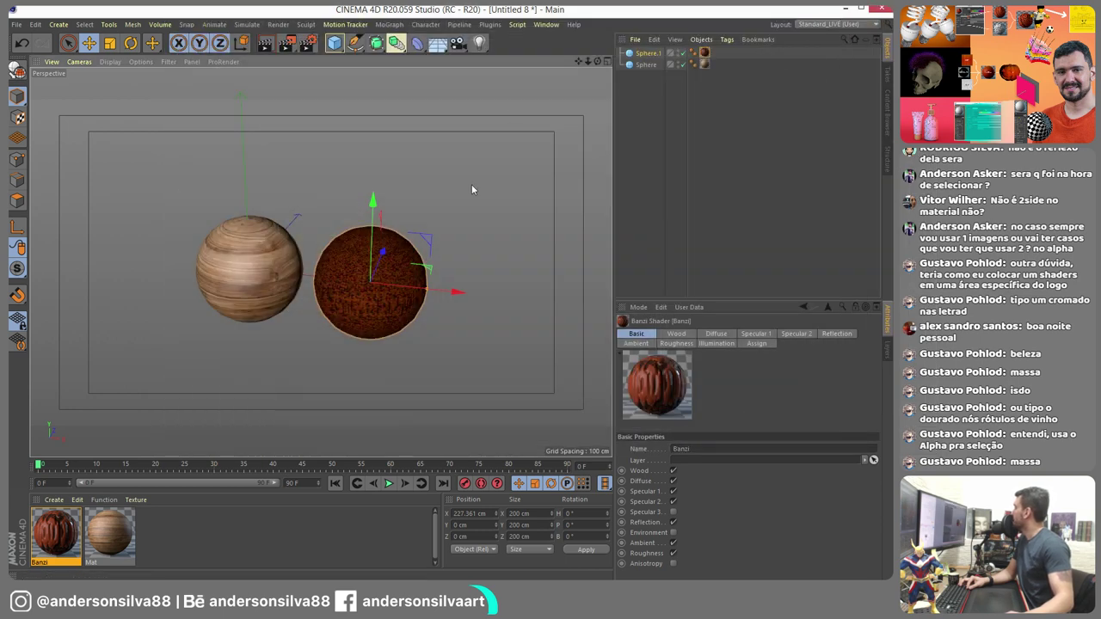
pyautogui.click(64, 540)
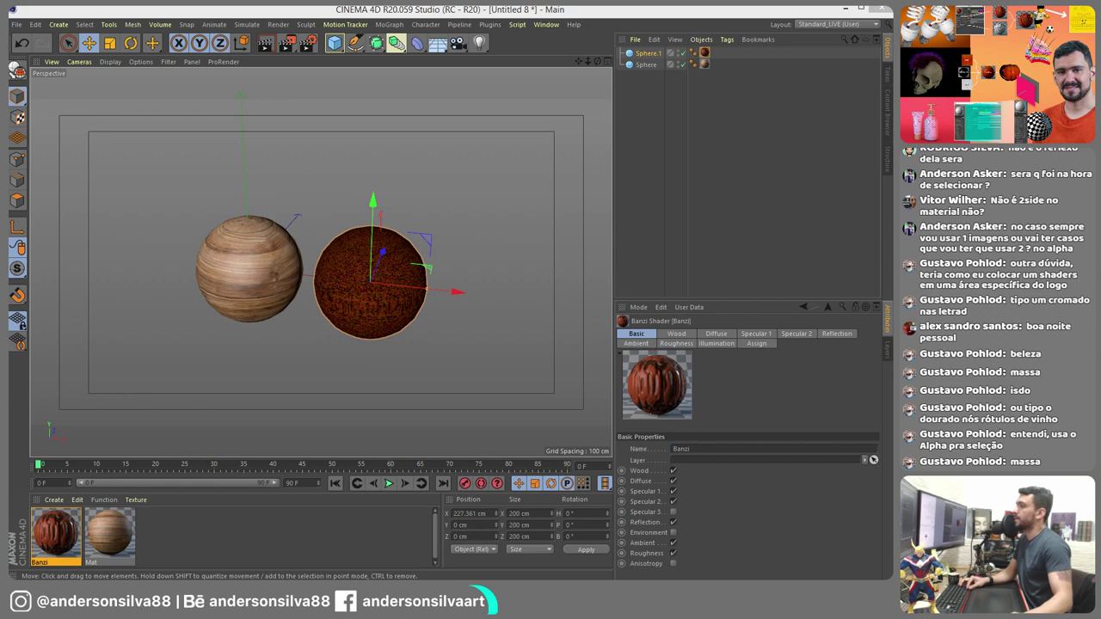
# - Set Banzi's roughness Amplitude to 30%, Delta to 20% and High Clip to 78%
pyautogui.doubleClick(56, 533)
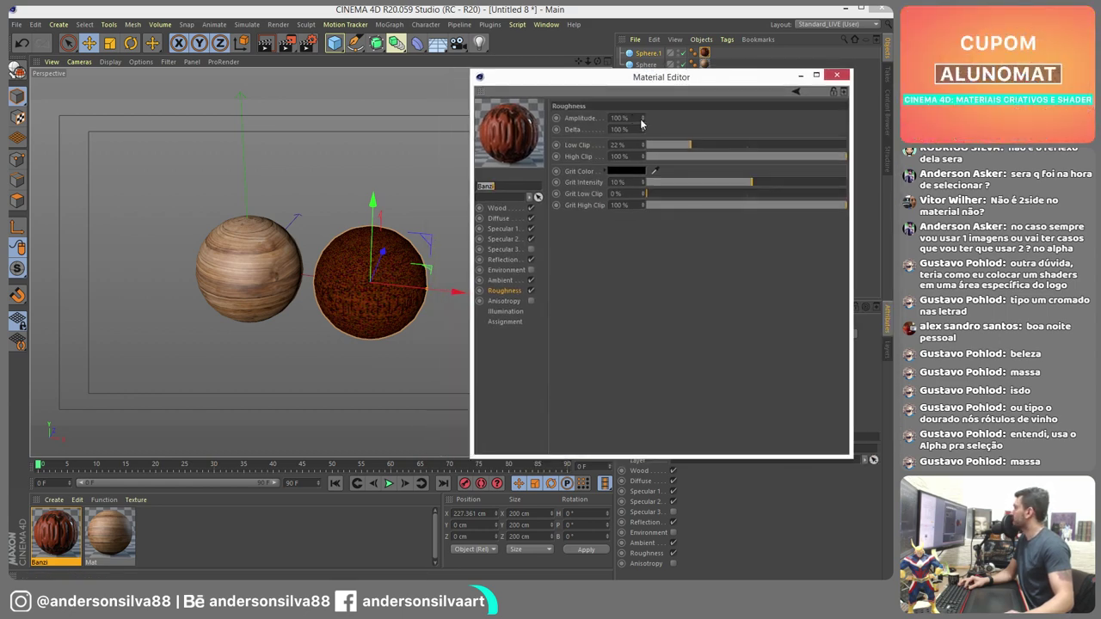
pyautogui.moveTo(642, 121); pyautogui.dragTo(652, 140)
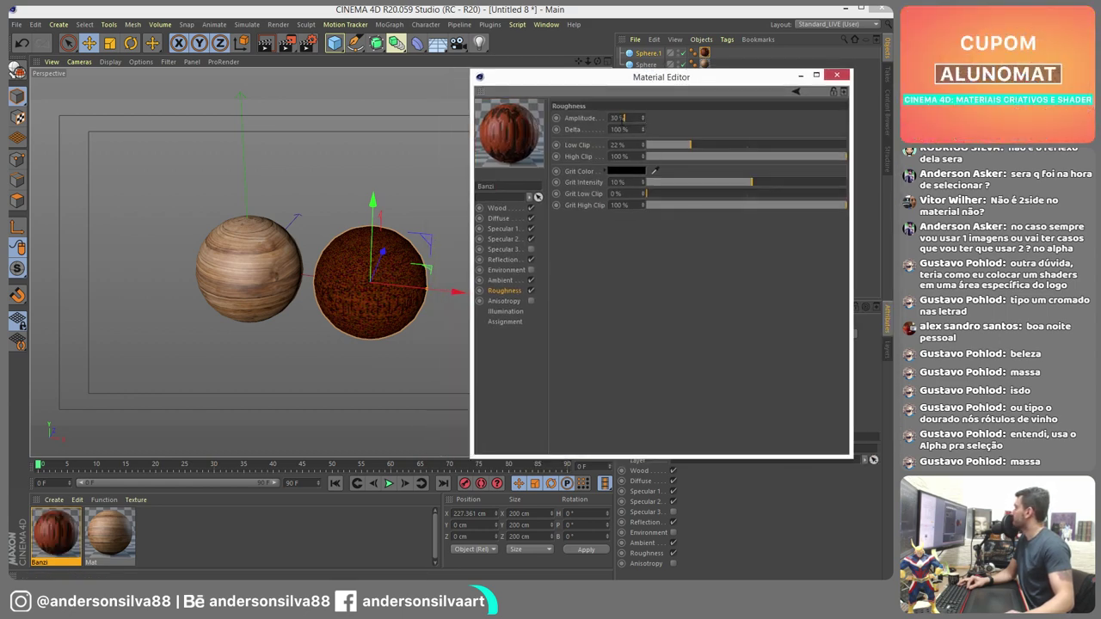
pyautogui.press('Tab')
pyautogui.write('20')
pyautogui.press('Return')
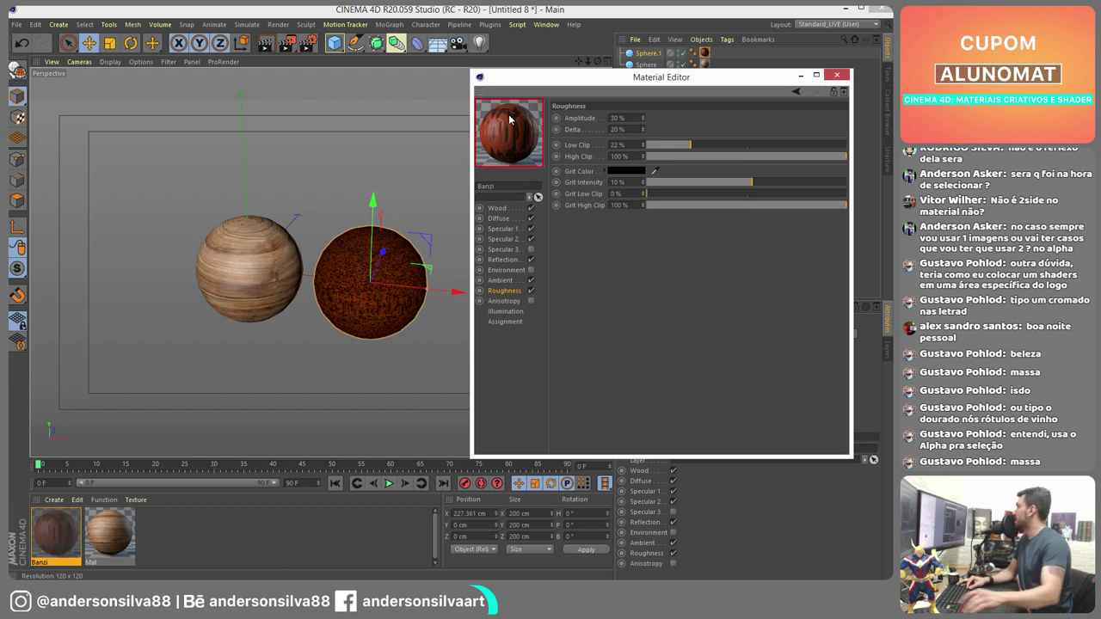
pyautogui.moveTo(715, 156); pyautogui.dragTo(803, 156)
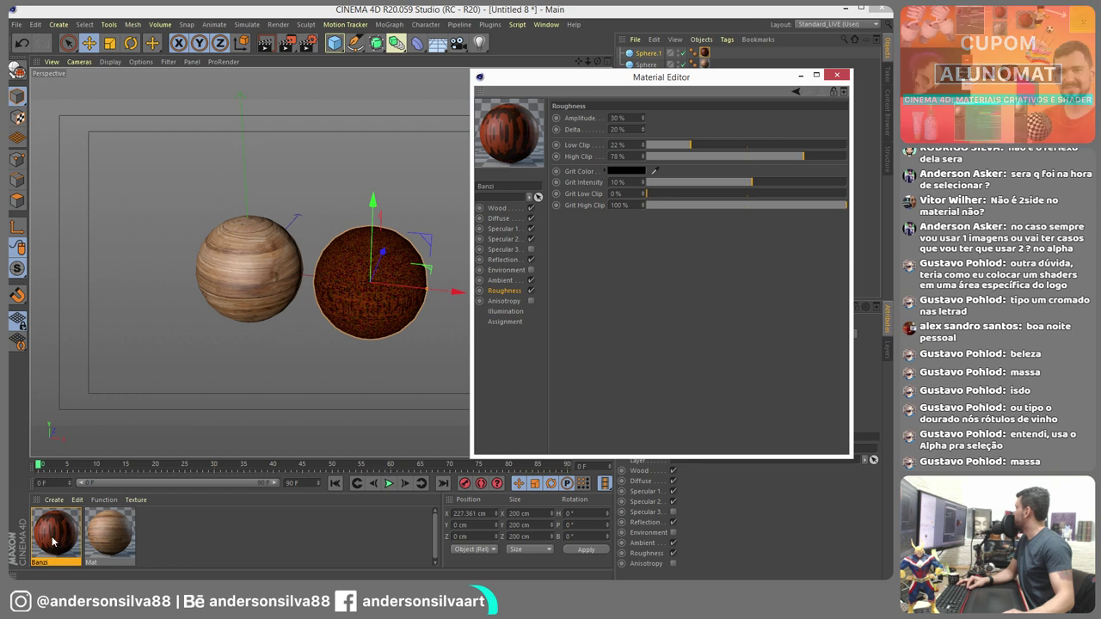
# - Apply Banzi to the right sphere and browse the Wood gradient presets without changing them
pyautogui.moveTo(56, 534); pyautogui.dragTo(356, 295)
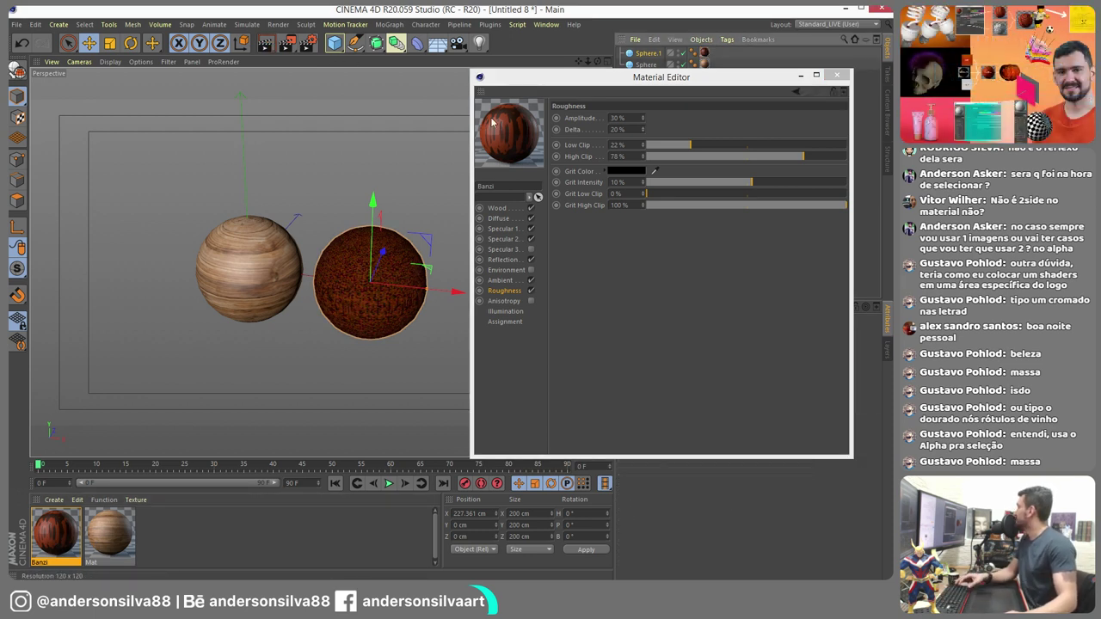
pyautogui.click(497, 208)
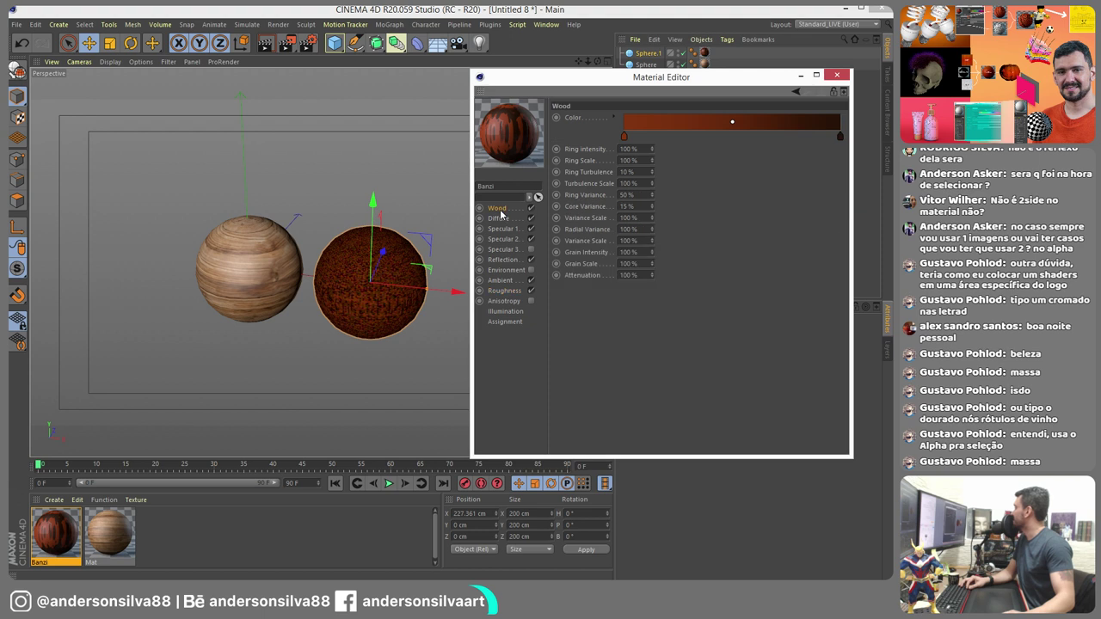
pyautogui.click(616, 120)
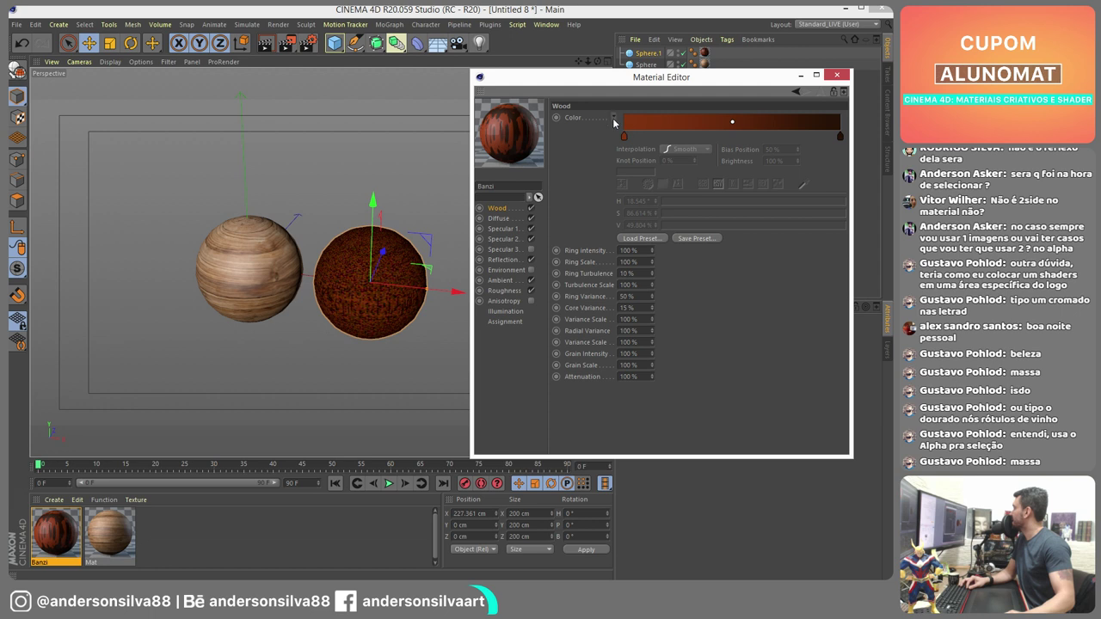
pyautogui.click(636, 239)
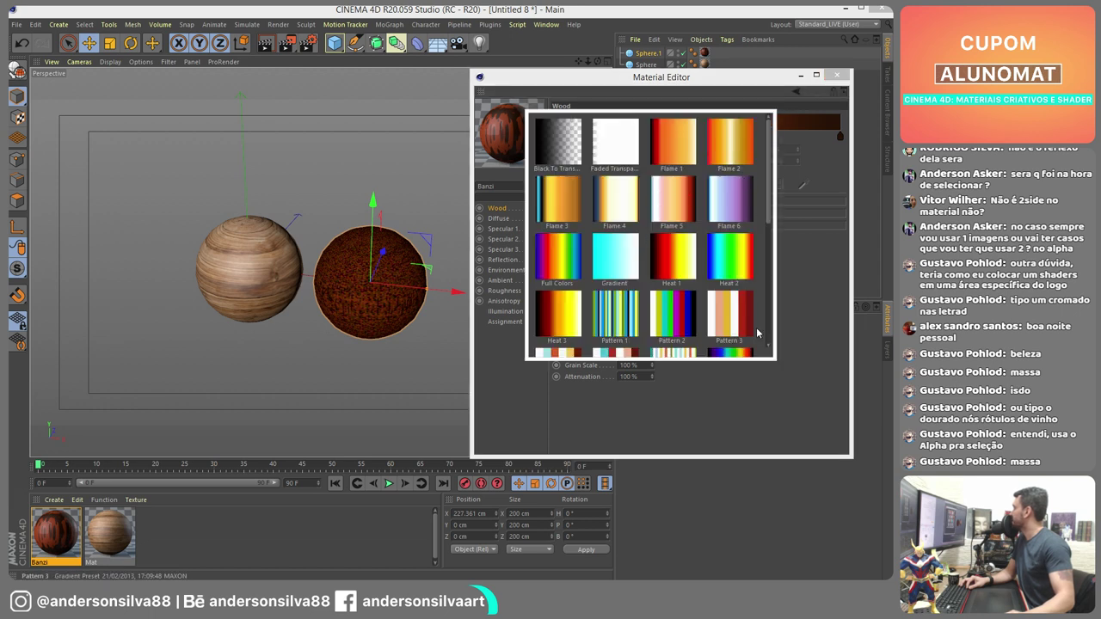
pyautogui.scroll(-5, 768, 241)
pyautogui.click(783, 311)
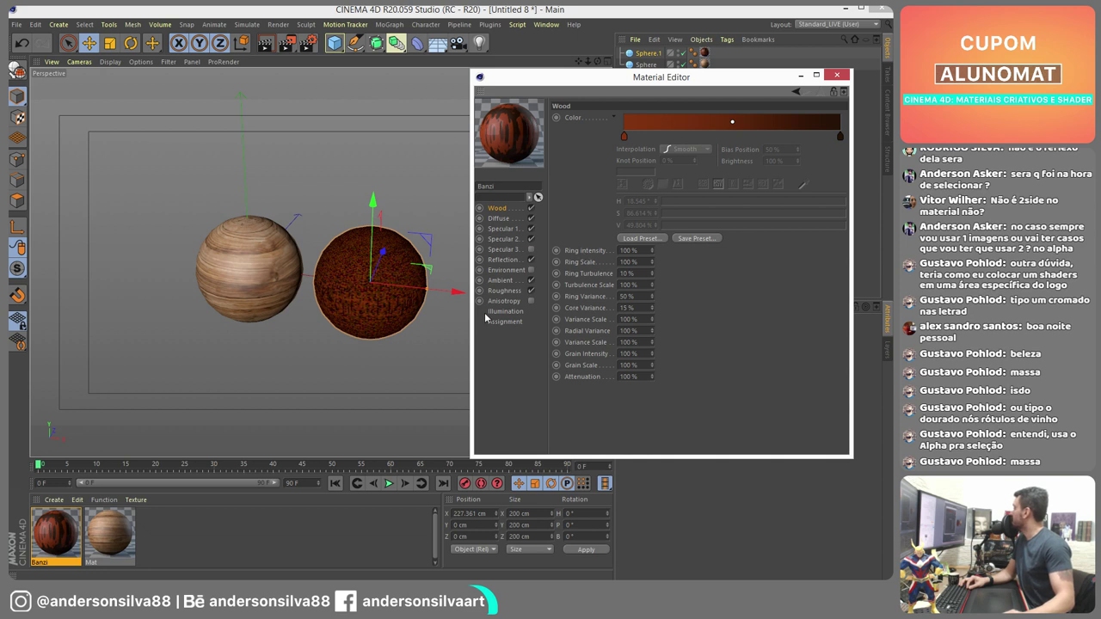
pyautogui.click(836, 75)
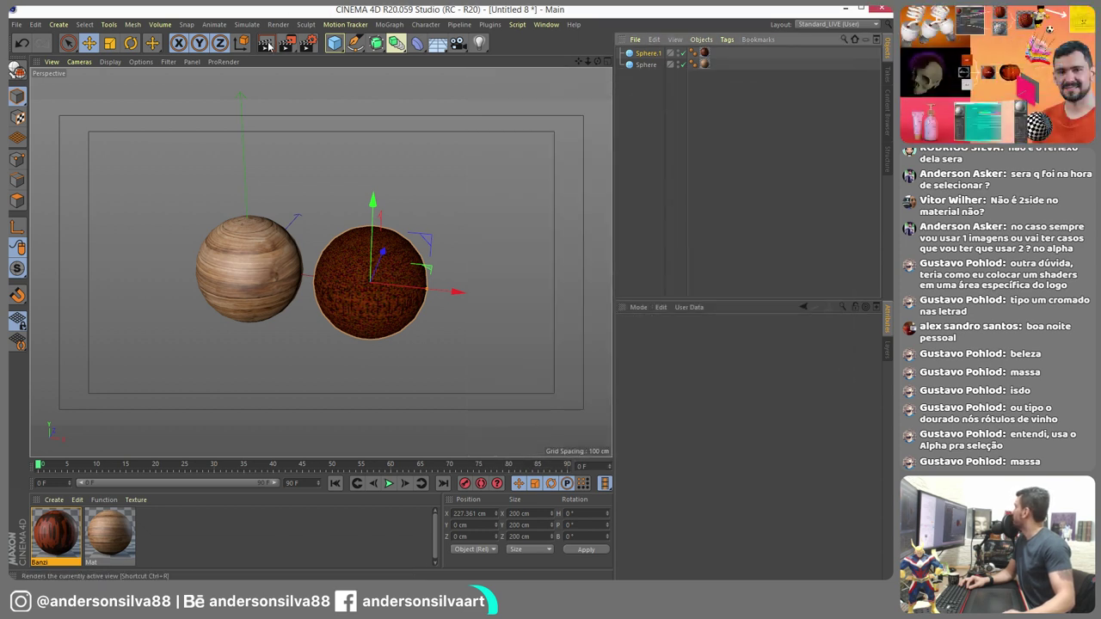
pyautogui.click(268, 44)
pyautogui.scroll(2, 355, 284)
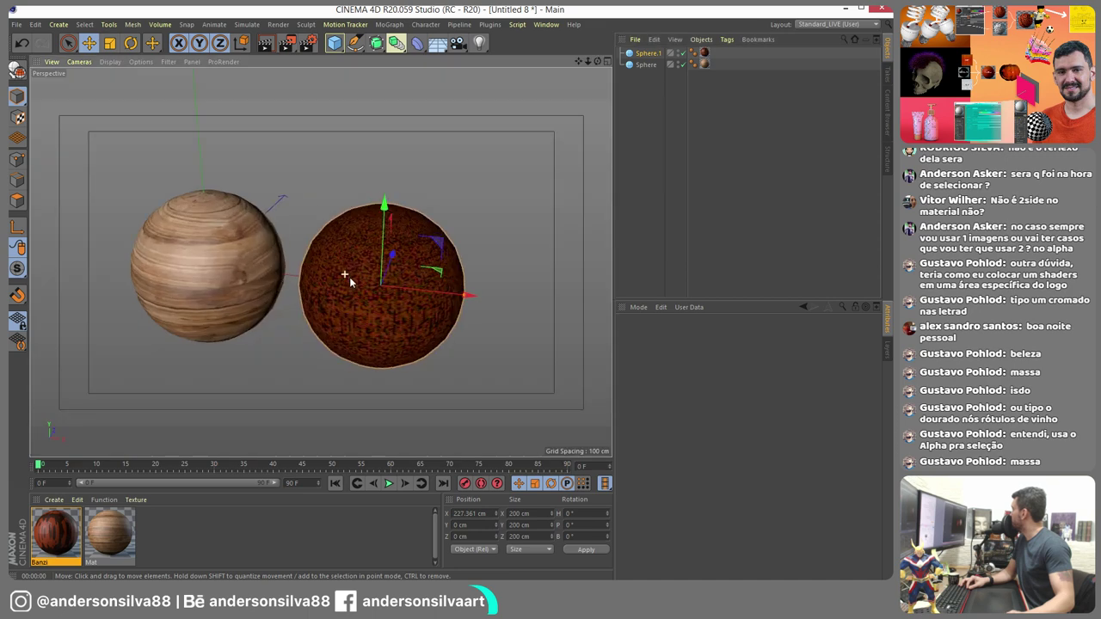
pyautogui.scroll(4, 238, 273)
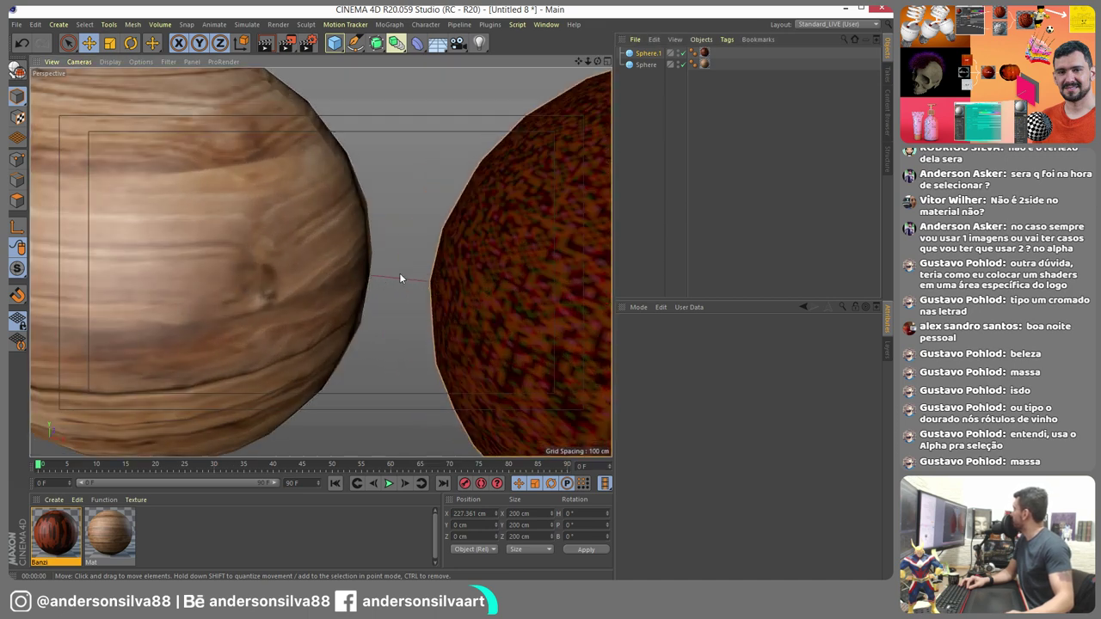
pyautogui.keyDown('alt'); pyautogui.moveTo(399, 273); pyautogui.dragTo(292, 232); pyautogui.keyUp('alt')
pyautogui.click(265, 45)
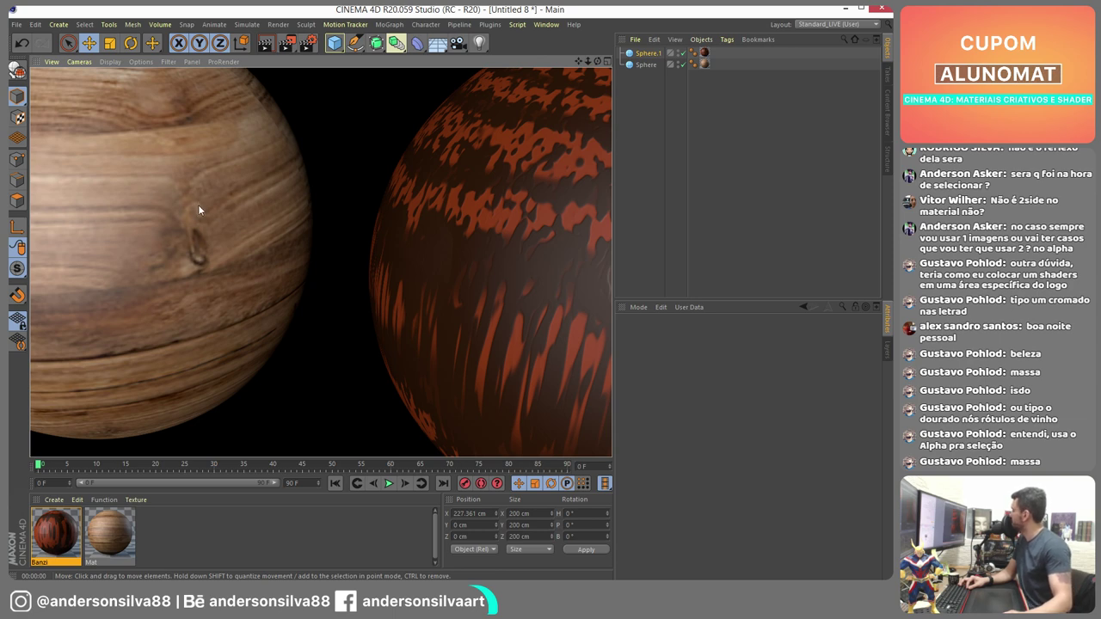
pyautogui.click(55, 538)
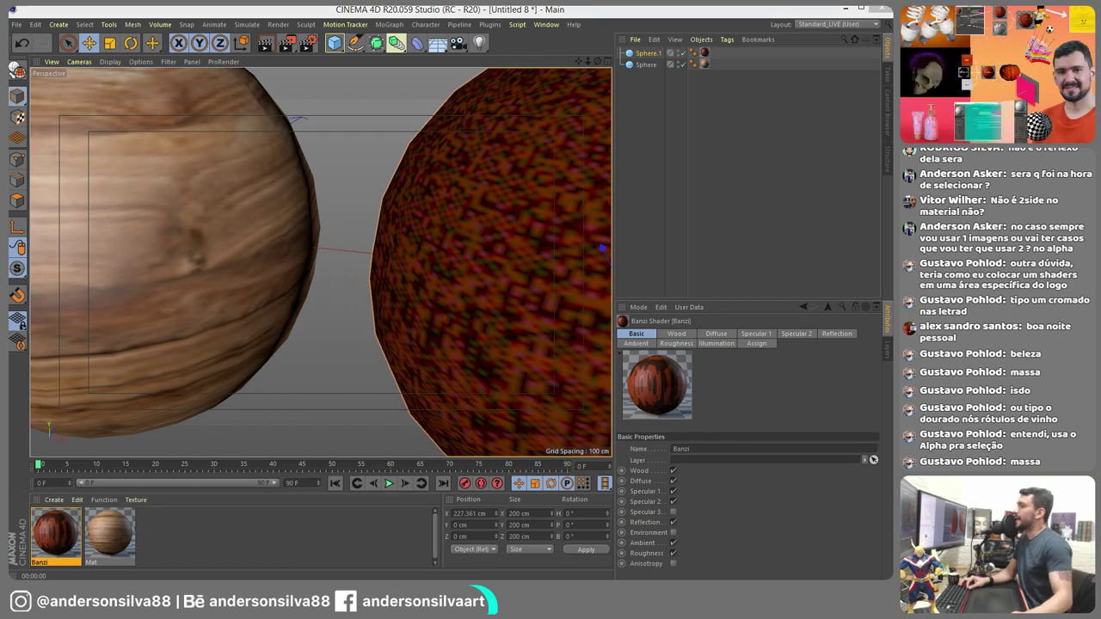
pyautogui.doubleClick(658, 385)
pyautogui.rightClick(385, 130)
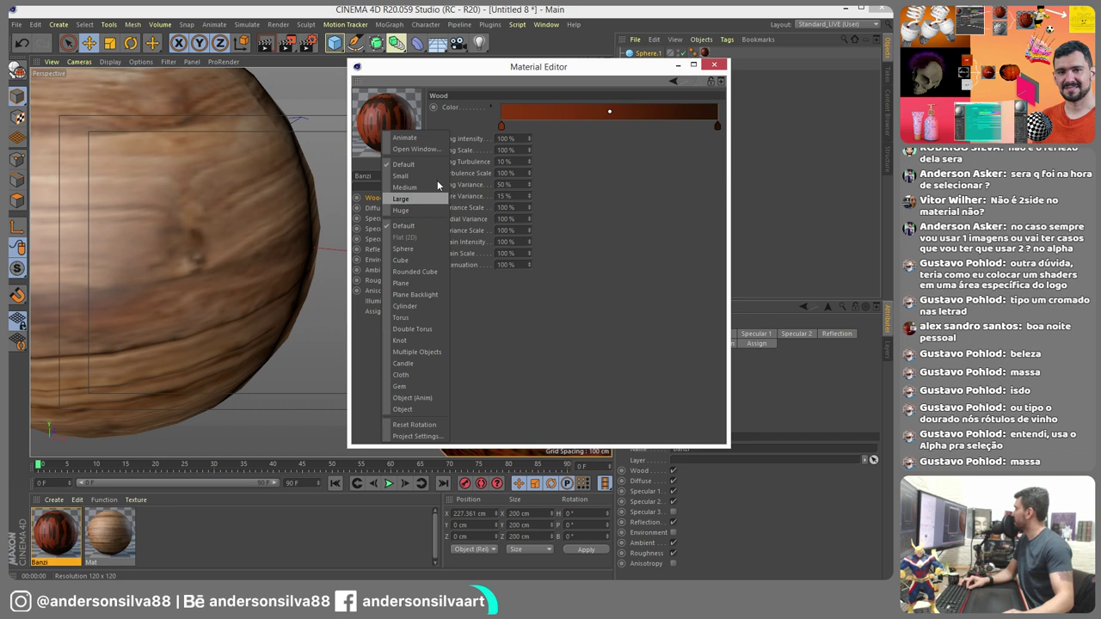
pyautogui.click(686, 243)
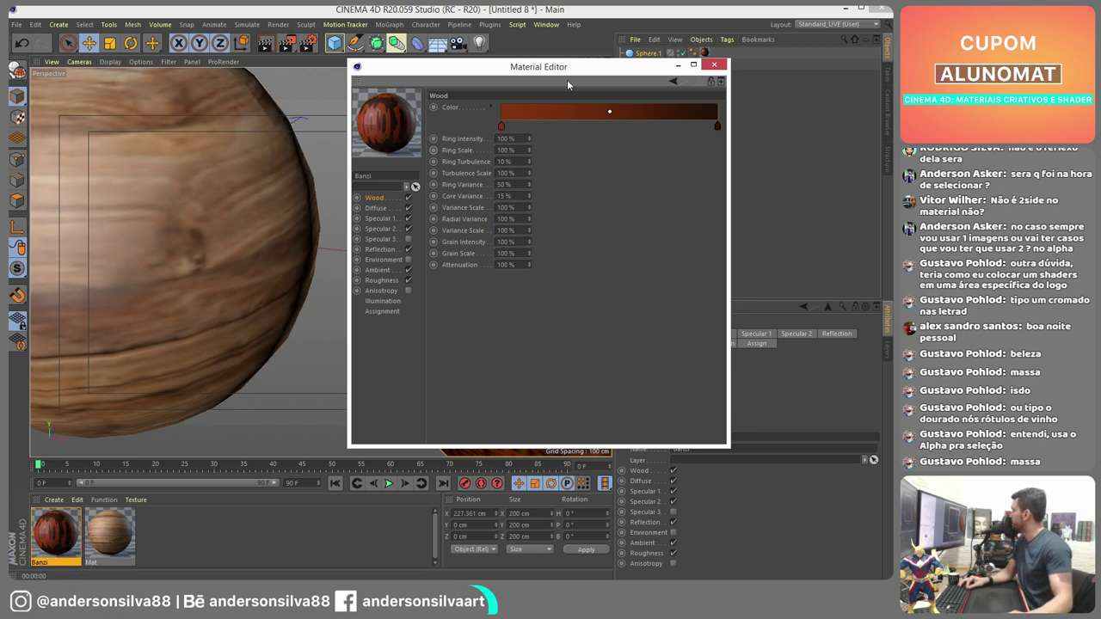
pyautogui.click(714, 65)
pyautogui.scroll(-3, 373, 221)
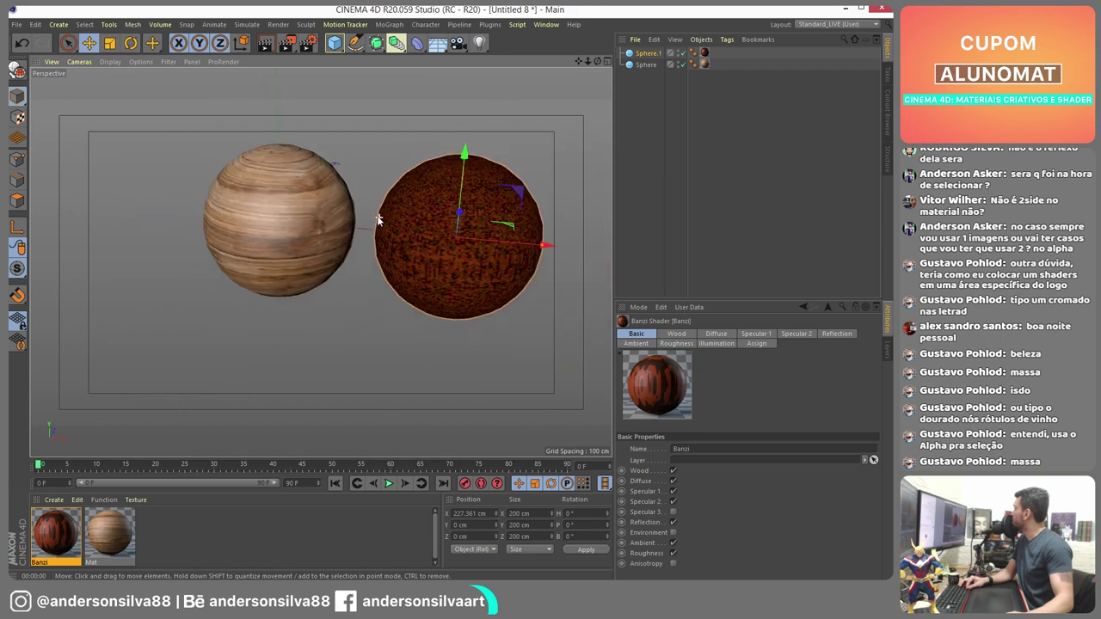
pyautogui.keyDown('alt'); pyautogui.moveTo(376, 216); pyautogui.dragTo(320, 223, button='middle'); pyautogui.keyUp('alt')
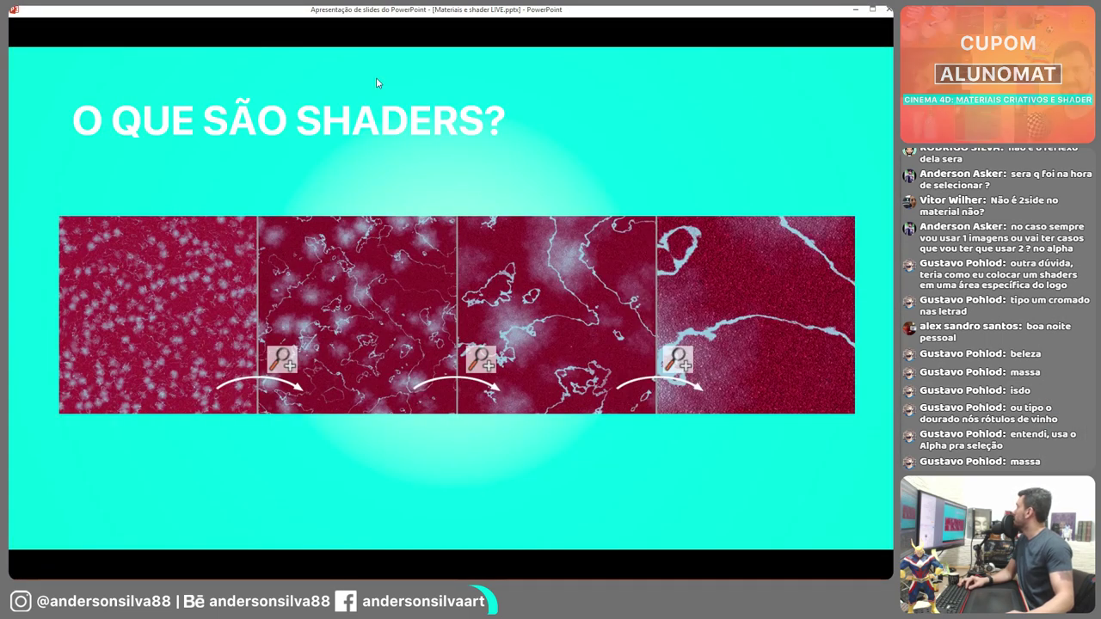
# - Show the BITMAP versus SHADER cube slide, peek at Channels, and step back to it
pyautogui.press('Right')
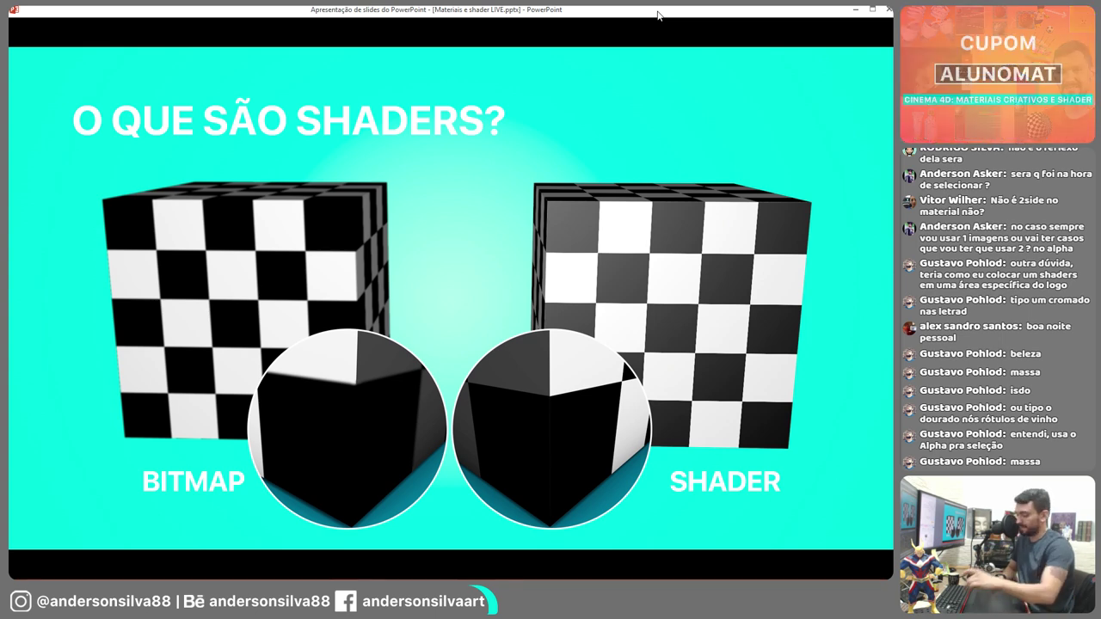
pyautogui.press('Right')
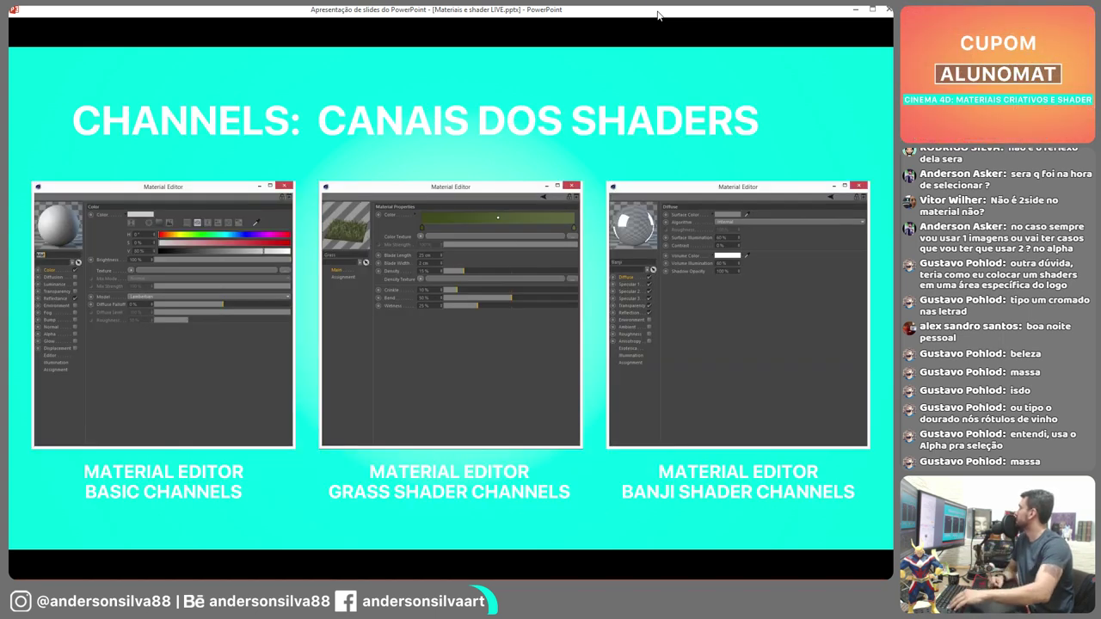
pyautogui.press('Left')
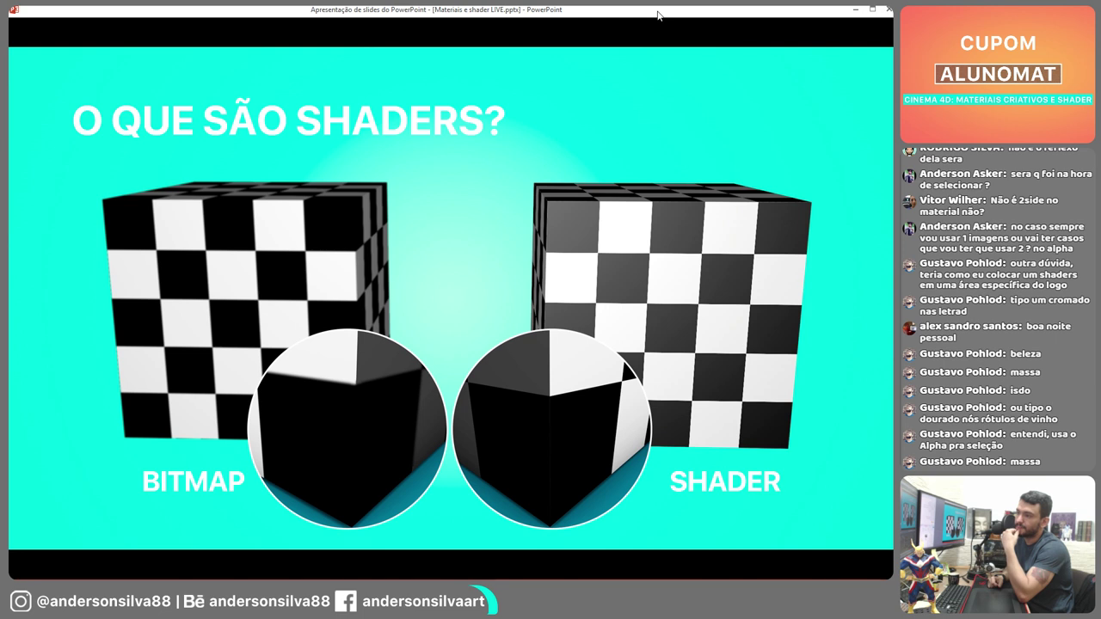
# - Advance to the Channels slide, mark up the three channel lists with the pen, then erase the ink
pyautogui.press('Right')
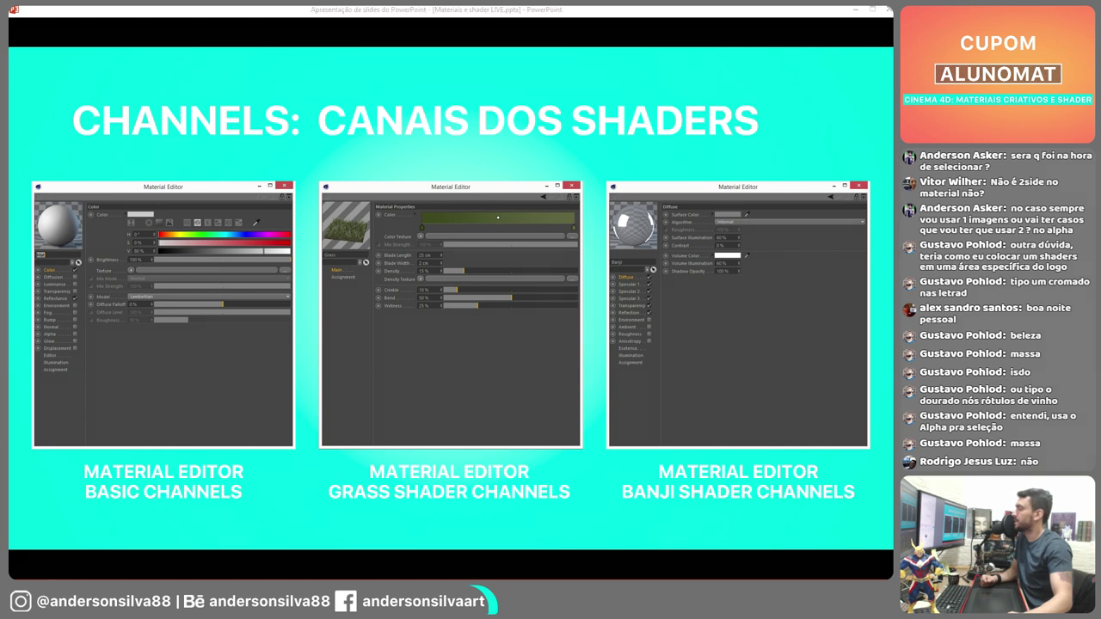
pyautogui.moveTo(65, 257)
pyautogui.mouseDown()
pyautogui.moveTo(96, 275)
pyautogui.moveTo(97, 407)
pyautogui.moveTo(55, 399)
pyautogui.mouseUp()
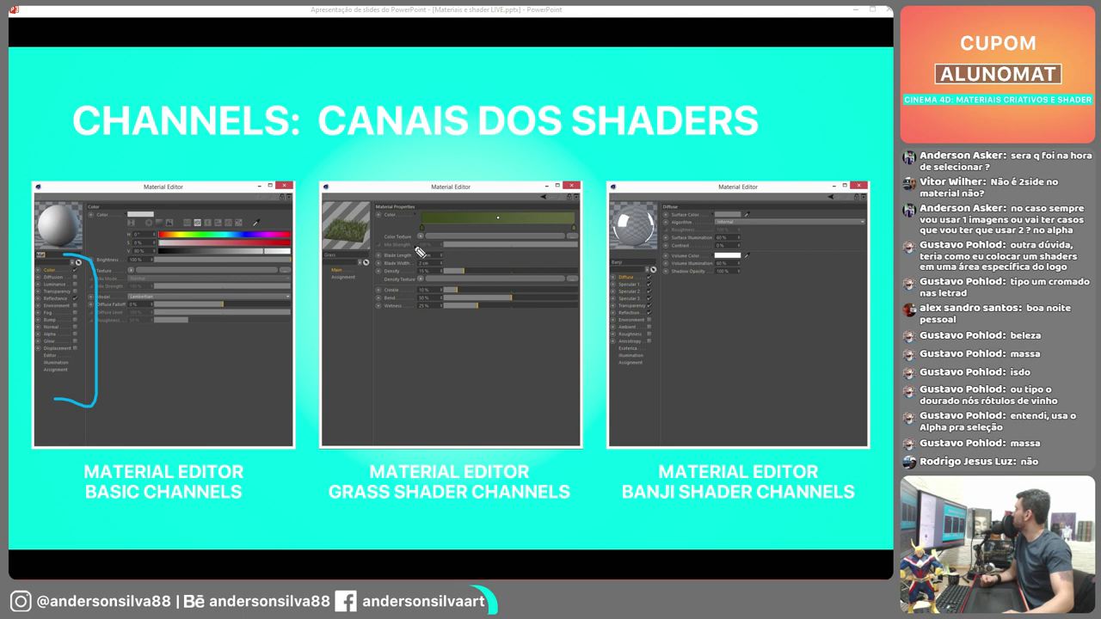
pyautogui.moveTo(409, 246)
pyautogui.mouseDown()
pyautogui.moveTo(501, 247)
pyautogui.moveTo(497, 337)
pyautogui.moveTo(464, 351)
pyautogui.moveTo(402, 343)
pyautogui.mouseUp()
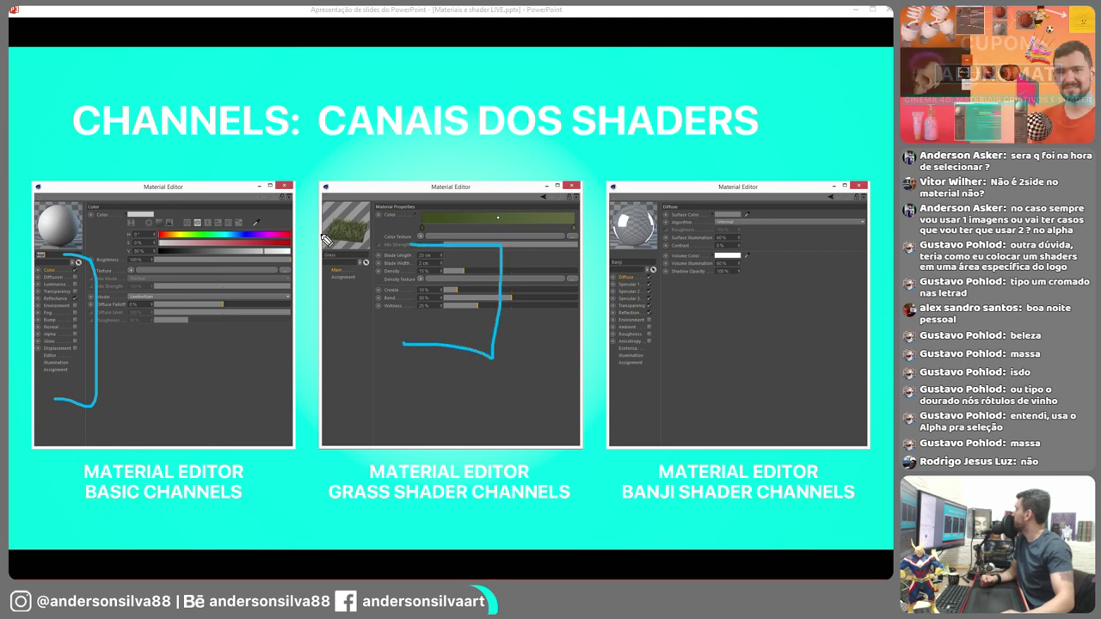
pyautogui.moveTo(334, 246); pyautogui.dragTo(344, 272)
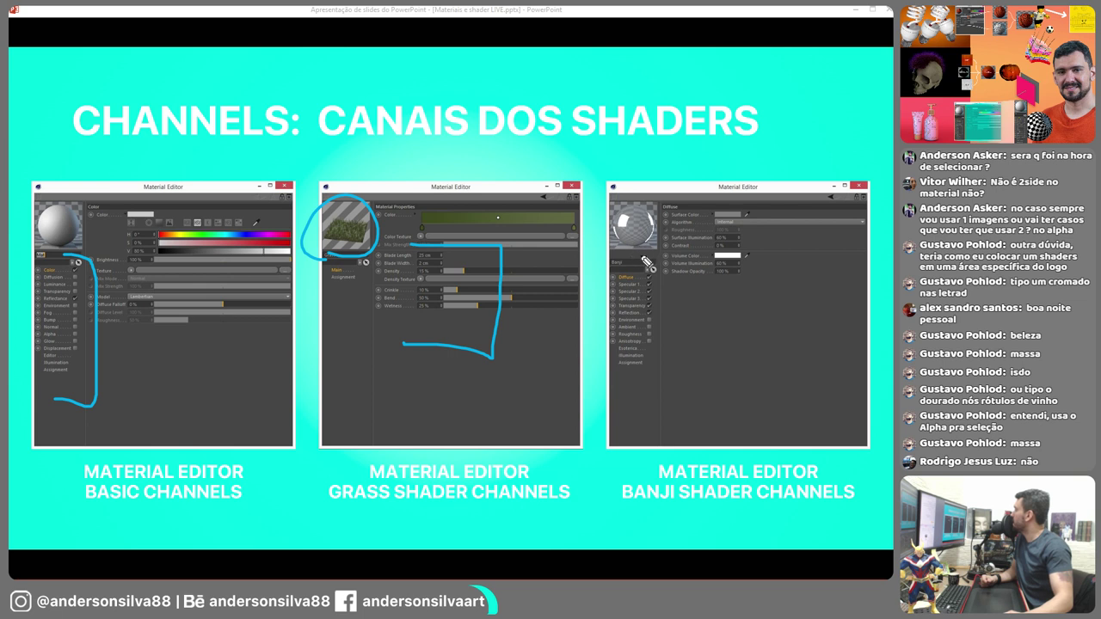
pyautogui.moveTo(649, 255)
pyautogui.mouseDown()
pyautogui.moveTo(677, 366)
pyautogui.moveTo(666, 409)
pyautogui.moveTo(591, 401)
pyautogui.mouseUp()
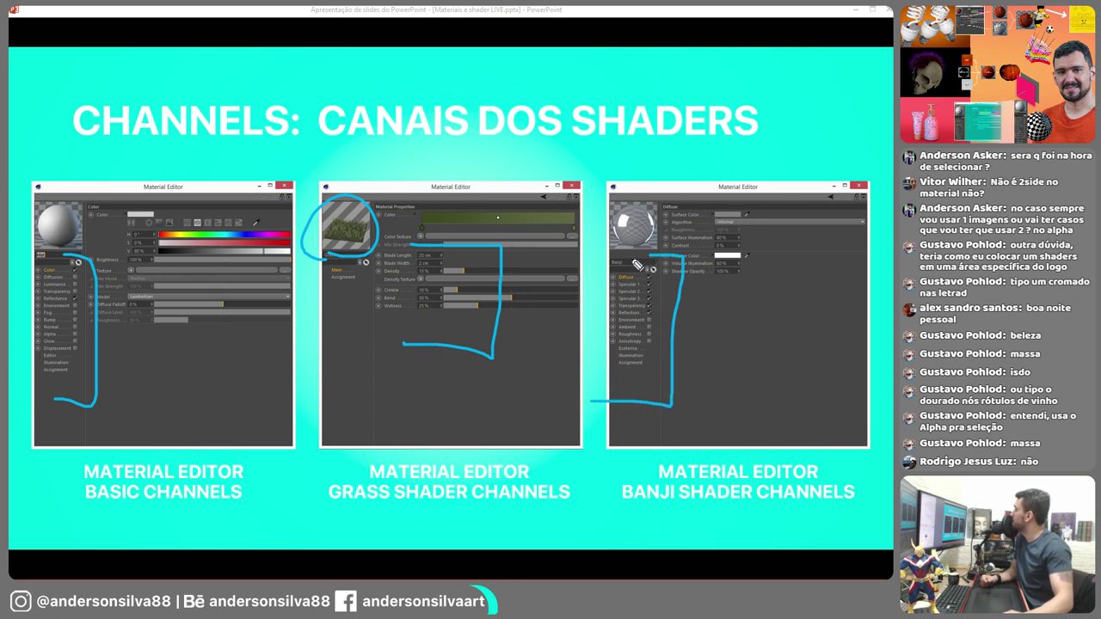
pyautogui.moveTo(607, 255)
pyautogui.mouseDown()
pyautogui.moveTo(590, 322)
pyautogui.moveTo(594, 399)
pyautogui.mouseUp()
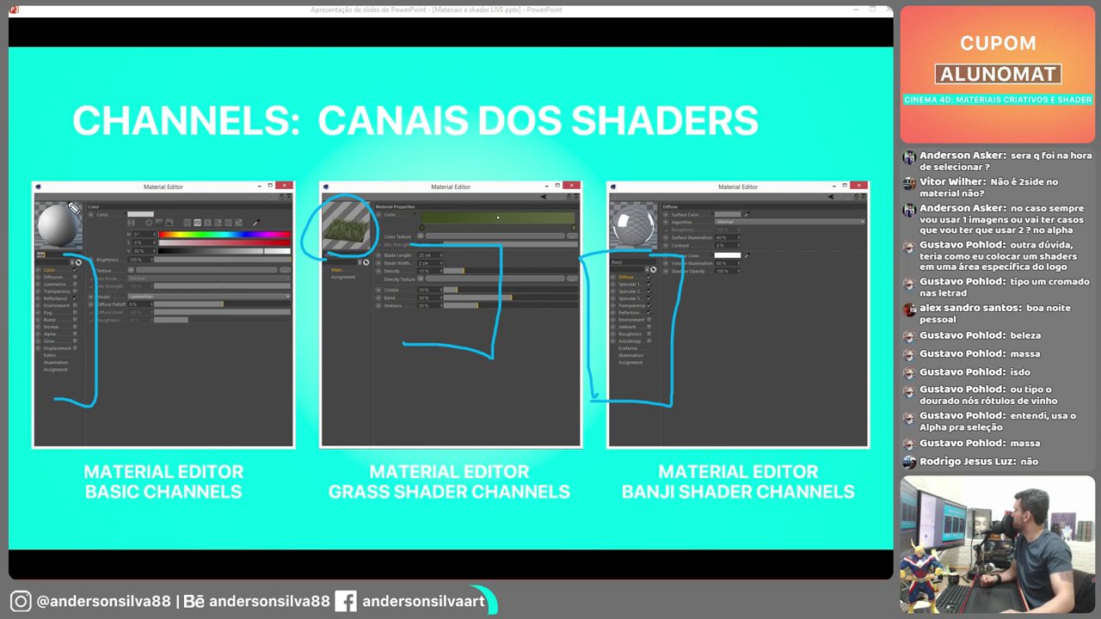
pyautogui.moveTo(49, 291)
pyautogui.mouseDown()
pyautogui.moveTo(176, 441)
pyautogui.moveTo(194, 147)
pyautogui.moveTo(39, 325)
pyautogui.mouseUp()
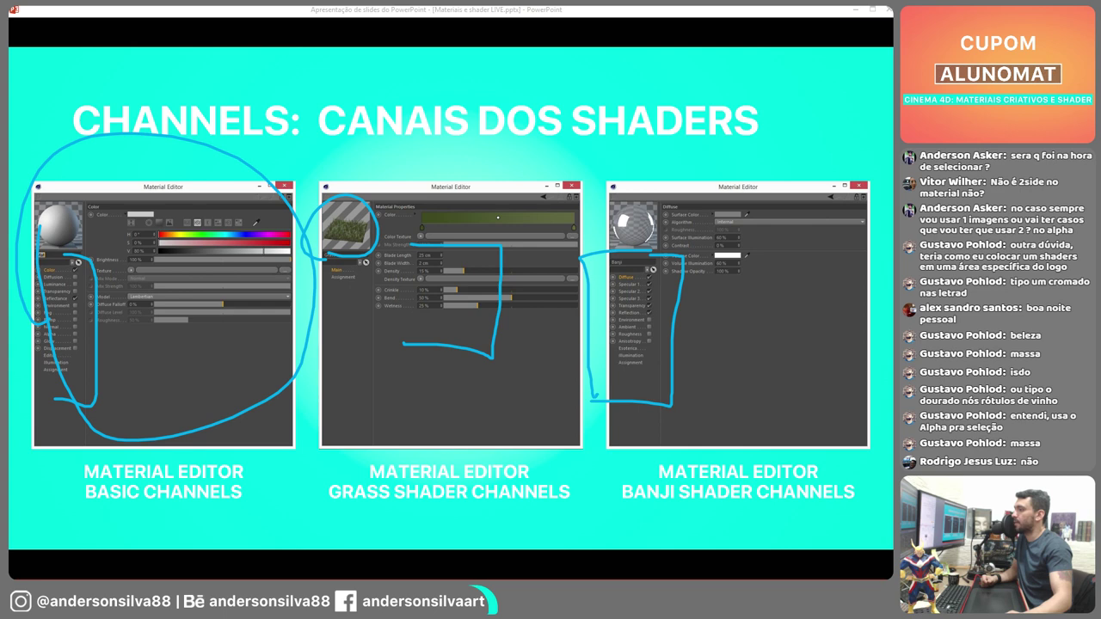
pyautogui.press('e')
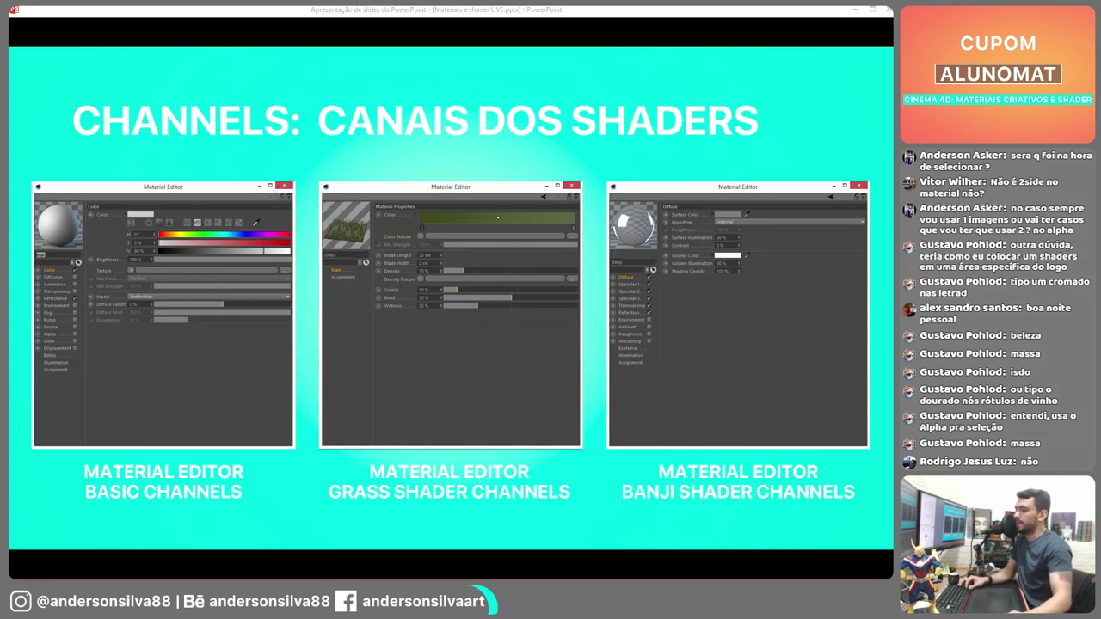
pyautogui.hotkey('alt', 'Tab')
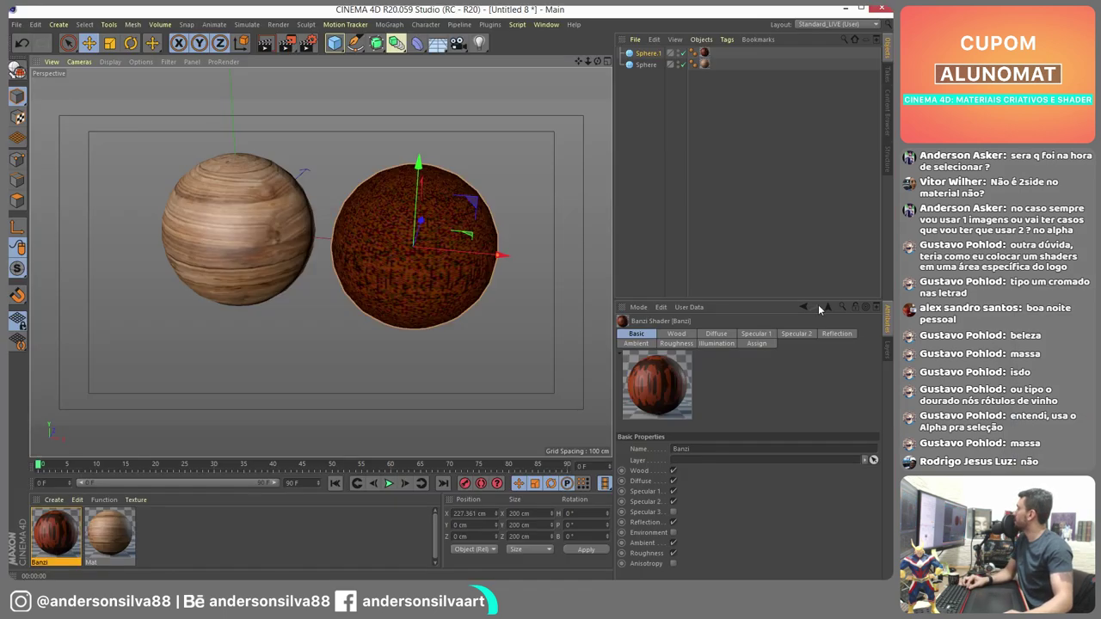
# - Delete the Banzi material, create a new standard material Mat.1 and open it in the Material Editor
pyautogui.click(64, 532)
pyautogui.press('Delete')
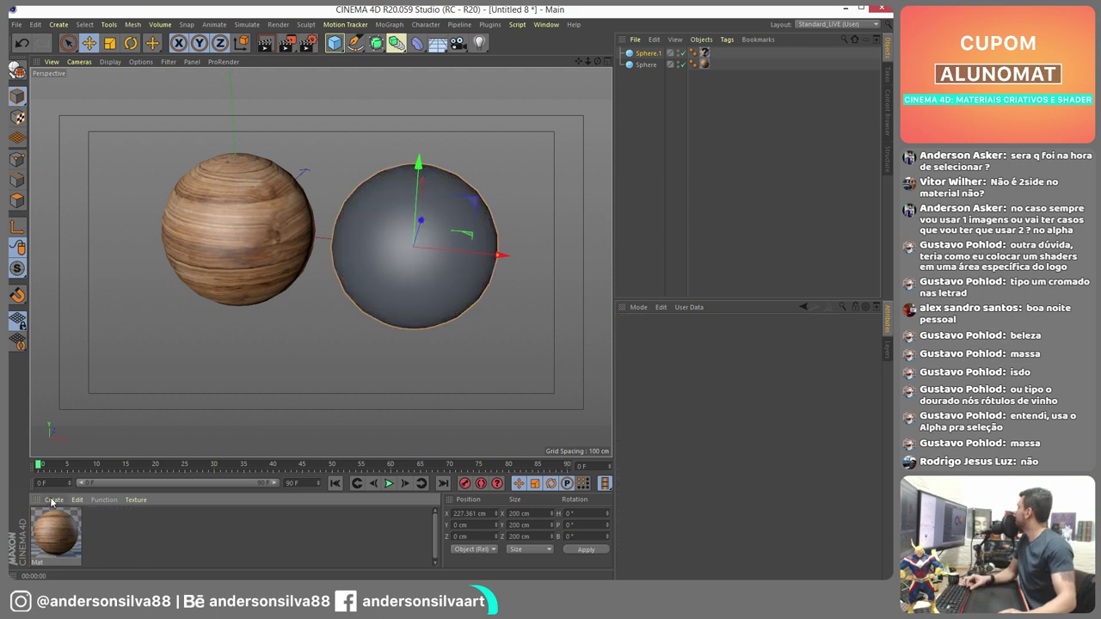
pyautogui.click(52, 500)
pyautogui.click(67, 353)
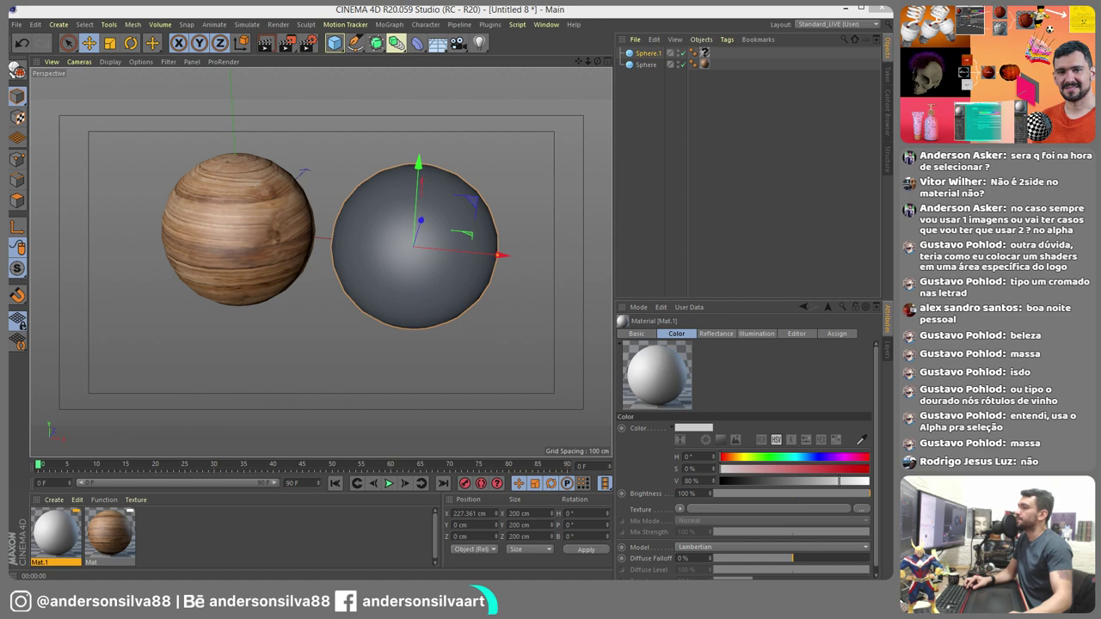
pyautogui.doubleClick(56, 533)
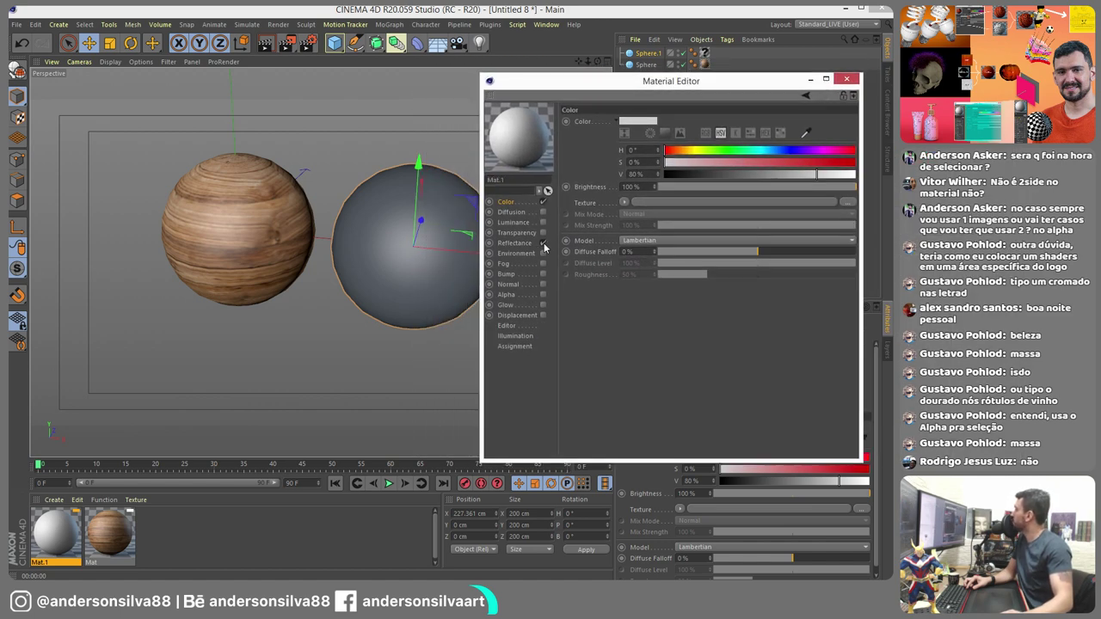
# - Load the Surfaces > Wood shader as Mat.1's Color texture
pyautogui.click(625, 202)
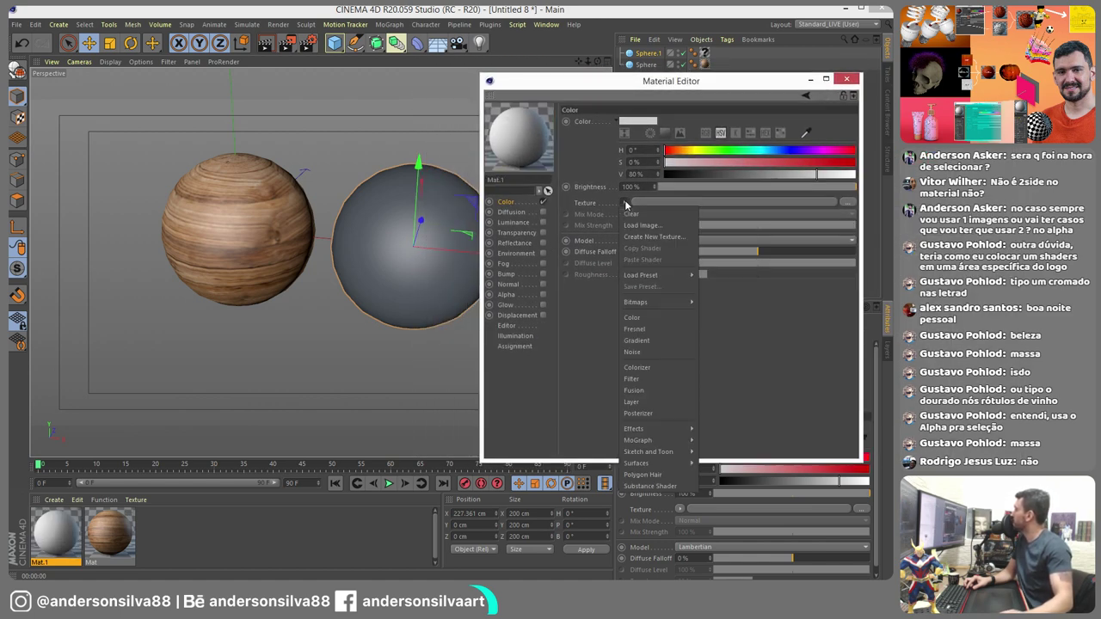
pyautogui.moveTo(669, 443)
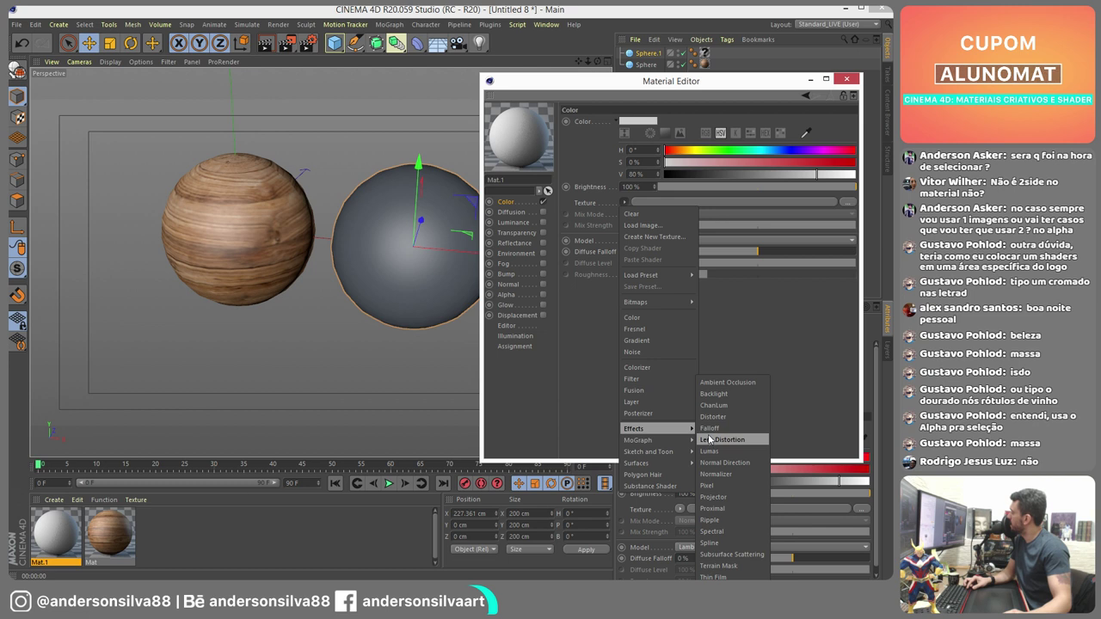
pyautogui.moveTo(647, 464)
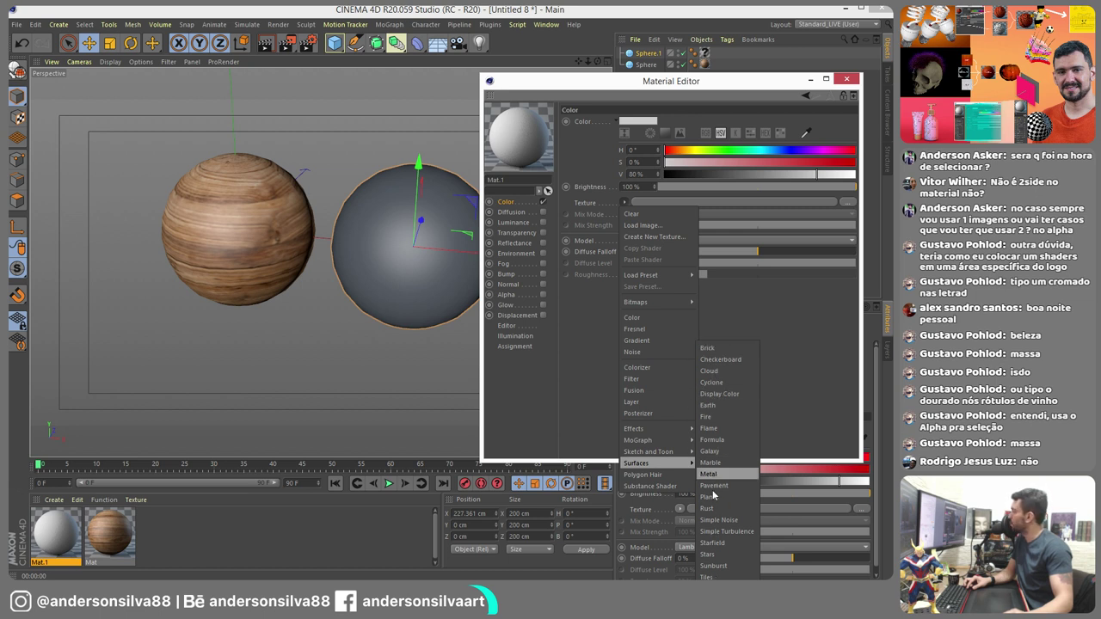
pyautogui.click(708, 611)
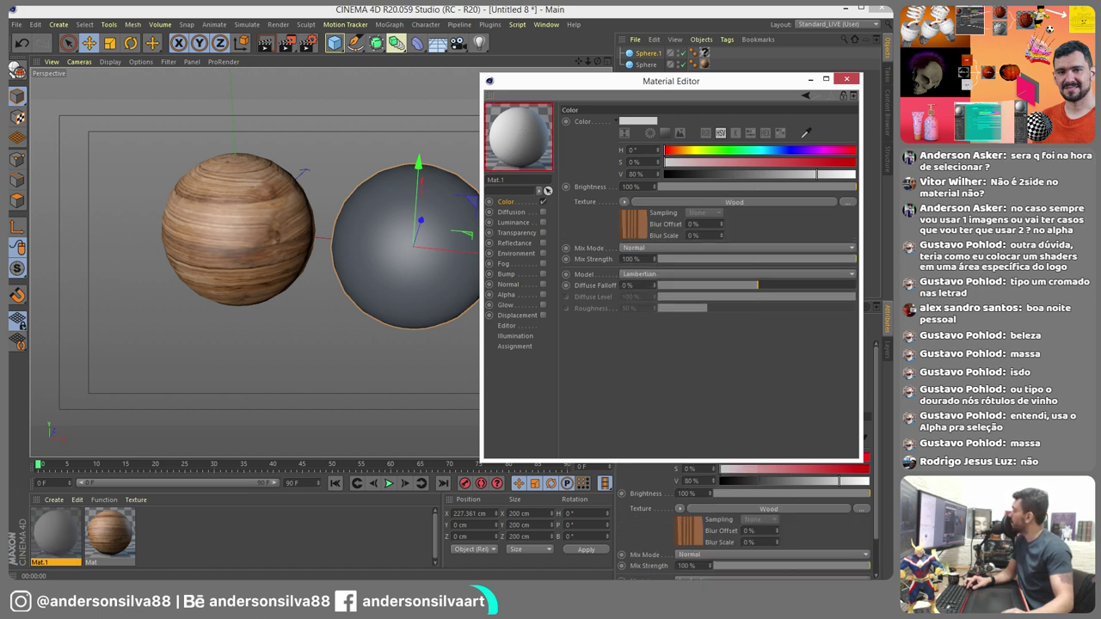
# - Open the material preview in its own window at the upper left, shown on a flat plane
pyautogui.rightClick(519, 138)
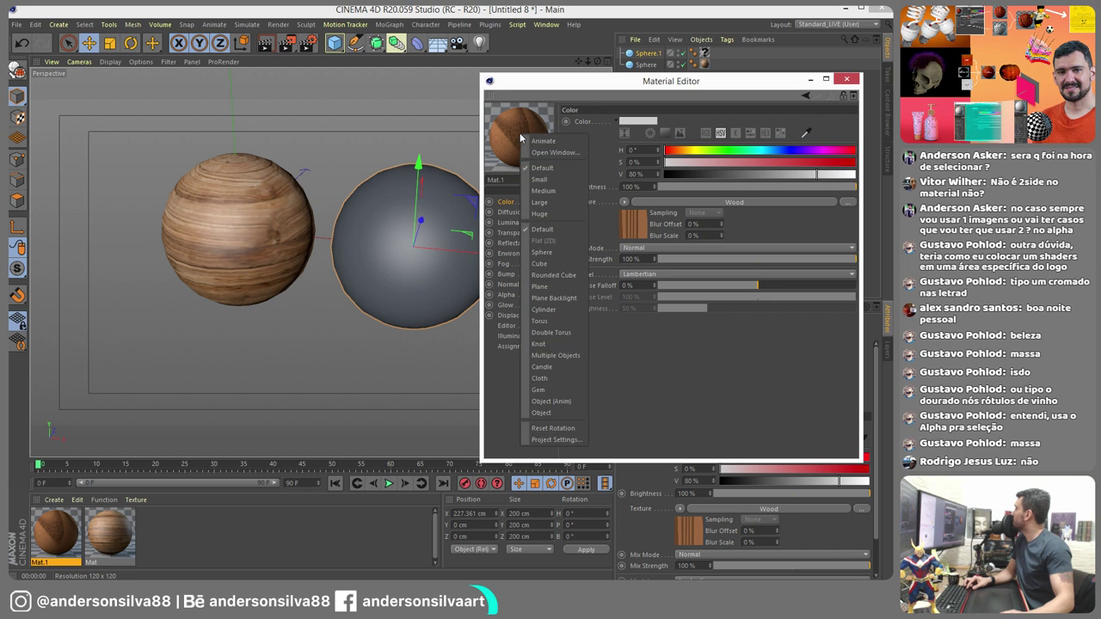
pyautogui.click(559, 158)
pyautogui.moveTo(602, 154); pyautogui.dragTo(97, 96)
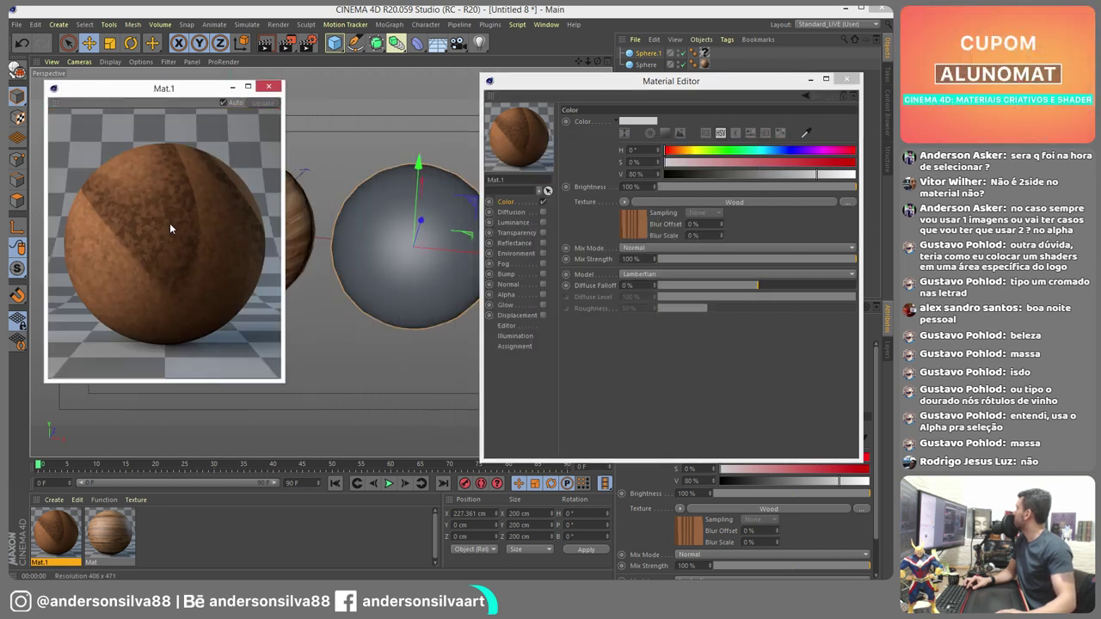
pyautogui.rightClick(172, 226)
pyautogui.click(202, 295)
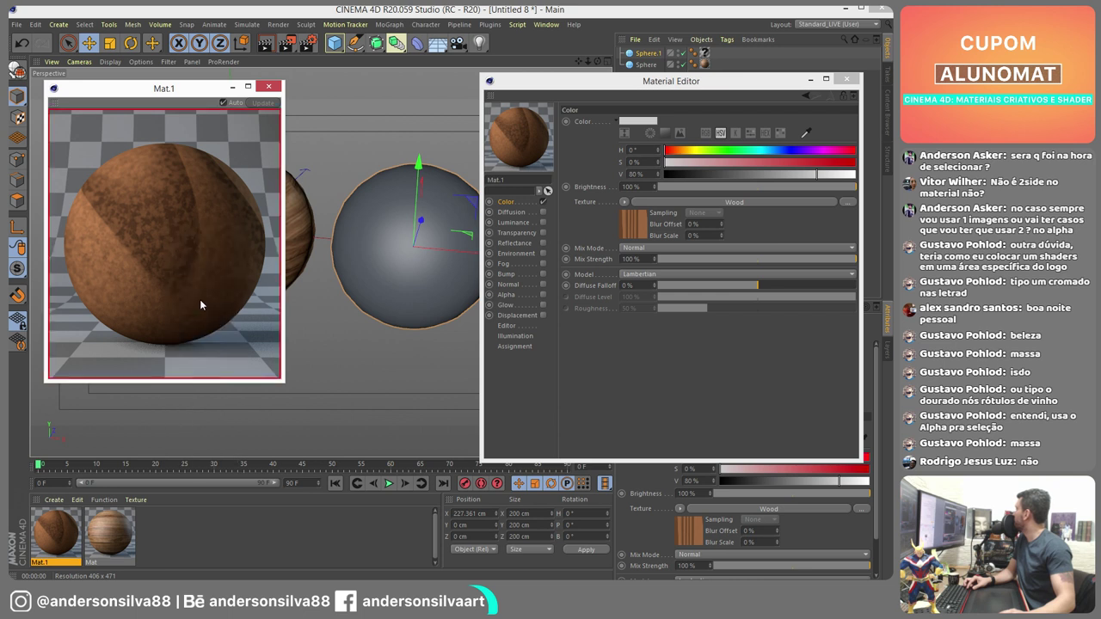
pyautogui.rightClick(175, 198)
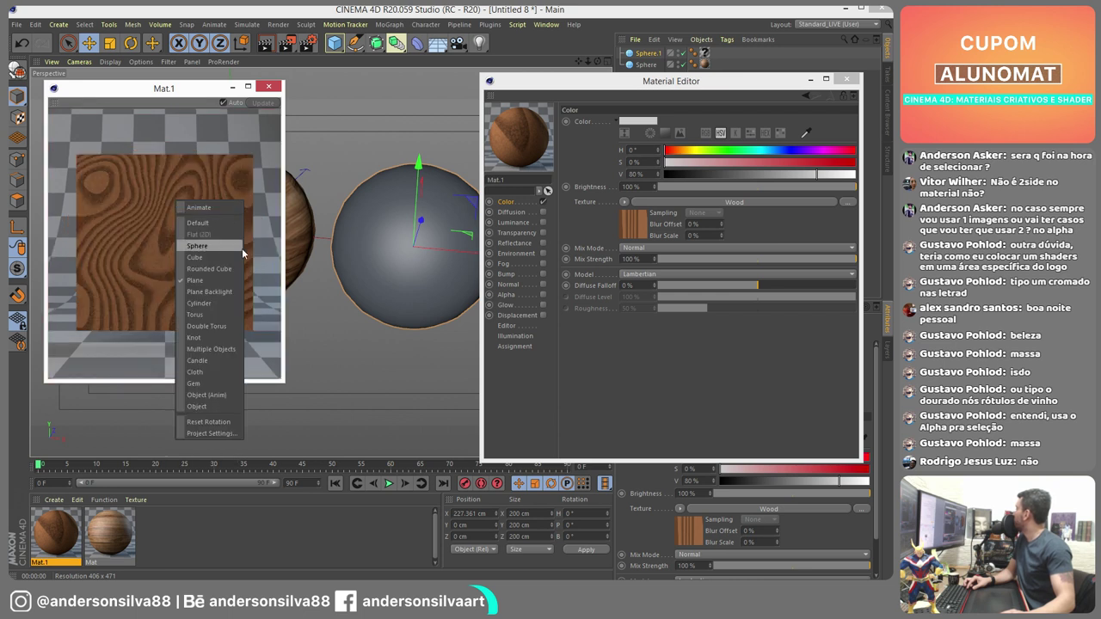
pyautogui.click(223, 293)
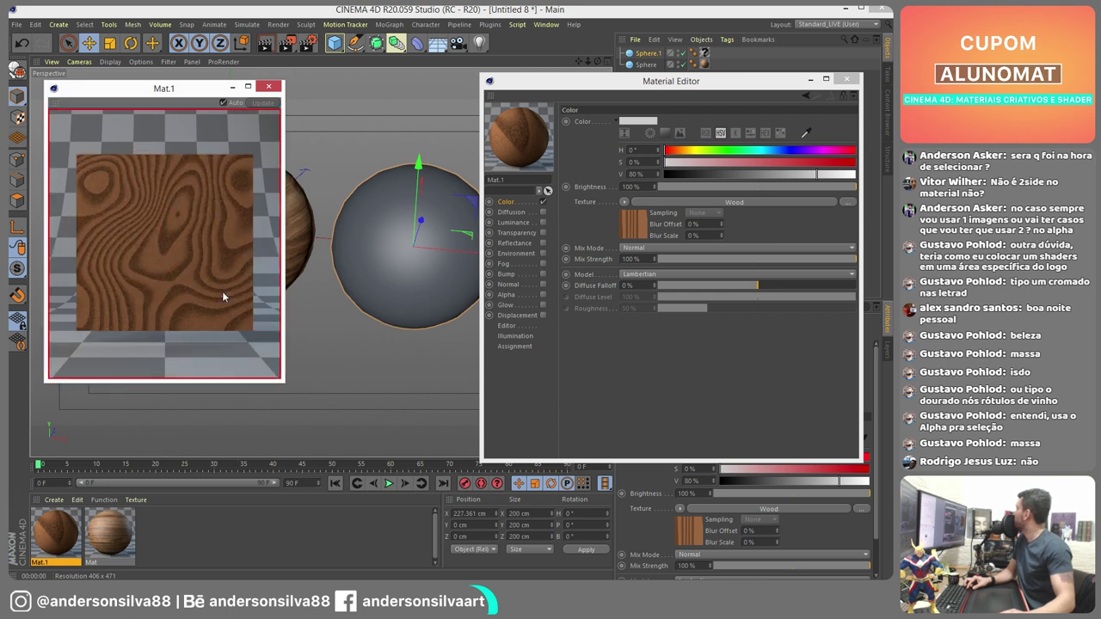
pyautogui.rightClick(185, 209)
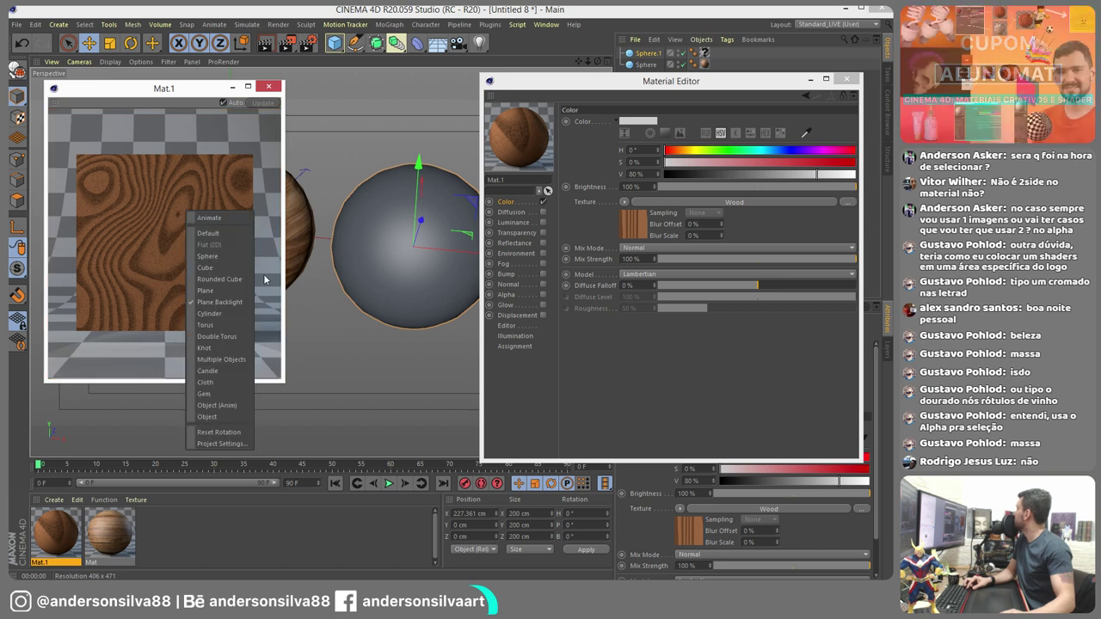
pyautogui.click(211, 291)
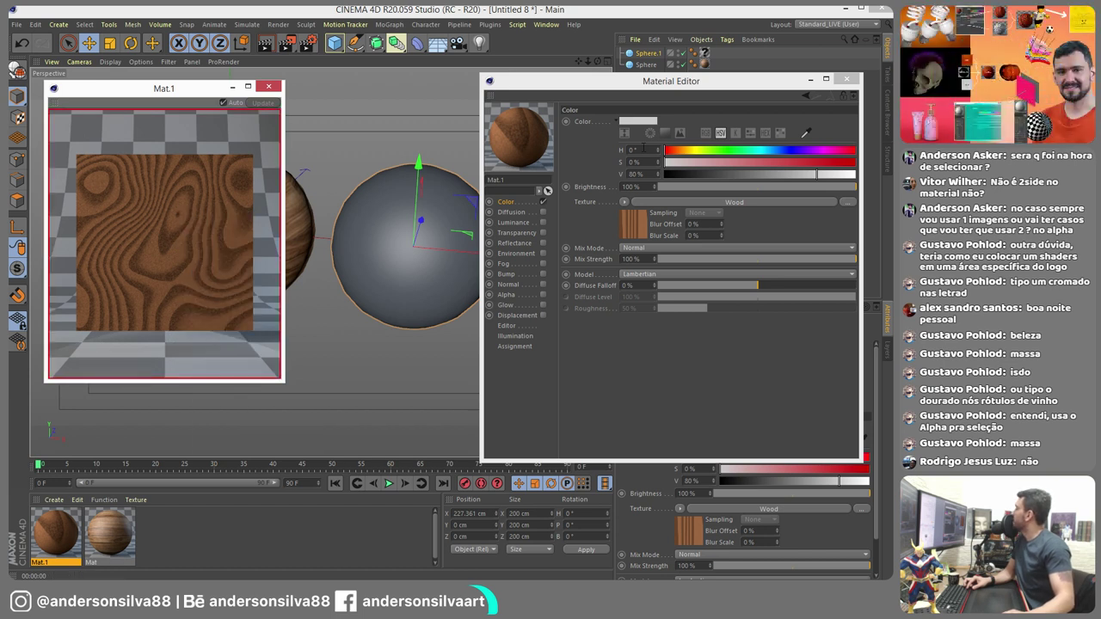
# - Set the Wood shader type to Pinewood, after trying Mahogany and Jacaranda
pyautogui.click(641, 218)
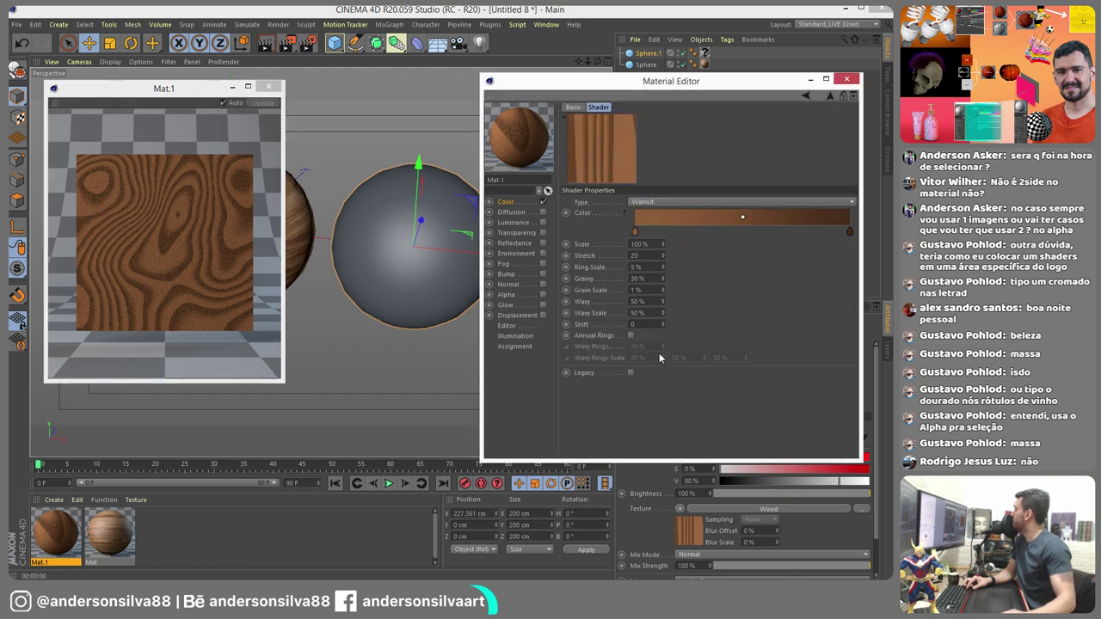
pyautogui.click(658, 200)
pyautogui.click(663, 236)
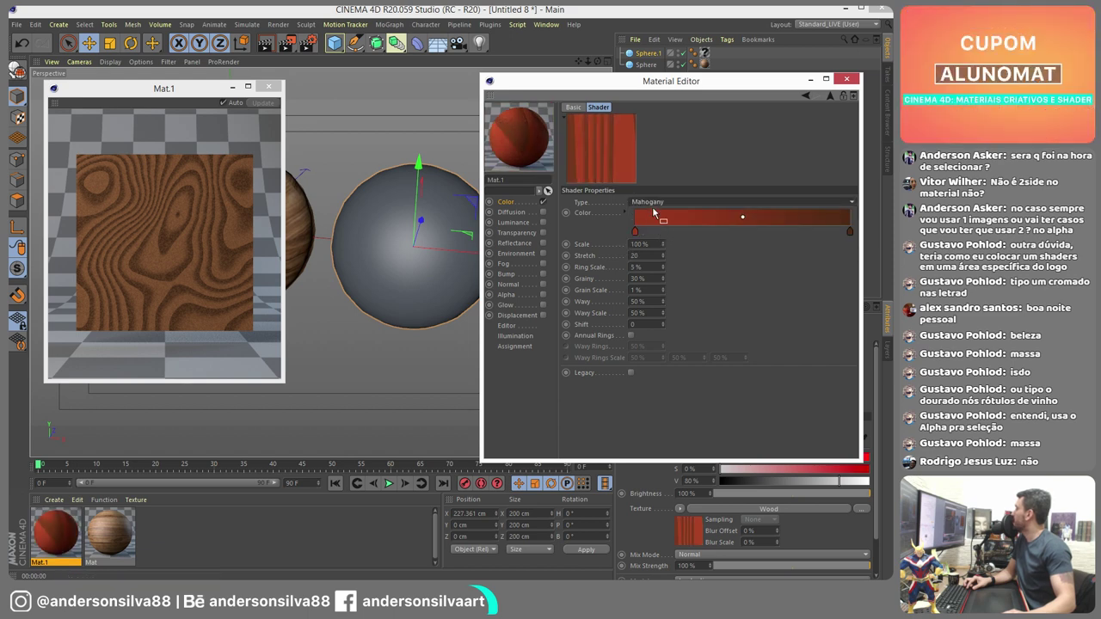
pyautogui.click(653, 202)
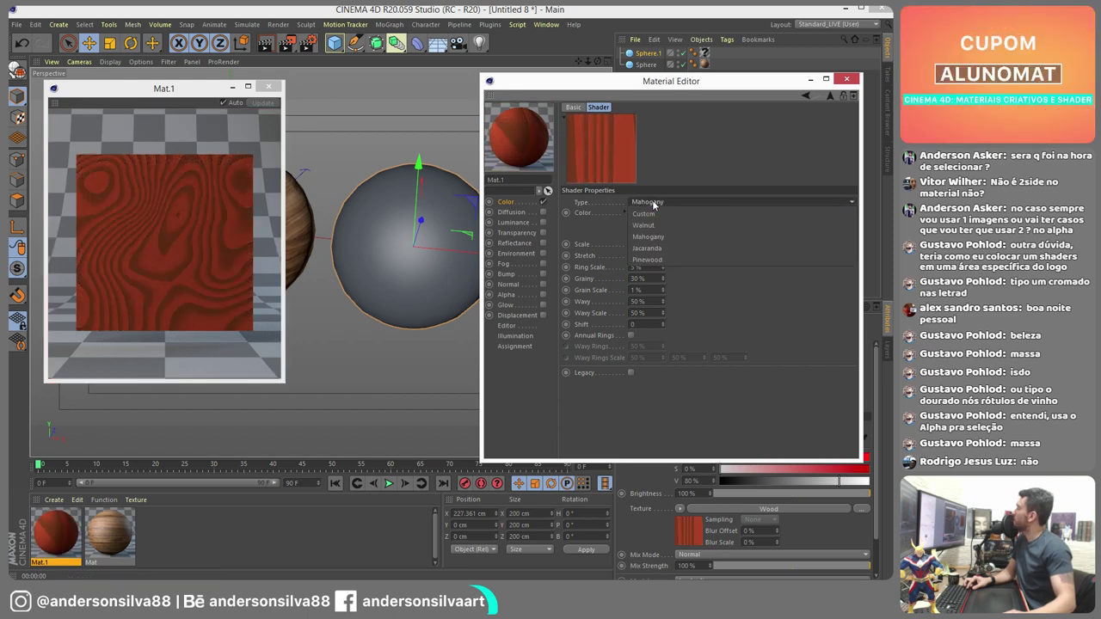
pyautogui.click(664, 248)
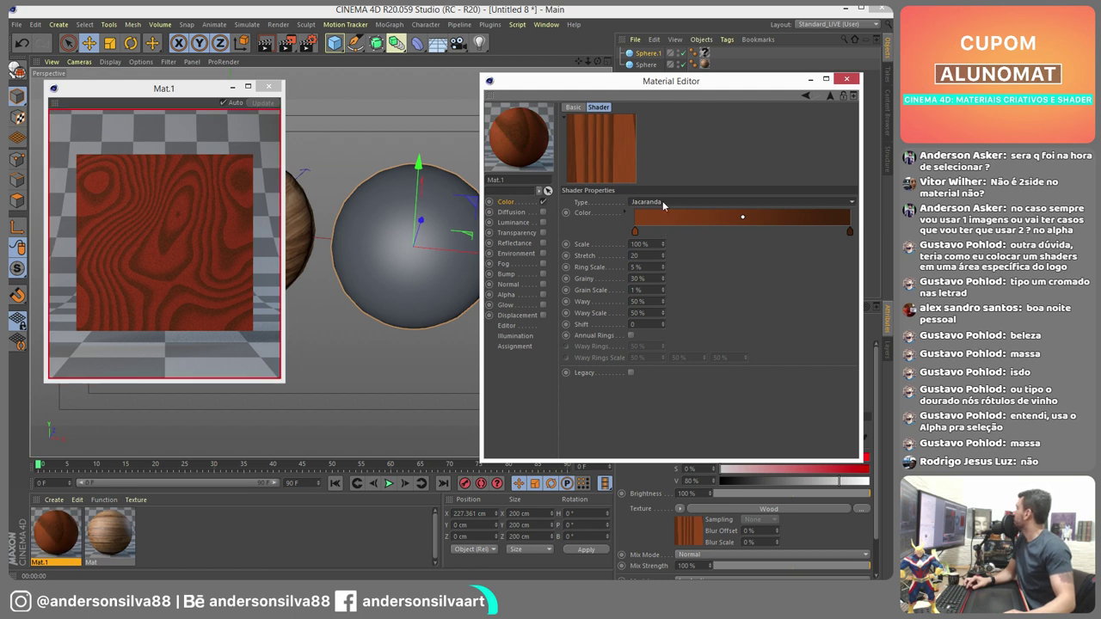
pyautogui.click(666, 201)
pyautogui.click(664, 259)
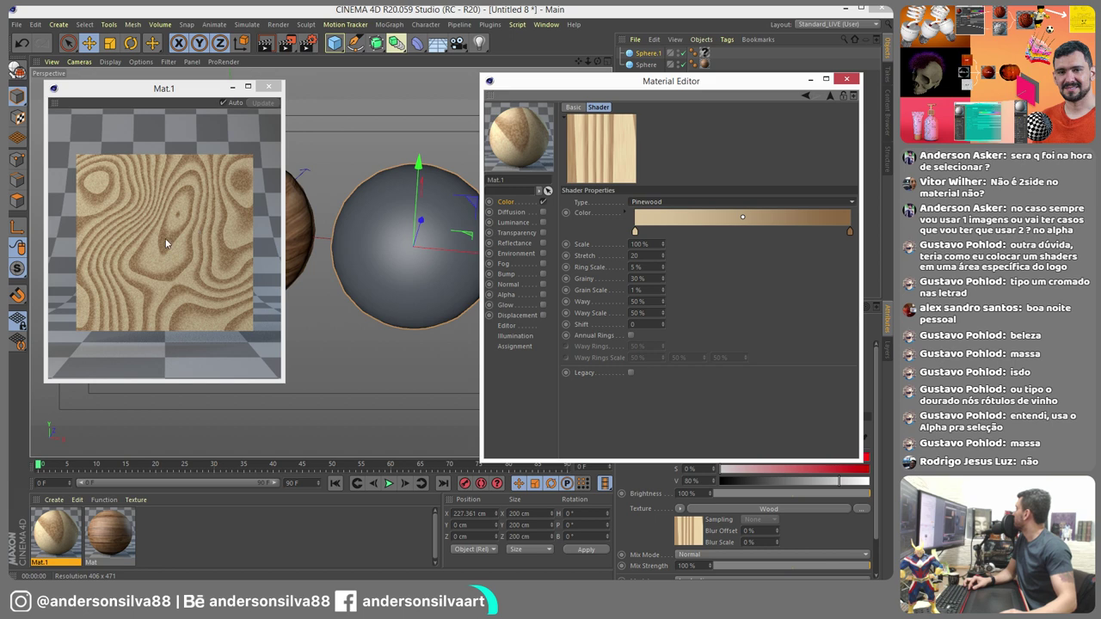
# - Set Stretch to 50, Ring Scale to 2 % and Grainy down to 20 %
pyautogui.click(642, 244)
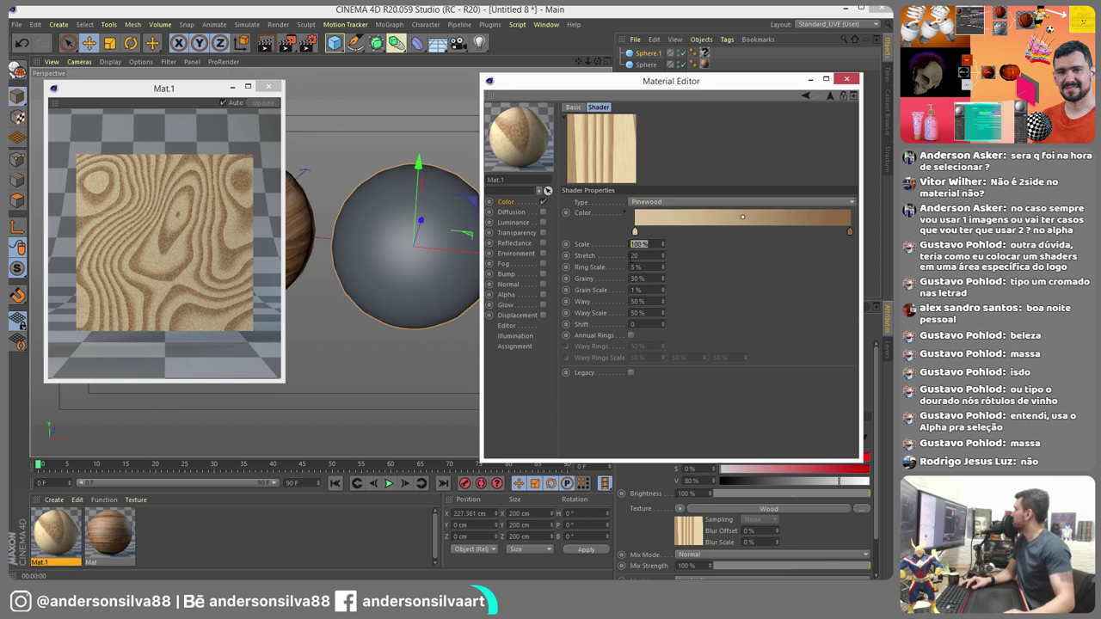
pyautogui.press('Tab')
pyautogui.write('50')
pyautogui.press('Return')
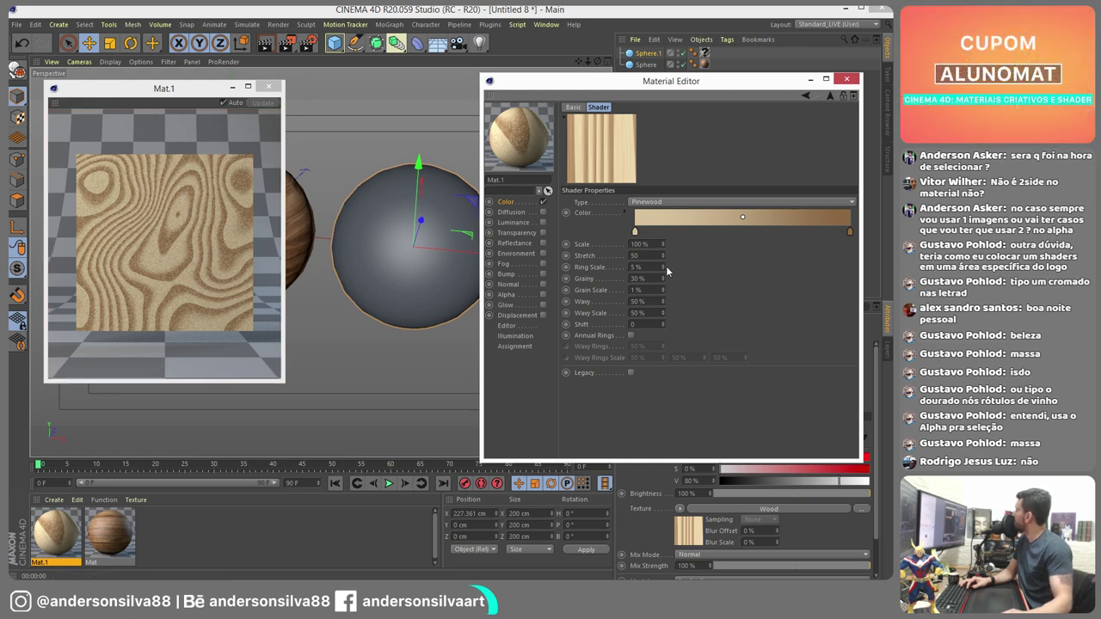
pyautogui.write('2')
pyautogui.press('Return')
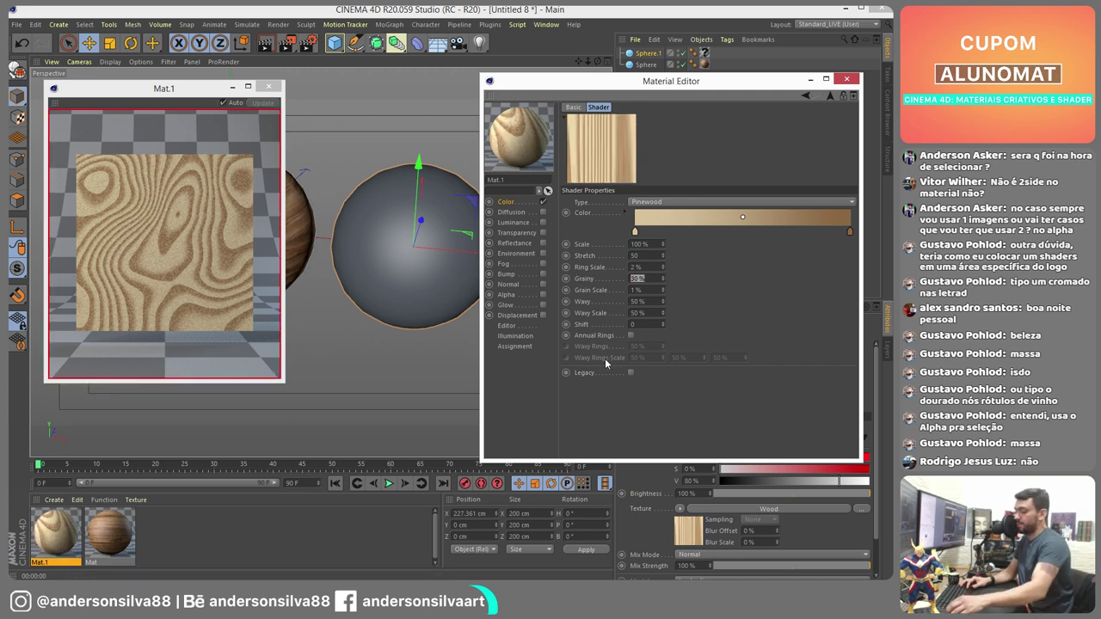
pyautogui.write('60')
pyautogui.press('Return')
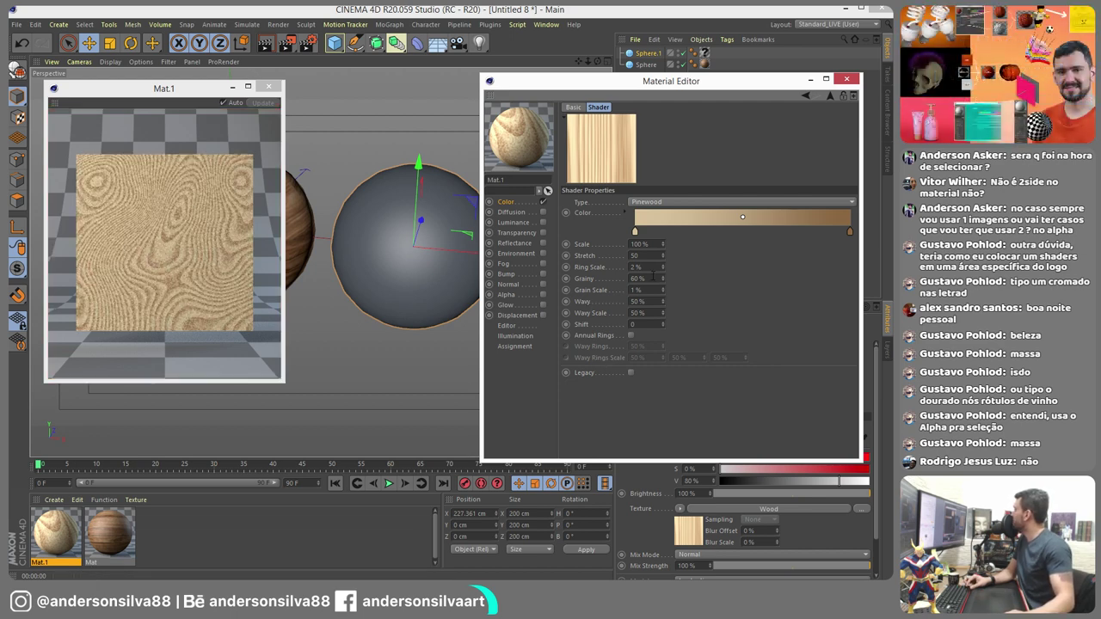
pyautogui.moveTo(662, 279); pyautogui.dragTo(396, 284)
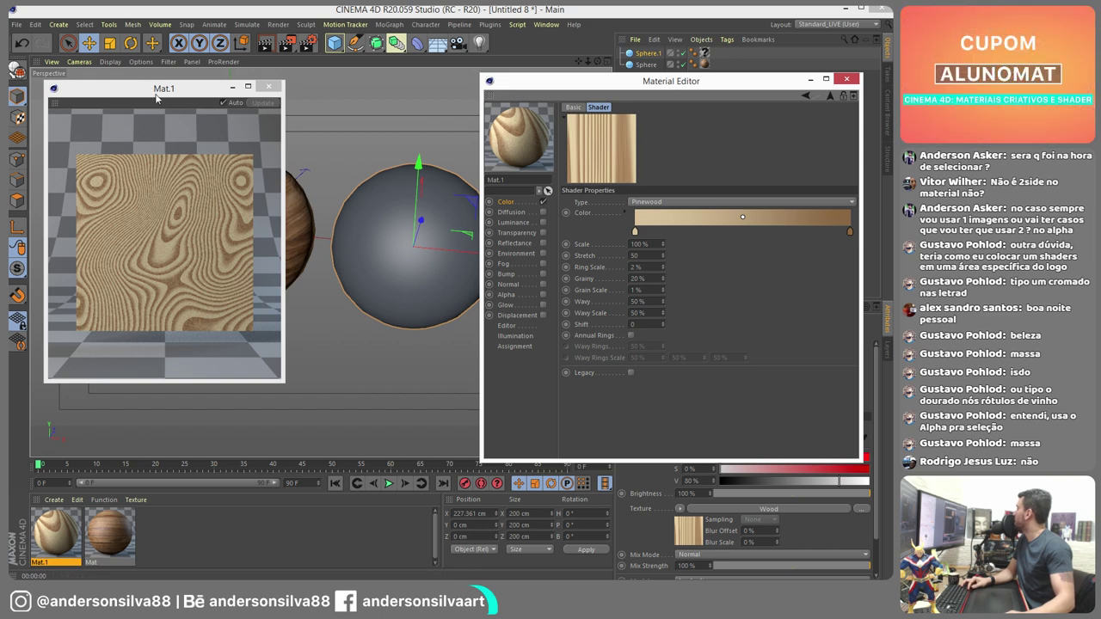
pyautogui.moveTo(182, 94); pyautogui.dragTo(356, 335)
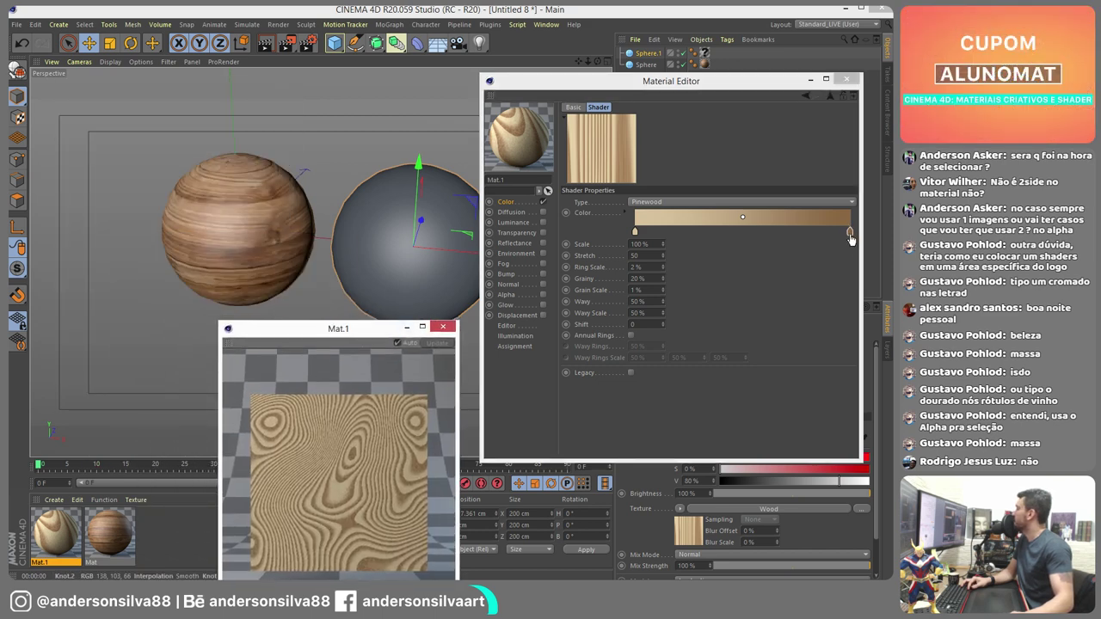
# - Recolour the wood gradient's right stop with a colour sampled from the wooden sphere
pyautogui.click(850, 232)
pyautogui.doubleClick(850, 233)
pyautogui.moveTo(757, 171); pyautogui.dragTo(539, 171)
pyautogui.click(708, 227)
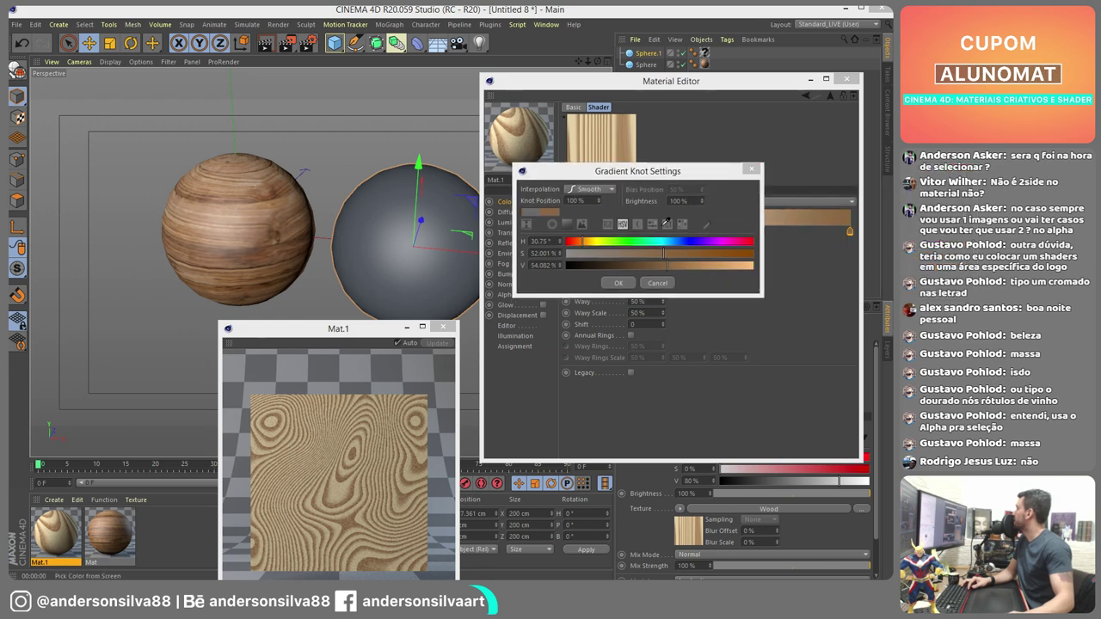
pyautogui.click(259, 248)
pyautogui.click(618, 283)
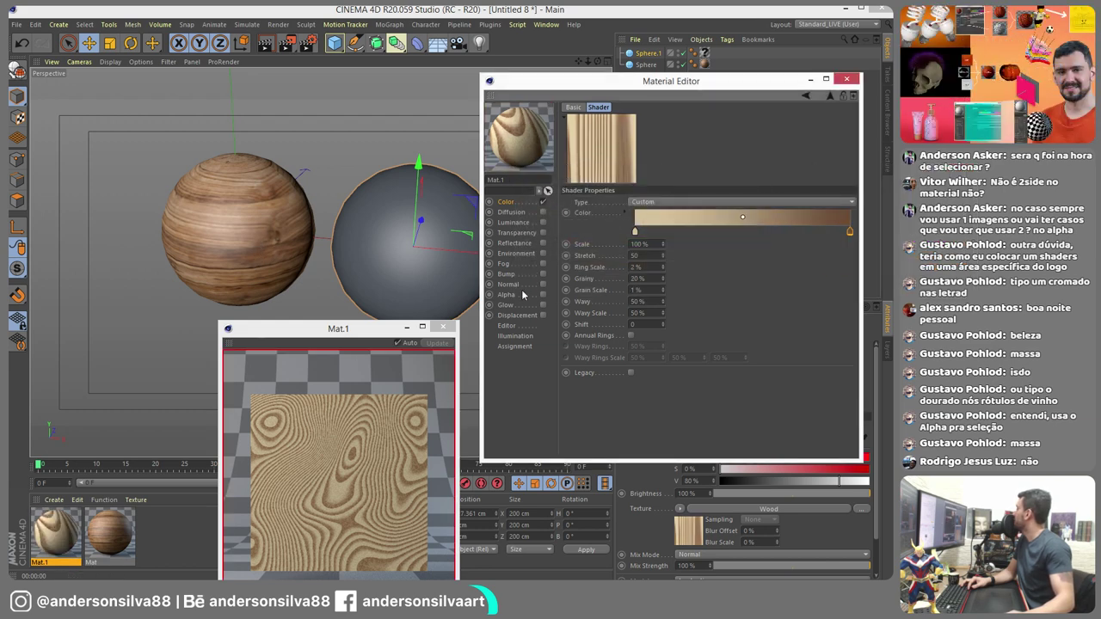
# - Close the preview window and apply Mat.1 to the grey sphere
pyautogui.moveTo(350, 328); pyautogui.dragTo(219, 141)
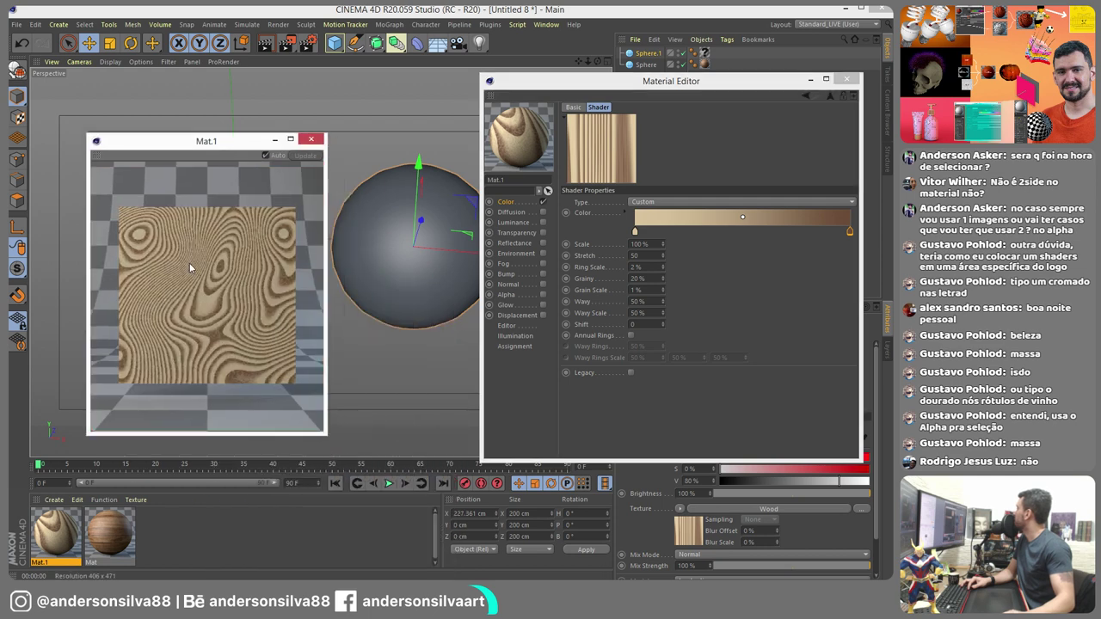
pyautogui.click(317, 139)
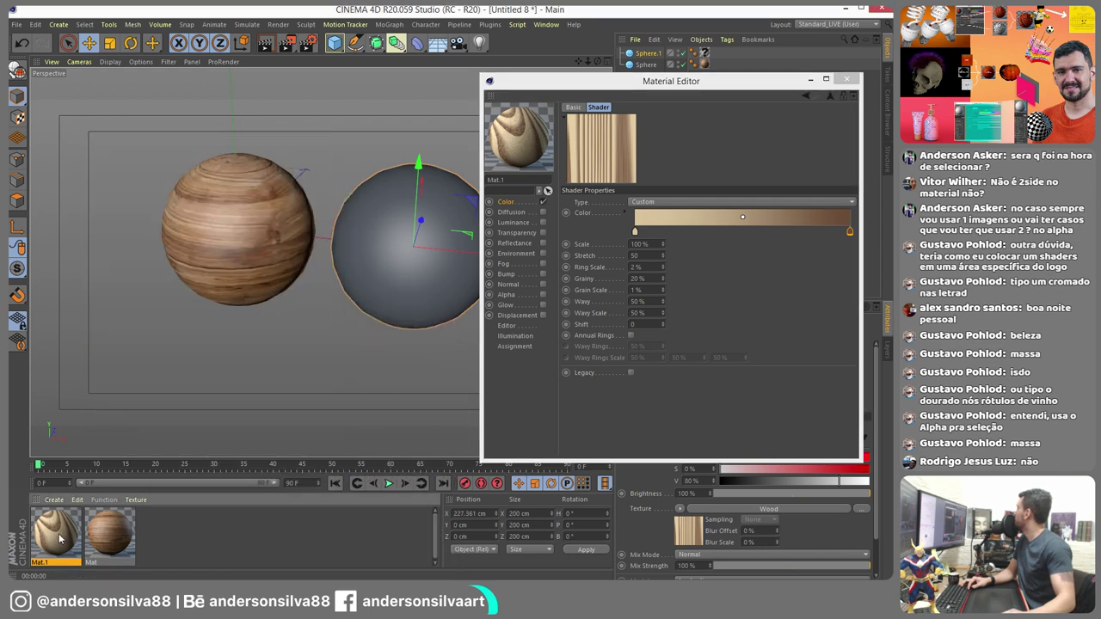
pyautogui.moveTo(59, 539); pyautogui.dragTo(391, 235)
pyautogui.scroll(4, 358, 248)
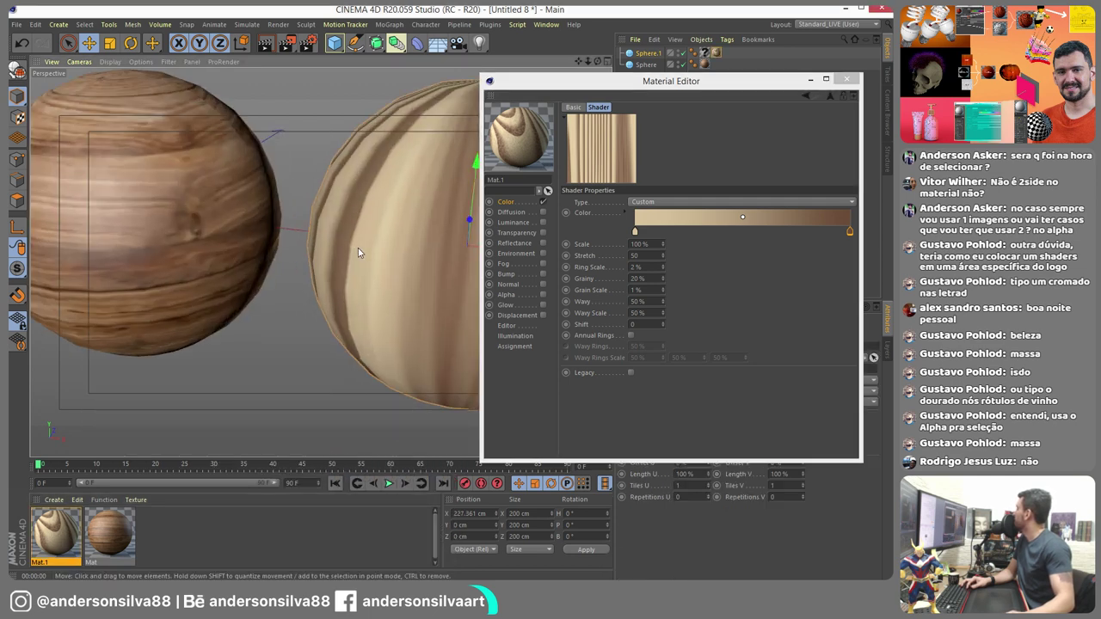
pyautogui.click(846, 79)
# - Set Sphere.1's texture tag projection to Spherical
pyautogui.click(705, 53)
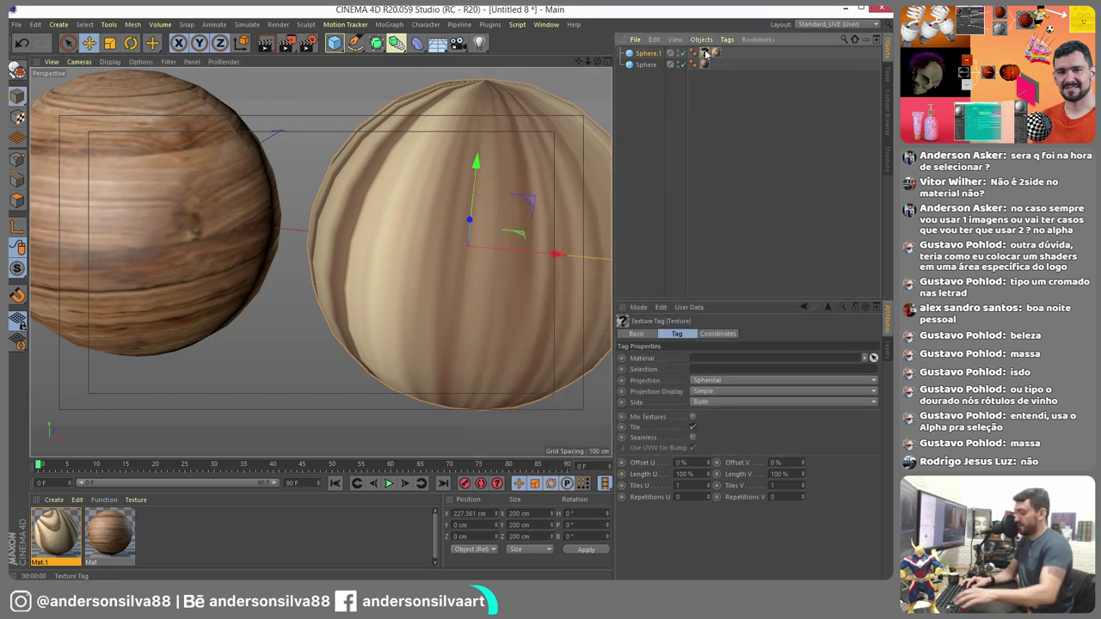
pyautogui.click(710, 381)
pyautogui.click(713, 389)
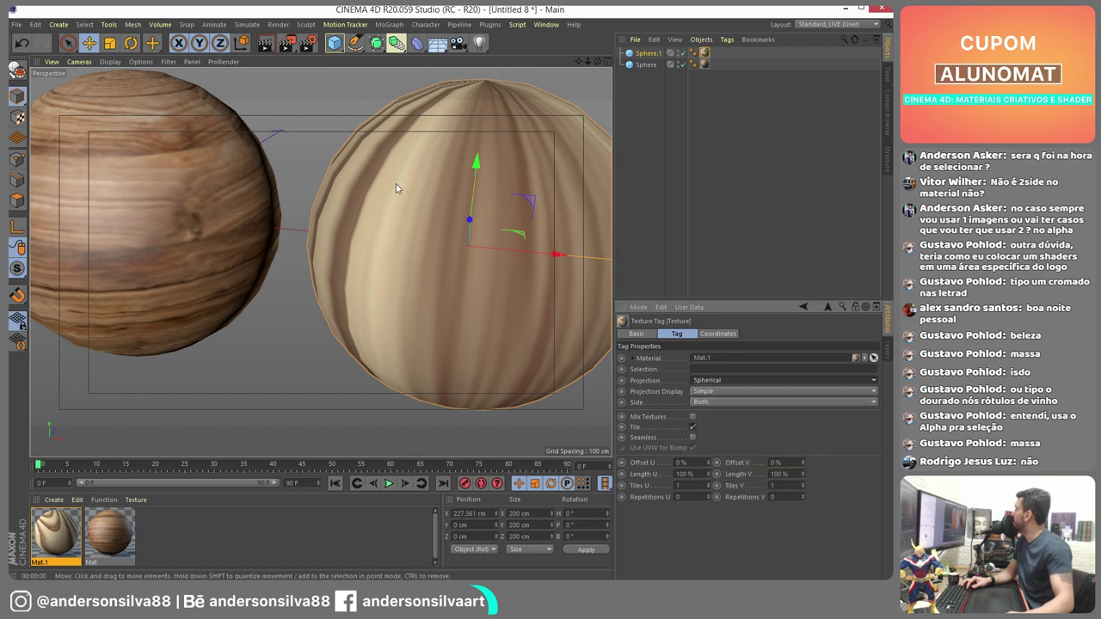
pyautogui.scroll(-3, 395, 188)
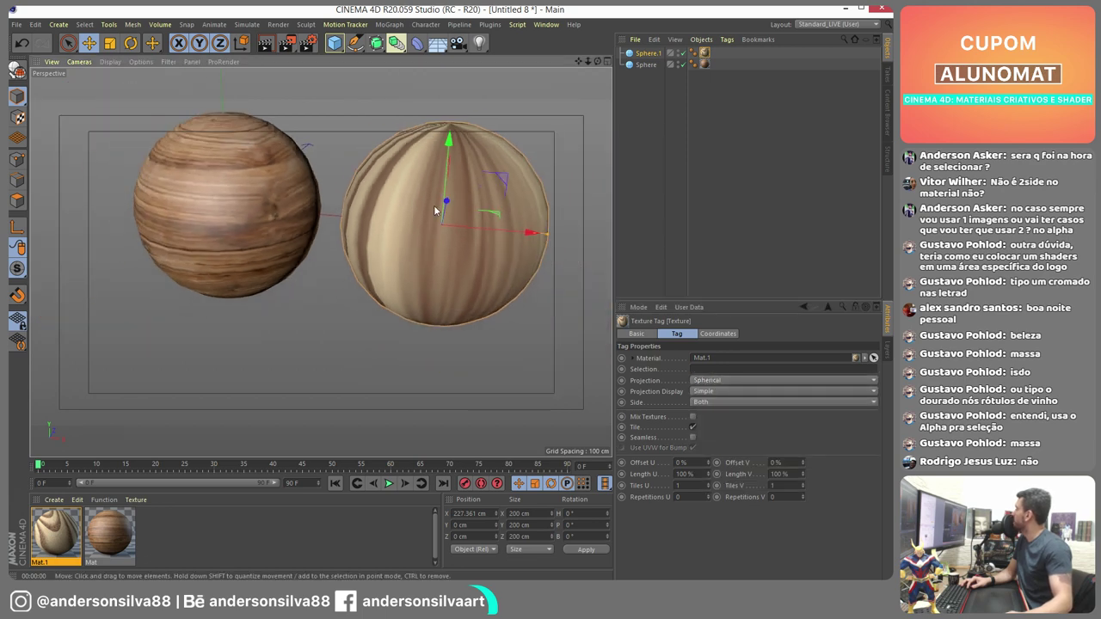
# - Render to the Picture Viewer to check the grain, then reopen Mat.1's settings
pyautogui.click(286, 42)
pyautogui.moveTo(728, 189); pyautogui.dragTo(530, 236)
pyautogui.scroll(-2, 533, 232)
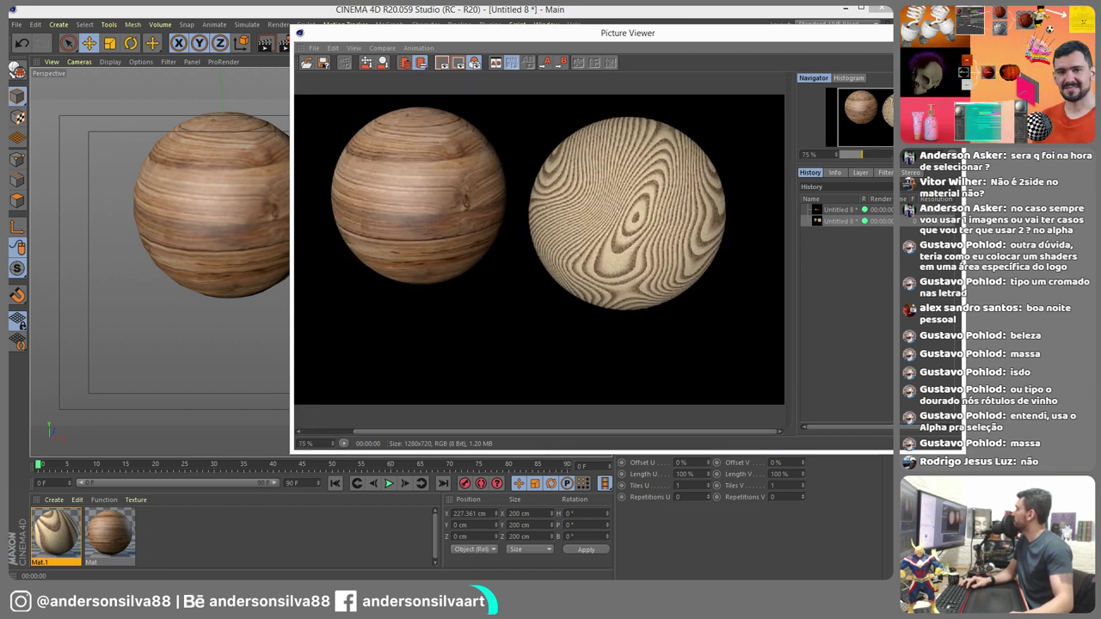
pyautogui.click(56, 535)
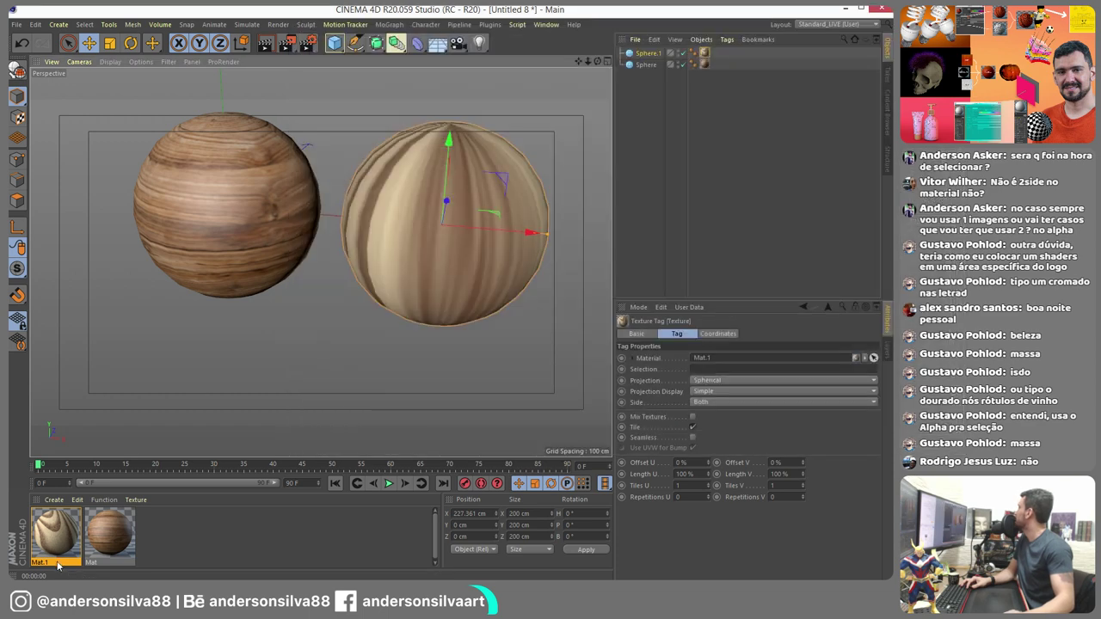
pyautogui.click(56, 535)
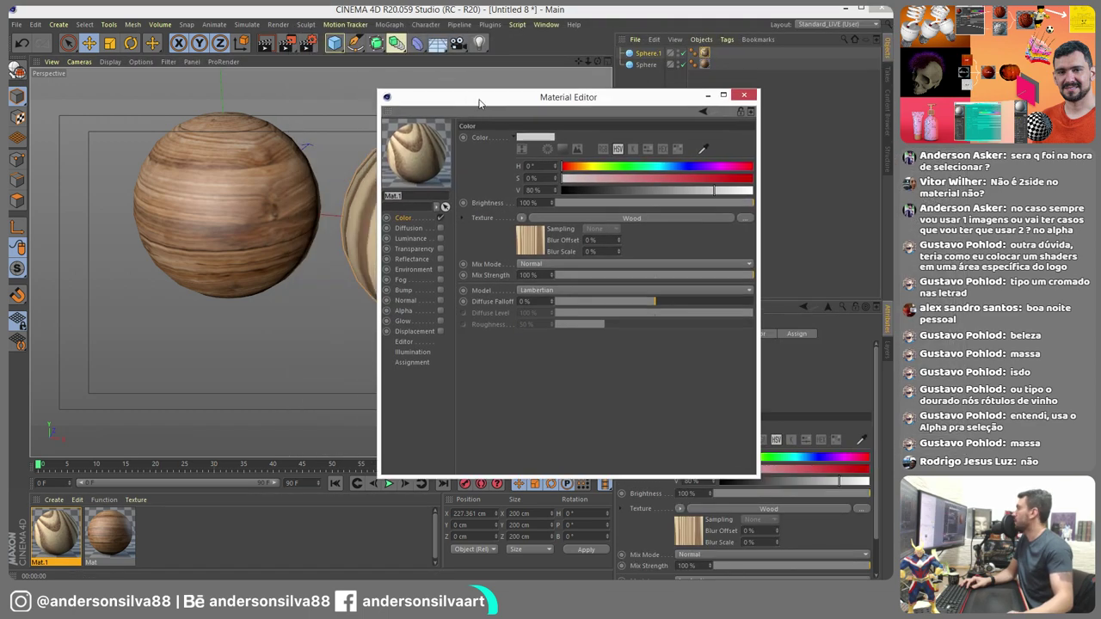
# - Set the Wood shader's Scale to 300 % after trying 200 % and 600 %
pyautogui.click(597, 222)
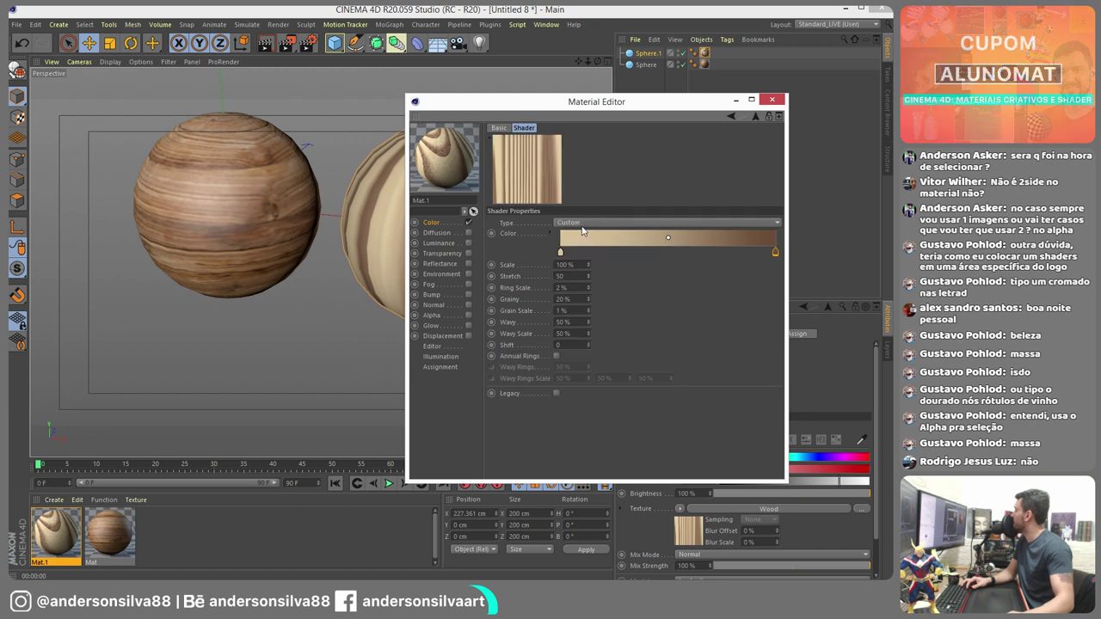
pyautogui.doubleClick(565, 264)
pyautogui.write('200')
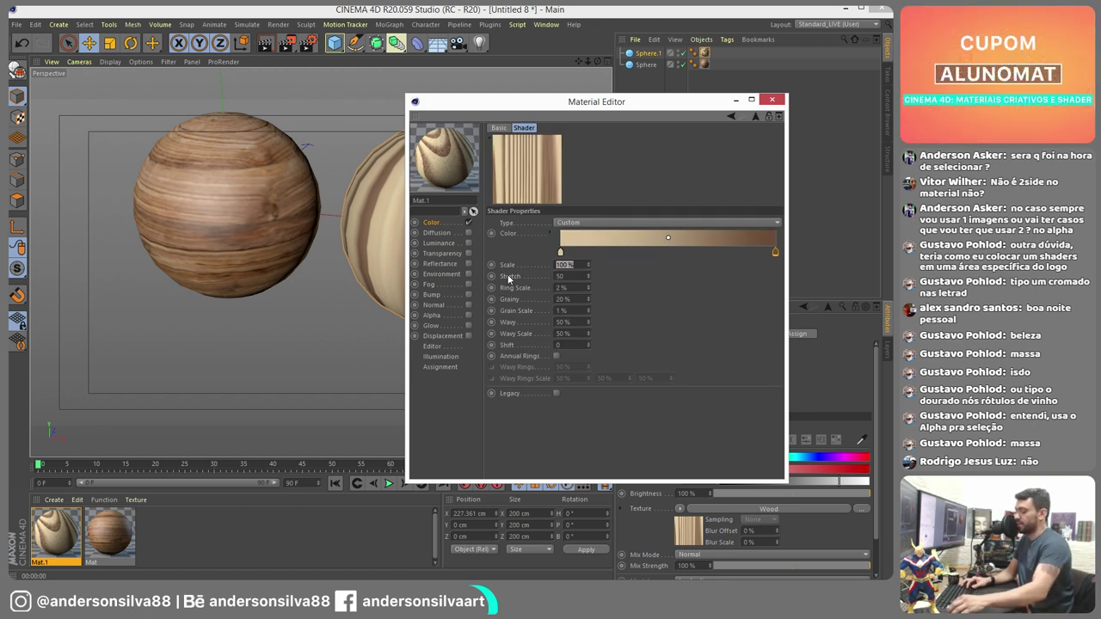
pyautogui.press('Return')
pyautogui.rightClick(443, 140)
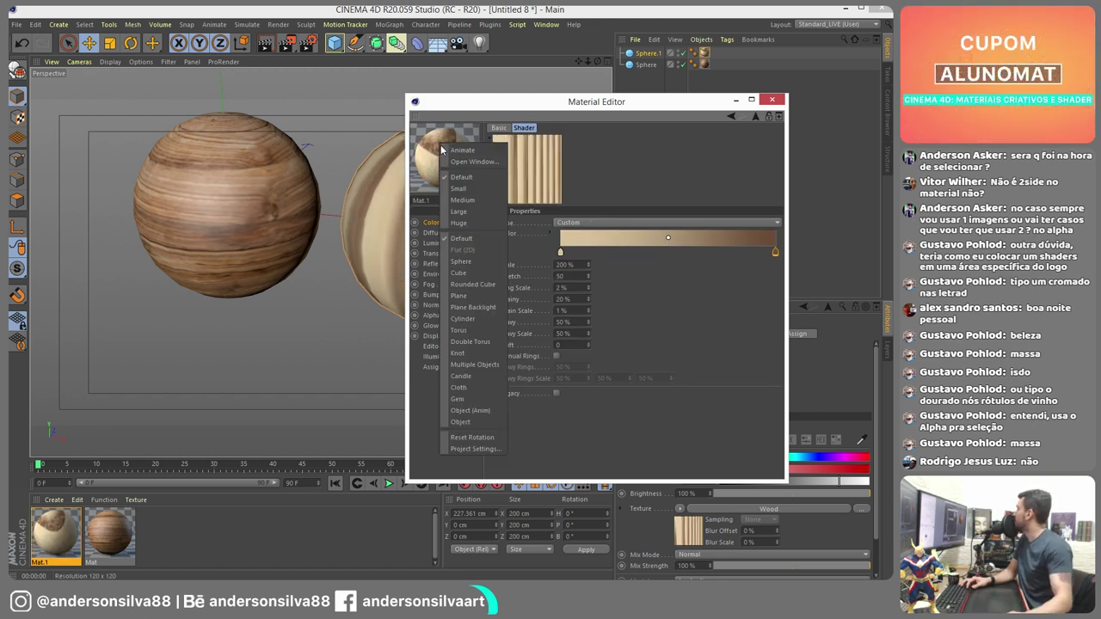
pyautogui.click(472, 308)
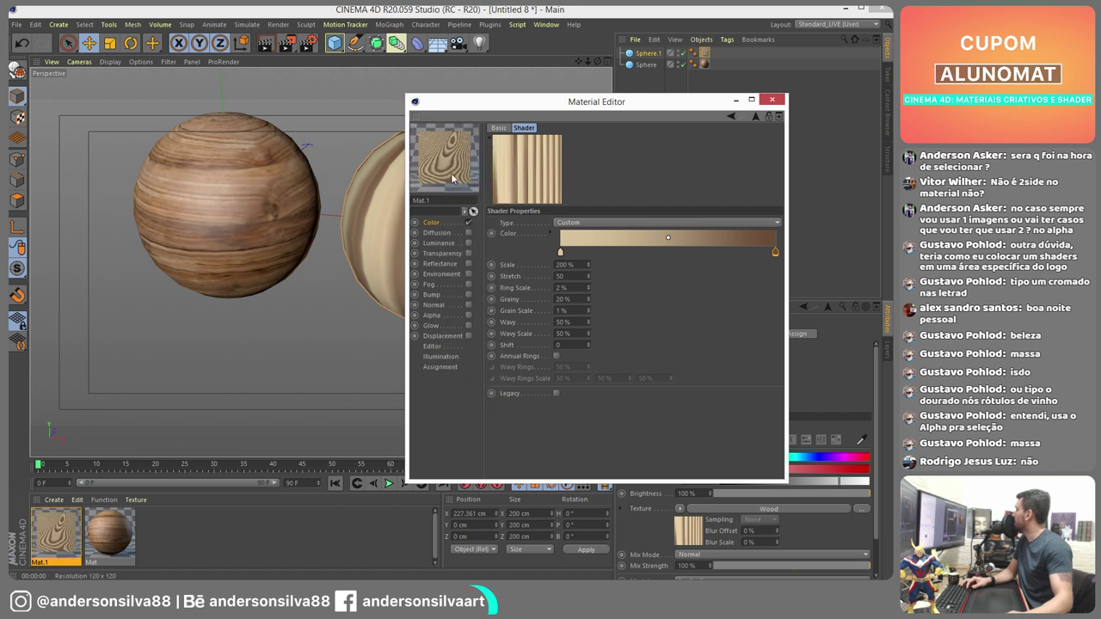
pyautogui.write('600')
pyautogui.press('Return')
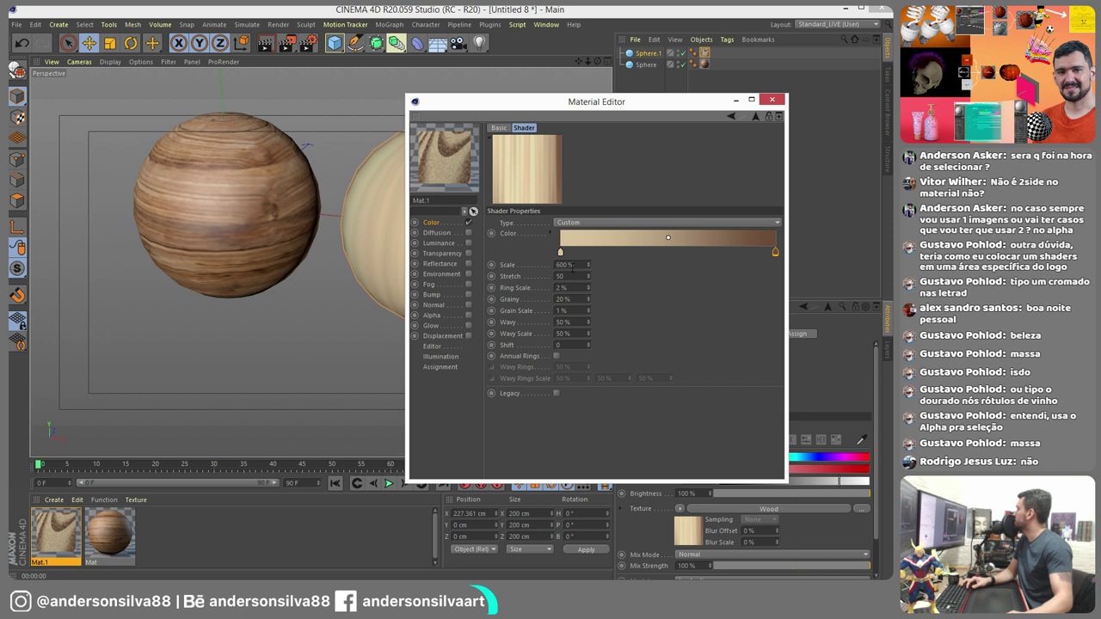
pyautogui.doubleClick(568, 265)
pyautogui.write('300')
pyautogui.press('Return')
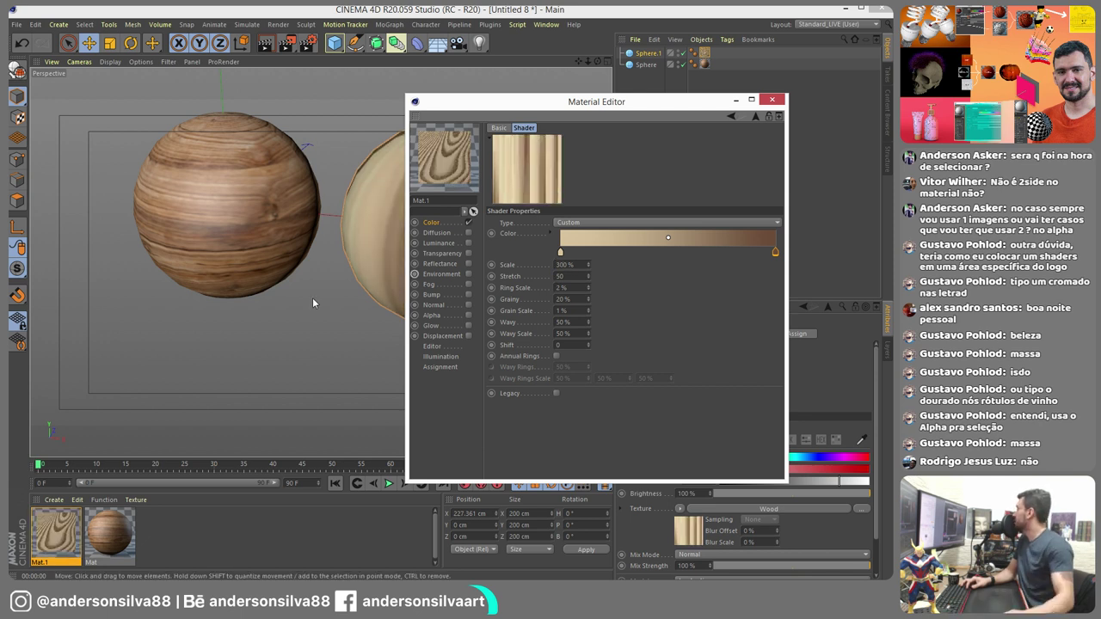
# - Close the Material Editor and render to the Picture Viewer to compare the spheres
pyautogui.click(78, 526)
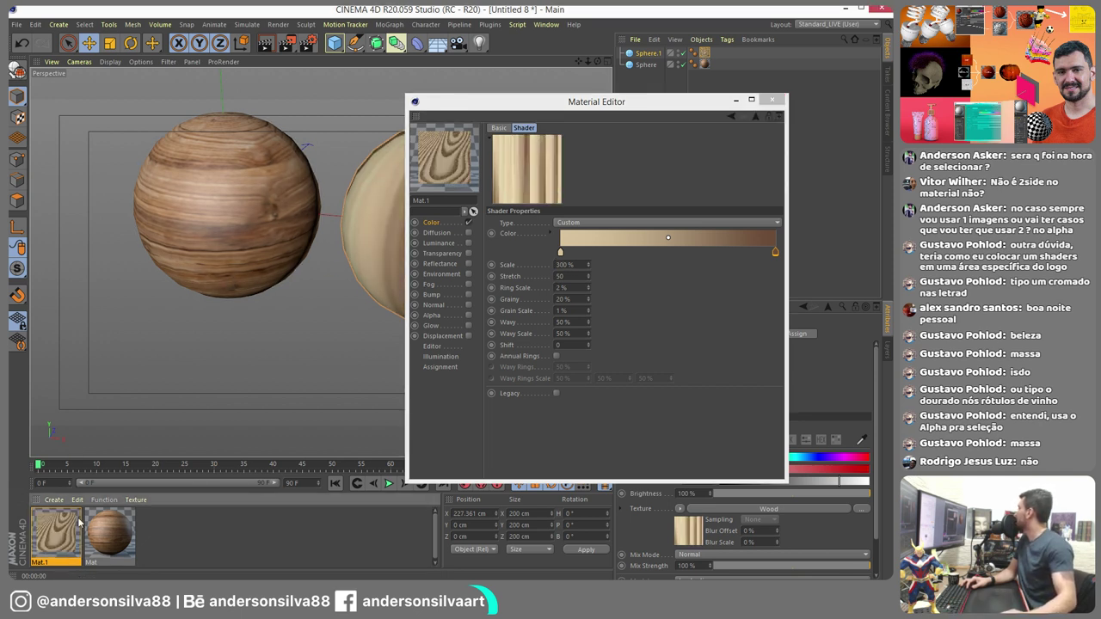
pyautogui.click(772, 100)
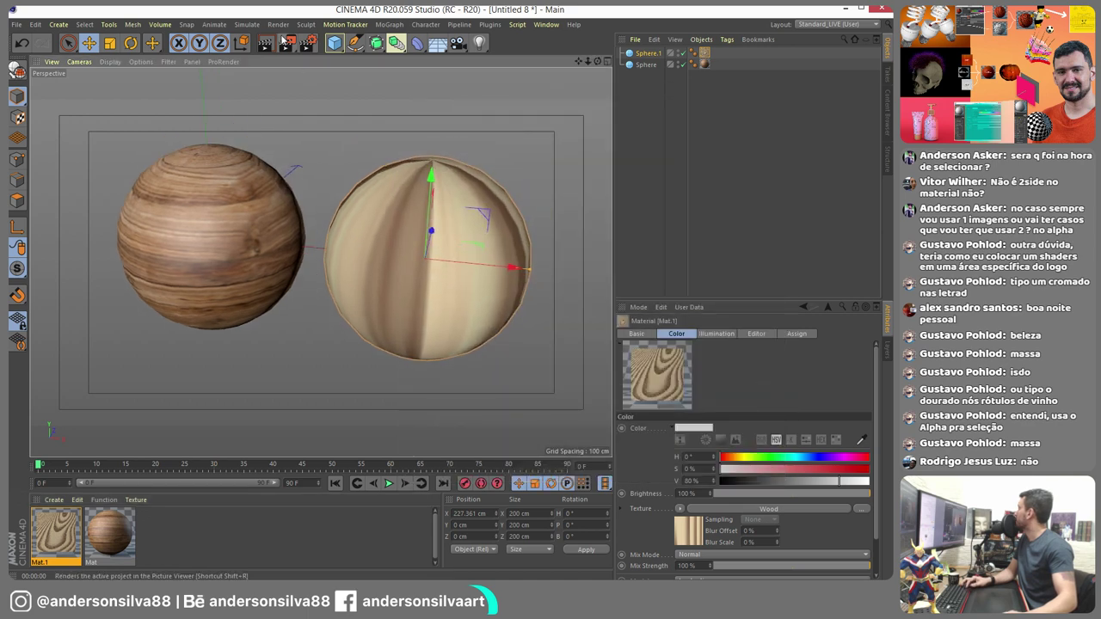
pyautogui.click(289, 43)
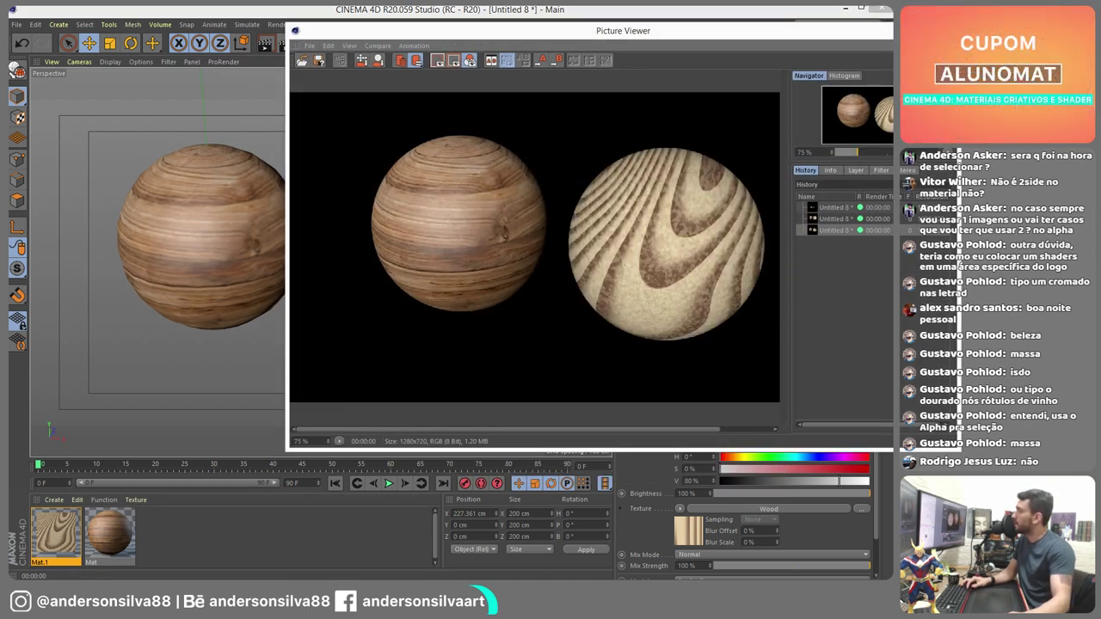
pyautogui.moveTo(789, 48); pyautogui.dragTo(570, 69)
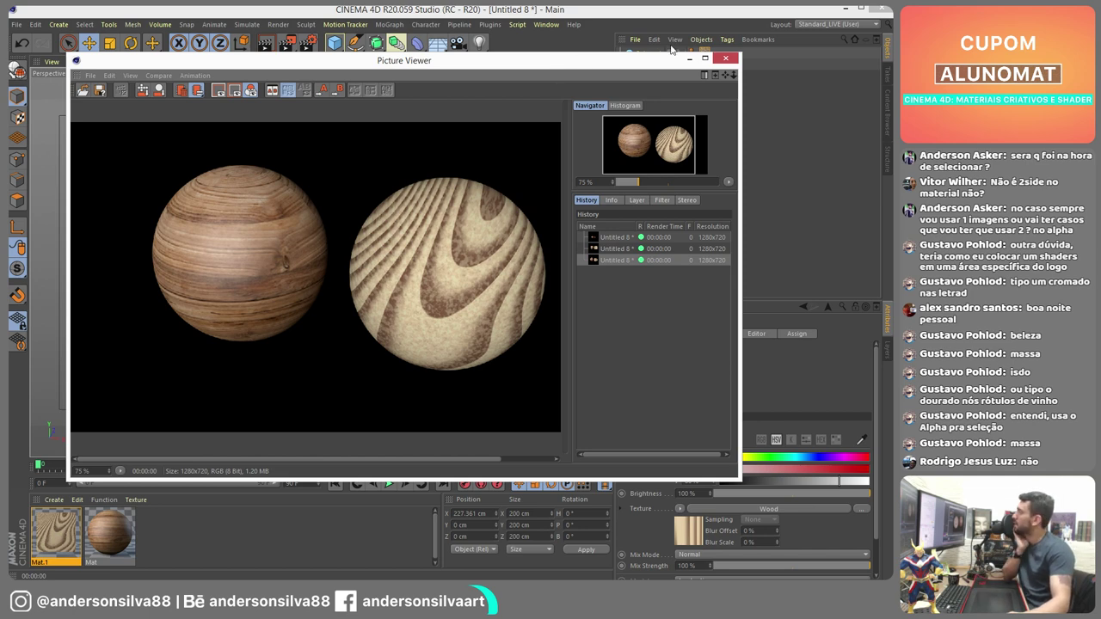
pyautogui.click(726, 59)
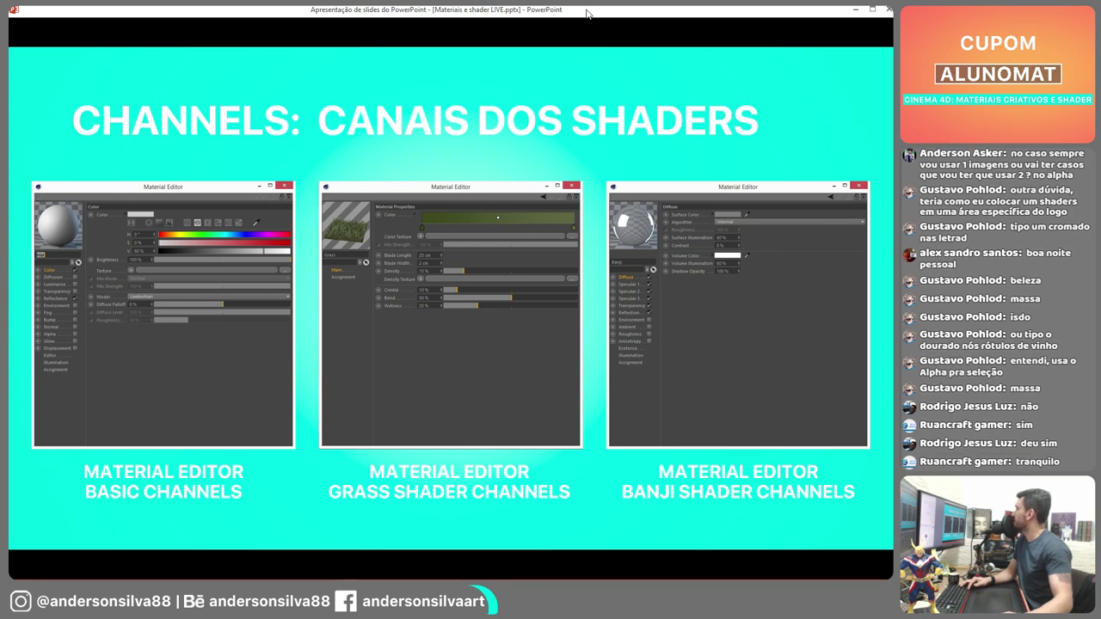
# - Advance to the Volumetric Shaders slide, then bring Cinema 4D back in a restored-down window
pyautogui.press('Right')
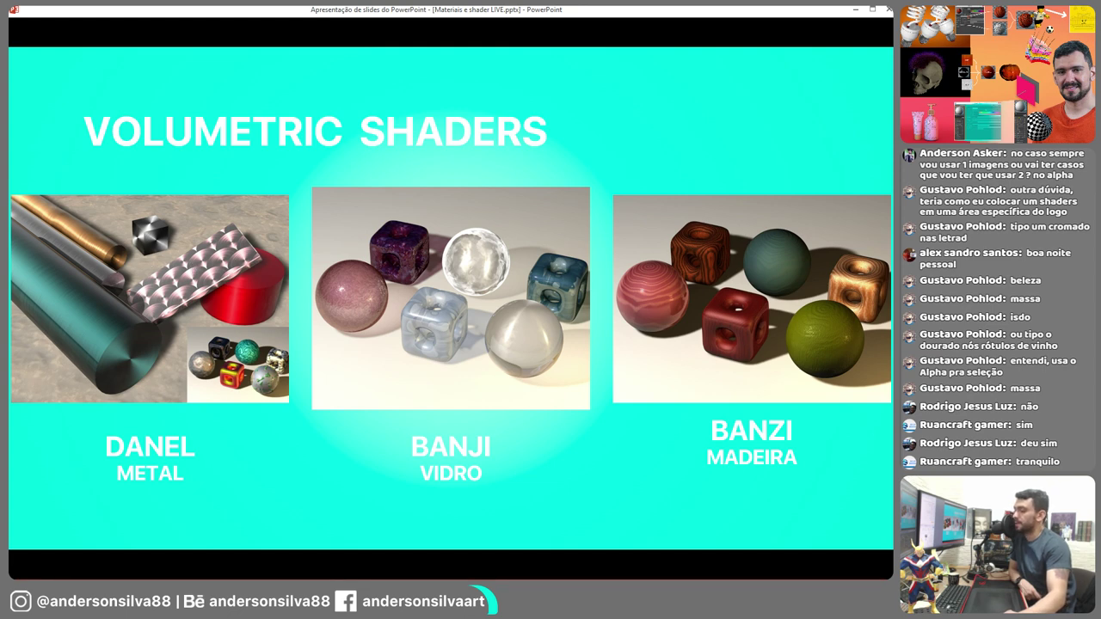
pyautogui.hotkey('alt', 'Tab')
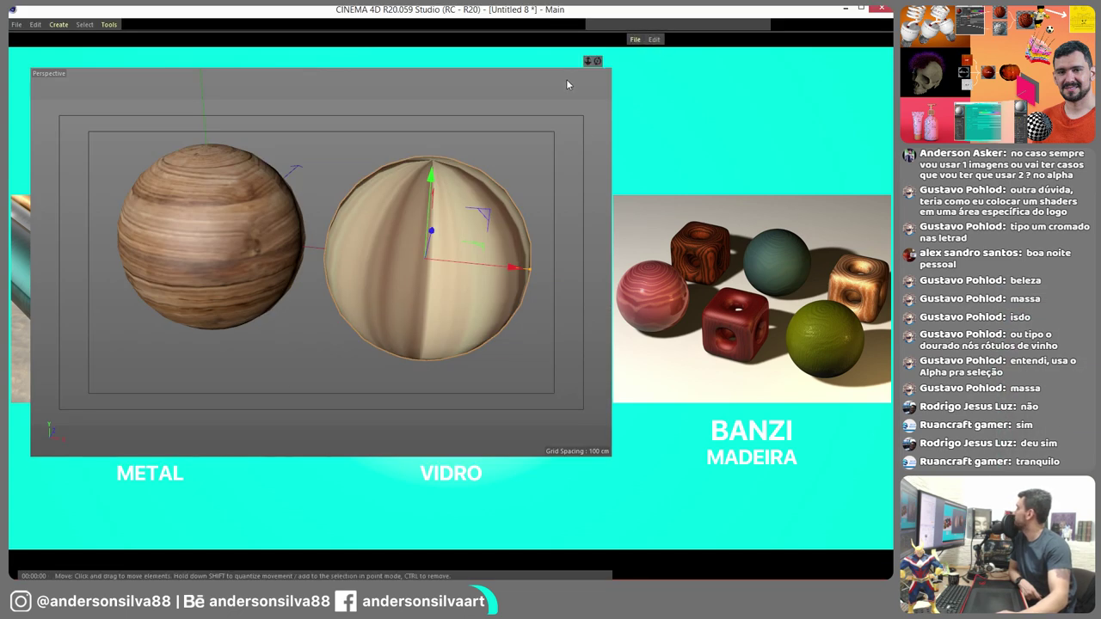
pyautogui.click(528, 142)
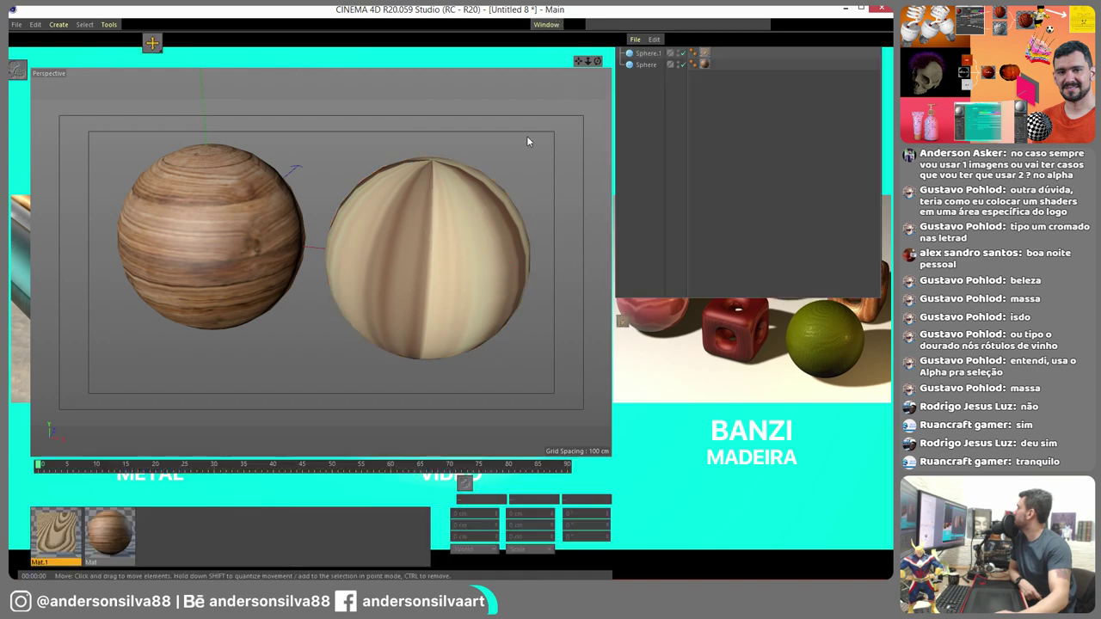
pyautogui.click(861, 9)
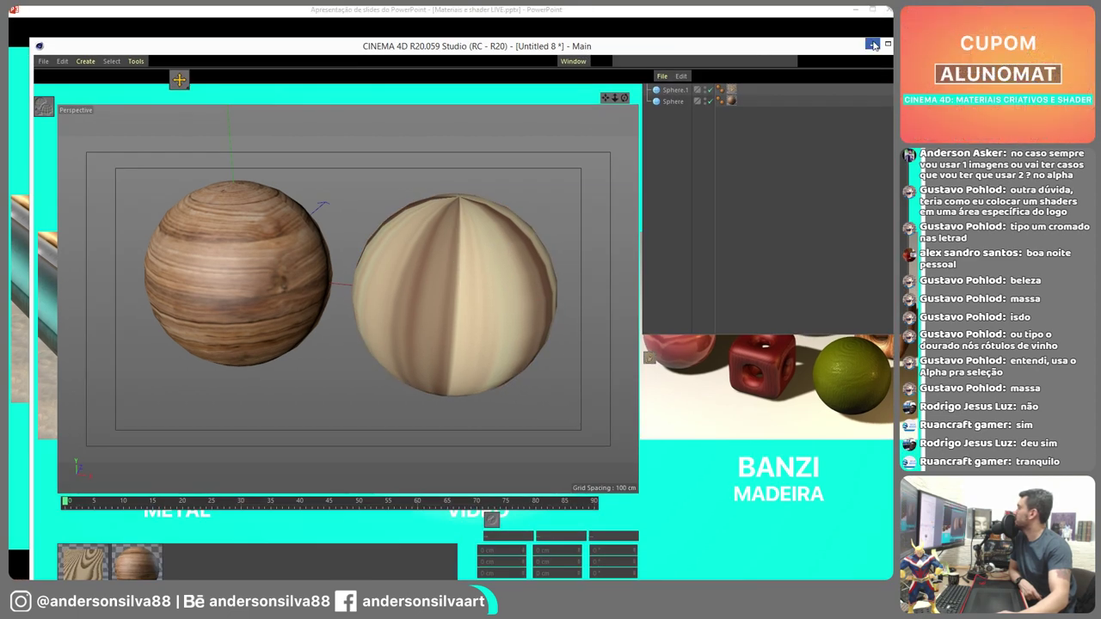
# - Minimize Cinema 4D and the slideshow, then restore Cinema 4D and maximize it
pyautogui.click(872, 45)
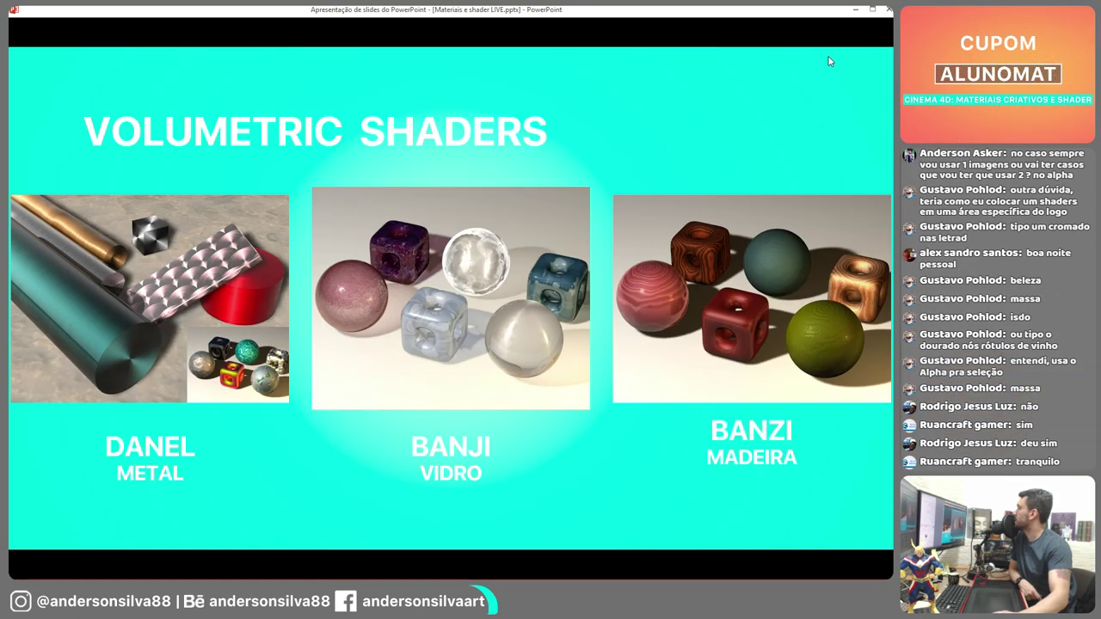
pyautogui.click(855, 10)
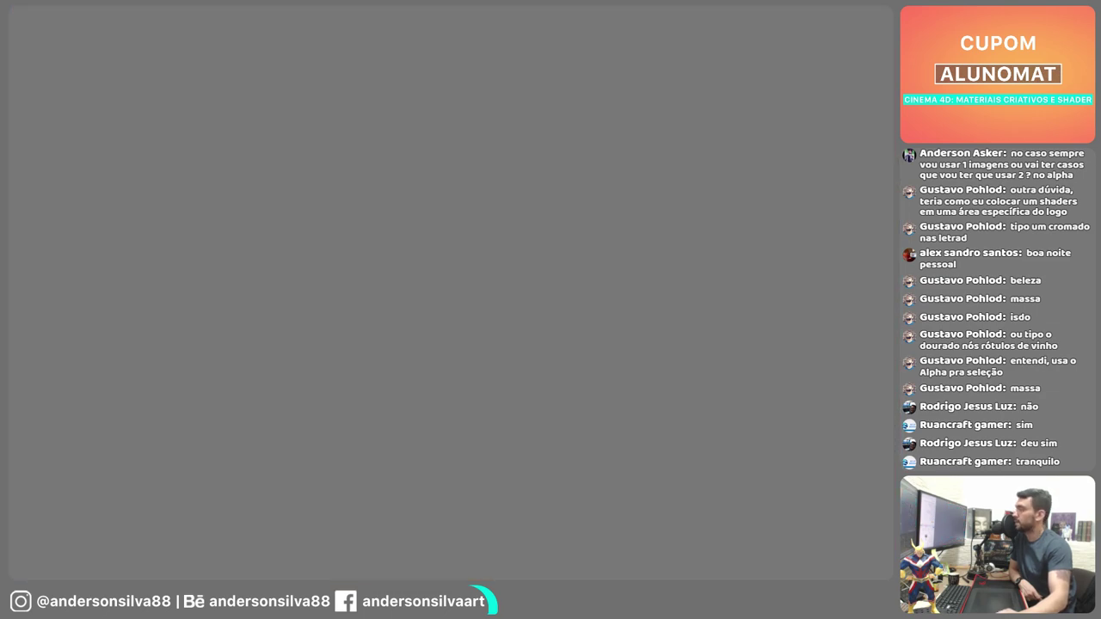
pyautogui.hotkey('alt', 'Tab')
pyautogui.doubleClick(686, 29)
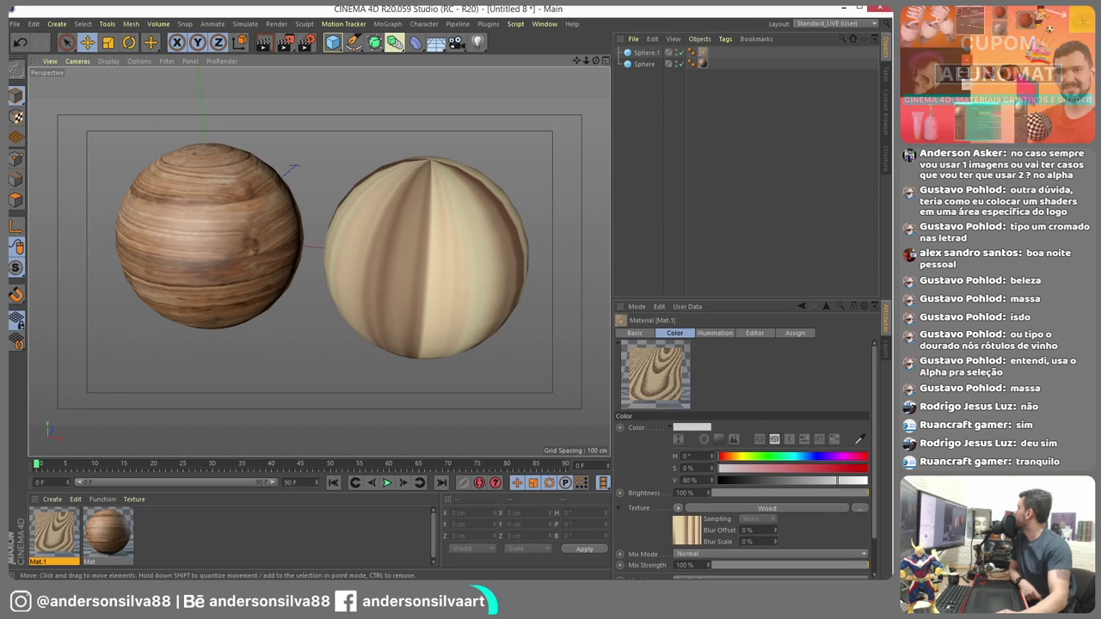
pyautogui.click(52, 498)
# - Create a Danel material, review its specular, reflection and Ambient channels, and apply it to the right sphere
pyautogui.moveTo(95, 381)
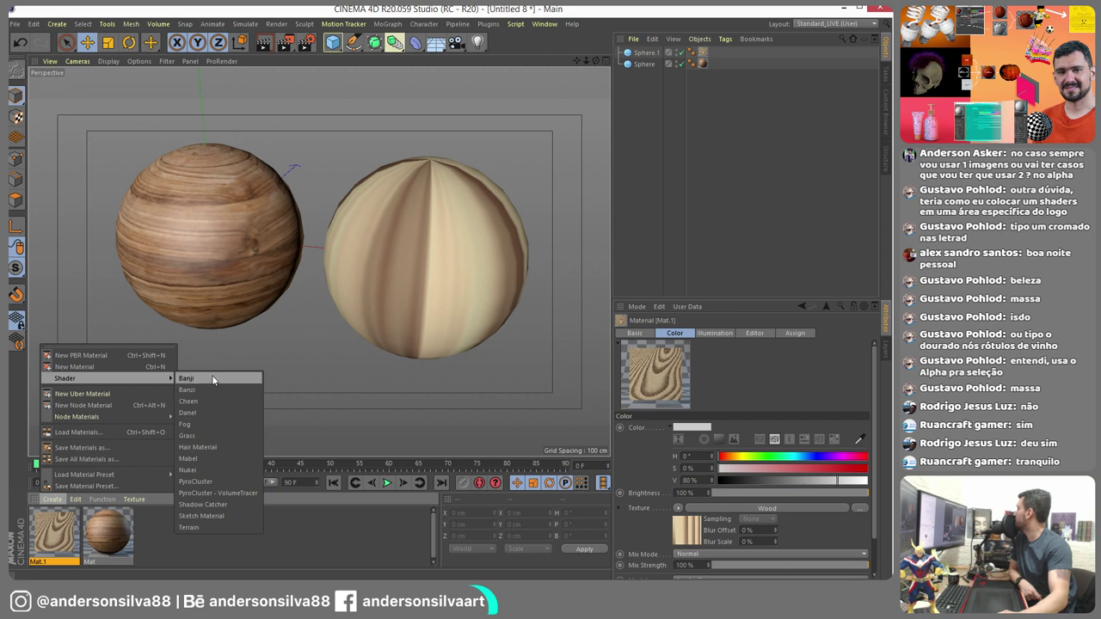
pyautogui.click(194, 413)
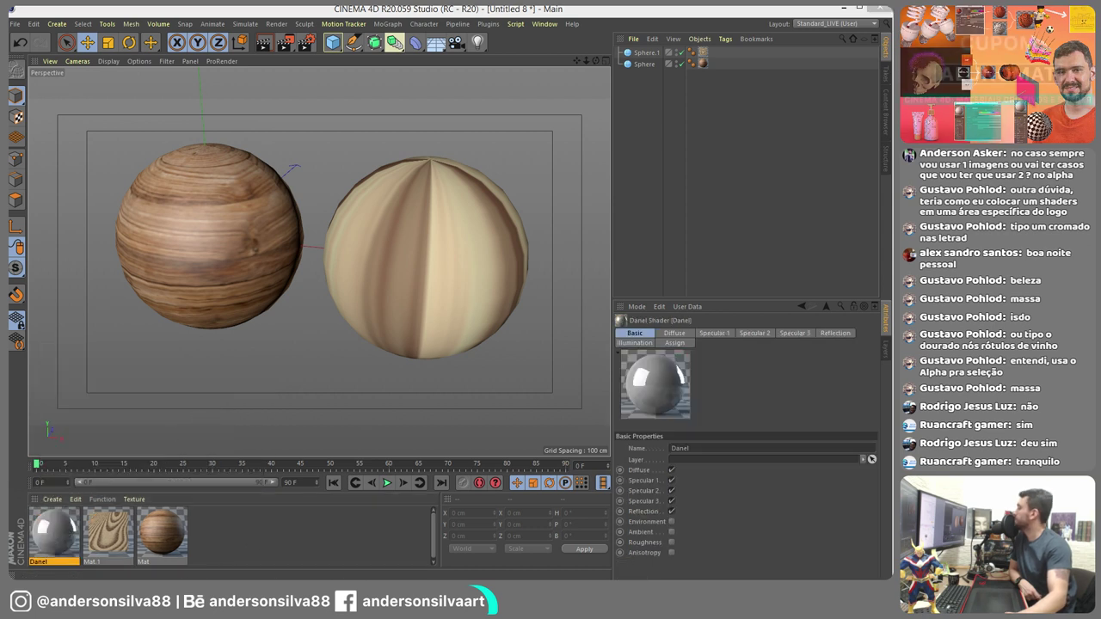
pyautogui.doubleClick(54, 533)
pyautogui.moveTo(330, 78); pyautogui.dragTo(598, 67)
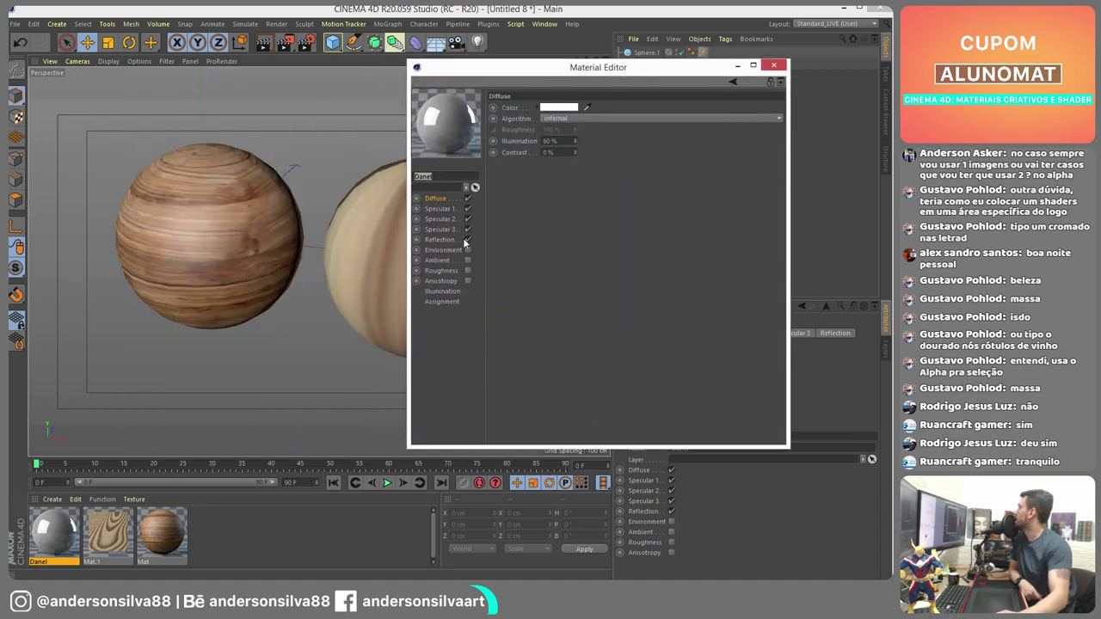
pyautogui.click(440, 209)
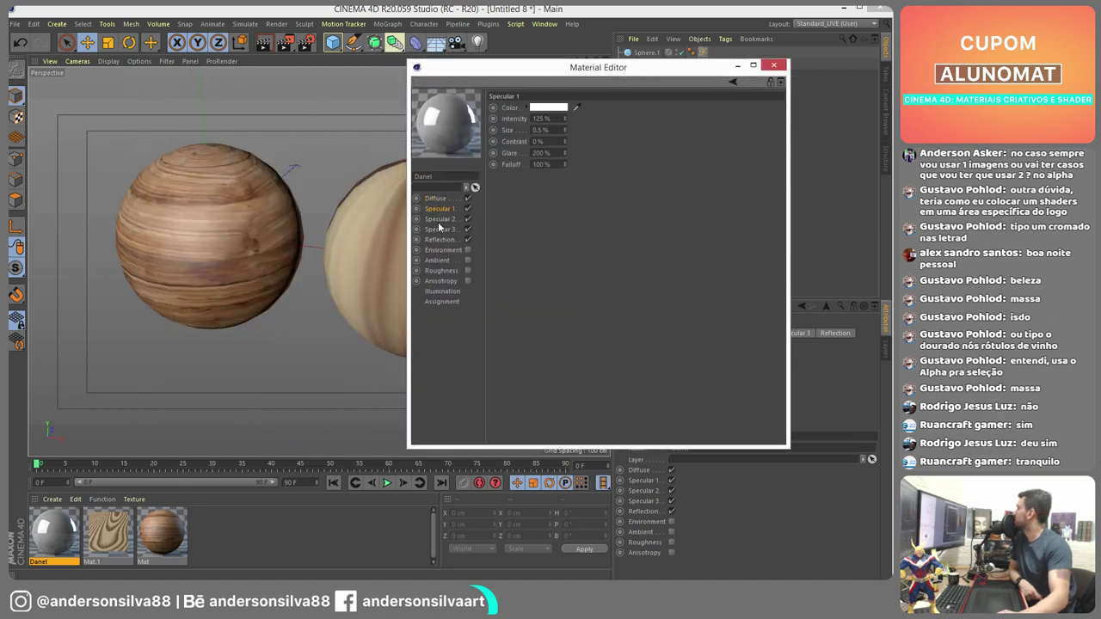
pyautogui.click(439, 220)
pyautogui.click(441, 240)
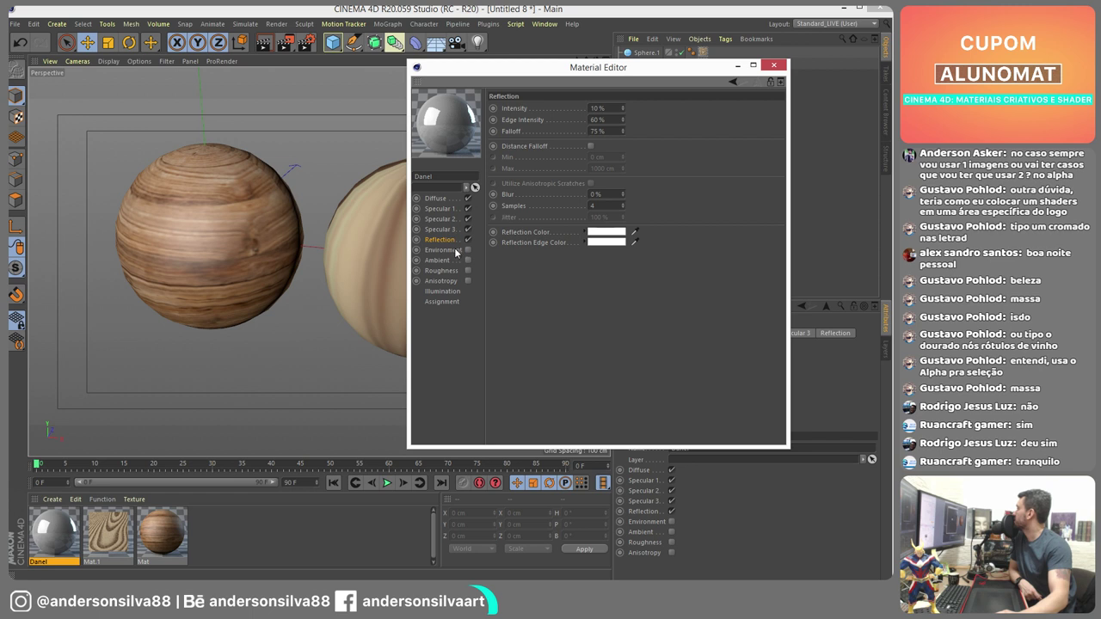
pyautogui.click(439, 260)
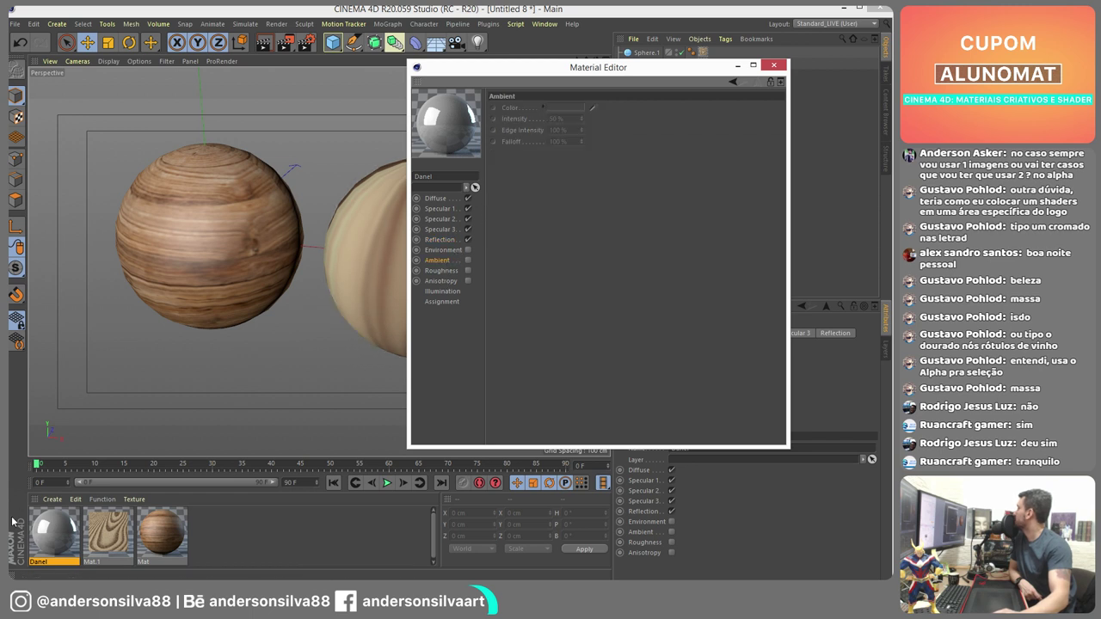
pyautogui.moveTo(446, 123); pyautogui.dragTo(349, 359)
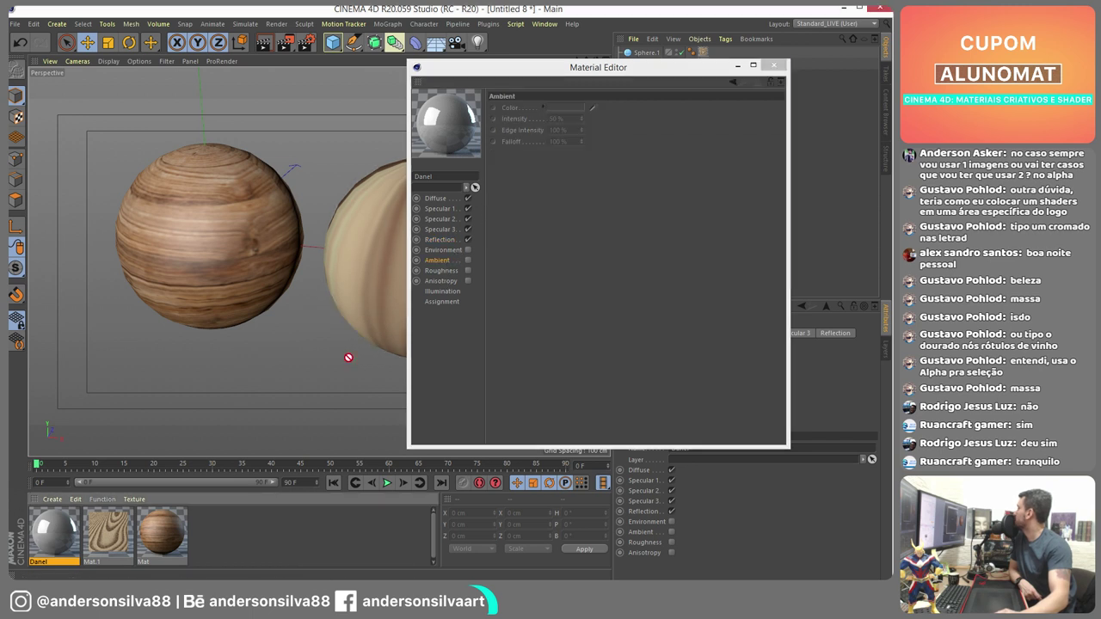
pyautogui.click(773, 66)
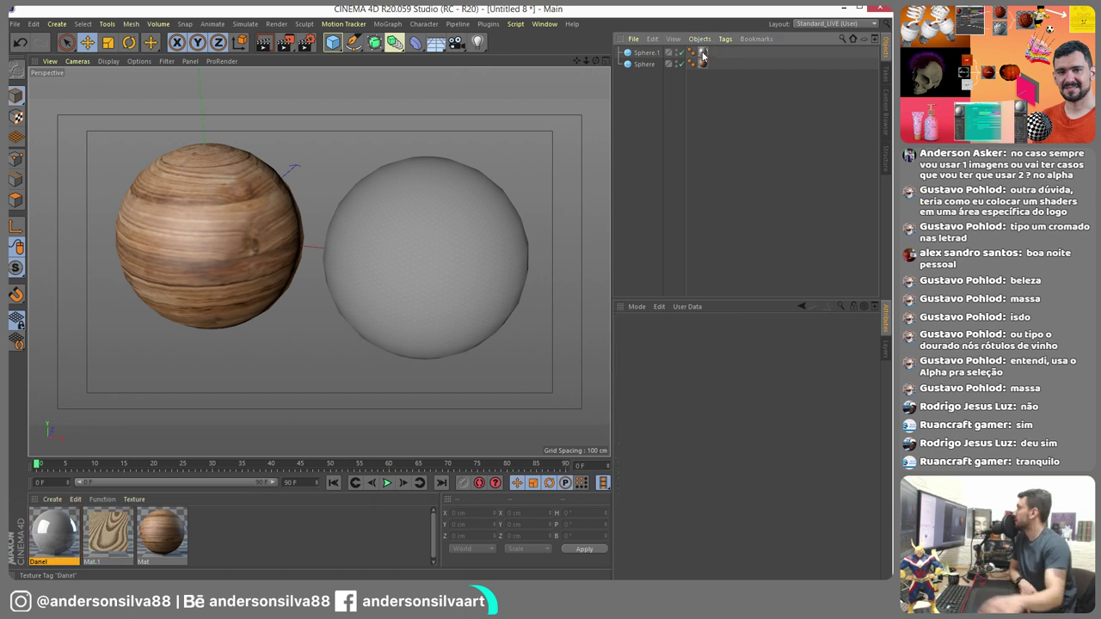
# - Add a Floor lowered beneath both spheres, render a test image, then delete the Danel material
pyautogui.click(437, 41)
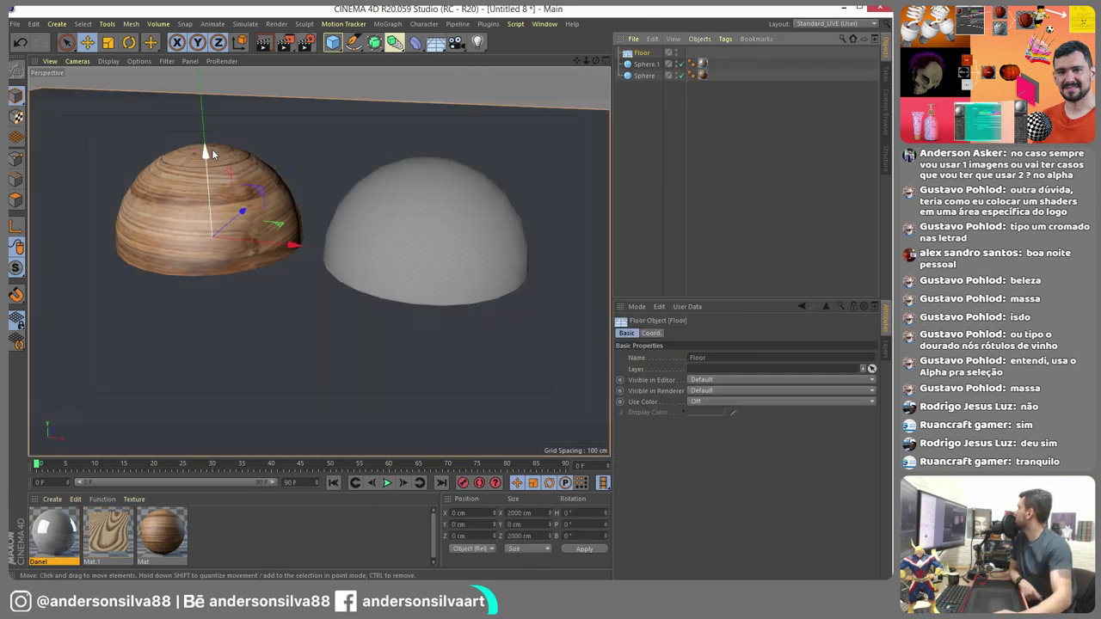
pyautogui.moveTo(212, 151); pyautogui.dragTo(208, 225)
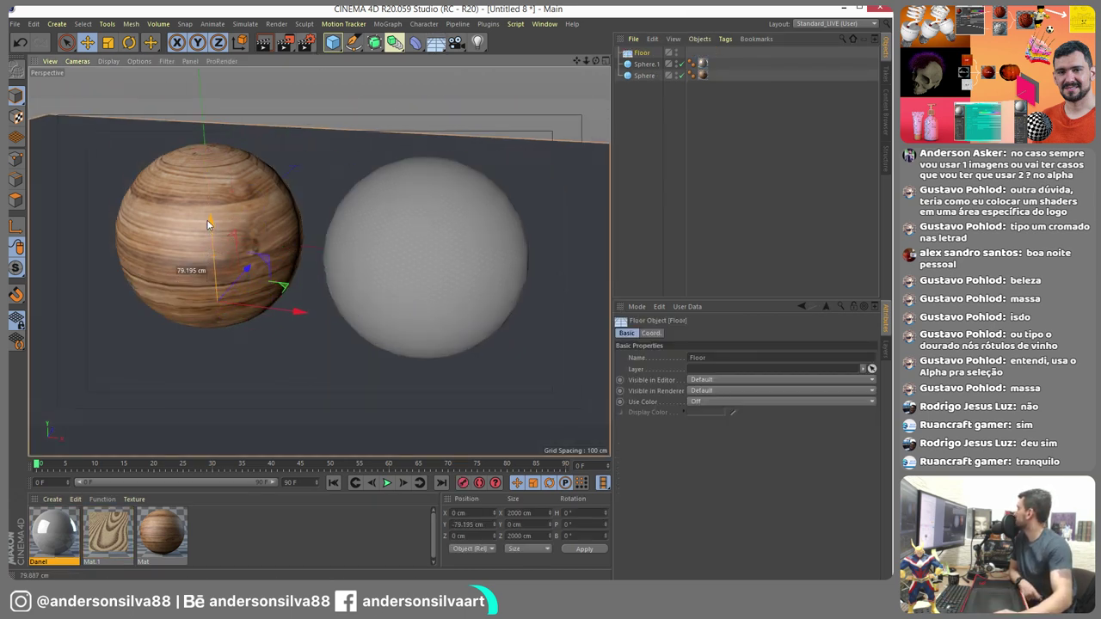
pyautogui.click(290, 42)
pyautogui.click(288, 43)
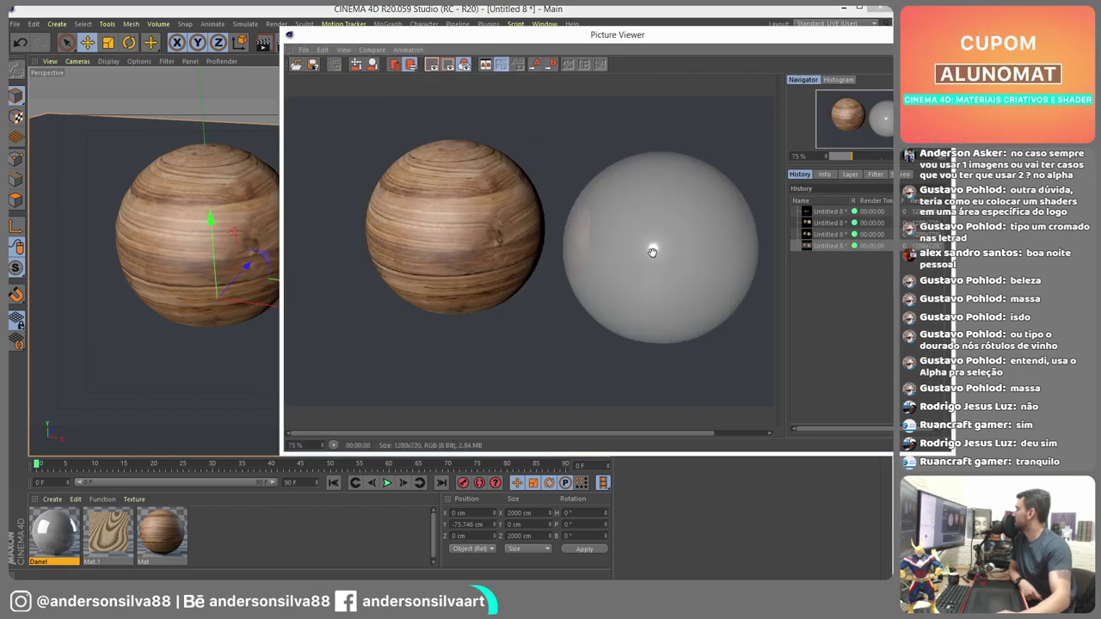
pyautogui.moveTo(815, 45); pyautogui.dragTo(685, 85)
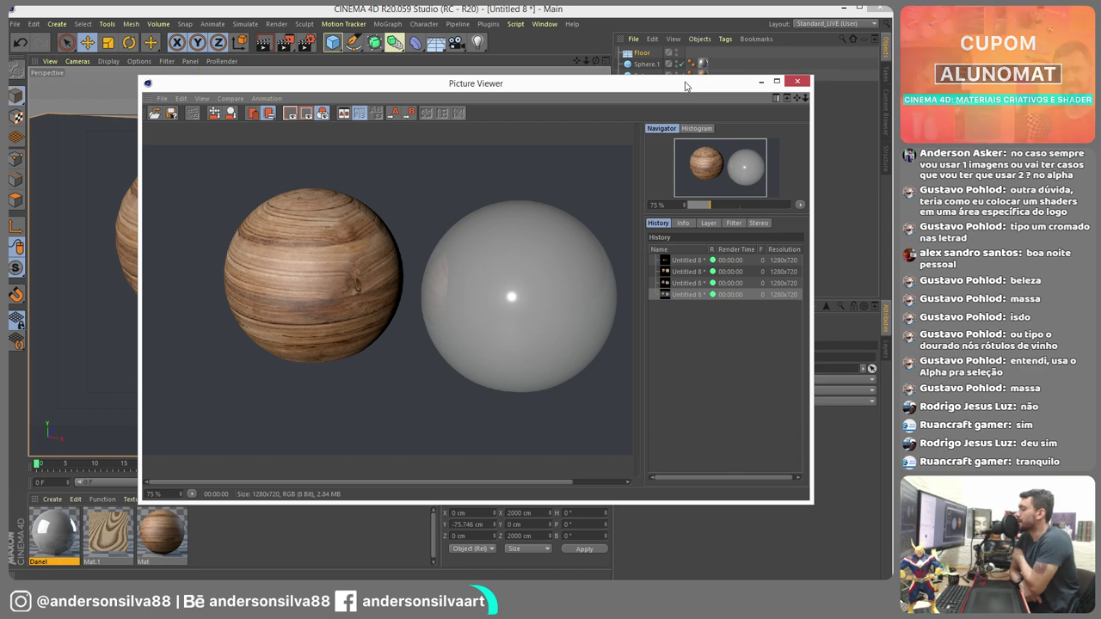
pyautogui.click(798, 82)
pyautogui.click(60, 542)
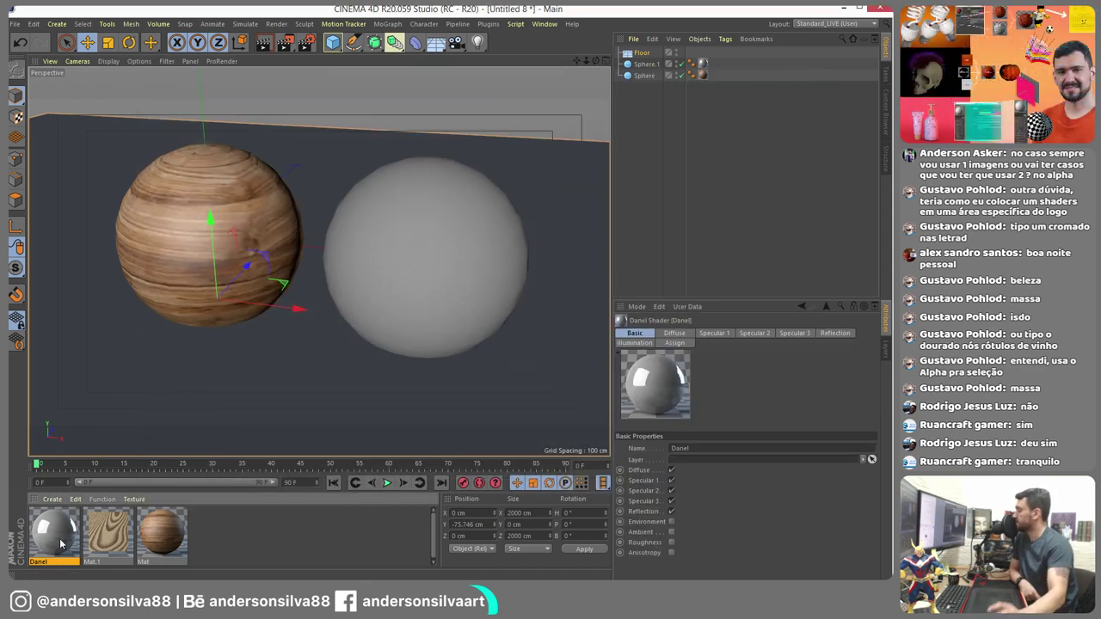
pyautogui.press('Delete')
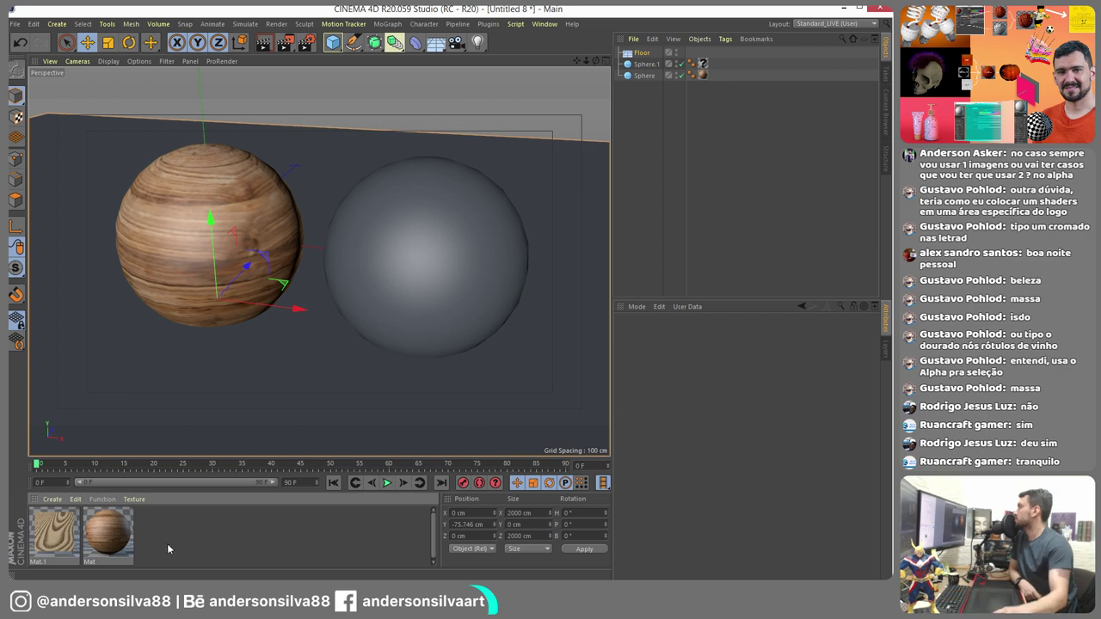
# - Minimize Cinema 4D and return to the Volumetric Shaders slide show
pyautogui.click(847, 7)
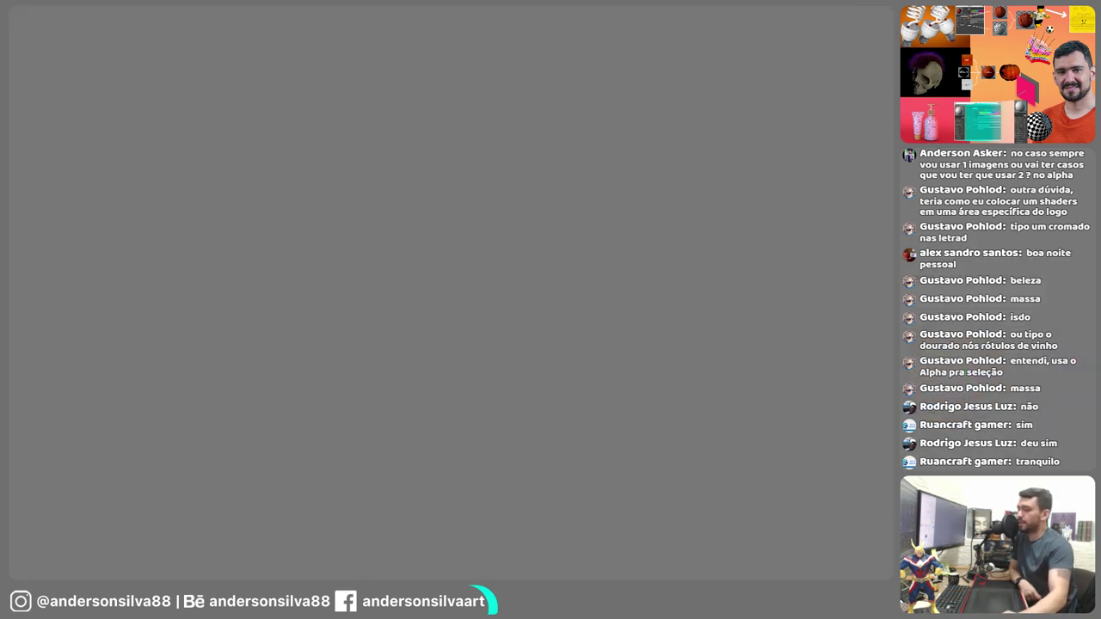
pyautogui.hotkey('alt', 'Tab')
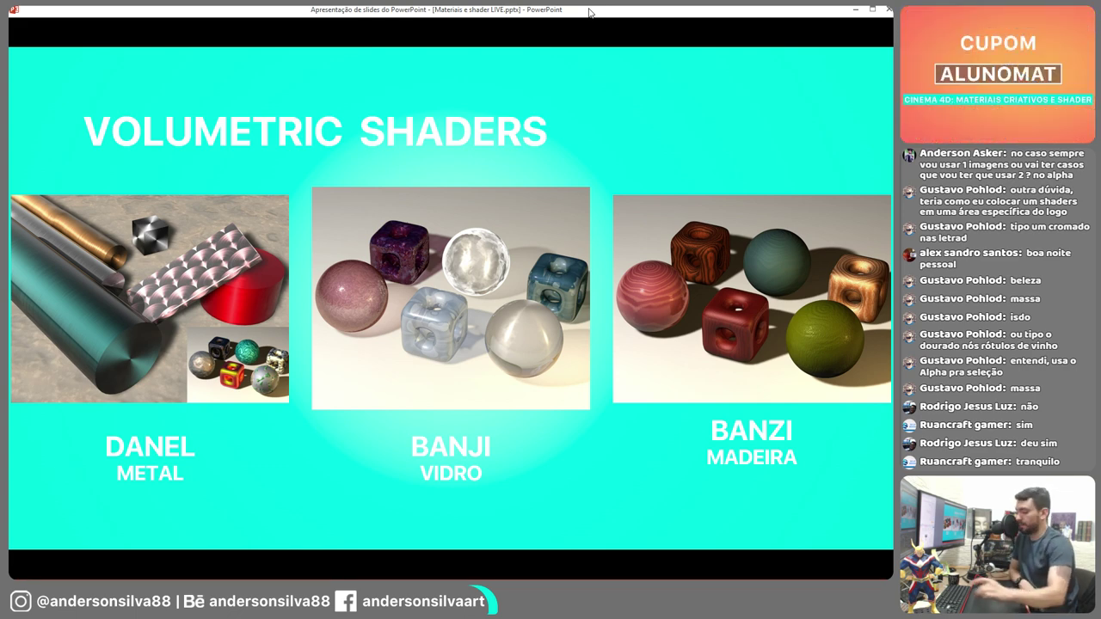
# - Advance to the Sketch and Toon Shaders slide and move the Udemy course window to the top-left
pyautogui.press('Right')
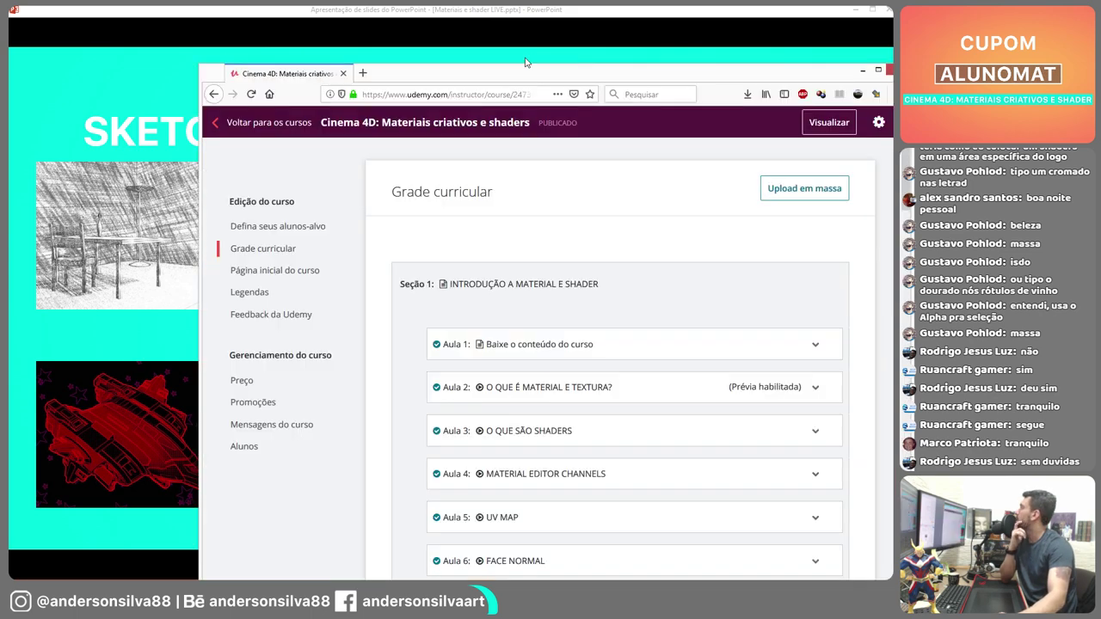
pyautogui.moveTo(524, 67); pyautogui.dragTo(331, 16)
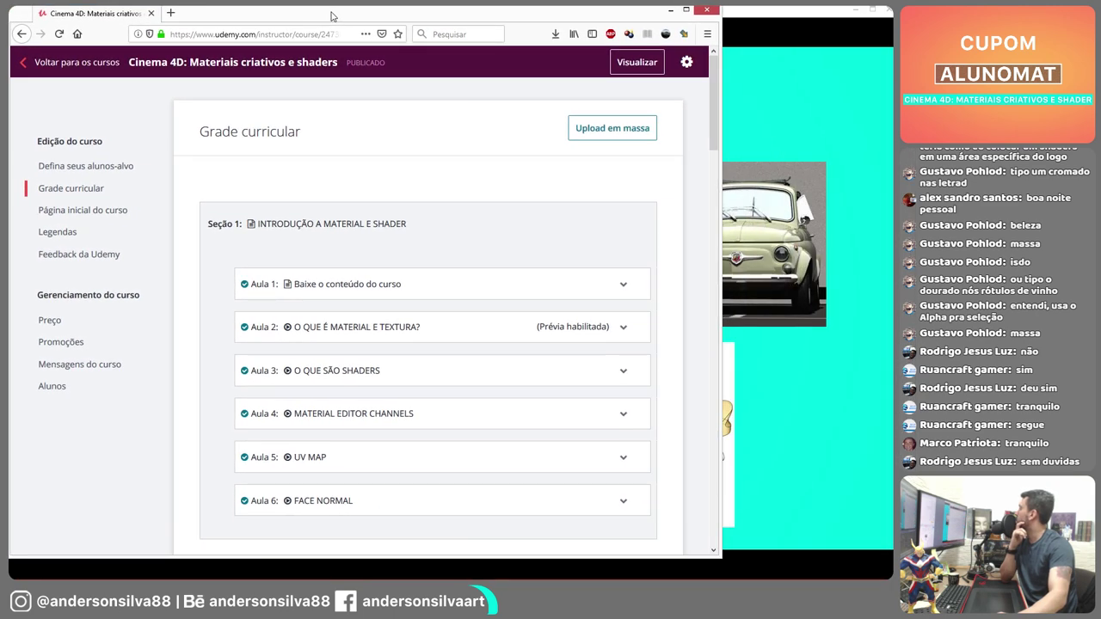
# - Widen the Udemy window, scroll its curriculum to Section 4, then minimize the slide show to reach Cinema 4D
pyautogui.moveTo(720, 514); pyautogui.dragTo(865, 224)
pyautogui.moveTo(858, 90); pyautogui.dragTo(846, 421)
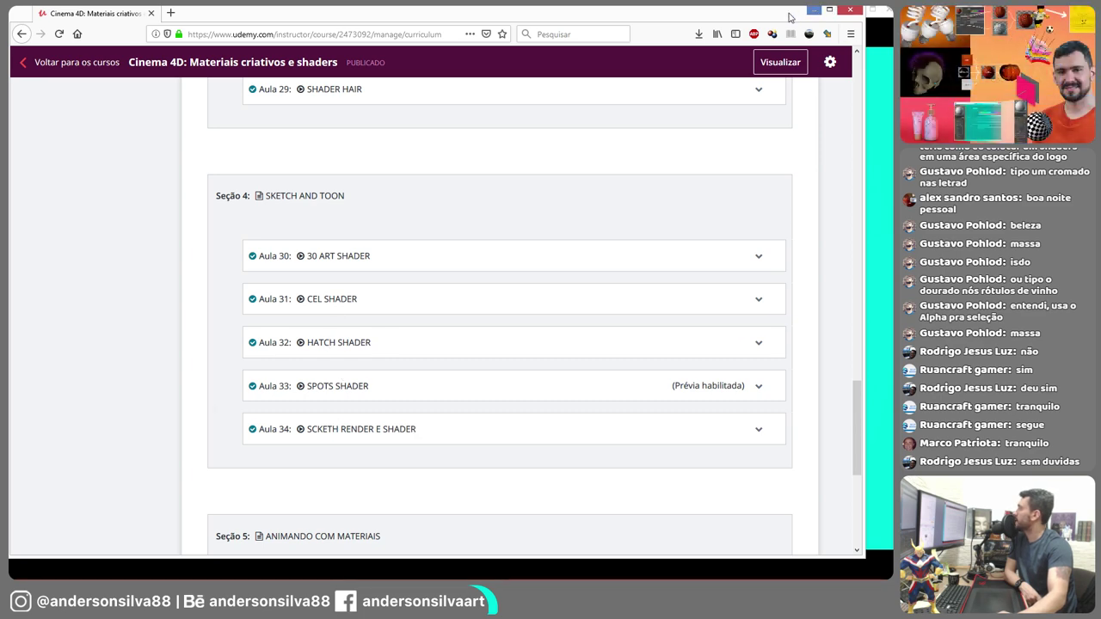
pyautogui.hotkey('alt', 'Tab')
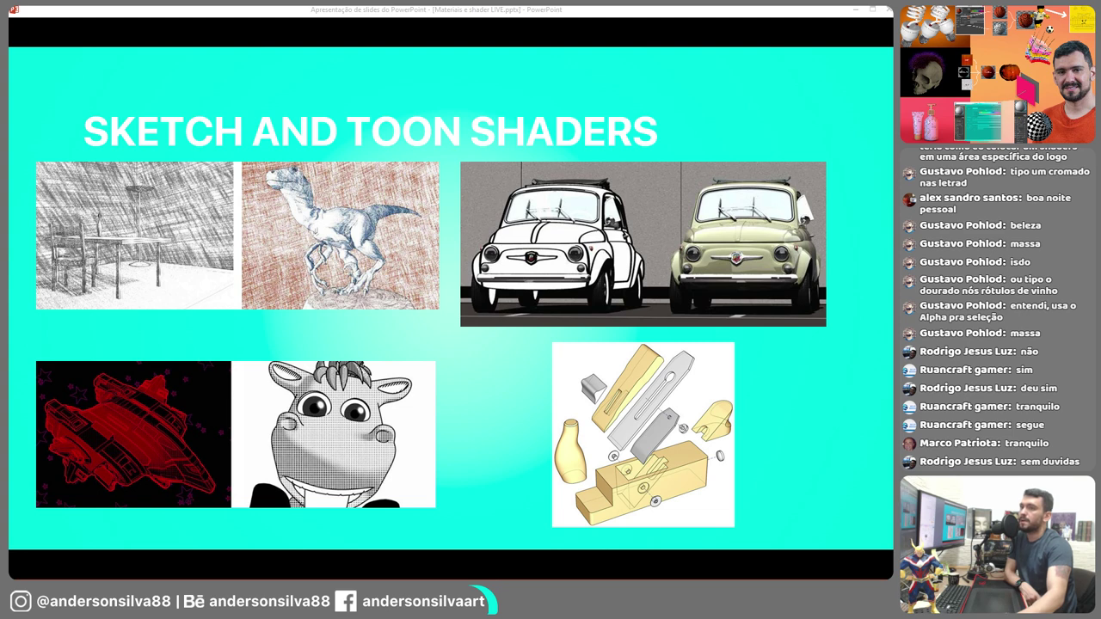
pyautogui.click(857, 10)
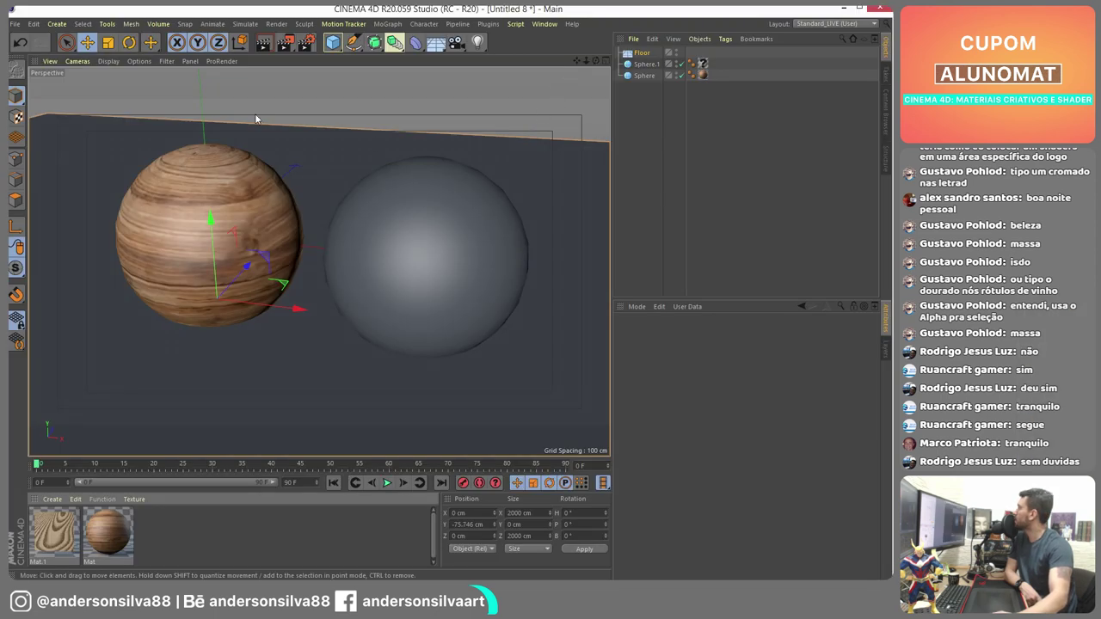
# - Delete the old floor and the Mat and Mat.1 wood materials
pyautogui.moveTo(702, 65); pyautogui.dragTo(707, 76)
pyautogui.press('Delete')
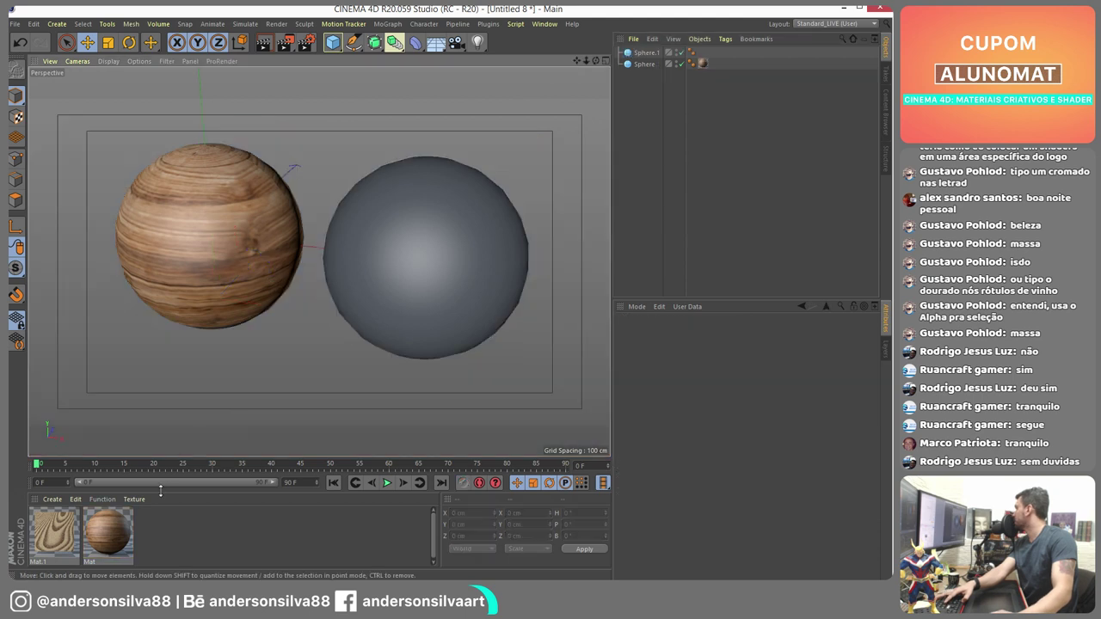
pyautogui.click(100, 533)
pyautogui.press('Delete')
pyautogui.click(62, 535)
pyautogui.press('Delete')
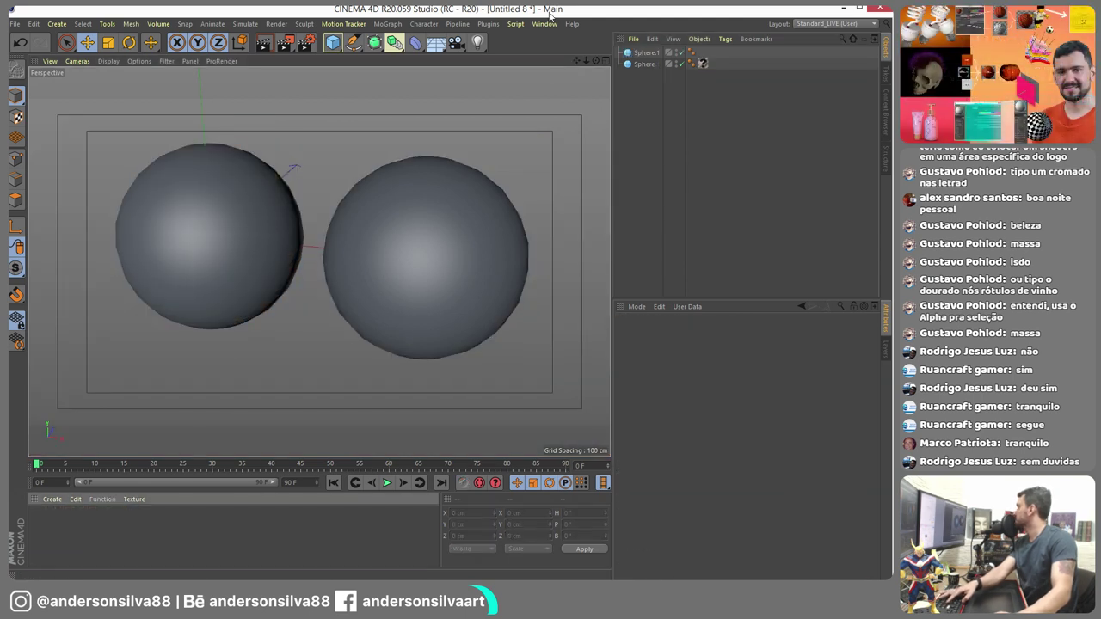
# - Add a new floor lowered beneath the spheres and open Render Settings
pyautogui.click(428, 48)
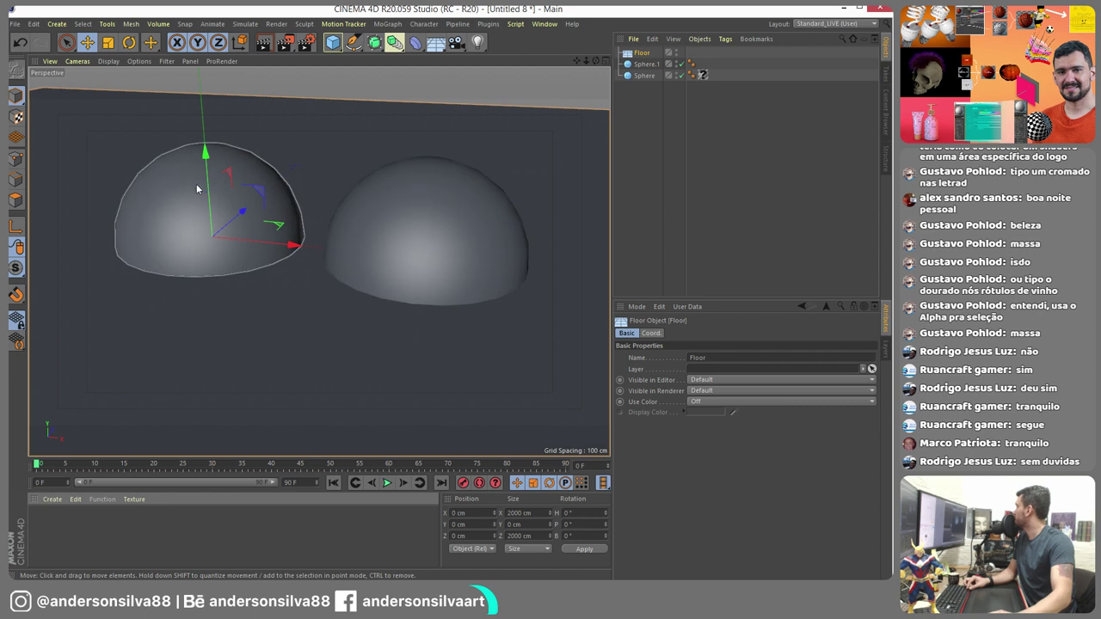
pyautogui.moveTo(202, 184); pyautogui.dragTo(241, 211)
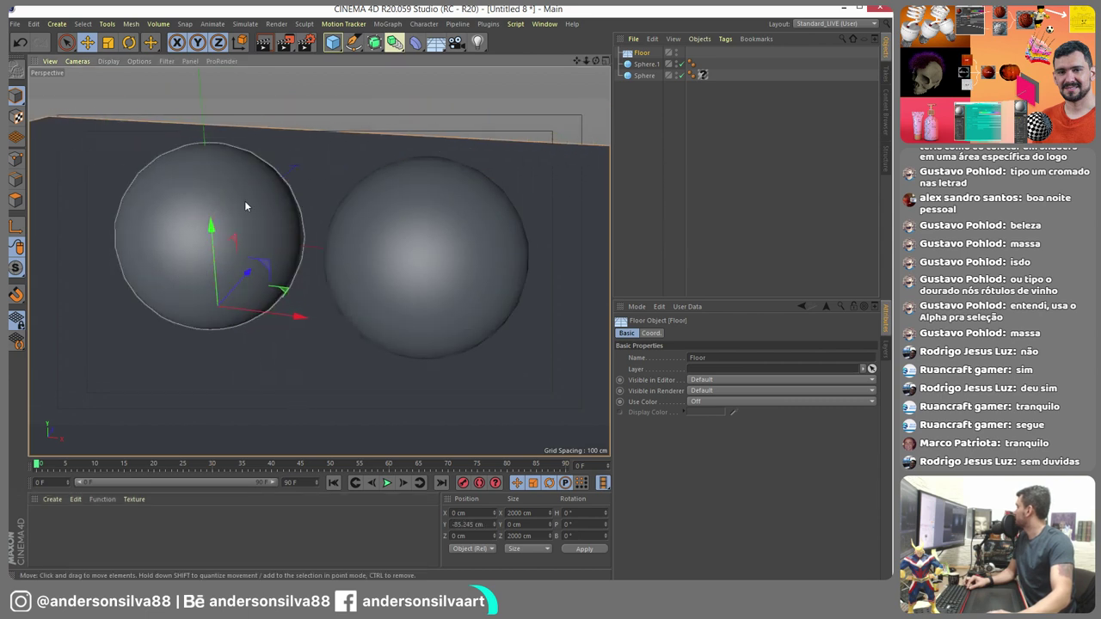
pyautogui.click(305, 44)
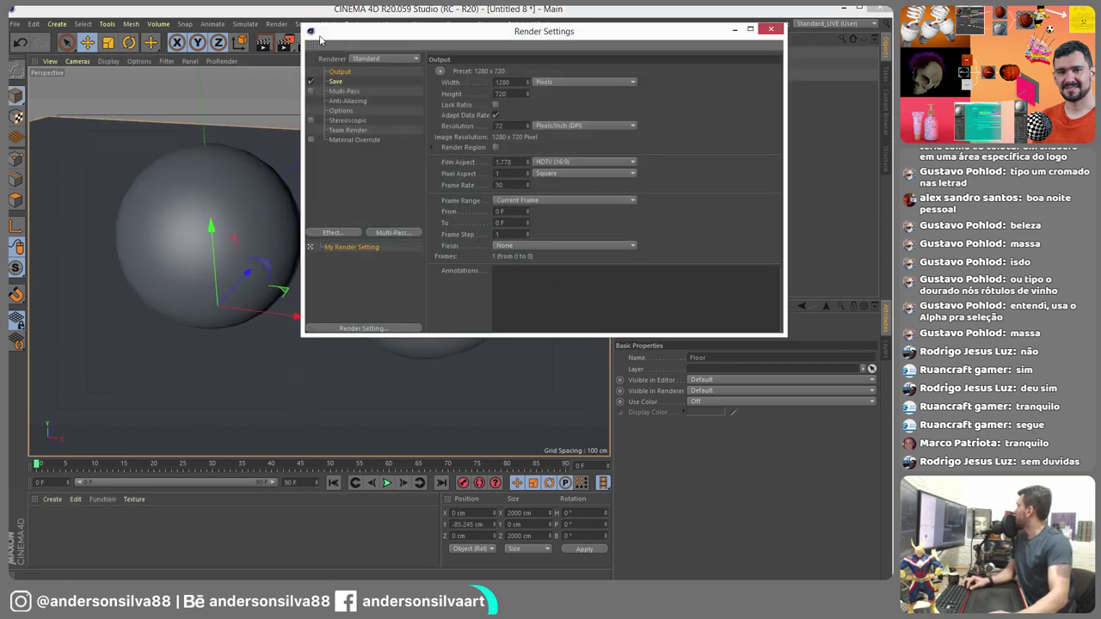
# - Keep the Standard renderer and check the post effects list without adding one
pyautogui.click(414, 59)
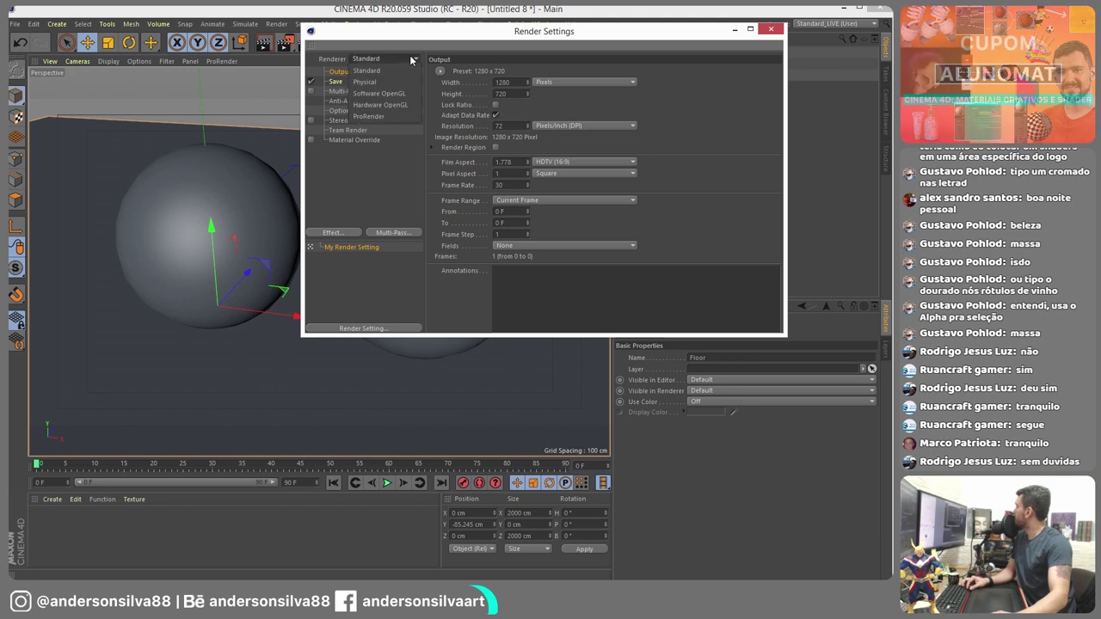
pyautogui.click(360, 165)
pyautogui.click(349, 233)
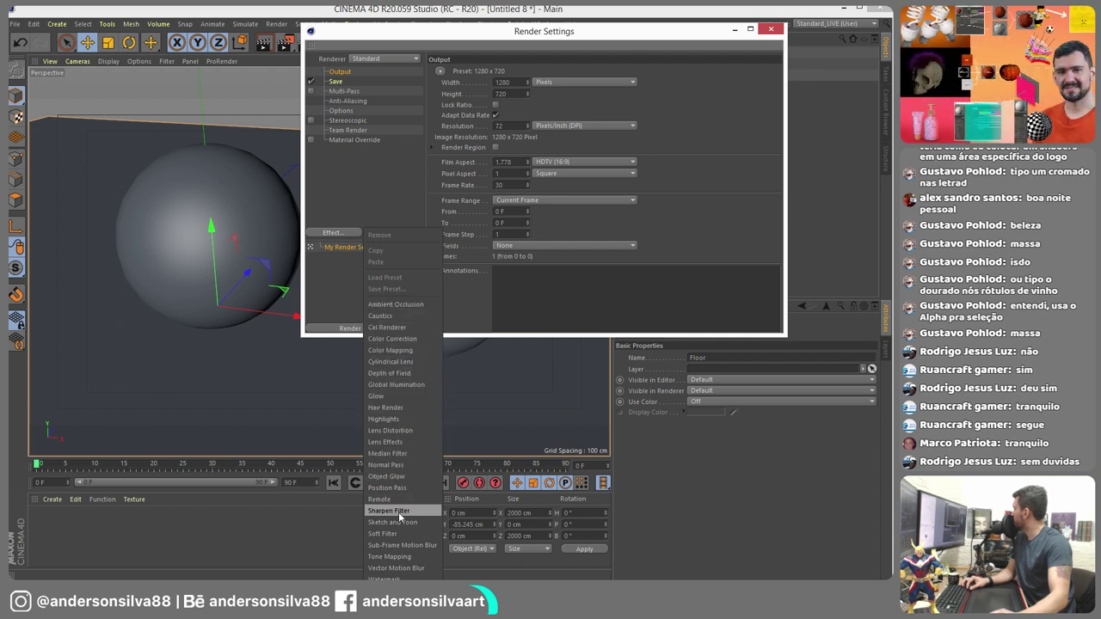
pyautogui.click(402, 198)
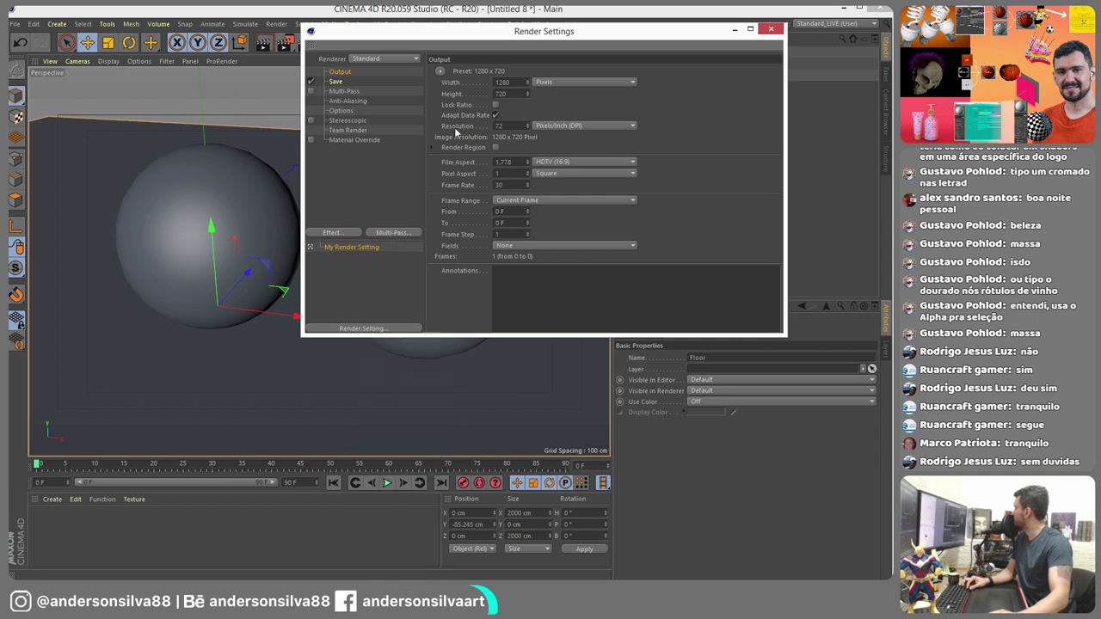
# - Create a new Sketch Material from the Material Manager's Shader menu
pyautogui.click(51, 499)
pyautogui.moveTo(76, 499)
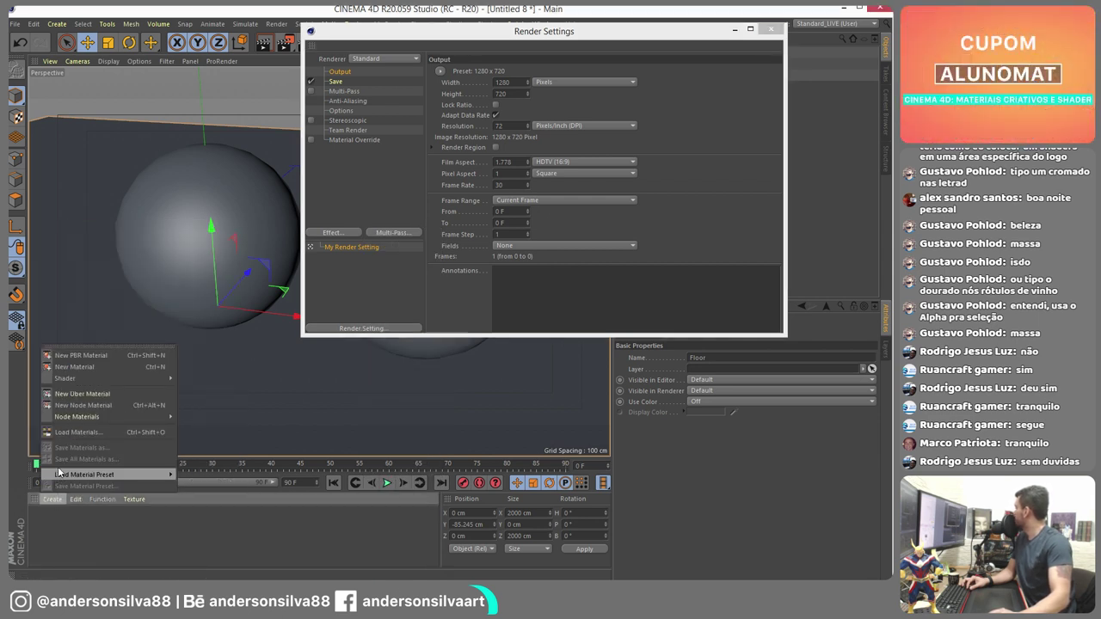
pyautogui.moveTo(76, 383)
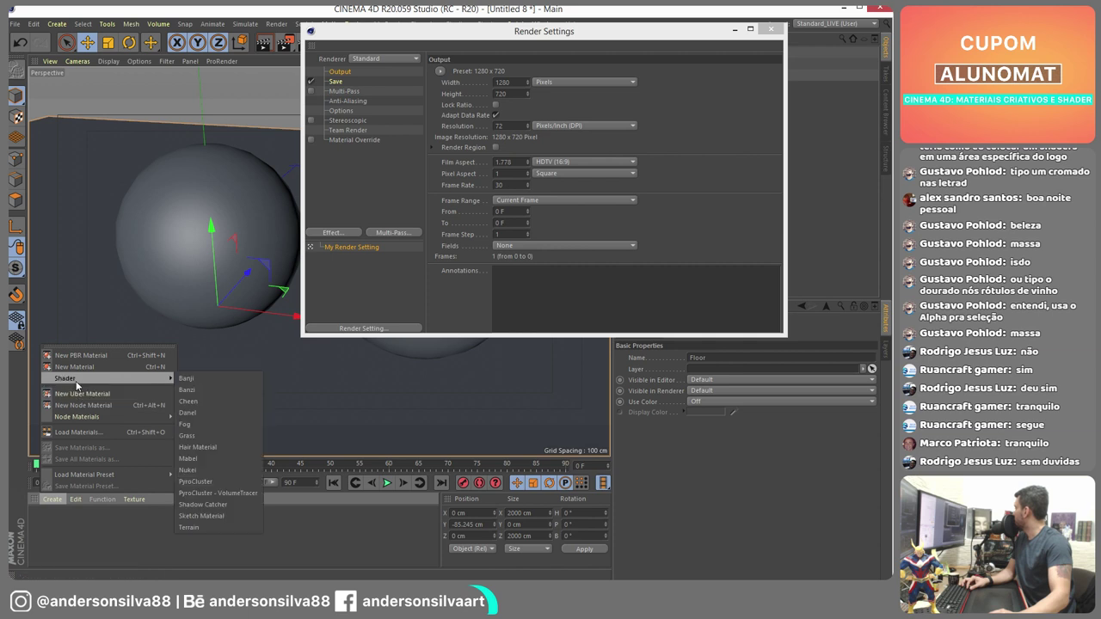
pyautogui.click(213, 508)
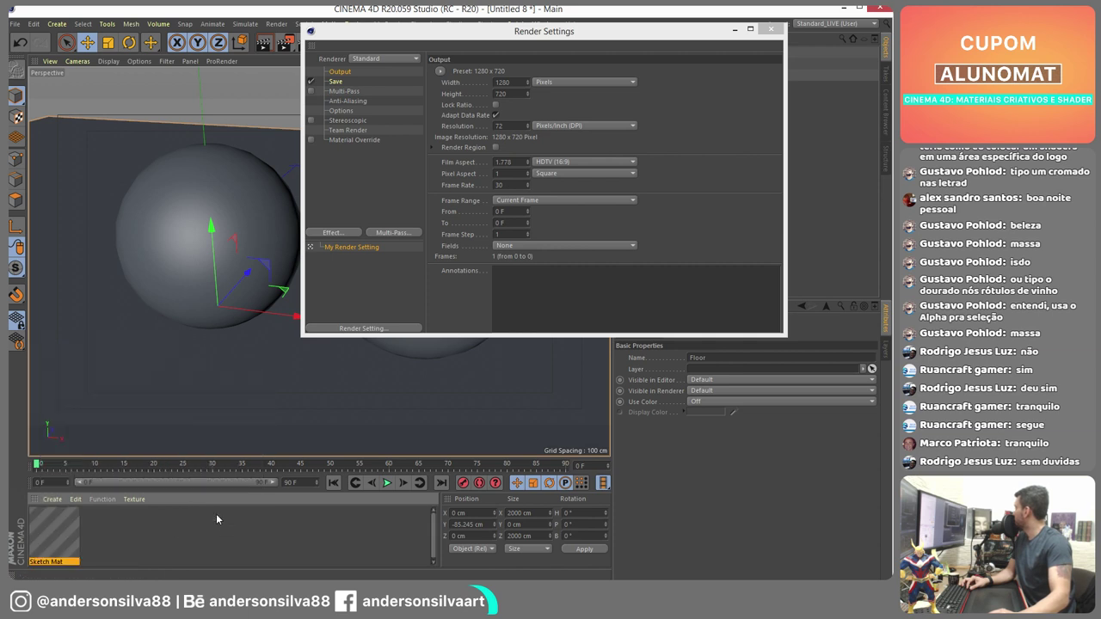
# - Apply the dotted stroke preset to Sketch Mat in the Material Editor
pyautogui.doubleClick(56, 527)
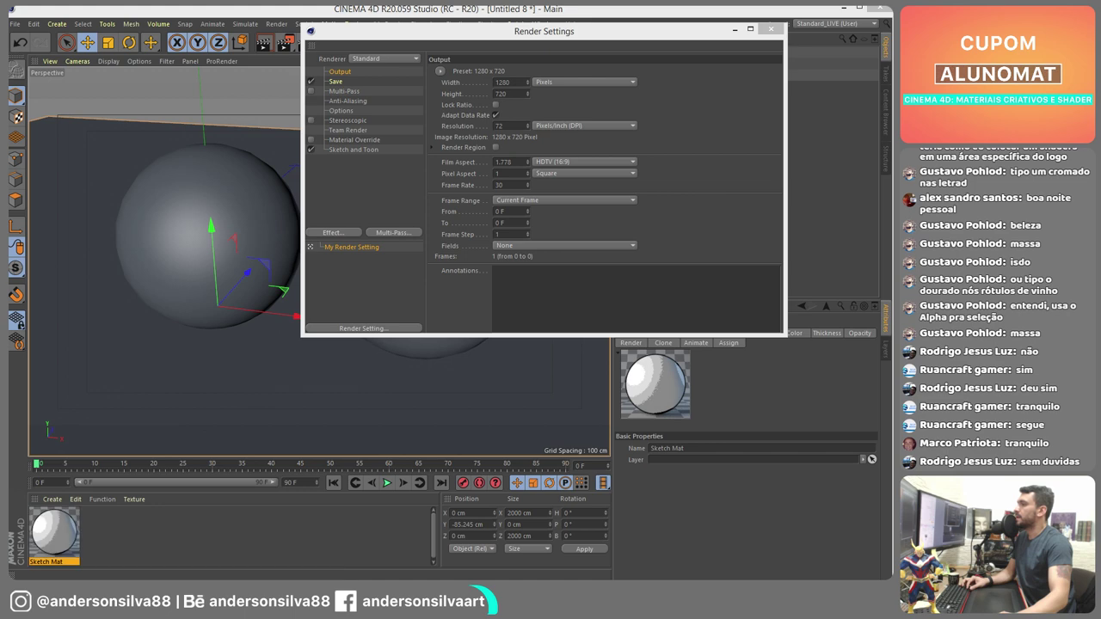
pyautogui.moveTo(876, 82); pyautogui.dragTo(466, 91)
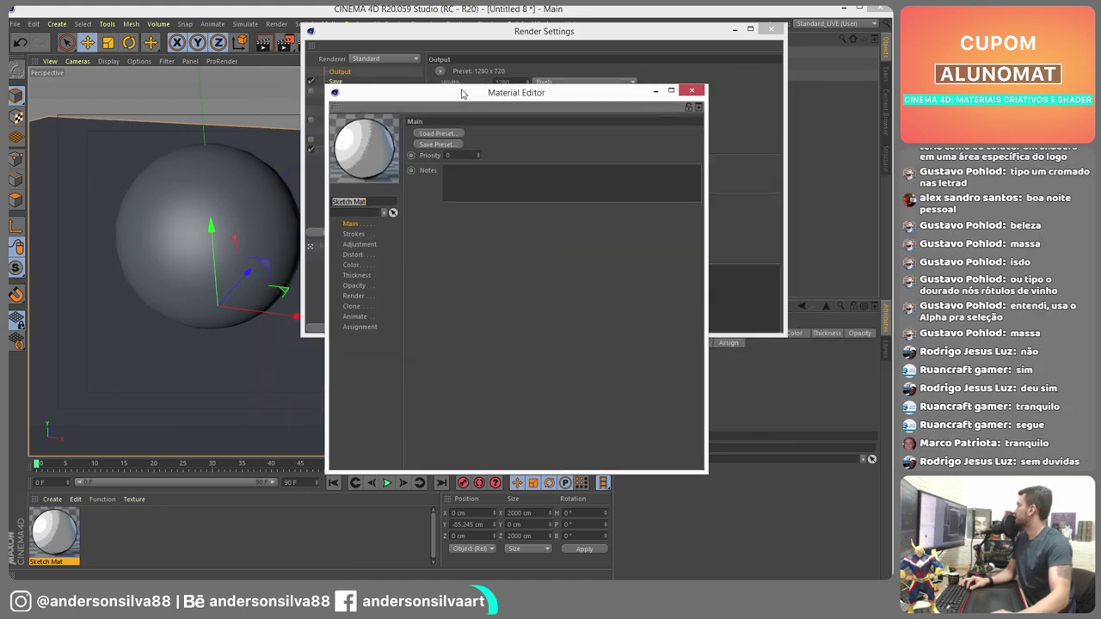
pyautogui.click(438, 131)
pyautogui.click(437, 140)
pyautogui.moveTo(555, 49); pyautogui.dragTo(550, 58)
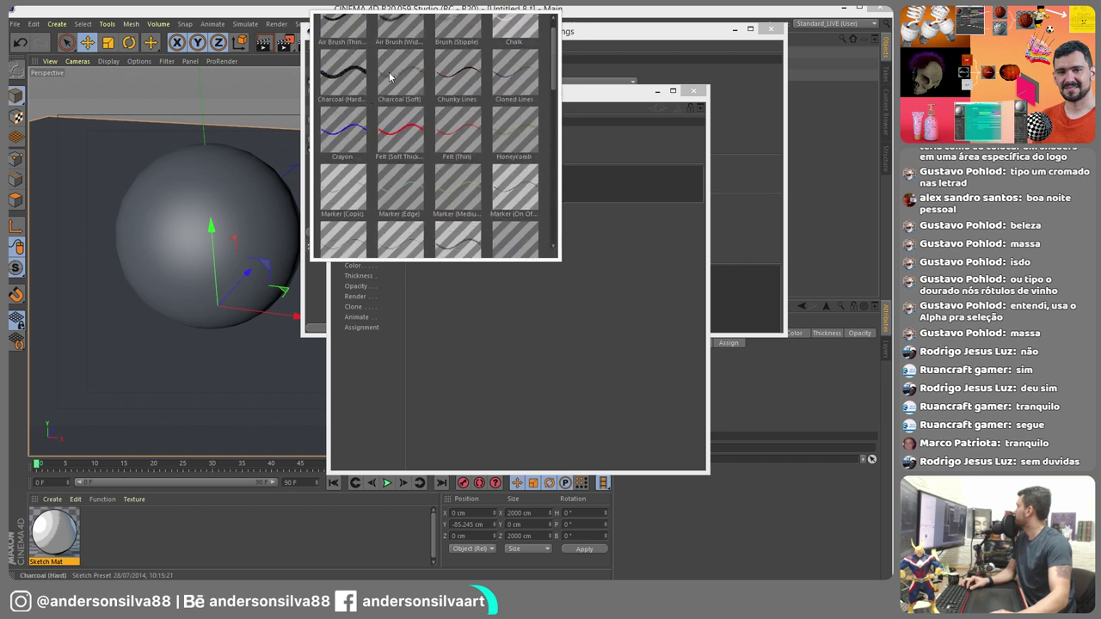
pyautogui.click(457, 232)
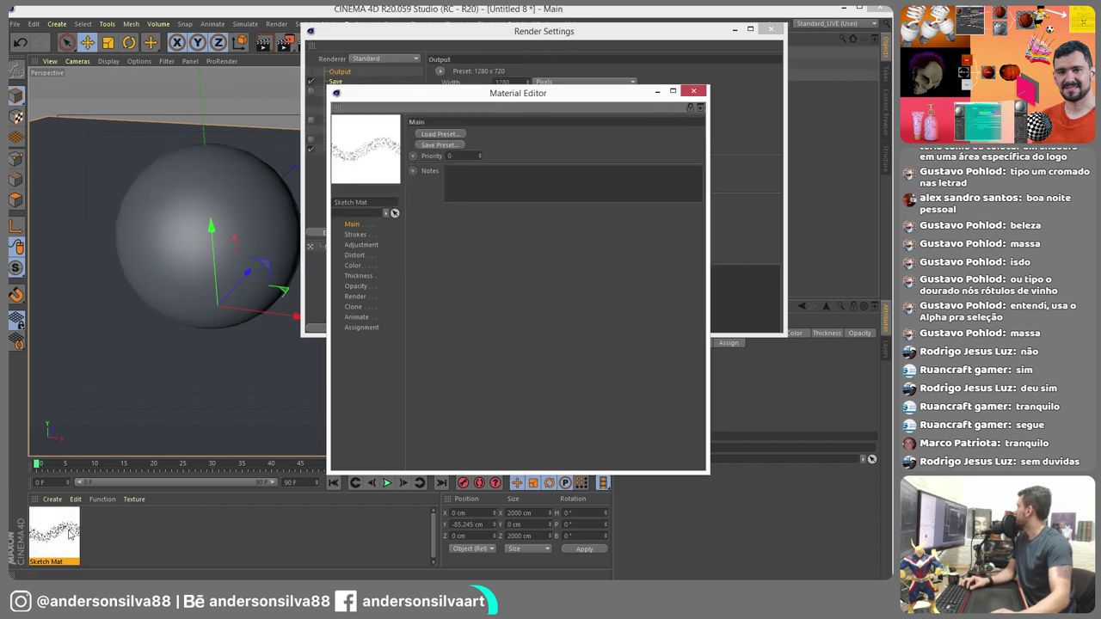
# - Remove the old Sketch Mat and create a fresh Sketch Material
pyautogui.click(197, 233)
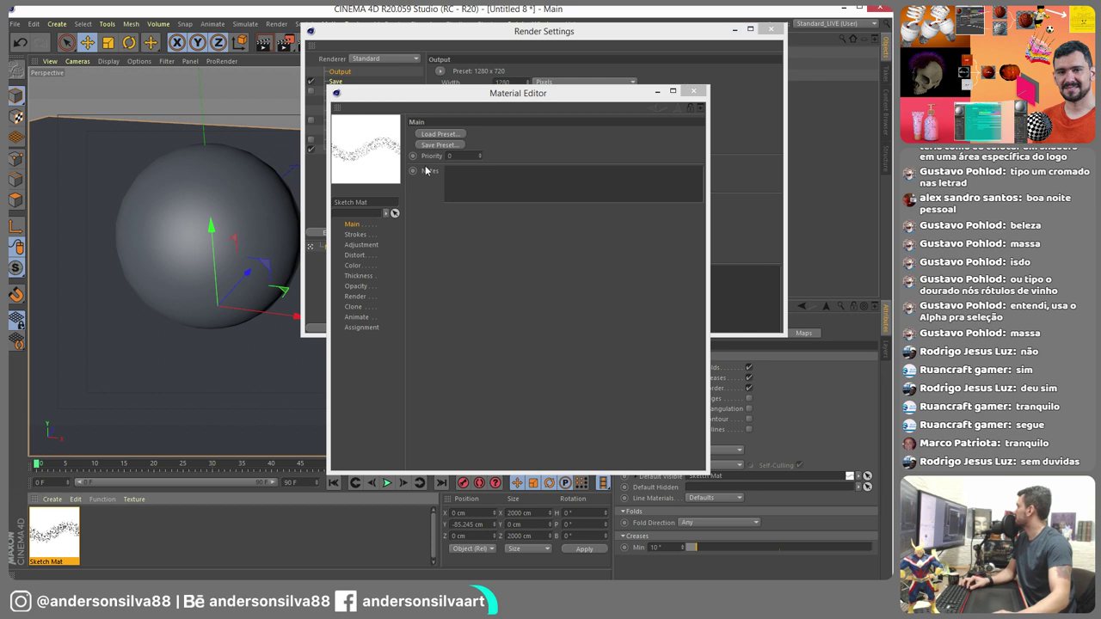
pyautogui.hotkey('ctrl', 'z')
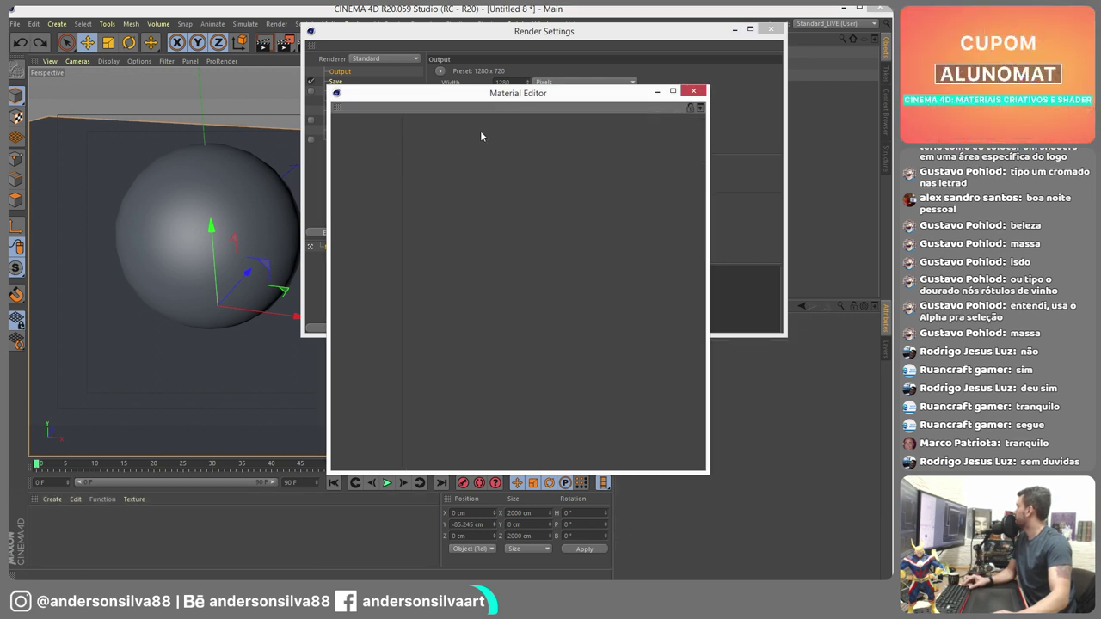
pyautogui.click(693, 91)
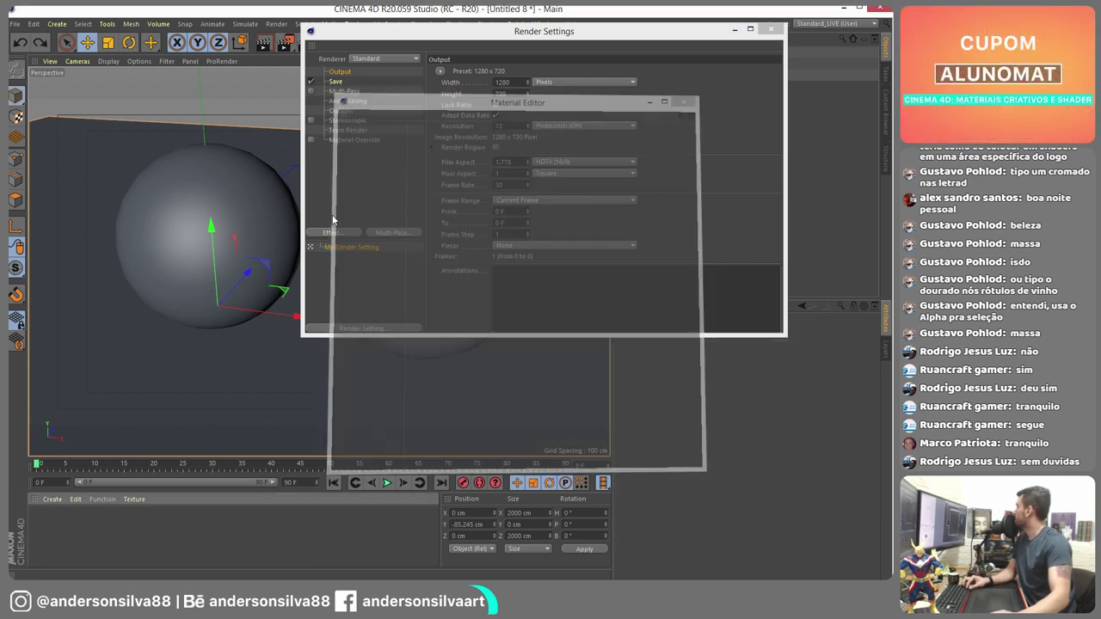
pyautogui.click(52, 498)
pyautogui.moveTo(84, 377)
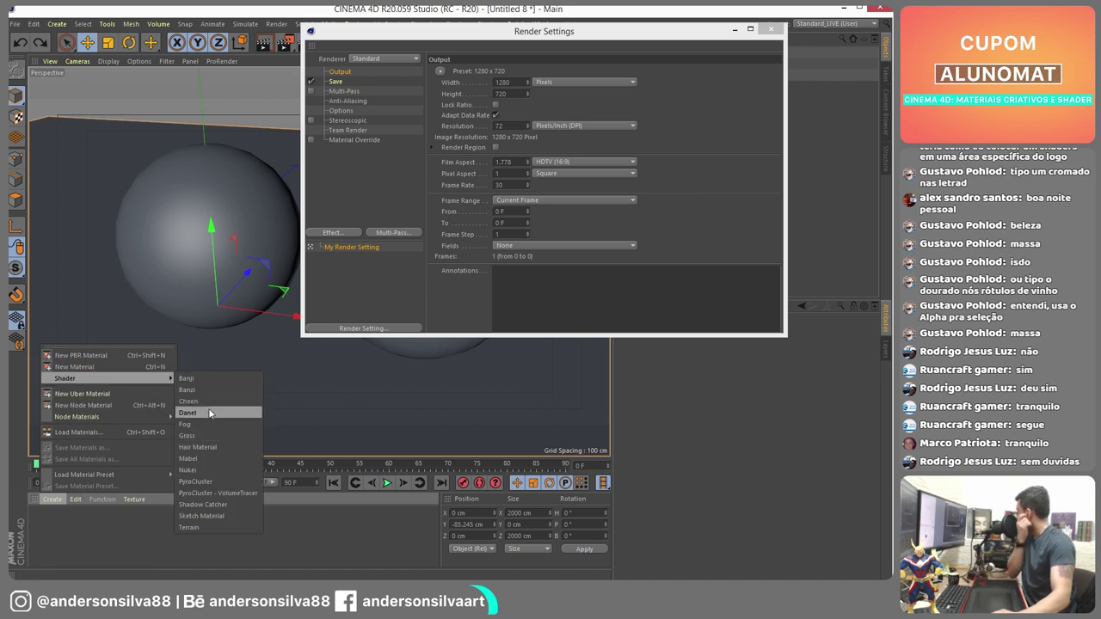
pyautogui.click(214, 517)
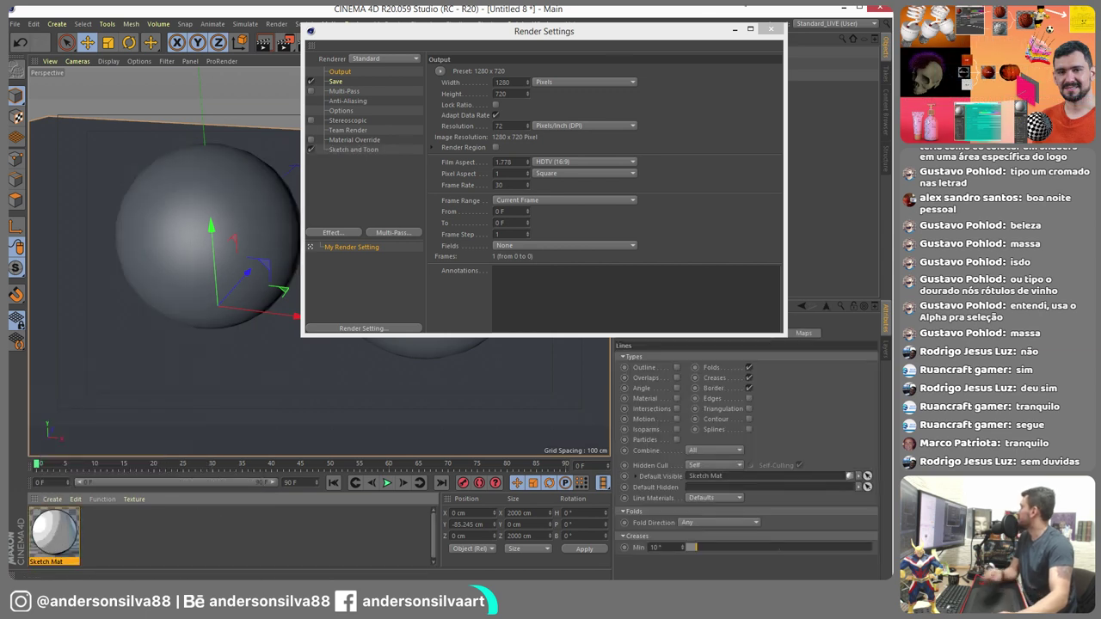
# - Close Render Settings and delete the Sphere's texture tag
pyautogui.click(772, 30)
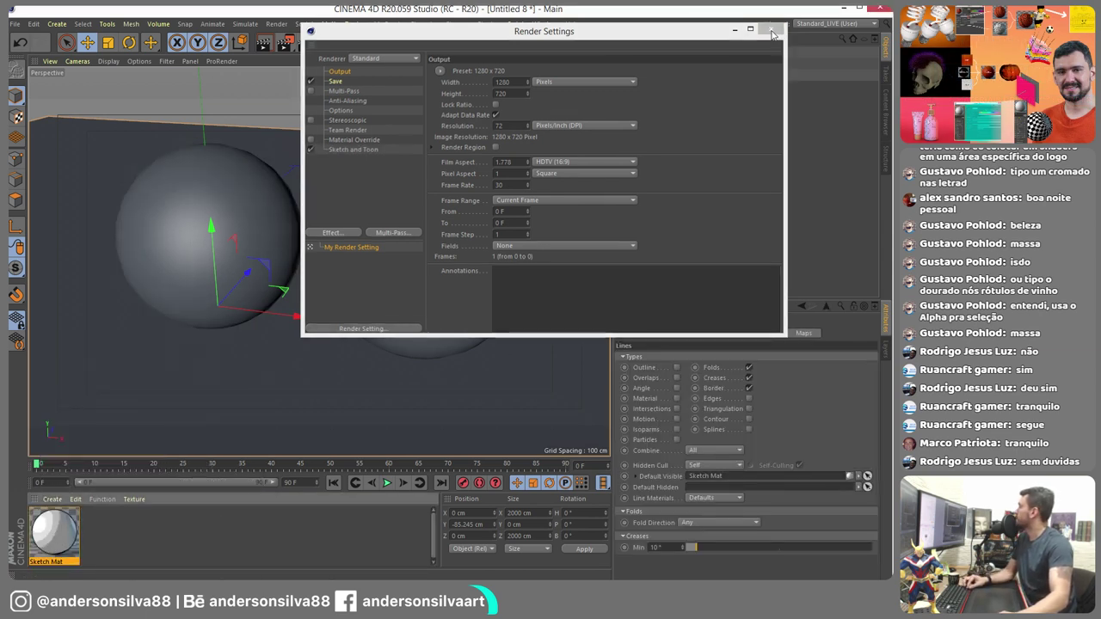
pyautogui.click(715, 75)
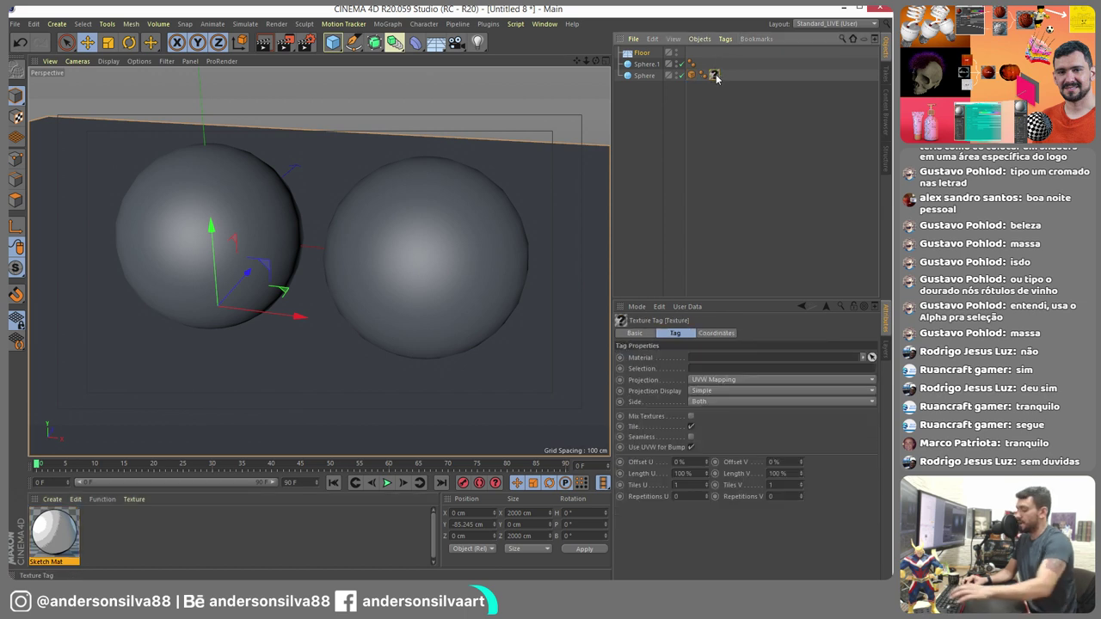
pyautogui.press('Delete')
# - Show the Sketch and Toon Lines settings, render a test picture, then close the Picture Viewer
pyautogui.click(691, 76)
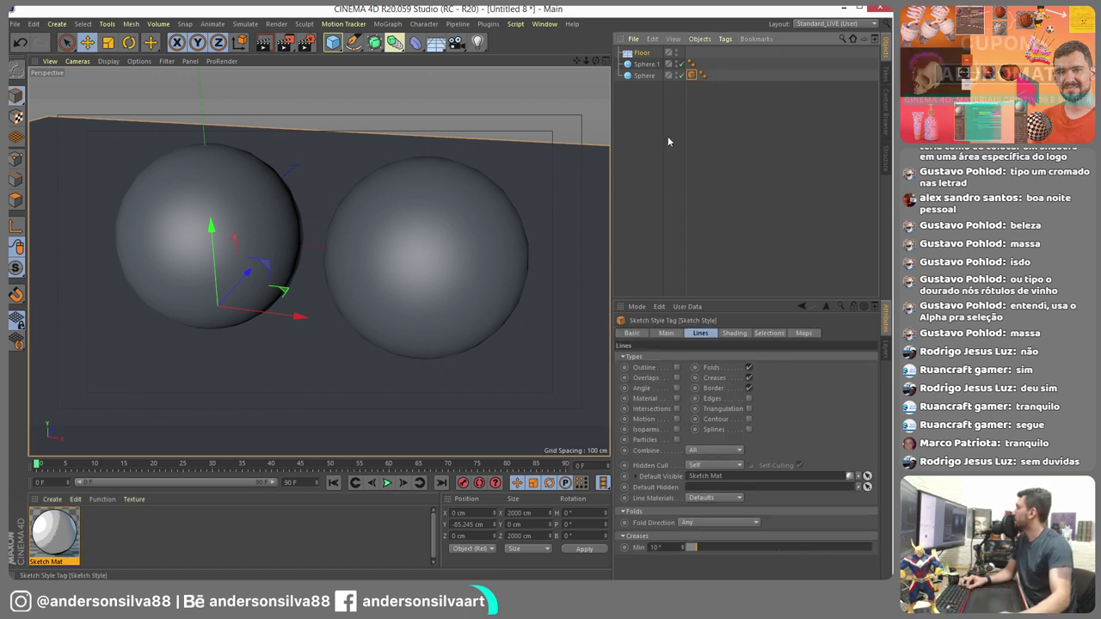
pyautogui.click(307, 41)
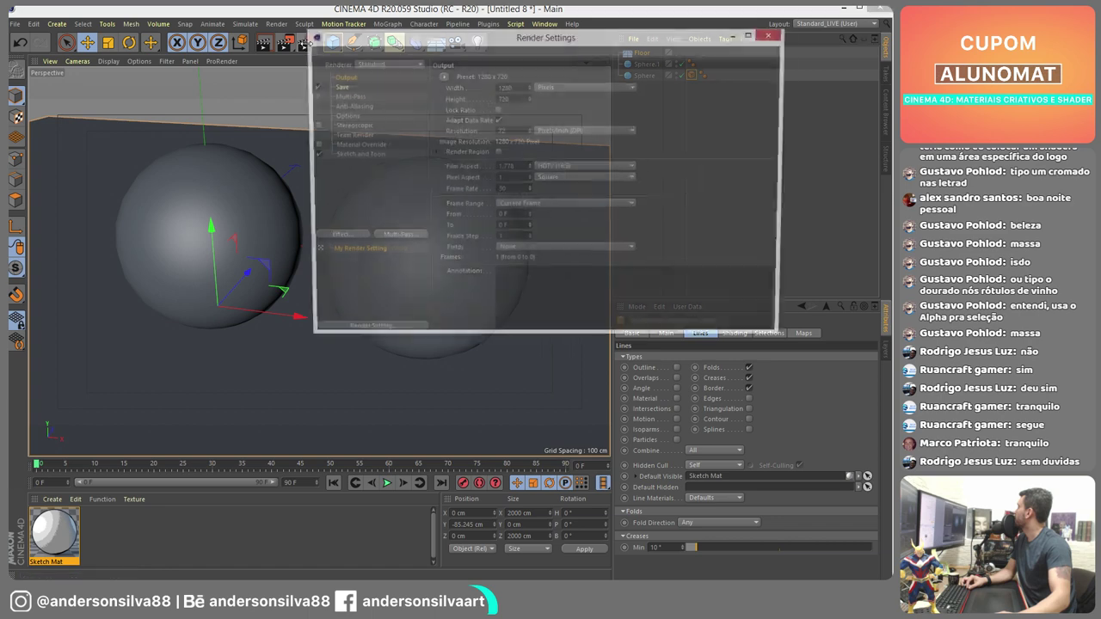
pyautogui.click(349, 155)
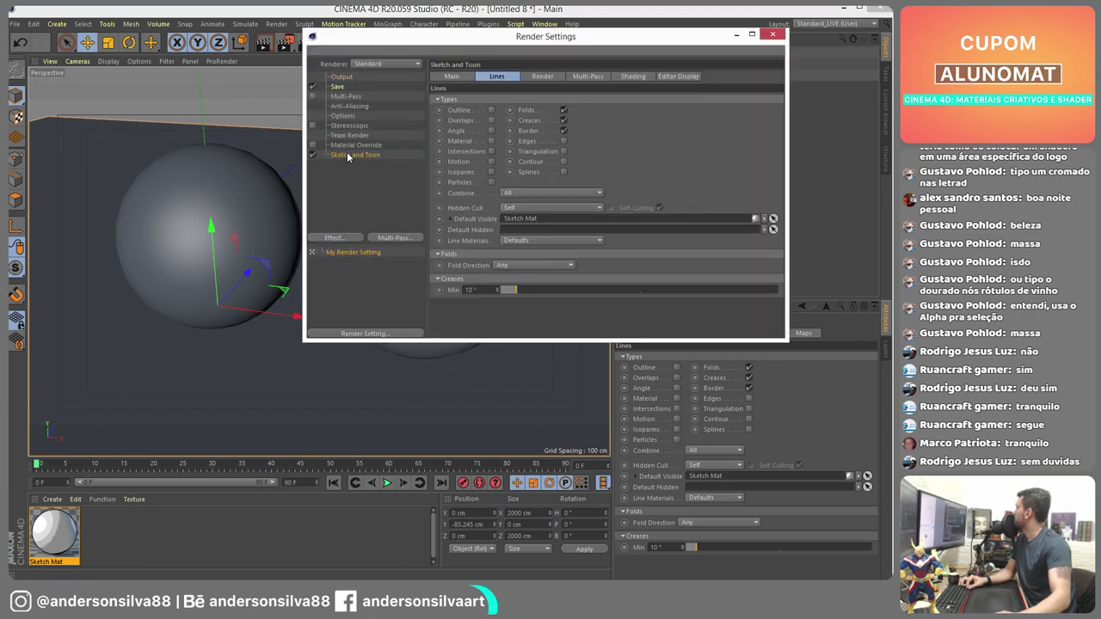
pyautogui.click(284, 41)
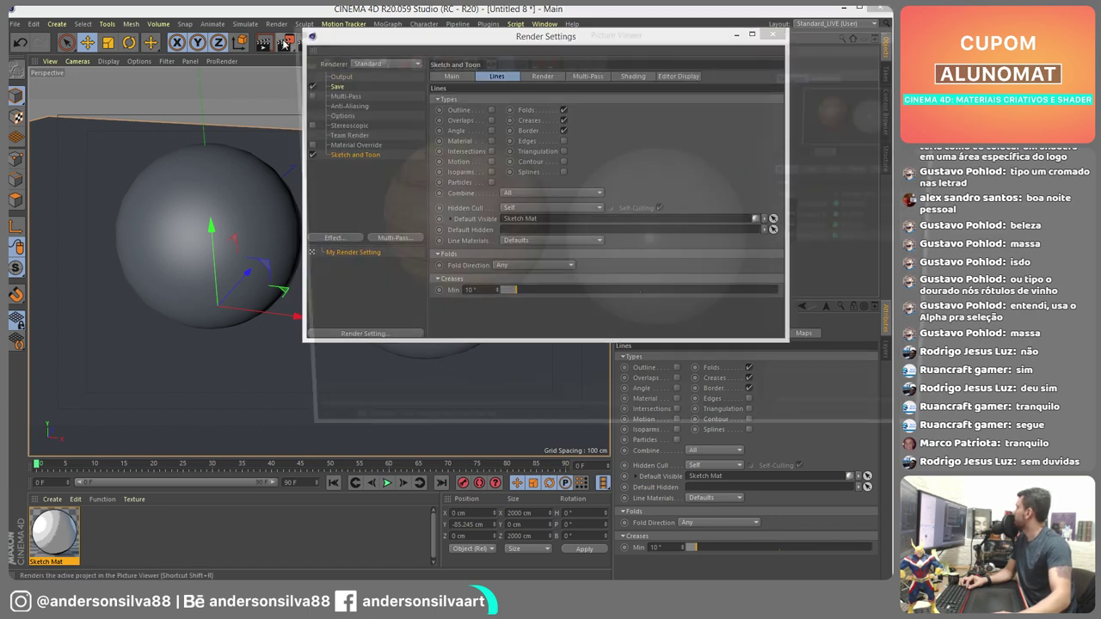
pyautogui.moveTo(698, 40); pyautogui.dragTo(583, 50)
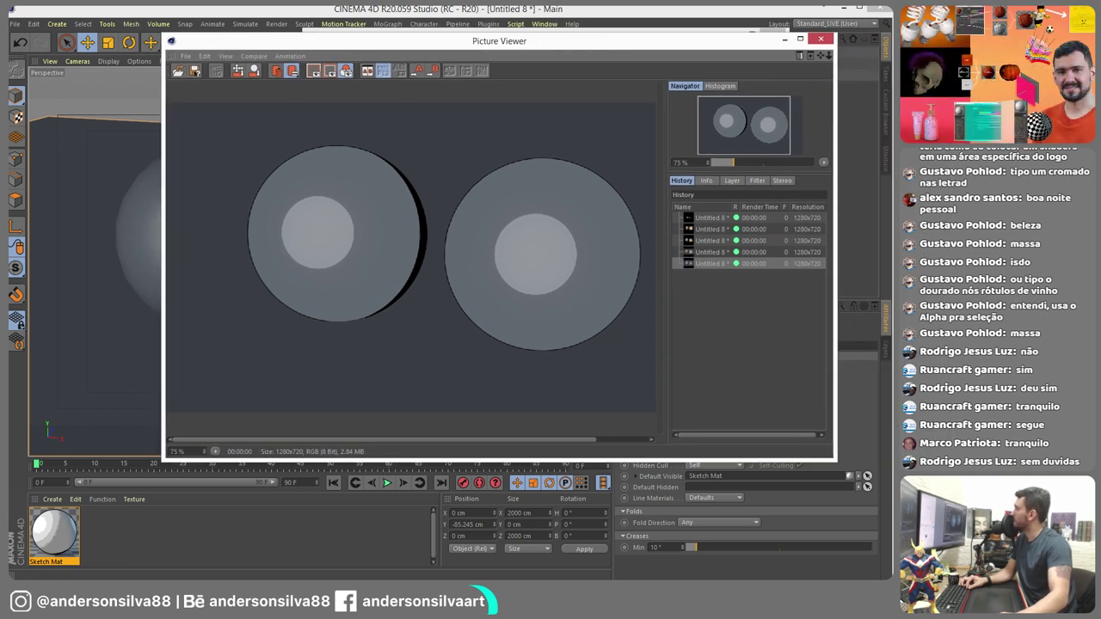
pyautogui.click(821, 39)
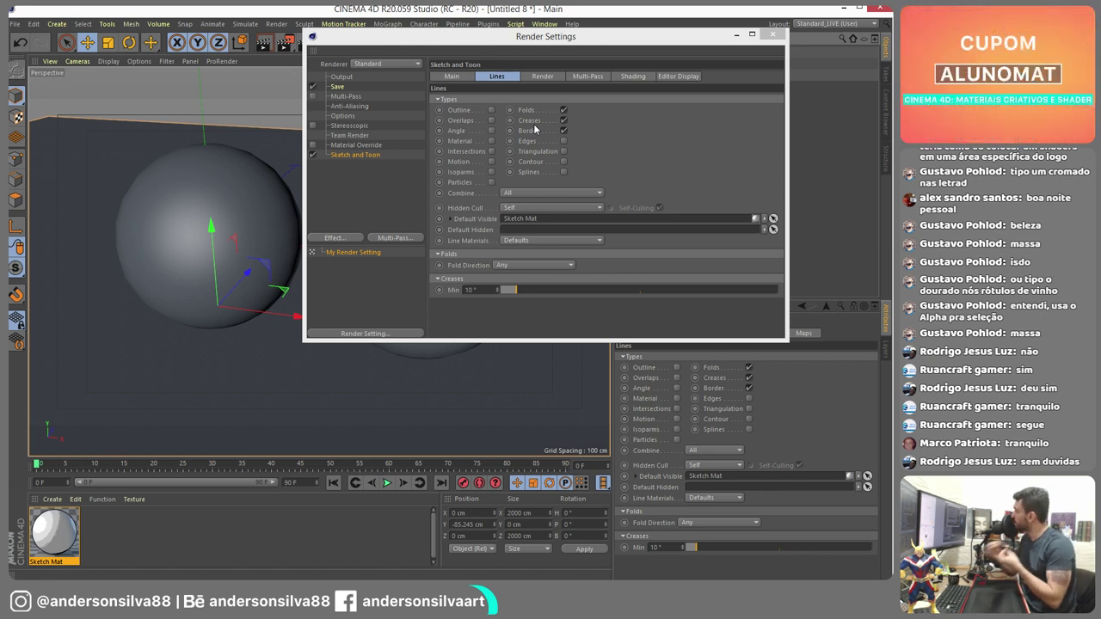
pyautogui.moveTo(571, 40); pyautogui.dragTo(362, 99)
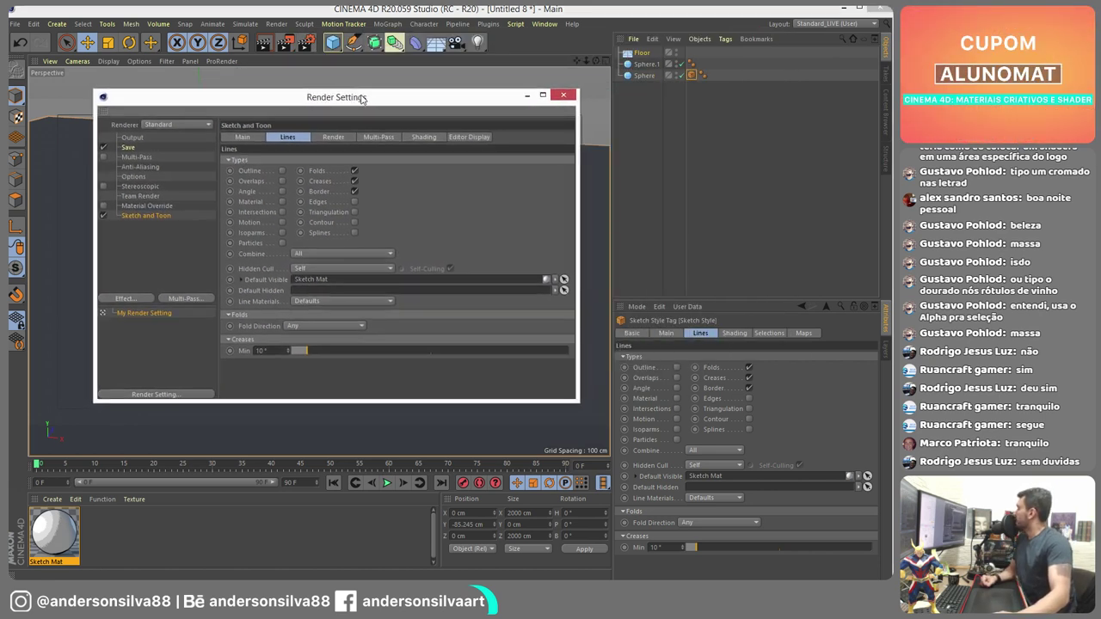
# - Open Sketch Mat's Strokes settings and enable Edges lines in Sketch and Toon
pyautogui.click(54, 529)
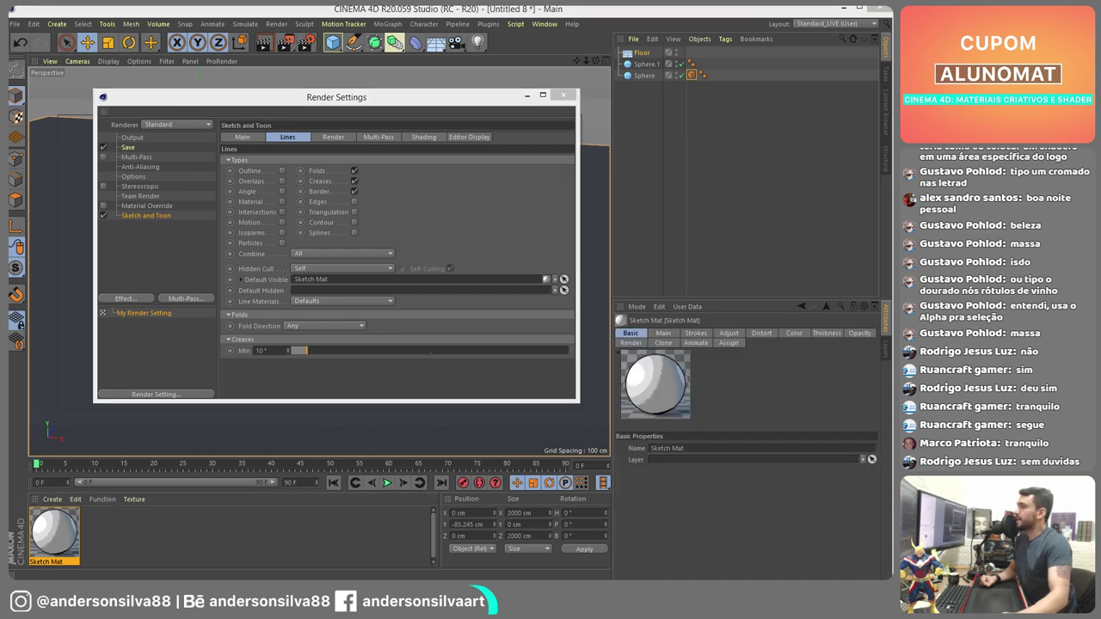
pyautogui.doubleClick(53, 529)
pyautogui.moveTo(590, 197); pyautogui.dragTo(517, 197)
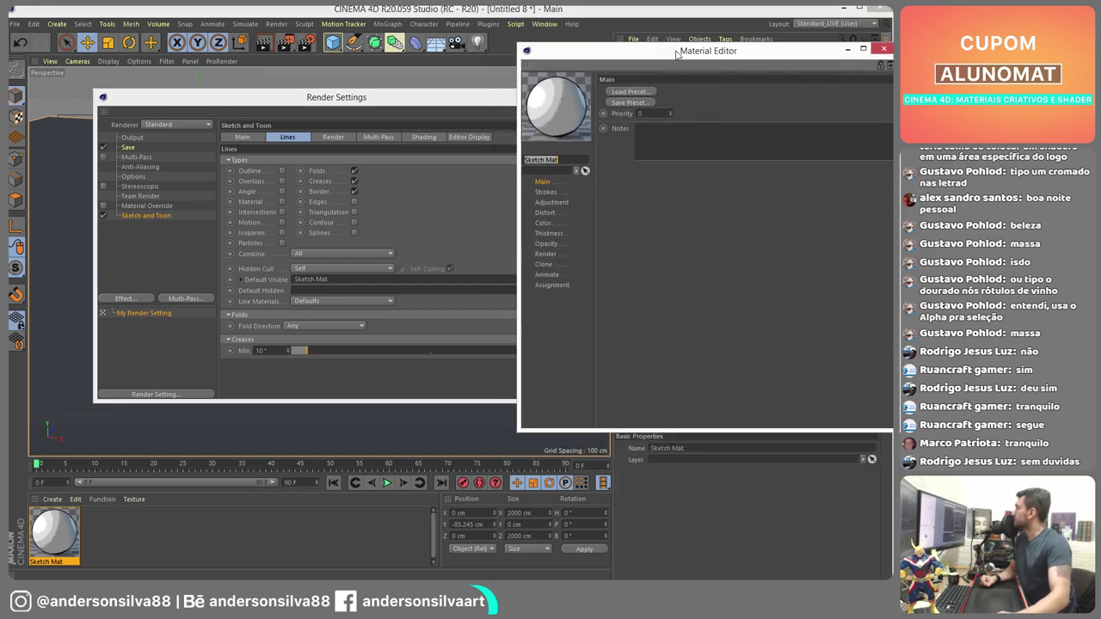
pyautogui.click(539, 191)
pyautogui.moveTo(432, 106); pyautogui.dragTo(368, 94)
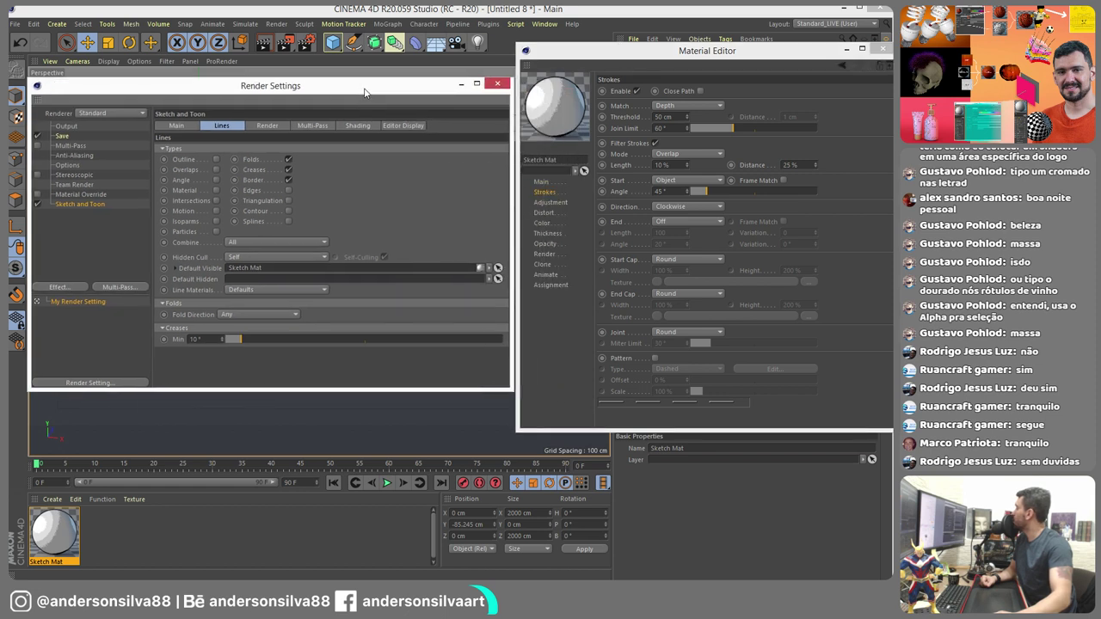
pyautogui.click(291, 189)
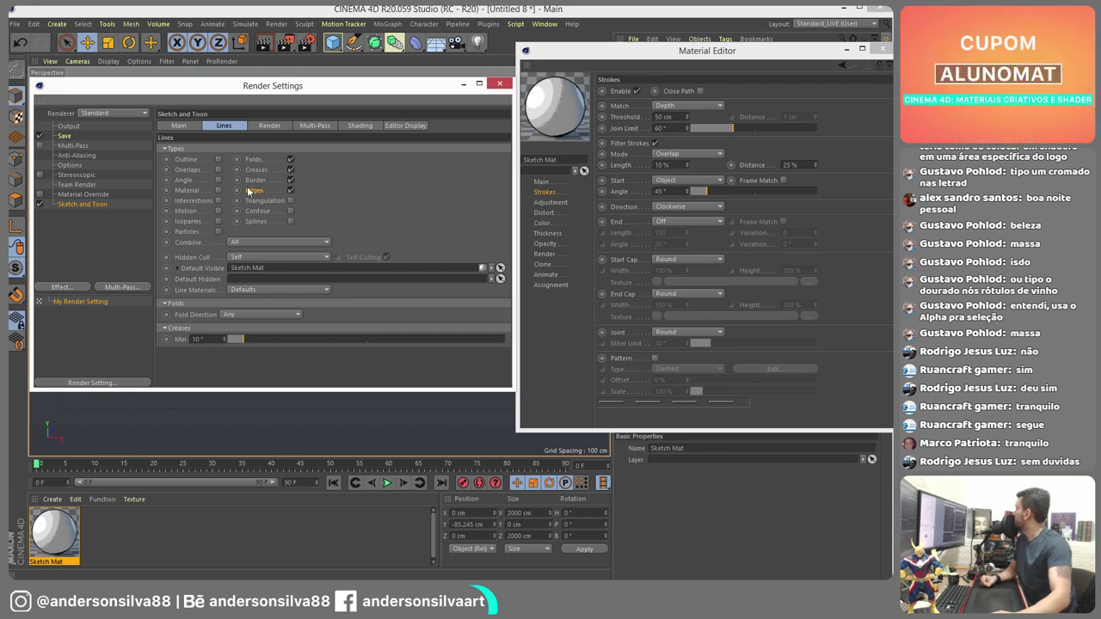
# - Set the Sketch Mat stroke Join Limit to 93° and Angle to 112°
pyautogui.click(542, 191)
pyautogui.moveTo(739, 128); pyautogui.dragTo(756, 128)
pyautogui.moveTo(741, 190); pyautogui.dragTo(728, 194)
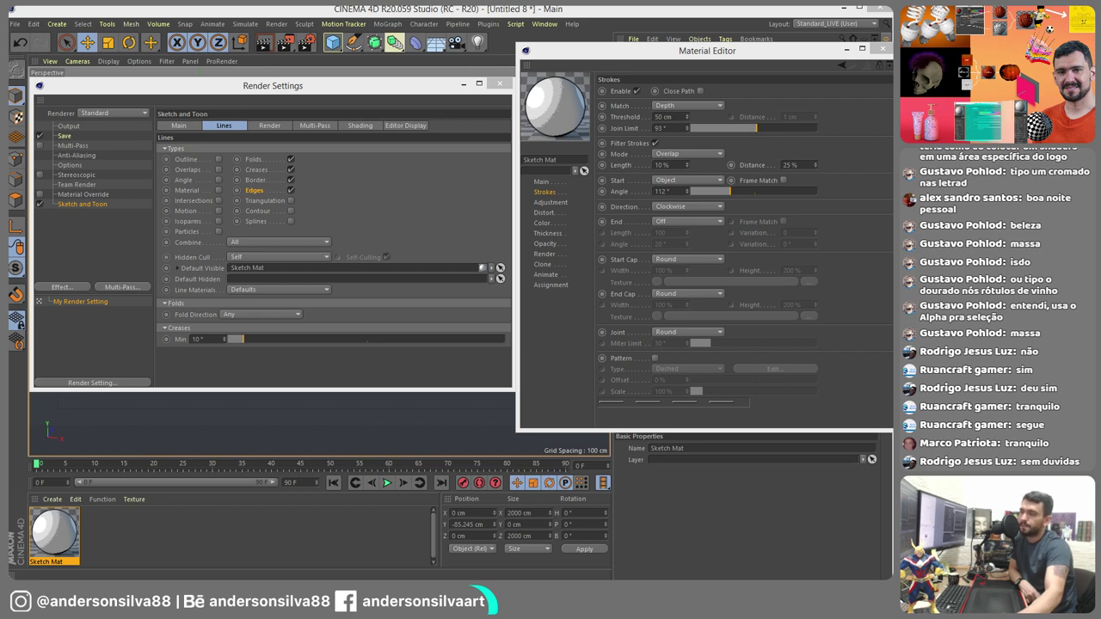
pyautogui.hotkey('alt', 'Tab')
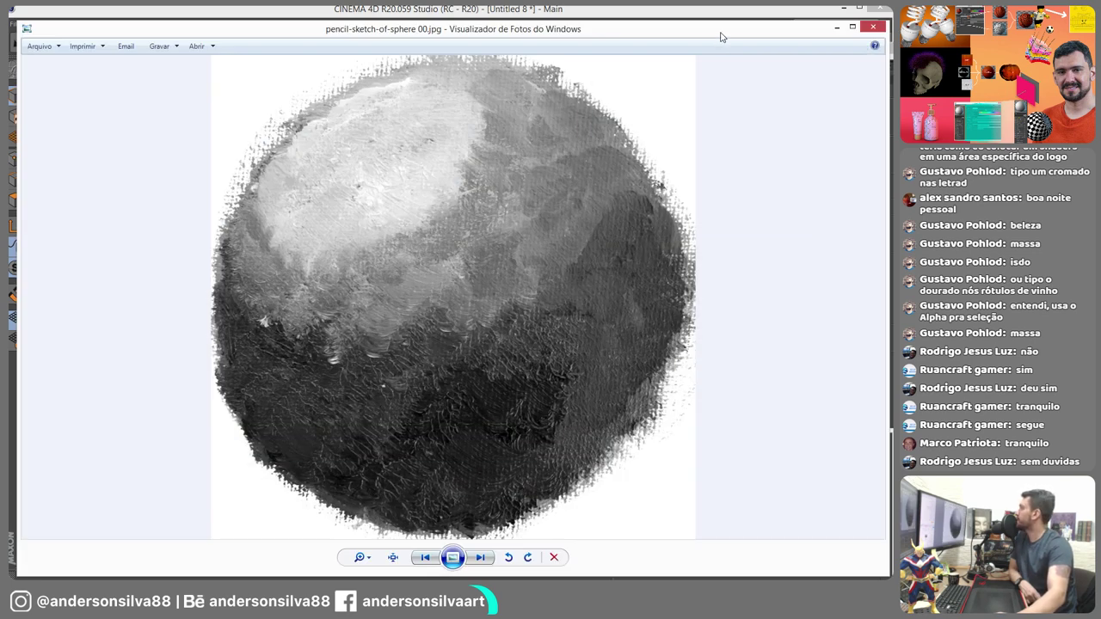
pyautogui.moveTo(731, 24); pyautogui.dragTo(715, 25)
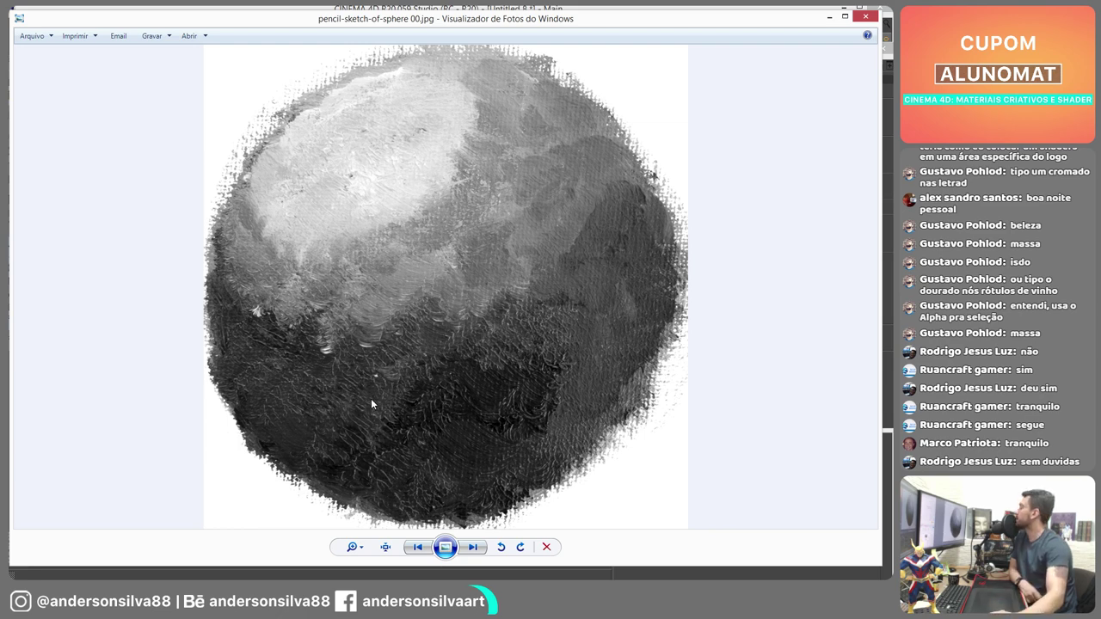
pyautogui.click(473, 548)
pyautogui.click(474, 548)
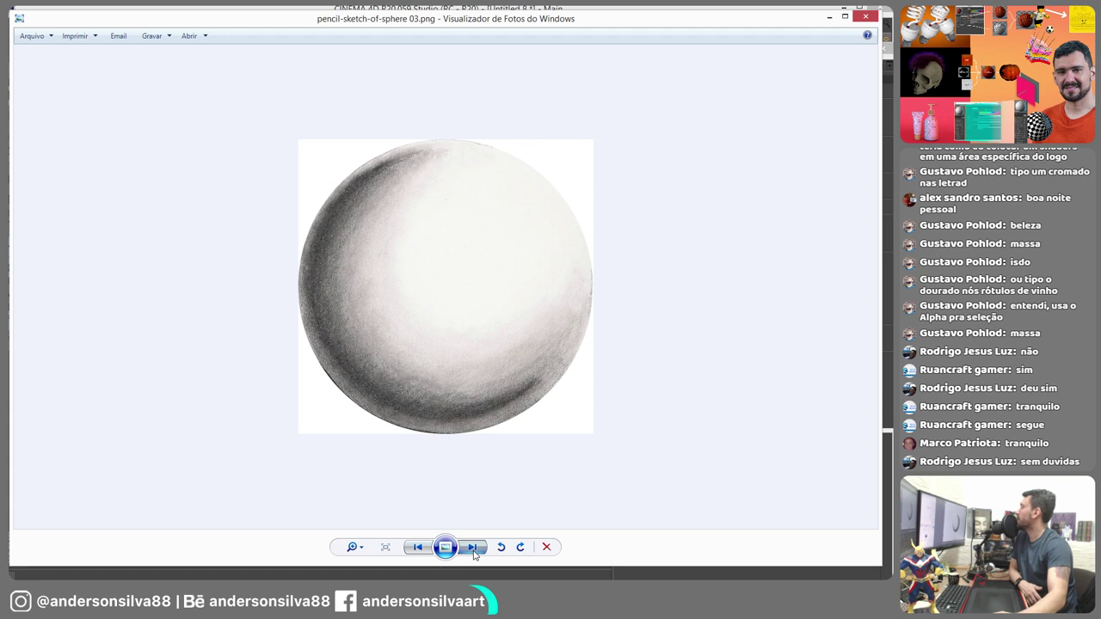
pyautogui.click(473, 548)
pyautogui.click(473, 548)
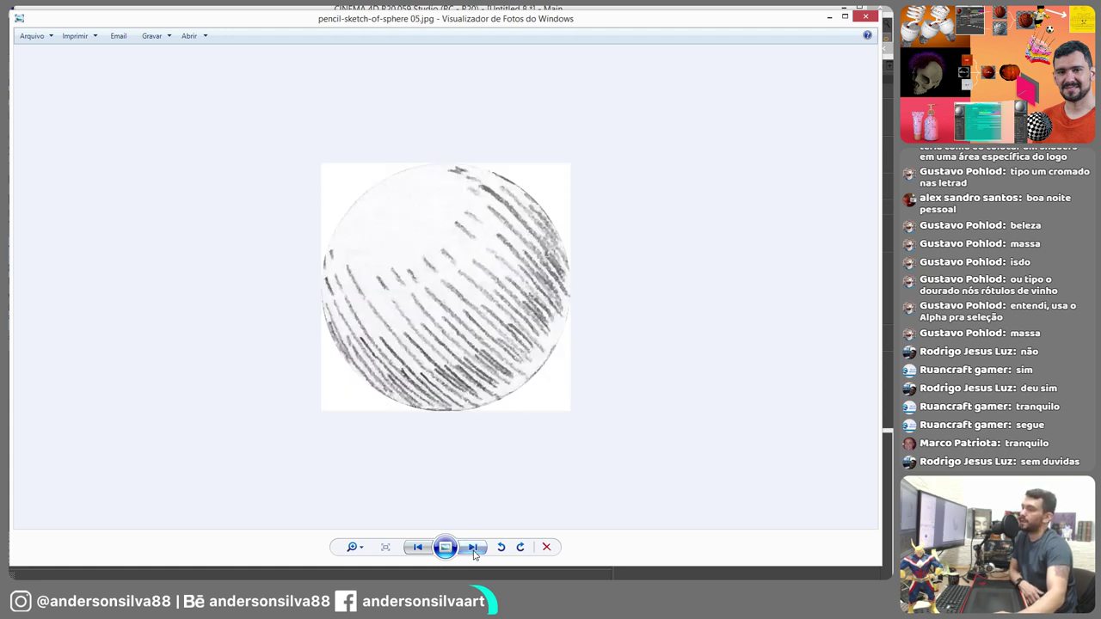
pyautogui.click(473, 551)
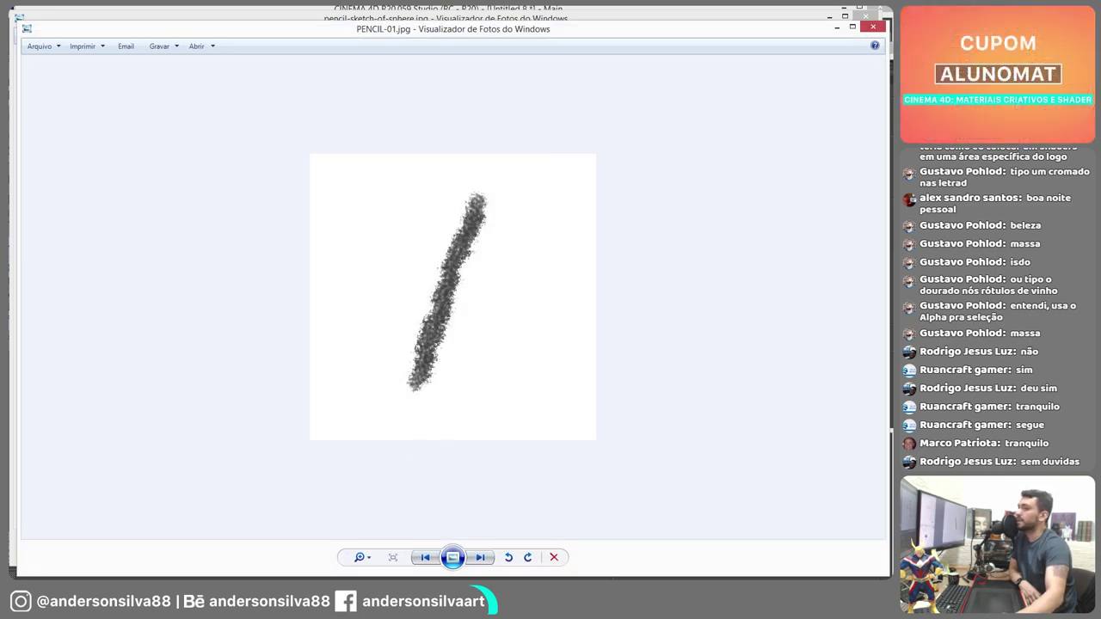
pyautogui.press('Right')
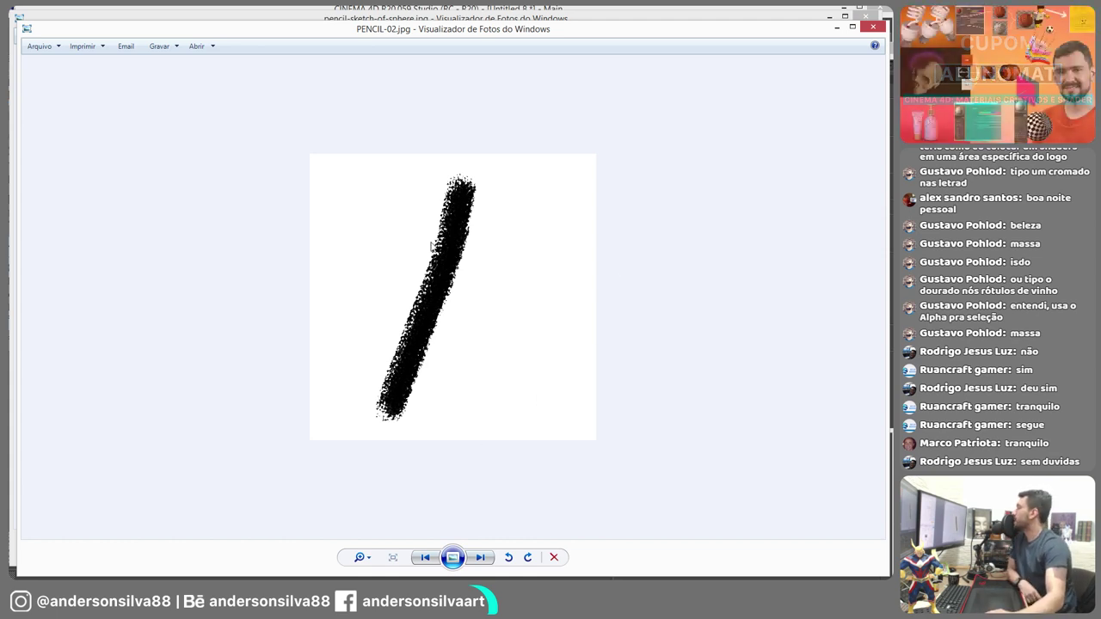
pyautogui.click(871, 27)
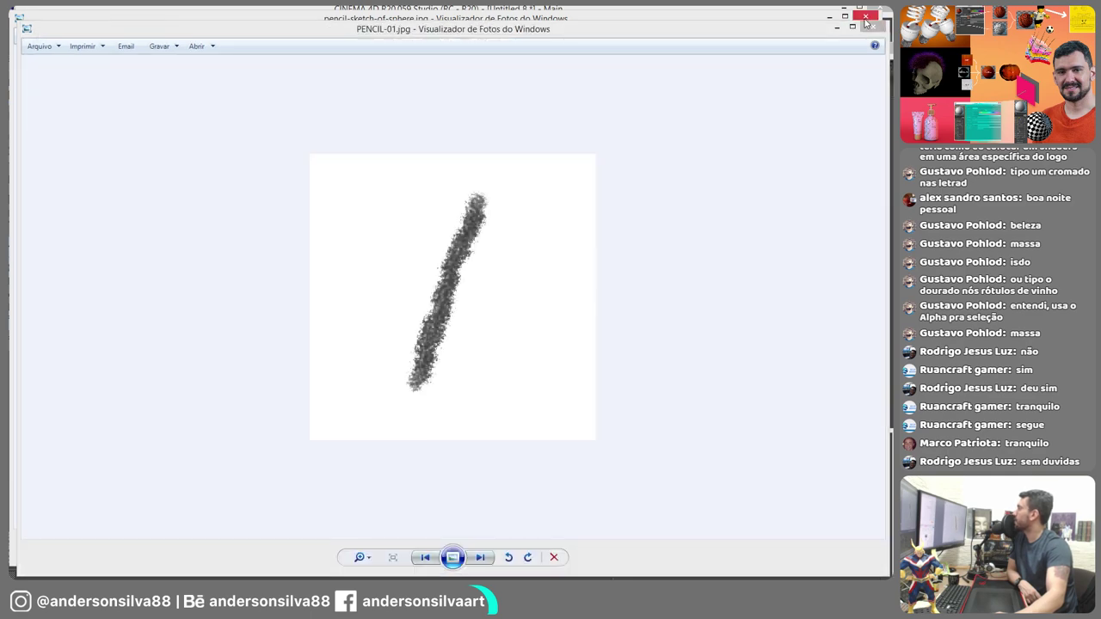
pyautogui.click(867, 25)
pyautogui.click(869, 16)
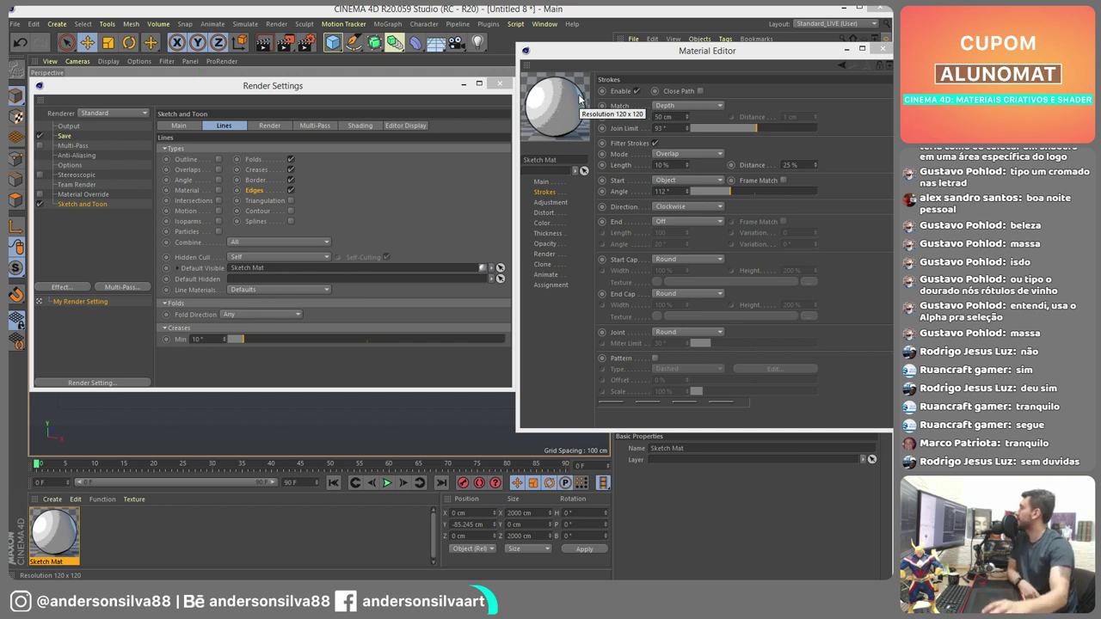
# - Browse the Sketch and Toon tabs and enable Outline lines on the Lines tab
pyautogui.click(430, 89)
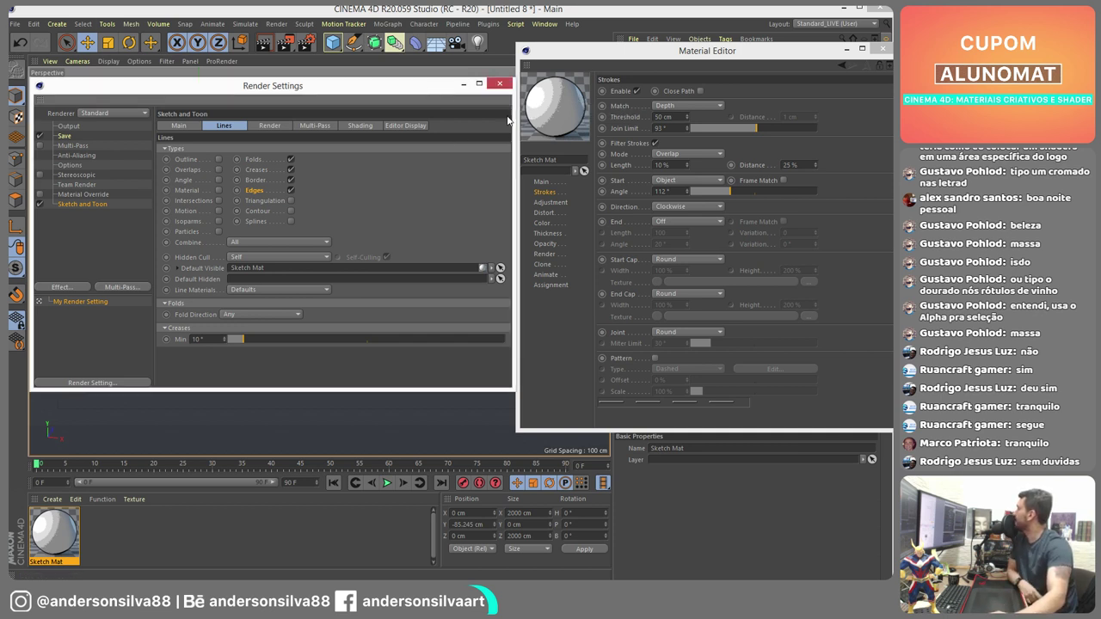
pyautogui.moveTo(513, 122); pyautogui.dragTo(488, 125)
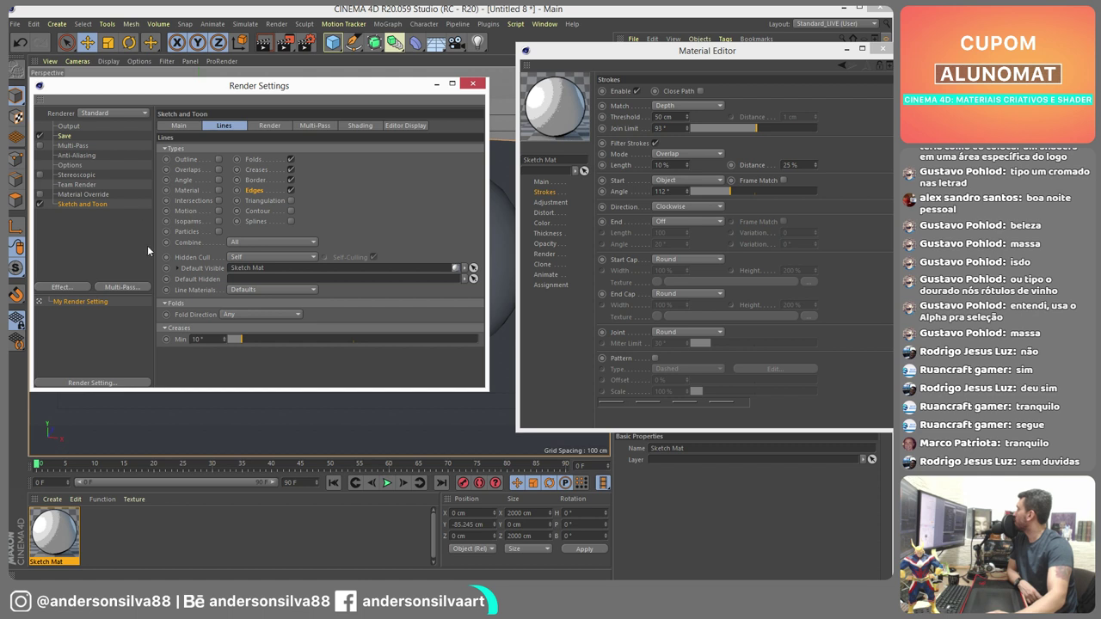
pyautogui.click(267, 126)
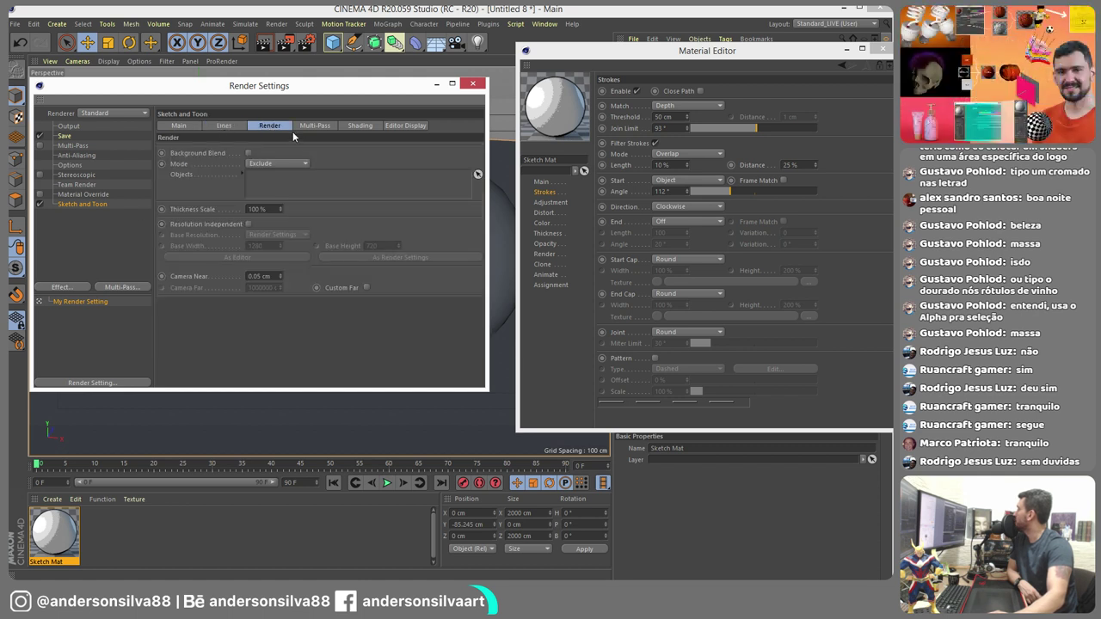
pyautogui.click(317, 128)
pyautogui.click(366, 127)
pyautogui.click(404, 126)
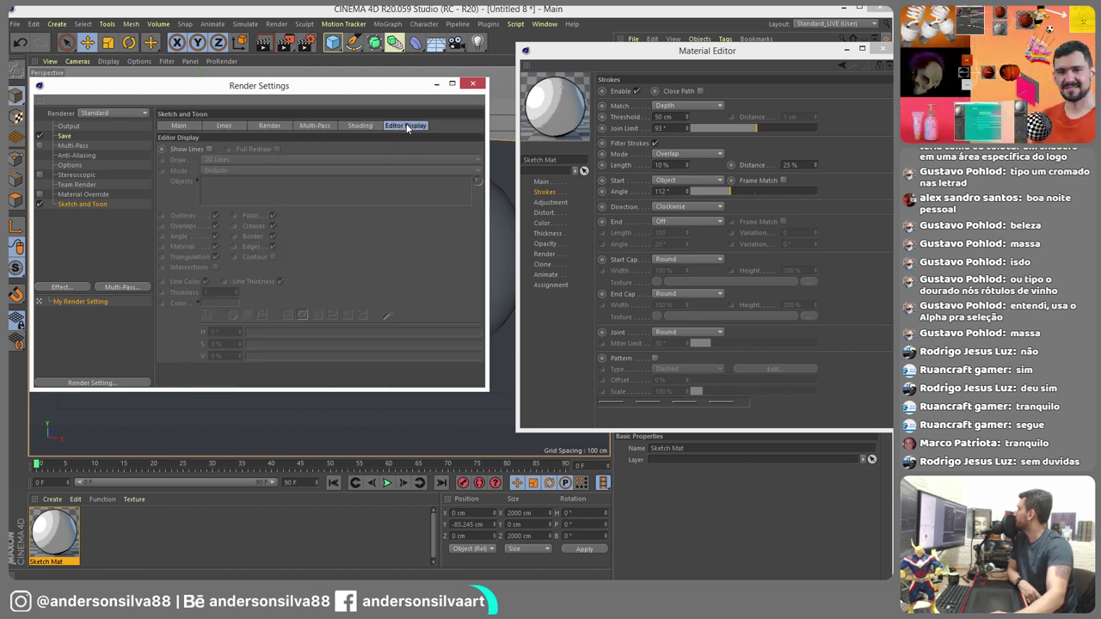
pyautogui.click(223, 126)
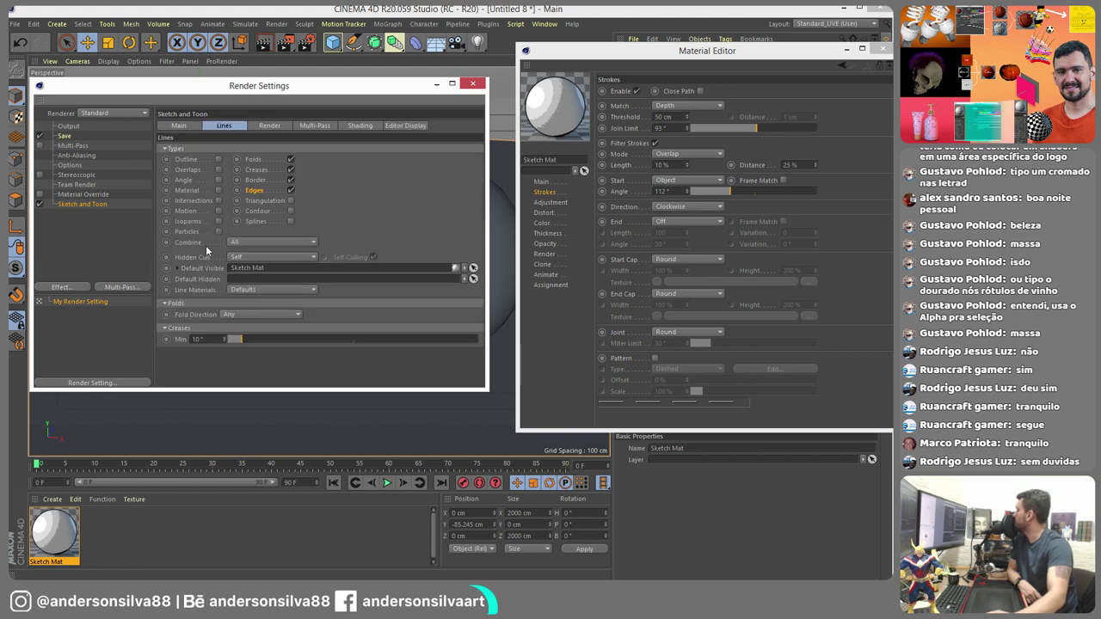
pyautogui.click(219, 160)
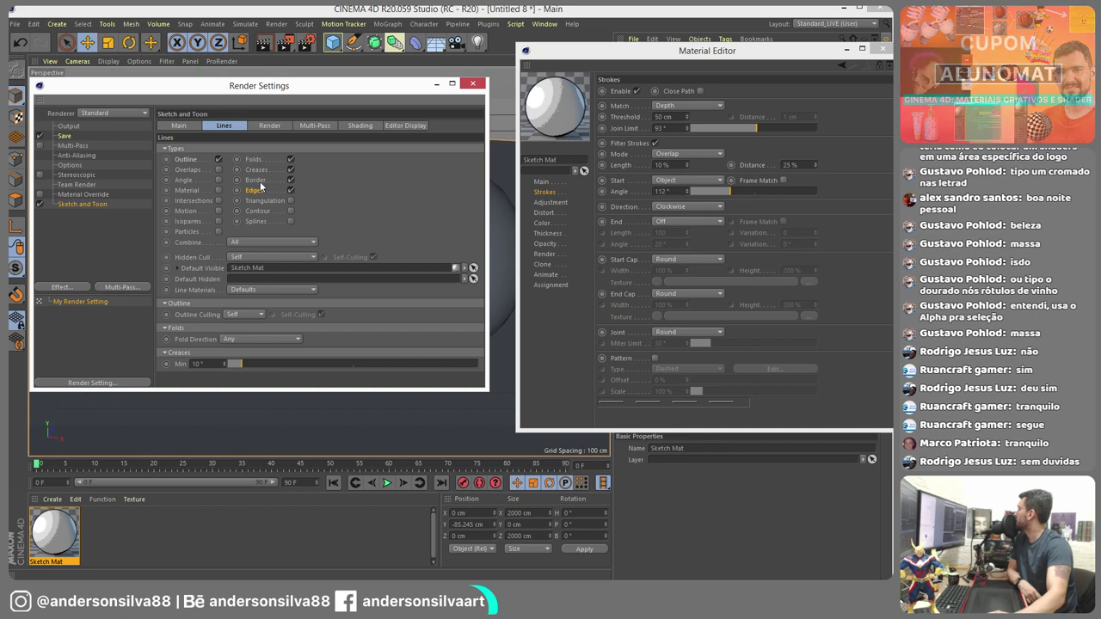
# - Start a Picture Viewer render of the outlined spheres, then stop it, keeping edge lines enabled
pyautogui.moveTo(271, 84); pyautogui.dragTo(682, 270)
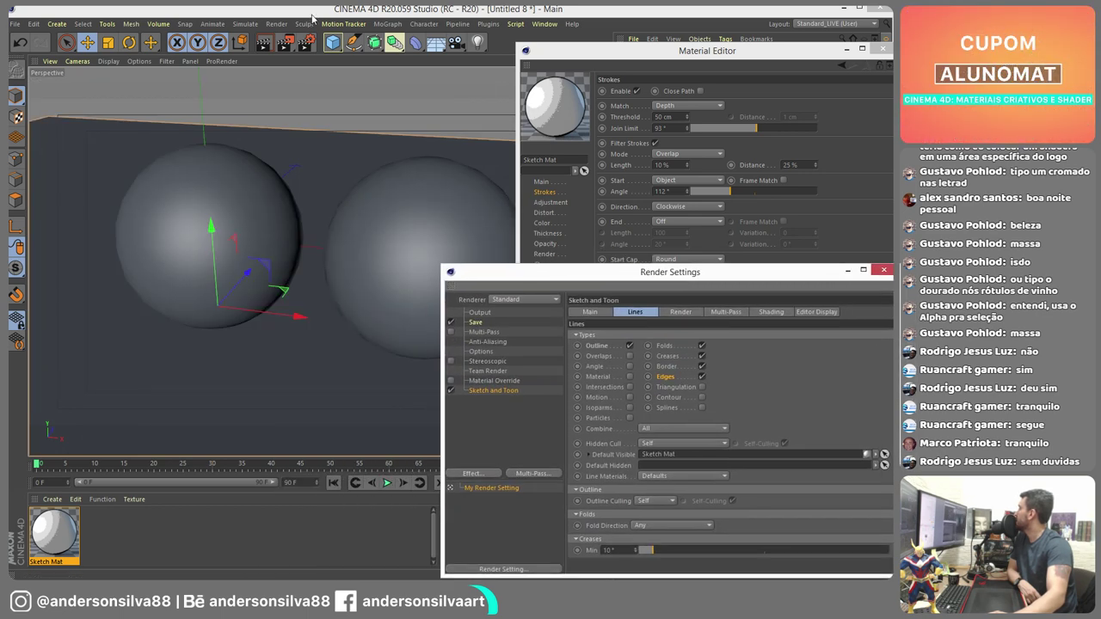
pyautogui.click(261, 62)
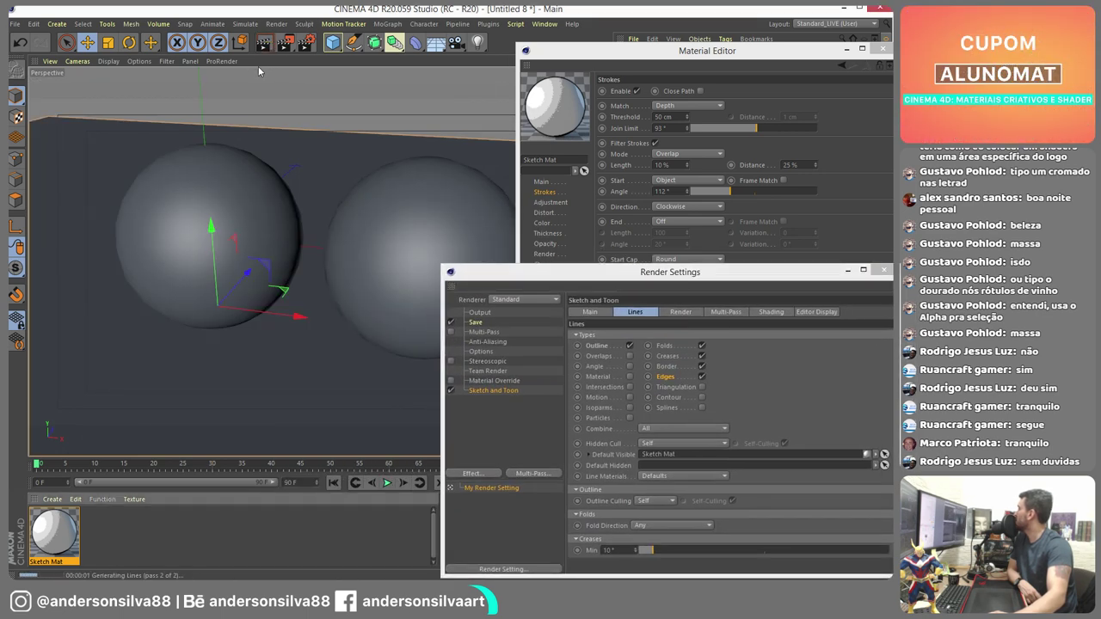
pyautogui.click(285, 43)
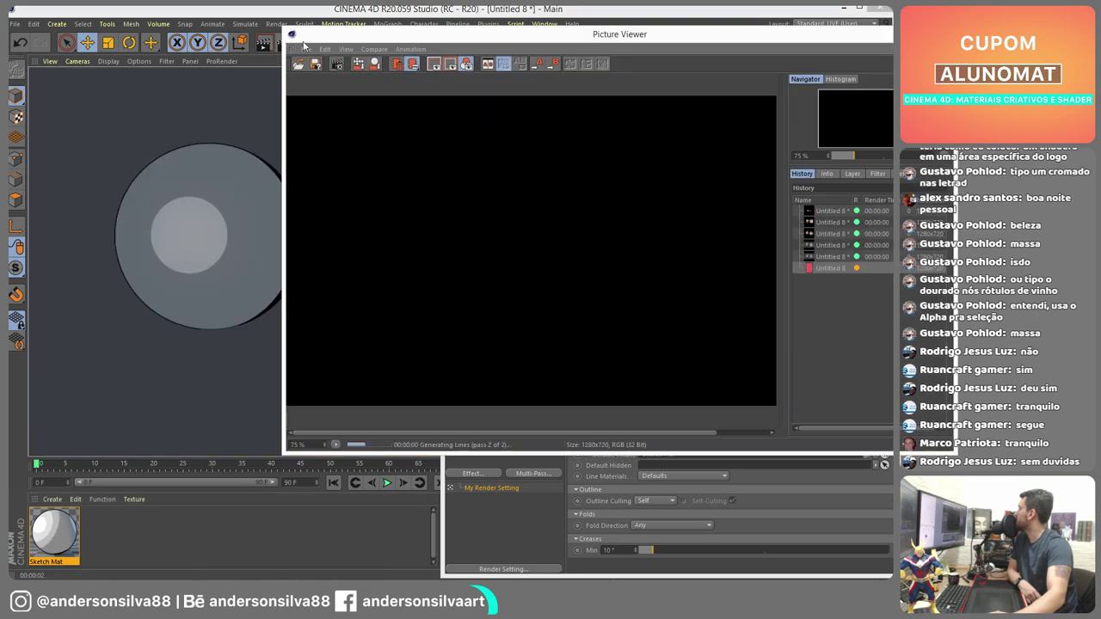
pyautogui.click(886, 34)
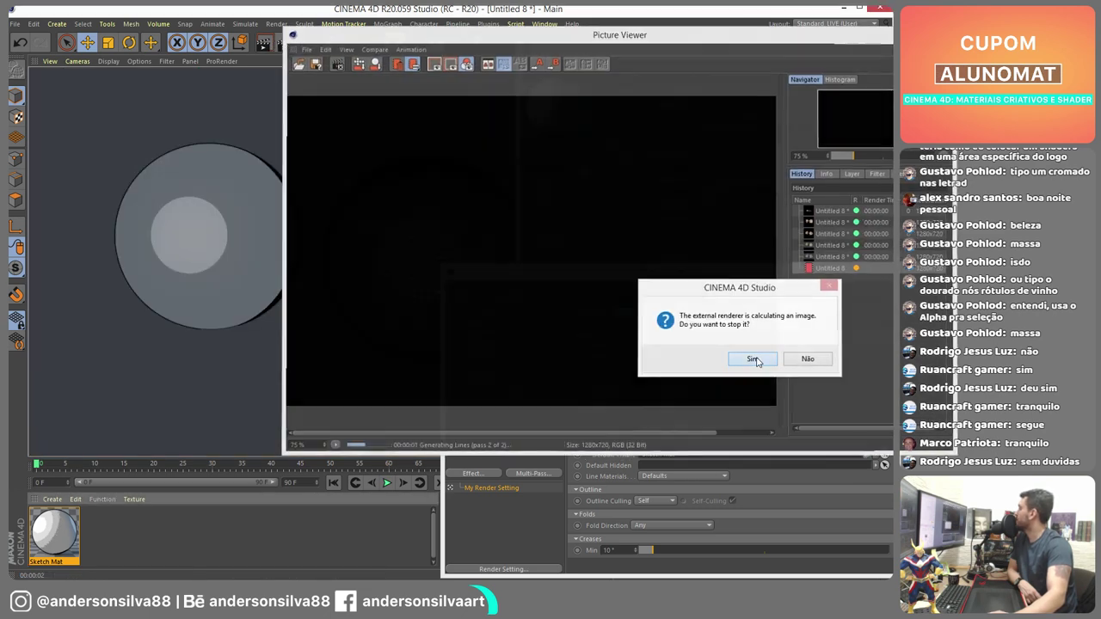
pyautogui.click(745, 360)
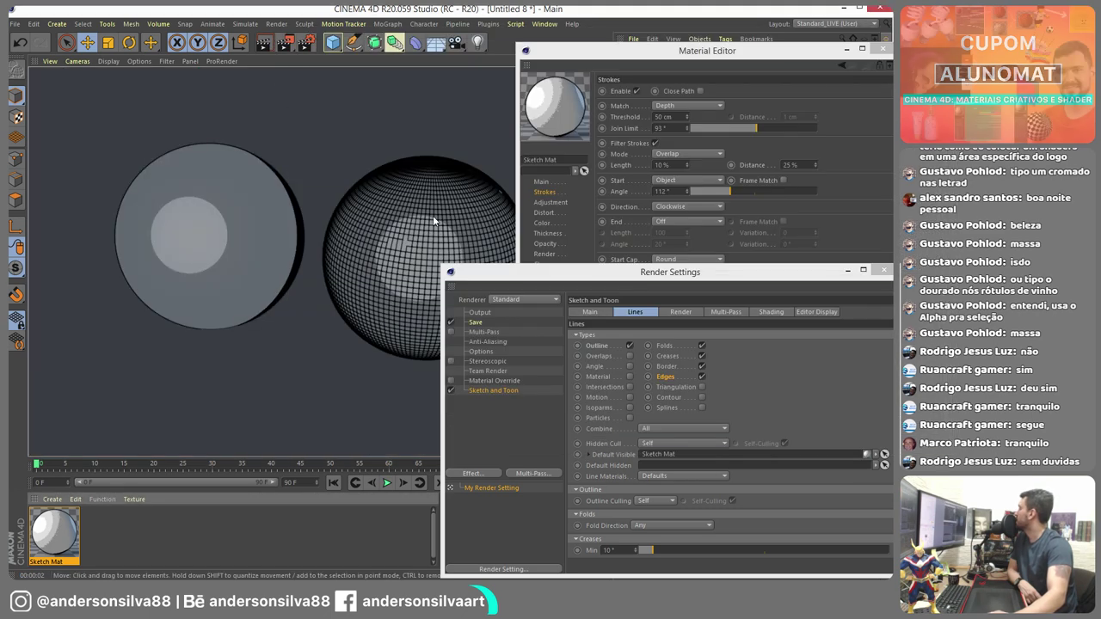
pyautogui.click(703, 378)
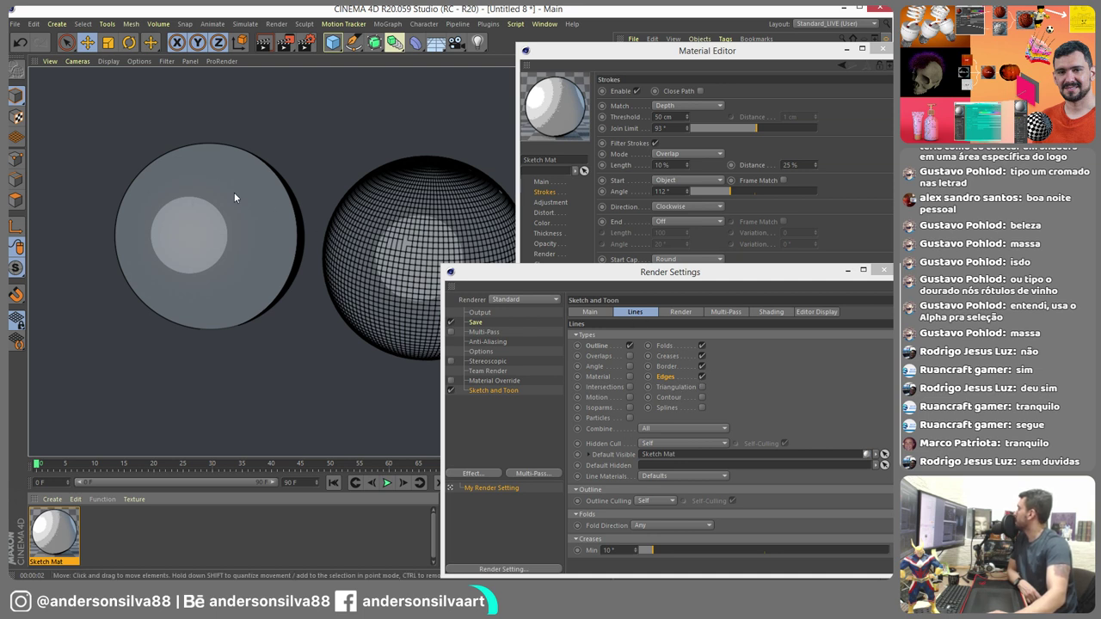
# - Close Render Settings and the Material Editor, then look through Sketch Mat's tabs
pyautogui.click(881, 271)
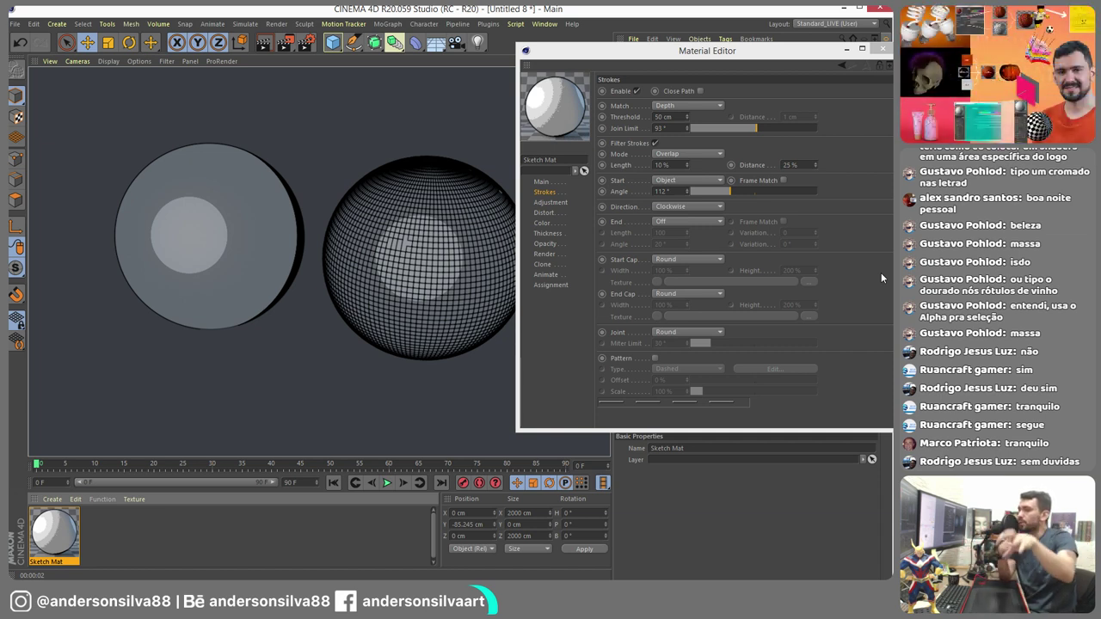
pyautogui.click(883, 49)
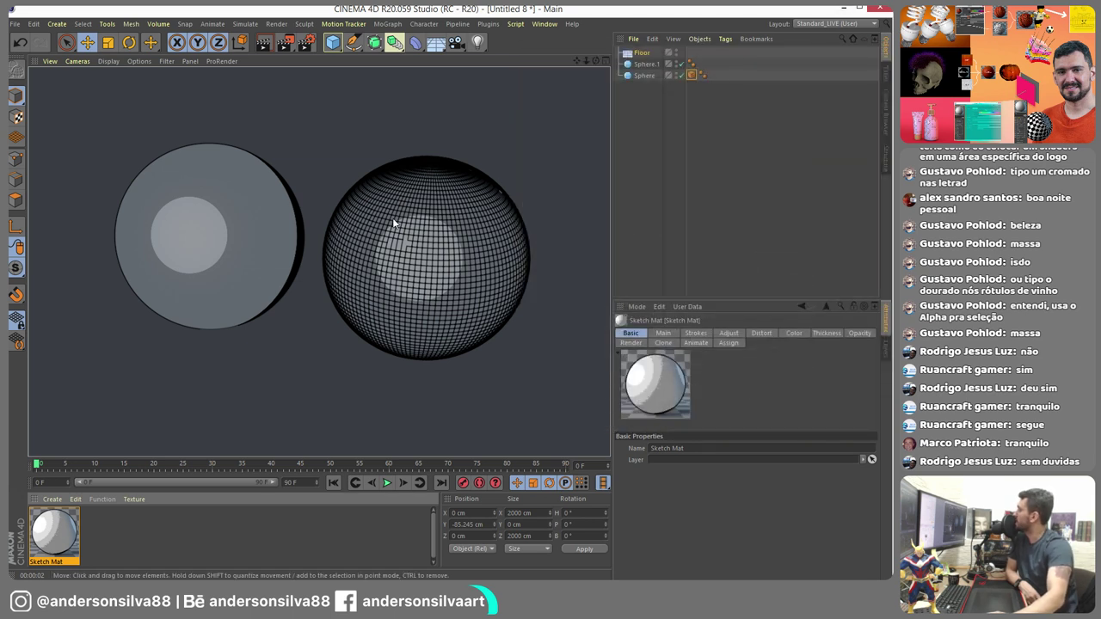
pyautogui.click(696, 334)
pyautogui.click(735, 334)
pyautogui.click(762, 334)
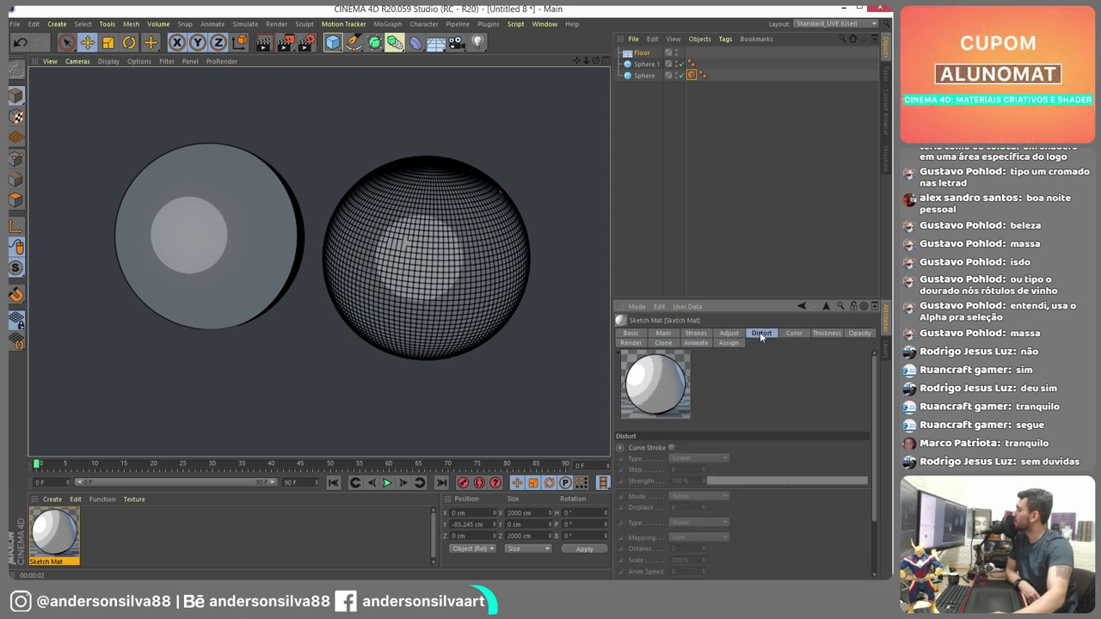
pyautogui.click(793, 333)
pyautogui.click(827, 333)
pyautogui.click(859, 333)
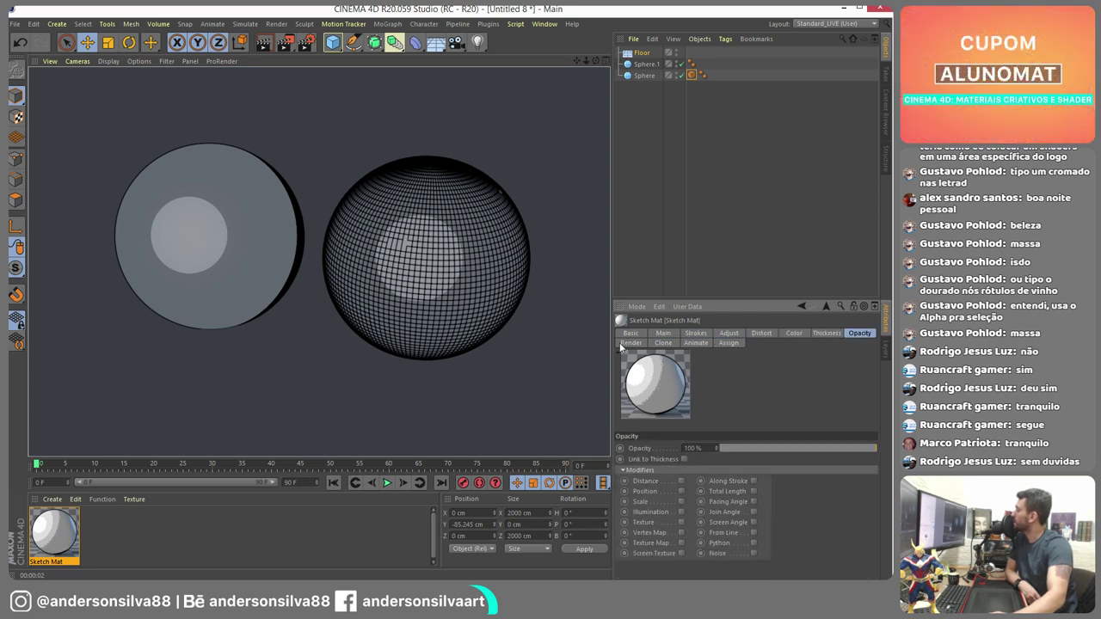
# - Set Sketch Mat thickness to 13 with Distance, Along Stroke, Total Length and Facing Angle modifiers, then render
pyautogui.click(825, 333)
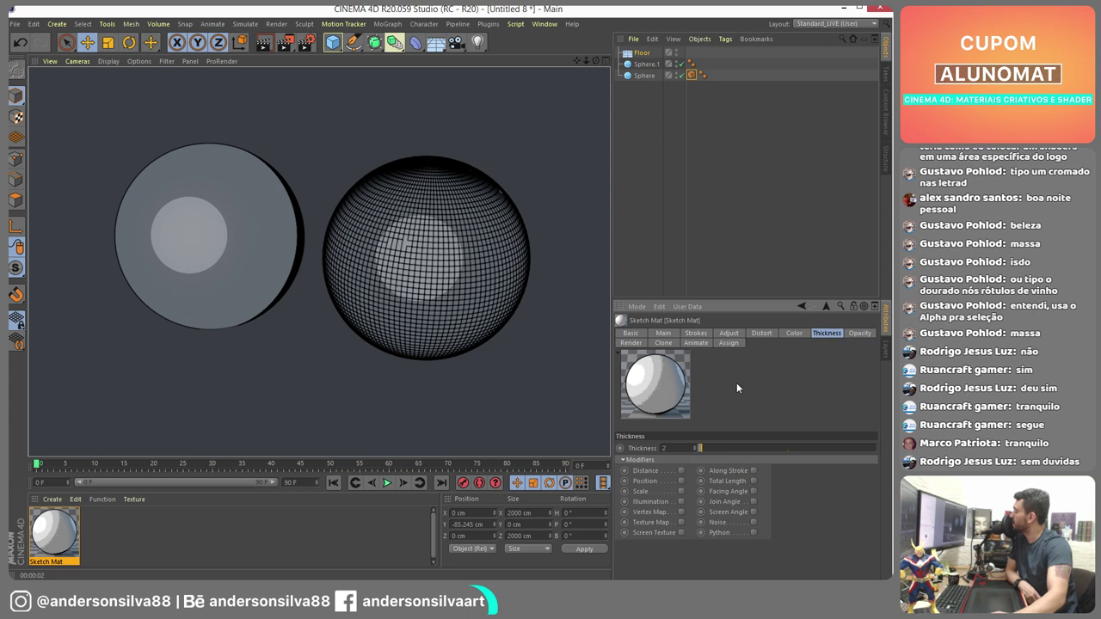
pyautogui.moveTo(714, 448); pyautogui.dragTo(750, 447)
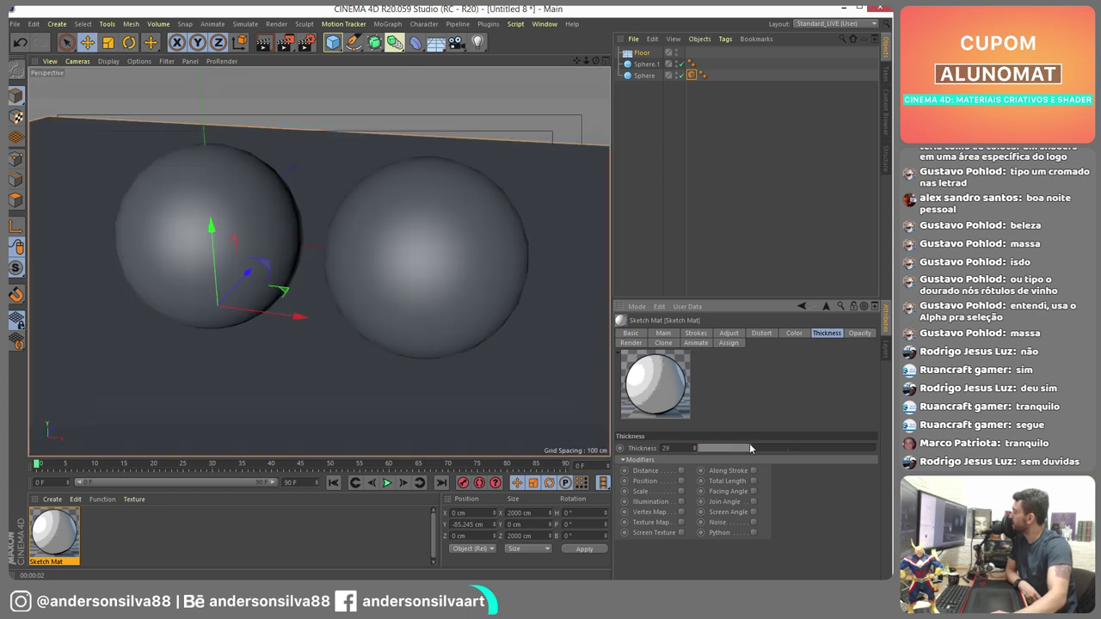
pyautogui.click(681, 471)
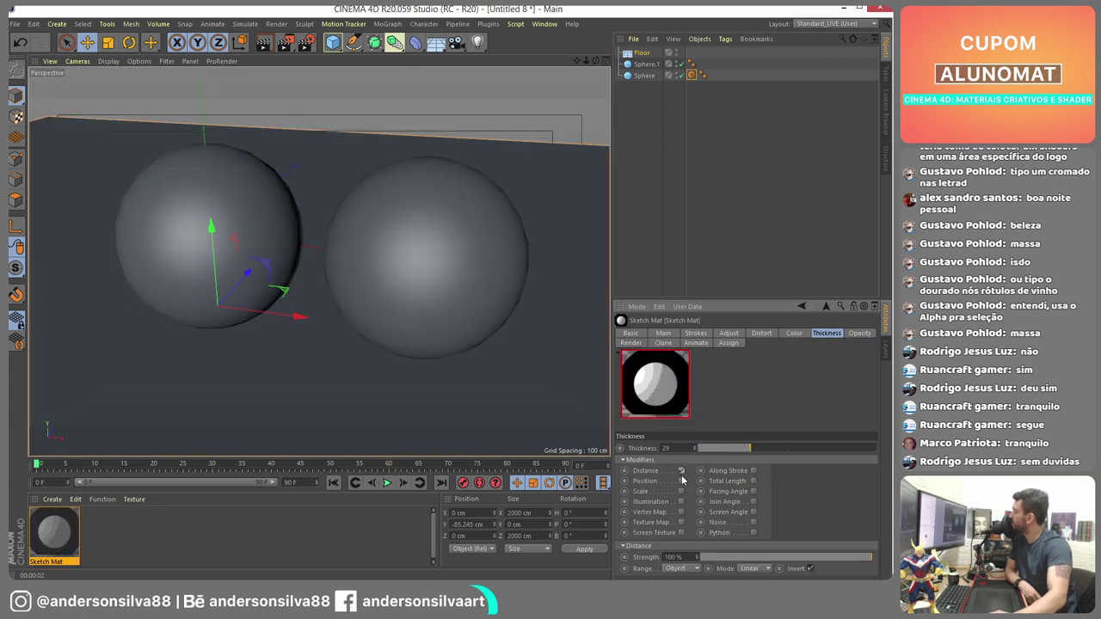
pyautogui.click(720, 448)
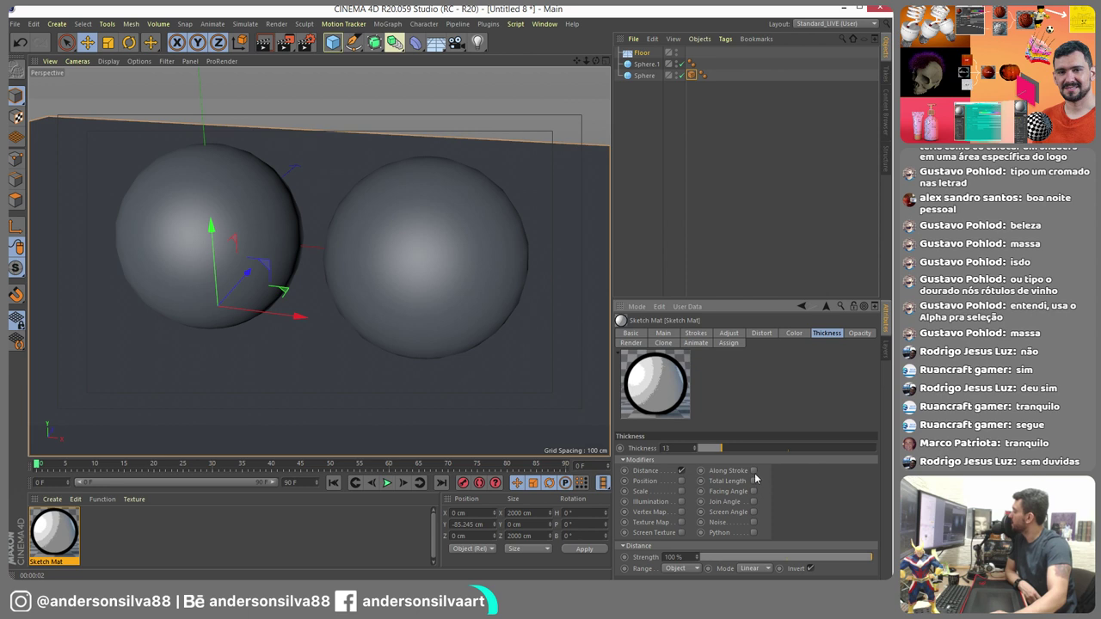
pyautogui.click(753, 471)
pyautogui.click(753, 482)
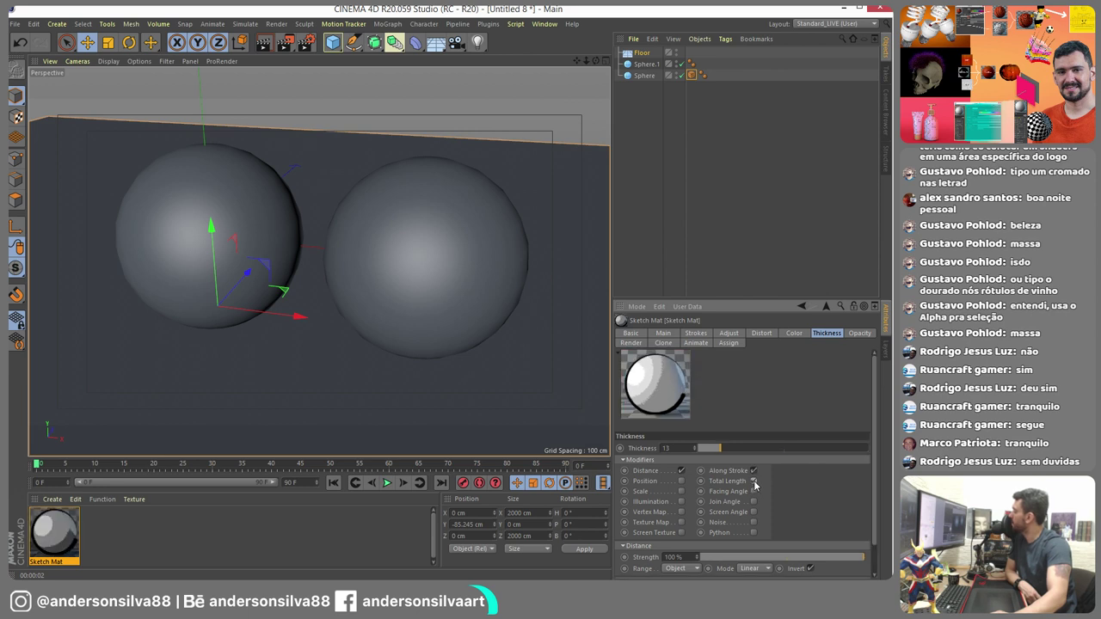
pyautogui.click(754, 491)
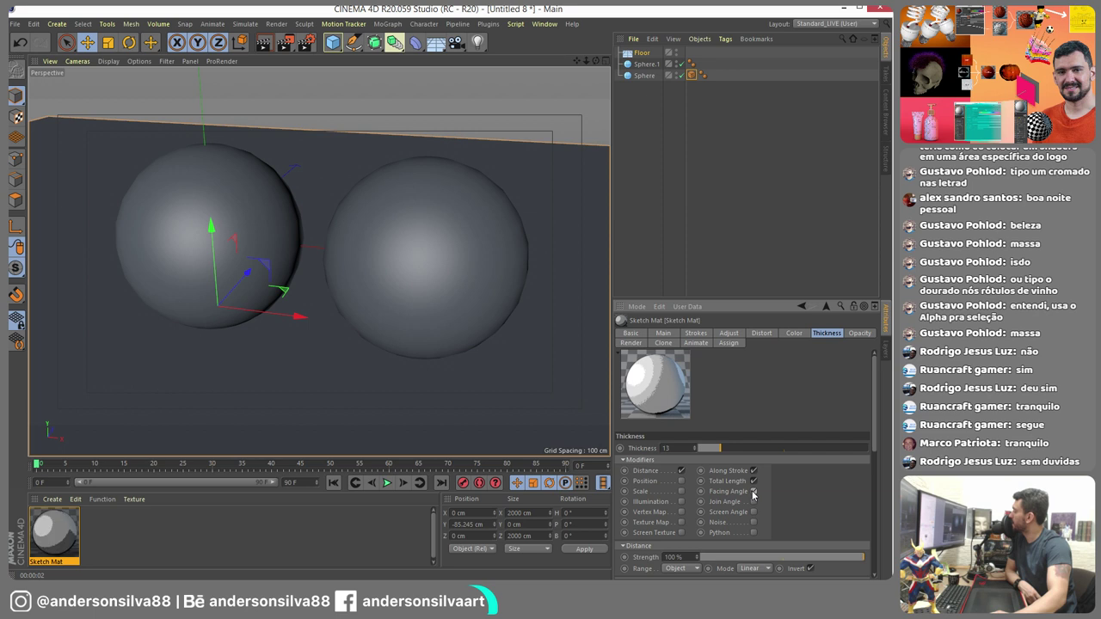
pyautogui.click(265, 44)
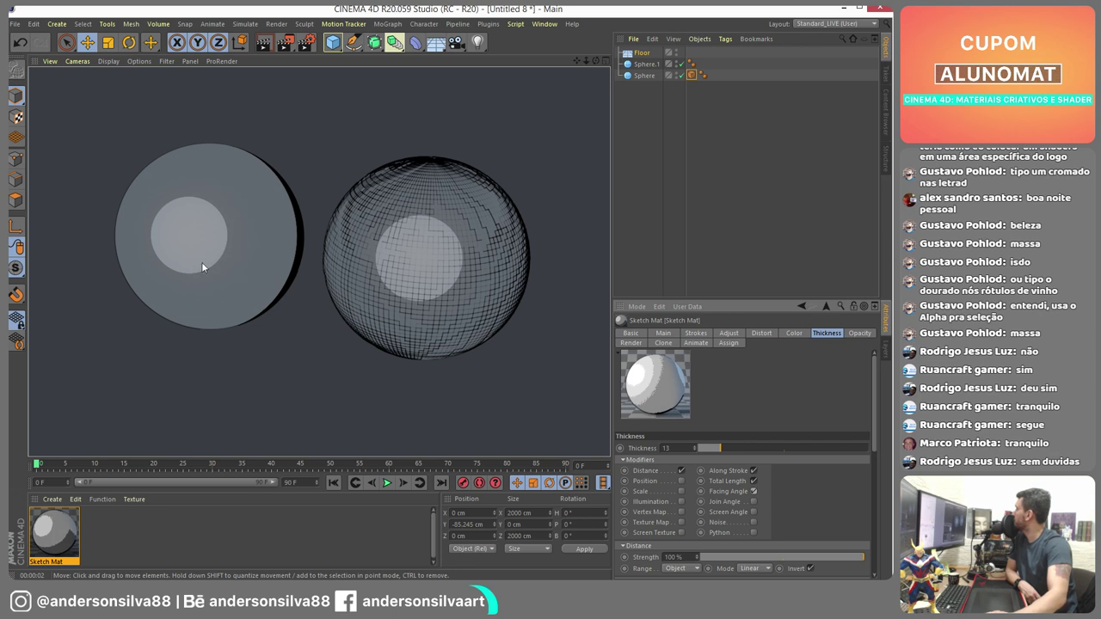
# - Minimize Cinema 4D and show the 'SKETCH AND TOON SHADERS' slide, peeking ahead to Channel Shaders and back
pyautogui.click(847, 8)
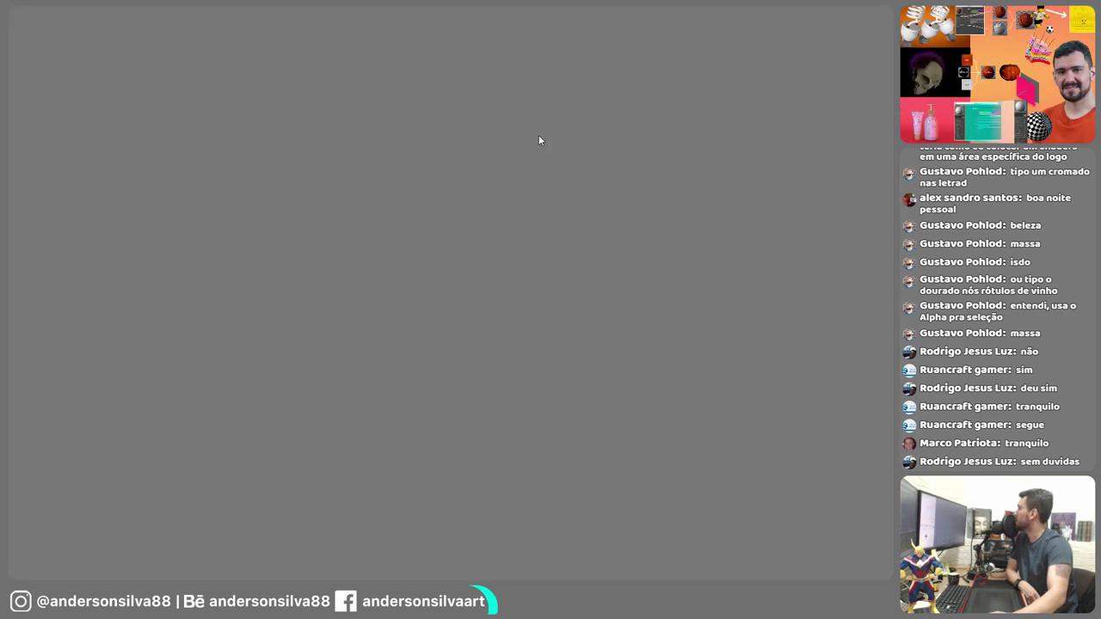
pyautogui.hotkey('alt', 'Tab')
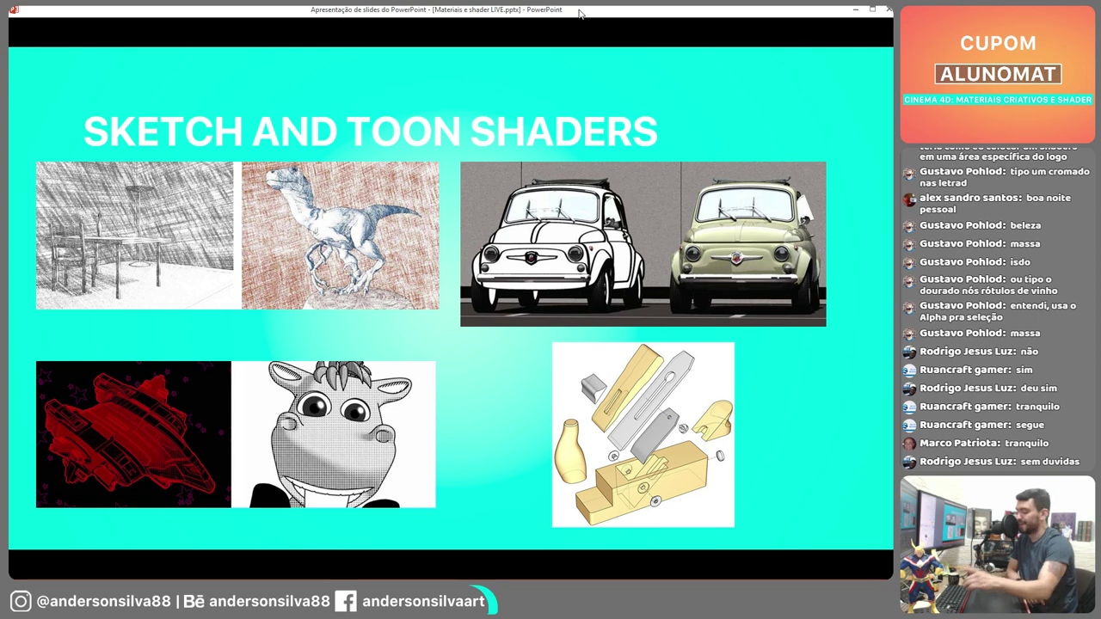
pyautogui.press('Right')
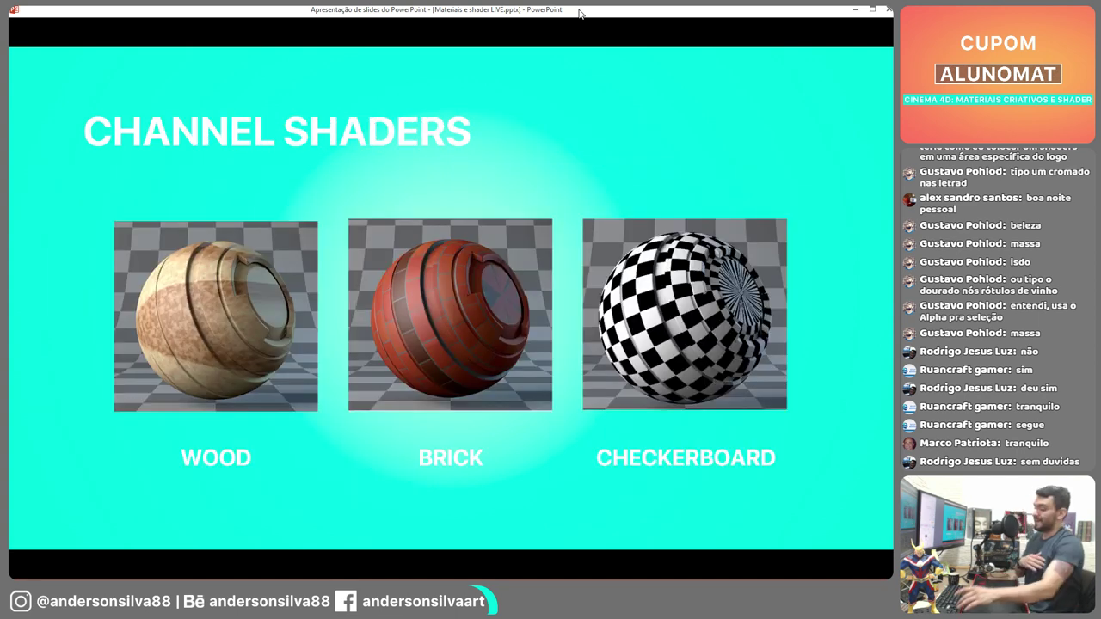
pyautogui.press('Left')
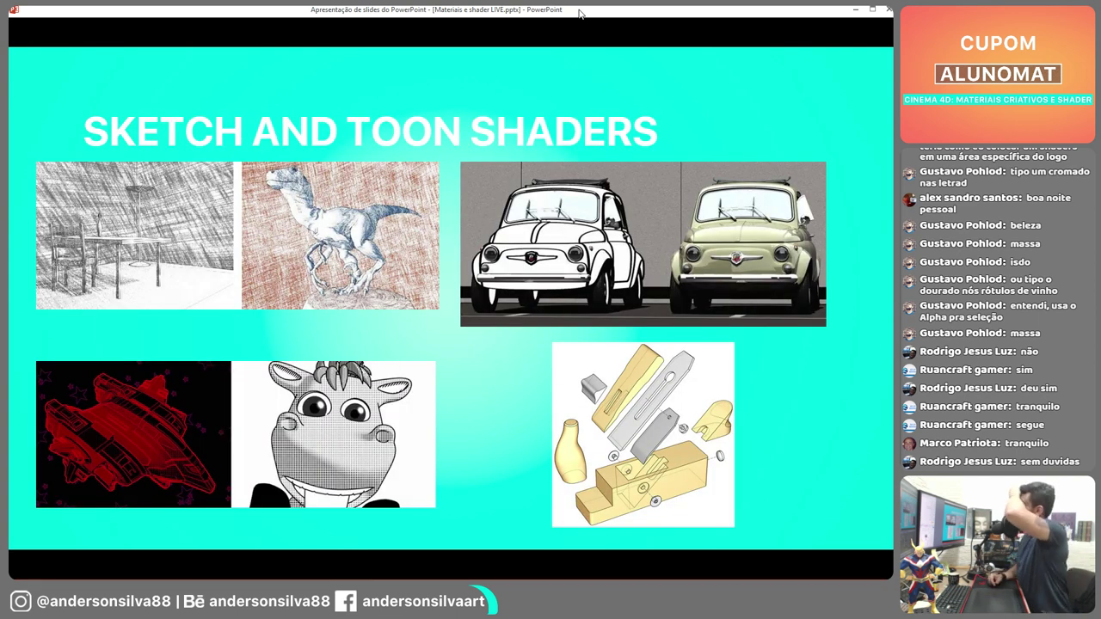
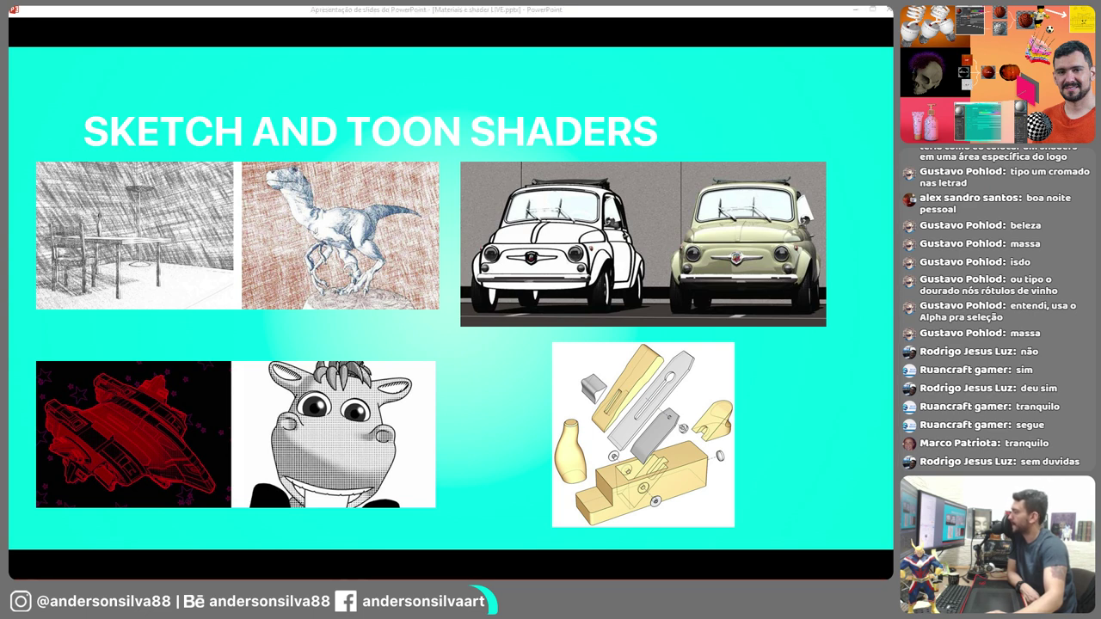
# - Advance the slideshow from Sketch and Toon Shaders to the Channel Shaders slide
pyautogui.click(710, 12)
pyautogui.press('Right')
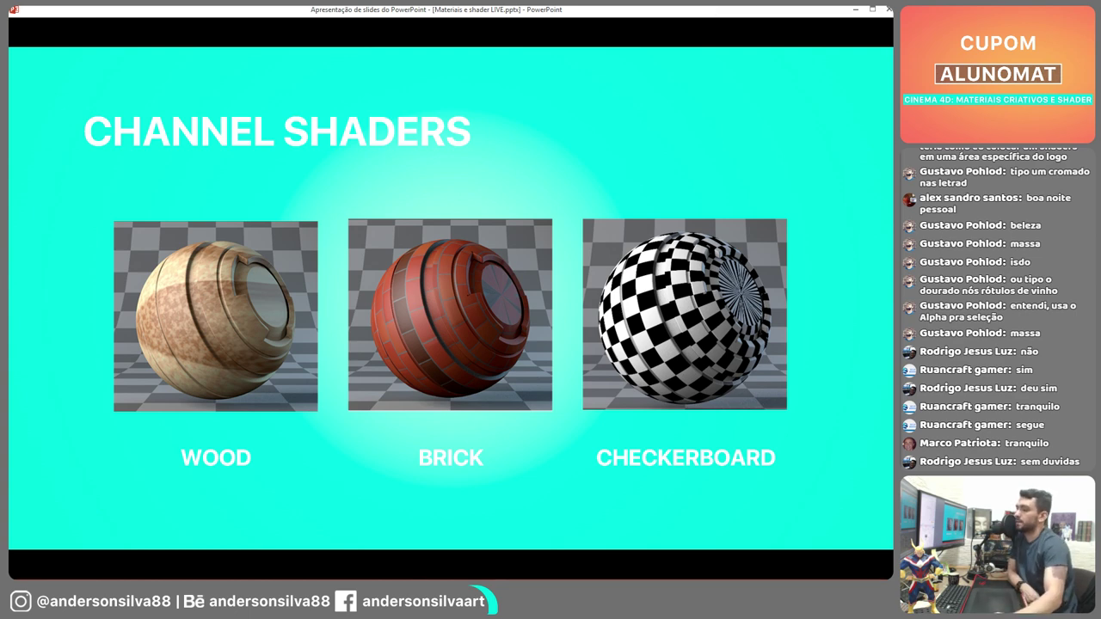
# - Back in Cinema 4D, close the spheres scene without saving changes
pyautogui.hotkey('alt', 'Tab')
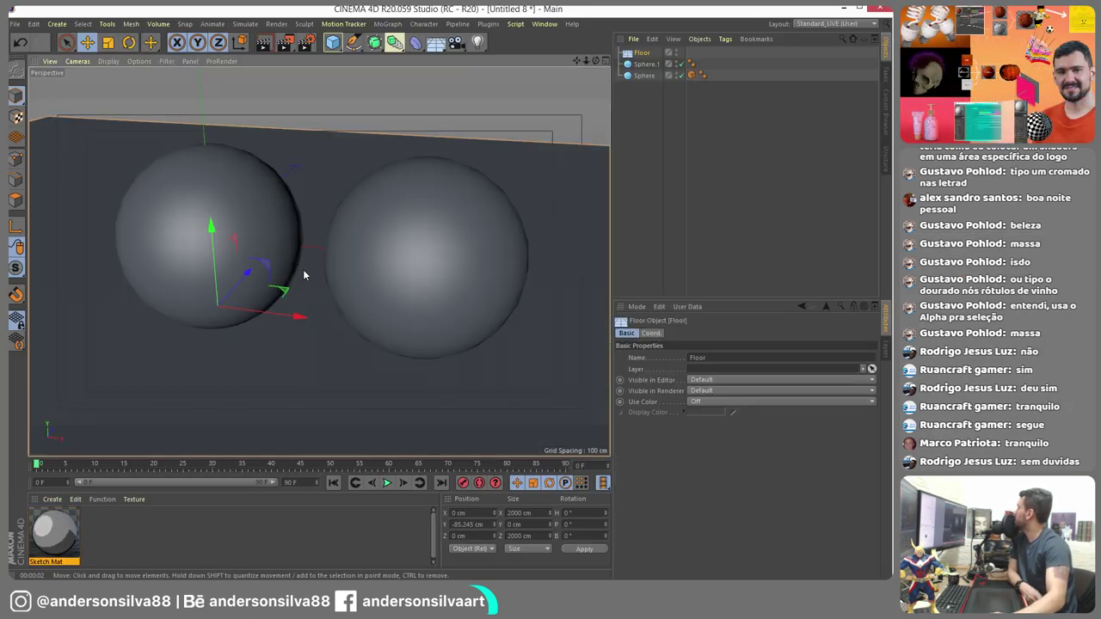
pyautogui.click(14, 23)
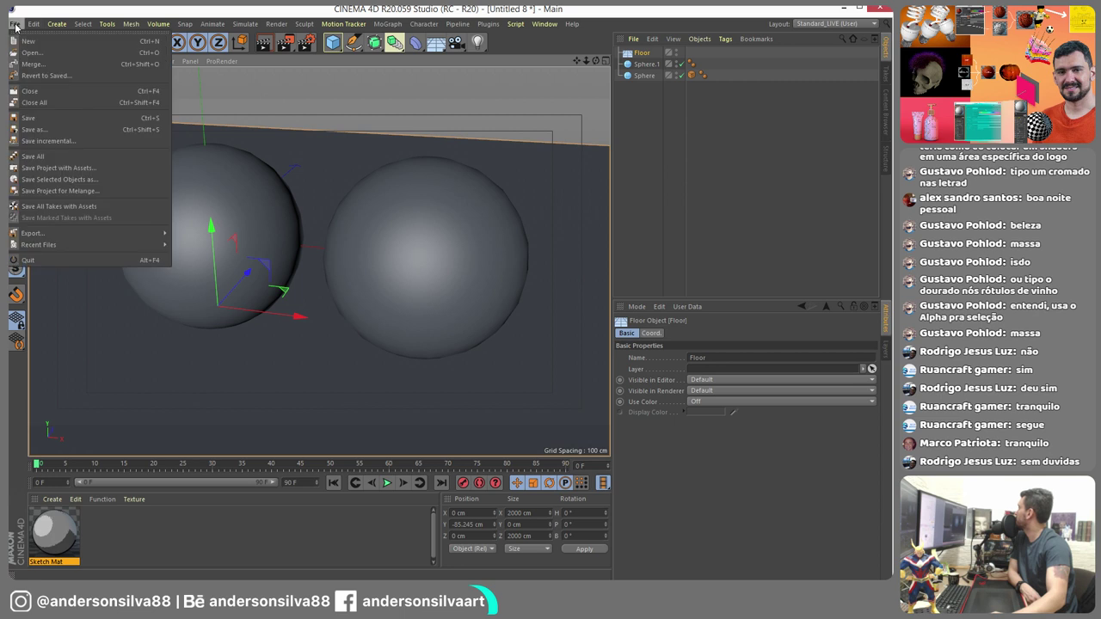
pyautogui.click(50, 104)
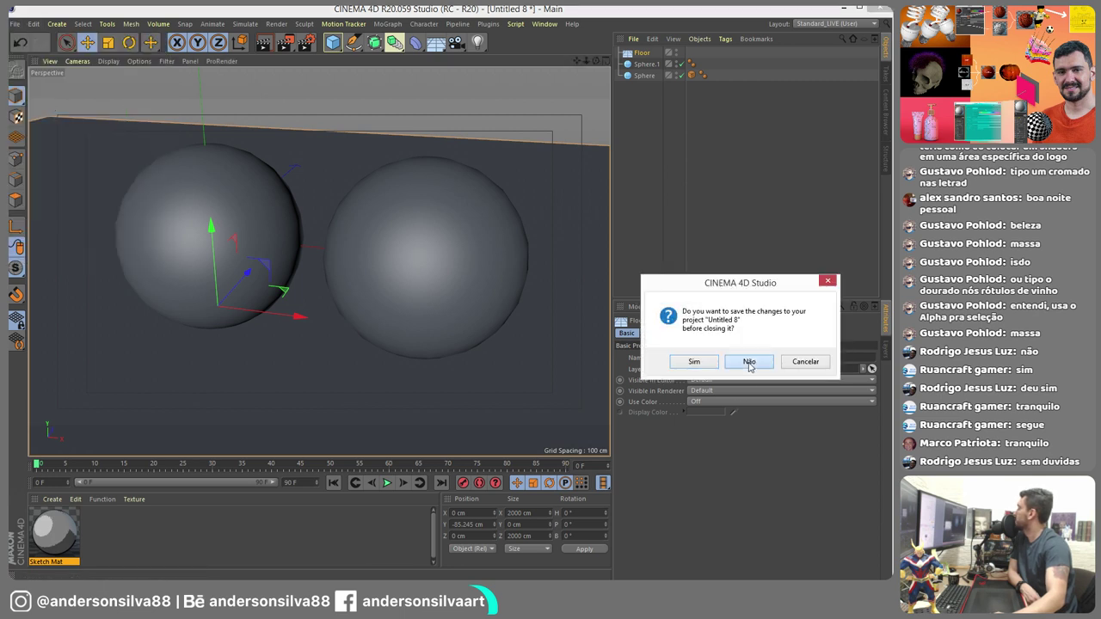
pyautogui.click(752, 365)
# - Add a Floor and a Cube, raising the cube above the floor
pyautogui.click(434, 47)
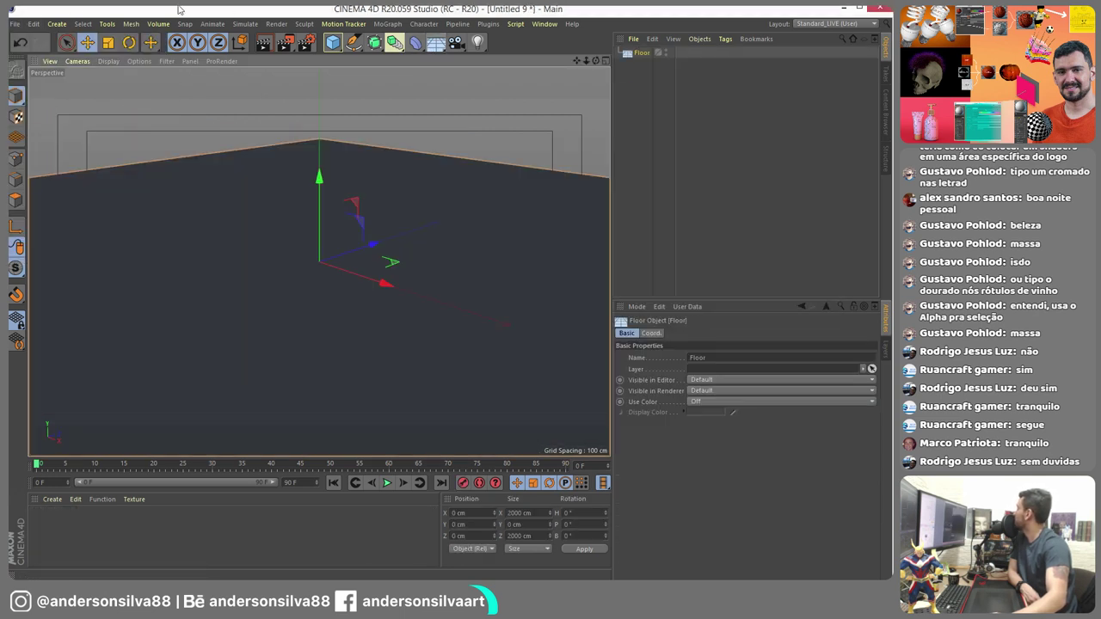
pyautogui.click(332, 43)
pyautogui.moveTo(320, 172); pyautogui.dragTo(376, 281)
# - Create a new material Mat and open it in the Material Editor
pyautogui.click(52, 499)
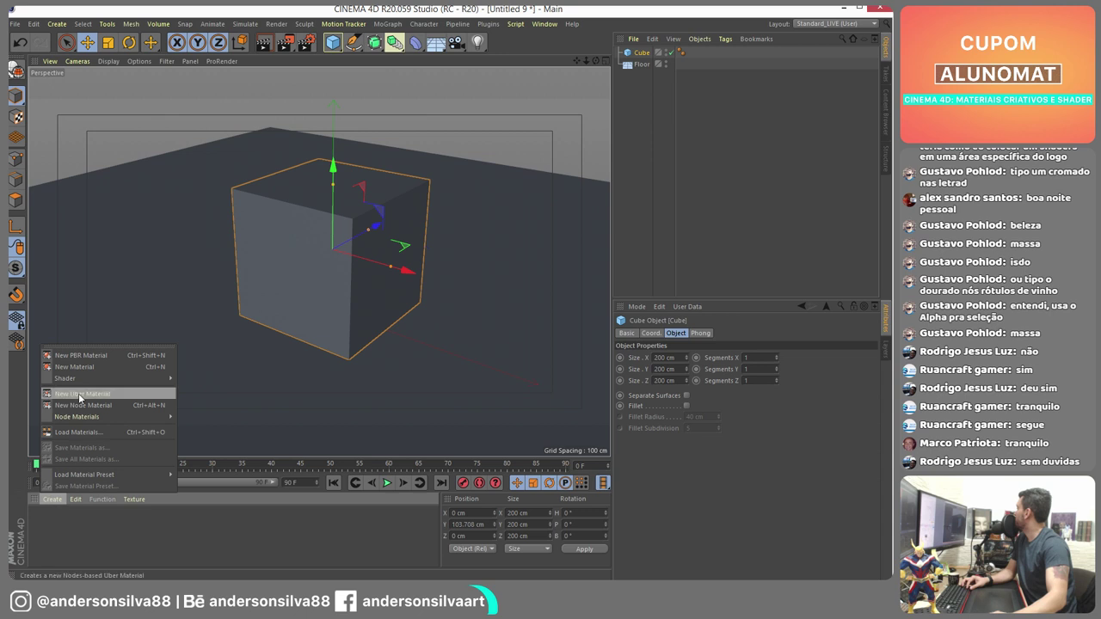
pyautogui.click(73, 370)
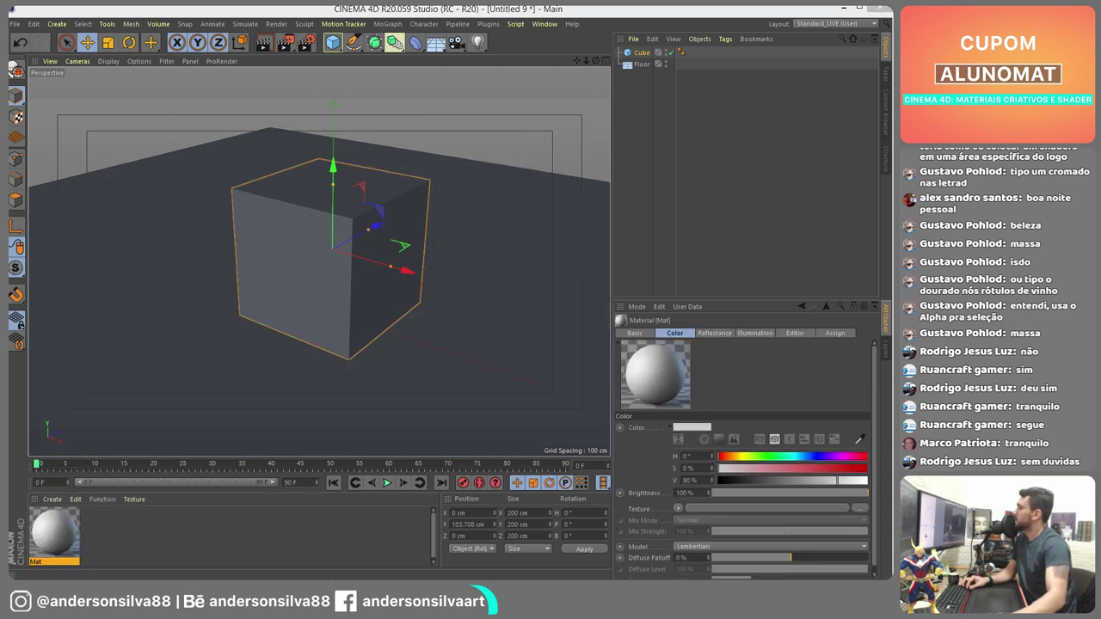
pyautogui.doubleClick(54, 533)
pyautogui.moveTo(316, 51); pyautogui.dragTo(299, 46)
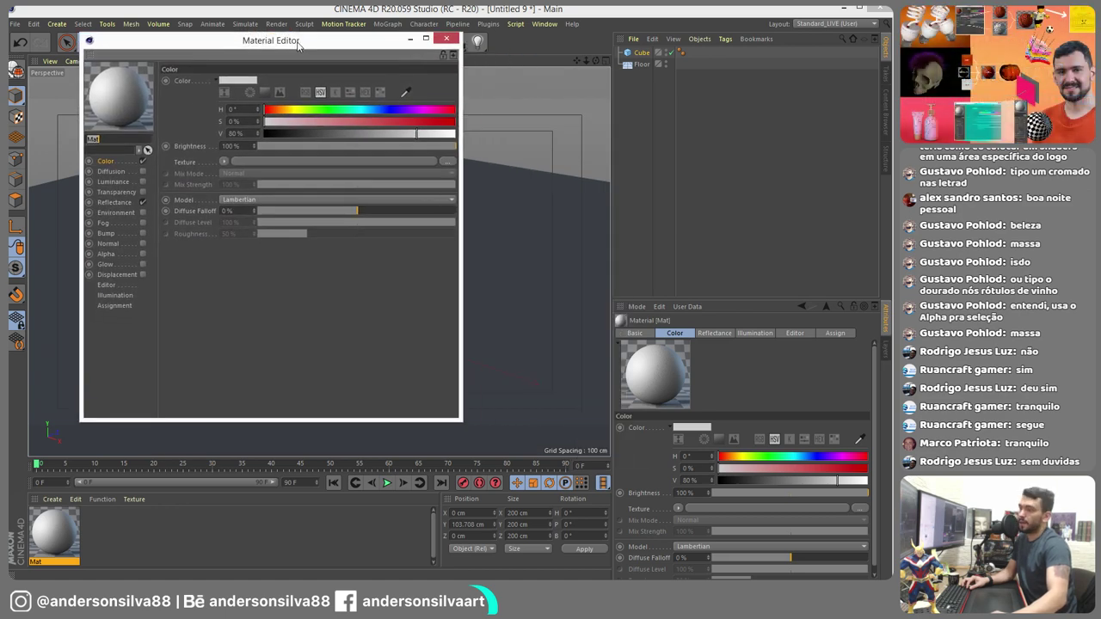
# - Try the Metal shader as the Color texture, then clear it
pyautogui.click(224, 162)
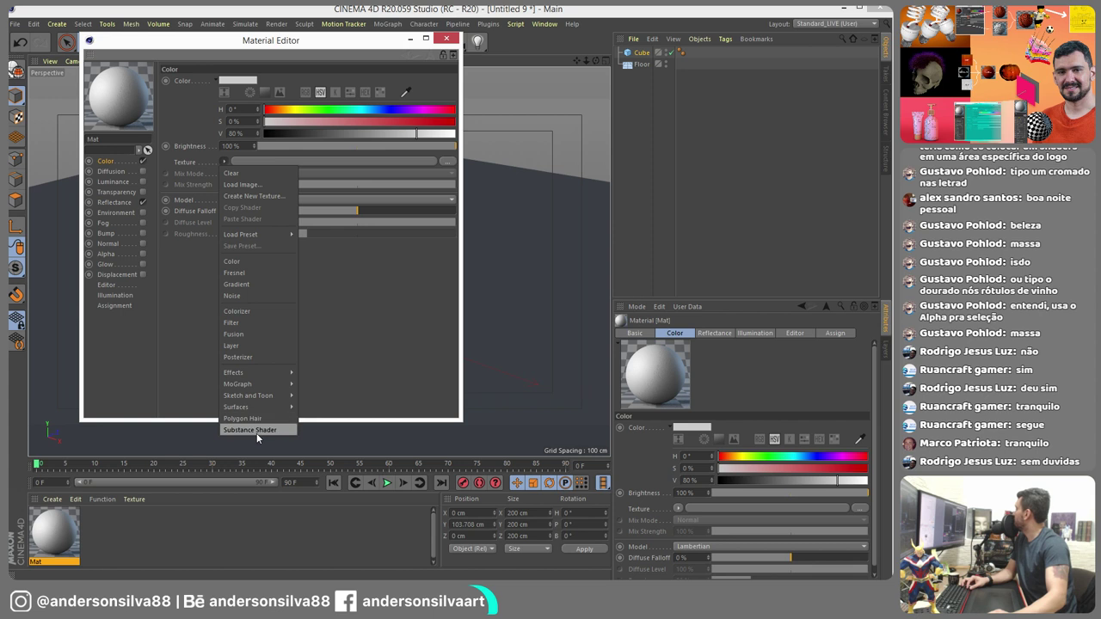
pyautogui.moveTo(268, 407)
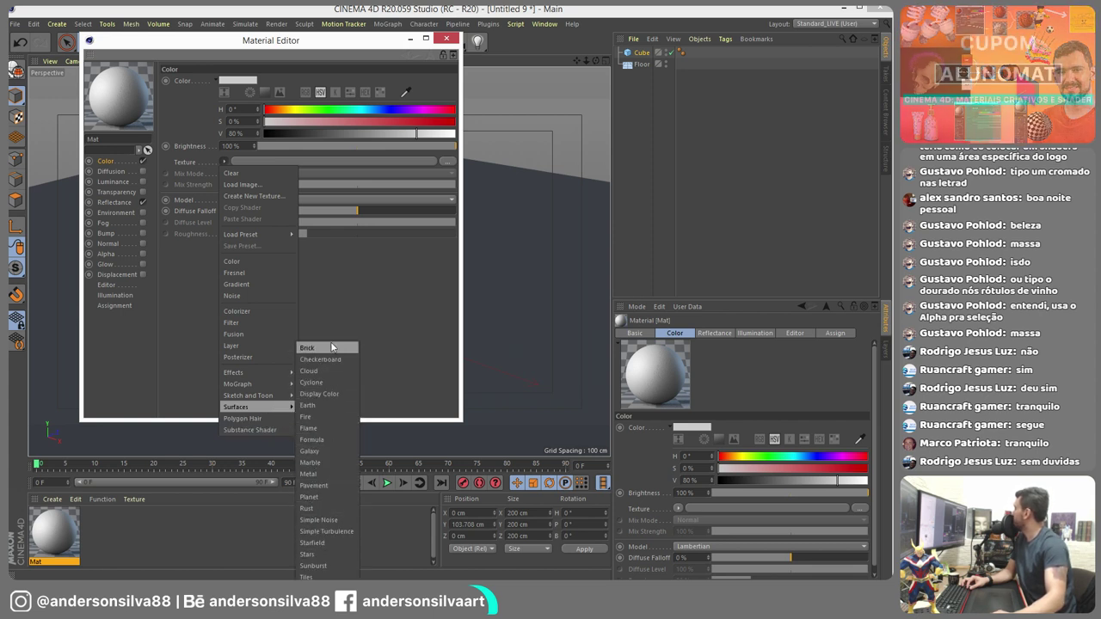
pyautogui.click(321, 474)
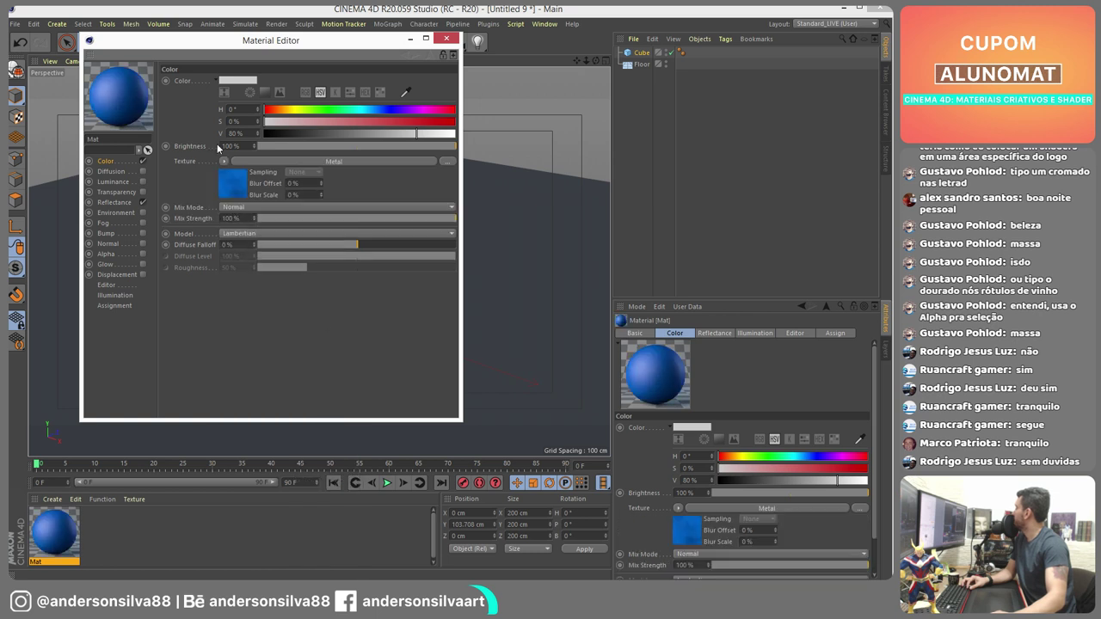
pyautogui.click(340, 160)
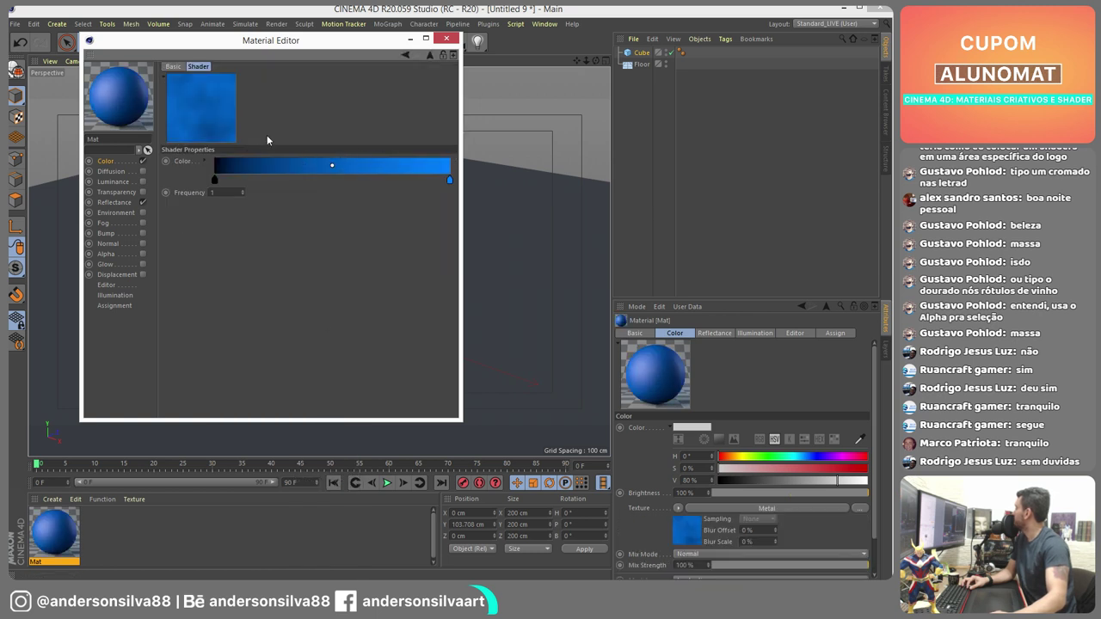
pyautogui.click(106, 162)
pyautogui.click(226, 161)
pyautogui.click(231, 172)
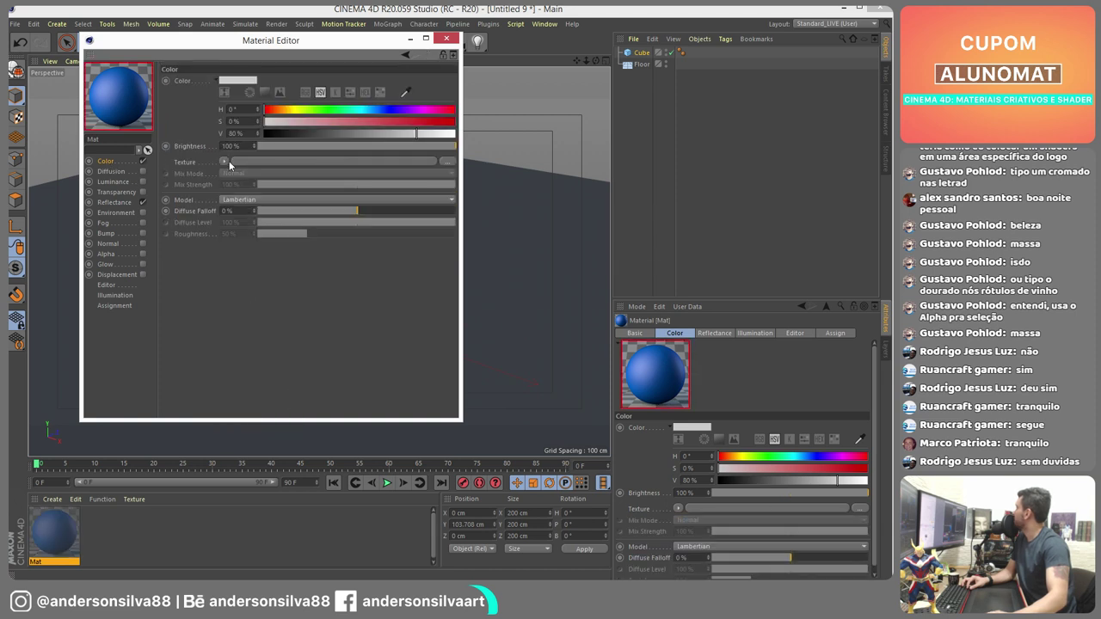
# - Load a Checkerboard Color texture with U and V Frequency set to 5
pyautogui.click(225, 161)
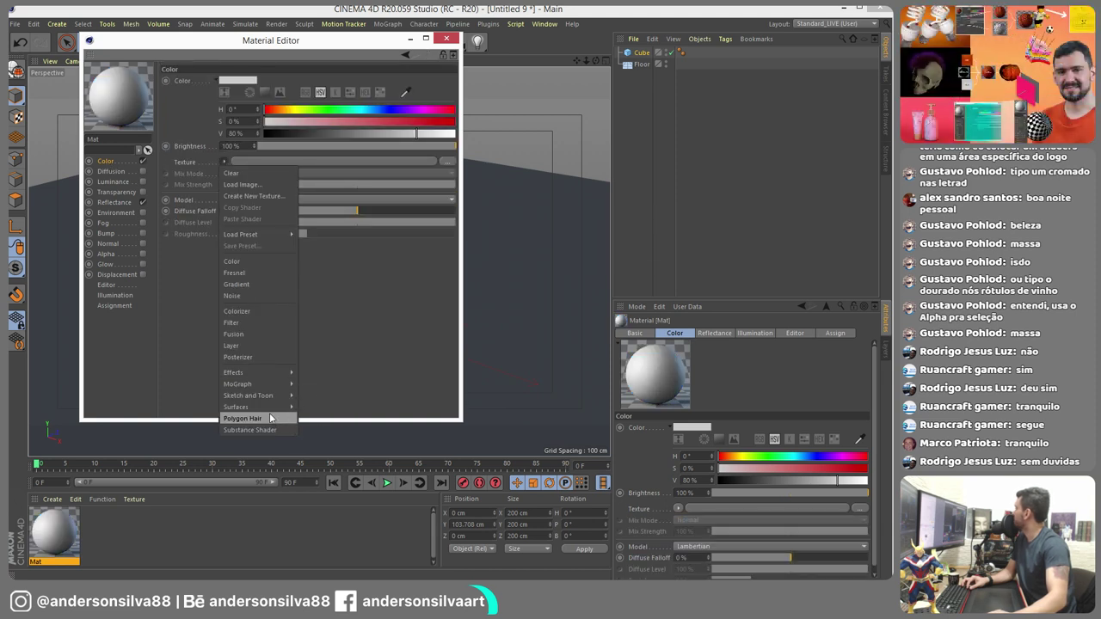
pyautogui.moveTo(270, 407)
pyautogui.click(340, 361)
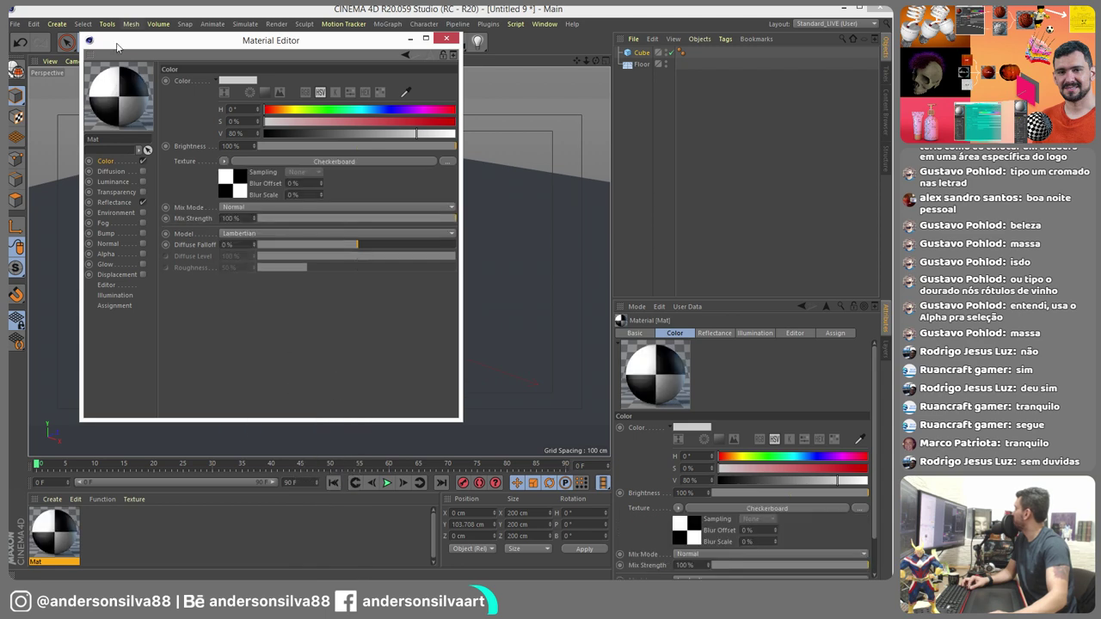
pyautogui.moveTo(277, 44); pyautogui.dragTo(671, 48)
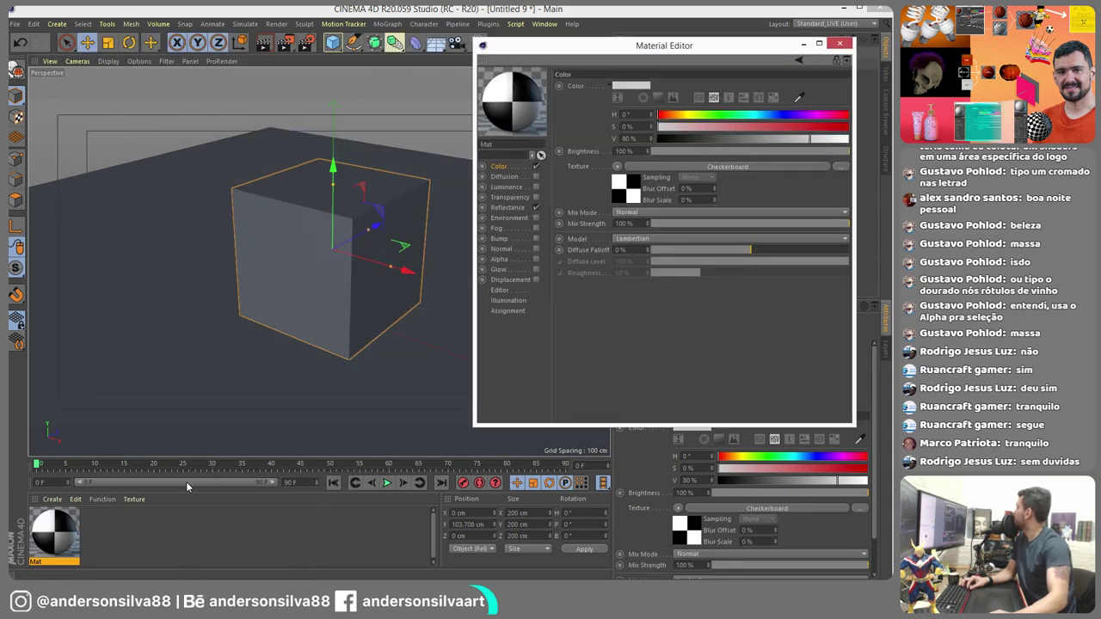
pyautogui.click(633, 198)
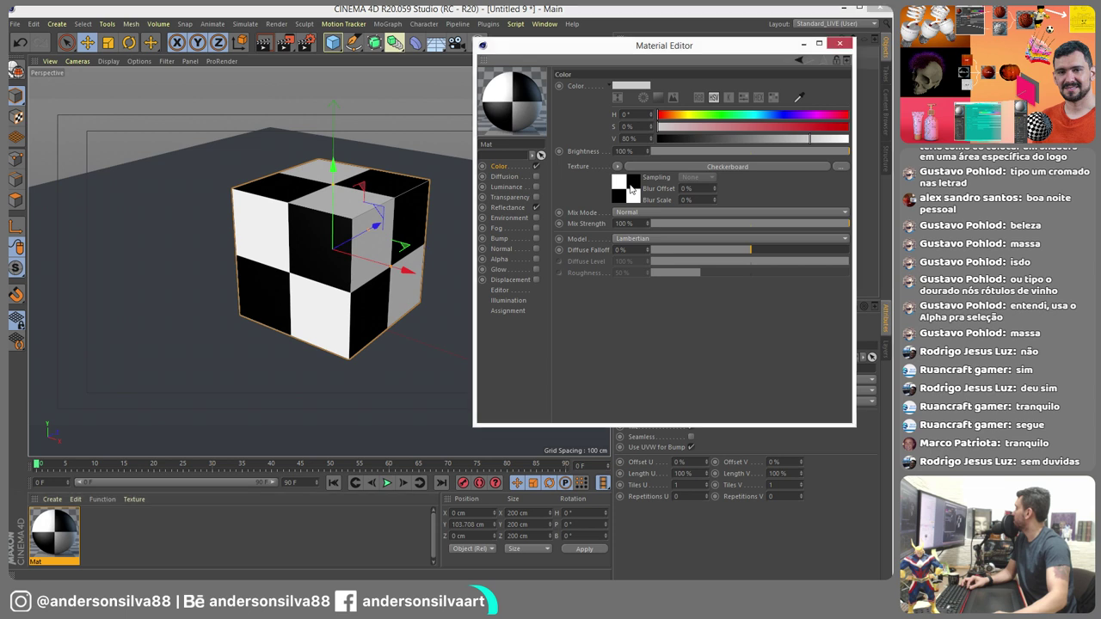
pyautogui.write('5')
pyautogui.press('Tab')
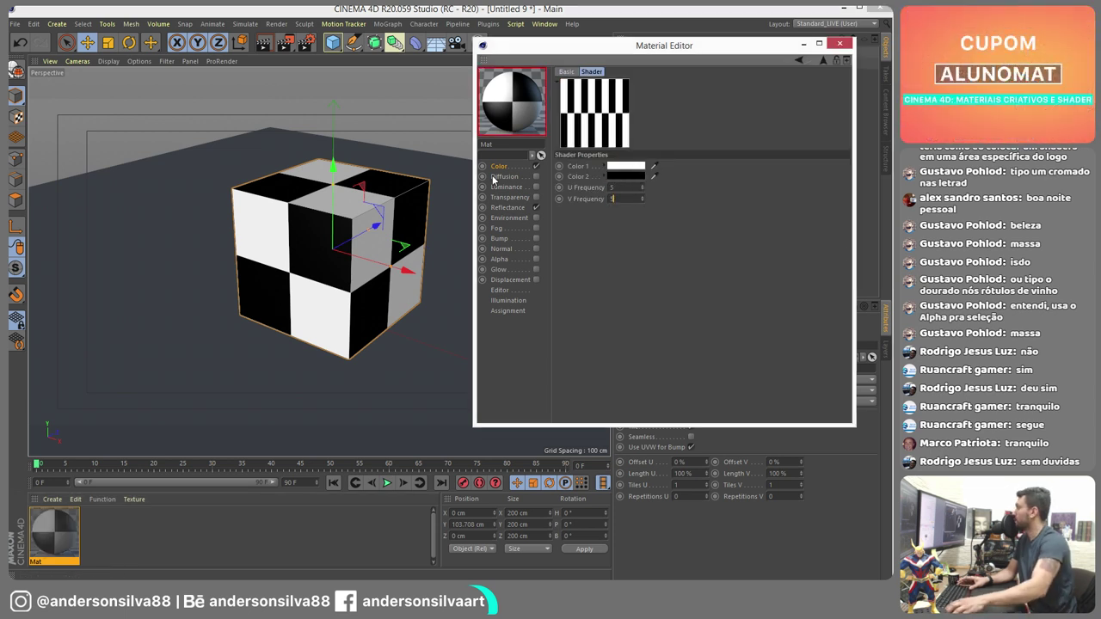
pyautogui.write('5')
pyautogui.press('Return')
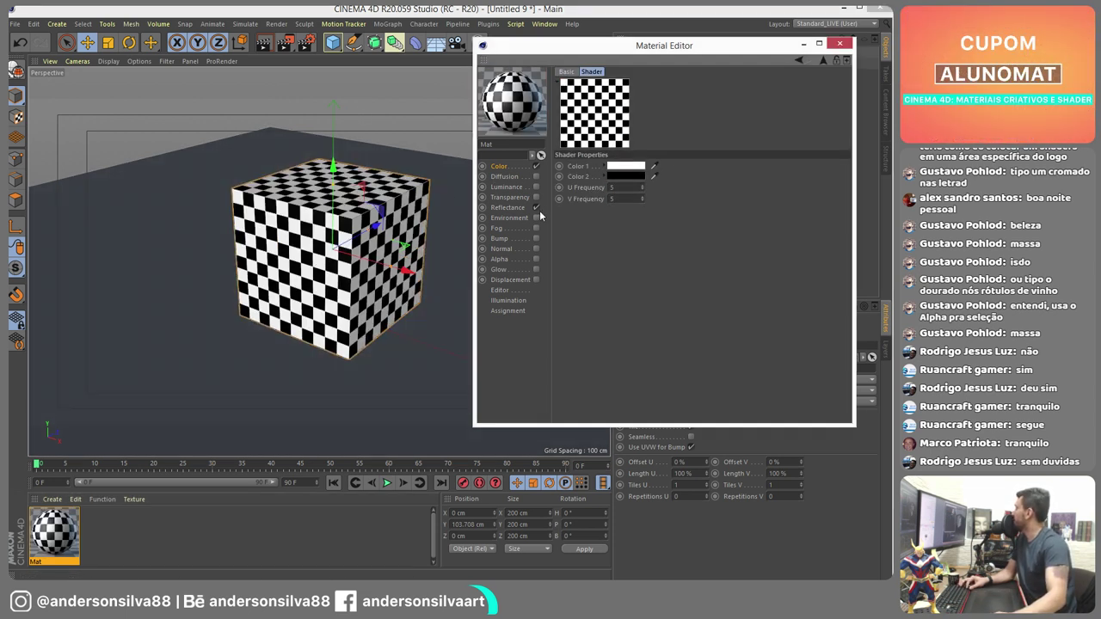
# - Clear the Checkerboard texture from the Color channel, leaving the cube plain grey
pyautogui.click(527, 165)
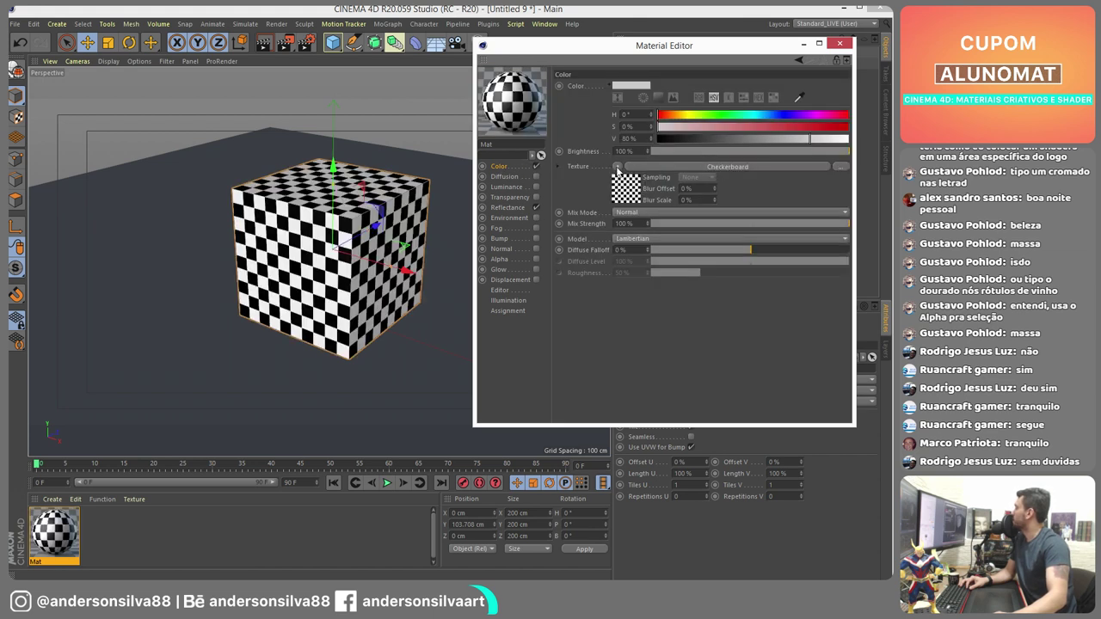
pyautogui.click(617, 166)
pyautogui.click(628, 178)
pyautogui.click(617, 166)
pyautogui.moveTo(664, 413)
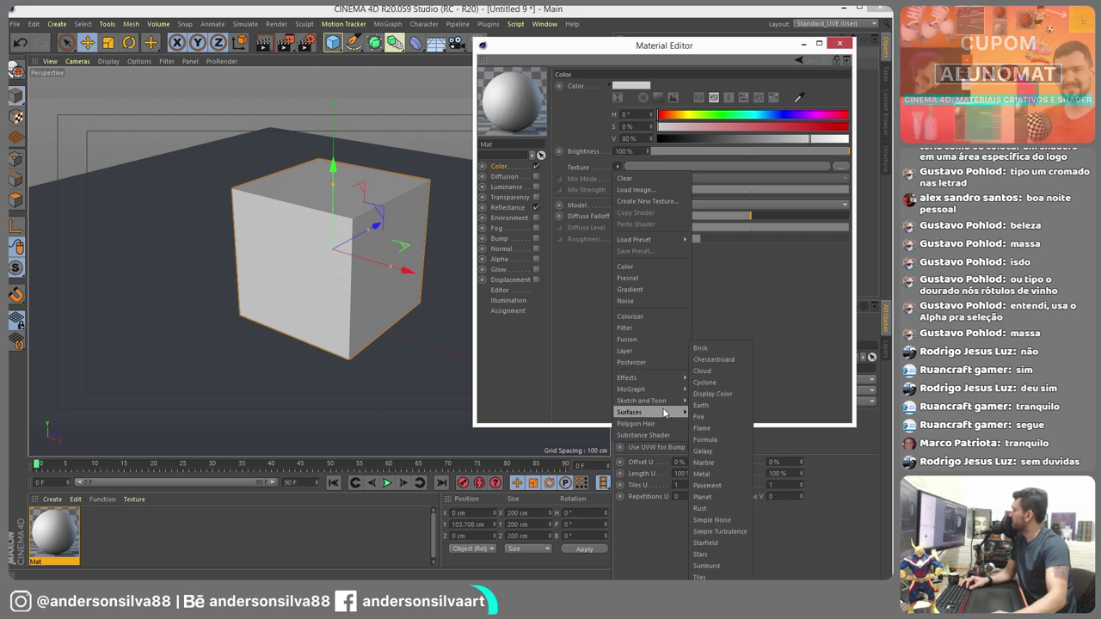
pyautogui.click(712, 417)
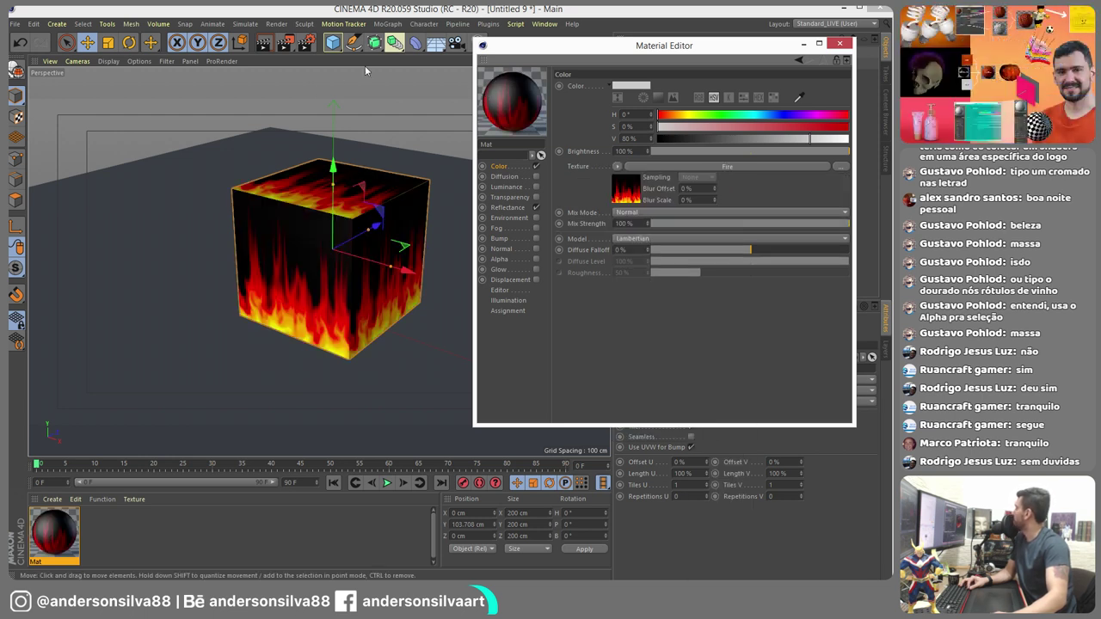
pyautogui.click(370, 211)
pyautogui.scroll(5, 333, 128)
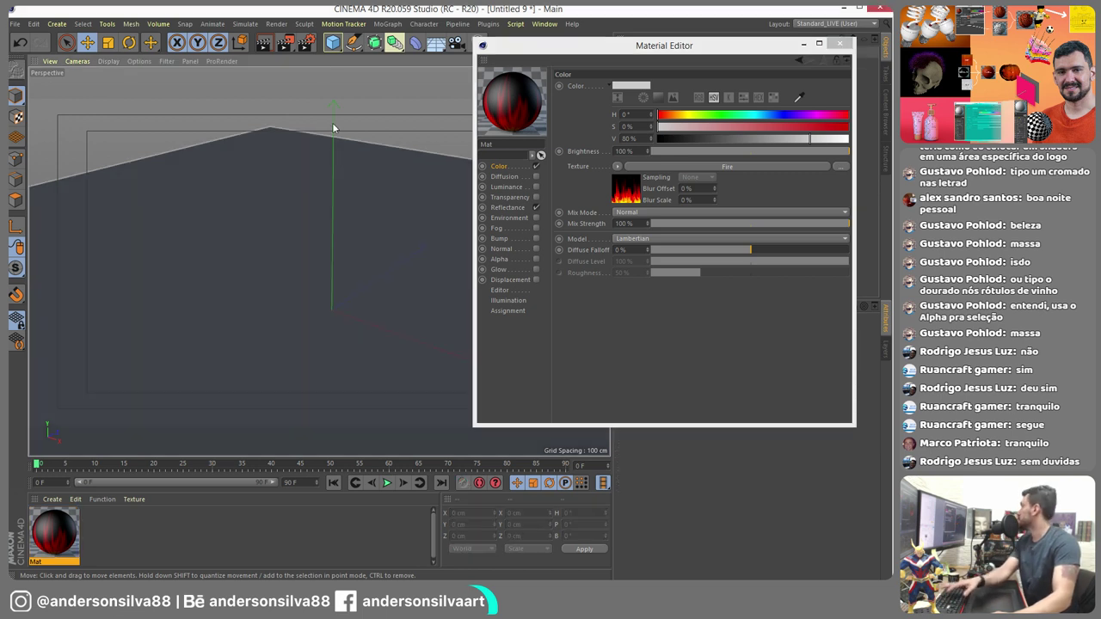
pyautogui.moveTo(332, 42); pyautogui.dragTo(563, 79)
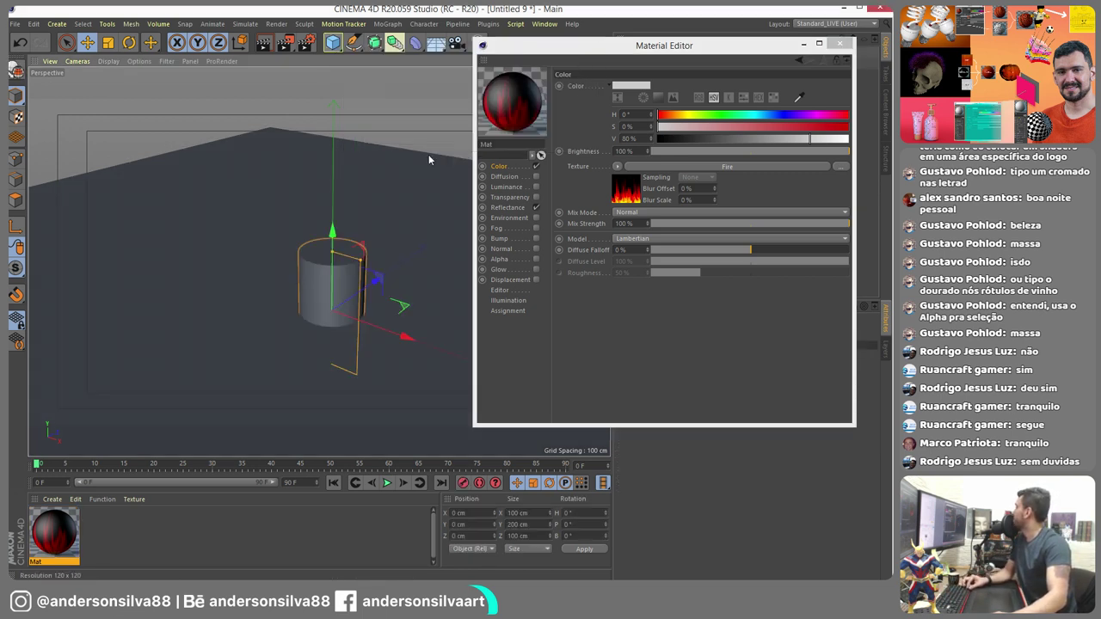
pyautogui.moveTo(361, 250); pyautogui.dragTo(395, 171)
pyautogui.moveTo(54, 534); pyautogui.dragTo(343, 240)
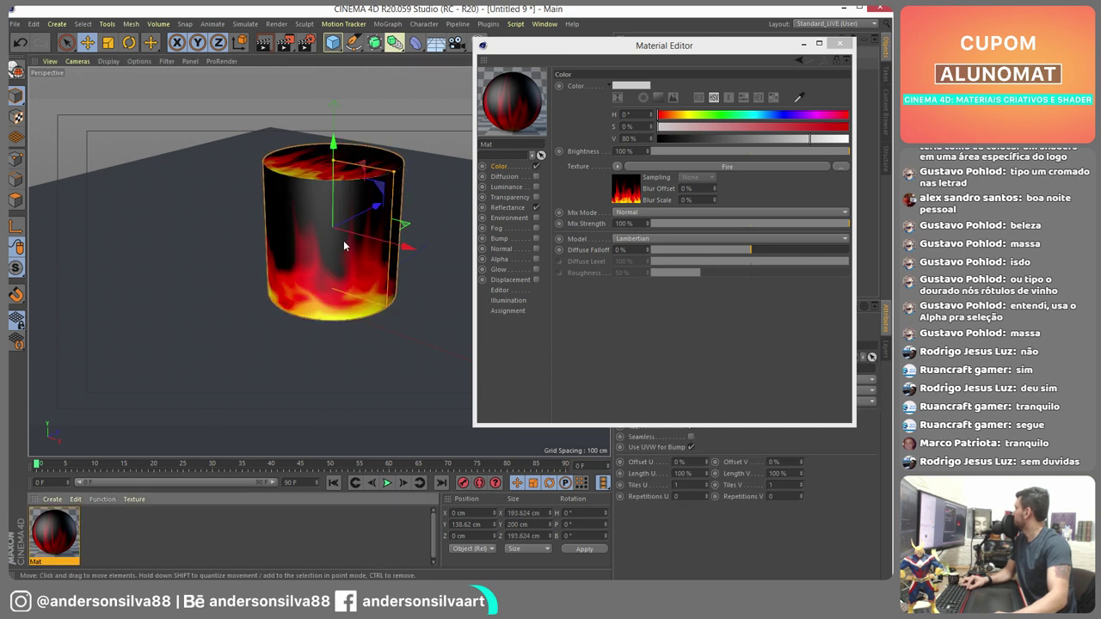
pyautogui.keyDown('alt'); pyautogui.moveTo(343, 246); pyautogui.dragTo(292, 273, button='middle'); pyautogui.keyUp('alt')
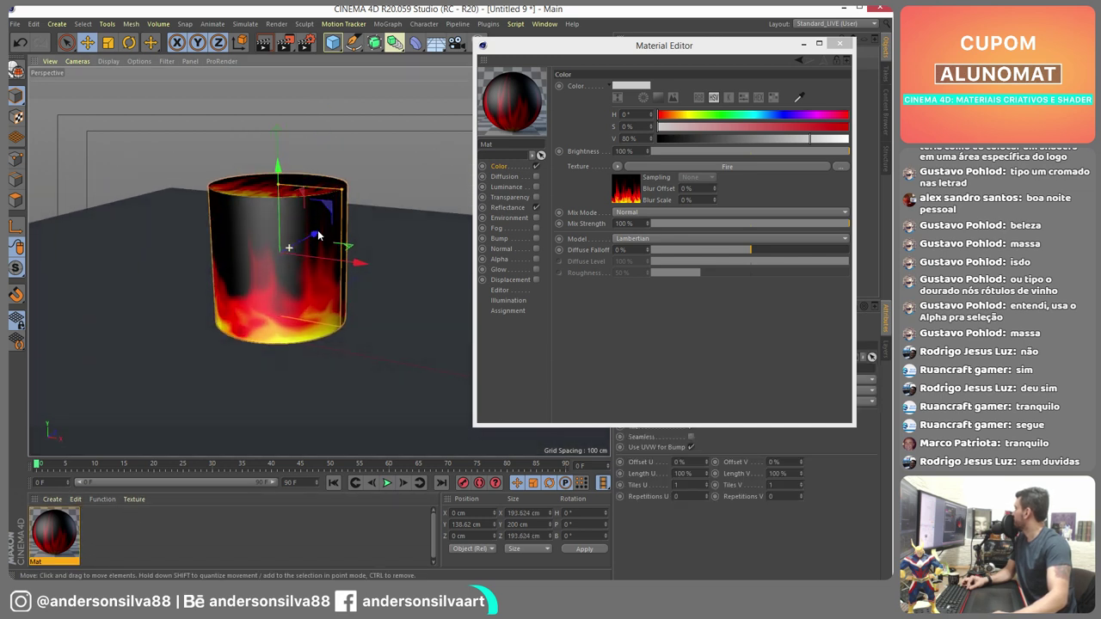
pyautogui.click(263, 43)
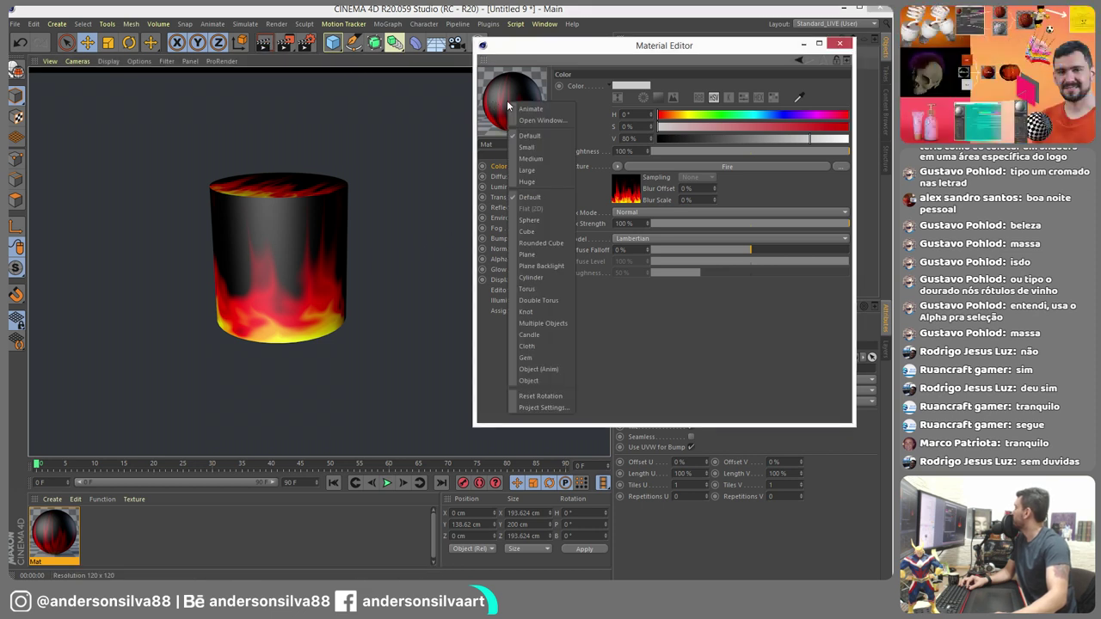
pyautogui.rightClick(525, 110)
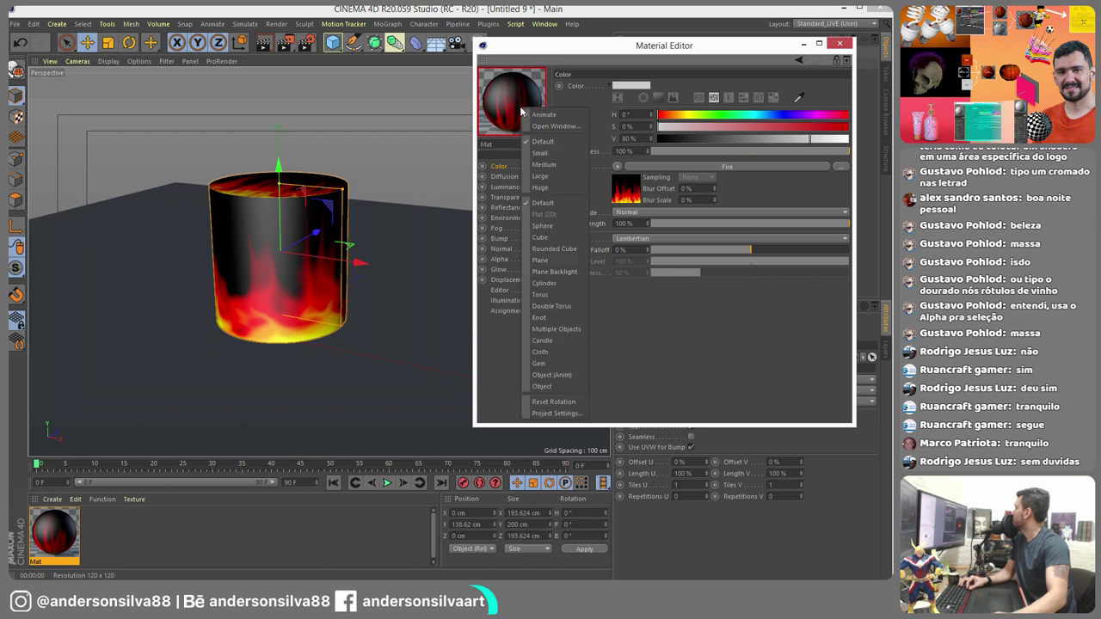
pyautogui.click(555, 126)
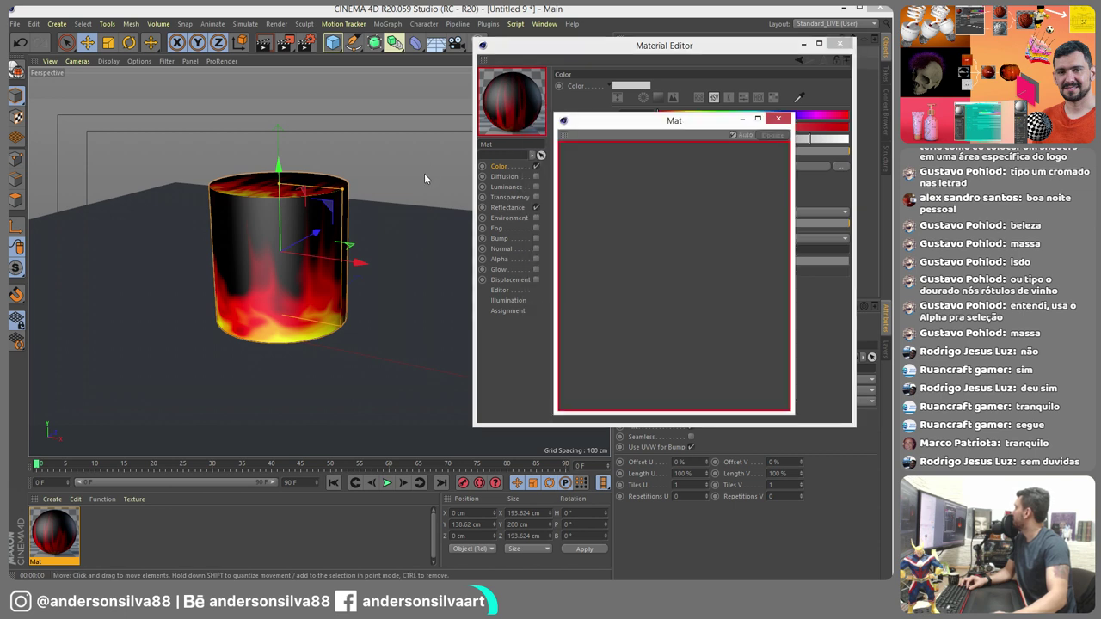
pyautogui.moveTo(667, 126); pyautogui.dragTo(375, 113)
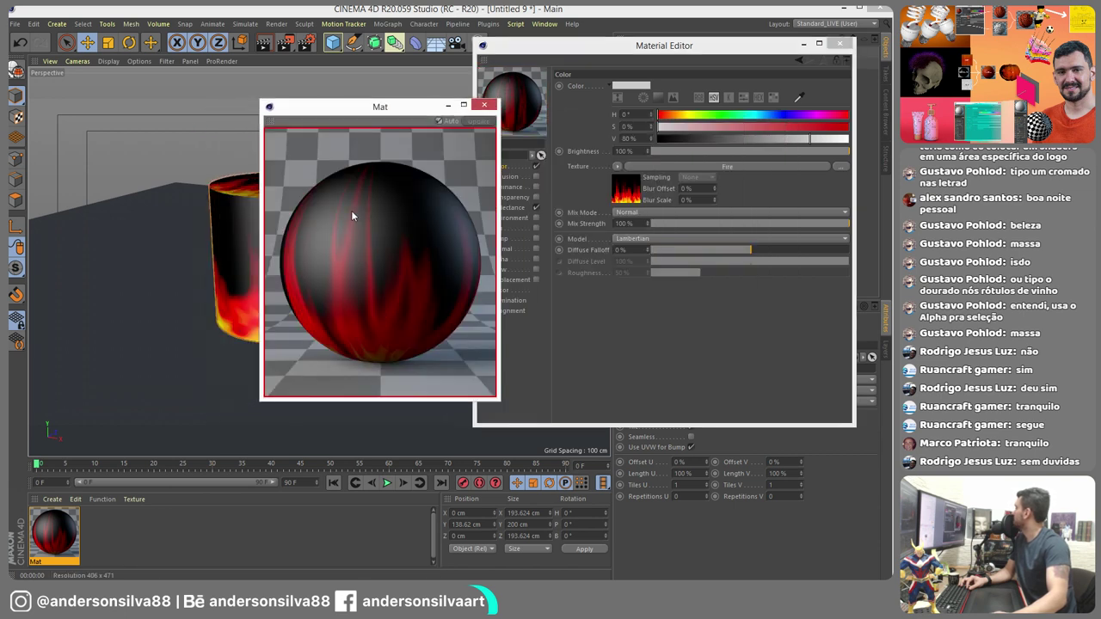
pyautogui.rightClick(351, 210)
pyautogui.click(376, 315)
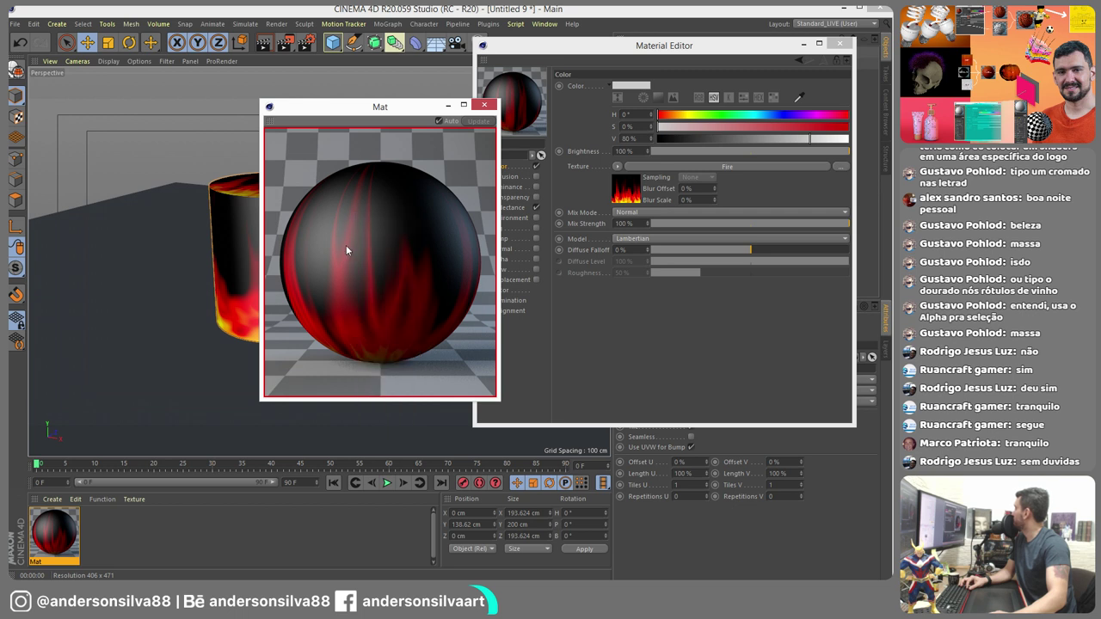
pyautogui.rightClick(379, 207)
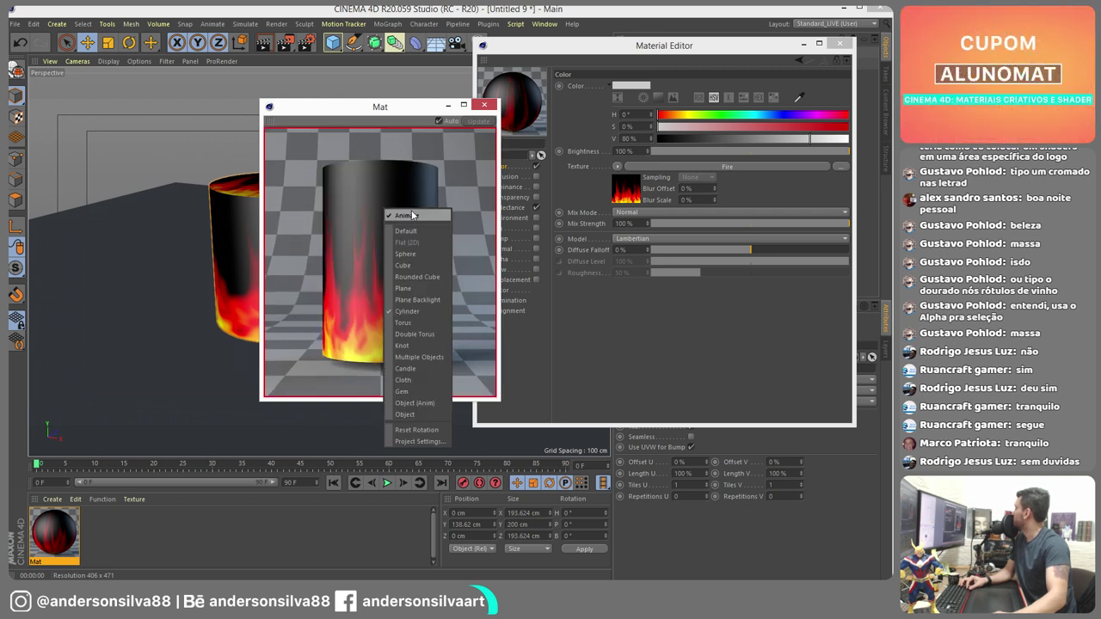
pyautogui.click(413, 215)
pyautogui.rightClick(411, 208)
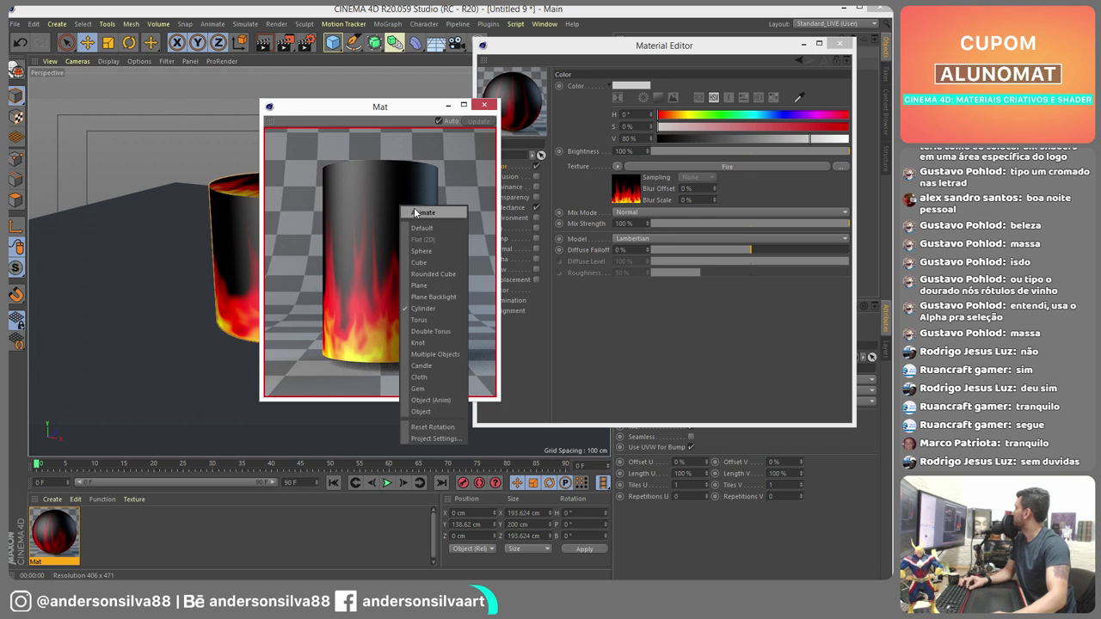
pyautogui.click(411, 215)
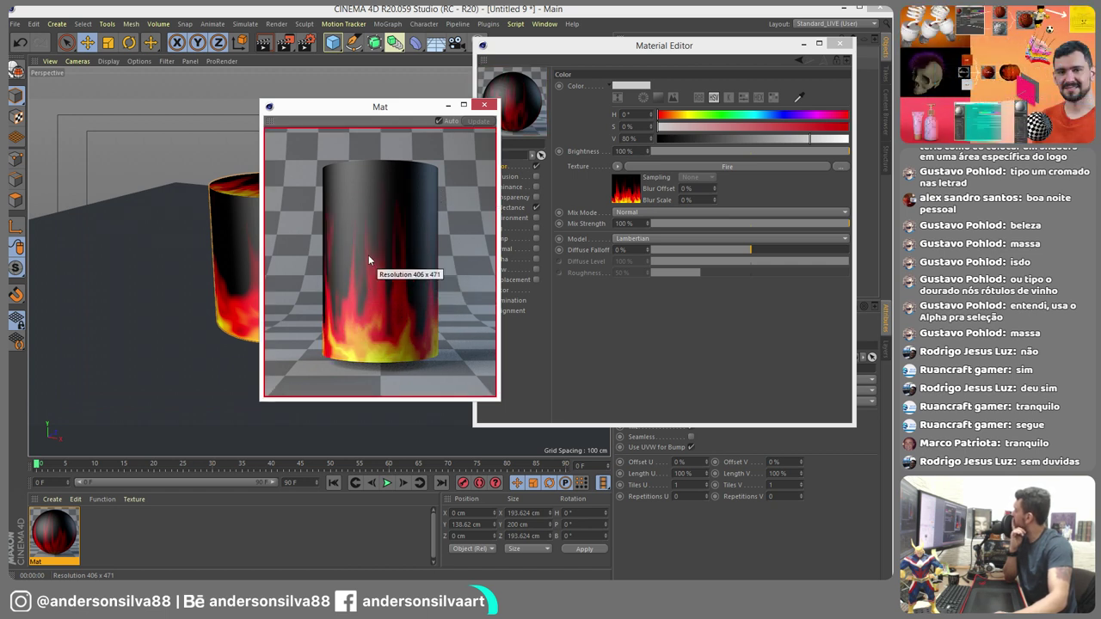
pyautogui.click(484, 106)
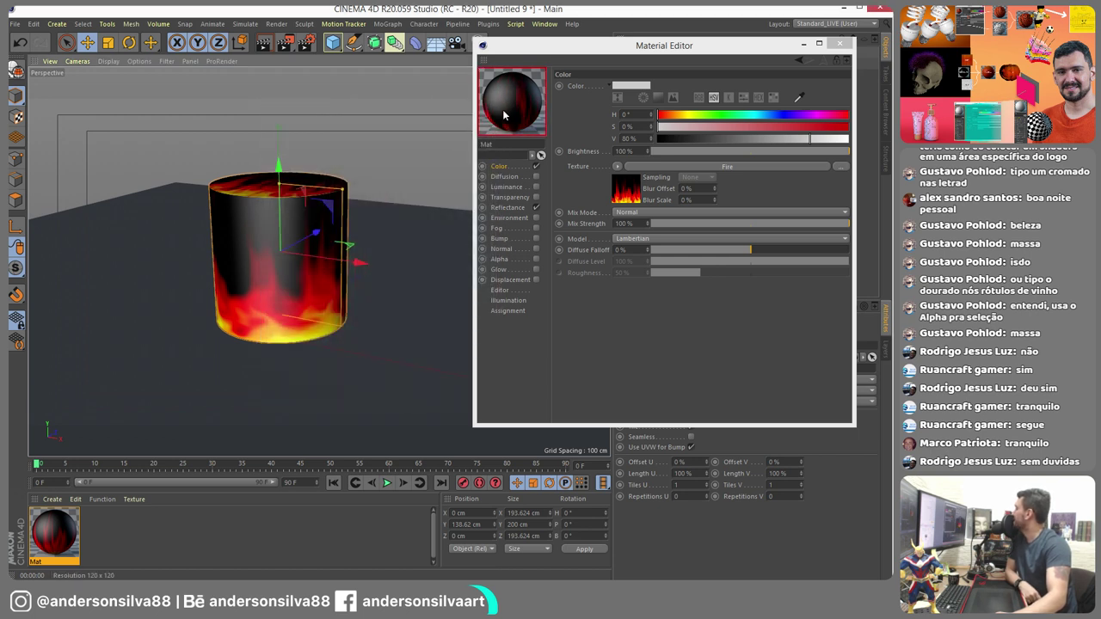
# - Enable the Alpha channel with a Fire shader as its texture
pyautogui.click(536, 259)
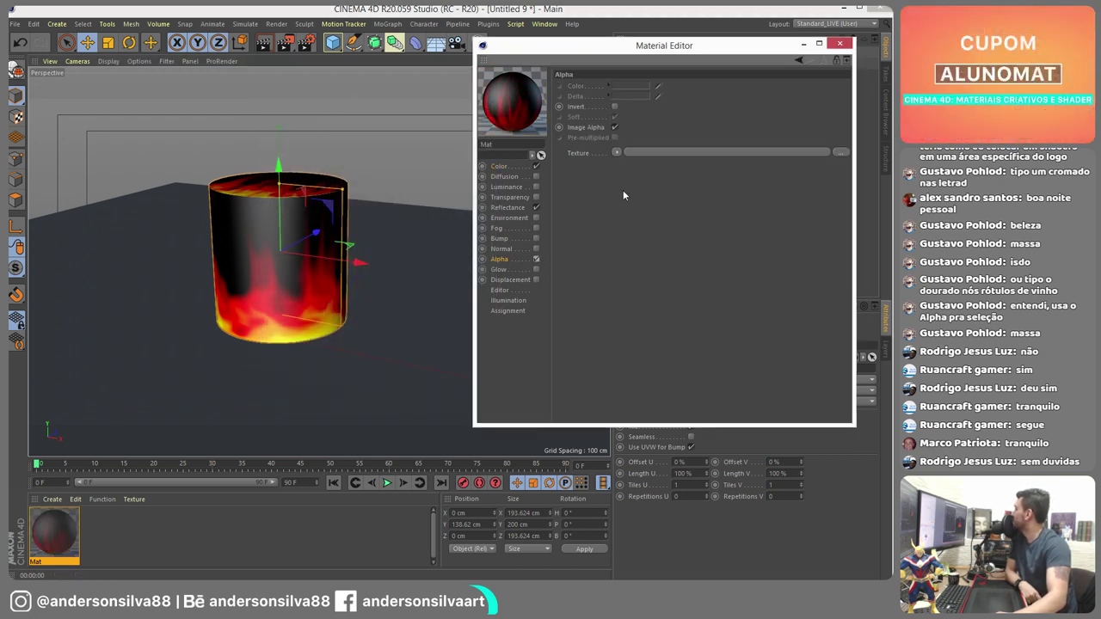
pyautogui.click(617, 153)
pyautogui.moveTo(657, 388)
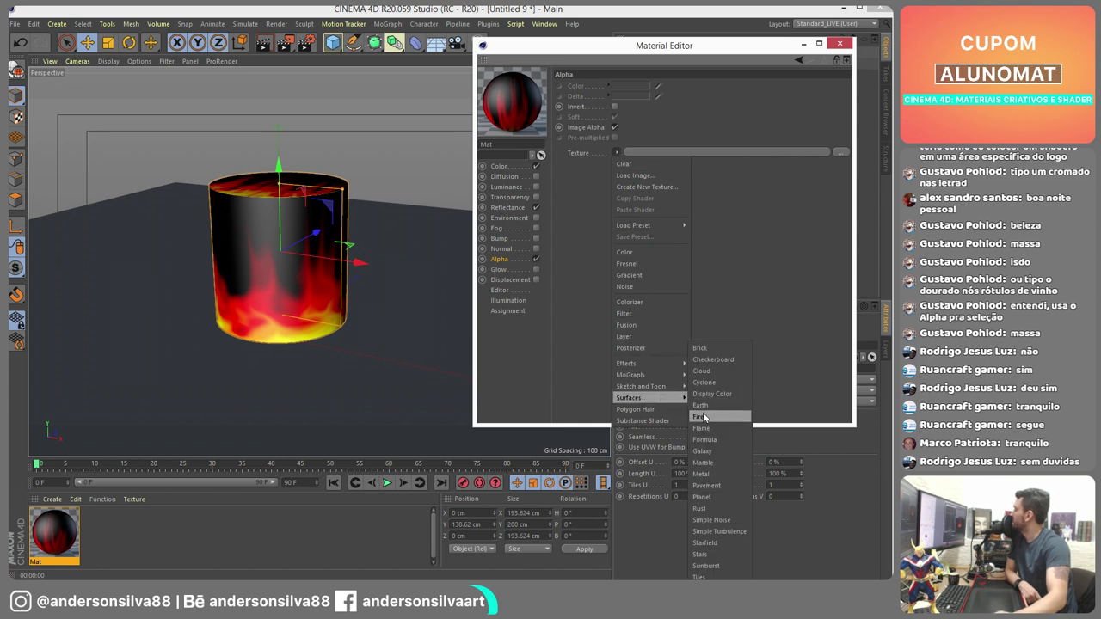
pyautogui.click(703, 417)
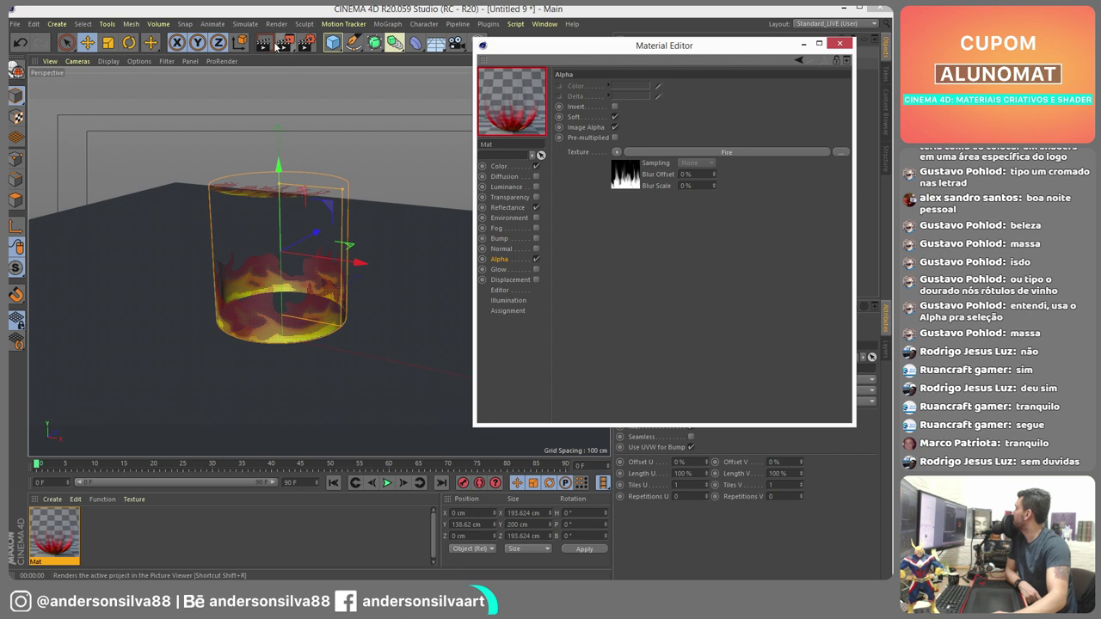
pyautogui.click(840, 43)
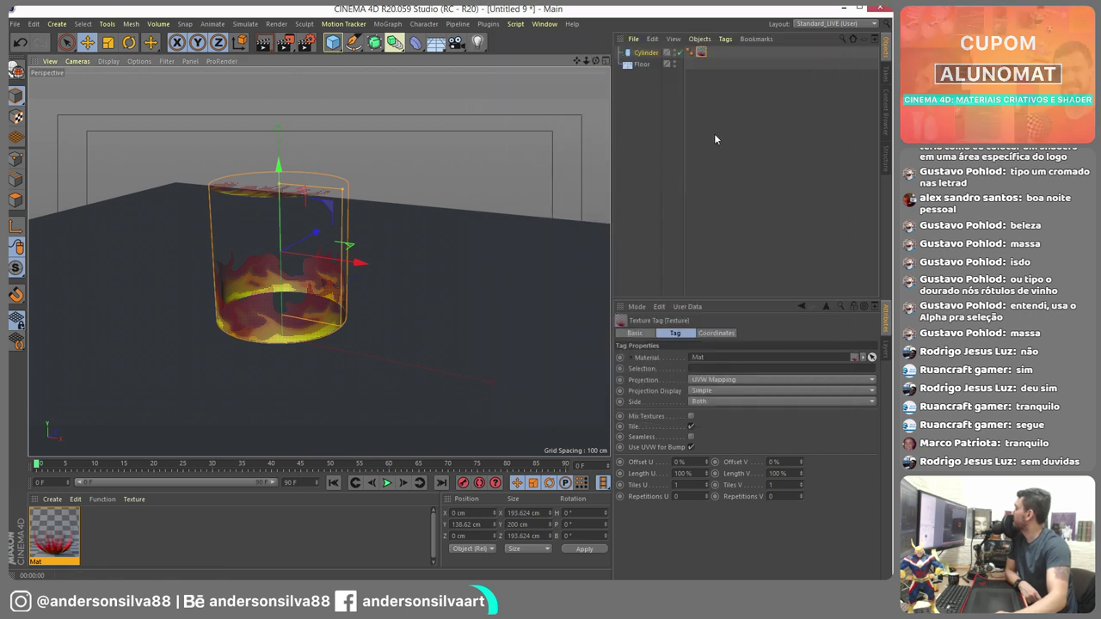
# - Set the texture tag projection to Cylindrical and move the texture up the cylinder
pyautogui.click(692, 426)
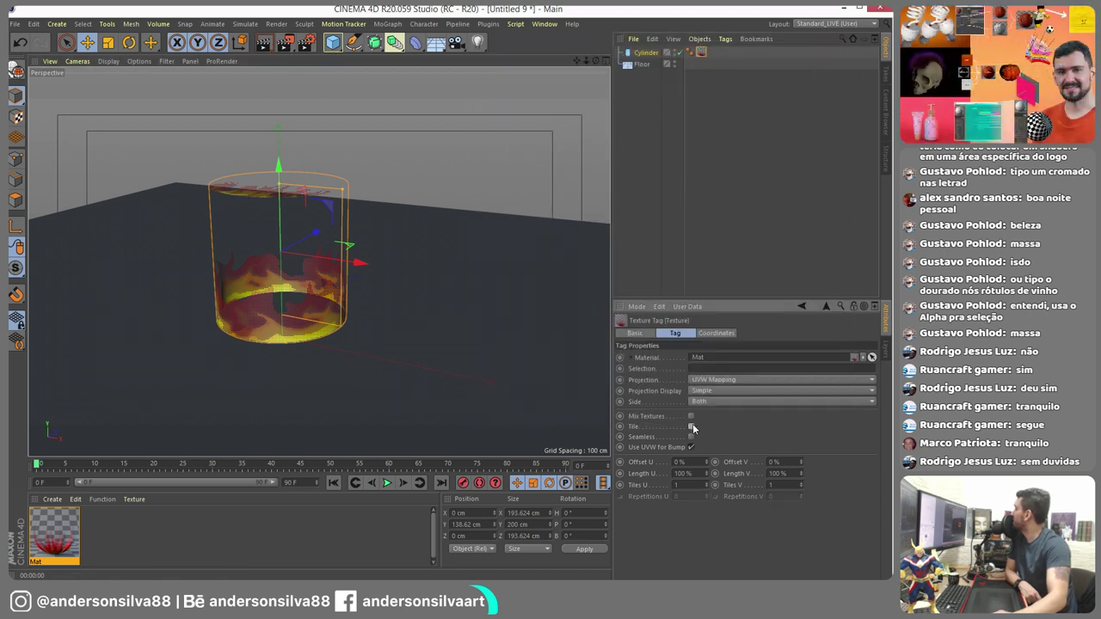
pyautogui.click(691, 447)
pyautogui.click(692, 427)
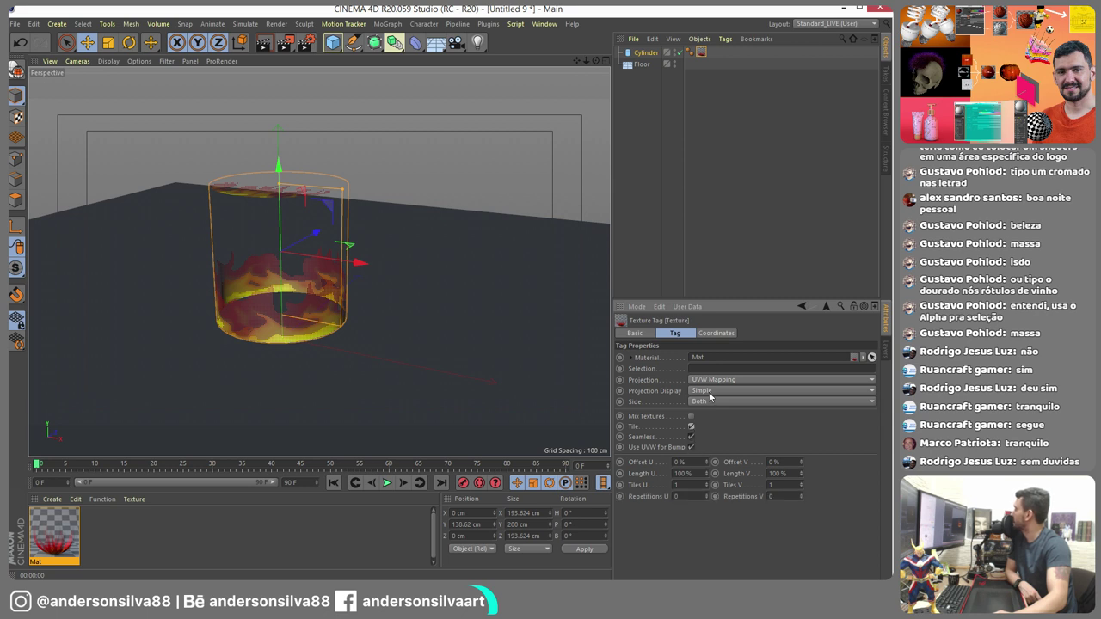
pyautogui.click(715, 380)
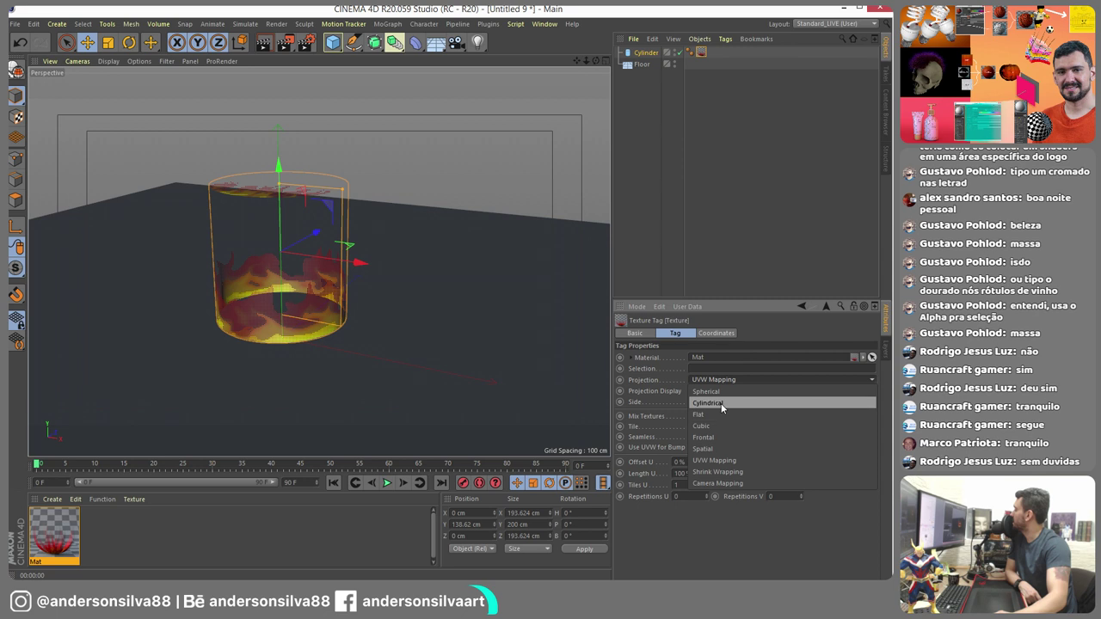
pyautogui.click(720, 403)
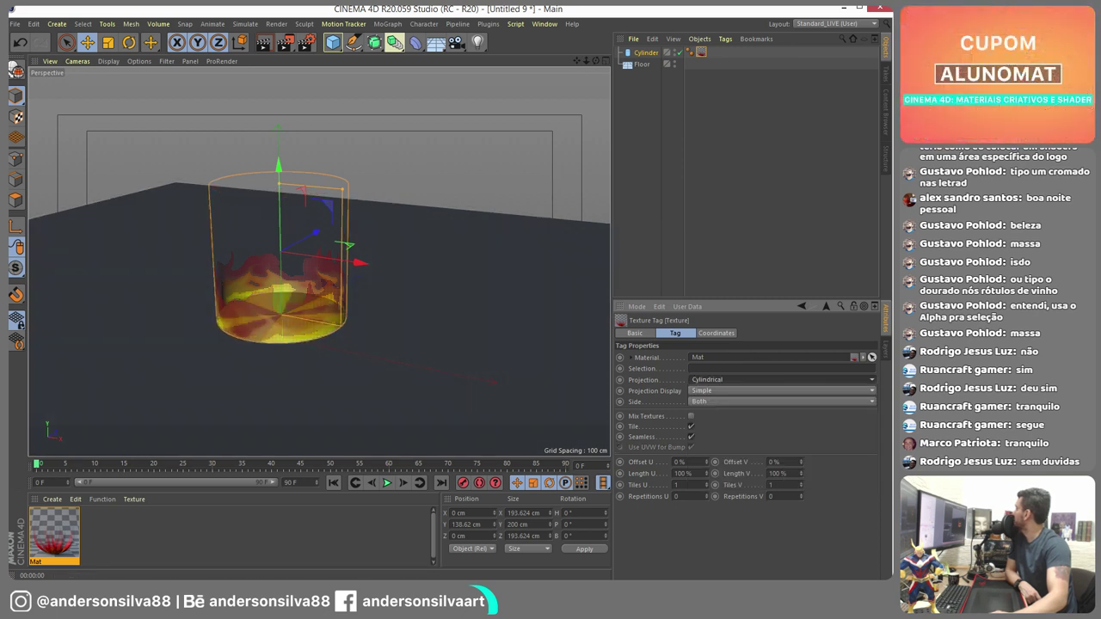
pyautogui.moveTo(288, 168); pyautogui.dragTo(290, 112)
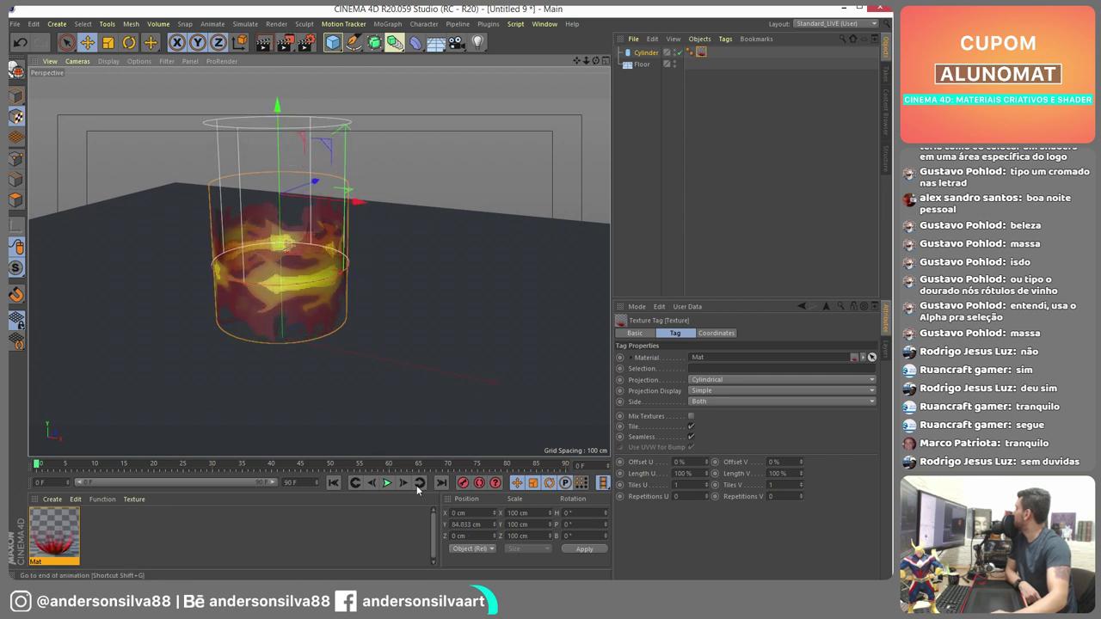
# - Enable Animate Preview in Mat's viewport settings and play the fire animation from frame 0
pyautogui.click(387, 483)
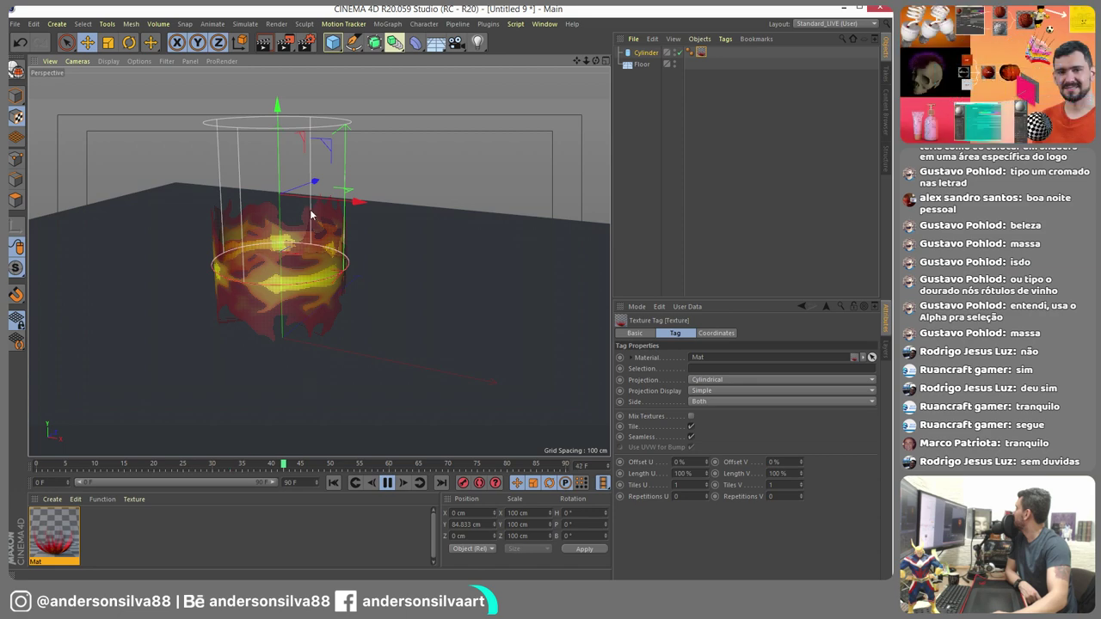
pyautogui.click(387, 483)
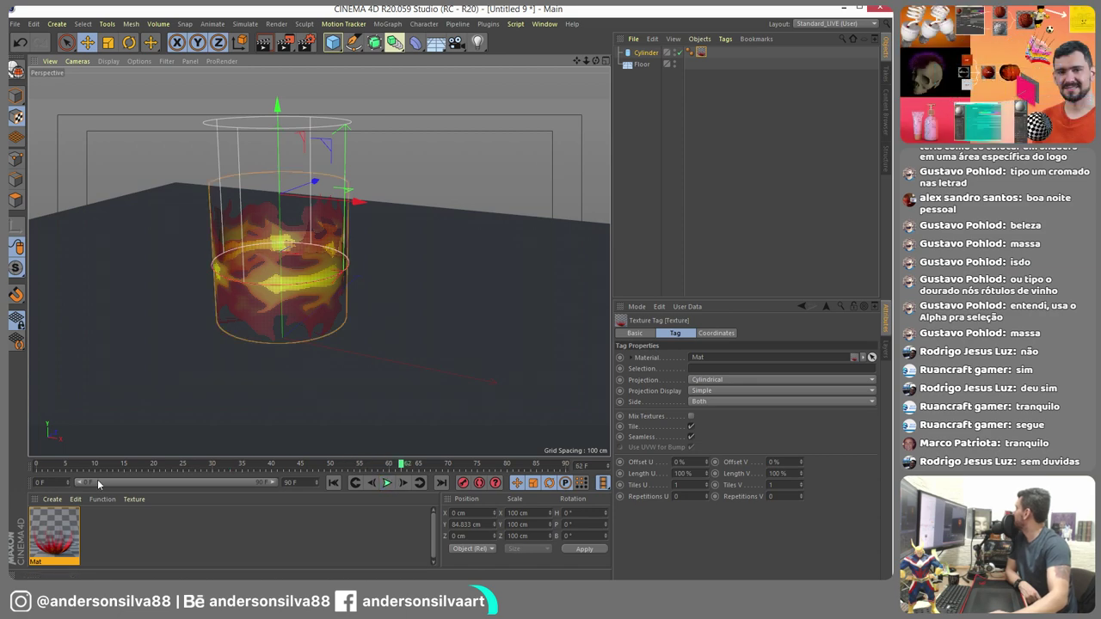
pyautogui.click(54, 534)
pyautogui.doubleClick(656, 384)
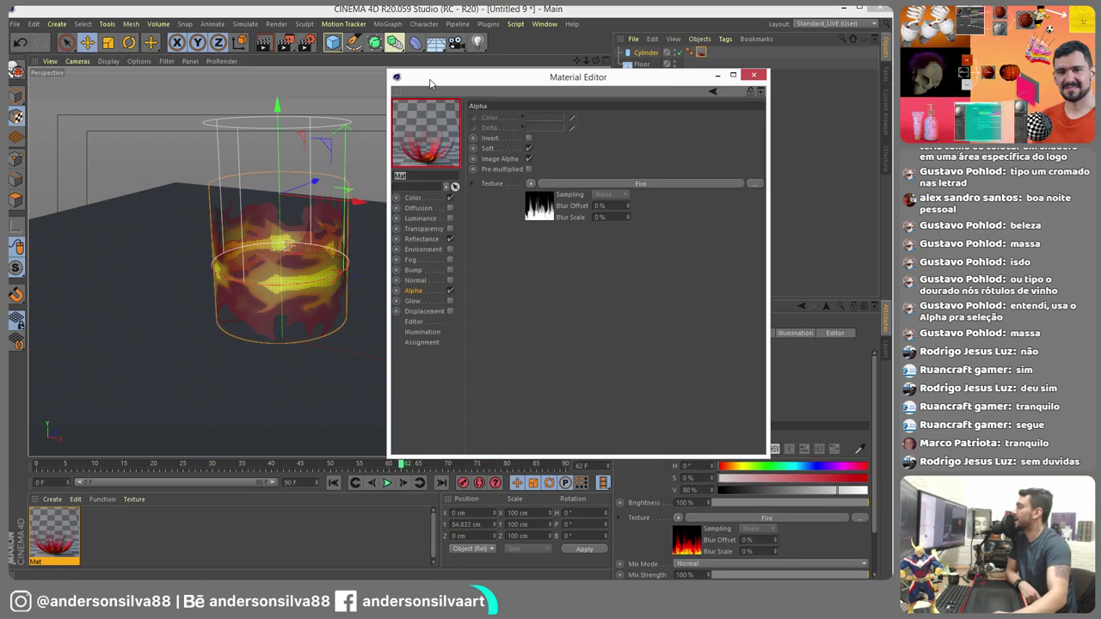
pyautogui.moveTo(568, 73); pyautogui.dragTo(493, 73)
pyautogui.click(346, 318)
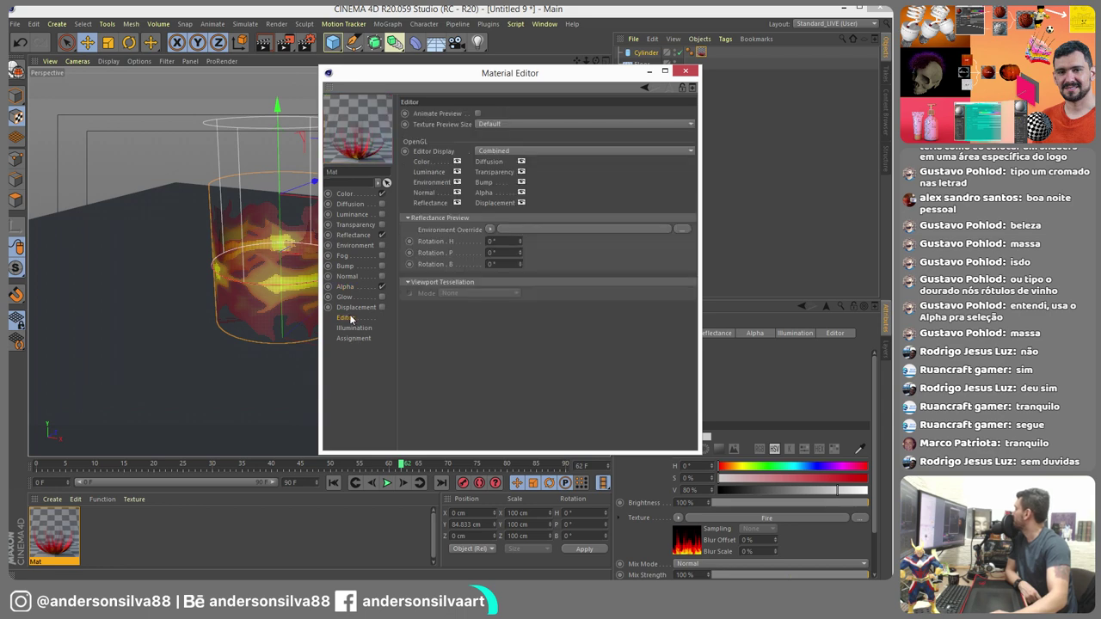
pyautogui.click(686, 71)
pyautogui.click(333, 482)
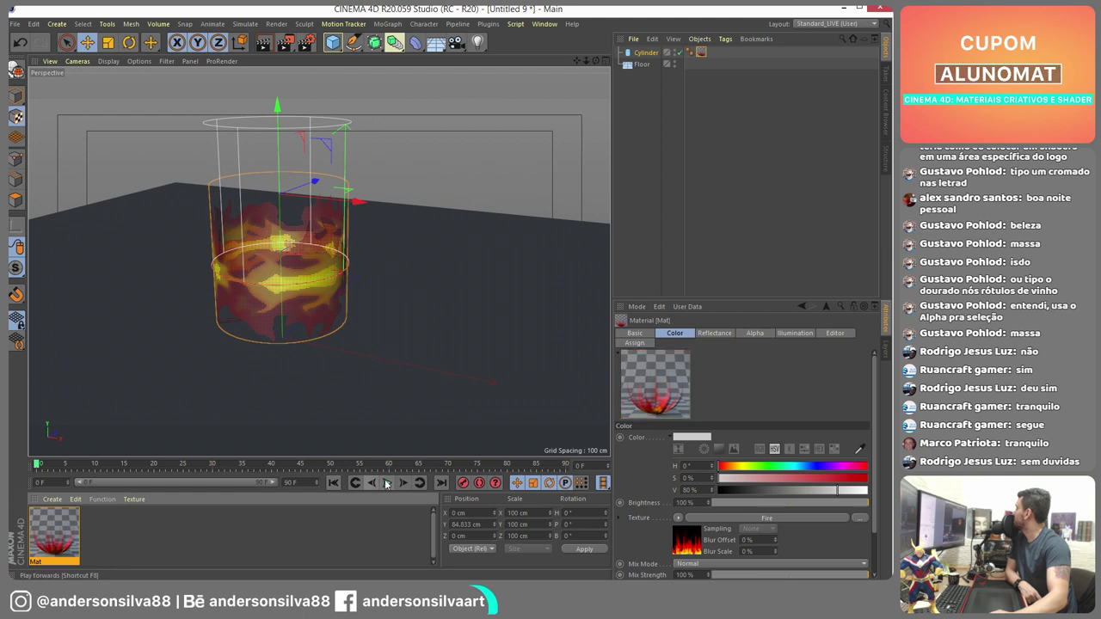
pyautogui.click(387, 483)
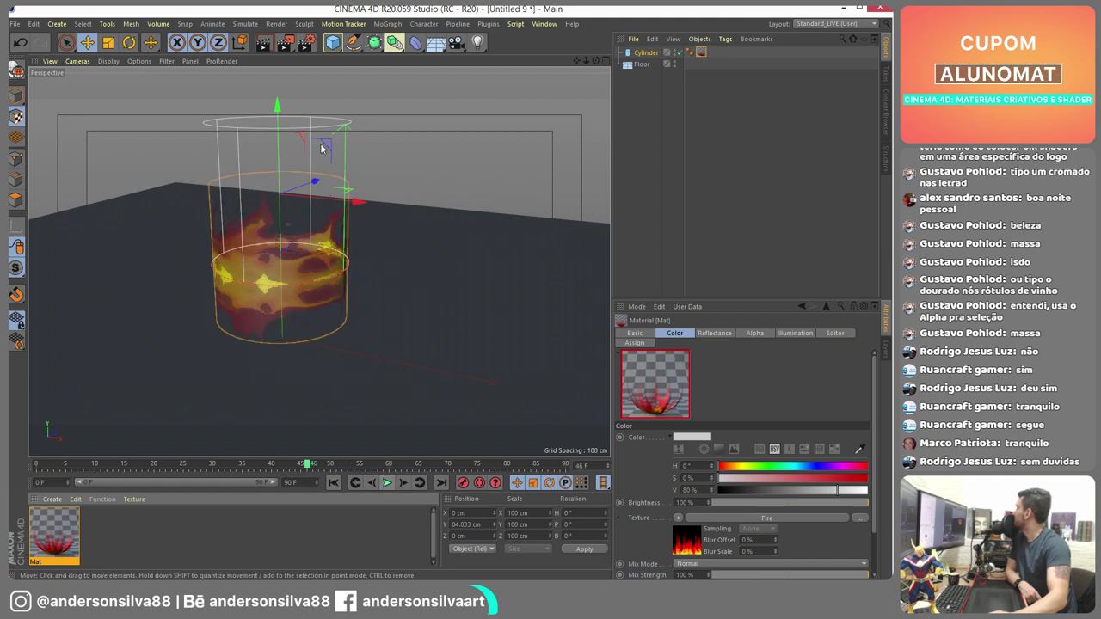
# - Render the fire, then stretch the cylinder to 374.275 cm tall in Model mode
pyautogui.click(264, 43)
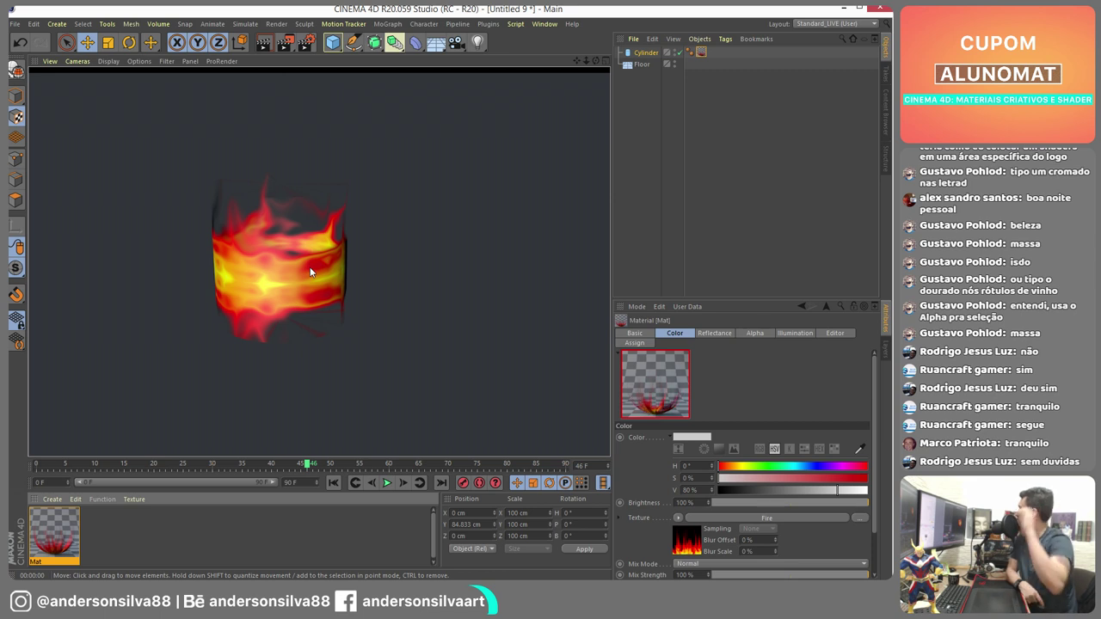
pyautogui.click(334, 140)
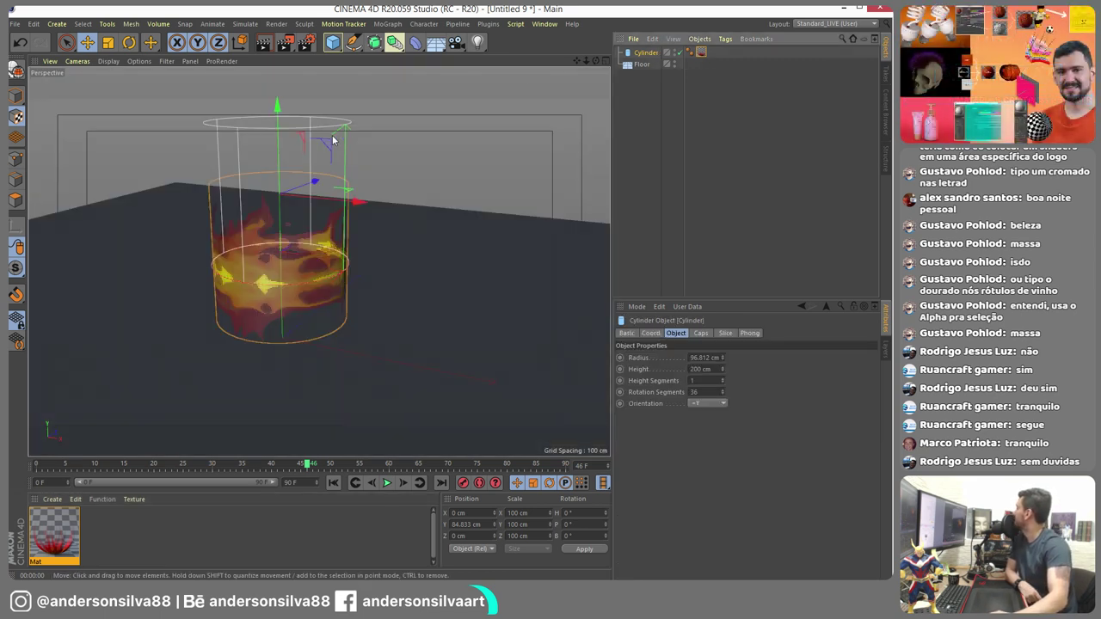
pyautogui.click(19, 101)
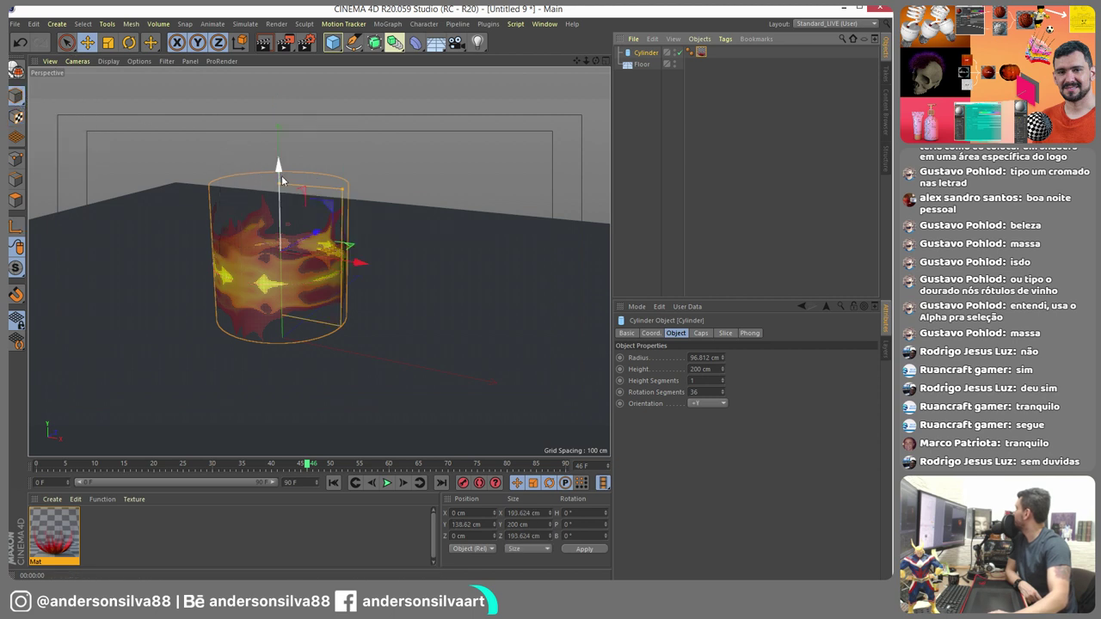
pyautogui.moveTo(282, 175); pyautogui.dragTo(263, 87)
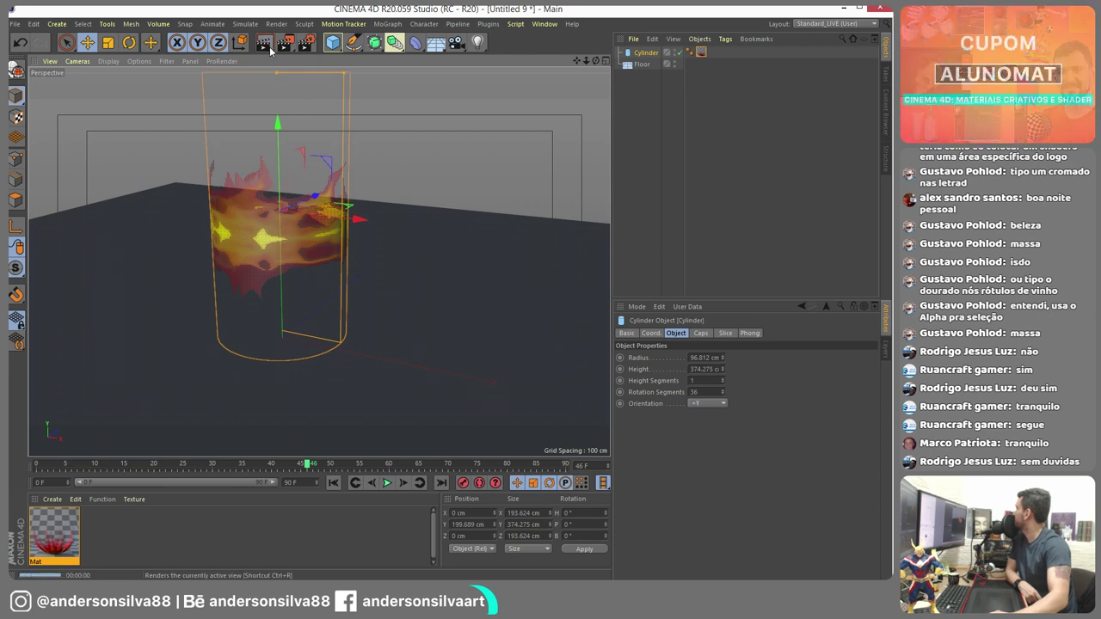
# - Render and play back the taller fire, then minimise Cinema 4D
pyautogui.click(264, 43)
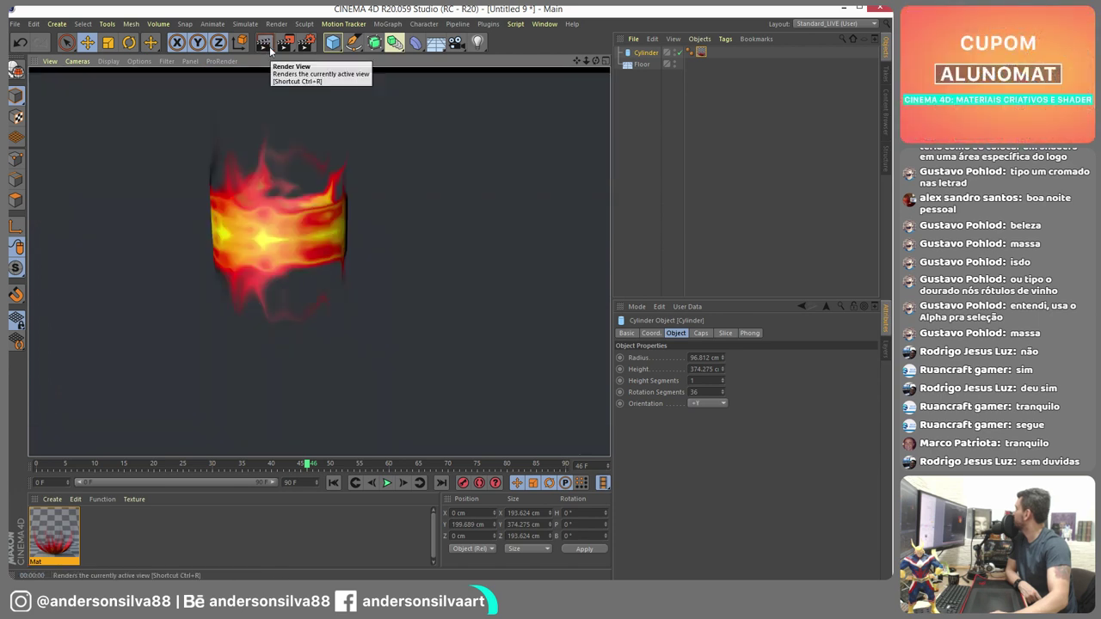
pyautogui.click(334, 482)
pyautogui.click(387, 482)
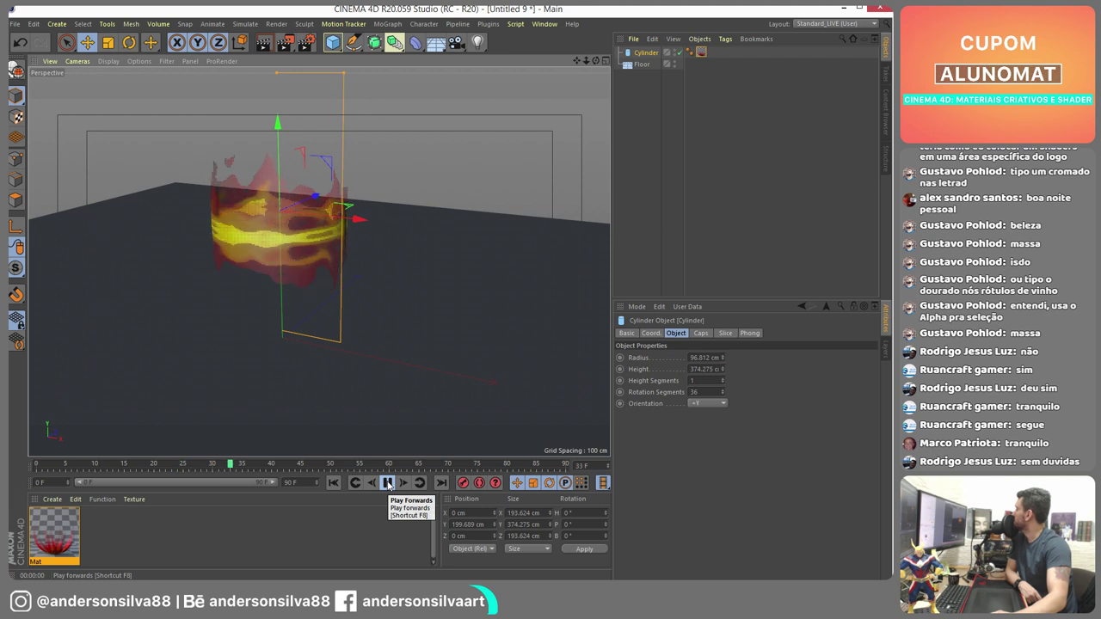
pyautogui.click(388, 483)
pyautogui.click(264, 43)
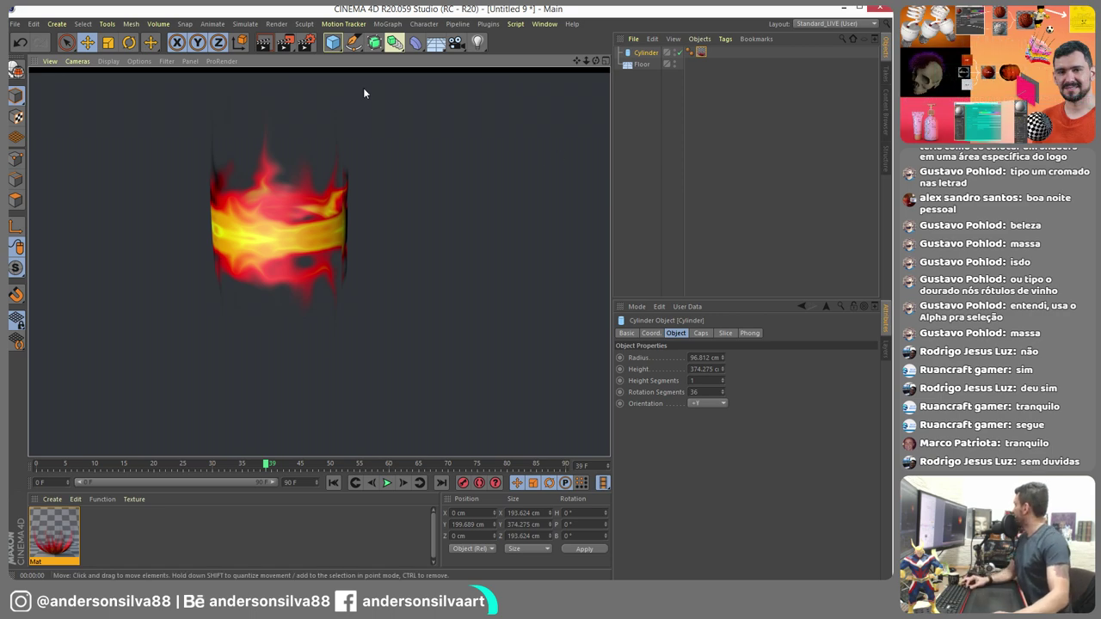
pyautogui.moveTo(353, 160); pyautogui.dragTo(362, 160)
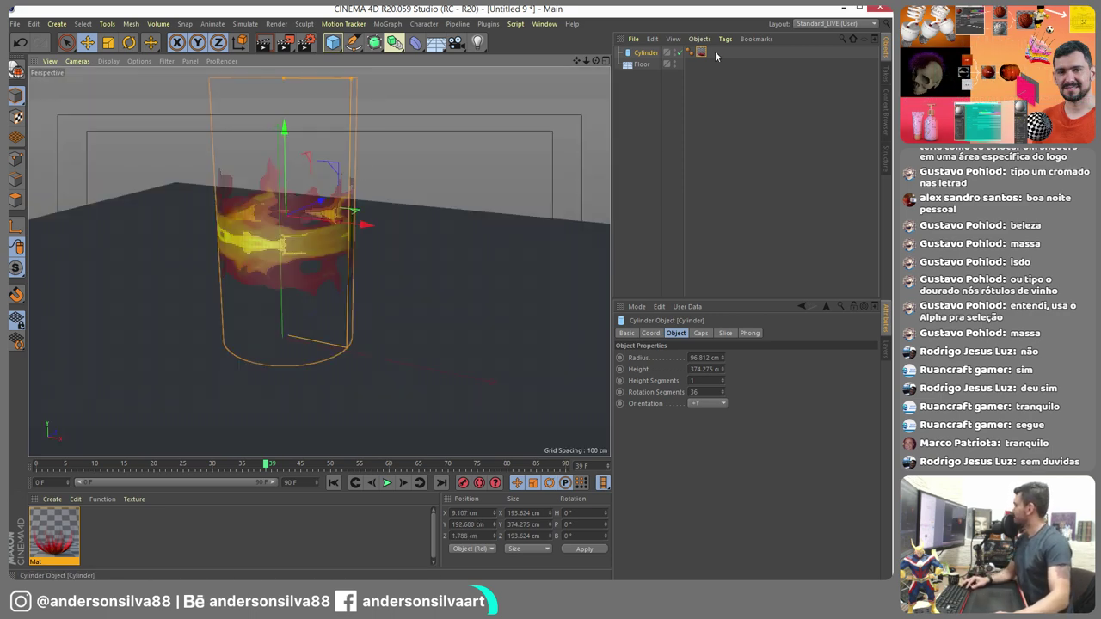
pyautogui.click(848, 9)
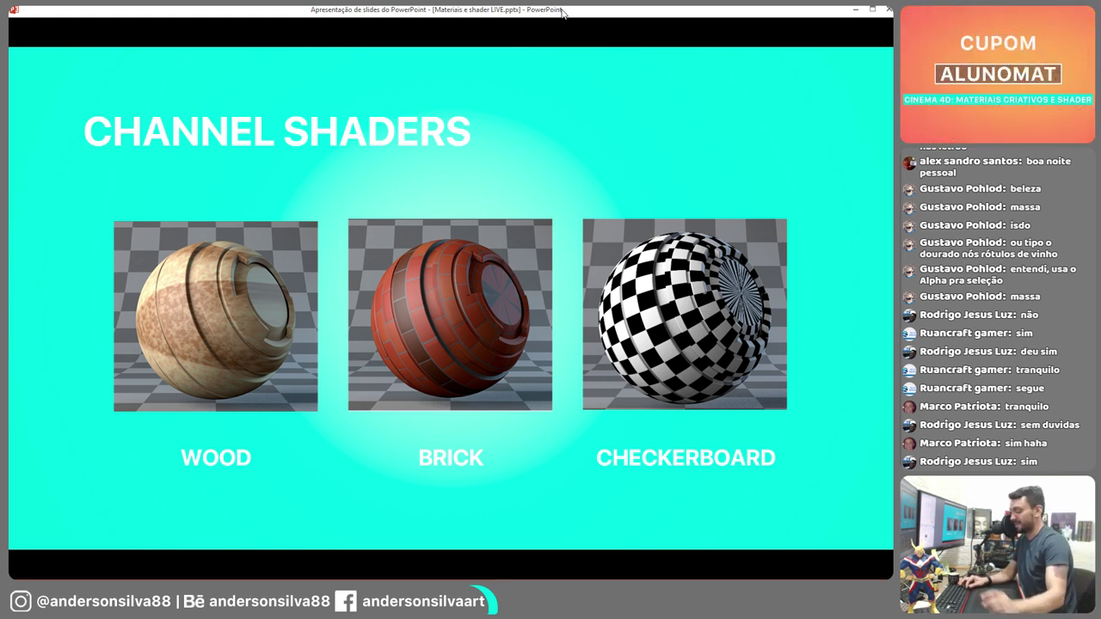
# - Advance past the Channel Shaders slide and switch back to Cinema 4D
pyautogui.press('Right')
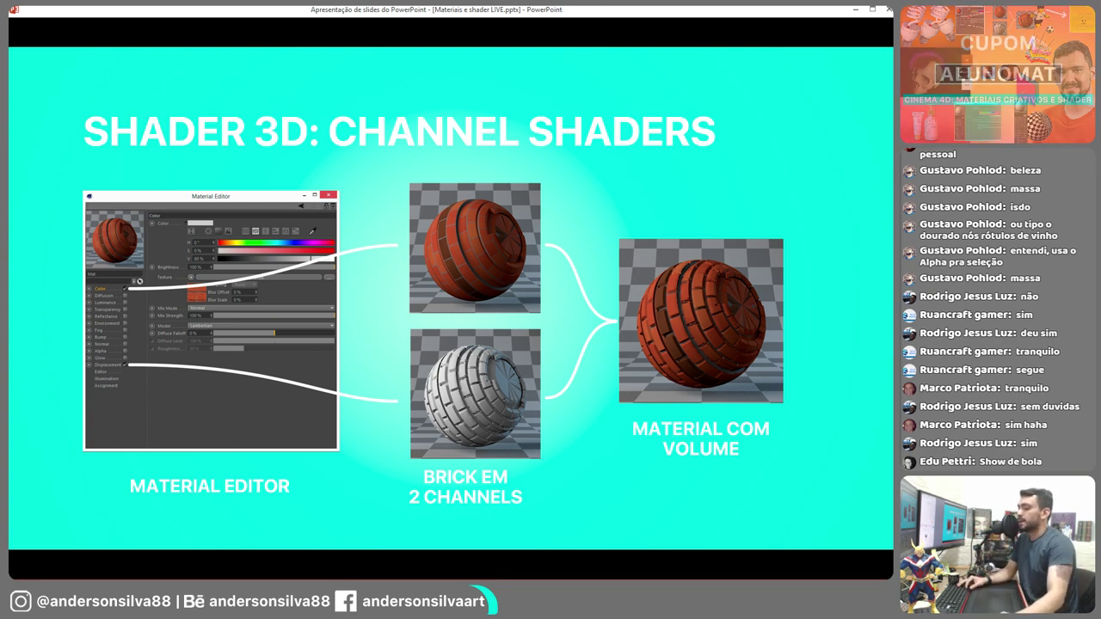
pyautogui.hotkey('alt', 'Tab')
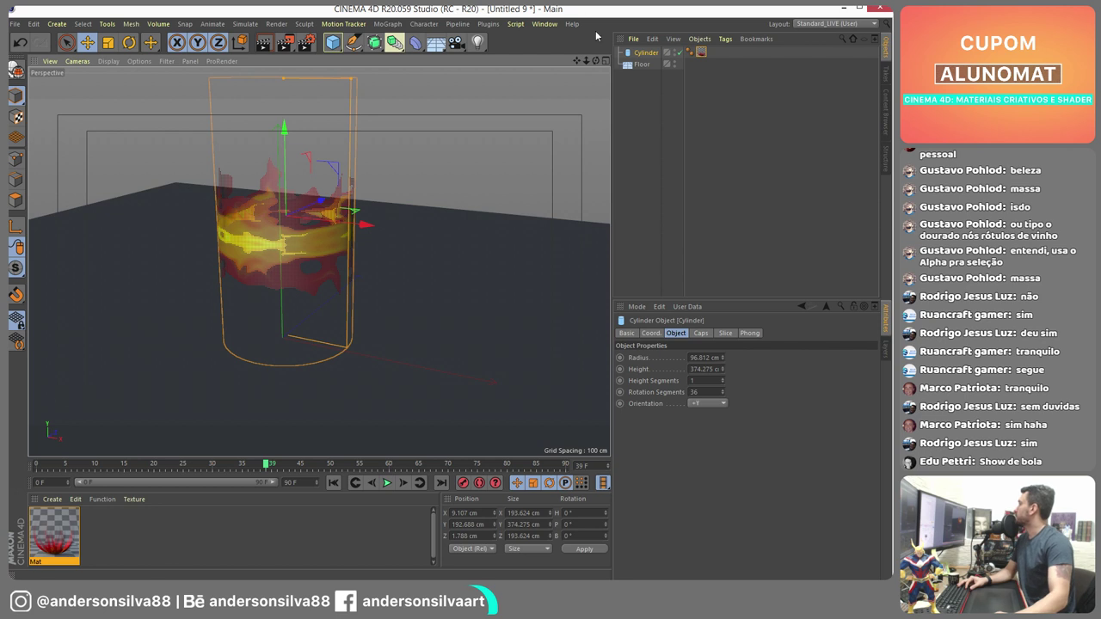
# - Delete the Cylinder and Floor and add a Plane primitive
pyautogui.click(637, 54)
pyautogui.press('Delete')
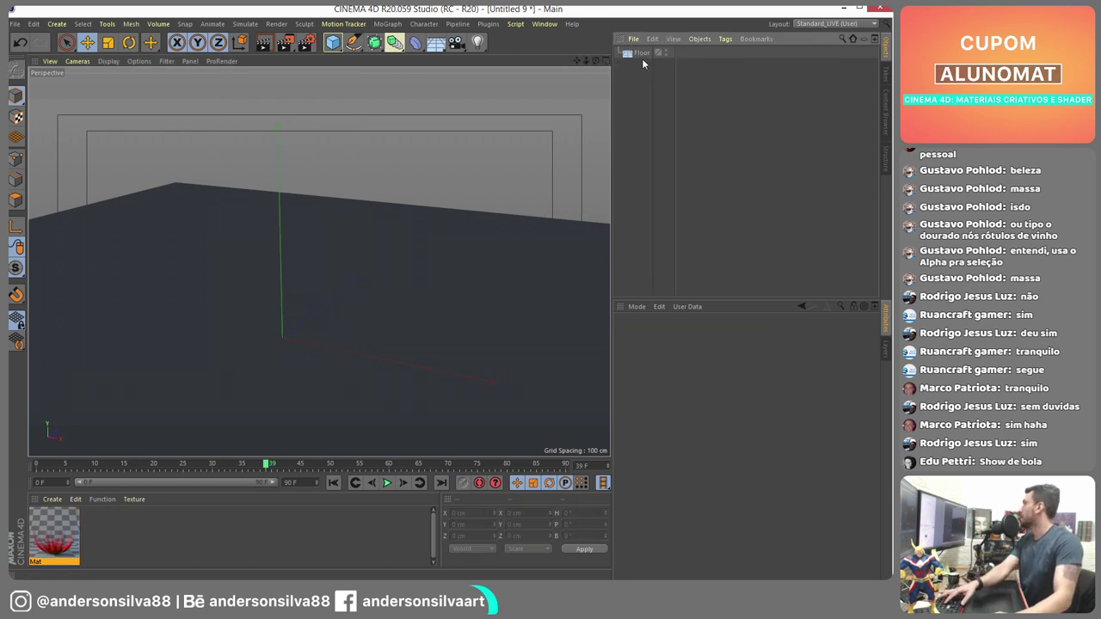
pyautogui.click(643, 53)
pyautogui.press('Delete')
pyautogui.moveTo(332, 48); pyautogui.dragTo(421, 77)
# - Set the viewport display to Gouraud Shading (Lines) to show the plane's grid
pyautogui.keyDown('alt'); pyautogui.moveTo(288, 419); pyautogui.dragTo(387, 262); pyautogui.keyUp('alt')
pyautogui.click(108, 61)
pyautogui.click(155, 72)
pyautogui.scroll(3, 408, 298)
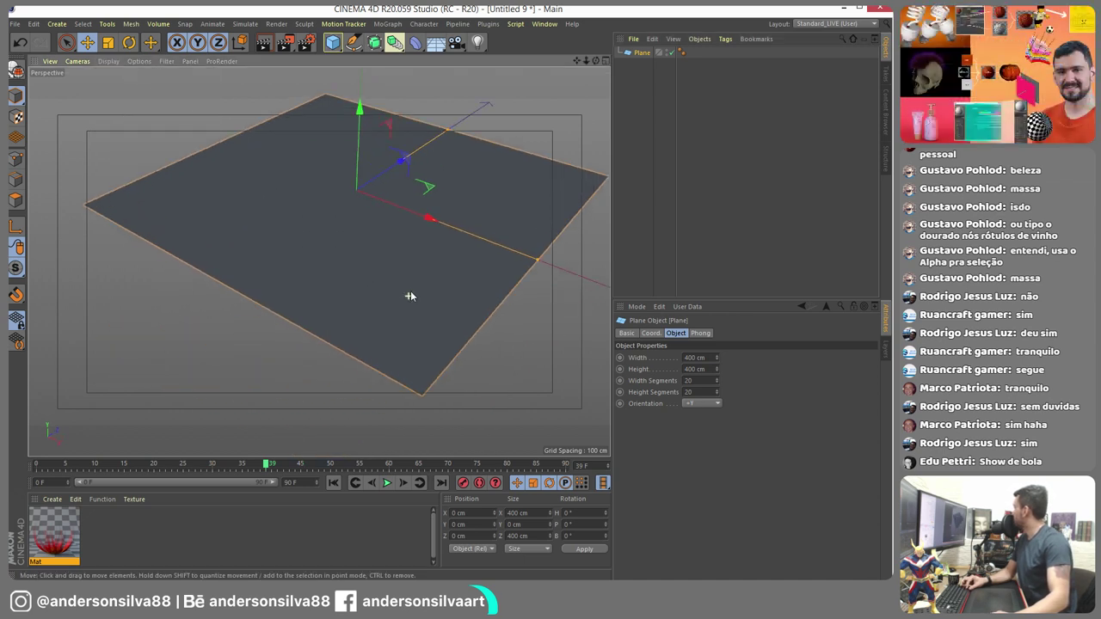
pyautogui.click(108, 61)
pyautogui.click(143, 88)
pyautogui.keyDown('alt'); pyautogui.moveTo(406, 224); pyautogui.dragTo(284, 310); pyautogui.keyUp('alt')
# - Make the plane editable and delete the old Mat fire material
pyautogui.click(16, 71)
pyautogui.click(60, 535)
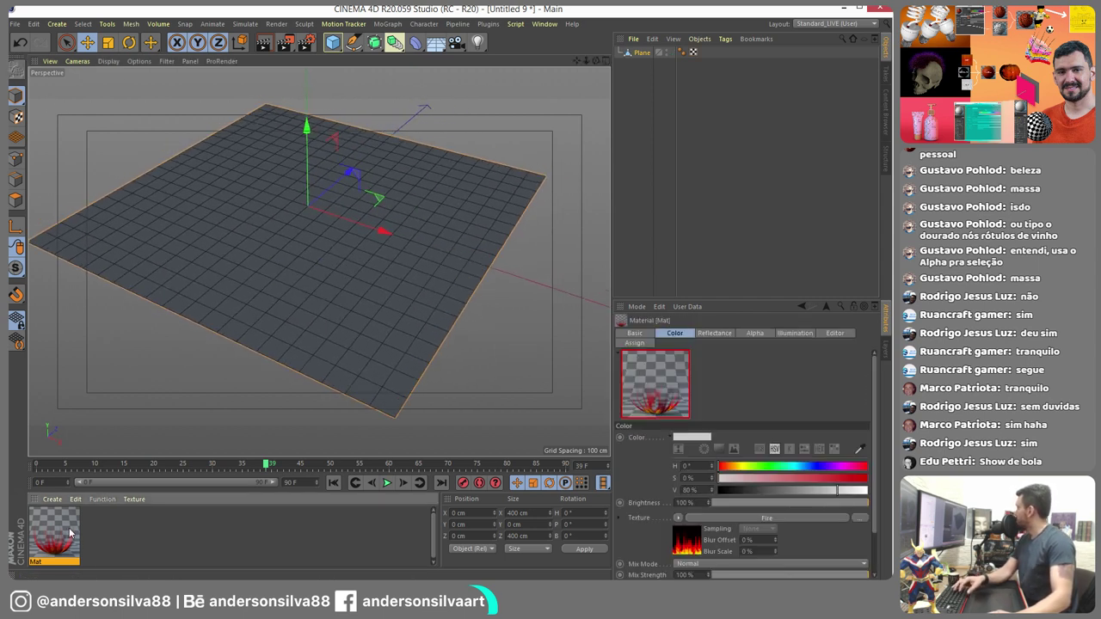
pyautogui.press('Delete')
pyautogui.click(51, 499)
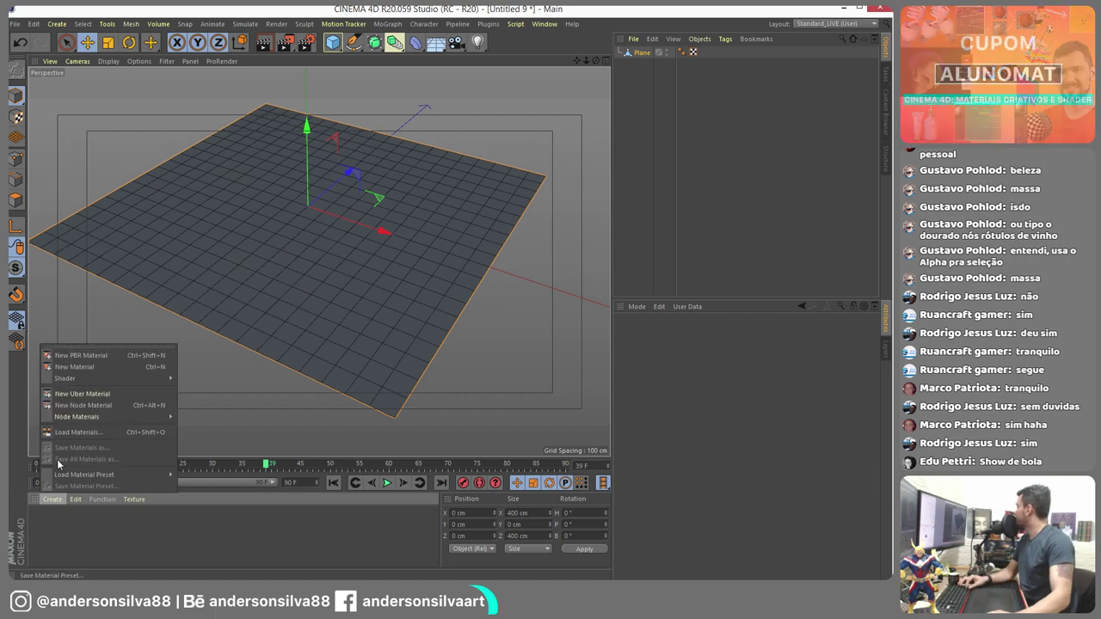
# - Create a new material named birk with Reflectance turned off
pyautogui.click(69, 367)
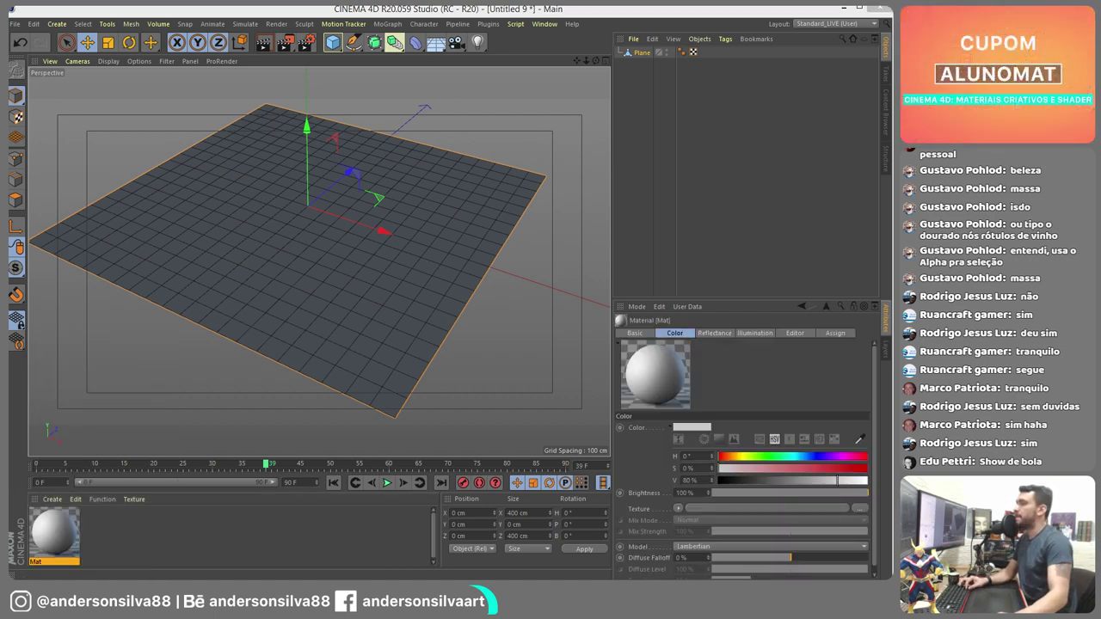
pyautogui.doubleClick(55, 533)
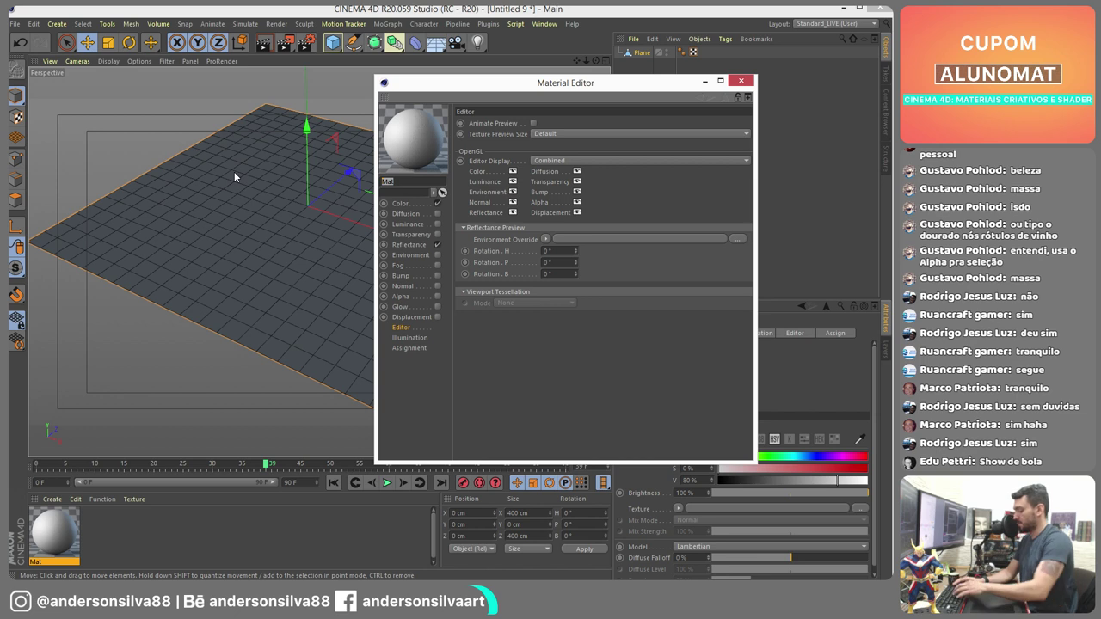
pyautogui.write('brick')
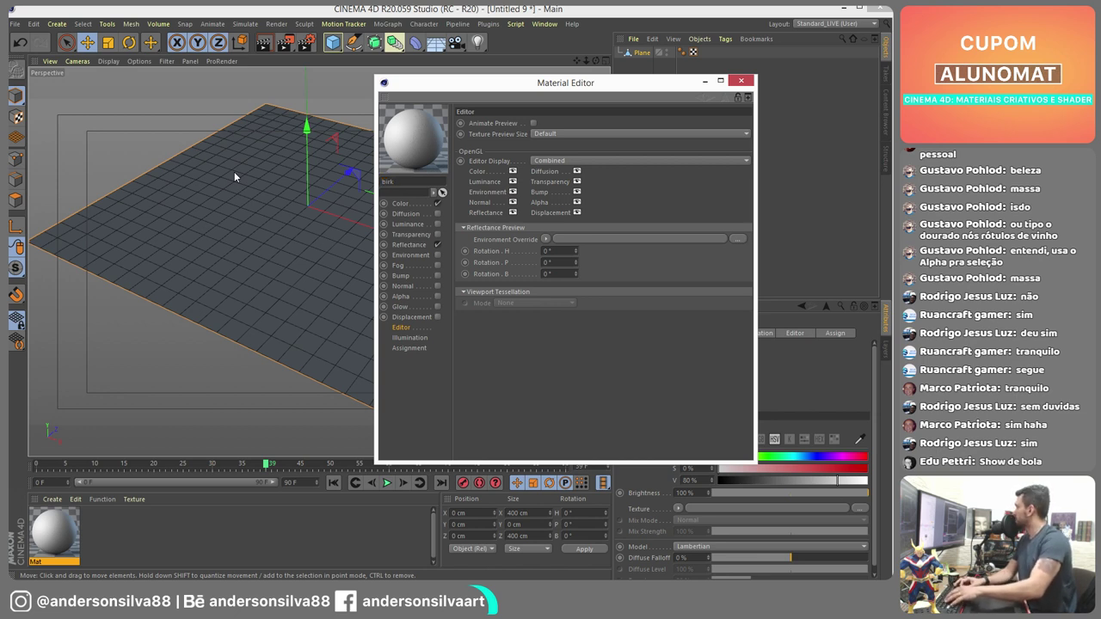
pyautogui.click(437, 244)
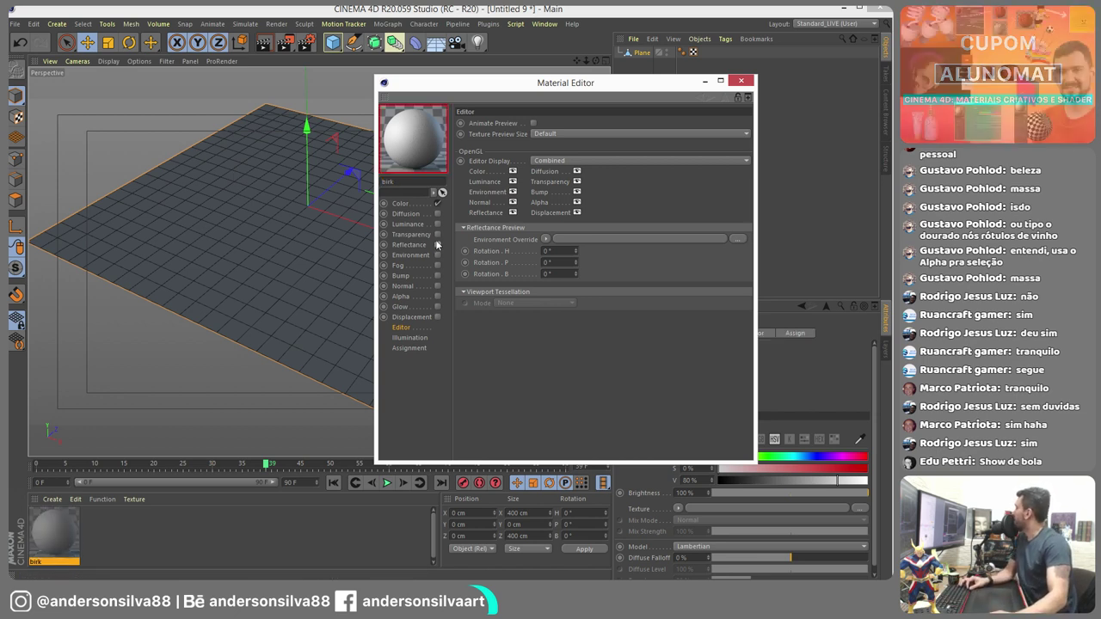
# - Use the Brick shader as the material's Color texture
pyautogui.click(400, 204)
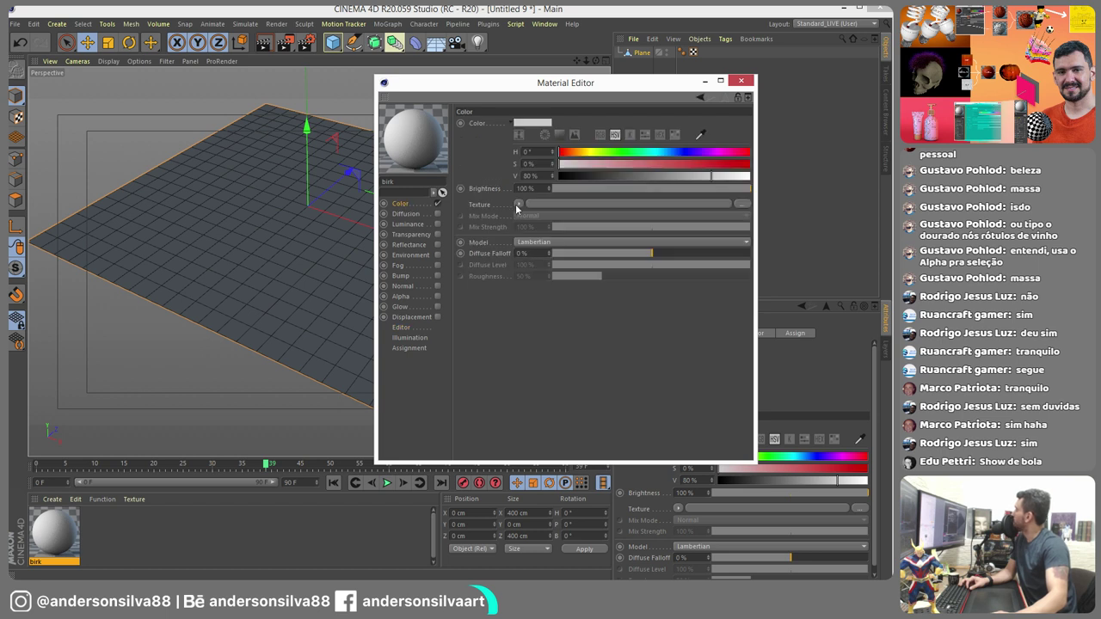
pyautogui.click(518, 204)
pyautogui.moveTo(564, 416)
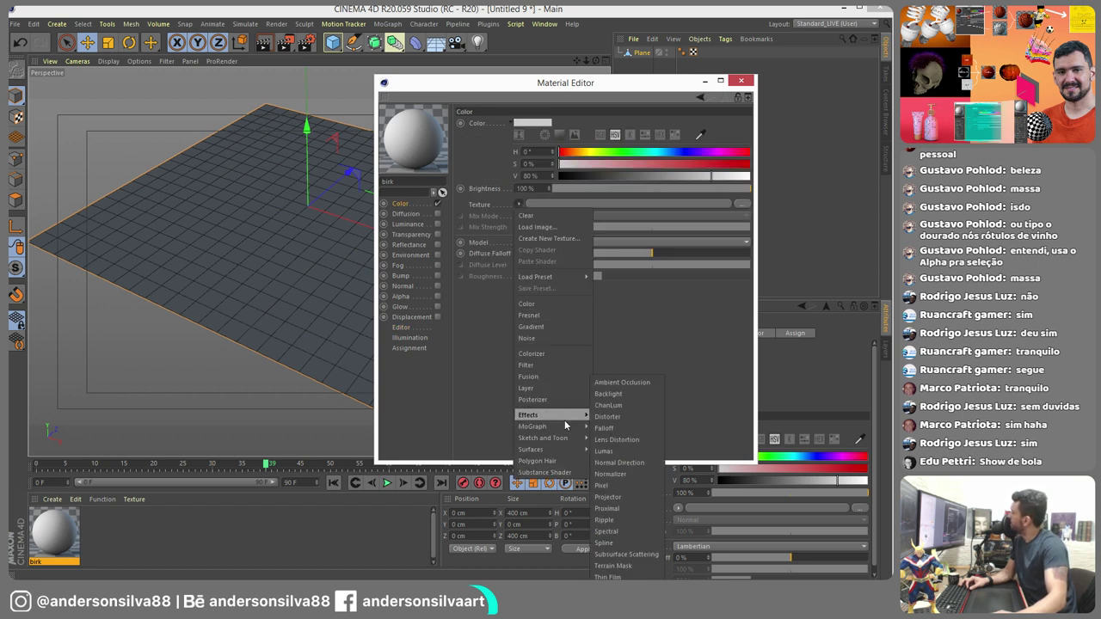
pyautogui.moveTo(565, 451)
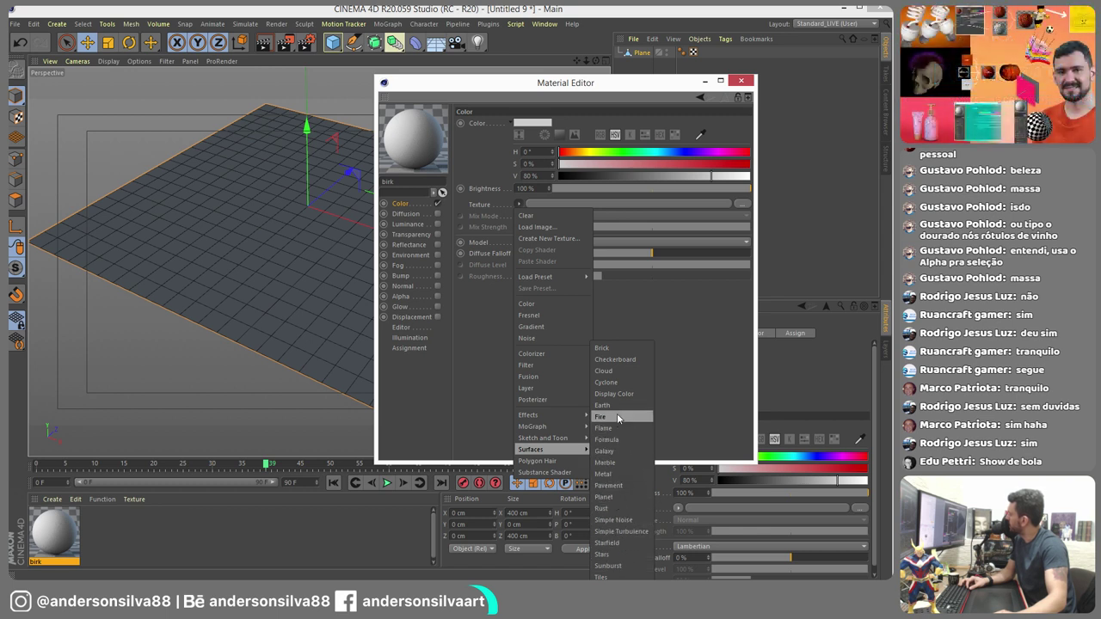
pyautogui.click(611, 348)
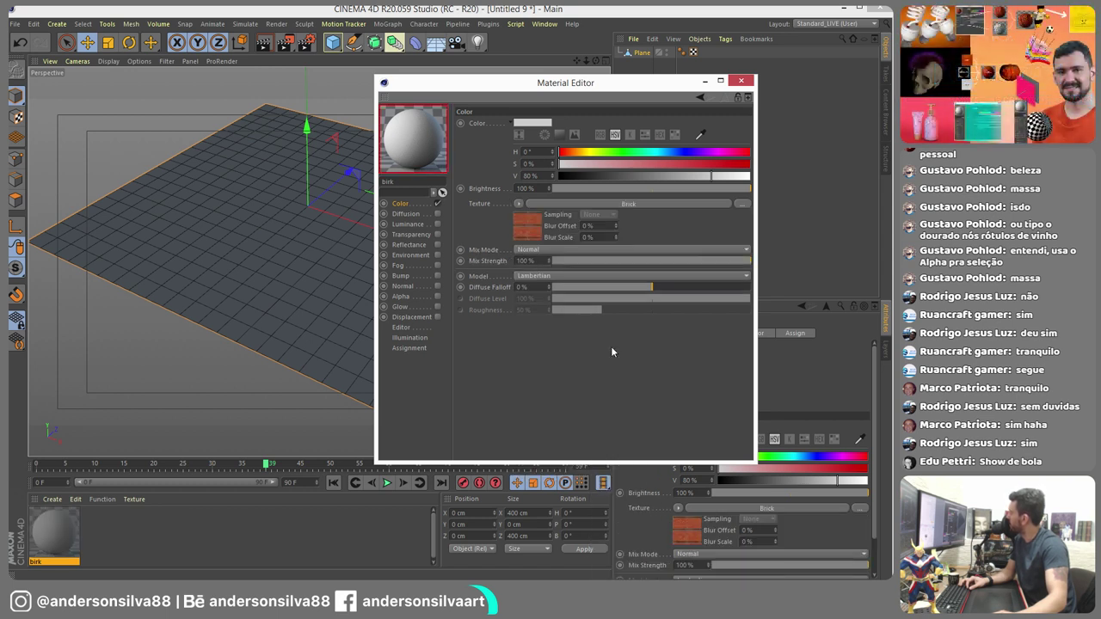
# - Open birk's preview in a separate window showing it on a Plane
pyautogui.rightClick(417, 120)
pyautogui.click(446, 152)
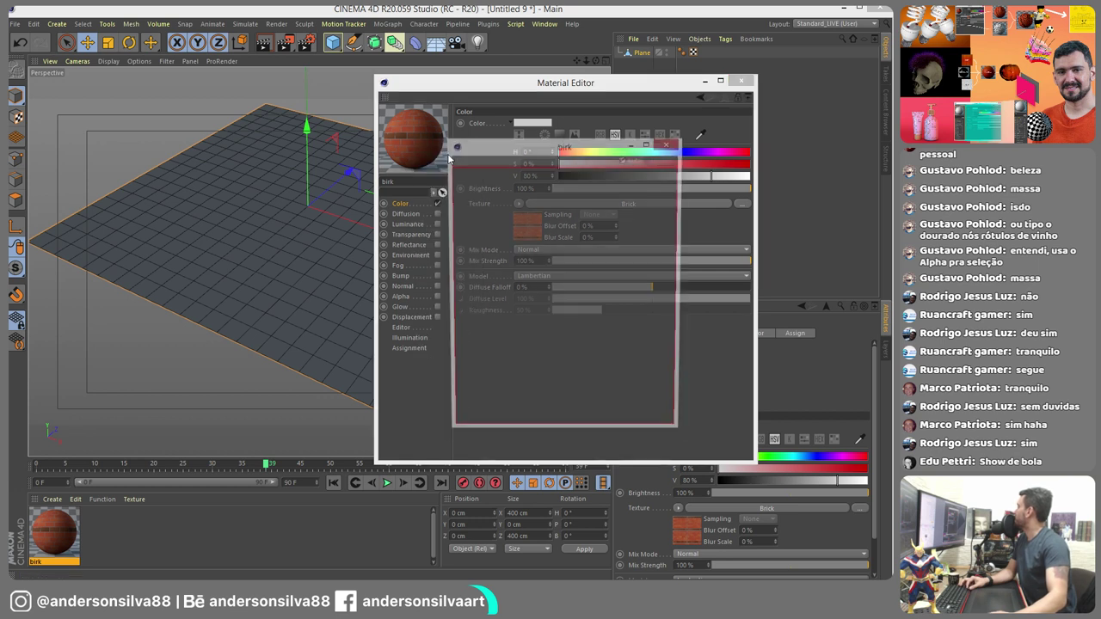
pyautogui.moveTo(487, 150); pyautogui.dragTo(120, 83)
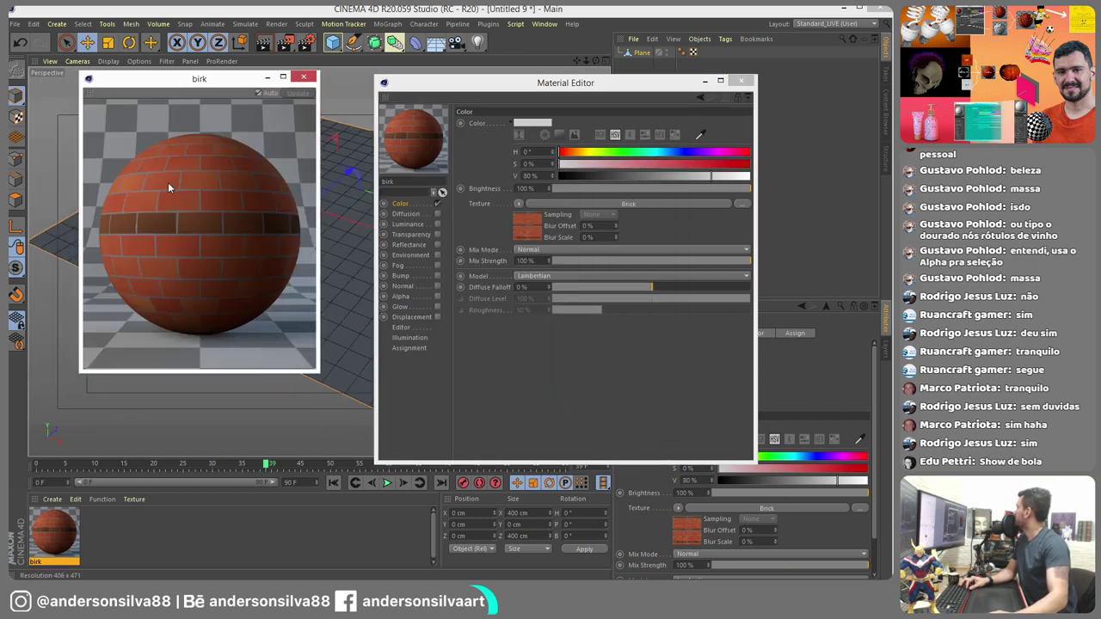
pyautogui.rightClick(169, 188)
pyautogui.click(200, 261)
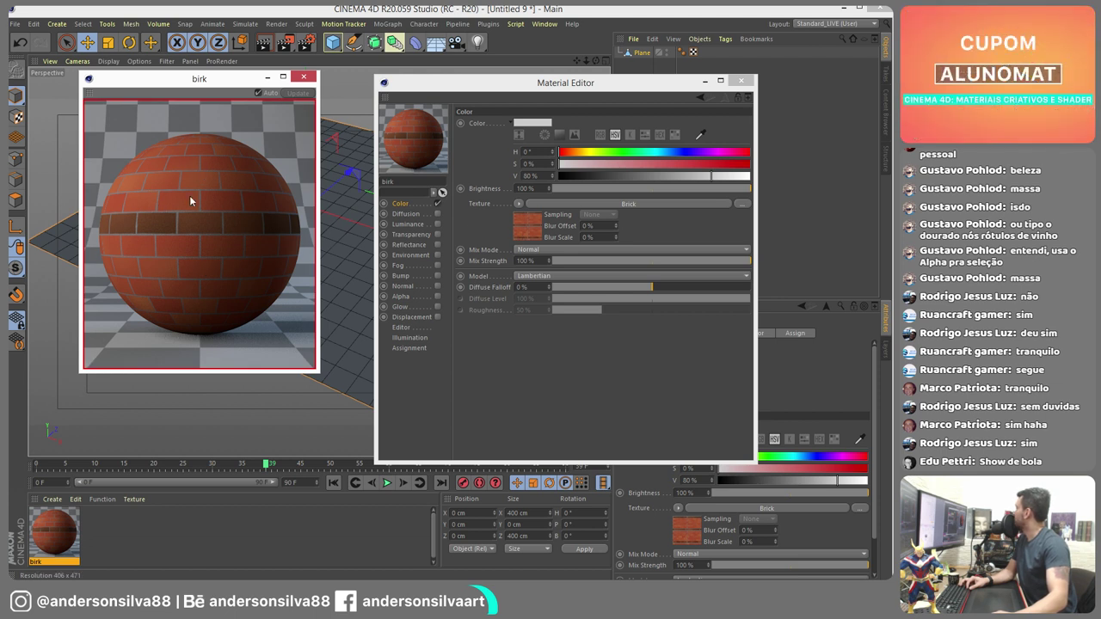
# - Set the Brick shader Scale to 20 %, then back to 25 %
pyautogui.click(596, 202)
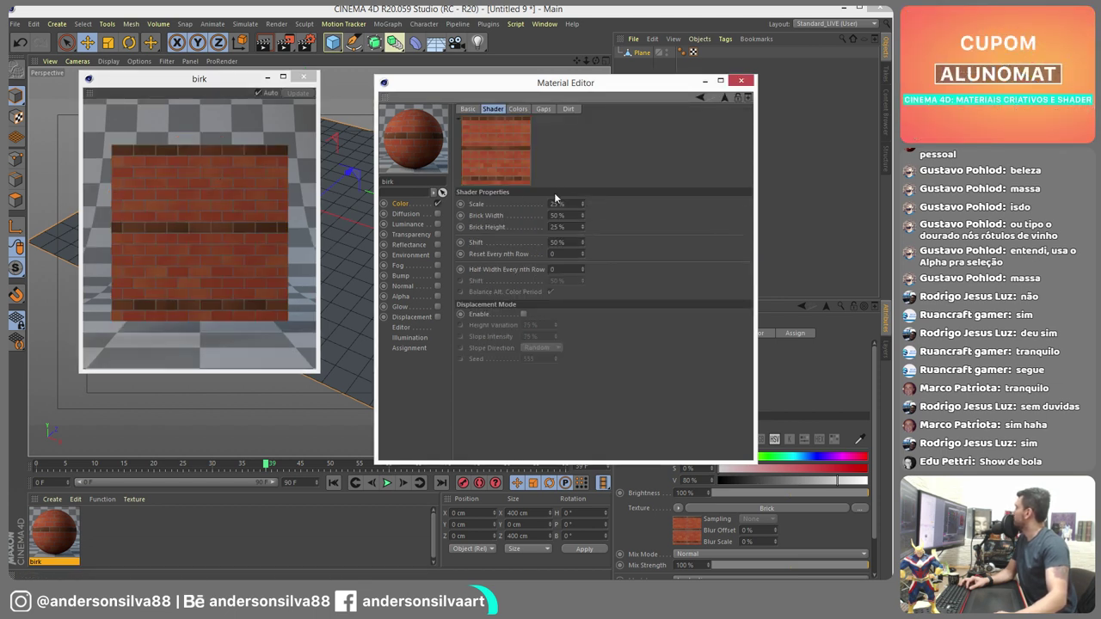
pyautogui.doubleClick(559, 204)
pyautogui.write('20')
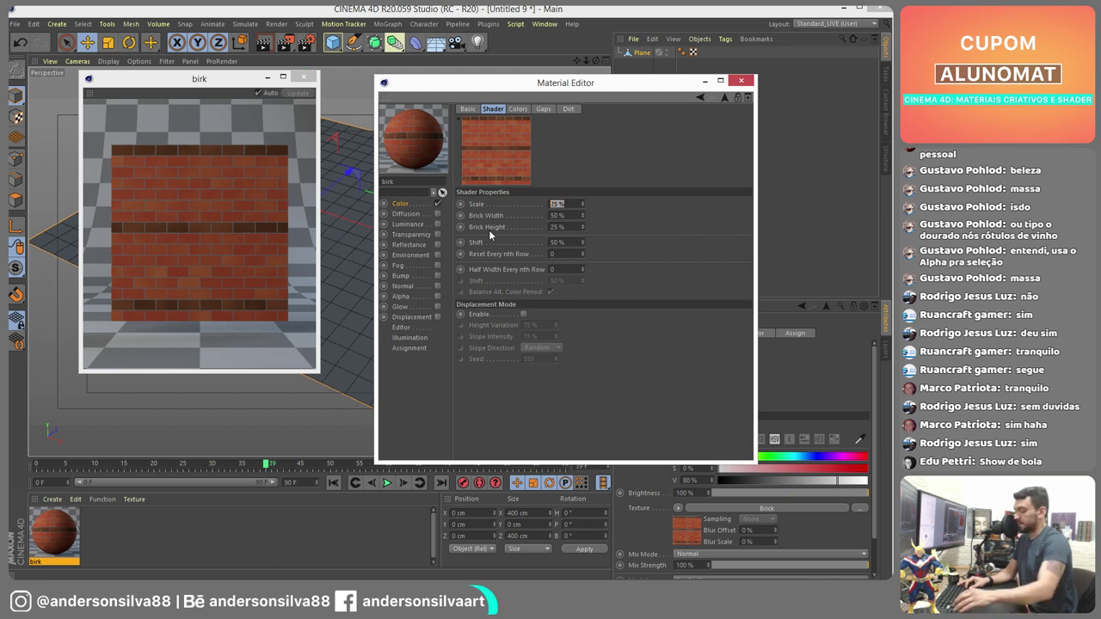
pyautogui.press('Return')
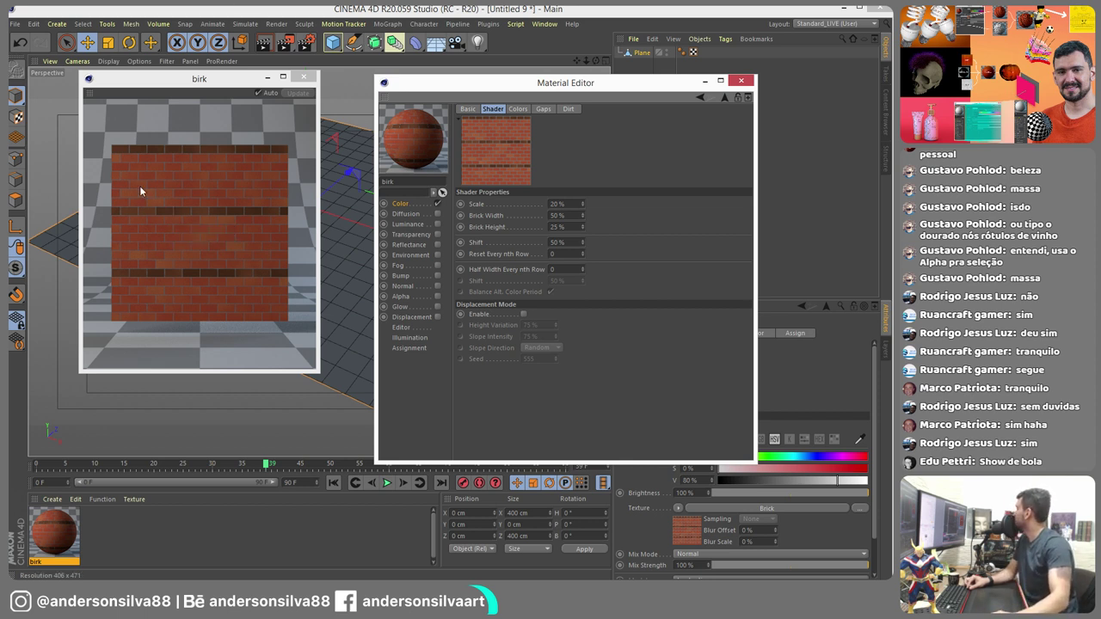
pyautogui.moveTo(583, 204); pyautogui.dragTo(583, 196)
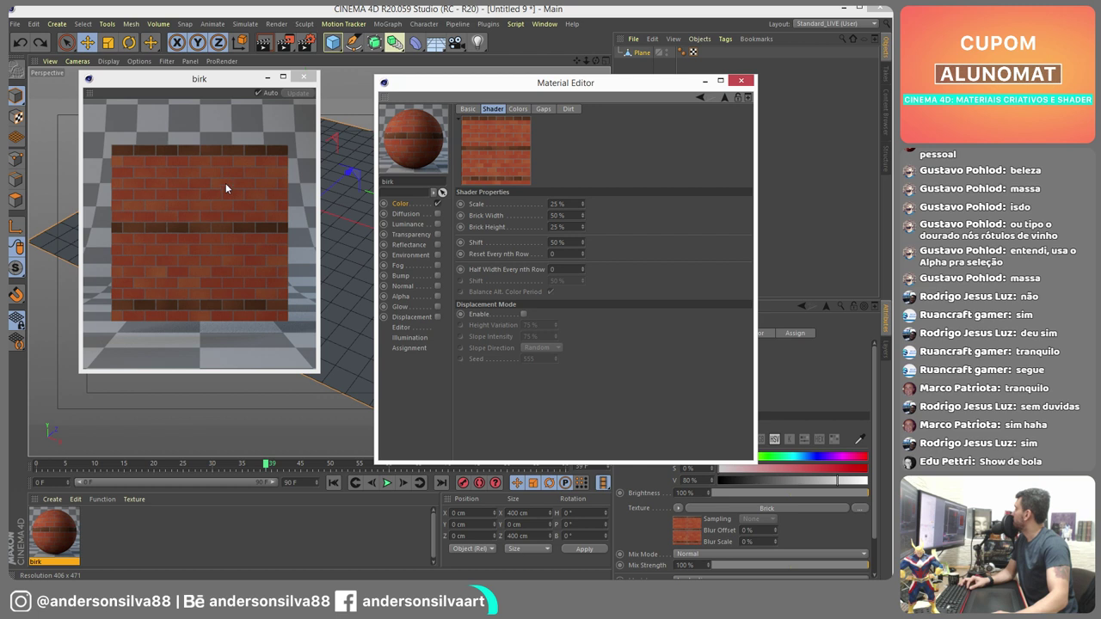
# - Switch birk's preview to a Torus, then a Double Torus, and show the Displacement channel
pyautogui.rightClick(191, 187)
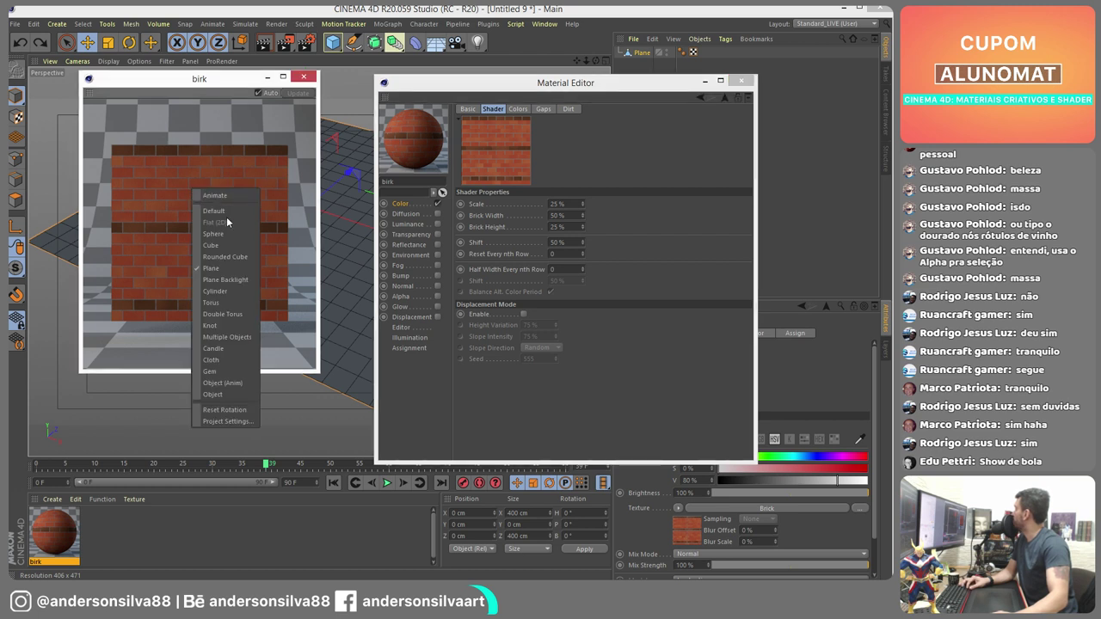
pyautogui.click(229, 302)
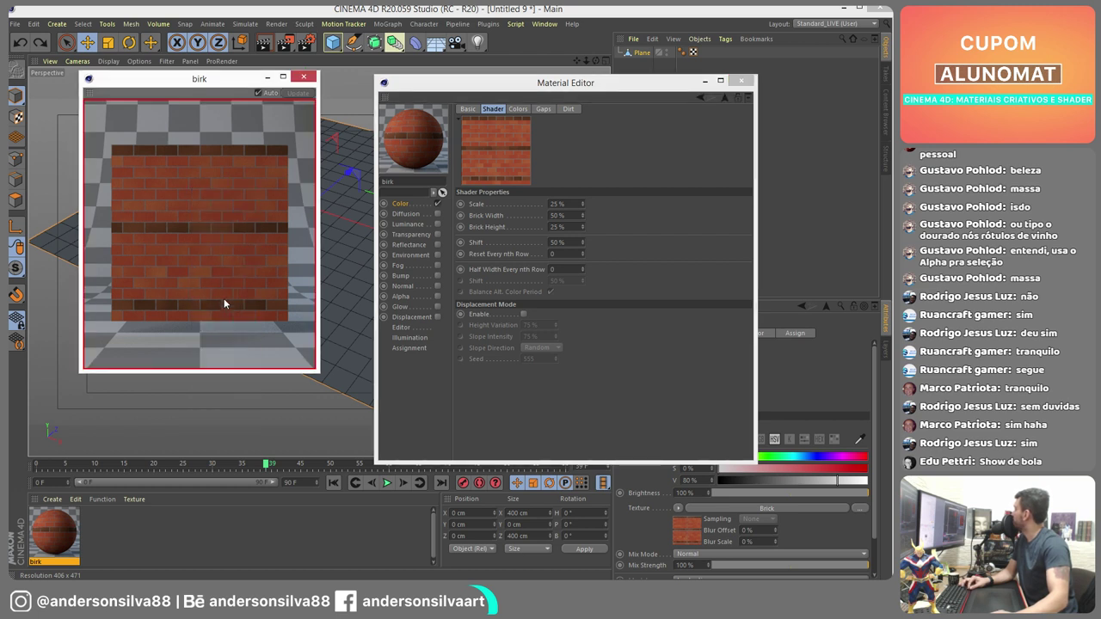
pyautogui.rightClick(199, 232)
pyautogui.click(244, 355)
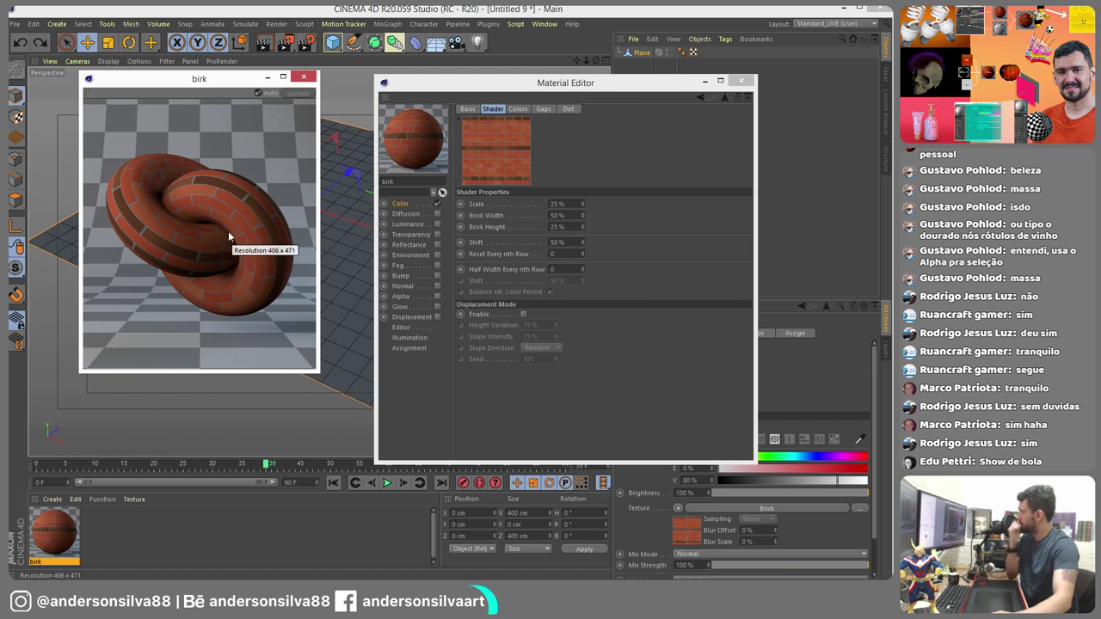
pyautogui.click(437, 316)
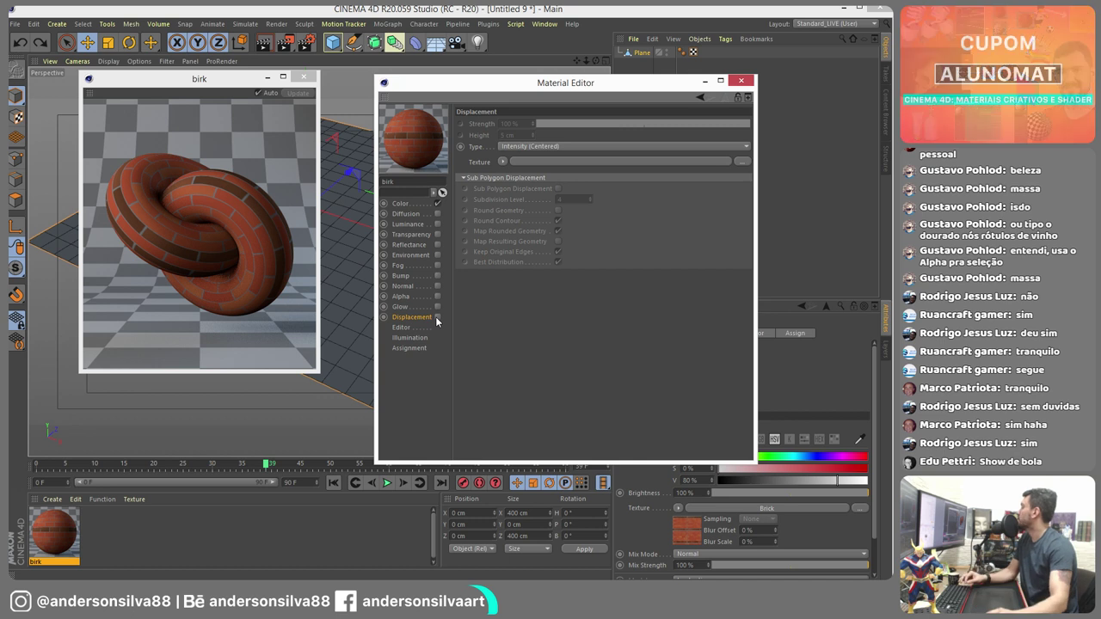
# - Drive birk's displacement with a Brick shader, enable Sub Polygon Displacement, and enlarge the preview window
pyautogui.click(437, 317)
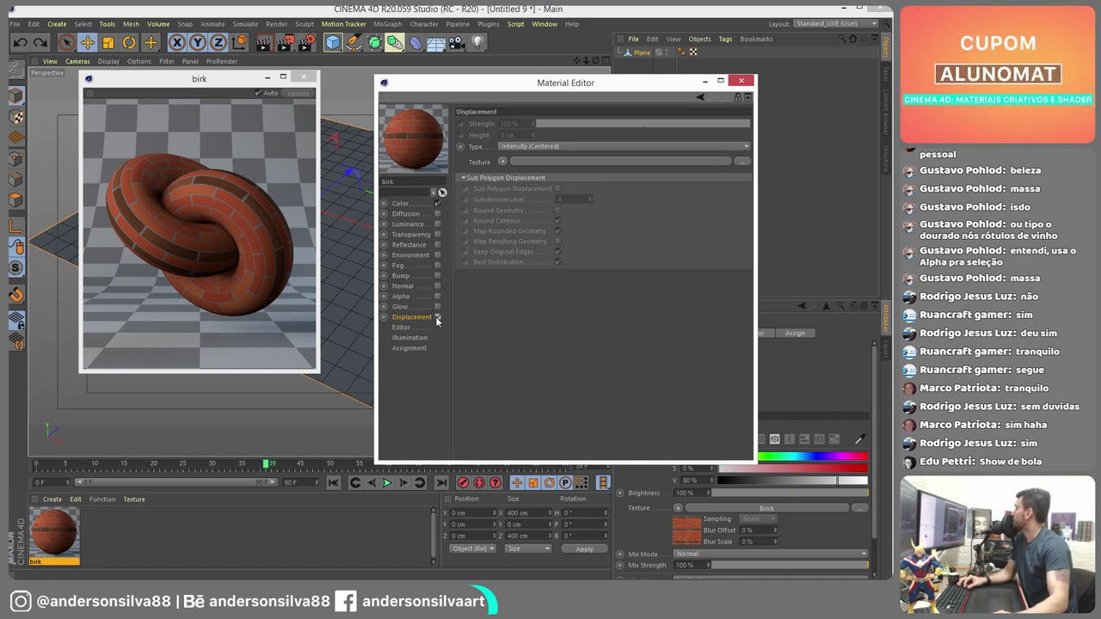
pyautogui.click(502, 161)
pyautogui.moveTo(543, 406)
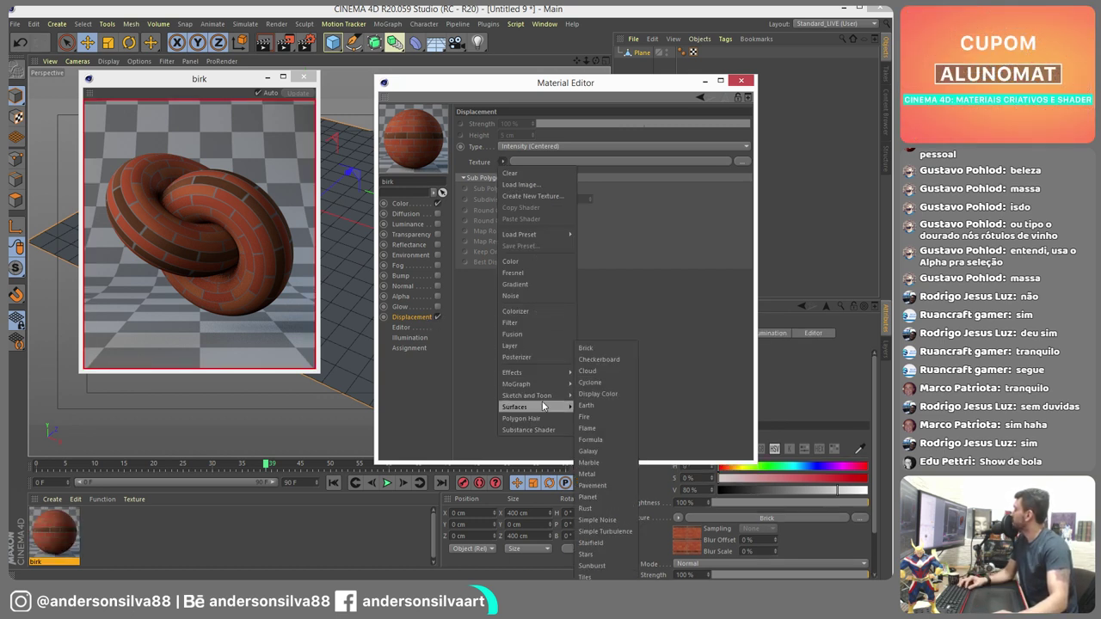
pyautogui.click(597, 347)
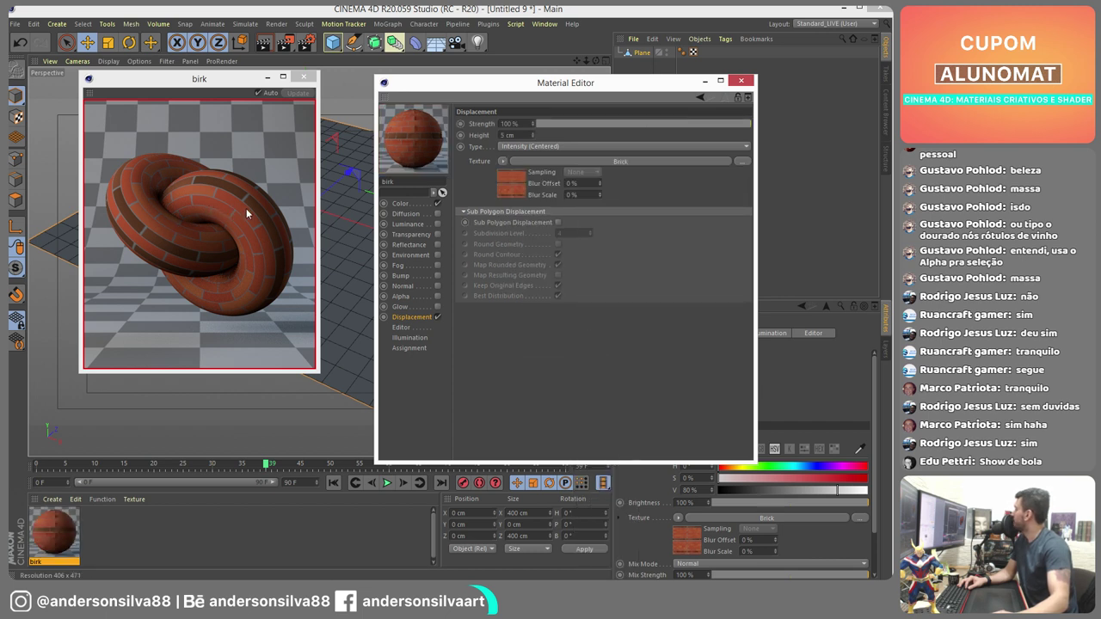
pyautogui.click(557, 222)
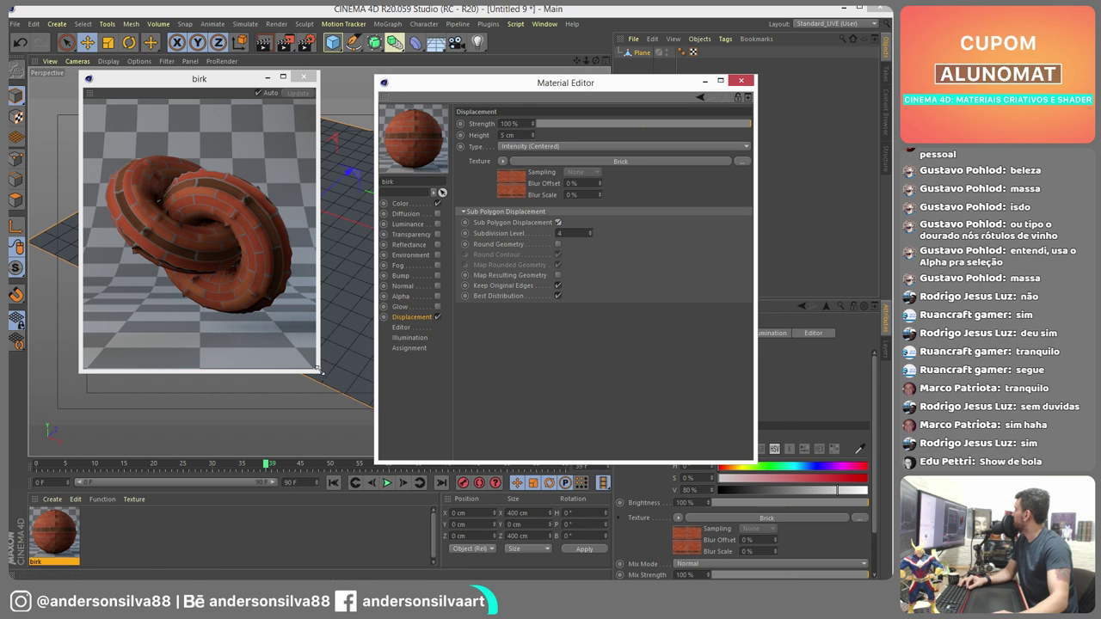
pyautogui.moveTo(317, 372); pyautogui.dragTo(372, 425)
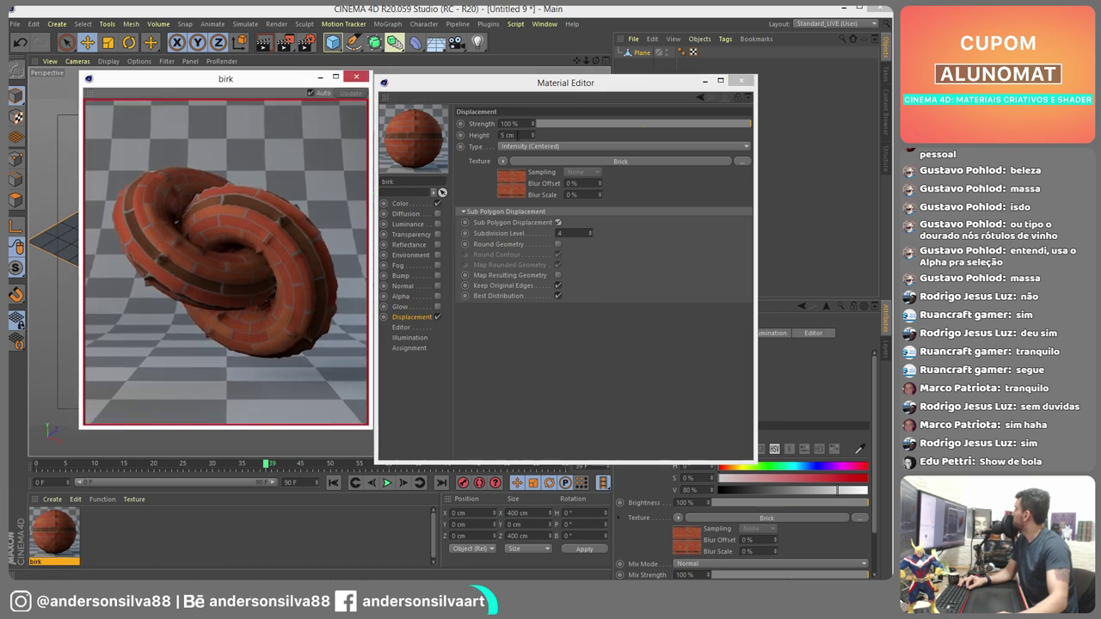
# - Tune birk's displacement: Height 2 cm, Strength 30% then 50%, and finally Height 4 cm
pyautogui.click(452, 130)
pyautogui.write('2')
pyautogui.press('Return')
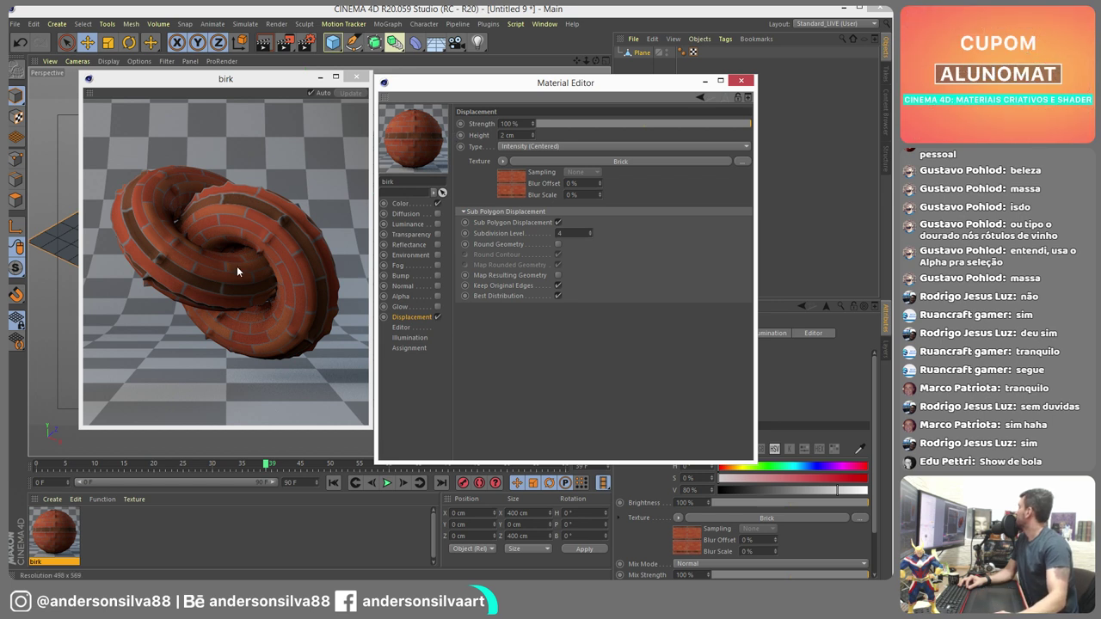
pyautogui.click(519, 126)
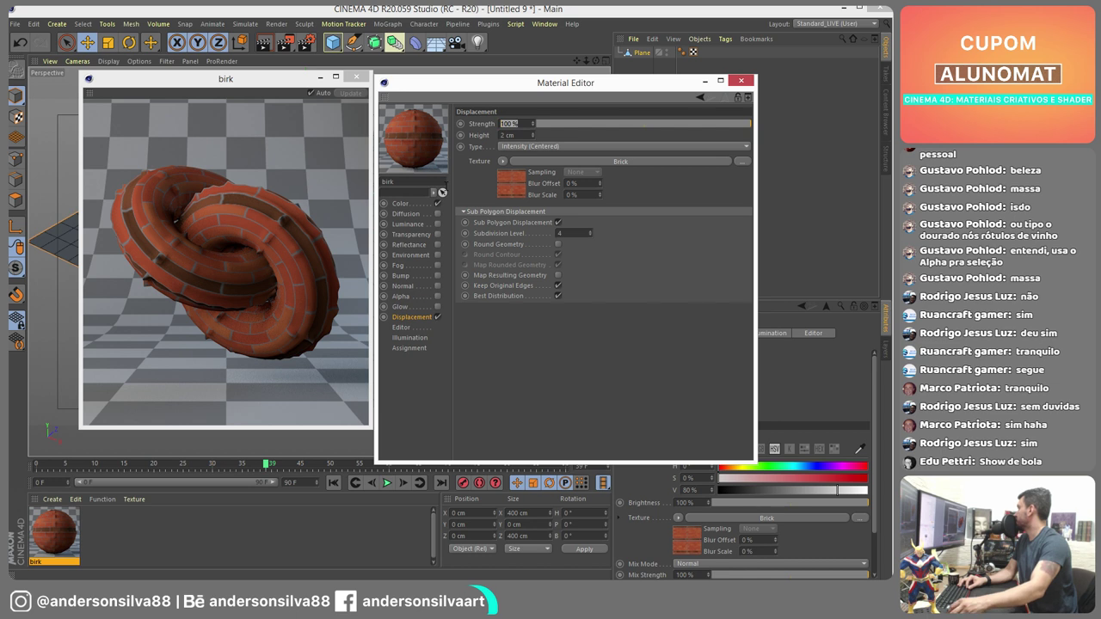
pyautogui.write('30')
pyautogui.press('Return')
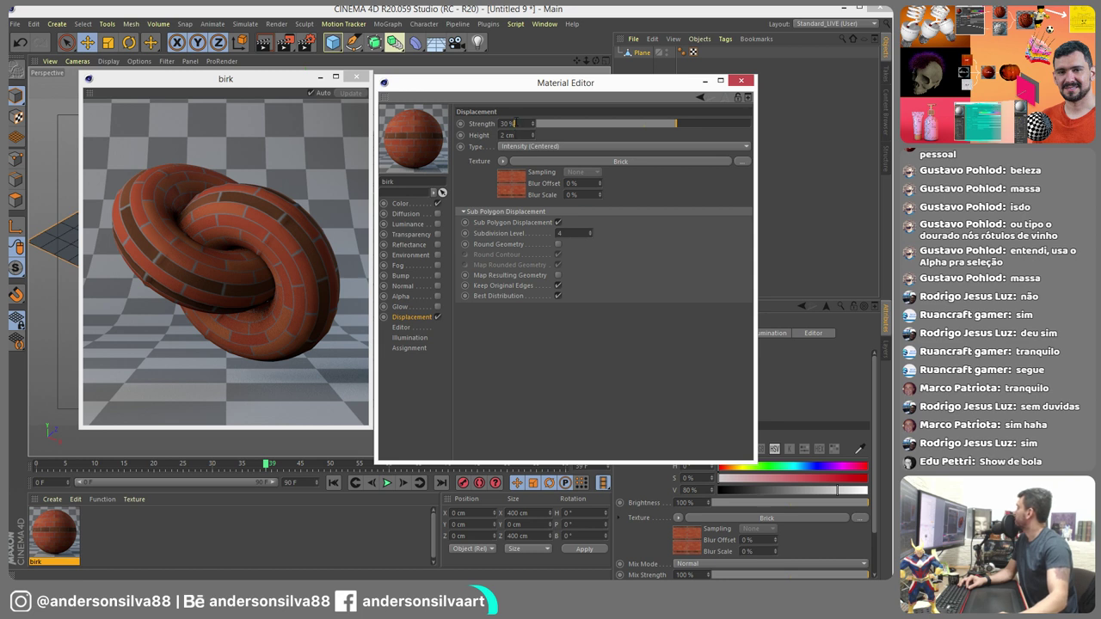
pyautogui.click(516, 124)
pyautogui.write('50')
pyautogui.press('Return')
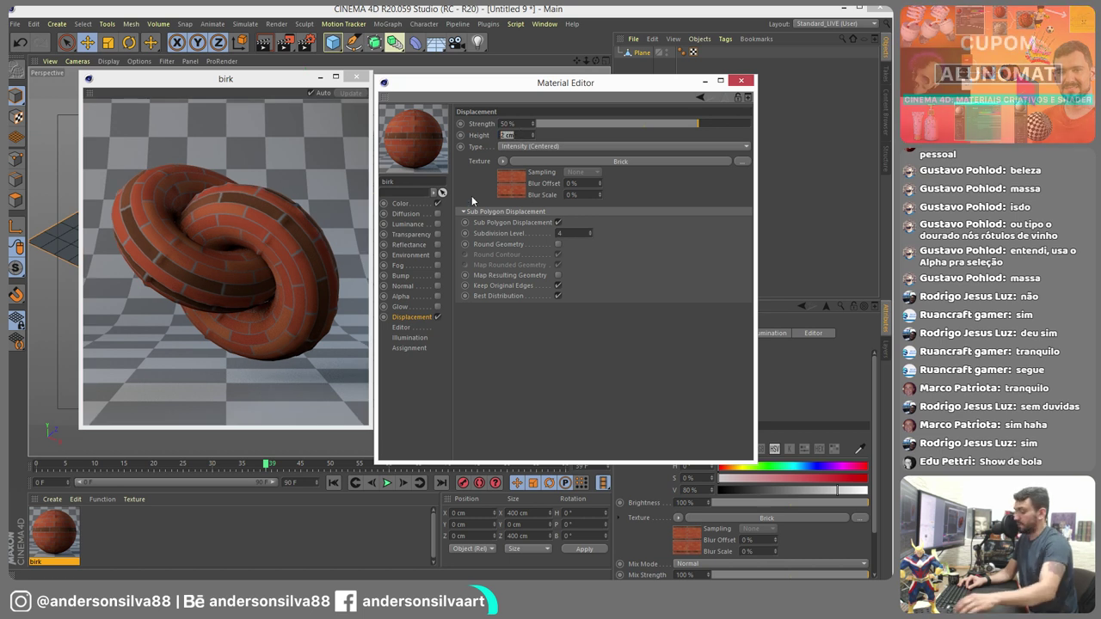
pyautogui.write('4')
pyautogui.press('Return')
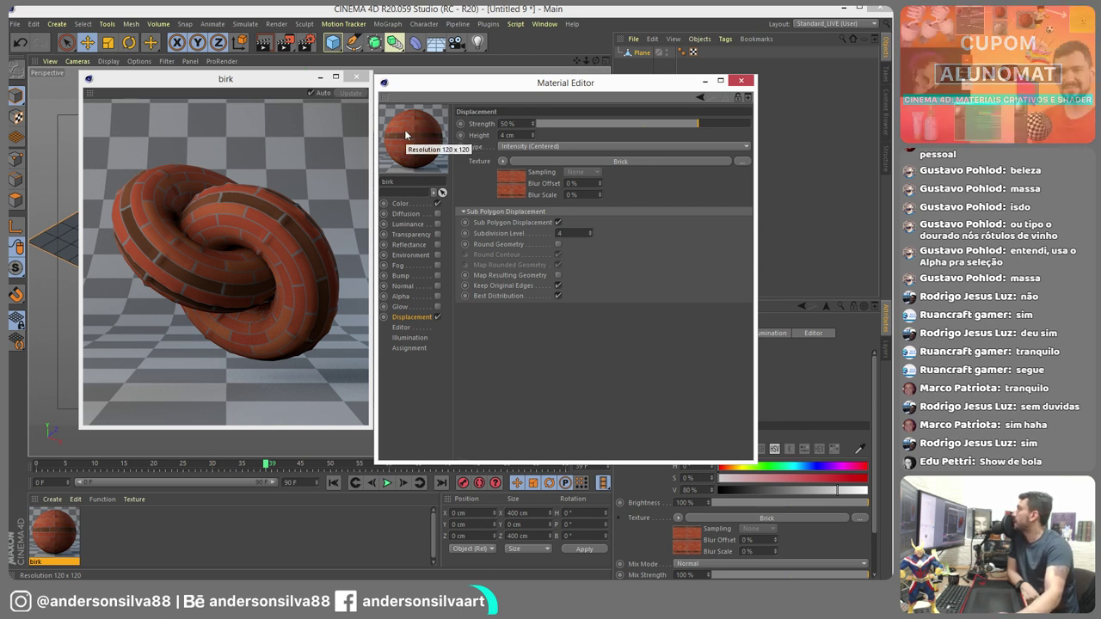
# - Inspect the Brick shader's Colors settings, then clear Brick from birk's displacement texture slot
pyautogui.click(578, 161)
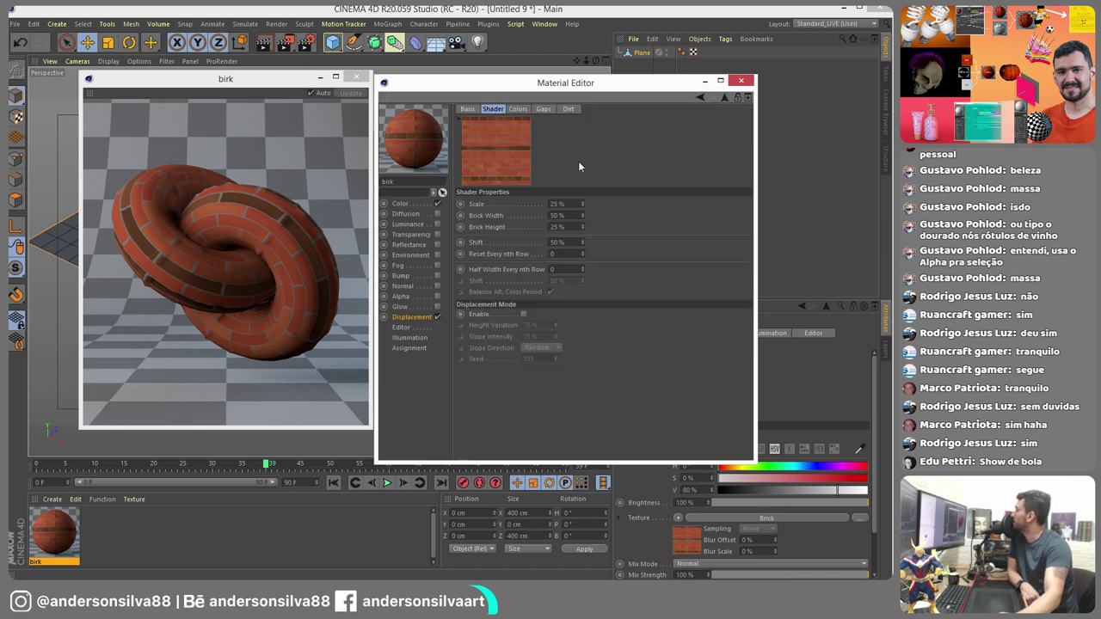
pyautogui.click(518, 110)
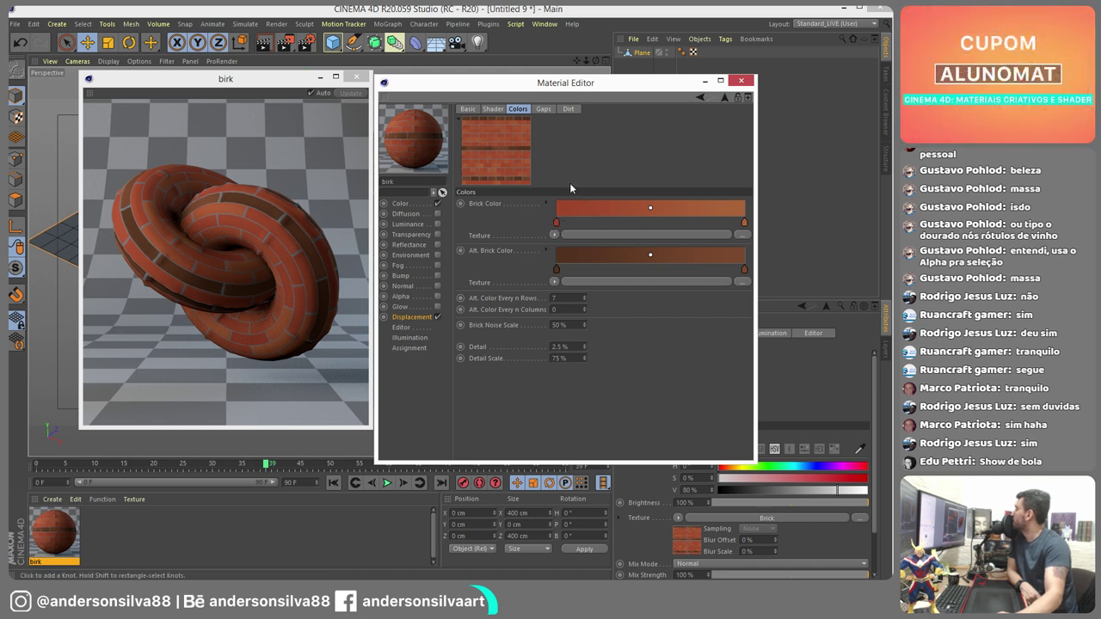
pyautogui.click(413, 316)
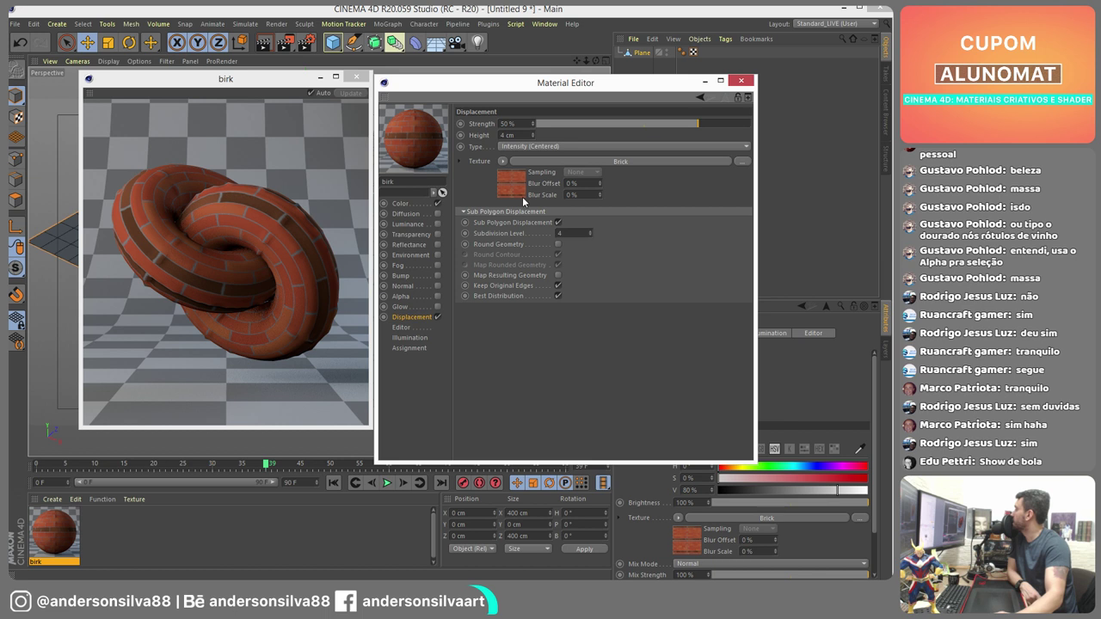
pyautogui.click(503, 161)
pyautogui.click(517, 172)
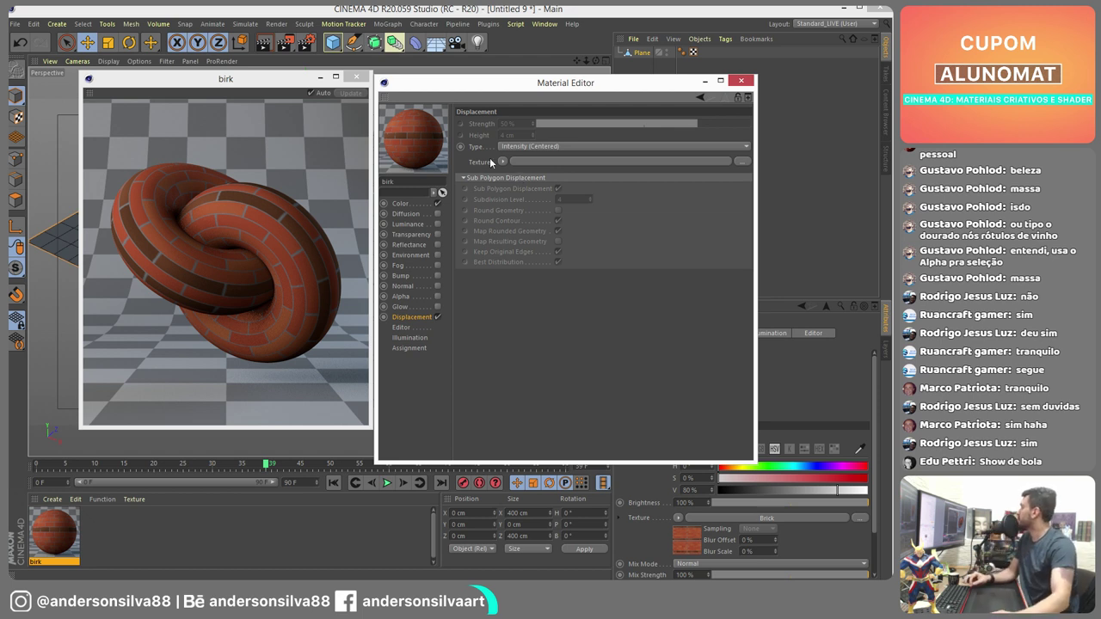
# - Load a Layer shader into the displacement with a Brick layer desaturated by Hue/Sat/Lightness
pyautogui.click(502, 161)
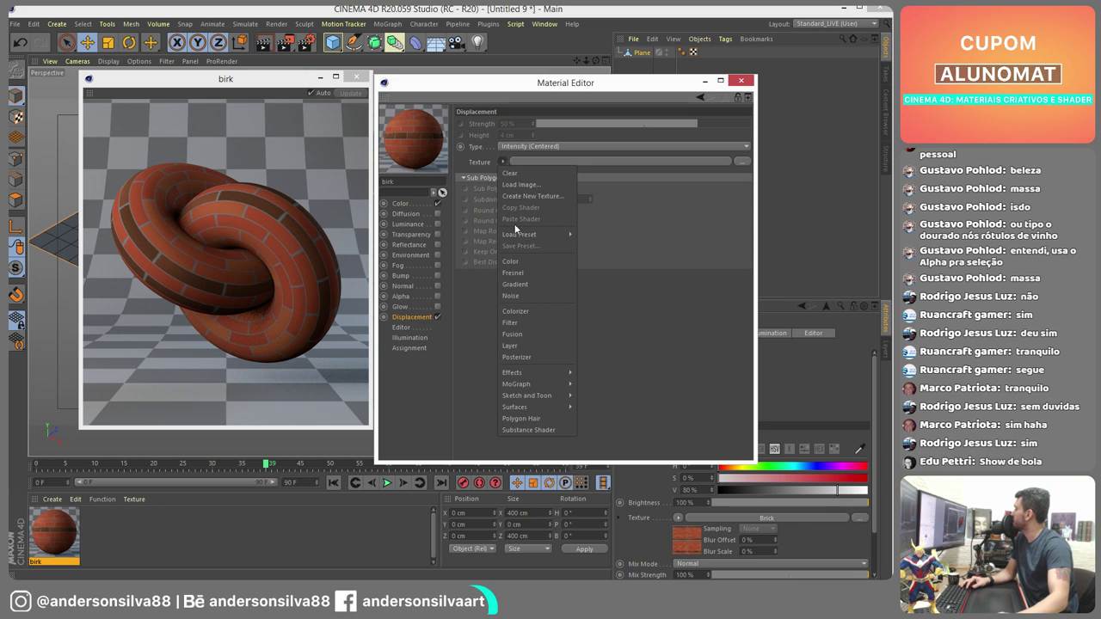
pyautogui.click(538, 344)
pyautogui.click(572, 163)
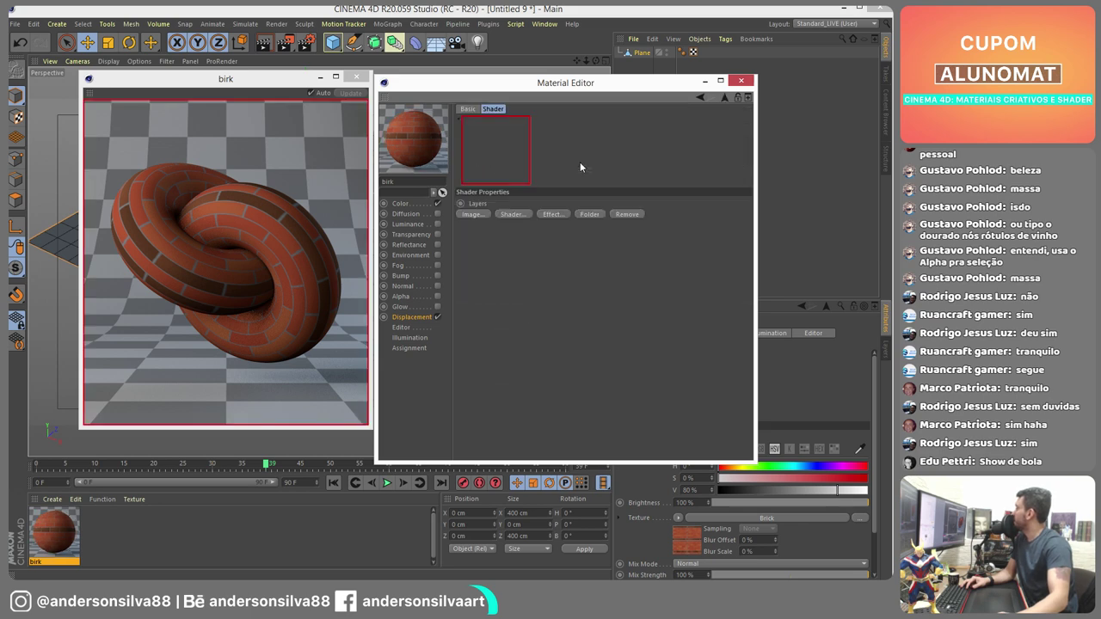
pyautogui.click(472, 214)
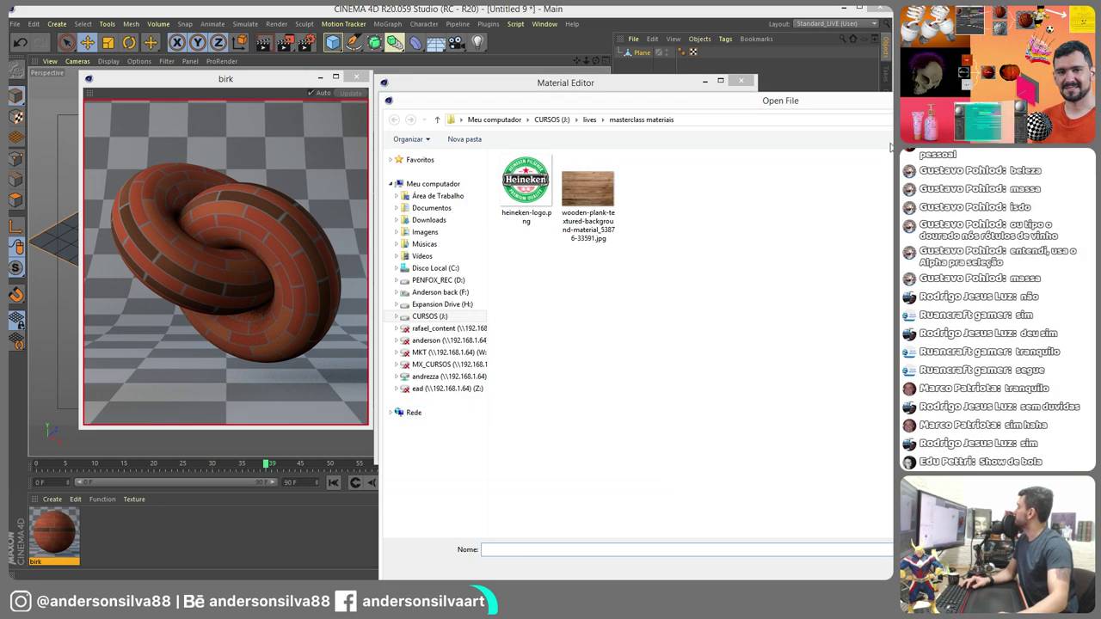
pyautogui.press('Escape')
pyautogui.click(513, 215)
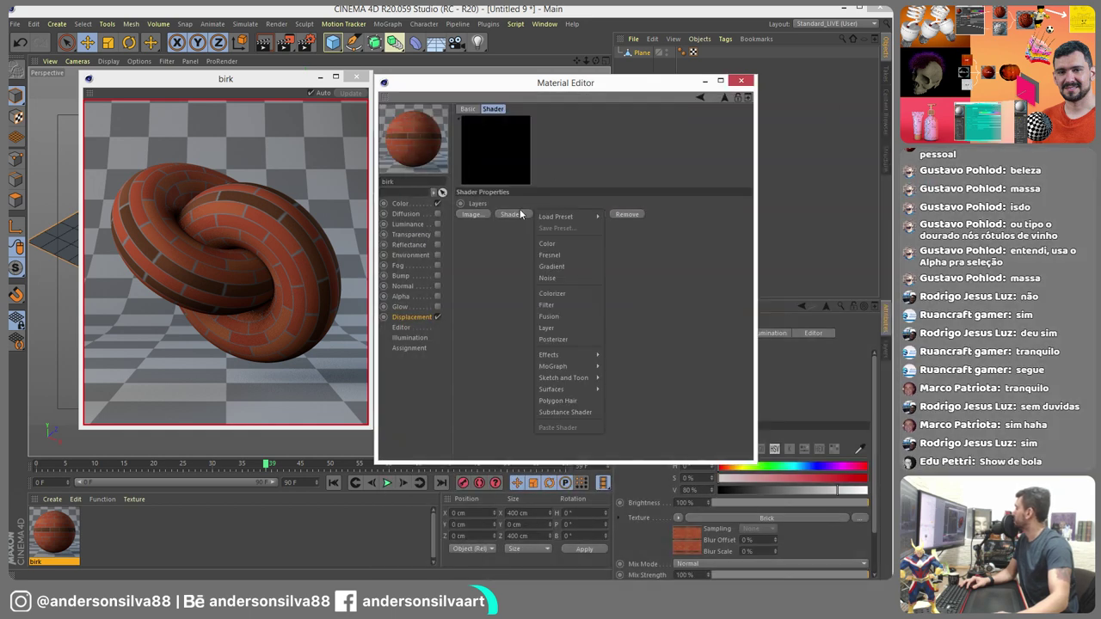
pyautogui.moveTo(573, 392)
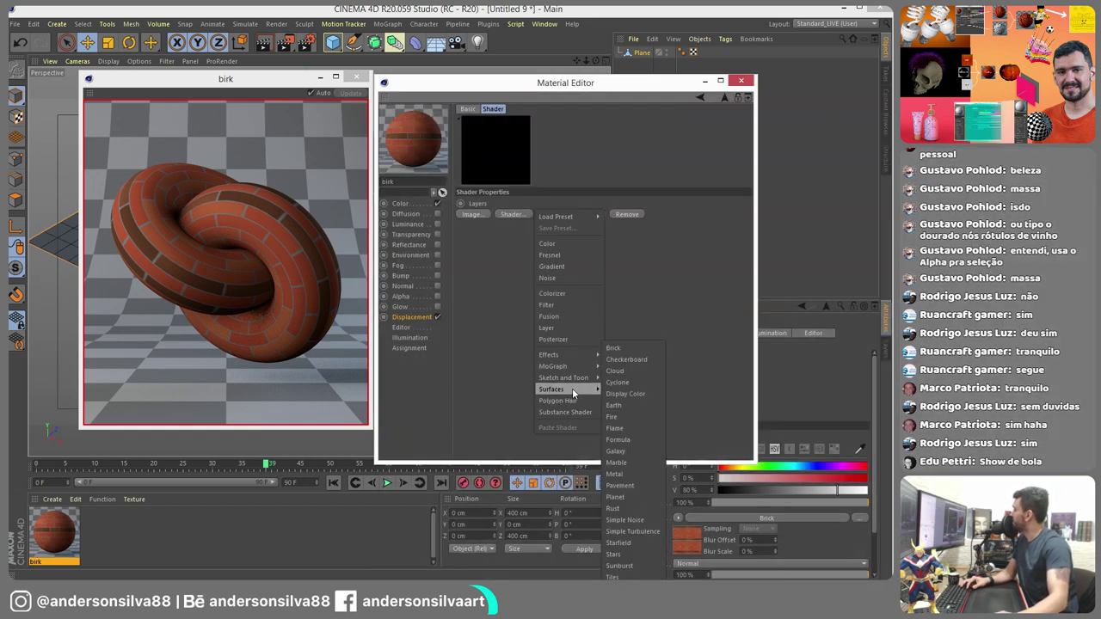
pyautogui.click(616, 348)
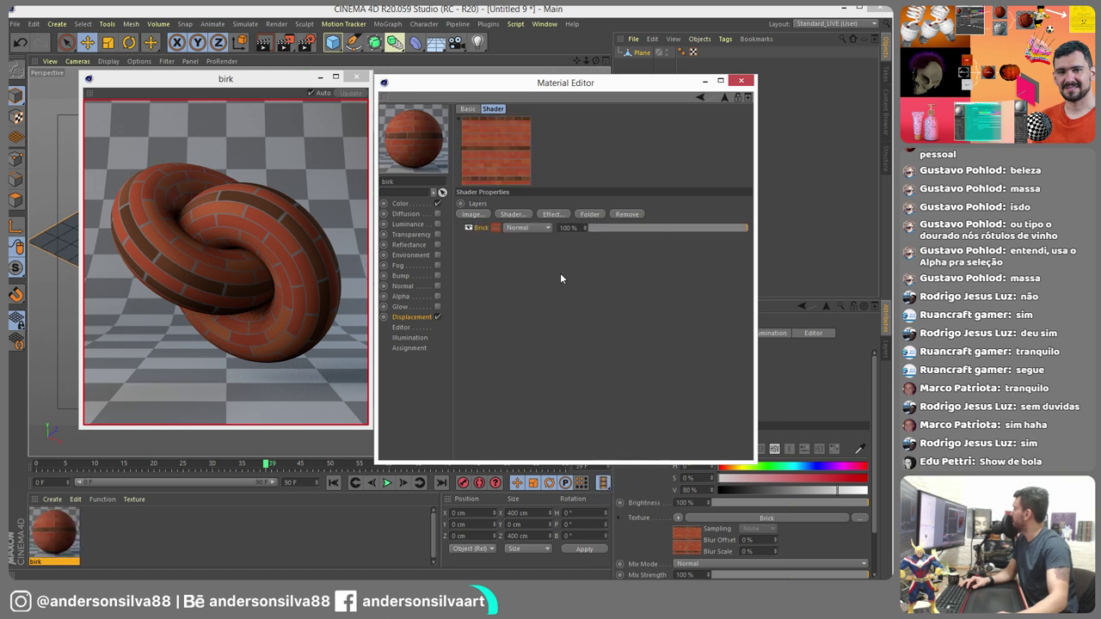
pyautogui.click(556, 215)
pyautogui.click(611, 228)
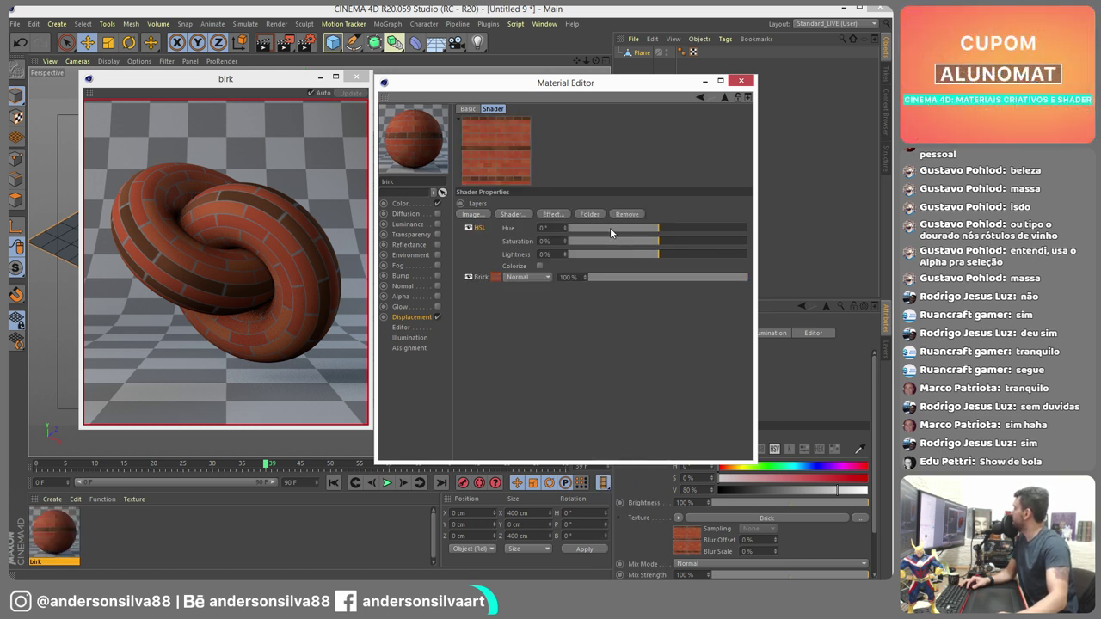
pyautogui.moveTo(629, 244); pyautogui.dragTo(560, 245)
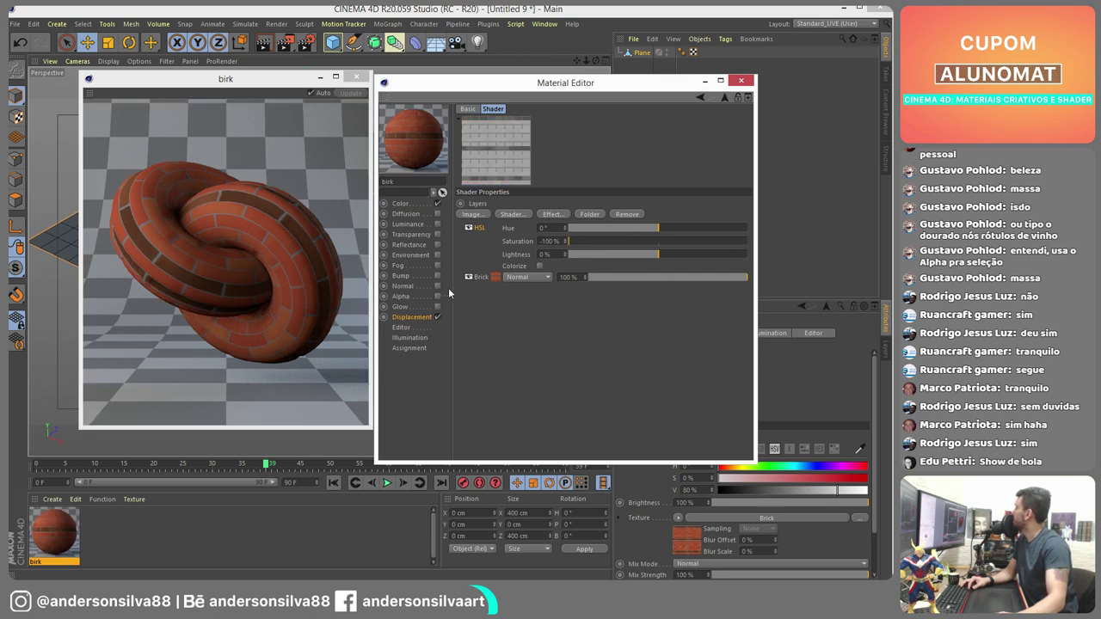
# - Set the displacement Strength to 100% and turn on Round Geometry
pyautogui.click(468, 109)
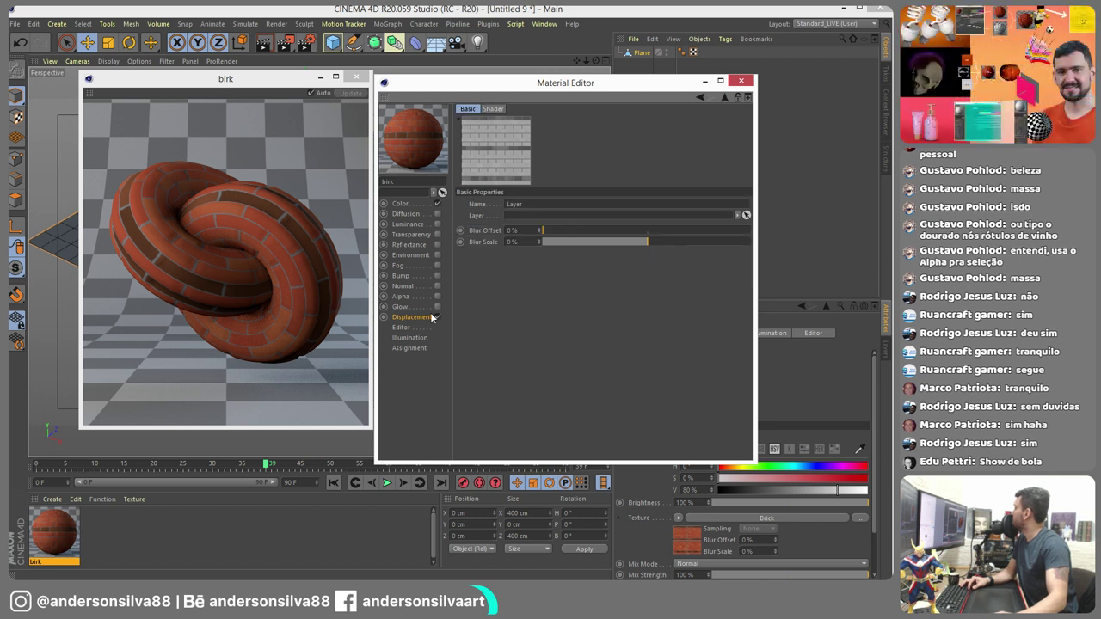
pyautogui.click(722, 97)
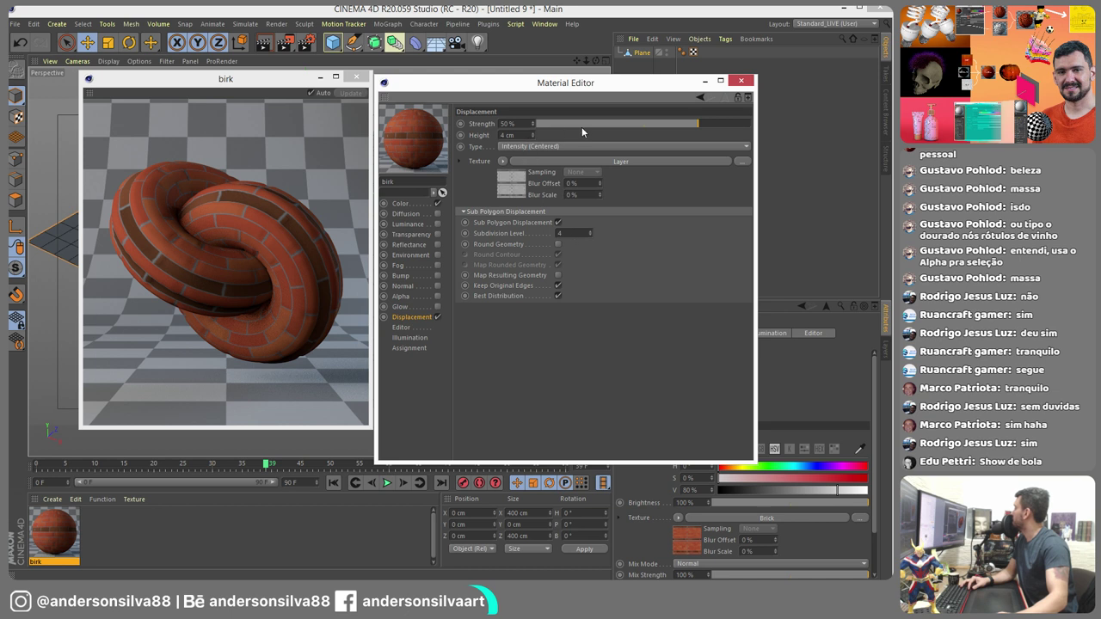
pyautogui.doubleClick(521, 125)
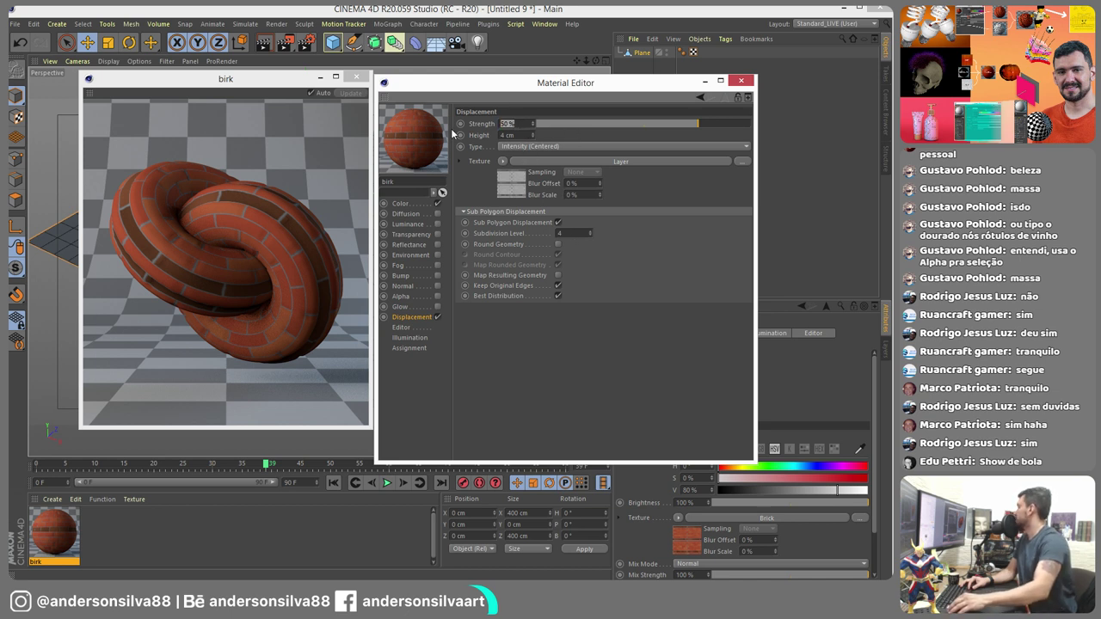
pyautogui.write('100')
pyautogui.press('Return')
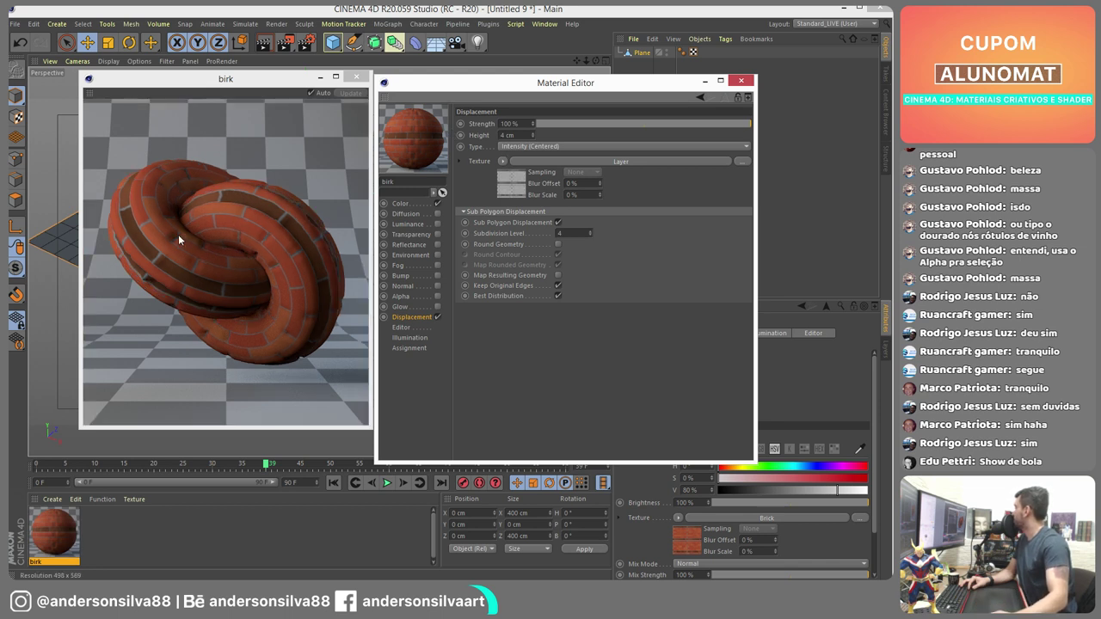
pyautogui.click(557, 244)
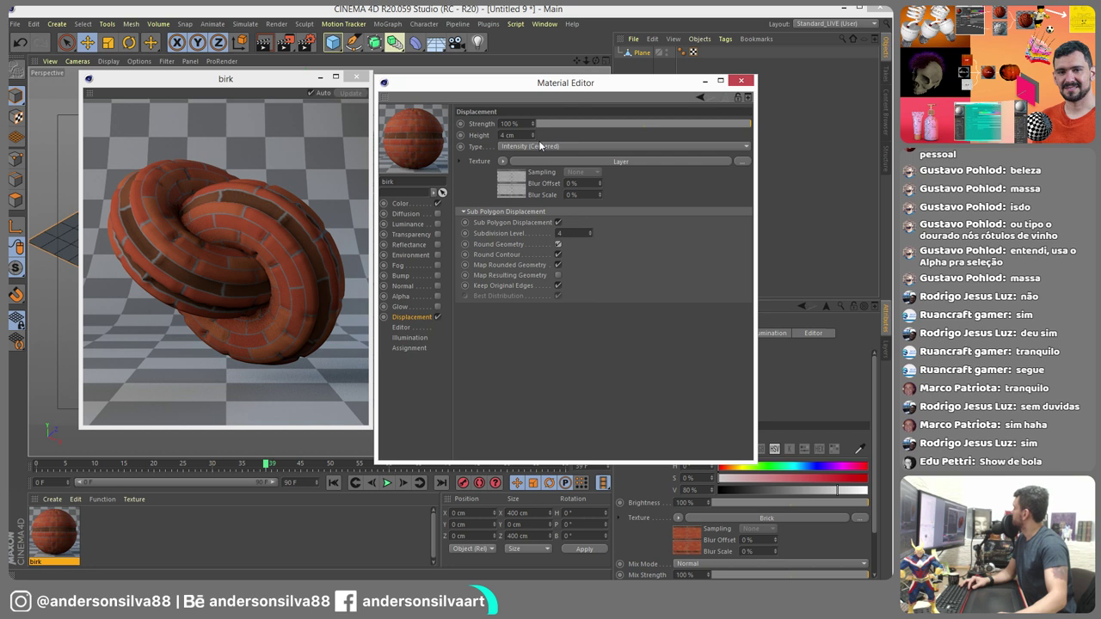
pyautogui.click(558, 275)
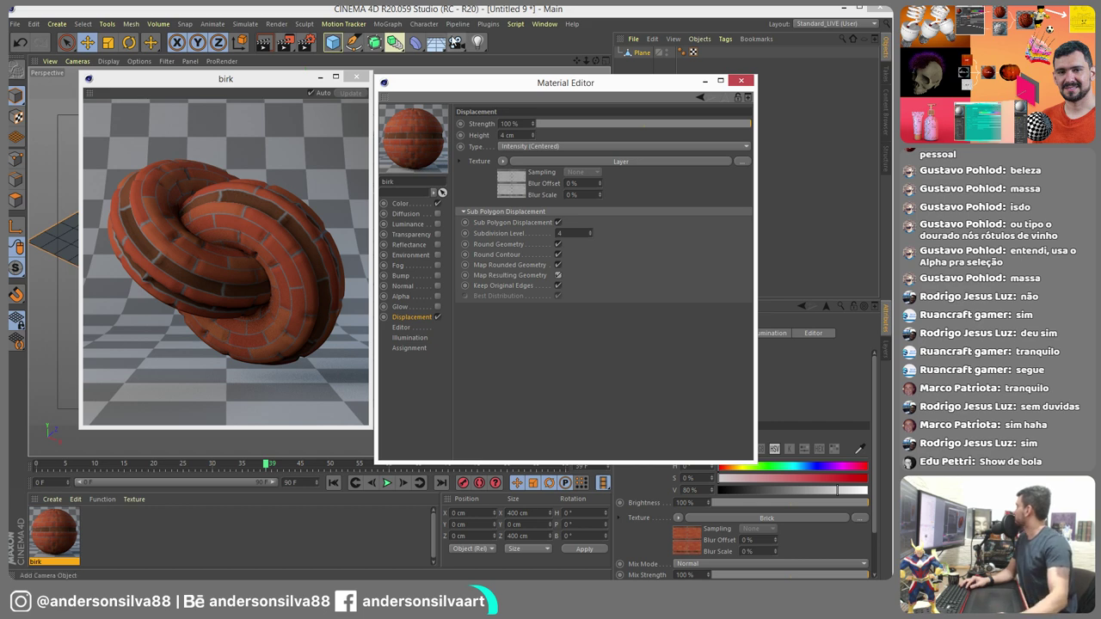
# - Close the material editor and preview window, and apply the birk material to the plane
pyautogui.click(741, 80)
pyautogui.click(355, 78)
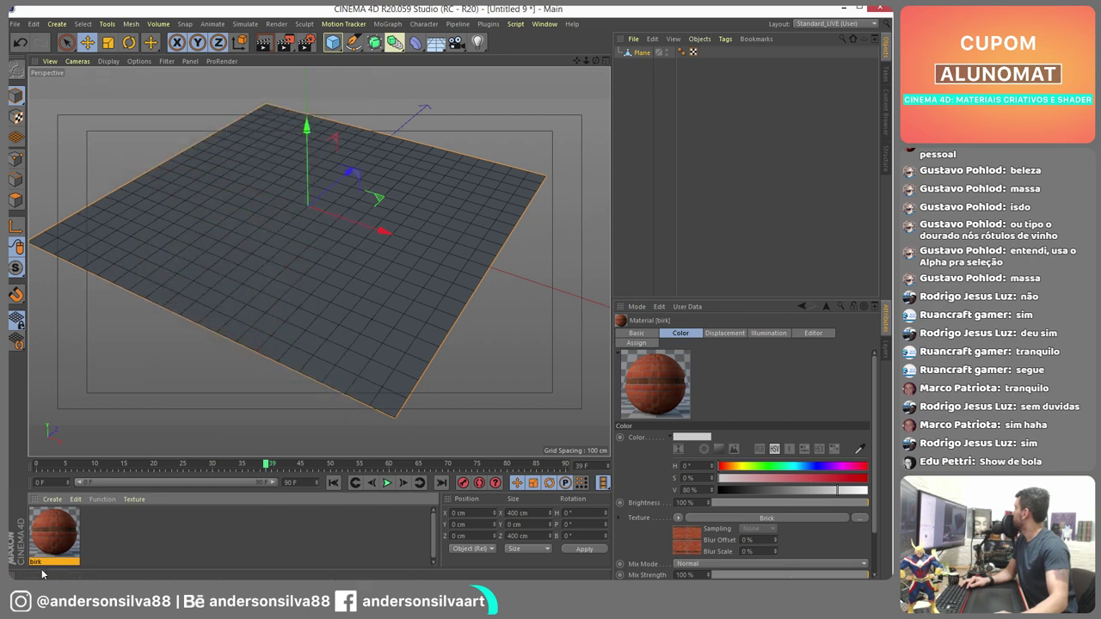
pyautogui.moveTo(55, 535); pyautogui.dragTo(319, 221)
pyautogui.click(322, 299)
# - Add a light raised above and behind the plane with Area shadows, then reopen birk's editor
pyautogui.click(478, 41)
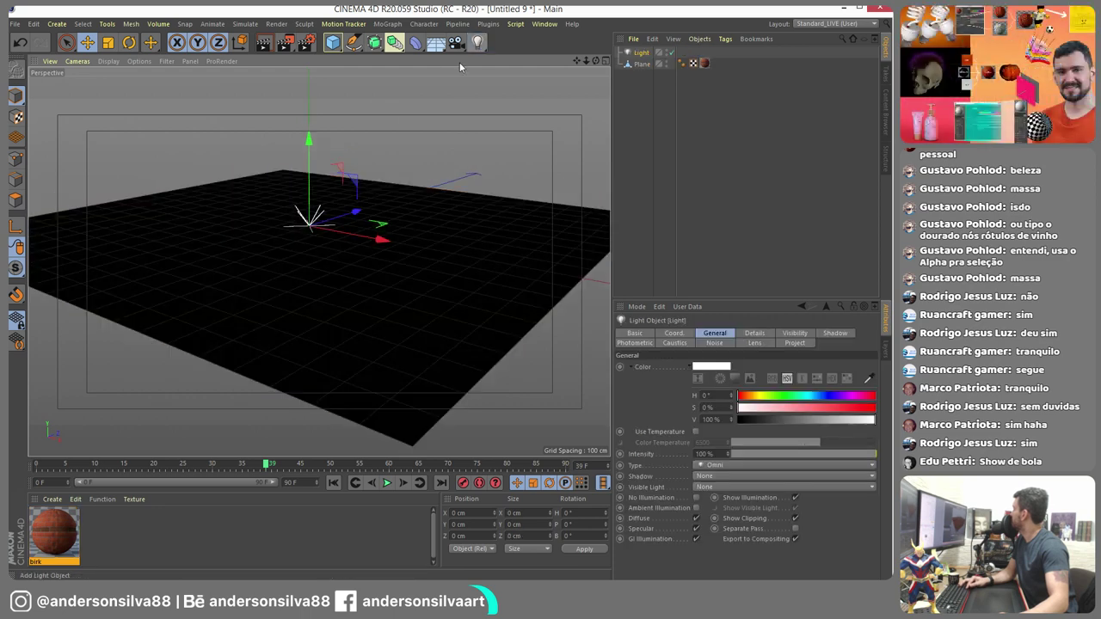
pyautogui.moveTo(315, 158); pyautogui.dragTo(296, 32)
pyautogui.moveTo(352, 99); pyautogui.dragTo(155, 108)
pyautogui.click(834, 333)
pyautogui.click(714, 368)
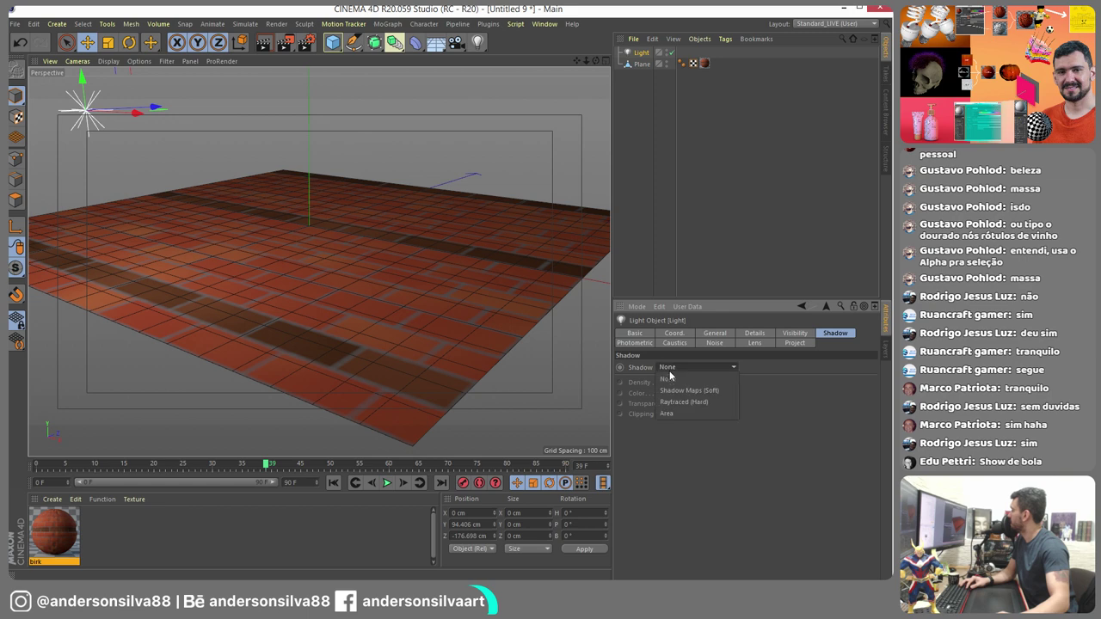
pyautogui.click(681, 413)
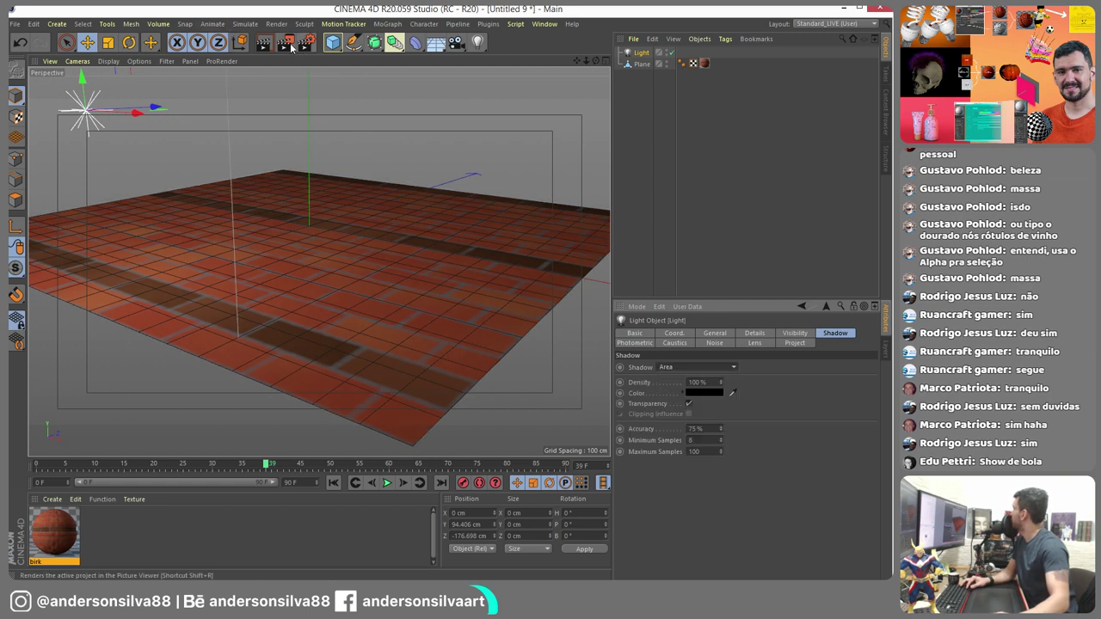
pyautogui.doubleClick(53, 534)
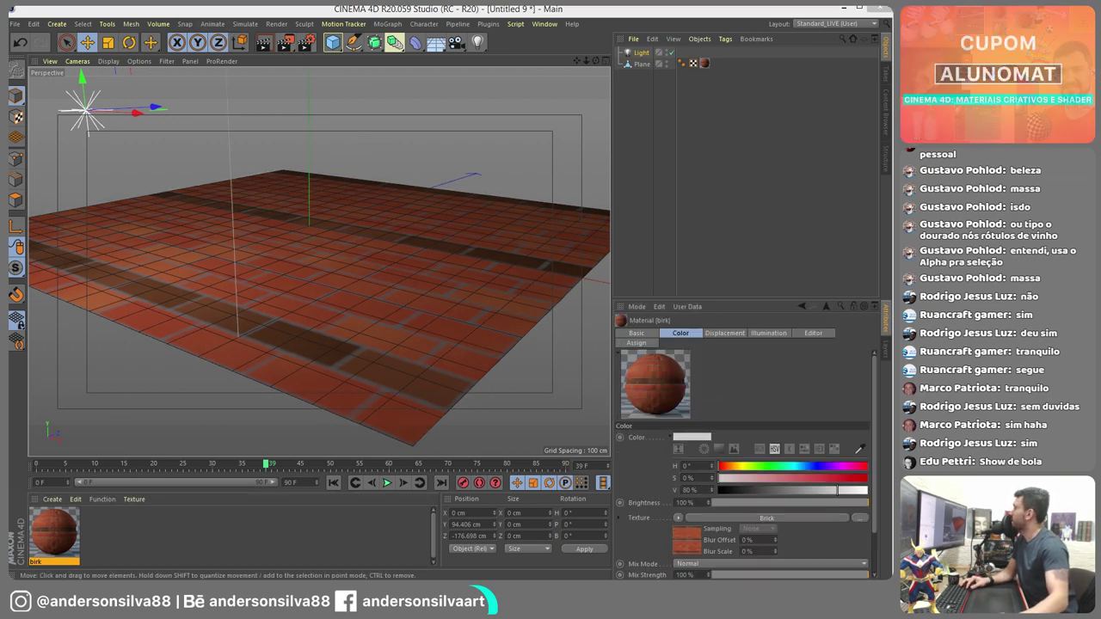
pyautogui.moveTo(605, 80); pyautogui.dragTo(583, 93)
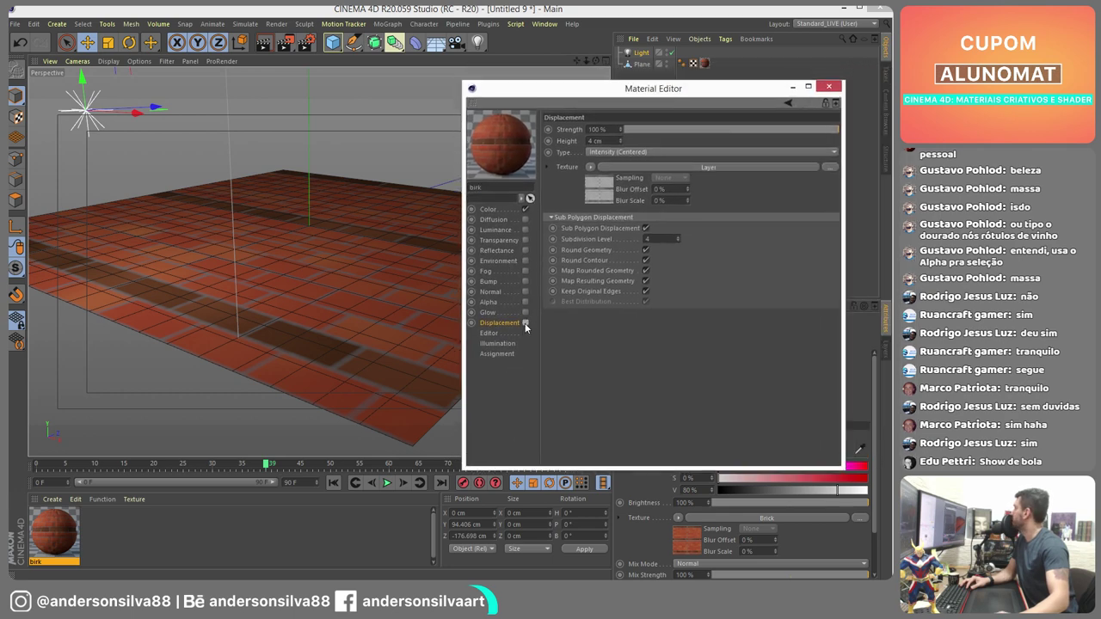
# - Enable birk's Displacement channel and render the plane to check the bricks in relief
pyautogui.click(525, 323)
pyautogui.hotkey('shift', 'r')
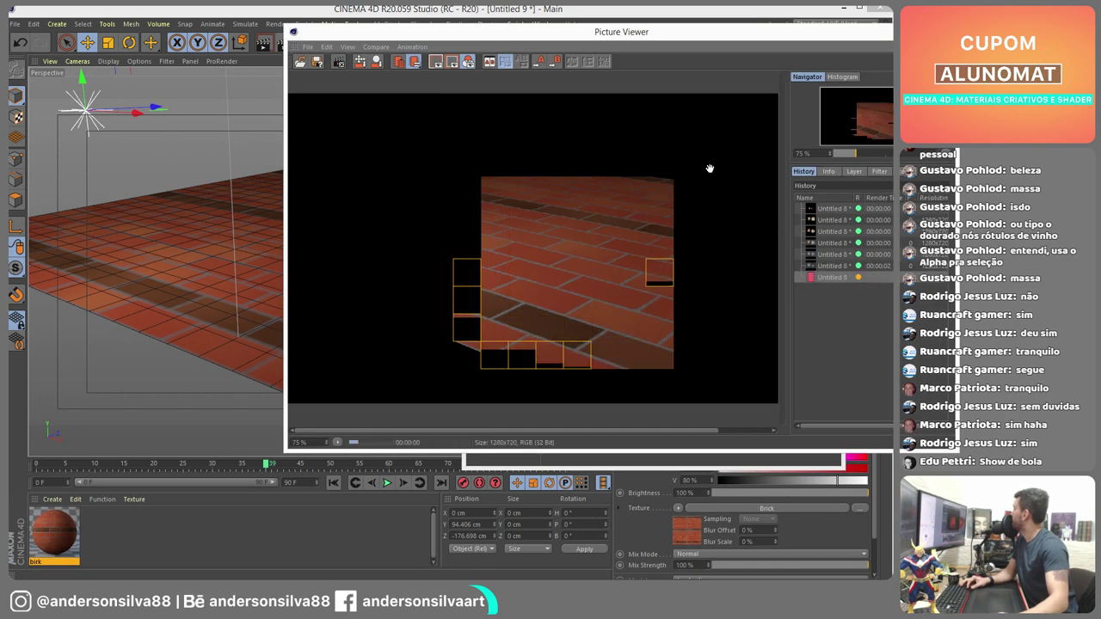
pyautogui.moveTo(685, 32); pyautogui.dragTo(531, 90)
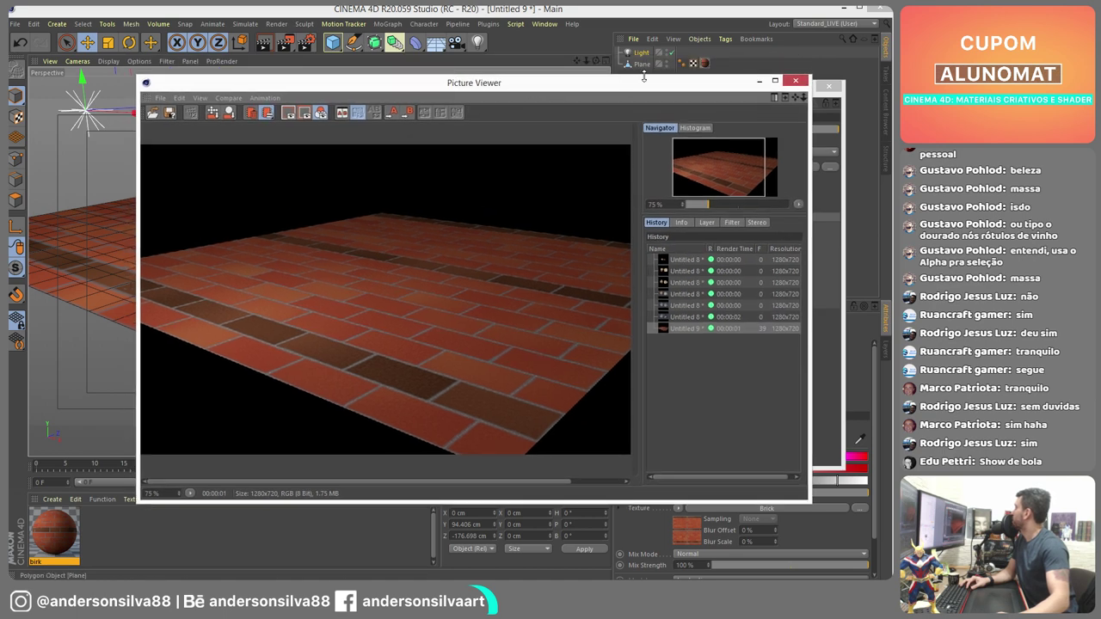
pyautogui.click(826, 258)
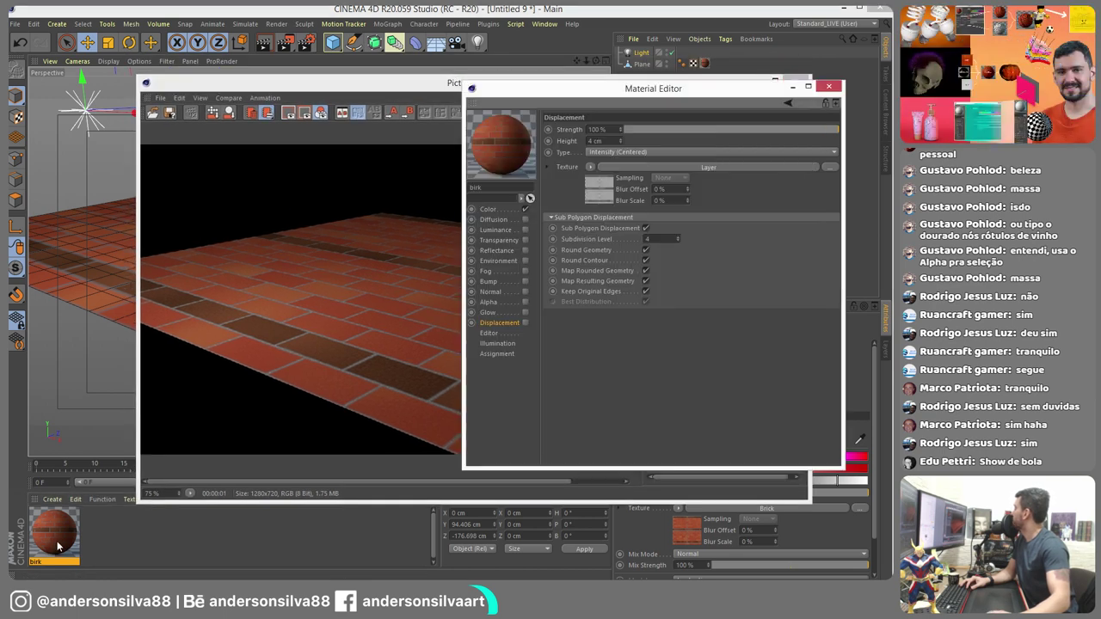
pyautogui.click(525, 322)
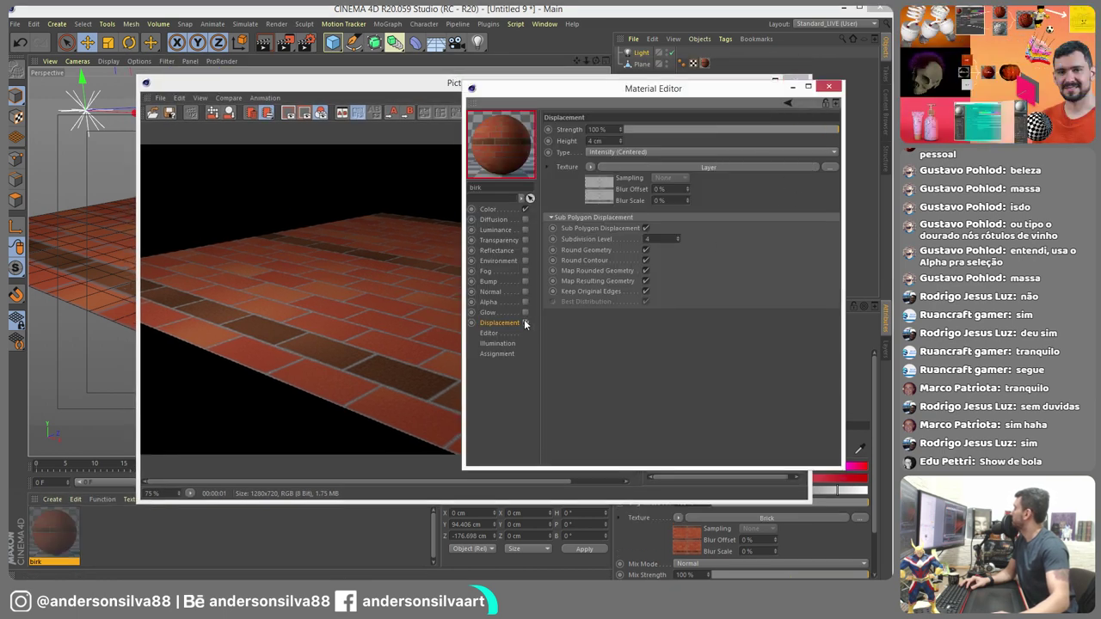
pyautogui.click(287, 45)
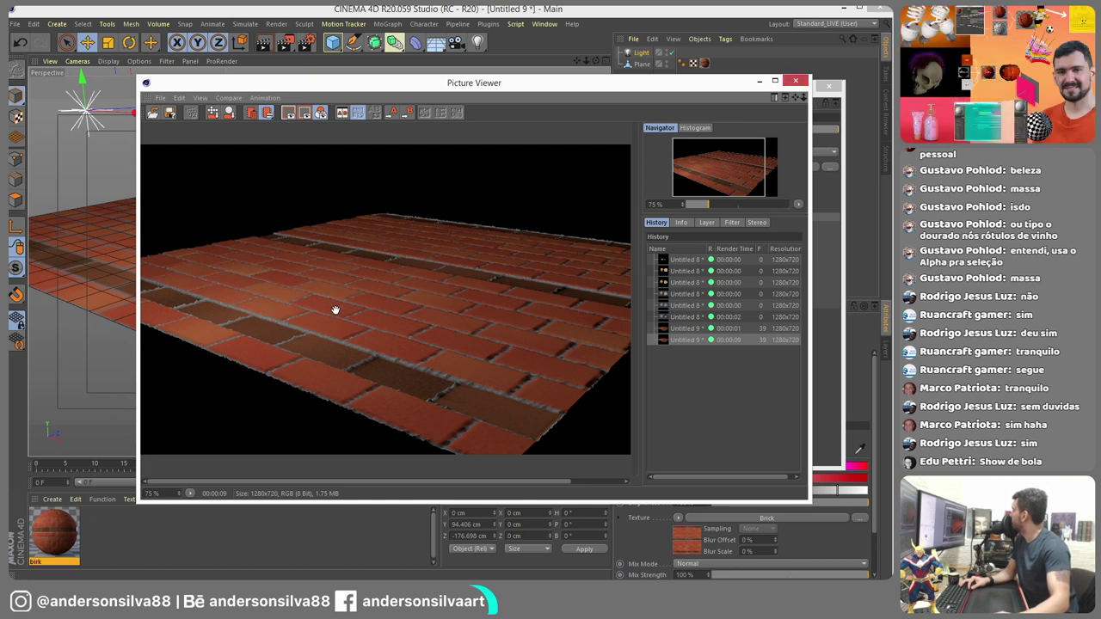
pyautogui.click(796, 83)
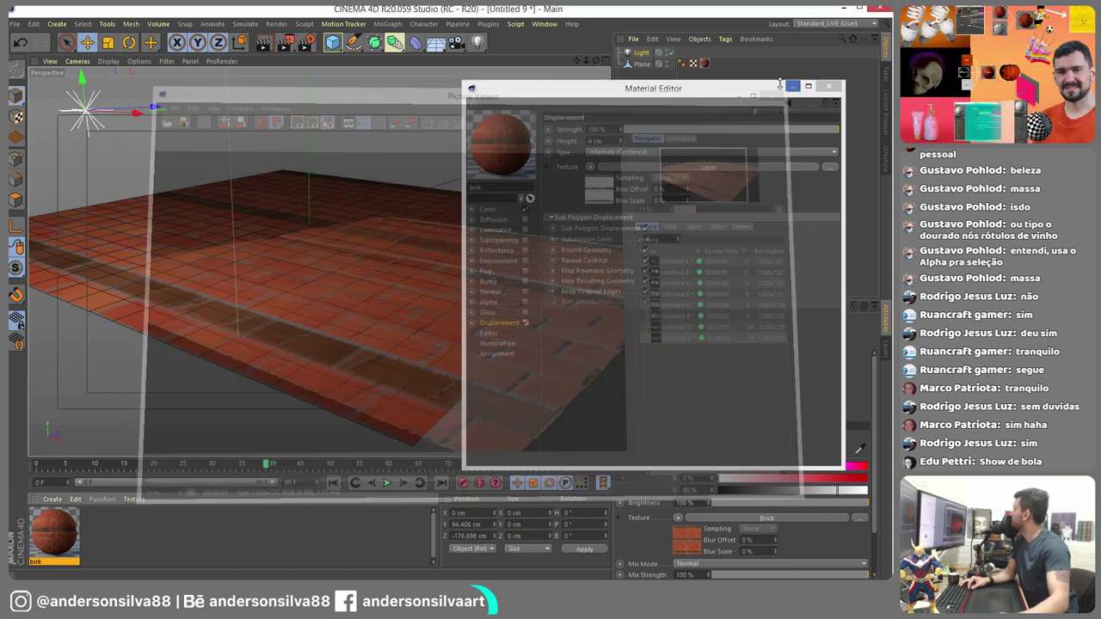
# - Raise the sub-polygon Subdivision Level to 6
pyautogui.click(656, 239)
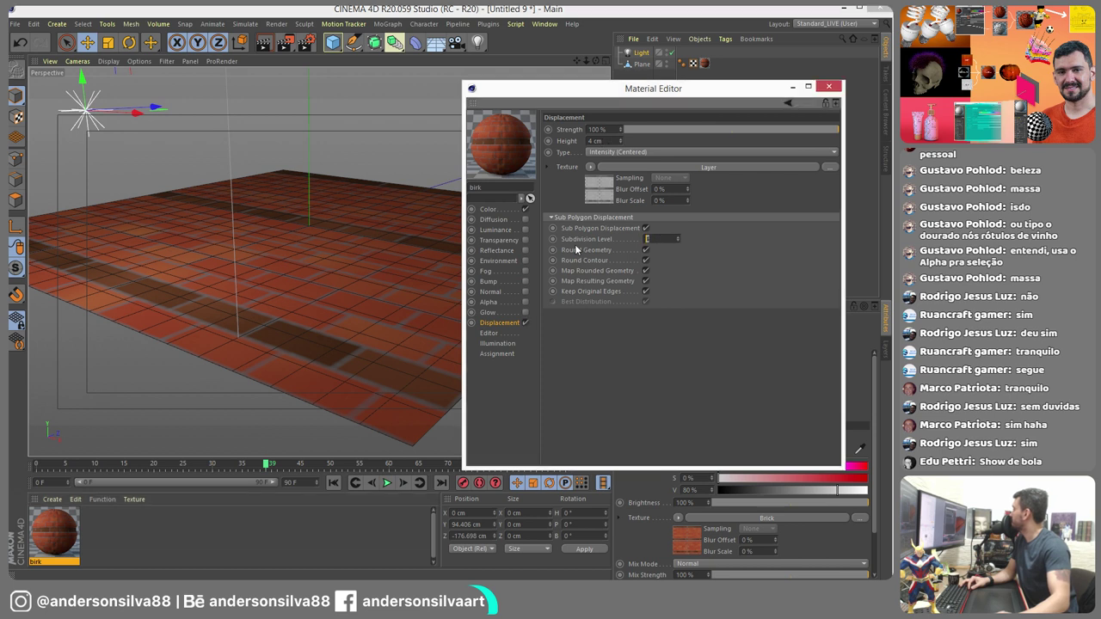
pyautogui.write('6')
pyautogui.press('Return')
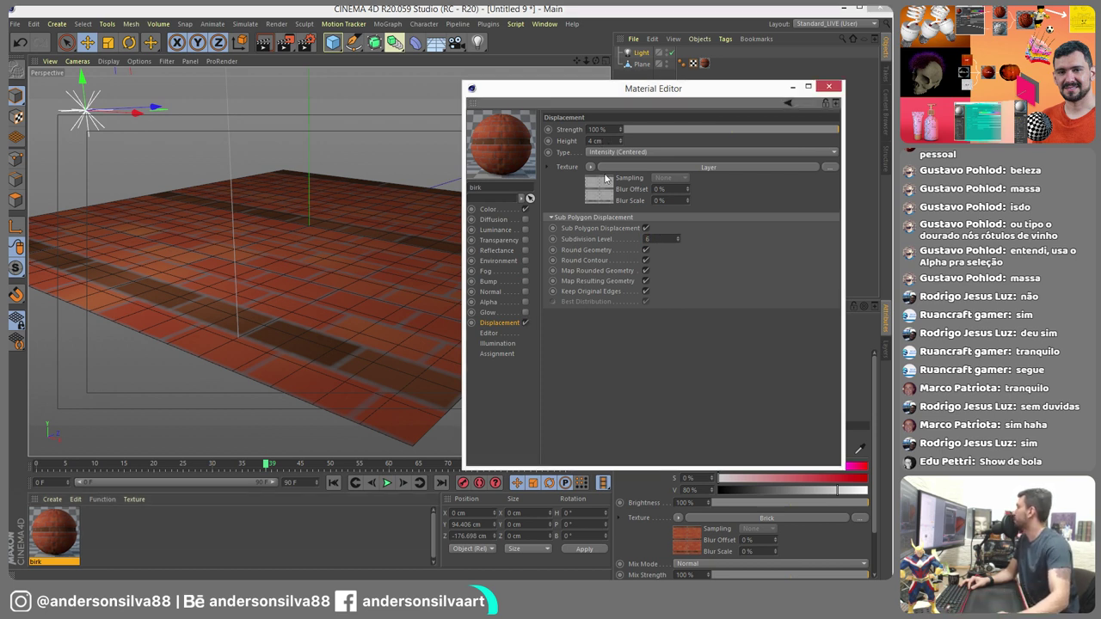
# - Switch birk's displacement type to RGB (XYZ Tangent) with an 8 cm Height
pyautogui.write('1')
pyautogui.press('Return')
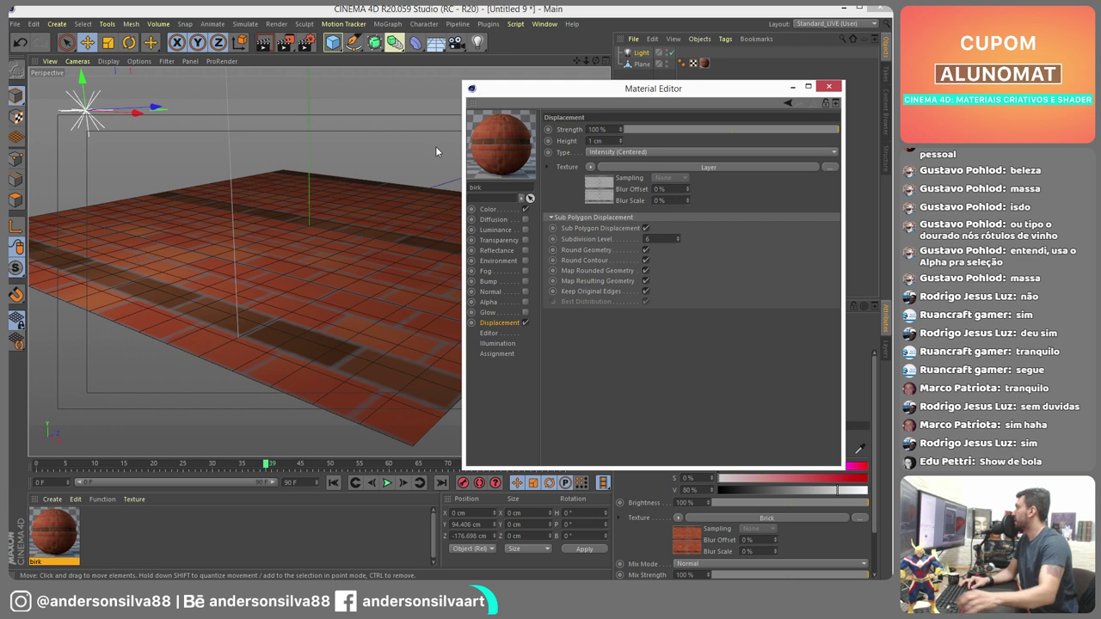
pyautogui.click(597, 153)
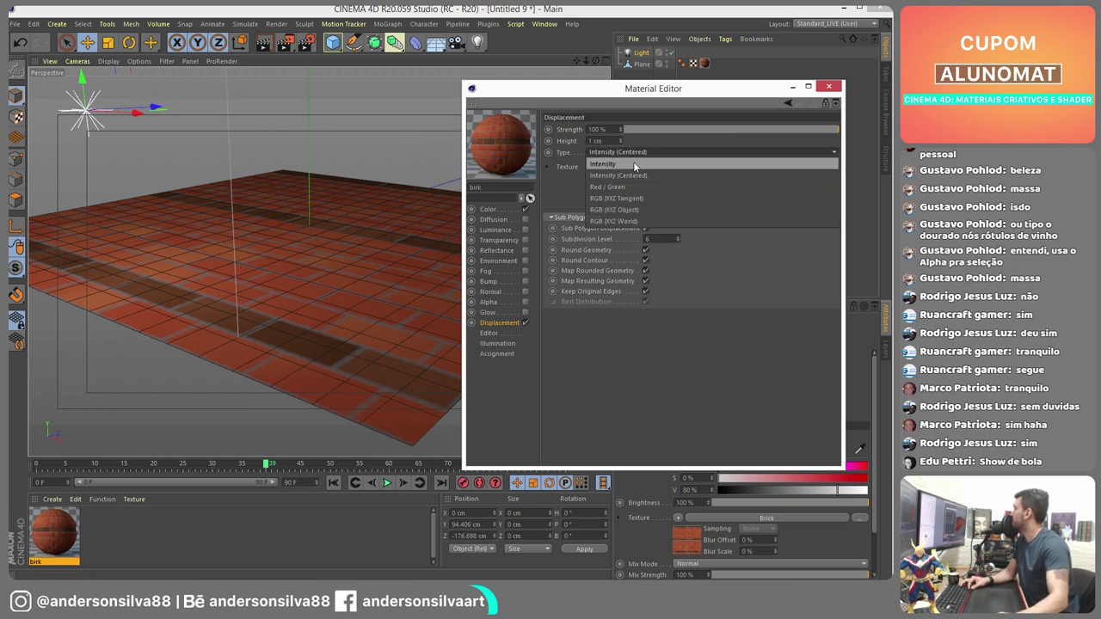
pyautogui.click(644, 198)
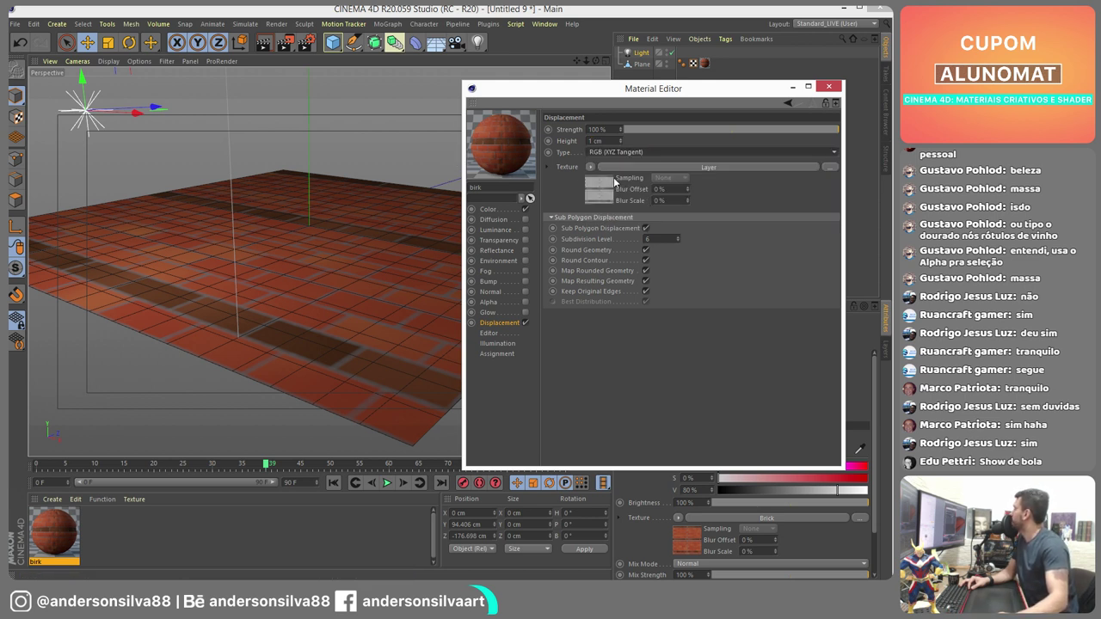
pyautogui.write('8')
pyautogui.press('Return')
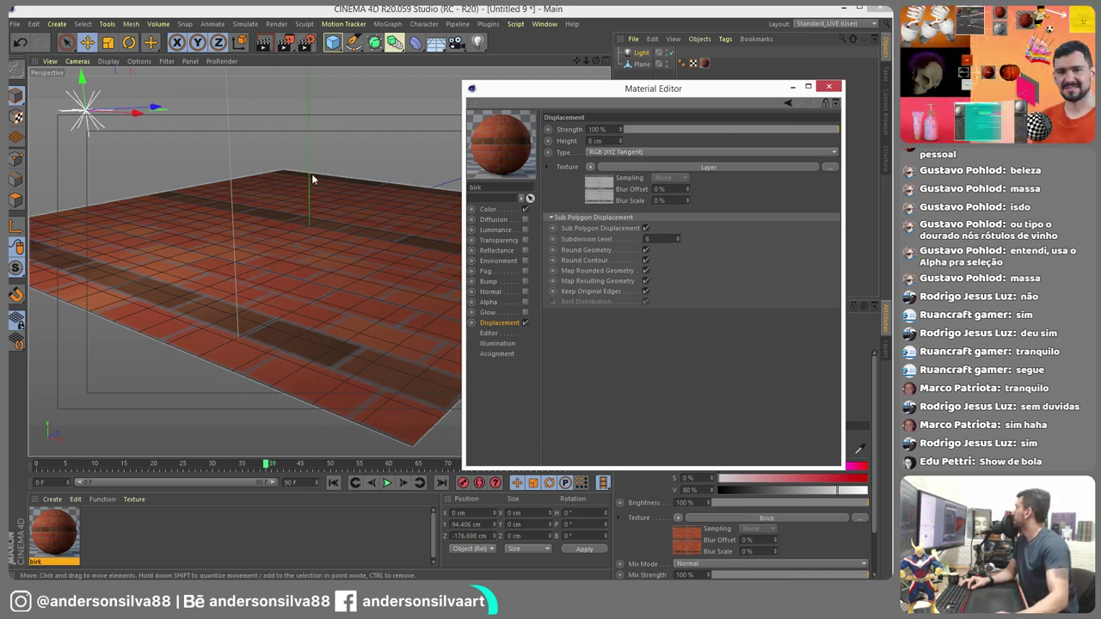
# - Render the raised bricks, then switch over to the PowerPoint slideshow
pyautogui.click(285, 43)
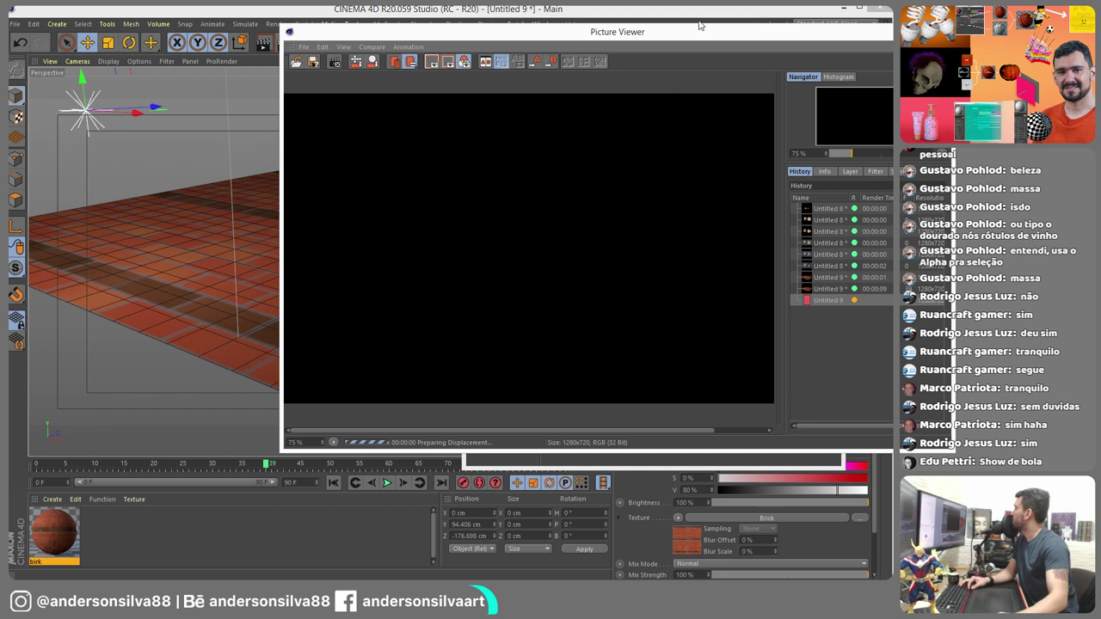
pyautogui.moveTo(697, 31); pyautogui.dragTo(549, 60)
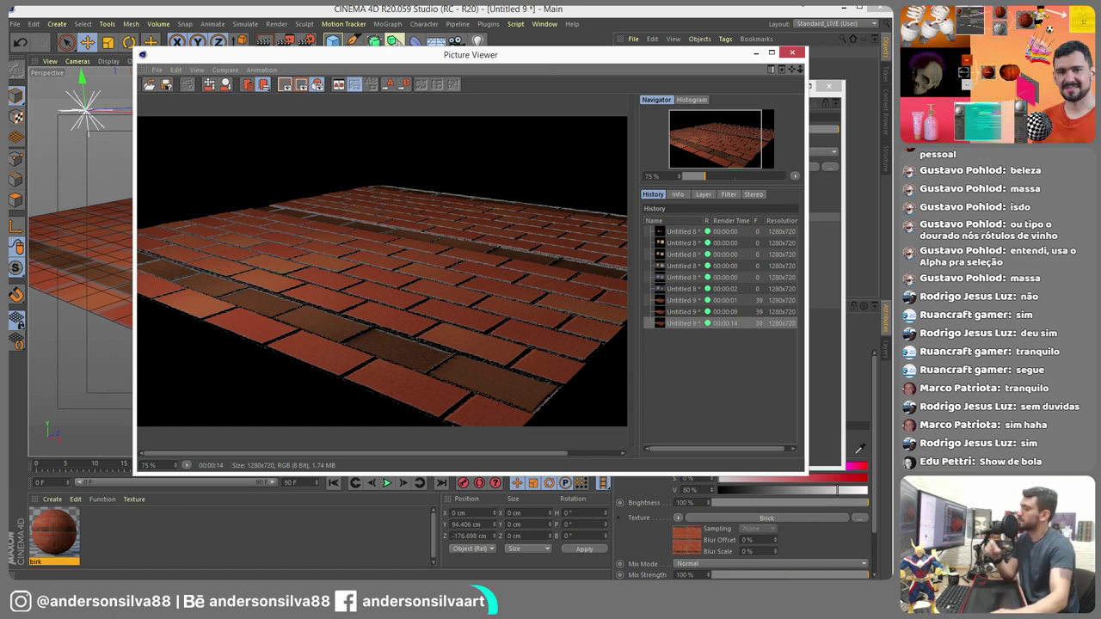
pyautogui.hotkey('alt', 'Tab')
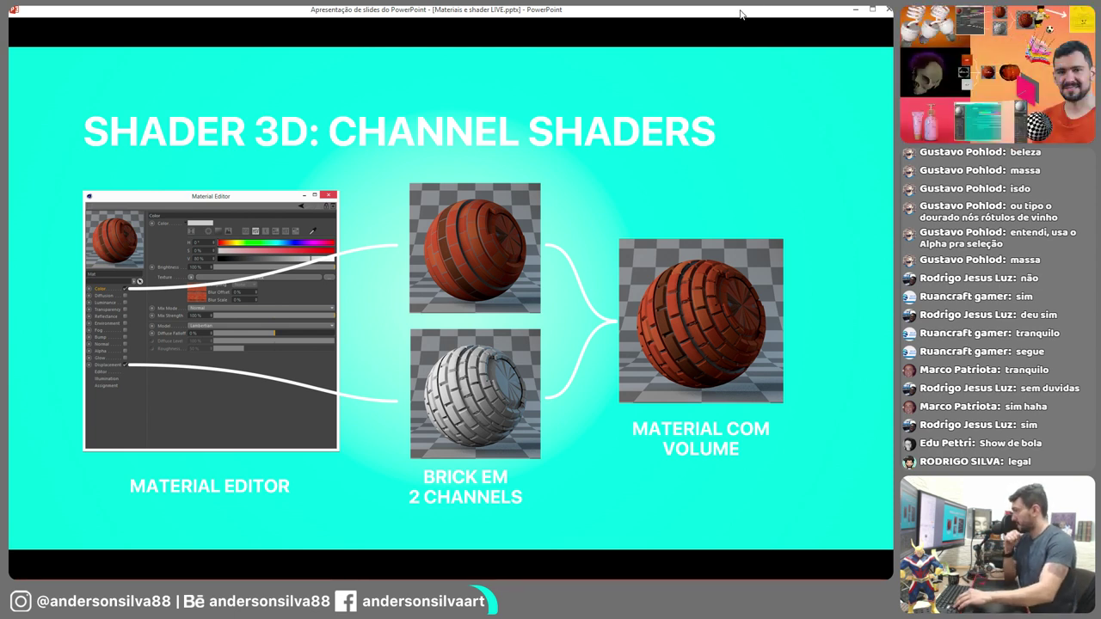
# - Advance to the 'Material Editor: Channels' slide and return to Cinema 4D
pyautogui.press('Right')
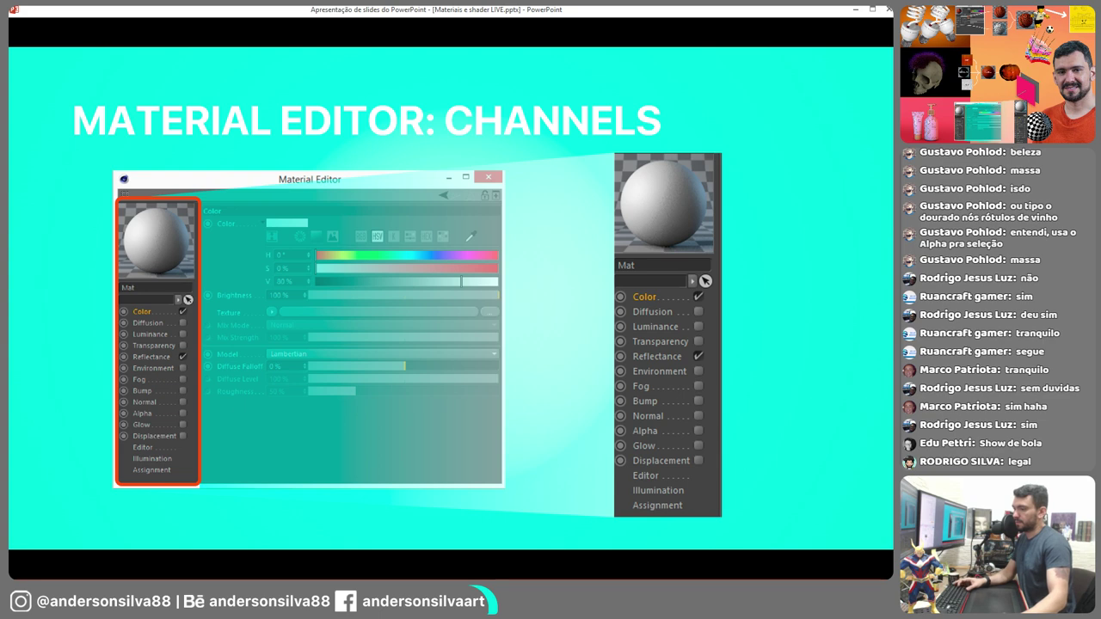
pyautogui.hotkey('alt', 'Tab')
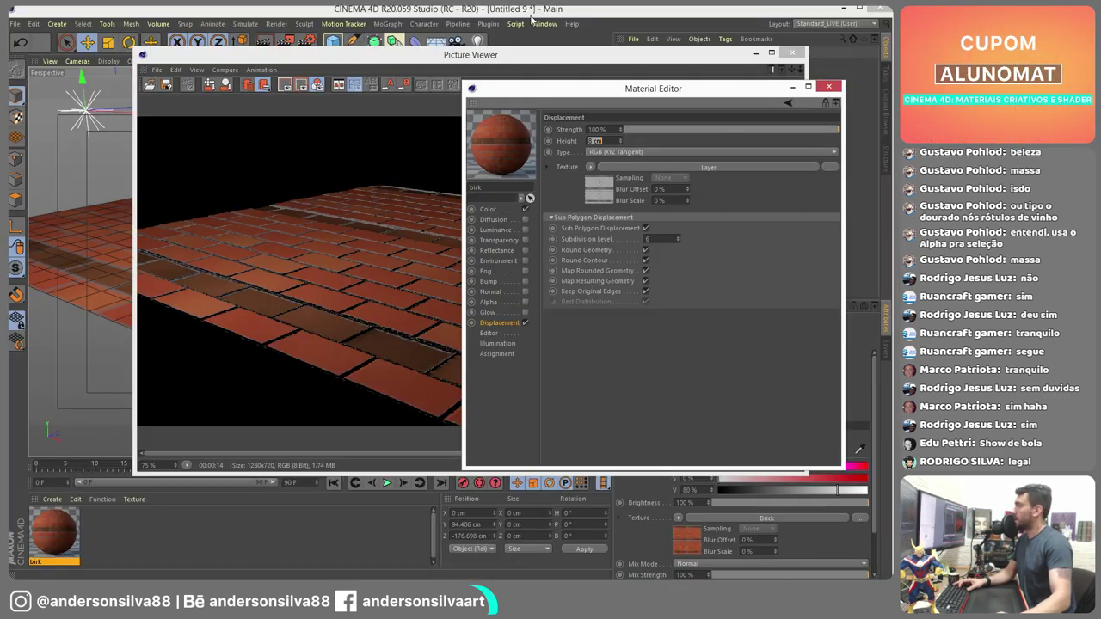
# - Close the editors and close the brick project, discarding unsaved changes
pyautogui.click(829, 86)
pyautogui.click(792, 53)
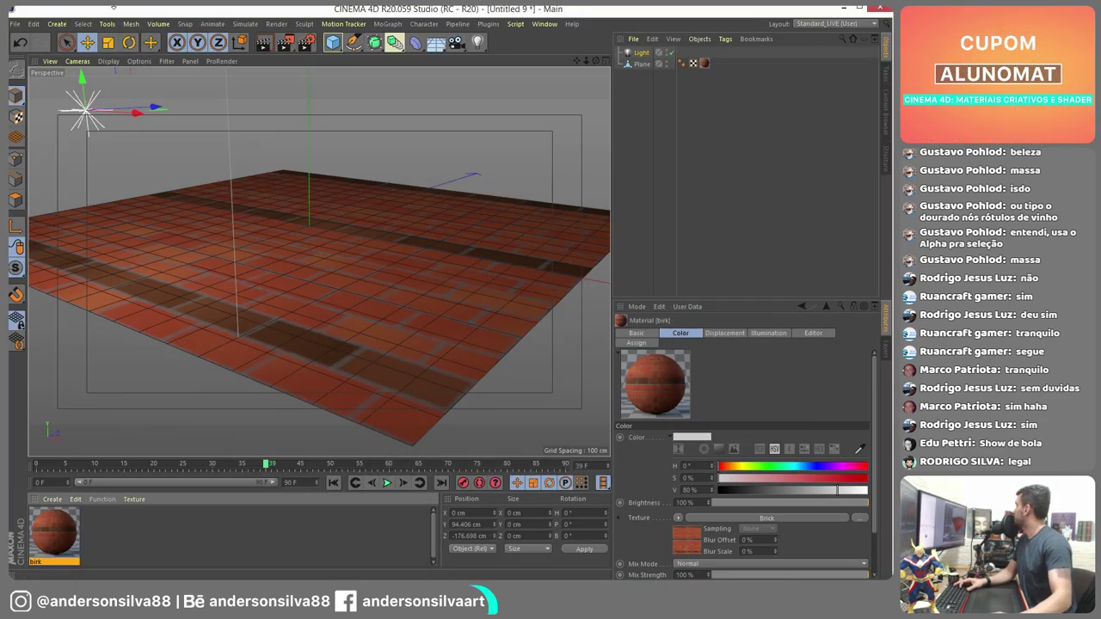
pyautogui.click(34, 23)
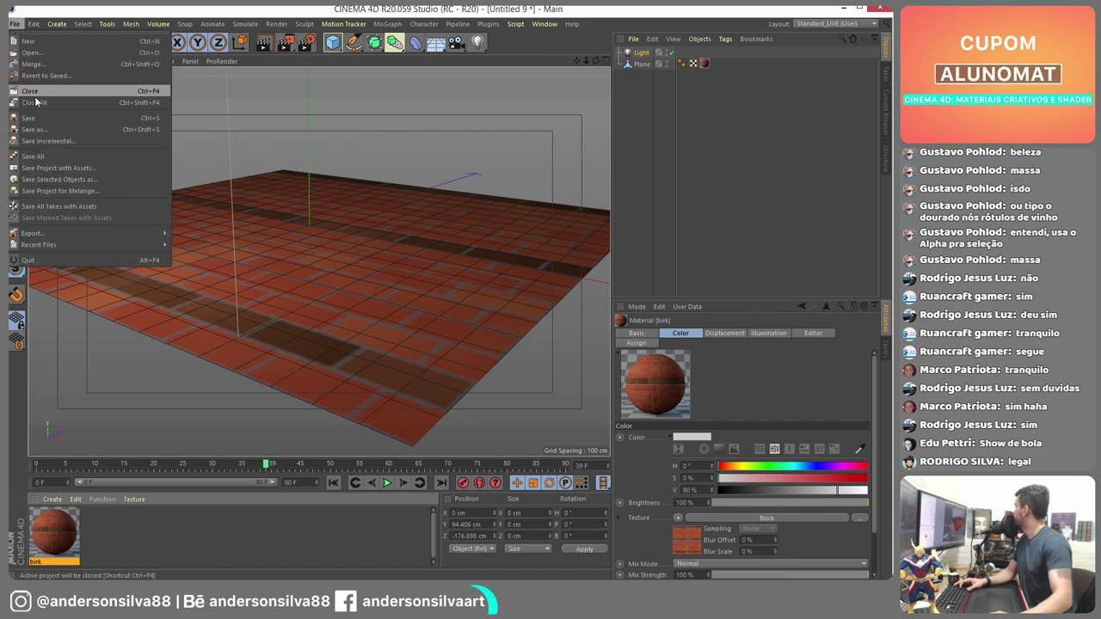
pyautogui.click(51, 99)
pyautogui.click(749, 361)
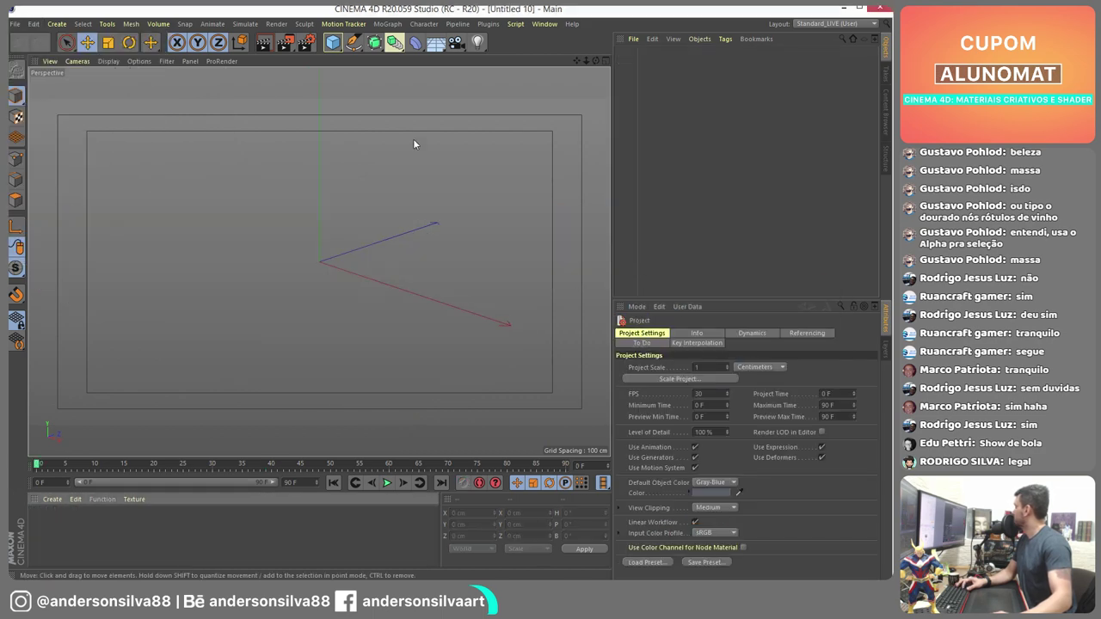
# - Add a floor, a raised cube, and a sphere moved right and lifted off the floor
pyautogui.click(436, 45)
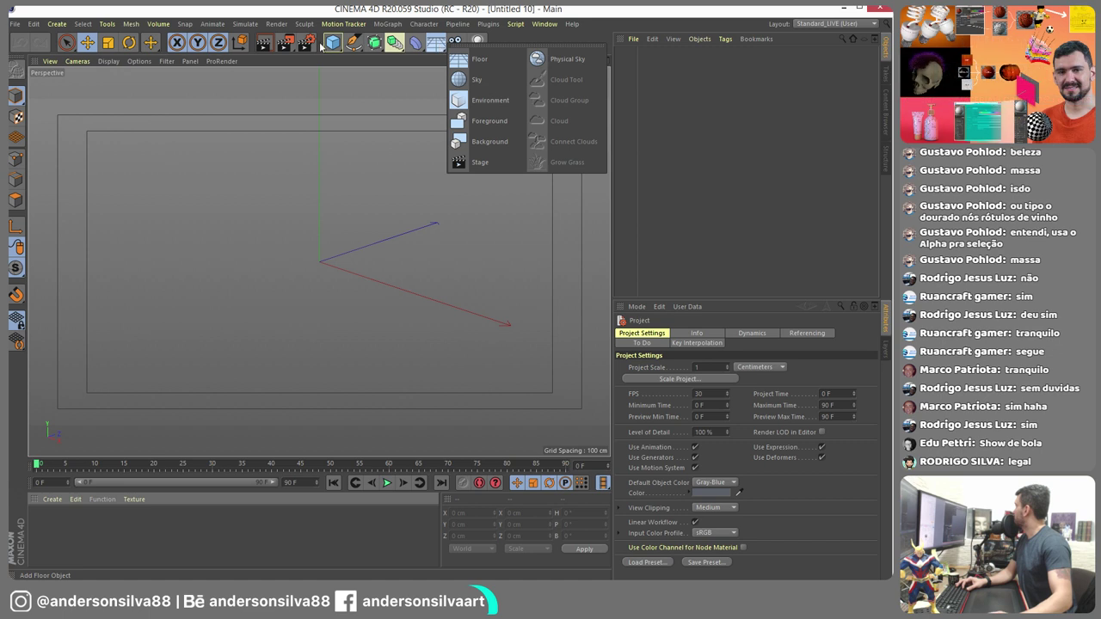
pyautogui.click(436, 45)
pyautogui.click(333, 42)
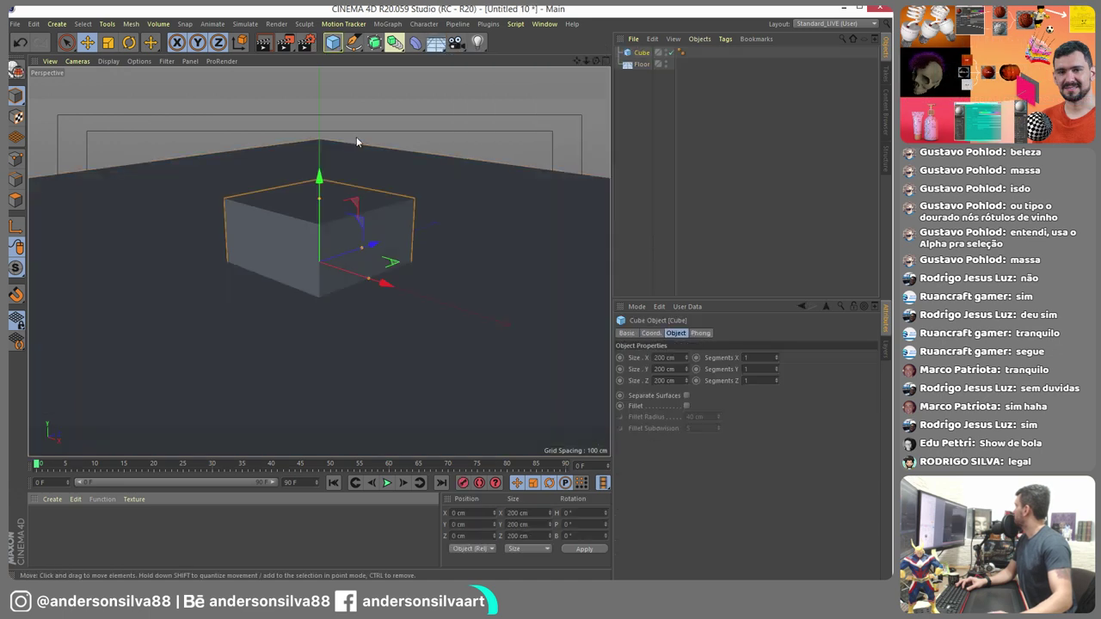
pyautogui.moveTo(319, 167); pyautogui.dragTo(327, 53)
pyautogui.click(333, 42)
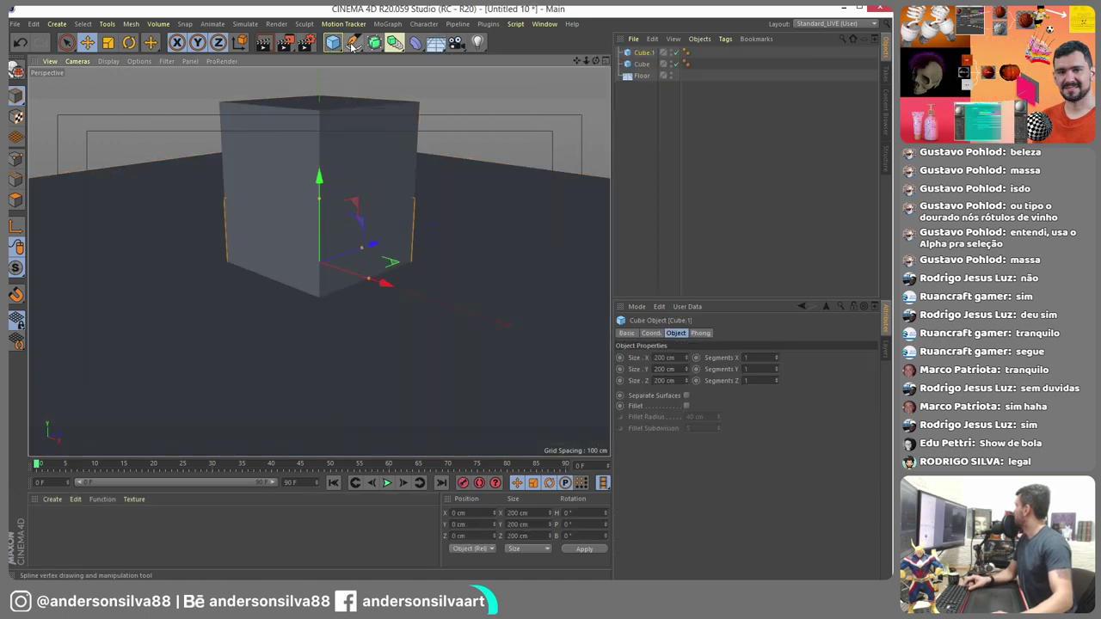
pyautogui.click(554, 84)
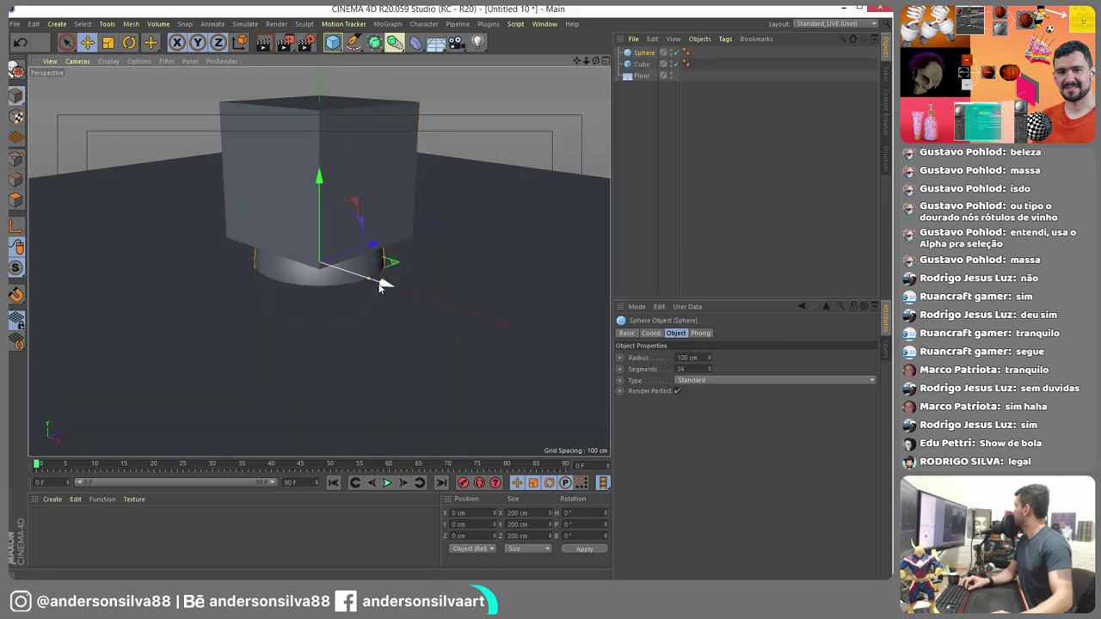
pyautogui.moveTo(382, 283); pyautogui.dragTo(526, 133)
pyautogui.keyDown('alt'); pyautogui.moveTo(482, 206); pyautogui.dragTo(368, 289); pyautogui.keyUp('alt')
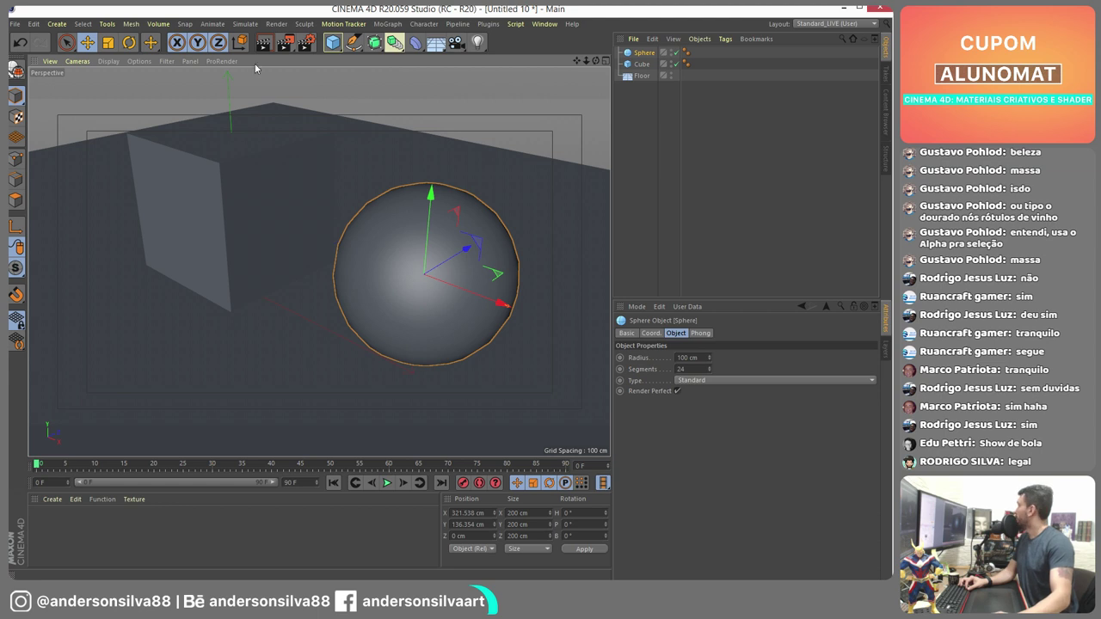
# - Turn on viewport SSAO and add Ambient Occlusion to the render settings, then switch to the slides
pyautogui.click(108, 61)
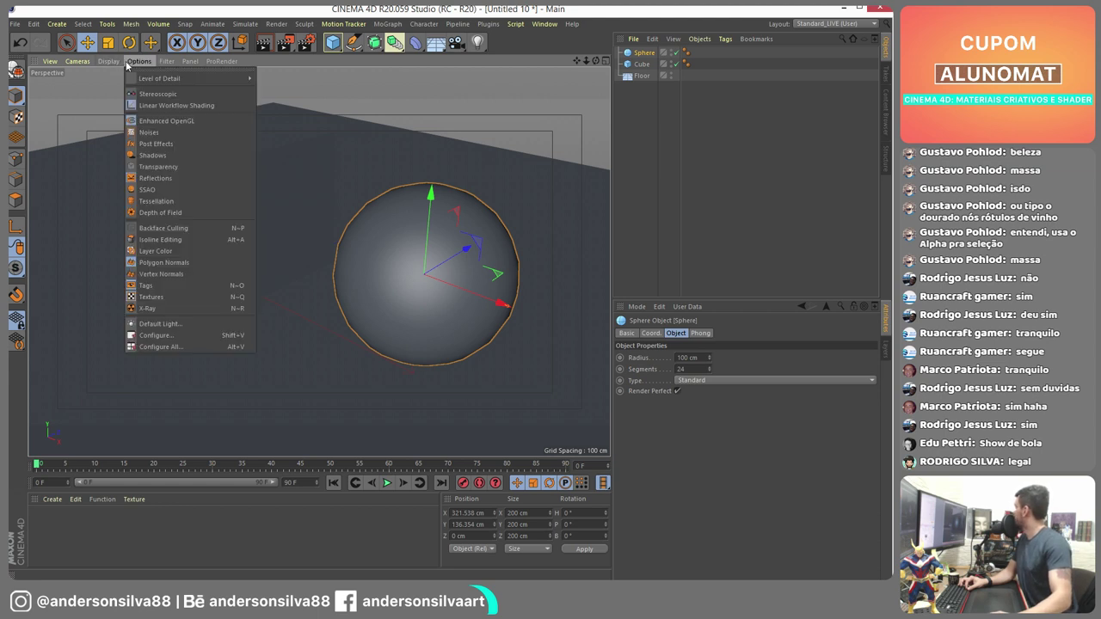
pyautogui.click(163, 186)
pyautogui.click(306, 43)
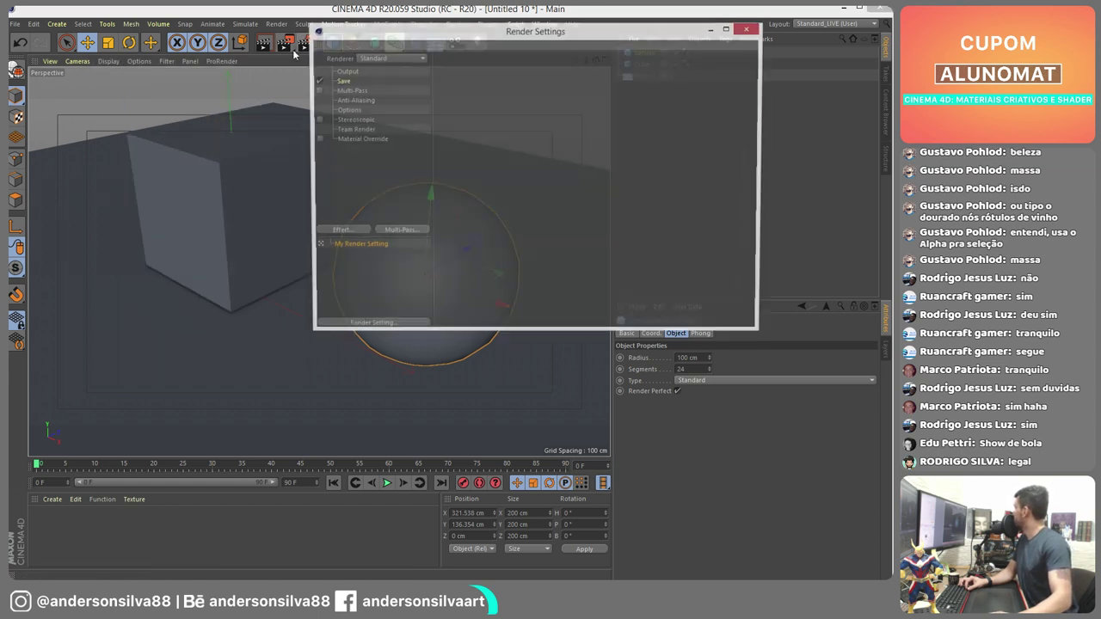
pyautogui.click(342, 233)
pyautogui.click(416, 300)
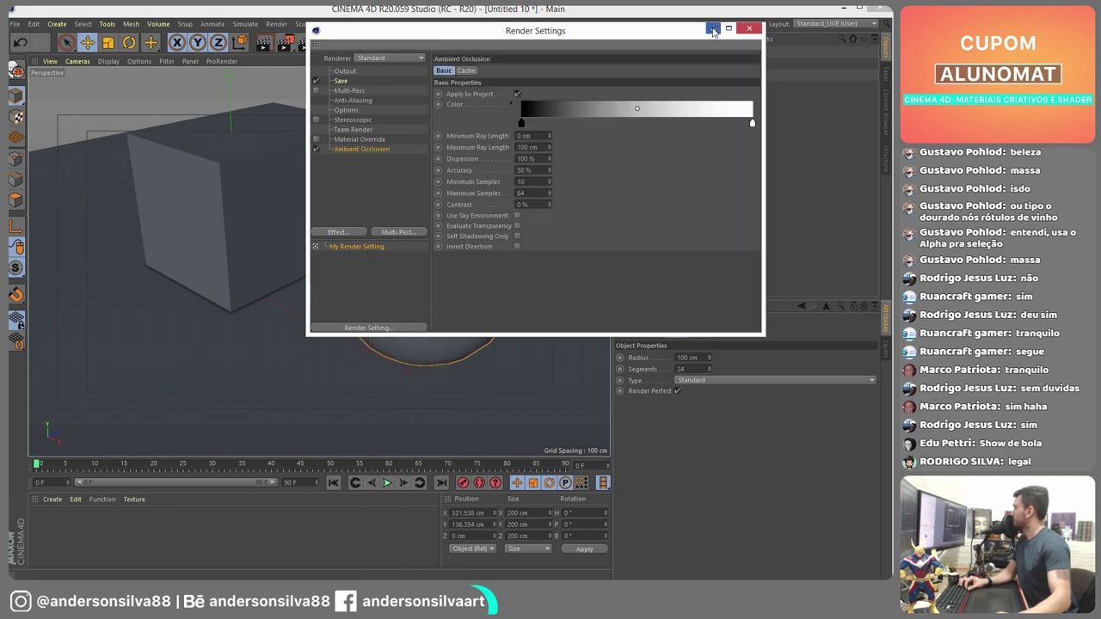
pyautogui.click(713, 32)
pyautogui.hotkey('alt', 'Tab')
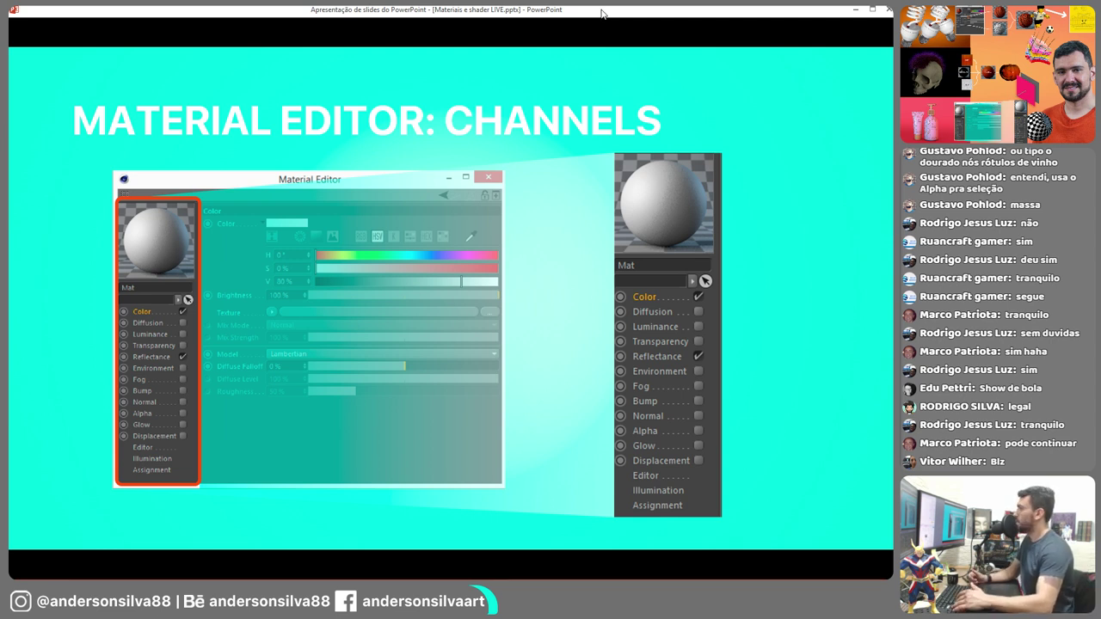
# - Advance to the Material Manager slide, then return to Cinema 4D's Ambient Occlusion render settings
pyautogui.press('Right')
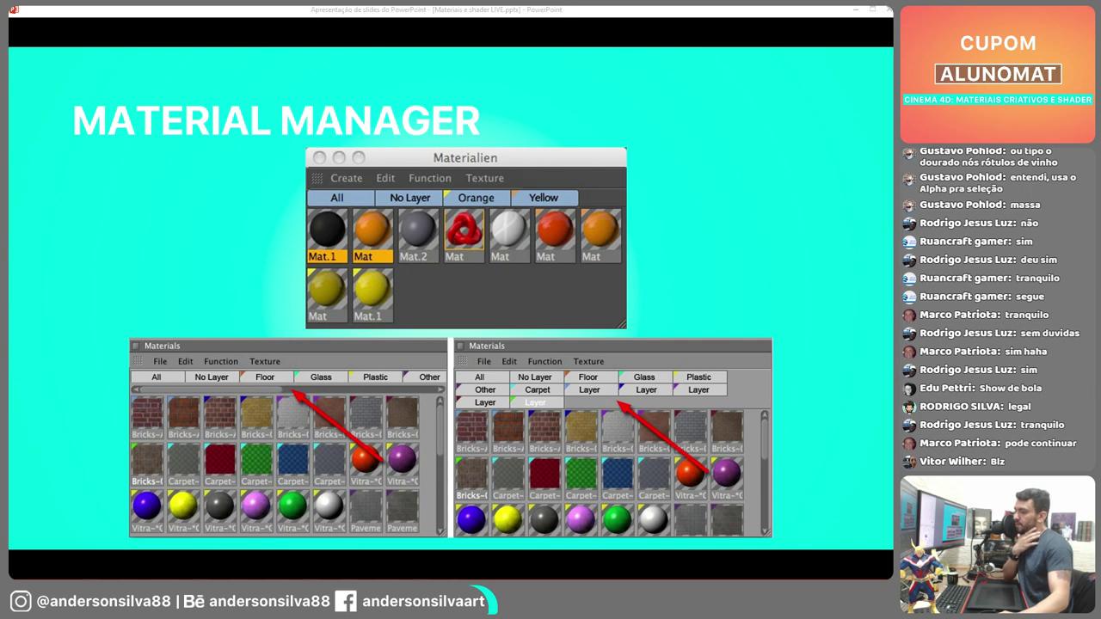
pyautogui.hotkey('alt', 'Tab')
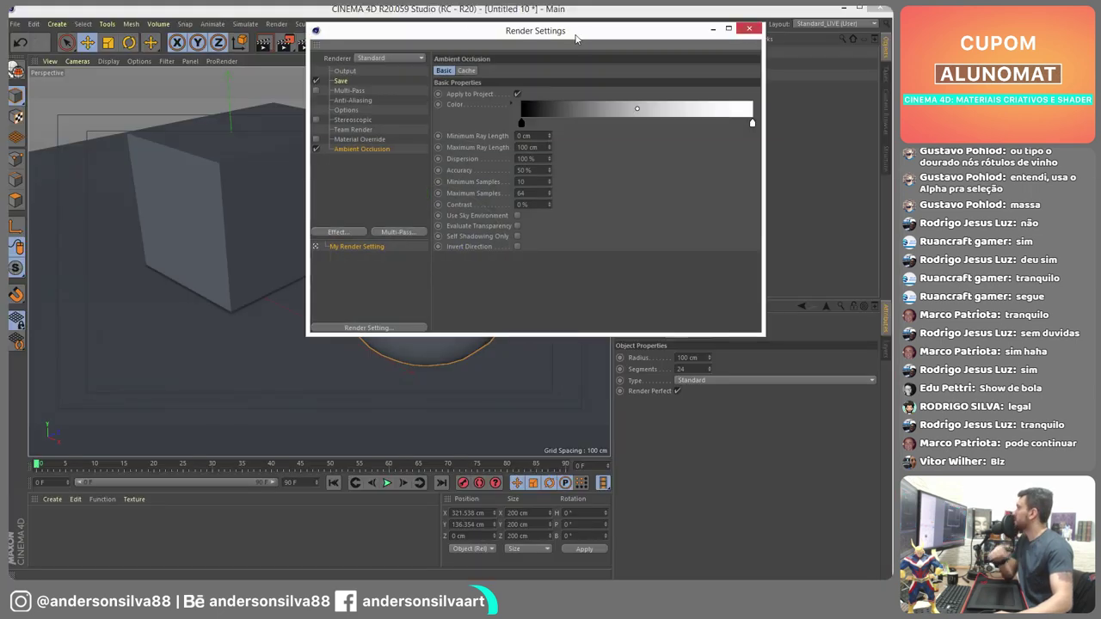
# - Close the render settings and bring up the Layer Manager panel from the Material Manager
pyautogui.click(750, 29)
pyautogui.click(50, 500)
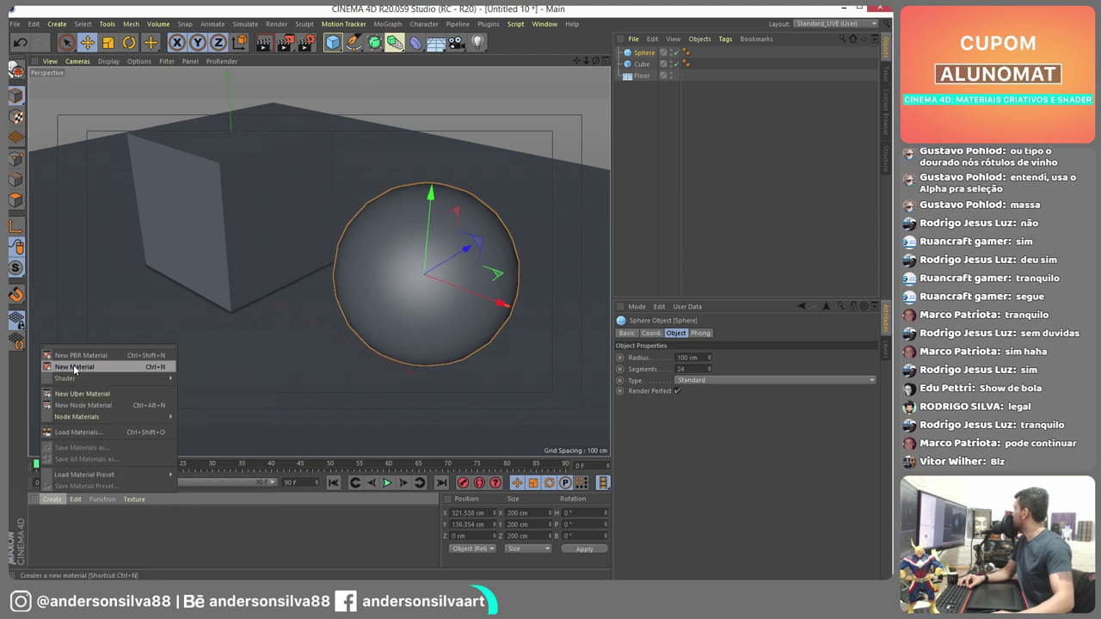
pyautogui.click(77, 499)
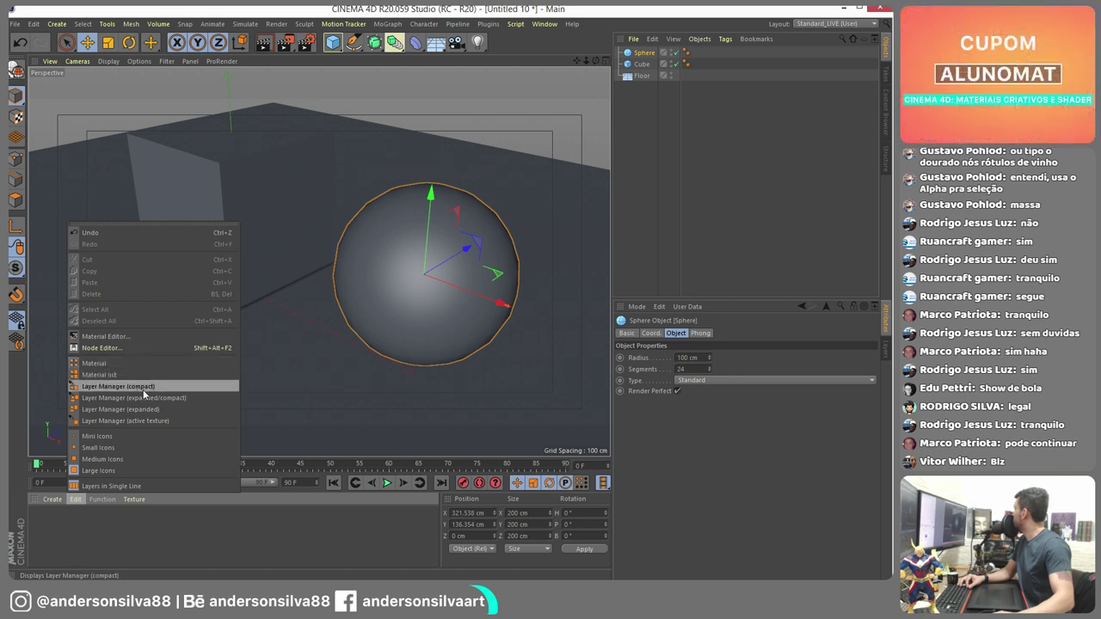
pyautogui.moveTo(107, 503)
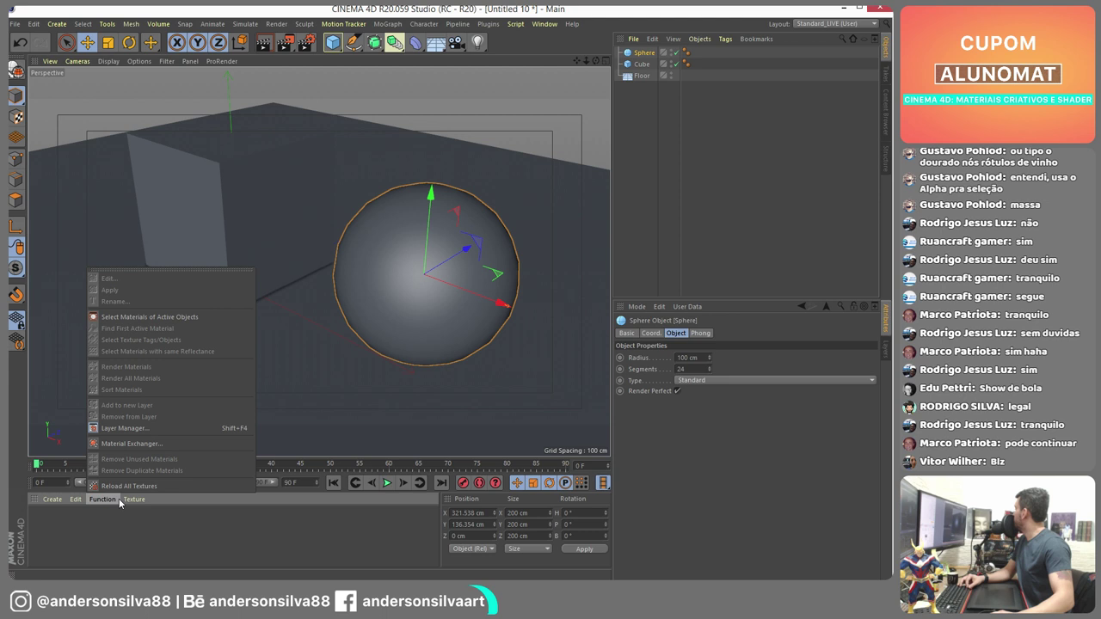
pyautogui.click(118, 427)
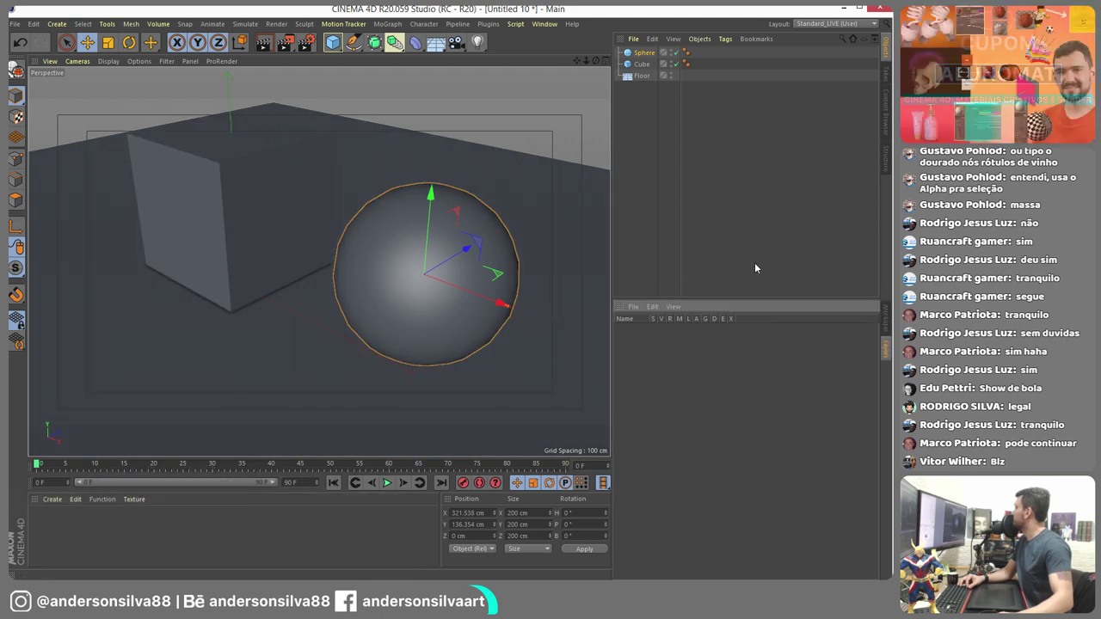
# - Create two default materials, Mat and Mat.1, in the Material Manager
pyautogui.click(135, 506)
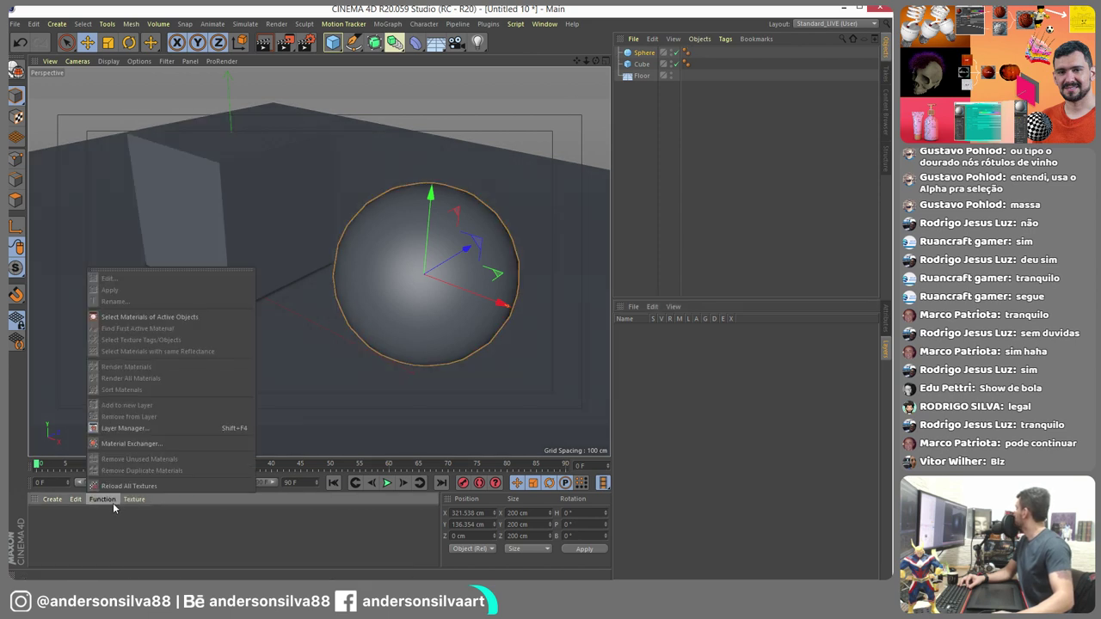
pyautogui.moveTo(42, 503)
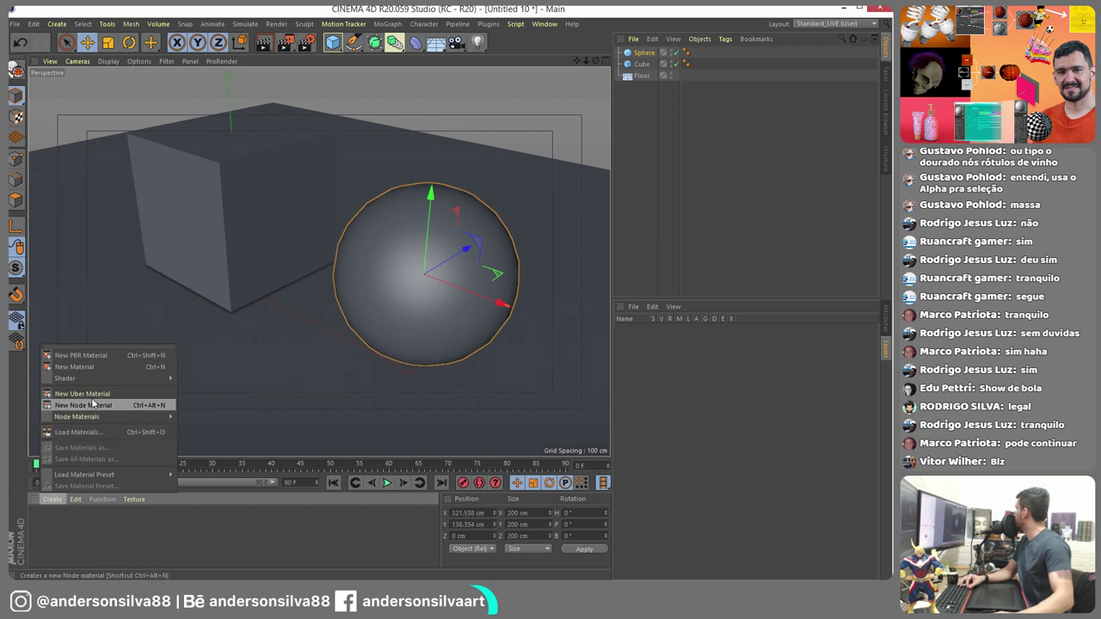
pyautogui.moveTo(79, 498)
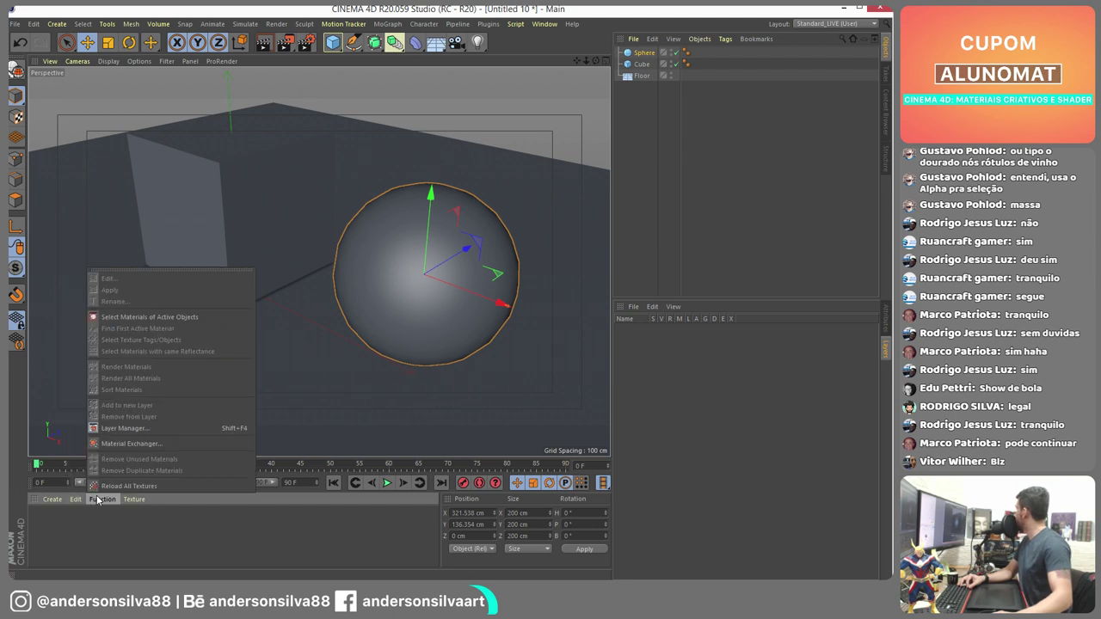
pyautogui.click(97, 500)
pyautogui.click(53, 499)
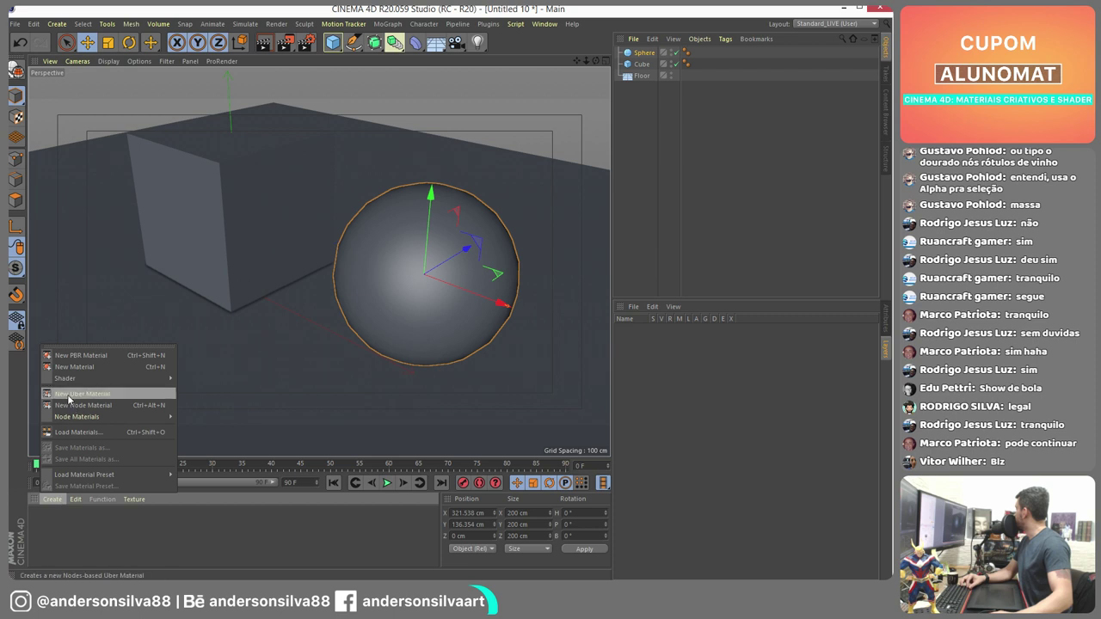
pyautogui.click(71, 368)
pyautogui.click(53, 499)
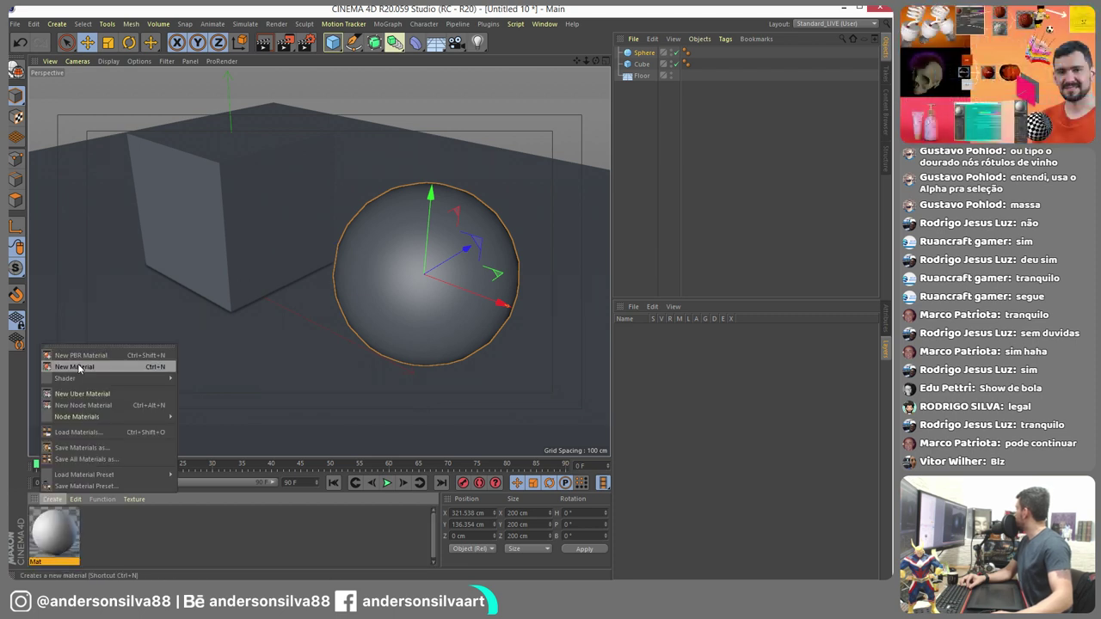
pyautogui.click(74, 366)
pyautogui.click(107, 533)
pyautogui.rightClick(110, 533)
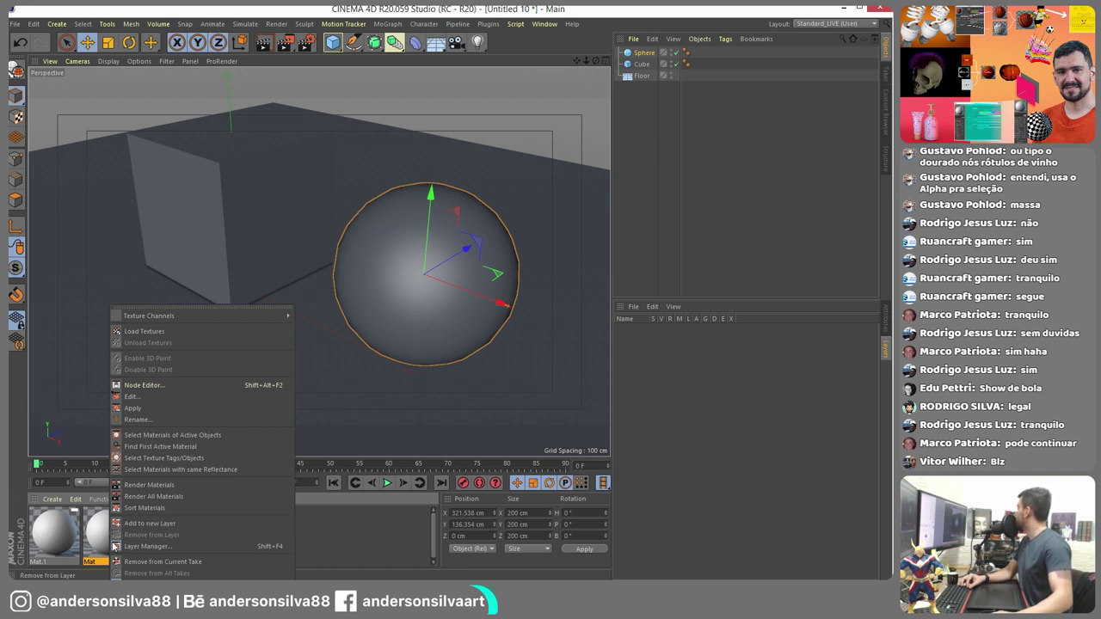
pyautogui.click(98, 547)
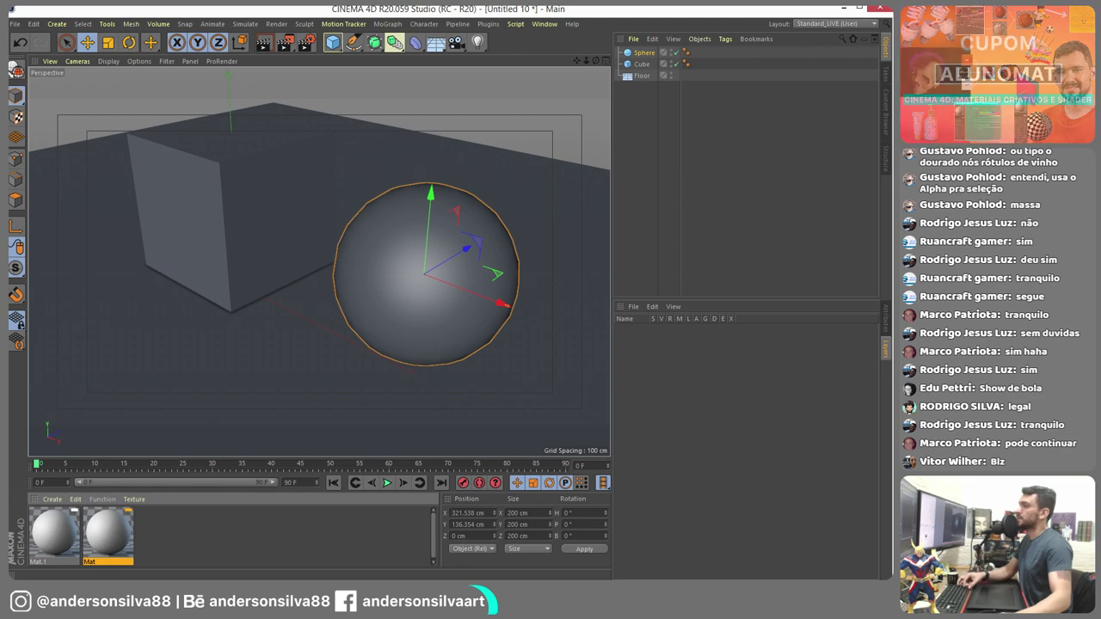
# - Rename material Mat to 'quadrado' and Mat.1 to 'bola' in the Material Editor
pyautogui.doubleClick(106, 533)
pyautogui.moveTo(593, 85); pyautogui.dragTo(385, 86)
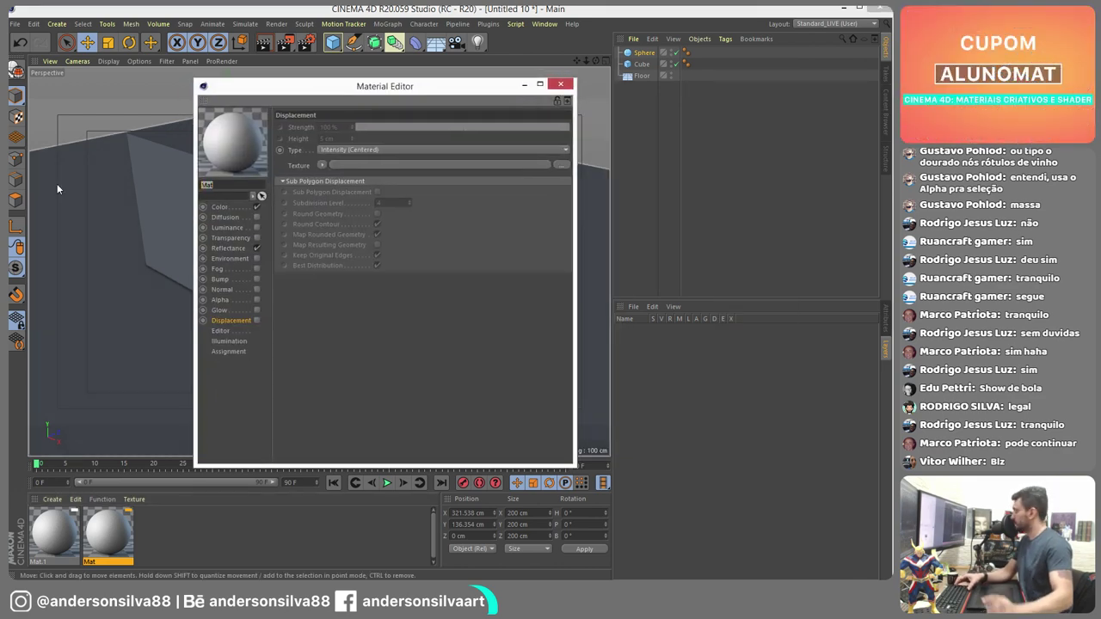
pyautogui.write('quadrado')
pyautogui.press('Return')
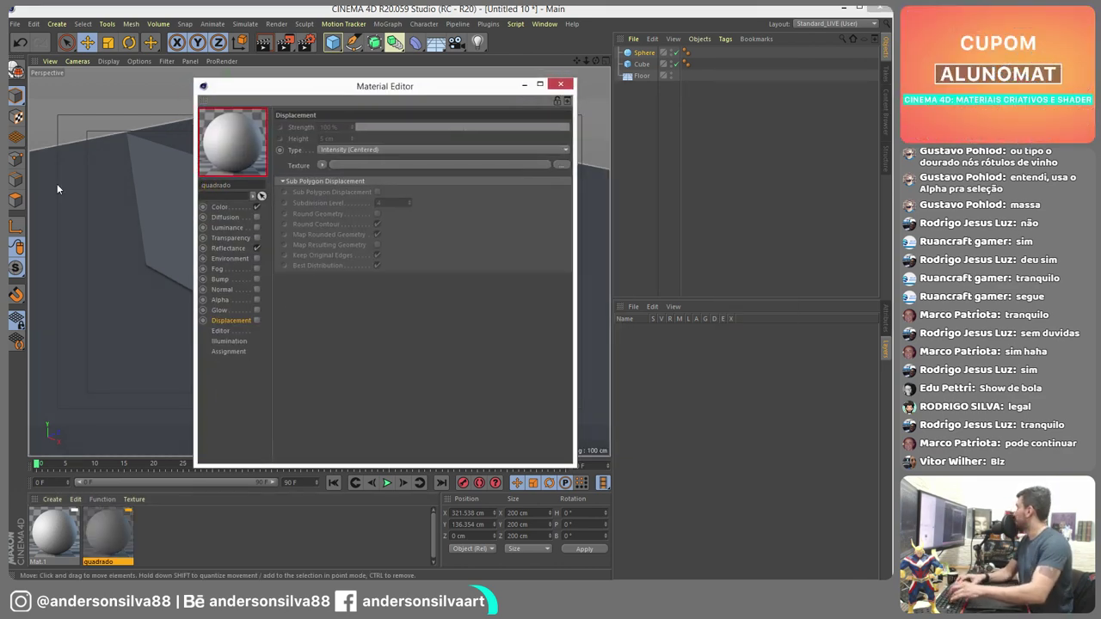
pyautogui.click(60, 529)
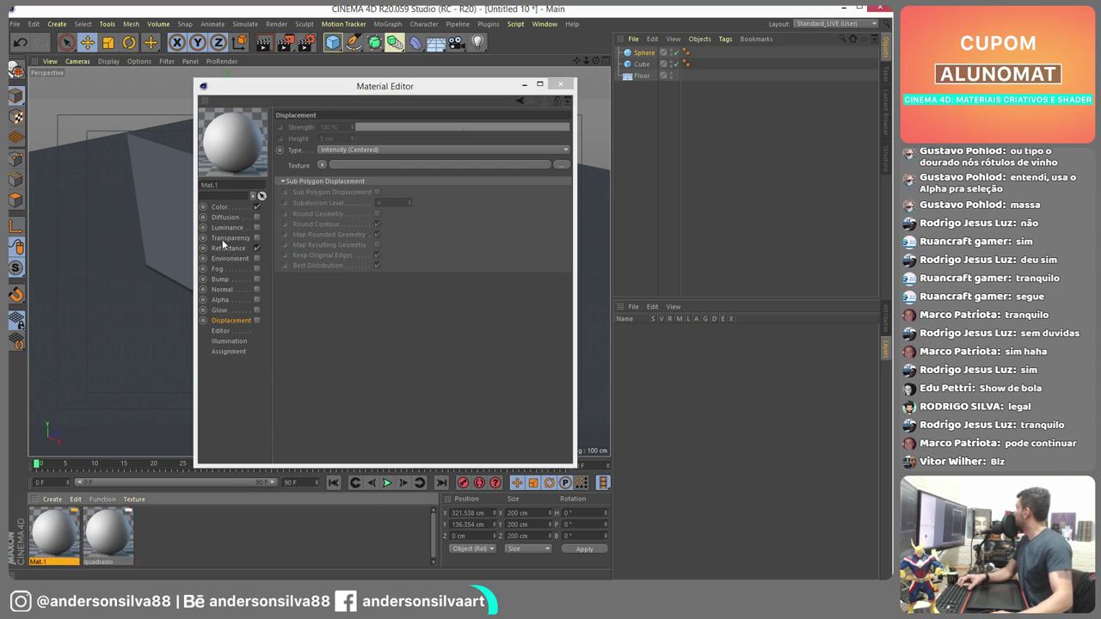
pyautogui.doubleClick(217, 183)
pyautogui.write('bola')
pyautogui.press('Return')
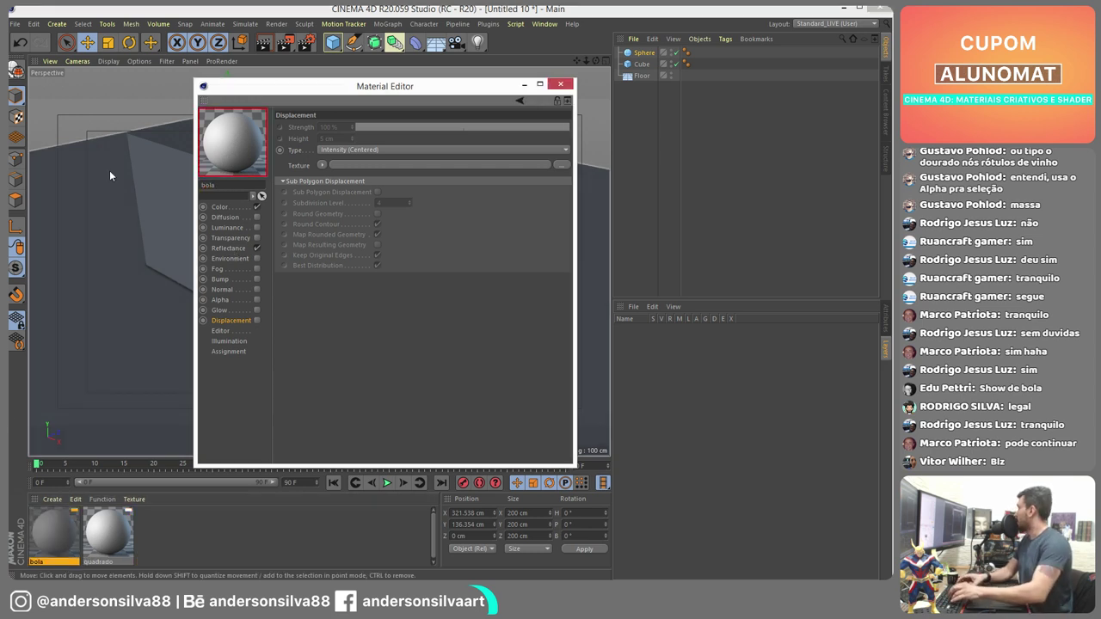
pyautogui.click(560, 86)
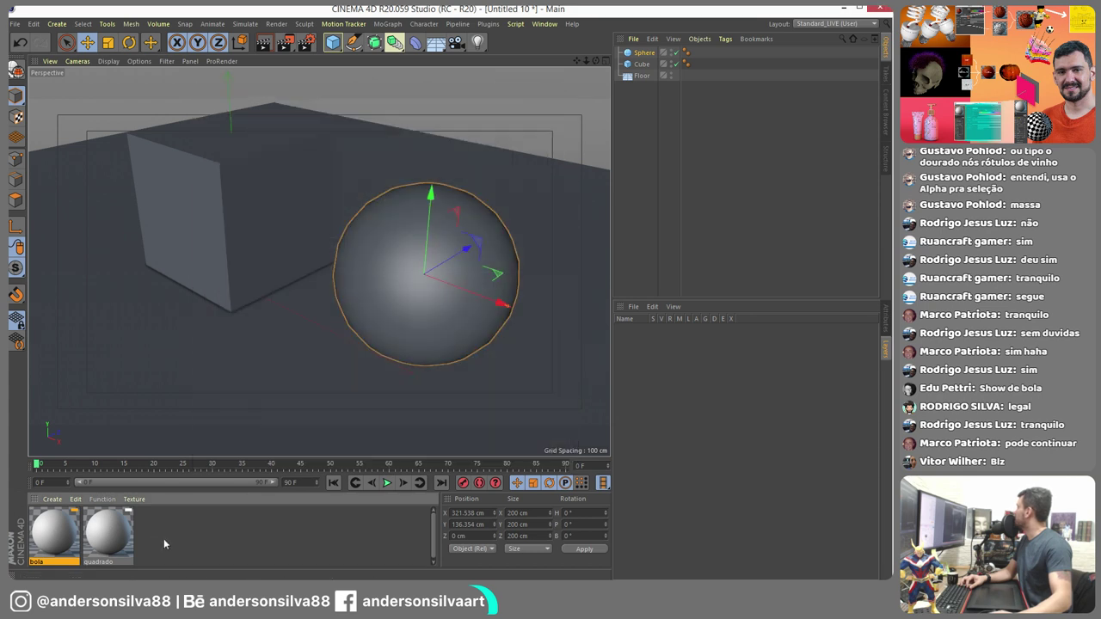
# - Put the bola material on a new layer named 'Bola'
pyautogui.rightClick(68, 531)
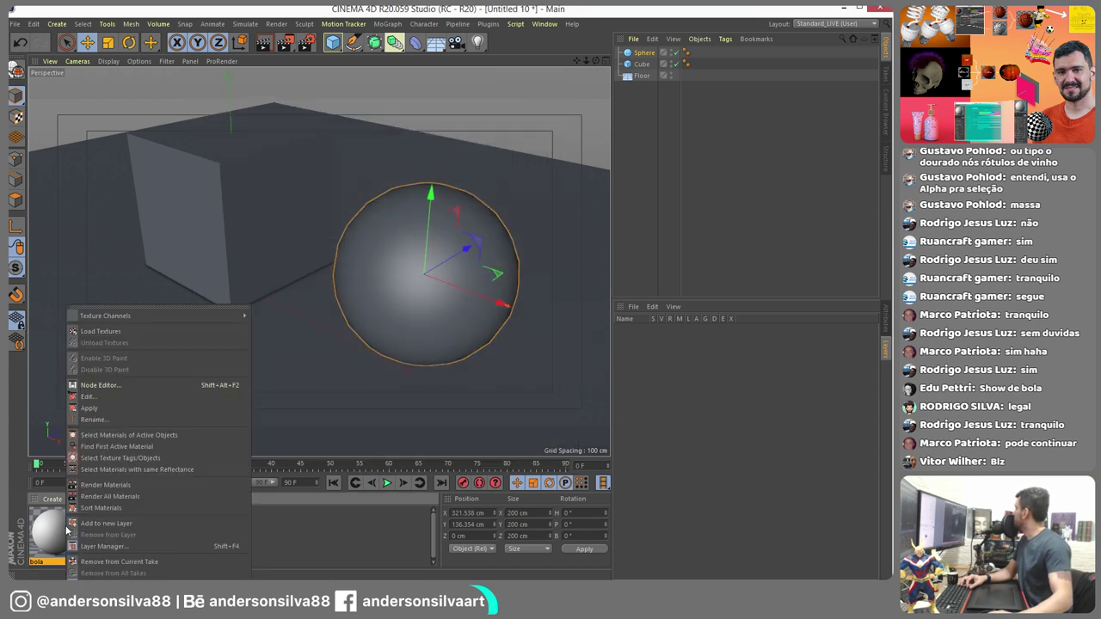
pyautogui.click(117, 523)
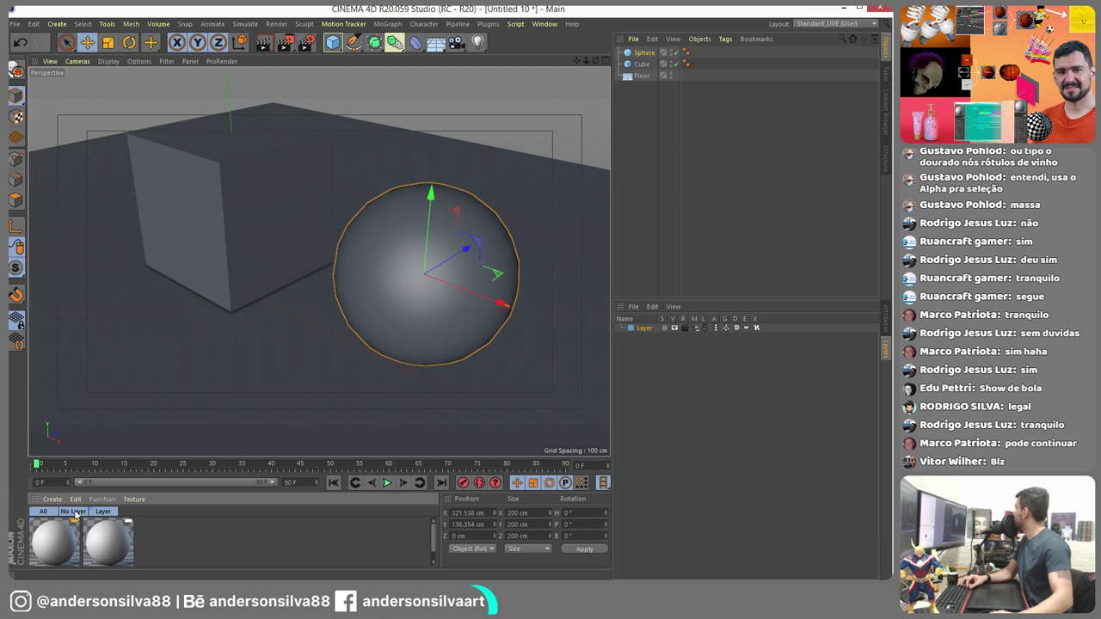
pyautogui.click(102, 511)
pyautogui.doubleClick(102, 511)
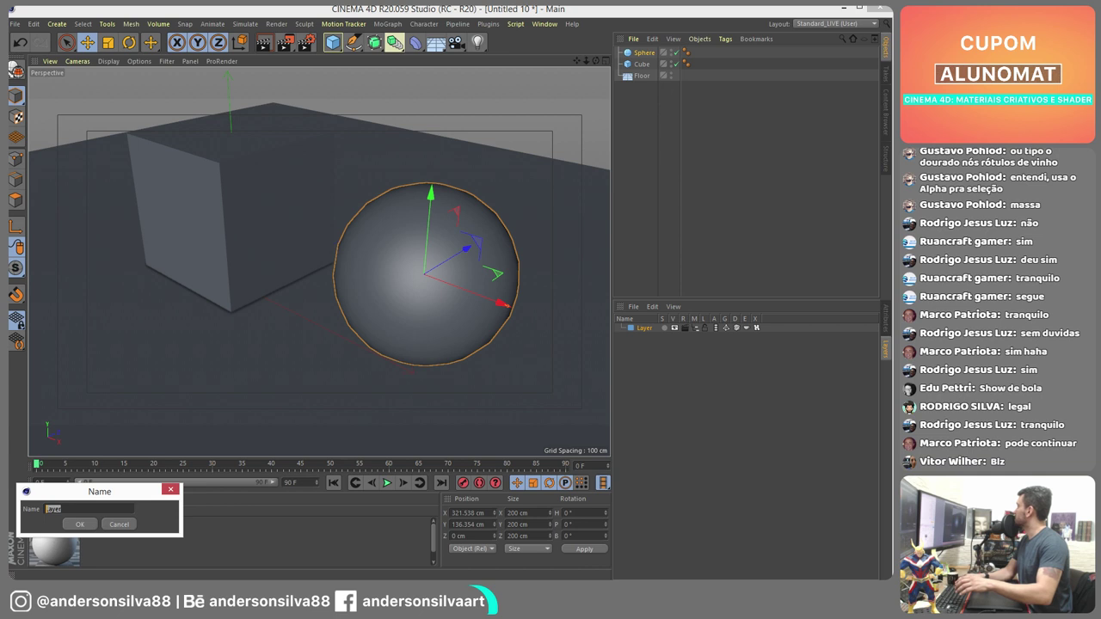
pyautogui.moveTo(100, 491); pyautogui.dragTo(91, 451)
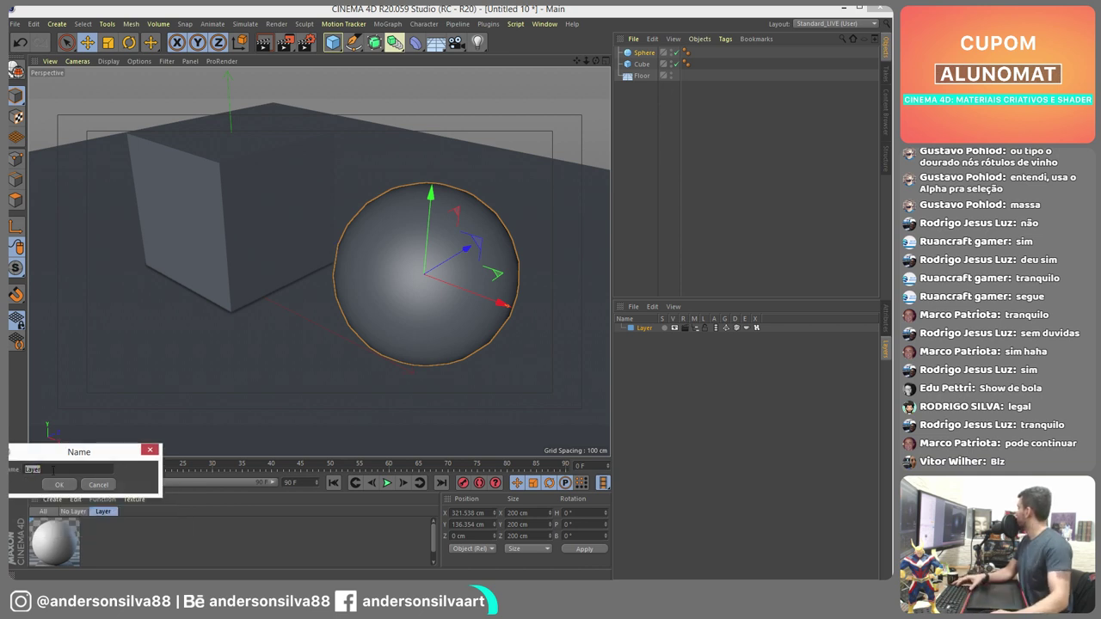
pyautogui.click(100, 485)
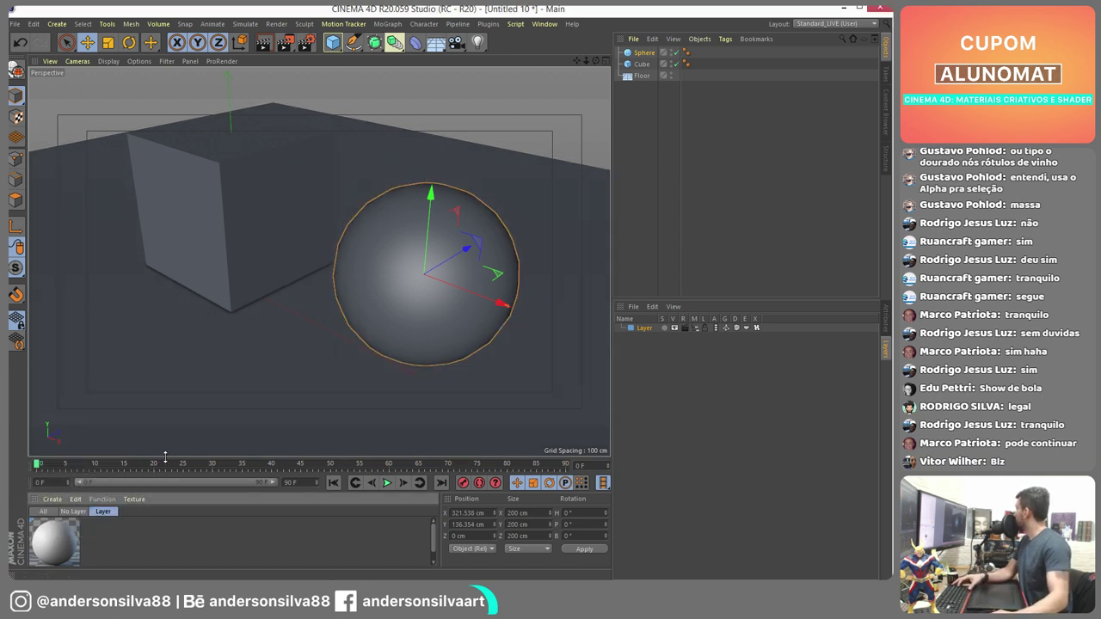
pyautogui.moveTo(164, 455); pyautogui.dragTo(164, 435)
pyautogui.doubleClick(107, 489)
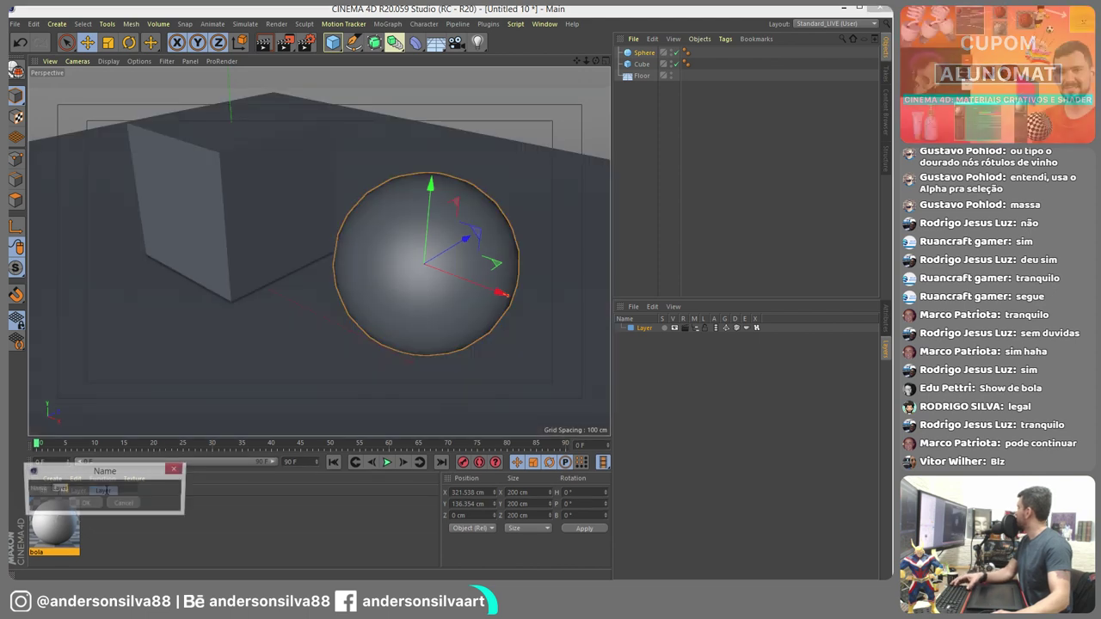
pyautogui.write('Bola')
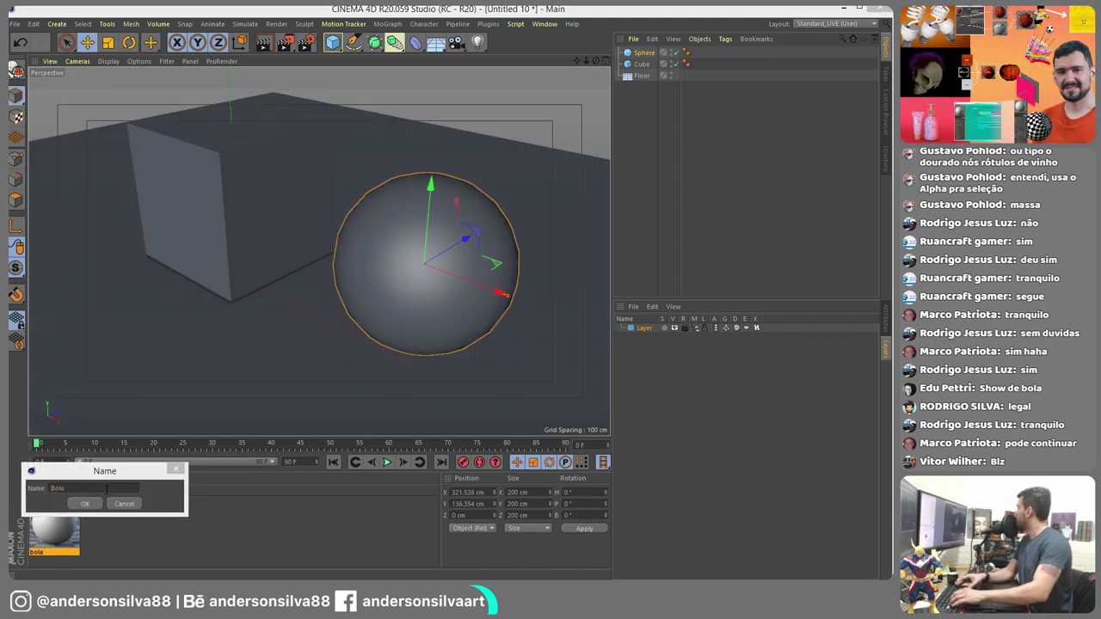
pyautogui.click(88, 503)
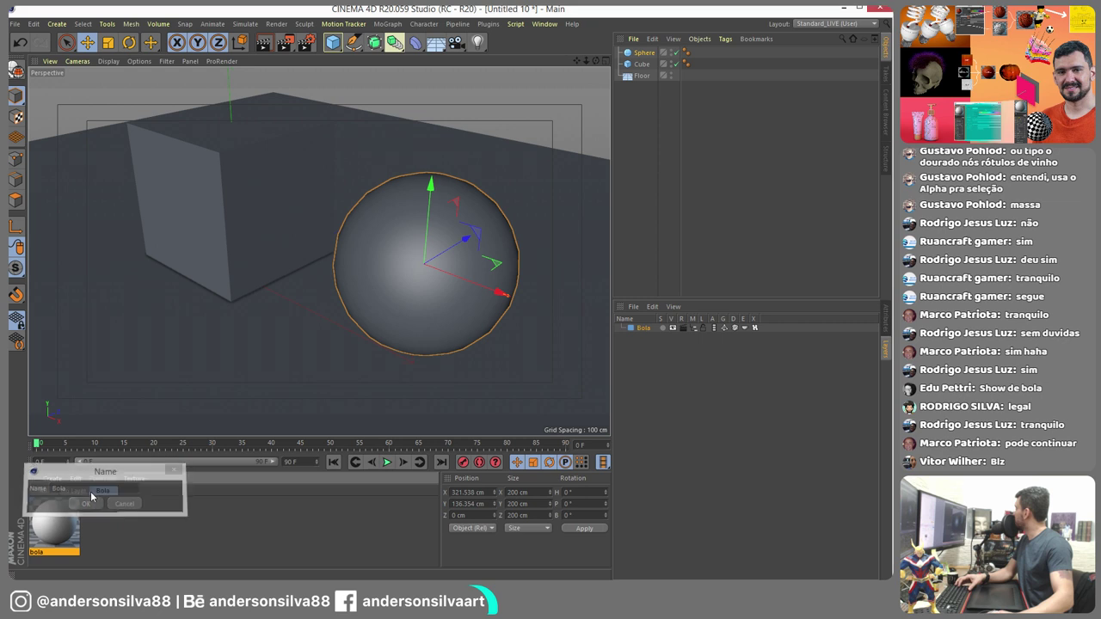
pyautogui.click(43, 490)
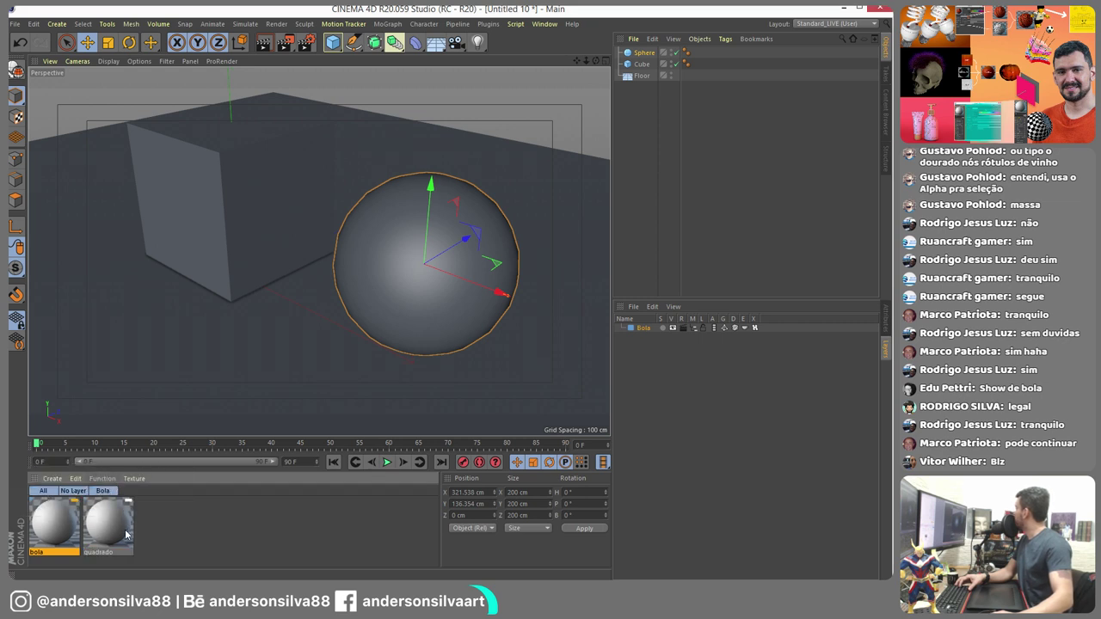
# - Put the quadrado material on a new layer named 'quadrado'
pyautogui.click(118, 516)
pyautogui.rightClick(117, 518)
pyautogui.moveTo(164, 512)
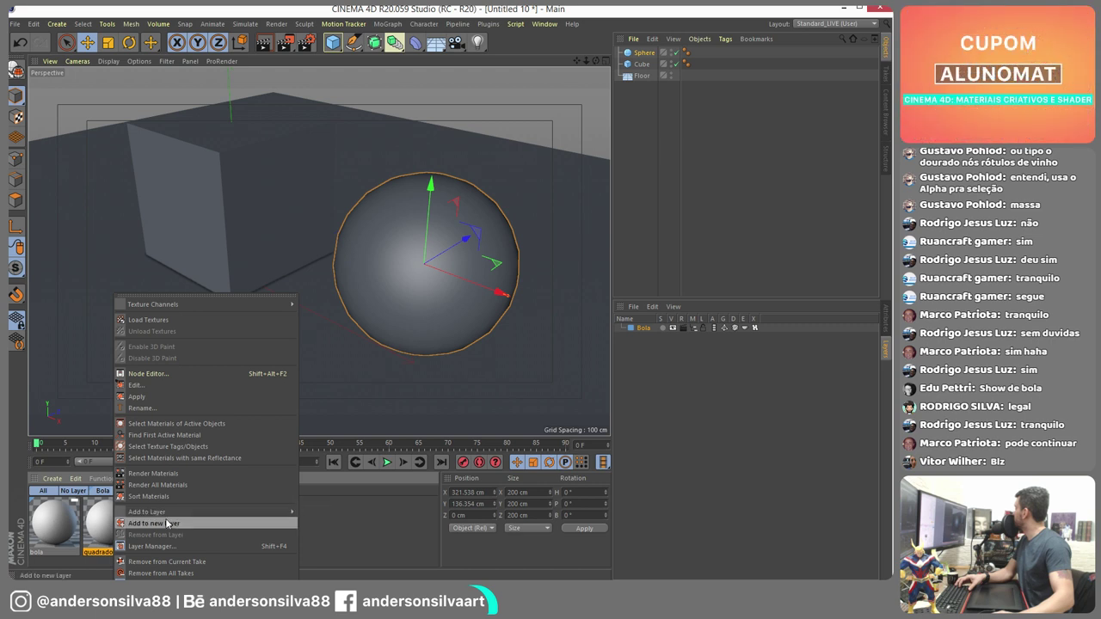
pyautogui.click(163, 523)
pyautogui.click(134, 491)
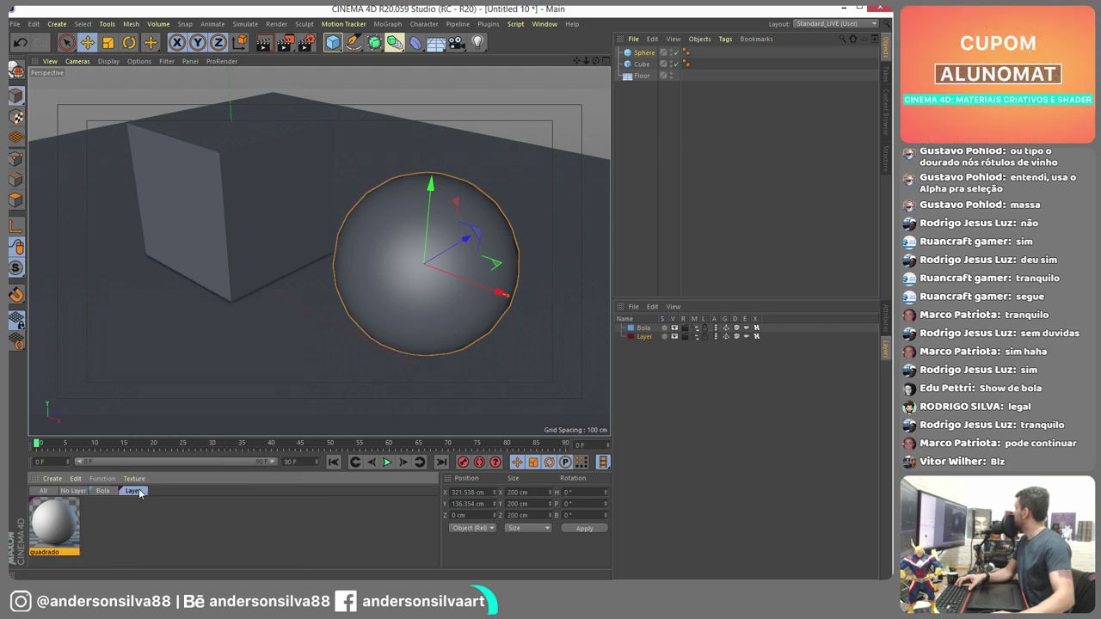
pyautogui.doubleClick(133, 491)
pyautogui.write('quad')
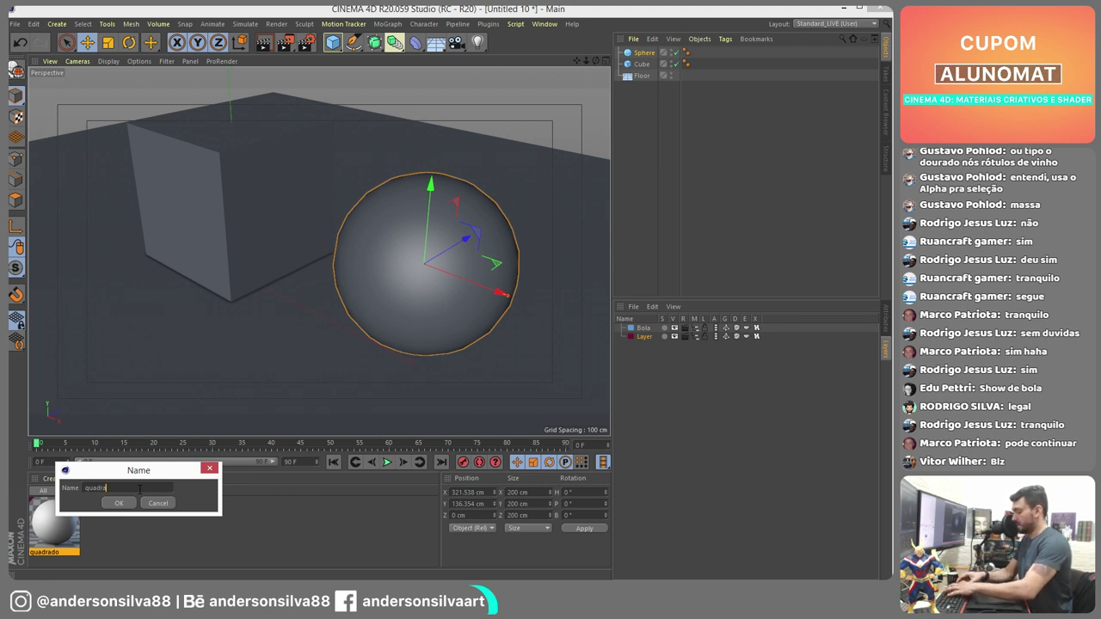
pyautogui.write('rado')
pyautogui.hotkey('ctrl', 'a')
pyautogui.click(109, 503)
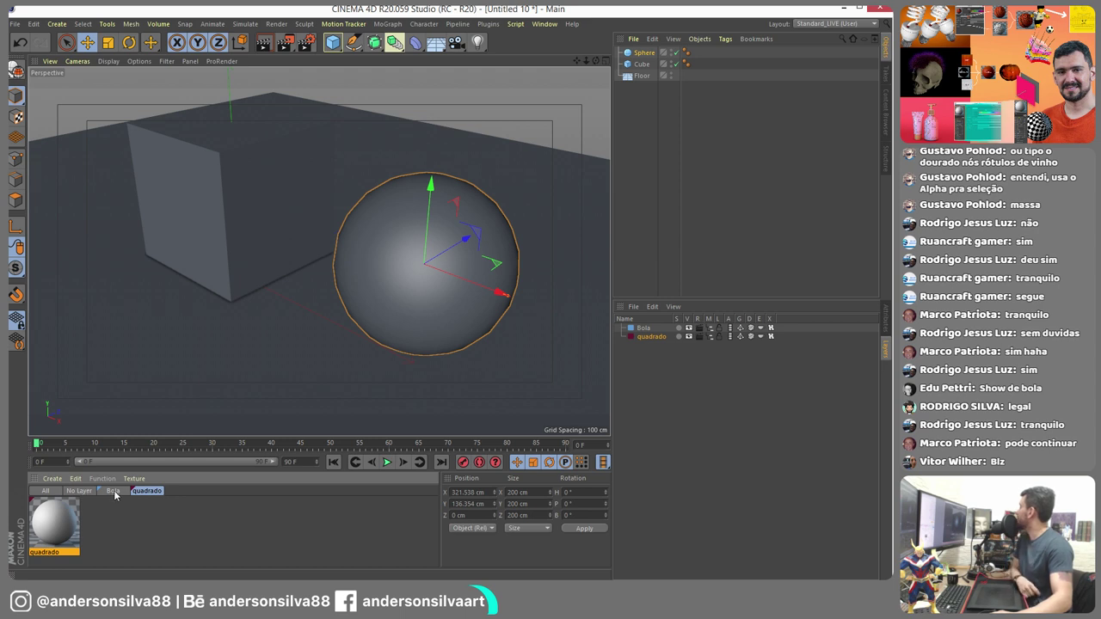
# - Compare the No Layer, Bola, quadrado and All filters, ending on the quadrado layer
pyautogui.click(76, 491)
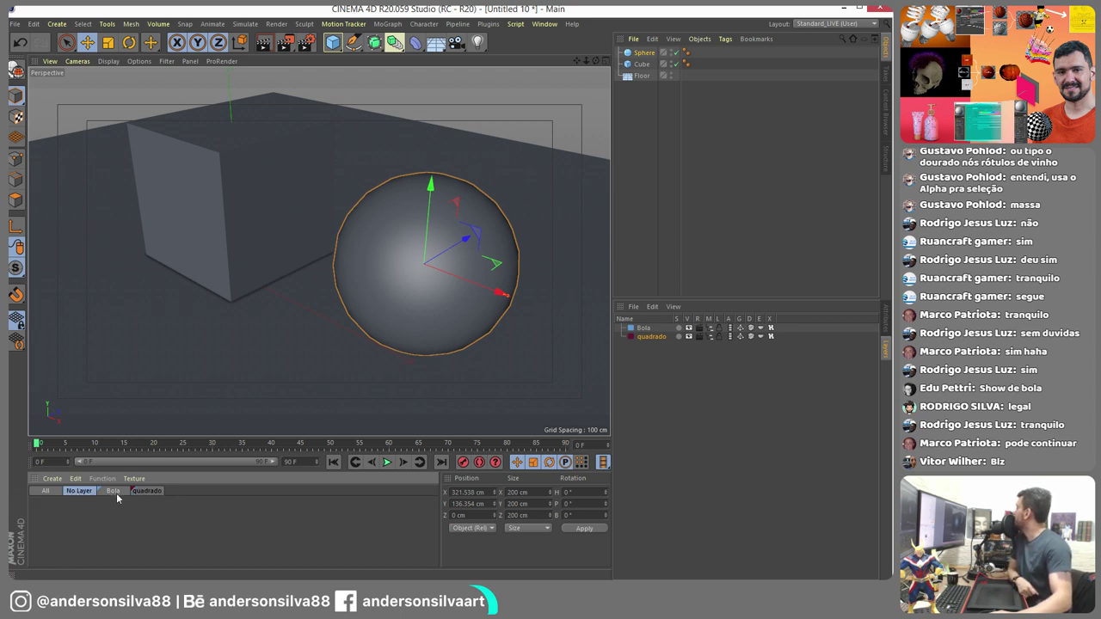
pyautogui.click(114, 491)
pyautogui.click(145, 491)
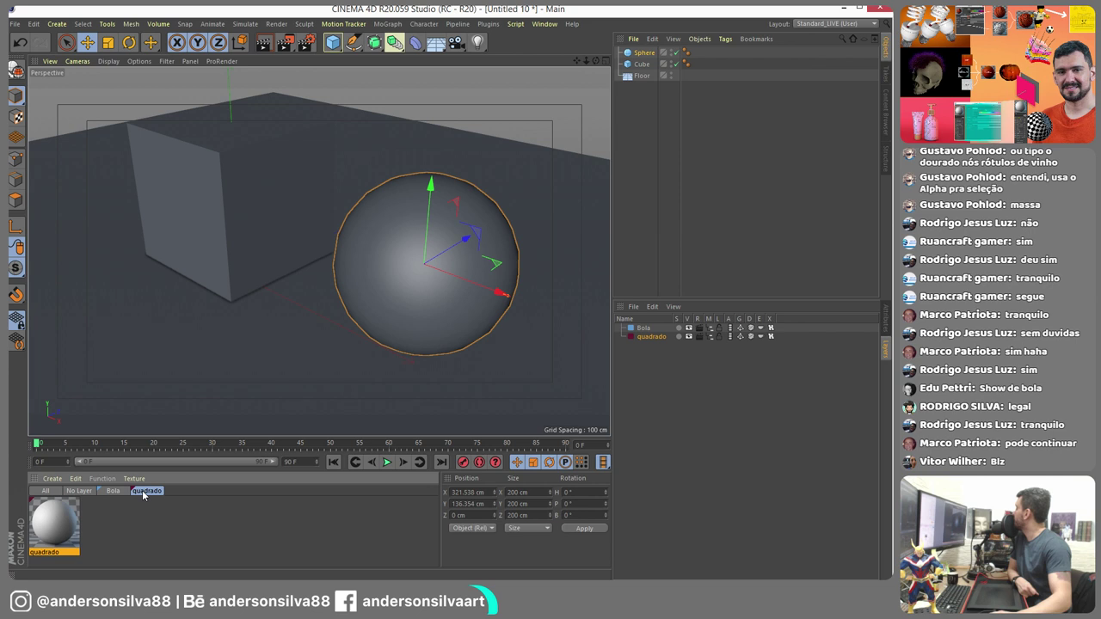
pyautogui.click(44, 492)
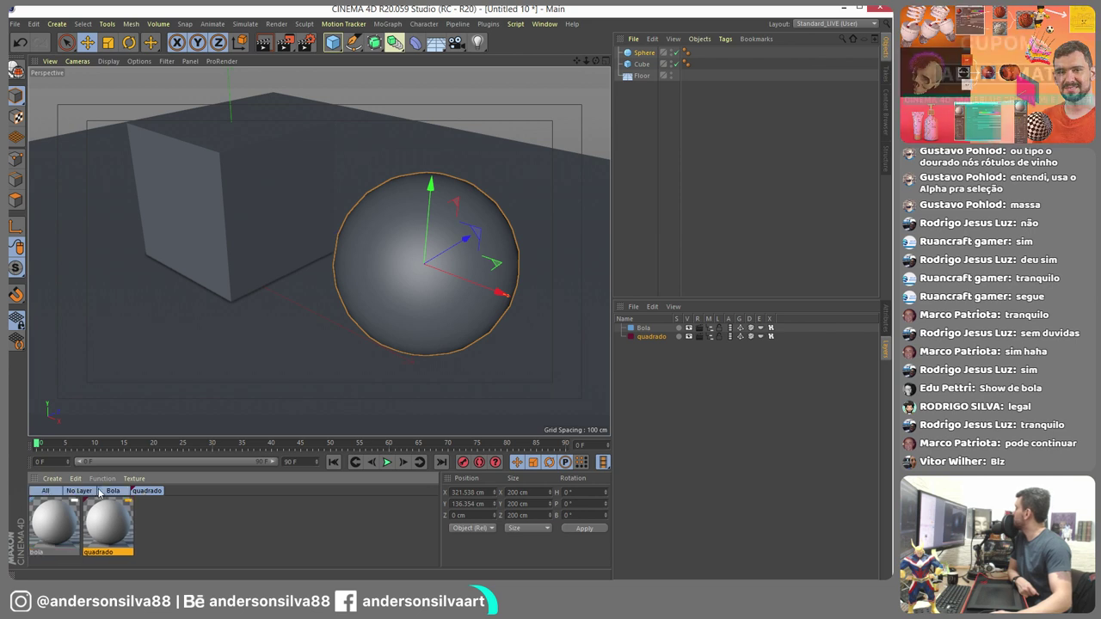
pyautogui.click(147, 491)
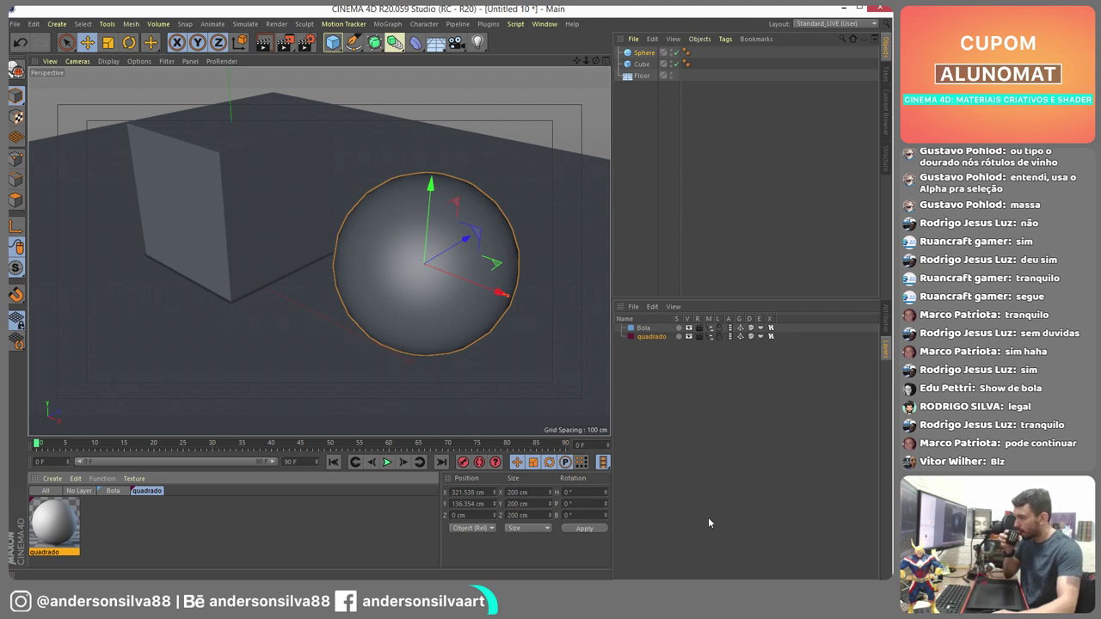
pyautogui.hotkey('alt', 'Tab')
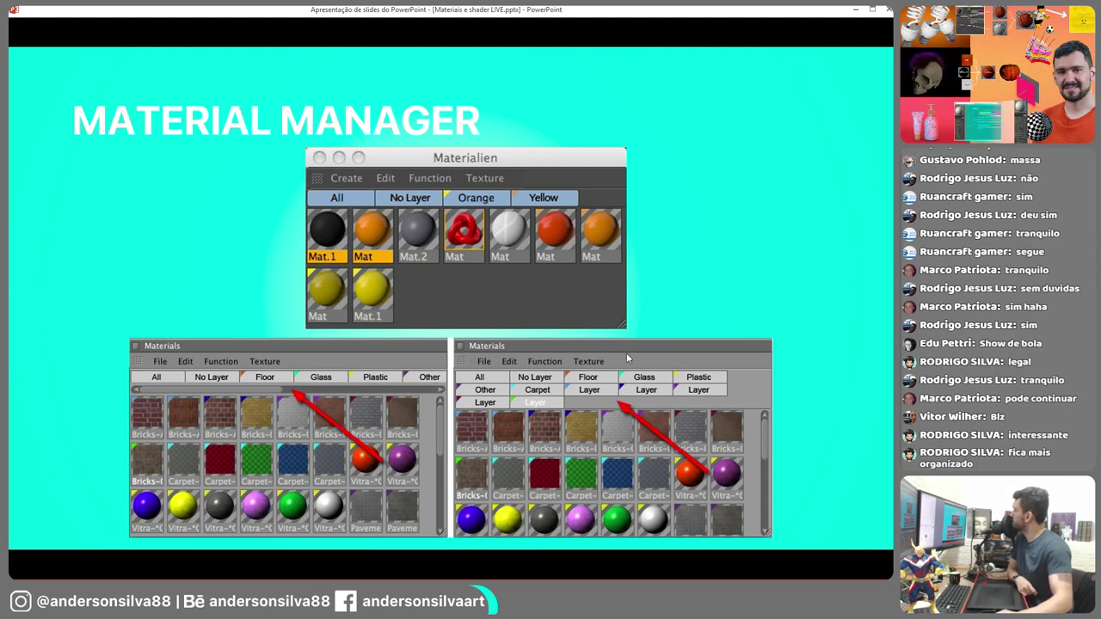
pyautogui.click(855, 9)
pyautogui.click(641, 53)
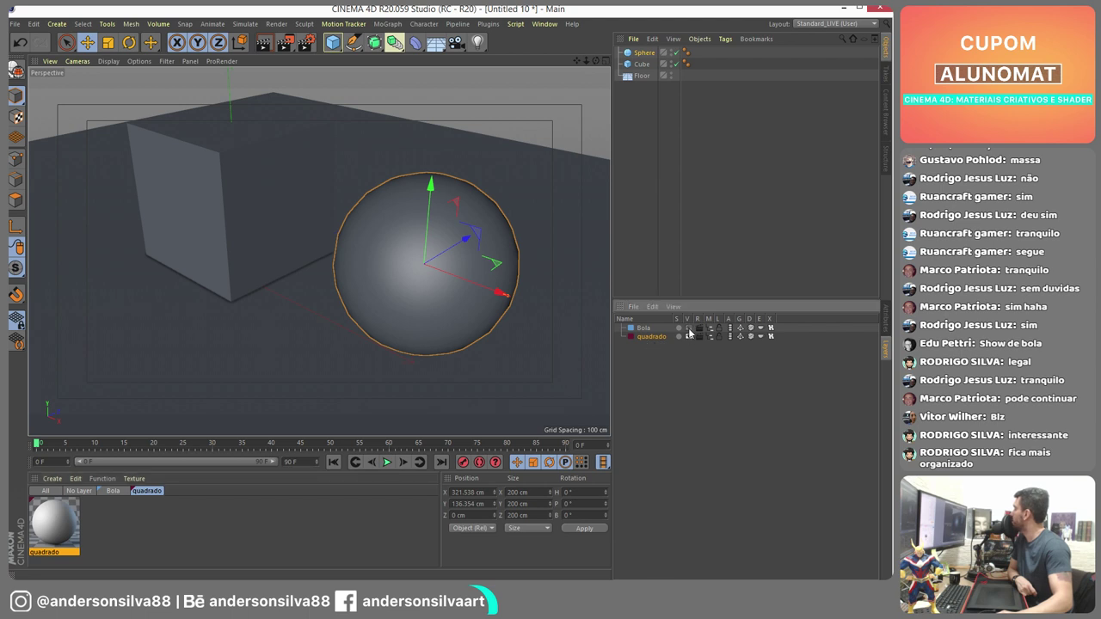
# - Show all materials and set the quadrado layer colour to a bright yellow
pyautogui.click(46, 491)
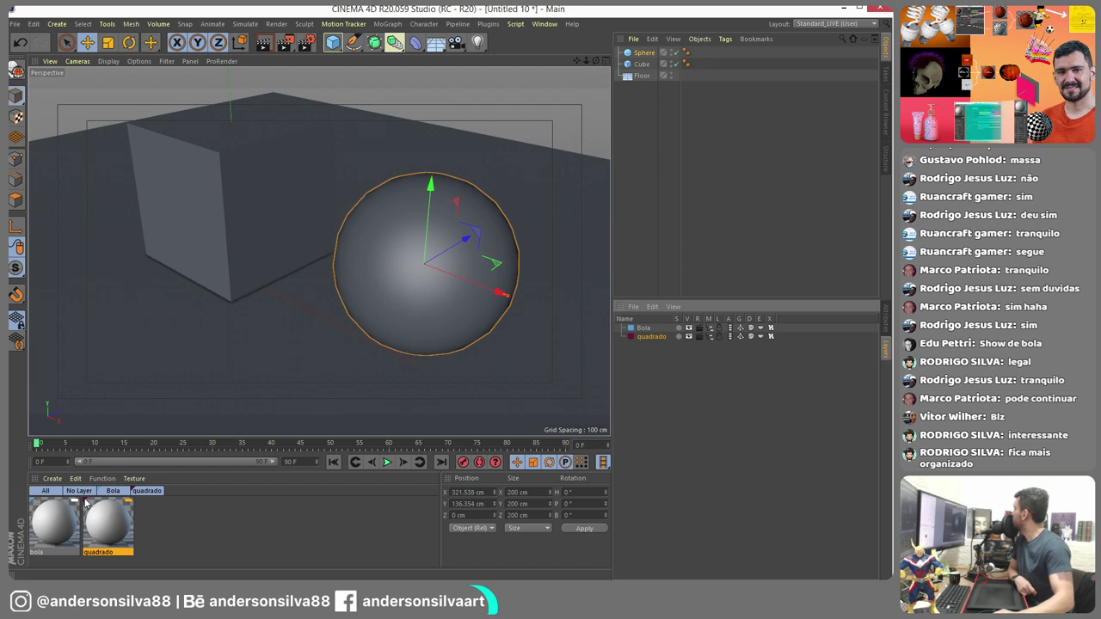
pyautogui.click(630, 337)
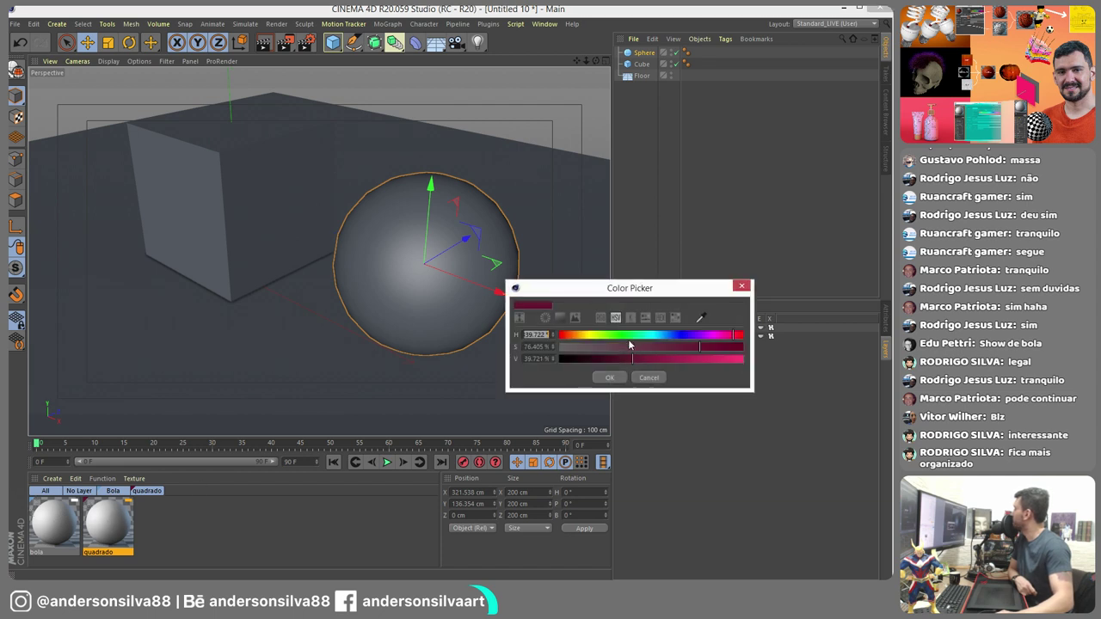
pyautogui.click(590, 334)
pyautogui.moveTo(664, 359); pyautogui.dragTo(744, 365)
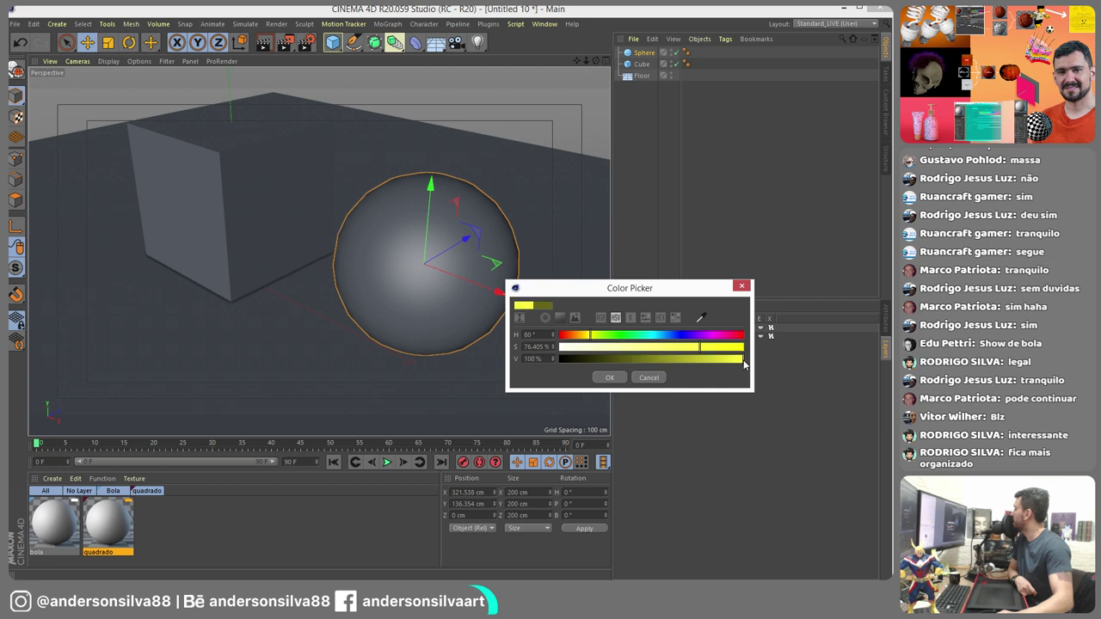
pyautogui.click(609, 377)
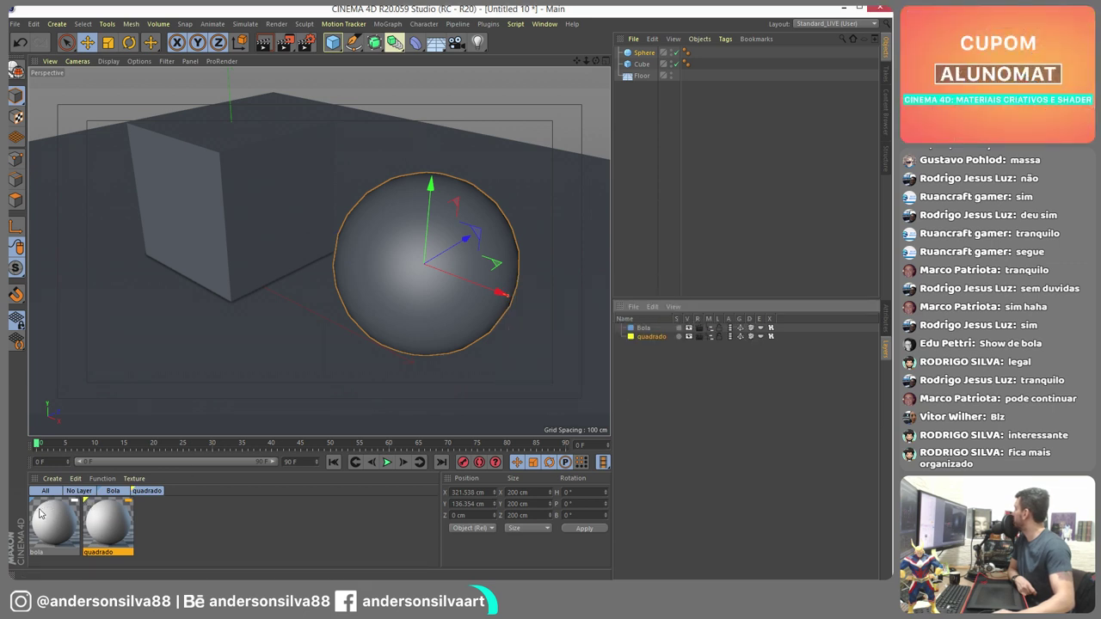
# - Set the Bola layer colour to a saturated green, then switch back to PowerPoint
pyautogui.click(631, 328)
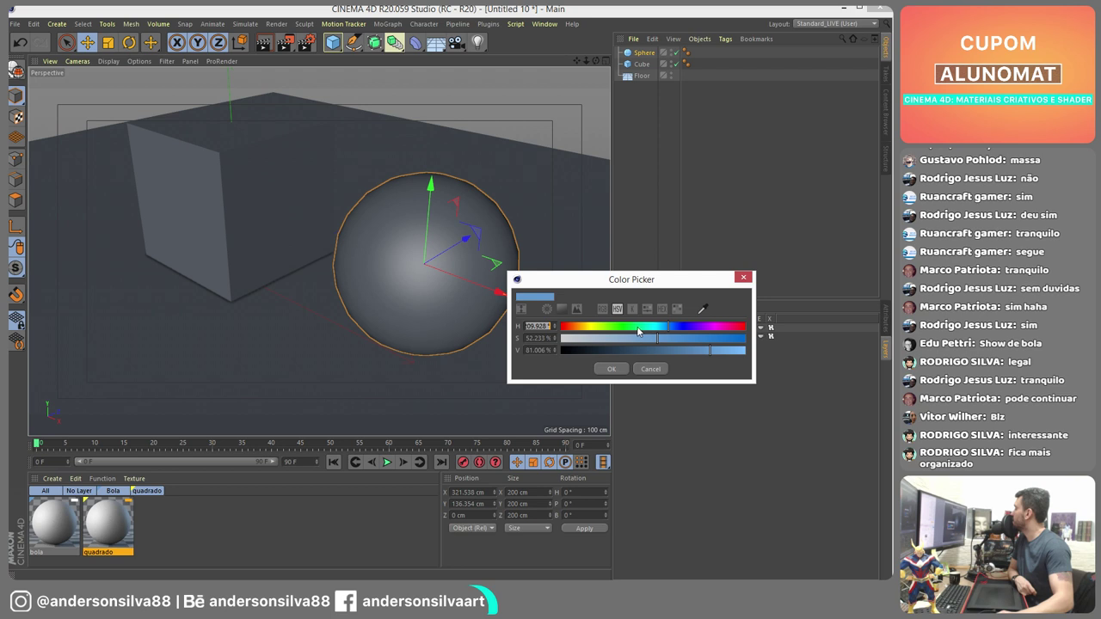
pyautogui.click(618, 327)
pyautogui.click(689, 338)
pyautogui.click(611, 370)
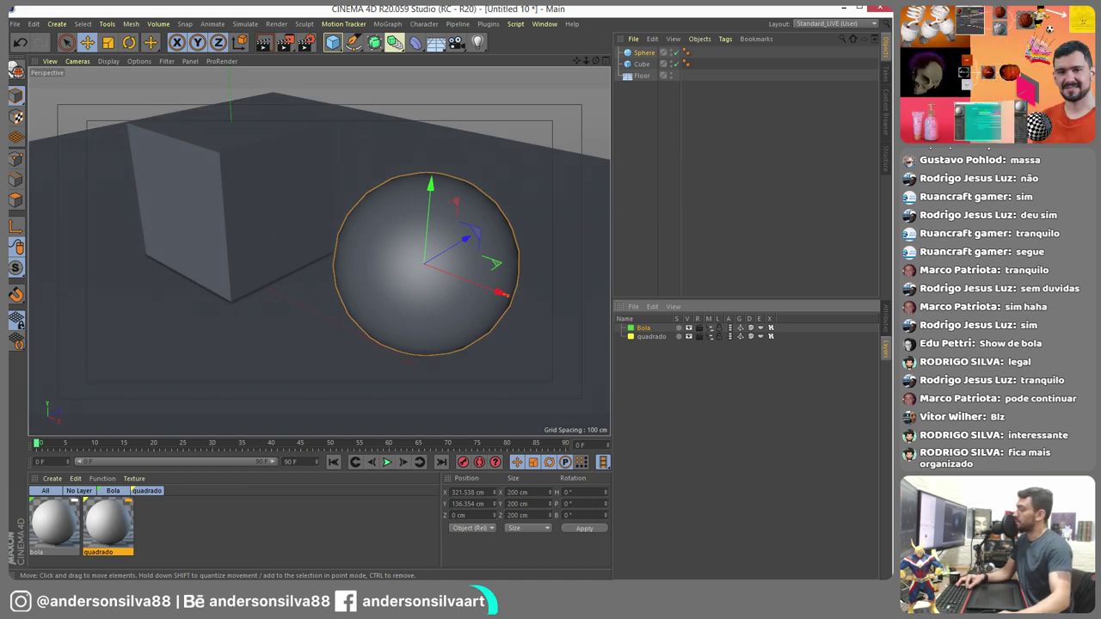
pyautogui.hotkey('alt', 'Tab')
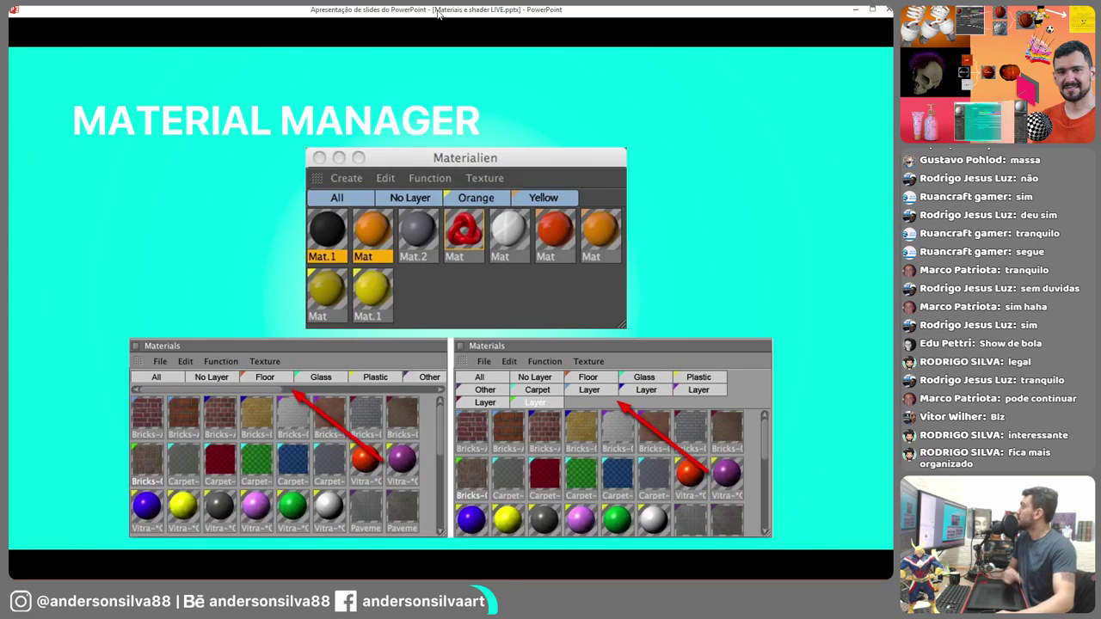
# - Advance to the 'Material Editor: Channels' slide, then return to Cinema 4D
pyautogui.press('Right')
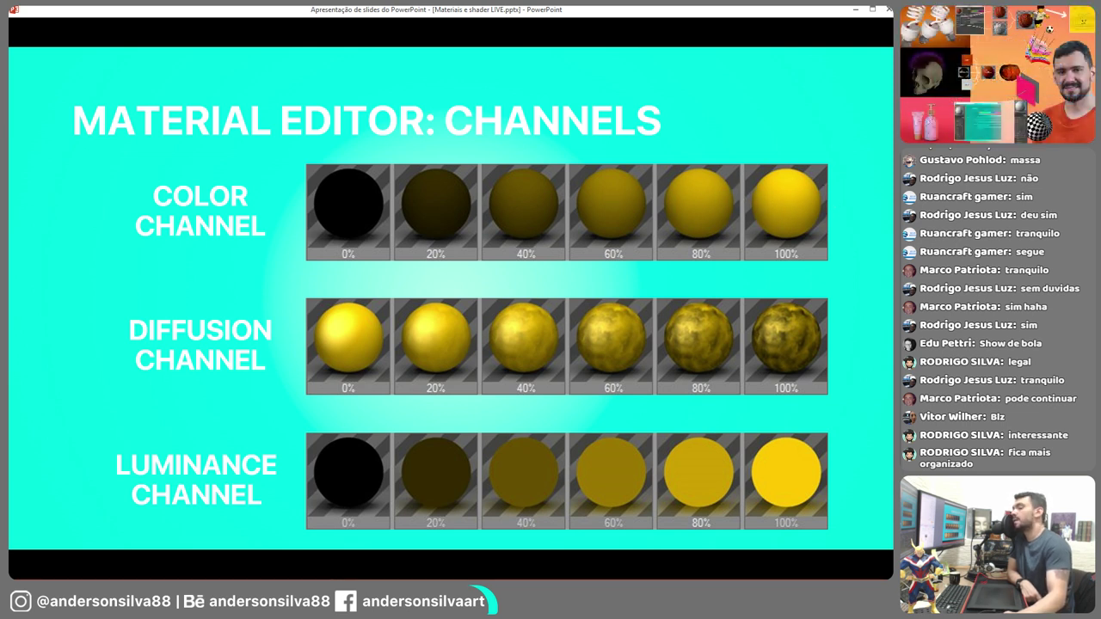
pyautogui.hotkey('alt', 'Tab')
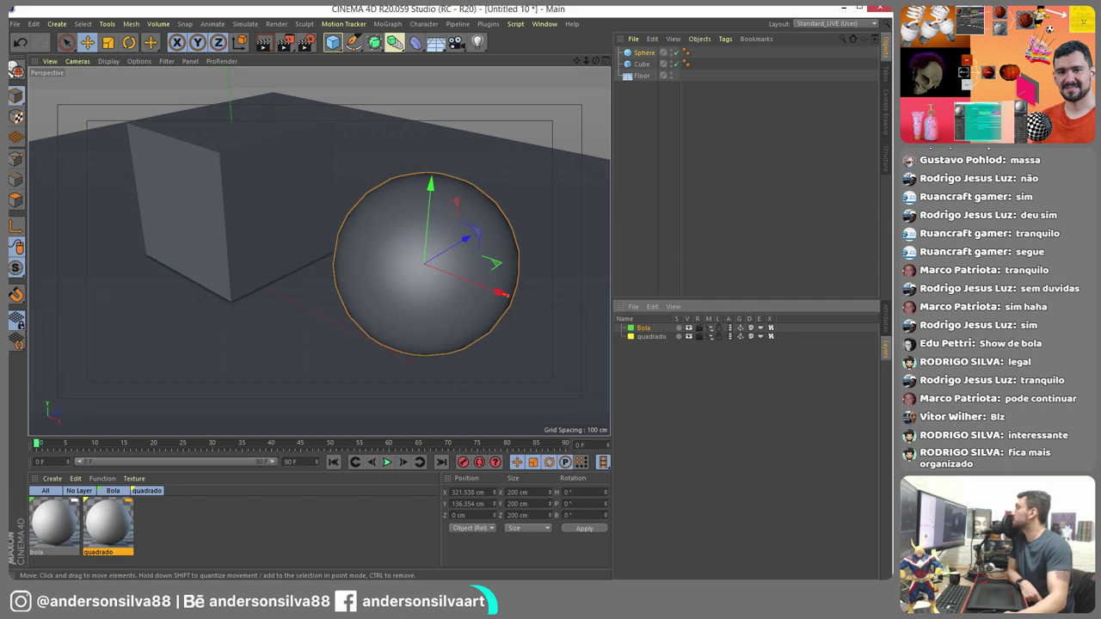
# - Open the bola material from the Bola layer and set its Color chooser to Color From Picture
pyautogui.click(113, 490)
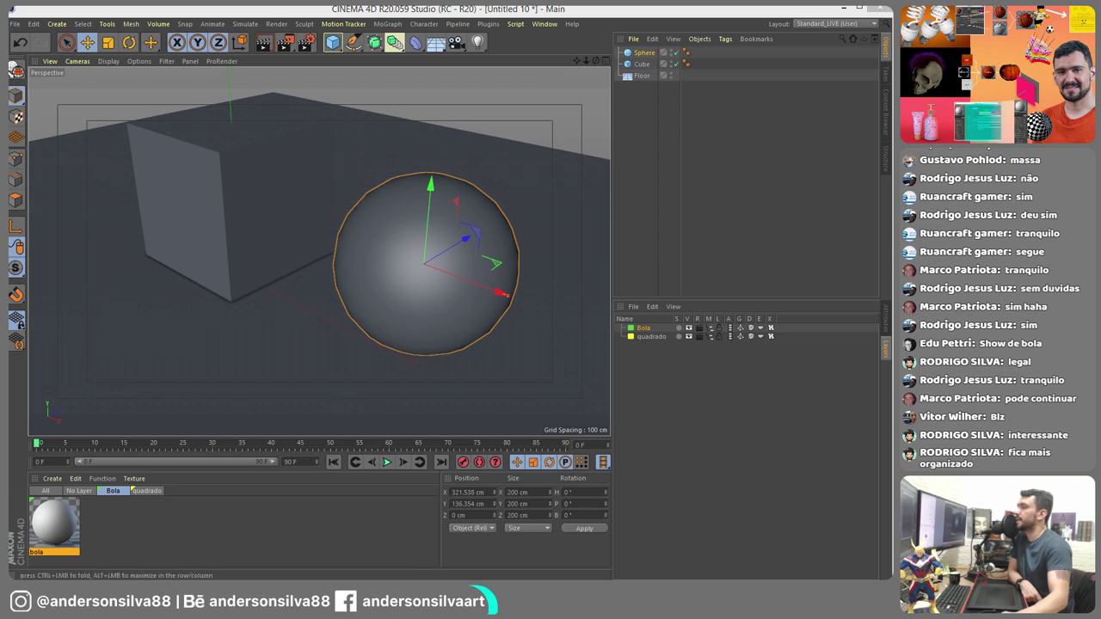
pyautogui.doubleClick(54, 523)
pyautogui.moveTo(361, 101); pyautogui.dragTo(526, 98)
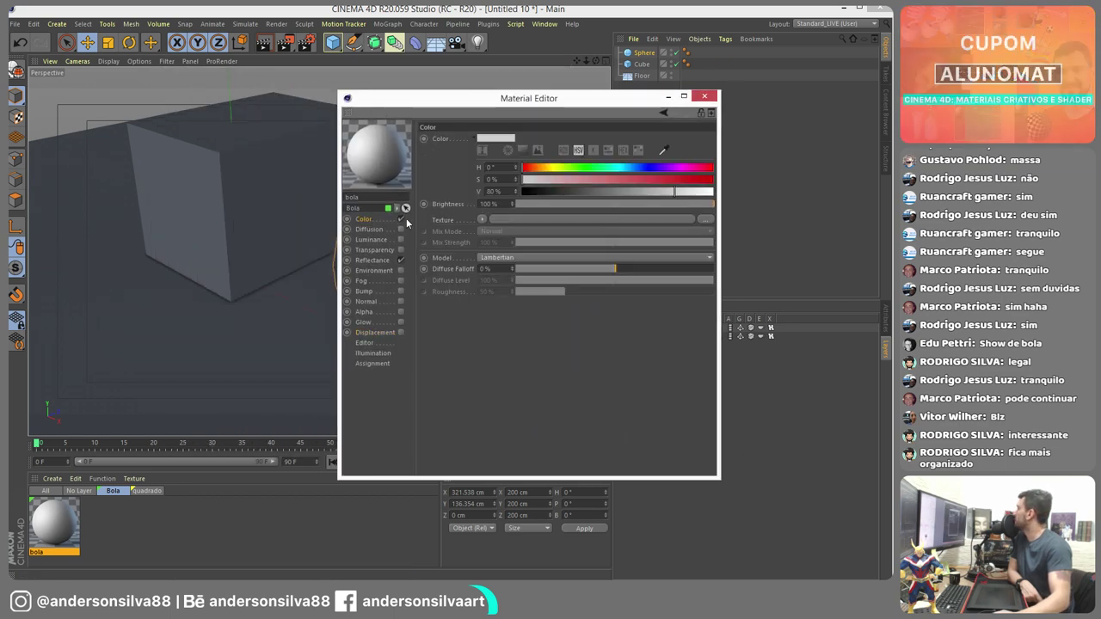
pyautogui.click(483, 150)
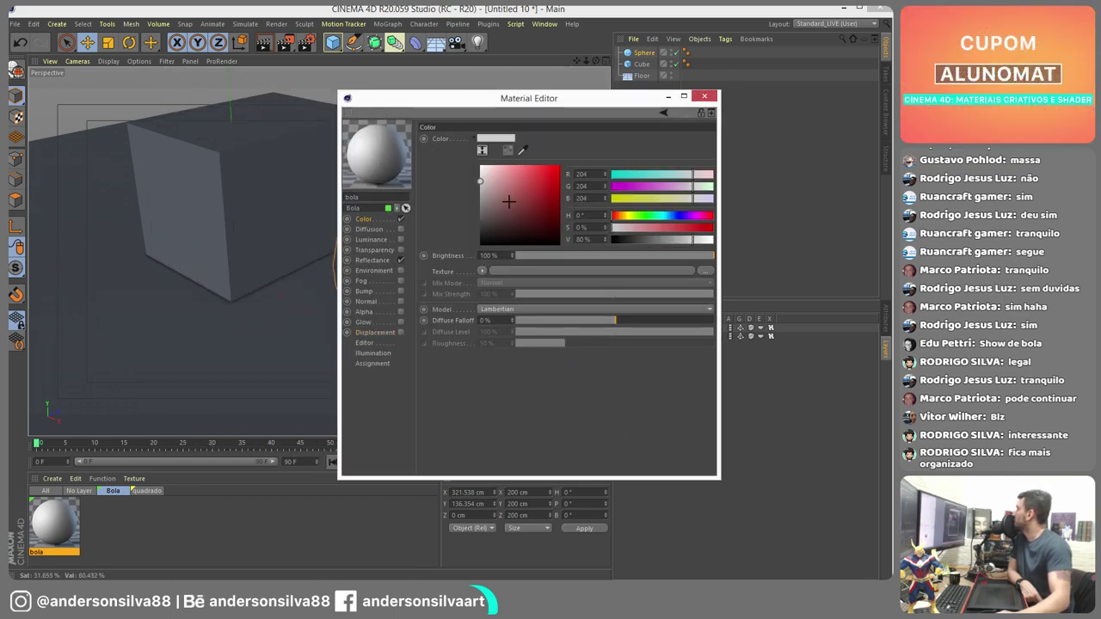
pyautogui.click(507, 151)
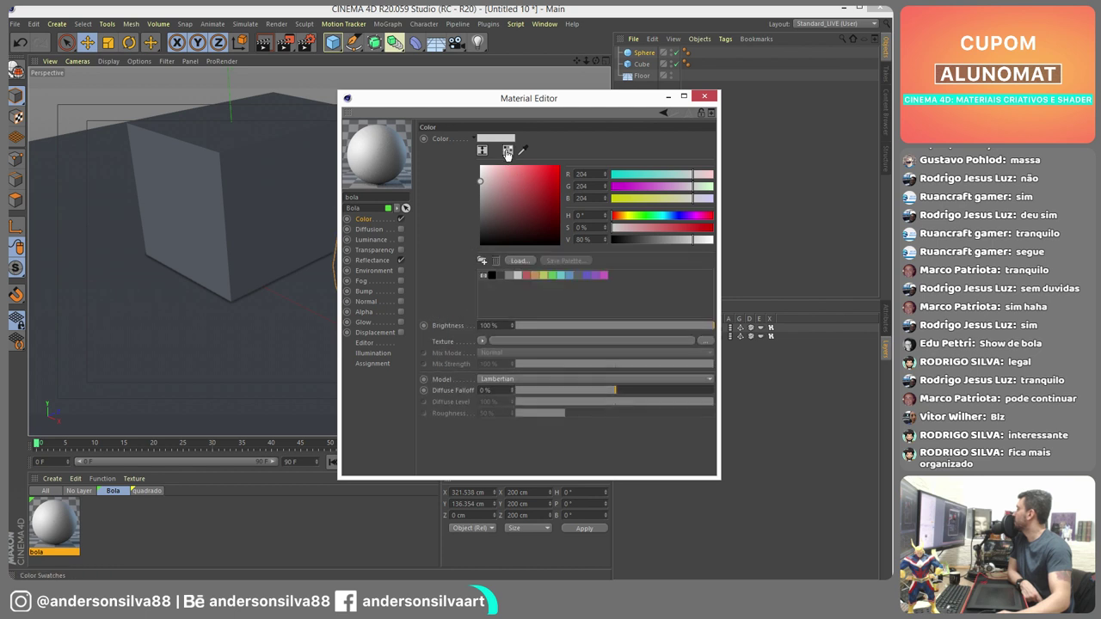
pyautogui.click(482, 151)
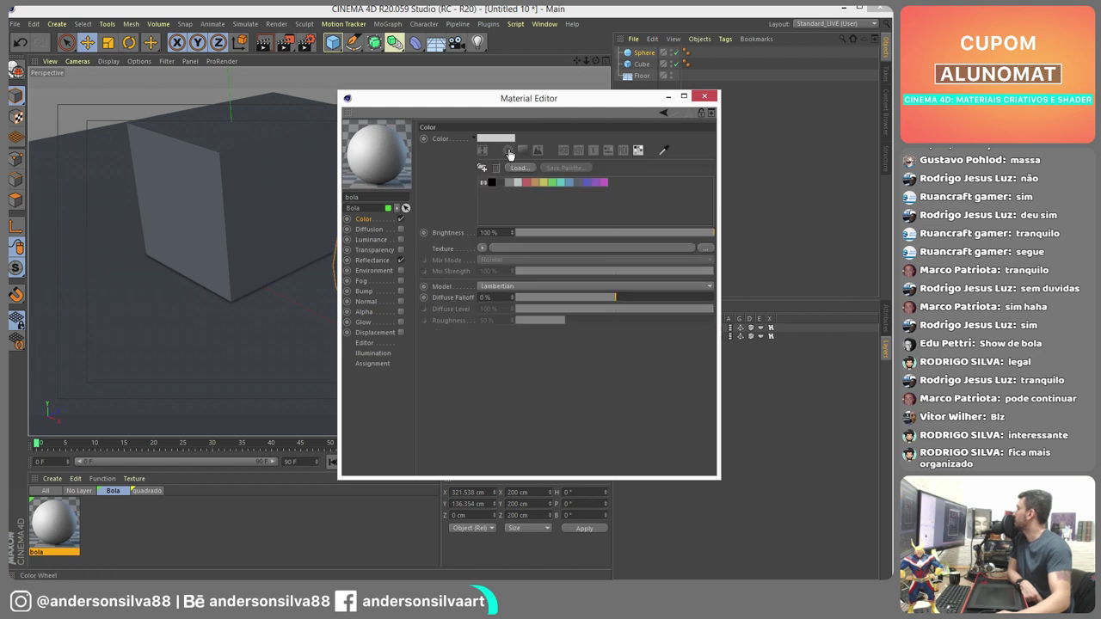
pyautogui.click(508, 151)
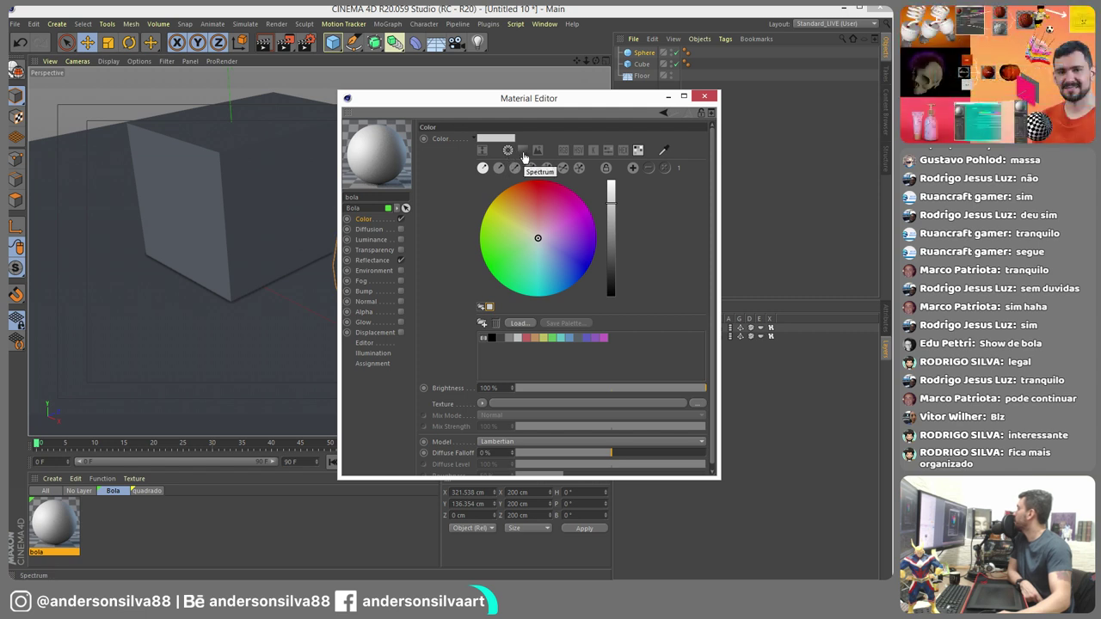
pyautogui.click(523, 153)
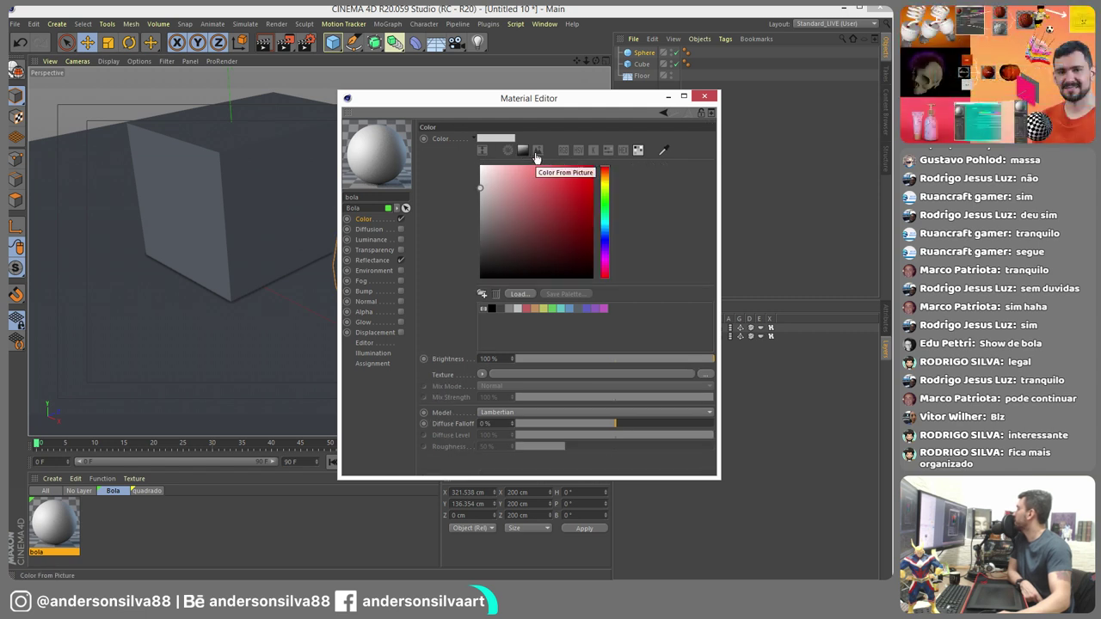
pyautogui.click(537, 152)
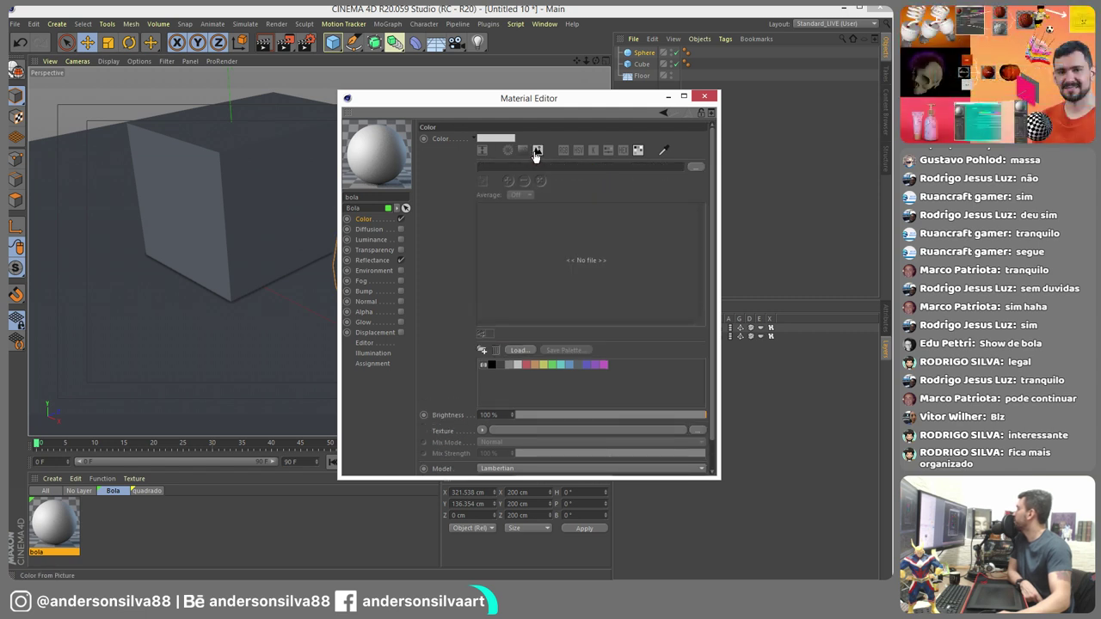
# - Load heineken-logo.png as the colour picture and store a sampled logo colour as a swatch
pyautogui.click(695, 167)
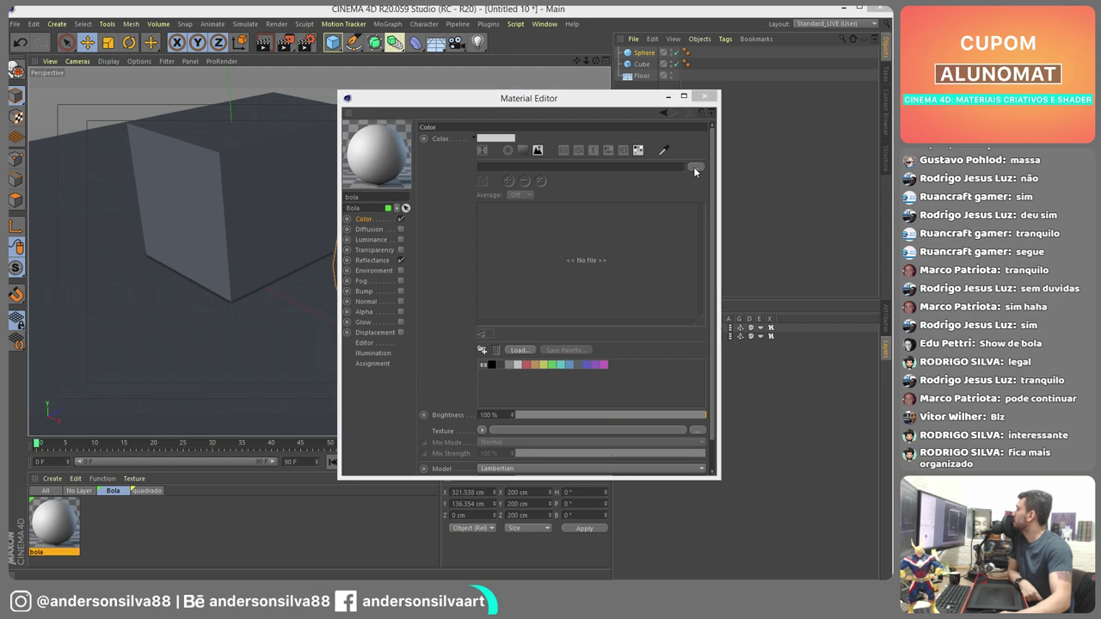
pyautogui.doubleClick(482, 198)
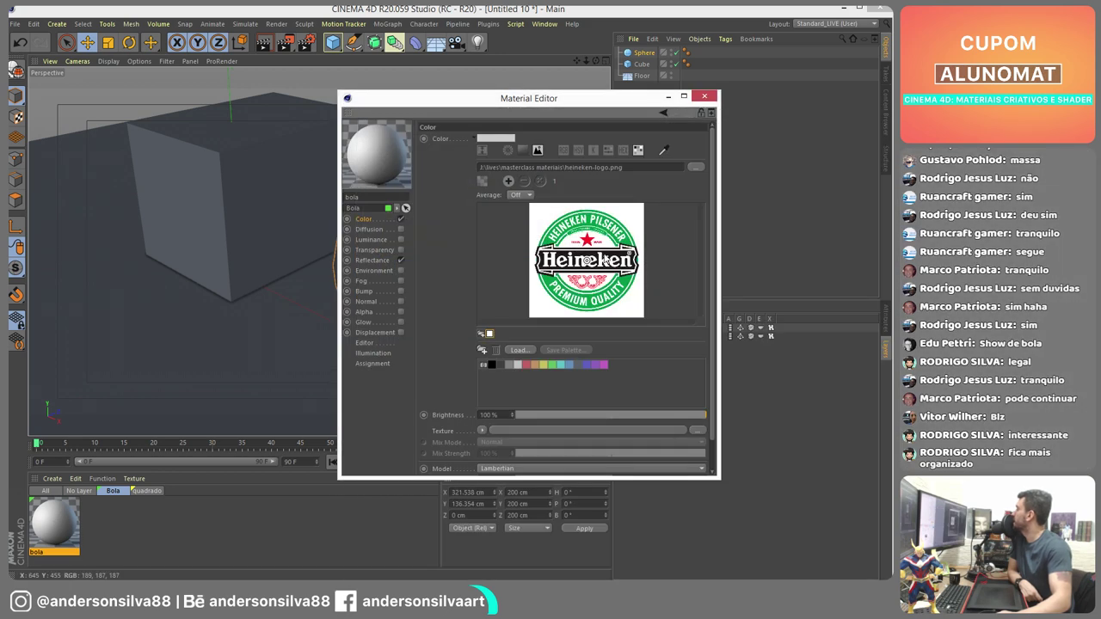
pyautogui.click(662, 151)
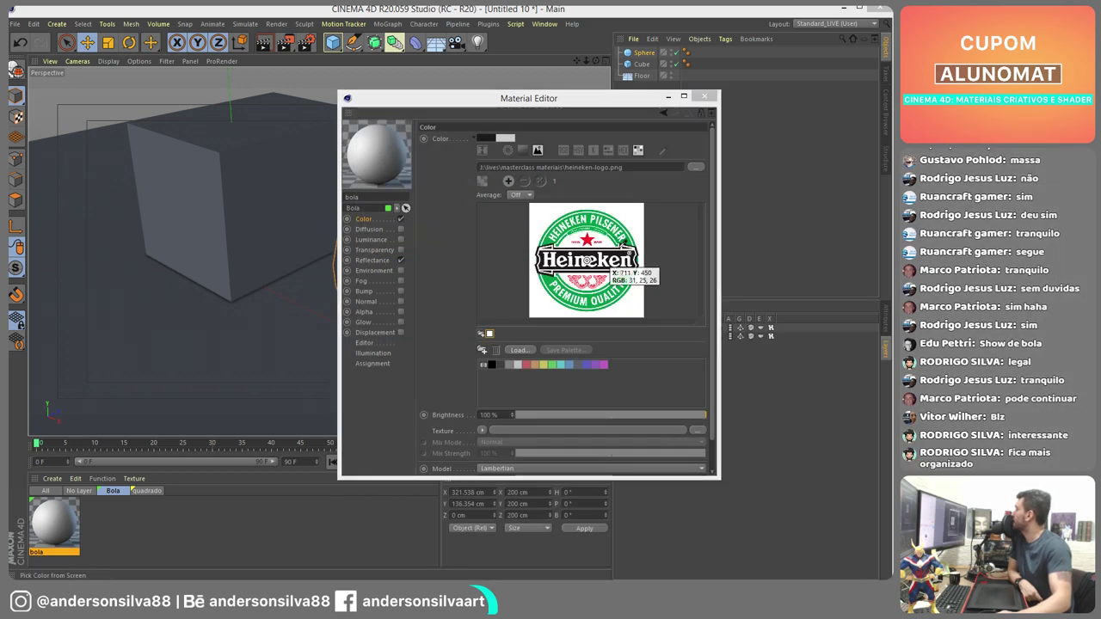
pyautogui.click(628, 239)
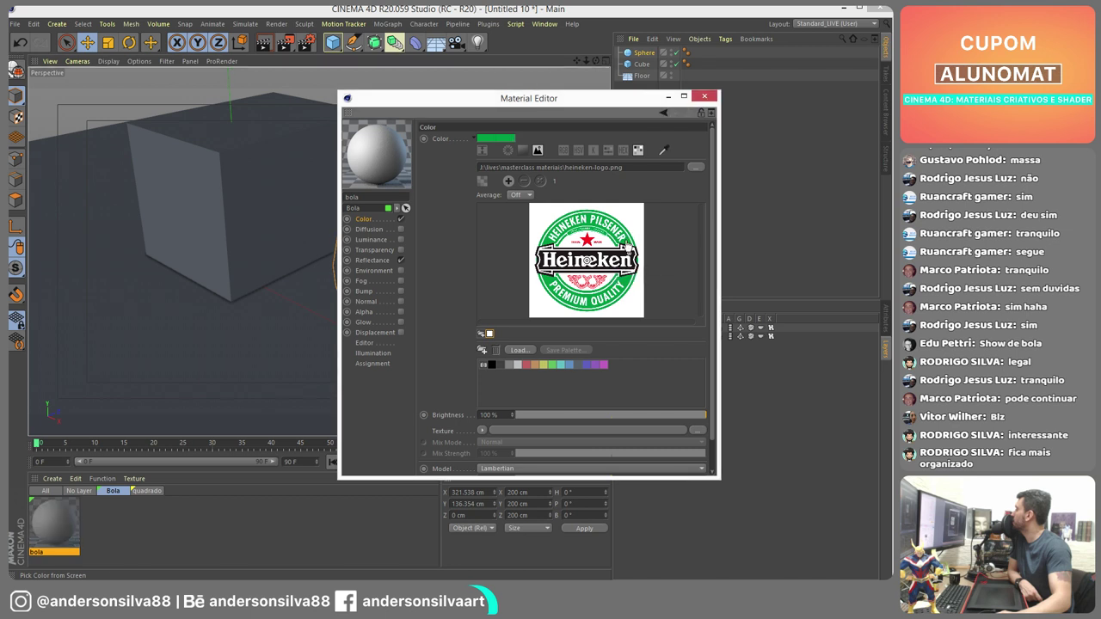
pyautogui.click(508, 181)
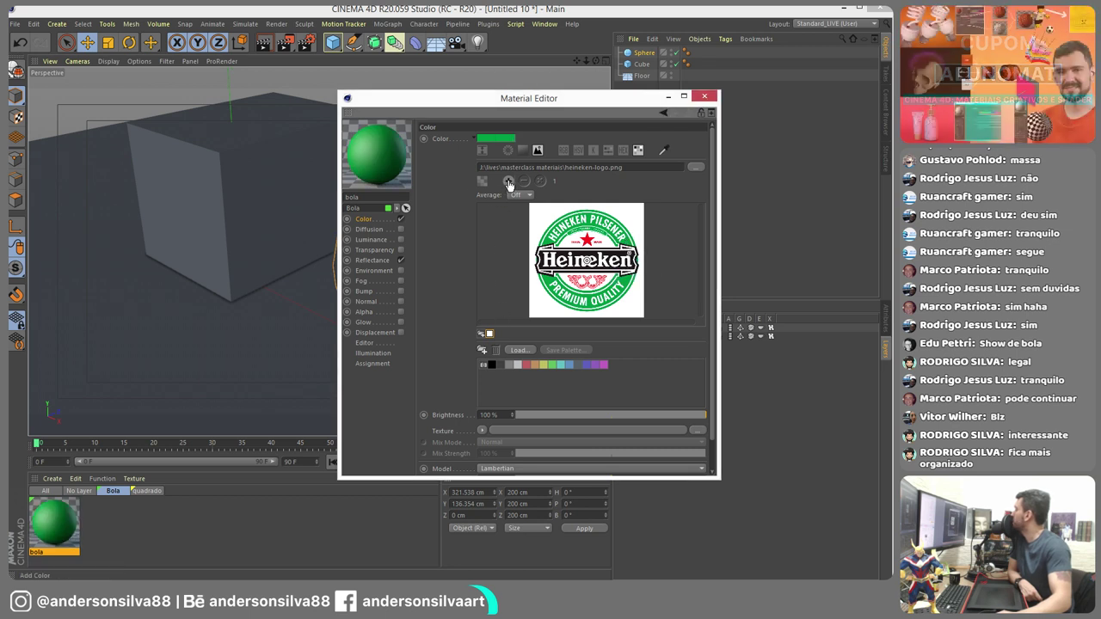
pyautogui.click(496, 334)
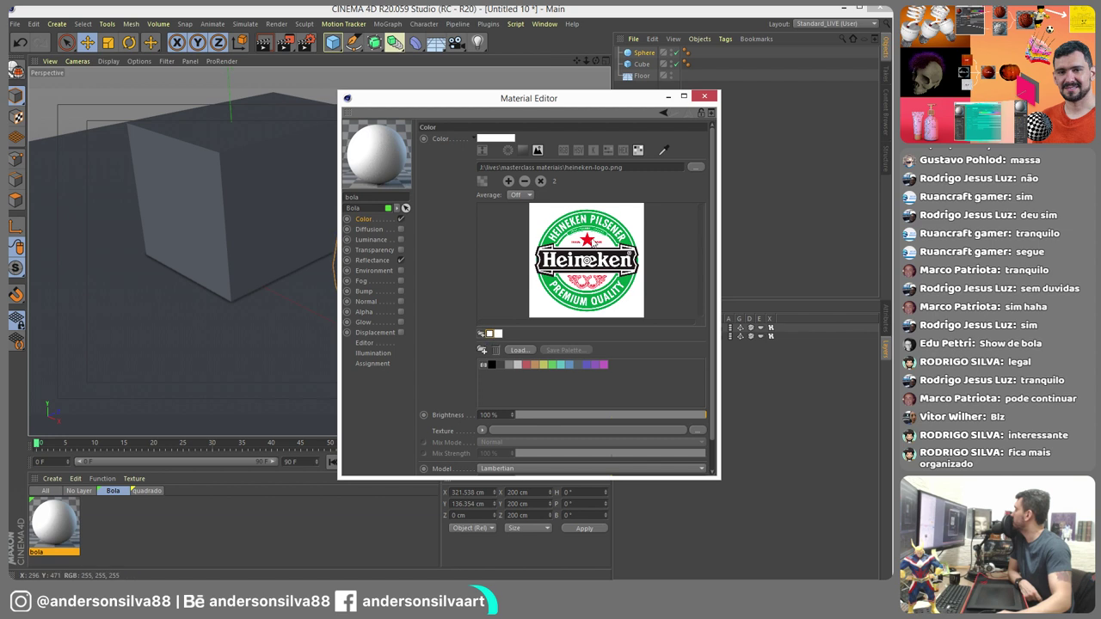
# - Sample the logo's green, white and black into swatches, then pick the star's red (RGB 255, 21, 31)
pyautogui.click(663, 150)
pyautogui.click(634, 262)
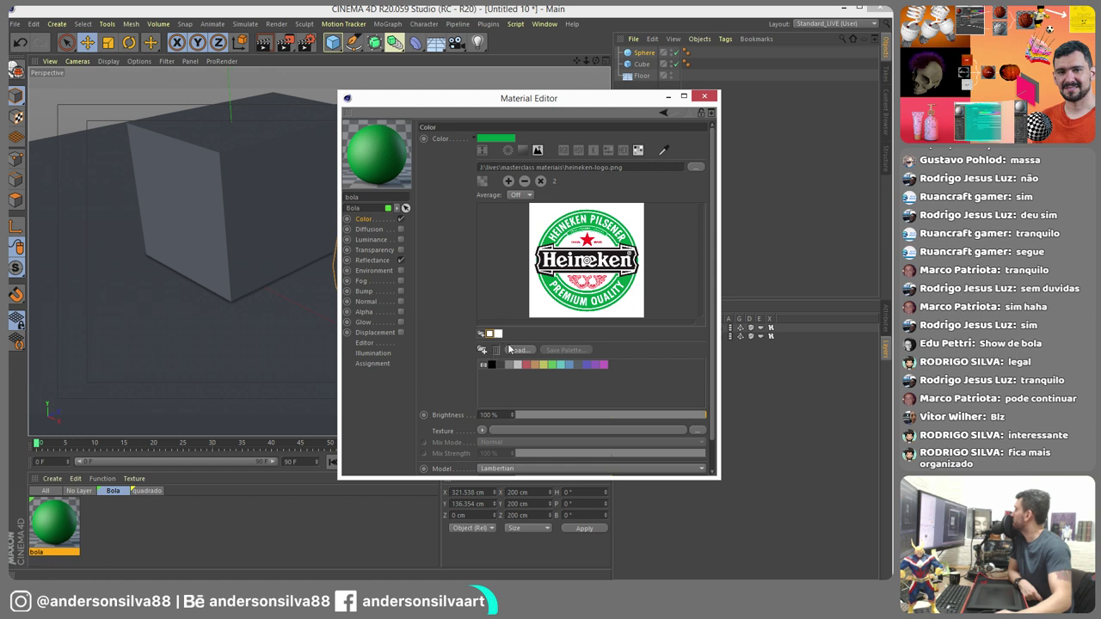
pyautogui.click(587, 260)
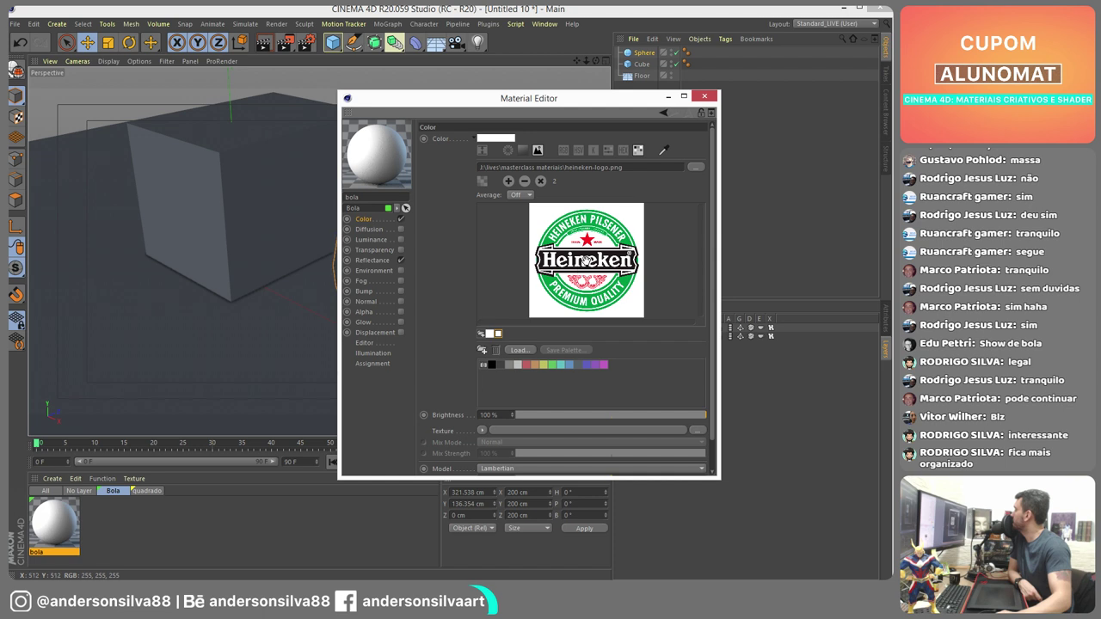
pyautogui.click(550, 279)
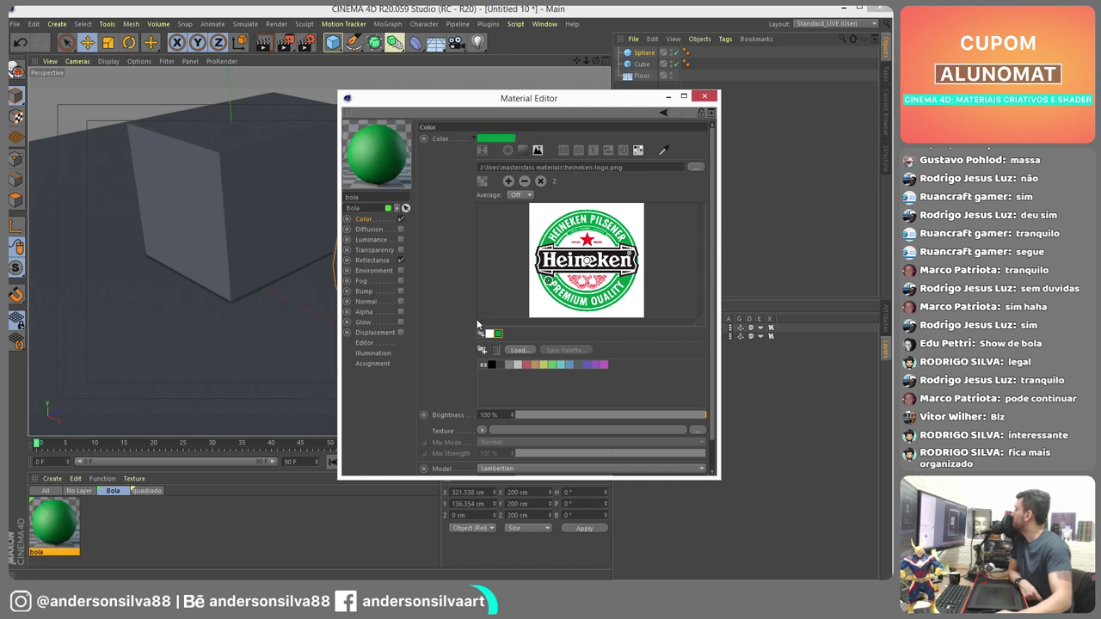
pyautogui.click(587, 261)
pyautogui.click(581, 258)
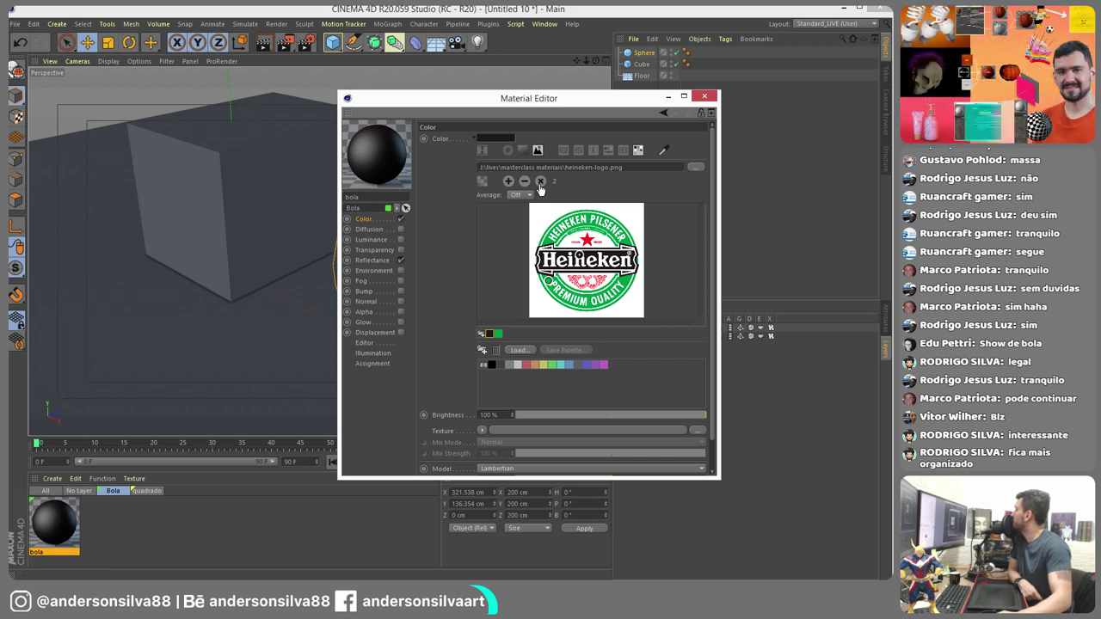
pyautogui.click(508, 180)
pyautogui.click(584, 258)
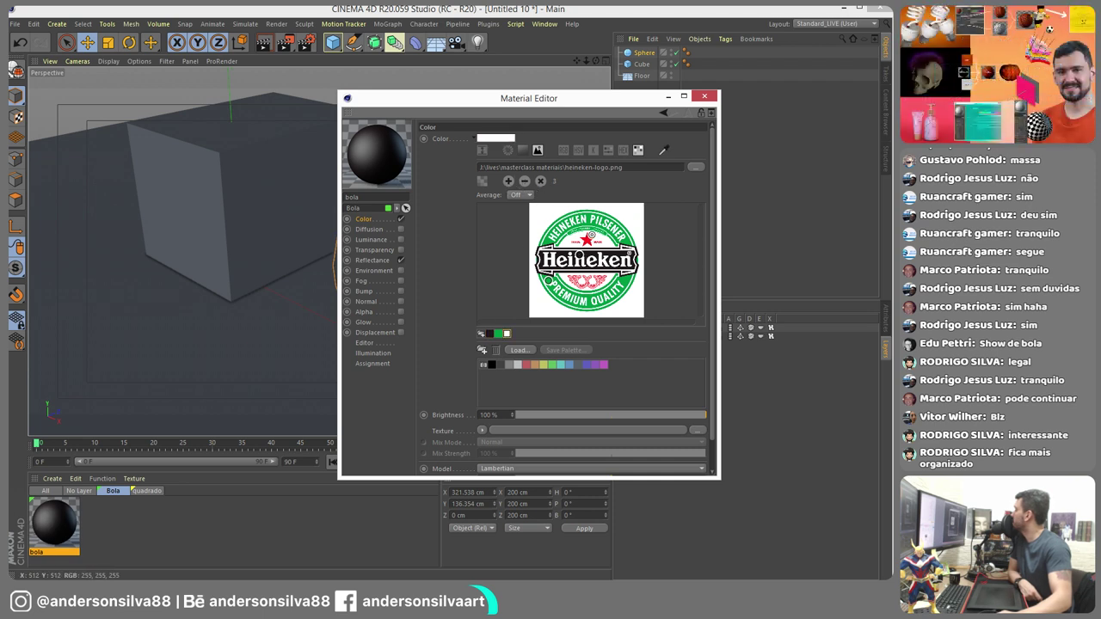
pyautogui.click(590, 236)
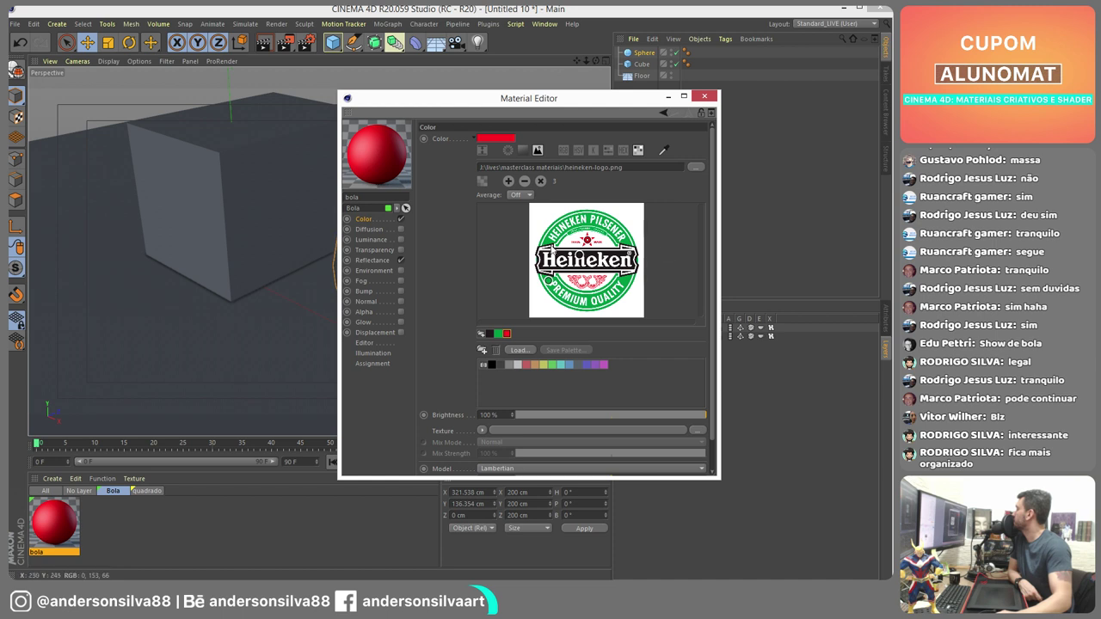
pyautogui.click(563, 151)
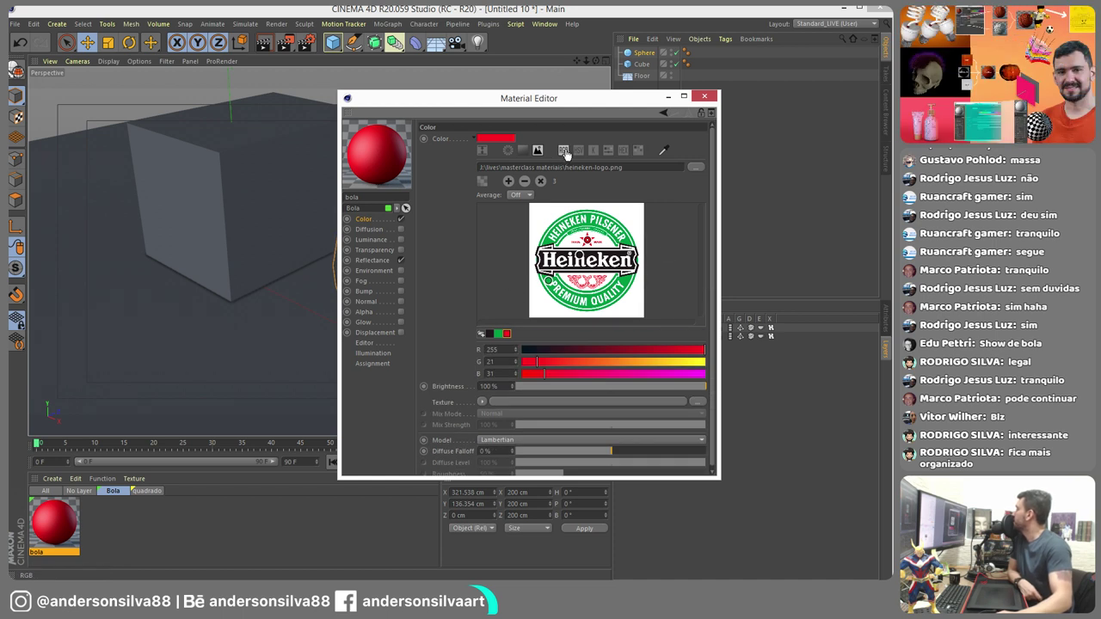
# - Cycle the bola colour through Spectrum, RGB, HSV, Kelvin, Mixer and Hex (FF151F) views, ending on swatches
pyautogui.click(564, 150)
pyautogui.click(522, 151)
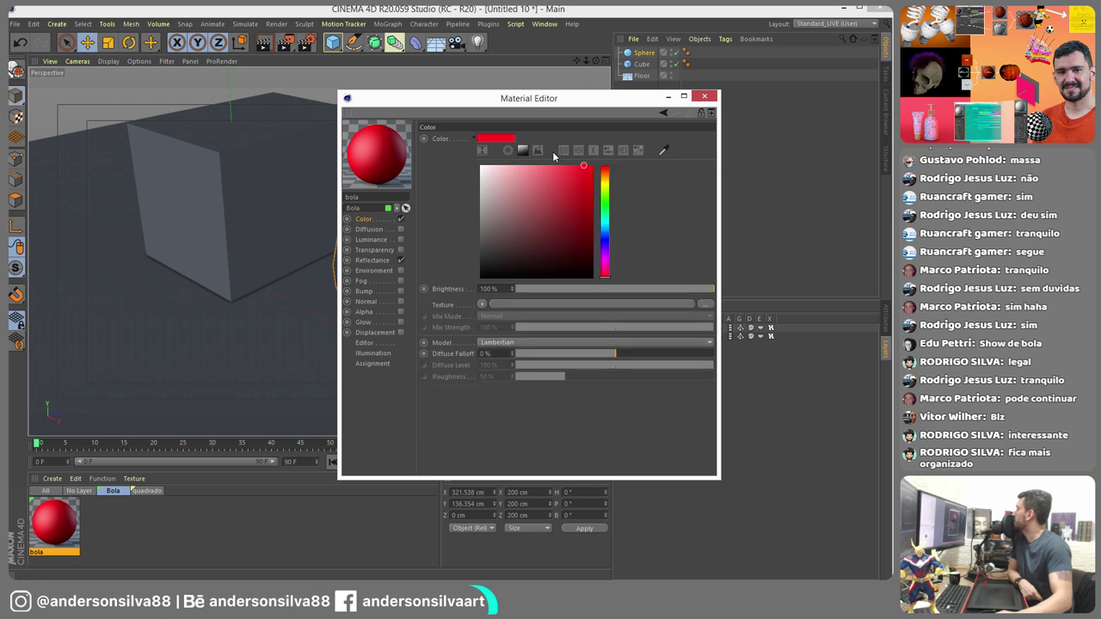
pyautogui.click(563, 150)
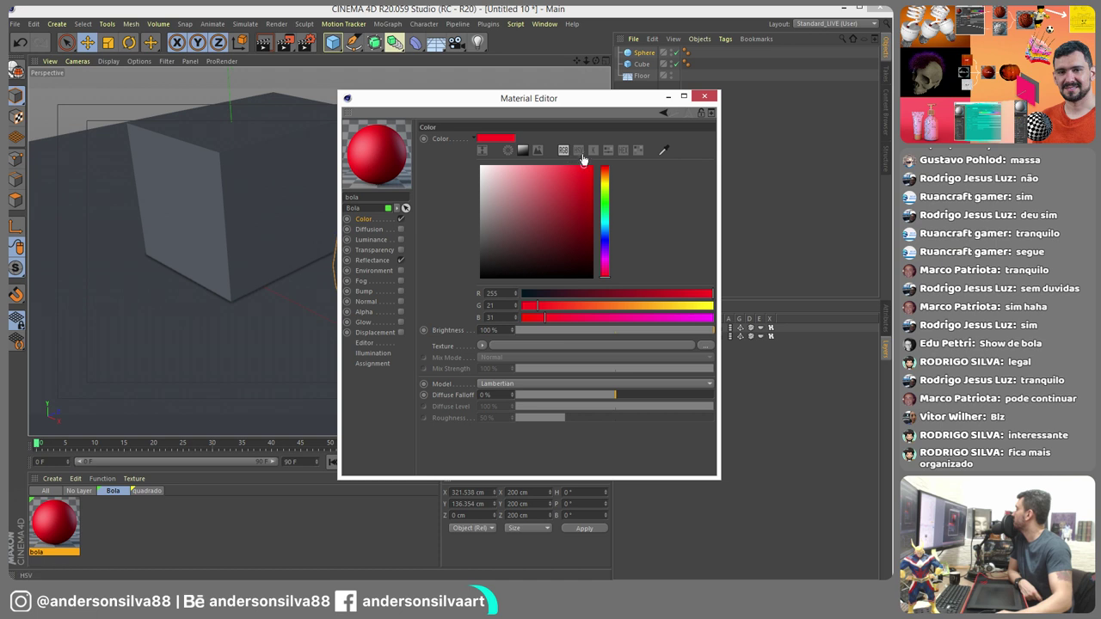
pyautogui.click(579, 152)
pyautogui.click(593, 151)
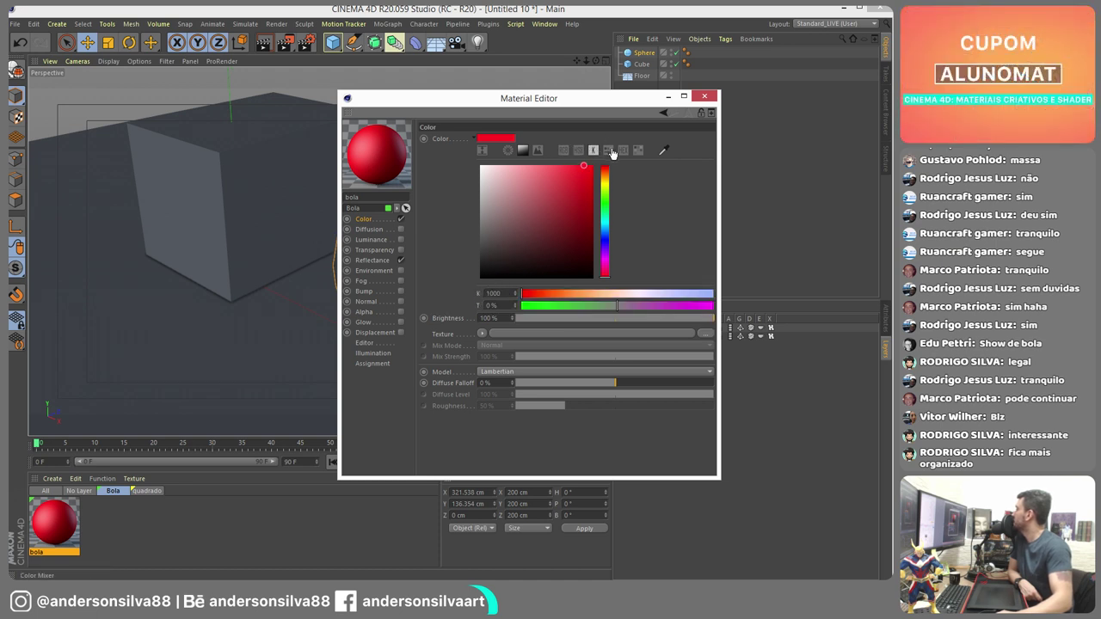
pyautogui.click(610, 151)
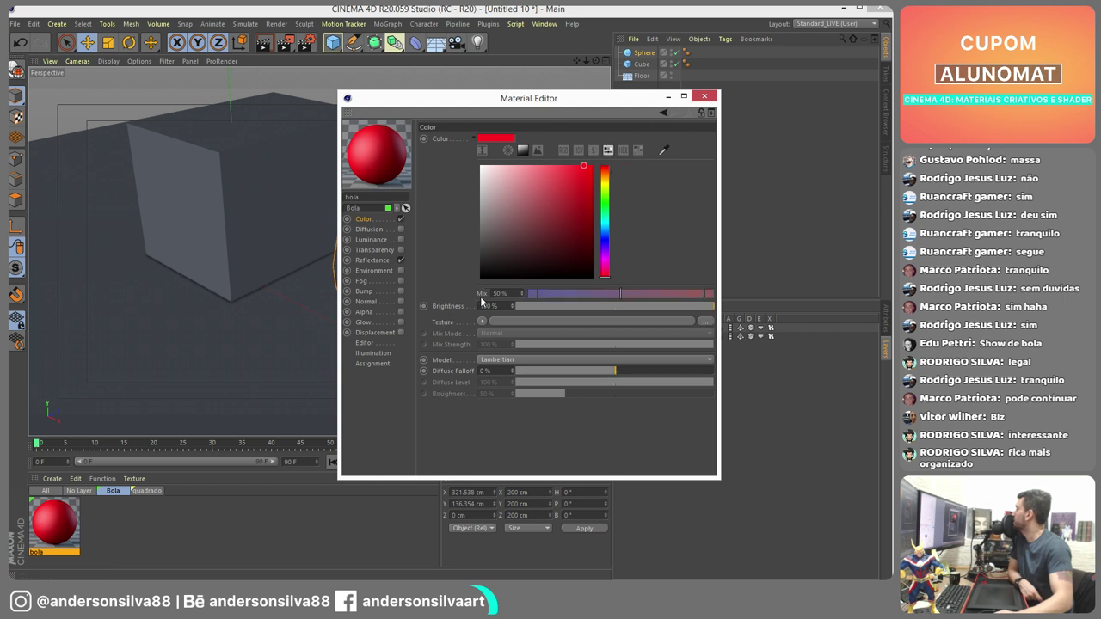
pyautogui.click(623, 150)
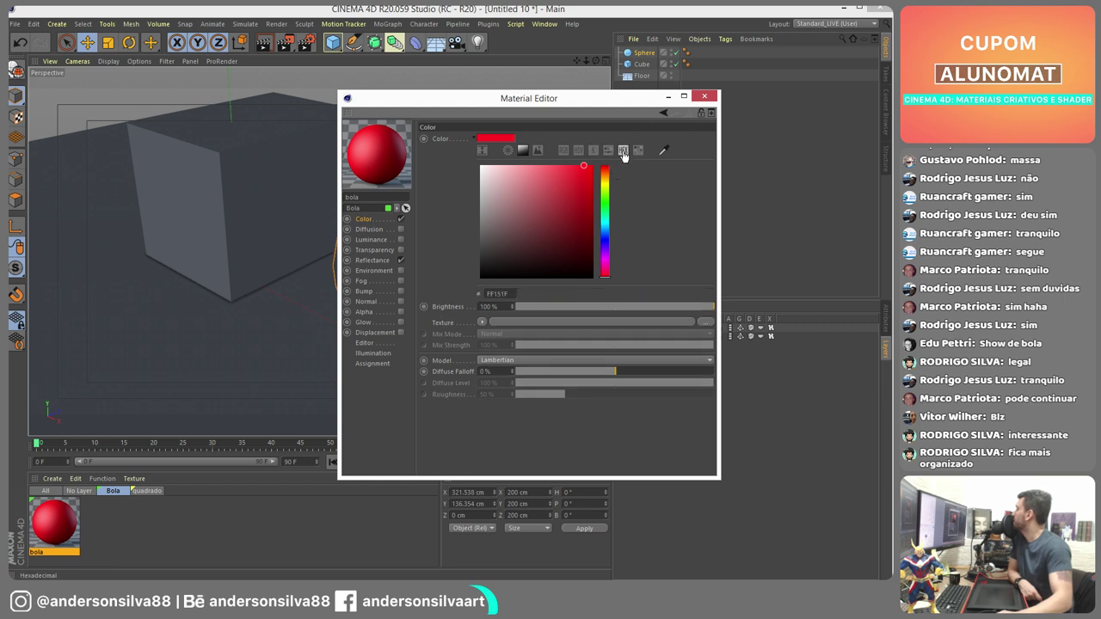
pyautogui.doubleClick(507, 293)
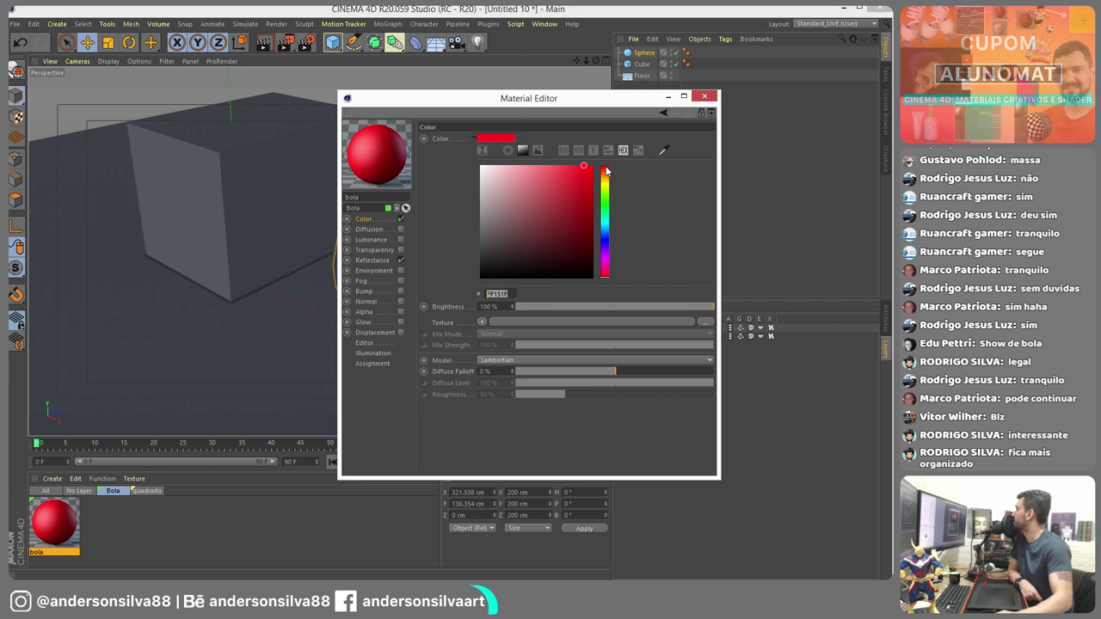
pyautogui.click(639, 152)
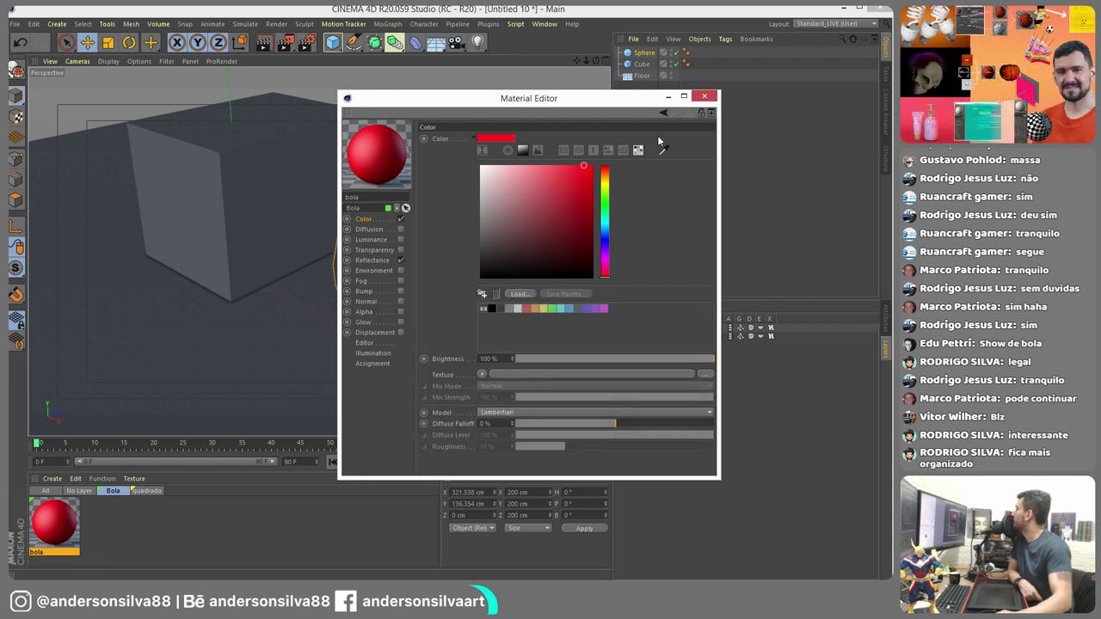
# - Add preset 16's colours as a swatch row and return to the logo image view
pyautogui.click(520, 294)
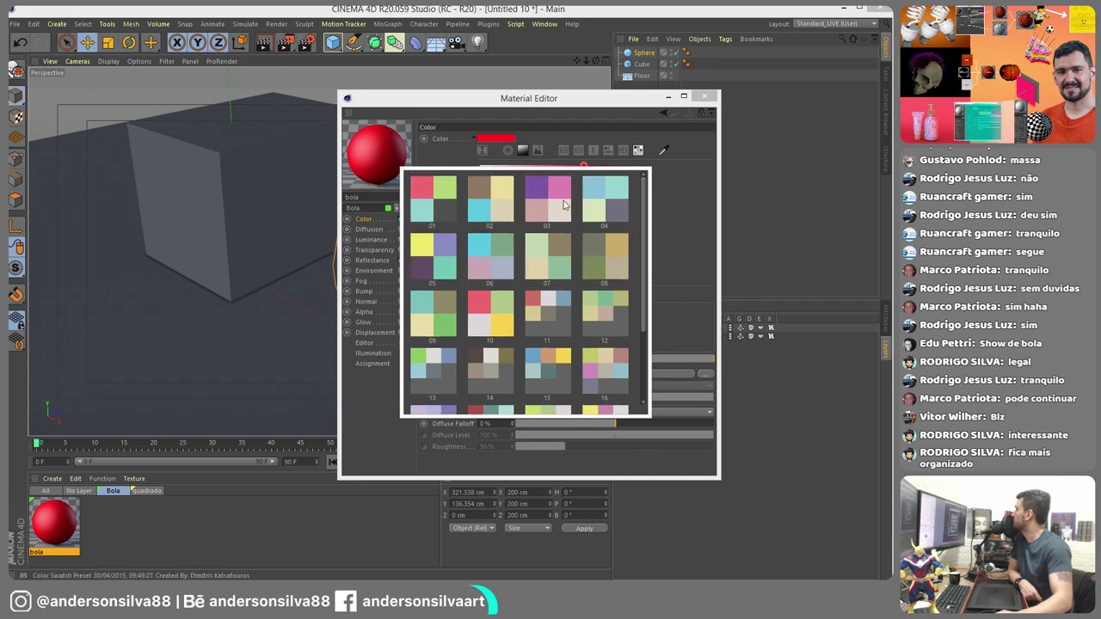
pyautogui.click(597, 370)
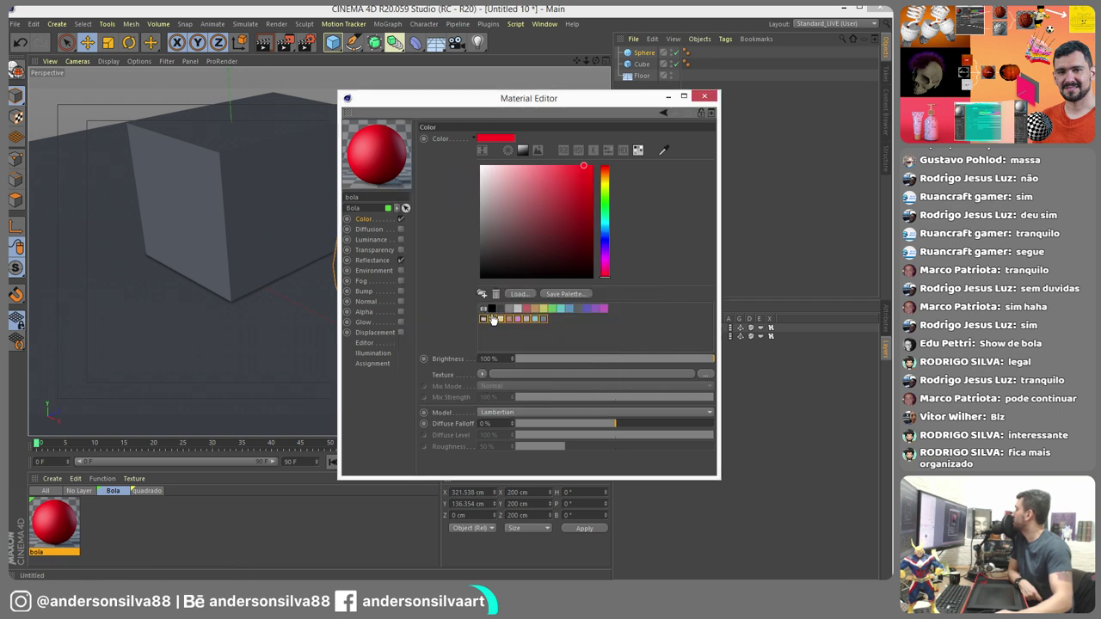
pyautogui.click(537, 149)
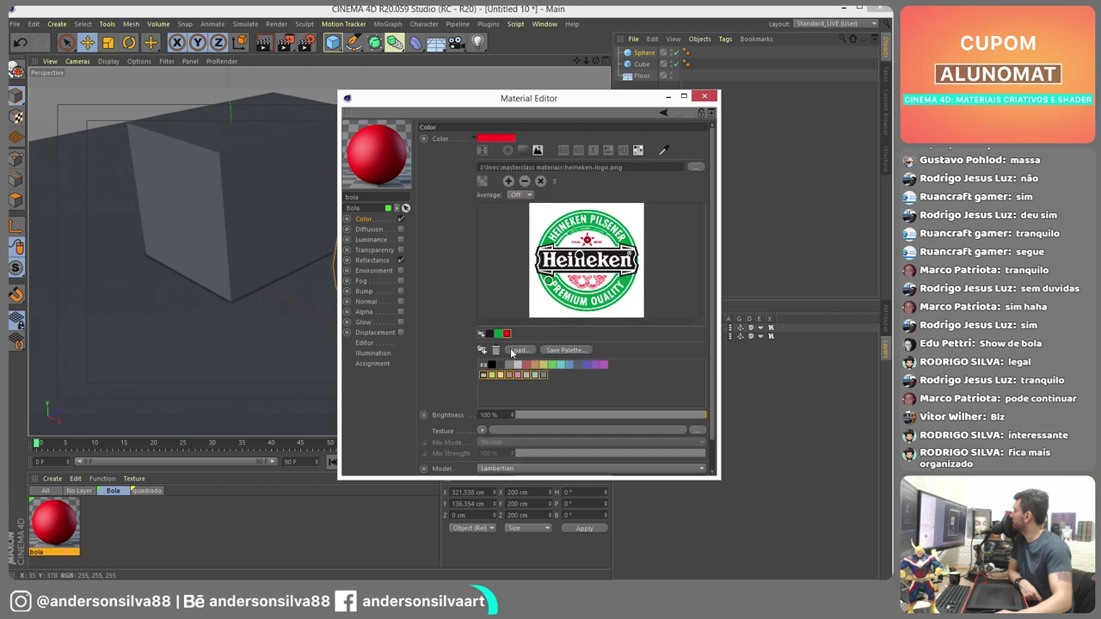
# - Save the swatches as a palette preset named 'heineken' with a blank author field
pyautogui.click(556, 351)
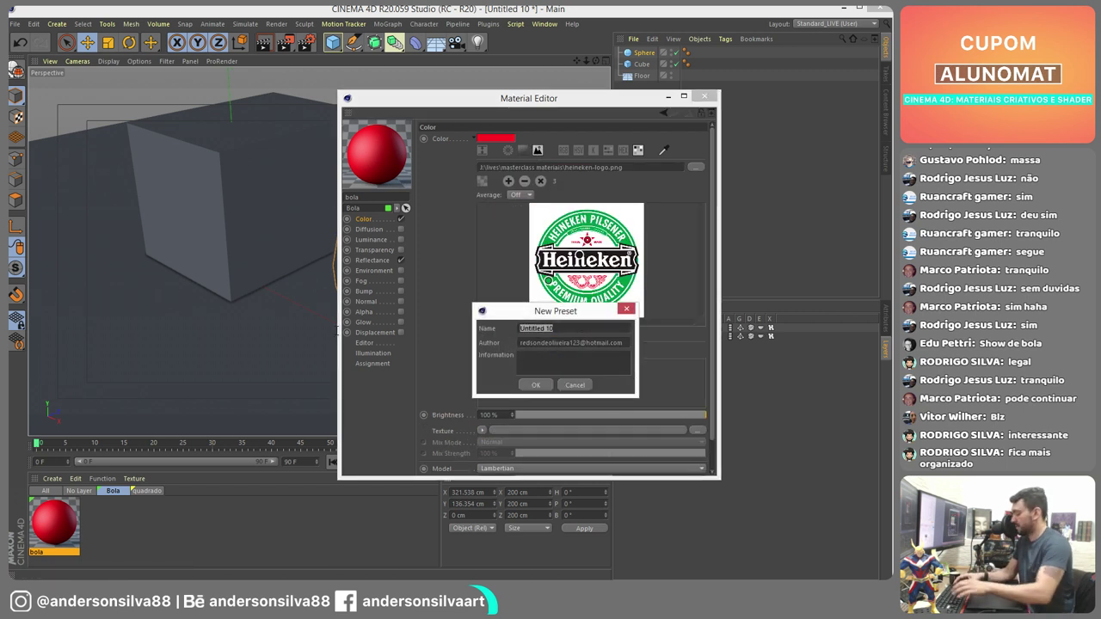
pyautogui.write('heineken')
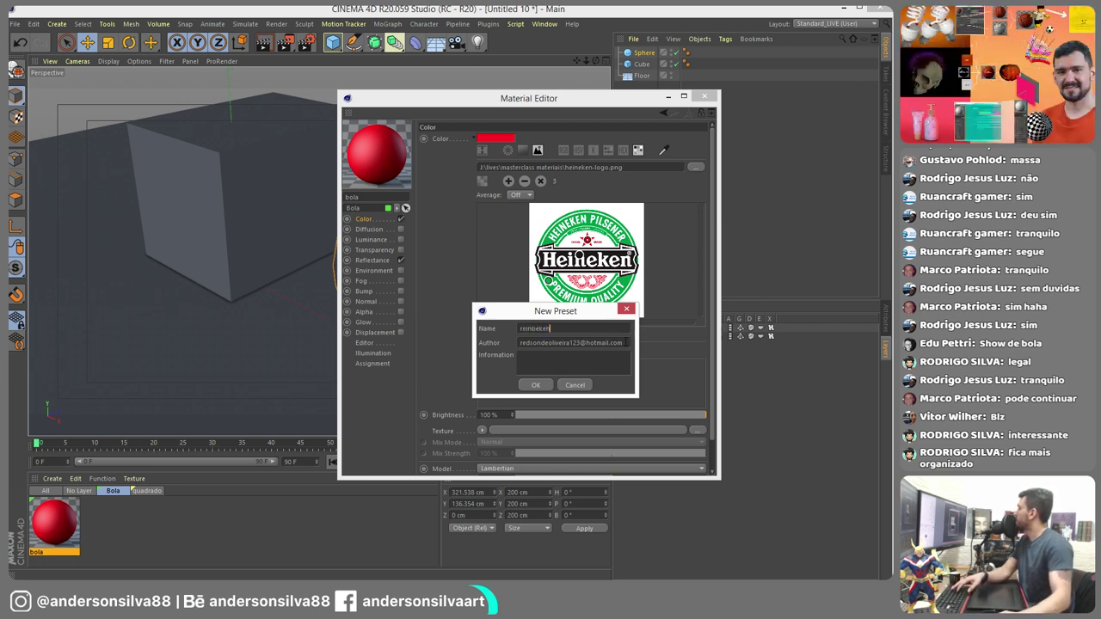
pyautogui.press('Tab')
pyautogui.press('BackSpace')
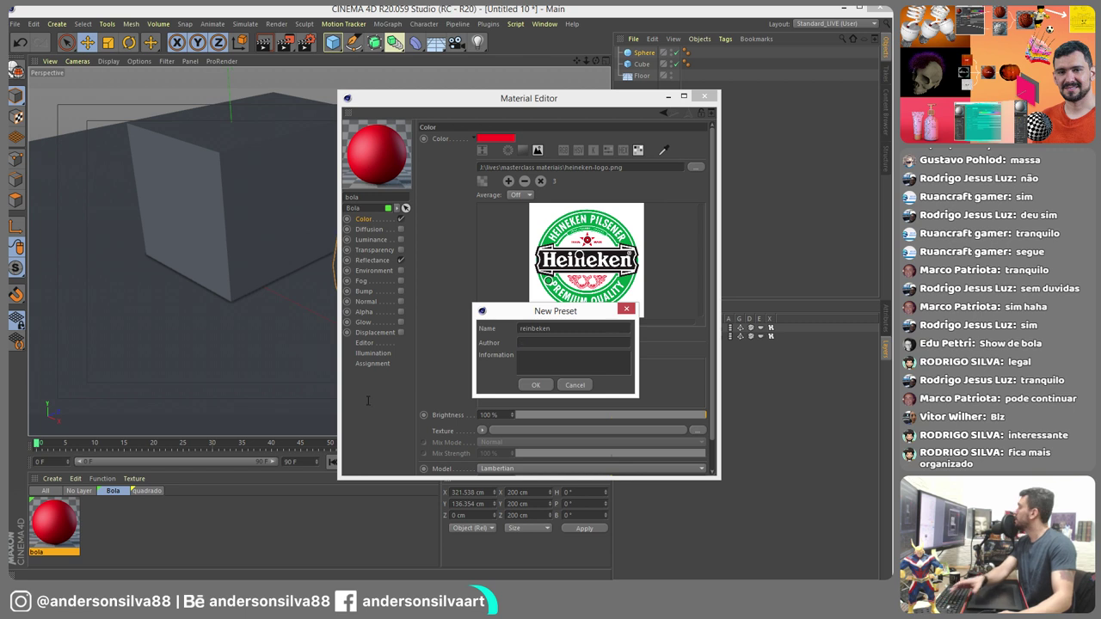
pyautogui.click(525, 384)
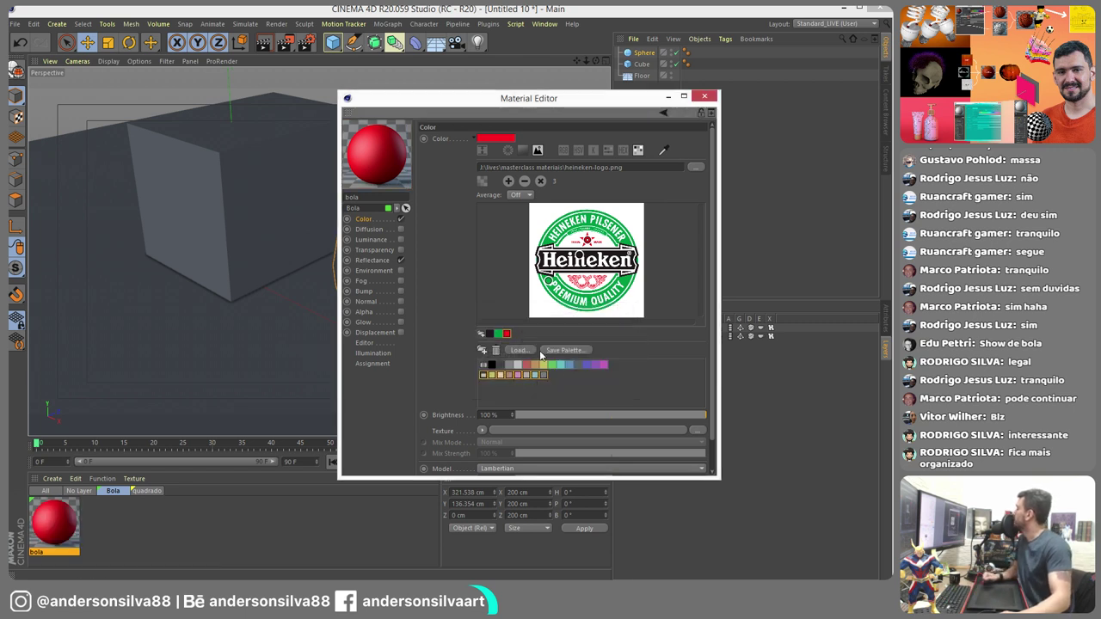
# - Browse the saved swatch presets without loading one, then close the Material Editor
pyautogui.click(517, 350)
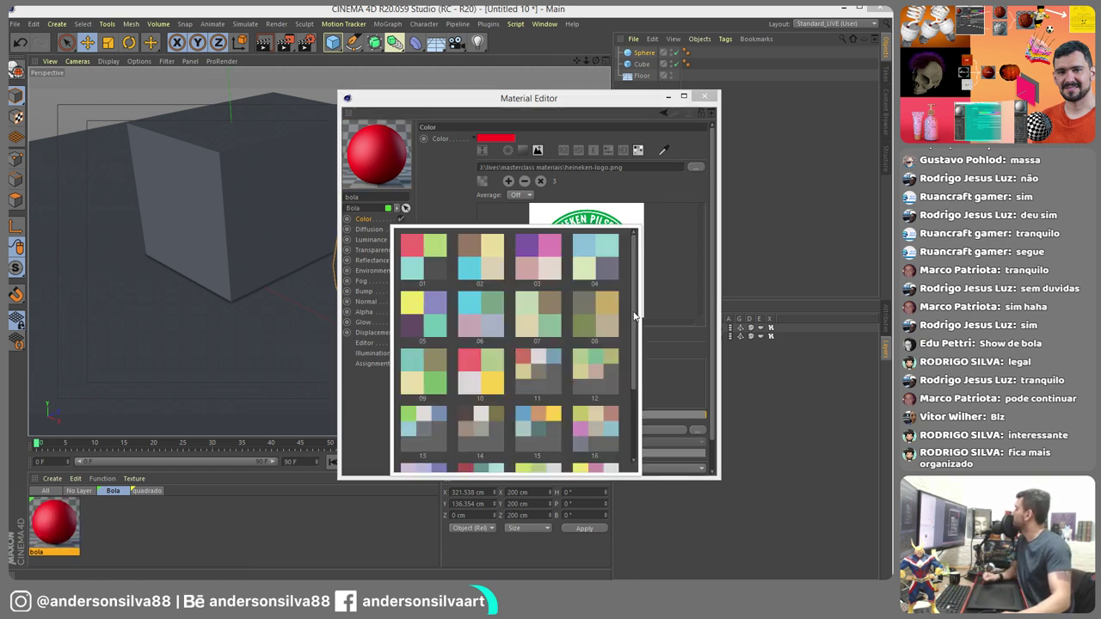
pyautogui.moveTo(634, 315); pyautogui.dragTo(633, 419)
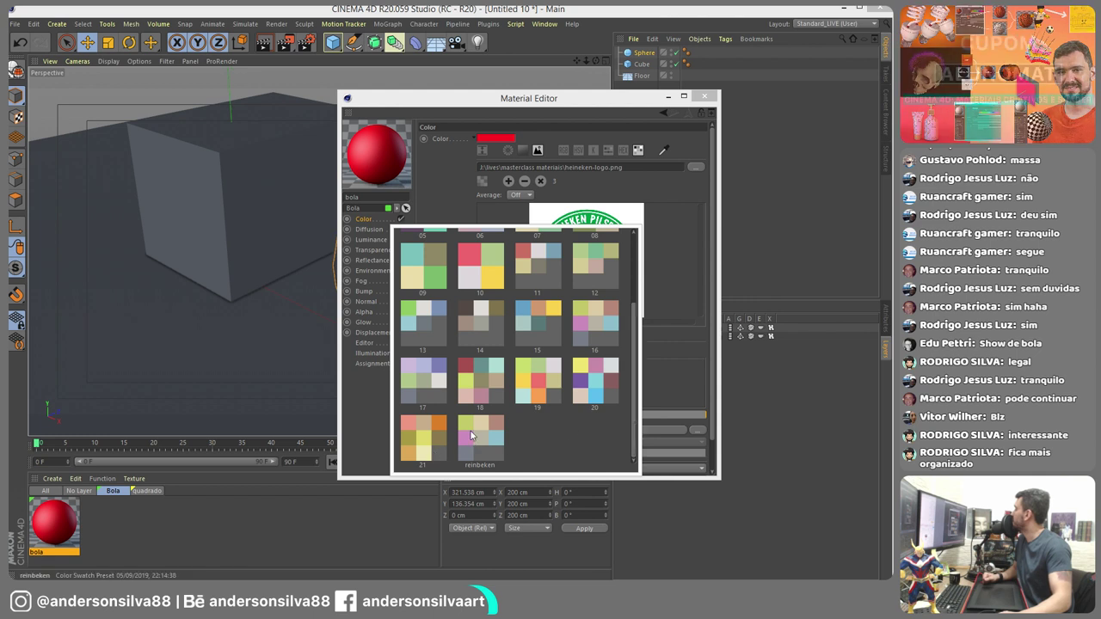
pyautogui.click(658, 367)
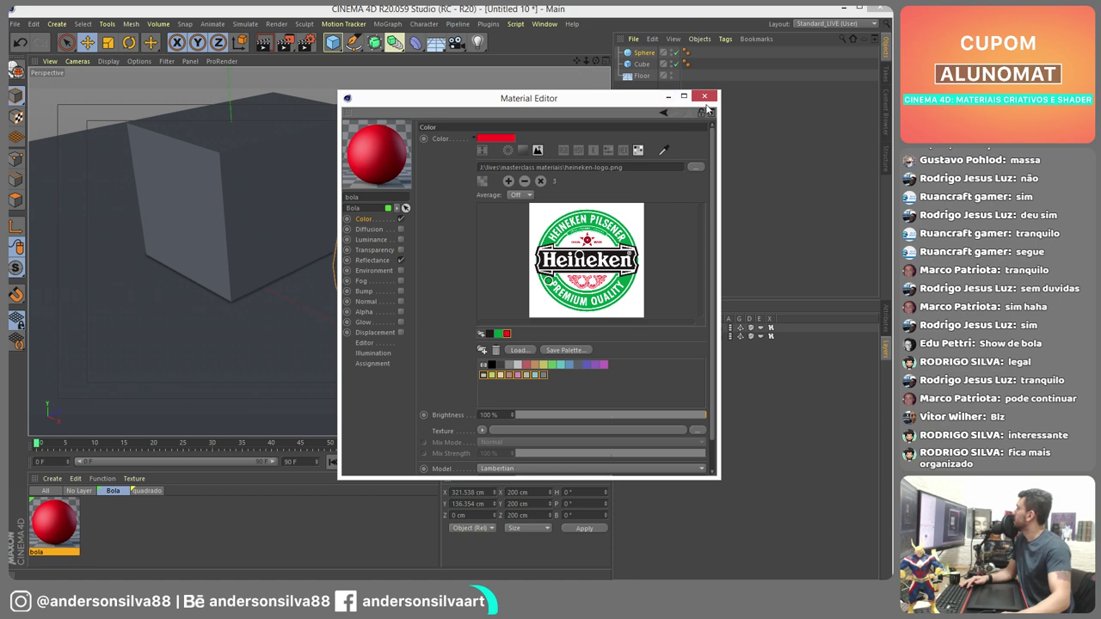
pyautogui.click(705, 95)
# - View the MATERIAL EDITOR: CHANNELS slide, then return to Cinema 4D's scene with the red bola material
pyautogui.hotkey('alt', 'Tab')
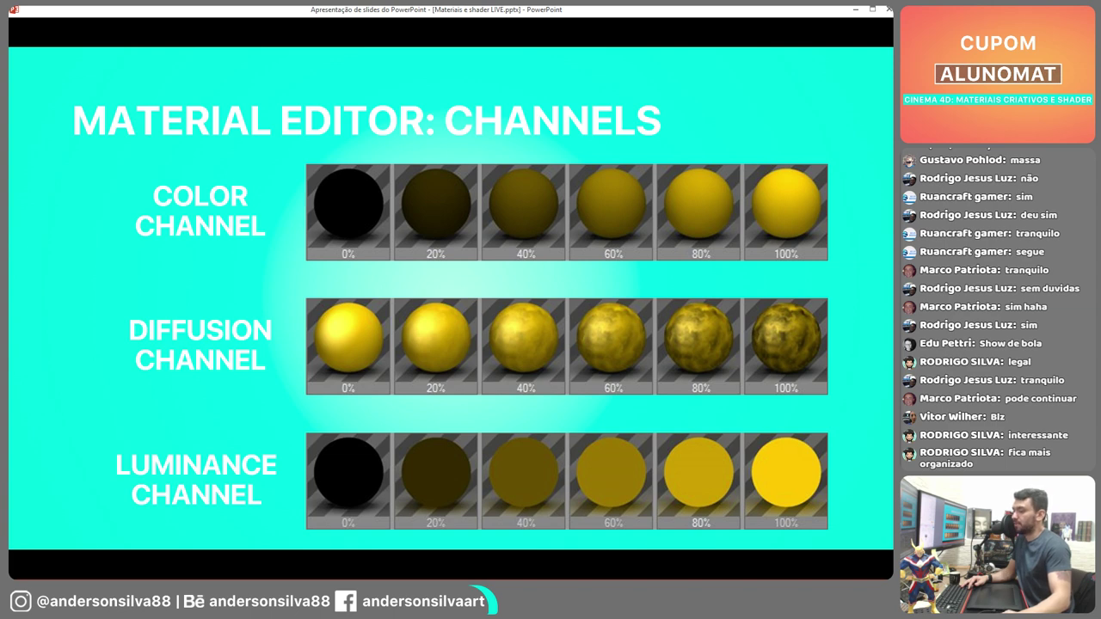
pyautogui.hotkey('alt', 'Tab')
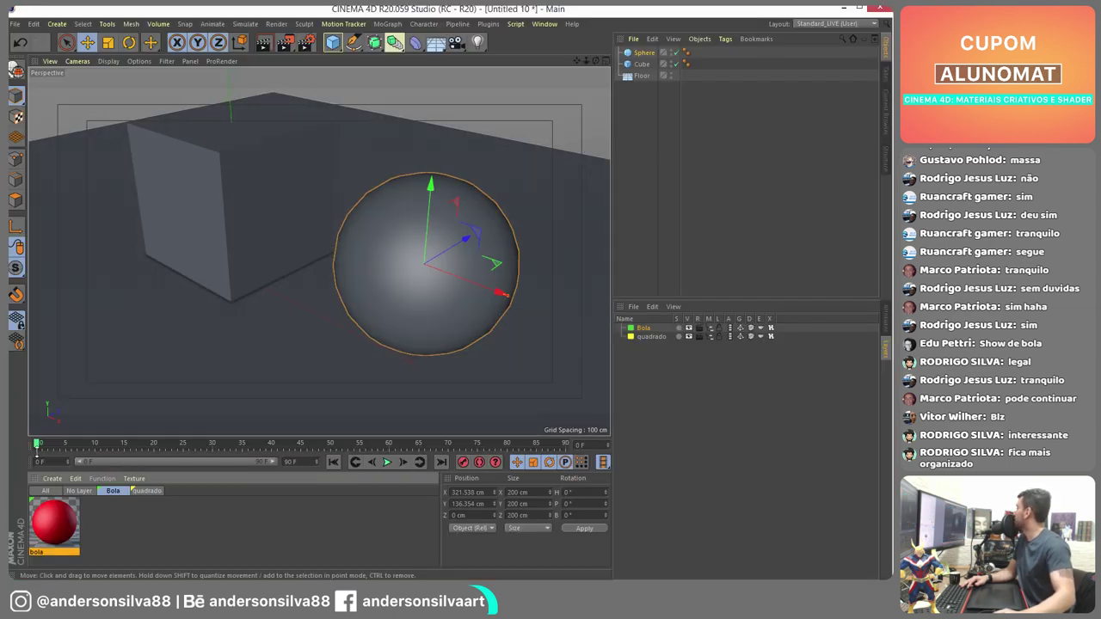
# - List all materials and reapply red bola to the sphere and grey quadrado to the cube
pyautogui.click(47, 491)
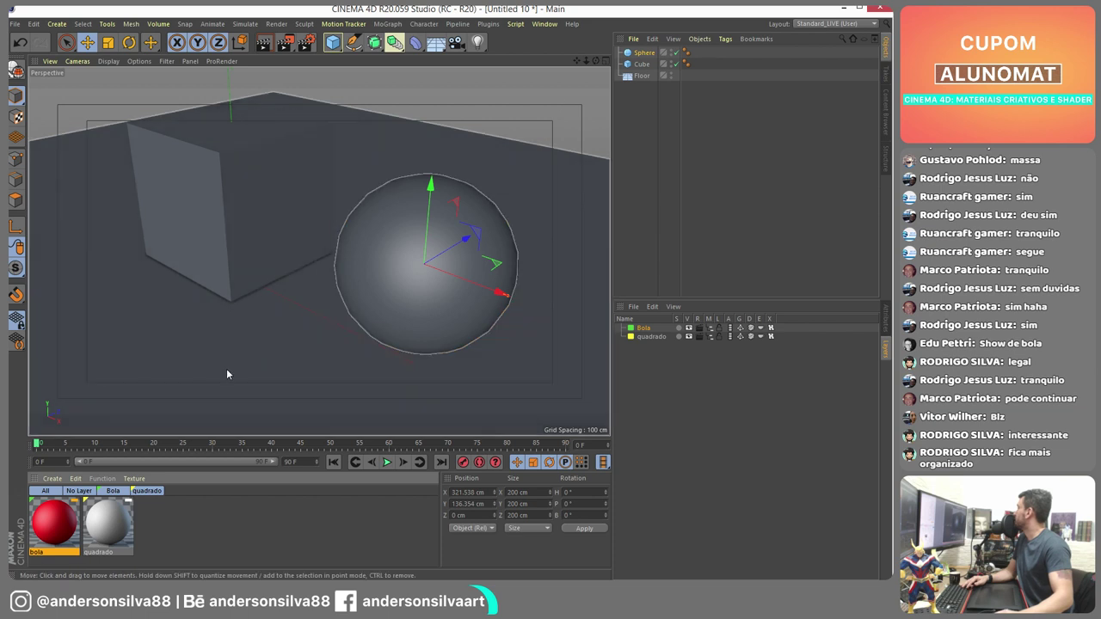
pyautogui.moveTo(221, 424); pyautogui.dragTo(452, 310)
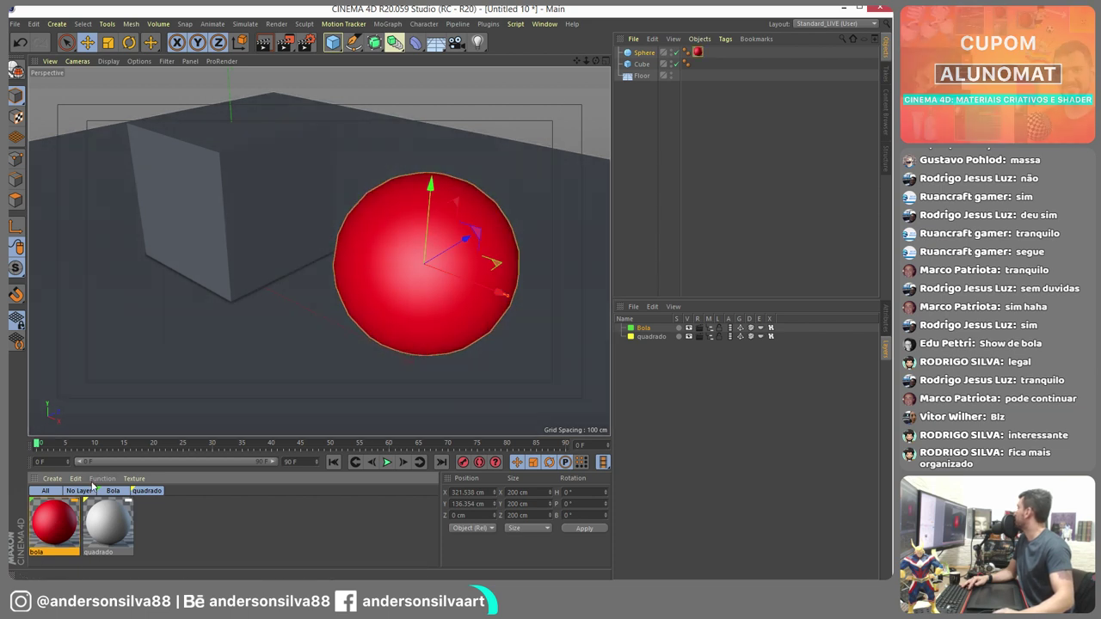
pyautogui.moveTo(107, 522); pyautogui.dragTo(198, 198)
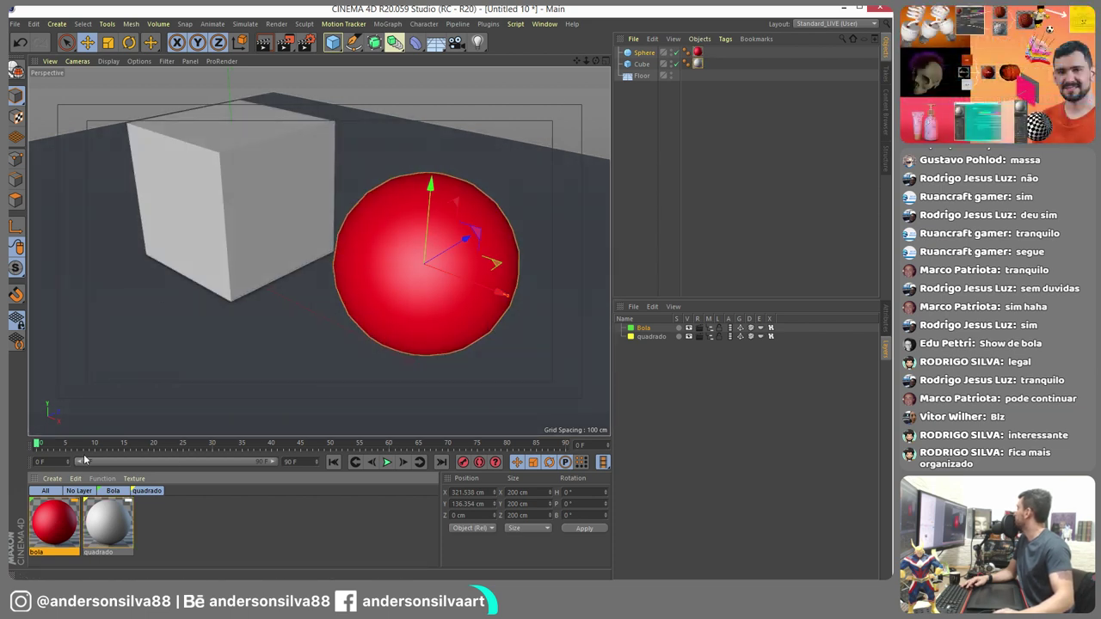
# - Create a new default material, Mat, and open it for editing
pyautogui.click(80, 491)
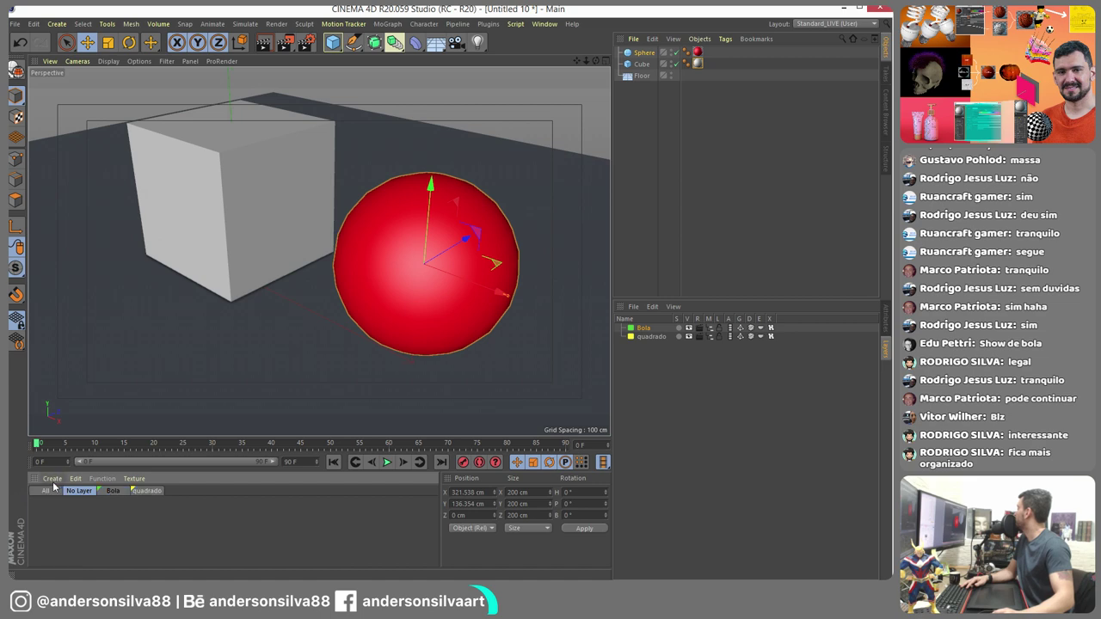
pyautogui.click(53, 478)
pyautogui.click(76, 335)
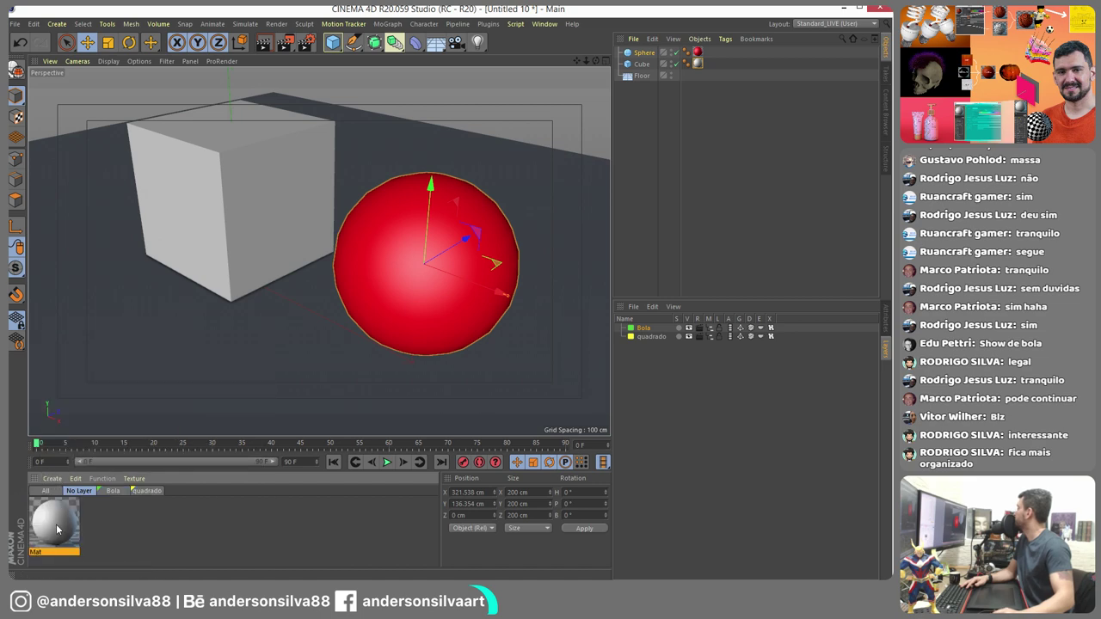
pyautogui.doubleClick(57, 527)
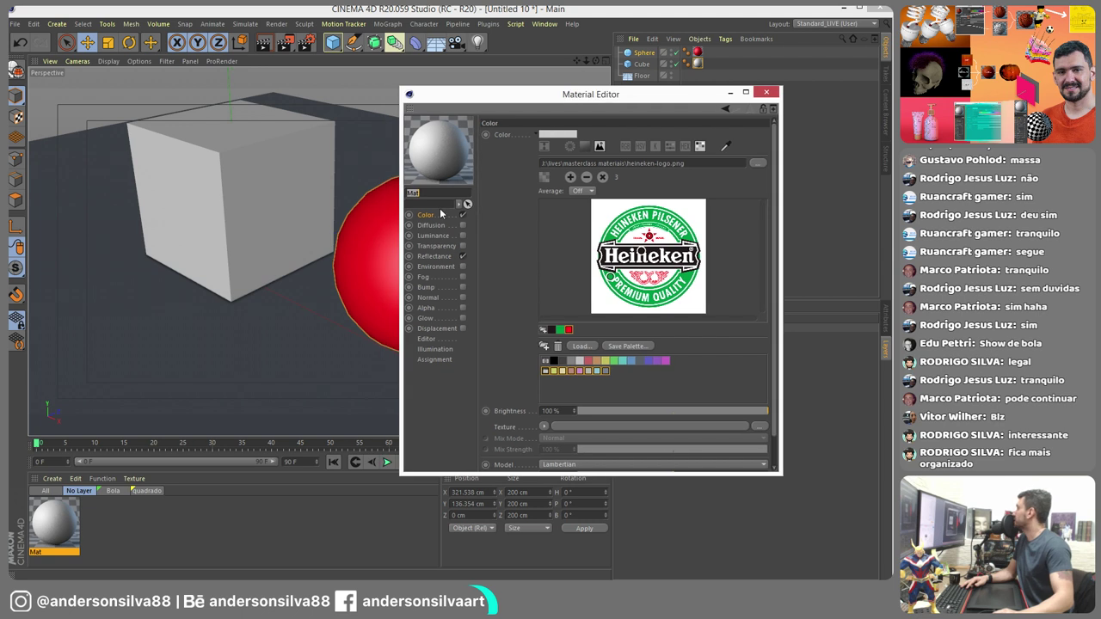
# - Make Mat green, apply it to the floor, and render to the Picture Viewer
pyautogui.click(561, 330)
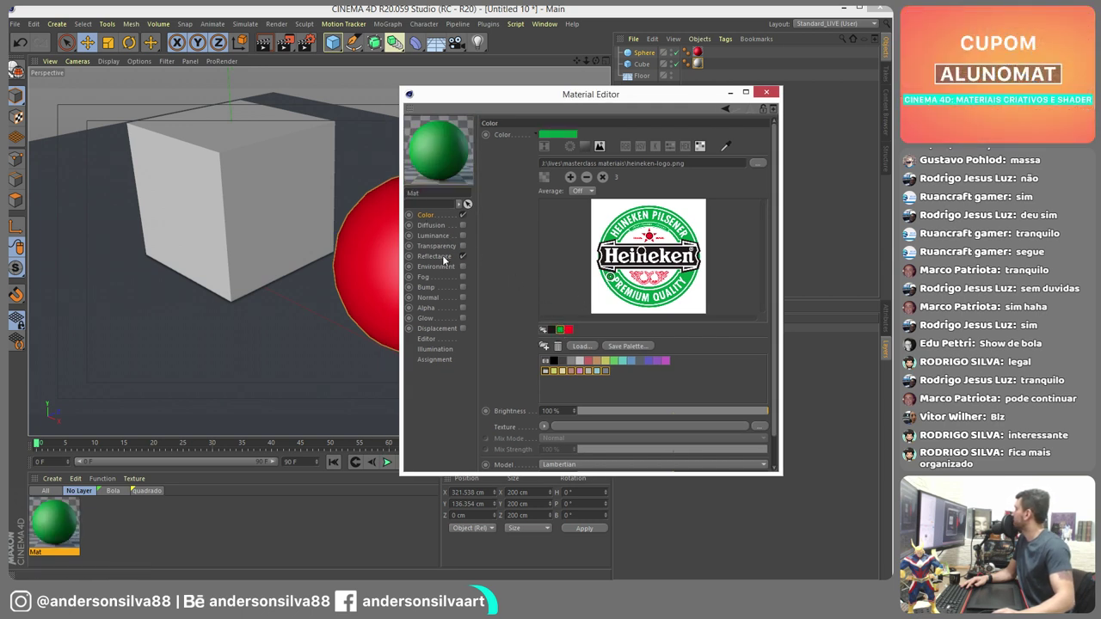
pyautogui.click(443, 257)
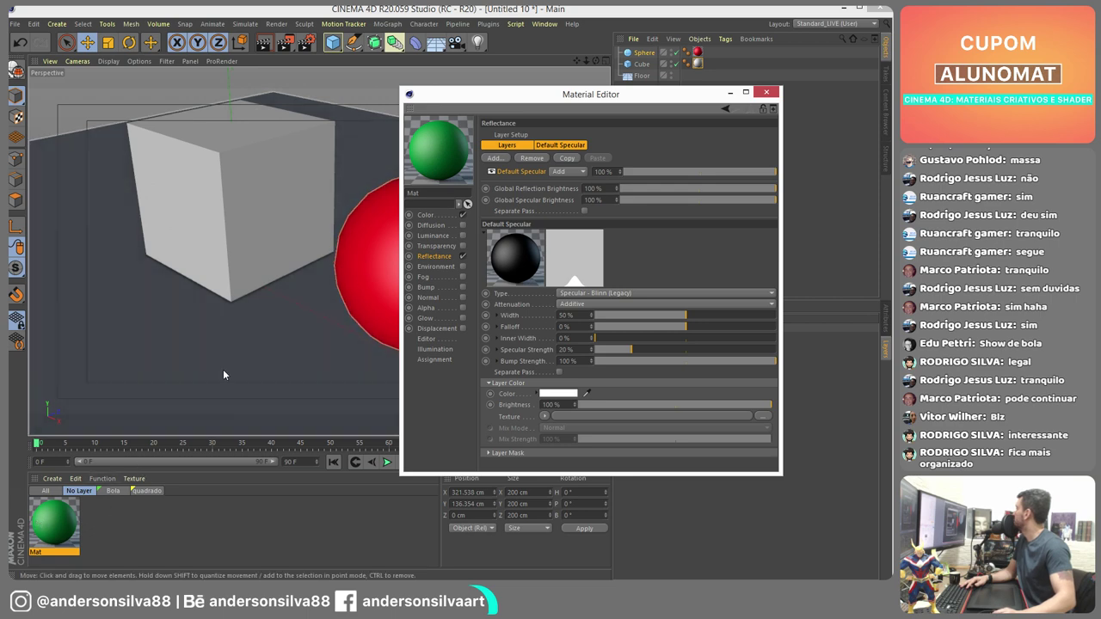
pyautogui.moveTo(224, 375); pyautogui.dragTo(225, 375)
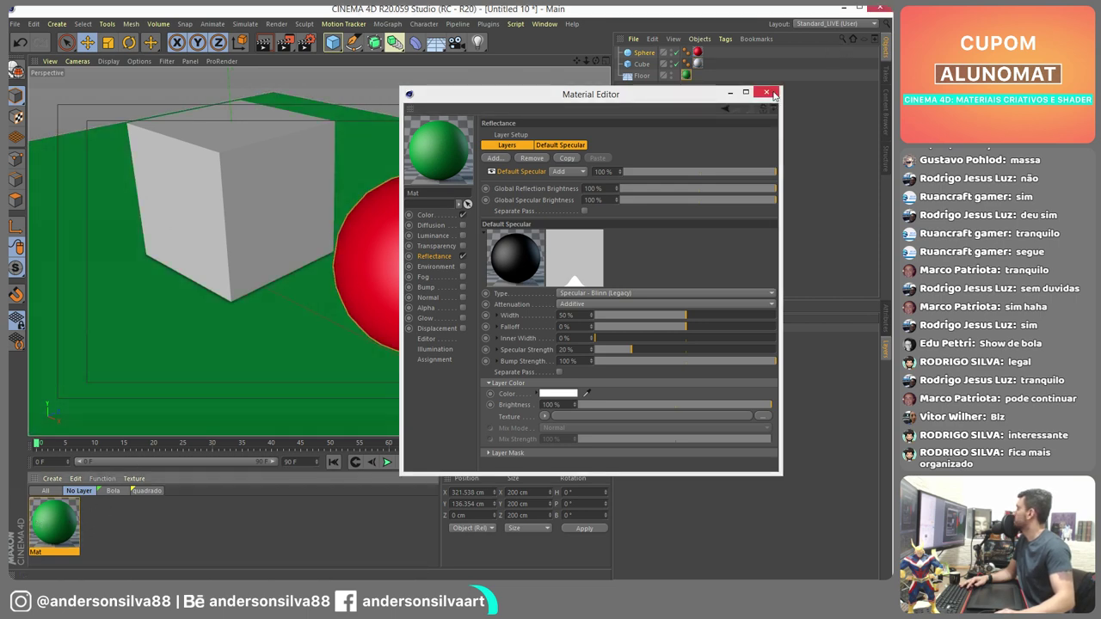
pyautogui.click(766, 93)
pyautogui.click(284, 42)
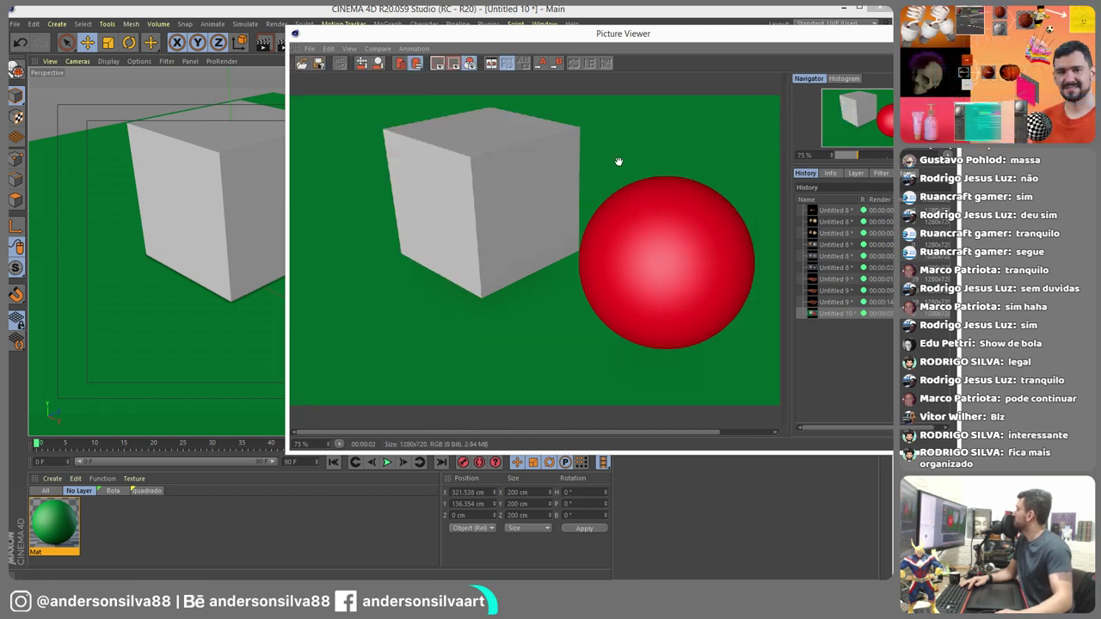
# - Close the render preview, then check Render Settings' Multi-Pass list without adding anything
pyautogui.moveTo(870, 43); pyautogui.dragTo(717, 87)
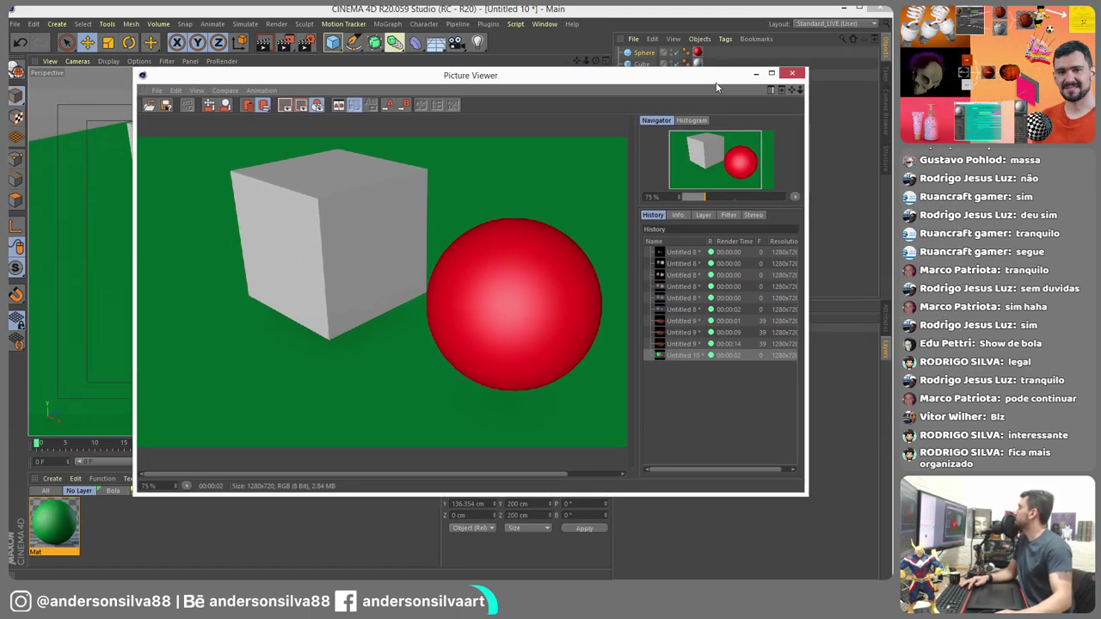
pyautogui.click(791, 73)
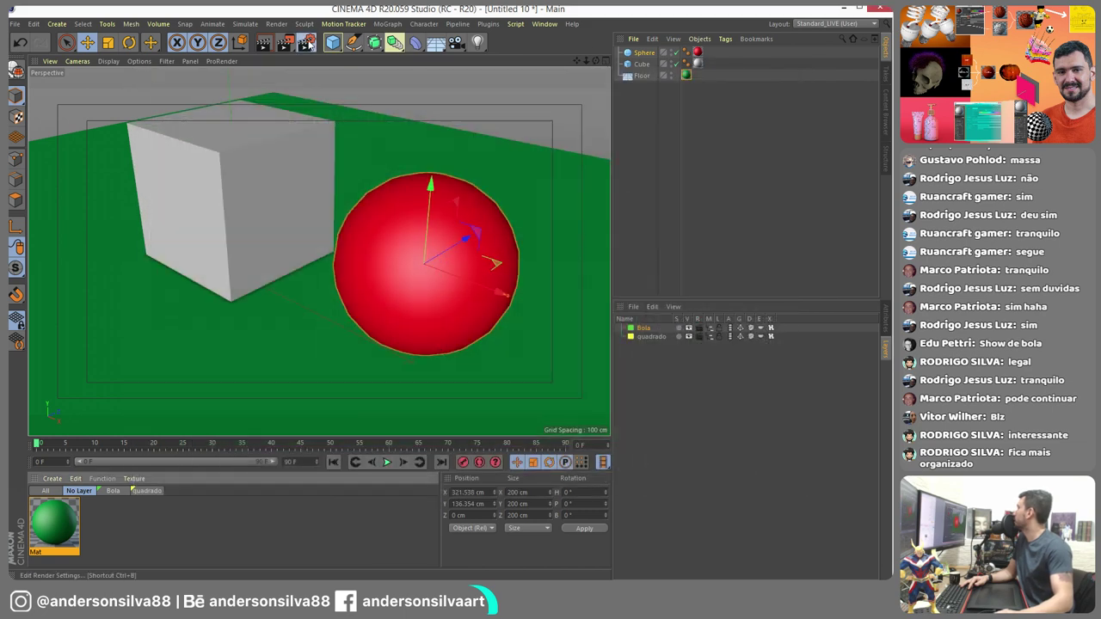
pyautogui.click(307, 42)
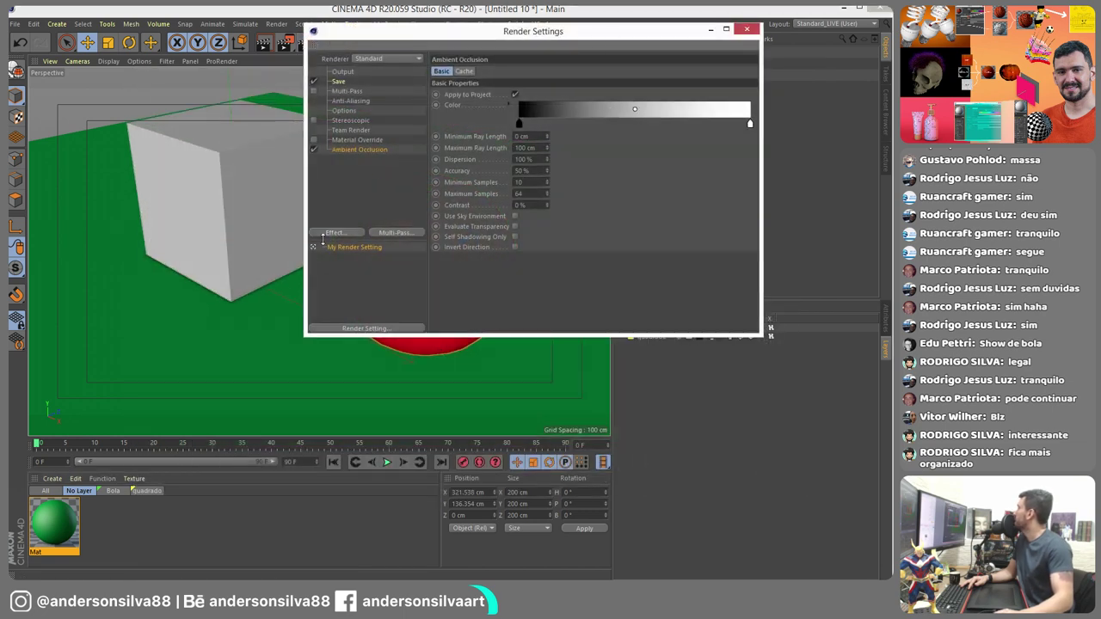
pyautogui.click(395, 233)
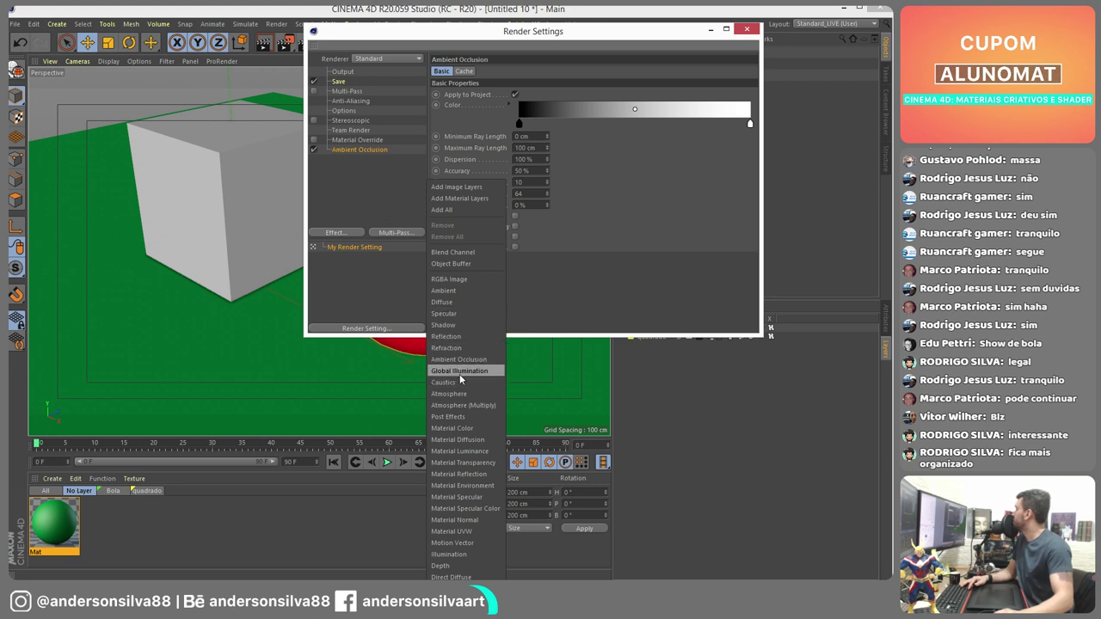
pyautogui.click(690, 222)
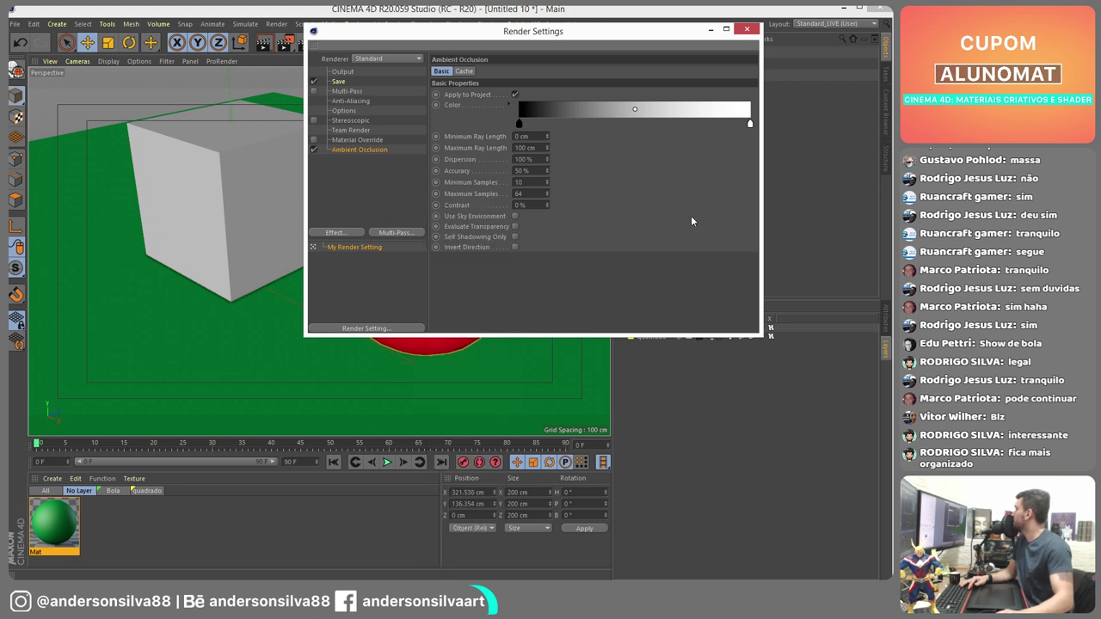
pyautogui.click(750, 30)
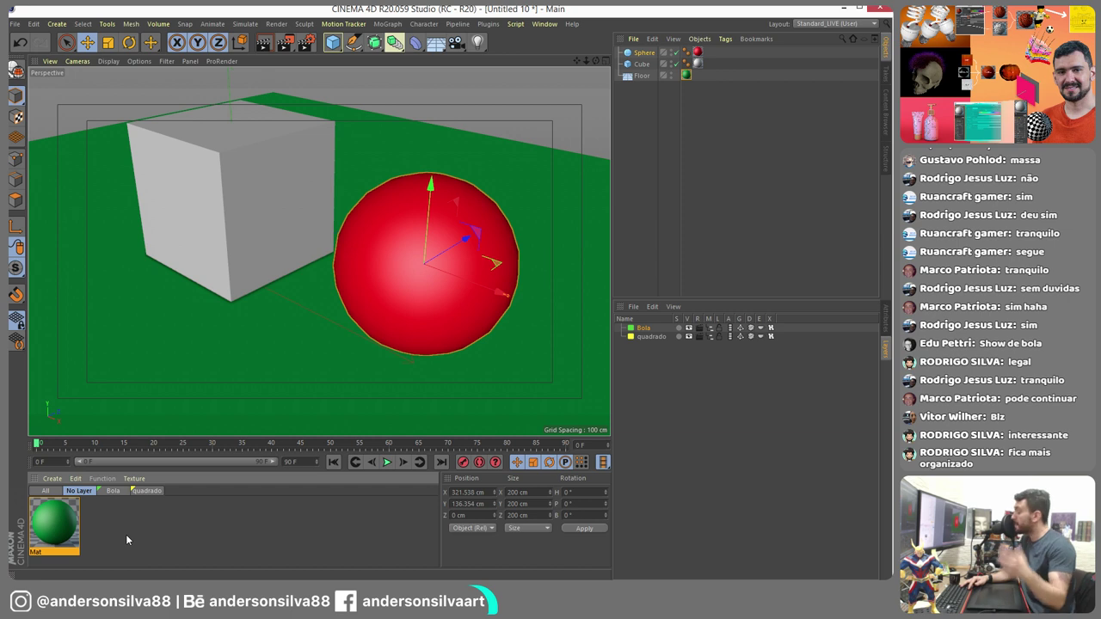
# - Show all materials and open the white quadrado material in the Material Editor
pyautogui.click(47, 490)
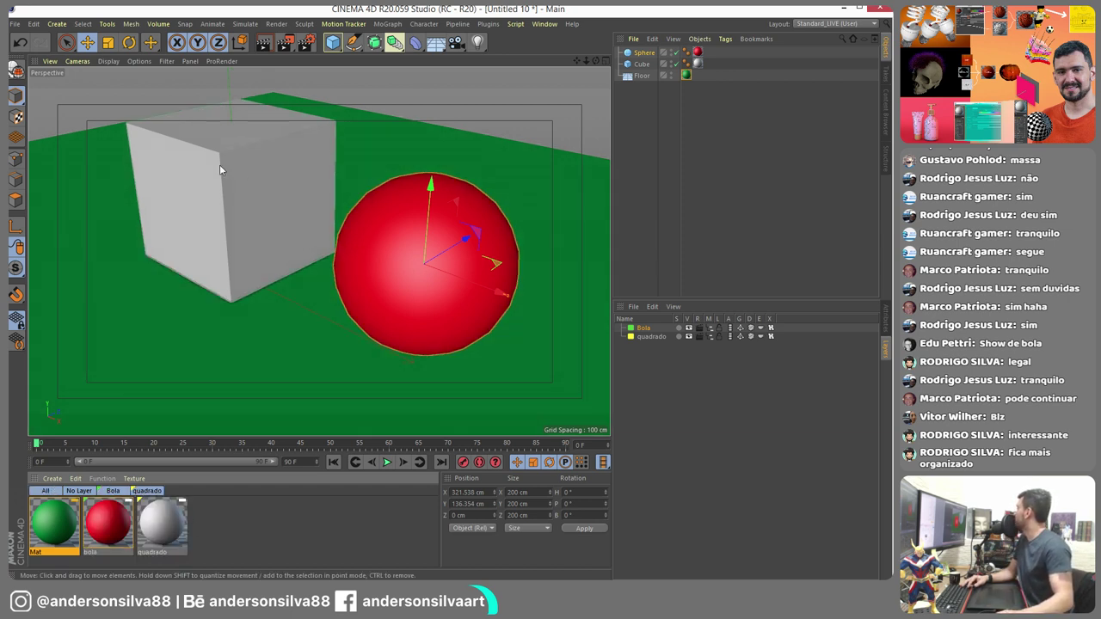
pyautogui.click(161, 521)
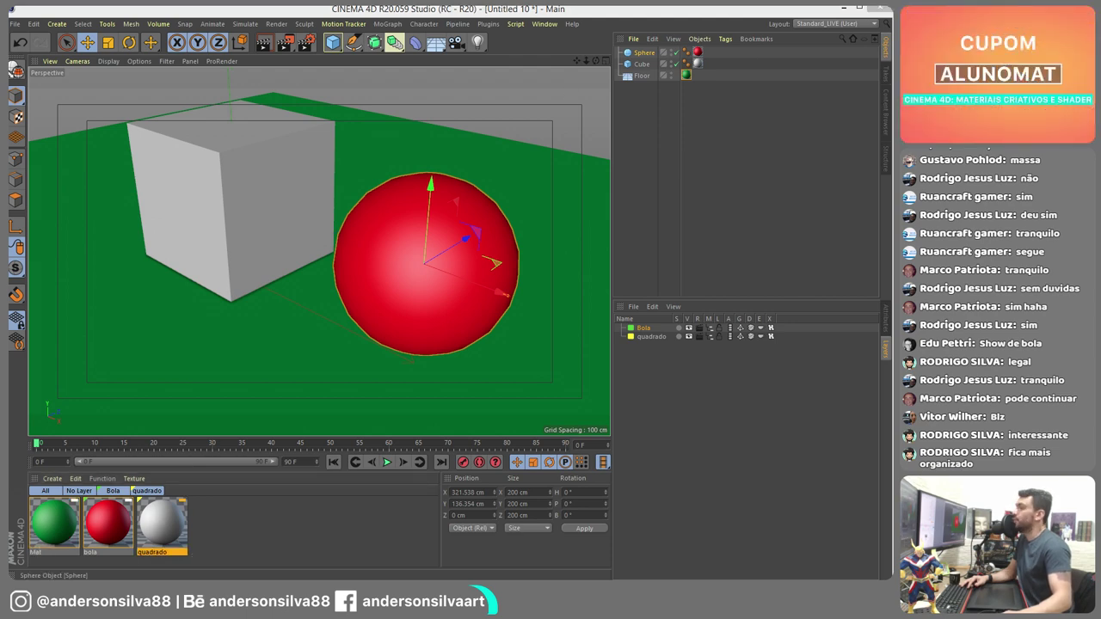
pyautogui.doubleClick(162, 521)
# - Switch quadrado from Color to Luminance, render to check the white cube, and close the preview
pyautogui.click(390, 219)
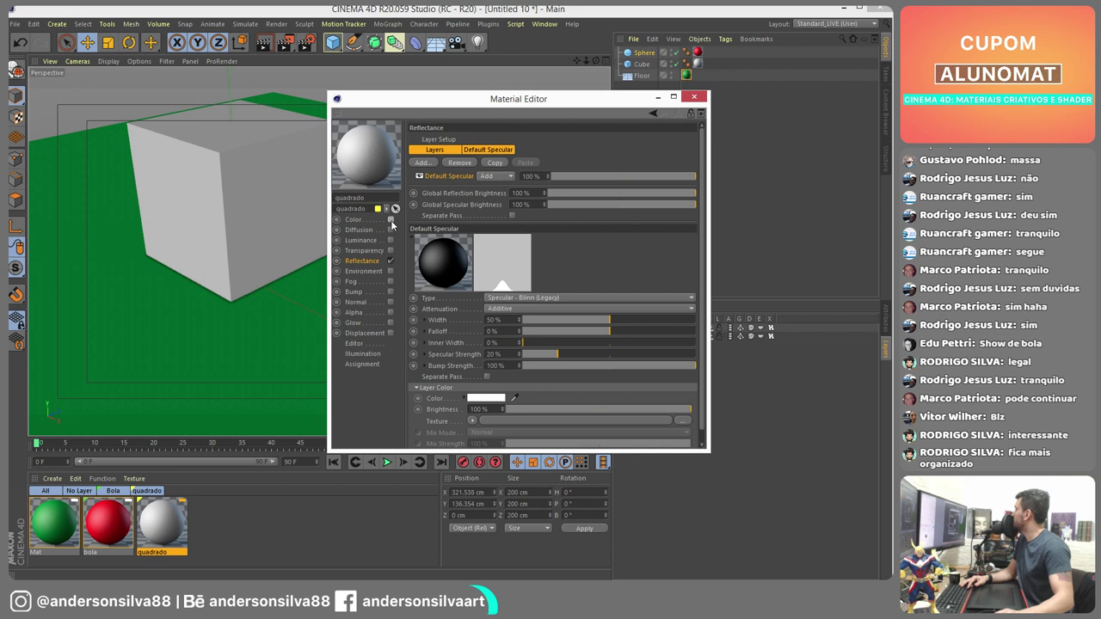
pyautogui.click(390, 240)
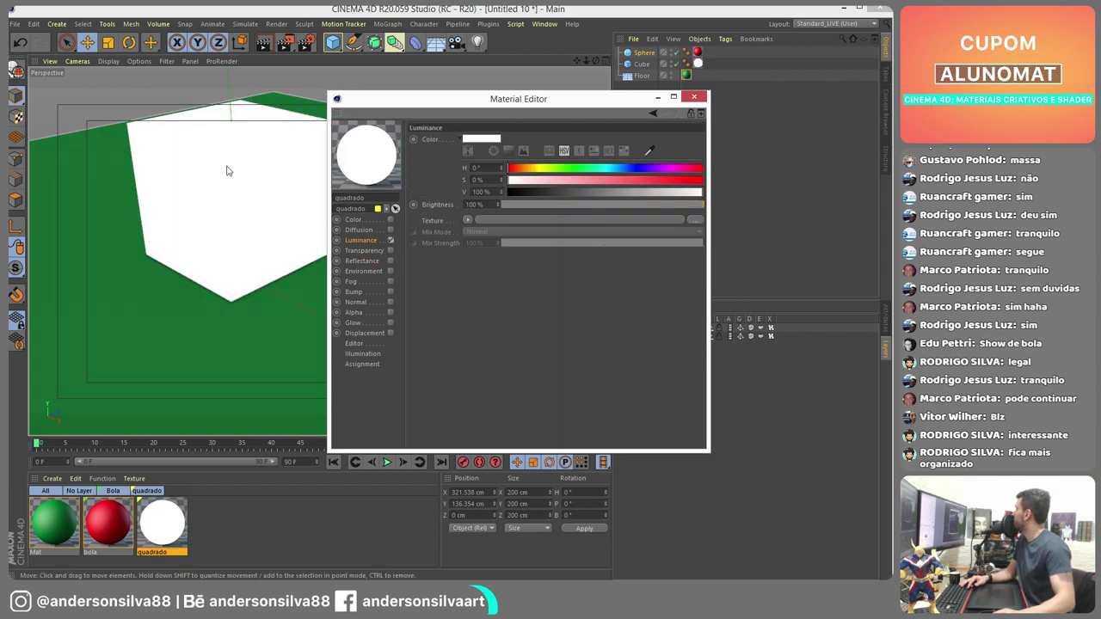
pyautogui.click(693, 96)
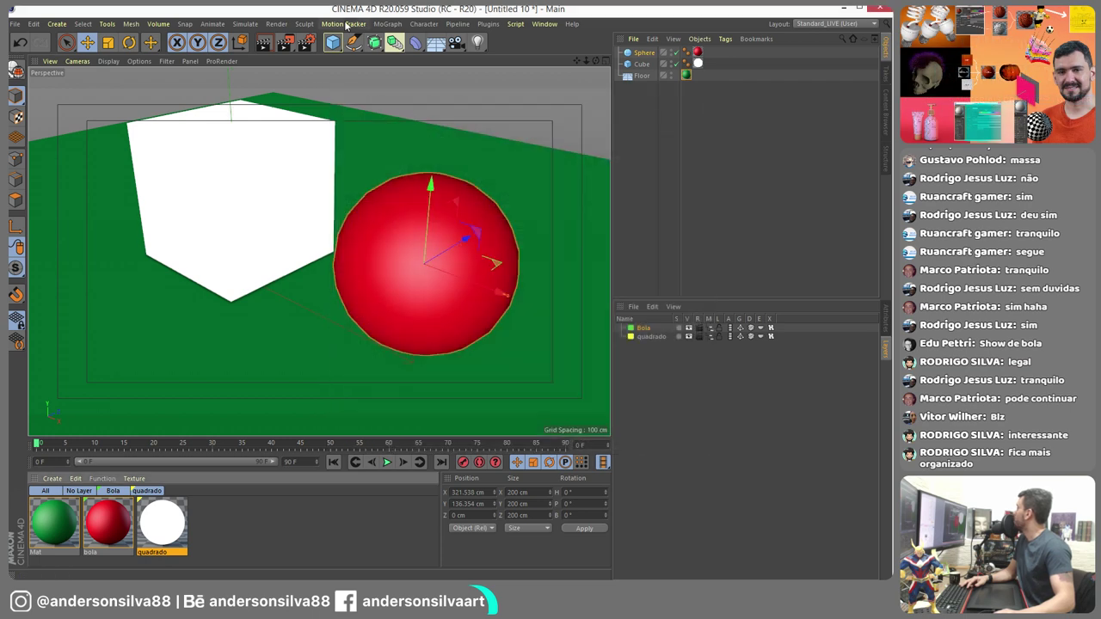
pyautogui.click(284, 42)
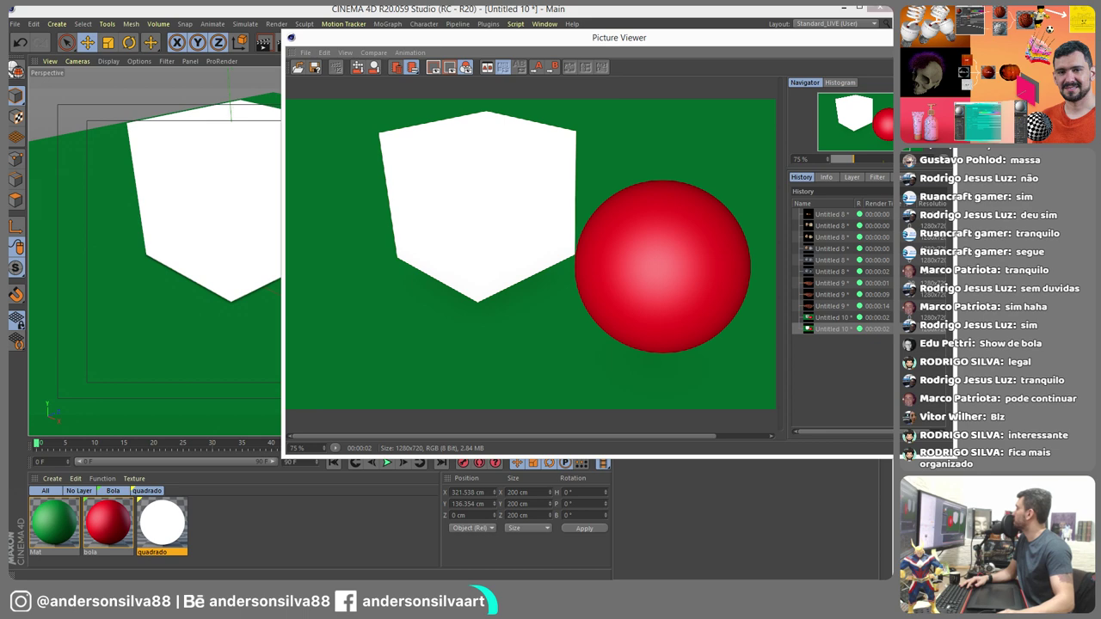
pyautogui.moveTo(861, 43); pyautogui.dragTo(685, 86)
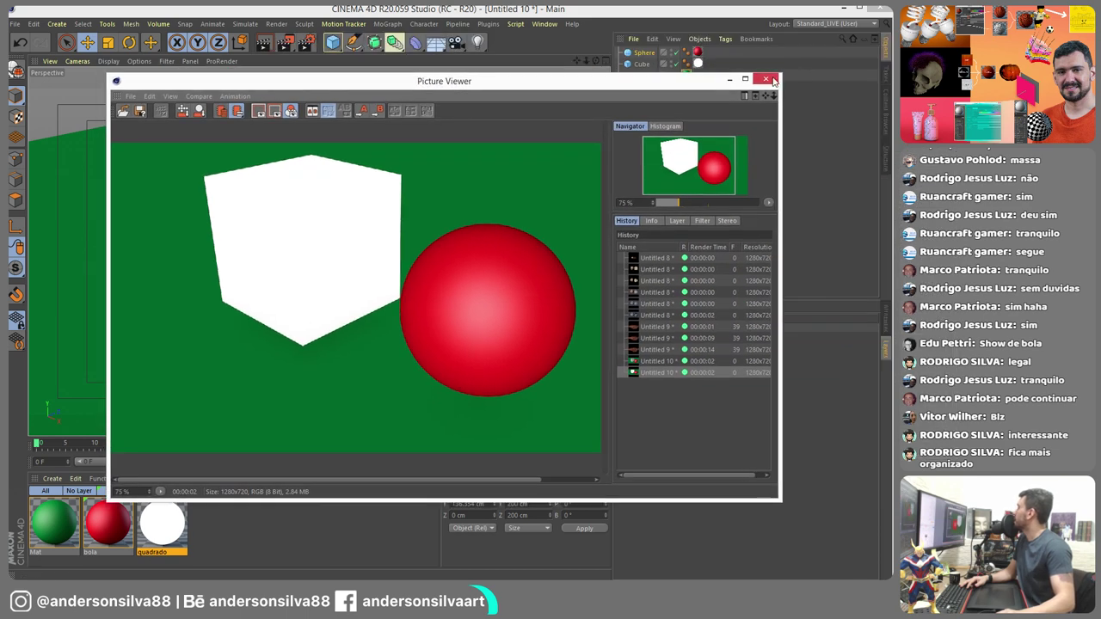
pyautogui.click(772, 80)
# - Add the Global Illumination effect in Render Settings
pyautogui.hotkey('ctrl', 'b')
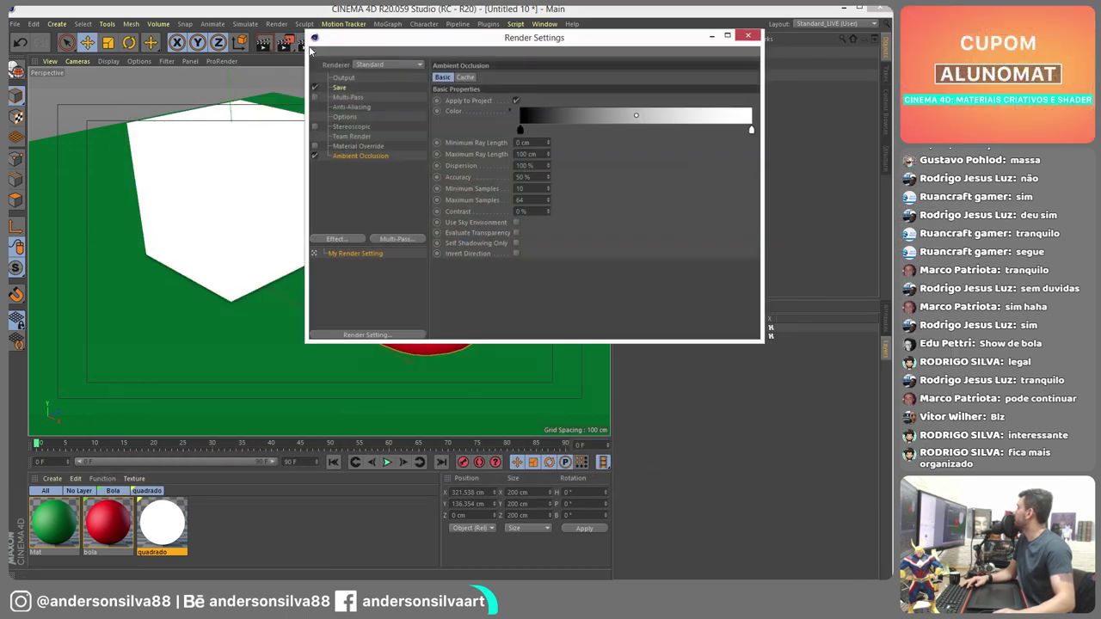
pyautogui.click(393, 240)
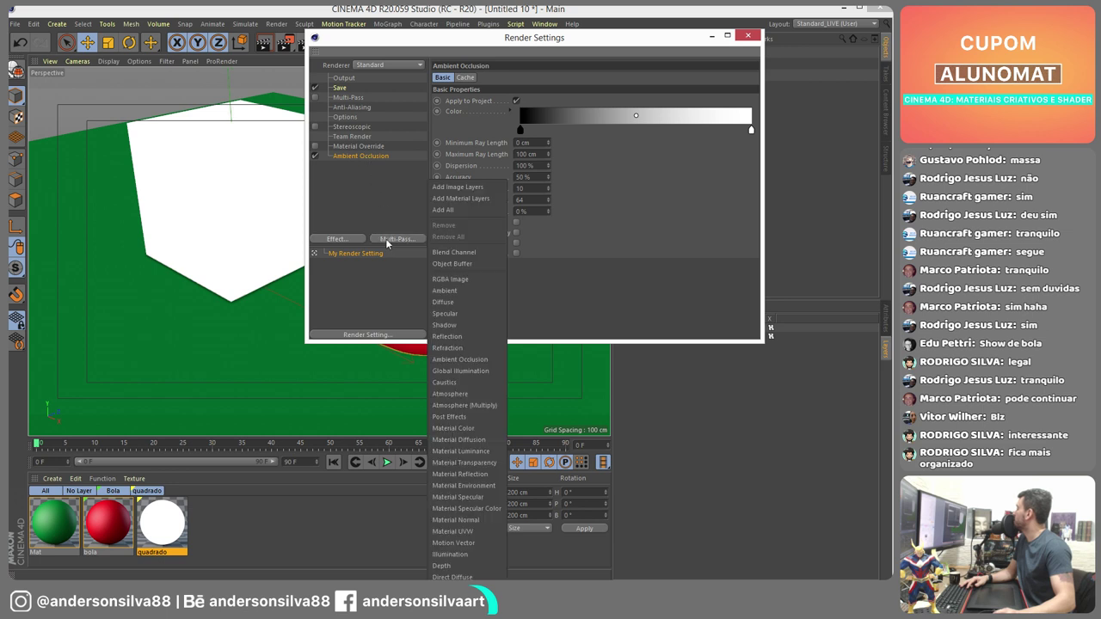
pyautogui.click(342, 241)
pyautogui.click(342, 241)
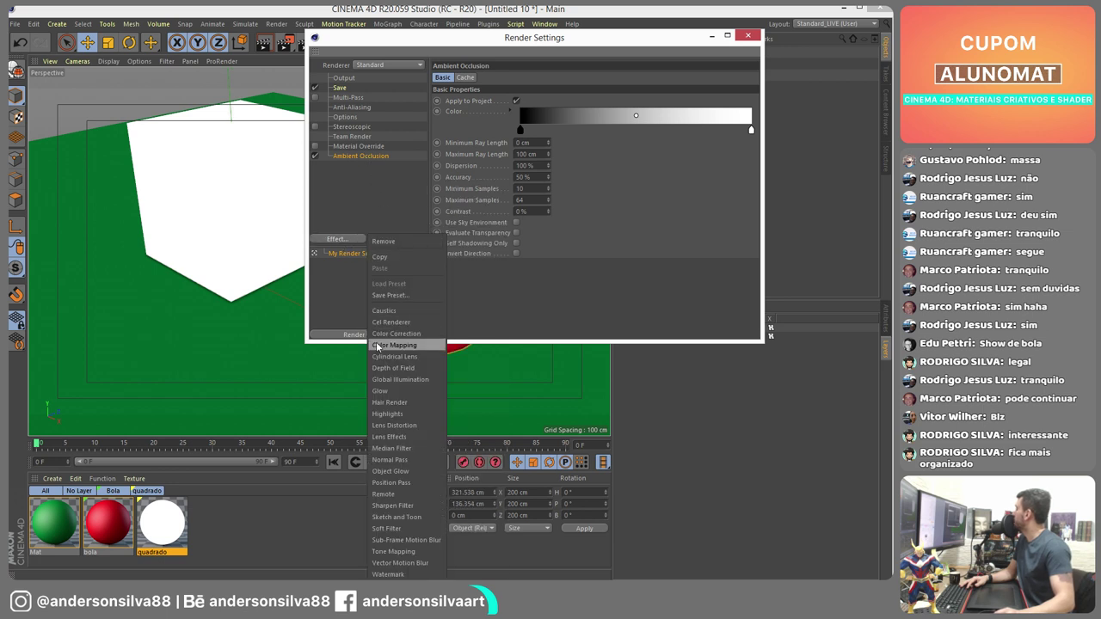
pyautogui.click(402, 381)
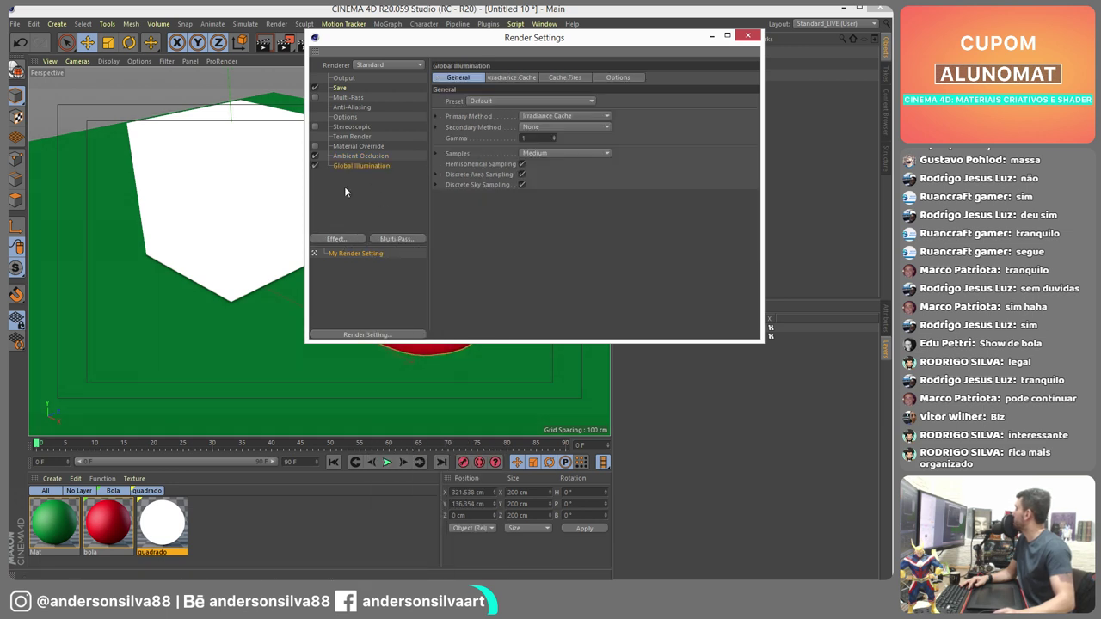
# - Set the Global Illumination preset to Interior - Preview (Small Illuminants)
pyautogui.click(510, 77)
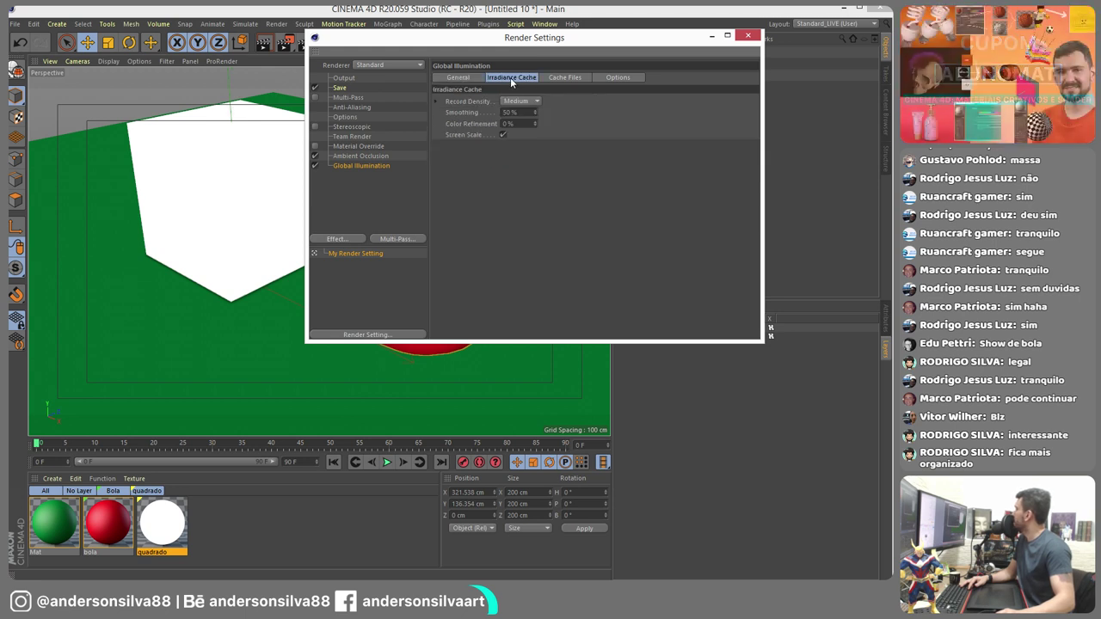
pyautogui.click(464, 77)
pyautogui.click(524, 101)
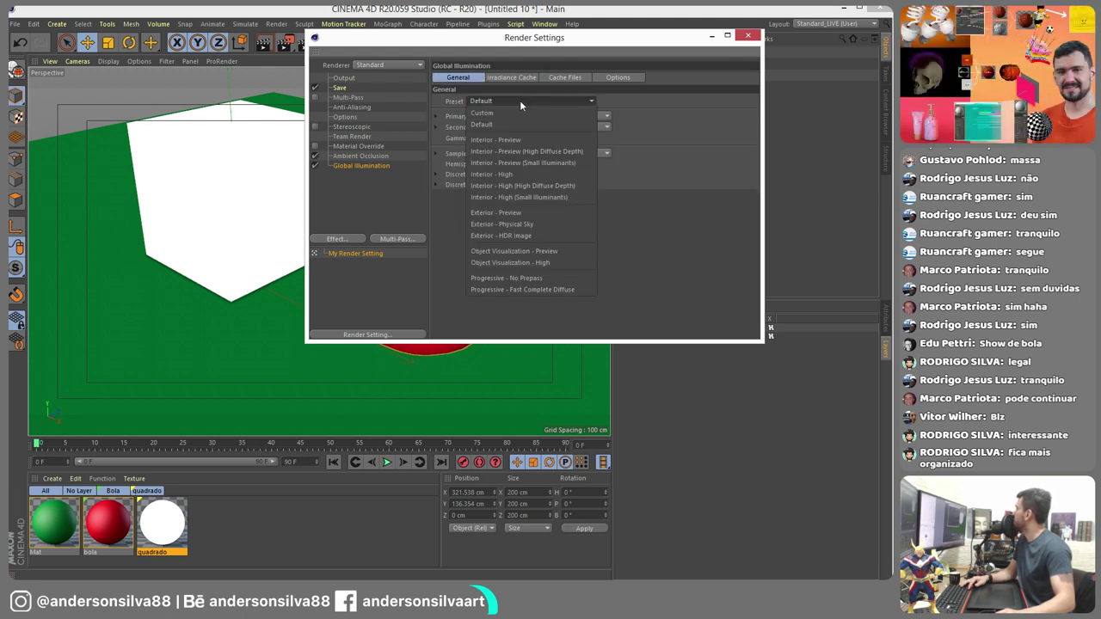
pyautogui.click(553, 162)
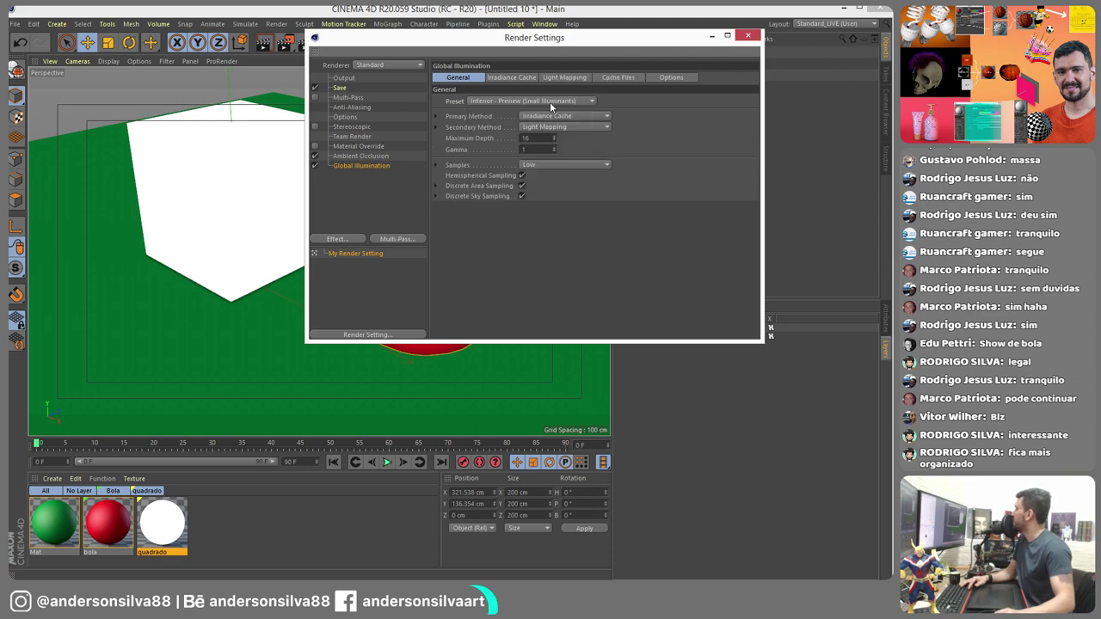
pyautogui.click(748, 36)
pyautogui.keyDown('alt'); pyautogui.moveTo(302, 167); pyautogui.dragTo(320, 198); pyautogui.keyUp('alt')
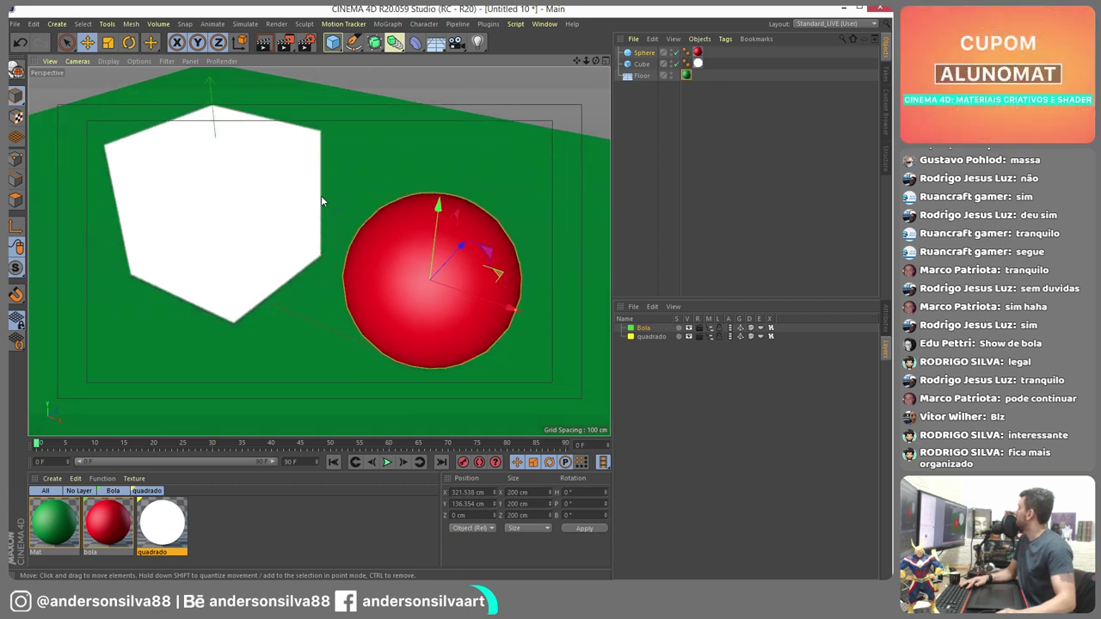
# - Restore quadrado's Color channel instead of Luminance and render with Global Illumination
pyautogui.doubleClick(162, 522)
pyautogui.moveTo(440, 83); pyautogui.dragTo(417, 88)
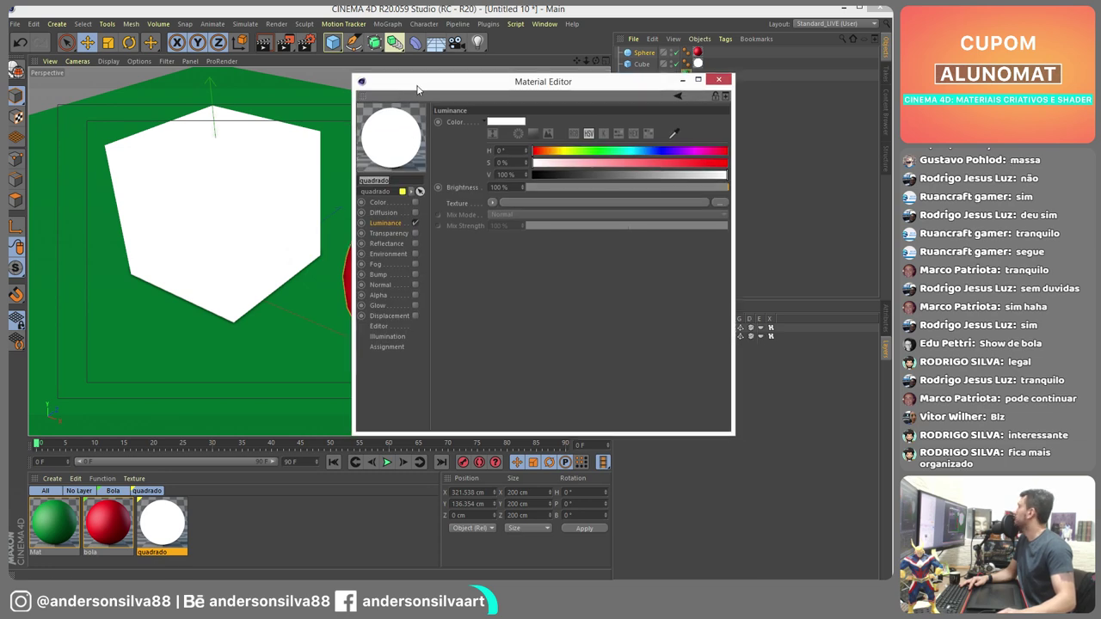
pyautogui.click(416, 223)
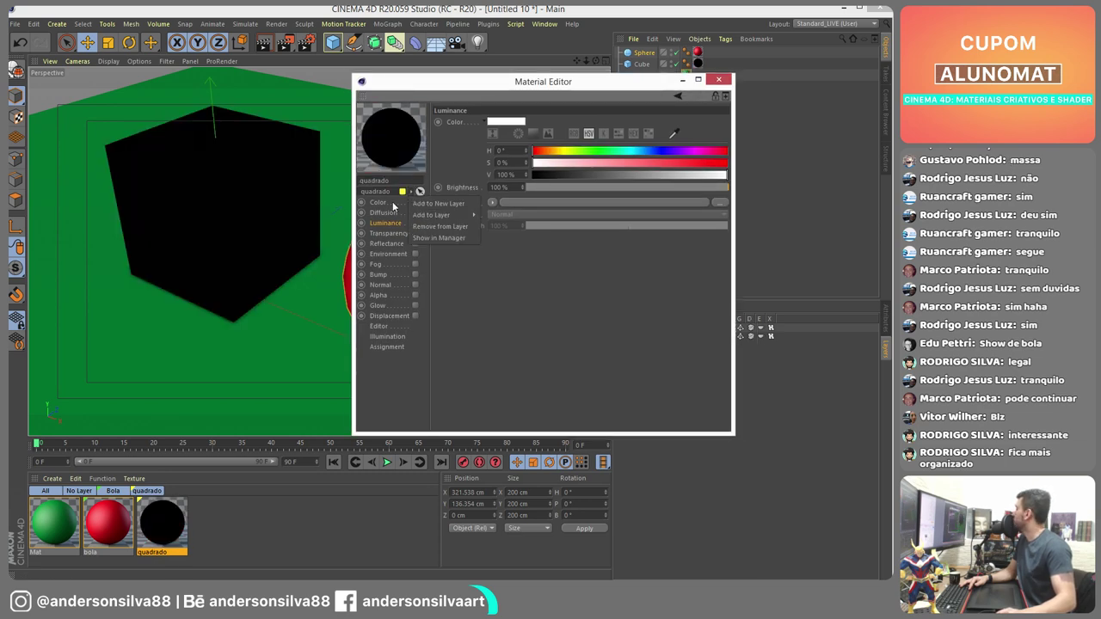
pyautogui.click(415, 202)
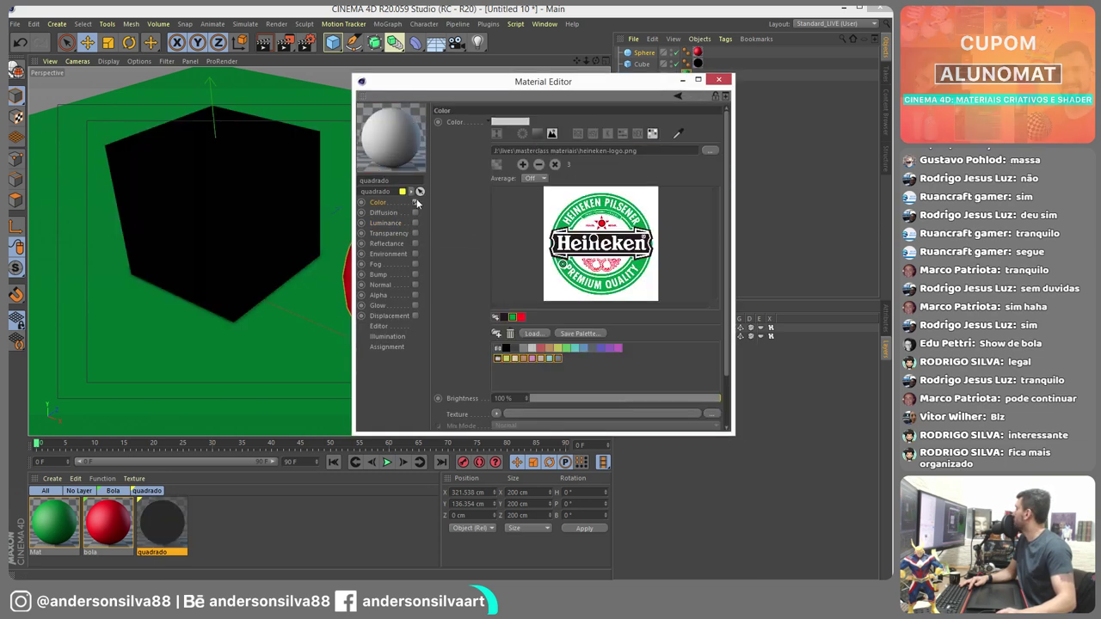
pyautogui.click(284, 43)
pyautogui.moveTo(628, 36); pyautogui.dragTo(479, 62)
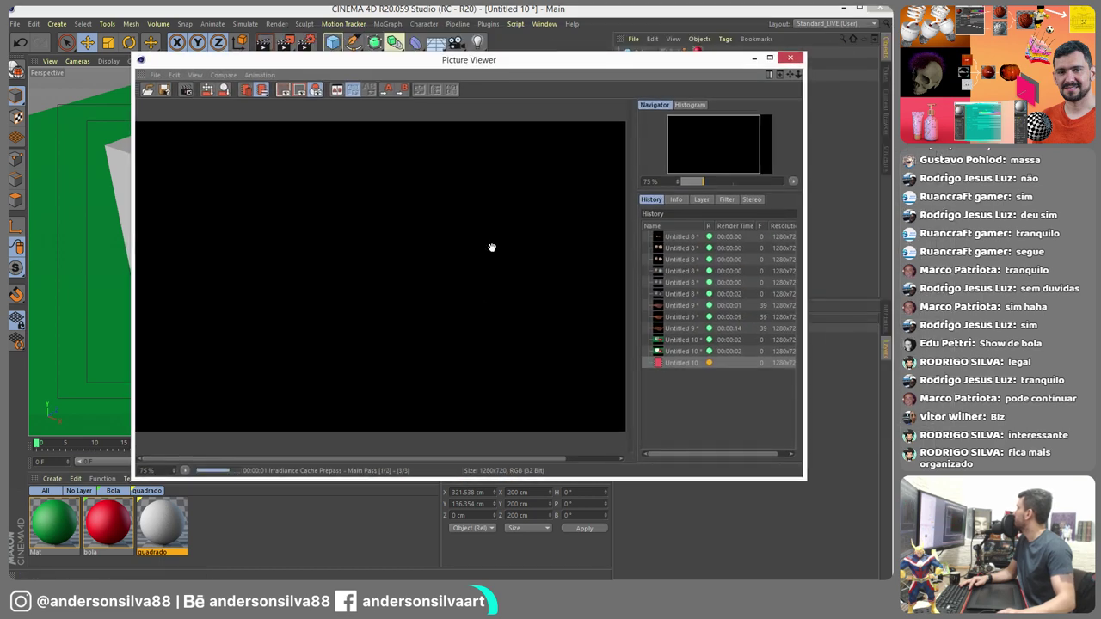
pyautogui.scroll(-1, 477, 332)
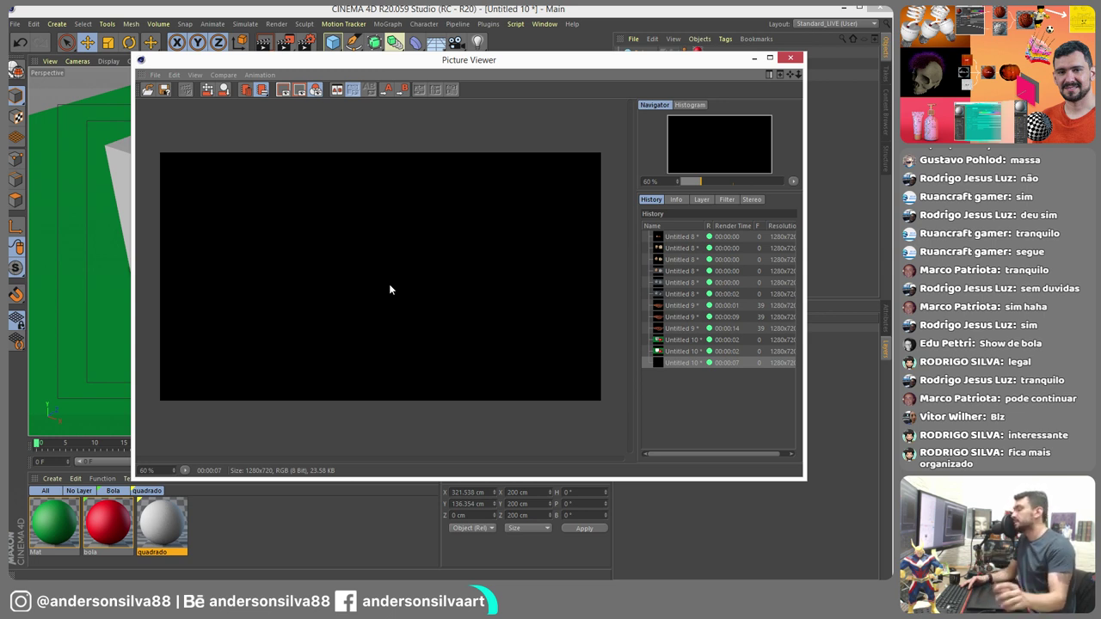
# - Switch quadrado to Luminance at 150% brightness and render again
pyautogui.doubleClick(160, 522)
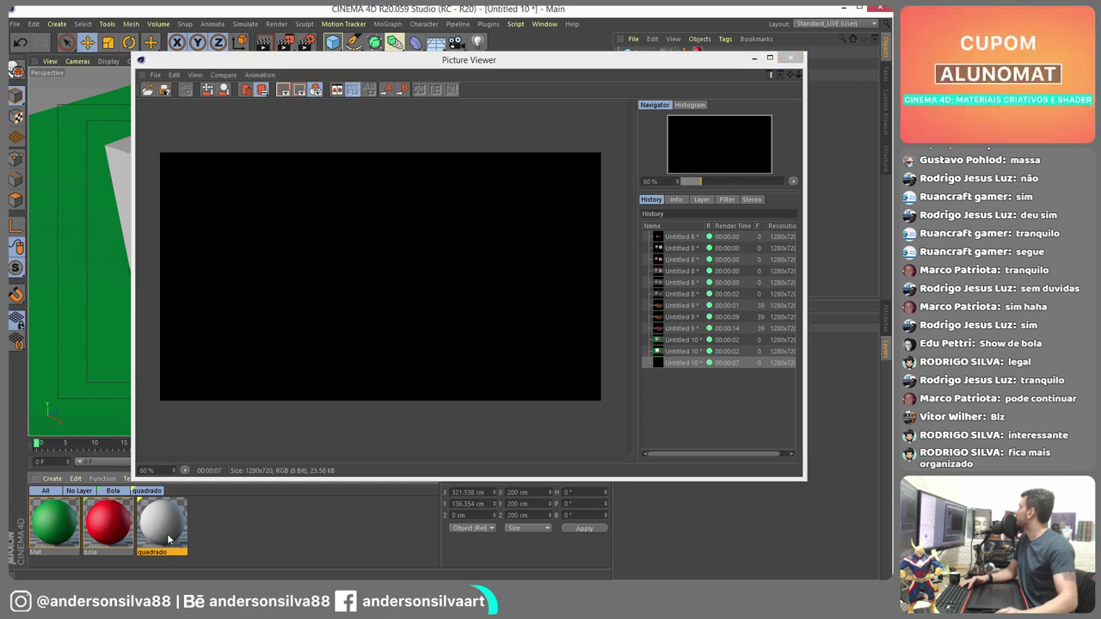
pyautogui.click(415, 202)
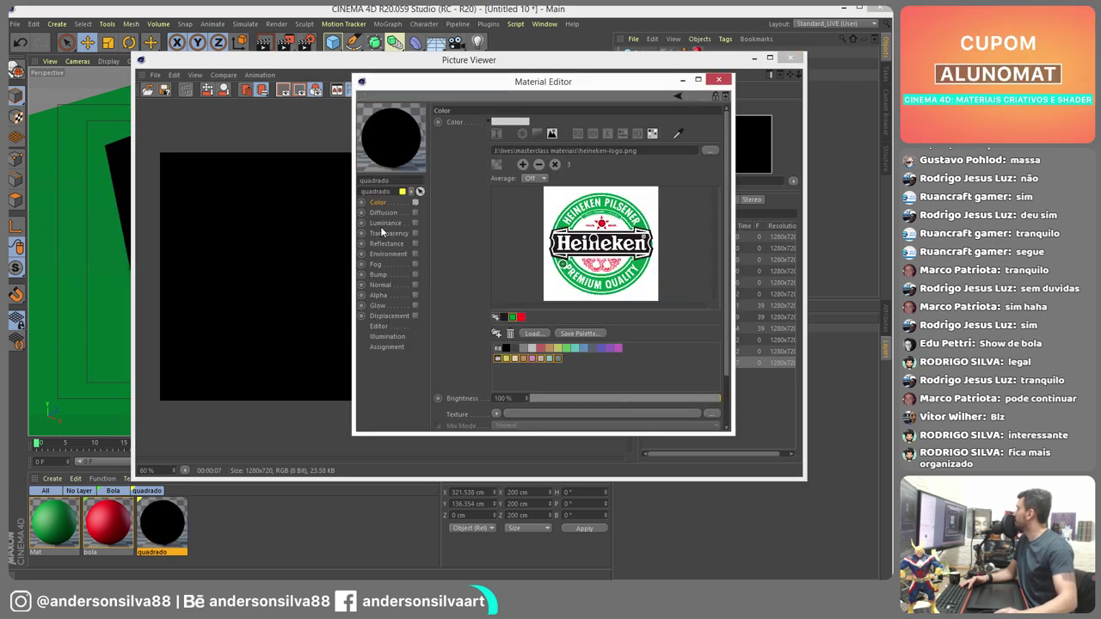
pyautogui.click(415, 223)
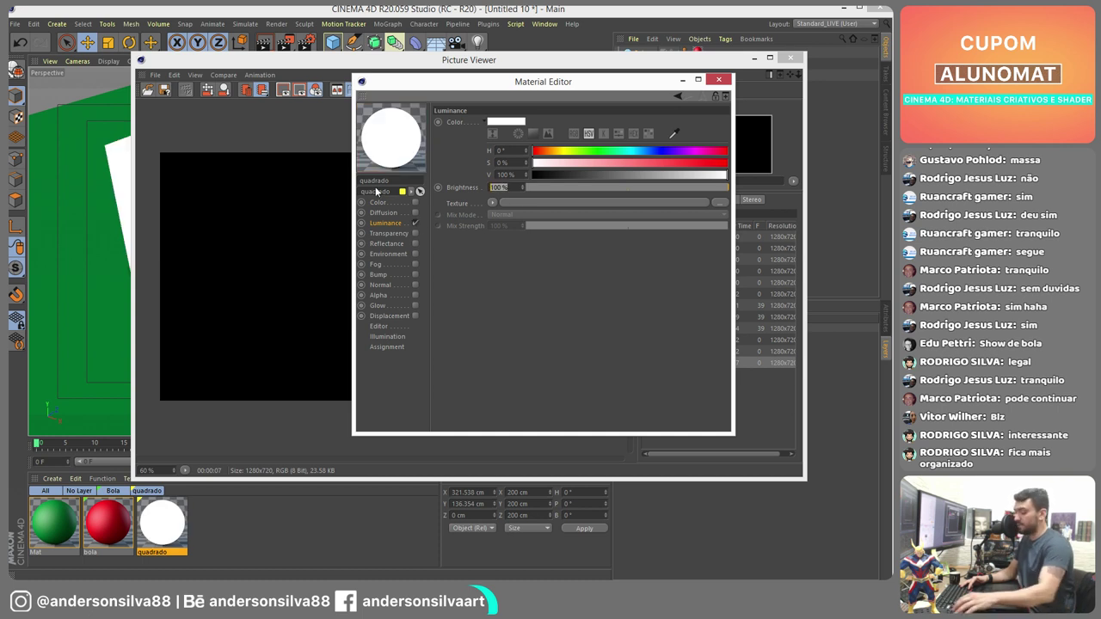
pyautogui.write('150')
pyautogui.press('Return')
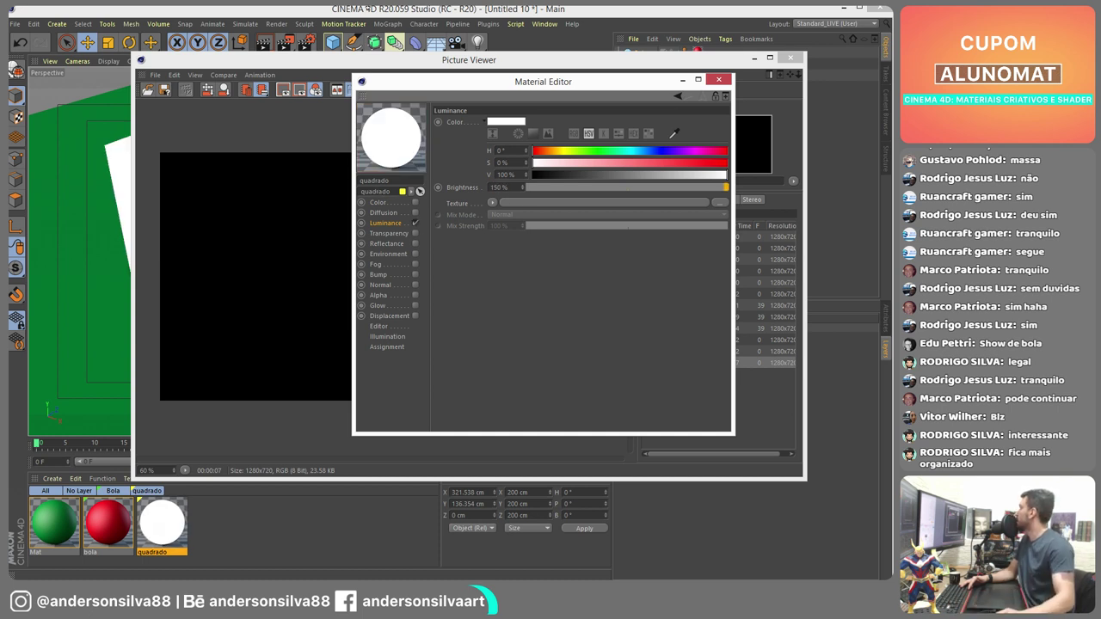
pyautogui.click(291, 43)
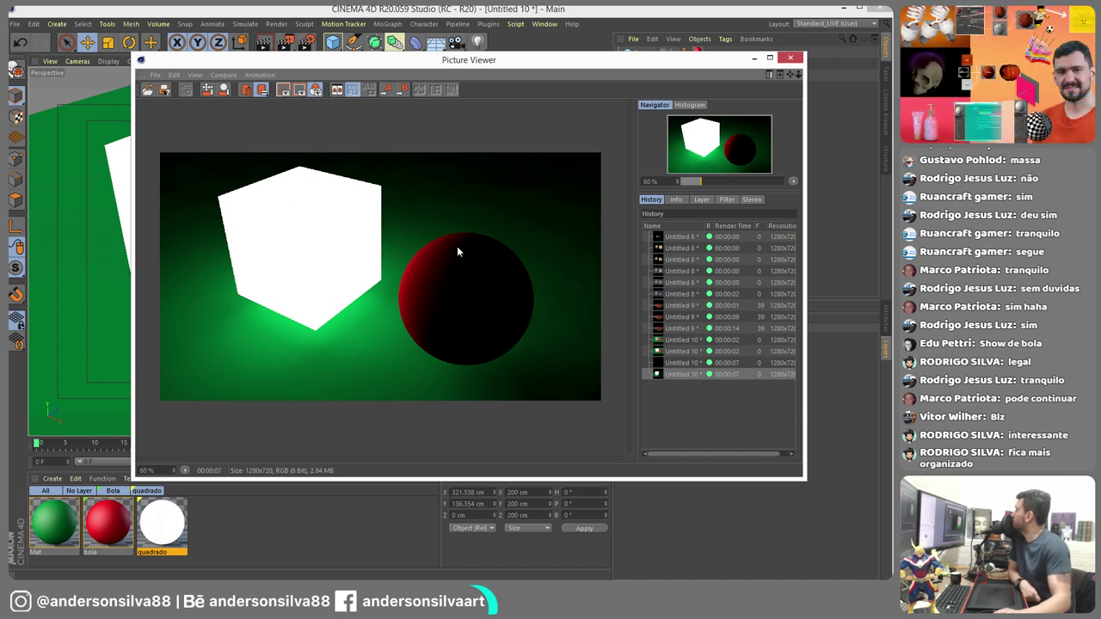
# - Close the render and load a Checkerboard texture into quadrado's Luminance channel
pyautogui.click(790, 58)
pyautogui.doubleClick(164, 524)
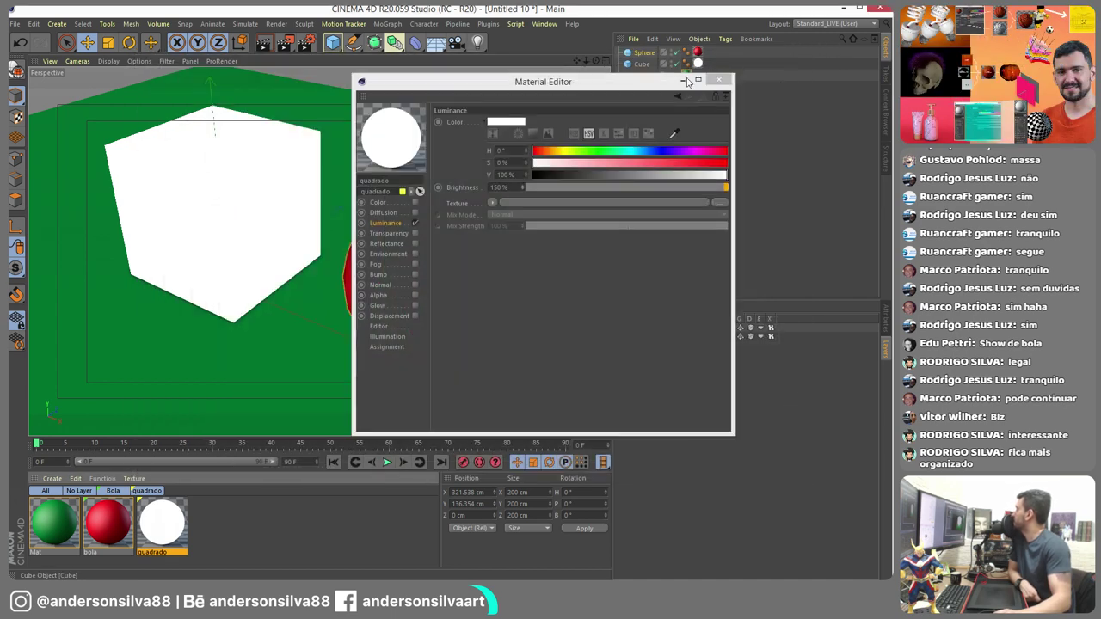
pyautogui.click(391, 225)
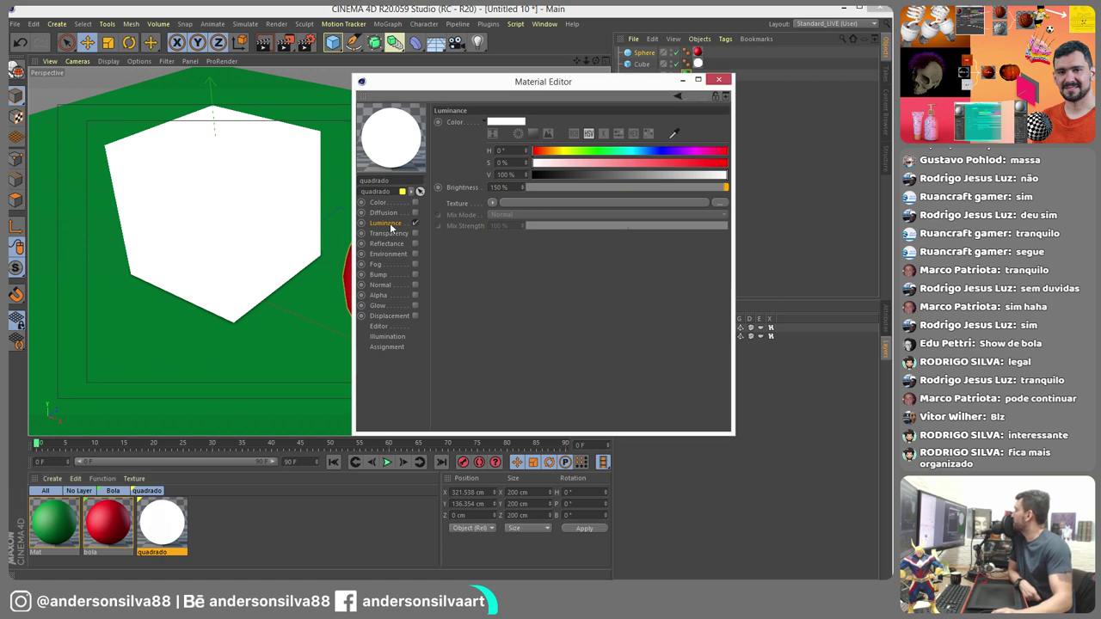
pyautogui.click(492, 201)
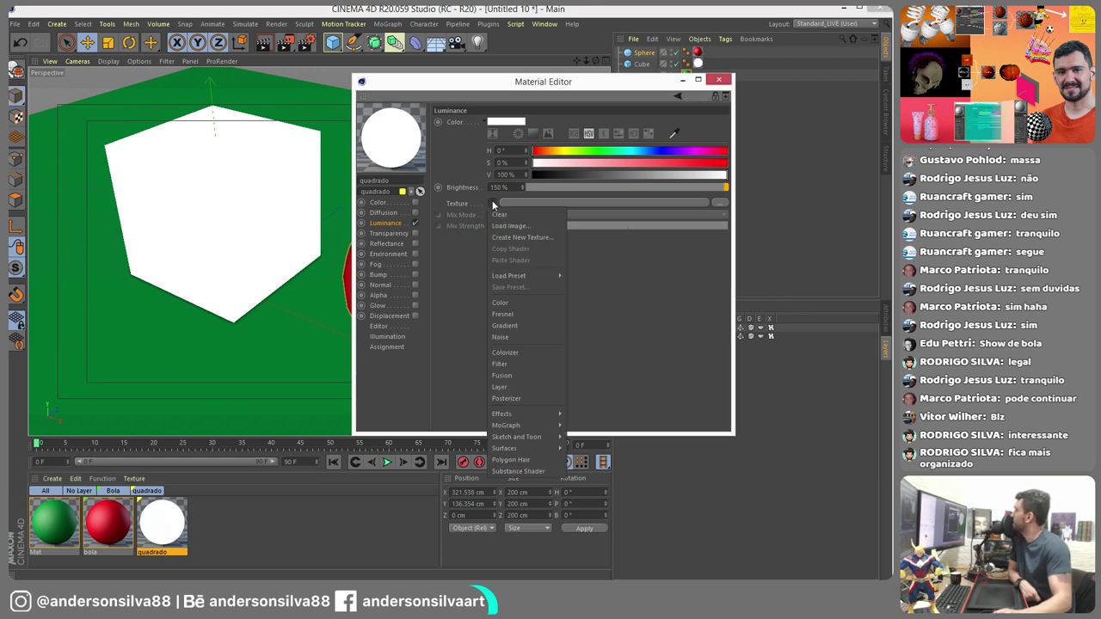
pyautogui.moveTo(525, 448)
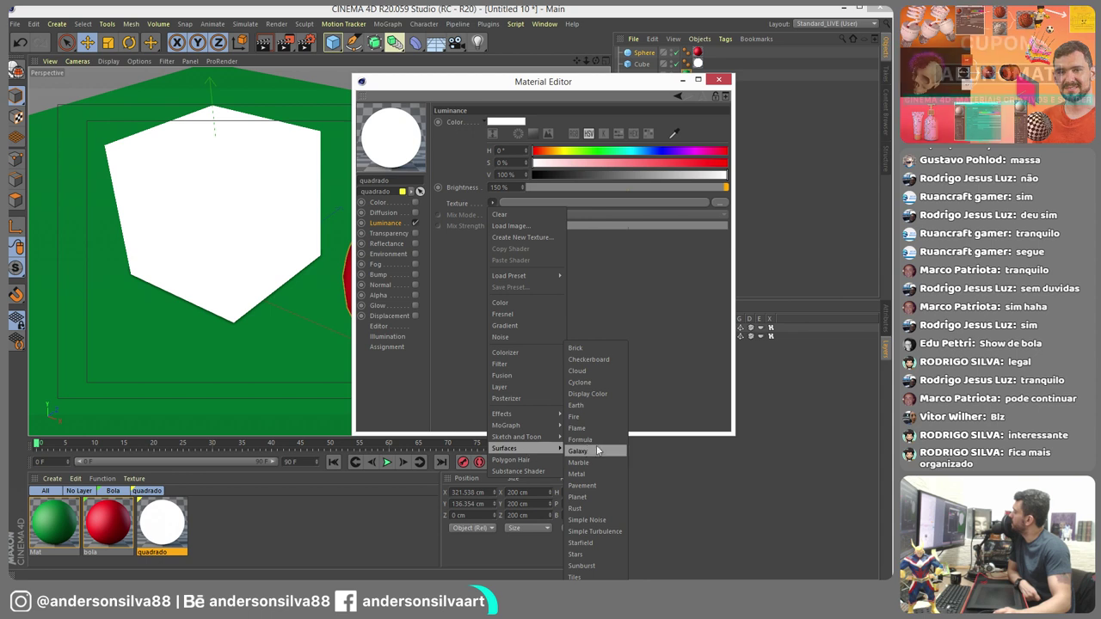
pyautogui.click(603, 358)
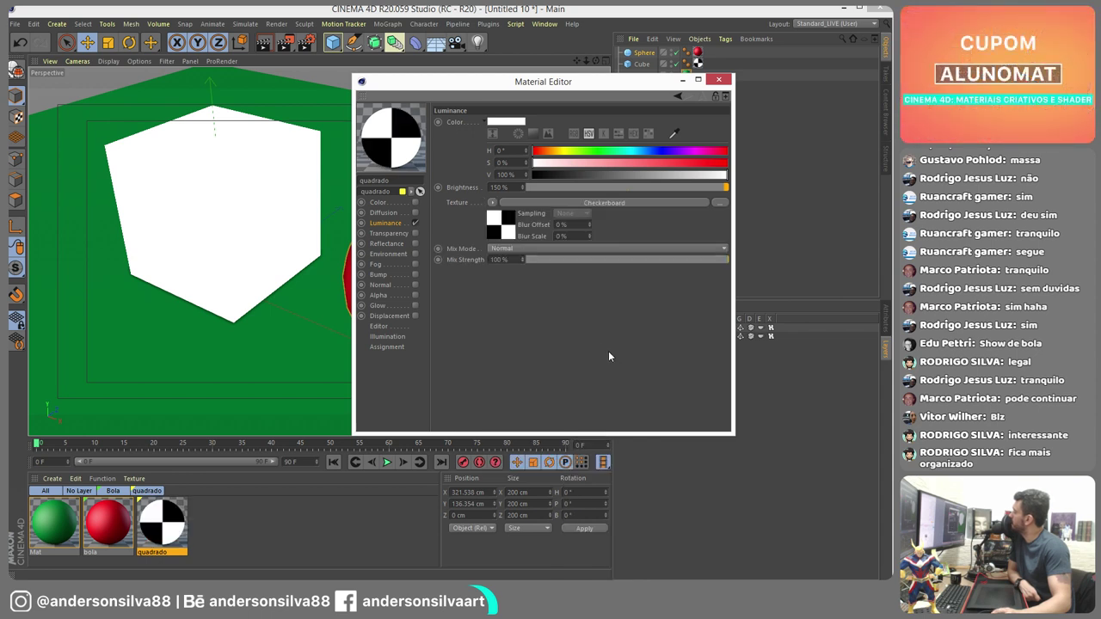
# - Test the checkerboard at U and V frequency 8 with a render, then stop it
pyautogui.click(511, 231)
pyautogui.click(502, 220)
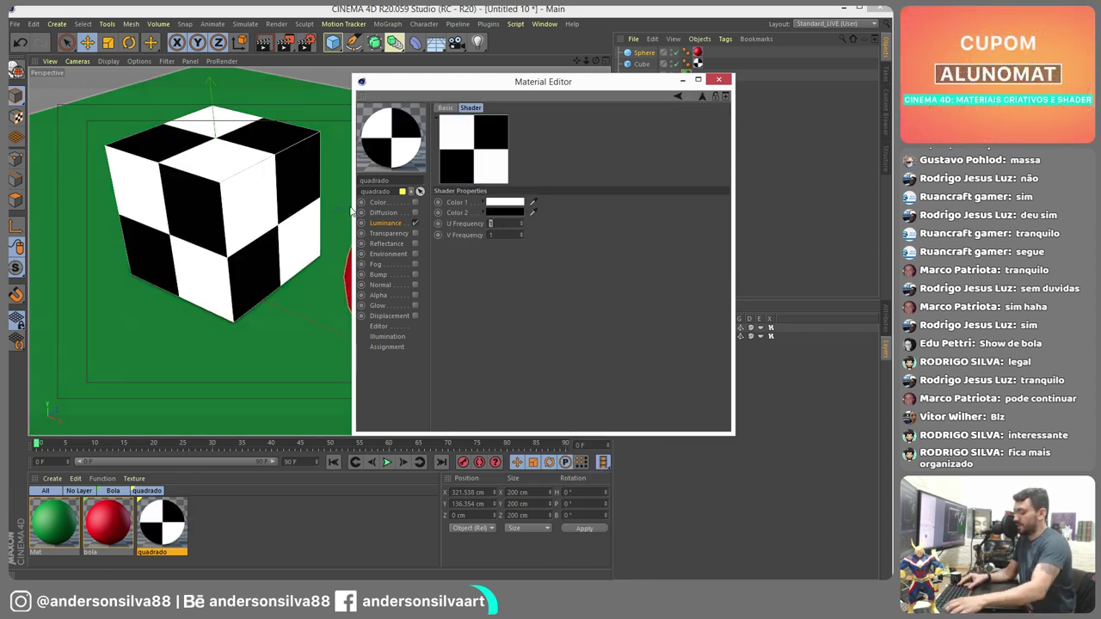
pyautogui.write('8')
pyautogui.press('Tab')
pyautogui.write('8')
pyautogui.press('Return')
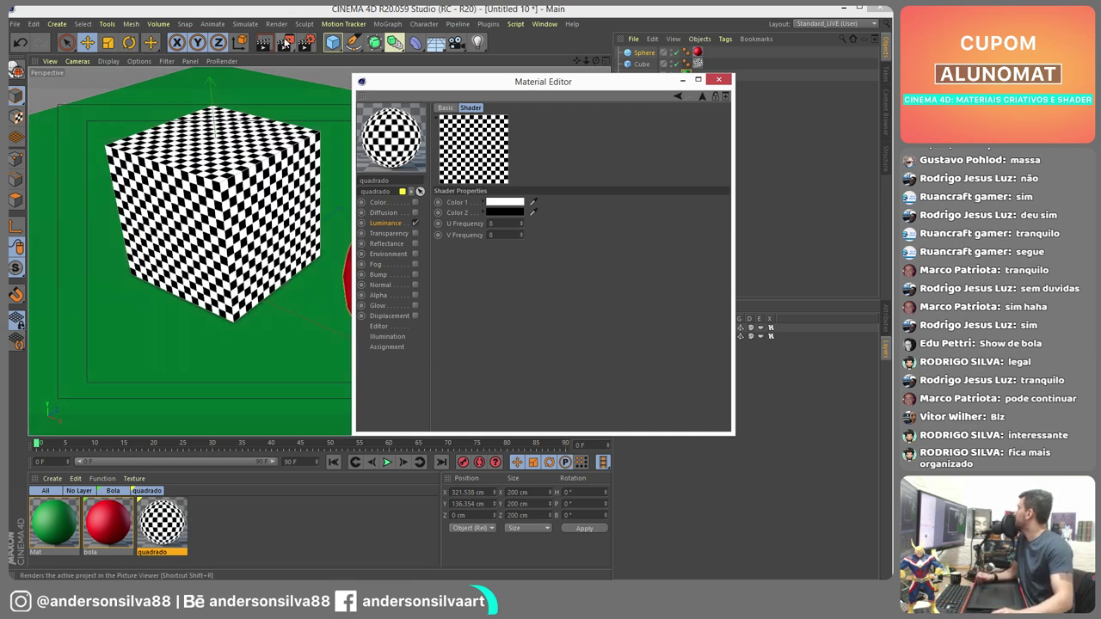
pyautogui.click(286, 43)
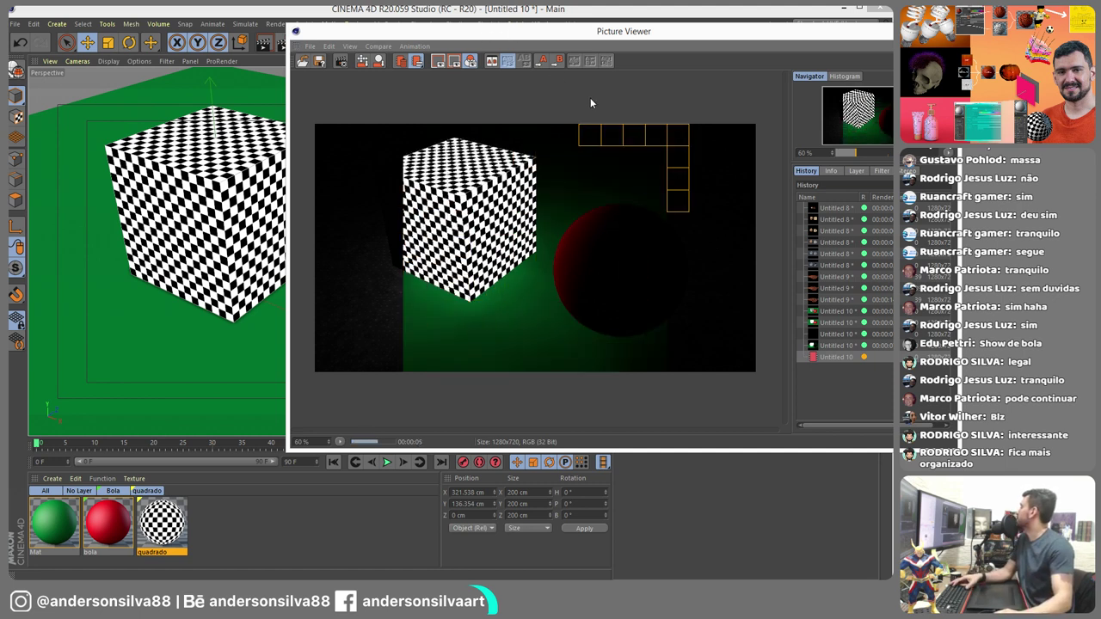
pyautogui.hotkey('shift', 'r')
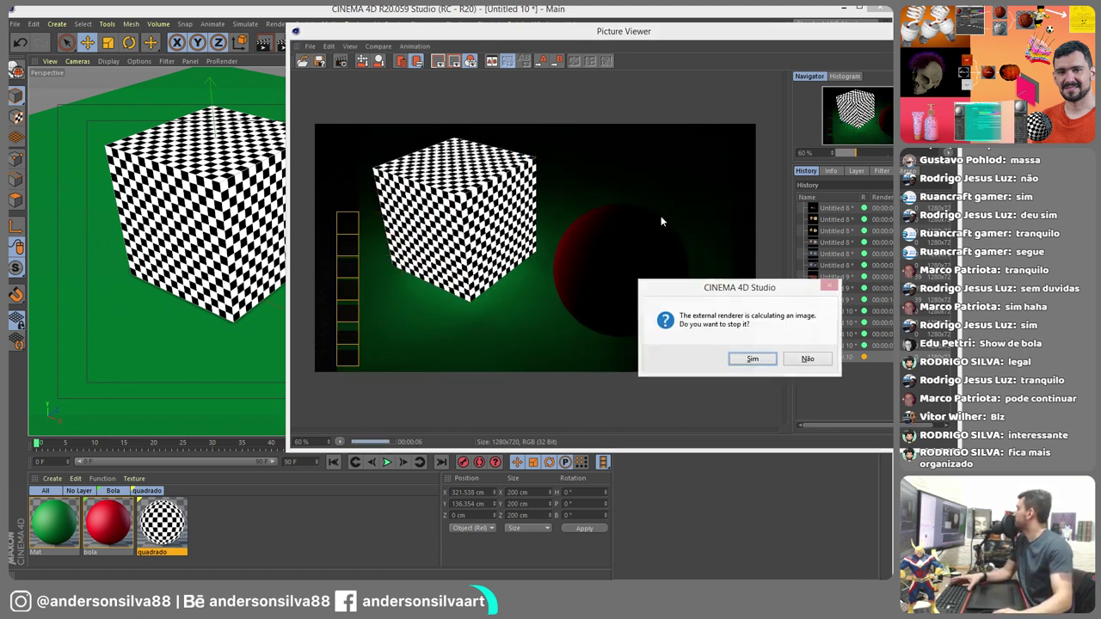
pyautogui.click(761, 357)
pyautogui.click(883, 31)
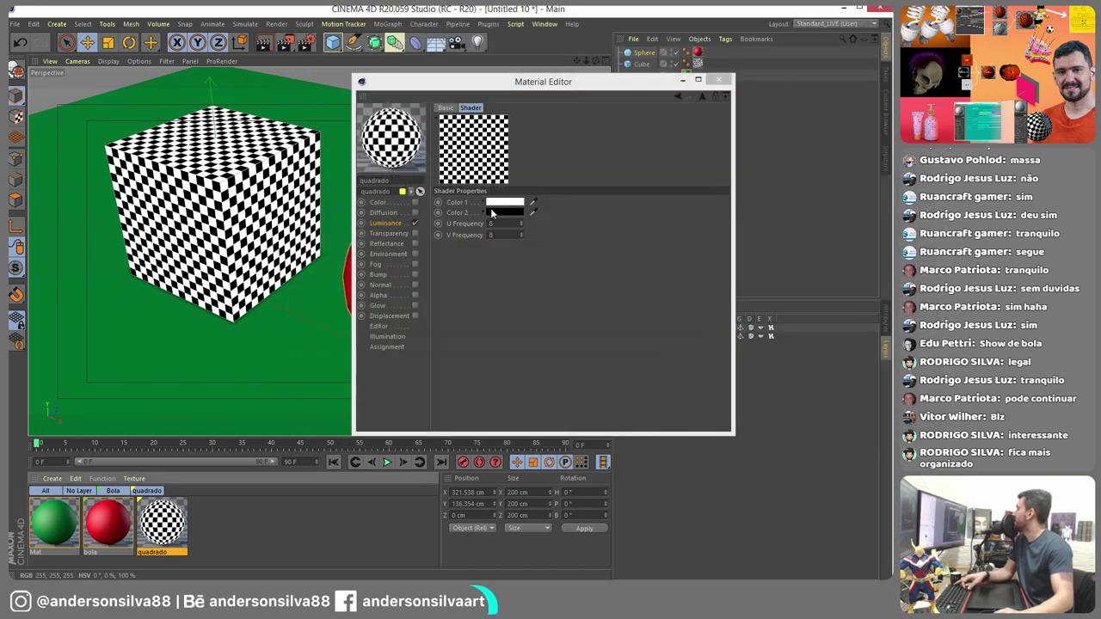
# - Revert the checkerboard frequencies to 1 and 1 and render the large pattern
pyautogui.click(365, 227)
pyautogui.write('1')
pyautogui.press('Tab')
pyautogui.write('1')
pyautogui.press('Return')
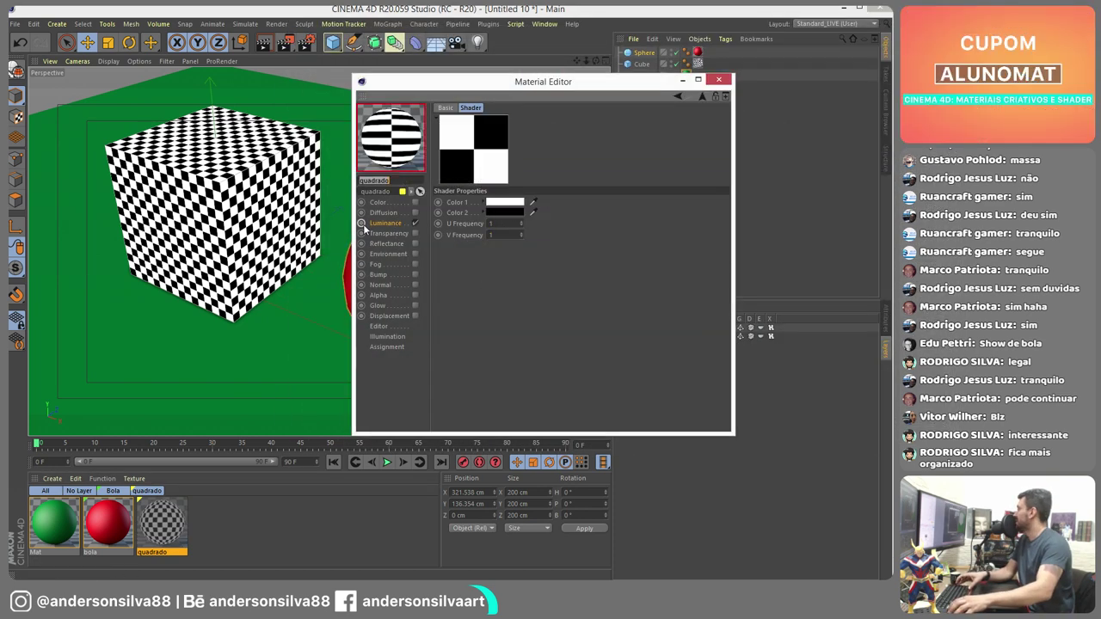
pyautogui.hotkey('shift', 'r')
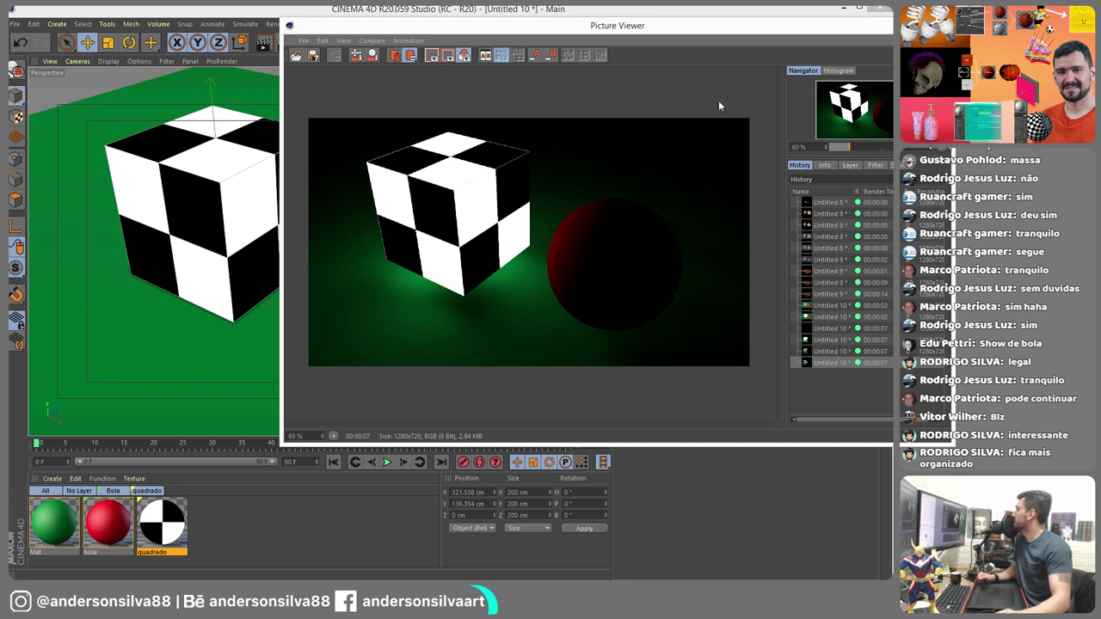
pyautogui.click(882, 25)
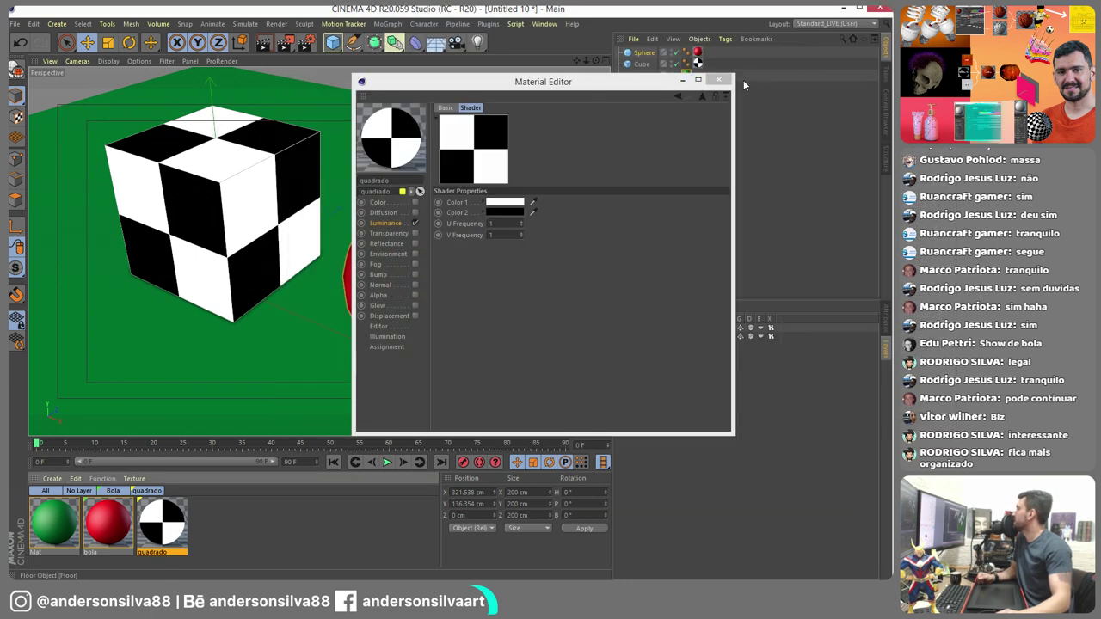
# - Raise the luminance brightness to 800% and render the scene again
pyautogui.click(719, 80)
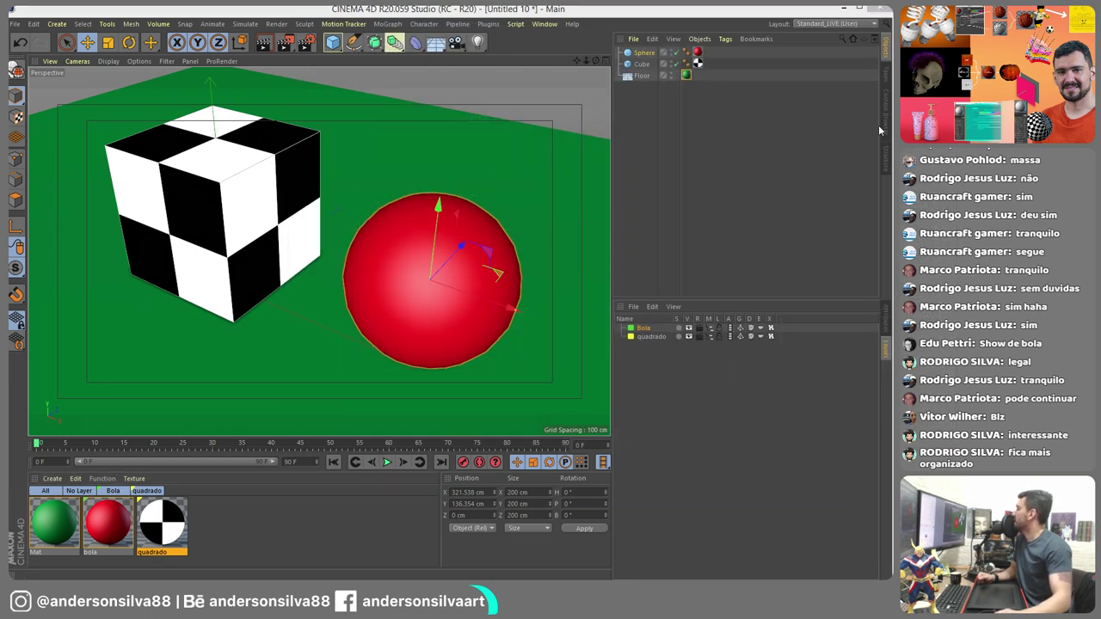
pyautogui.doubleClick(698, 63)
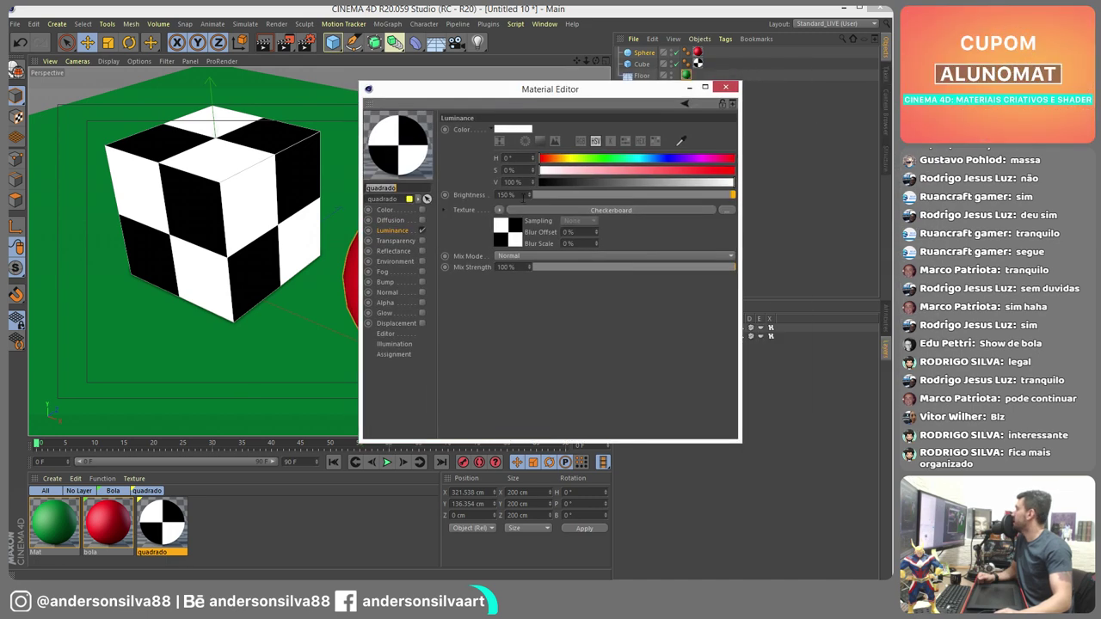
pyautogui.doubleClick(521, 197)
pyautogui.write('800')
pyautogui.press('Return')
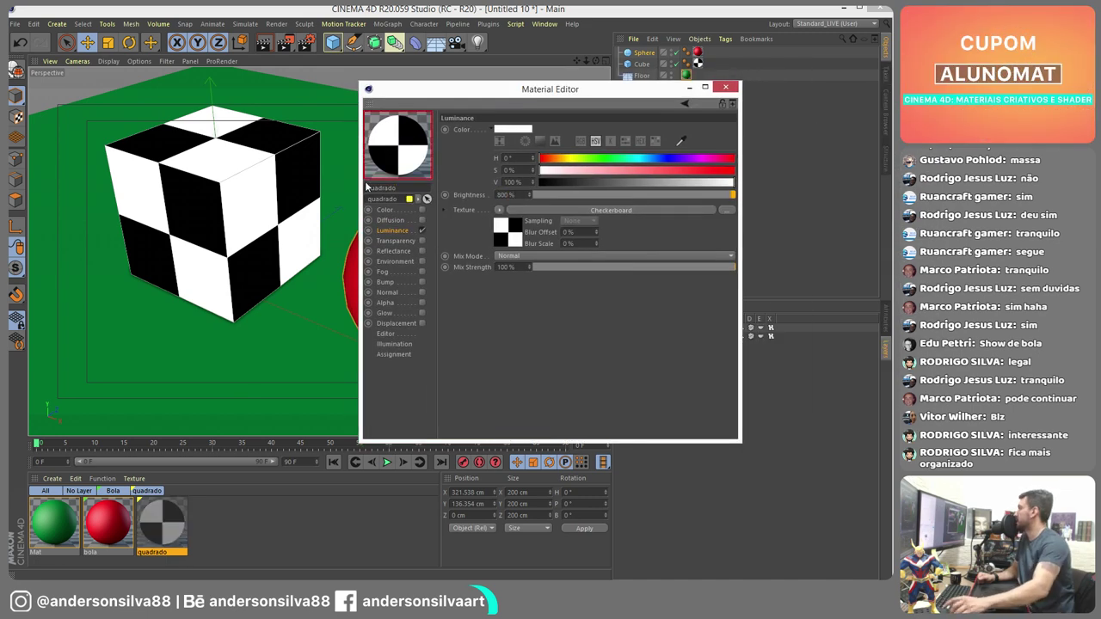
pyautogui.click(284, 42)
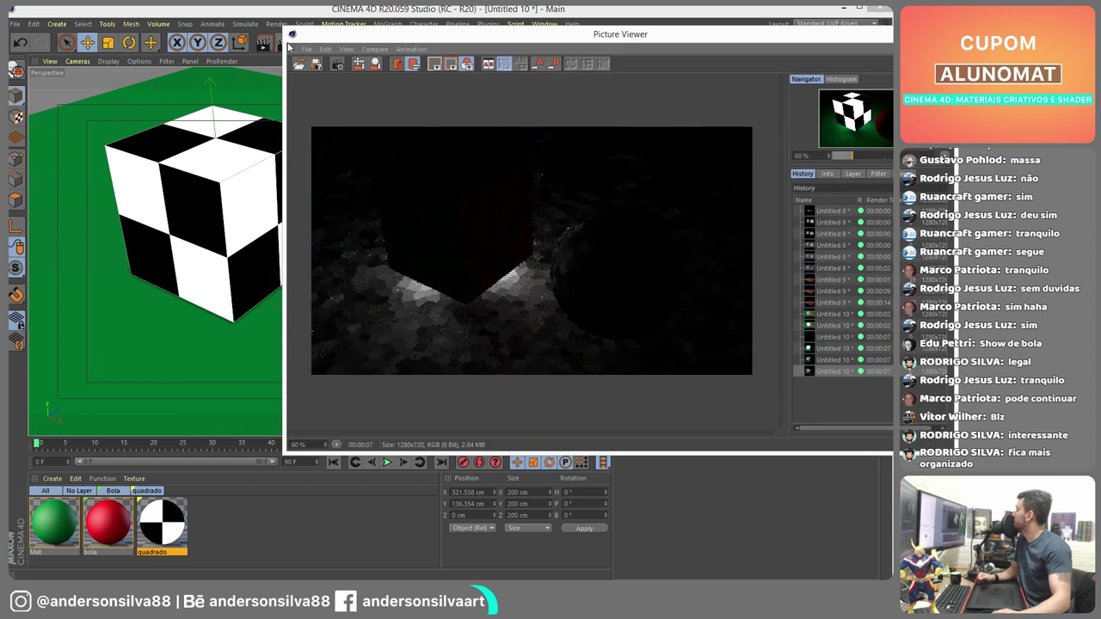
pyautogui.moveTo(605, 41); pyautogui.dragTo(538, 53)
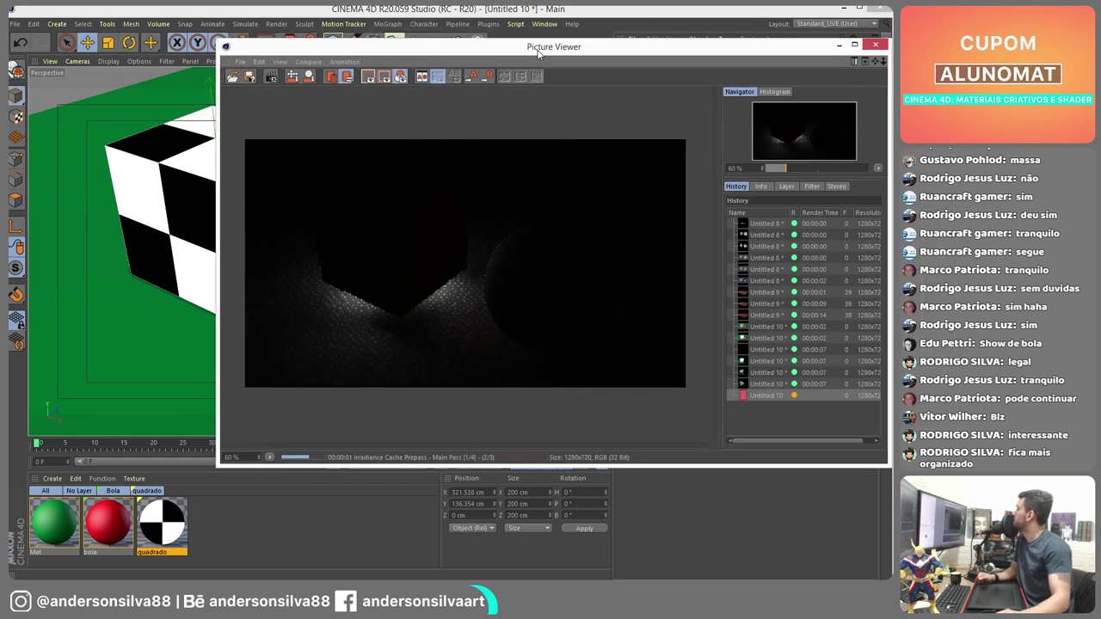
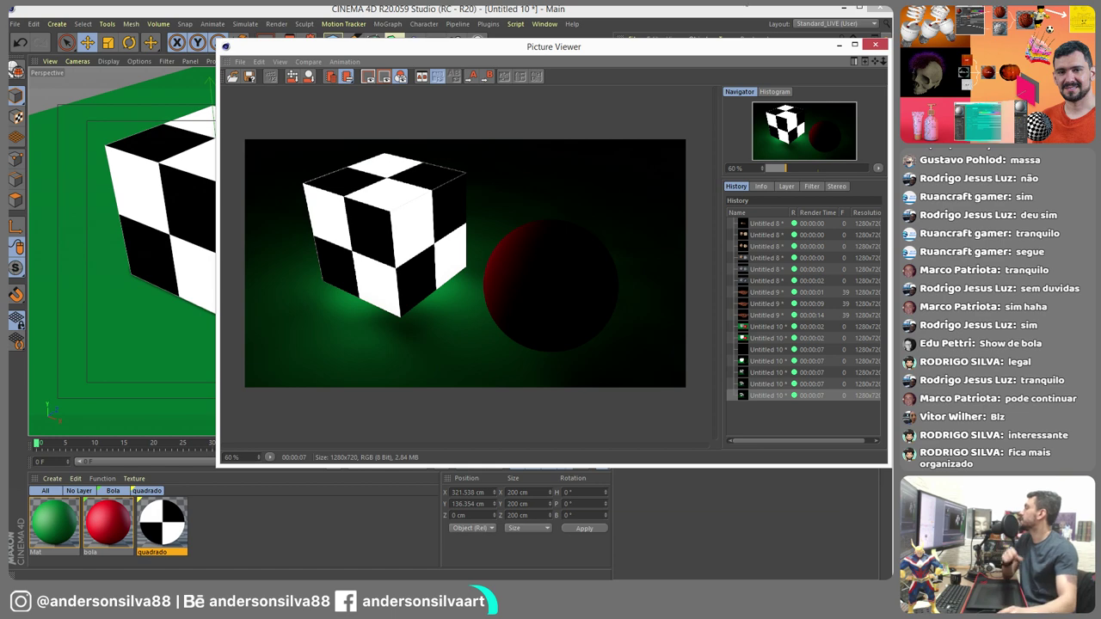
# - Clear the checkerboard texture from quadrado's Luminance channel and switch Luminance off
pyautogui.click(876, 45)
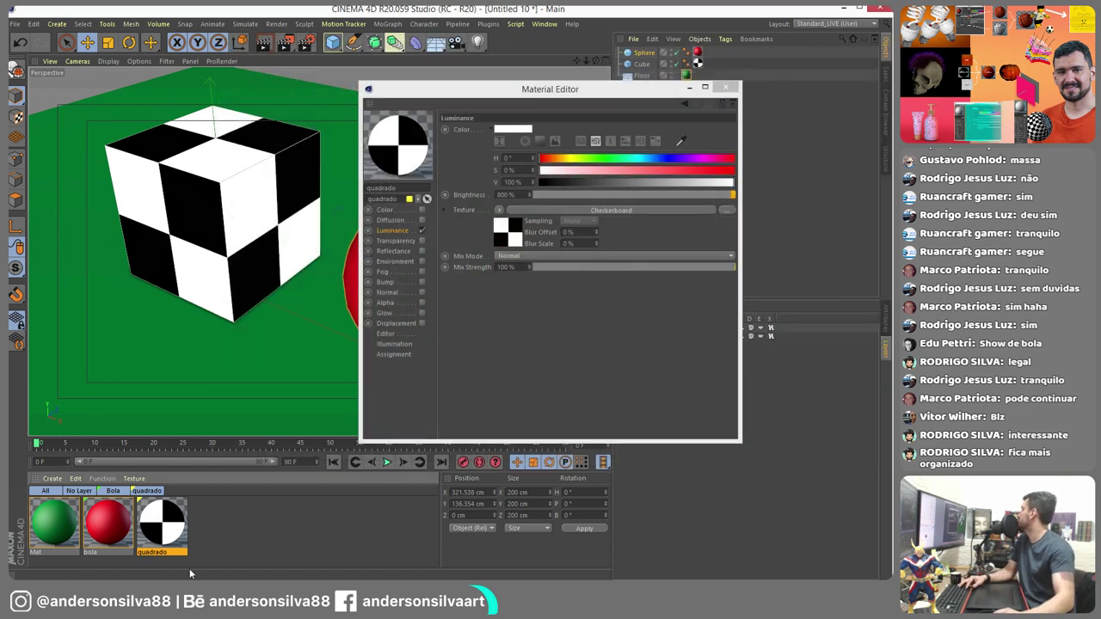
pyautogui.click(503, 211)
pyautogui.click(508, 218)
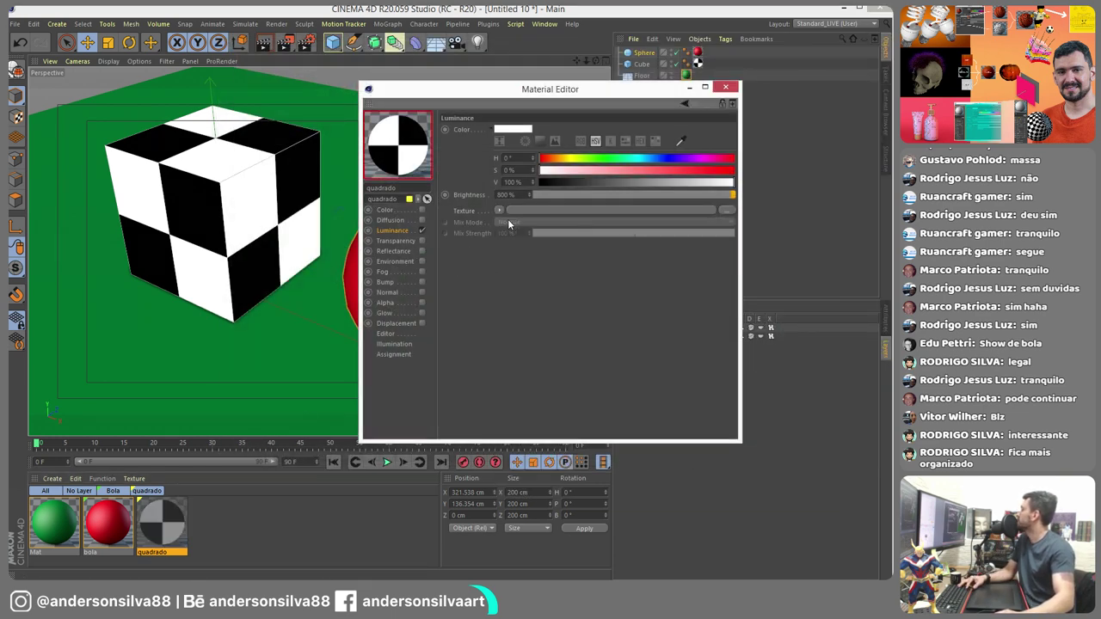
pyautogui.click(421, 231)
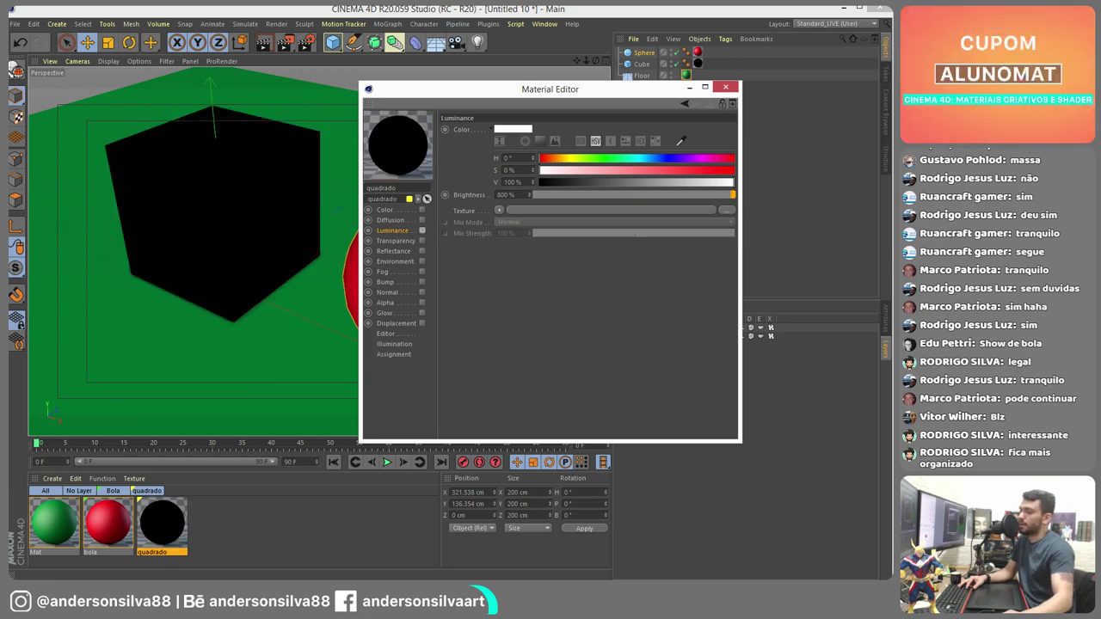
pyautogui.hotkey('alt', 'Tab')
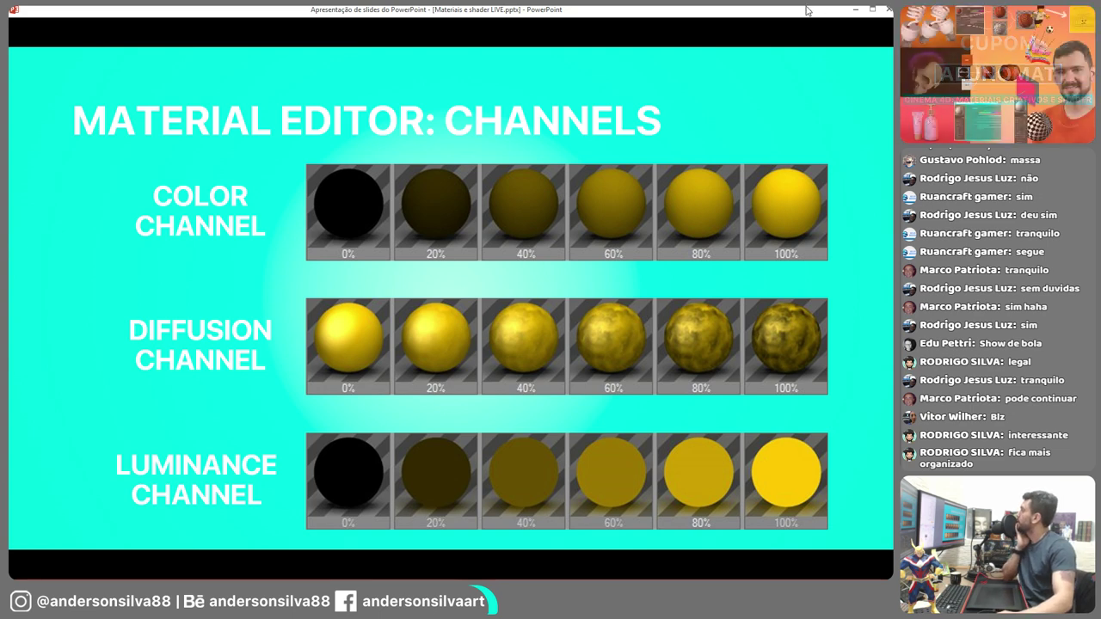
pyautogui.hotkey('alt', 'Tab')
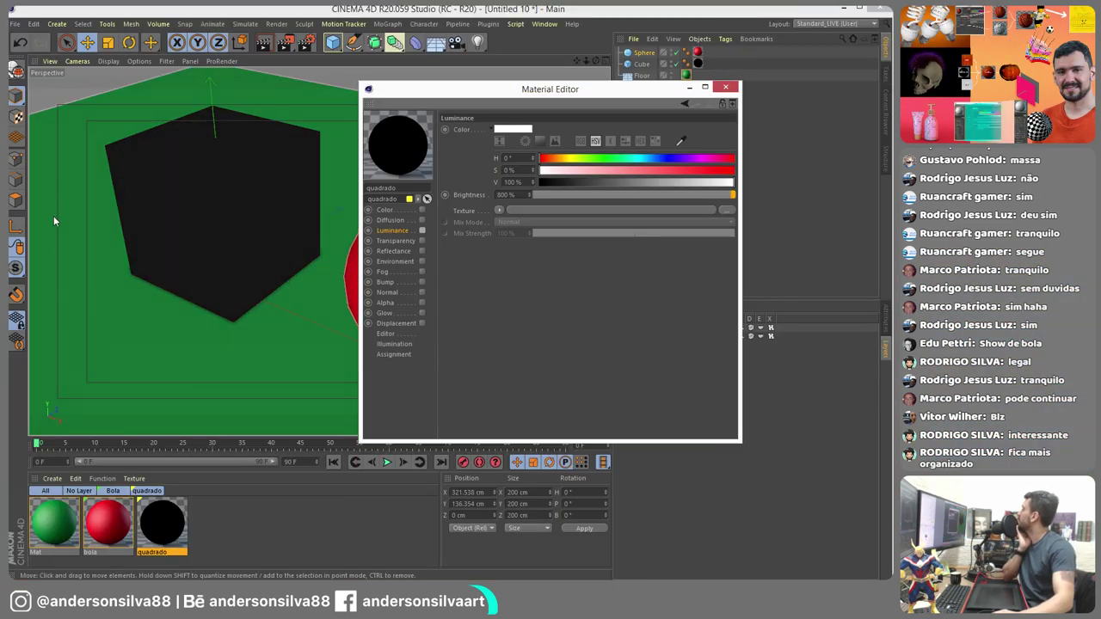
pyautogui.click(725, 86)
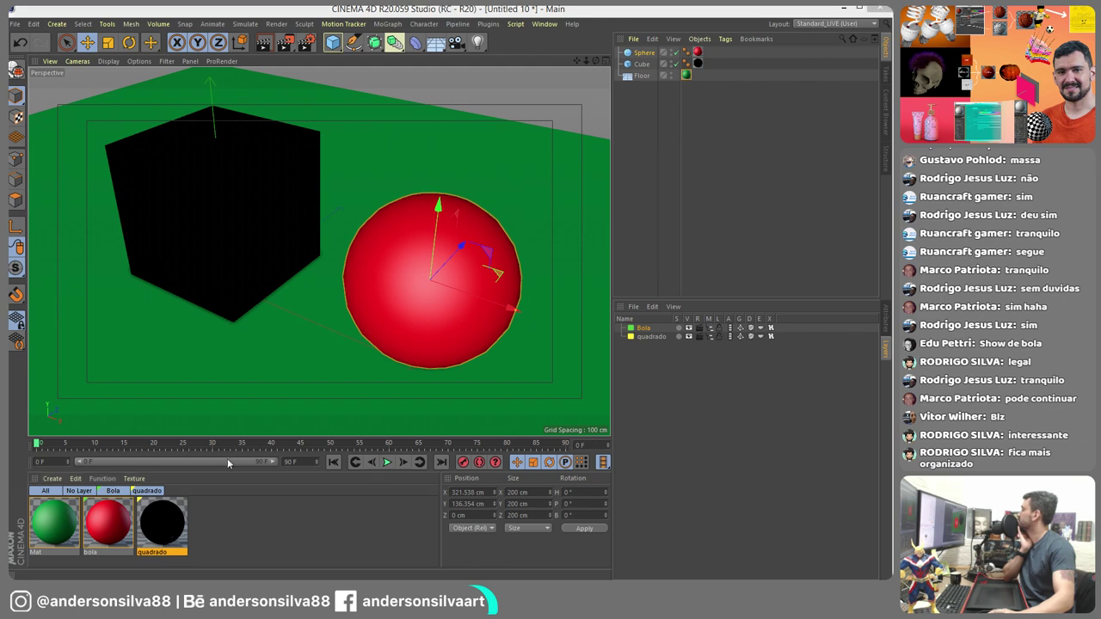
# - Re-enable quadrado's Color channel and load a Noise texture into bola's Diffusion channel
pyautogui.doubleClick(162, 522)
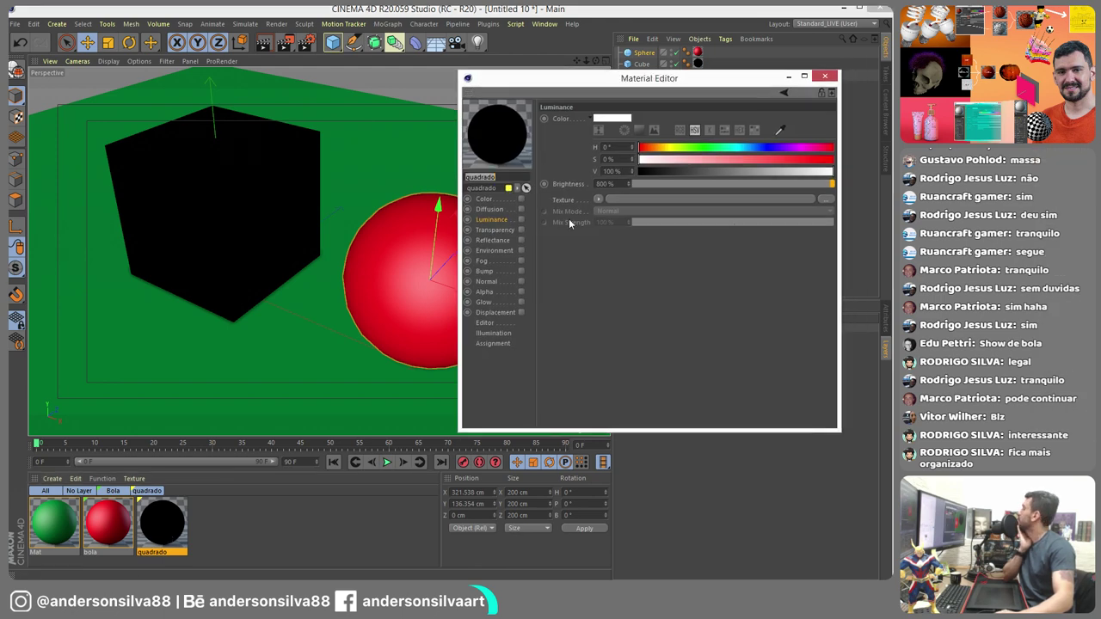
pyautogui.click(520, 199)
pyautogui.click(115, 531)
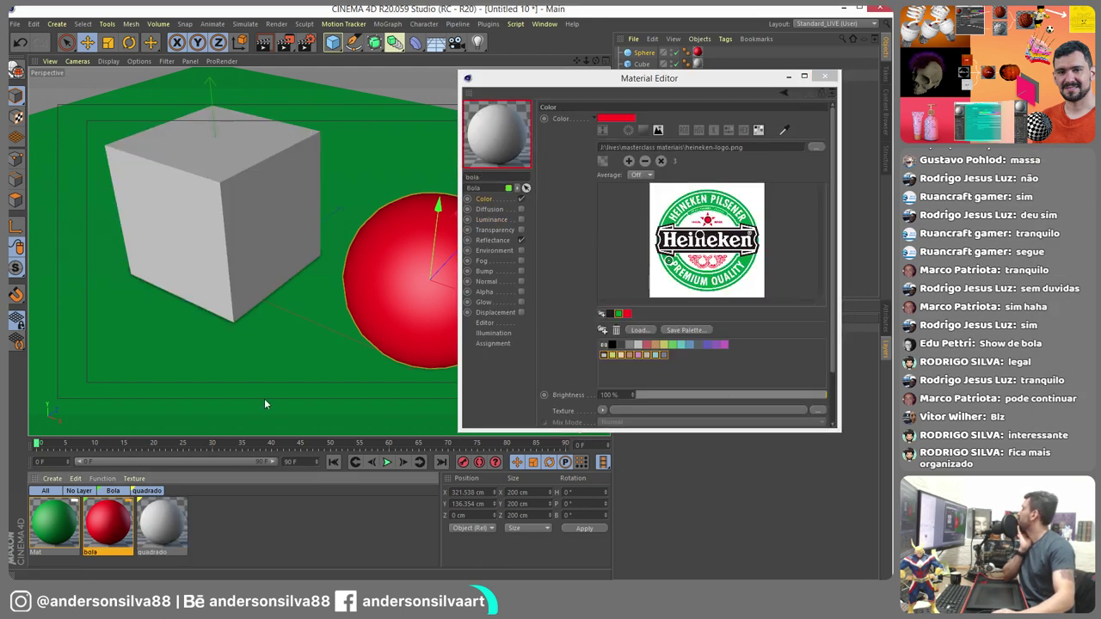
pyautogui.click(486, 209)
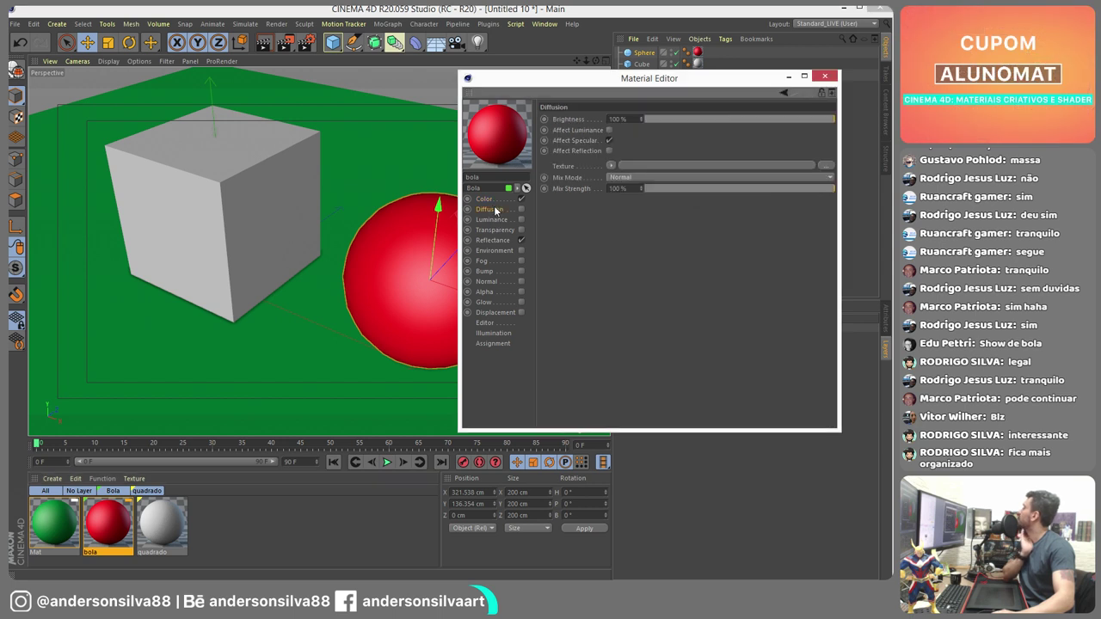
pyautogui.click(521, 209)
pyautogui.click(611, 165)
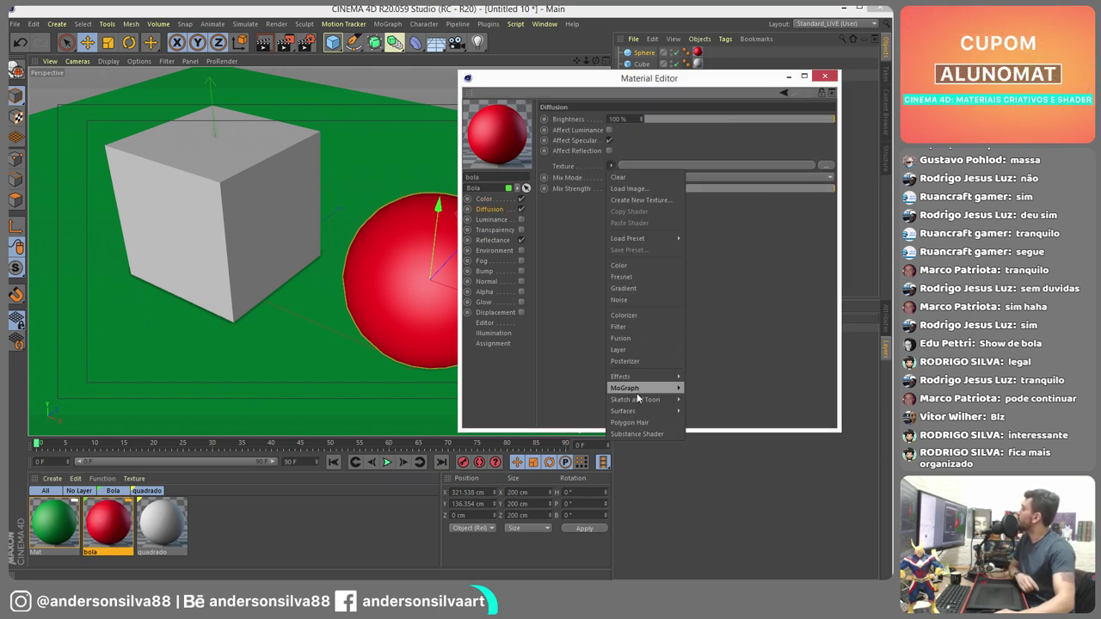
pyautogui.click(628, 300)
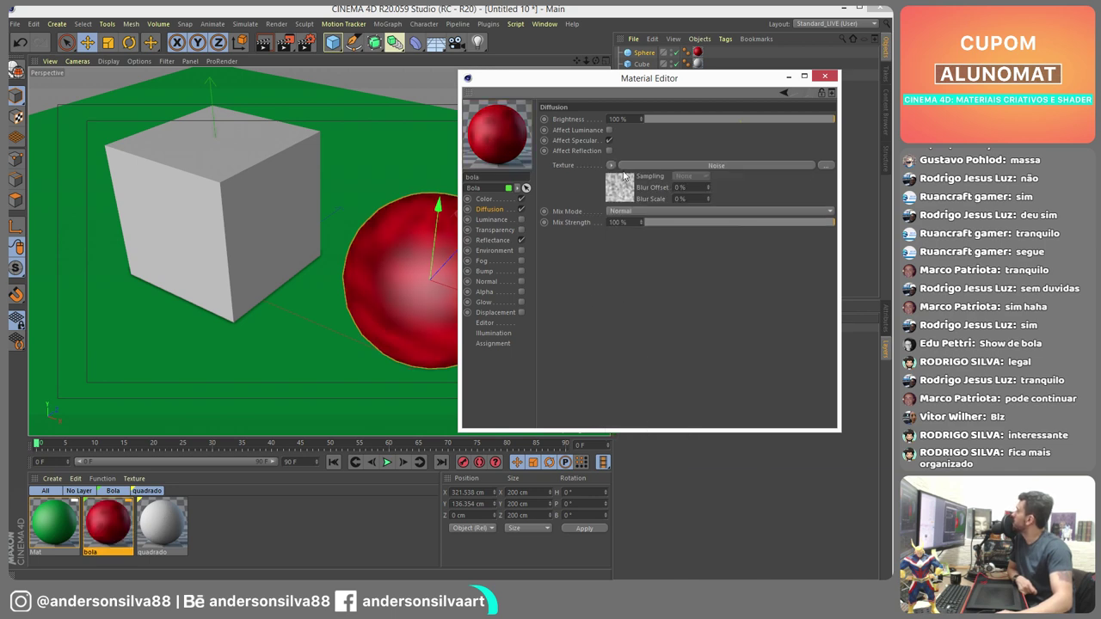
# - Render the scene to preview the Noise diffusion on the red sphere
pyautogui.click(284, 42)
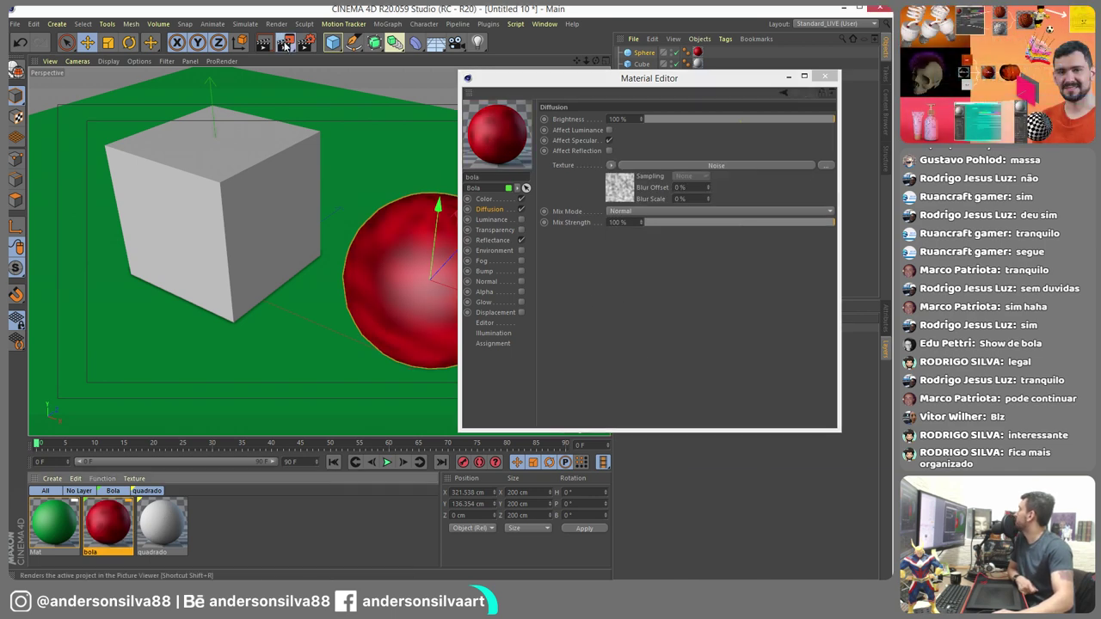
pyautogui.click(283, 43)
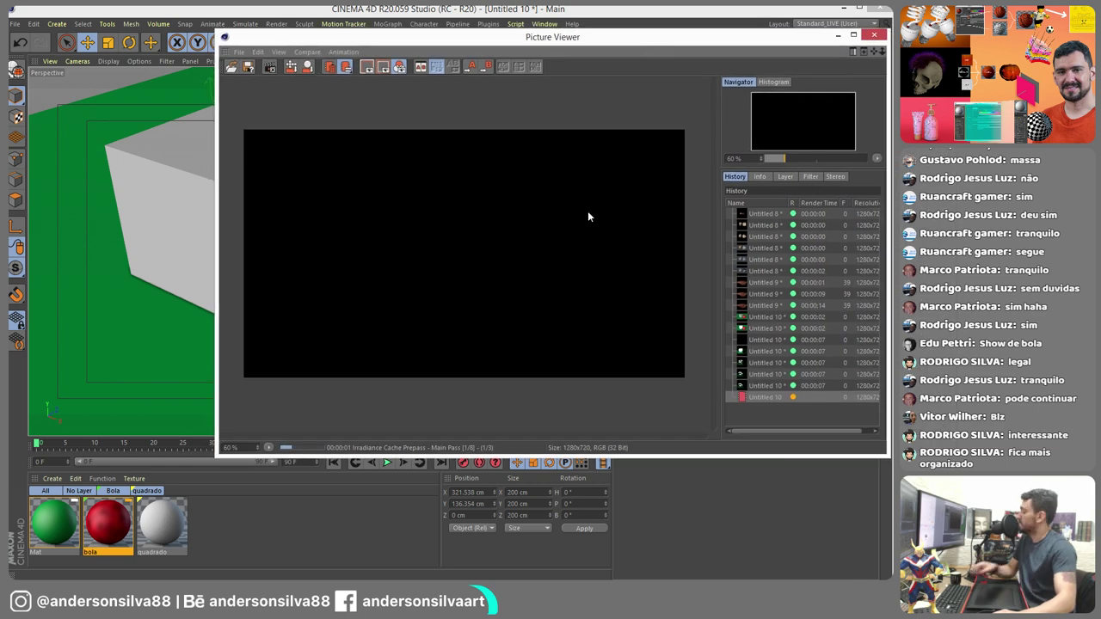
pyautogui.click(747, 358)
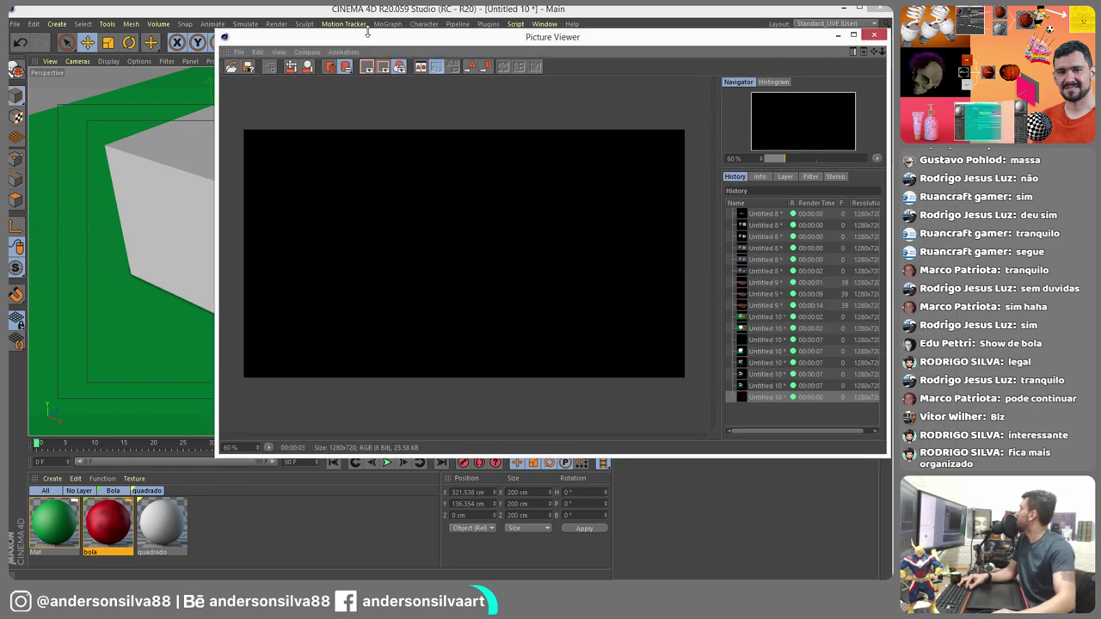
pyautogui.click(306, 43)
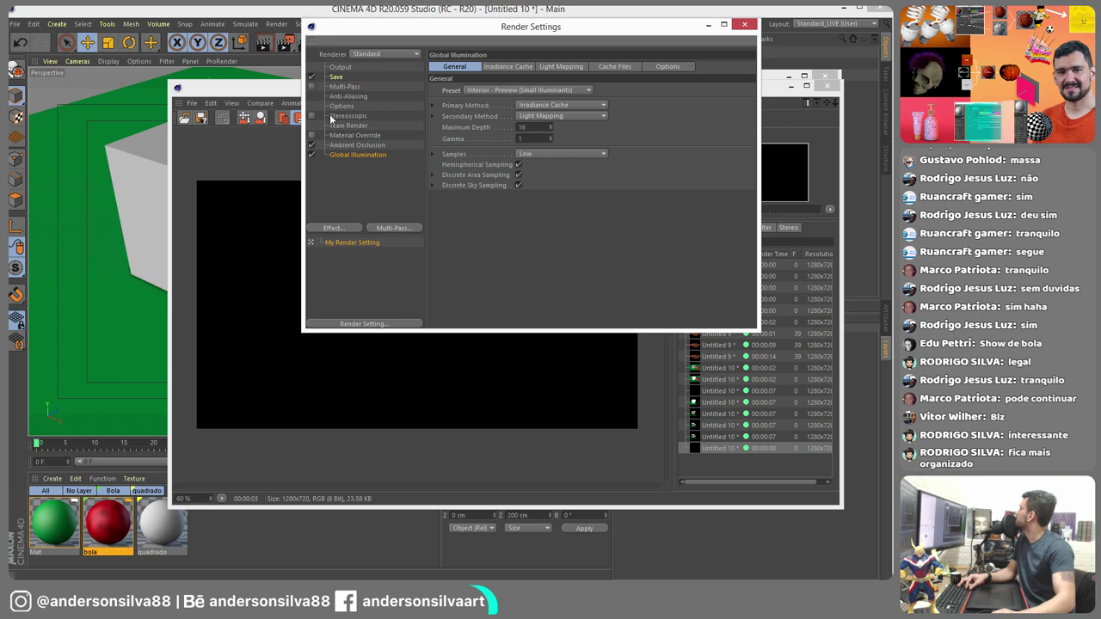
pyautogui.click(744, 25)
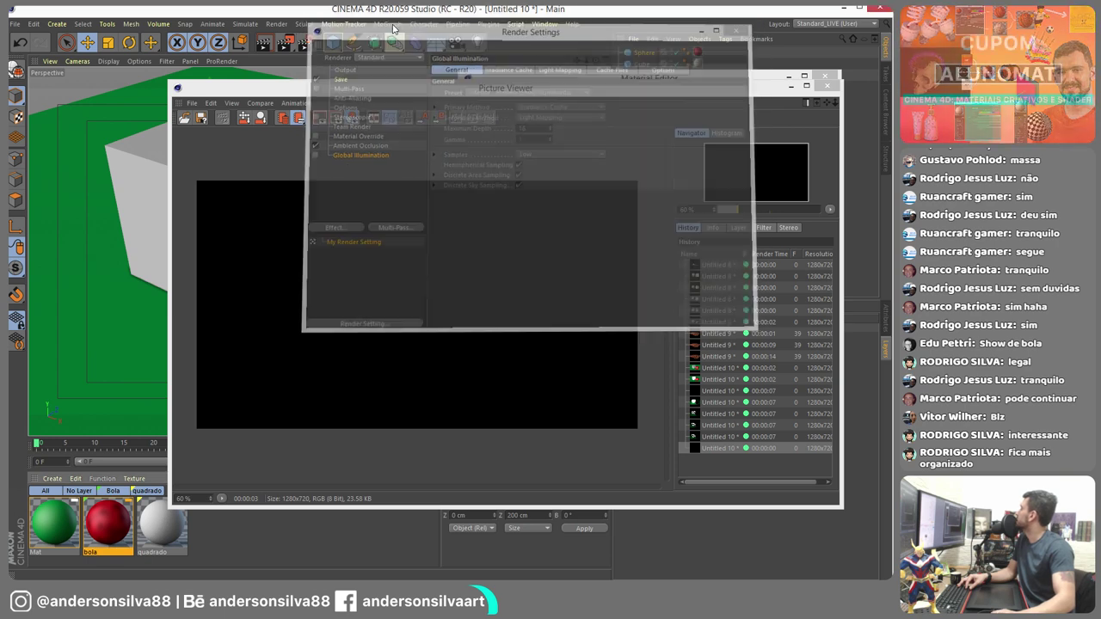
pyautogui.click(291, 43)
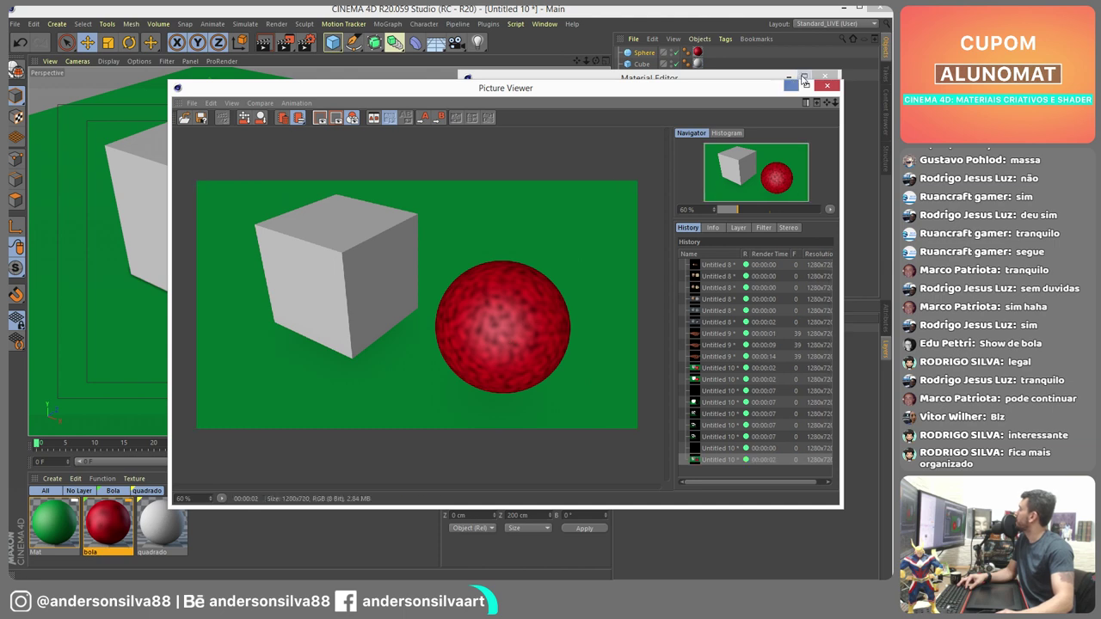
pyautogui.click(826, 86)
pyautogui.click(826, 76)
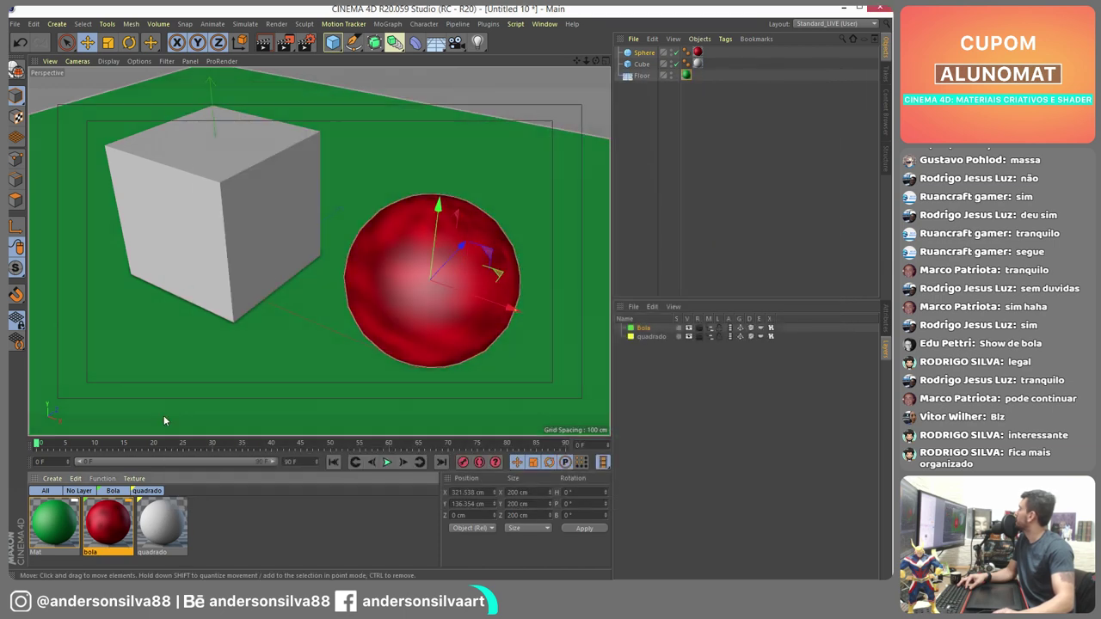
# - Set bola's Diffusion brightness to 30% and render again
pyautogui.doubleClick(107, 522)
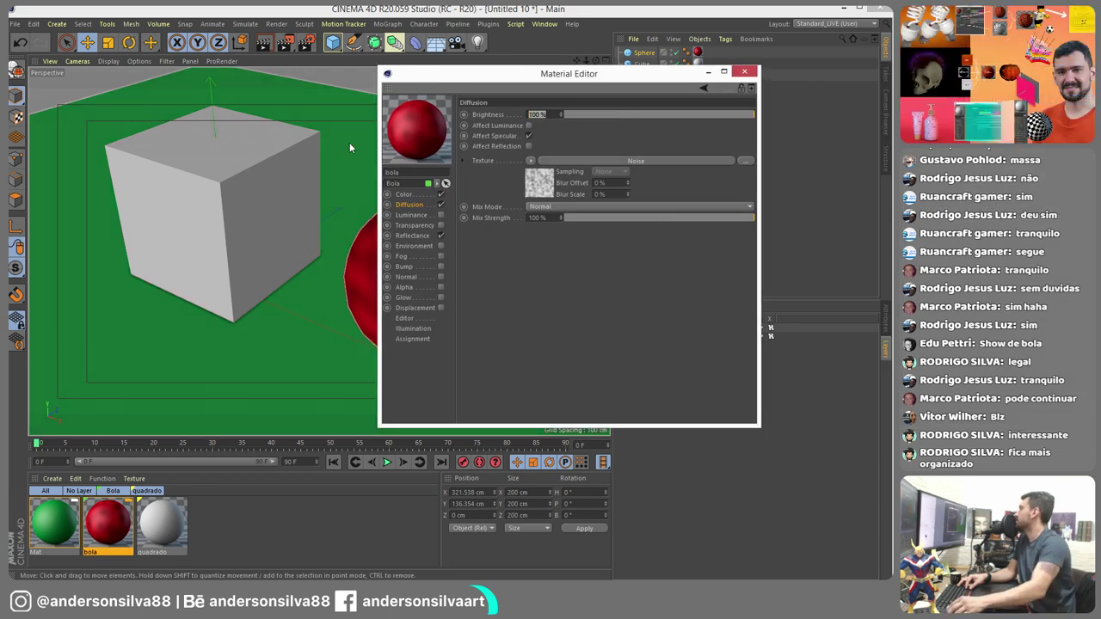
pyautogui.write('30')
pyautogui.press('Return')
pyautogui.click(285, 42)
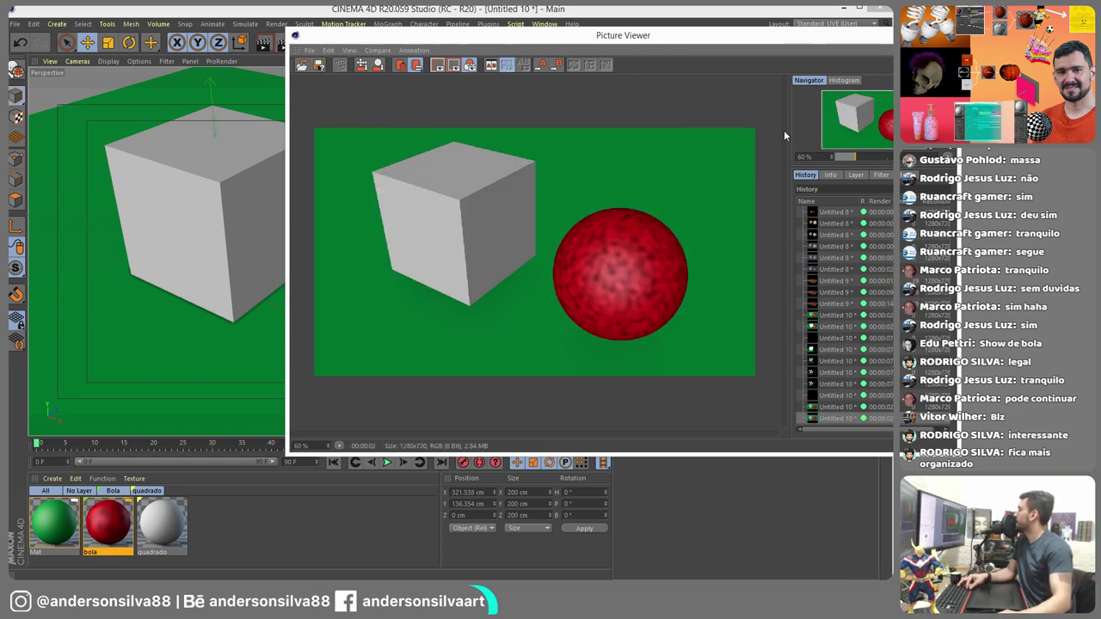
pyautogui.hotkey('alt', 'Tab')
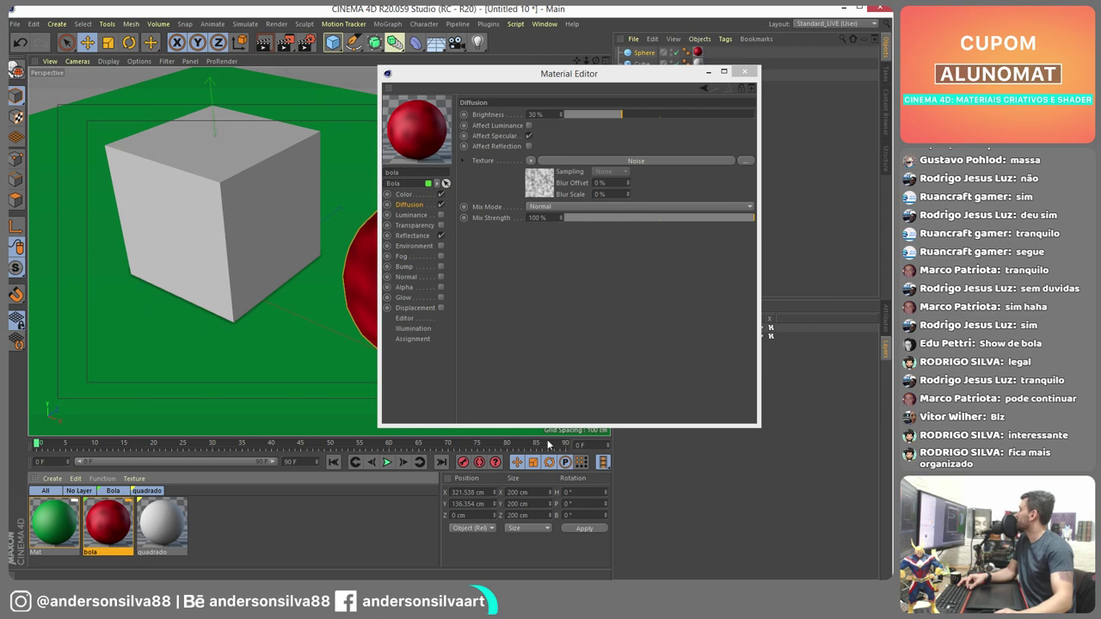
pyautogui.hotkey('alt', 'Tab')
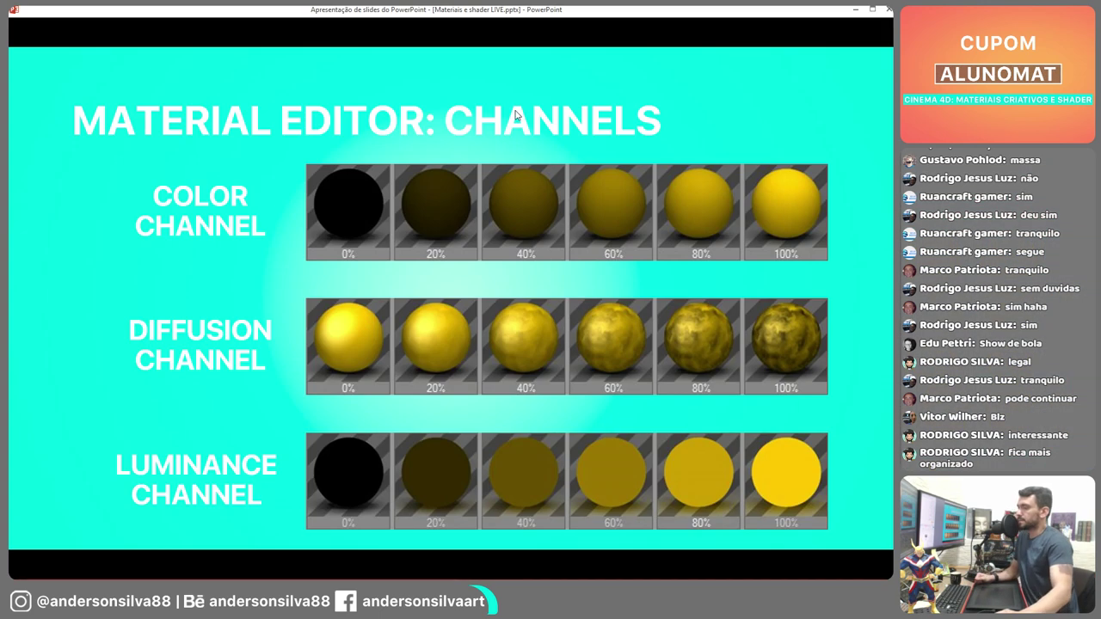
# - Advance to the Environment, Fog and Glow slide, then return to Cinema 4D
pyautogui.press('Right')
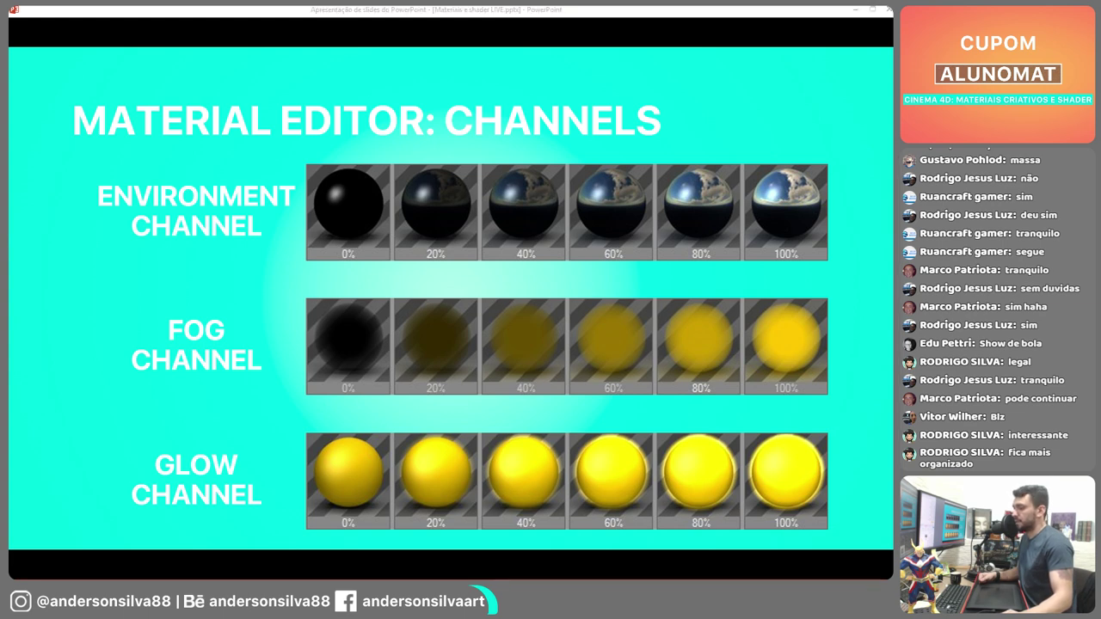
pyautogui.hotkey('alt', 'Tab')
pyautogui.click(745, 73)
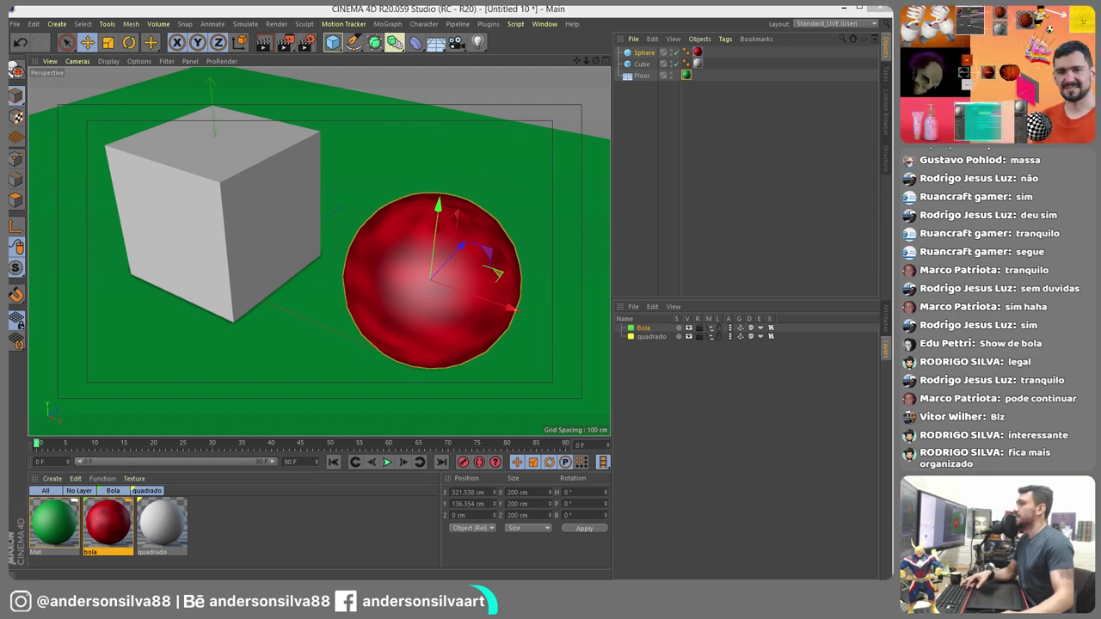
# - Give bola a GGX reflectance layer with Dielectric Fresnel and the Glass preset
pyautogui.doubleClick(108, 523)
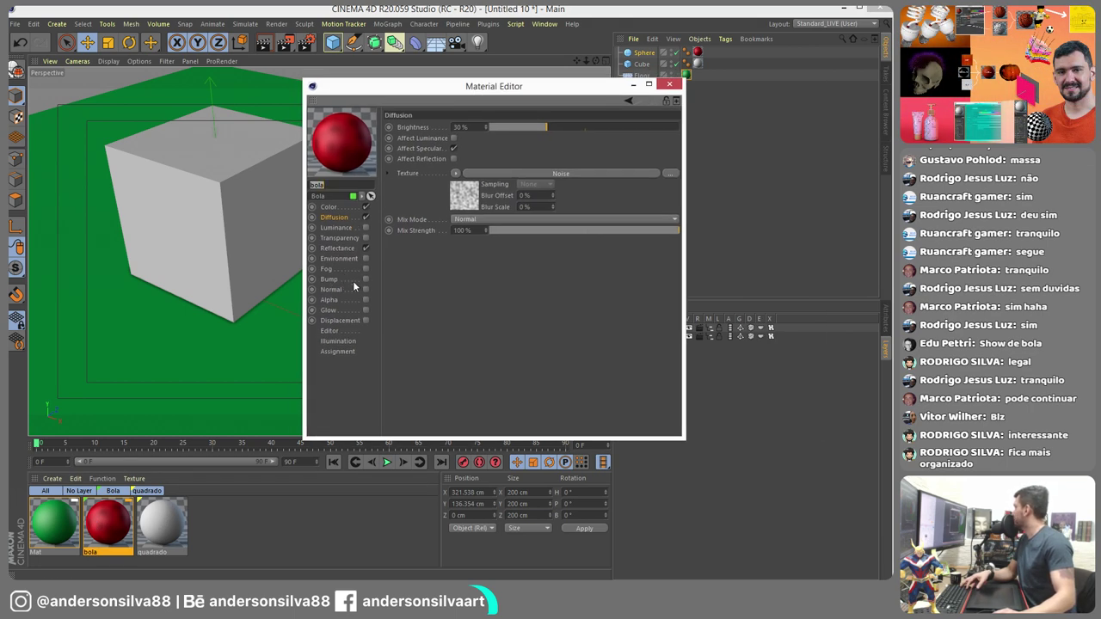
pyautogui.click(337, 249)
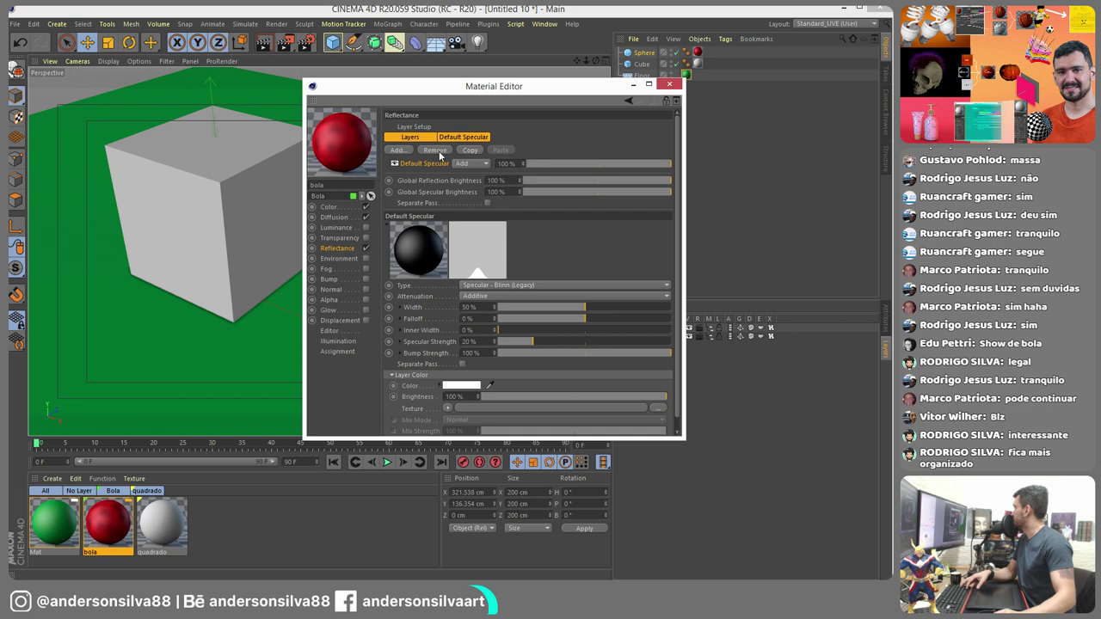
pyautogui.click(394, 136)
pyautogui.click(398, 149)
pyautogui.click(423, 163)
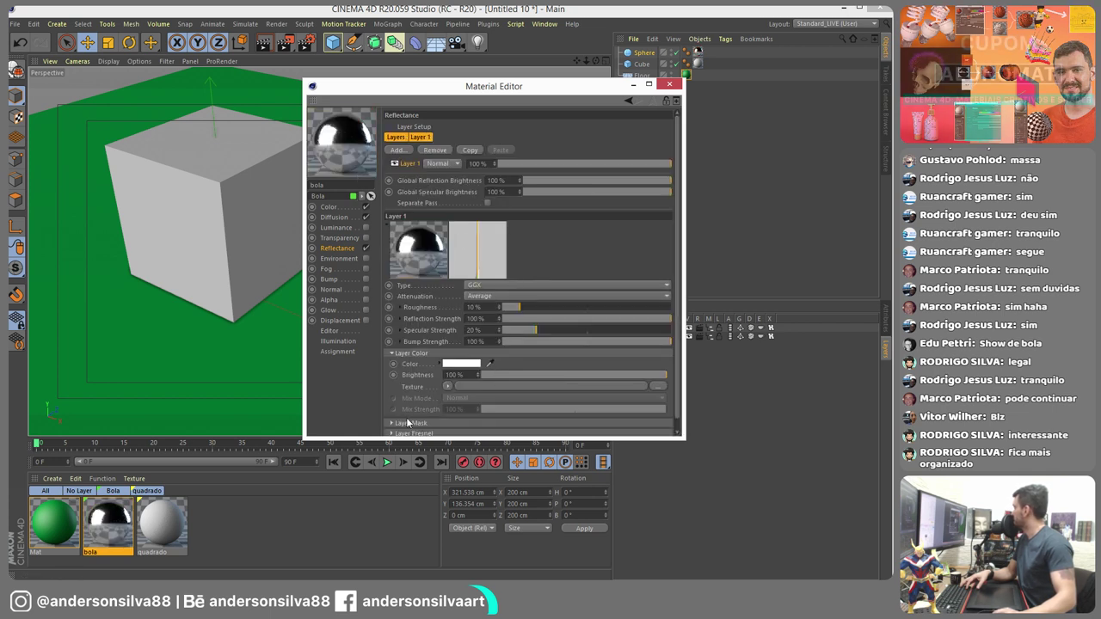
pyautogui.click(394, 433)
pyautogui.scroll(-2, 426, 388)
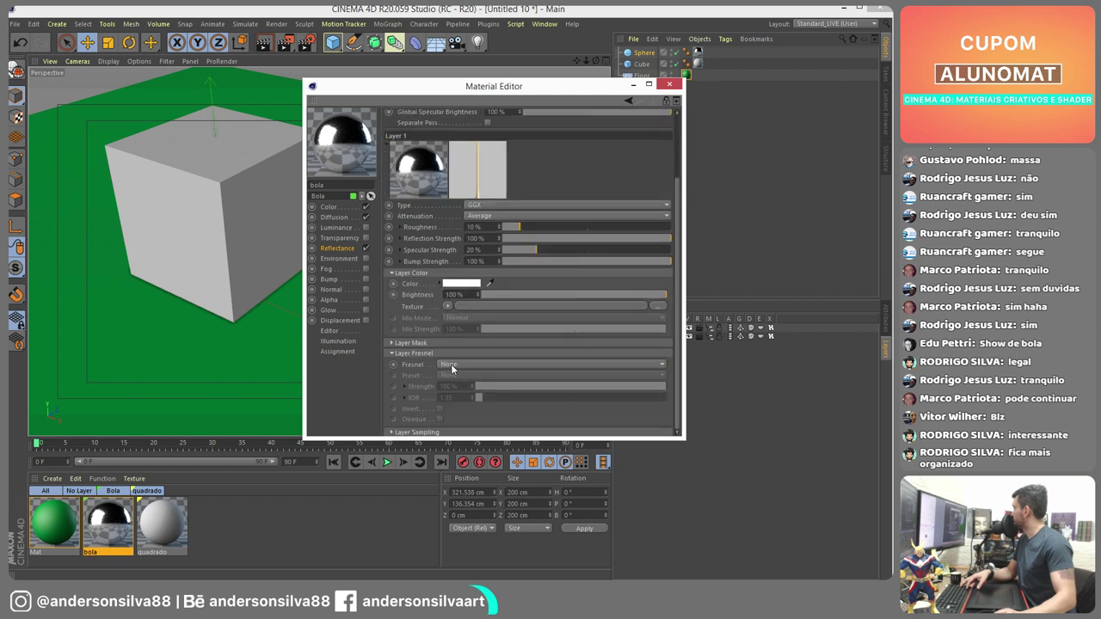
pyautogui.click(451, 364)
pyautogui.click(462, 385)
pyautogui.click(470, 375)
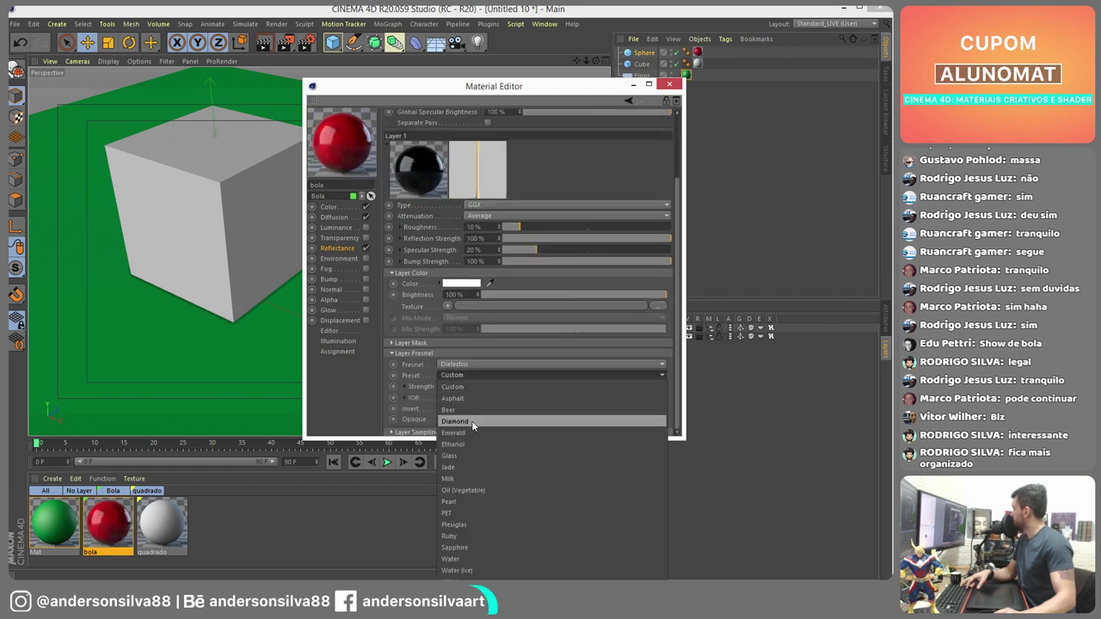
pyautogui.click(466, 457)
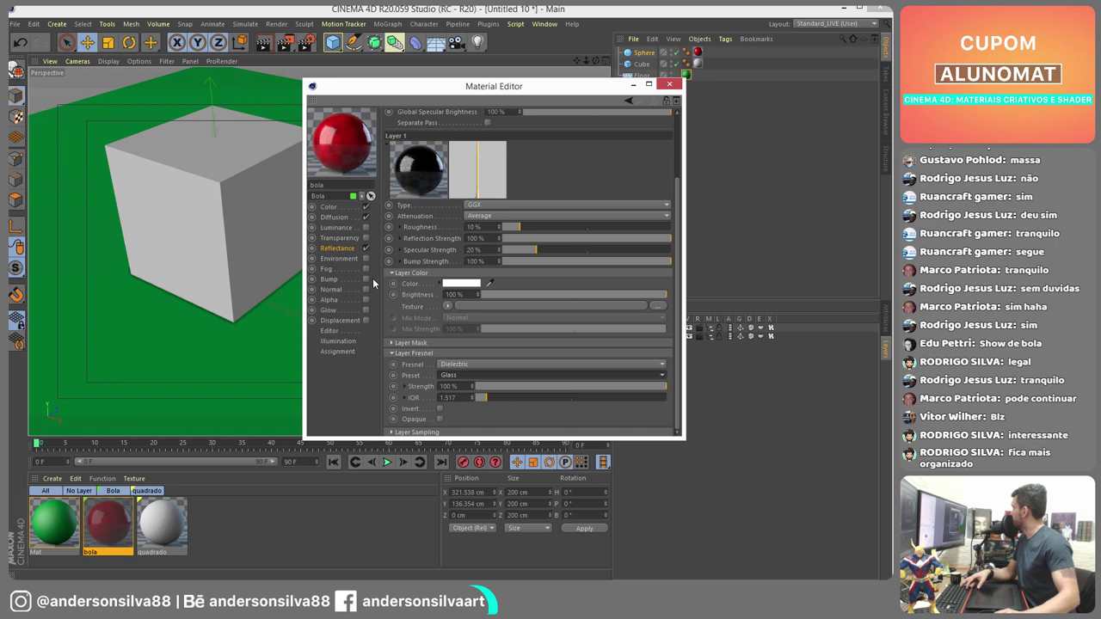
# - Try removing the green Mat's default specular and adding a Beckmann layer, then undo it
pyautogui.click(69, 531)
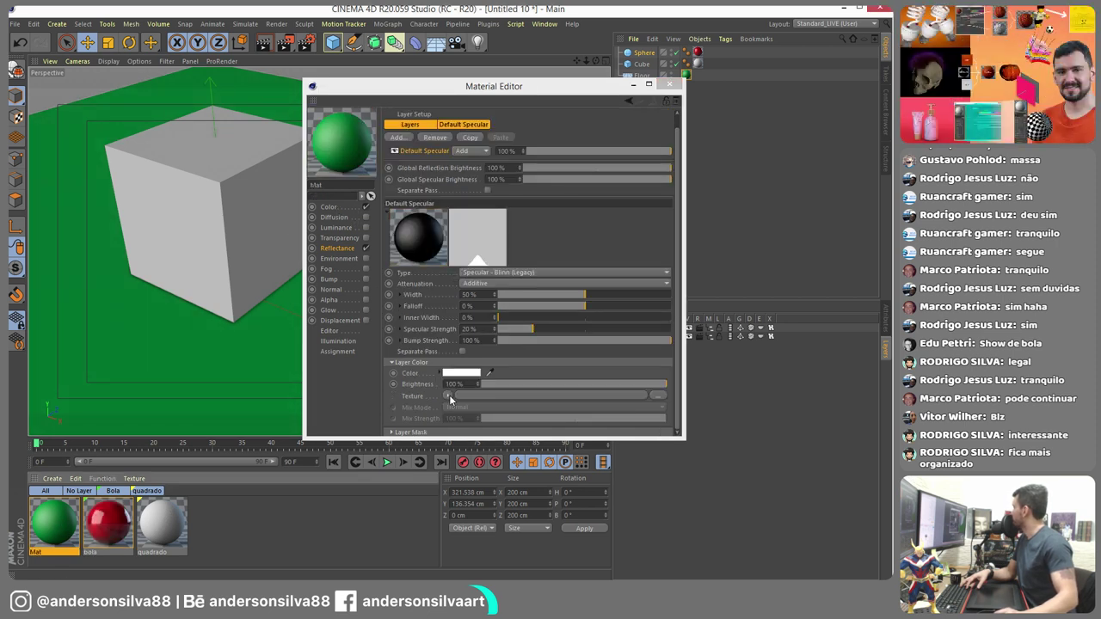
pyautogui.click(433, 138)
pyautogui.click(398, 138)
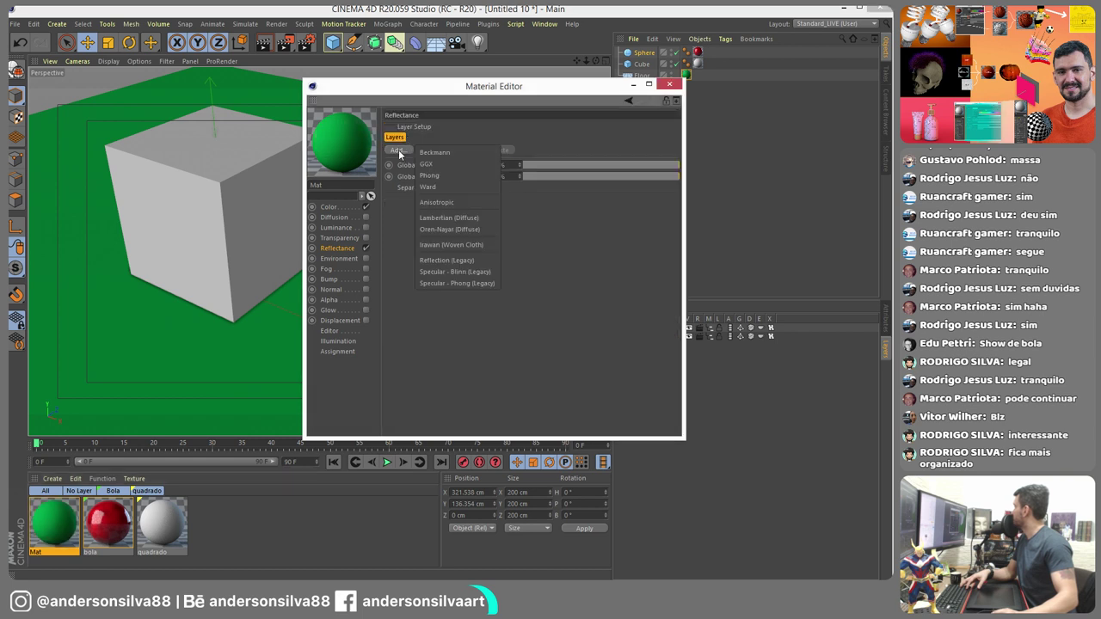
pyautogui.click(435, 149)
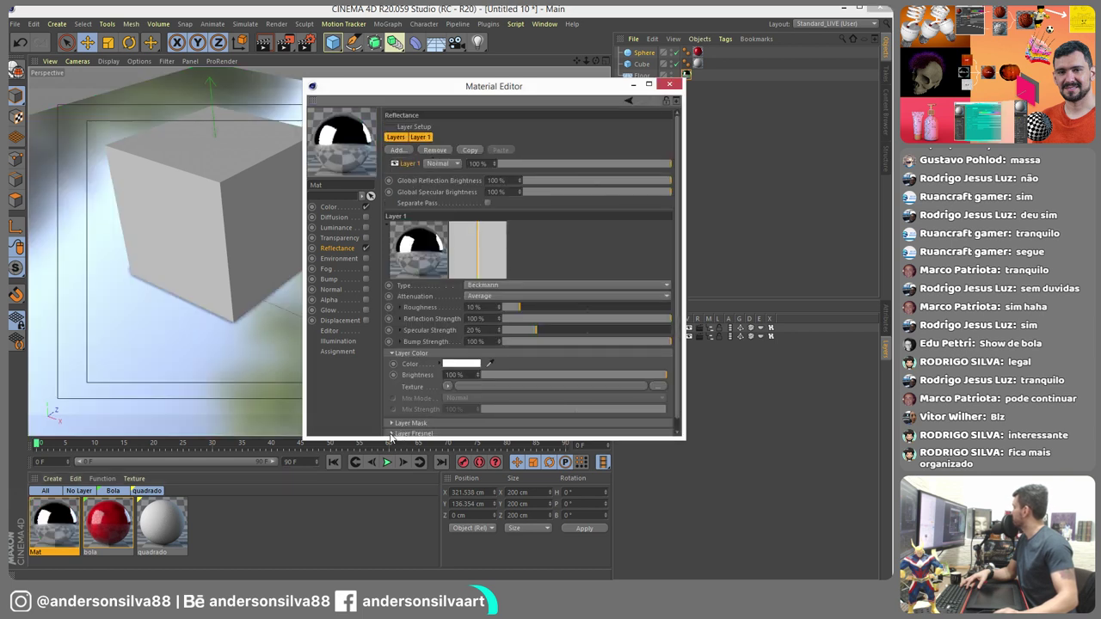
pyautogui.hotkey('ctrl', 'z')
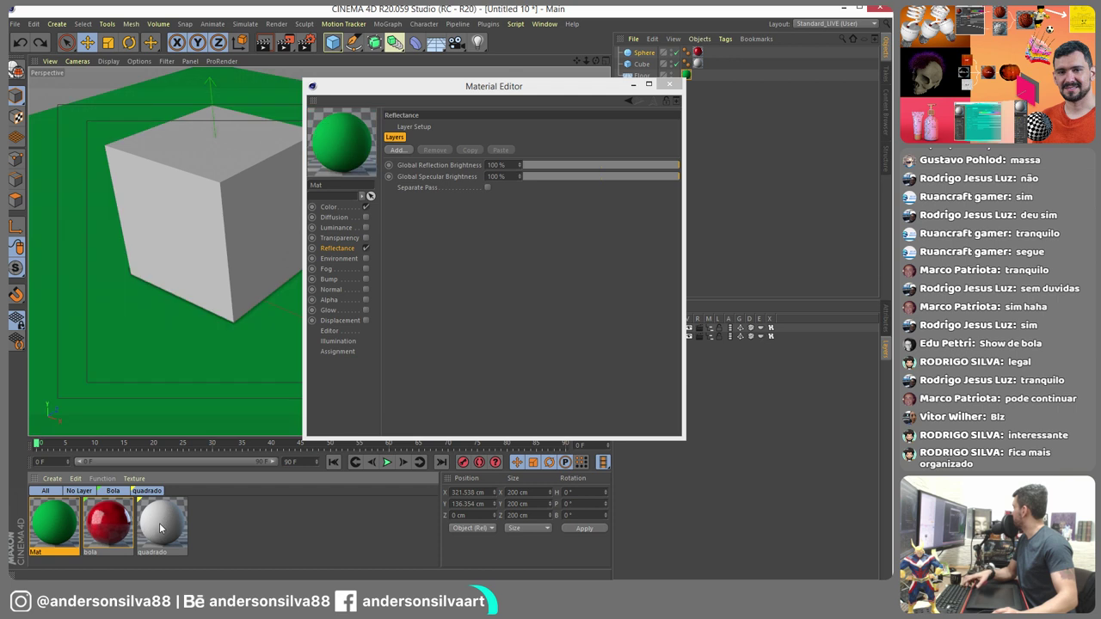
# - Replace quadrado's default specular with a Beckmann layer: Dielectric Fresnel, 28% roughness
pyautogui.click(172, 529)
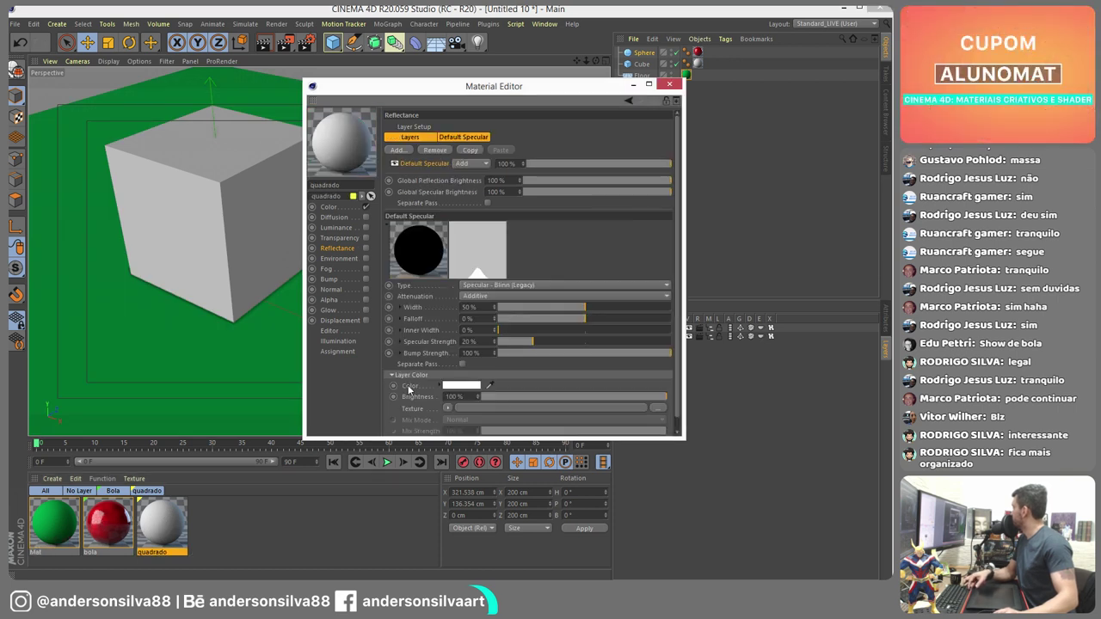
pyautogui.click(365, 248)
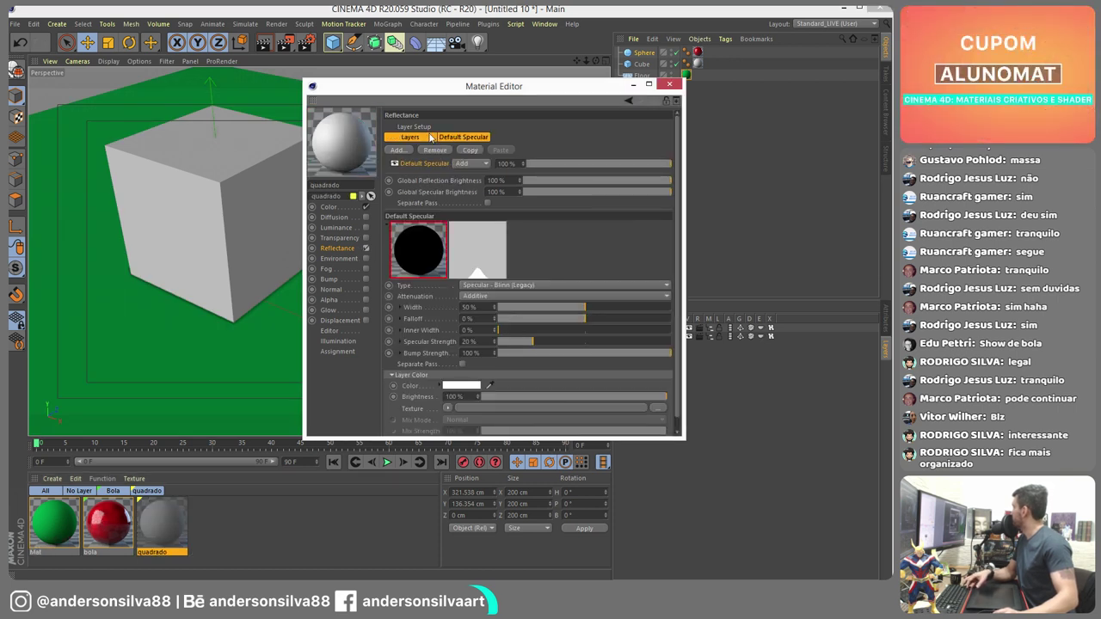
pyautogui.click(435, 150)
pyautogui.click(397, 150)
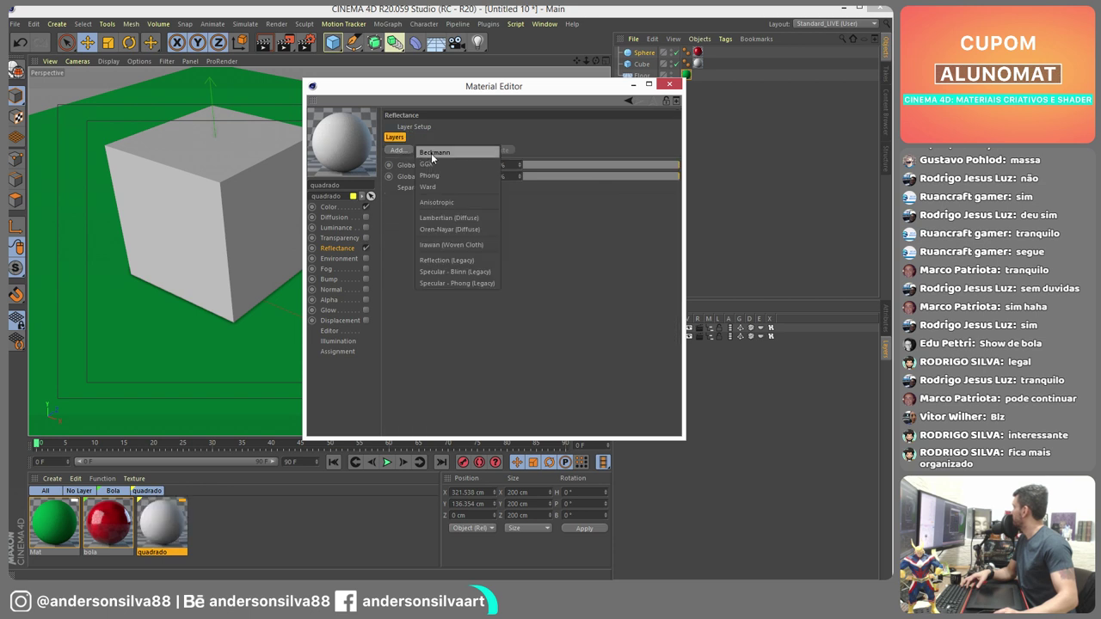
pyautogui.click(430, 153)
pyautogui.click(446, 363)
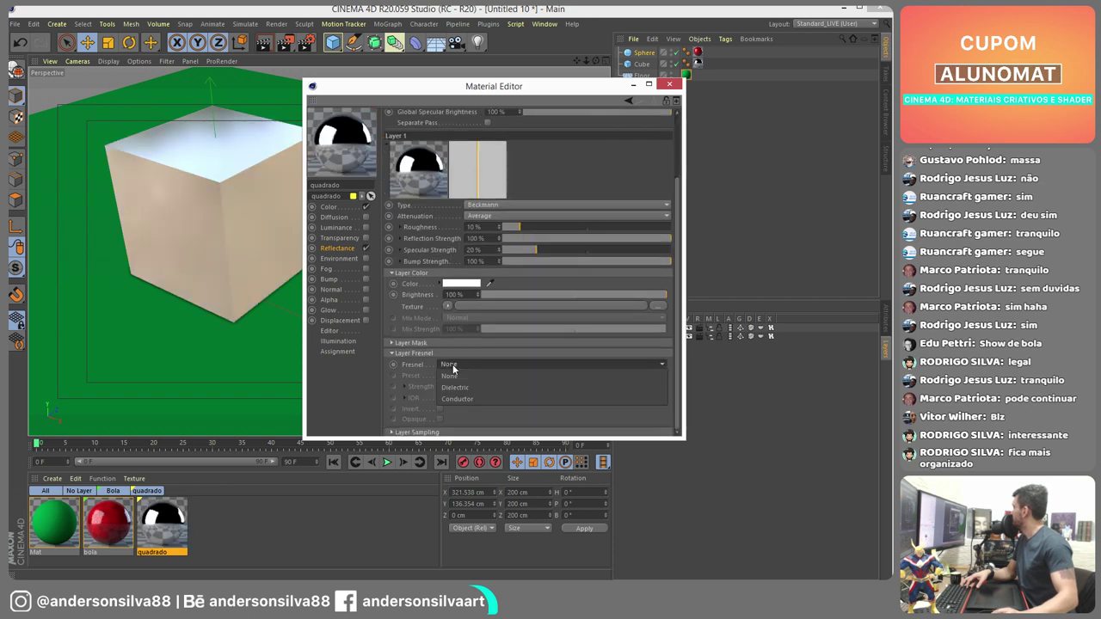
pyautogui.click(452, 376)
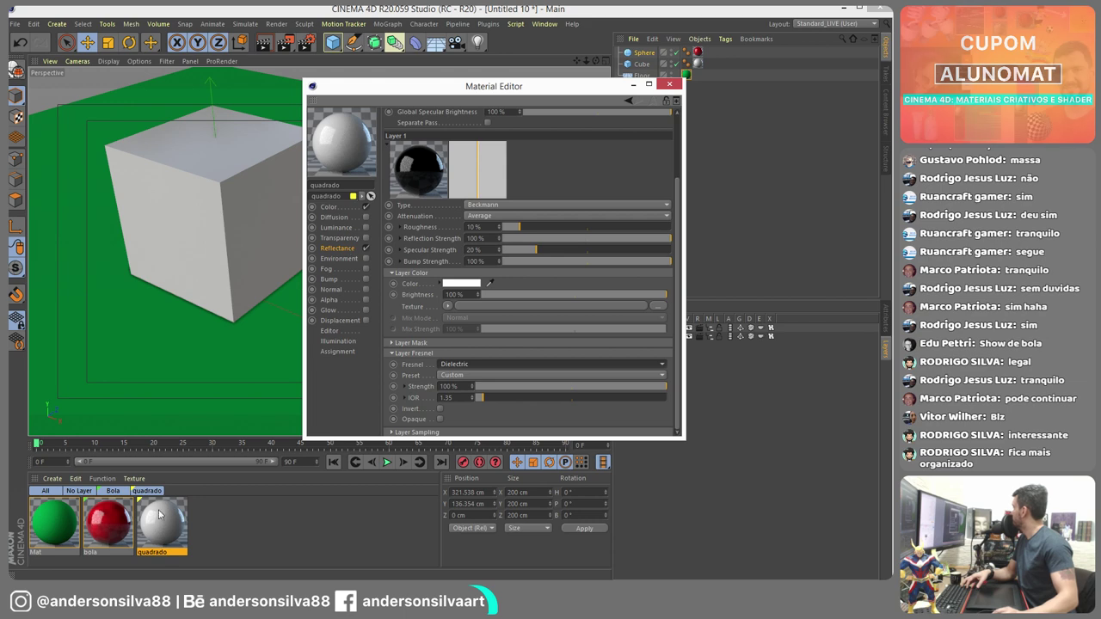
pyautogui.moveTo(521, 227); pyautogui.dragTo(550, 227)
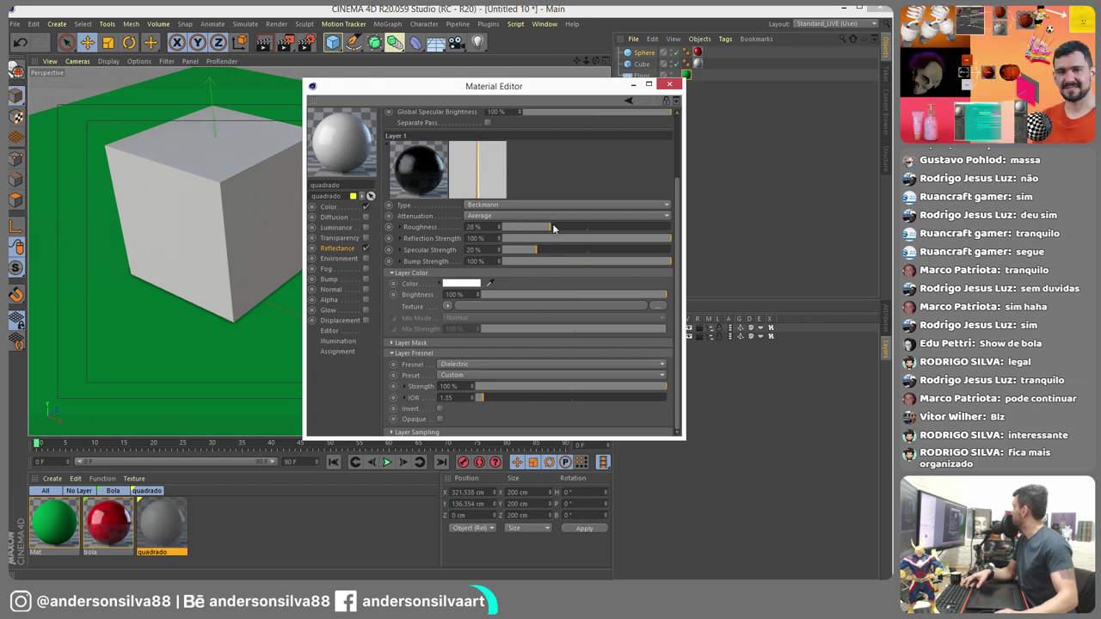
pyautogui.click(669, 84)
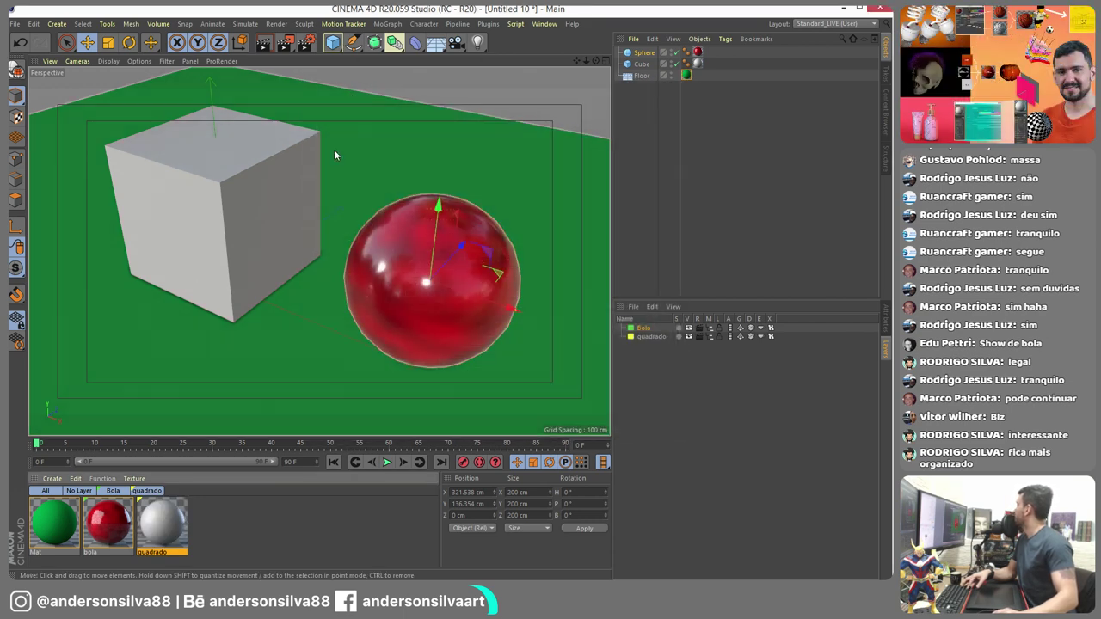
# - Add a Sky object to the scene and orbit to a new viewpoint
pyautogui.click(440, 38)
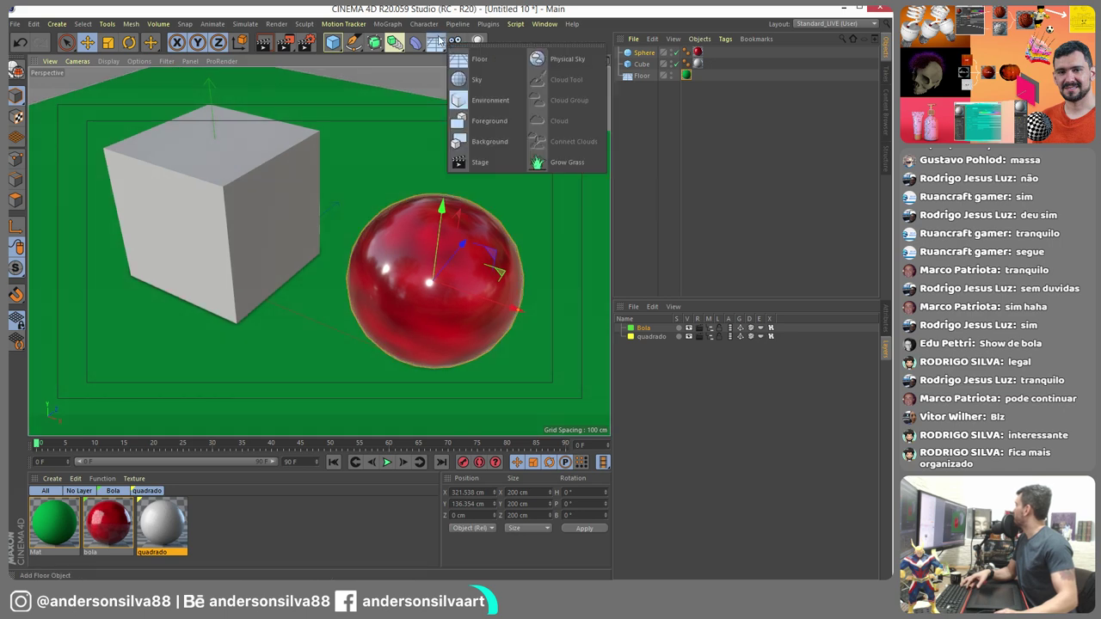
pyautogui.click(489, 79)
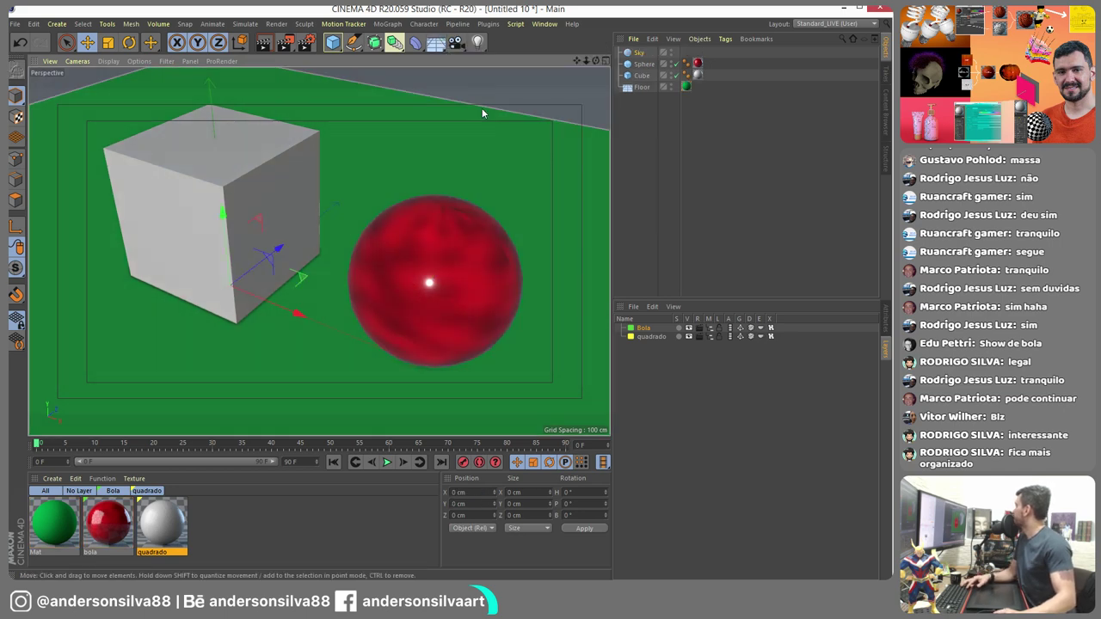
pyautogui.keyDown('alt'); pyautogui.moveTo(482, 108); pyautogui.dragTo(393, 162); pyautogui.keyUp('alt')
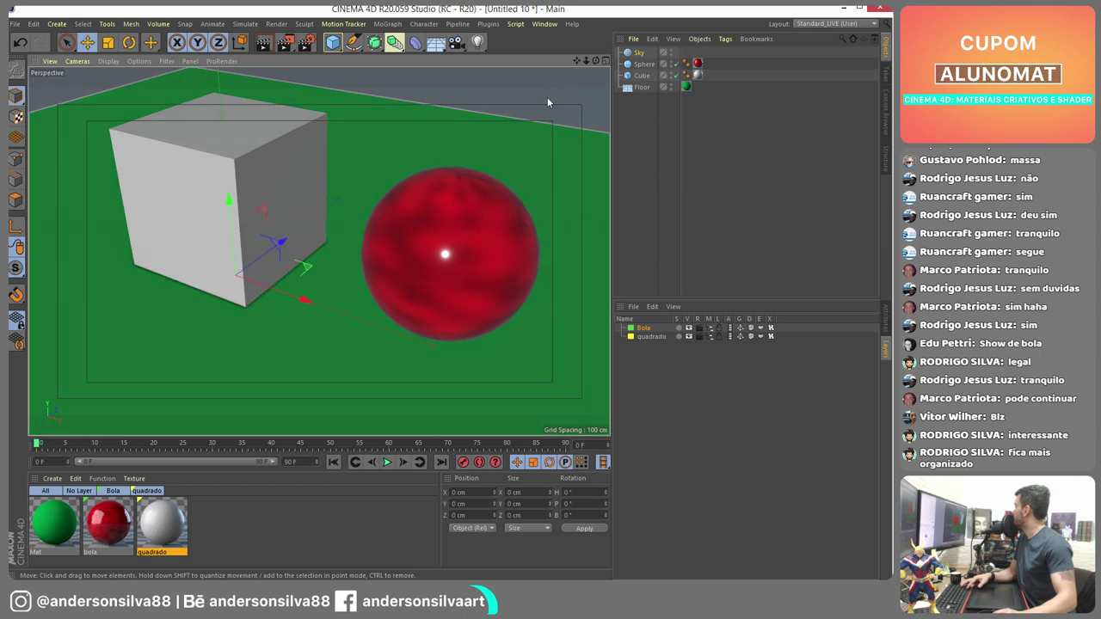
# - Create a new blank material, Mat.1
pyautogui.click(441, 37)
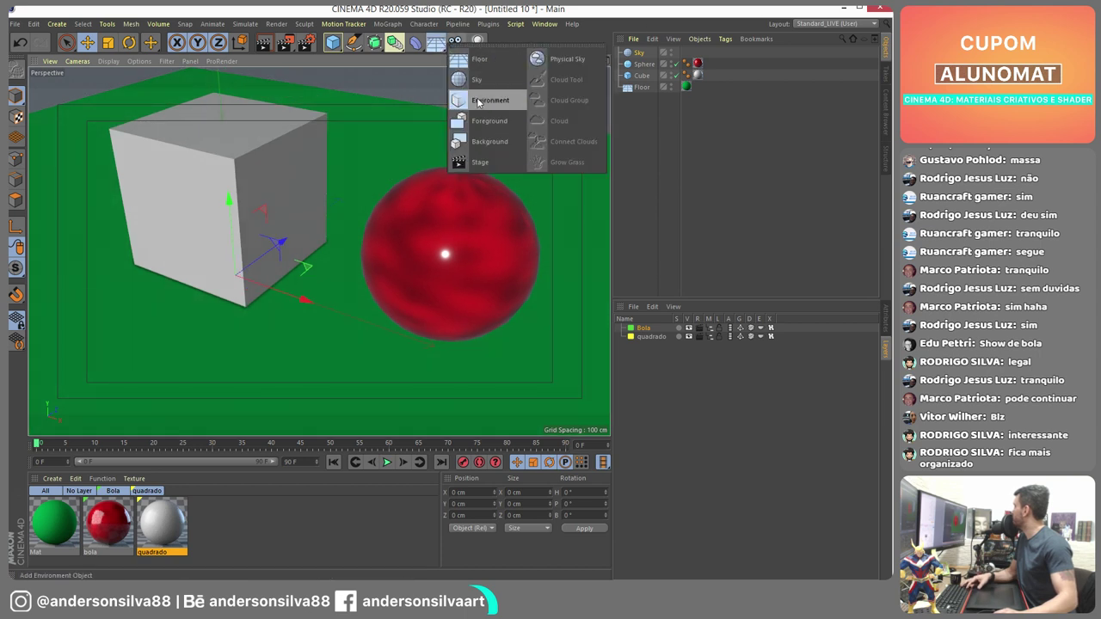
pyautogui.click(51, 479)
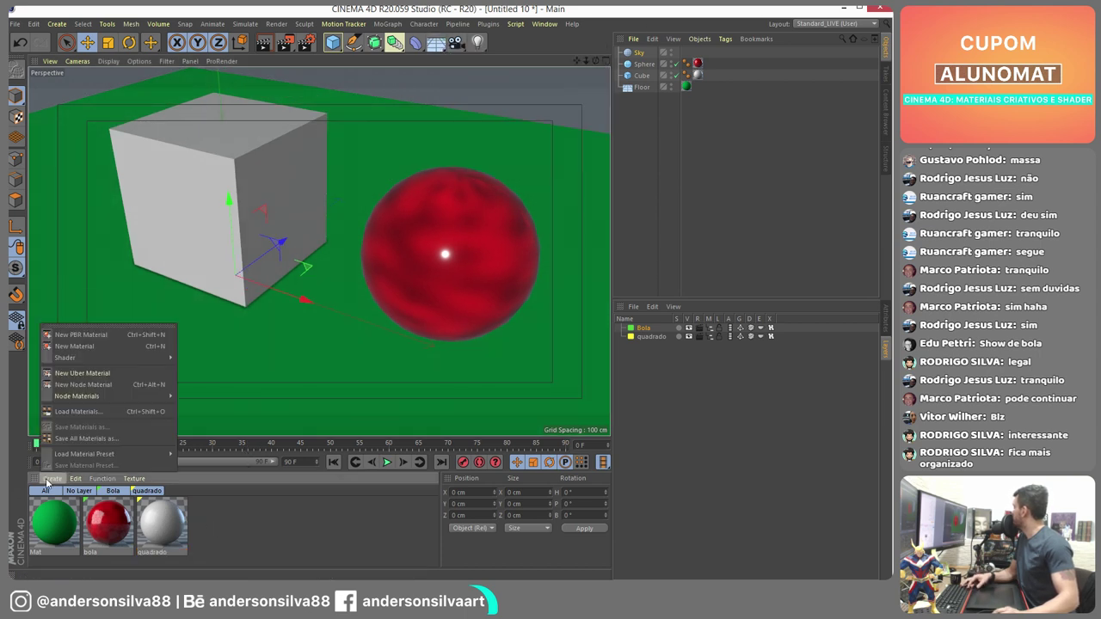
pyautogui.click(81, 347)
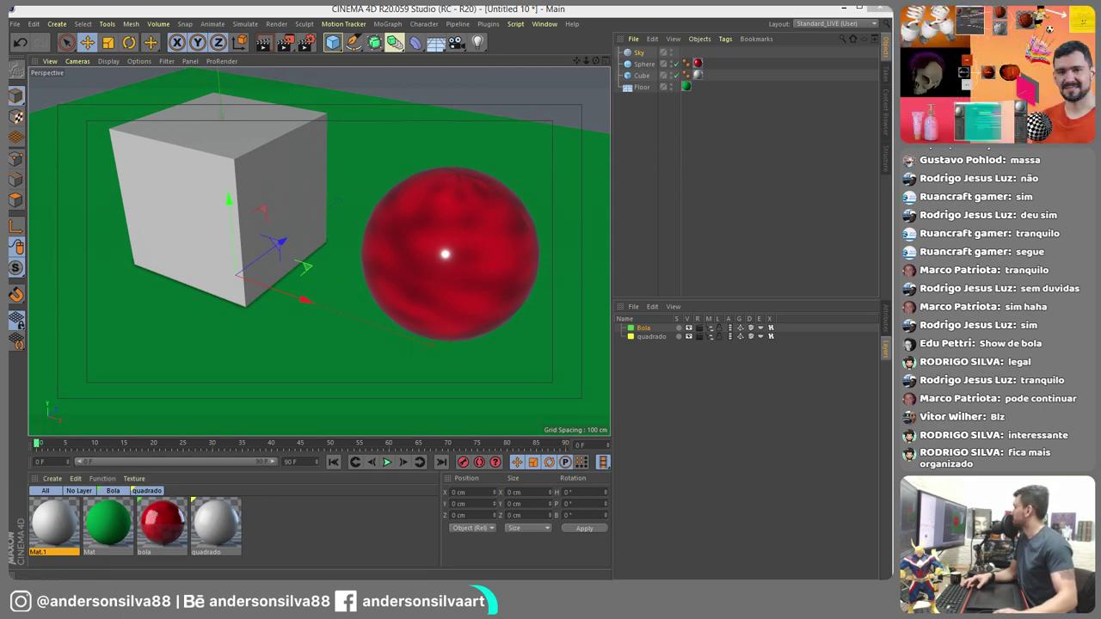
# - Turn off Mat.1's Reflectance and enable its Environment channel
pyautogui.doubleClick(53, 521)
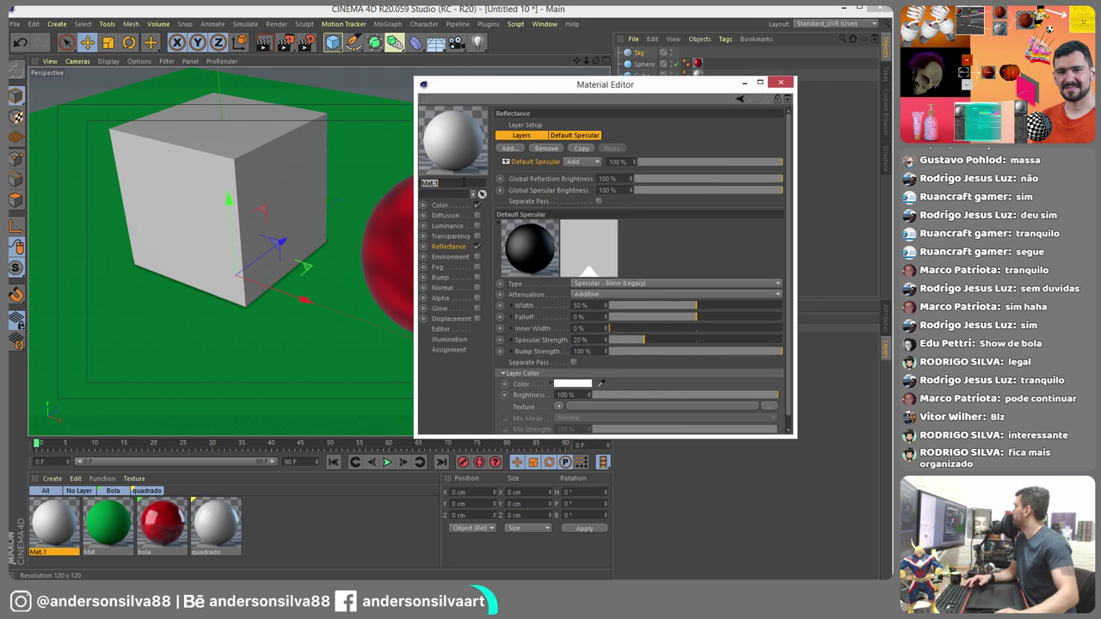
pyautogui.click(477, 246)
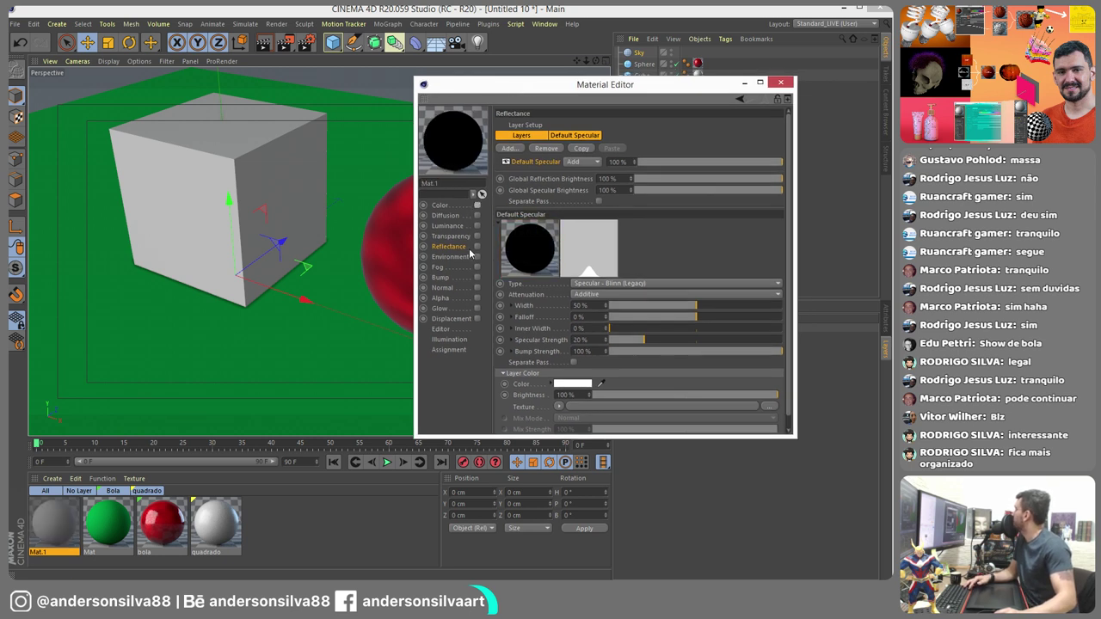
pyautogui.click(476, 256)
pyautogui.click(467, 258)
# - Load the wooden-plank image as Mat.1's Environment texture without copying it, then render
pyautogui.click(554, 206)
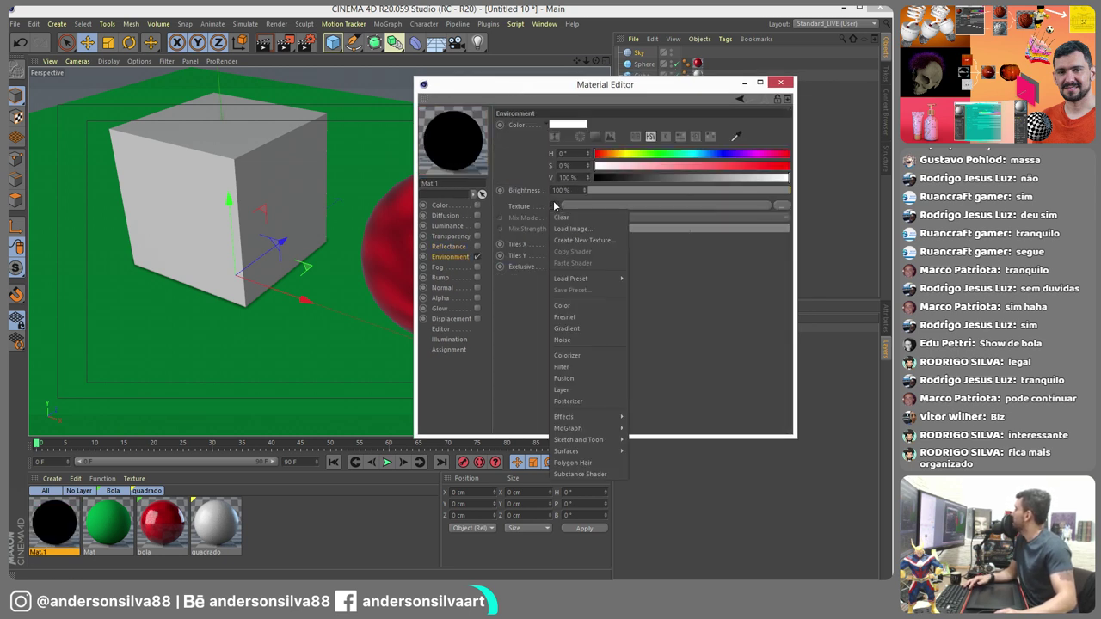
pyautogui.moveTo(602, 450)
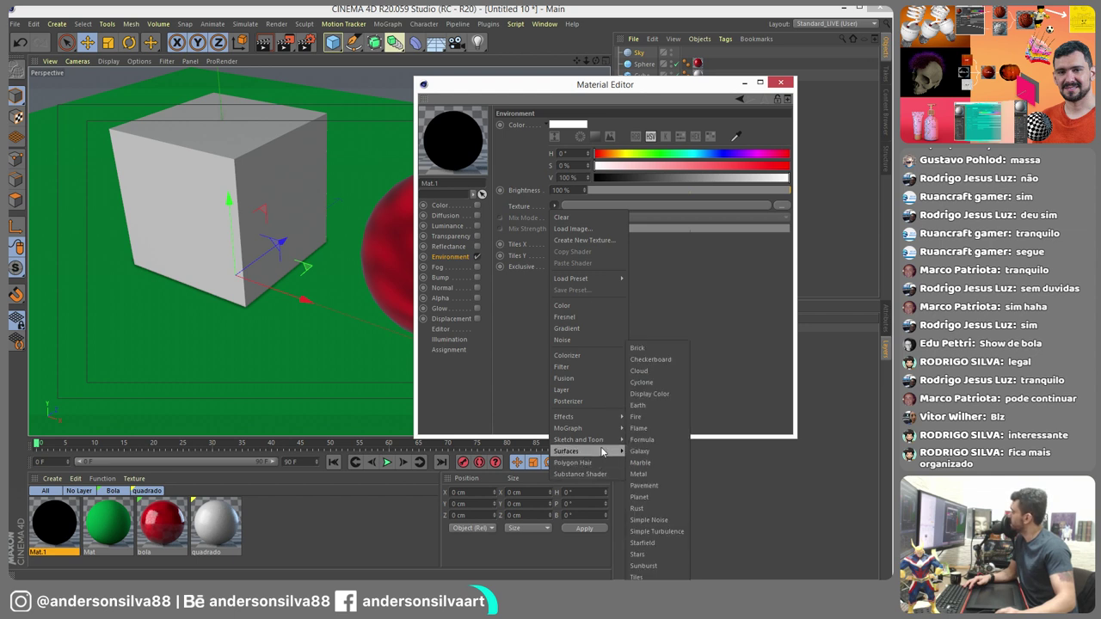
pyautogui.moveTo(598, 427)
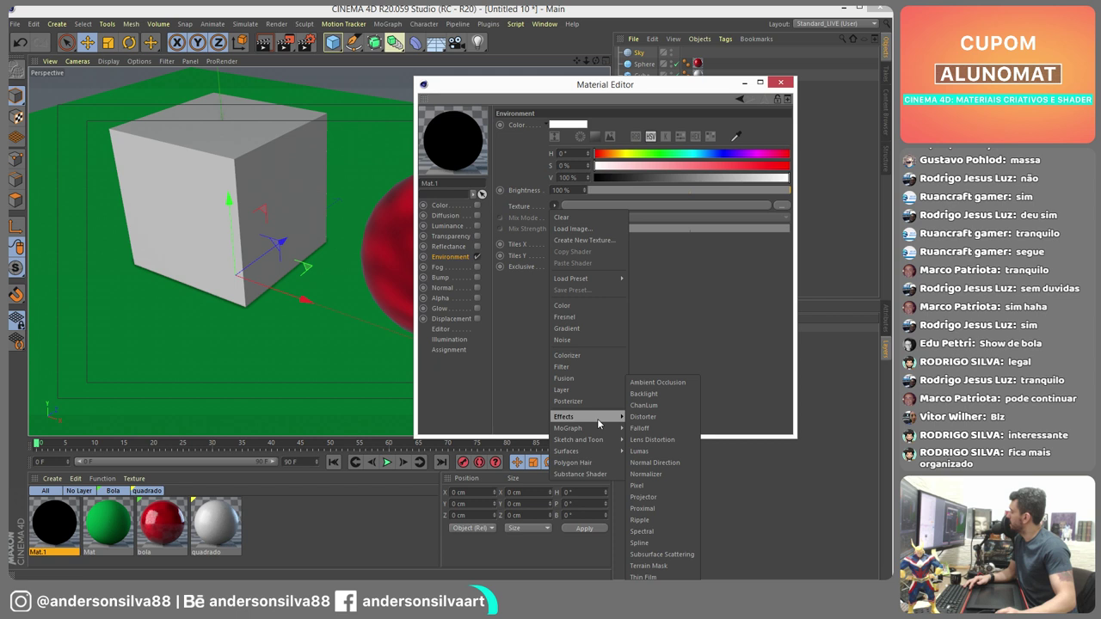
pyautogui.moveTo(594, 278)
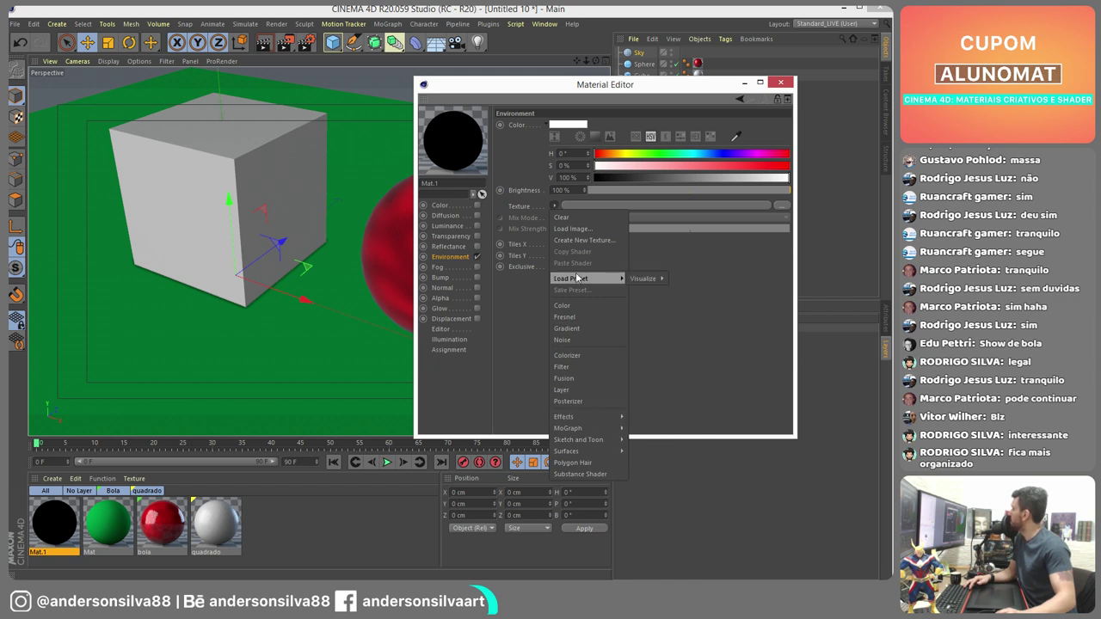
pyautogui.moveTo(644, 284)
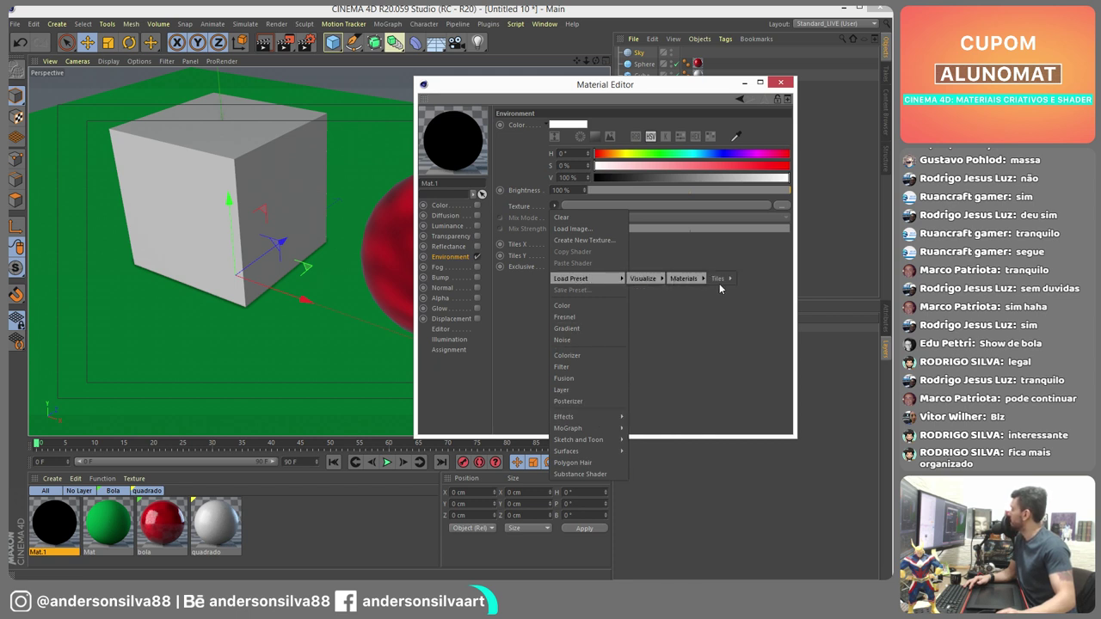
pyautogui.moveTo(719, 279)
pyautogui.moveTo(757, 279)
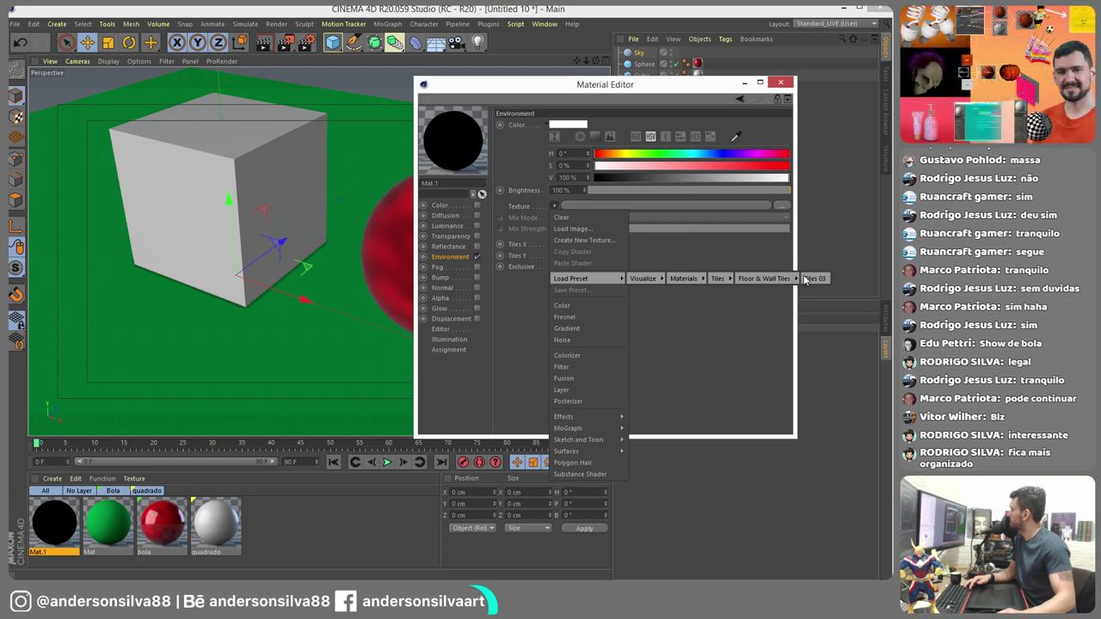
pyautogui.click(591, 231)
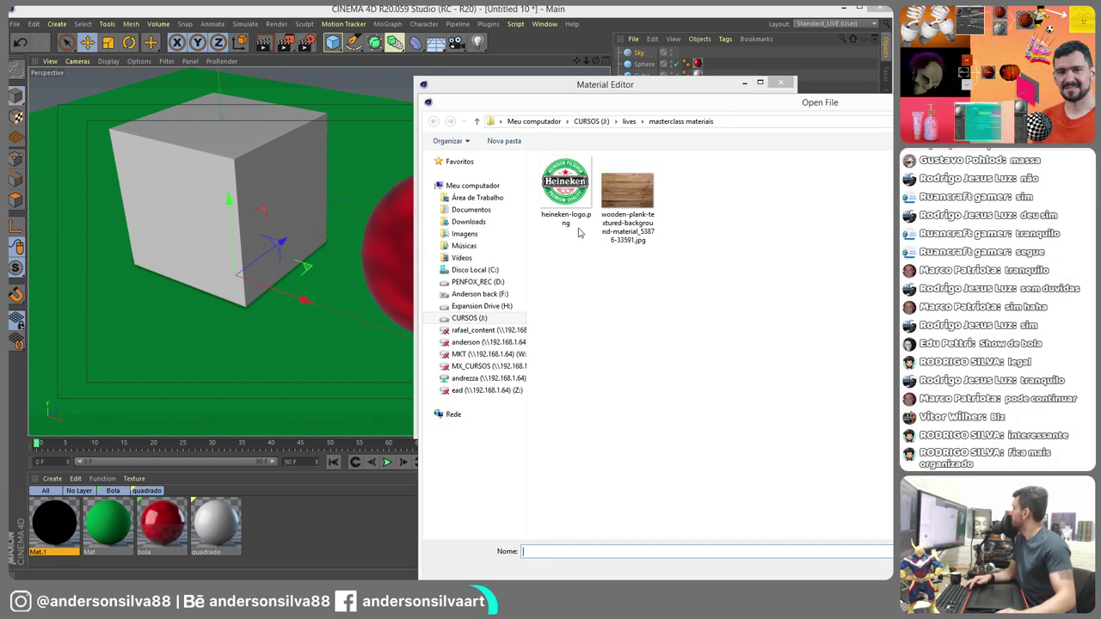
pyautogui.doubleClick(456, 184)
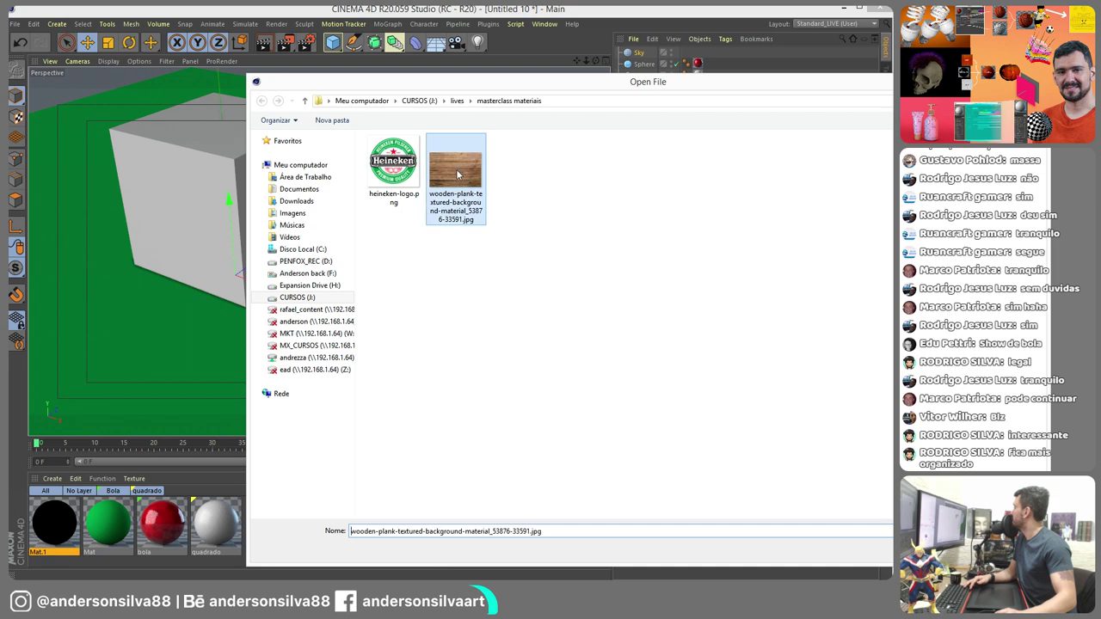
pyautogui.click(799, 356)
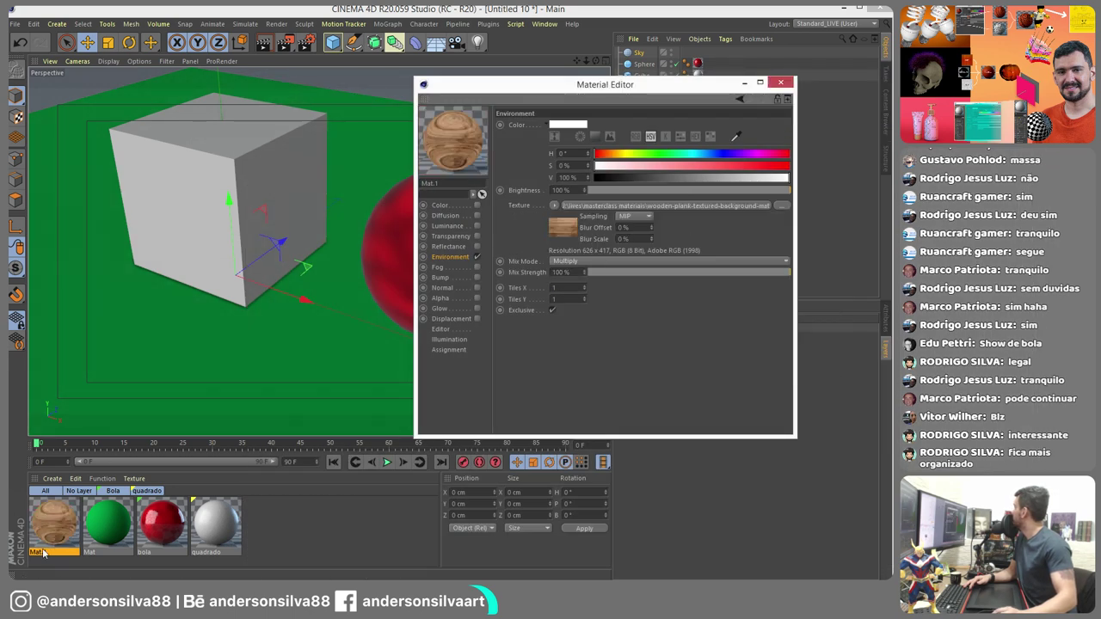
pyautogui.click(284, 45)
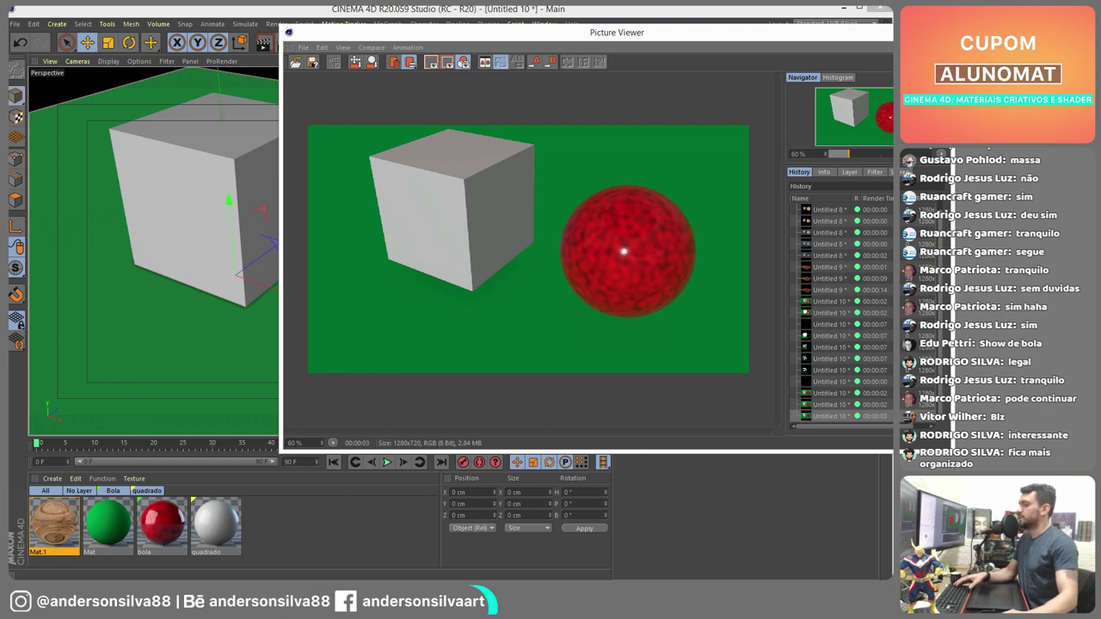
# - Search Google Images for 'hrdi' environment pictures
pyautogui.hotkey('alt', 'Tab')
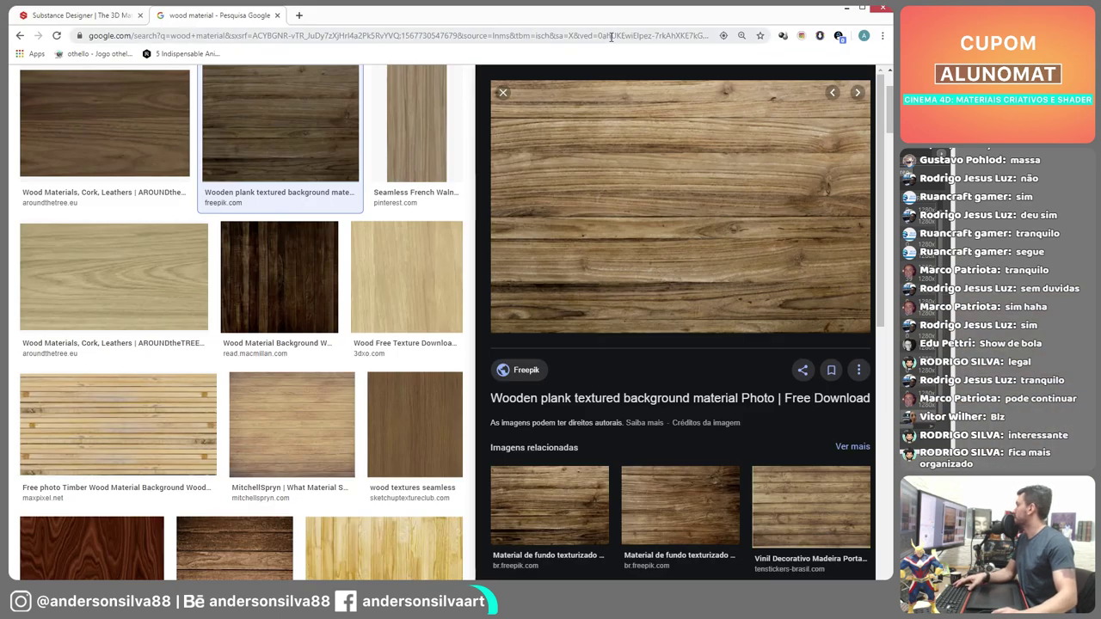
pyautogui.click(610, 36)
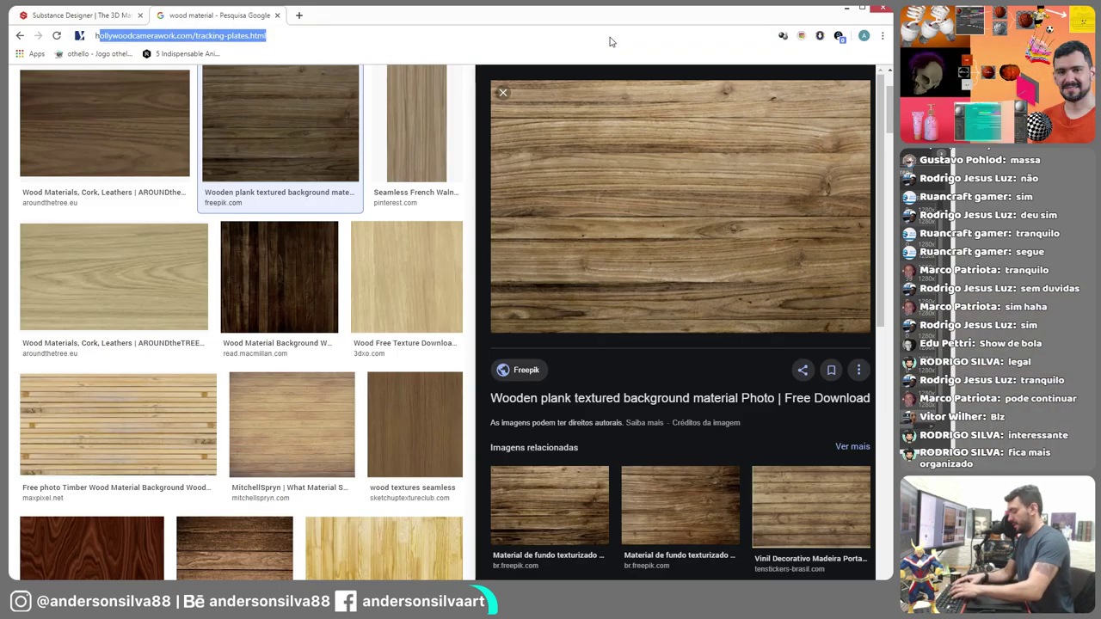
pyautogui.write('hrdi')
pyautogui.press('Return')
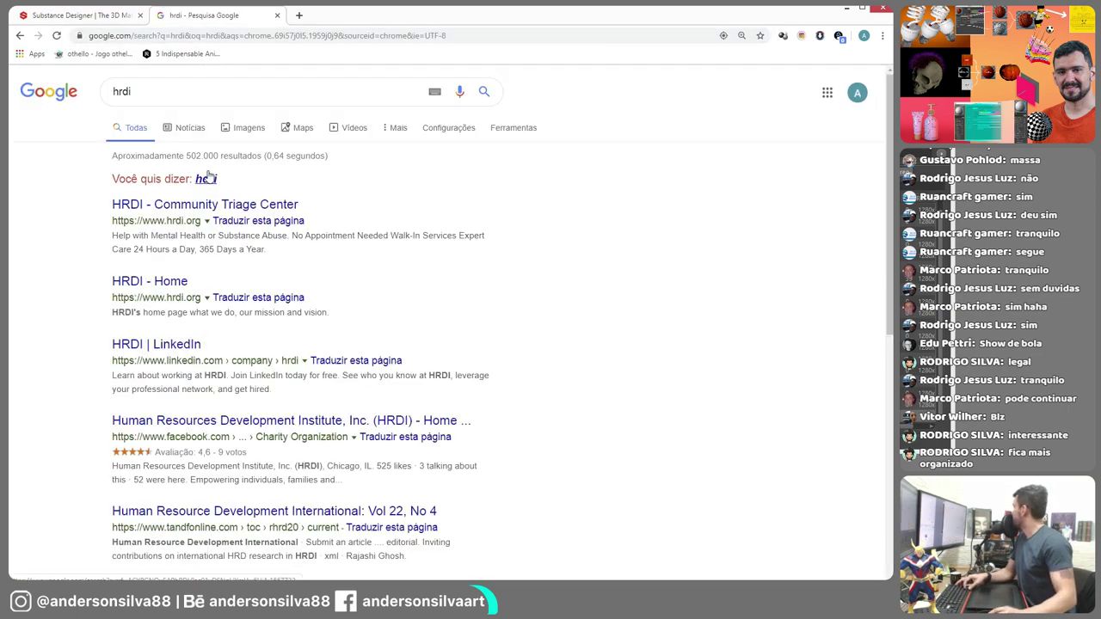
pyautogui.click(238, 134)
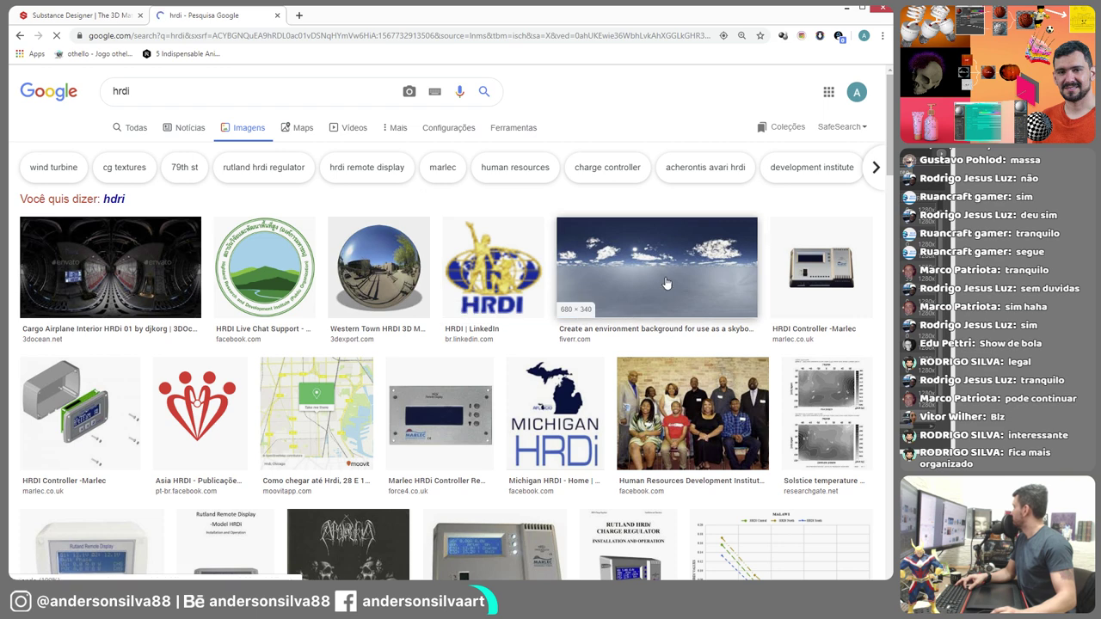
pyautogui.click(187, 90)
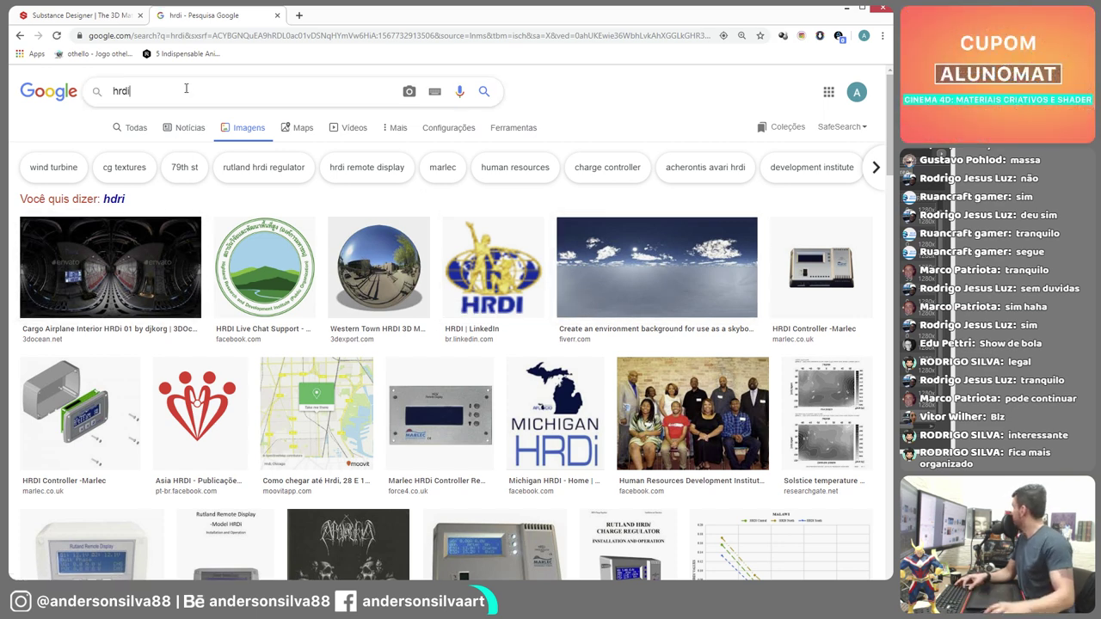
pyautogui.click(114, 203)
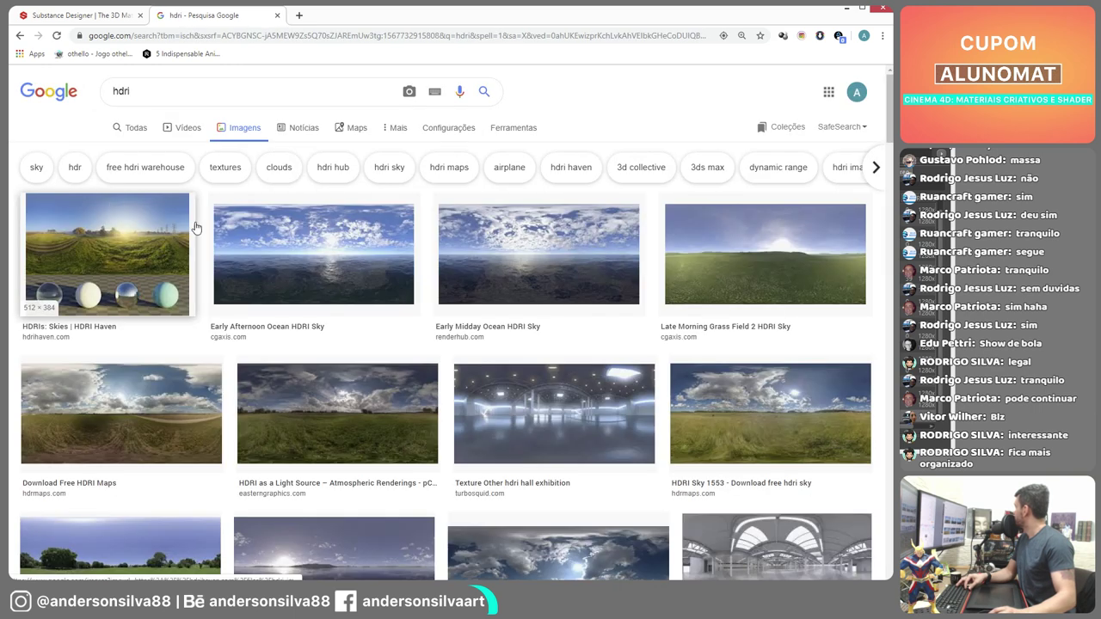
# - Save the Exhibition Hall HDRI image into the masterclass materiais folder
pyautogui.click(513, 408)
pyautogui.rightClick(663, 129)
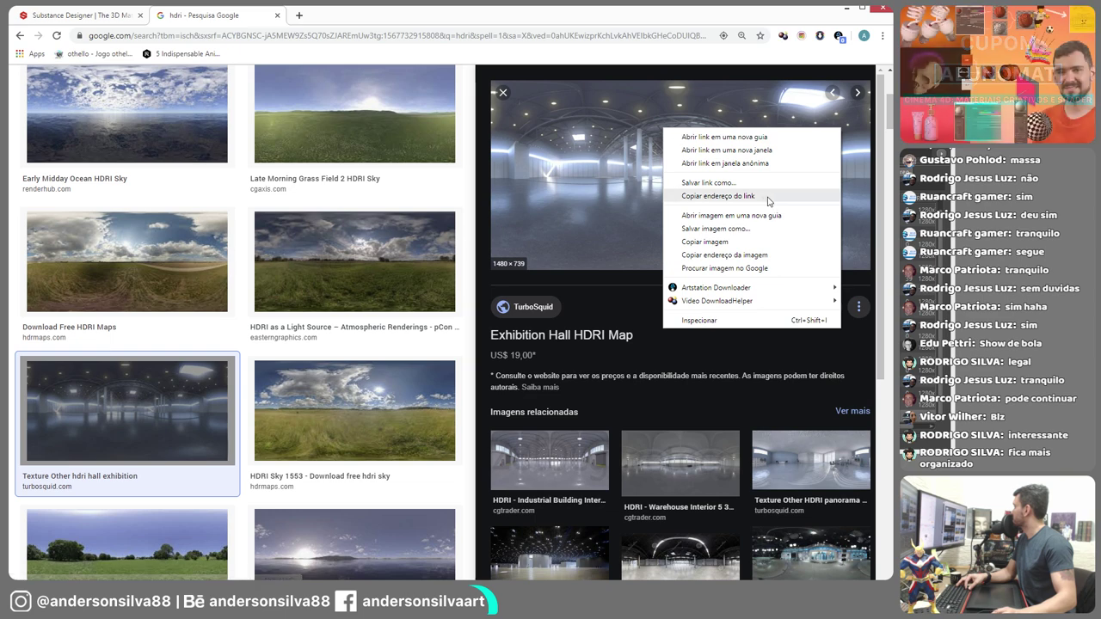
pyautogui.click(731, 228)
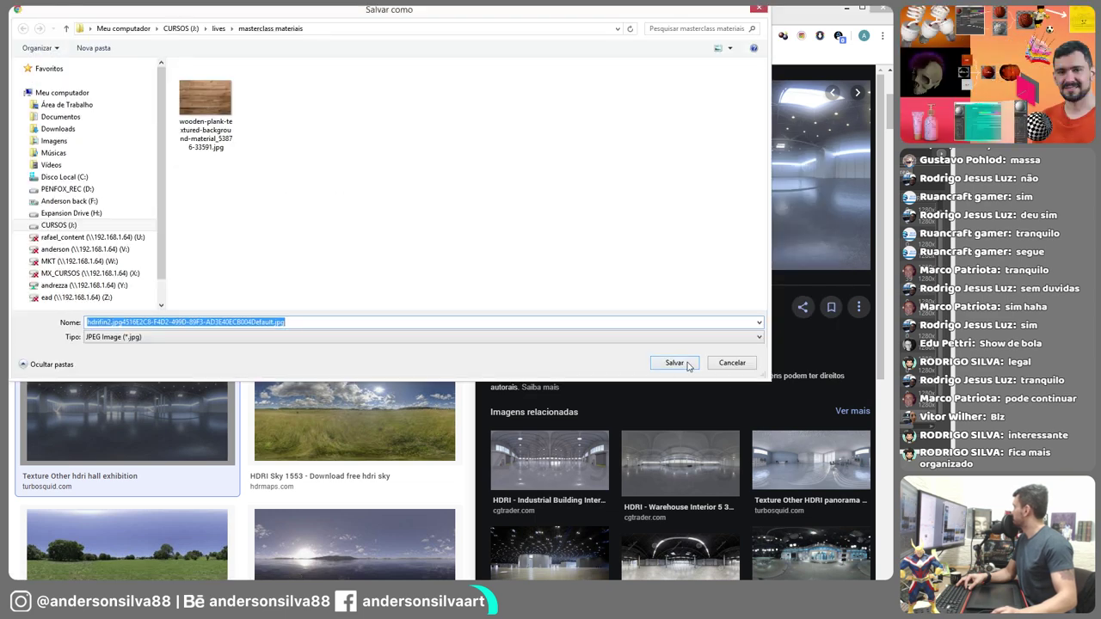
pyautogui.click(674, 362)
pyautogui.hotkey('alt', 'Tab')
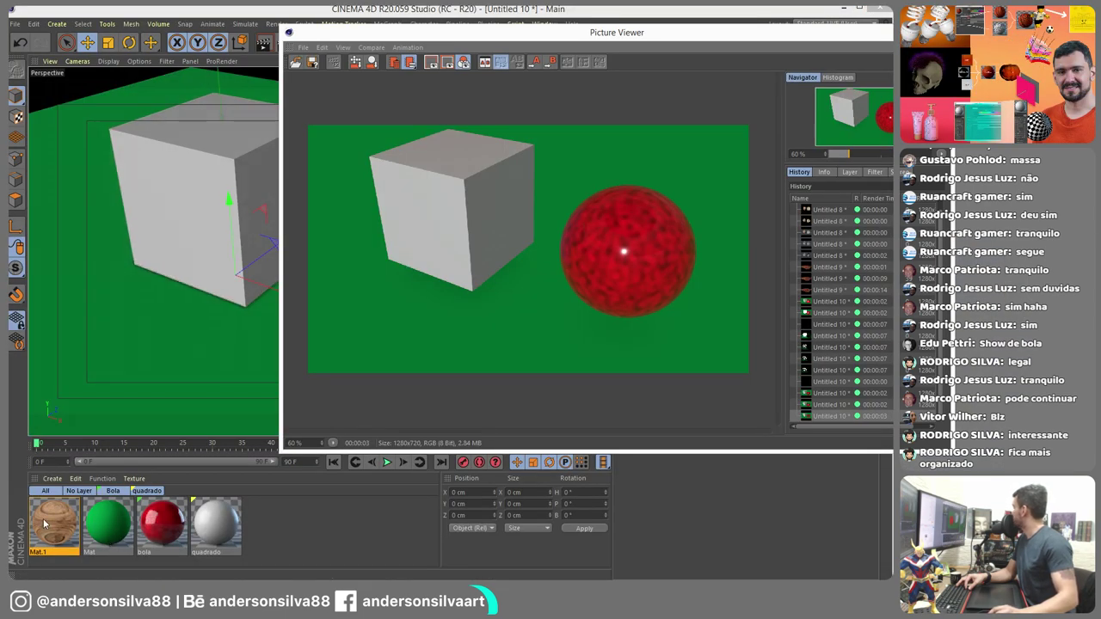
# - Load the saved exhibition-hall HDRI as Mat.1's Environment texture, copying it into the project
pyautogui.doubleClick(45, 525)
pyautogui.click(554, 206)
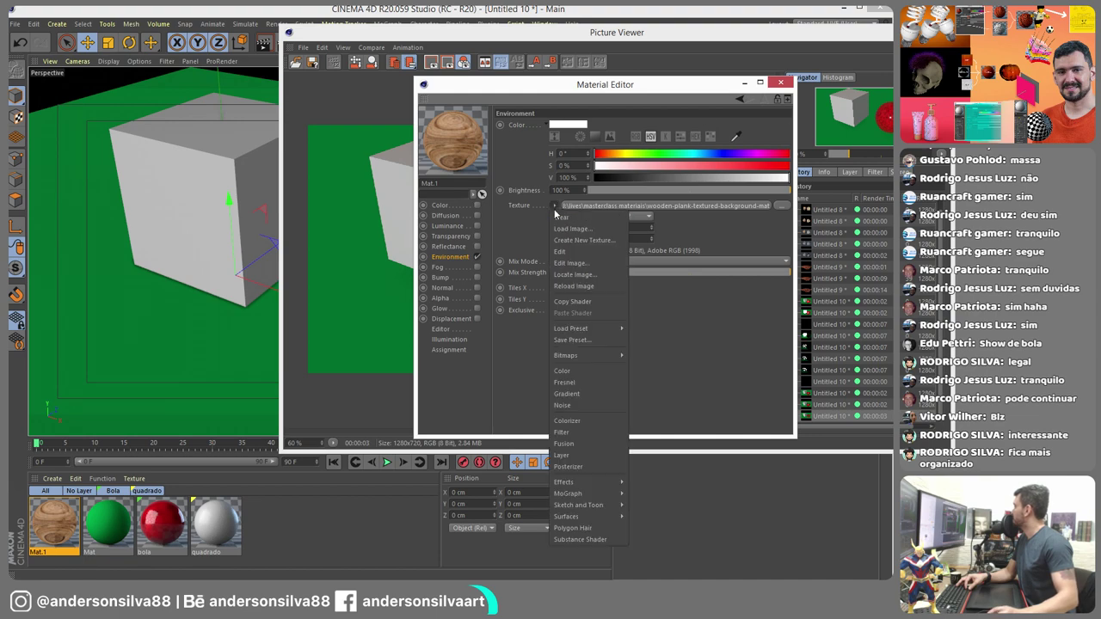
pyautogui.click(572, 221)
pyautogui.doubleClick(394, 185)
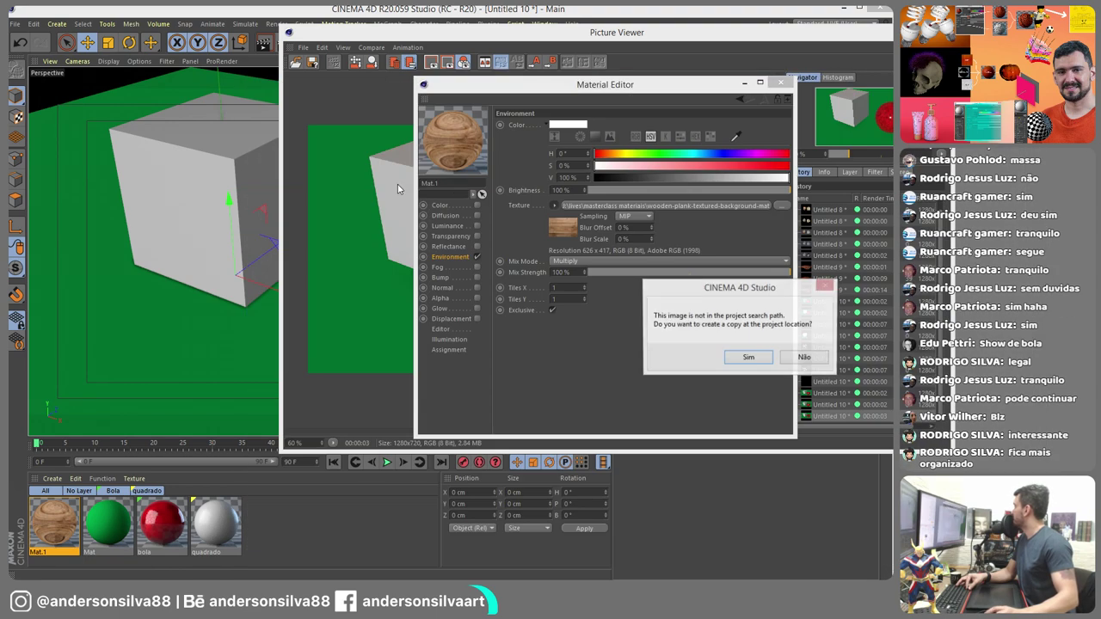
pyautogui.click(799, 357)
pyautogui.click(779, 82)
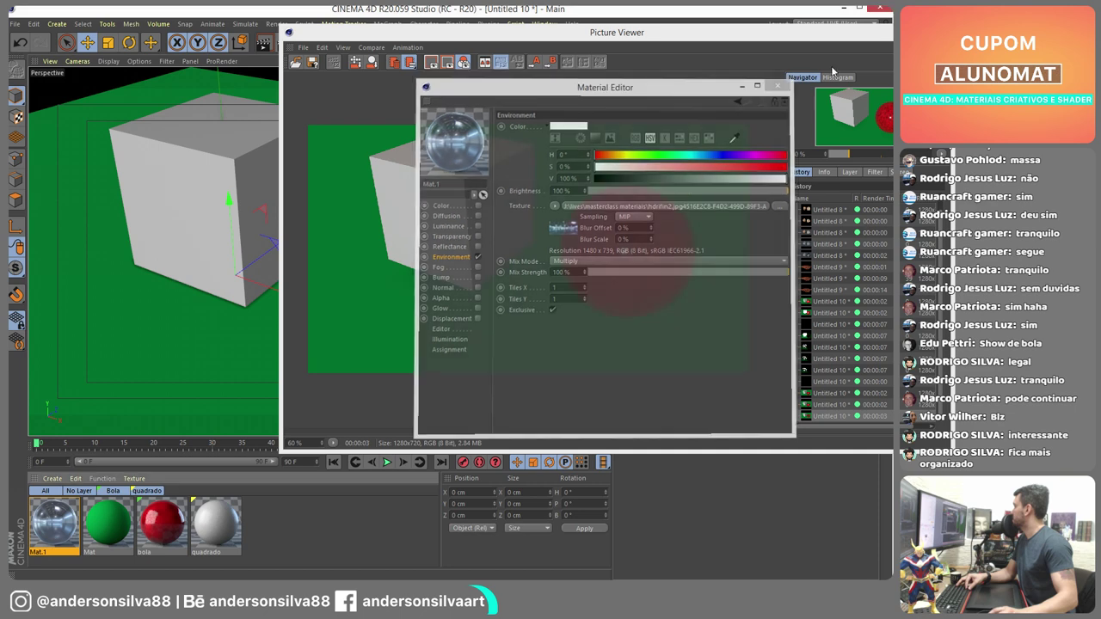
pyautogui.click(880, 32)
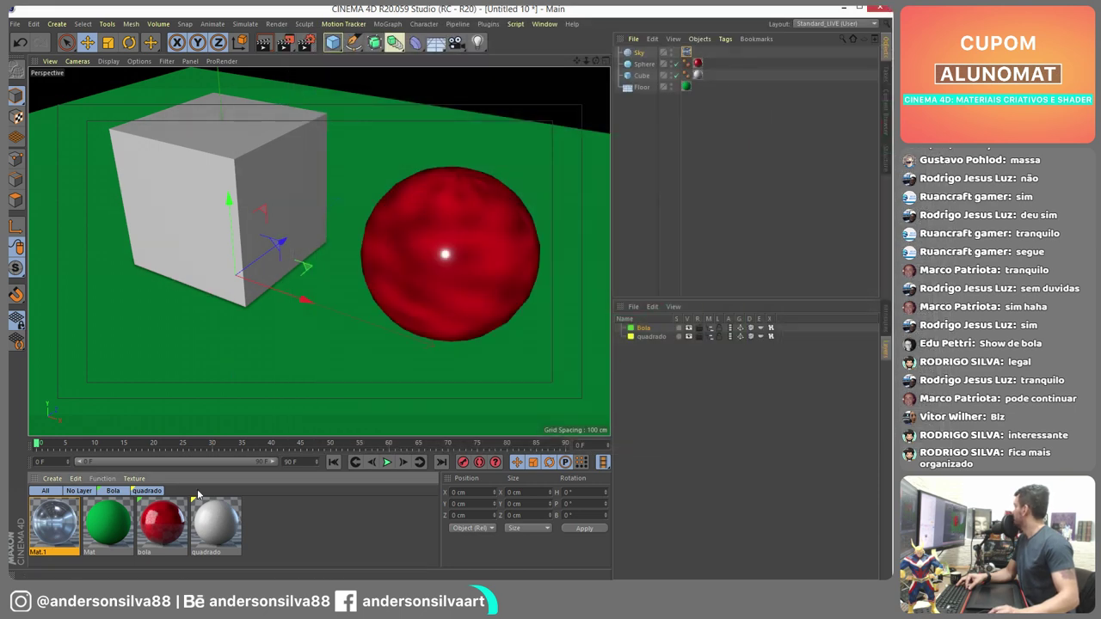
pyautogui.click(108, 527)
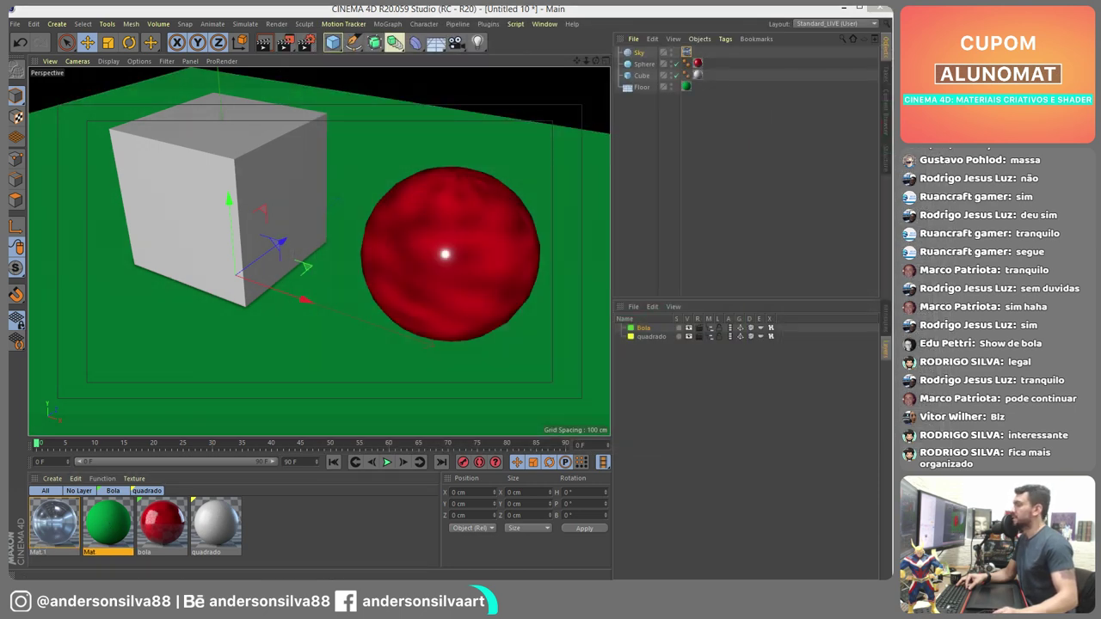
# - Give the green Mat's reflection layer Dielectric Fresnel with the Jade preset, then render
pyautogui.doubleClick(108, 526)
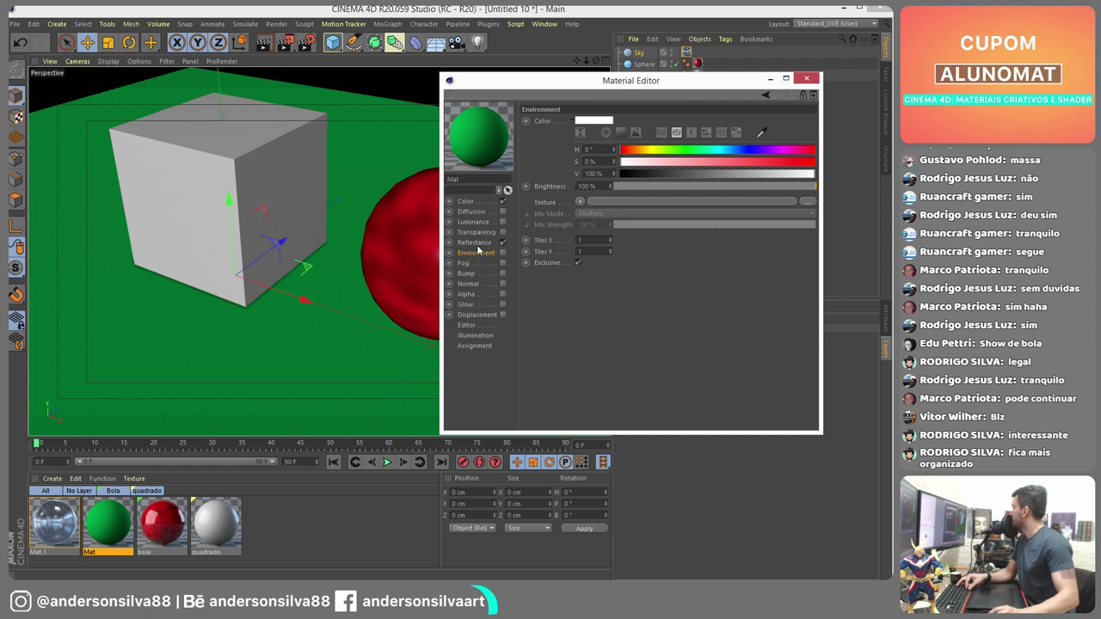
pyautogui.click(474, 244)
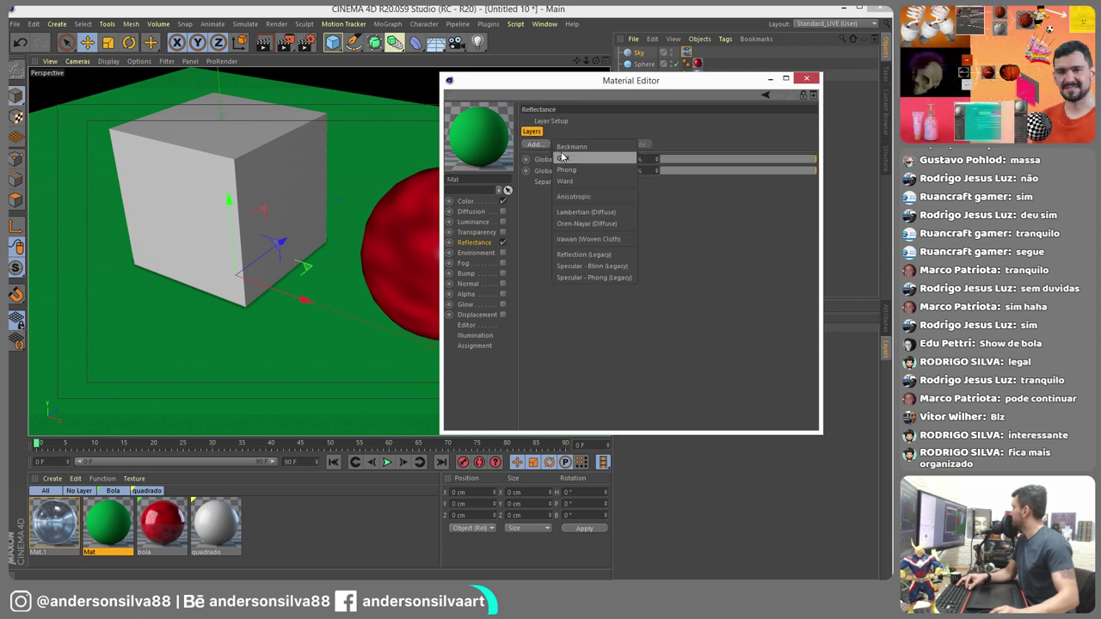
pyautogui.click(530, 428)
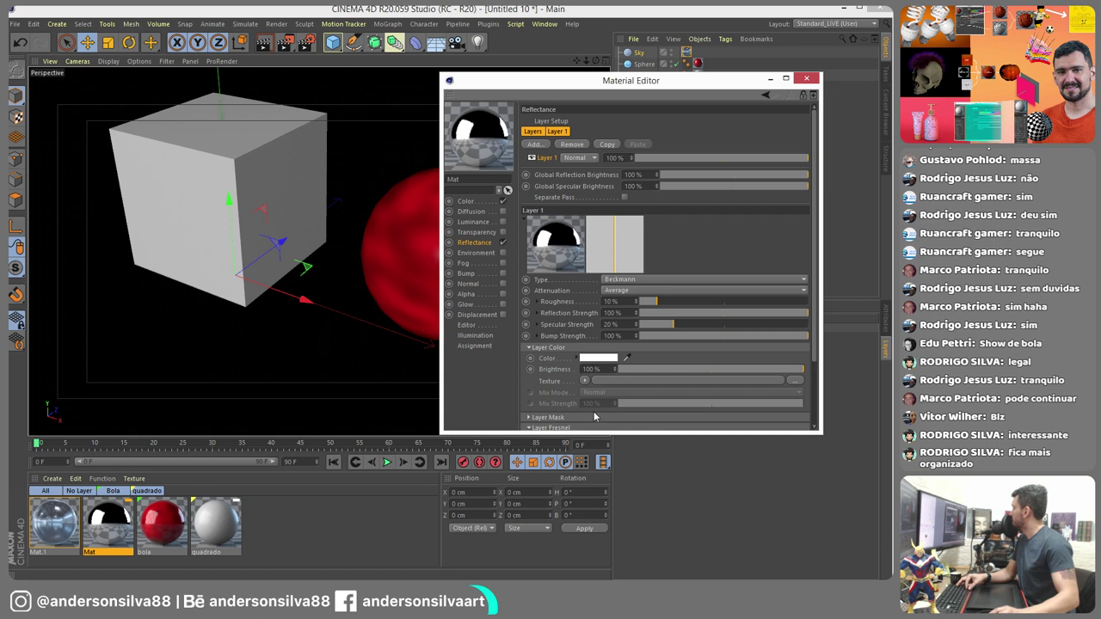
pyautogui.scroll(-2, 594, 411)
pyautogui.click(599, 358)
pyautogui.click(605, 381)
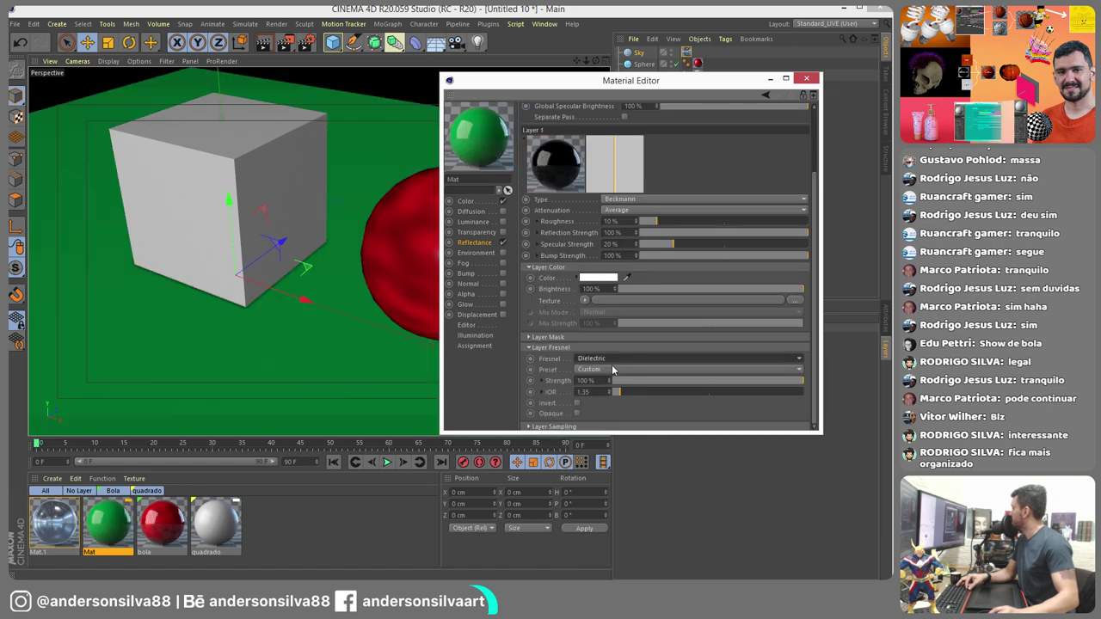
pyautogui.click(612, 367)
pyautogui.click(616, 461)
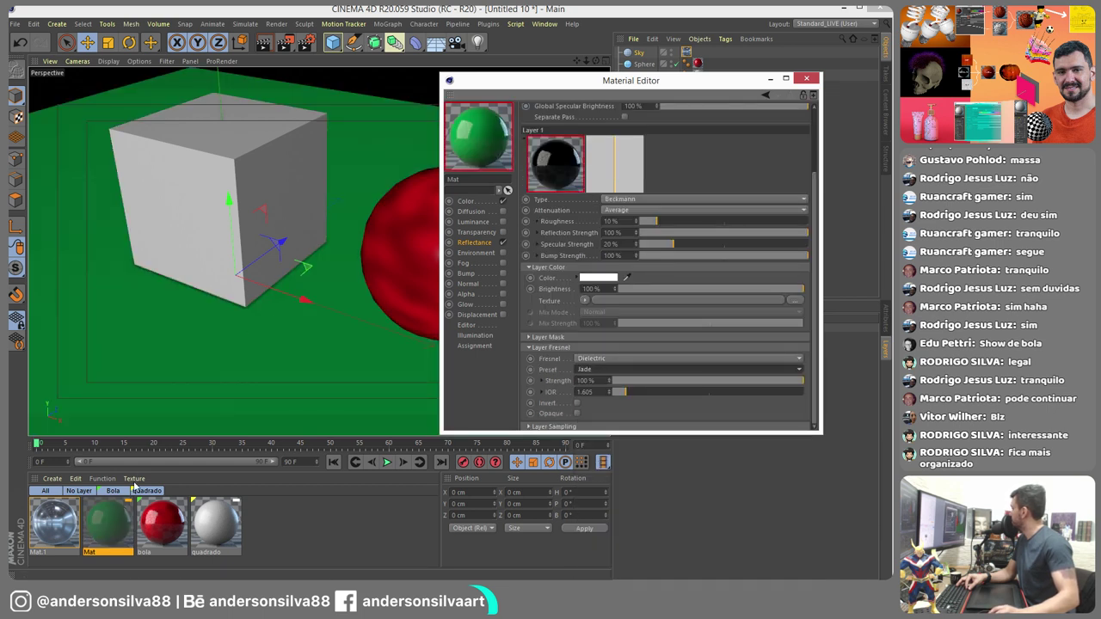
pyautogui.click(108, 529)
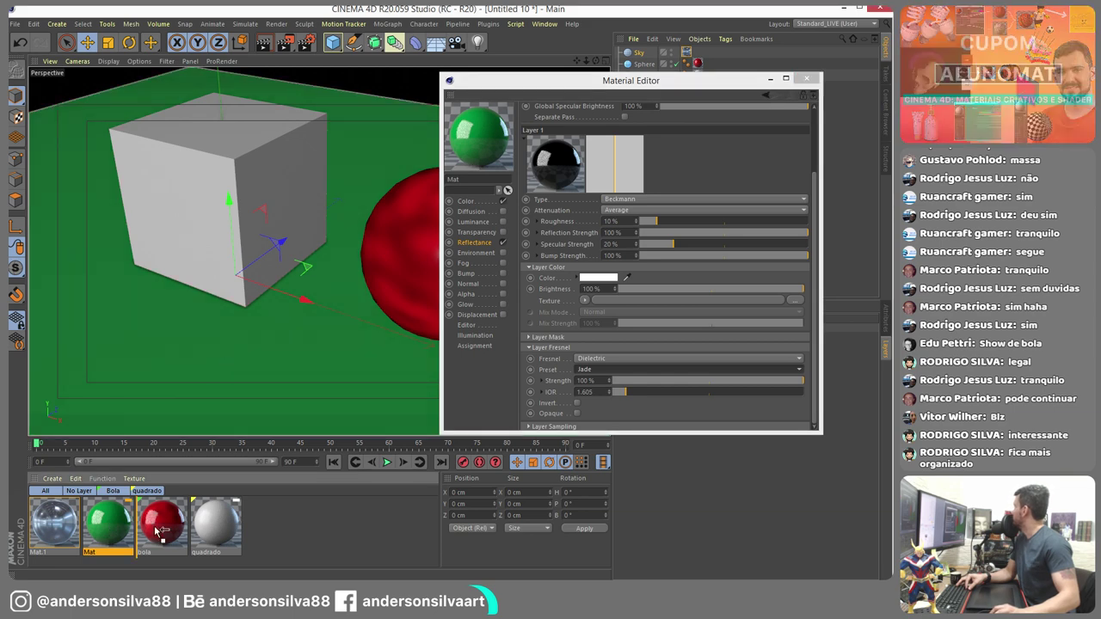
pyautogui.click(285, 42)
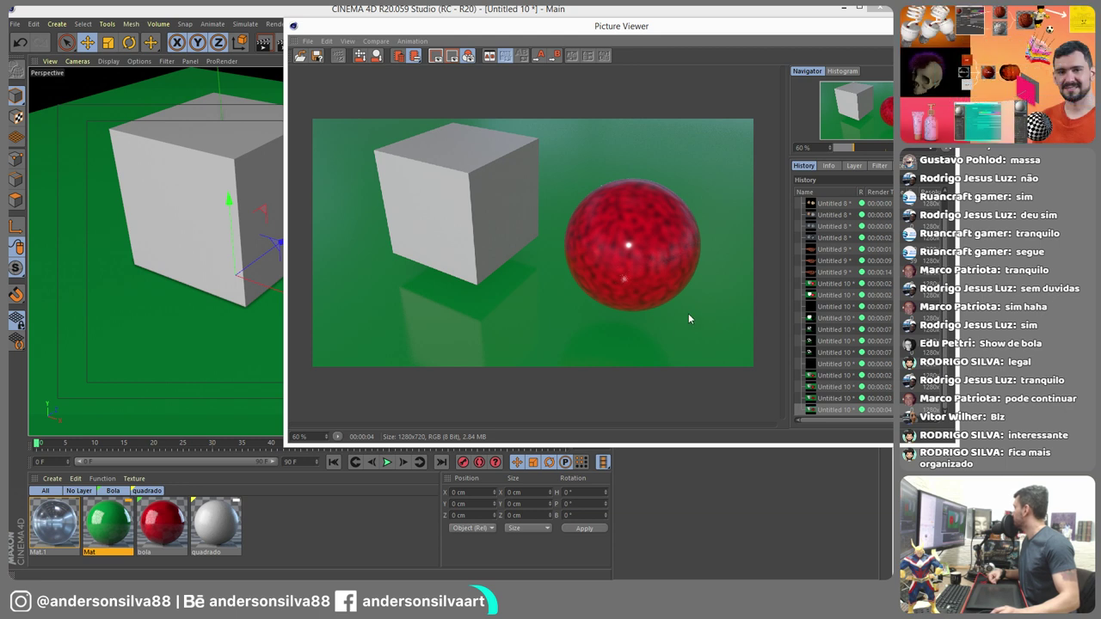
# - Set the floor layer's roughness to 0% with higher specular strength and render again
pyautogui.doubleClick(111, 529)
pyautogui.moveTo(652, 221); pyautogui.dragTo(747, 251)
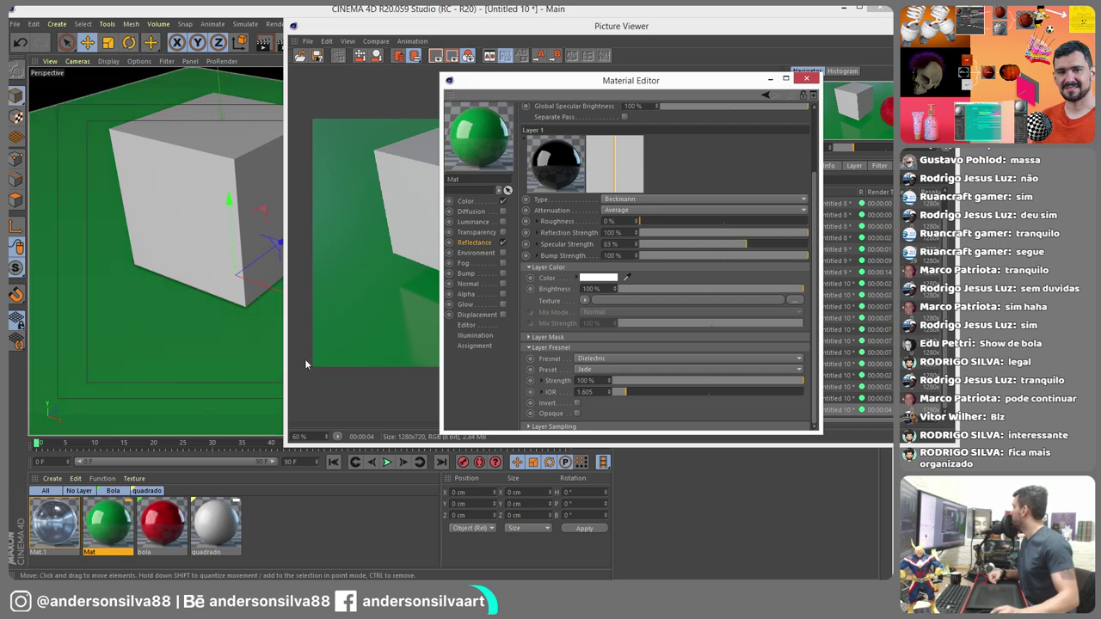
pyautogui.click(807, 79)
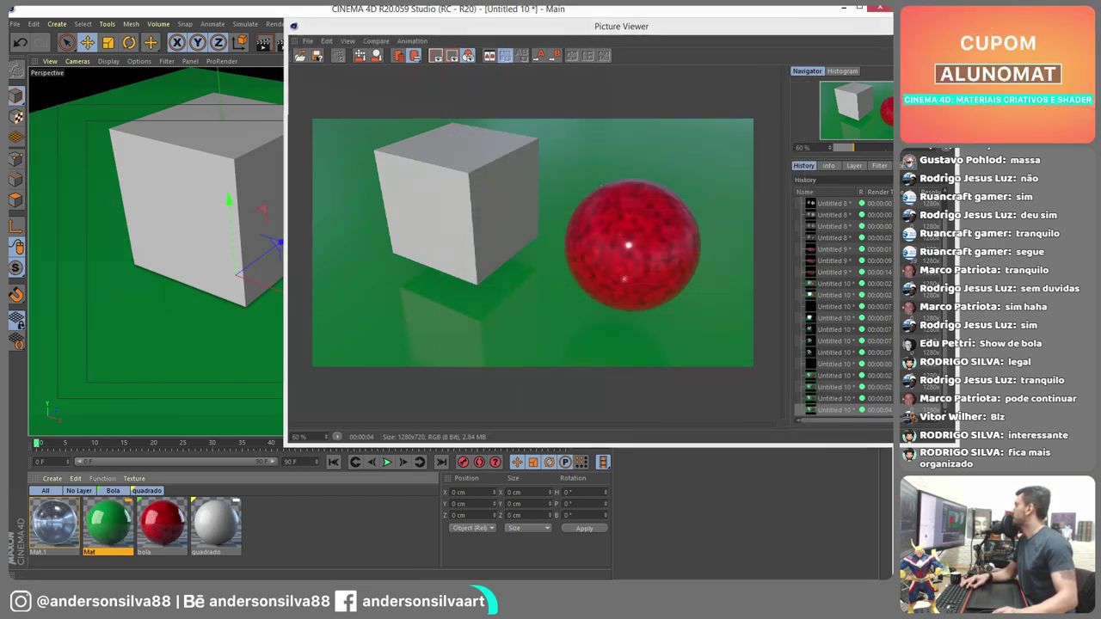
pyautogui.click(884, 26)
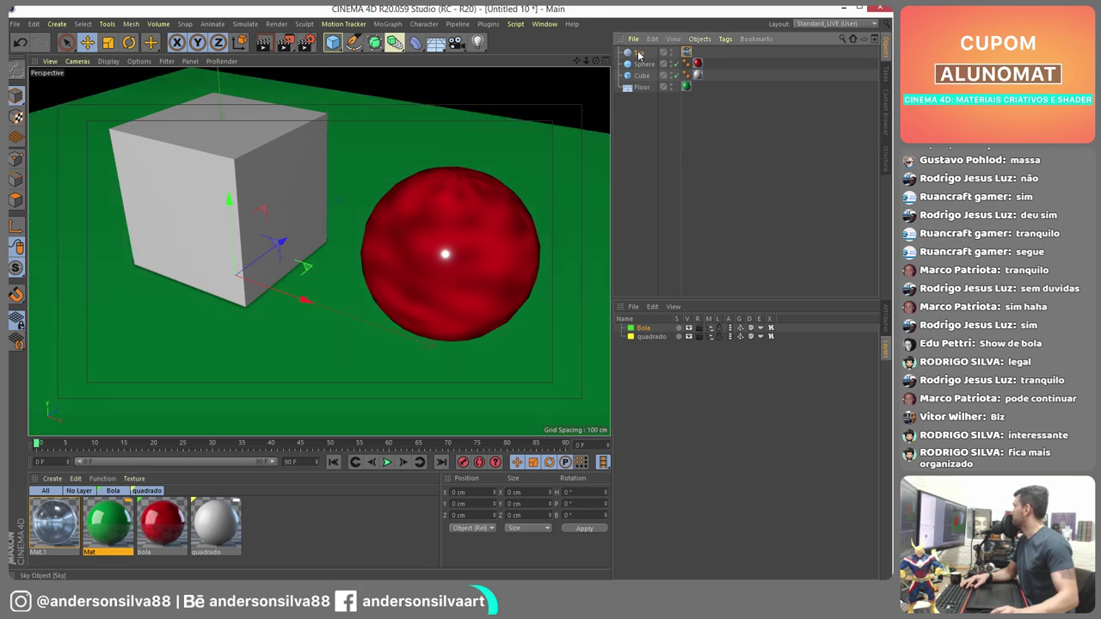
pyautogui.keyDown('alt'); pyautogui.moveTo(331, 83); pyautogui.dragTo(315, 74); pyautogui.keyUp('alt')
pyautogui.click(284, 41)
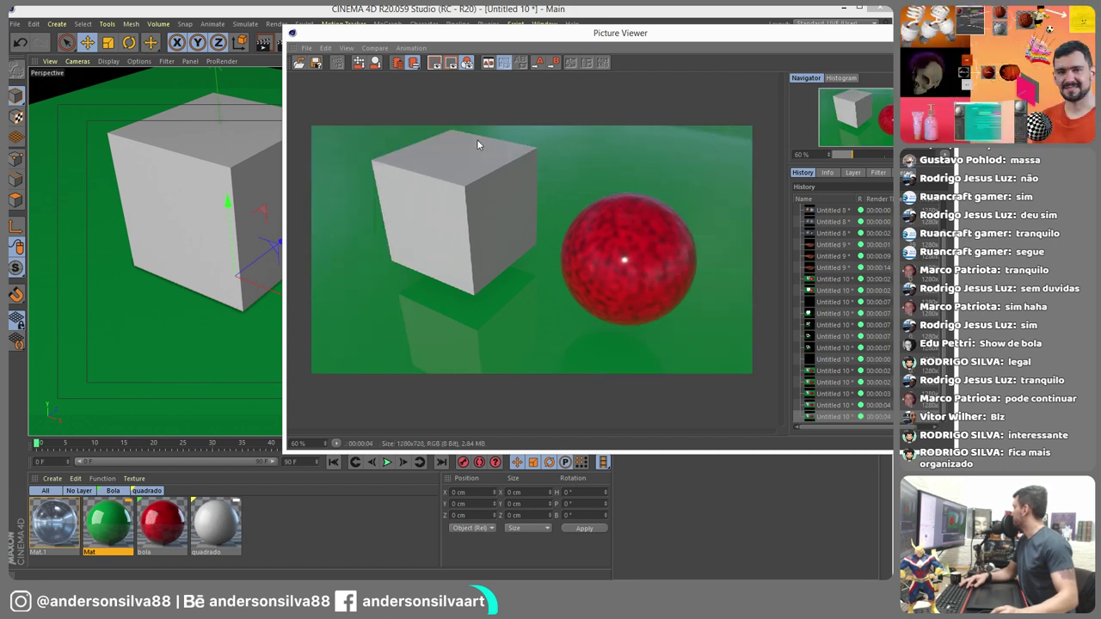
pyautogui.moveTo(869, 33); pyautogui.dragTo(715, 54)
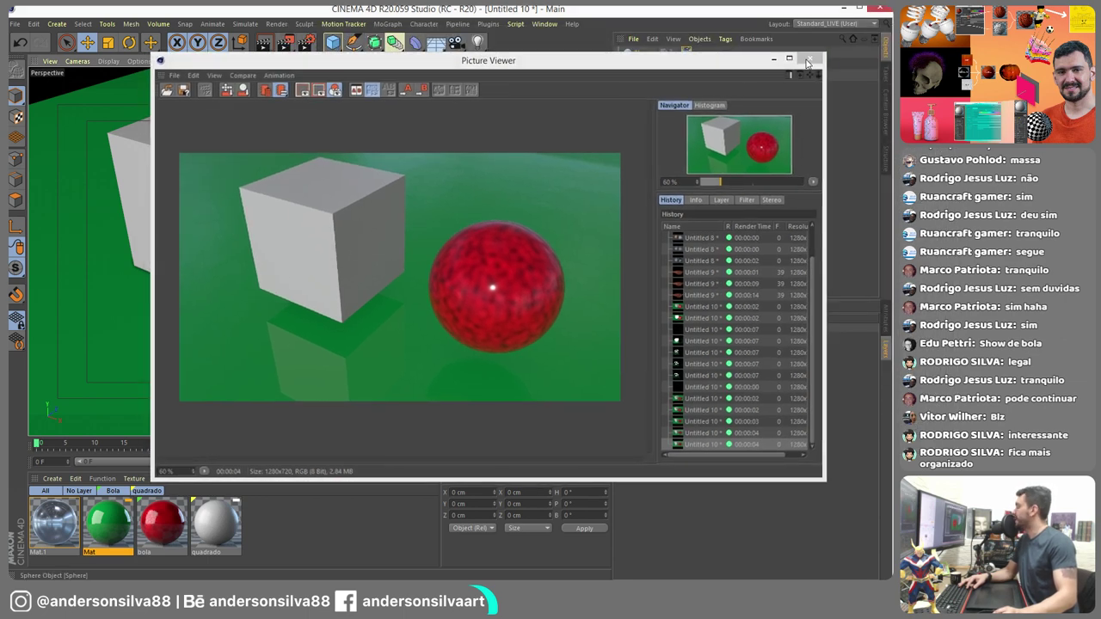
pyautogui.click(816, 54)
pyautogui.hotkey('alt', 'Tab')
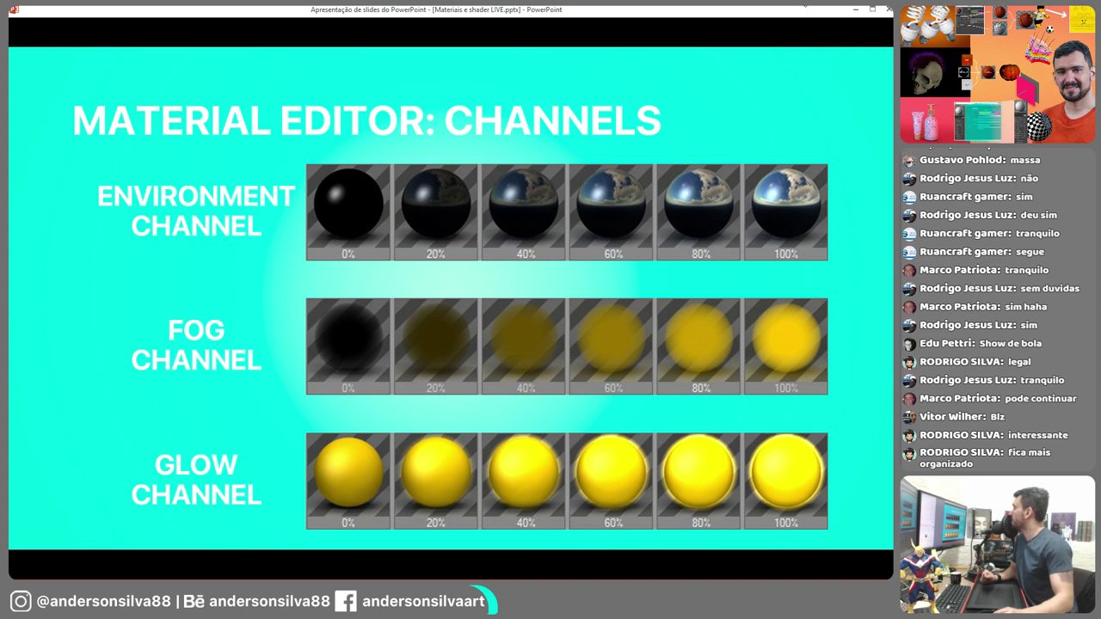
# - Minimize the PowerPoint slideshow to get back to the Cinema 4D scene
pyautogui.click(854, 10)
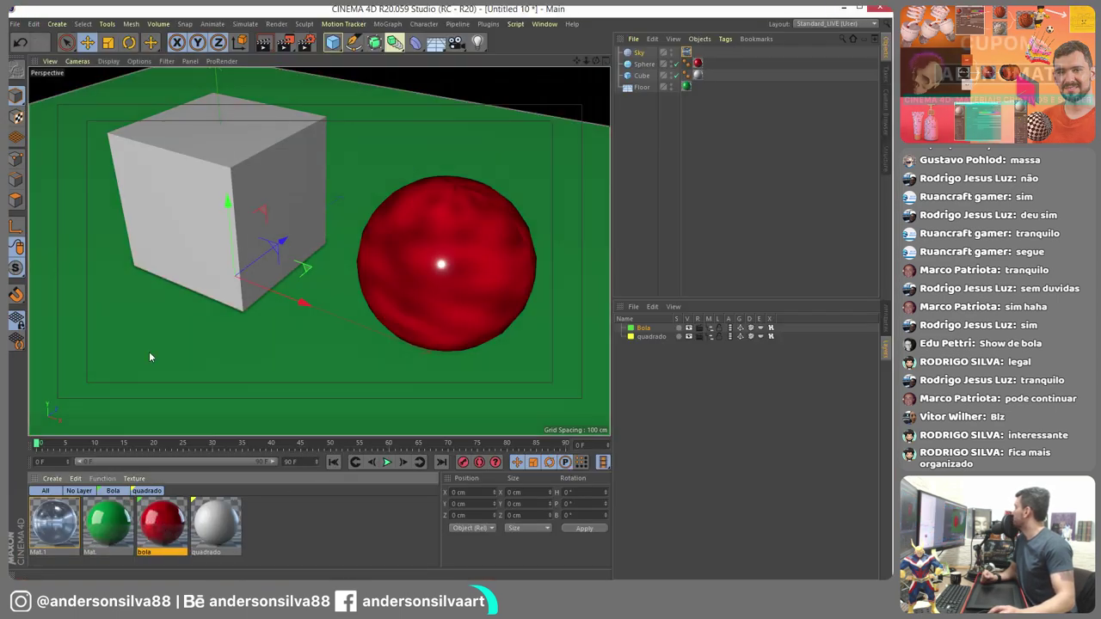
# - Add a Glow channel to the red bola material and enable the Object Glow render effect
pyautogui.doubleClick(162, 522)
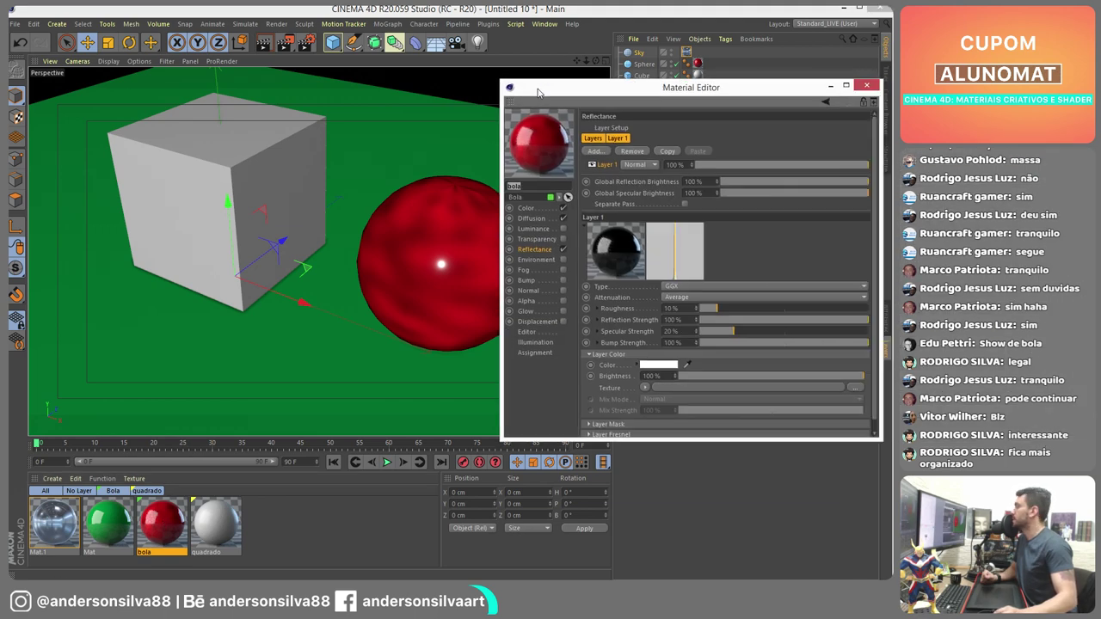
pyautogui.click(552, 322)
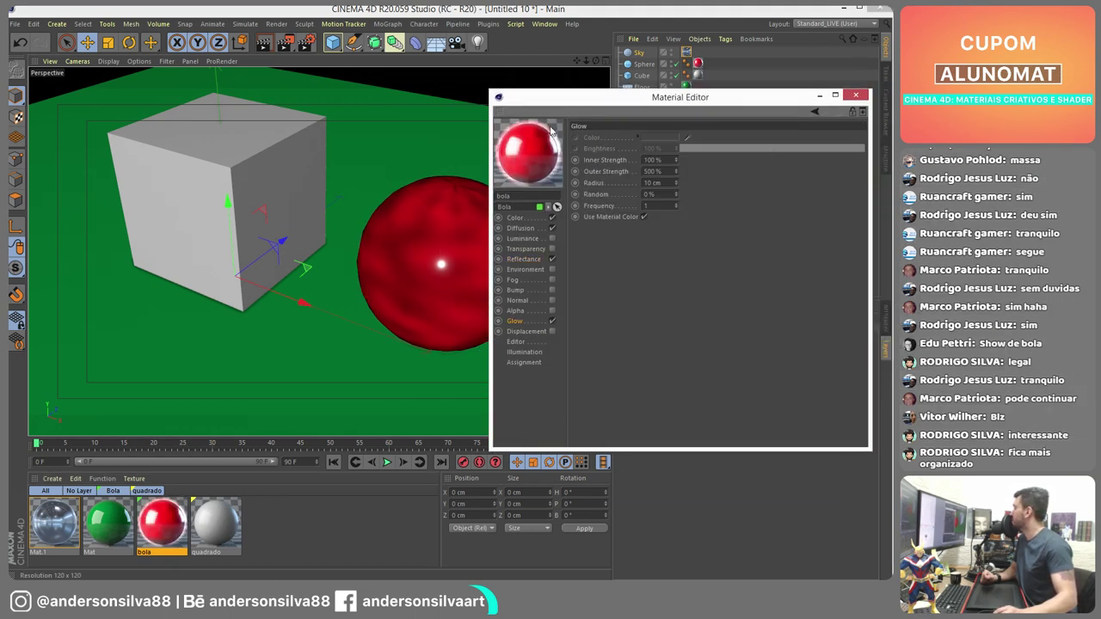
pyautogui.click(307, 43)
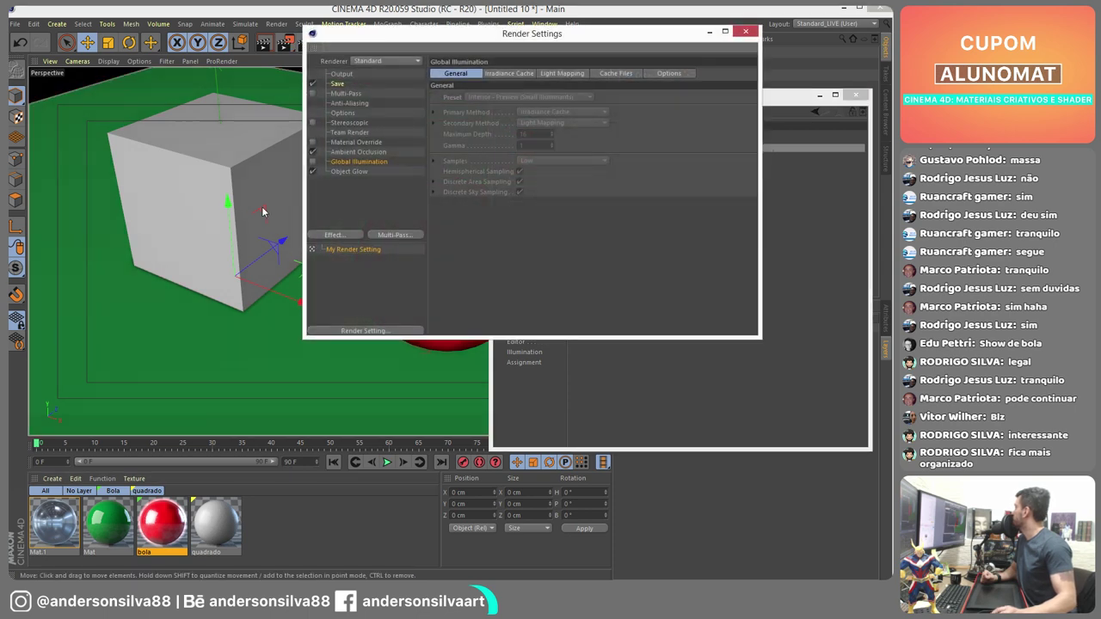
pyautogui.click(345, 171)
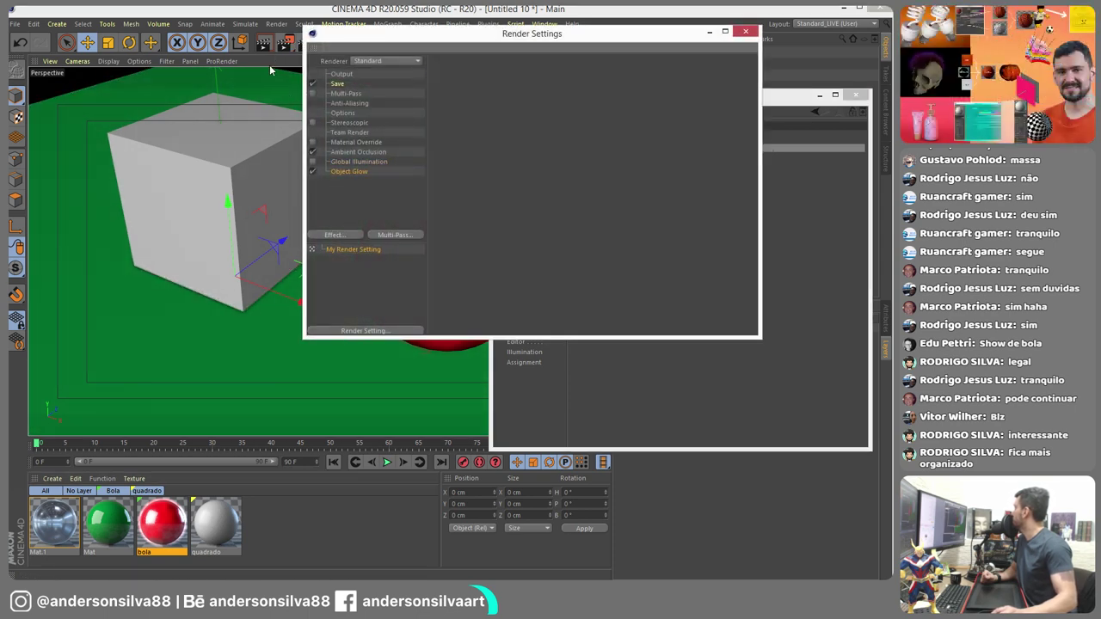
# - Render the glowing sphere, then minimize the Material Editor and return to the slideshow
pyautogui.click(284, 42)
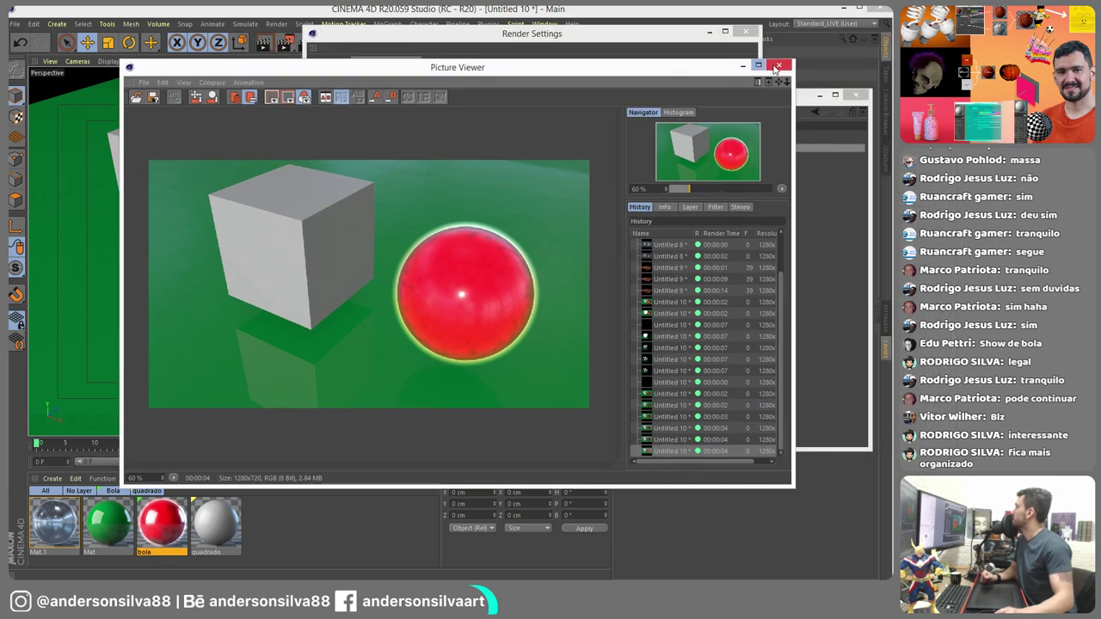
pyautogui.click(778, 66)
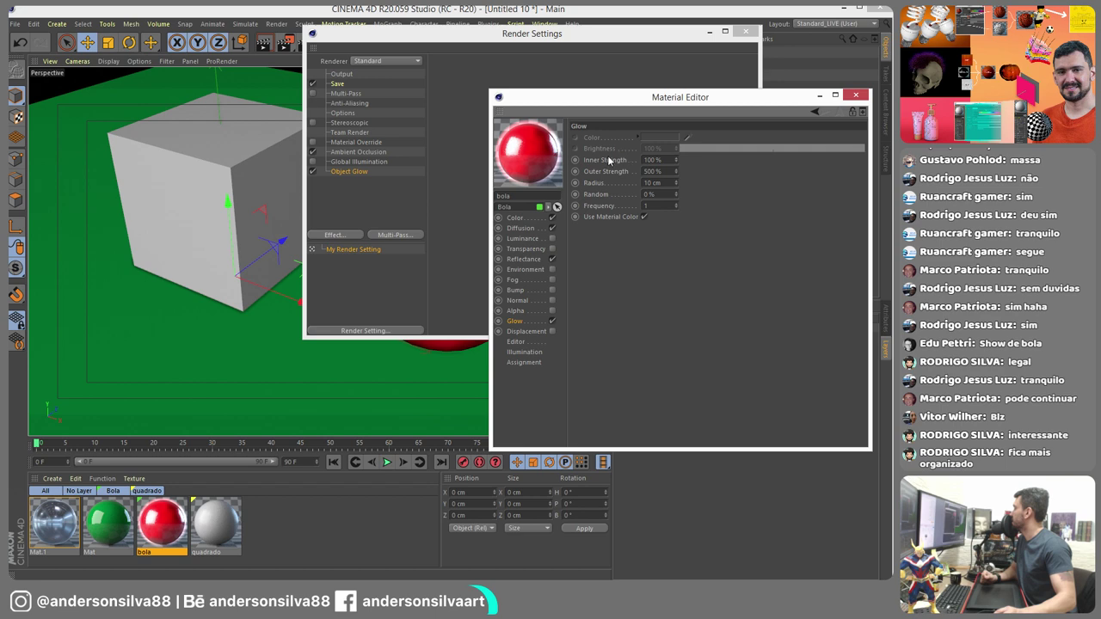
pyautogui.click(819, 96)
pyautogui.hotkey('alt', 'Tab')
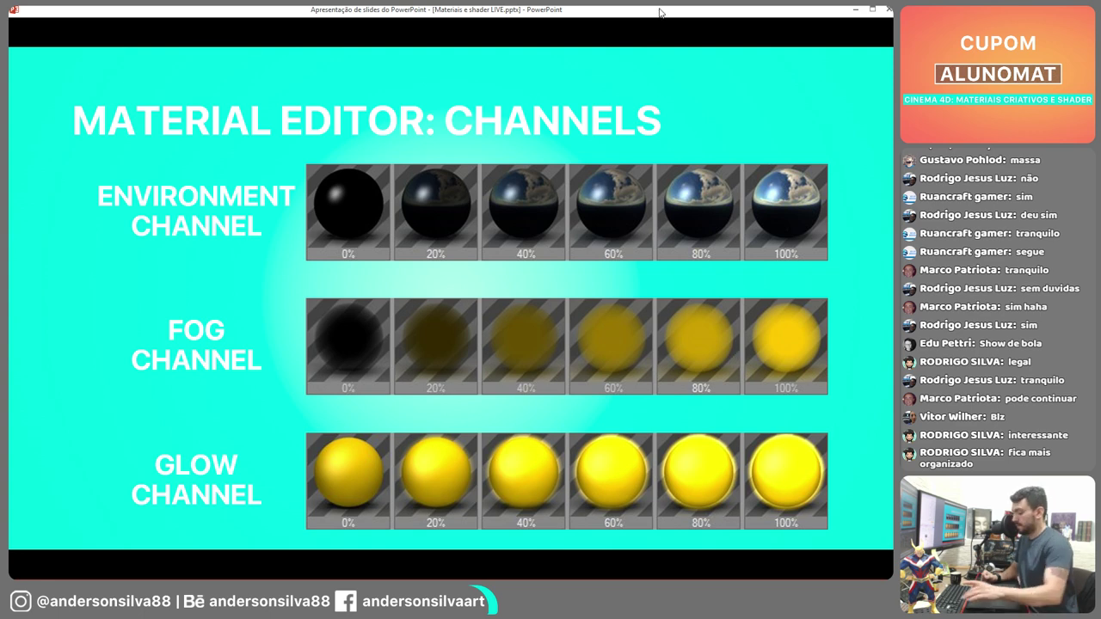
# - Advance to the Reflectance Channels slide and switch over to Chrome's HDRI image results
pyautogui.press('Right')
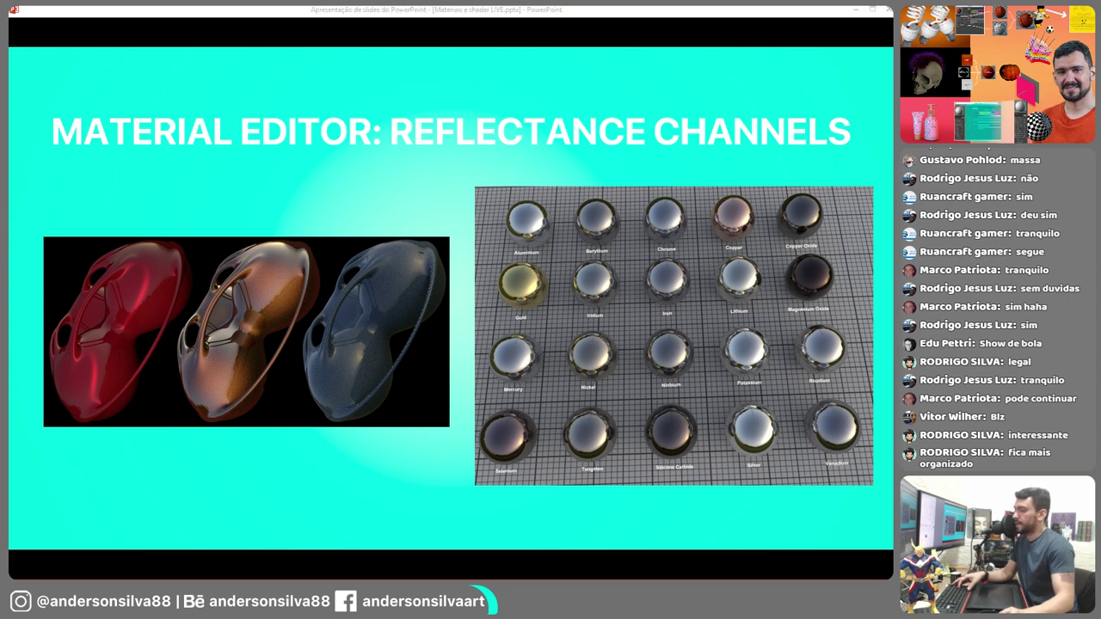
pyautogui.hotkey('alt', 'Tab')
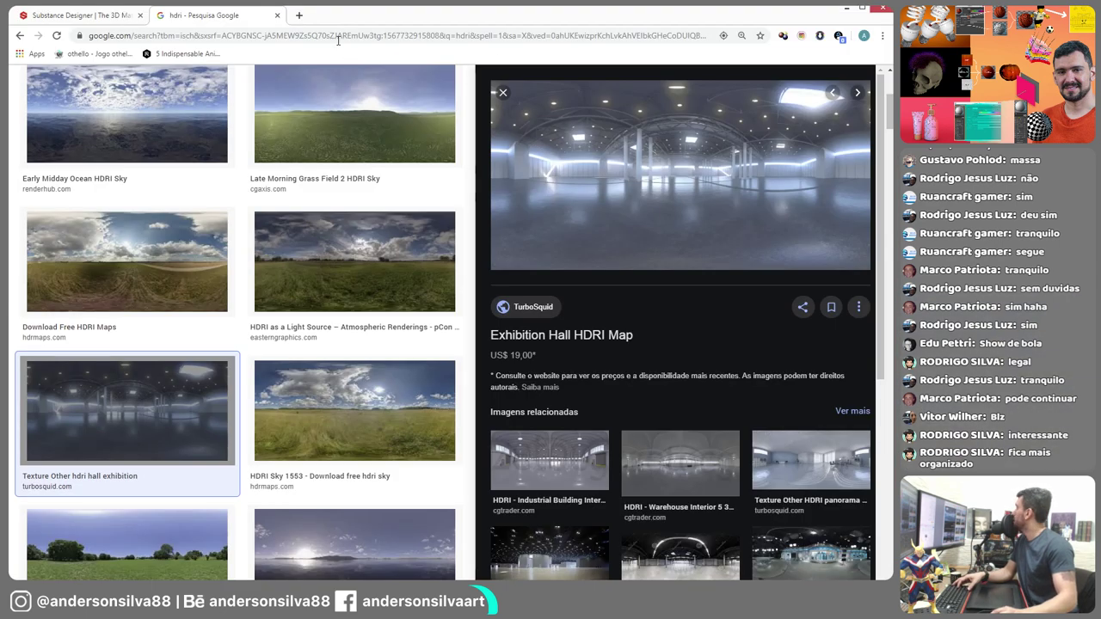
# - Search for 'carbon fiber' and show the image results
pyautogui.click(337, 38)
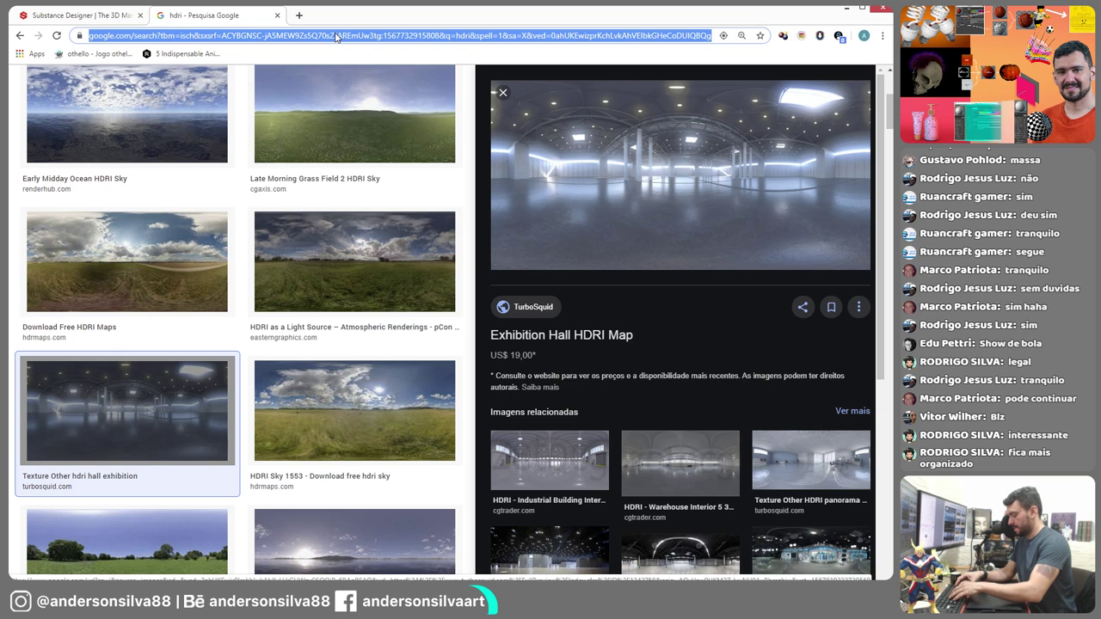
pyautogui.write('car')
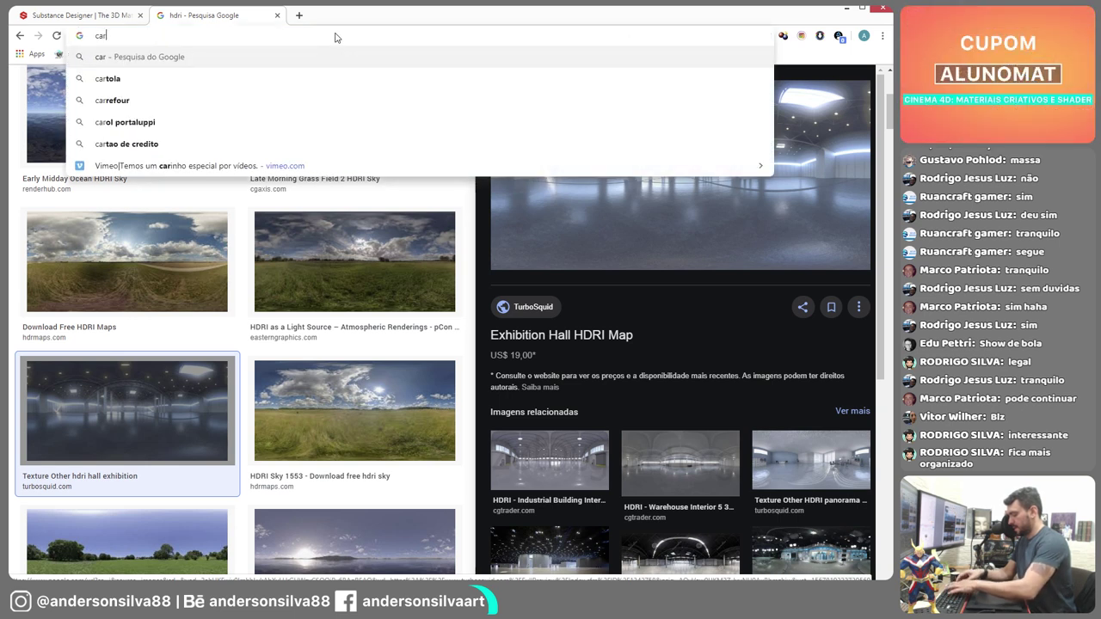
pyautogui.write('bon fiber')
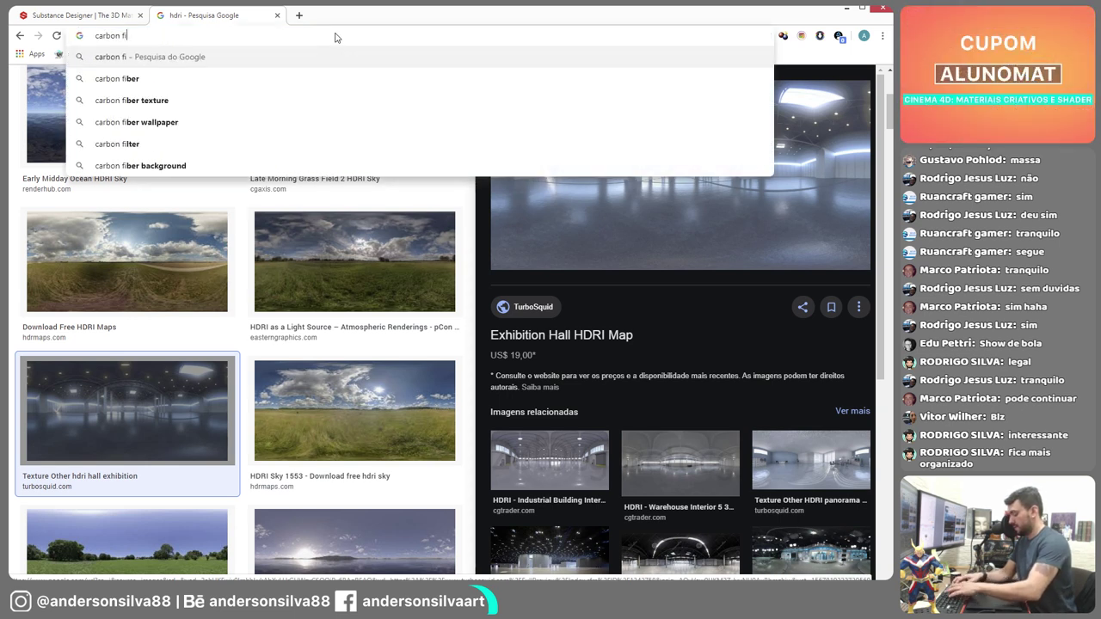
pyautogui.press('Return')
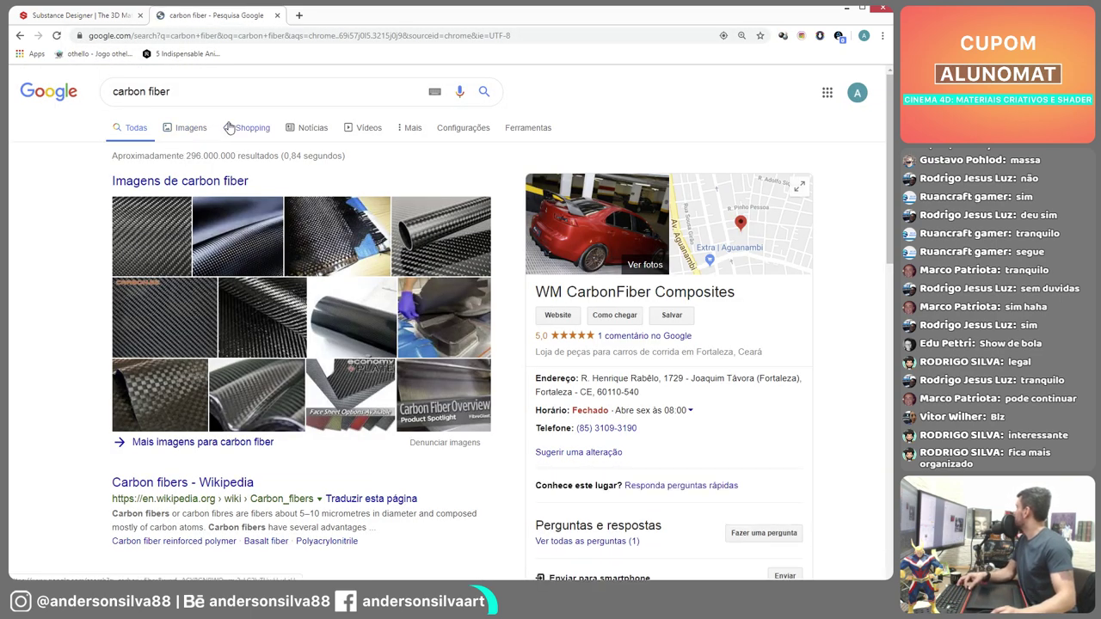
pyautogui.click(191, 129)
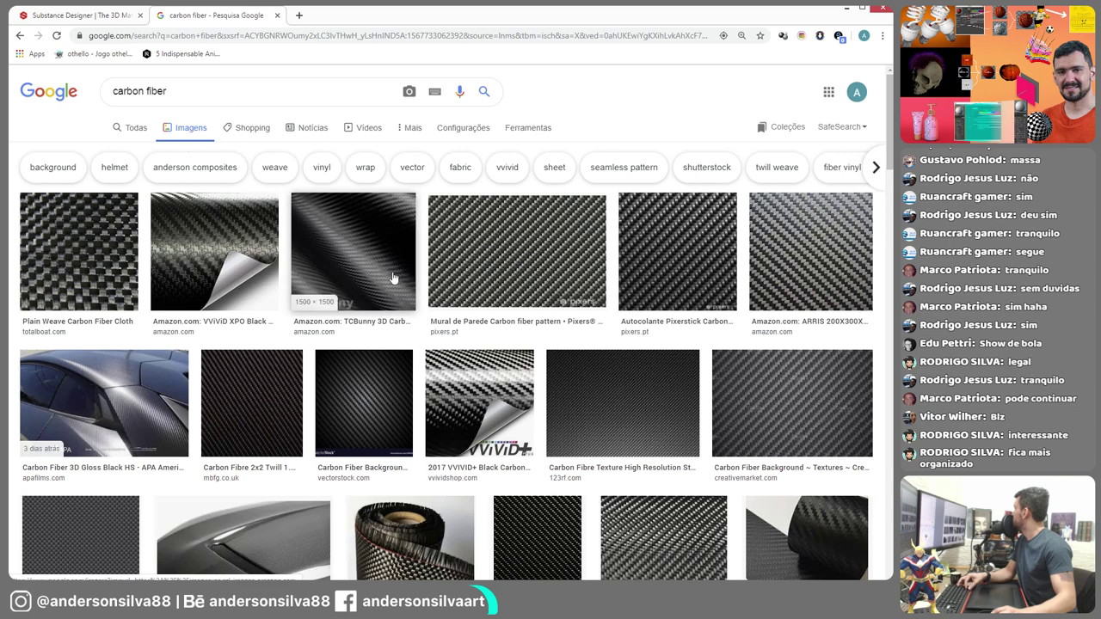
# - Save the Pixerstick carbon fiber texture image to disk and return to PowerPoint
pyautogui.click(708, 237)
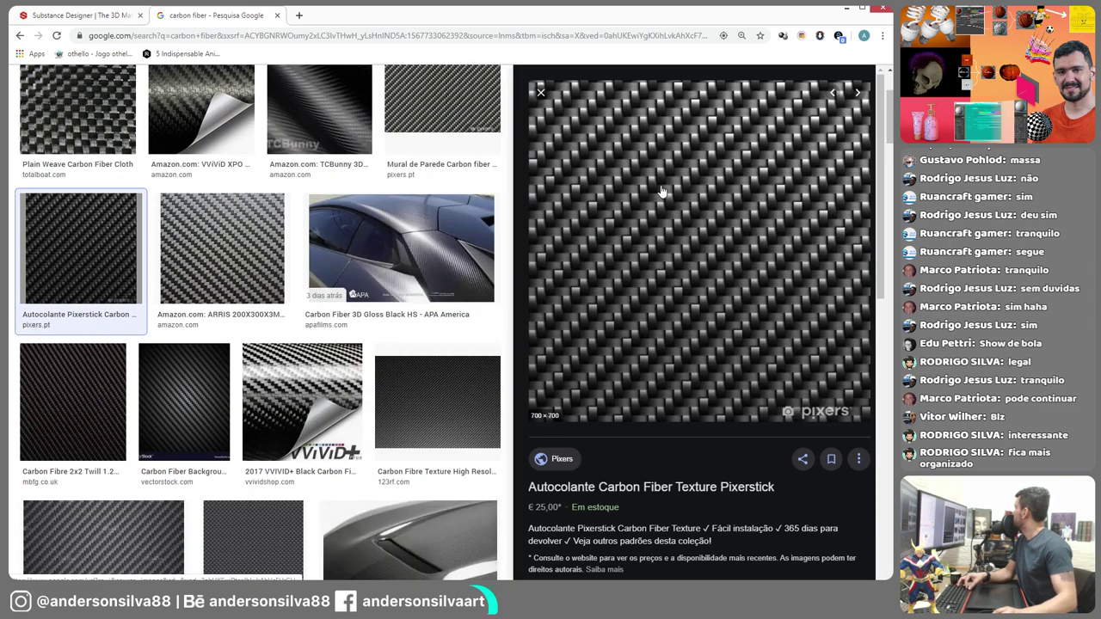
pyautogui.click(242, 223)
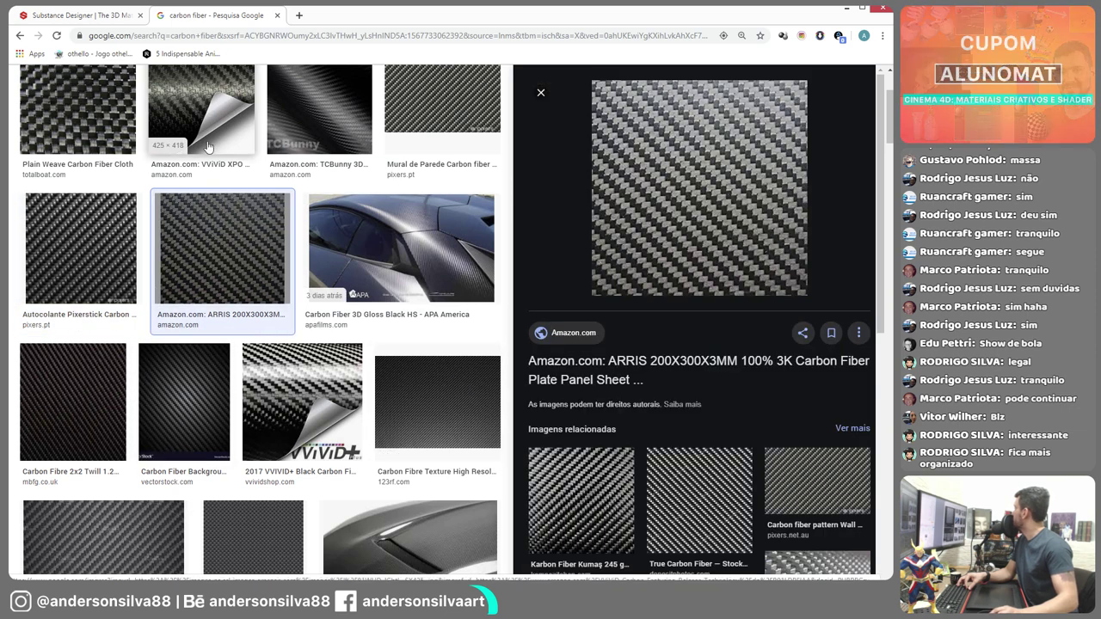
pyautogui.click(93, 264)
pyautogui.rightClick(597, 155)
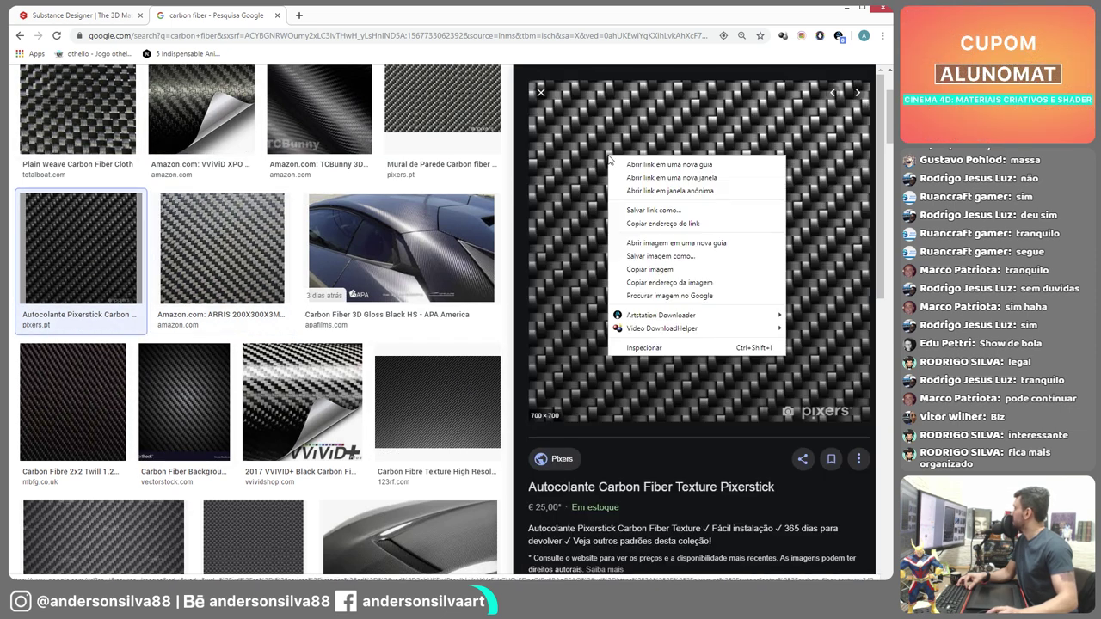
pyautogui.click(674, 263)
pyautogui.click(679, 364)
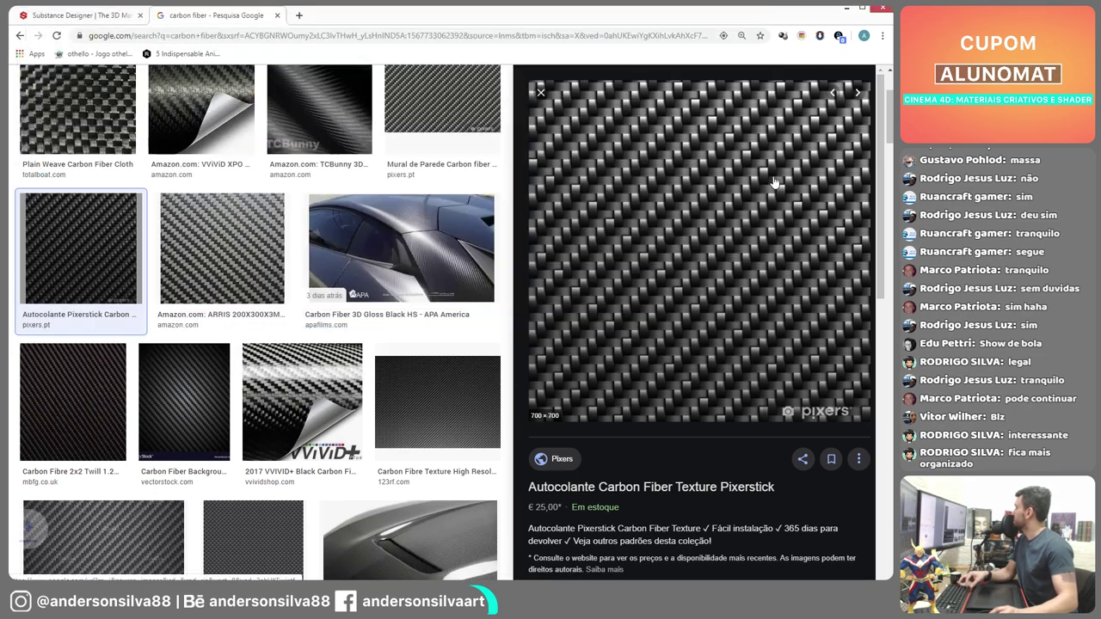
pyautogui.hotkey('alt', 'Tab')
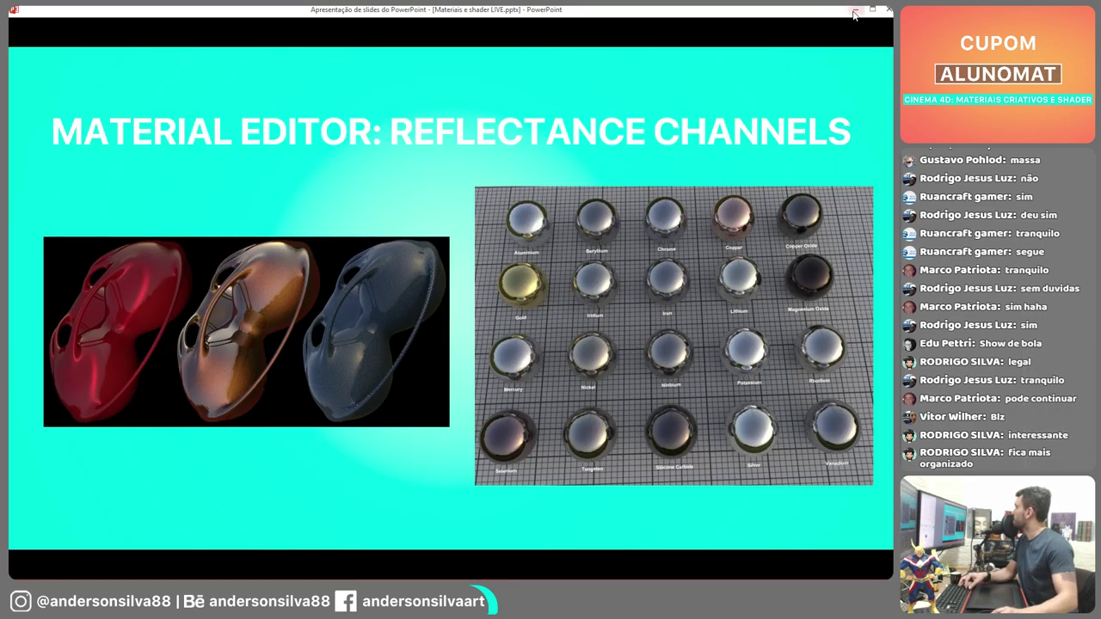
# - Check the neighbouring slides, then minimize the slideshow to reveal the Cinema 4D scene
pyautogui.moveTo(589, 10)
pyautogui.mouseDown()
pyautogui.moveTo(598, 13)
pyautogui.moveTo(586, 11)
pyautogui.mouseUp()
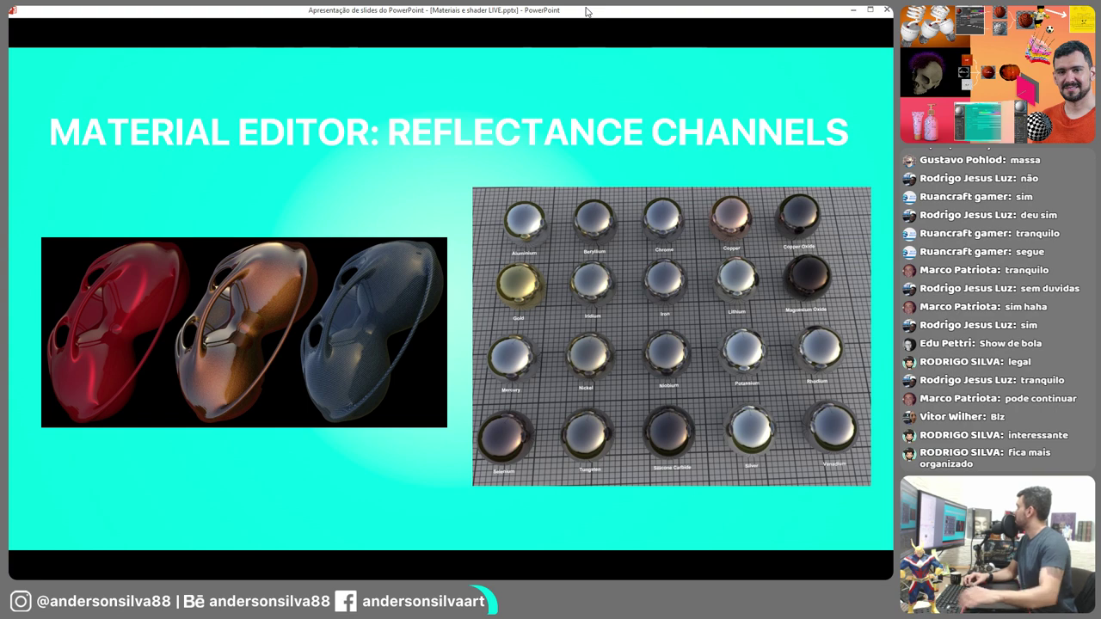
pyautogui.press('Left')
pyautogui.press('Right')
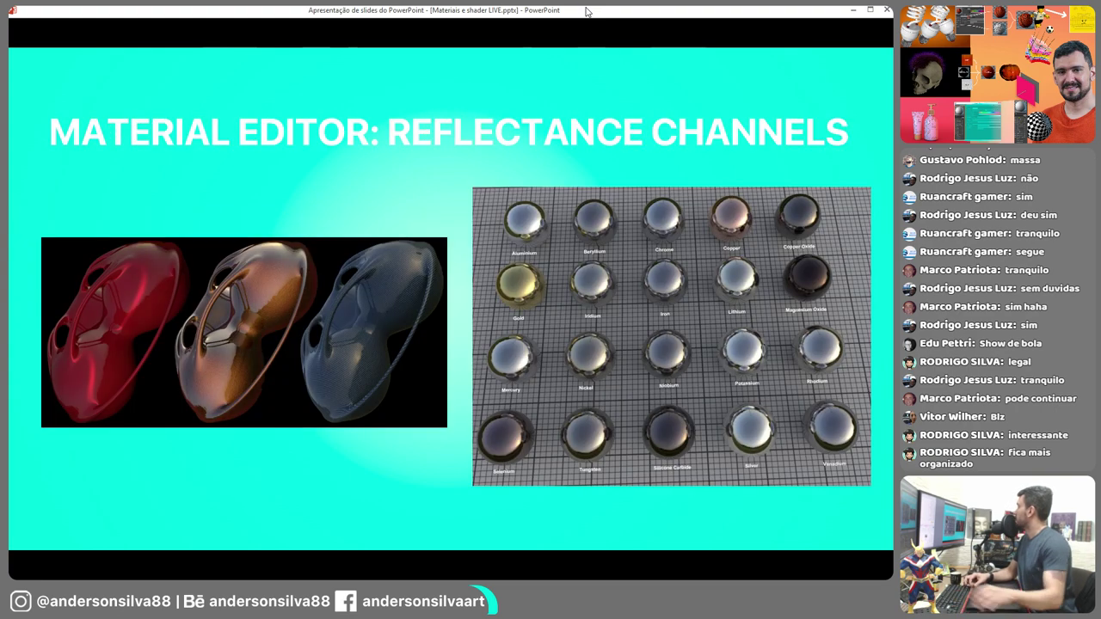
pyautogui.click(852, 11)
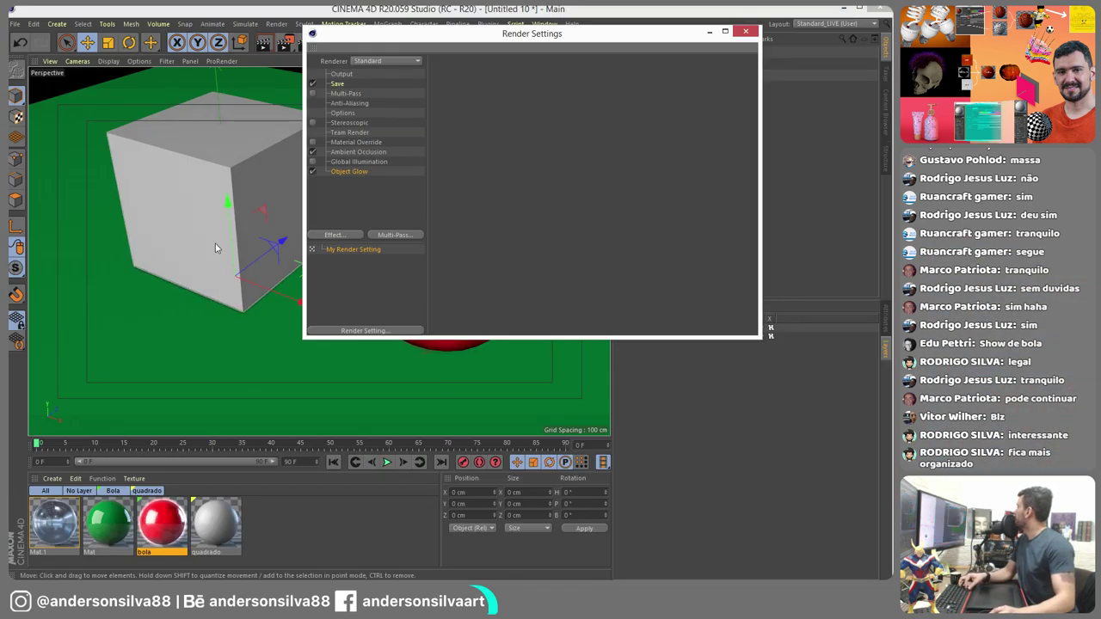
# - Turn off the bola material's Diffusion and remove its default reflectance layer
pyautogui.doubleClick(164, 525)
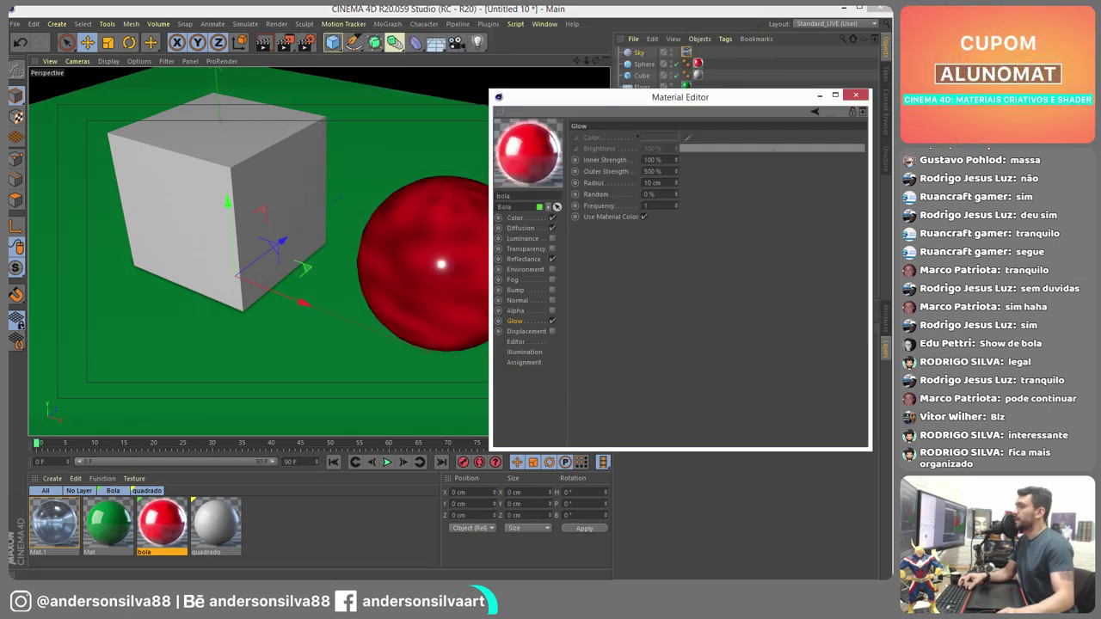
pyautogui.moveTo(636, 101); pyautogui.dragTo(625, 91)
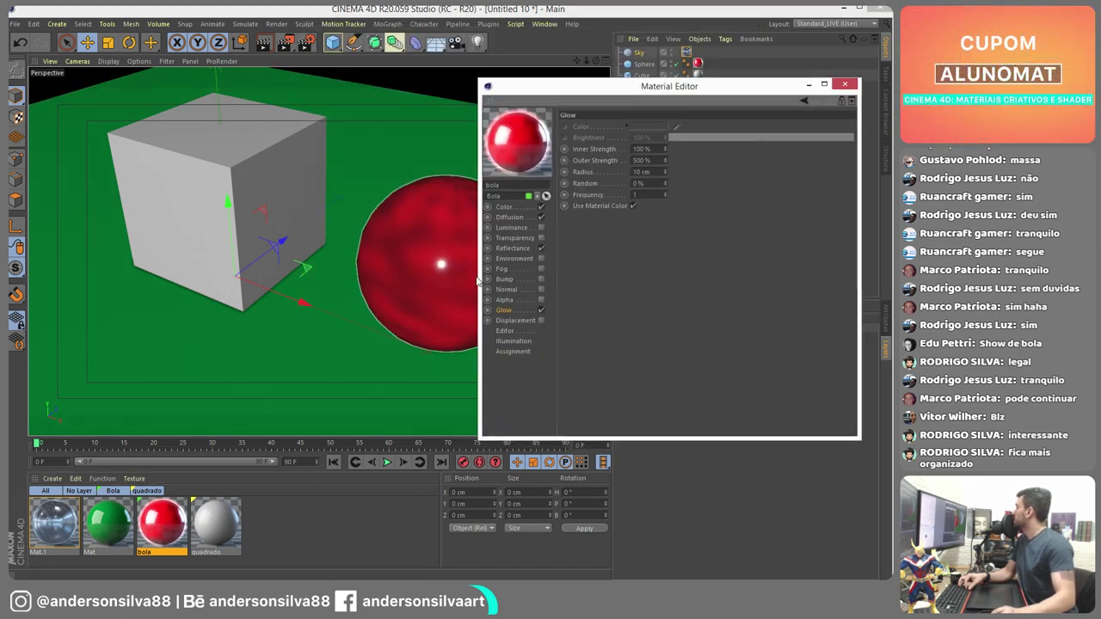
pyautogui.click(508, 217)
pyautogui.click(514, 249)
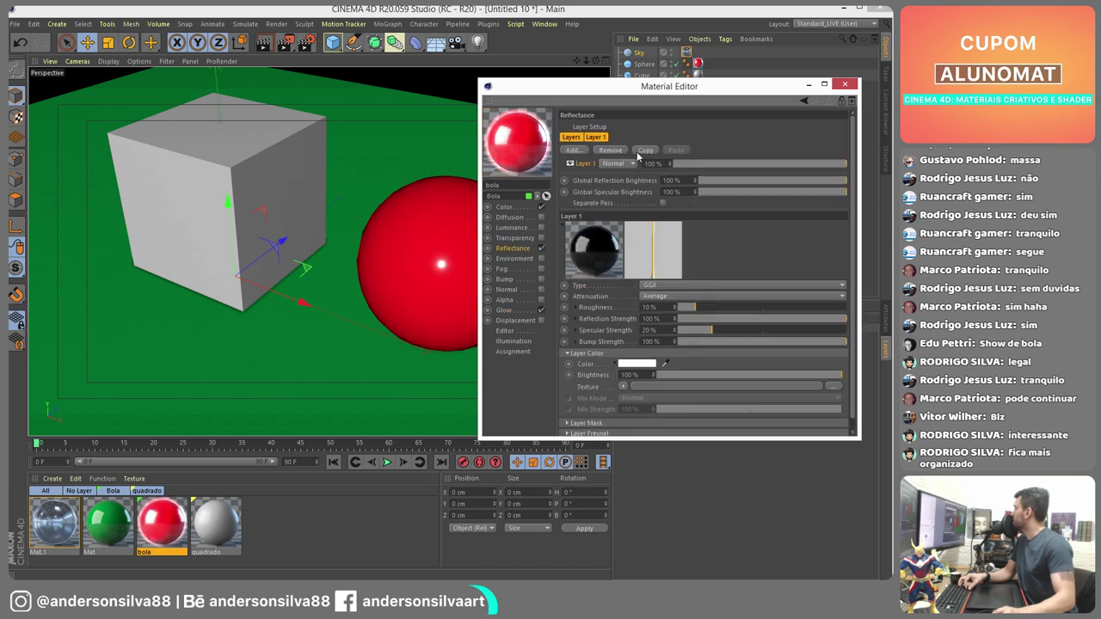
pyautogui.click(612, 150)
# - Disable the bola Glow channel and add a Beckmann reflectance layer
pyautogui.click(541, 310)
pyautogui.click(505, 310)
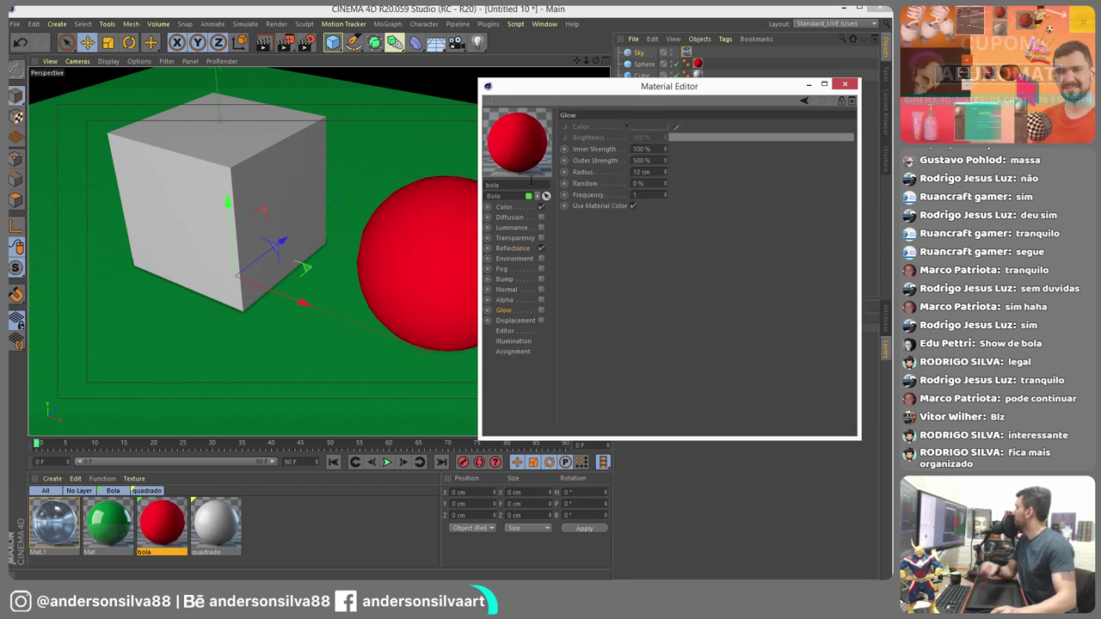
pyautogui.click(510, 249)
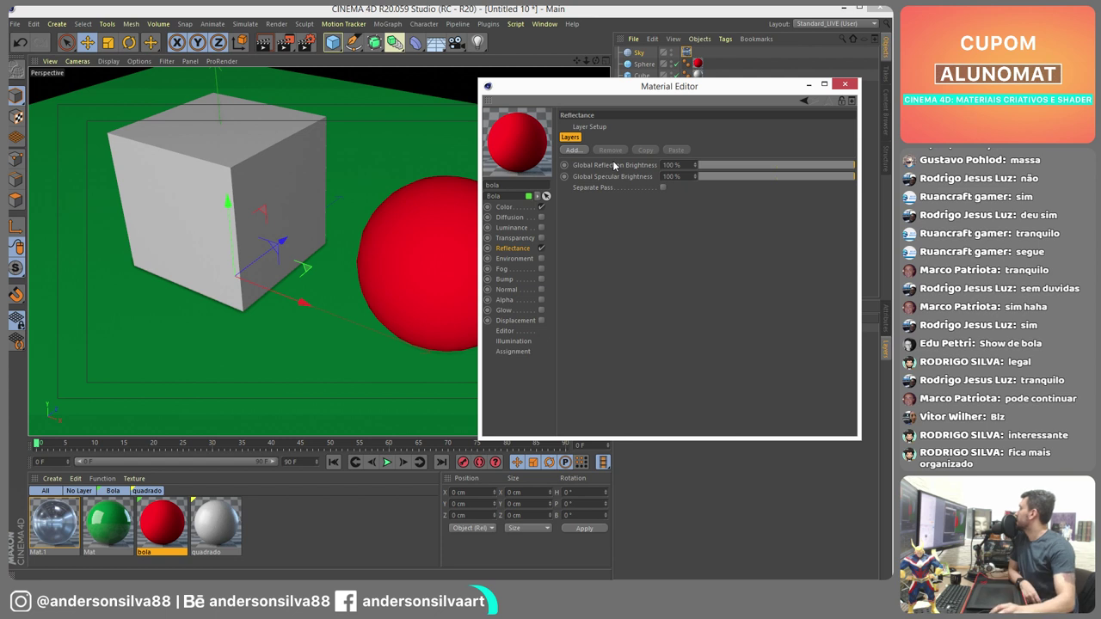
pyautogui.click(582, 153)
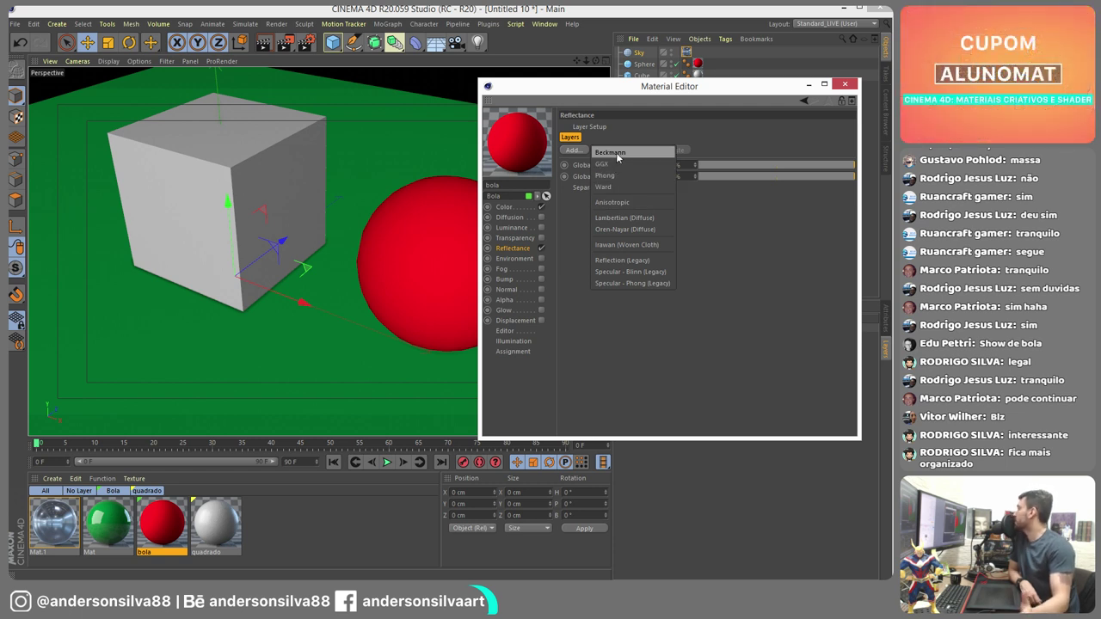
pyautogui.click(617, 154)
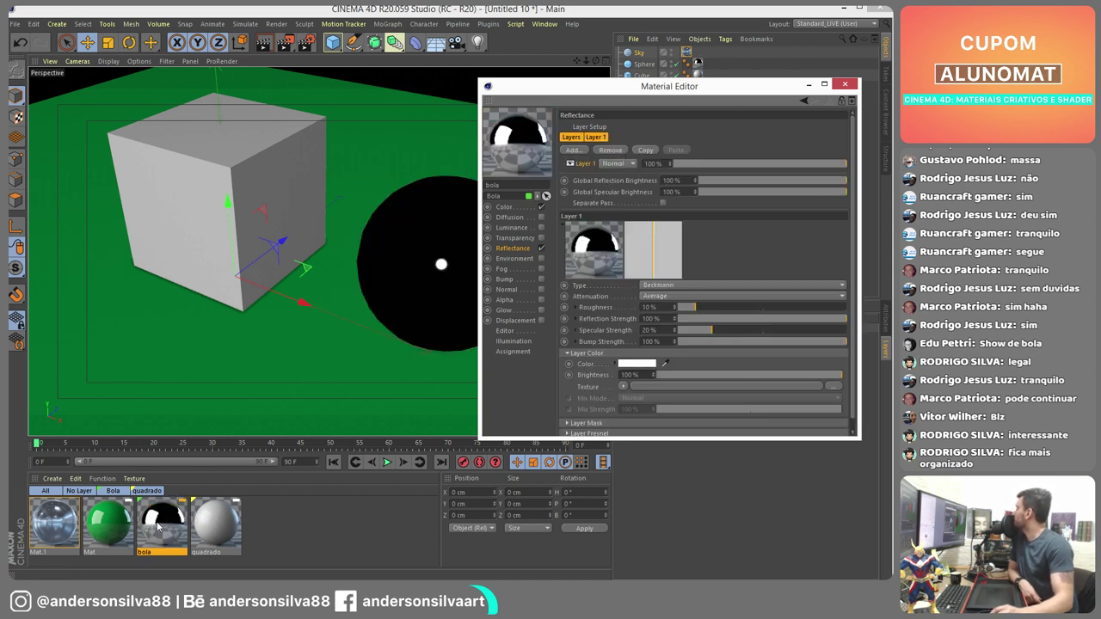
# - Replace the quadrado material's reflectance layer with an Anisotropic layer
pyautogui.doubleClick(228, 522)
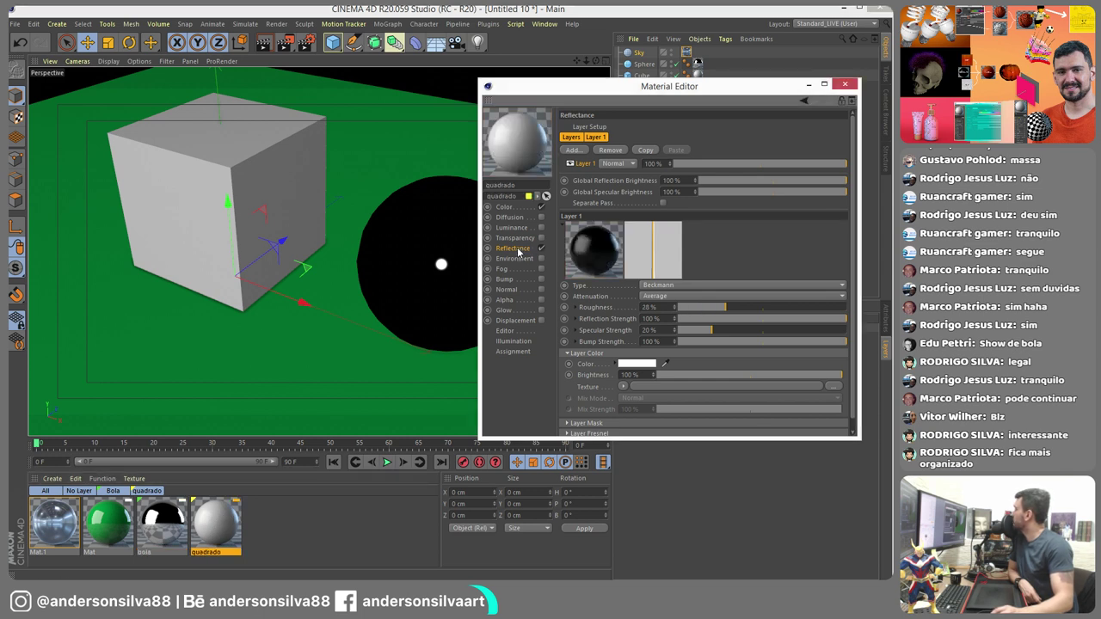
pyautogui.click(610, 150)
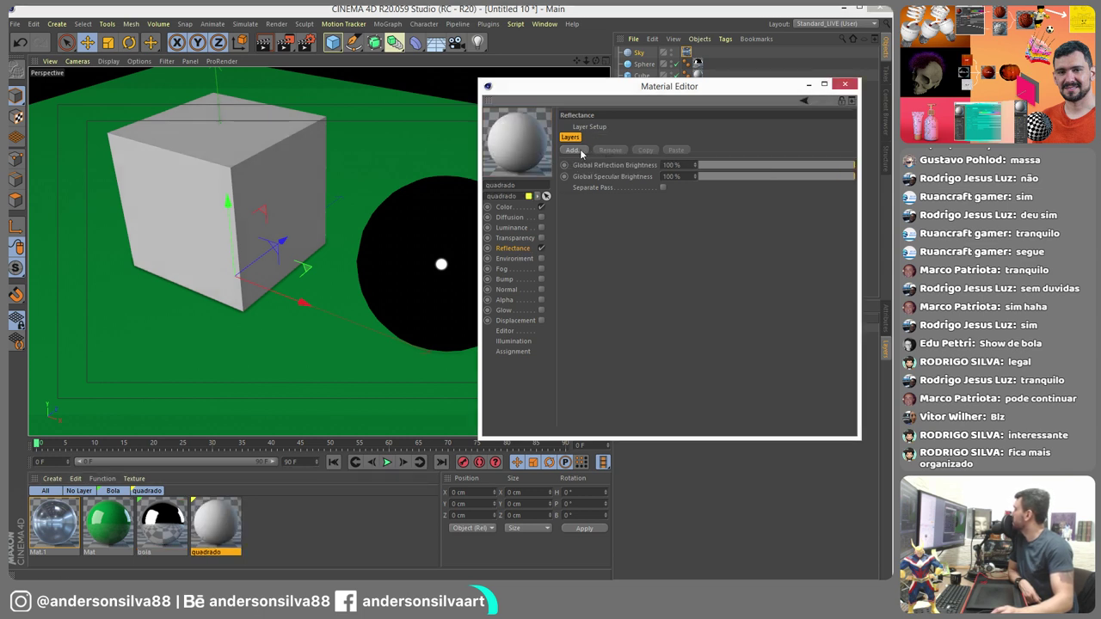
pyautogui.click(573, 151)
pyautogui.click(618, 203)
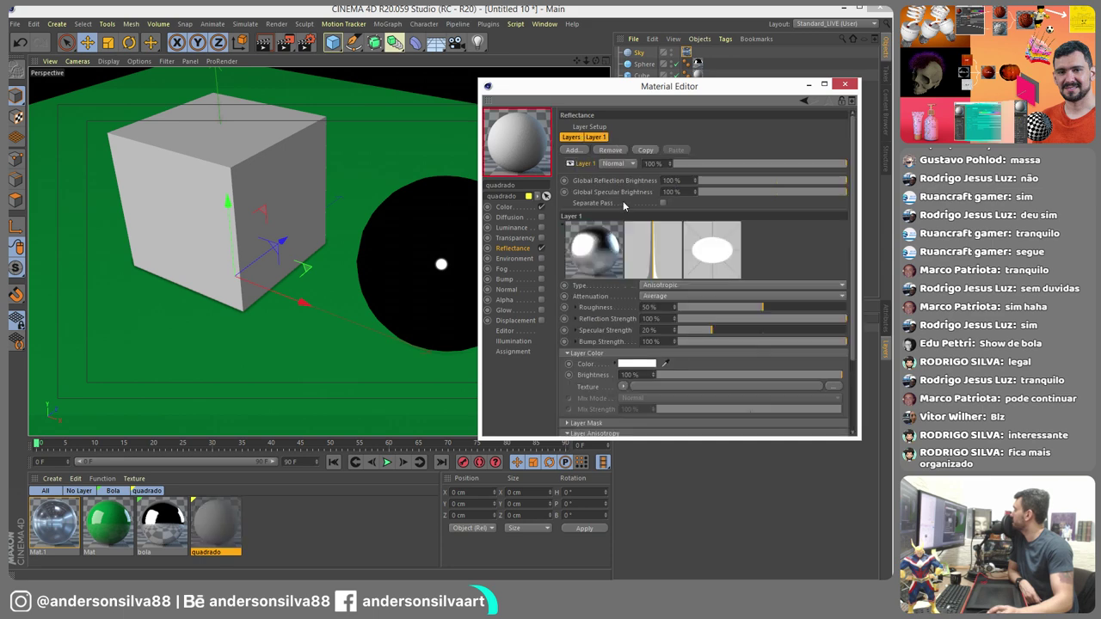
# - Render a test of the chrome cube and sphere, then reopen the bola material
pyautogui.click(285, 43)
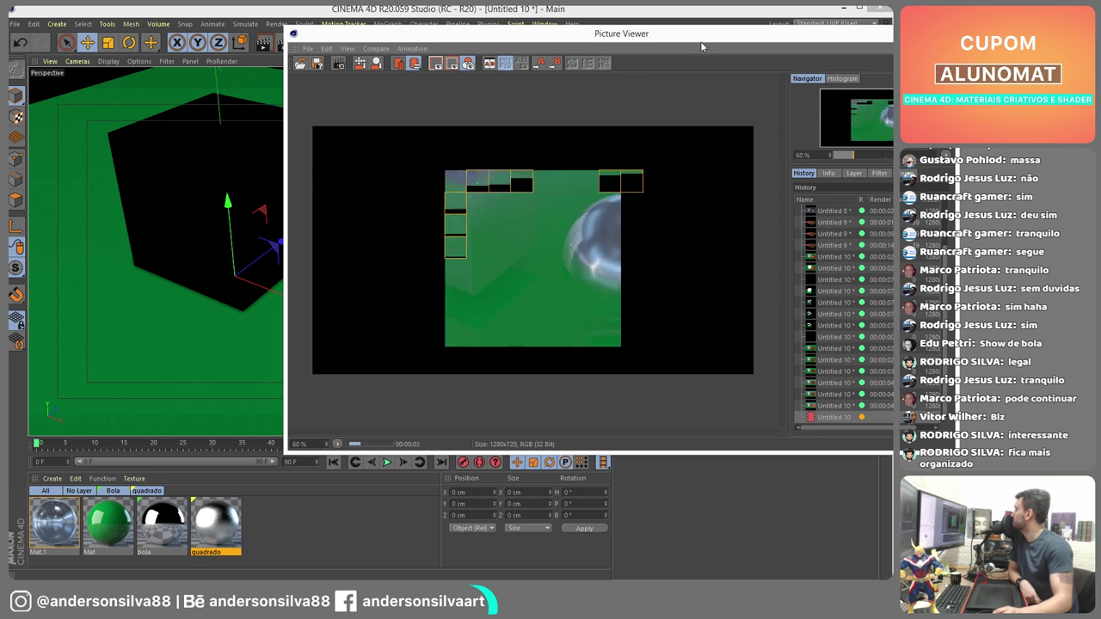
pyautogui.moveTo(696, 40); pyautogui.dragTo(606, 47)
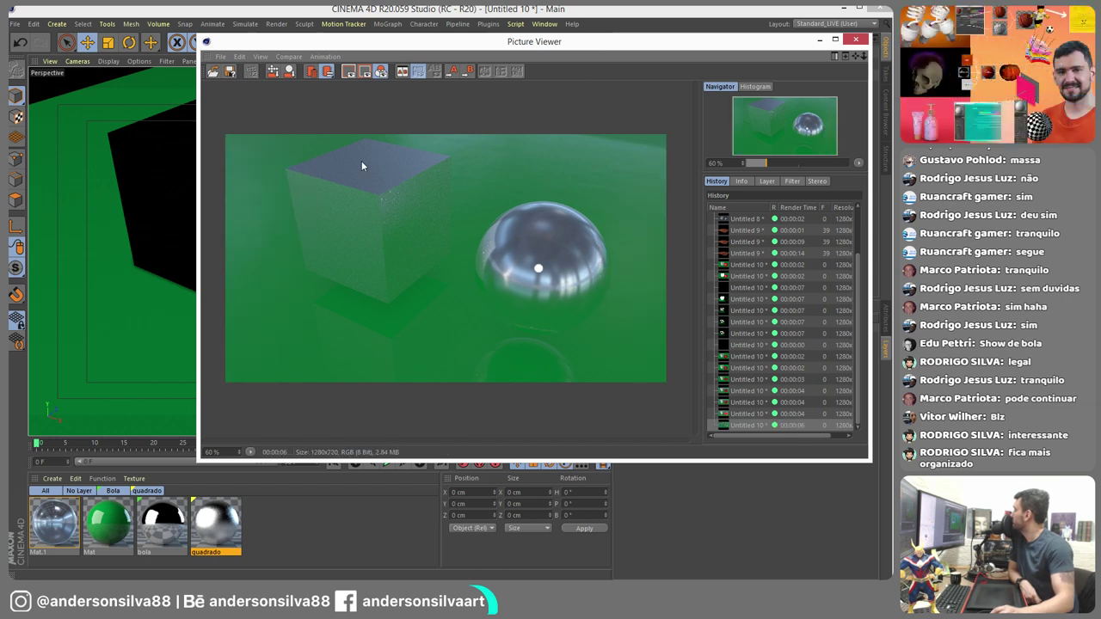
pyautogui.click(859, 41)
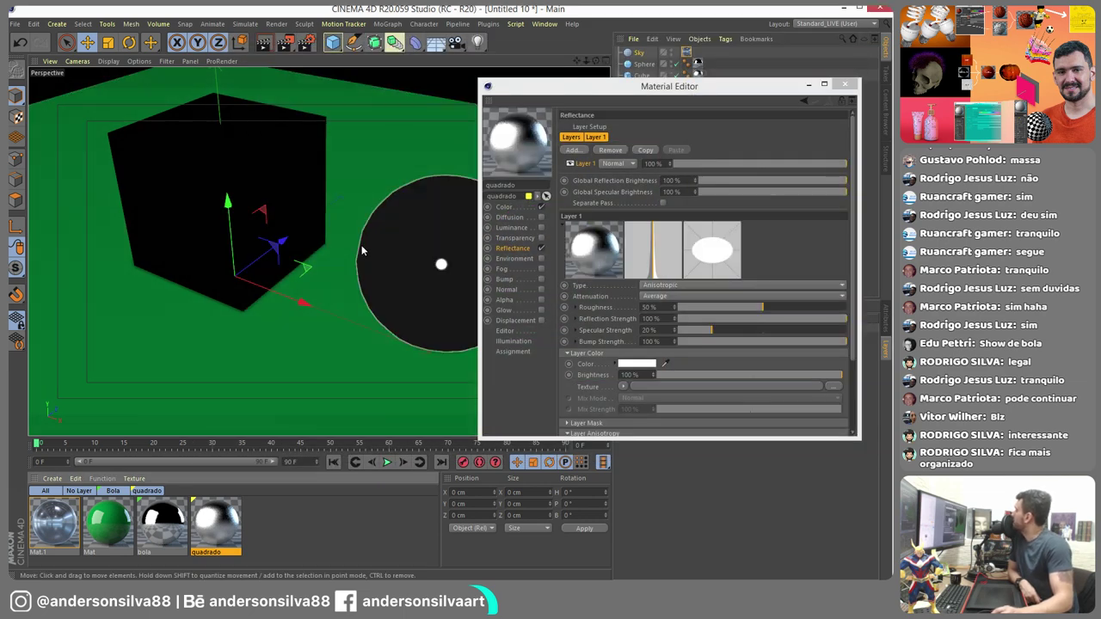
pyautogui.click(160, 527)
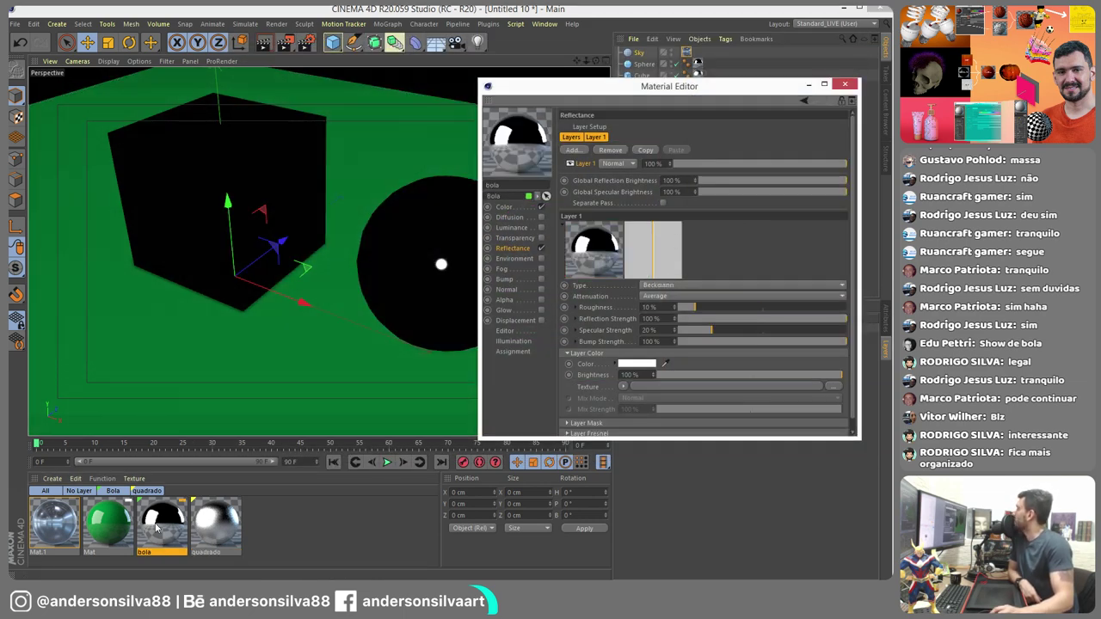
# - Use a Surfaces > Checkerboard shader as the bola reflectance layer mask
pyautogui.moveTo(860, 439); pyautogui.dragTo(877, 535)
pyautogui.click(566, 423)
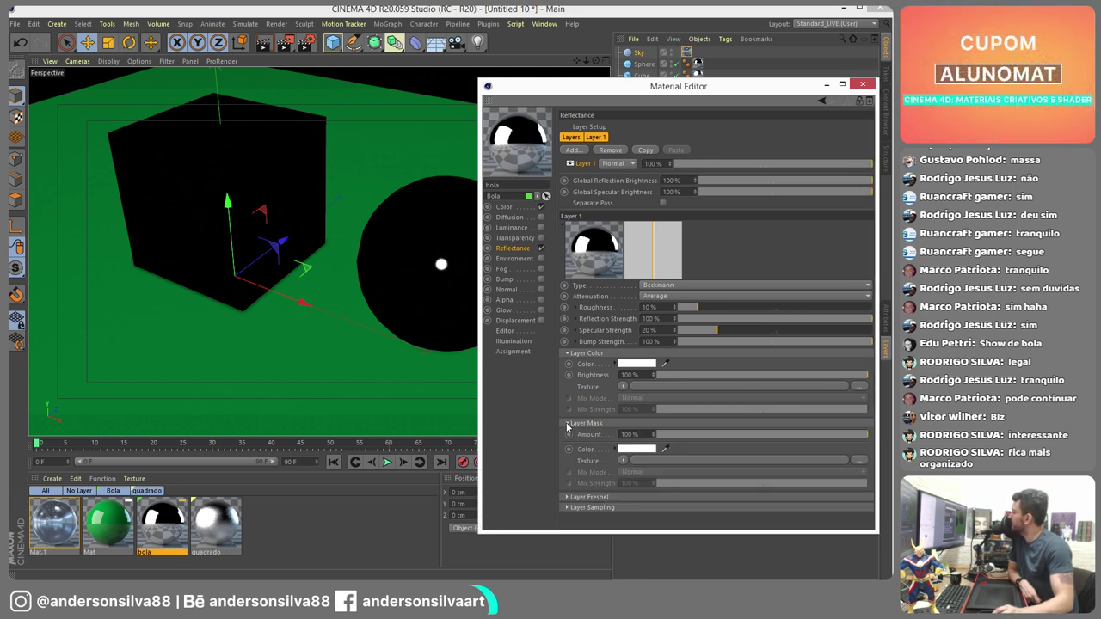
pyautogui.click(623, 461)
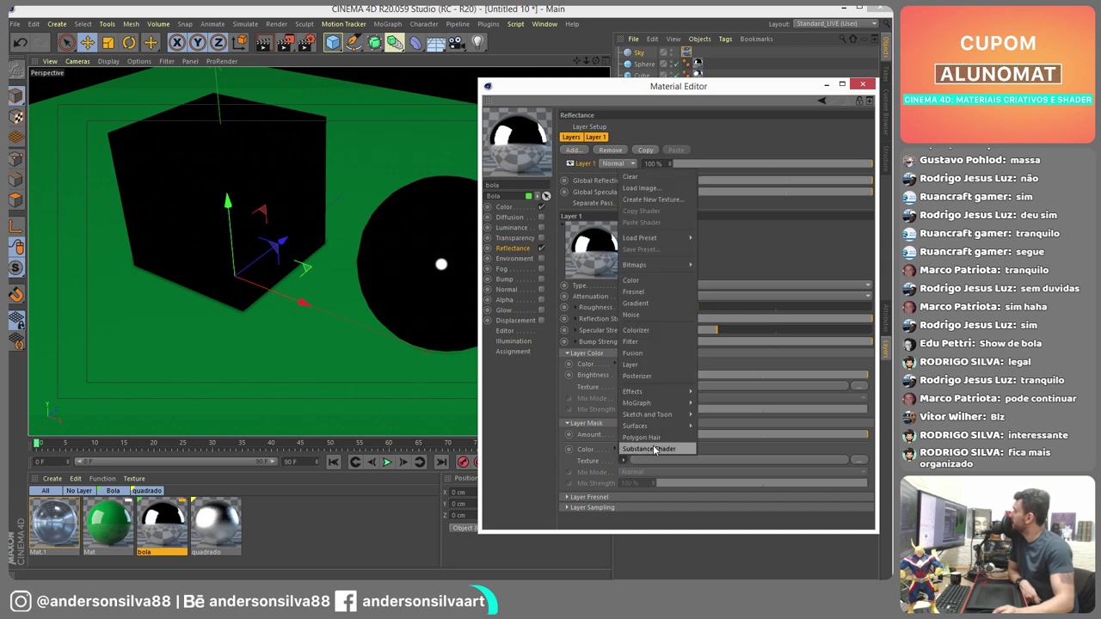
pyautogui.moveTo(659, 418)
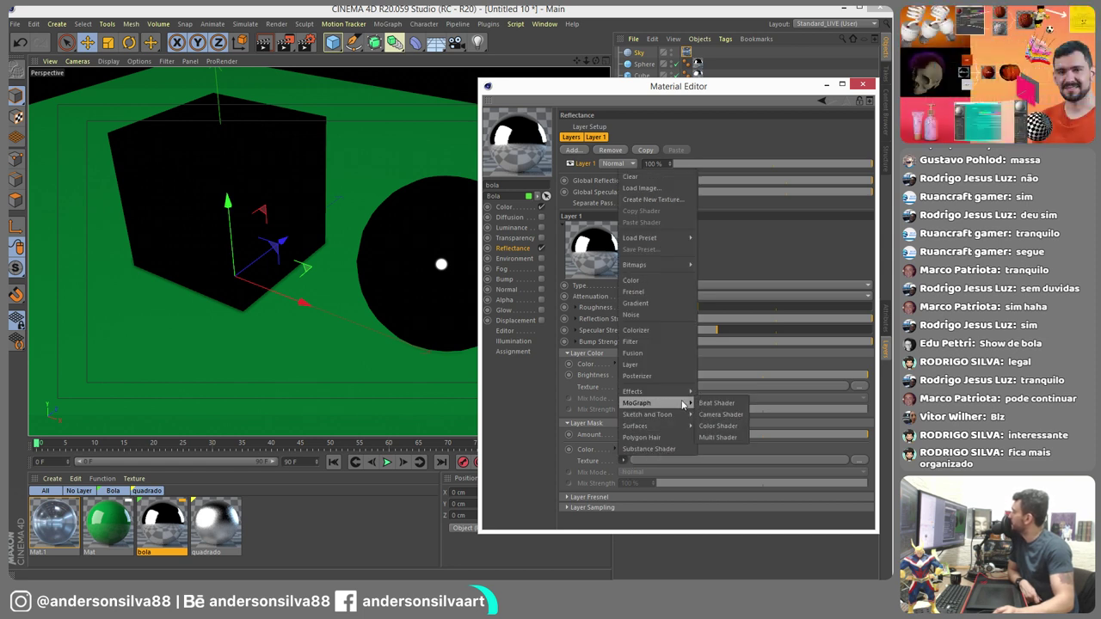
pyautogui.moveTo(659, 395)
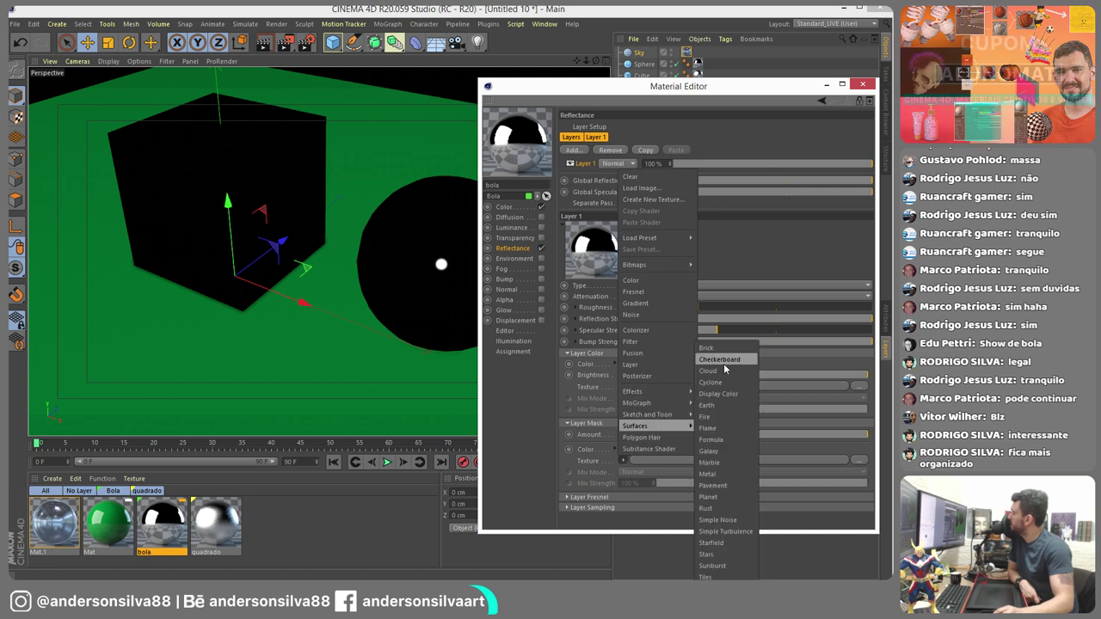
pyautogui.click(723, 363)
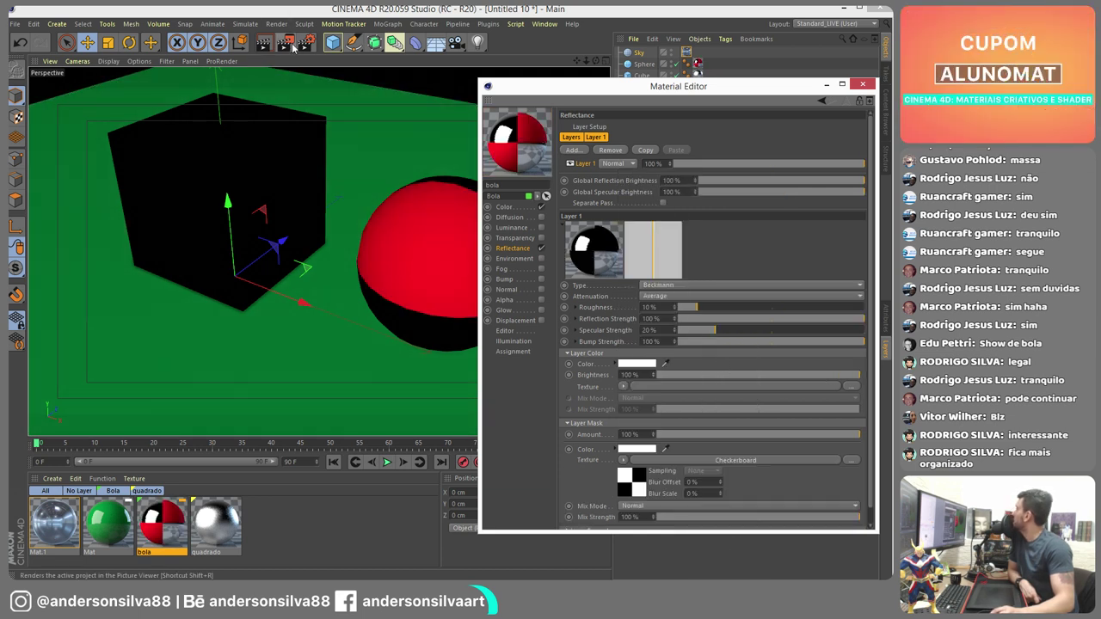
# - Set the checkerboard's U and V Frequency to 8
pyautogui.click(640, 460)
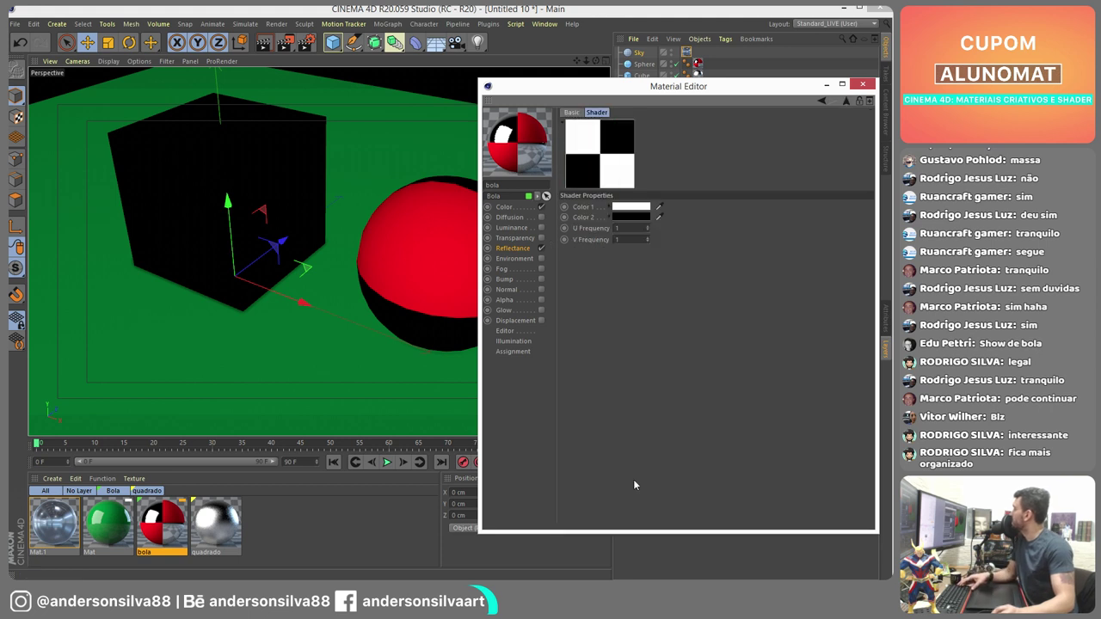
pyautogui.write('8')
pyautogui.press('Tab')
pyautogui.write('8')
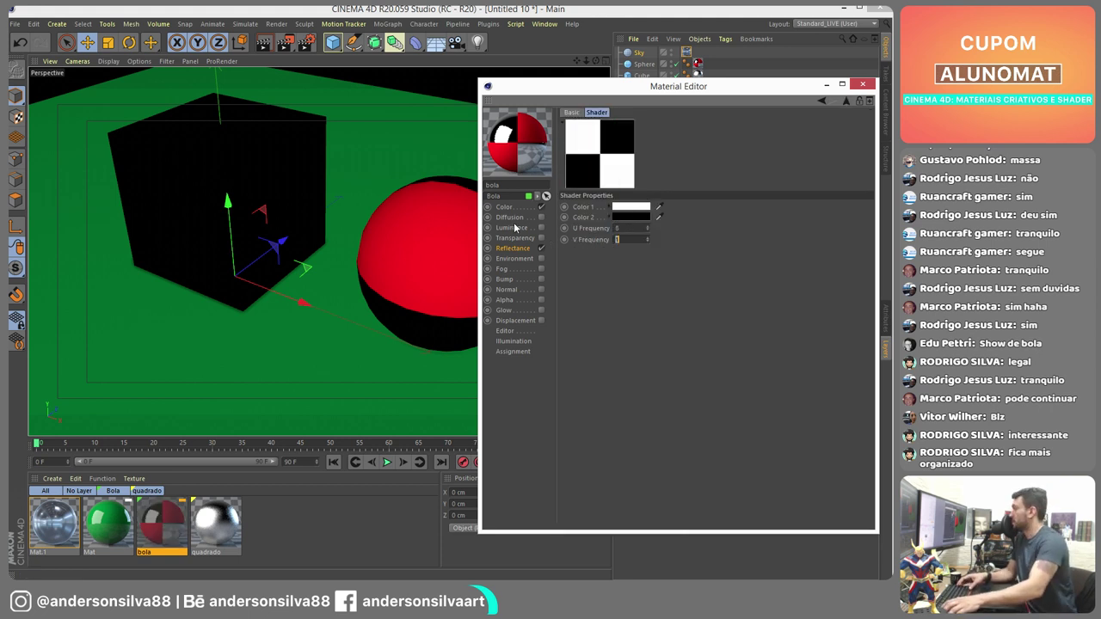
pyautogui.press('Return')
# - Render the red-and-chrome checkered sphere and bring the bola Reflectance settings back in front
pyautogui.click(283, 42)
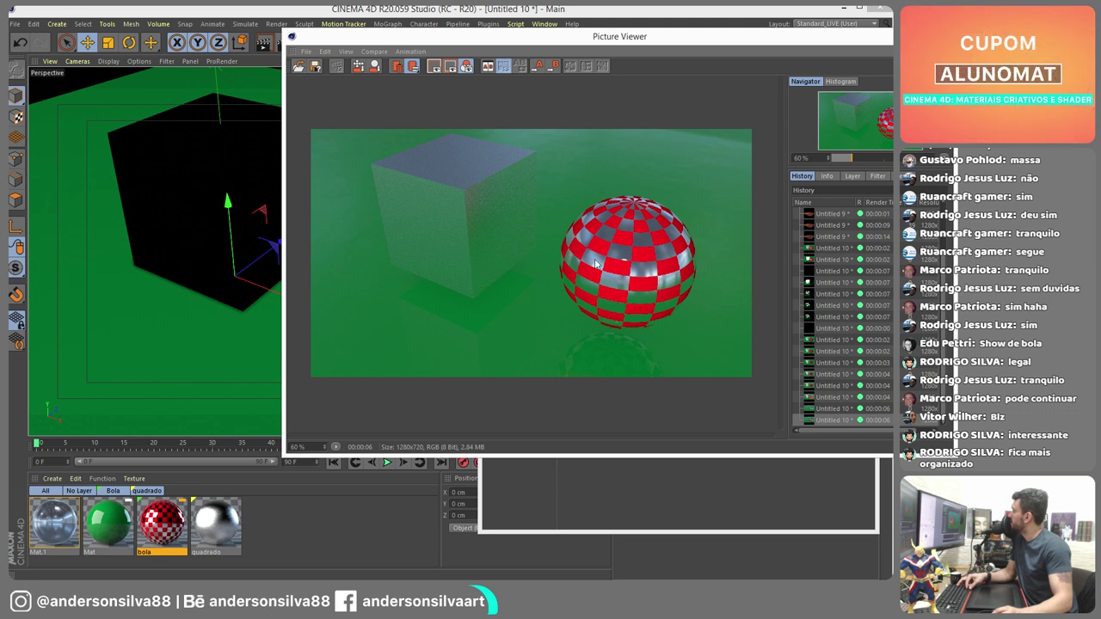
pyautogui.click(630, 495)
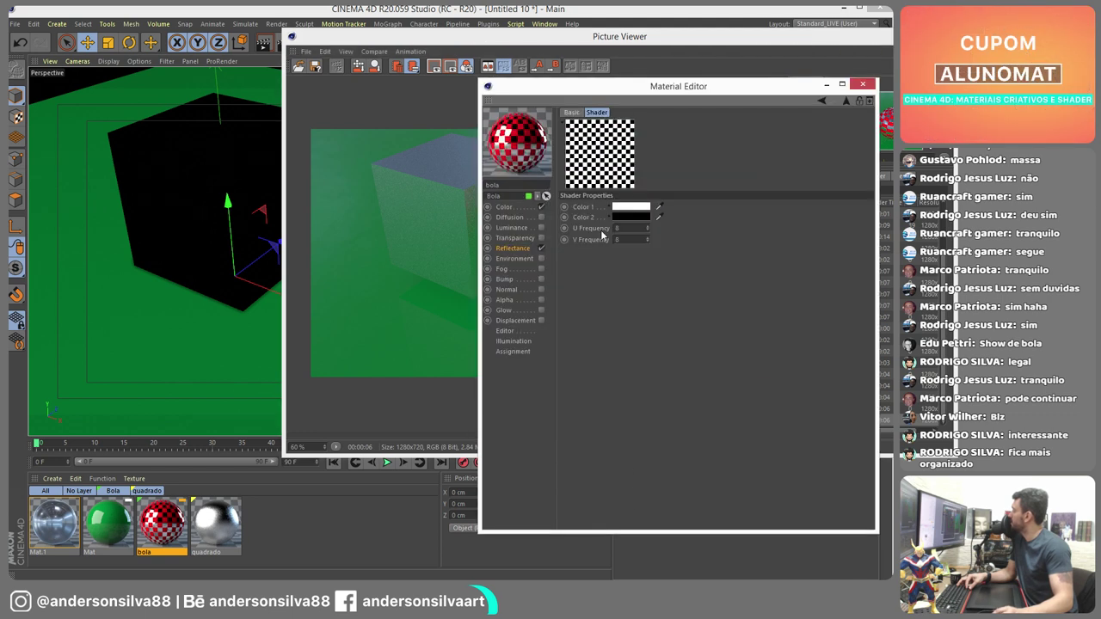
pyautogui.click(511, 249)
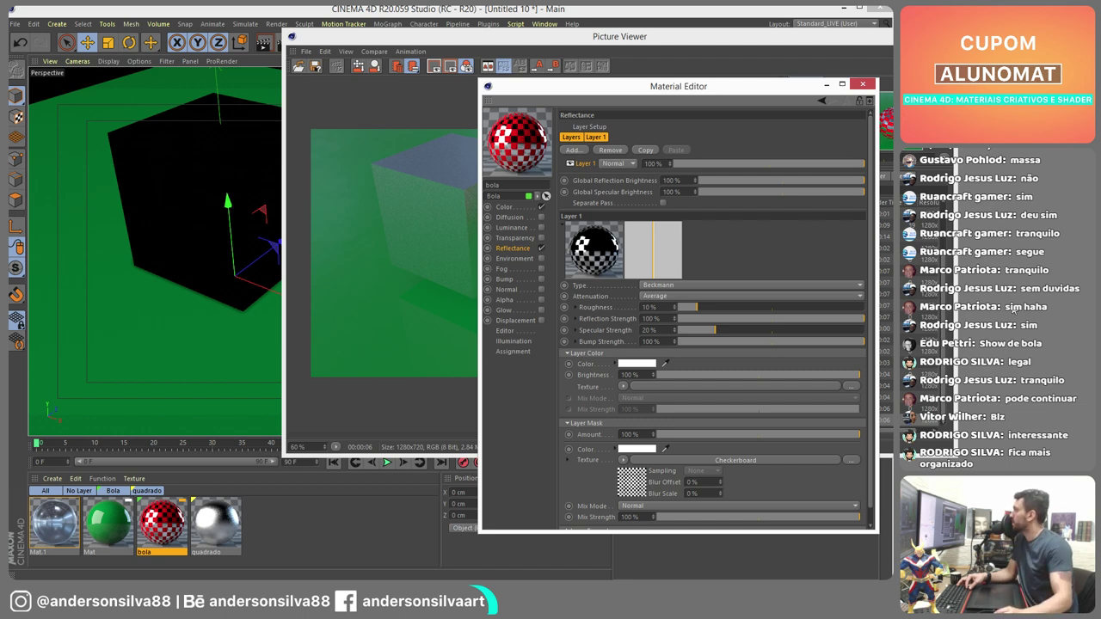
pyautogui.moveTo(766, 35); pyautogui.dragTo(620, 36)
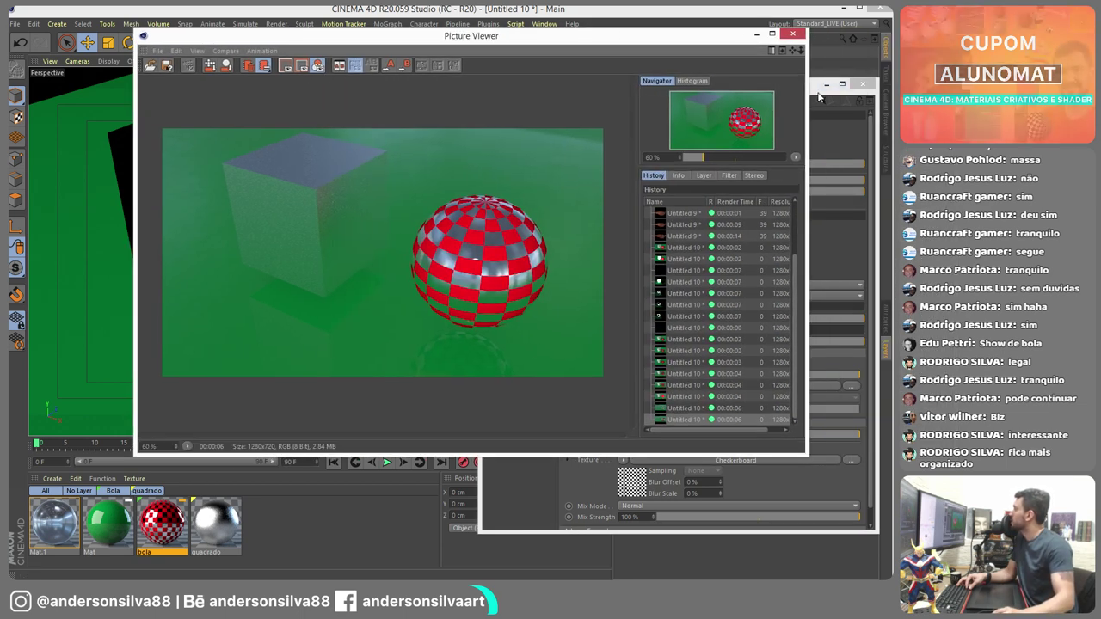
pyautogui.click(643, 473)
# - Clear the checkerboard mask and set the layer Fresnel to Dielectric with the PET preset (IOR 1.575)
pyautogui.click(623, 461)
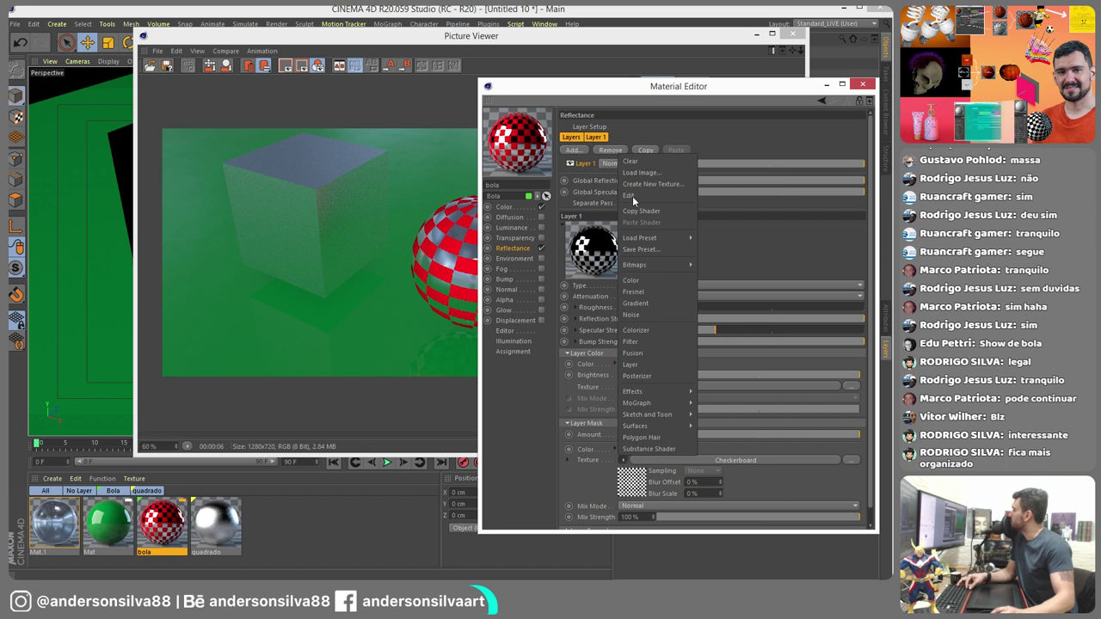
pyautogui.click(658, 161)
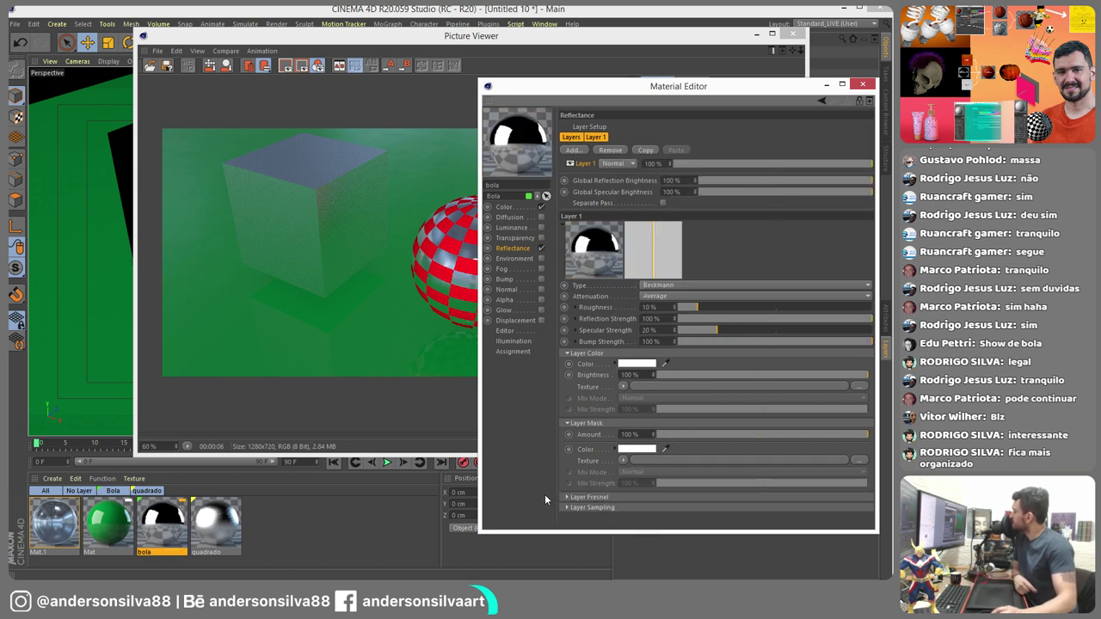
pyautogui.click(567, 424)
pyautogui.click(567, 435)
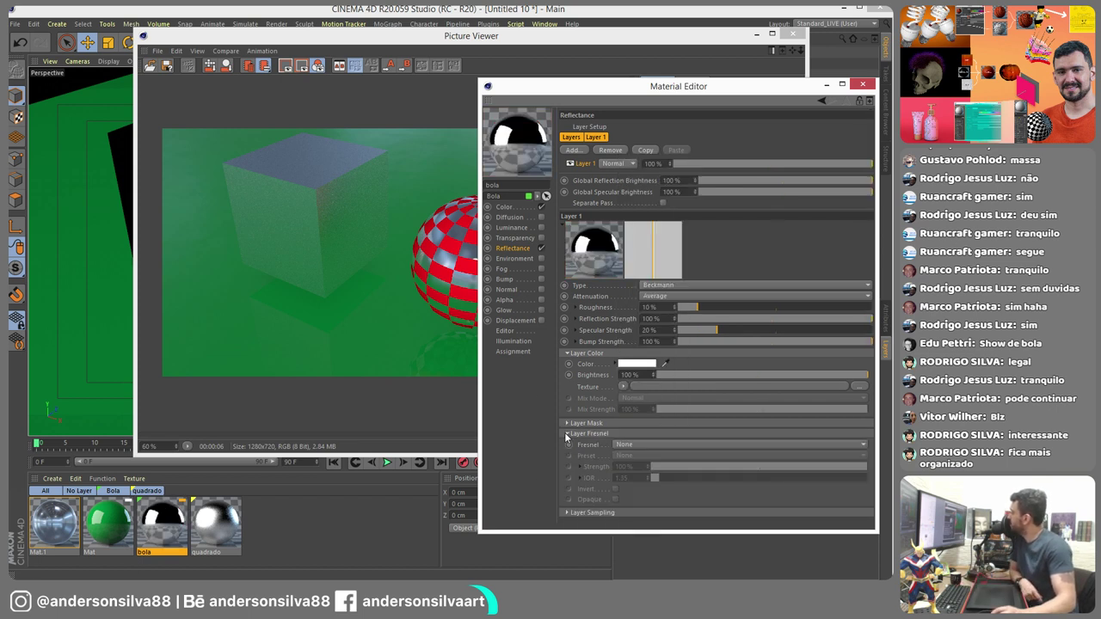
pyautogui.click(623, 445)
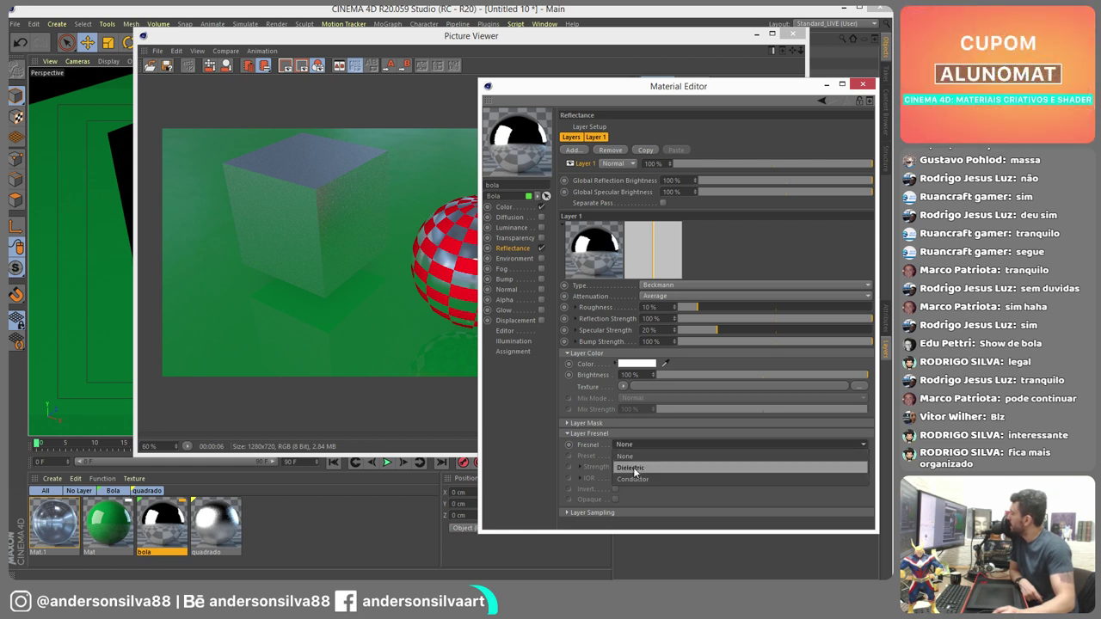
pyautogui.click(633, 470)
pyautogui.click(628, 456)
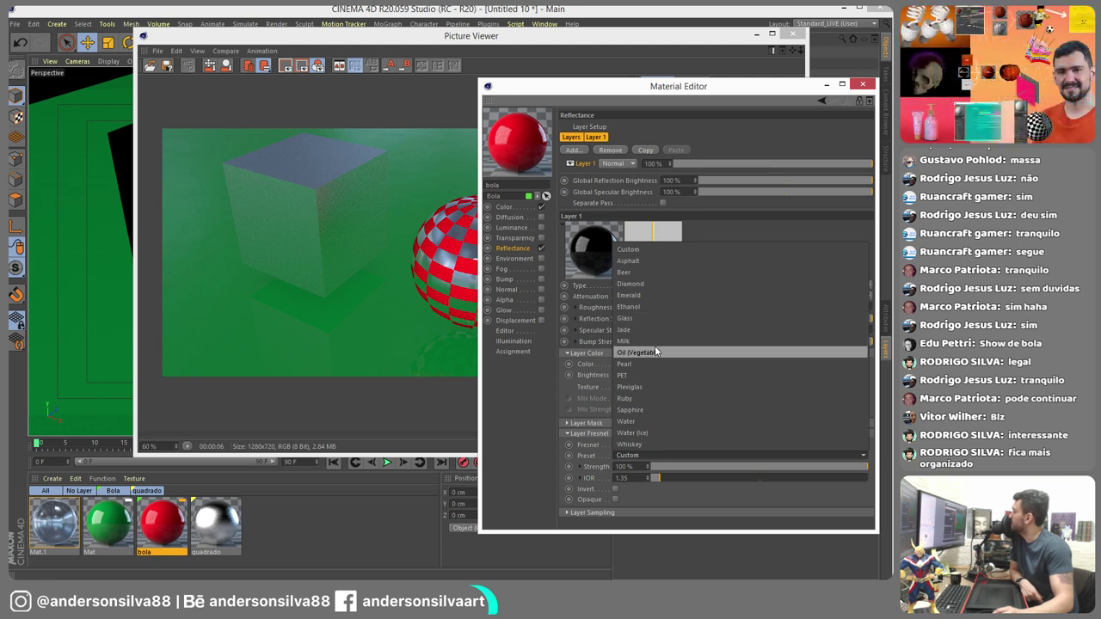
pyautogui.click(645, 375)
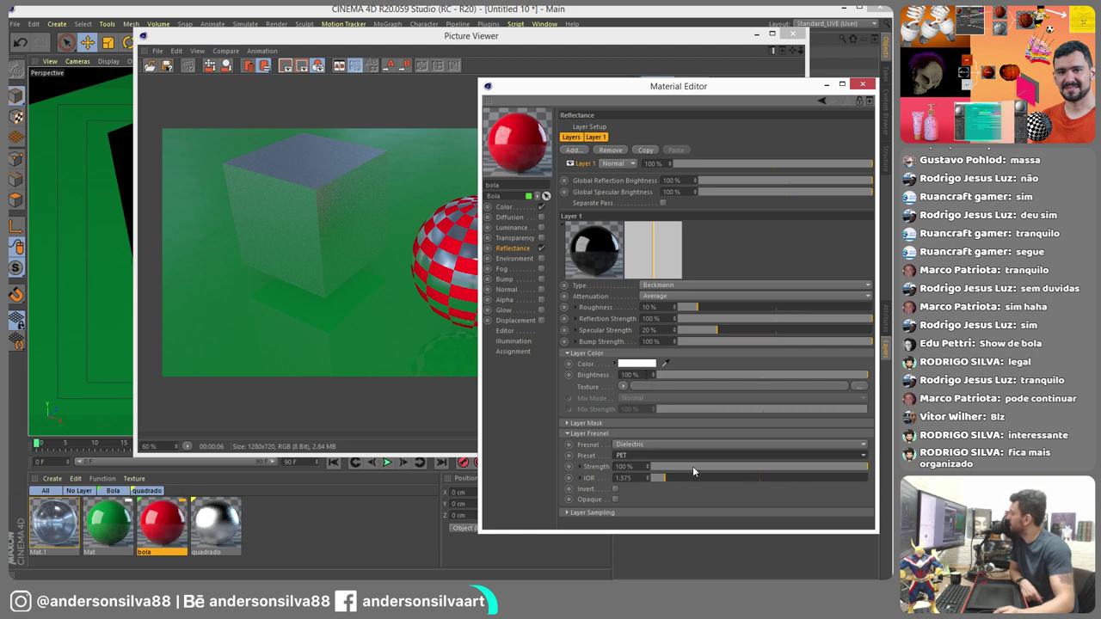
# - Raise reflection roughness to 12% and open the material preview in its own window
pyautogui.moveTo(700, 306); pyautogui.dragTo(702, 304)
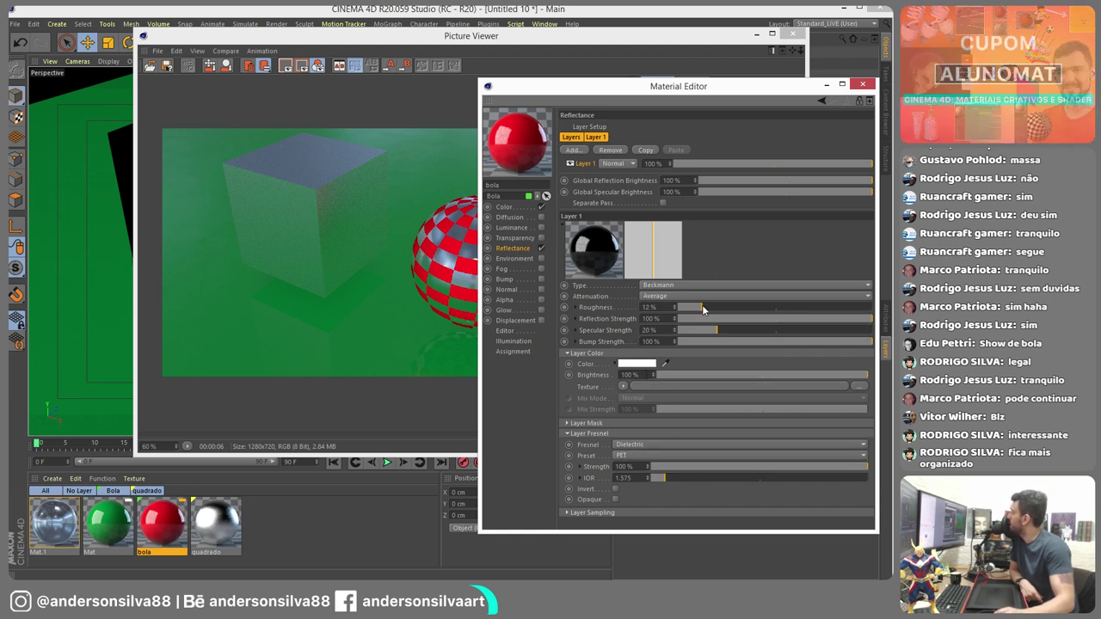
pyautogui.rightClick(517, 139)
pyautogui.click(555, 165)
pyautogui.moveTo(614, 155); pyautogui.dragTo(216, 117)
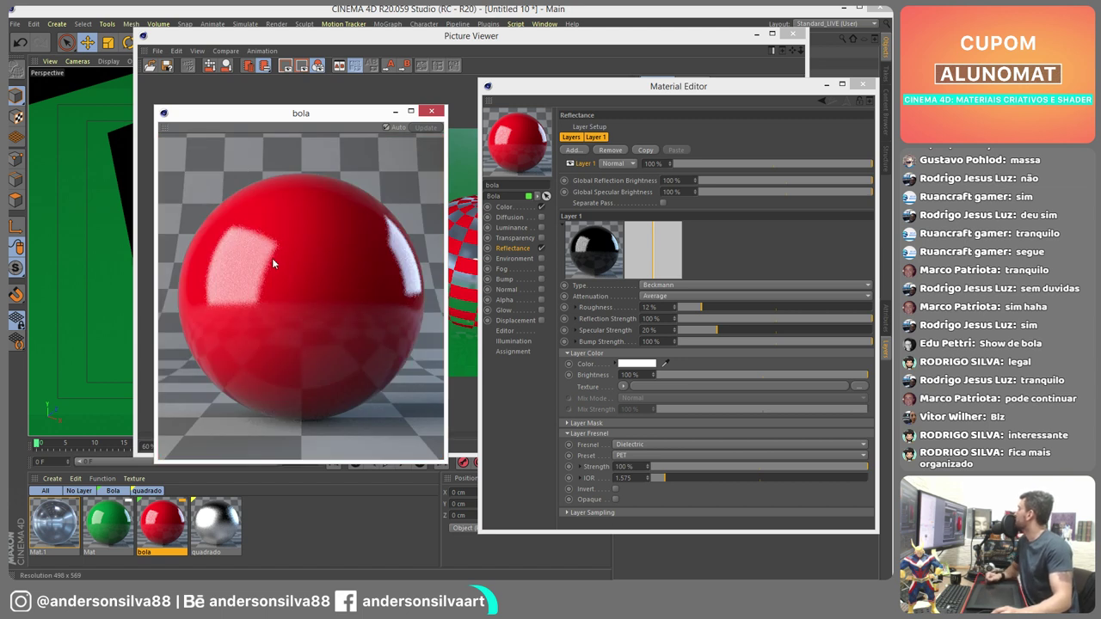
# - Raise the reflectance Sampling Subdivisions to 10, reset them to 4, and render with Shift+R
pyautogui.click(566, 512)
pyautogui.click(566, 511)
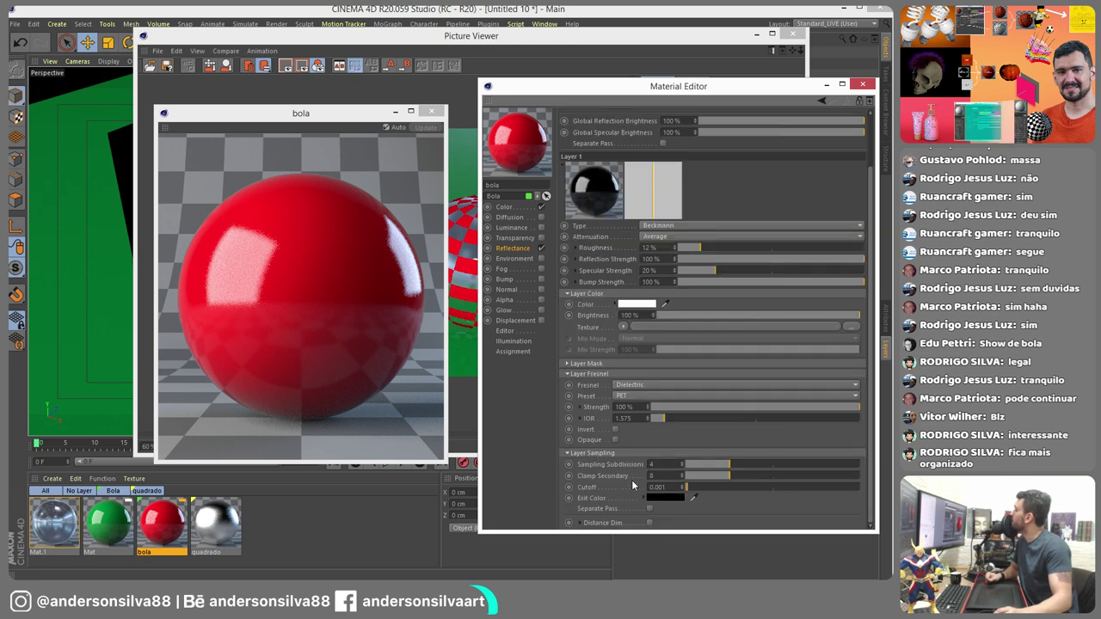
pyautogui.moveTo(733, 463); pyautogui.dragTo(797, 464)
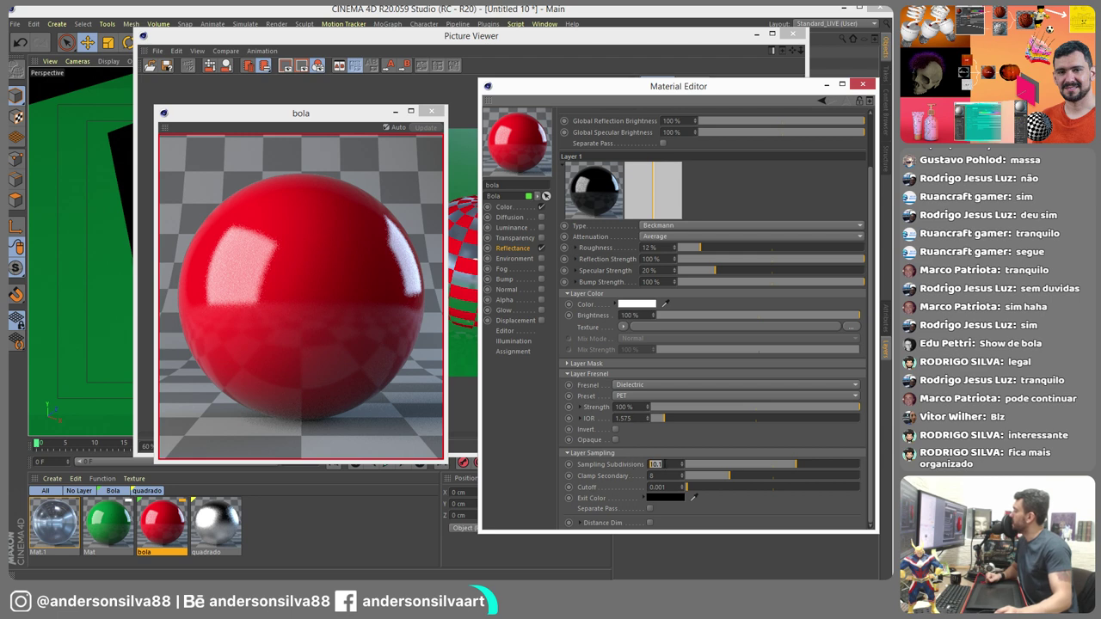
pyautogui.write('4')
pyautogui.press('Return')
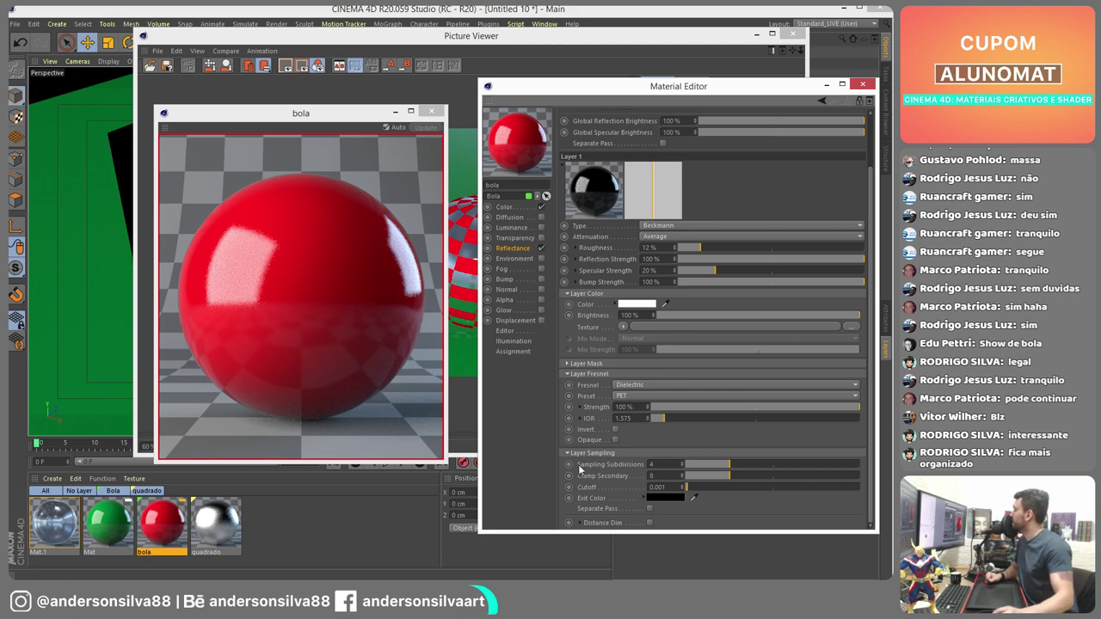
pyautogui.hotkey('shift', 'r')
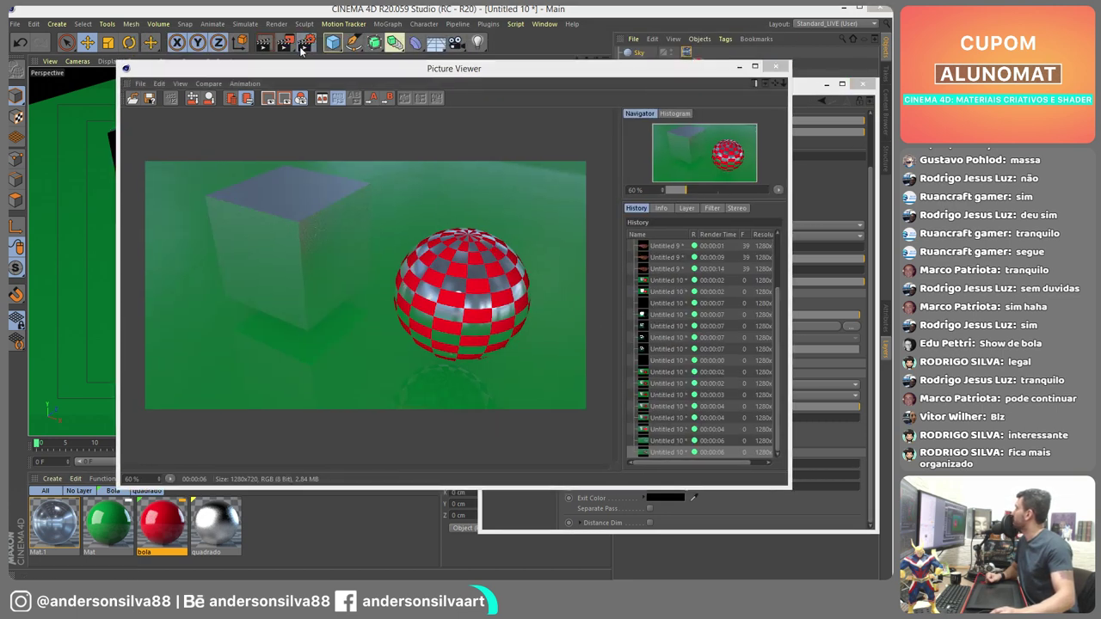
# - Switch the renderer to Physical with Medium sampling quality and an adjusted blurriness subdivision maximum
pyautogui.hotkey('ctrl', 'b')
pyautogui.click(362, 67)
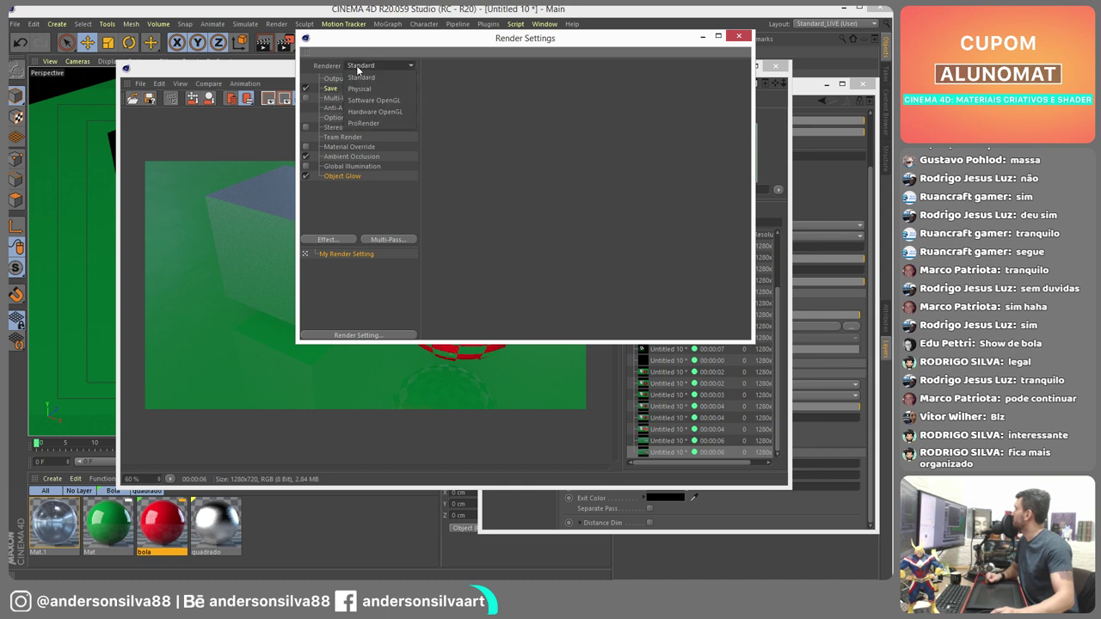
pyautogui.click(359, 90)
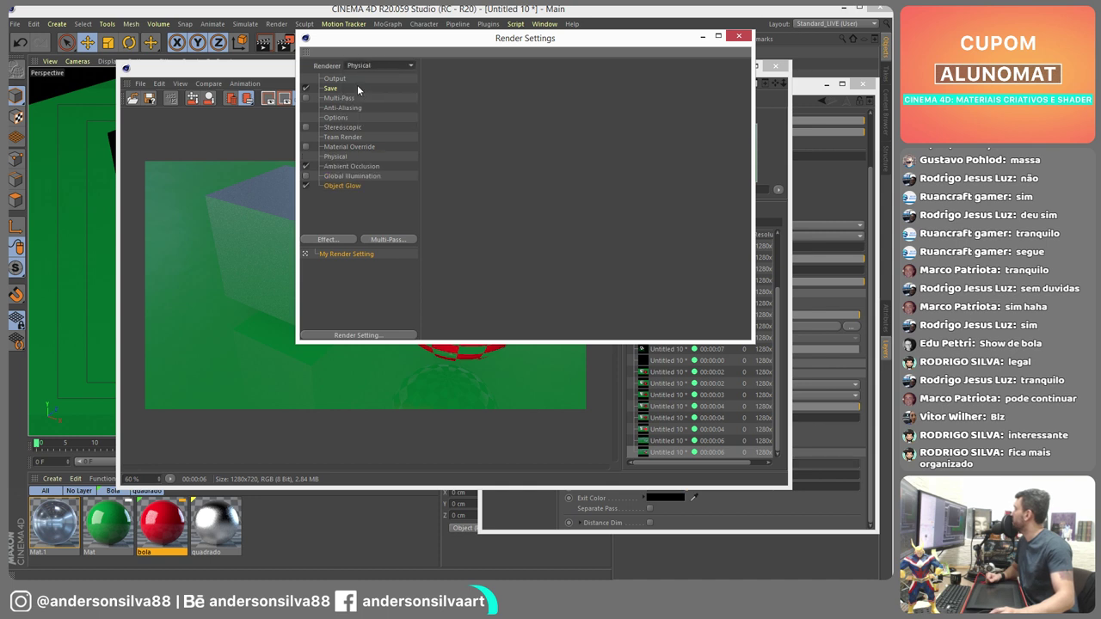
pyautogui.click(743, 511)
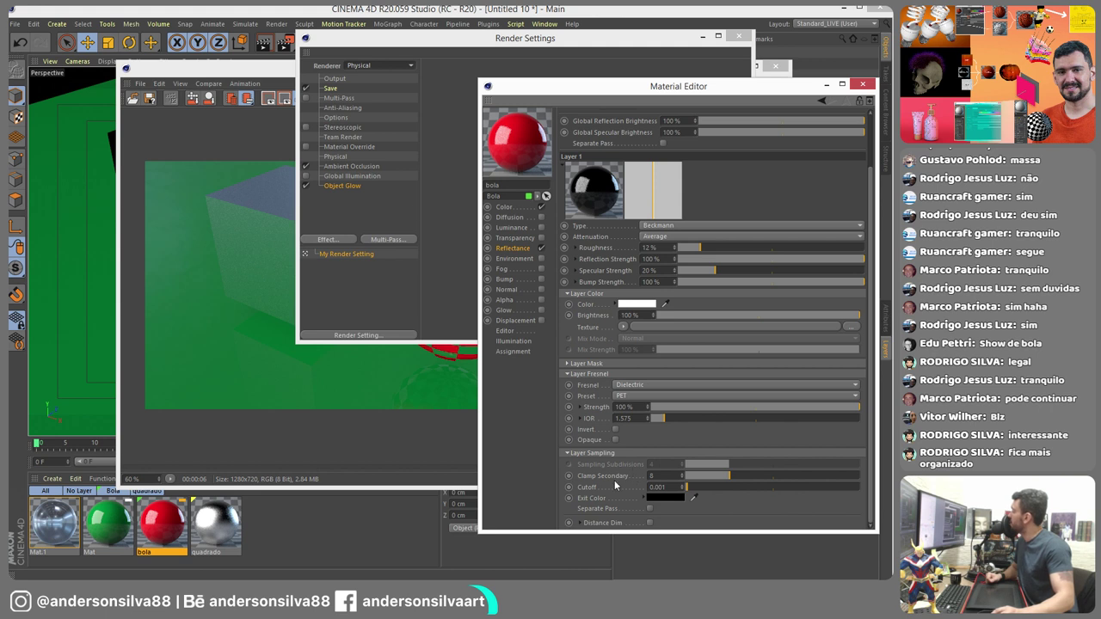
pyautogui.moveTo(407, 42); pyautogui.dragTo(188, 97)
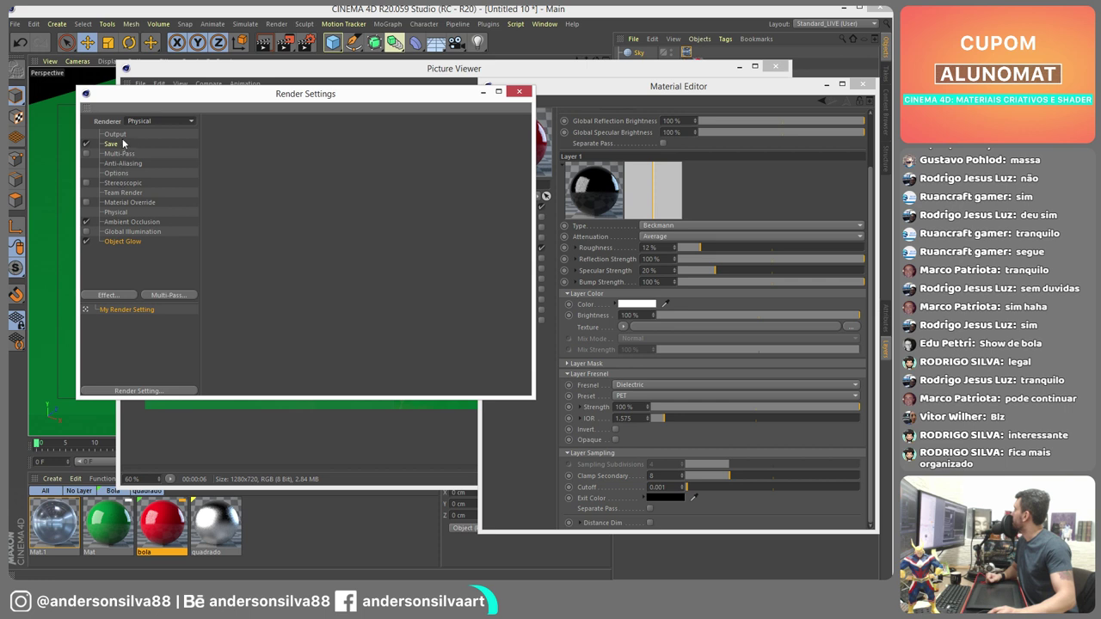
pyautogui.click(116, 213)
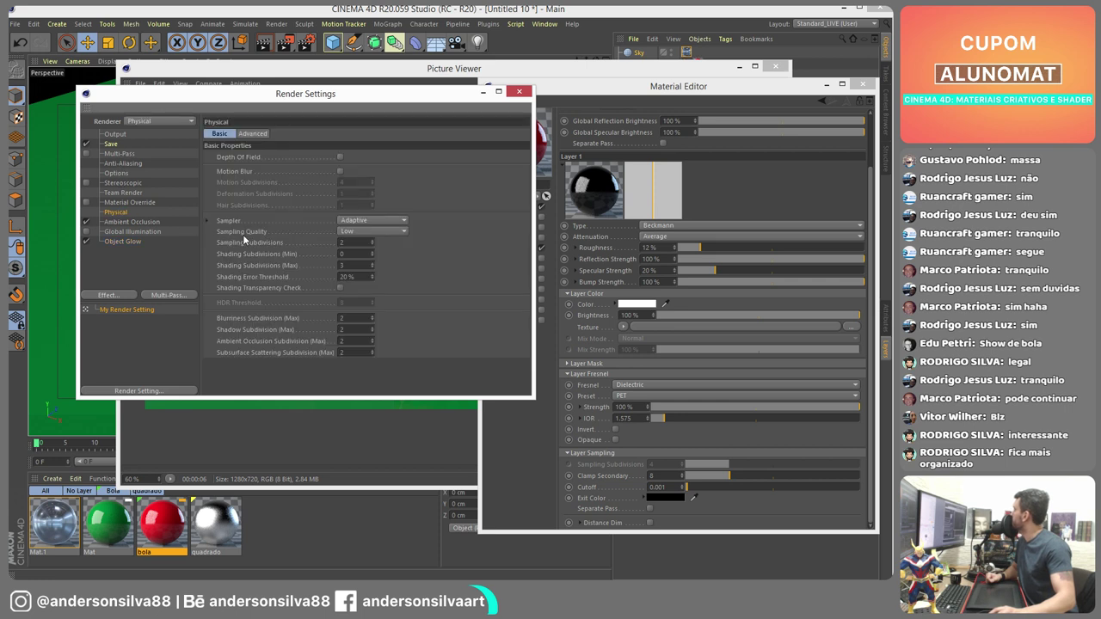
pyautogui.click(365, 232)
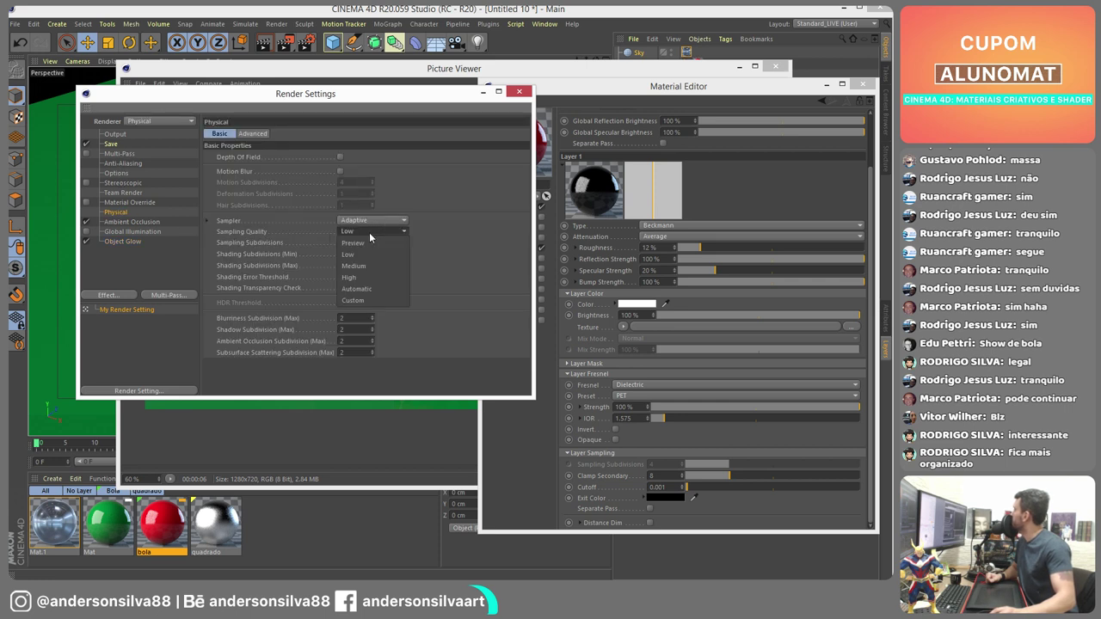
pyautogui.click(370, 252)
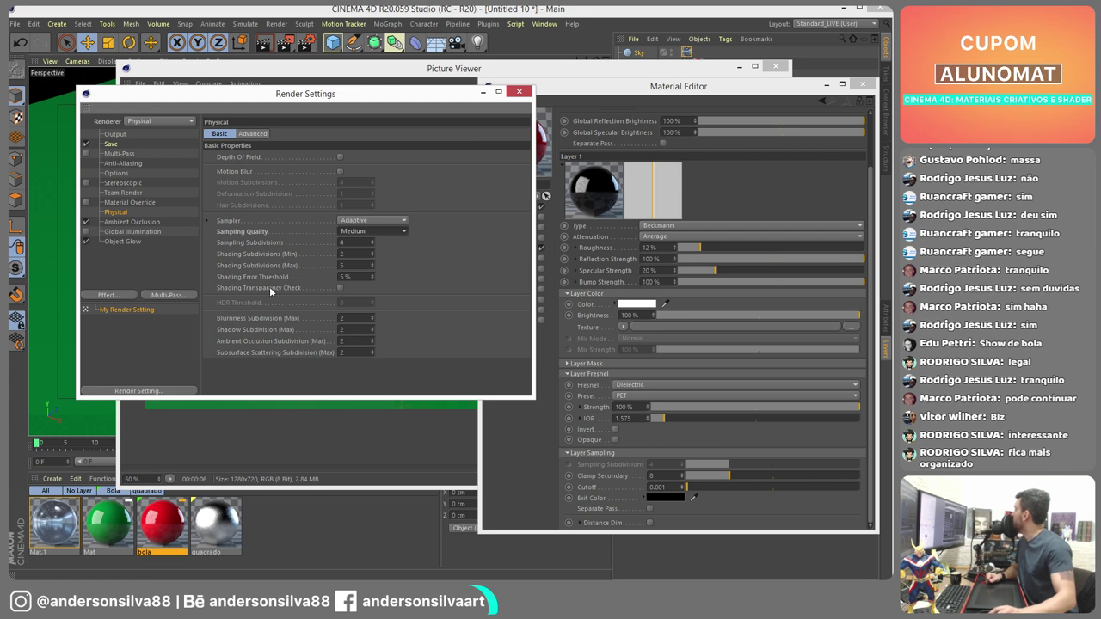
pyautogui.click(234, 320)
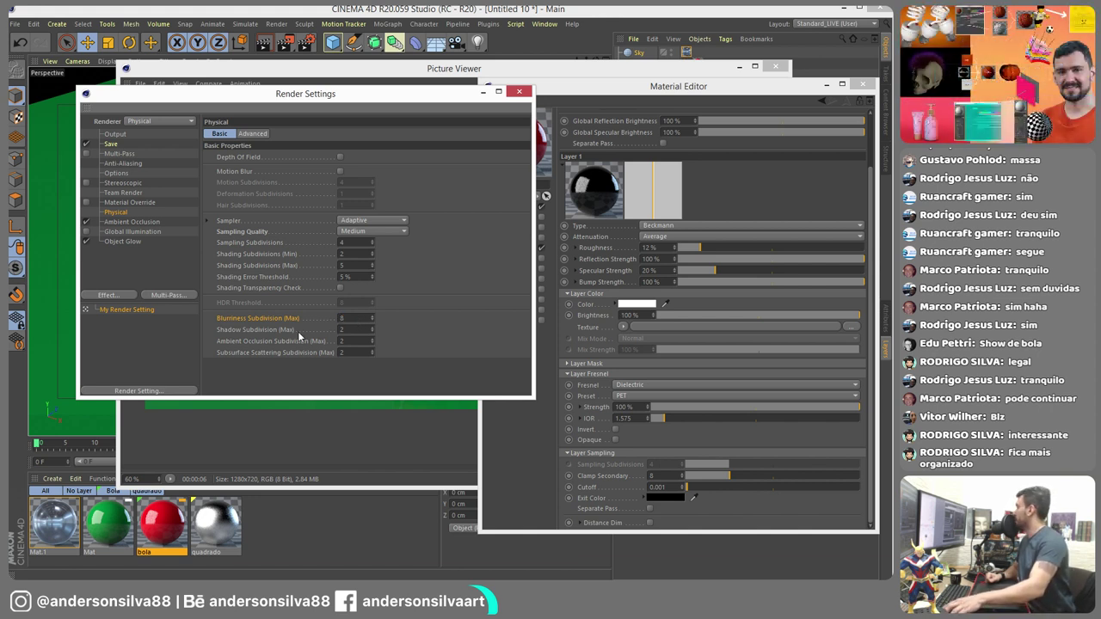
pyautogui.click(519, 92)
# - Start a new render of the scene, then stop it part-way
pyautogui.moveTo(435, 71); pyautogui.dragTo(378, 85)
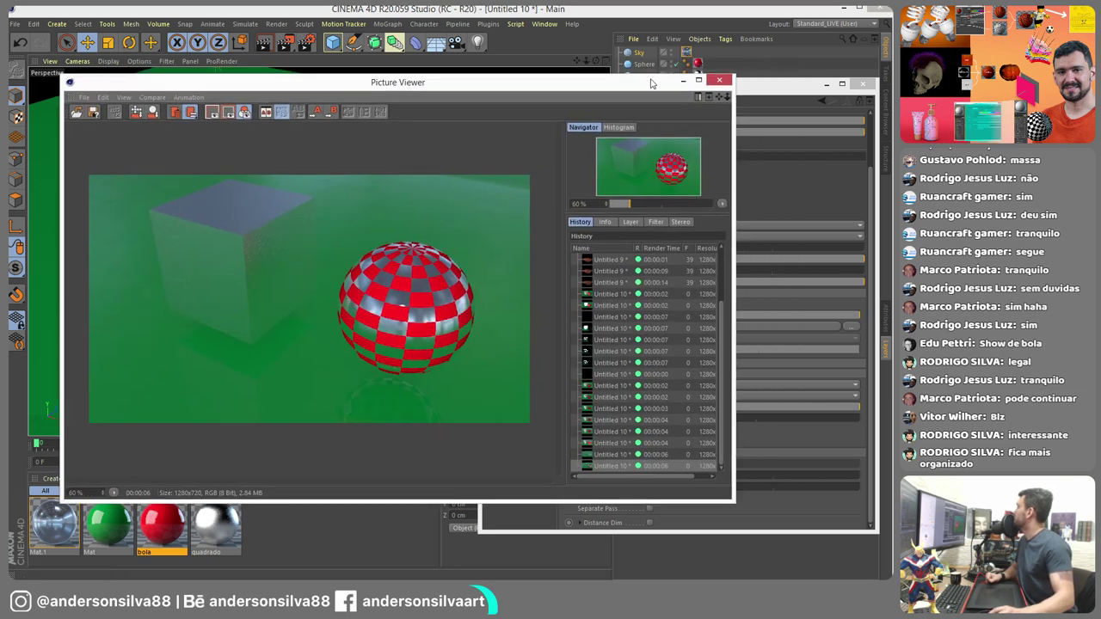
pyautogui.click(284, 43)
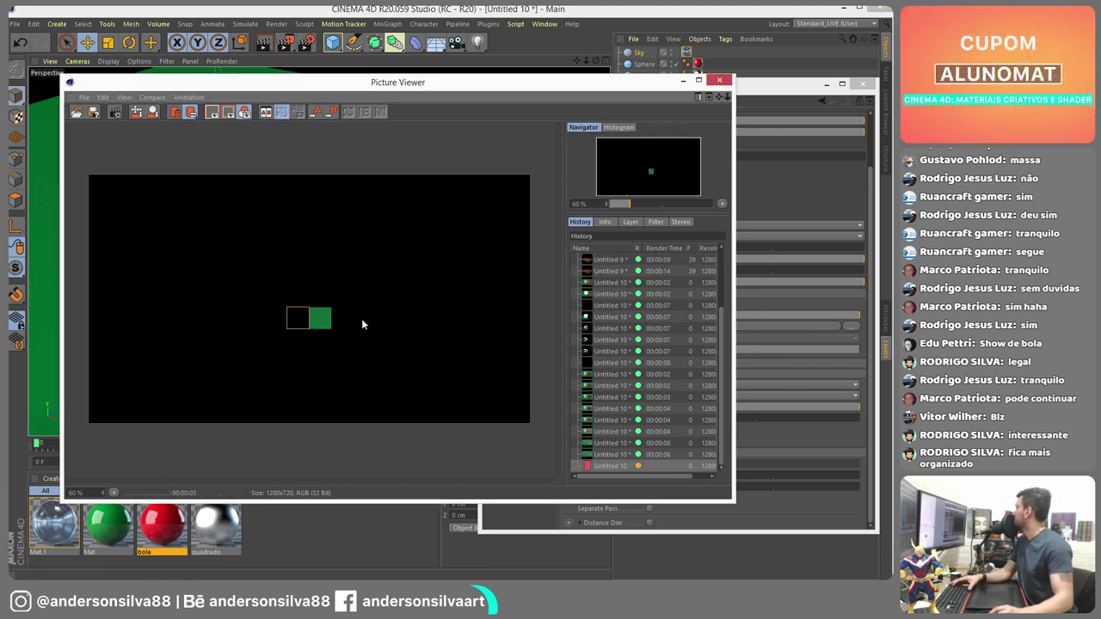
pyautogui.click(284, 42)
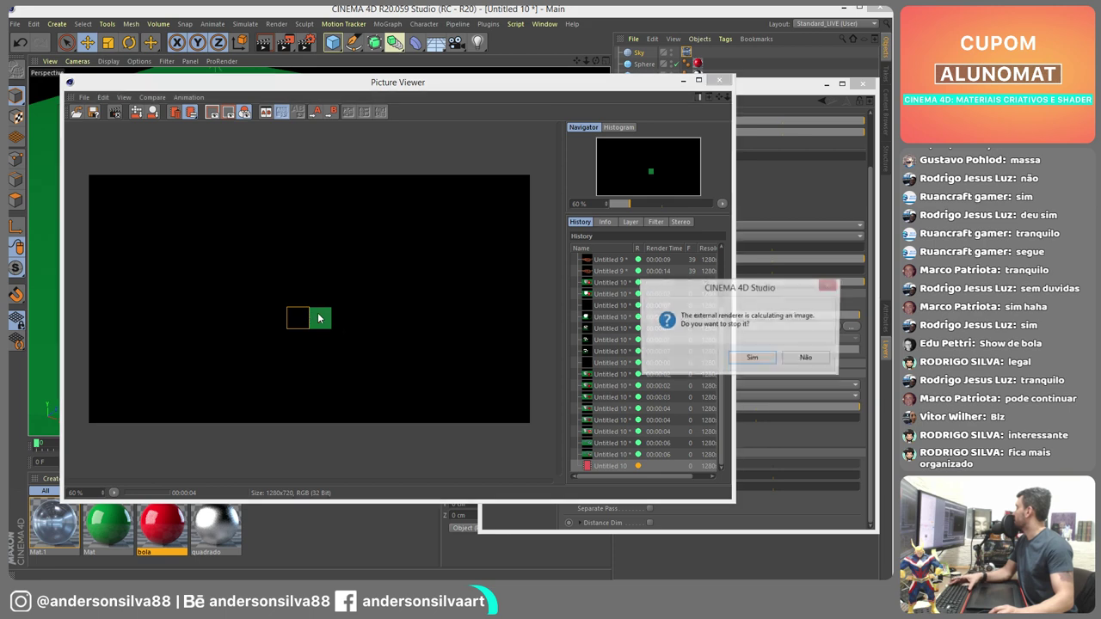
pyautogui.click(741, 361)
# - Switch the renderer back to Standard in Render Settings
pyautogui.click(315, 42)
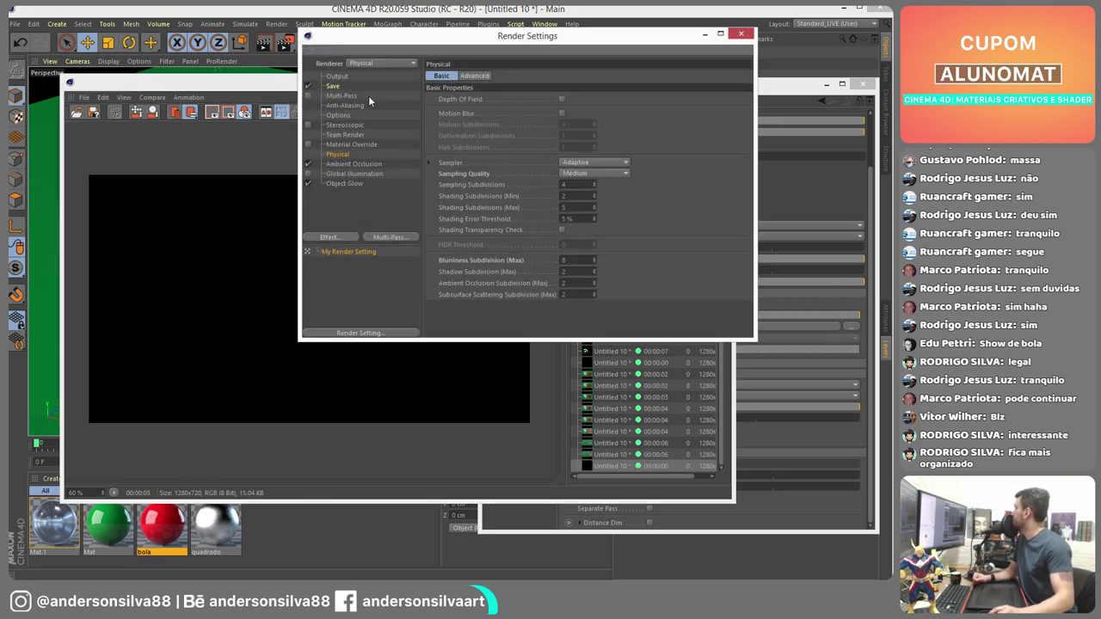
pyautogui.click(383, 63)
pyautogui.click(372, 72)
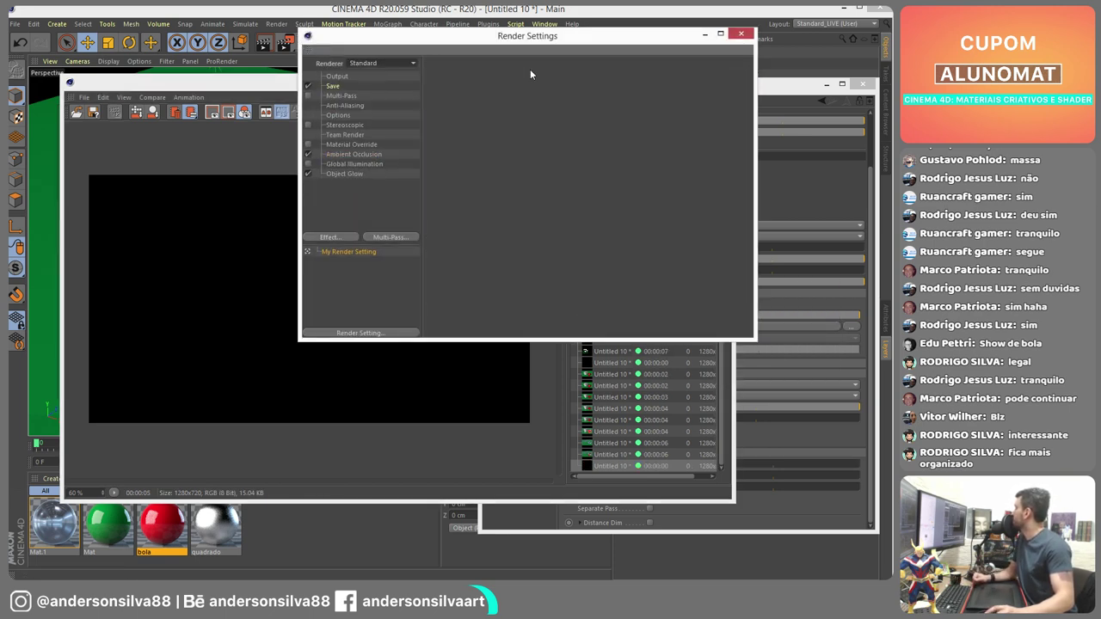
pyautogui.click(741, 34)
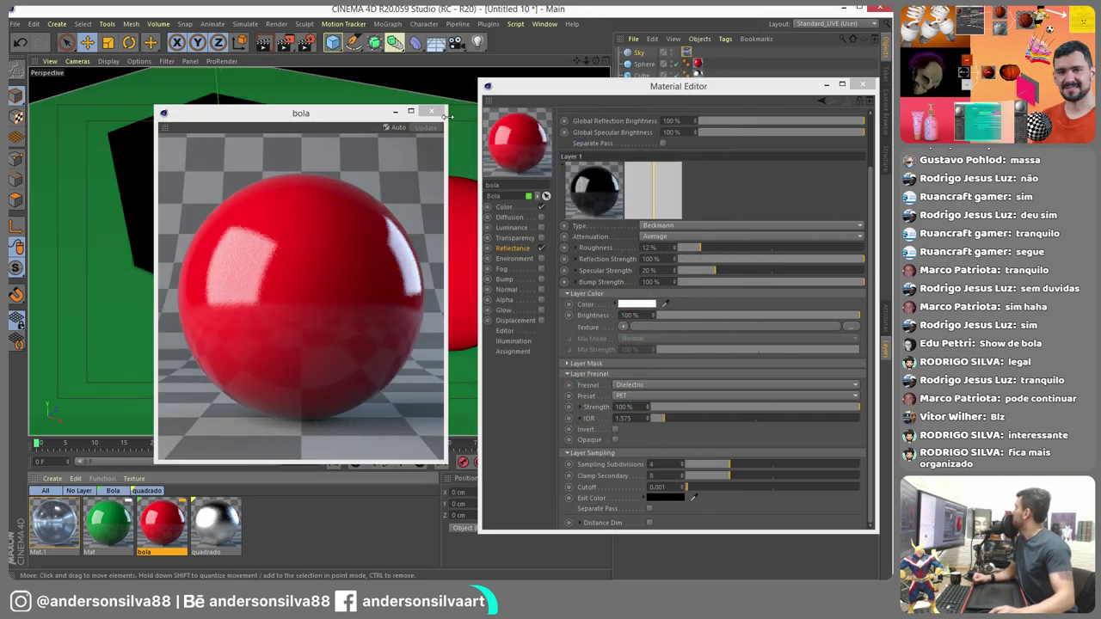
# - On the bola Reflectance layer, set Roughness to 0% and Reflection and Specular Strength to 100%
pyautogui.moveTo(705, 246); pyautogui.dragTo(678, 249)
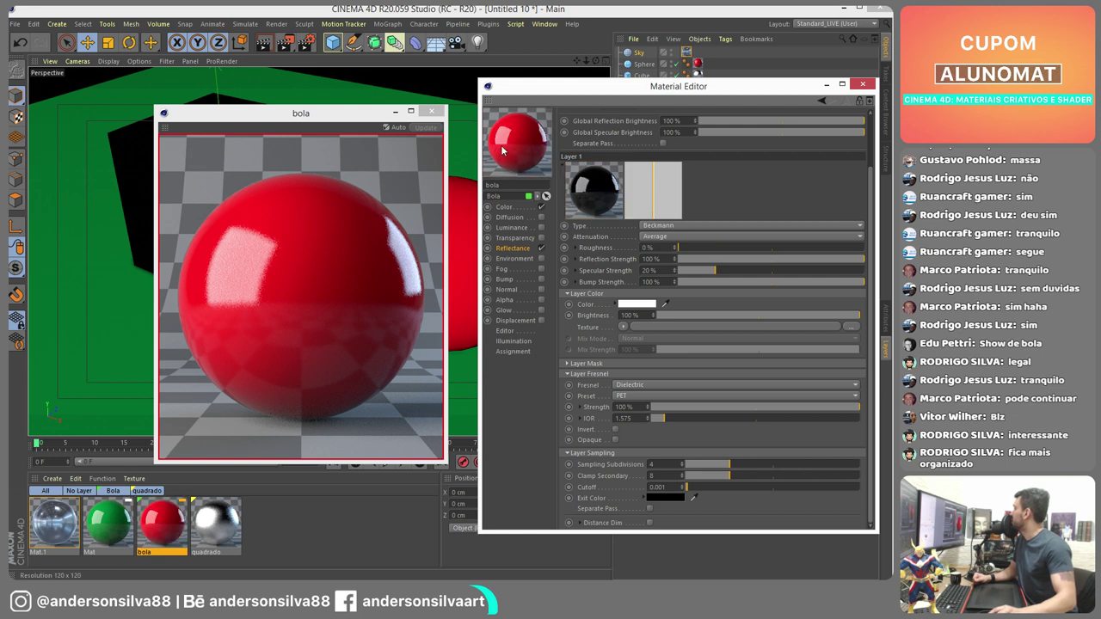
pyautogui.moveTo(775, 257)
pyautogui.mouseDown()
pyautogui.moveTo(755, 260)
pyautogui.moveTo(784, 259)
pyautogui.mouseUp()
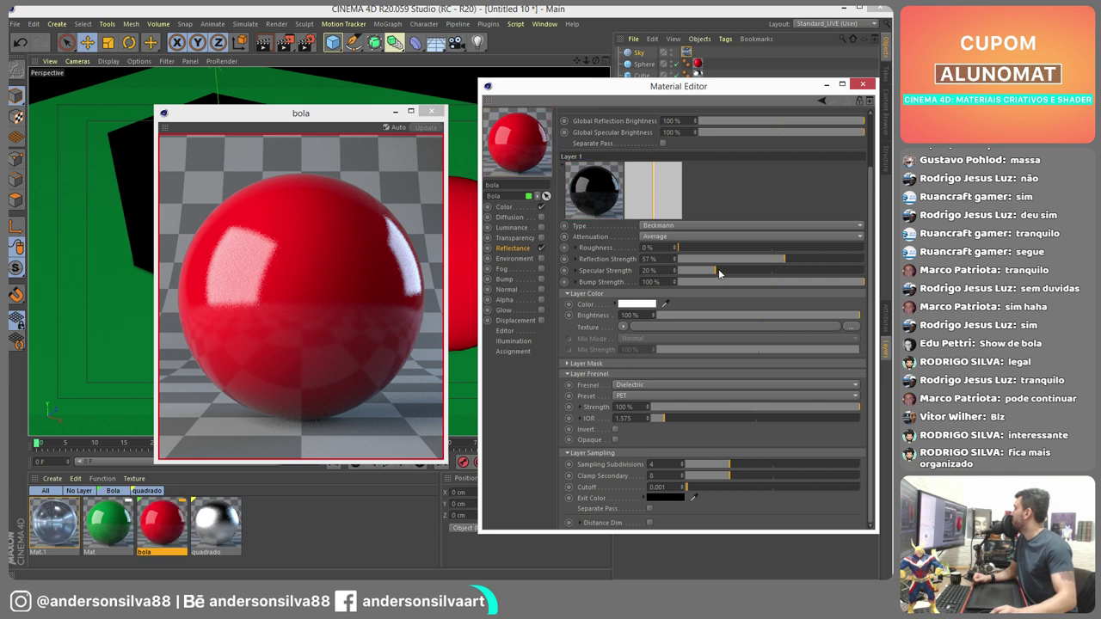
pyautogui.moveTo(719, 272); pyautogui.dragTo(839, 279)
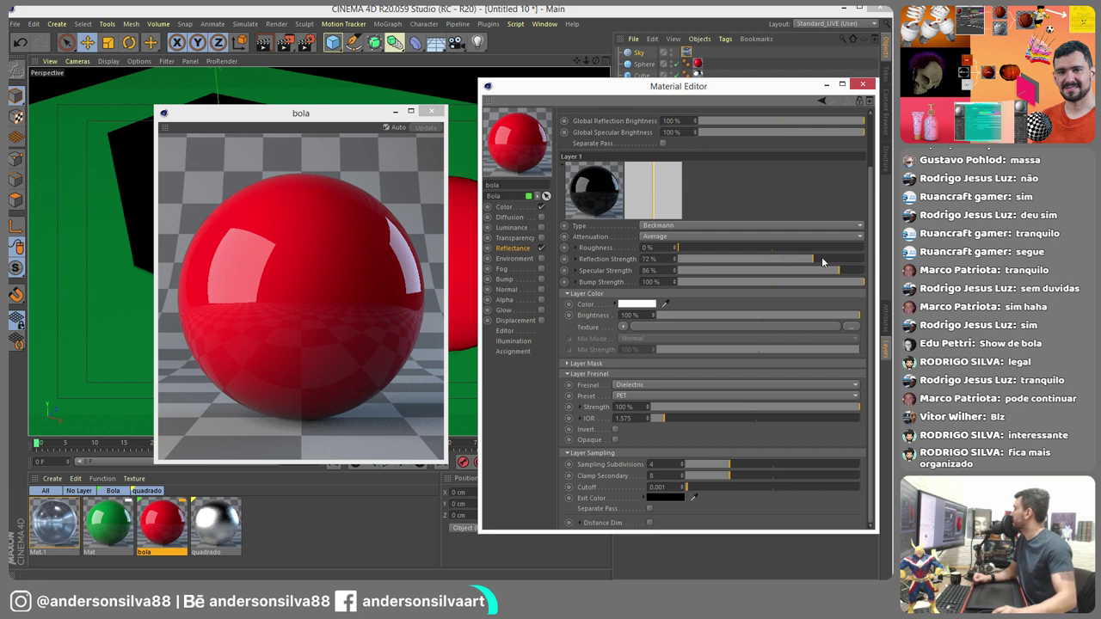
pyautogui.moveTo(822, 259); pyautogui.dragTo(867, 271)
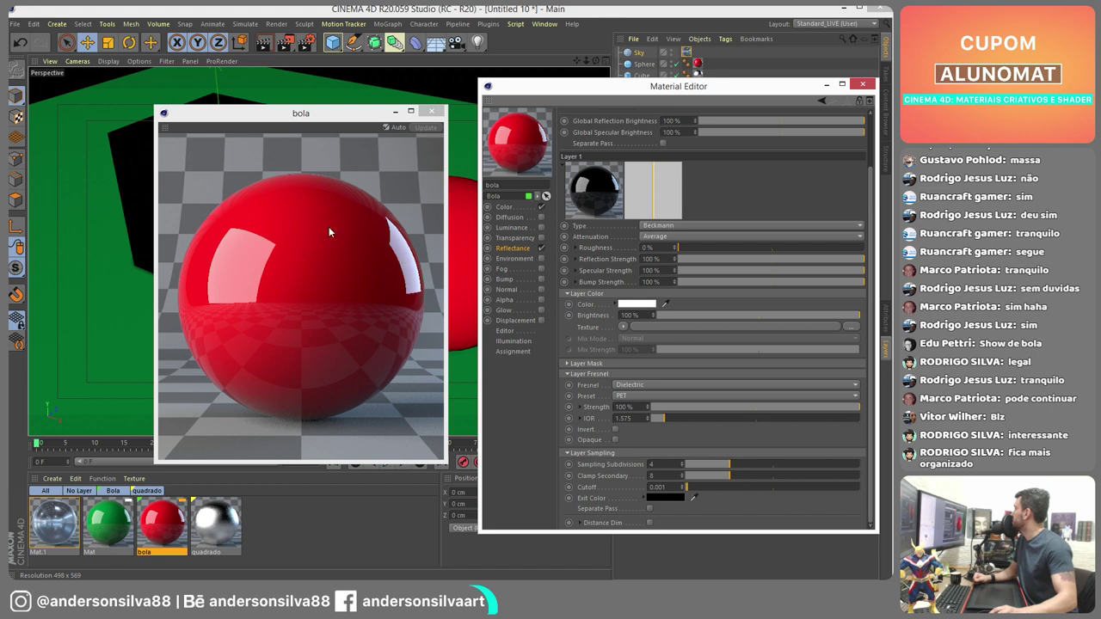
# - Close the bola render, select the quadrado material, and lower its roughness from 50% to 46%
pyautogui.click(431, 112)
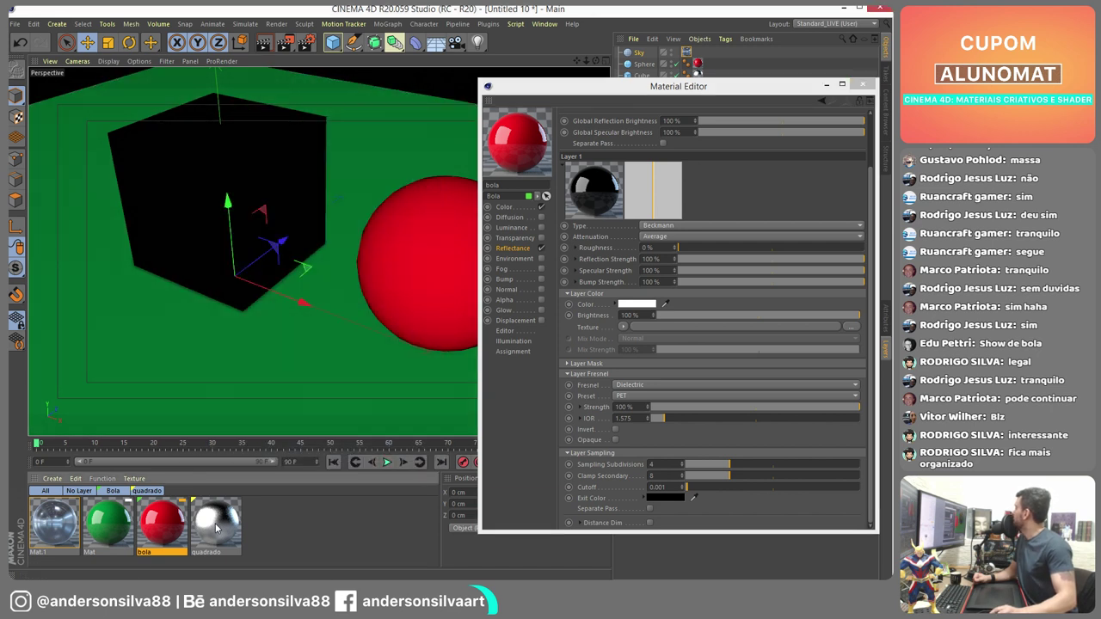
pyautogui.click(216, 528)
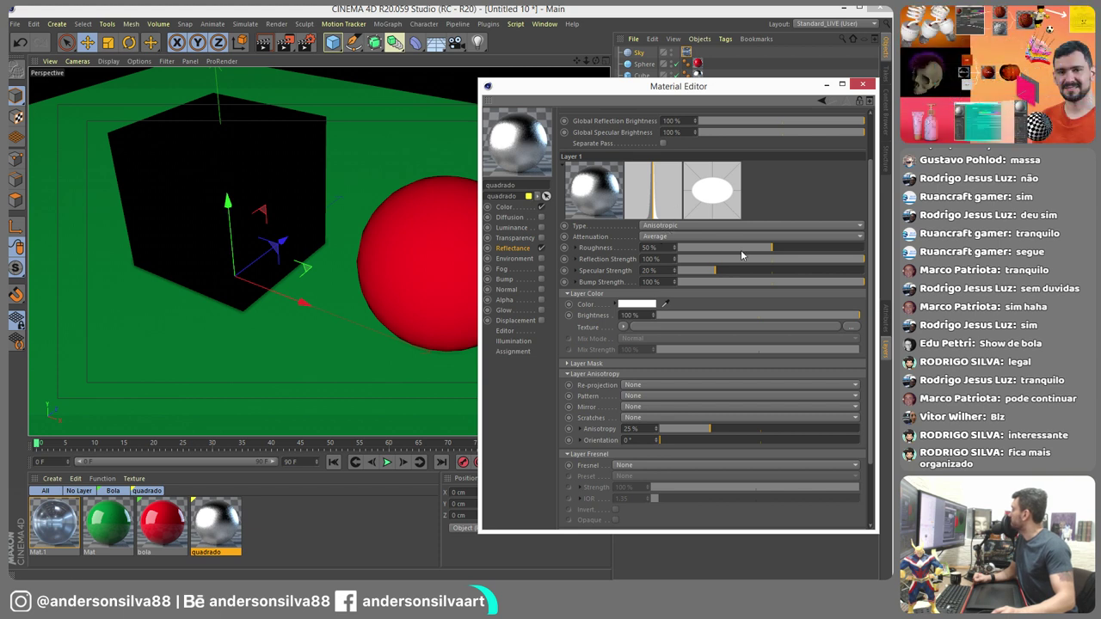
pyautogui.moveTo(766, 249); pyautogui.dragTo(697, 251)
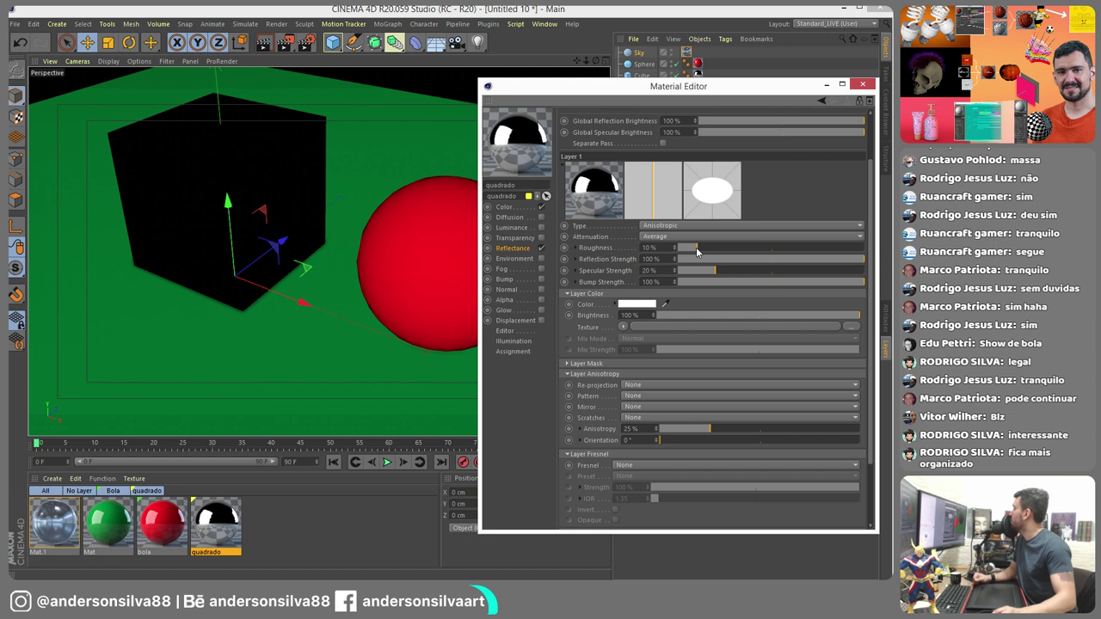
pyautogui.moveTo(773, 251); pyautogui.dragTo(763, 248)
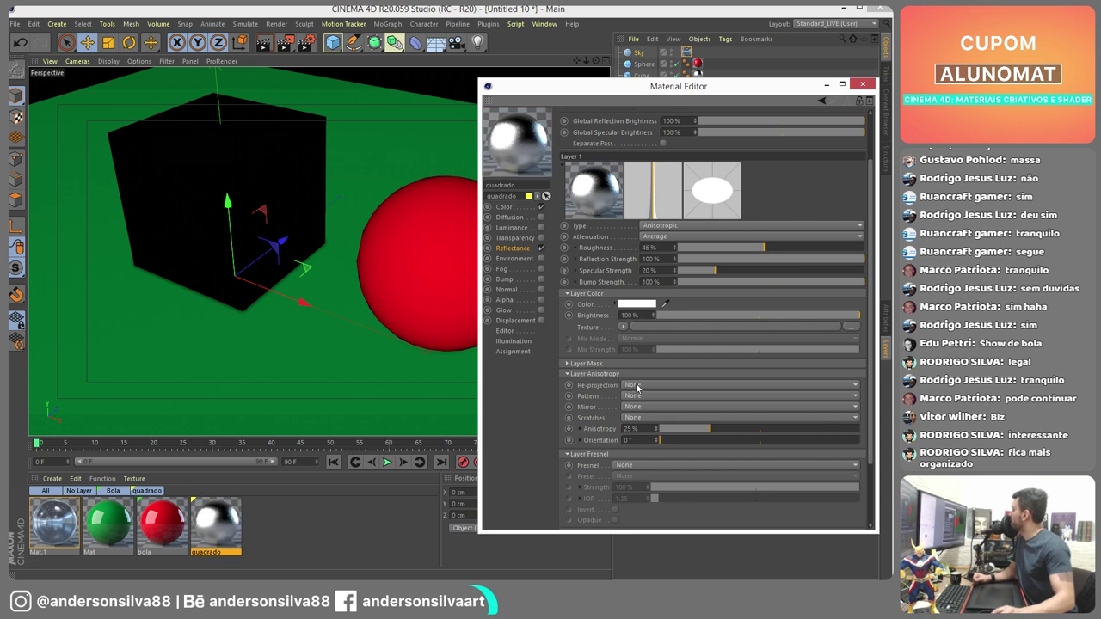
# - After trying Planar and Radial, leave Re-projection and Mirror at None and set Scratches to Primary
pyautogui.click(636, 387)
pyautogui.click(635, 407)
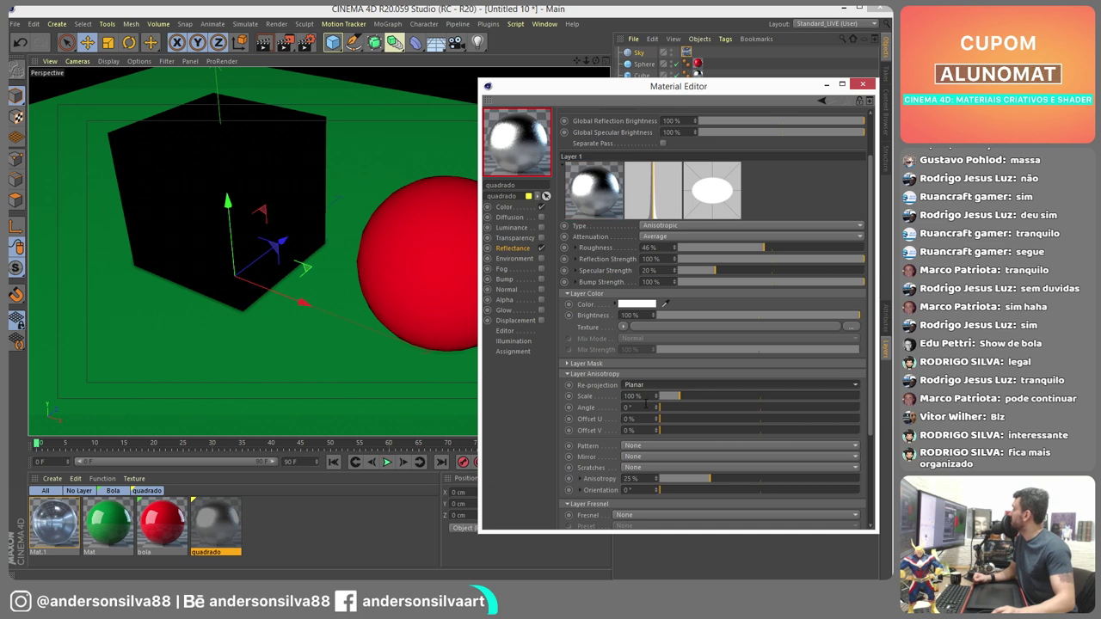
pyautogui.click(649, 386)
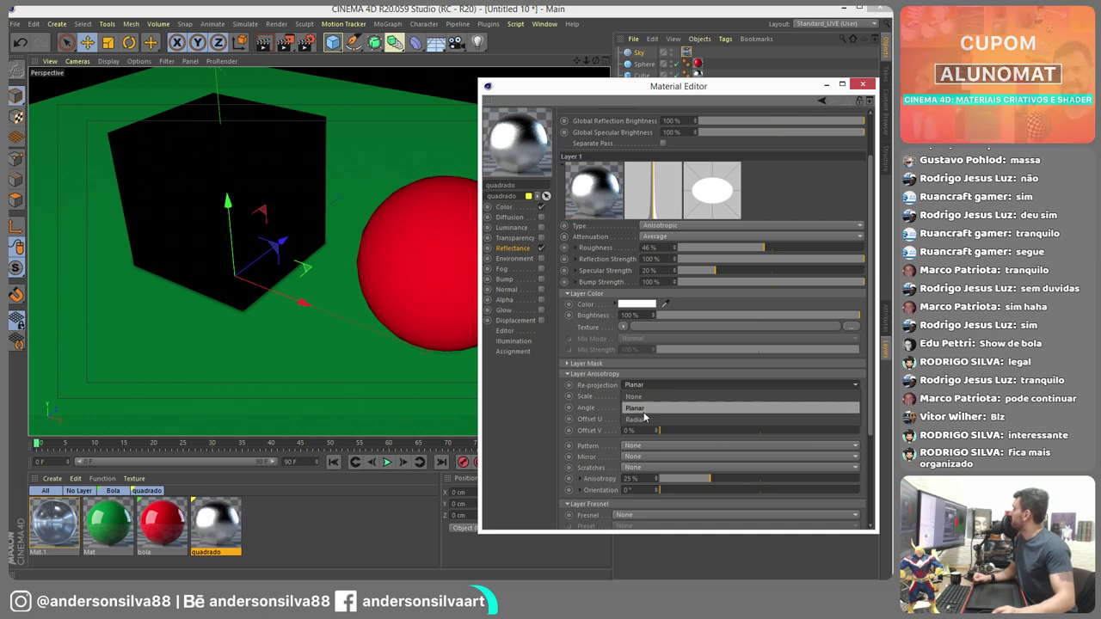
pyautogui.click(638, 419)
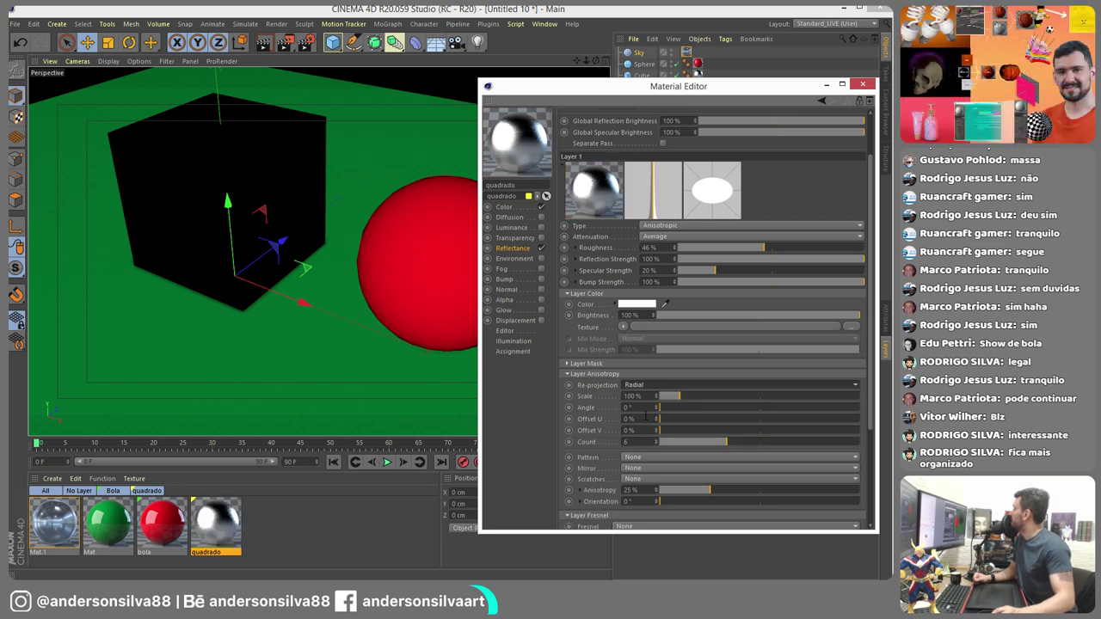
pyautogui.click(653, 384)
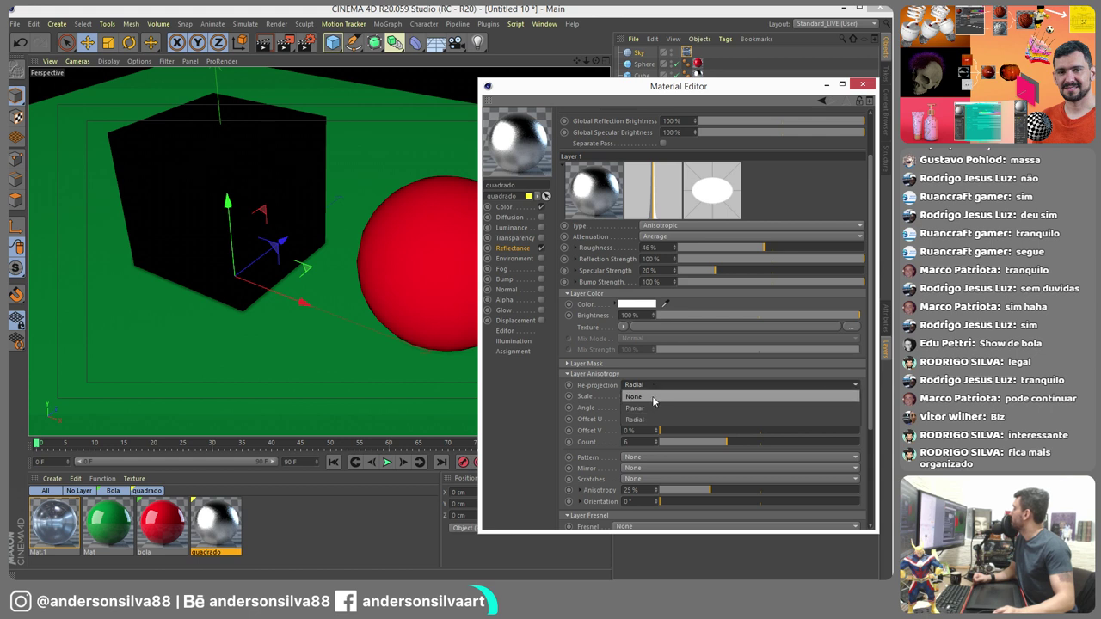
pyautogui.click(653, 398)
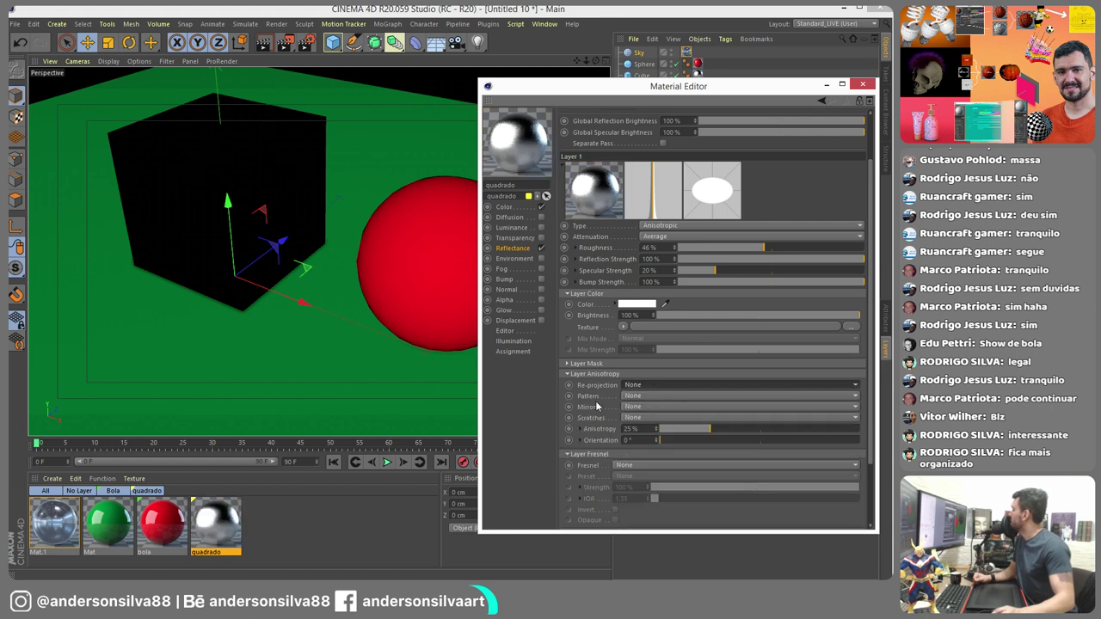
pyautogui.click(634, 407)
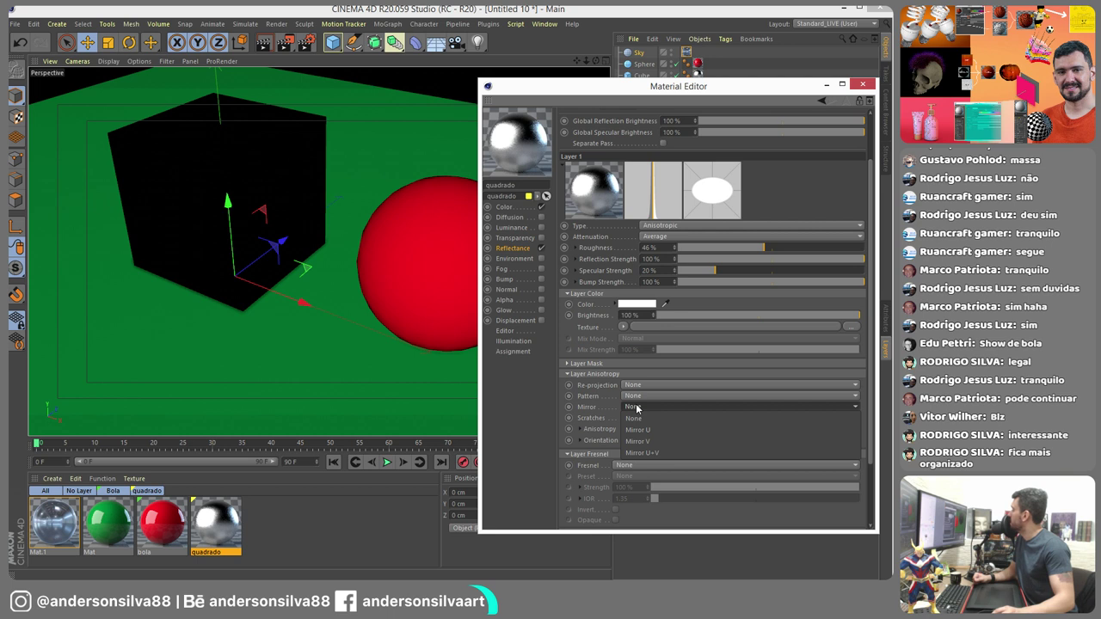
pyautogui.click(634, 418)
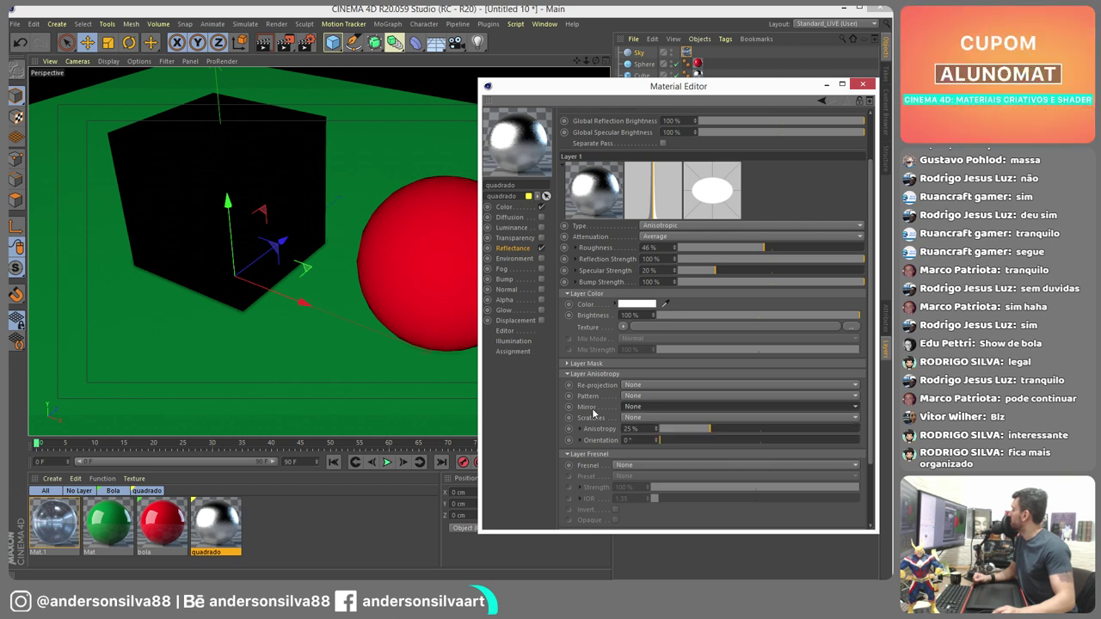
pyautogui.click(658, 416)
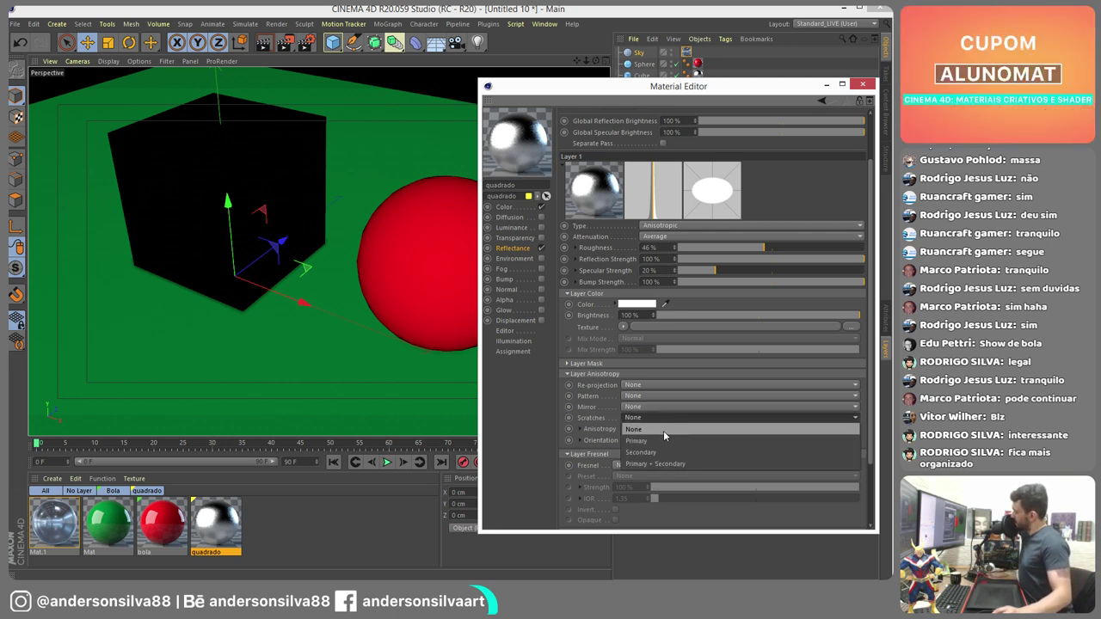
pyautogui.click(662, 441)
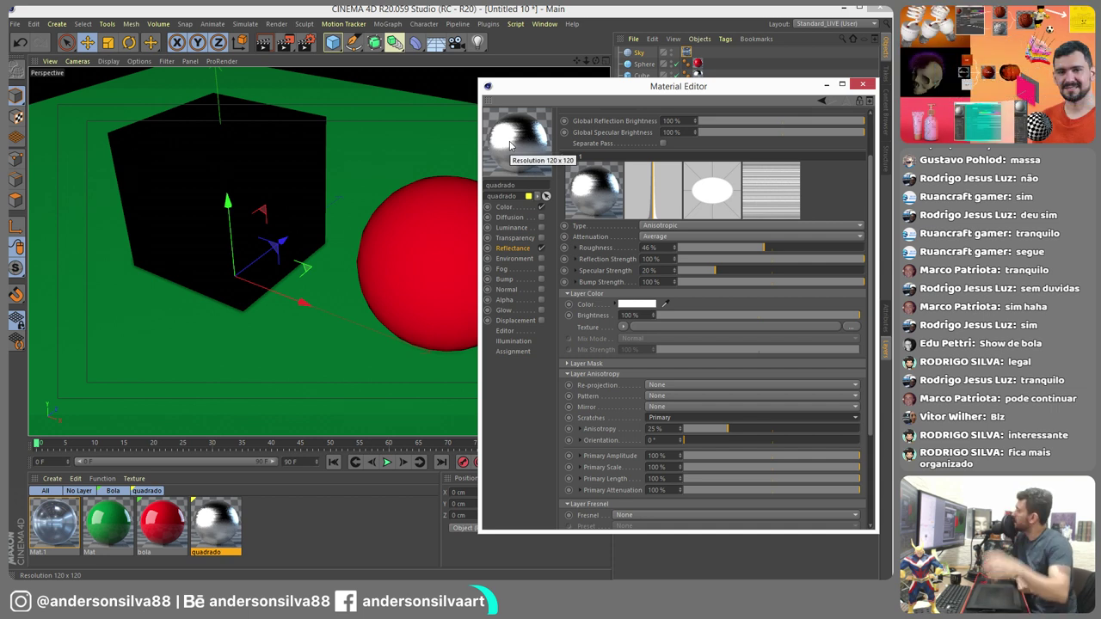
# - Set the quadrado Fresnel to Conductor with the Chromium preset, after briefly trying Copper
pyautogui.scroll(-3, 873, 330)
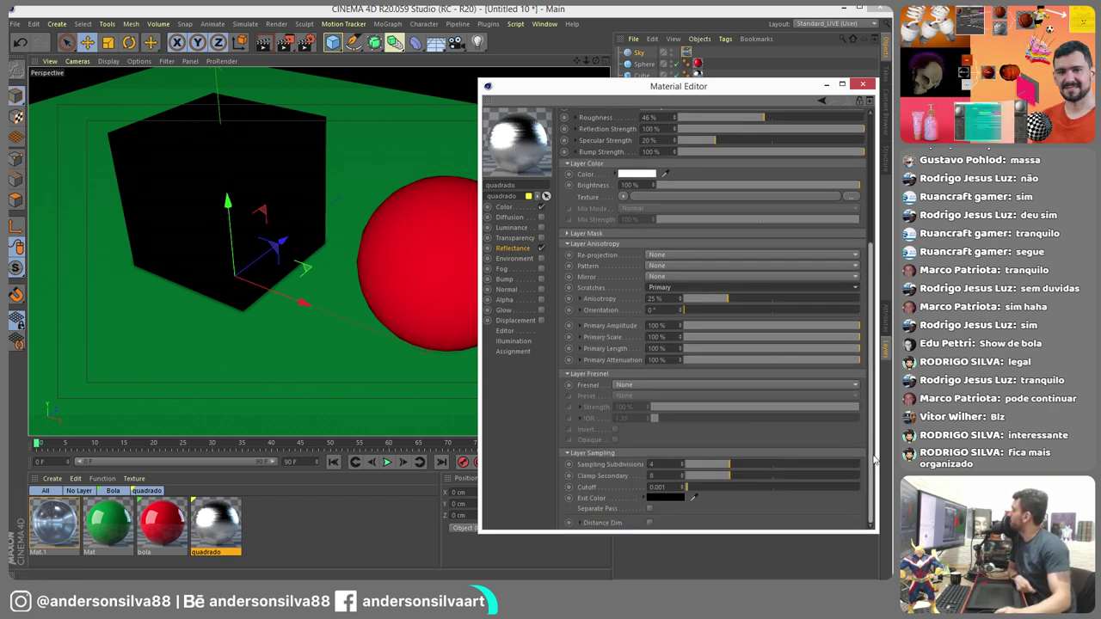
pyautogui.click(618, 388)
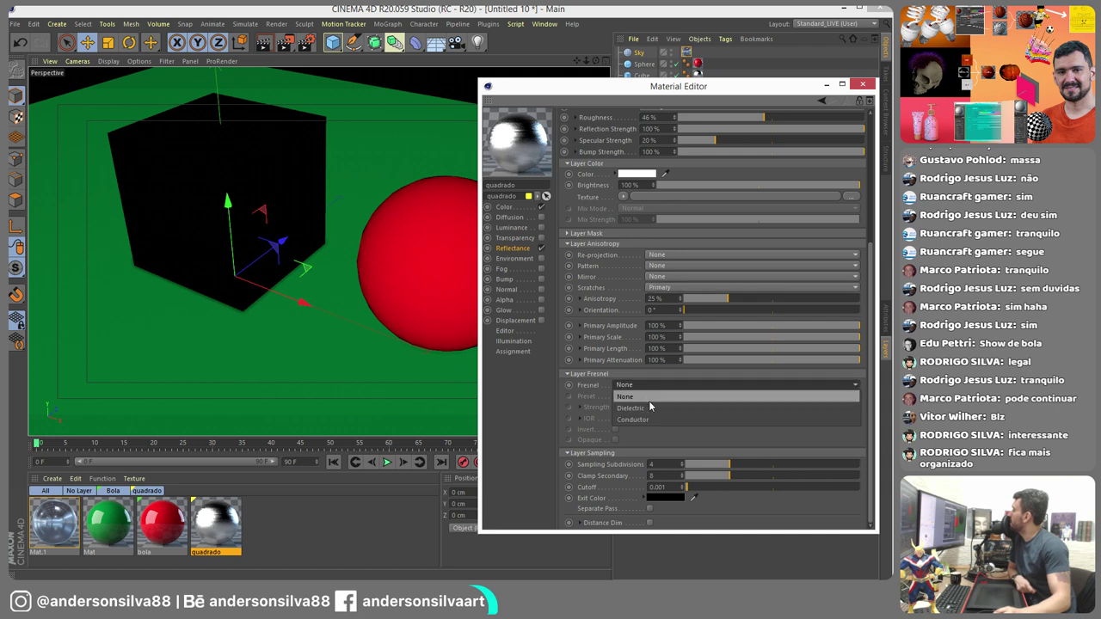
pyautogui.click(631, 420)
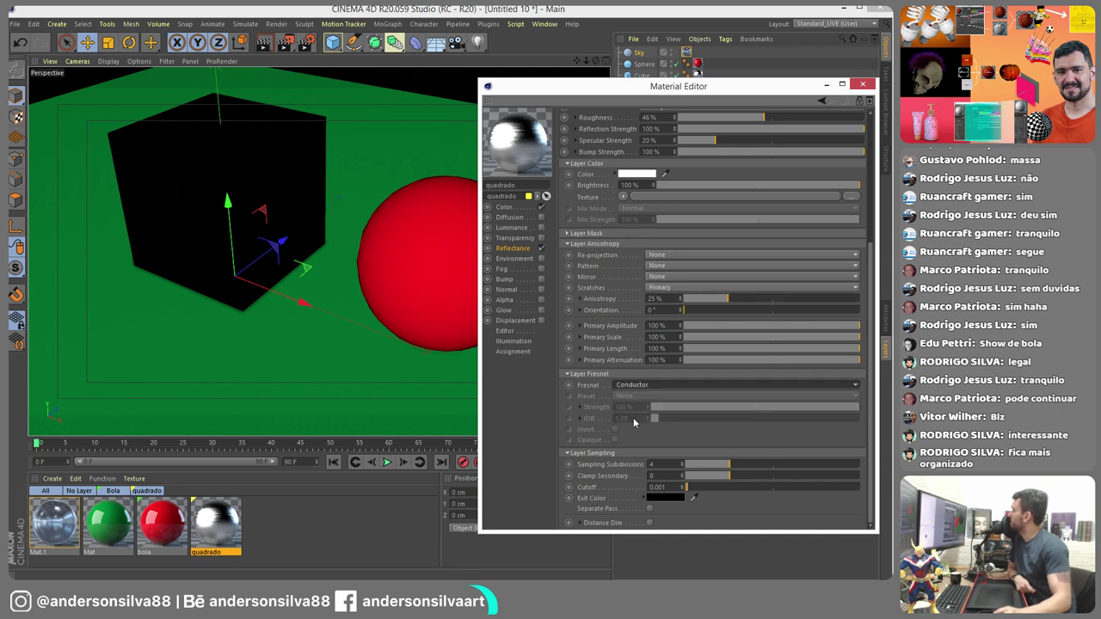
pyautogui.click(647, 395)
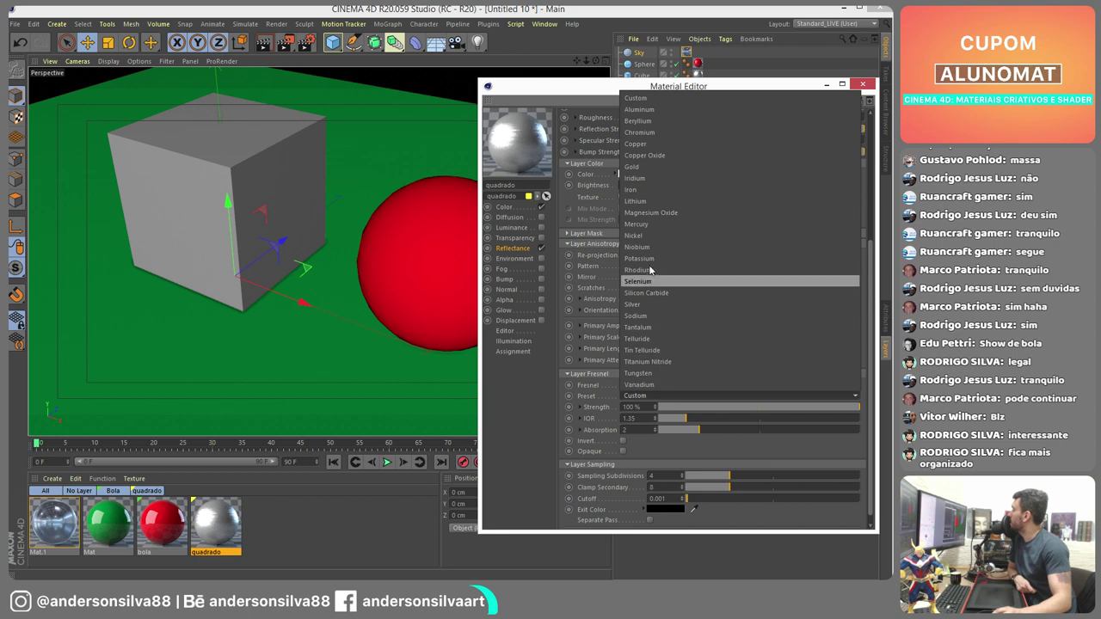
pyautogui.click(656, 144)
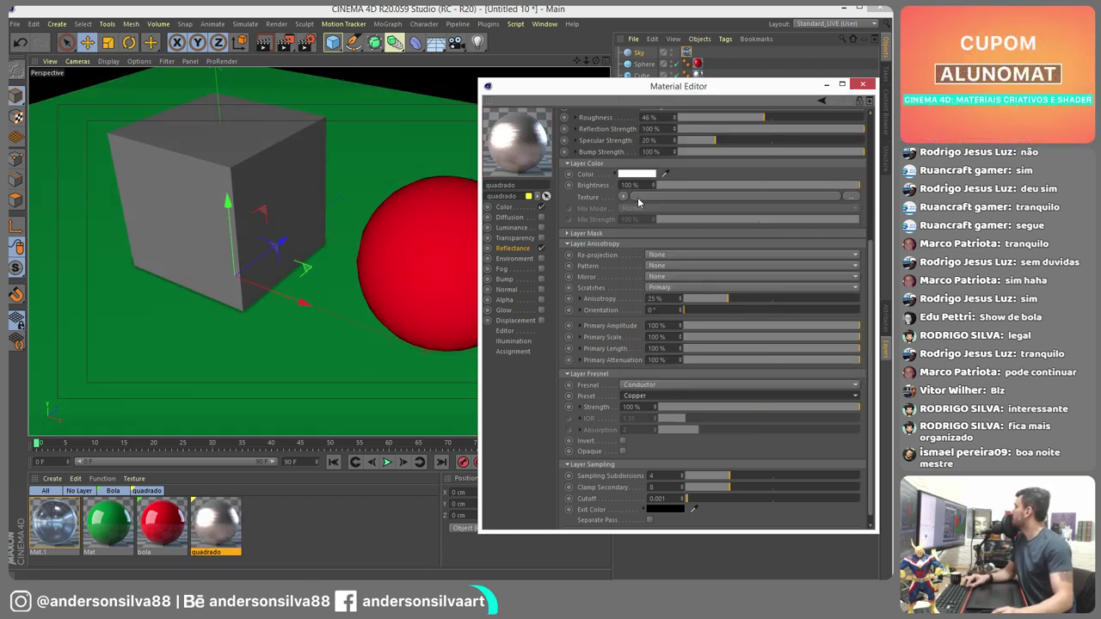
pyautogui.click(654, 396)
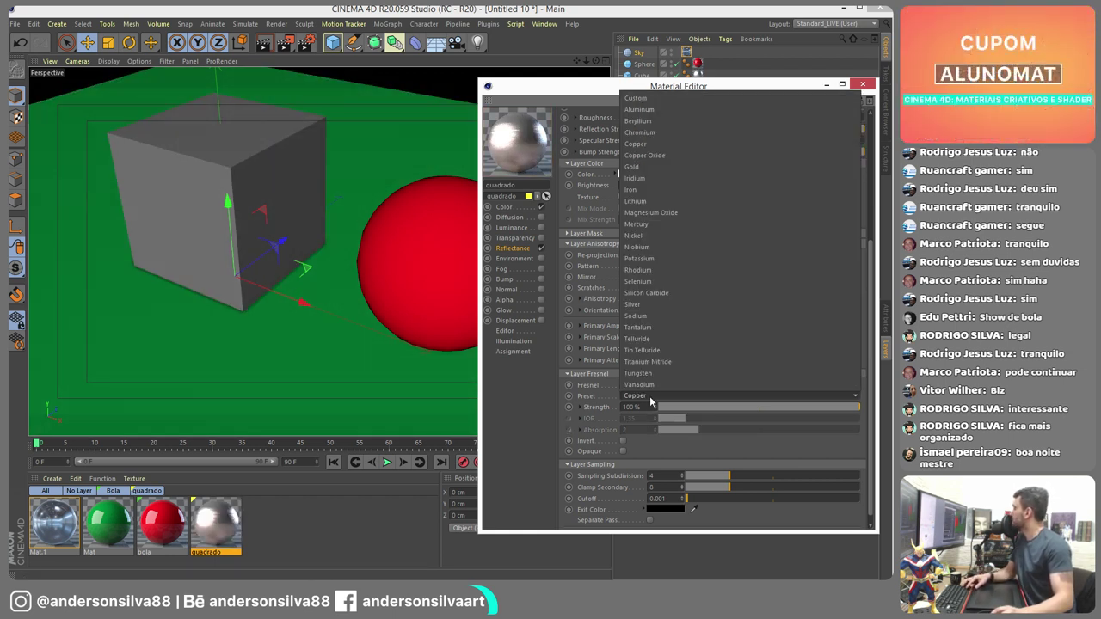
pyautogui.click(650, 135)
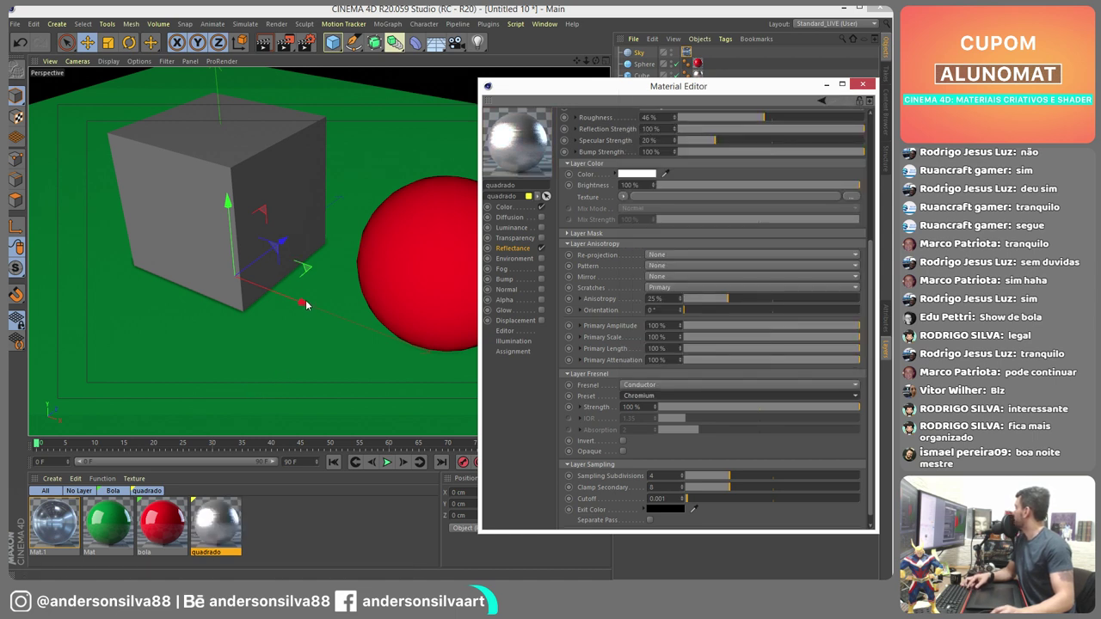
pyautogui.moveTo(305, 302); pyautogui.dragTo(167, 258)
# - Undo the cube move and slide the sphere left beside the cube
pyautogui.hotkey('ctrl', 'z')
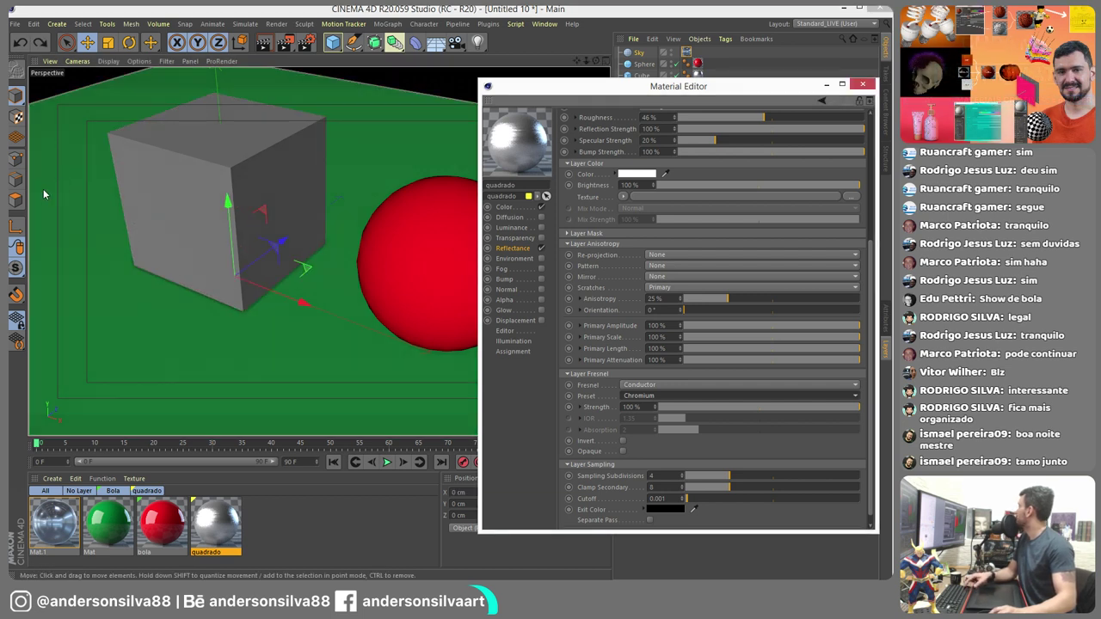
pyautogui.click(473, 197)
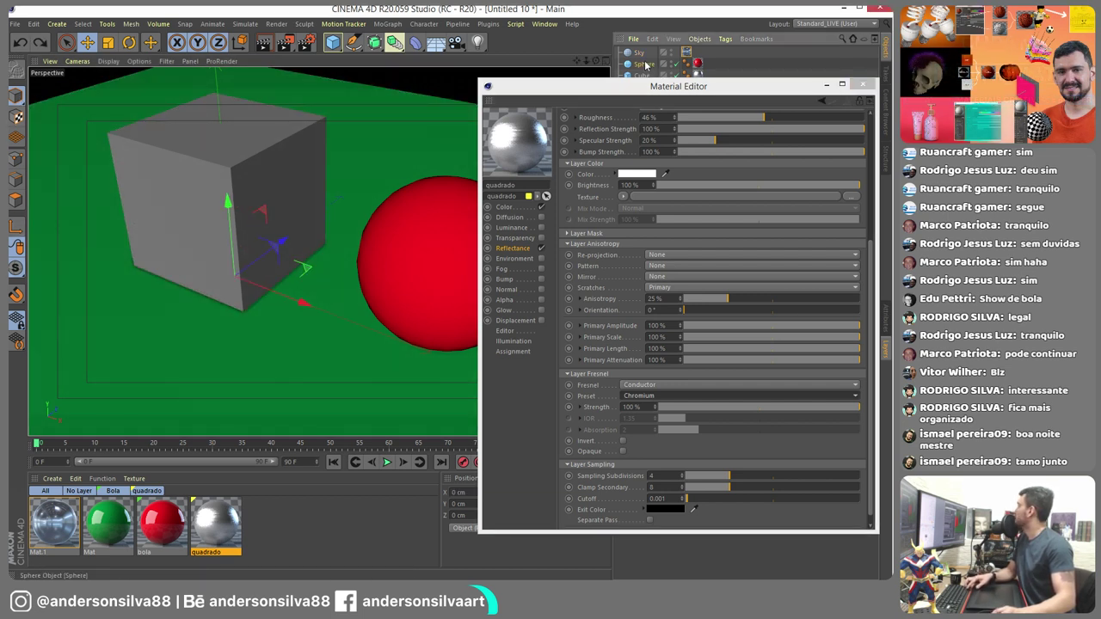
pyautogui.keyDown('alt'); pyautogui.moveTo(424, 257); pyautogui.dragTo(336, 268); pyautogui.keyUp('alt')
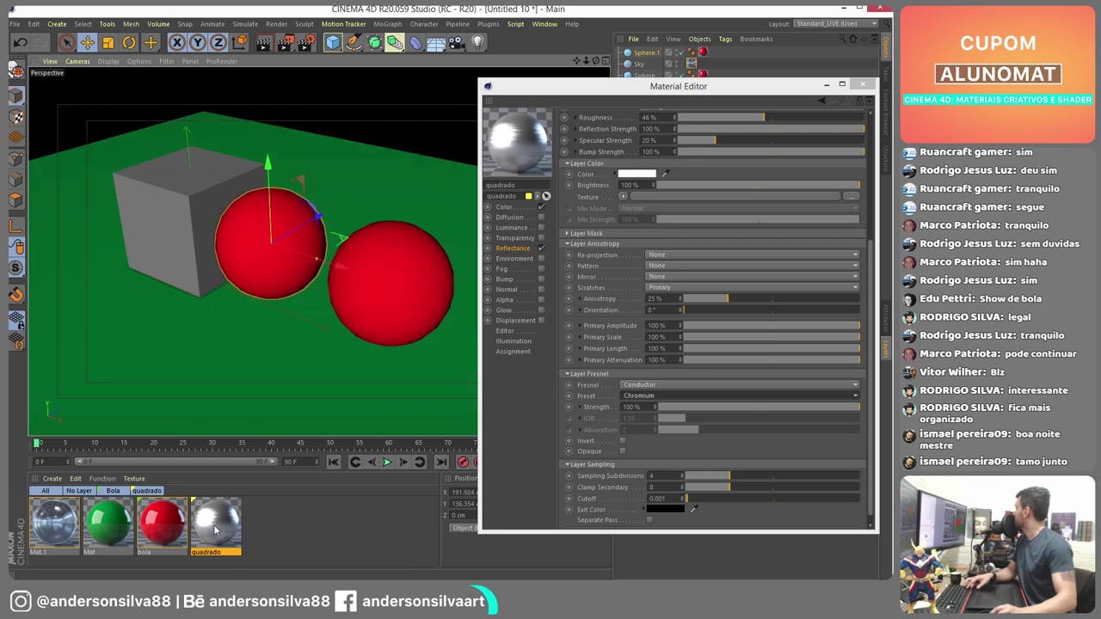
# - Apply the chrome quadrado material to the sphere and render to Picture Viewer
pyautogui.moveTo(215, 529); pyautogui.dragTo(279, 251)
pyautogui.scroll(5, 275, 253)
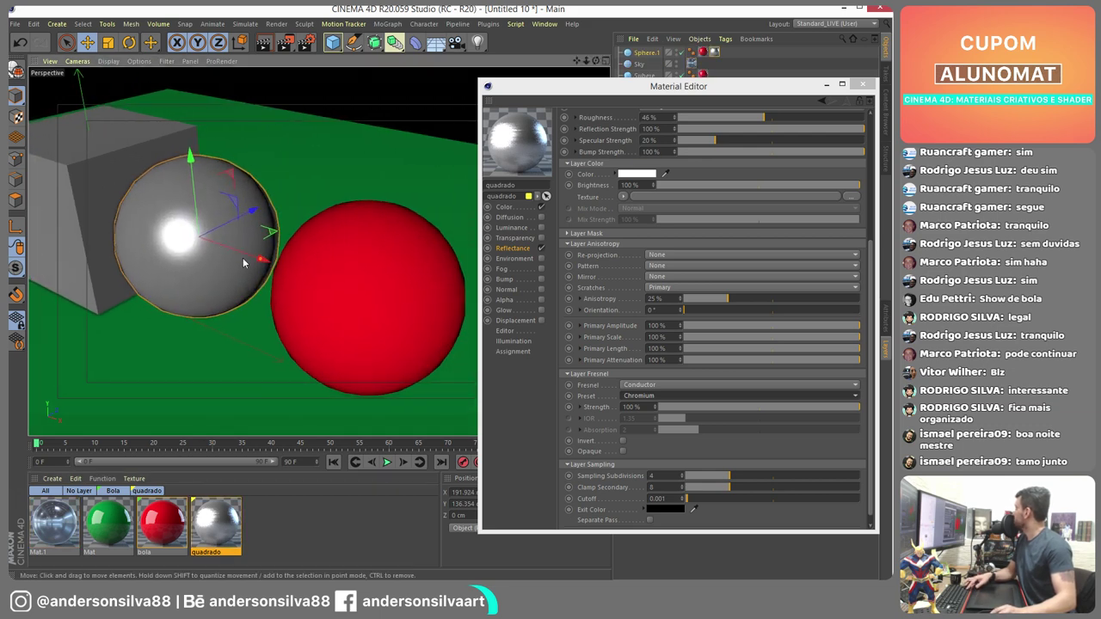
pyautogui.hotkey('shift', 'r')
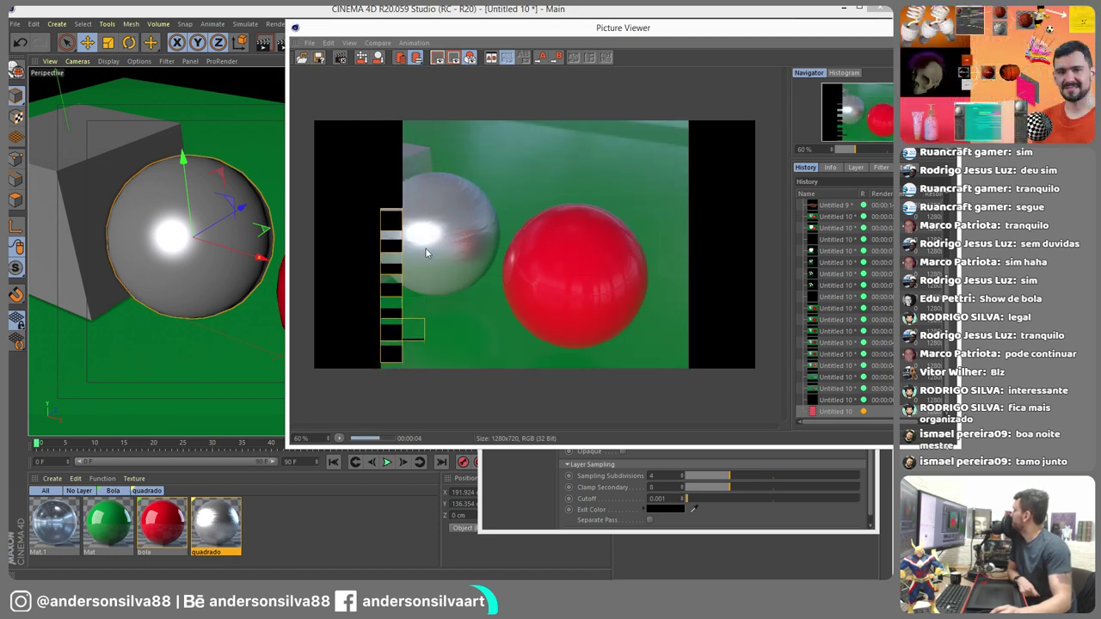
# - Enlarge the Picture Viewer, let the chrome and red sphere render finish, then close it
pyautogui.doubleClick(427, 28)
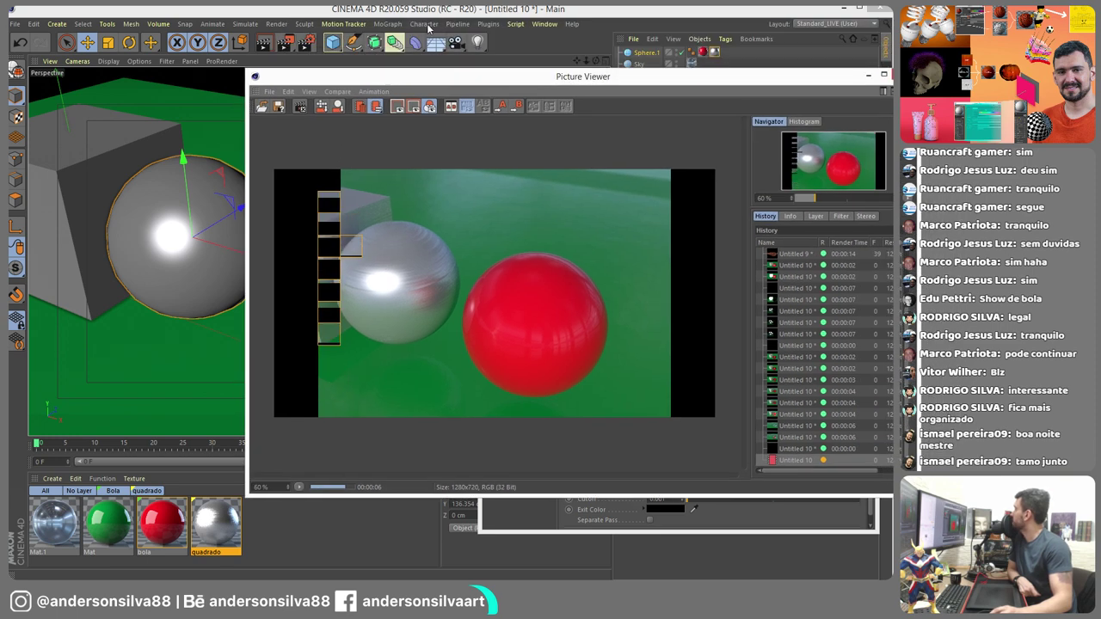
pyautogui.click(572, 25)
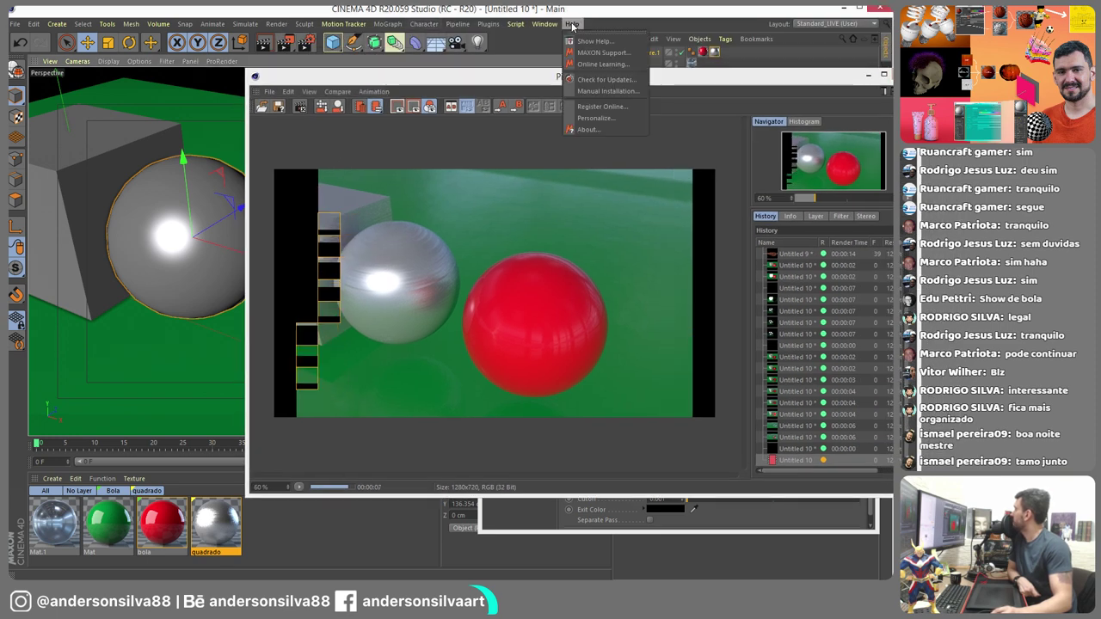
pyautogui.click(595, 133)
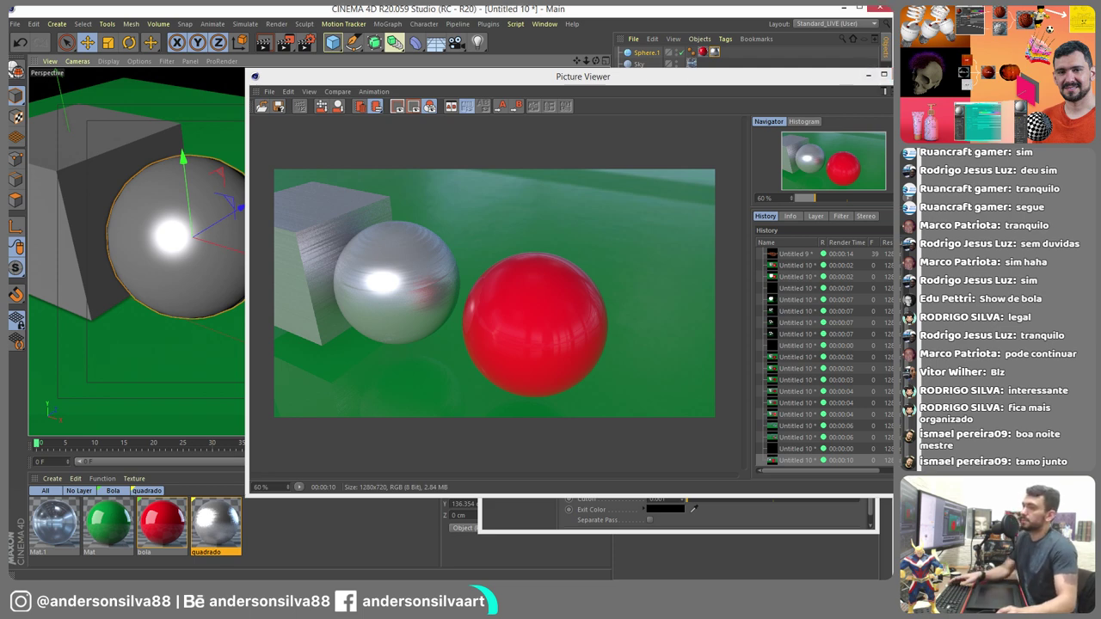
pyautogui.click(868, 75)
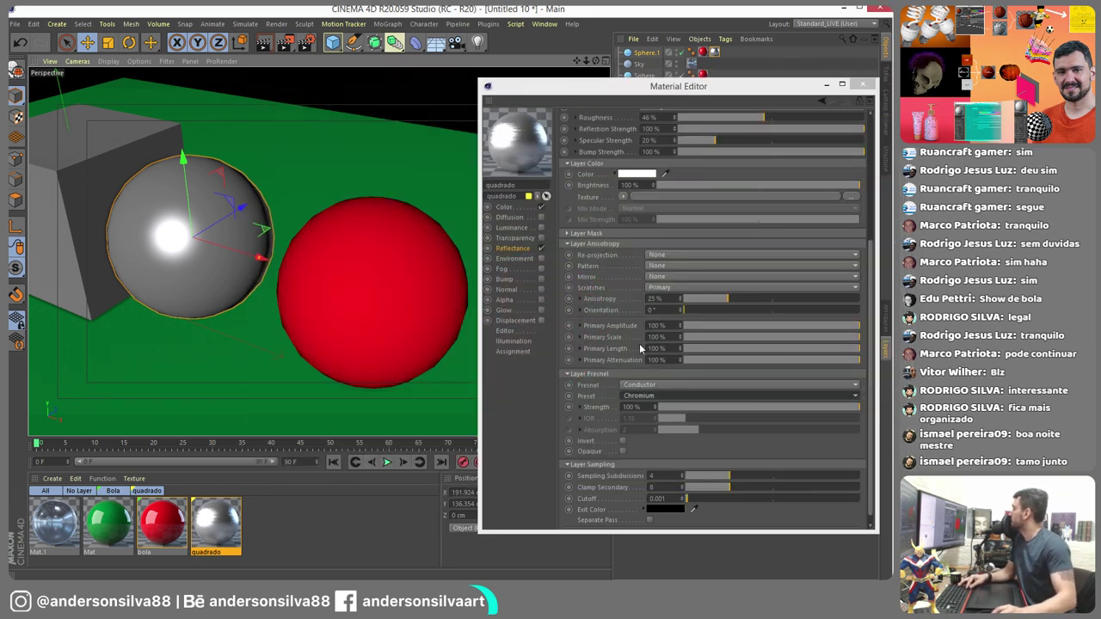
# - Load a Gradient shader into the anisotropic layer's mask and set its type to 2D - V
pyautogui.click(568, 375)
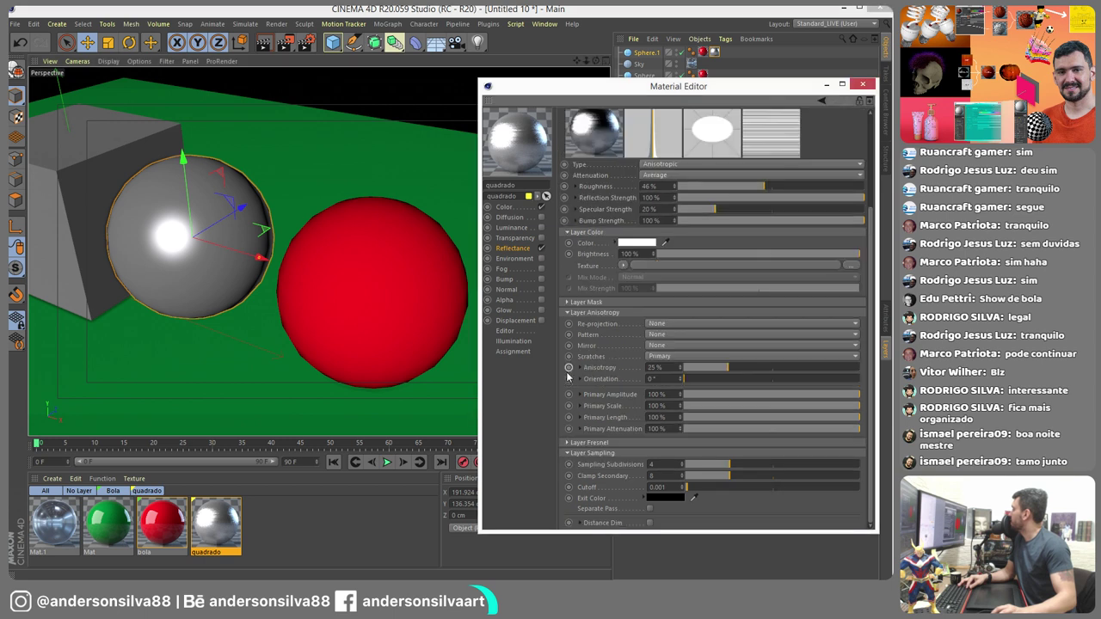
pyautogui.click(566, 302)
pyautogui.click(622, 340)
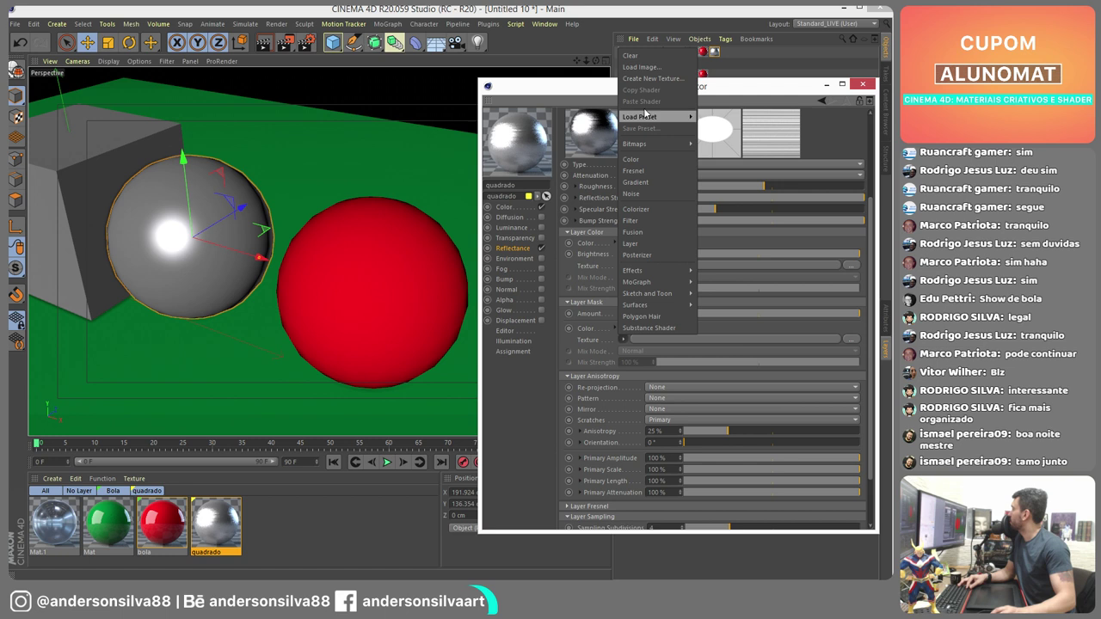
pyautogui.click(638, 181)
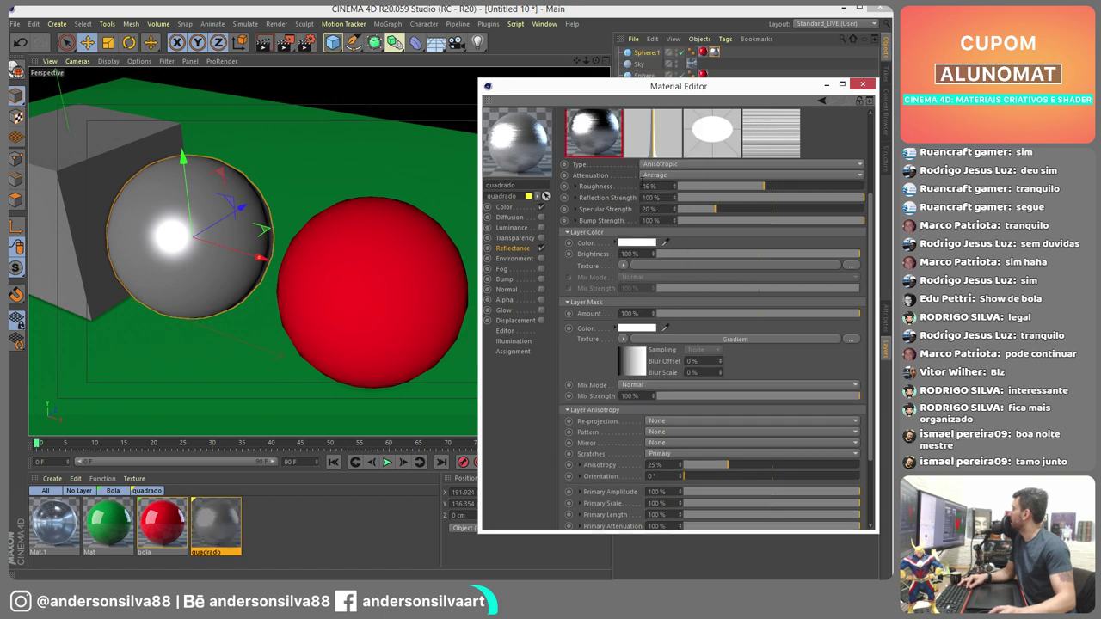
pyautogui.click(652, 339)
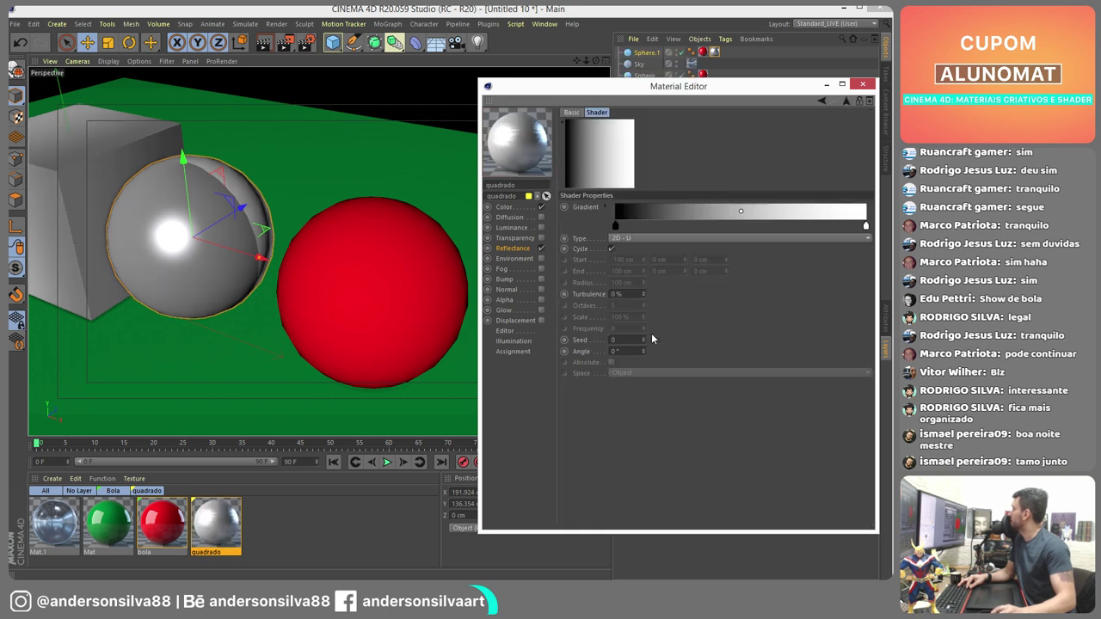
pyautogui.click(637, 240)
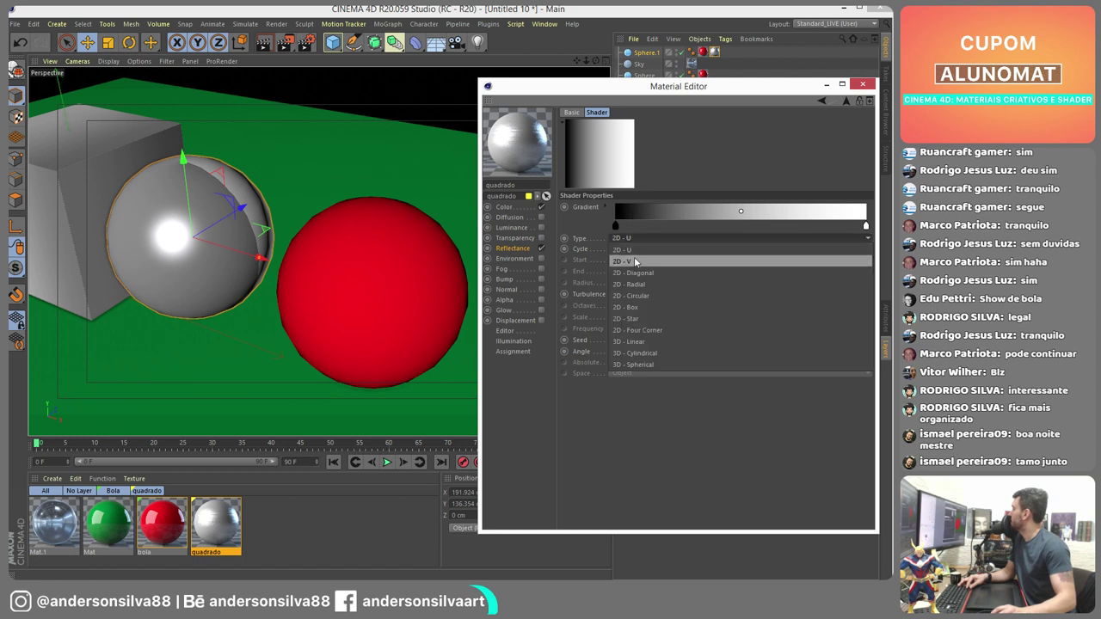
pyautogui.click(637, 262)
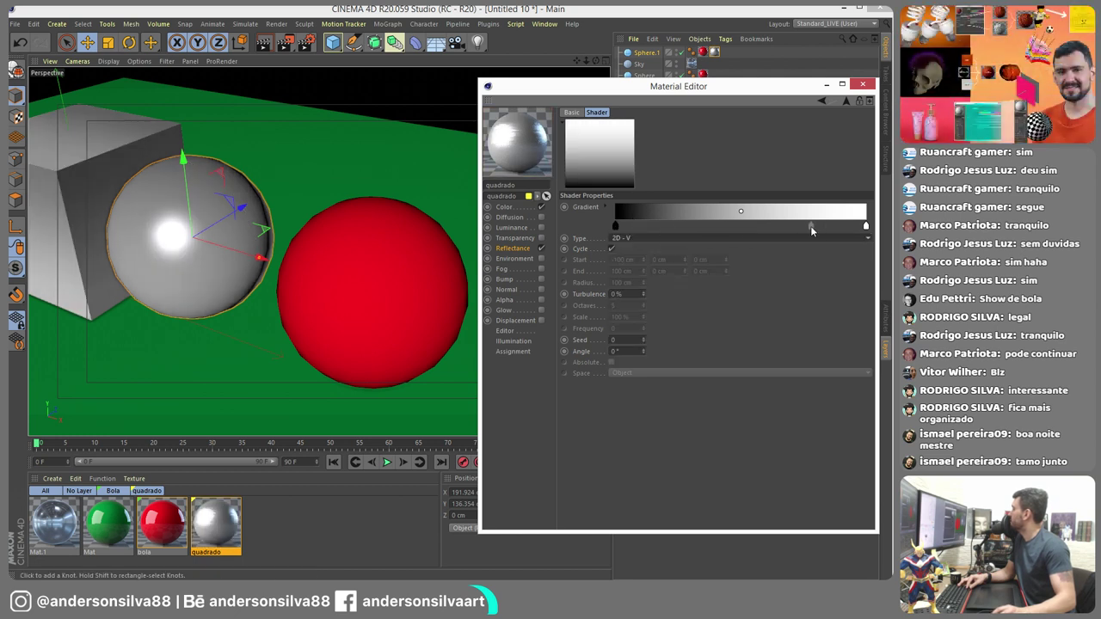
# - Reposition the gradient knots and turn the right knot black
pyautogui.moveTo(812, 229); pyautogui.dragTo(657, 226)
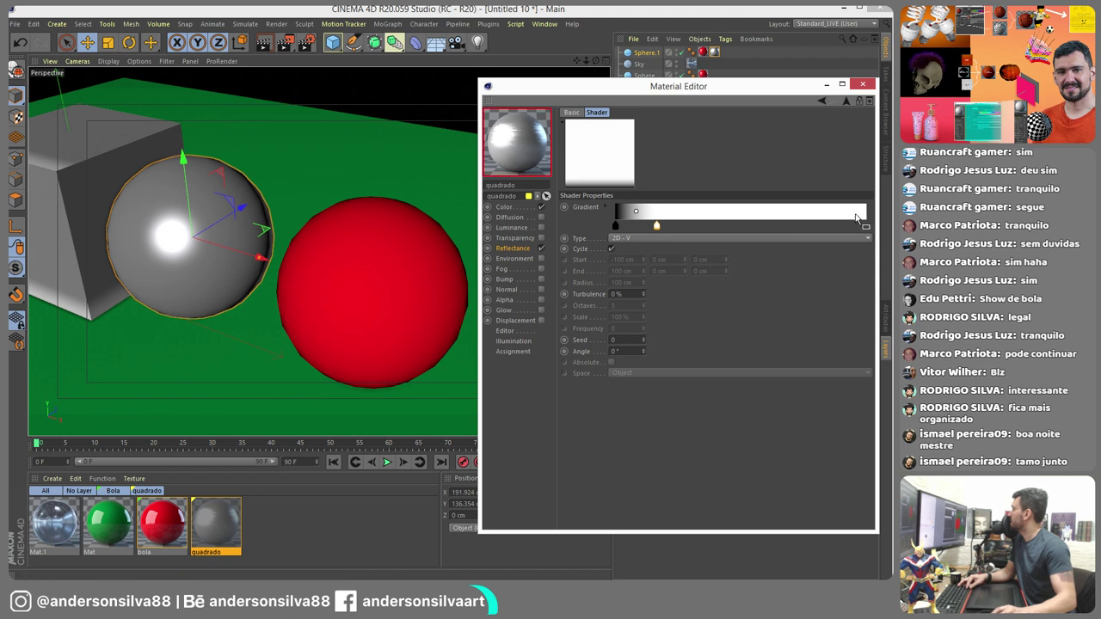
pyautogui.doubleClick(864, 226)
pyautogui.moveTo(822, 262); pyautogui.dragTo(787, 263)
pyautogui.click(839, 278)
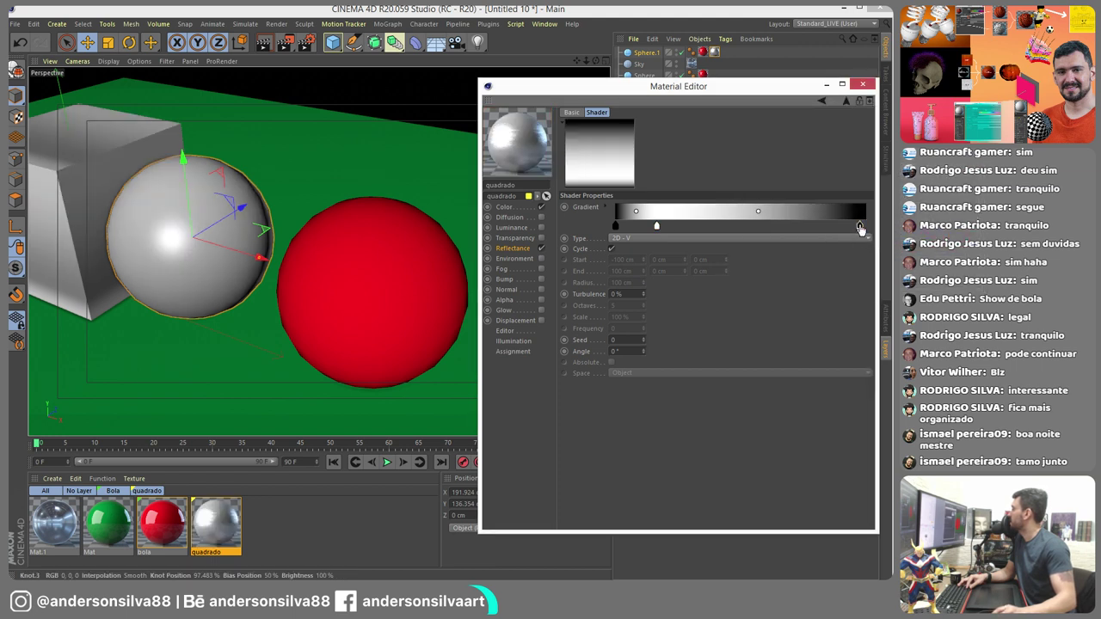
pyautogui.moveTo(861, 229); pyautogui.dragTo(697, 234)
pyautogui.click(672, 227)
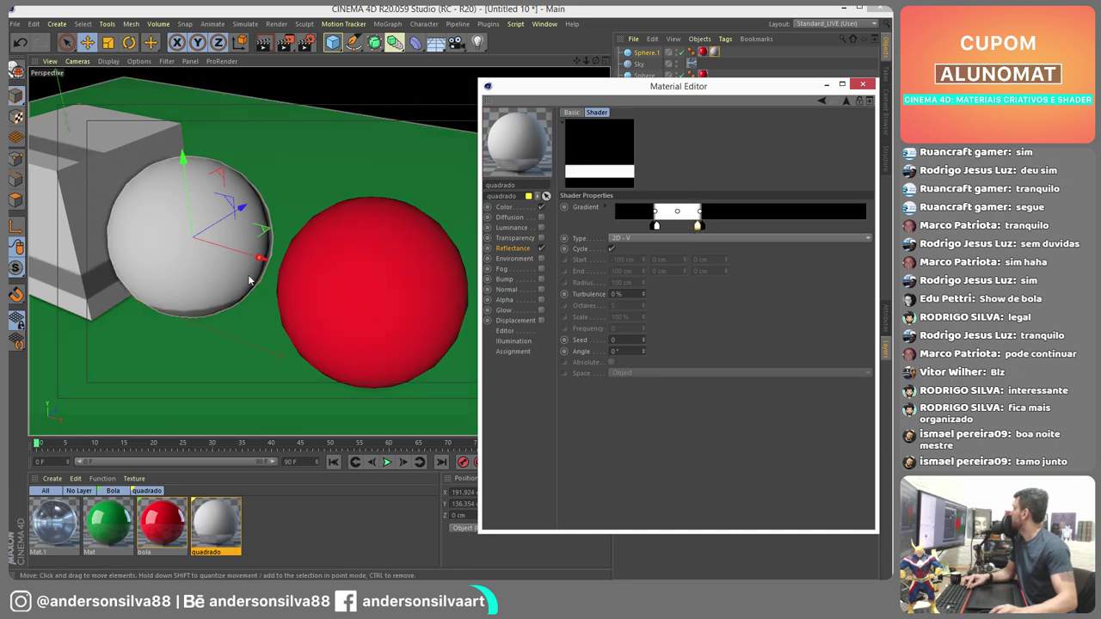
# - Arrange the knots into a black-white-black band, then test-render and close the Picture Viewer
pyautogui.keyDown('alt'); pyautogui.moveTo(226, 207); pyautogui.dragTo(325, 213); pyautogui.keyUp('alt')
pyautogui.click(617, 225)
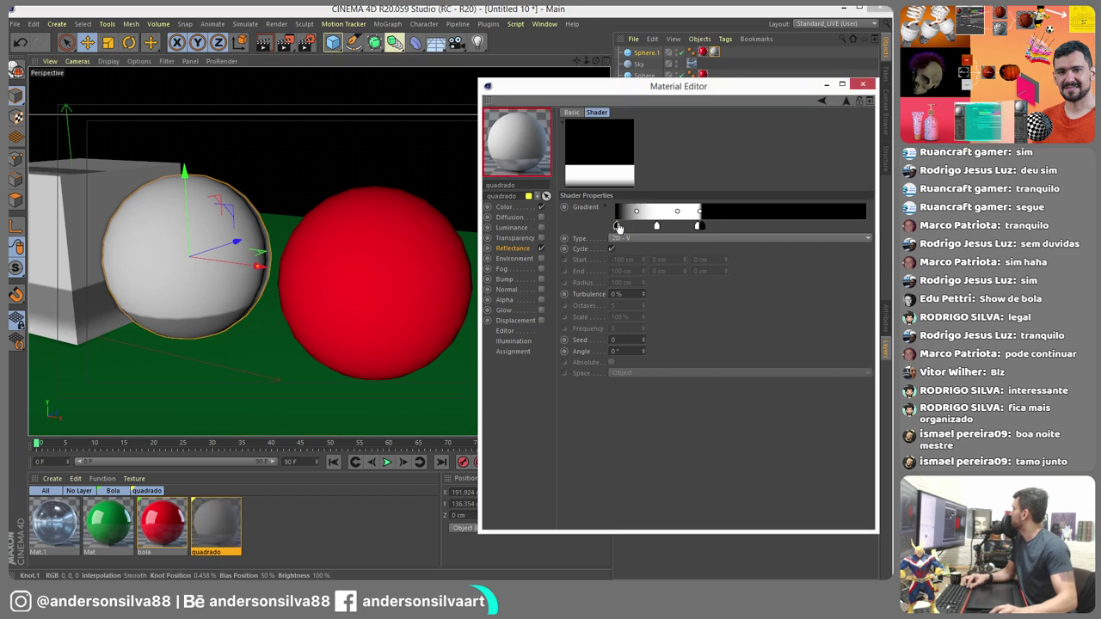
pyautogui.moveTo(652, 226); pyautogui.dragTo(630, 226)
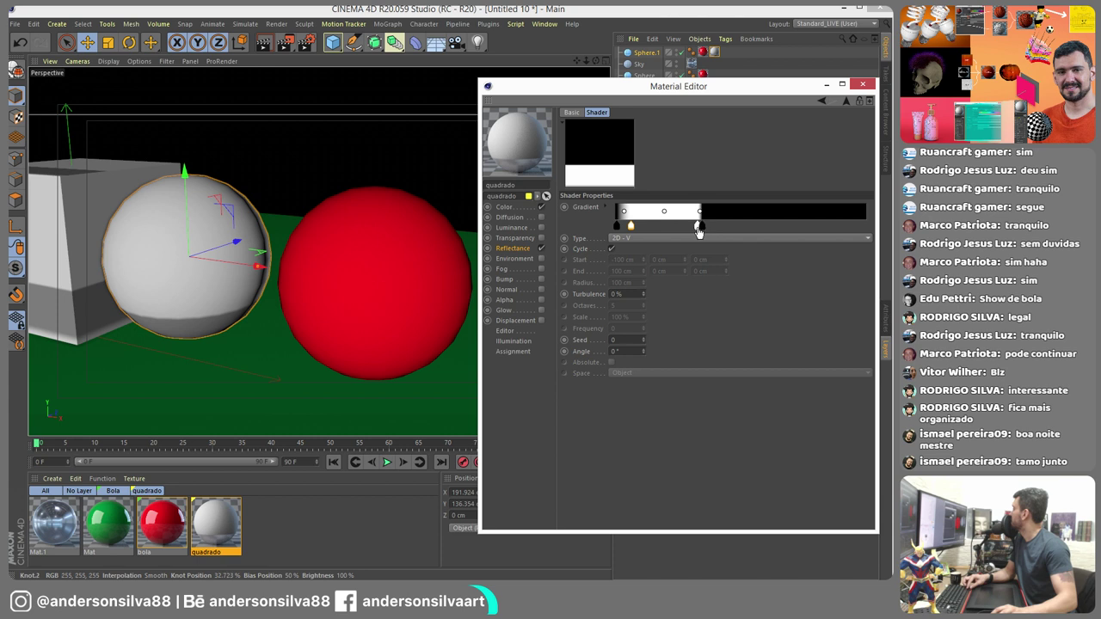
pyautogui.click(642, 227)
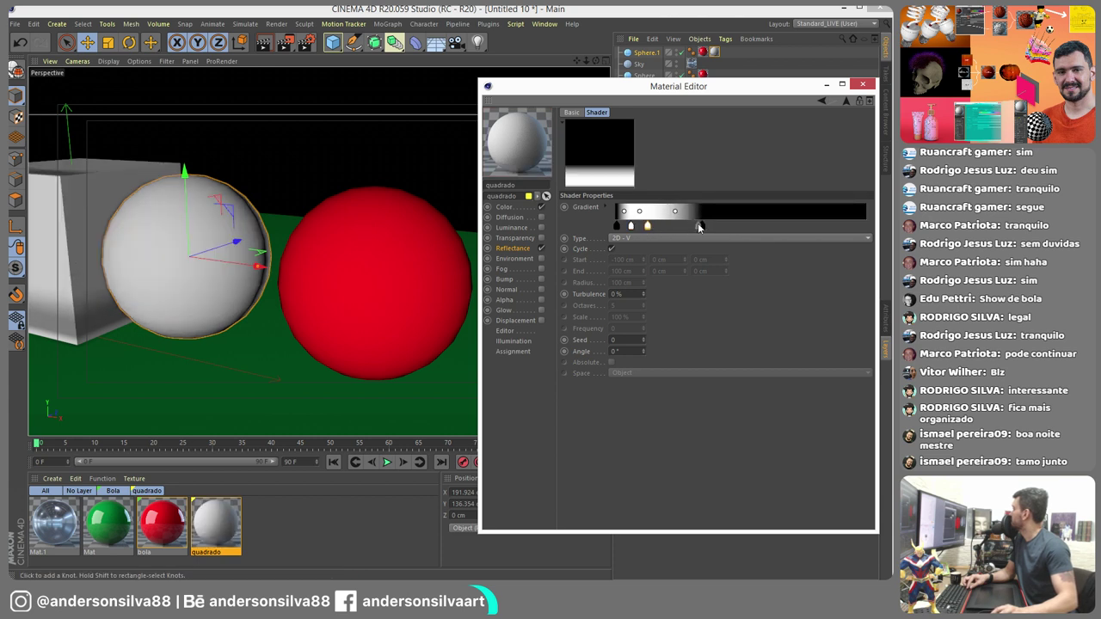
pyautogui.moveTo(702, 225); pyautogui.dragTo(779, 225)
pyautogui.keyDown('ctrl'); pyautogui.moveTo(647, 227); pyautogui.dragTo(760, 227); pyautogui.keyUp('ctrl')
pyautogui.moveTo(647, 227); pyautogui.dragTo(716, 226)
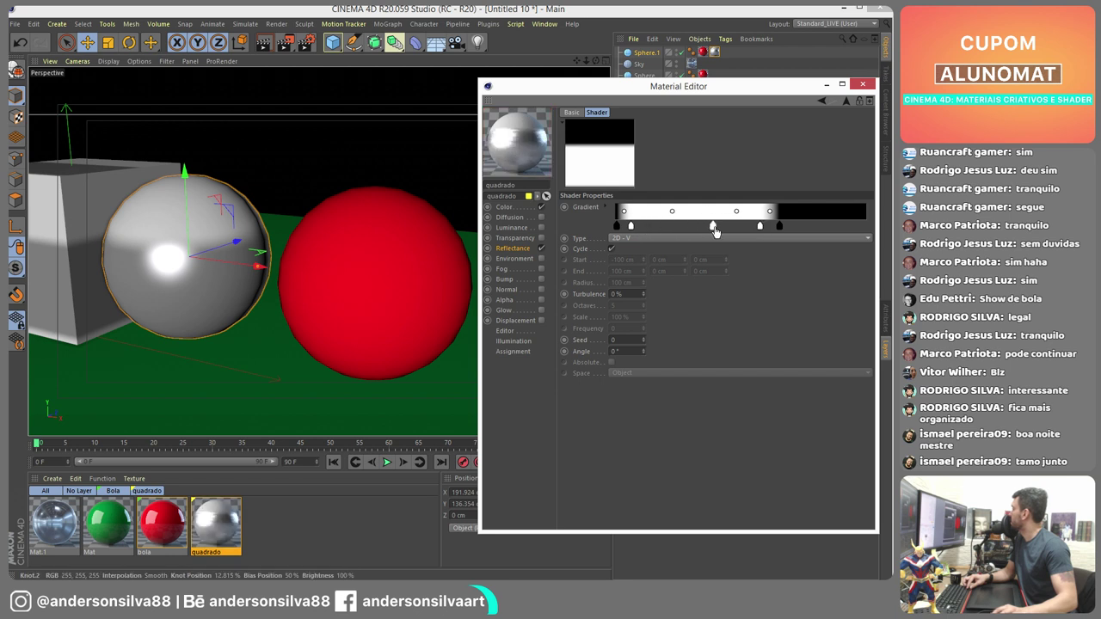
pyautogui.click(631, 226)
pyautogui.doubleClick(630, 226)
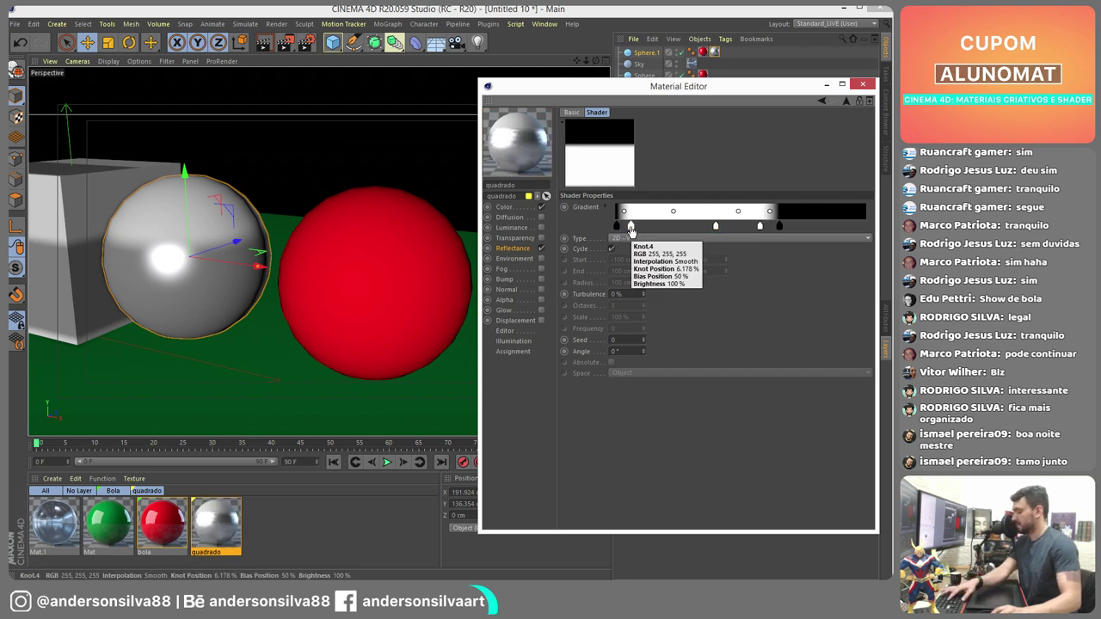
pyautogui.moveTo(631, 226); pyautogui.dragTo(702, 226)
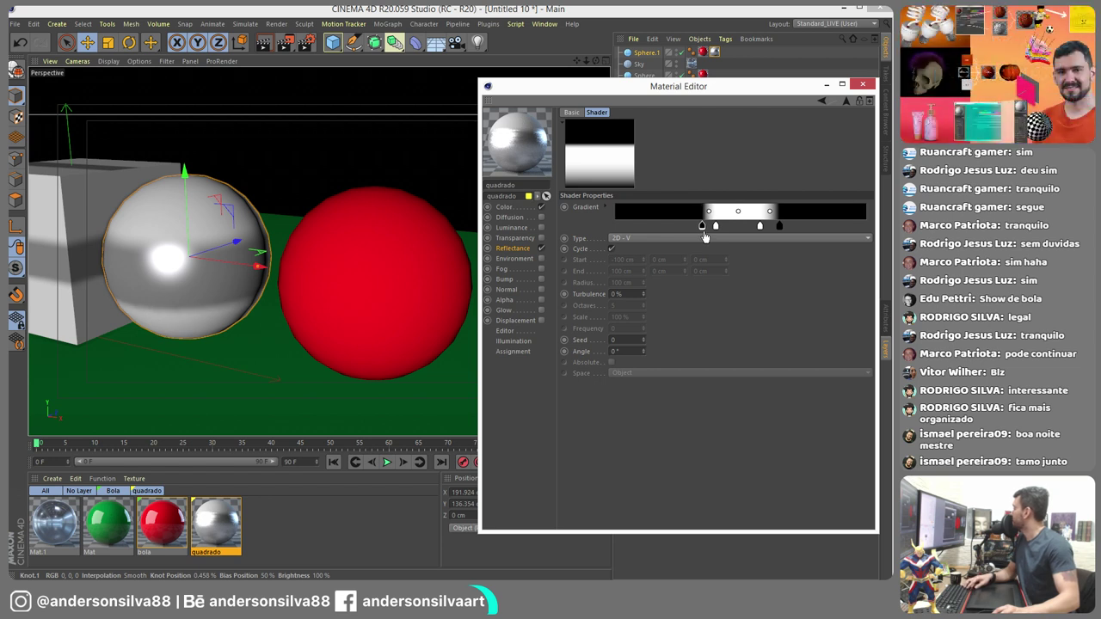
pyautogui.moveTo(716, 226); pyautogui.dragTo(776, 226)
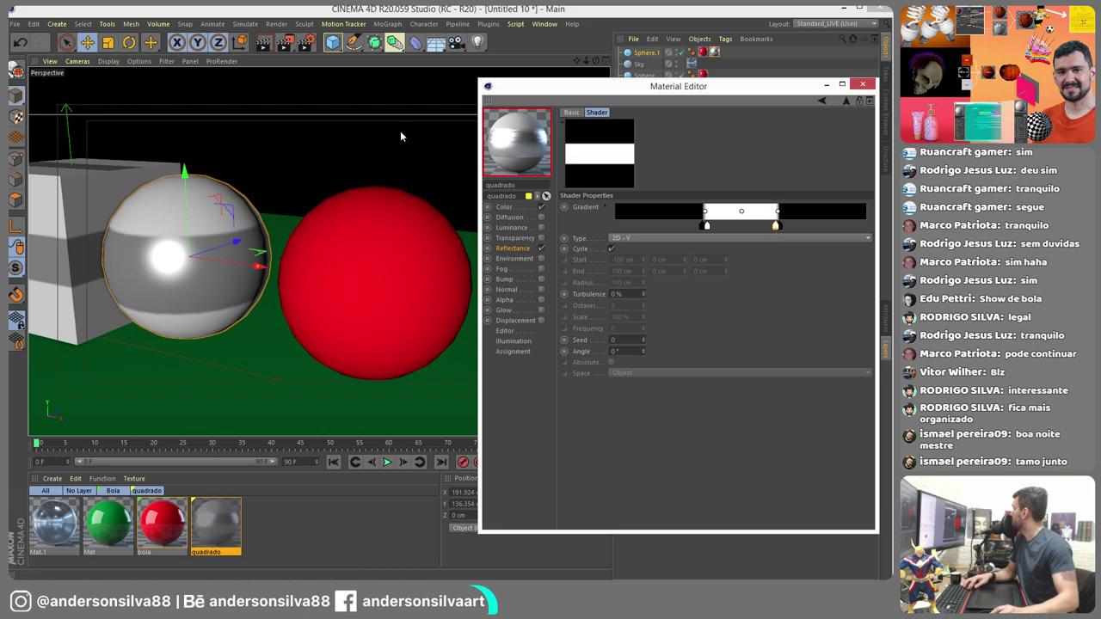
pyautogui.click(283, 42)
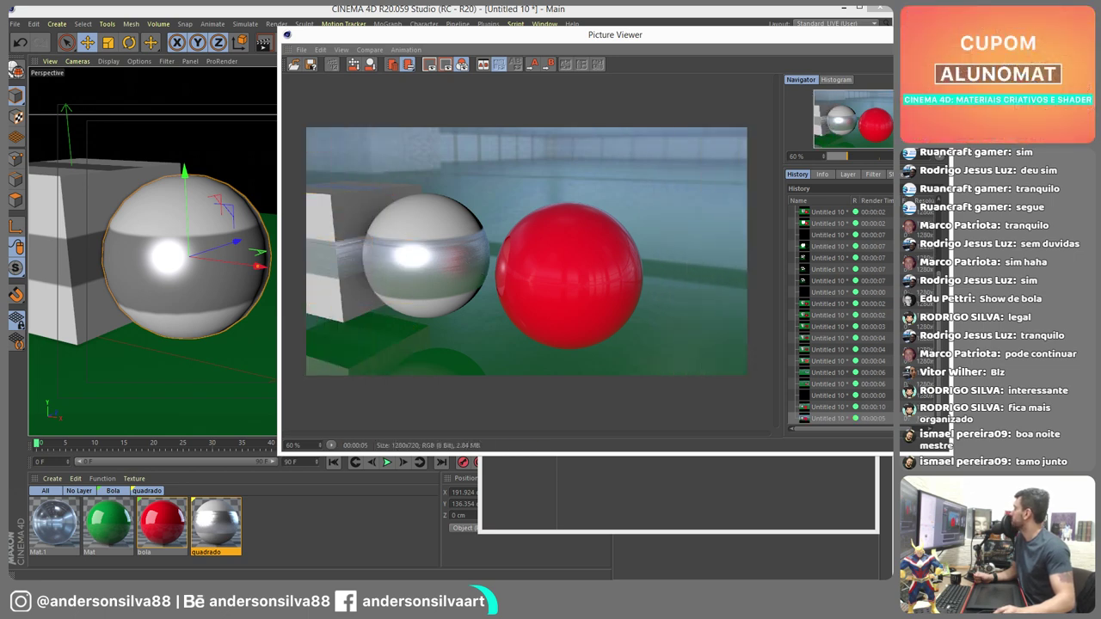
pyautogui.hotkey('alt', 'F4')
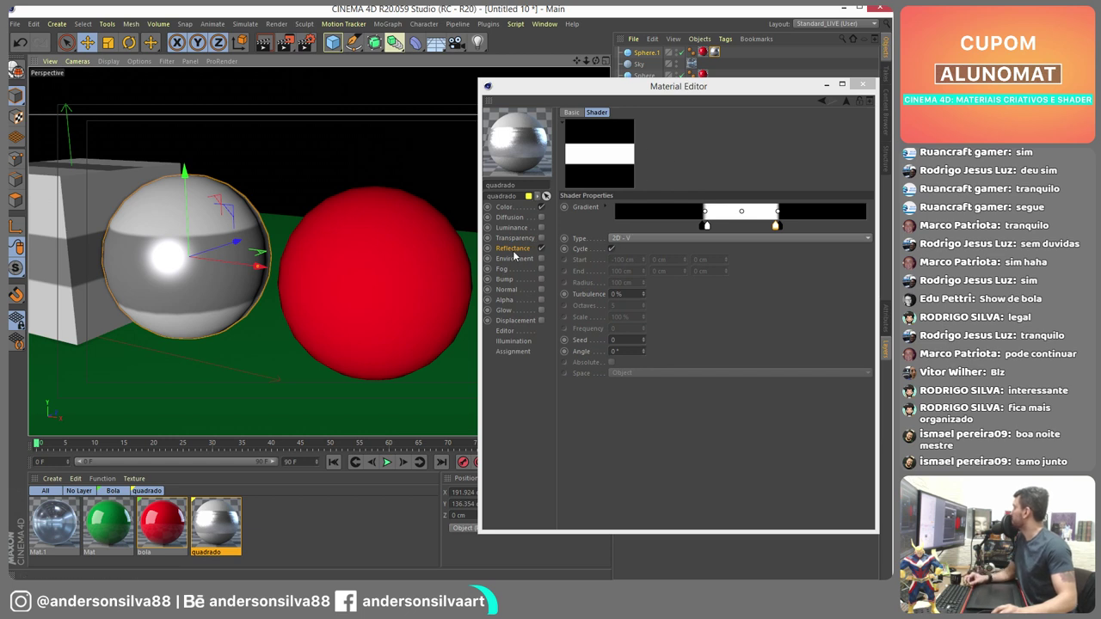
# - Add a new Beckmann reflectance layer to the quadrado material
pyautogui.click(513, 248)
pyautogui.click(577, 151)
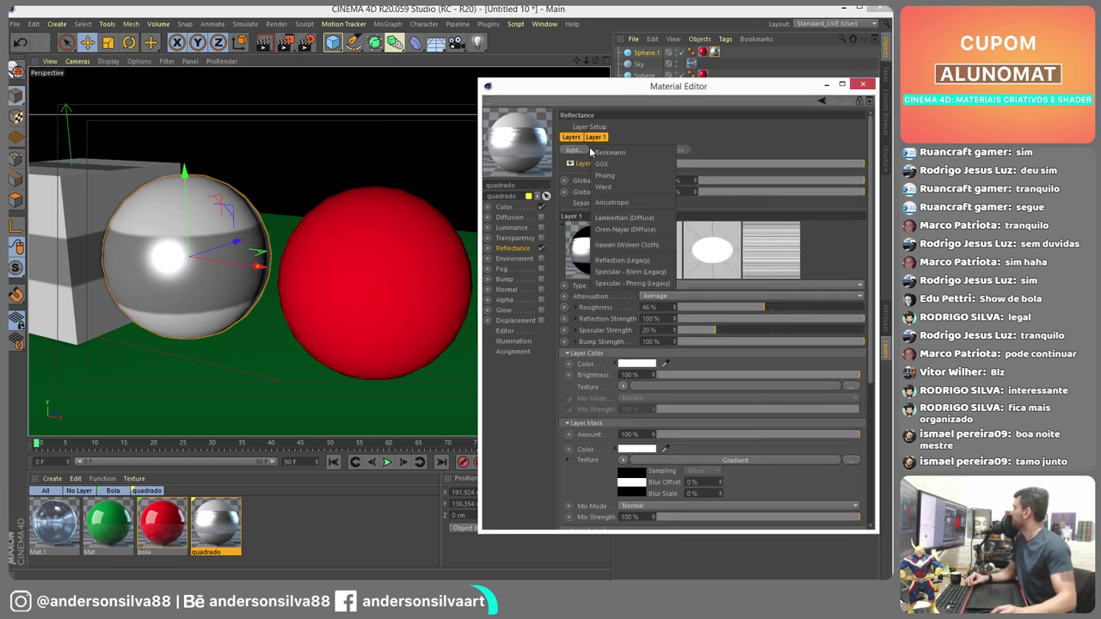
pyautogui.click(606, 152)
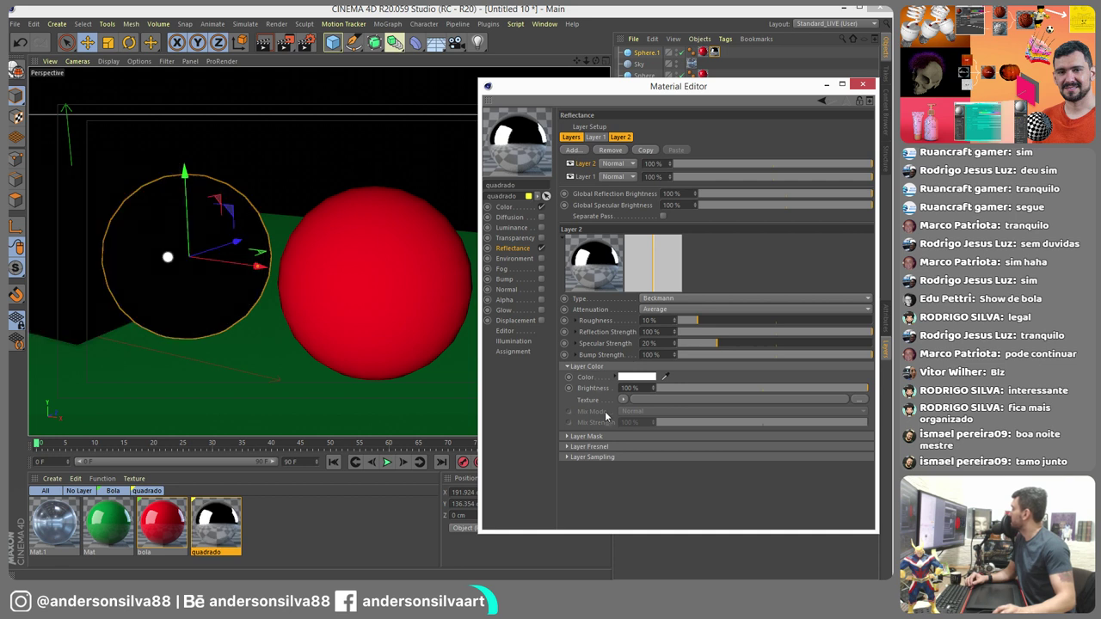
pyautogui.click(626, 401)
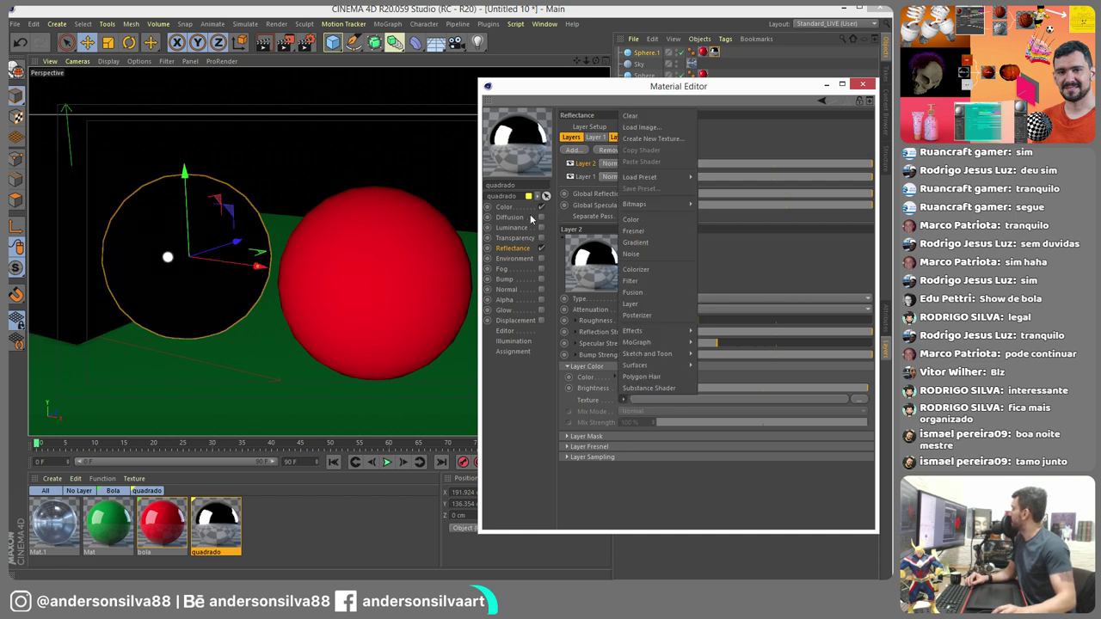
pyautogui.click(505, 250)
# - Copy the gradient shader from Layer 1's mask texture
pyautogui.click(596, 137)
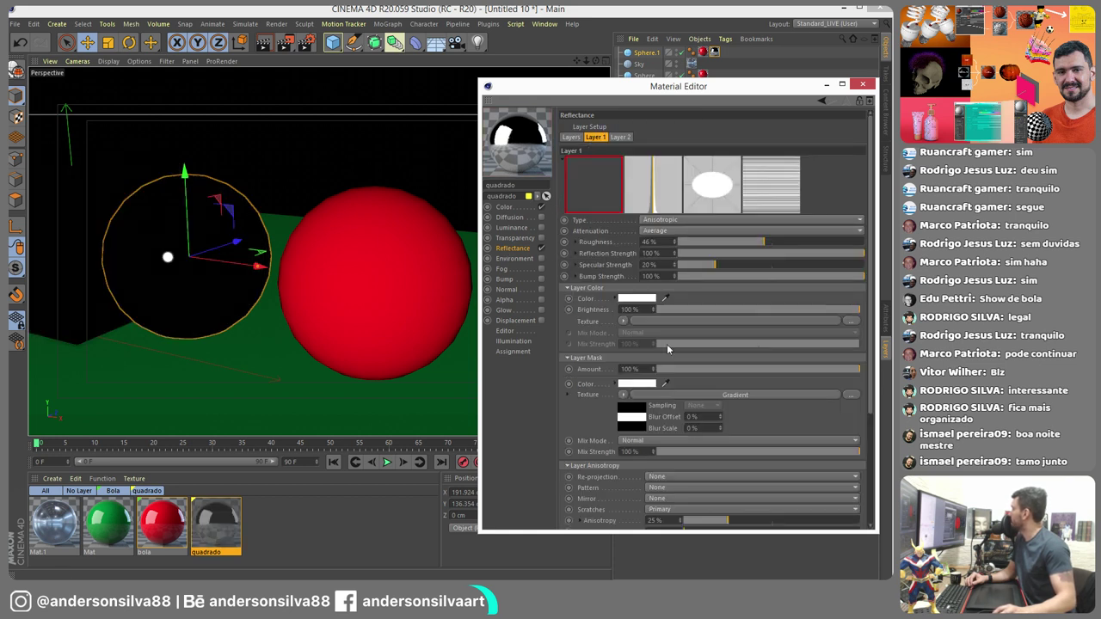
pyautogui.click(623, 397)
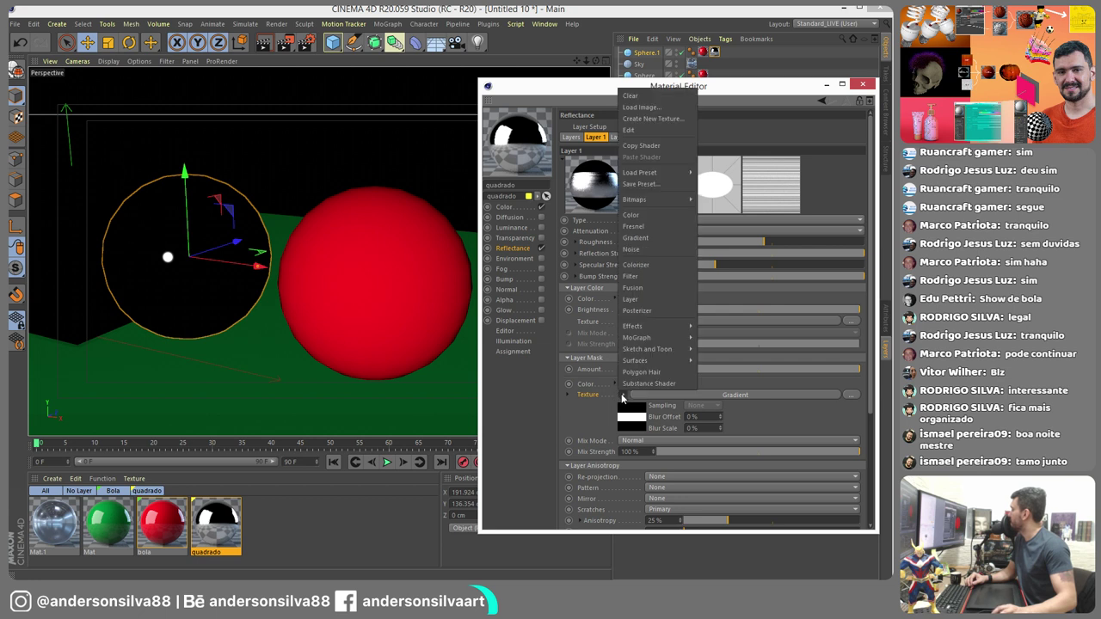
pyautogui.click(636, 397)
pyautogui.click(642, 397)
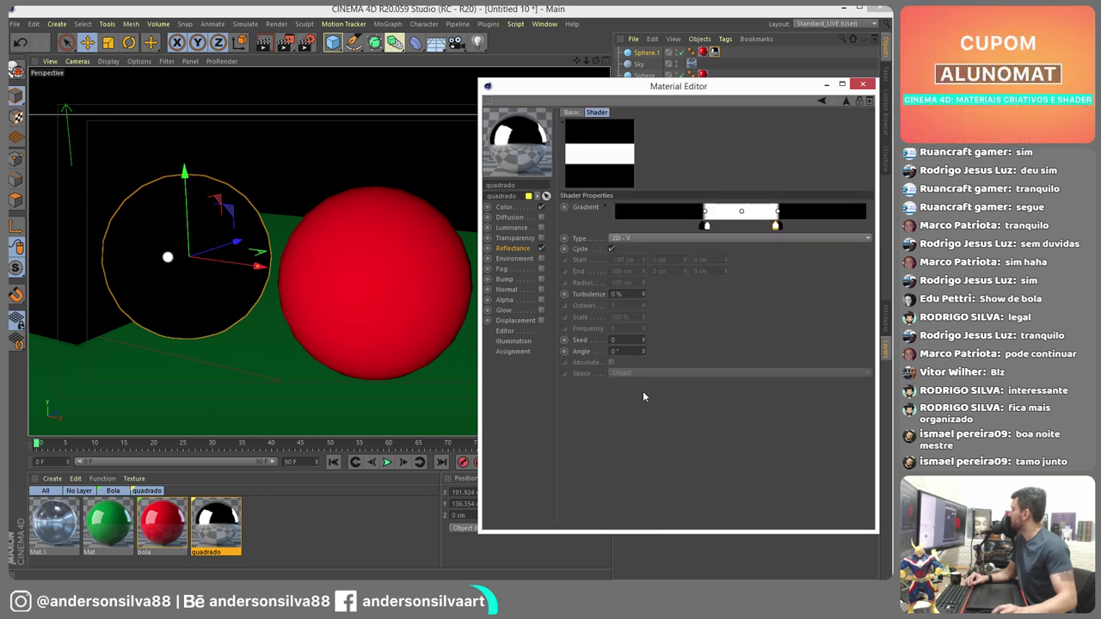
pyautogui.click(514, 248)
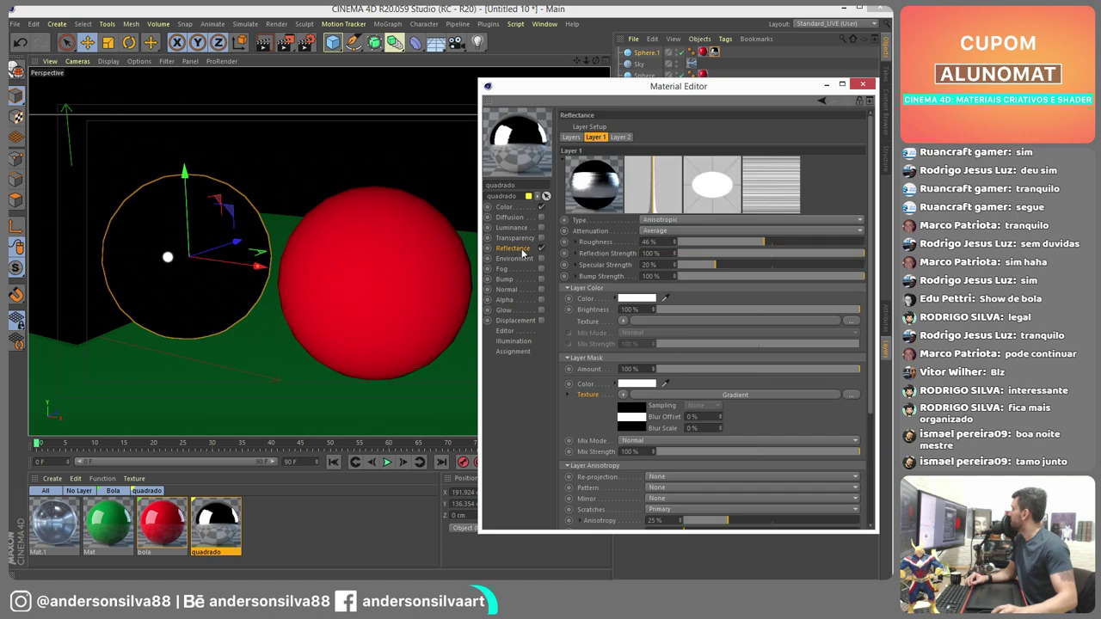
pyautogui.click(624, 396)
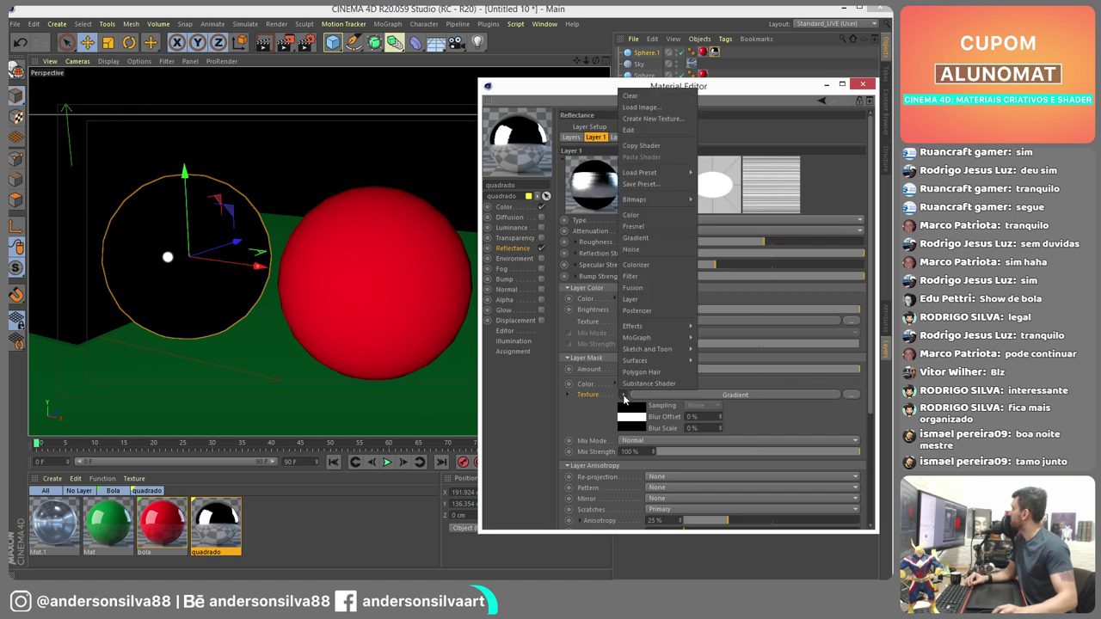
pyautogui.click(649, 147)
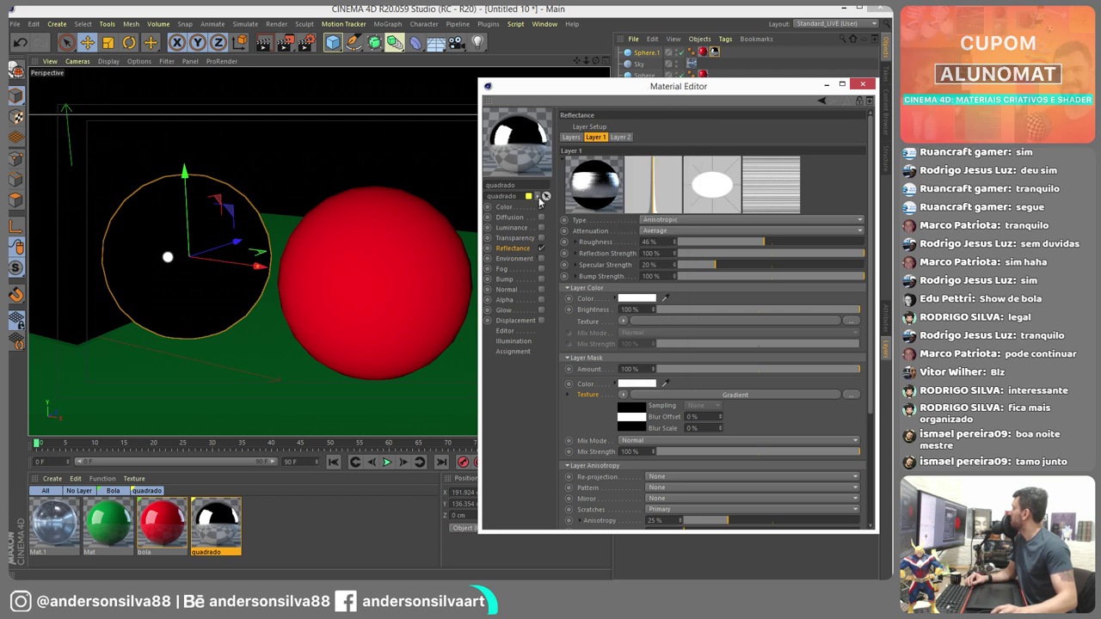
# - Paste the gradient shader into Layer 2's Layer Mask texture
pyautogui.click(565, 359)
pyautogui.click(622, 396)
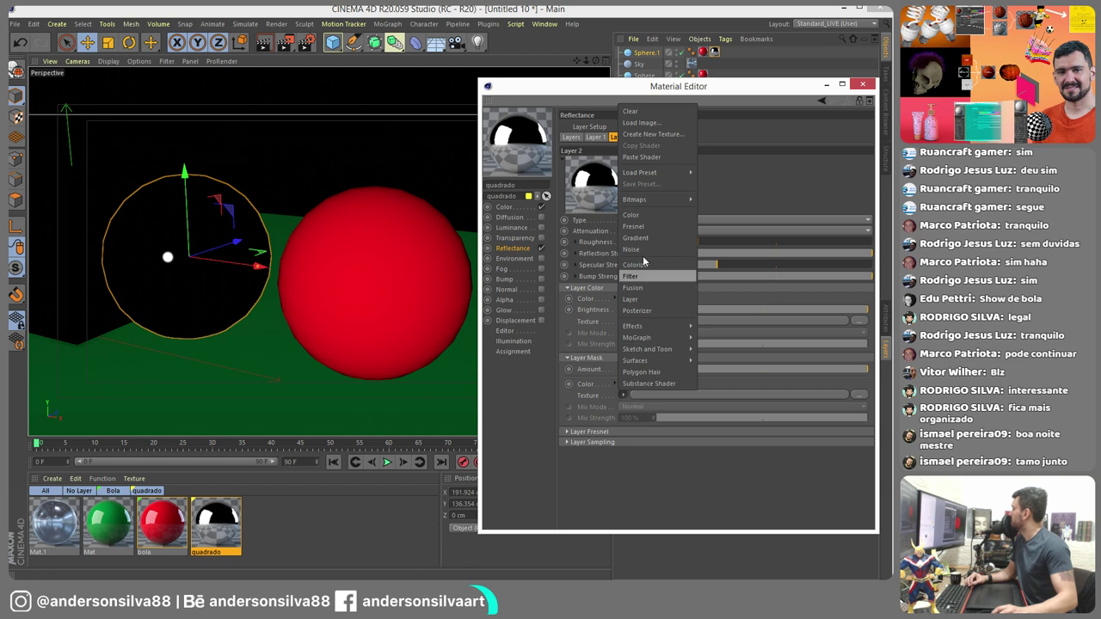
pyautogui.click(642, 157)
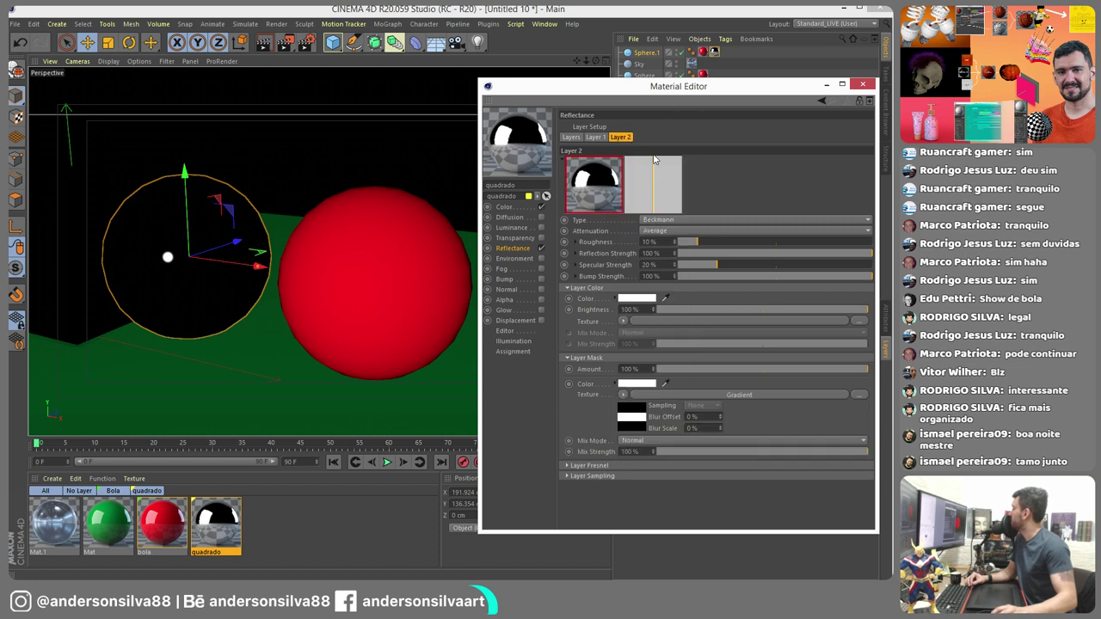
pyautogui.click(655, 393)
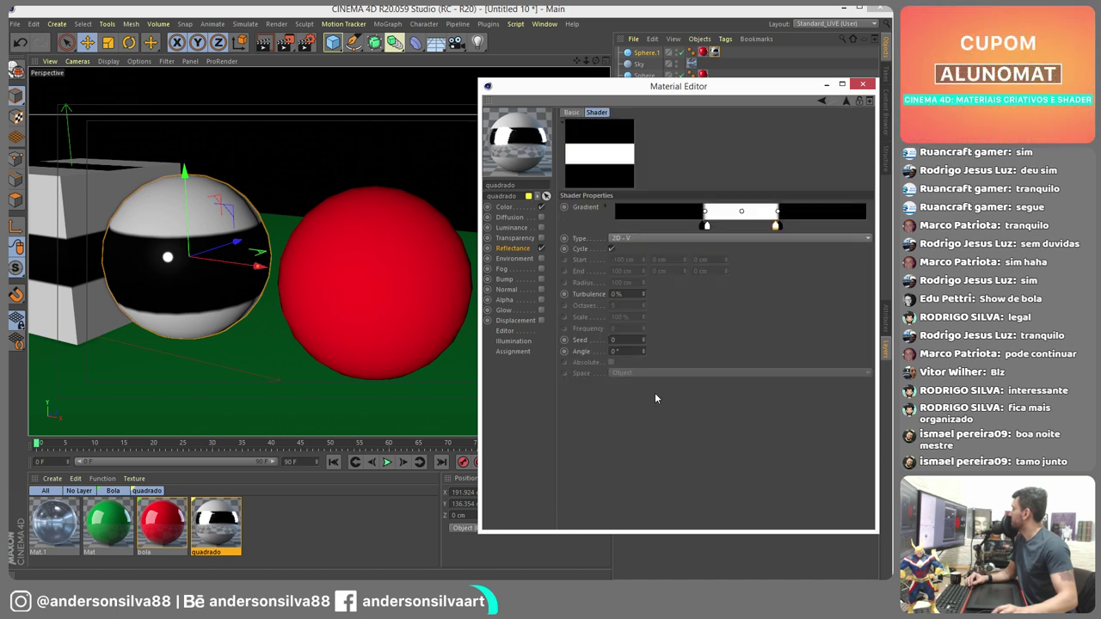
# - Recolour the pasted gradient's stops to white-black-white, leaving a black middle band
pyautogui.doubleClick(704, 224)
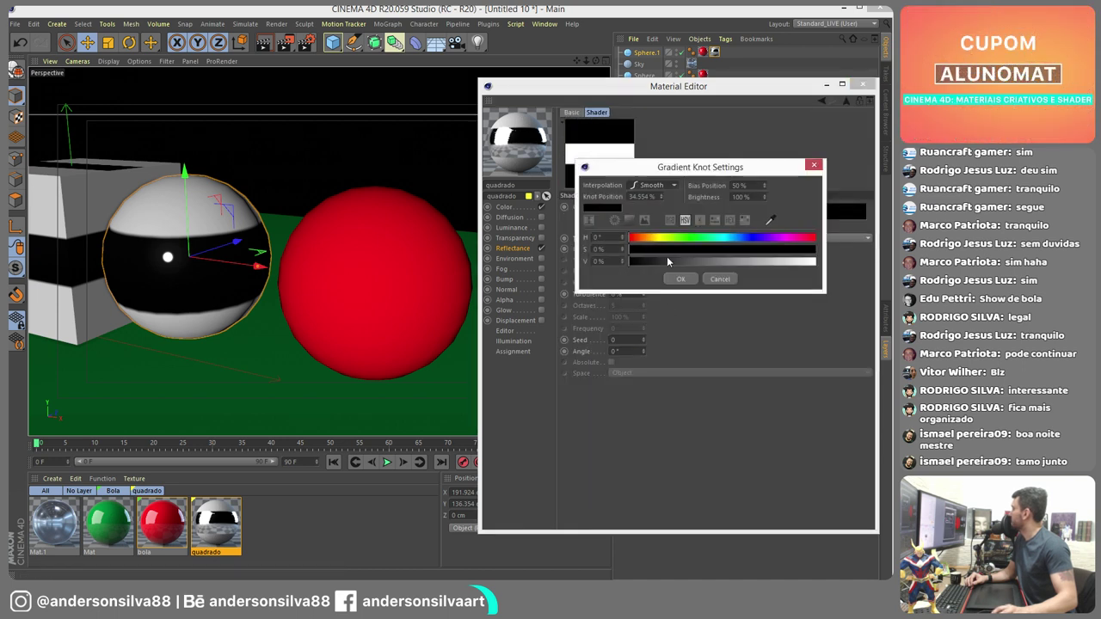
pyautogui.click(808, 262)
pyautogui.click(681, 279)
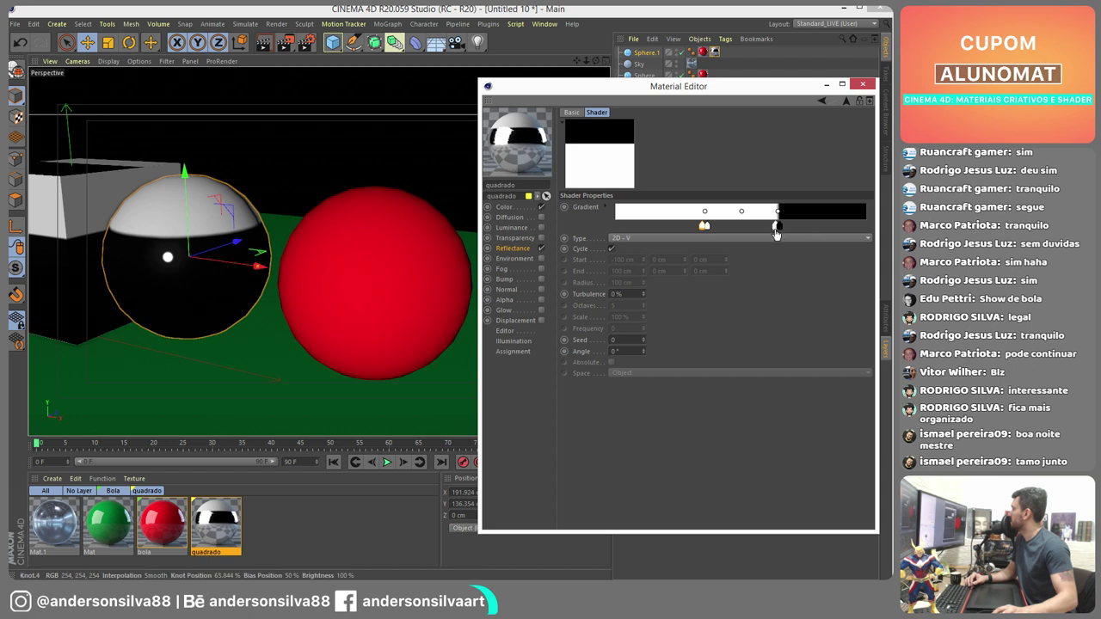
pyautogui.doubleClick(777, 227)
pyautogui.click(808, 263)
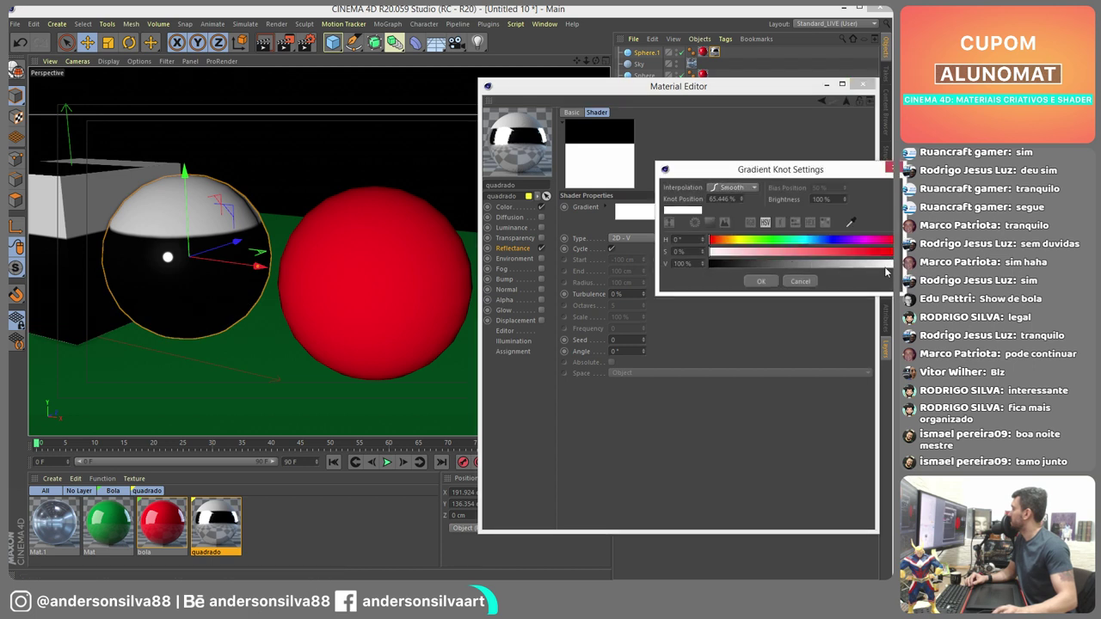
pyautogui.click(760, 282)
pyautogui.doubleClick(705, 226)
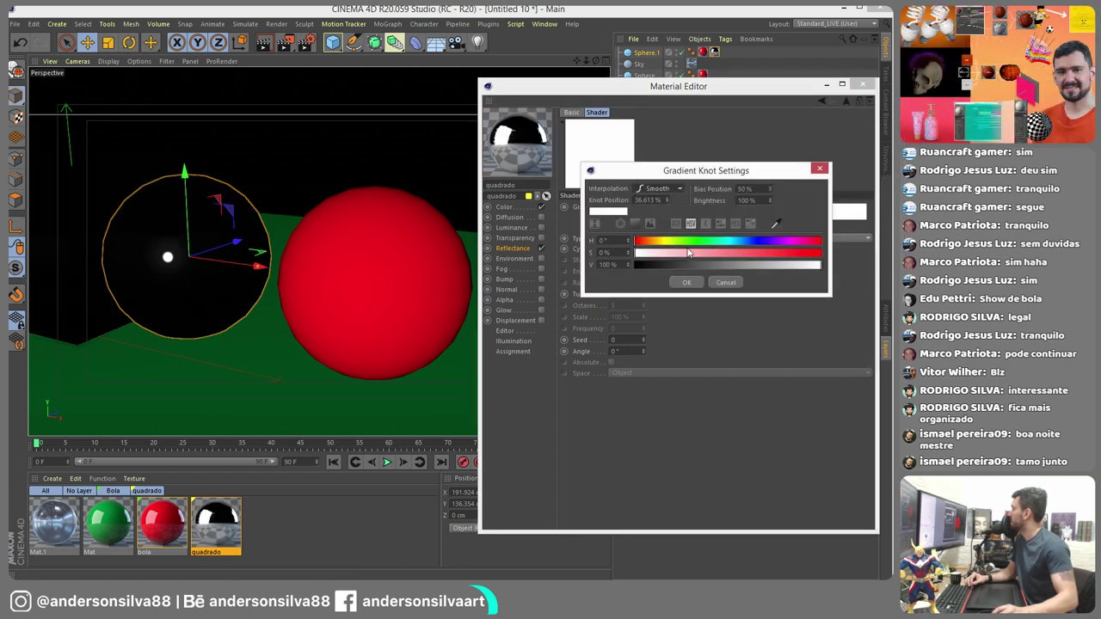
pyautogui.click(635, 265)
pyautogui.click(687, 282)
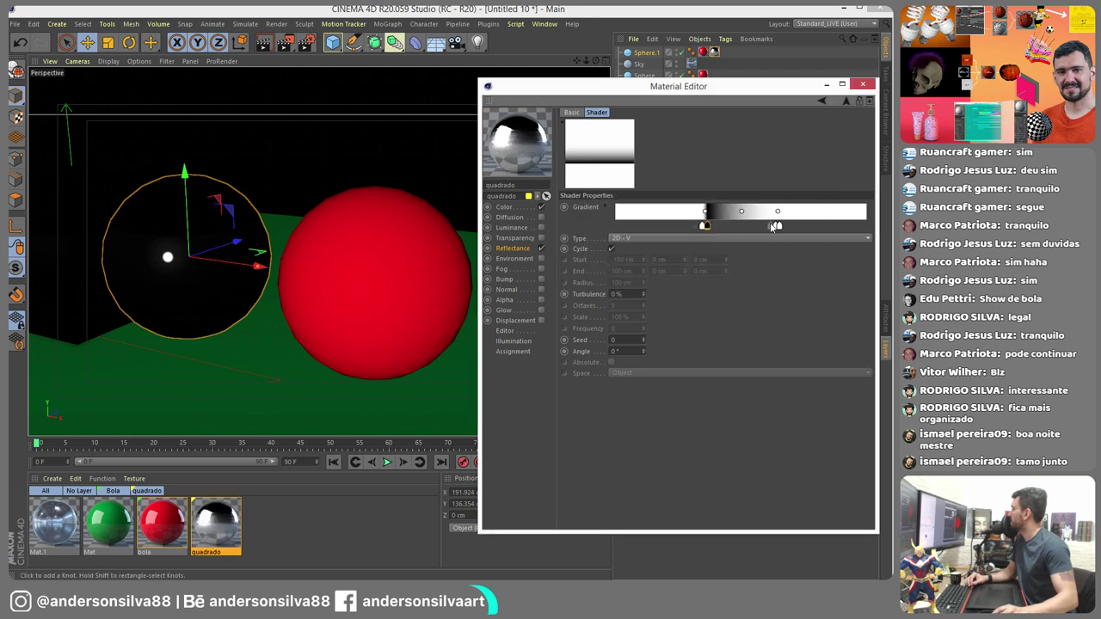
pyautogui.doubleClick(774, 226)
pyautogui.click(706, 262)
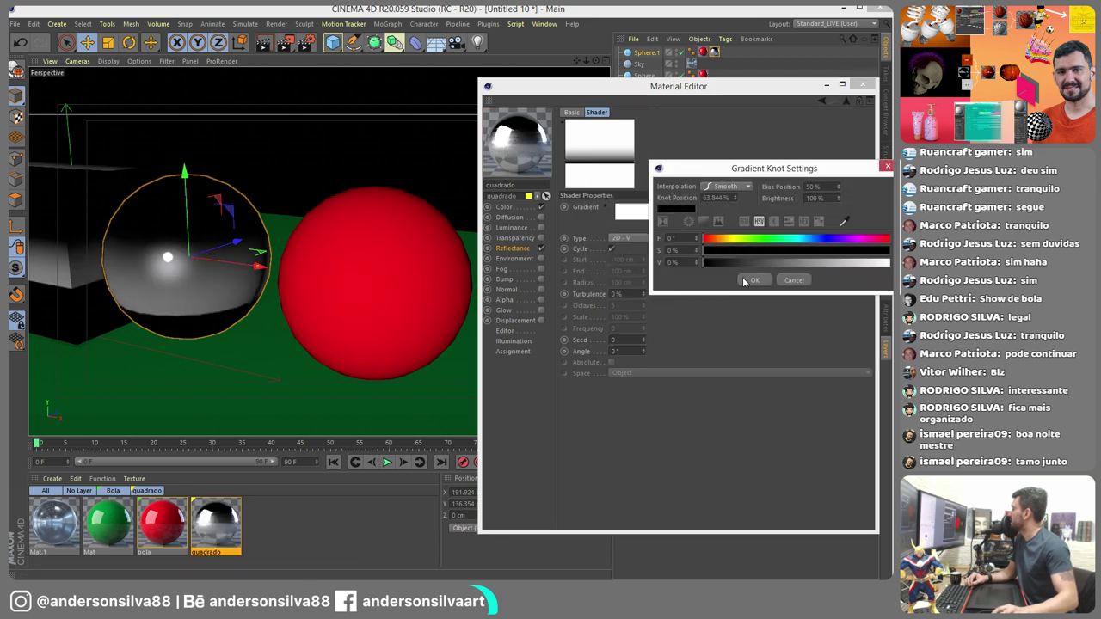
pyautogui.click(754, 280)
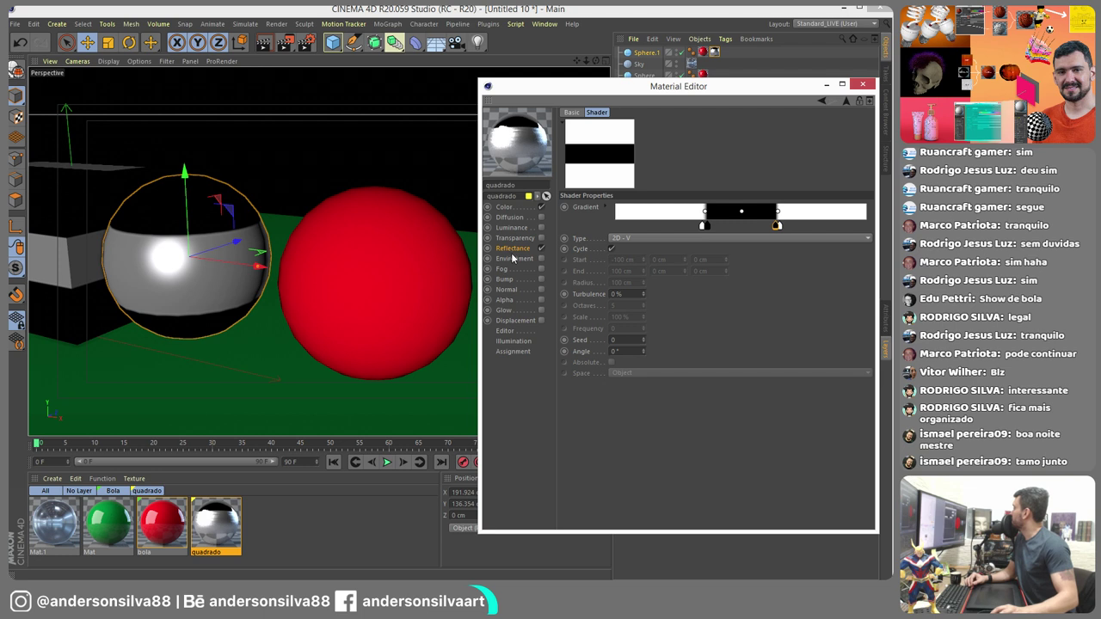
pyautogui.click(846, 102)
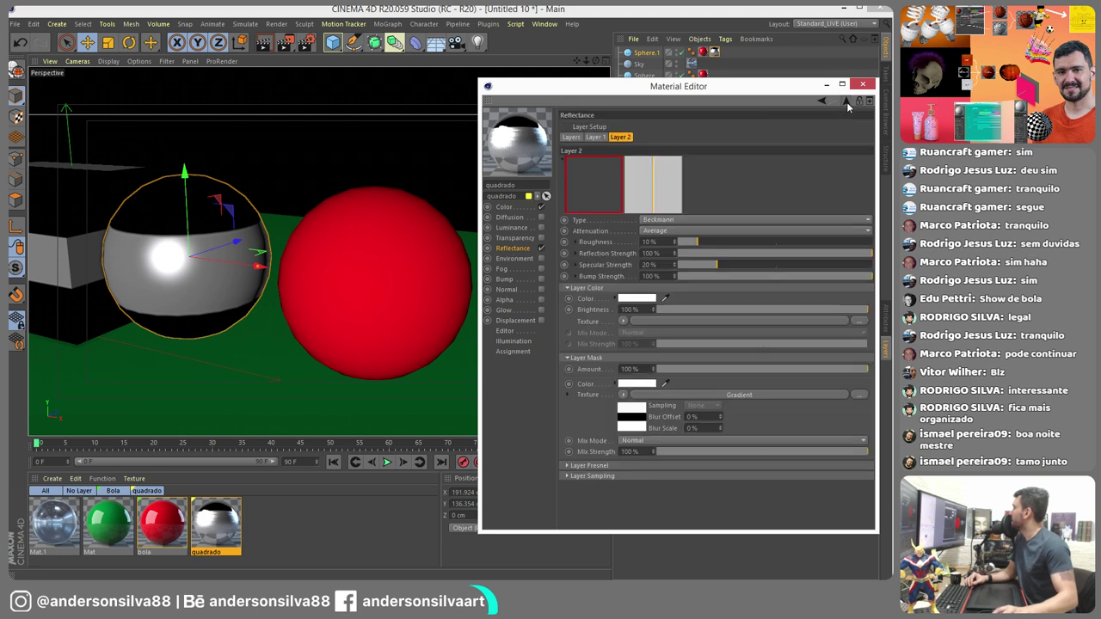
# - Give Layer 2 a Dielectric PET Fresnel, 0% roughness and 77% specular, then render
pyautogui.click(668, 230)
pyautogui.click(668, 223)
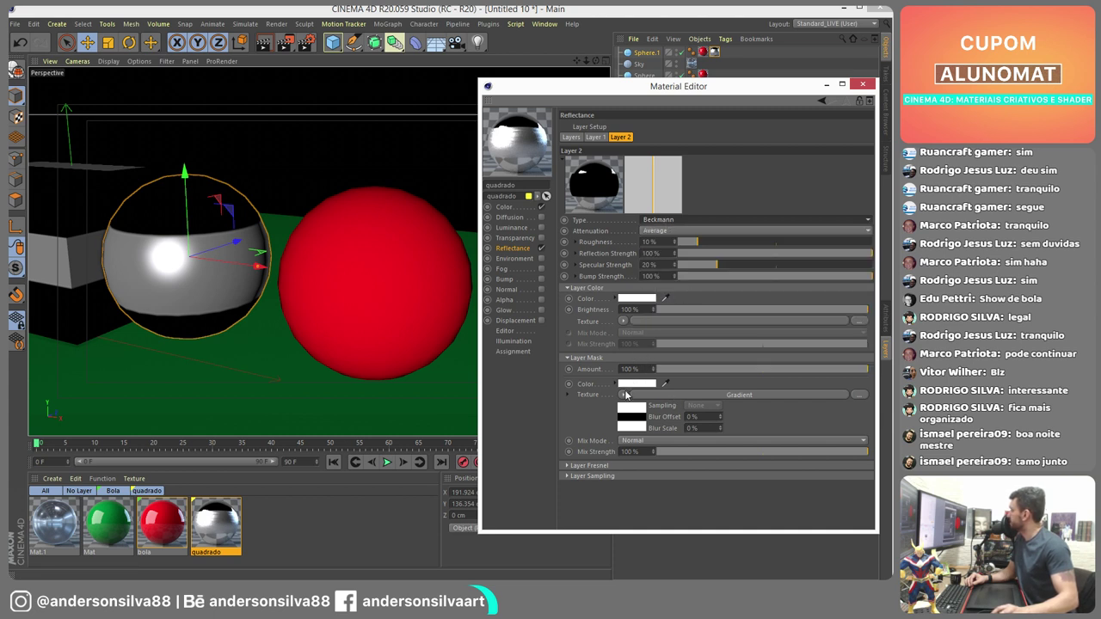
pyautogui.click(567, 465)
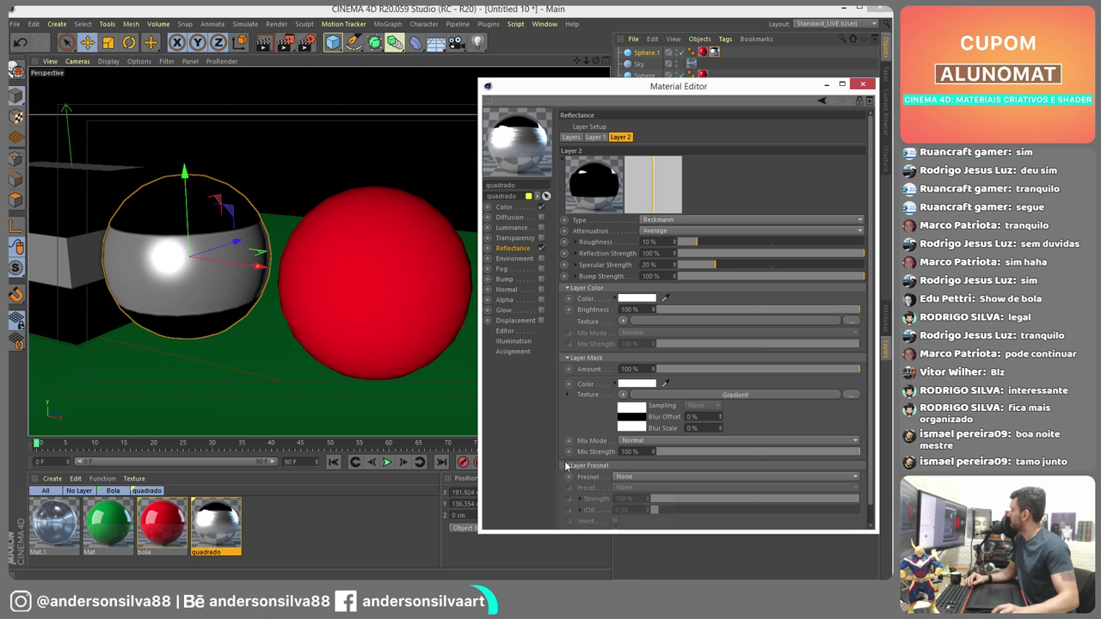
pyautogui.click(624, 477)
pyautogui.click(621, 487)
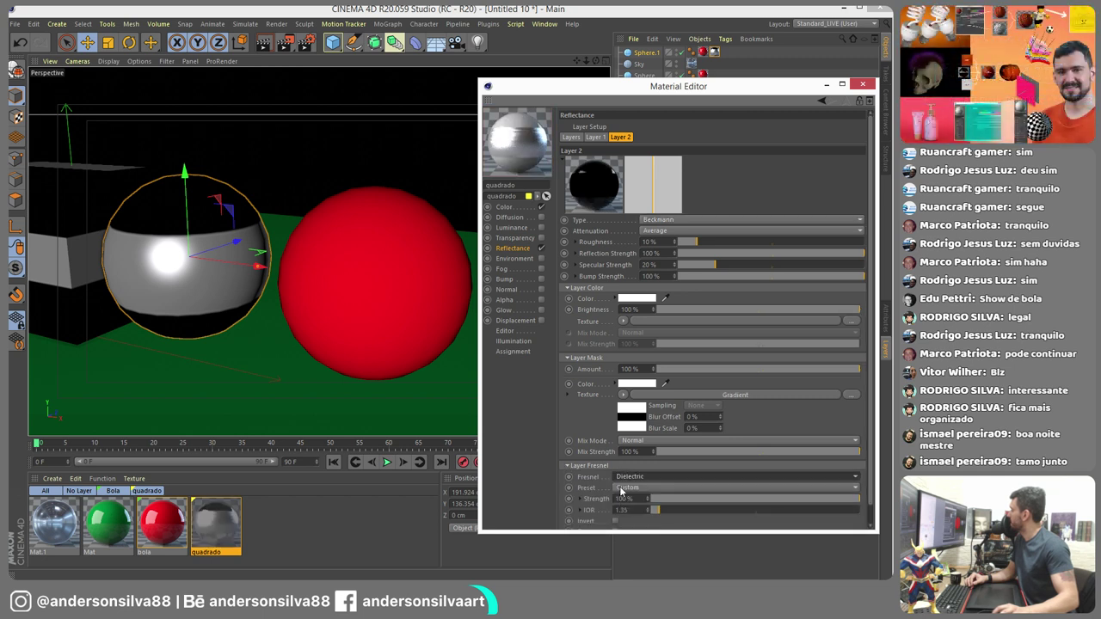
pyautogui.click(621, 487)
pyautogui.click(634, 412)
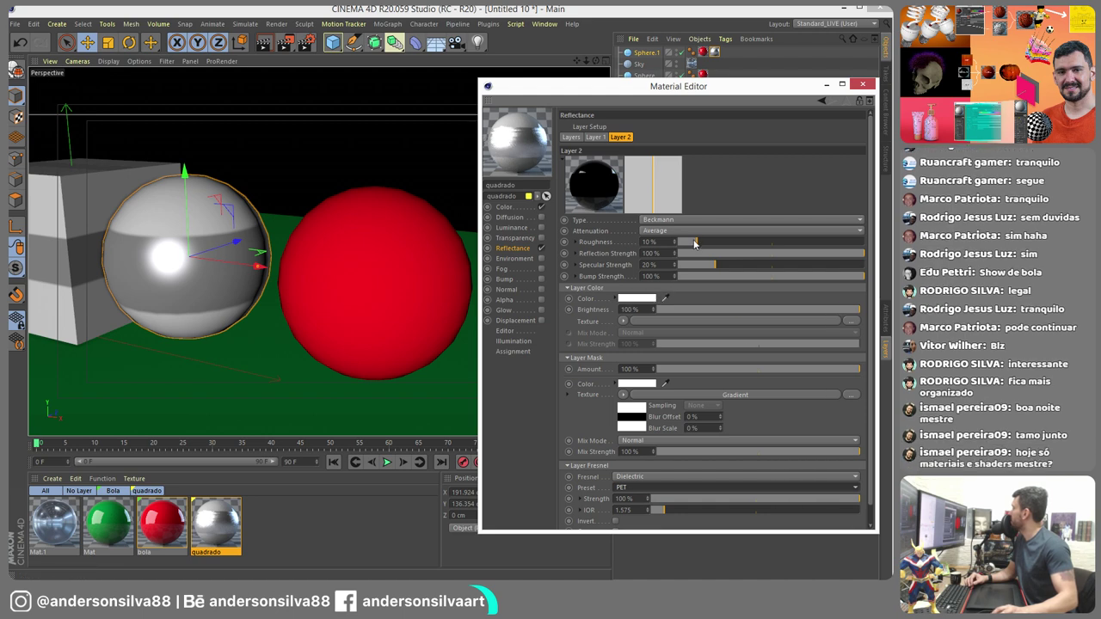
pyautogui.moveTo(693, 245); pyautogui.dragTo(822, 264)
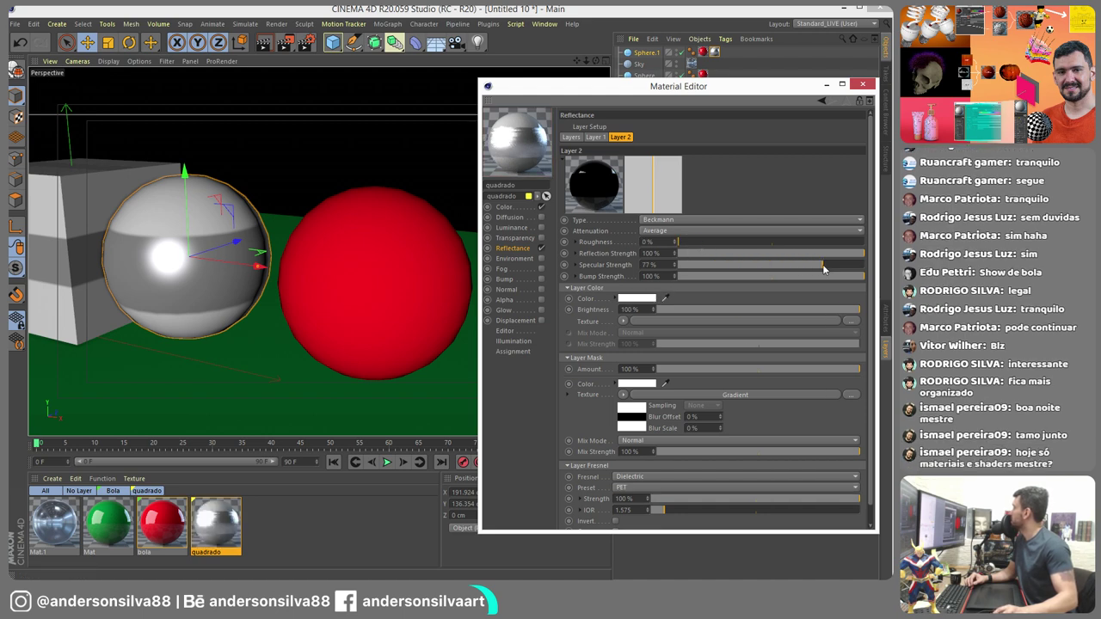
pyautogui.click(284, 42)
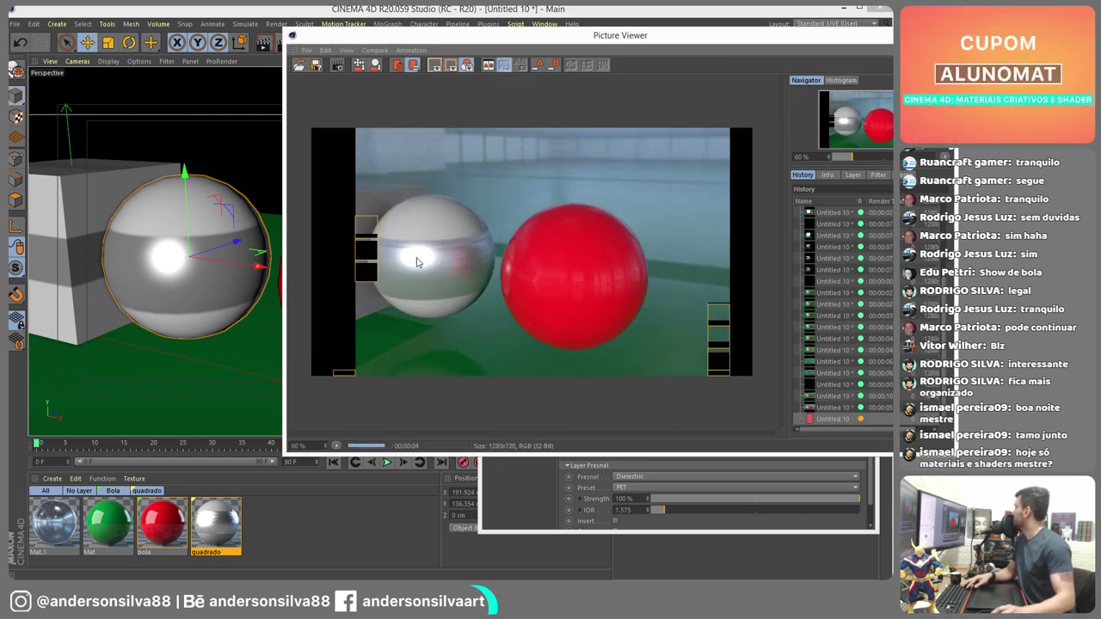
# - Zoom in on the banded cube and chrome sphere, then render a fresh image to the Picture Viewer
pyautogui.moveTo(422, 258); pyautogui.dragTo(326, 285)
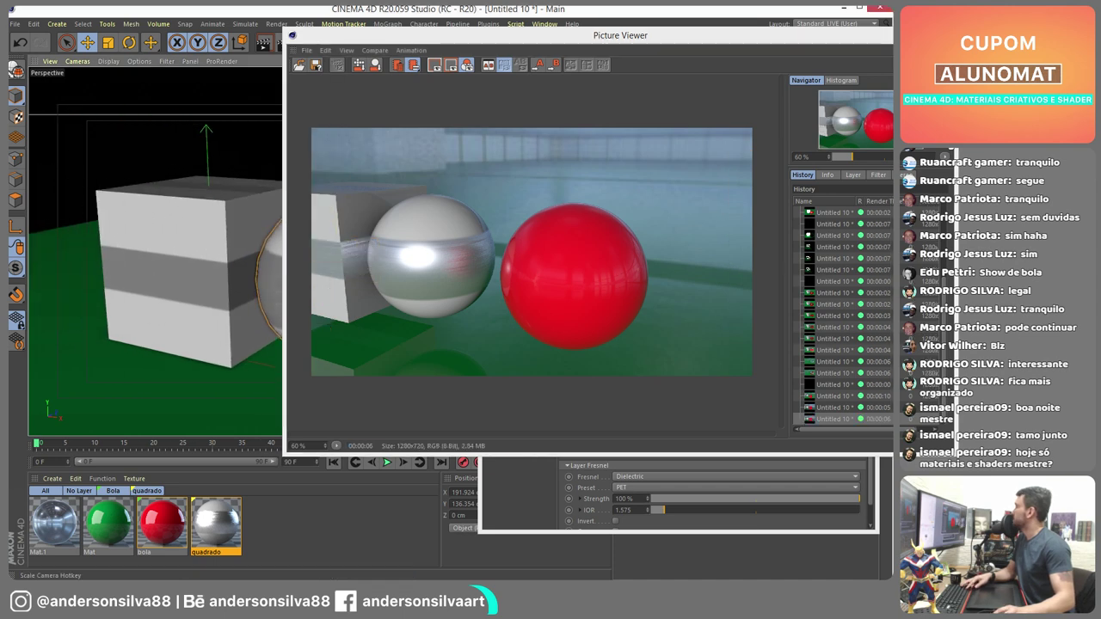
pyautogui.click(883, 35)
pyautogui.click(387, 301)
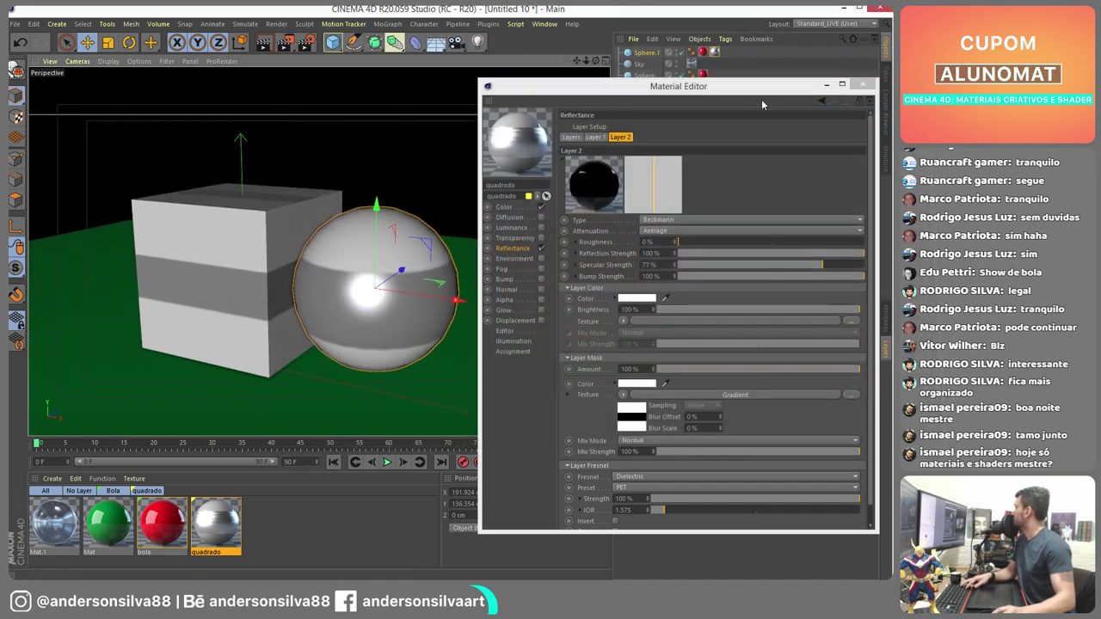
pyautogui.click(862, 83)
pyautogui.click(285, 42)
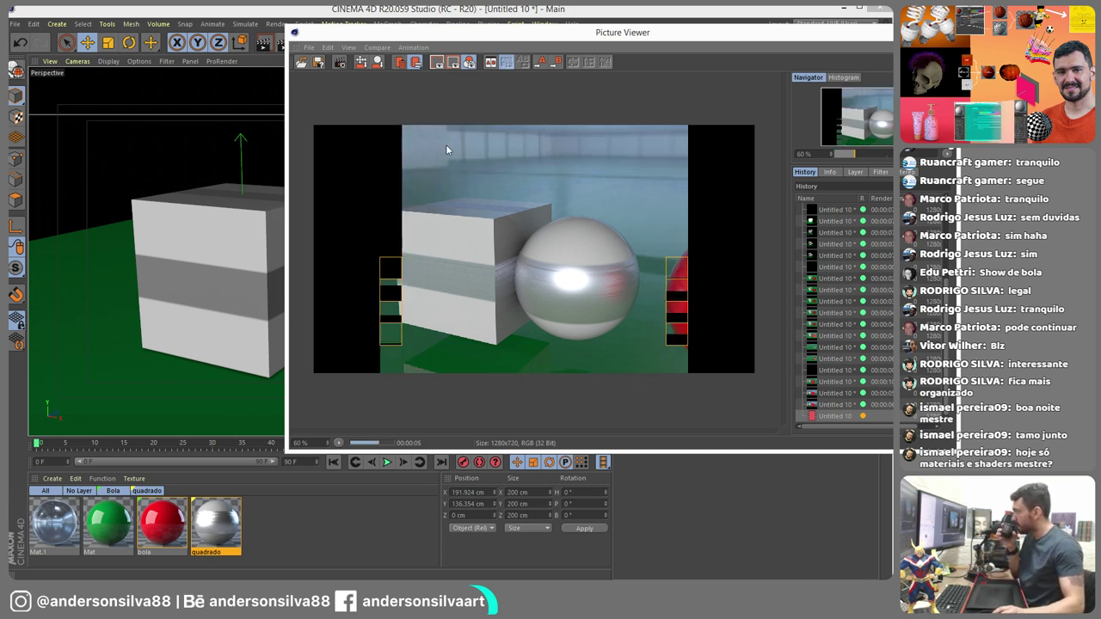
pyautogui.moveTo(742, 35); pyautogui.dragTo(610, 36)
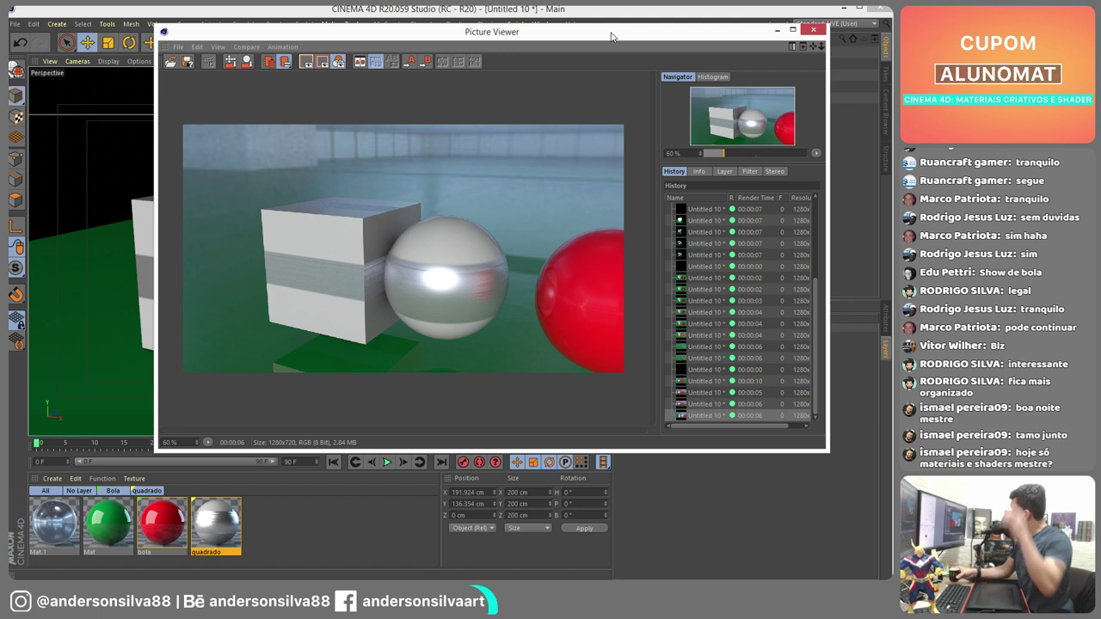
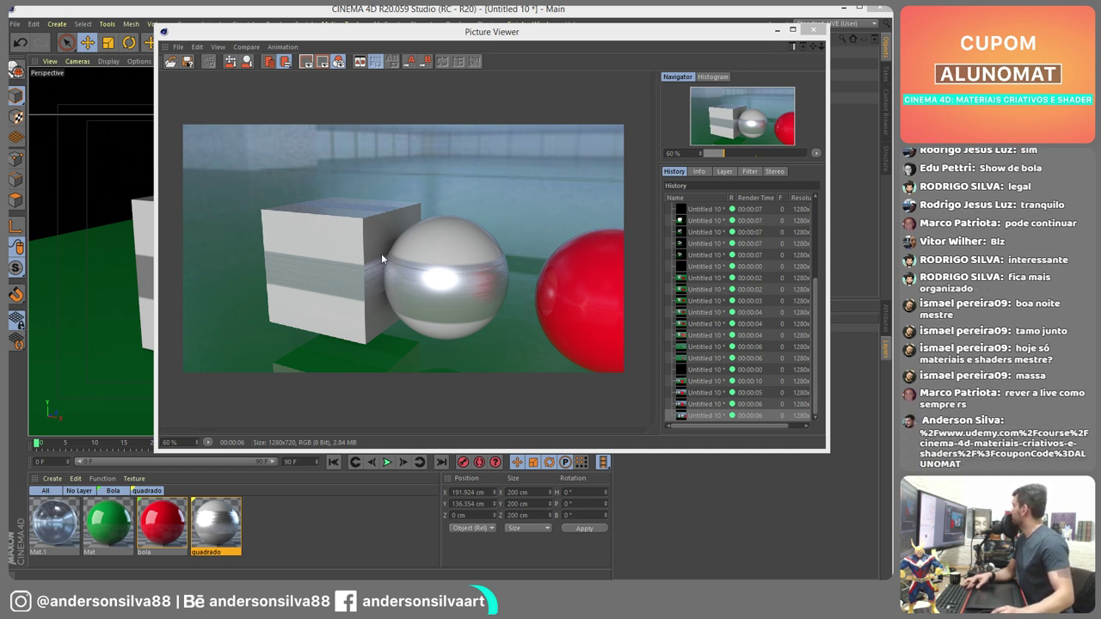
# - Close the render preview and open the red bola material for editing
pyautogui.click(812, 30)
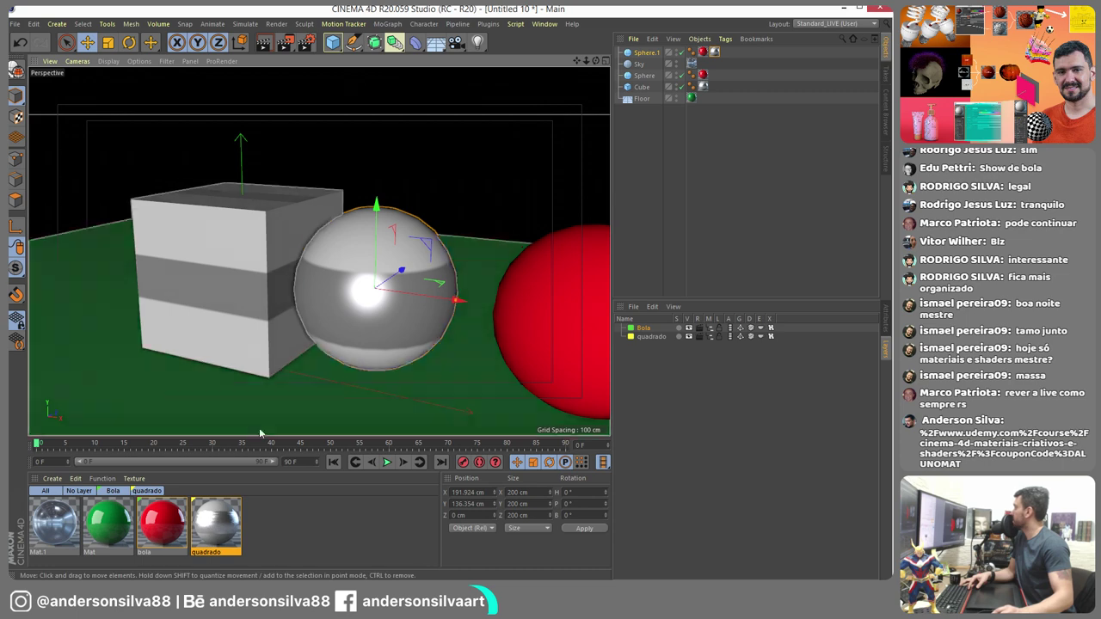
pyautogui.click(162, 523)
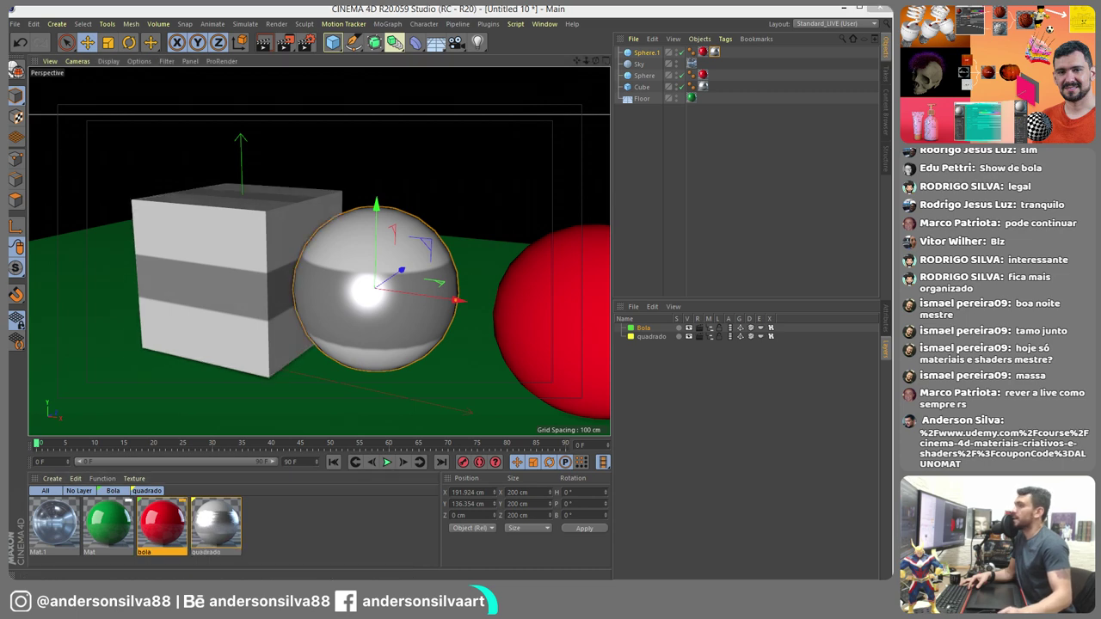
pyautogui.doubleClick(161, 523)
# - Set bola's reflectance layer Fresnel to Dielectric with the PET preset, then select the quadrado material
pyautogui.click(366, 429)
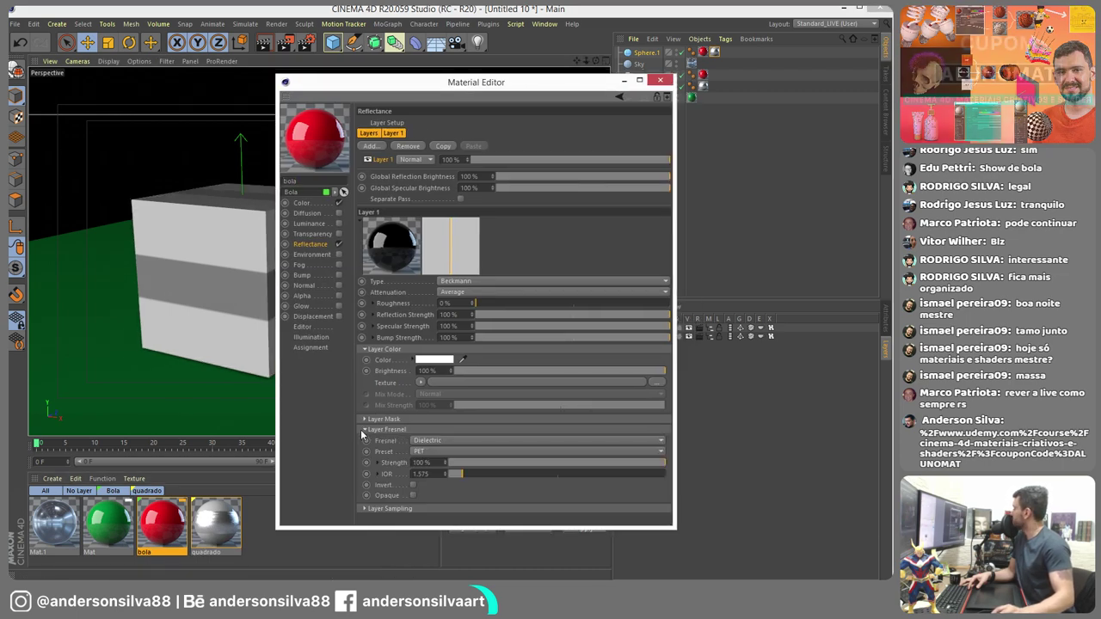
pyautogui.click(432, 440)
pyautogui.click(427, 464)
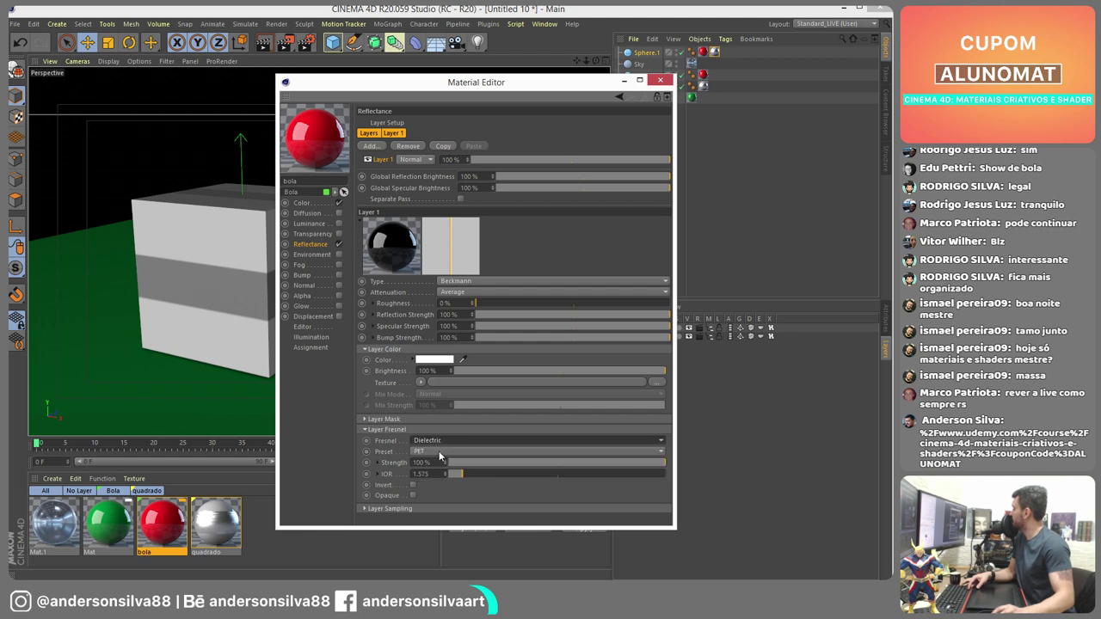
pyautogui.click(438, 450)
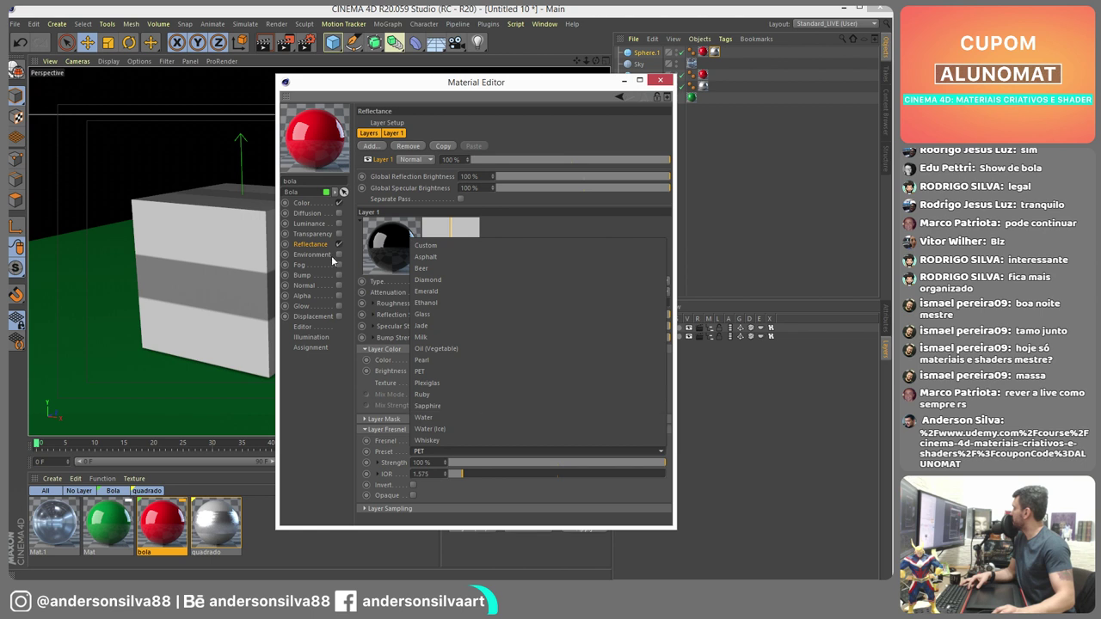
pyautogui.click(305, 247)
pyautogui.click(215, 521)
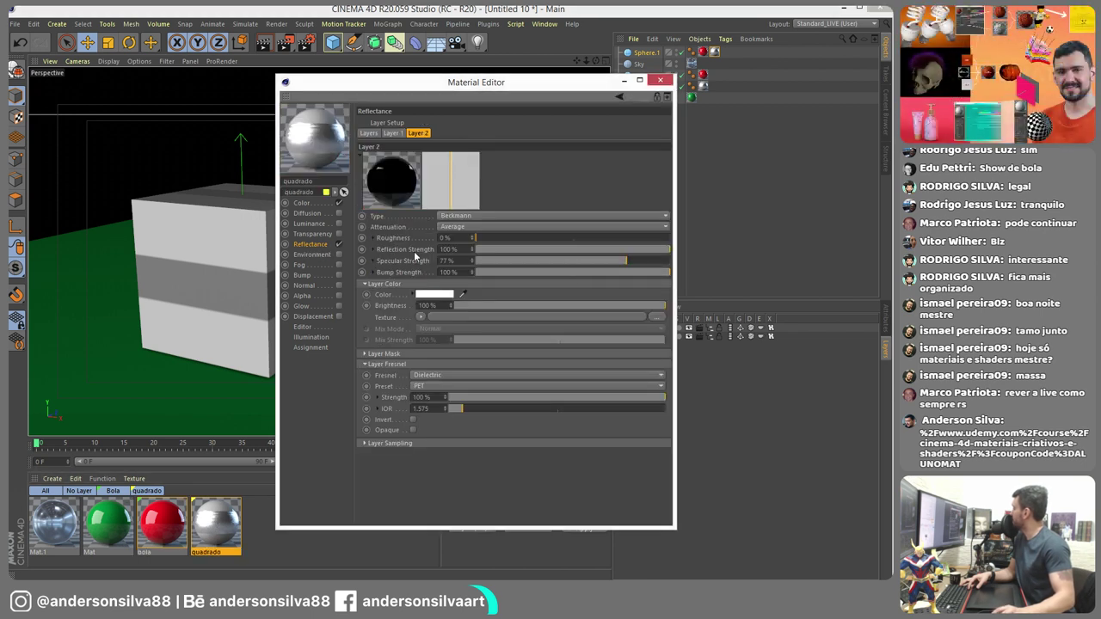
# - Review quadrado's Layer 1 metal presets, keeping Chromium unchanged
pyautogui.click(393, 132)
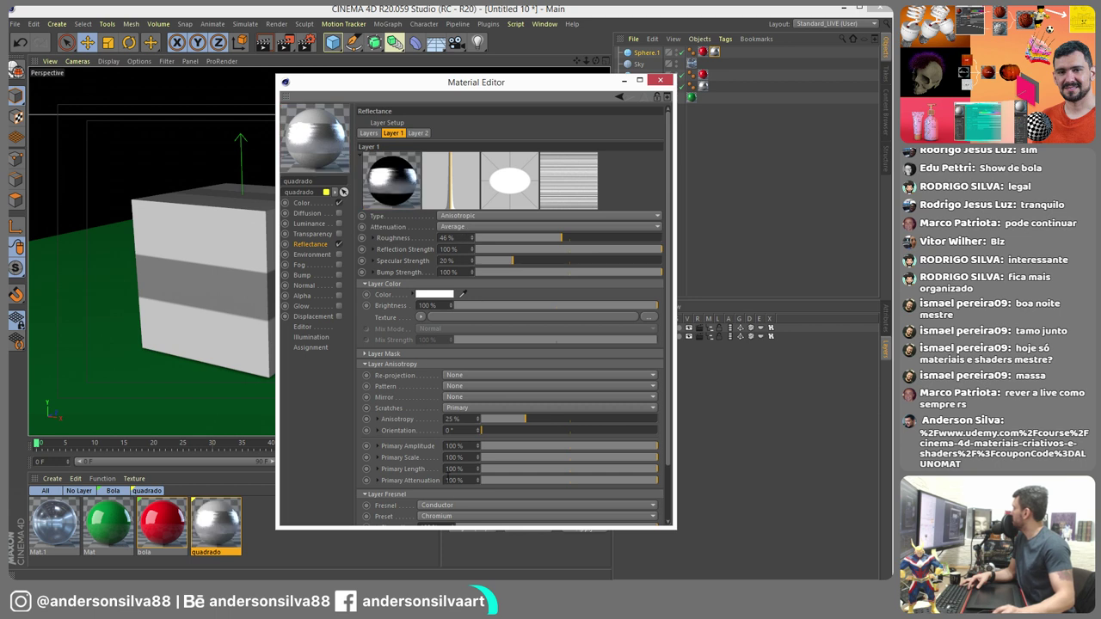
pyautogui.click(435, 516)
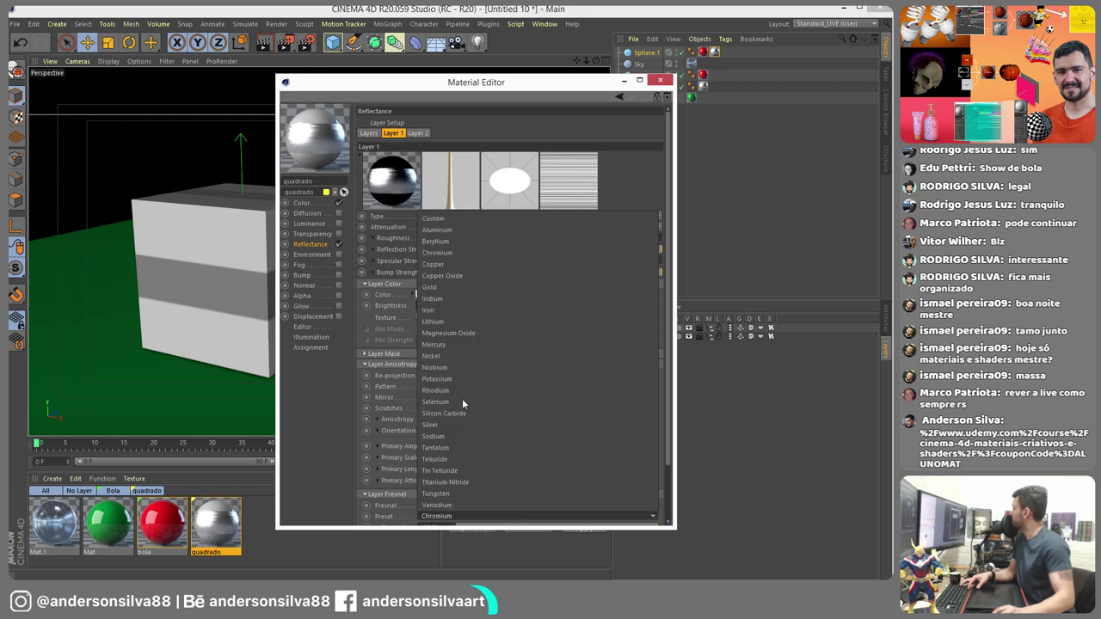
pyautogui.click(381, 518)
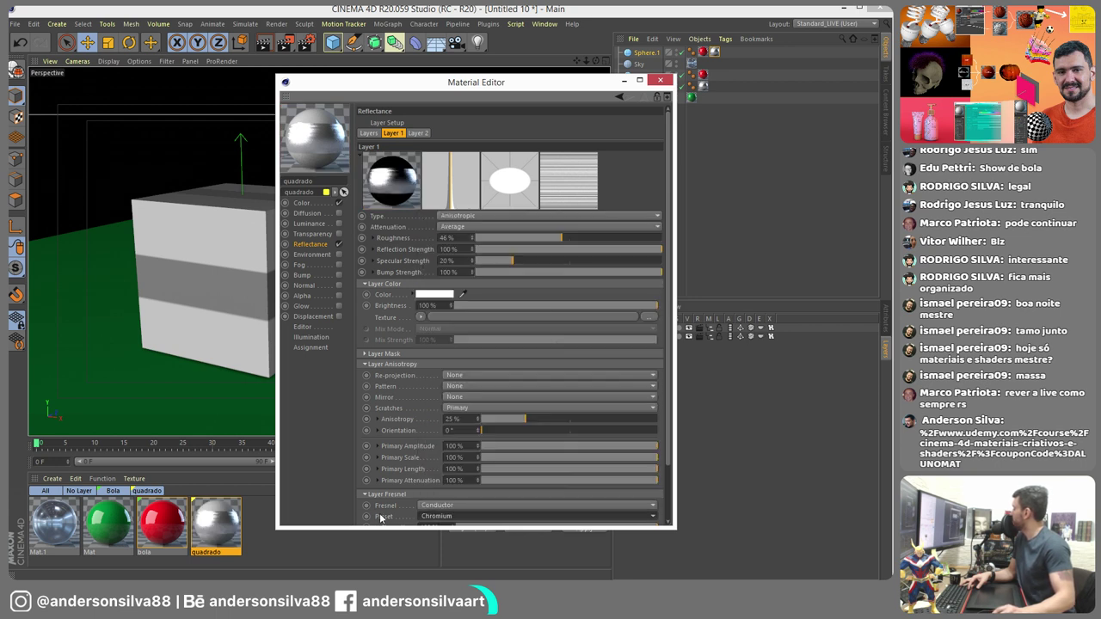
pyautogui.click(437, 516)
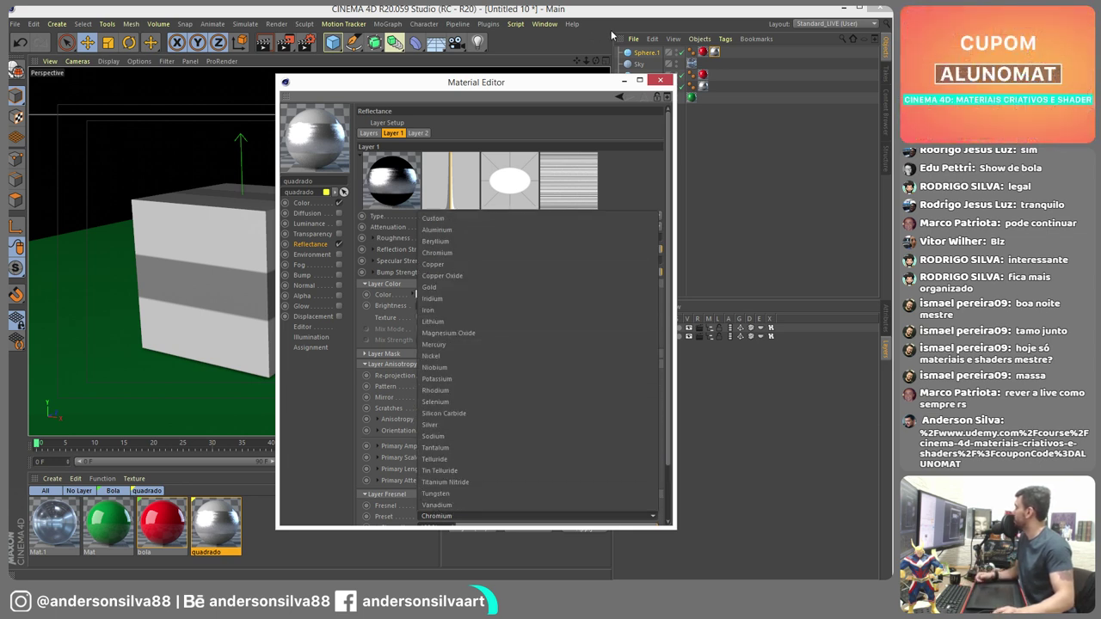
pyautogui.click(627, 90)
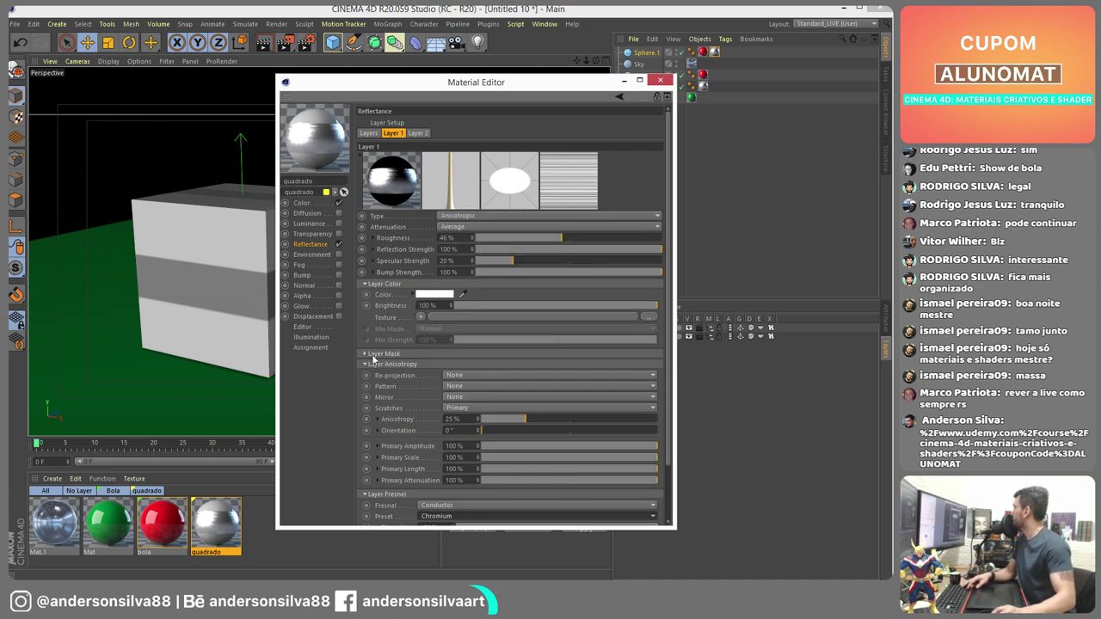
# - Close the Material Editor and briefly check the slideshow before returning to the scene
pyautogui.click(623, 80)
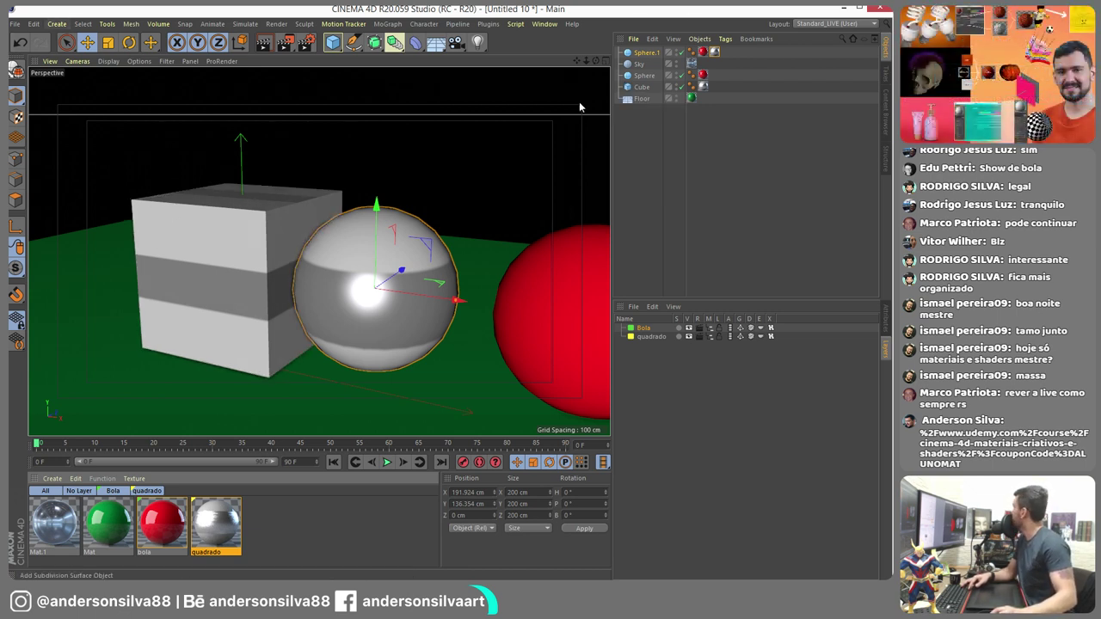
pyautogui.hotkey('alt', 'Tab')
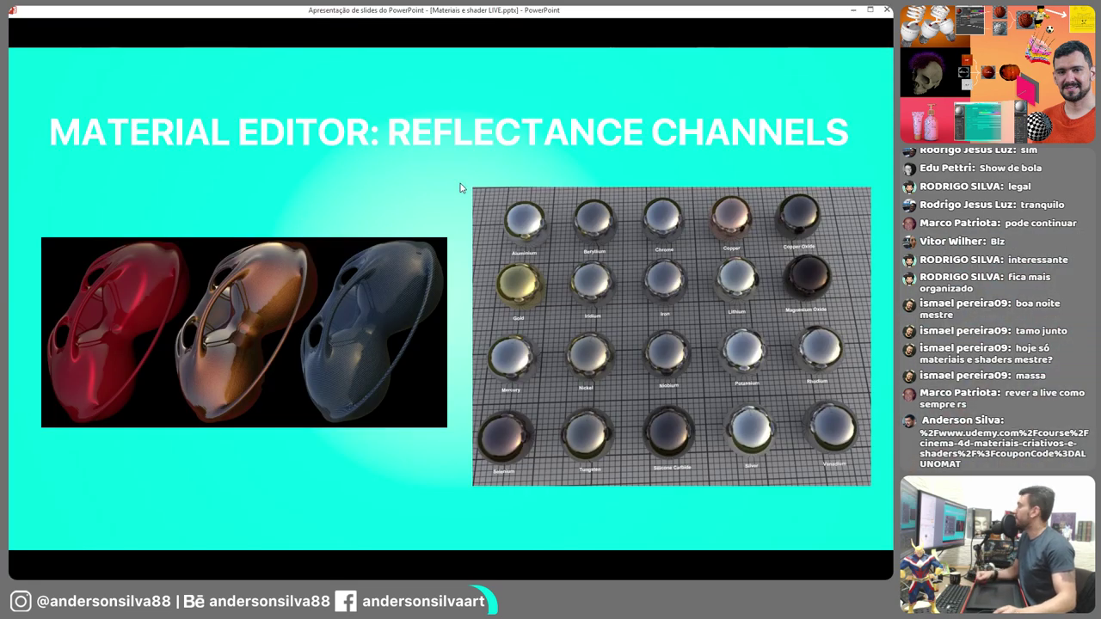
pyautogui.click(855, 12)
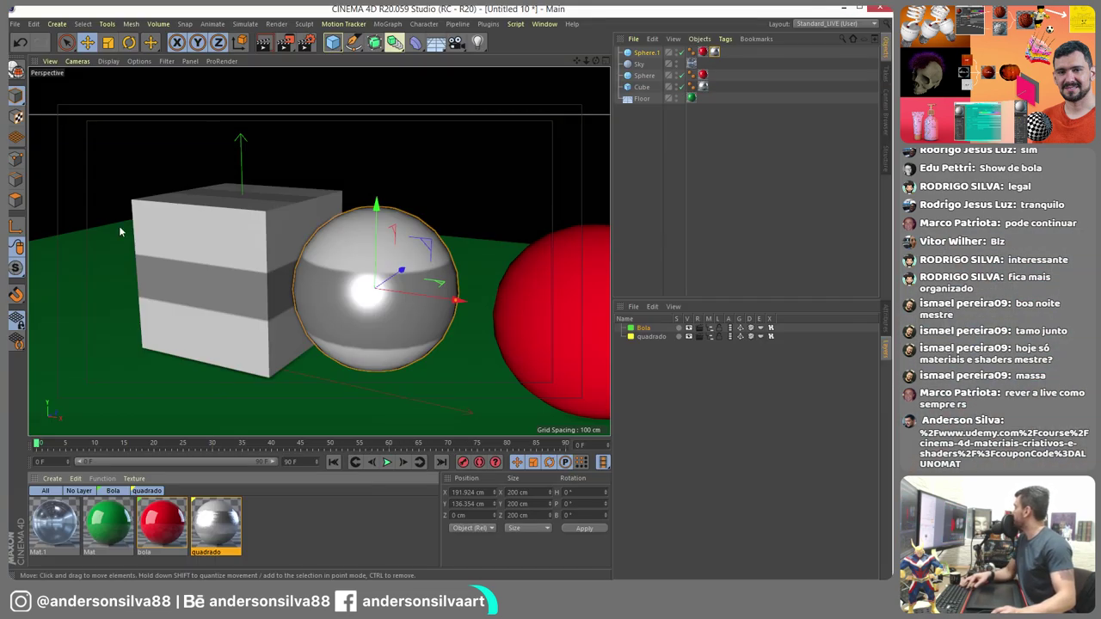
# - Load the carbon-fiber image as bola's reflection Layer Color texture without copying it to the project
pyautogui.doubleClick(161, 525)
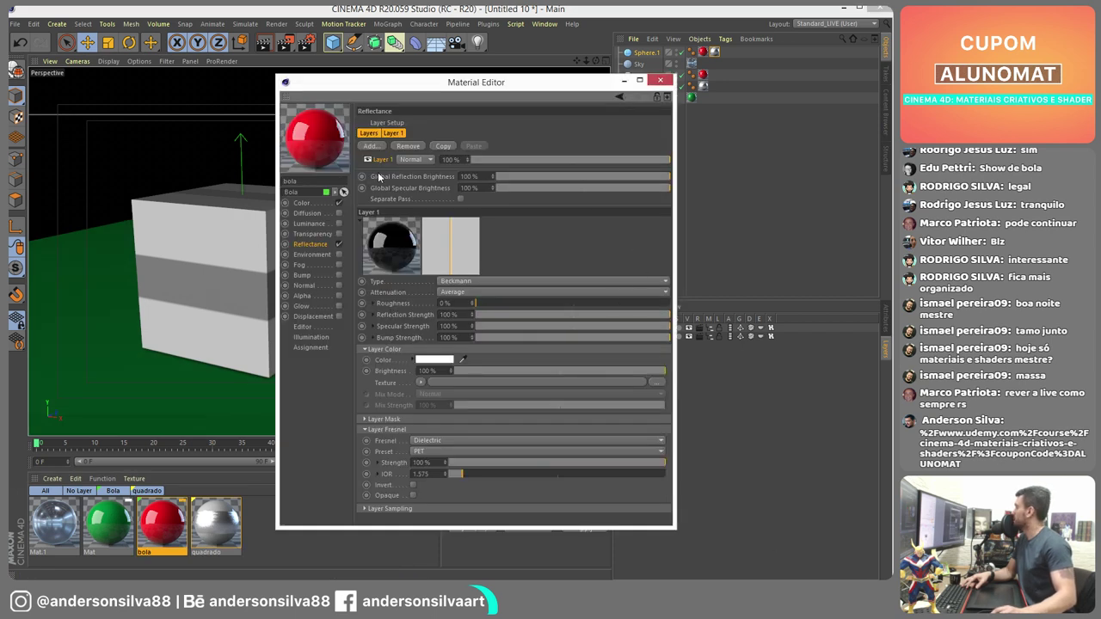
pyautogui.click(421, 382)
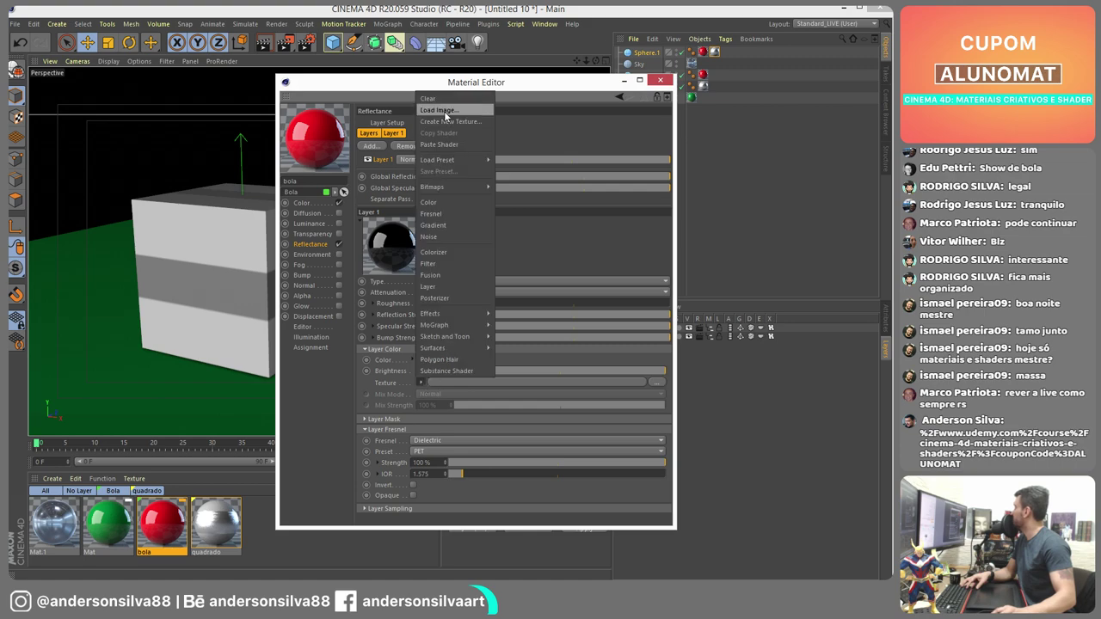
pyautogui.click(418, 121)
pyautogui.doubleClick(427, 183)
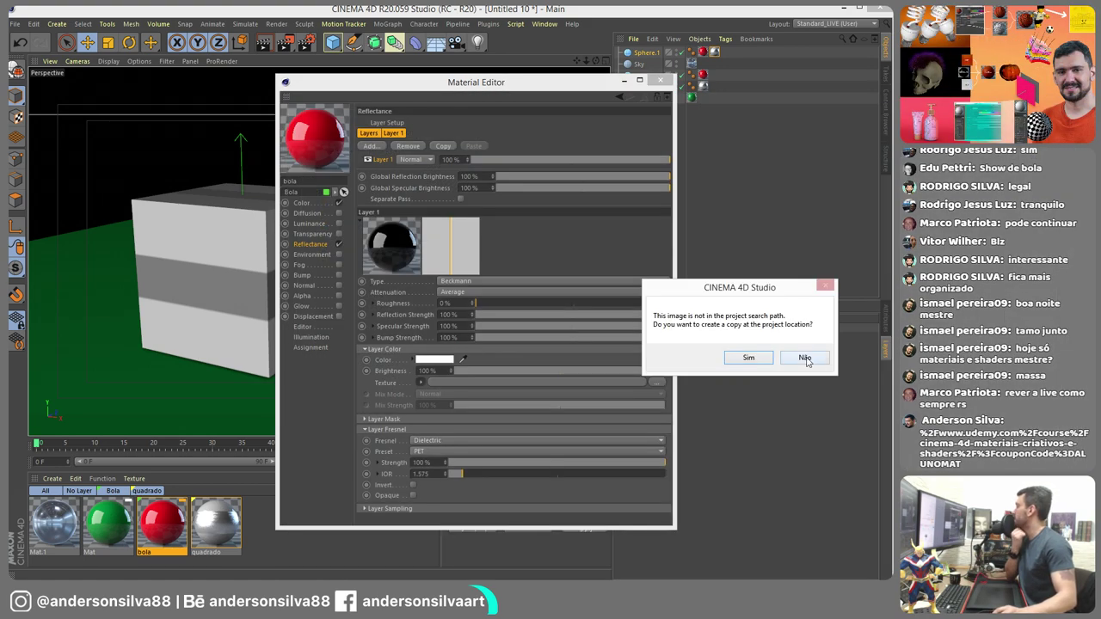
pyautogui.click(806, 358)
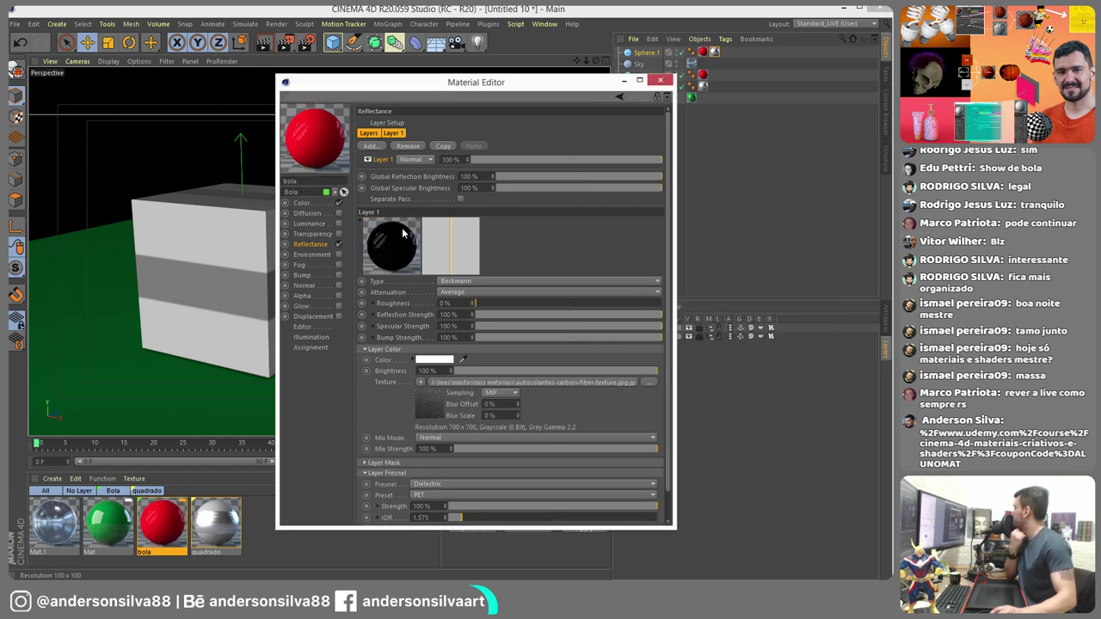
# - Frame the spheres in the viewport and render the scene to the Picture Viewer
pyautogui.click(363, 464)
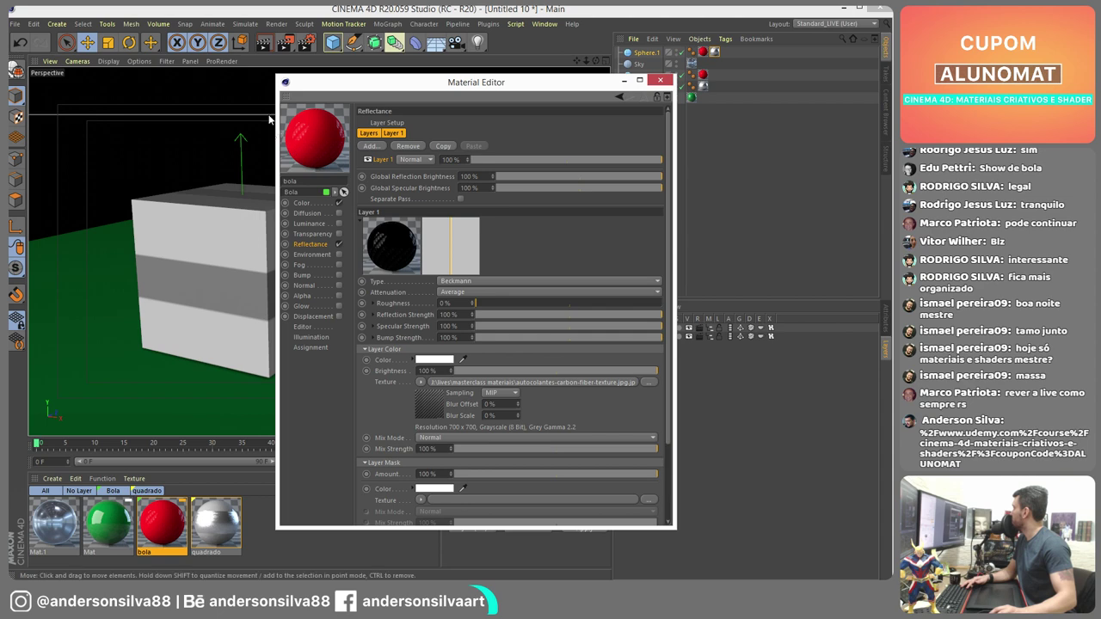
pyautogui.moveTo(484, 92); pyautogui.dragTo(702, 66)
pyautogui.keyDown('alt'); pyautogui.moveTo(446, 216); pyautogui.dragTo(315, 268, button='middle'); pyautogui.keyUp('alt')
pyautogui.keyDown('alt'); pyautogui.moveTo(316, 269); pyautogui.dragTo(361, 287); pyautogui.keyUp('alt')
pyautogui.click(284, 42)
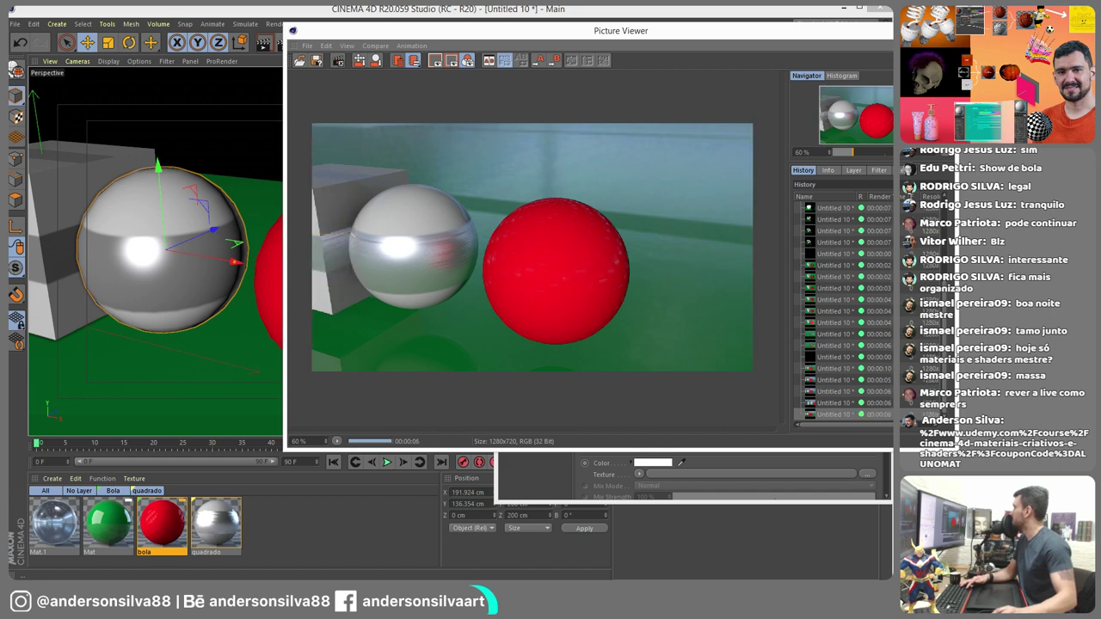
# - Clear the carbon-fiber image from bola's reflection Layer Color texture slot
pyautogui.click(686, 473)
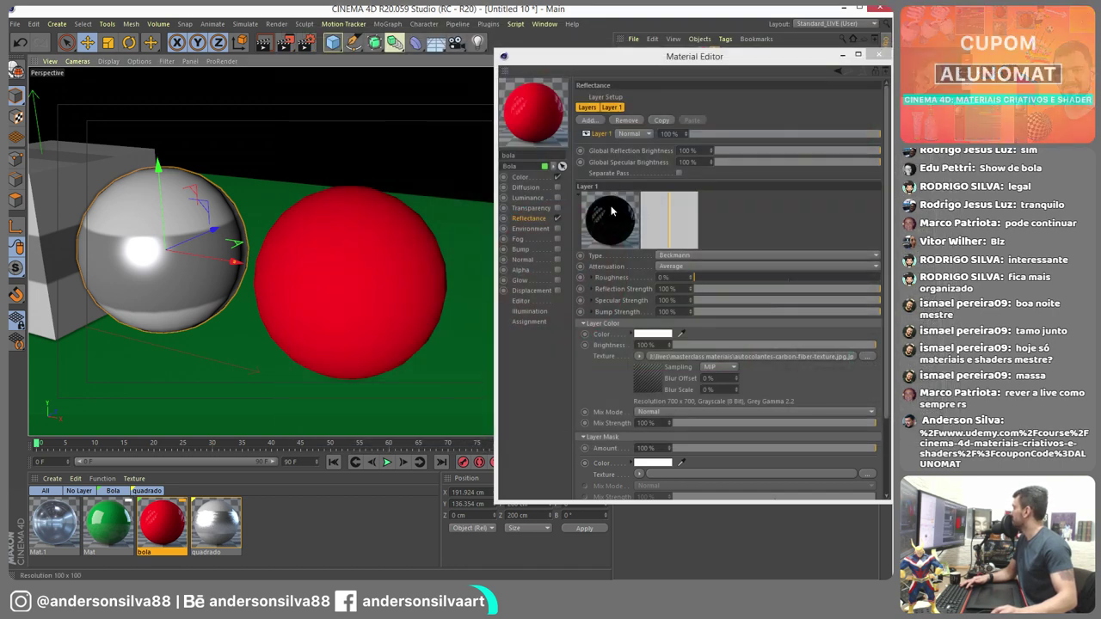
pyautogui.click(639, 356)
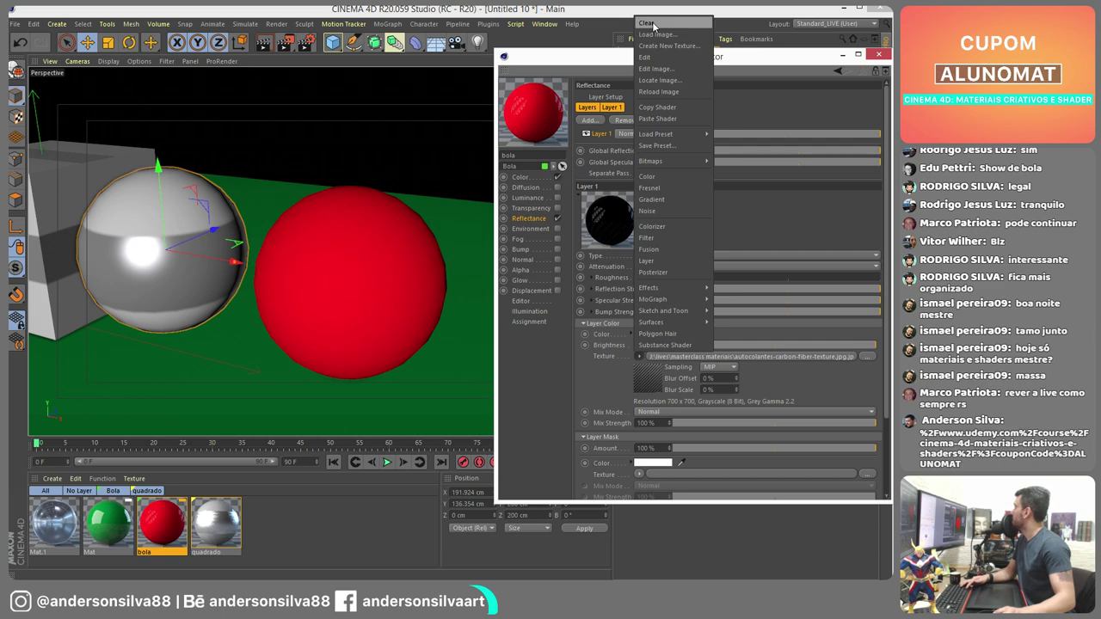
pyautogui.click(651, 24)
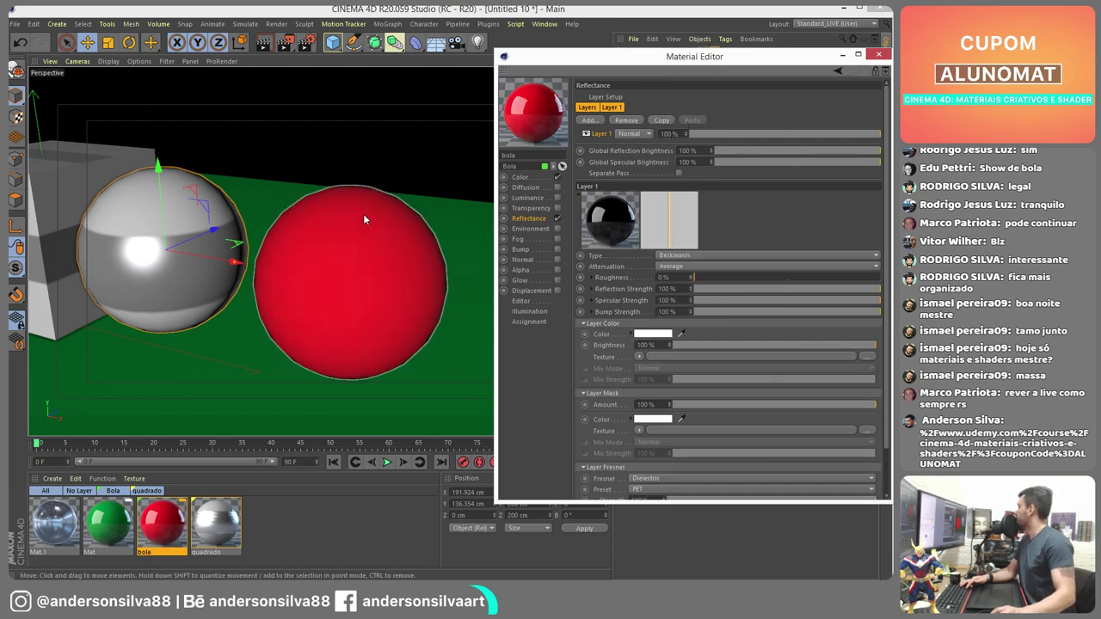
# - Advance the slideshow to the 'Materiais de Transparência' slide and return to Cinema 4D
pyautogui.hotkey('alt', 'Tab')
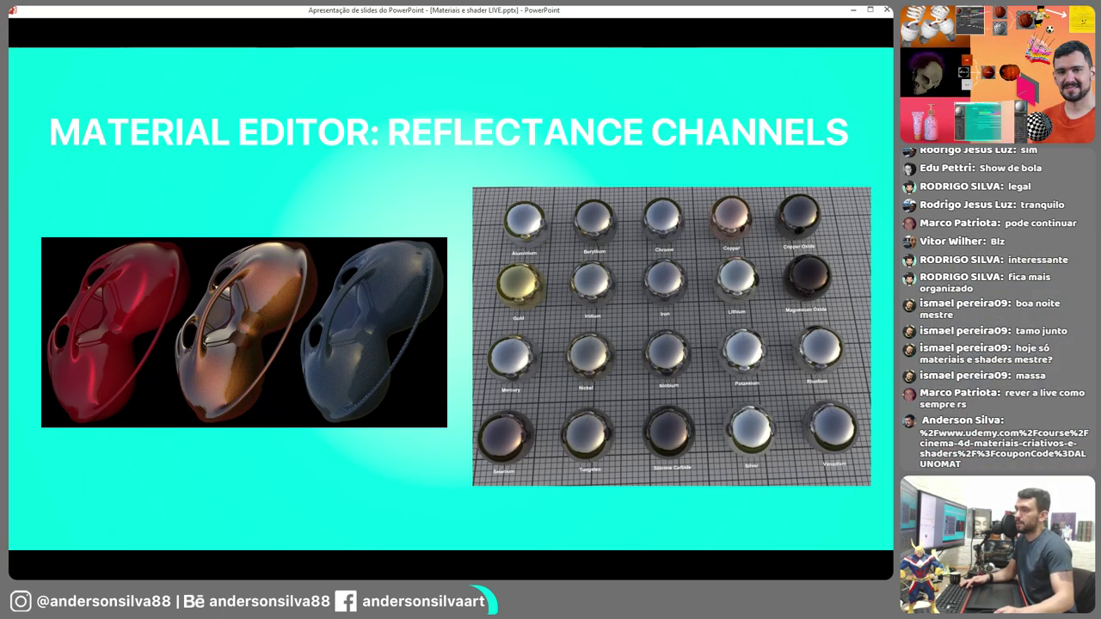
pyautogui.press('Right')
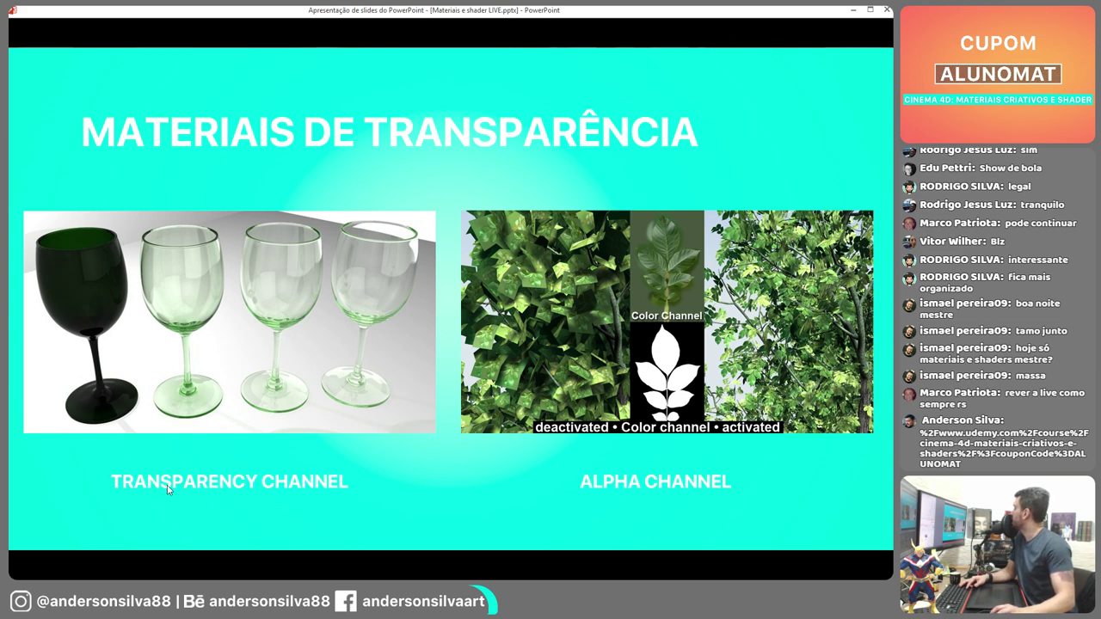
pyautogui.hotkey('alt', 'Tab')
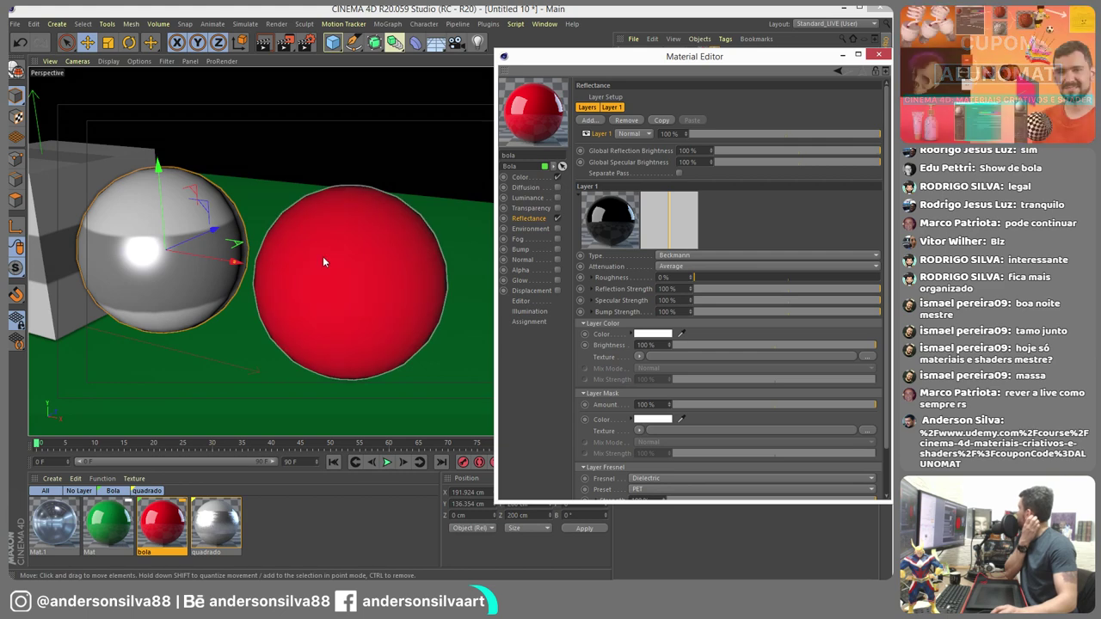
# - Close the Material Editor and delete the unused materials, including quadrado
pyautogui.click(879, 55)
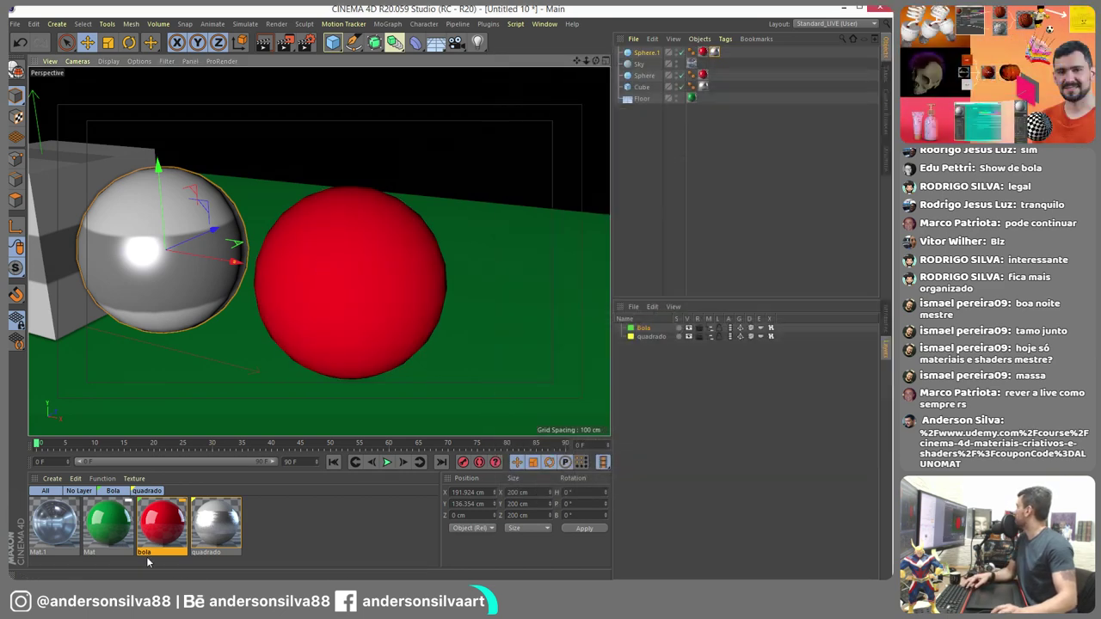
pyautogui.click(225, 533)
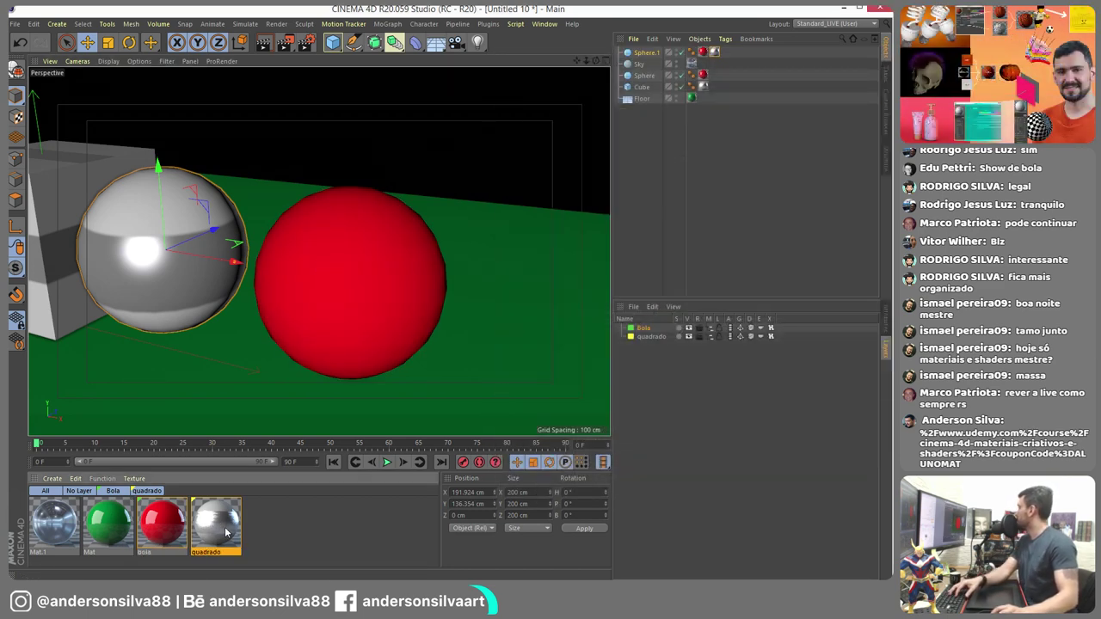
pyautogui.press('Delete')
pyautogui.click(116, 548)
pyautogui.press('Delete')
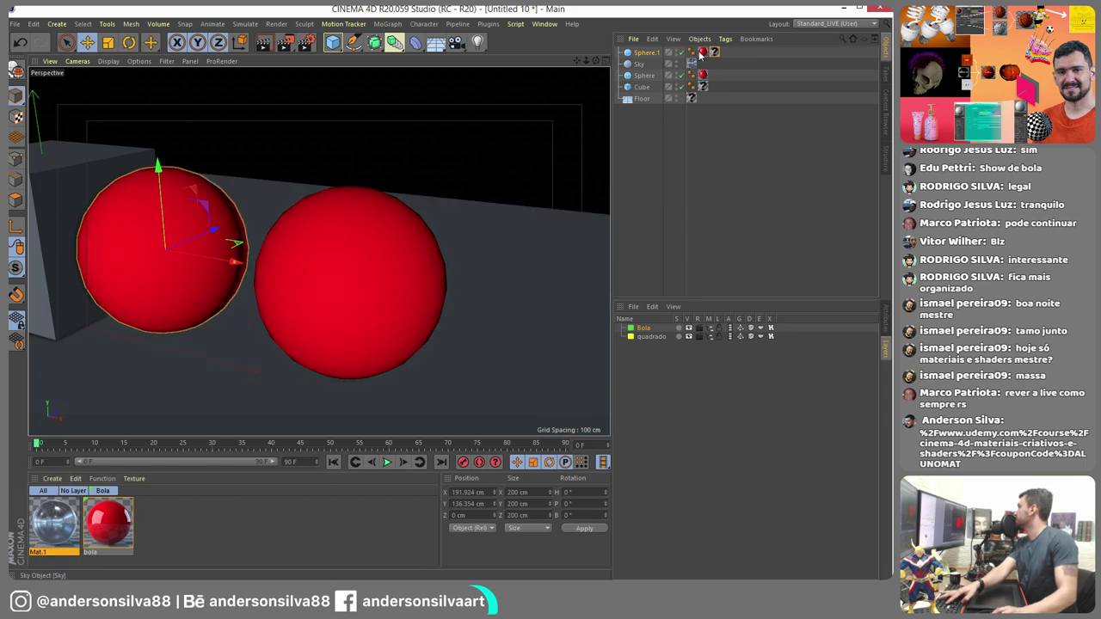
# - Remove the material tags from Sphere.1, the right sphere, the Cube and the Floor
pyautogui.click(713, 52)
pyautogui.press('Delete')
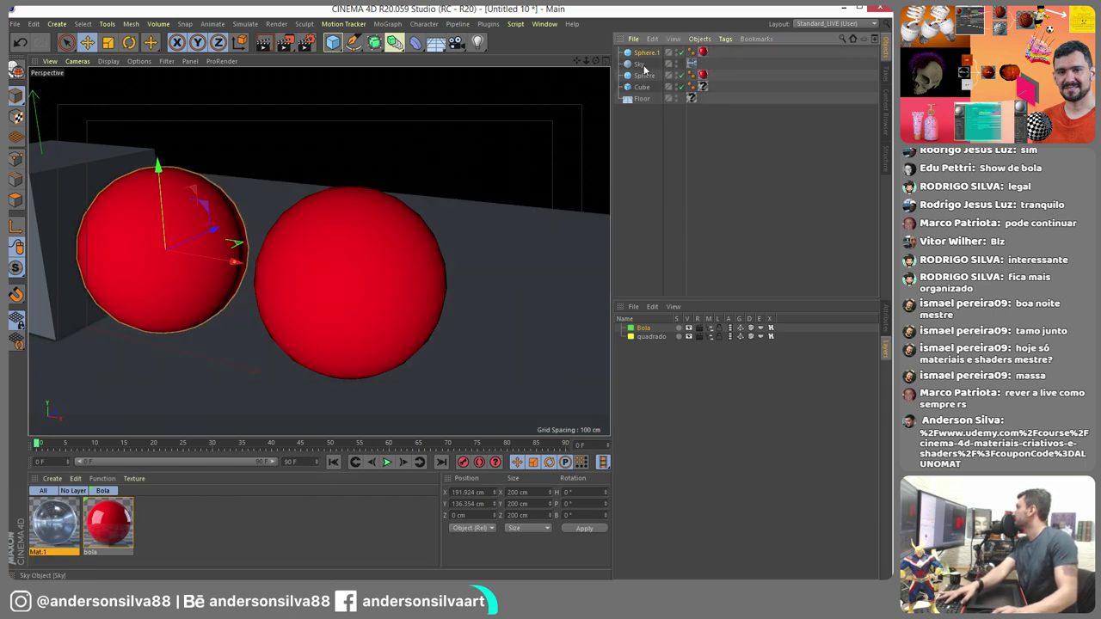
pyautogui.click(703, 75)
pyautogui.press('Delete')
pyautogui.click(703, 86)
pyautogui.press('Delete')
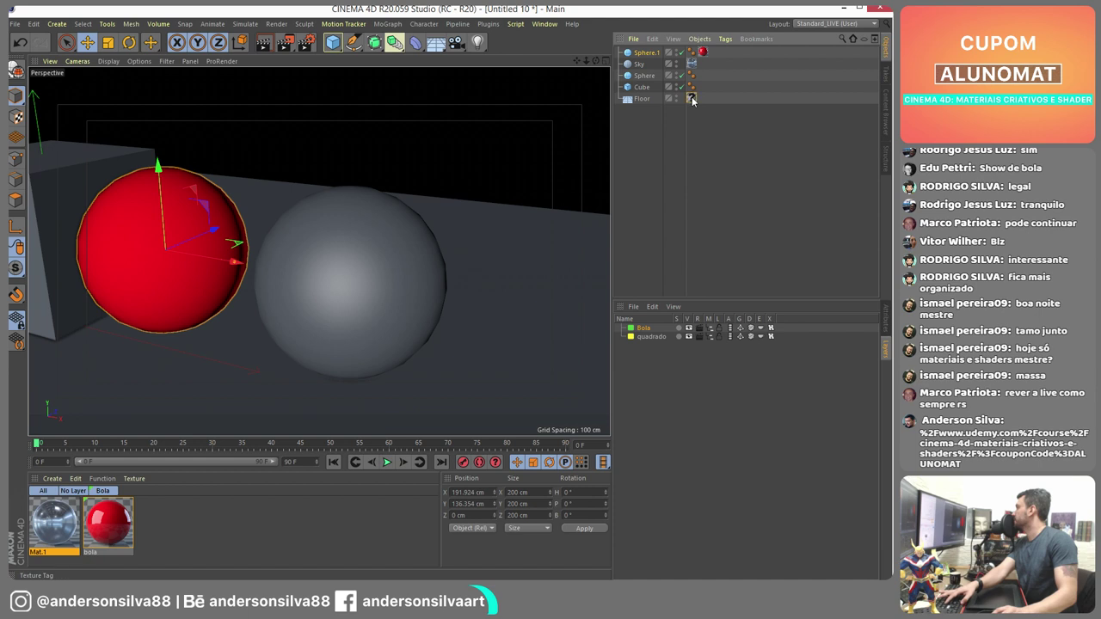
pyautogui.click(693, 99)
pyautogui.press('Delete')
# - Delete the Cube and red Sphere.1, then set the remaining Sphere's X position to 0 cm
pyautogui.click(642, 87)
pyautogui.press('Delete')
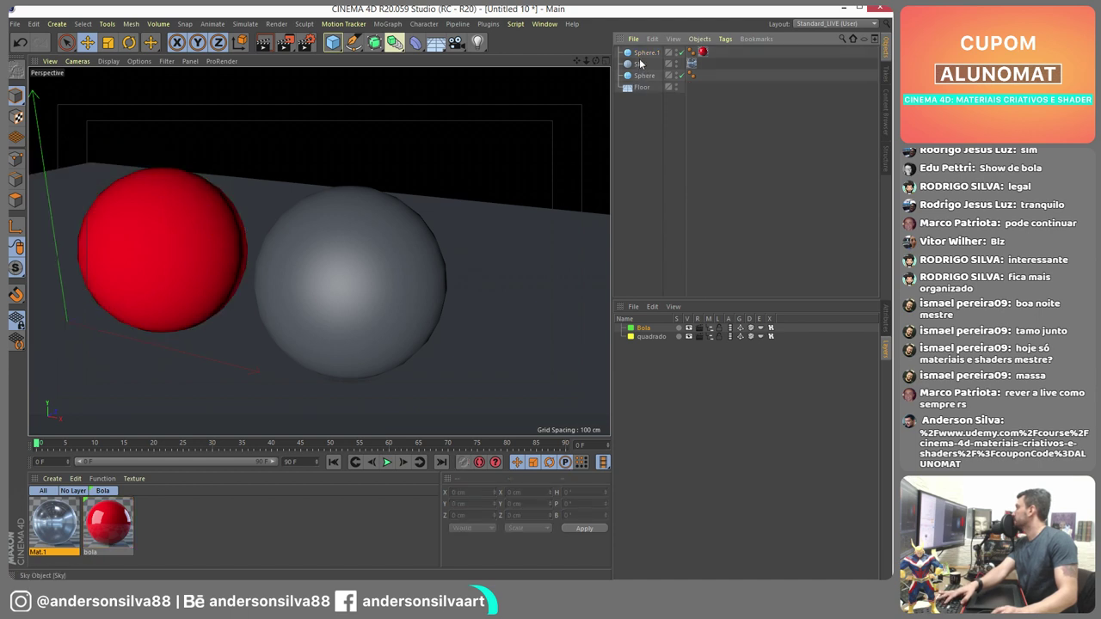
pyautogui.click(645, 53)
pyautogui.press('Delete')
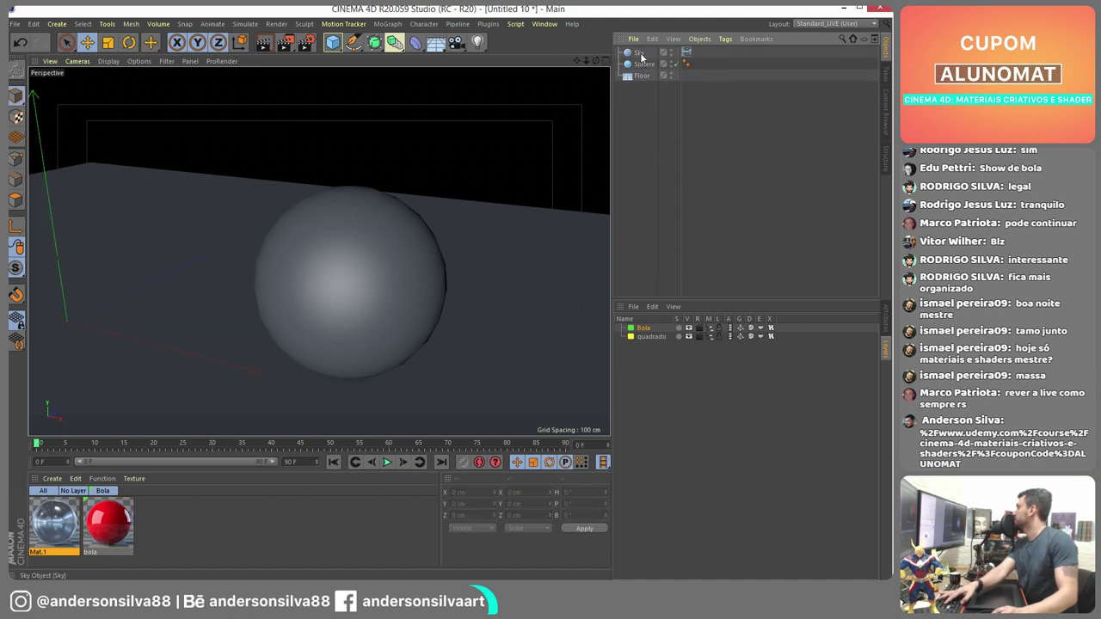
pyautogui.click(639, 52)
pyautogui.click(644, 64)
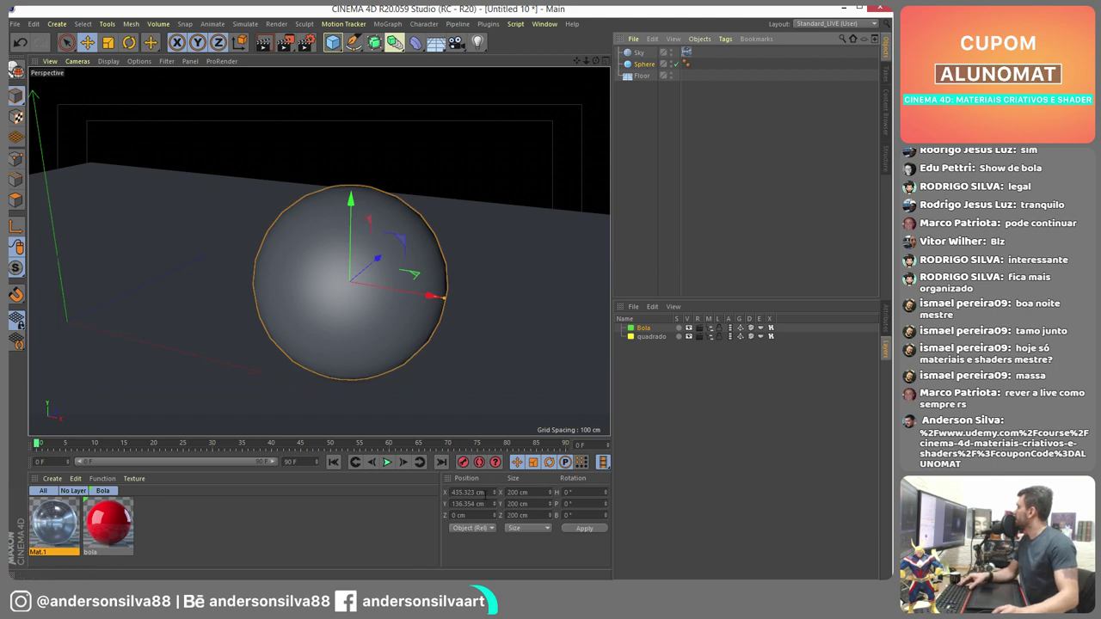
pyautogui.write('0')
pyautogui.press('Return')
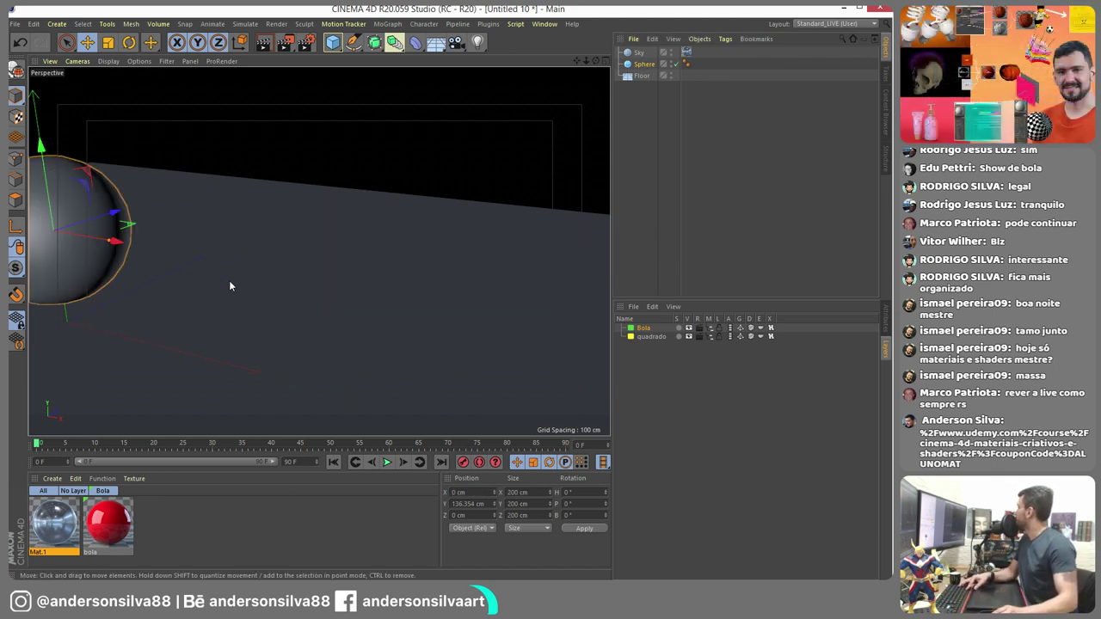
pyautogui.keyDown('alt'); pyautogui.moveTo(230, 286); pyautogui.dragTo(351, 349); pyautogui.keyUp('alt')
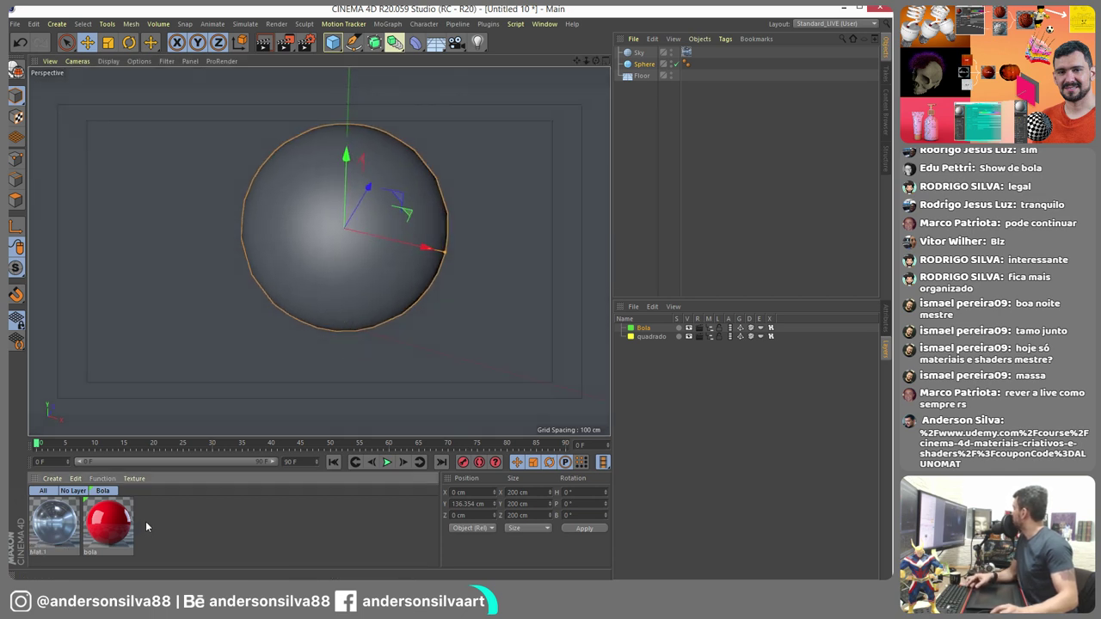
# - Duplicate bola as the white bola.1 and apply it to the floor and the sphere
pyautogui.keyDown('ctrl'); pyautogui.moveTo(110, 524); pyautogui.dragTo(165, 528); pyautogui.keyUp('ctrl')
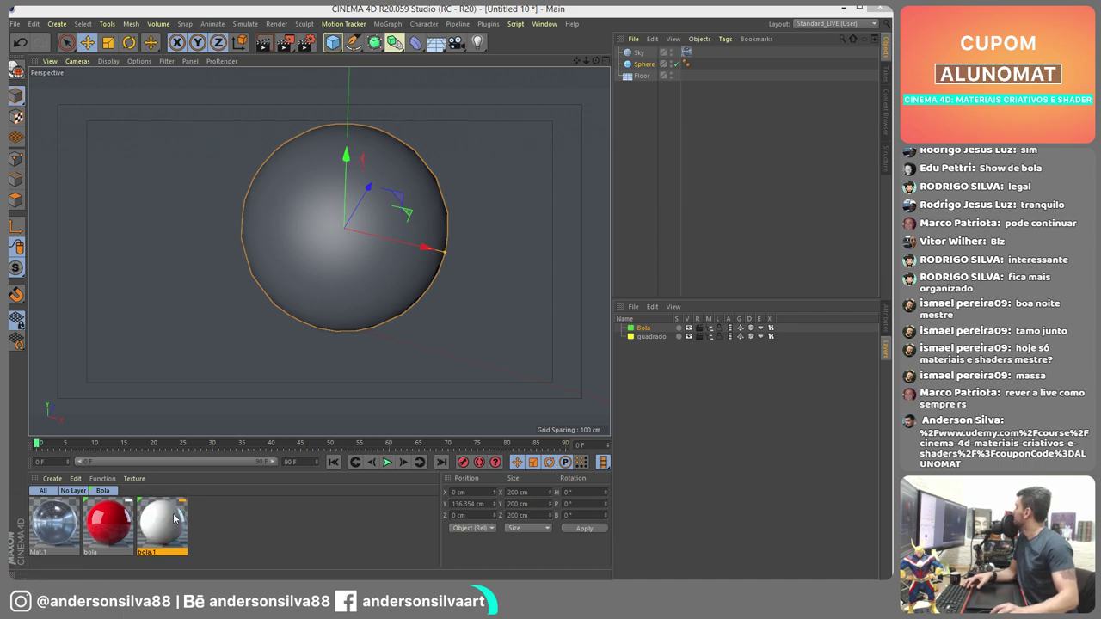
pyautogui.moveTo(174, 517); pyautogui.dragTo(154, 348)
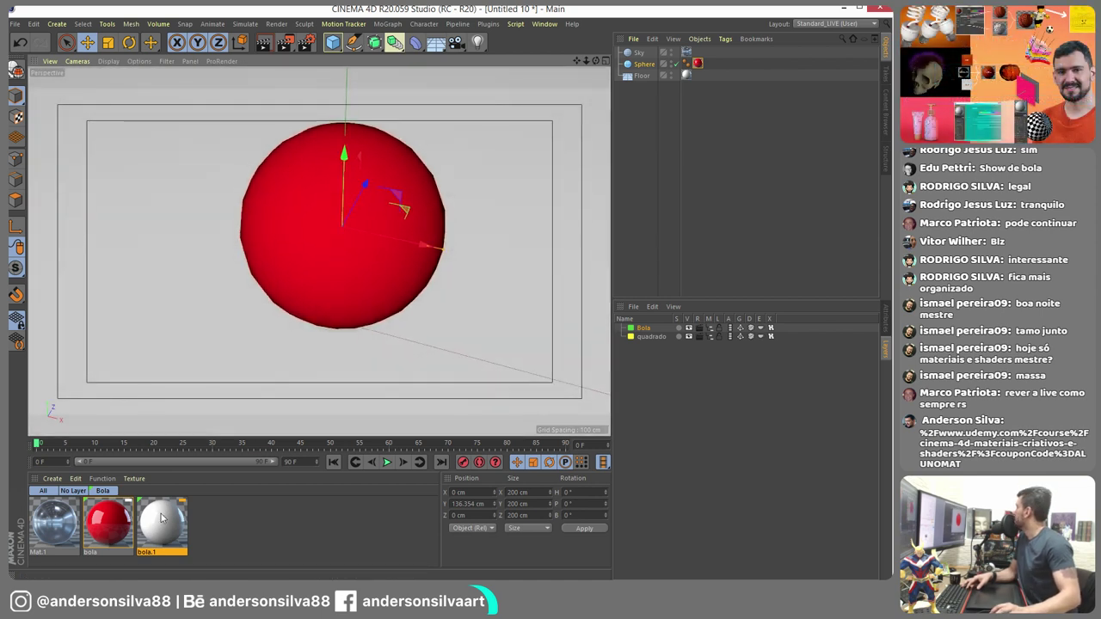
pyautogui.moveTo(161, 517); pyautogui.dragTo(355, 226)
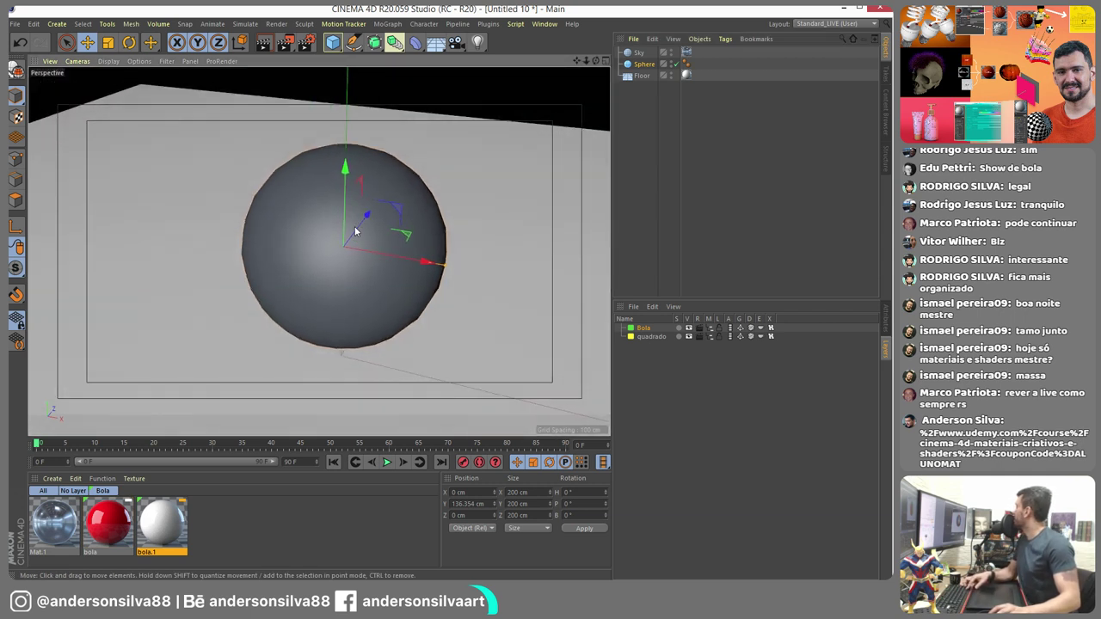
# - Create a new default material Mat and open it in the Material Editor
pyautogui.click(52, 478)
pyautogui.click(78, 347)
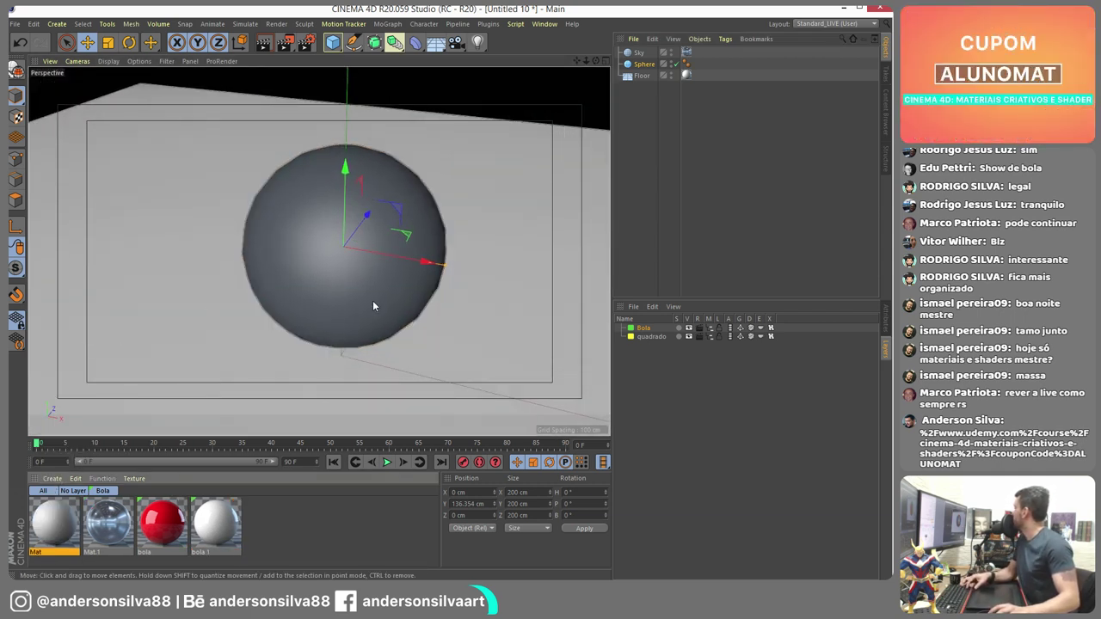
pyautogui.click(373, 306)
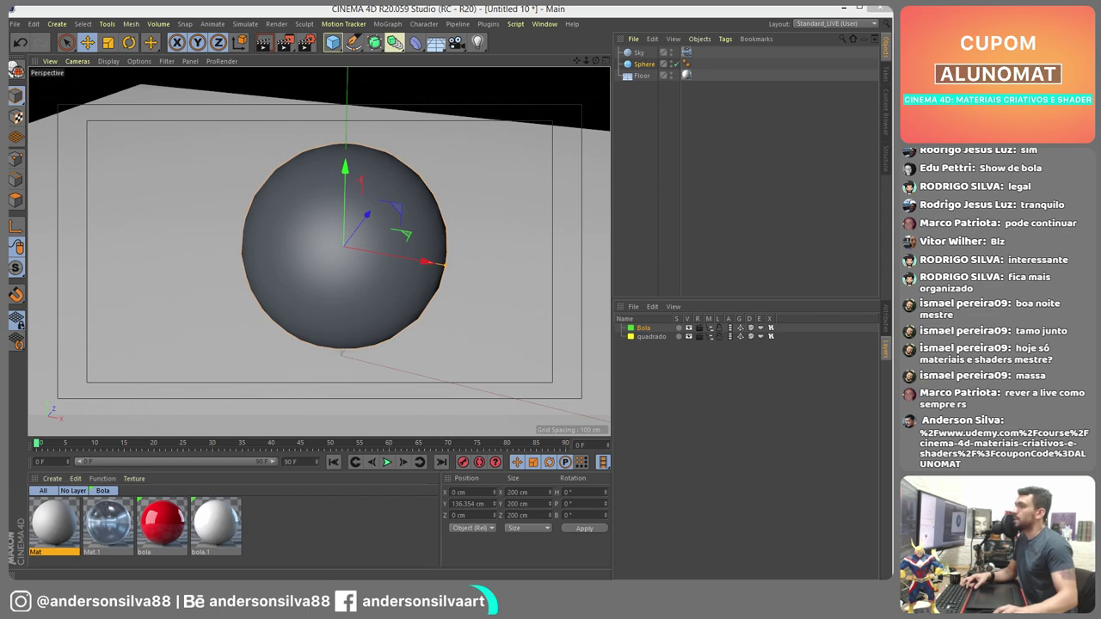
pyautogui.doubleClick(54, 523)
# - Disable Color and Reflectance on Mat and enable Transparency with the Glass refraction preset (1.517)
pyautogui.click(443, 212)
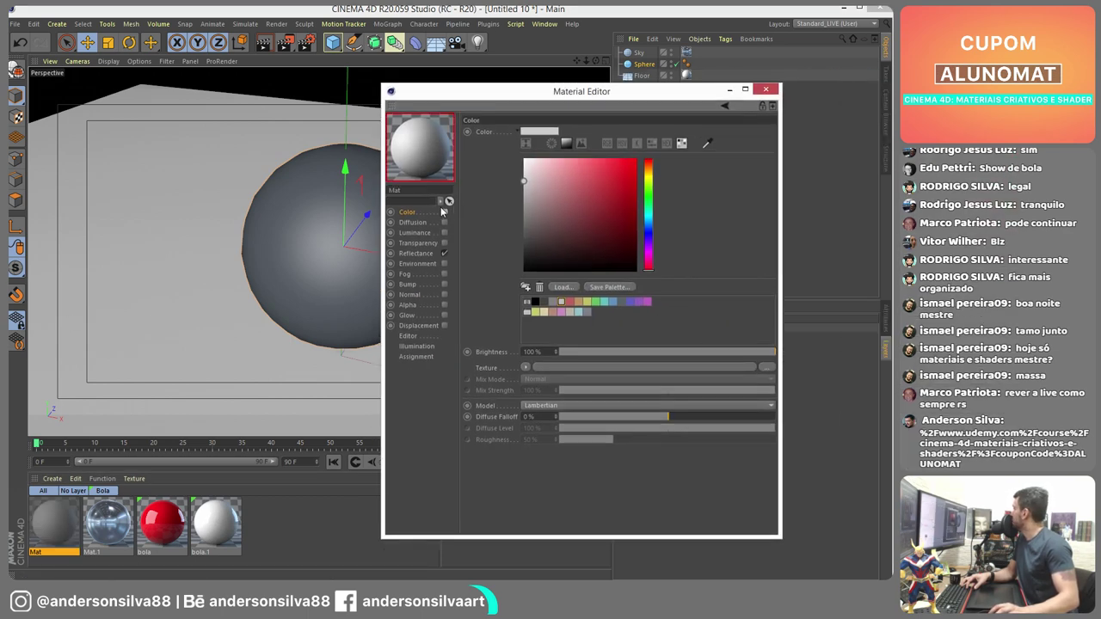
pyautogui.click(444, 254)
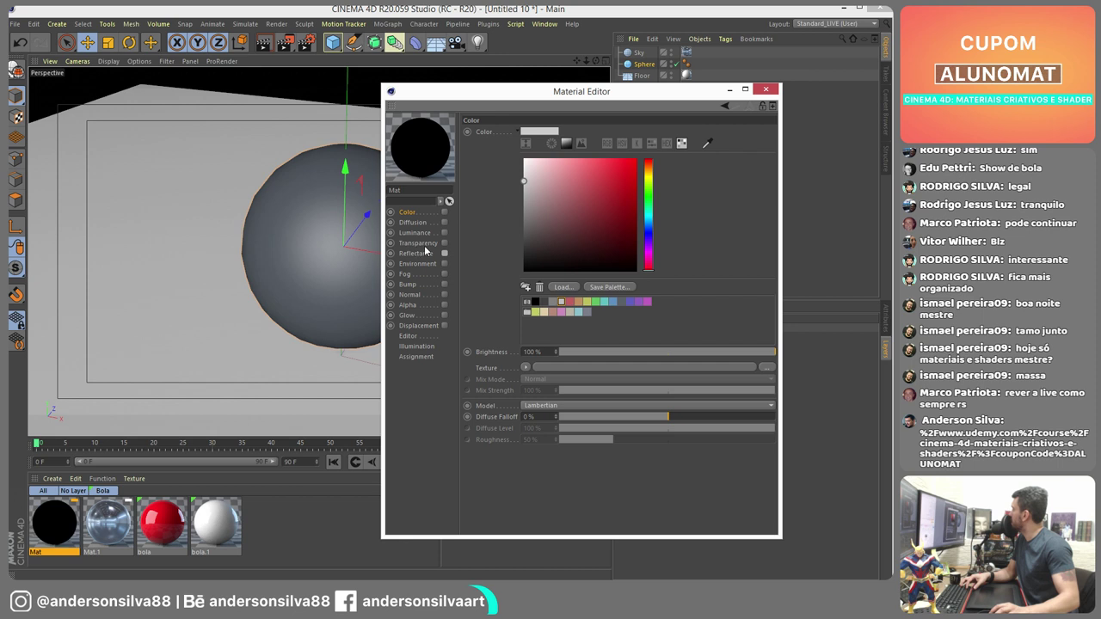
pyautogui.click(419, 243)
pyautogui.click(444, 243)
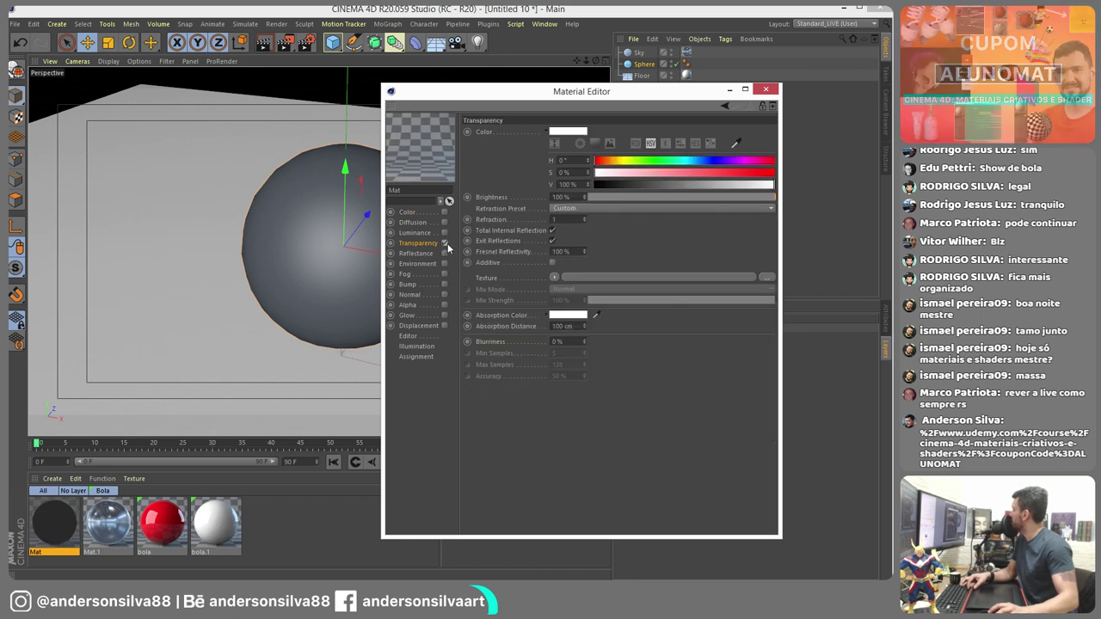
pyautogui.click(608, 207)
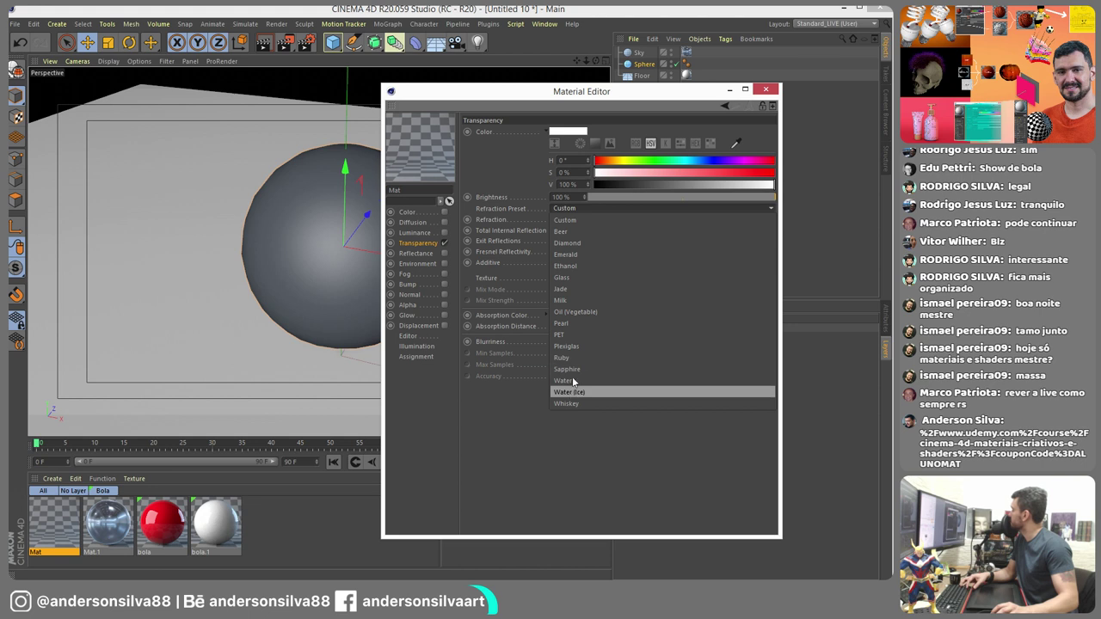
pyautogui.click(569, 277)
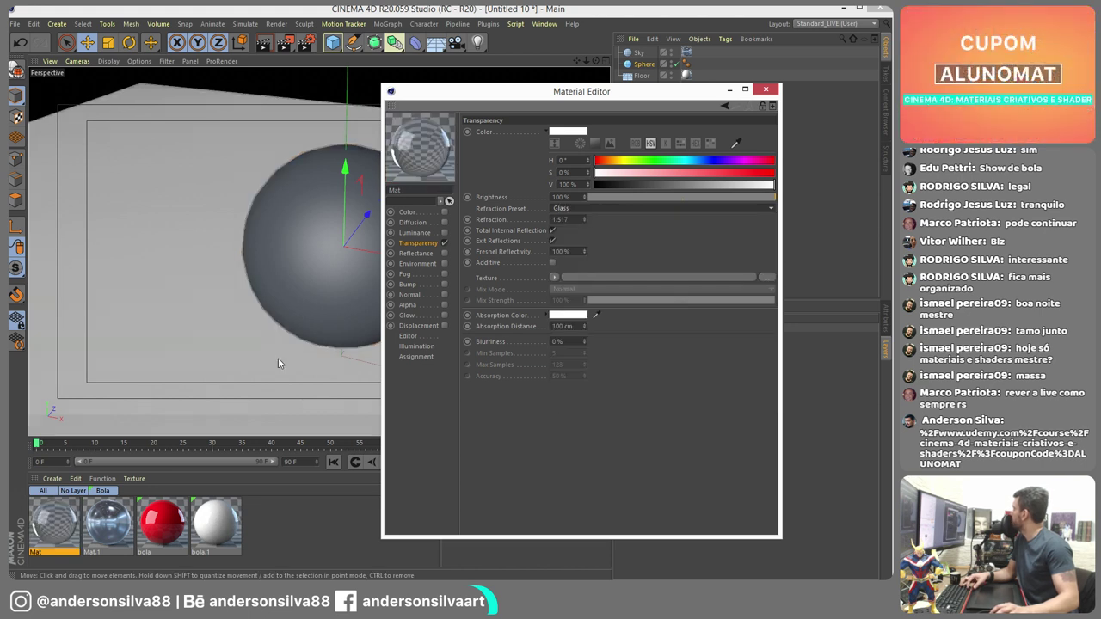
pyautogui.keyDown('alt'); pyautogui.moveTo(307, 246); pyautogui.dragTo(180, 258); pyautogui.keyUp('alt')
pyautogui.click(763, 91)
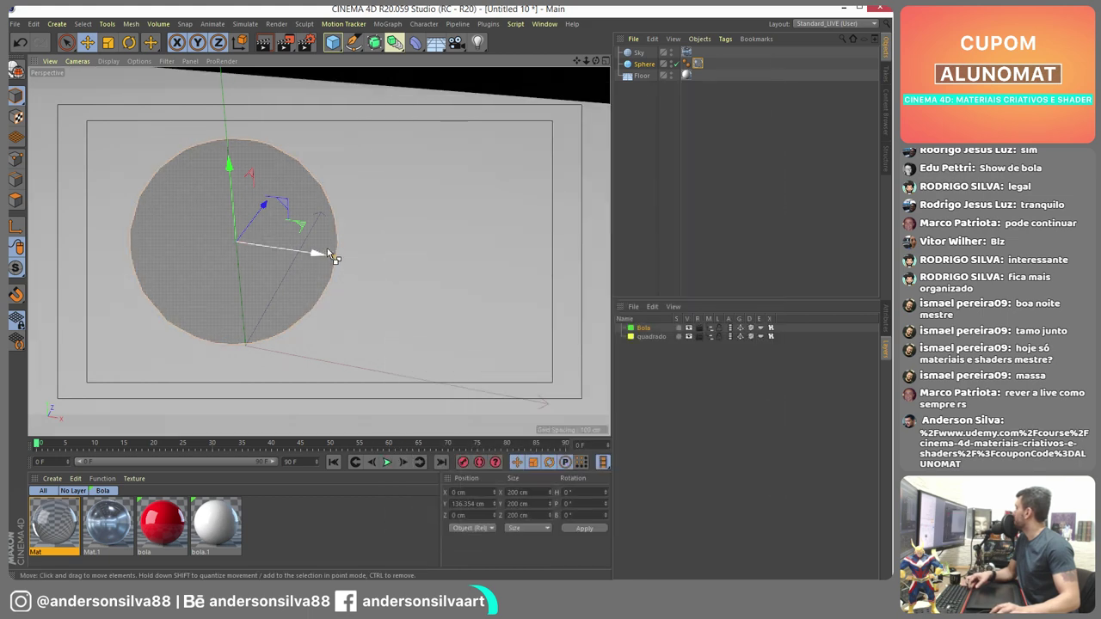
# - Duplicate the sphere to the right and apply a new Banji shader material to Sphere.1
pyautogui.keyDown('ctrl'); pyautogui.moveTo(335, 253); pyautogui.dragTo(559, 288); pyautogui.keyUp('ctrl')
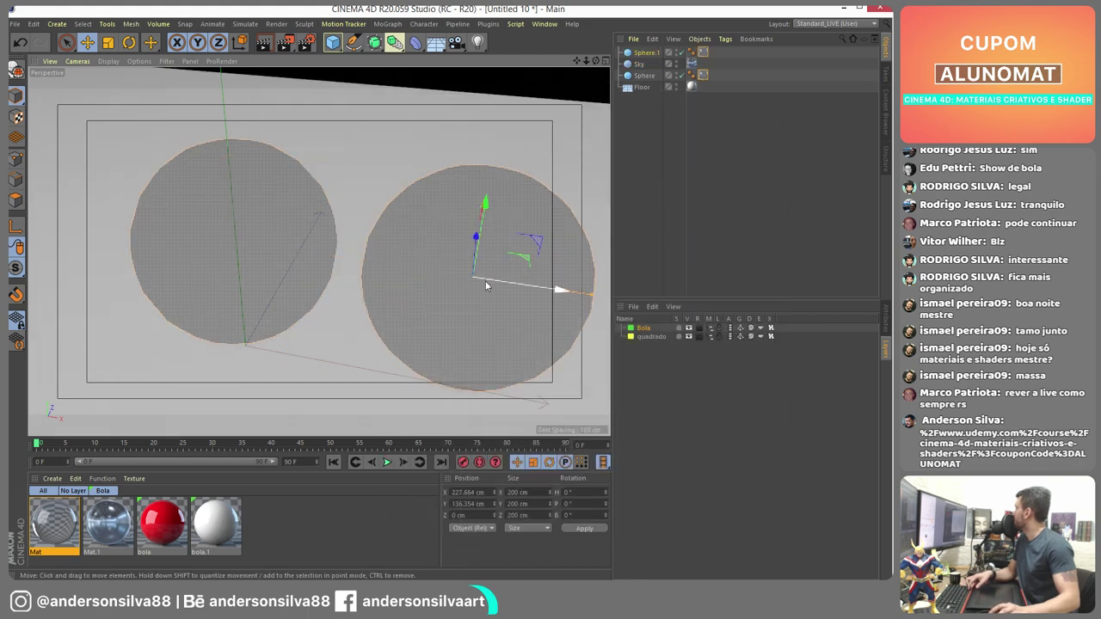
pyautogui.click(52, 478)
pyautogui.moveTo(88, 360)
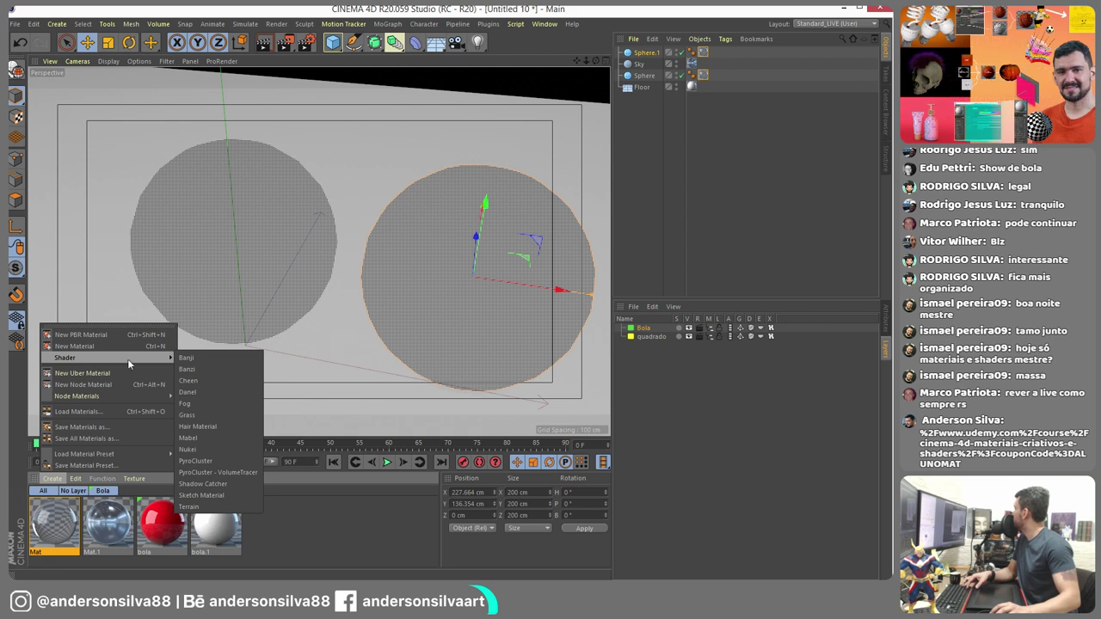
pyautogui.click(185, 358)
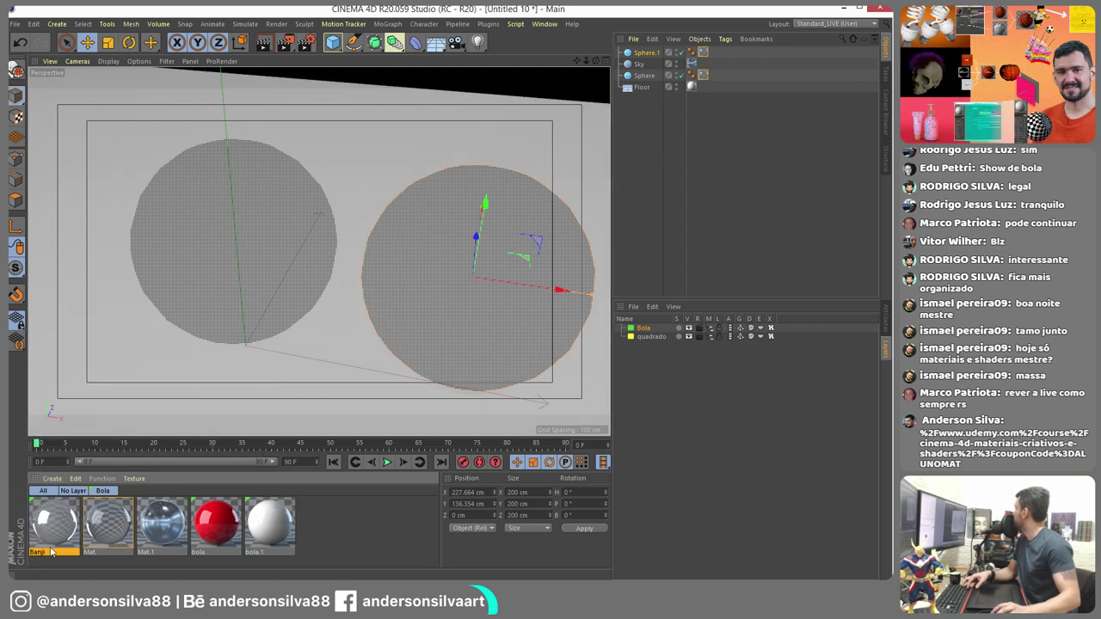
pyautogui.moveTo(54, 535); pyautogui.dragTo(648, 196)
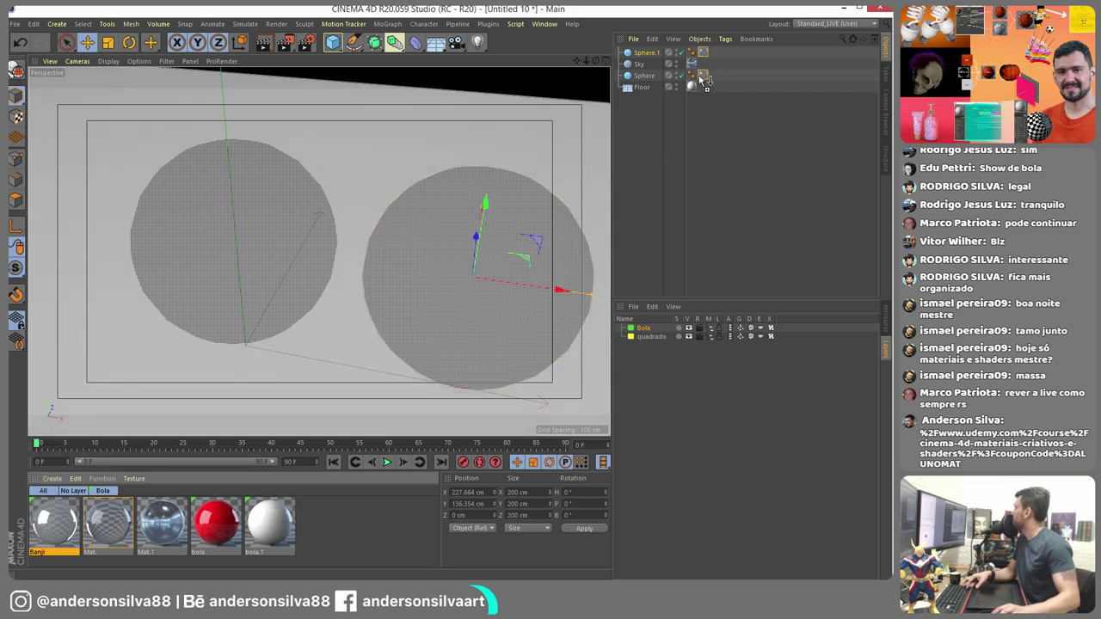
pyautogui.moveTo(705, 56); pyautogui.dragTo(704, 53)
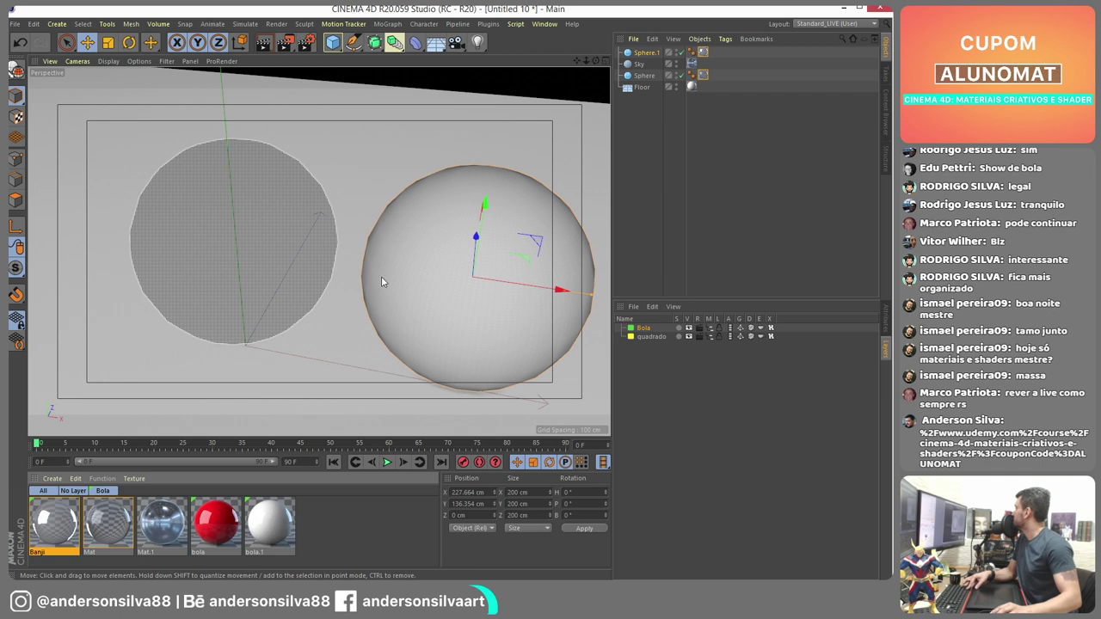
# - Render both spheres to the Picture Viewer, then close it
pyautogui.keyDown('alt'); pyautogui.moveTo(382, 277); pyautogui.dragTo(325, 270); pyautogui.keyUp('alt')
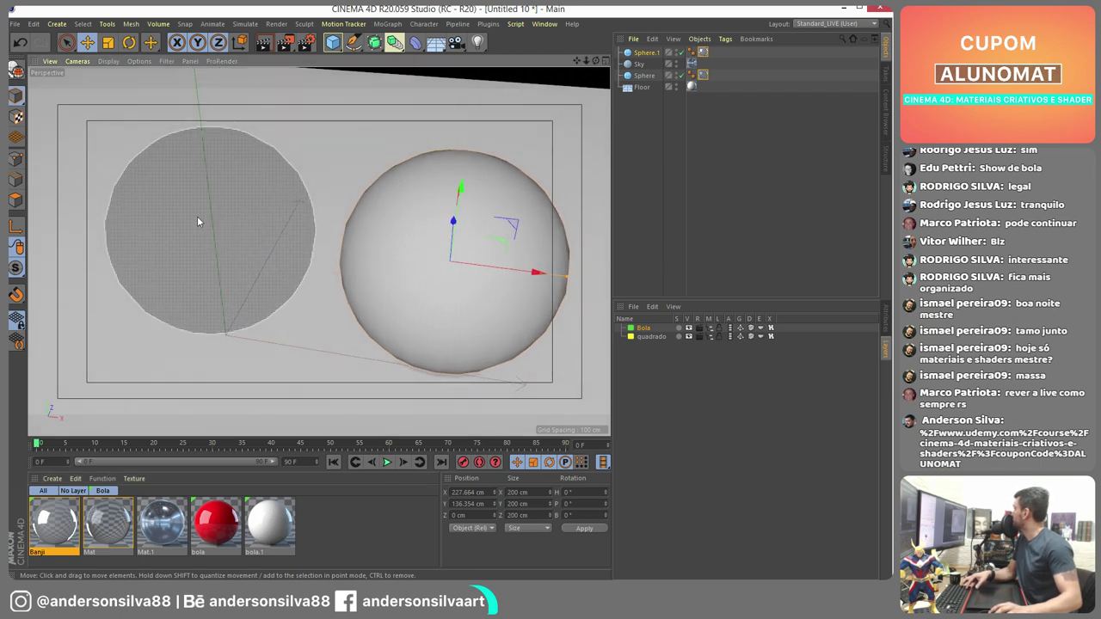
pyautogui.click(100, 523)
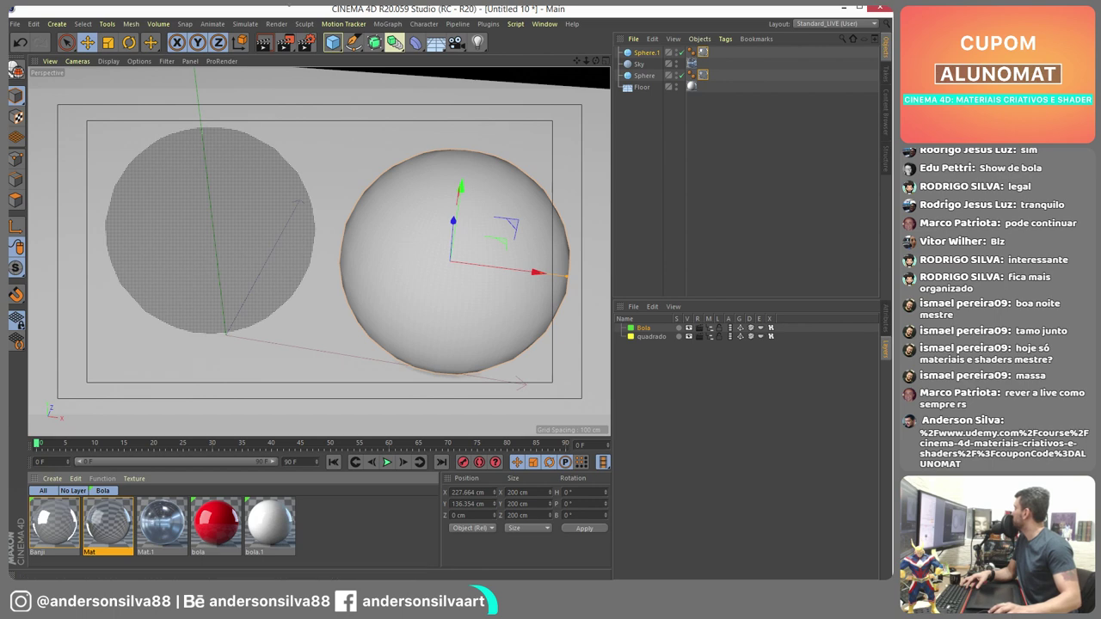
pyautogui.click(287, 43)
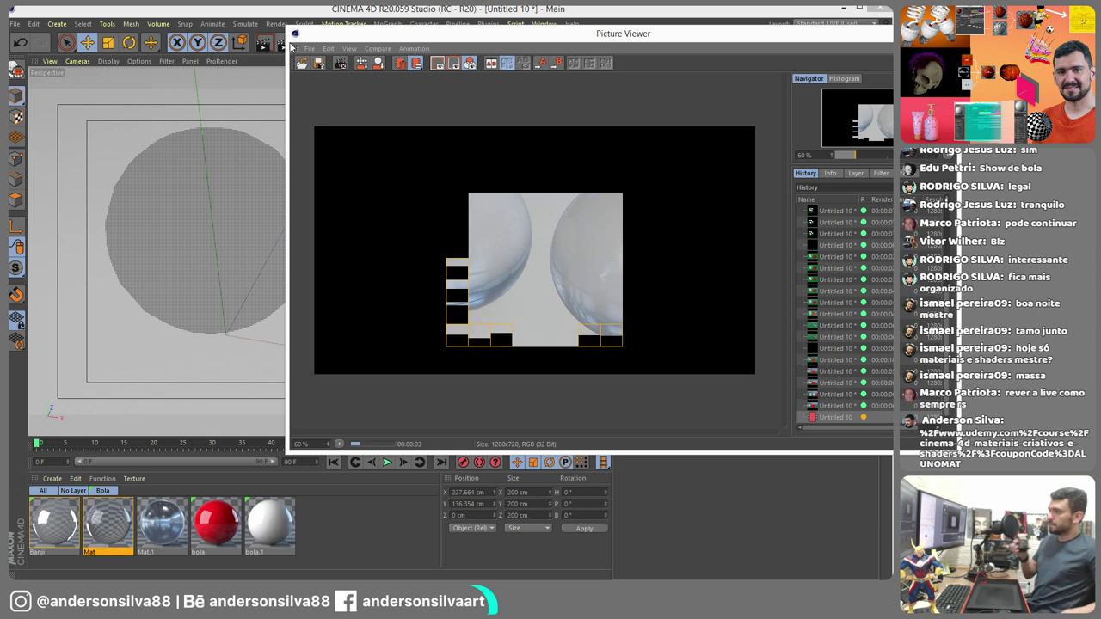
pyautogui.moveTo(833, 50); pyautogui.dragTo(726, 52)
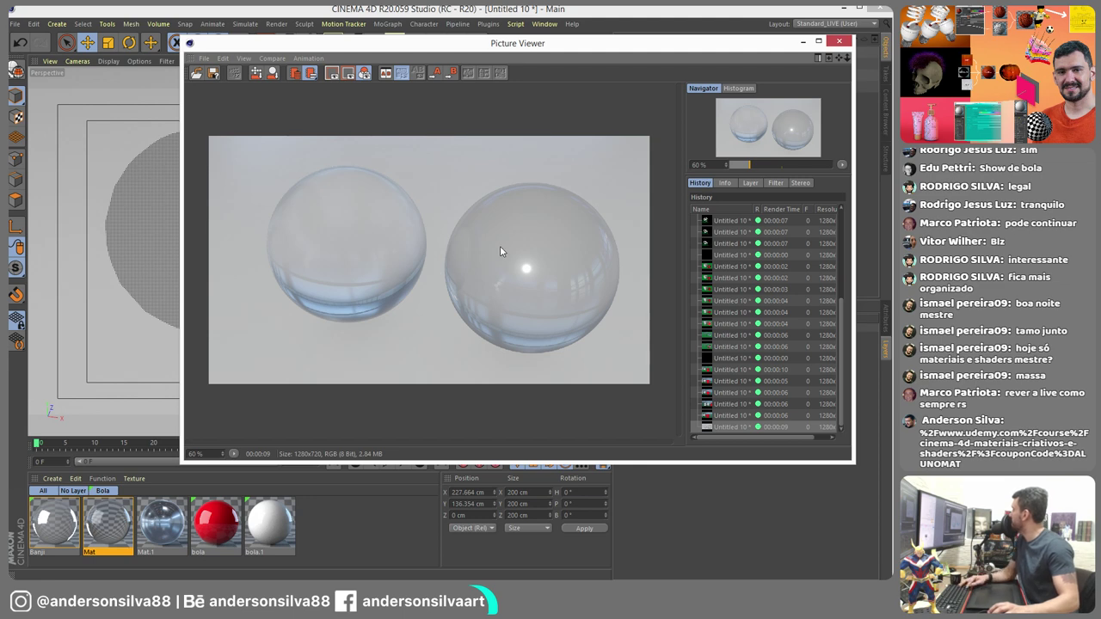
pyautogui.click(839, 41)
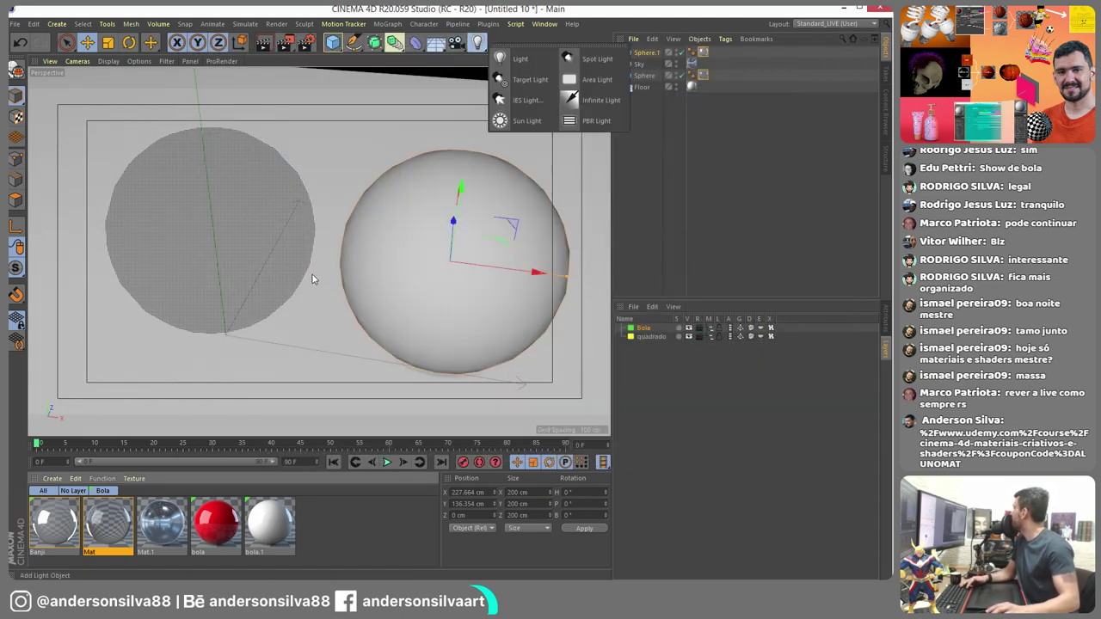
# - Add a light and raise it so it lights the floor
pyautogui.click(520, 58)
pyautogui.moveTo(275, 263); pyautogui.dragTo(213, 228)
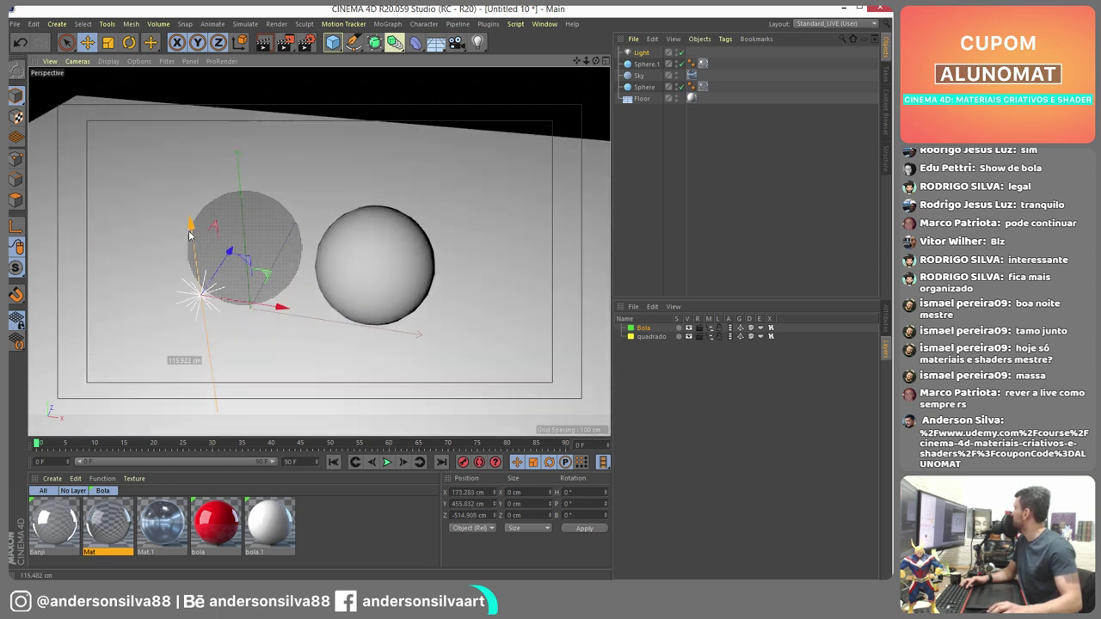
pyautogui.click(886, 110)
pyautogui.click(884, 52)
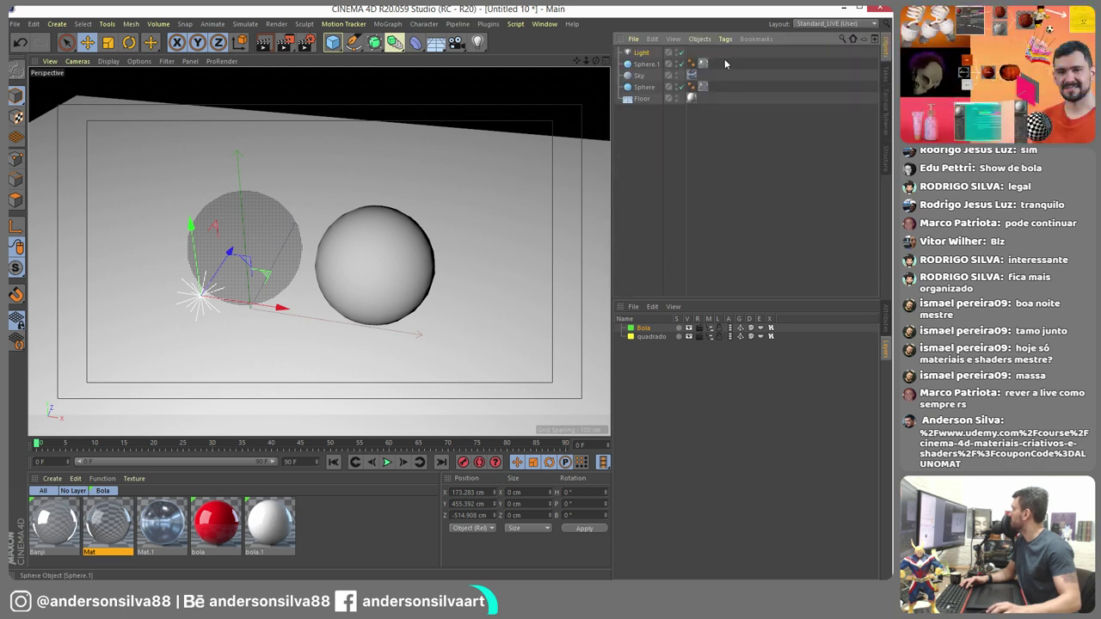
# - Set the light's shadow type to Area with 50% density
pyautogui.click(885, 320)
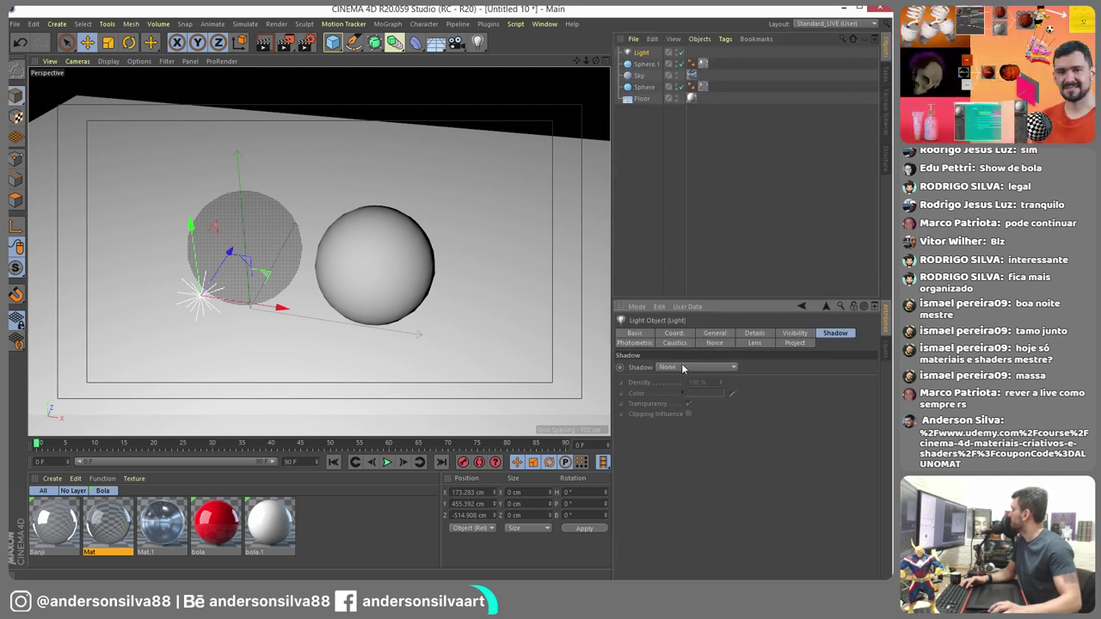
pyautogui.click(682, 365)
pyautogui.click(689, 403)
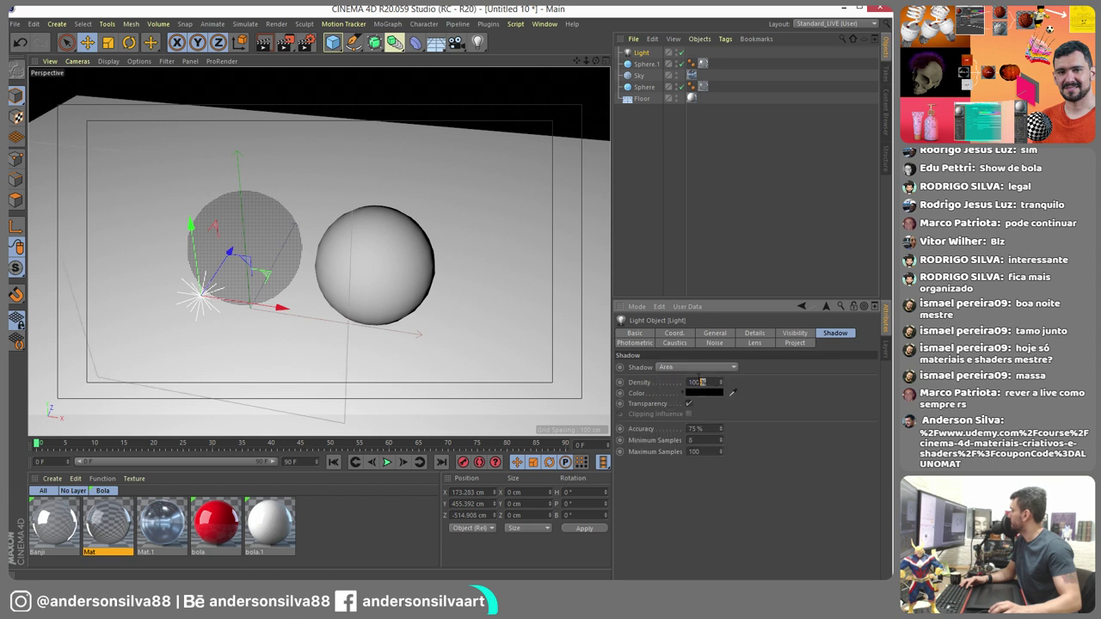
pyautogui.write('50')
pyautogui.press('Return')
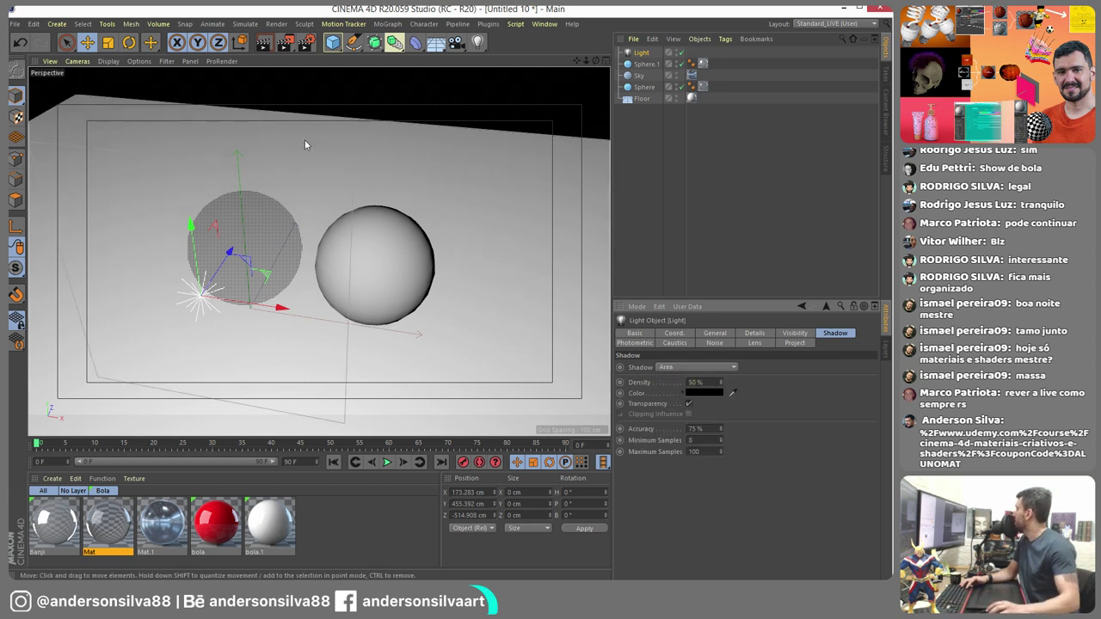
# - Move the light closer along Z and test-render the shadows, then close the render
pyautogui.moveTo(229, 254); pyautogui.dragTo(268, 347)
pyautogui.scroll(4, 267, 347)
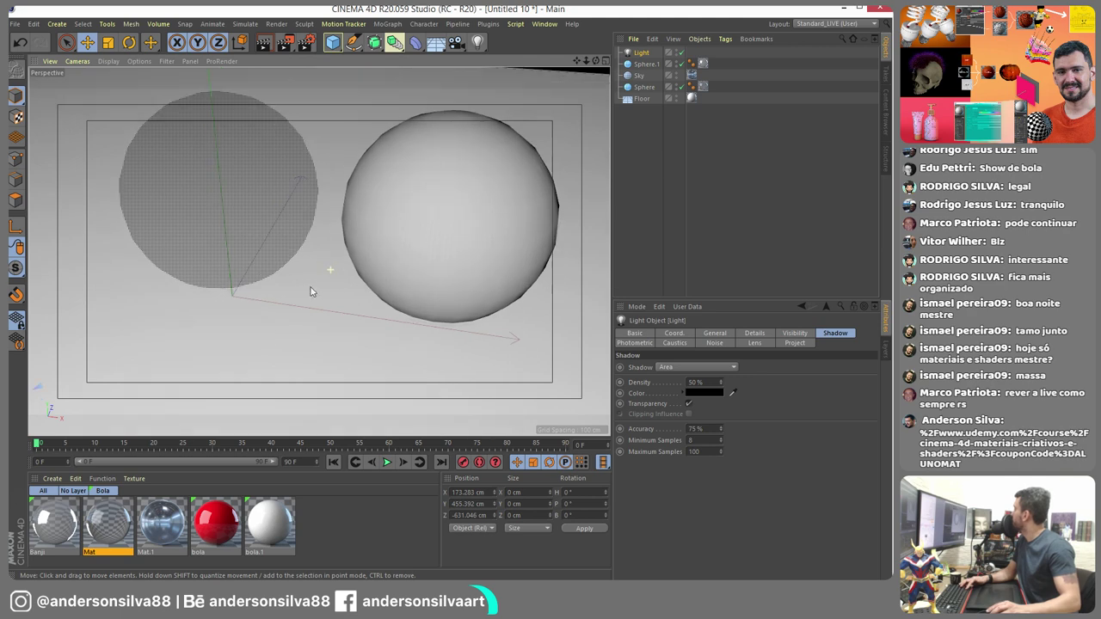
pyautogui.keyDown('alt'); pyautogui.moveTo(382, 243); pyautogui.dragTo(310, 284); pyautogui.keyUp('alt')
pyautogui.click(280, 46)
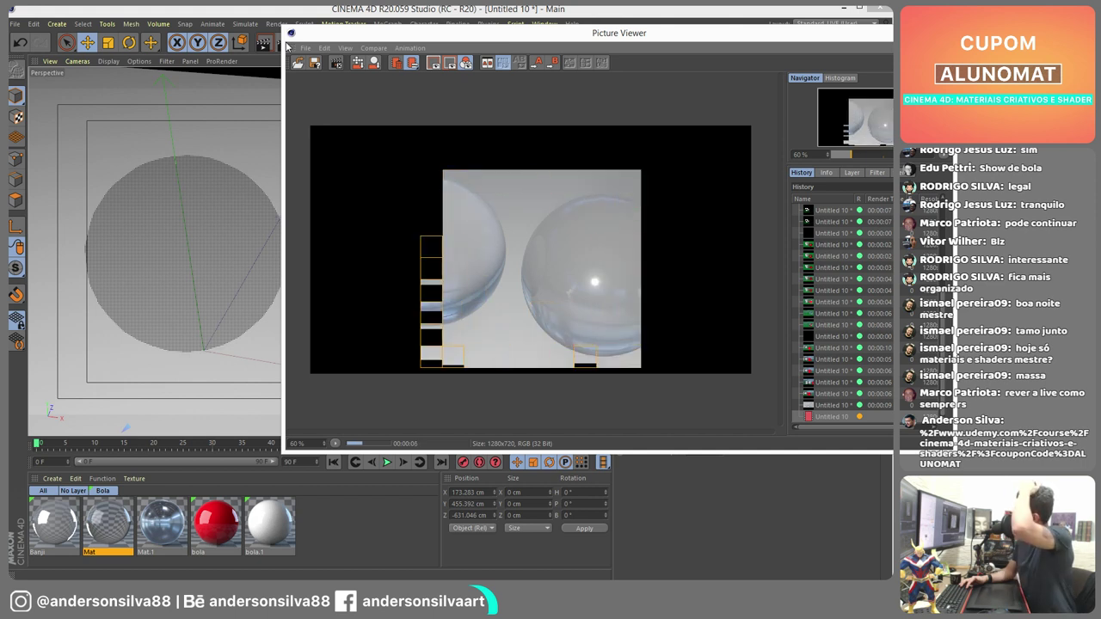
pyautogui.hotkey('shift', 'r')
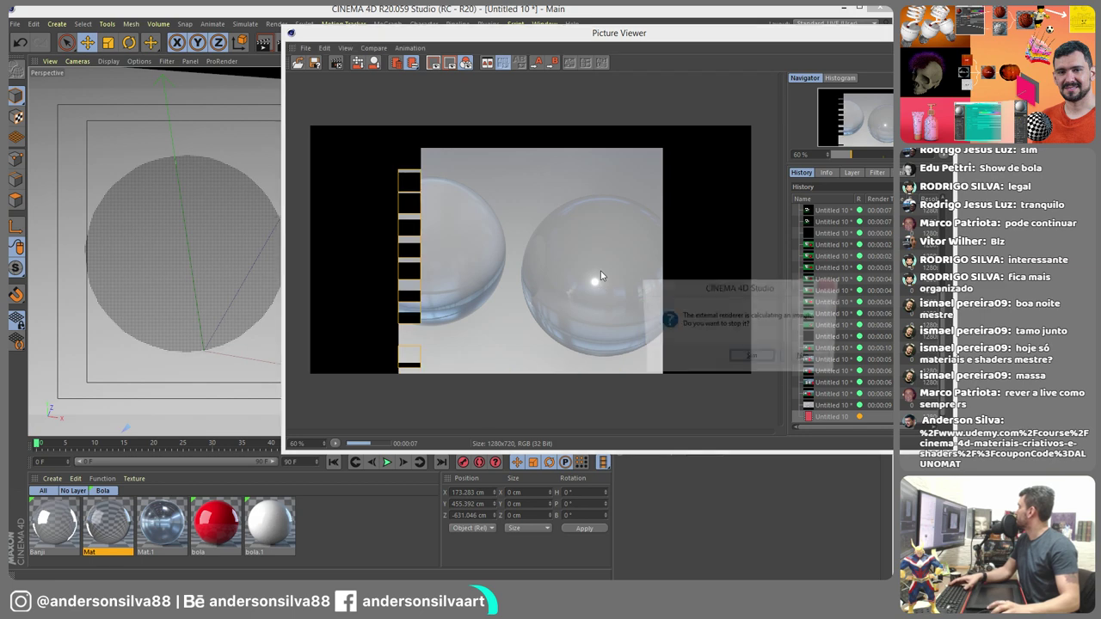
pyautogui.click(752, 360)
pyautogui.click(885, 32)
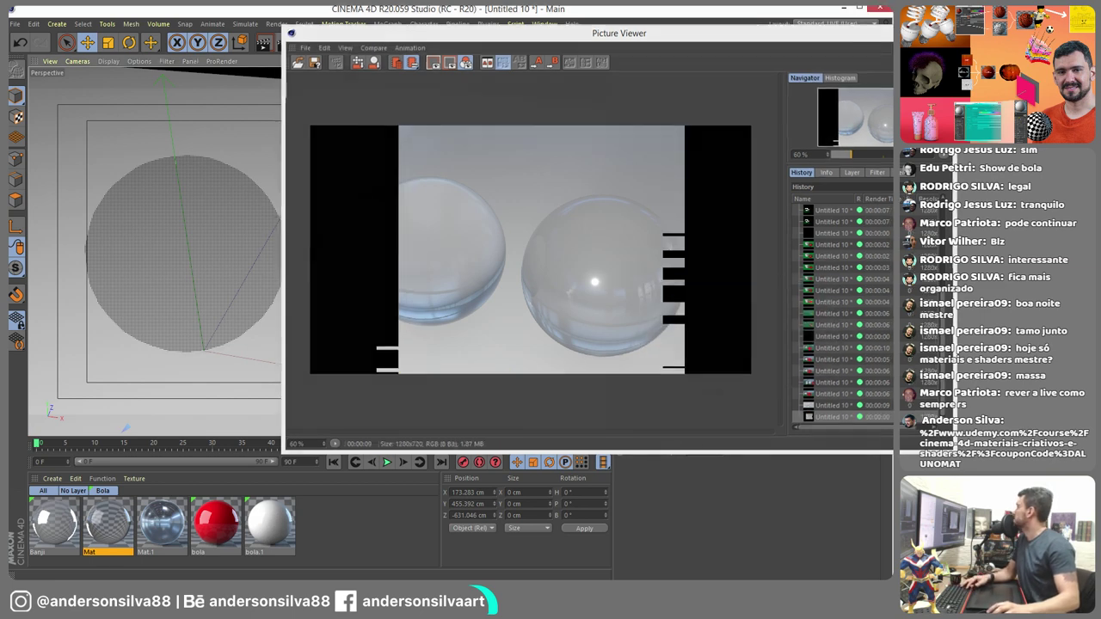
# - Enable viewport shadows, raise shadow density to 100%, and re-render the scene
pyautogui.click(139, 61)
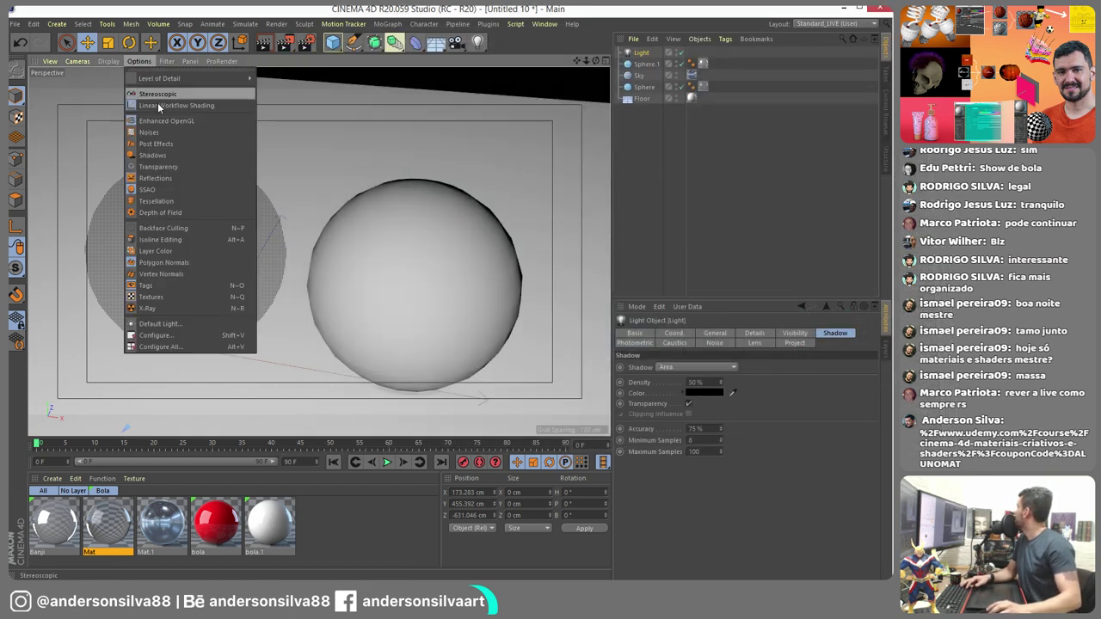
pyautogui.click(188, 172)
pyautogui.keyDown('alt'); pyautogui.moveTo(188, 177); pyautogui.dragTo(310, 220); pyautogui.keyUp('alt')
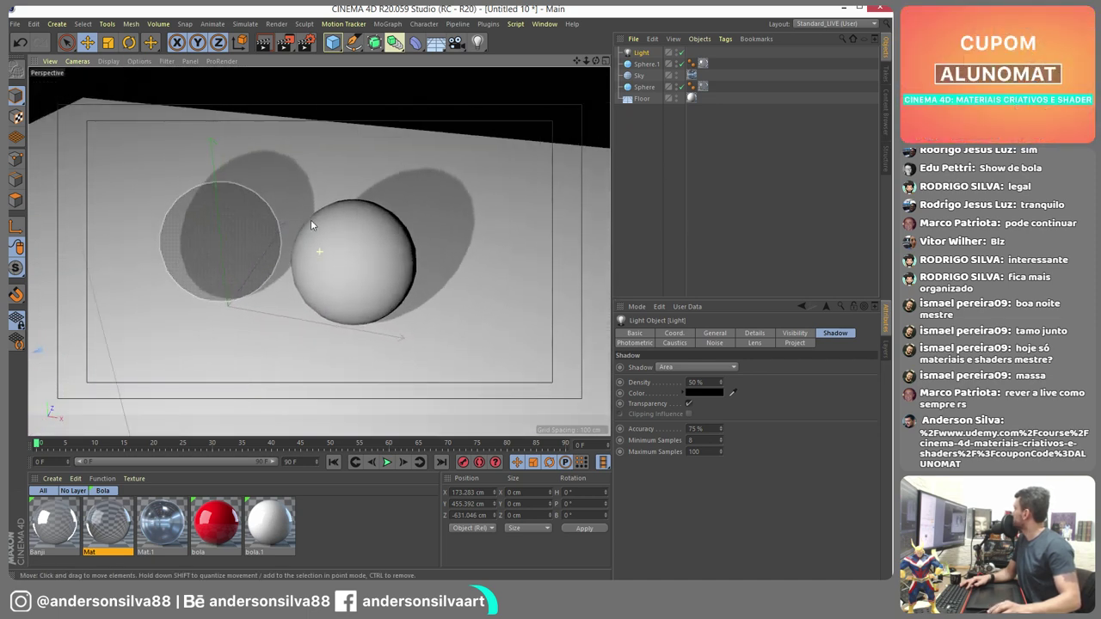
pyautogui.doubleClick(701, 382)
pyautogui.write('100')
pyautogui.press('Return')
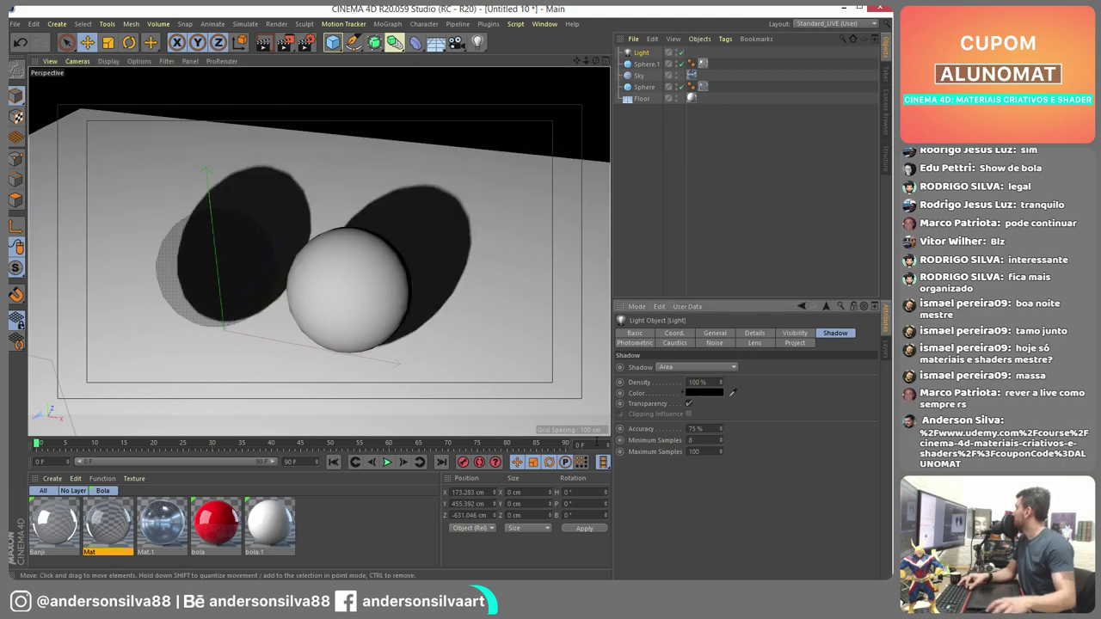
pyautogui.scroll(5, 327, 315)
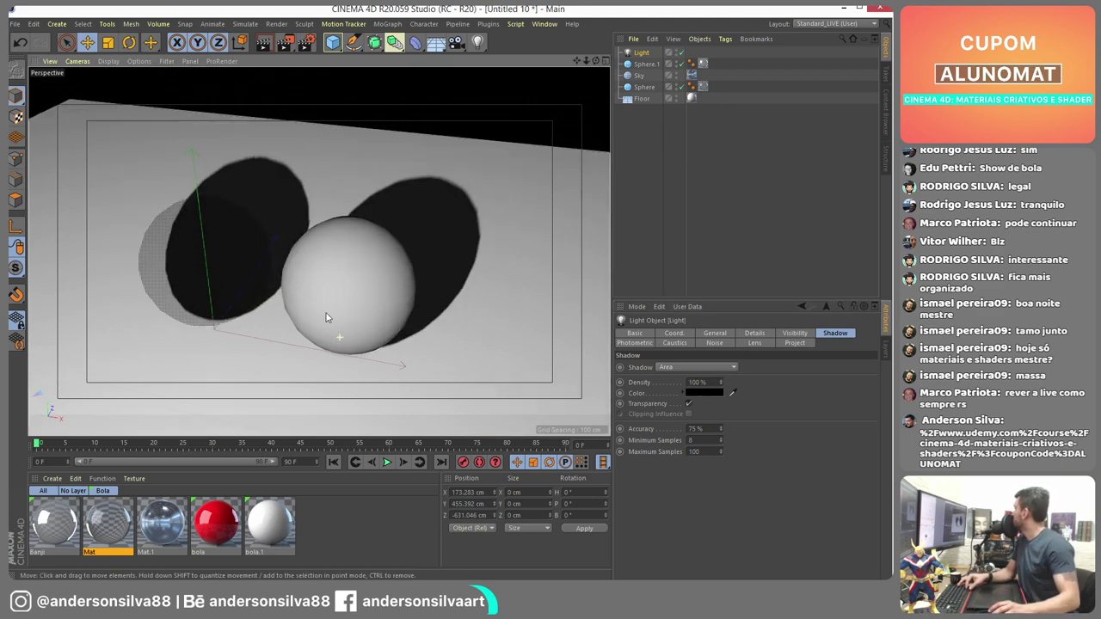
pyautogui.click(285, 43)
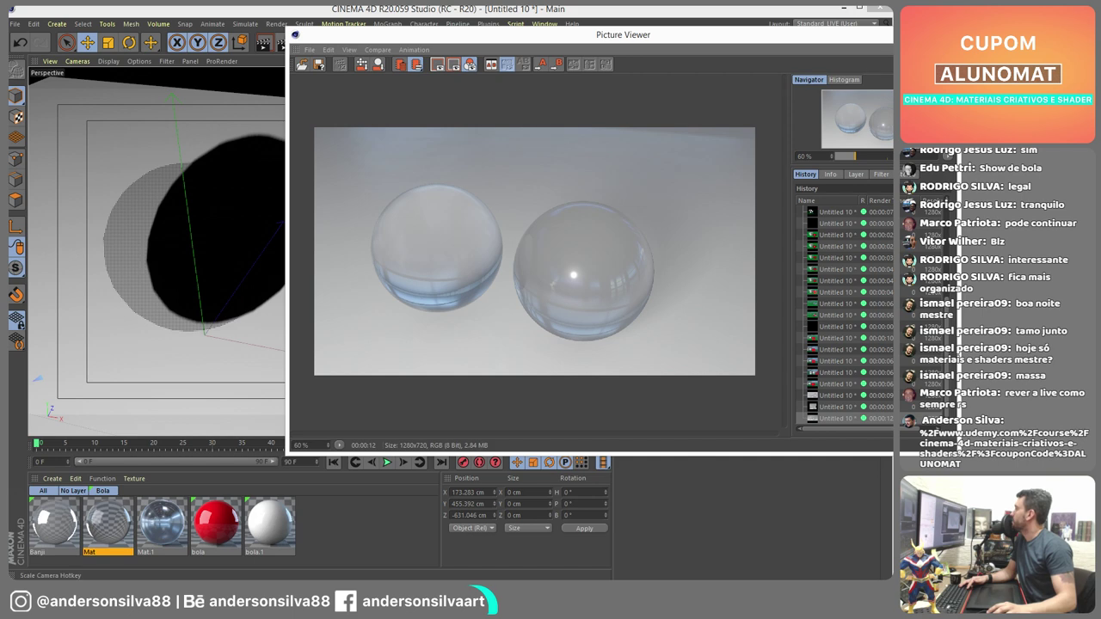
pyautogui.hotkey('alt', 'F4')
# - In Mat's transparency, leave Exit Reflections on and Total Internal Reflection off, then select Banji
pyautogui.click(95, 540)
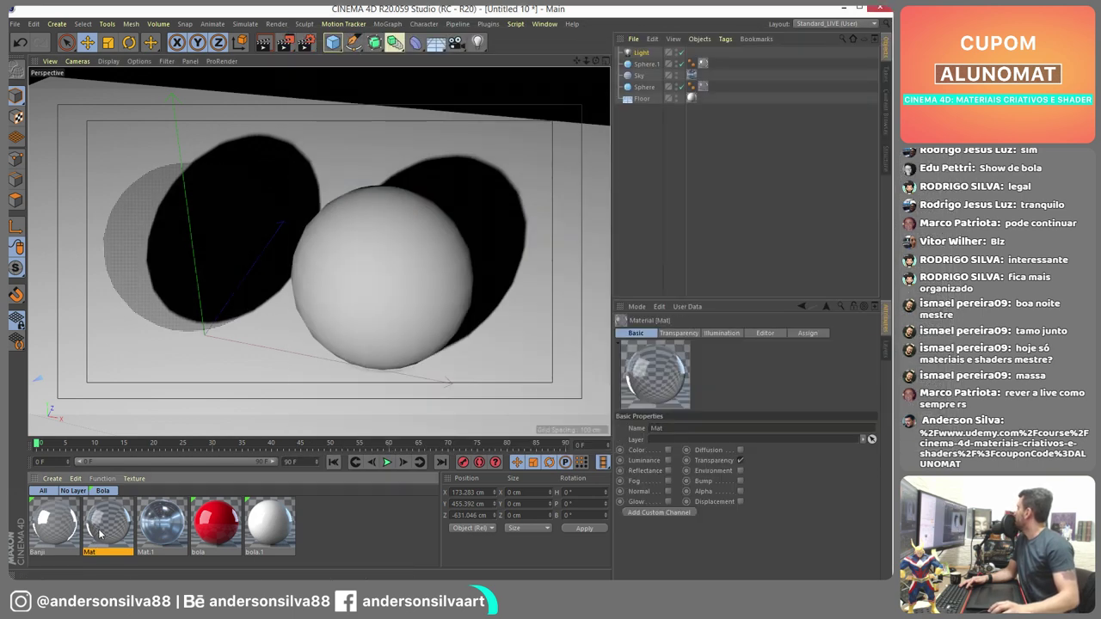
pyautogui.doubleClick(107, 524)
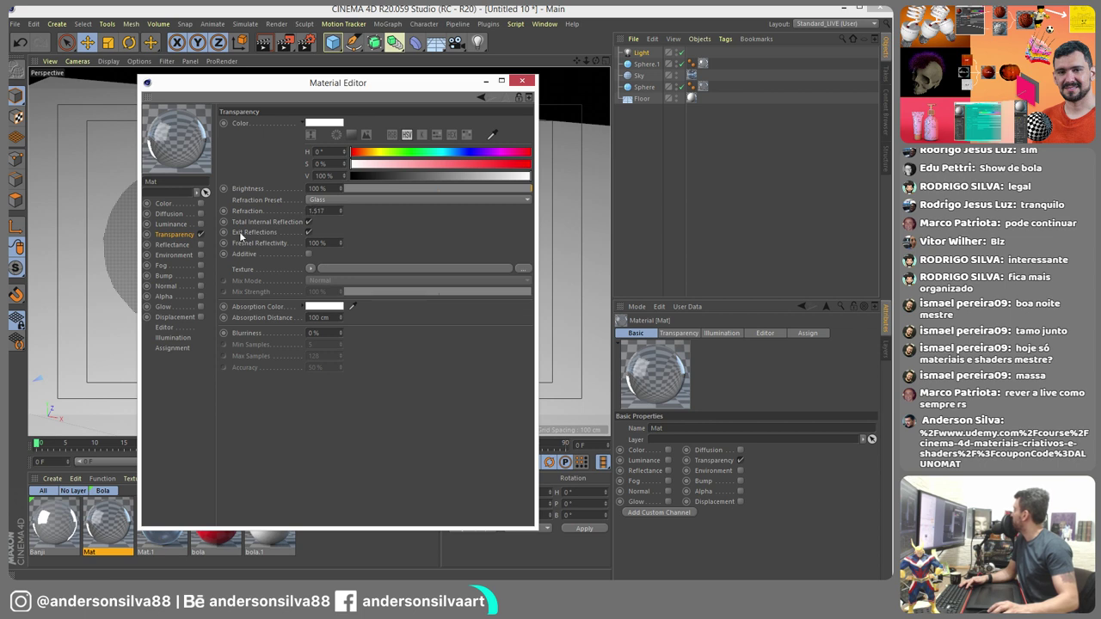
pyautogui.moveTo(362, 83); pyautogui.dragTo(632, 72)
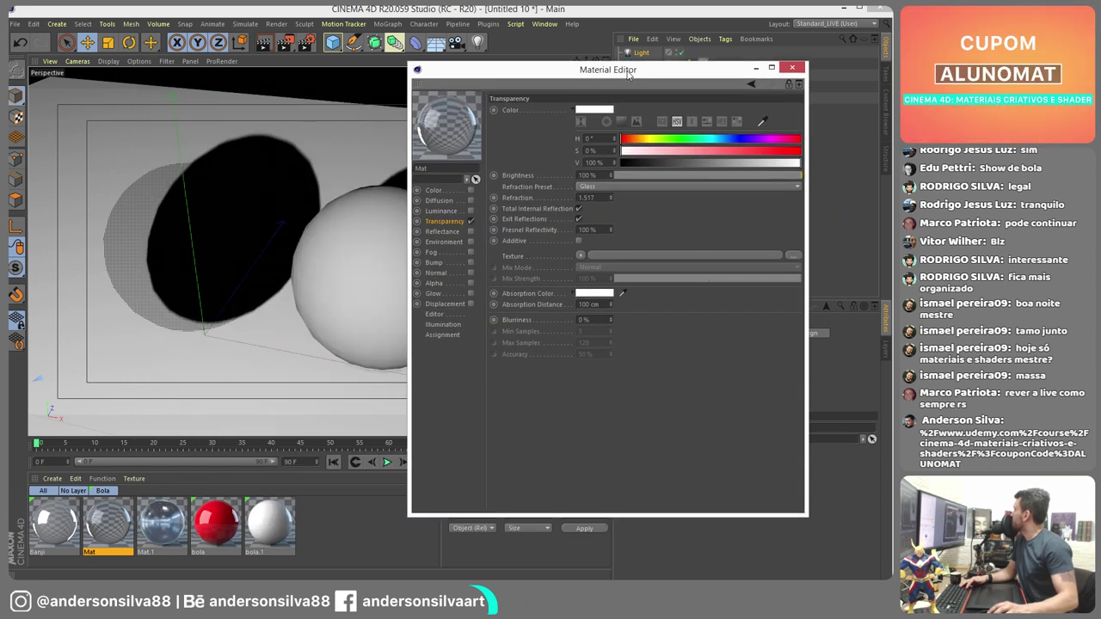
pyautogui.click(578, 210)
pyautogui.click(578, 220)
pyautogui.click(578, 219)
pyautogui.click(579, 209)
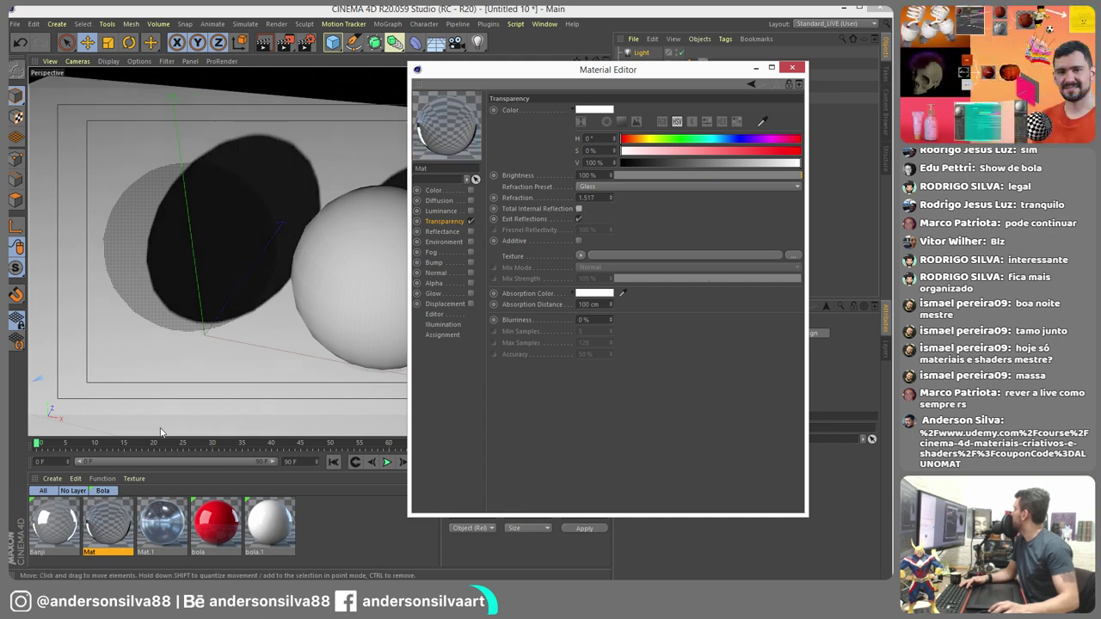
pyautogui.click(42, 526)
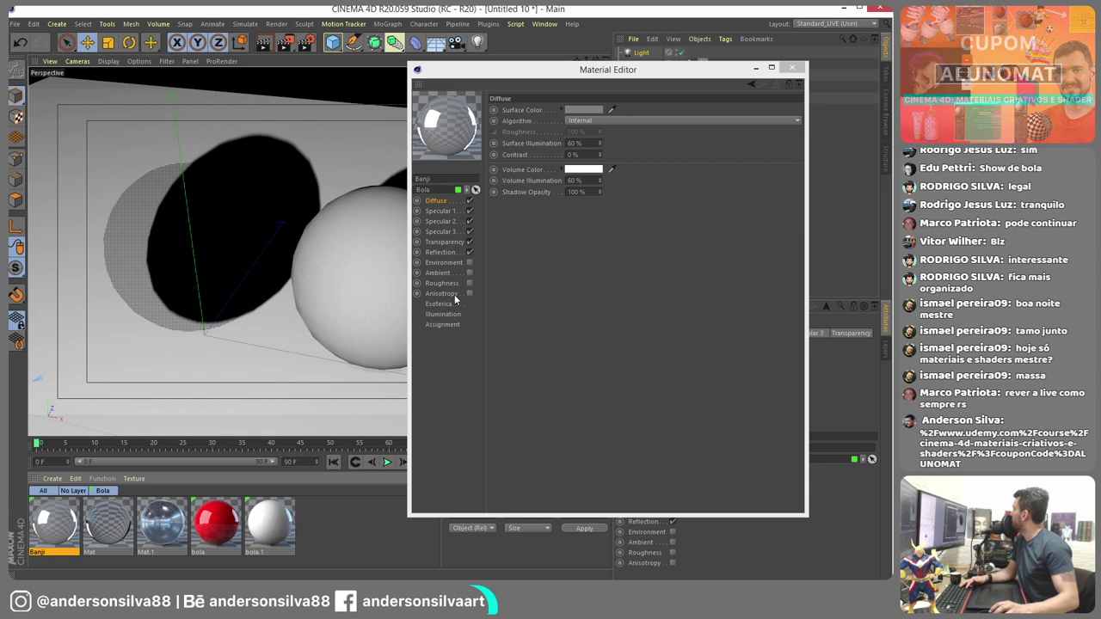
# - Set Banji's transparency refraction index to 1.67 and keep the Internal diffuse algorithm
pyautogui.click(439, 252)
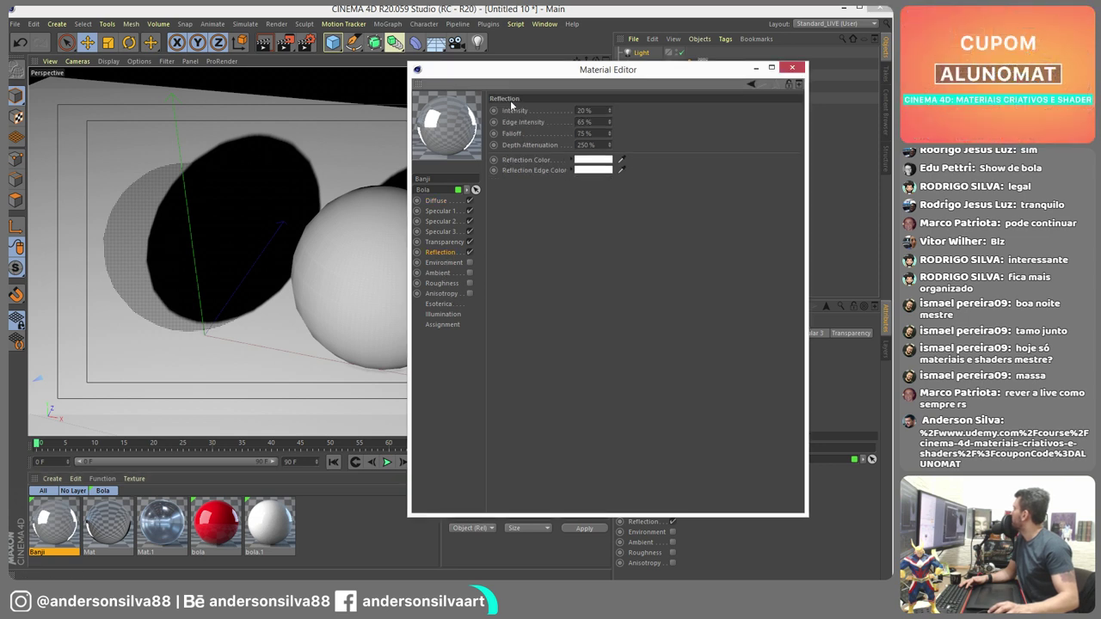
pyautogui.click(445, 243)
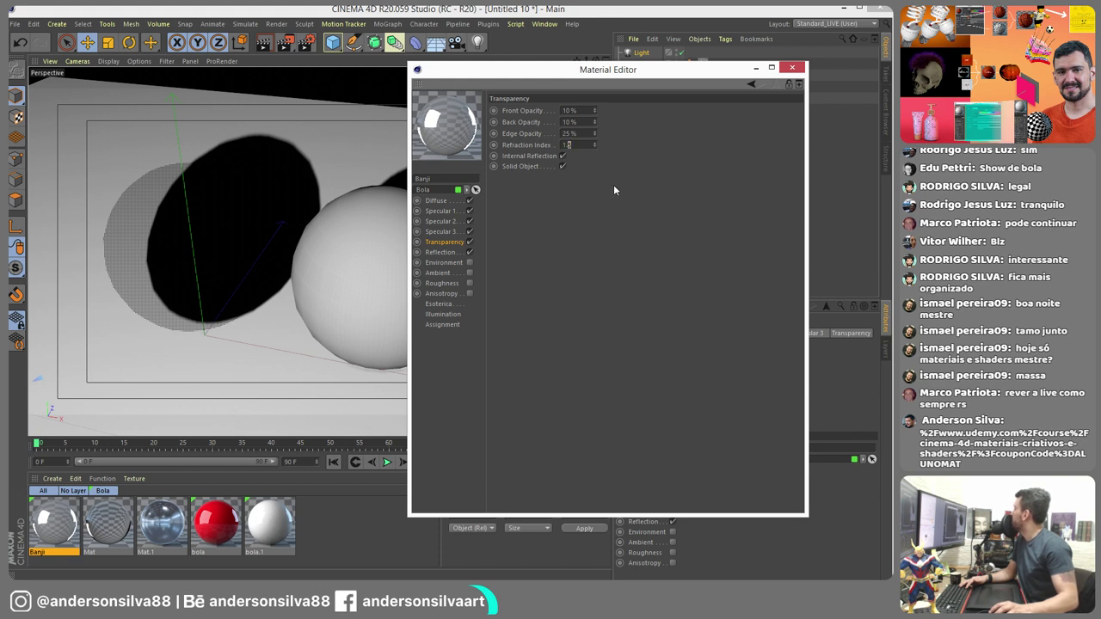
pyautogui.write('.67')
pyautogui.press('Return')
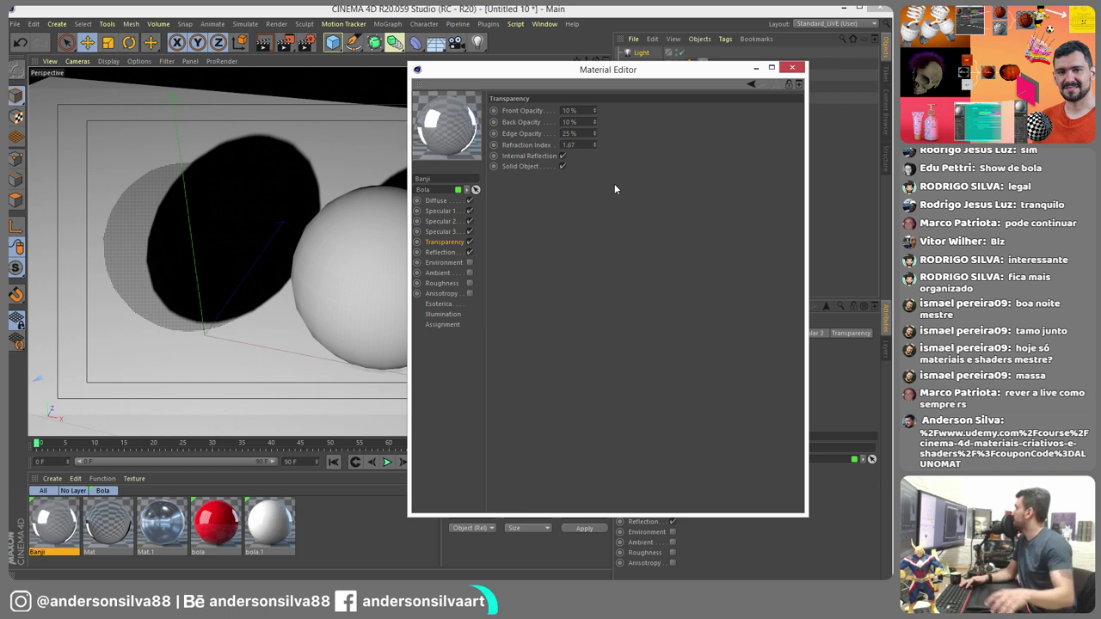
pyautogui.click(441, 201)
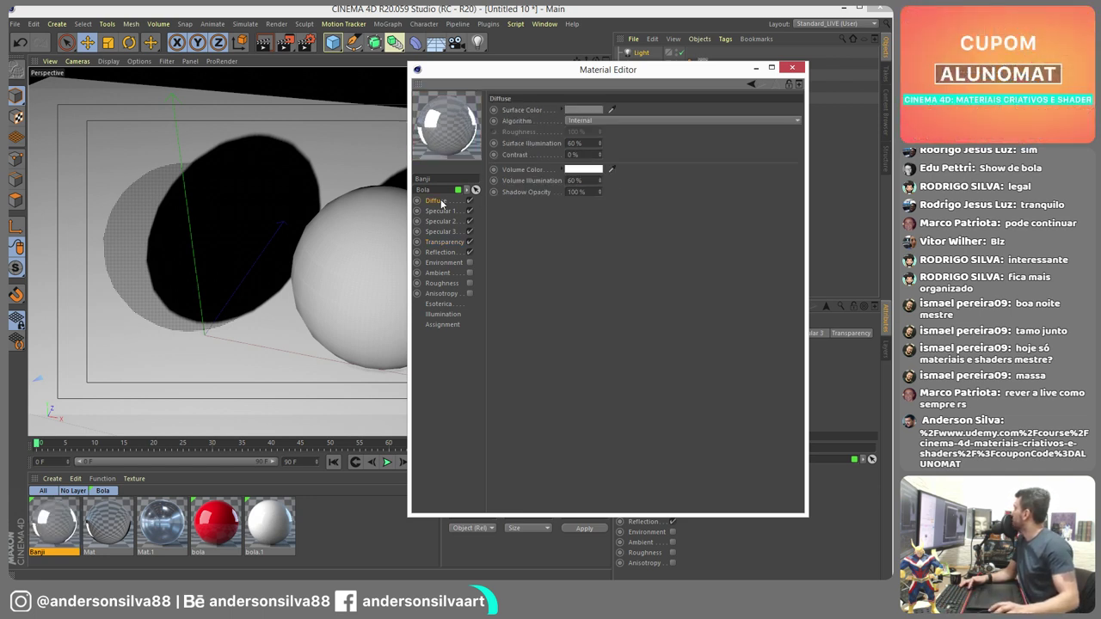
pyautogui.click(582, 120)
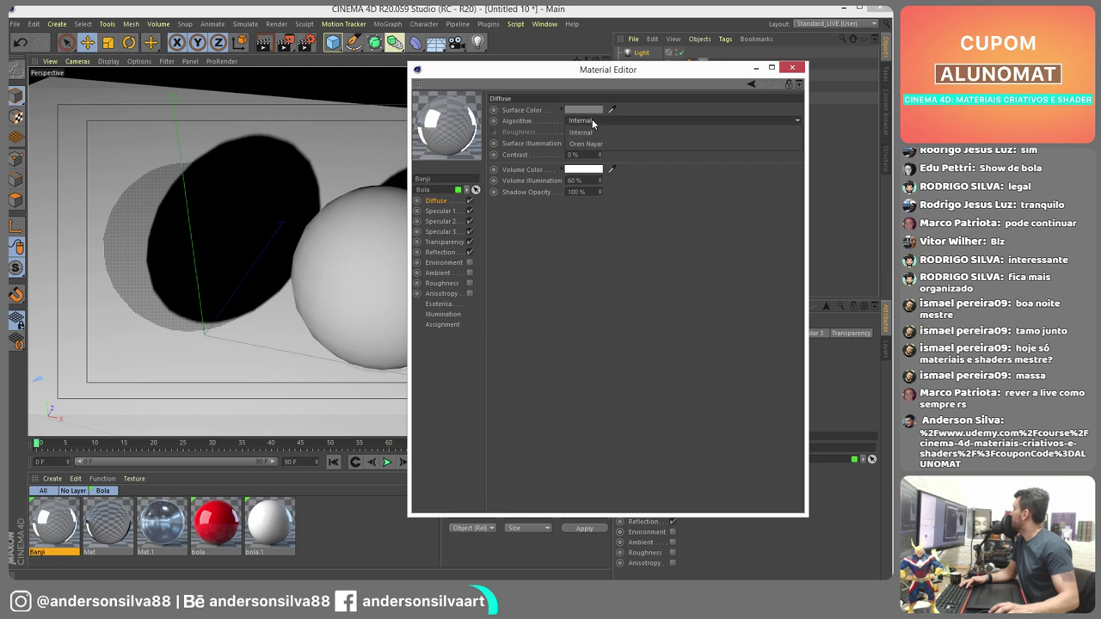
pyautogui.click(591, 120)
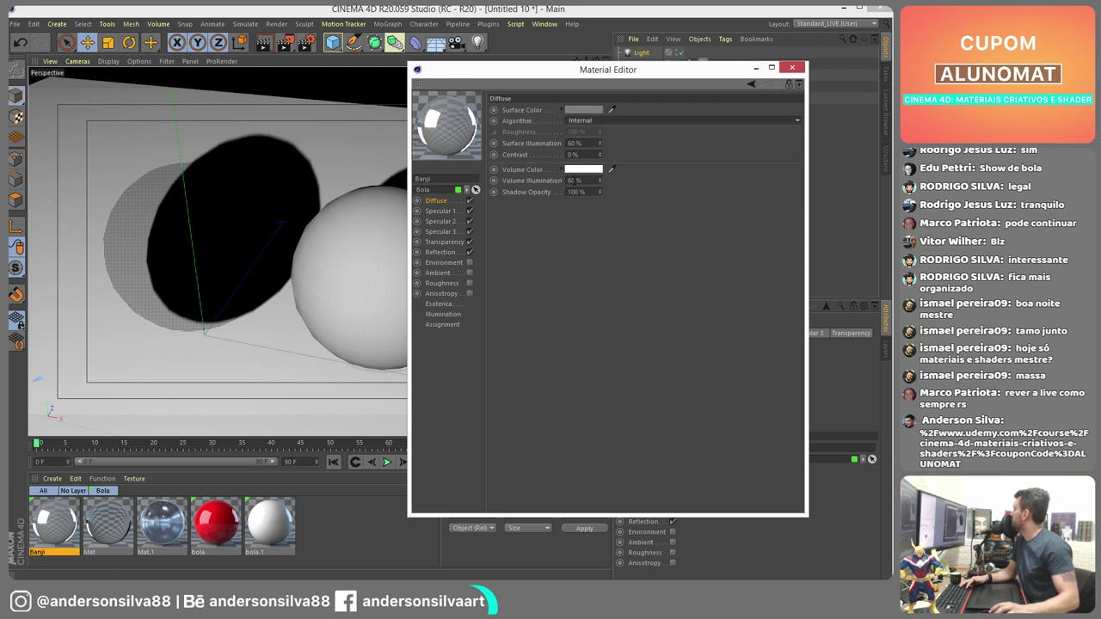
# - Close the Material Editor and render the scene to compare the two glass spheres
pyautogui.click(791, 69)
pyautogui.click(283, 45)
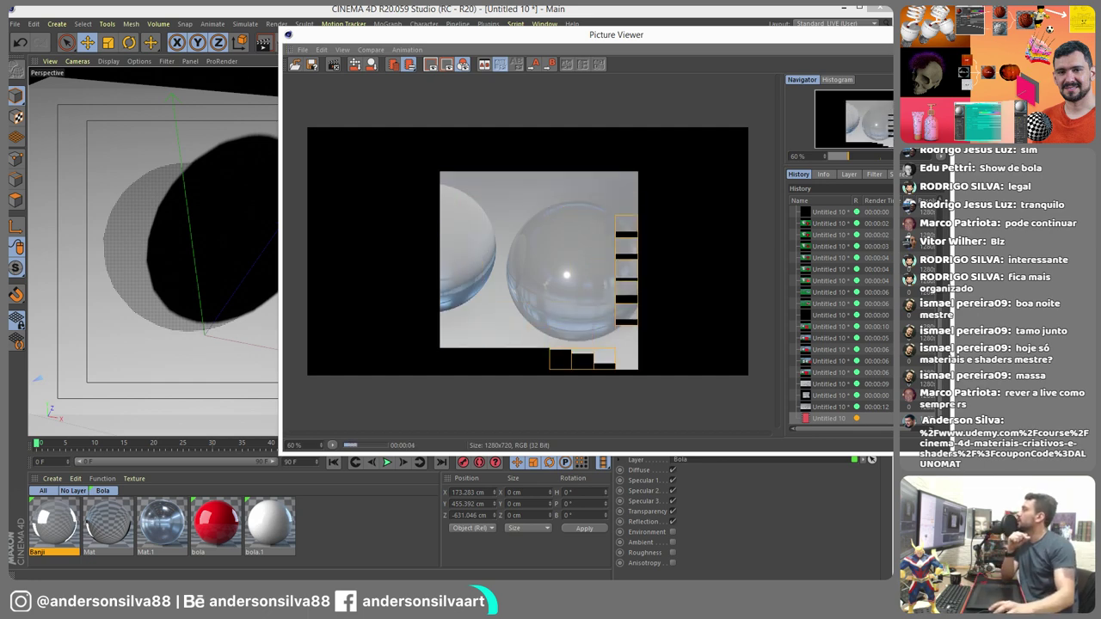
pyautogui.moveTo(717, 34); pyautogui.dragTo(535, 56)
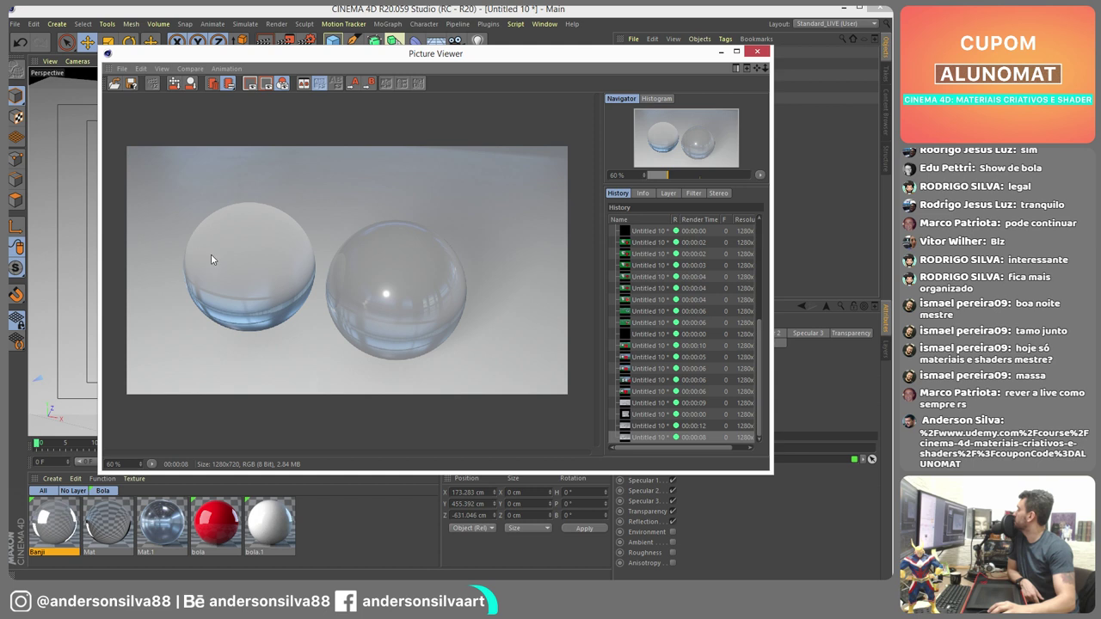
# - Reselect Banji and browse its Reflection, Environment, Transparency and Diffuse channels, ending on Reflection
pyautogui.click(113, 526)
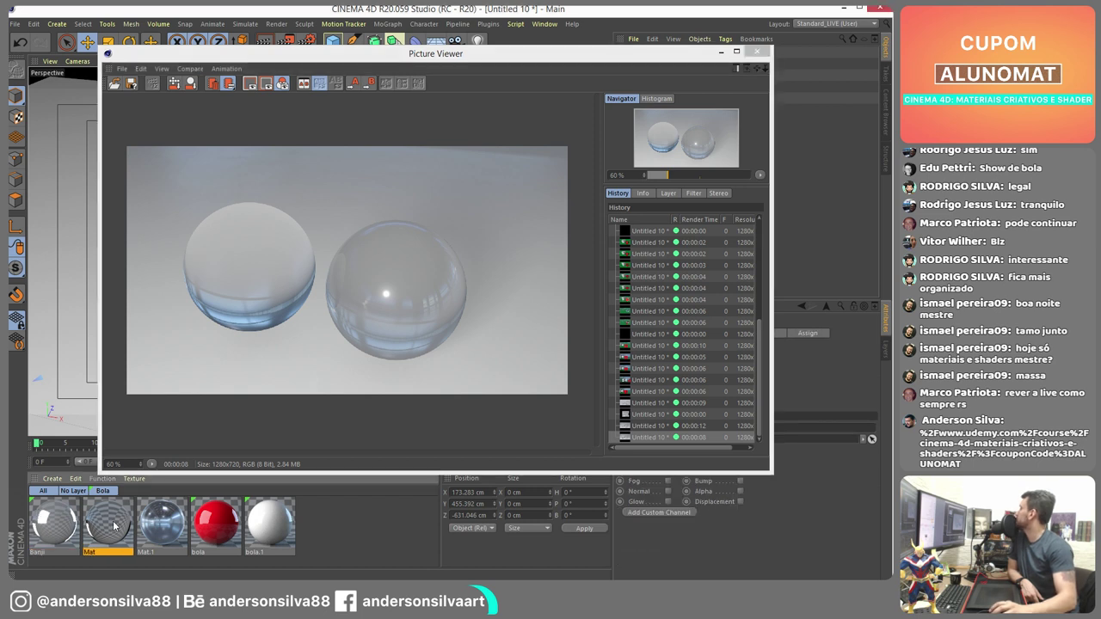
pyautogui.click(57, 523)
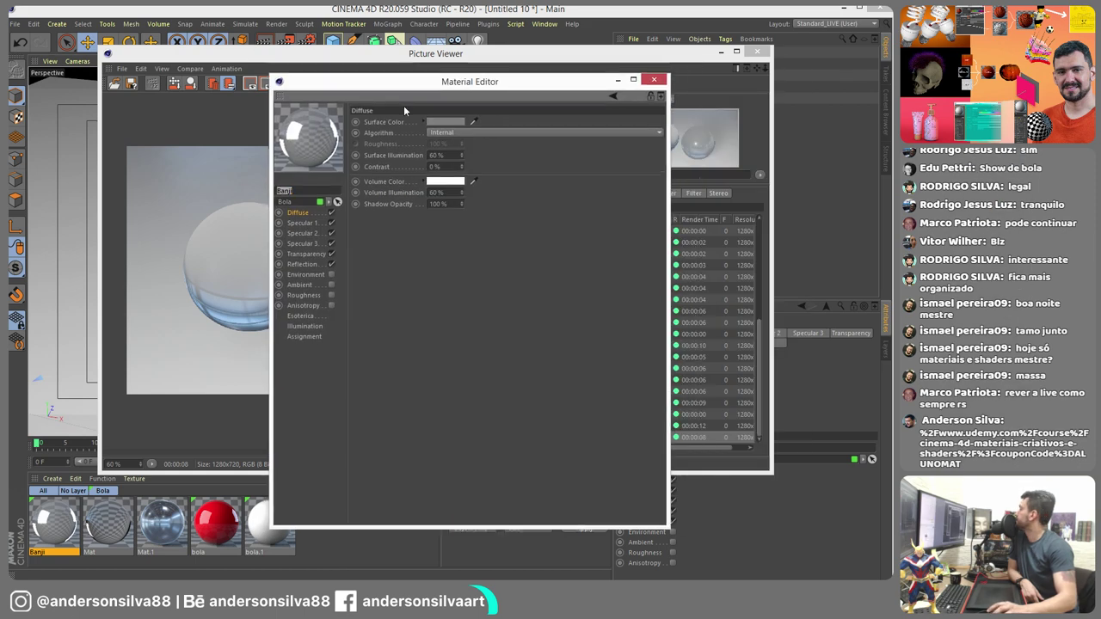
pyautogui.click(303, 264)
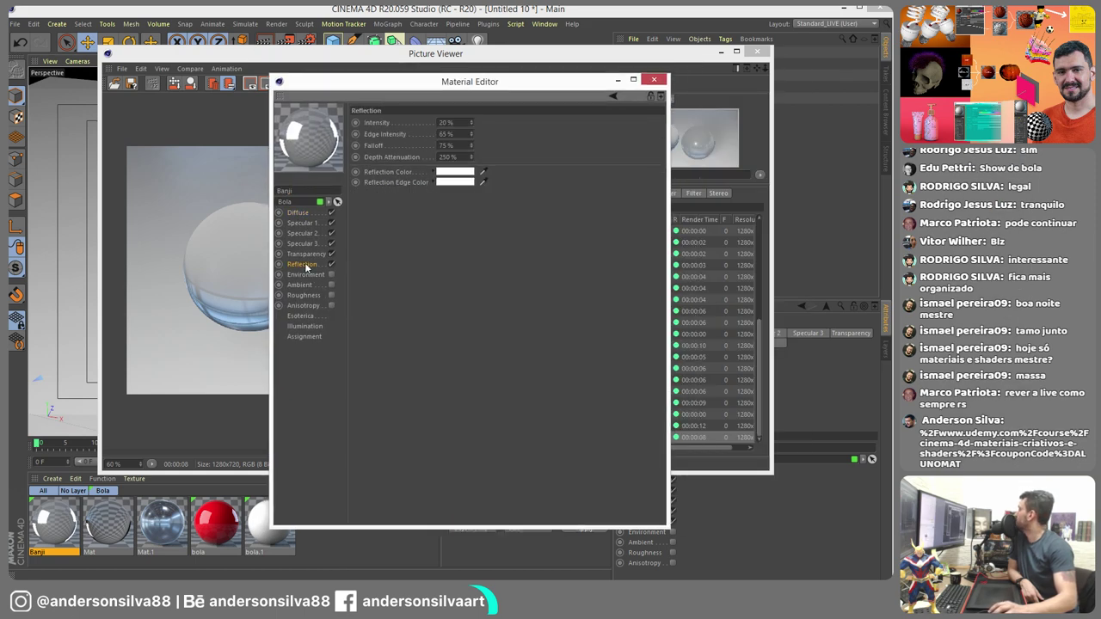
pyautogui.click(306, 274)
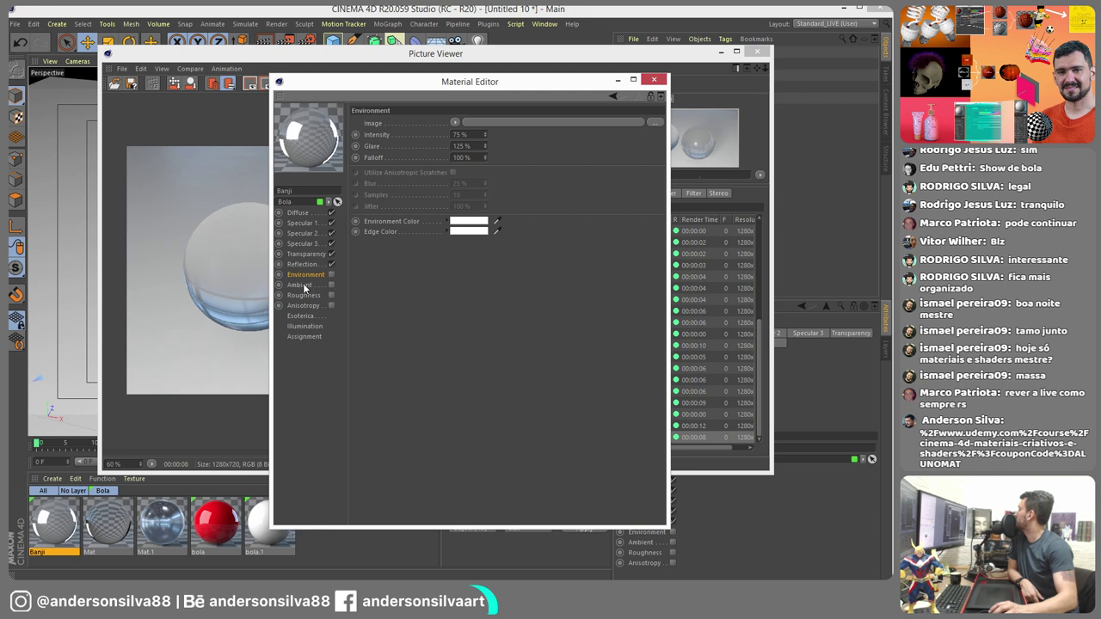
pyautogui.click(303, 265)
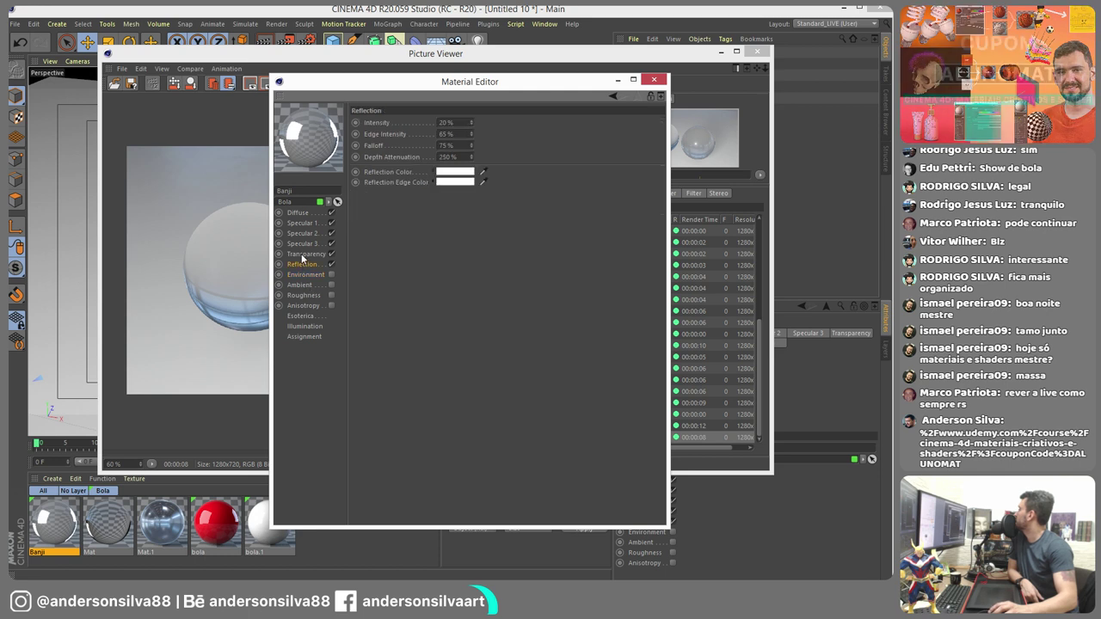
pyautogui.click(303, 256)
pyautogui.click(297, 214)
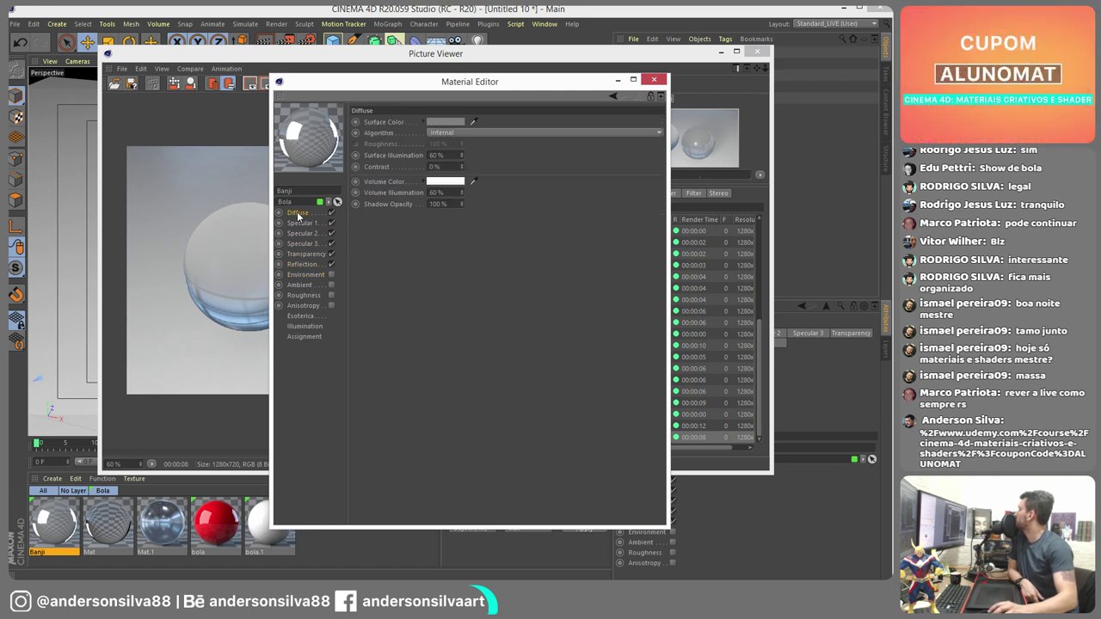
pyautogui.click(302, 265)
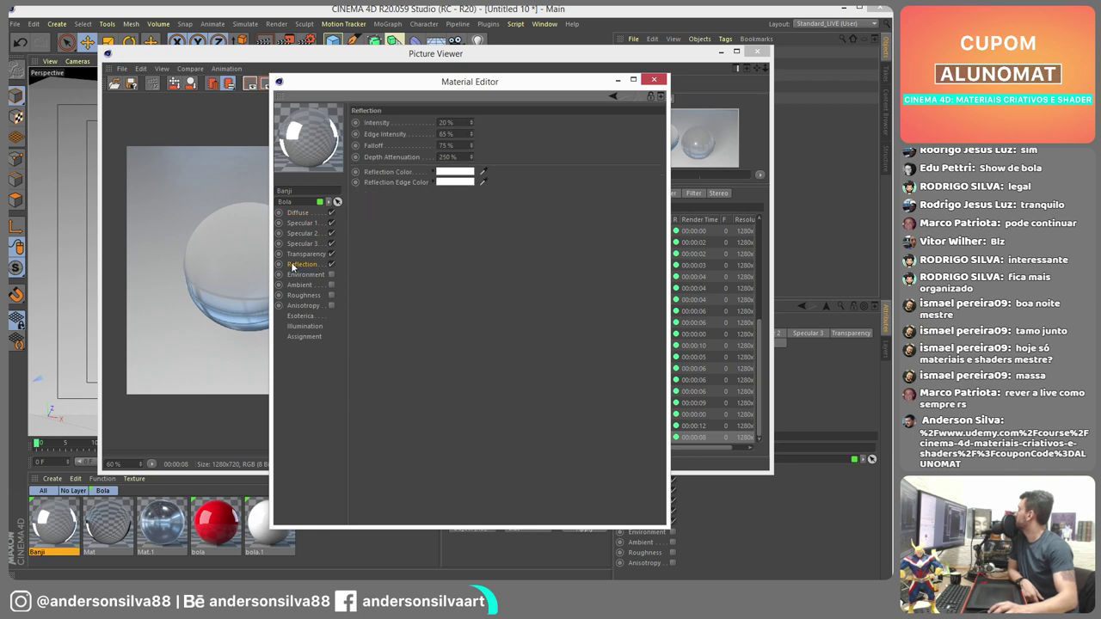
# - Enable Total Internal Reflection in Mat's transparency and load a Fresnel shader as its texture
pyautogui.click(108, 525)
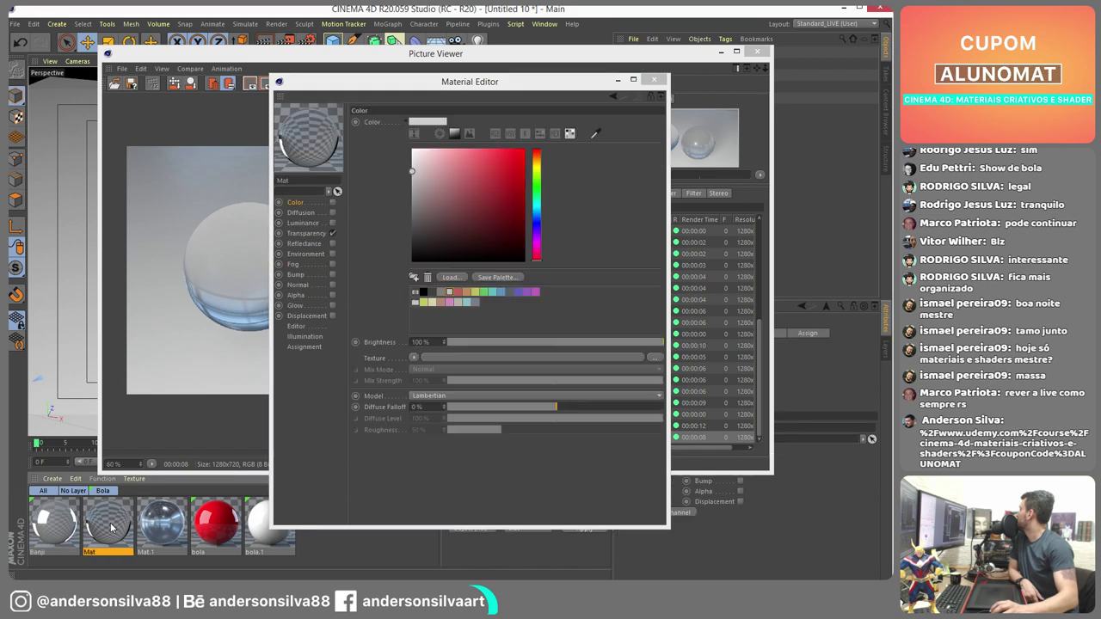
pyautogui.click(307, 234)
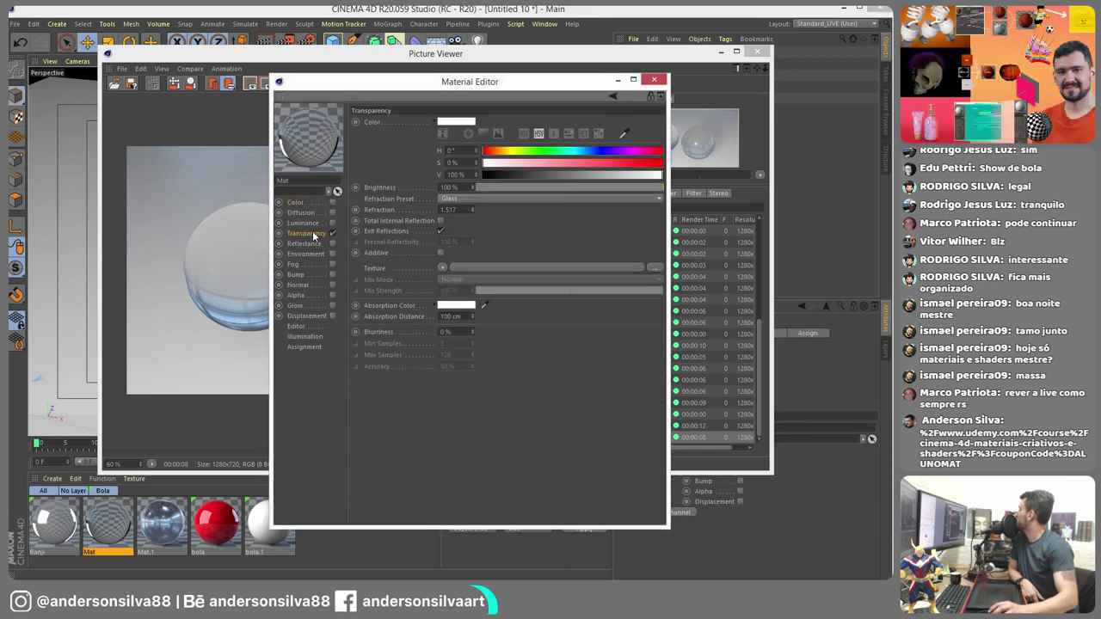
pyautogui.click(439, 221)
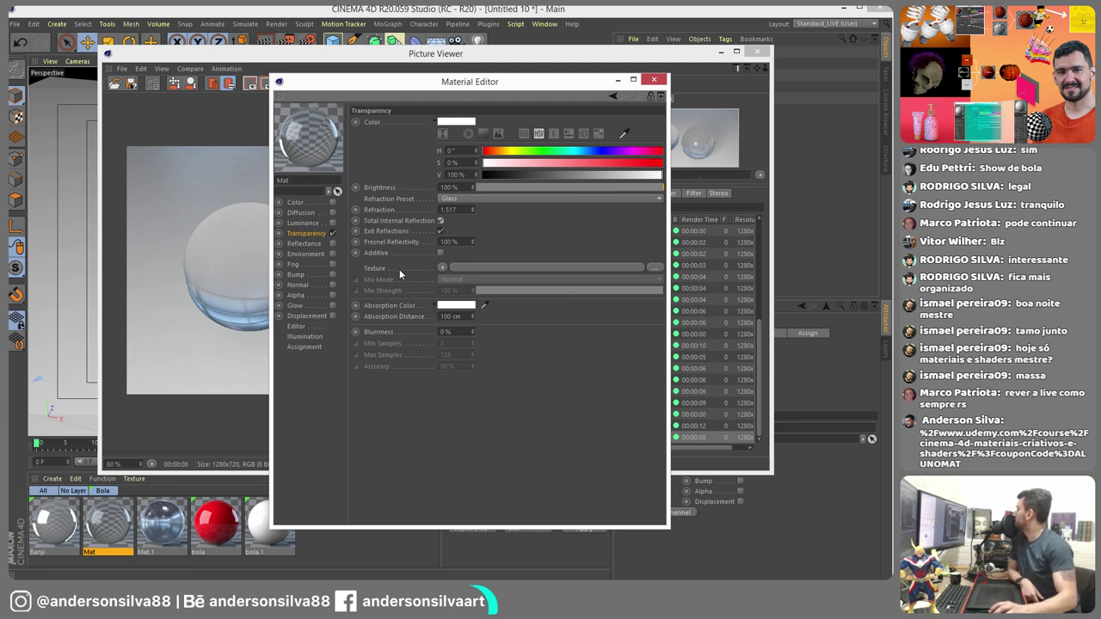
pyautogui.click(441, 266)
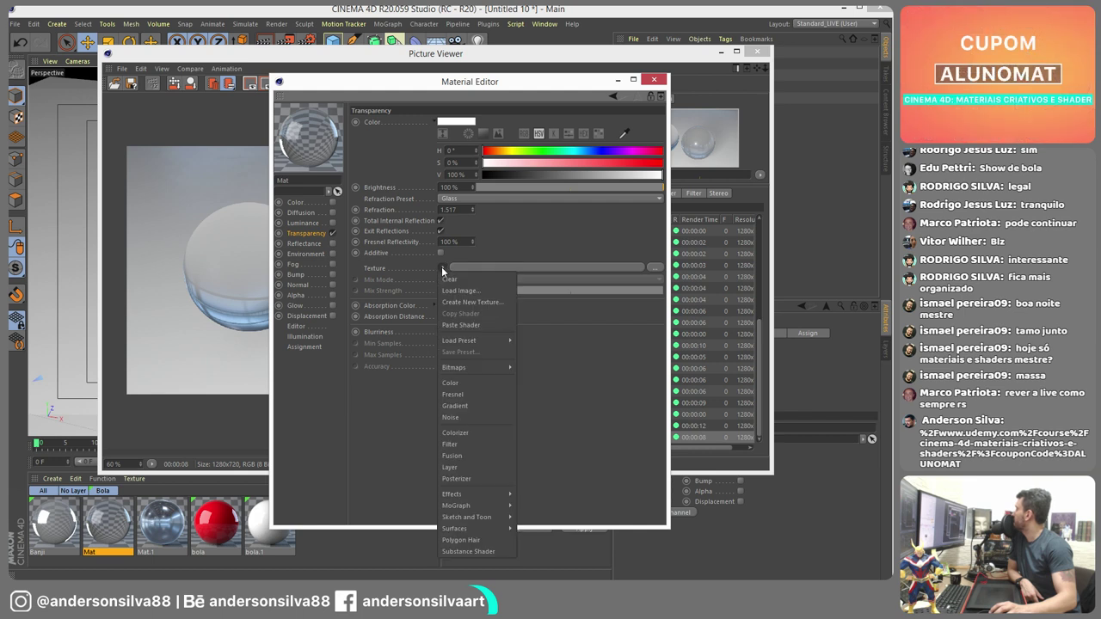
pyautogui.click(453, 394)
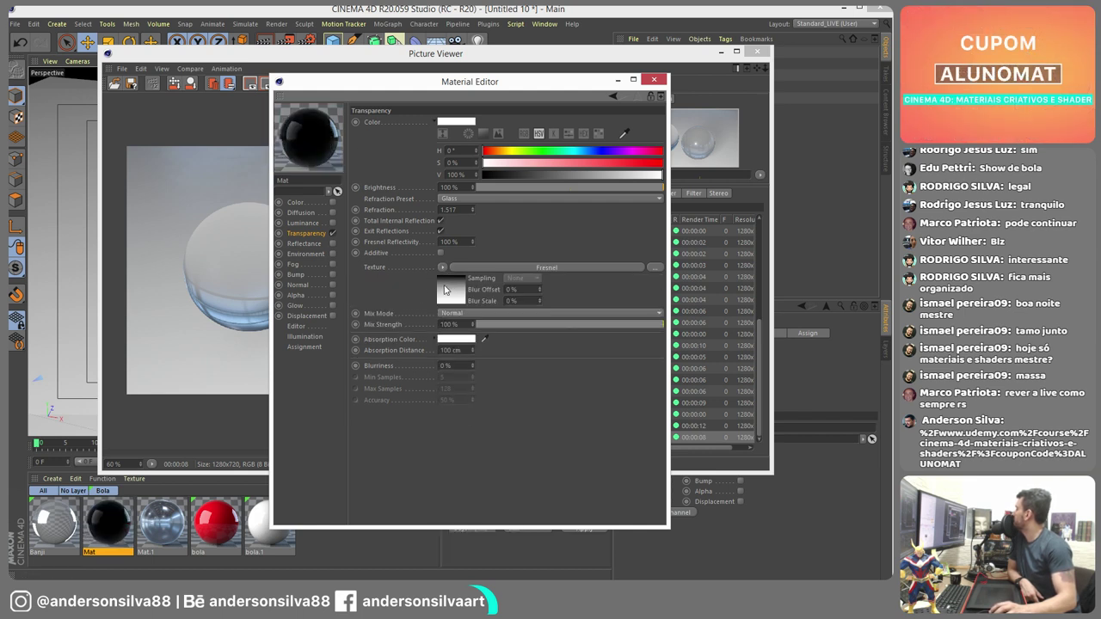
pyautogui.click(484, 267)
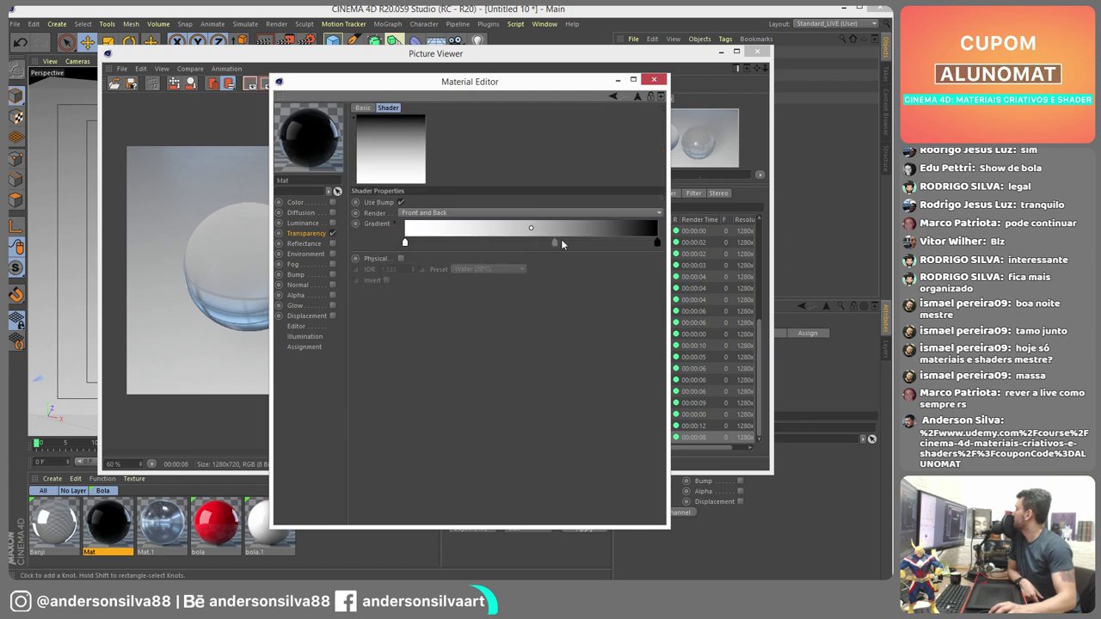
# - Turn the Fresnel gradient's black knot red, pull both knots together, then render
pyautogui.doubleClick(658, 243)
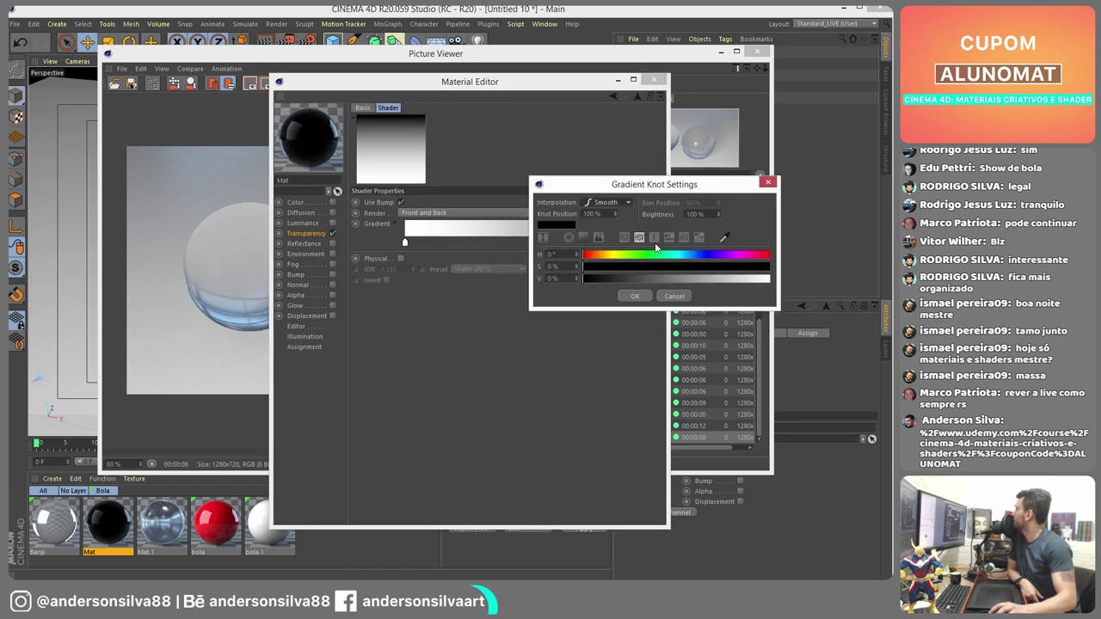
pyautogui.click(604, 266)
pyautogui.click(689, 269)
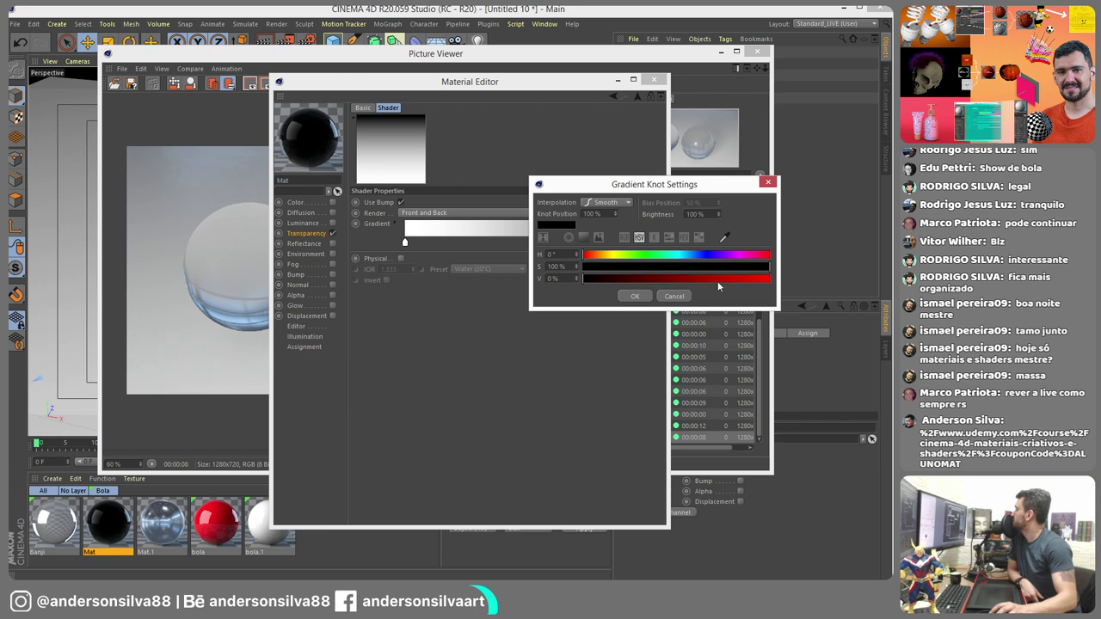
pyautogui.click(717, 278)
pyautogui.click(635, 296)
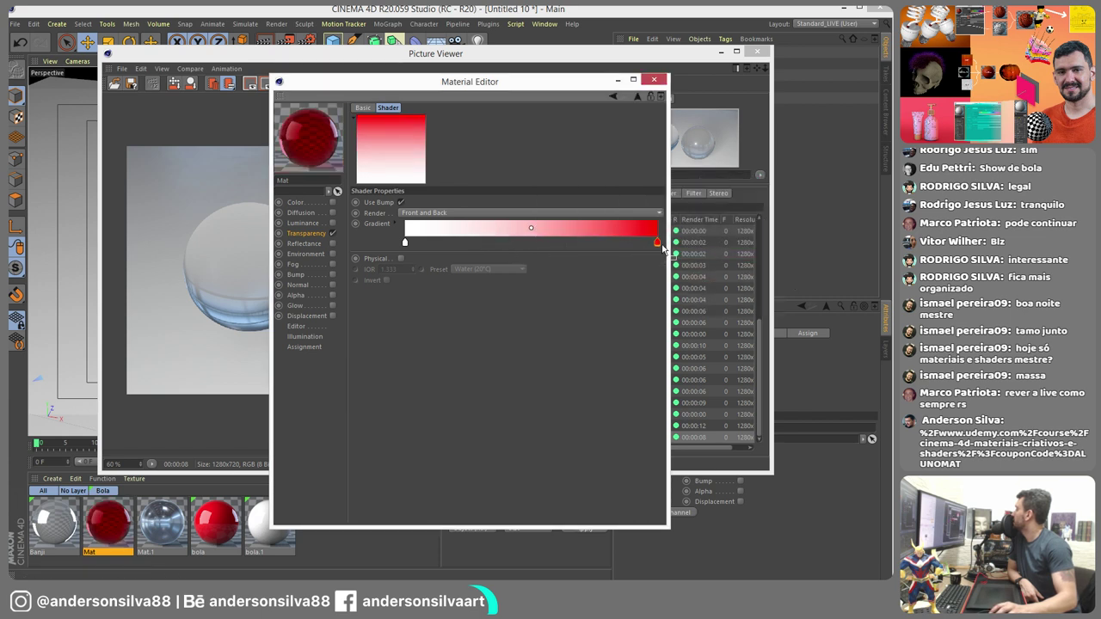
pyautogui.moveTo(657, 242); pyautogui.dragTo(564, 242)
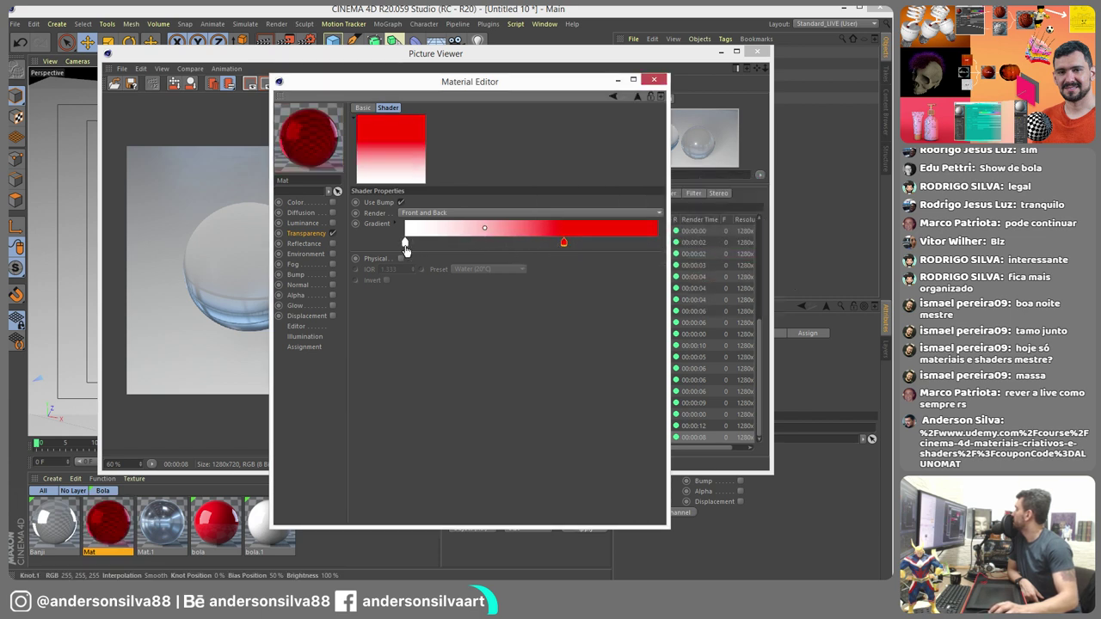
pyautogui.moveTo(406, 244); pyautogui.dragTo(578, 249)
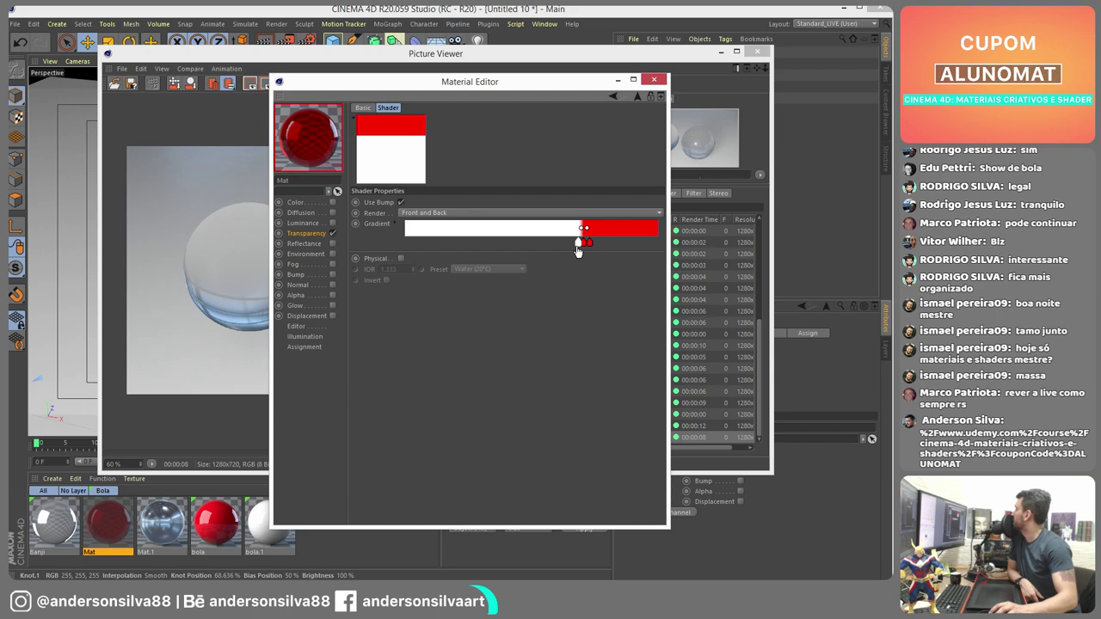
pyautogui.click(654, 80)
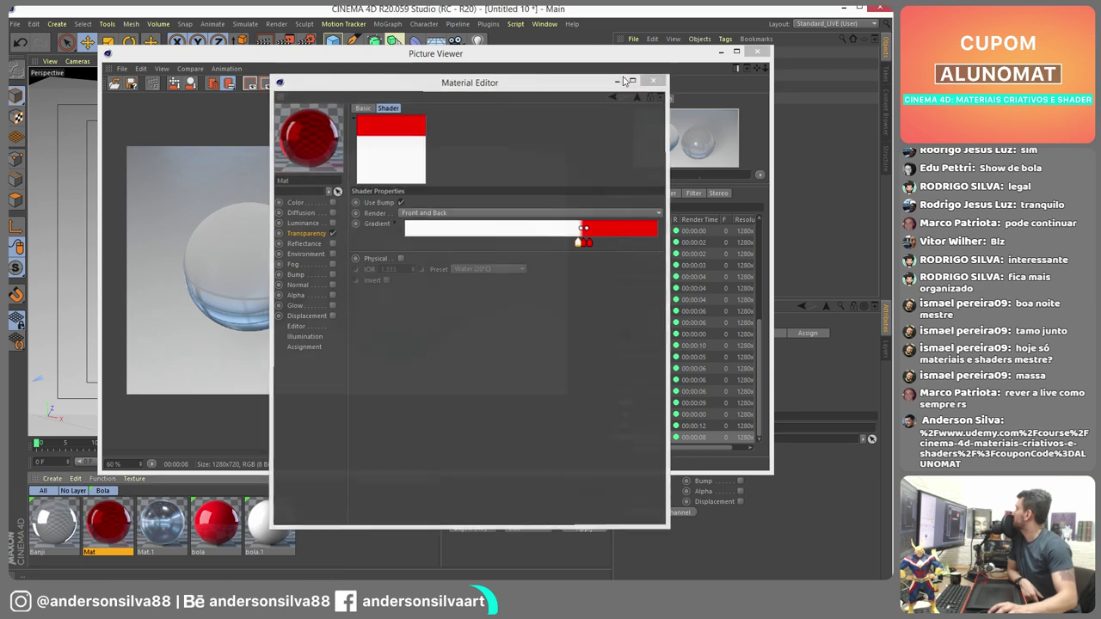
pyautogui.click(285, 40)
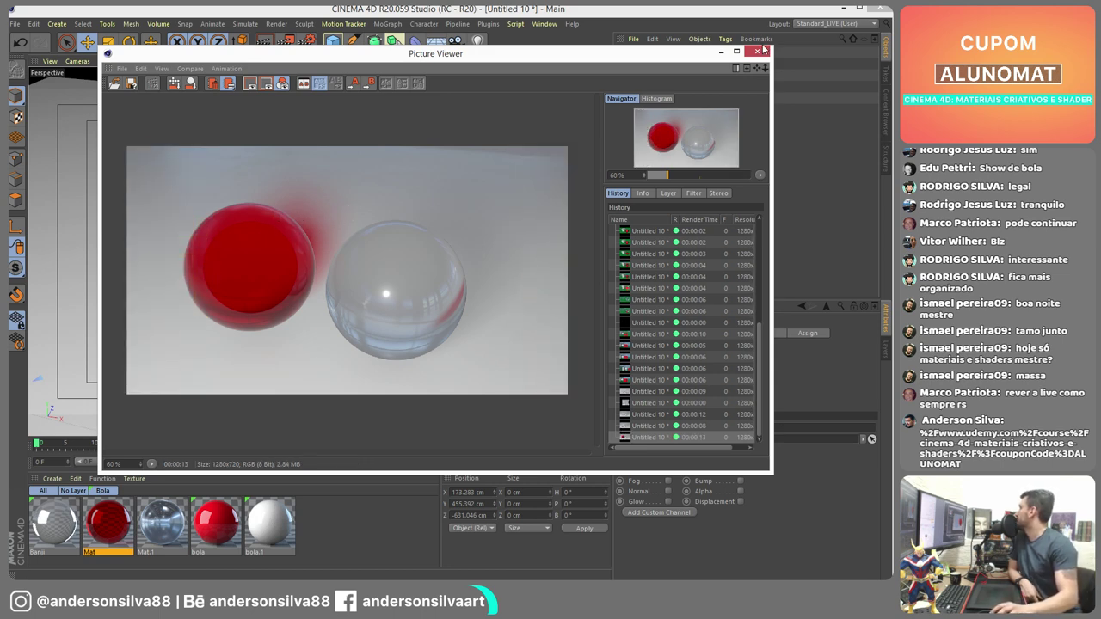
# - Close the Picture Viewer showing the red and clear spheres
pyautogui.click(759, 53)
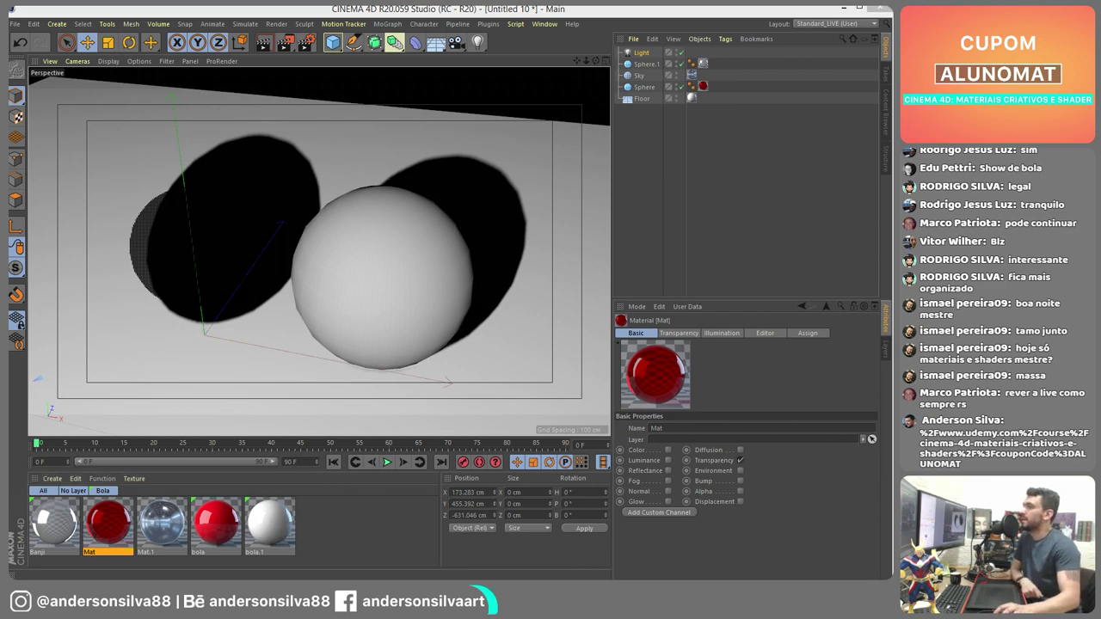
# - Reopen Mat and nudge the Fresnel gradient's red and white knots to tune the blend
pyautogui.doubleClick(656, 371)
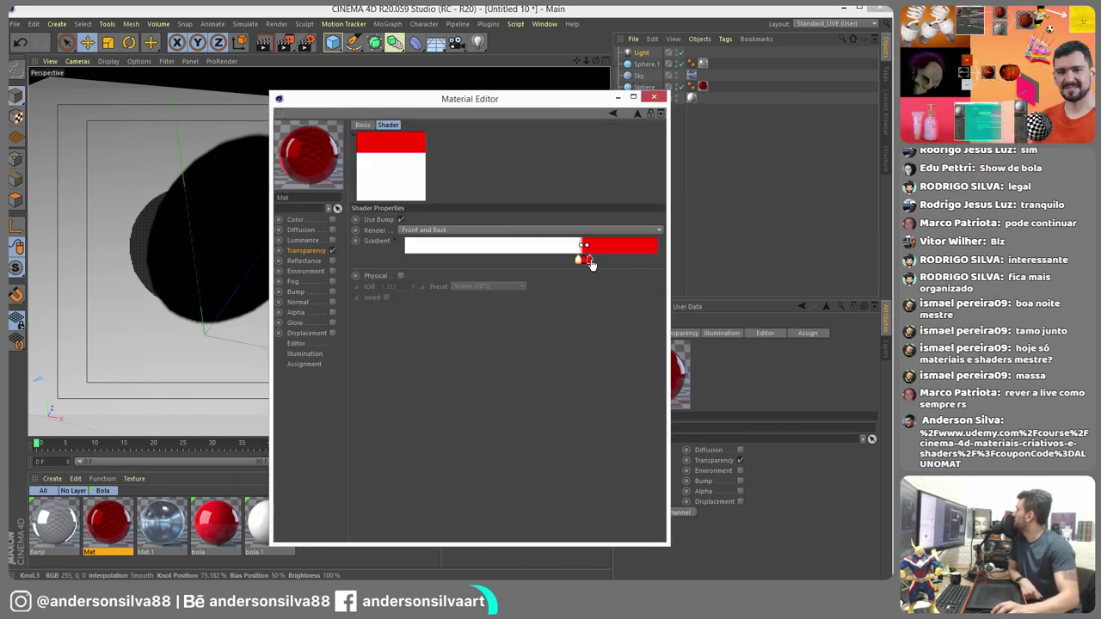
pyautogui.moveTo(582, 260); pyautogui.dragTo(613, 260)
pyautogui.click(641, 261)
pyautogui.click(610, 260)
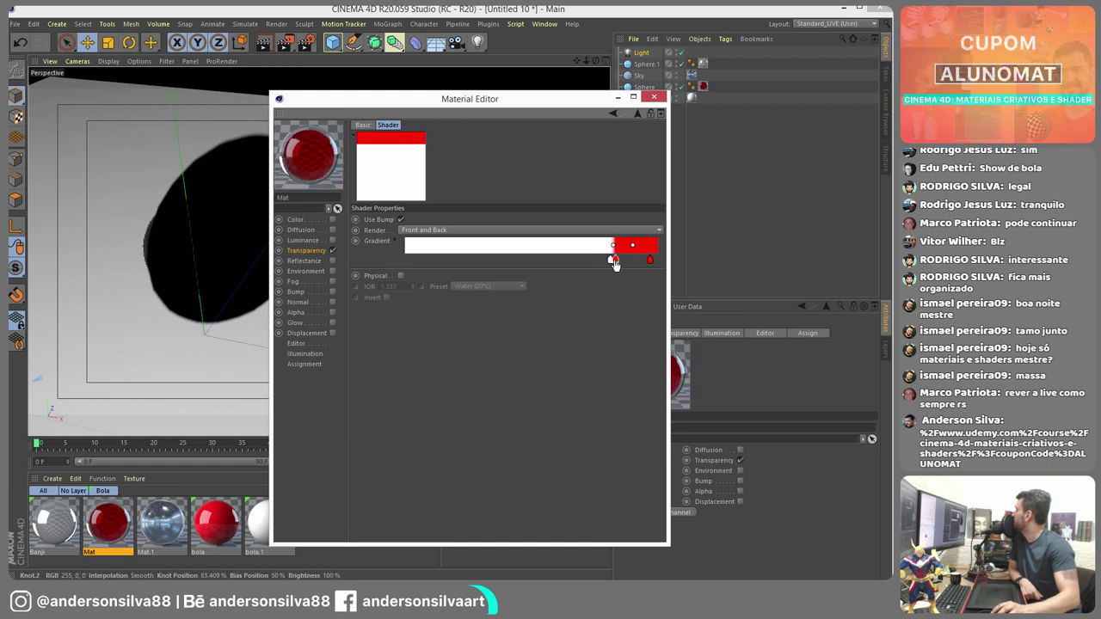
pyautogui.click(614, 262)
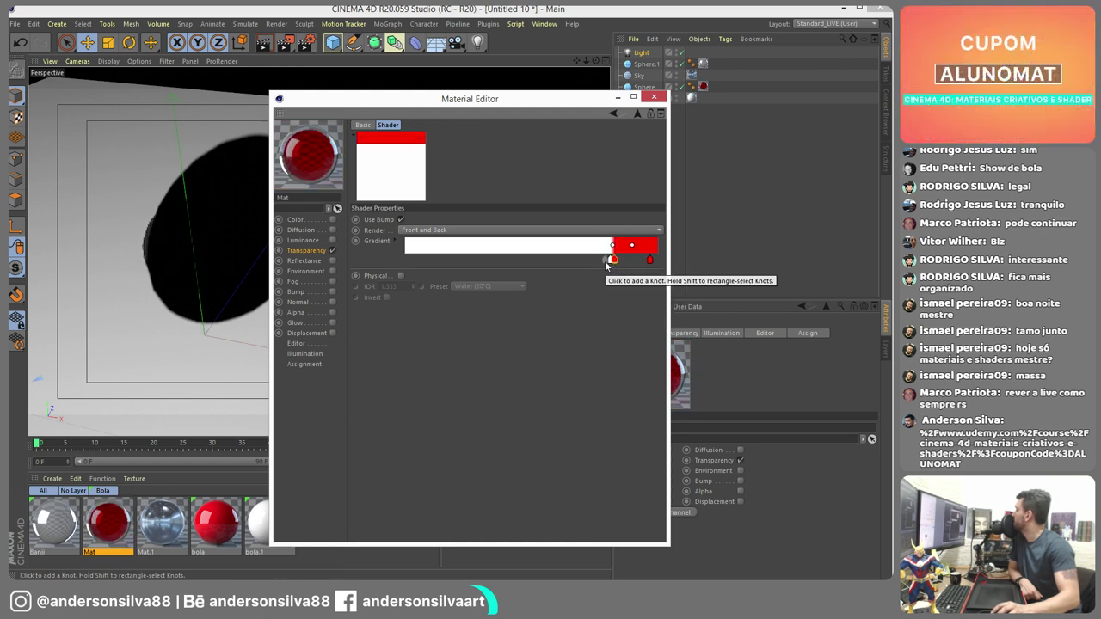
pyautogui.moveTo(608, 260); pyautogui.dragTo(594, 261)
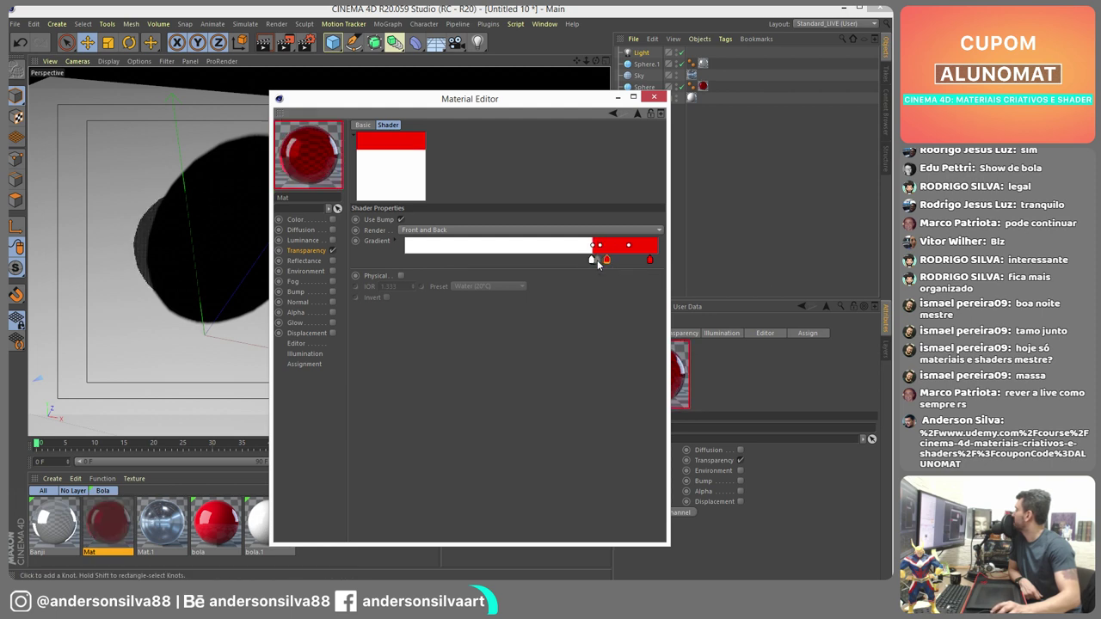
pyautogui.moveTo(592, 261); pyautogui.dragTo(605, 261)
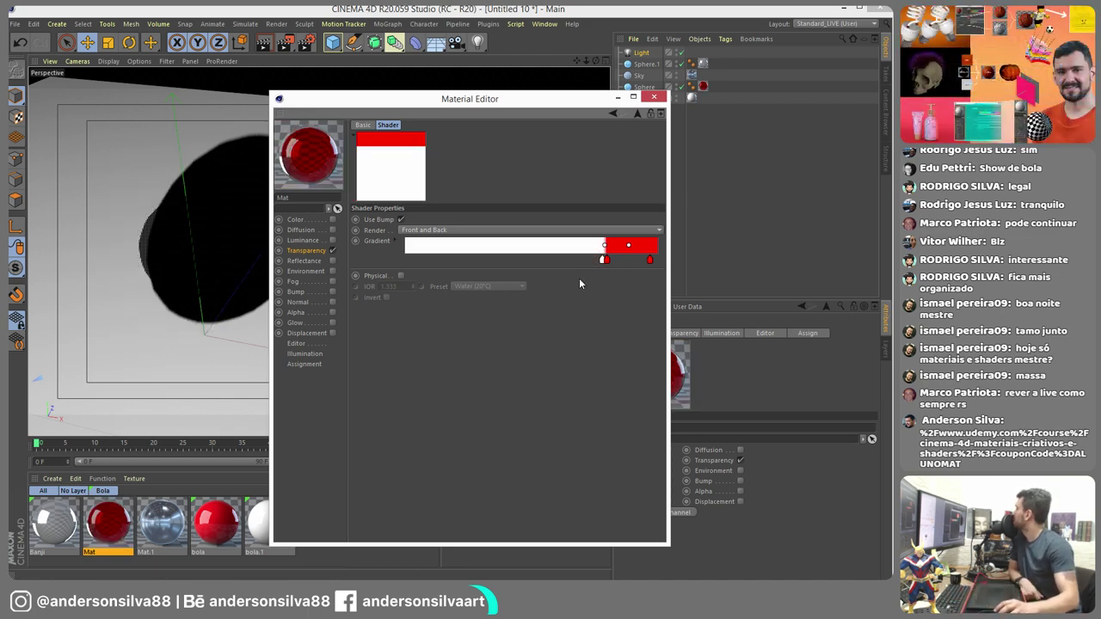
# - Render to check the red sphere, then close the Picture Viewer and Material Editor
pyautogui.click(284, 42)
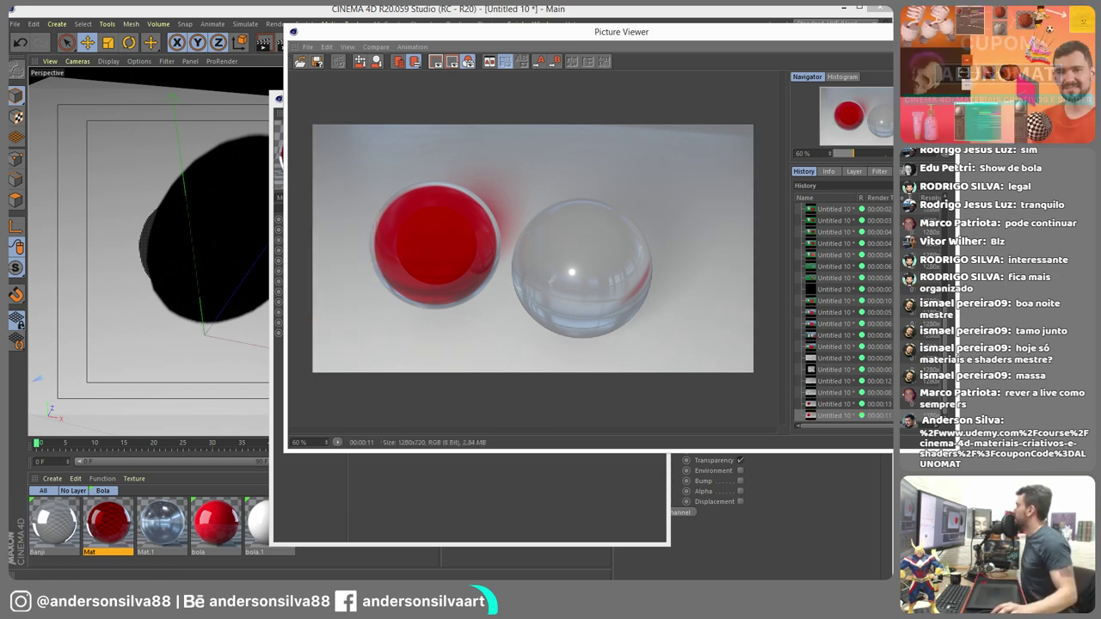
pyautogui.click(884, 31)
pyautogui.click(653, 98)
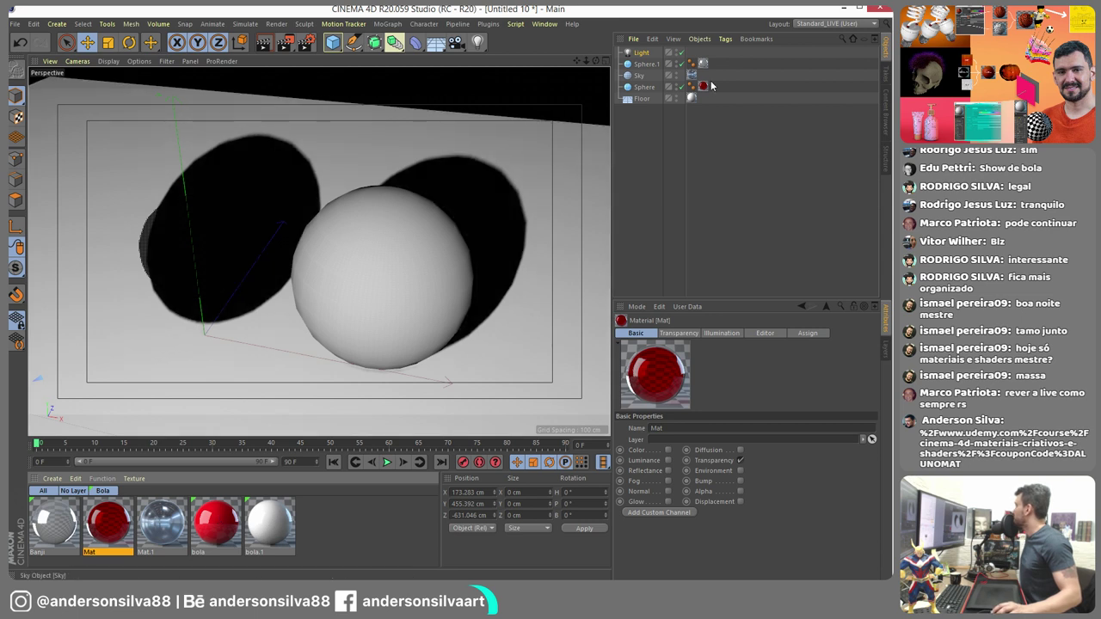
# - Delete the Banji material and apply the bola material to Sphere.1
pyautogui.click(55, 520)
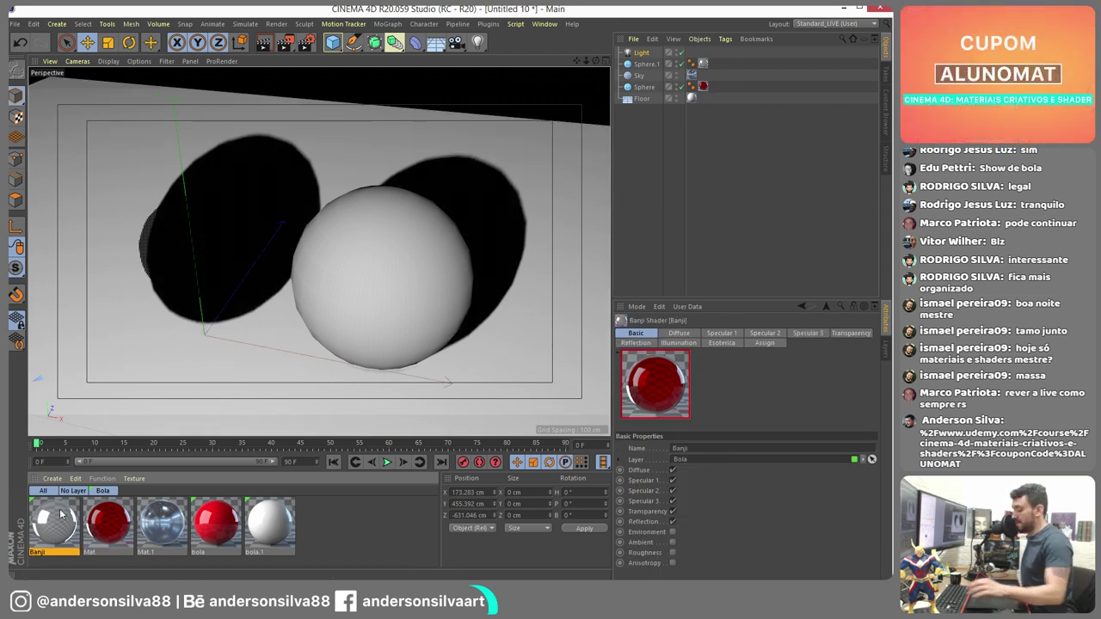
pyautogui.press('Delete')
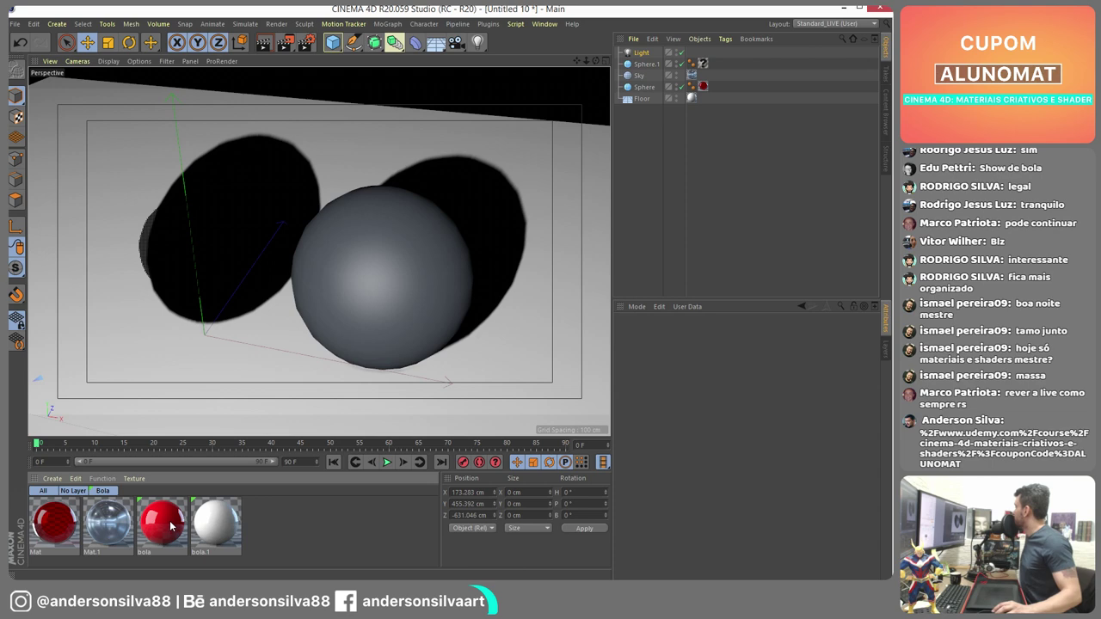
pyautogui.moveTo(171, 527); pyautogui.dragTo(755, 12)
pyautogui.moveTo(705, 67); pyautogui.dragTo(704, 65)
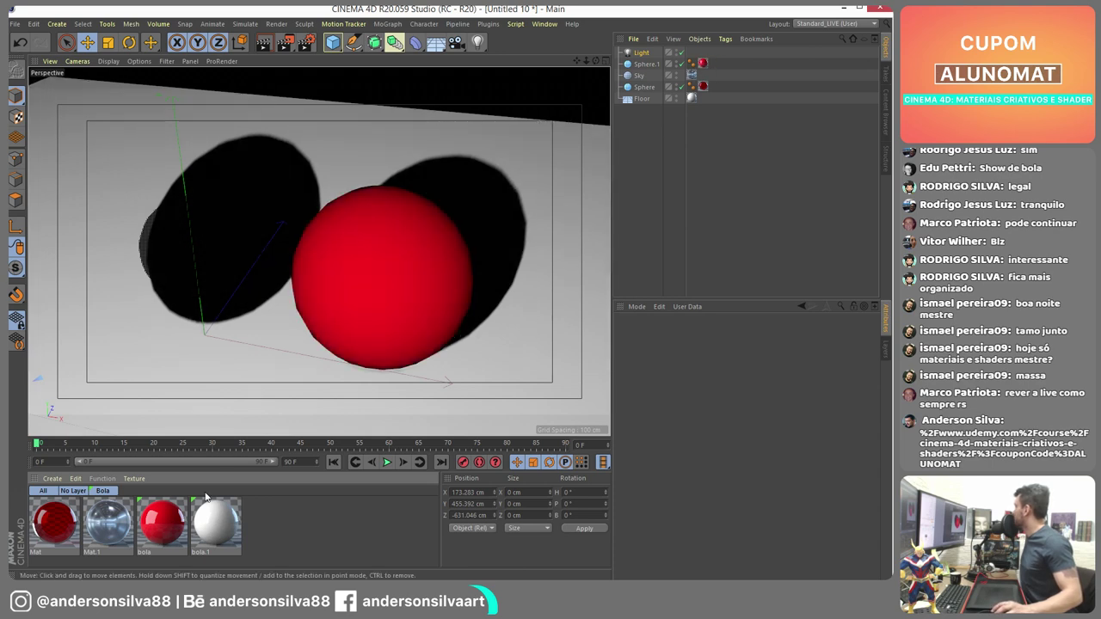
pyautogui.click(161, 523)
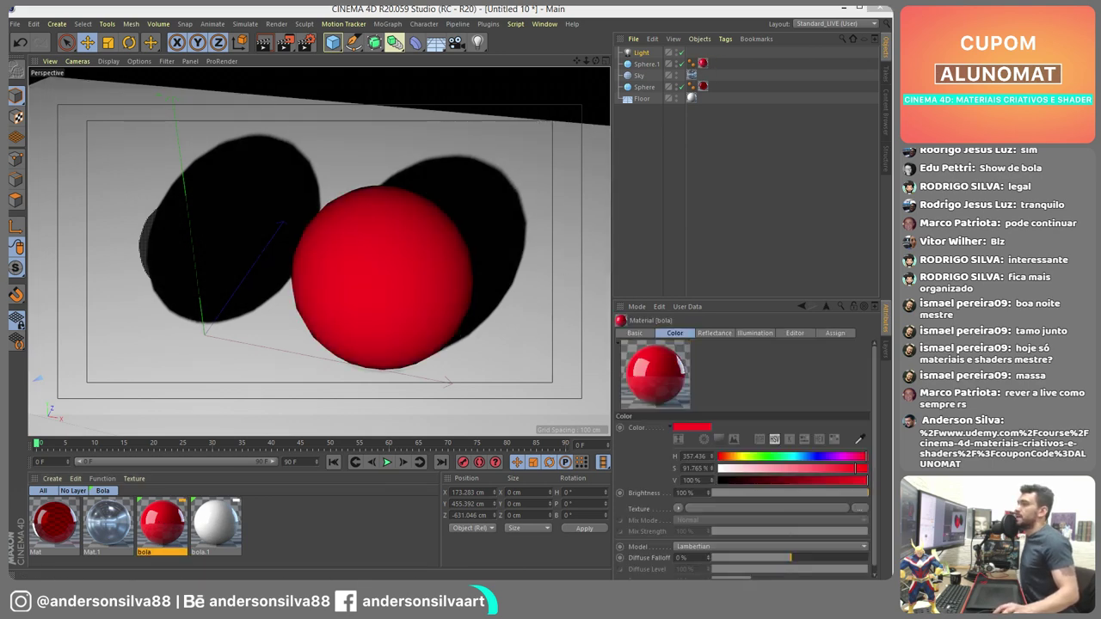
# - Enable bola's transparency with a Checkerboard shader as its texture
pyautogui.doubleClick(161, 522)
pyautogui.moveTo(524, 74); pyautogui.dragTo(566, 66)
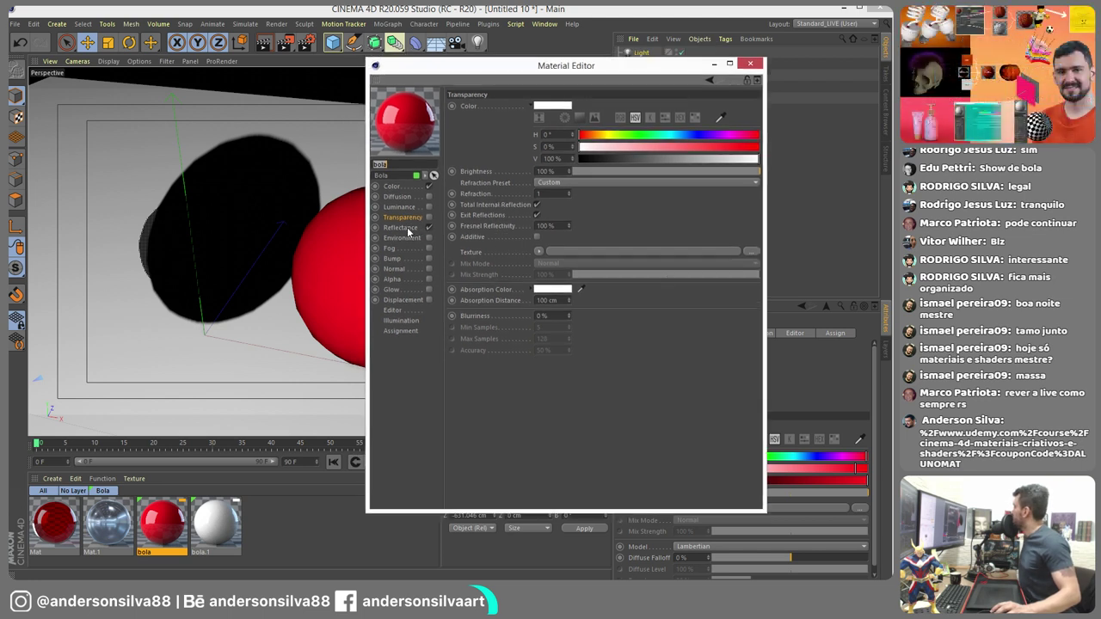
pyautogui.click(428, 218)
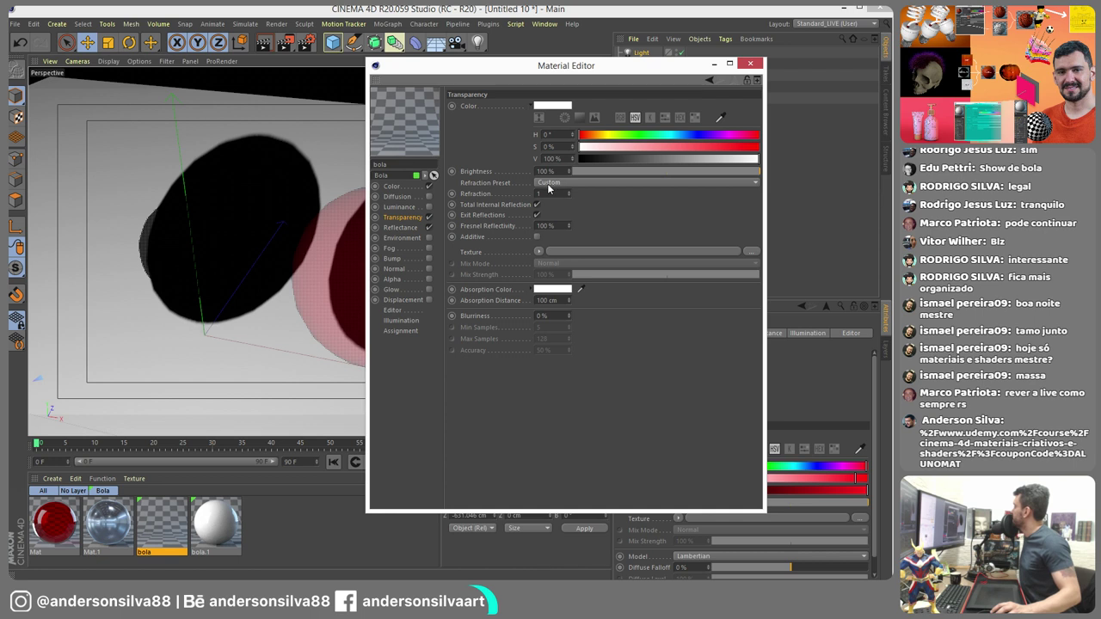
pyautogui.click(538, 252)
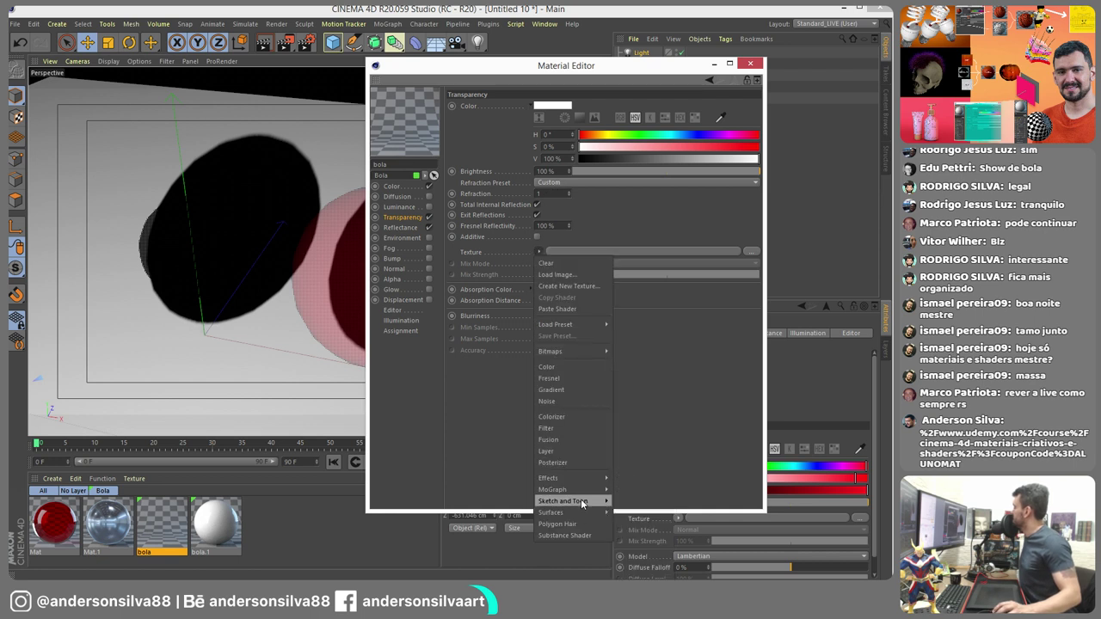
pyautogui.moveTo(605, 510)
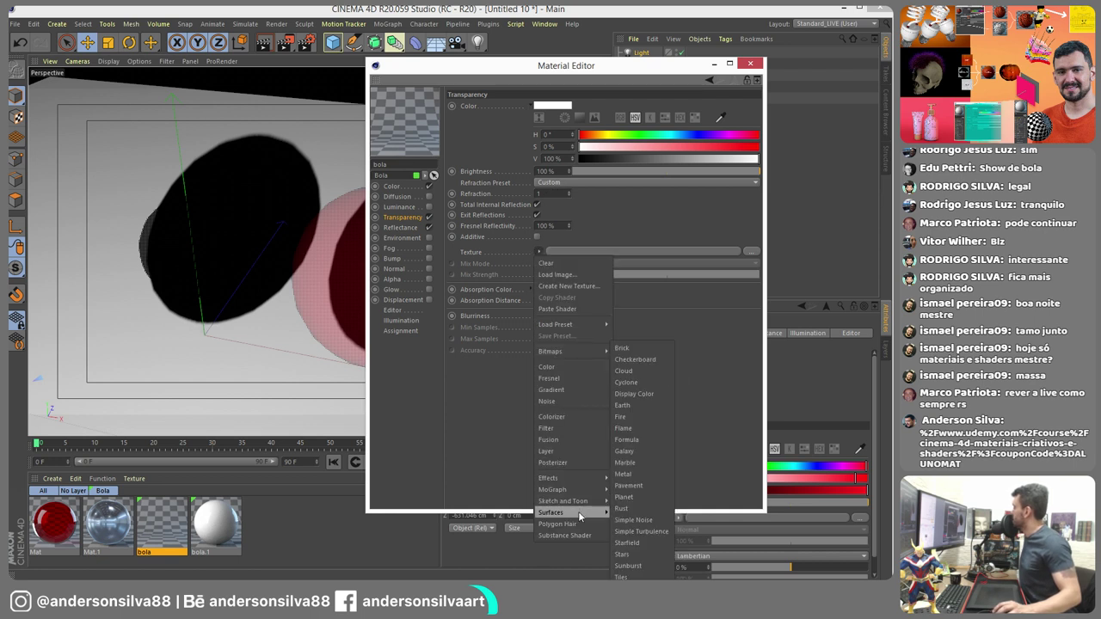
pyautogui.click(641, 359)
pyautogui.click(542, 284)
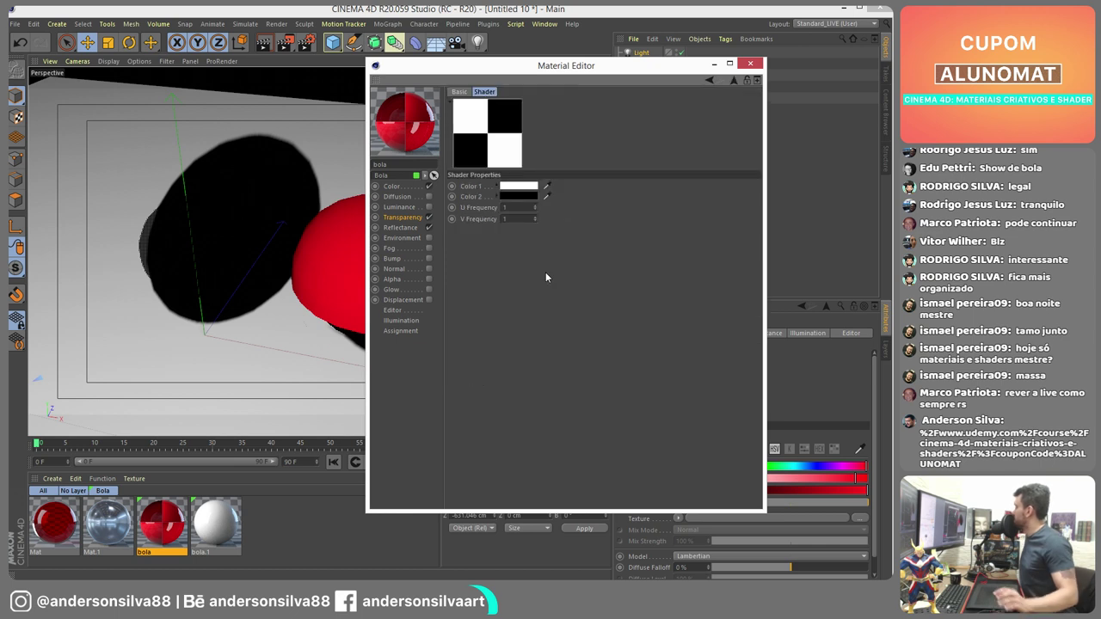
# - Set the checkerboard's U and V frequency to 5 and close the editor
pyautogui.doubleClick(508, 207)
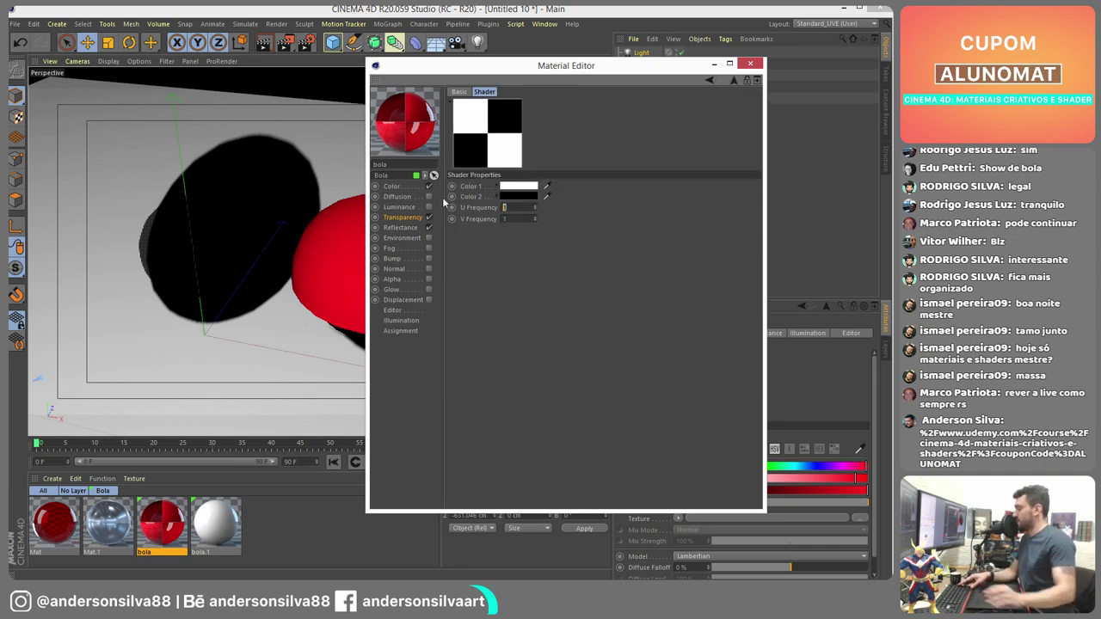
pyautogui.write('5')
pyautogui.press('Tab')
pyautogui.write('5')
pyautogui.press('Return')
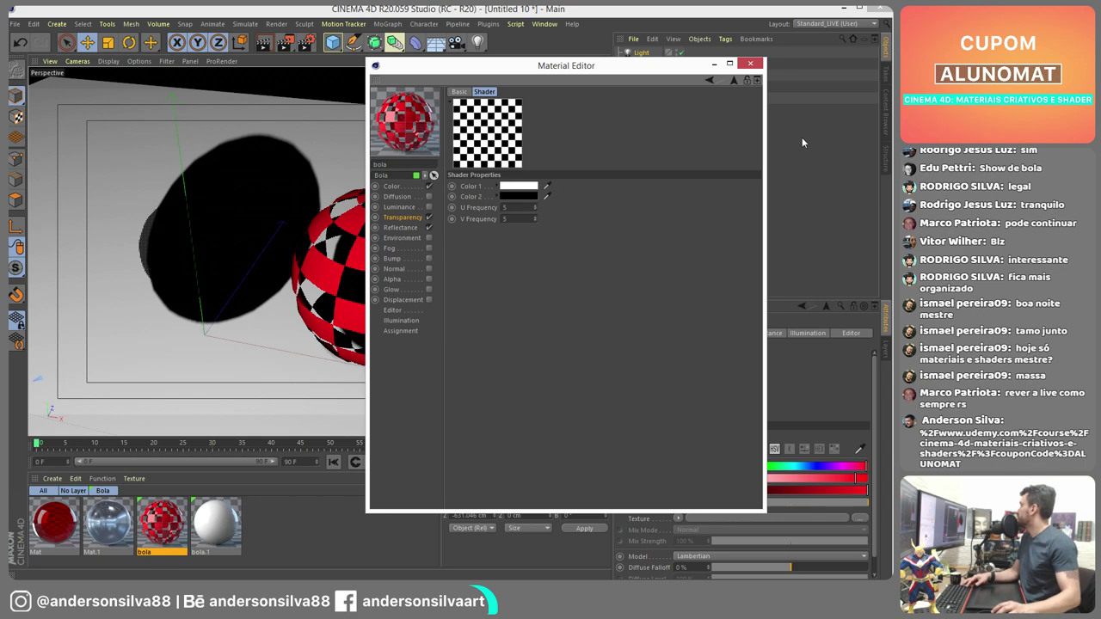
pyautogui.click(750, 62)
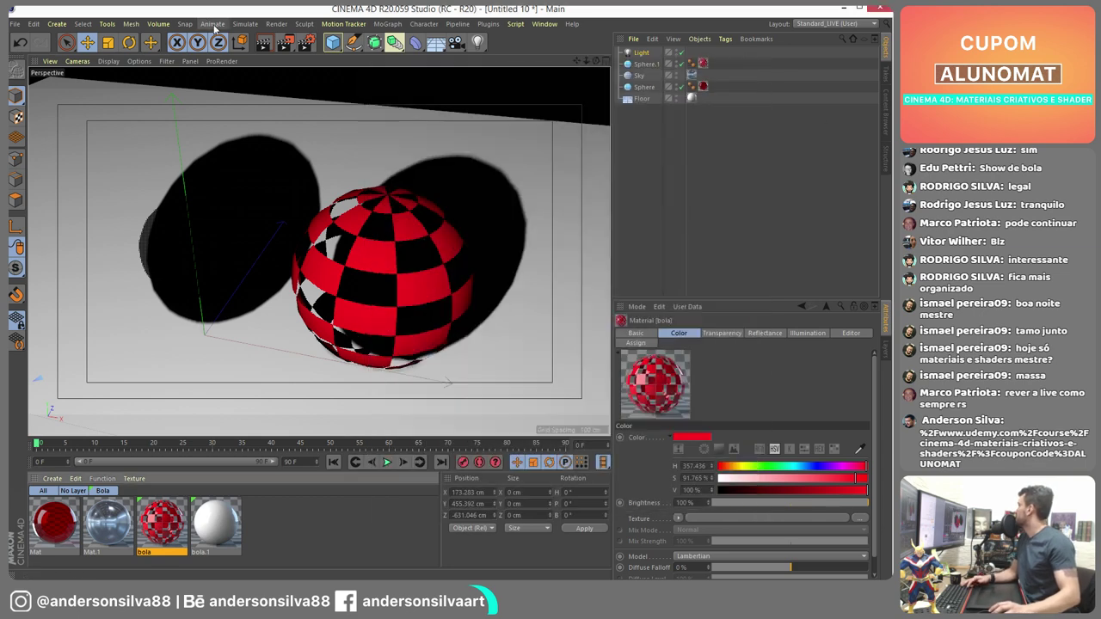
pyautogui.click(286, 43)
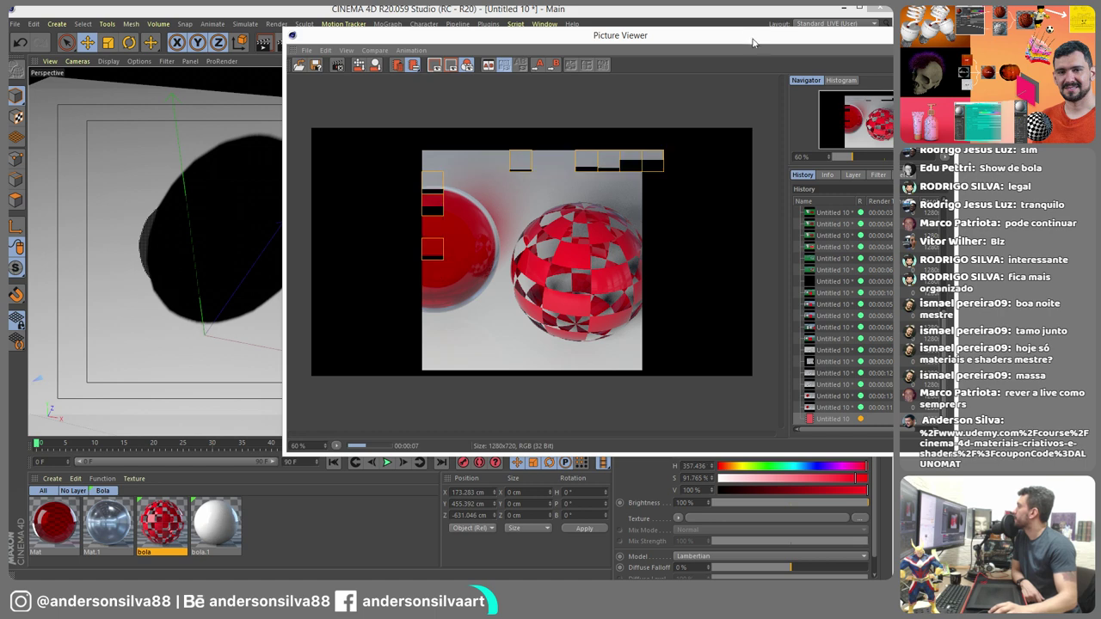
pyautogui.moveTo(751, 39); pyautogui.dragTo(601, 40)
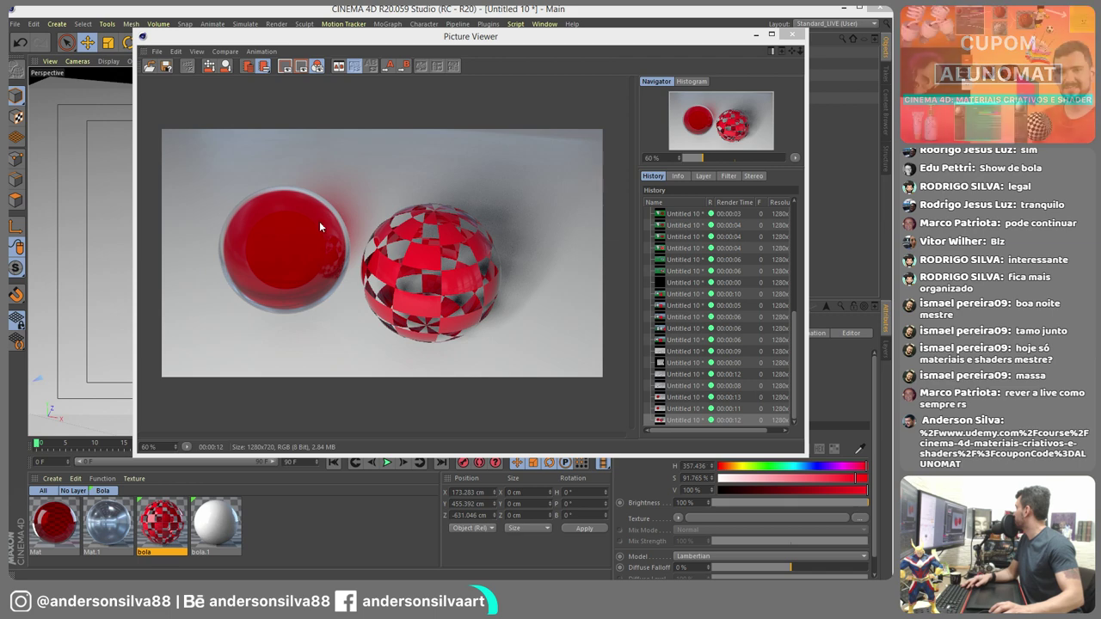
pyautogui.click(792, 35)
pyautogui.hotkey('alt', 'Tab')
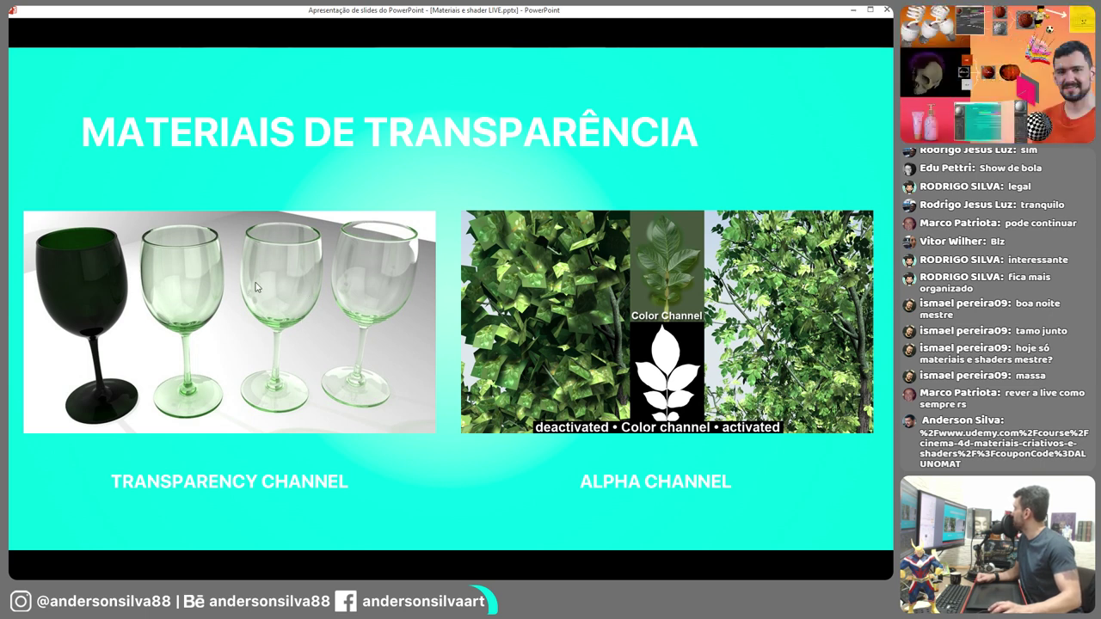
pyautogui.click(850, 9)
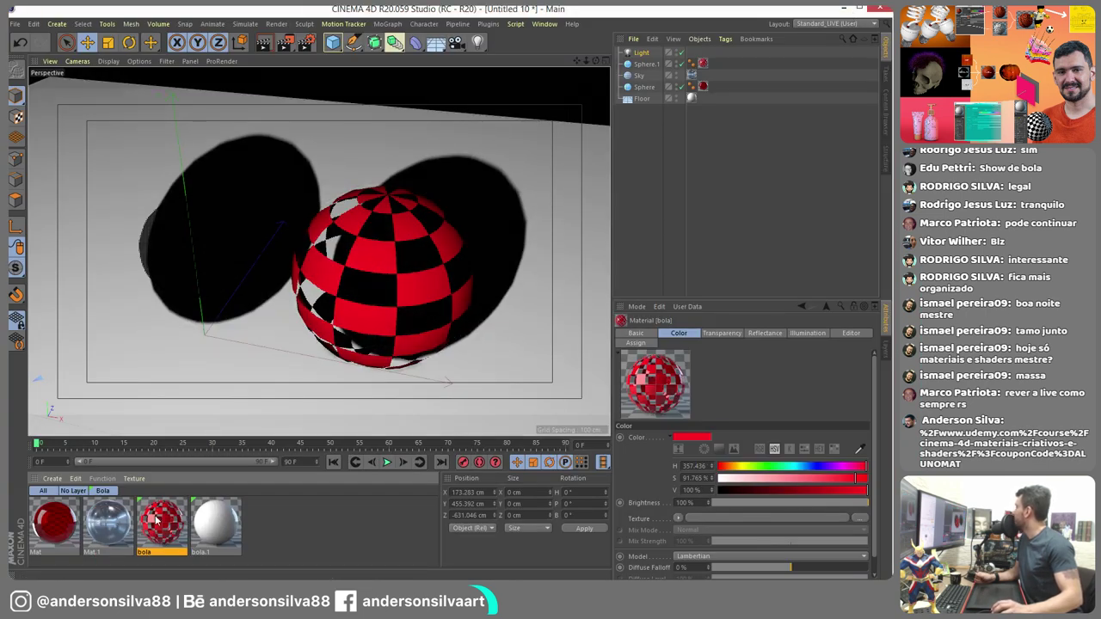
# - Clear the Checkerboard shader from bola's transparency texture
pyautogui.doubleClick(156, 520)
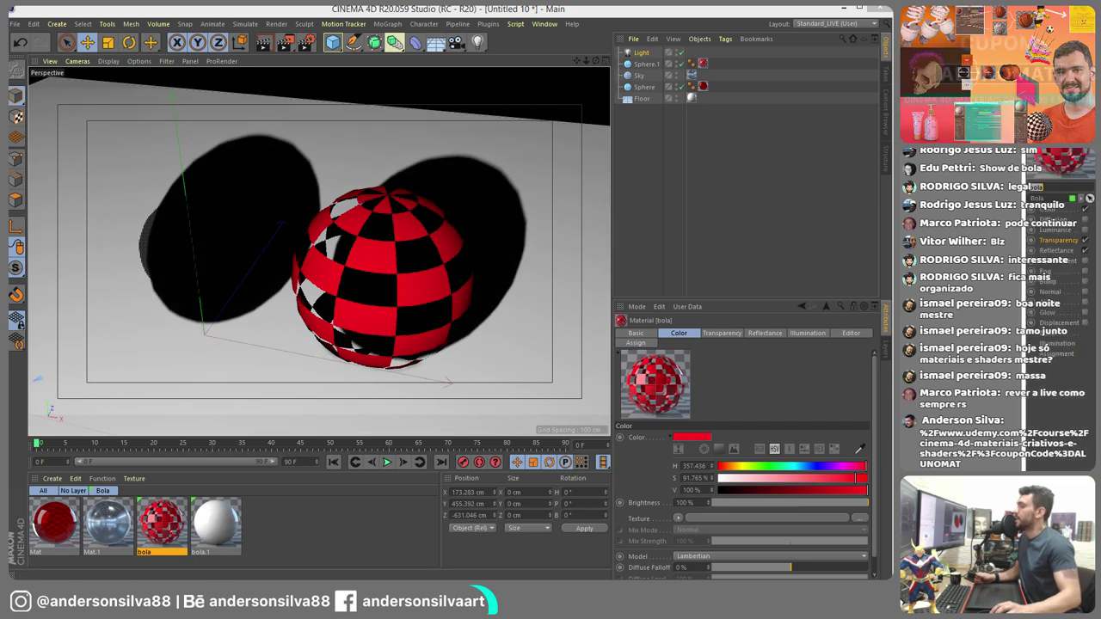
pyautogui.moveTo(1058, 79); pyautogui.dragTo(406, 78)
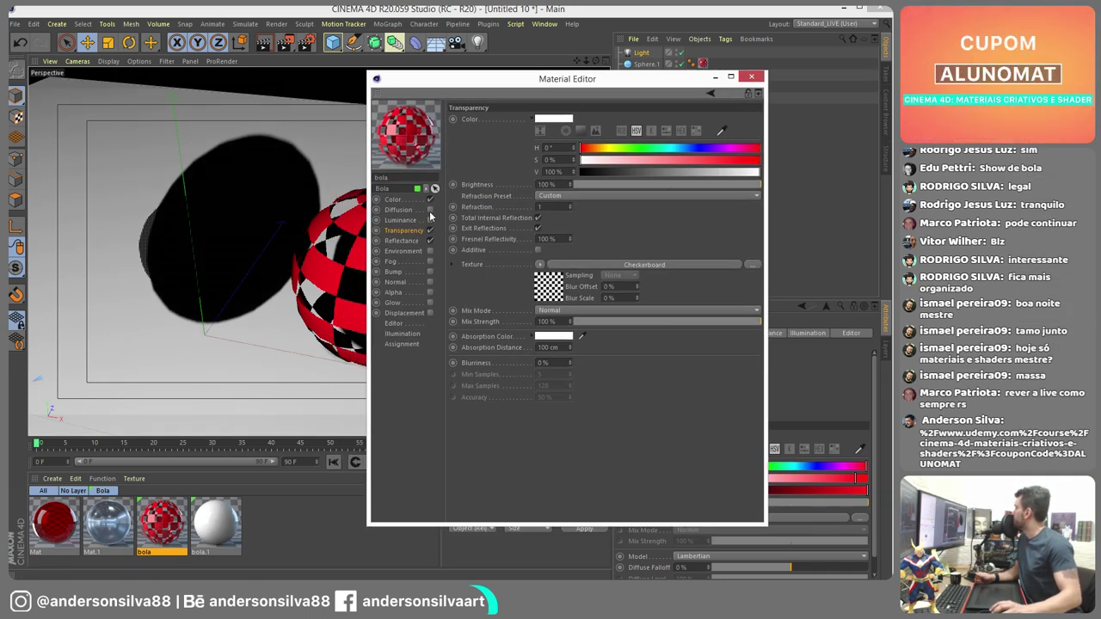
pyautogui.click(539, 264)
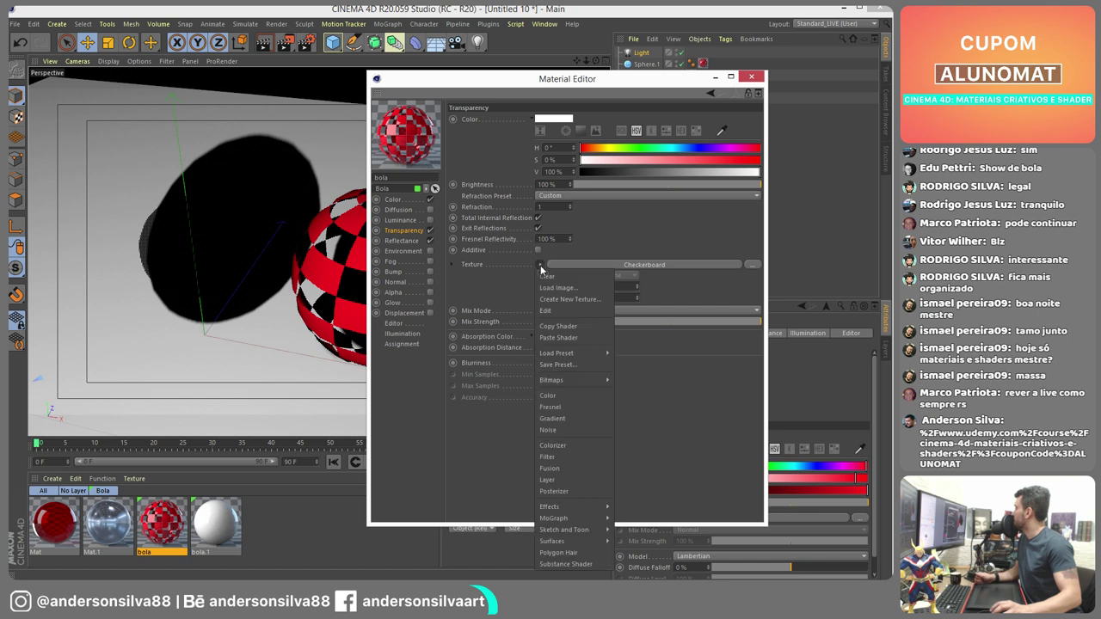
pyautogui.click(559, 274)
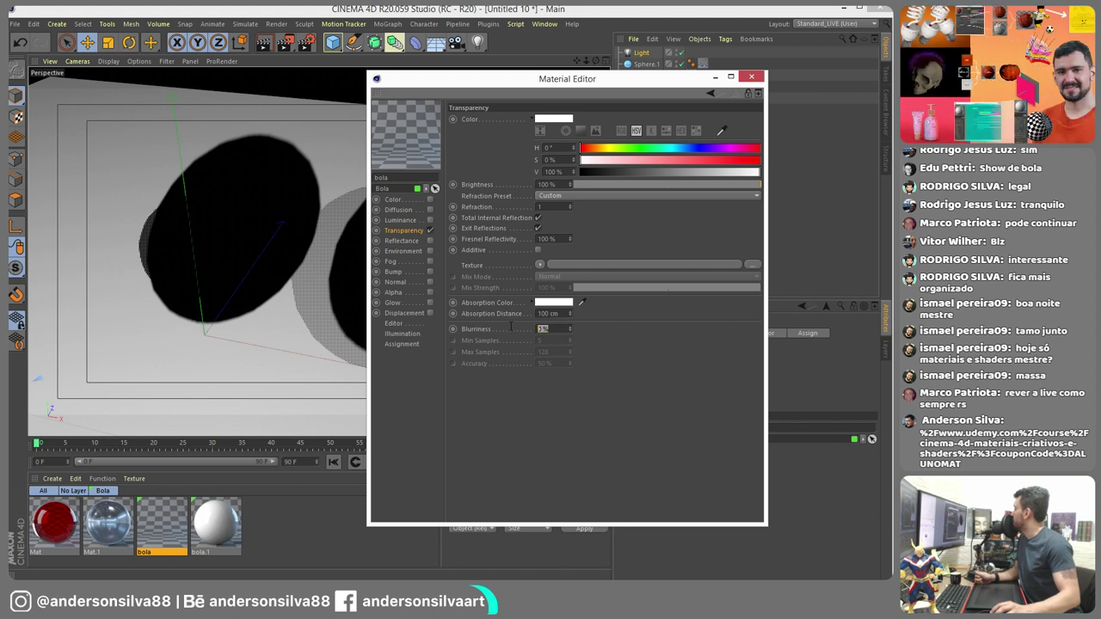
# - Set transparency Blurriness to 8%, start a test render, then stop it partway
pyautogui.write('20')
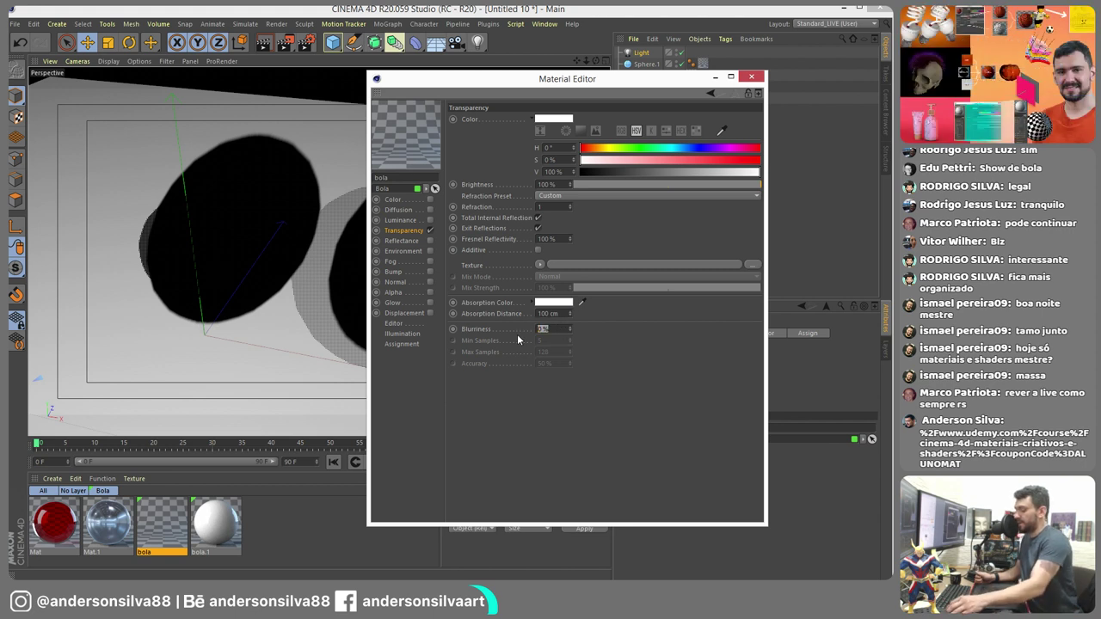
pyautogui.press('Return')
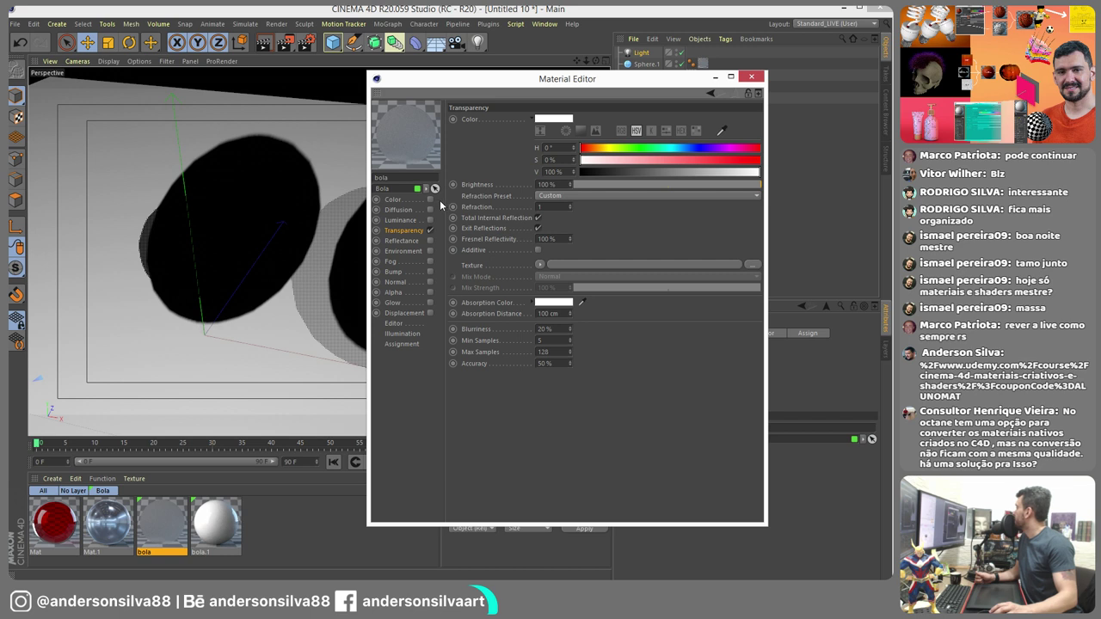
pyautogui.write('8')
pyautogui.press('Return')
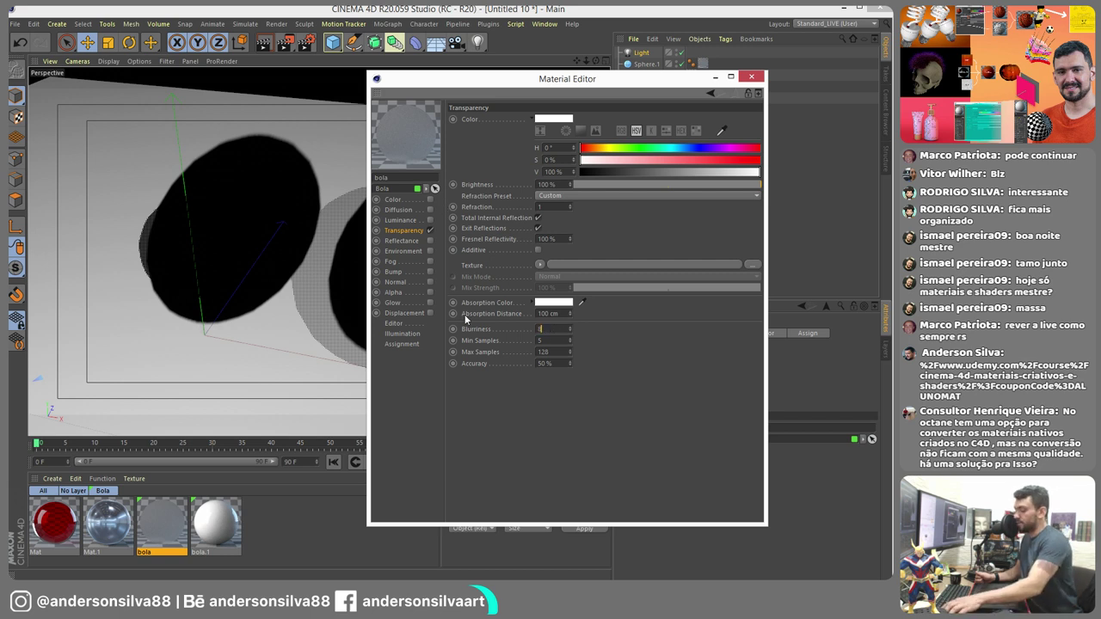
pyautogui.moveTo(552, 79); pyautogui.dragTo(682, 68)
pyautogui.click(289, 42)
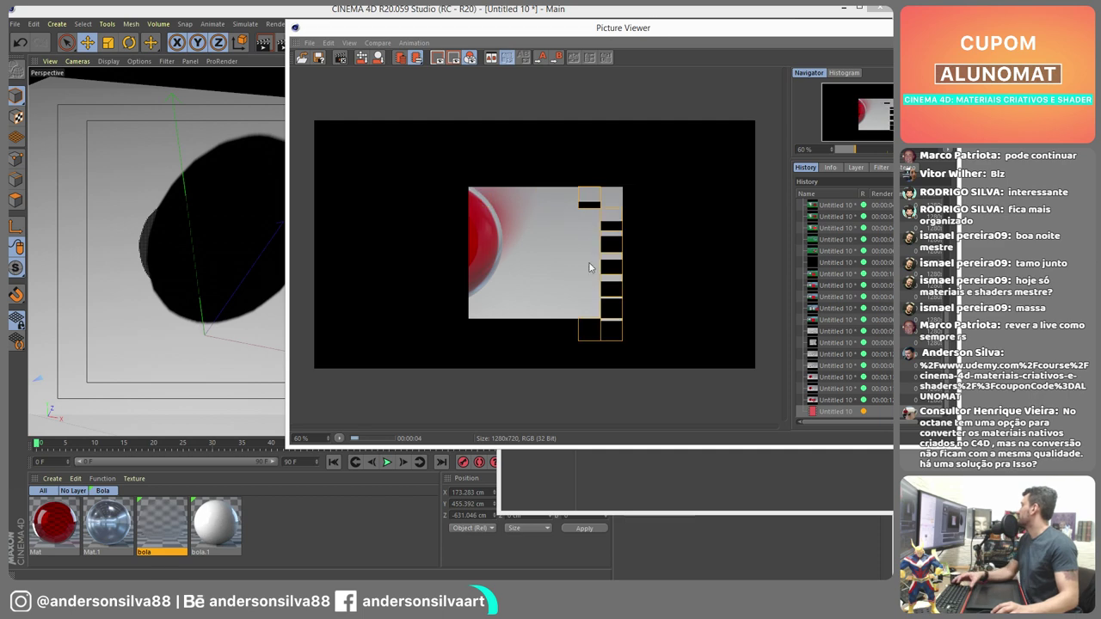
pyautogui.hotkey('shift', 'r')
pyautogui.click(752, 359)
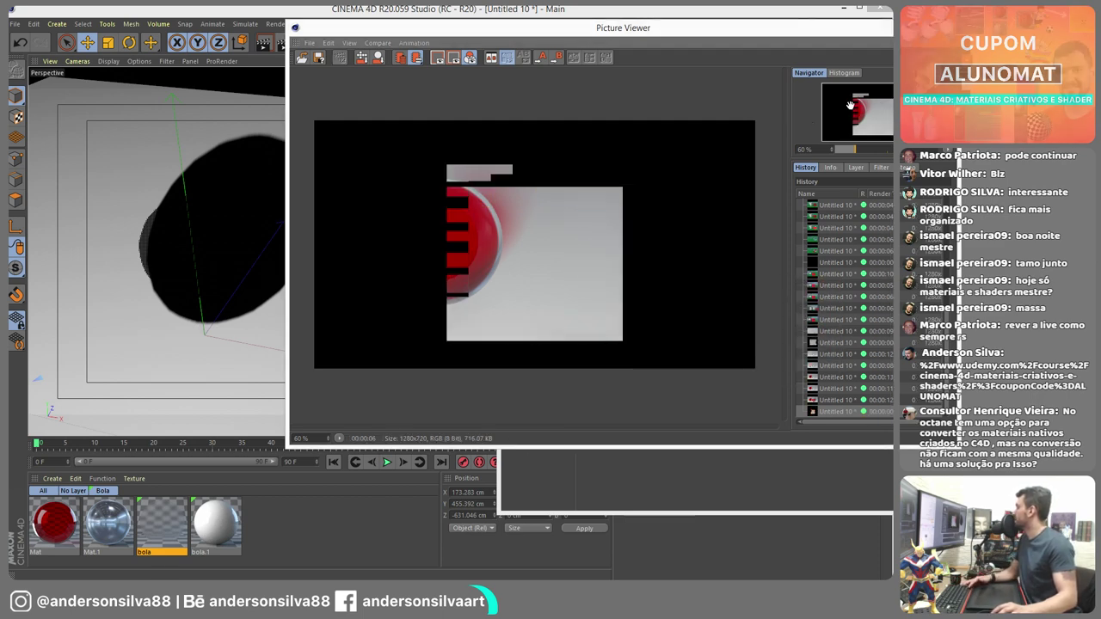
# - Apply the Glass refraction preset at 12% blurriness and render to the Picture Viewer
pyautogui.click(701, 182)
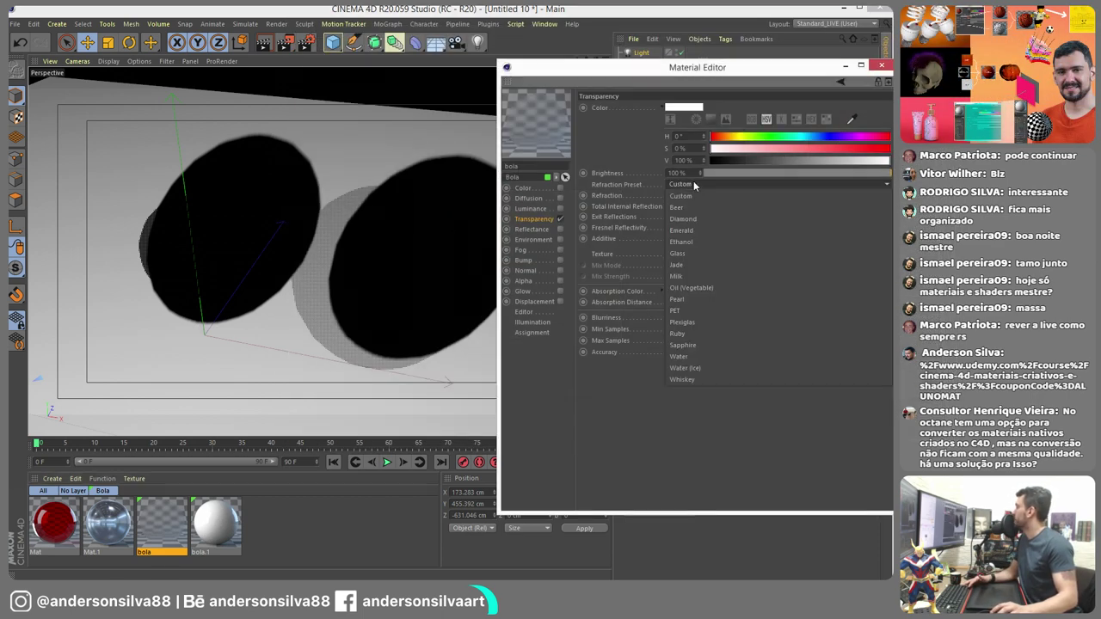
pyautogui.click(697, 254)
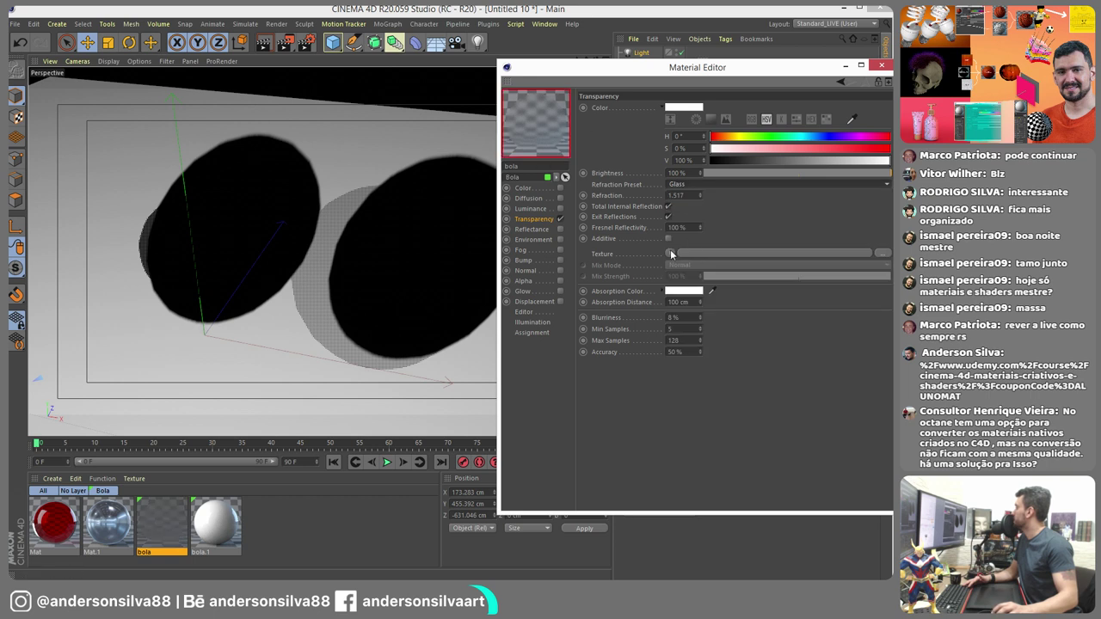
pyautogui.click(688, 317)
pyautogui.press('Return')
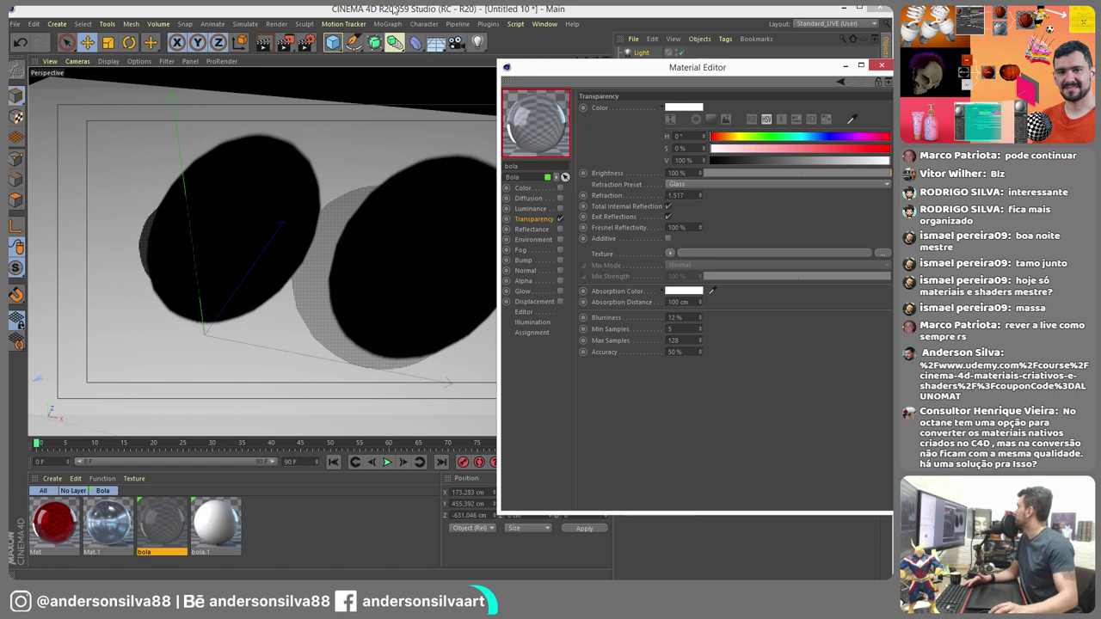
pyautogui.click(285, 42)
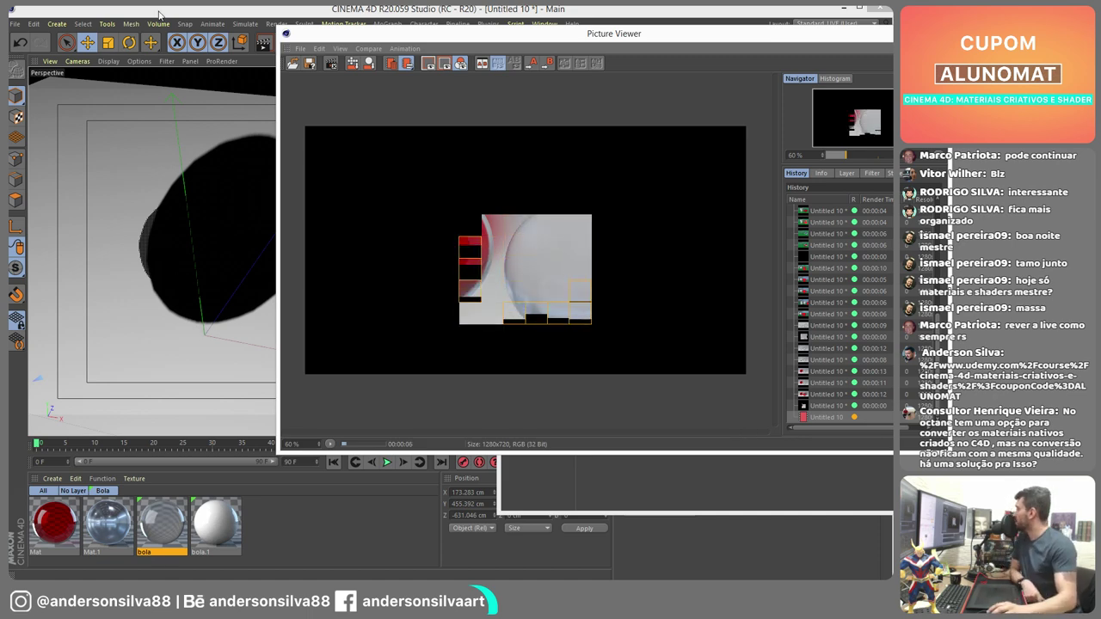
pyautogui.moveTo(664, 38); pyautogui.dragTo(471, 59)
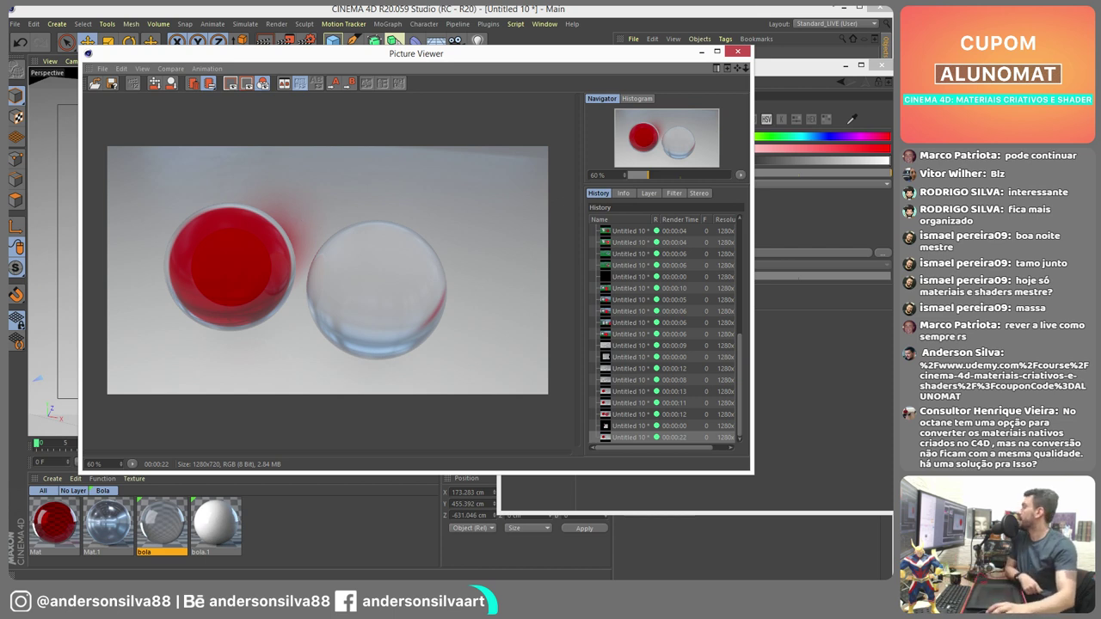
# - Inspect bola's Reflectance layer sampling, close the editor, and Alt+Tab to PowerPoint
pyautogui.doubleClick(160, 524)
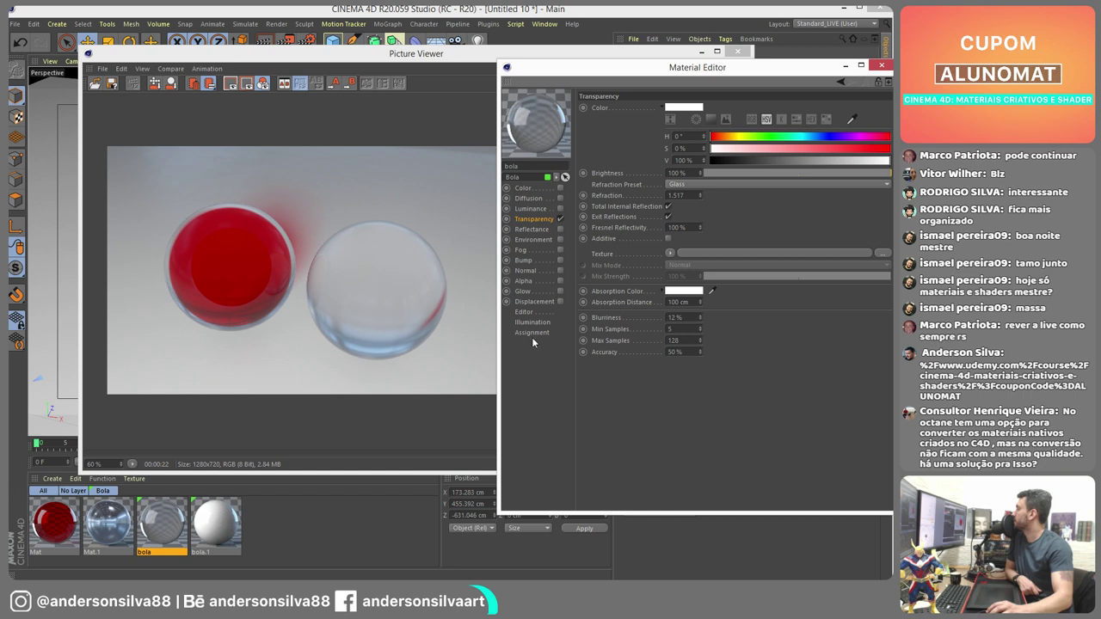
pyautogui.click(523, 189)
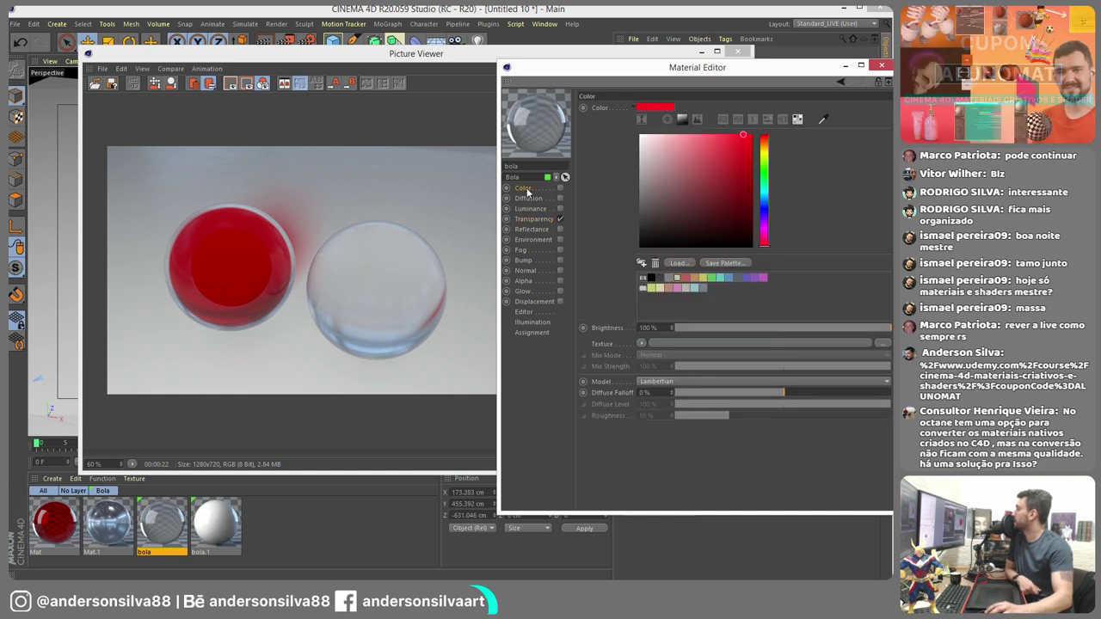
pyautogui.click(531, 229)
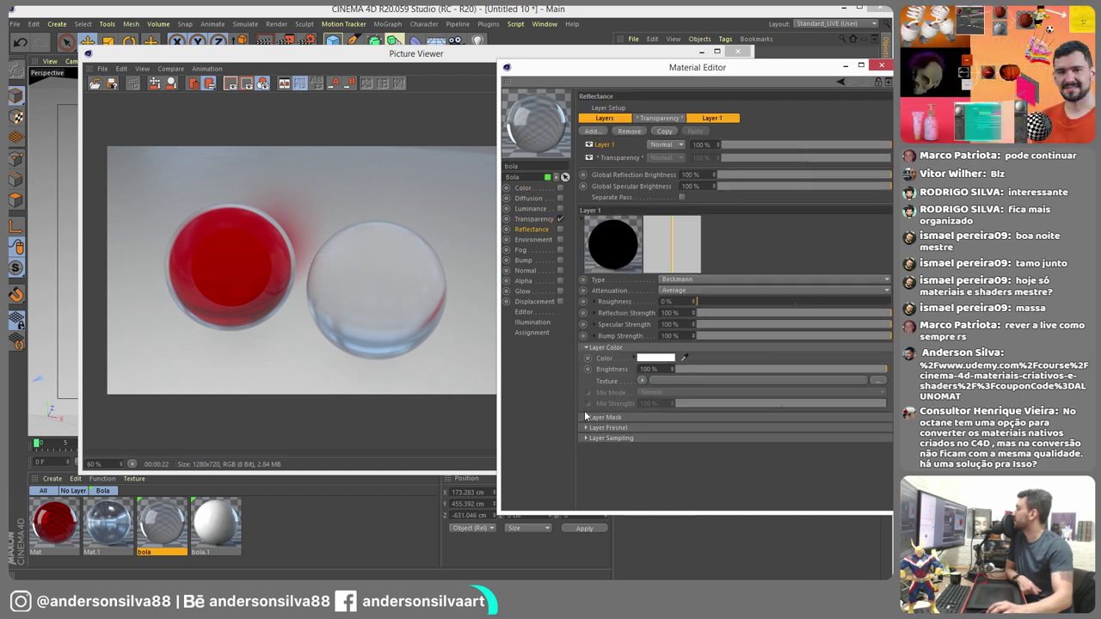
pyautogui.click(586, 438)
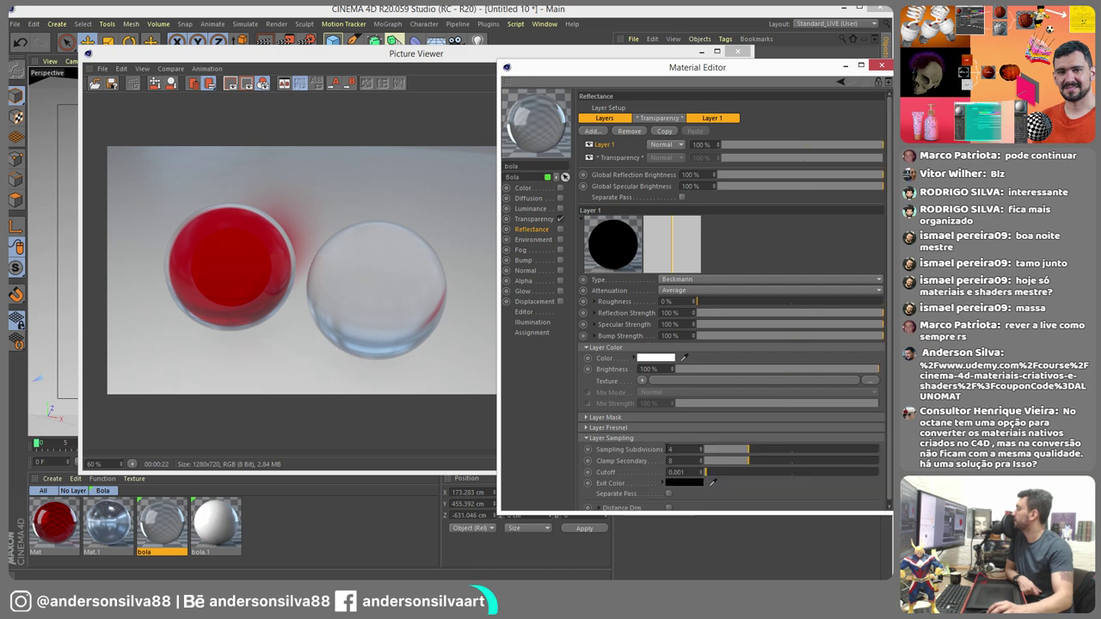
pyautogui.click(886, 66)
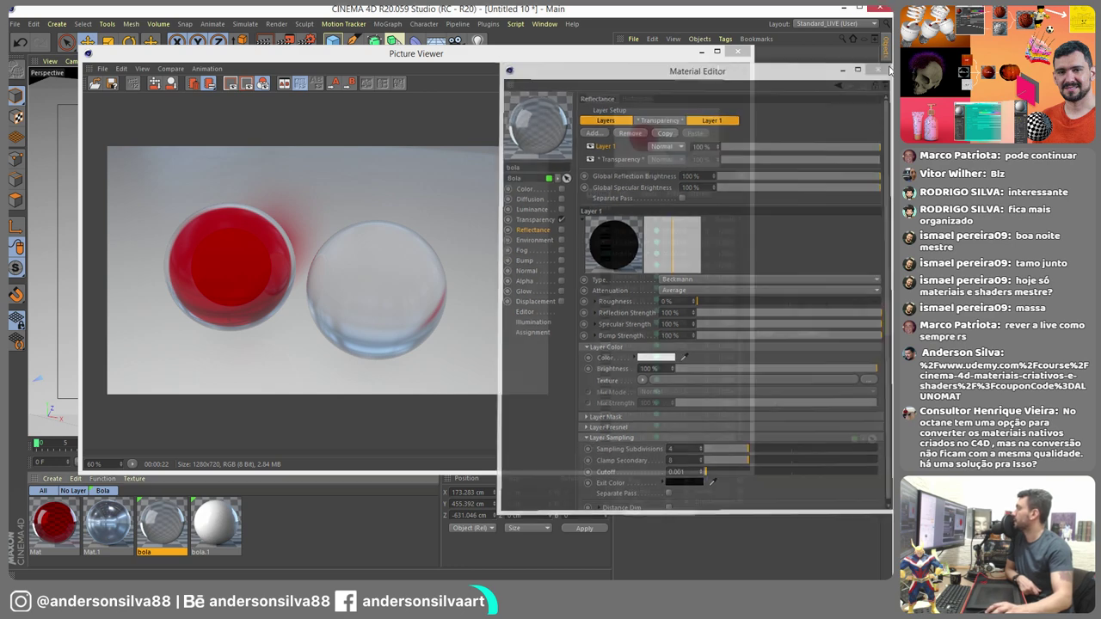
pyautogui.click(748, 69)
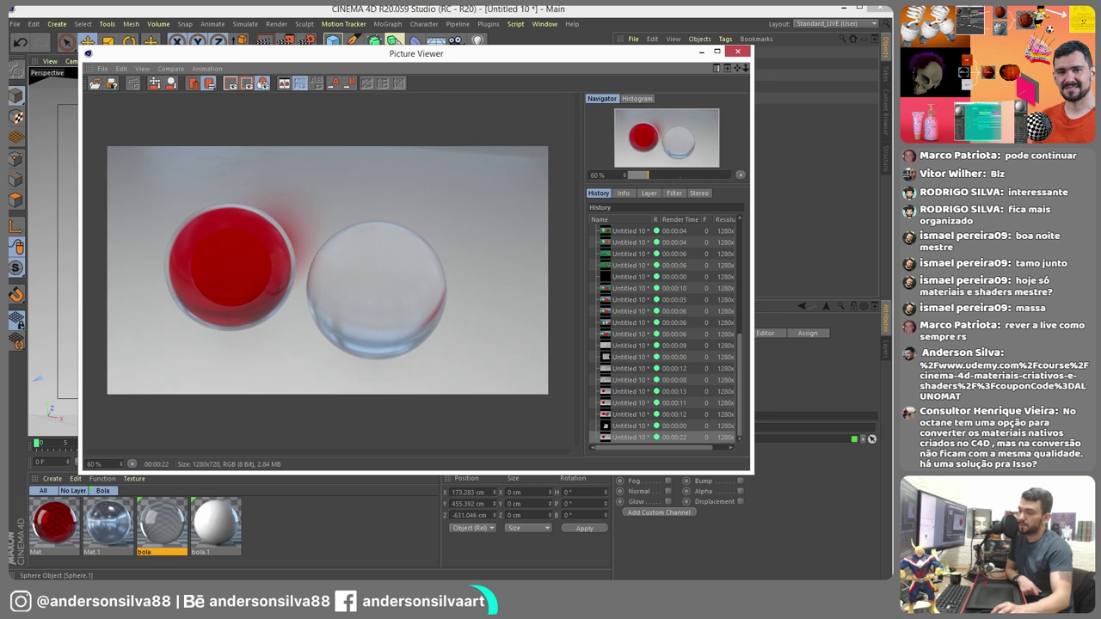
pyautogui.hotkey('alt', 'Tab')
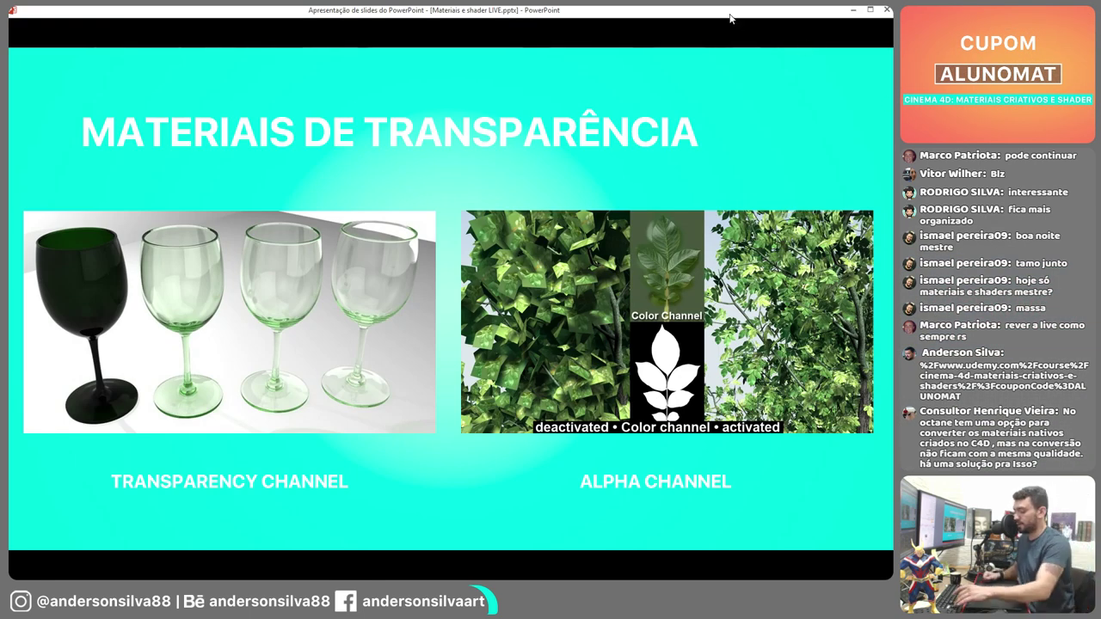
# - Advance the slideshow to the 'Materiais de Relevo: Bump' slide
pyautogui.press('Right')
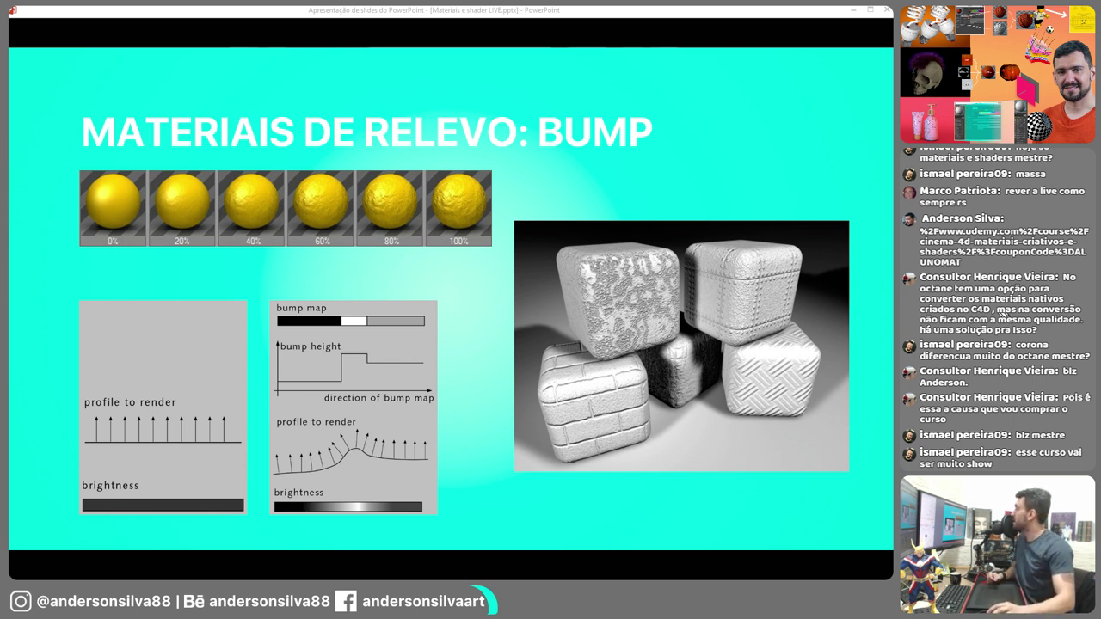
# - Ink arrows and normals on the cube surface and bump-profile diagram, then erase them
pyautogui.moveTo(847, 140); pyautogui.dragTo(735, 219)
pyautogui.moveTo(756, 186); pyautogui.dragTo(787, 204)
pyautogui.moveTo(851, 217)
pyautogui.mouseDown()
pyautogui.moveTo(754, 305)
pyautogui.moveTo(778, 319)
pyautogui.moveTo(805, 303)
pyautogui.mouseUp()
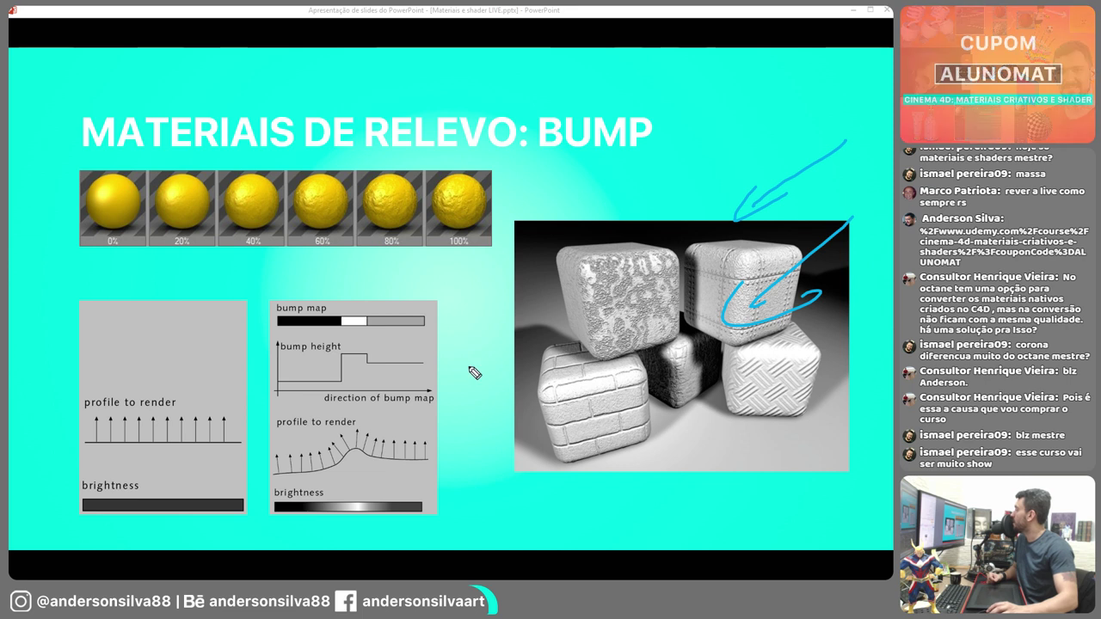
pyautogui.moveTo(356, 454); pyautogui.dragTo(363, 399)
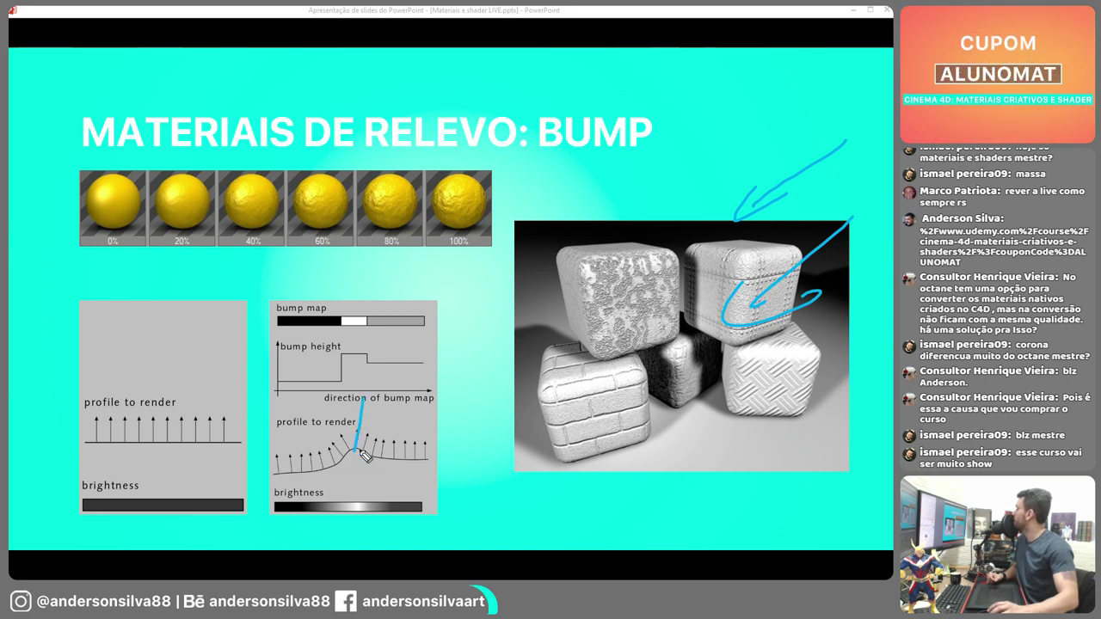
pyautogui.moveTo(364, 456); pyautogui.dragTo(379, 416)
pyautogui.moveTo(370, 455)
pyautogui.mouseDown()
pyautogui.moveTo(383, 432)
pyautogui.moveTo(331, 426)
pyautogui.moveTo(341, 434)
pyautogui.moveTo(337, 421)
pyautogui.mouseUp()
pyautogui.moveTo(827, 249)
pyautogui.mouseDown()
pyautogui.moveTo(796, 332)
pyautogui.moveTo(631, 239)
pyautogui.mouseUp()
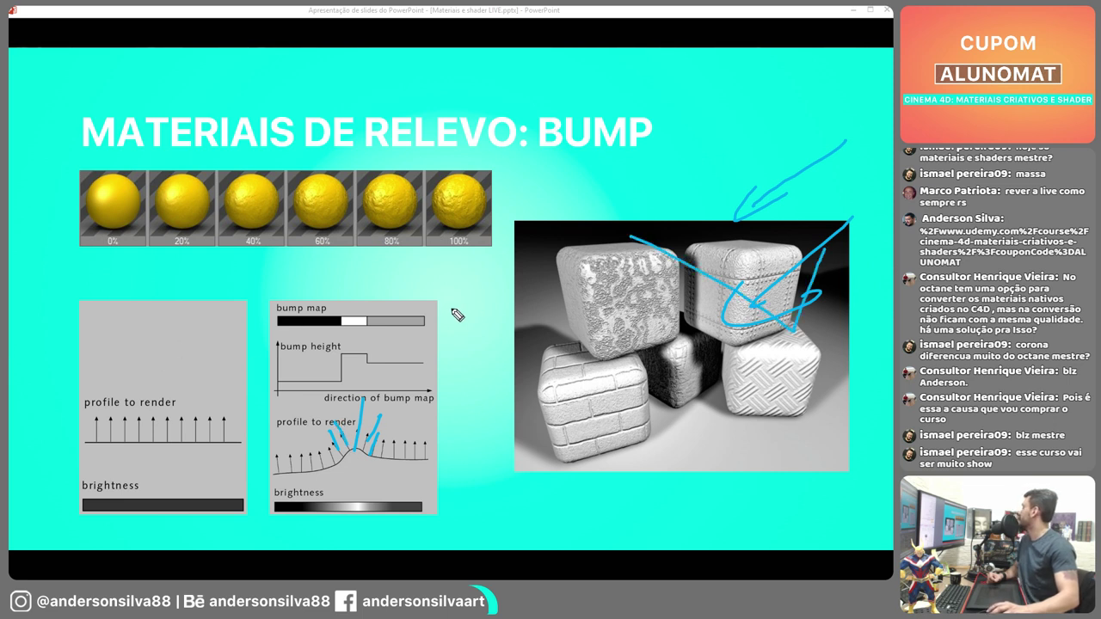
pyautogui.moveTo(458, 310)
pyautogui.mouseDown()
pyautogui.moveTo(373, 468)
pyautogui.moveTo(326, 289)
pyautogui.mouseUp()
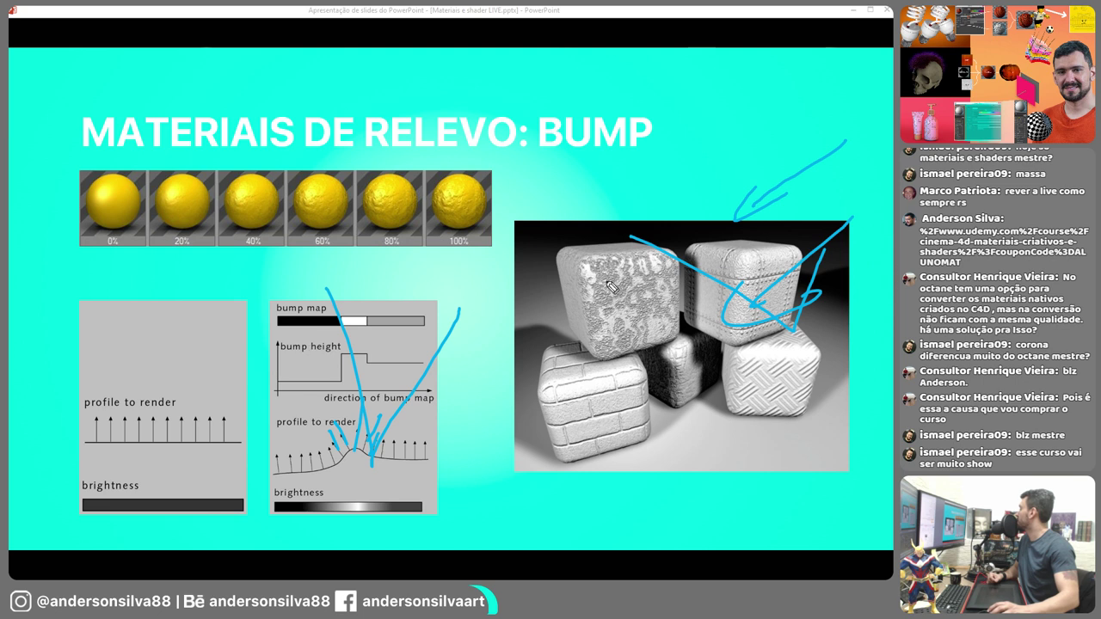
pyautogui.press('e')
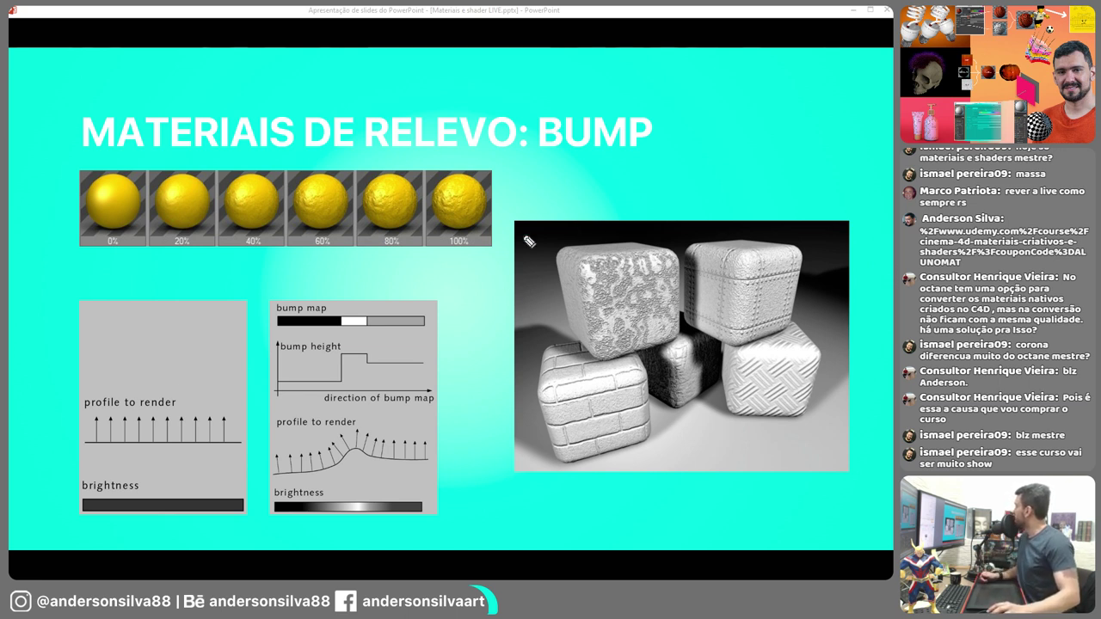
# - Underline the BUMP title in ink, then advance to the 'Materiais de Relevo: Normal' slide
pyautogui.moveTo(548, 162); pyautogui.dragTo(561, 162)
pyautogui.moveTo(629, 165); pyautogui.dragTo(695, 170)
pyautogui.moveTo(548, 99); pyautogui.dragTo(746, 100)
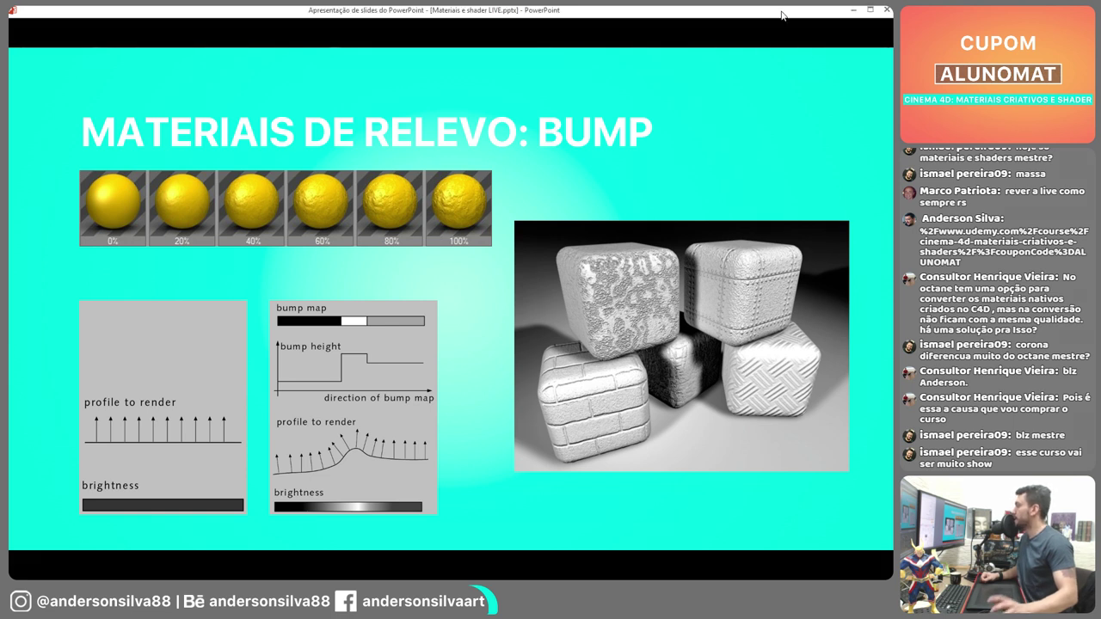
pyautogui.press('Right')
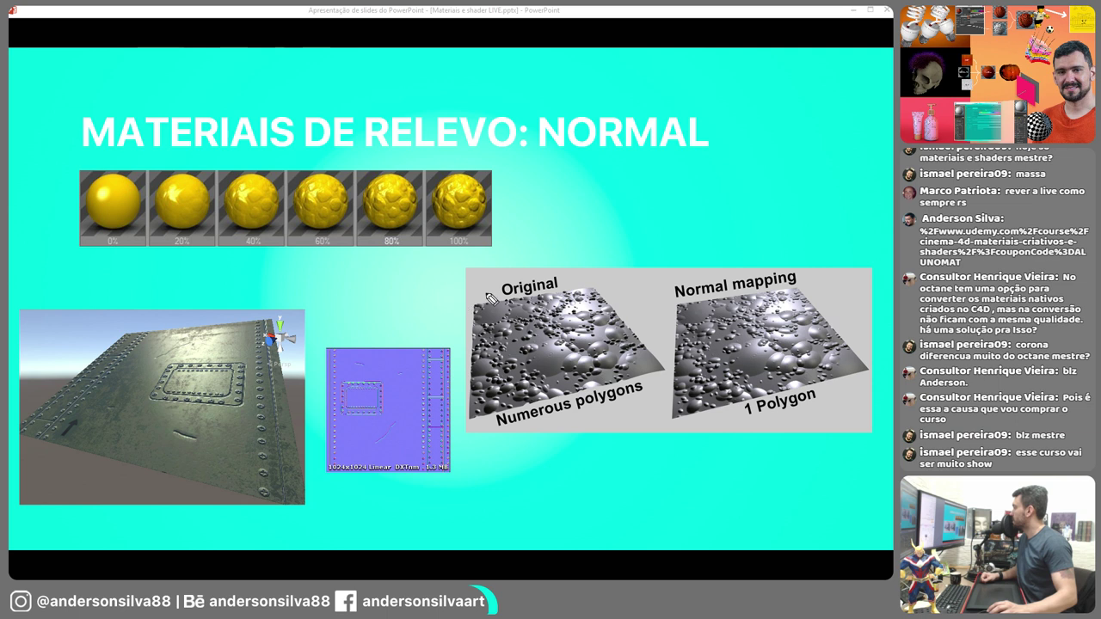
pyautogui.moveTo(484, 292)
pyautogui.mouseDown()
pyautogui.moveTo(595, 275)
pyautogui.moveTo(641, 297)
pyautogui.moveTo(682, 367)
pyautogui.moveTo(587, 425)
pyautogui.moveTo(471, 448)
pyautogui.moveTo(462, 393)
pyautogui.moveTo(450, 278)
pyautogui.moveTo(582, 275)
pyautogui.mouseUp()
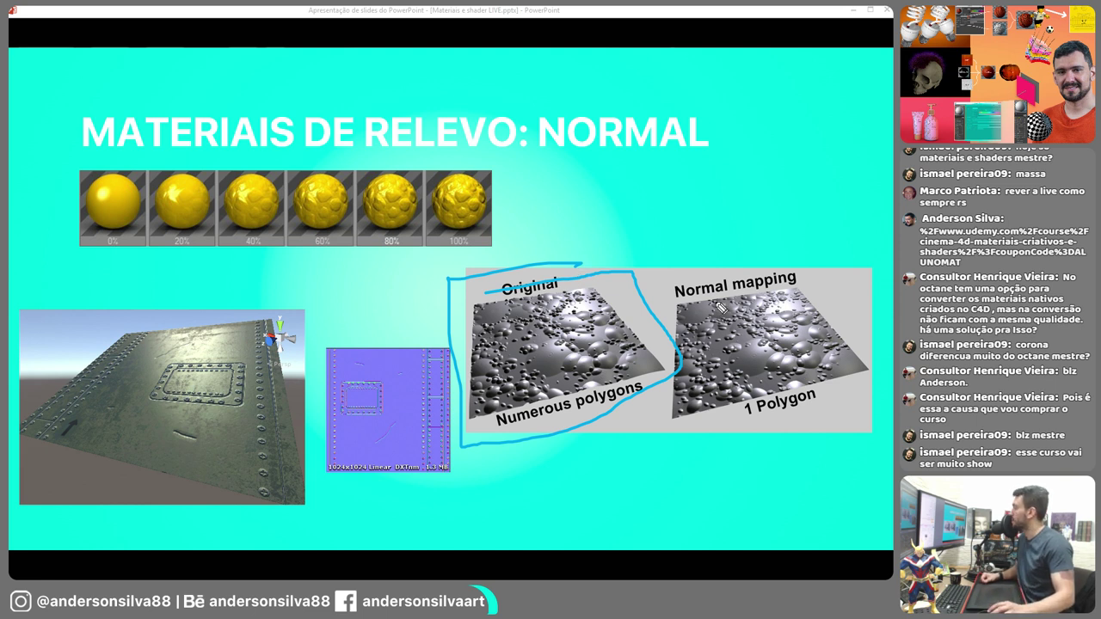
pyautogui.moveTo(776, 454)
pyautogui.mouseDown()
pyautogui.moveTo(791, 491)
pyautogui.moveTo(879, 466)
pyautogui.mouseUp()
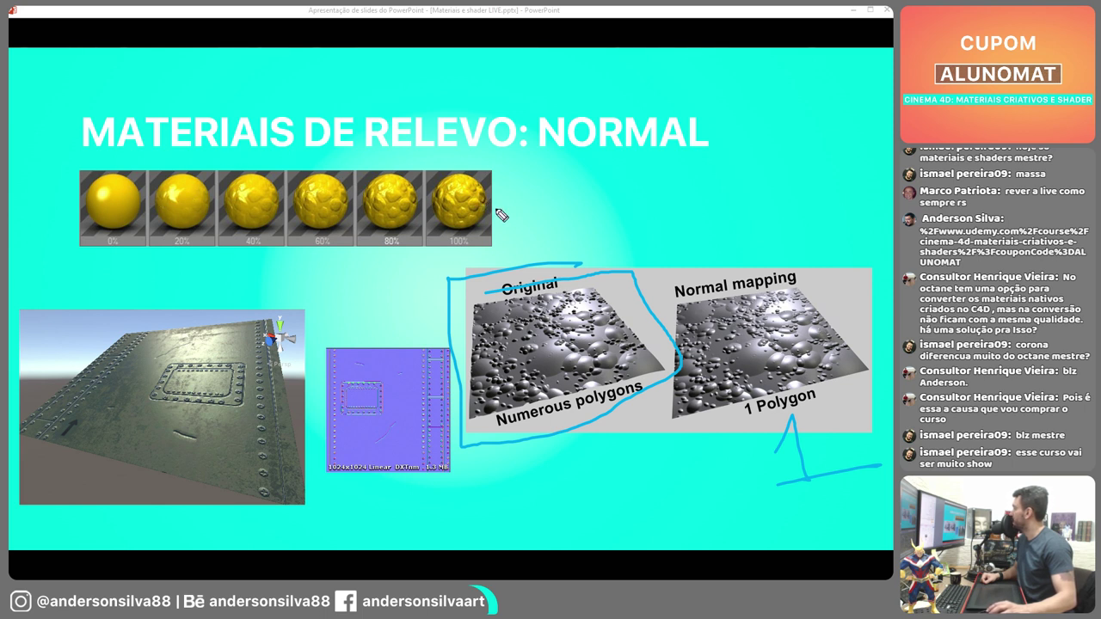
pyautogui.press('e')
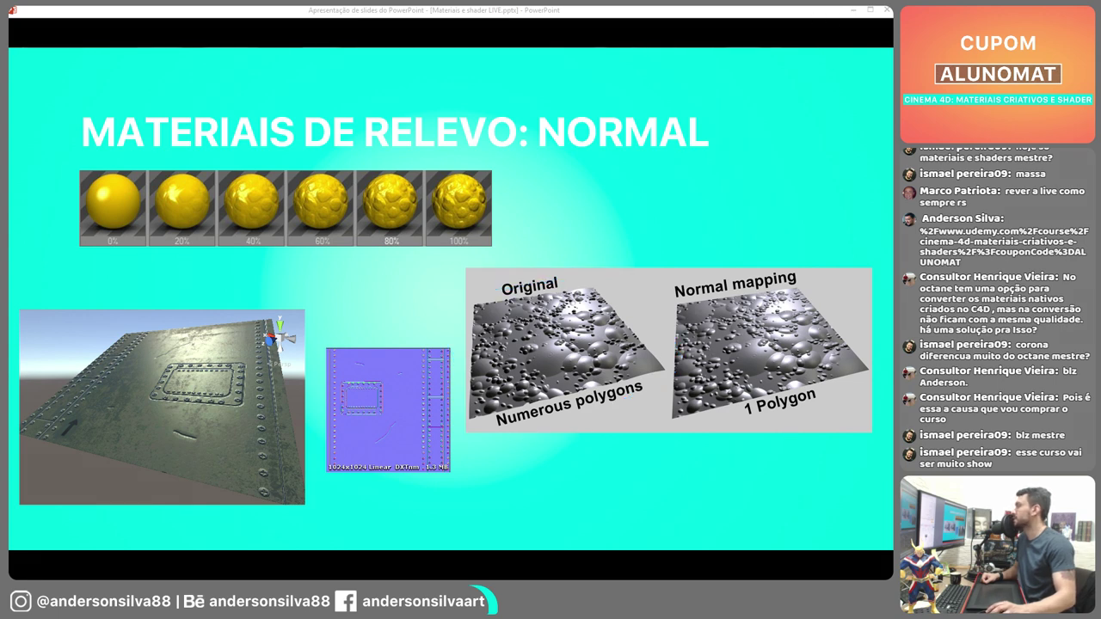
# - Advance to the 'Como Funcionam Bump e Normal' slide and ink normals along the bump curve, then erase
pyautogui.press('Right')
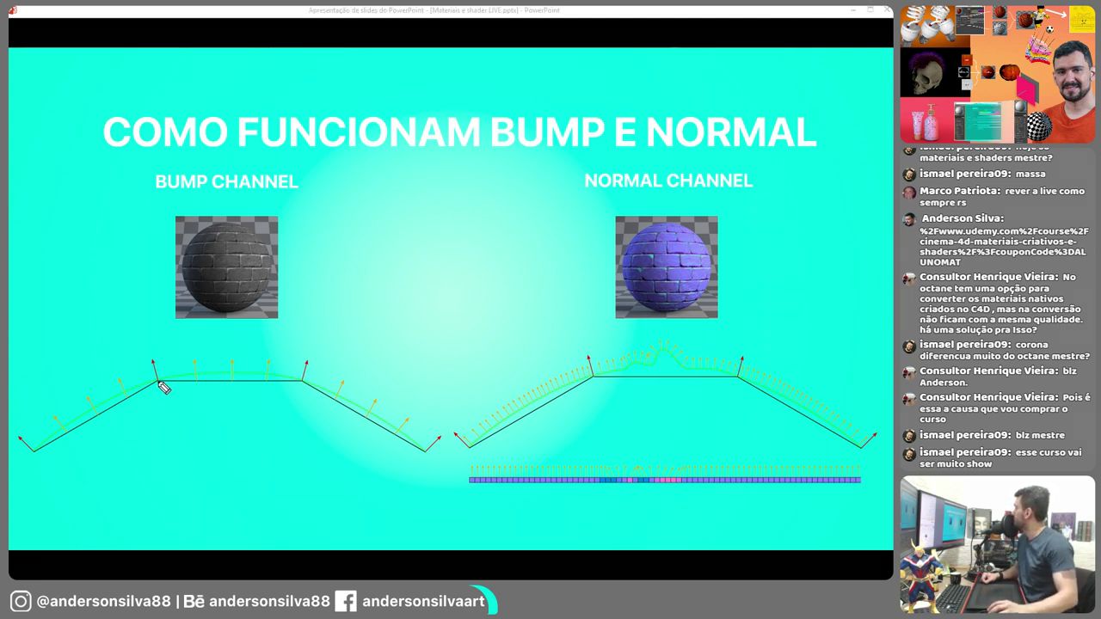
pyautogui.moveTo(157, 379)
pyautogui.mouseDown()
pyautogui.moveTo(148, 351)
pyautogui.moveTo(187, 350)
pyautogui.mouseUp()
pyautogui.moveTo(230, 382); pyautogui.dragTo(230, 332)
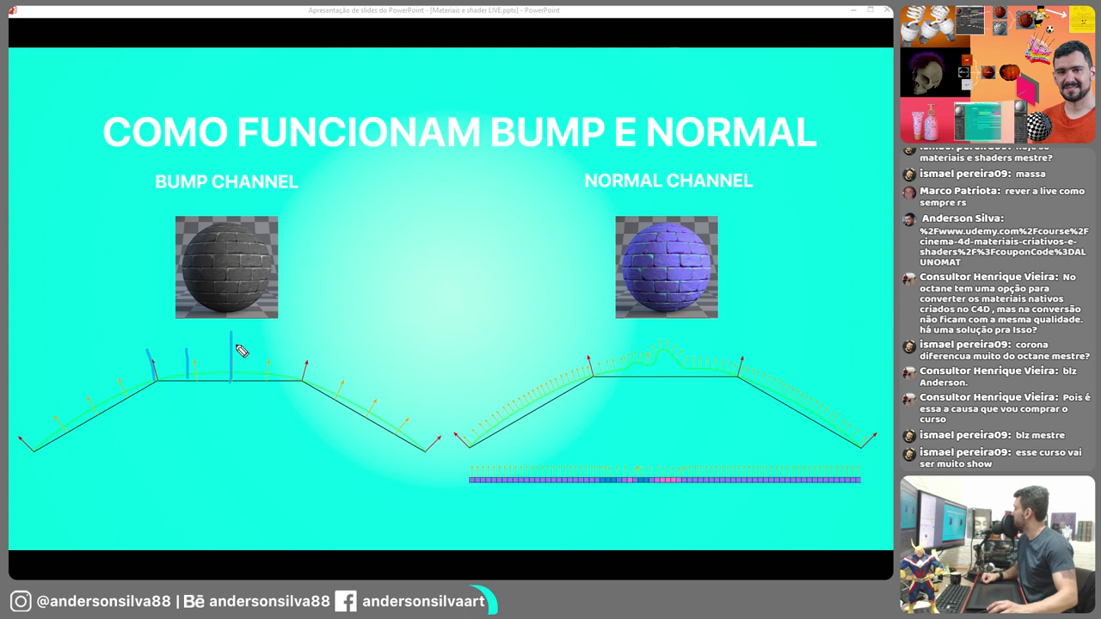
pyautogui.moveTo(267, 372); pyautogui.dragTo(273, 332)
pyautogui.moveTo(303, 379); pyautogui.dragTo(322, 333)
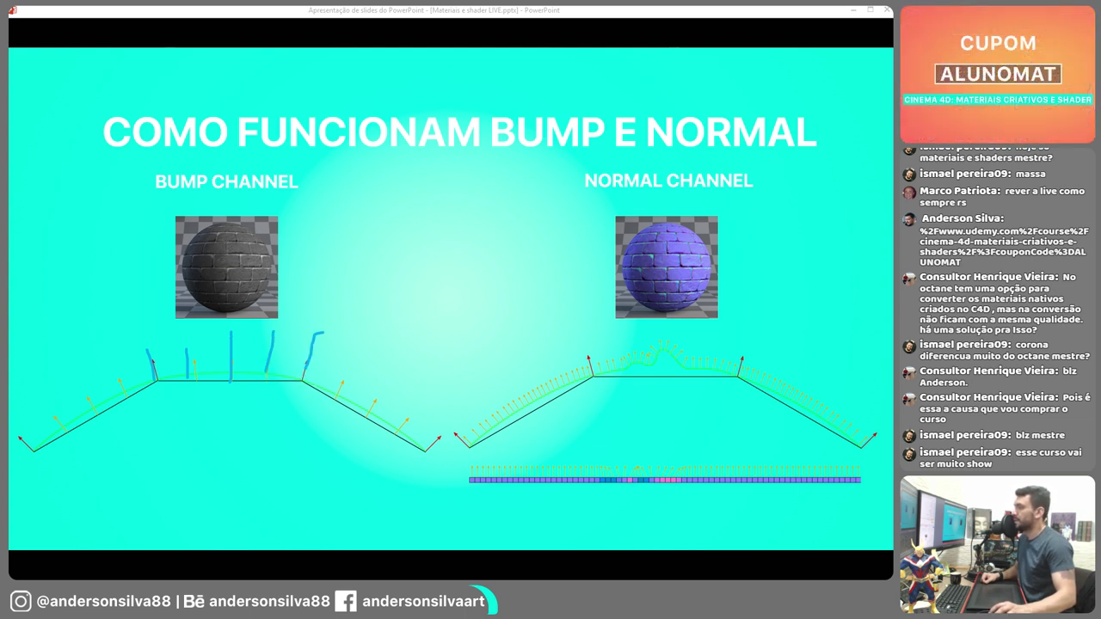
pyautogui.press('e')
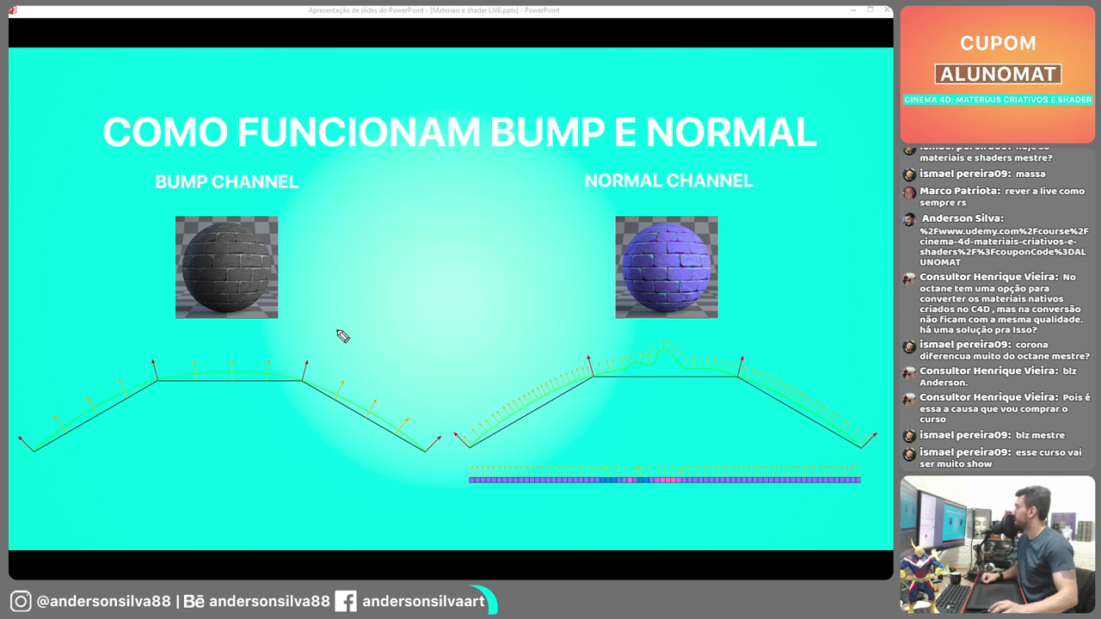
# - Ink tilted normals on the bump slope and marks on the normal curve and colour bar, then erase
pyautogui.moveTo(303, 378); pyautogui.dragTo(320, 317)
pyautogui.moveTo(344, 380); pyautogui.dragTo(373, 323)
pyautogui.moveTo(370, 404); pyautogui.dragTo(399, 353)
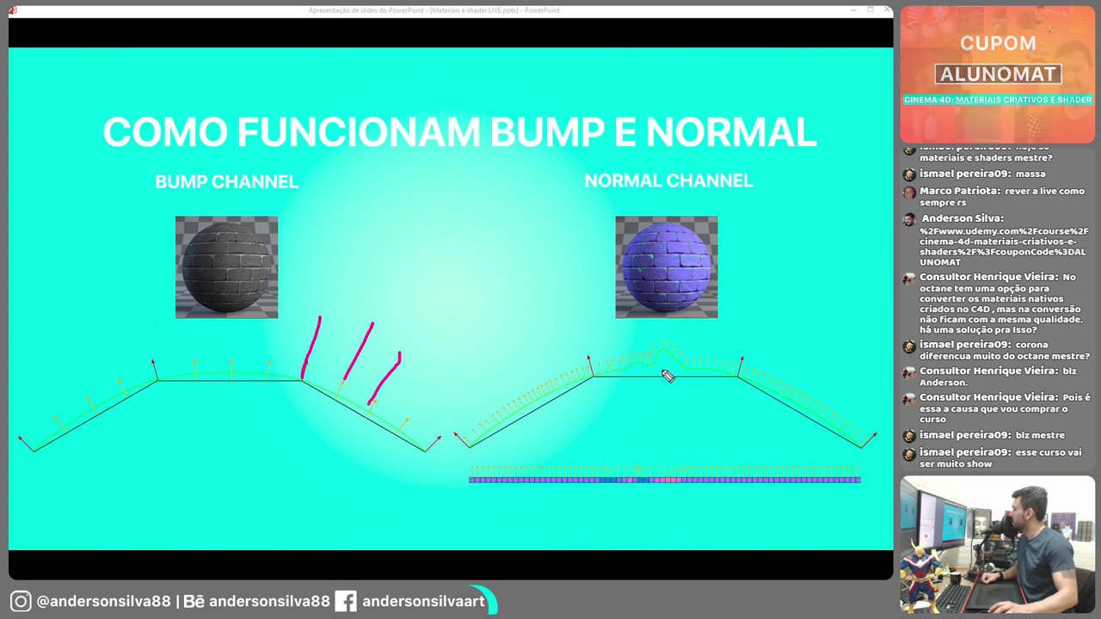
pyautogui.moveTo(643, 353)
pyautogui.mouseDown()
pyautogui.moveTo(686, 358)
pyautogui.moveTo(671, 357)
pyautogui.moveTo(671, 334)
pyautogui.moveTo(726, 363)
pyautogui.mouseUp()
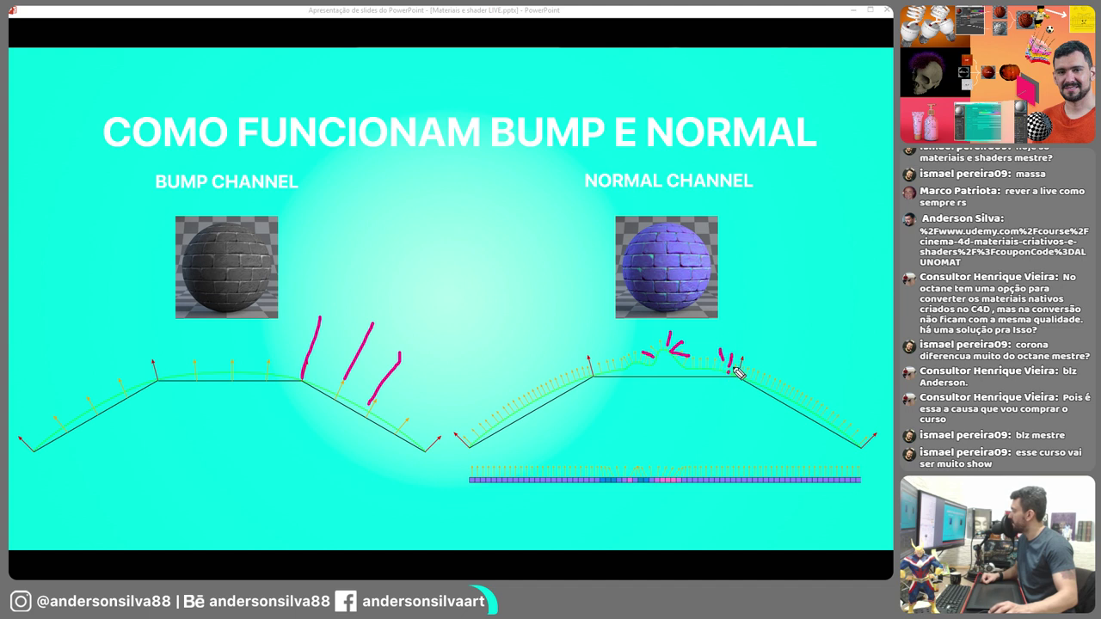
pyautogui.moveTo(631, 467); pyautogui.dragTo(650, 471)
pyautogui.moveTo(667, 461)
pyautogui.mouseDown()
pyautogui.moveTo(663, 474)
pyautogui.moveTo(676, 478)
pyautogui.mouseUp()
pyautogui.moveTo(603, 463); pyautogui.dragTo(608, 472)
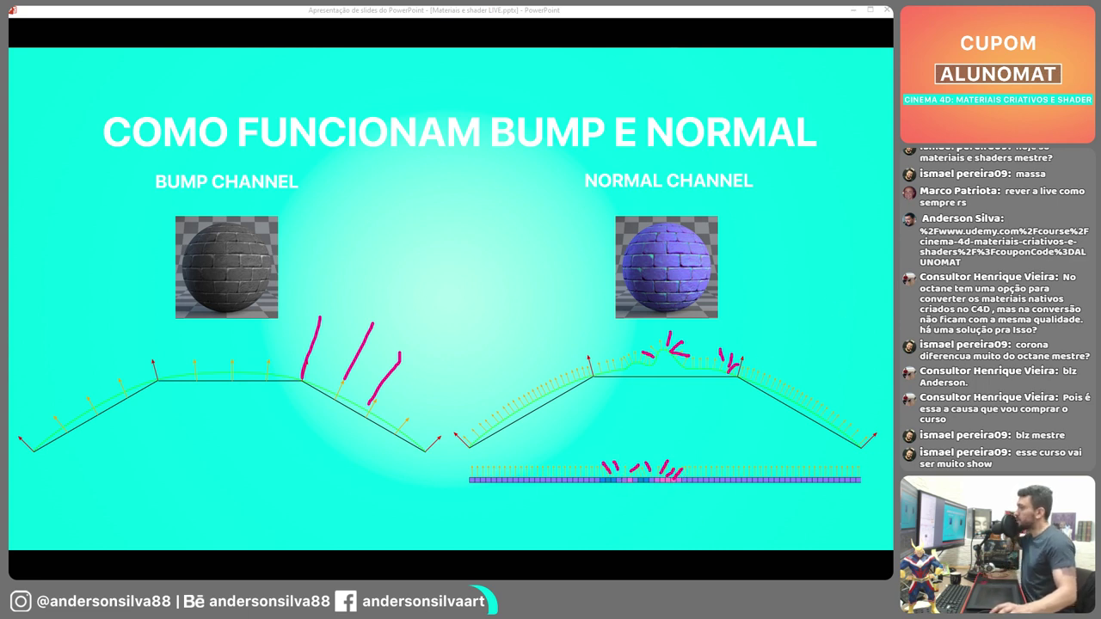
pyautogui.press('e')
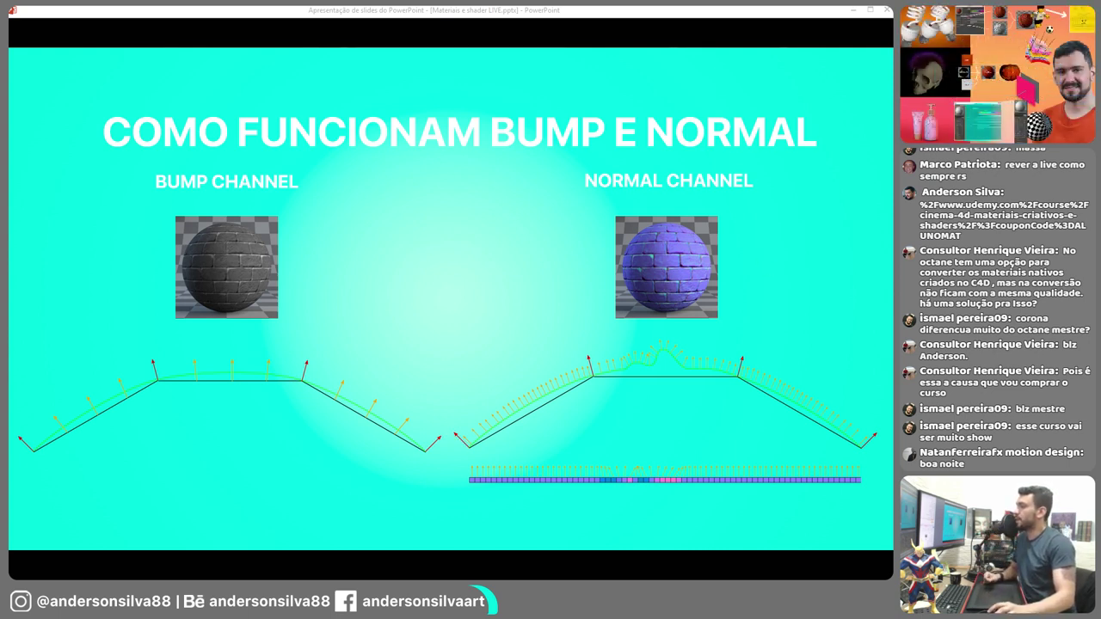
# - Circle the bump-channel and normal-channel spheres, erase the ink, and return to Cinema 4D
pyautogui.moveTo(621, 205)
pyautogui.mouseDown()
pyautogui.moveTo(602, 249)
pyautogui.moveTo(632, 183)
pyautogui.mouseUp()
pyautogui.moveTo(167, 208)
pyautogui.mouseDown()
pyautogui.moveTo(168, 164)
pyautogui.moveTo(129, 283)
pyautogui.mouseUp()
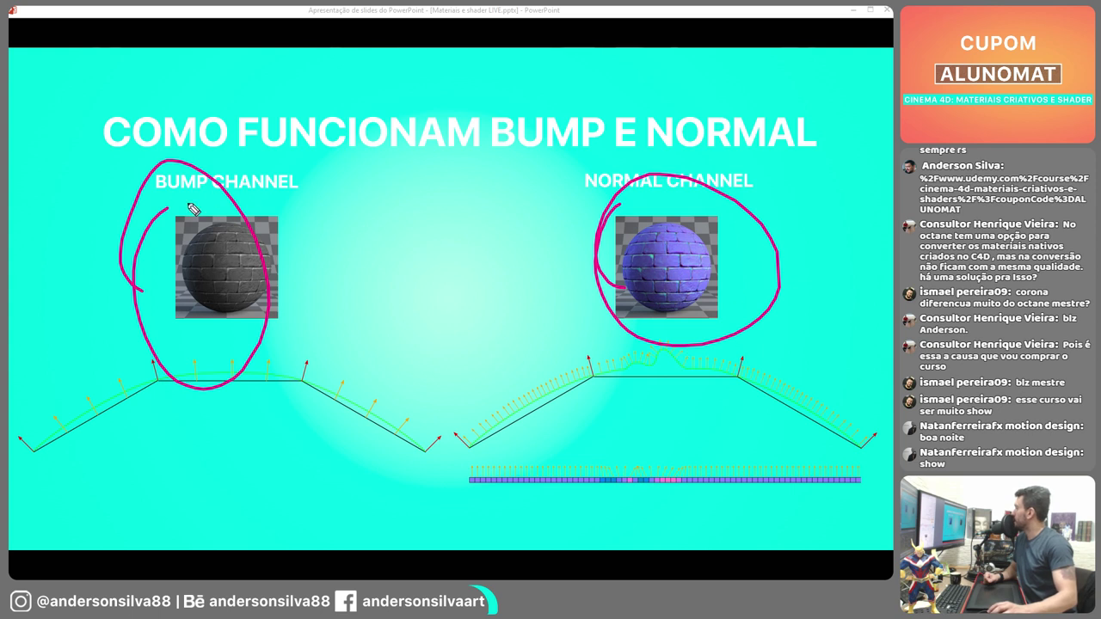
pyautogui.moveTo(168, 222); pyautogui.dragTo(215, 303)
pyautogui.moveTo(200, 155); pyautogui.dragTo(226, 314)
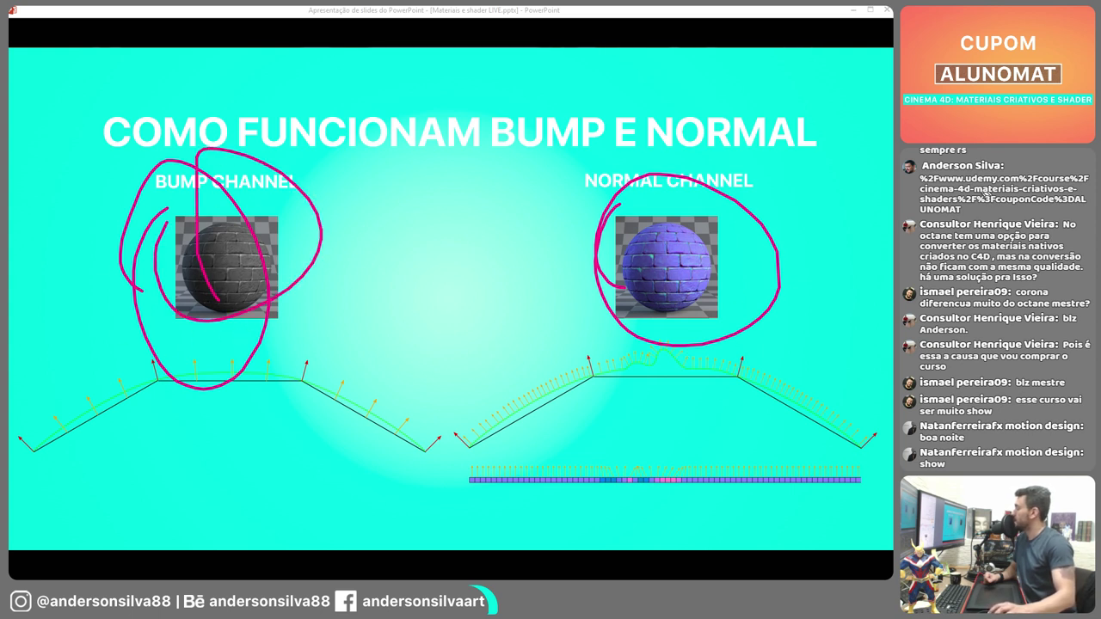
pyautogui.press('e')
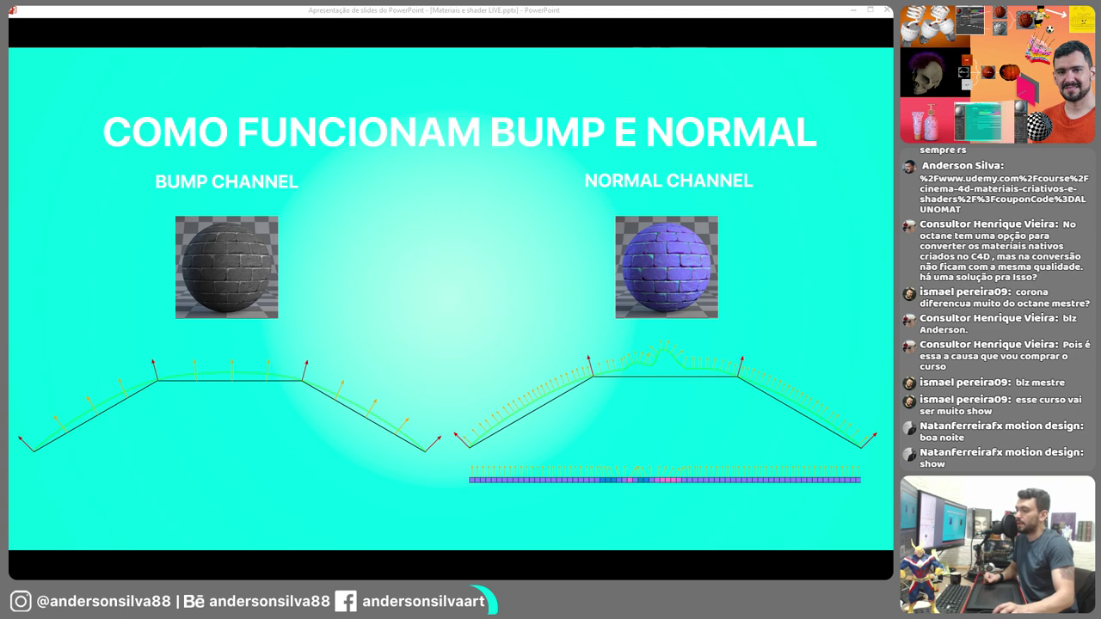
pyautogui.hotkey('alt', 'Tab')
# - Close the render window and delete both spheres and the Floor object
pyautogui.click(738, 51)
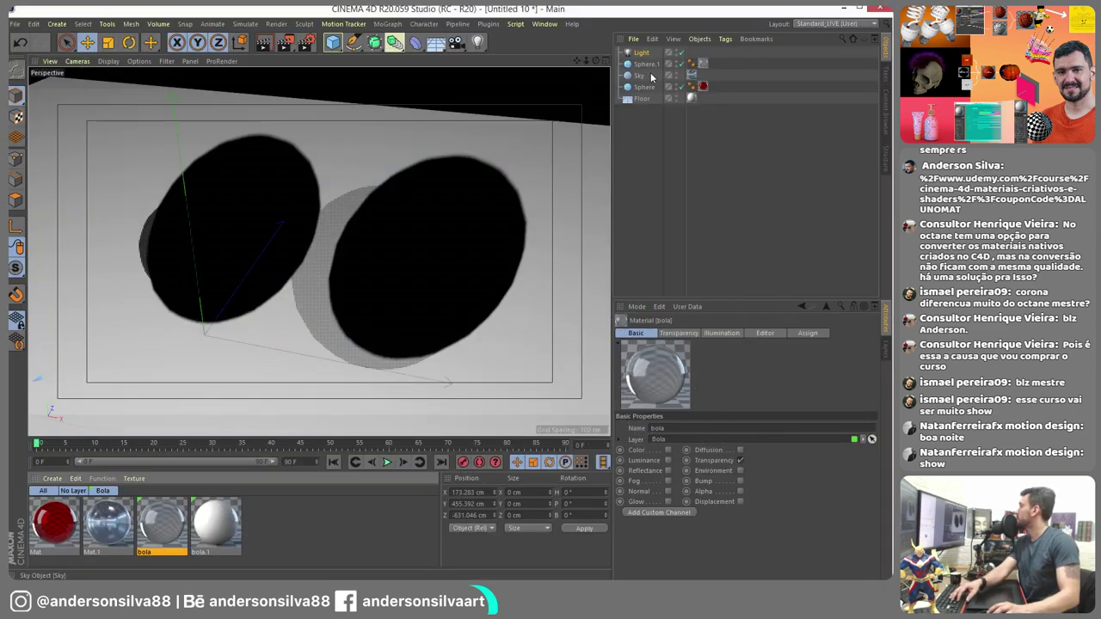
pyautogui.click(645, 64)
pyautogui.click(642, 54)
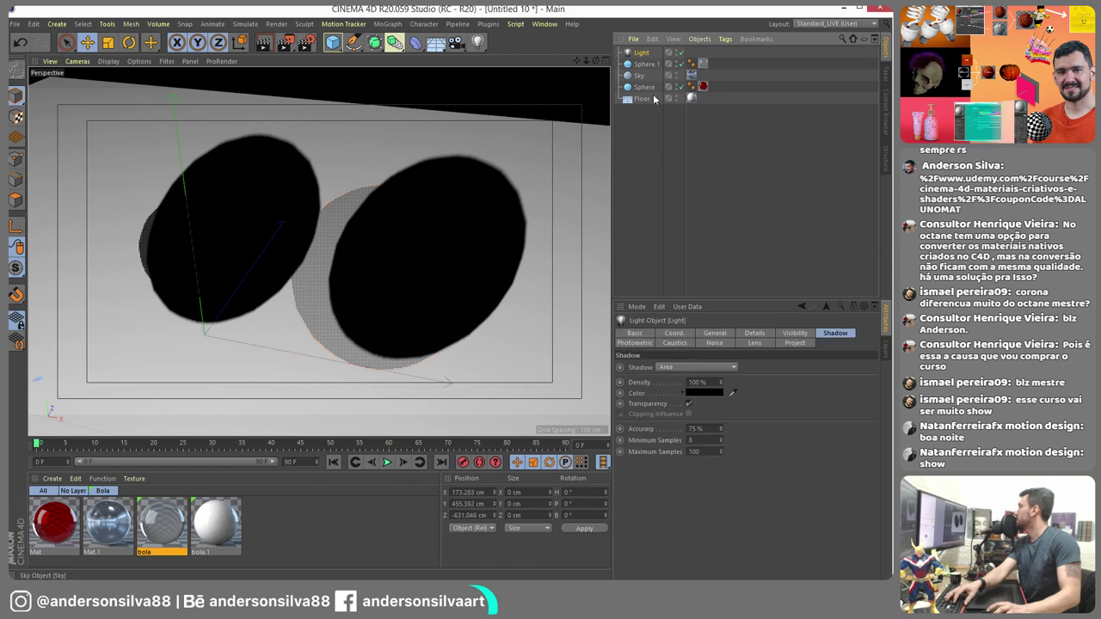
pyautogui.click(645, 76)
pyautogui.click(645, 87)
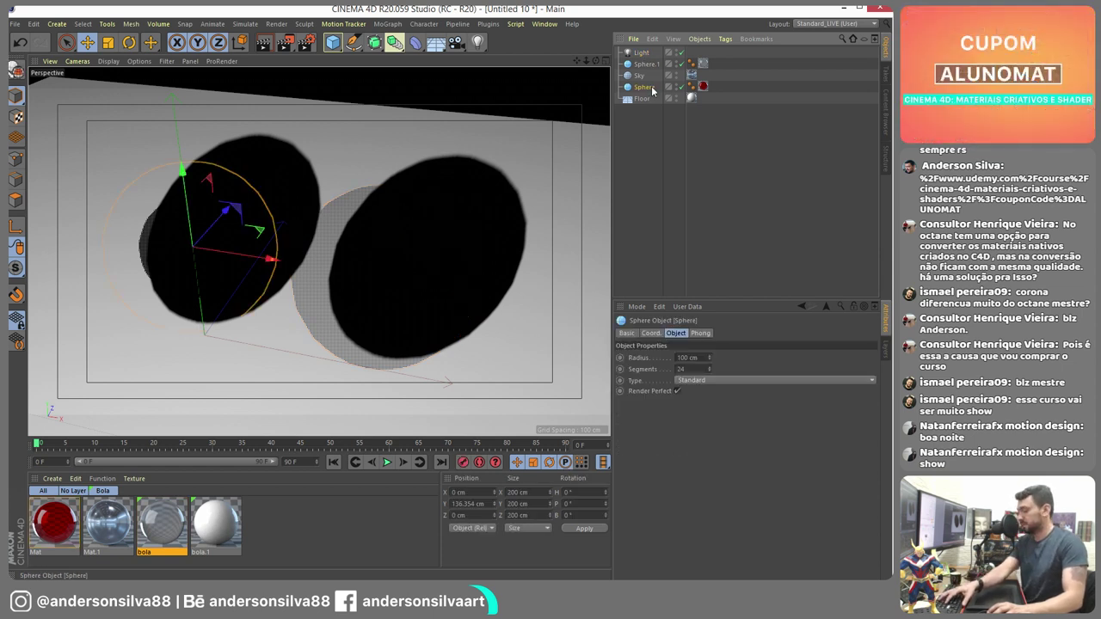
pyautogui.press('Delete')
pyautogui.click(644, 64)
pyautogui.press('Delete')
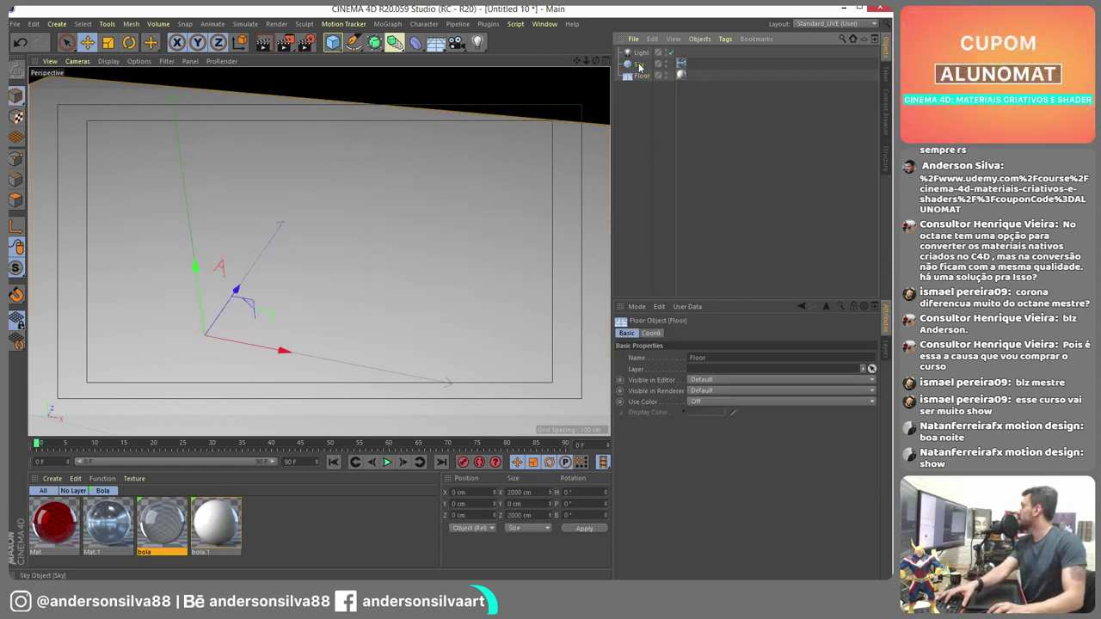
pyautogui.click(641, 76)
pyautogui.press('Delete')
# - Add a Plane, make it editable, and delete the bola and red Mat materials
pyautogui.moveTo(333, 42); pyautogui.dragTo(462, 287)
pyautogui.press('c')
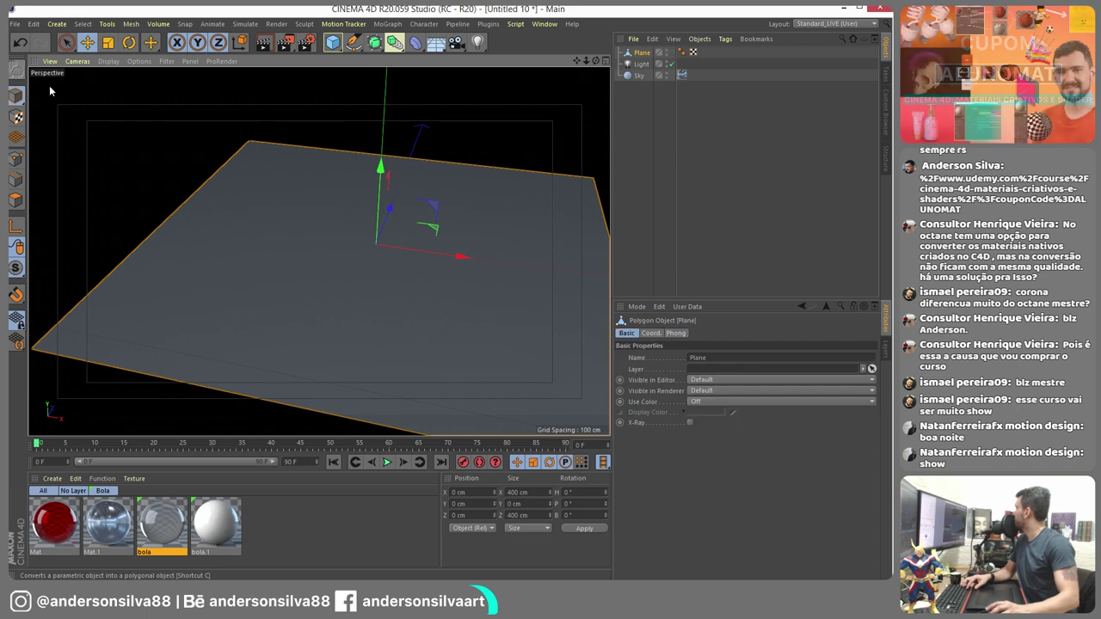
pyautogui.click(176, 523)
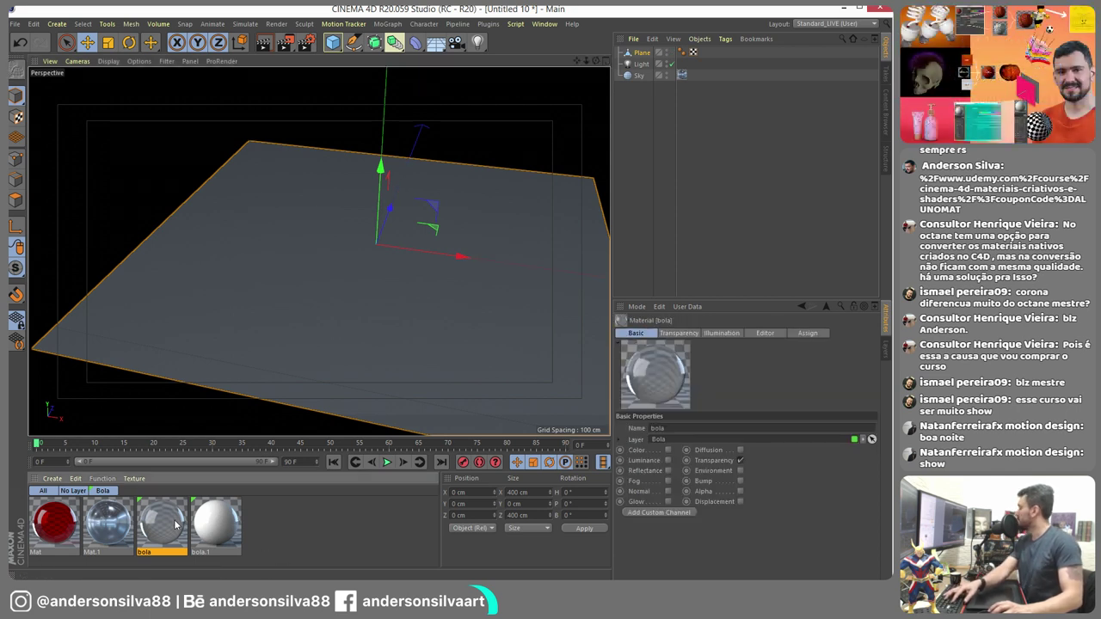
pyautogui.press('Delete')
pyautogui.click(47, 526)
pyautogui.press('Delete')
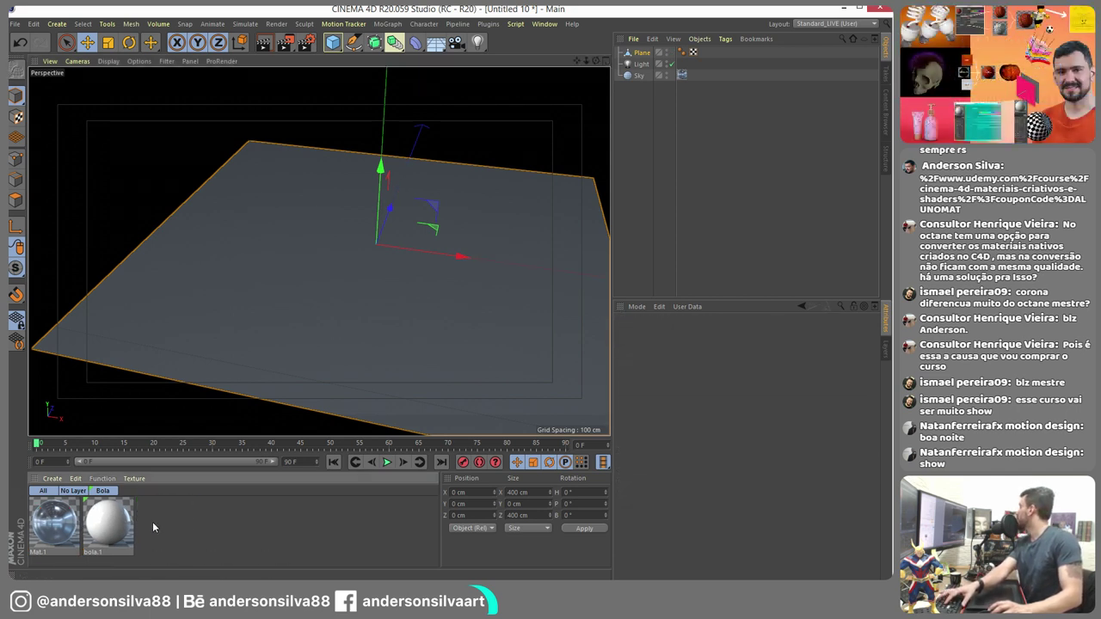
# - Set bola.1's Color texture to a Brick shader
pyautogui.doubleClick(105, 525)
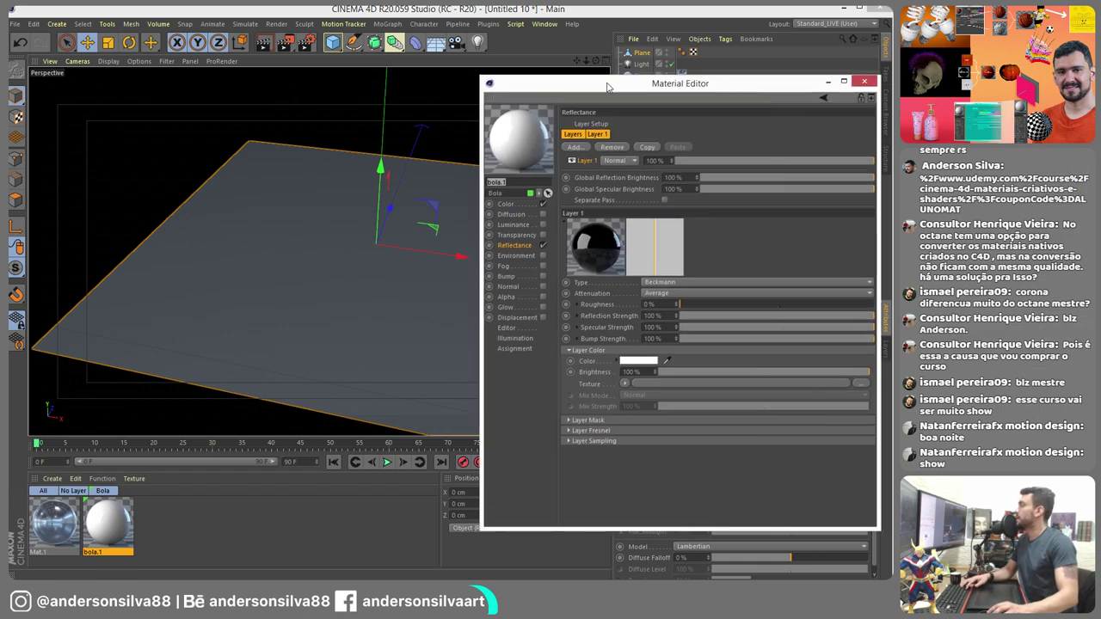
pyautogui.click(469, 187)
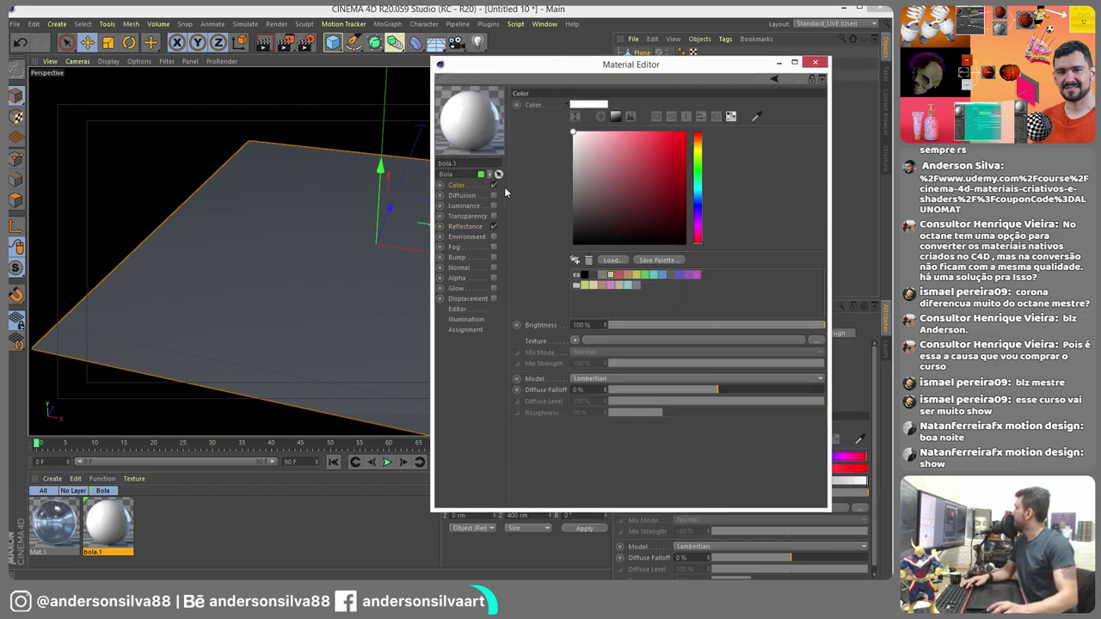
pyautogui.click(575, 341)
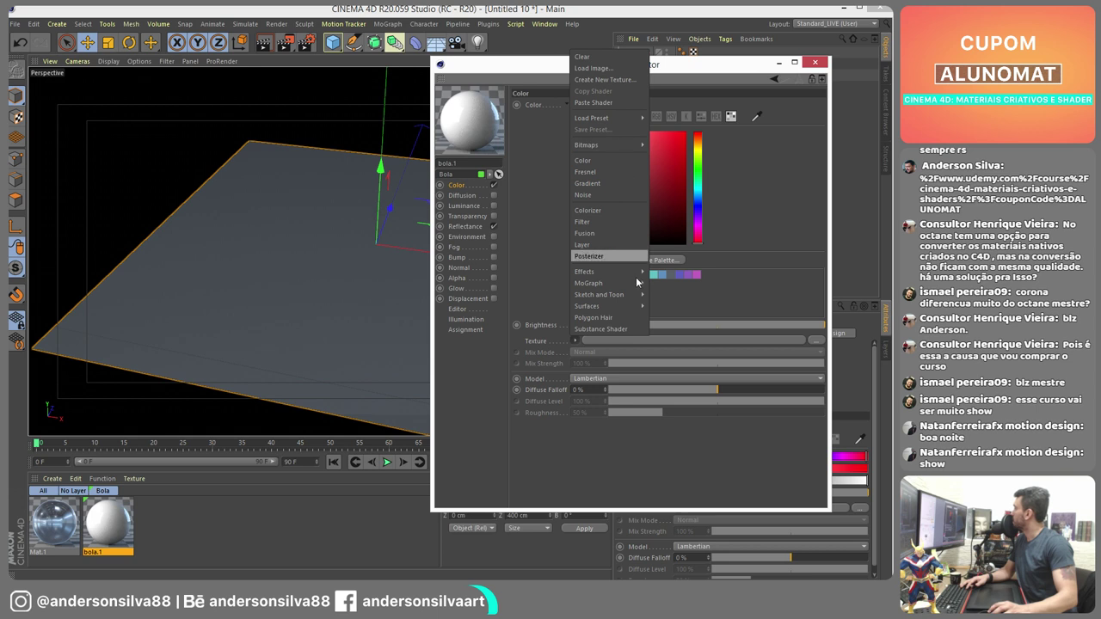
pyautogui.moveTo(602, 307)
pyautogui.click(670, 307)
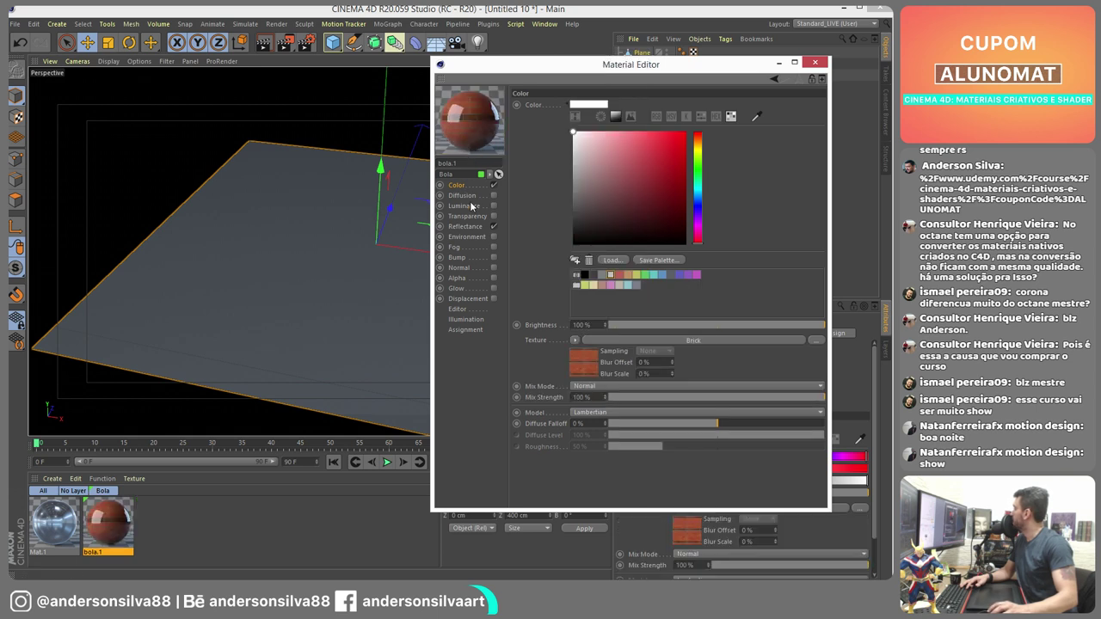
# - Enable Bump with a Layer shader holding Brick plus a fully desaturated, darkened HSL adjustment
pyautogui.click(457, 257)
pyautogui.click(494, 258)
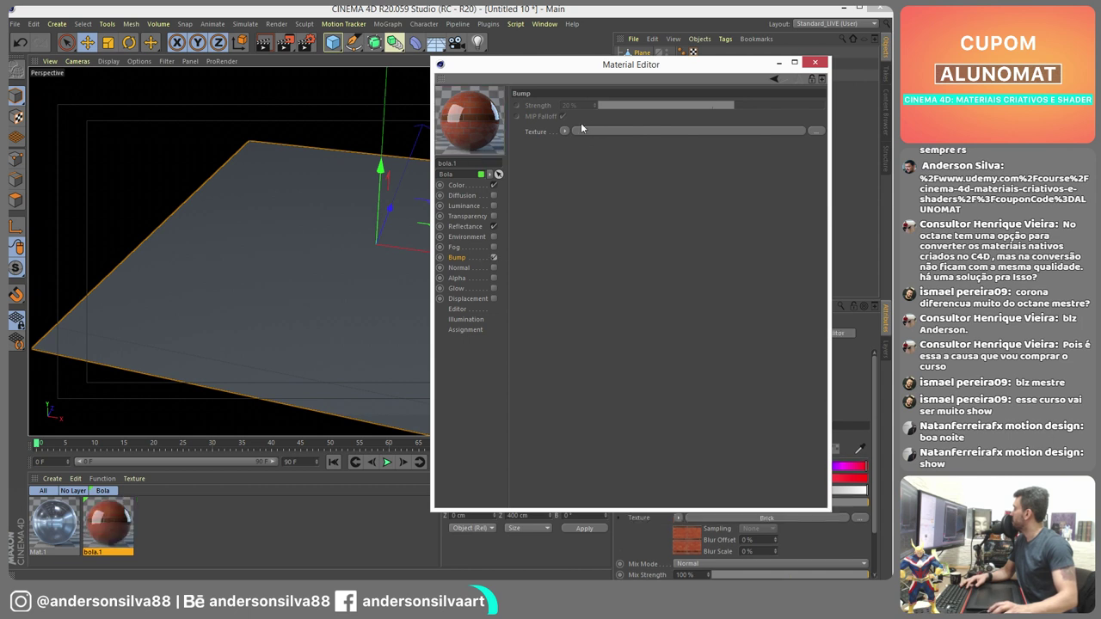
pyautogui.click(565, 131)
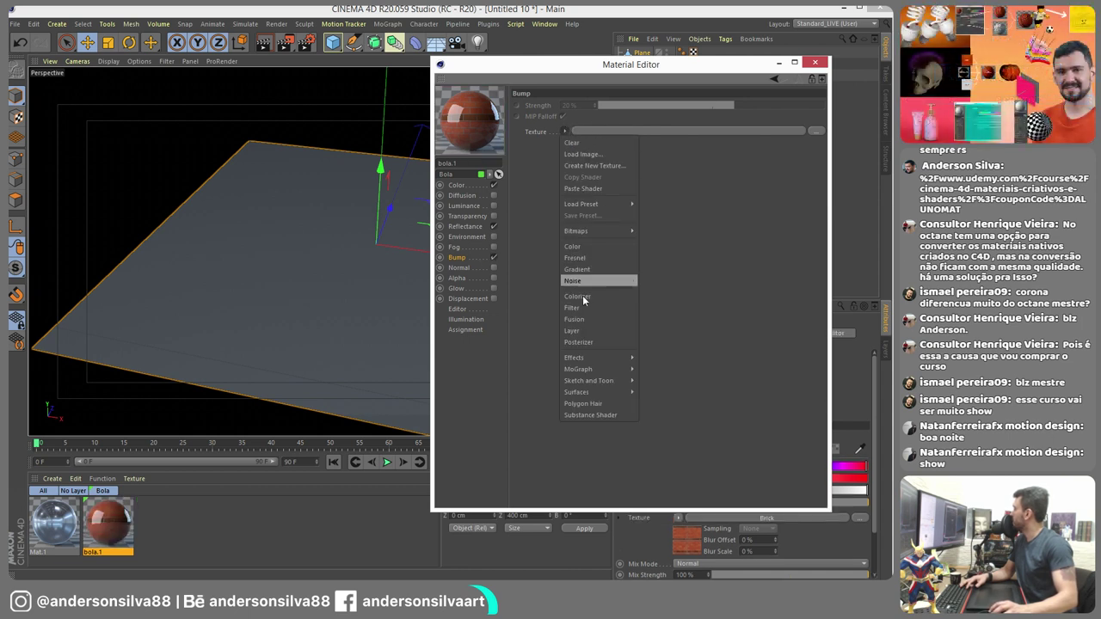
pyautogui.click(575, 330)
pyautogui.click(624, 134)
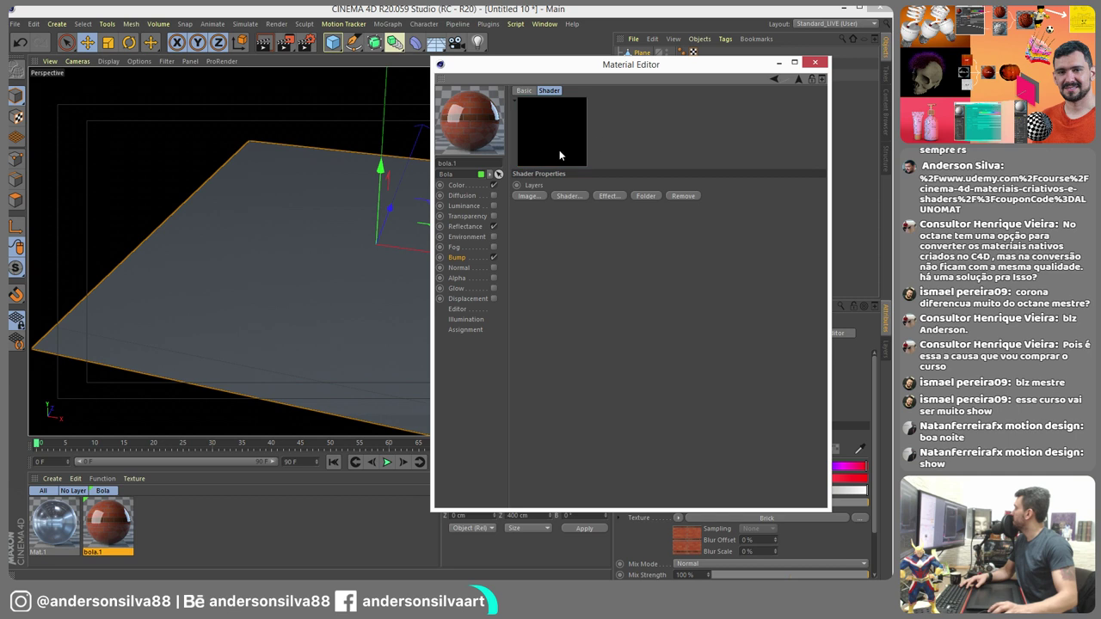
pyautogui.click(565, 195)
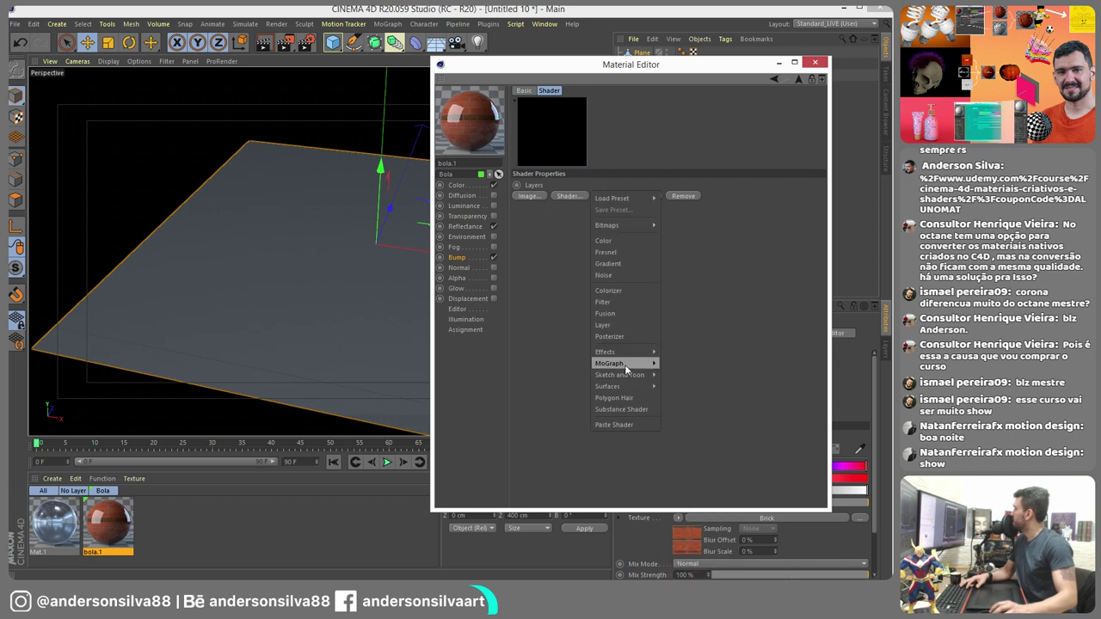
pyautogui.moveTo(626, 386)
pyautogui.click(681, 356)
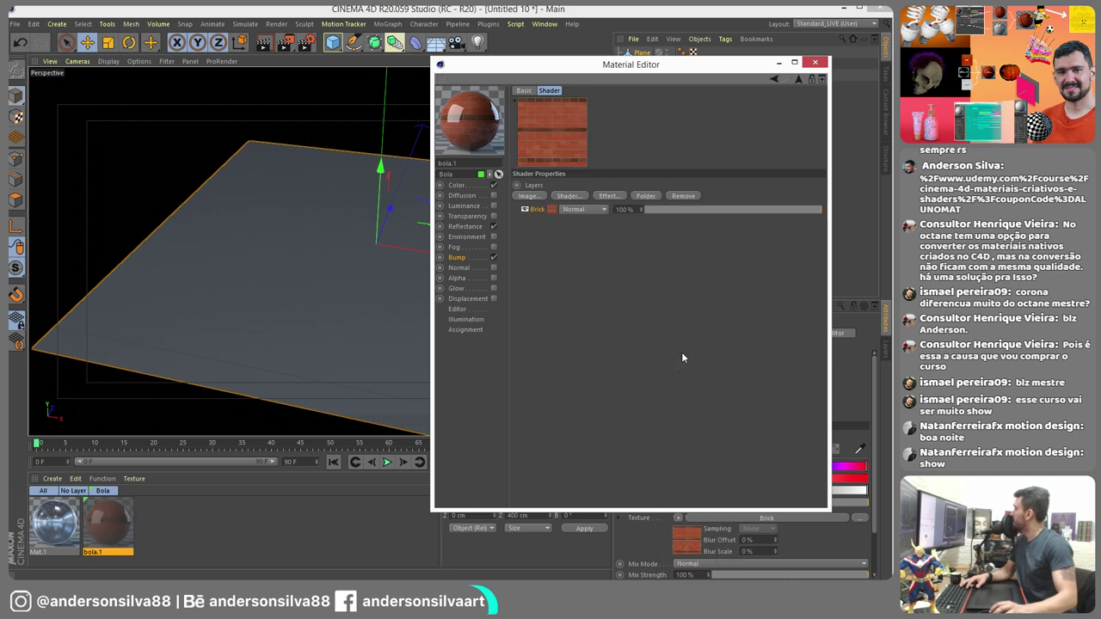
pyautogui.click(605, 196)
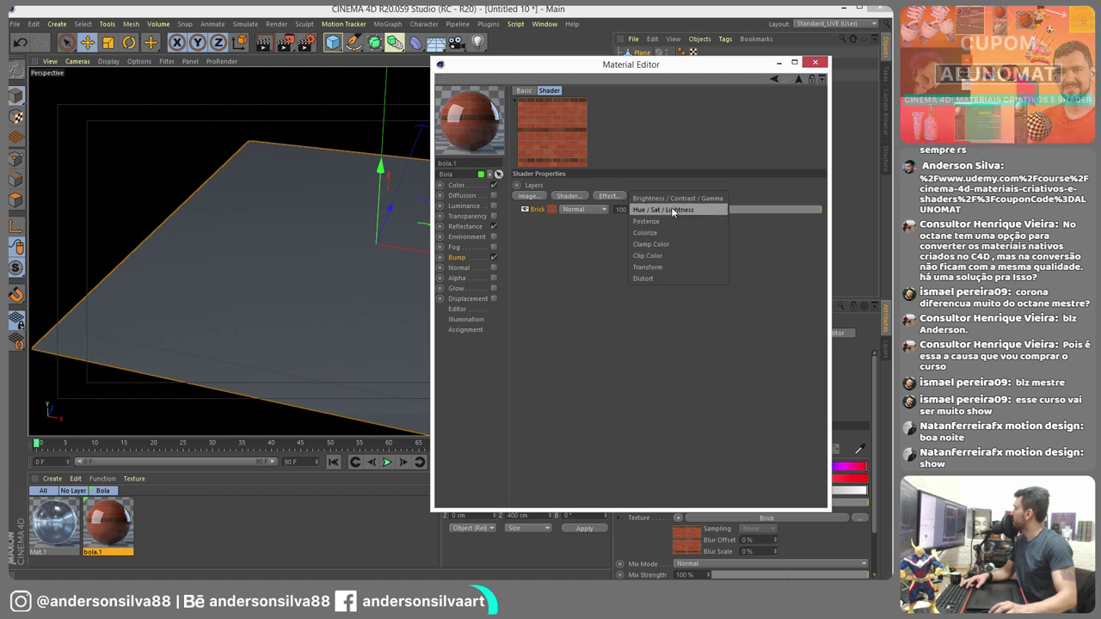
pyautogui.click(623, 233)
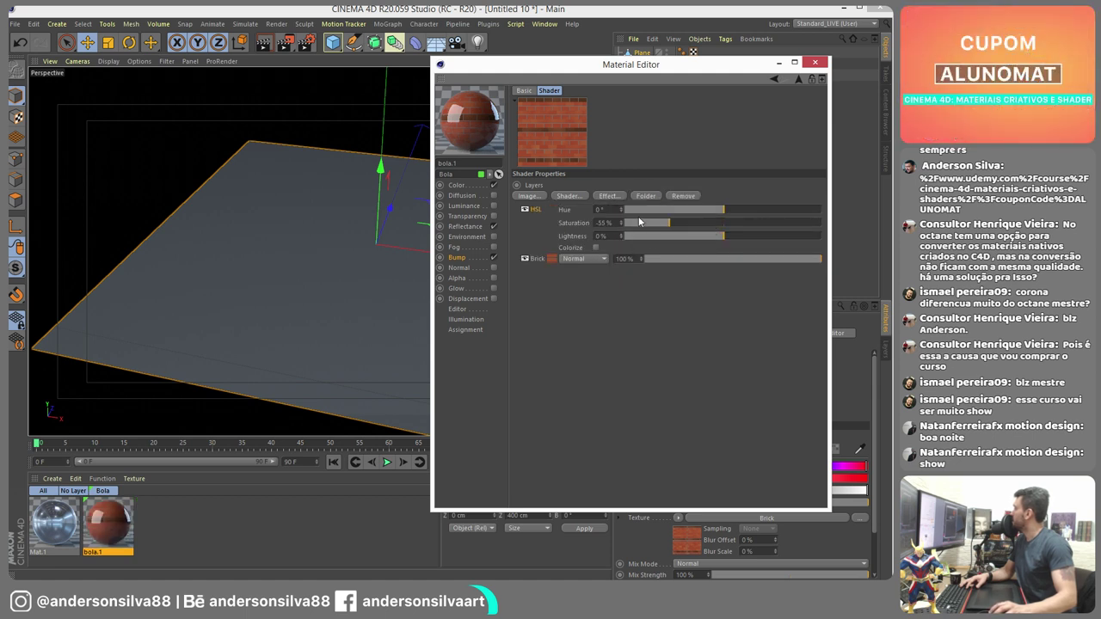
pyautogui.moveTo(639, 222); pyautogui.dragTo(529, 265)
pyautogui.moveTo(723, 213); pyautogui.dragTo(698, 237)
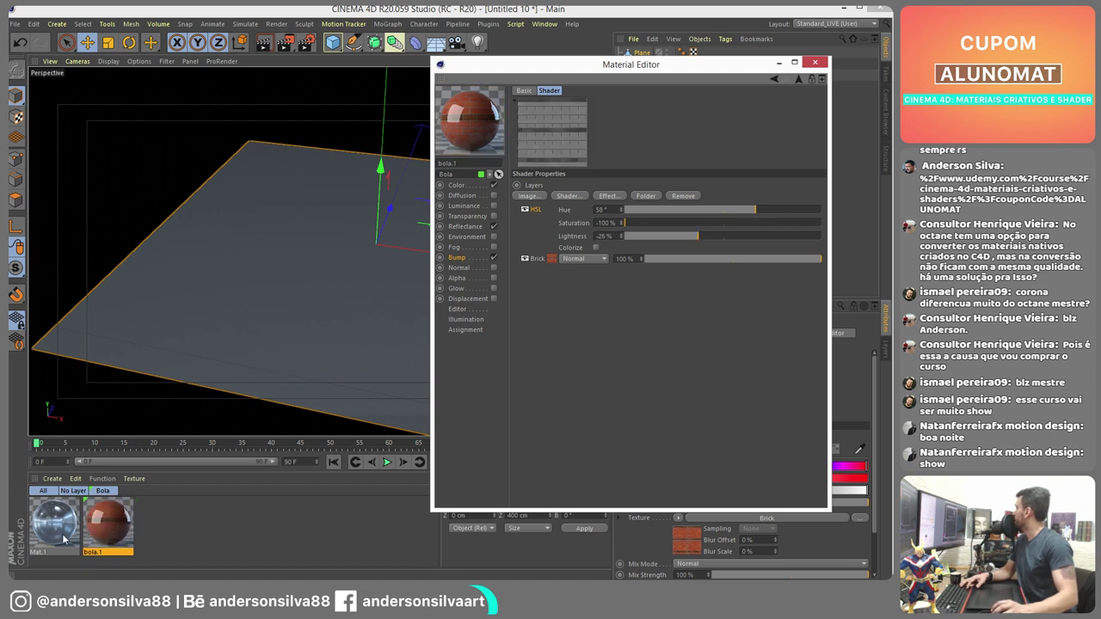
# - Apply bola.1 to the plane and render a preview of the bricks
pyautogui.click(286, 375)
pyautogui.moveTo(630, 64); pyautogui.dragTo(876, 64)
pyautogui.click(284, 42)
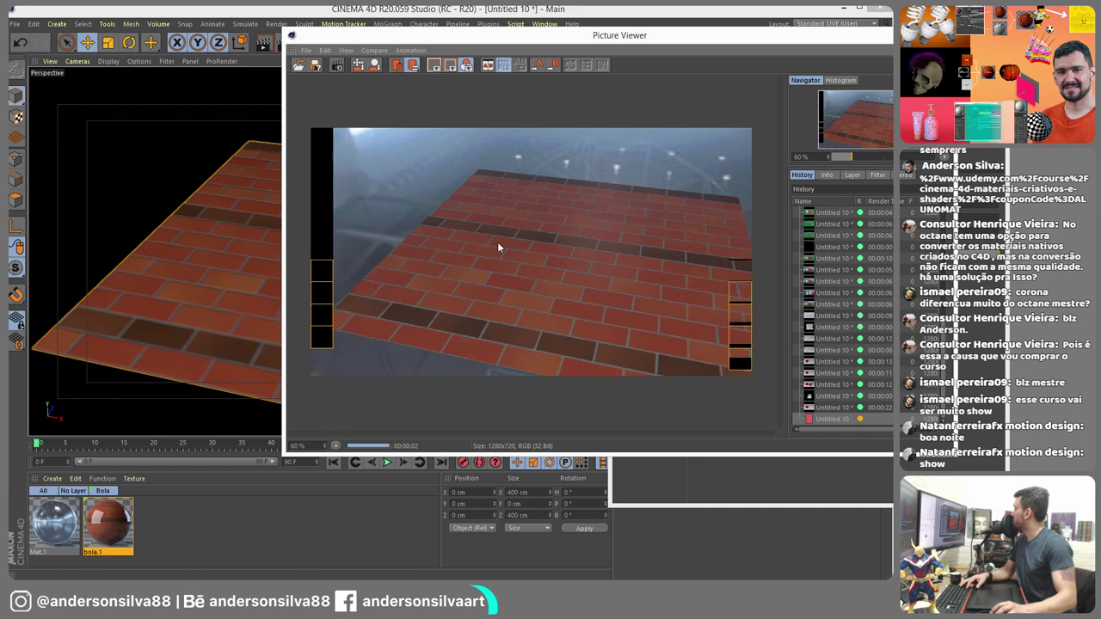
# - Add a Compositing tag to the Plane with Seen by Camera unticked
pyautogui.click(716, 54)
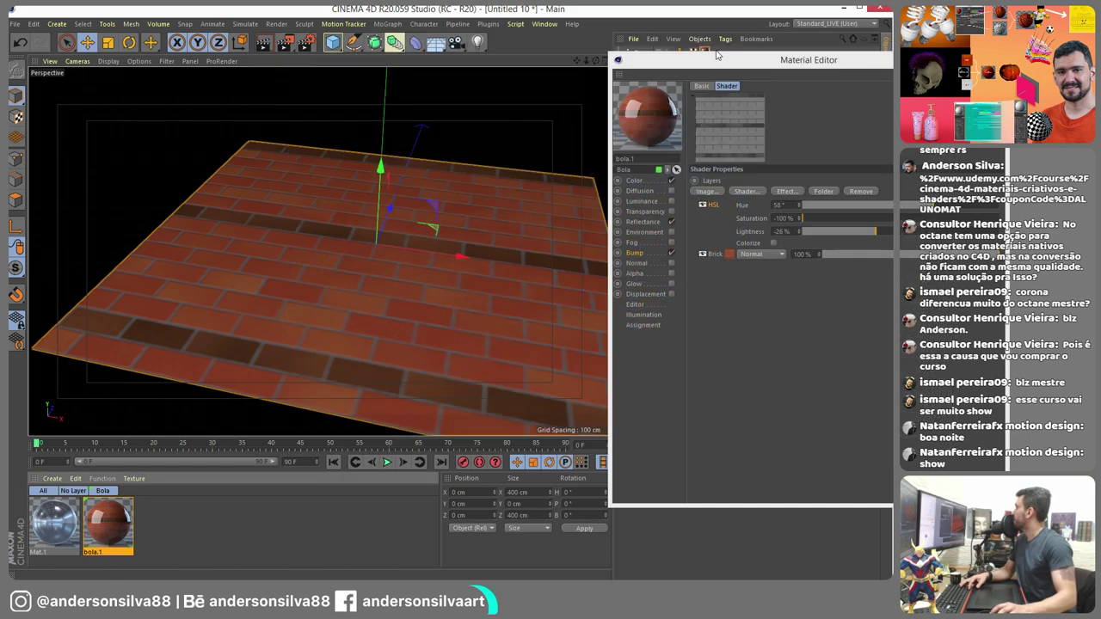
pyautogui.rightClick(643, 54)
pyautogui.moveTo(679, 60)
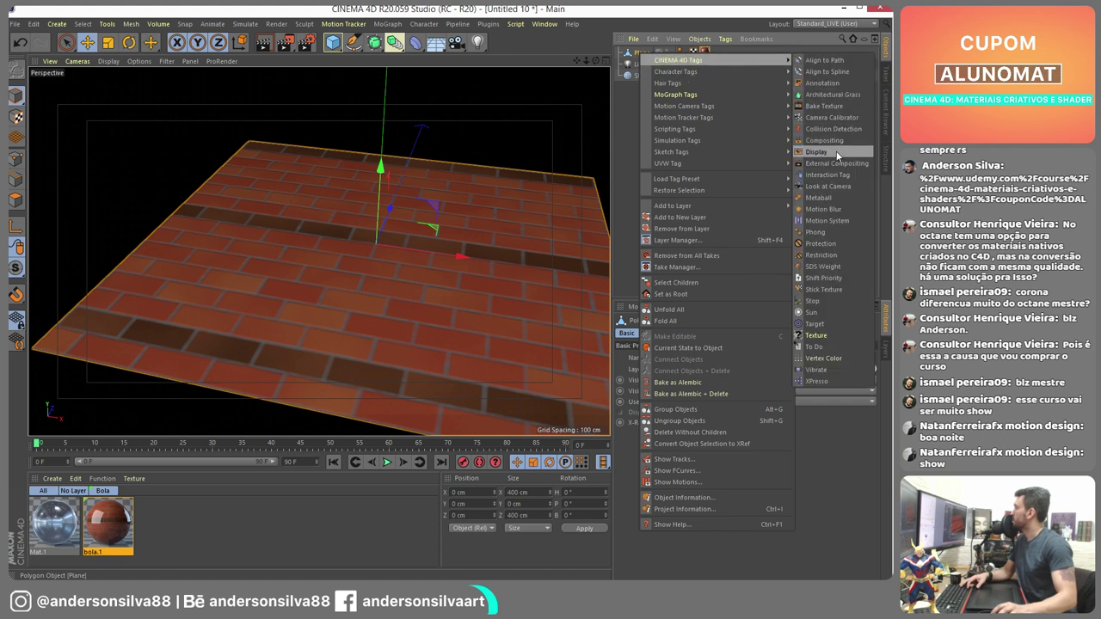
pyautogui.click(831, 140)
pyautogui.click(684, 401)
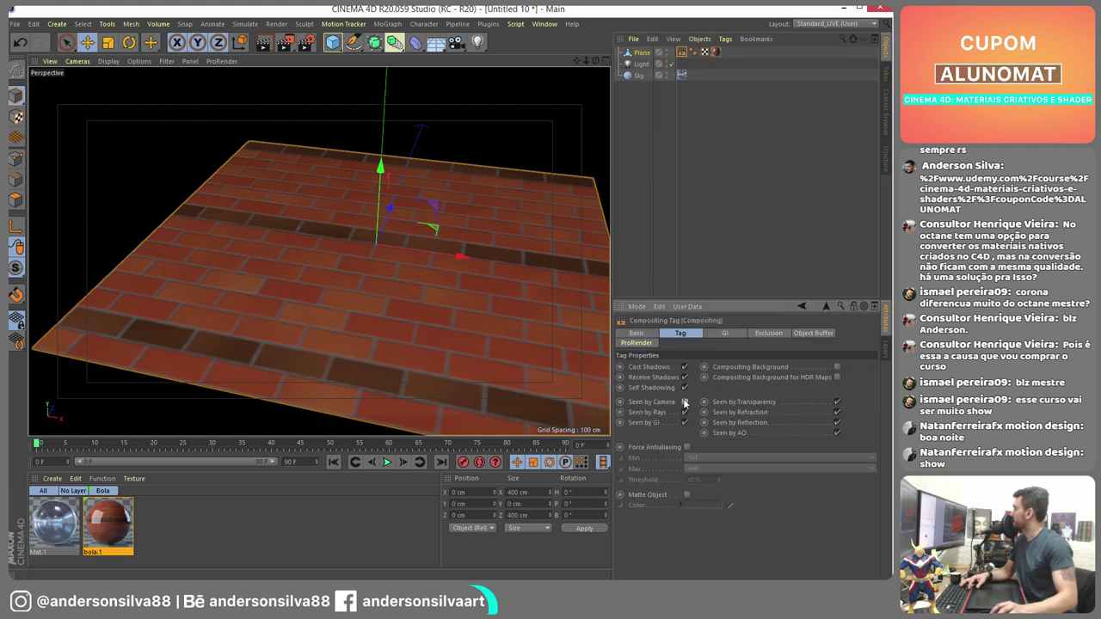
pyautogui.keyDown('alt'); pyautogui.moveTo(516, 370); pyautogui.dragTo(385, 291); pyautogui.keyUp('alt')
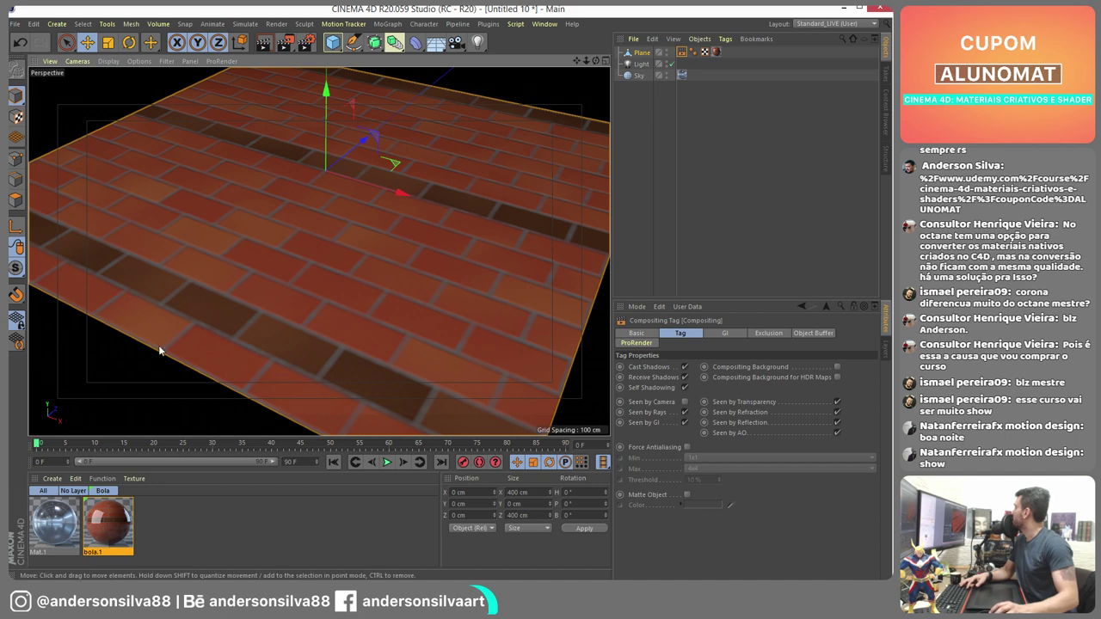
# - Raise bola.1's Bump Strength from 20% to 70%
pyautogui.click(107, 522)
pyautogui.doubleClick(108, 523)
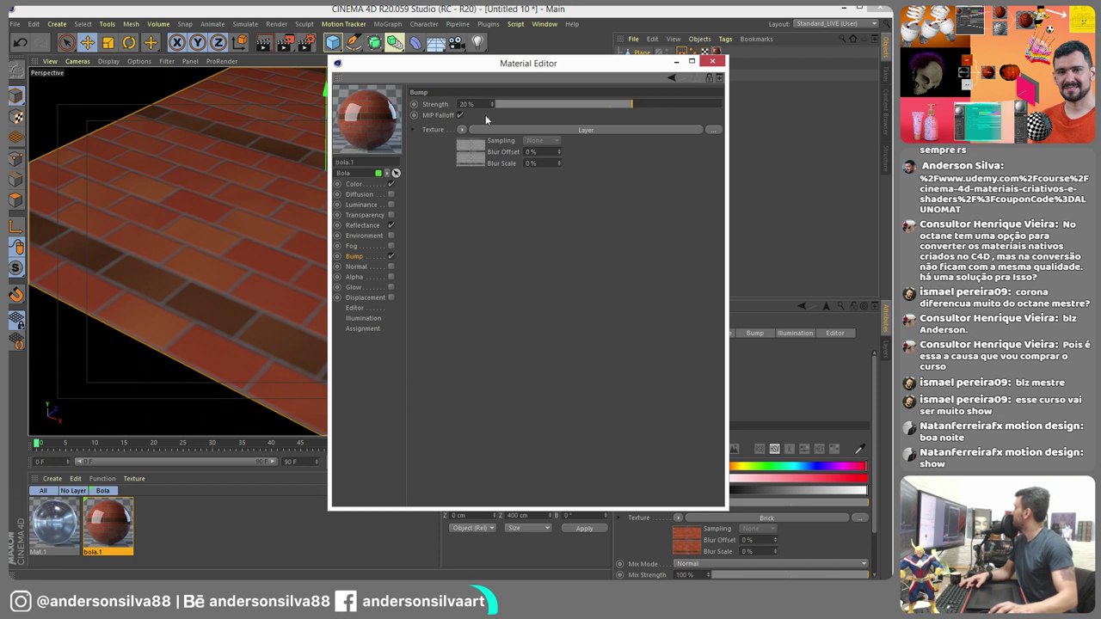
pyautogui.moveTo(651, 104); pyautogui.dragTo(688, 107)
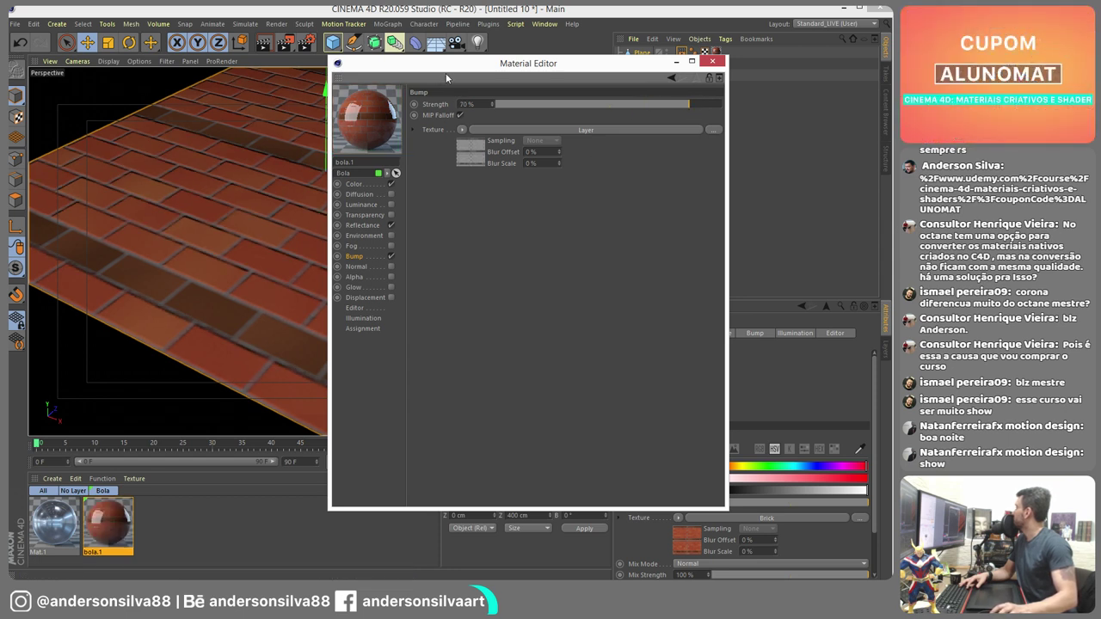
pyautogui.moveTo(445, 64); pyautogui.dragTo(573, 61)
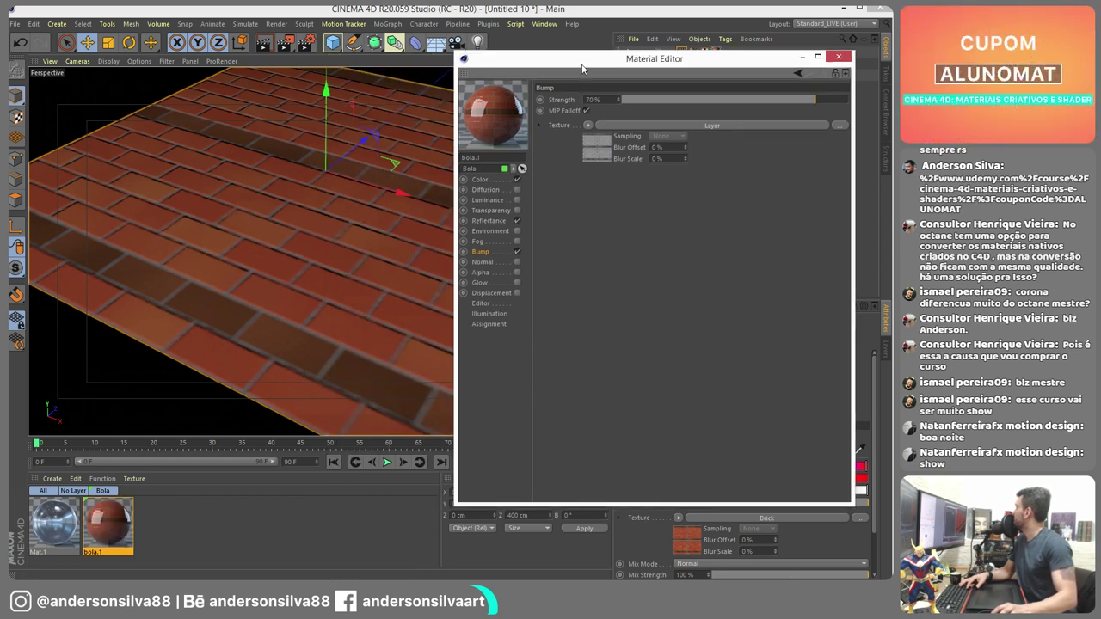
# - Lower bola.1's reflection and specular strength and render to check the result
pyautogui.click(490, 223)
pyautogui.moveTo(733, 294); pyautogui.dragTo(673, 305)
pyautogui.click(283, 42)
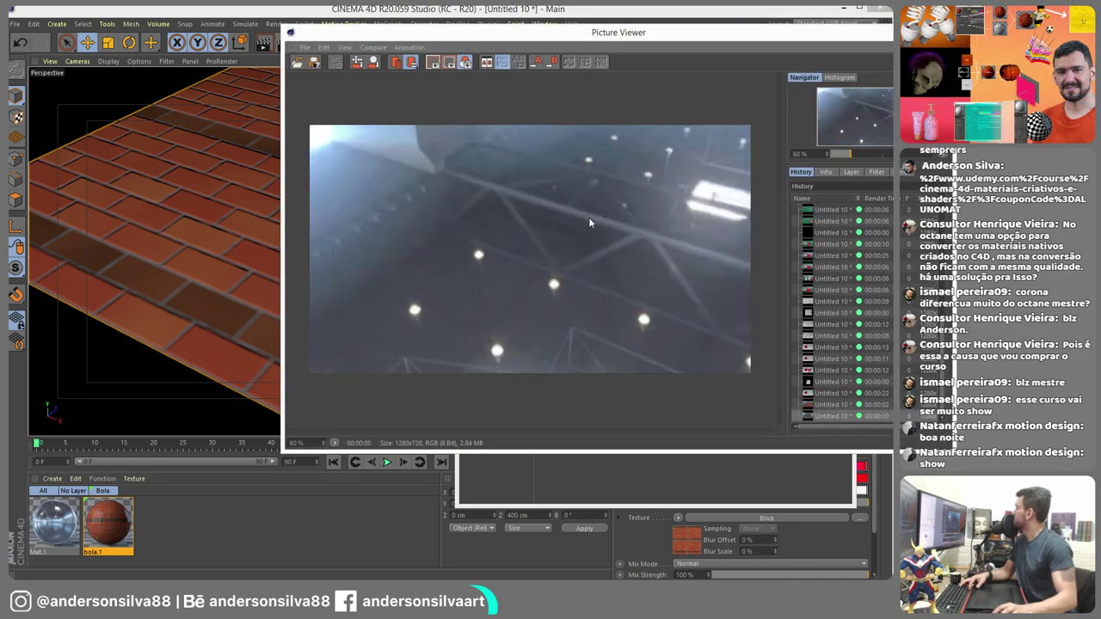
# - Render the brick plane again and reopen bola.1 in the Material Editor
pyautogui.click(885, 32)
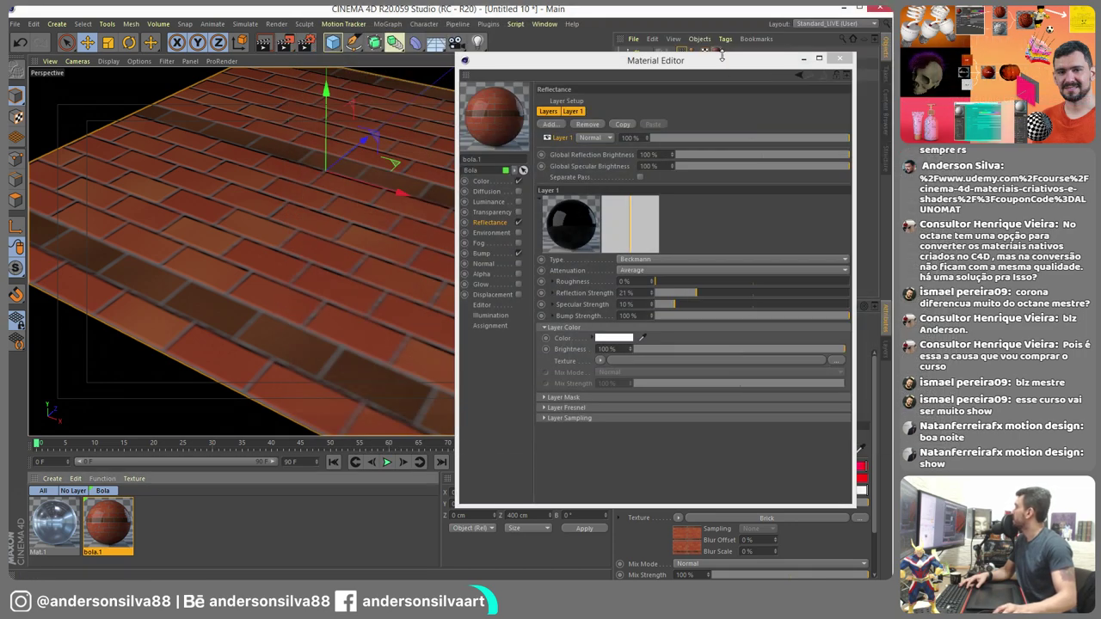
pyautogui.moveTo(721, 55); pyautogui.dragTo(695, 181)
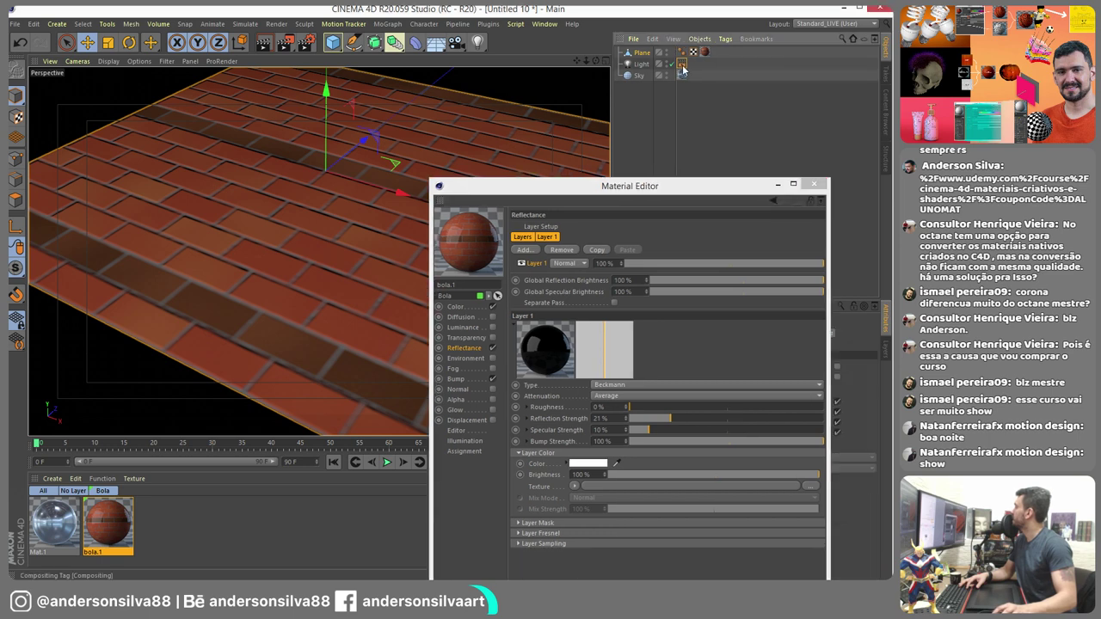
pyautogui.click(285, 42)
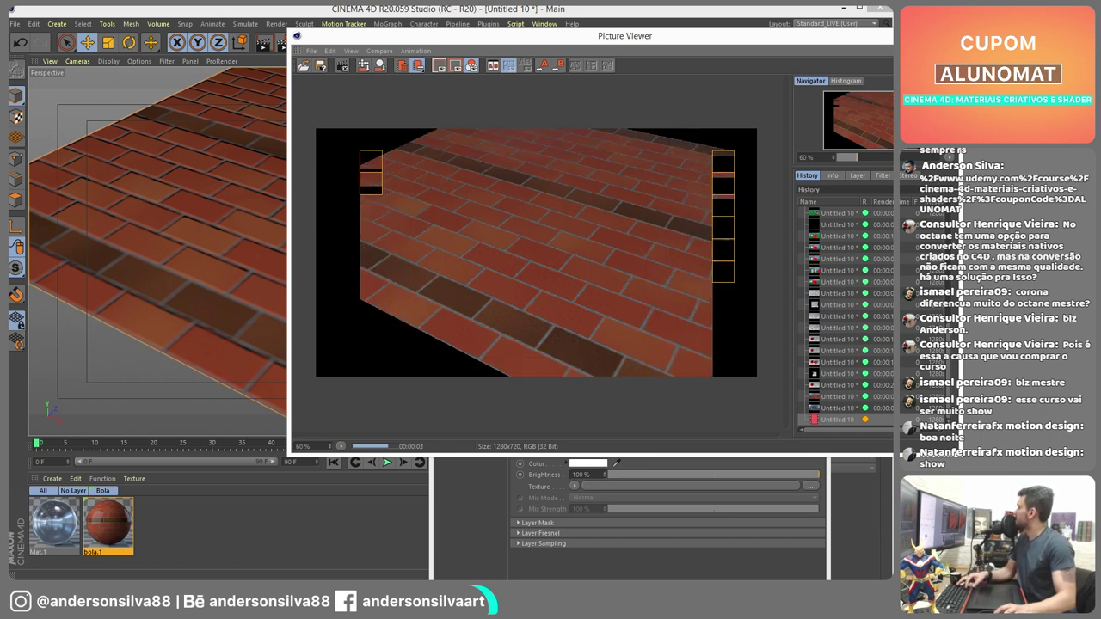
pyautogui.doubleClick(110, 525)
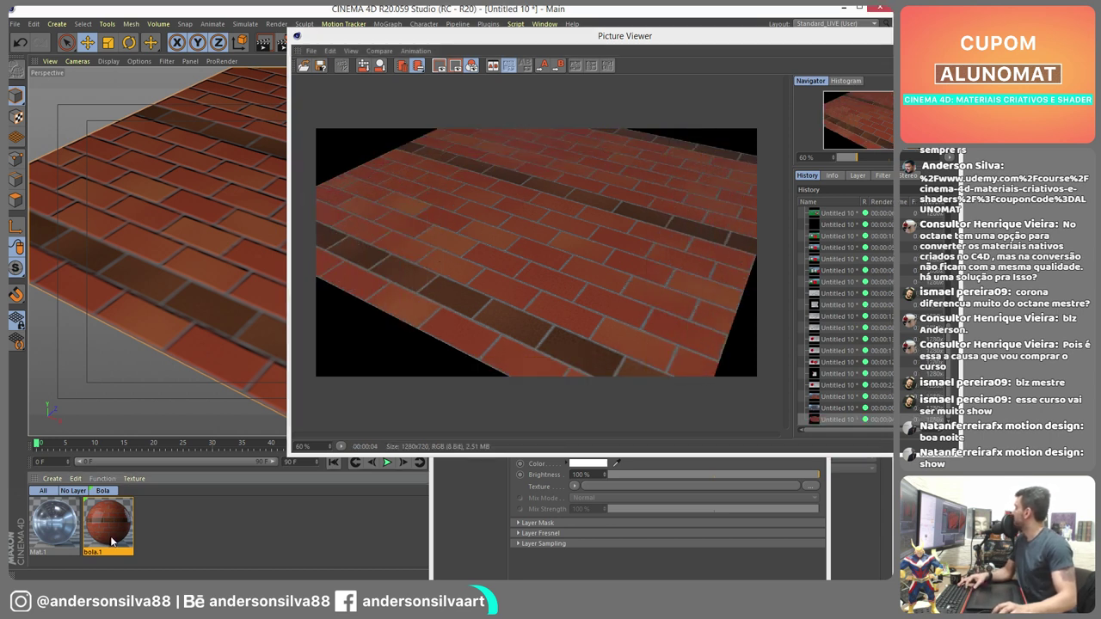
# - Turn off bola.1's Bump, re-render, and compare with the earlier render in History
pyautogui.click(493, 377)
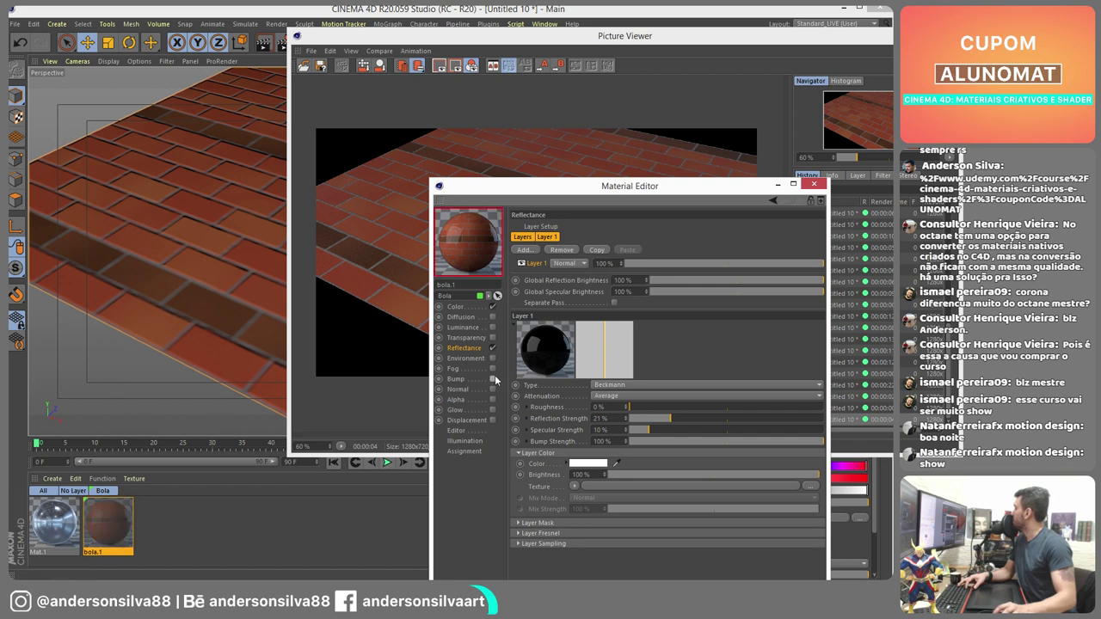
pyautogui.click(284, 45)
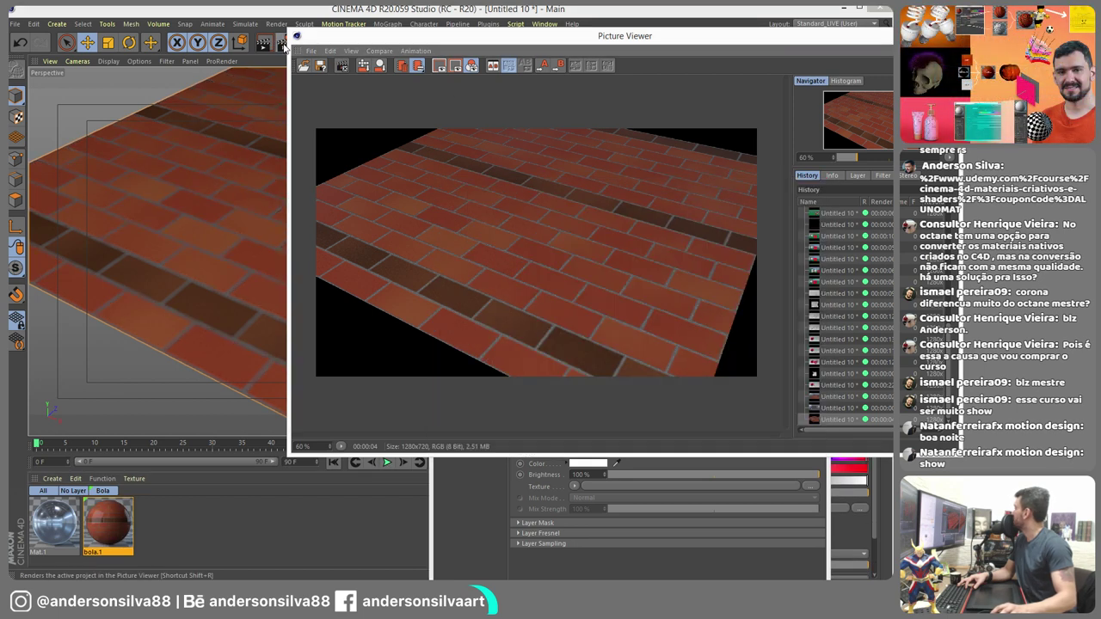
pyautogui.click(844, 409)
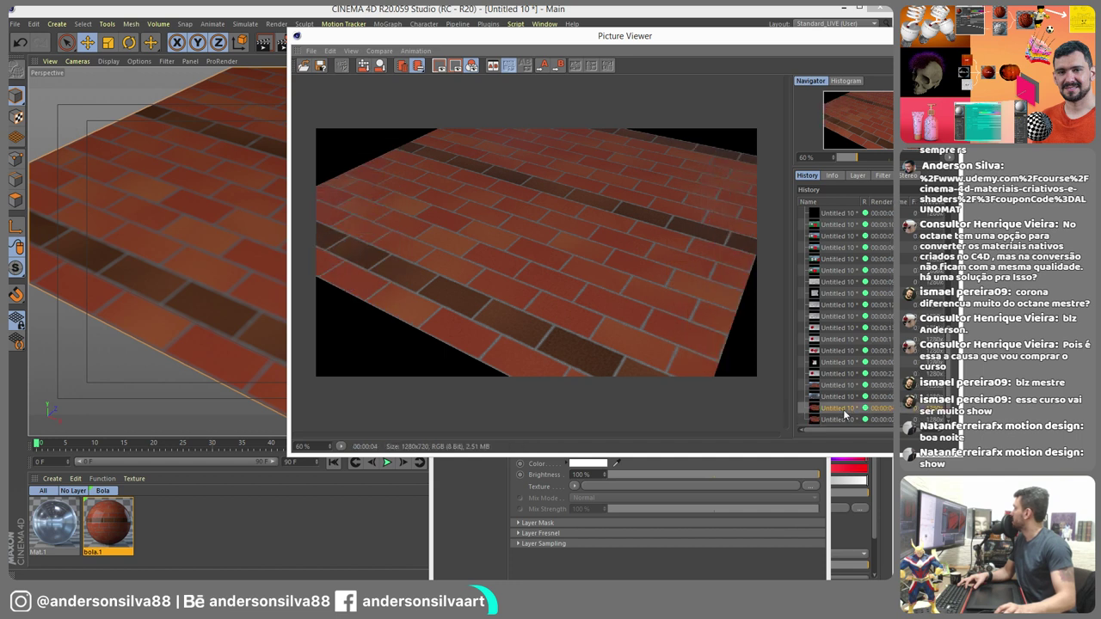
pyautogui.click(840, 420)
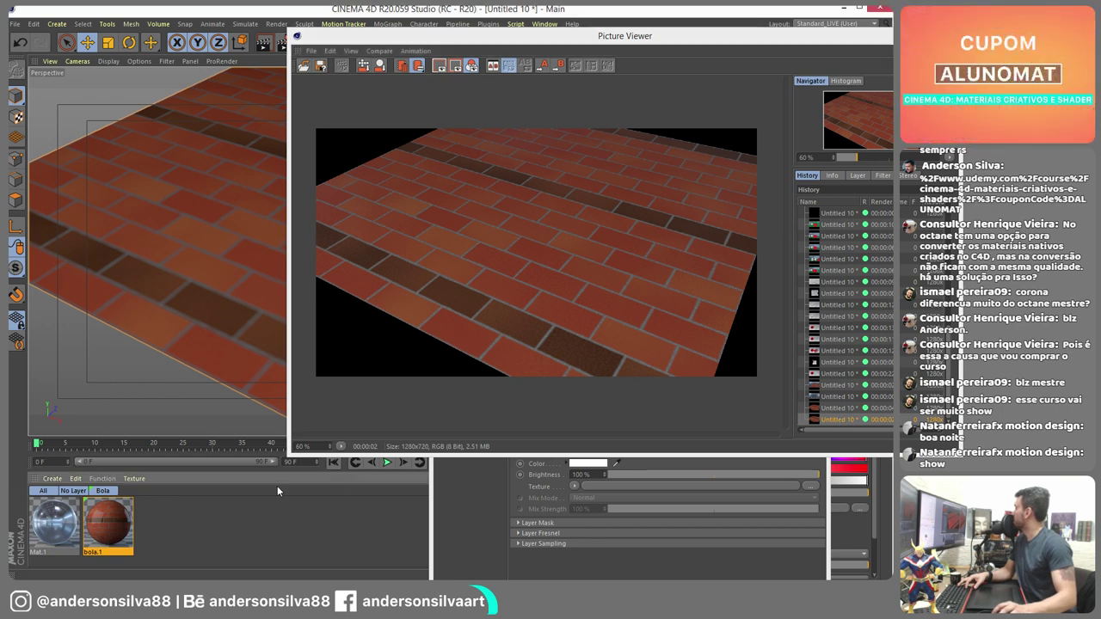
# - Return to the Material Editor and enable bola.1's Normal channel
pyautogui.click(458, 502)
pyautogui.moveTo(568, 187); pyautogui.dragTo(450, 104)
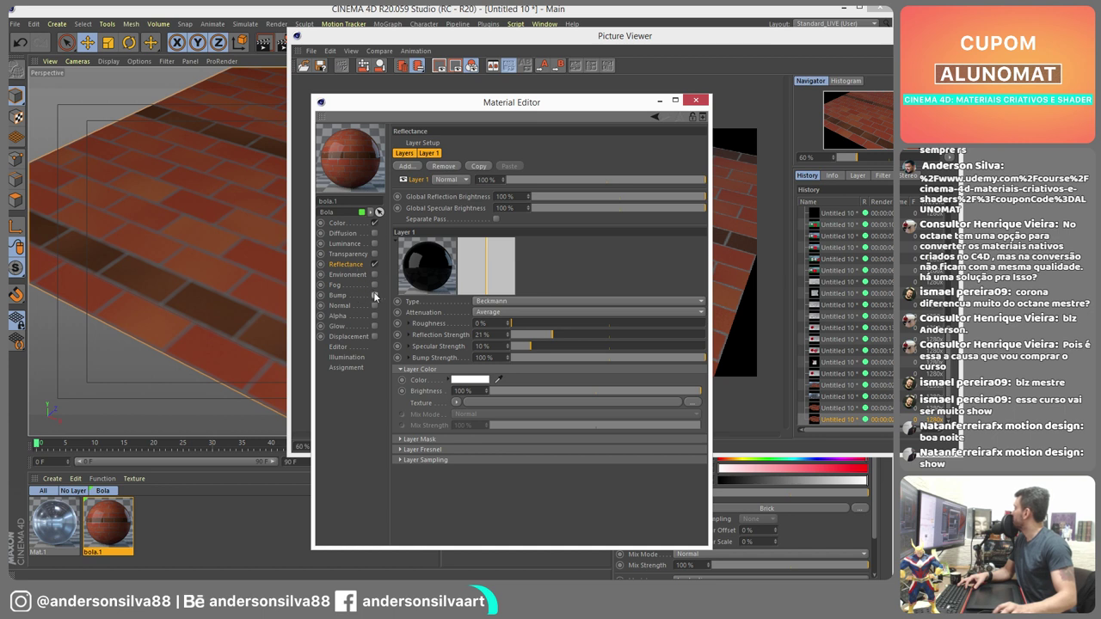
pyautogui.click(339, 307)
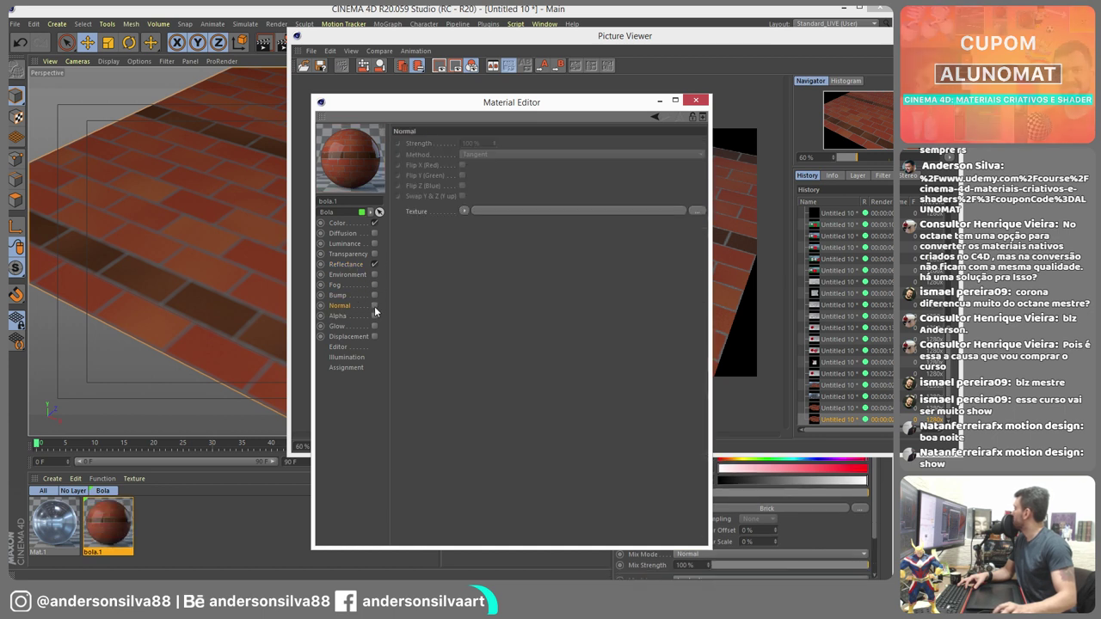
pyautogui.click(374, 305)
pyautogui.click(464, 210)
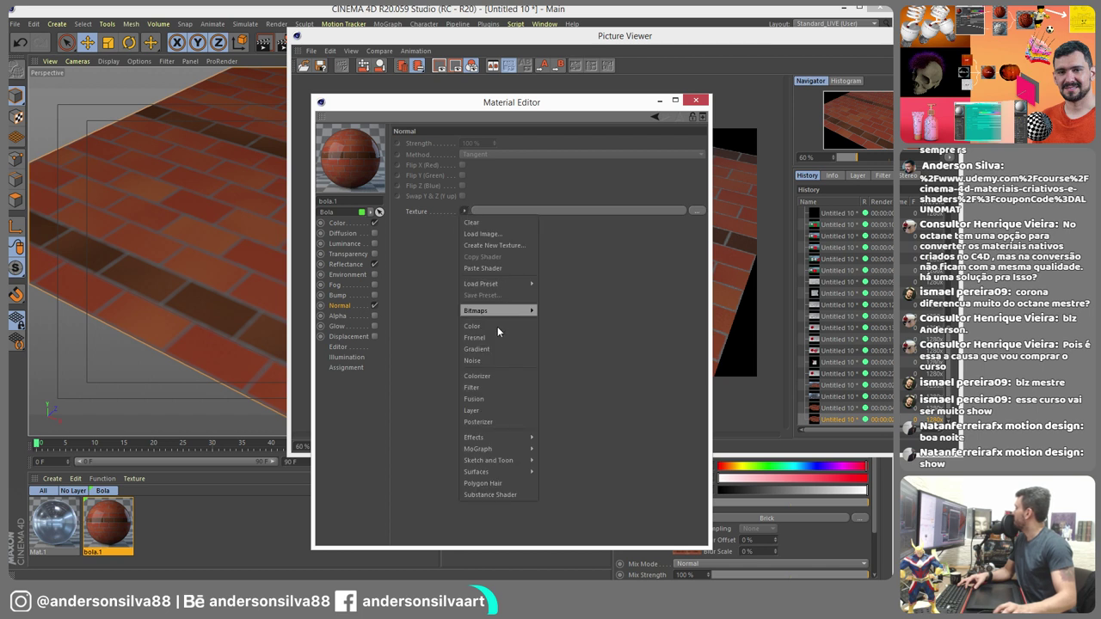
# - Set the Normal texture to a Layer shader and add a Brick surface layer
pyautogui.click(495, 413)
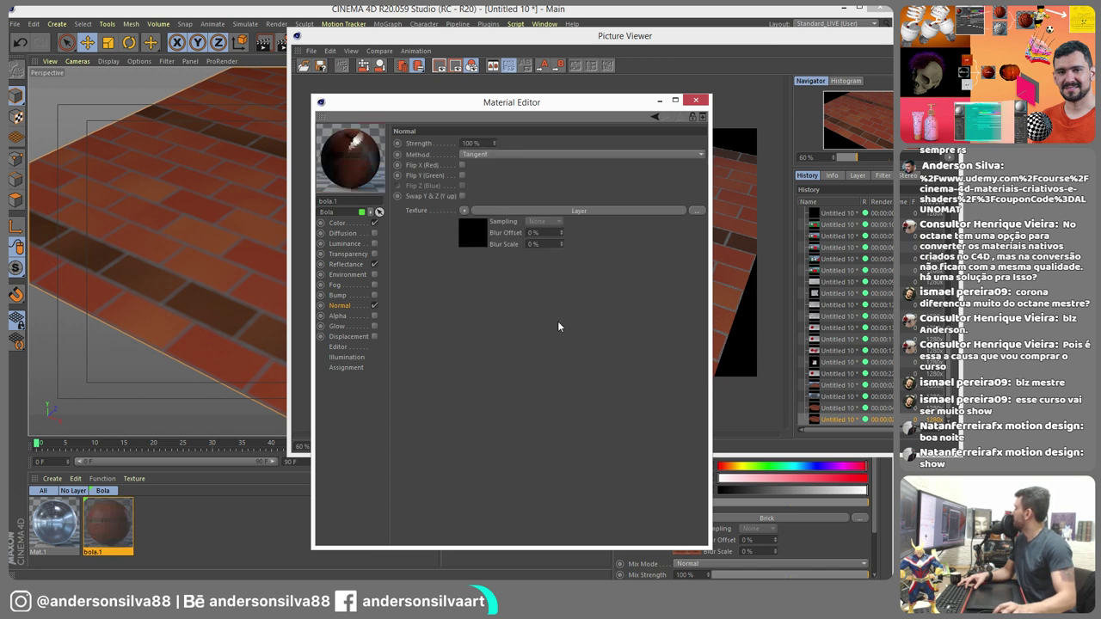
pyautogui.click(507, 215)
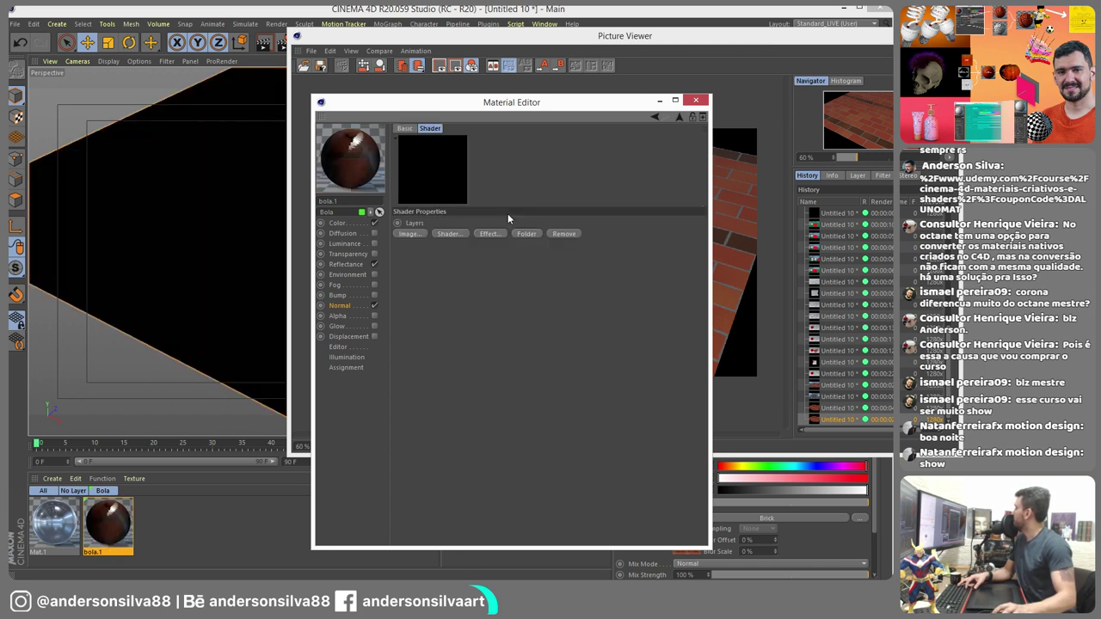
pyautogui.click(448, 235)
pyautogui.moveTo(498, 393)
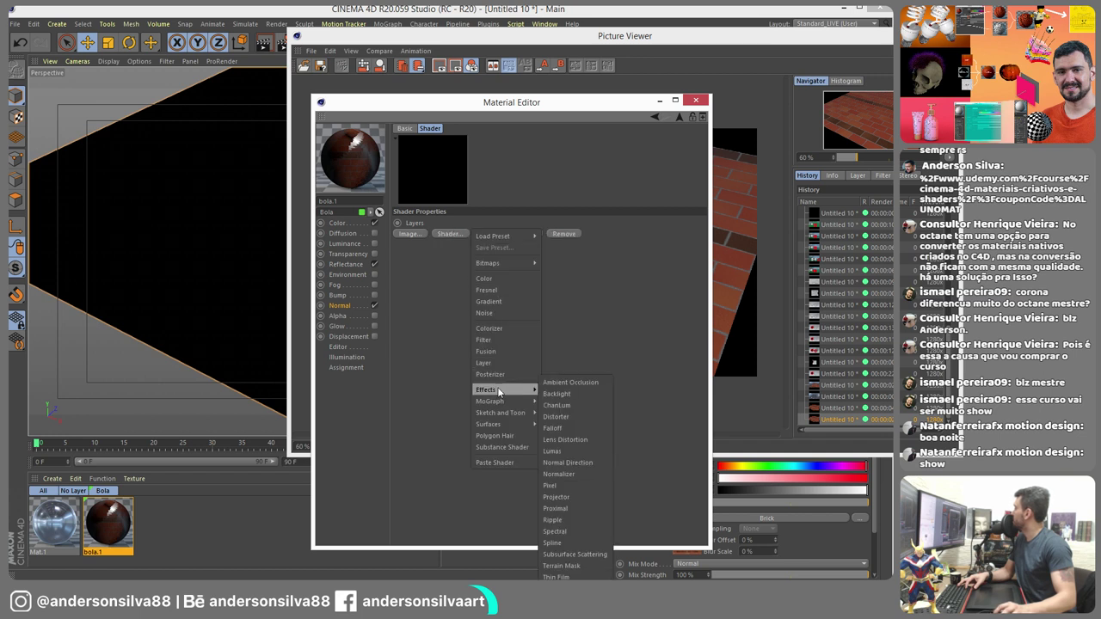
pyautogui.moveTo(487, 424)
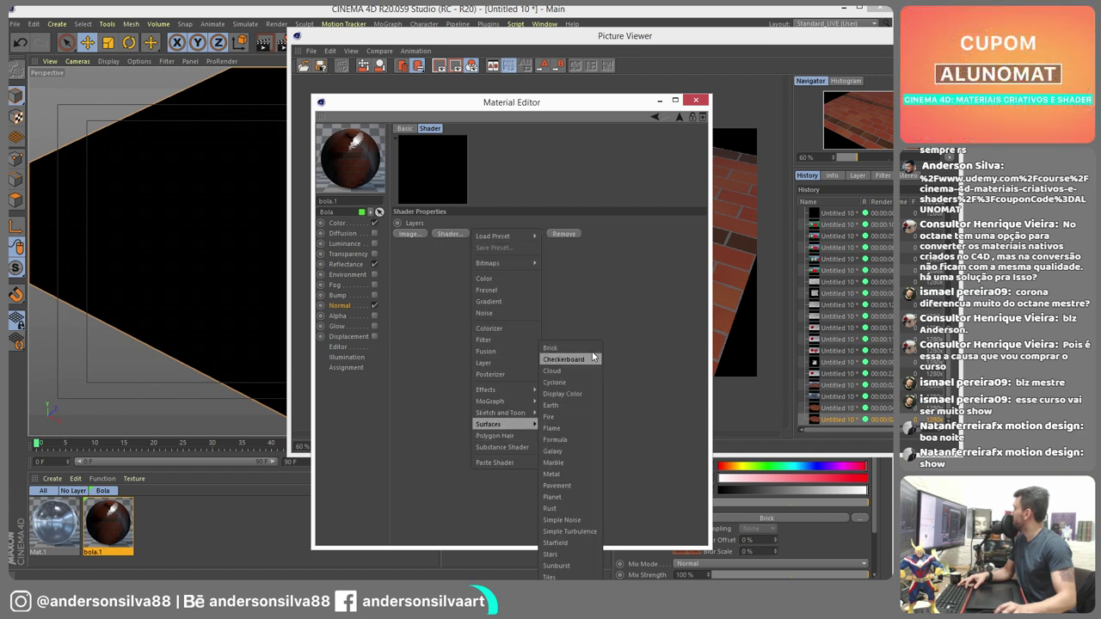
pyautogui.click(581, 347)
# - Add a Normalizer effect above the Brick layer
pyautogui.click(488, 234)
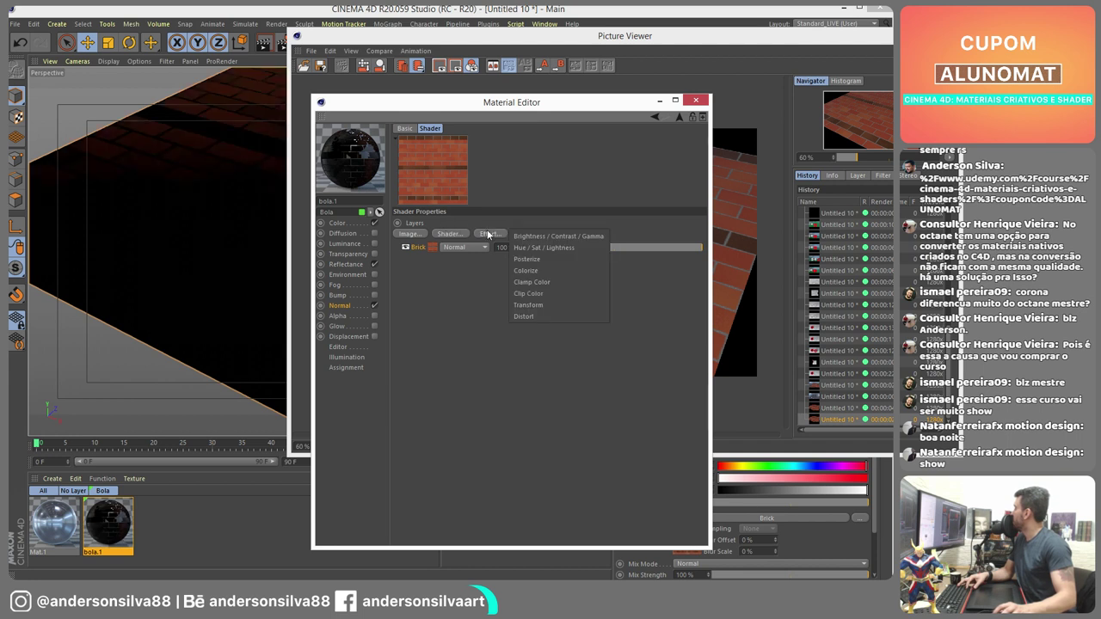
pyautogui.click(477, 212)
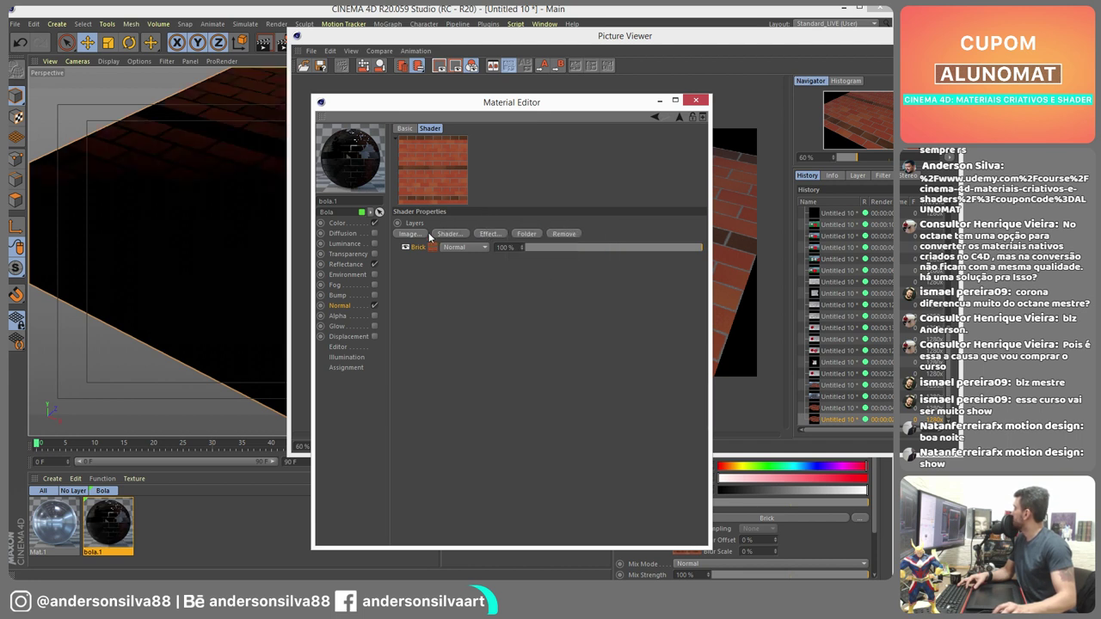
pyautogui.click(451, 234)
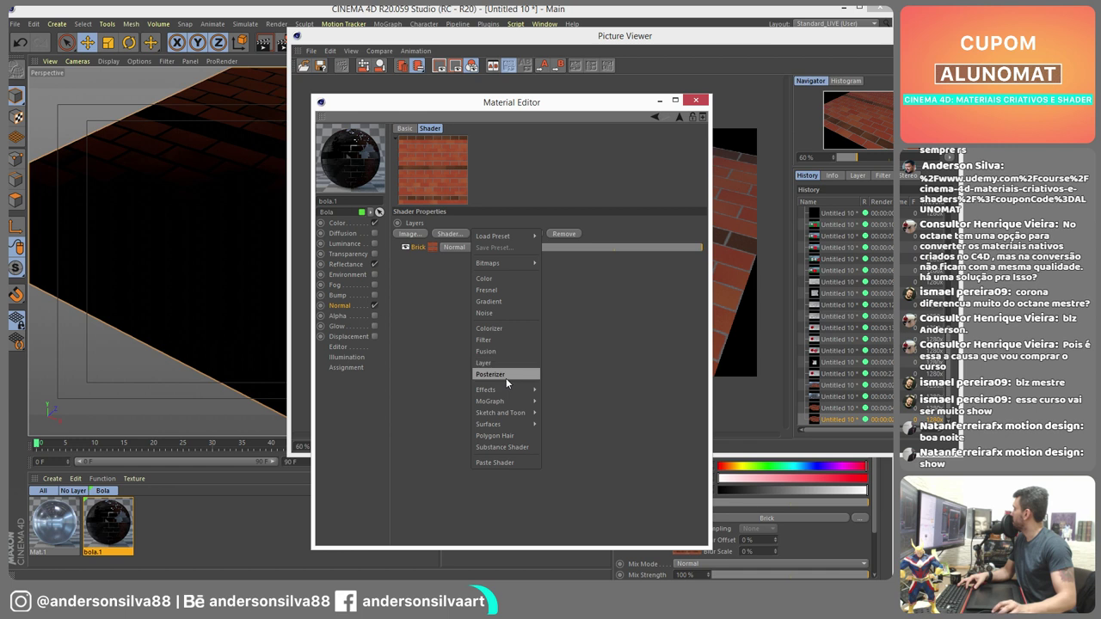
pyautogui.moveTo(510, 391)
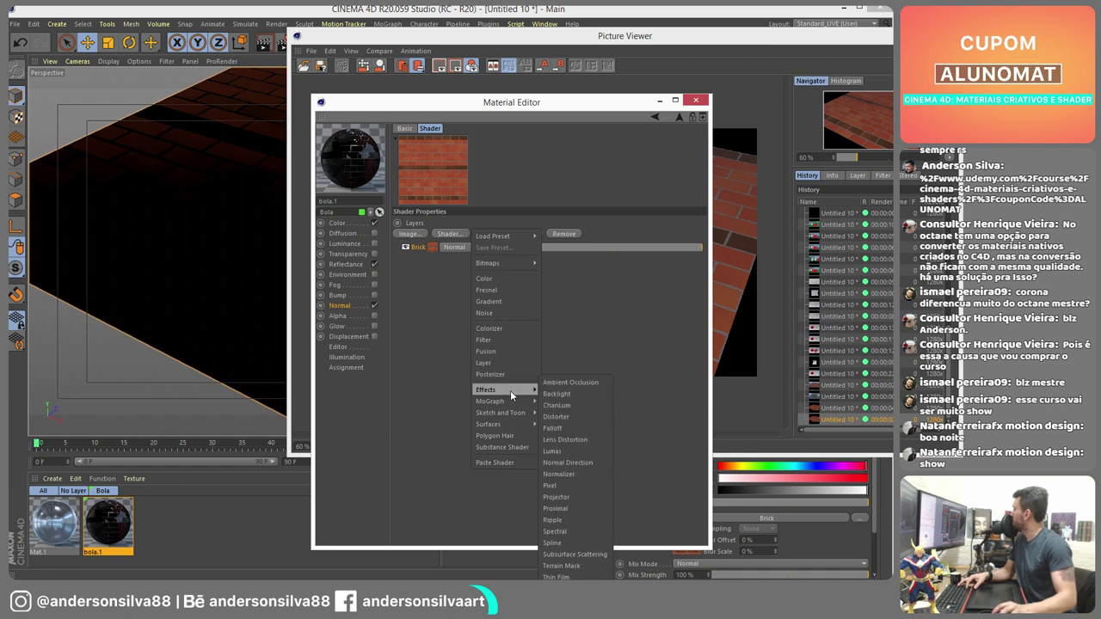
pyautogui.click(559, 474)
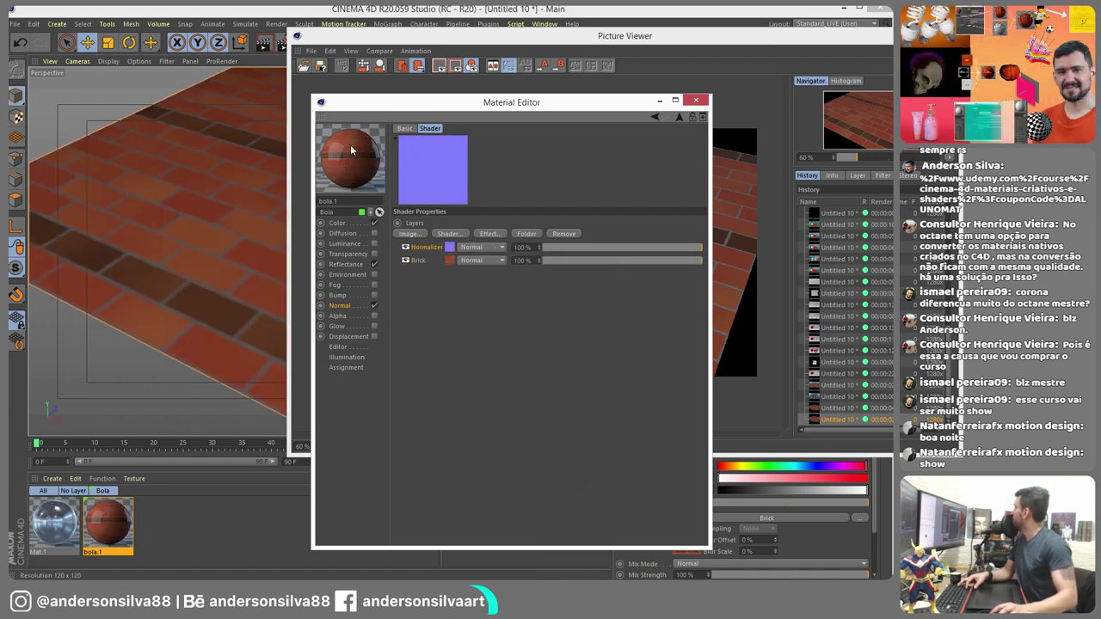
# - Open bola.1's preview in its own window at the upper left with Auto update on
pyautogui.rightClick(356, 165)
pyautogui.click(391, 178)
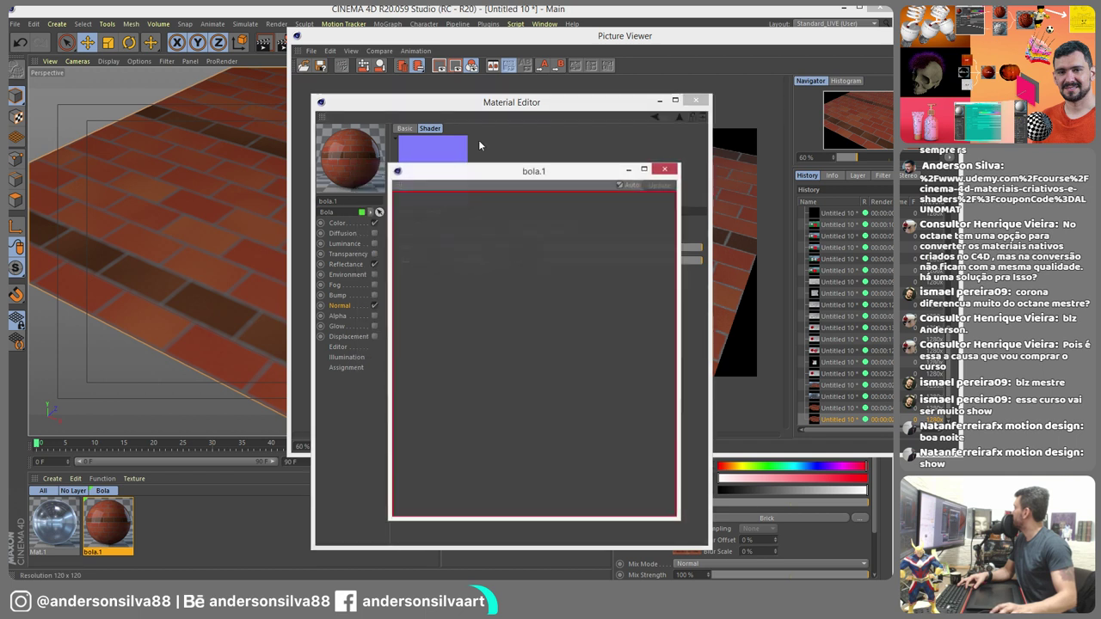
pyautogui.moveTo(491, 179); pyautogui.dragTo(154, 92)
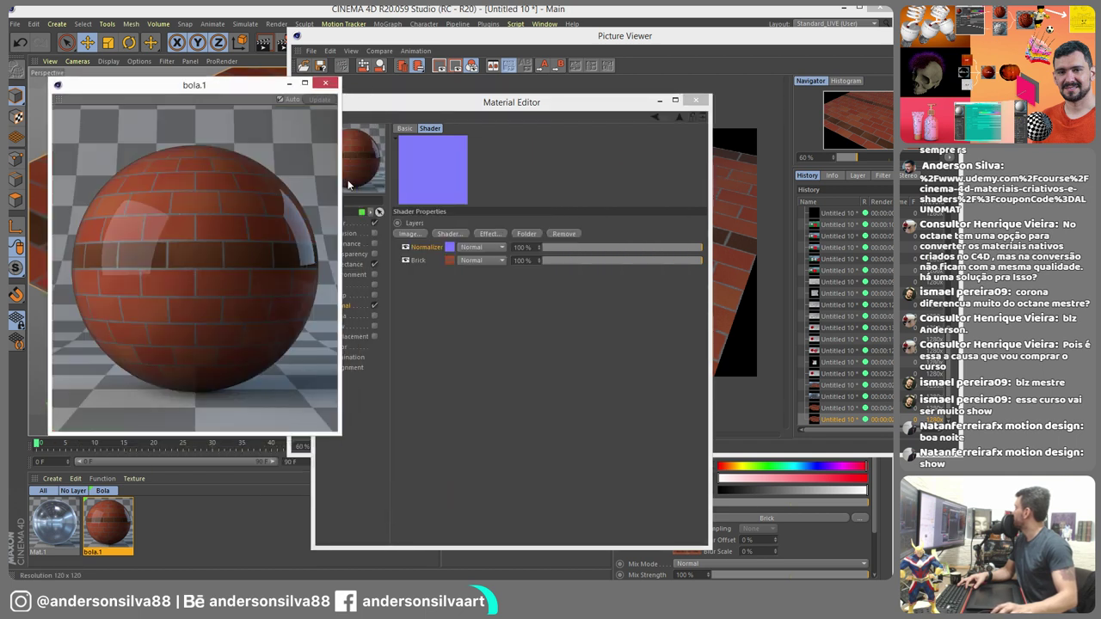
pyautogui.rightClick(174, 209)
pyautogui.click(188, 280)
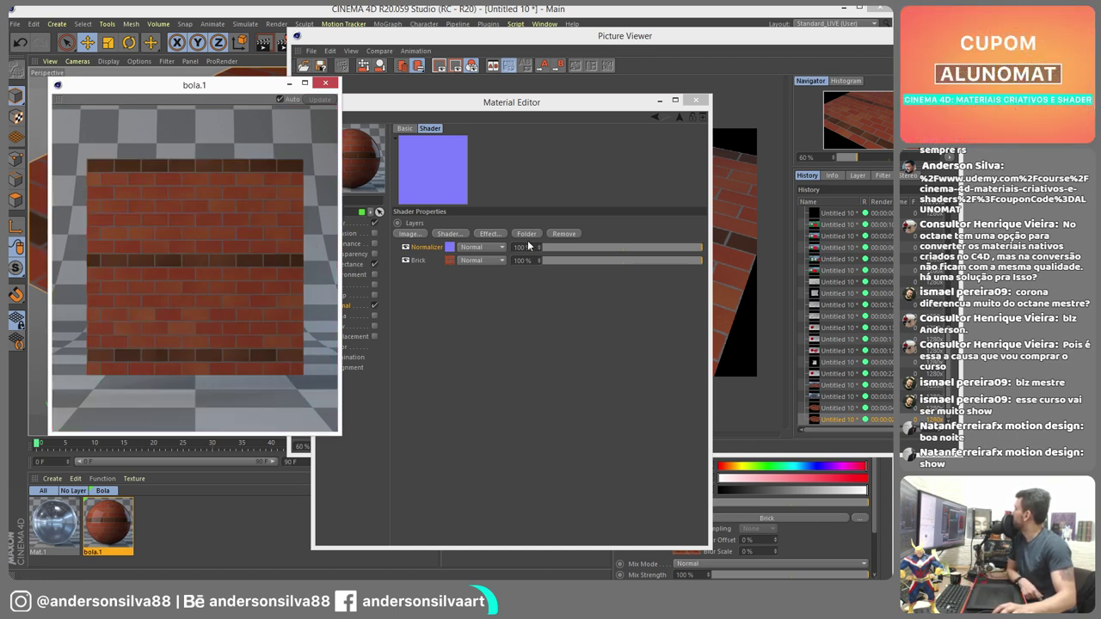
pyautogui.click(493, 251)
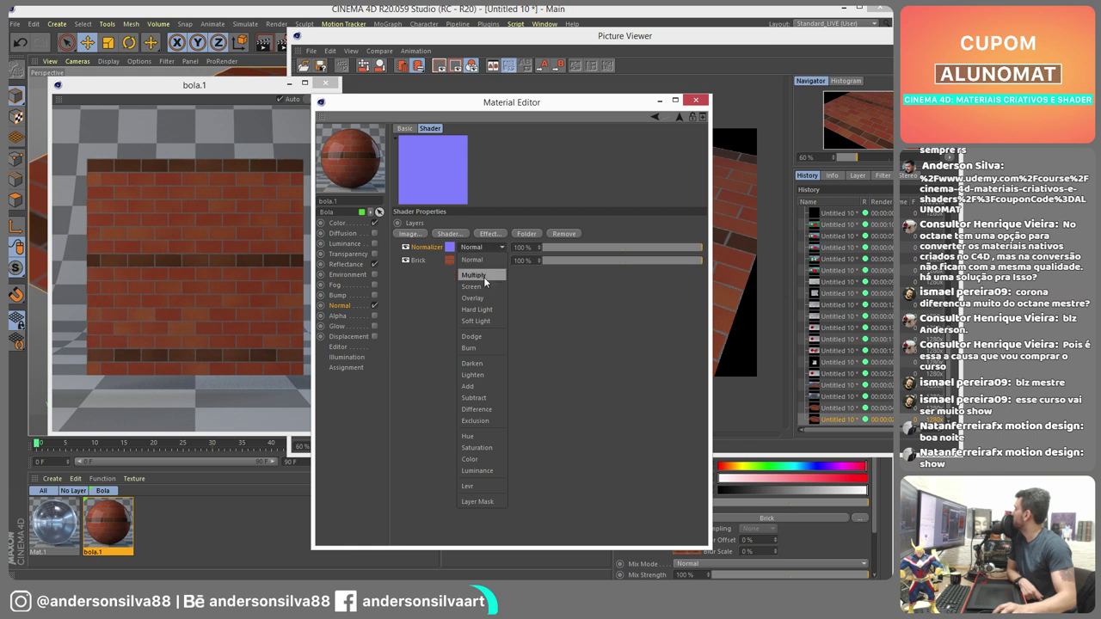
# - Try Multiply, Screen and Saturation blends on the Normalizer, adding an HSL layer beneath it
pyautogui.click(484, 276)
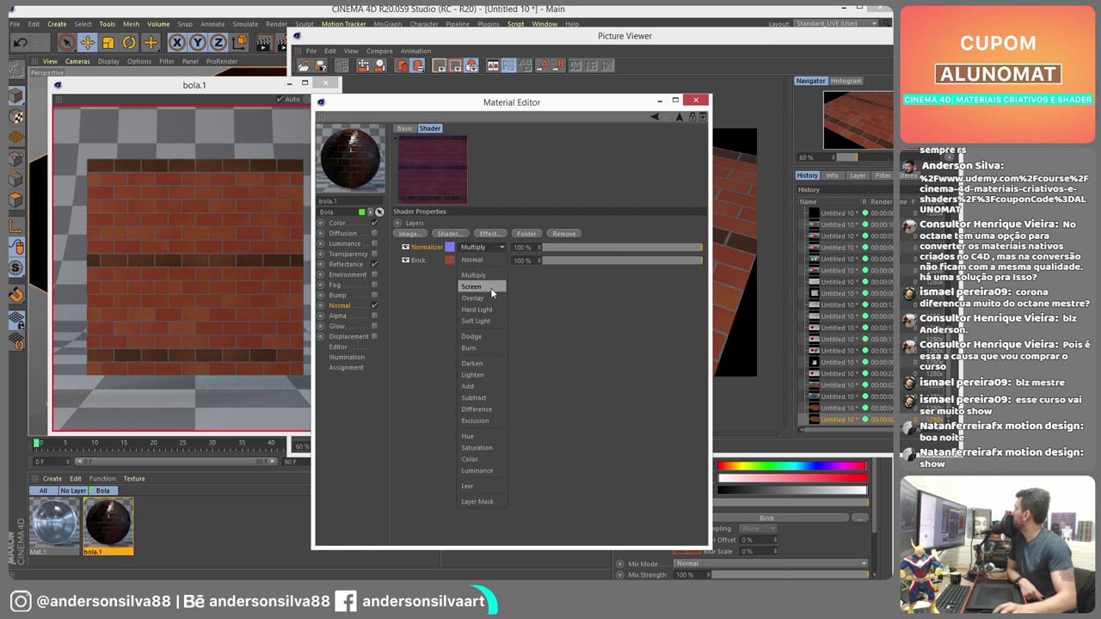
pyautogui.click(490, 287)
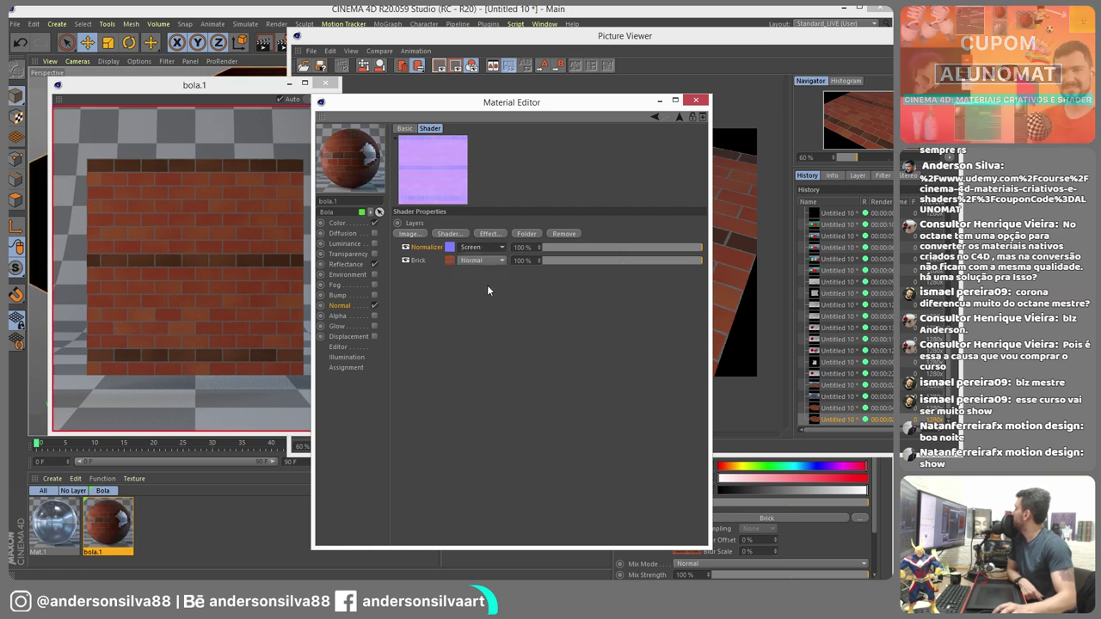
pyautogui.click(499, 233)
pyautogui.click(535, 249)
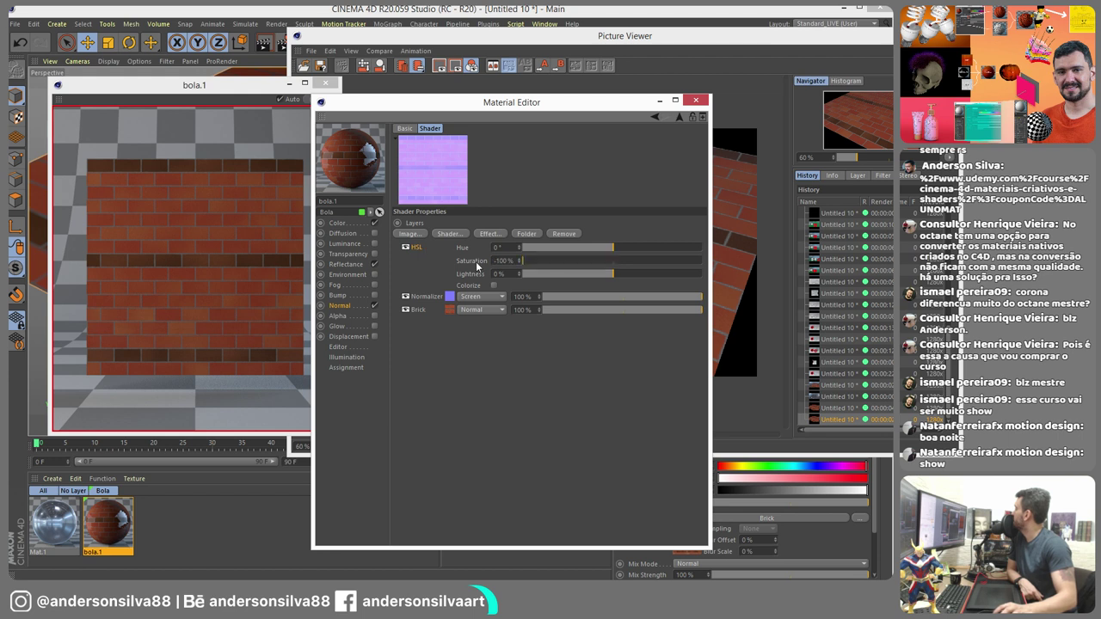
pyautogui.moveTo(419, 247); pyautogui.dragTo(428, 300)
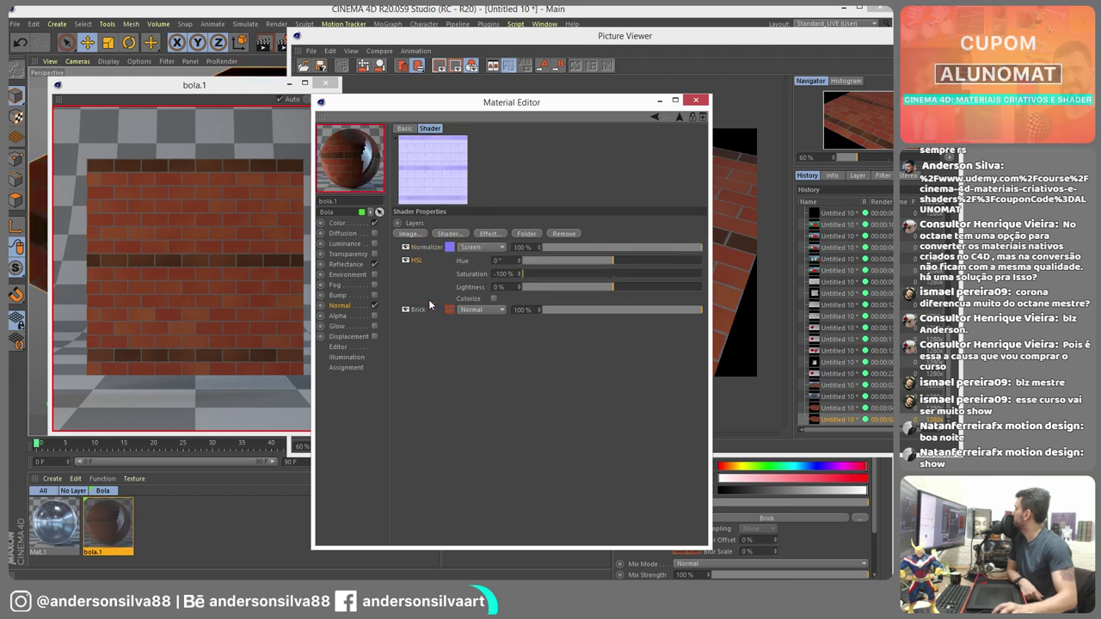
pyautogui.click(499, 247)
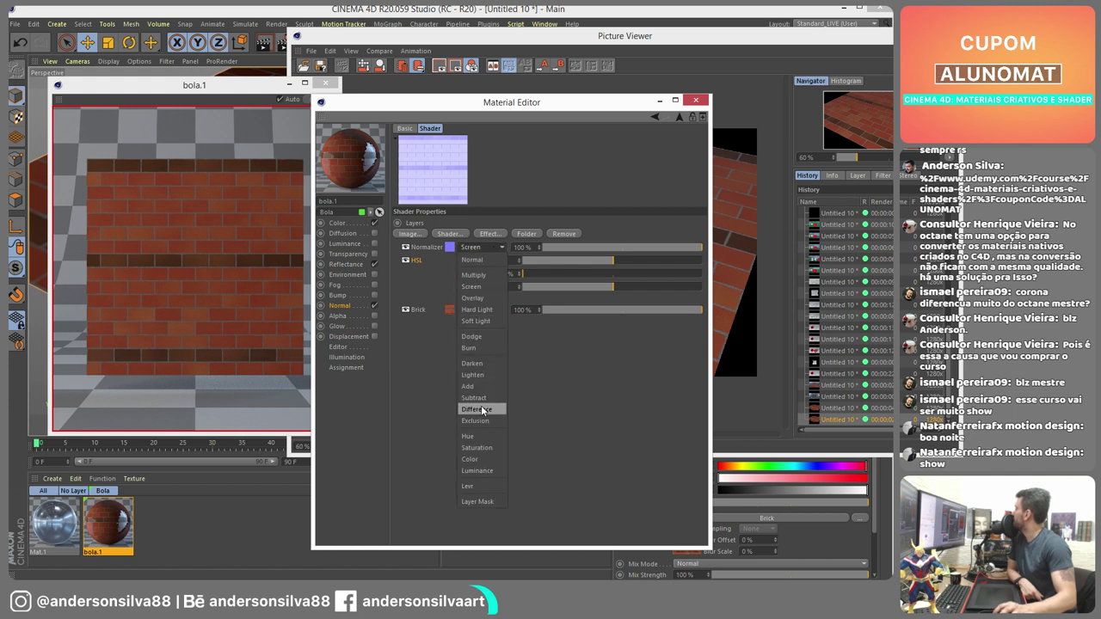
pyautogui.click(476, 447)
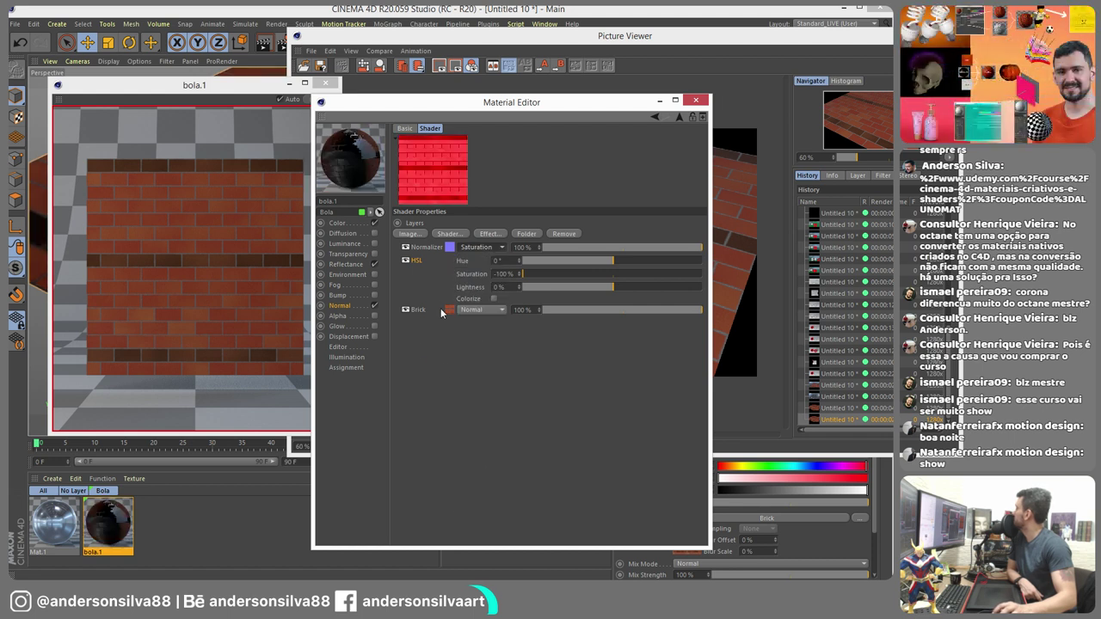
# - Replace HSL with a -100% saturation layer below Normalizer, reset Normalizer's blend, and close the editor
pyautogui.click(564, 233)
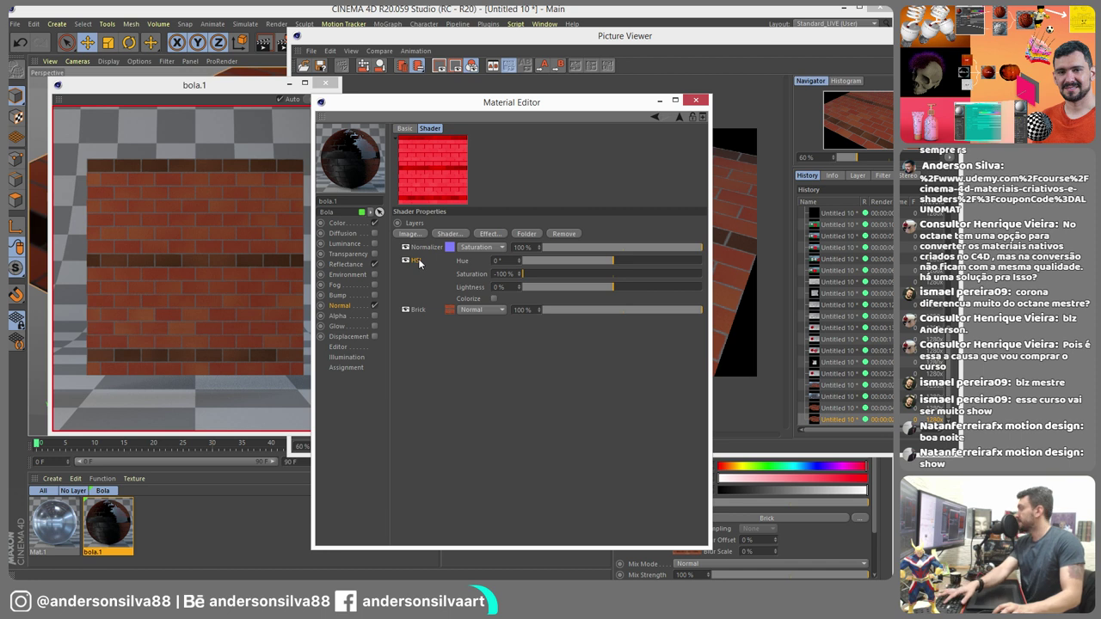
pyautogui.click(487, 234)
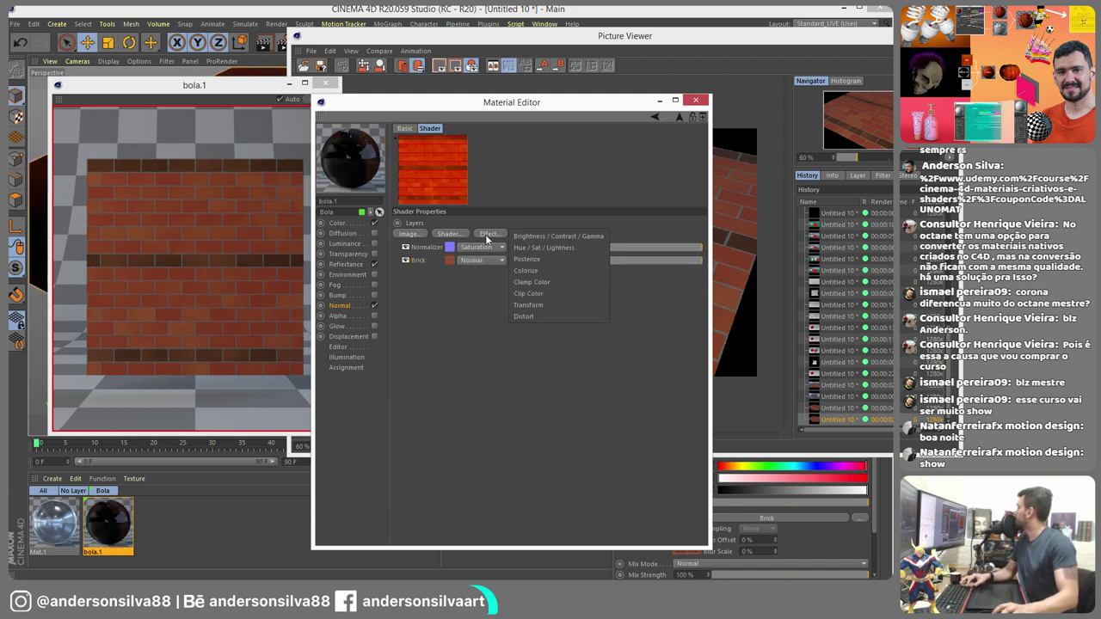
pyautogui.click(558, 247)
pyautogui.moveTo(557, 262); pyautogui.dragTo(490, 262)
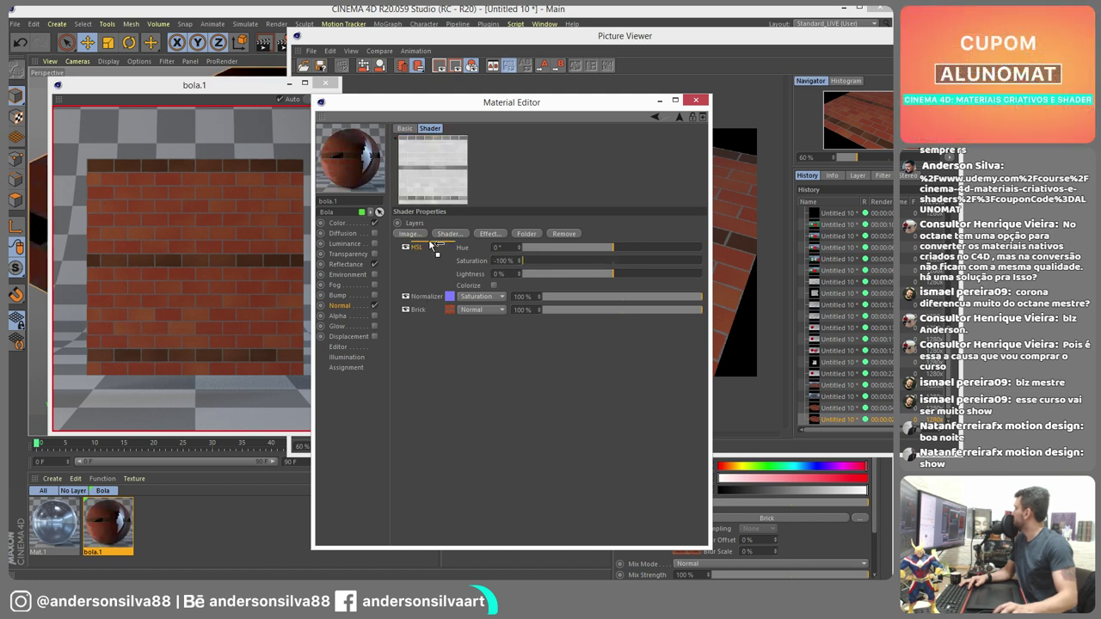
pyautogui.moveTo(430, 244); pyautogui.dragTo(433, 303)
pyautogui.click(487, 247)
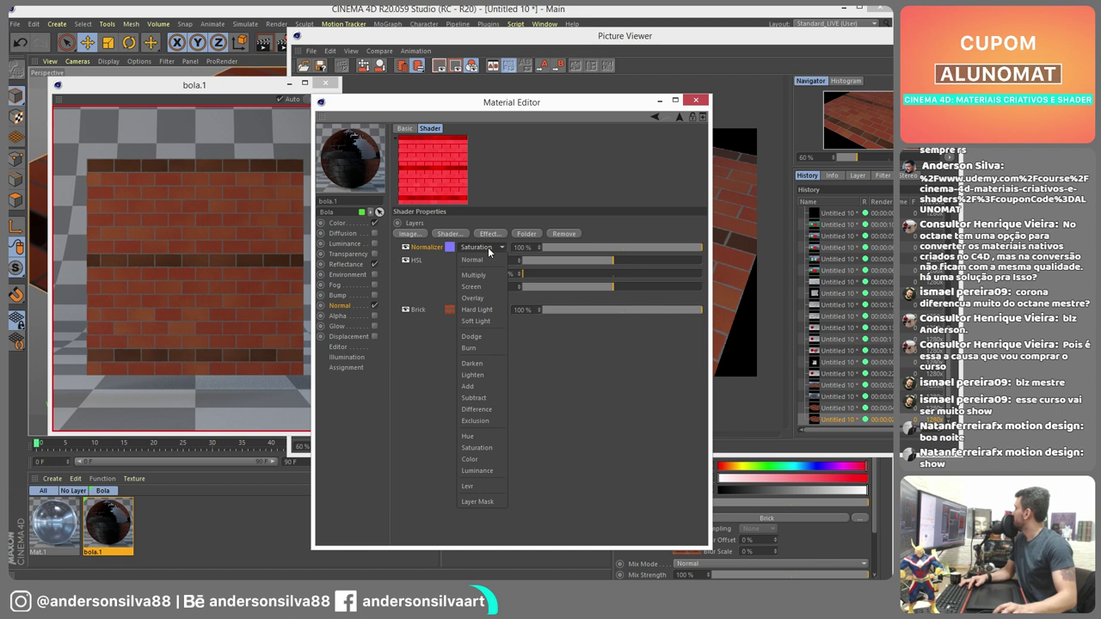
pyautogui.click(474, 274)
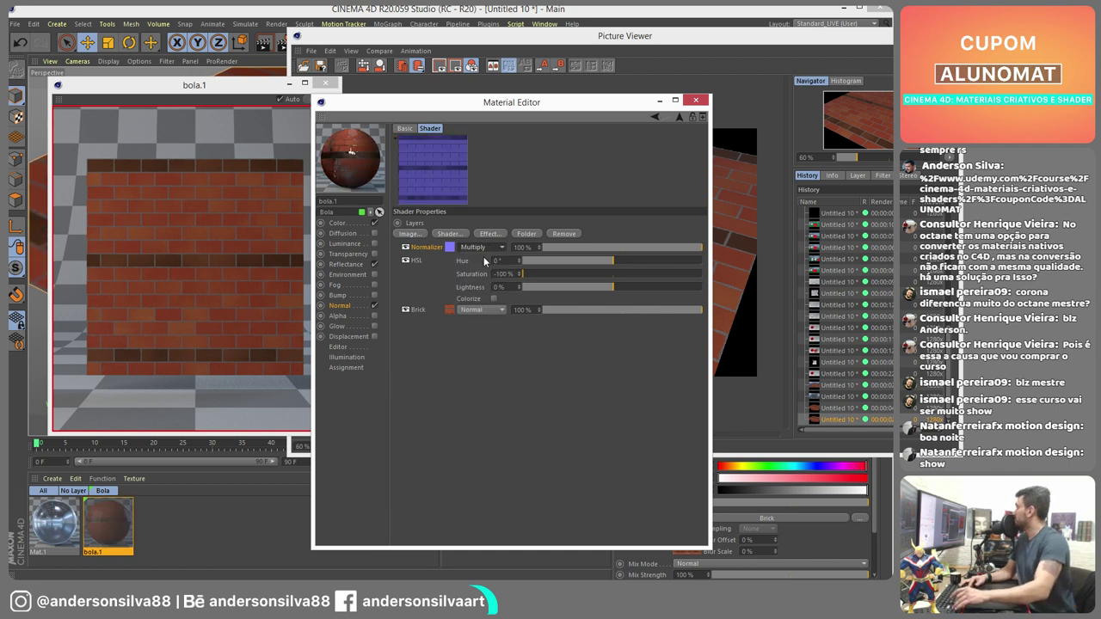
pyautogui.scroll(-2, 483, 257)
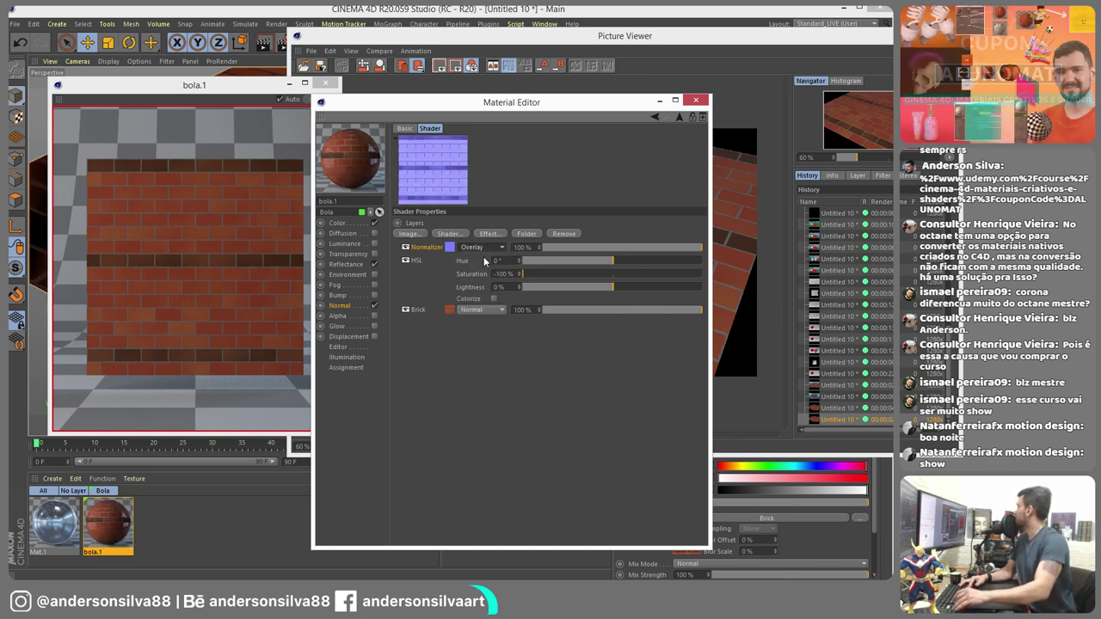
pyautogui.scroll(-1, 483, 256)
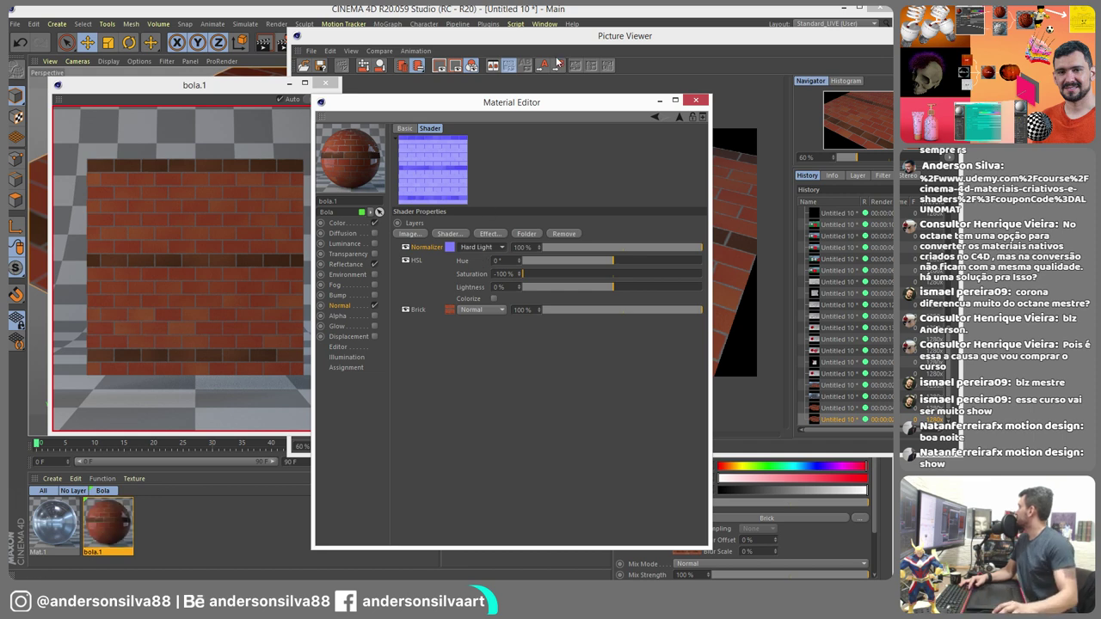
pyautogui.click(697, 101)
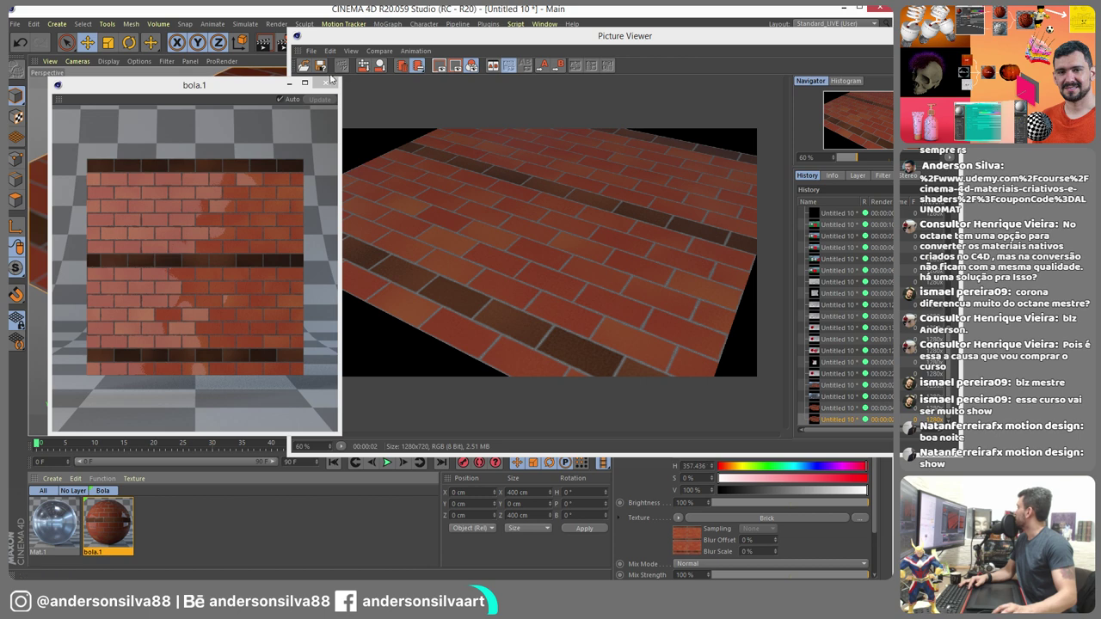
# - Close the bola.1 preview, reopen bola.1's Normal settings keeping Tangent, and compare earlier brick renders
pyautogui.click(166, 417)
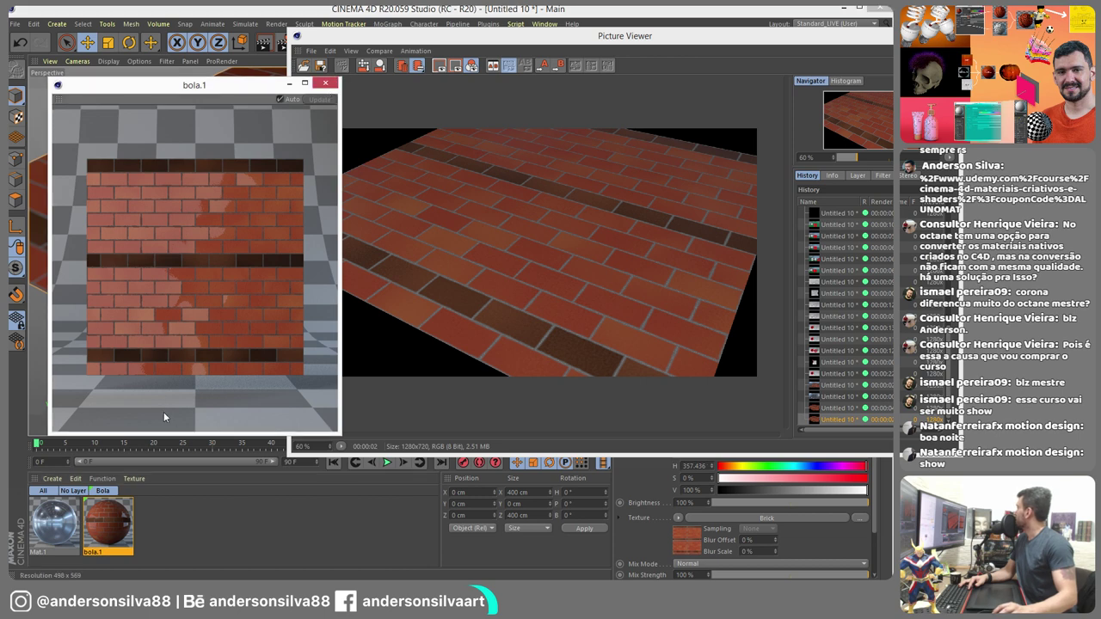
pyautogui.click(325, 84)
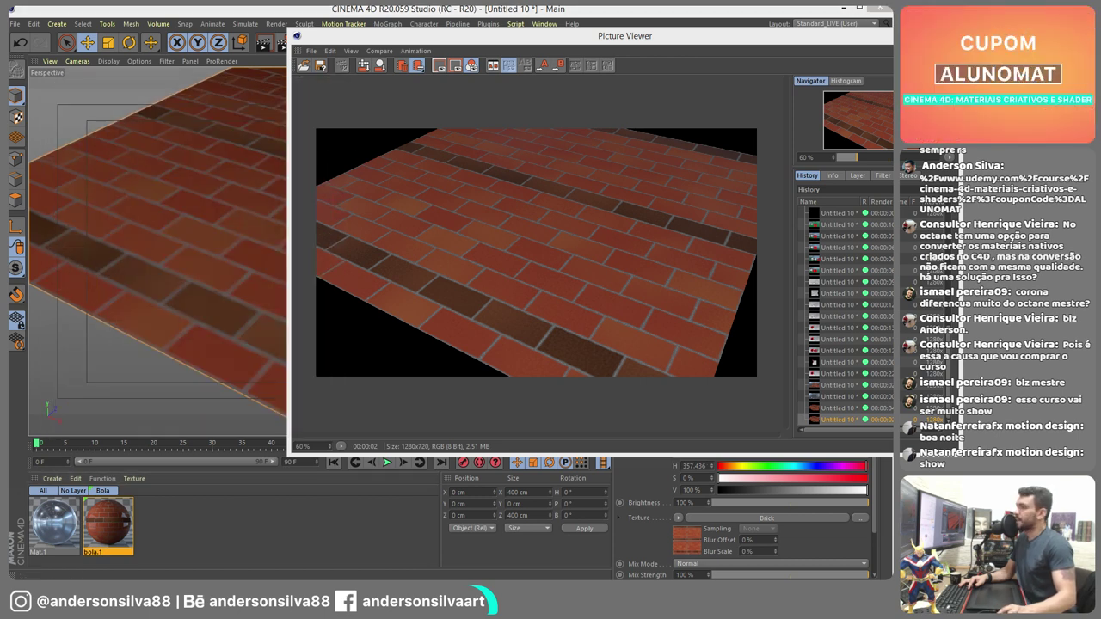
pyautogui.doubleClick(107, 524)
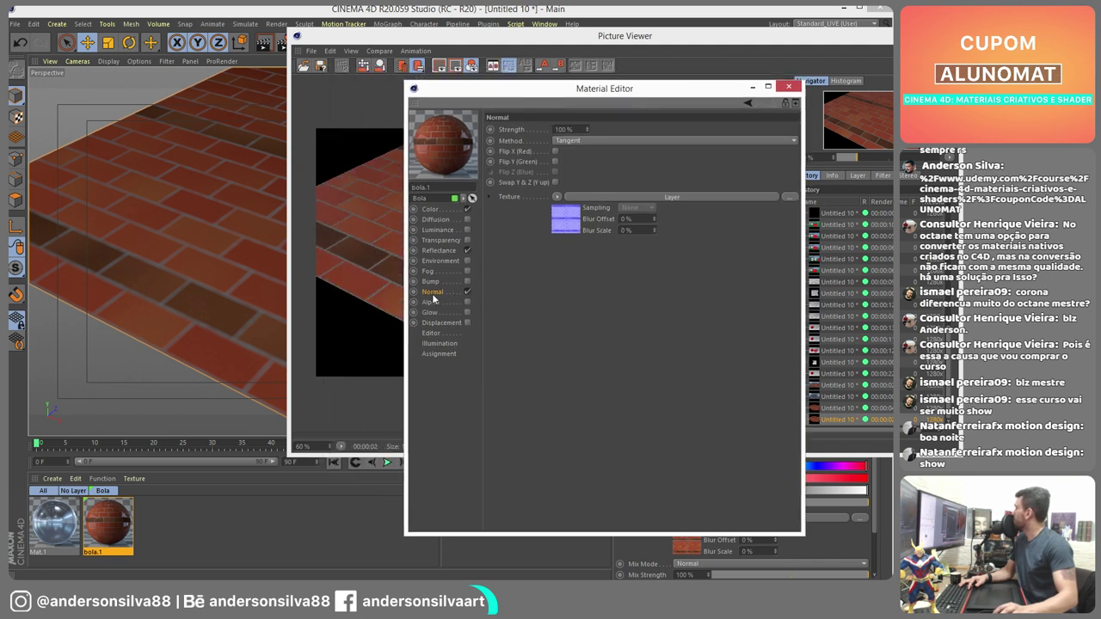
pyautogui.click(577, 141)
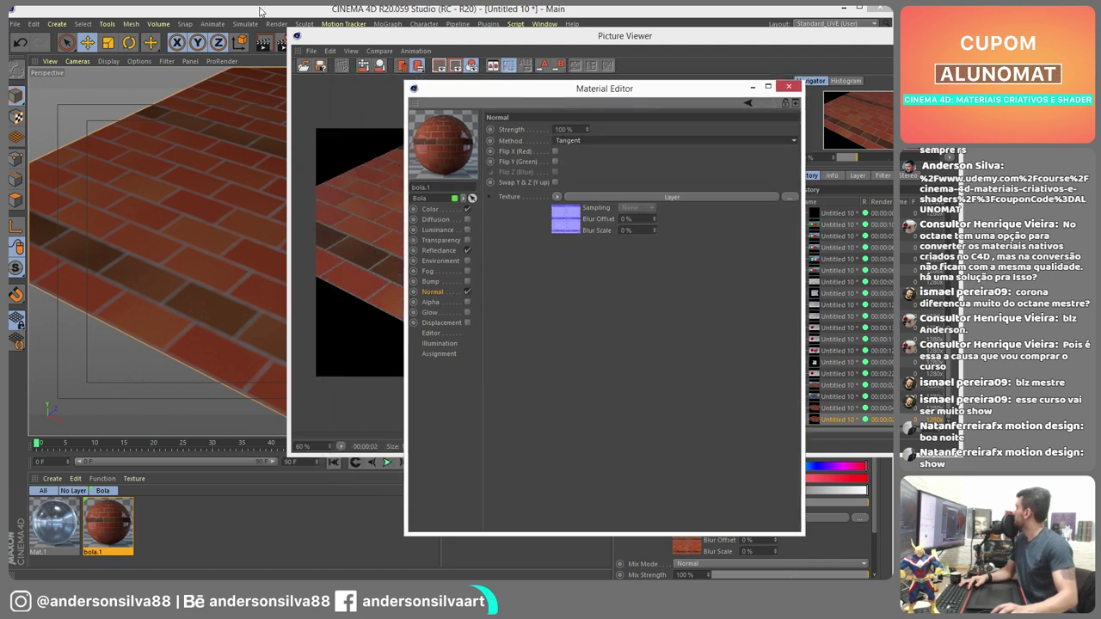
pyautogui.click(282, 42)
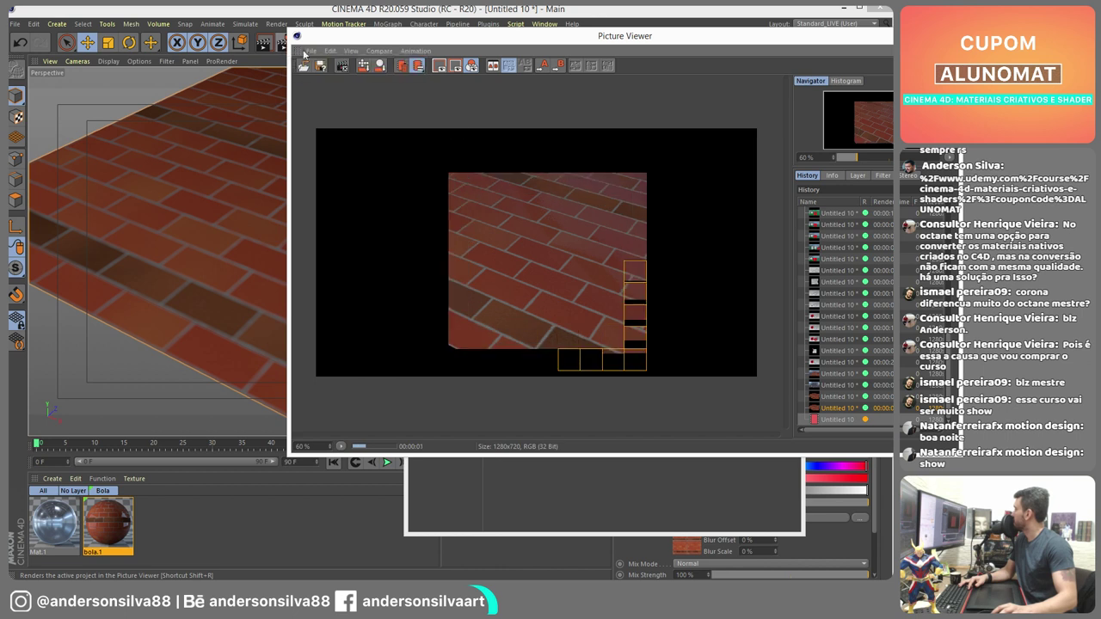
pyautogui.click(840, 409)
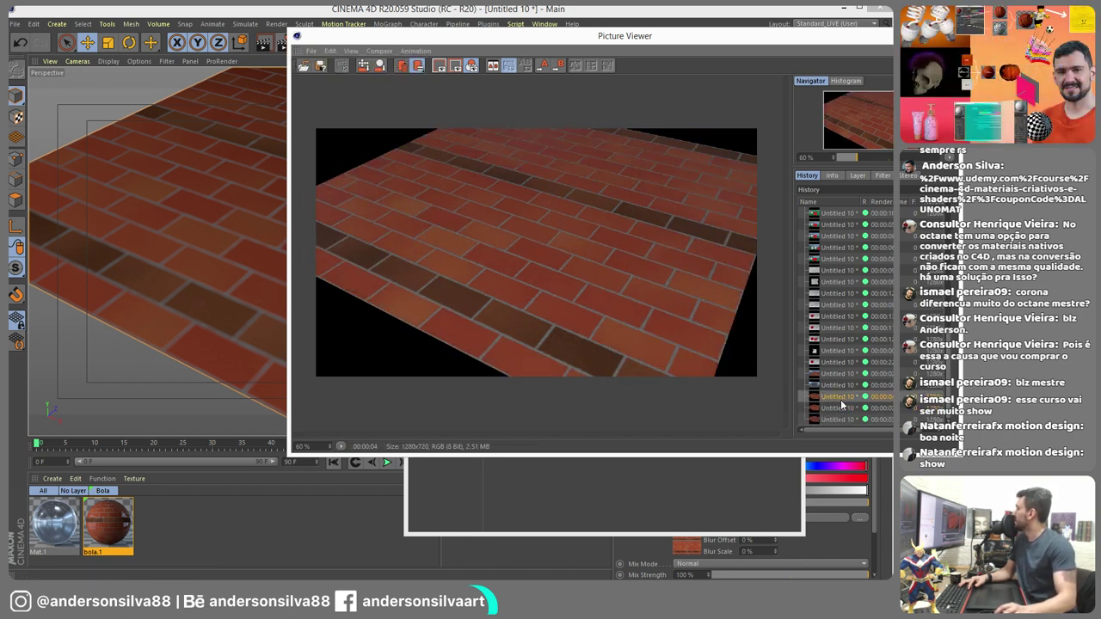
pyautogui.click(844, 420)
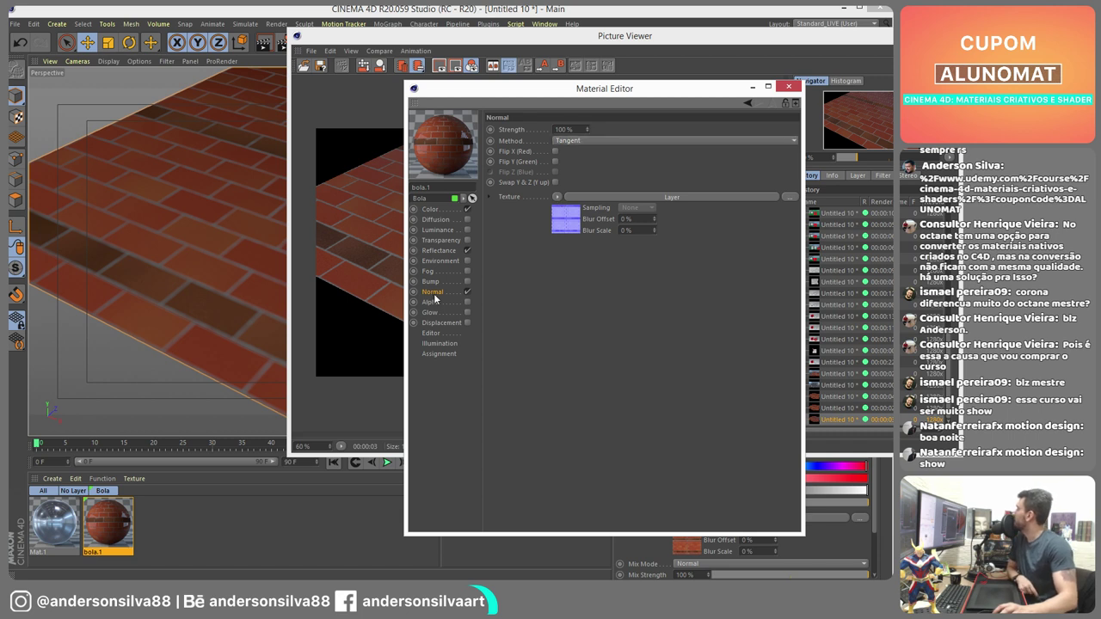
# - In bola.1's Normal Layer shader, set the Normalizer layer blend from Hard Light to Difference
pyautogui.click(585, 198)
pyautogui.click(572, 234)
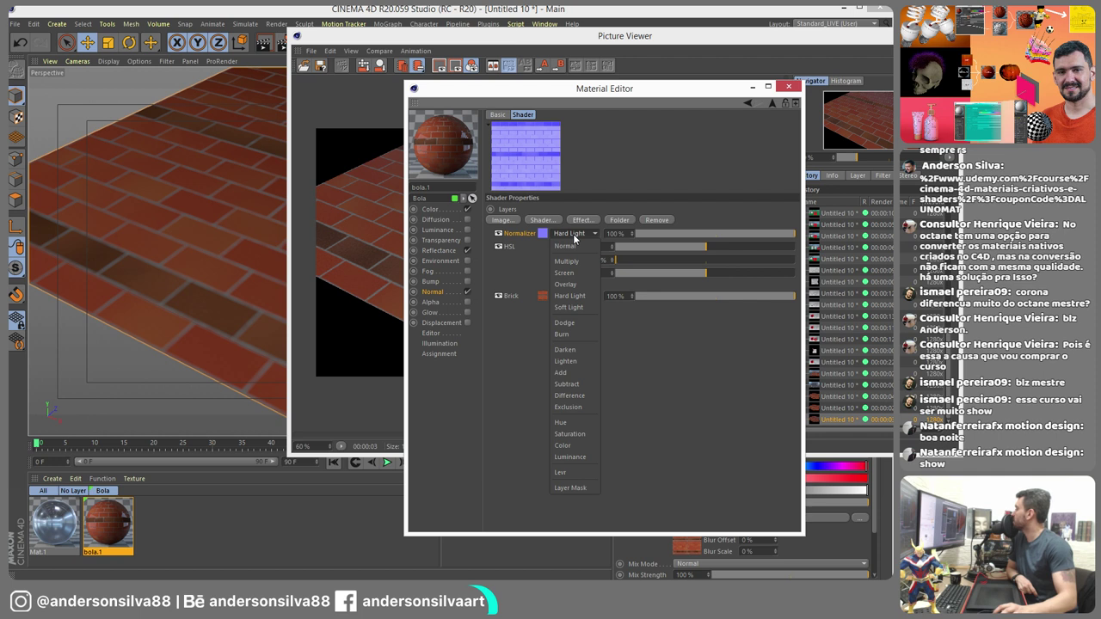
pyautogui.click(574, 234)
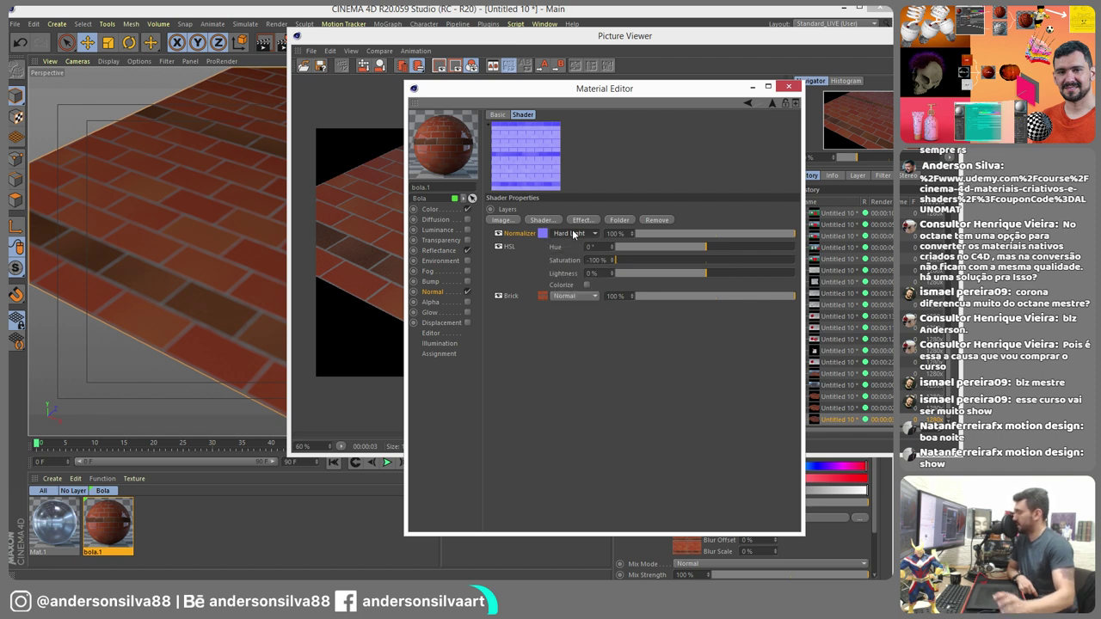
pyautogui.scroll(-4, 574, 234)
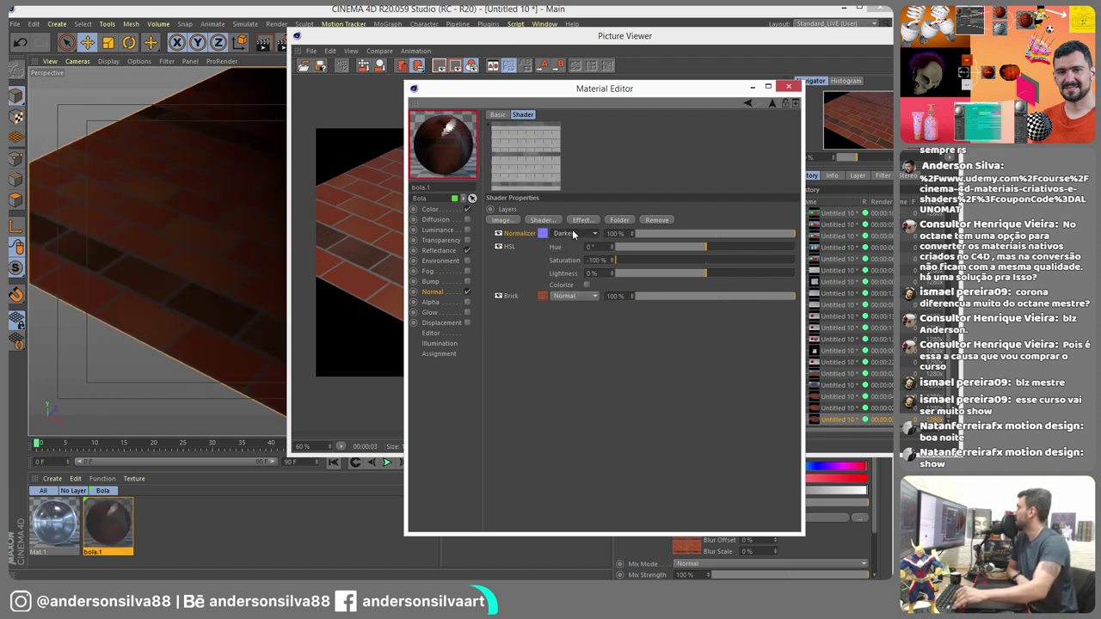
pyautogui.scroll(-4, 574, 234)
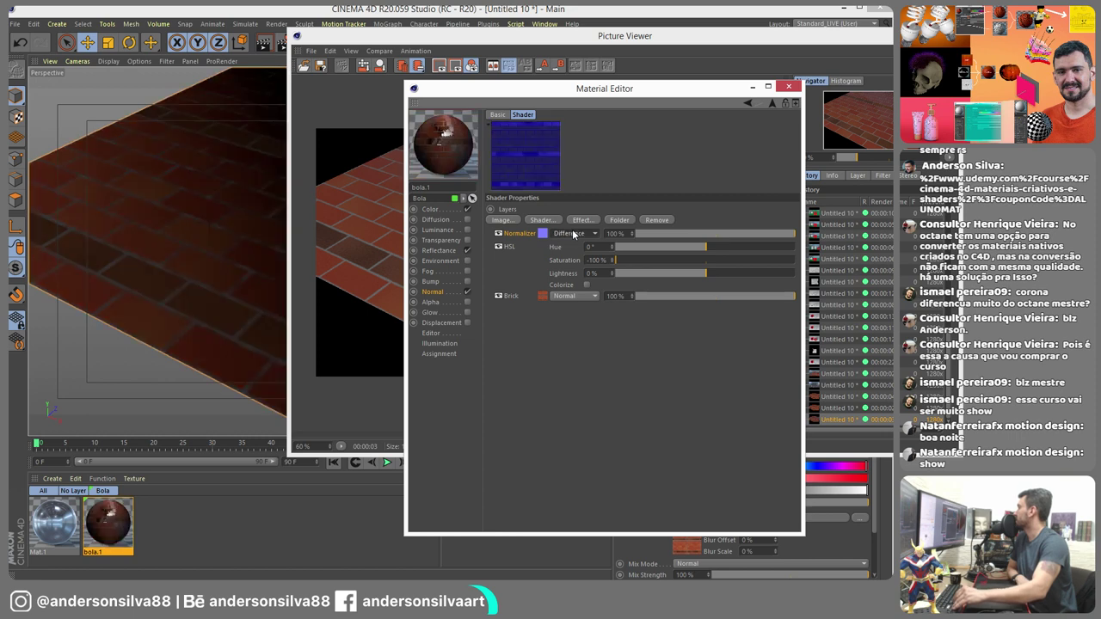
pyautogui.scroll(1, 572, 228)
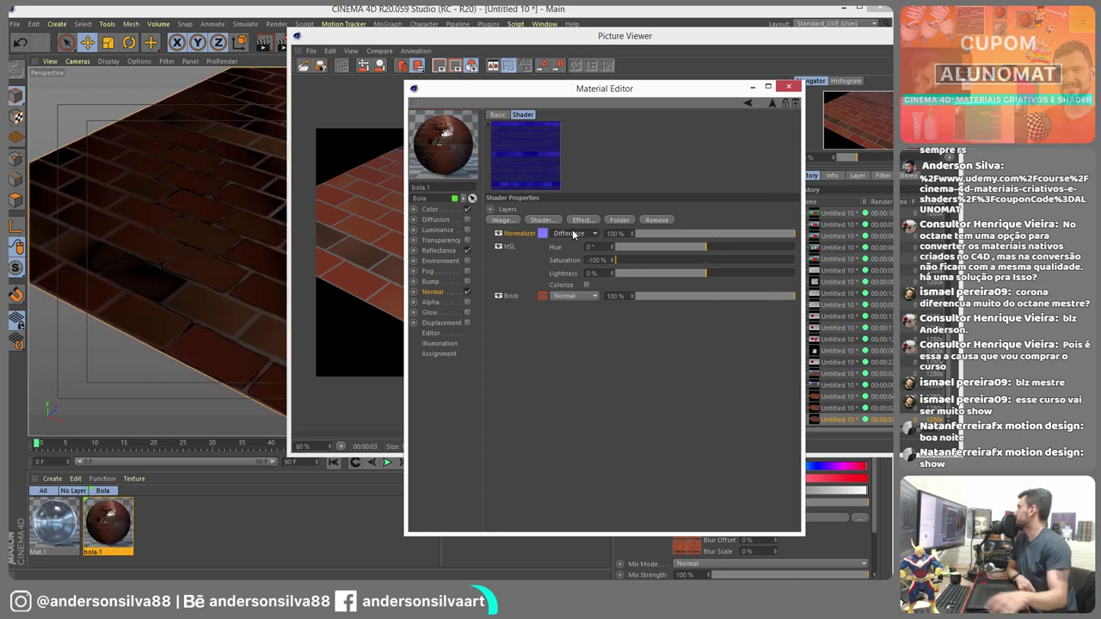
# - Render the brick plane with the Difference blend, stop the earlier render, and close Picture Viewer and Material Editor
pyautogui.click(283, 45)
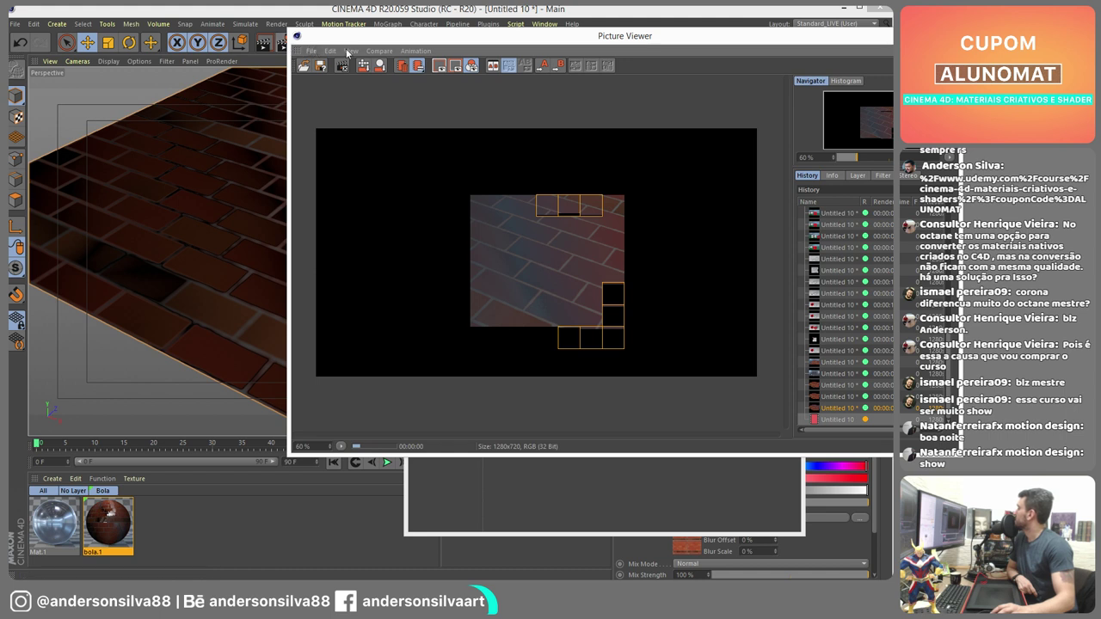
pyautogui.hotkey('shift', 'r')
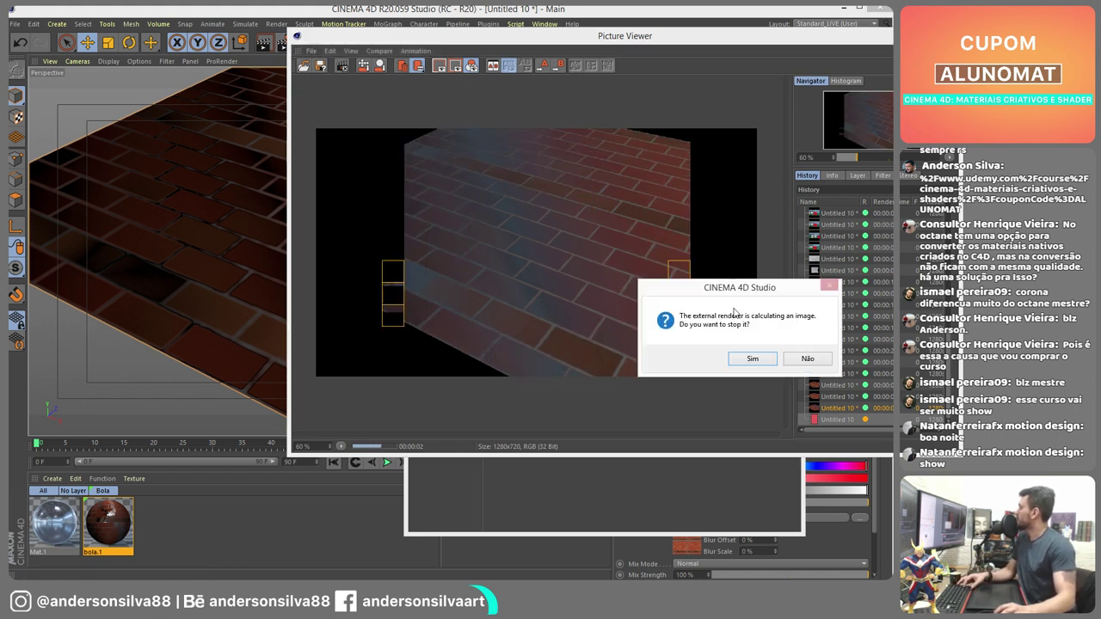
pyautogui.click(753, 359)
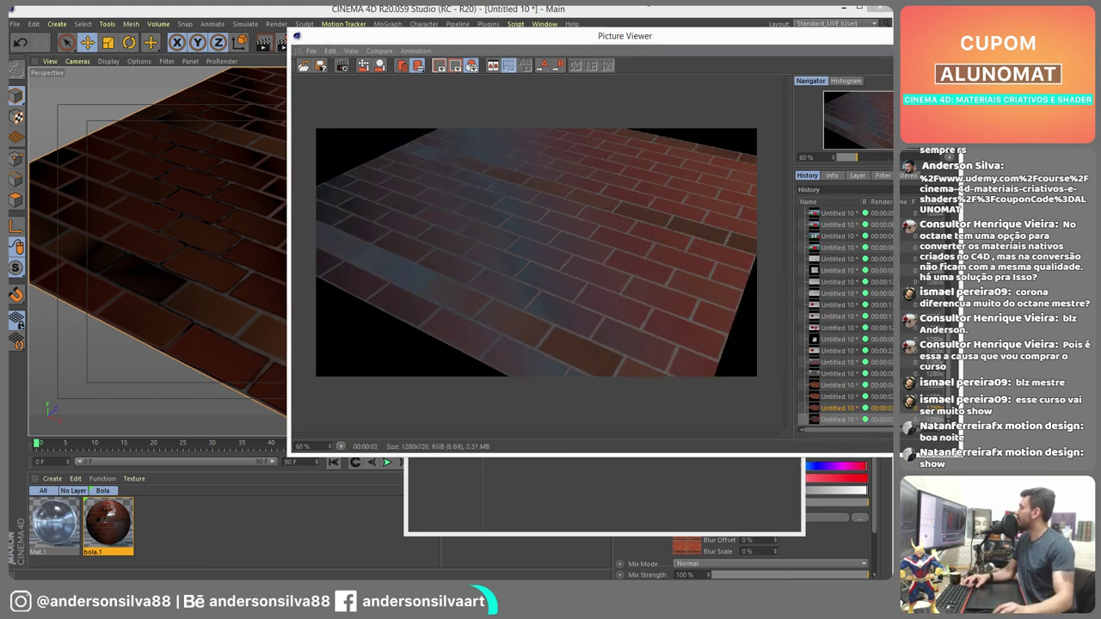
pyautogui.click(882, 35)
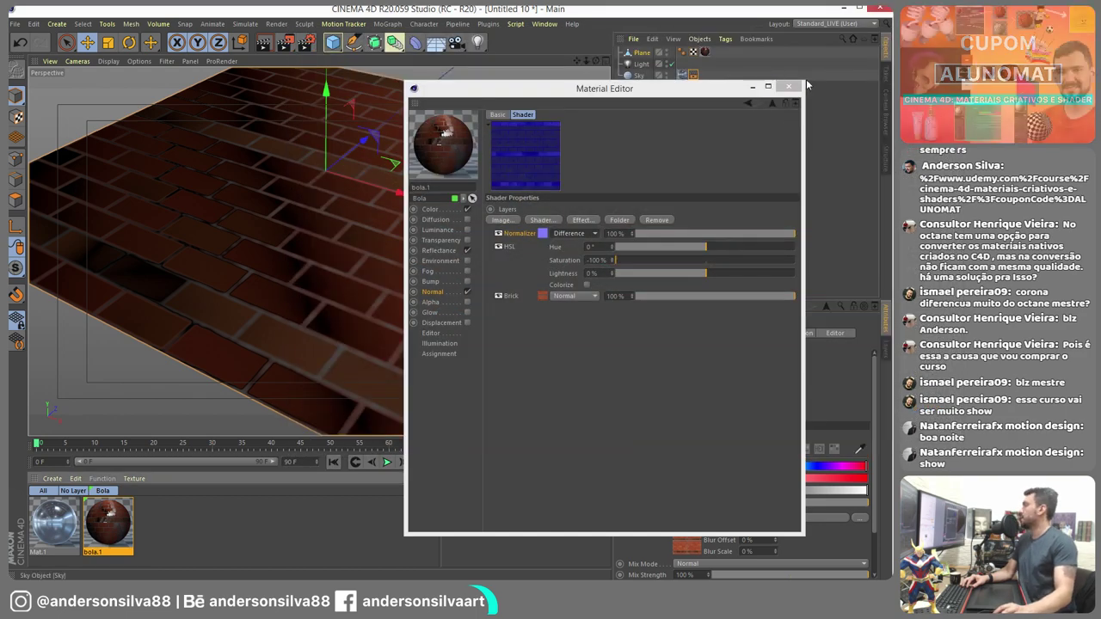
pyautogui.click(788, 91)
pyautogui.hotkey('alt', 'Tab')
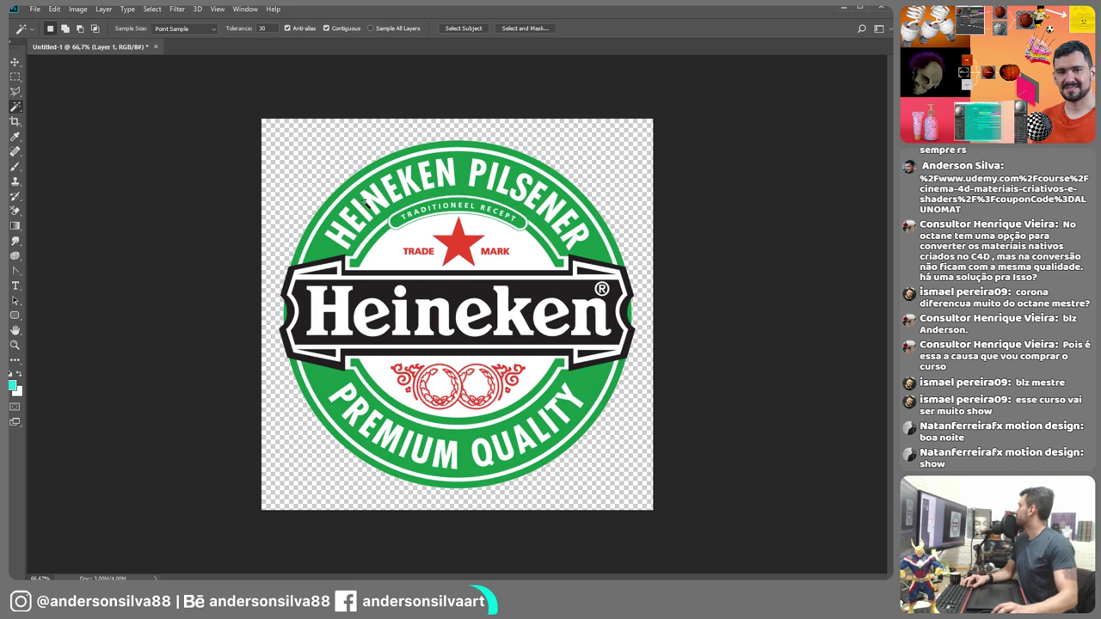
# - Run Filter > 3D > Generate Normal Map on the Heineken logo, accepting the profile warning and defaults
pyautogui.click(152, 8)
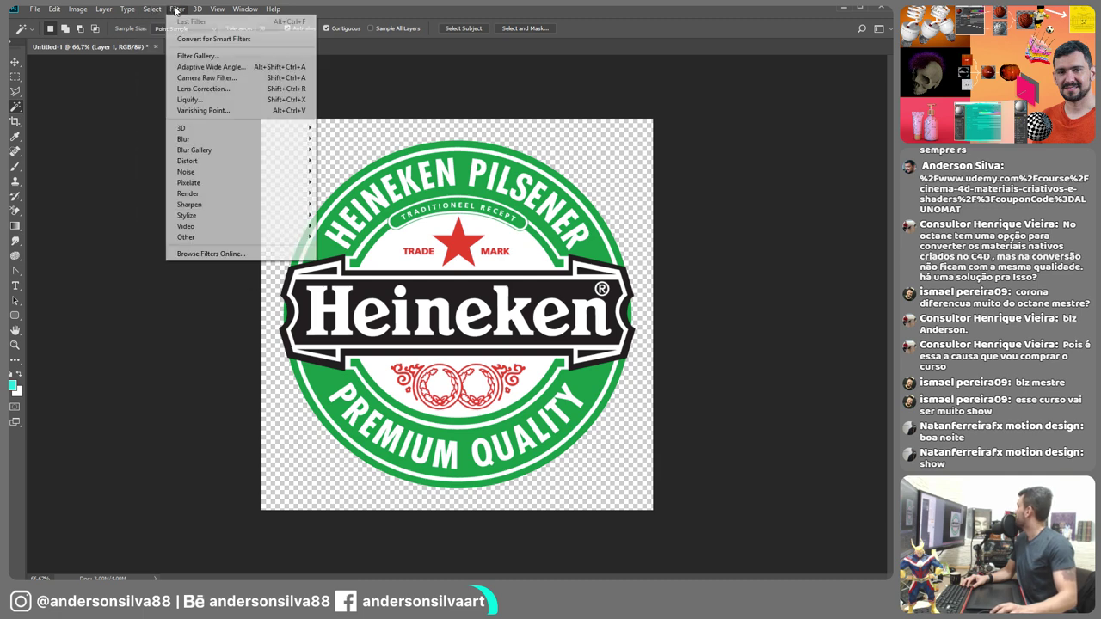
pyautogui.moveTo(197, 9)
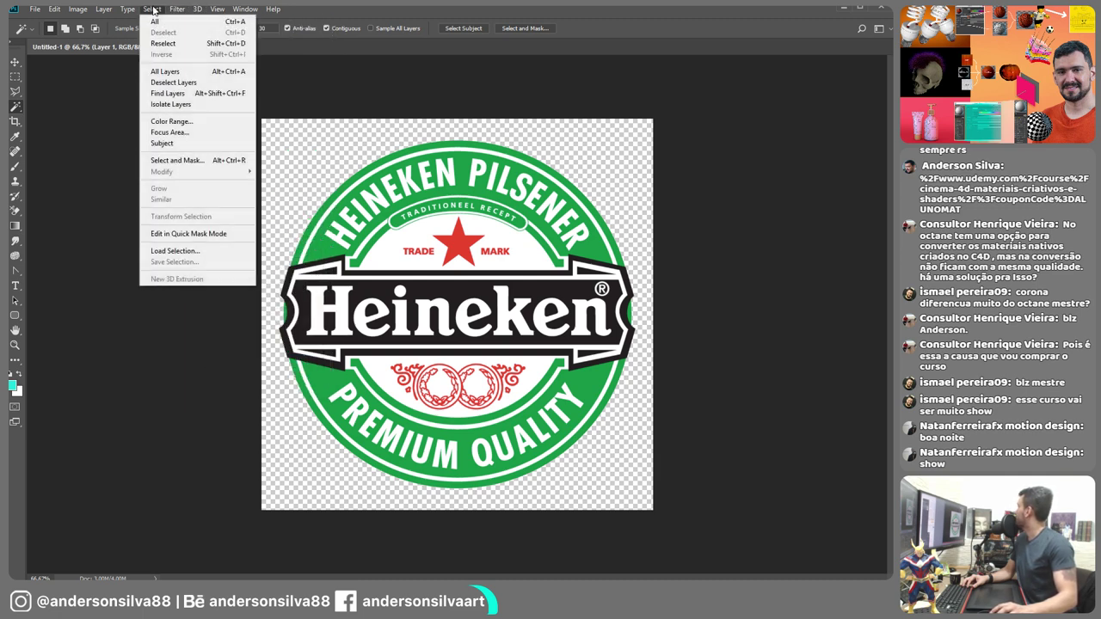
pyautogui.moveTo(210, 129)
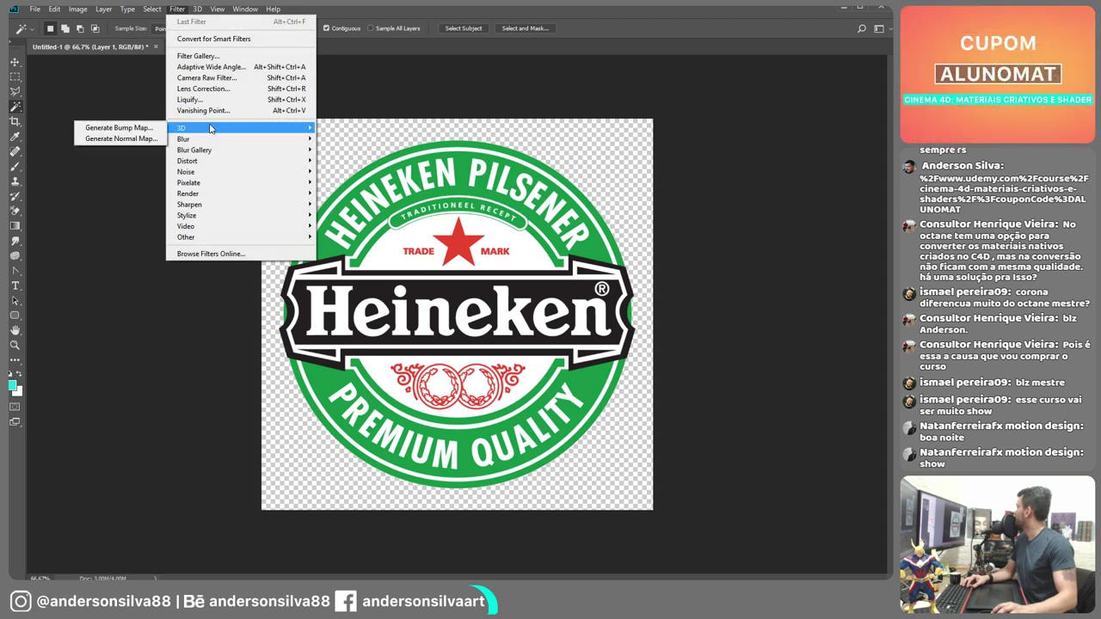
pyautogui.click(121, 138)
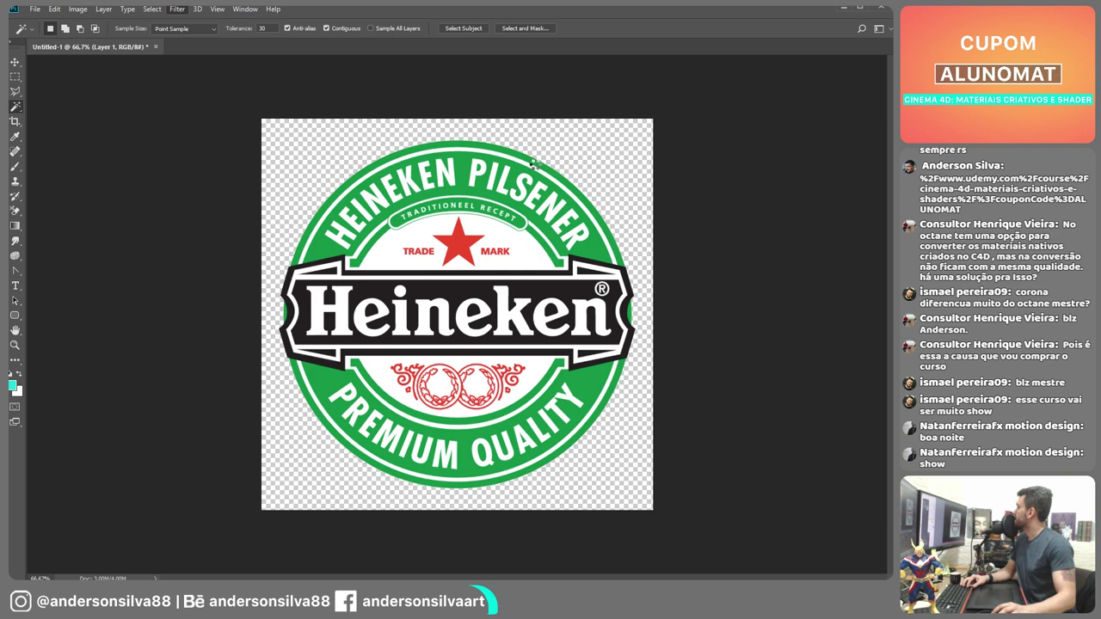
pyautogui.click(398, 292)
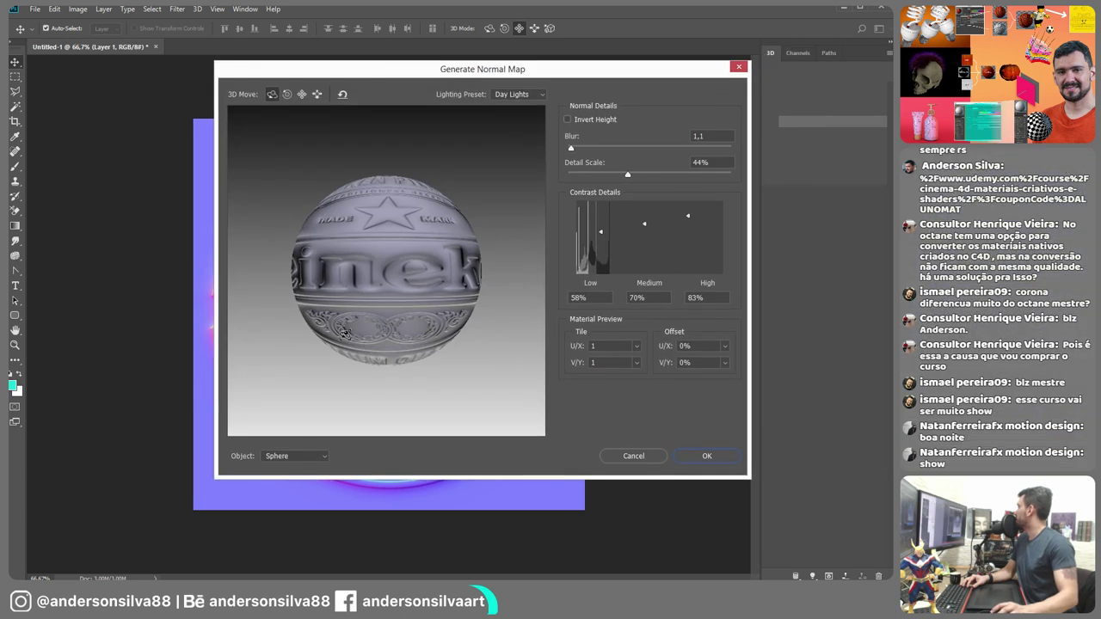
pyautogui.click(692, 456)
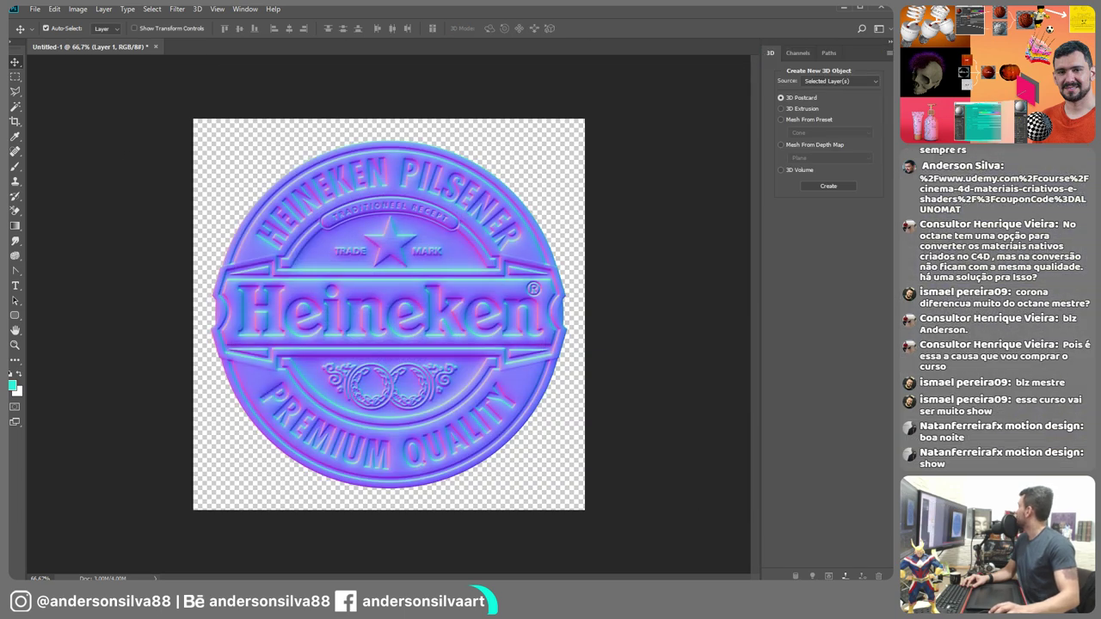
# - Start a regular Save As of the normal map, then cancel it
pyautogui.click(33, 10)
pyautogui.click(78, 123)
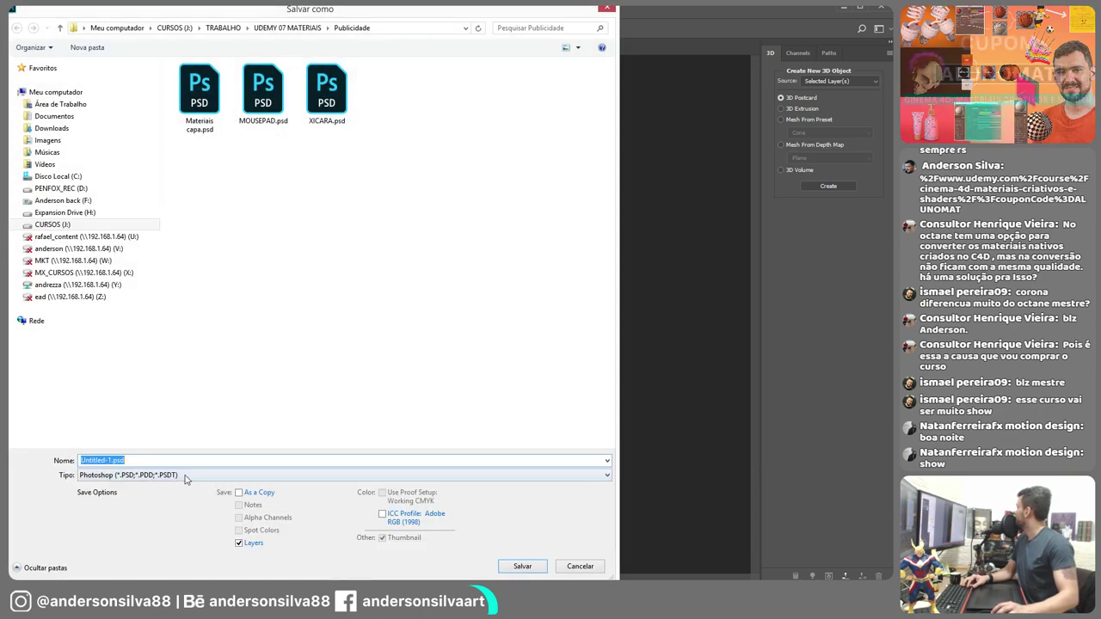
pyautogui.click(190, 476)
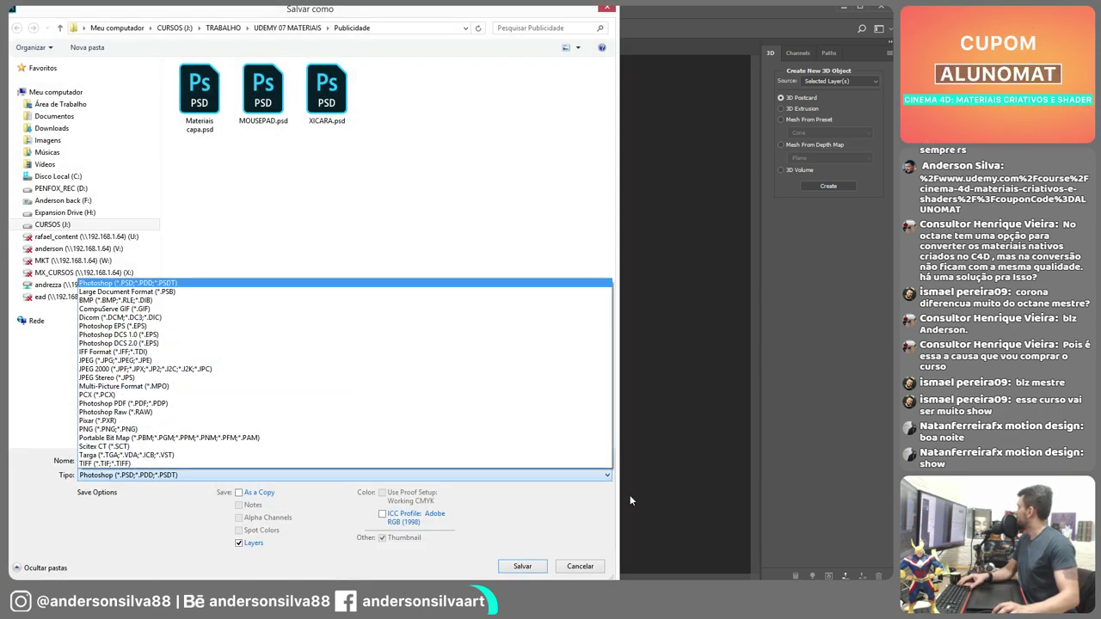
pyautogui.press('Escape')
pyautogui.press('Escape')
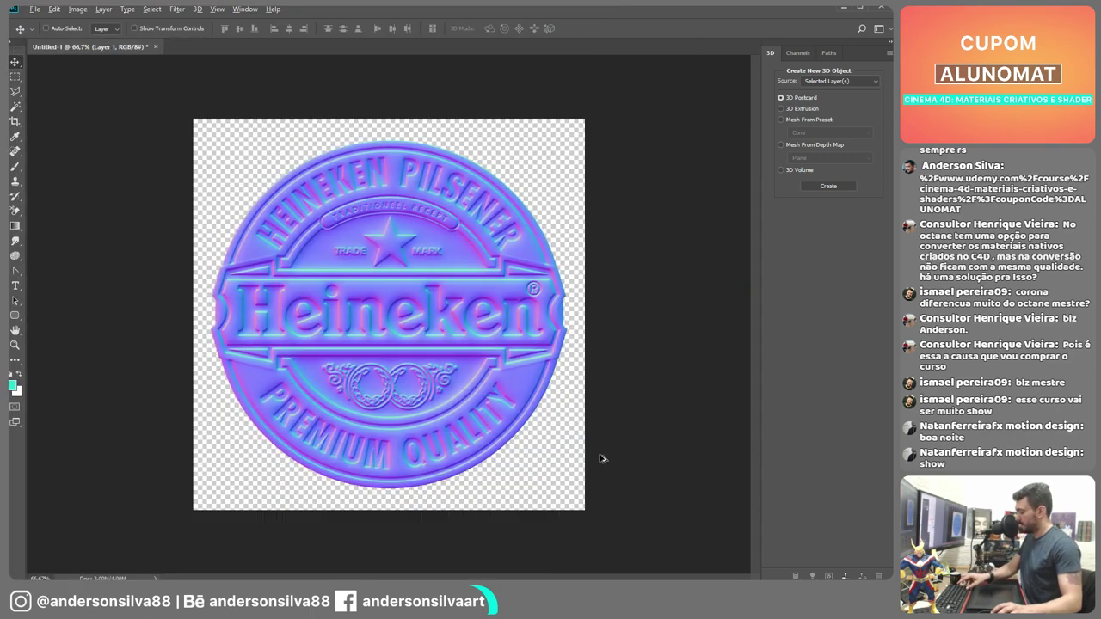
# - Export the normal map via Save for Web as PNG-24 heineken-logo.png in masterclass materiais
pyautogui.hotkey('ctrl', 'alt', 'shift', 's')
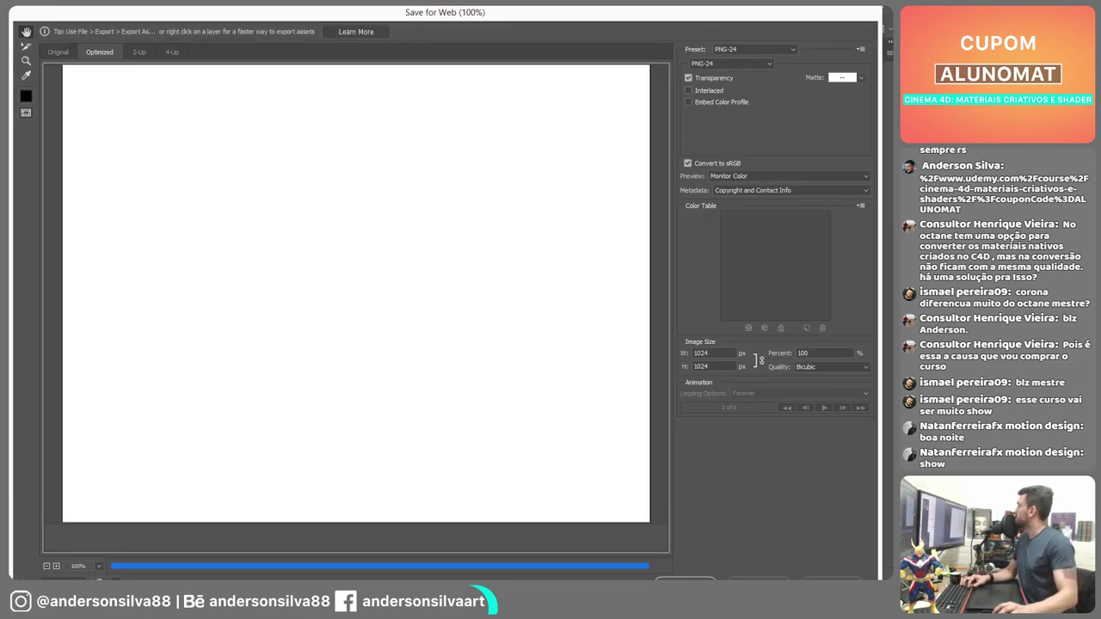
pyautogui.press('Return')
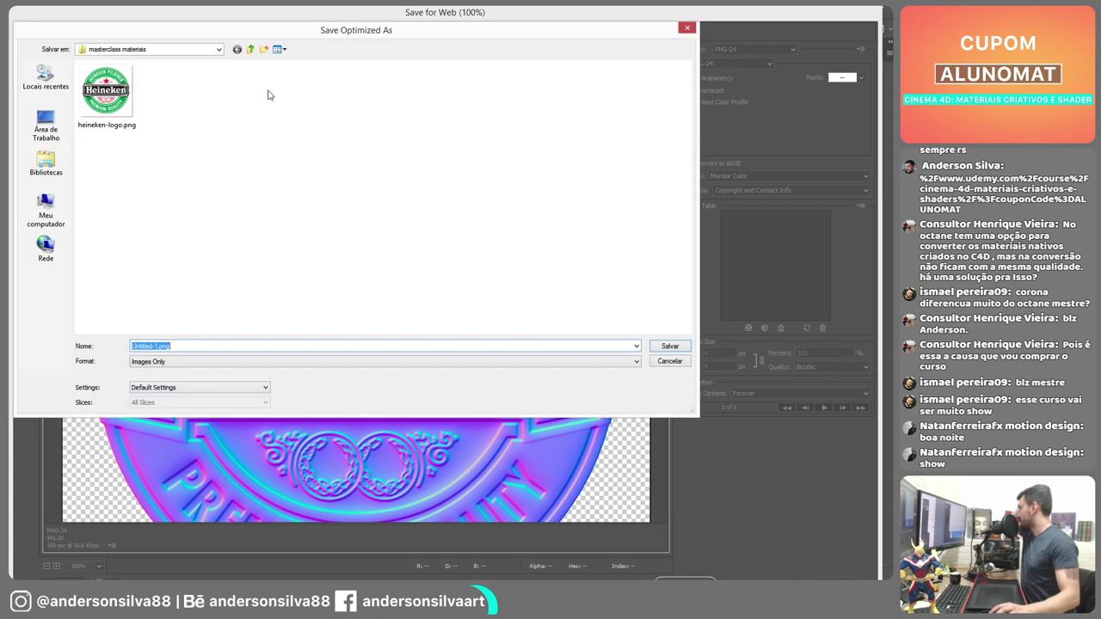
pyautogui.click(107, 93)
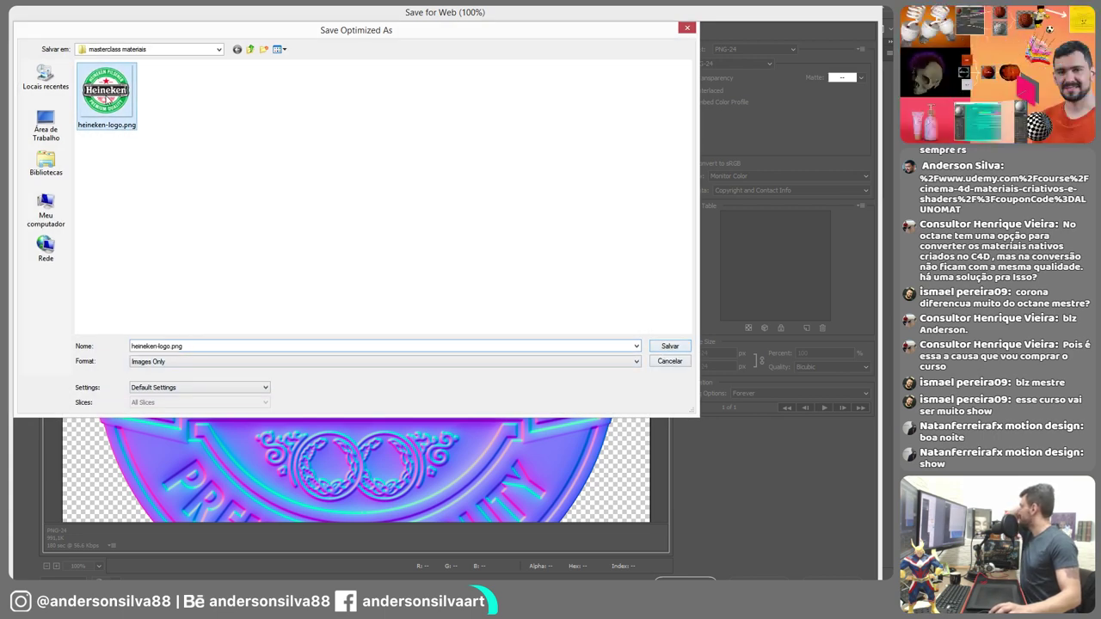
pyautogui.click(164, 348)
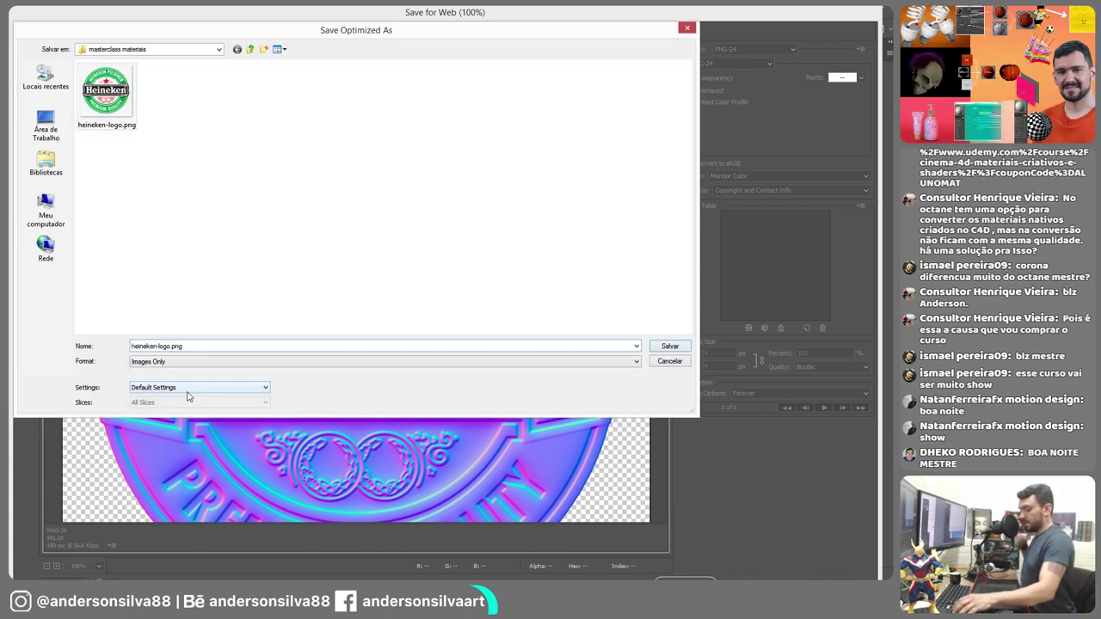
pyautogui.press('Return')
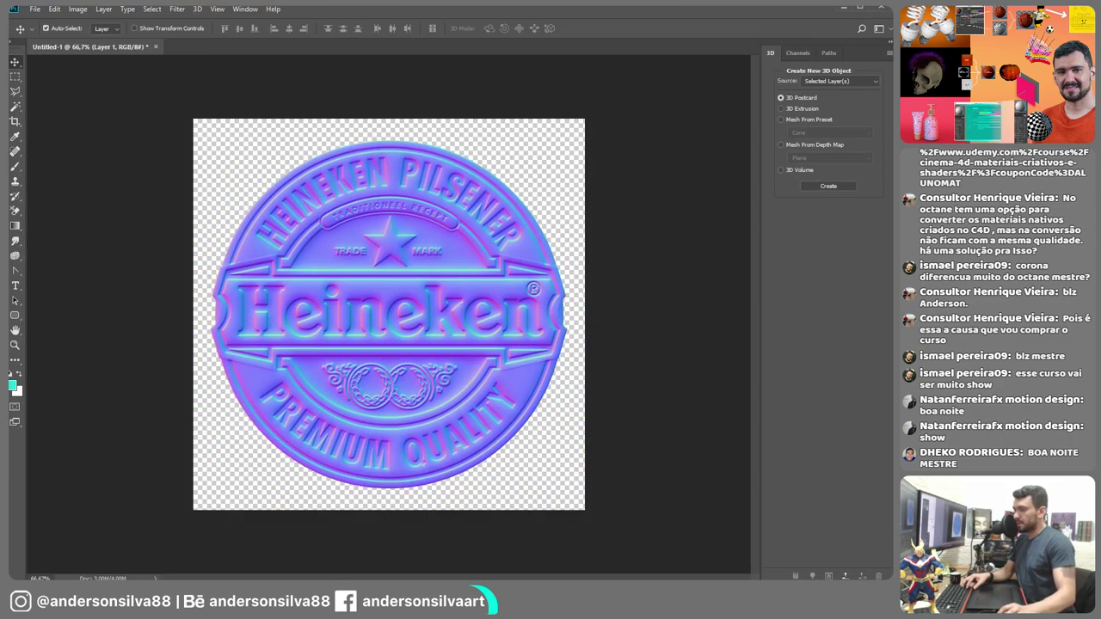
# - Enable Bump on bola.1 and load heineken-logo2.png as its Normal texture, copying it to the project
pyautogui.hotkey('alt', 'Tab')
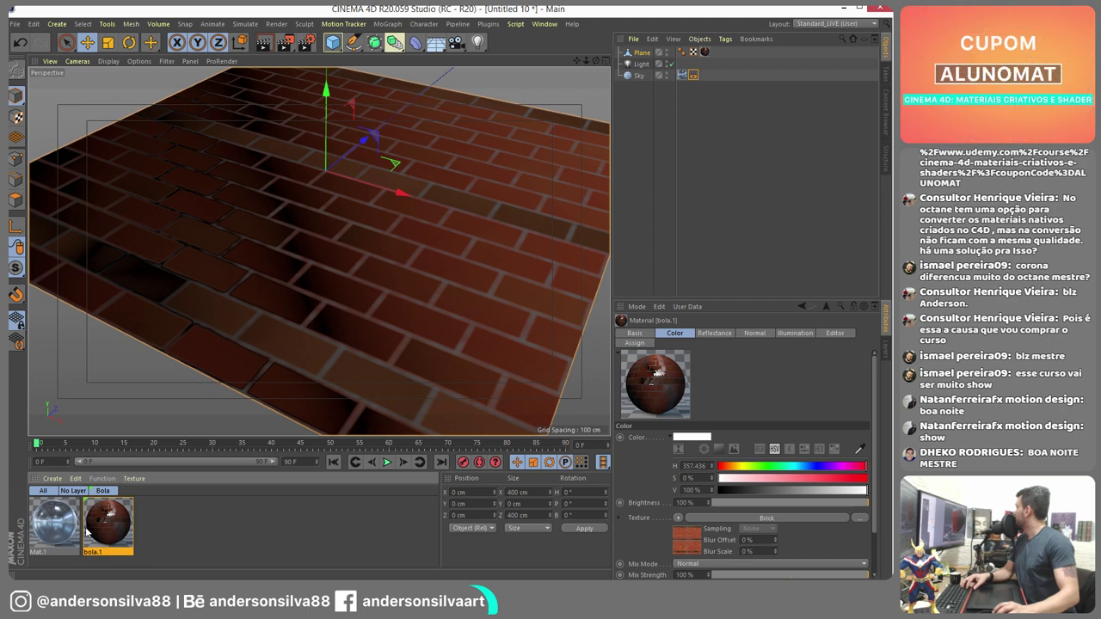
pyautogui.doubleClick(102, 531)
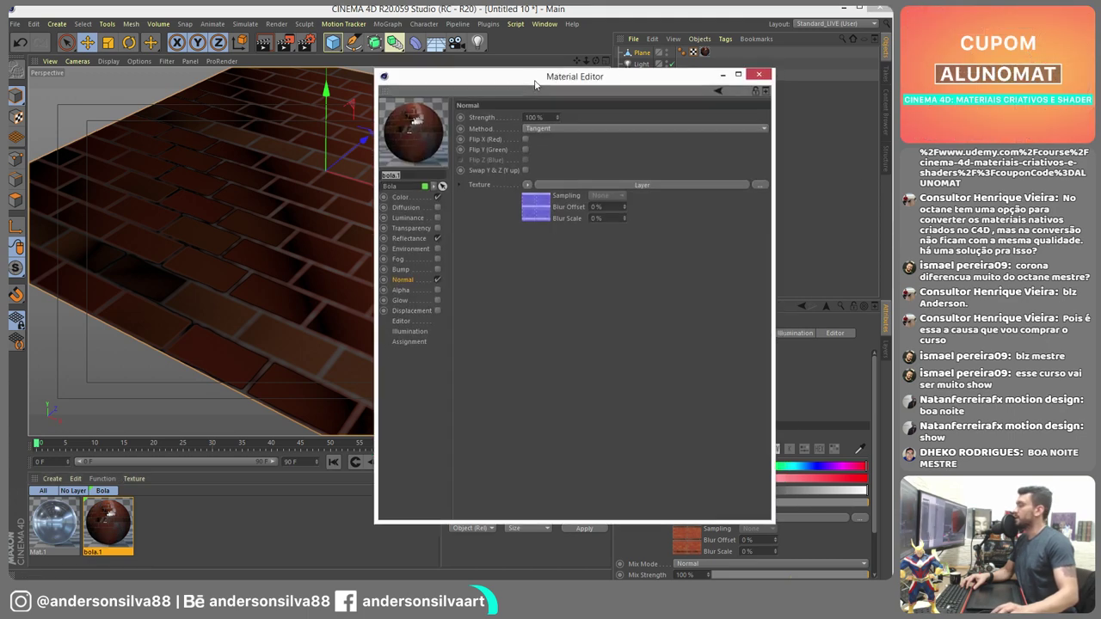
pyautogui.click(377, 292)
pyautogui.click(376, 303)
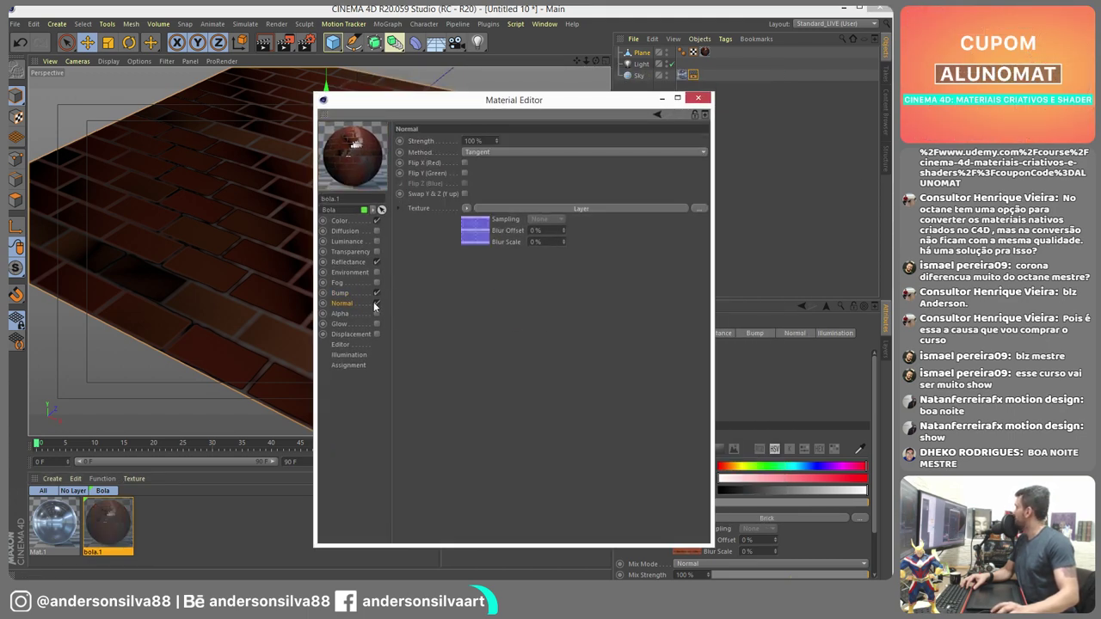
pyautogui.click(467, 209)
pyautogui.click(484, 232)
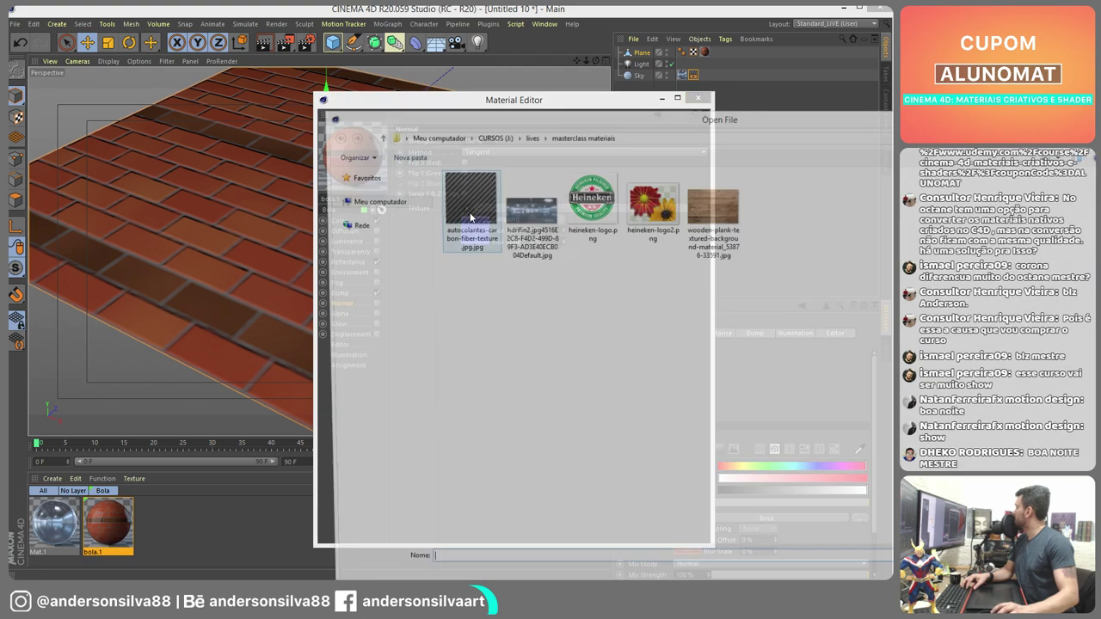
pyautogui.doubleClick(658, 205)
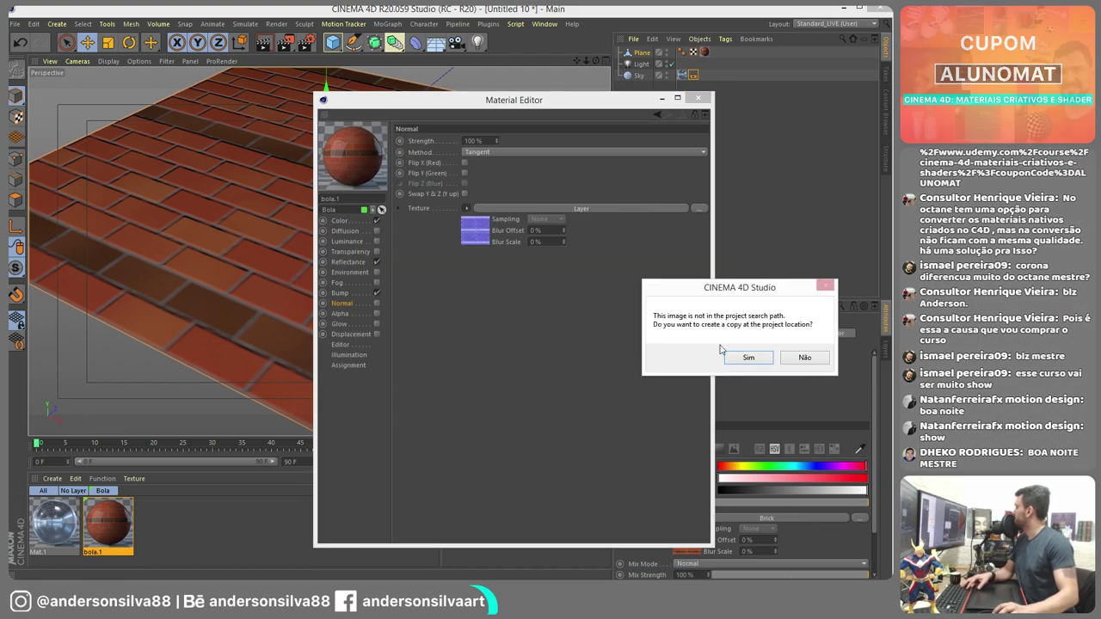
pyautogui.click(764, 359)
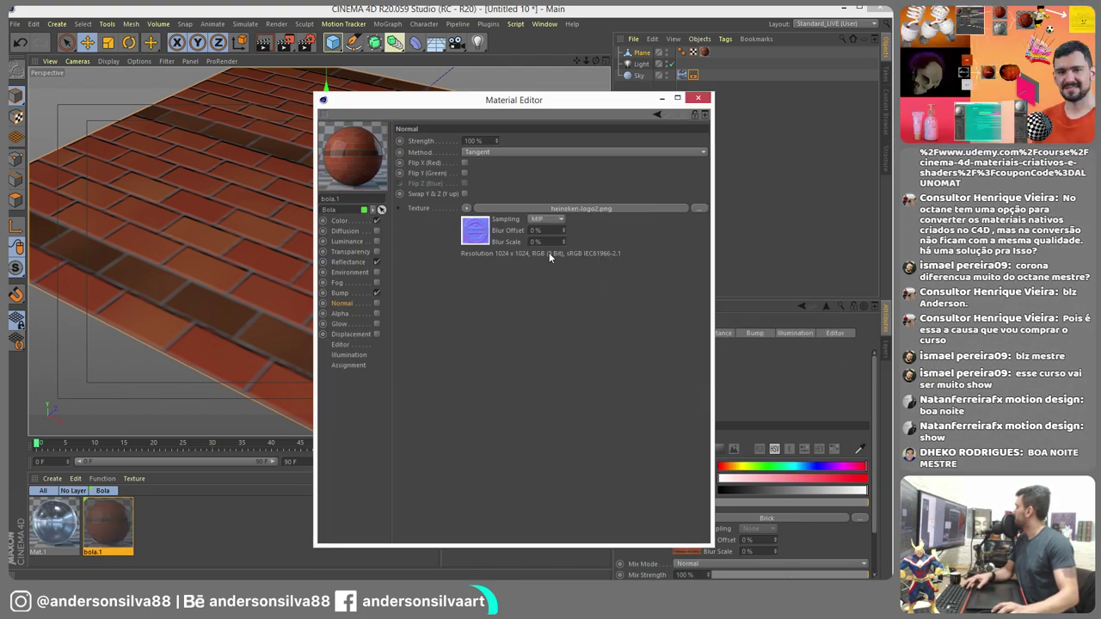
# - Inspect the loaded image's shader settings and close the Material Editor
pyautogui.click(469, 213)
pyautogui.press('Escape')
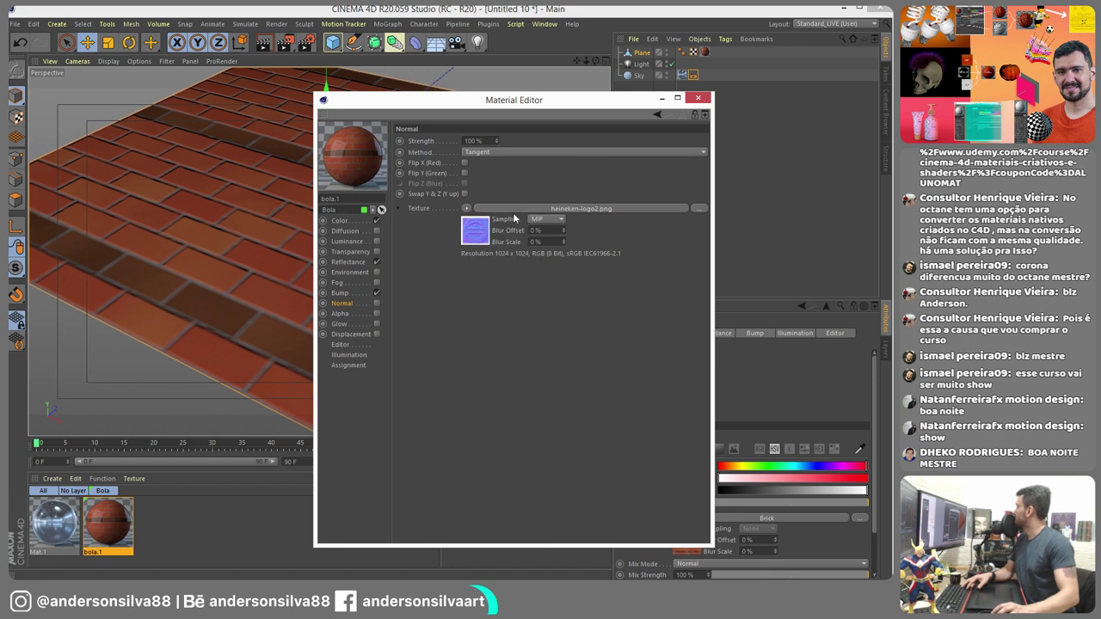
pyautogui.click(516, 209)
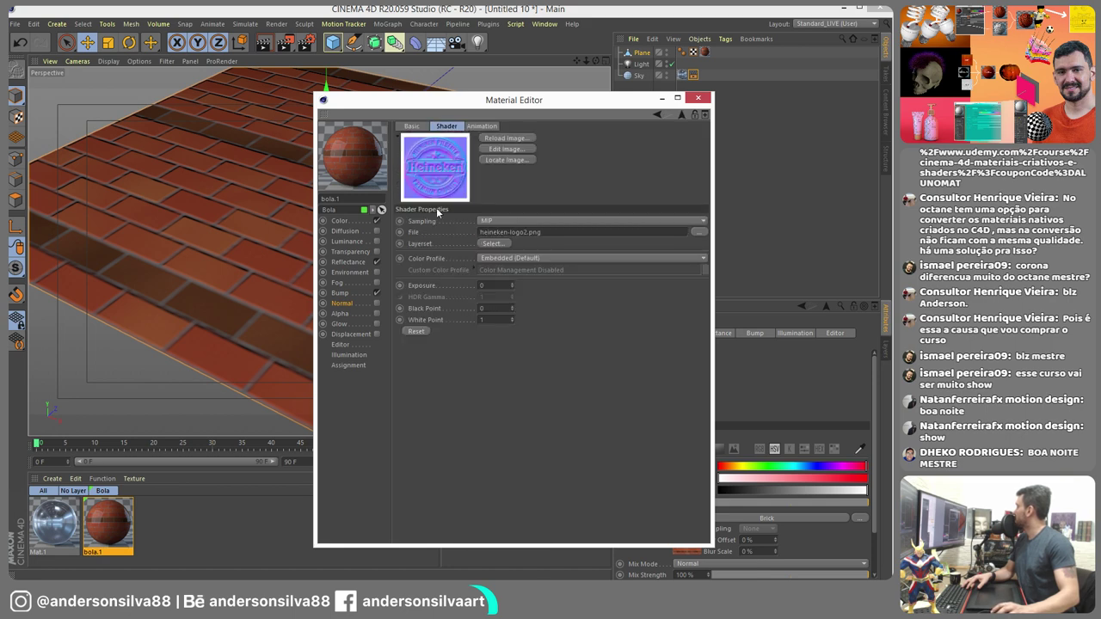
pyautogui.click(695, 99)
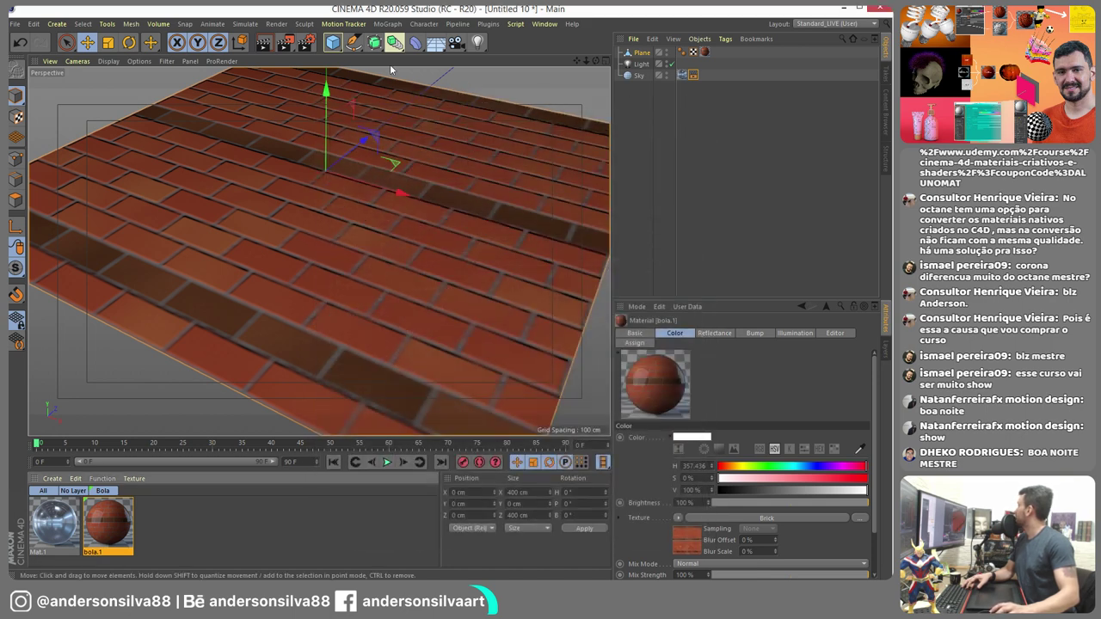
# - Start a Picture Viewer render of the brick plane, stop it, and reopen bola.1
pyautogui.click(299, 43)
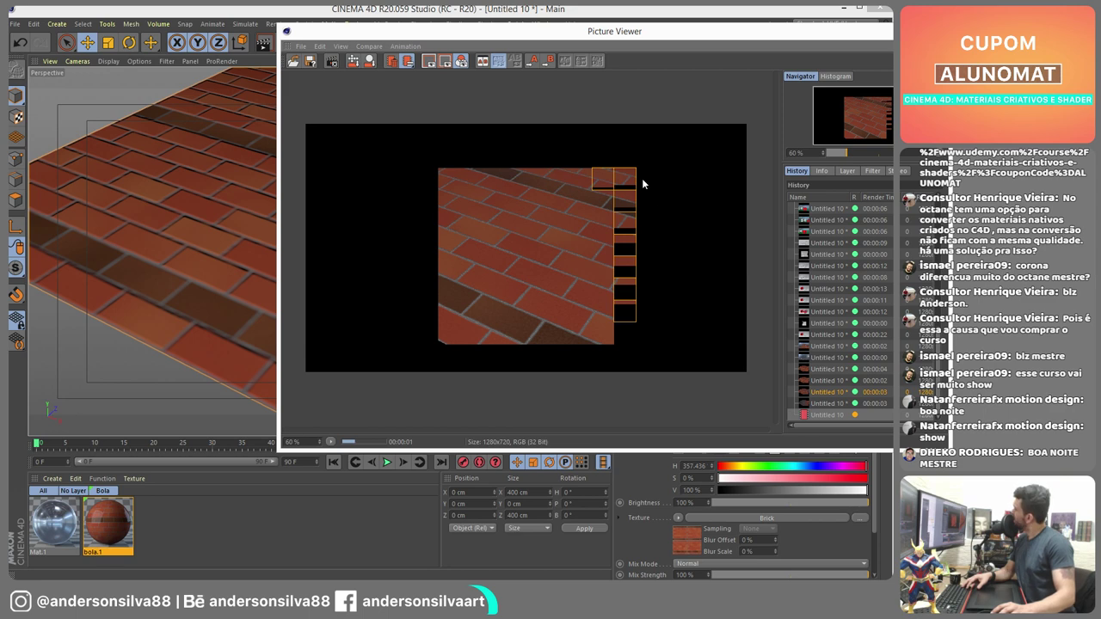
pyautogui.click(604, 465)
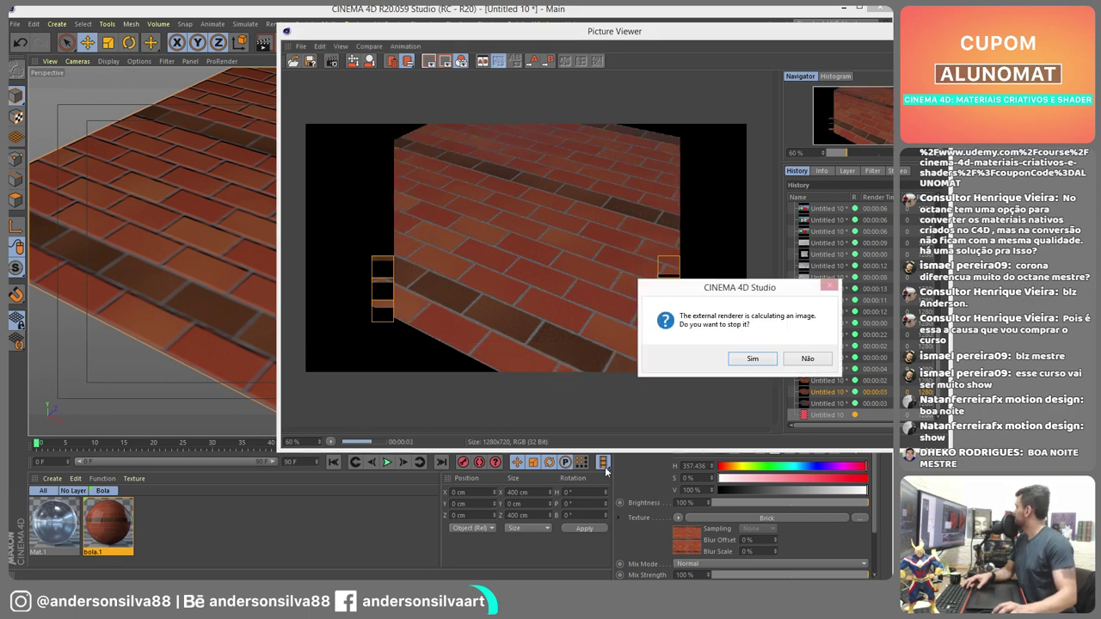
pyautogui.click(751, 360)
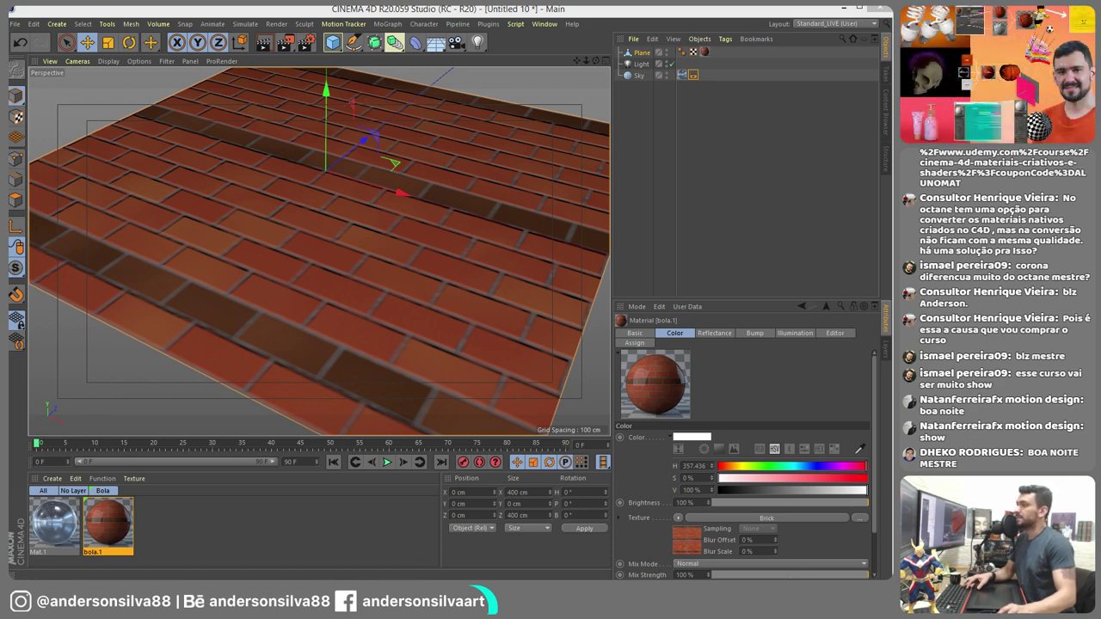
pyautogui.doubleClick(107, 524)
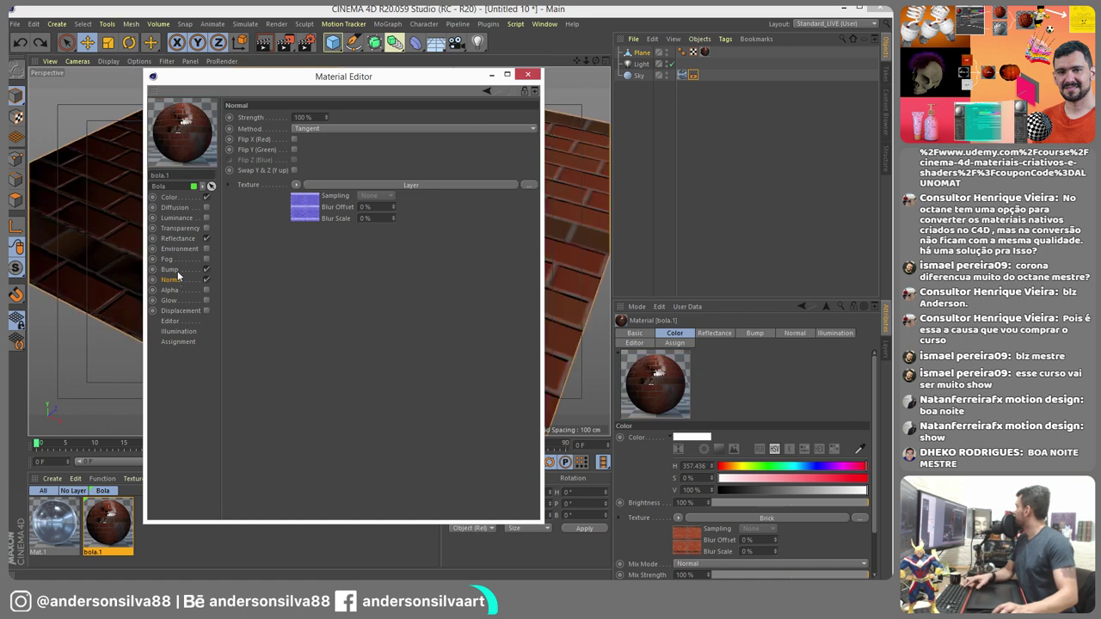
# - Clear the Normal channel's Layer texture and load heineken-logo2.png without copying it to the project
pyautogui.click(295, 185)
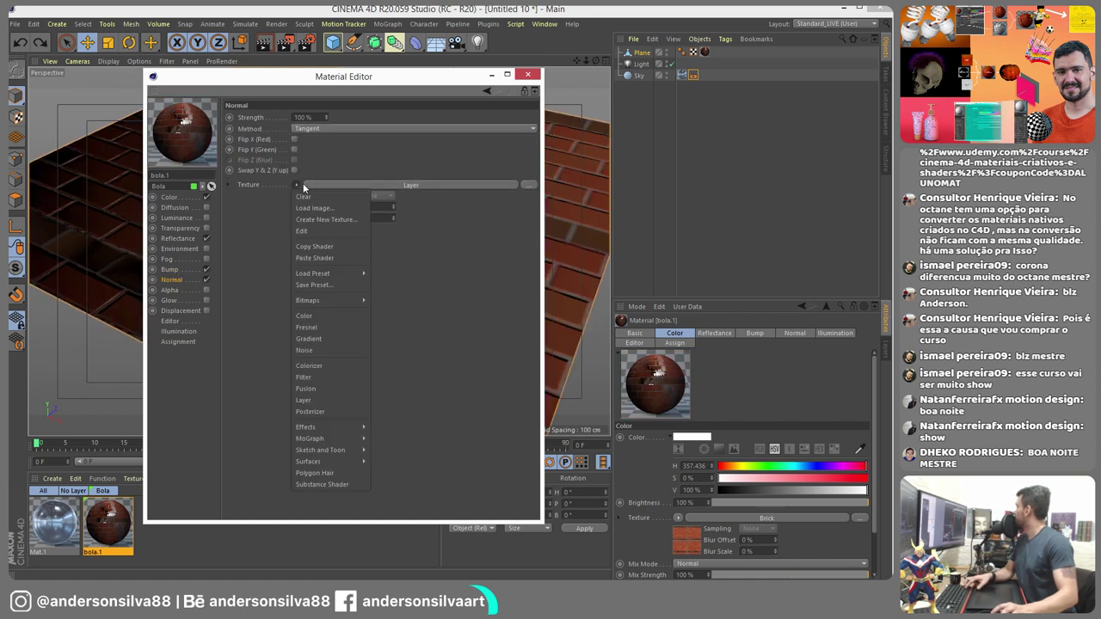
pyautogui.click(301, 184)
pyautogui.click(296, 185)
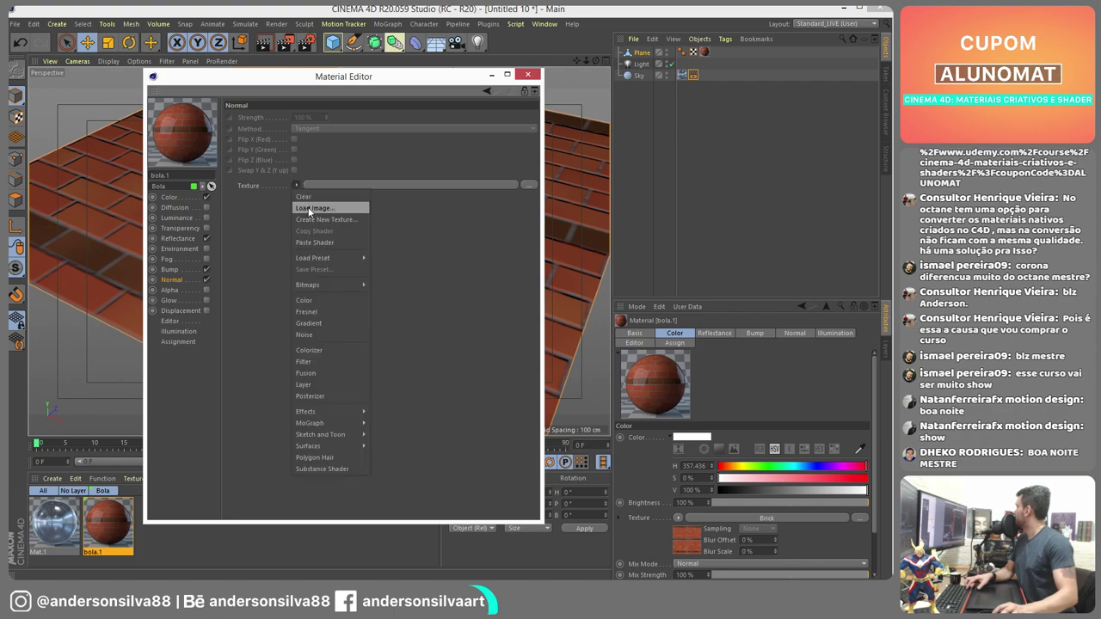
pyautogui.click(314, 207)
pyautogui.click(485, 179)
pyautogui.doubleClick(484, 179)
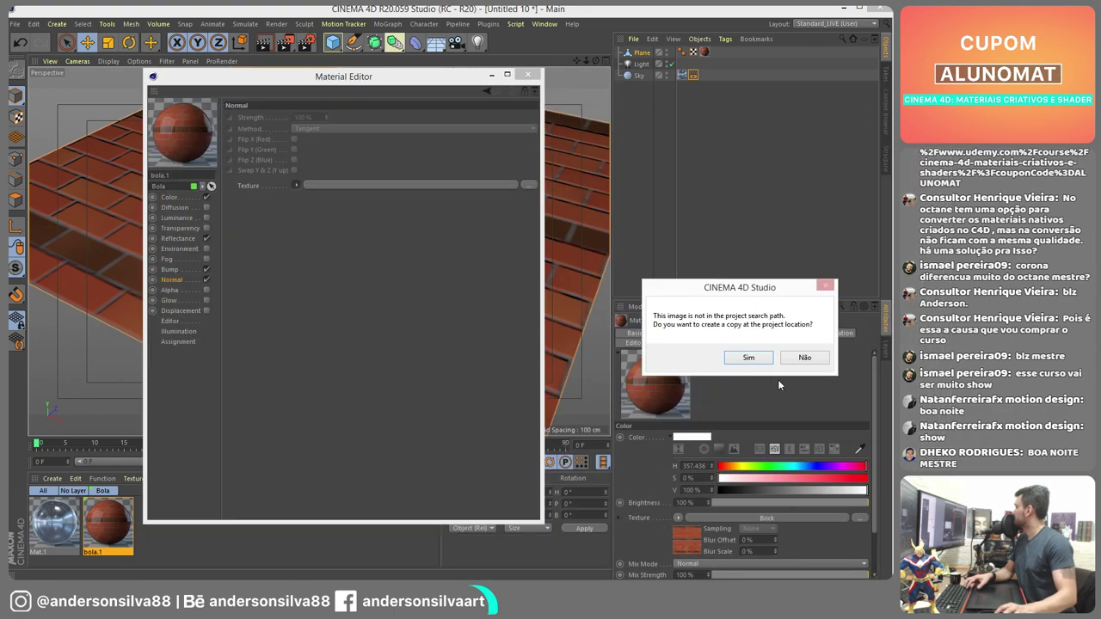
pyautogui.click(805, 358)
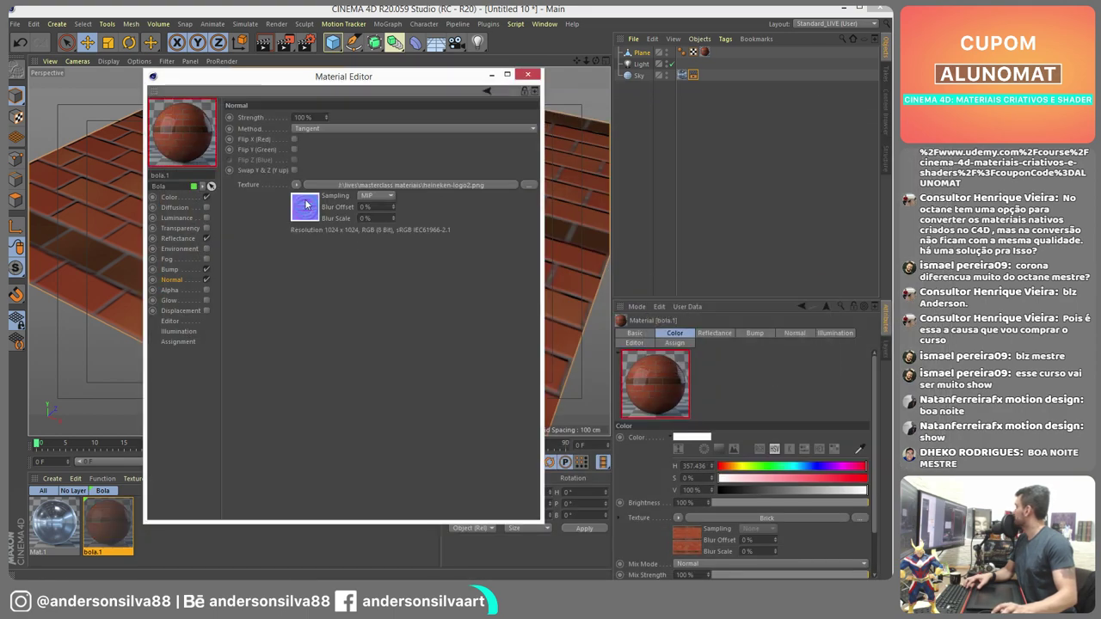
# - Render the brick plane in the Picture Viewer showing the embossed Heineken logo
pyautogui.click(527, 75)
pyautogui.click(284, 42)
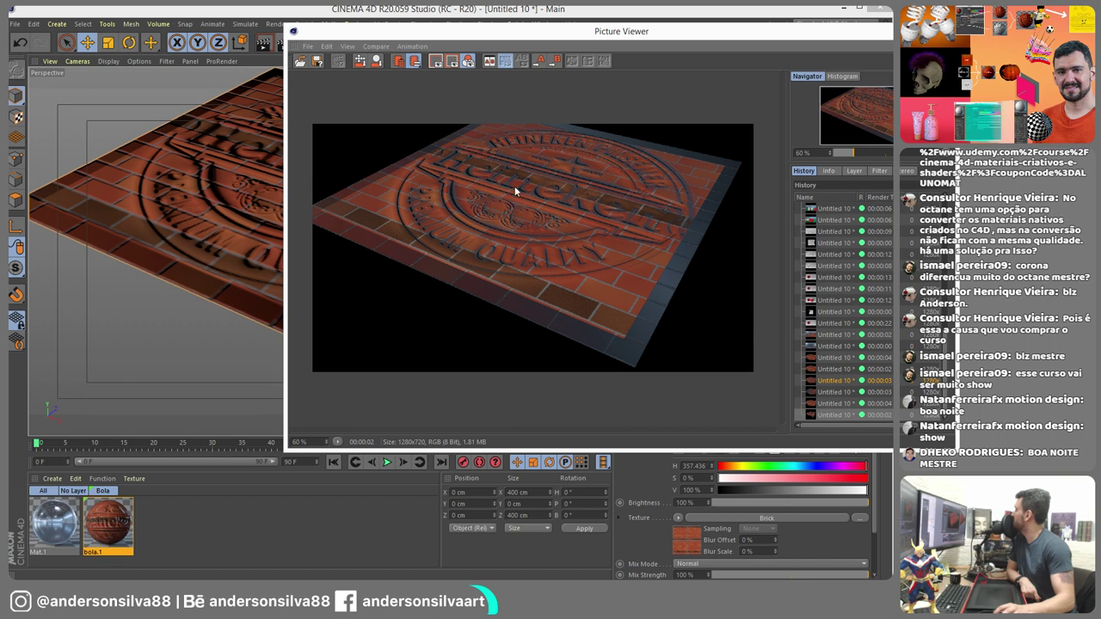
pyautogui.click(883, 31)
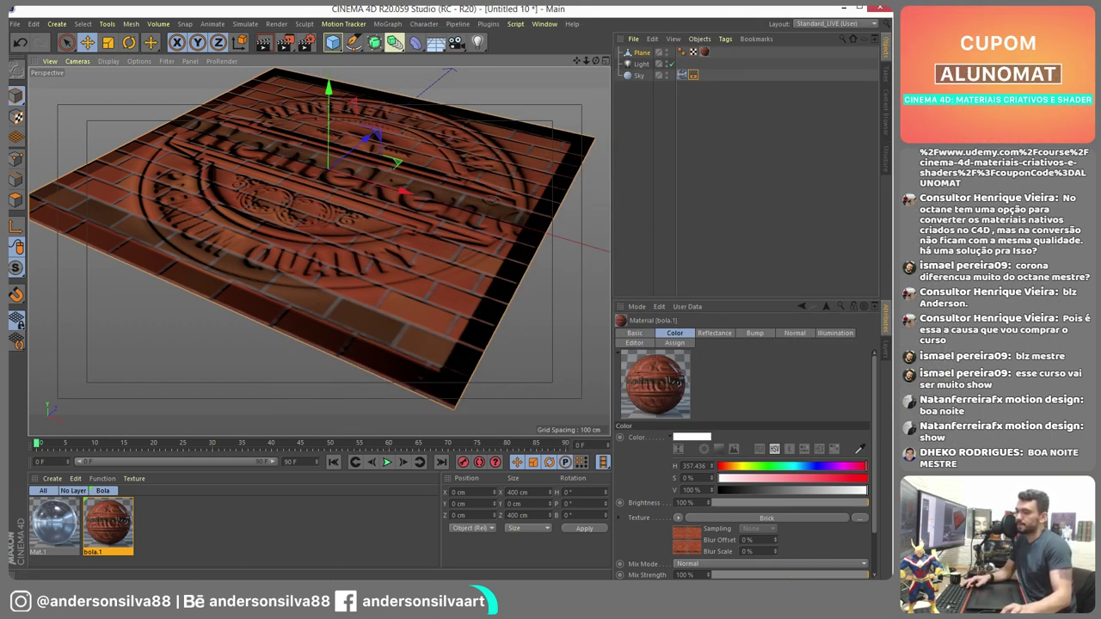
pyautogui.hotkey('alt', 'Tab')
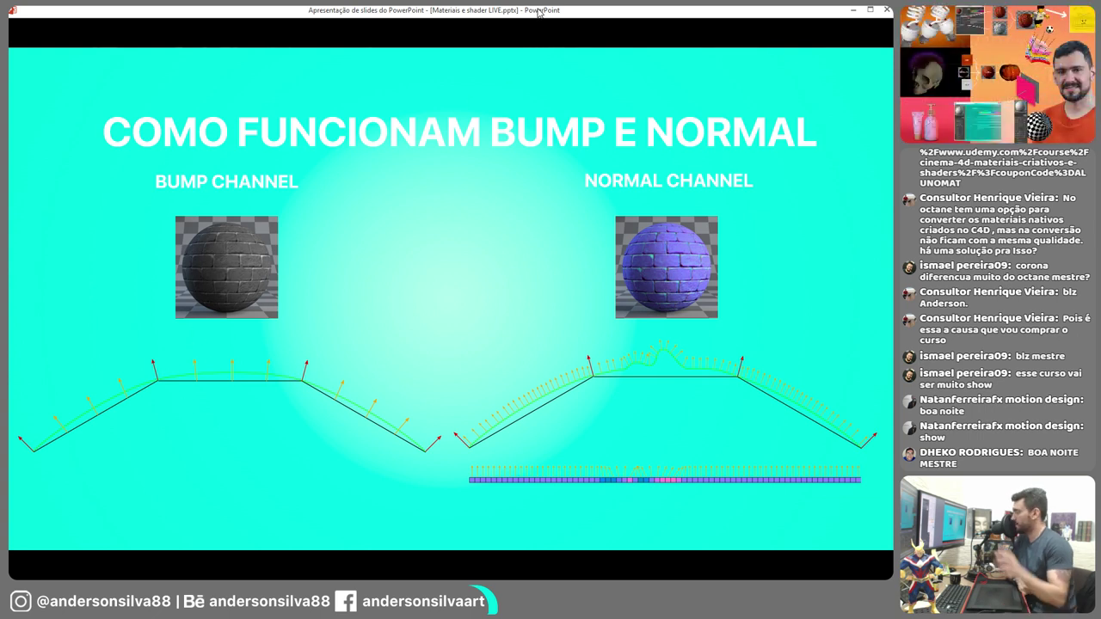
# - Advance the slideshow to the 'Materiais de Relevo: Displace' slide
pyautogui.press('Right')
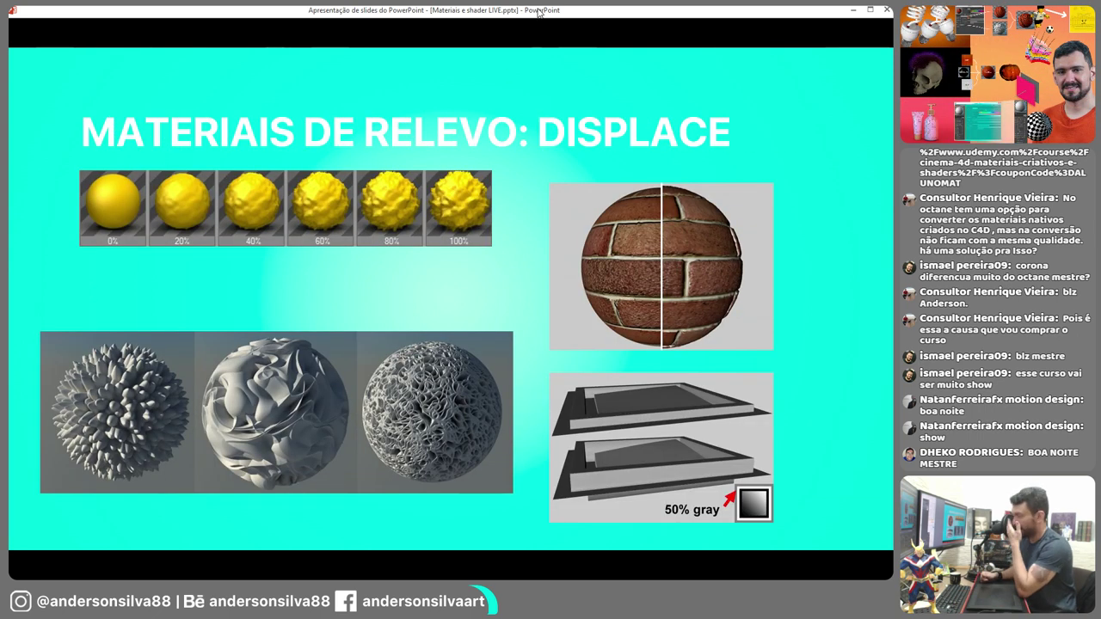
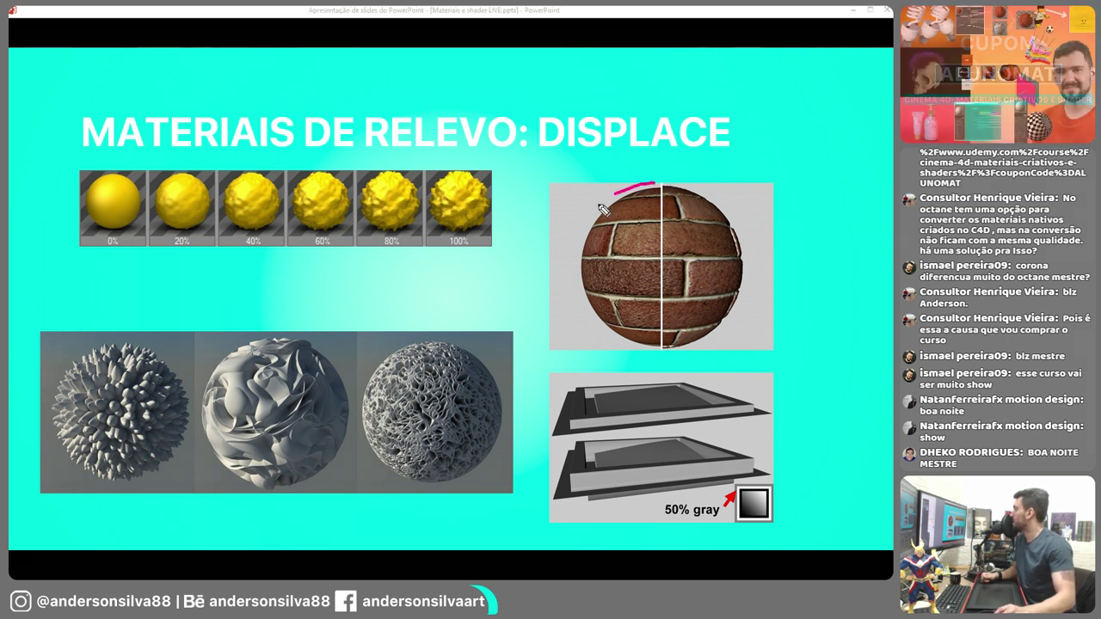
# - Circle the brick sphere on the Displace slide in ink, erase it, and minimize the slideshow
pyautogui.moveTo(655, 183)
pyautogui.mouseDown()
pyautogui.moveTo(598, 354)
pyautogui.moveTo(657, 372)
pyautogui.mouseUp()
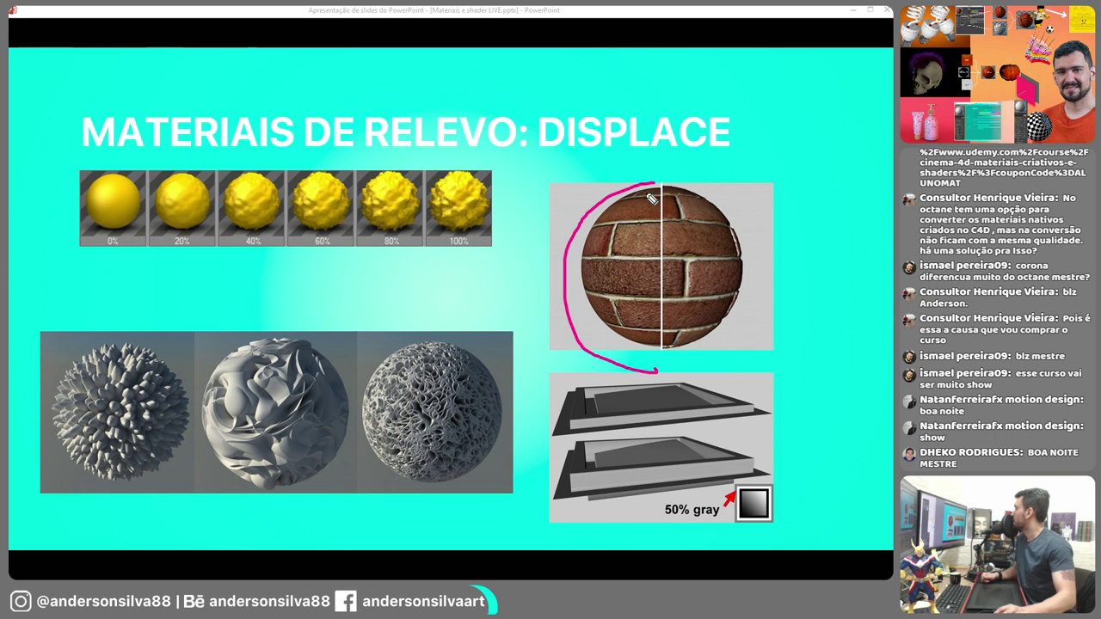
pyautogui.moveTo(670, 188)
pyautogui.mouseDown()
pyautogui.moveTo(719, 209)
pyautogui.moveTo(740, 260)
pyautogui.moveTo(726, 321)
pyautogui.moveTo(696, 352)
pyautogui.moveTo(670, 363)
pyautogui.mouseUp()
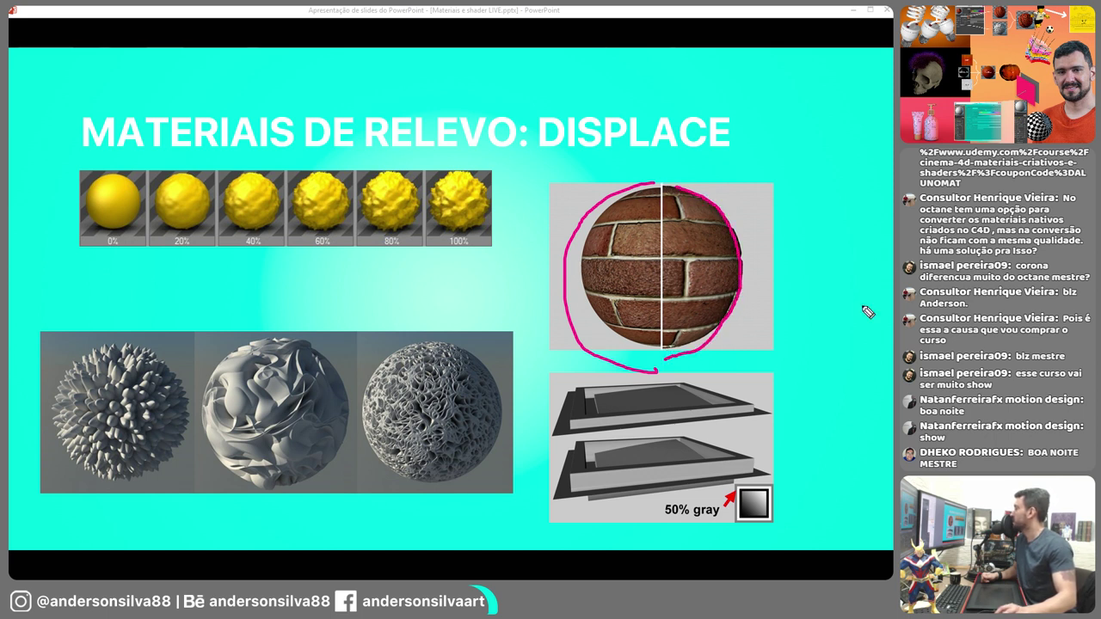
pyautogui.press('e')
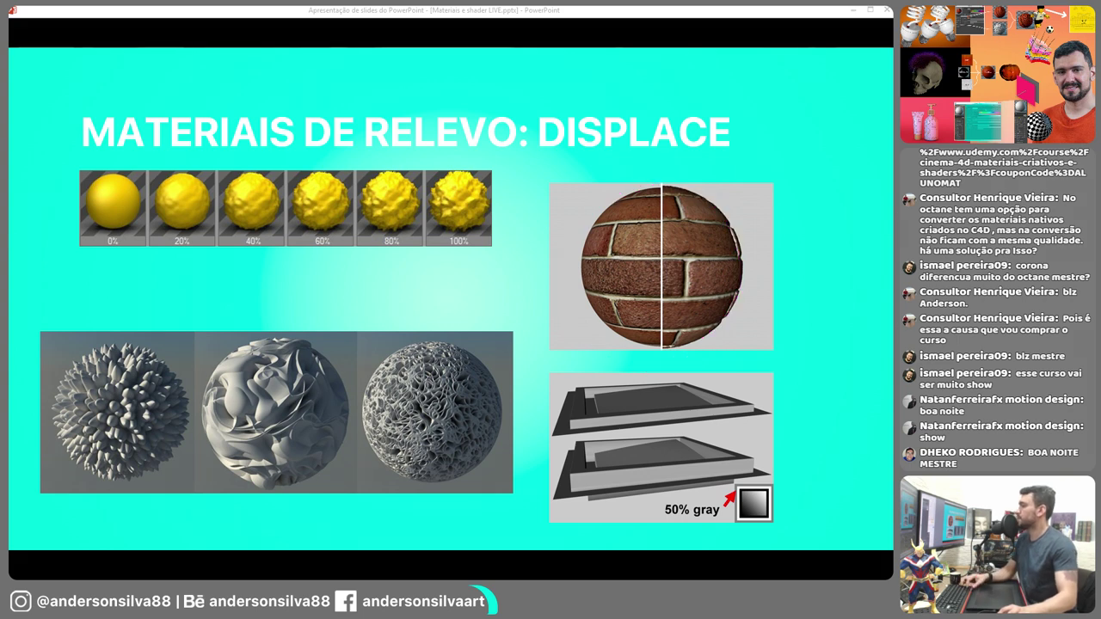
pyautogui.hotkey('ctrl', 'z')
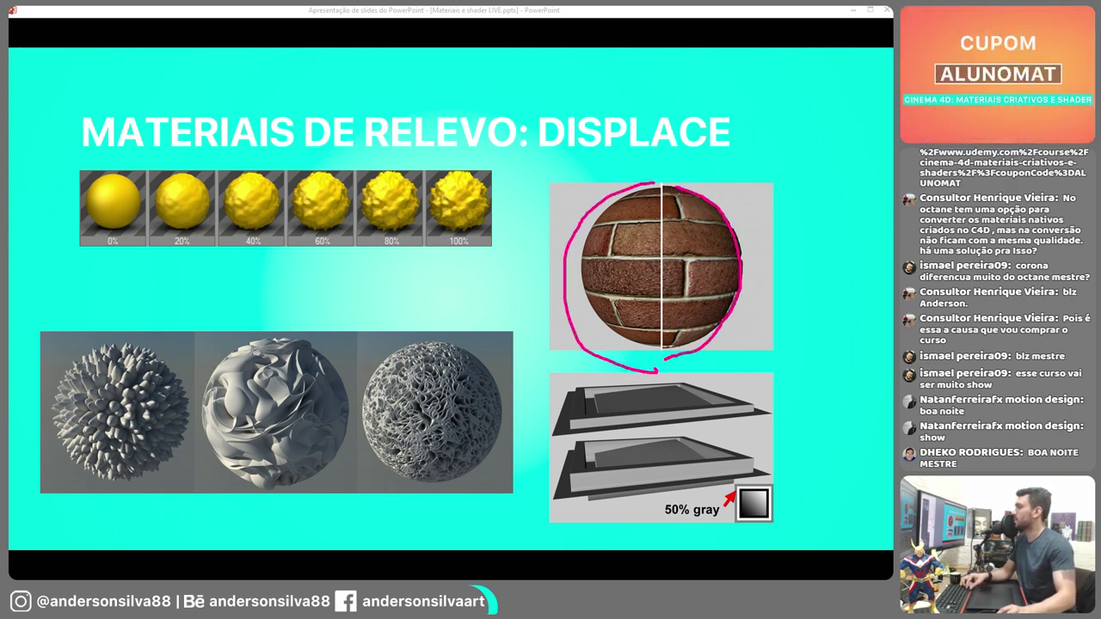
pyautogui.press('e')
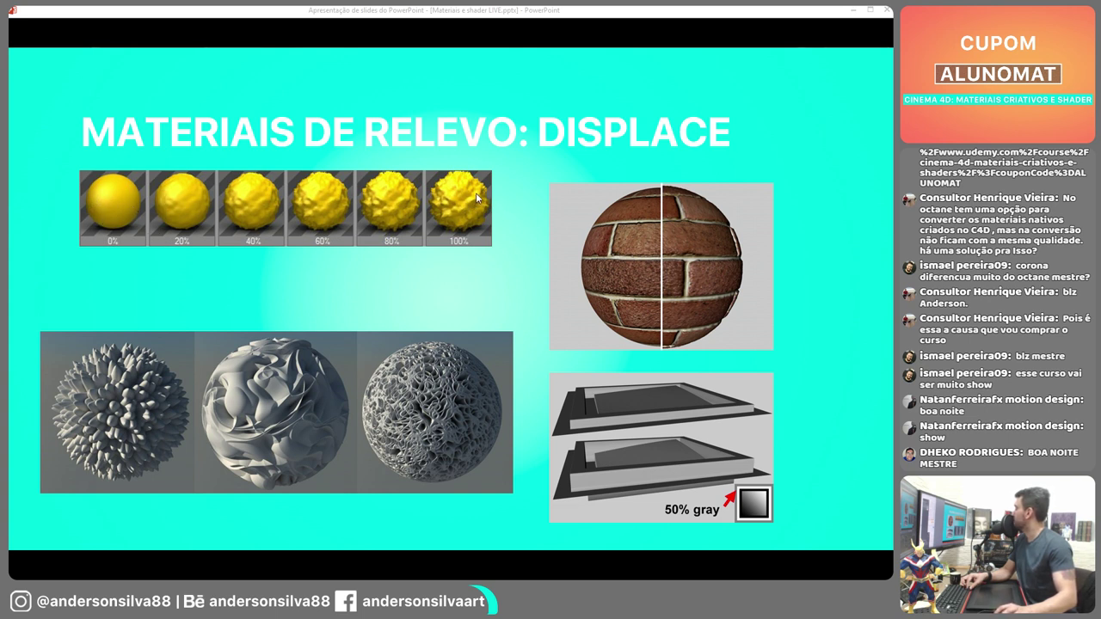
pyautogui.click(850, 10)
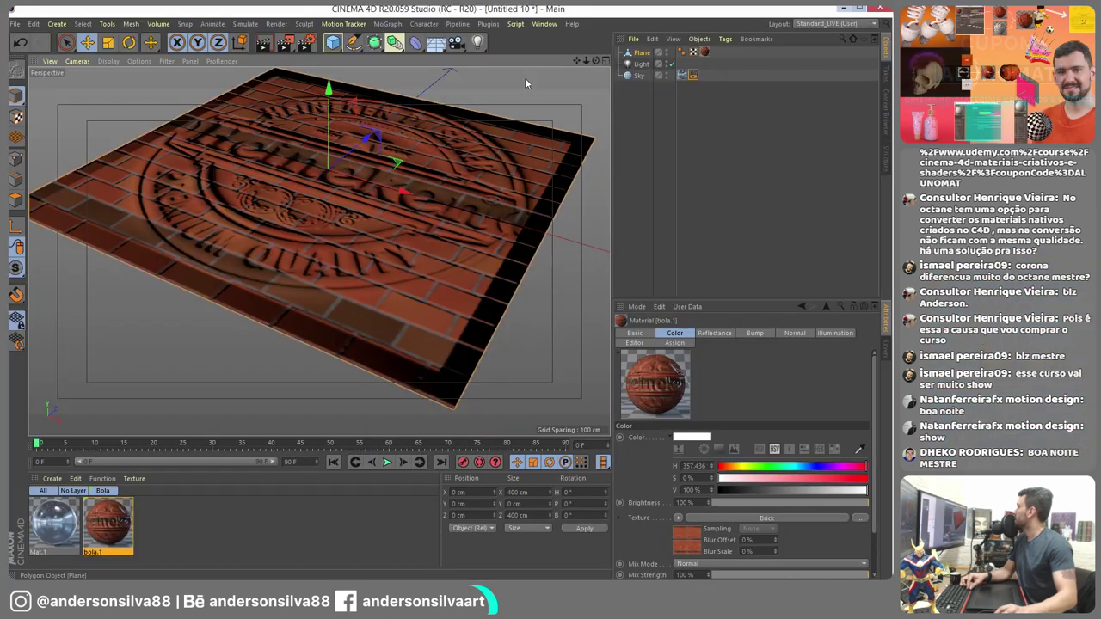
# - Replace the brick plane with a new sphere primitive, framed in the viewport
pyautogui.click(641, 52)
pyautogui.press('Delete')
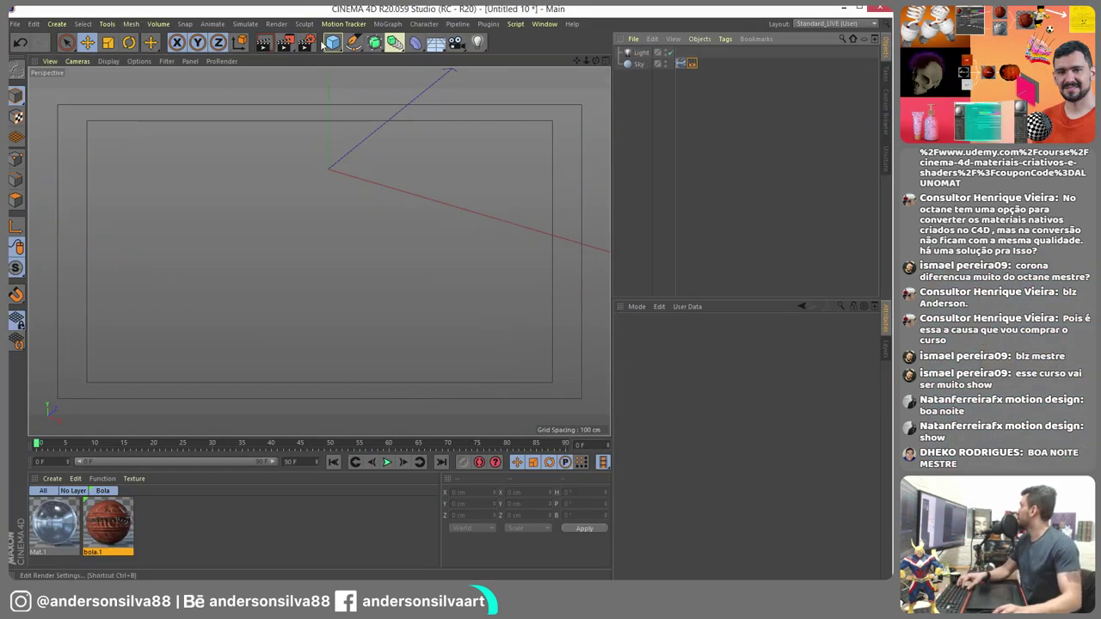
pyautogui.moveTo(342, 43); pyautogui.dragTo(563, 81)
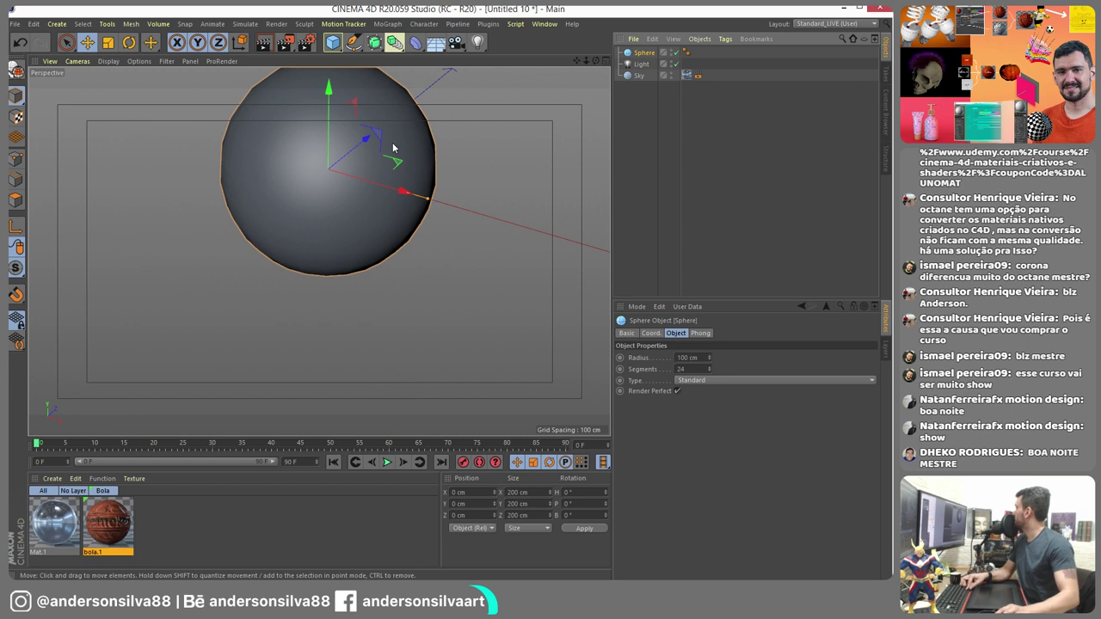
pyautogui.press('h')
# - Make the sphere Hexahedron type with 36 segments, shown in Gouraud Shading (Lines)
pyautogui.click(693, 381)
pyautogui.click(695, 412)
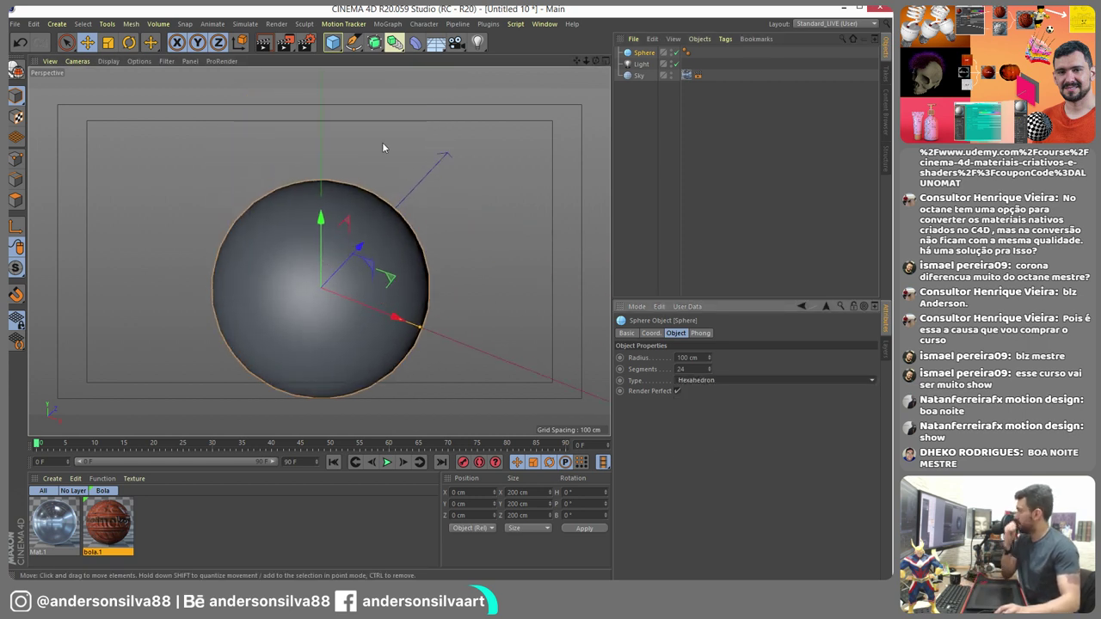
pyautogui.click(109, 61)
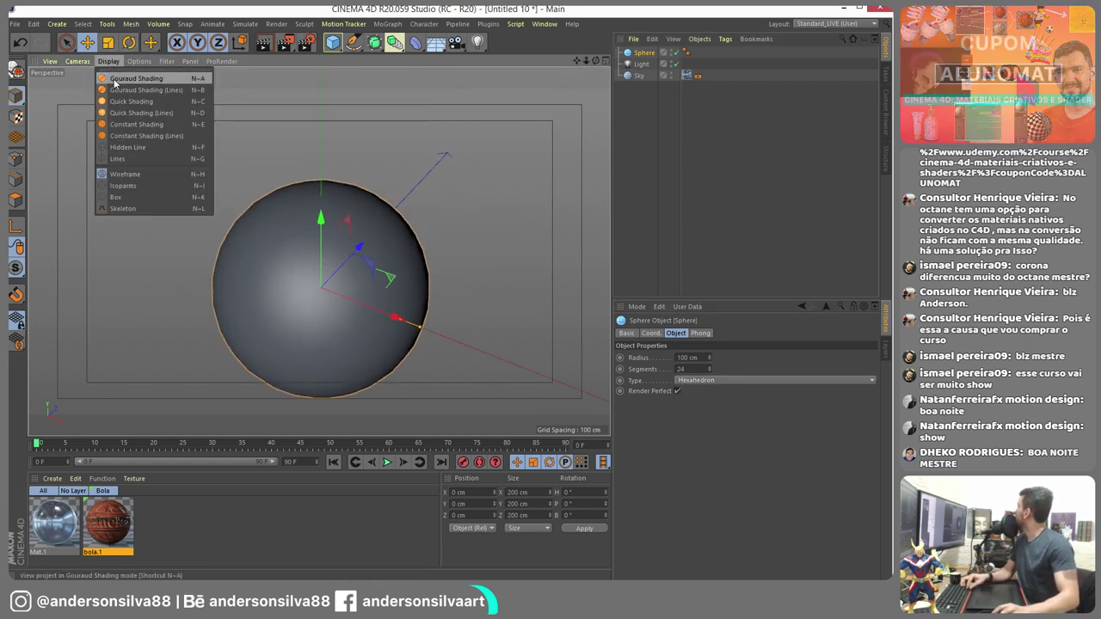
pyautogui.click(117, 90)
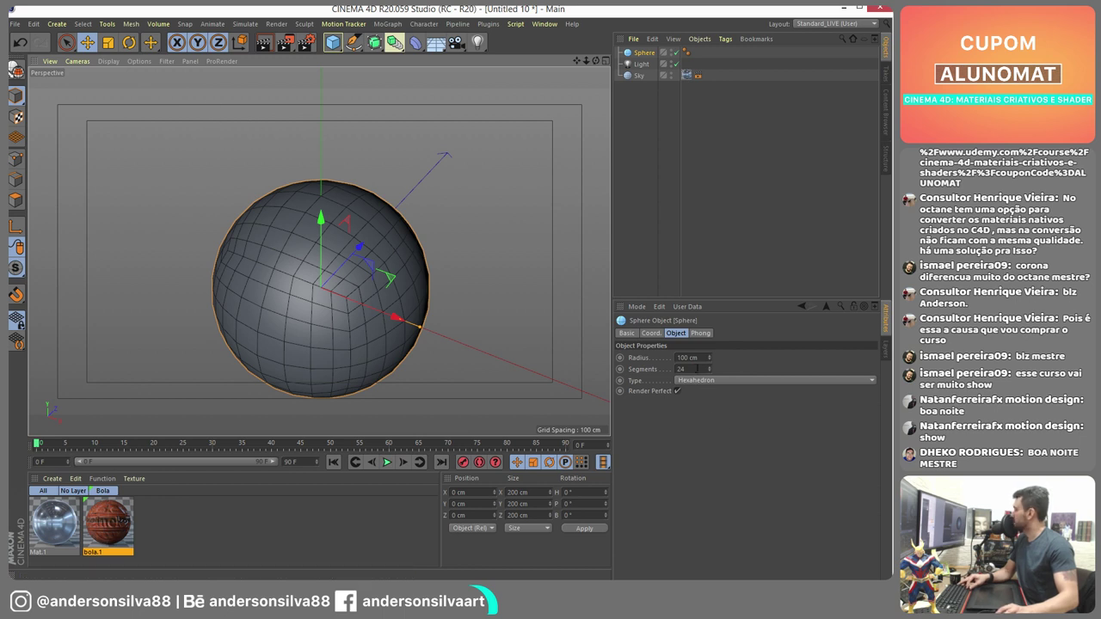
pyautogui.click(697, 369)
pyautogui.write('36')
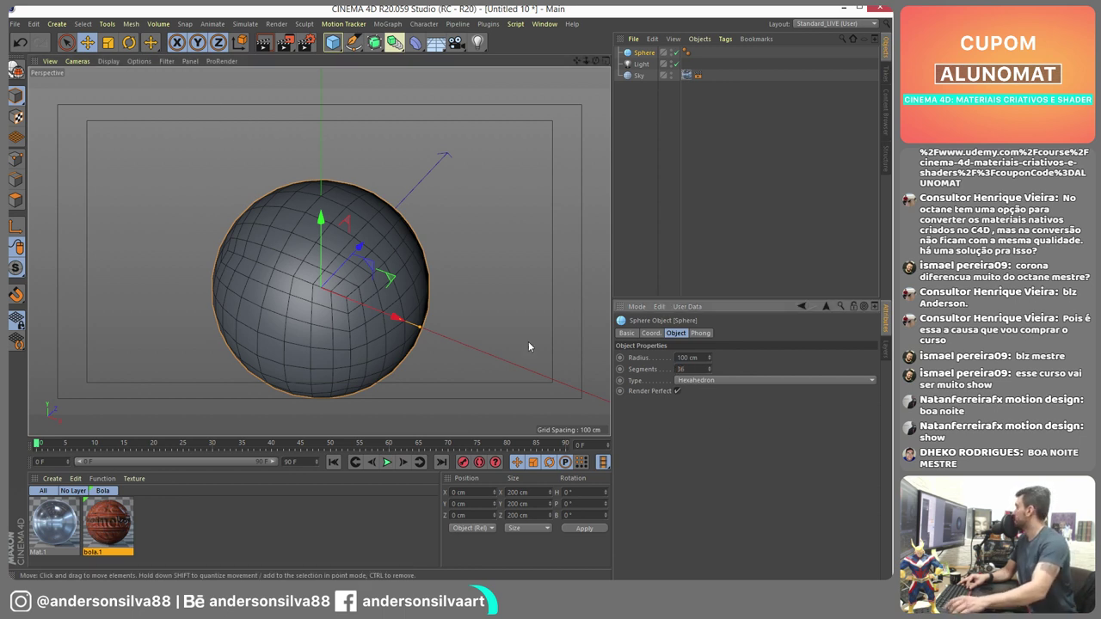
pyautogui.press('Return')
# - Convert the sphere to an editable polygon object and delete the bola.1 material
pyautogui.click(16, 67)
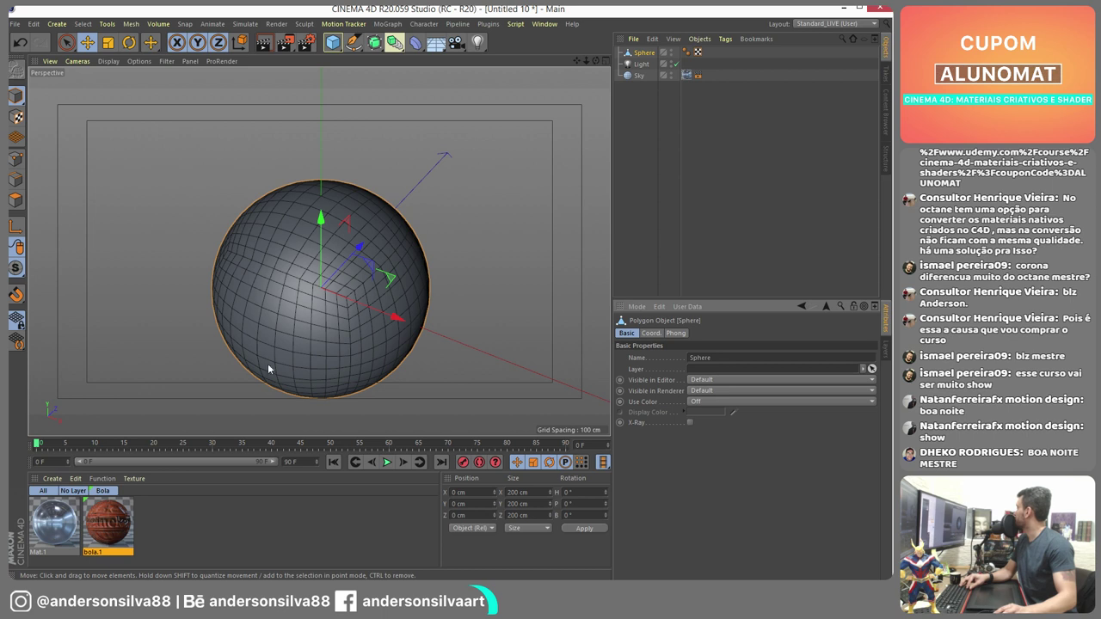
pyautogui.click(109, 529)
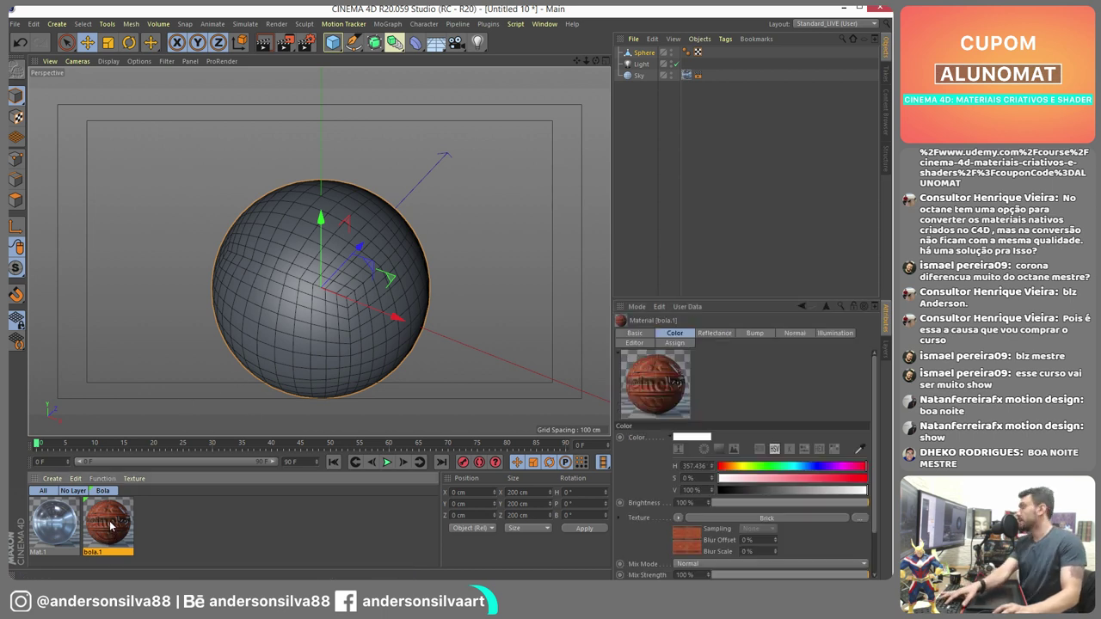
pyautogui.press('Delete')
pyautogui.click(52, 478)
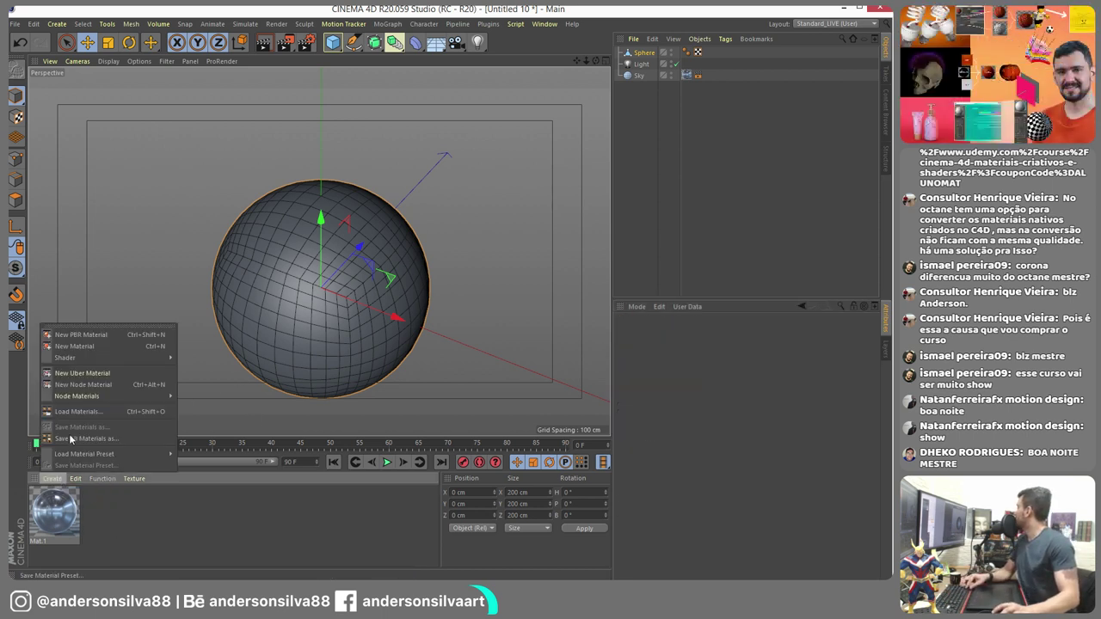
# - Create a new material Mat, apply it to the sphere, and open it in the Material Editor
pyautogui.click(73, 345)
pyautogui.moveTo(53, 514); pyautogui.dragTo(319, 284)
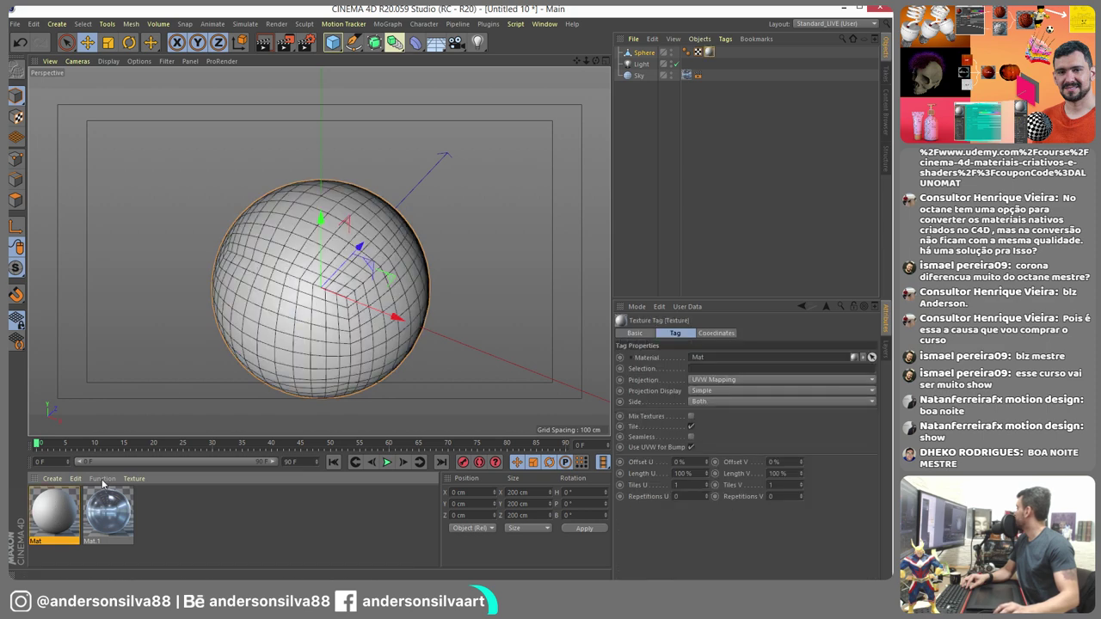
pyautogui.click(66, 511)
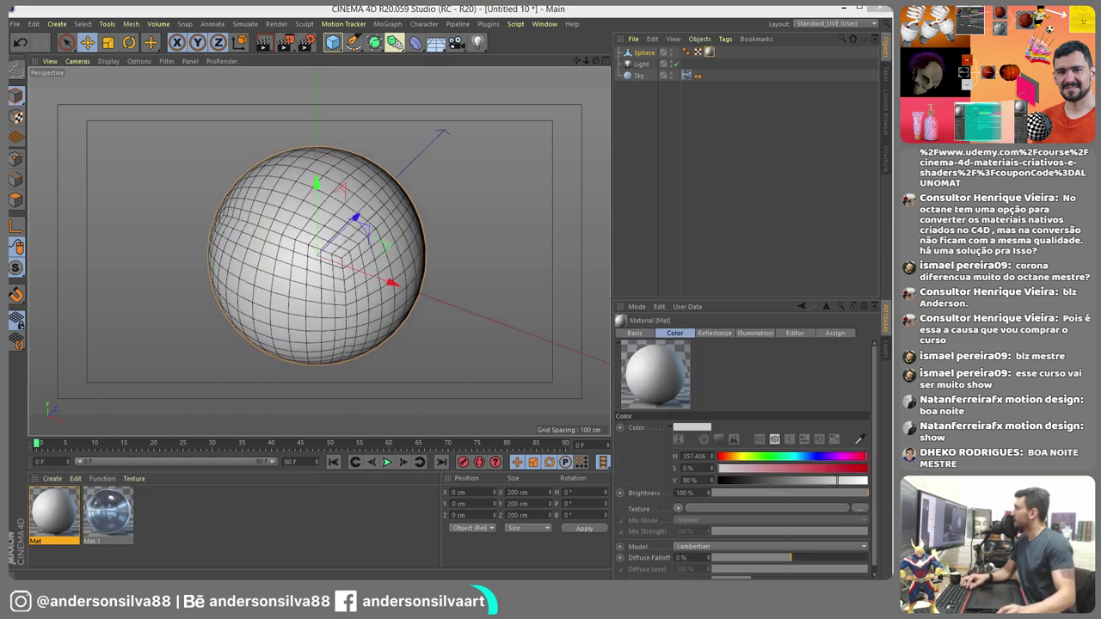
pyautogui.doubleClick(655, 375)
pyautogui.moveTo(662, 82); pyautogui.dragTo(534, 83)
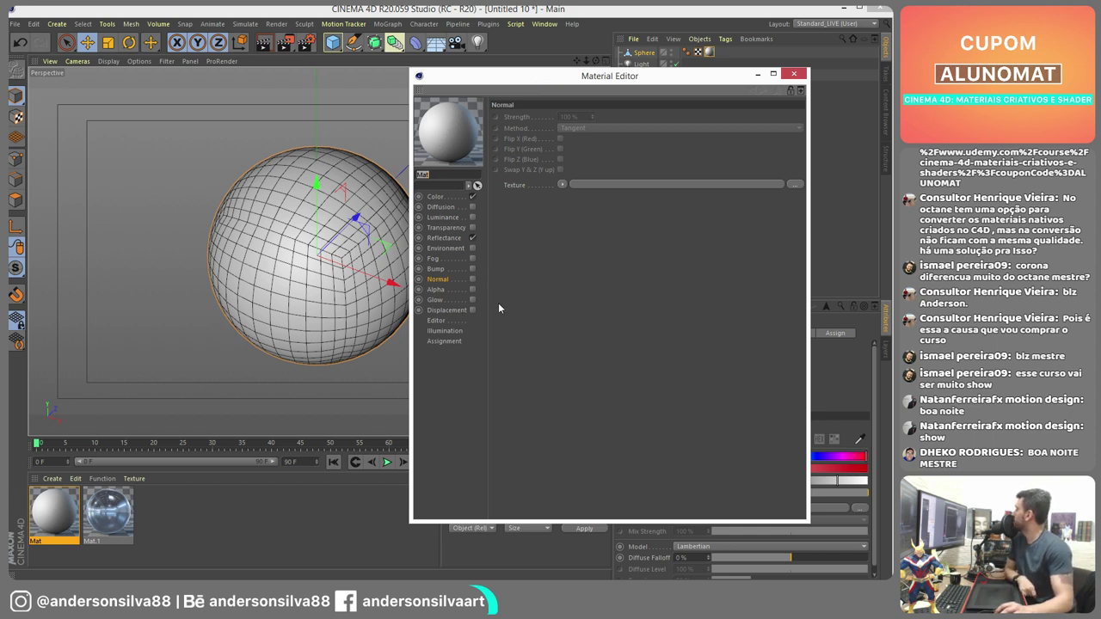
# - Enable Mat's Displacement with a Checkerboard shader at U and V Frequency 5
pyautogui.click(471, 310)
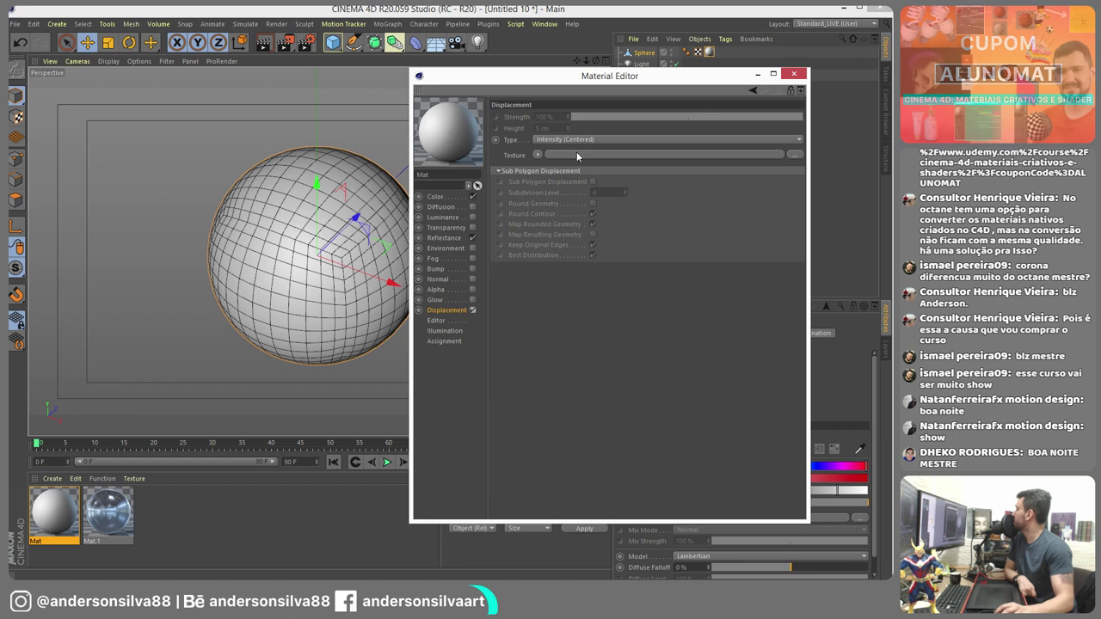
pyautogui.click(538, 154)
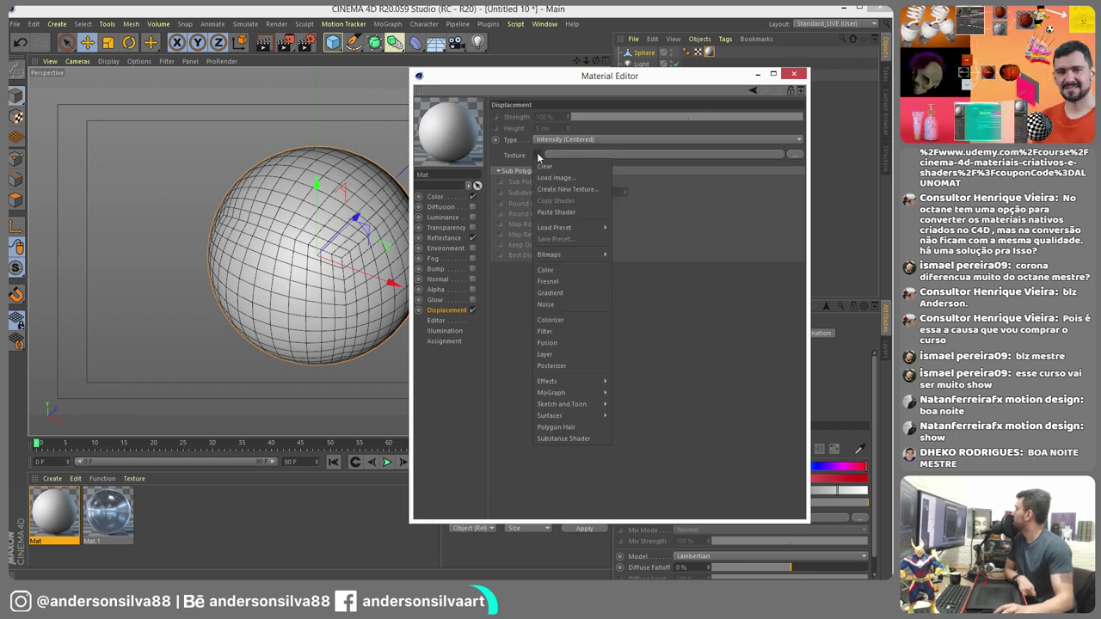
pyautogui.moveTo(576, 404)
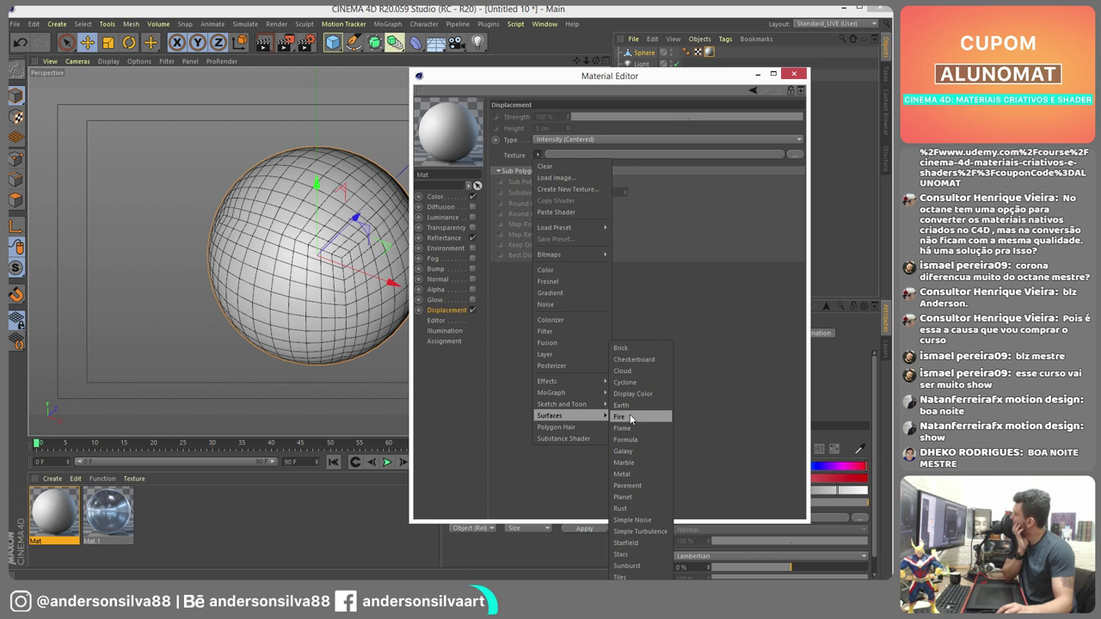
pyautogui.click(646, 359)
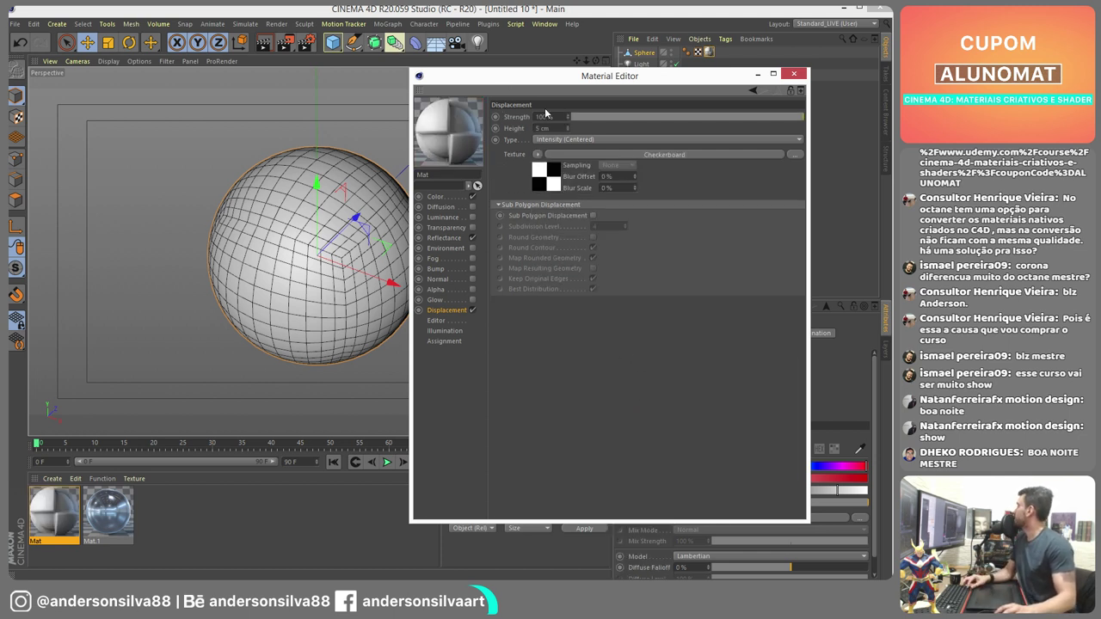
pyautogui.click(555, 177)
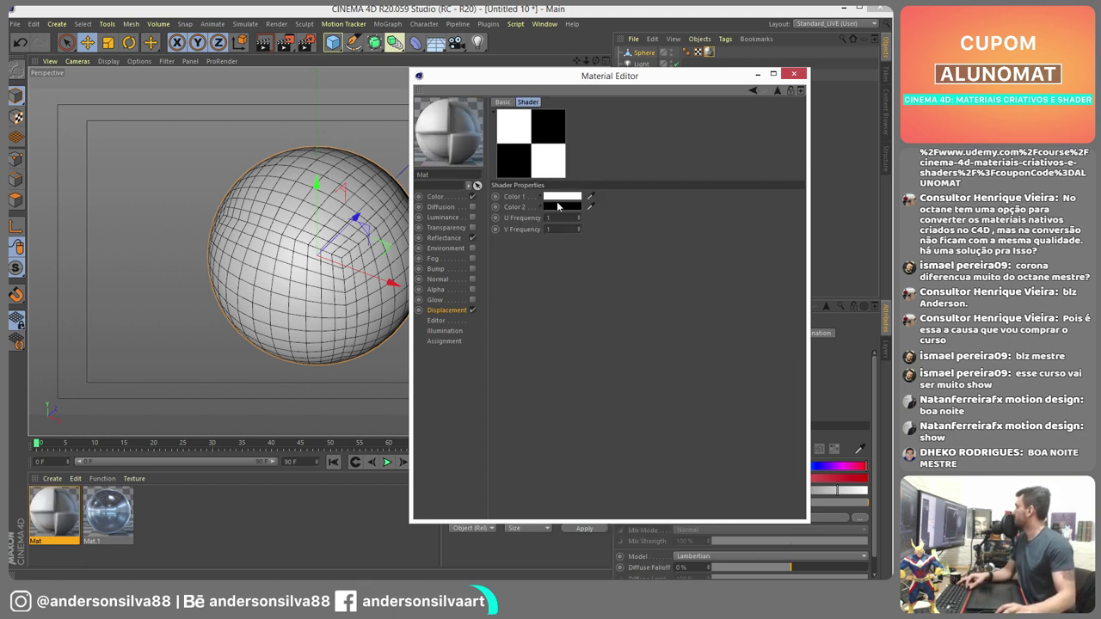
pyautogui.press('Tab')
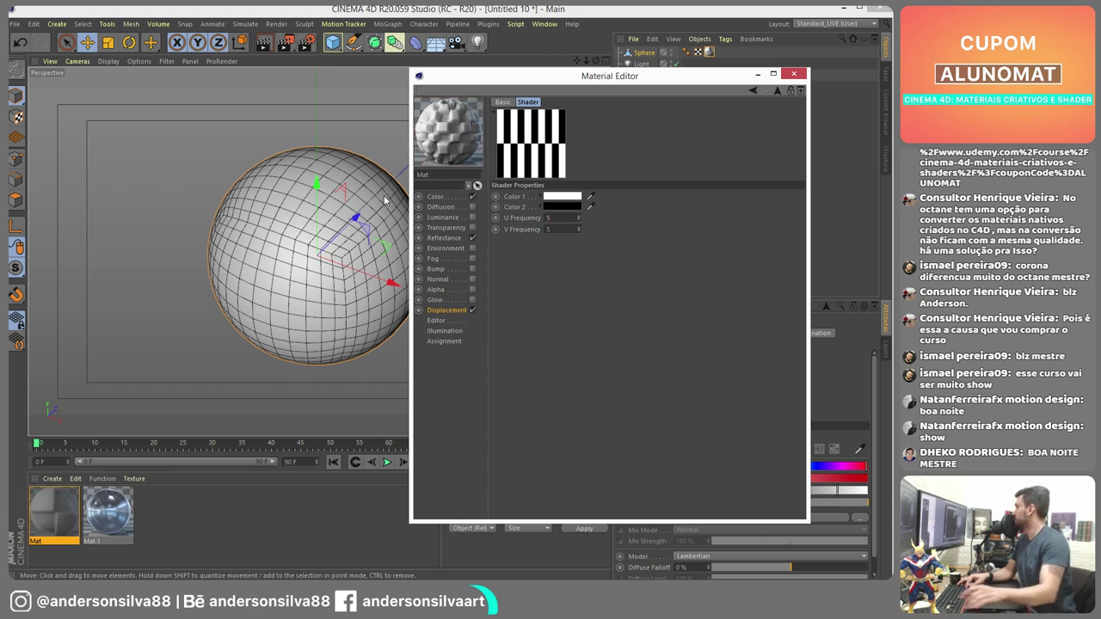
pyautogui.write('5')
pyautogui.press('Return')
# - Preview the checker-displaced material in a separate preview window, then close it
pyautogui.rightClick(432, 129)
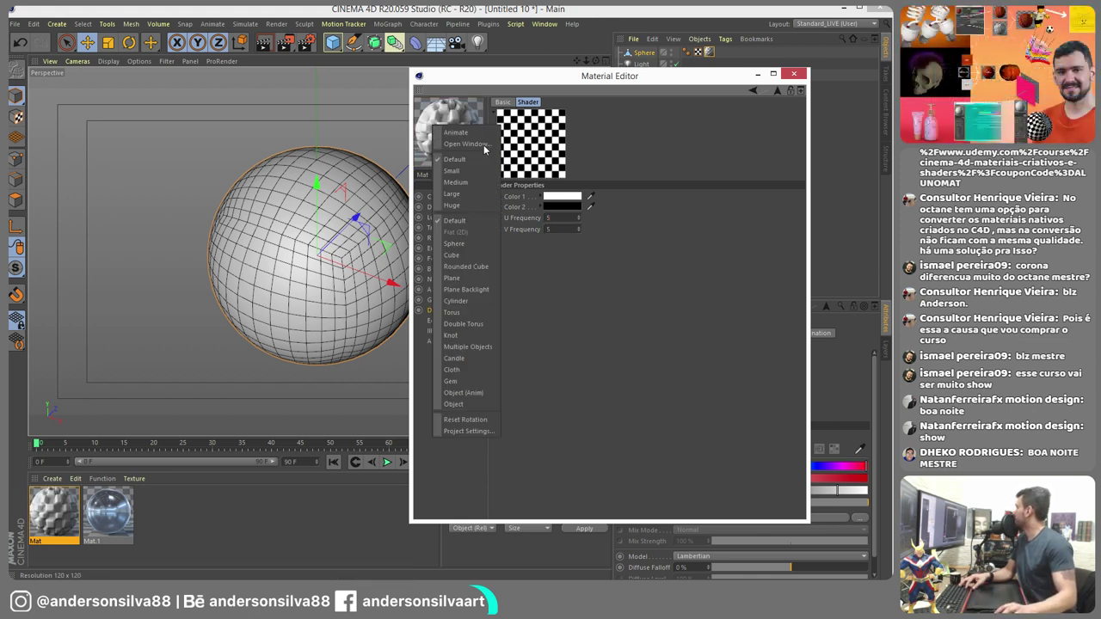
pyautogui.click(465, 143)
pyautogui.moveTo(555, 138); pyautogui.dragTo(134, 115)
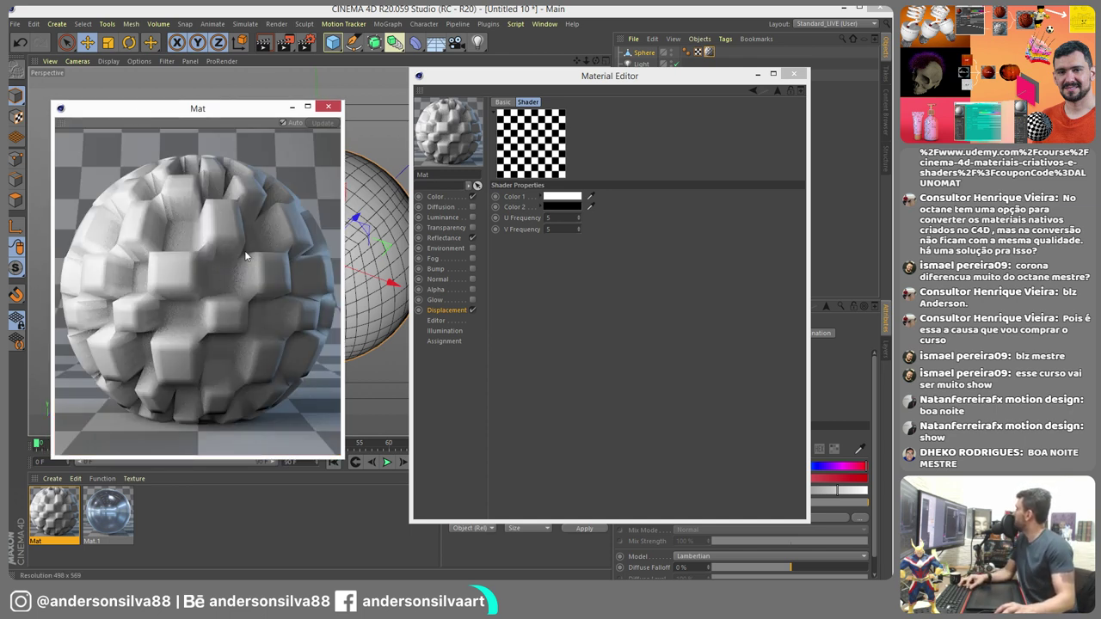
pyautogui.click(328, 106)
pyautogui.scroll(-4, 217, 198)
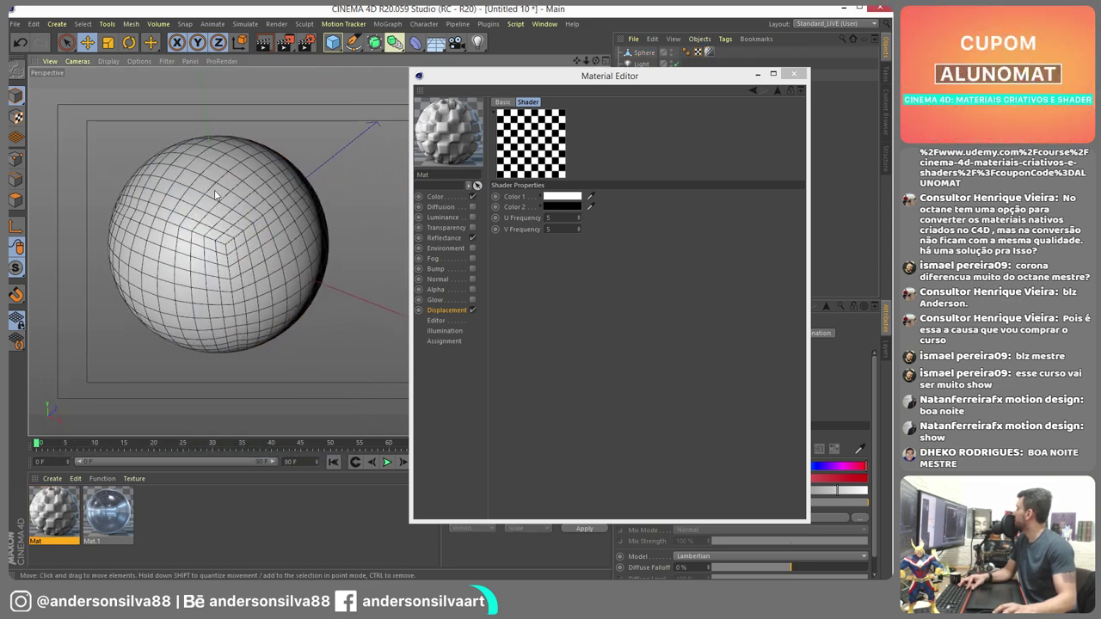
pyautogui.moveTo(215, 195)
pyautogui.keyDown('alt'); pyautogui.mouseDown()
pyautogui.moveTo(226, 216)
pyautogui.moveTo(217, 209)
pyautogui.mouseUp(); pyautogui.keyUp('alt')
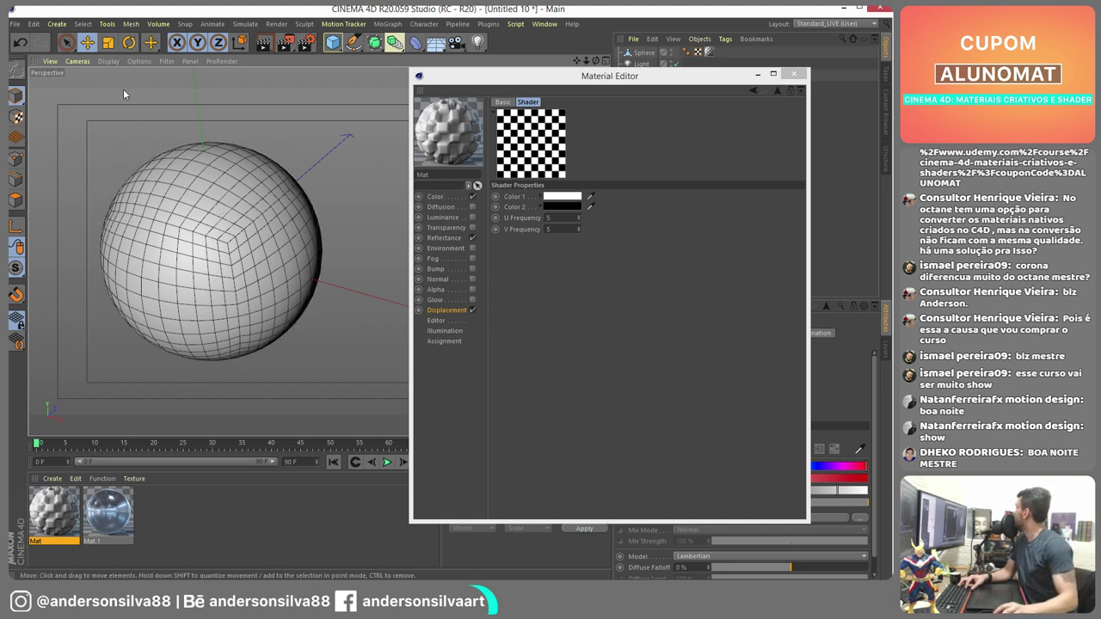
pyautogui.click(146, 62)
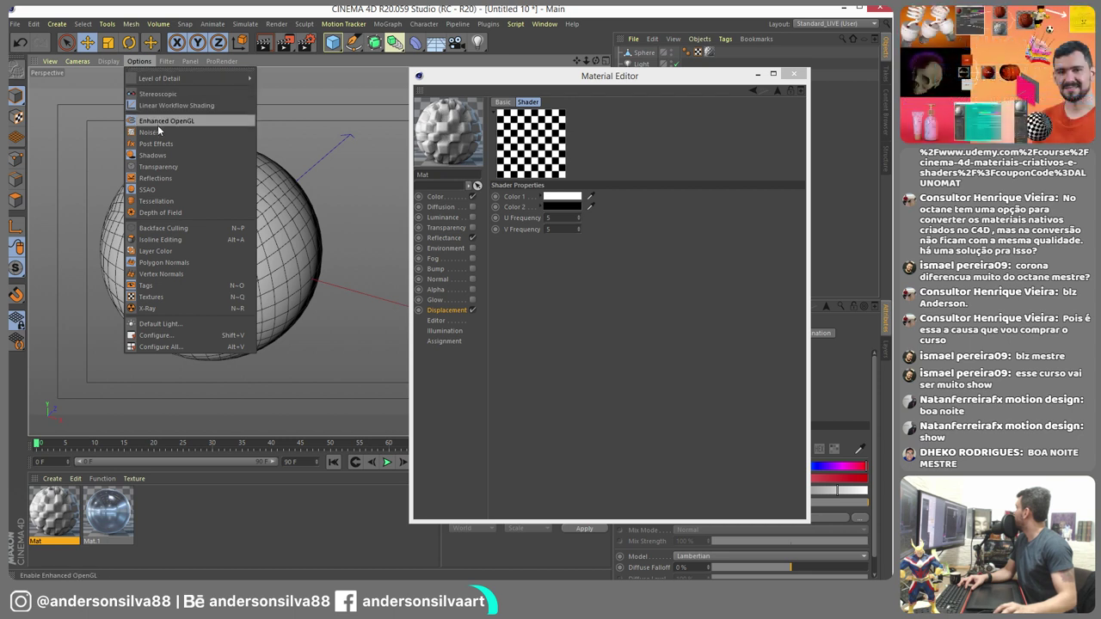
# - Set Mat's Viewport Tessellation Mode to Uniform so the checker displacement shows in the viewport
pyautogui.click(157, 201)
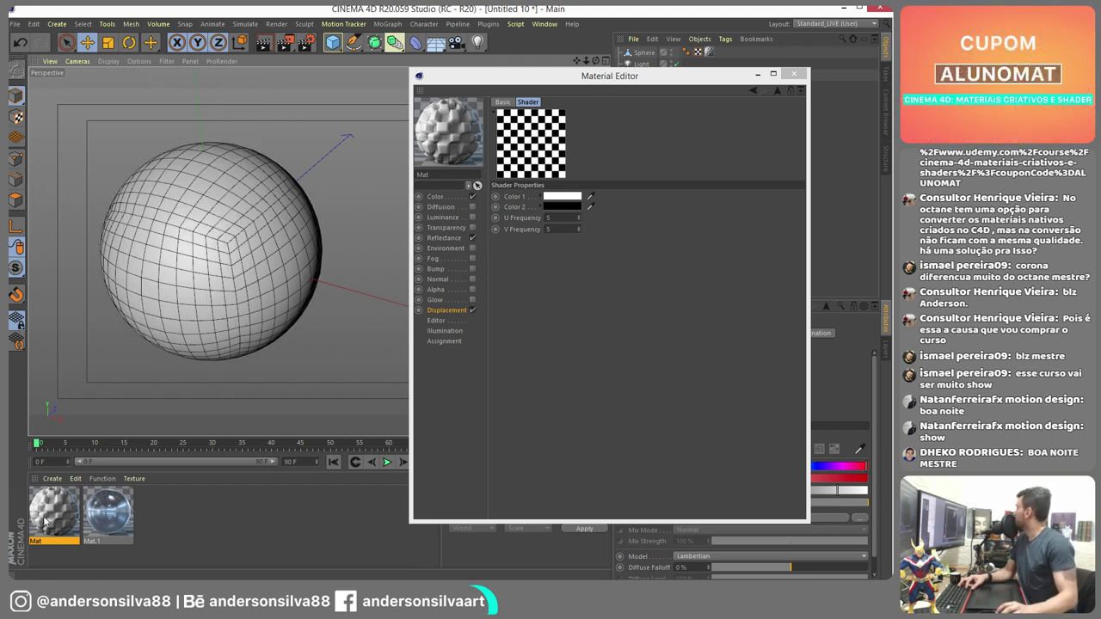
pyautogui.click(436, 321)
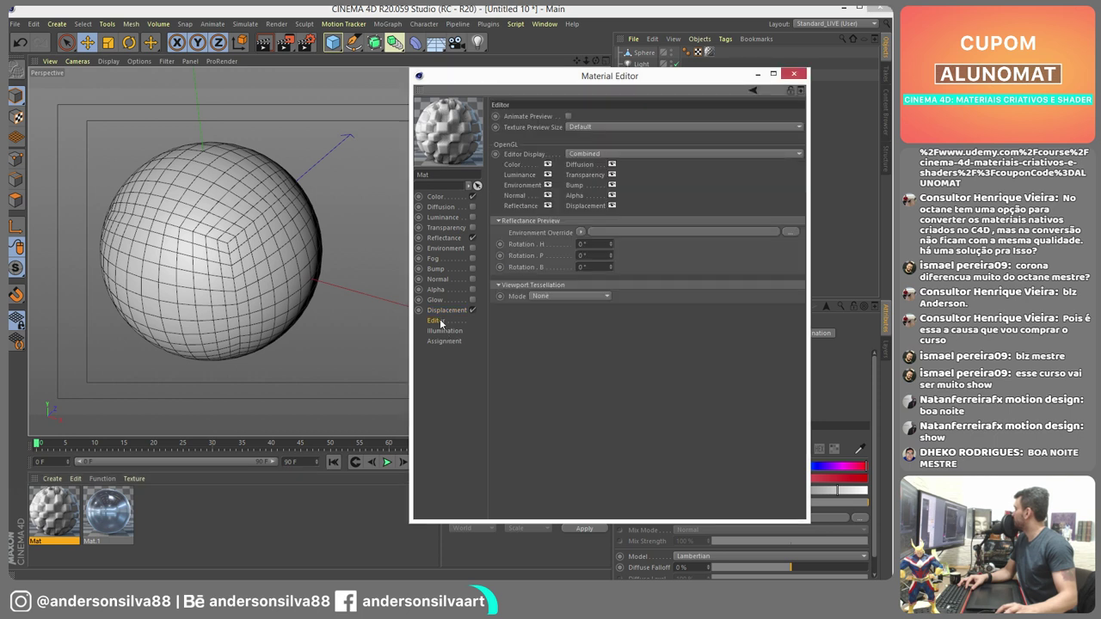
pyautogui.click(558, 297)
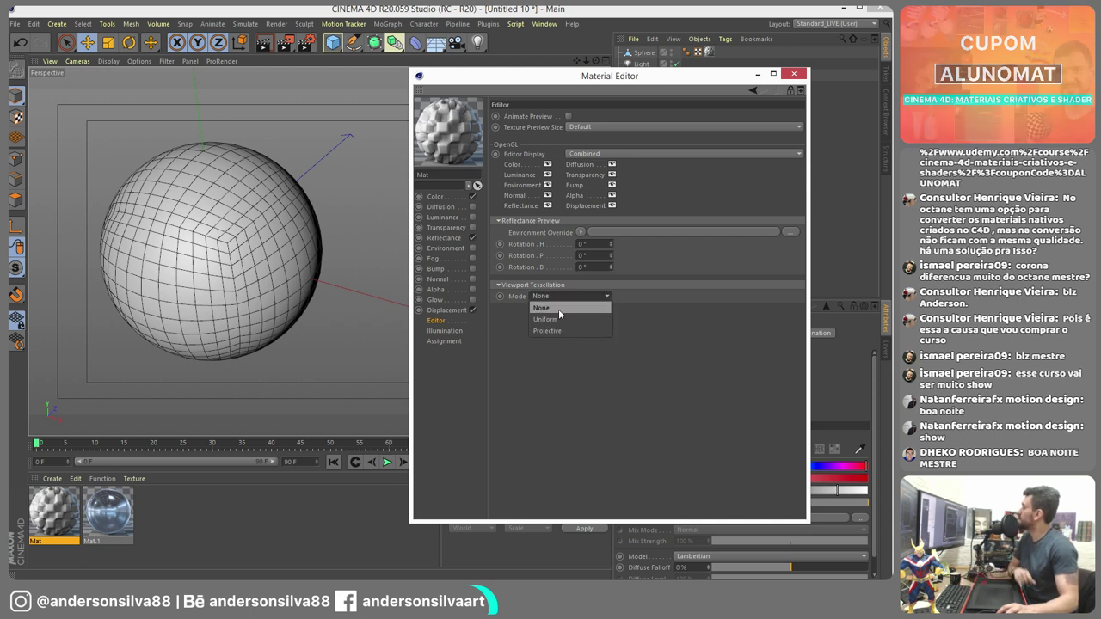
pyautogui.click(560, 319)
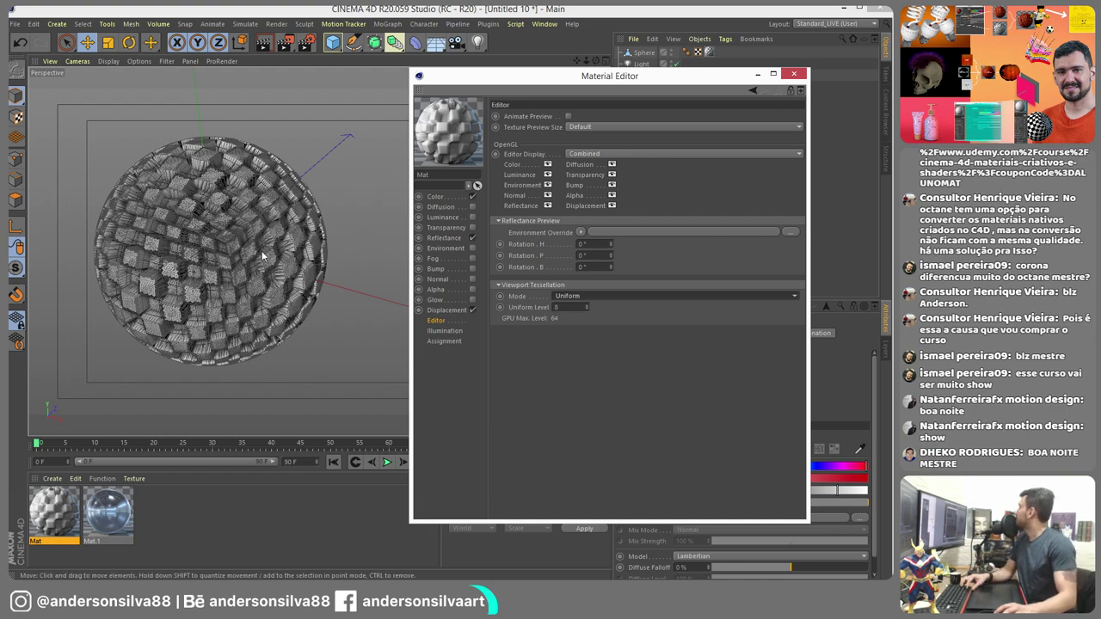
pyautogui.keyDown('alt'); pyautogui.moveTo(263, 254); pyautogui.dragTo(335, 258); pyautogui.keyUp('alt')
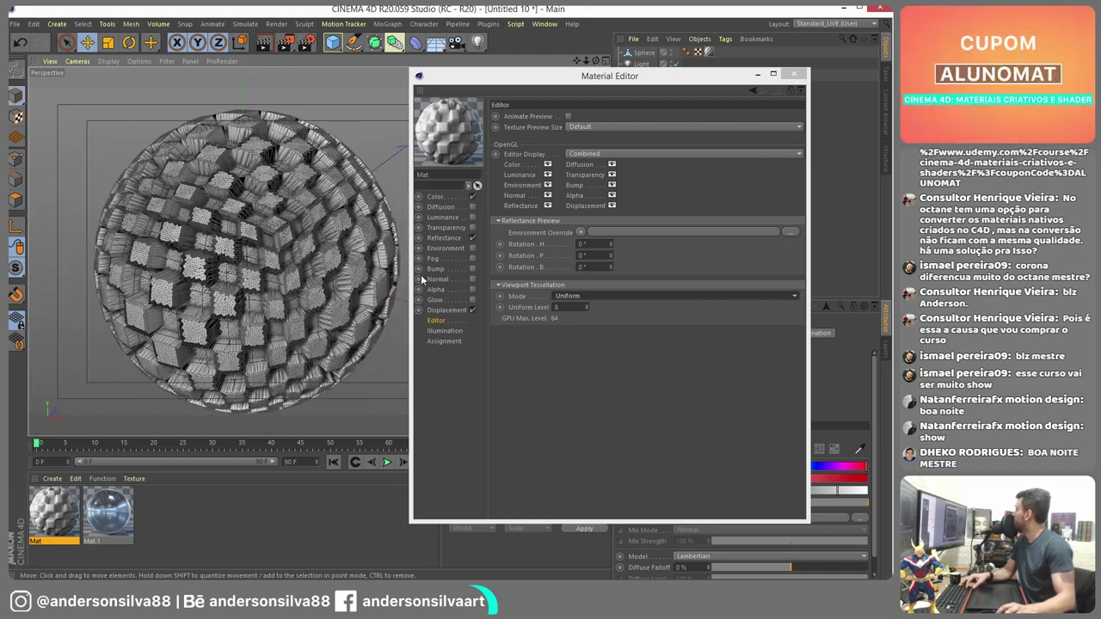
pyautogui.click(449, 310)
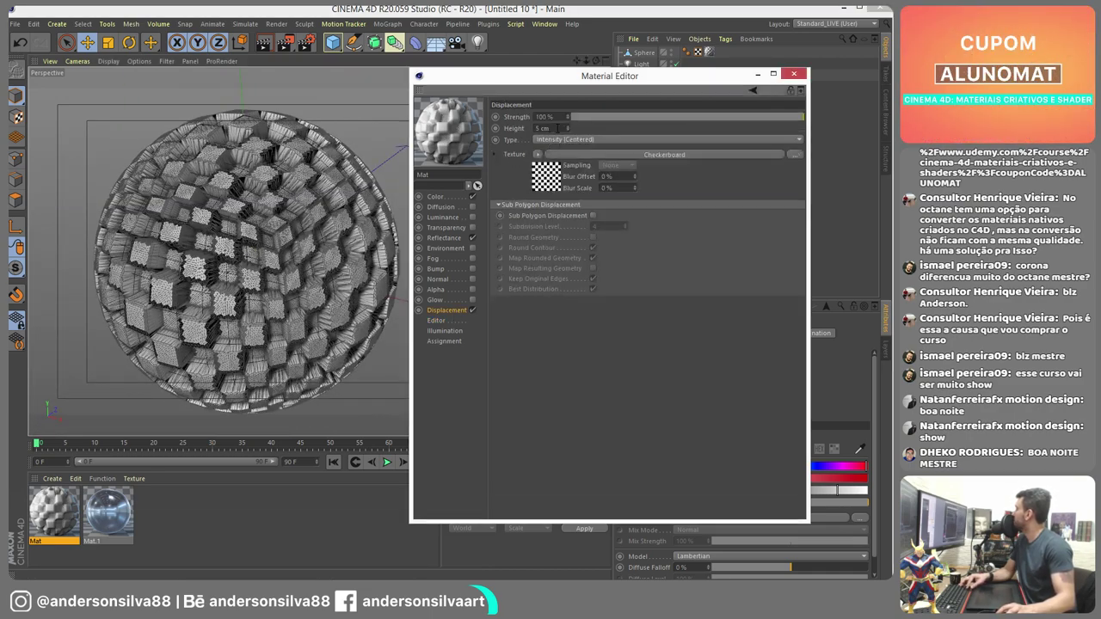
# - Set the displacement height to 1 cm, then raise it to 3 cm
pyautogui.doubleClick(543, 129)
pyautogui.write('1')
pyautogui.press('Return')
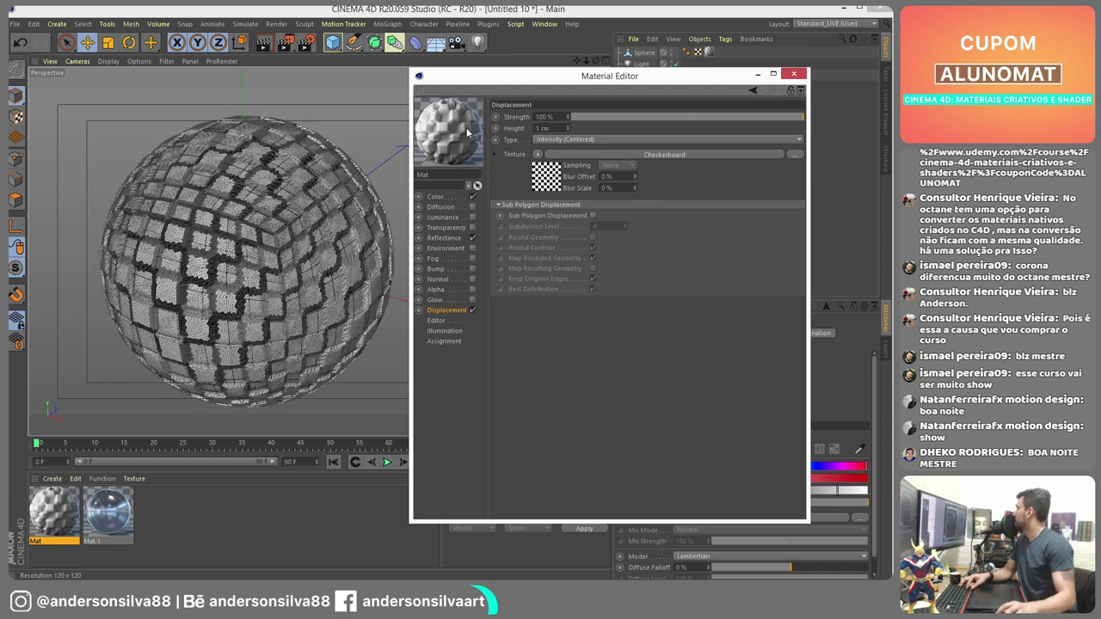
pyautogui.keyDown('alt'); pyautogui.moveTo(361, 189); pyautogui.dragTo(327, 233); pyautogui.keyUp('alt')
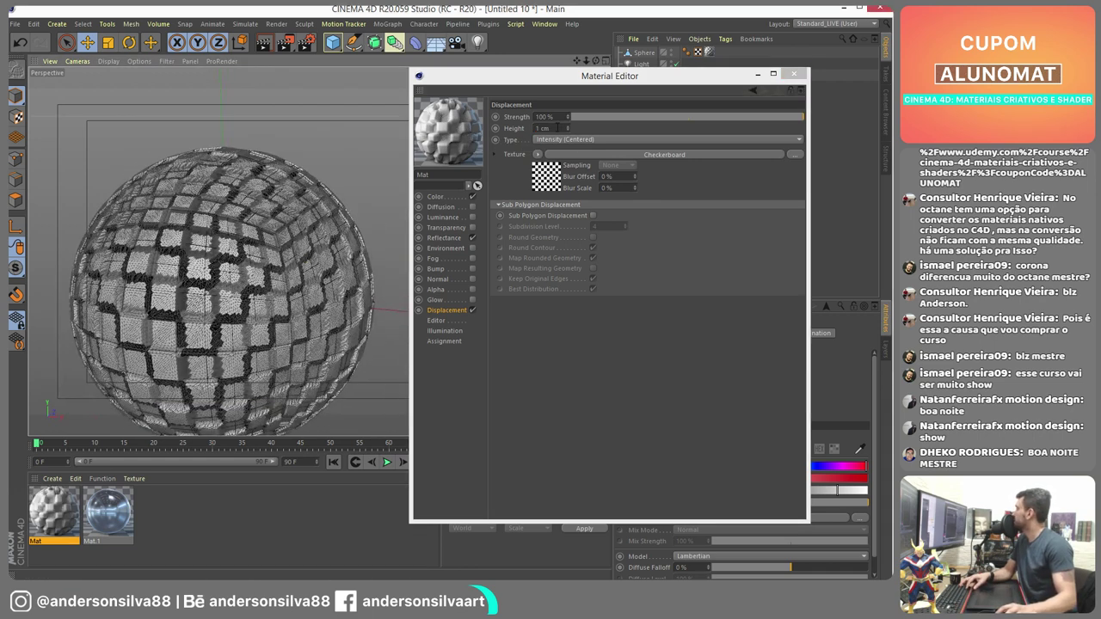
pyautogui.doubleClick(544, 128)
pyautogui.write('3')
pyautogui.press('Return')
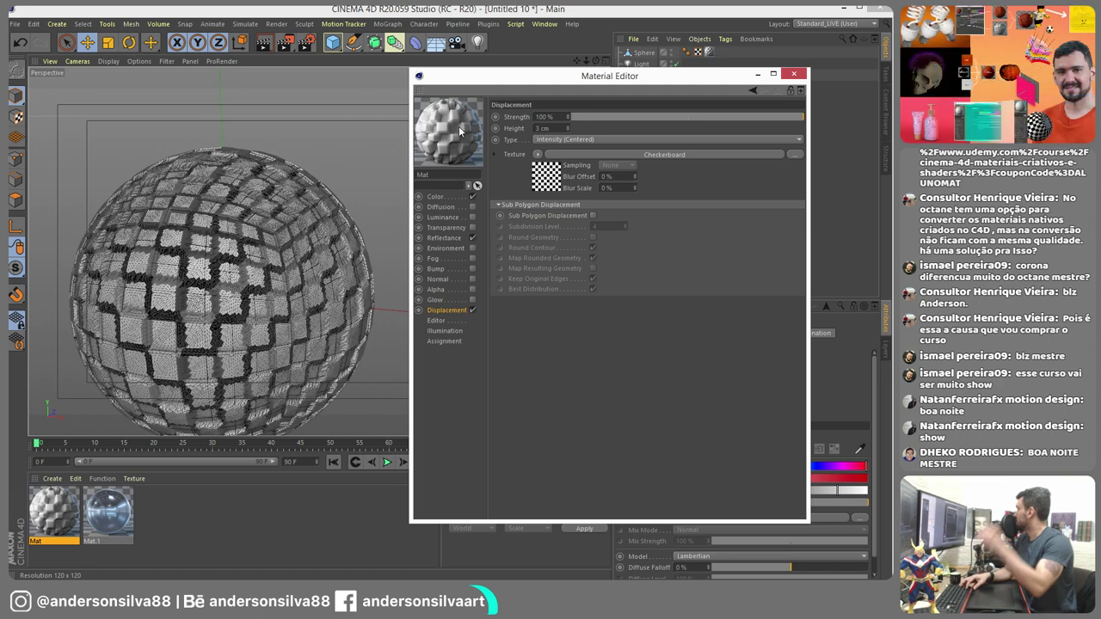
# - Turn on Sub Polygon Displacement and Round Geometry, then render the sphere in the viewport
pyautogui.click(593, 215)
pyautogui.keyDown('alt'); pyautogui.moveTo(290, 262); pyautogui.dragTo(295, 218); pyautogui.keyUp('alt')
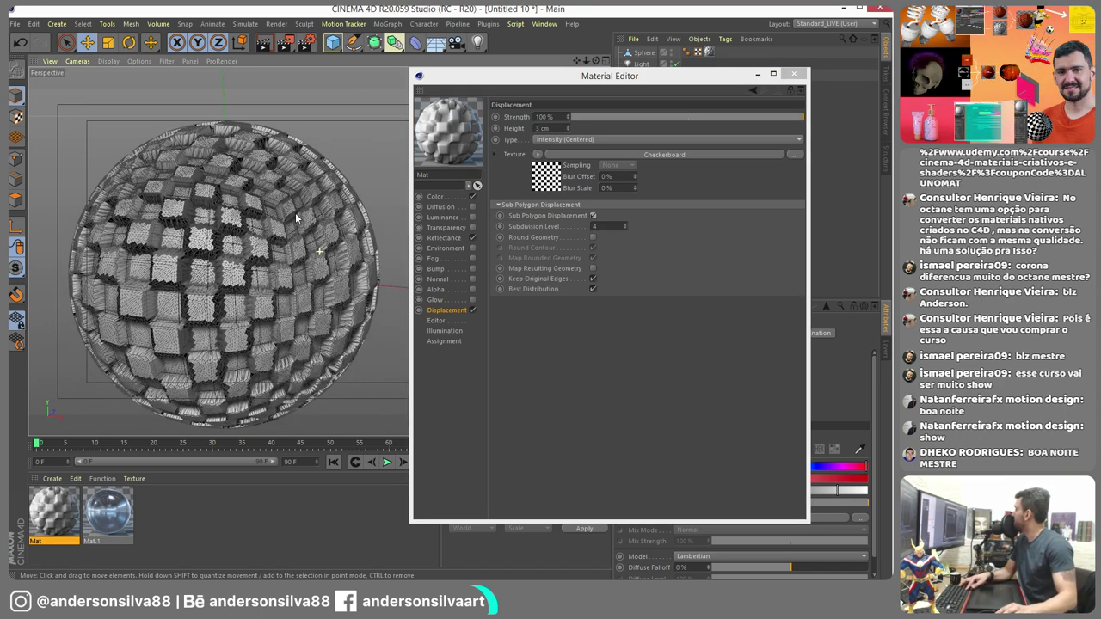
pyautogui.click(592, 238)
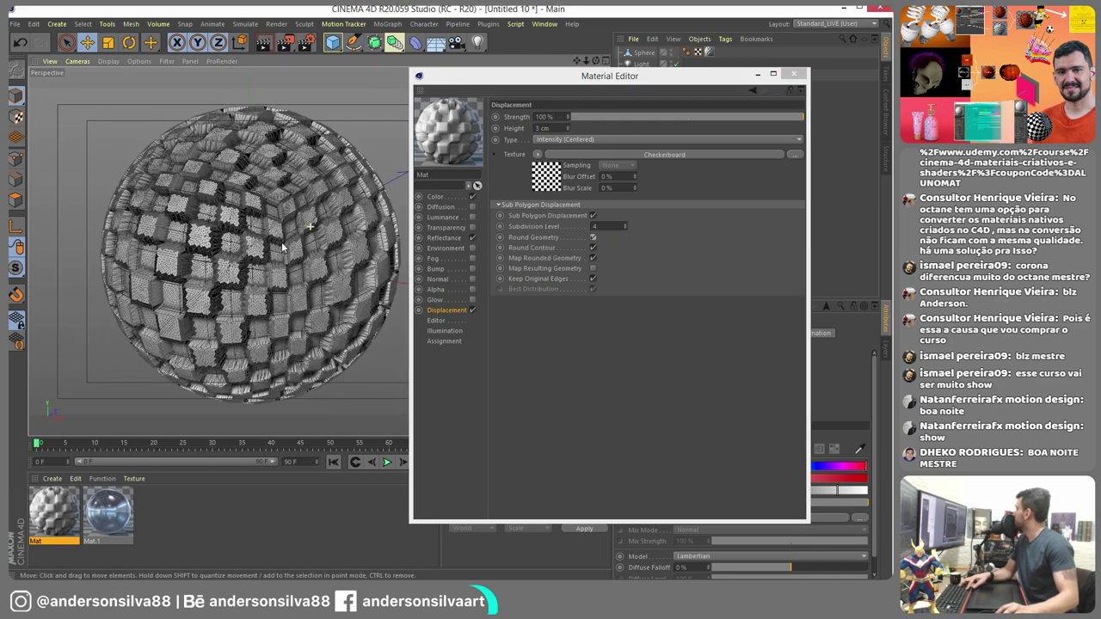
pyautogui.moveTo(258, 224)
pyautogui.keyDown('alt'); pyautogui.mouseDown()
pyautogui.moveTo(155, 209)
pyautogui.moveTo(240, 204)
pyautogui.moveTo(208, 212)
pyautogui.moveTo(225, 236)
pyautogui.moveTo(238, 228)
pyautogui.mouseUp(); pyautogui.keyUp('alt')
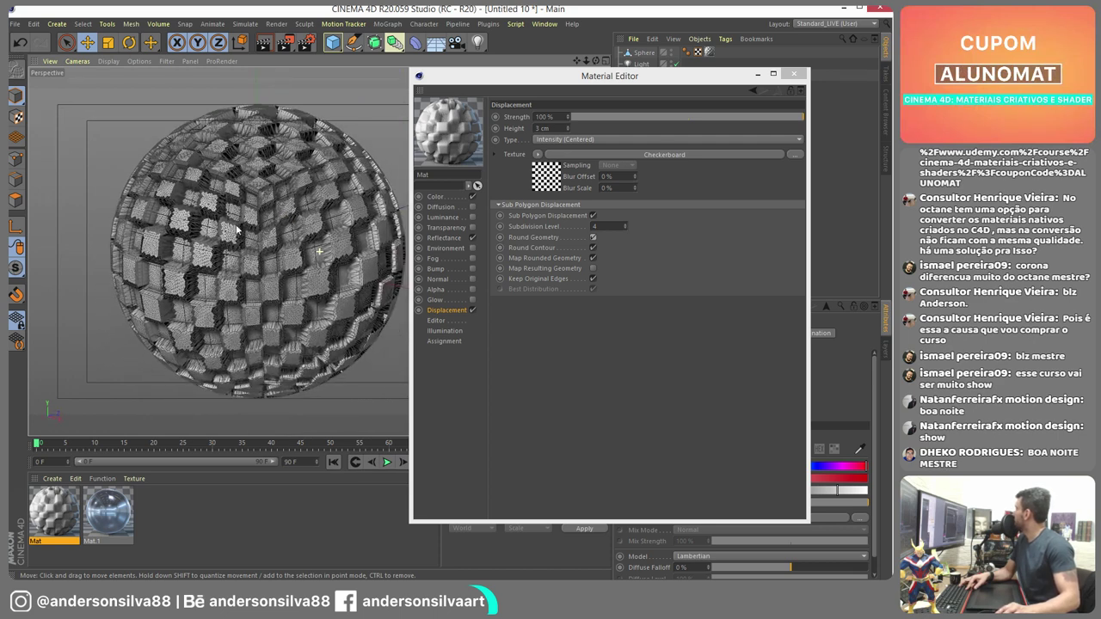
pyautogui.click(265, 47)
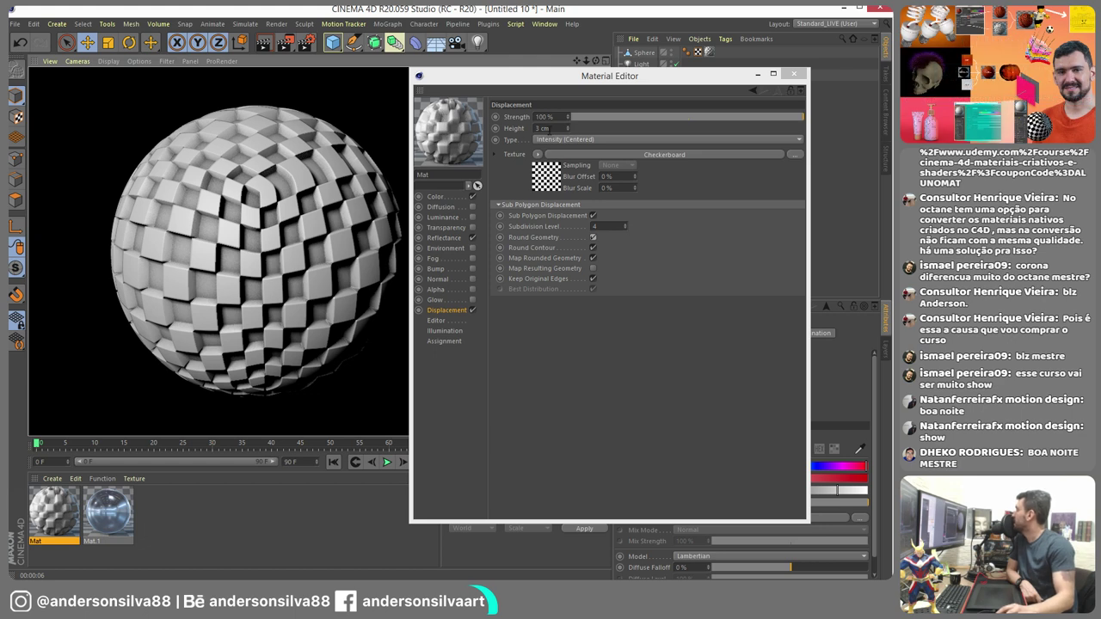
pyautogui.moveTo(586, 115); pyautogui.dragTo(806, 119)
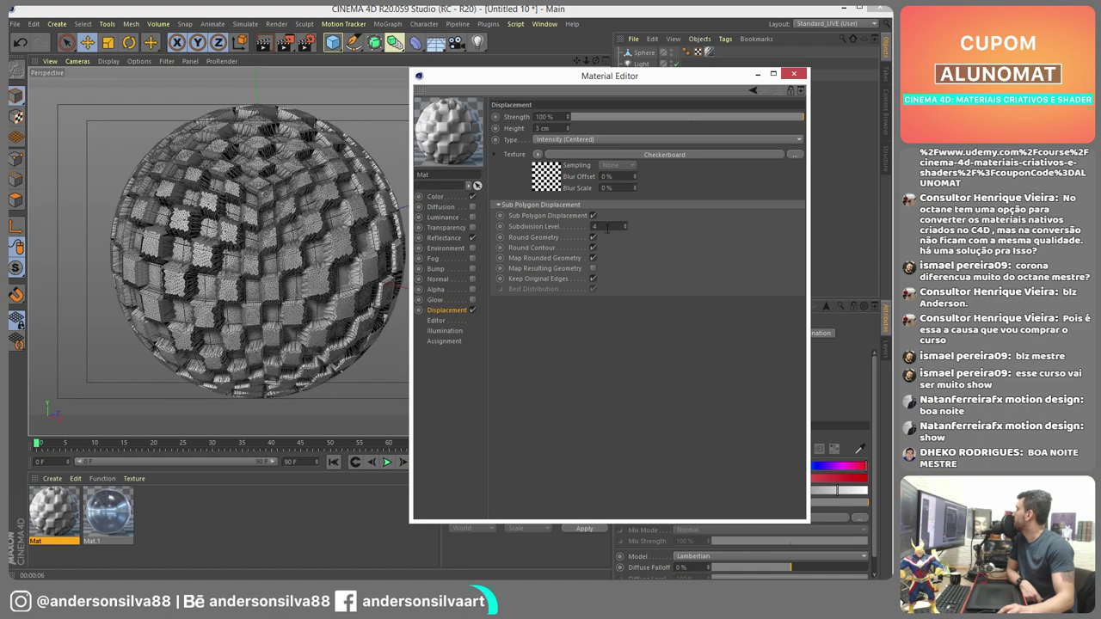
pyautogui.scroll(6, 300, 260)
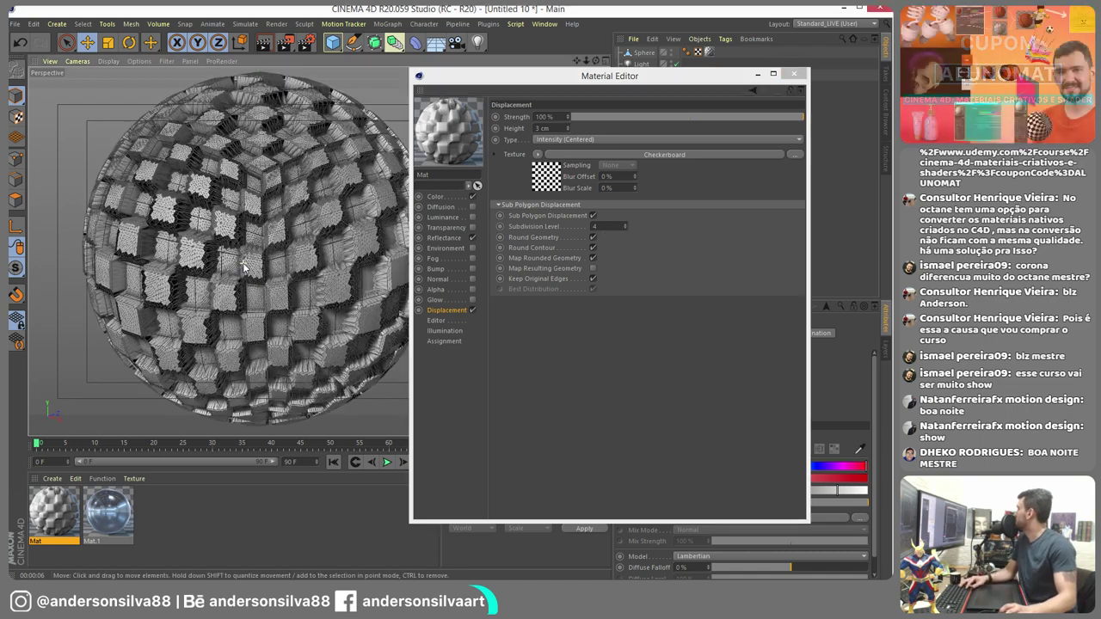
pyautogui.scroll(-5, 146, 197)
pyautogui.keyDown('alt'); pyautogui.moveTo(145, 198); pyautogui.dragTo(198, 203); pyautogui.keyUp('alt')
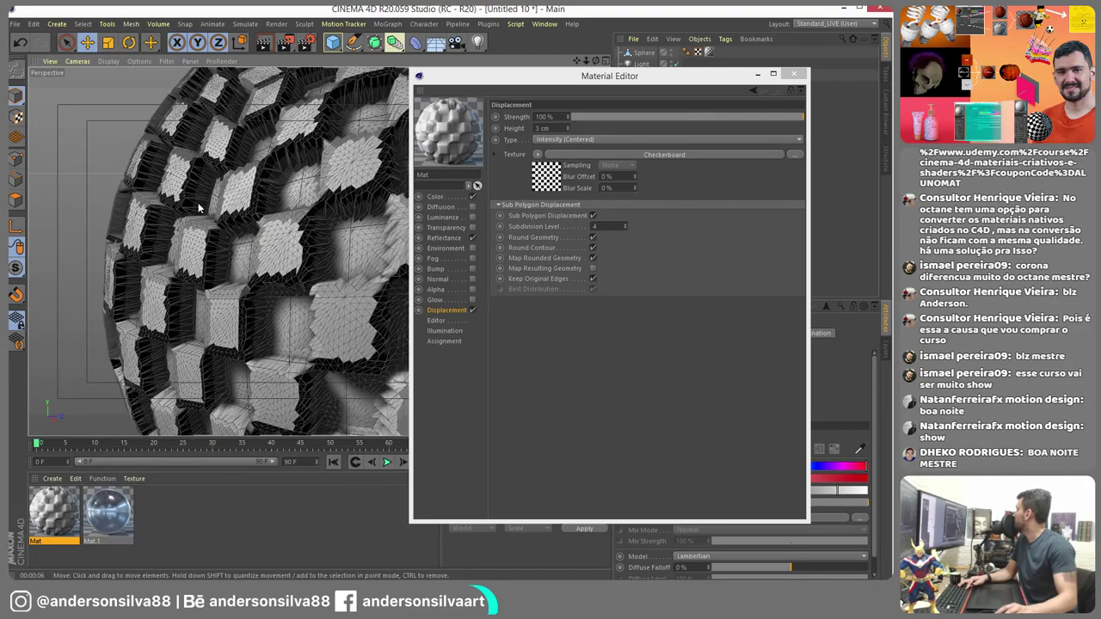
# - Render the checker sphere to the Picture Viewer, then switch back to the PowerPoint slideshow
pyautogui.click(284, 41)
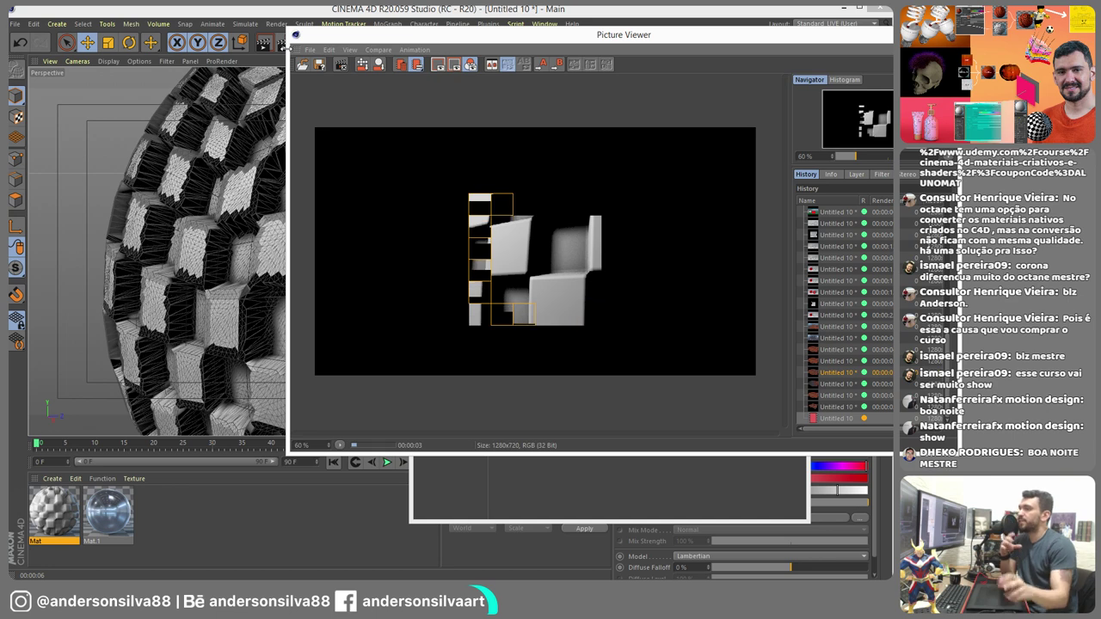
pyautogui.moveTo(582, 43); pyautogui.dragTo(445, 58)
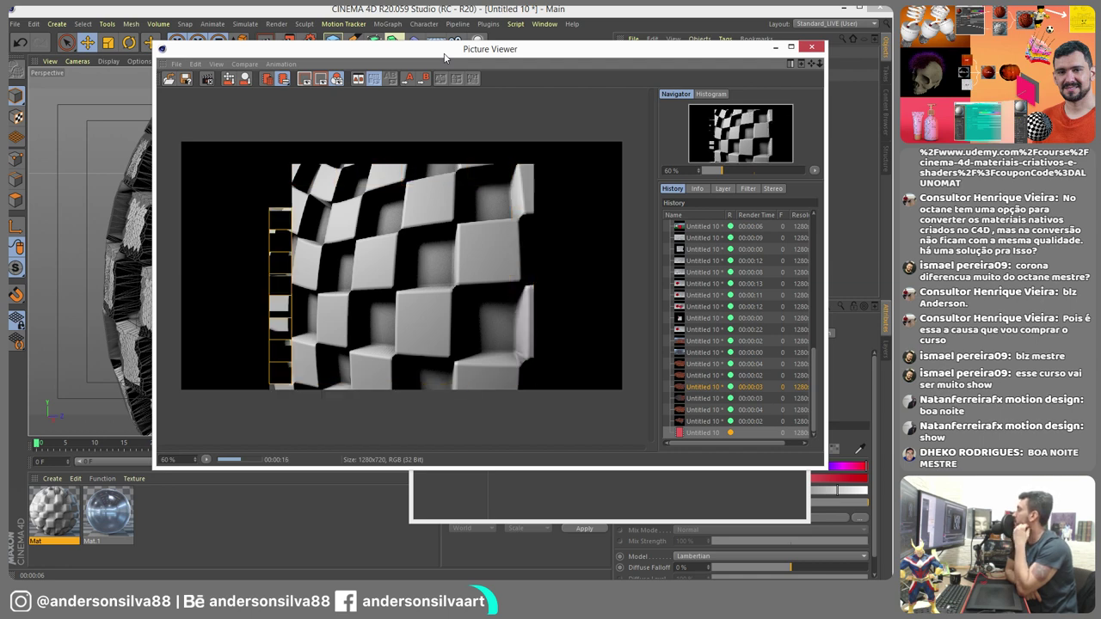
pyautogui.hotkey('alt', 'Tab')
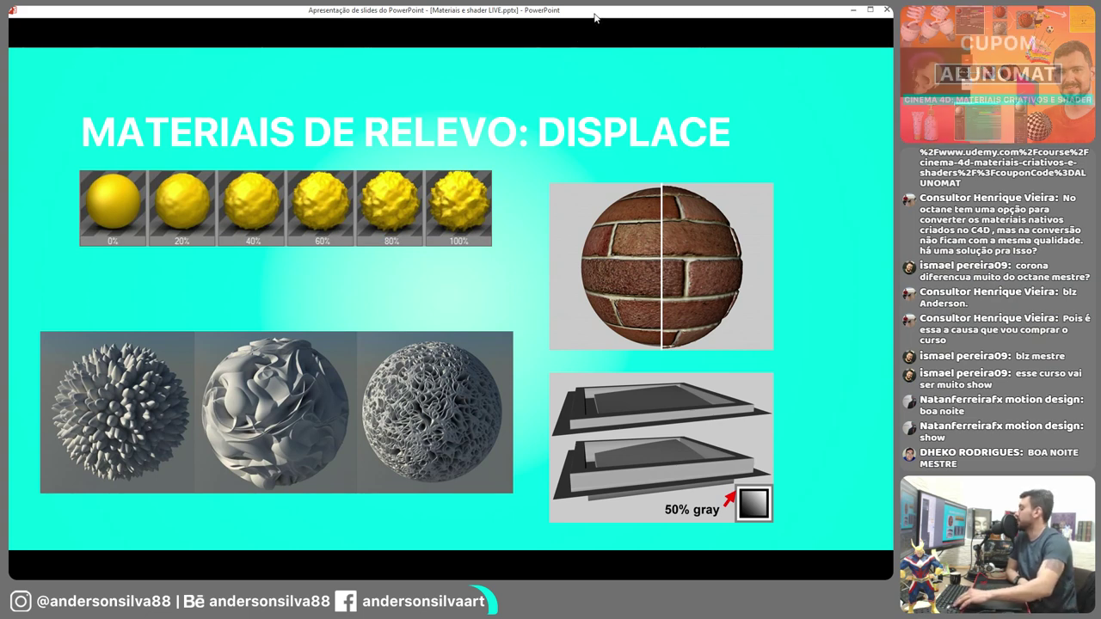
# - Navigate the slideshow to the Bump | Normals | Displace slide
pyautogui.press('Right')
pyautogui.press('Left')
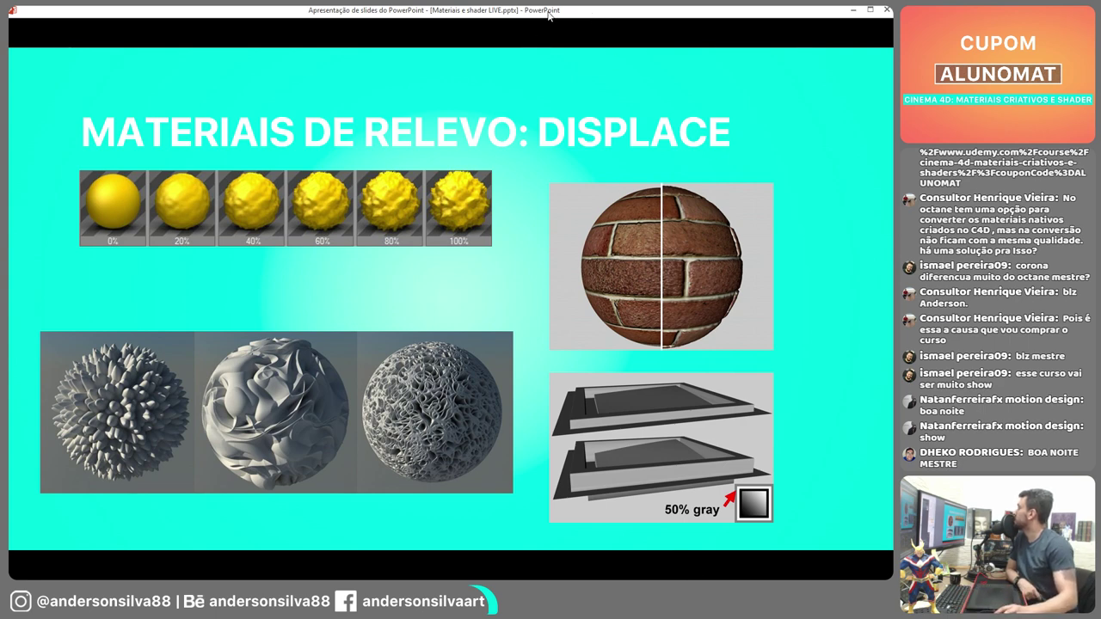
pyautogui.press('Left')
pyautogui.press('Right')
pyautogui.press('Right')
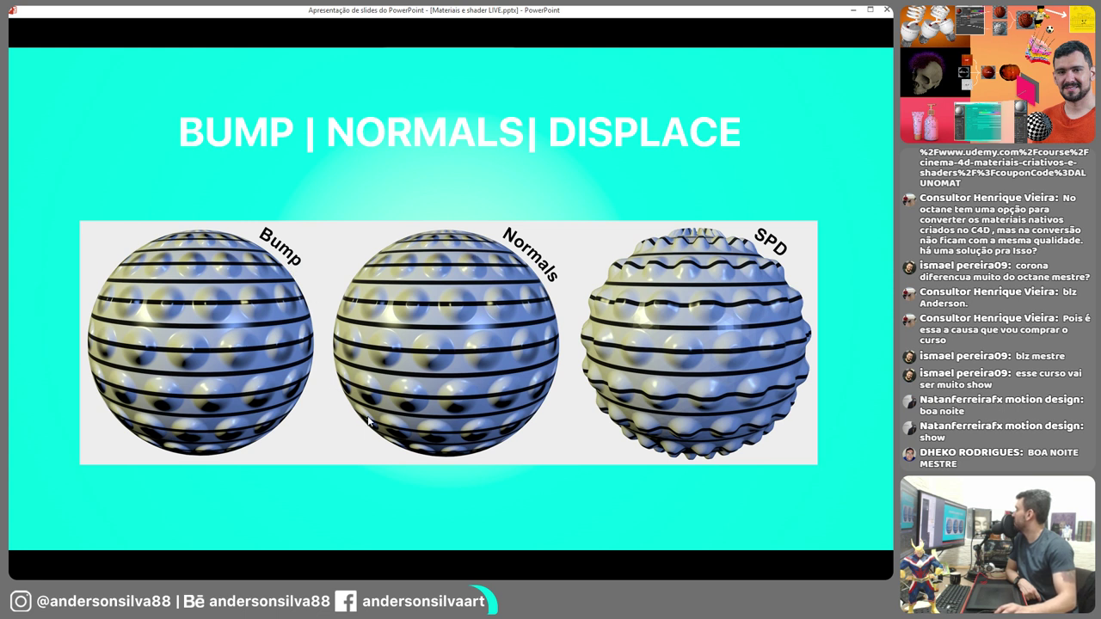
# - Circle the SPD sphere in ink, erase it, and switch to the MegaMan_canhao tron.jpg render
pyautogui.moveTo(654, 180); pyautogui.dragTo(602, 170)
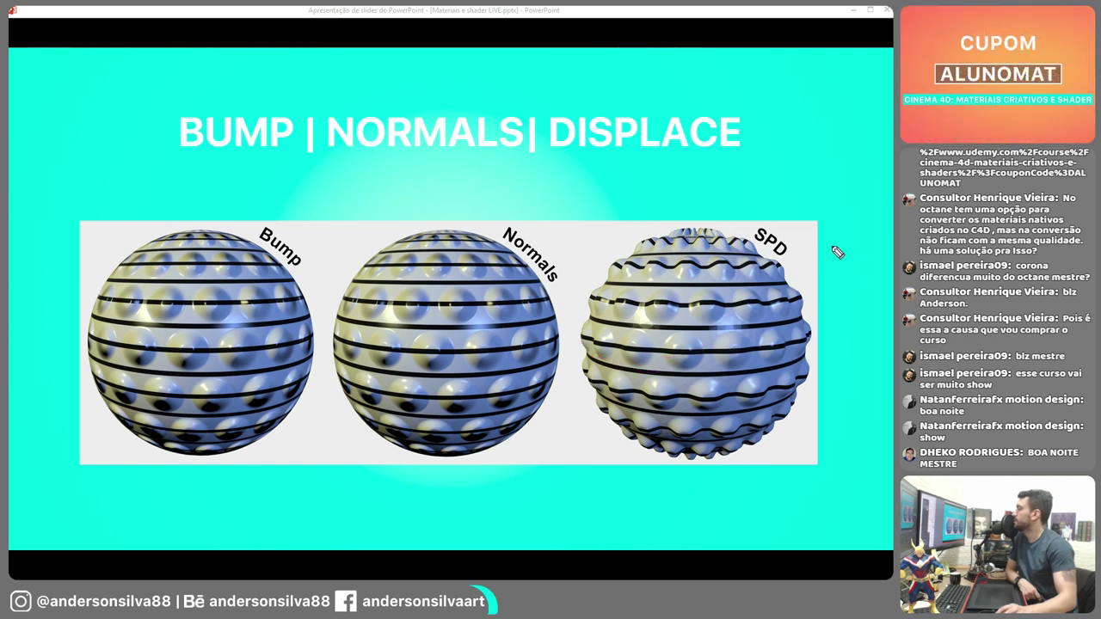
pyautogui.moveTo(667, 214)
pyautogui.mouseDown()
pyautogui.moveTo(603, 269)
pyautogui.moveTo(595, 332)
pyautogui.moveTo(579, 345)
pyautogui.moveTo(581, 385)
pyautogui.moveTo(597, 423)
pyautogui.moveTo(650, 449)
pyautogui.moveTo(736, 462)
pyautogui.moveTo(793, 347)
pyautogui.moveTo(711, 238)
pyautogui.moveTo(637, 272)
pyautogui.mouseUp()
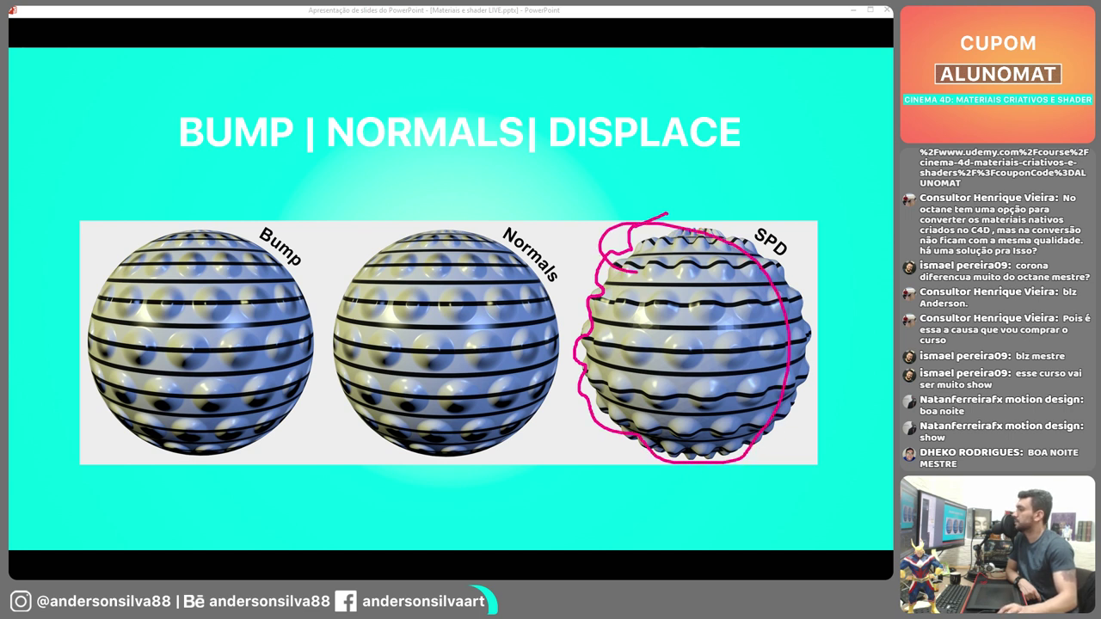
pyautogui.press('e')
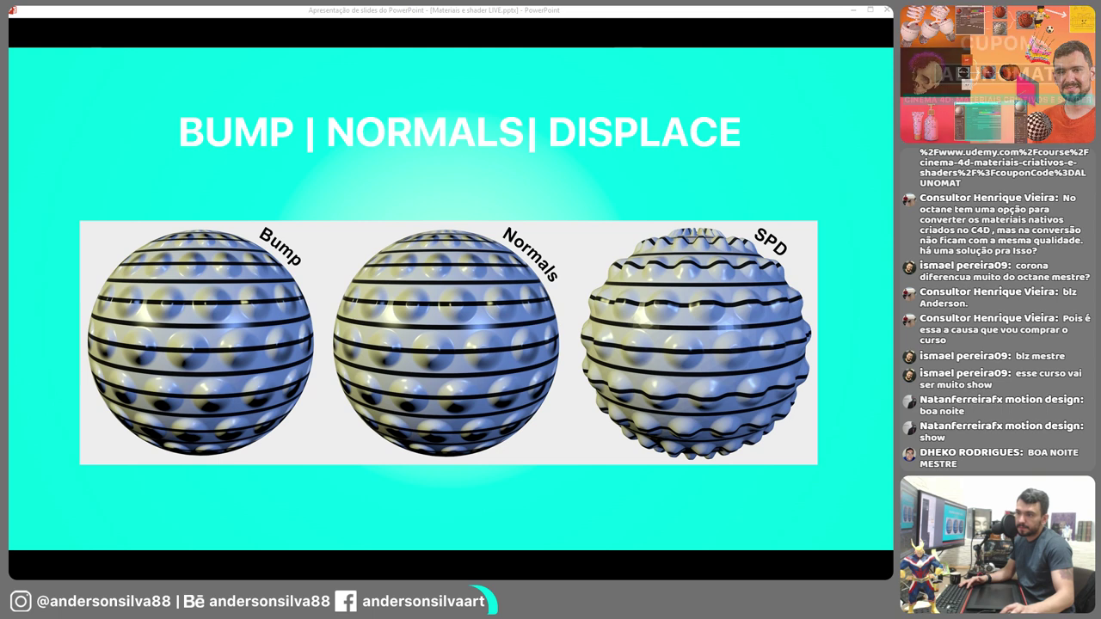
pyautogui.hotkey('alt', 'Tab')
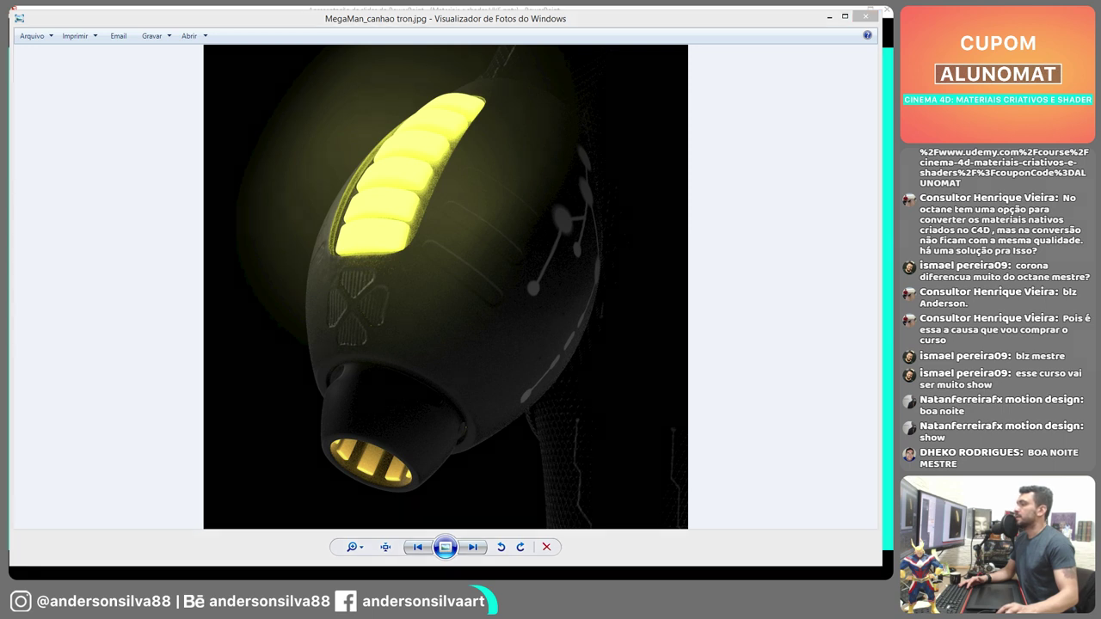
# - Annotate the cannon render with a loop, arrow, the word BUMP and an X-emblem circle, then erase
pyautogui.moveTo(416, 257)
pyautogui.mouseDown()
pyautogui.moveTo(481, 325)
pyautogui.moveTo(559, 309)
pyautogui.moveTo(462, 258)
pyautogui.moveTo(440, 217)
pyautogui.moveTo(487, 272)
pyautogui.moveTo(529, 264)
pyautogui.moveTo(466, 190)
pyautogui.moveTo(547, 247)
pyautogui.moveTo(499, 157)
pyautogui.moveTo(580, 212)
pyautogui.mouseUp()
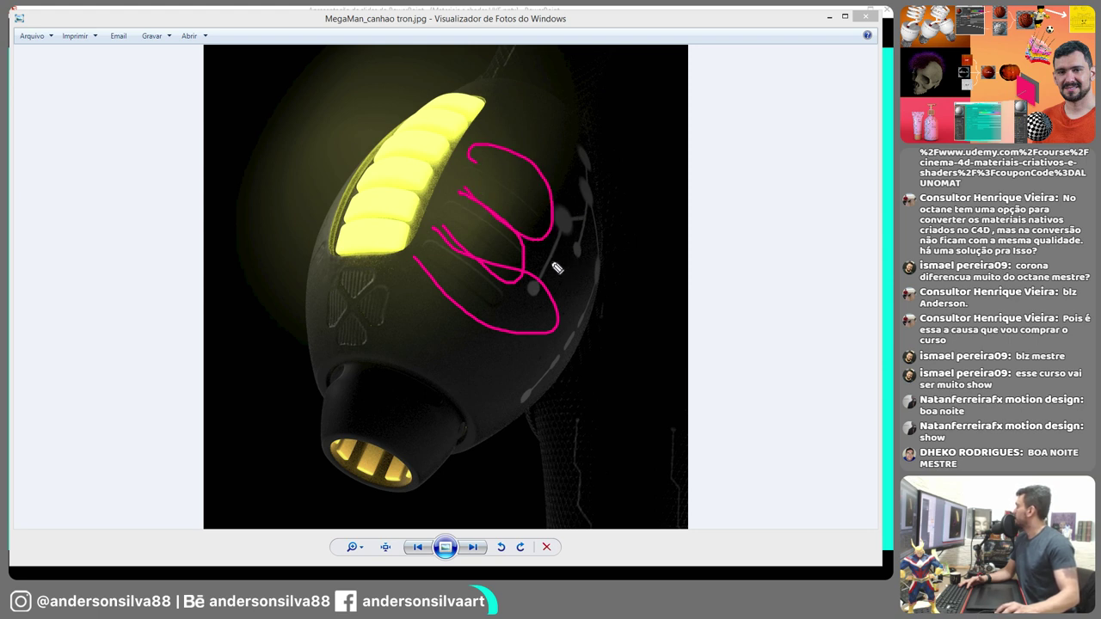
pyautogui.moveTo(548, 267); pyautogui.dragTo(619, 277)
pyautogui.moveTo(588, 244)
pyautogui.mouseDown()
pyautogui.moveTo(547, 258)
pyautogui.moveTo(592, 297)
pyautogui.mouseUp()
pyautogui.moveTo(569, 342); pyautogui.dragTo(572, 388)
pyautogui.moveTo(604, 348)
pyautogui.mouseDown()
pyautogui.moveTo(625, 326)
pyautogui.moveTo(663, 346)
pyautogui.moveTo(698, 288)
pyautogui.moveTo(690, 303)
pyautogui.mouseUp()
pyautogui.moveTo(576, 423)
pyautogui.mouseDown()
pyautogui.moveTo(598, 436)
pyautogui.moveTo(613, 425)
pyautogui.mouseUp()
pyautogui.moveTo(645, 388)
pyautogui.mouseDown()
pyautogui.moveTo(637, 394)
pyautogui.moveTo(693, 394)
pyautogui.mouseUp()
pyautogui.moveTo(344, 259); pyautogui.dragTo(320, 280)
pyautogui.moveTo(317, 325); pyautogui.dragTo(297, 318)
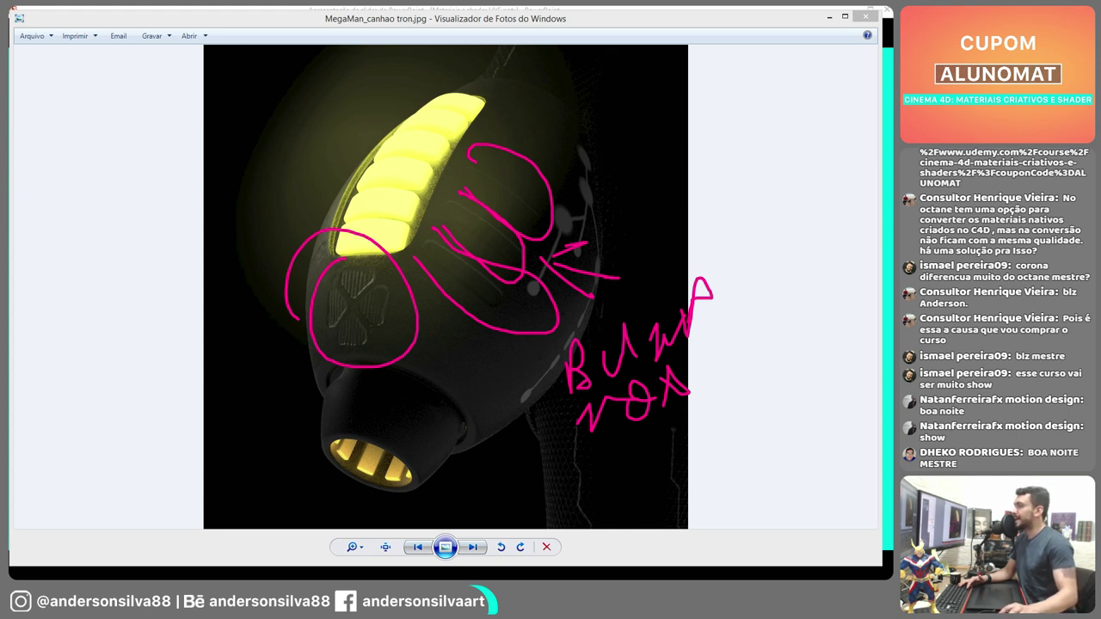
pyautogui.press('e')
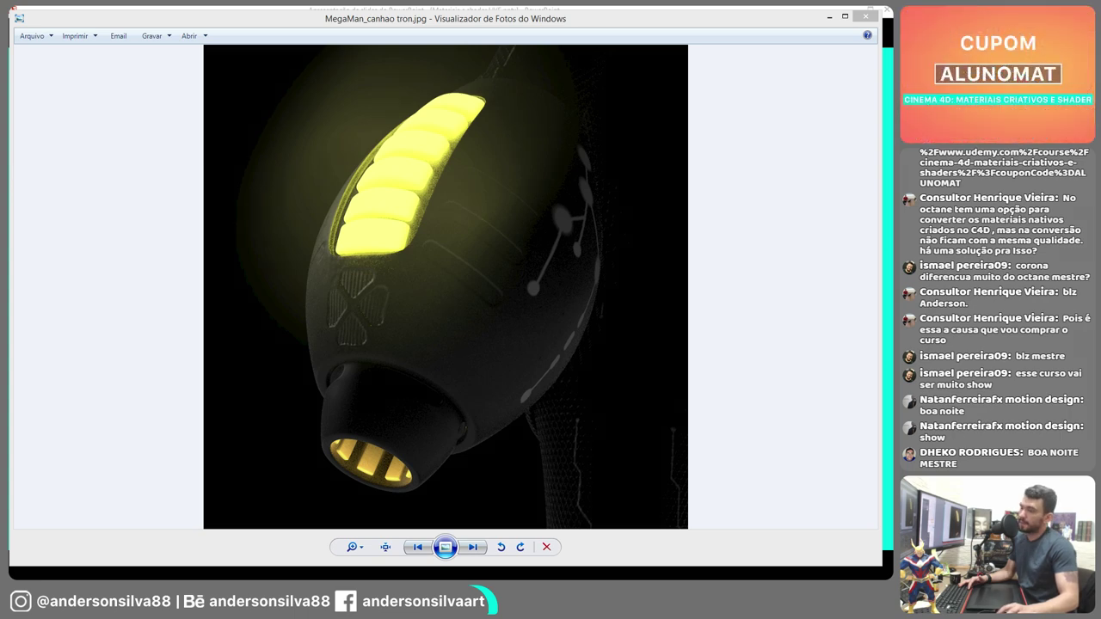
# - On the boot render, circle the logo, side markings and toe, then clear the ink
pyautogui.press('Right')
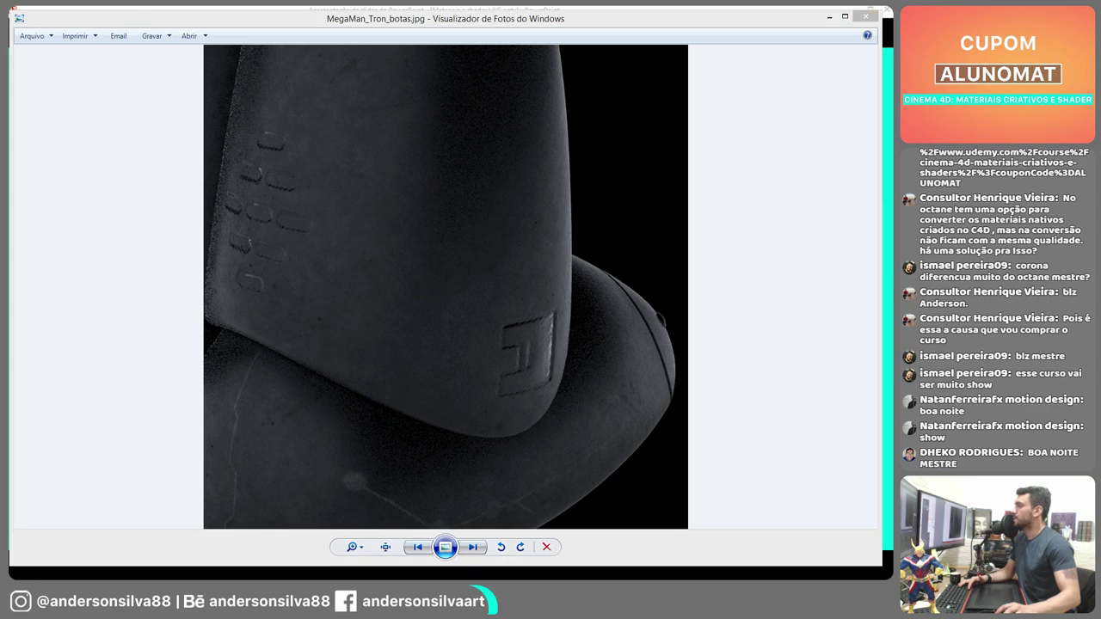
pyautogui.moveTo(486, 301)
pyautogui.mouseDown()
pyautogui.moveTo(559, 277)
pyautogui.moveTo(457, 348)
pyautogui.mouseUp()
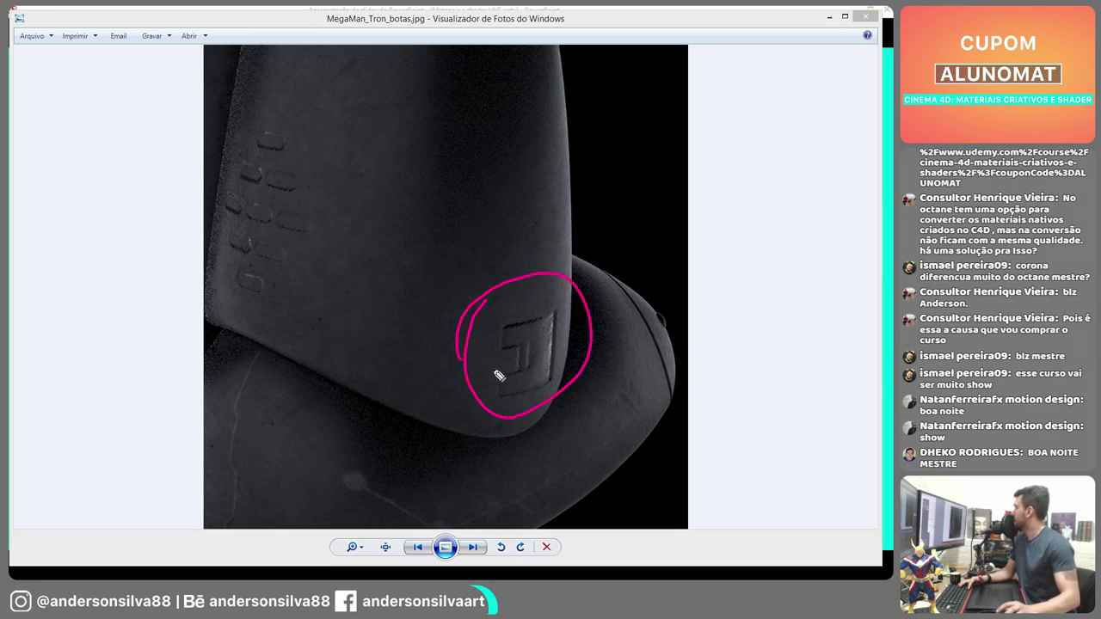
pyautogui.moveTo(248, 103)
pyautogui.mouseDown()
pyautogui.moveTo(228, 405)
pyautogui.moveTo(125, 202)
pyautogui.mouseUp()
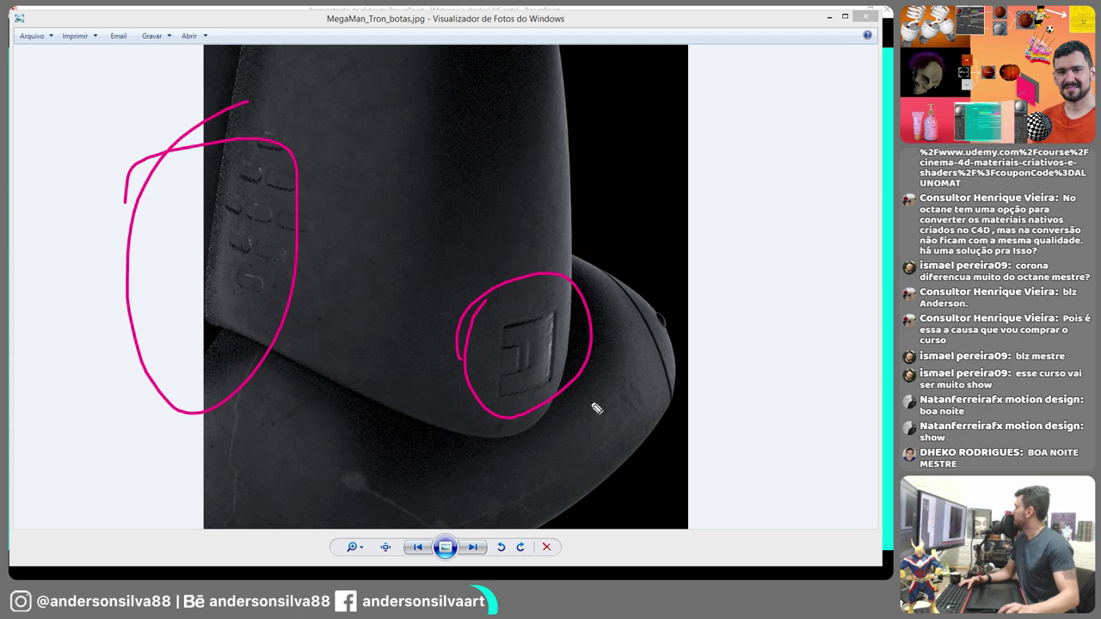
pyautogui.moveTo(604, 284)
pyautogui.mouseDown()
pyautogui.moveTo(641, 258)
pyautogui.moveTo(586, 300)
pyautogui.mouseUp()
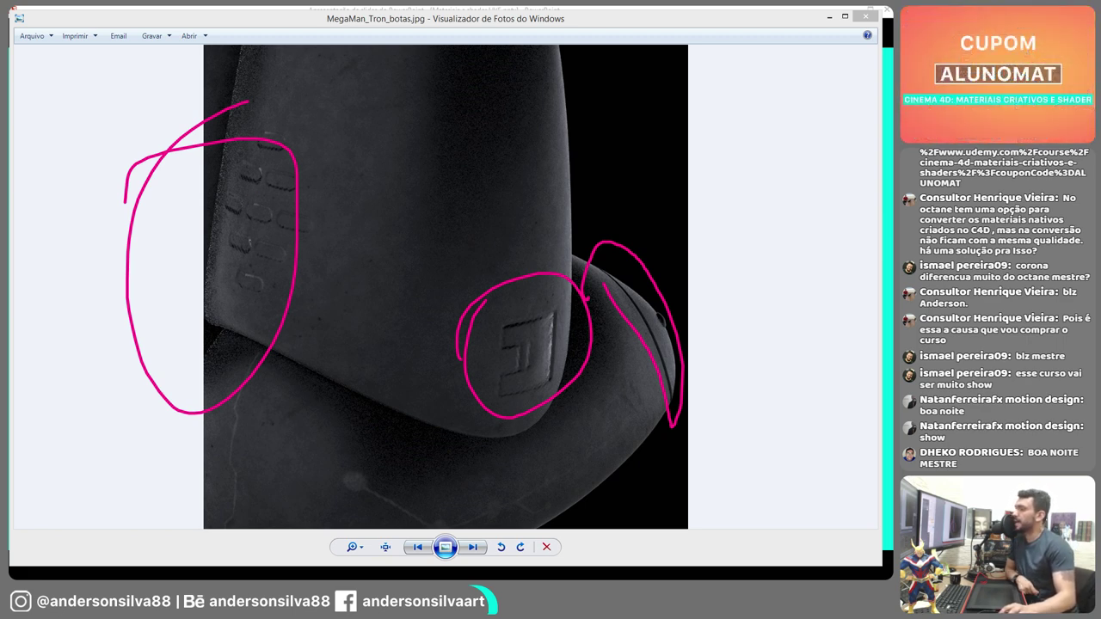
pyautogui.press('Escape')
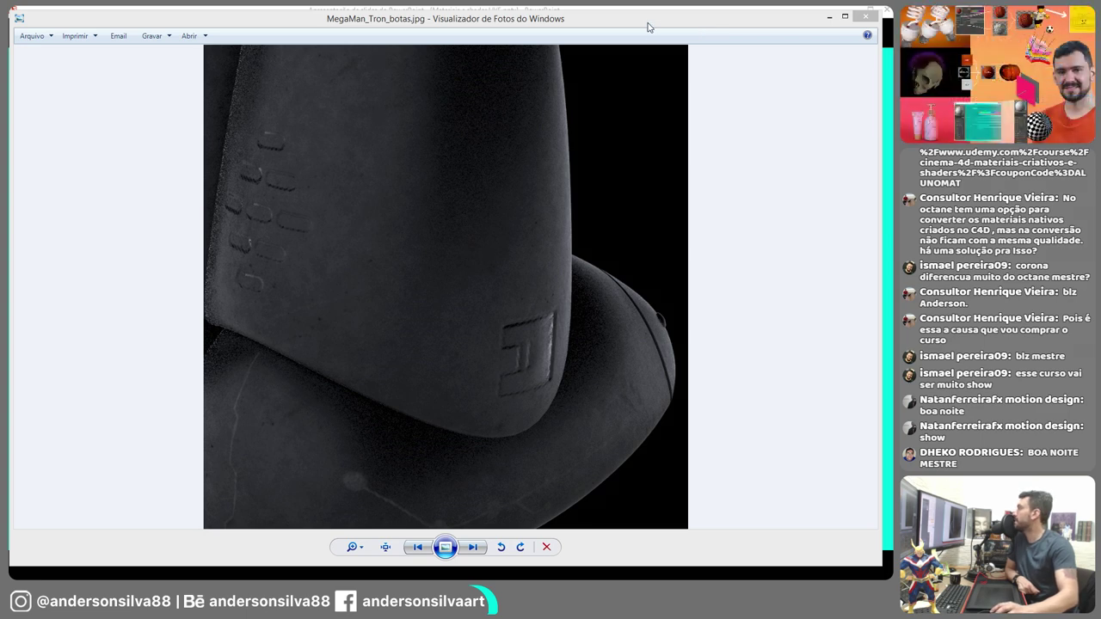
# - Zoom into the helmet side close-up, circle its faceplate and vent, clear, and close the viewer
pyautogui.hotkey('alt', 'F4')
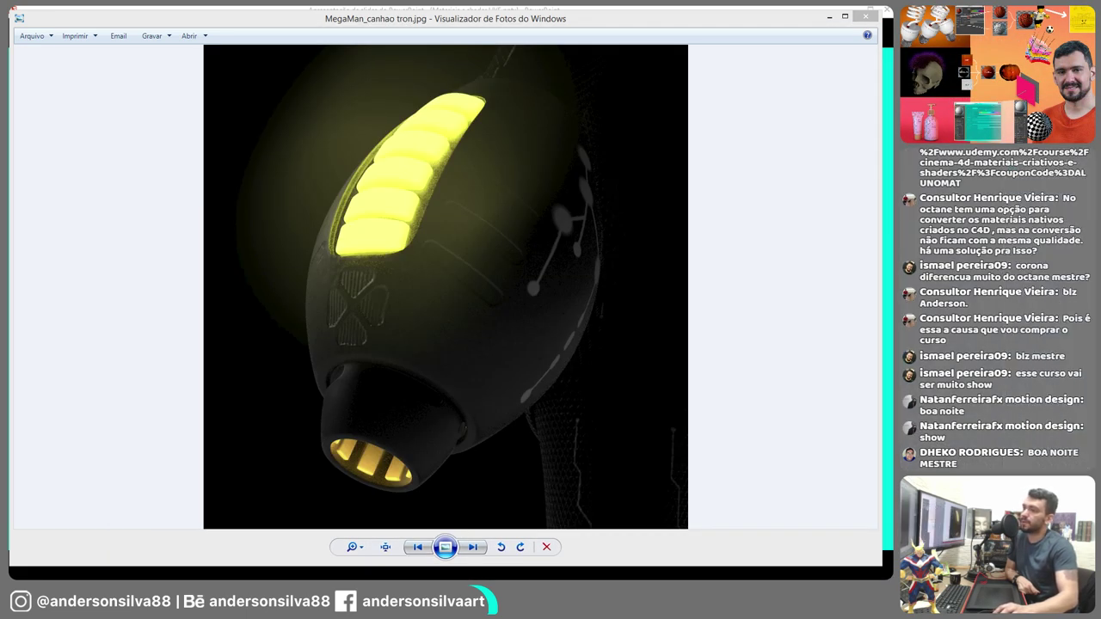
pyautogui.hotkey('alt', 'F4')
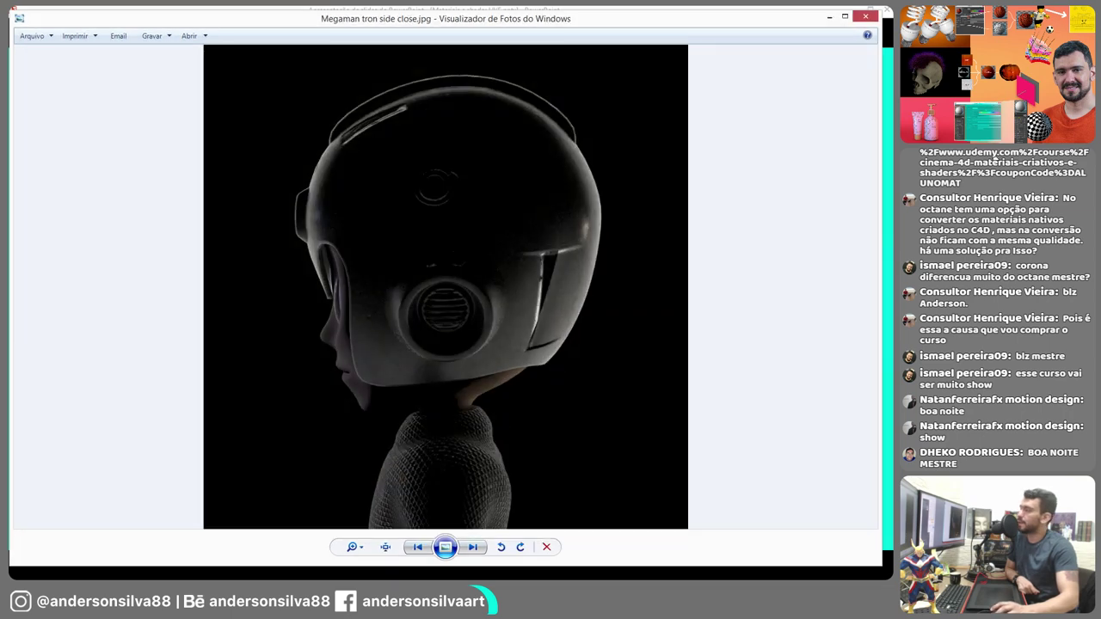
pyautogui.scroll(3, 531, 308)
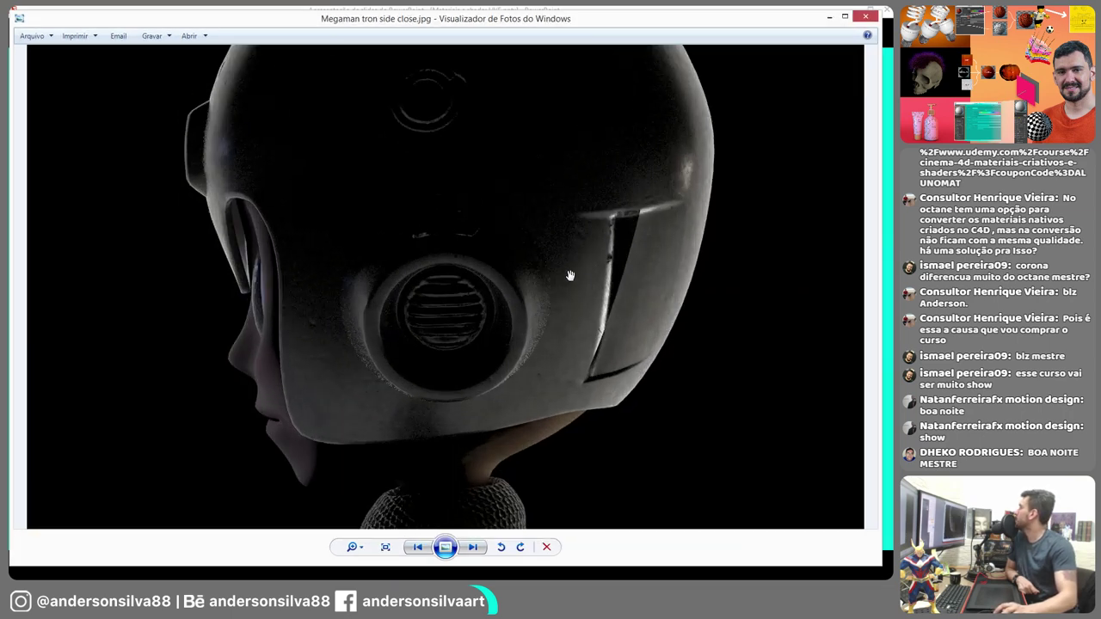
pyautogui.scroll(2, 412, 250)
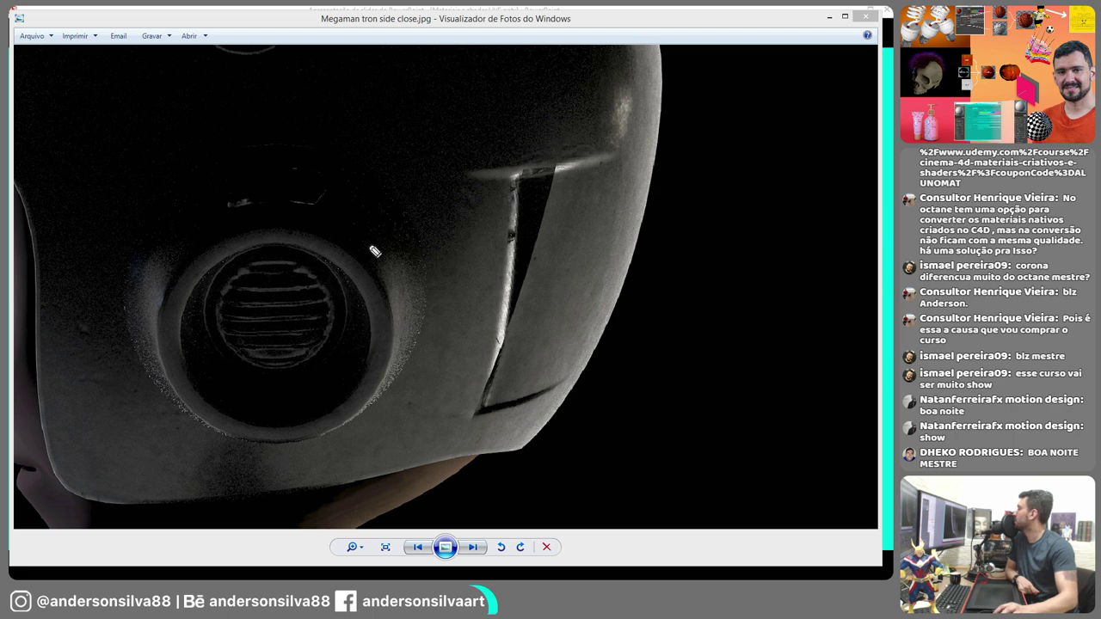
pyautogui.moveTo(473, 118)
pyautogui.mouseDown()
pyautogui.moveTo(688, 430)
pyautogui.moveTo(464, 138)
pyautogui.mouseUp()
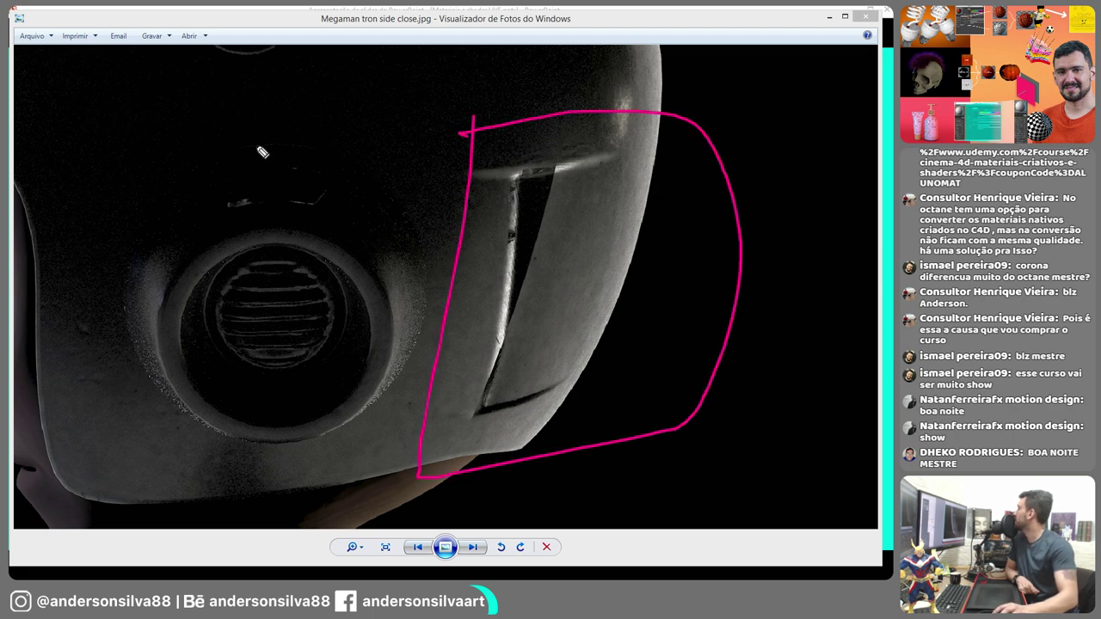
pyautogui.moveTo(193, 262)
pyautogui.mouseDown()
pyautogui.moveTo(258, 191)
pyautogui.moveTo(189, 417)
pyautogui.mouseUp()
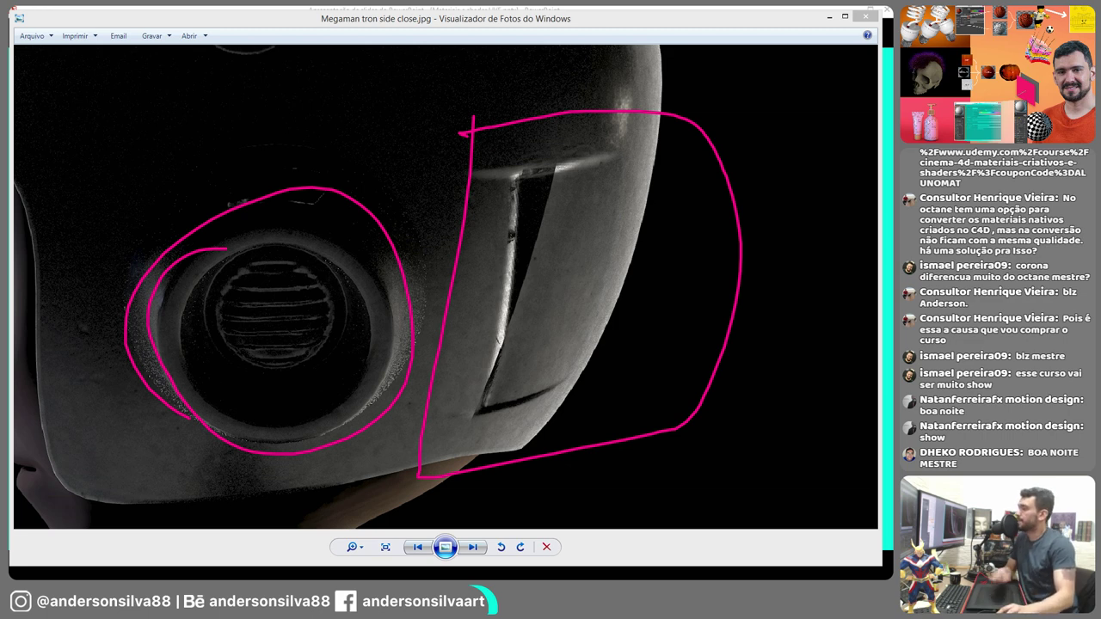
pyautogui.press('Escape')
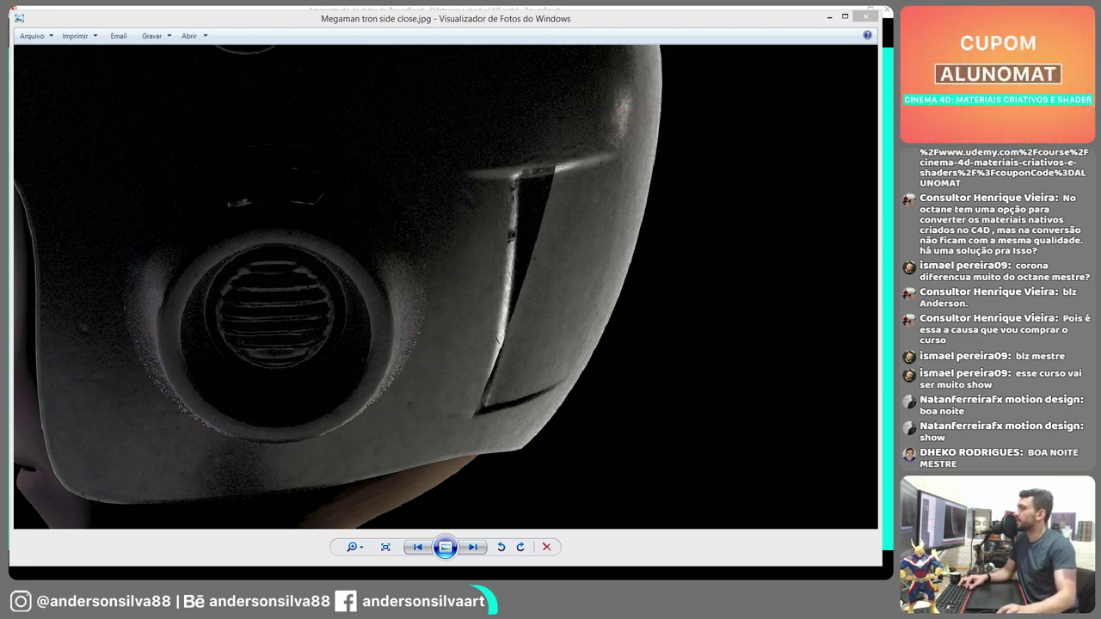
pyautogui.press('Right')
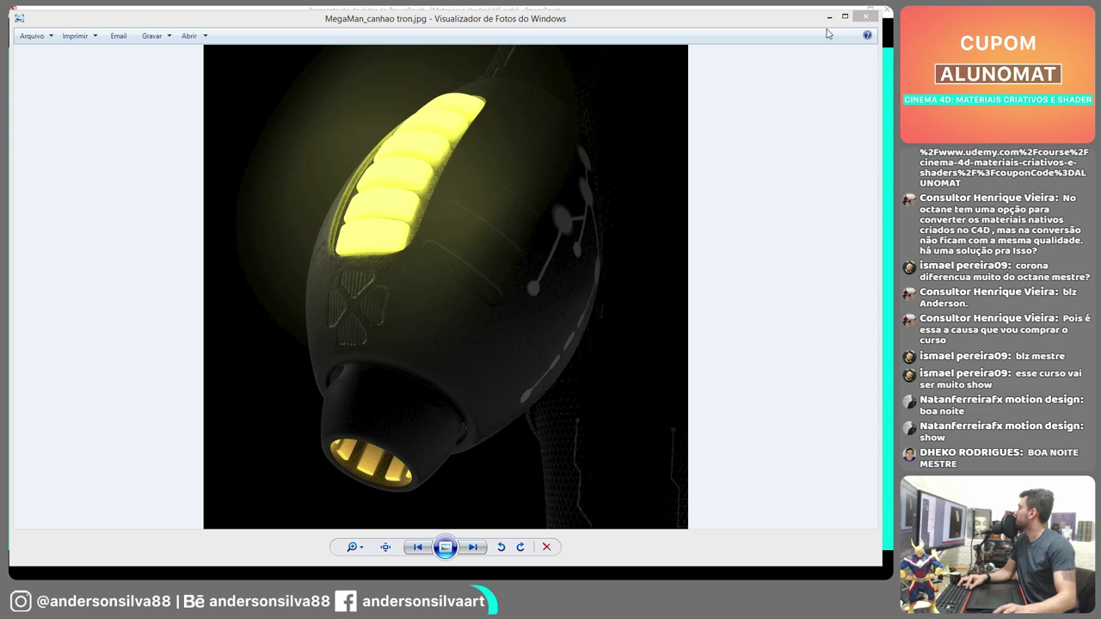
pyautogui.click(864, 17)
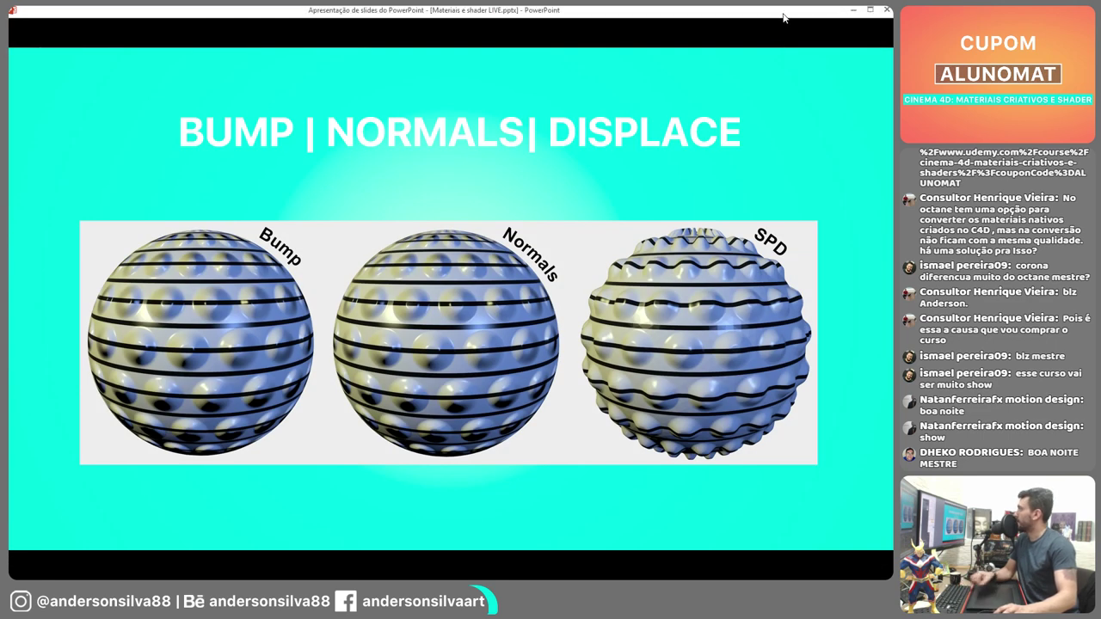
# - Advance to the UV MAP slide, briefly show the Heineken normal map, then continue to FACE NORMAL and Cinema 4D
pyautogui.press('Right')
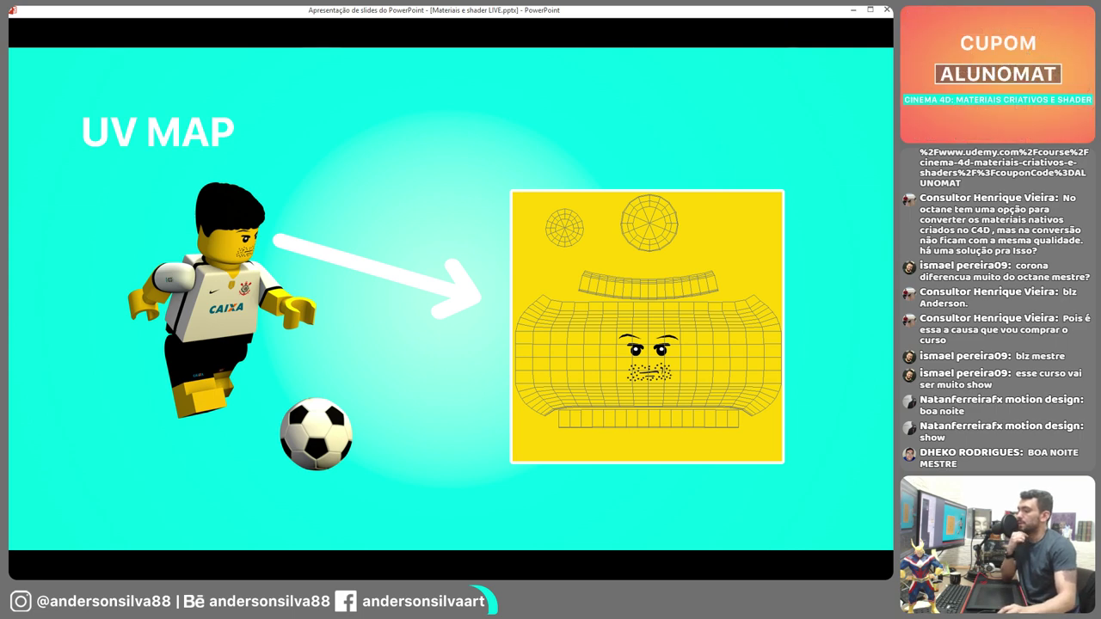
pyautogui.hotkey('alt', 'Tab')
pyautogui.click(845, 7)
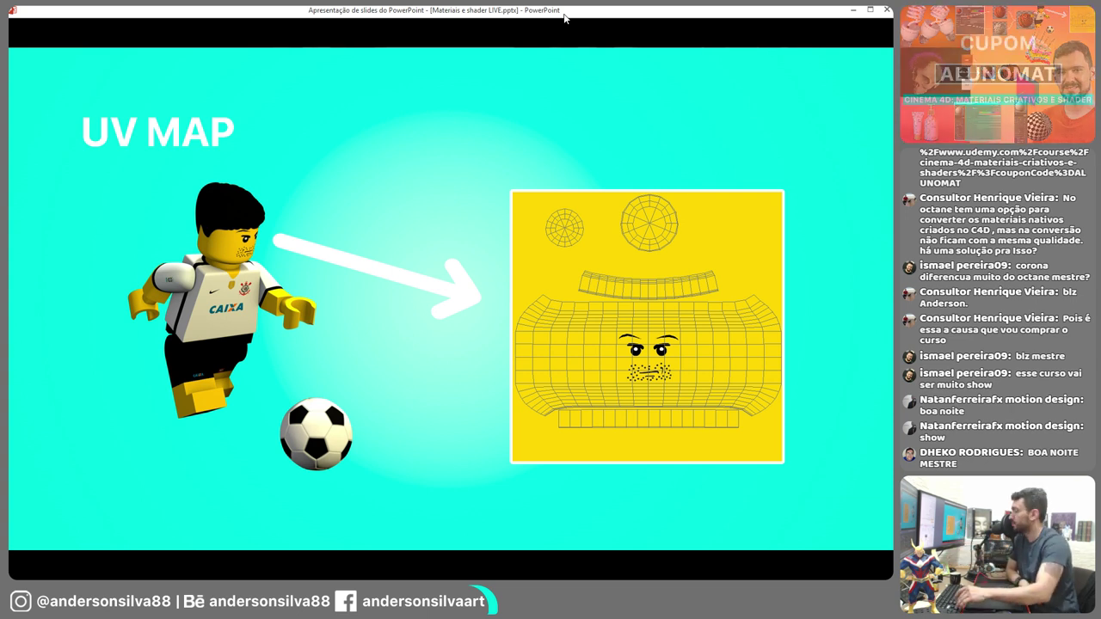
pyautogui.press('Right')
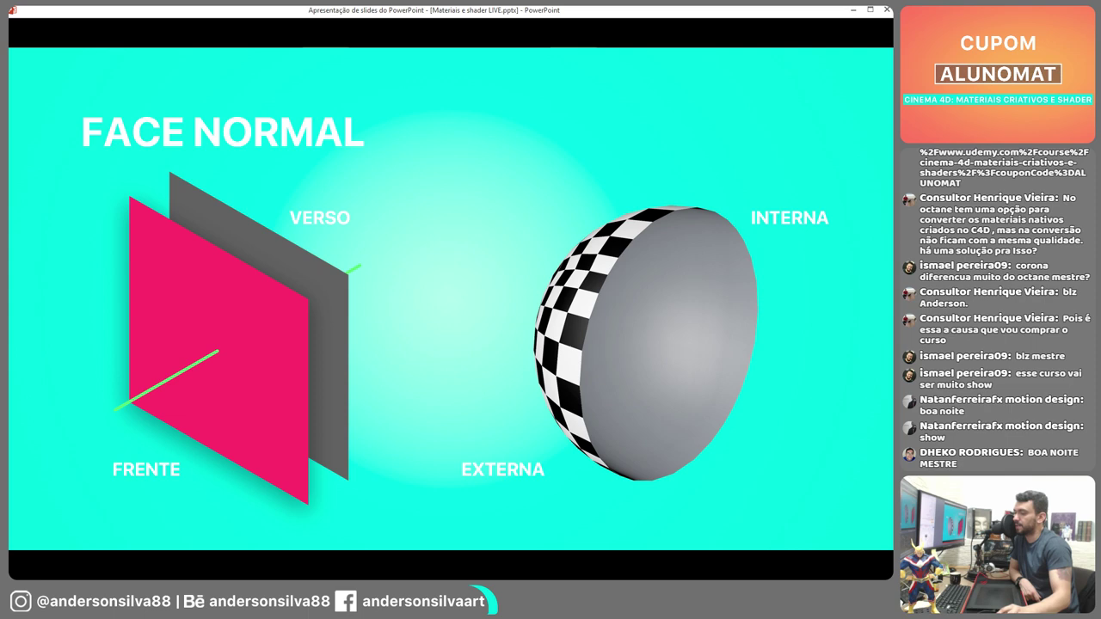
pyautogui.hotkey('alt', 'Tab')
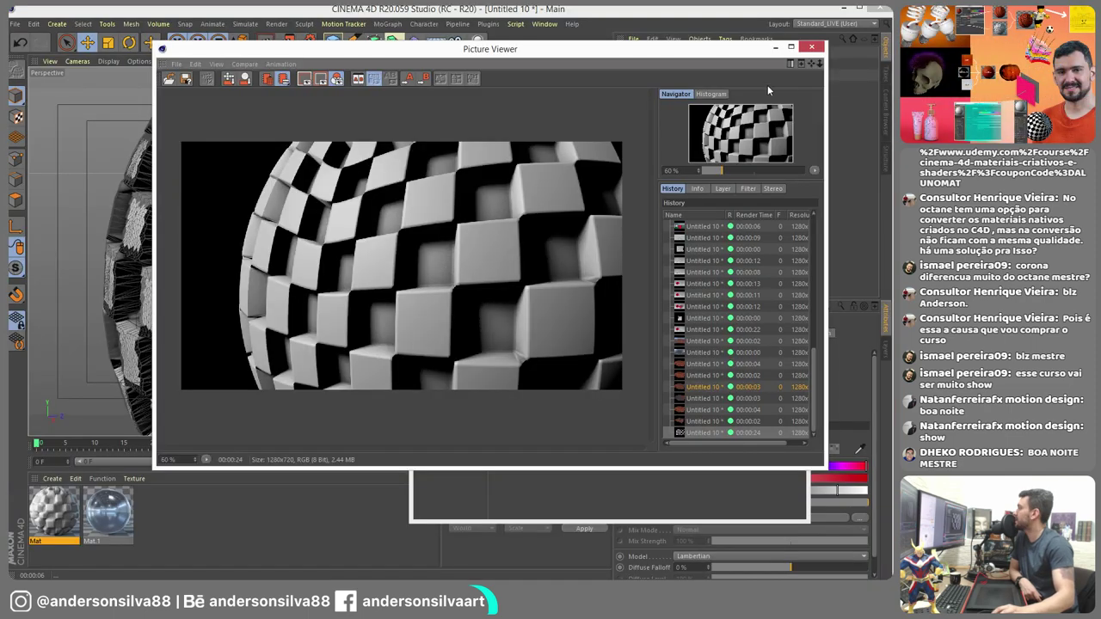
# - Close the Picture Viewer and Material Editor, then select the sphere and frame it with H
pyautogui.click(812, 48)
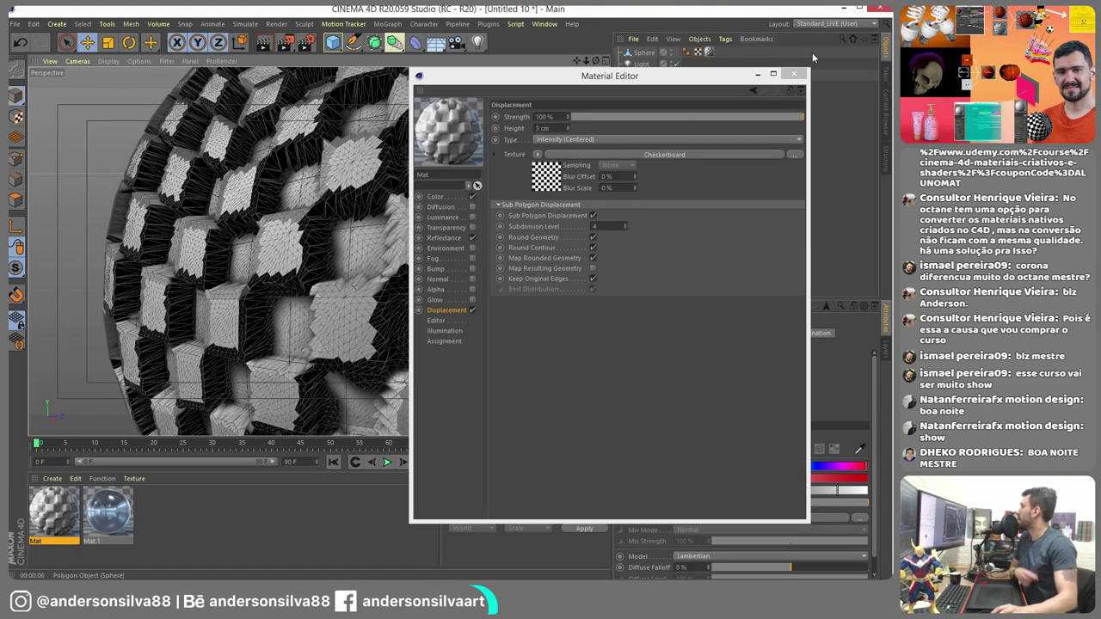
pyautogui.click(793, 74)
pyautogui.click(401, 171)
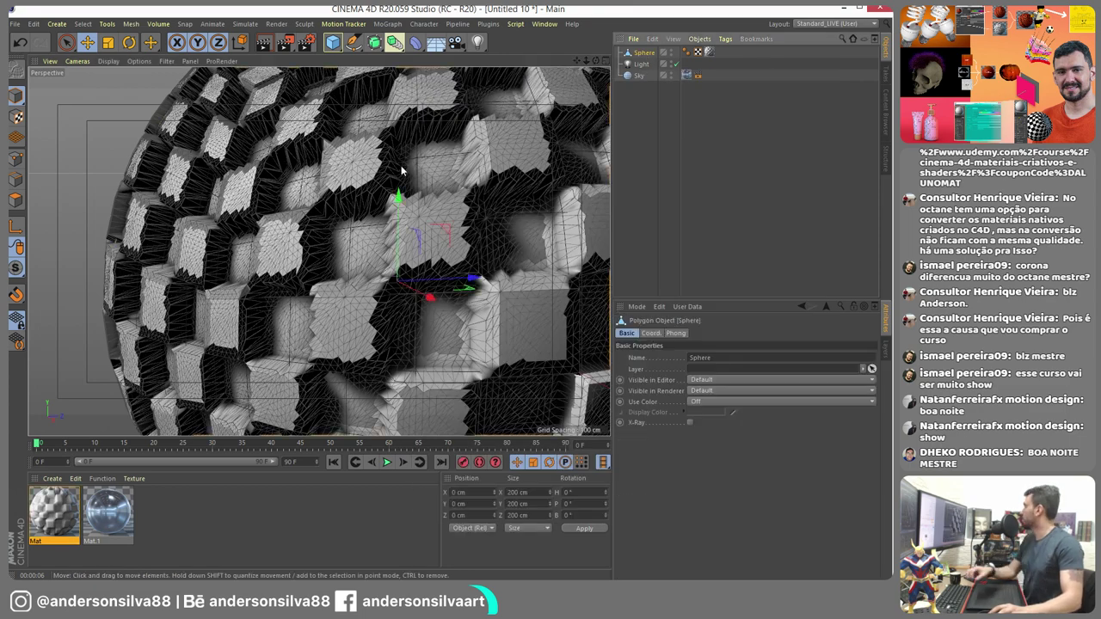
pyautogui.press('h')
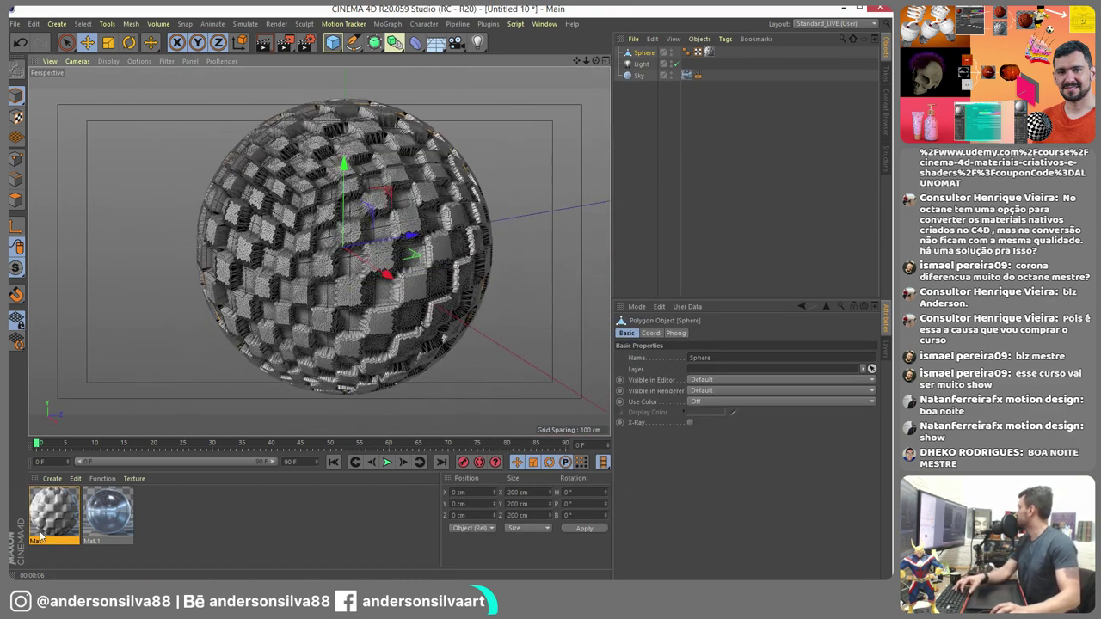
# - Delete the Mat material, enable the Light, and show the four-view layout
pyautogui.click(40, 537)
pyautogui.press('Delete')
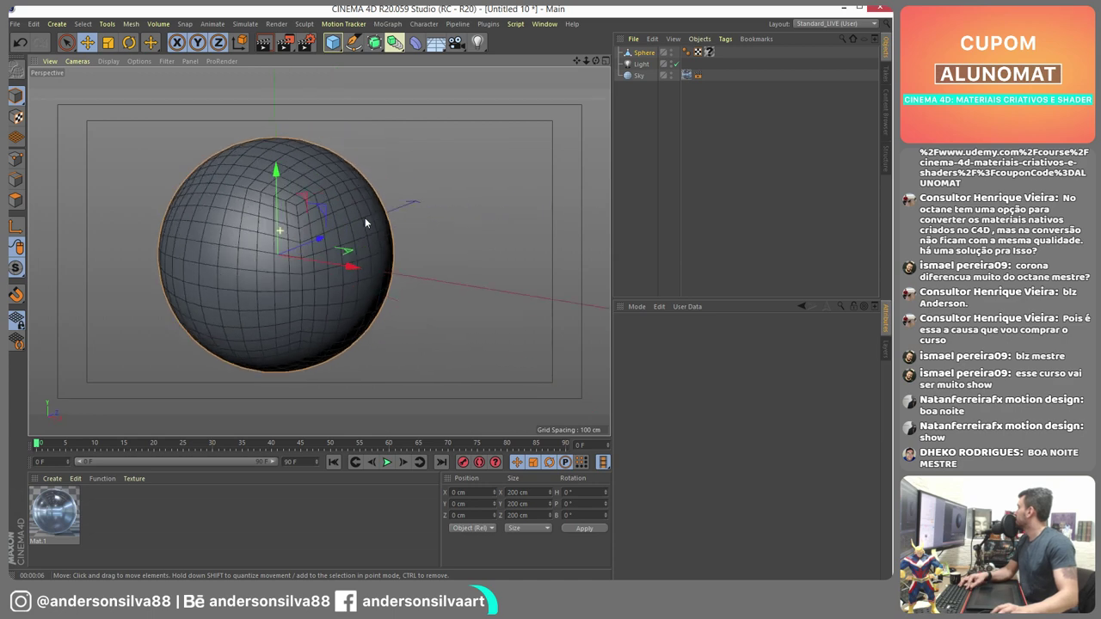
pyautogui.keyDown('alt'); pyautogui.moveTo(365, 223); pyautogui.dragTo(542, 203); pyautogui.keyUp('alt')
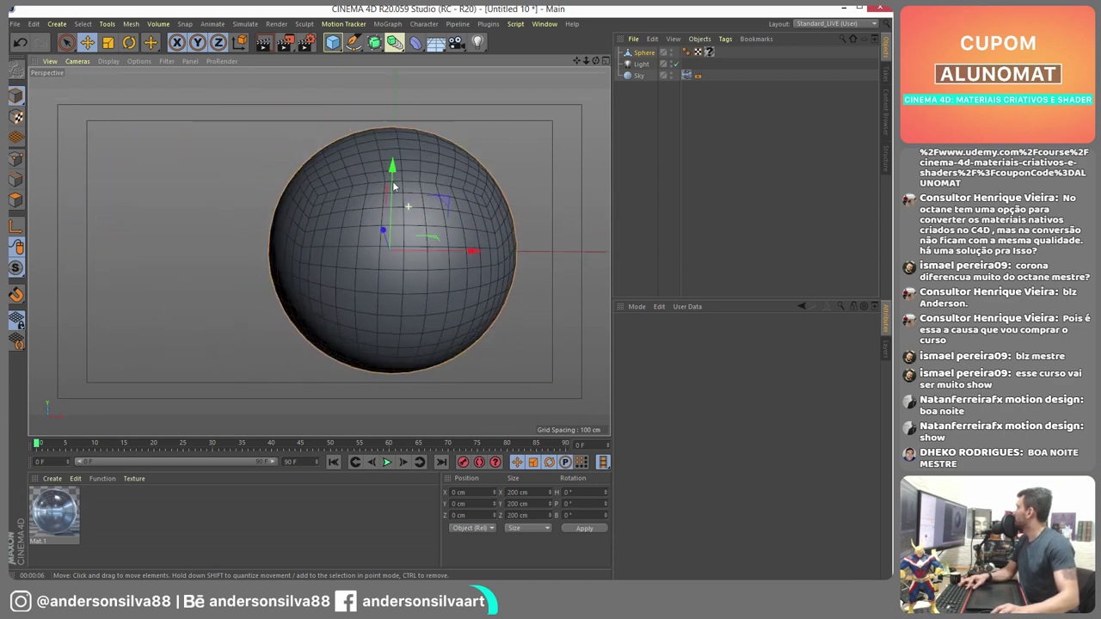
pyautogui.click(676, 65)
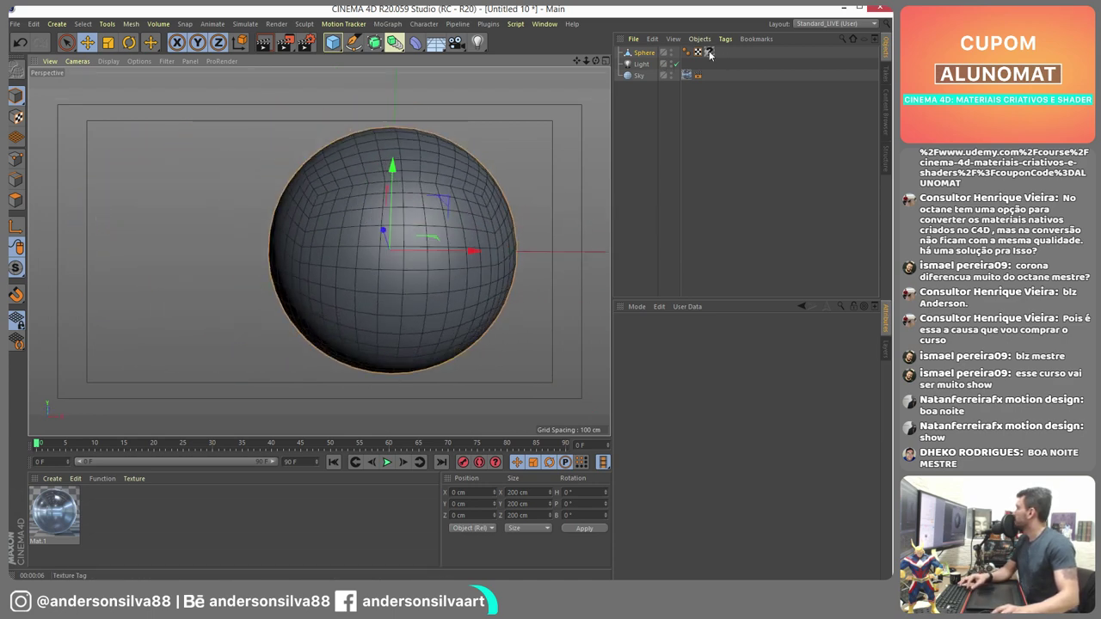
pyautogui.click(604, 66)
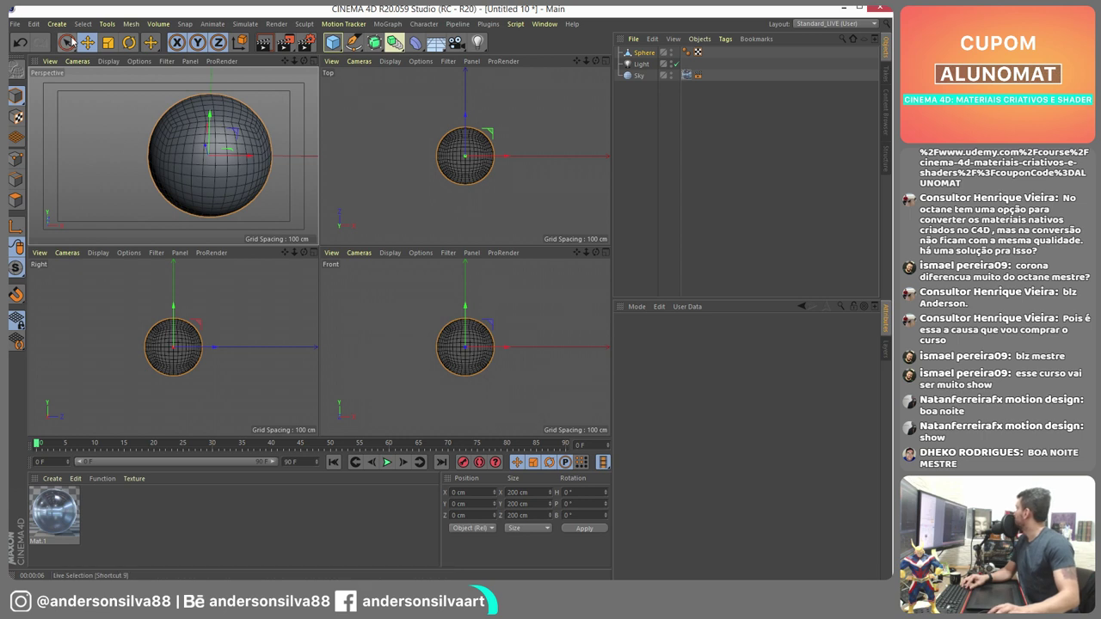
# - Box-select and delete the sphere's left-half points in Front view, then maximize the Perspective view
pyautogui.moveTo(67, 43); pyautogui.dragTo(110, 80)
pyautogui.click(16, 158)
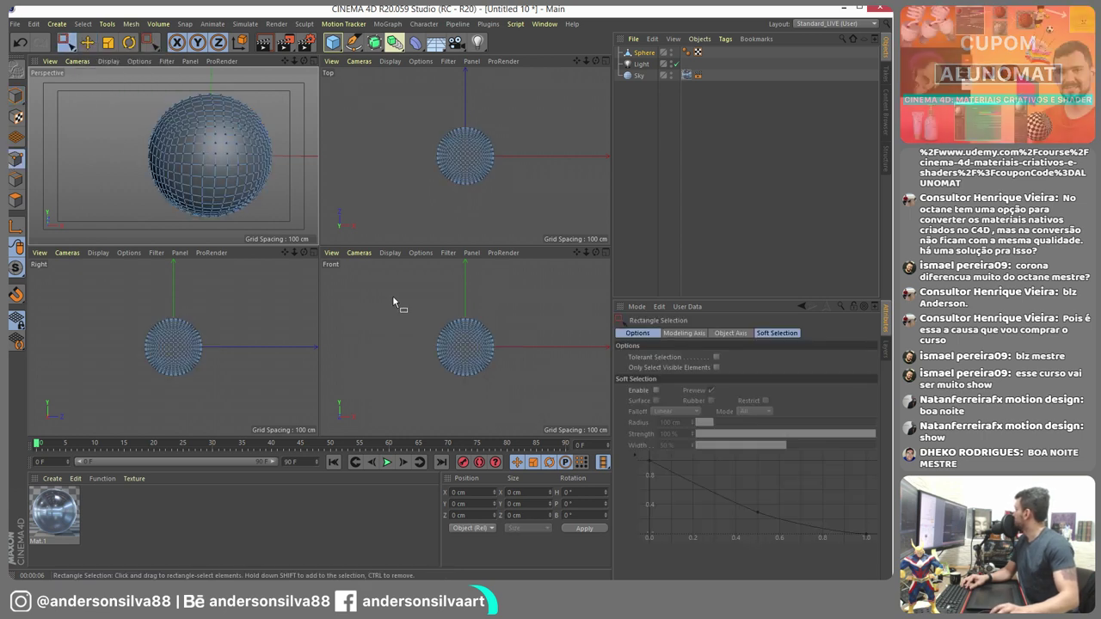
pyautogui.moveTo(395, 267); pyautogui.dragTo(463, 430)
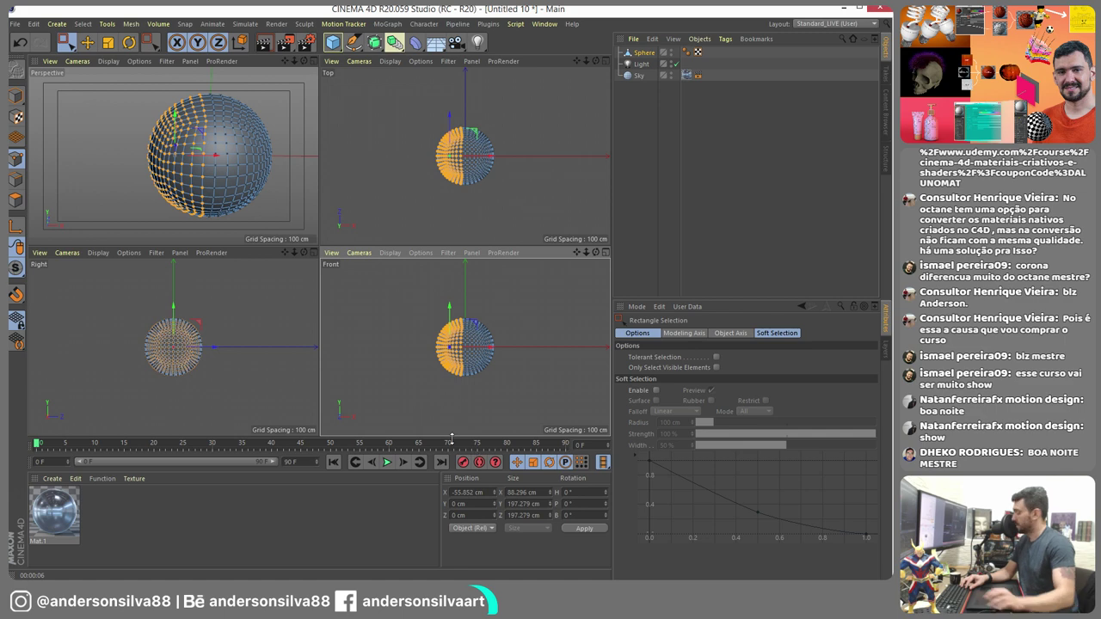
pyautogui.press('Delete')
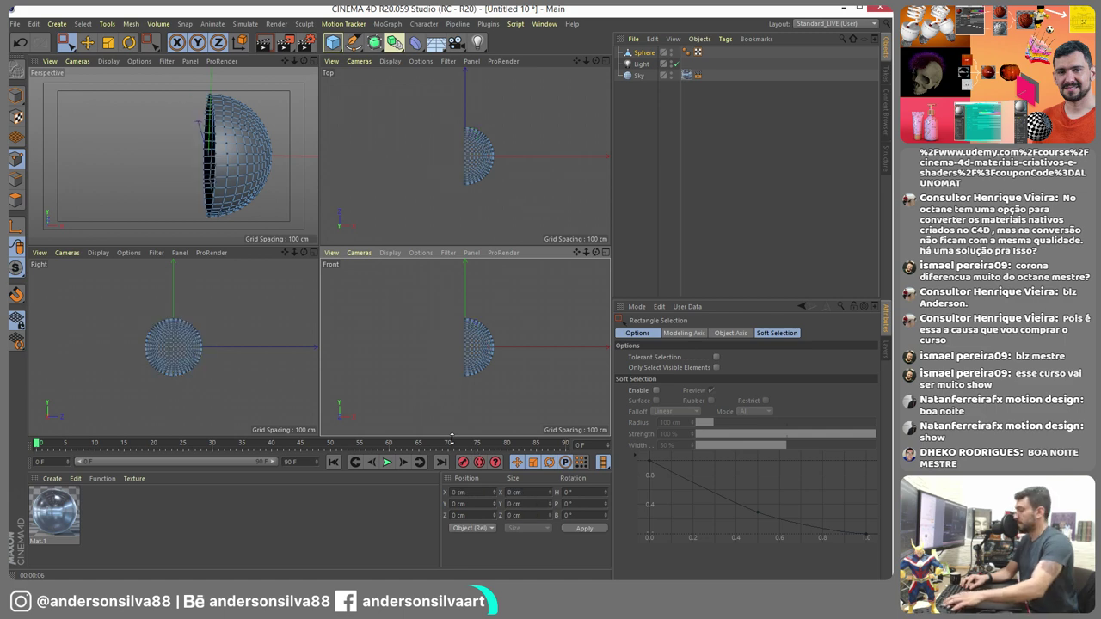
pyautogui.click(313, 60)
pyautogui.keyDown('alt'); pyautogui.moveTo(331, 264); pyautogui.dragTo(287, 273); pyautogui.keyUp('alt')
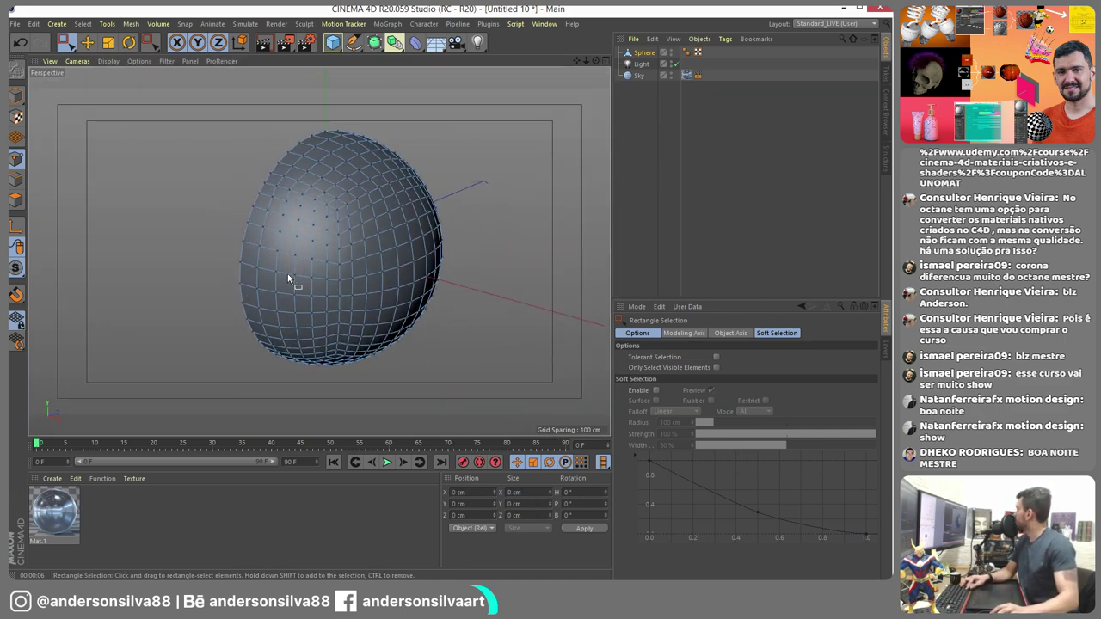
# - Create a new standard material, apply it to the sphere, and open it in the Material Editor
pyautogui.click(53, 480)
pyautogui.click(77, 346)
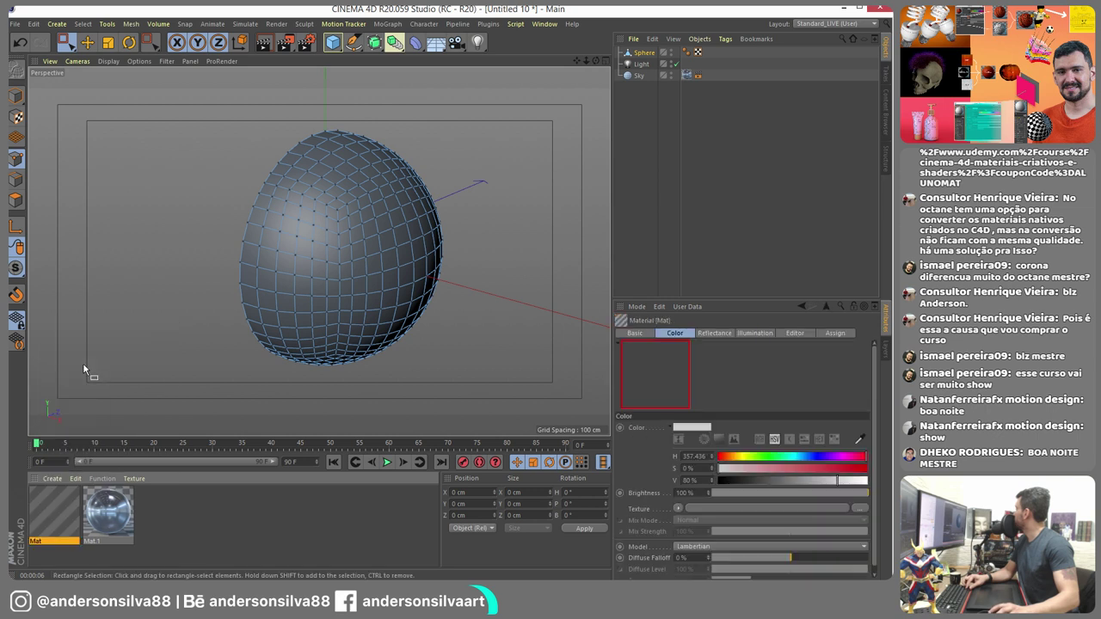
pyautogui.moveTo(385, 255); pyautogui.dragTo(388, 273)
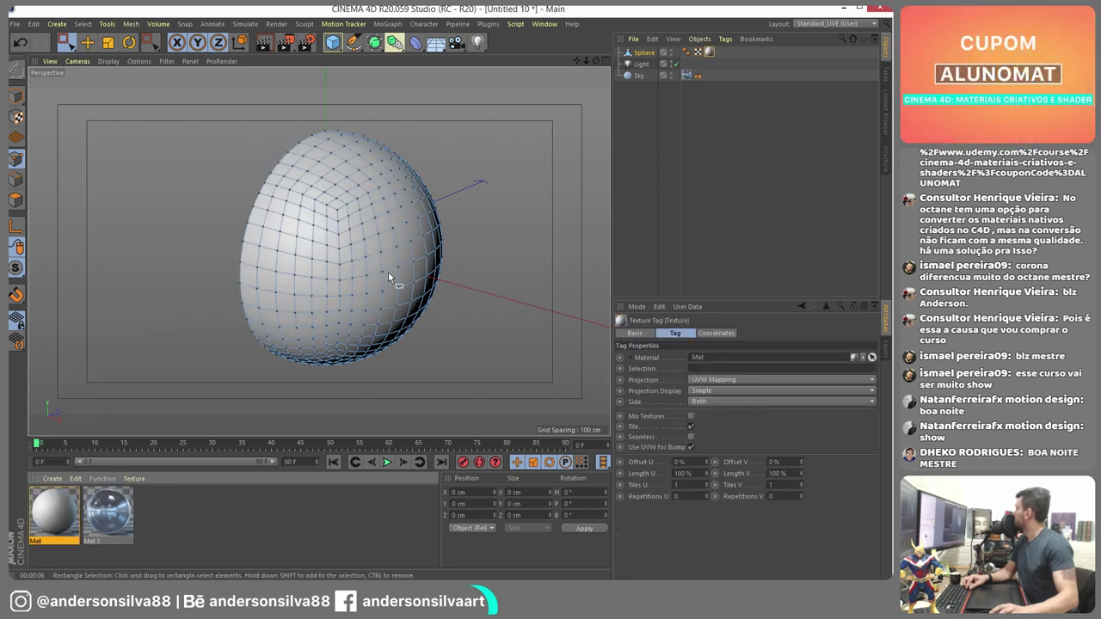
pyautogui.click(52, 519)
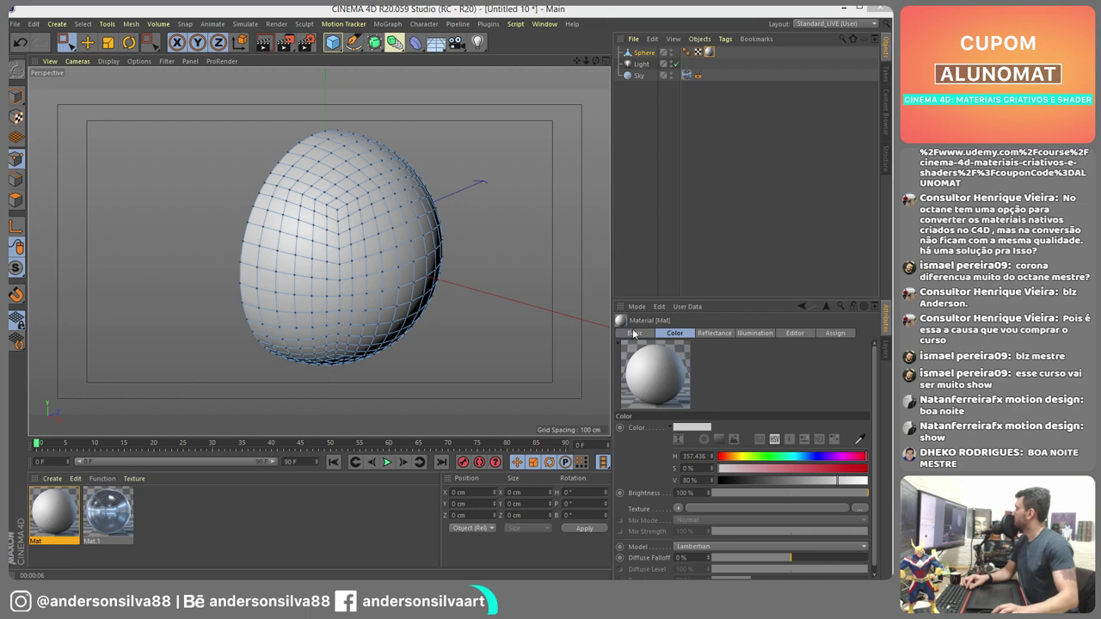
pyautogui.doubleClick(53, 516)
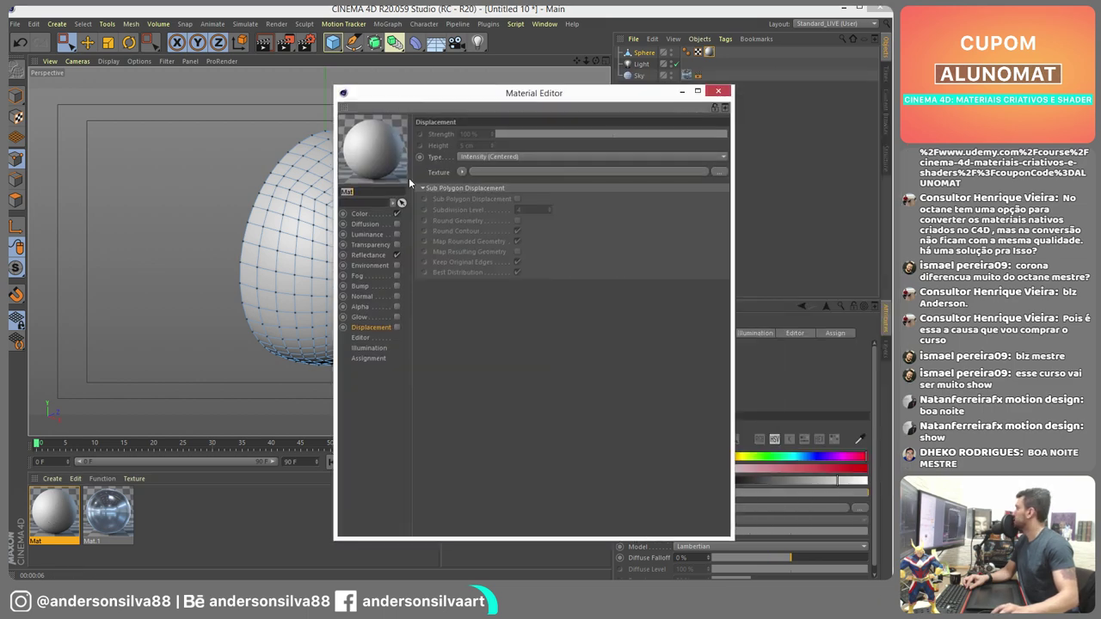
# - Load a Checkerboard shader into the Color channel with U and V Frequency set to 3
pyautogui.click(359, 214)
pyautogui.click(478, 370)
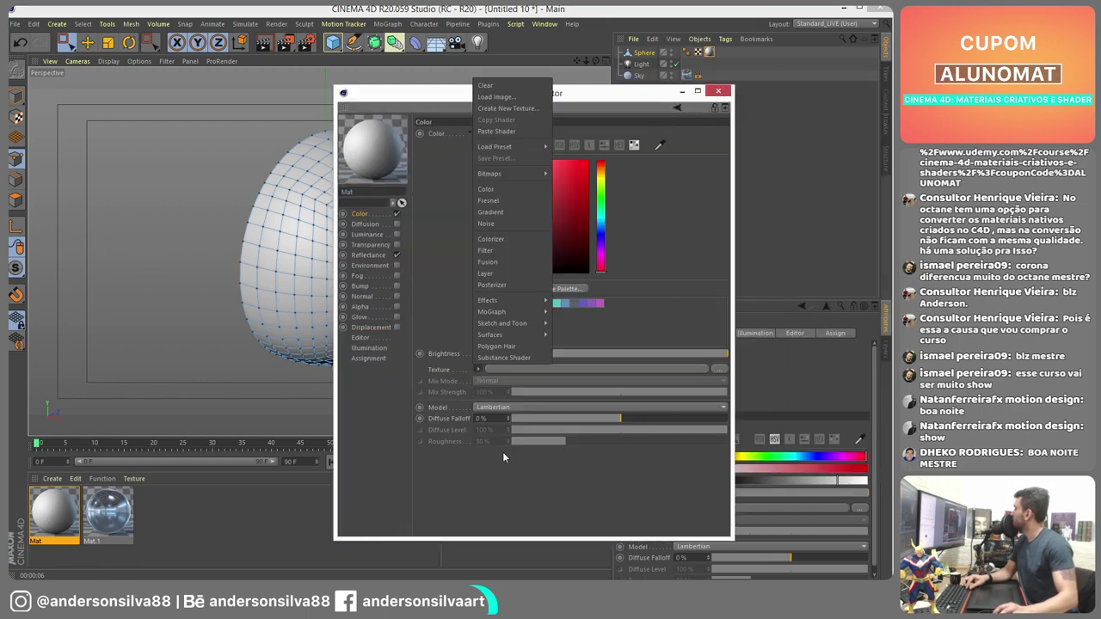
pyautogui.moveTo(527, 334)
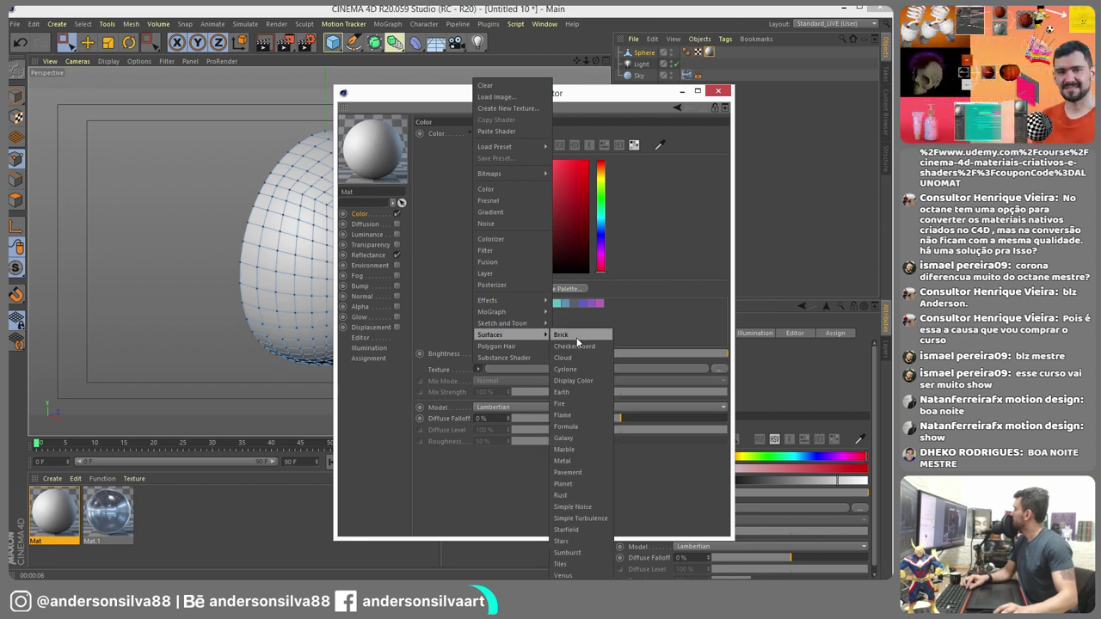
pyautogui.click(576, 342)
pyautogui.click(570, 369)
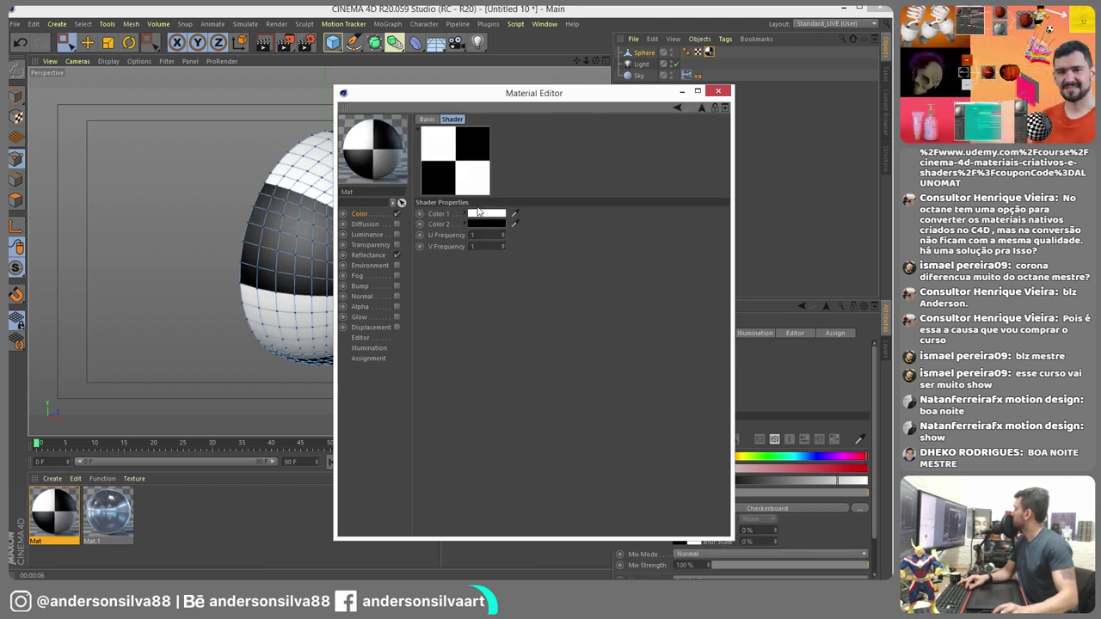
pyautogui.write('3')
pyautogui.press('Tab')
pyautogui.write('3')
pyautogui.press('Return')
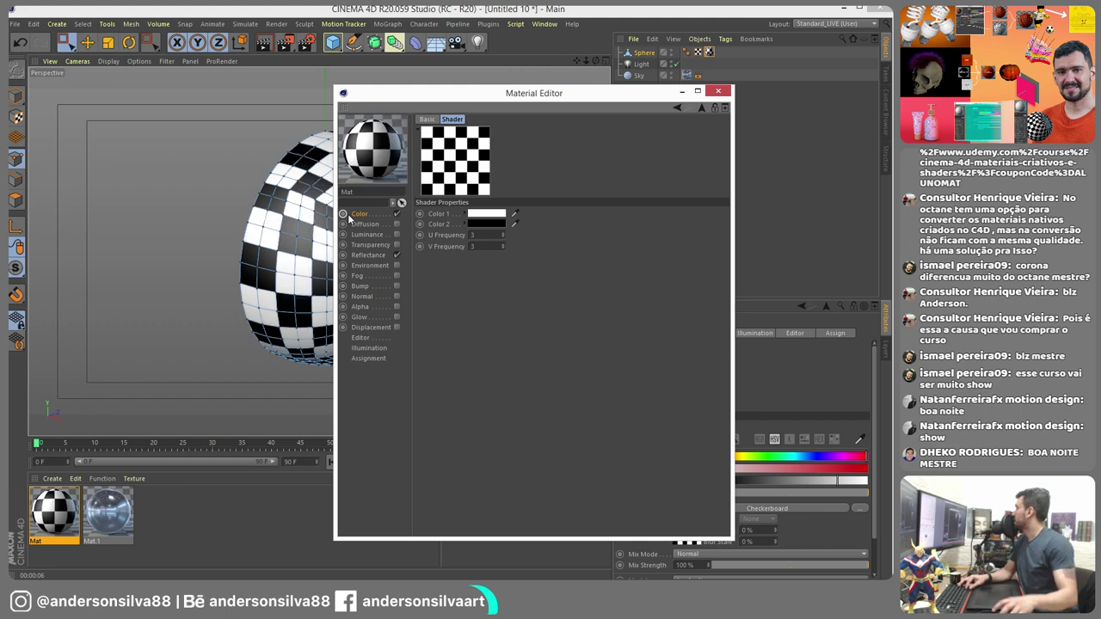
pyautogui.click(719, 92)
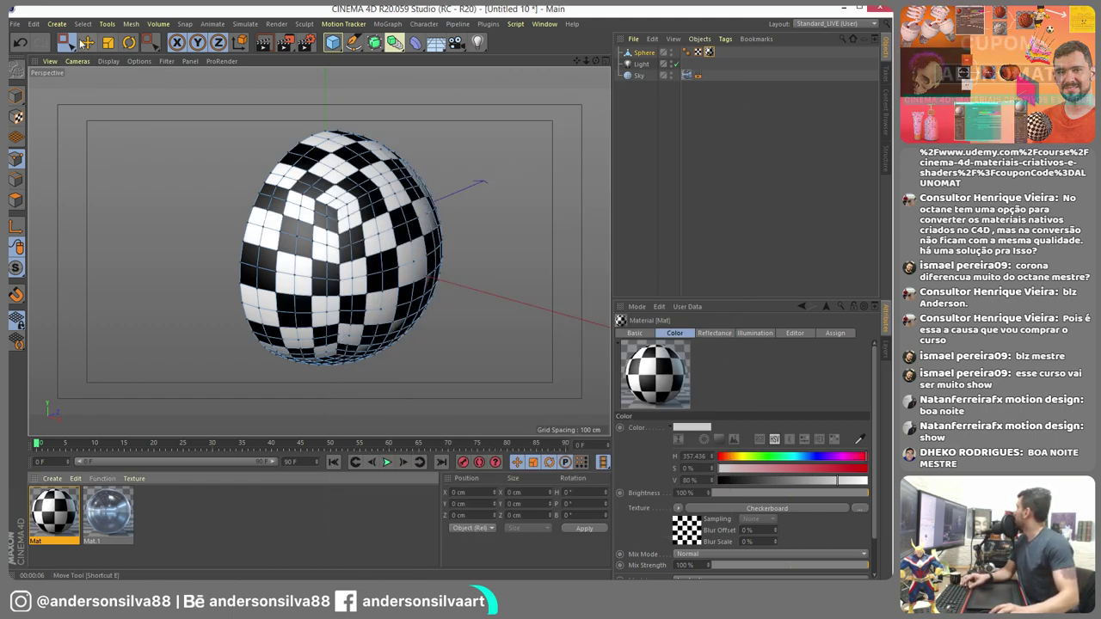
# - Switch to Live Selection in Polygon mode and orbit around the sphere
pyautogui.moveTo(66, 42); pyautogui.dragTo(105, 69)
pyautogui.click(16, 200)
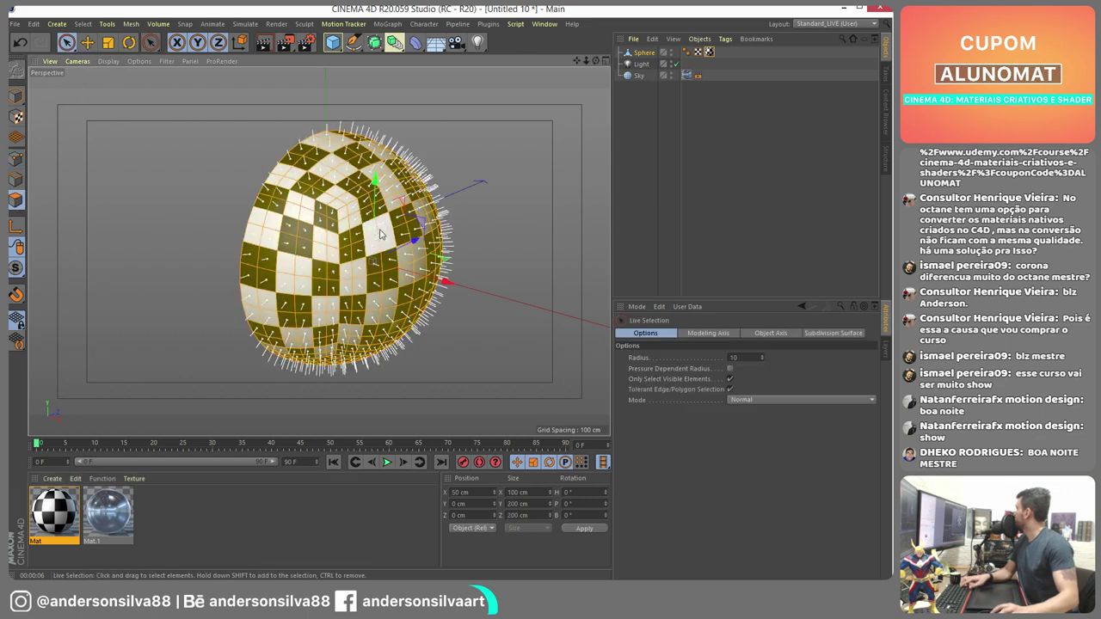
pyautogui.keyDown('alt'); pyautogui.moveTo(364, 257); pyautogui.dragTo(396, 258); pyautogui.keyUp('alt')
pyautogui.scroll(6, 327, 244)
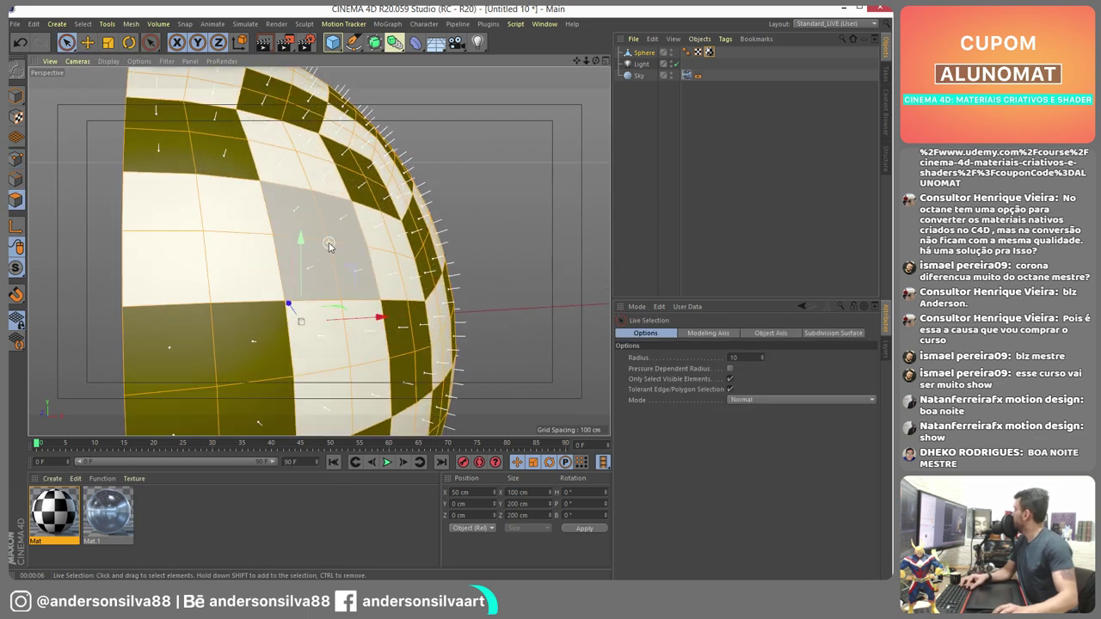
pyautogui.keyDown('alt'); pyautogui.moveTo(406, 174); pyautogui.dragTo(442, 195); pyautogui.keyUp('alt')
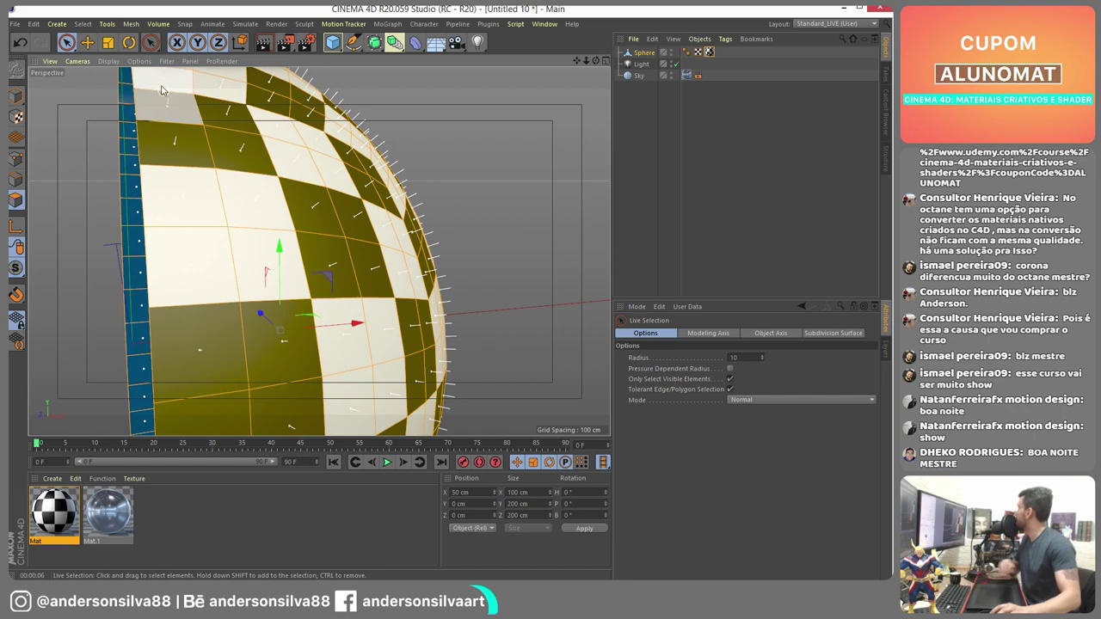
# - Turn on Polygon Normals display using a floating viewport Options palette
pyautogui.click(139, 61)
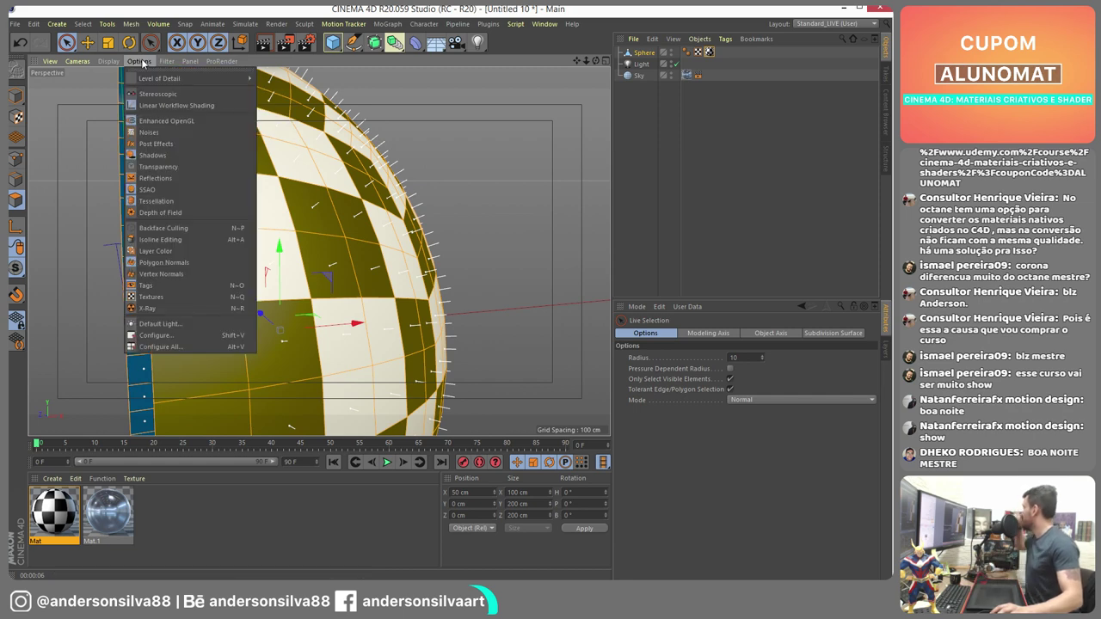
pyautogui.click(189, 71)
pyautogui.moveTo(164, 50); pyautogui.dragTo(659, 85)
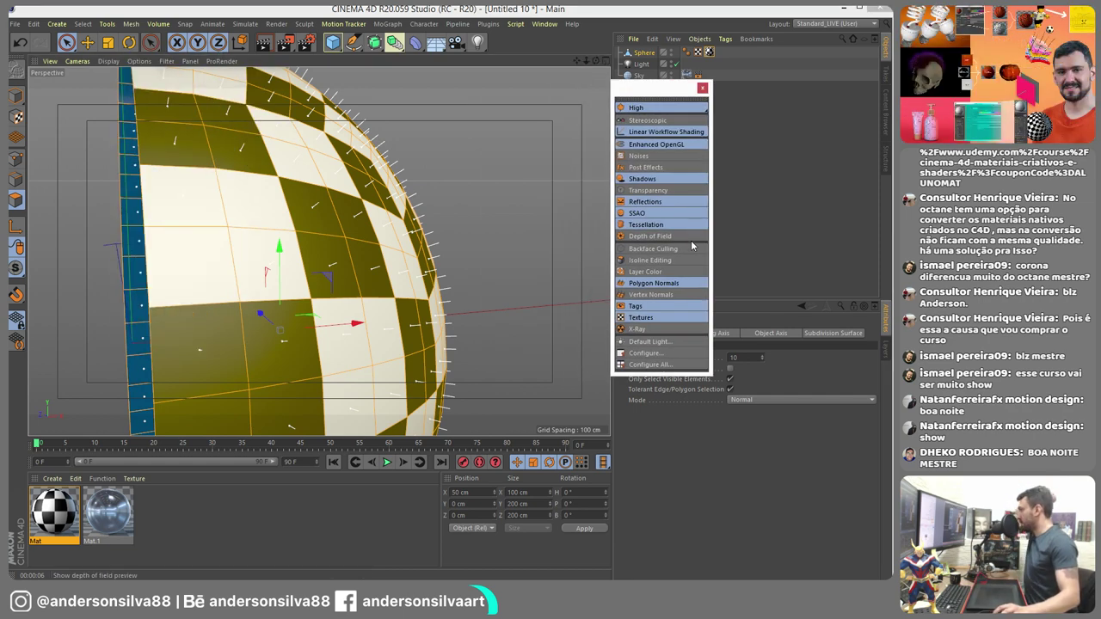
pyautogui.click(653, 284)
pyautogui.click(653, 284)
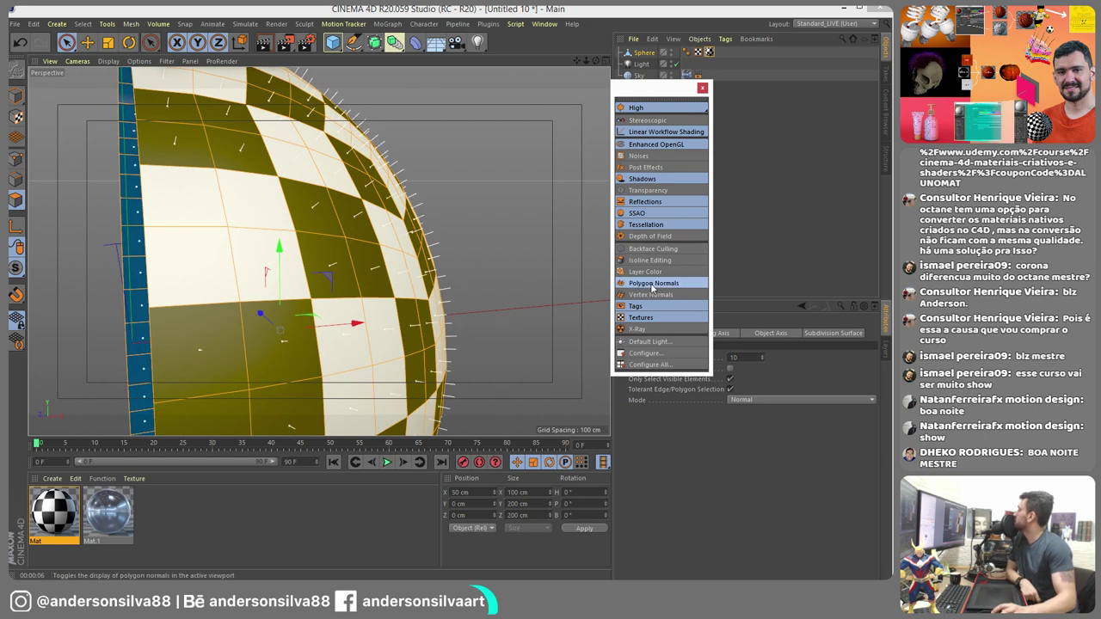
pyautogui.click(653, 284)
pyautogui.click(653, 284)
pyautogui.keyDown('alt'); pyautogui.moveTo(401, 228); pyautogui.dragTo(426, 226); pyautogui.keyUp('alt')
# - Select a polygon on the sphere and push it inward into a recess
pyautogui.click(484, 234)
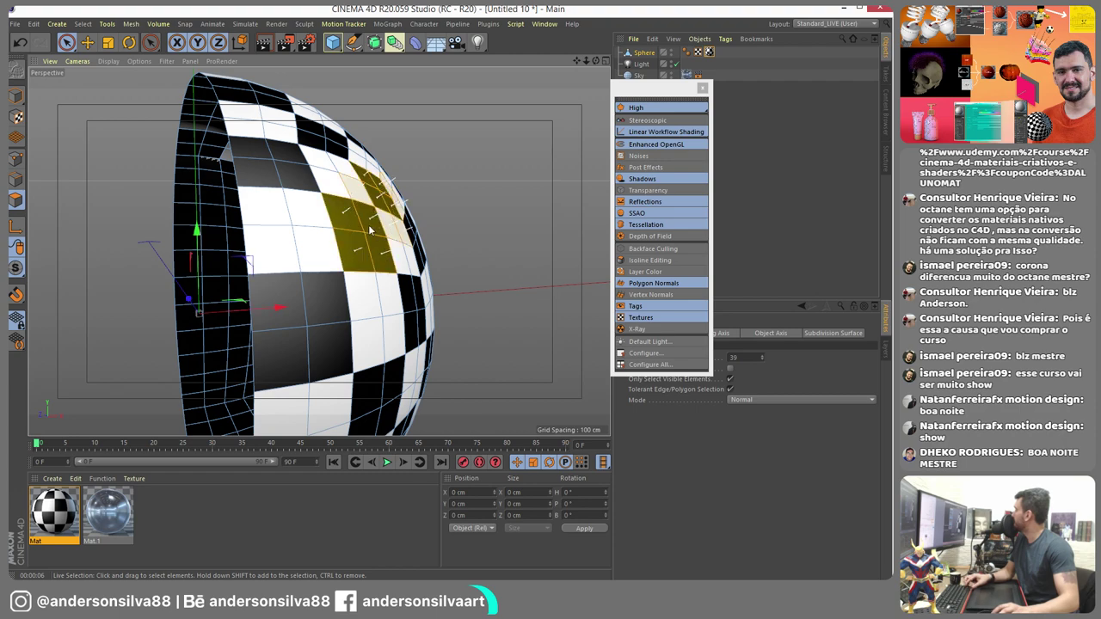
pyautogui.hotkey('ctrl', 'a')
pyautogui.moveTo(504, 211)
pyautogui.keyDown('alt'); pyautogui.mouseDown()
pyautogui.moveTo(374, 255)
pyautogui.moveTo(502, 227)
pyautogui.moveTo(468, 250)
pyautogui.moveTo(475, 225)
pyautogui.moveTo(327, 283)
pyautogui.moveTo(387, 219)
pyautogui.moveTo(415, 238)
pyautogui.moveTo(358, 238)
pyautogui.moveTo(491, 246)
pyautogui.moveTo(523, 229)
pyautogui.moveTo(529, 274)
pyautogui.moveTo(550, 200)
pyautogui.moveTo(516, 245)
pyautogui.moveTo(479, 228)
pyautogui.mouseUp(); pyautogui.keyUp('alt')
pyautogui.click(423, 264)
pyautogui.scroll(-3, 471, 242)
pyautogui.press('d')
pyautogui.press('space')
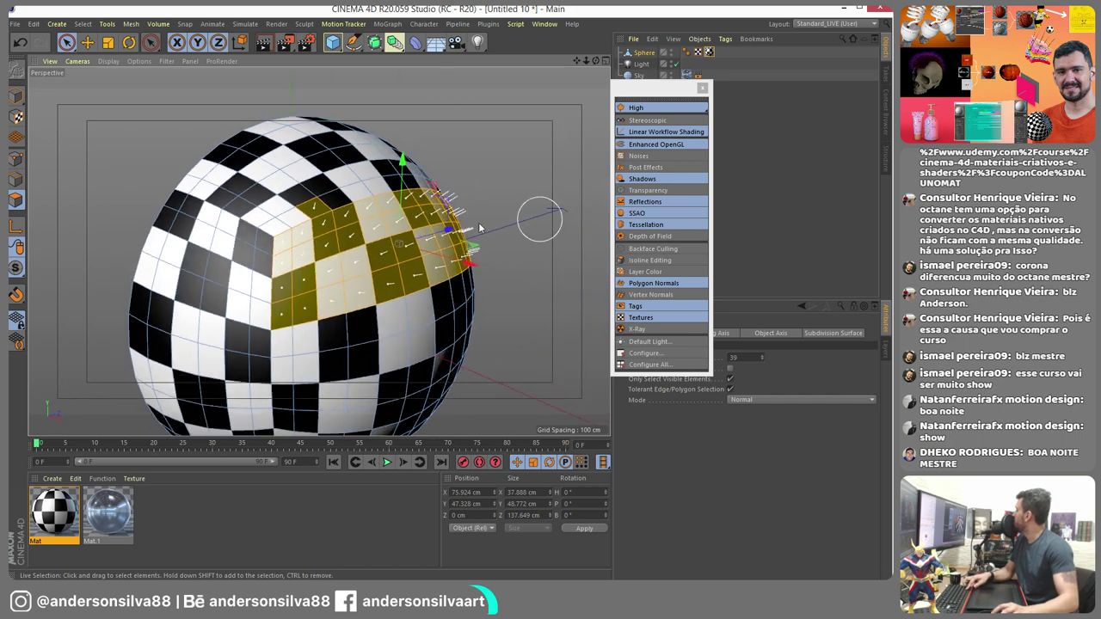
# - Apply Mesh > Normals > Align Normals to the selected polygons
pyautogui.click(130, 25)
pyautogui.click(138, 33)
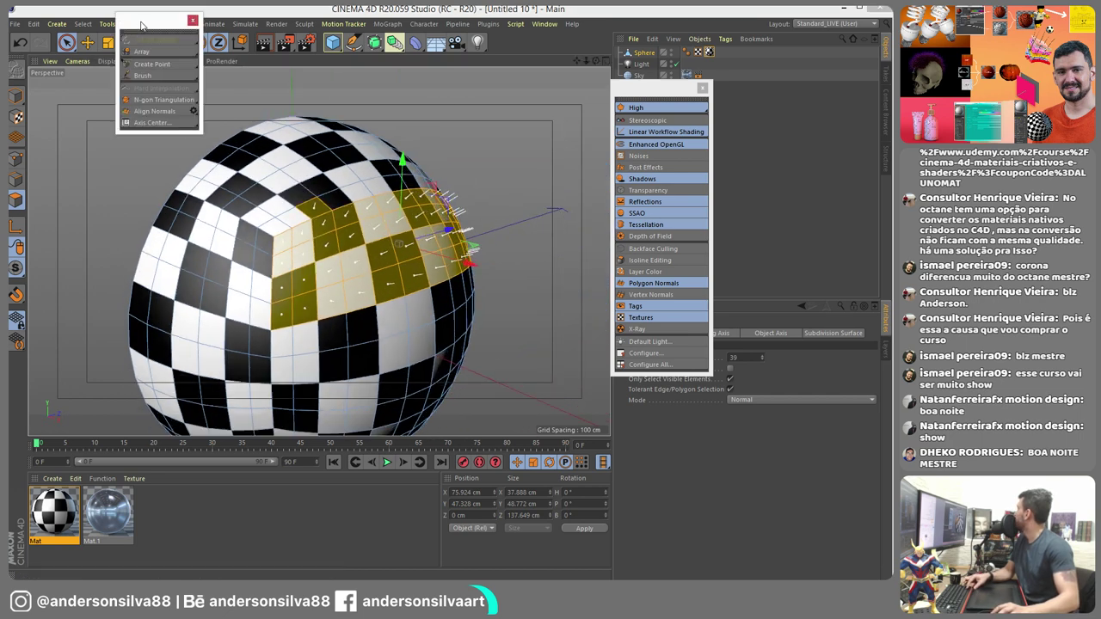
pyautogui.click(193, 19)
pyautogui.click(130, 24)
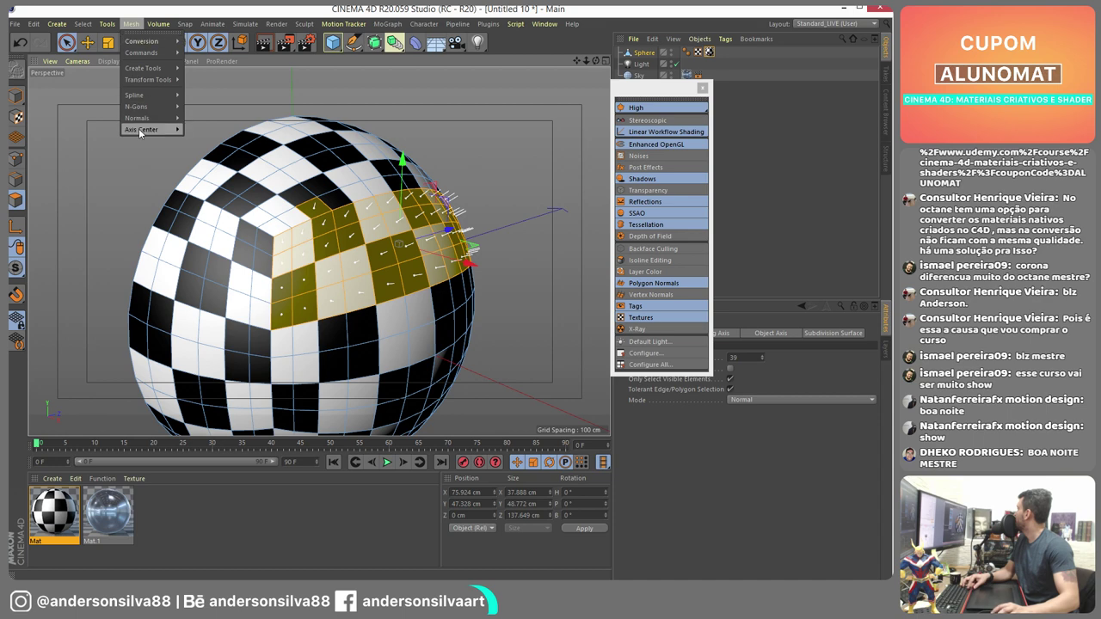
pyautogui.moveTo(153, 118)
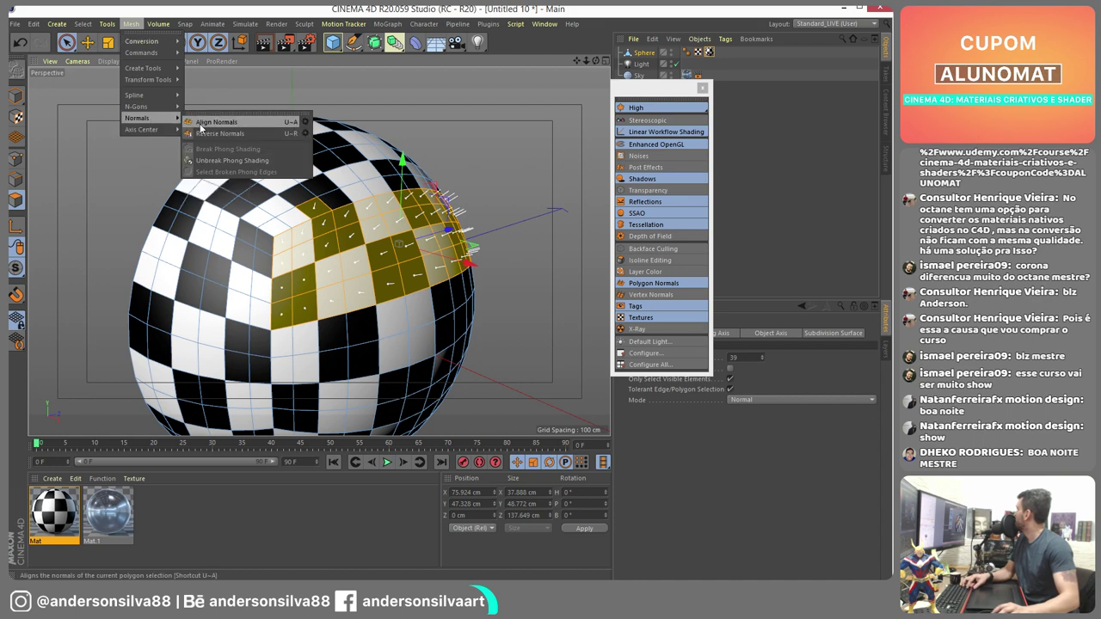
pyautogui.click(201, 123)
# - Select all the sphere's polygons and inspect the aligned normals
pyautogui.keyDown('alt'); pyautogui.moveTo(369, 238); pyautogui.dragTo(392, 288); pyautogui.keyUp('alt')
pyautogui.scroll(3, 383, 291)
pyautogui.hotkey('ctrl', 'a')
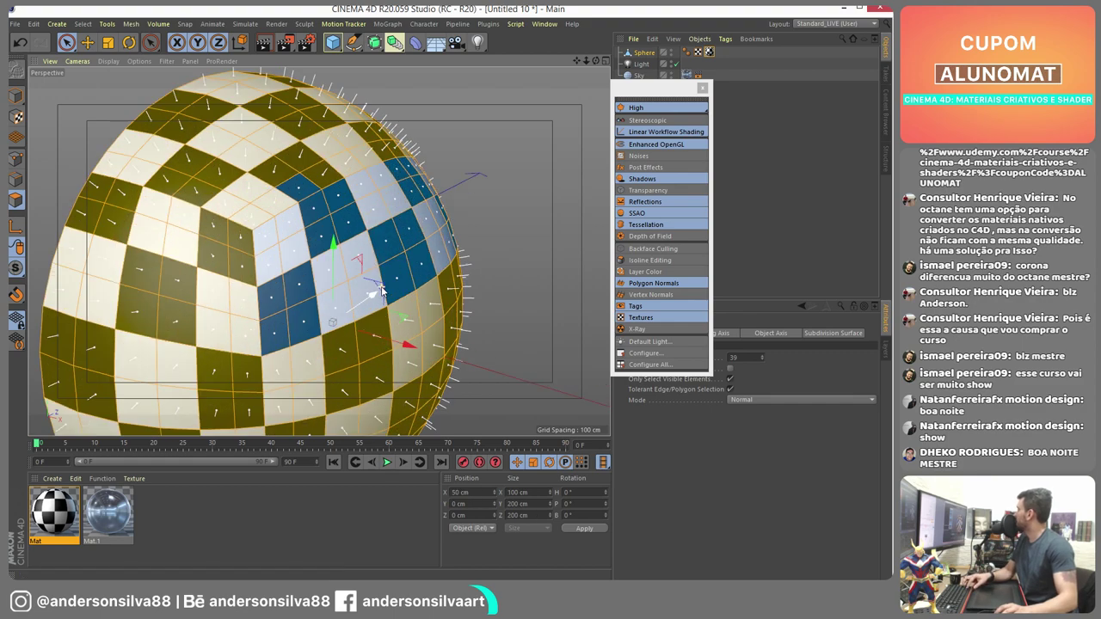
pyautogui.scroll(2, 504, 180)
pyautogui.scroll(-3, 433, 243)
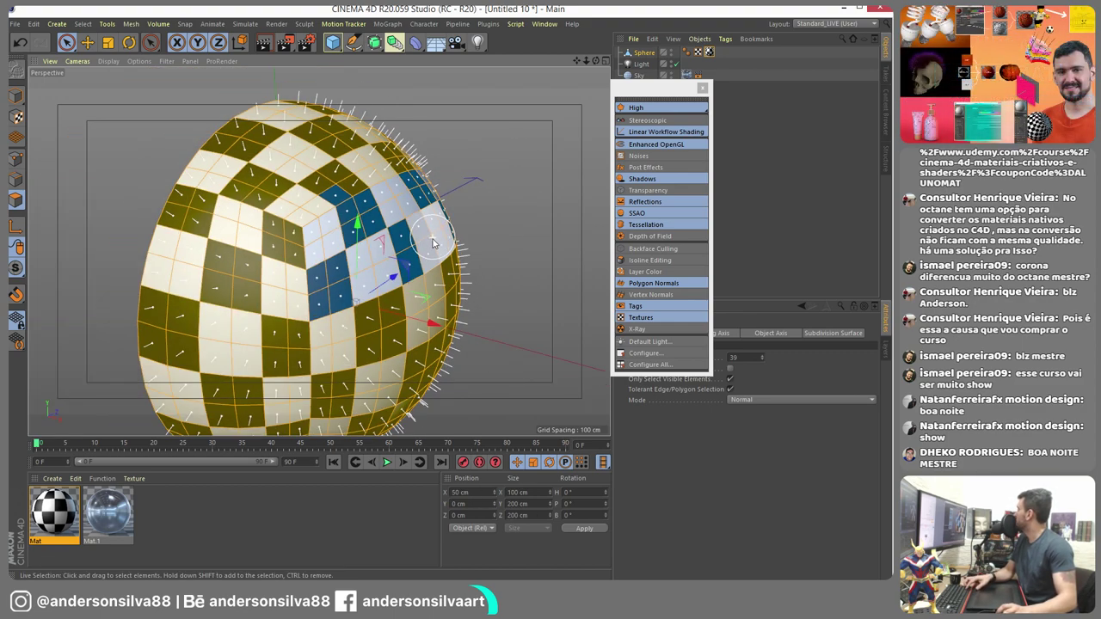
pyautogui.keyDown('alt'); pyautogui.moveTo(433, 243); pyautogui.dragTo(447, 172); pyautogui.keyUp('alt')
pyautogui.scroll(-3, 542, 189)
# - Close the display palette and set the texture tag's Side to Front
pyautogui.click(702, 89)
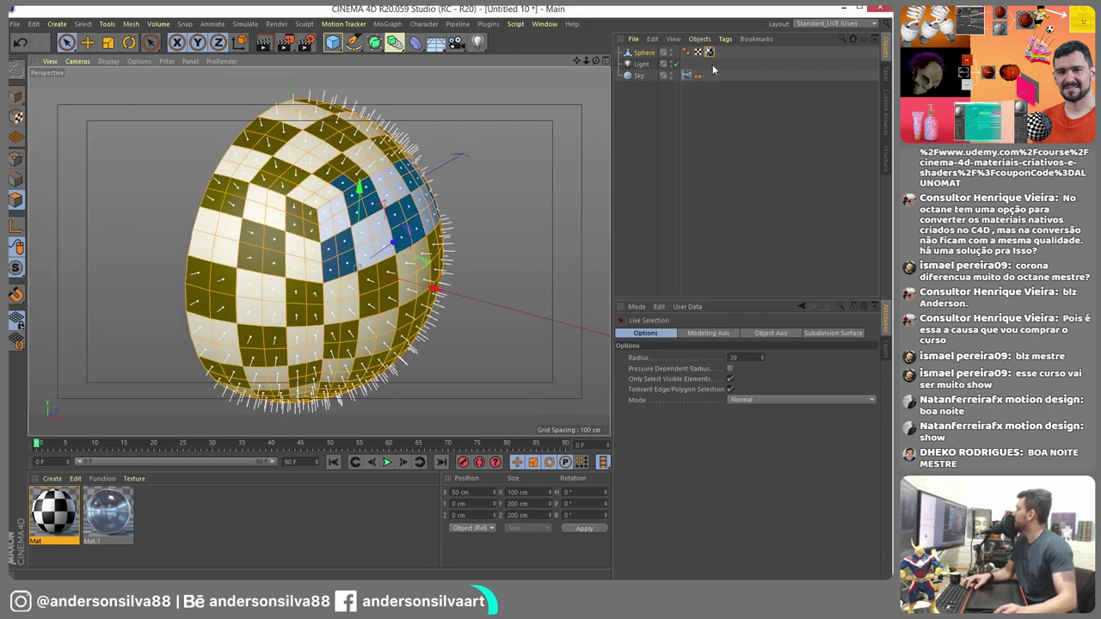
pyautogui.click(709, 53)
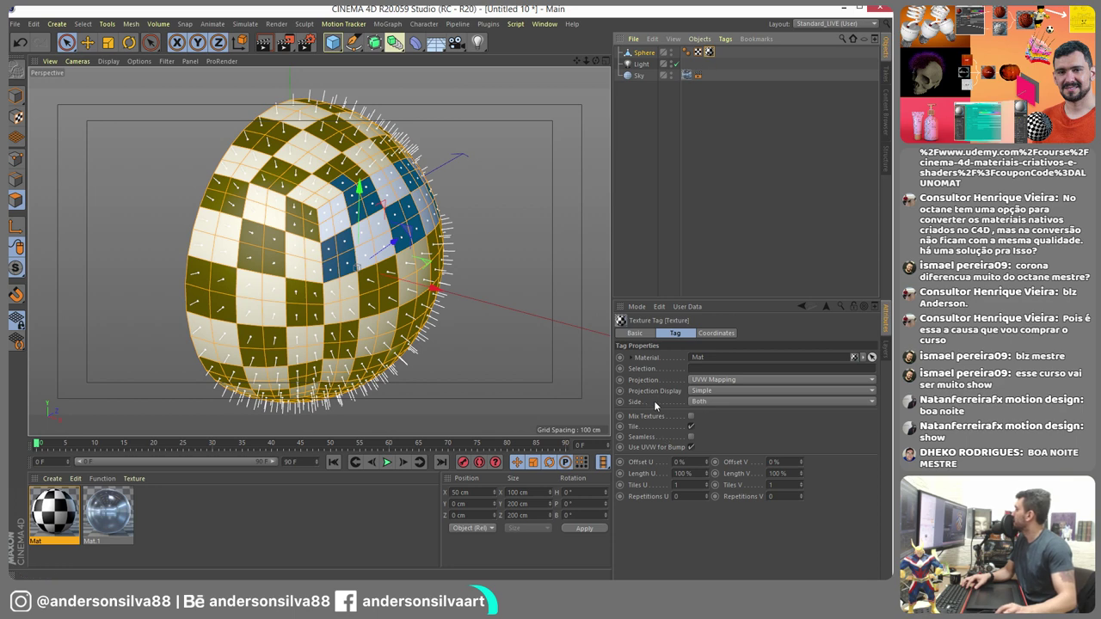
pyautogui.click(702, 401)
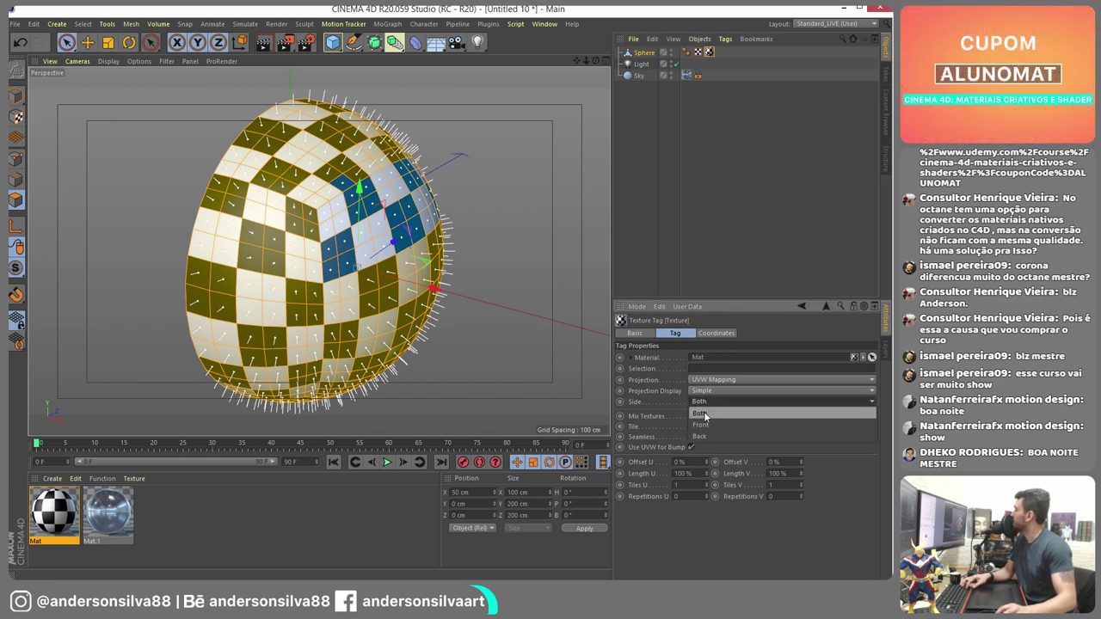
pyautogui.click(701, 425)
# - Disable the scene's Light and orbit around the checkered sphere
pyautogui.keyDown('alt'); pyautogui.moveTo(467, 246); pyautogui.dragTo(447, 267); pyautogui.keyUp('alt')
pyautogui.scroll(6, 496, 223)
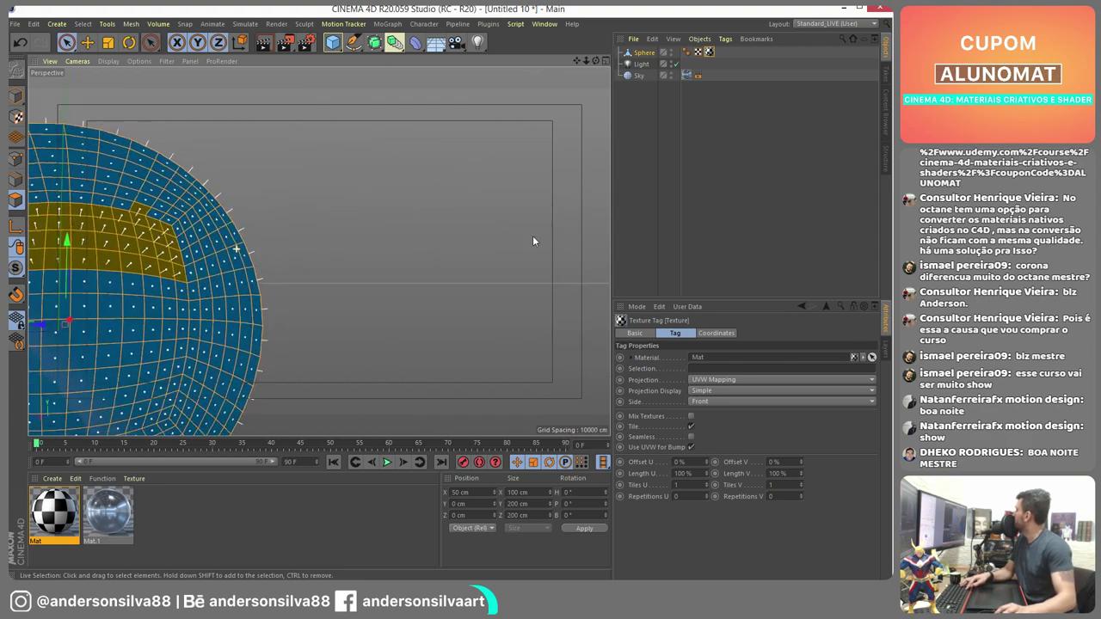
pyautogui.keyDown('alt'); pyautogui.moveTo(532, 242); pyautogui.dragTo(334, 249); pyautogui.keyUp('alt')
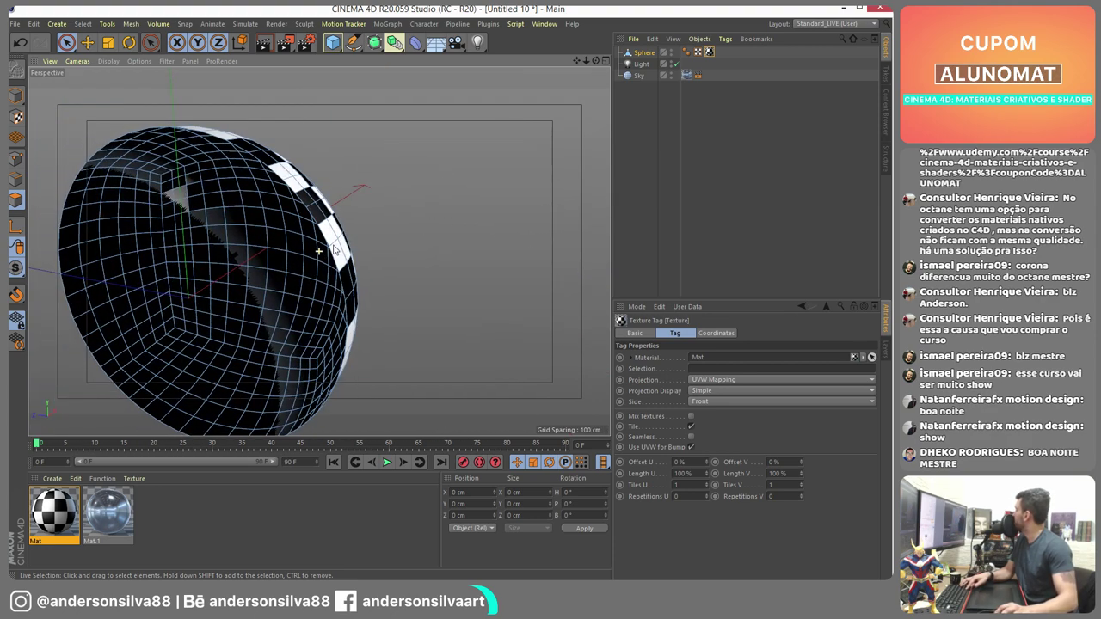
pyautogui.click(676, 65)
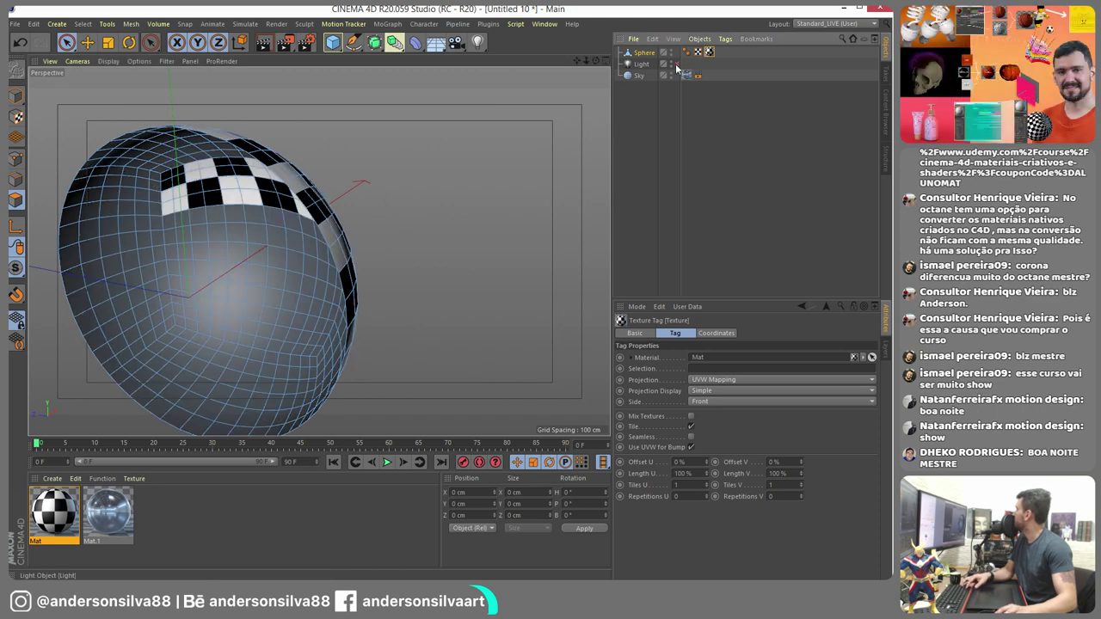
pyautogui.keyDown('alt'); pyautogui.moveTo(307, 214); pyautogui.dragTo(450, 221); pyautogui.keyUp('alt')
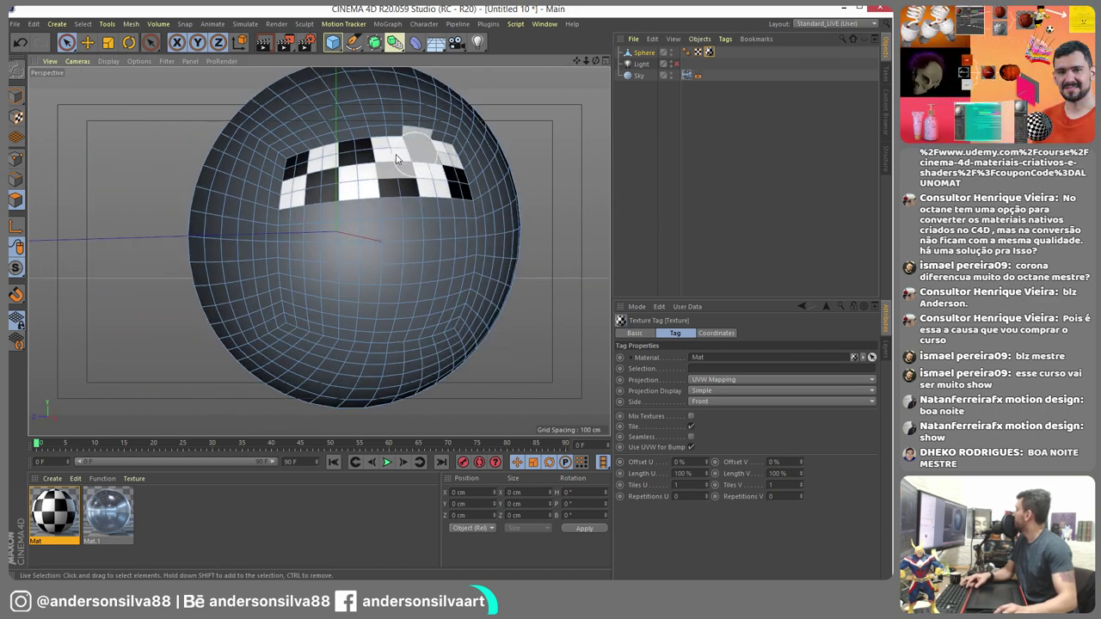
pyautogui.keyDown('alt'); pyautogui.moveTo(400, 210); pyautogui.dragTo(320, 249); pyautogui.keyUp('alt')
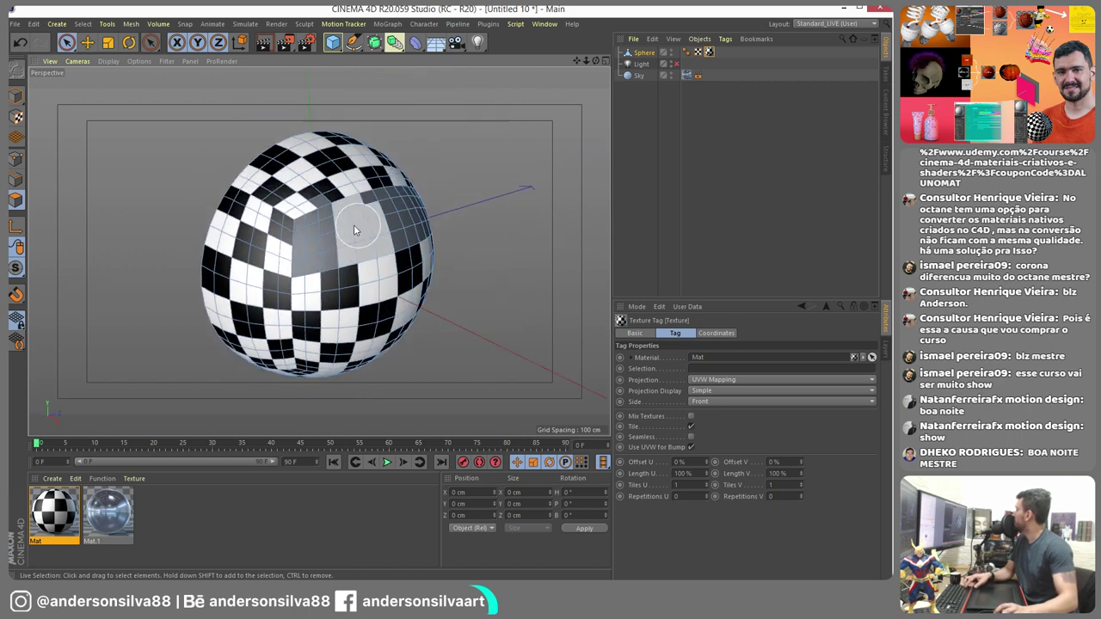
pyautogui.scroll(3, 320, 248)
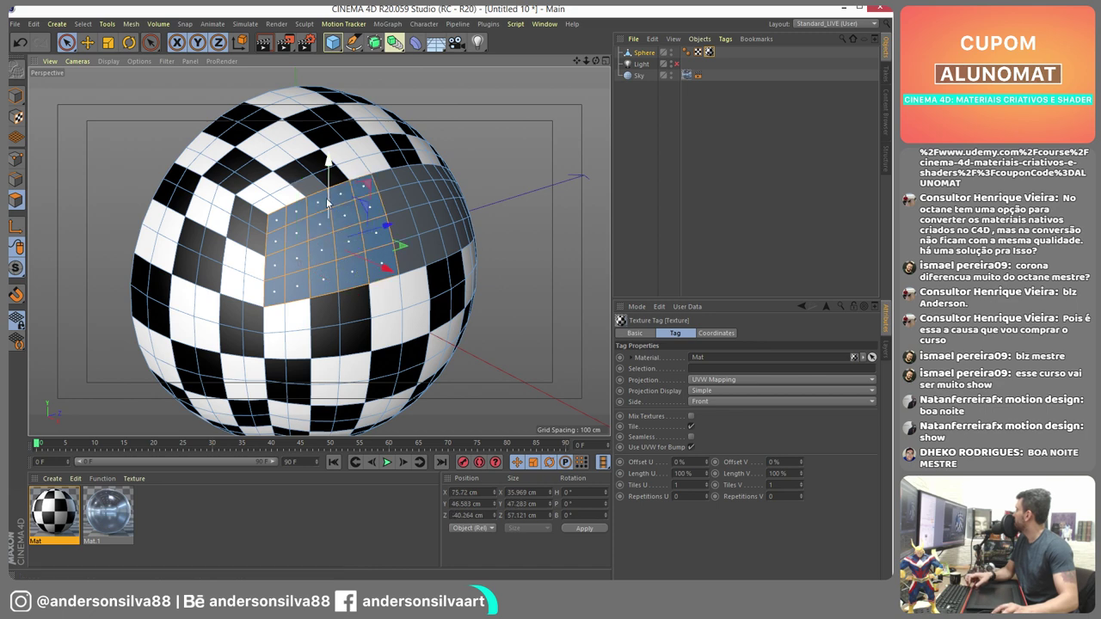
pyautogui.keyDown('alt'); pyautogui.moveTo(215, 228); pyautogui.dragTo(284, 177); pyautogui.keyUp('alt')
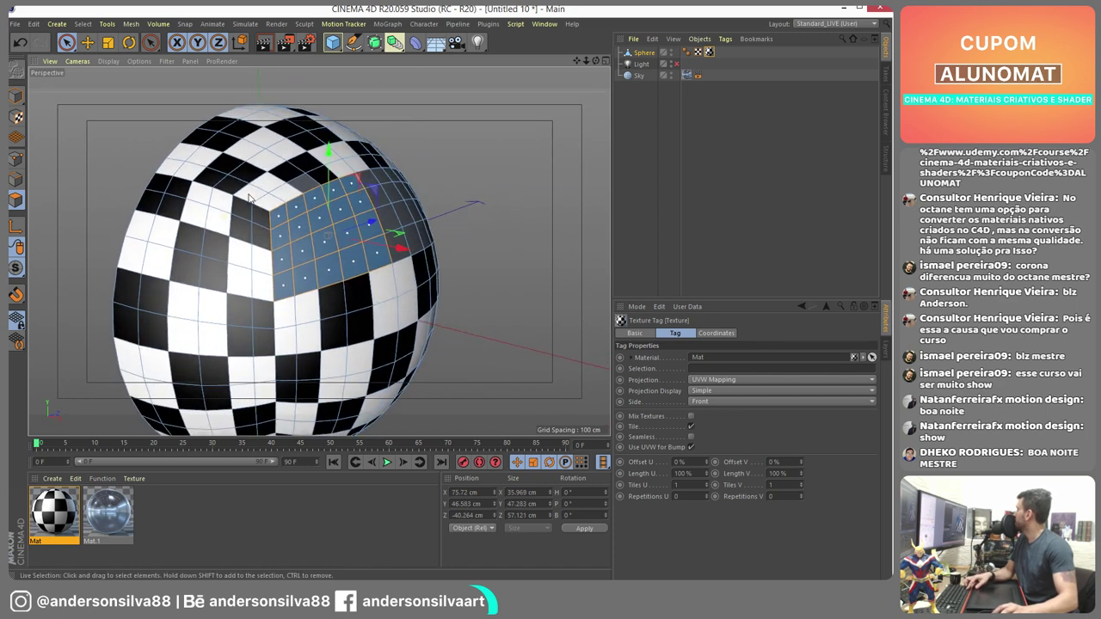
# - Align and then reverse the normals of the selected polygons
pyautogui.click(108, 62)
pyautogui.click(139, 61)
pyautogui.click(130, 24)
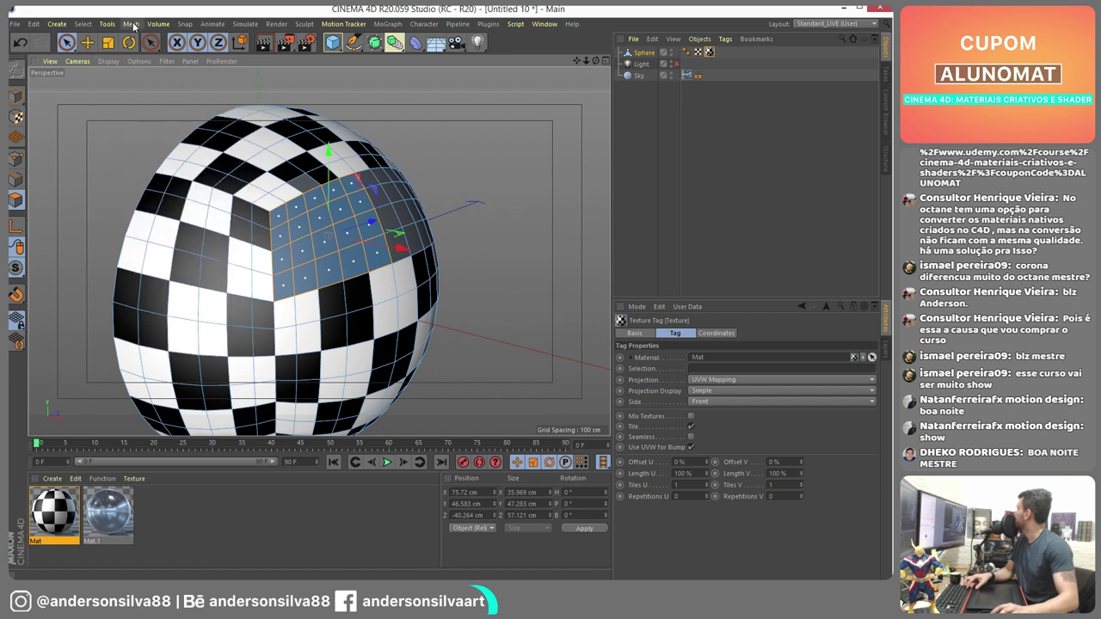
pyautogui.click(130, 24)
pyautogui.moveTo(150, 119)
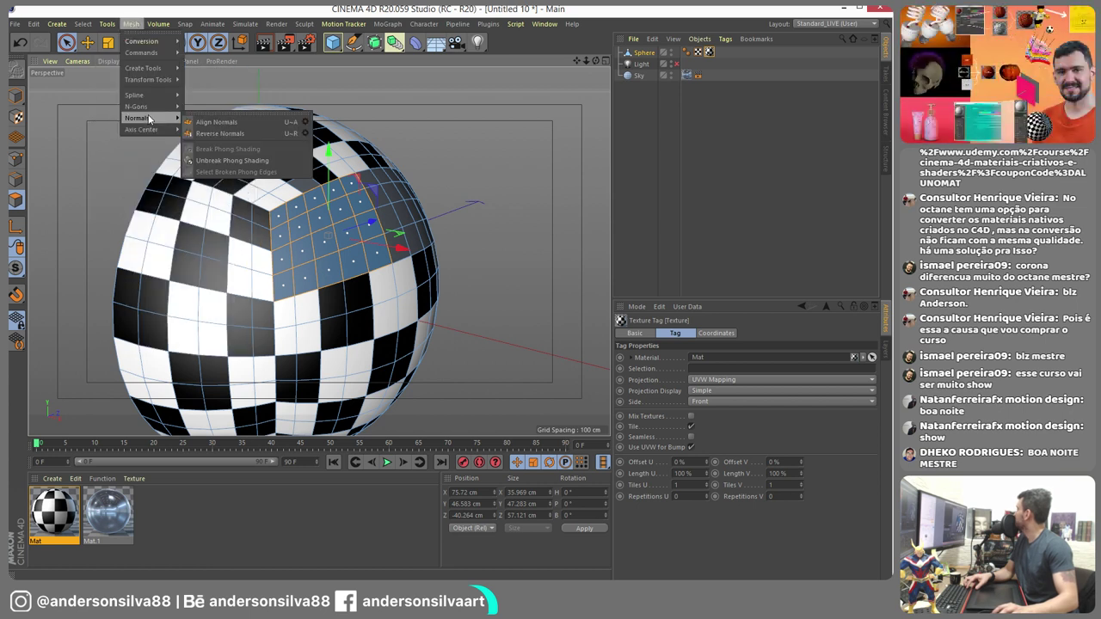
pyautogui.click(223, 122)
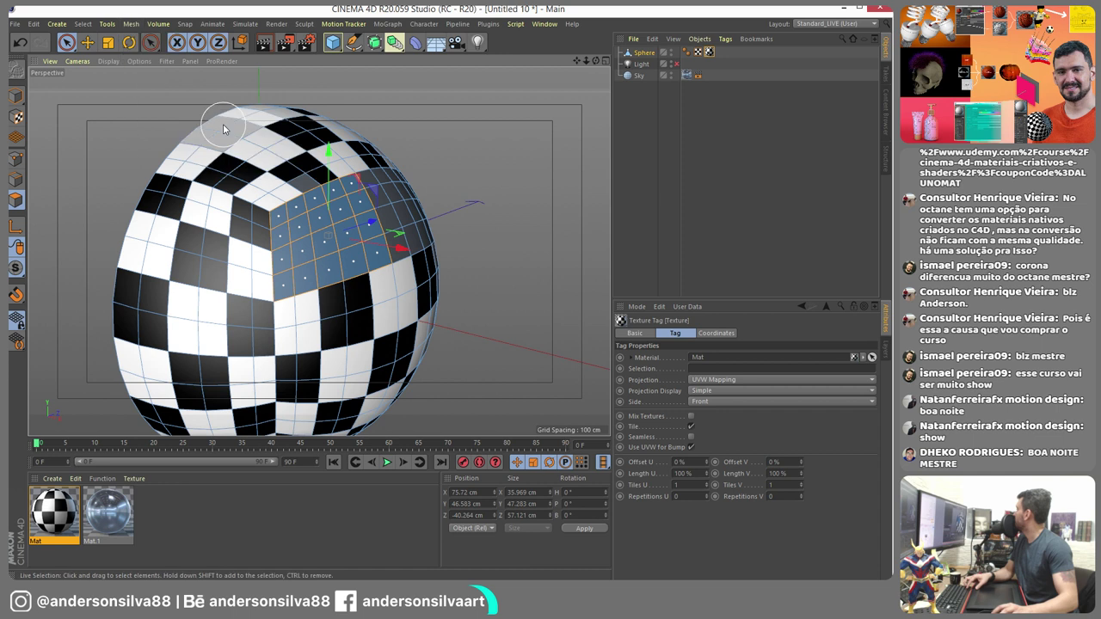
pyautogui.click(131, 24)
pyautogui.moveTo(150, 117)
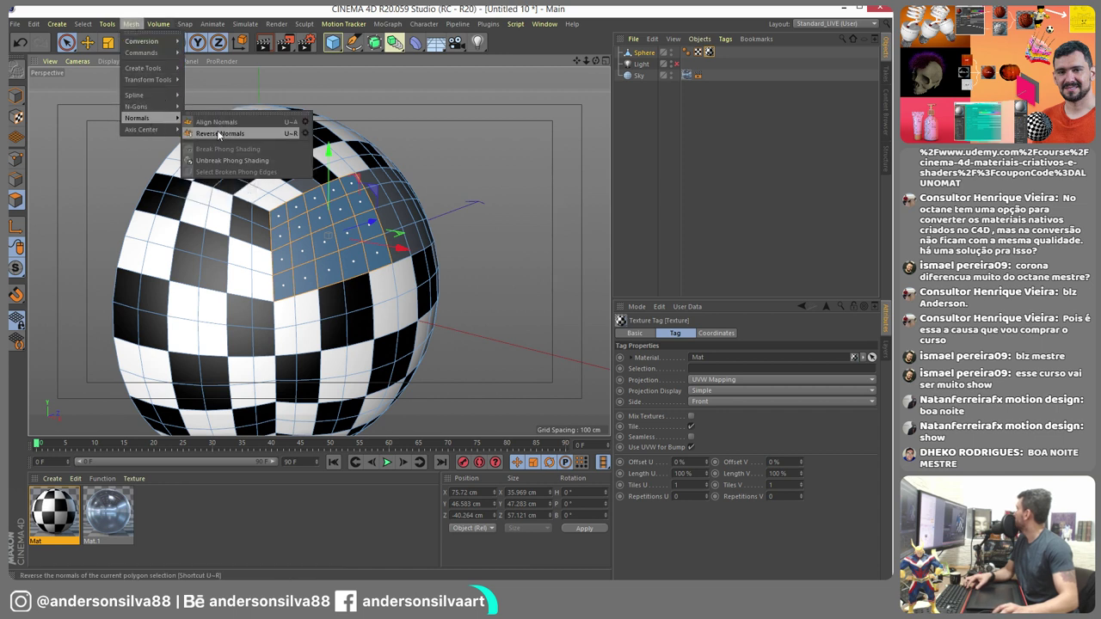
pyautogui.click(216, 135)
pyautogui.scroll(6, 284, 164)
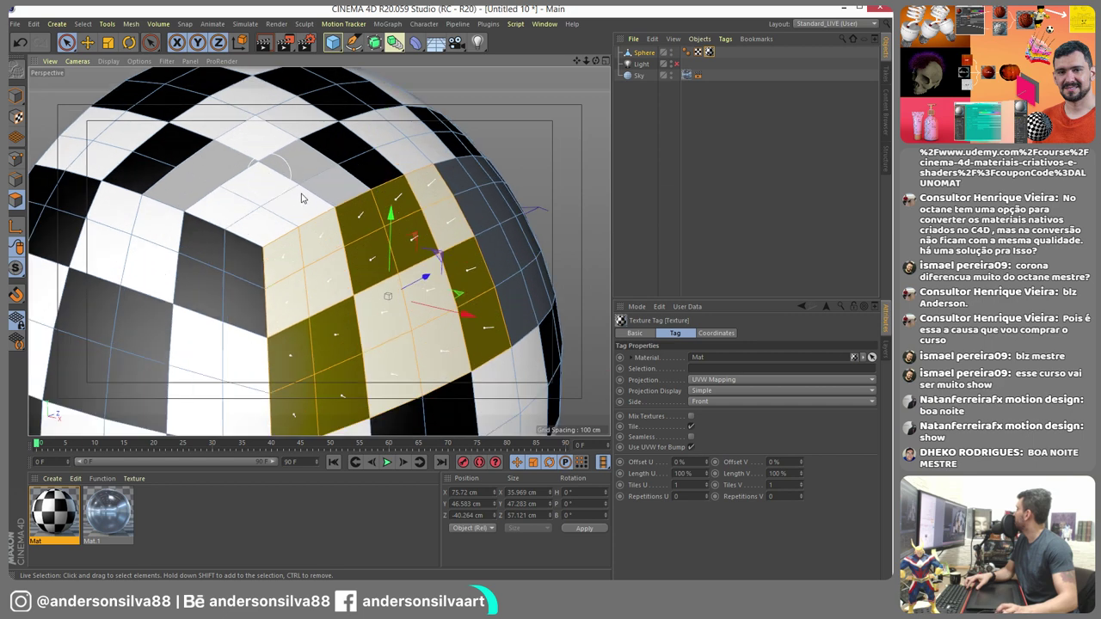
# - Select a single polygon and reverse its normals
pyautogui.click(374, 175)
pyautogui.scroll(-6, 373, 175)
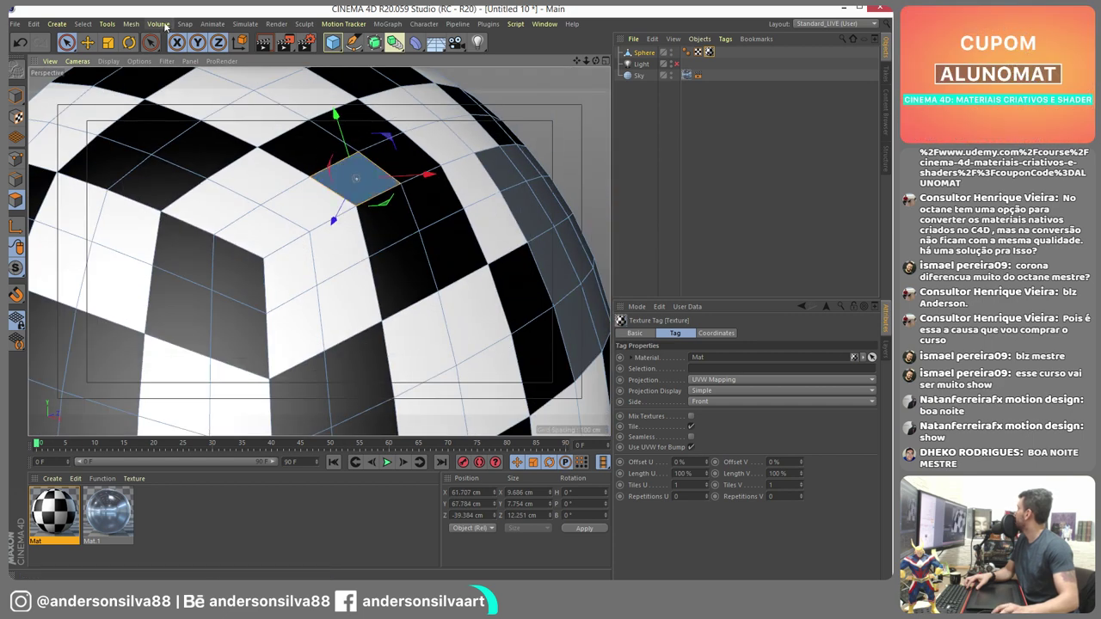
pyautogui.click(131, 24)
pyautogui.moveTo(151, 118)
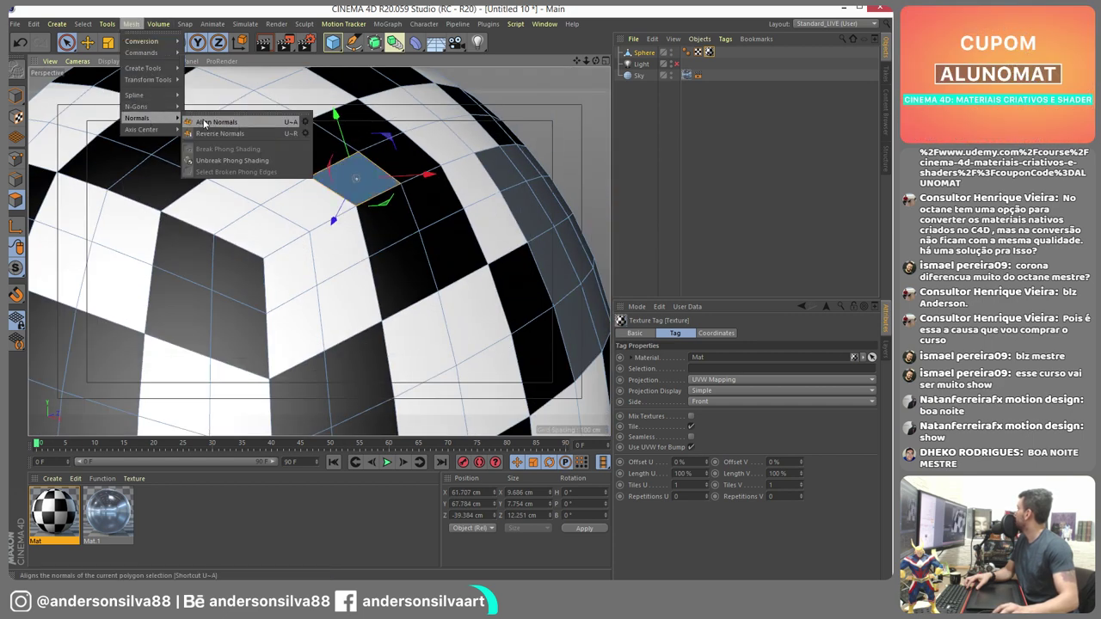
pyautogui.click(207, 132)
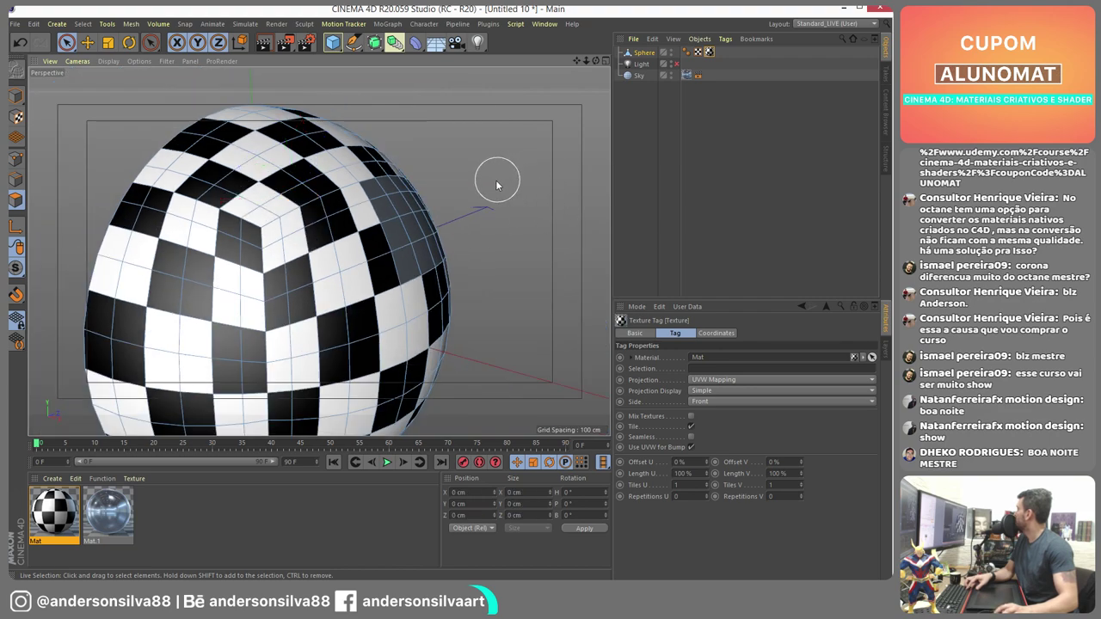
pyautogui.keyDown('alt'); pyautogui.moveTo(498, 179); pyautogui.dragTo(567, 142); pyautogui.keyUp('alt')
# - Select all polygons and set the checker texture tag's Side to Back
pyautogui.hotkey('ctrl', 'a')
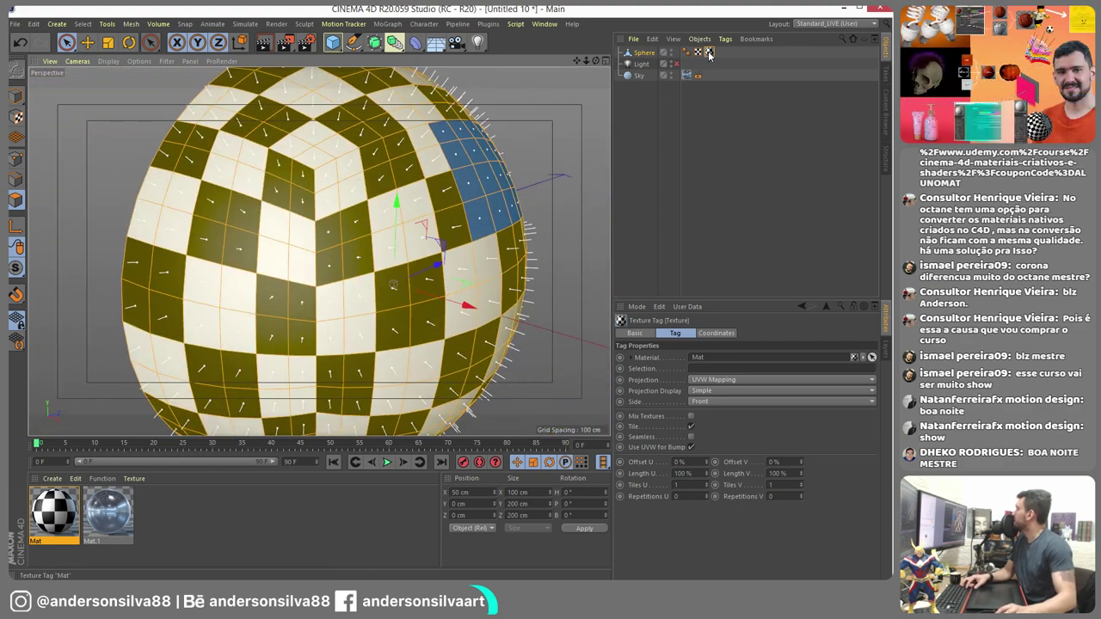
pyautogui.click(709, 53)
pyautogui.click(704, 402)
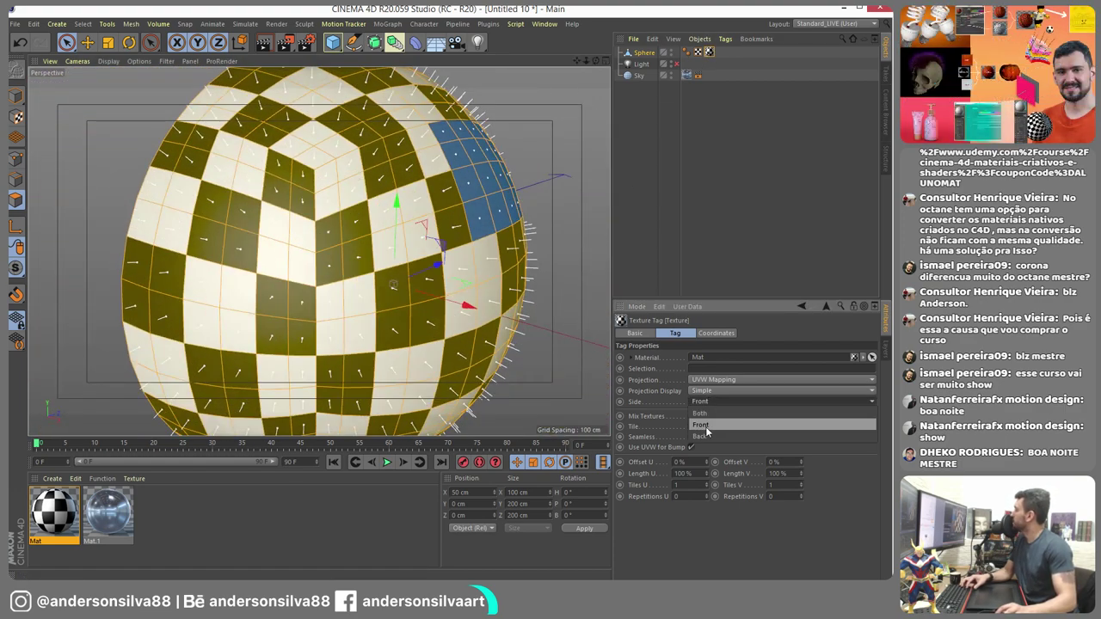
pyautogui.click(692, 424)
pyautogui.moveTo(499, 329)
pyautogui.keyDown('alt'); pyautogui.mouseDown()
pyautogui.moveTo(298, 276)
pyautogui.moveTo(568, 262)
pyautogui.moveTo(592, 273)
pyautogui.moveTo(585, 251)
pyautogui.moveTo(399, 300)
pyautogui.moveTo(222, 311)
pyautogui.moveTo(484, 197)
pyautogui.moveTo(430, 233)
pyautogui.moveTo(215, 230)
pyautogui.moveTo(210, 258)
pyautogui.moveTo(258, 292)
pyautogui.moveTo(344, 284)
pyautogui.moveTo(263, 225)
pyautogui.moveTo(234, 245)
pyautogui.moveTo(336, 245)
pyautogui.mouseUp(); pyautogui.keyUp('alt')
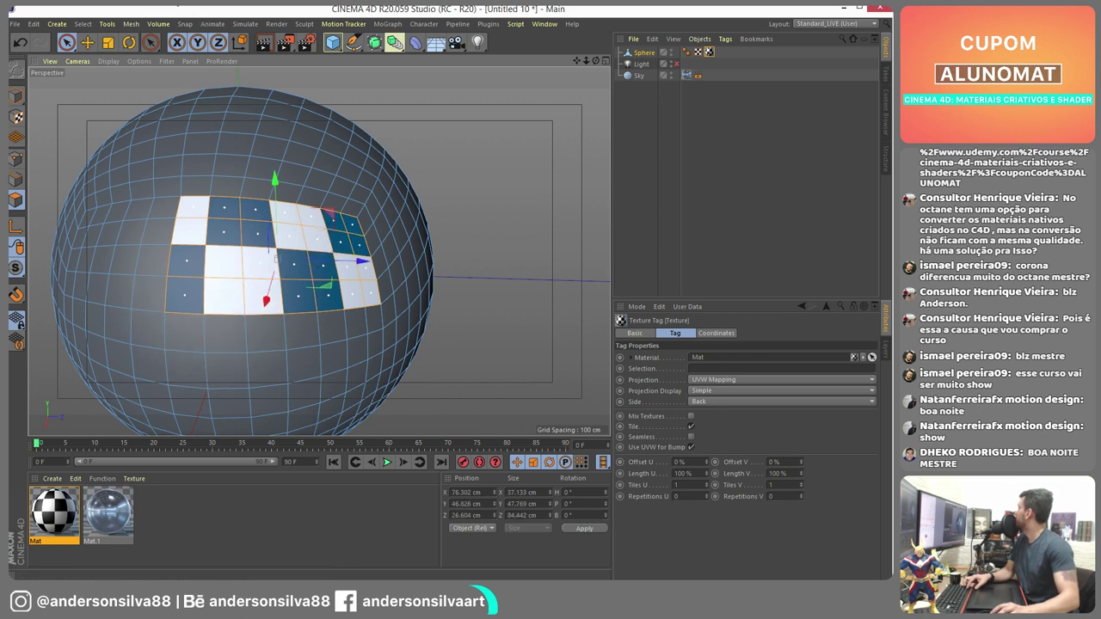
# - Restore the patch's normals, then reverse the normals of the whole sphere with U R
pyautogui.click(131, 24)
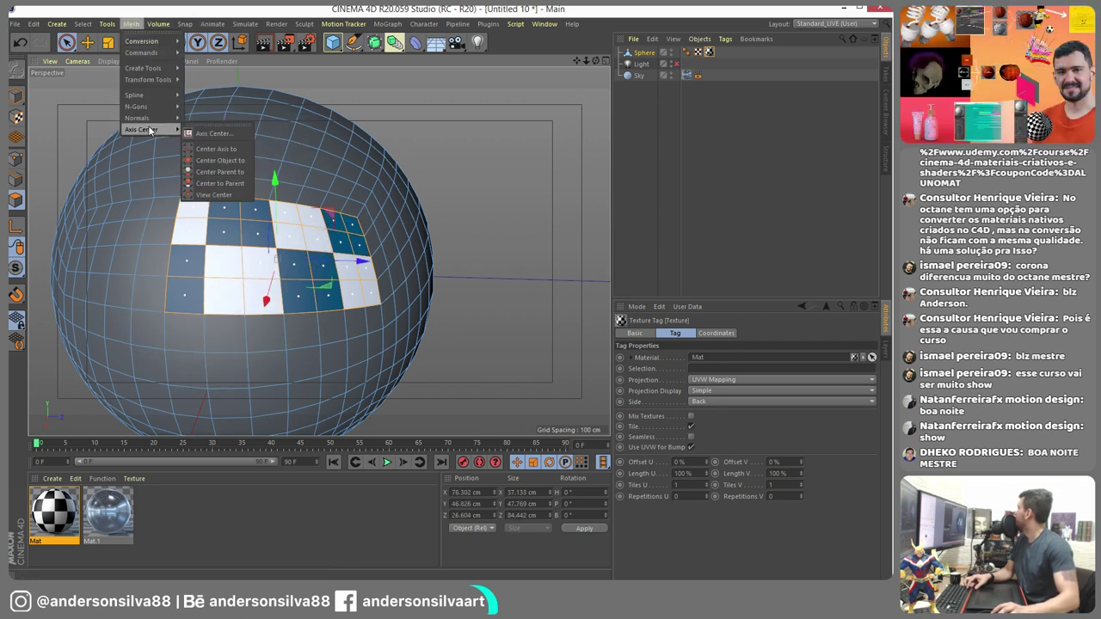
pyautogui.moveTo(148, 117)
pyautogui.click(216, 121)
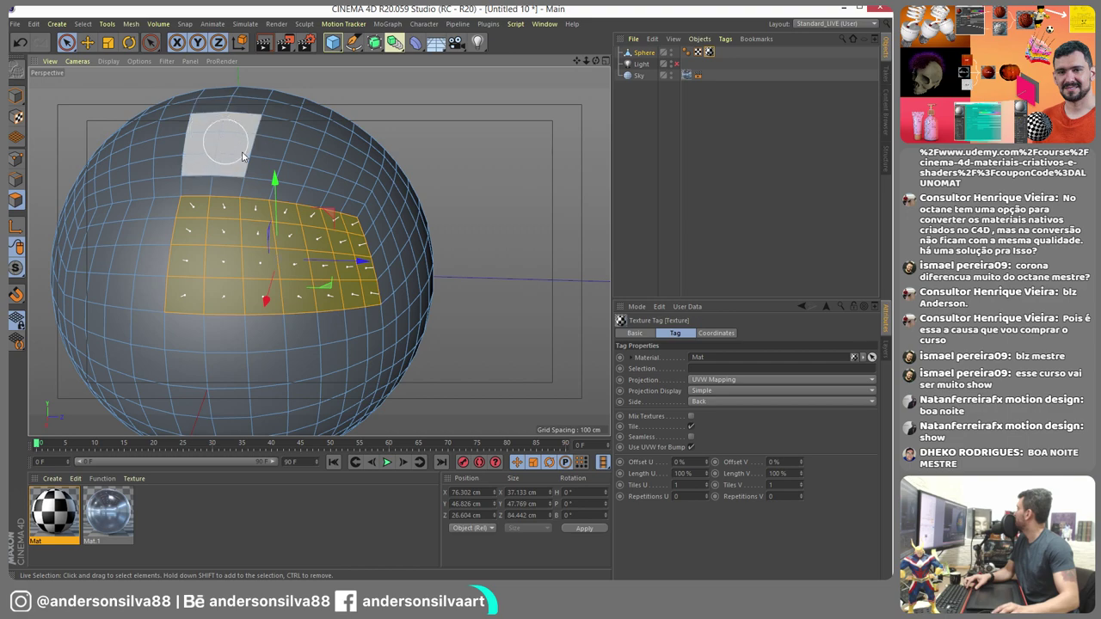
pyautogui.scroll(-3, 462, 168)
pyautogui.click(428, 184)
pyautogui.hotkey('ctrl', 'a')
pyautogui.press('u')
pyautogui.press('r')
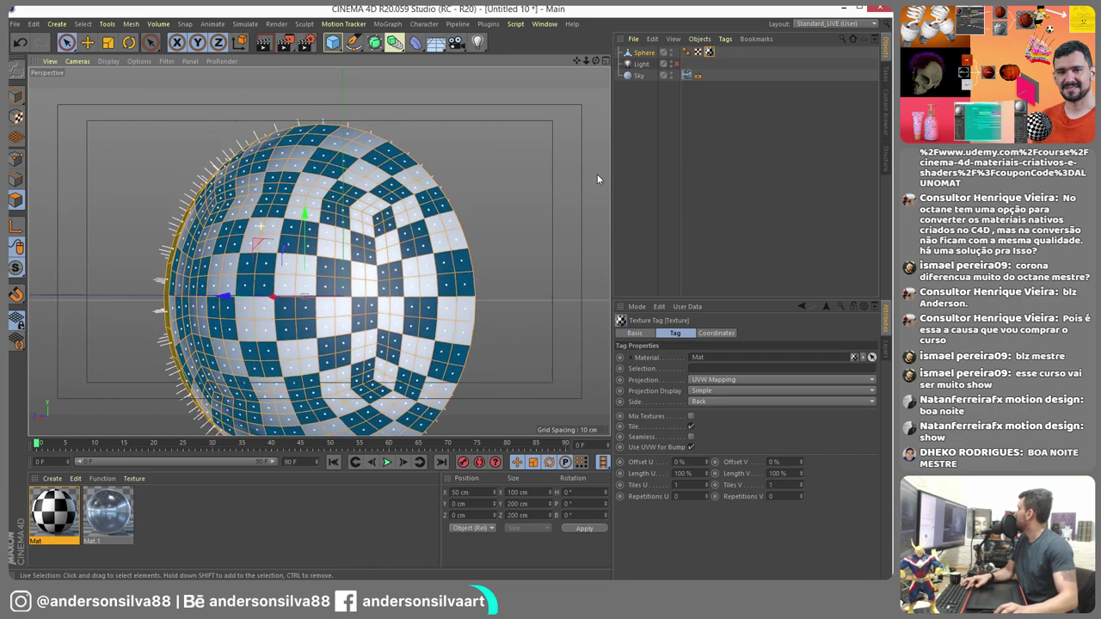
pyautogui.keyDown('alt'); pyautogui.moveTo(597, 174); pyautogui.dragTo(504, 134); pyautogui.keyUp('alt')
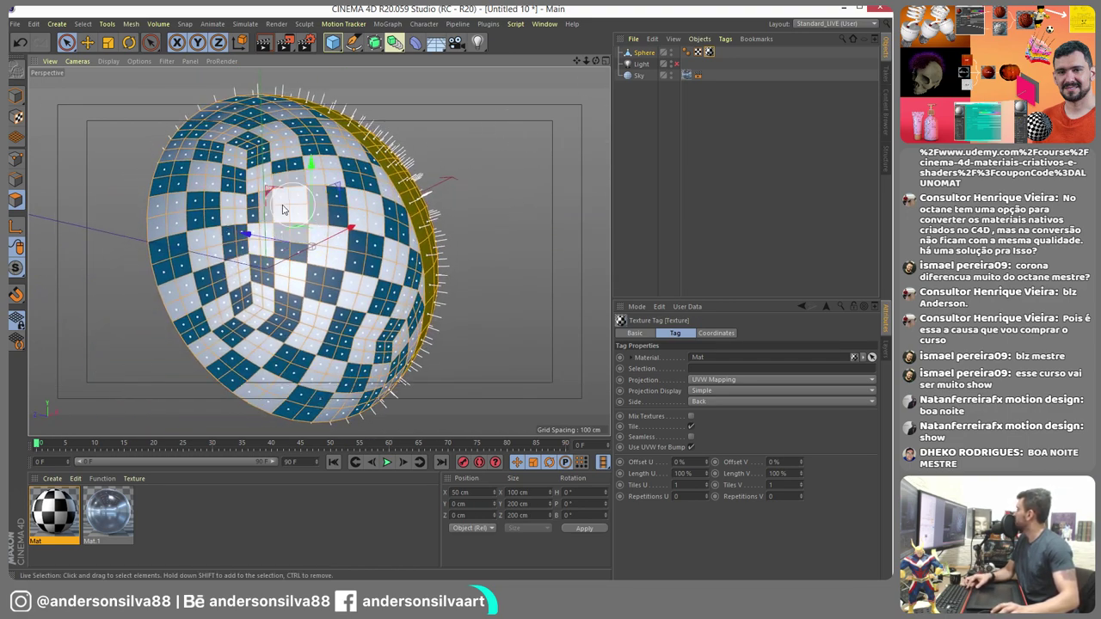
# - Duplicate Mat, remove its checkerboard texture, colour it red, and apply it to the Sphere
pyautogui.click(75, 514)
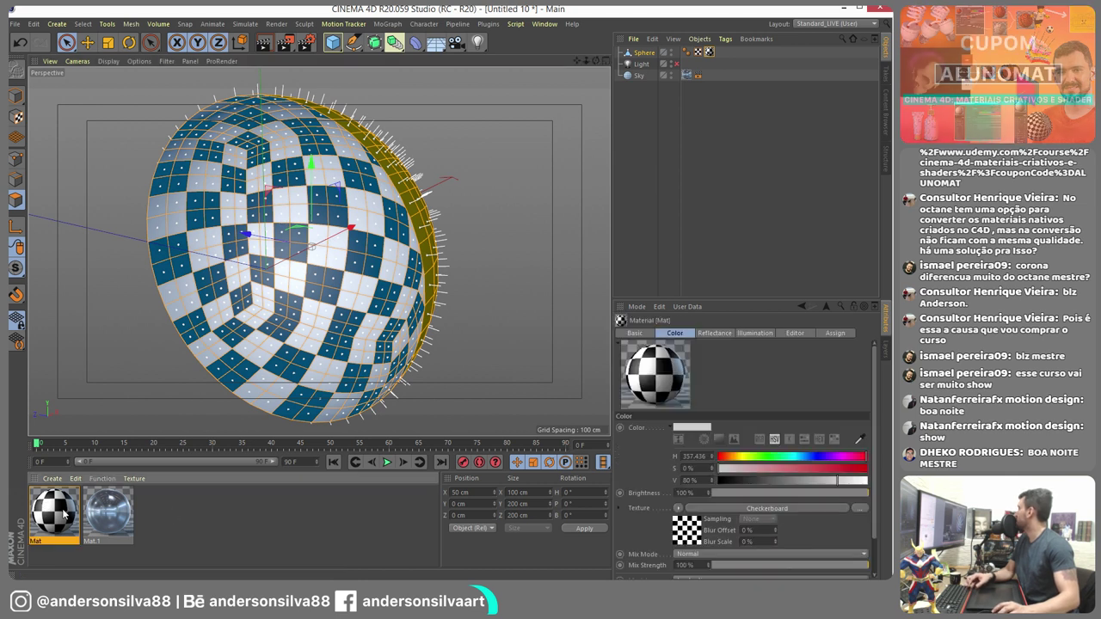
pyautogui.keyDown('ctrl'); pyautogui.moveTo(86, 516); pyautogui.dragTo(107, 515); pyautogui.keyUp('ctrl')
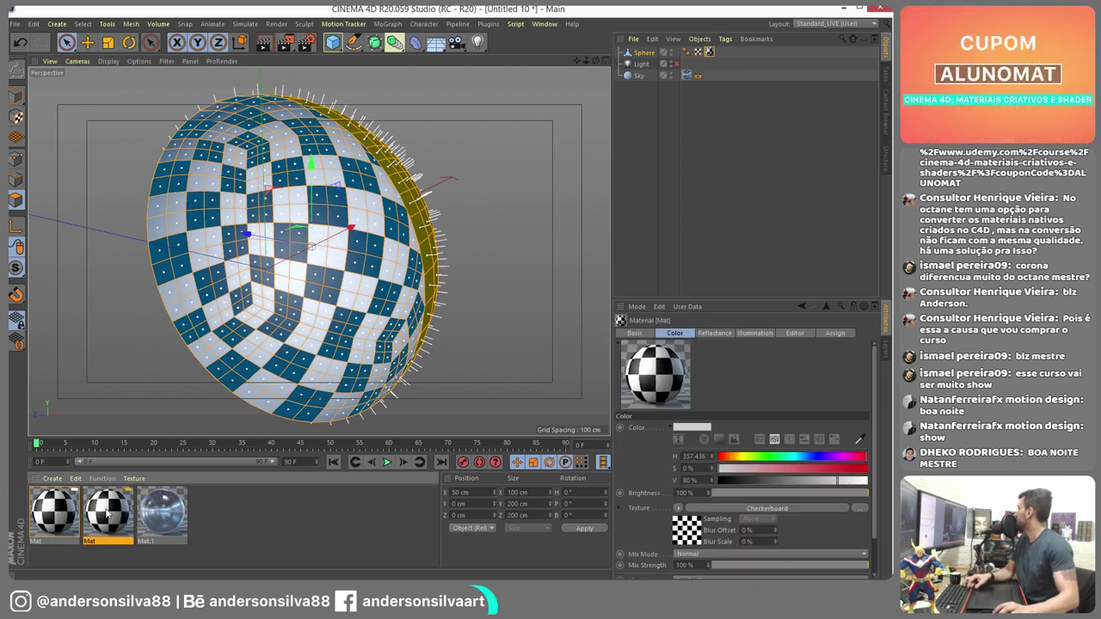
pyautogui.click(676, 508)
pyautogui.click(703, 209)
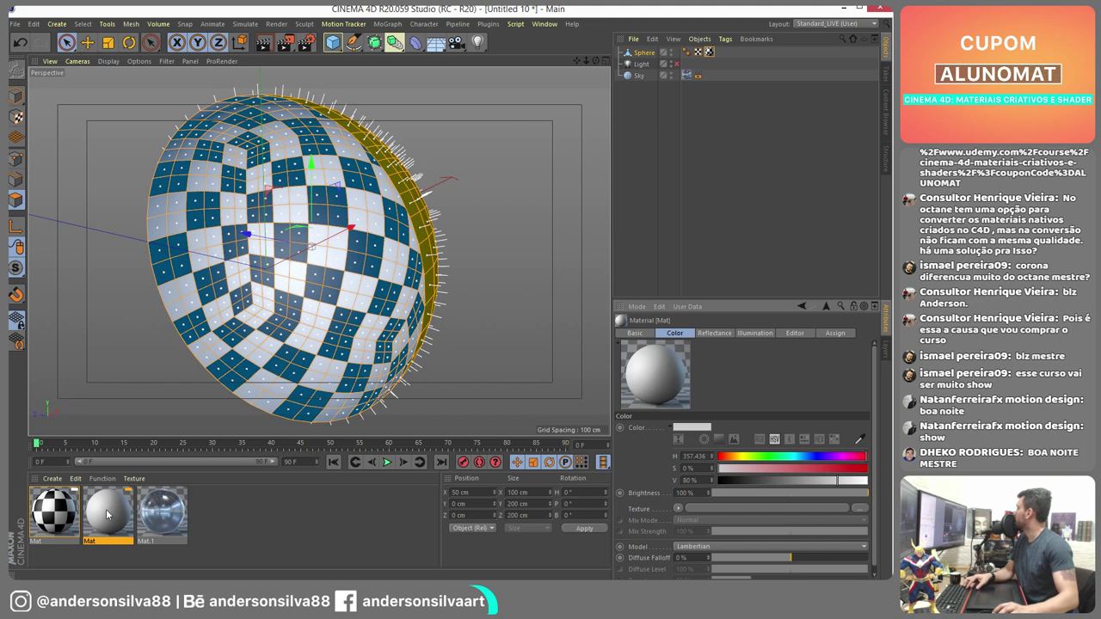
pyautogui.moveTo(738, 468); pyautogui.dragTo(874, 470)
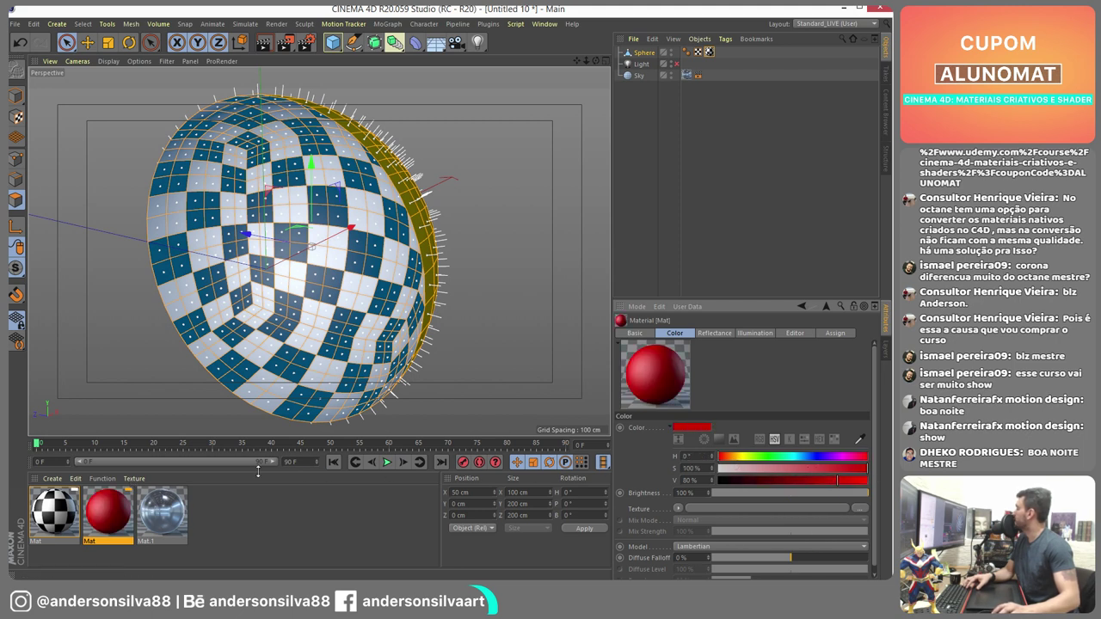
pyautogui.moveTo(121, 513); pyautogui.dragTo(647, 55)
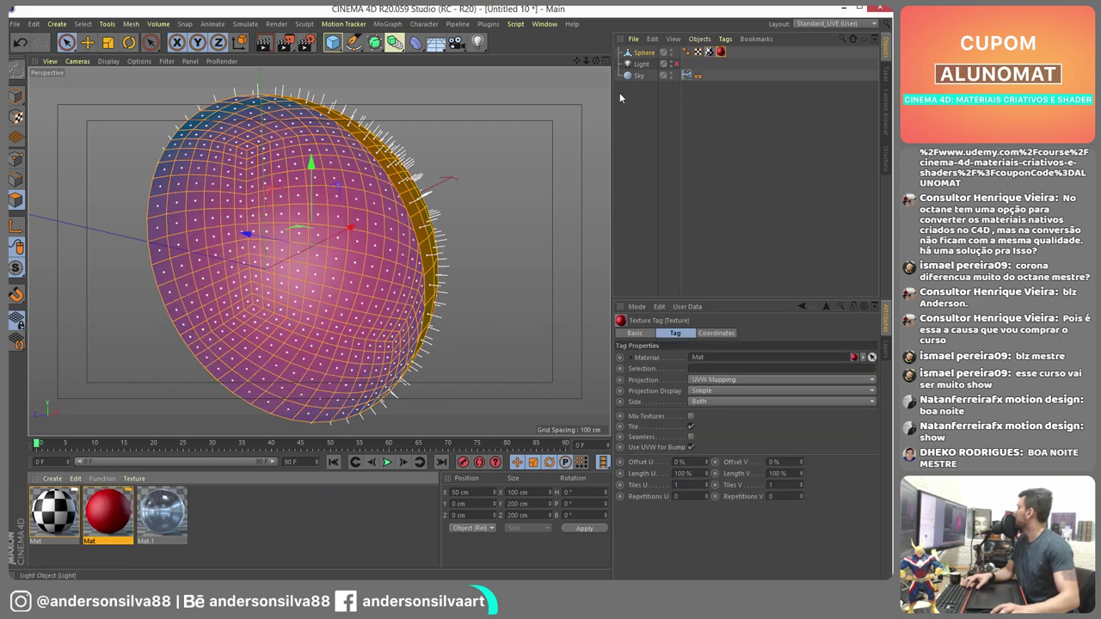
pyautogui.moveTo(361, 172)
pyautogui.keyDown('alt'); pyautogui.mouseDown()
pyautogui.moveTo(253, 194)
pyautogui.moveTo(505, 177)
pyautogui.moveTo(224, 172)
pyautogui.moveTo(474, 180)
pyautogui.moveTo(344, 163)
pyautogui.moveTo(379, 164)
pyautogui.mouseUp(); pyautogui.keyUp('alt')
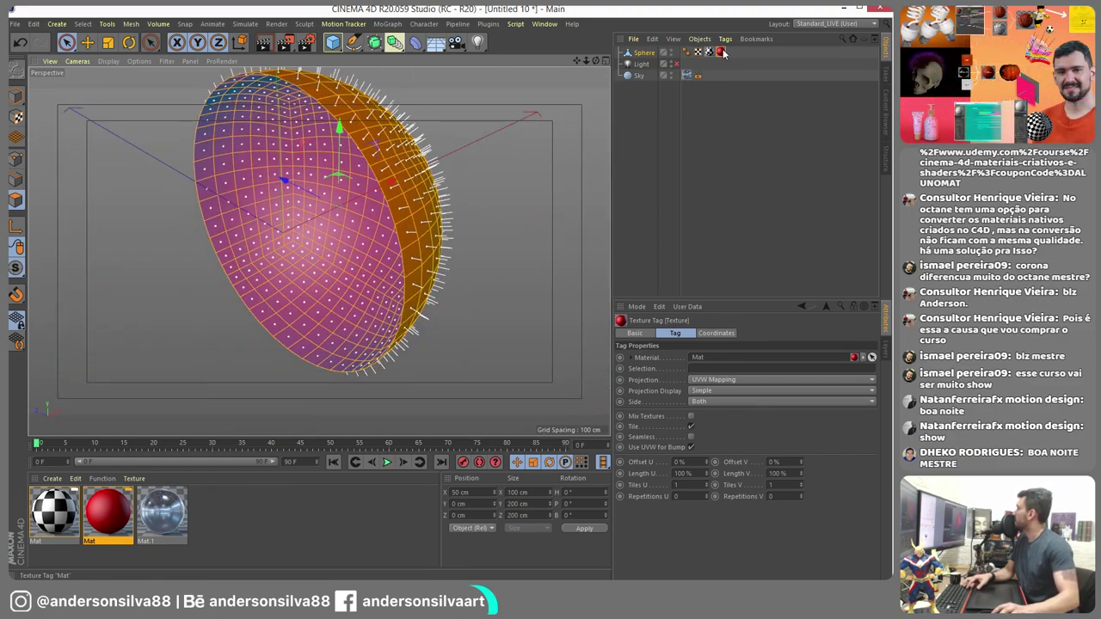
# - Set the red material tag's Side to Front
pyautogui.click(722, 52)
pyautogui.click(711, 402)
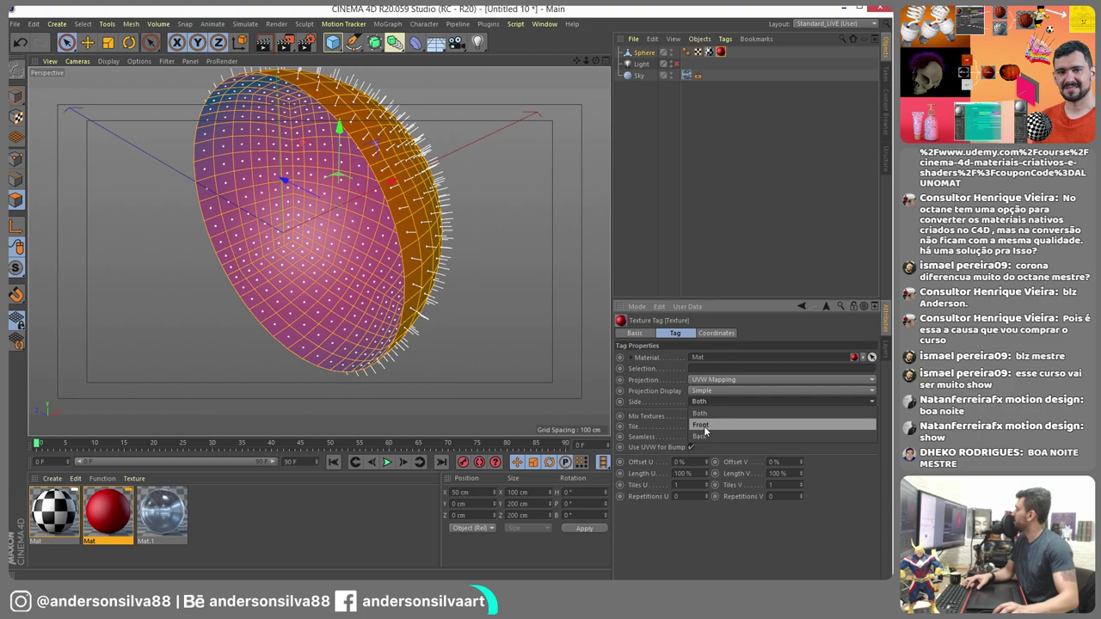
pyautogui.click(714, 420)
pyautogui.keyDown('alt'); pyautogui.moveTo(467, 234); pyautogui.dragTo(499, 176); pyautogui.keyUp('alt')
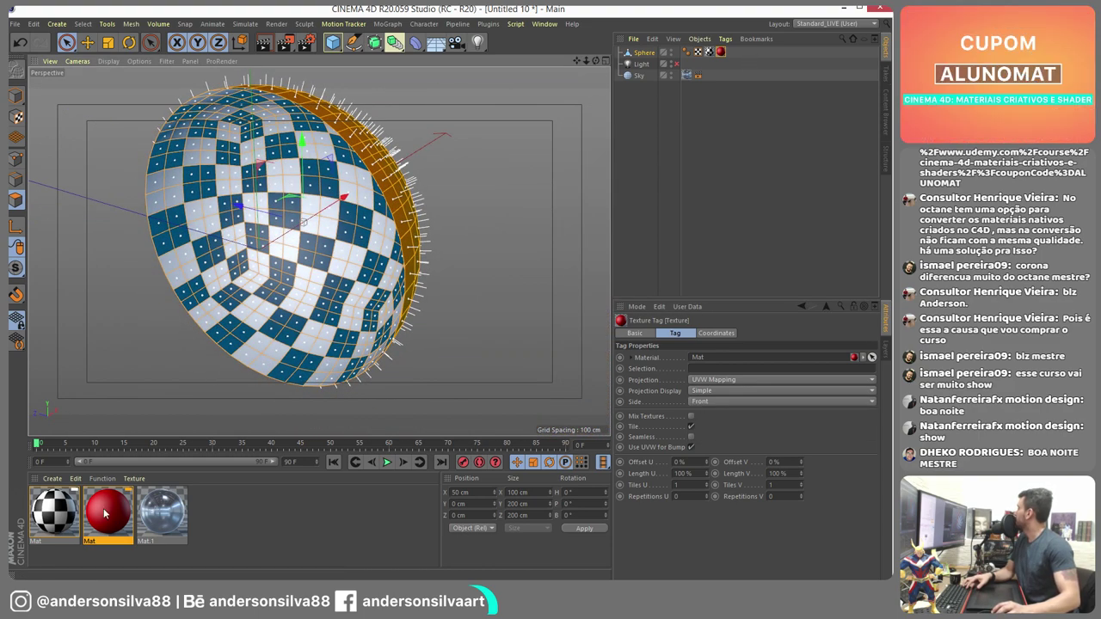
pyautogui.keyDown('alt'); pyautogui.moveTo(502, 123); pyautogui.dragTo(296, 186); pyautogui.keyUp('alt')
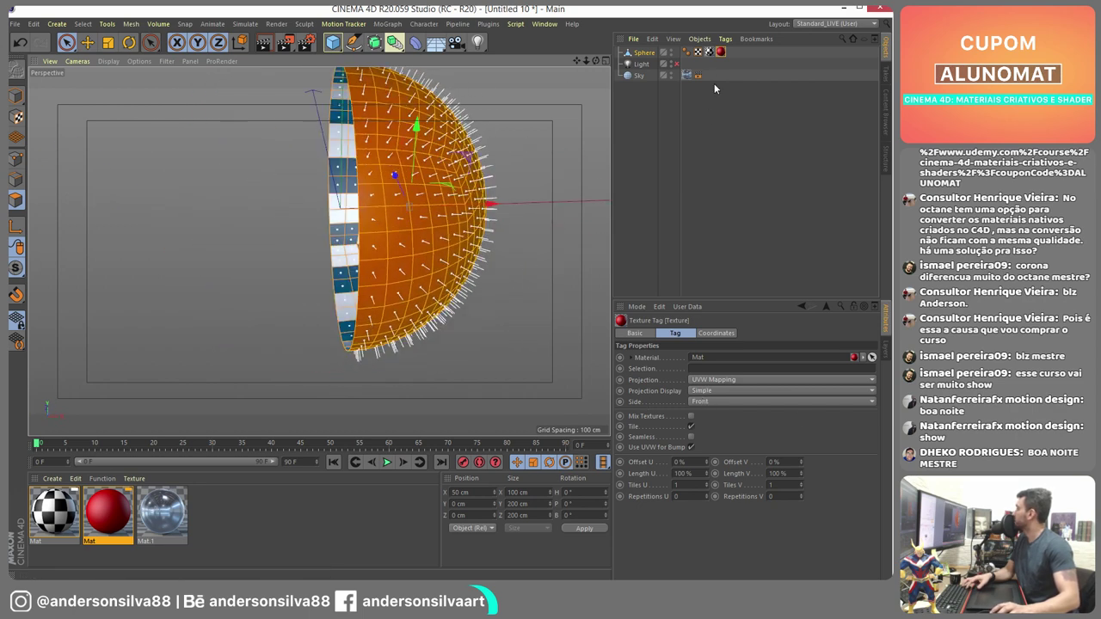
# - View the checkered inside and red outside, then return to the PowerPoint slideshow
pyautogui.click(708, 51)
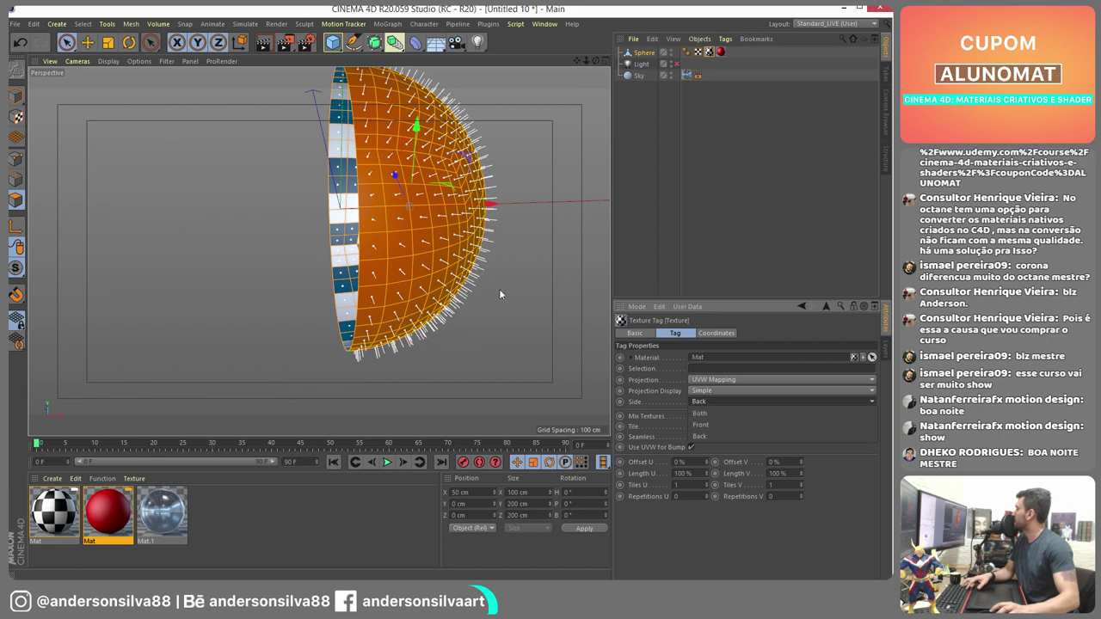
pyautogui.keyDown('alt'); pyautogui.moveTo(559, 177); pyautogui.dragTo(202, 90); pyautogui.keyUp('alt')
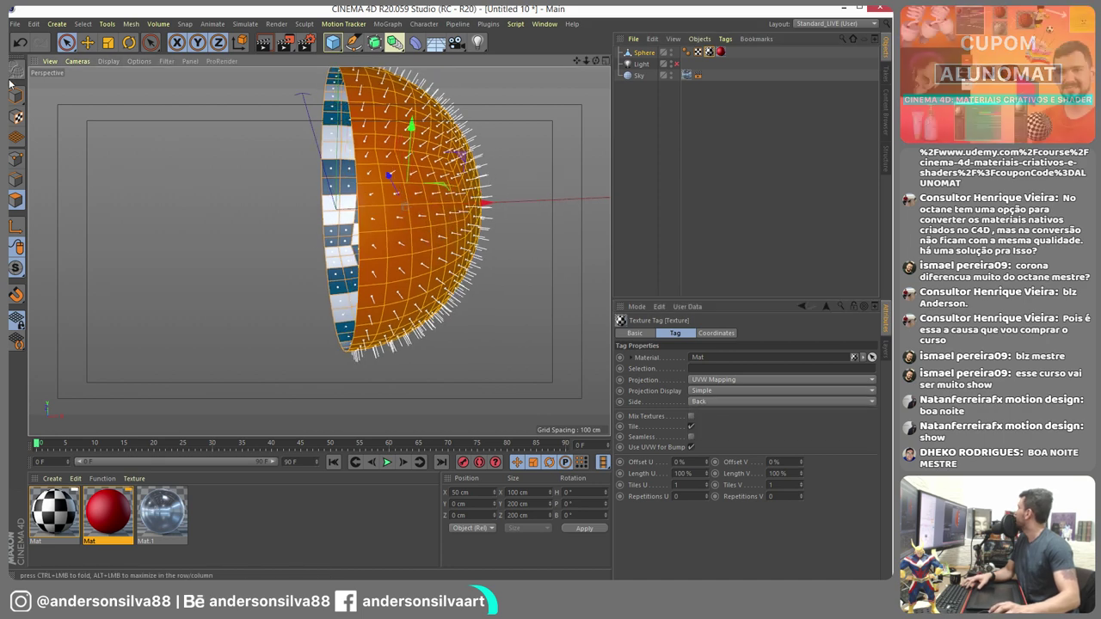
pyautogui.click(101, 111)
pyautogui.keyDown('alt'); pyautogui.moveTo(246, 233); pyautogui.dragTo(450, 163); pyautogui.keyUp('alt')
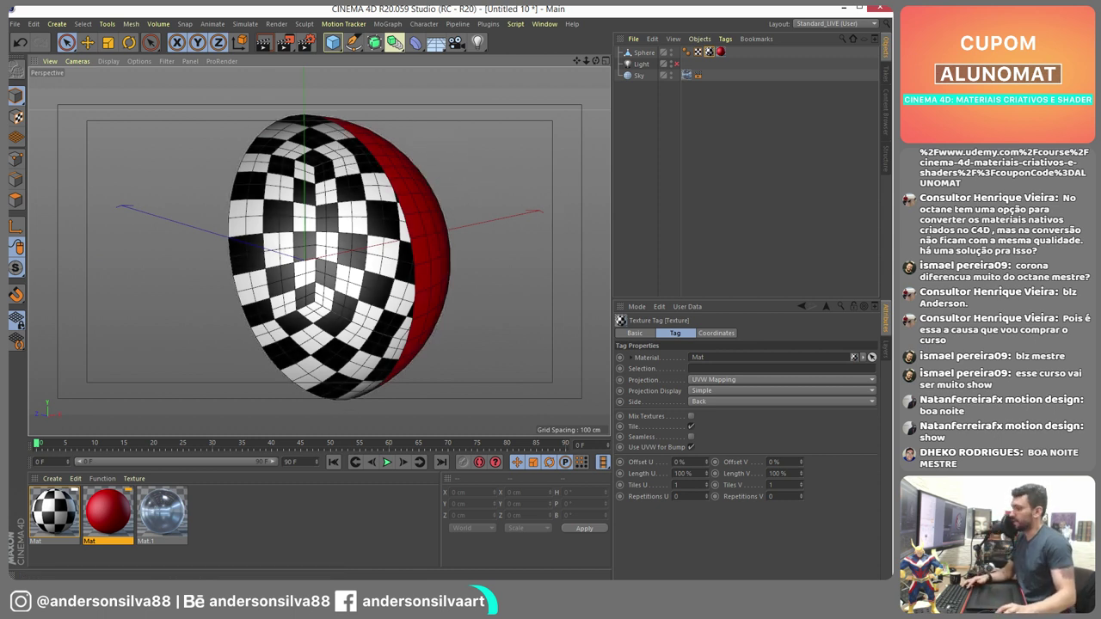
pyautogui.hotkey('alt', 'Tab')
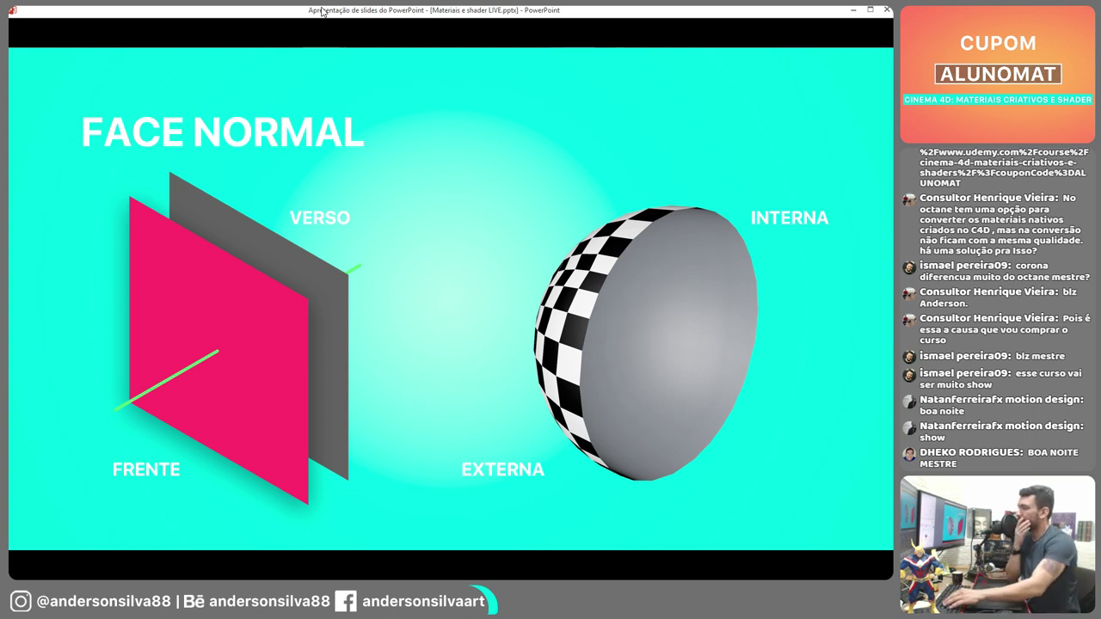
# - Advance the slideshow from Face Normal to the Subsurface Scattering slide
pyautogui.press('Right')
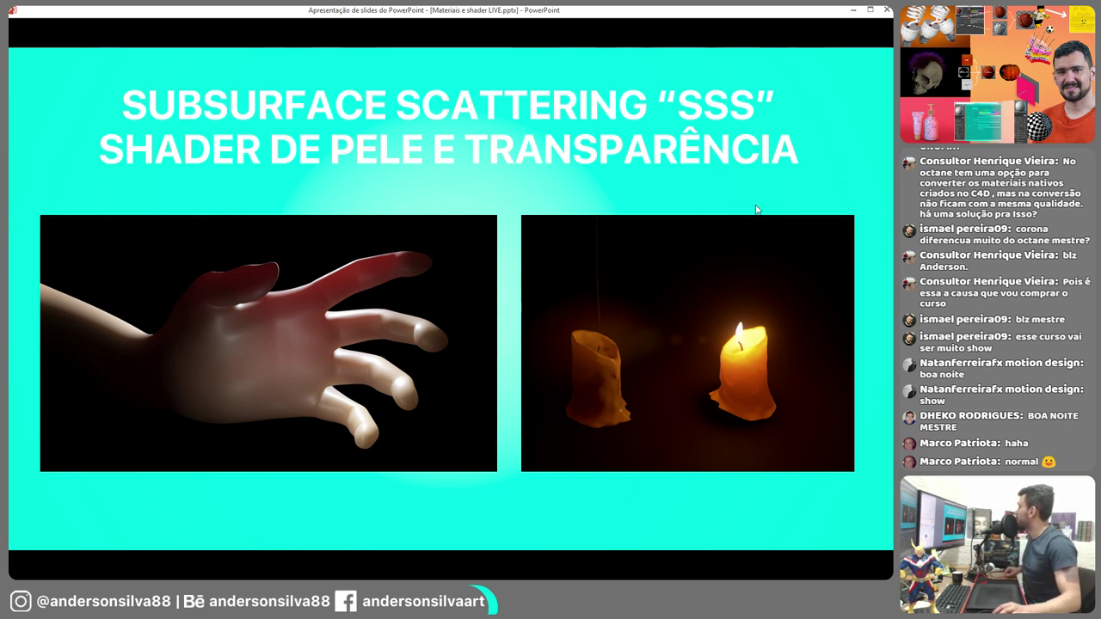
# - On the 'Como funciona o SSS?' slide, trace the light rays in ink, then erase them
pyautogui.press('Right')
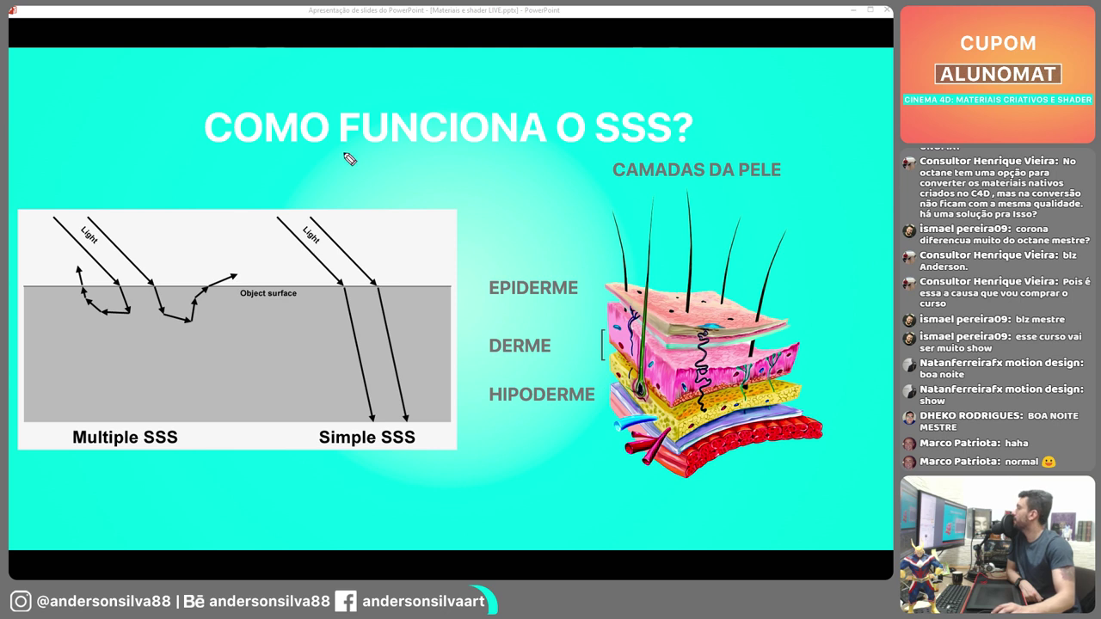
pyautogui.moveTo(297, 232); pyautogui.dragTo(341, 287)
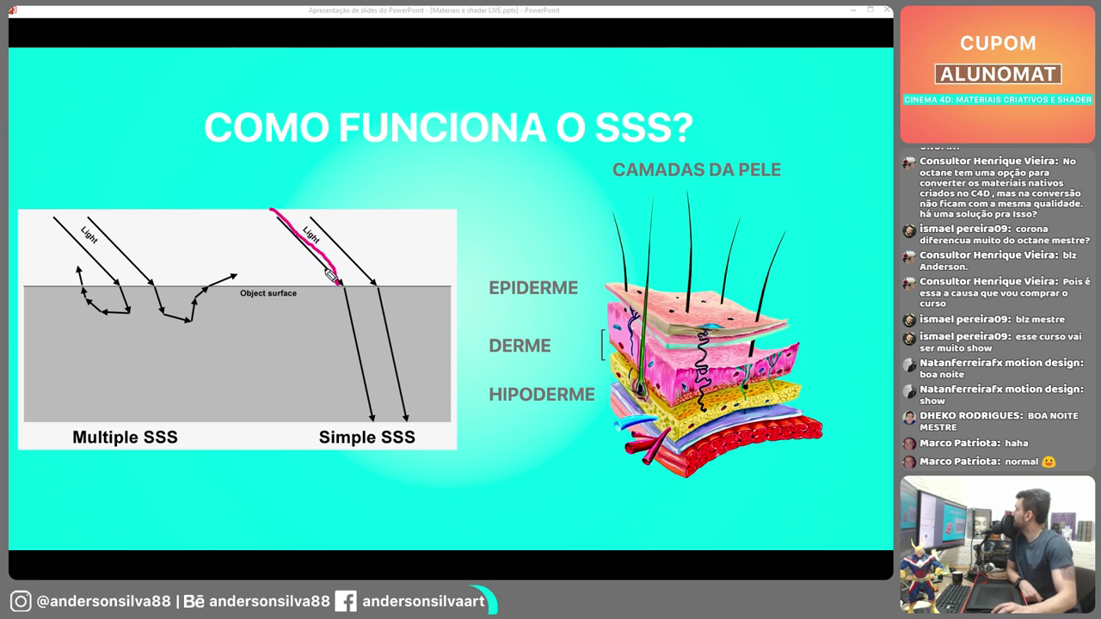
pyautogui.moveTo(87, 217); pyautogui.dragTo(121, 257)
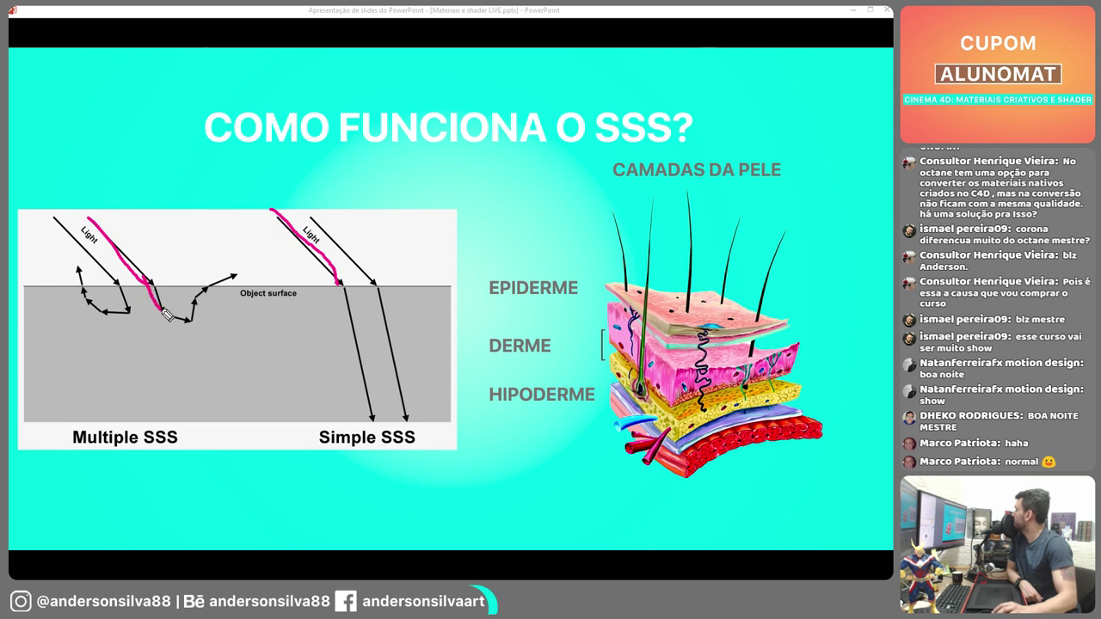
pyautogui.moveTo(166, 314); pyautogui.dragTo(198, 312)
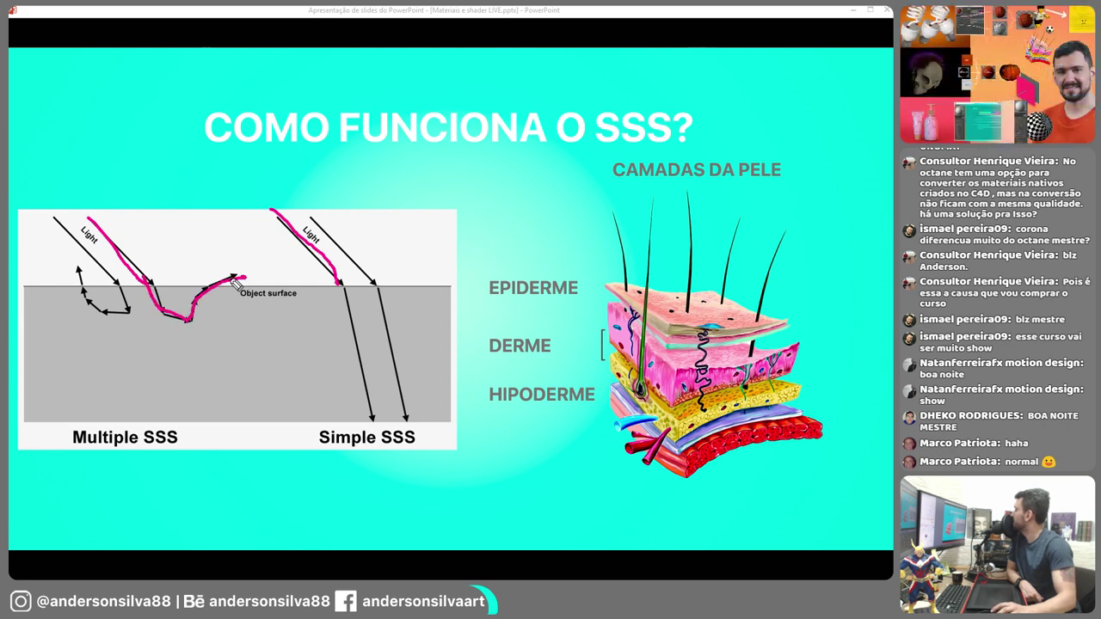
pyautogui.moveTo(263, 201)
pyautogui.mouseDown()
pyautogui.moveTo(331, 296)
pyautogui.moveTo(372, 449)
pyautogui.mouseUp()
pyautogui.moveTo(314, 396); pyautogui.dragTo(292, 501)
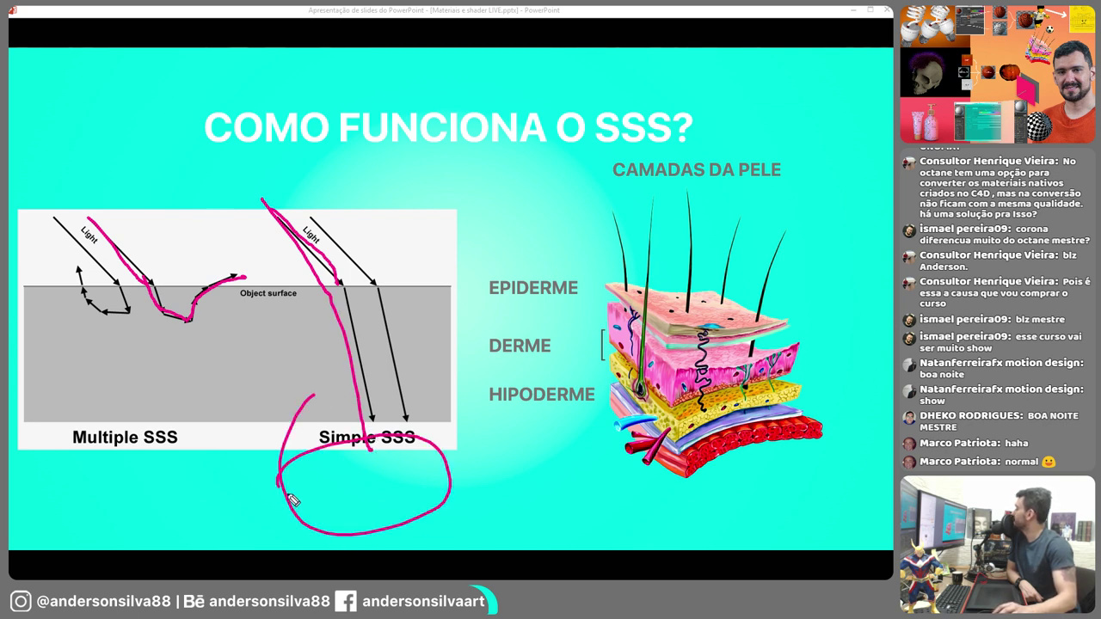
pyautogui.moveTo(249, 184)
pyautogui.mouseDown()
pyautogui.moveTo(342, 298)
pyautogui.moveTo(437, 531)
pyautogui.mouseUp()
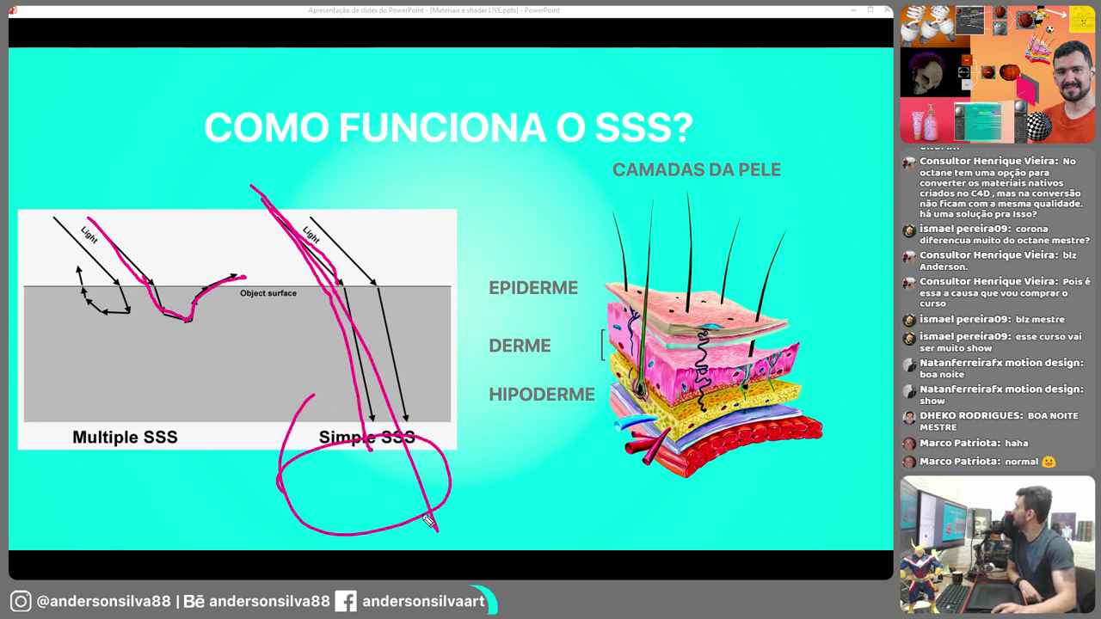
pyautogui.moveTo(86, 219)
pyautogui.mouseDown()
pyautogui.moveTo(189, 329)
pyautogui.moveTo(202, 263)
pyautogui.moveTo(260, 248)
pyautogui.mouseUp()
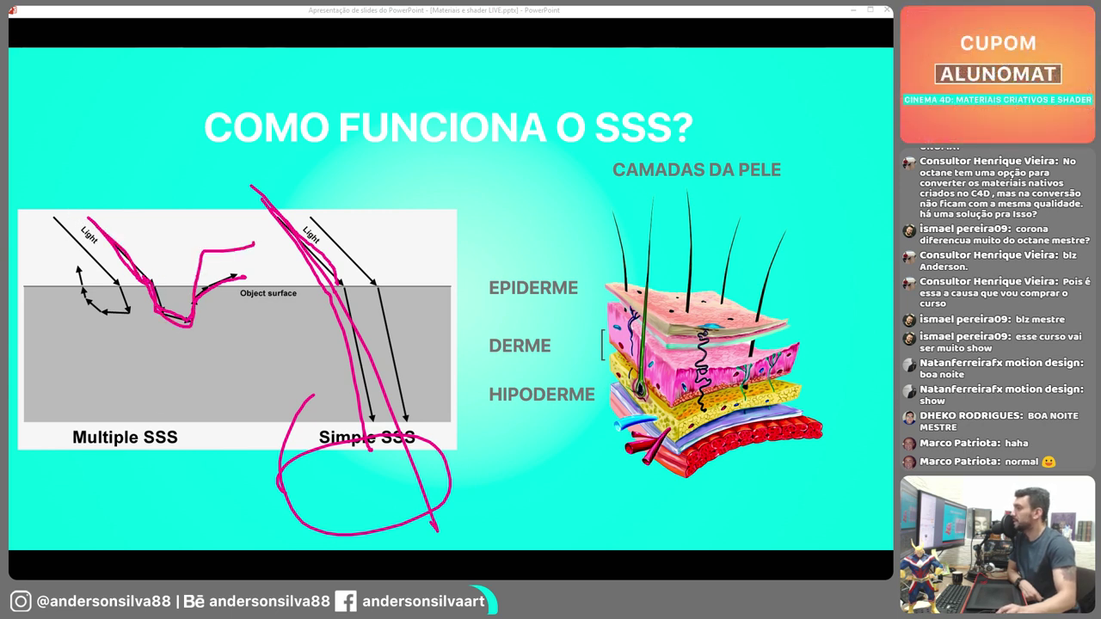
pyautogui.press('e')
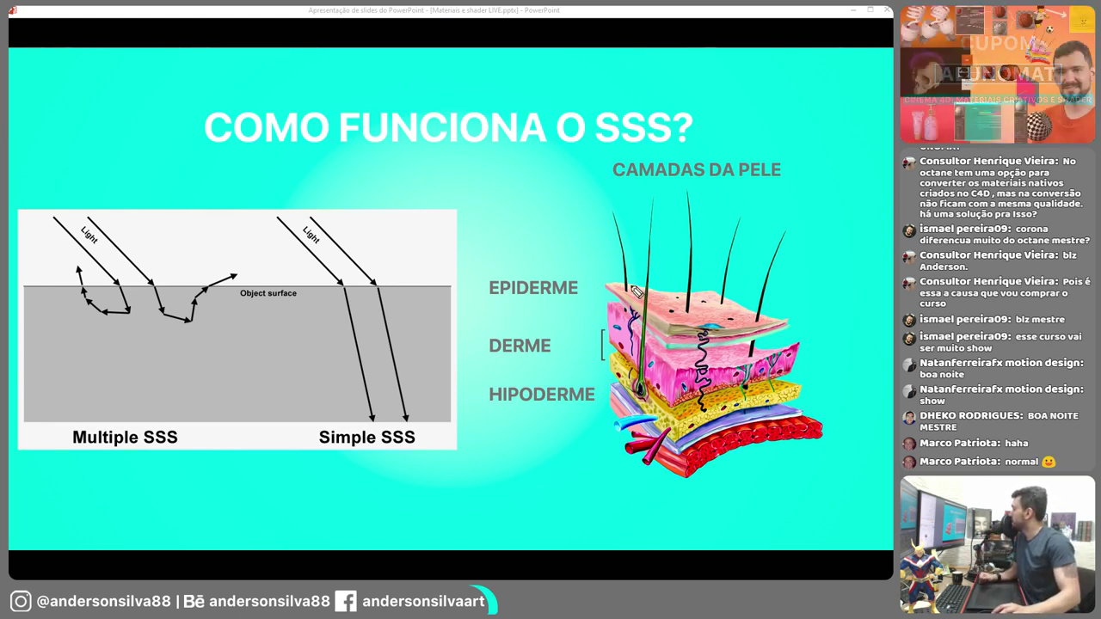
# - Mark light paths into the EPIDERME and DERME layers, erase the ink, and advance to SKETCH AND TOON
pyautogui.moveTo(609, 280); pyautogui.dragTo(669, 331)
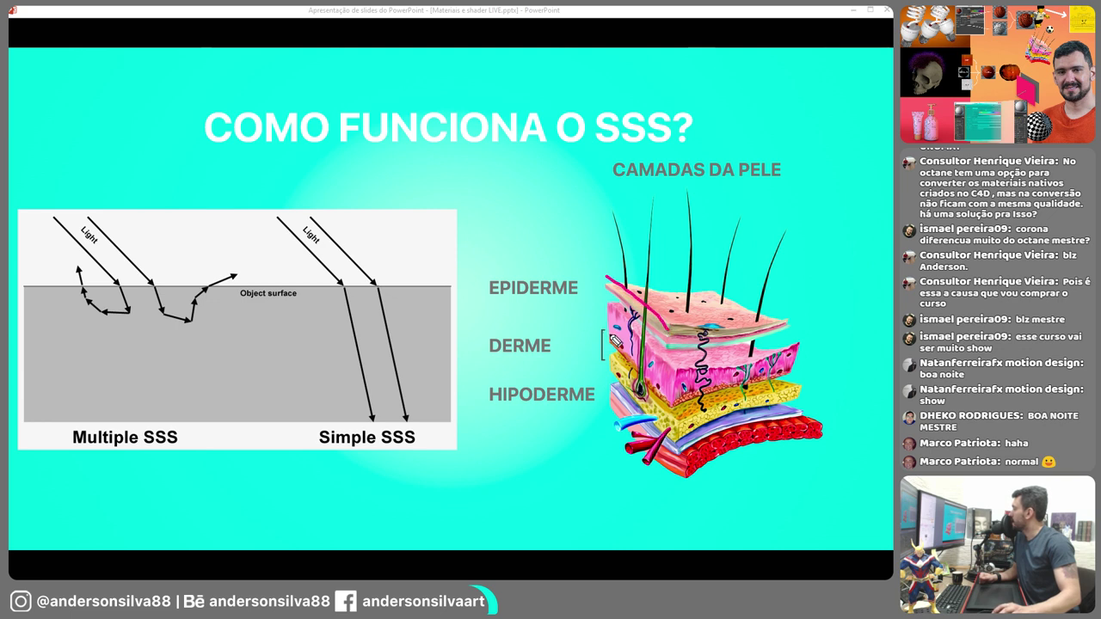
pyautogui.moveTo(598, 316); pyautogui.dragTo(669, 376)
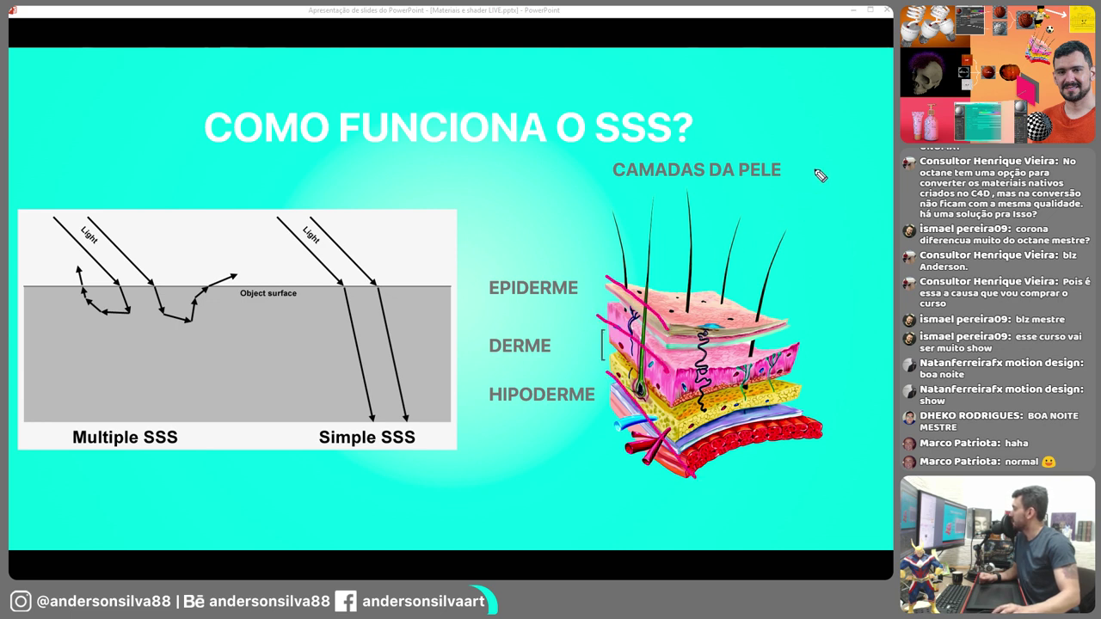
pyautogui.moveTo(818, 164)
pyautogui.mouseDown()
pyautogui.moveTo(720, 367)
pyautogui.moveTo(708, 316)
pyautogui.moveTo(757, 345)
pyautogui.mouseUp()
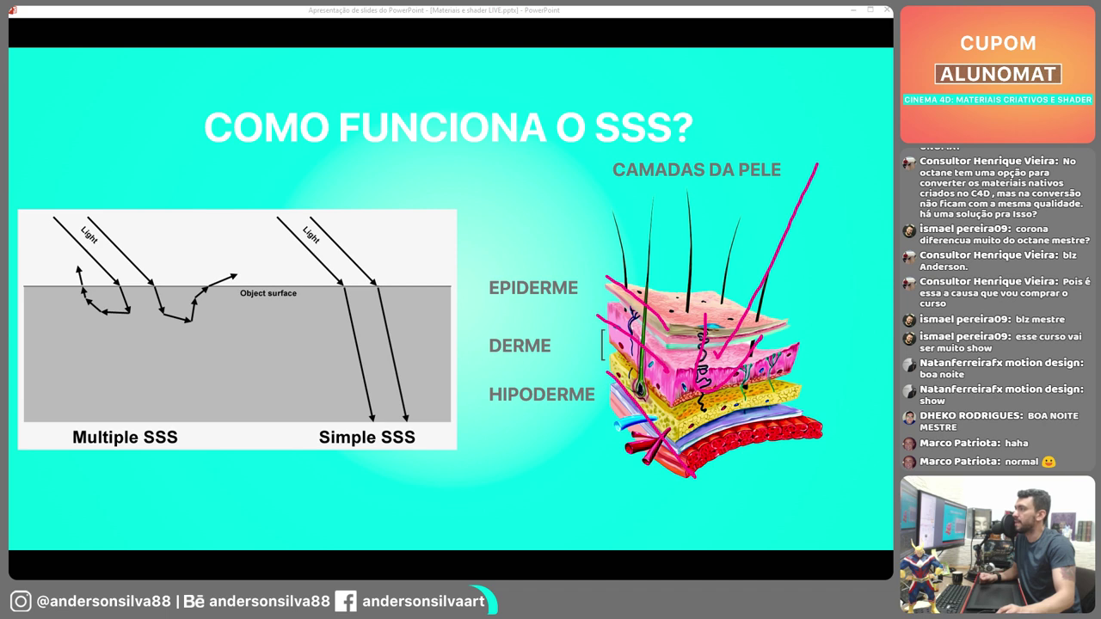
pyautogui.press('e')
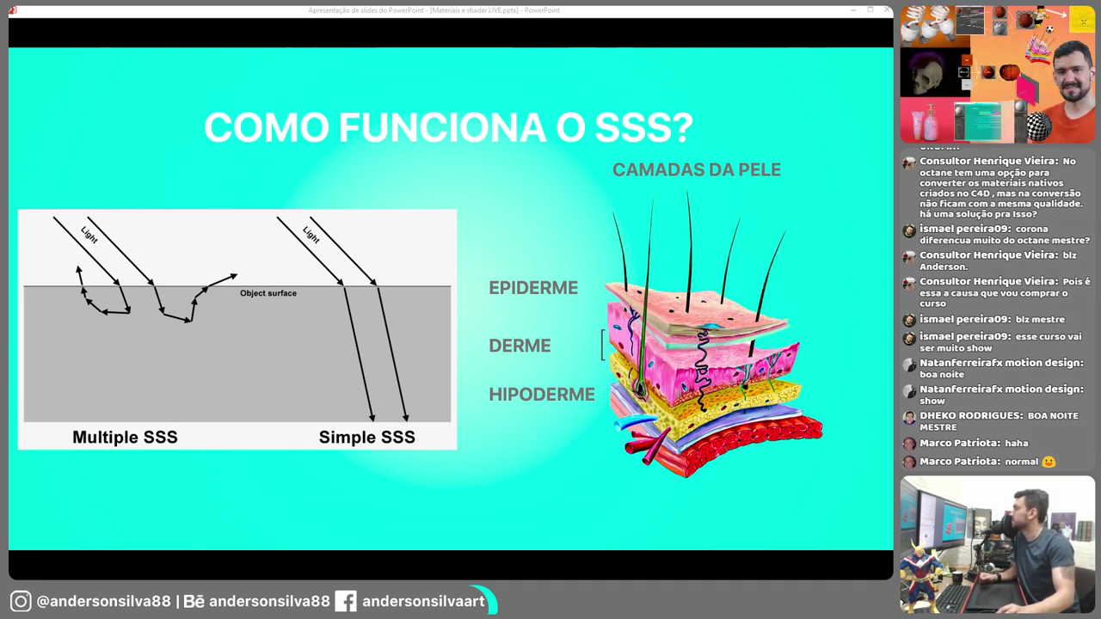
pyautogui.hotkey('ctrl', 'z')
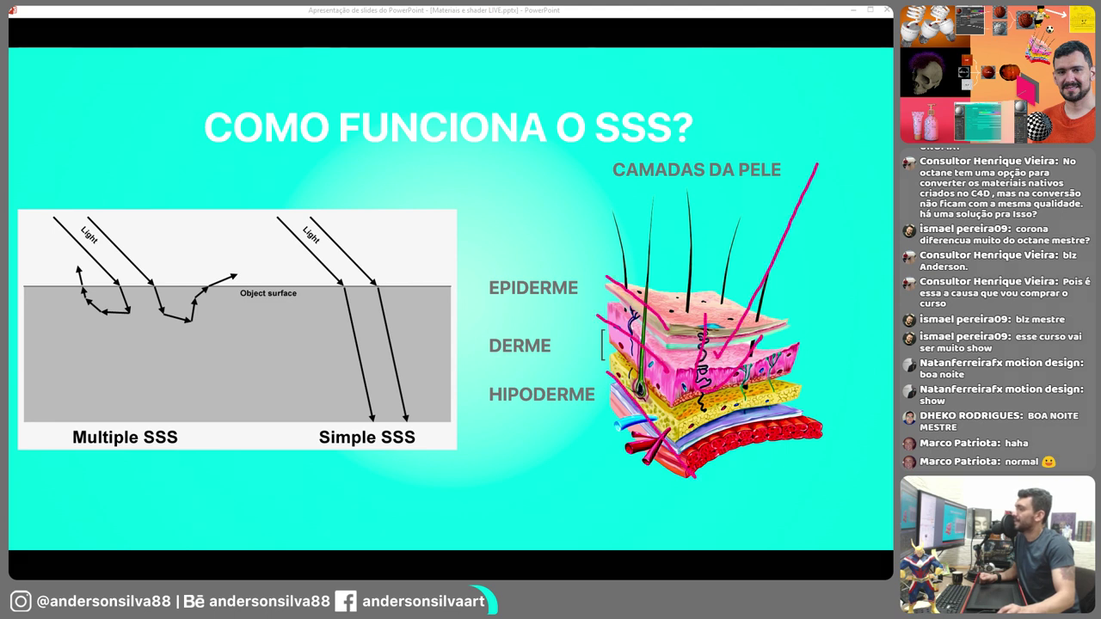
pyautogui.press('e')
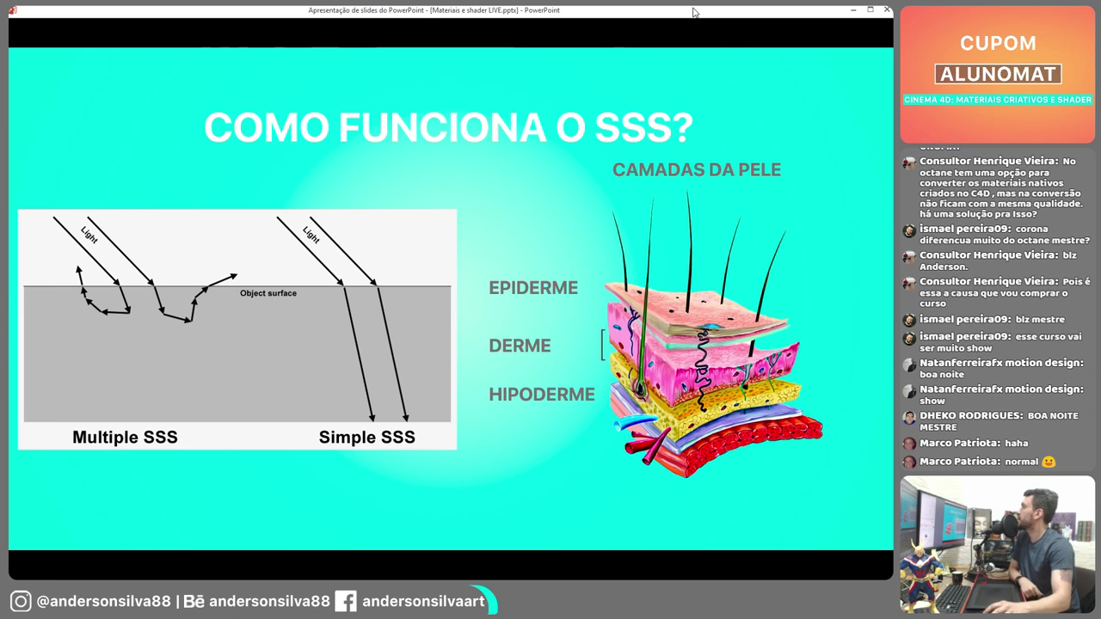
pyautogui.press('Right')
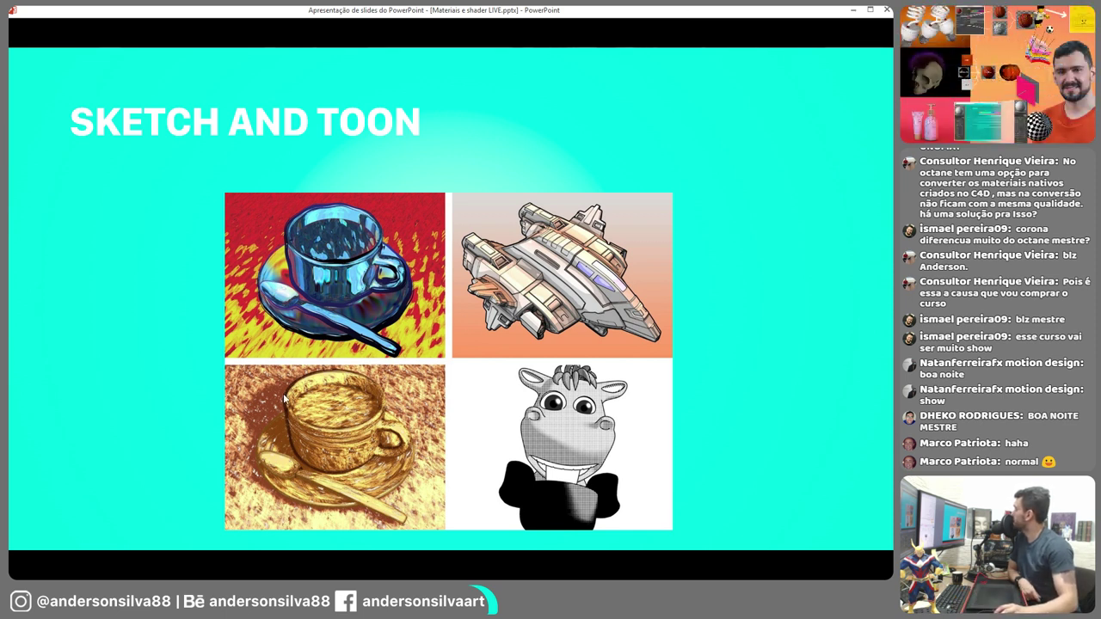
# - Advance through the Render Menu, Material, Art, Cel and Hatch Shader slides to Spot Shader
pyautogui.click(536, 336)
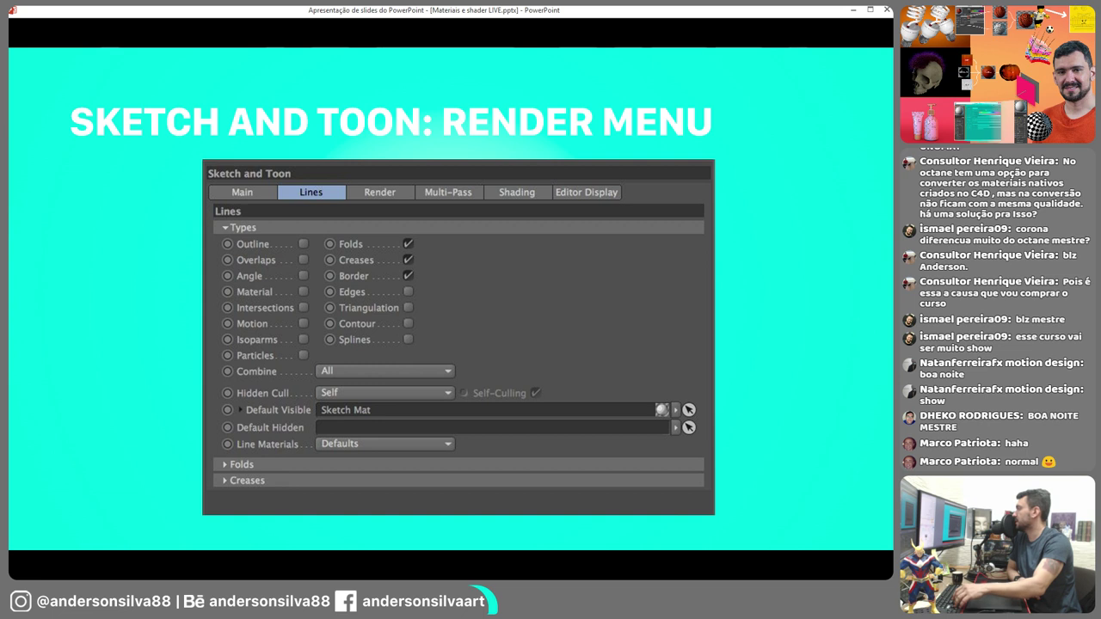
pyautogui.press('Right')
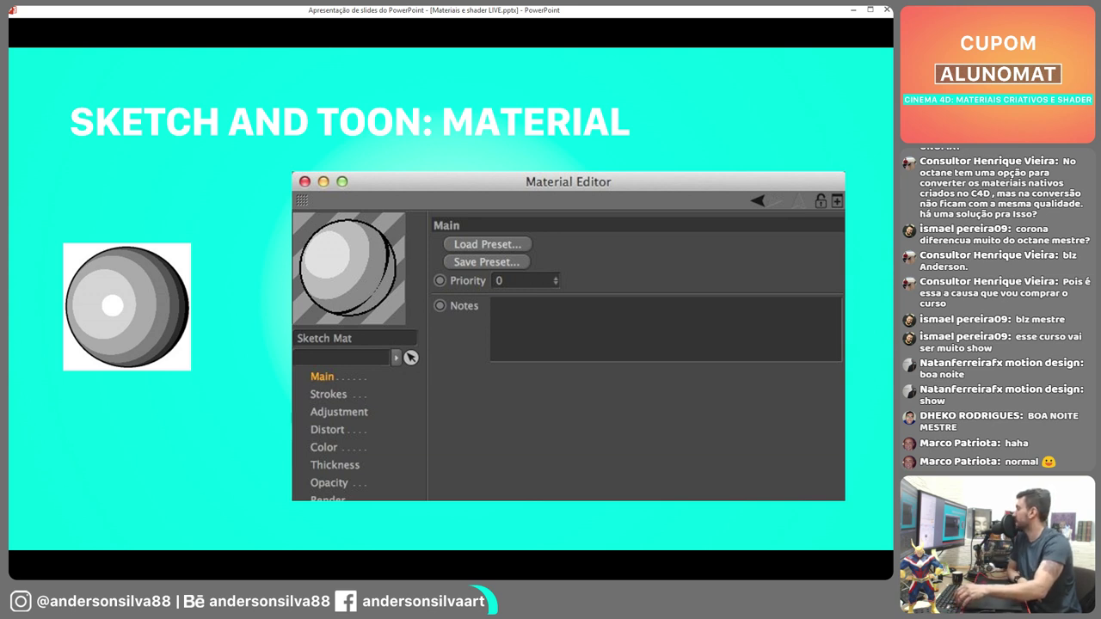
pyautogui.press('Right')
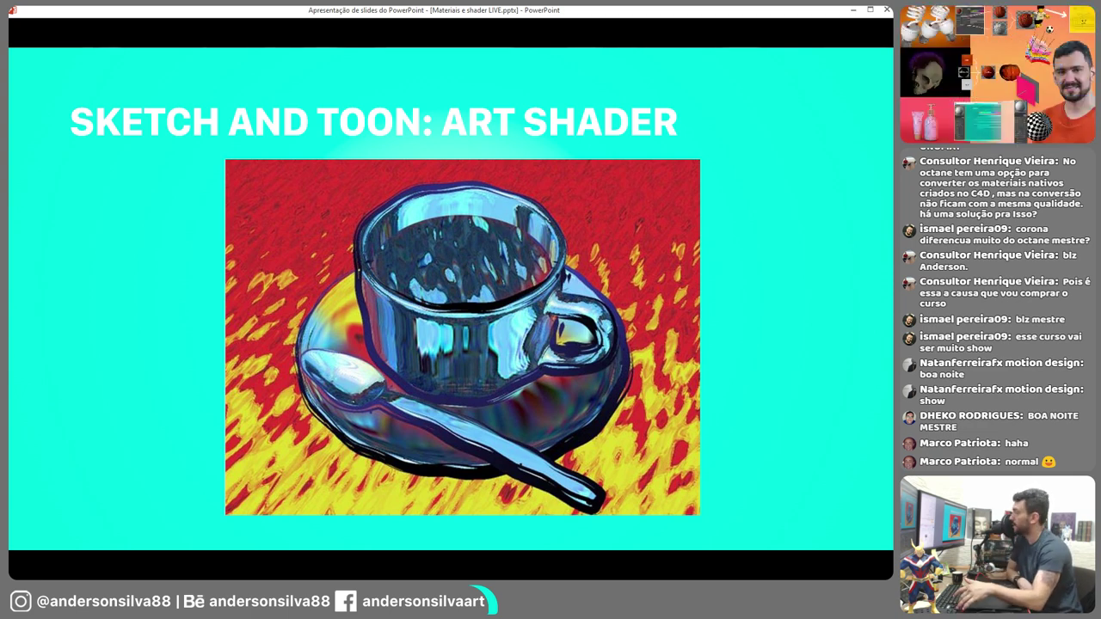
pyautogui.press('Right')
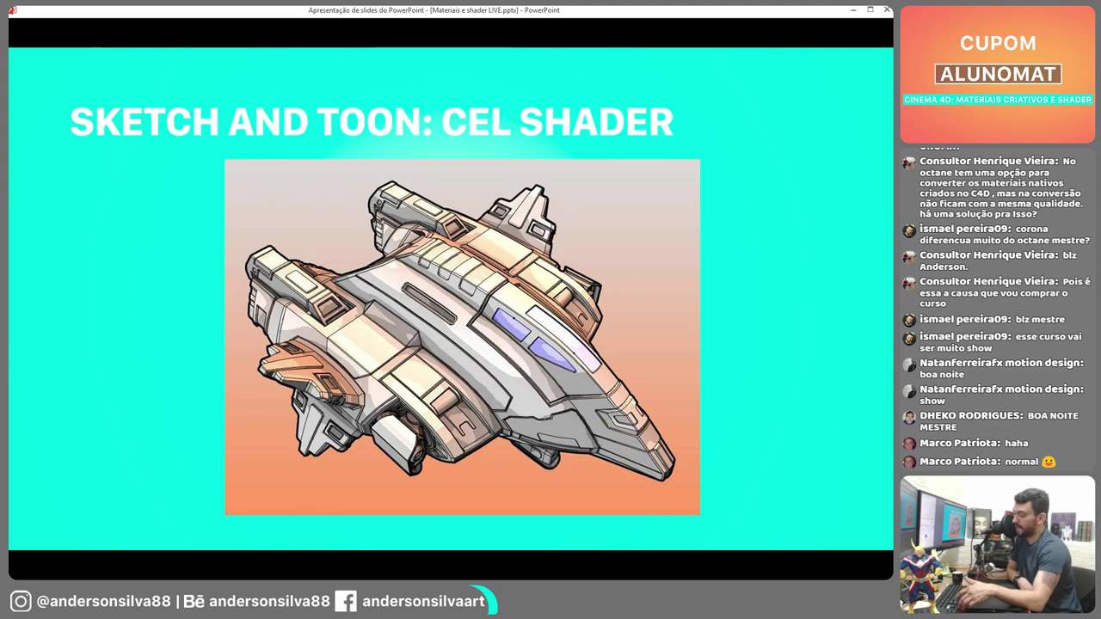
pyautogui.press('Right')
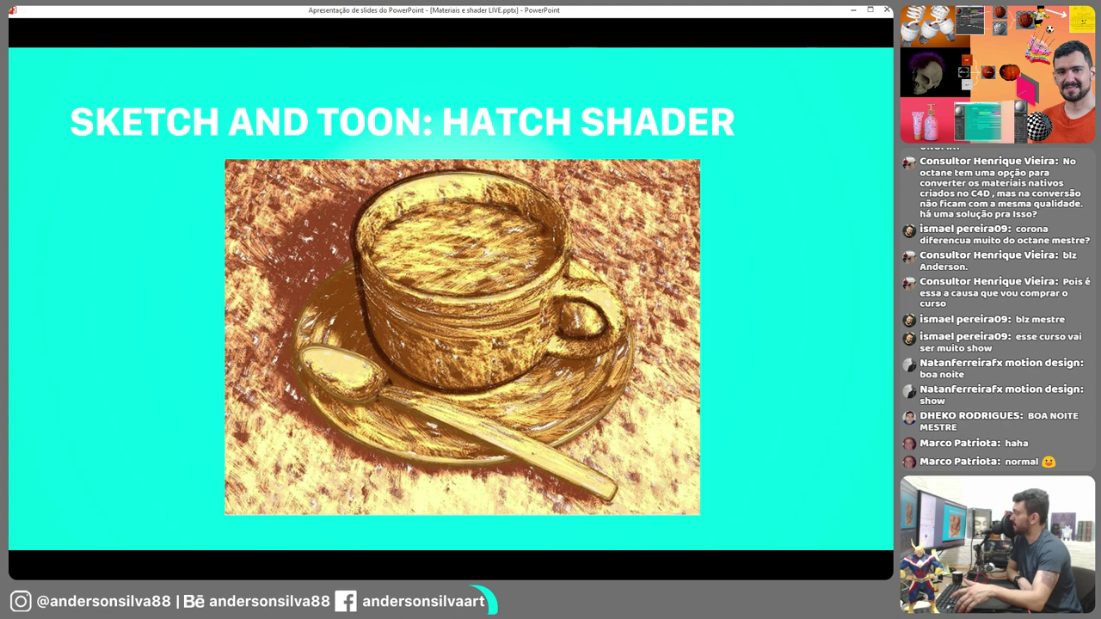
pyautogui.press('Right')
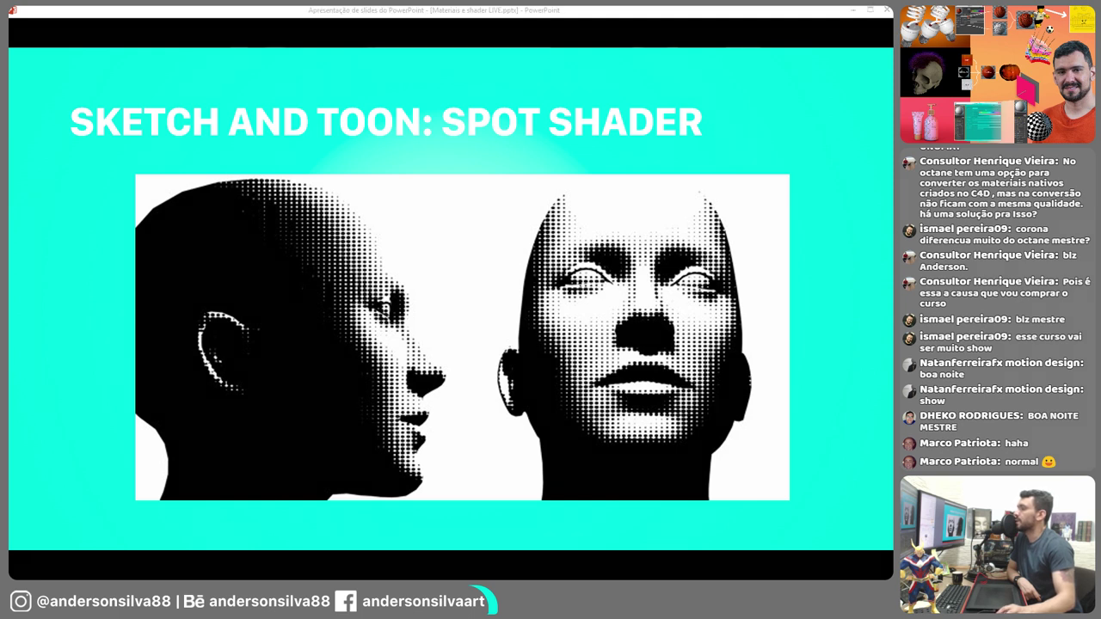
# - Ink arrows onto the right halftone head, erase the ink with E, and advance to the end screen
pyautogui.moveTo(556, 167); pyautogui.dragTo(449, 224)
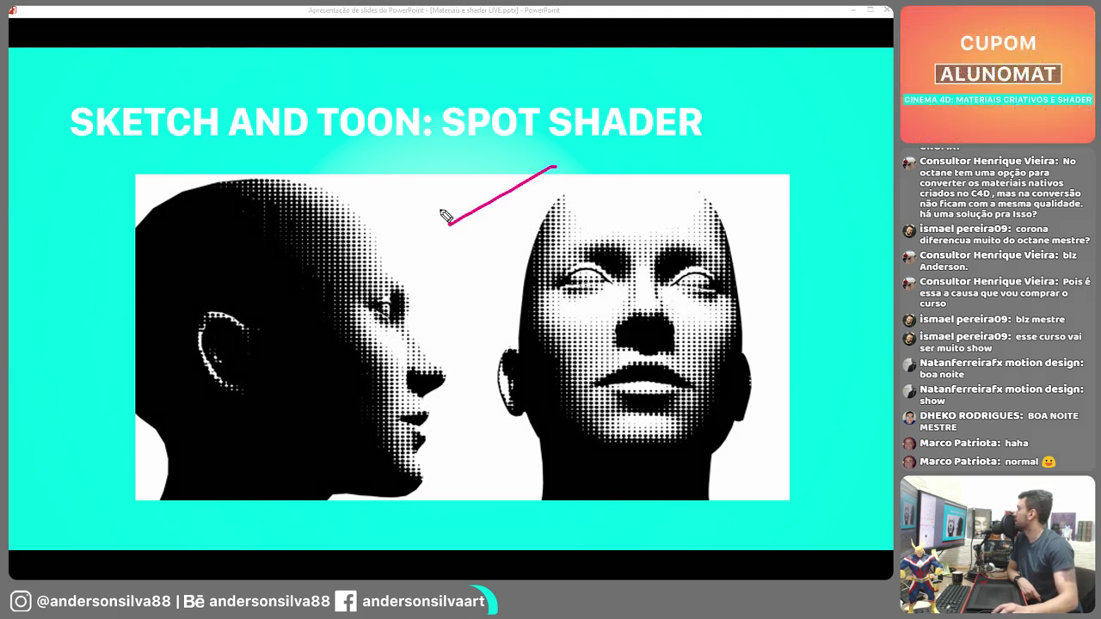
pyautogui.moveTo(417, 188); pyautogui.dragTo(550, 220)
pyautogui.moveTo(735, 135)
pyautogui.mouseDown()
pyautogui.moveTo(638, 209)
pyautogui.moveTo(693, 199)
pyautogui.mouseUp()
pyautogui.moveTo(556, 201)
pyautogui.mouseDown()
pyautogui.moveTo(650, 227)
pyautogui.moveTo(732, 209)
pyautogui.moveTo(727, 161)
pyautogui.mouseUp()
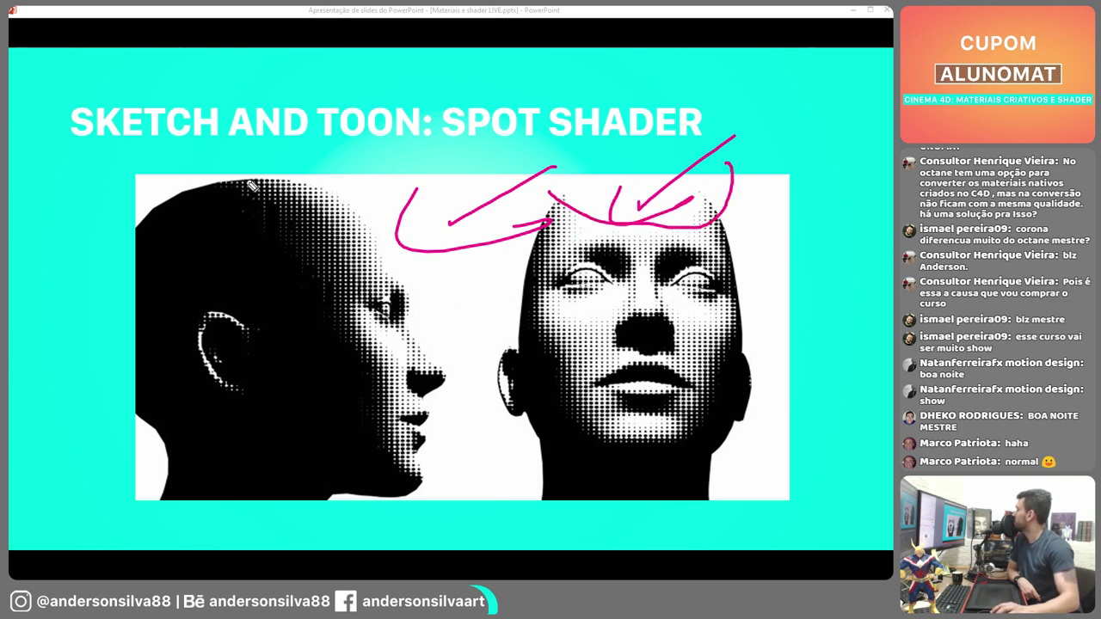
pyautogui.press('e')
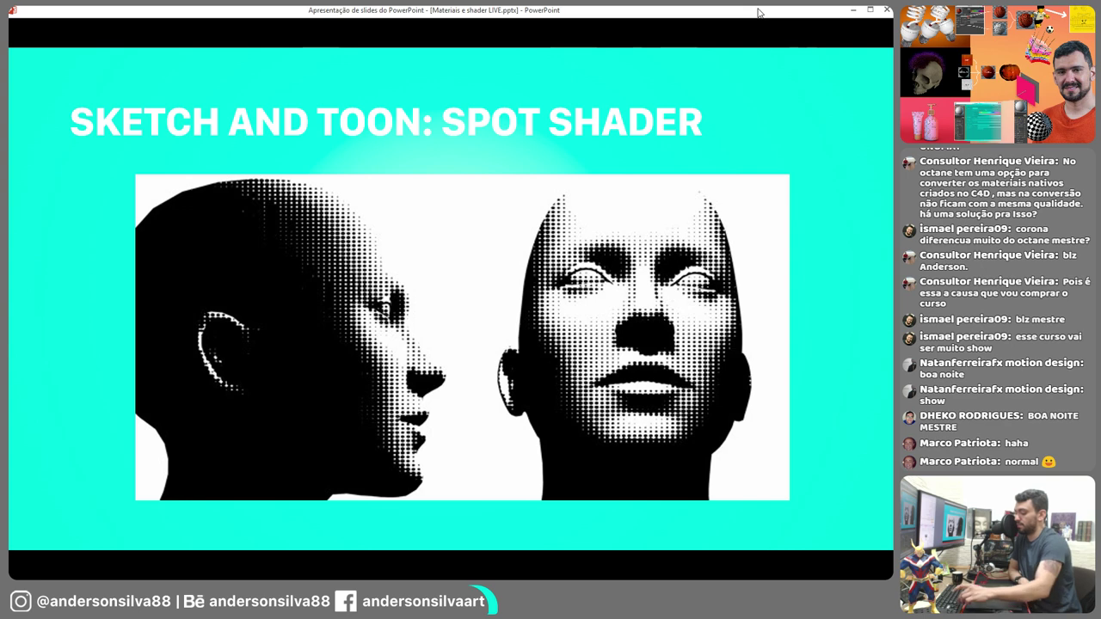
pyautogui.press('Right')
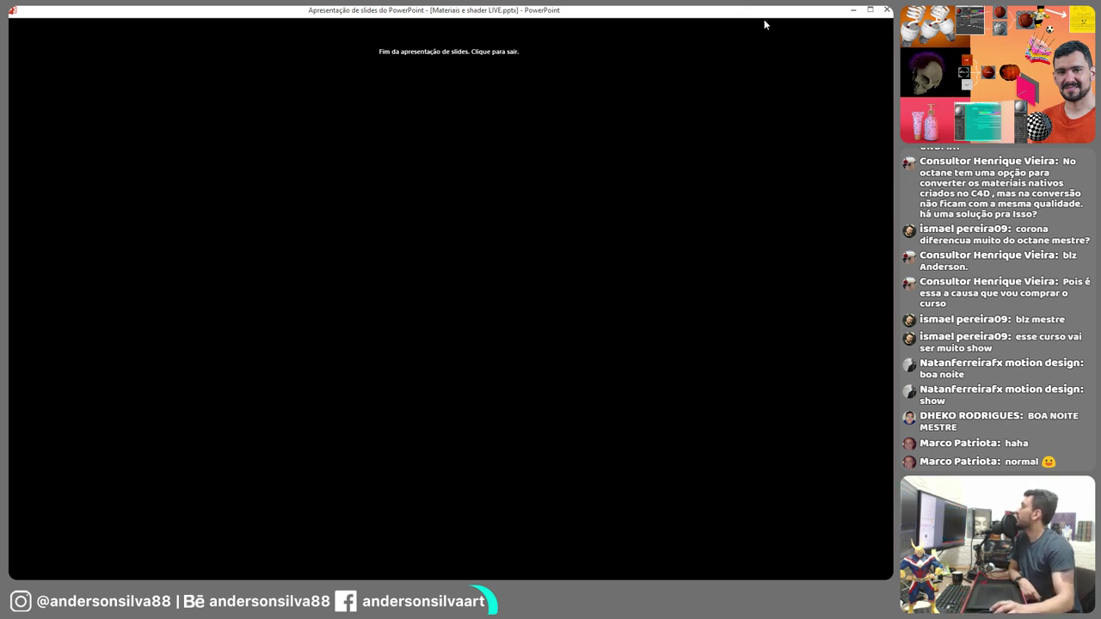
# - Minimize the slideshow, orbit around the half-checkered red sphere, then switch to the carbon fiber search
pyautogui.click(853, 10)
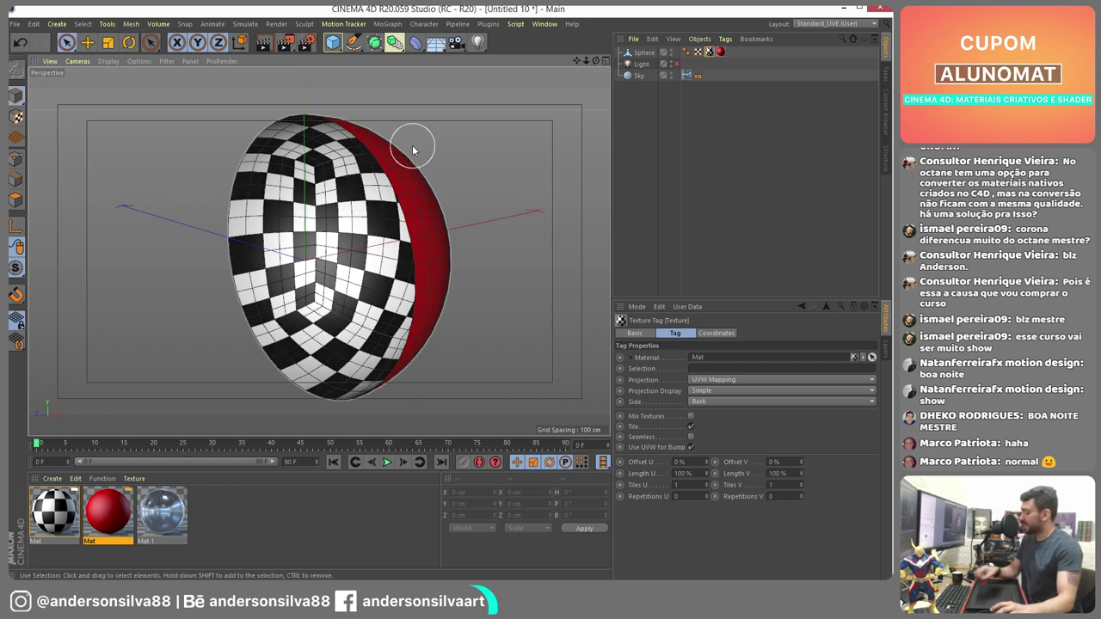
pyautogui.moveTo(389, 168)
pyautogui.keyDown('alt'); pyautogui.mouseDown()
pyautogui.moveTo(218, 163)
pyautogui.moveTo(334, 194)
pyautogui.moveTo(450, 150)
pyautogui.moveTo(472, 187)
pyautogui.moveTo(387, 176)
pyautogui.moveTo(391, 201)
pyautogui.moveTo(322, 213)
pyautogui.mouseUp(); pyautogui.keyUp('alt')
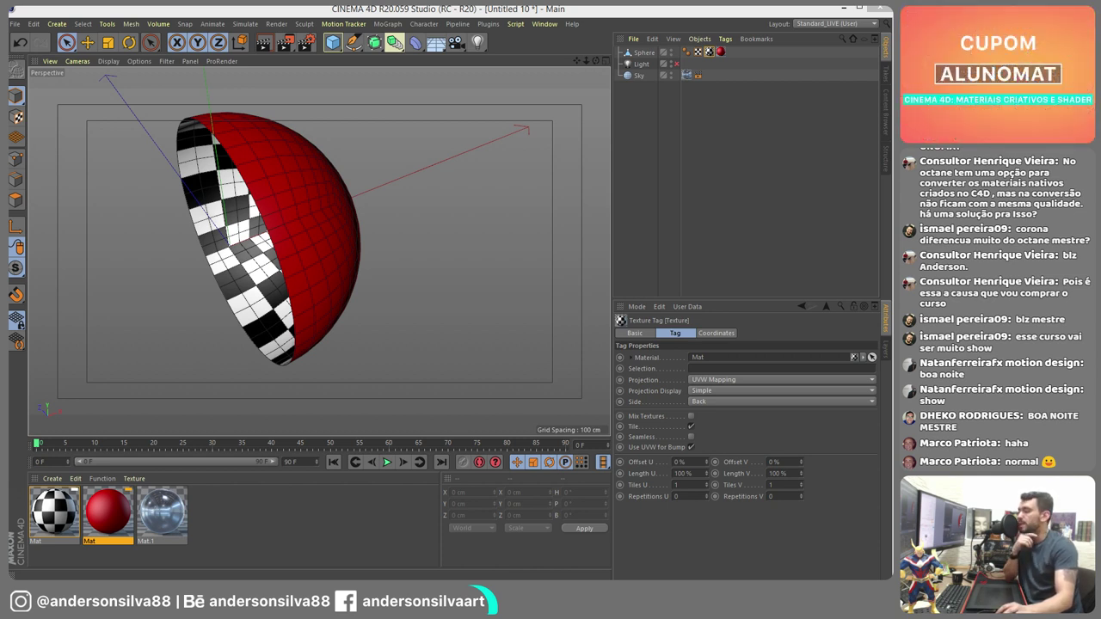
pyautogui.hotkey('alt', 'Tab')
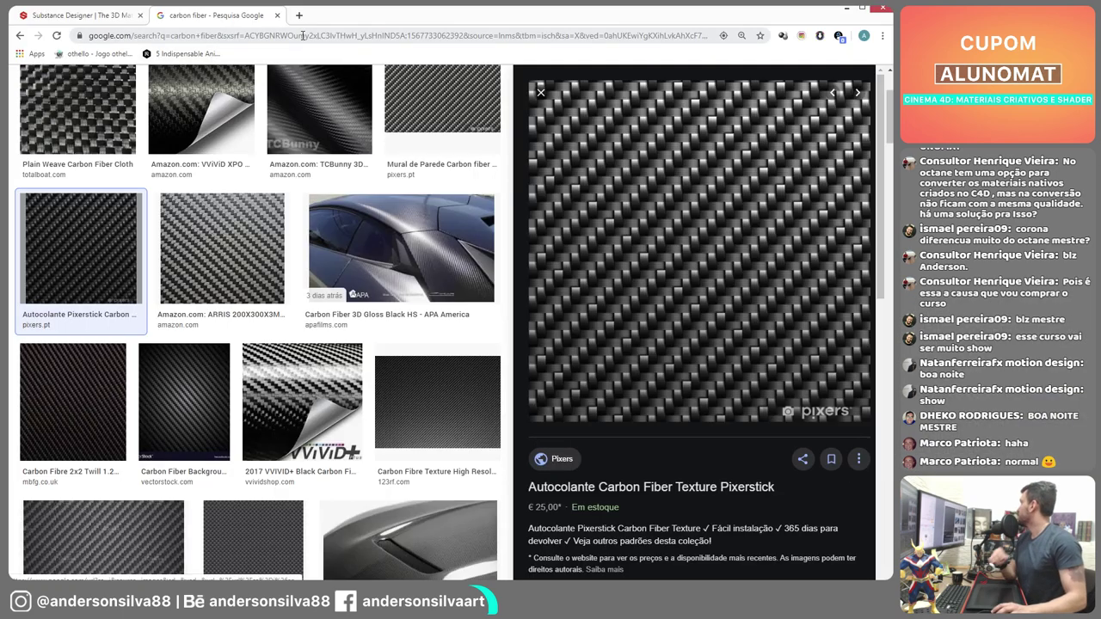
# - Switch from the carbon fiber image results to the Substance Designer product page tab
pyautogui.click(284, 35)
pyautogui.click(115, 14)
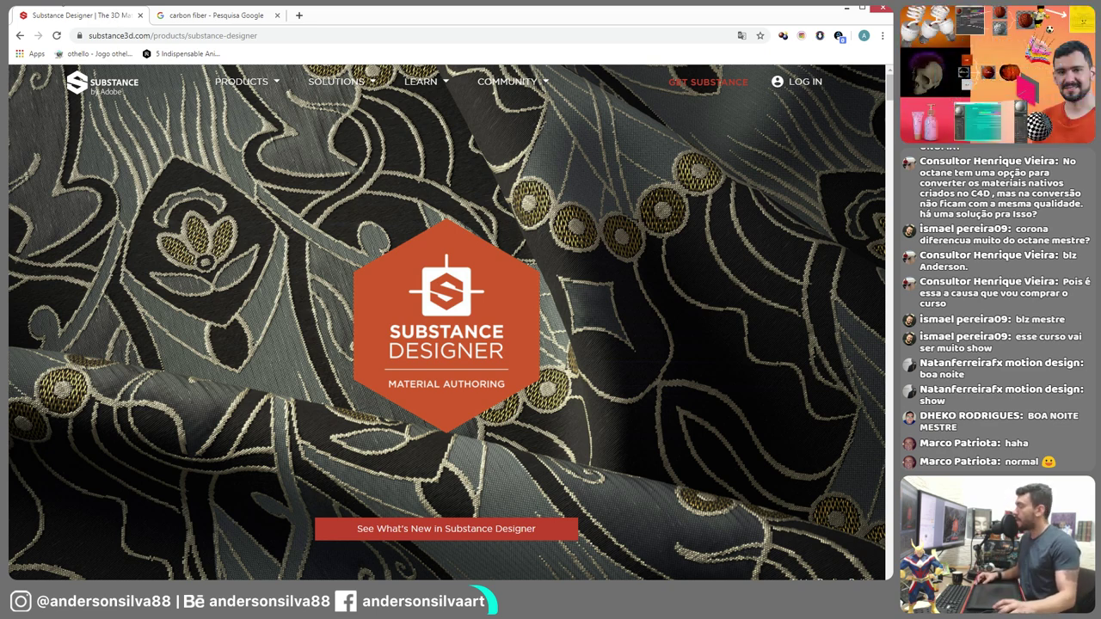
# - Scroll the Substance Designer page to the Desert Sandy Bedrock node graph screenshot
pyautogui.scroll(-4, 551, 347)
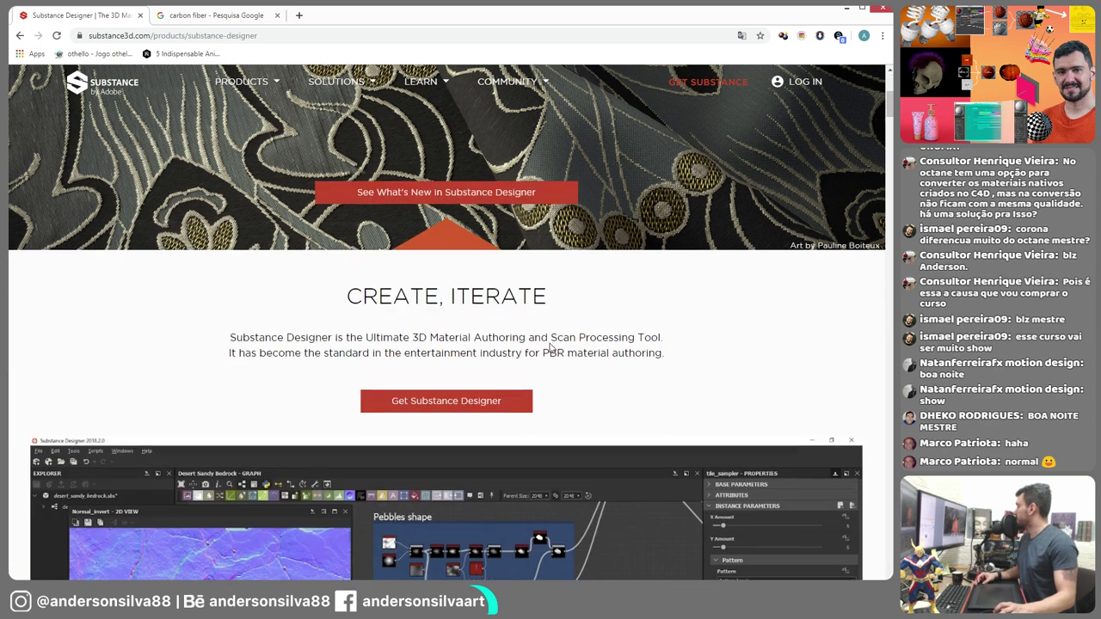
pyautogui.scroll(-4, 610, 325)
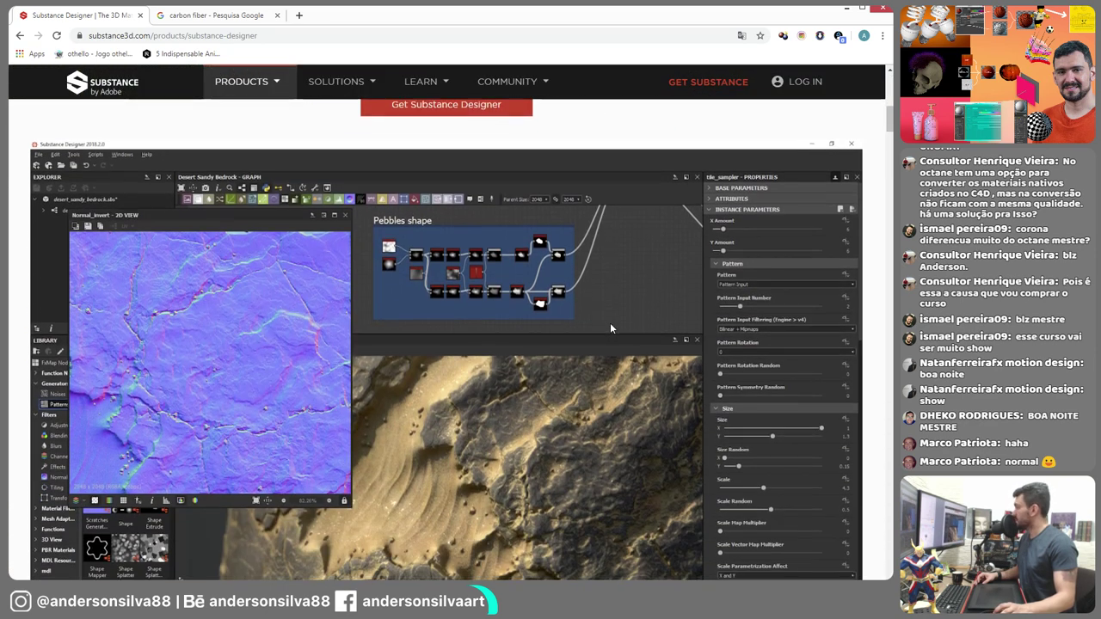
pyautogui.scroll(-1, 611, 326)
pyautogui.scroll(1, 610, 327)
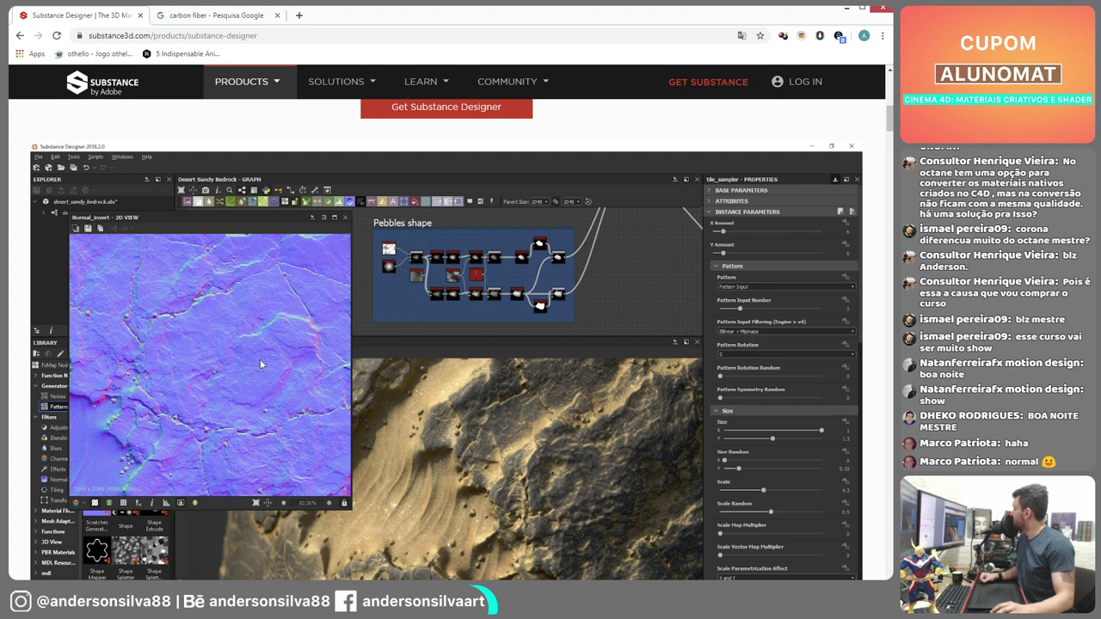
pyautogui.scroll(-3, 523, 445)
pyautogui.scroll(1, 532, 348)
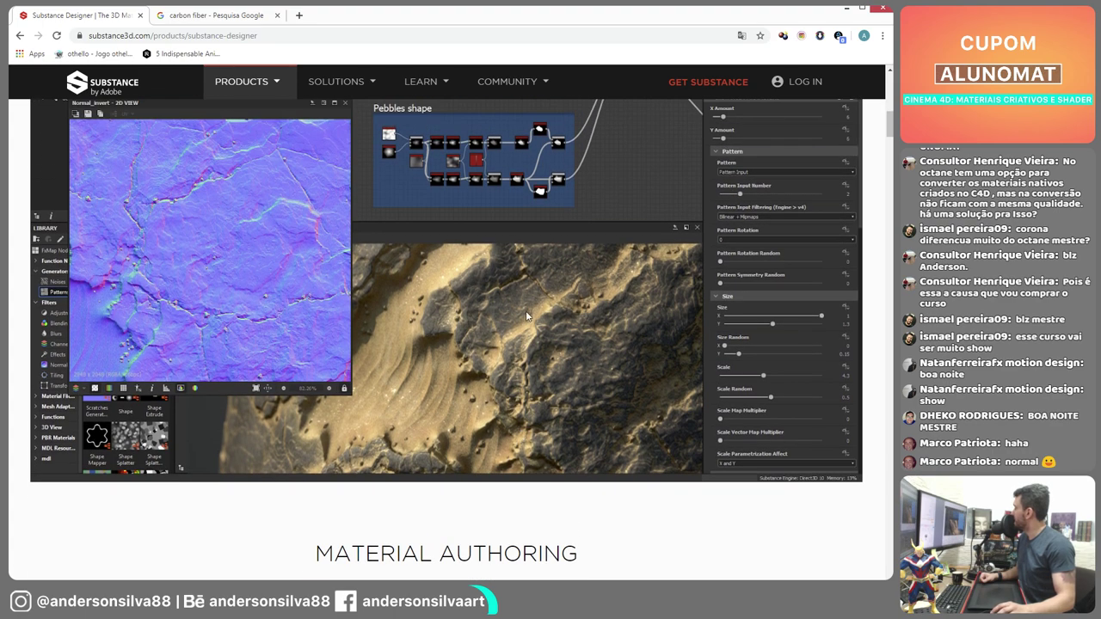
pyautogui.scroll(1, 262, 264)
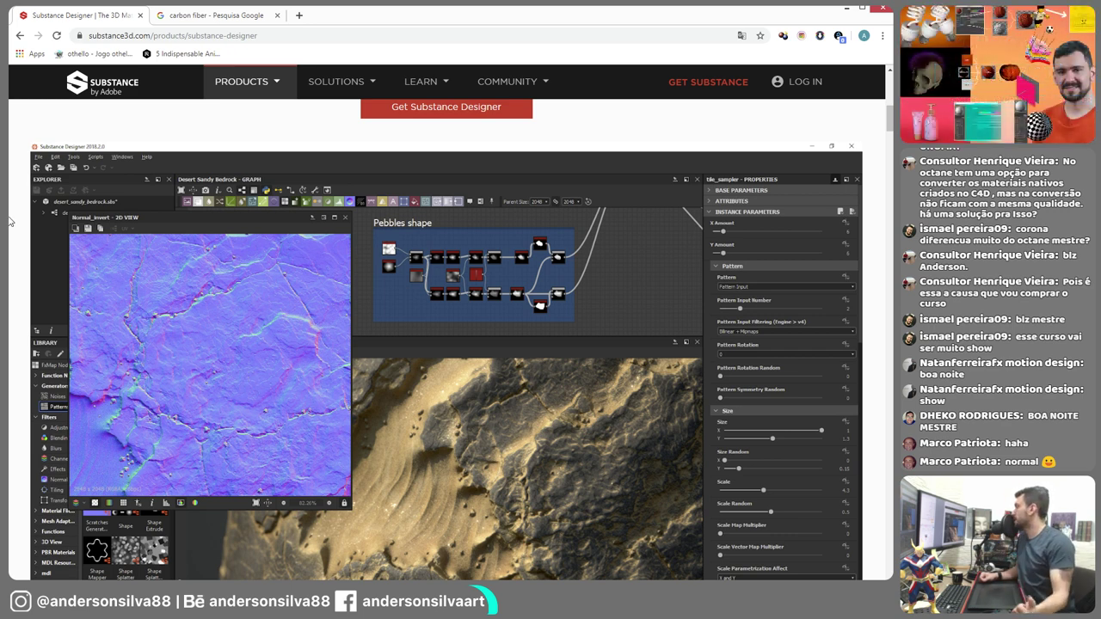
pyautogui.scroll(1, 165, 297)
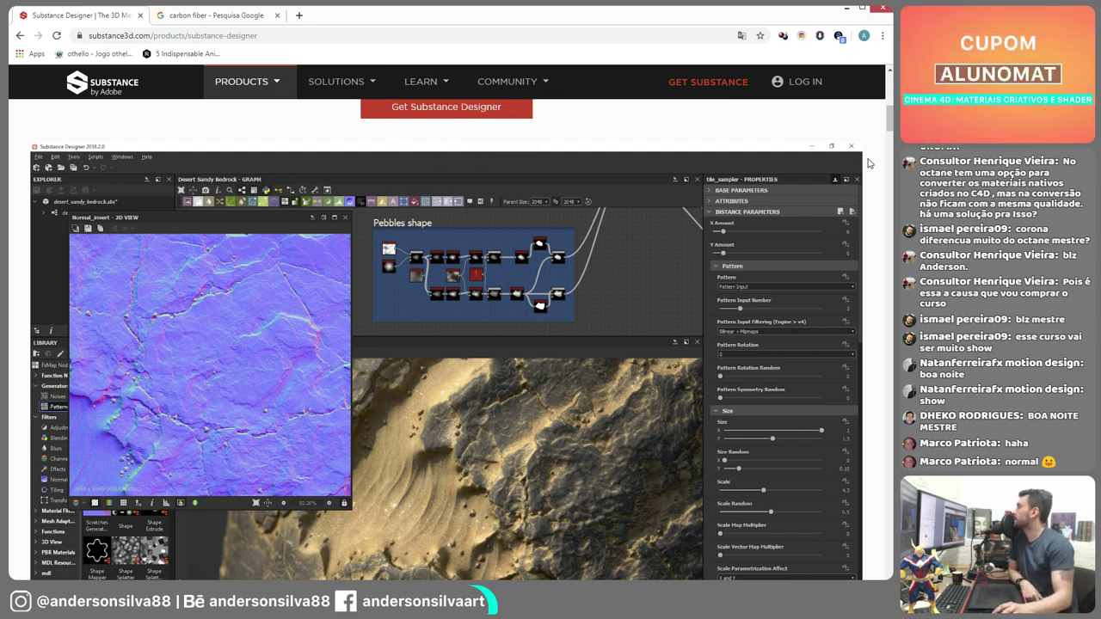
pyautogui.scroll(-1, 871, 165)
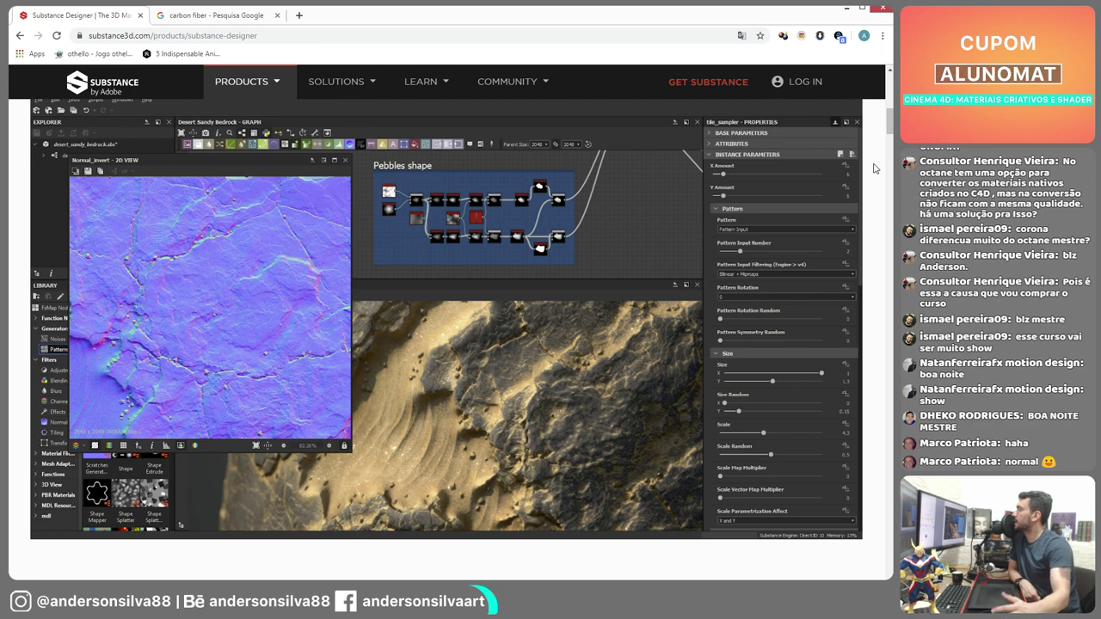
# - Scroll down to the export section listing Unity, Unreal, Cinema 4D and Octane
pyautogui.scroll(-3, 722, 269)
pyautogui.scroll(-3, 722, 275)
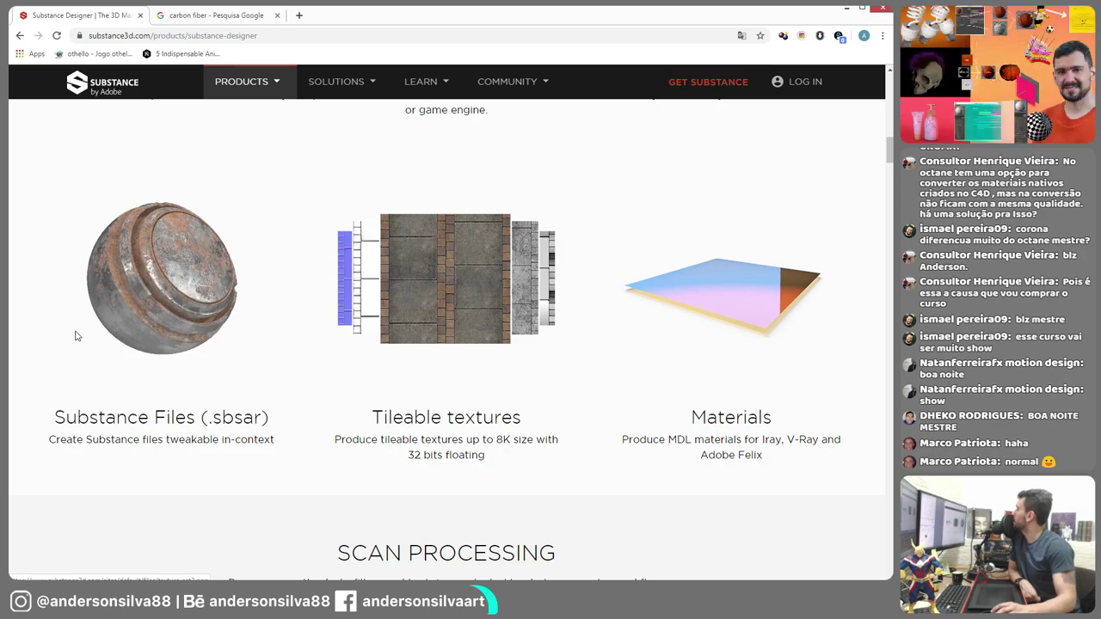
pyautogui.scroll(-1, 441, 320)
pyautogui.scroll(-7, 441, 319)
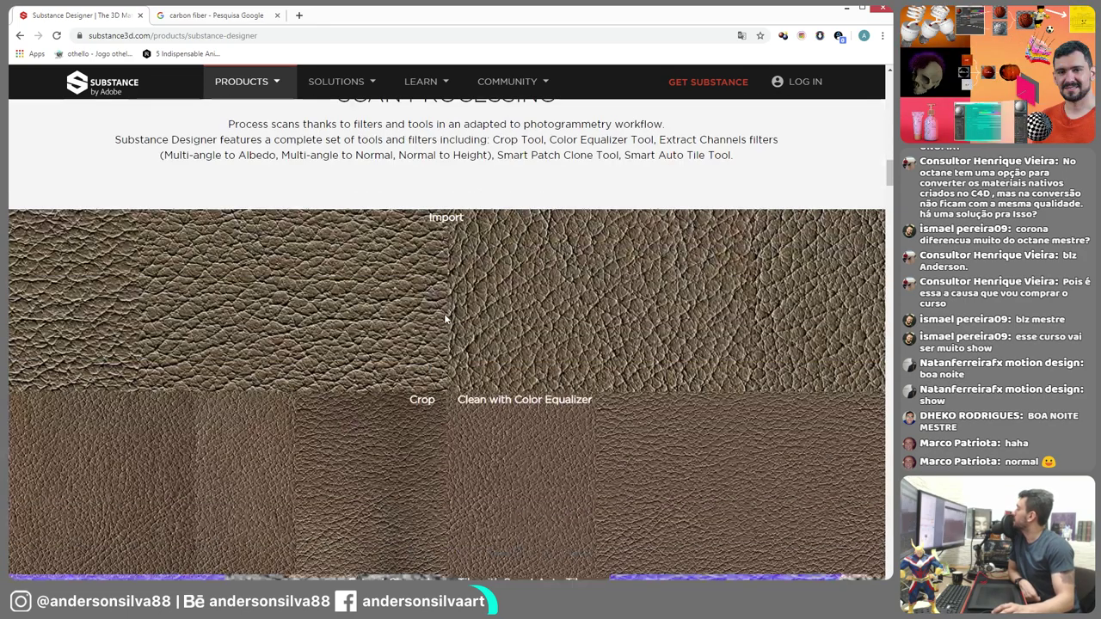
pyautogui.scroll(-1, 478, 313)
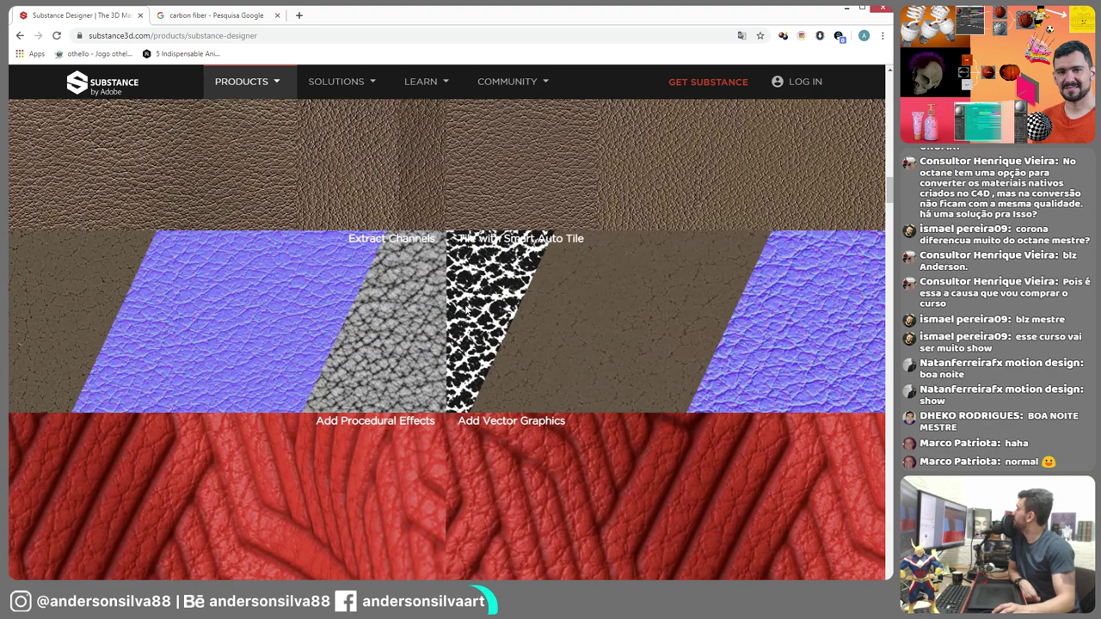
pyautogui.scroll(-1, 548, 307)
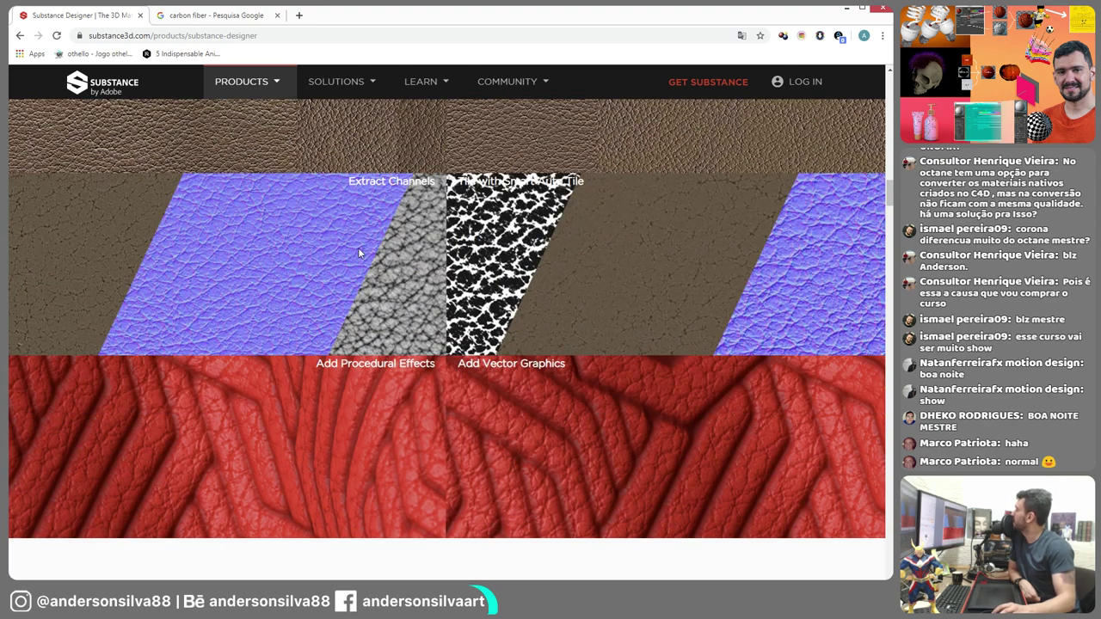
pyautogui.scroll(-6, 550, 267)
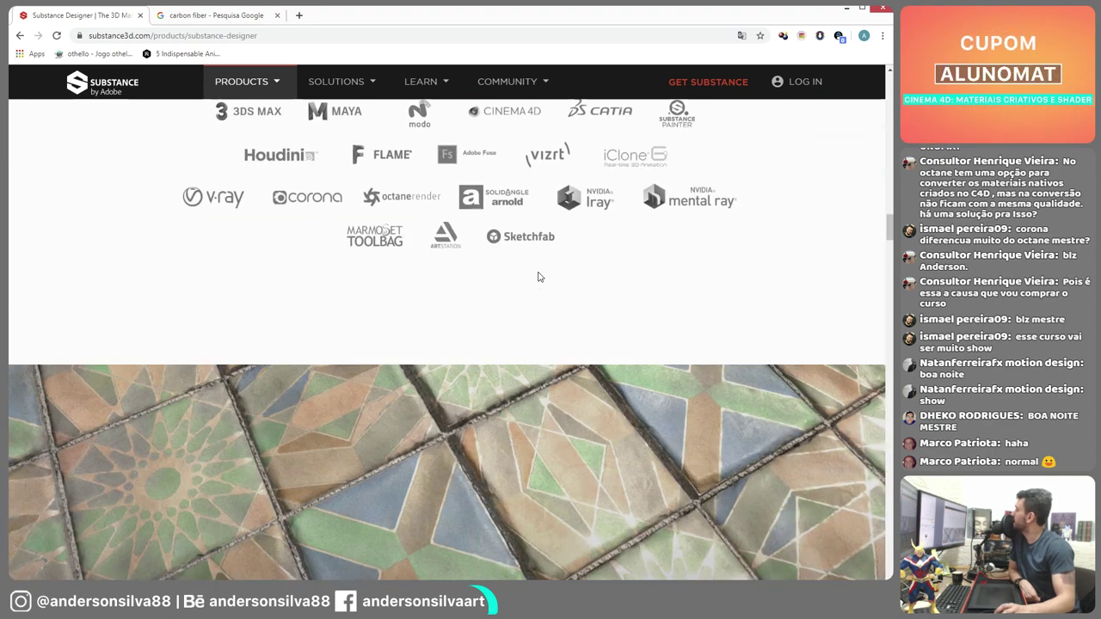
pyautogui.scroll(2, 540, 277)
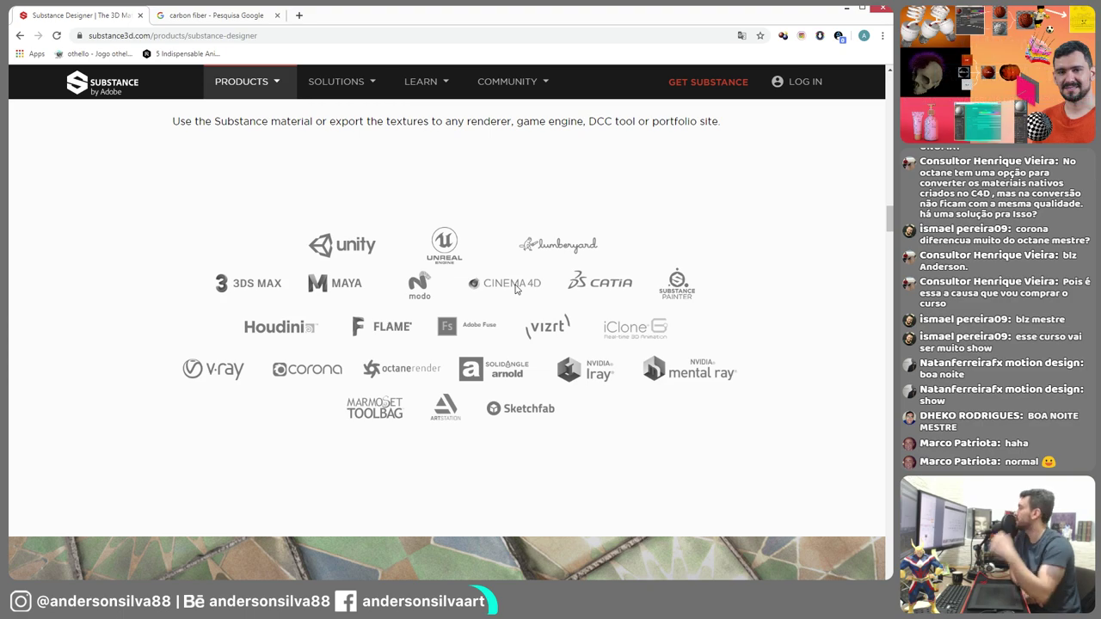
# - Scroll to the Integrated Full-Featured Bakers section, then switch to Aston Martin Vantage 01.jpg in Photo Viewer
pyautogui.scroll(-6, 550, 344)
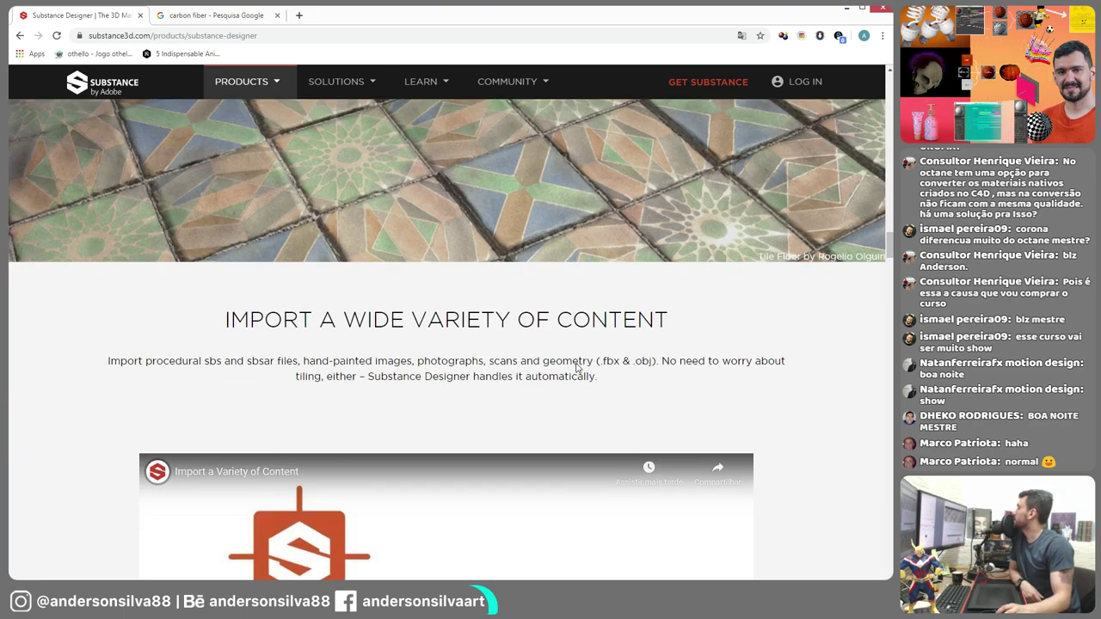
pyautogui.scroll(-12, 578, 368)
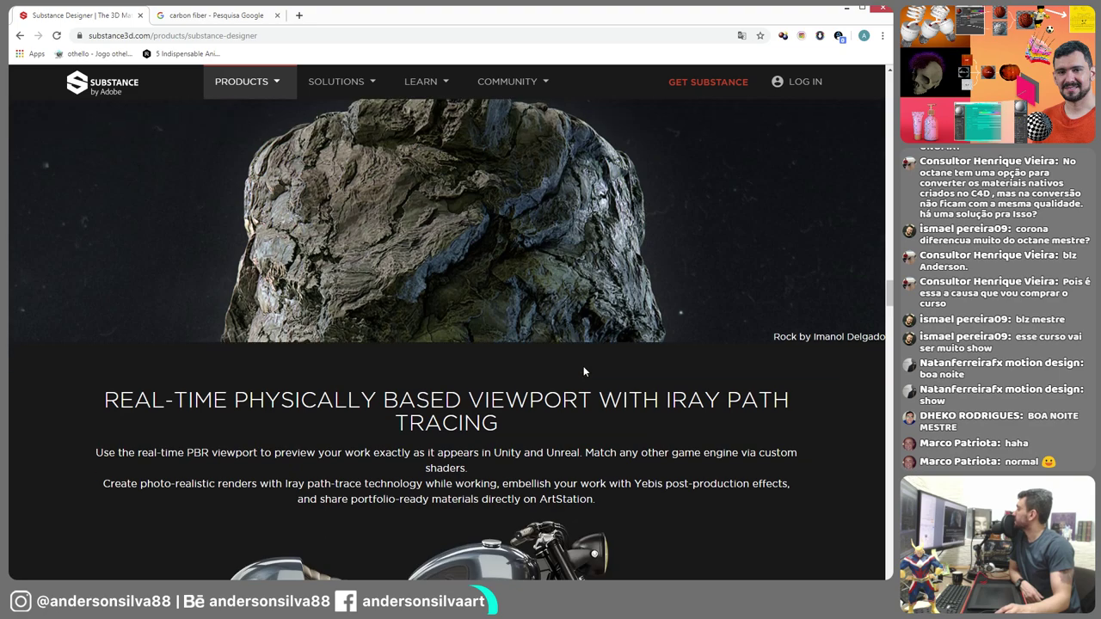
pyautogui.scroll(-9, 583, 371)
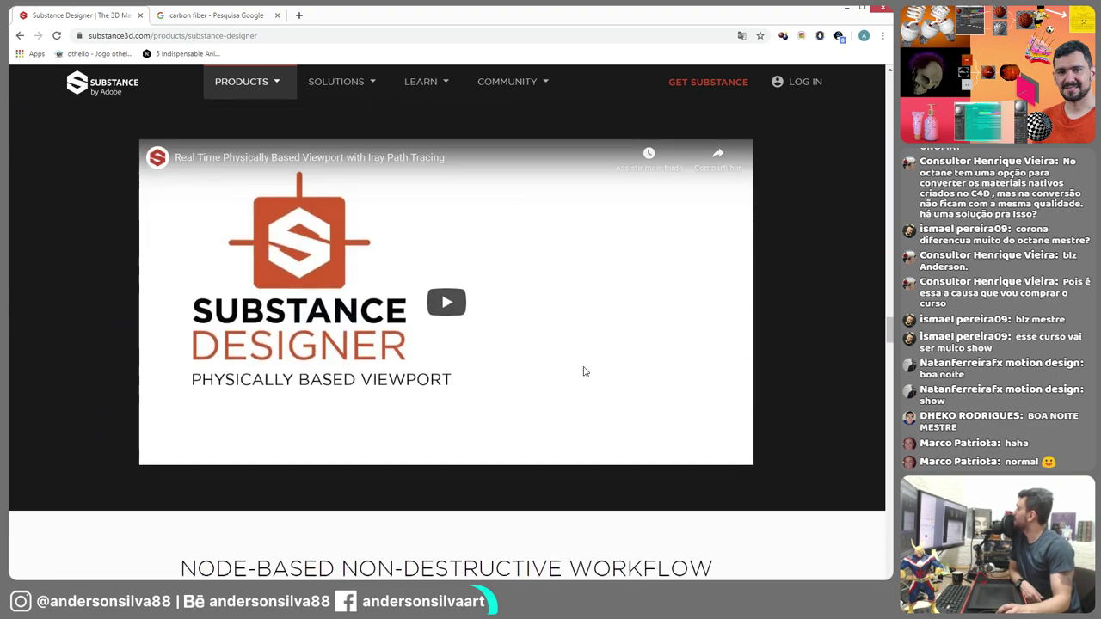
pyautogui.scroll(-8, 584, 371)
pyautogui.scroll(-3, 585, 372)
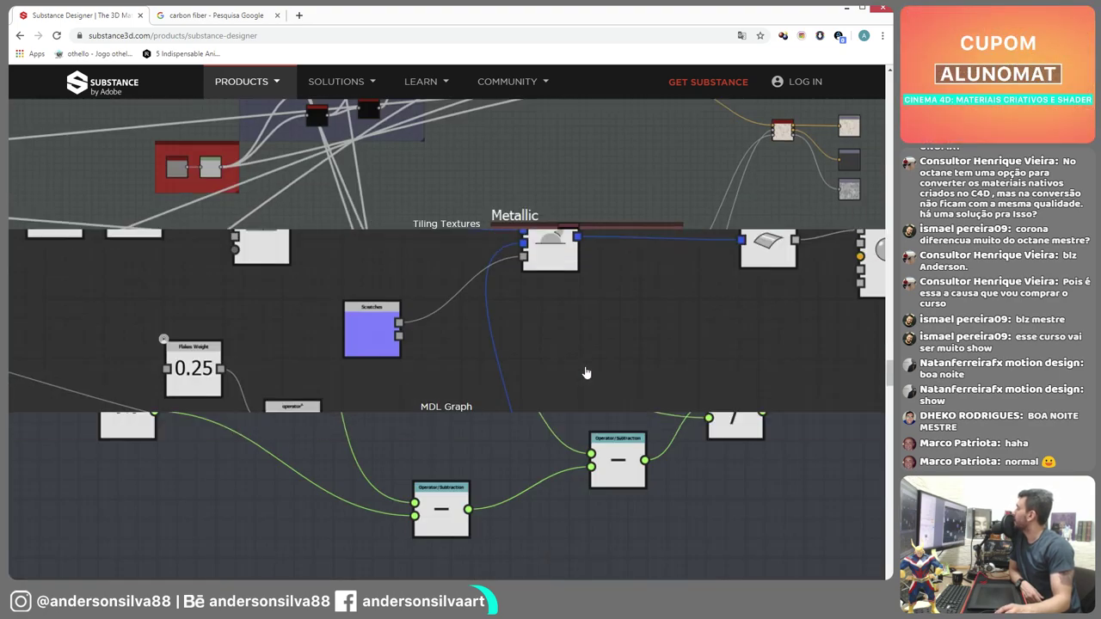
pyautogui.scroll(-12, 586, 373)
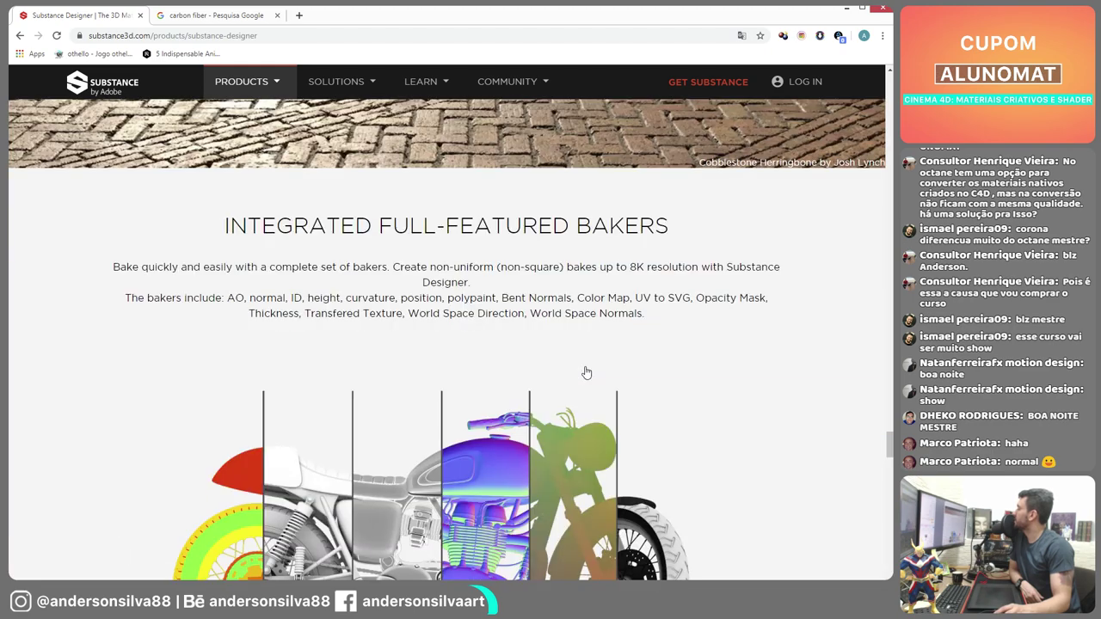
pyautogui.scroll(-4, 585, 372)
pyautogui.scroll(2, 585, 373)
pyautogui.scroll(-1, 585, 372)
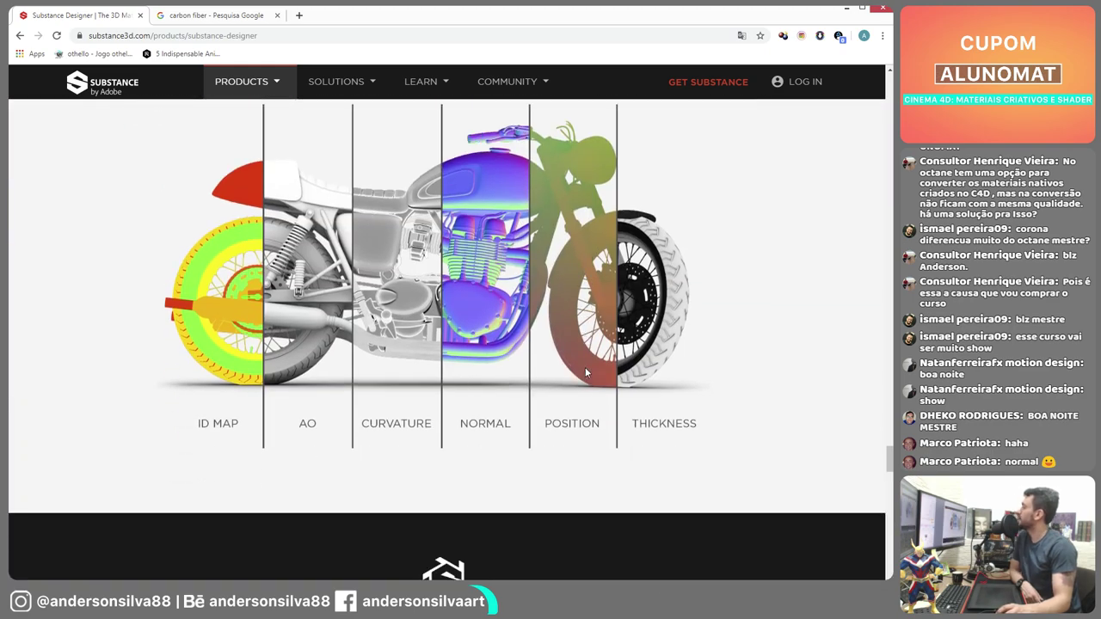
pyautogui.scroll(1, 586, 373)
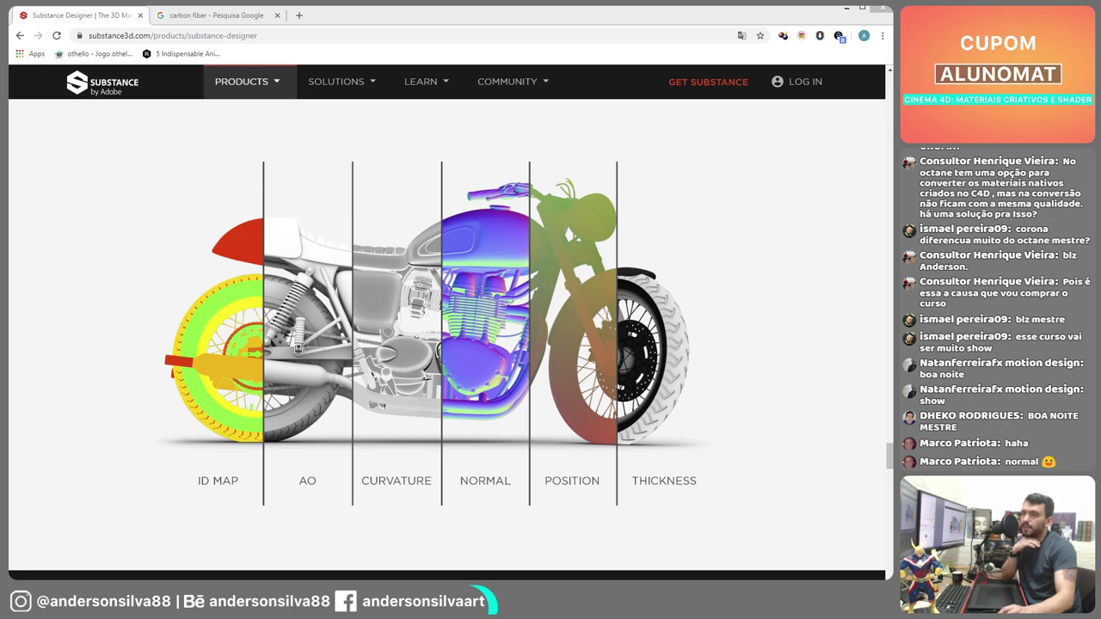
pyautogui.hotkey('alt', 'Tab')
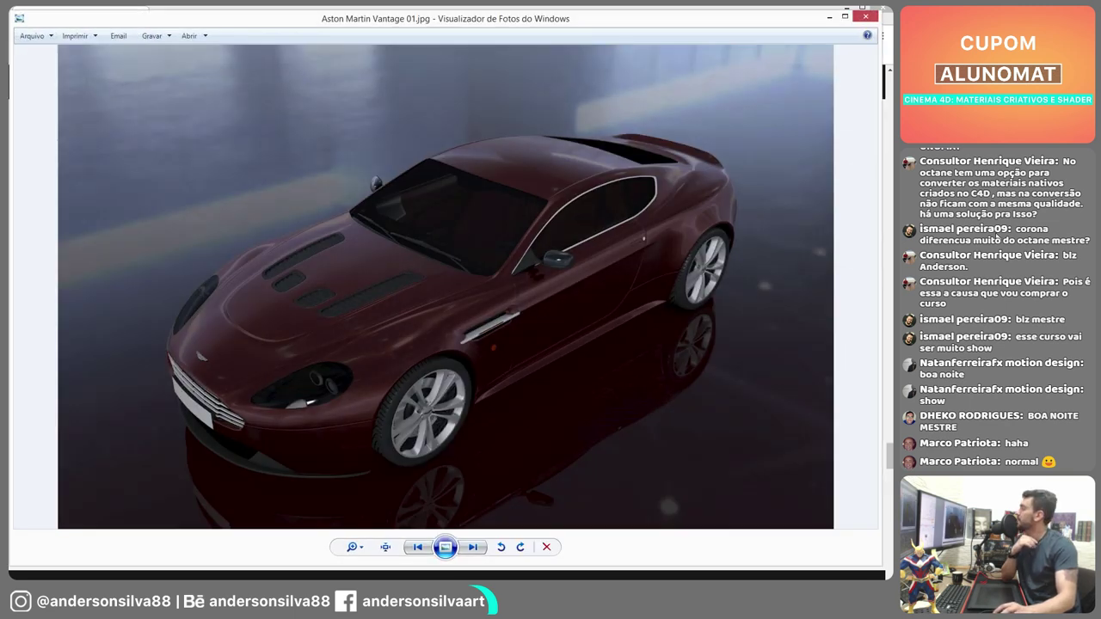
# - Flip back and forth between the Aston Martin 02 and 03 renders
pyautogui.click(473, 547)
pyautogui.click(475, 547)
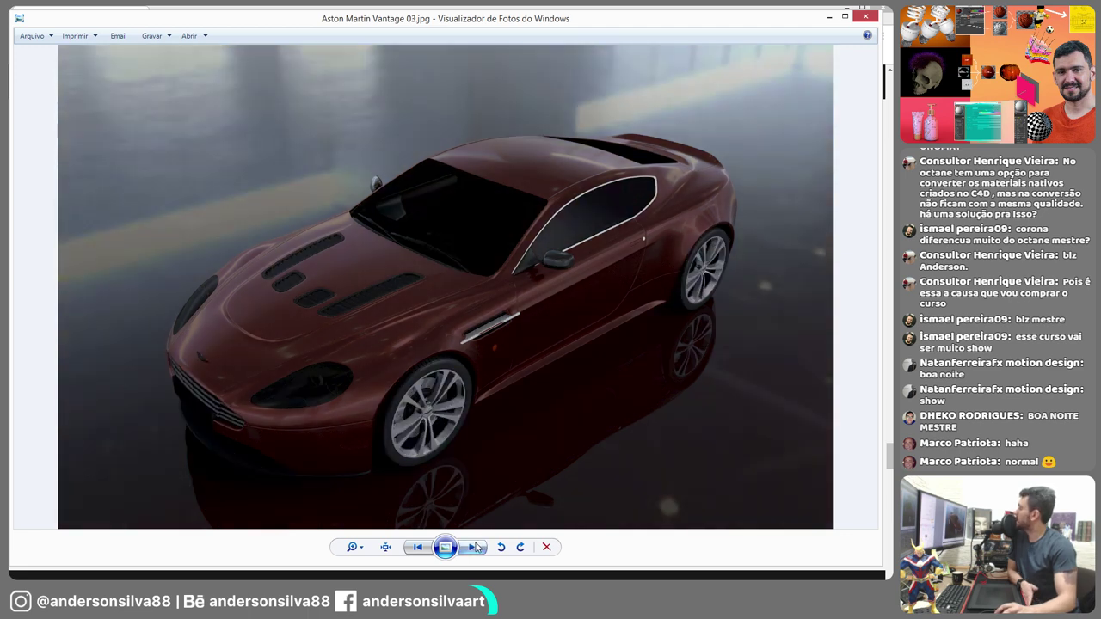
pyautogui.click(418, 547)
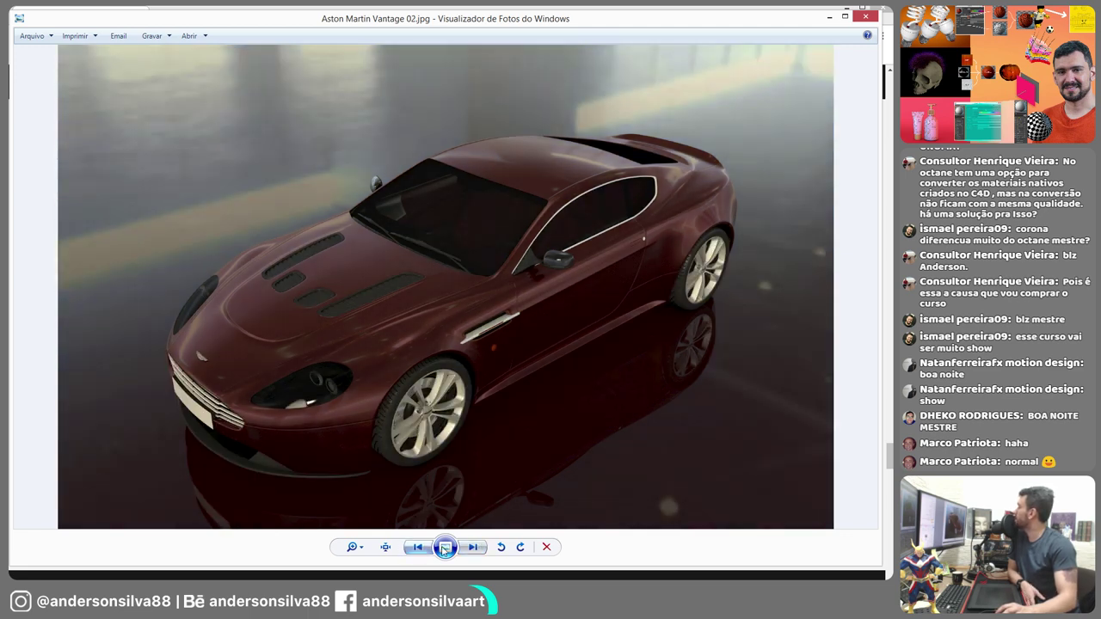
pyautogui.click(475, 547)
pyautogui.click(417, 547)
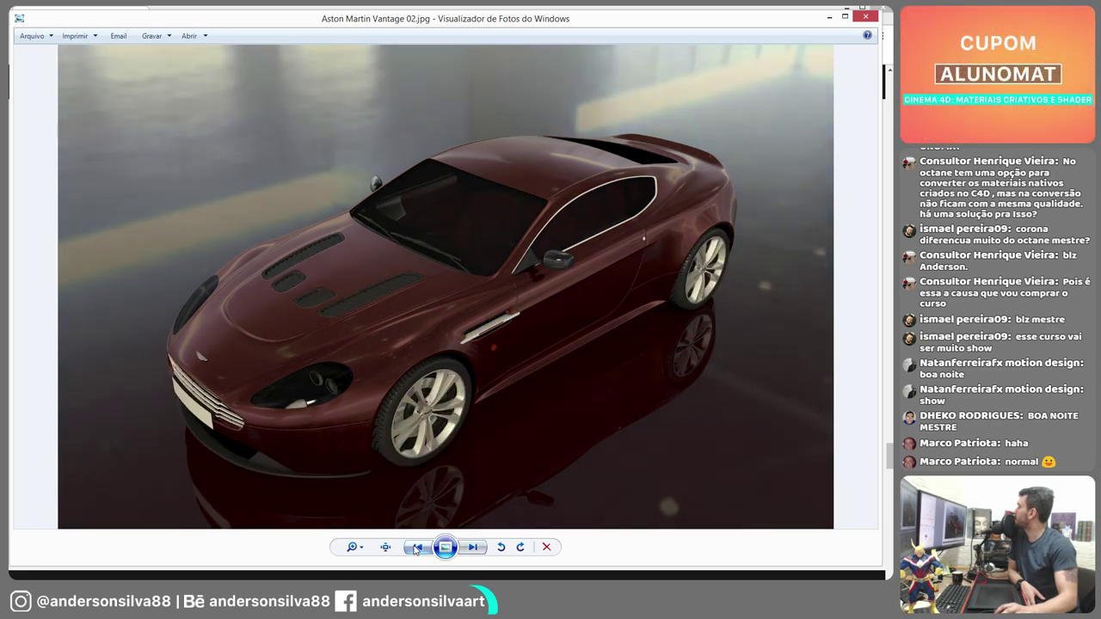
pyautogui.click(465, 549)
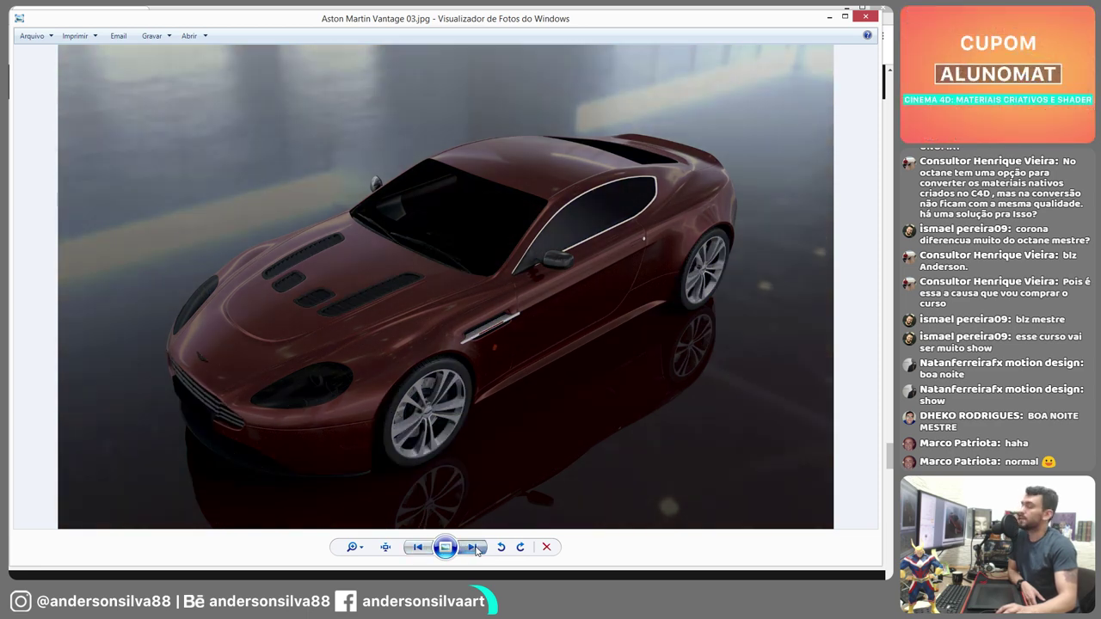
# - Advance through the Stella Artois glass, soda can, fluorescent bulbs, wooden C4D blocks and plastic renders
pyautogui.click(476, 548)
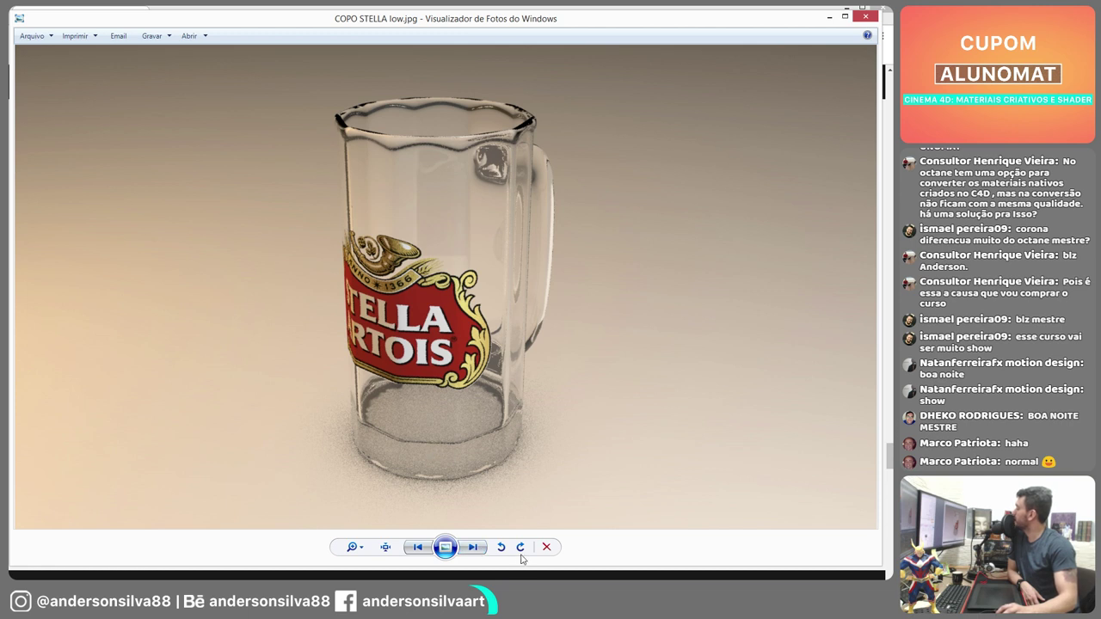
pyautogui.click(471, 548)
pyautogui.click(471, 548)
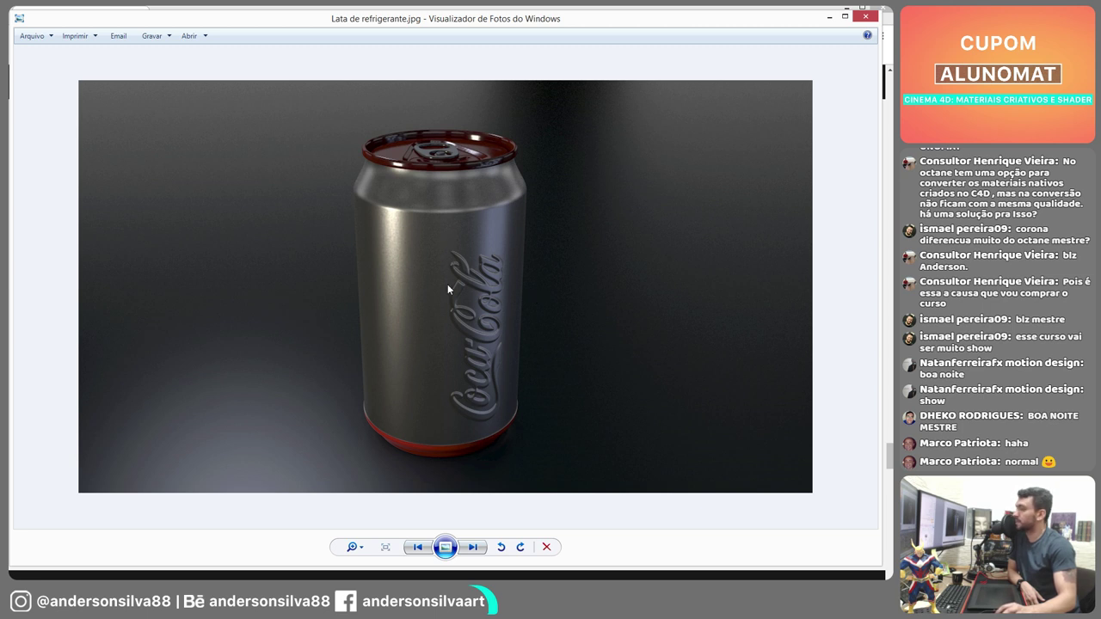
pyautogui.click(472, 547)
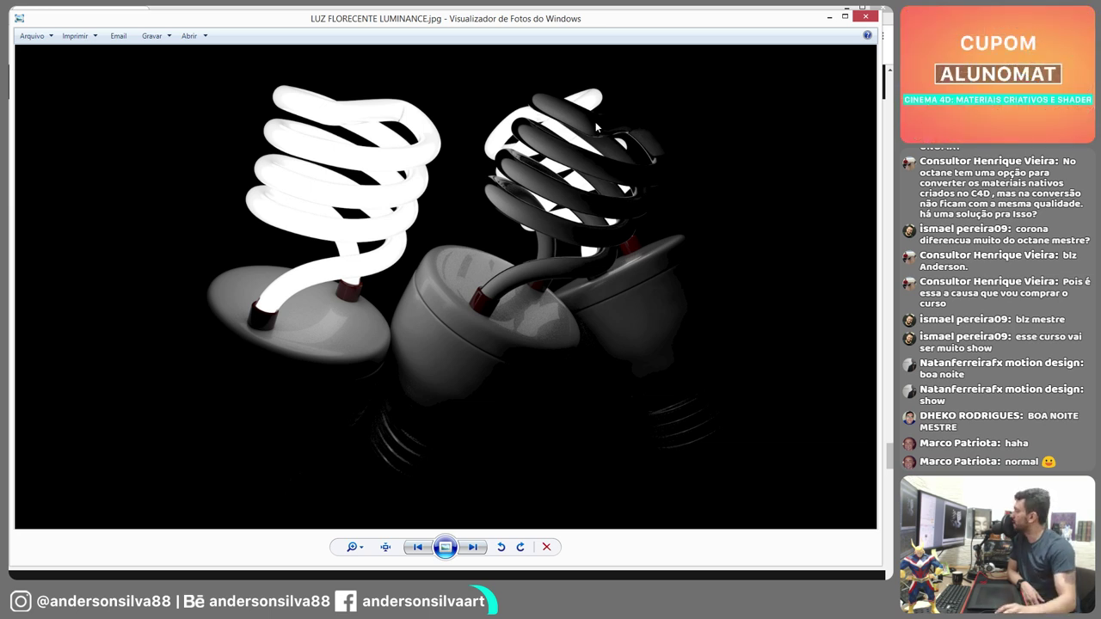
pyautogui.click(472, 552)
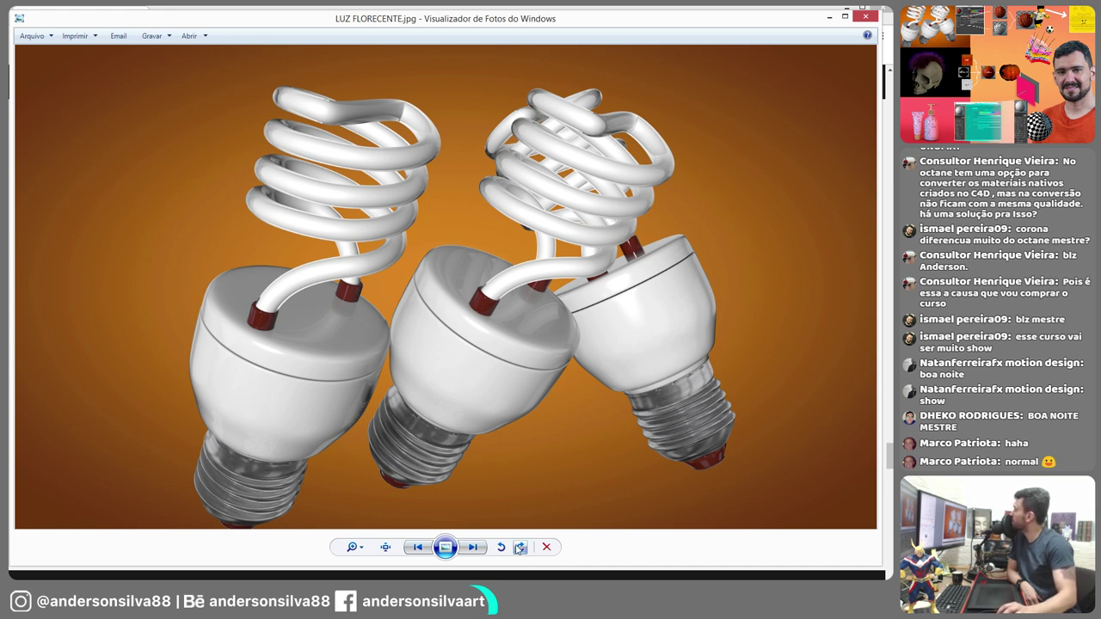
pyautogui.click(472, 549)
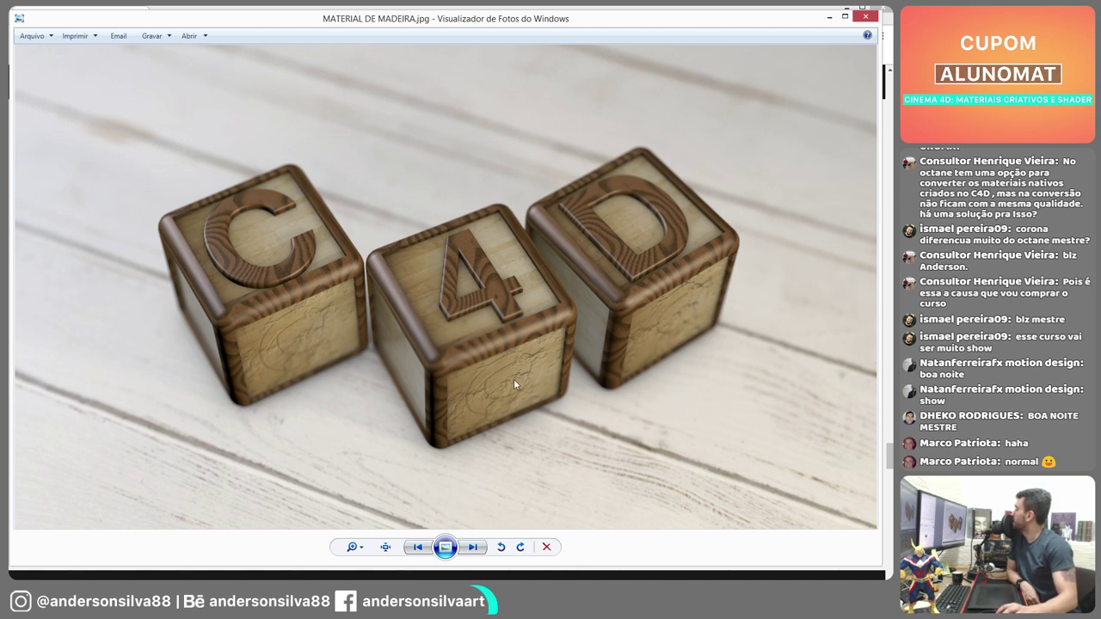
pyautogui.click(476, 551)
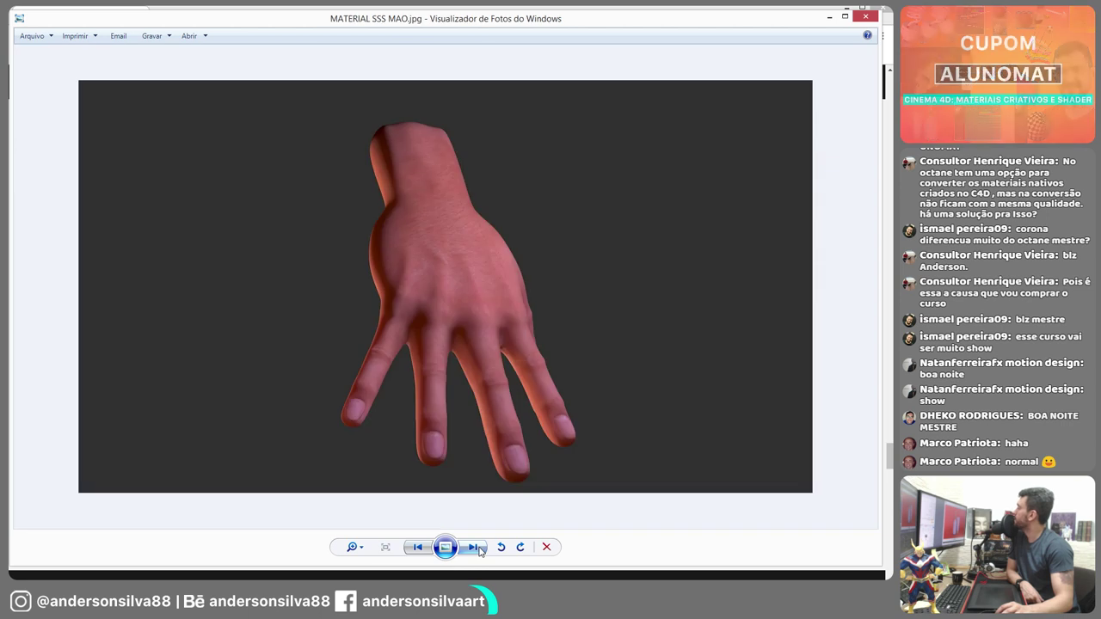
# - Step through the hand skin renders, candy jar, sketch-and-toon cup and first hair shader skull
pyautogui.click(473, 548)
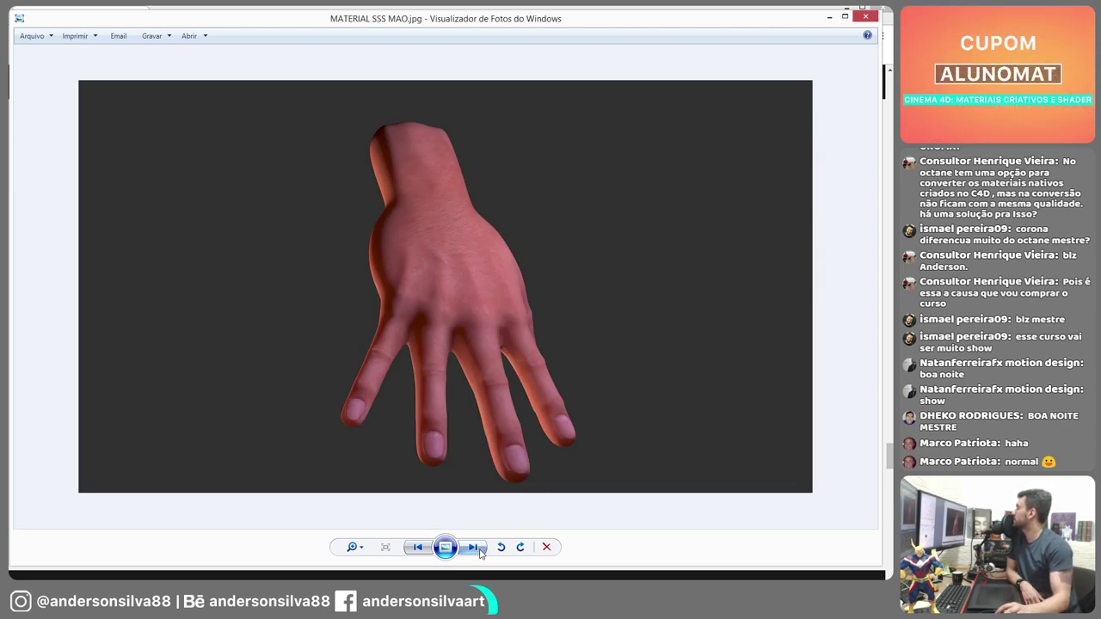
pyautogui.click(478, 550)
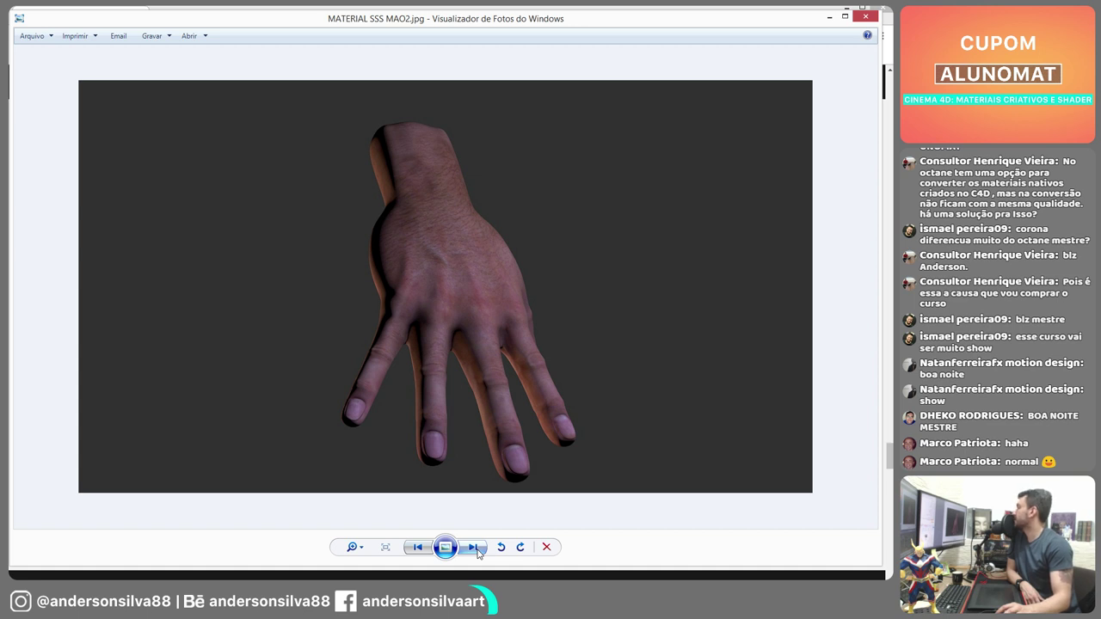
pyautogui.click(474, 549)
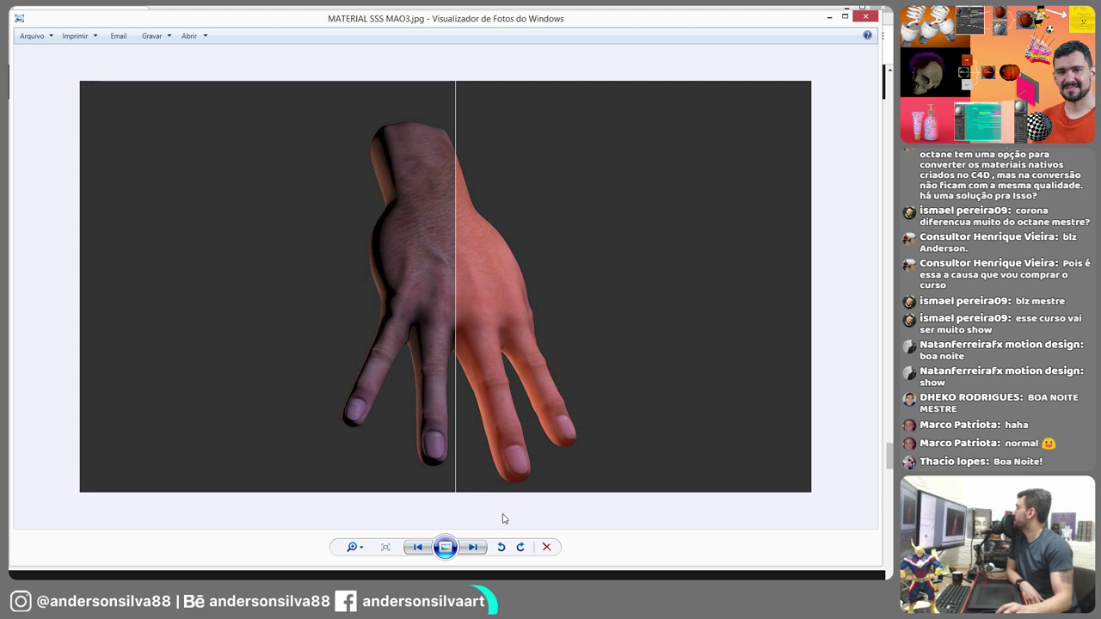
pyautogui.click(474, 549)
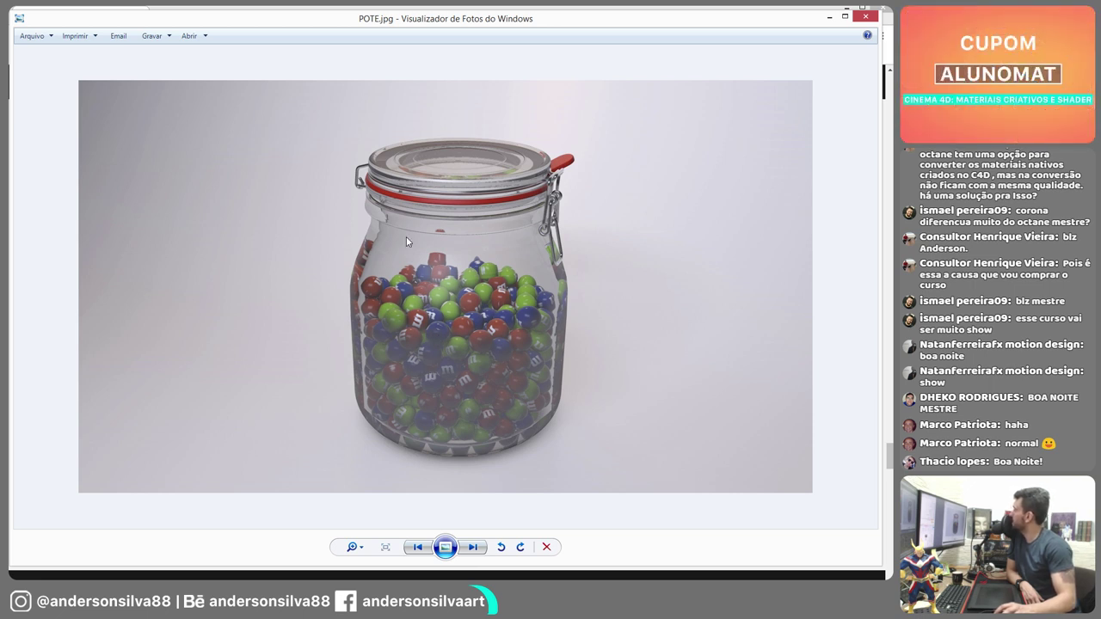
pyautogui.click(473, 547)
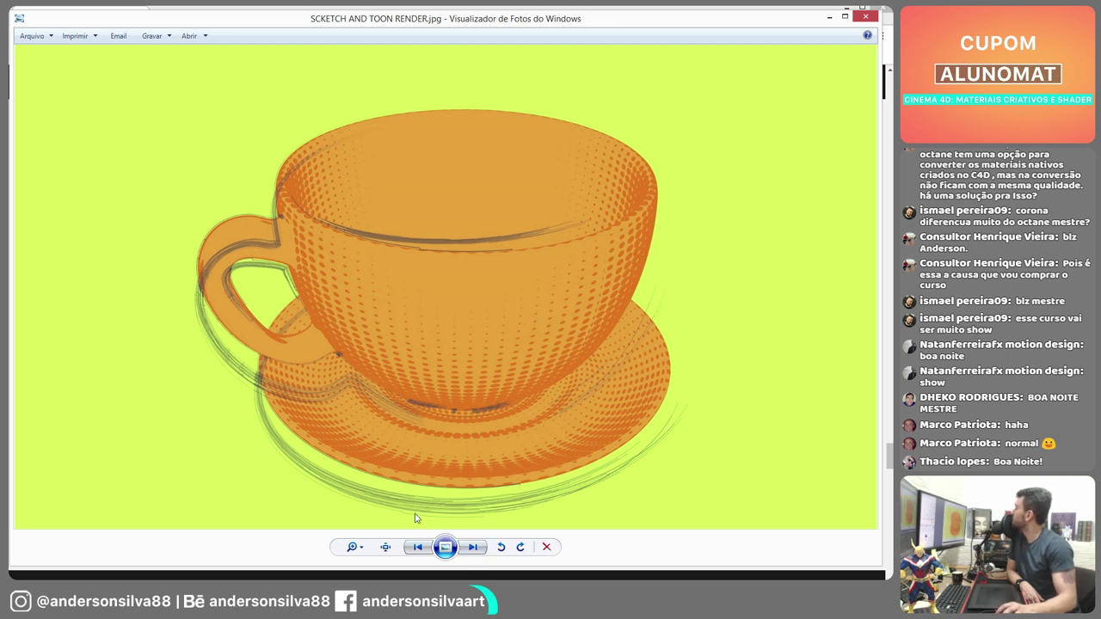
pyautogui.click(480, 549)
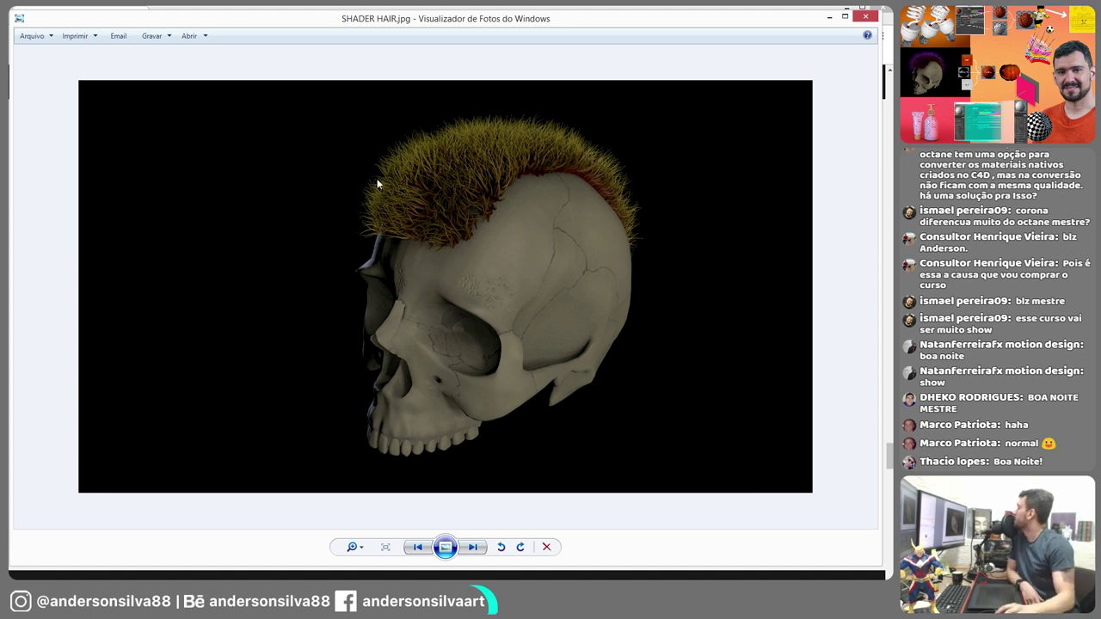
# - Show the remaining hair, splash cup and glass renders, reach Aston Martin Vantage, and close the viewer
pyautogui.click(473, 548)
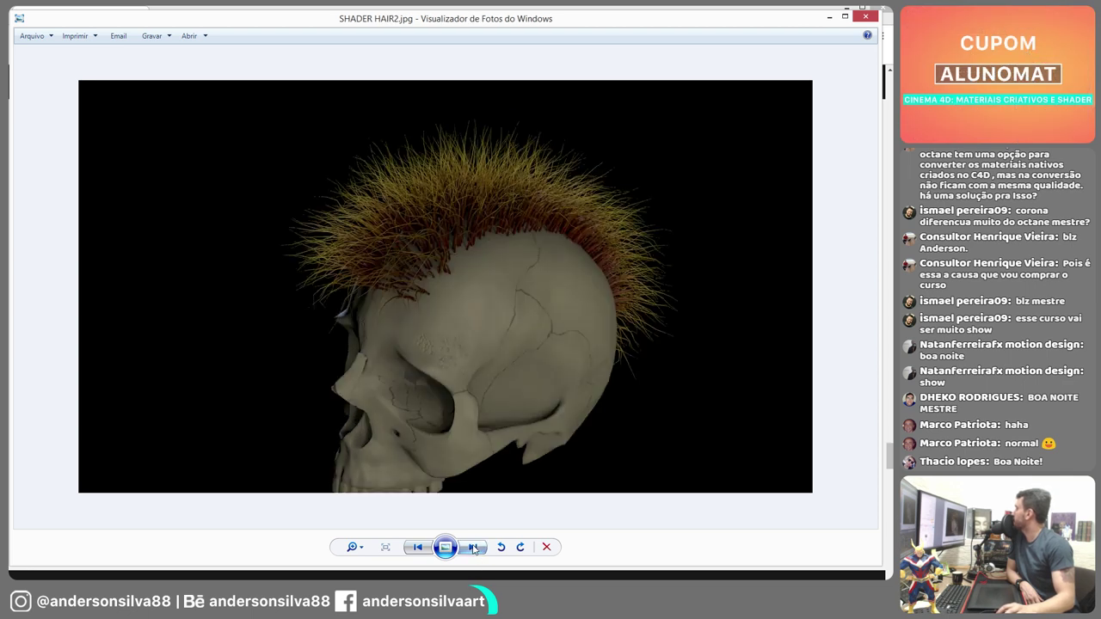
pyautogui.click(474, 548)
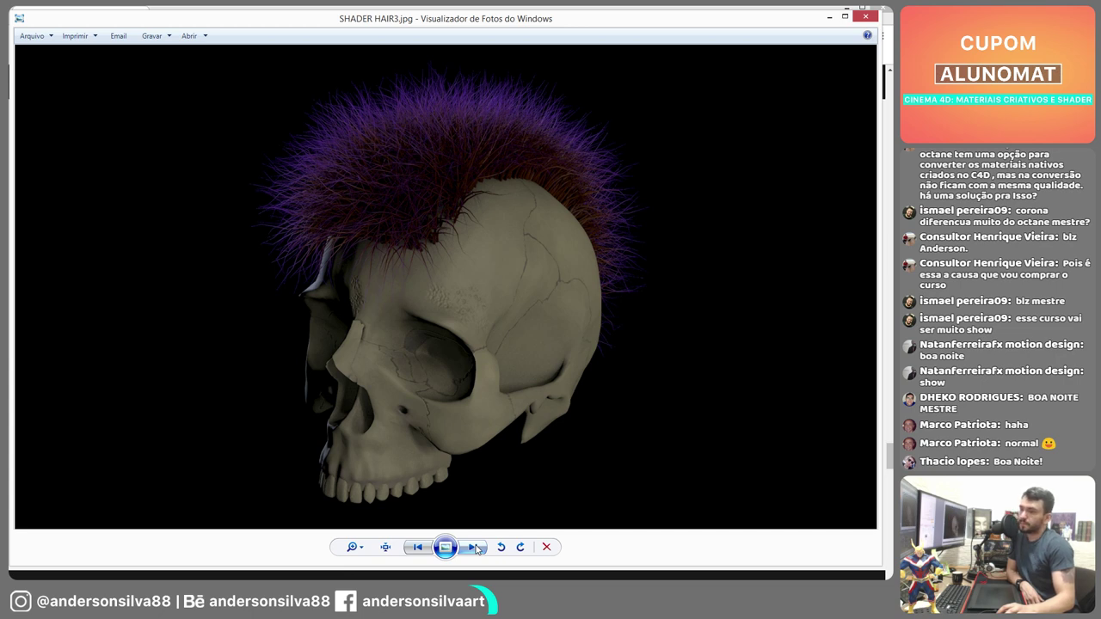
pyautogui.click(474, 548)
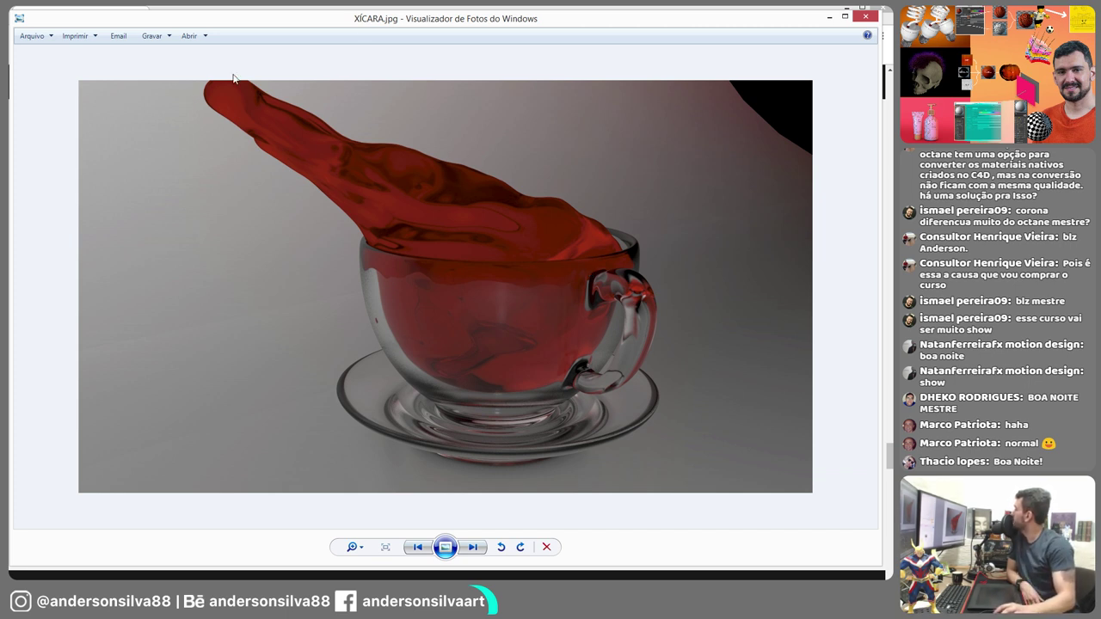
pyautogui.click(472, 548)
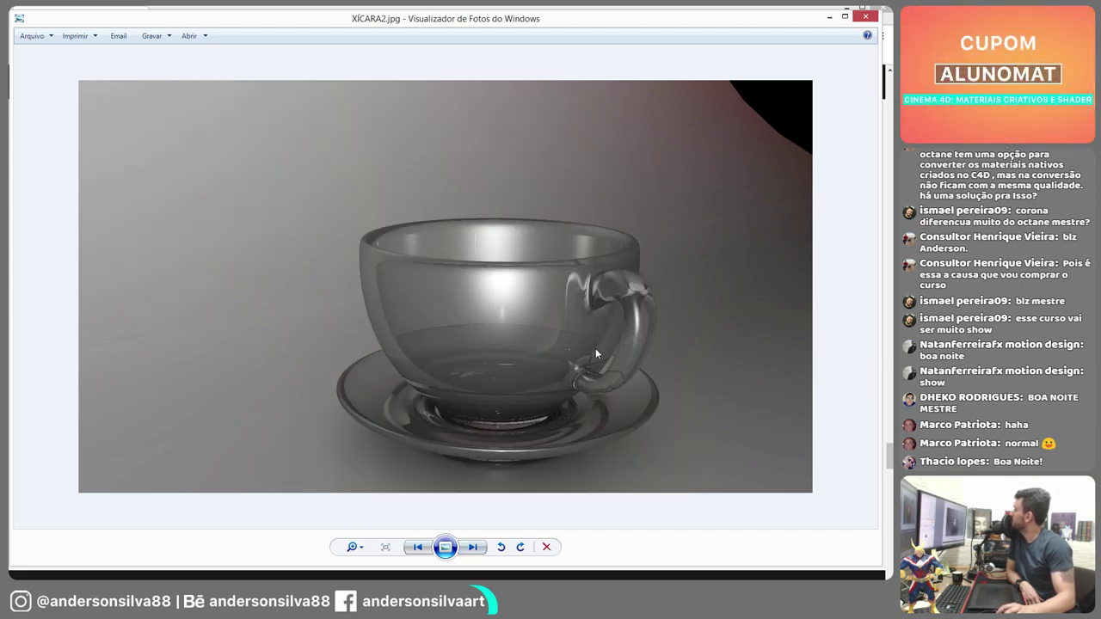
pyautogui.click(472, 547)
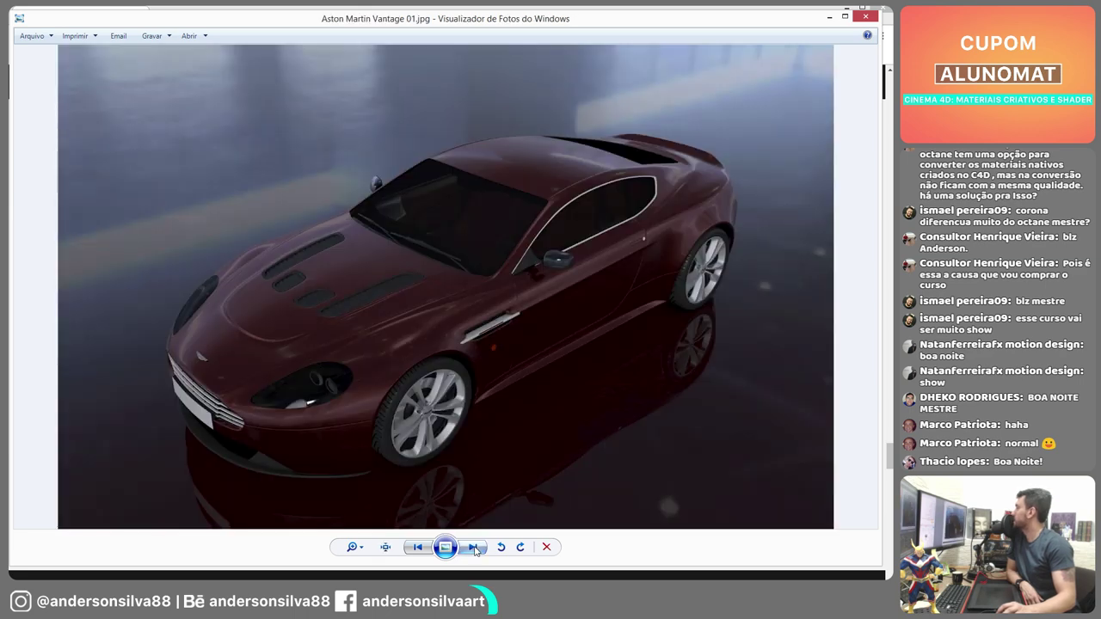
pyautogui.click(865, 15)
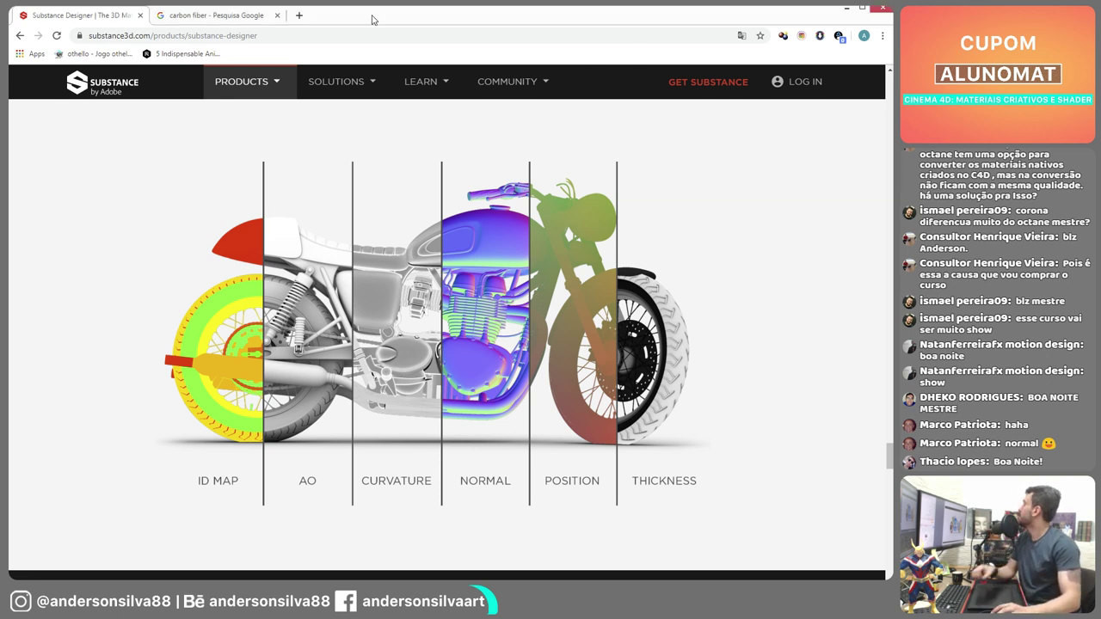
pyautogui.click(196, 16)
pyautogui.click(206, 36)
pyautogui.write('WWW.UDemy.com')
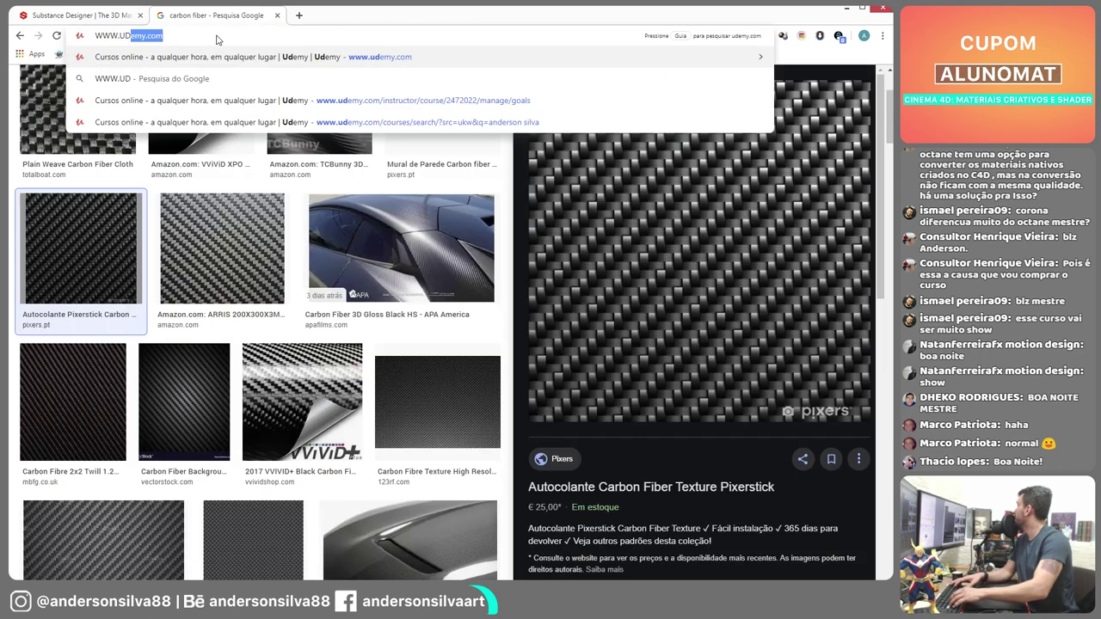
pyautogui.press('Return')
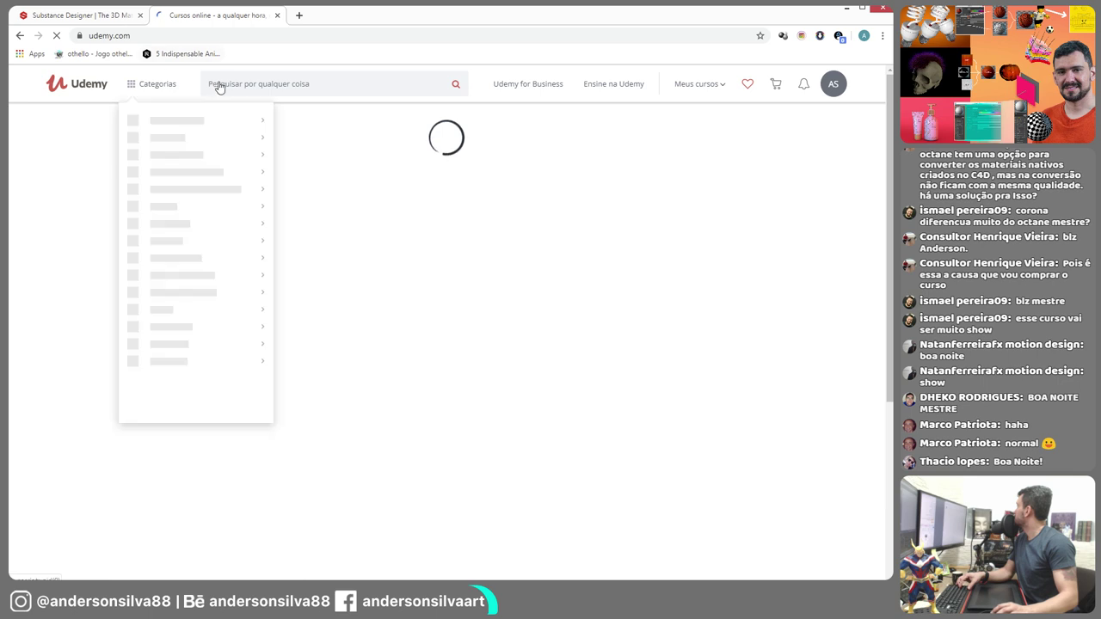
pyautogui.write('ANDERSON SILVA')
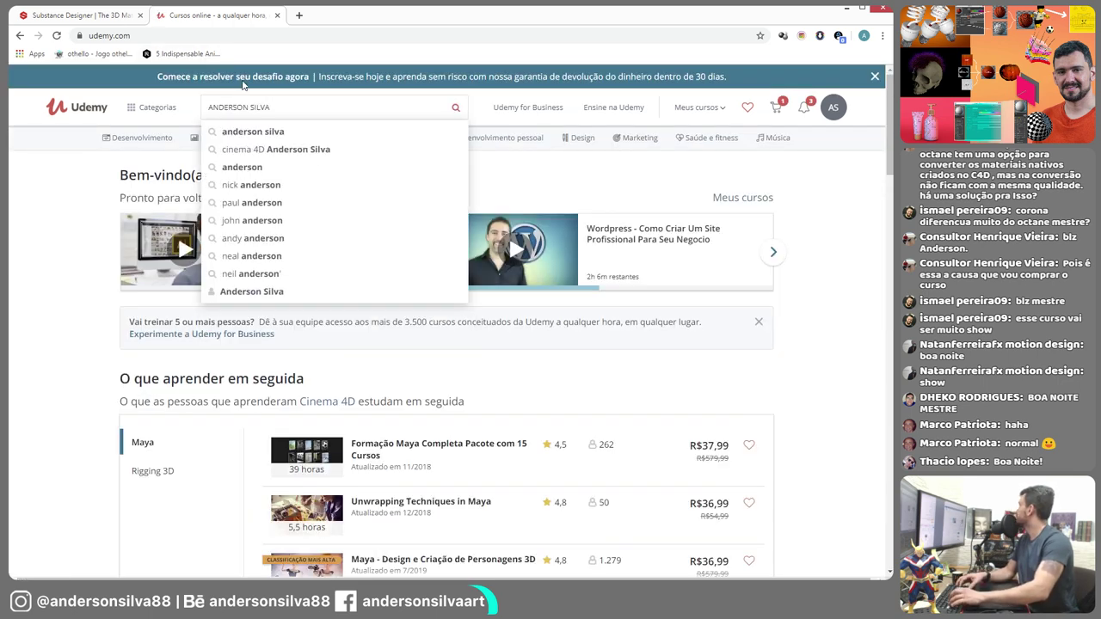
pyautogui.press('Return')
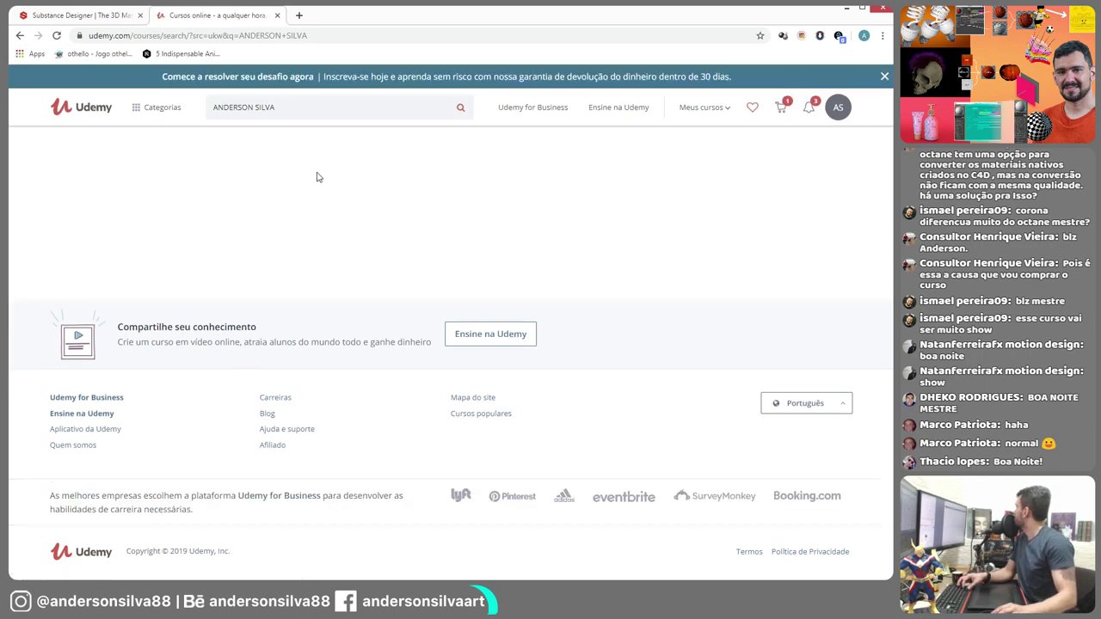
pyautogui.scroll(-1, 271, 397)
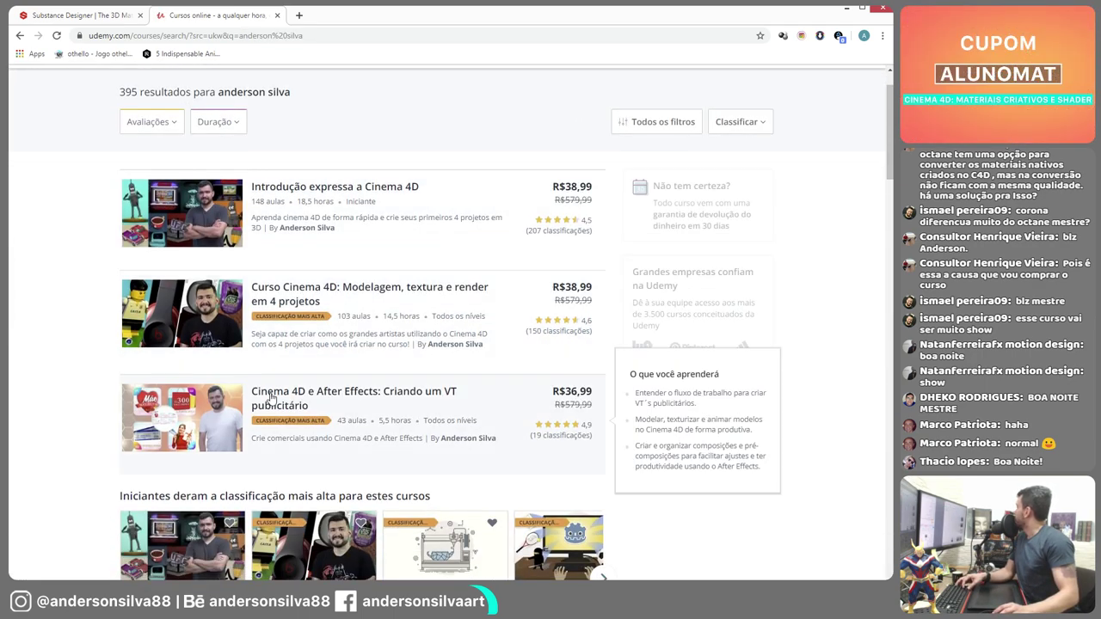
# - Open the Cinema 4D modelling, texture and render course, then its instructor's profile listing 7 courses
pyautogui.click(319, 294)
pyautogui.scroll(-15, 504, 320)
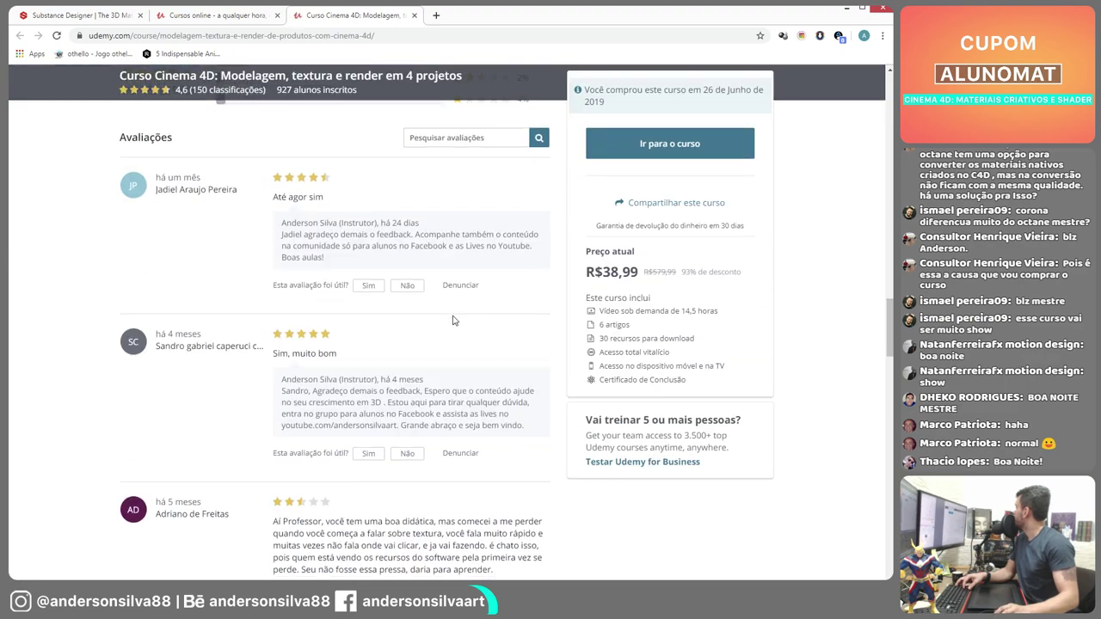
pyautogui.scroll(-5, 450, 312)
pyautogui.scroll(5, 453, 309)
pyautogui.scroll(5, 454, 305)
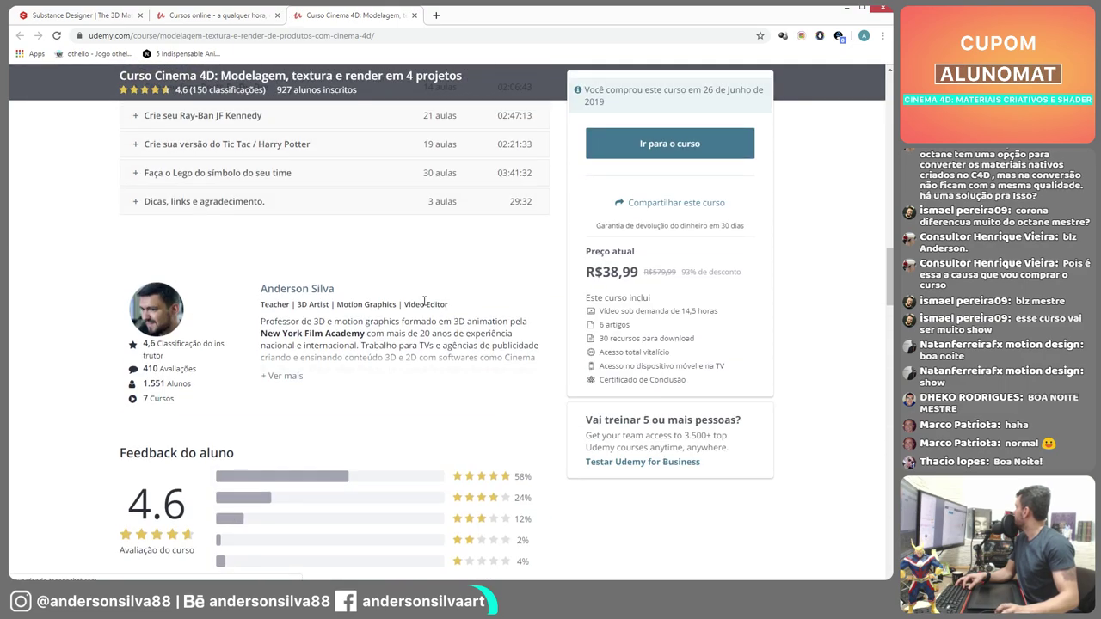
pyautogui.click(301, 290)
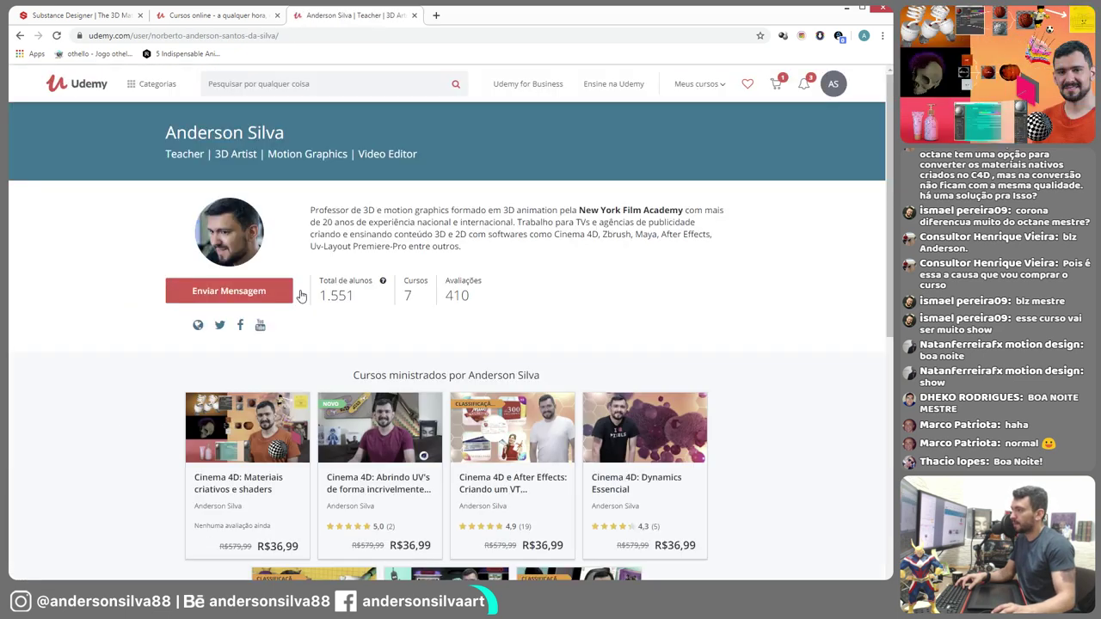
pyautogui.scroll(-2, 242, 314)
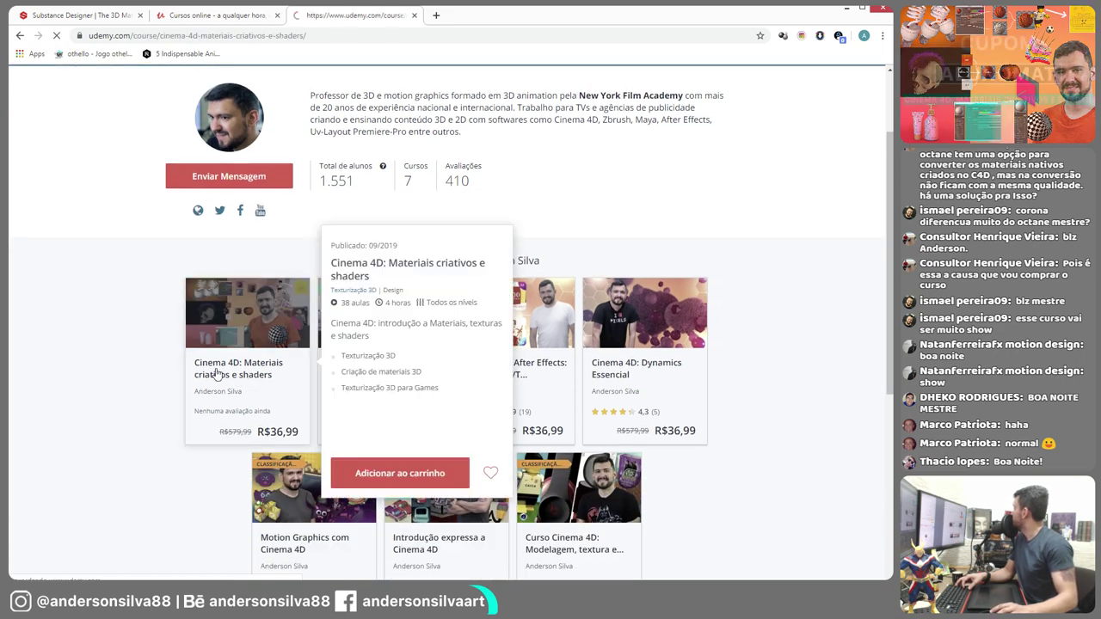
# - Expand ANIMANDO COM MATERIAIS, then collapse it and INTRODUÇÃO A MATERIAL E SHADER
pyautogui.scroll(-15, 225, 331)
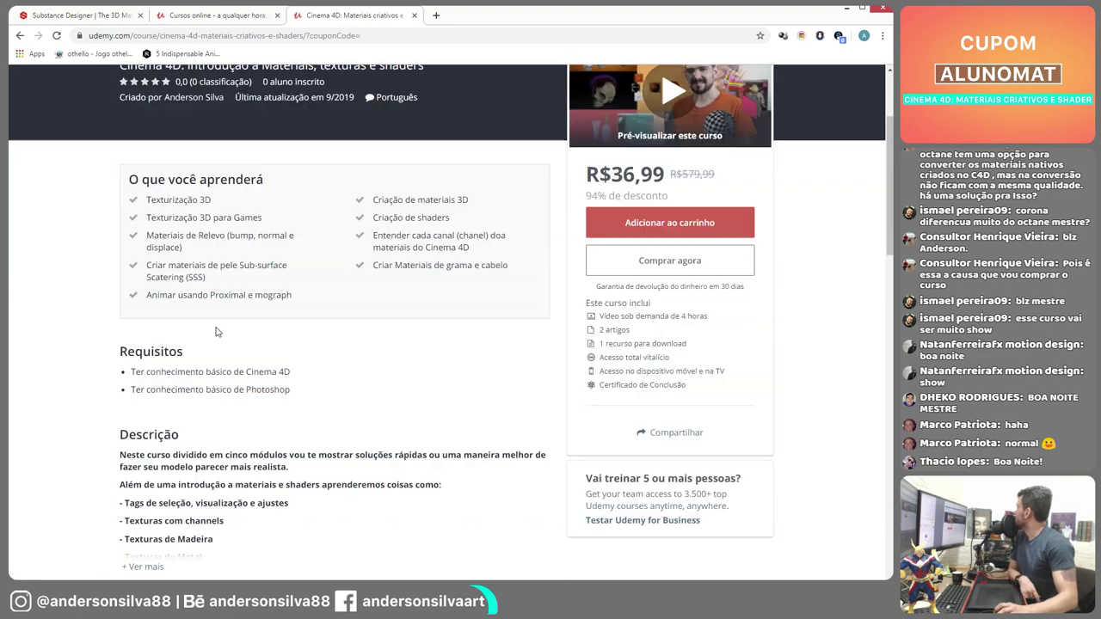
pyautogui.scroll(5, 272, 388)
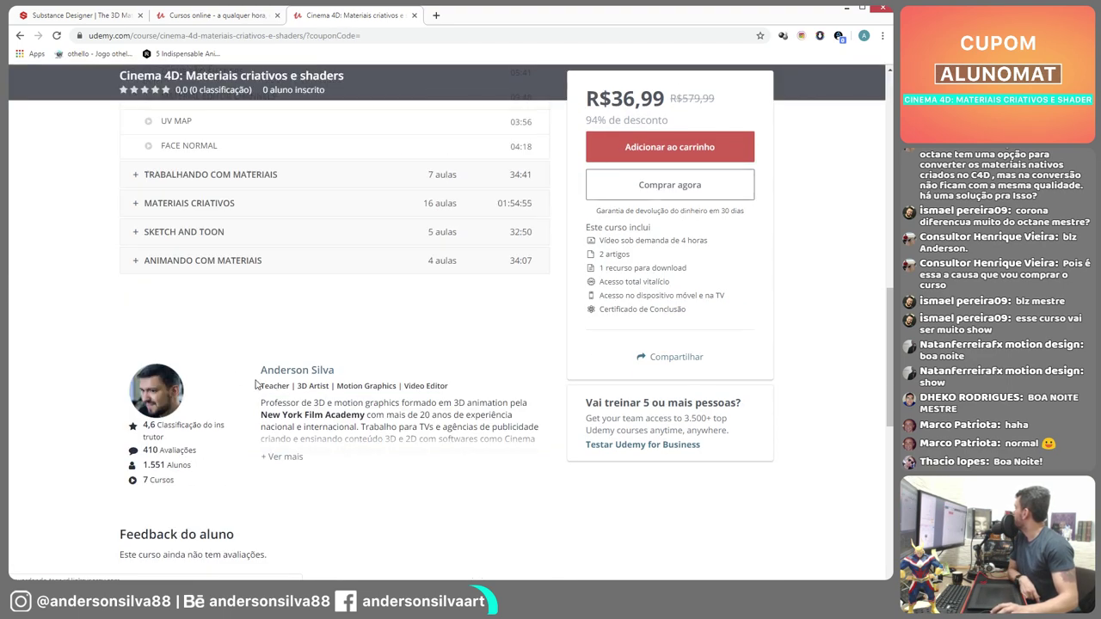
pyautogui.click(135, 261)
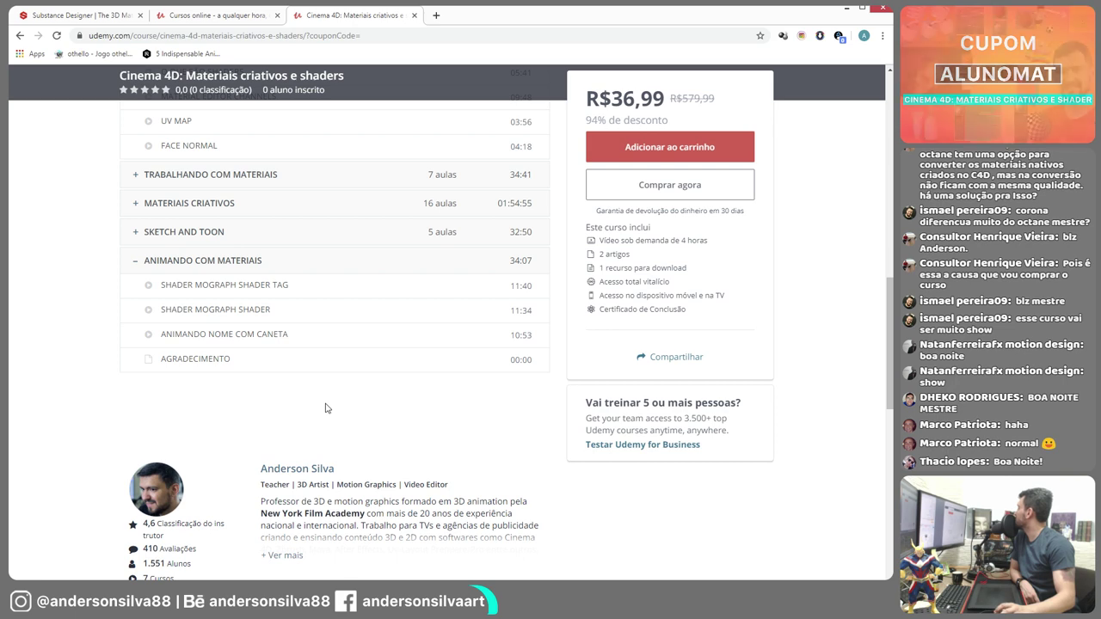
pyautogui.scroll(2, 330, 409)
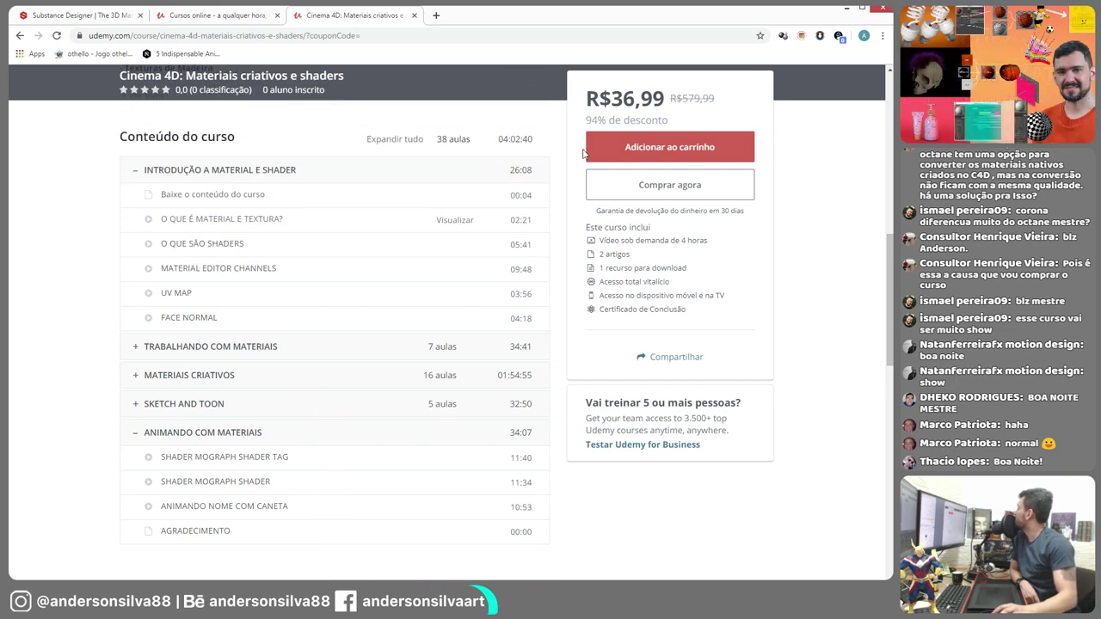
pyautogui.click(135, 171)
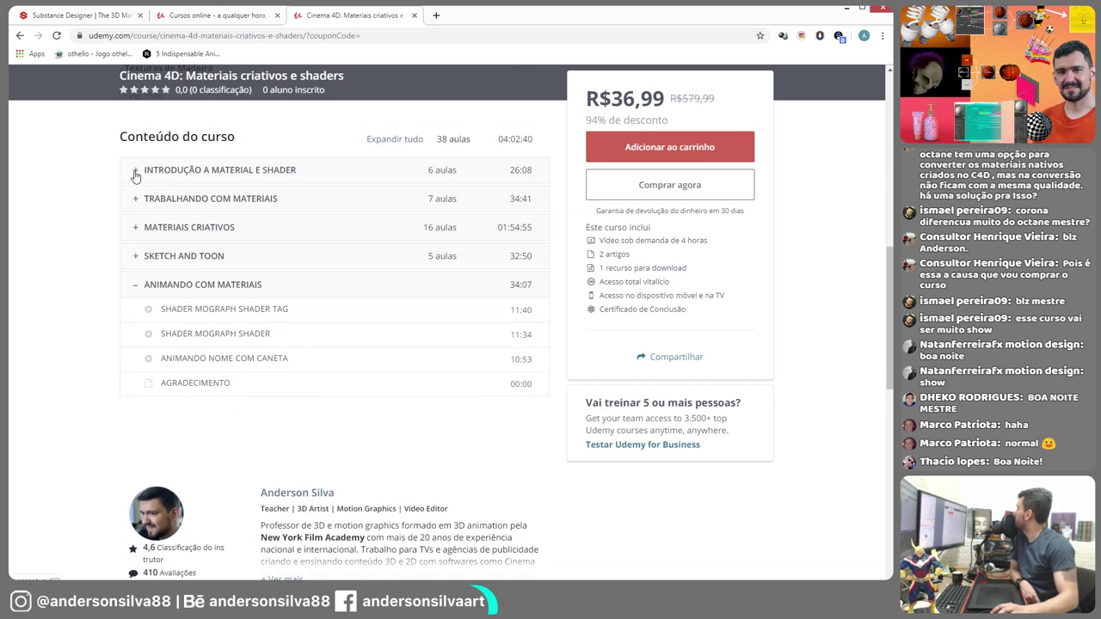
pyautogui.click(136, 287)
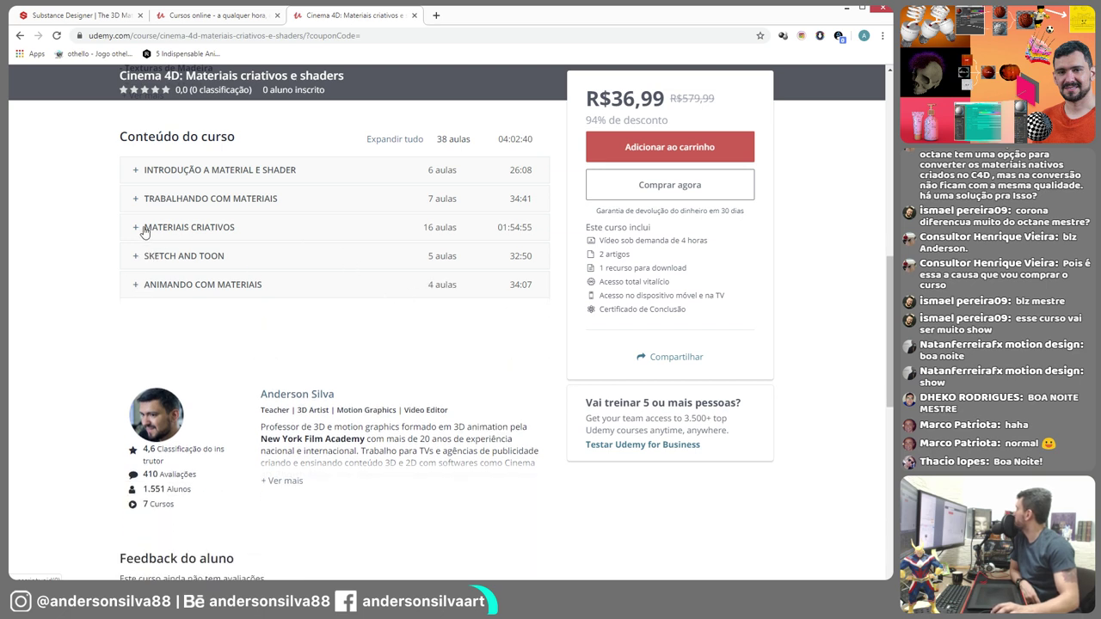
# - Expand the MATERIAIS CRIATIVOS, TRABALHANDO COM MATERIAIS and INTRODUÇÃO A MATERIAL E SHADER lesson lists
pyautogui.click(135, 227)
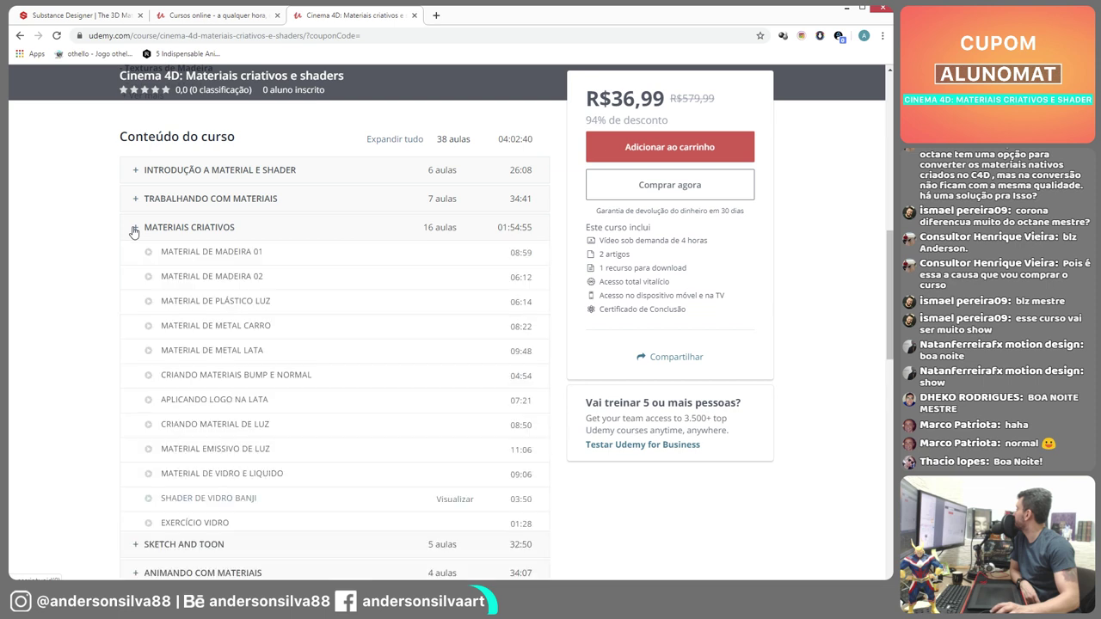
pyautogui.scroll(-1, 292, 259)
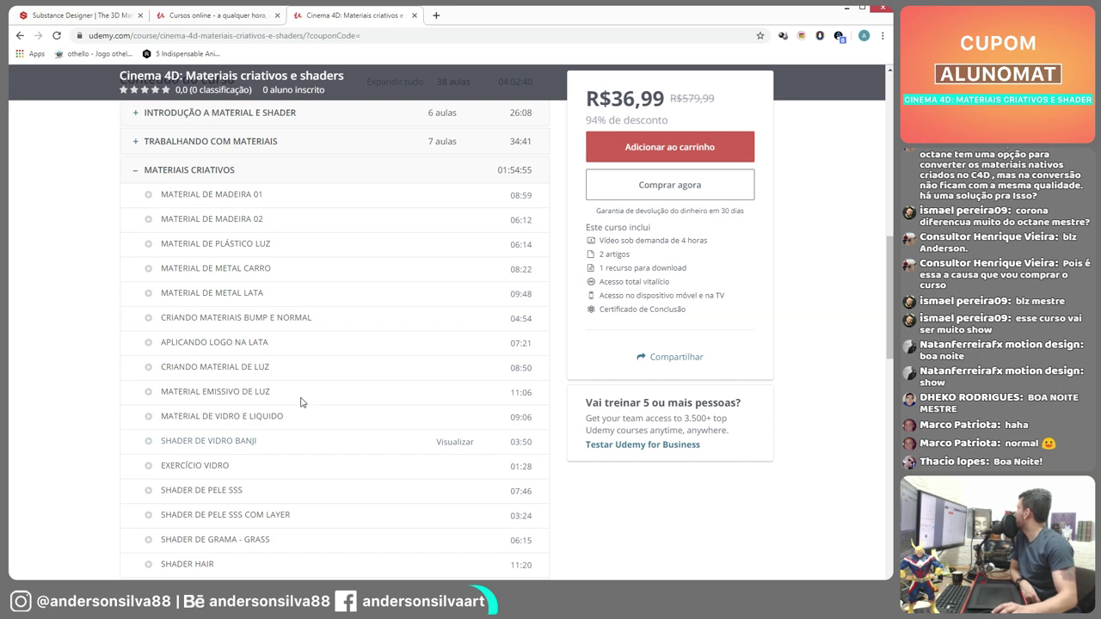
pyautogui.scroll(-2, 292, 447)
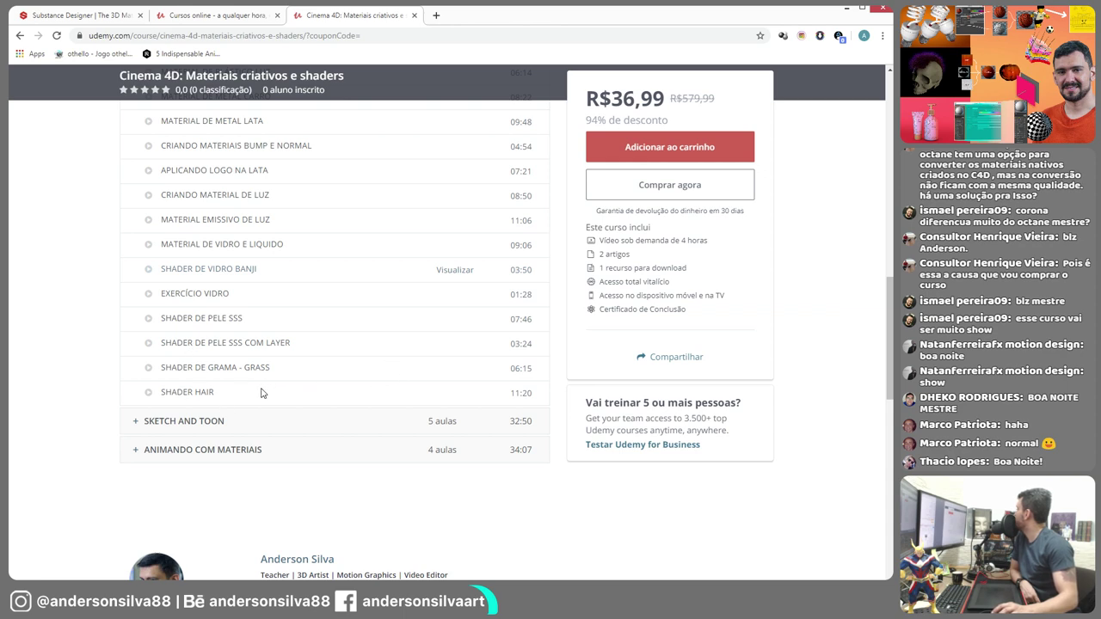
pyautogui.scroll(4, 243, 306)
pyautogui.click(136, 314)
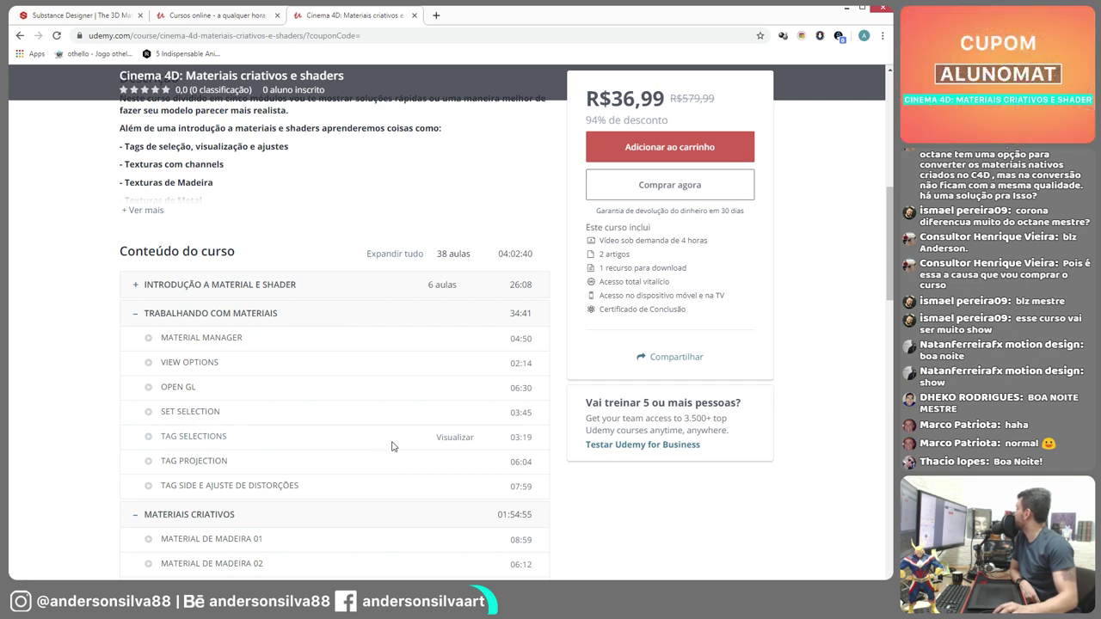
pyautogui.click(140, 288)
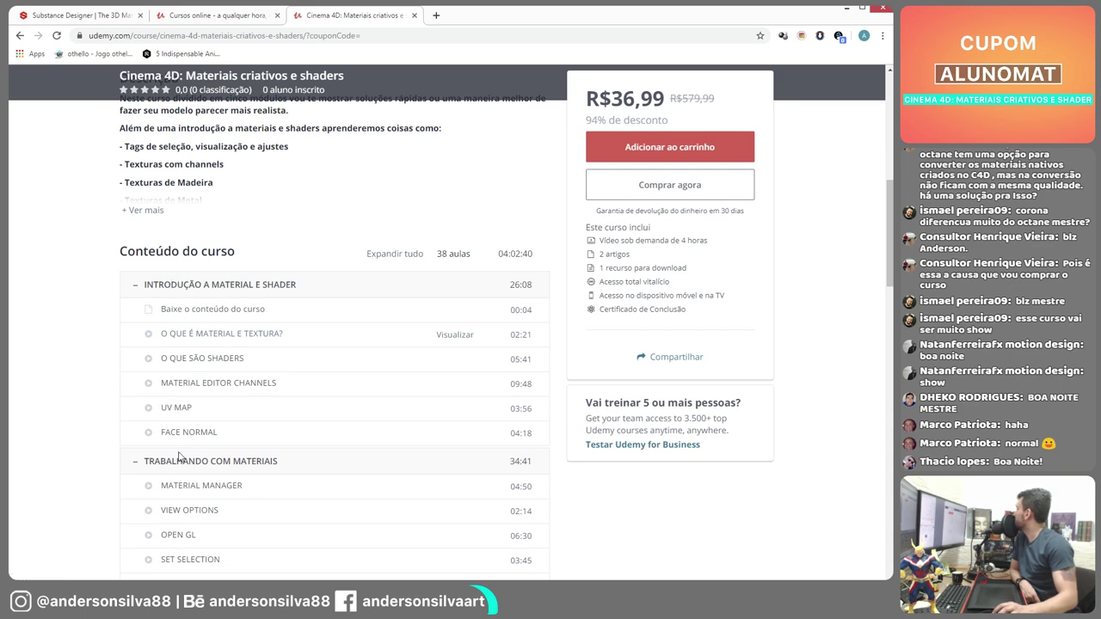
# - Back in Cinema 4D, delete the hemisphere, light and sky from the scene
pyautogui.click(846, 7)
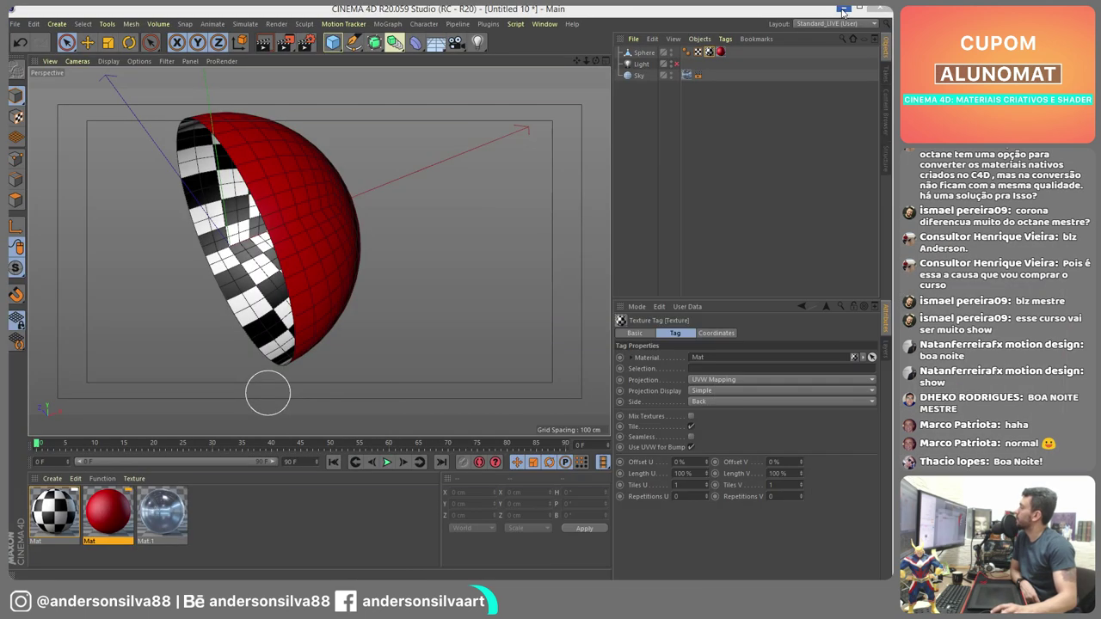
pyautogui.hotkey('ctrl', 'a')
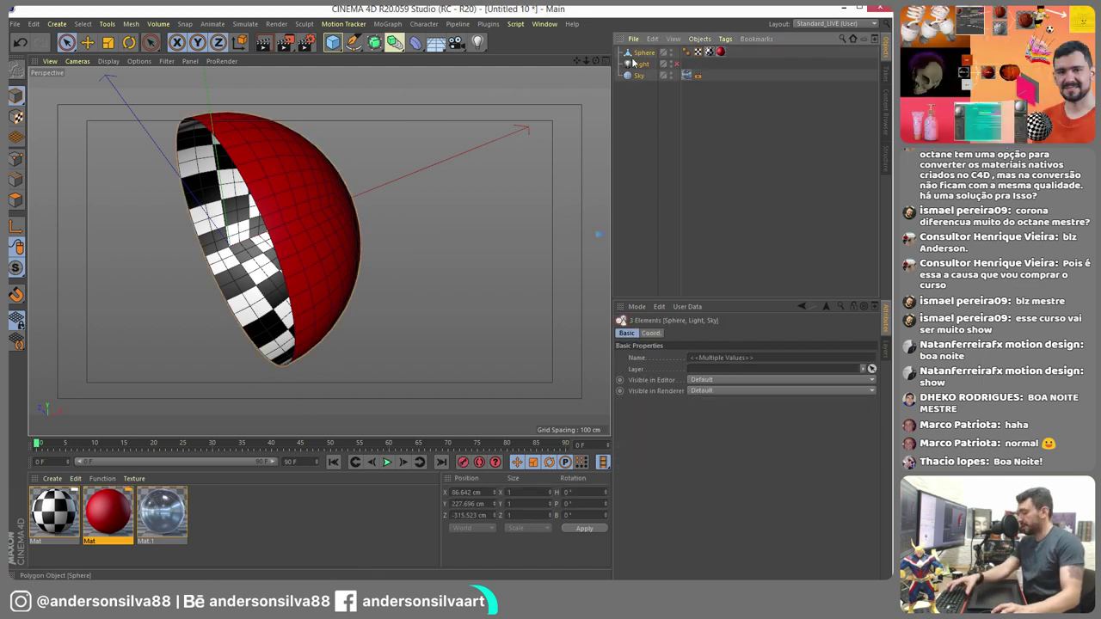
pyautogui.press('Delete')
# - Add a Hexahedron-type sphere and make it an editable polygon object
pyautogui.moveTo(332, 42); pyautogui.dragTo(563, 80)
pyautogui.scroll(-3, 456, 165)
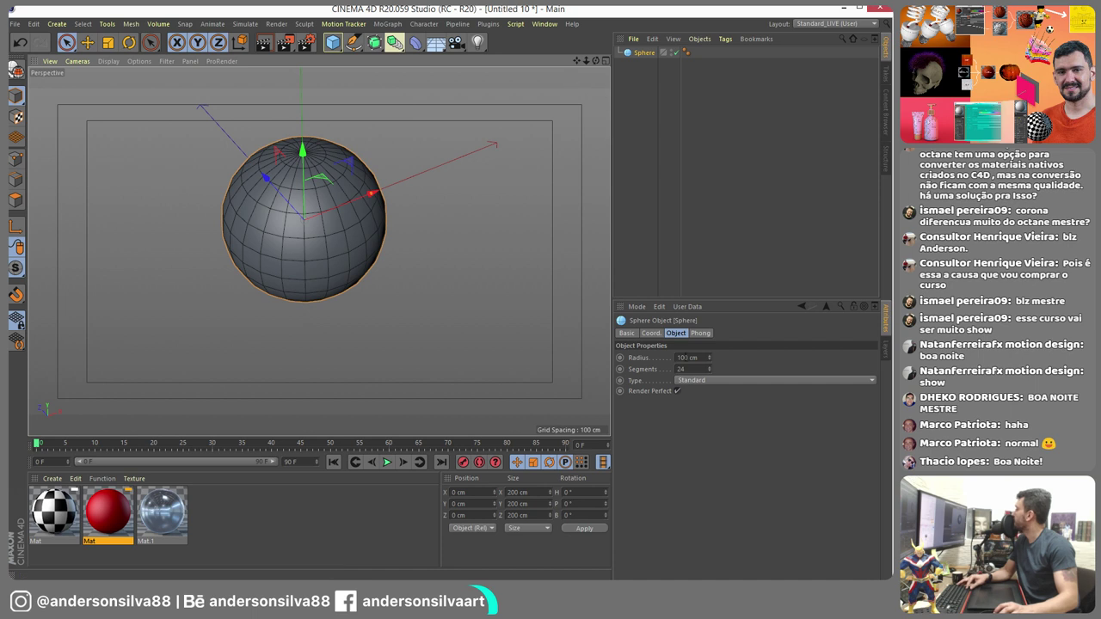
pyautogui.click(713, 381)
pyautogui.click(714, 401)
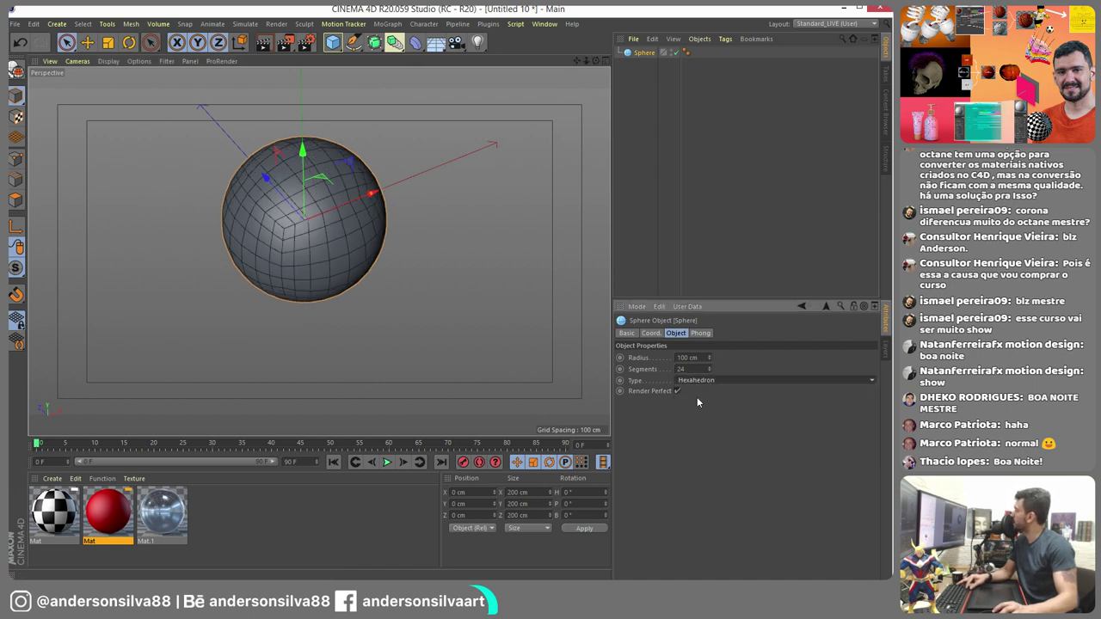
pyautogui.keyDown('alt'); pyautogui.moveTo(310, 163); pyautogui.dragTo(348, 108); pyautogui.keyUp('alt')
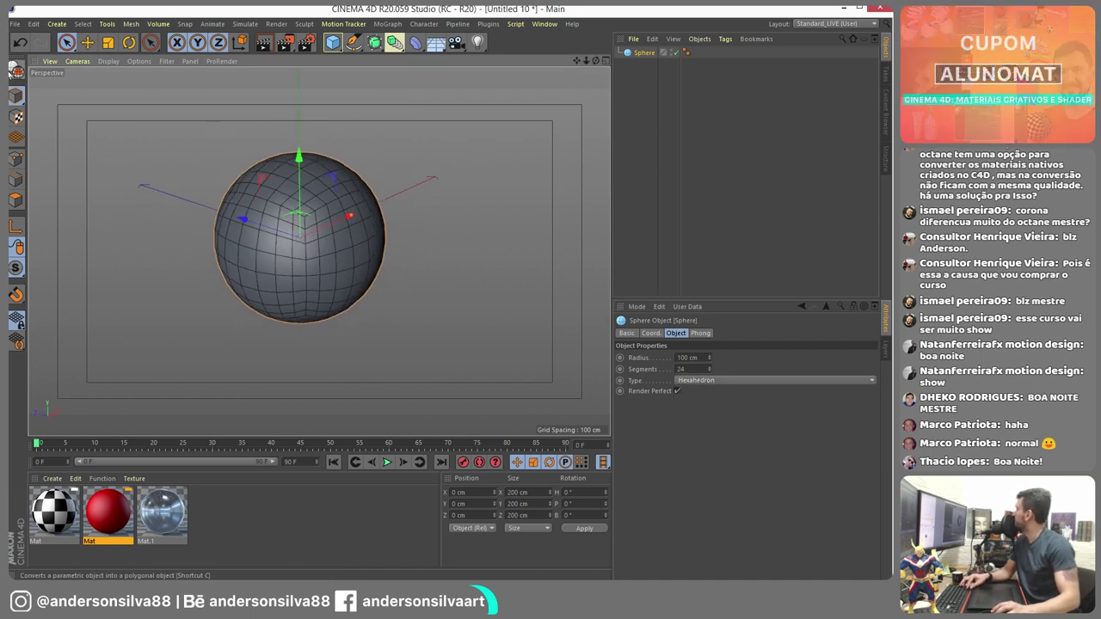
pyautogui.click(17, 71)
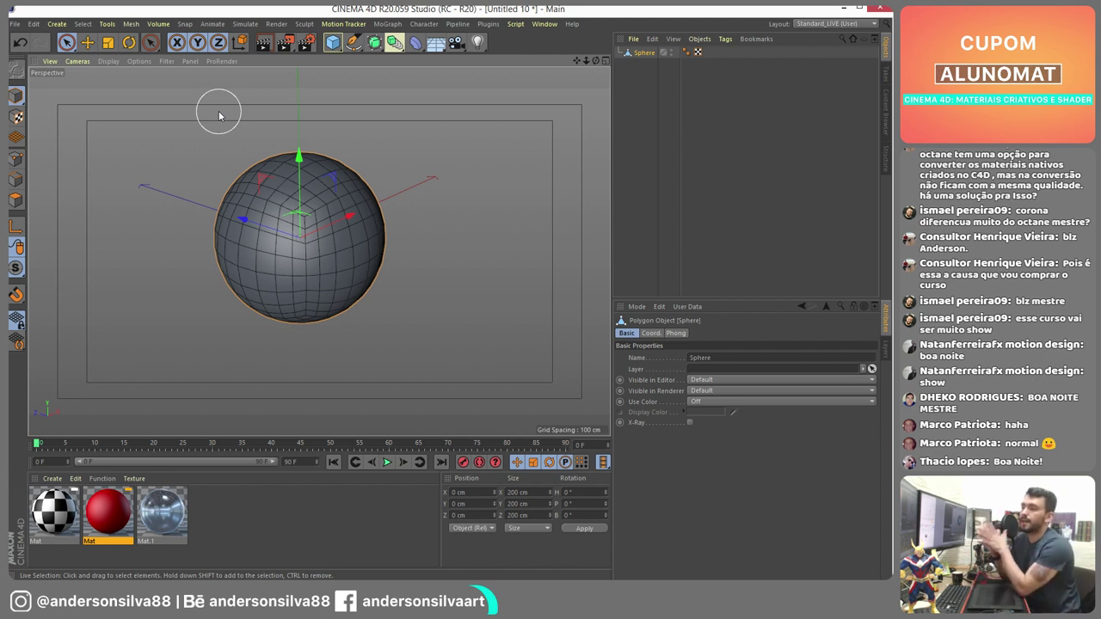
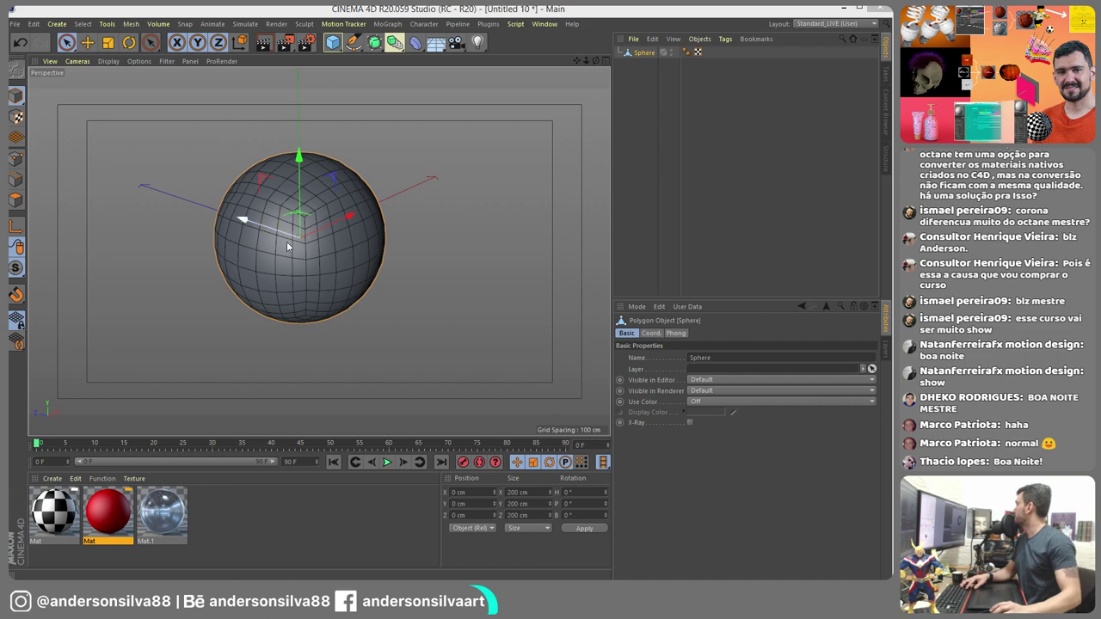
# - Orbit around the sphere and switch to Polygons mode
pyautogui.keyDown('alt'); pyautogui.moveTo(313, 228); pyautogui.dragTo(369, 233); pyautogui.keyUp('alt')
pyautogui.scroll(3, 297, 217)
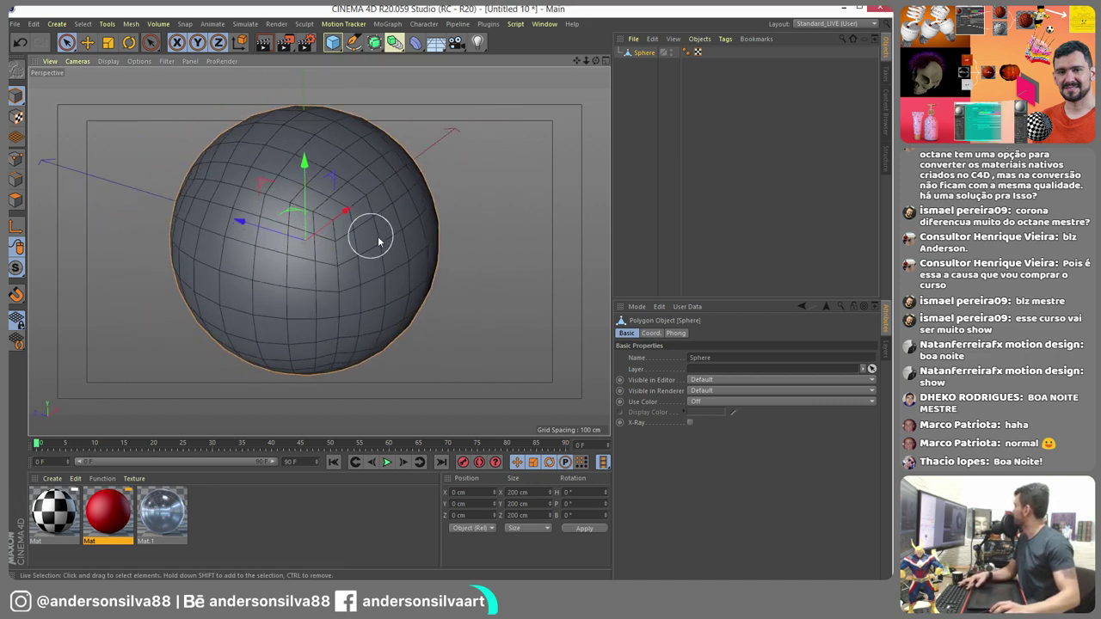
pyautogui.scroll(-2, 341, 238)
pyautogui.keyDown('alt'); pyautogui.moveTo(341, 238); pyautogui.dragTo(375, 259, button='middle'); pyautogui.keyUp('alt')
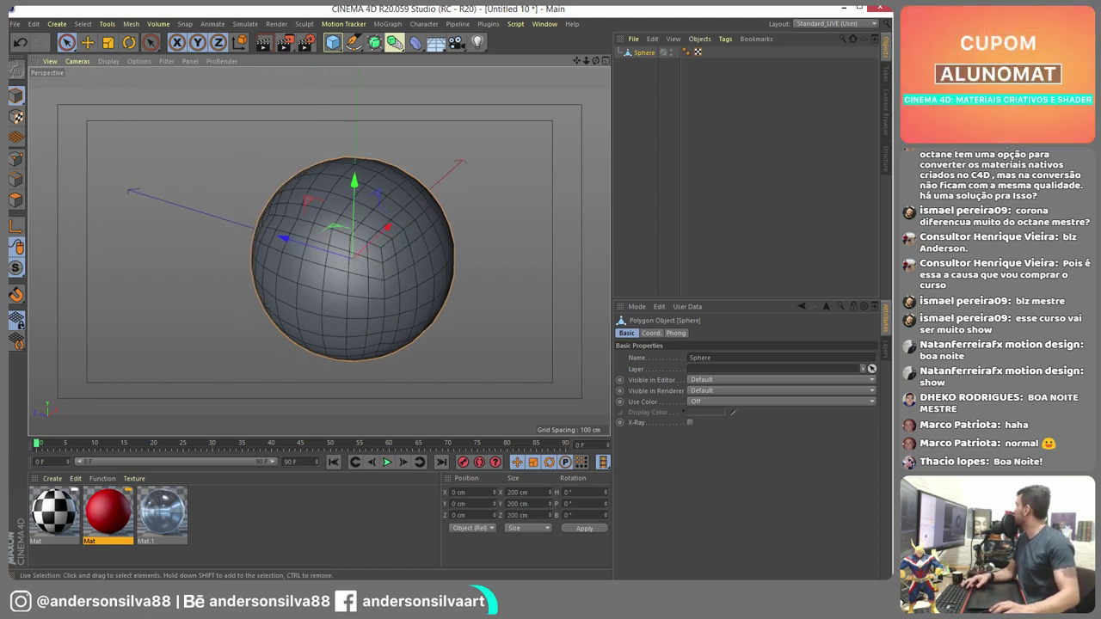
pyautogui.click(15, 200)
# - Paint-select the sphere's upper polygons and view them from a side-top angle
pyautogui.keyDown('alt'); pyautogui.moveTo(361, 239); pyautogui.dragTo(327, 232); pyautogui.keyUp('alt')
pyautogui.moveTo(331, 193)
pyautogui.mouseDown()
pyautogui.moveTo(344, 136)
pyautogui.moveTo(383, 142)
pyautogui.moveTo(386, 169)
pyautogui.moveTo(366, 200)
pyautogui.moveTo(301, 191)
pyautogui.moveTo(287, 172)
pyautogui.moveTo(317, 148)
pyautogui.moveTo(330, 183)
pyautogui.mouseUp()
pyautogui.scroll(4, 330, 183)
pyautogui.scroll(-2, 331, 183)
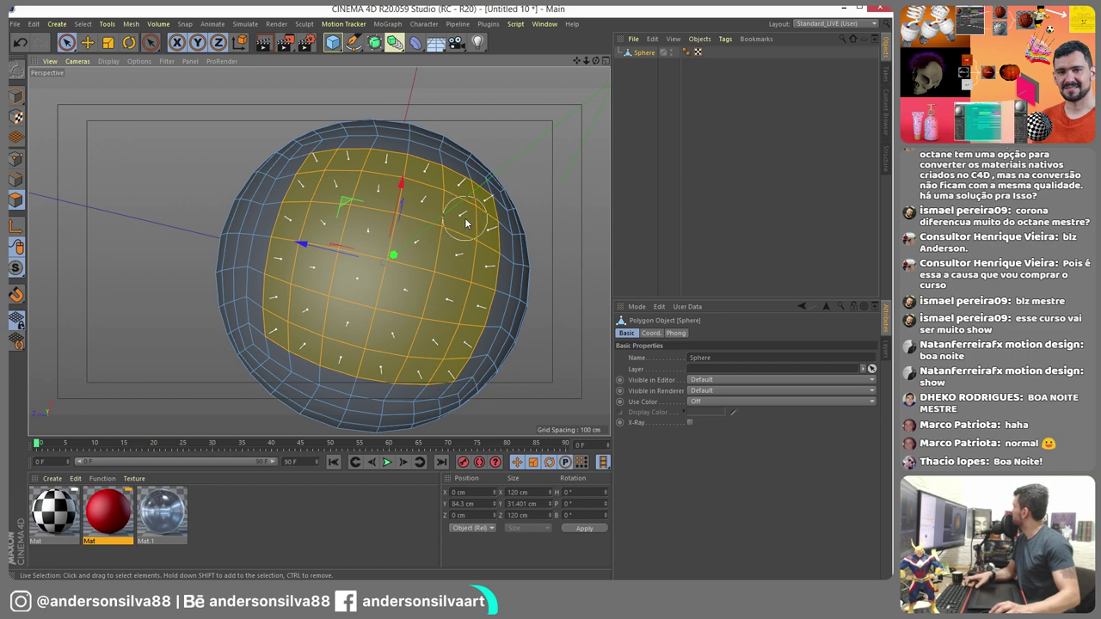
pyautogui.scroll(-2, 443, 231)
pyautogui.keyDown('alt'); pyautogui.moveTo(444, 230); pyautogui.dragTo(267, 107); pyautogui.keyUp('alt')
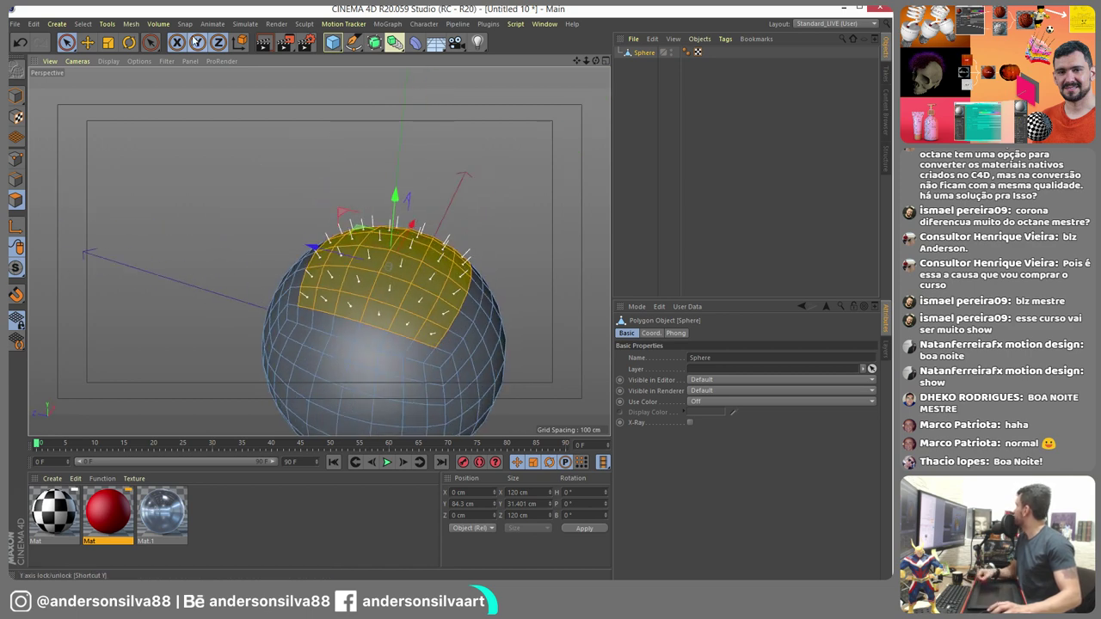
pyautogui.click(246, 24)
# - Add Hair to the selected top polygons and orbit to inspect the guides
pyautogui.moveTo(274, 96)
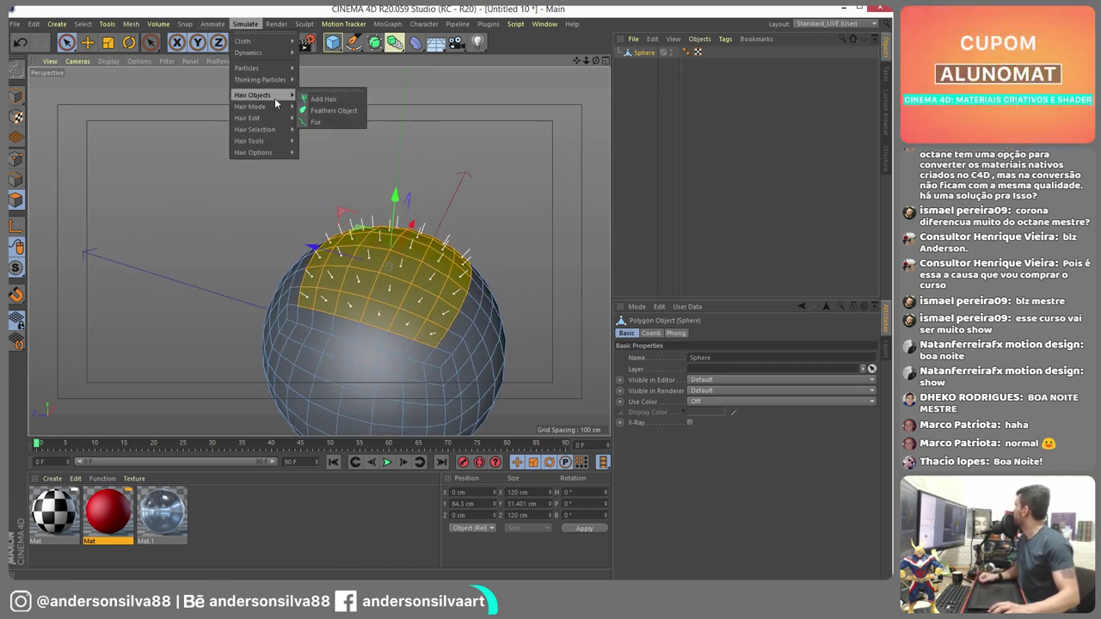
pyautogui.click(324, 100)
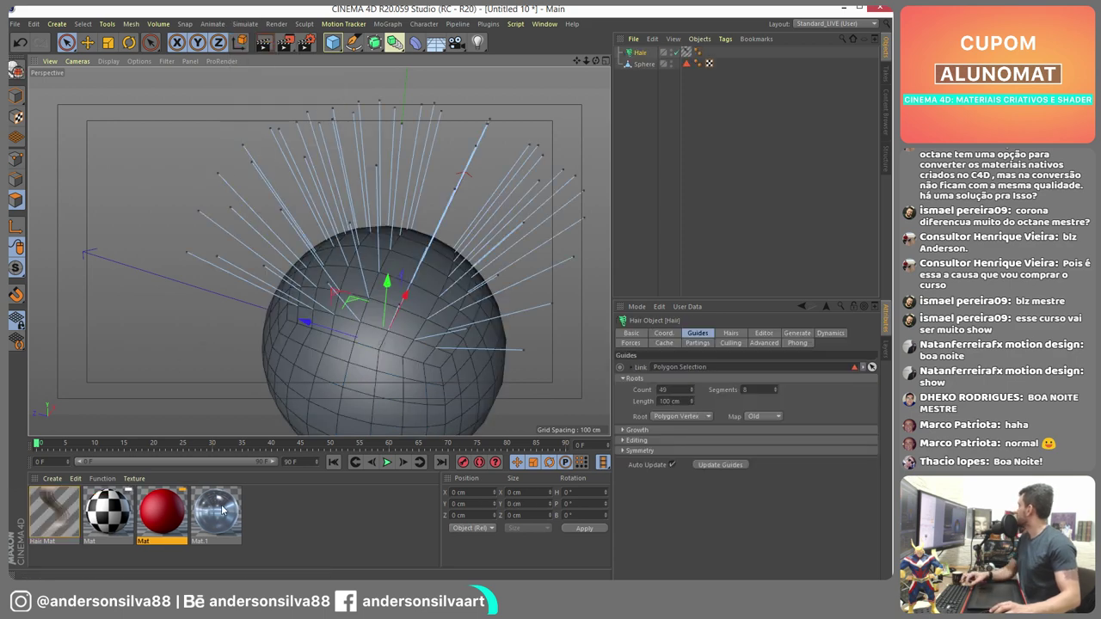
pyautogui.keyDown('alt'); pyautogui.moveTo(403, 315); pyautogui.dragTo(344, 254); pyautogui.keyUp('alt')
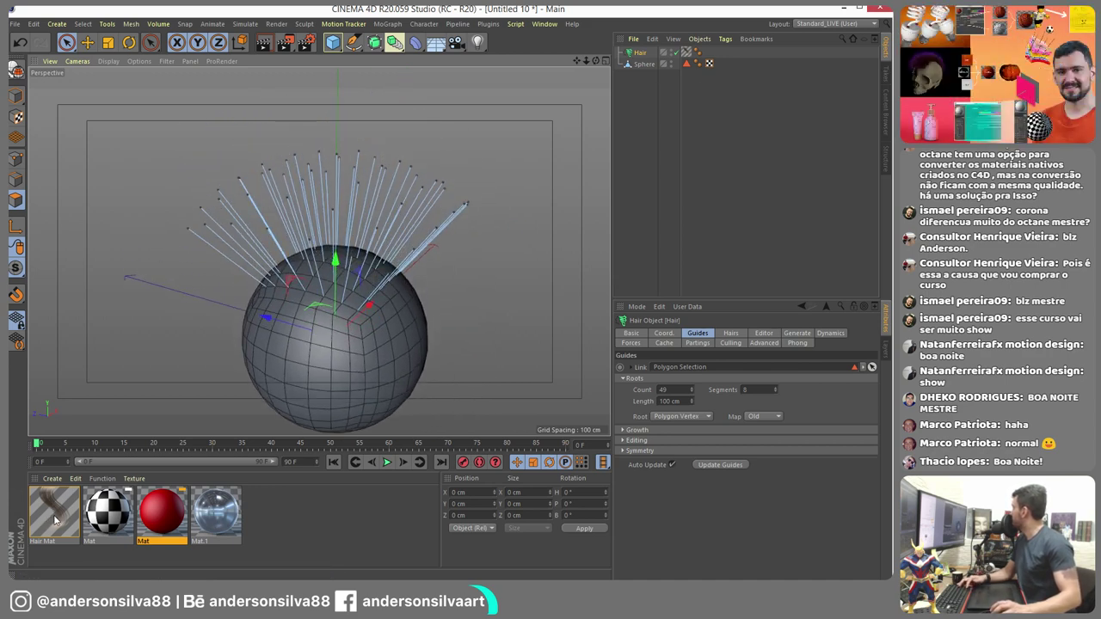
# - Add a Hair Collider tag to the Sphere
pyautogui.rightClick(643, 68)
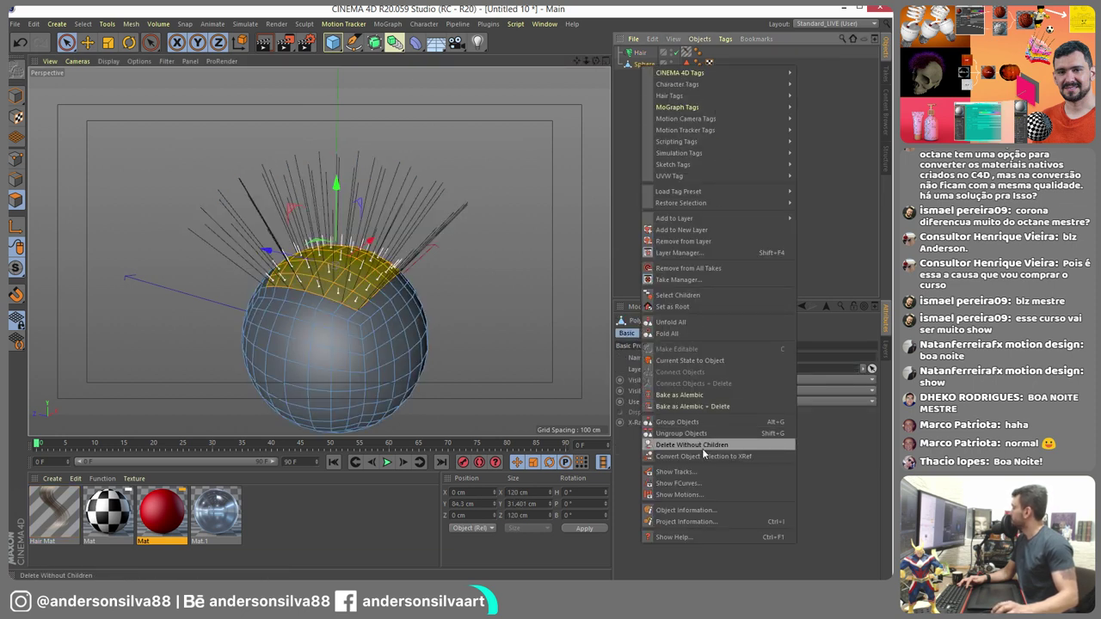
pyautogui.moveTo(694, 155)
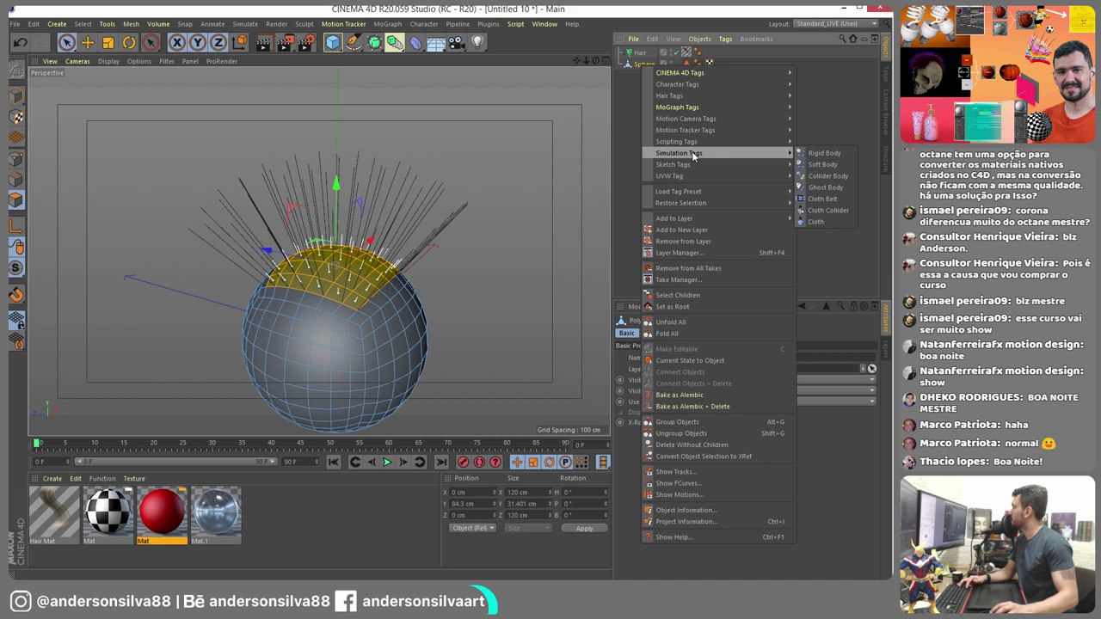
pyautogui.moveTo(737, 96)
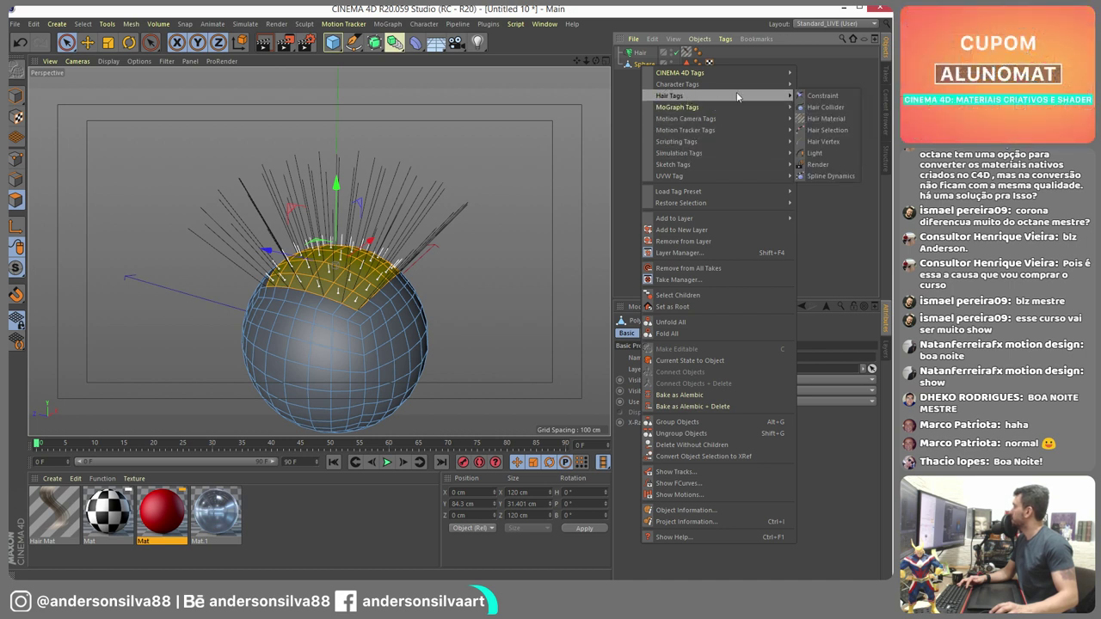
pyautogui.click(831, 109)
# - Play and stop the hair simulation, then return to frame 0
pyautogui.click(387, 462)
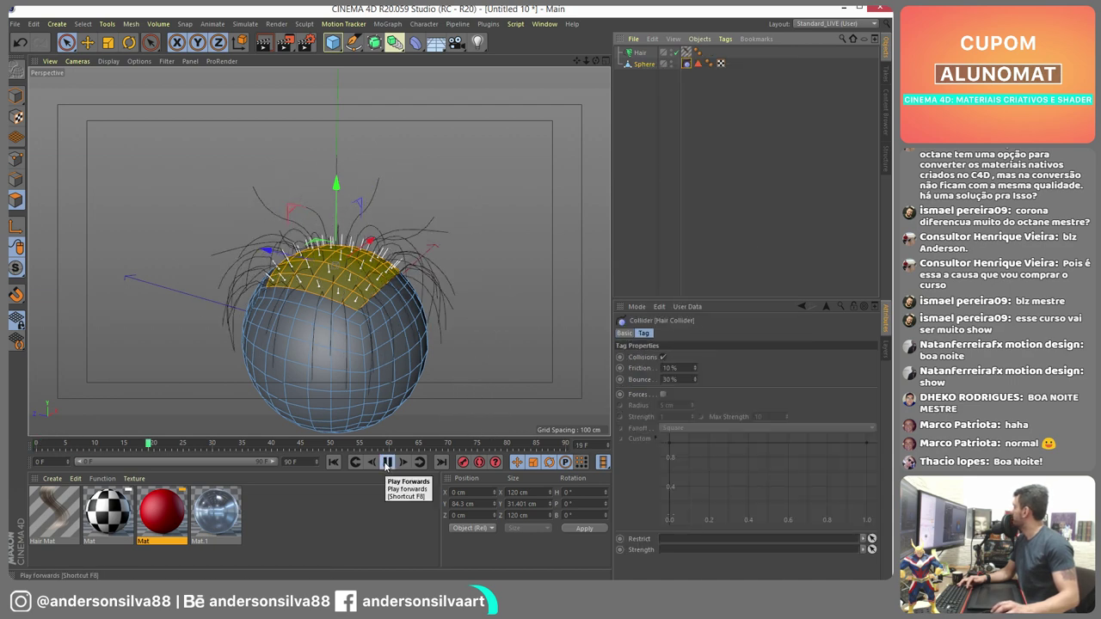
pyautogui.click(387, 462)
pyautogui.moveTo(258, 275)
pyautogui.keyDown('alt'); pyautogui.mouseDown()
pyautogui.moveTo(250, 216)
pyautogui.moveTo(260, 271)
pyautogui.mouseUp(); pyautogui.keyUp('alt')
pyautogui.click(334, 462)
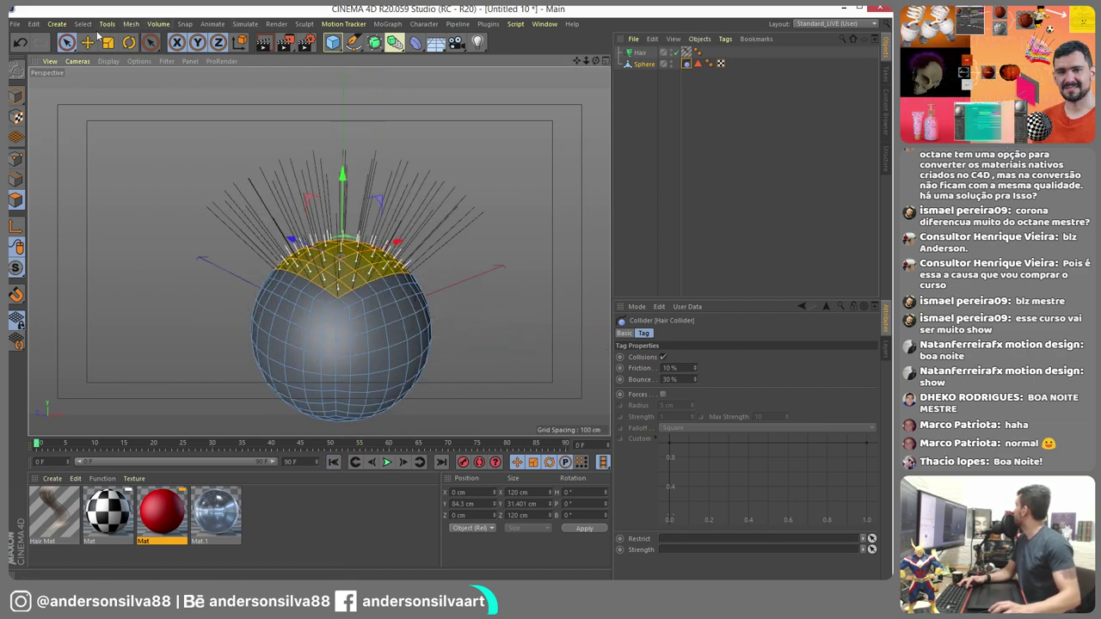
# - Add a Wind object, position it raised to the left of the sphere, and play the simulation
pyautogui.click(245, 23)
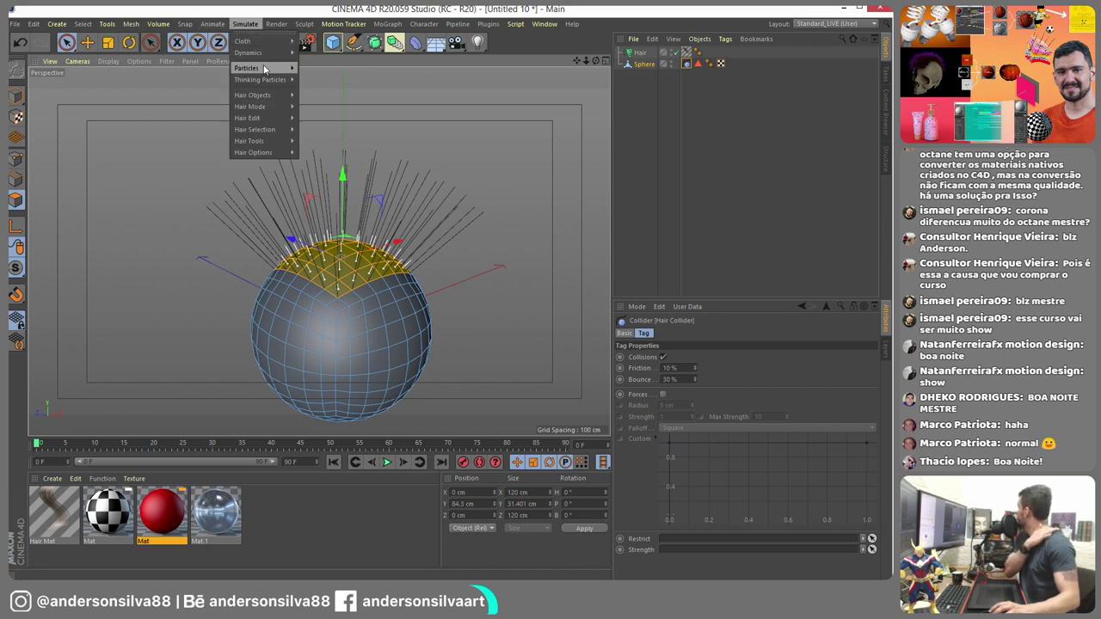
pyautogui.moveTo(260, 68)
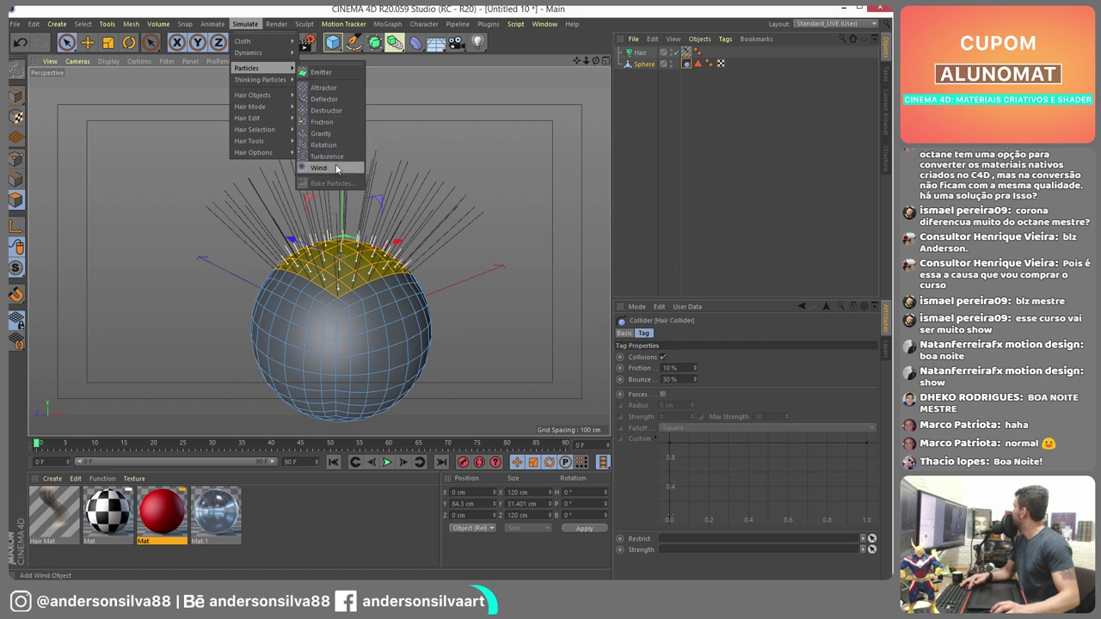
pyautogui.click(318, 168)
pyautogui.moveTo(388, 270); pyautogui.dragTo(122, 348)
pyautogui.press('r')
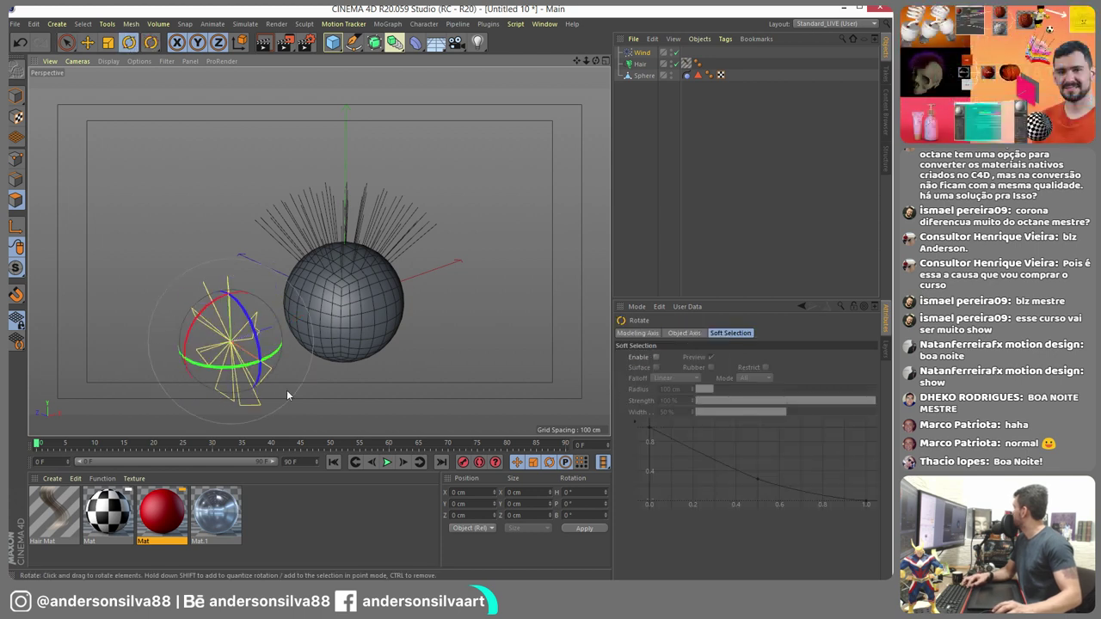
pyautogui.click(388, 462)
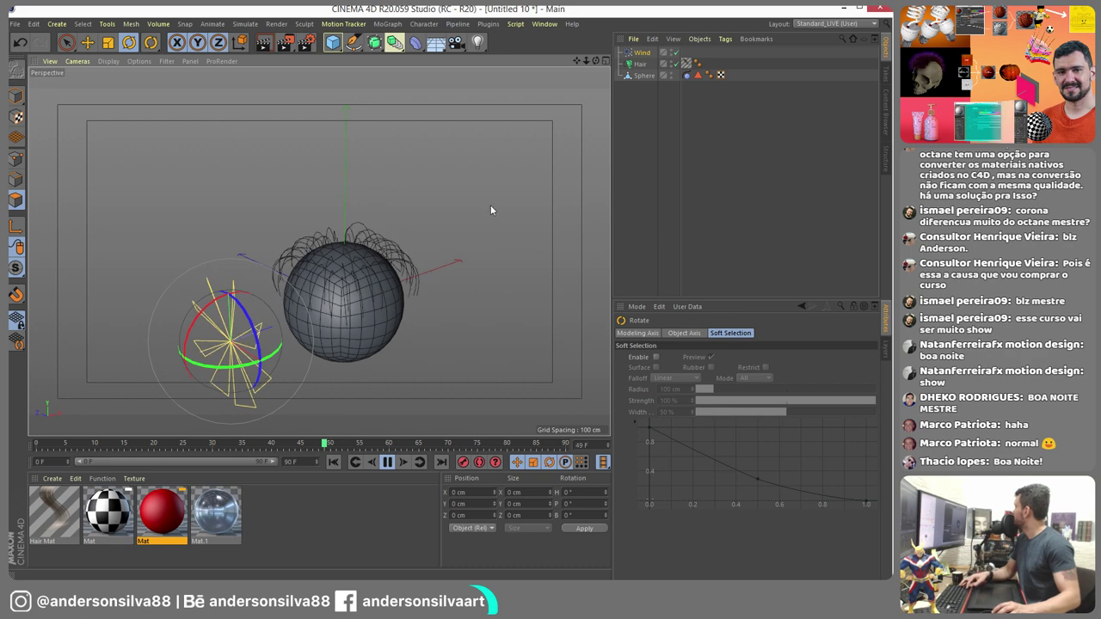
pyautogui.press('e')
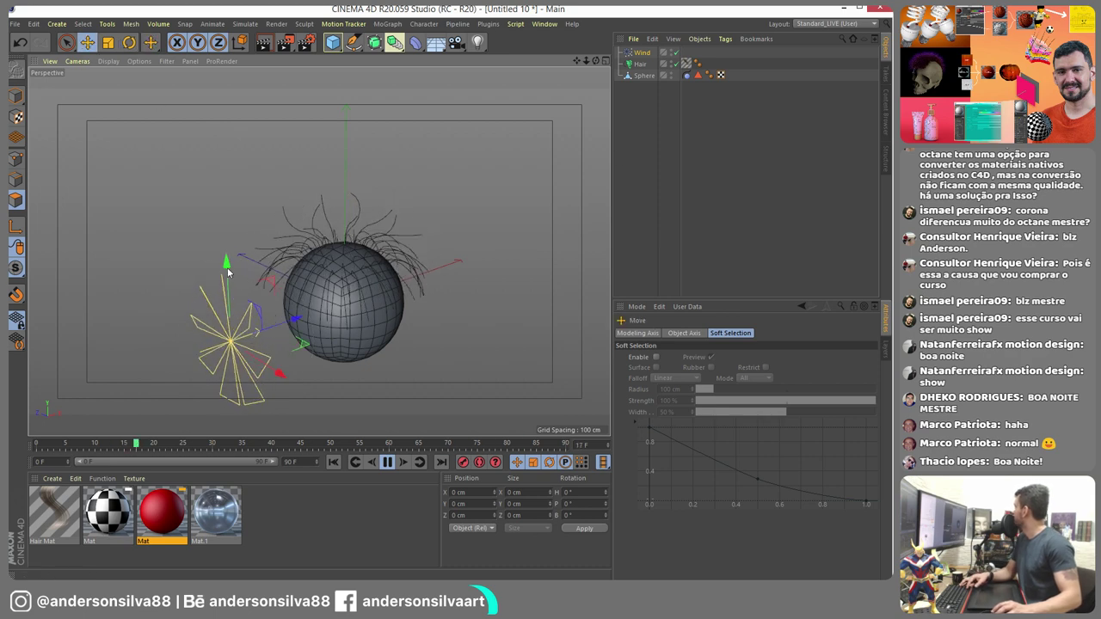
pyautogui.moveTo(261, 331); pyautogui.dragTo(251, 272)
# - Set Wind Speed to 80 cm, stop at frame 33, and render the view
pyautogui.click(641, 52)
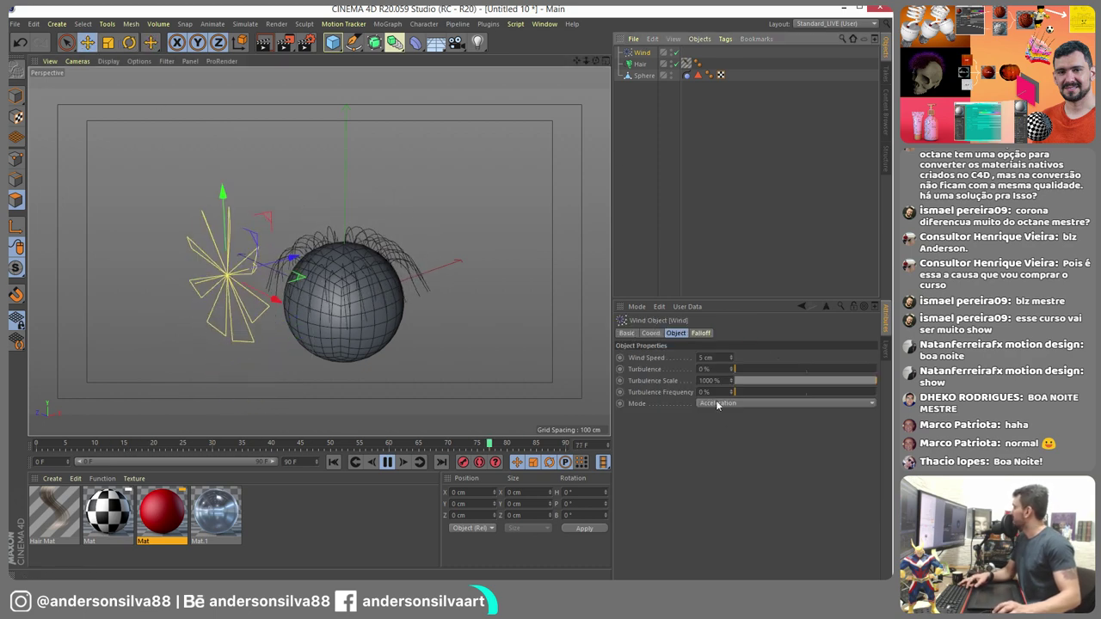
pyautogui.click(714, 357)
pyautogui.write('80')
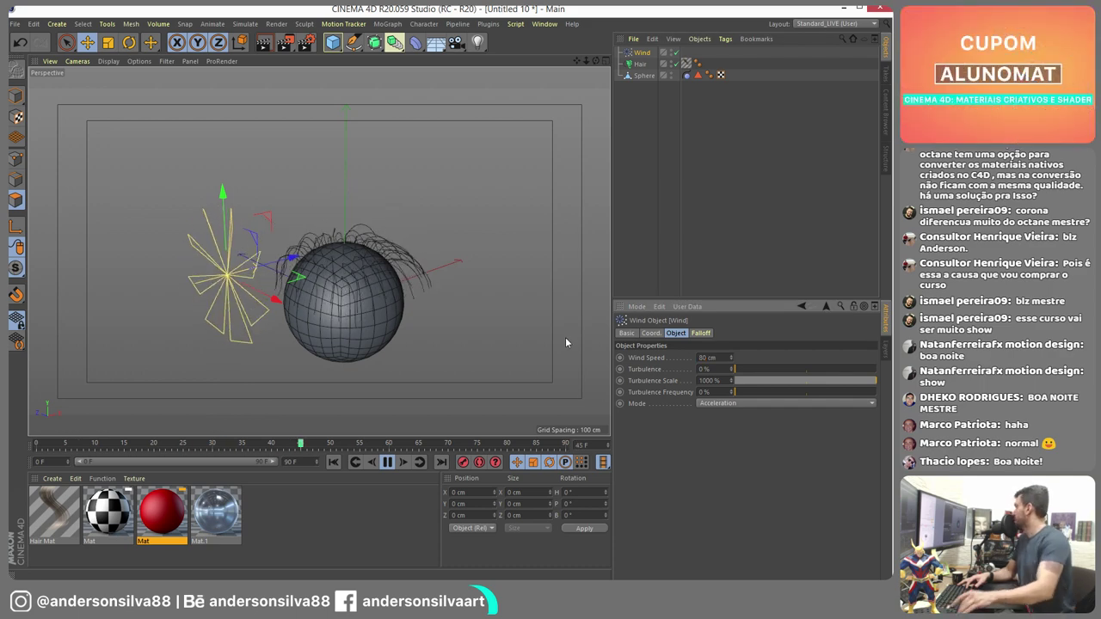
pyautogui.press('Return')
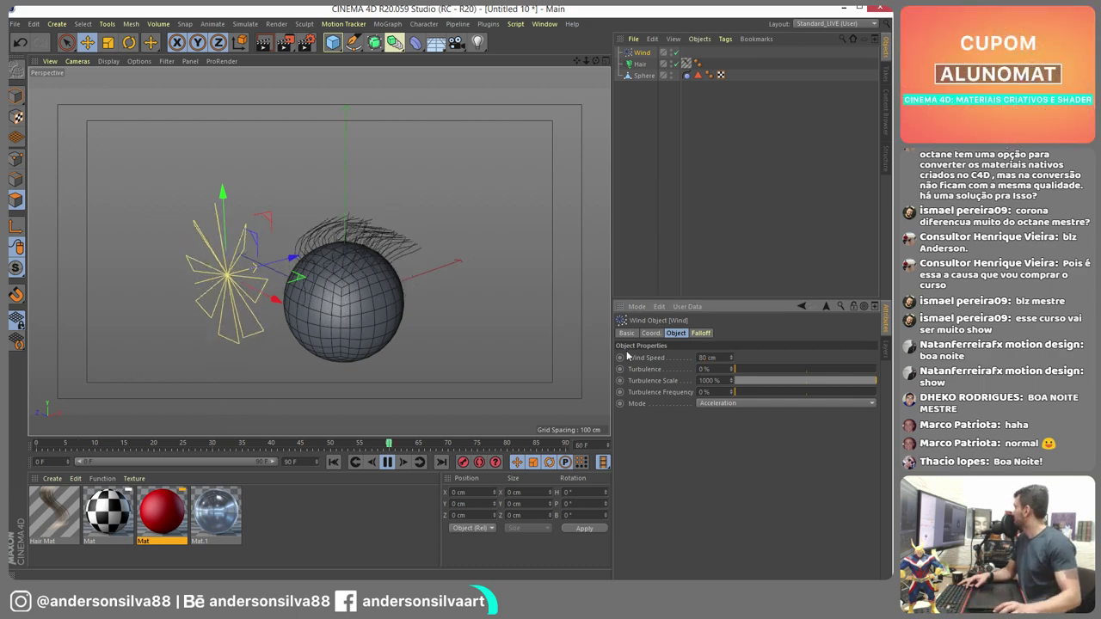
pyautogui.click(388, 463)
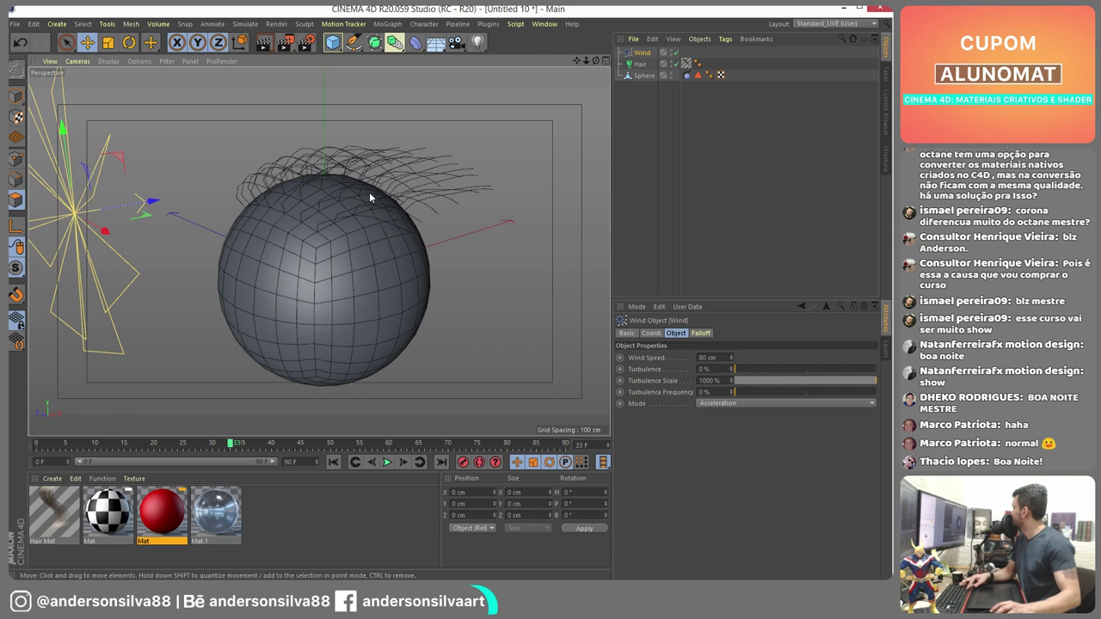
pyautogui.scroll(5, 370, 196)
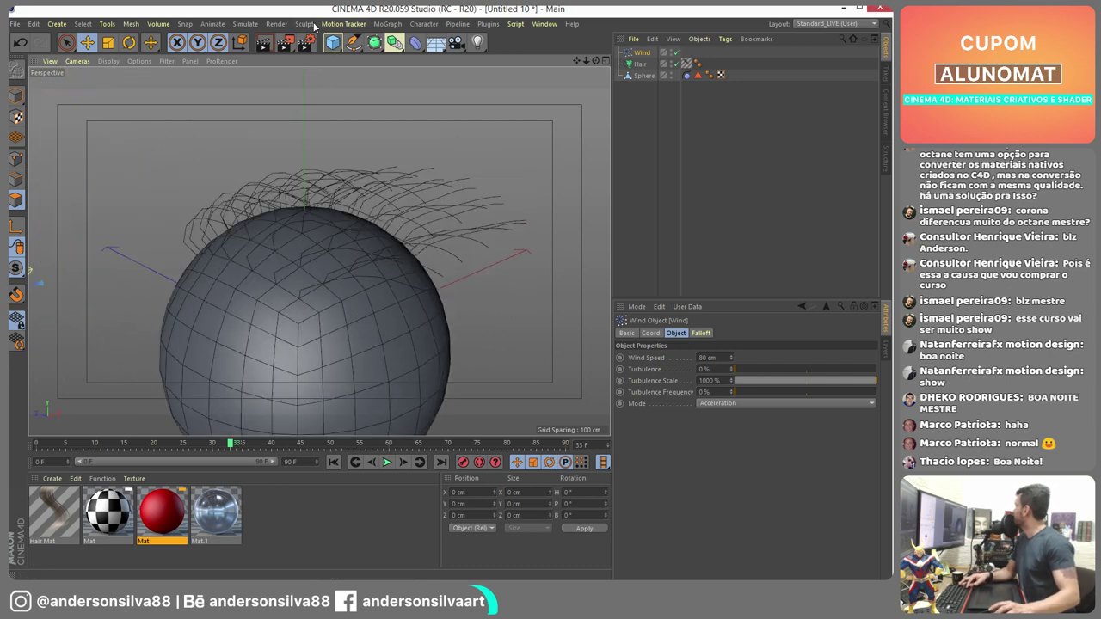
pyautogui.hotkey('shift', 'r')
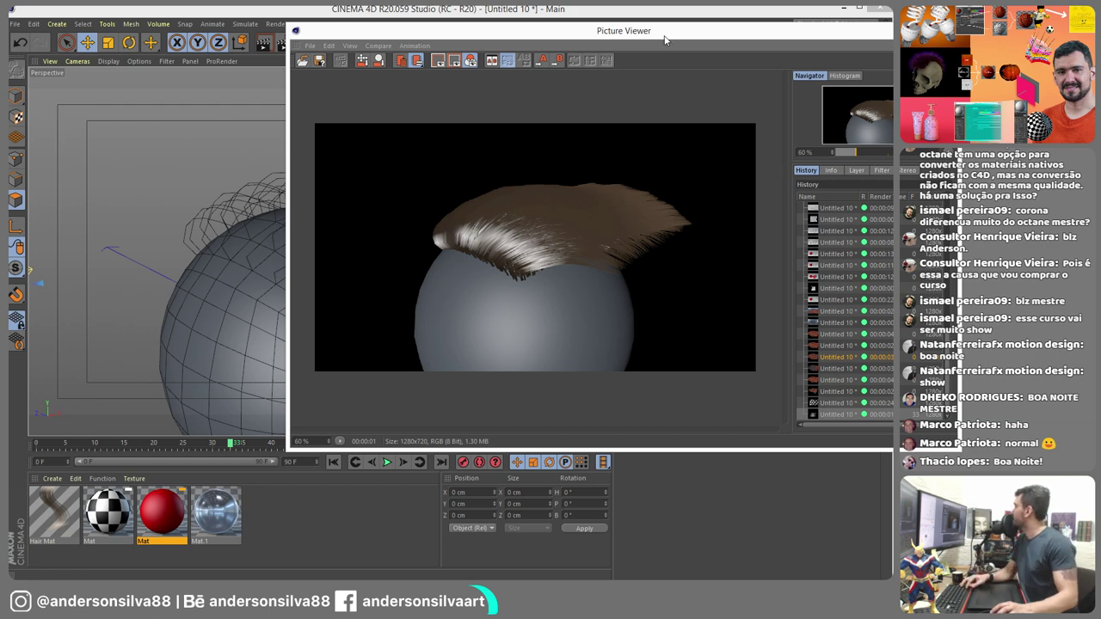
# - Close the render preview and add three lights: right, upper-left, and 631 cm along Z
pyautogui.moveTo(665, 40); pyautogui.dragTo(565, 75)
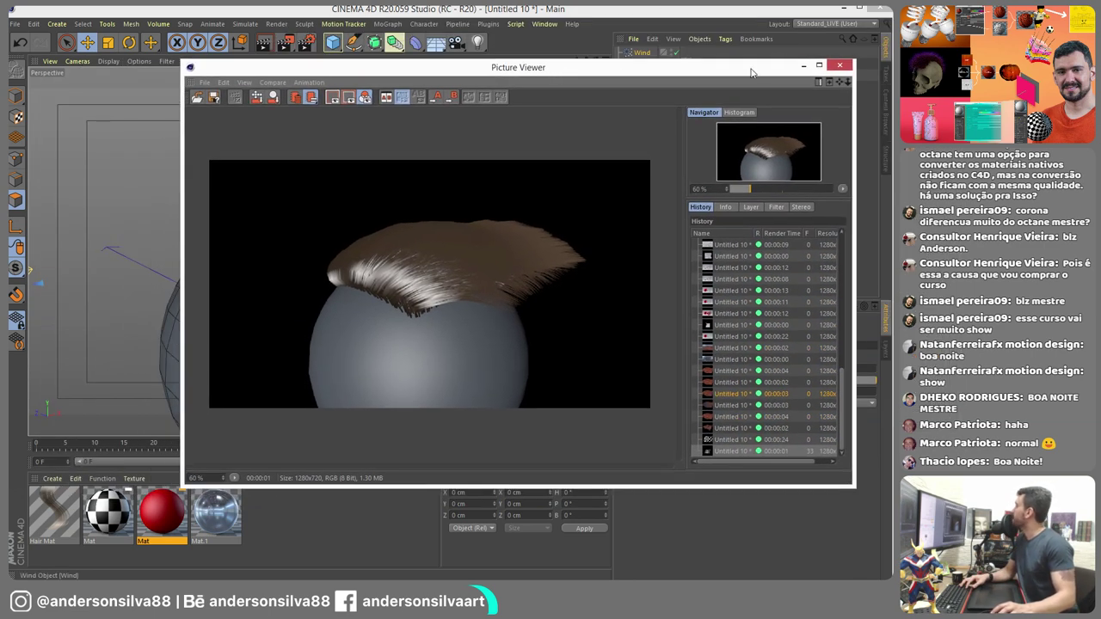
pyautogui.click(840, 68)
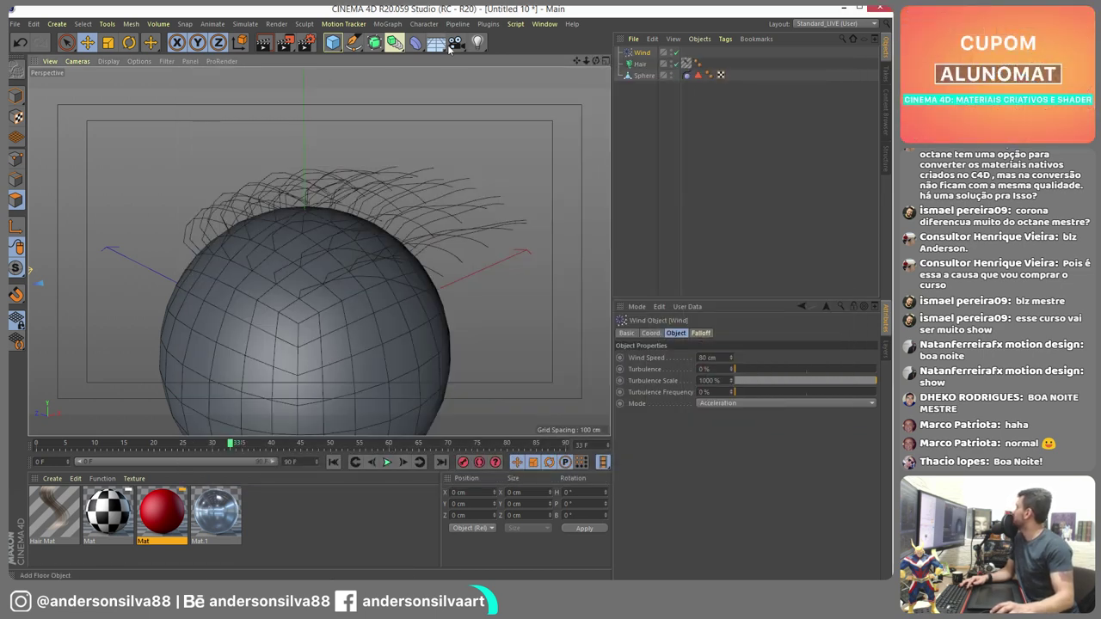
pyautogui.click(478, 43)
pyautogui.moveTo(361, 276); pyautogui.dragTo(473, 250)
pyautogui.click(478, 43)
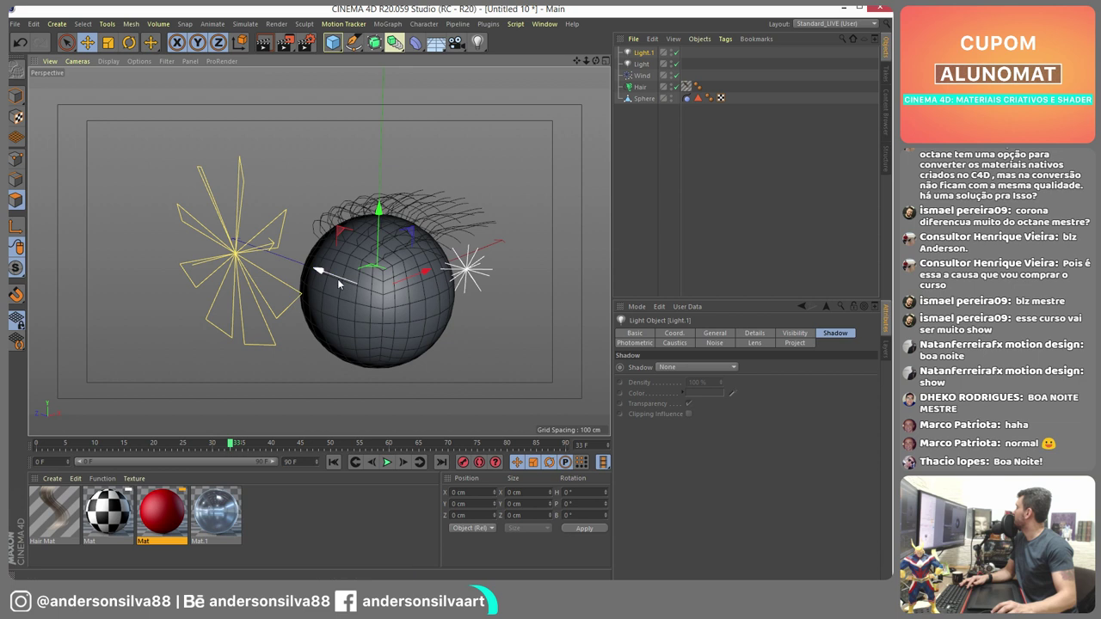
pyautogui.moveTo(319, 287); pyautogui.dragTo(130, 105)
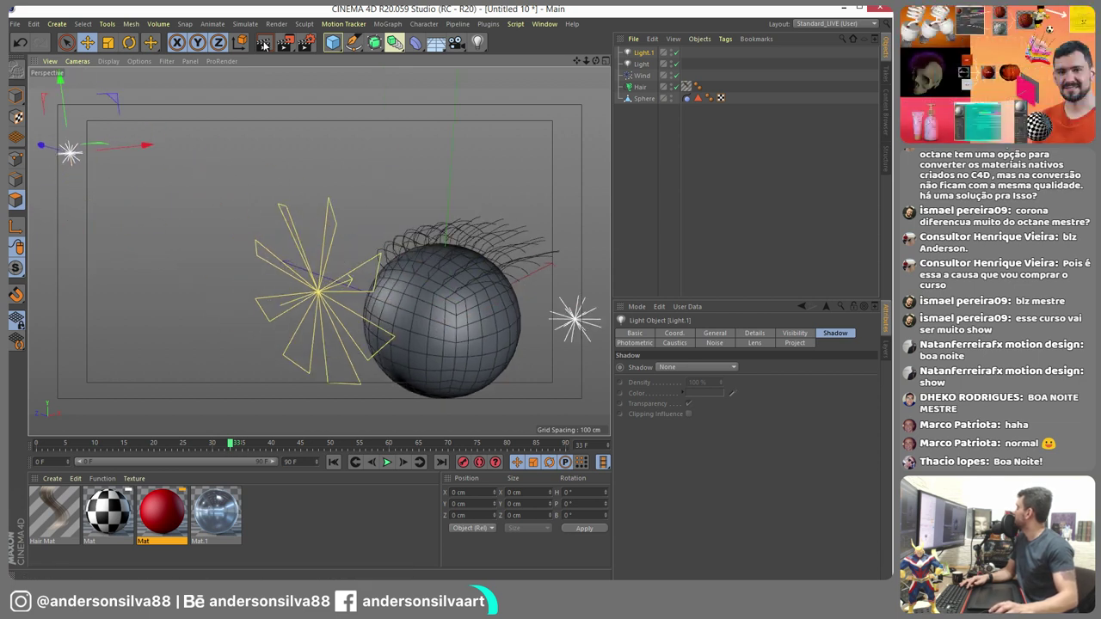
pyautogui.click(480, 43)
pyautogui.keyDown('alt'); pyautogui.moveTo(499, 198); pyautogui.dragTo(370, 207); pyautogui.keyUp('alt')
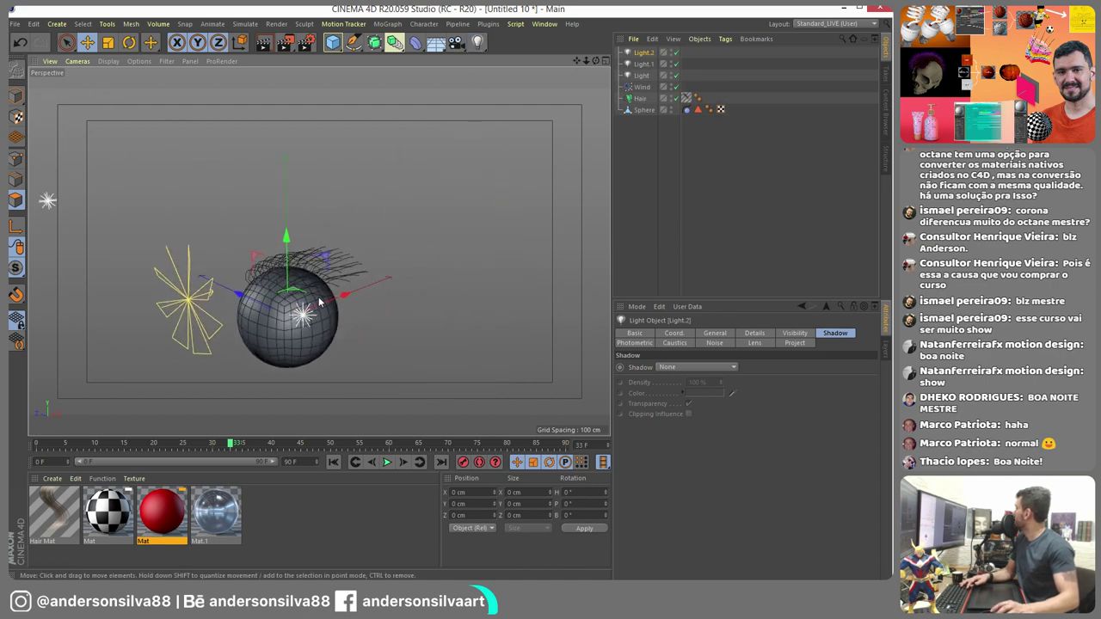
pyautogui.moveTo(349, 297); pyautogui.dragTo(540, 86)
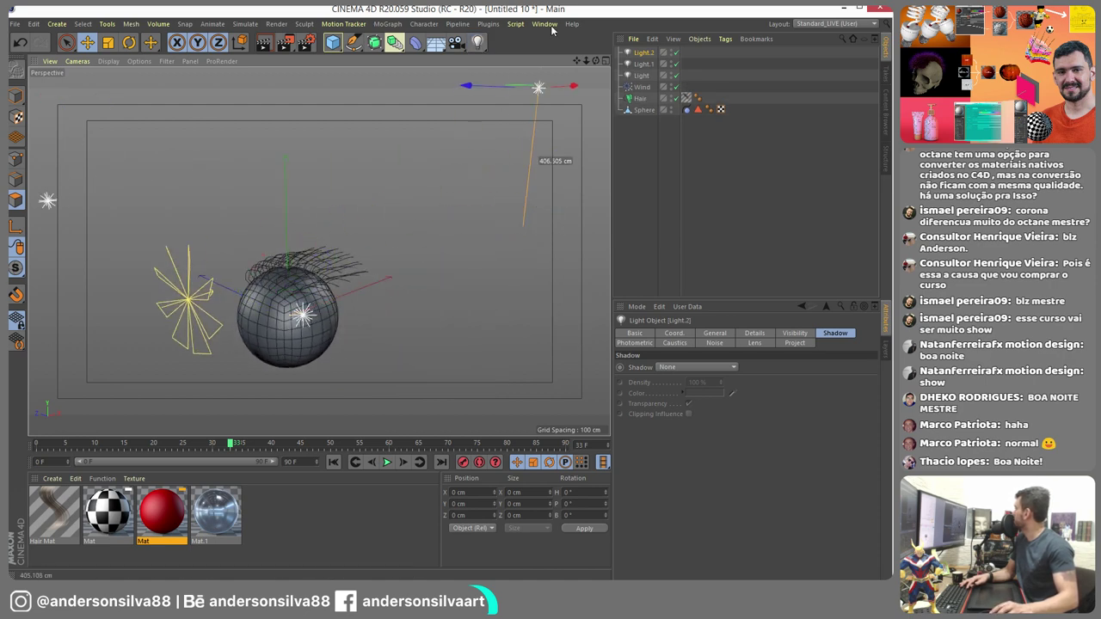
# - Render the recentred sphere, compare it with an earlier History render, then close the viewer
pyautogui.scroll(5, 359, 266)
pyautogui.keyDown('alt'); pyautogui.moveTo(257, 295); pyautogui.dragTo(426, 172); pyautogui.keyUp('alt')
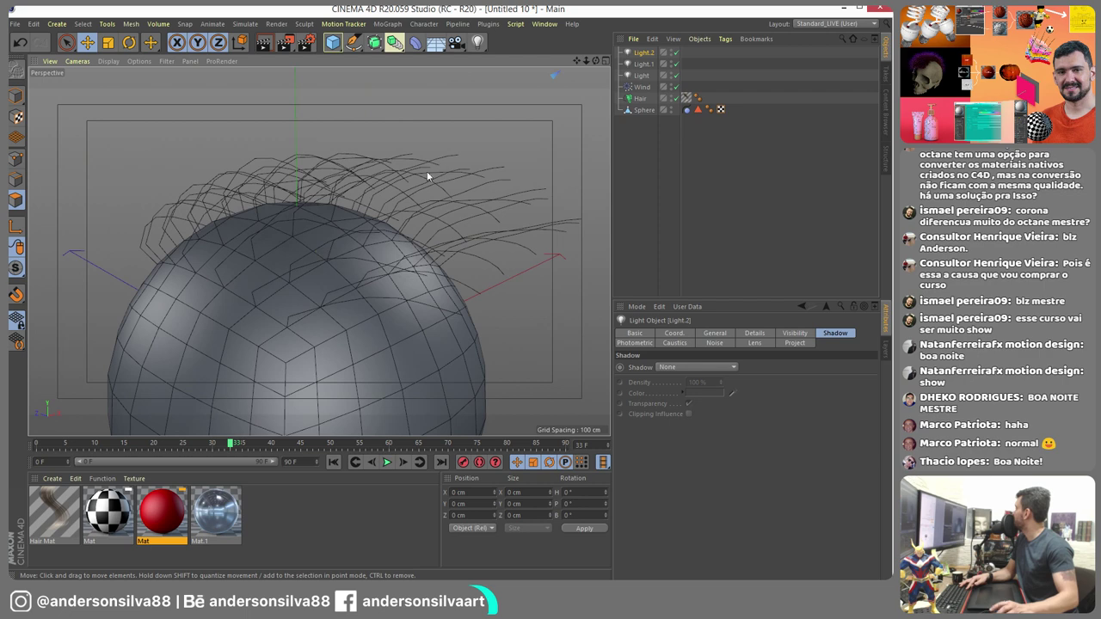
pyautogui.click(286, 48)
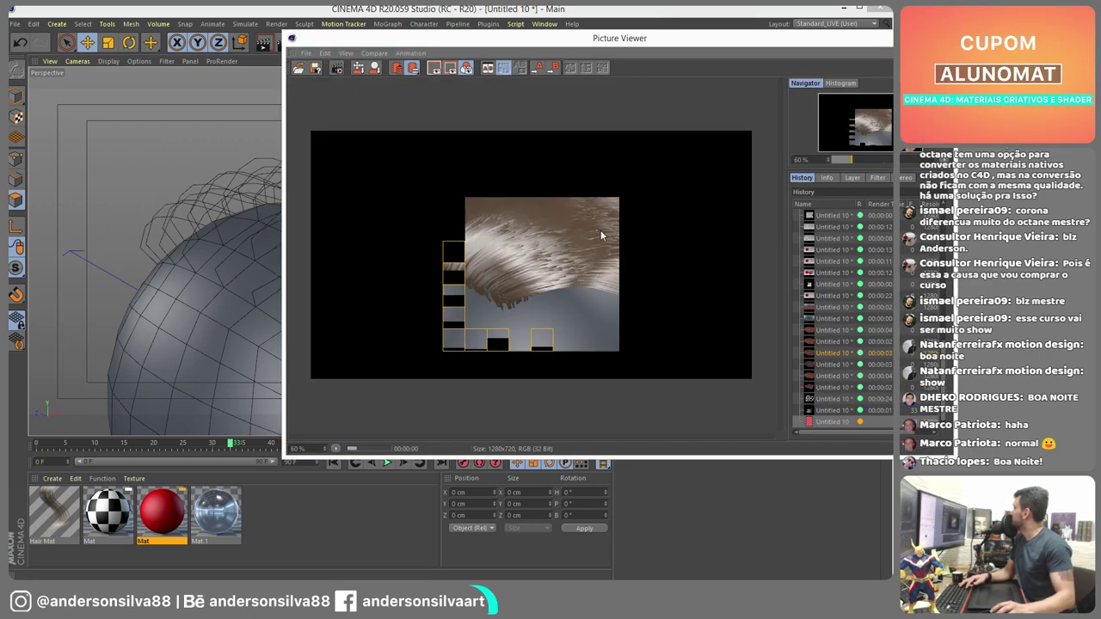
pyautogui.click(831, 411)
pyautogui.moveTo(704, 32); pyautogui.dragTo(521, 42)
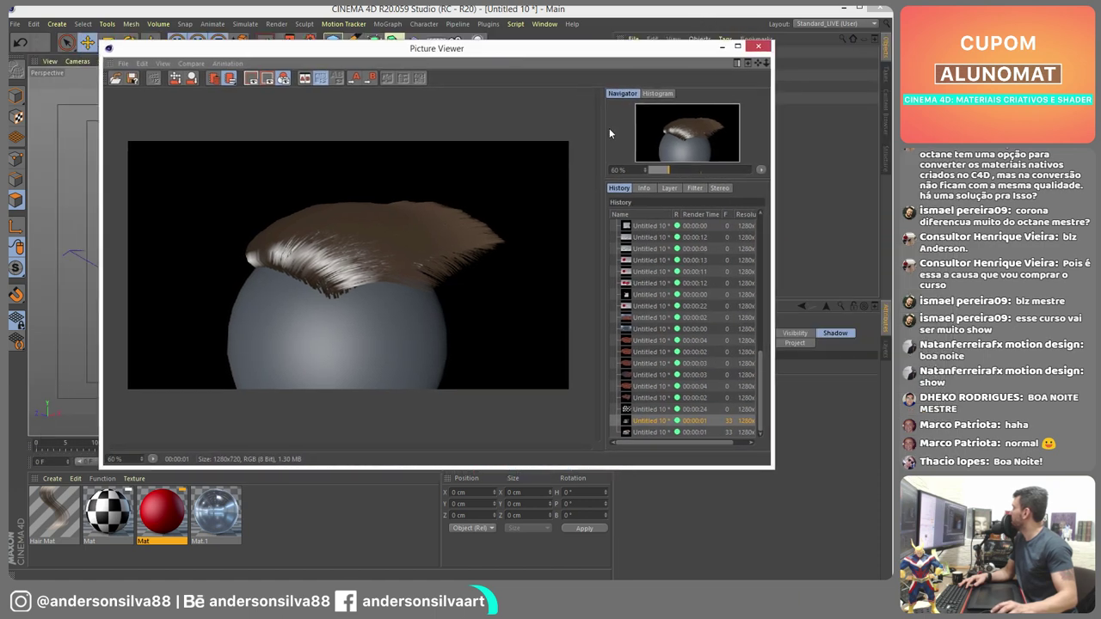
pyautogui.click(657, 434)
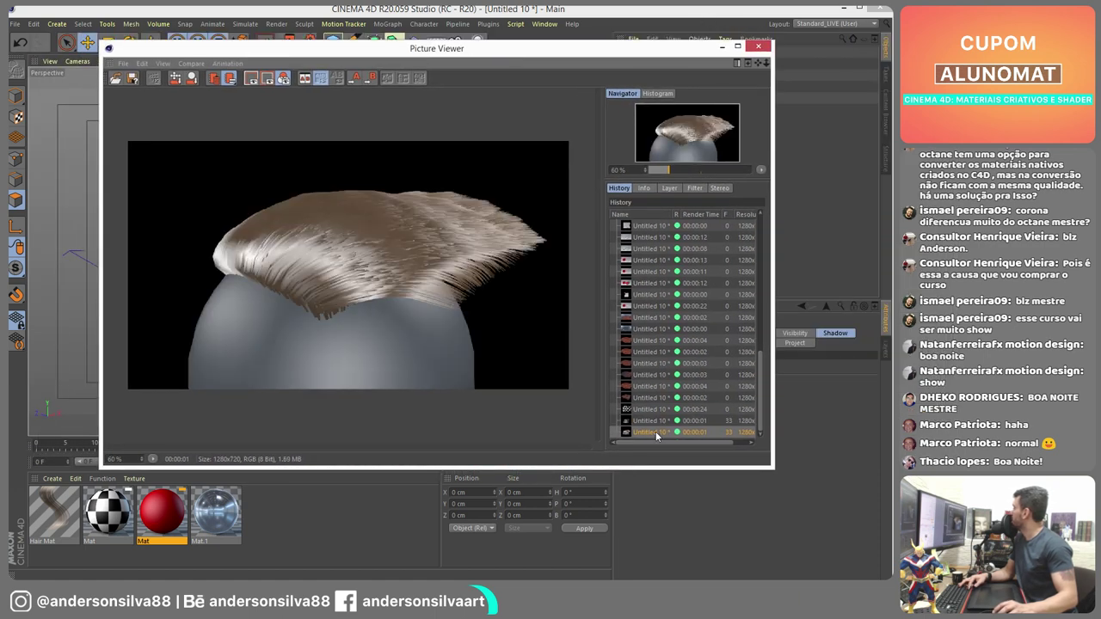
pyautogui.click(758, 46)
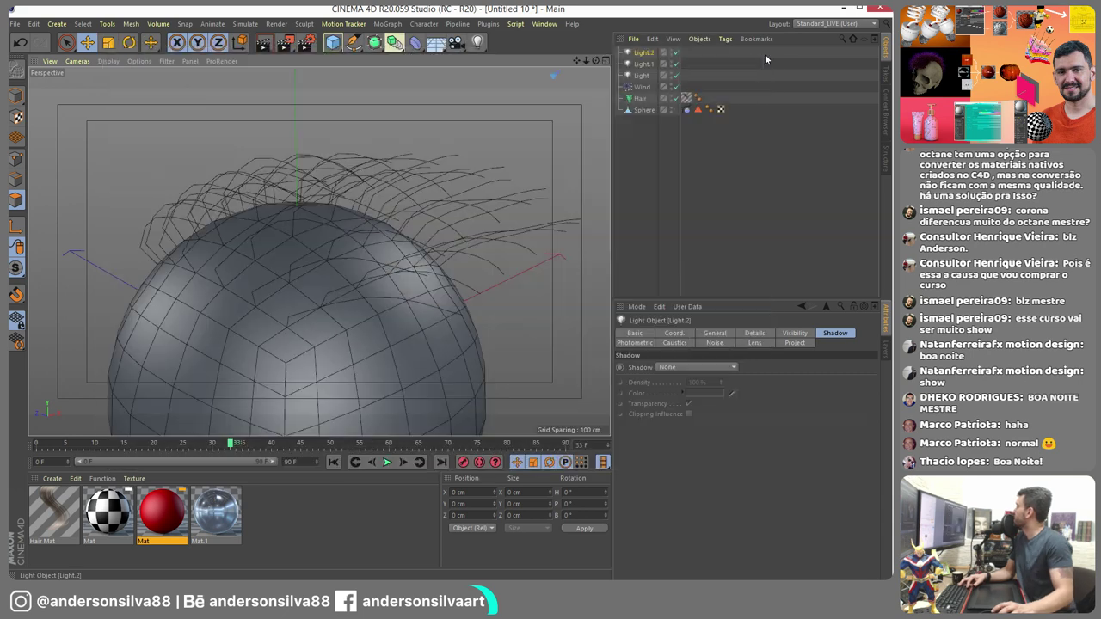
# - Open the Hair Mat editor with a large material preview beside it
pyautogui.click(59, 513)
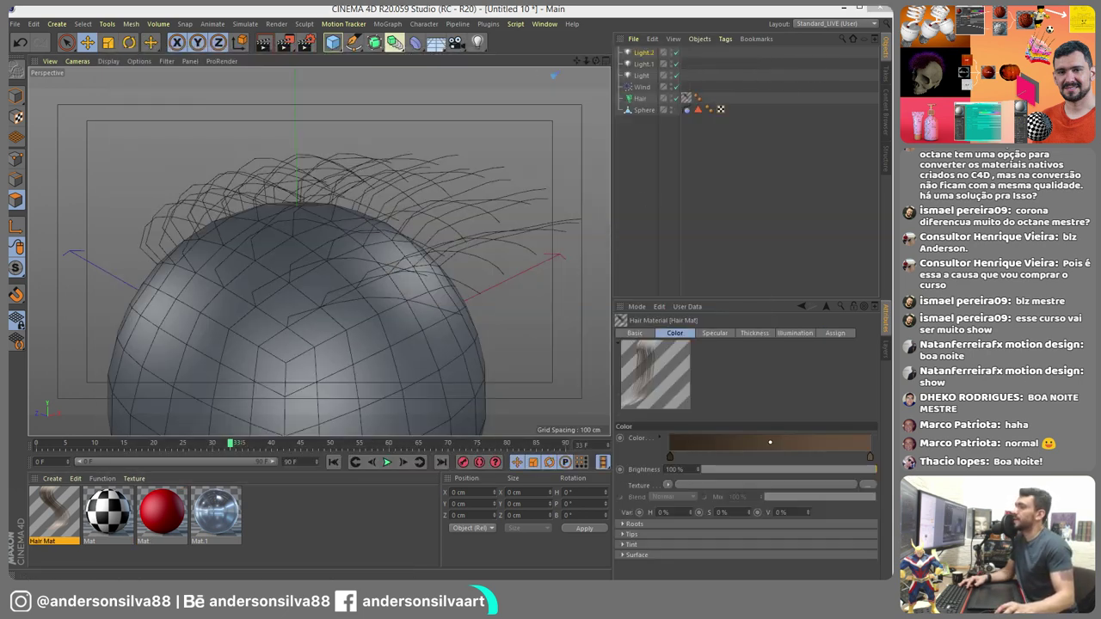
pyautogui.doubleClick(59, 514)
pyautogui.moveTo(691, 80); pyautogui.dragTo(662, 86)
pyautogui.doubleClick(514, 152)
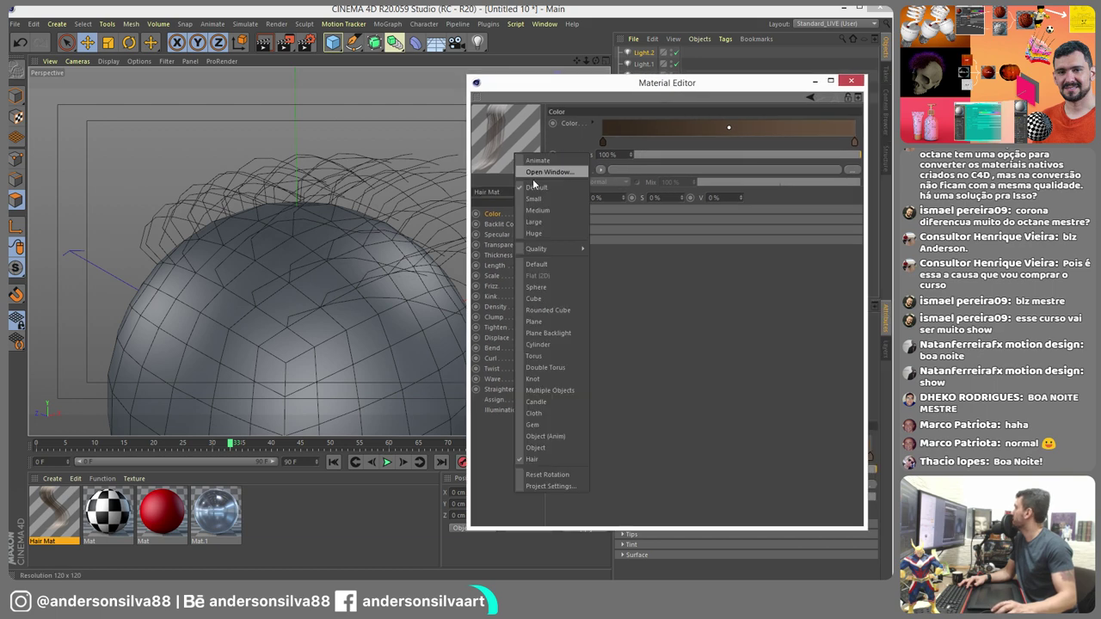
pyautogui.moveTo(572, 179); pyautogui.dragTo(125, 184)
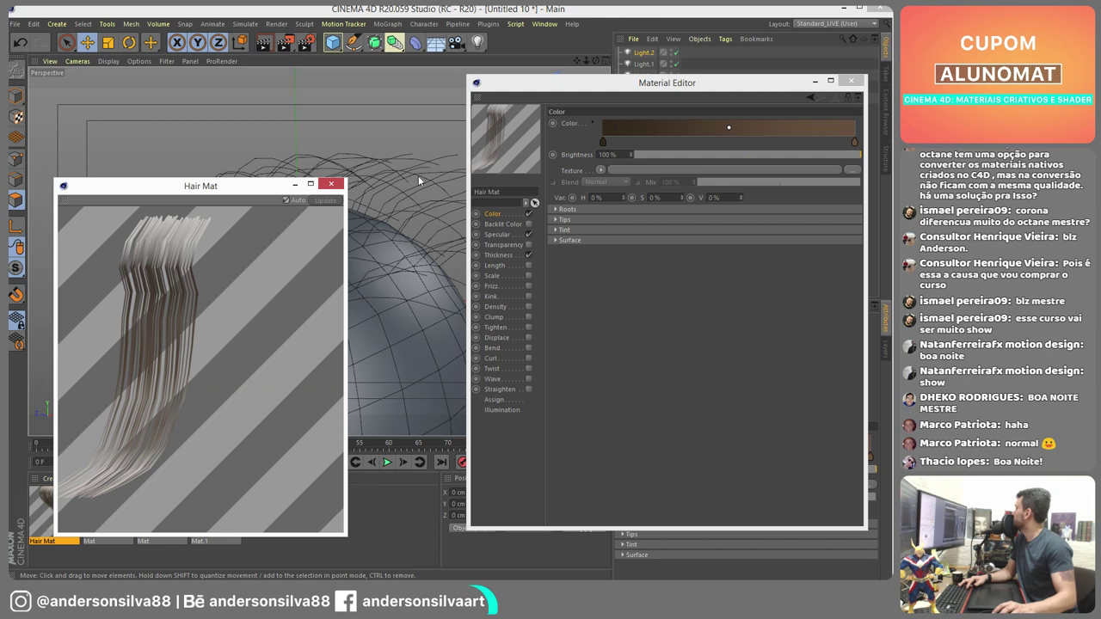
pyautogui.moveTo(375, 255); pyautogui.dragTo(368, 110)
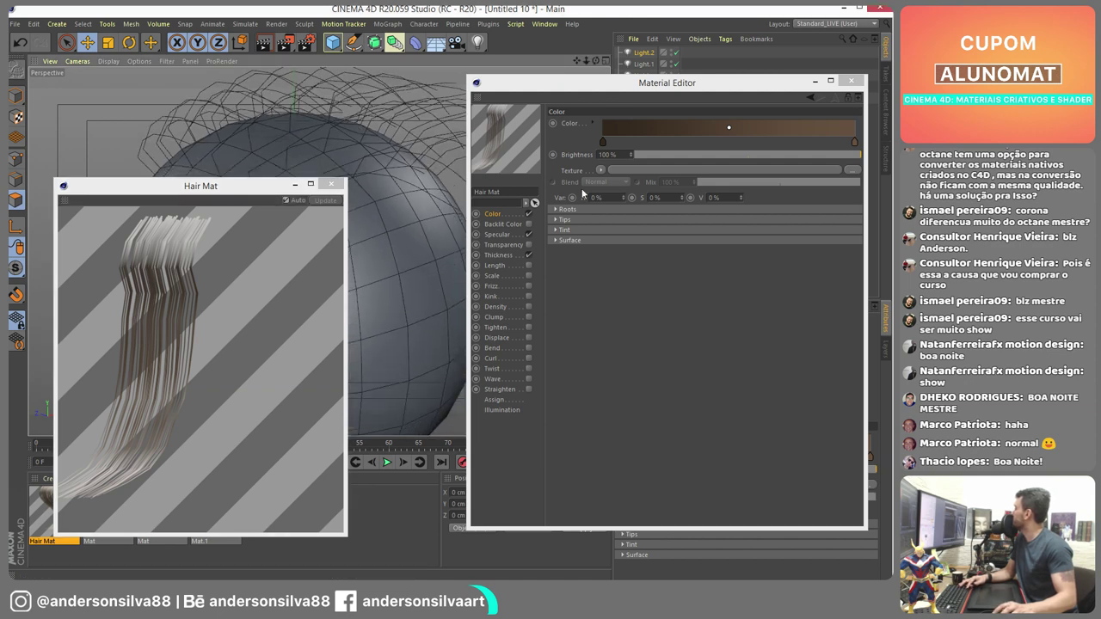
# - Raise the hair Specular strength to 22% and toggle the Transparency channel
pyautogui.click(511, 225)
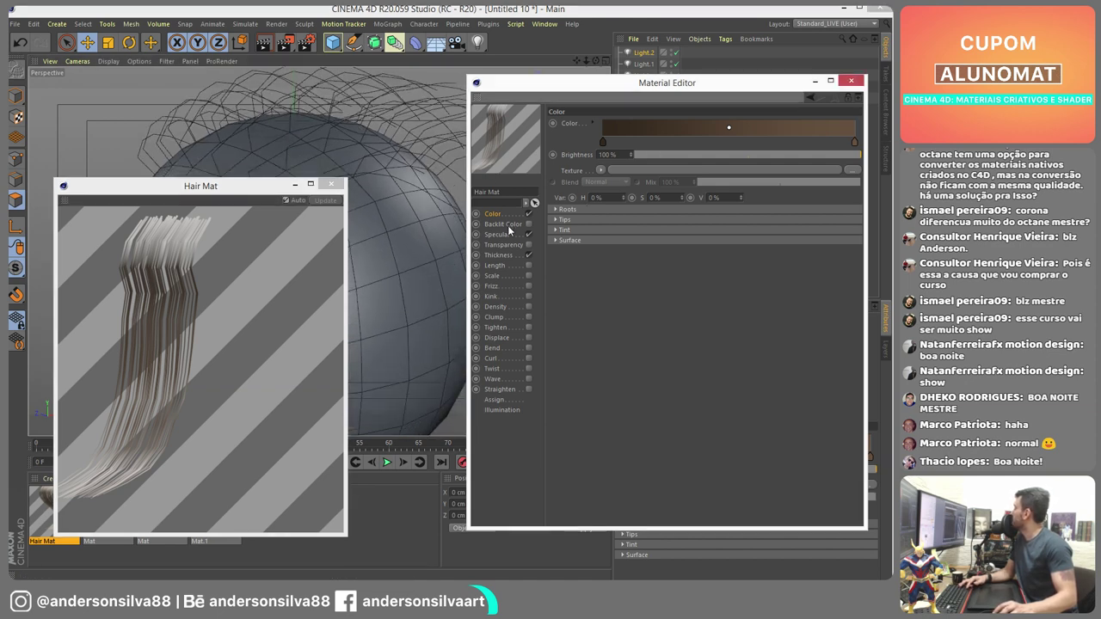
pyautogui.click(502, 235)
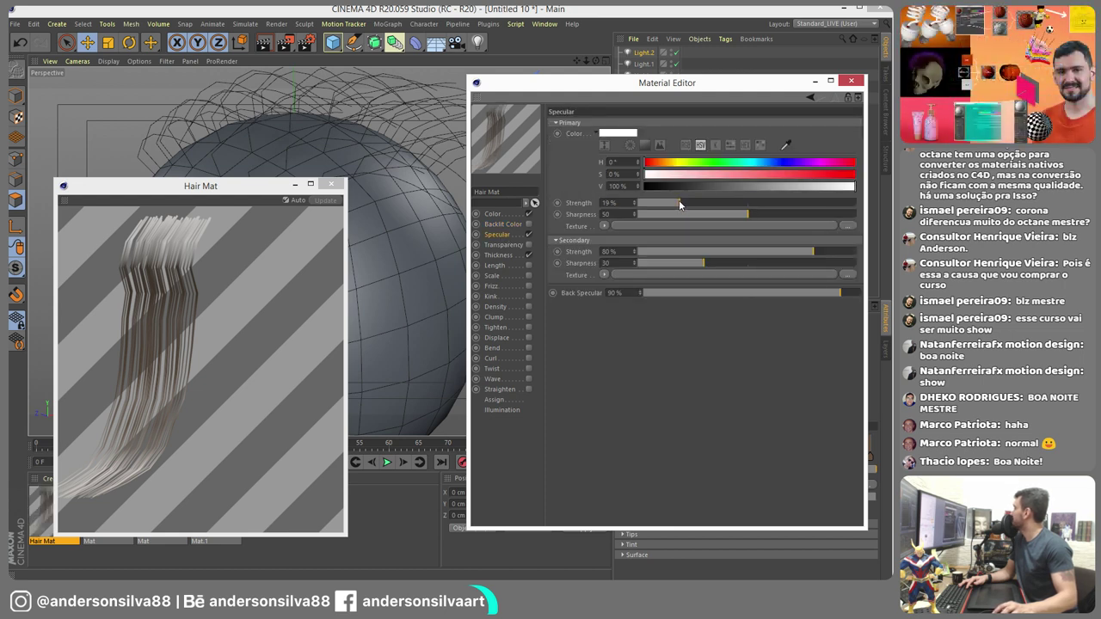
pyautogui.moveTo(681, 203); pyautogui.dragTo(772, 217)
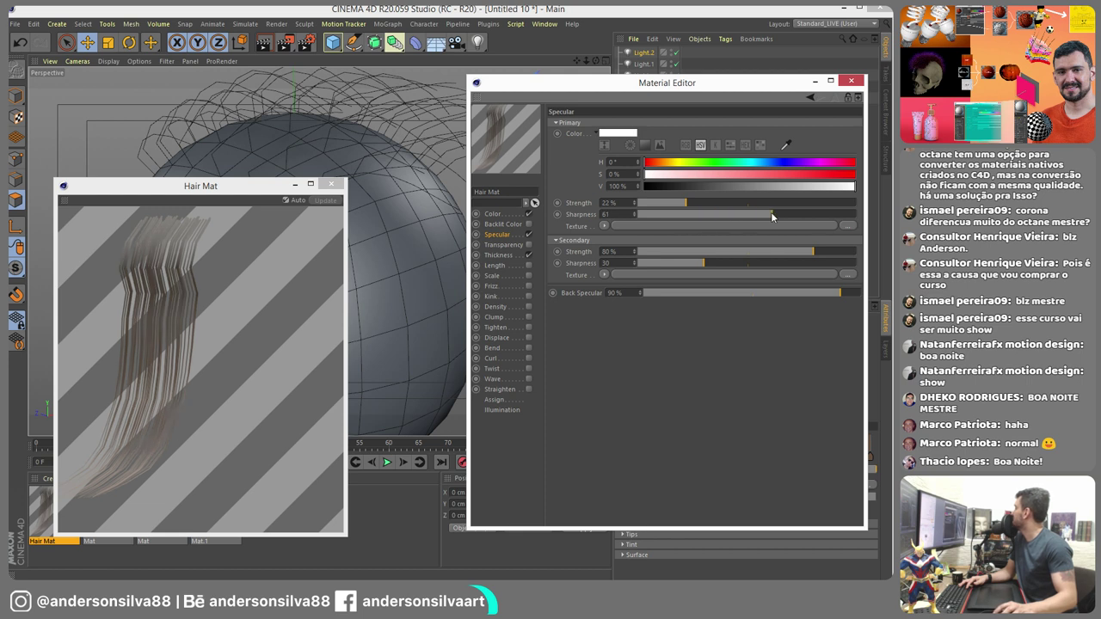
pyautogui.click(517, 245)
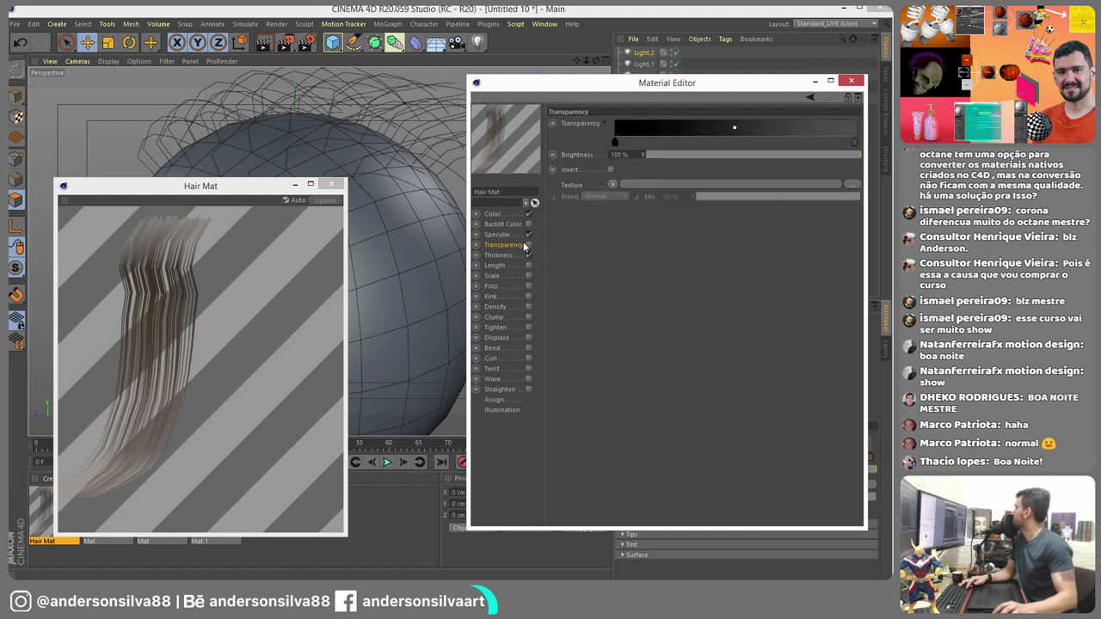
pyautogui.click(528, 245)
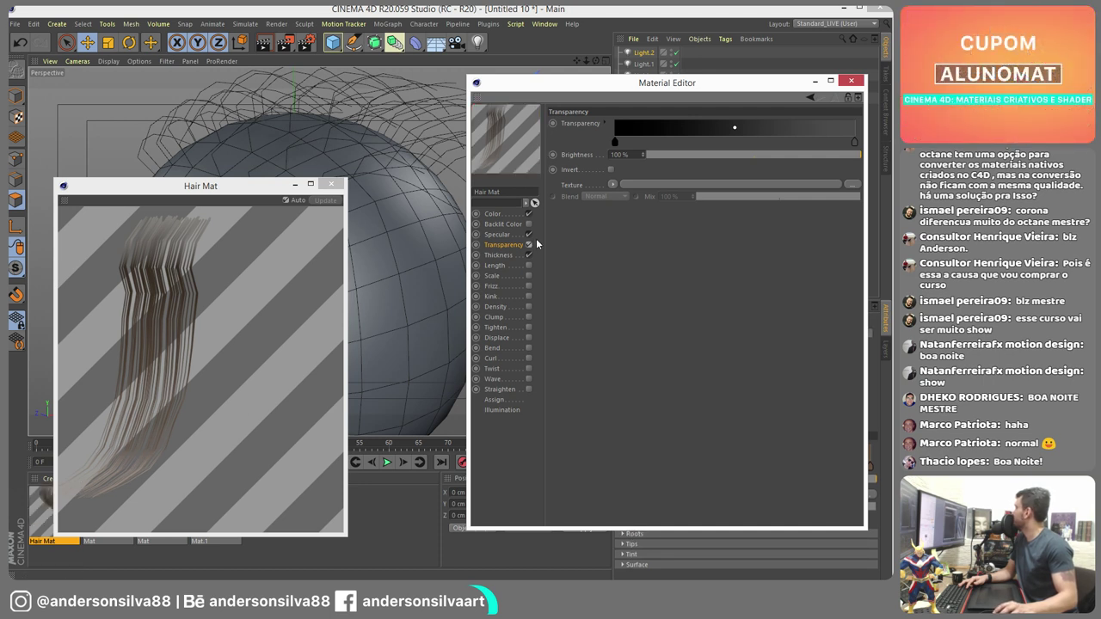
# - Reshape the Thickness curve into a mid-strand hump tapering to zero at the tips
pyautogui.click(508, 256)
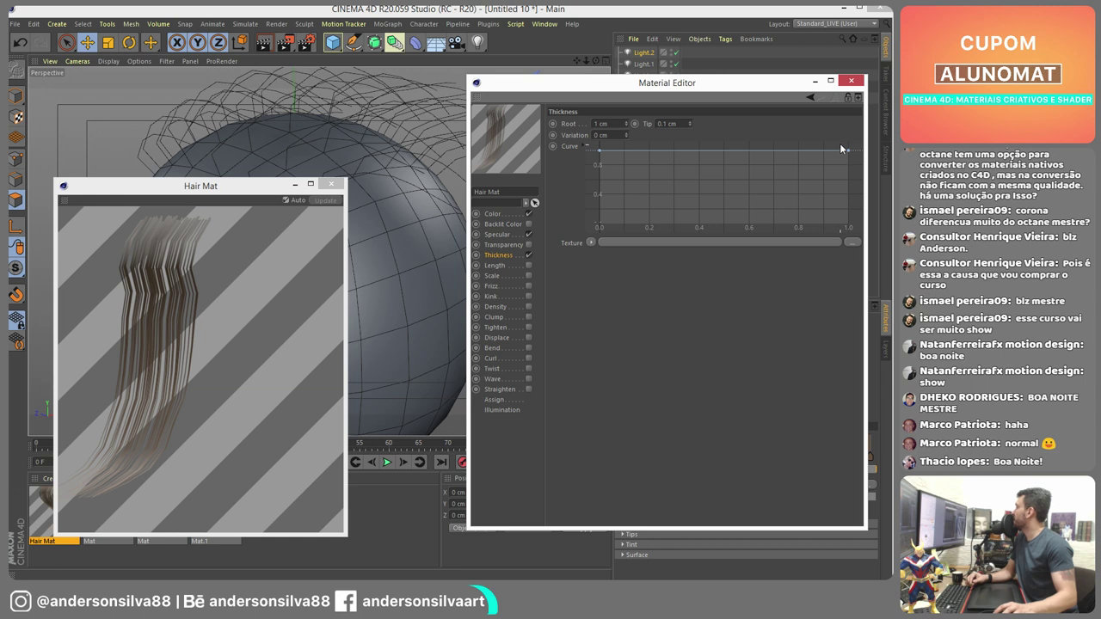
pyautogui.moveTo(849, 153); pyautogui.dragTo(848, 225)
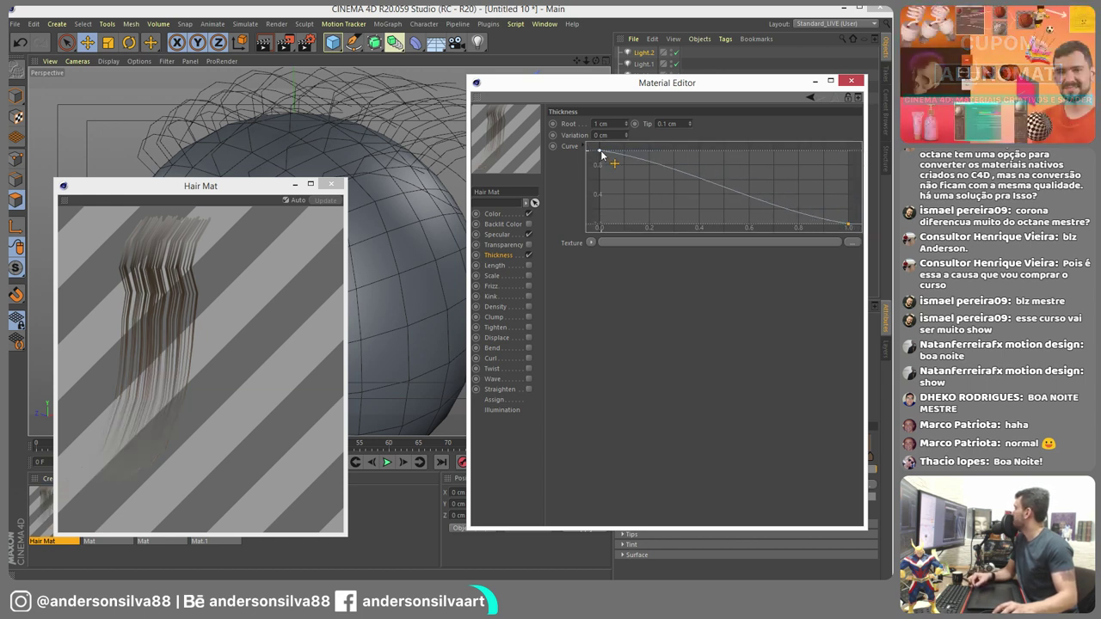
pyautogui.moveTo(599, 151)
pyautogui.mouseDown()
pyautogui.moveTo(598, 238)
pyautogui.moveTo(595, 170)
pyautogui.mouseUp()
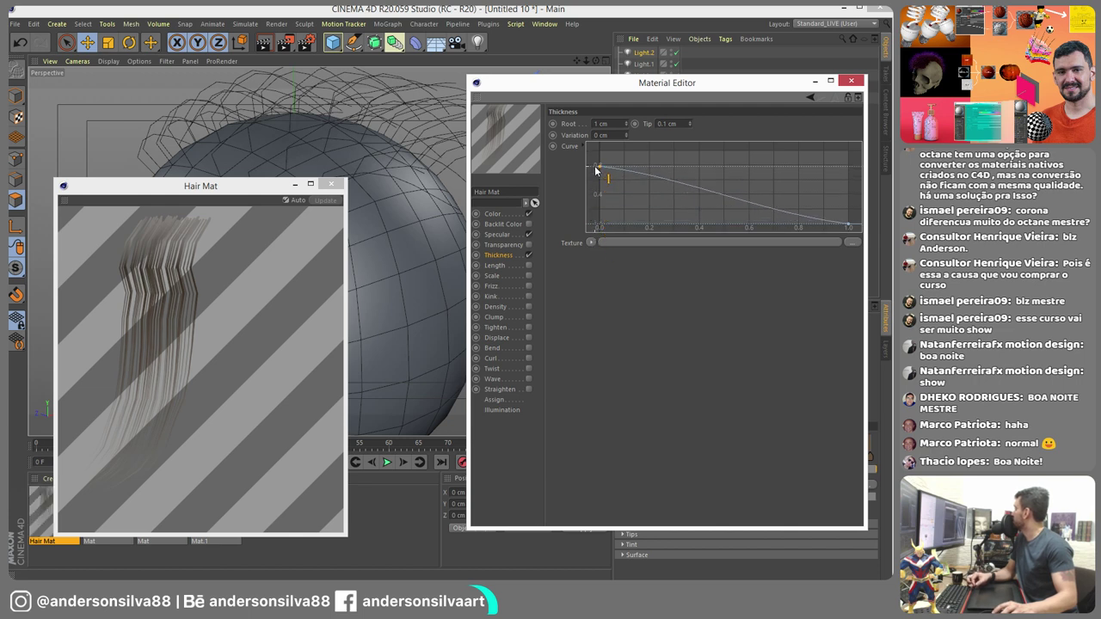
pyautogui.moveTo(600, 174); pyautogui.dragTo(600, 225)
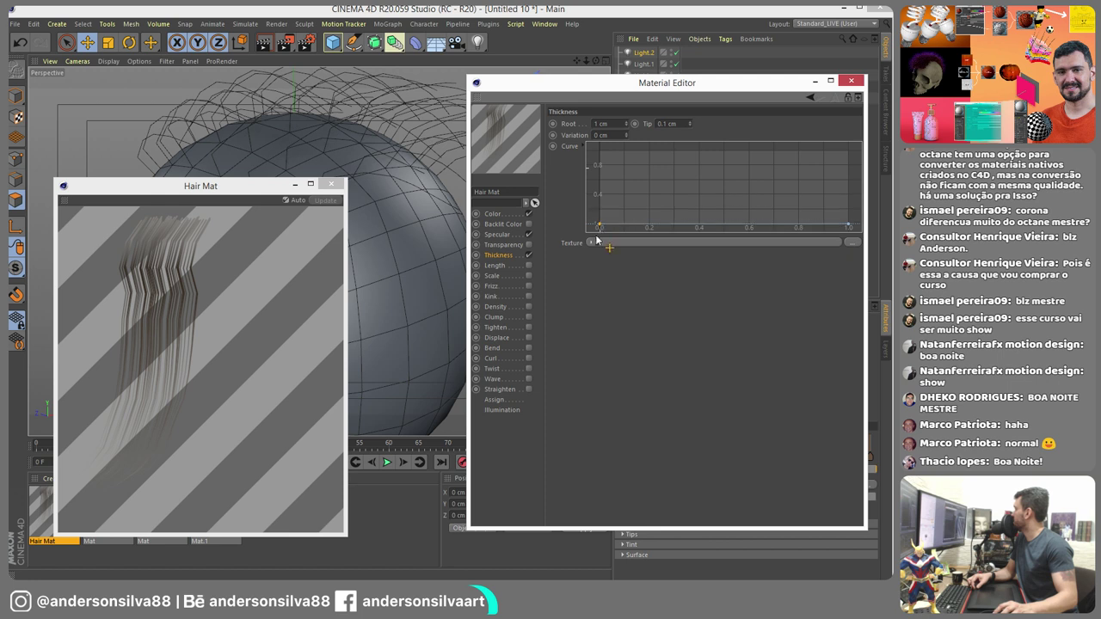
pyautogui.moveTo(720, 226); pyautogui.dragTo(723, 160)
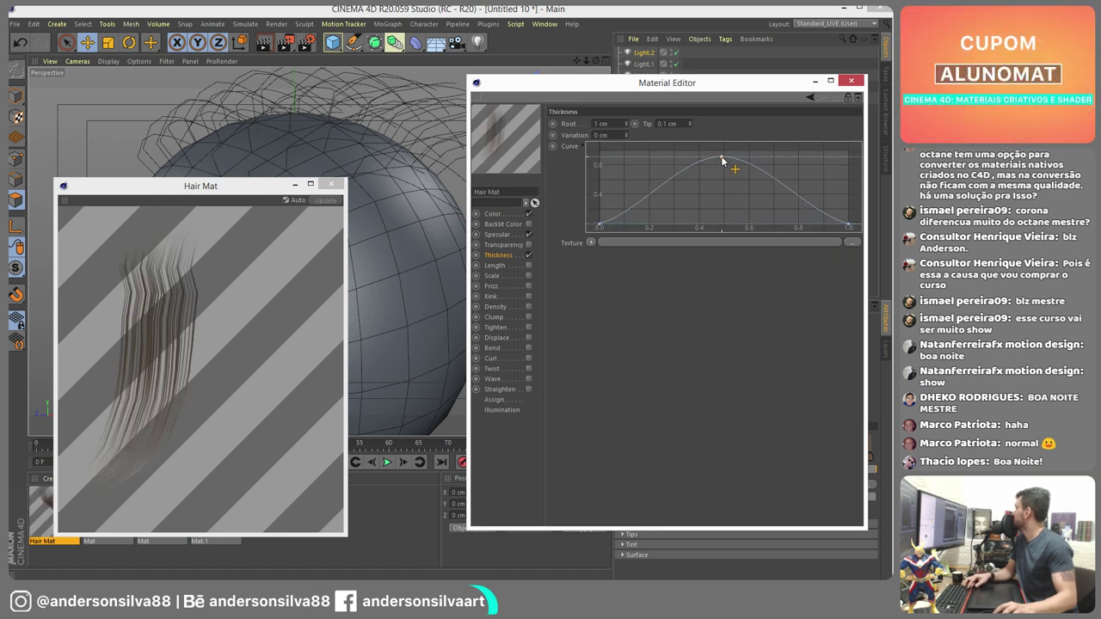
pyautogui.moveTo(600, 226); pyautogui.dragTo(600, 203)
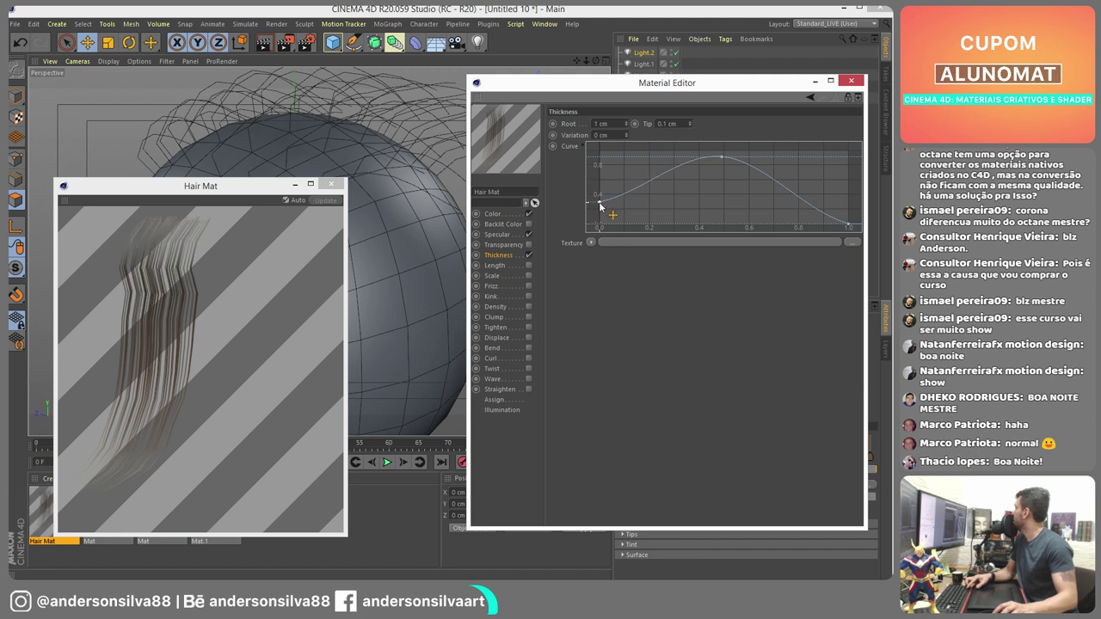
pyautogui.moveTo(722, 158); pyautogui.dragTo(686, 160)
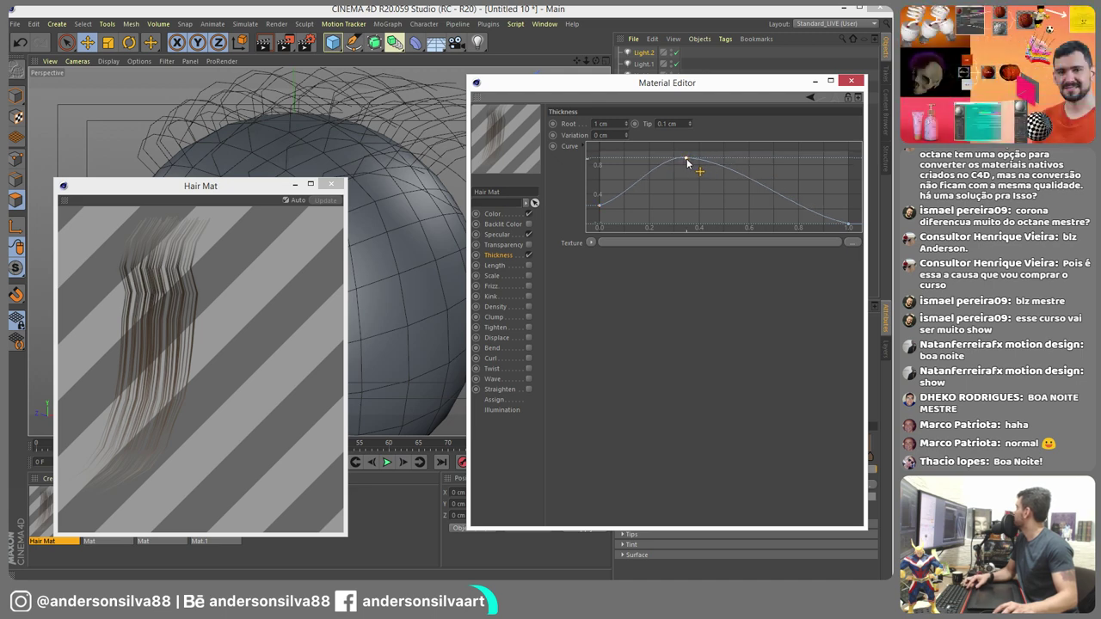
# - Render the hair, orbit around the sphere, and render it again
pyautogui.click(284, 42)
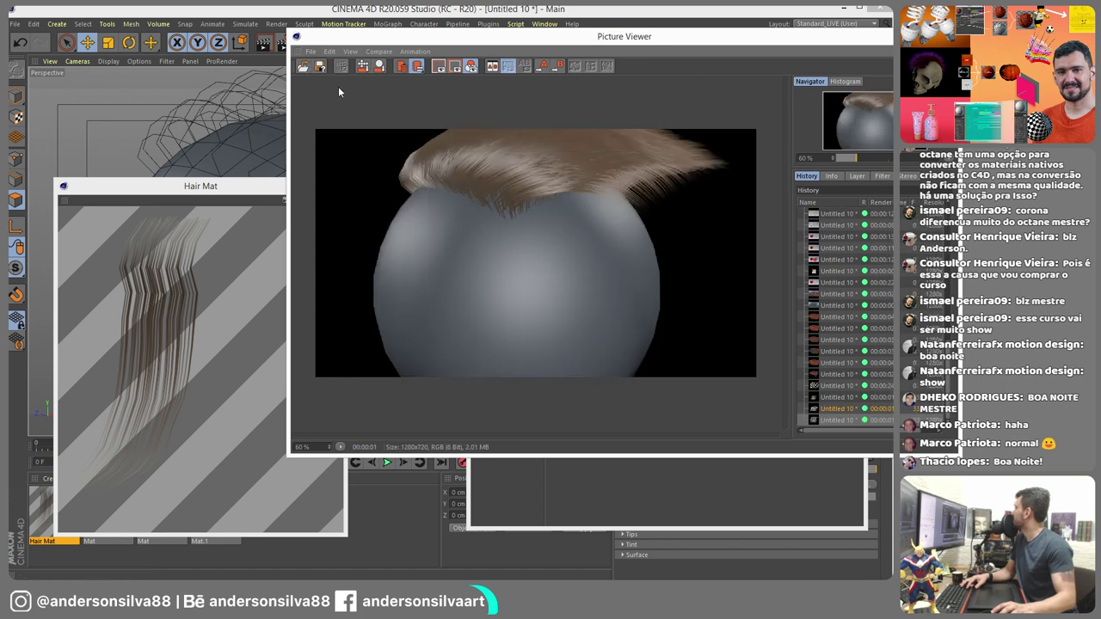
pyautogui.scroll(2, 580, 164)
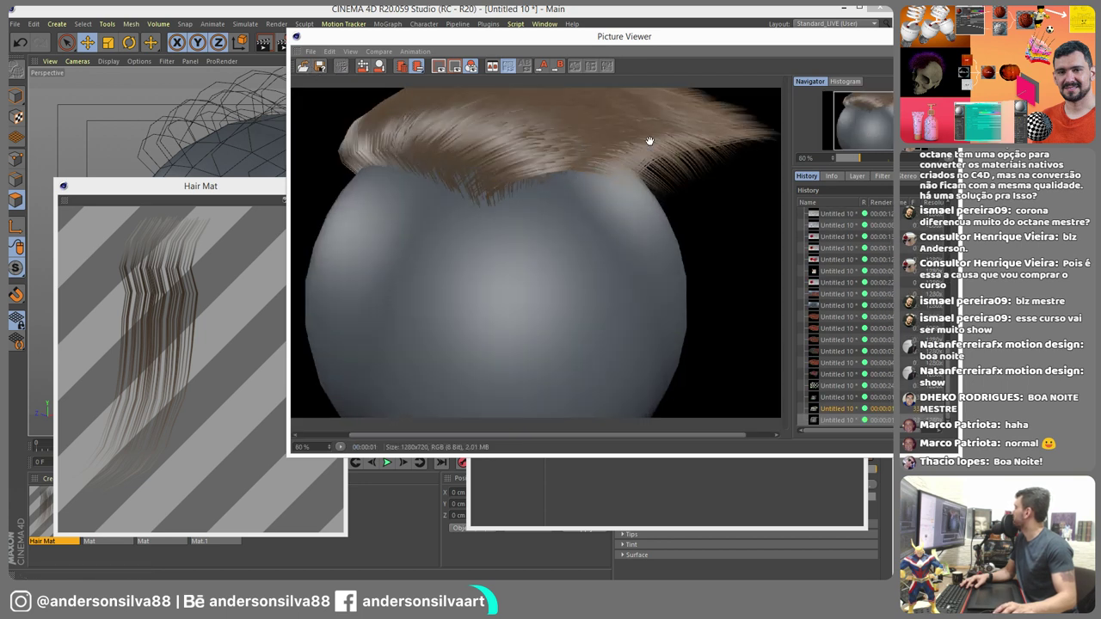
pyautogui.click(886, 36)
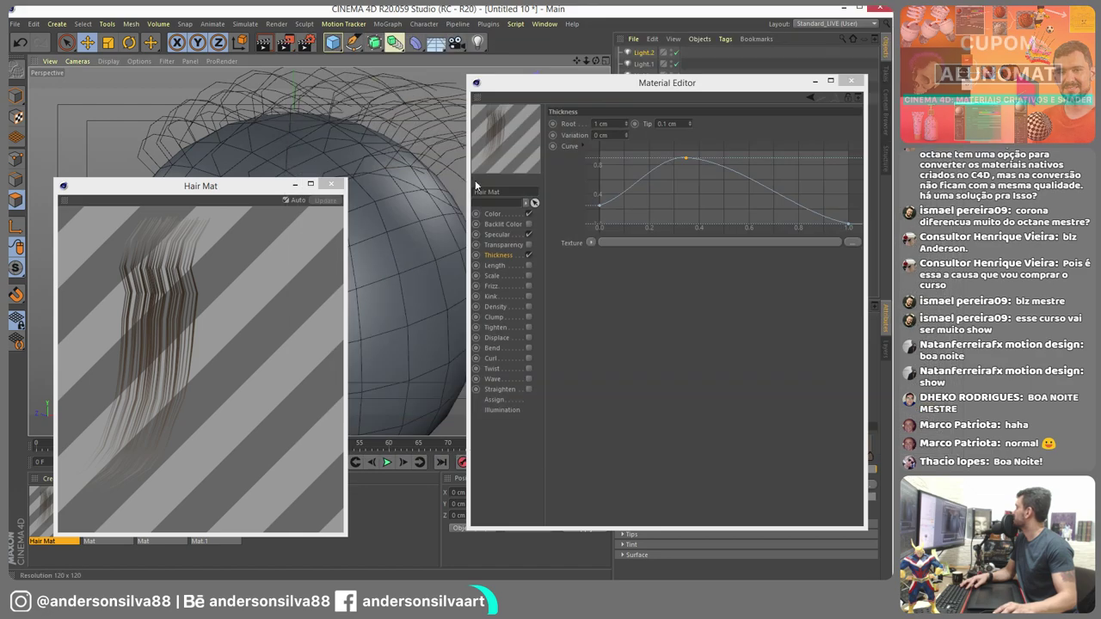
pyautogui.keyDown('alt'); pyautogui.moveTo(413, 215); pyautogui.dragTo(364, 276); pyautogui.keyUp('alt')
pyautogui.click(286, 45)
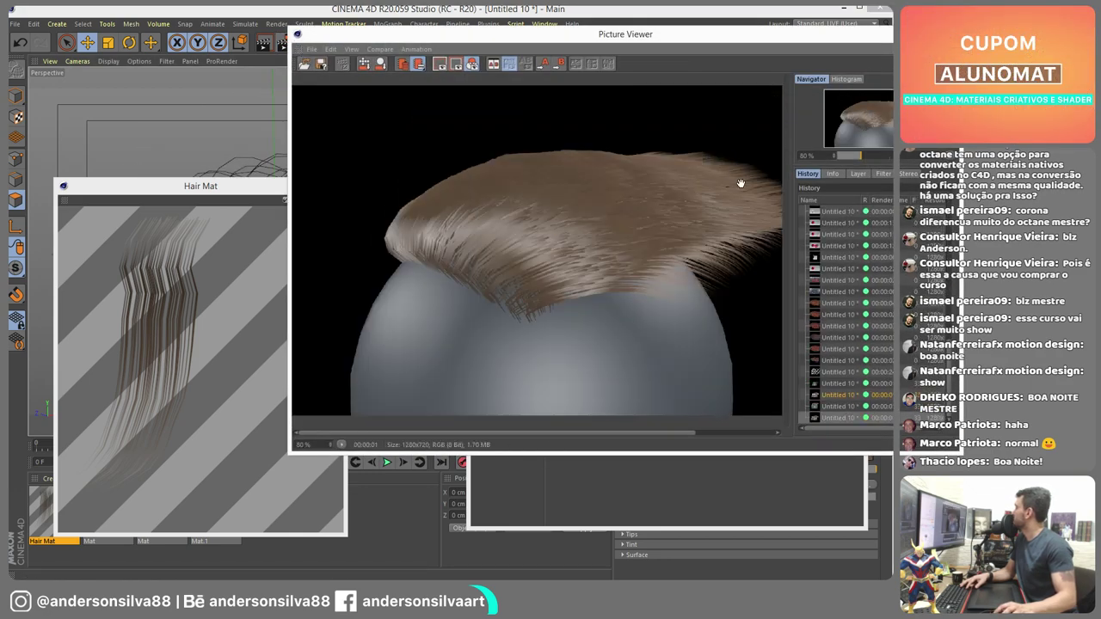
pyautogui.scroll(3, 718, 222)
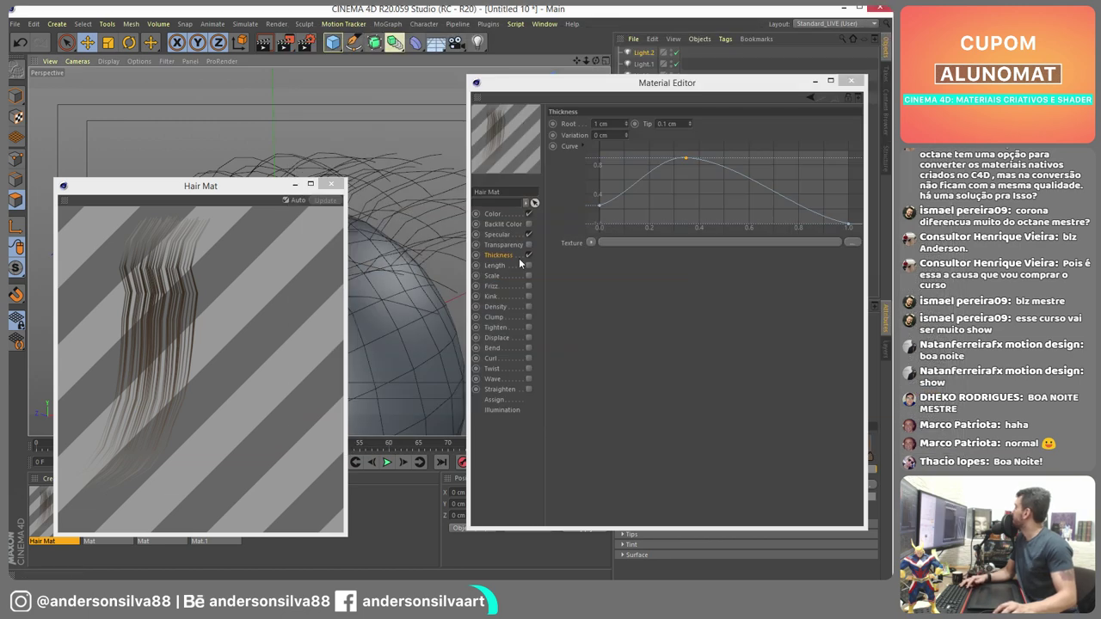
# - Enable the Length channel with 60% variation and test-render the hair
pyautogui.click(494, 266)
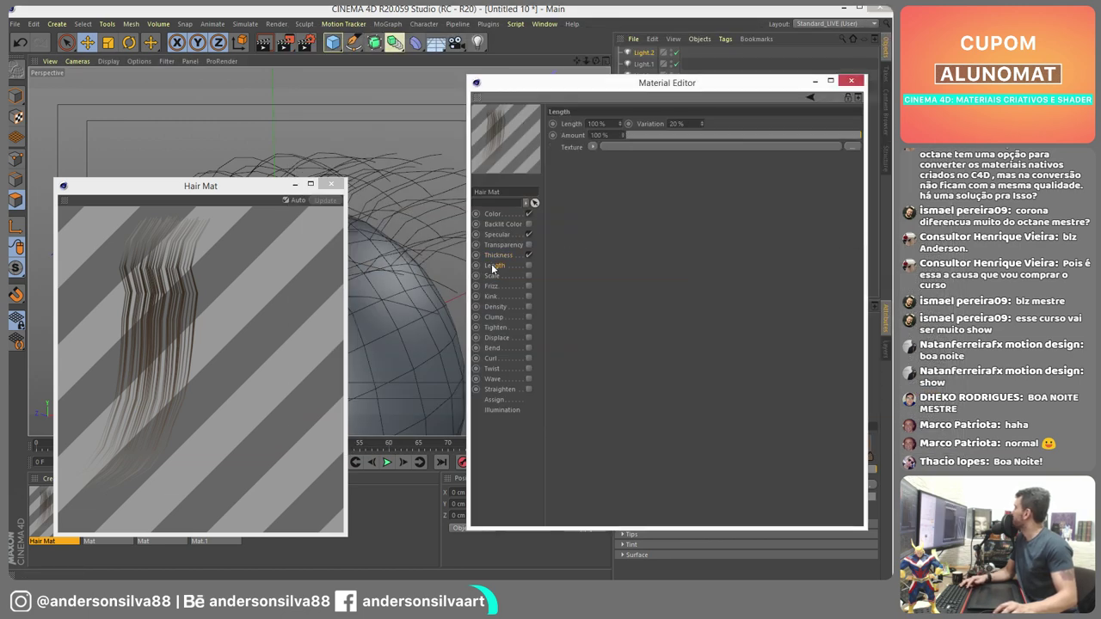
pyautogui.click(529, 266)
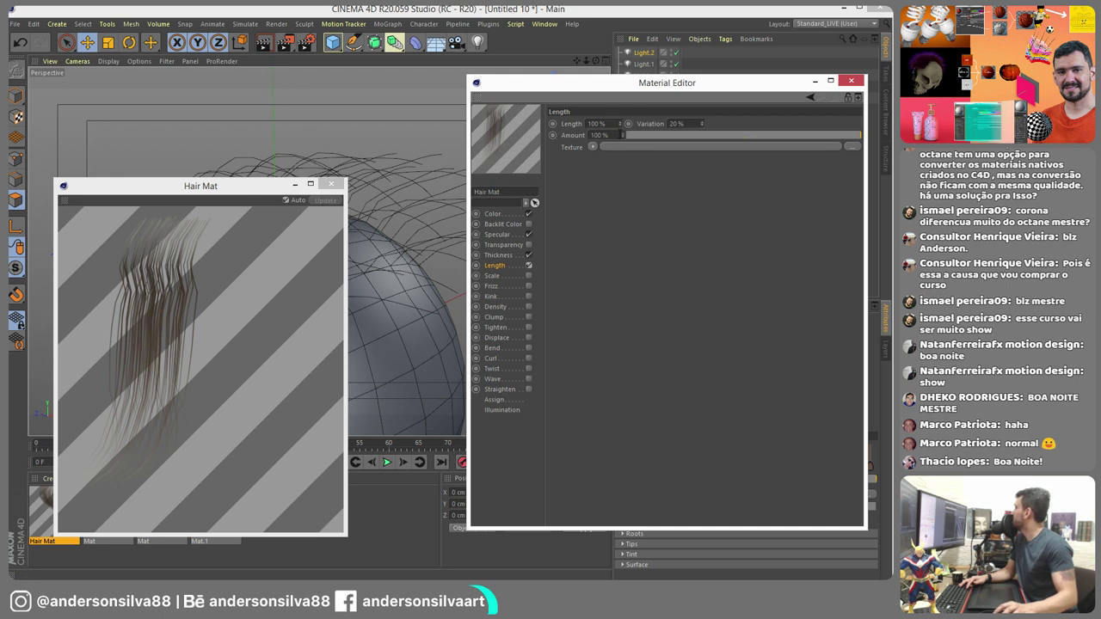
pyautogui.moveTo(701, 123); pyautogui.dragTo(481, 127)
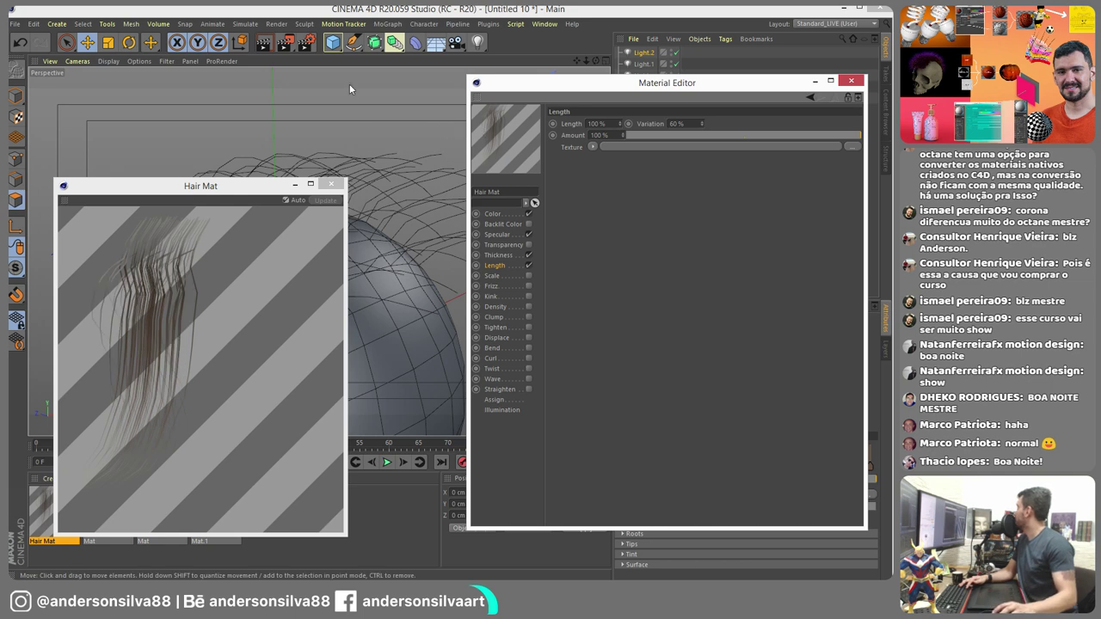
pyautogui.click(285, 42)
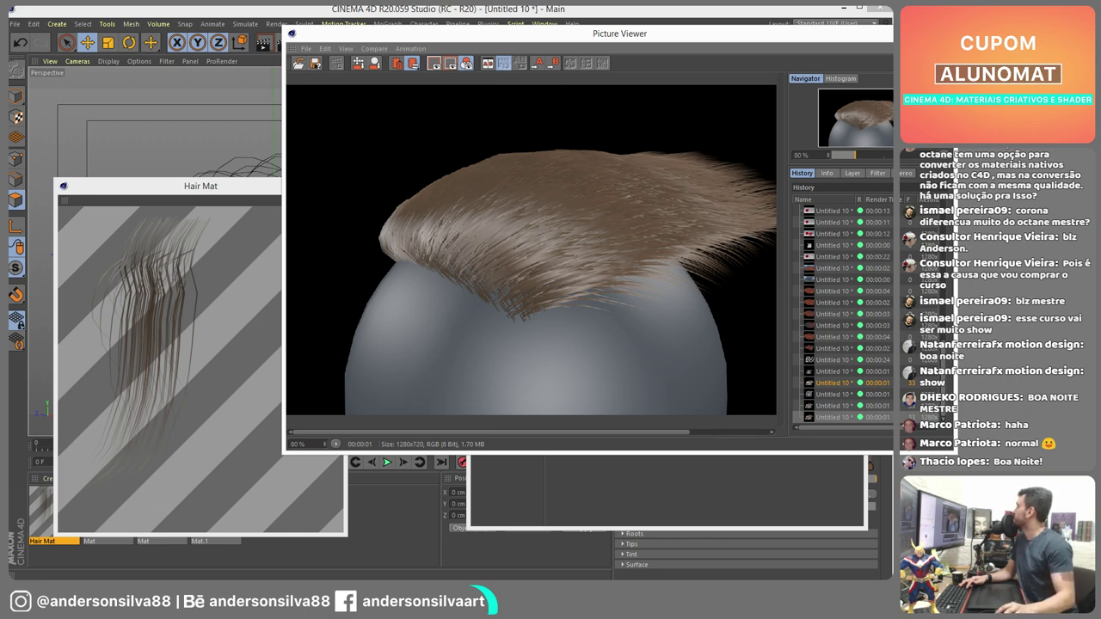
pyautogui.hotkey('alt', 'Tab')
# - Enable the Scale channel with 100% variation and test-render the hair
pyautogui.click(492, 275)
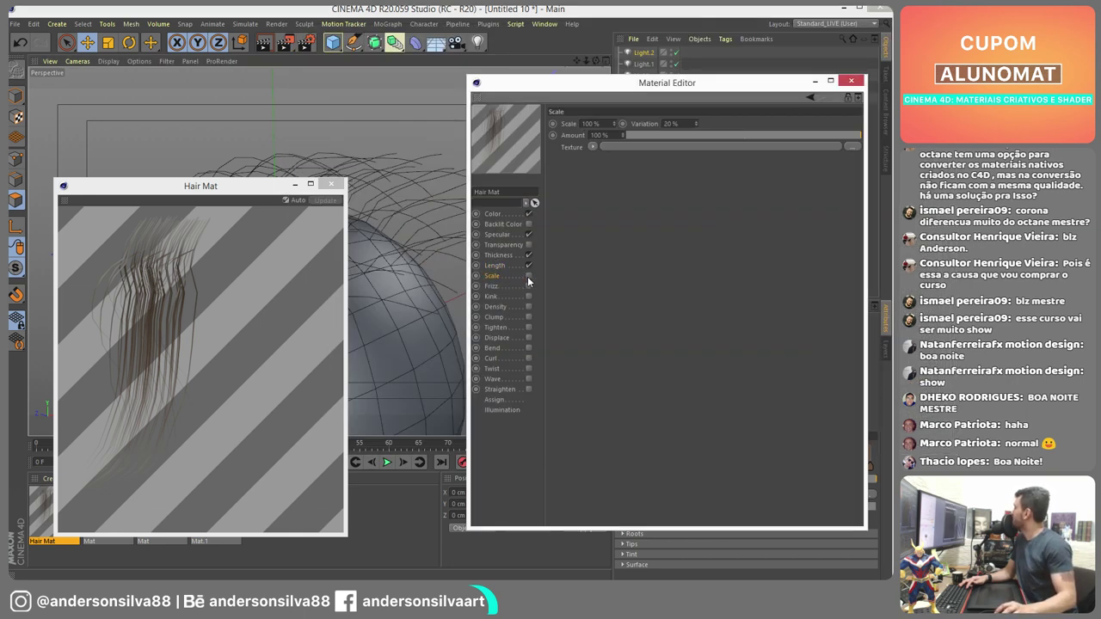
pyautogui.click(528, 275)
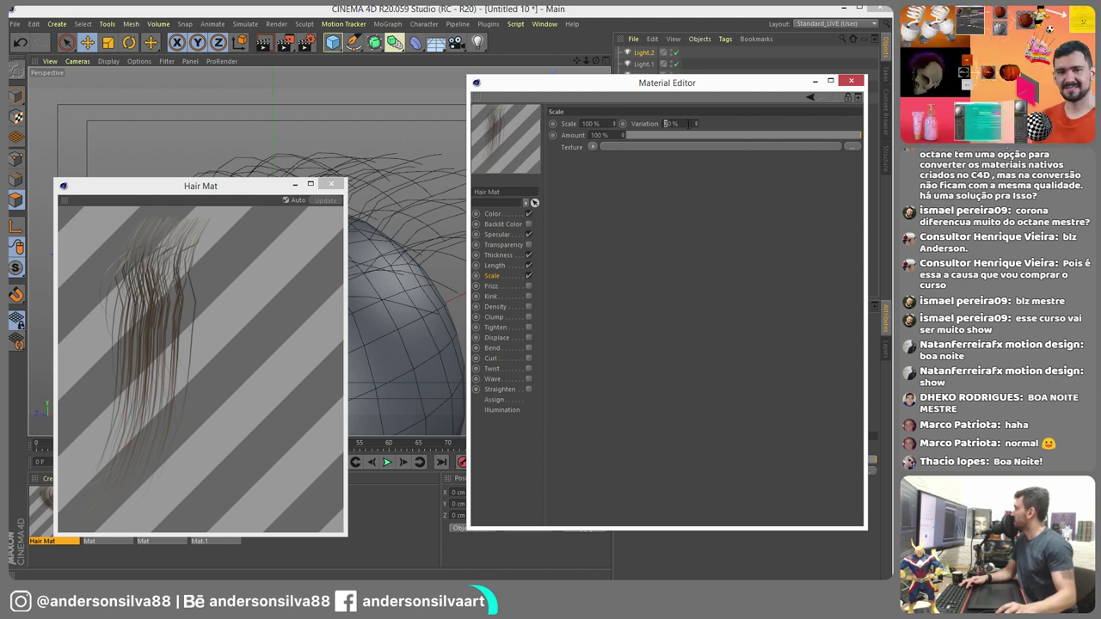
pyautogui.click(666, 123)
pyautogui.write('100')
pyautogui.press('Return')
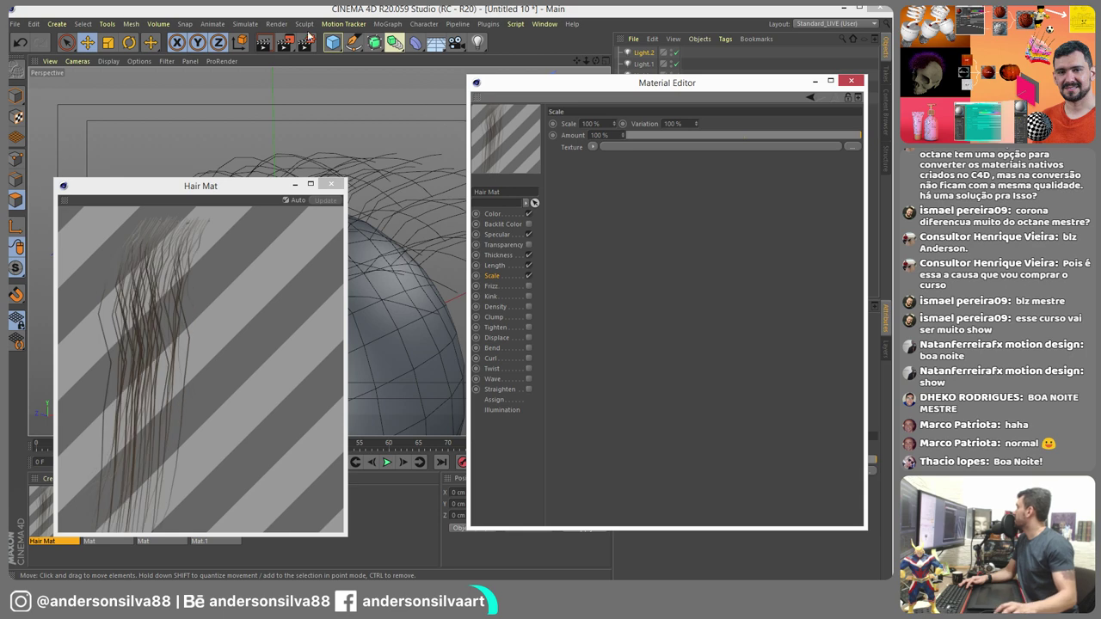
pyautogui.click(289, 47)
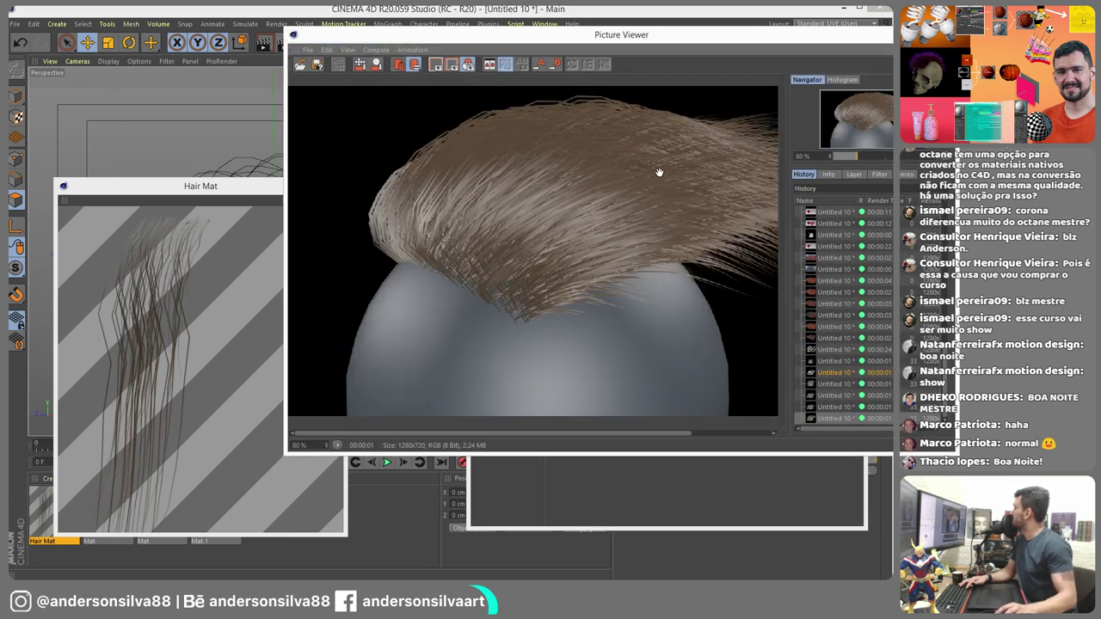
pyautogui.moveTo(659, 172); pyautogui.dragTo(575, 177)
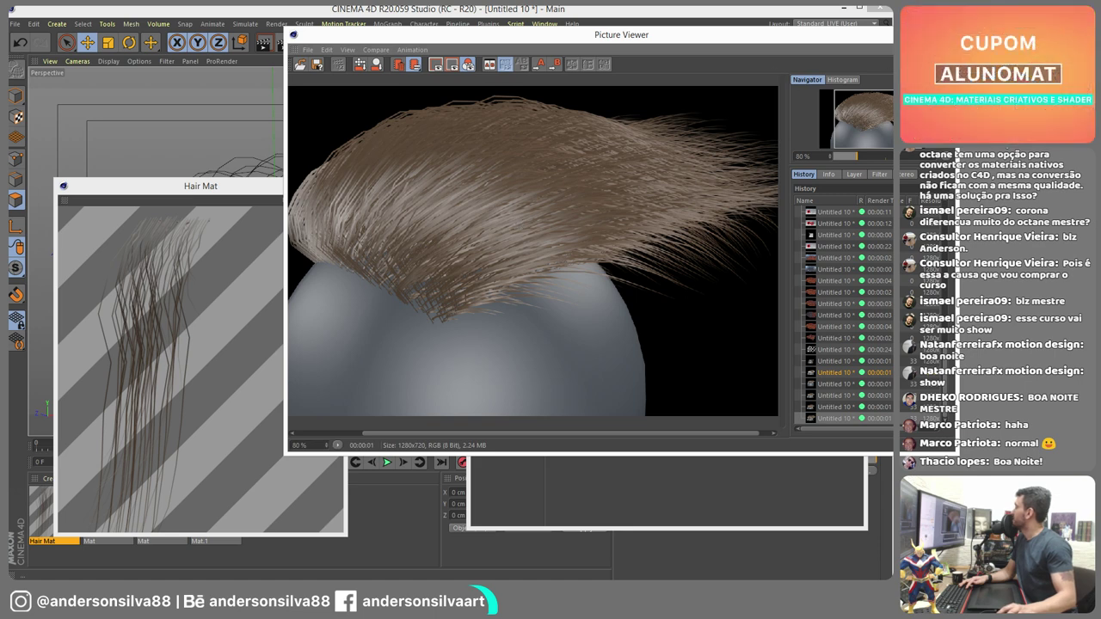
pyautogui.click(603, 491)
# - Set the Scale value to 75% and render the hair to check it
pyautogui.click(607, 125)
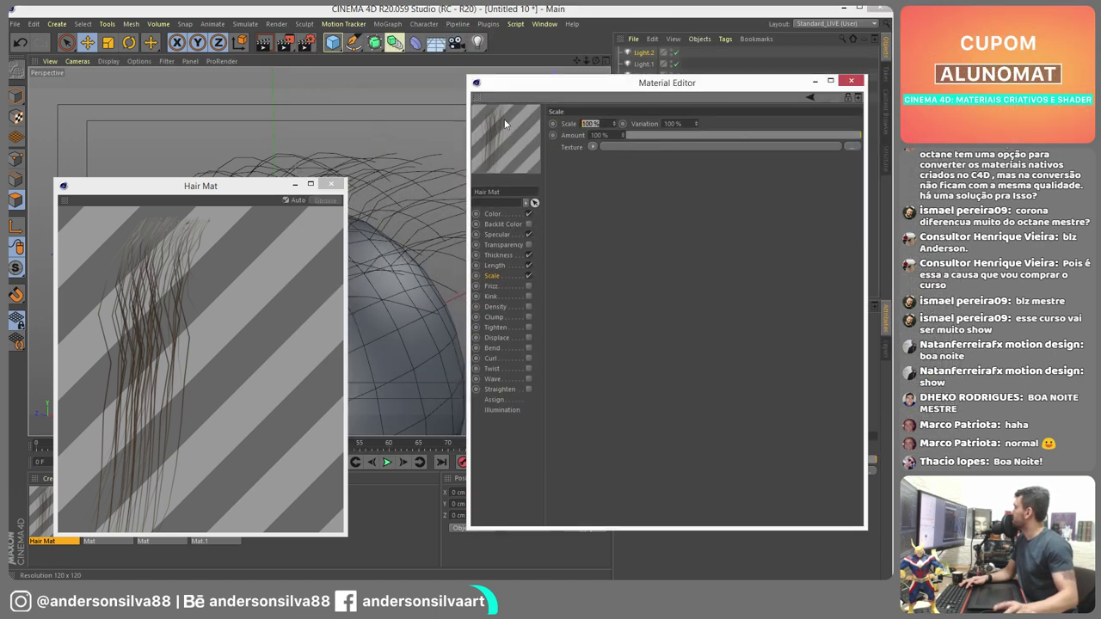
pyautogui.write('50')
pyautogui.press('Return')
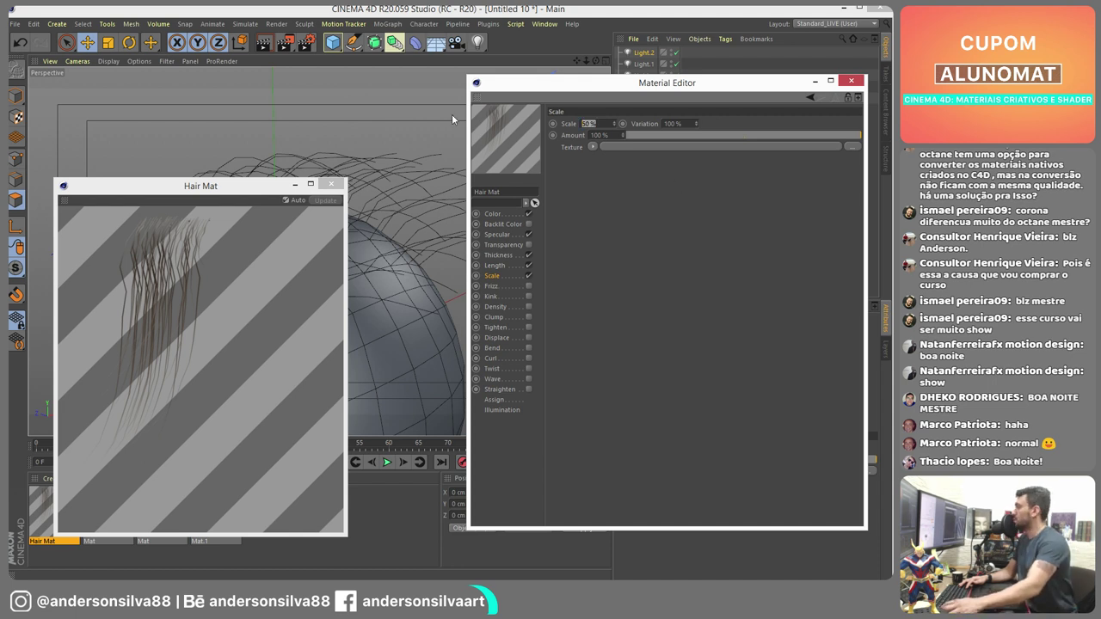
pyautogui.write('75')
pyautogui.press('Return')
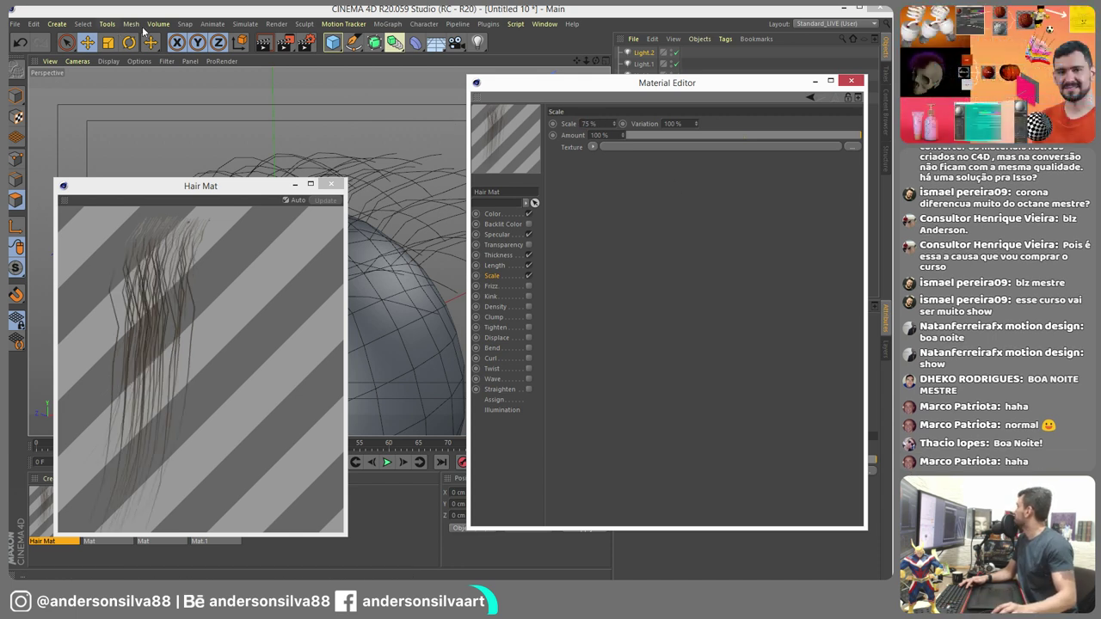
pyautogui.click(285, 42)
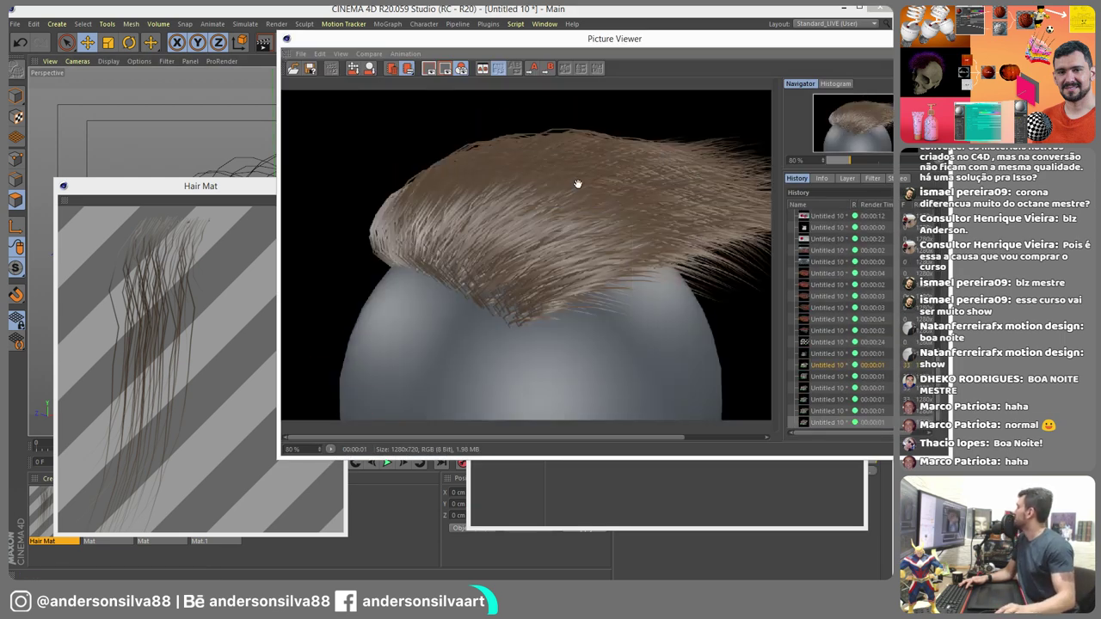
pyautogui.click(887, 37)
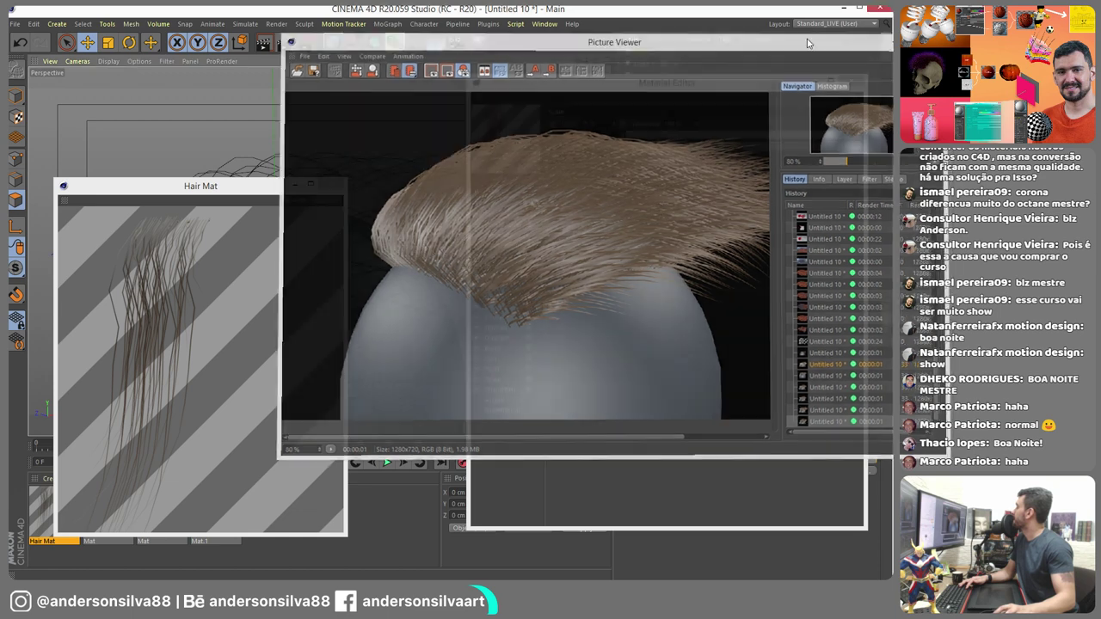
pyautogui.click(499, 287)
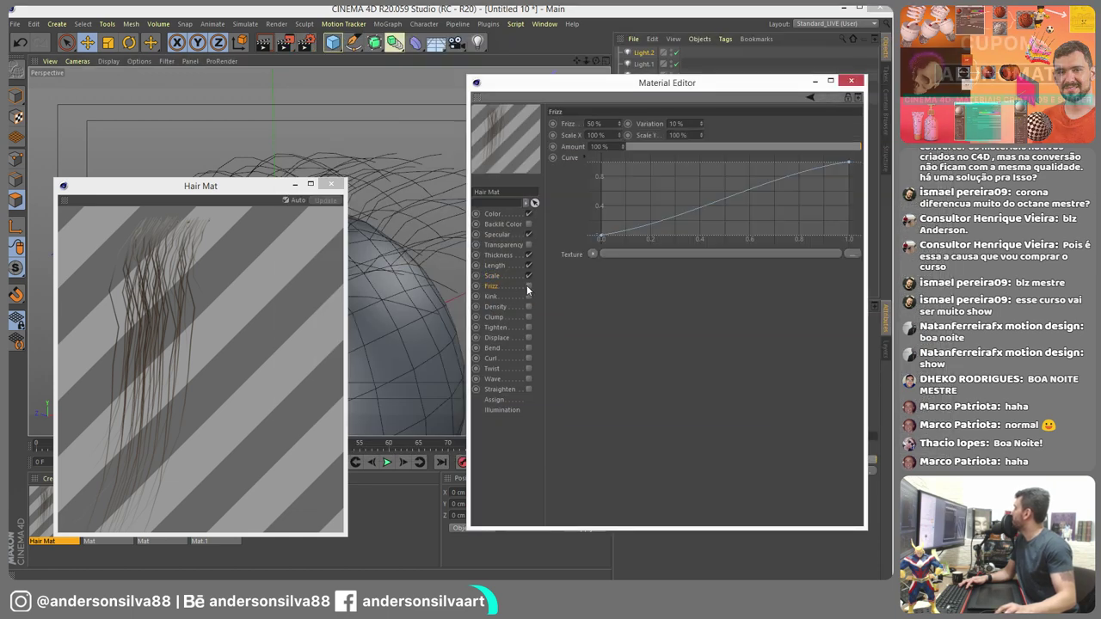
# - Enable Frizz and lower its curve end to about 0.3, test-rendering twice
pyautogui.click(528, 286)
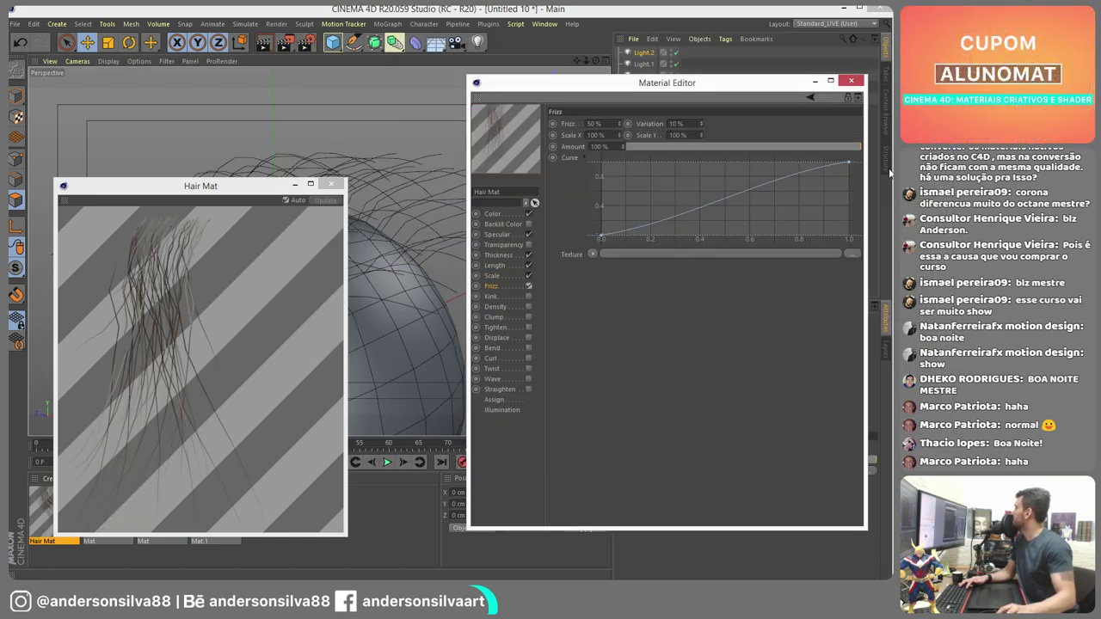
pyautogui.moveTo(847, 163); pyautogui.dragTo(849, 204)
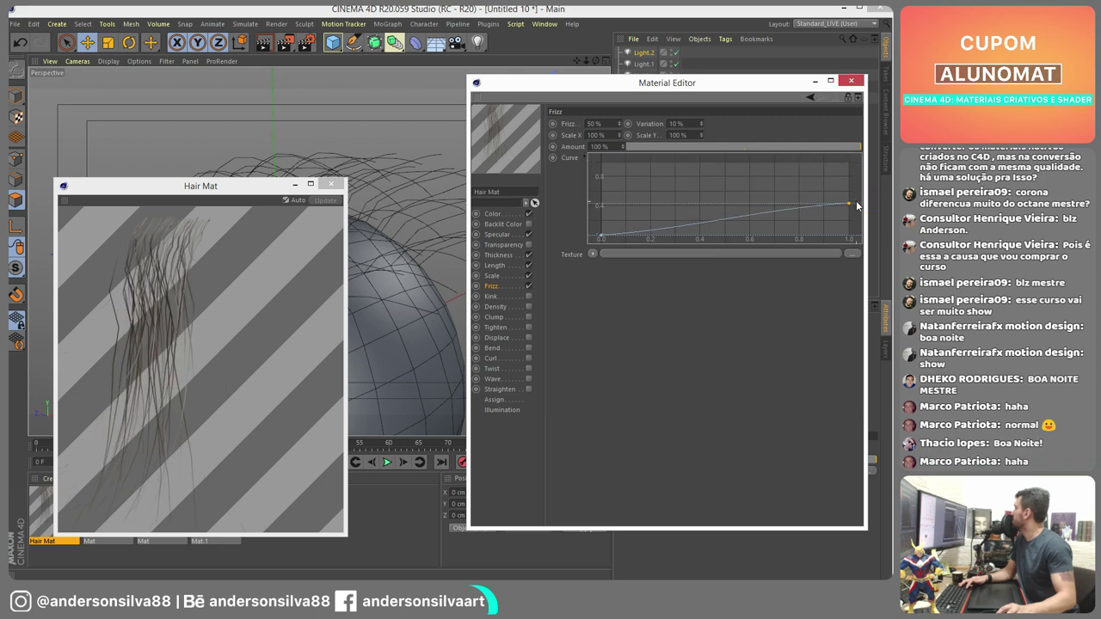
pyautogui.click(289, 43)
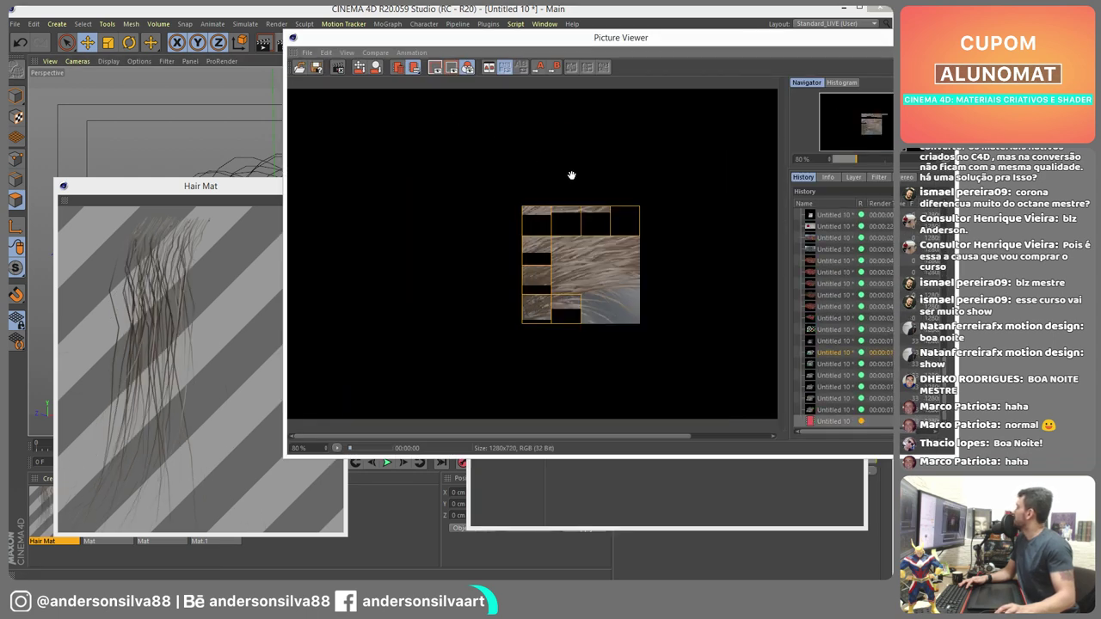
pyautogui.scroll(-2, 628, 247)
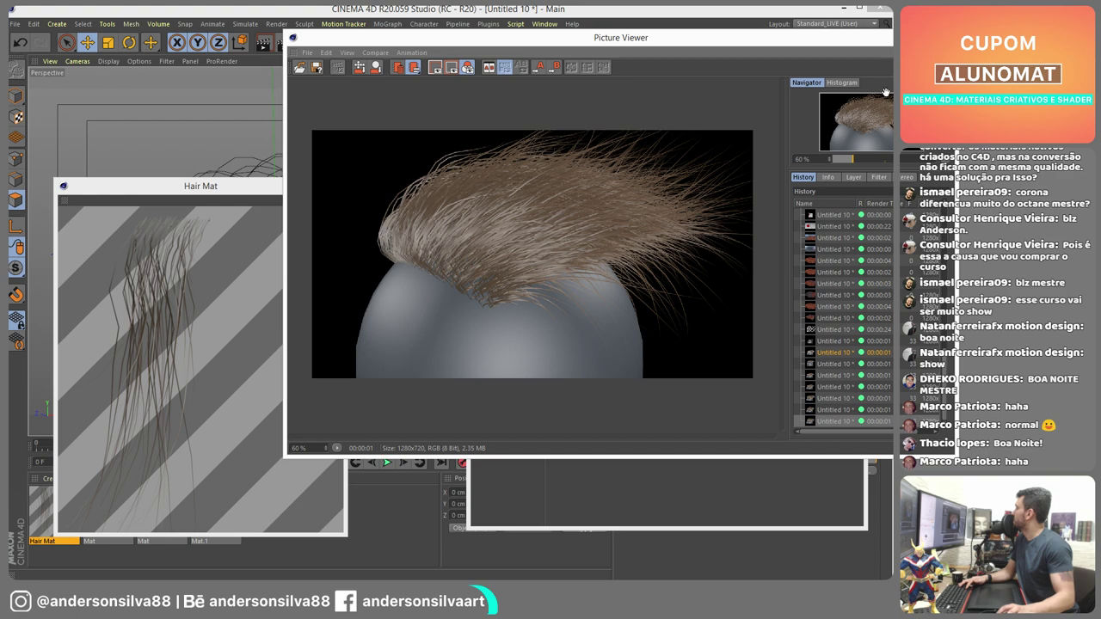
pyautogui.click(884, 37)
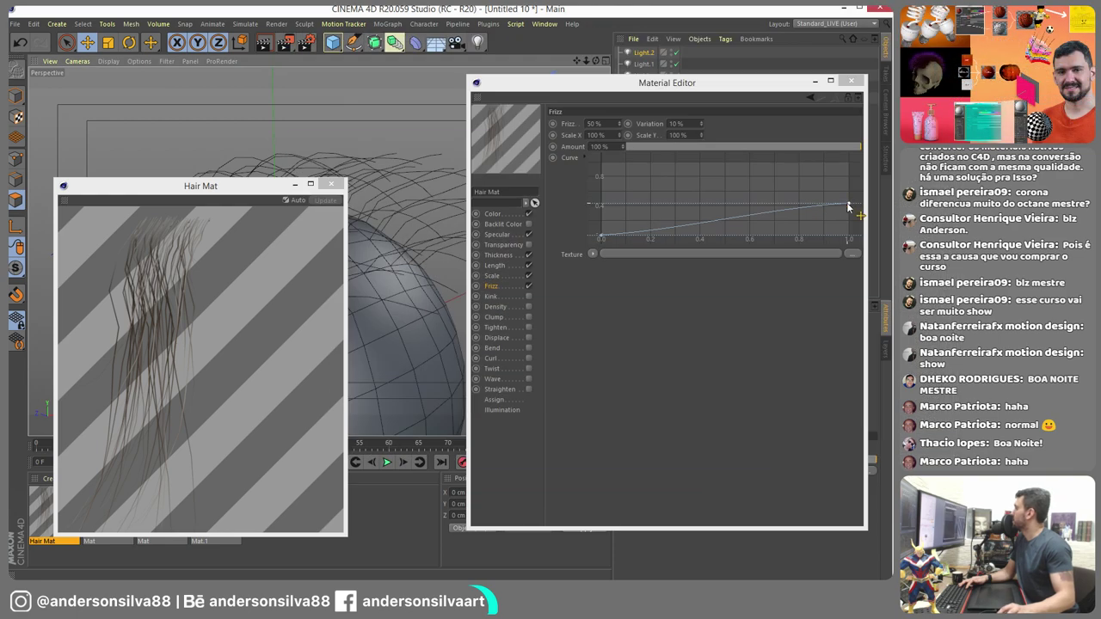
pyautogui.moveTo(848, 207); pyautogui.dragTo(849, 217)
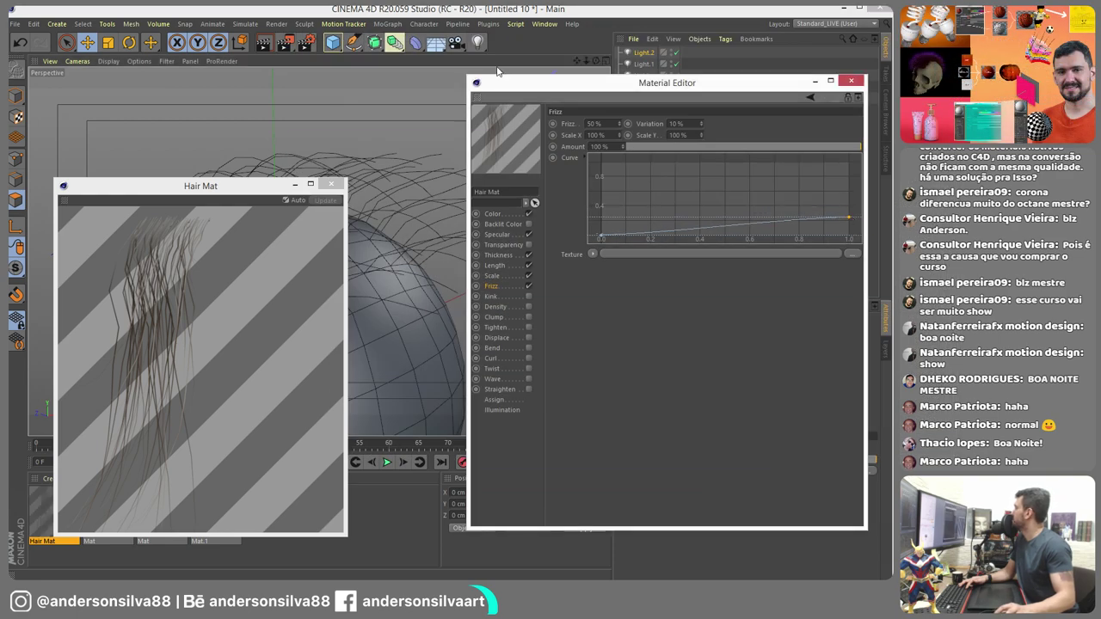
pyautogui.click(291, 48)
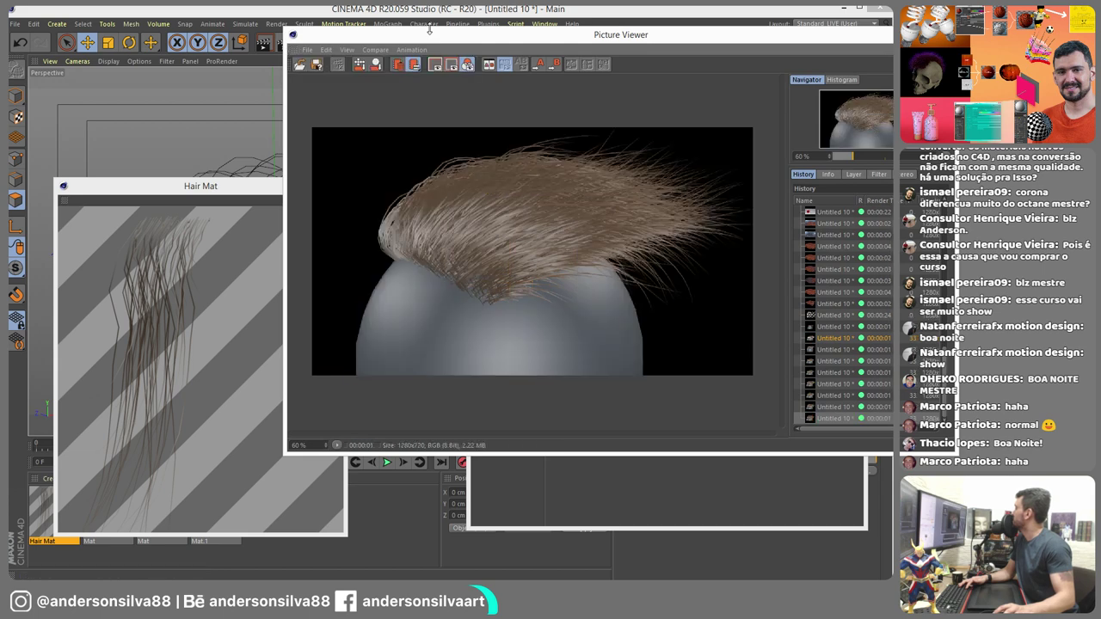
pyautogui.click(884, 35)
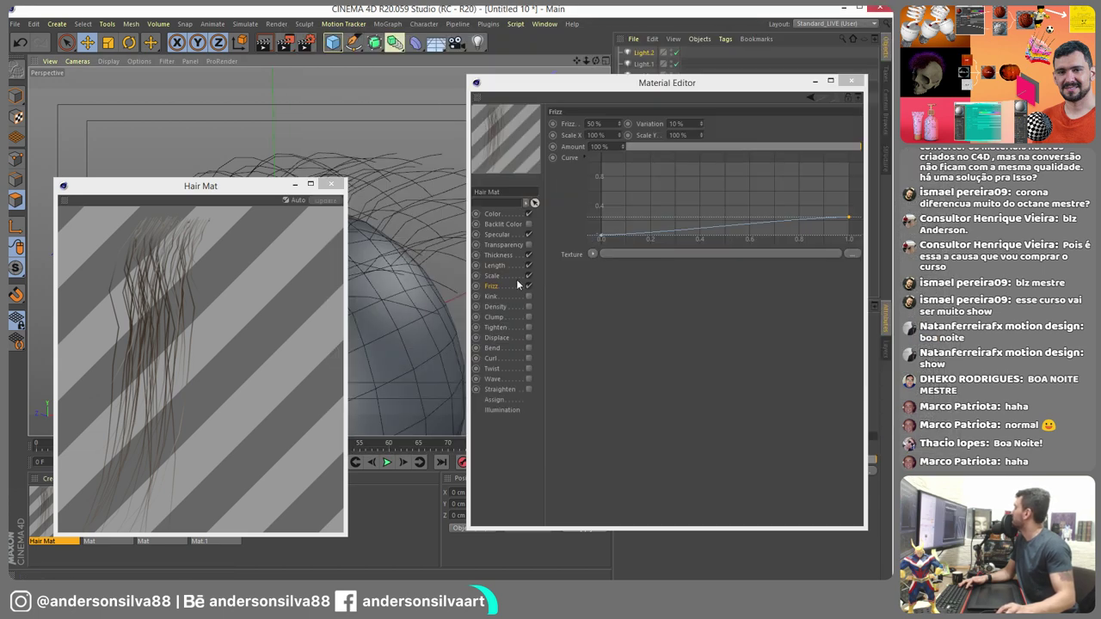
# - Try Kink and turn it back off, view Density, render, and enable Clump
pyautogui.click(496, 296)
pyautogui.click(530, 296)
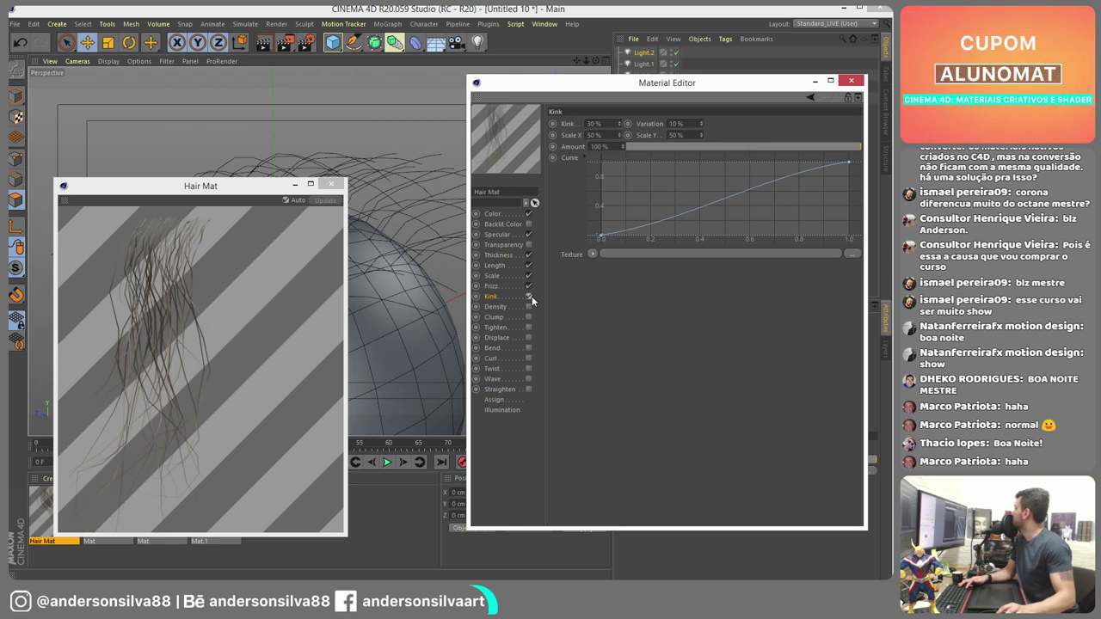
pyautogui.click(530, 296)
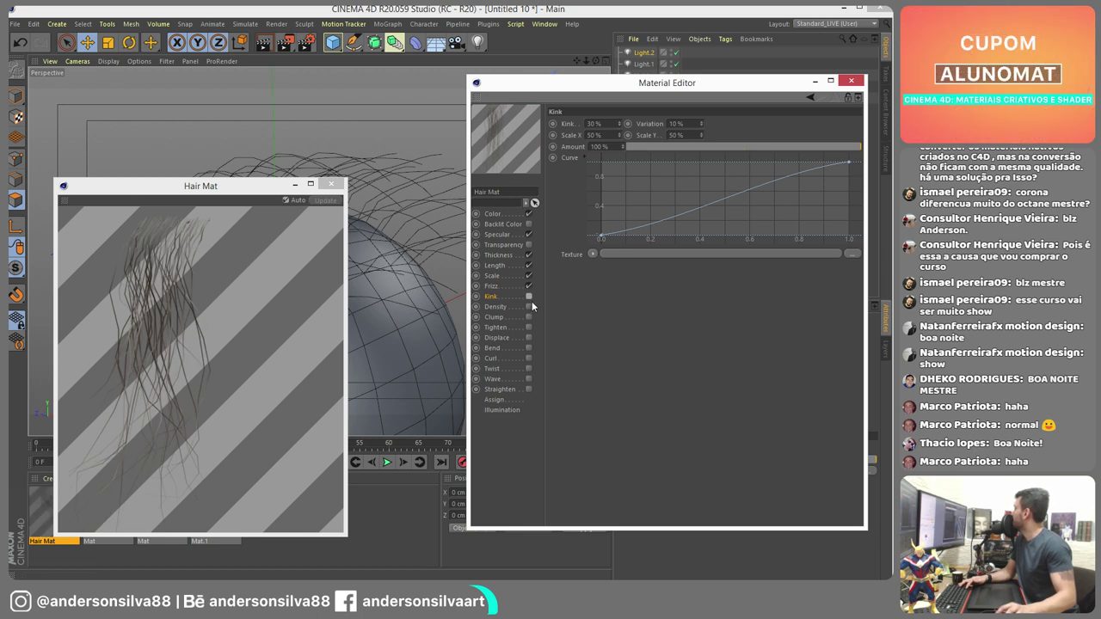
pyautogui.click(528, 307)
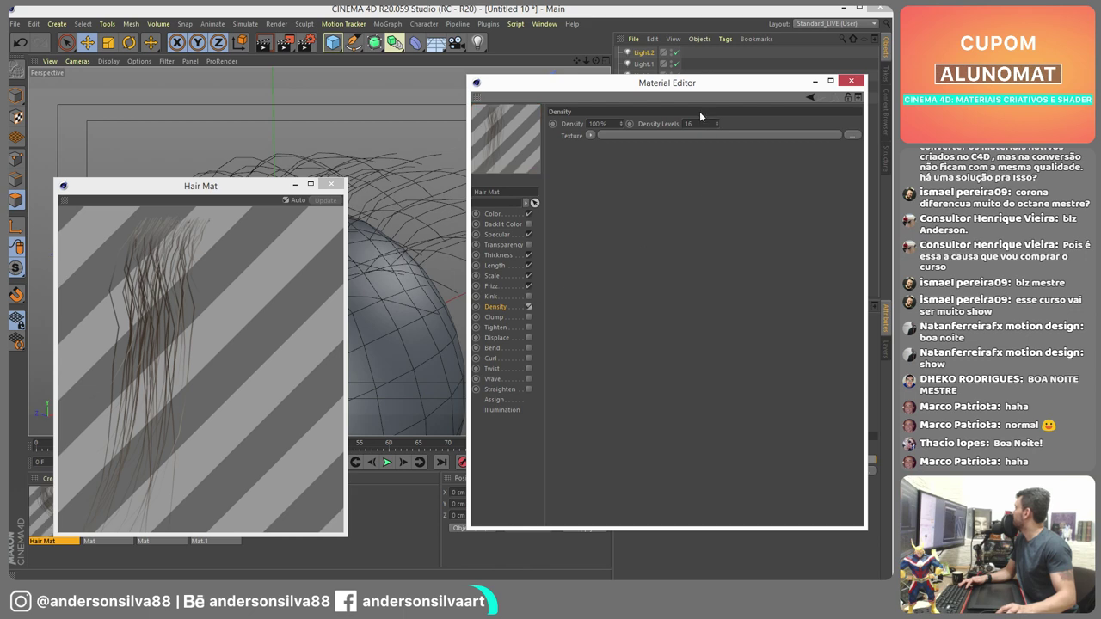
pyautogui.click(305, 41)
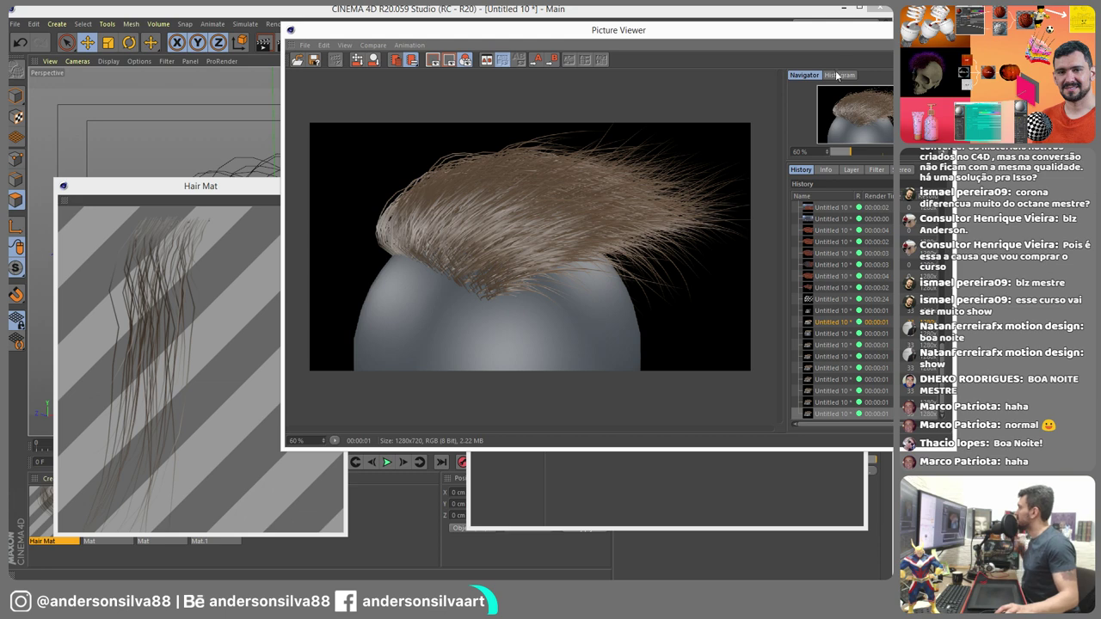
pyautogui.hotkey('alt', 'Tab')
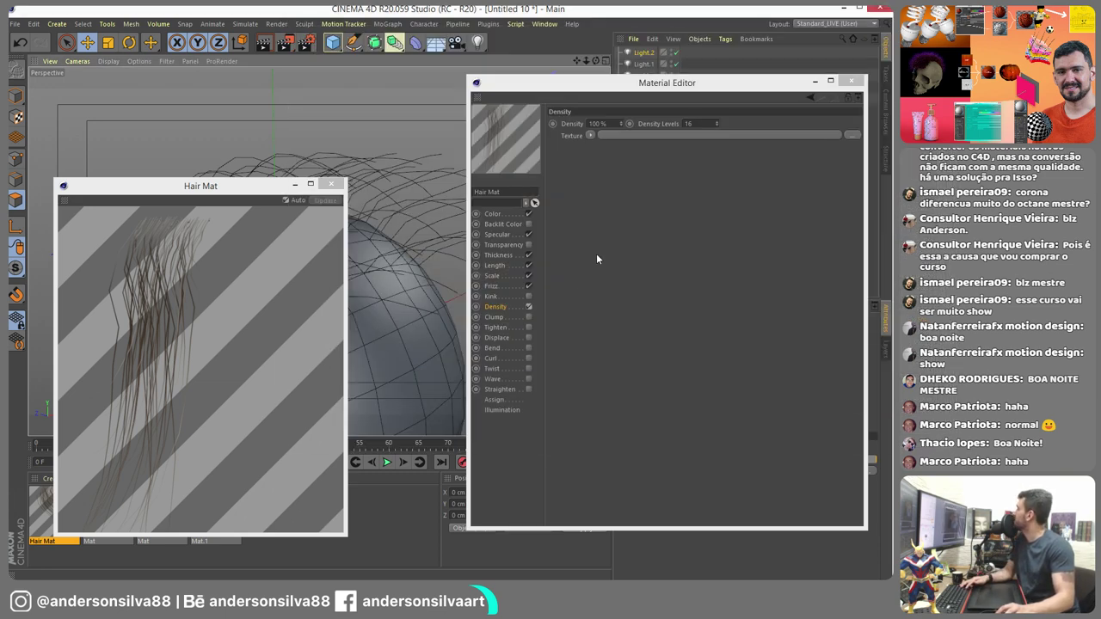
pyautogui.click(530, 316)
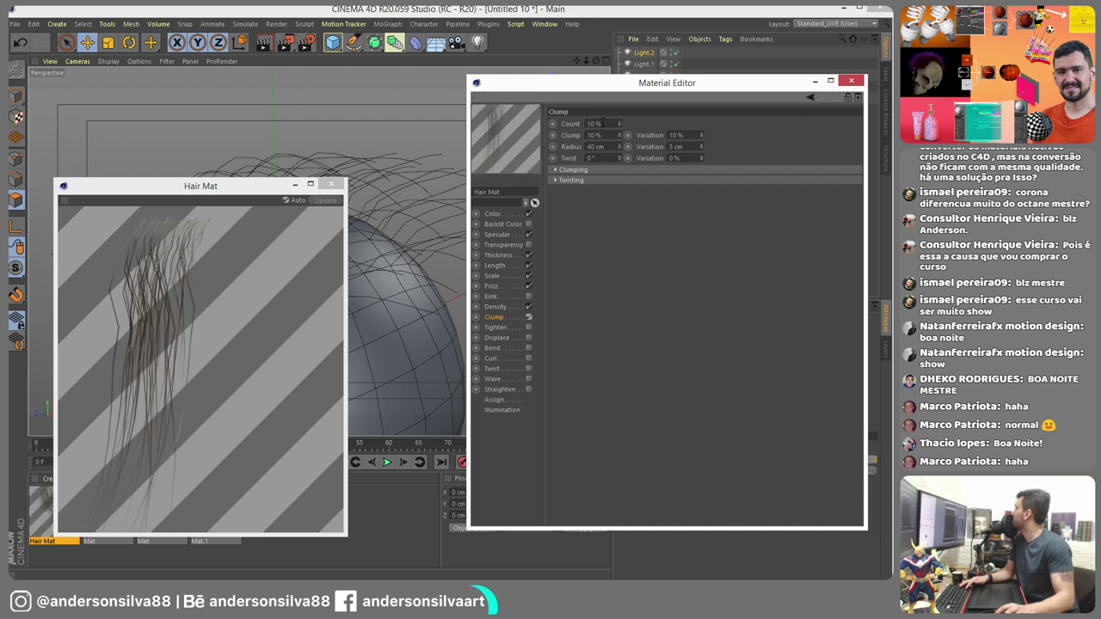
# - Set Clump Count and Clump to 50%, test-render, then turn Clump off
pyautogui.write('50')
pyautogui.press('Return')
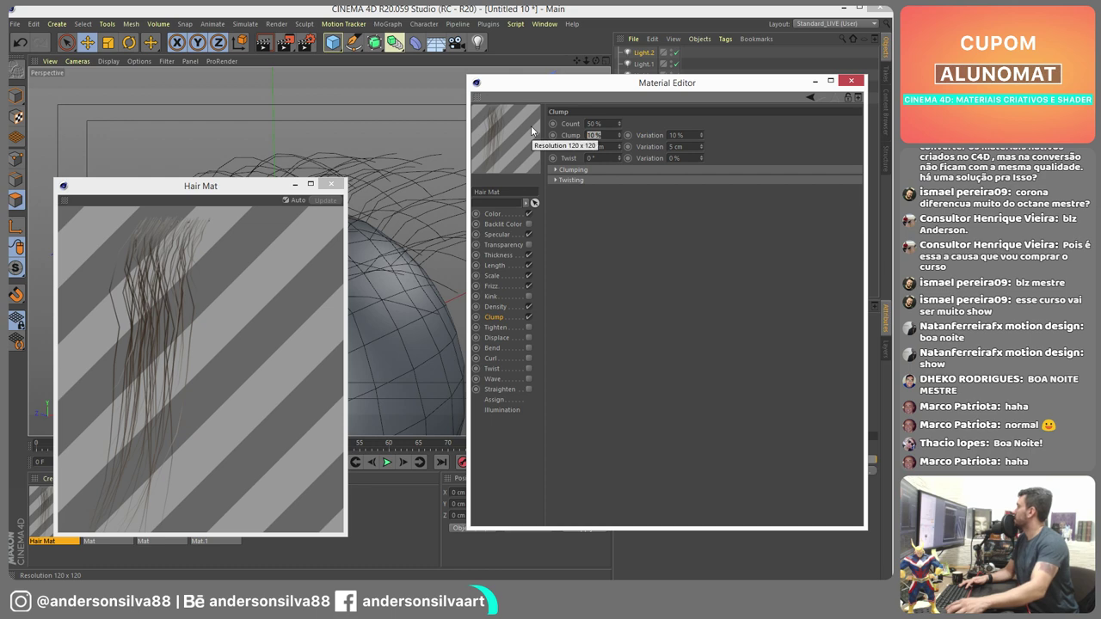
pyautogui.write('50')
pyautogui.press('Return')
pyautogui.click(284, 42)
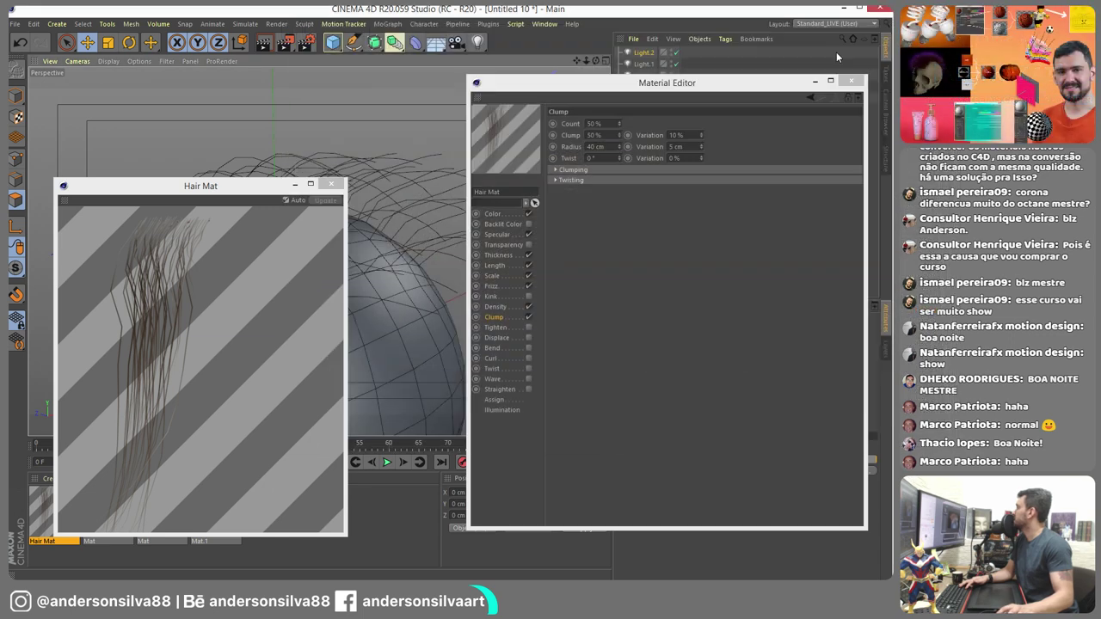
pyautogui.click(603, 491)
pyautogui.click(529, 316)
# - Enable Tighten with 50% amount and 50% variation, and render the hair
pyautogui.click(529, 327)
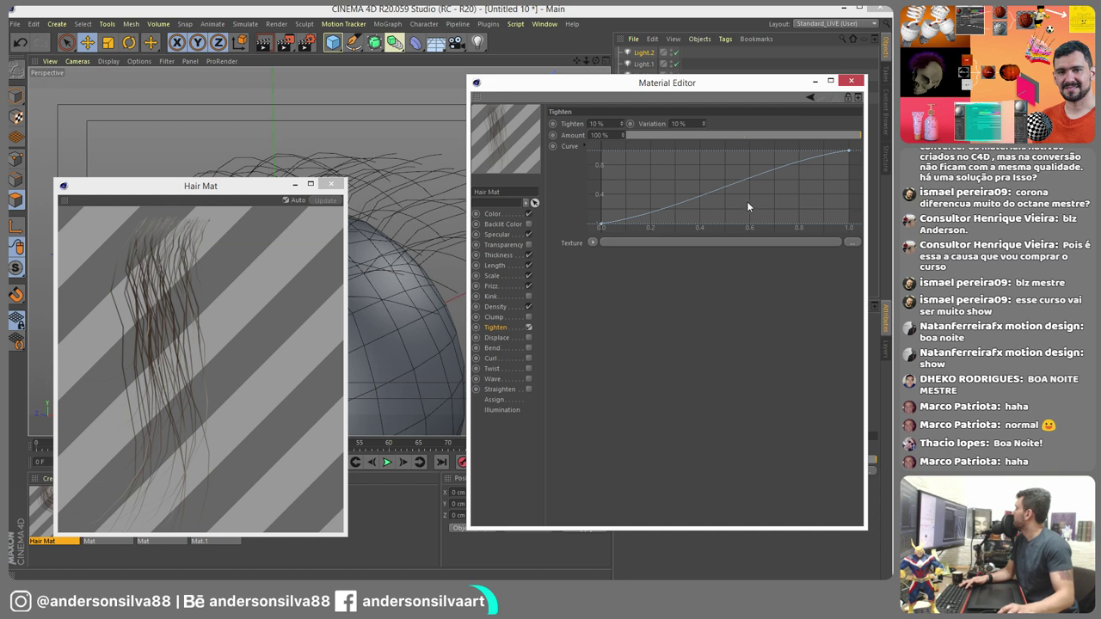
pyautogui.moveTo(851, 155)
pyautogui.mouseDown()
pyautogui.moveTo(851, 180)
pyautogui.moveTo(849, 151)
pyautogui.mouseUp()
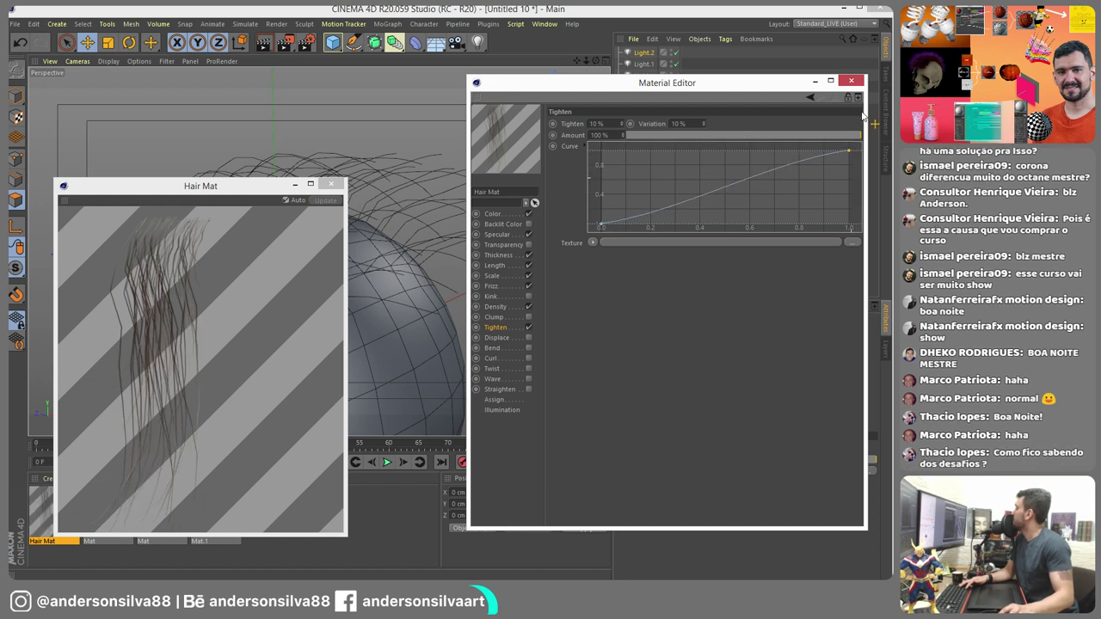
pyautogui.click(599, 123)
pyautogui.write('50')
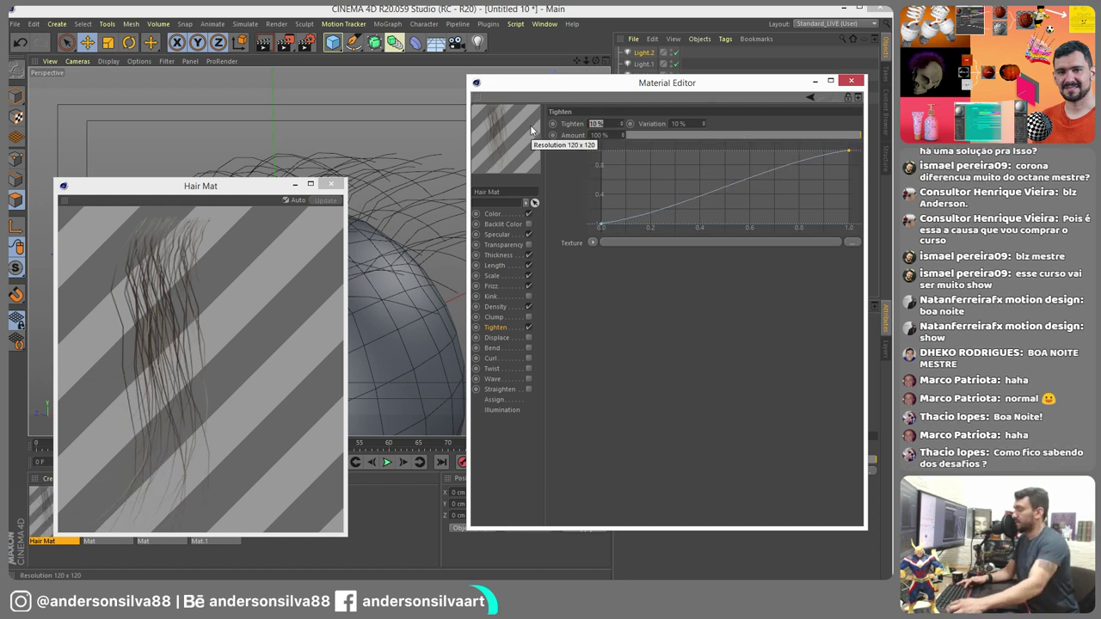
pyautogui.press('Tab')
pyautogui.write('50')
pyautogui.press('Return')
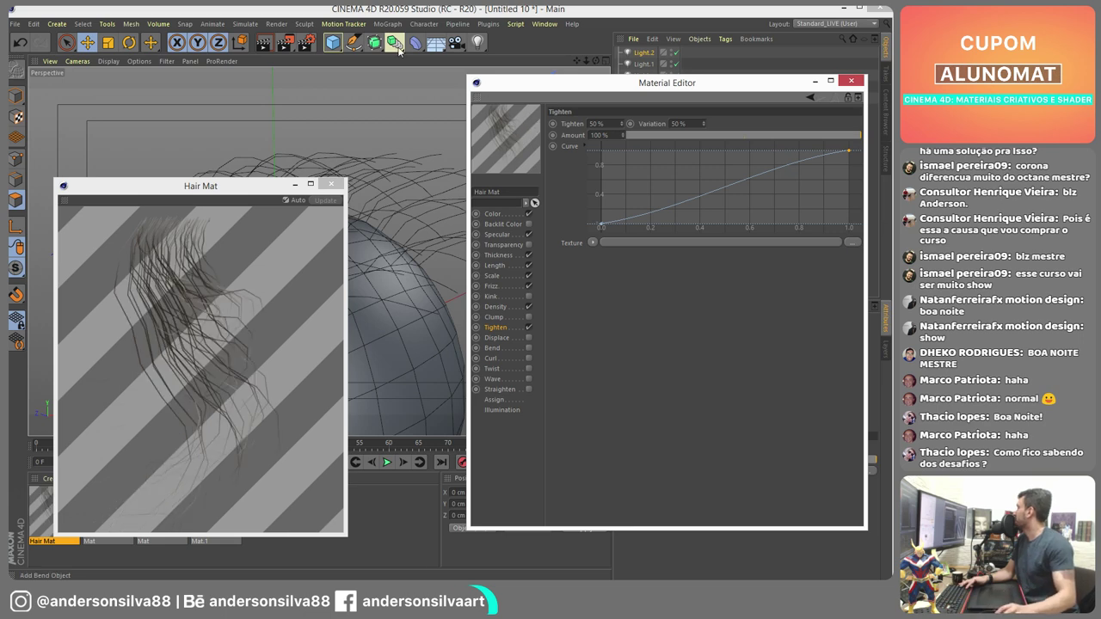
pyautogui.click(284, 43)
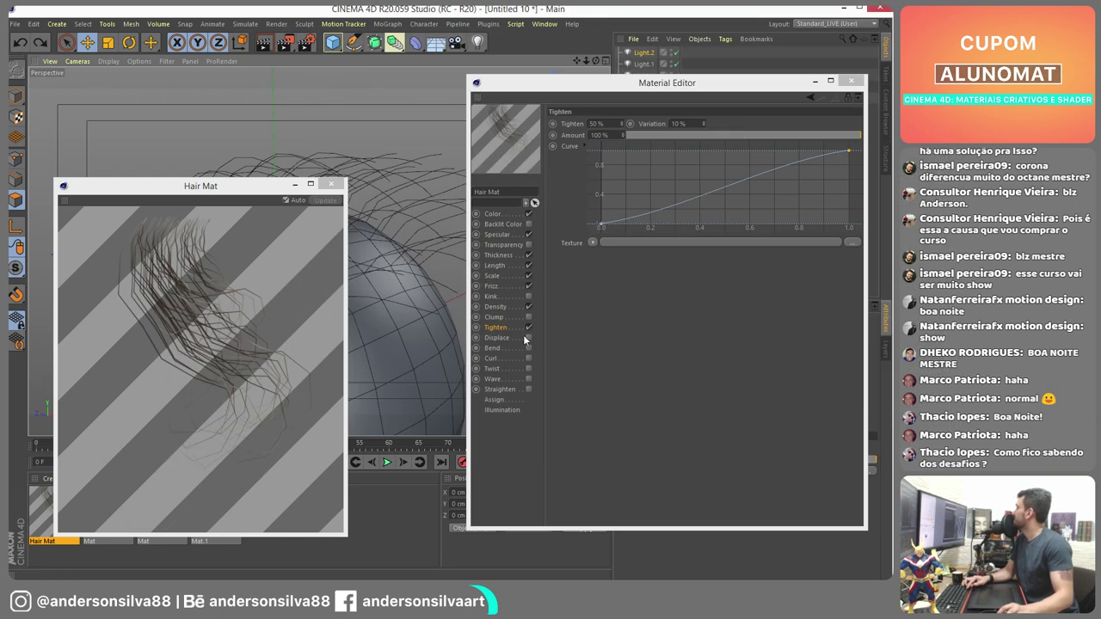
# - Try Displace with a lowered X curve, undo it, and switch Displace off
pyautogui.click(497, 338)
pyautogui.click(528, 339)
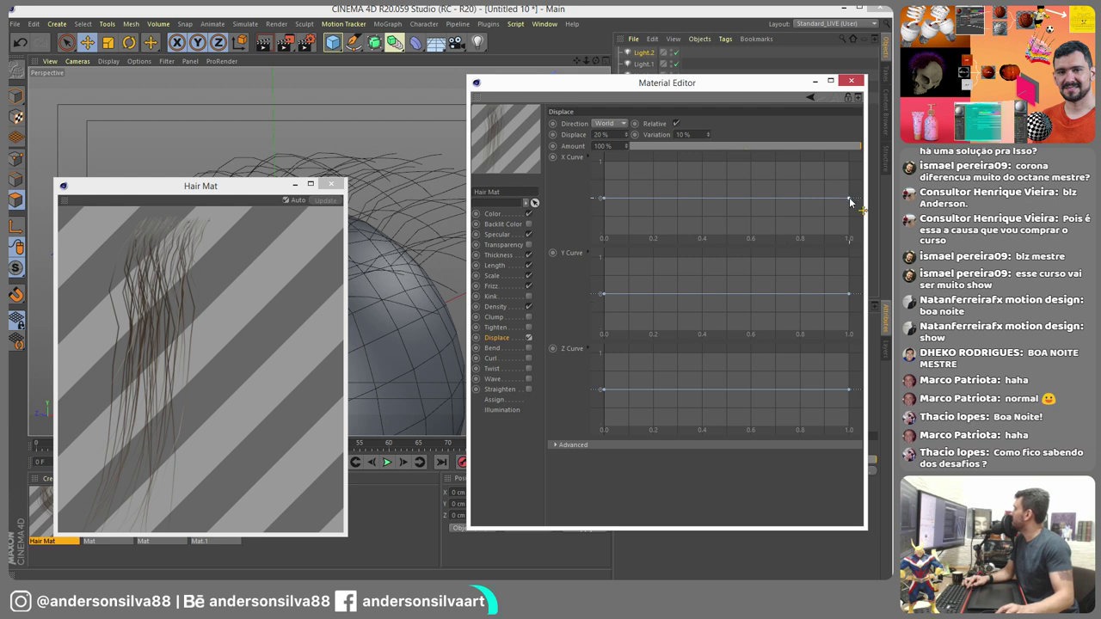
pyautogui.moveTo(850, 198); pyautogui.dragTo(865, 243)
pyautogui.hotkey('ctrl', 'z')
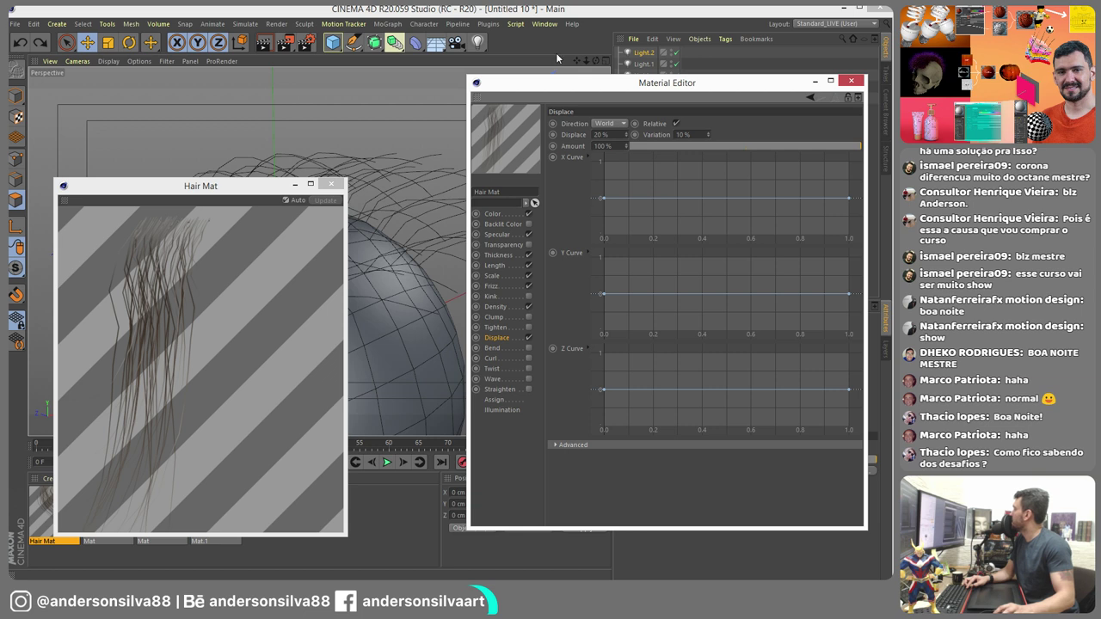
pyautogui.click(528, 337)
pyautogui.click(498, 348)
# - Turn on the hair material's Bend channel and try Bend amounts of 60, 10 and 60 %
pyautogui.click(528, 348)
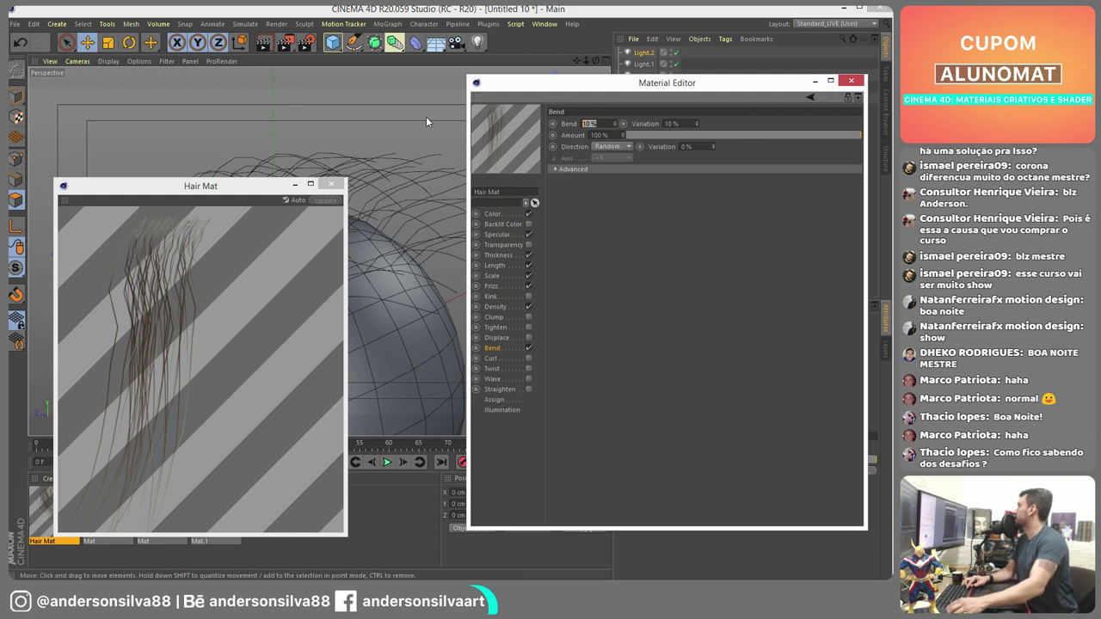
pyautogui.write('60')
pyautogui.press('Return')
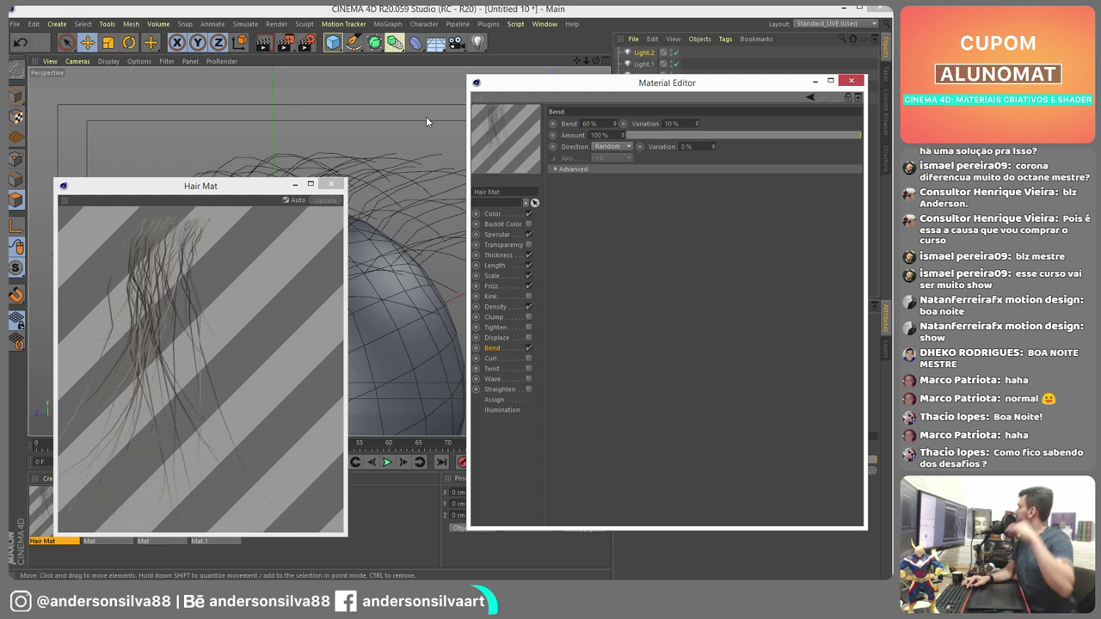
pyautogui.doubleClick(592, 124)
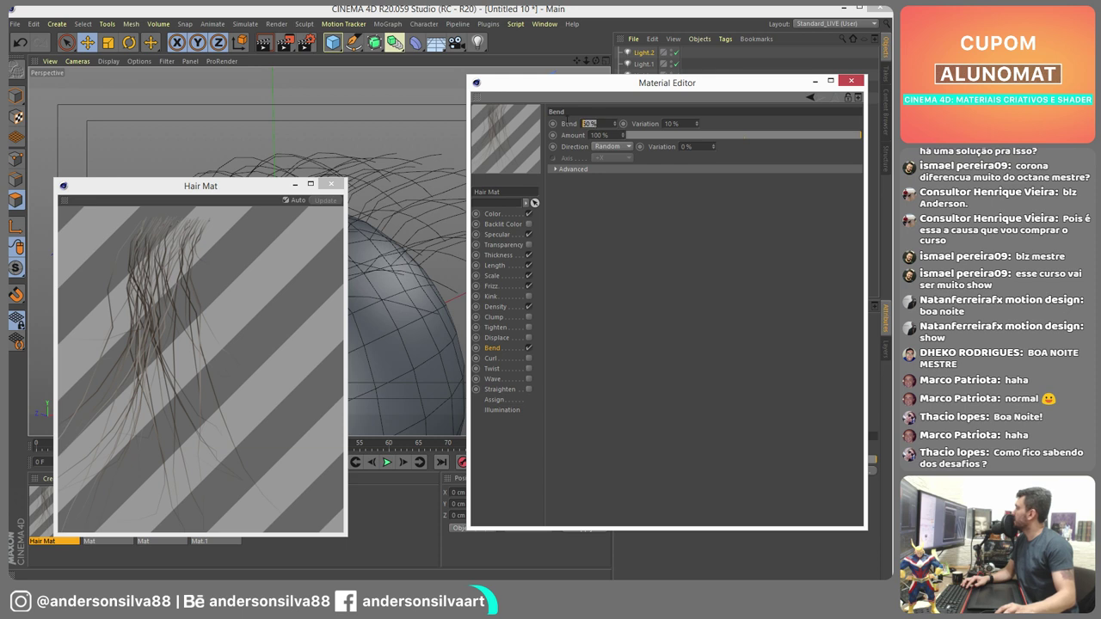
pyautogui.write('10')
pyautogui.press('Return')
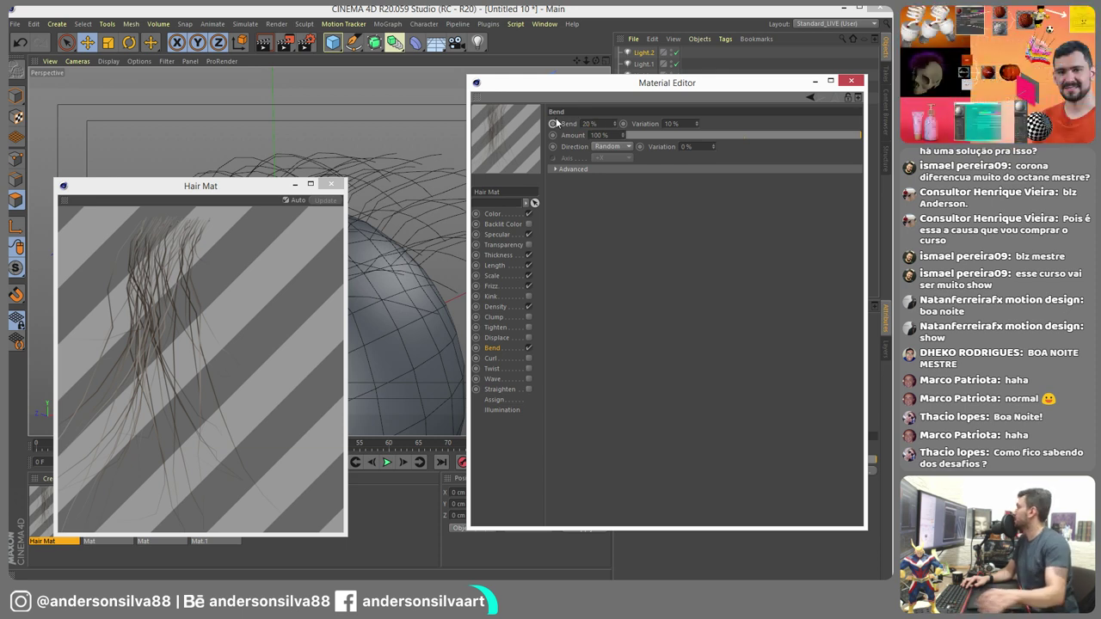
pyautogui.write('60')
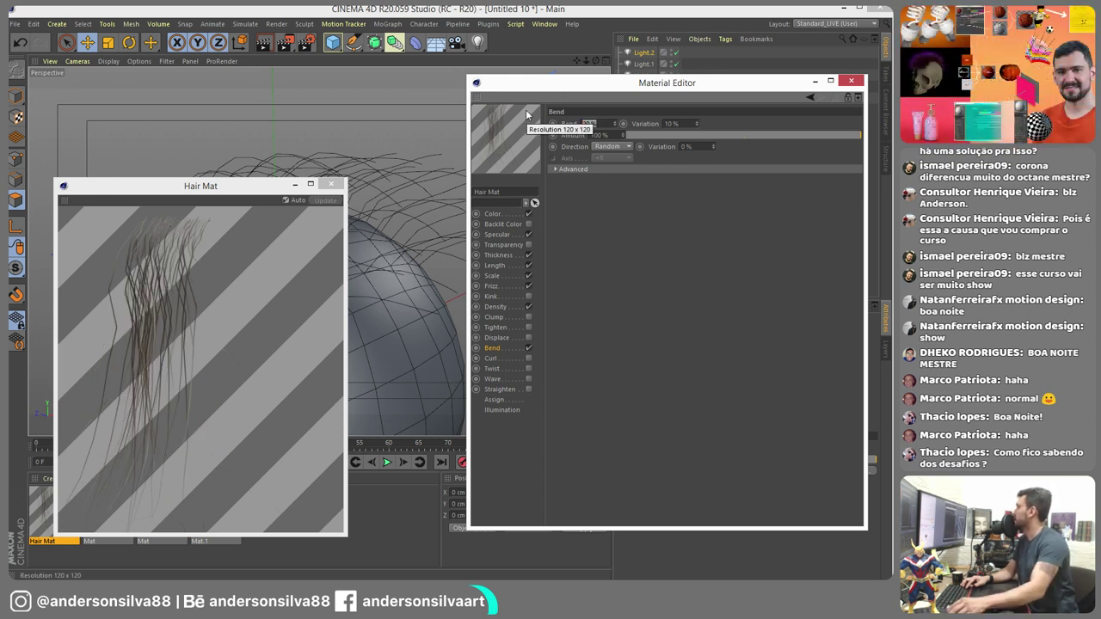
pyautogui.press('Return')
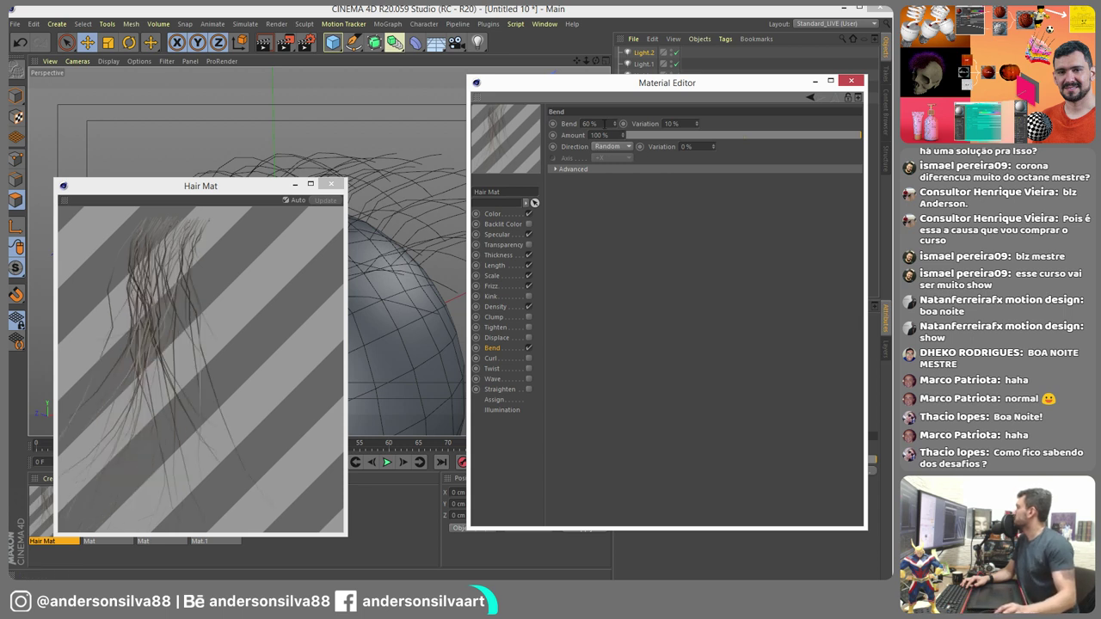
# - Settle on Bend 50 % with 50 % variation and render the bent hair
pyautogui.doubleClick(592, 124)
pyautogui.write('50')
pyautogui.press('Tab')
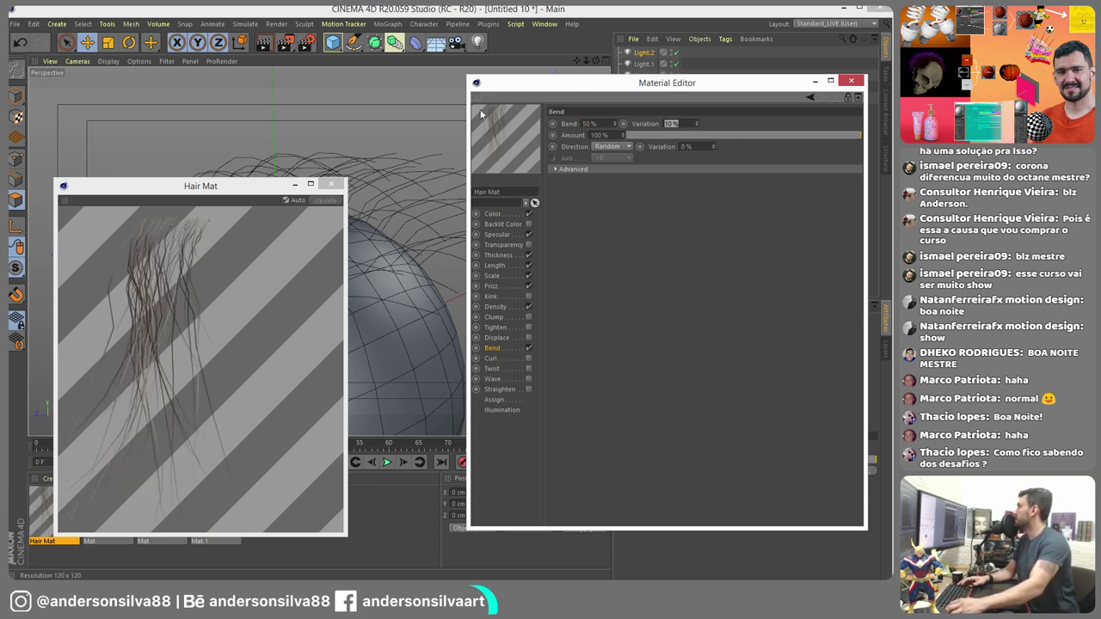
pyautogui.write('50')
pyautogui.press('Return')
pyautogui.click(287, 43)
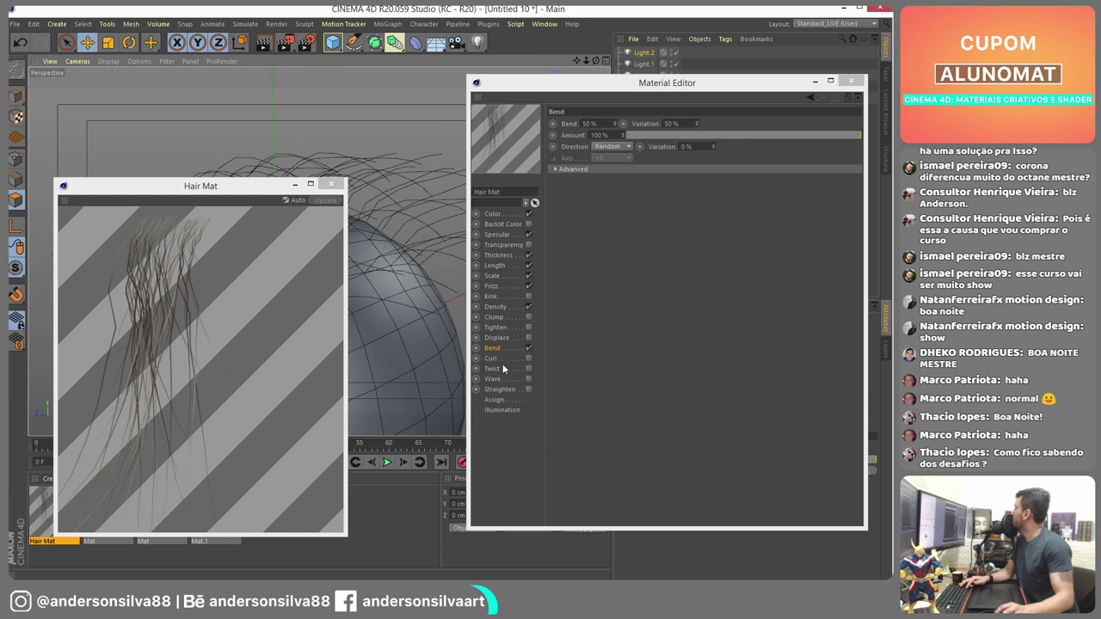
# - Leave the Curl and Twist channels off after testing them, and enable the Wave channel
pyautogui.click(498, 358)
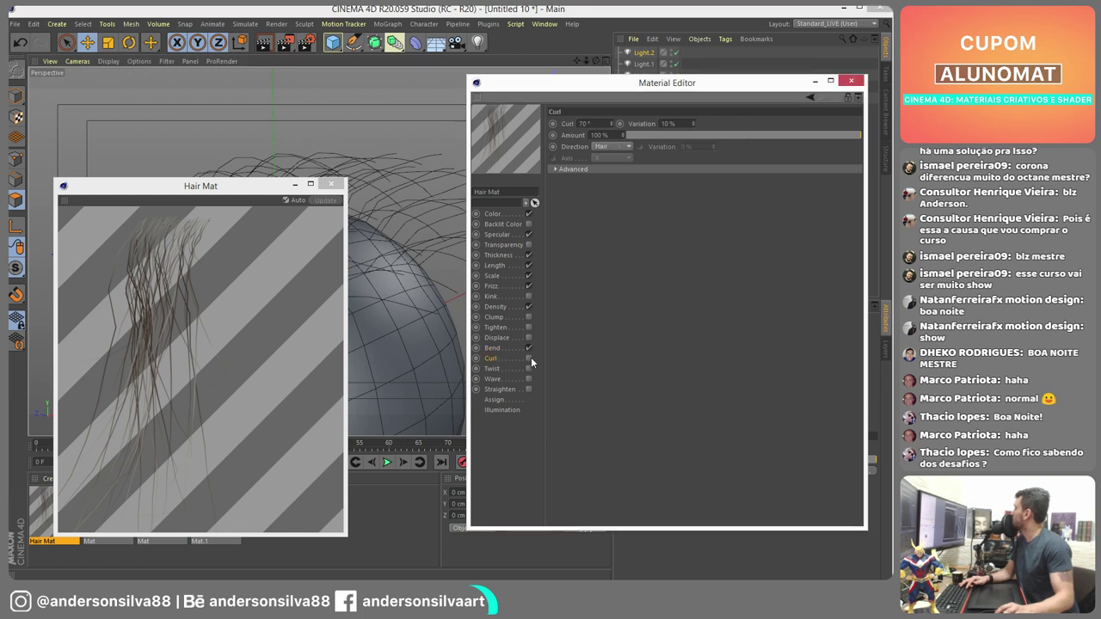
pyautogui.click(529, 358)
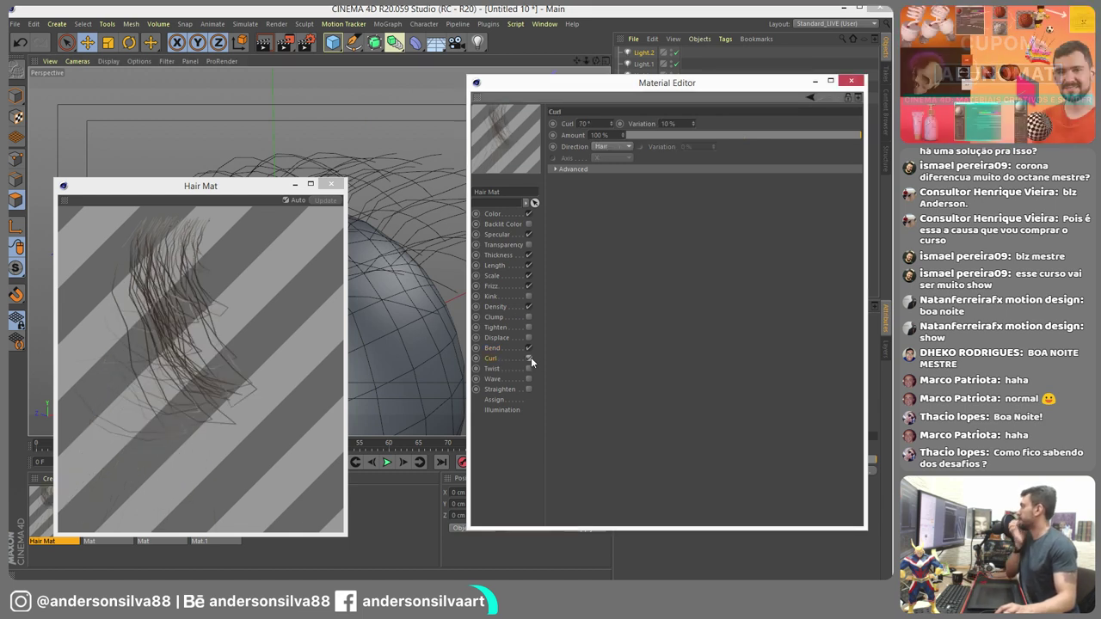
pyautogui.click(530, 358)
pyautogui.click(528, 369)
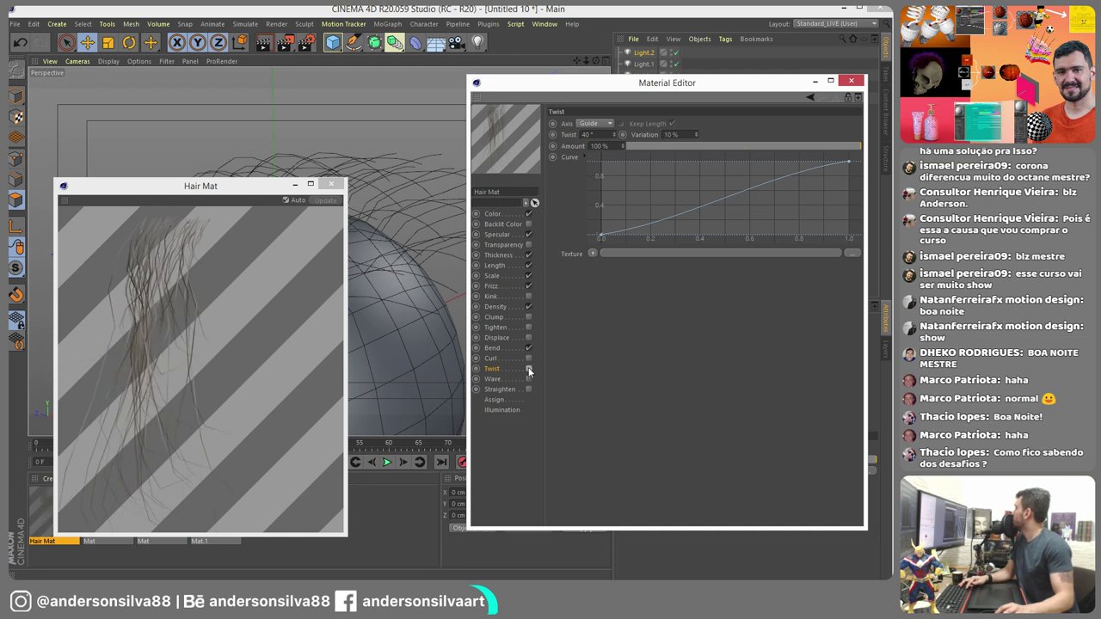
pyautogui.click(529, 369)
pyautogui.click(496, 382)
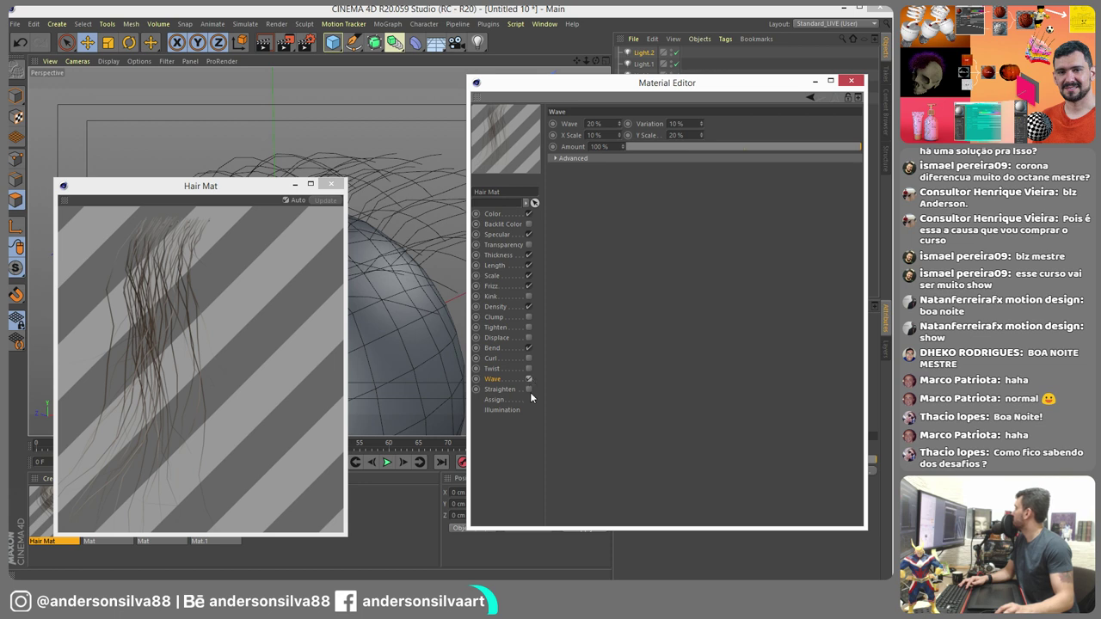
# - Enable Straighten with its curve end lowered to about 0.3, straighten towards Guide, and render
pyautogui.click(528, 389)
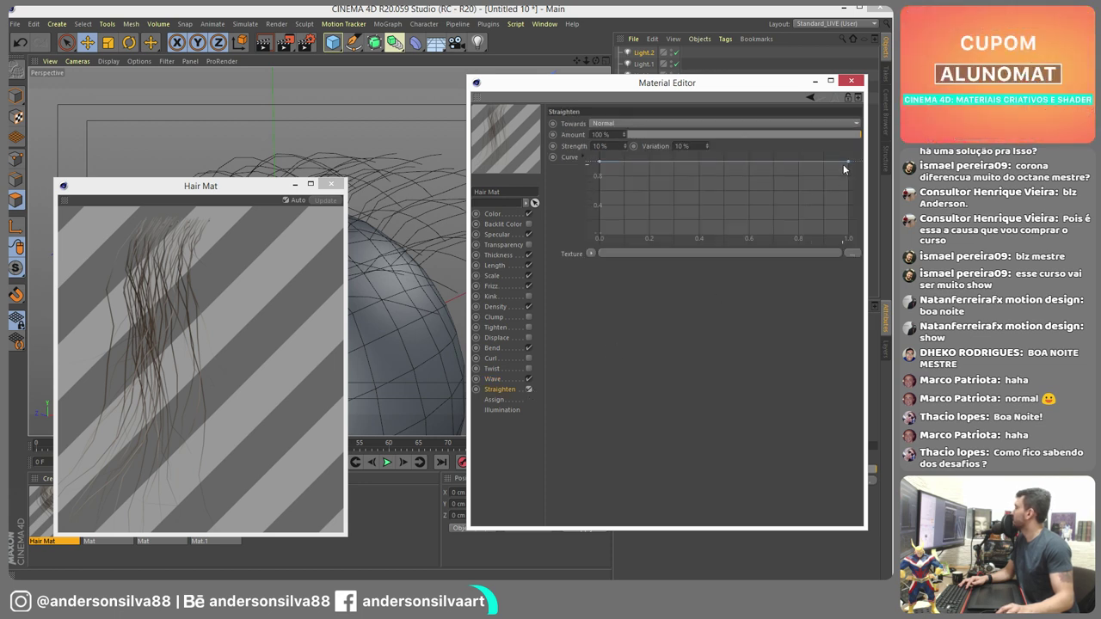
pyautogui.moveTo(848, 164); pyautogui.dragTo(860, 222)
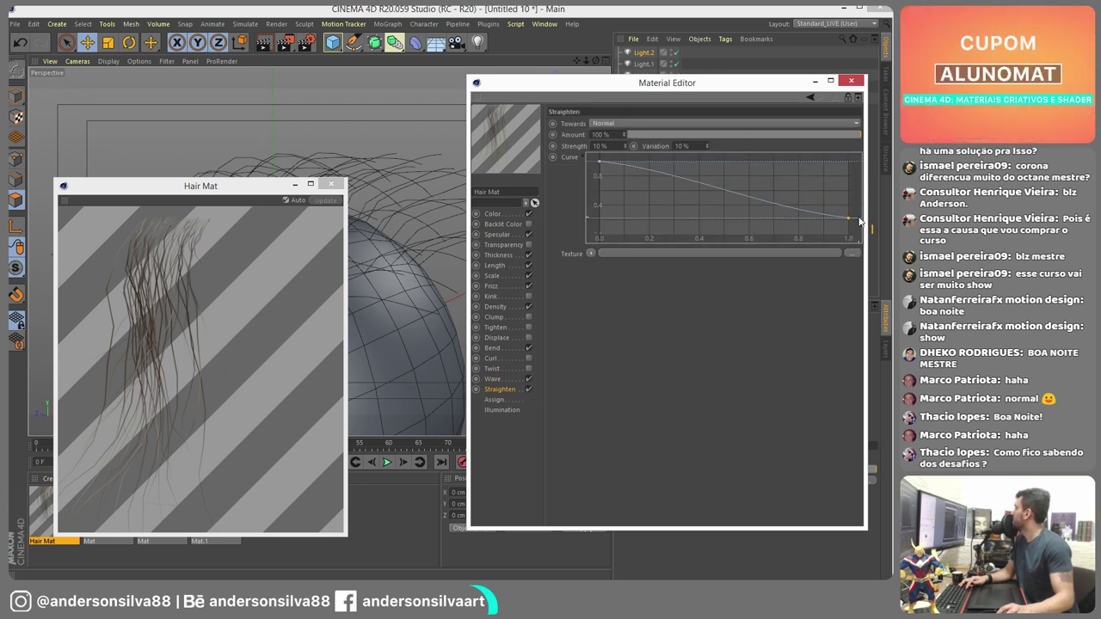
pyautogui.click(625, 125)
pyautogui.click(616, 129)
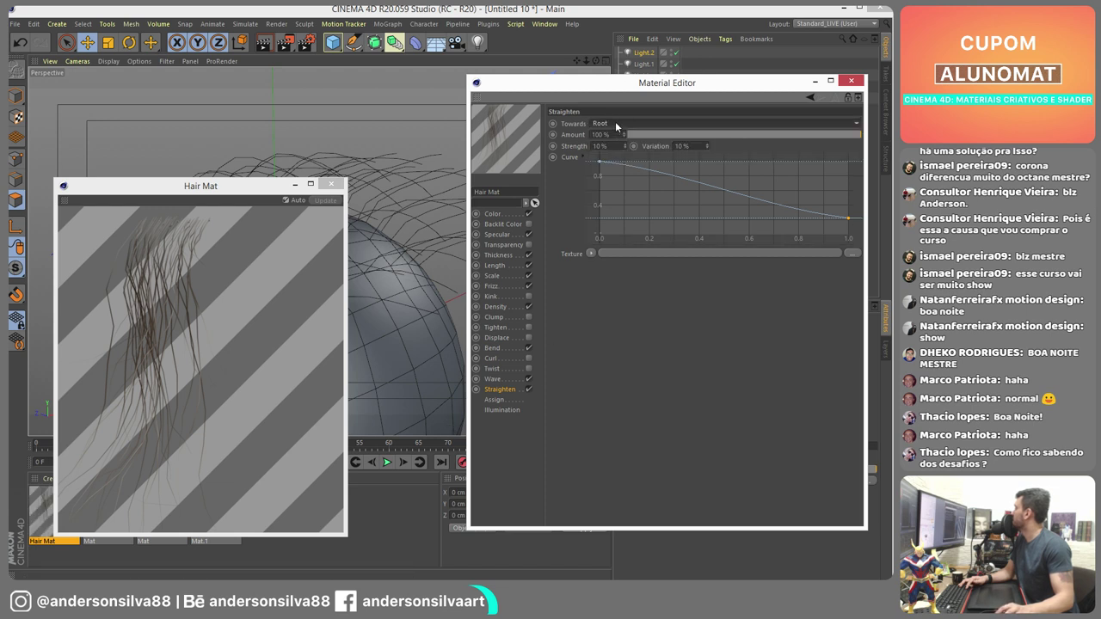
pyautogui.click(615, 123)
pyautogui.click(616, 139)
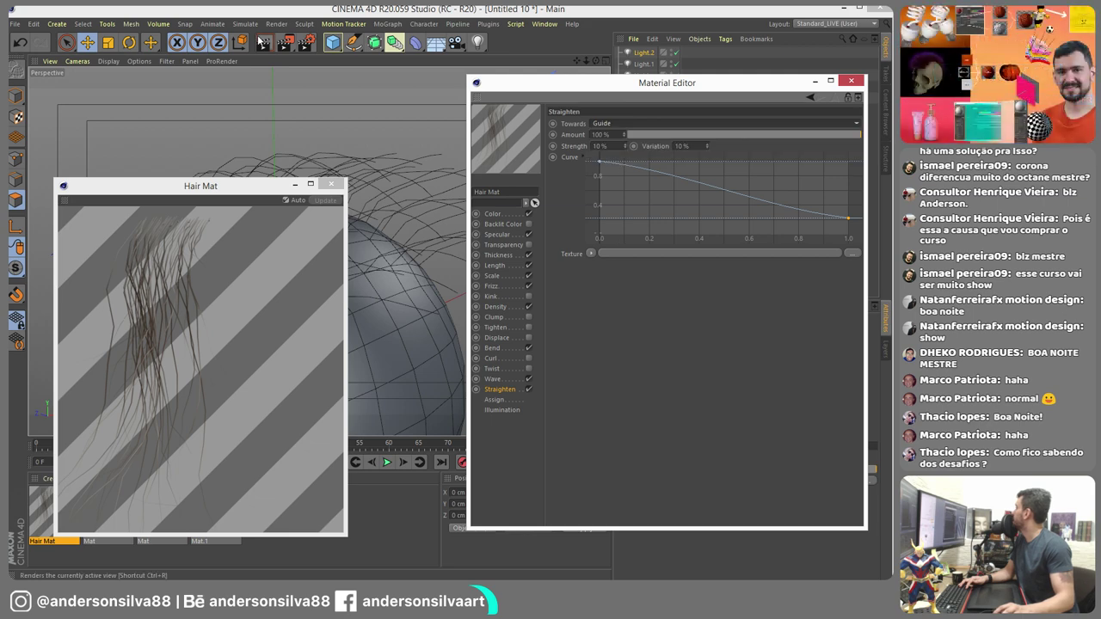
pyautogui.click(285, 43)
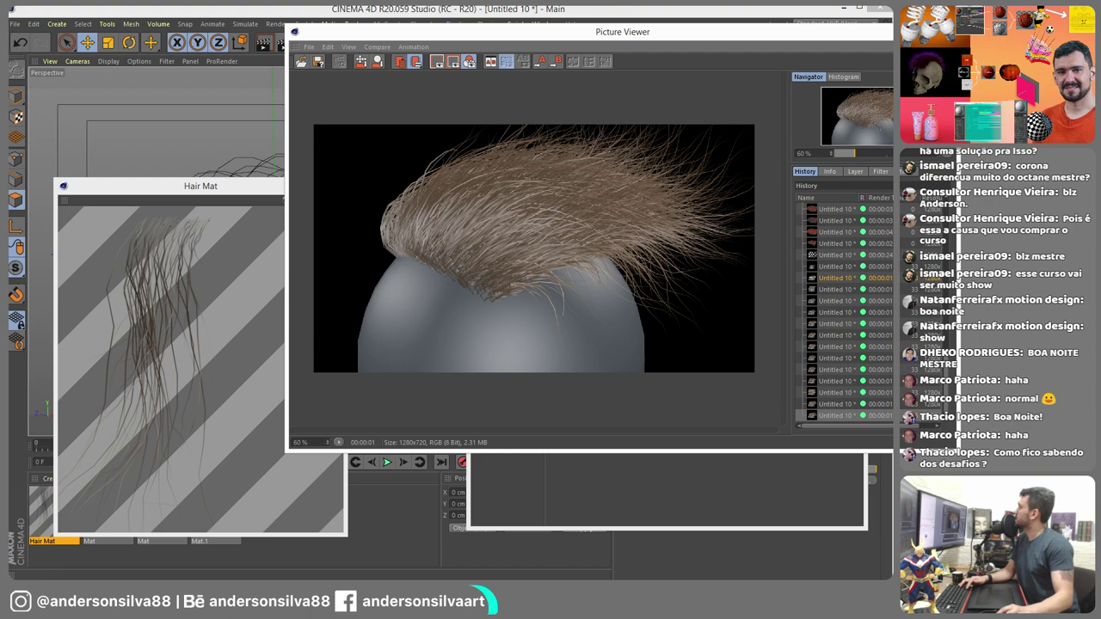
# - Close the Hair Mat preview, switch the renderer to Physical, and render the hair scene
pyautogui.click(332, 184)
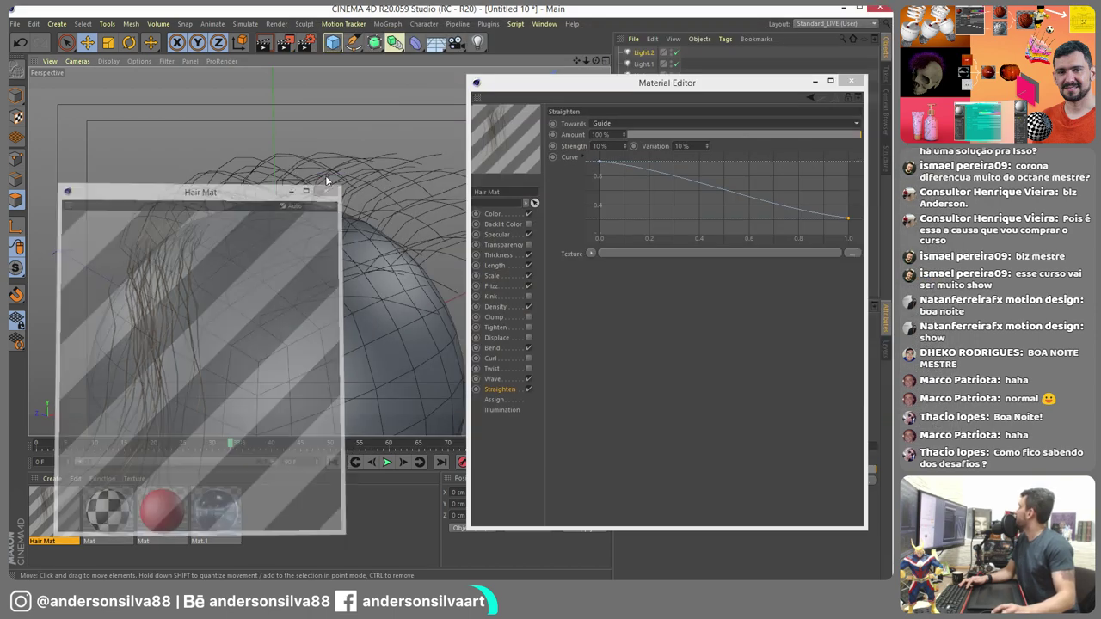
pyautogui.click(307, 42)
pyautogui.click(381, 62)
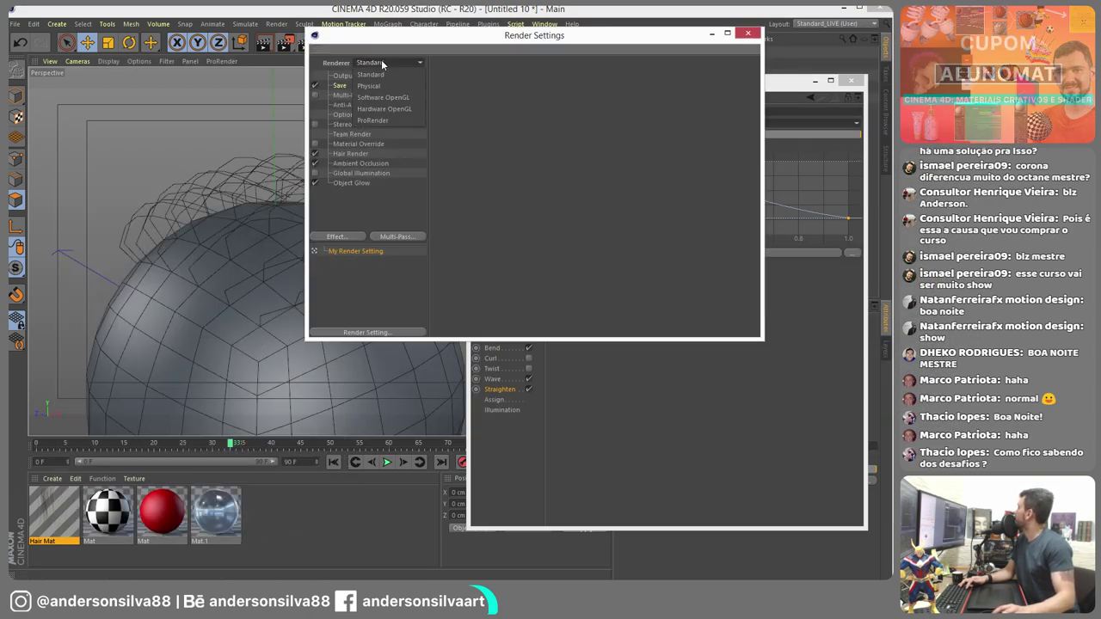
pyautogui.click(378, 85)
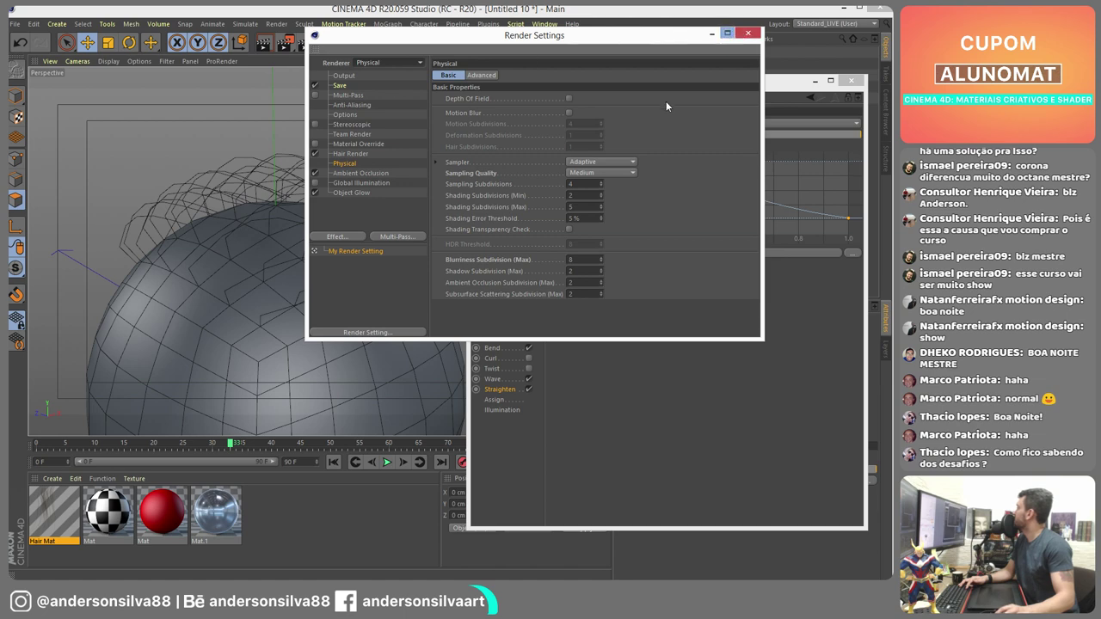
pyautogui.click(747, 34)
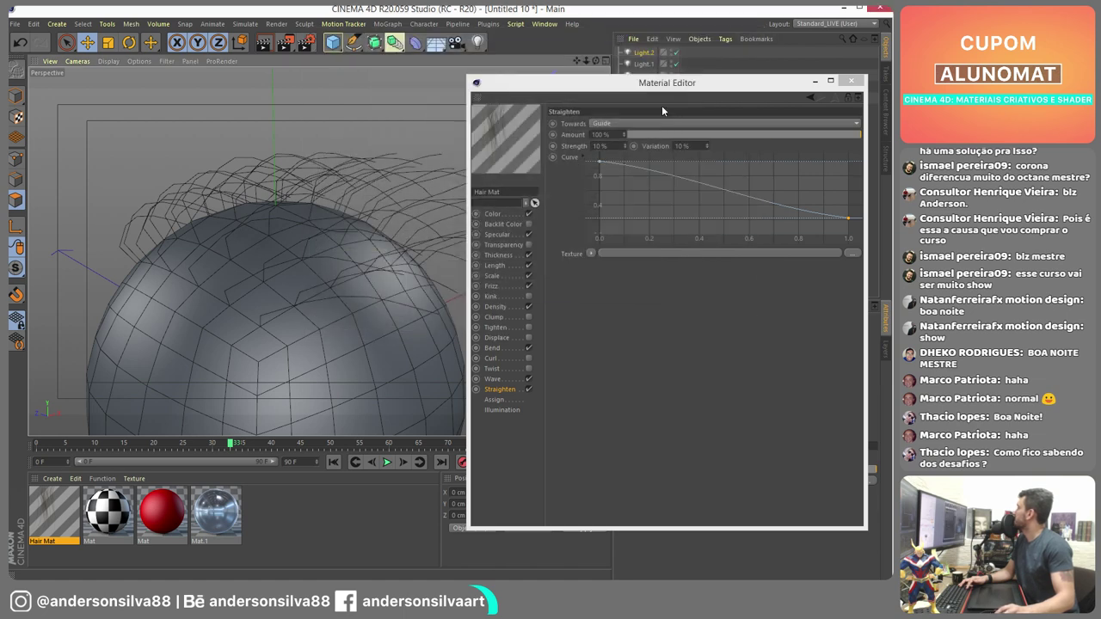
pyautogui.click(287, 41)
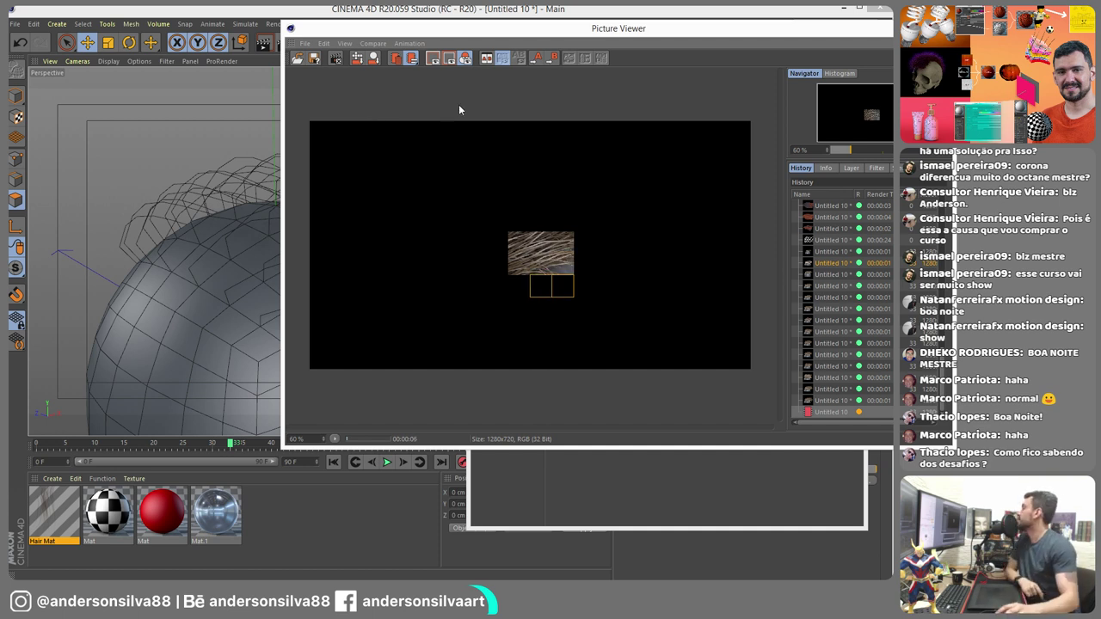
pyautogui.moveTo(627, 30); pyautogui.dragTo(463, 47)
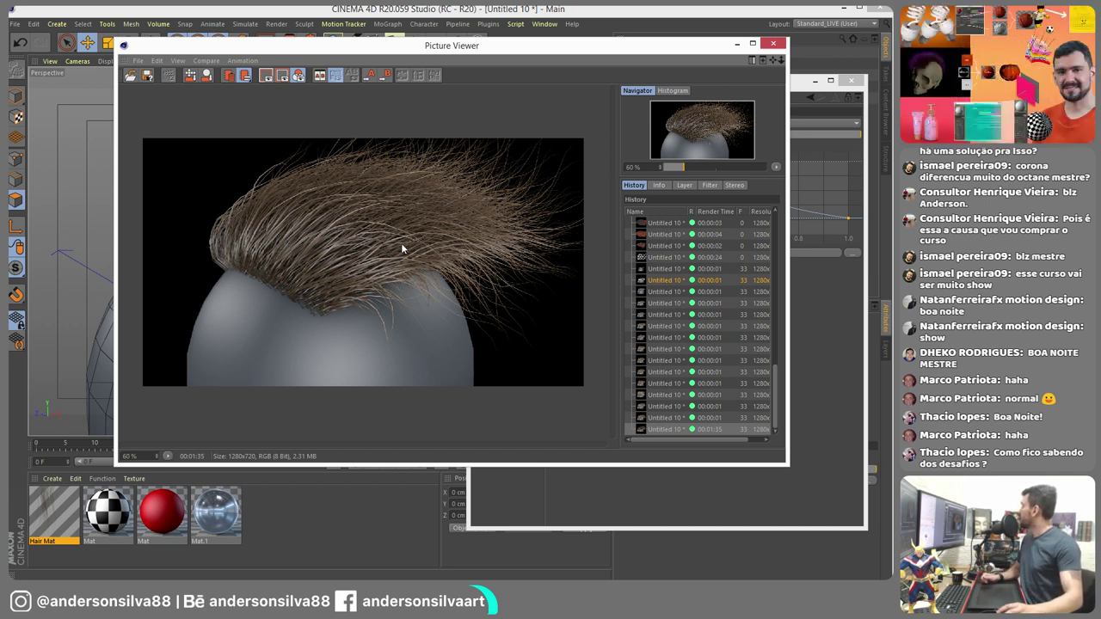
# - In the Picture Viewer history, set an earlier hair render as A and the latest render as B
pyautogui.click(670, 418)
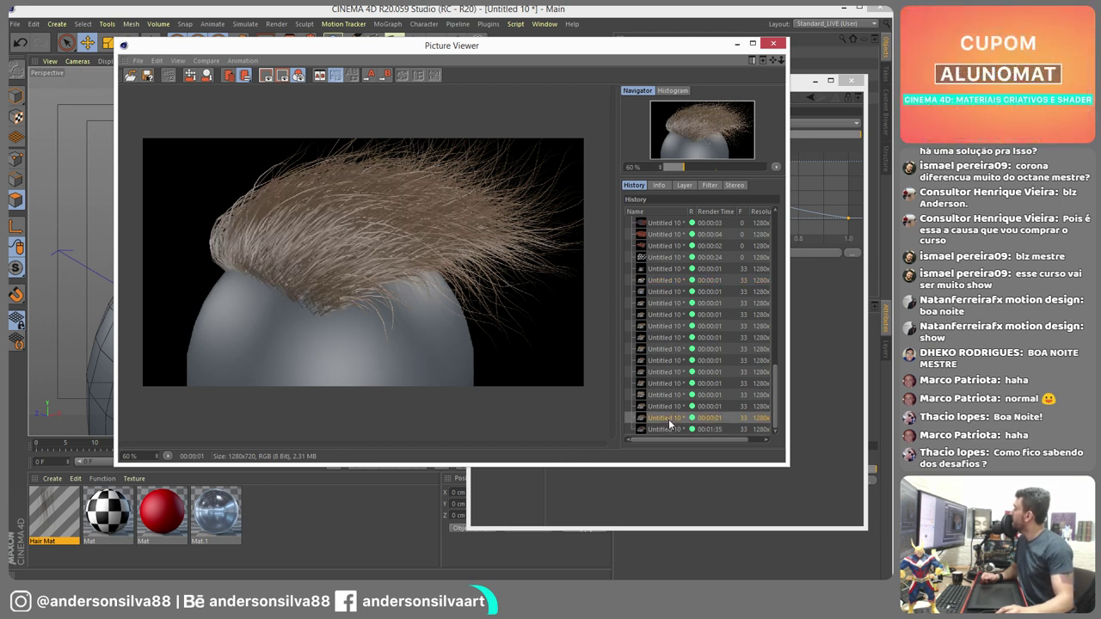
pyautogui.click(673, 429)
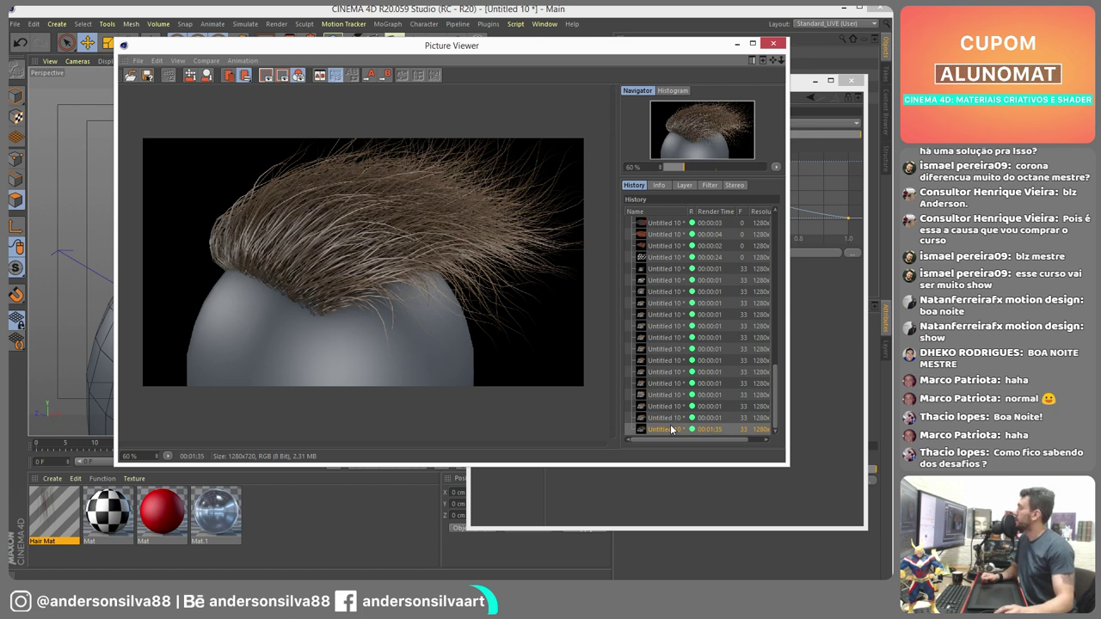
pyautogui.click(351, 75)
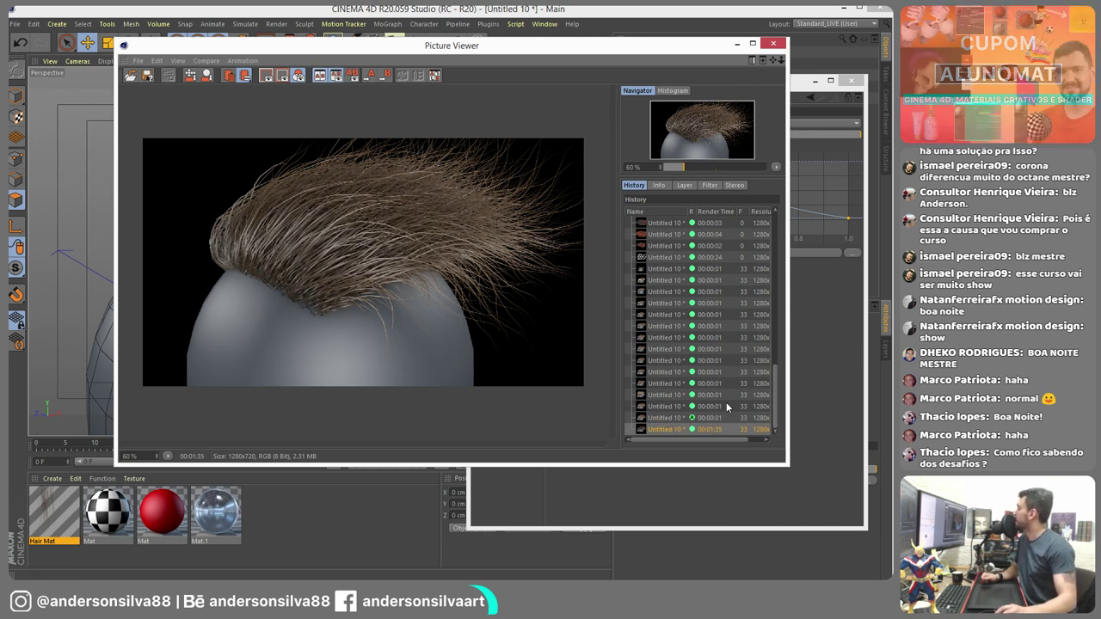
pyautogui.rightClick(659, 429)
pyautogui.click(688, 448)
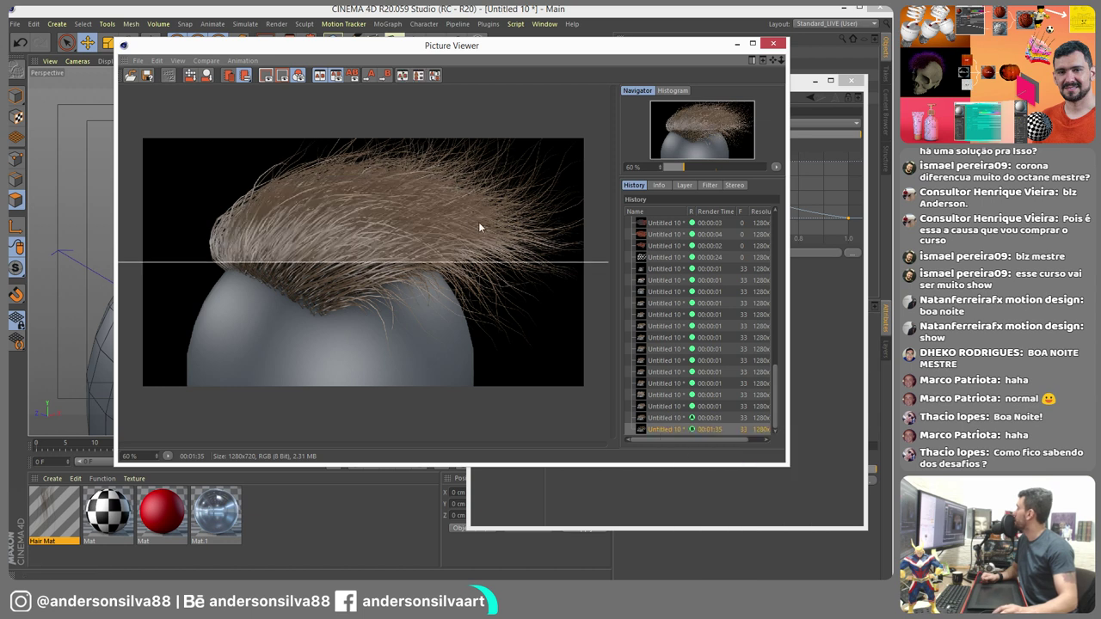
# - Compare them with a vertical split dragged across the hair, then close the Picture Viewer
pyautogui.click(205, 60)
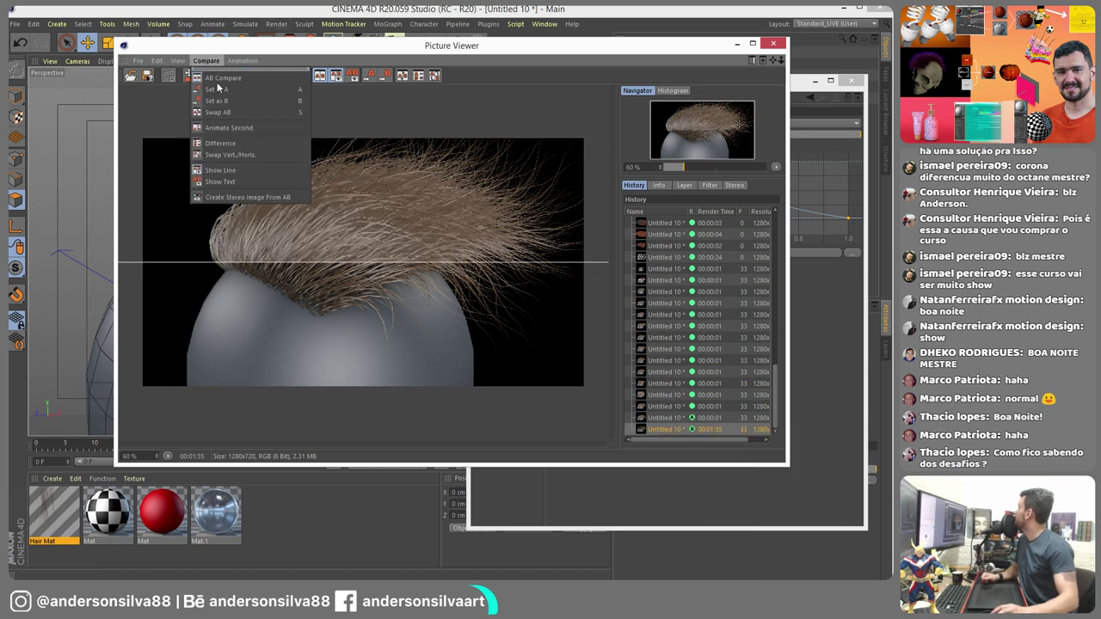
pyautogui.click(234, 153)
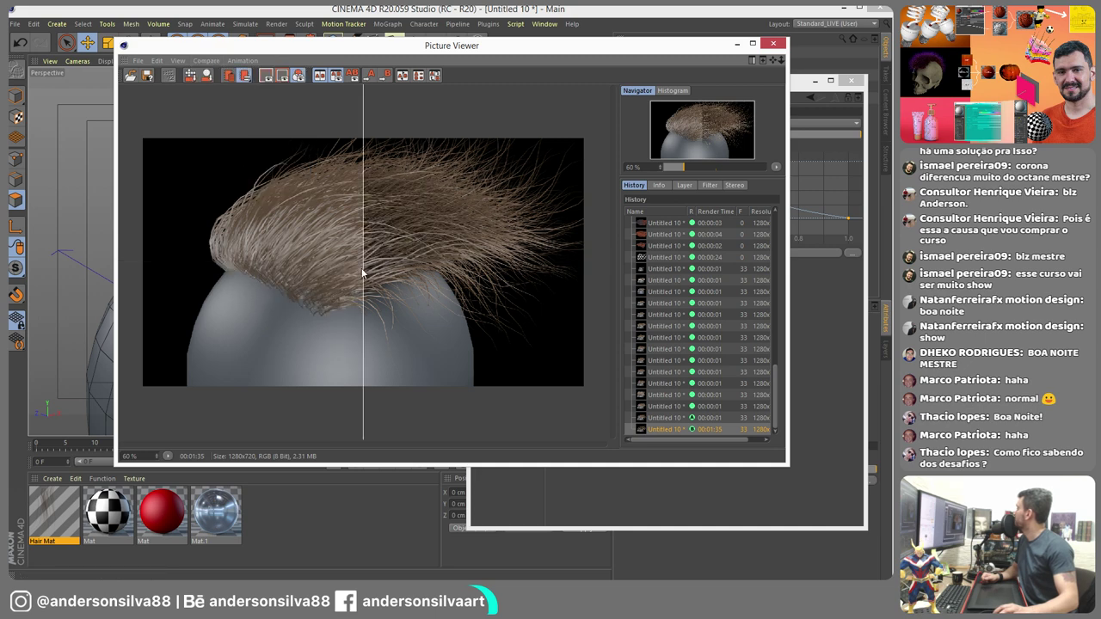
pyautogui.moveTo(363, 273); pyautogui.dragTo(306, 268)
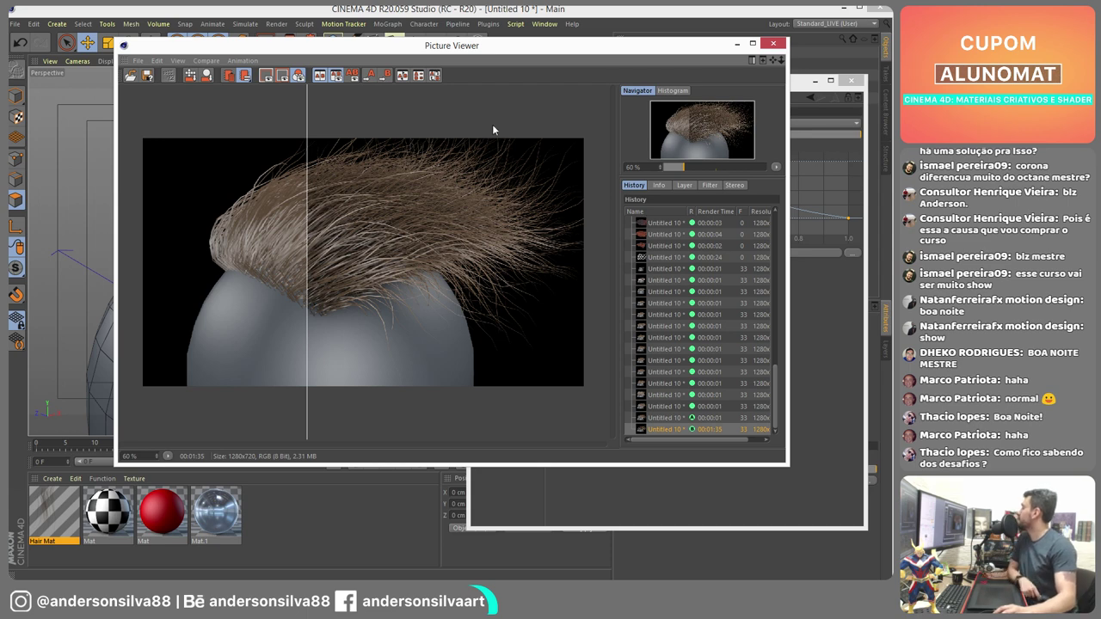
pyautogui.click(772, 43)
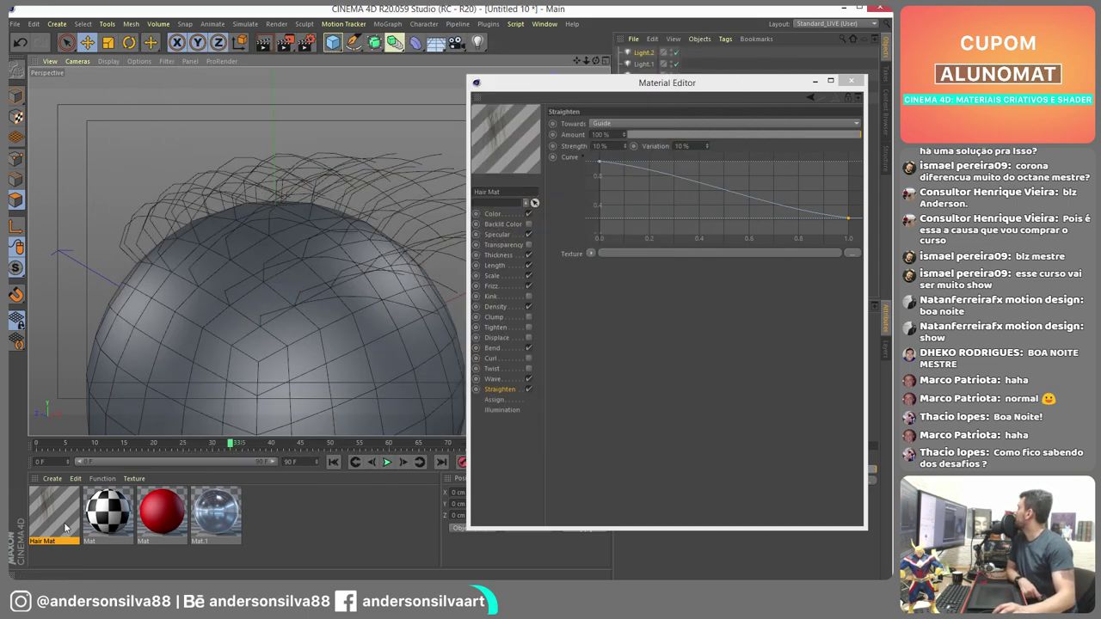
# - Review the Hair Mat's Thickness, Length, Scale, Frizz and Density channels, then close the Material Editor
pyautogui.click(499, 256)
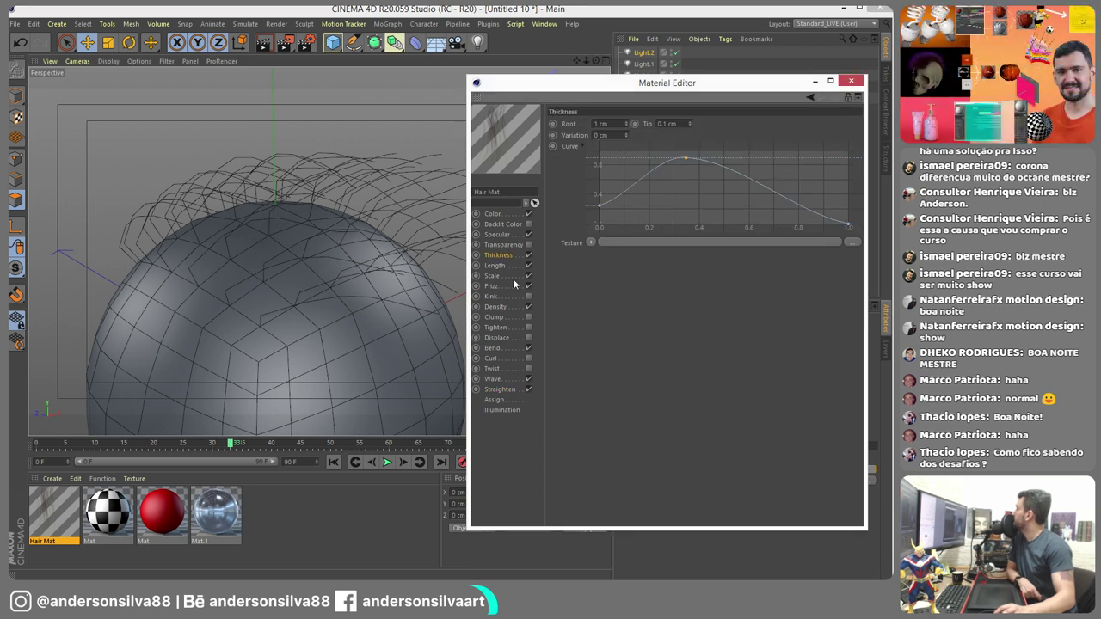
pyautogui.click(495, 266)
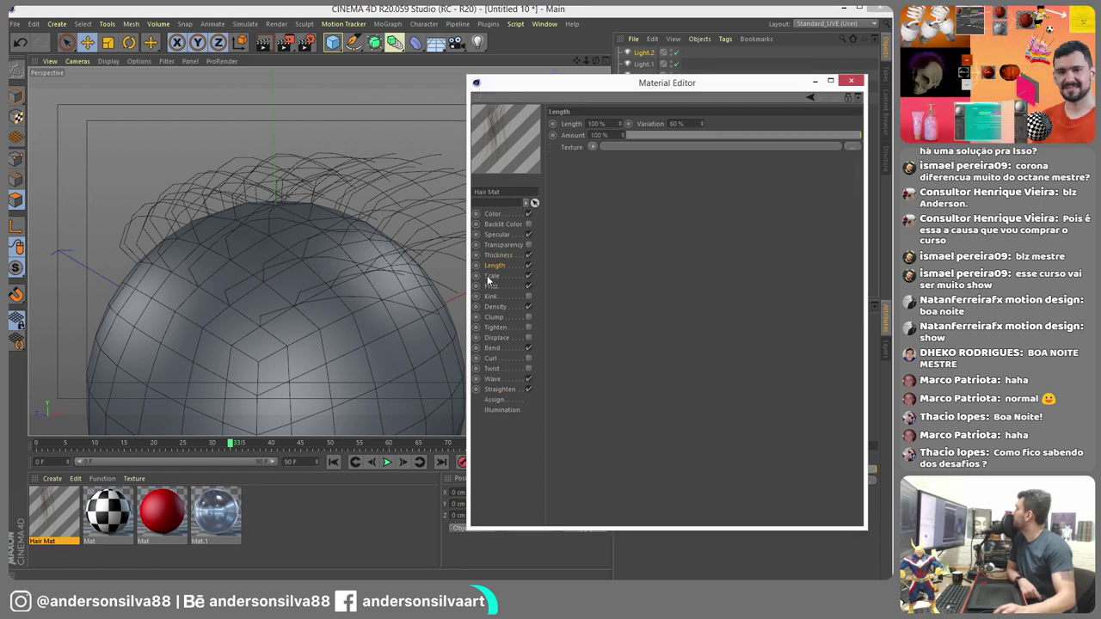
pyautogui.click(490, 276)
pyautogui.click(495, 289)
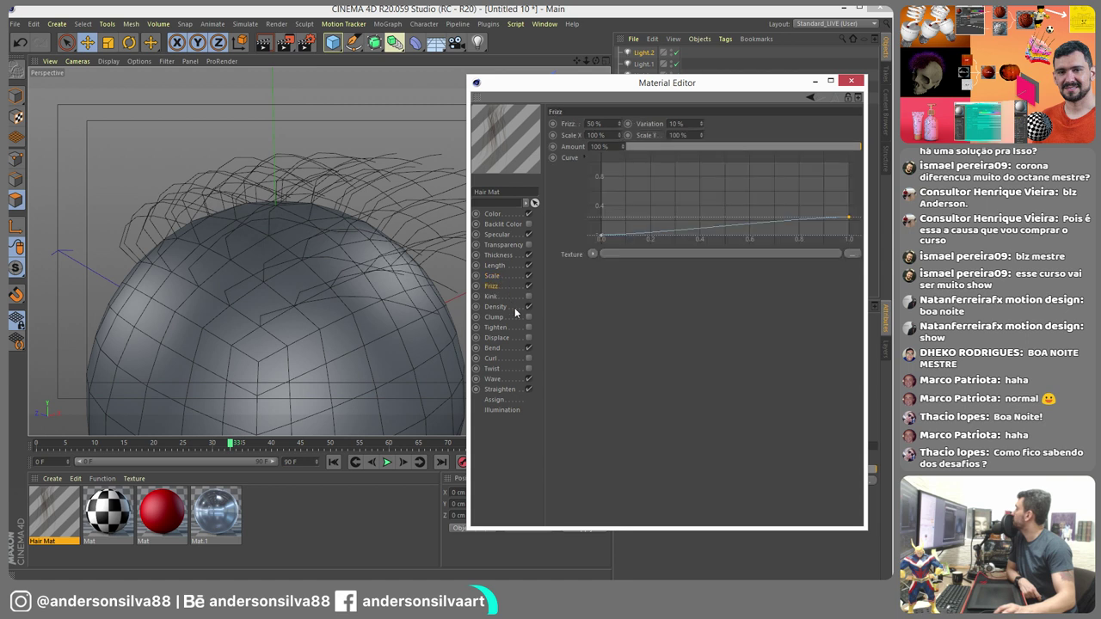
pyautogui.click(502, 308)
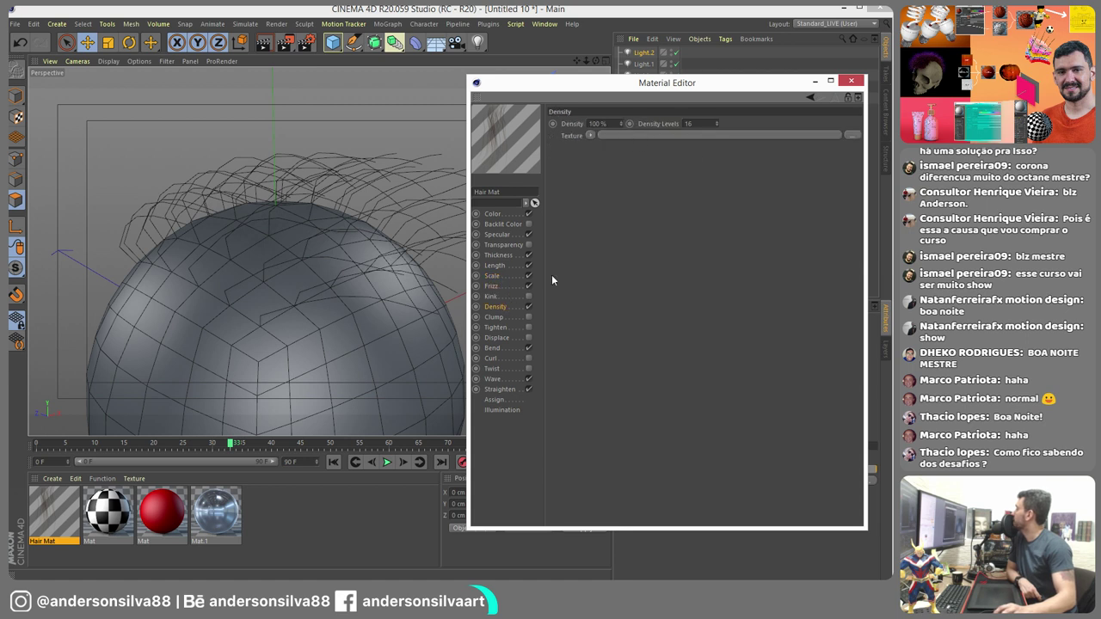
pyautogui.click(851, 80)
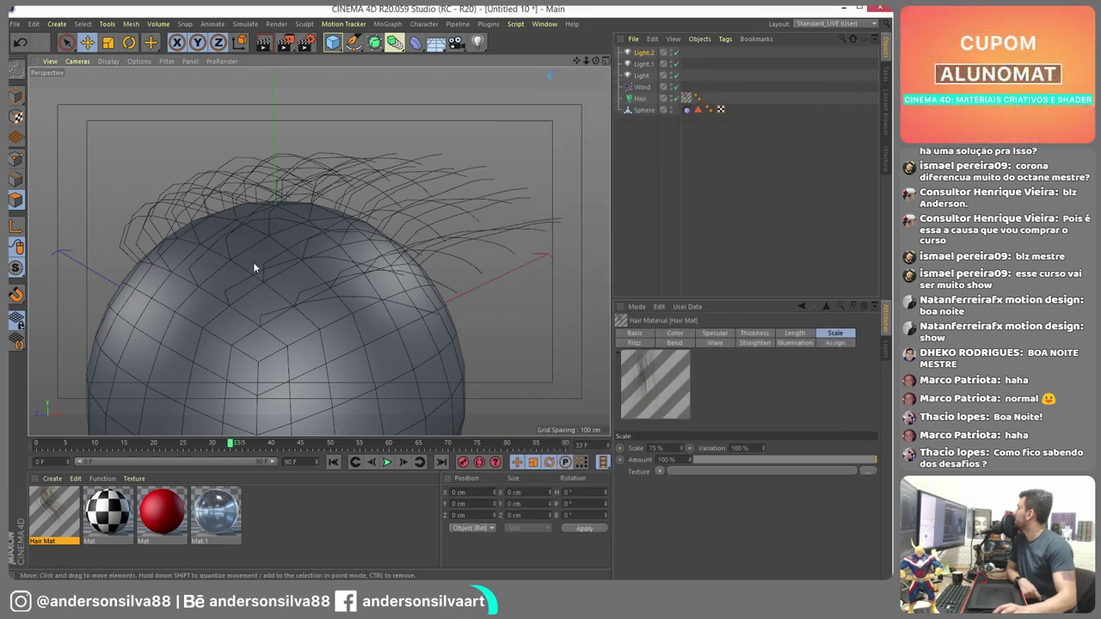
# - Try 20 and then 26 guide segments on the Hair object, previewing the simulation from frame 0
pyautogui.click(639, 98)
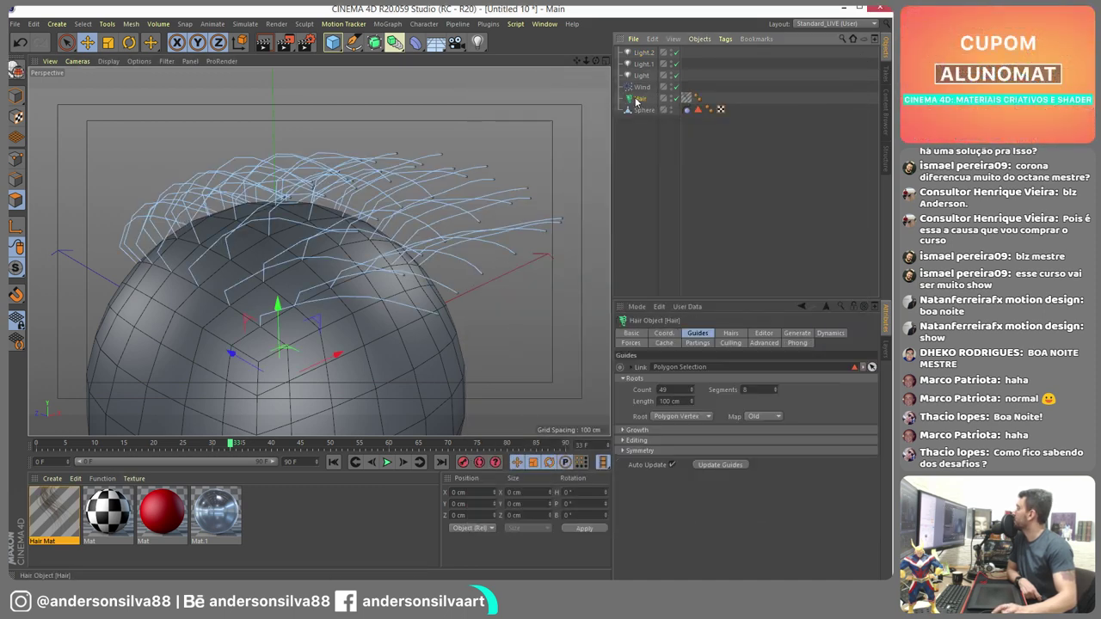
pyautogui.doubleClick(757, 390)
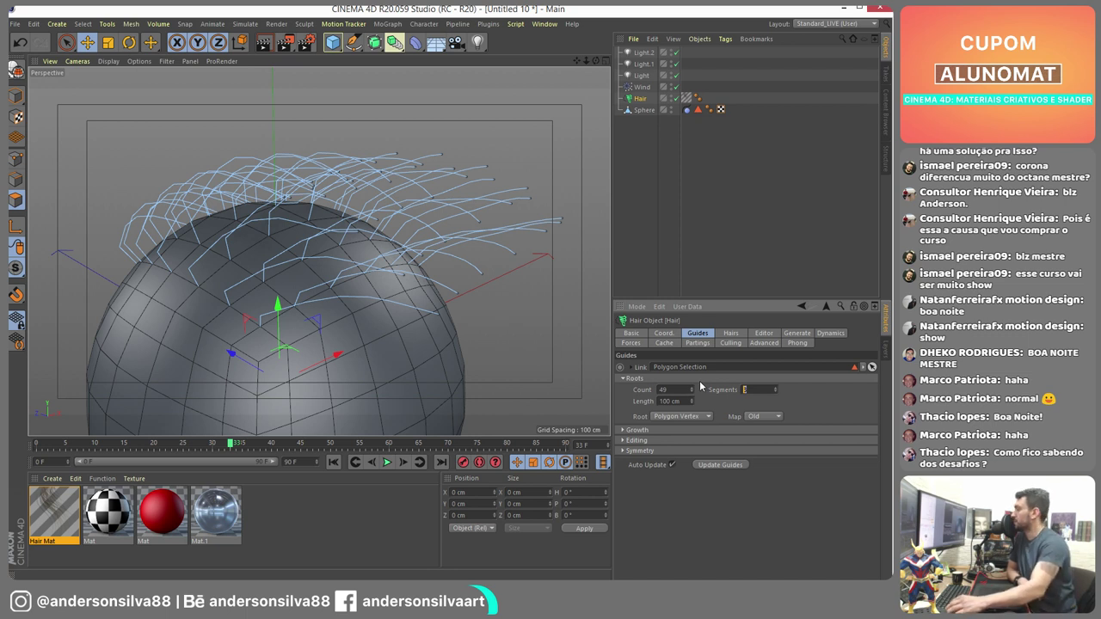
pyautogui.write('20')
pyautogui.press('Return')
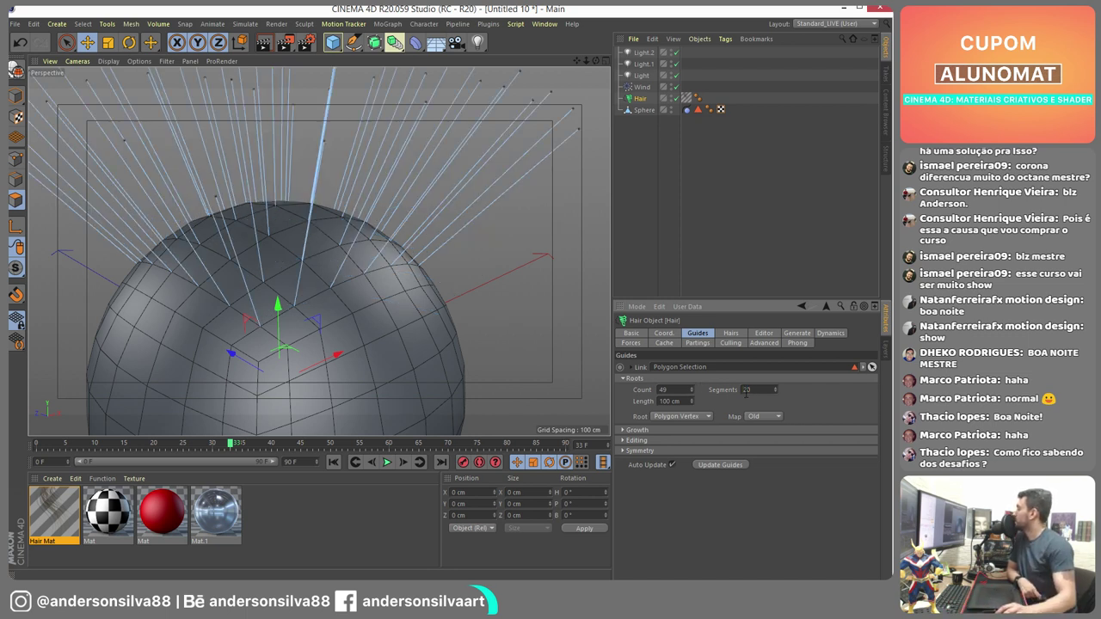
pyautogui.doubleClick(746, 390)
pyautogui.write('26')
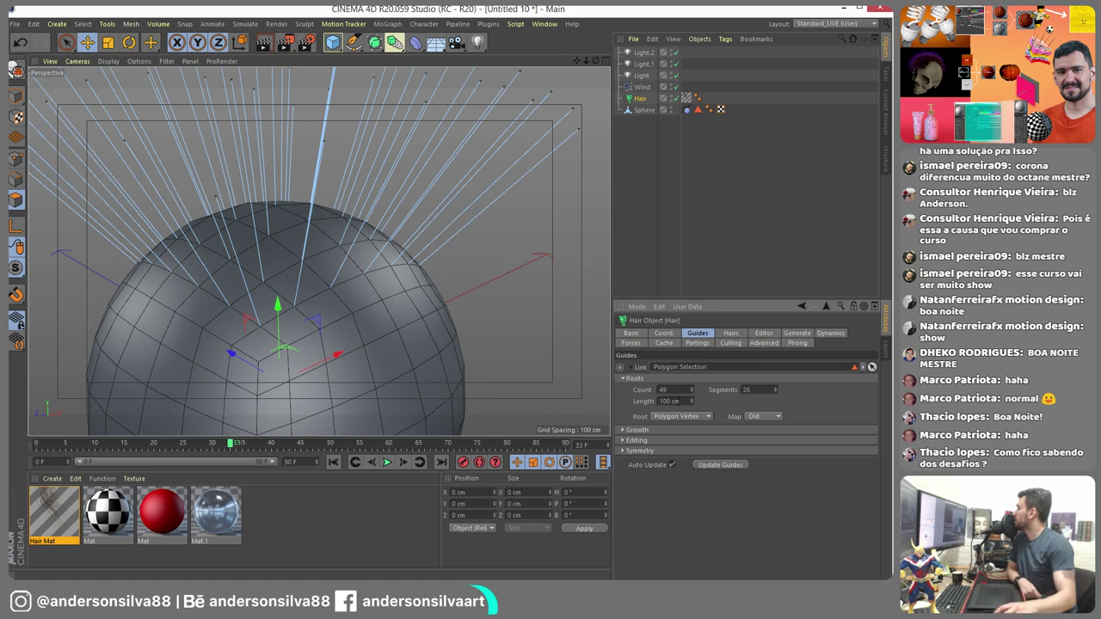
pyautogui.click(333, 462)
pyautogui.click(386, 463)
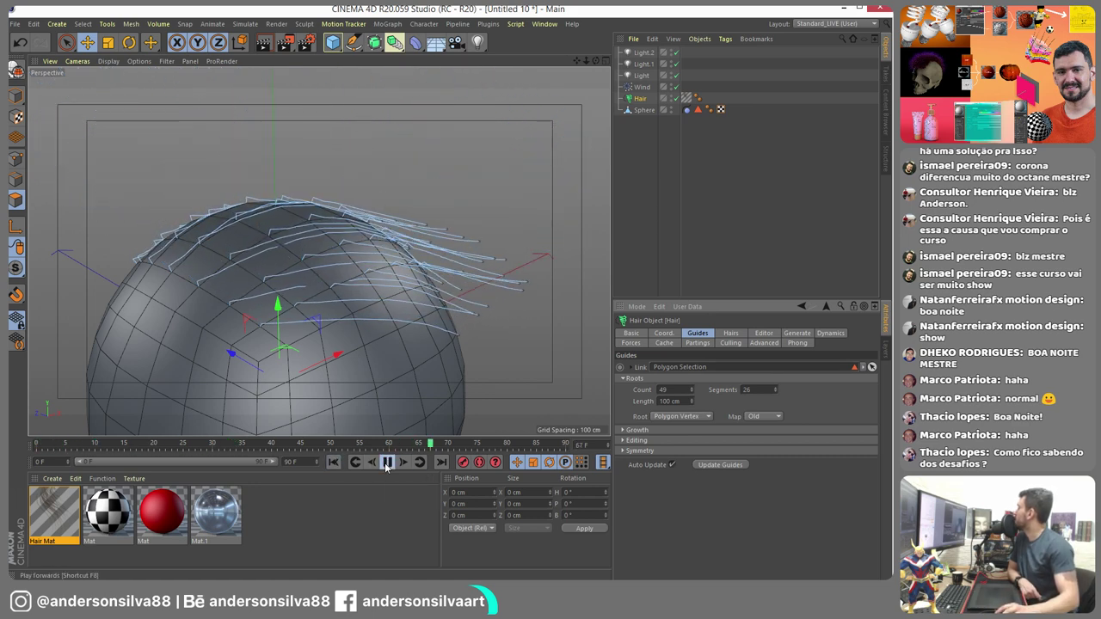
pyautogui.click(386, 463)
pyautogui.click(333, 462)
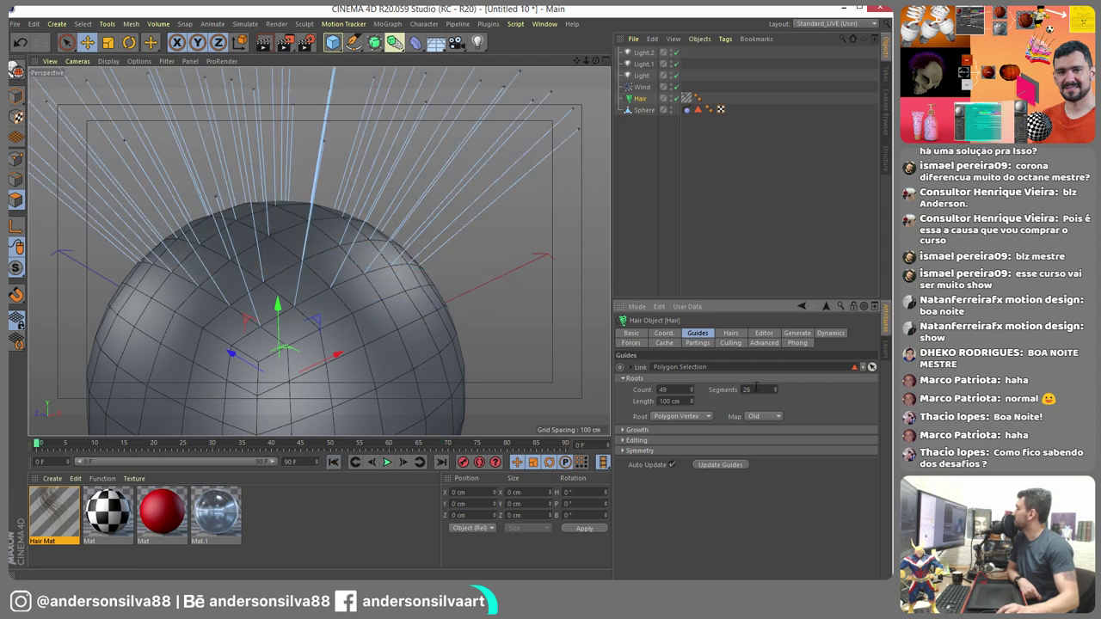
# - Change the guide segments to 16 and finally 8, replaying the hair simulation each time
pyautogui.write('16')
pyautogui.press('Return')
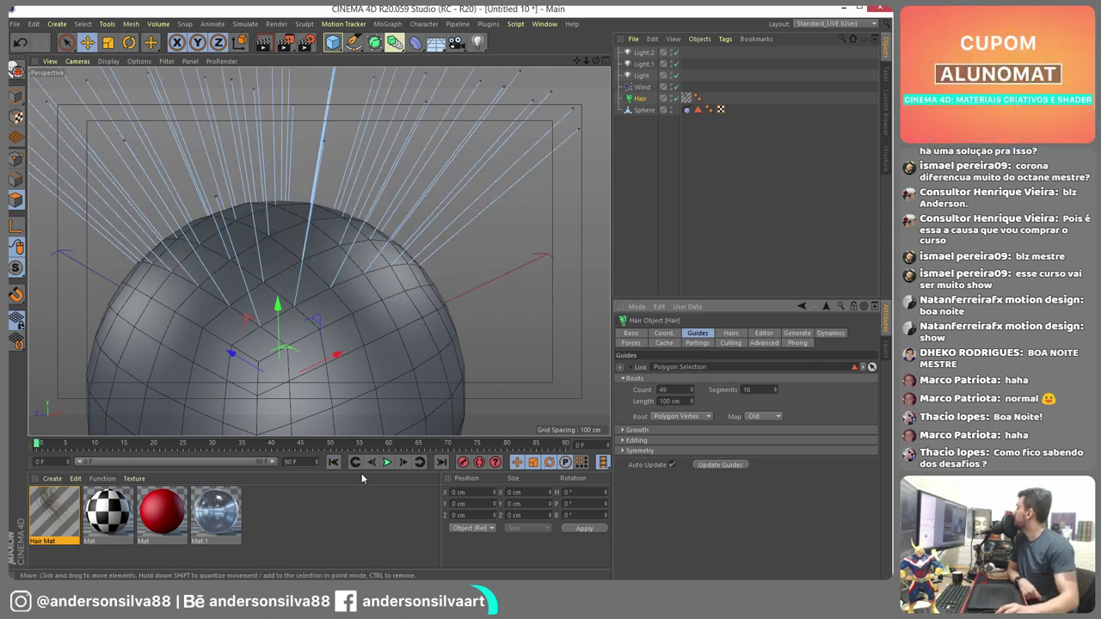
pyautogui.click(386, 463)
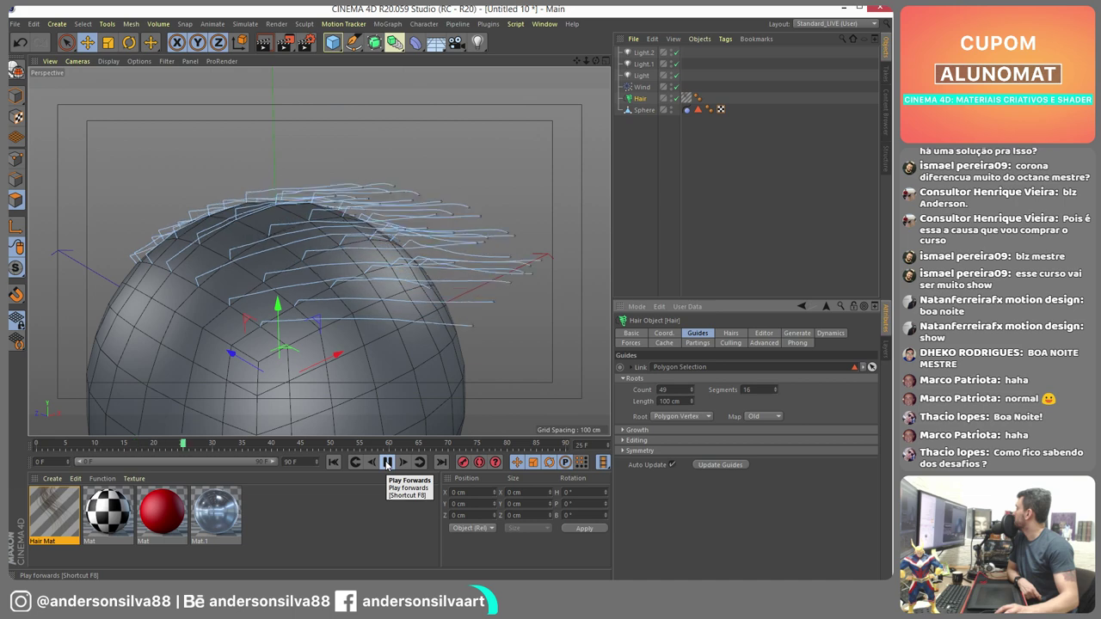
pyautogui.doubleClick(764, 390)
pyautogui.write('8')
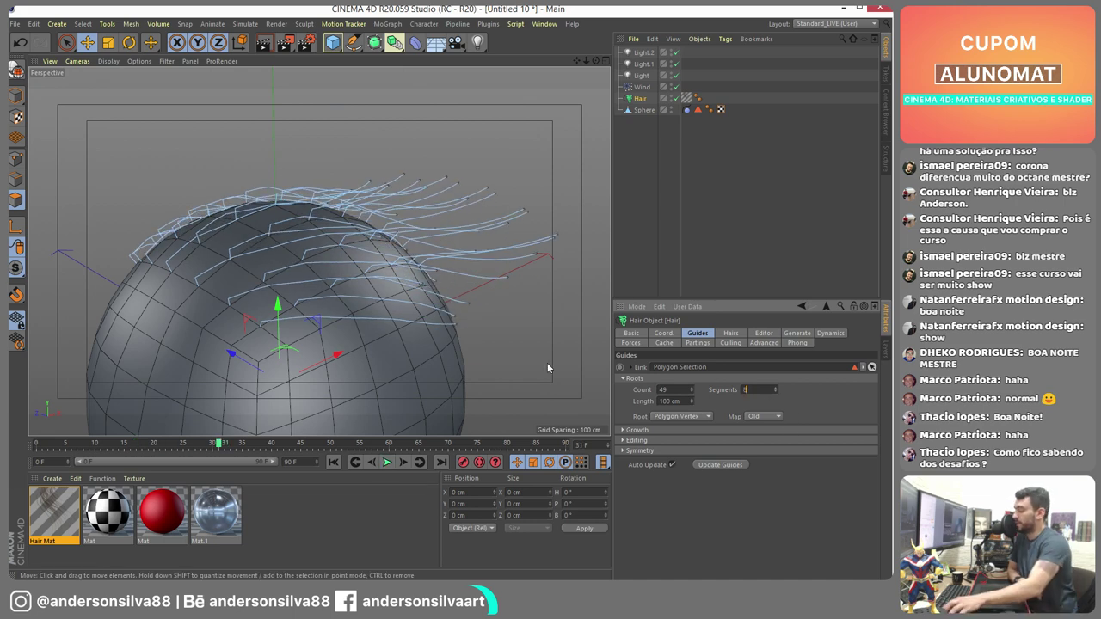
pyautogui.press('Return')
pyautogui.click(333, 462)
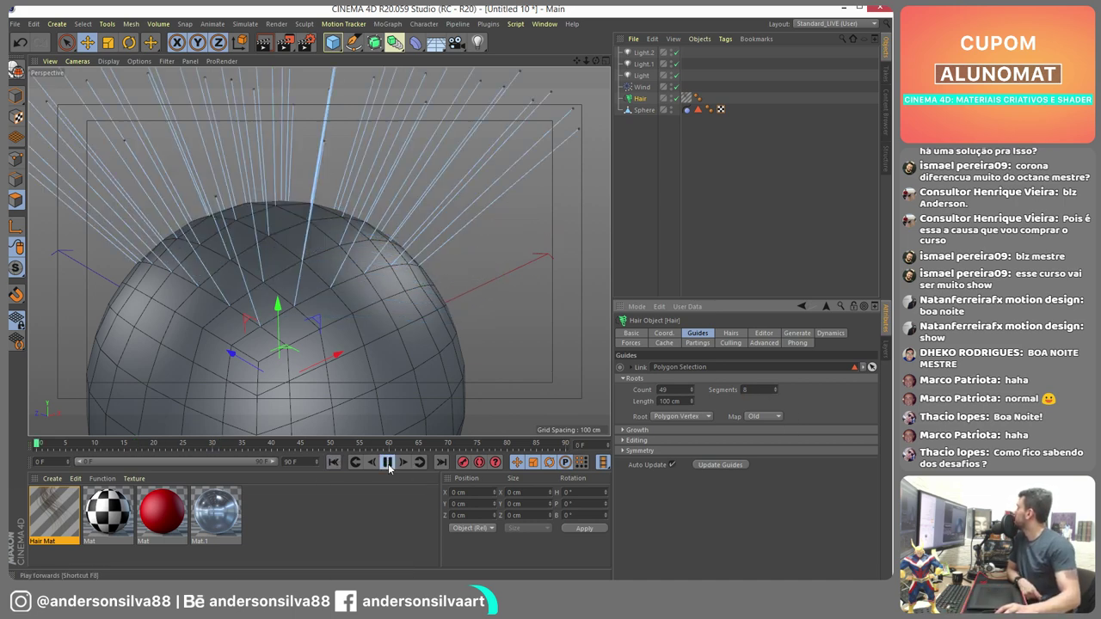
pyautogui.click(387, 463)
pyautogui.click(387, 462)
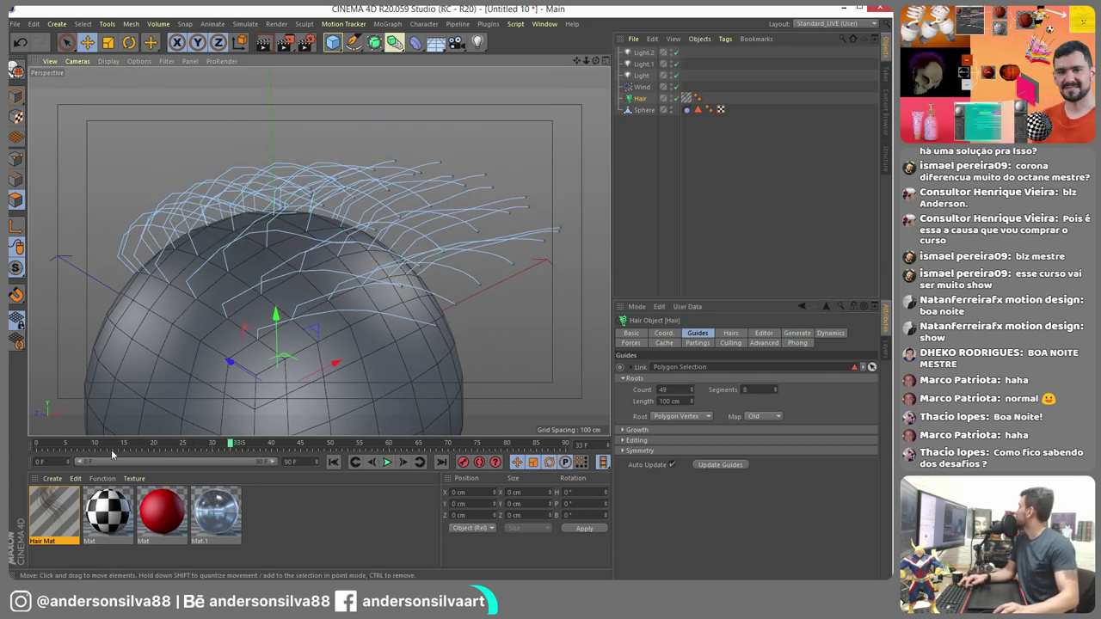
pyautogui.click(69, 510)
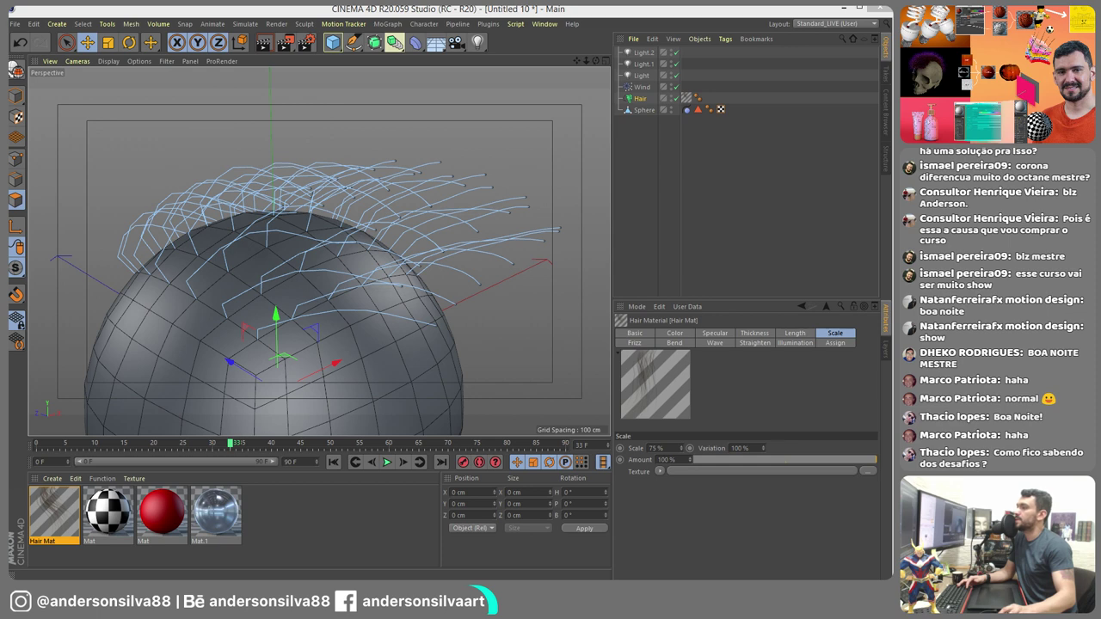
# - Colour the Hair Mat gradient with a purple first knot and a magenta second knot
pyautogui.doubleClick(54, 513)
pyautogui.click(540, 242)
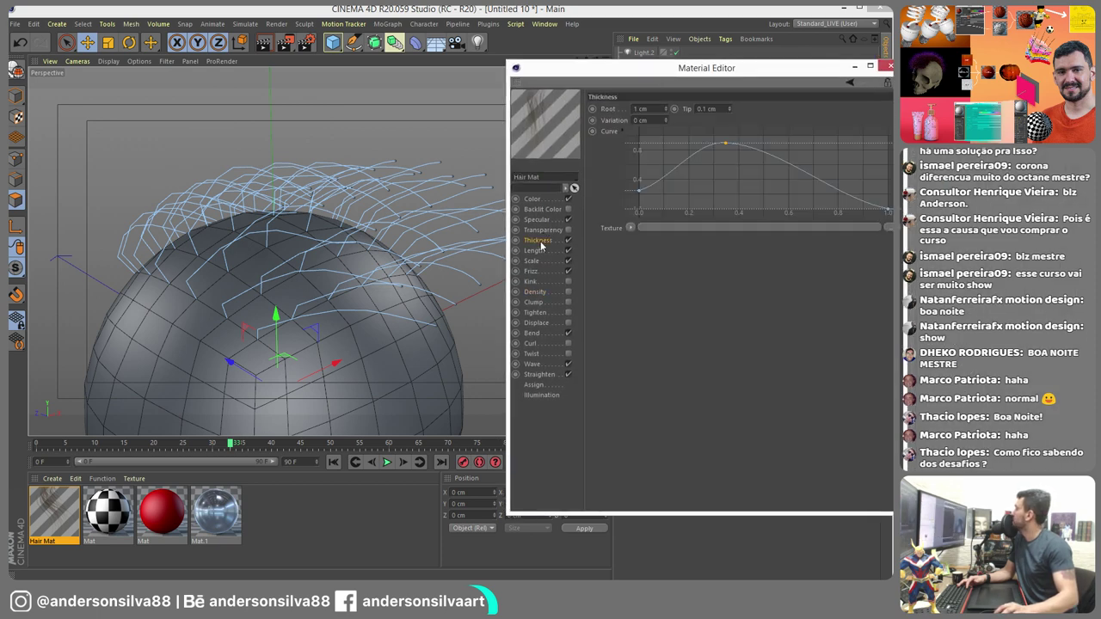
pyautogui.click(537, 220)
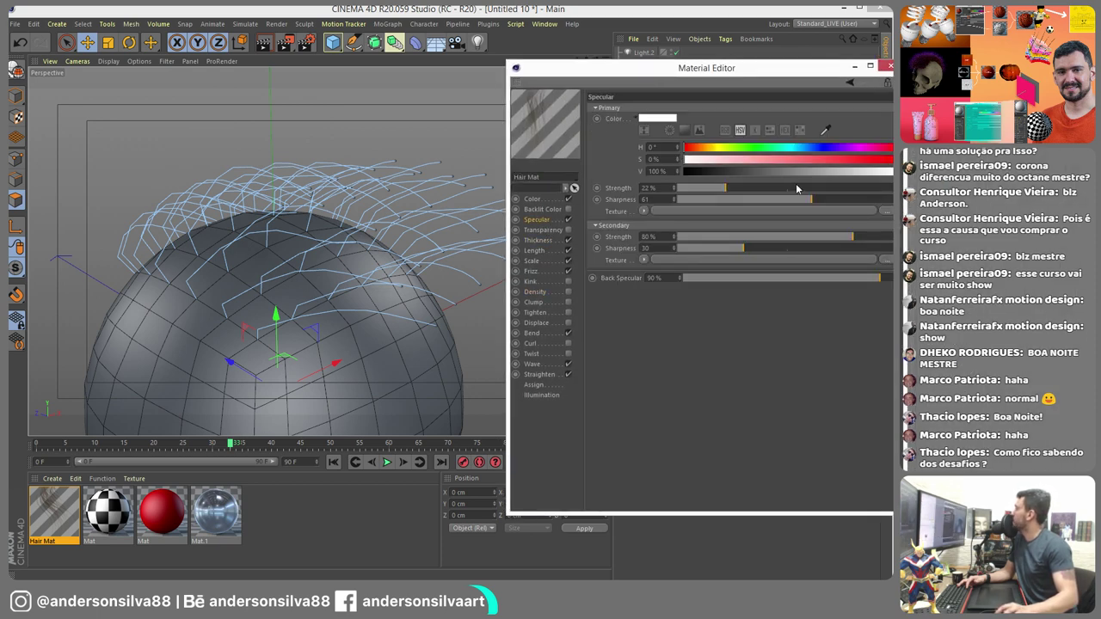
pyautogui.click(534, 199)
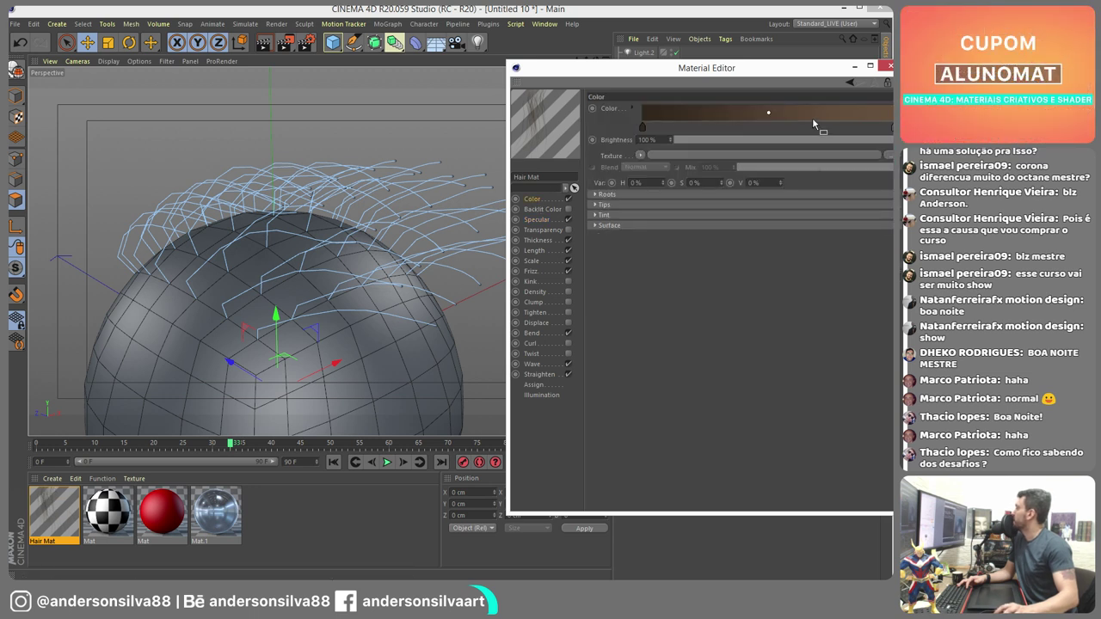
pyautogui.doubleClick(642, 126)
pyautogui.moveTo(674, 139); pyautogui.dragTo(723, 163)
pyautogui.click(727, 152)
pyautogui.click(624, 181)
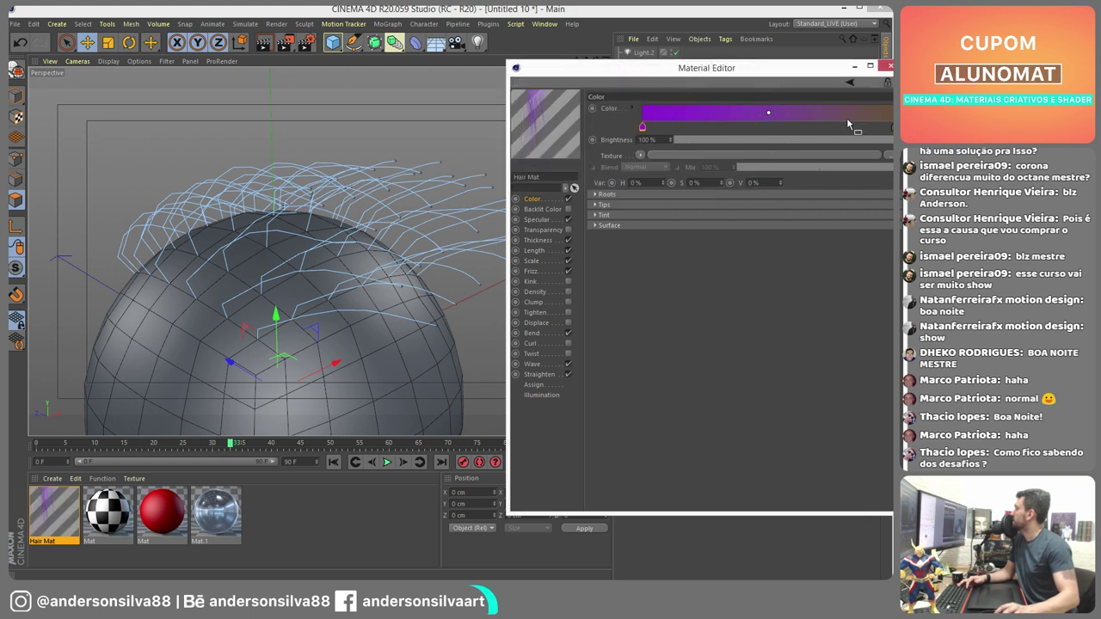
pyautogui.doubleClick(891, 128)
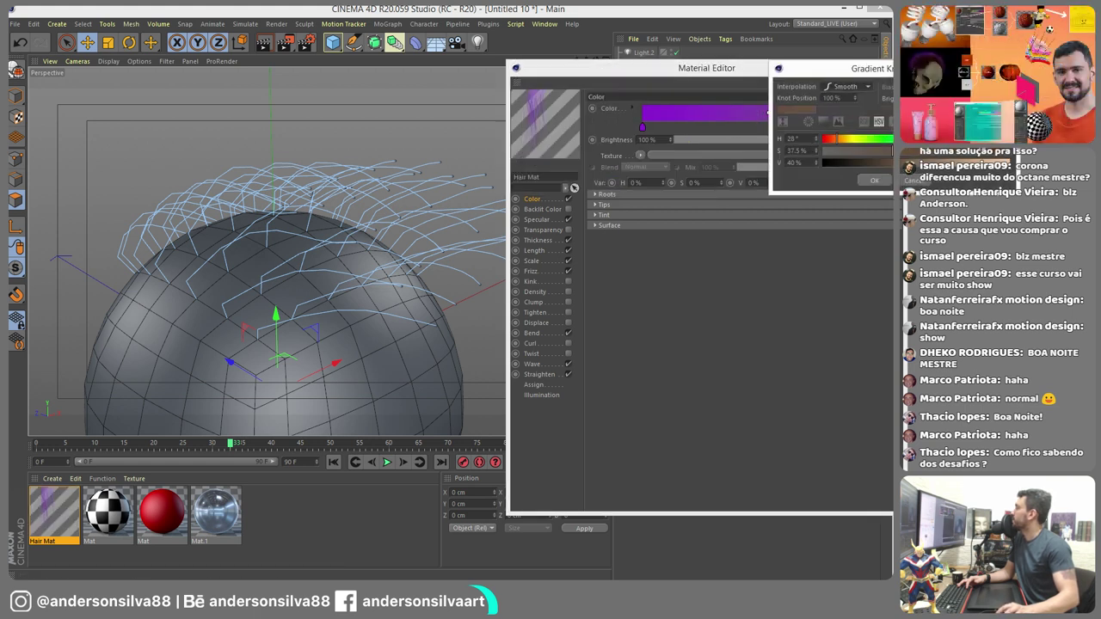
pyautogui.click(874, 181)
# - Shift the purple knot toward the magenta end and tint the specular colour magenta (H 305°, S 84%, V 100%)
pyautogui.moveTo(643, 130); pyautogui.dragTo(693, 128)
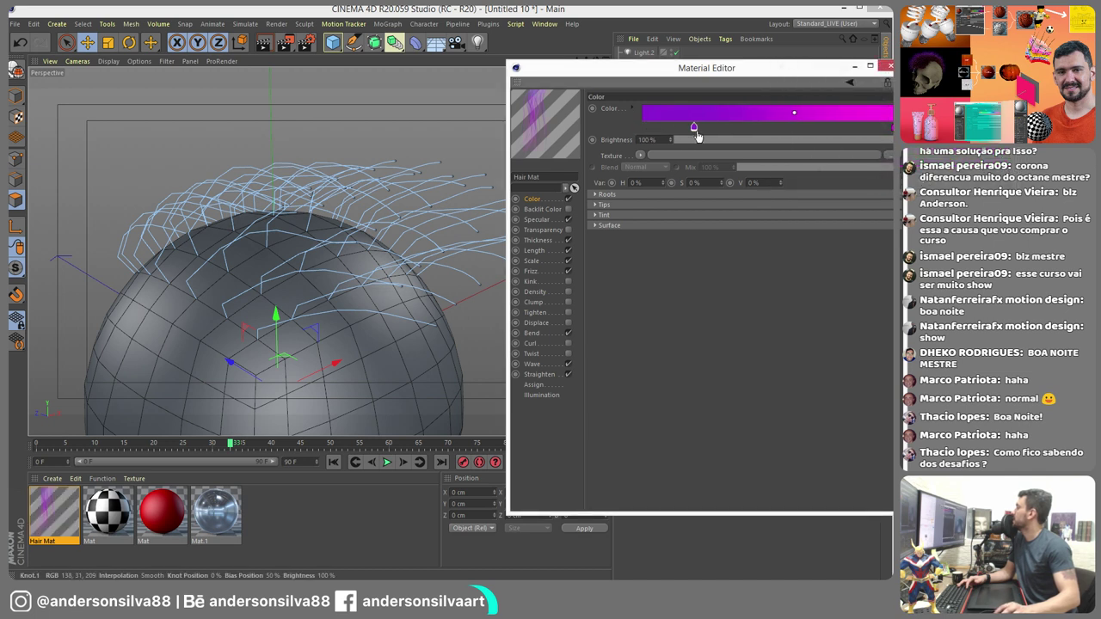
pyautogui.click(539, 220)
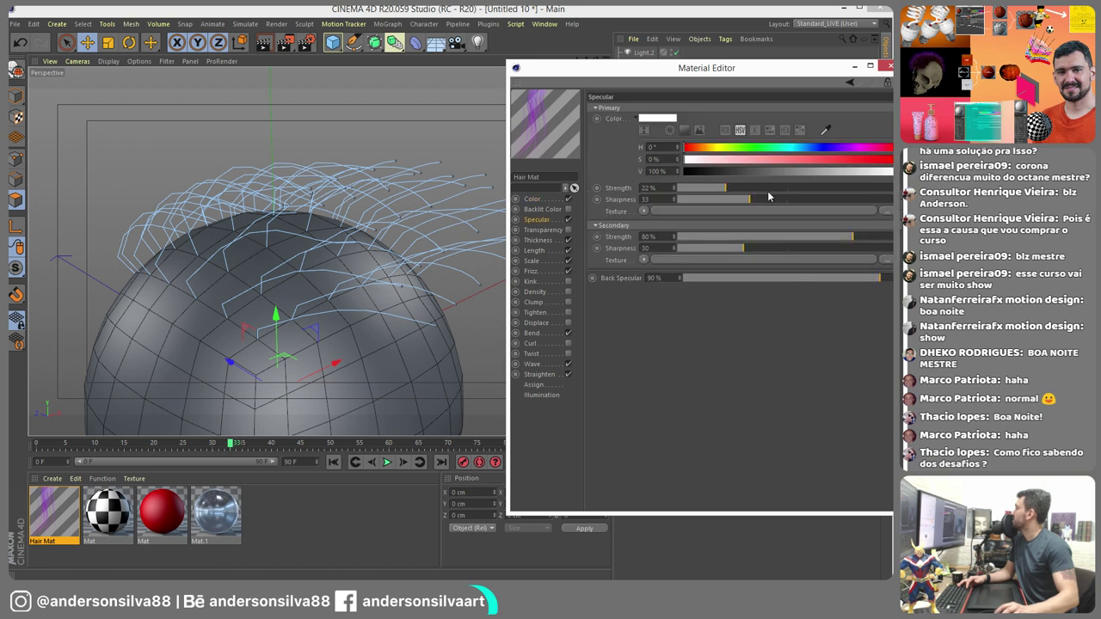
pyautogui.click(864, 159)
pyautogui.moveTo(845, 172); pyautogui.dragTo(889, 174)
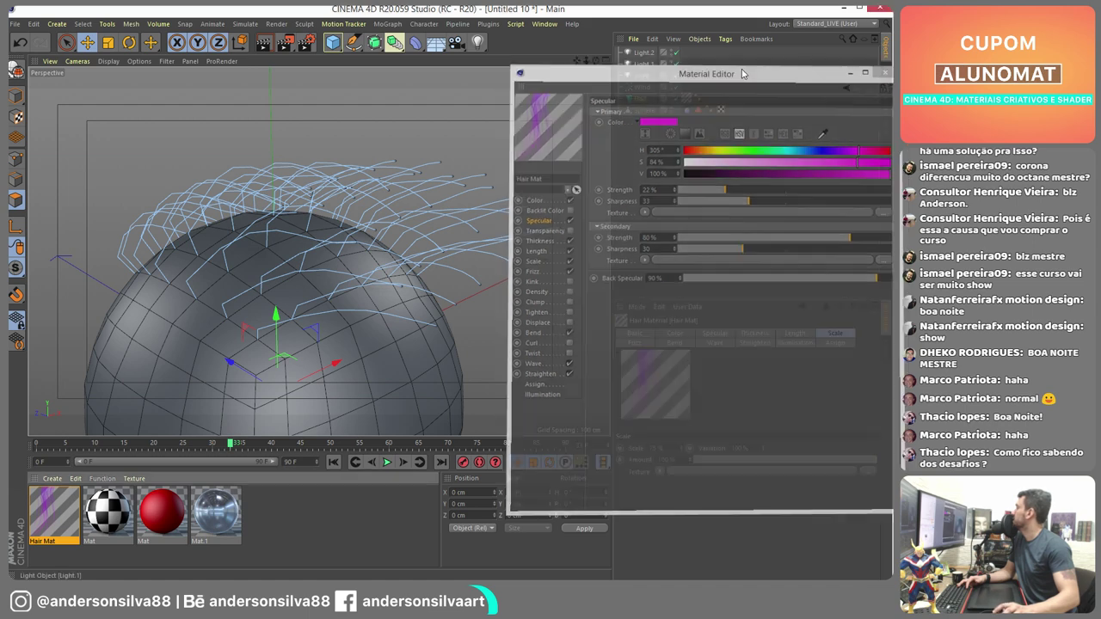
# - Render the purple-magenta hair, dismiss the stop-render prompt, close the viewer, and select the Hair object
pyautogui.click(284, 41)
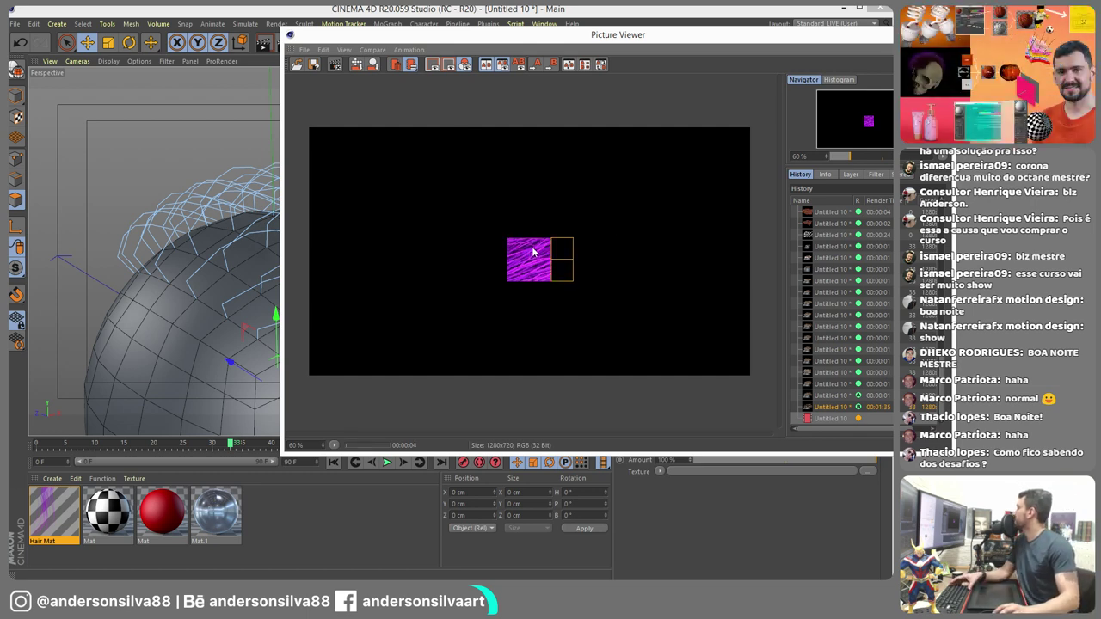
pyautogui.hotkey('shift', 'r')
pyautogui.click(748, 359)
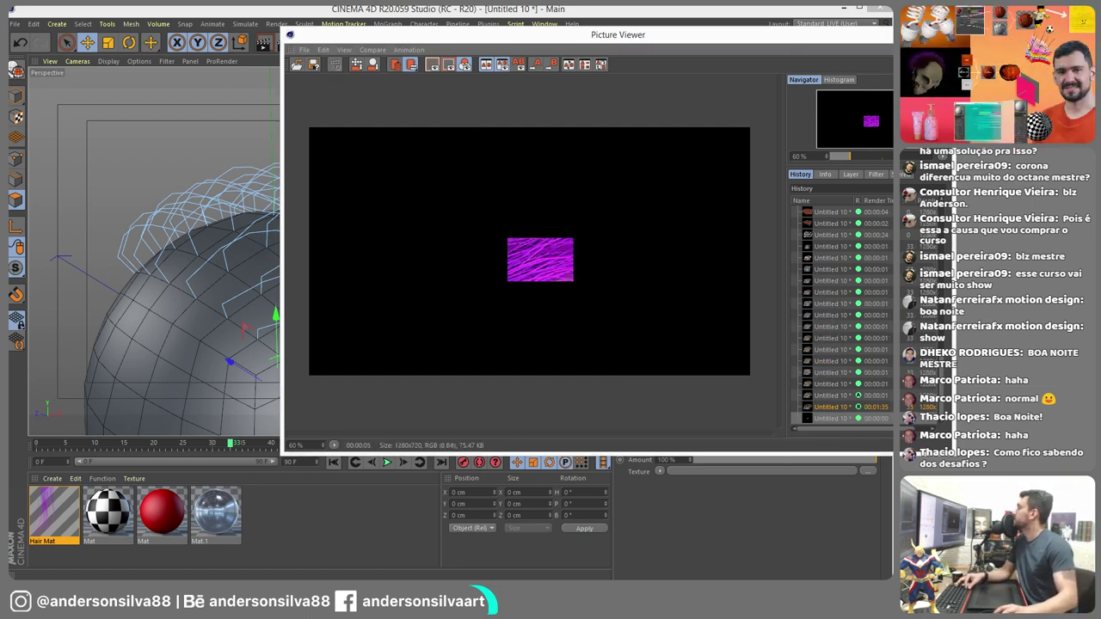
pyautogui.click(886, 34)
pyautogui.click(641, 98)
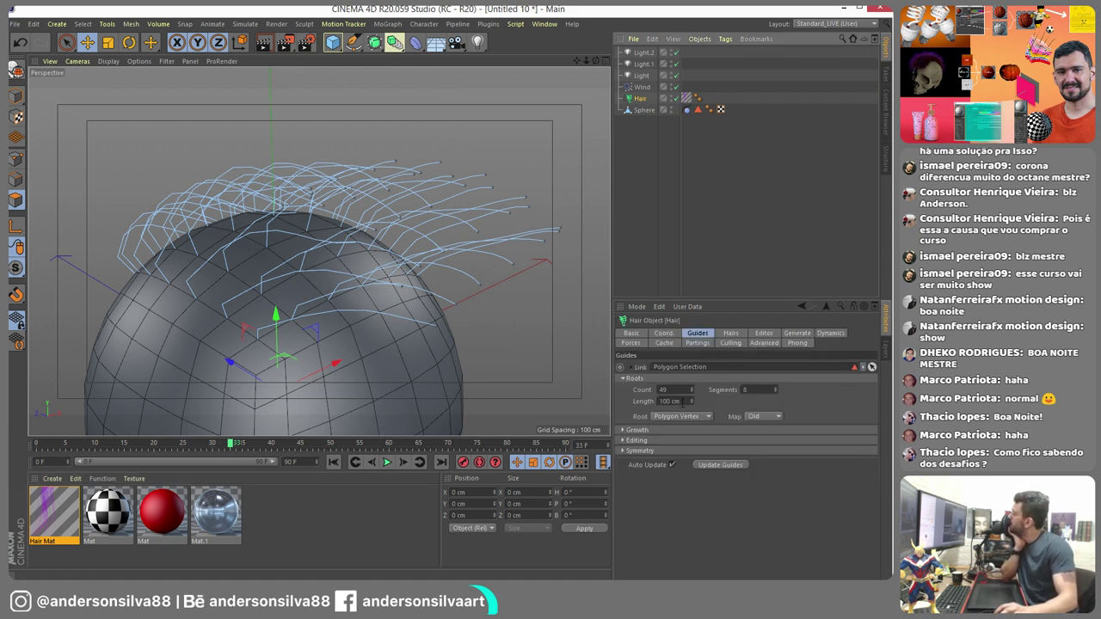
# - Browse the Hair object's Hairs, Roots, Growth, Cloning, Editor, Generate, Dynamics, Forces and Guides settings
pyautogui.click(728, 335)
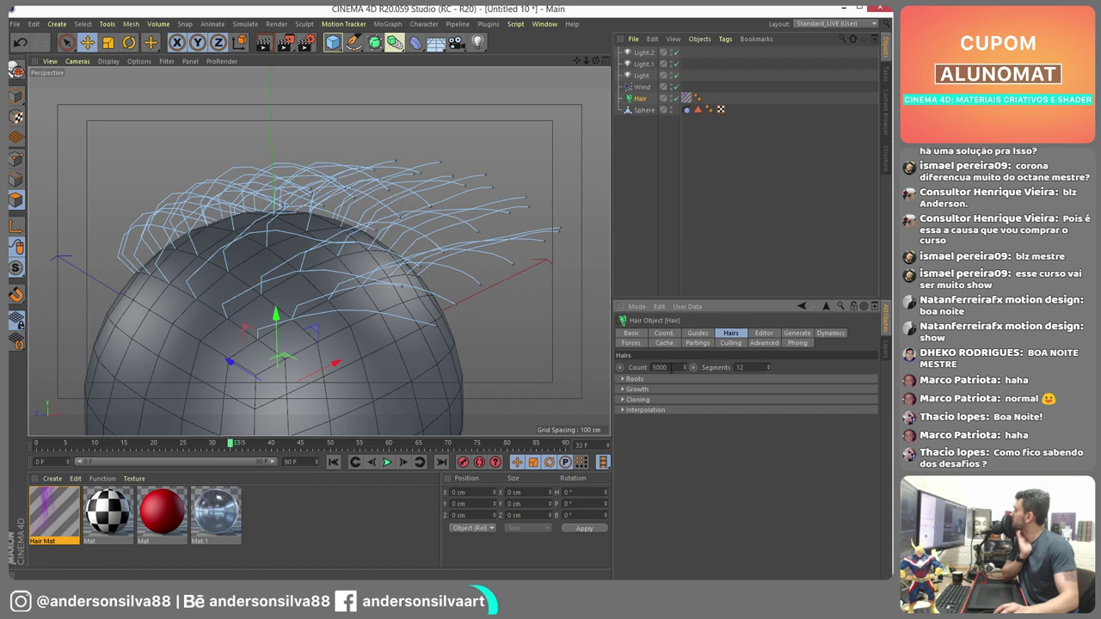
pyautogui.click(623, 379)
pyautogui.click(623, 379)
pyautogui.click(623, 400)
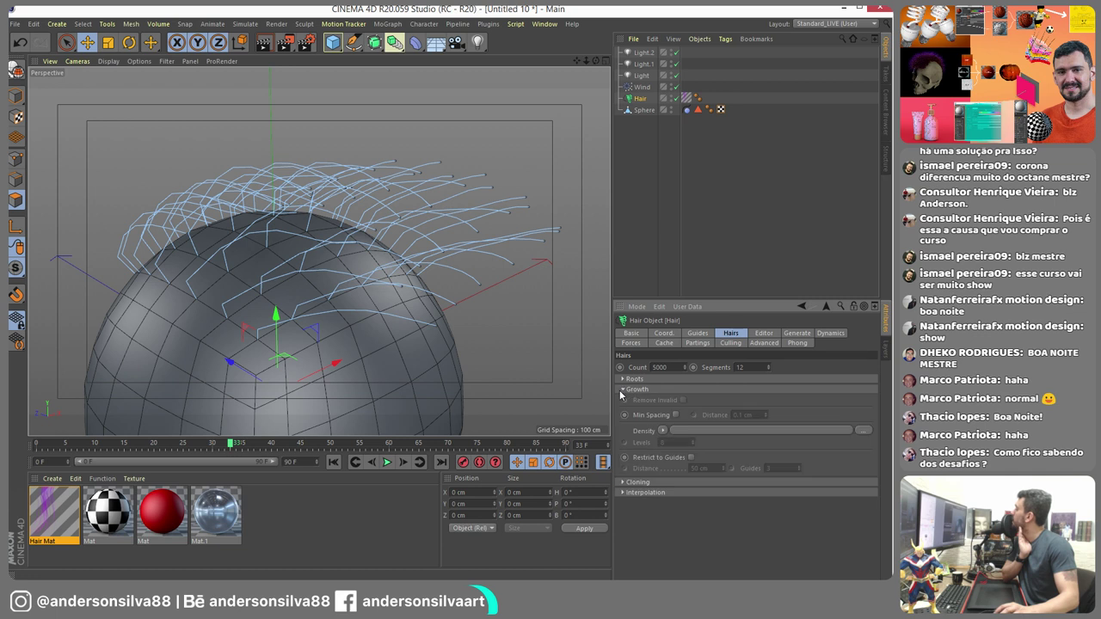
pyautogui.click(623, 400)
pyautogui.click(623, 400)
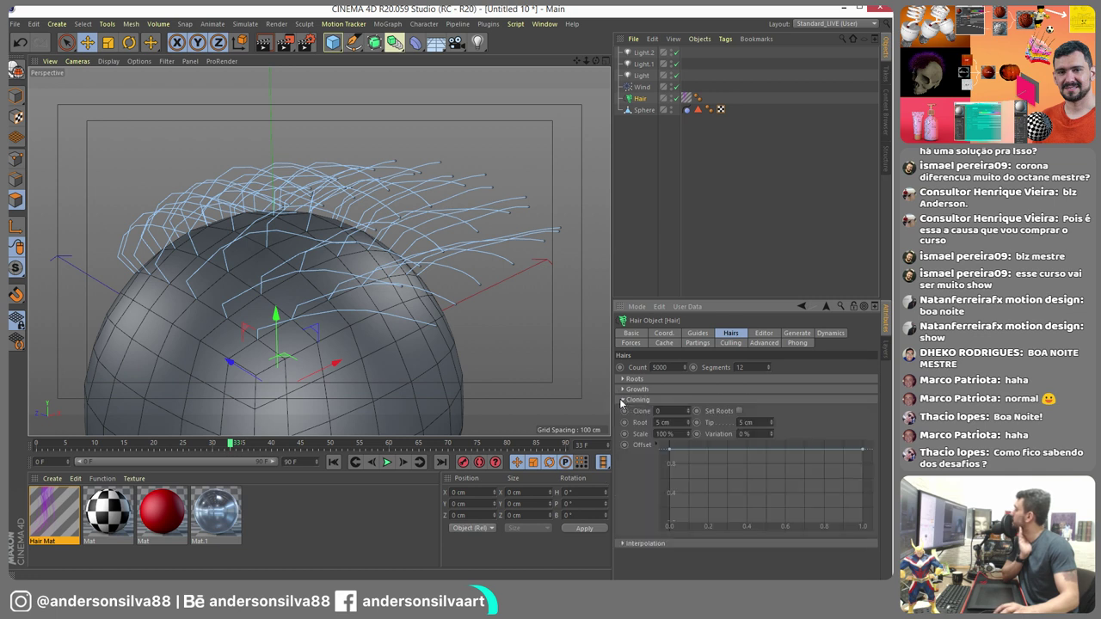
pyautogui.click(623, 400)
pyautogui.click(622, 400)
pyautogui.click(623, 400)
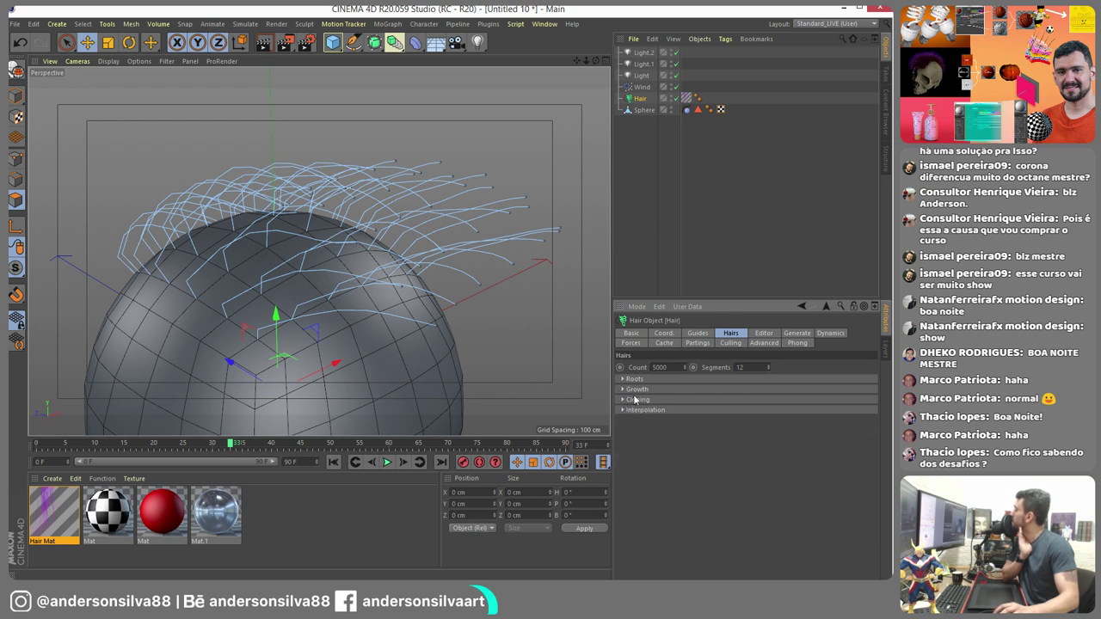
pyautogui.click(762, 334)
pyautogui.click(796, 334)
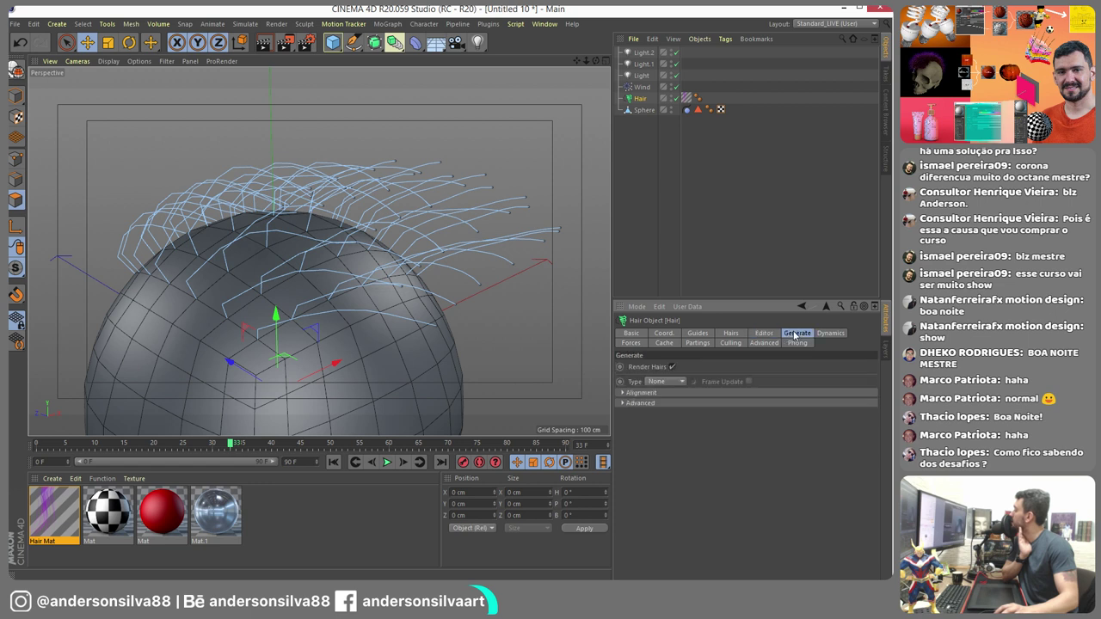
pyautogui.click(827, 333)
pyautogui.click(637, 343)
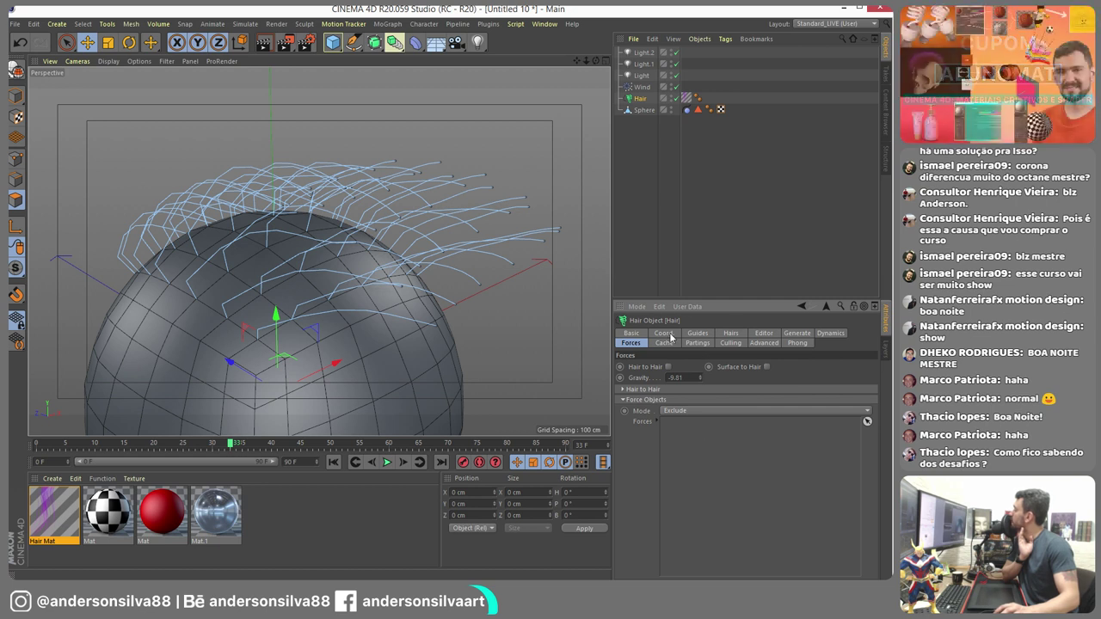
pyautogui.click(698, 333)
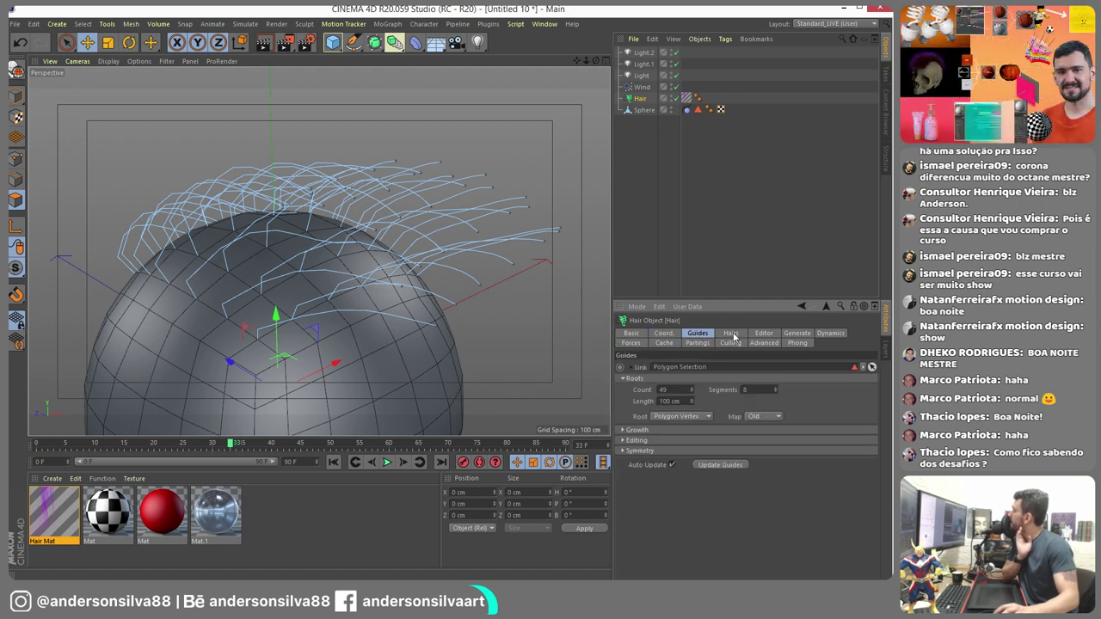
pyautogui.click(727, 334)
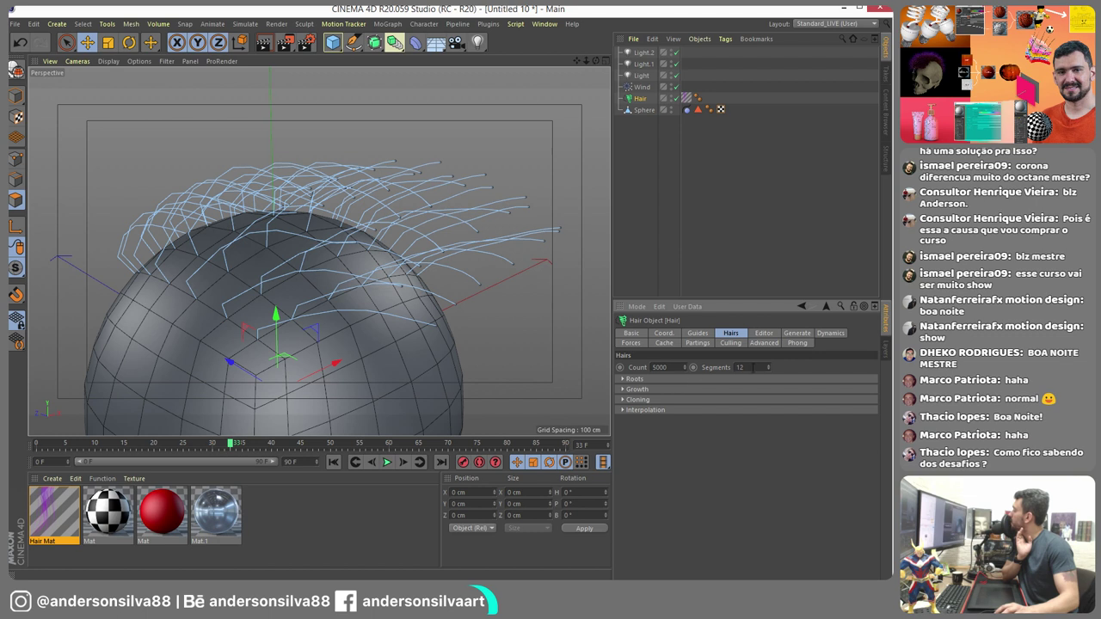
# - Raise the Hair object's segments per hair from 12 to 16
pyautogui.doubleClick(741, 368)
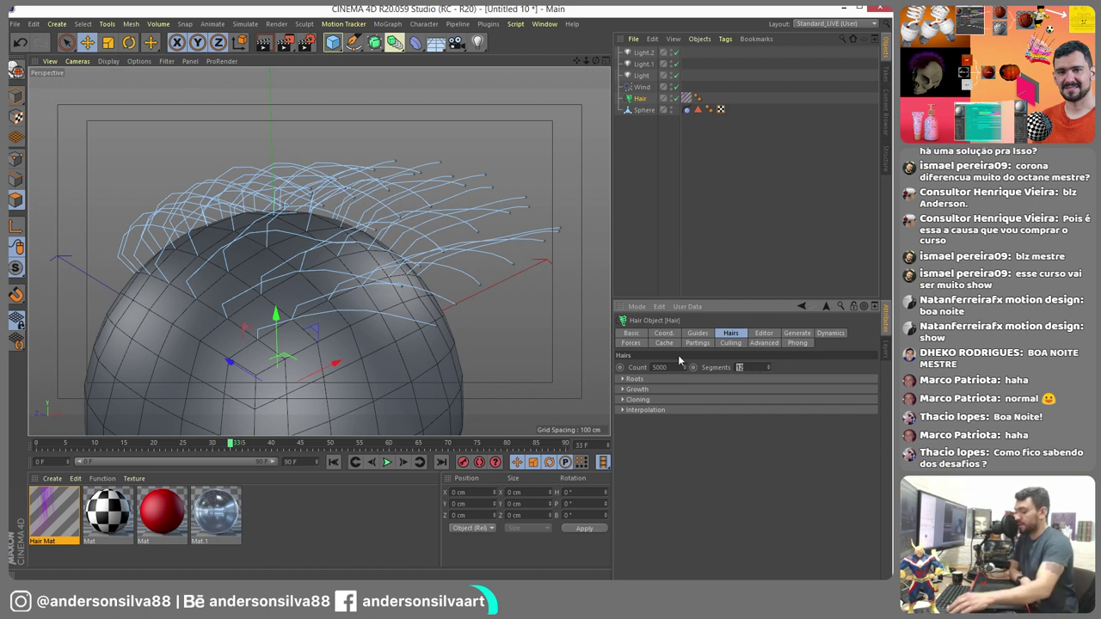
pyautogui.write('16')
pyautogui.press('Return')
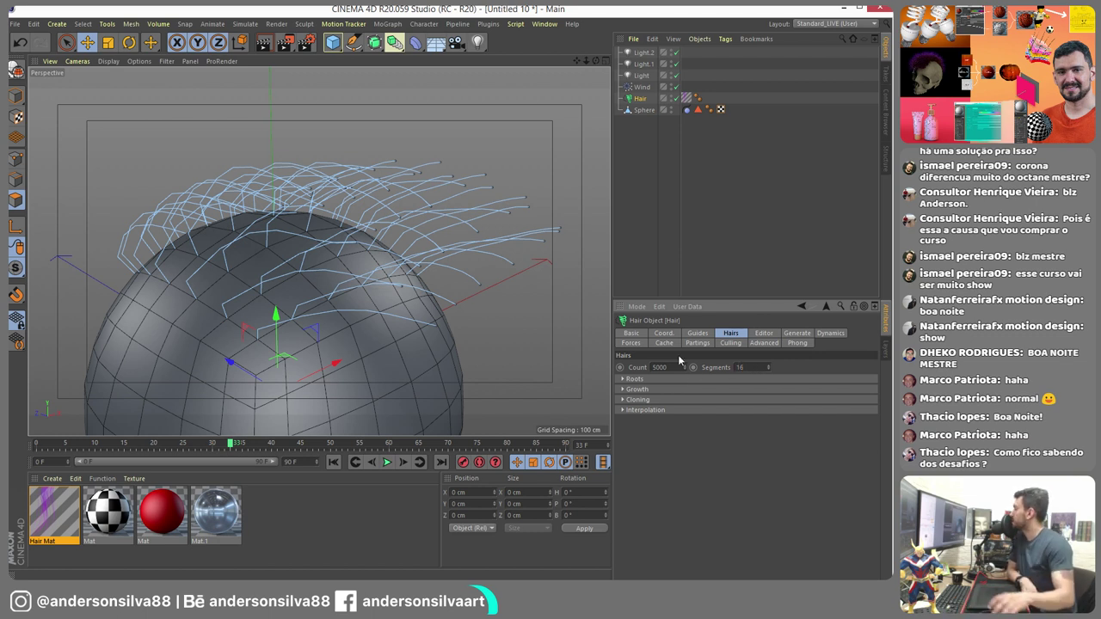
pyautogui.click(285, 43)
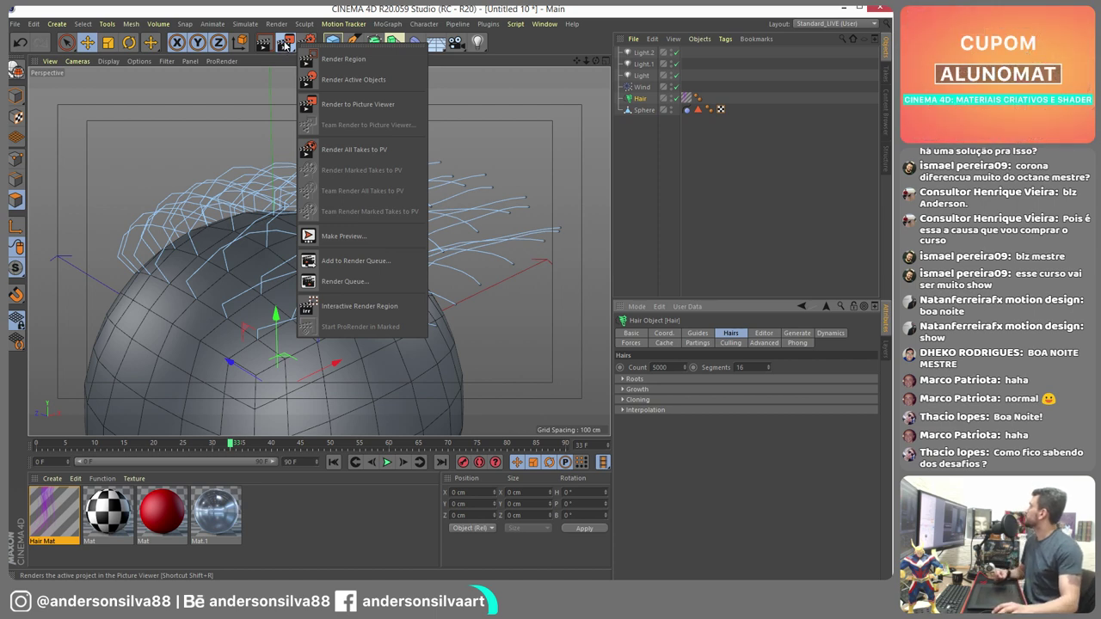
# - Render the hair with 16 segments to the Picture Viewer, then switch to the Chrome browser
pyautogui.click(285, 43)
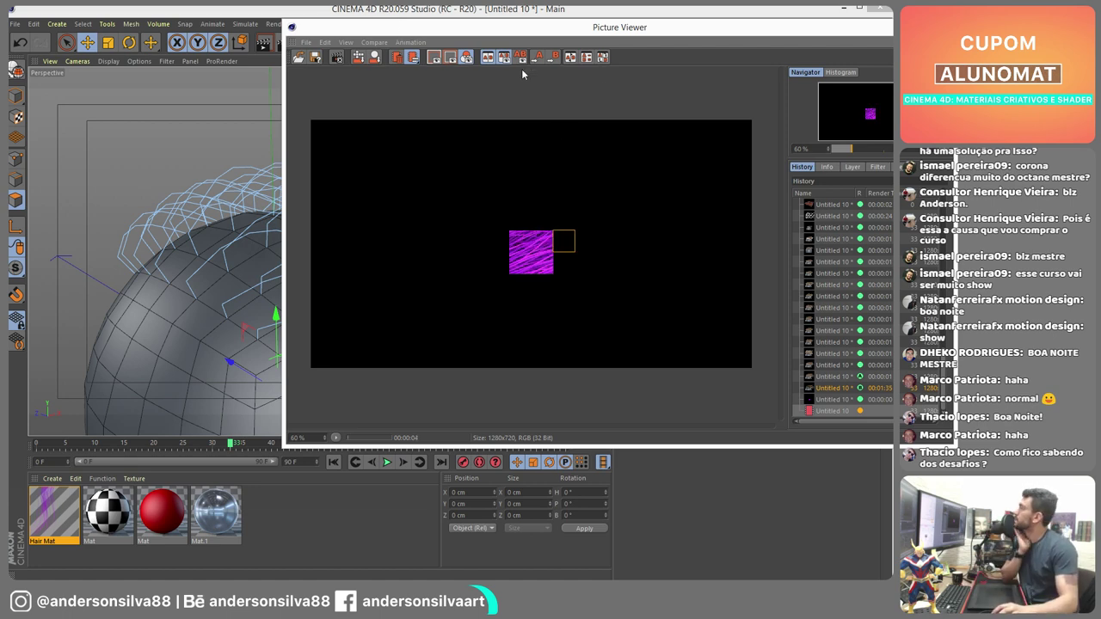
pyautogui.moveTo(618, 29); pyautogui.dragTo(473, 39)
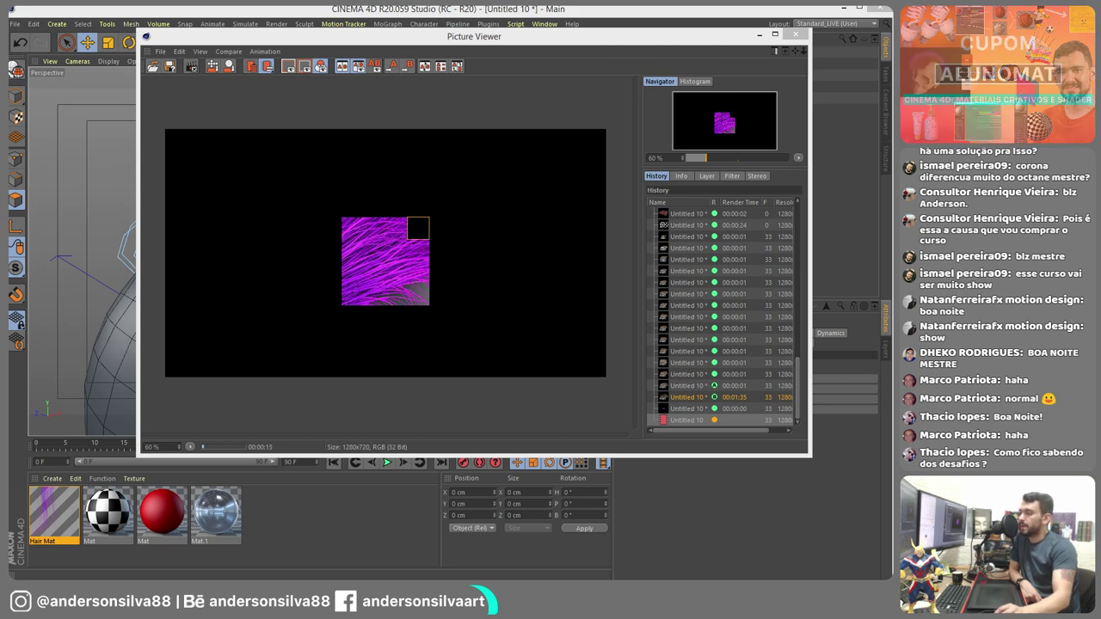
pyautogui.hotkey('alt', 'Tab')
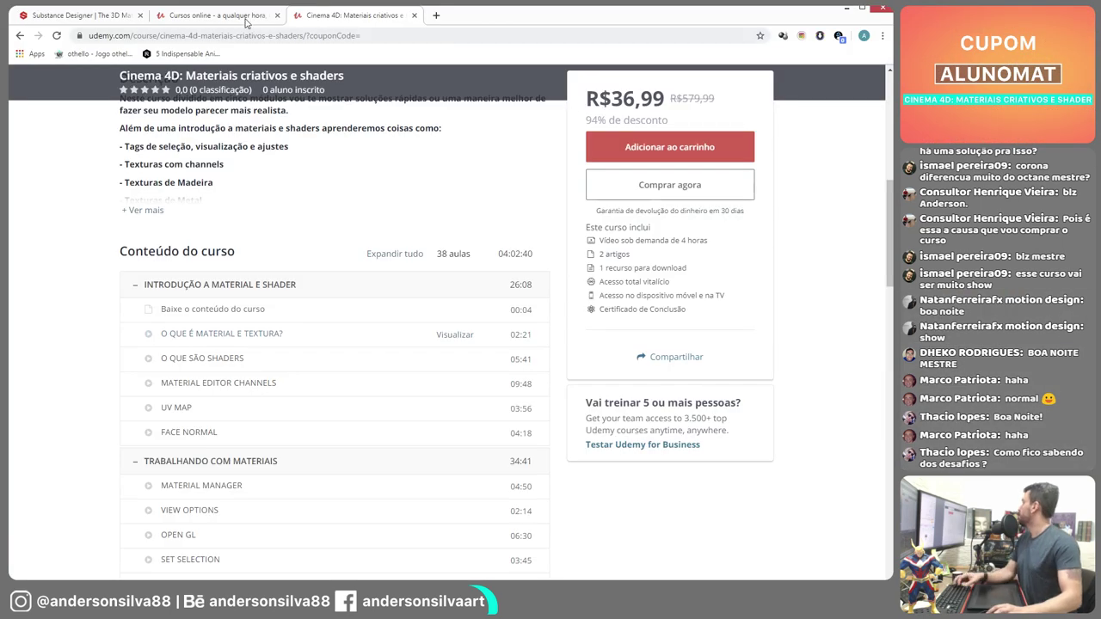
# - Close the materials course, search results and last Chrome tabs, then the blank new-tab window
pyautogui.click(413, 14)
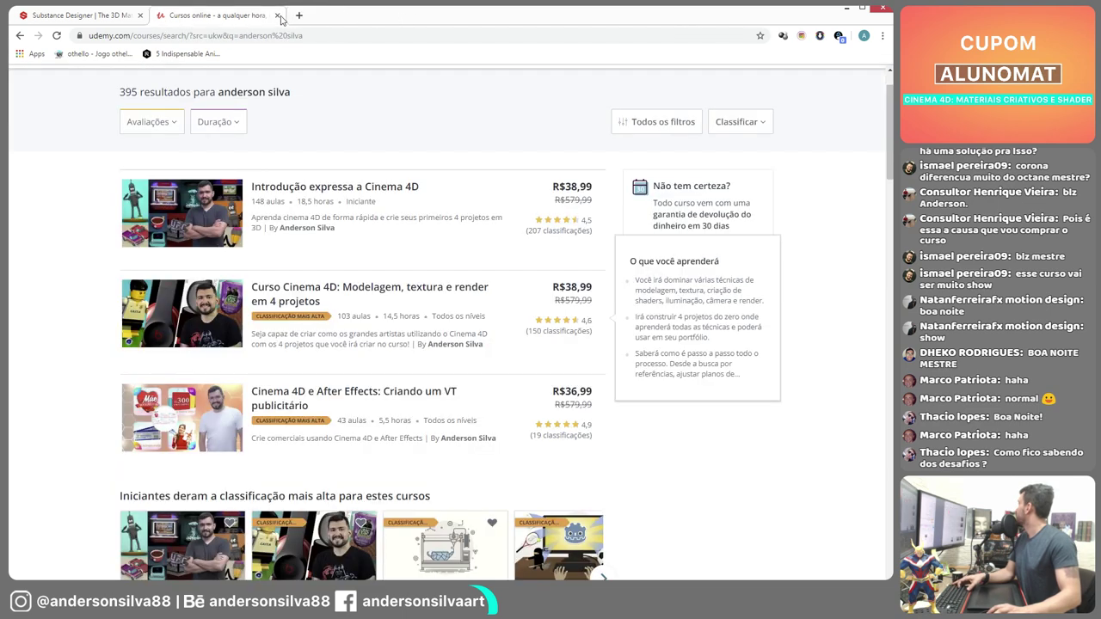
pyautogui.click(278, 15)
pyautogui.click(140, 15)
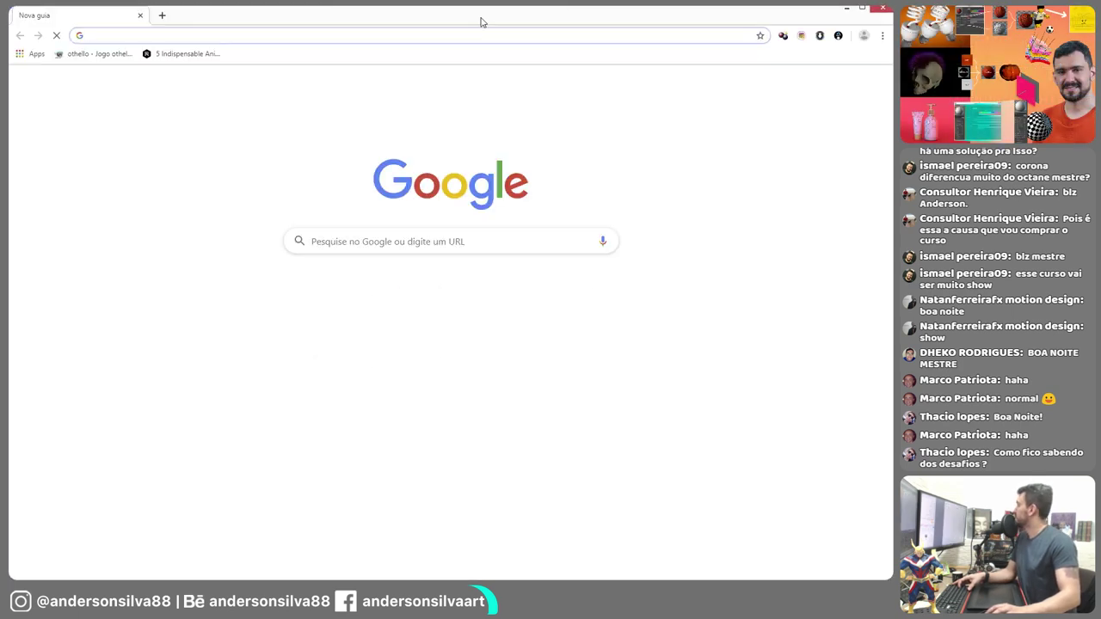
pyautogui.hotkey('ctrl', 'w')
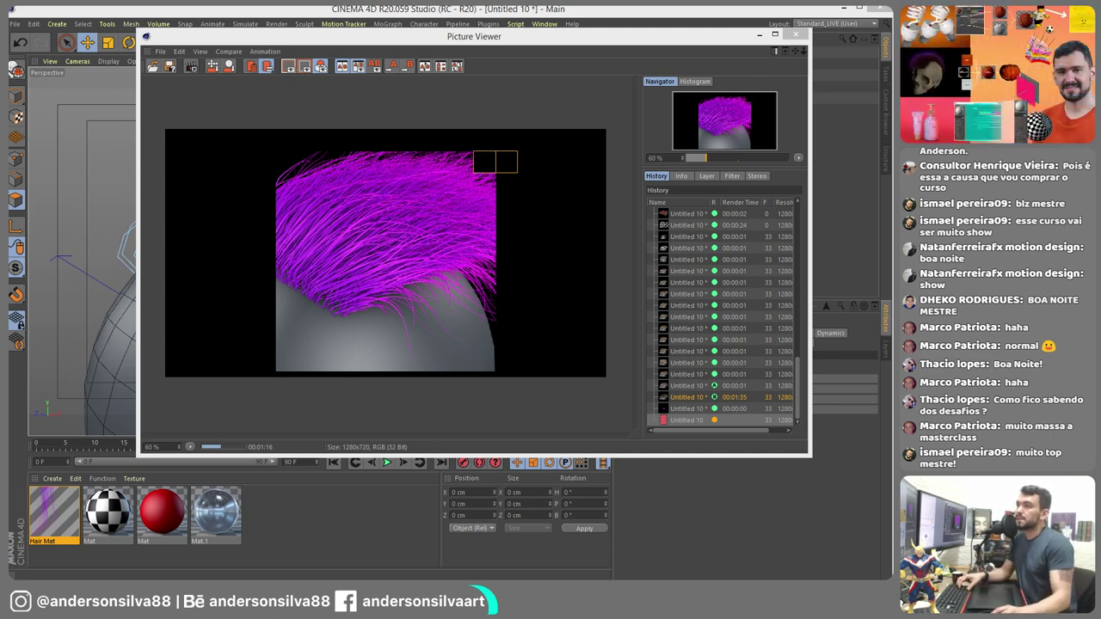
# - Move the browser window out of the way and return to the render
pyautogui.moveTo(893, 300); pyautogui.dragTo(895, 241)
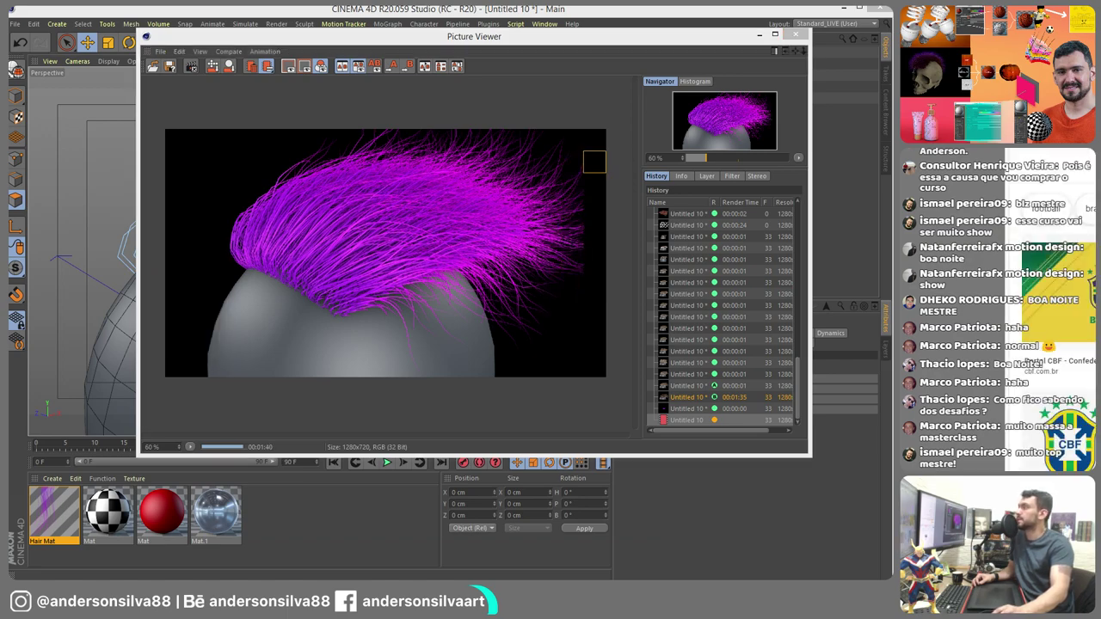
pyautogui.hotkey('alt', 'Tab')
pyautogui.moveTo(987, 55); pyautogui.dragTo(456, 29)
pyautogui.hotkey('alt', 'Tab')
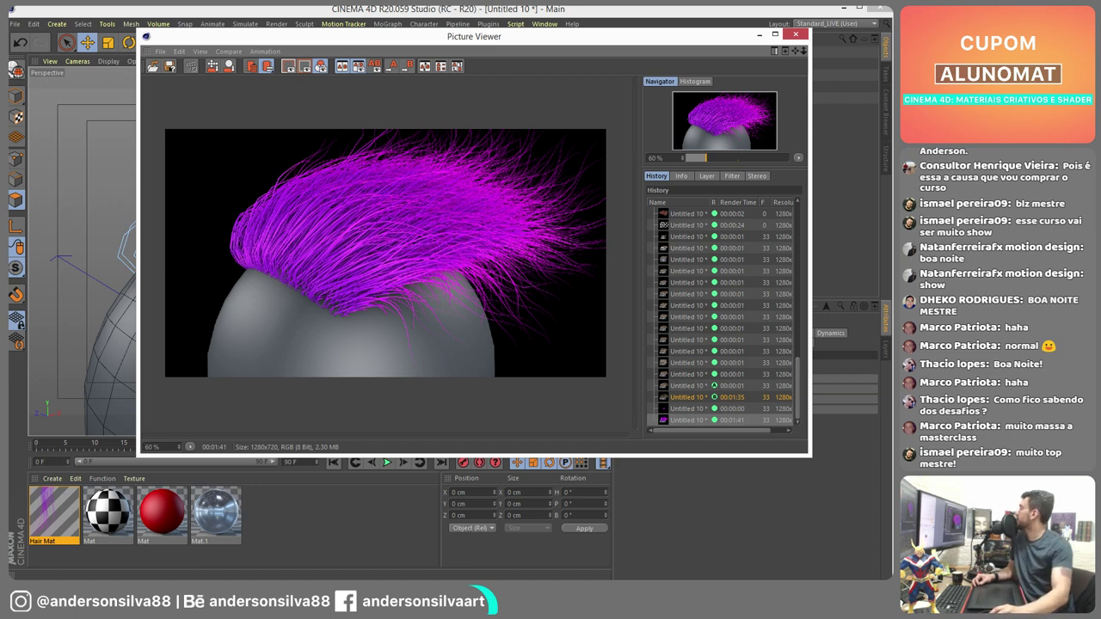
# - Move the Picture Viewer to the top-left, enlarge it, and view the render at 100%, then about 90%
pyautogui.moveTo(411, 36); pyautogui.dragTo(291, 28)
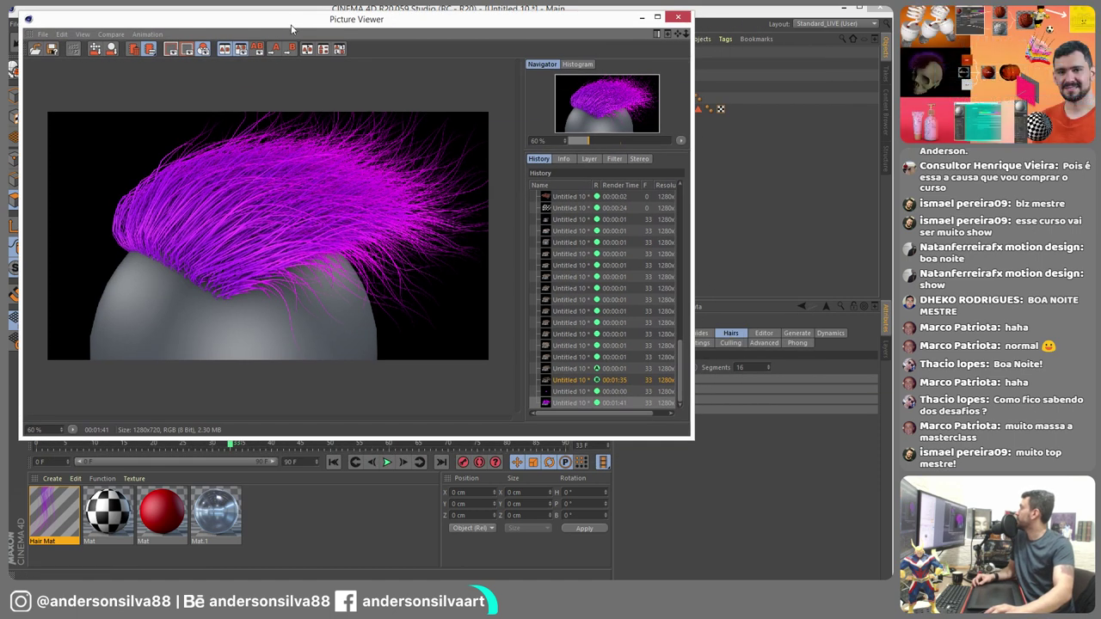
pyautogui.moveTo(693, 437); pyautogui.dragTo(873, 531)
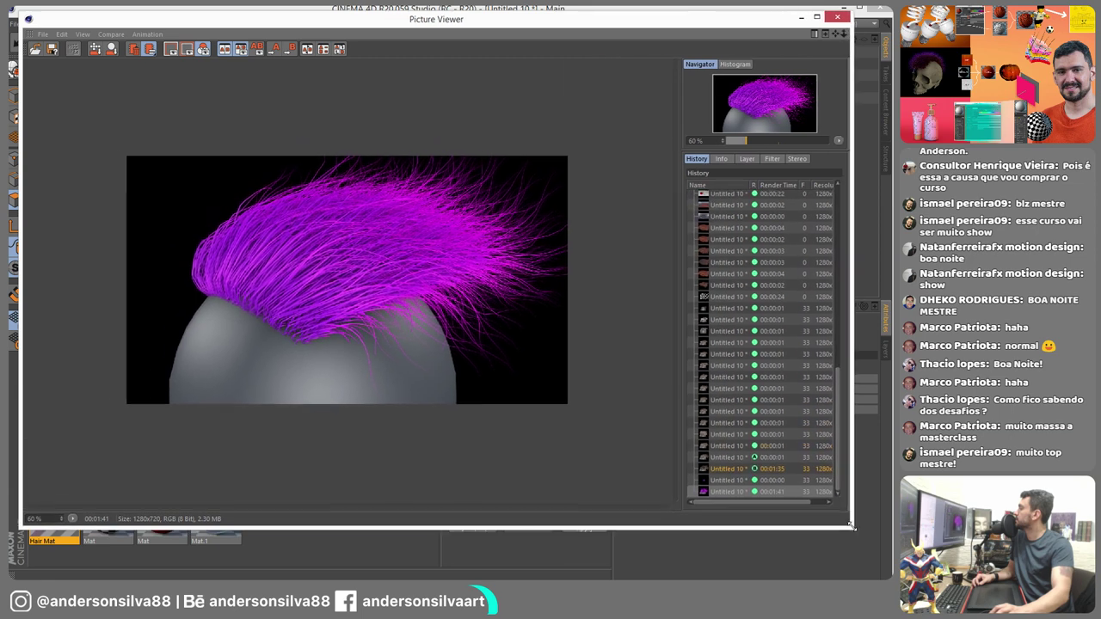
pyautogui.click(71, 521)
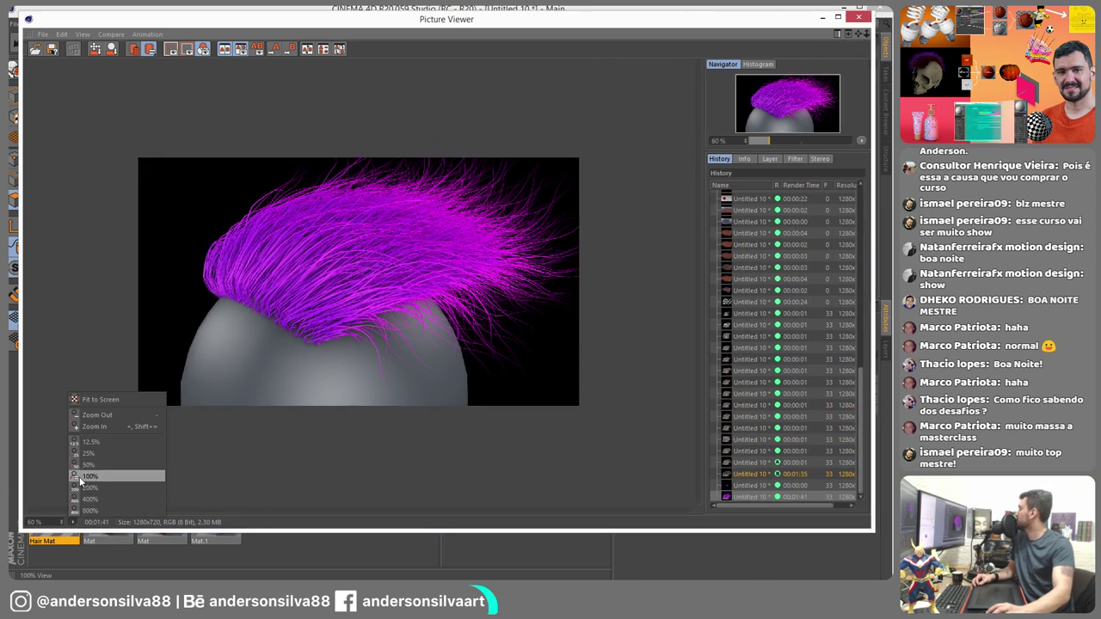
pyautogui.click(89, 476)
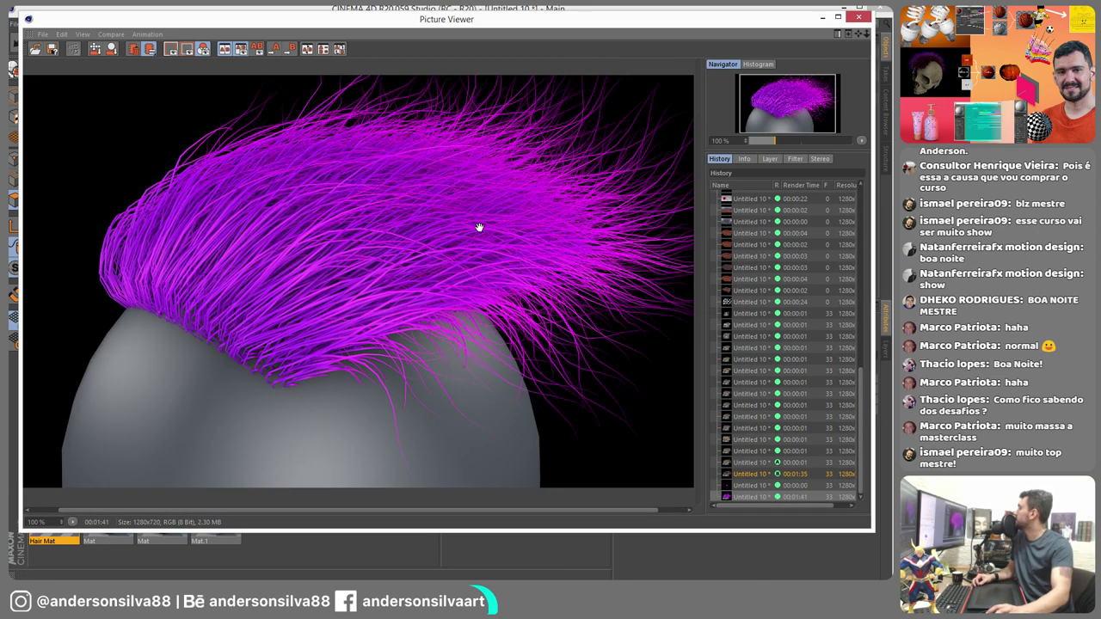
pyautogui.scroll(-5, 473, 252)
pyautogui.scroll(4, 474, 251)
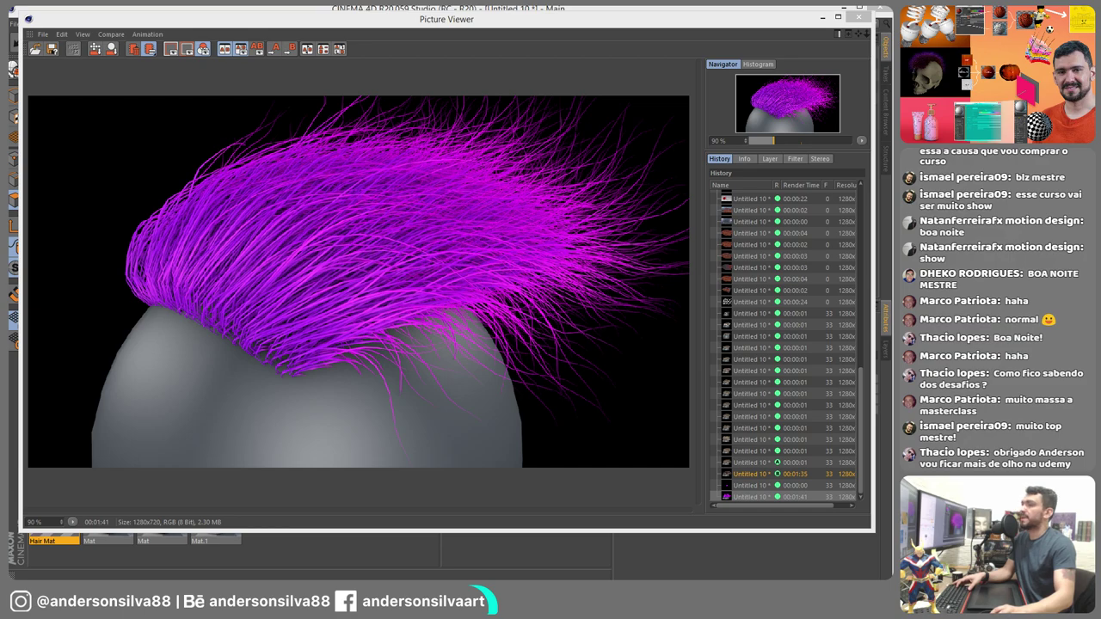
pyautogui.hotkey('alt', 'Tab')
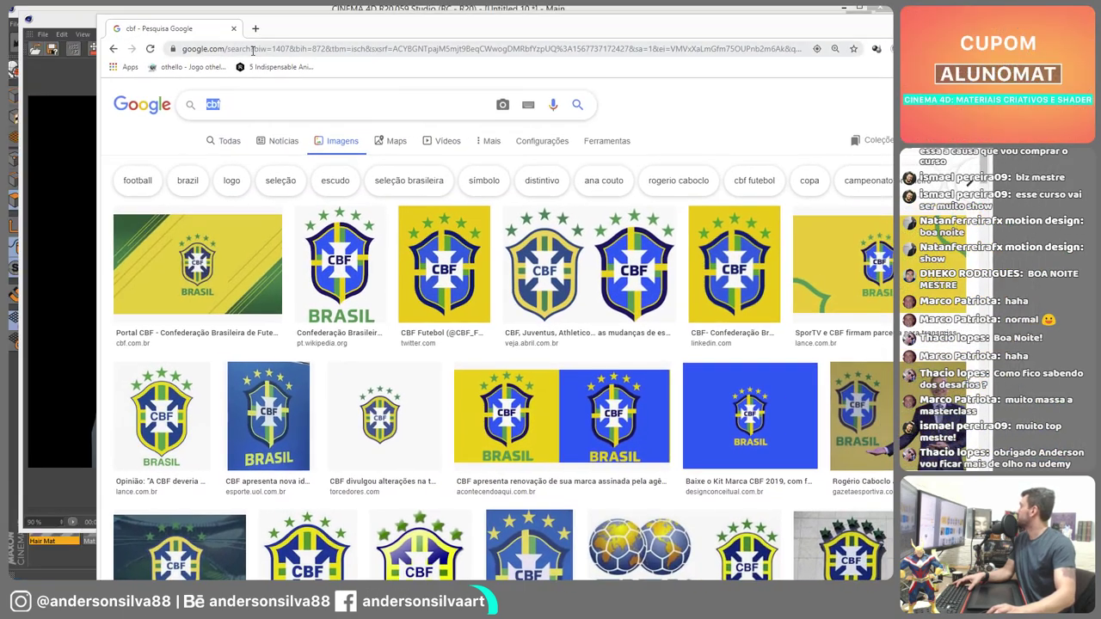
pyautogui.click(252, 51)
pyautogui.write('www.ud')
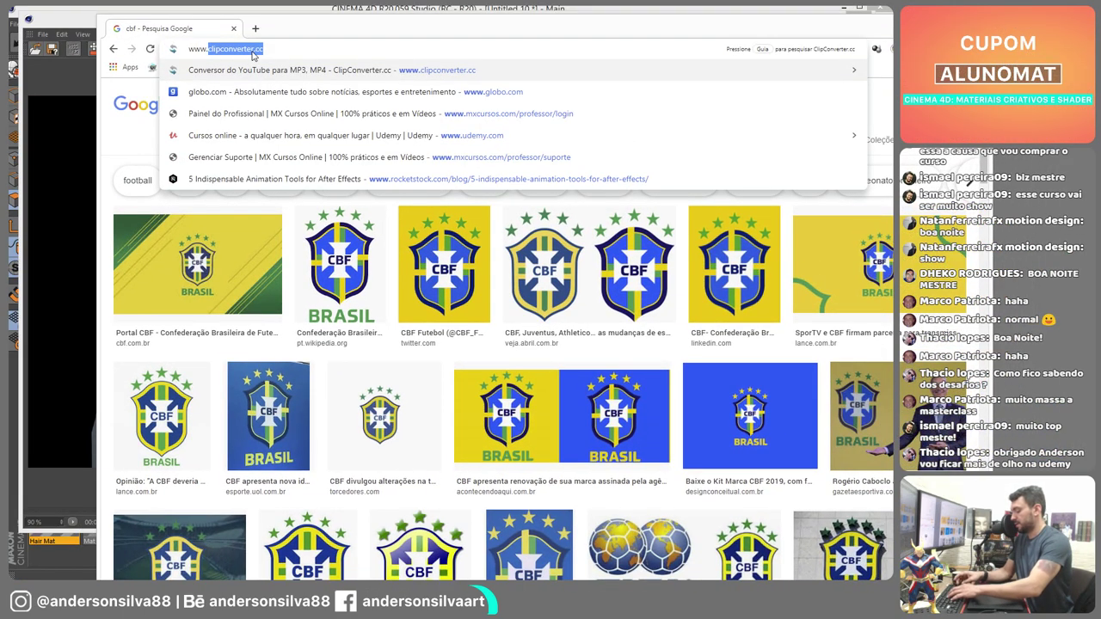
pyautogui.write('emy.com')
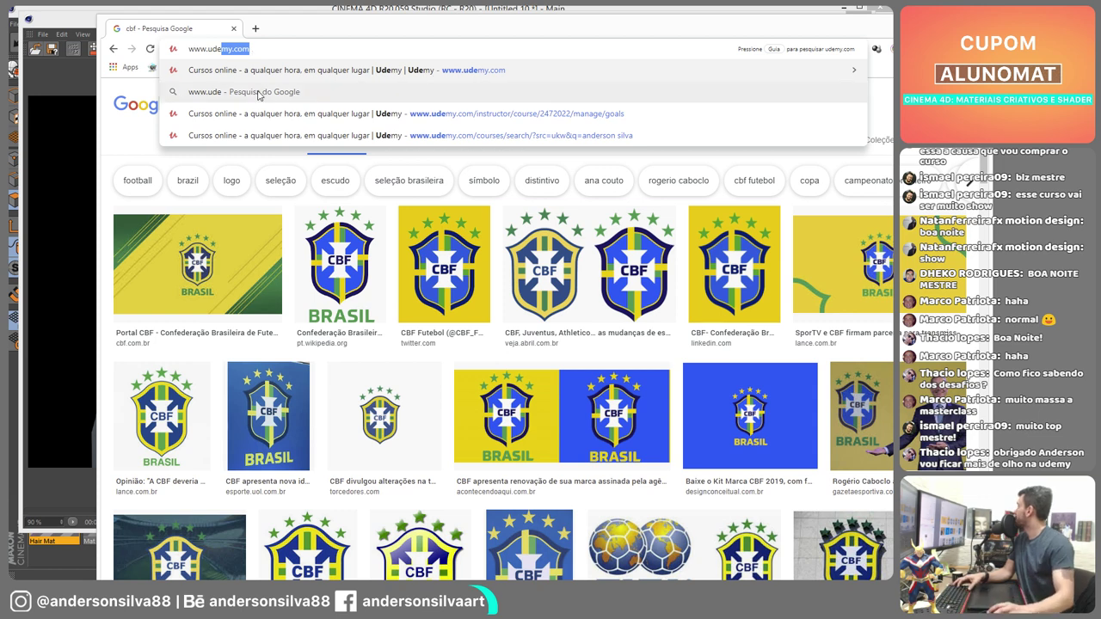
pyautogui.click(294, 76)
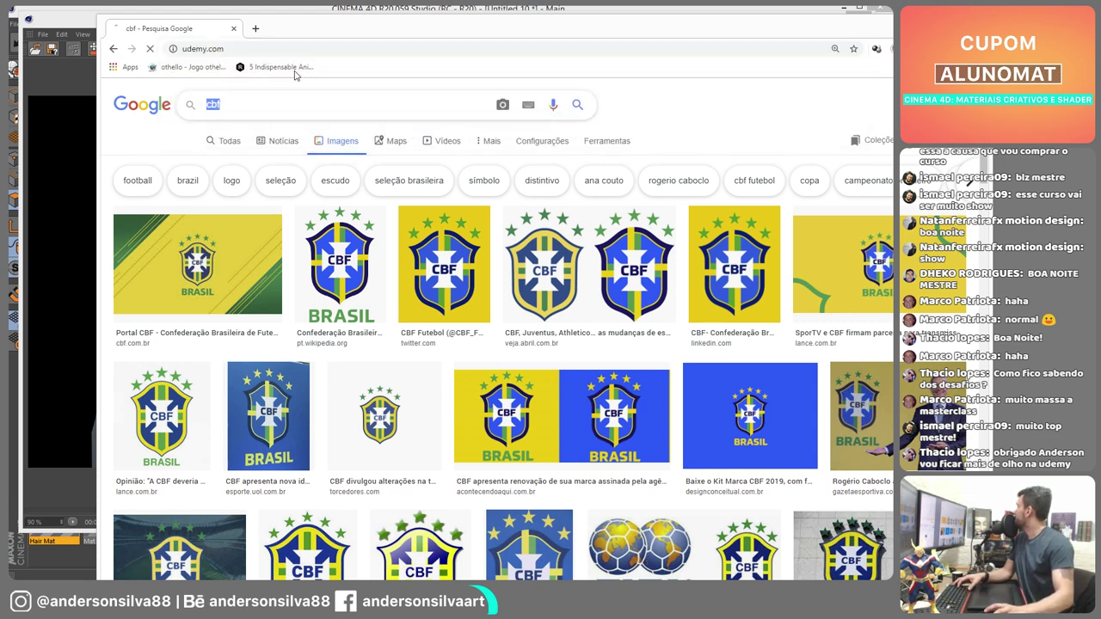
pyautogui.doubleClick(428, 29)
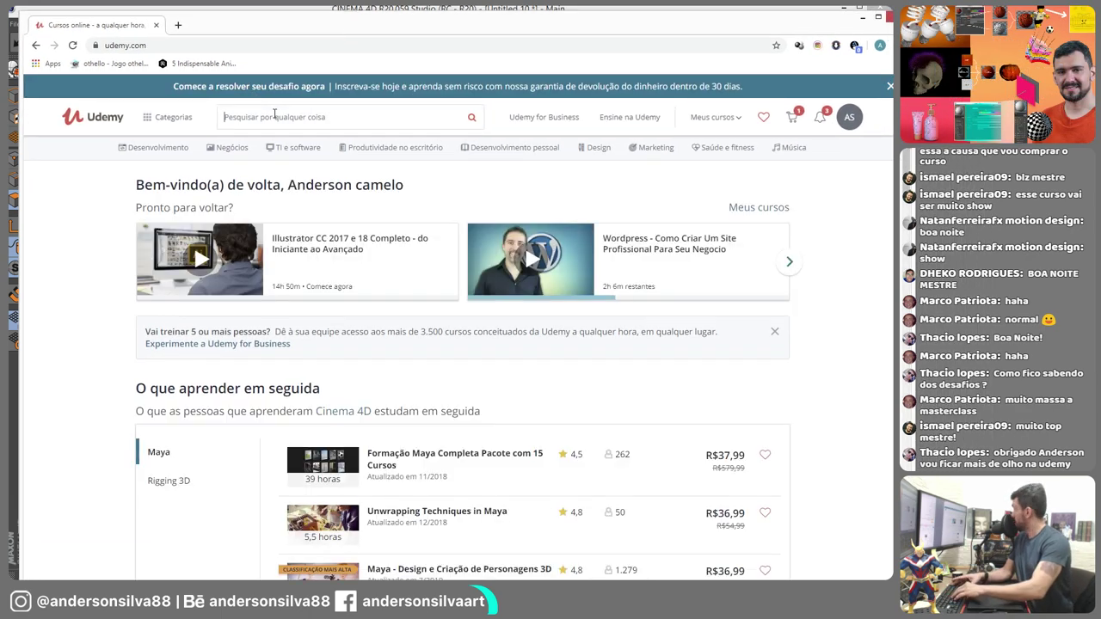
# - Search Udemy for the instructor's name and open the course Introdução expressa a Cinema 4D
pyautogui.write('ande')
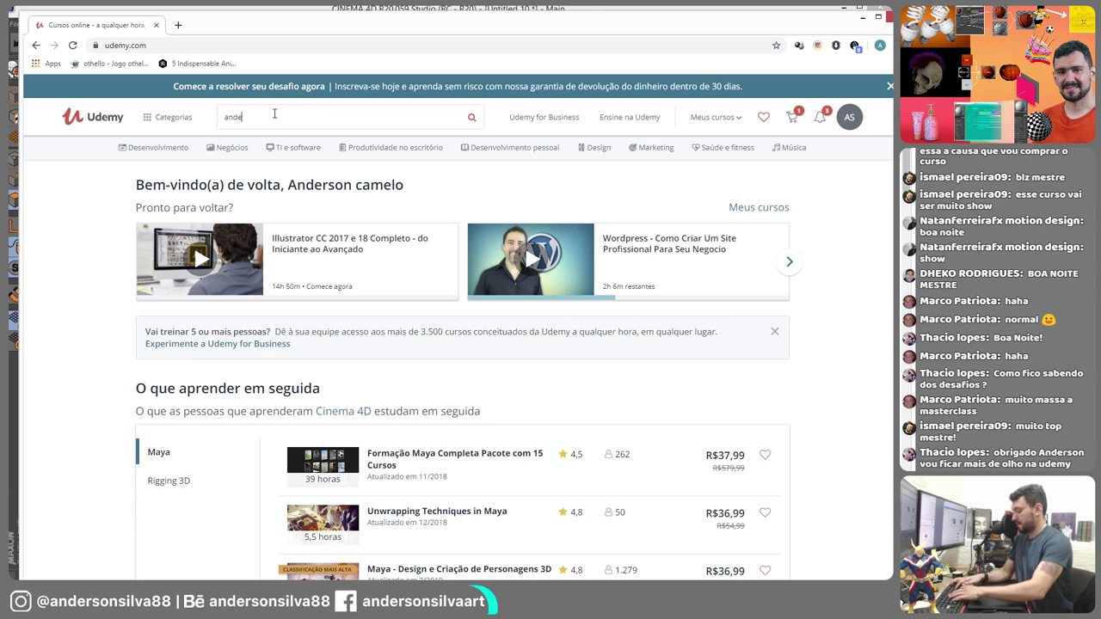
pyautogui.write('rson sil')
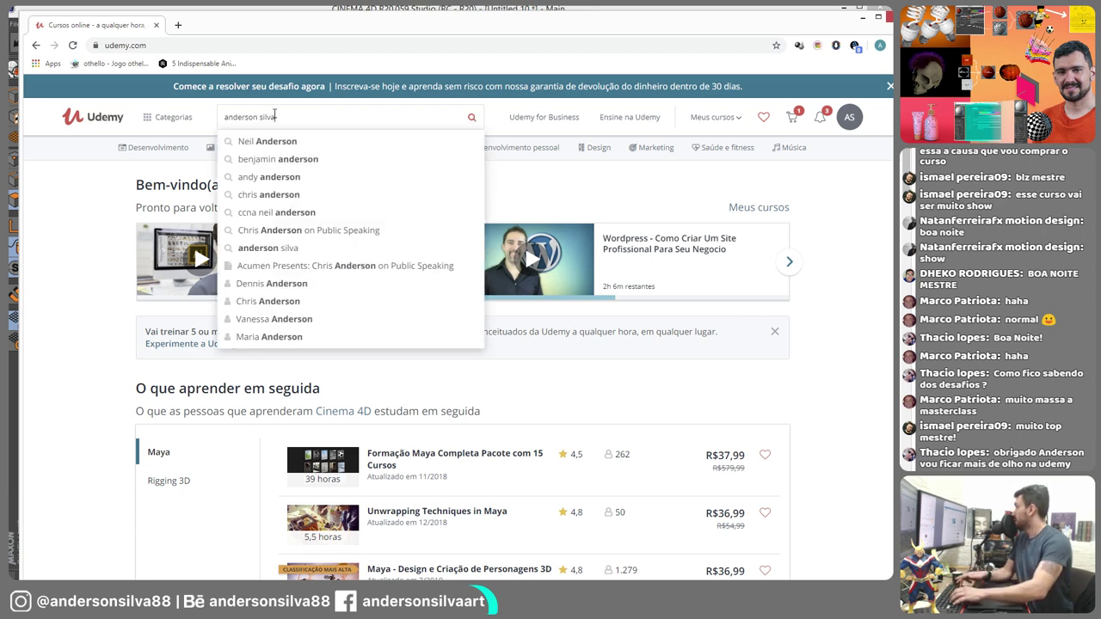
pyautogui.write('va')
pyautogui.press('Return')
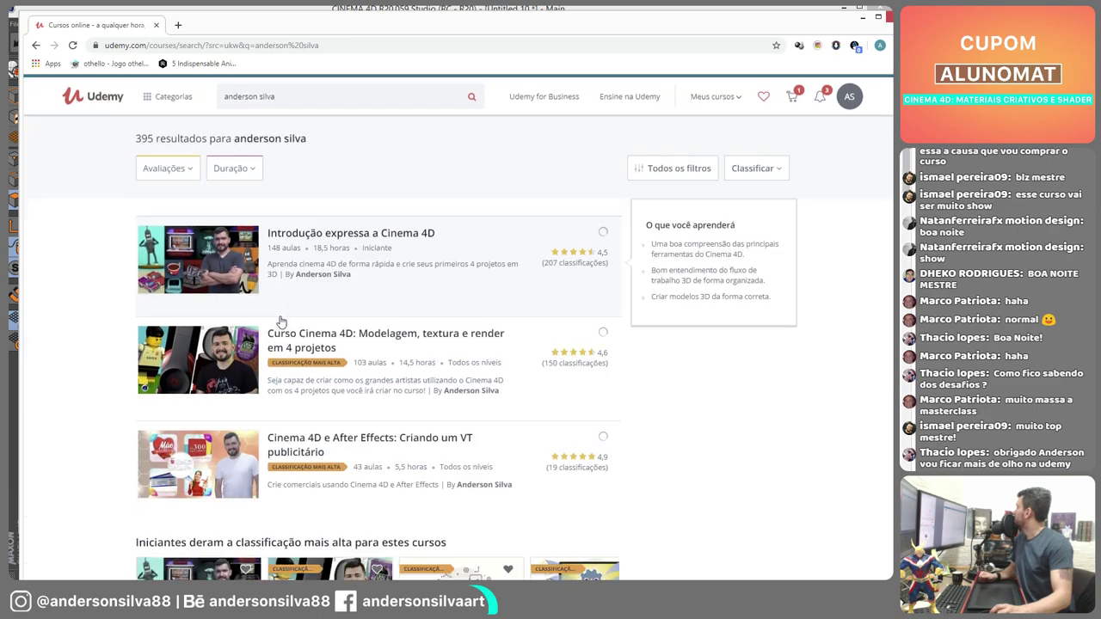
pyautogui.scroll(-1, 284, 258)
pyautogui.click(290, 209)
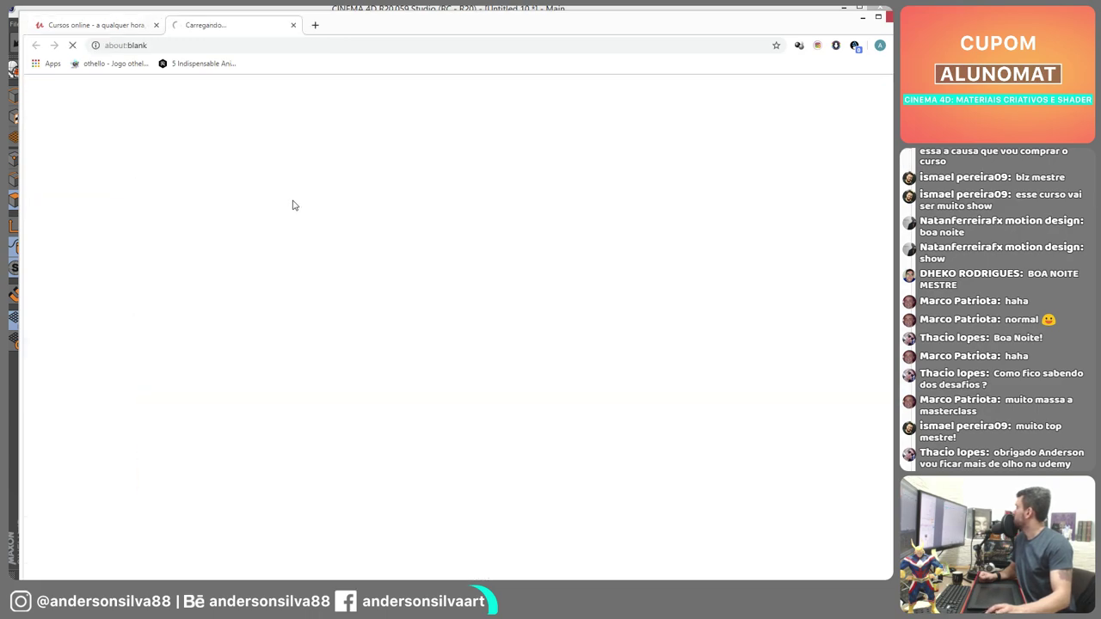
pyautogui.doubleClick(303, 24)
# - Open the instructor's profile page and browse his seven Cinema 4D courses
pyautogui.scroll(-10, 424, 397)
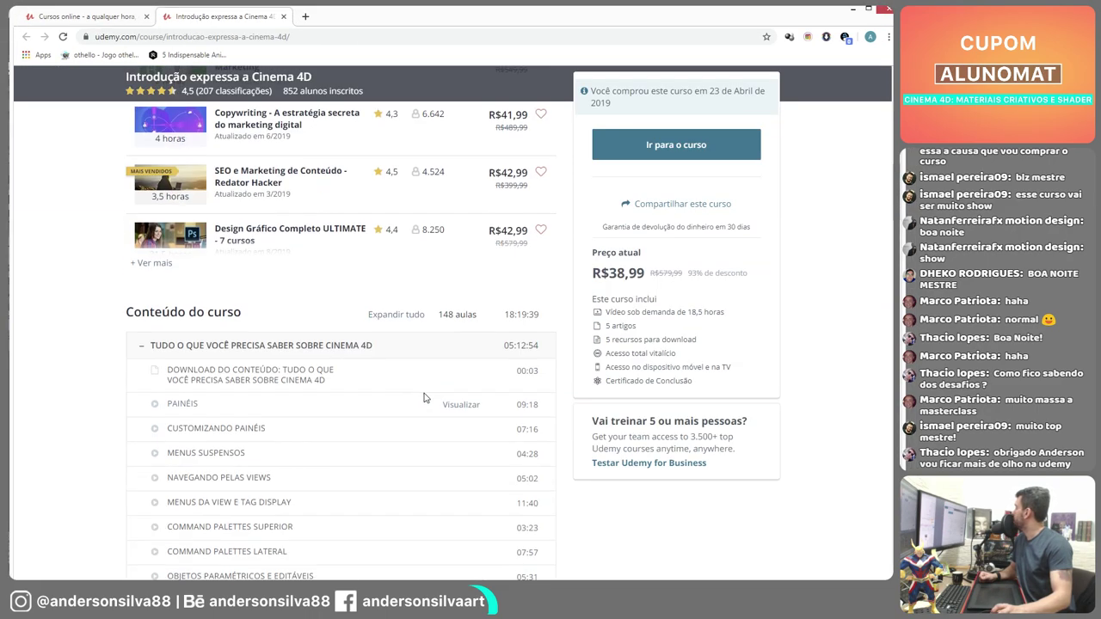
pyautogui.scroll(-15, 423, 397)
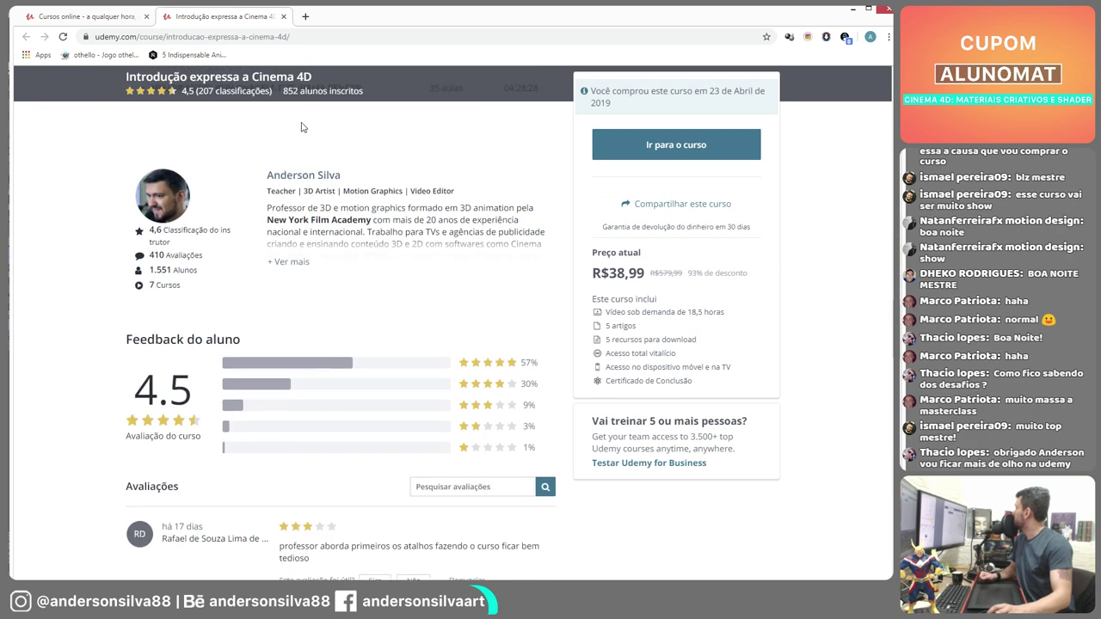
pyautogui.click(295, 183)
pyautogui.scroll(-4, 387, 265)
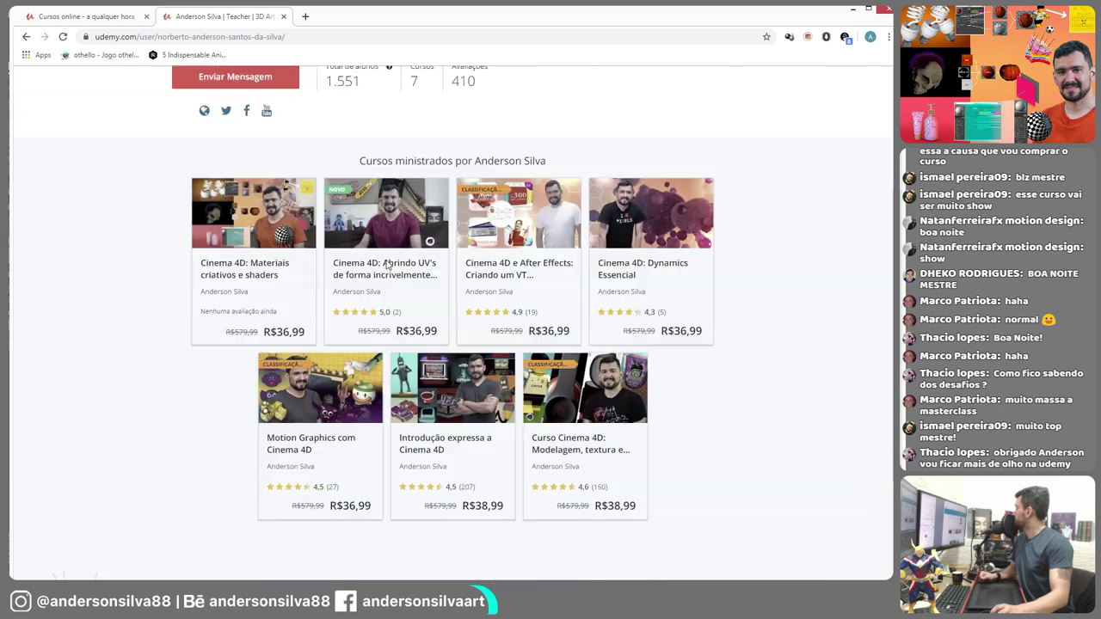
pyautogui.scroll(-1, 387, 265)
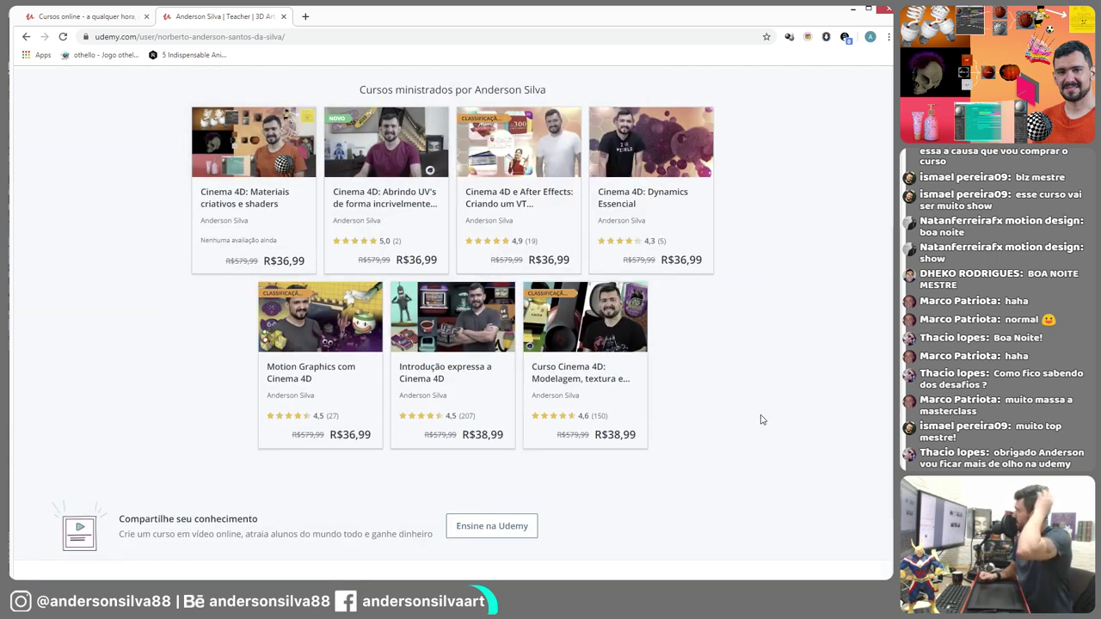
pyautogui.moveTo(671, 146)
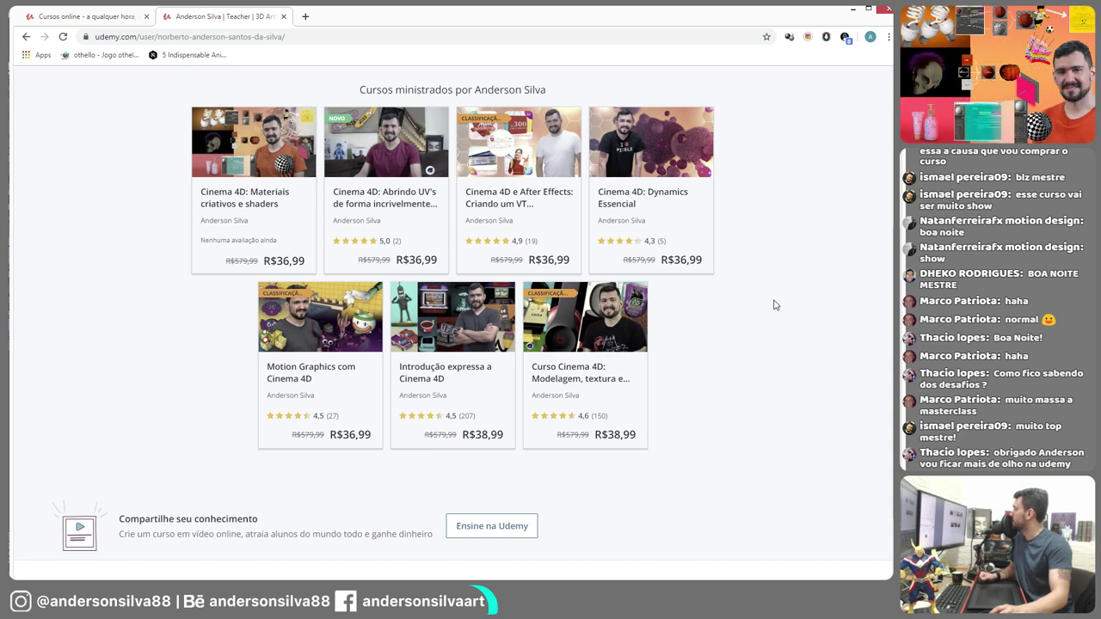
pyautogui.scroll(3, 760, 341)
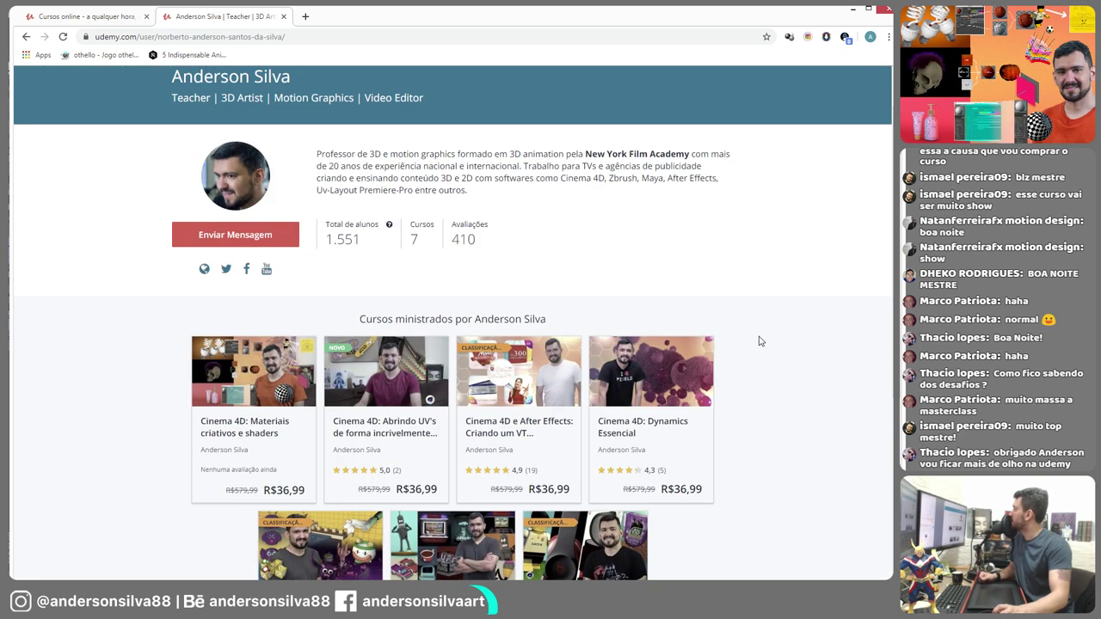
pyautogui.scroll(-1, 780, 313)
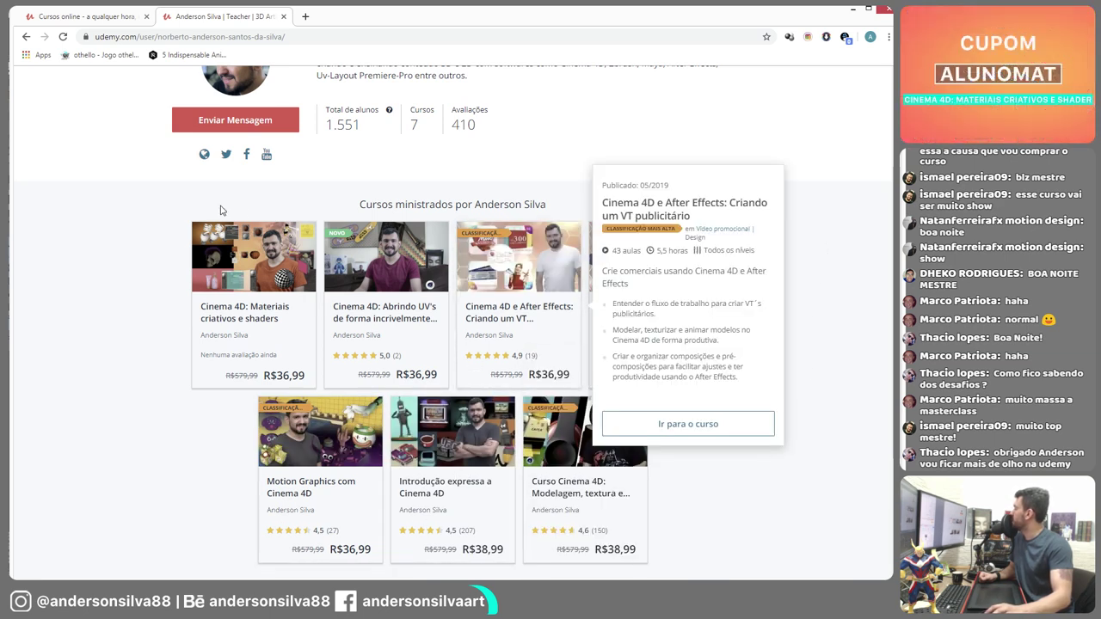
pyautogui.moveTo(277, 282)
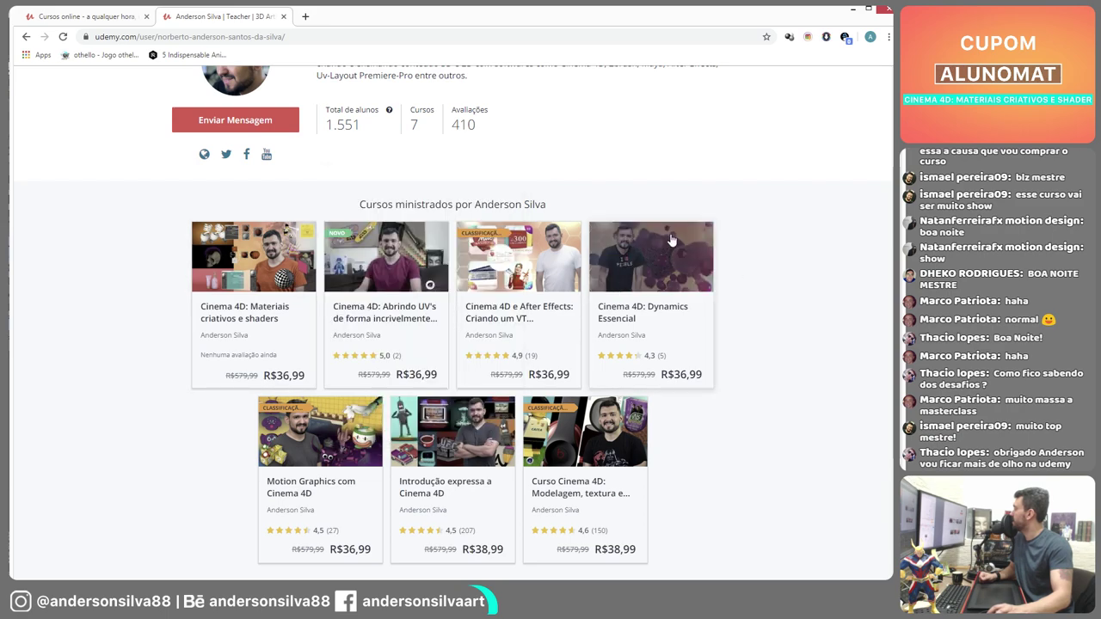
# - Start a new empty project with the Bezier Pen tool and a full-size Front view
pyautogui.click(854, 10)
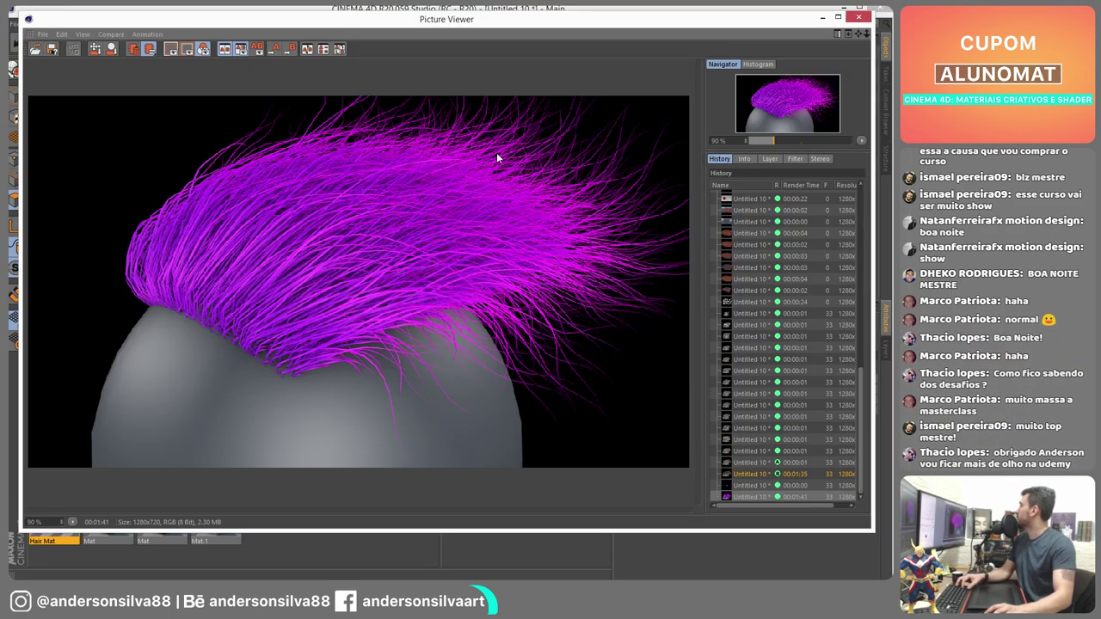
pyautogui.click(862, 18)
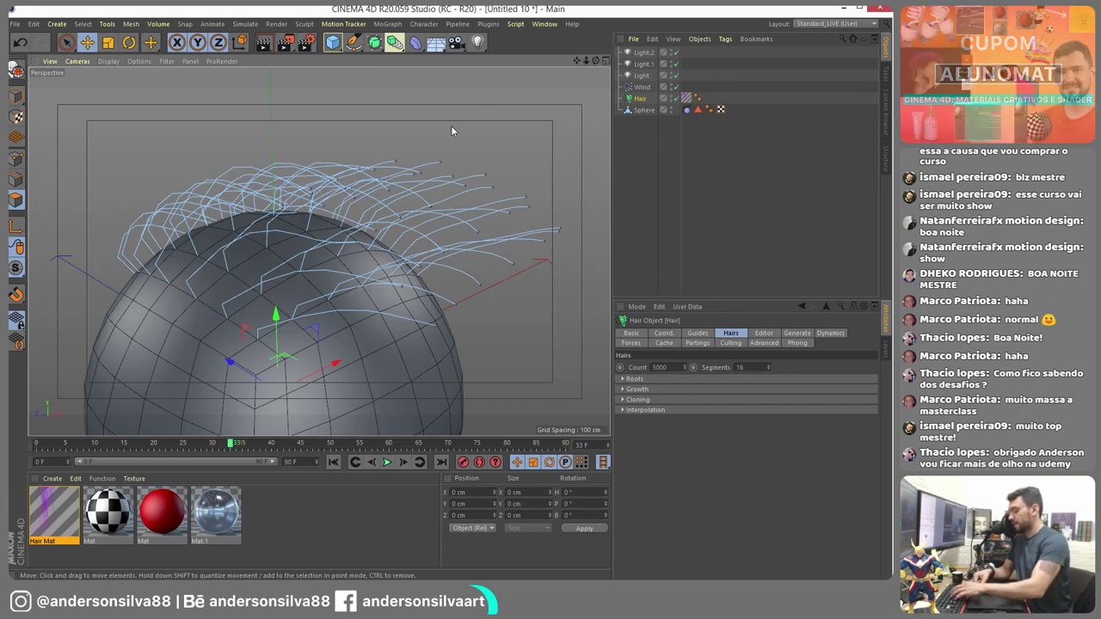
pyautogui.hotkey('ctrl', 'n')
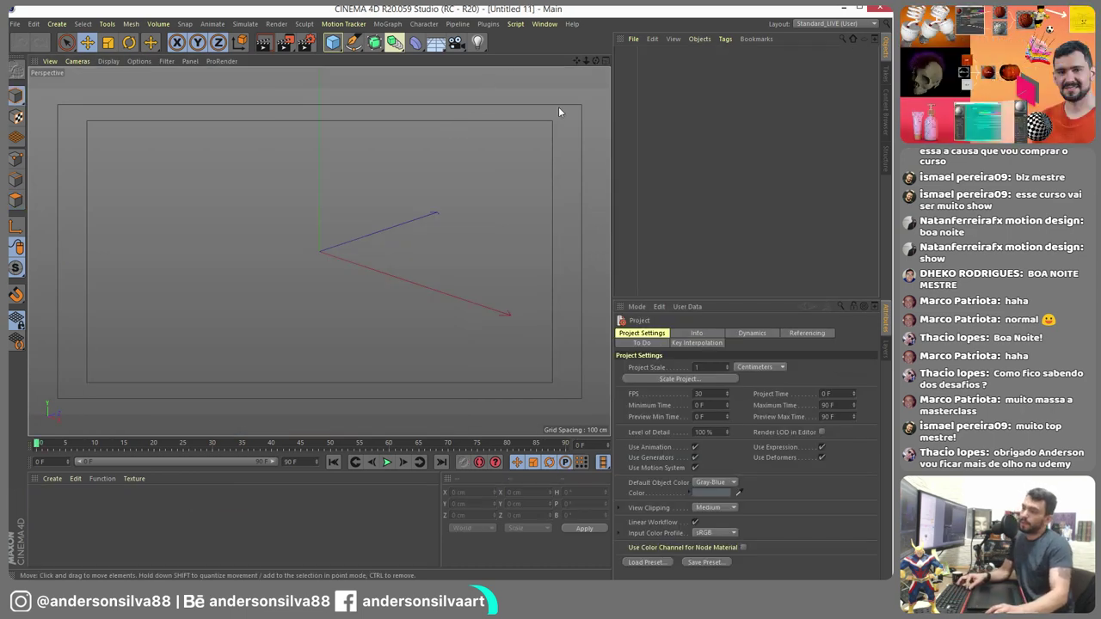
pyautogui.click(354, 44)
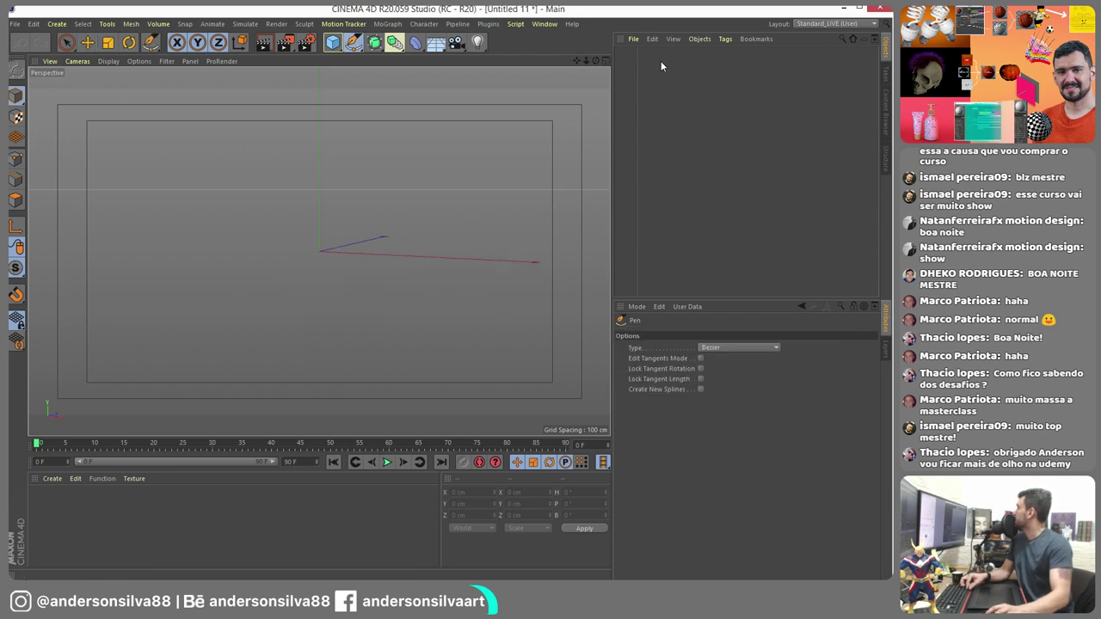
pyautogui.click(606, 61)
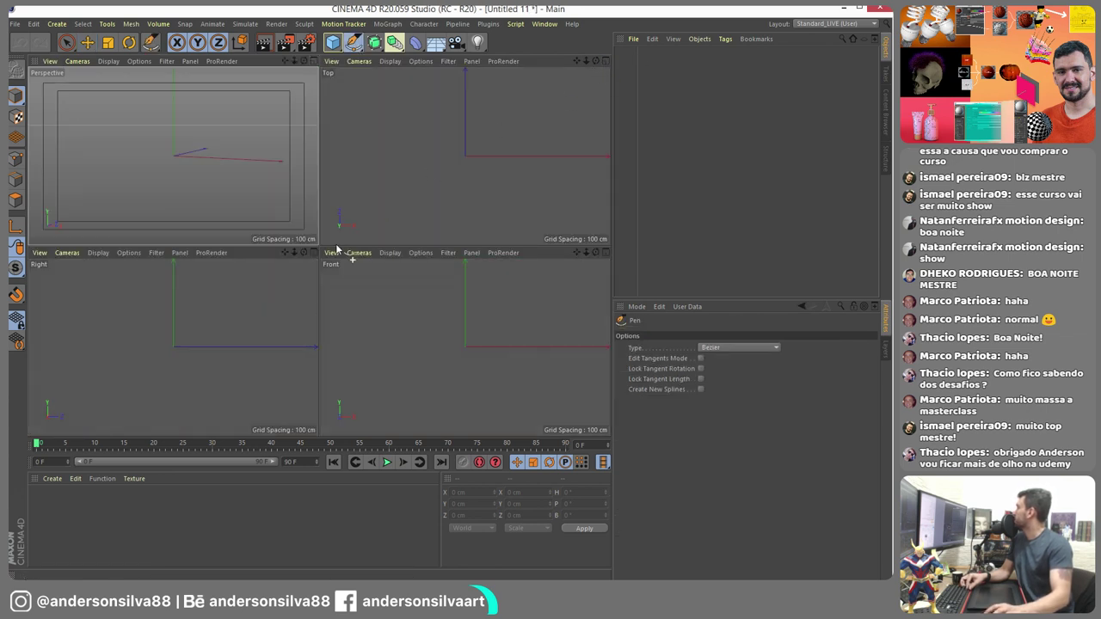
pyautogui.click(606, 252)
# - Place a trial spline point and curve, undo it, and reselect the Pen drawing mode
pyautogui.click(165, 325)
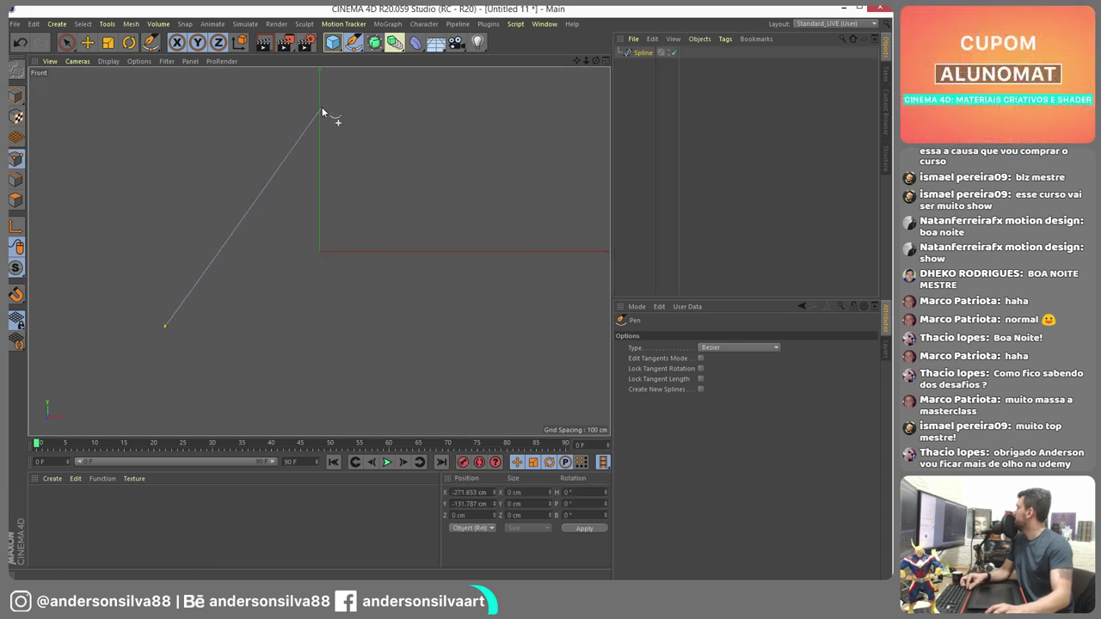
pyautogui.moveTo(345, 131); pyautogui.dragTo(349, 93)
pyautogui.hotkey('ctrl', 'z')
pyautogui.hotkey('ctrl', 'z')
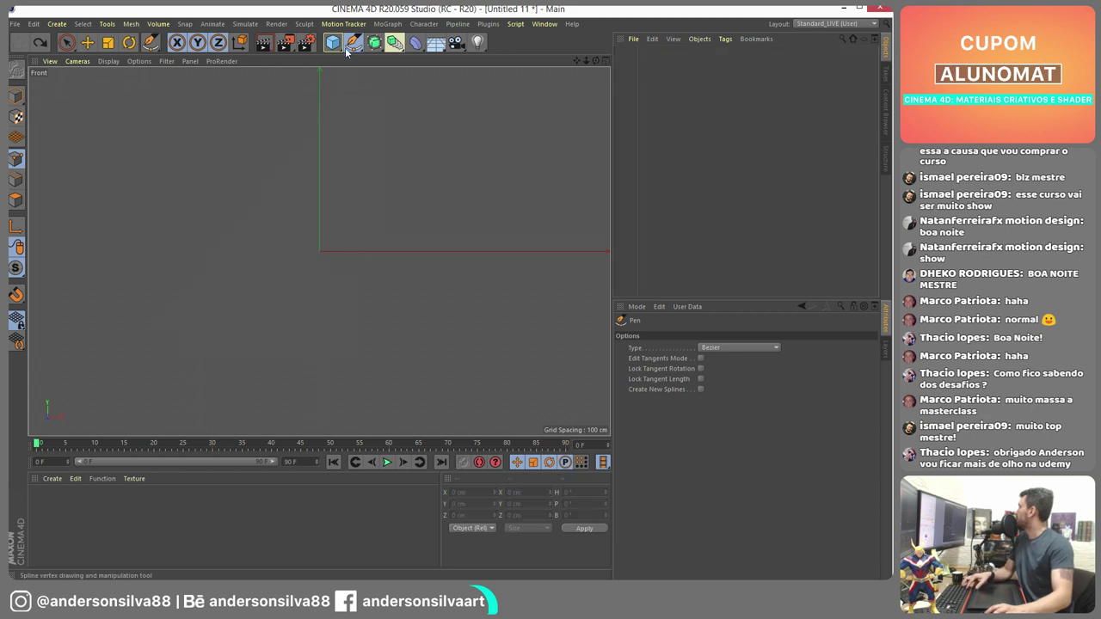
pyautogui.moveTo(353, 43); pyautogui.dragTo(393, 54)
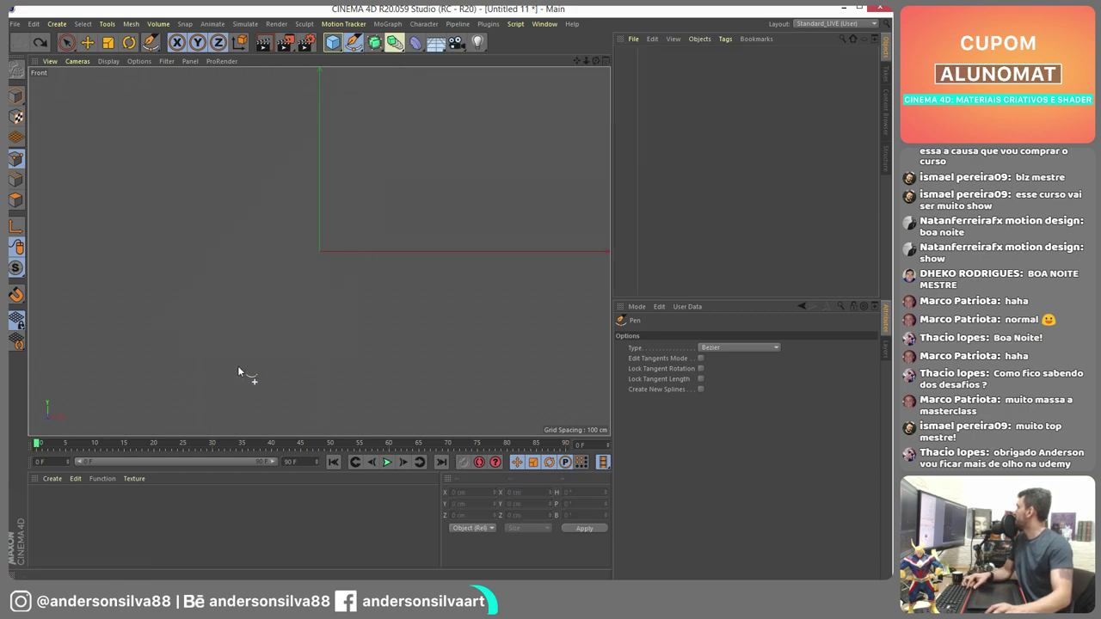
# - Draw the spline with a tall curve near the top, a bottom curve, and a right end point
pyautogui.click(187, 353)
pyautogui.moveTo(361, 114); pyautogui.dragTo(357, 88)
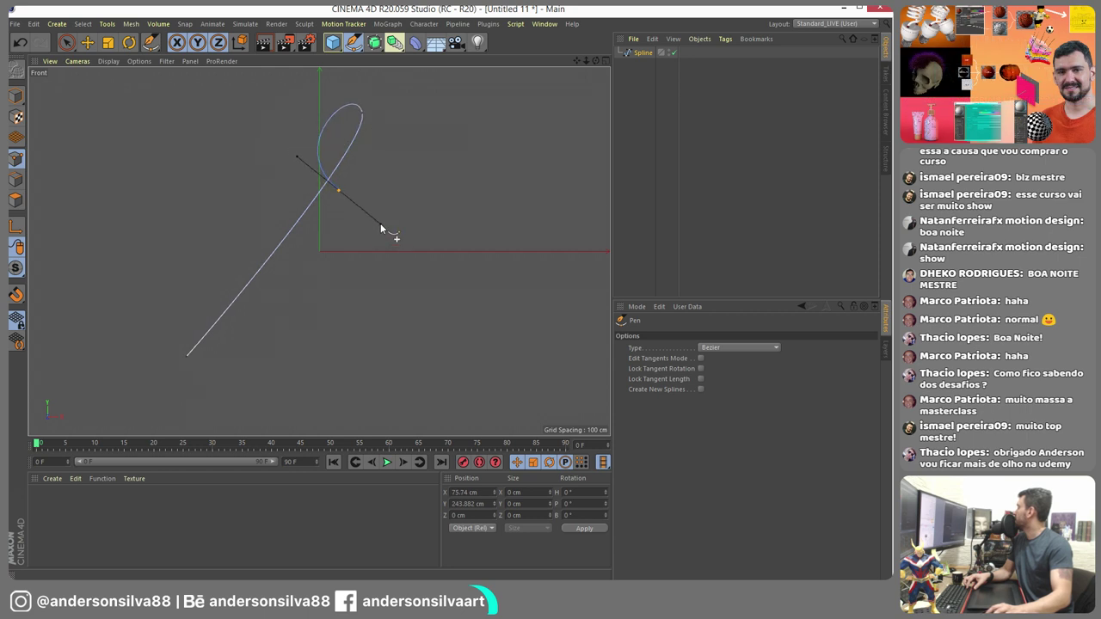
pyautogui.moveTo(380, 223); pyautogui.dragTo(363, 214)
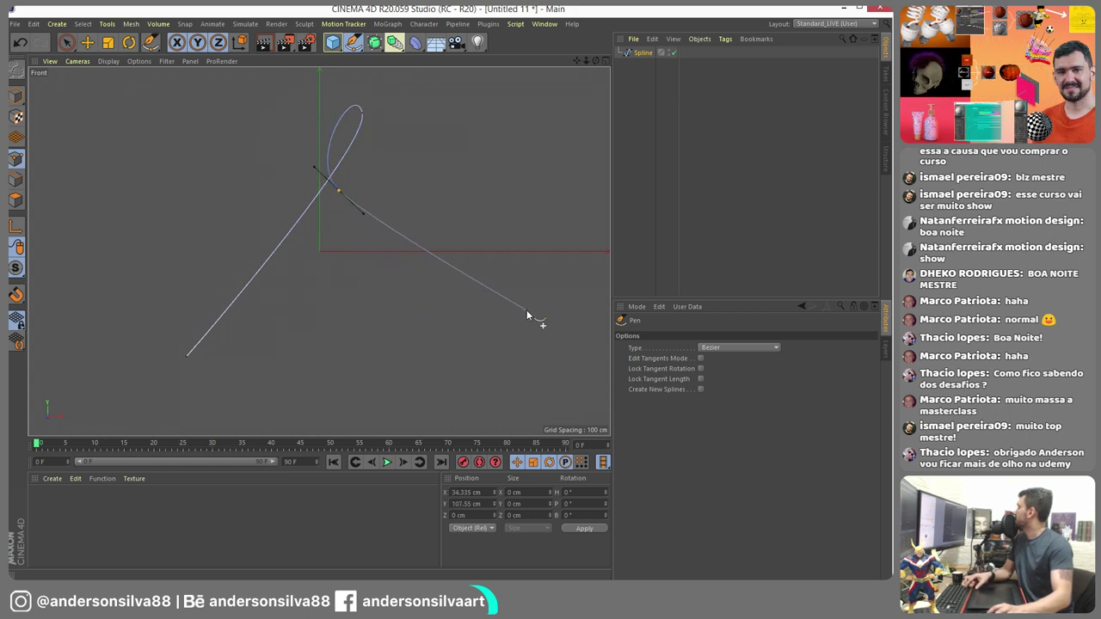
pyautogui.hotkey('ctrl', 'z')
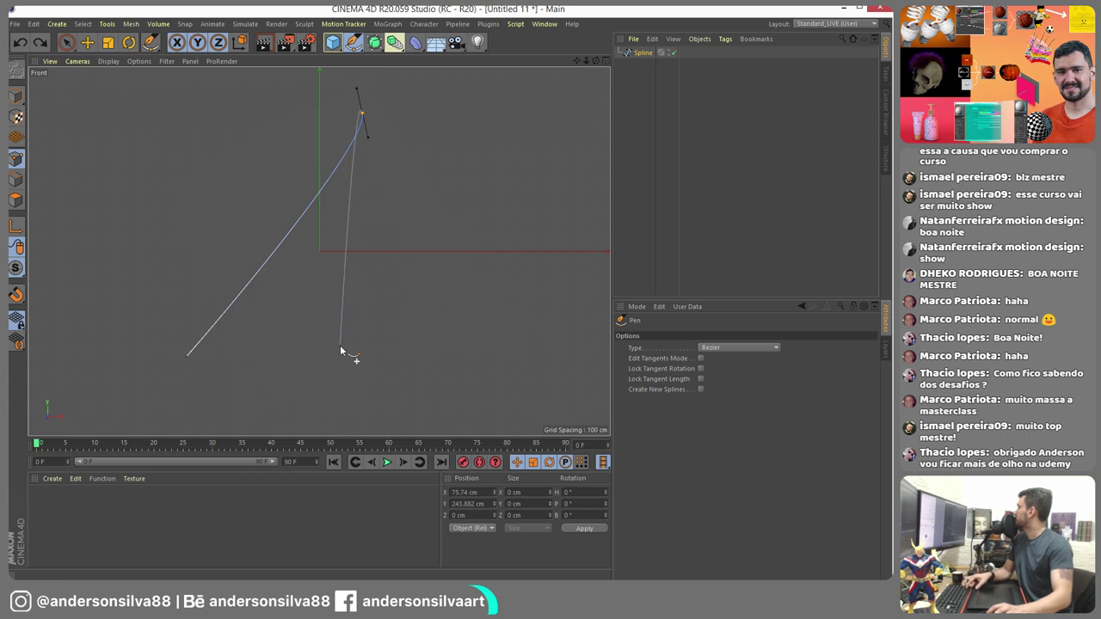
pyautogui.moveTo(377, 362); pyautogui.dragTo(477, 317)
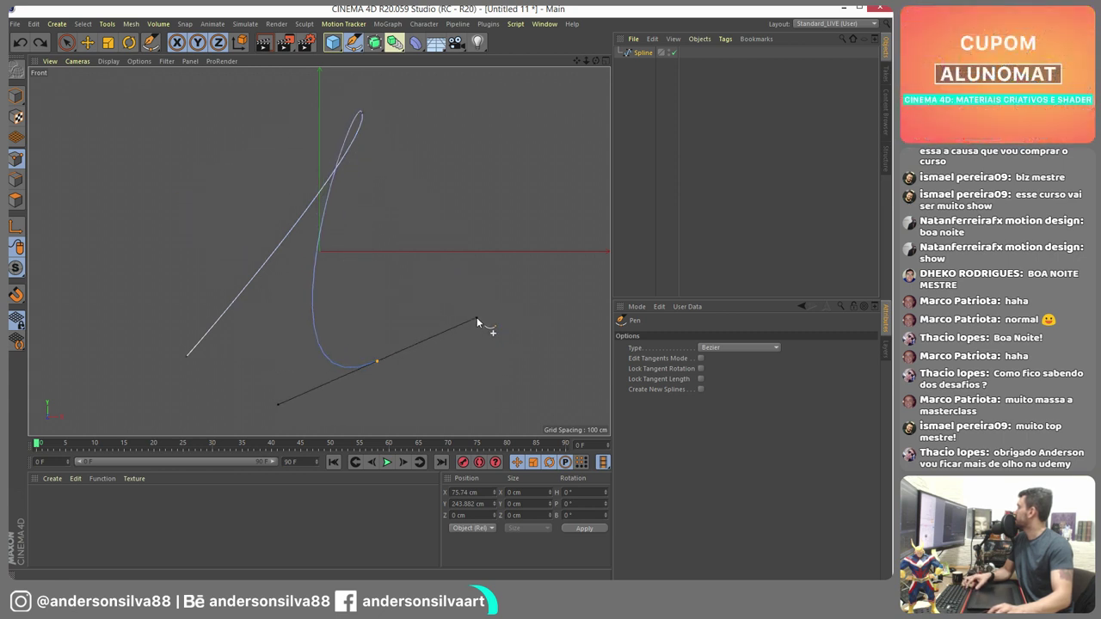
pyautogui.click(596, 331)
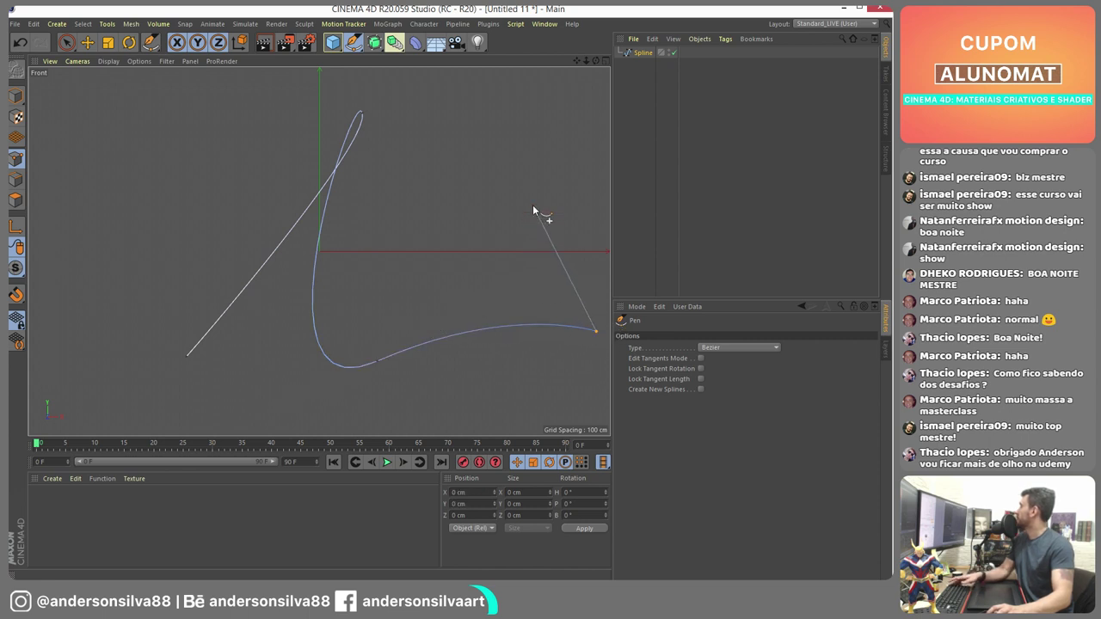
pyautogui.press('Escape')
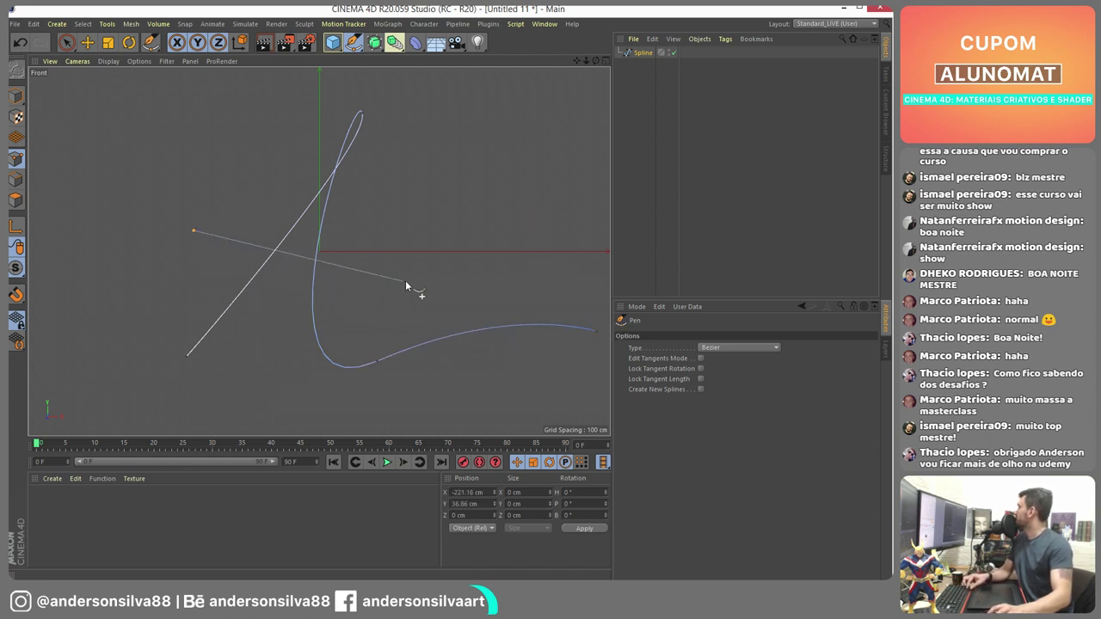
pyautogui.moveTo(410, 271); pyautogui.dragTo(590, 256)
pyautogui.press('Escape')
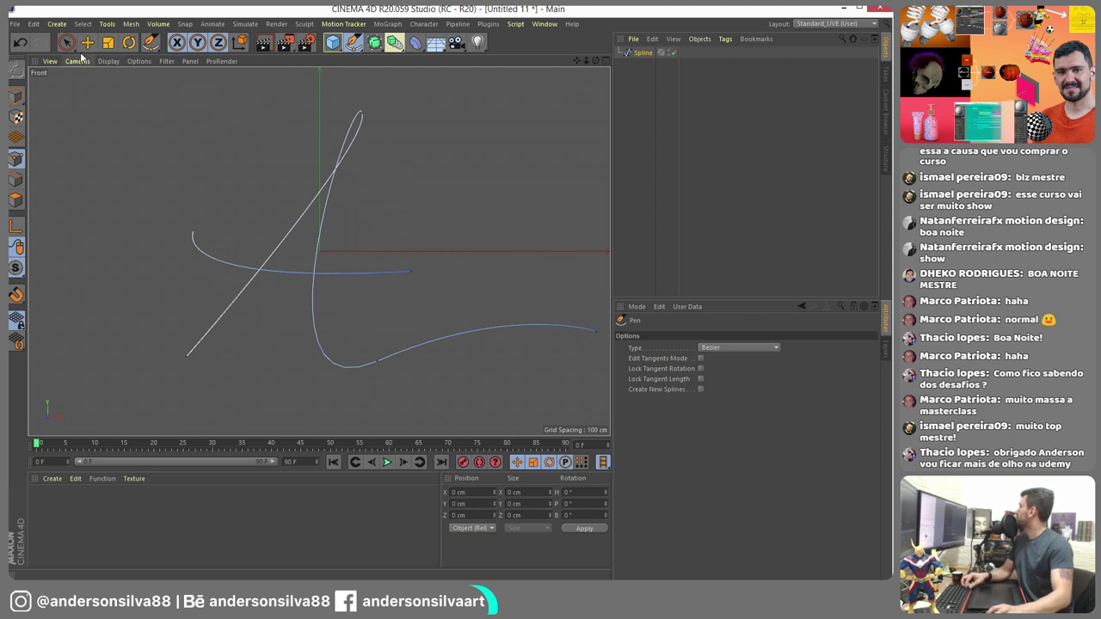
# - In the full Perspective view, select the spline's top point and tilt it slightly with Rotate
pyautogui.click(68, 43)
pyautogui.click(597, 61)
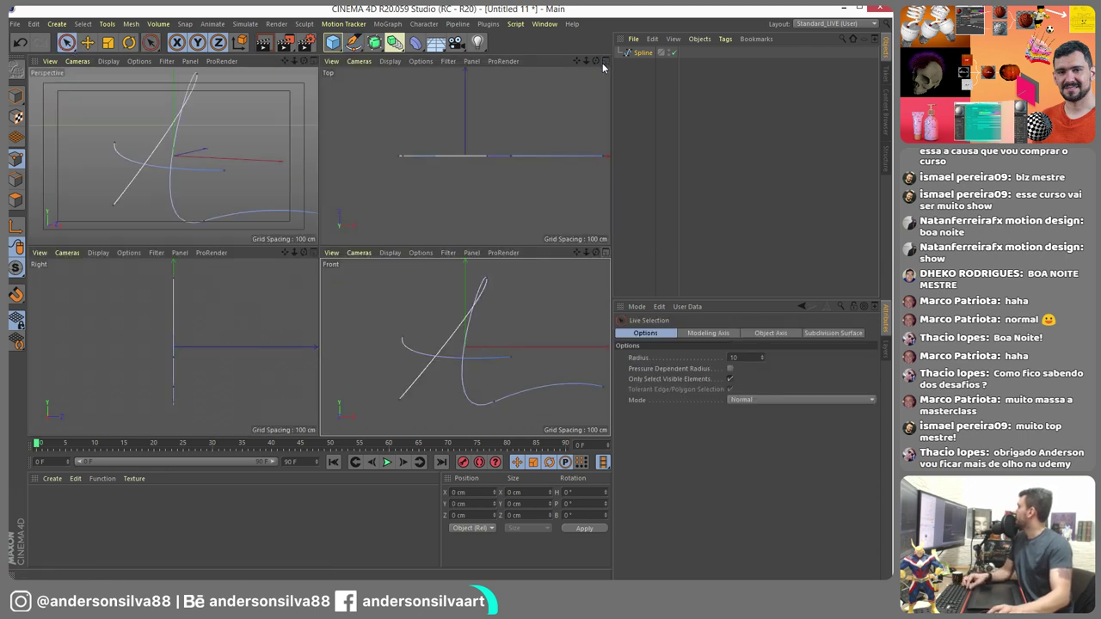
pyautogui.click(313, 61)
pyautogui.keyDown('alt'); pyautogui.moveTo(376, 207); pyautogui.dragTo(387, 124); pyautogui.keyUp('alt')
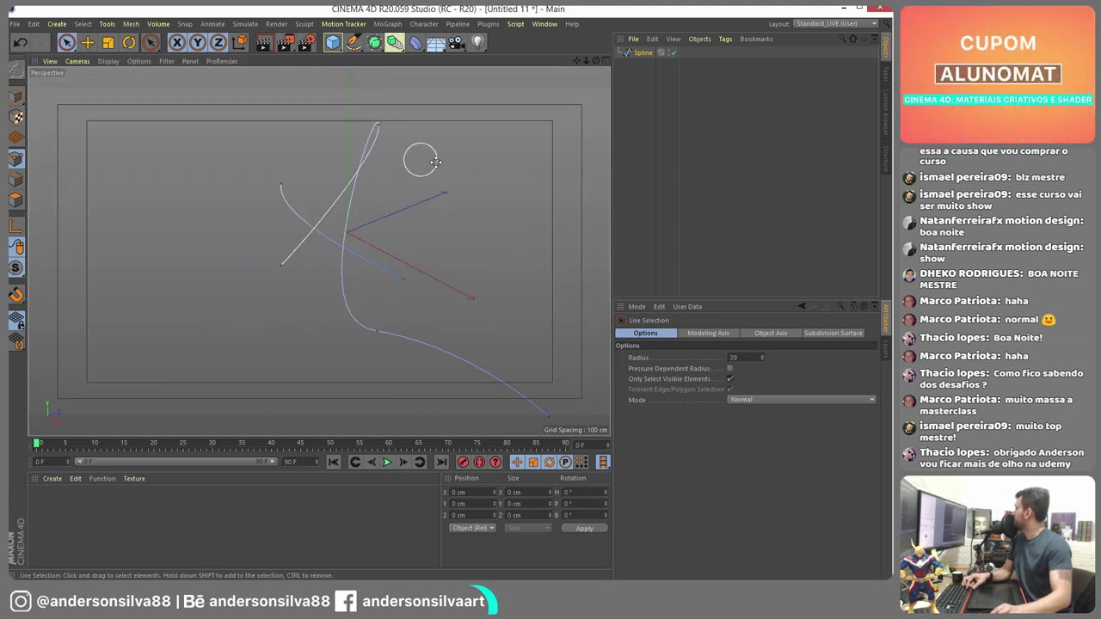
pyautogui.click(403, 279)
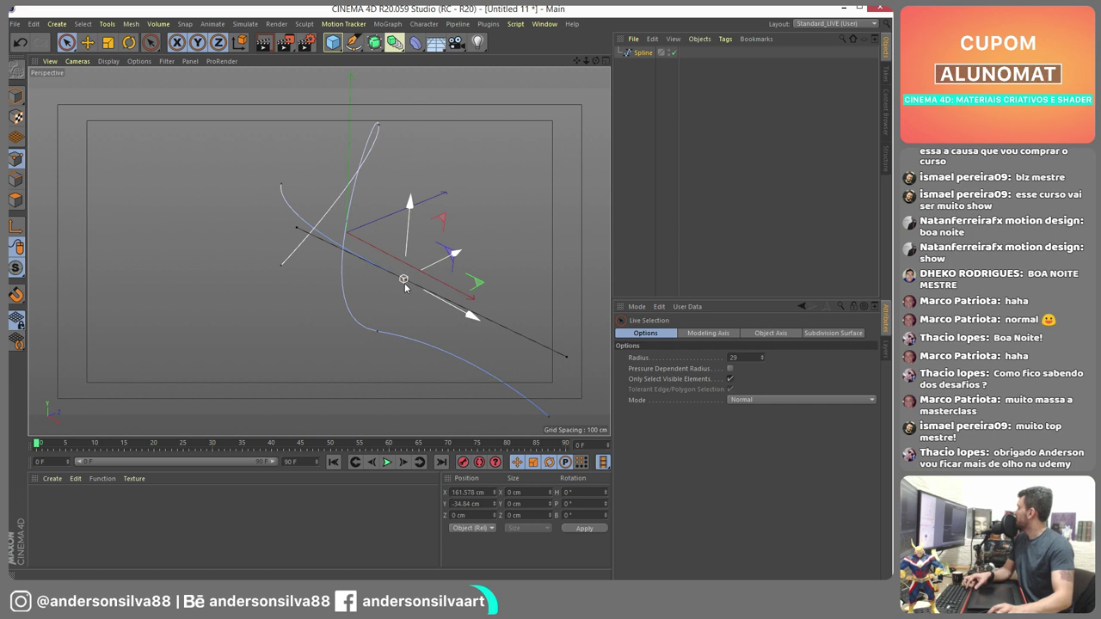
pyautogui.click(261, 195)
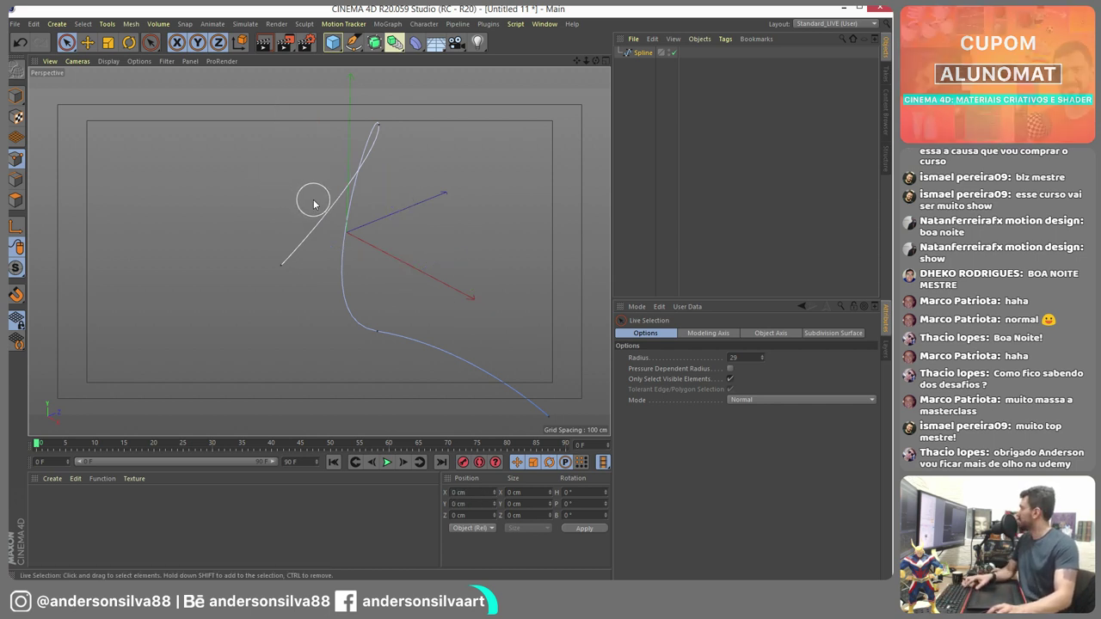
pyautogui.click(376, 129)
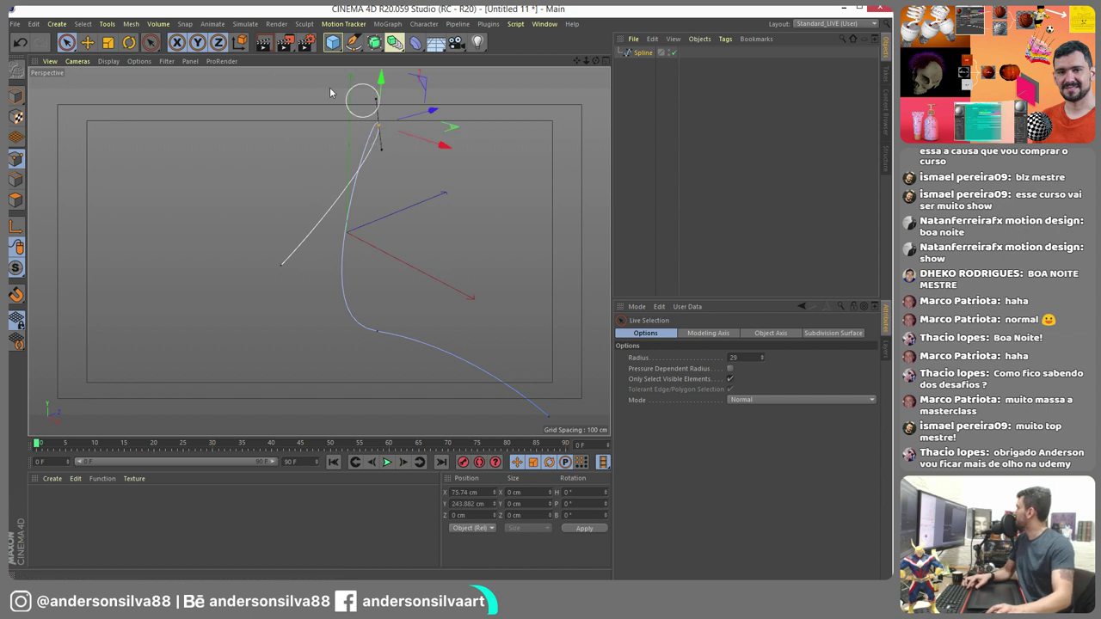
pyautogui.click(128, 45)
pyautogui.moveTo(383, 142); pyautogui.dragTo(382, 138)
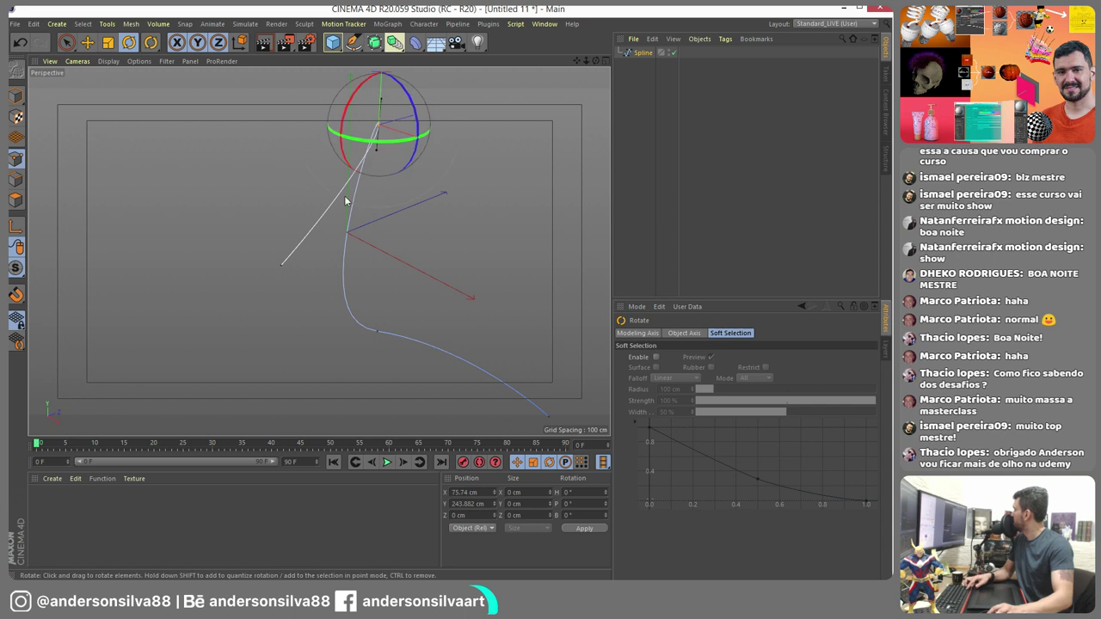
# - Push the bottom and two other spline points out in depth along Z
pyautogui.keyDown('alt'); pyautogui.moveTo(344, 202); pyautogui.dragTo(398, 284); pyautogui.keyUp('alt')
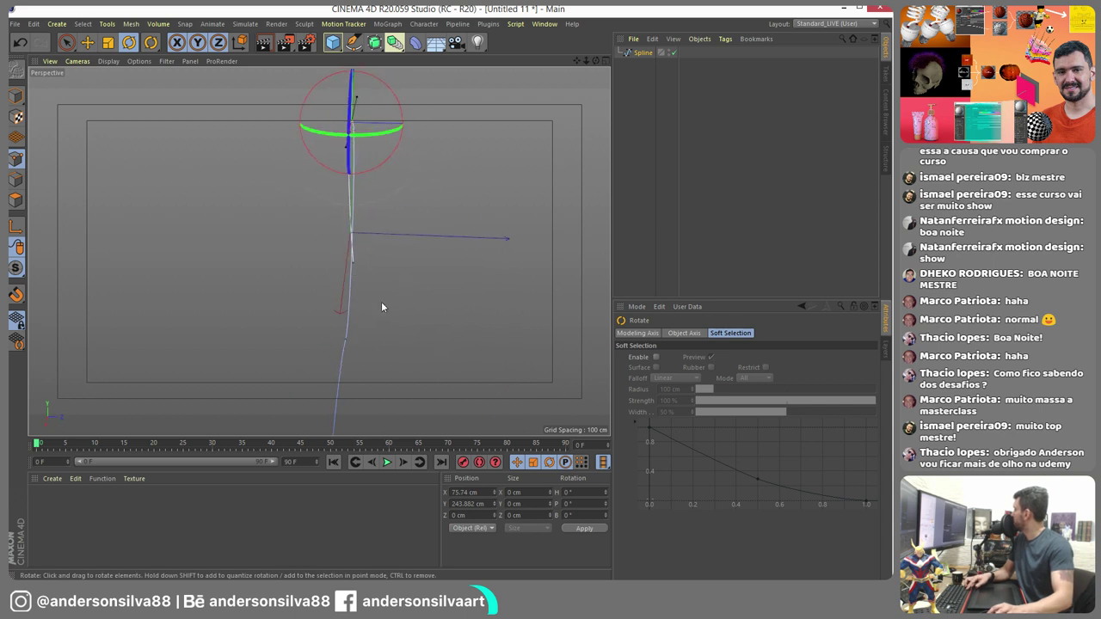
pyautogui.click(66, 42)
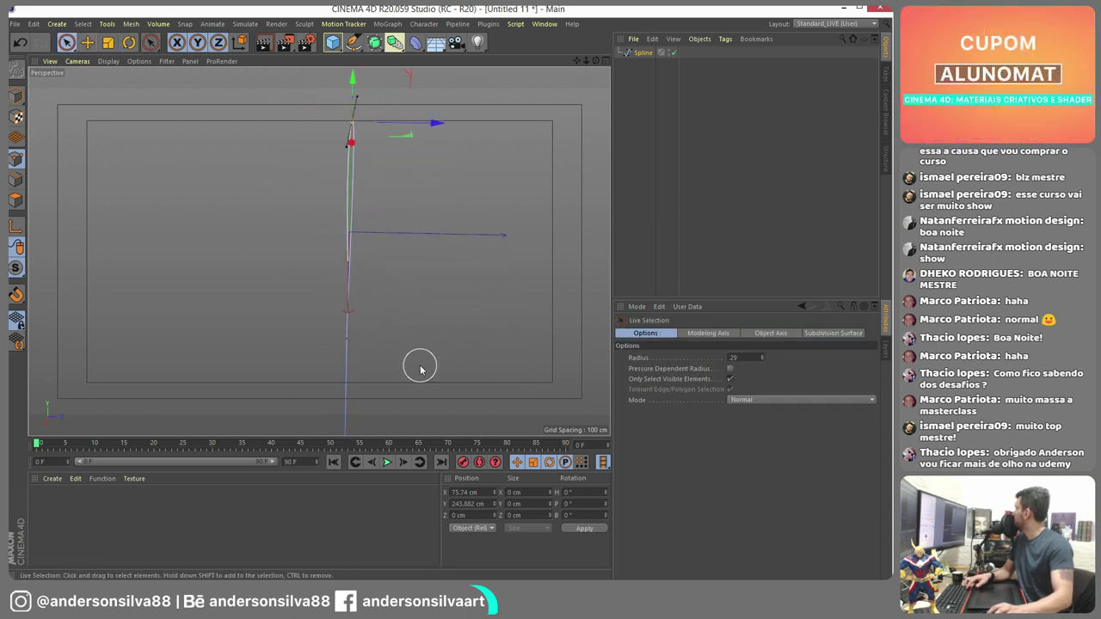
pyautogui.click(366, 339)
pyautogui.moveTo(432, 343); pyautogui.dragTo(442, 345)
pyautogui.click(322, 269)
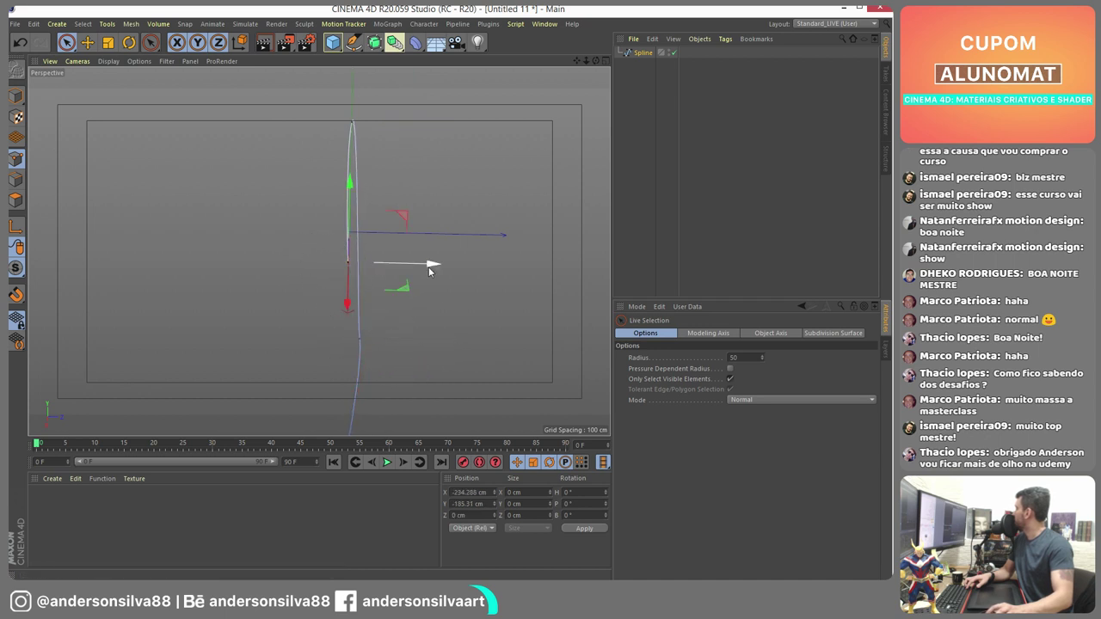
pyautogui.moveTo(430, 265); pyautogui.dragTo(446, 267)
pyautogui.keyDown('alt'); pyautogui.moveTo(447, 268); pyautogui.dragTo(430, 128, button='middle'); pyautogui.keyUp('alt')
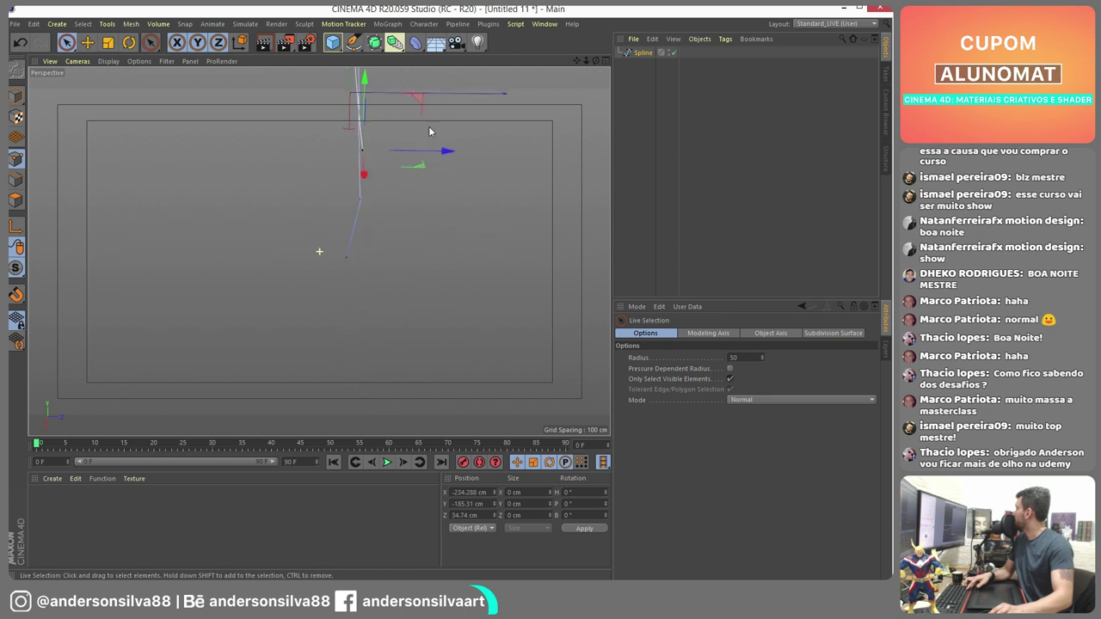
pyautogui.click(353, 258)
pyautogui.moveTo(448, 263); pyautogui.dragTo(338, 252)
# - Rotate the top spline point by about -87° in the Perspective view
pyautogui.keyDown('alt'); pyautogui.moveTo(322, 186); pyautogui.dragTo(305, 163); pyautogui.keyUp('alt')
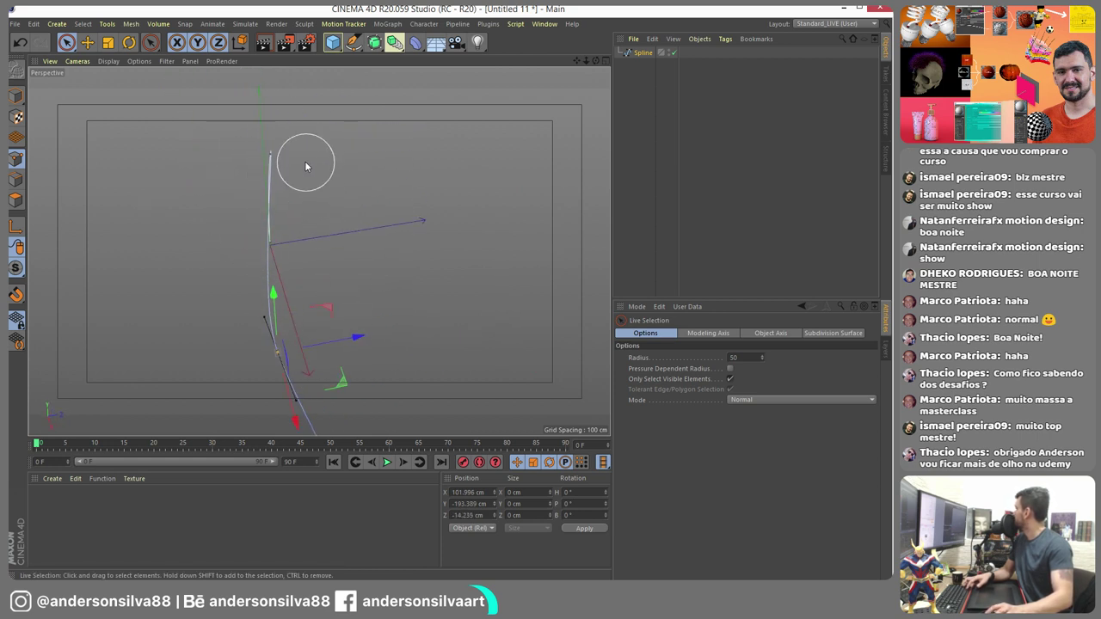
pyautogui.click(284, 164)
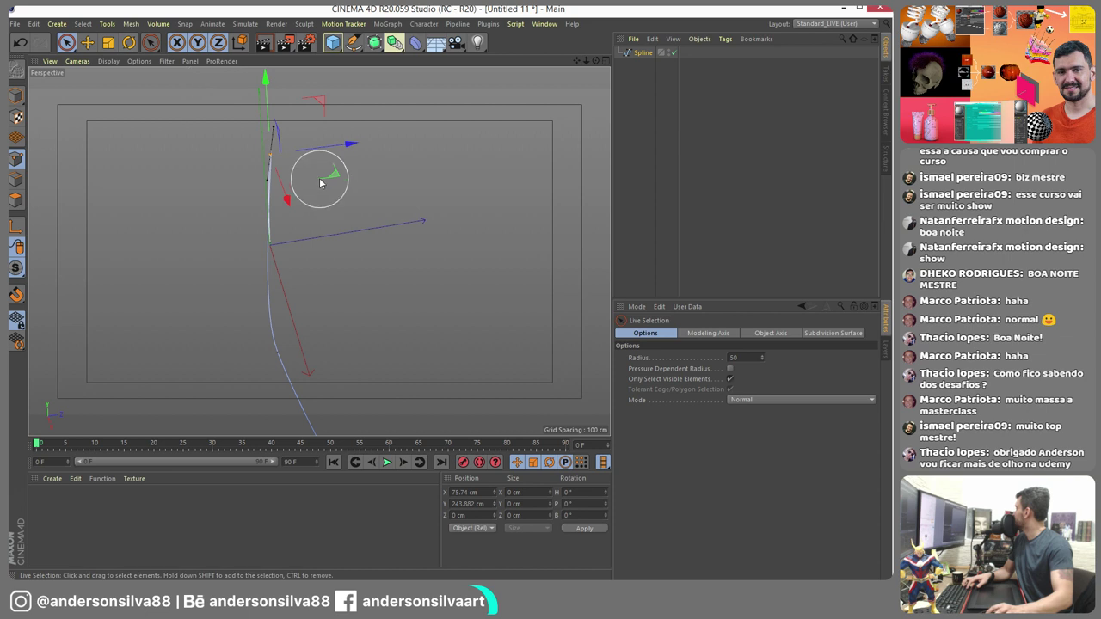
pyautogui.click(128, 42)
pyautogui.moveTo(313, 175); pyautogui.dragTo(388, 155)
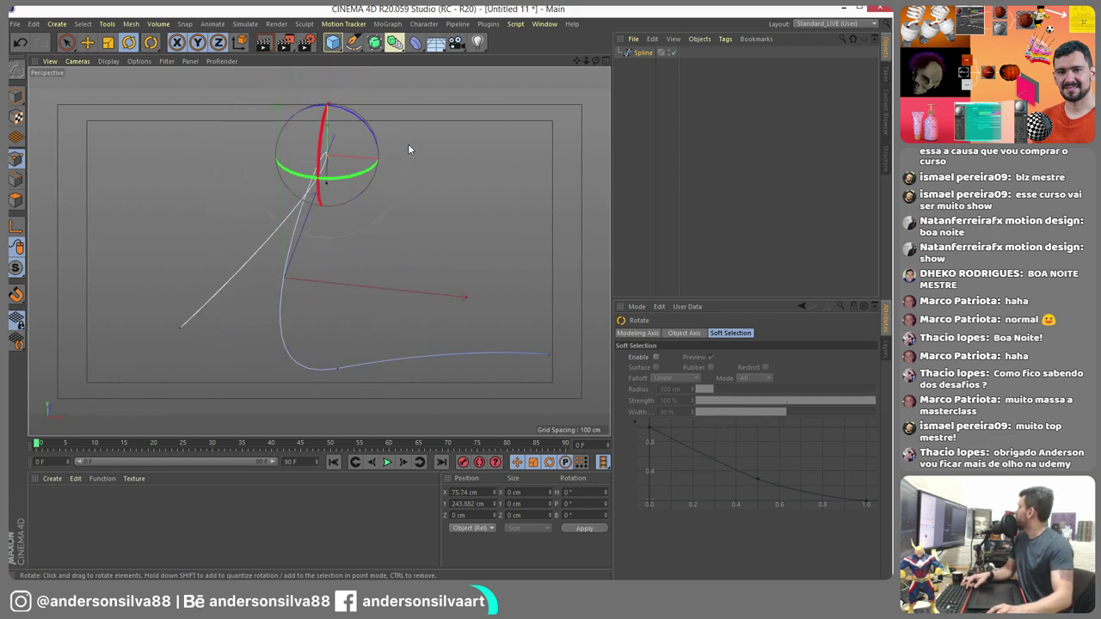
pyautogui.click(602, 60)
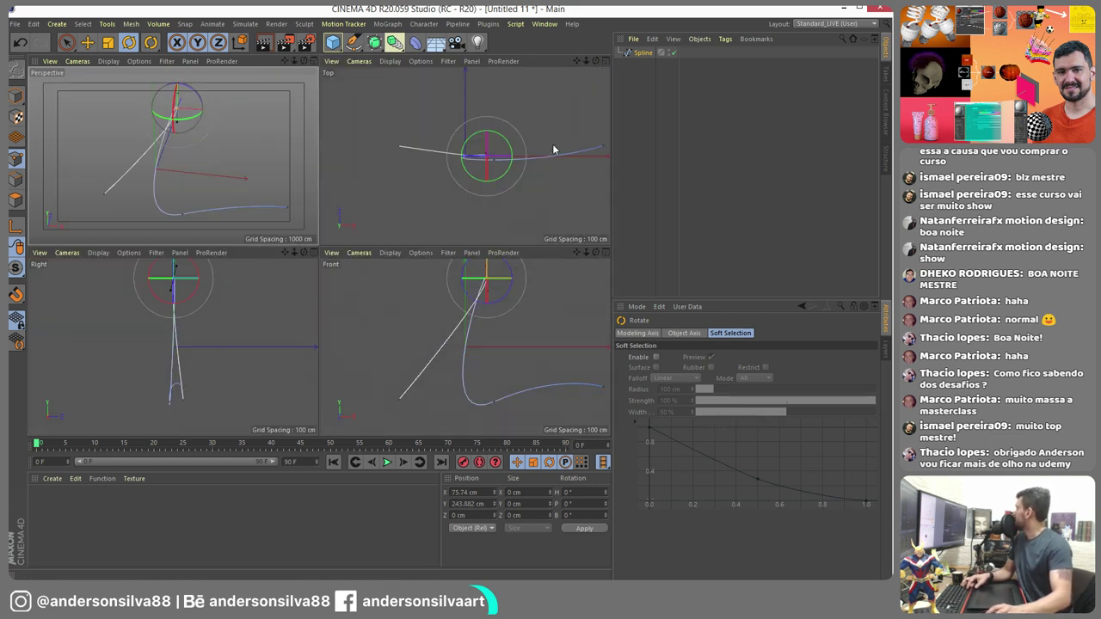
pyautogui.click(312, 61)
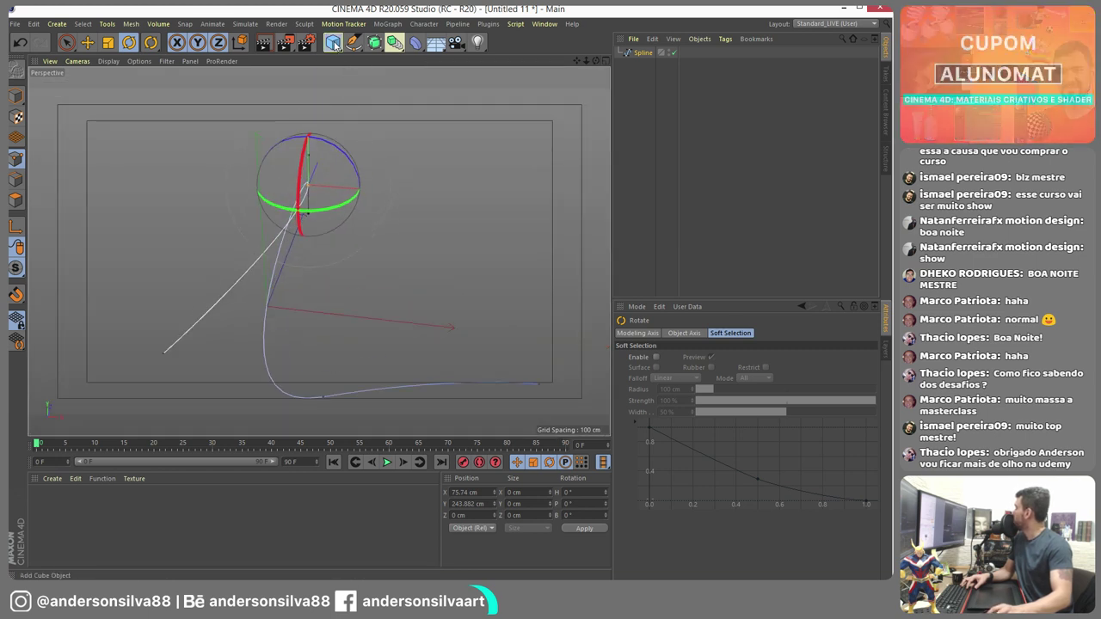
# - Add a Cube primitive to the scene and center it in the view
pyautogui.click(333, 42)
pyautogui.click(430, 62)
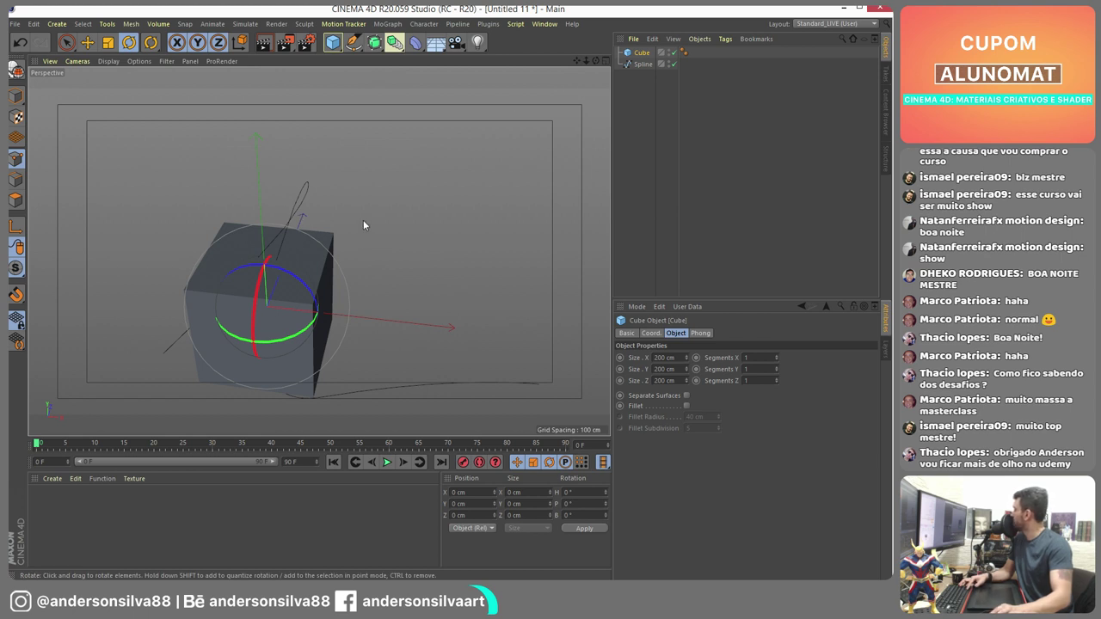
pyautogui.keyDown('alt'); pyautogui.moveTo(363, 225); pyautogui.dragTo(375, 128, button='middle'); pyautogui.keyUp('alt')
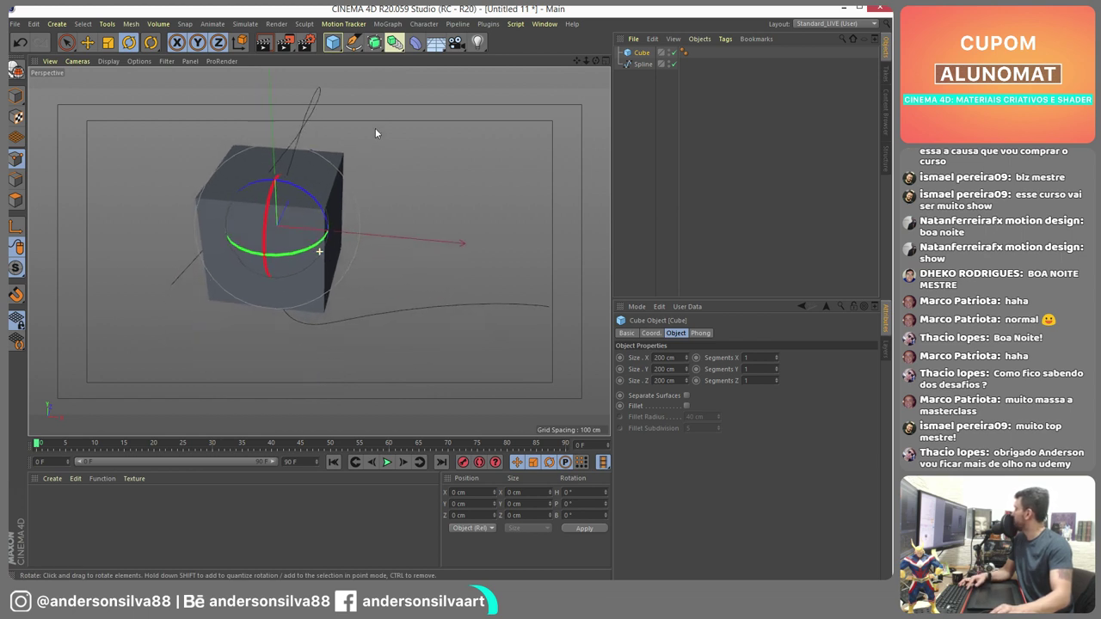
# - Add a Shrink Wrap deformer under the Cube, review its settings, and try targeting the Spline
pyautogui.click(416, 45)
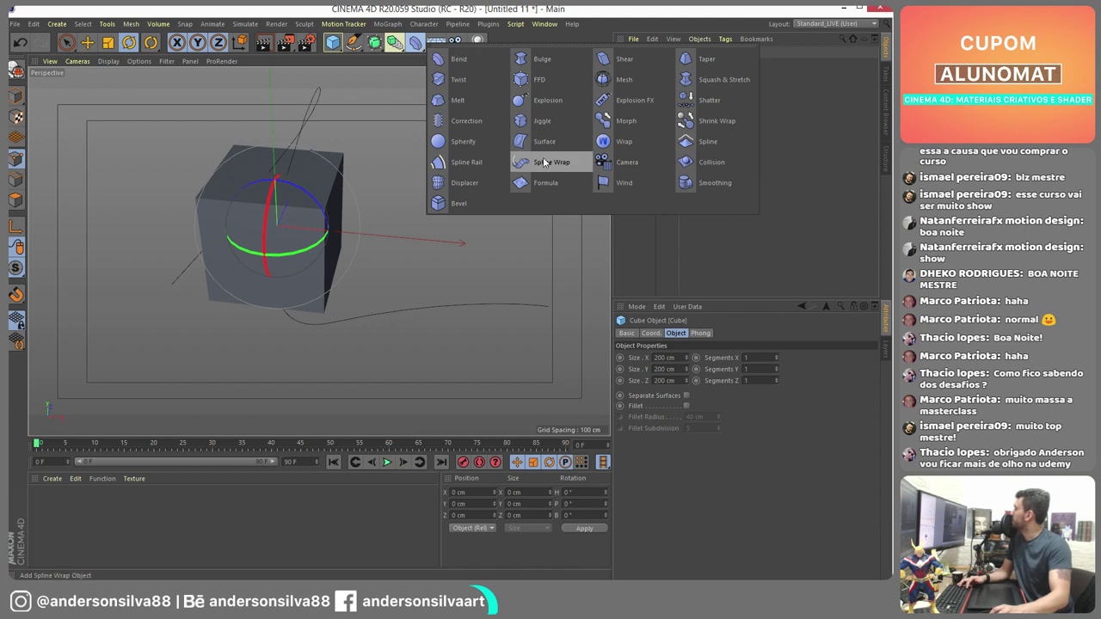
pyautogui.click(719, 121)
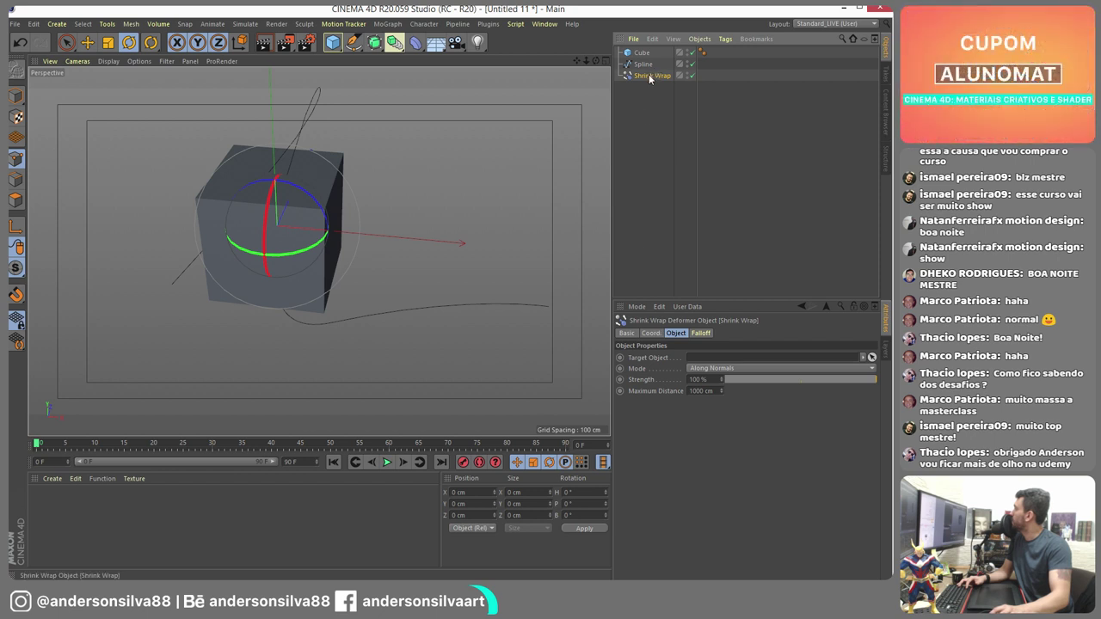
pyautogui.moveTo(645, 56); pyautogui.dragTo(643, 57)
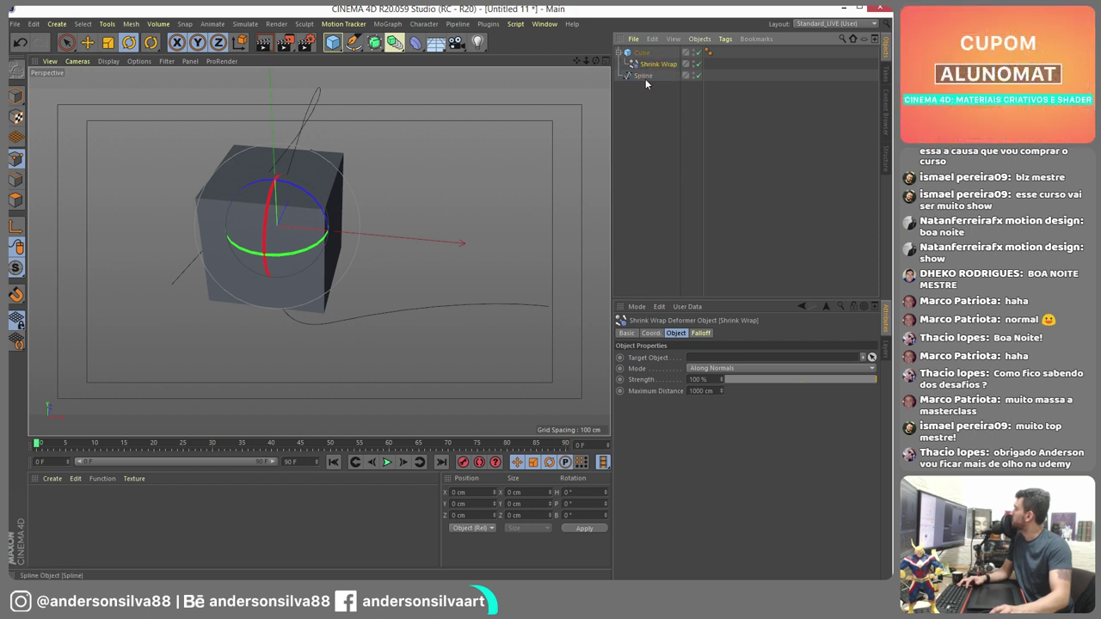
pyautogui.click(650, 334)
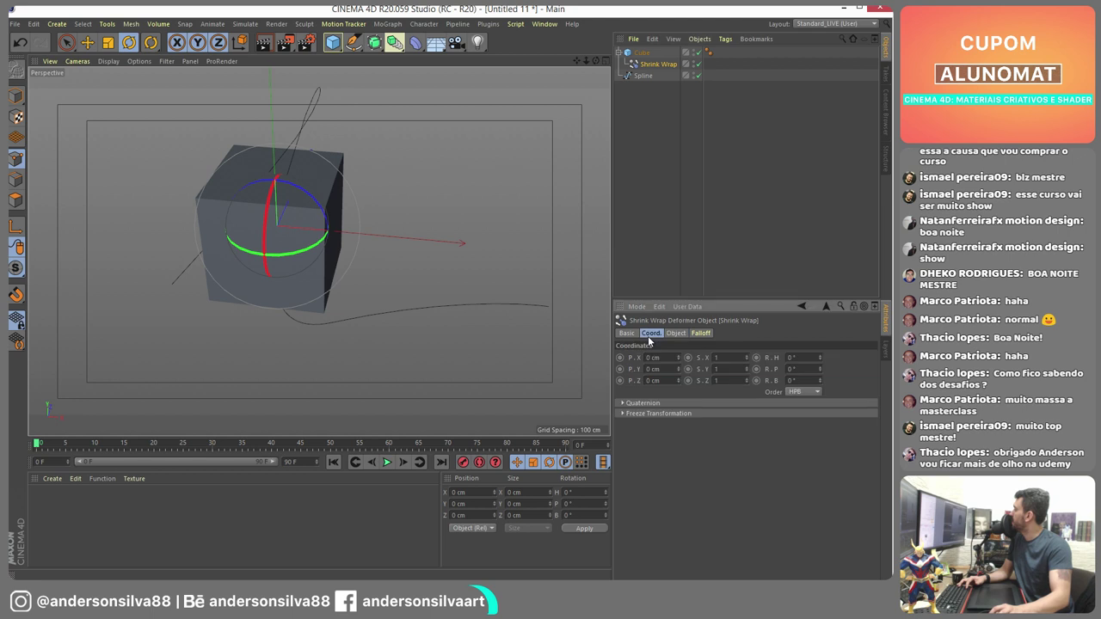
pyautogui.click(700, 334)
pyautogui.click(677, 333)
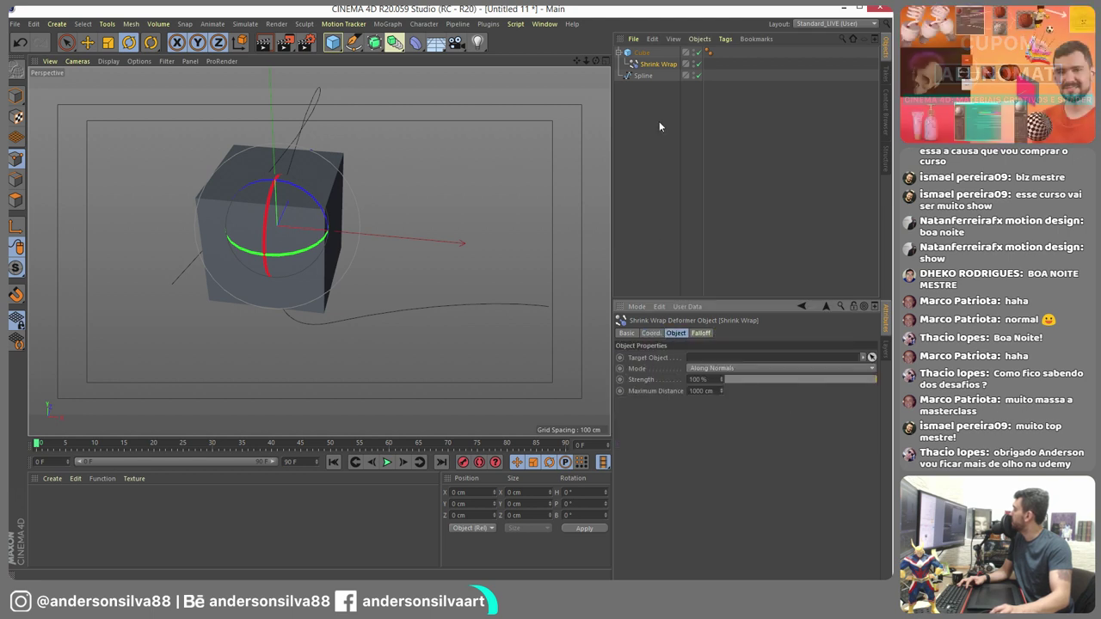
pyautogui.moveTo(643, 75)
pyautogui.mouseDown()
pyautogui.moveTo(705, 346)
pyautogui.moveTo(662, 129)
pyautogui.moveTo(637, 65)
pyautogui.moveTo(651, 71)
pyautogui.mouseUp()
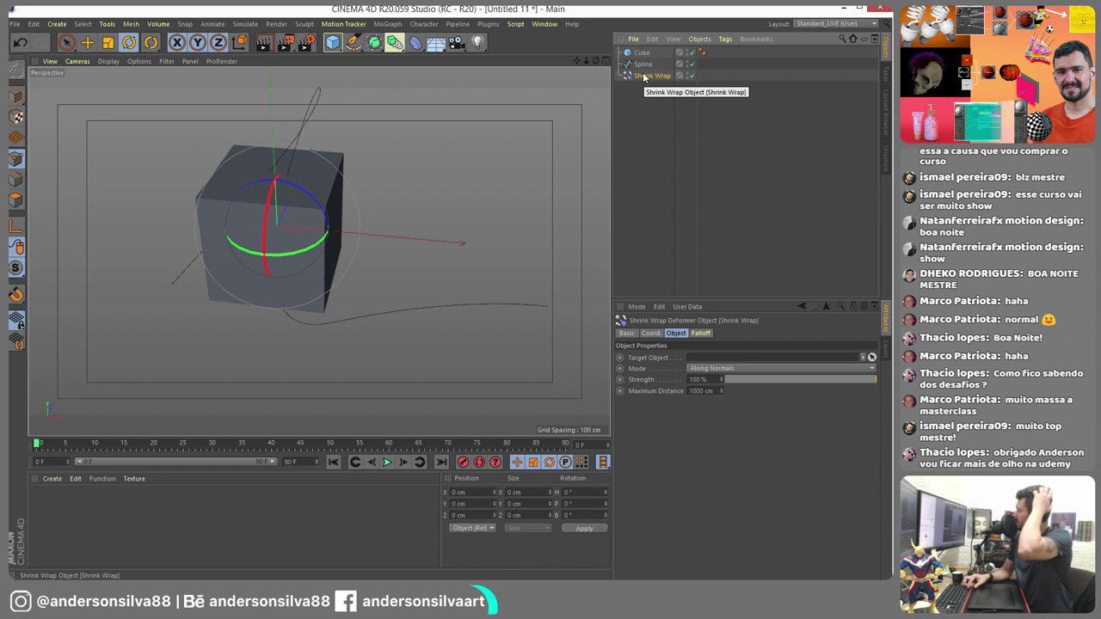
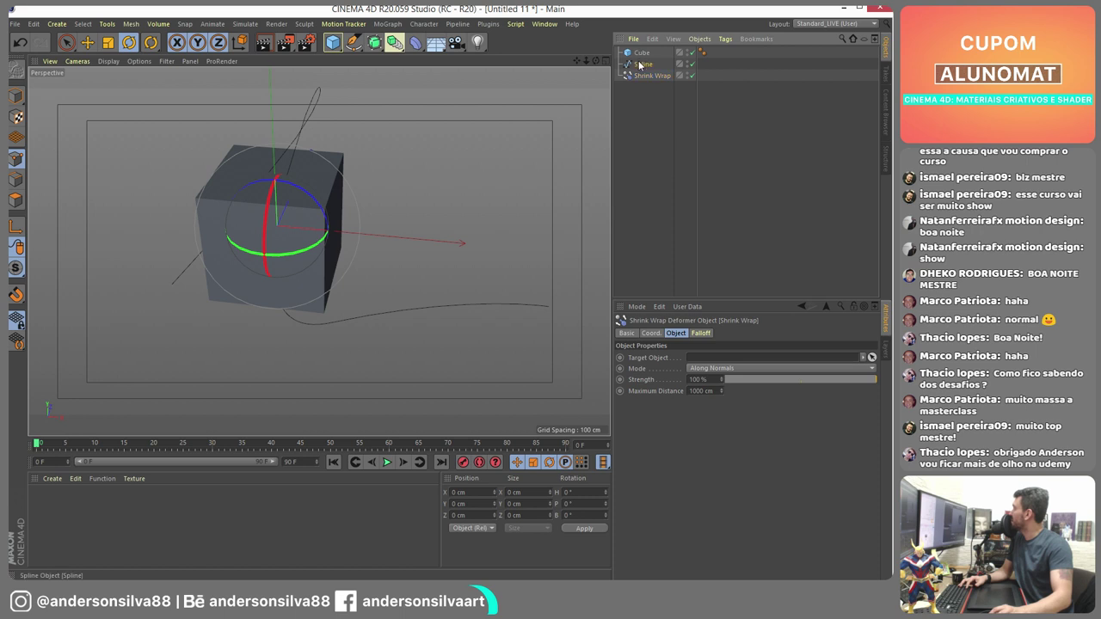
# - Test the Shrink Wrap under the Spline with the Cube as target, then delete it
pyautogui.click(640, 65)
pyautogui.moveTo(647, 67); pyautogui.dragTo(641, 67)
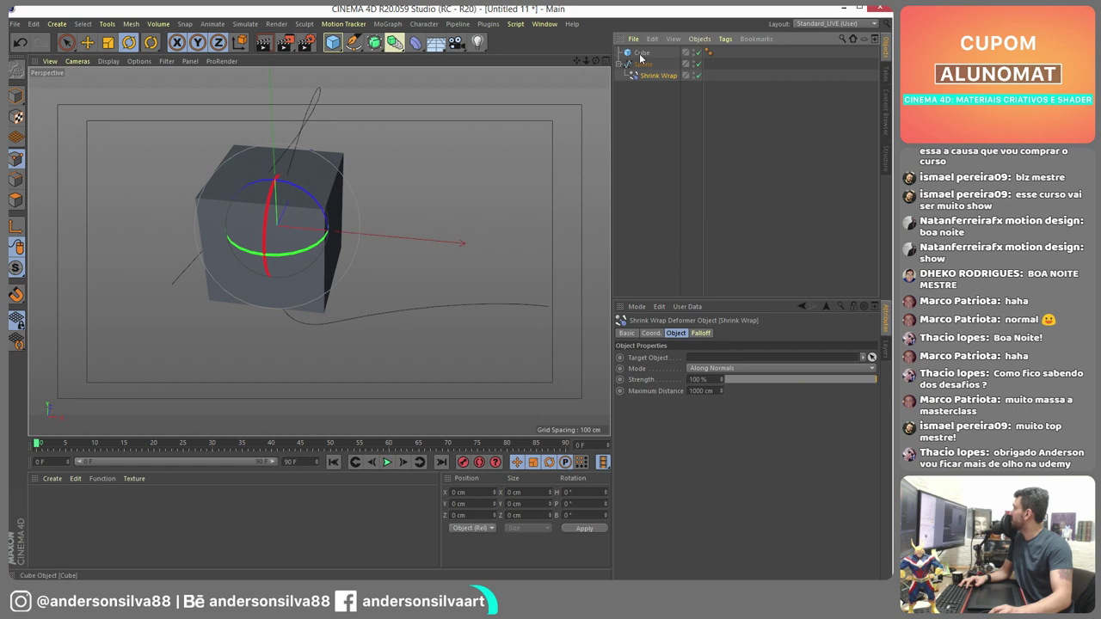
pyautogui.moveTo(761, 397); pyautogui.dragTo(723, 360)
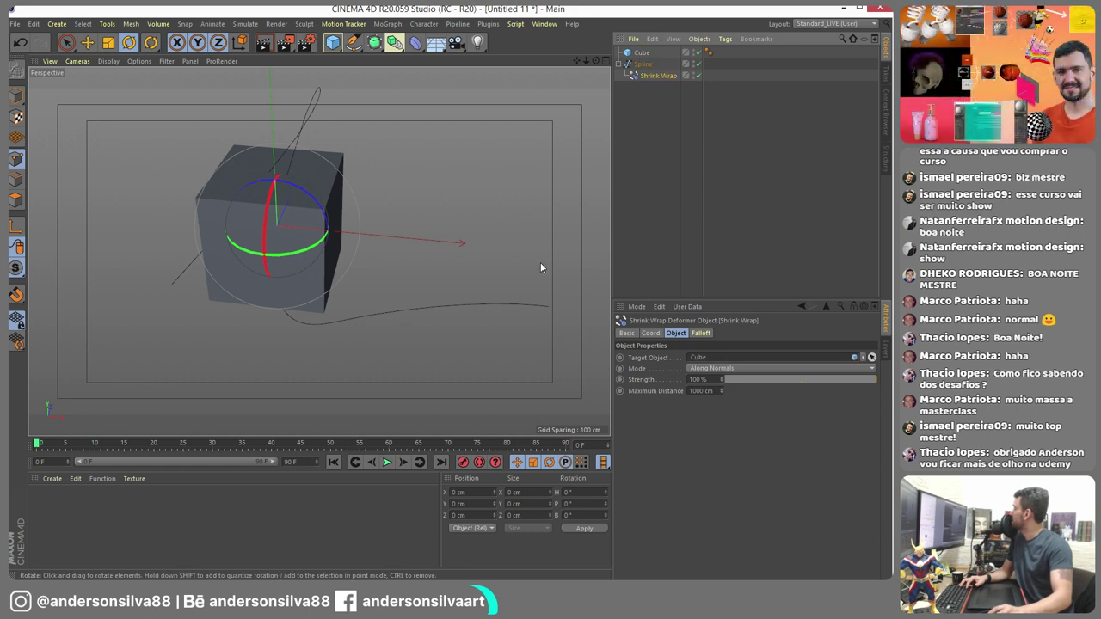
pyautogui.click(651, 332)
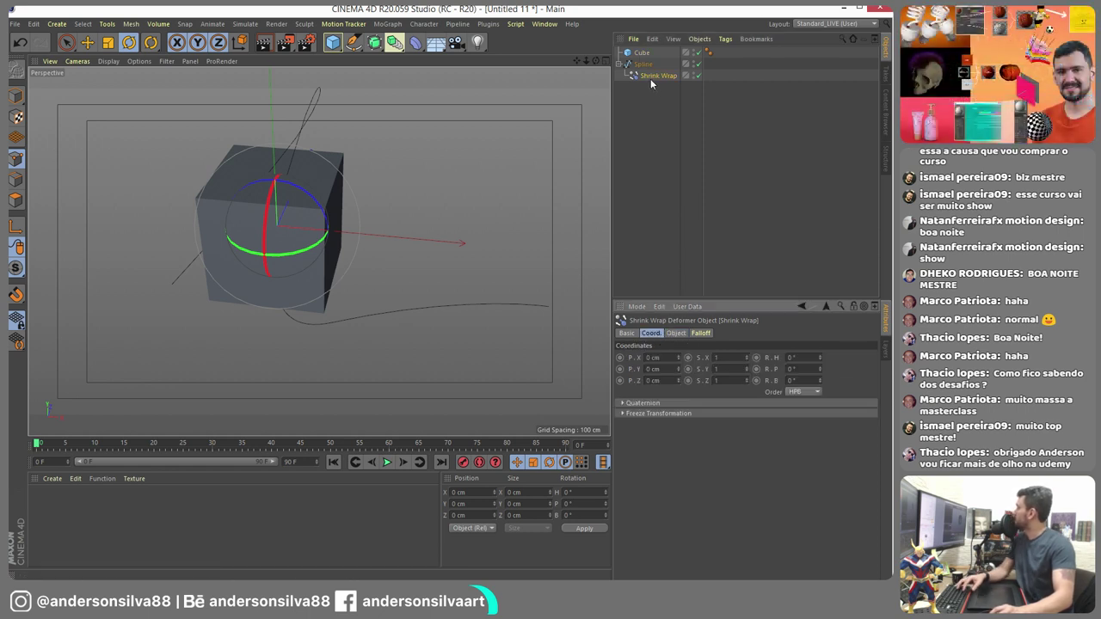
pyautogui.press('Delete')
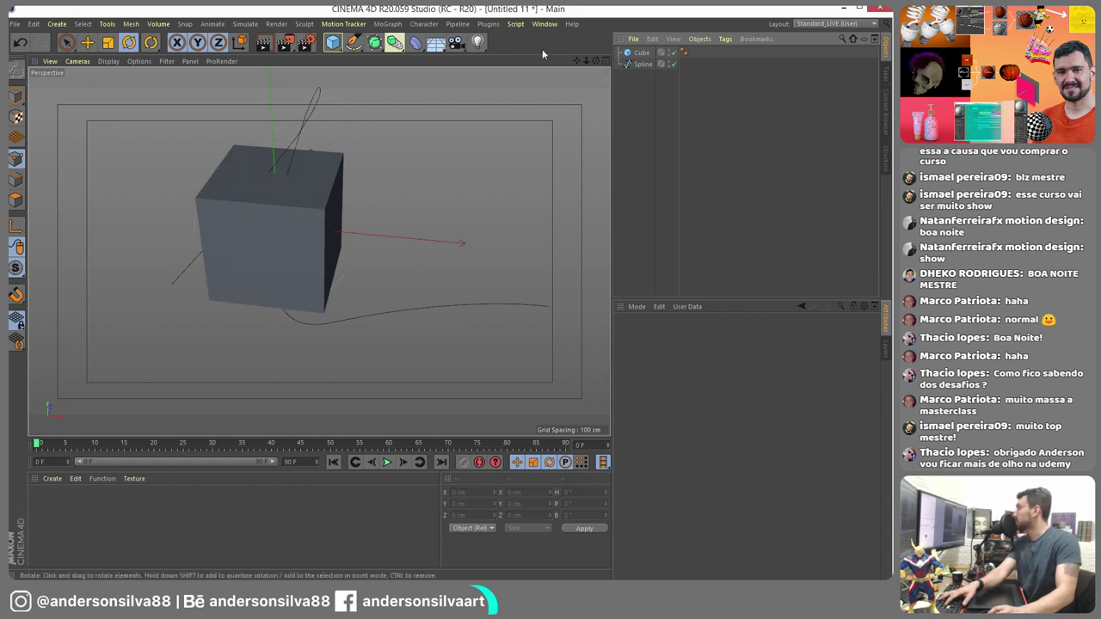
# - Add a Spline Wrap deformer, parent it under the Cube, and link the Spline as its path
pyautogui.click(415, 42)
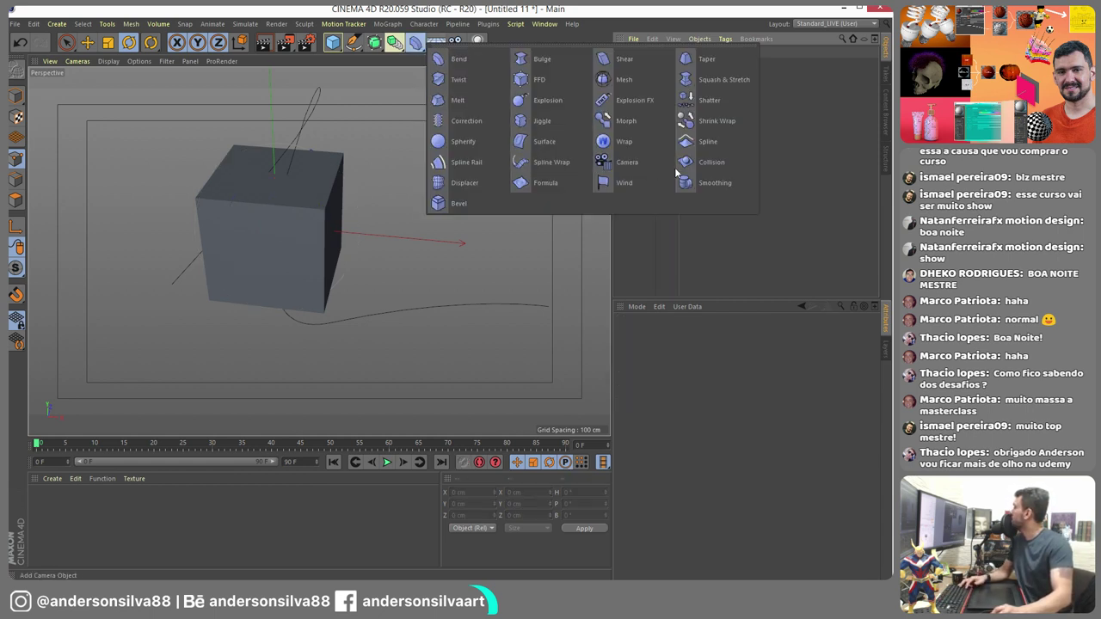
pyautogui.click(551, 165)
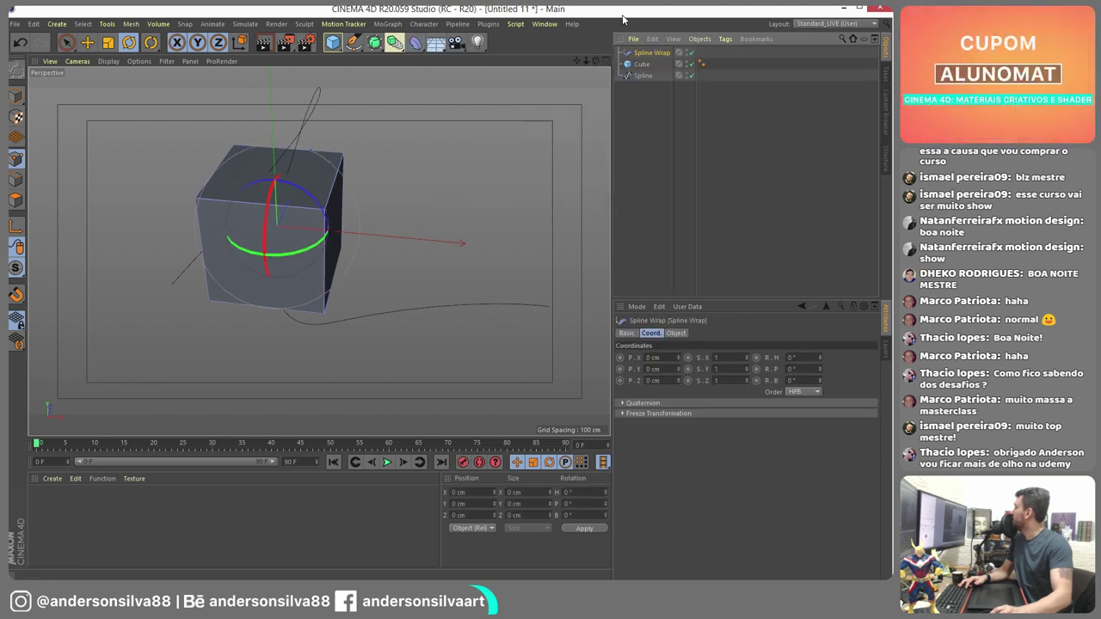
pyautogui.click(676, 333)
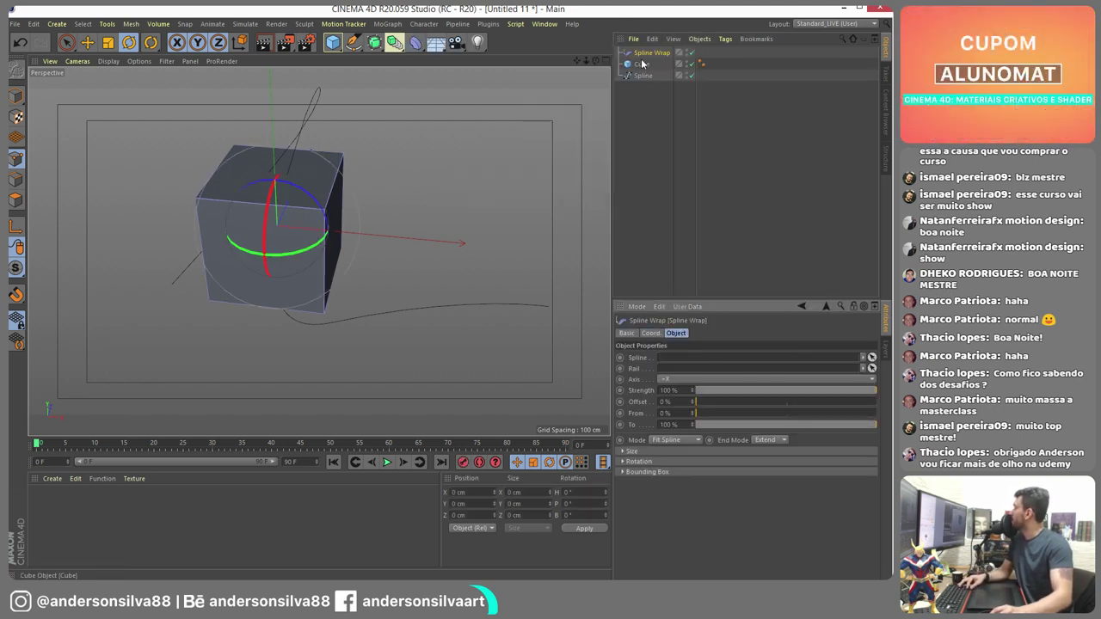
pyautogui.moveTo(642, 55); pyautogui.dragTo(651, 71)
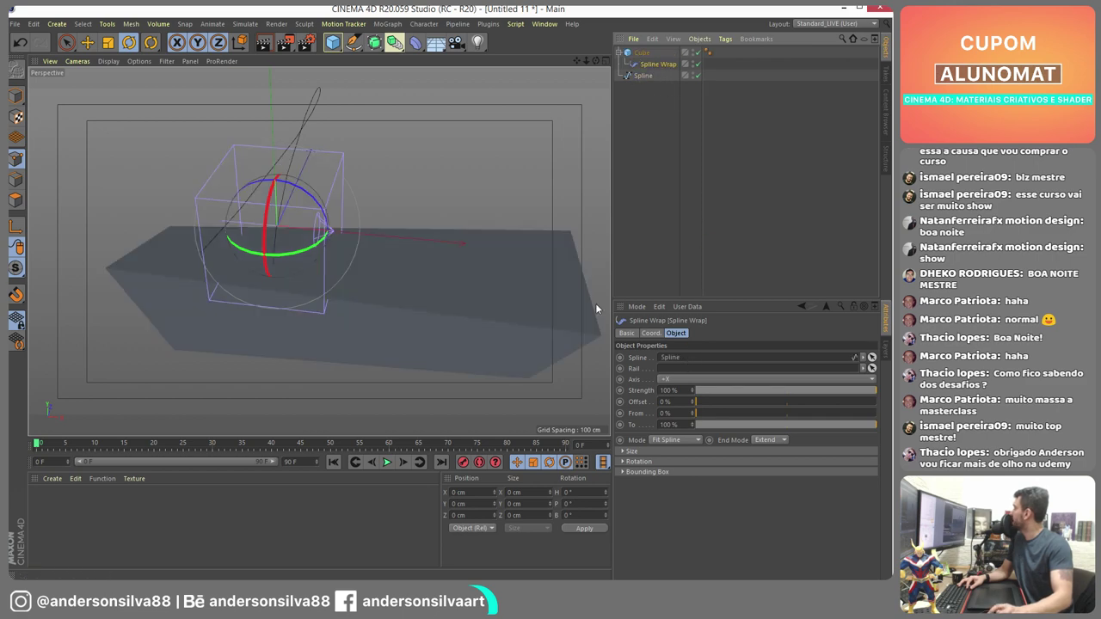
pyautogui.moveTo(361, 172); pyautogui.dragTo(327, 211)
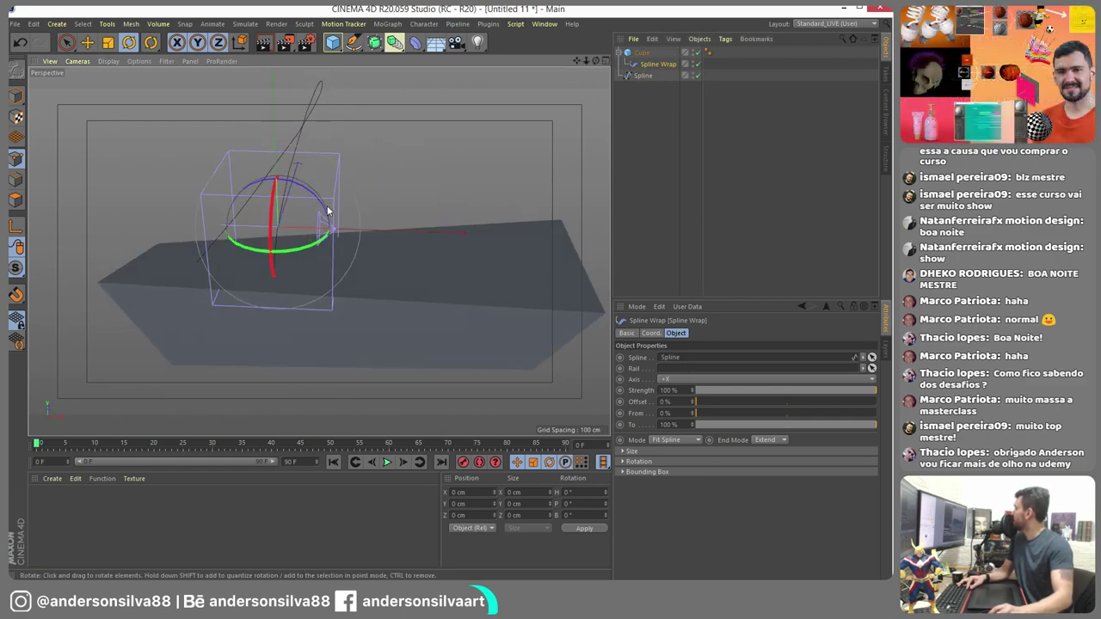
pyautogui.click(642, 53)
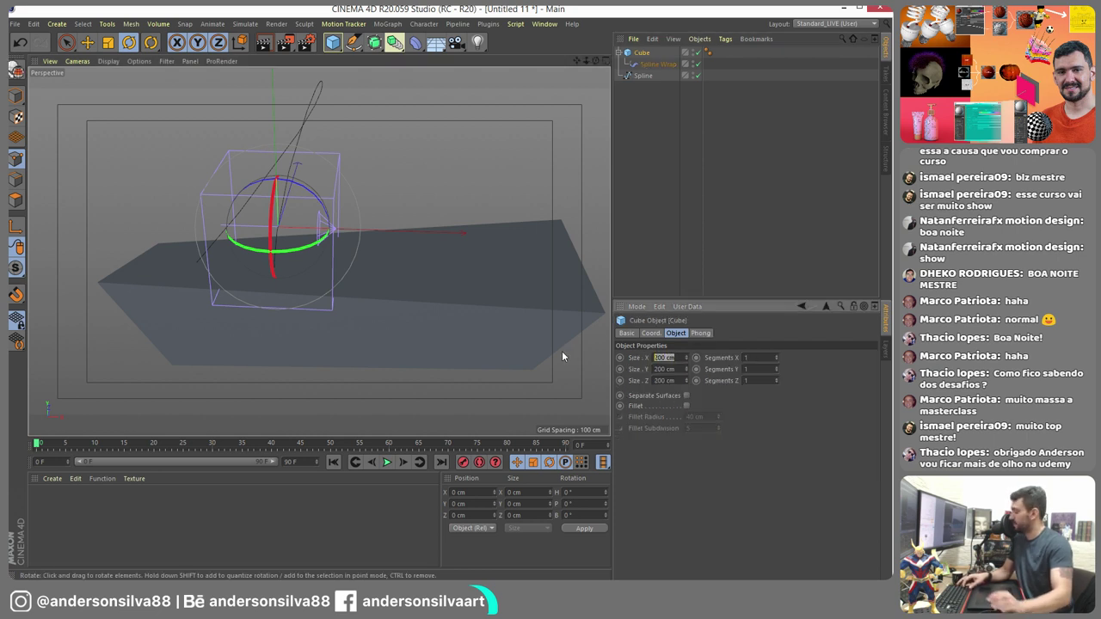
# - Set the cube size to 50 cm and its segments to 30, then raise X segments to about 400
pyautogui.write('50')
pyautogui.press('Return')
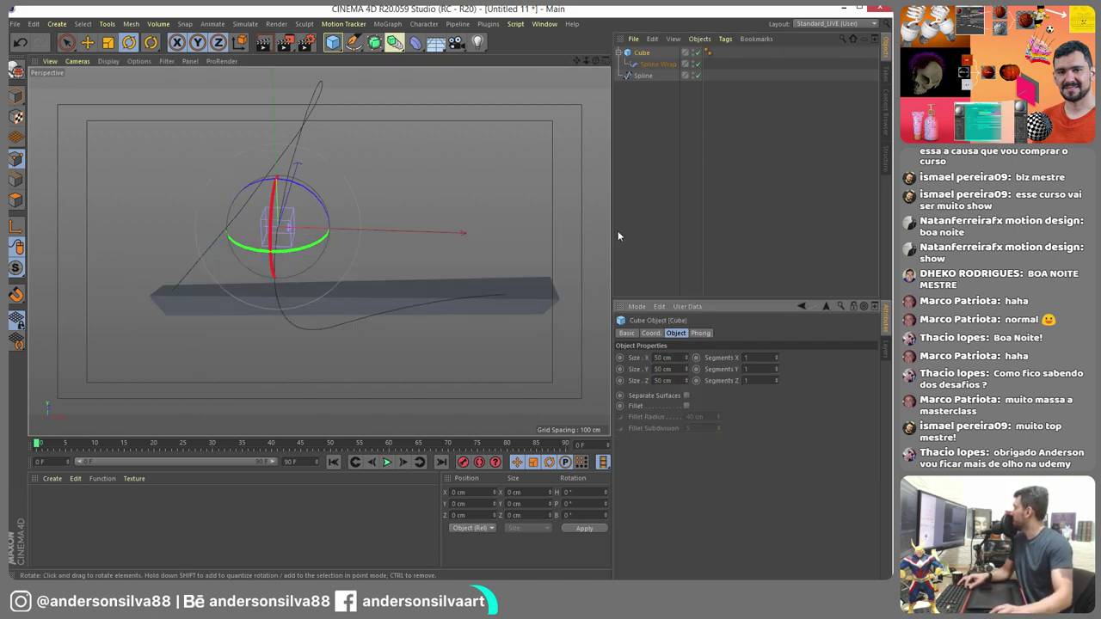
pyautogui.moveTo(775, 353); pyautogui.dragTo(775, 354)
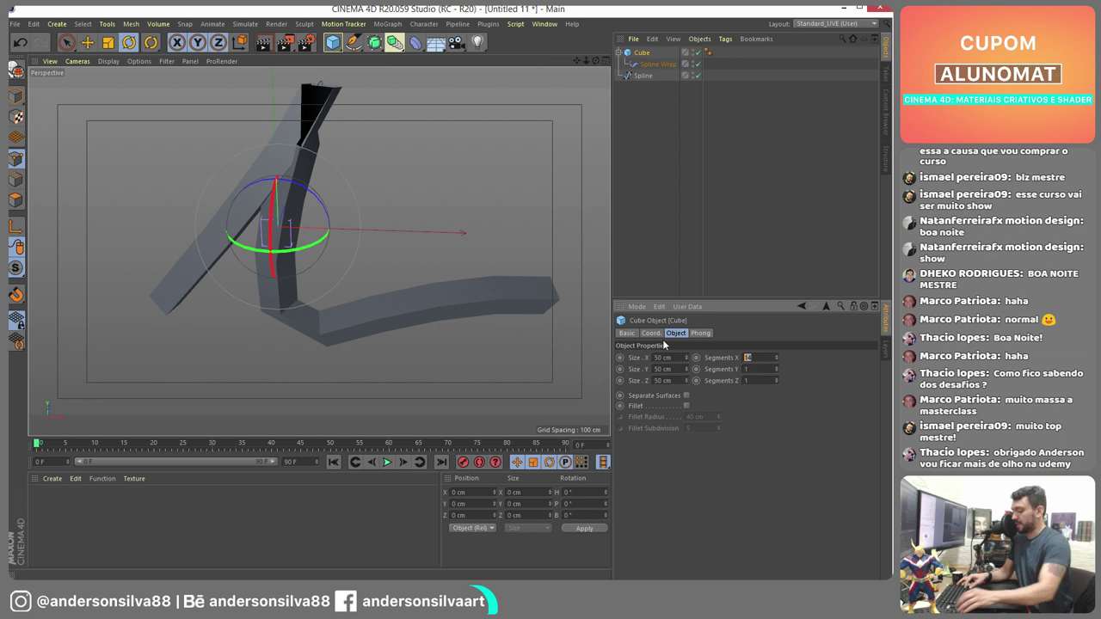
pyautogui.write('30')
pyautogui.press('Tab')
pyautogui.write('30')
pyautogui.press('Tab')
pyautogui.write('30')
pyautogui.press('Return')
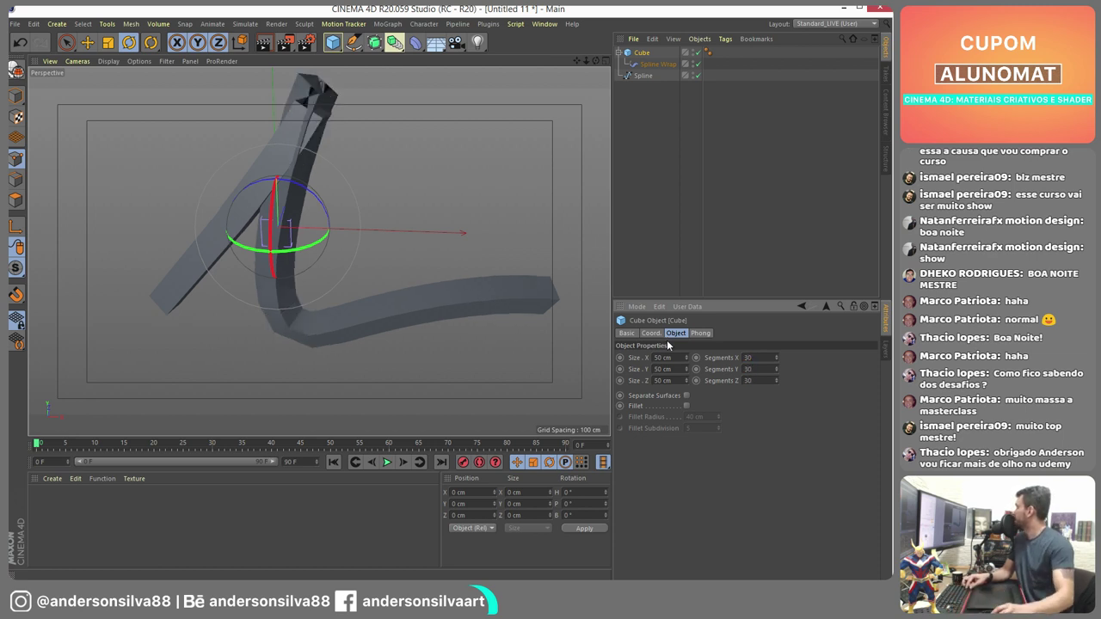
pyautogui.moveTo(778, 354); pyautogui.dragTo(752, 125)
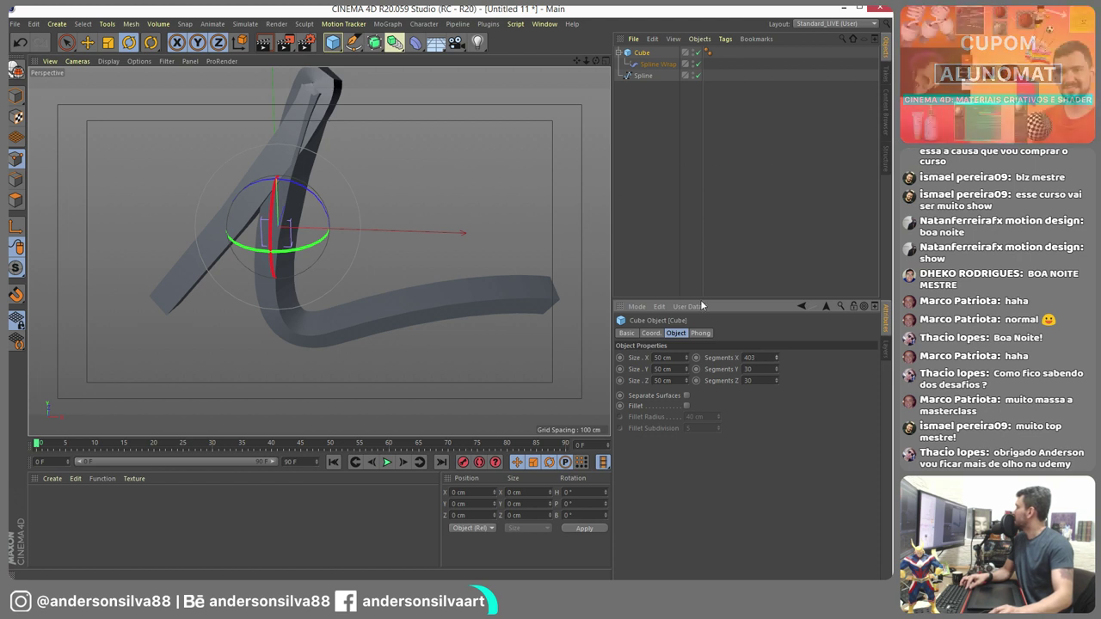
# - Set the cube's Size X, Y and Z to 10 cm each
pyautogui.click(662, 357)
pyautogui.write('10')
pyautogui.press('Tab')
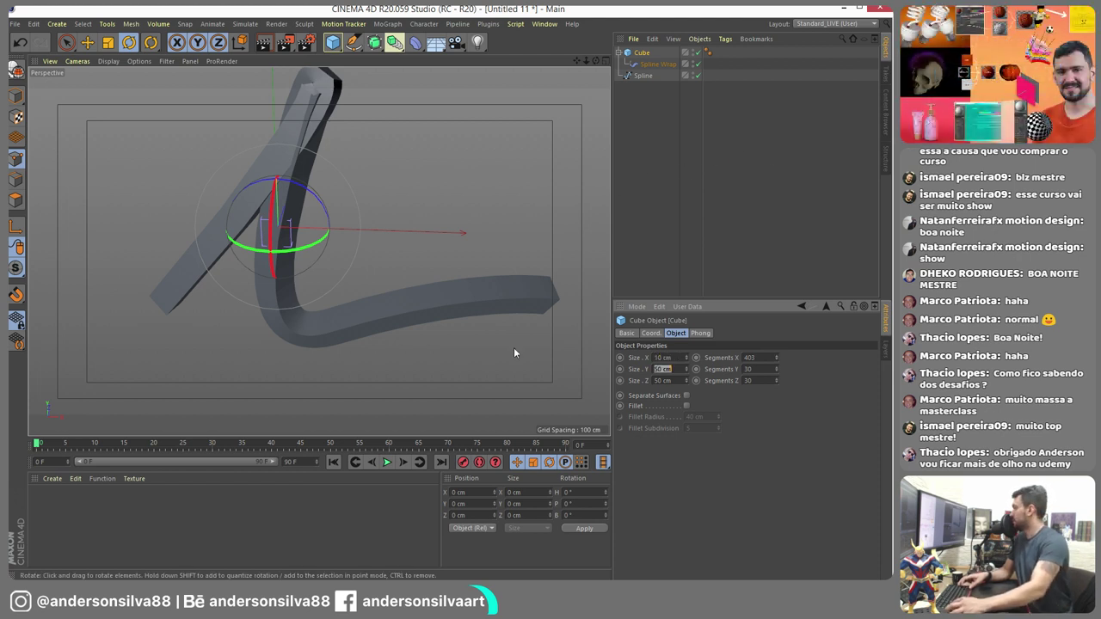
pyautogui.write('10')
pyautogui.press('Tab')
pyautogui.write('10')
pyautogui.press('Return')
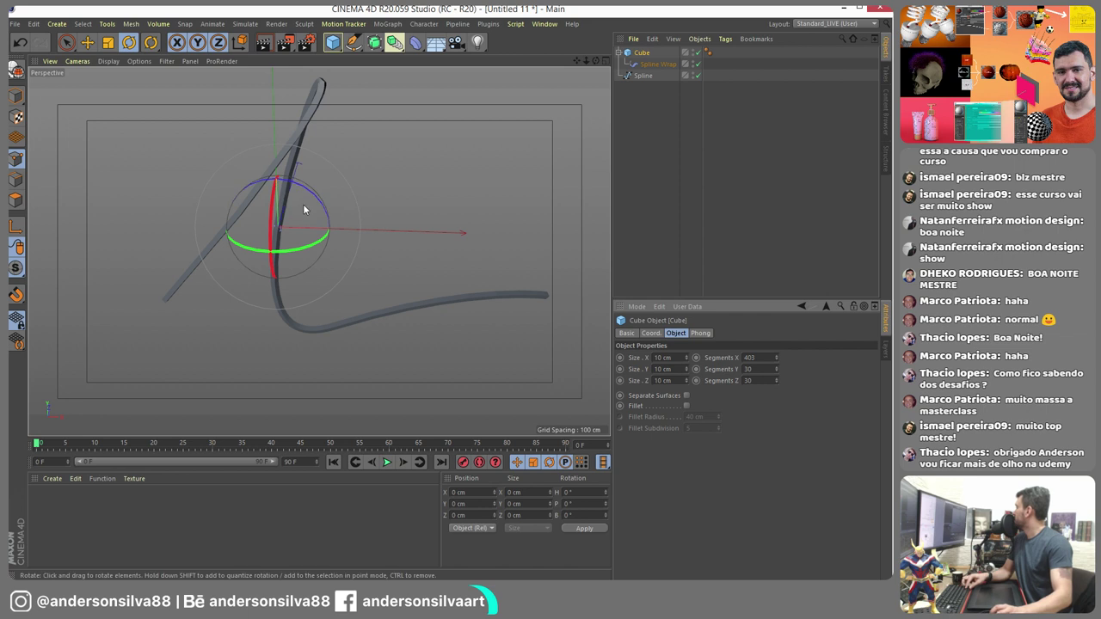
pyautogui.moveTo(304, 209); pyautogui.dragTo(258, 284)
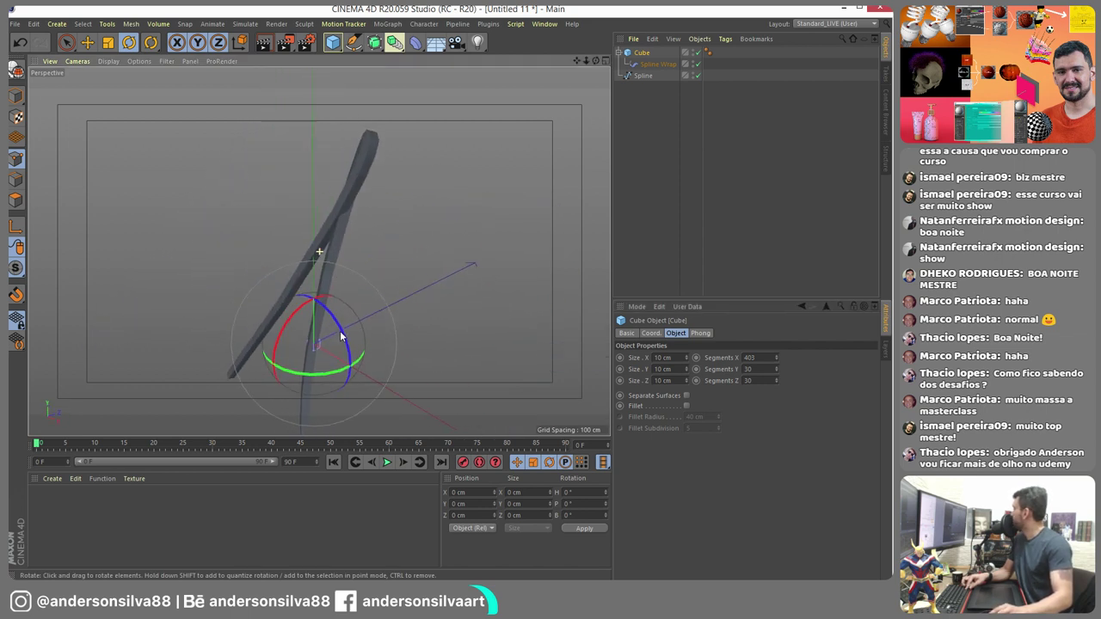
# - Rotate the Spline by about -52° with the Rotate tool
pyautogui.click(657, 65)
pyautogui.click(644, 76)
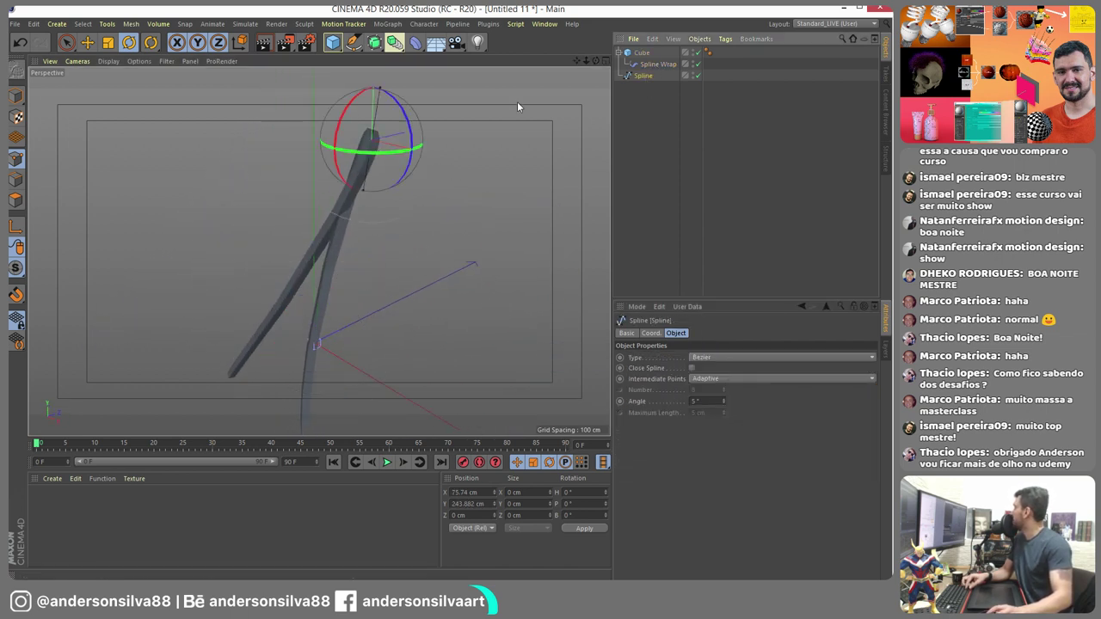
pyautogui.click(128, 42)
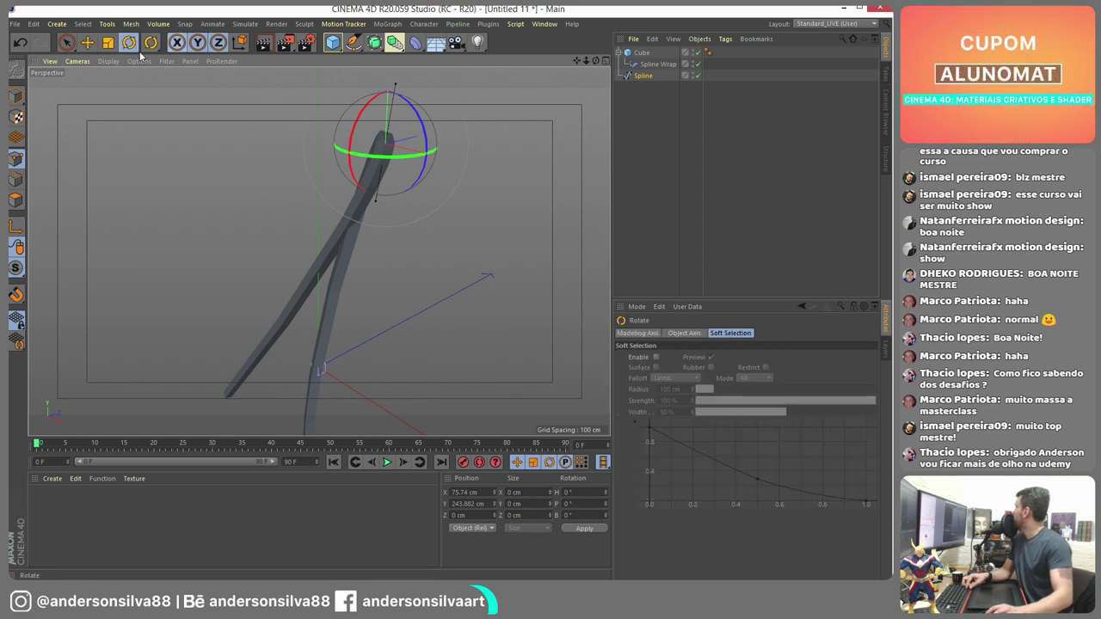
pyautogui.moveTo(426, 140); pyautogui.dragTo(361, 163)
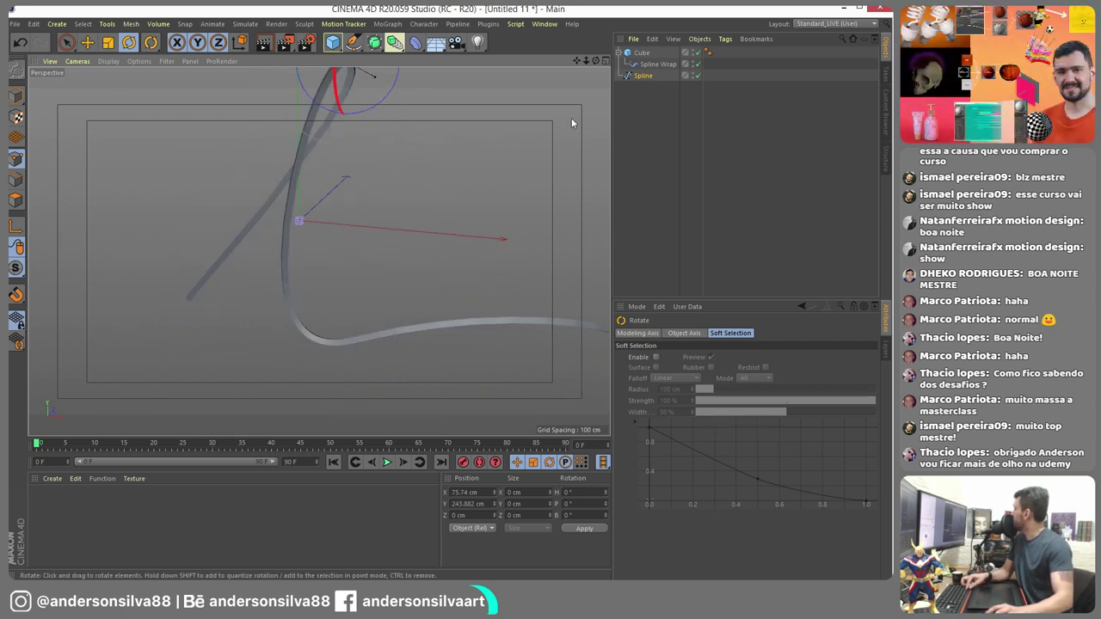
# - Enable Separate Surfaces on the cube, trying Fillet but leaving it off
pyautogui.click(641, 53)
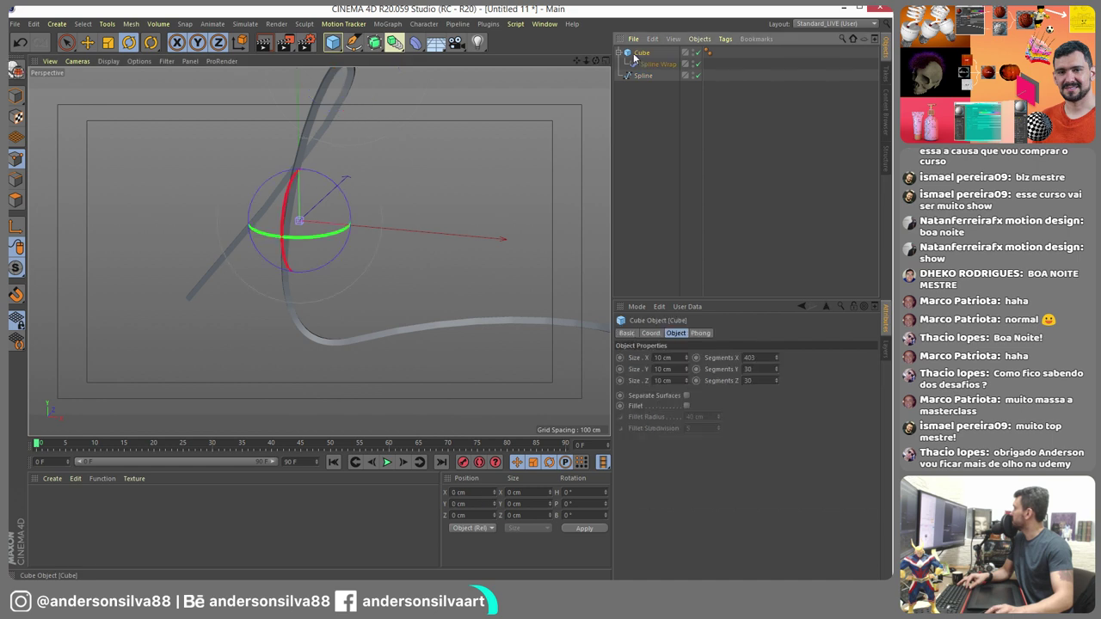
pyautogui.click(685, 396)
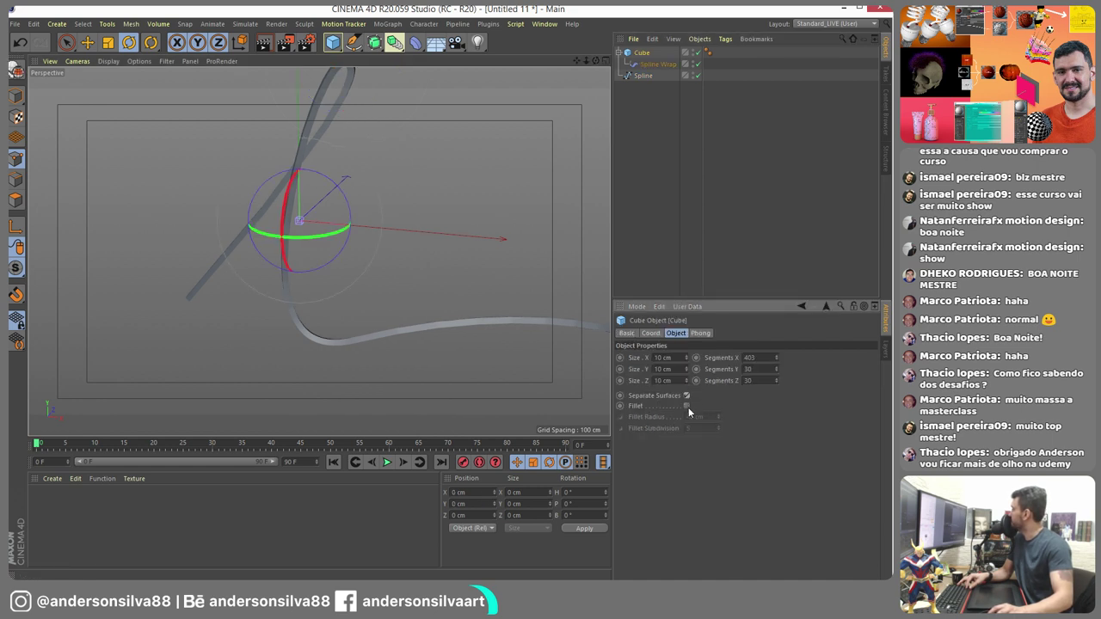
pyautogui.click(685, 405)
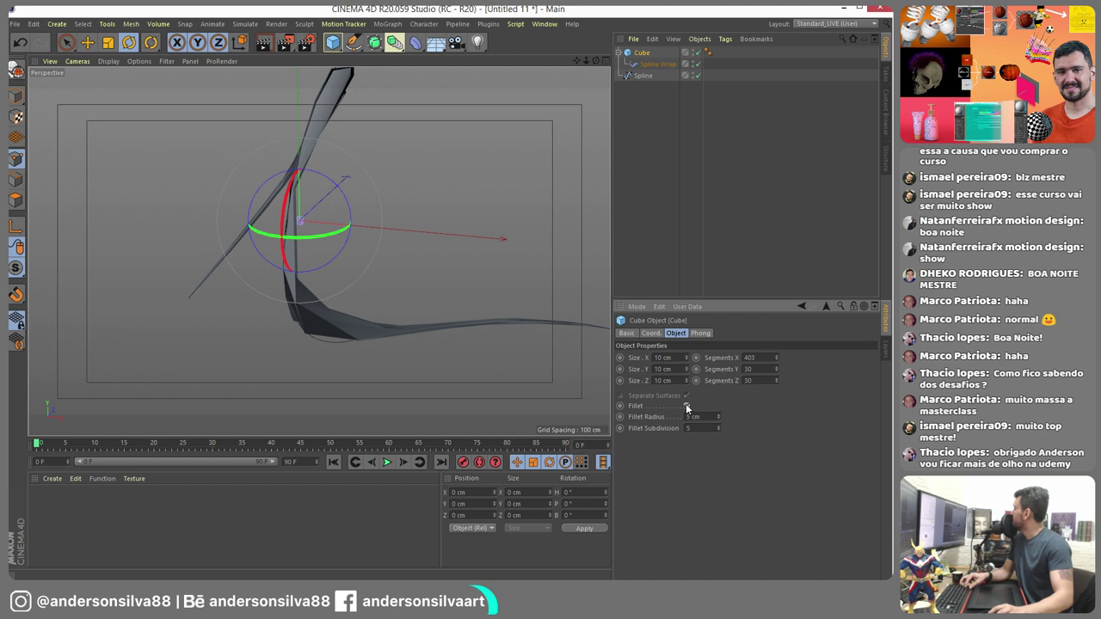
pyautogui.click(686, 403)
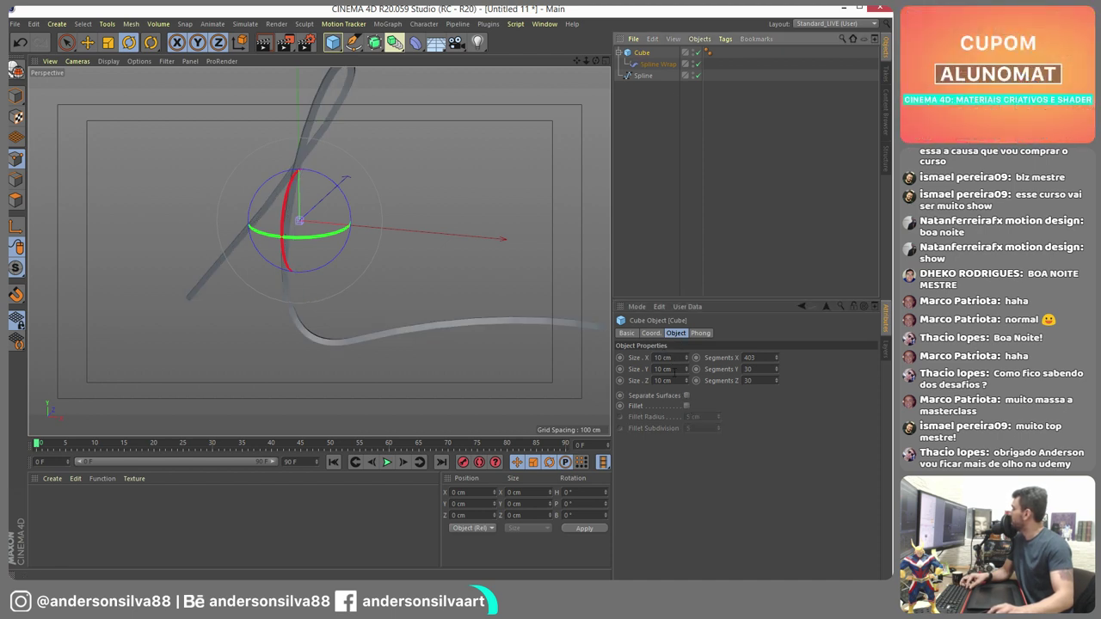
pyautogui.click(693, 333)
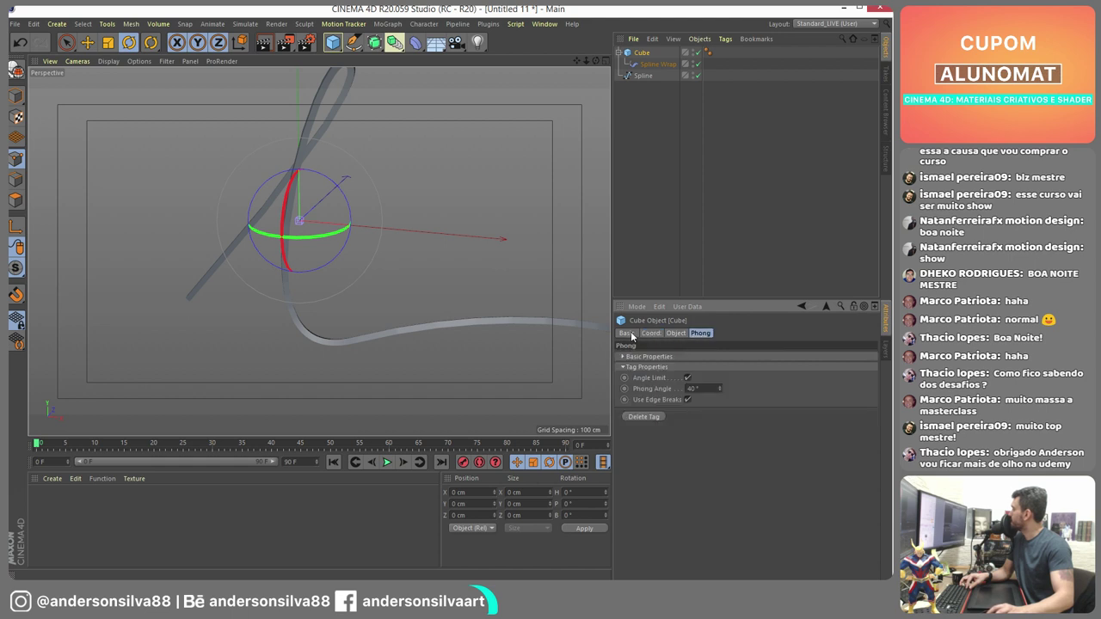
pyautogui.click(627, 334)
pyautogui.click(652, 334)
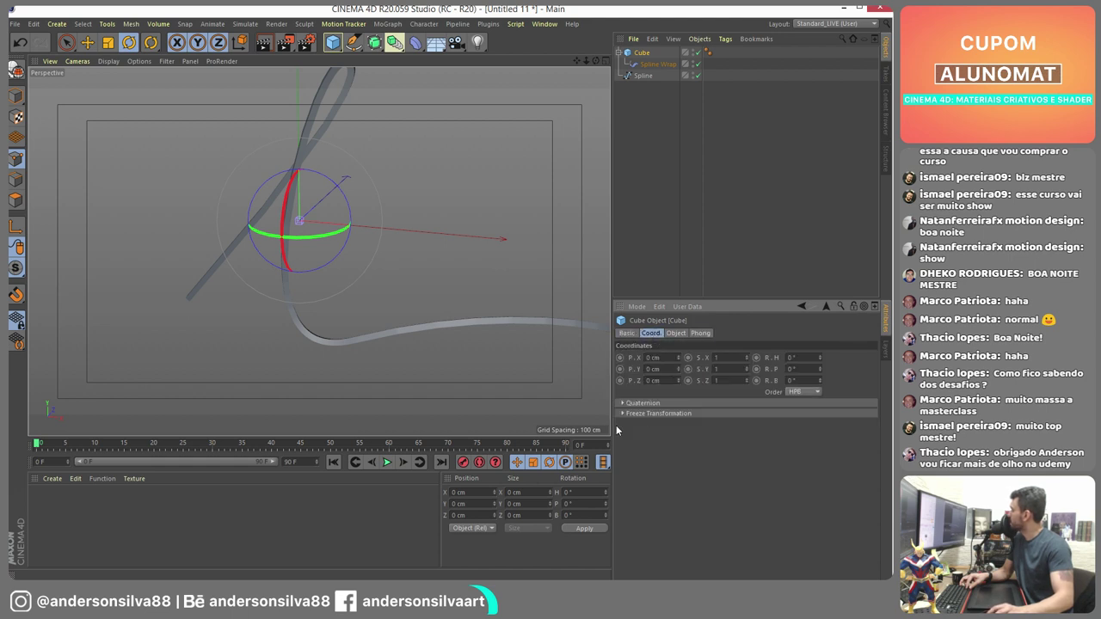
pyautogui.click(676, 334)
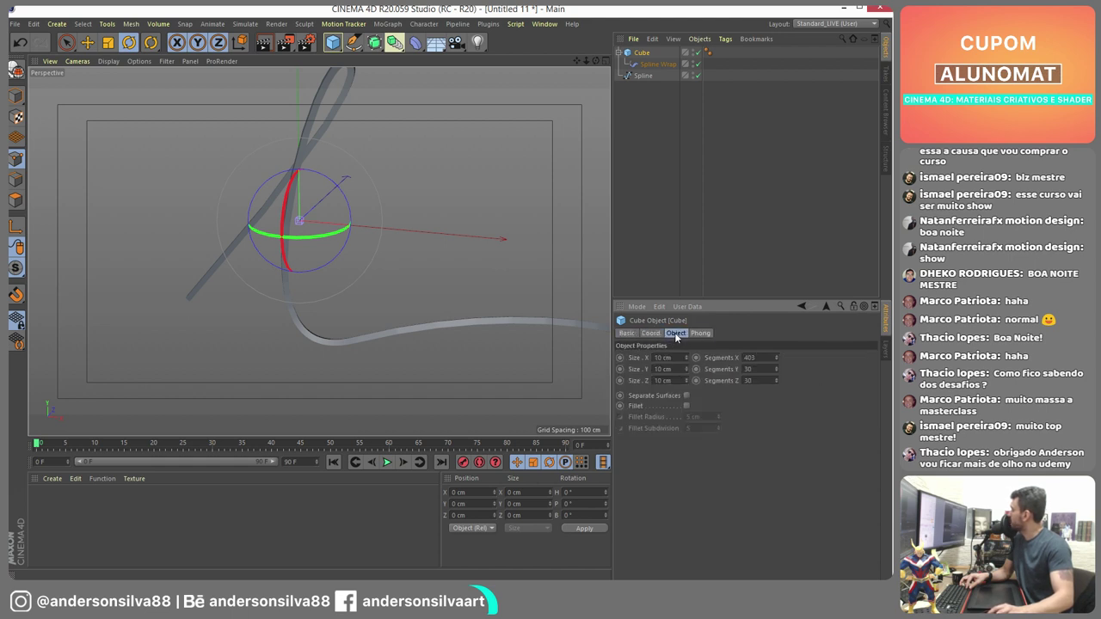
pyautogui.click(686, 405)
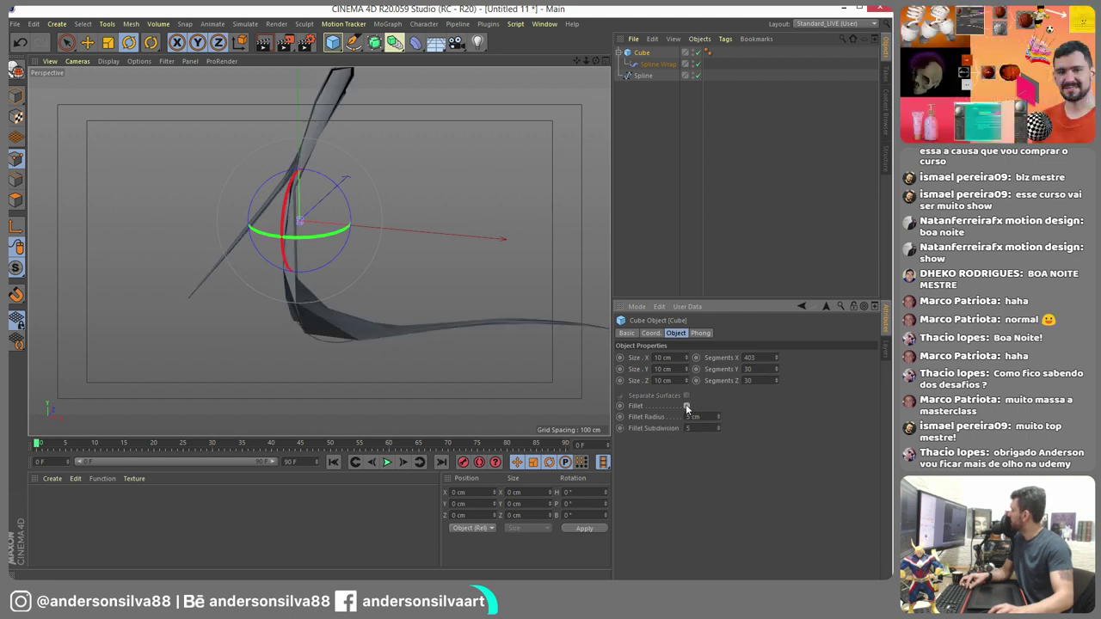
pyautogui.click(686, 405)
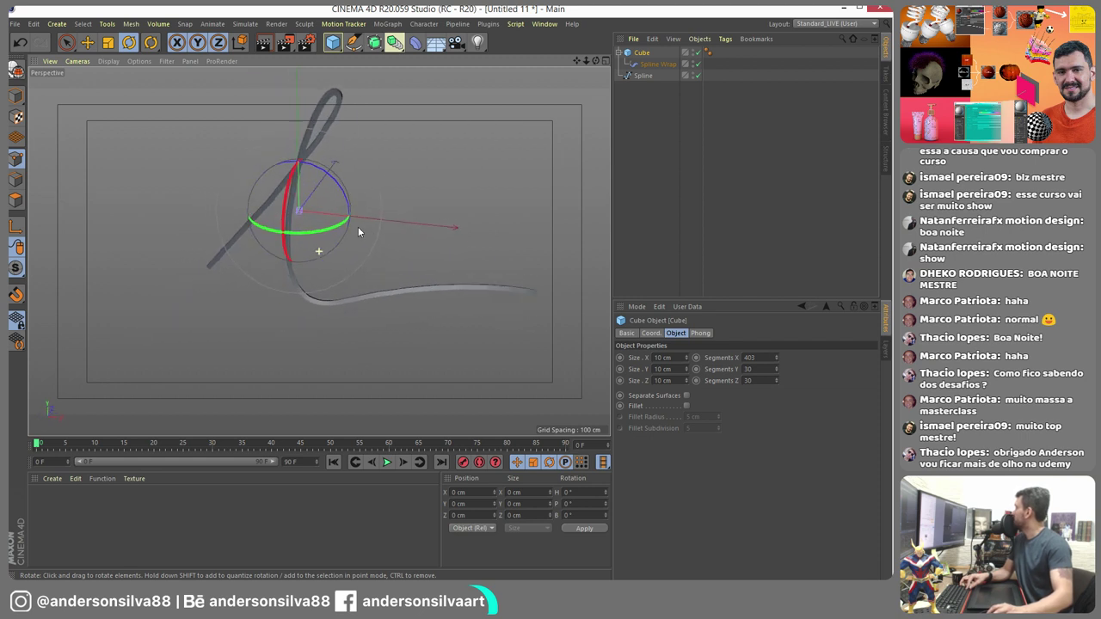
# - Change the cube's Segments Y to 50 and select the Spline Wrap
pyautogui.click(637, 54)
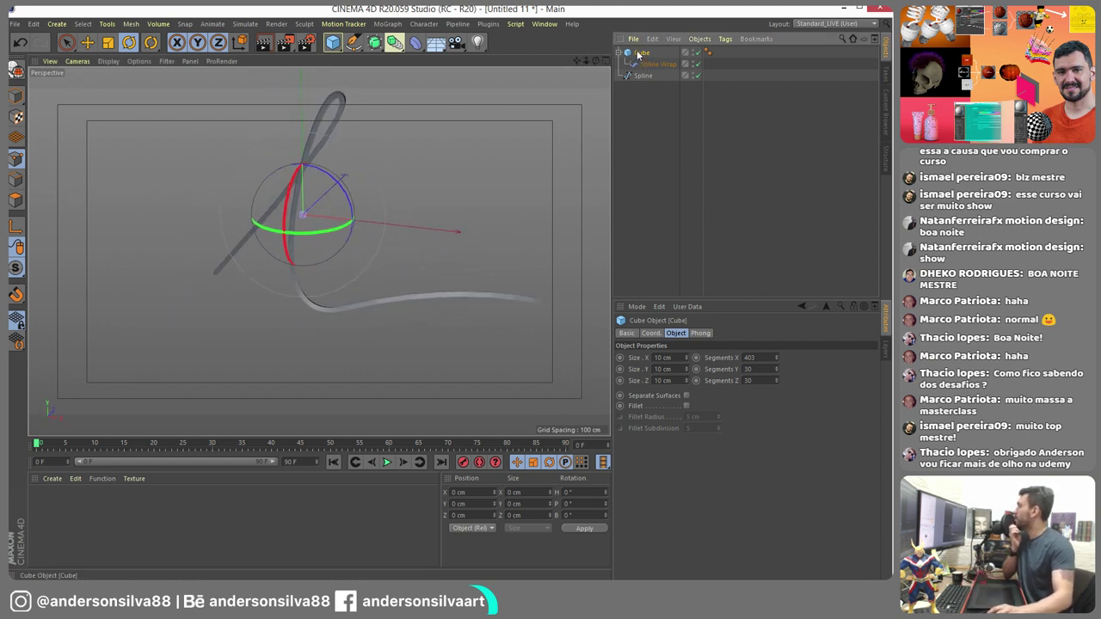
pyautogui.doubleClick(748, 369)
pyautogui.write('50')
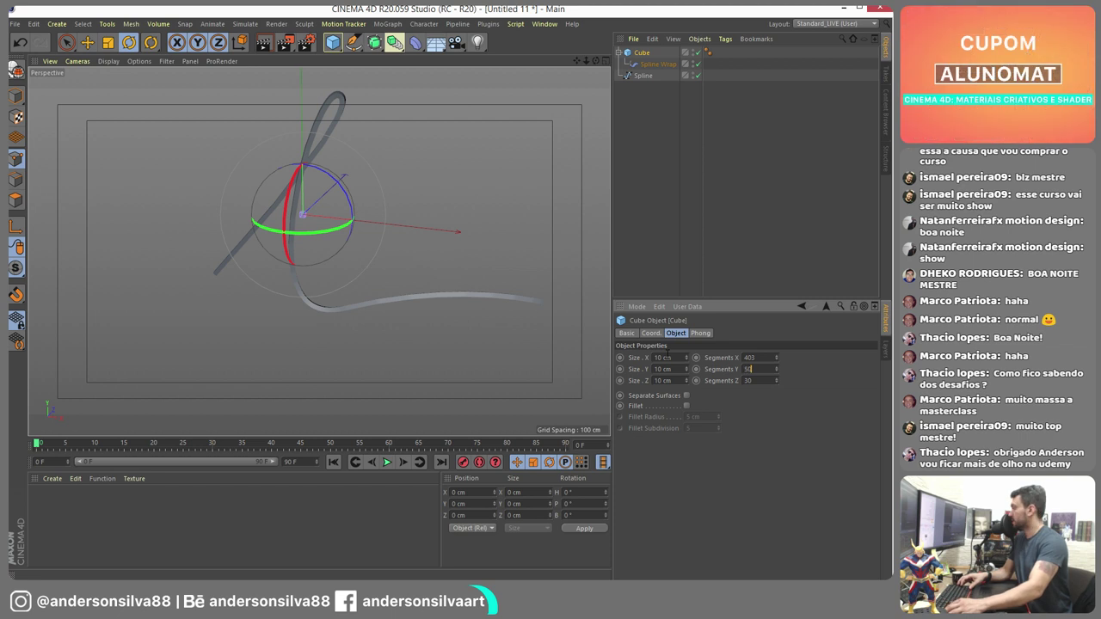
pyautogui.scroll(3, 523, 311)
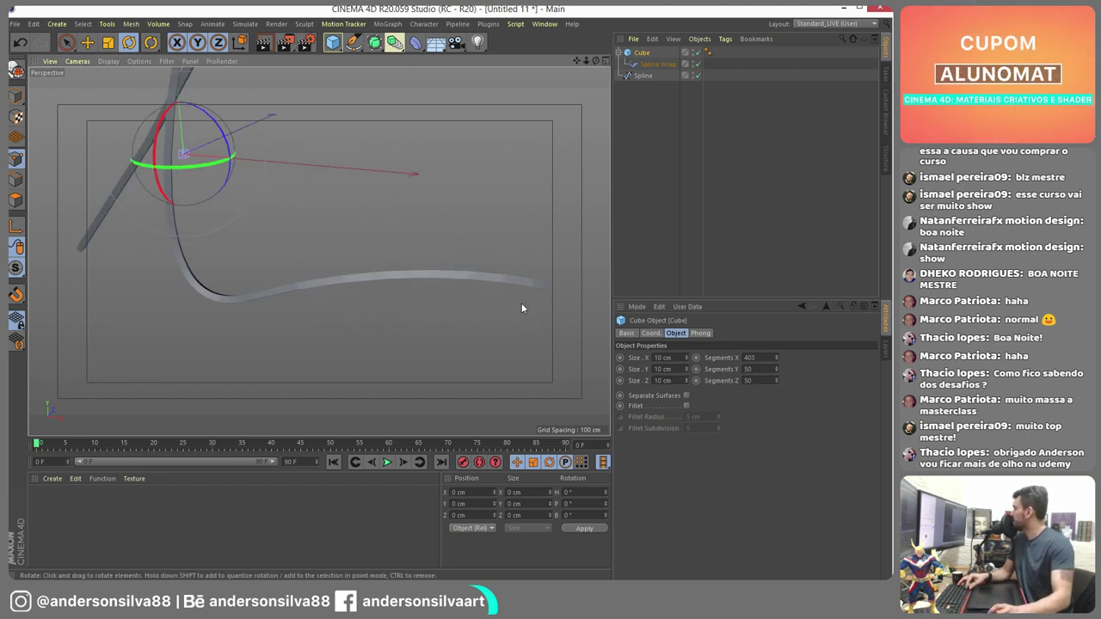
pyautogui.scroll(2, 521, 308)
pyautogui.click(658, 63)
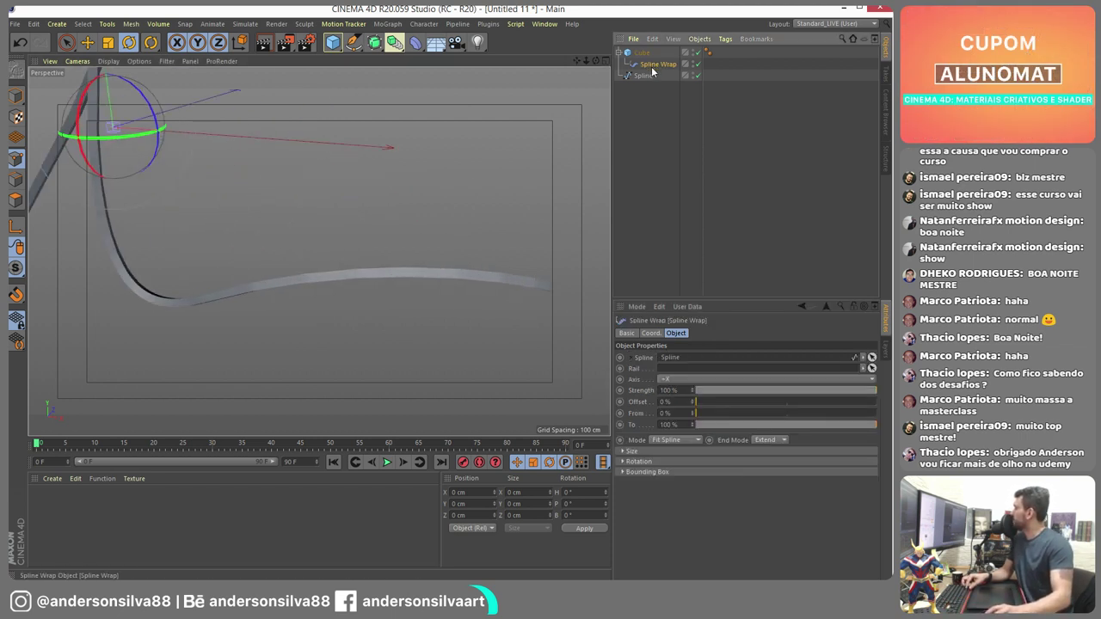
# - Expand the Spline Wrap's Size curve and adjust its start and end points
pyautogui.click(624, 452)
pyautogui.scroll(-4, 401, 336)
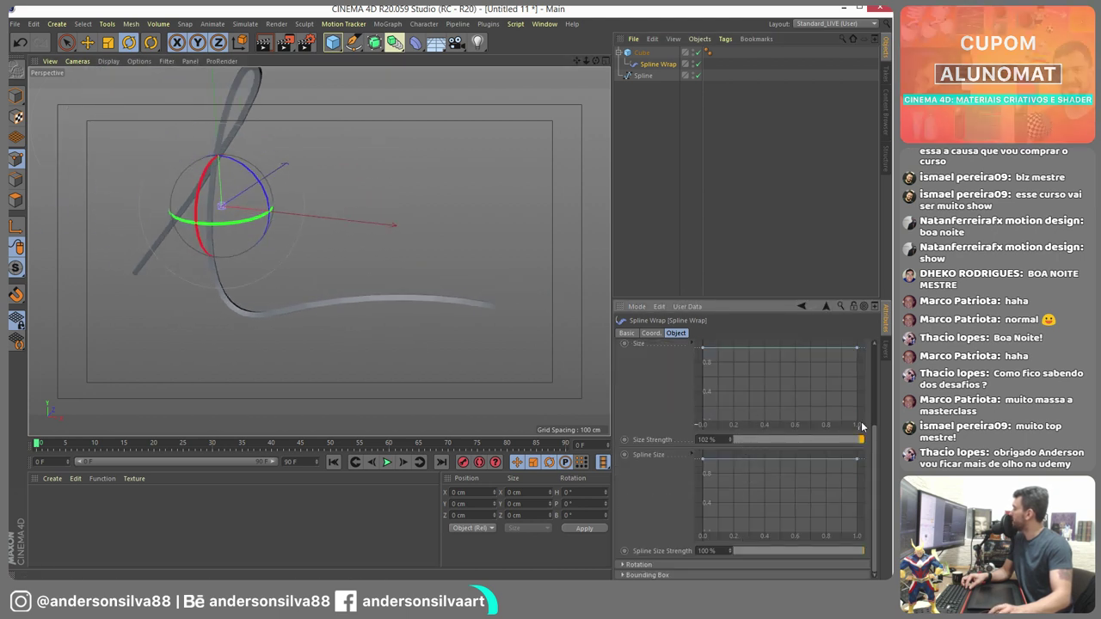
pyautogui.scroll(3, 865, 377)
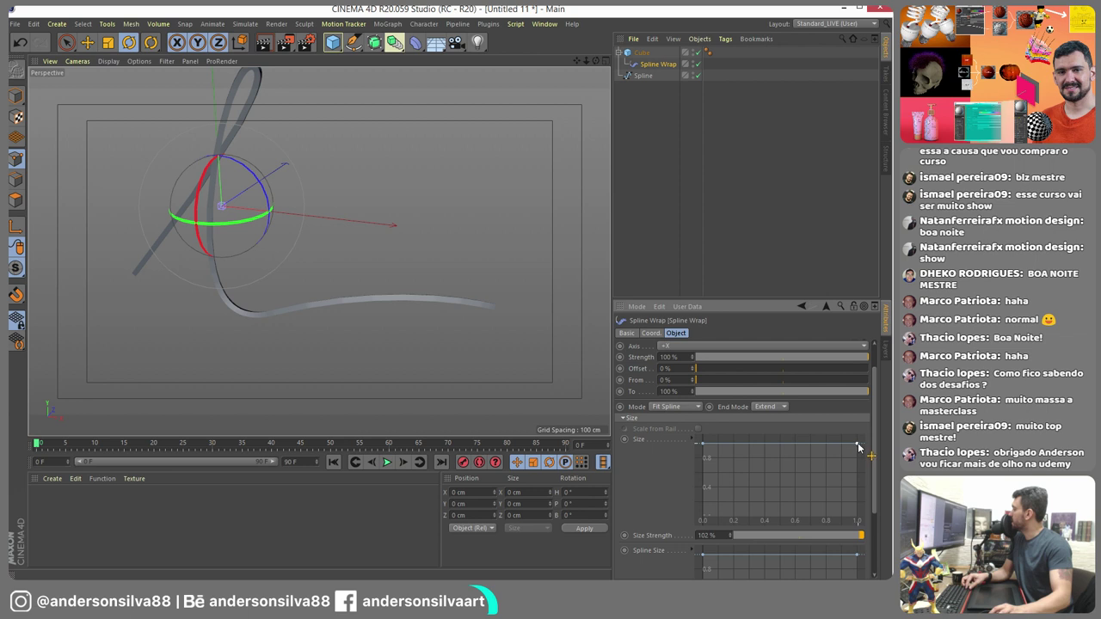
pyautogui.moveTo(858, 444); pyautogui.dragTo(858, 394)
pyautogui.moveTo(704, 446); pyautogui.dragTo(685, 491)
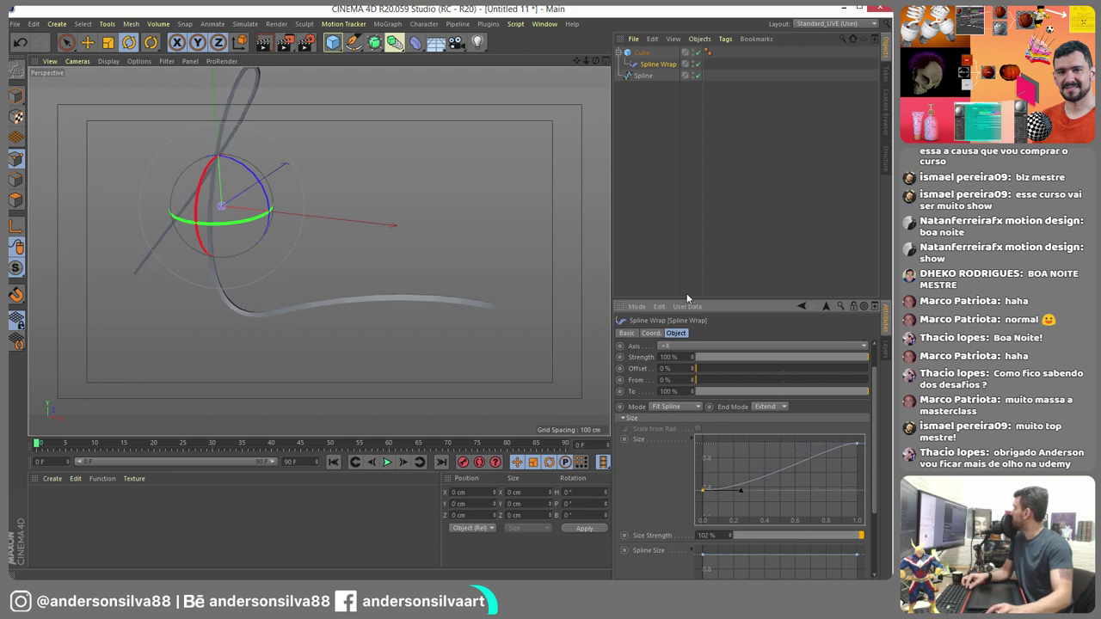
# - Set the cube's Size X, Y and Z to 25 cm each
pyautogui.click(642, 52)
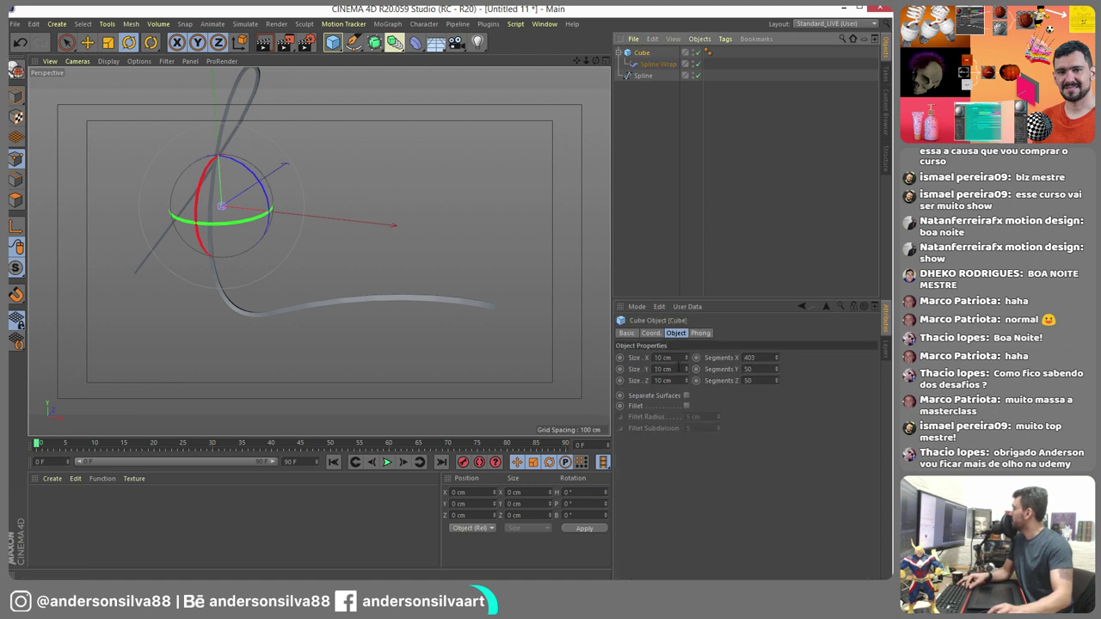
pyautogui.click(676, 358)
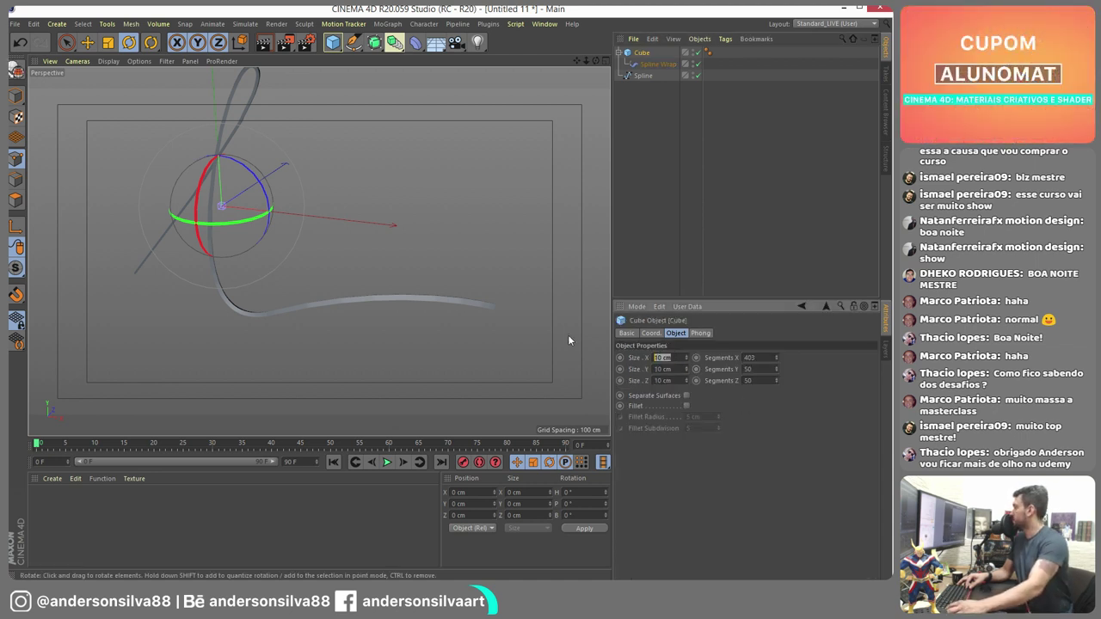
pyautogui.write('25')
pyautogui.press('Tab')
pyautogui.write('25')
pyautogui.press('Tab')
pyautogui.write('25')
pyautogui.press('Return')
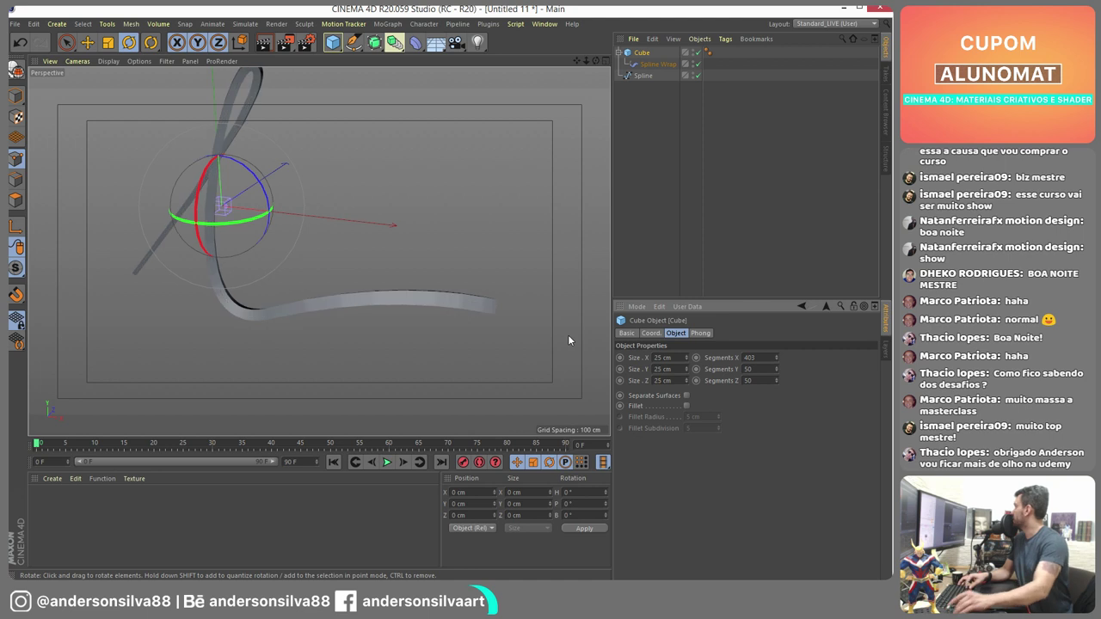
# - Lower the Size curve's end to thin the tail and shift its peak toward the end
pyautogui.click(654, 64)
pyautogui.moveTo(857, 480); pyautogui.dragTo(788, 481)
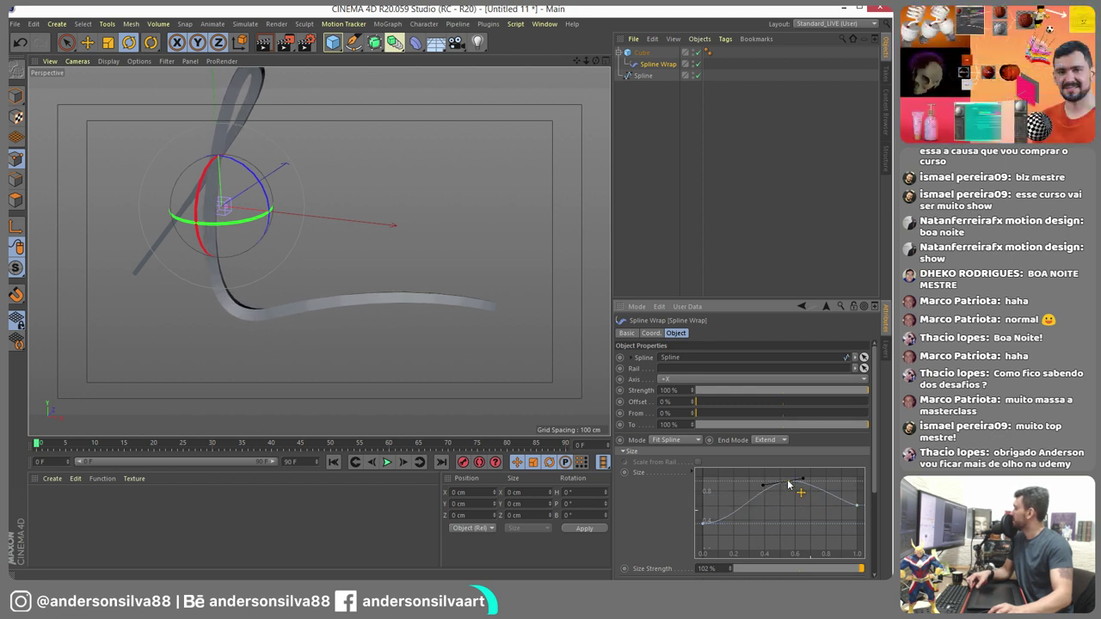
pyautogui.click(856, 508)
pyautogui.moveTo(864, 521); pyautogui.dragTo(868, 534)
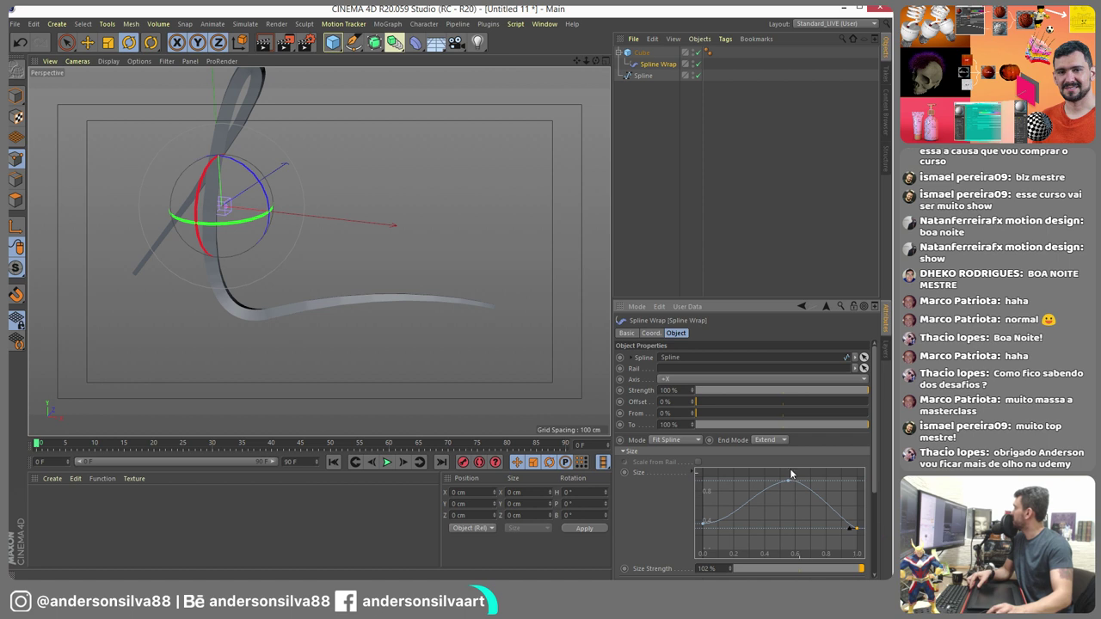
pyautogui.moveTo(792, 486); pyautogui.dragTo(815, 487)
pyautogui.keyDown('alt'); pyautogui.moveTo(447, 310); pyautogui.dragTo(351, 264); pyautogui.keyUp('alt')
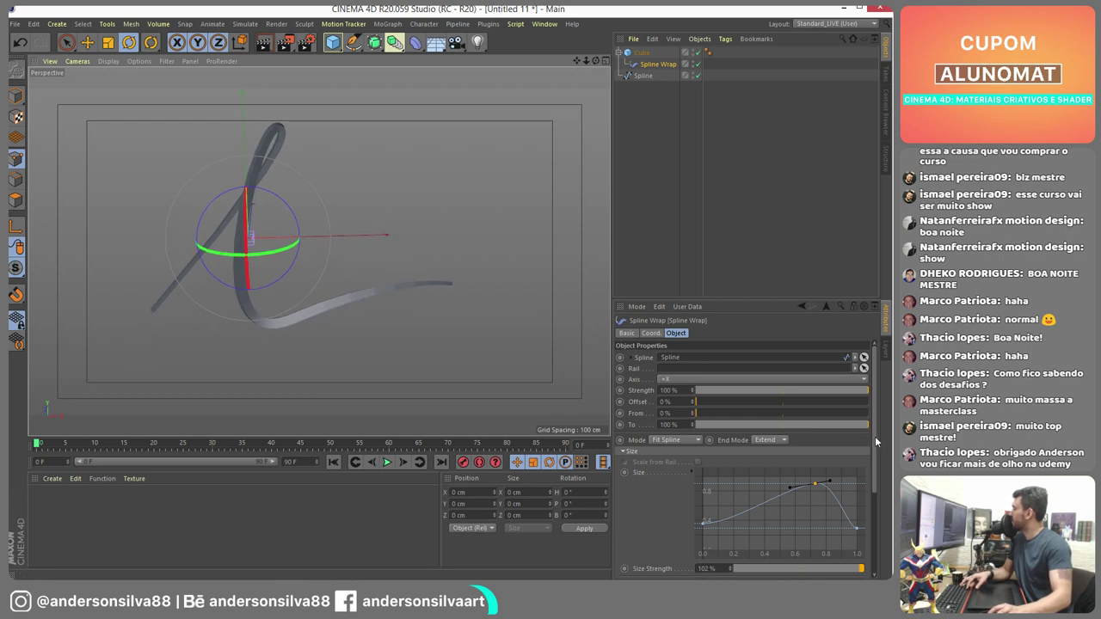
# - Slope the Spline Size curve down toward its end, ending near 0.55
pyautogui.moveTo(875, 436); pyautogui.dragTo(874, 519)
pyautogui.moveTo(856, 459); pyautogui.dragTo(881, 488)
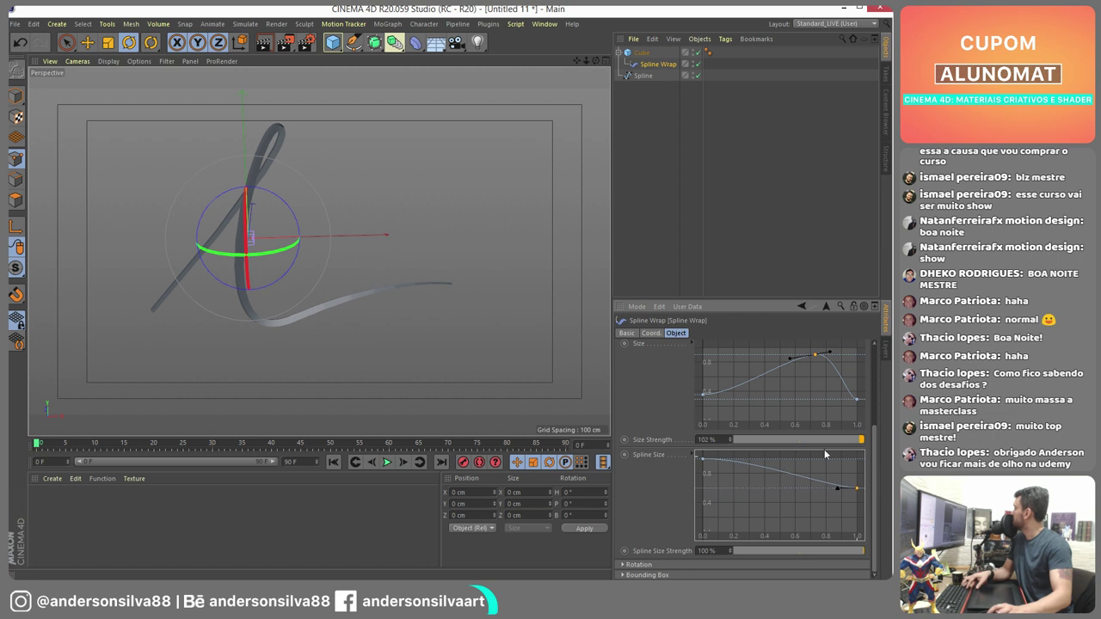
pyautogui.moveTo(258, 155)
pyautogui.keyDown('alt'); pyautogui.mouseDown()
pyautogui.moveTo(174, 184)
pyautogui.moveTo(265, 198)
pyautogui.moveTo(270, 173)
pyautogui.mouseUp(); pyautogui.keyUp('alt')
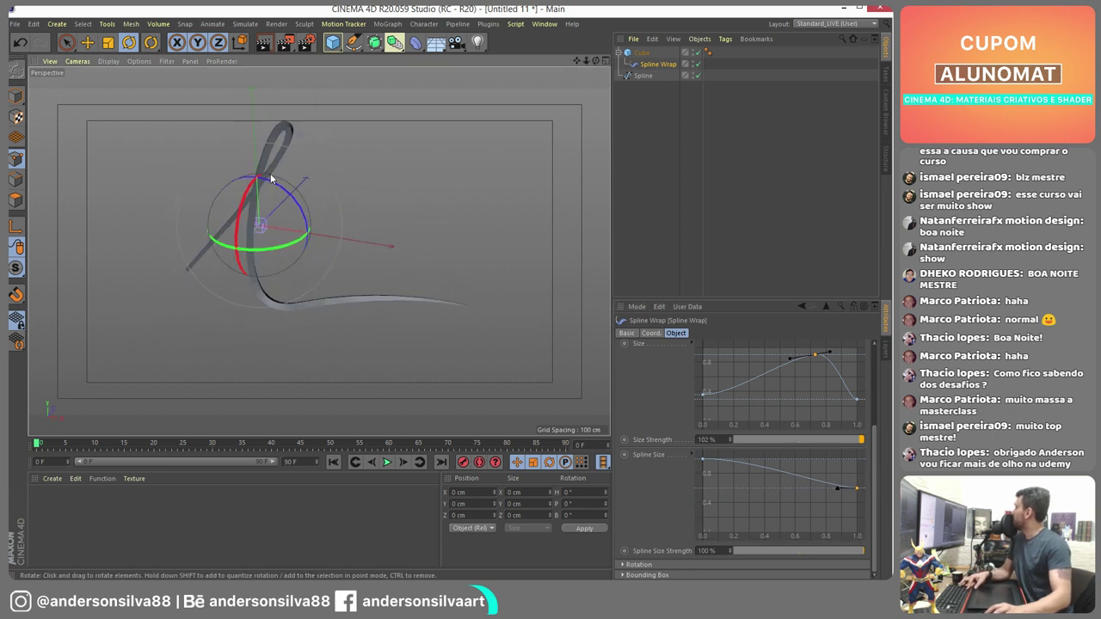
pyautogui.click(642, 53)
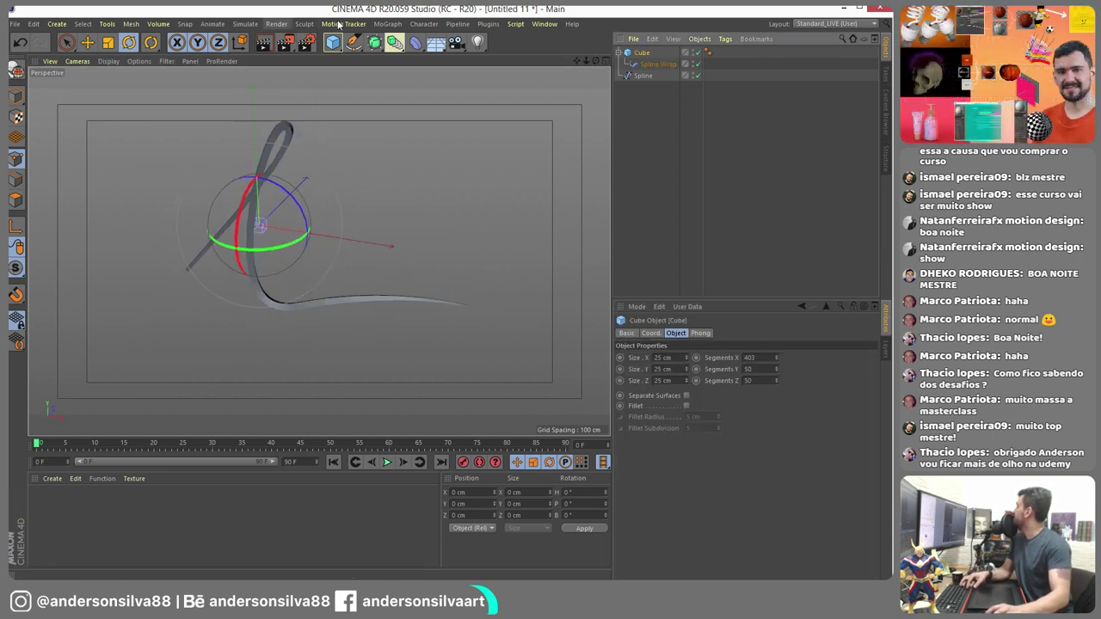
# - Add Hair to the cube with 10 cm guide length and 45 hairs, then add a light
pyautogui.click(244, 24)
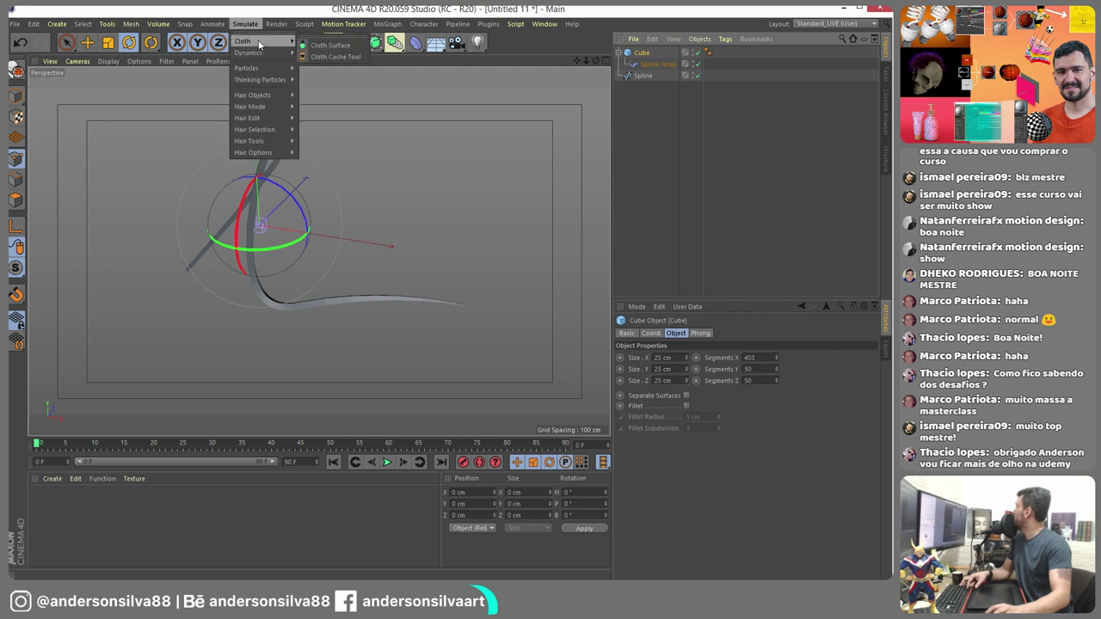
pyautogui.moveTo(256, 96)
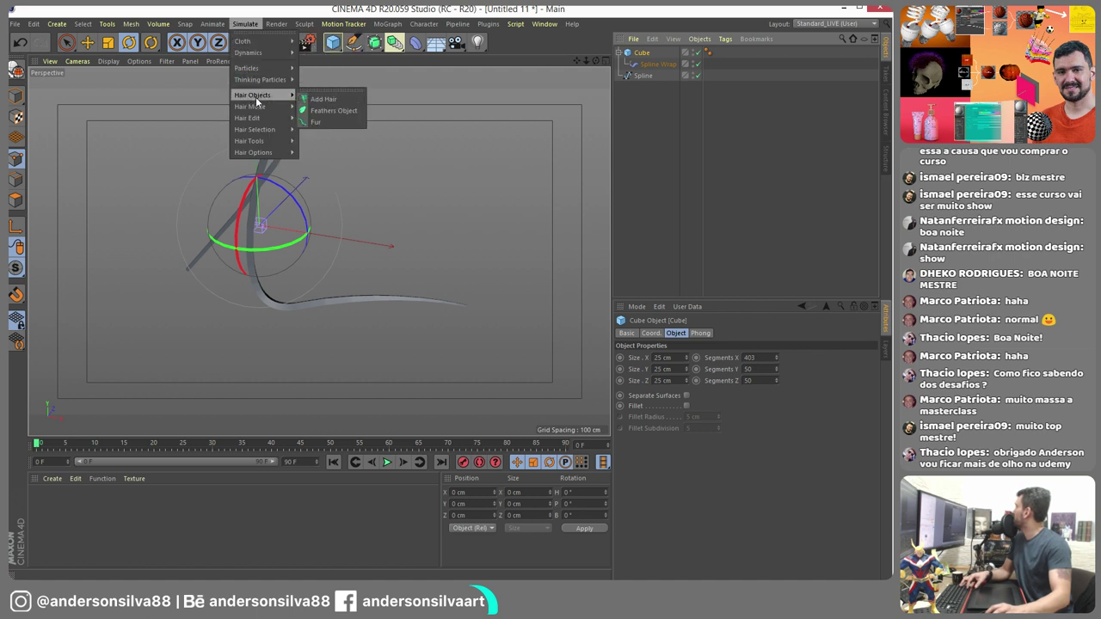
pyautogui.click(323, 100)
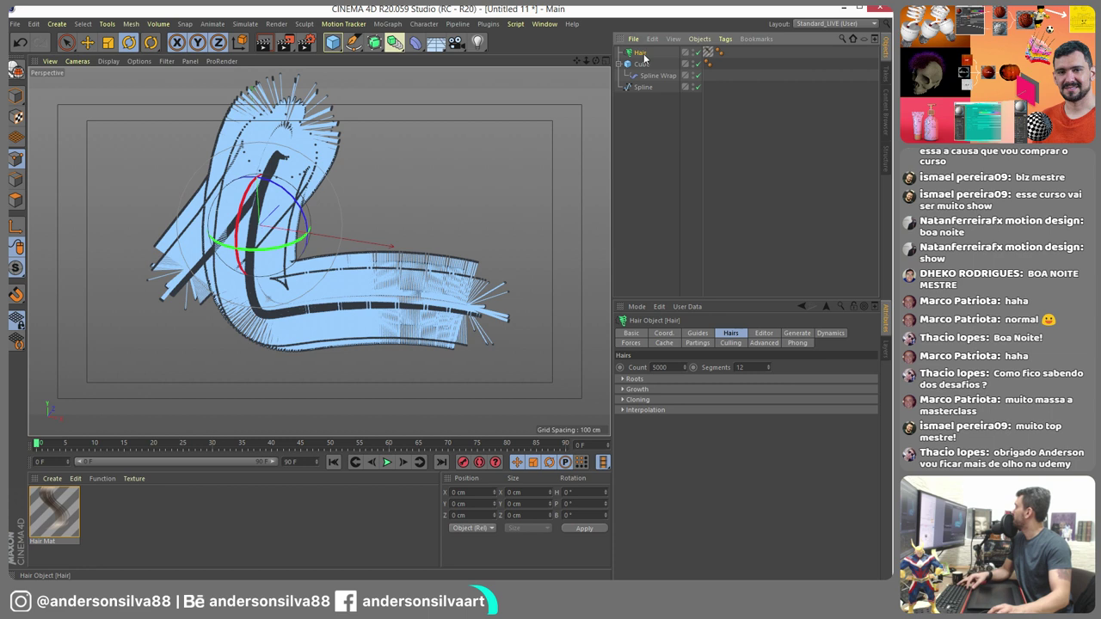
pyautogui.click(697, 333)
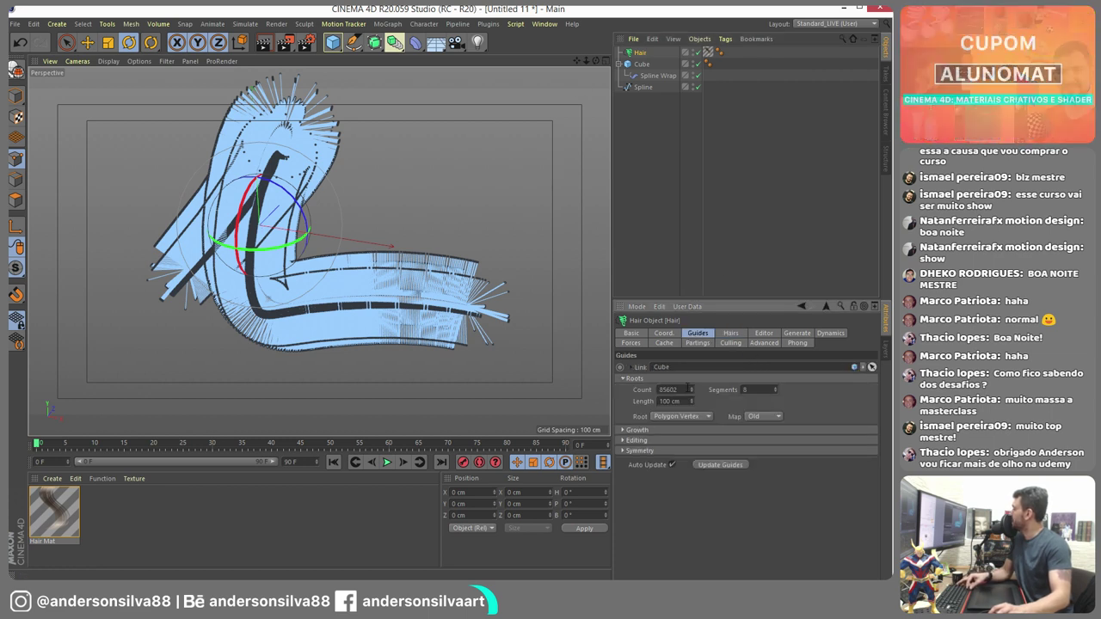
pyautogui.write('10')
pyautogui.press('Return')
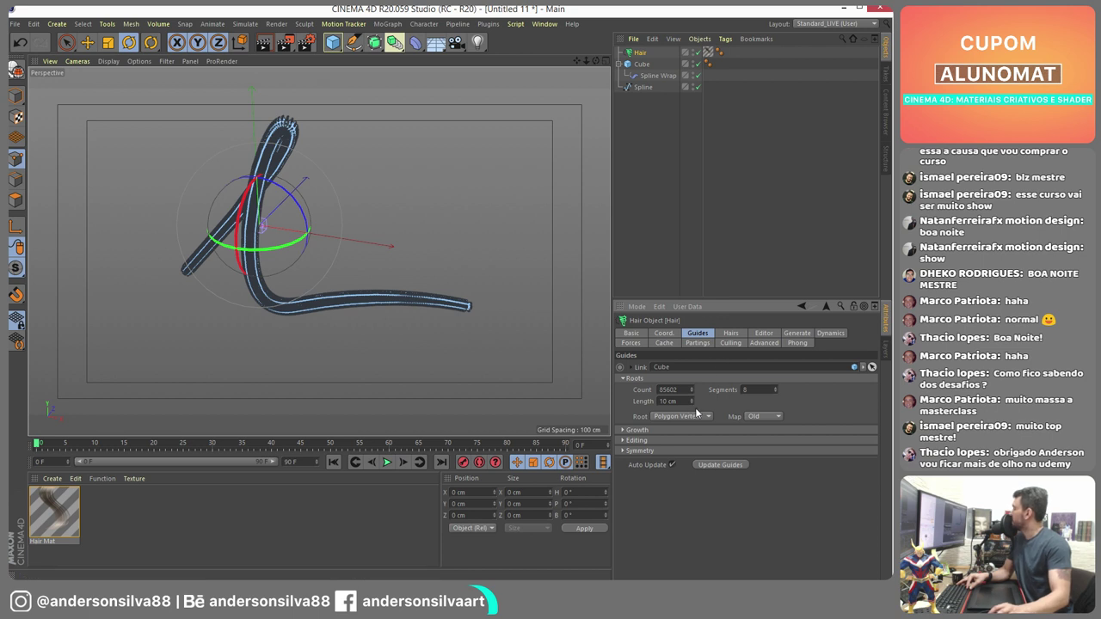
pyautogui.click(731, 334)
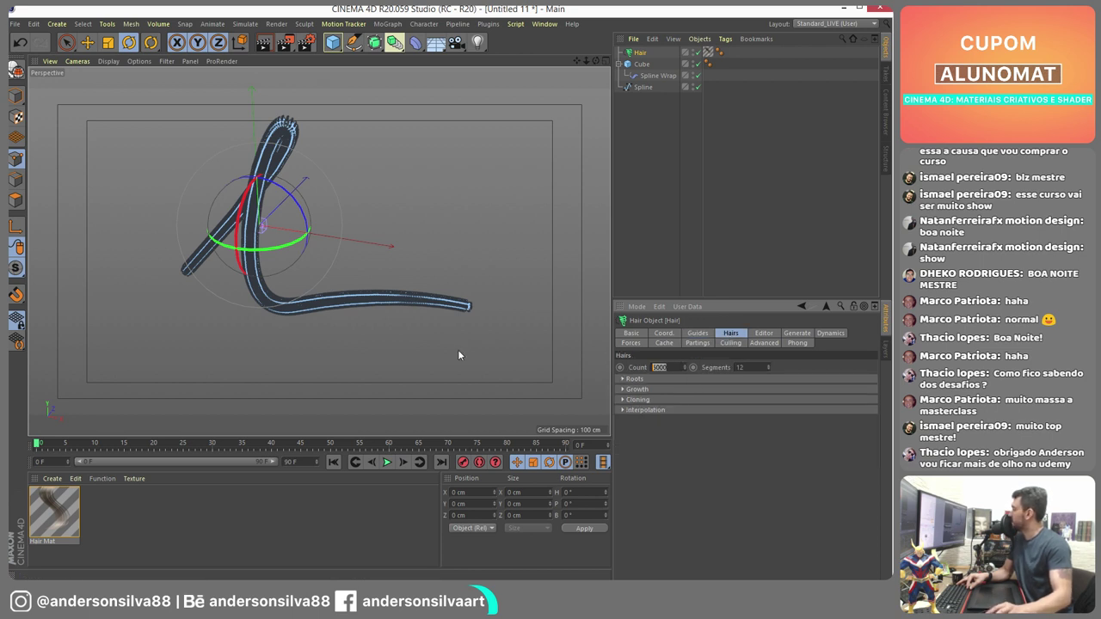
pyautogui.write('45')
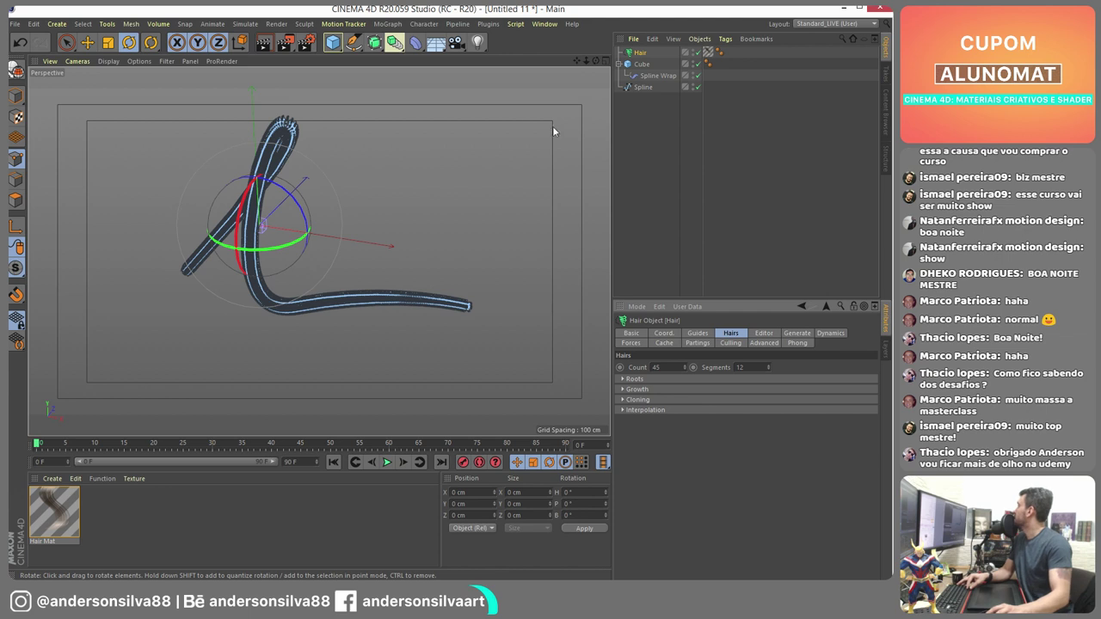
pyautogui.click(478, 41)
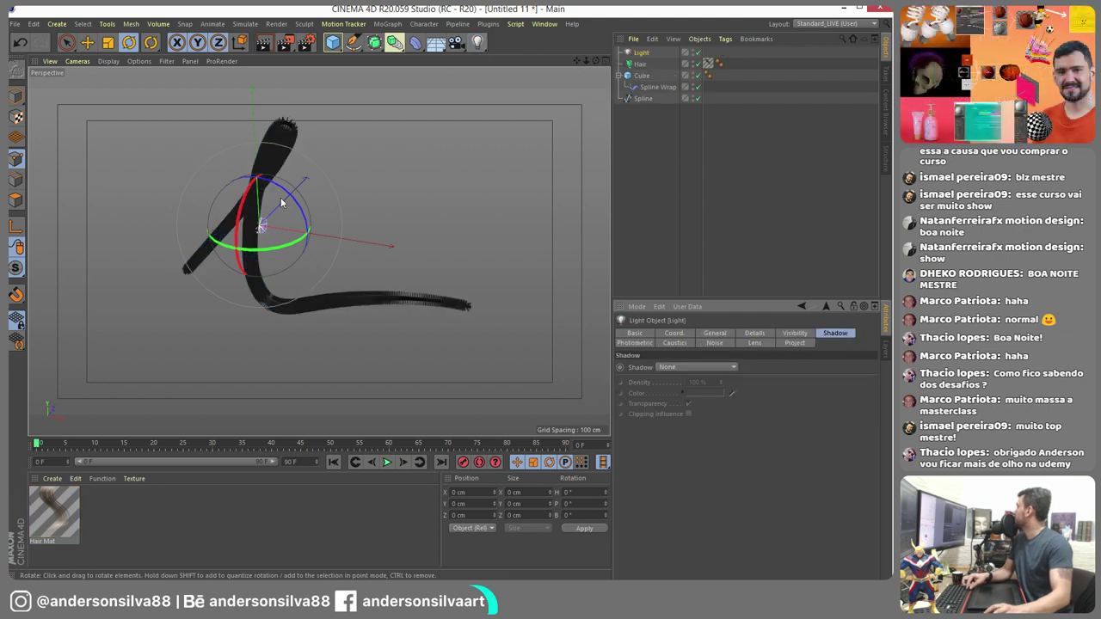
# - Position the first light upper right, add Light.1 below right and Light.2 upper left
pyautogui.click(87, 42)
pyautogui.moveTo(262, 222); pyautogui.dragTo(184, 301)
pyautogui.click(477, 42)
pyautogui.moveTo(239, 351); pyautogui.dragTo(491, 408)
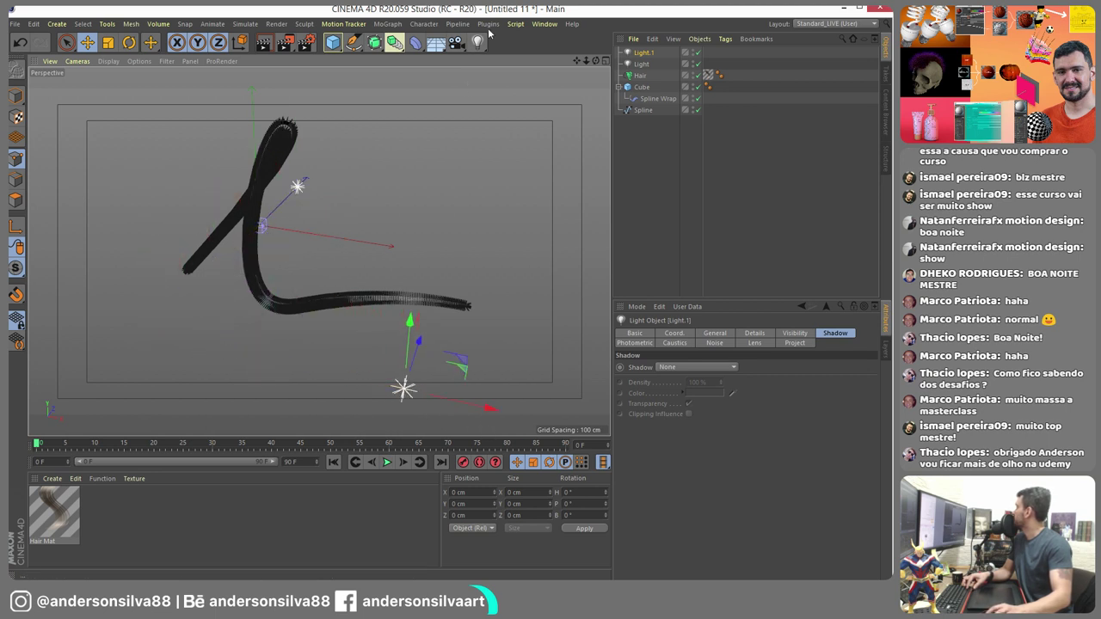
pyautogui.click(478, 42)
pyautogui.moveTo(166, 201); pyautogui.dragTo(73, 252)
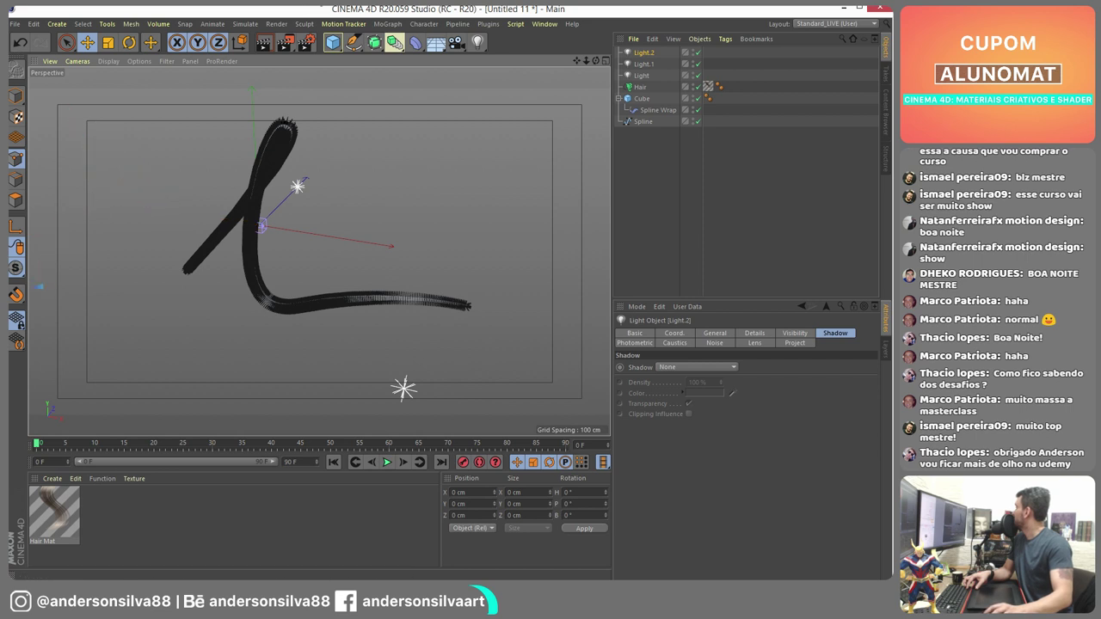
# - Switch the renderer to Physical in Render Settings
pyautogui.click(308, 47)
pyautogui.click(387, 63)
pyautogui.click(369, 87)
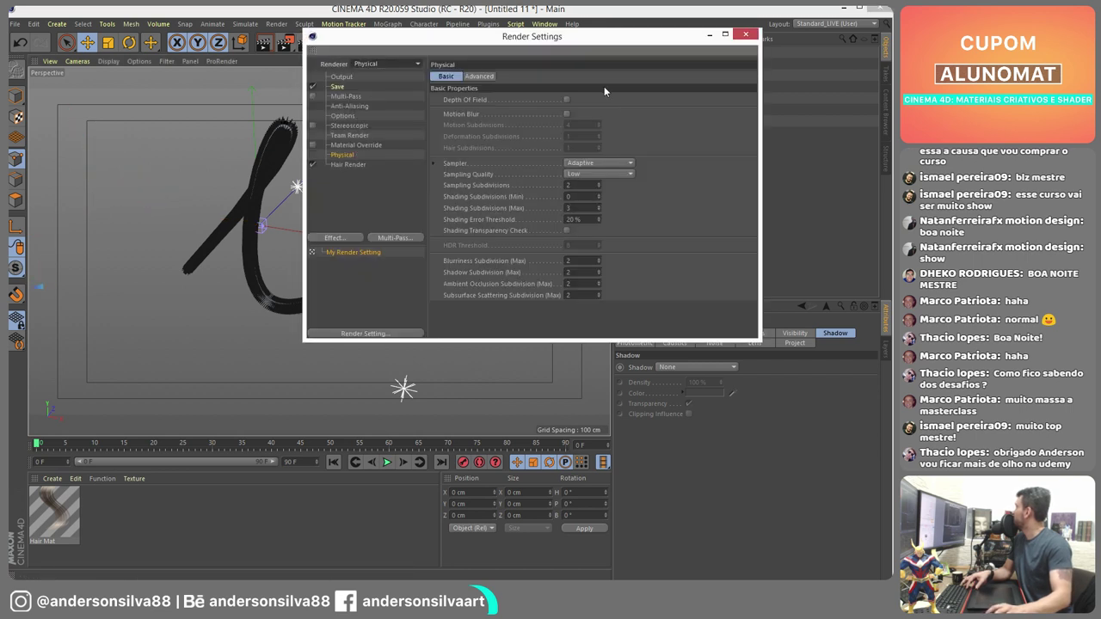
# - Open the Hair Mat and taper its Thickness curve to 0 at the tip
pyautogui.click(748, 36)
pyautogui.click(71, 507)
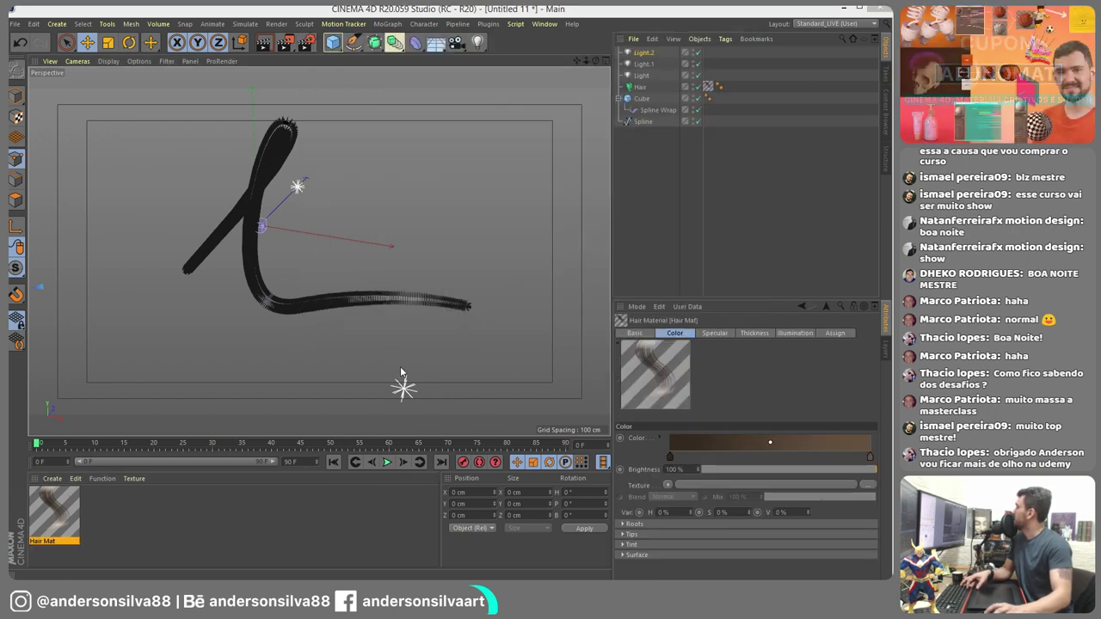
pyautogui.doubleClick(71, 507)
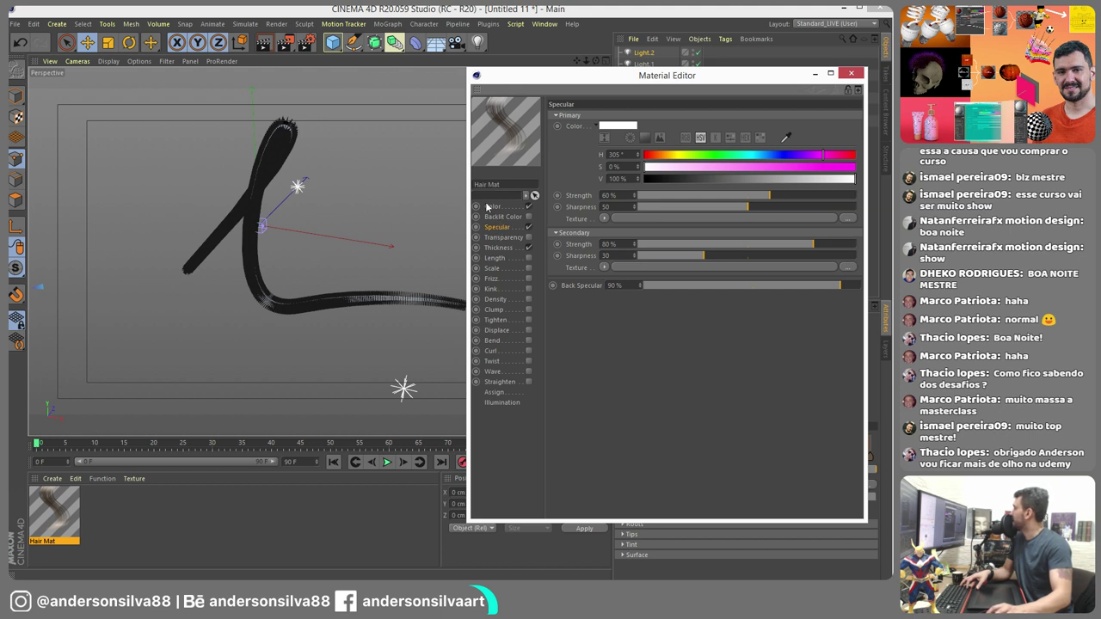
pyautogui.click(499, 247)
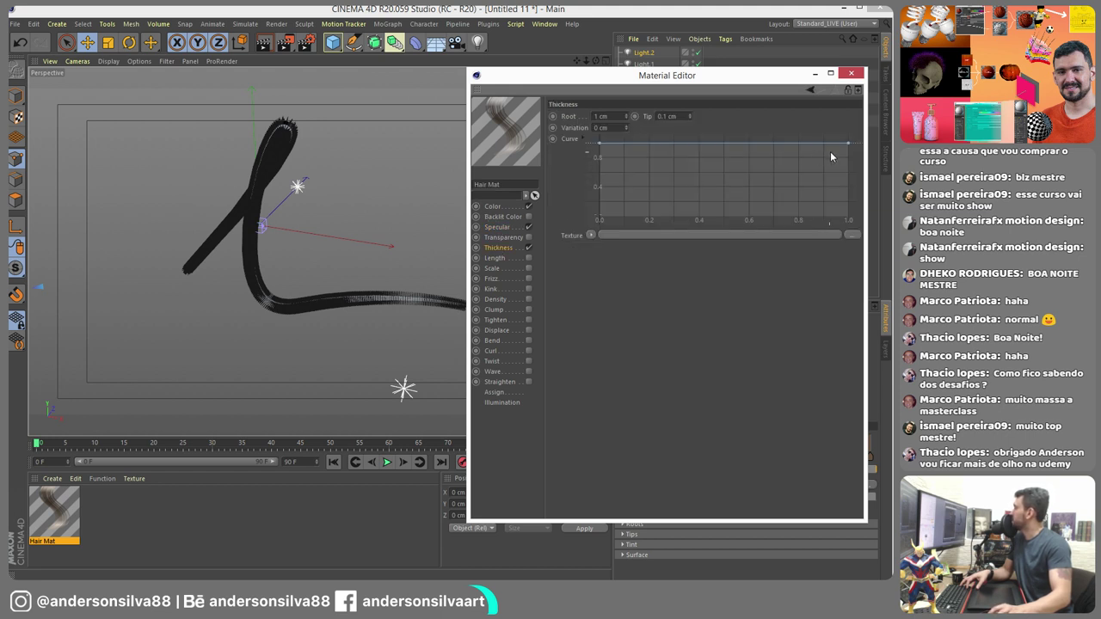
pyautogui.moveTo(848, 143); pyautogui.dragTo(848, 217)
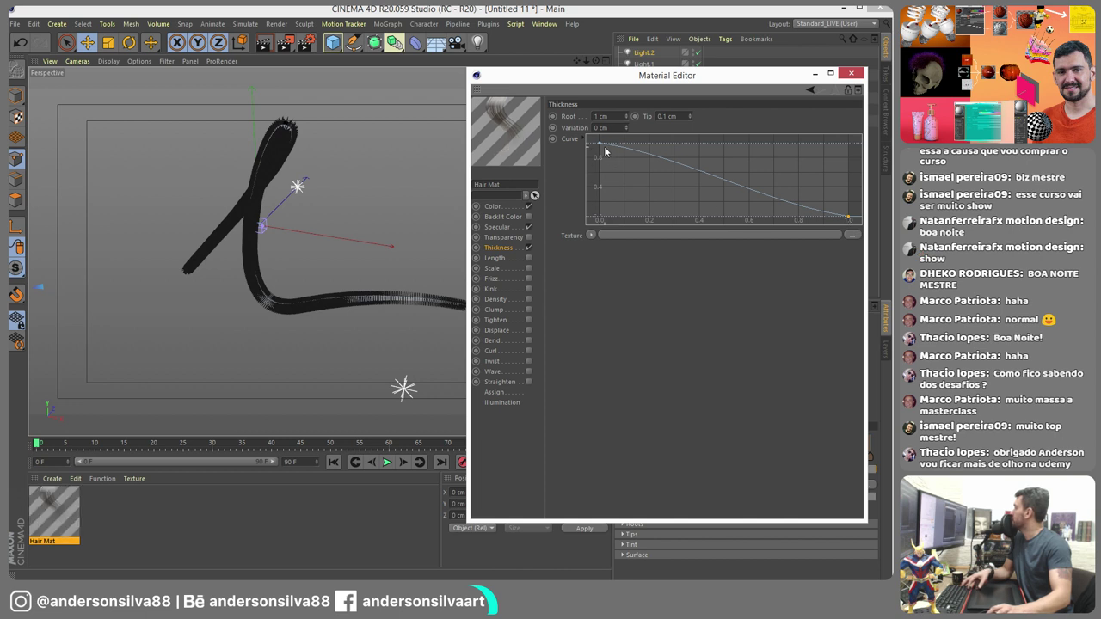
# - Set the hair Specular to 11% strength, 14 sharpness, with a magenta tint
pyautogui.click(502, 237)
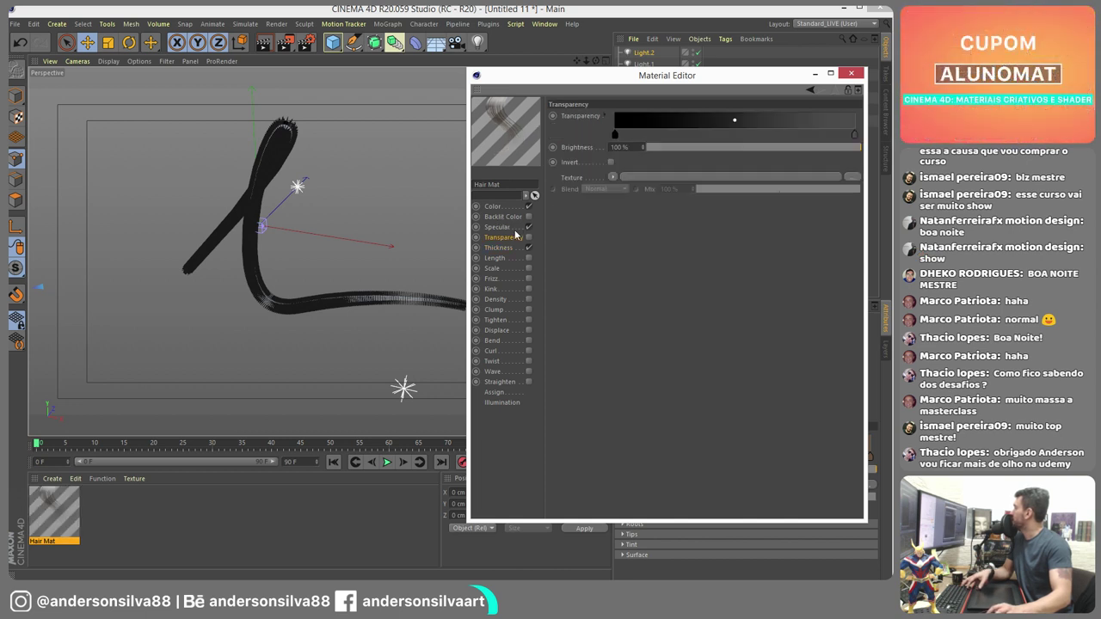
pyautogui.click(501, 217)
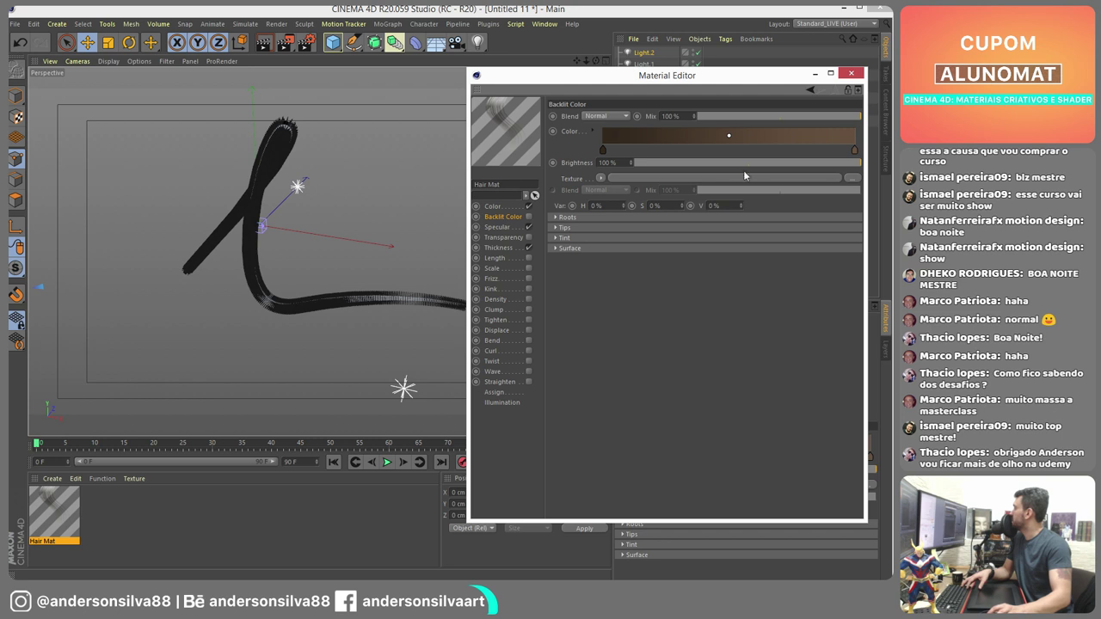
pyautogui.click(499, 226)
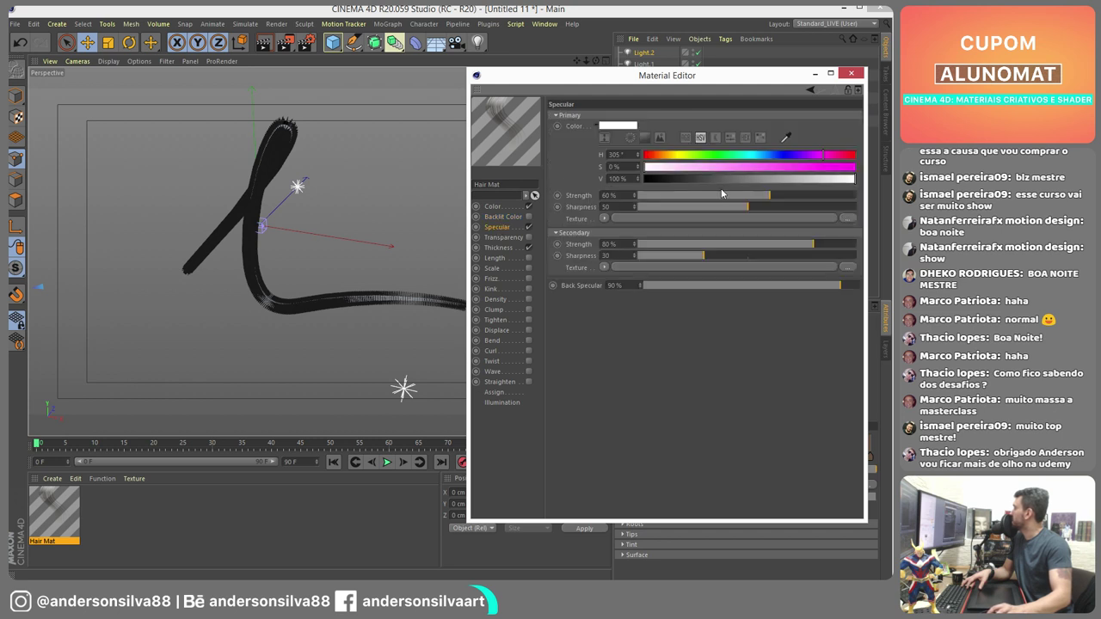
pyautogui.moveTo(722, 195); pyautogui.dragTo(669, 206)
pyautogui.moveTo(728, 166); pyautogui.dragTo(807, 166)
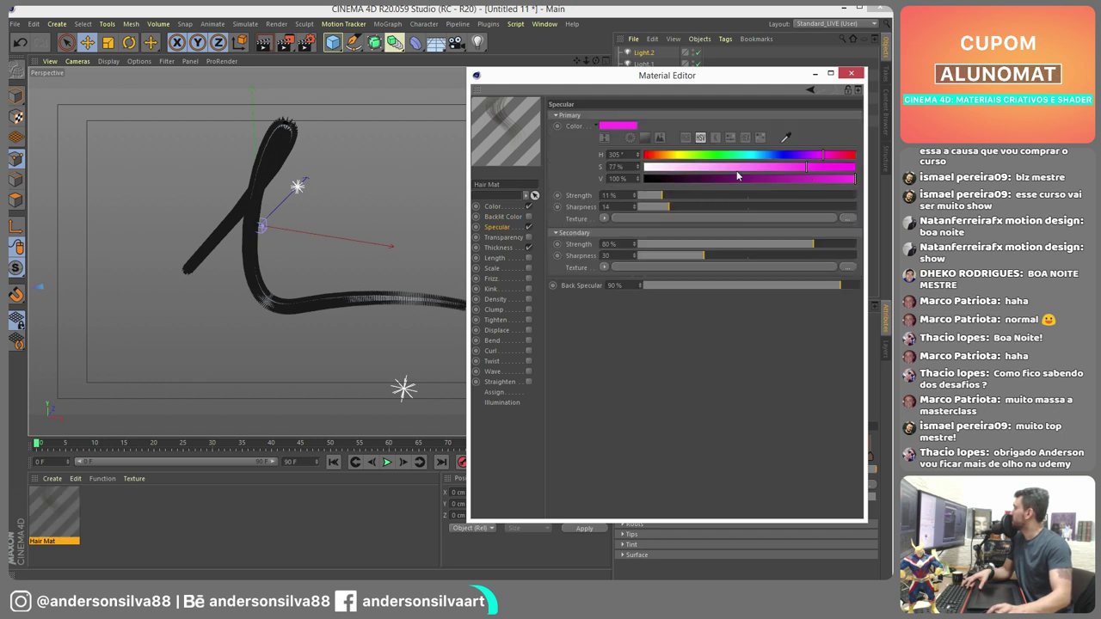
# - Change both Color gradient knots, root and tip, to orange shades
pyautogui.click(493, 207)
pyautogui.doubleClick(552, 134)
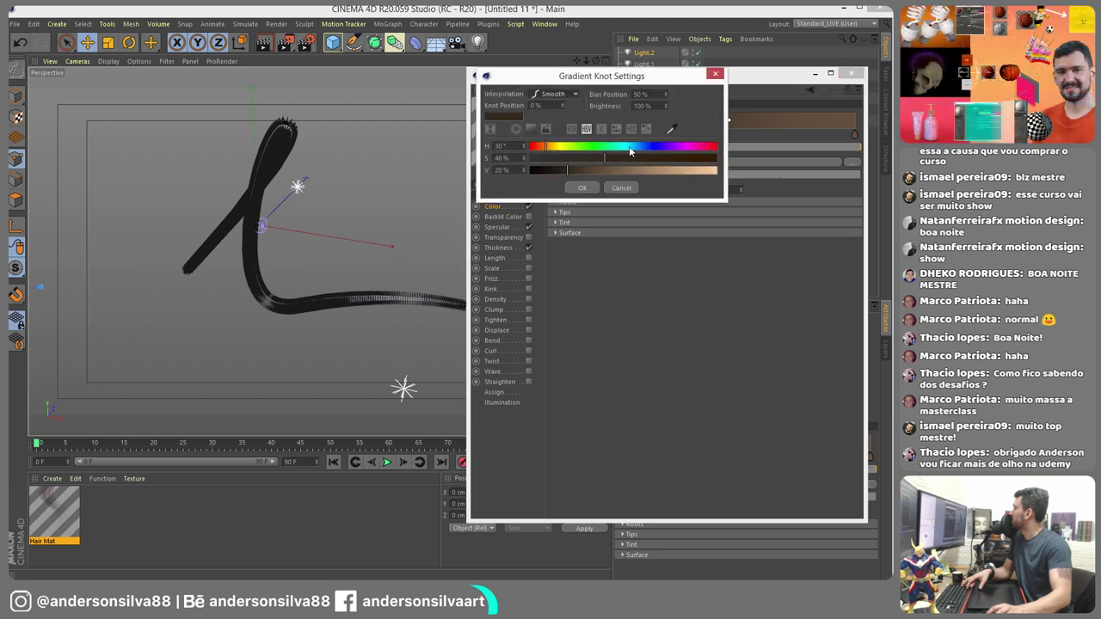
pyautogui.click(544, 151)
pyautogui.moveTo(619, 169); pyautogui.dragTo(710, 161)
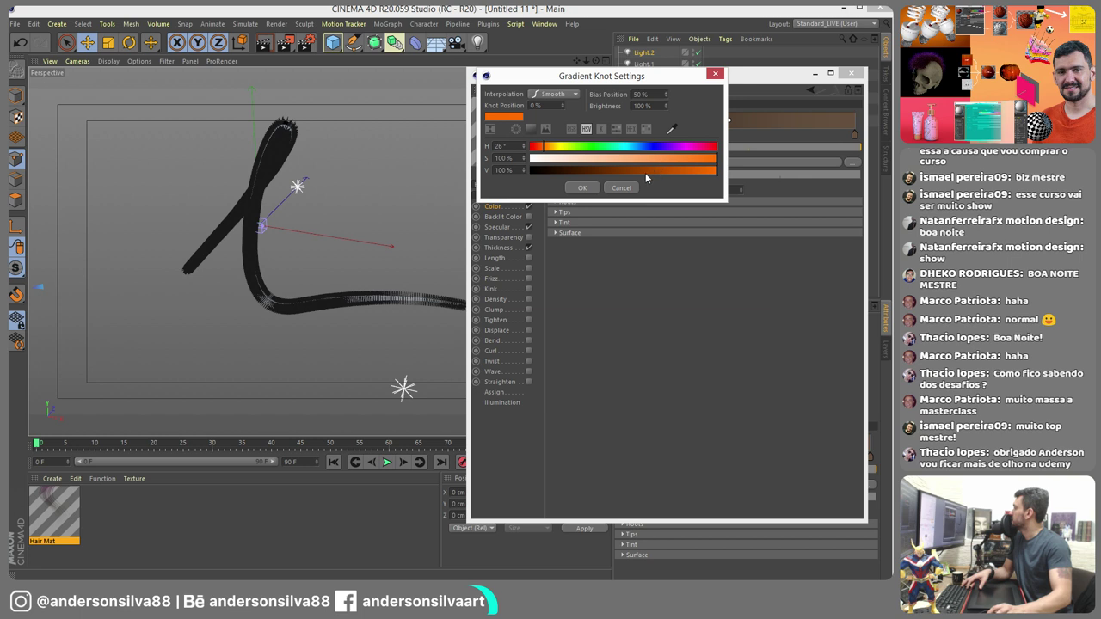
pyautogui.click(582, 188)
pyautogui.doubleClick(855, 135)
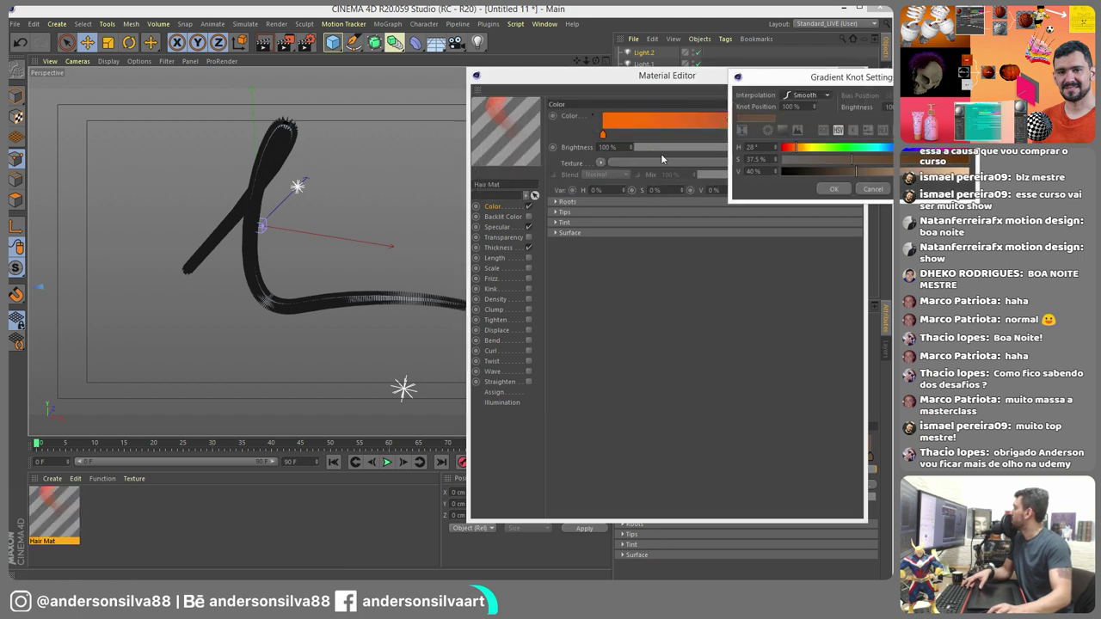
pyautogui.moveTo(800, 149); pyautogui.dragTo(969, 159)
pyautogui.moveTo(856, 171); pyautogui.dragTo(918, 171)
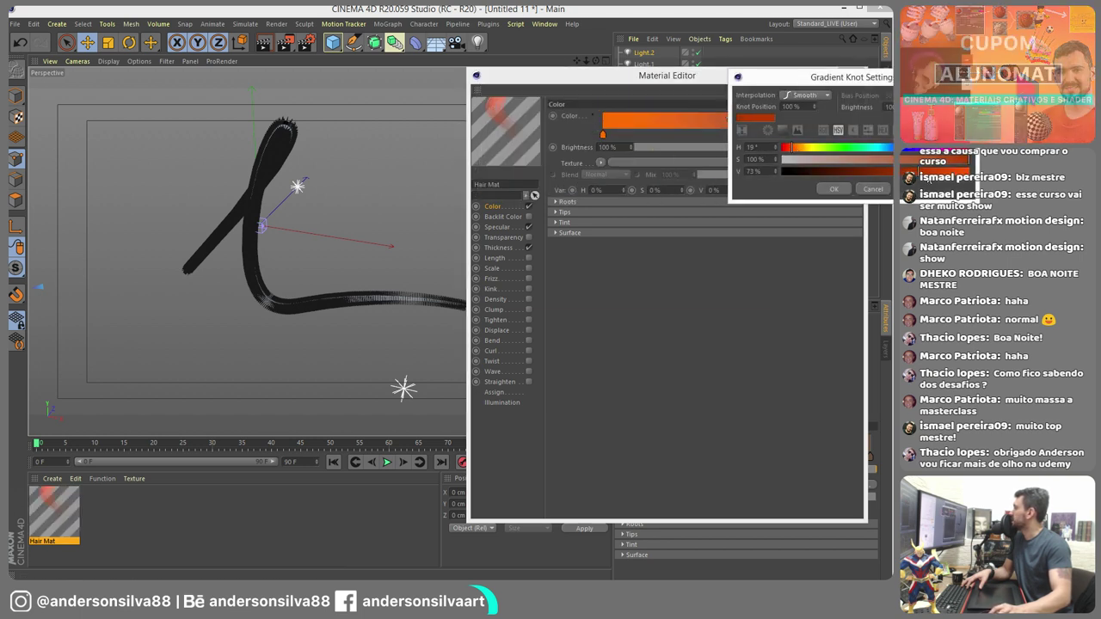
pyautogui.click(845, 190)
pyautogui.click(851, 75)
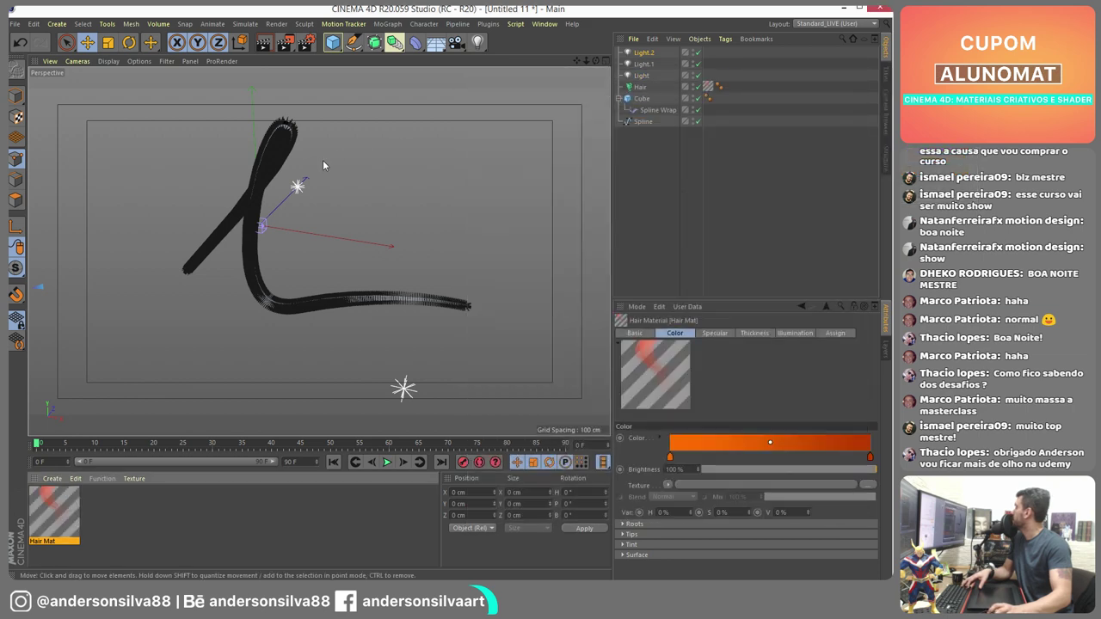
pyautogui.keyDown('alt'); pyautogui.moveTo(325, 174); pyautogui.dragTo(334, 118); pyautogui.keyUp('alt')
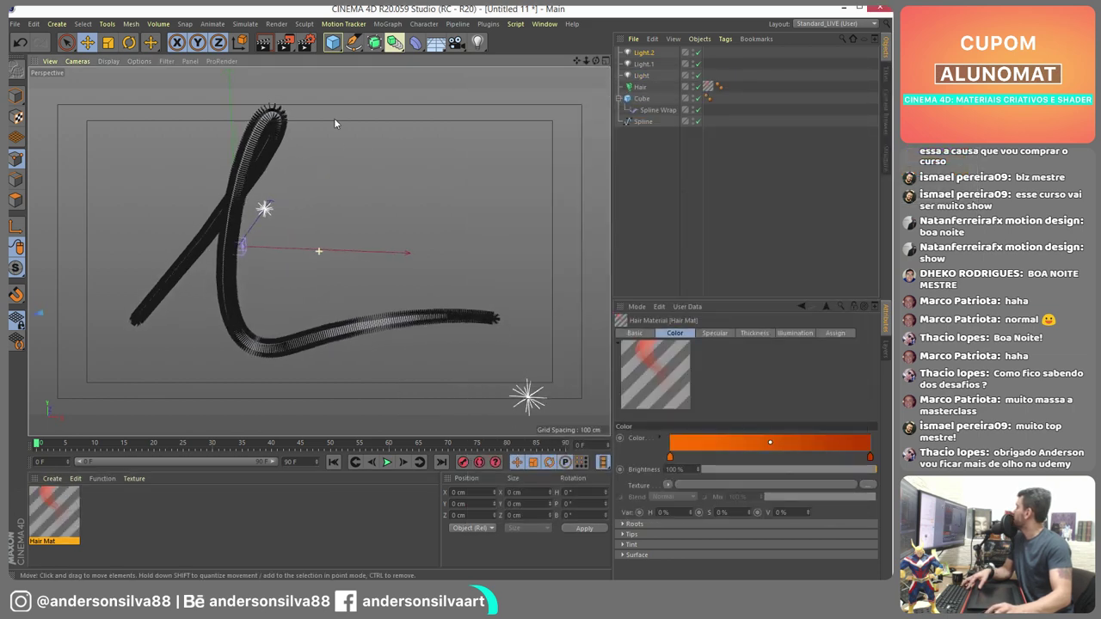
# - Render to the Picture Viewer, inspect it maximized, close it, and select the Hair object
pyautogui.click(284, 50)
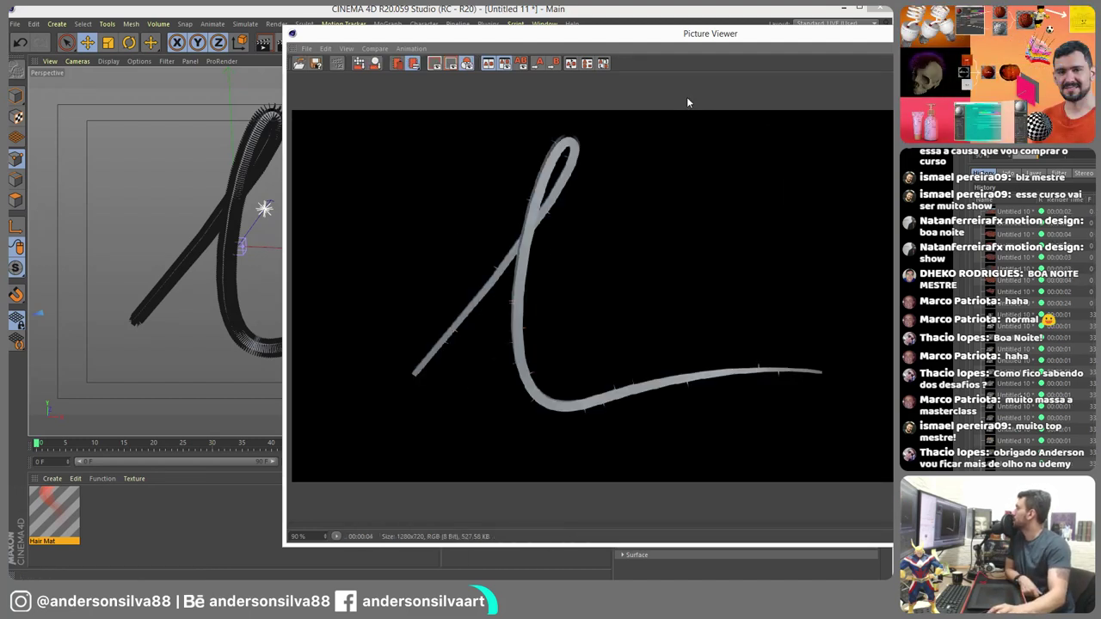
pyautogui.doubleClick(765, 35)
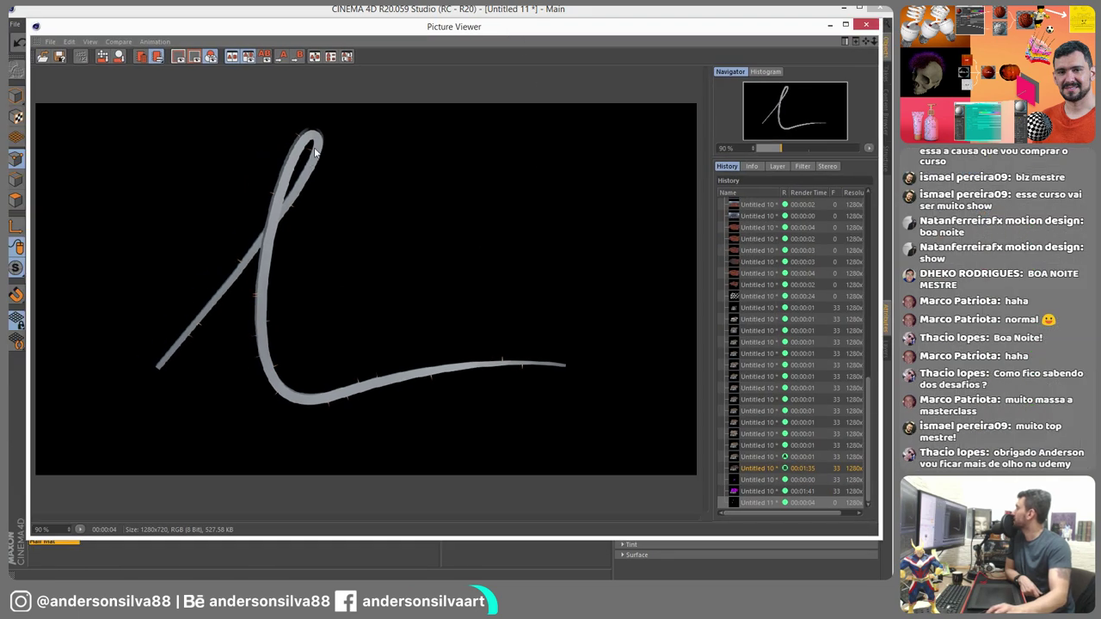
pyautogui.click(869, 25)
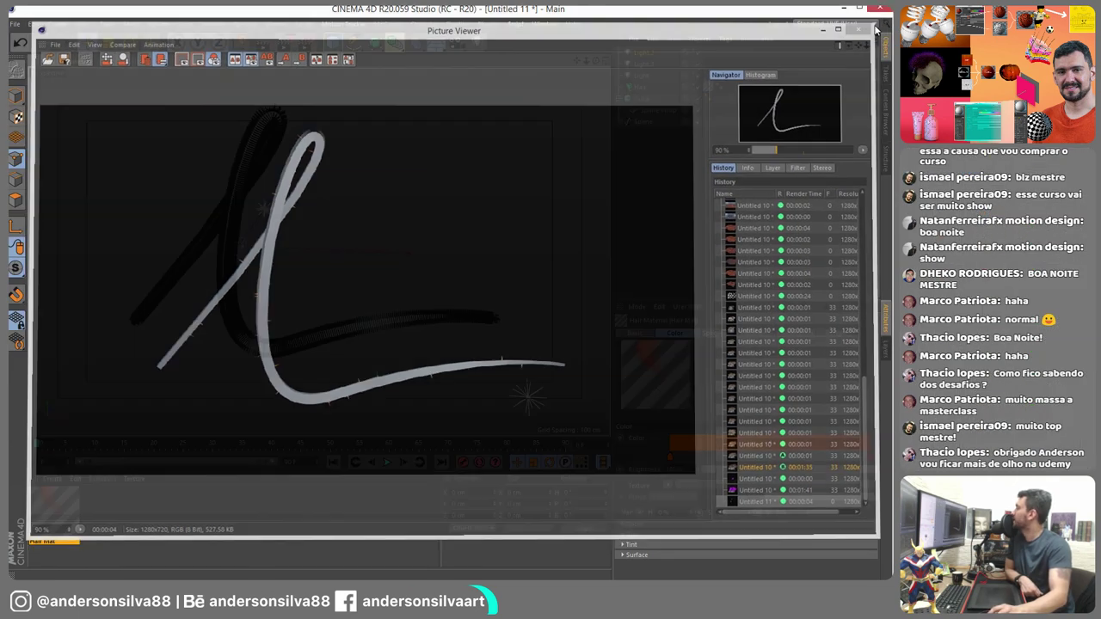
pyautogui.click(642, 88)
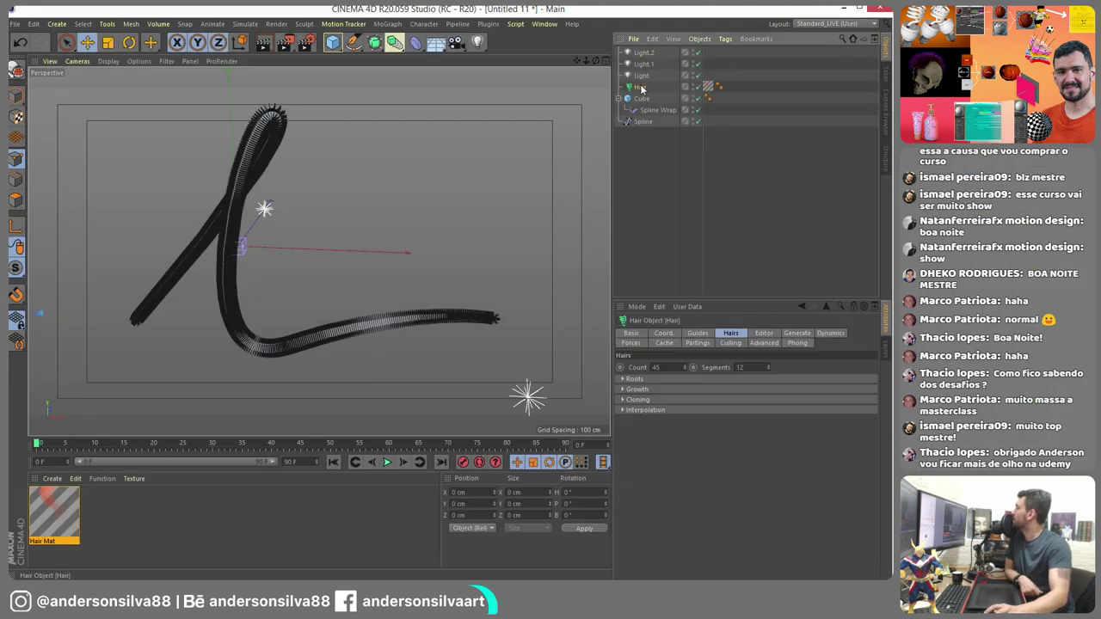
# - Set the Hair object's guide Root to Polygon Area
pyautogui.click(699, 334)
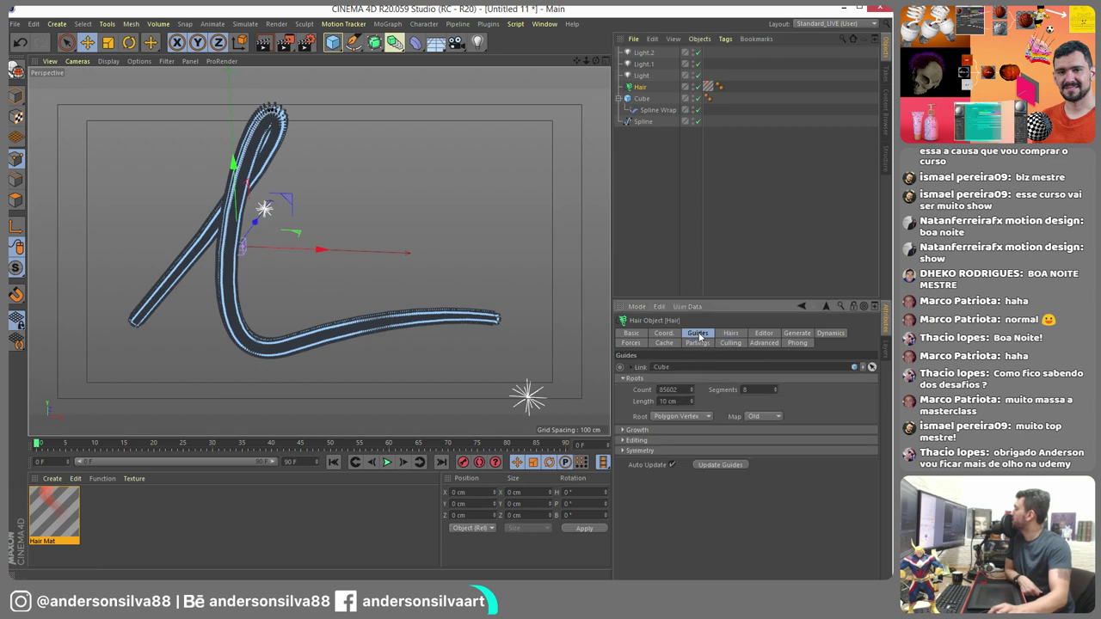
pyautogui.click(699, 416)
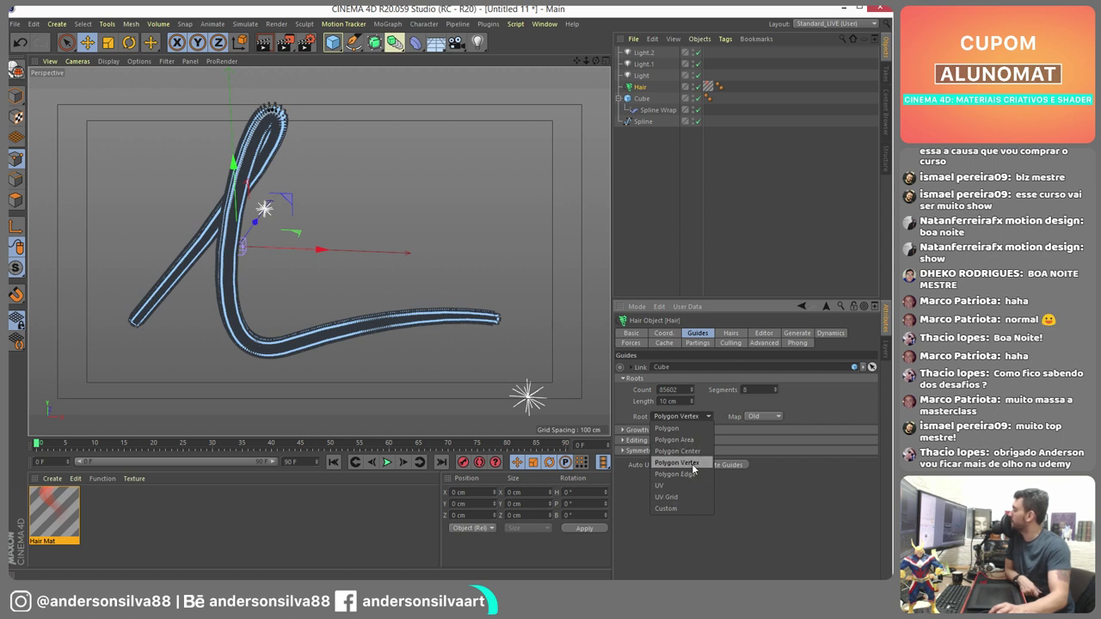
pyautogui.click(692, 465)
pyautogui.click(684, 418)
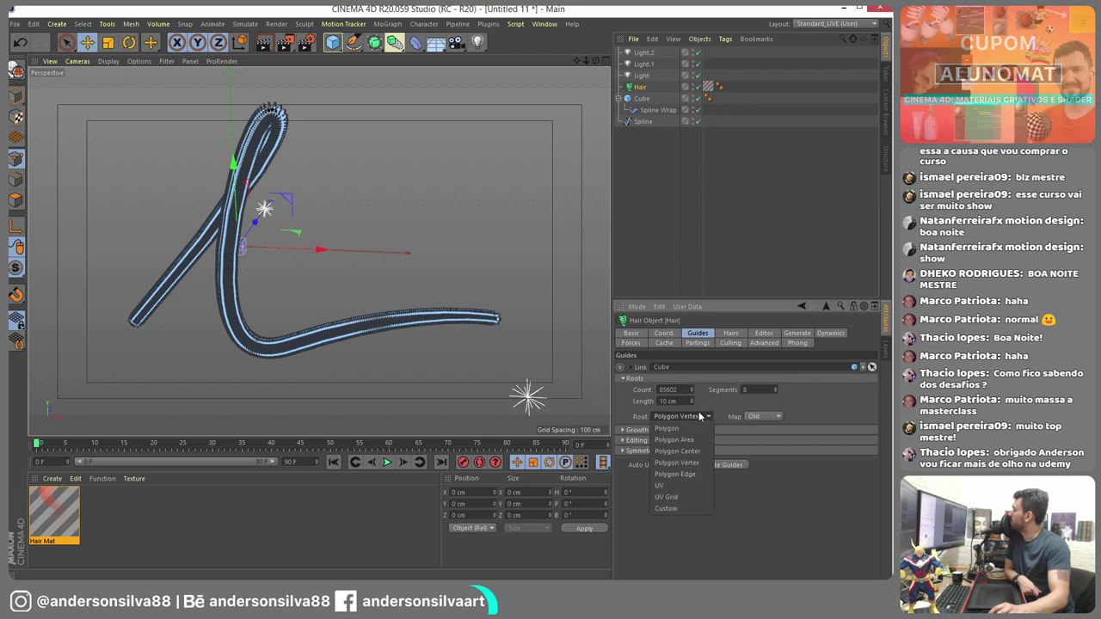
pyautogui.click(696, 438)
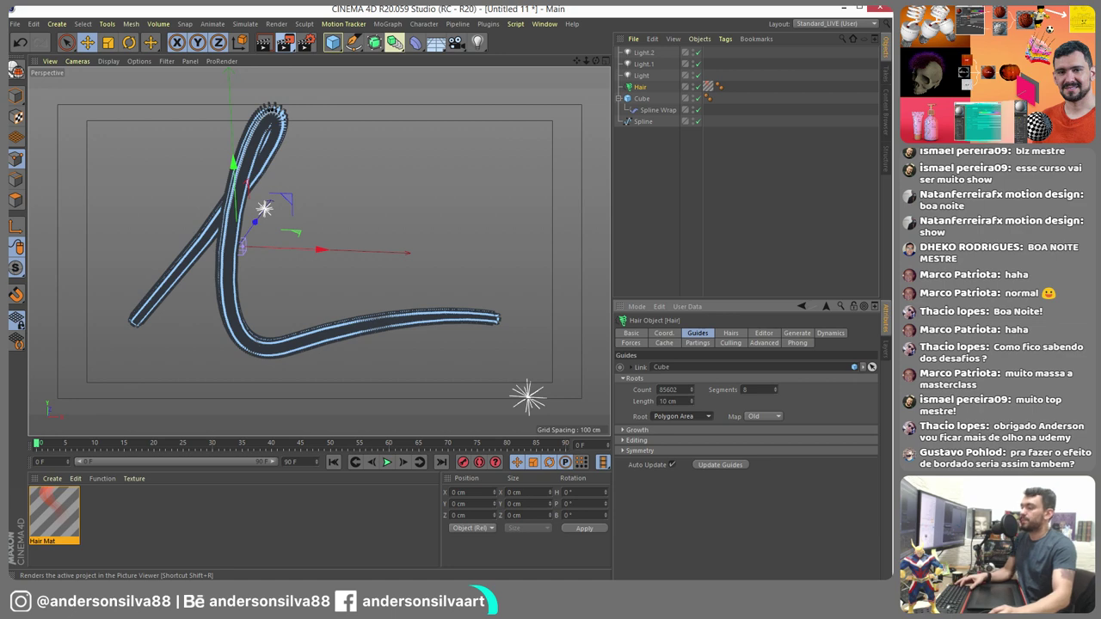
# - Search Google Images for 'fur letter cinema 4d' and preview the furry A and M renders
pyautogui.hotkey('alt', 'Tab')
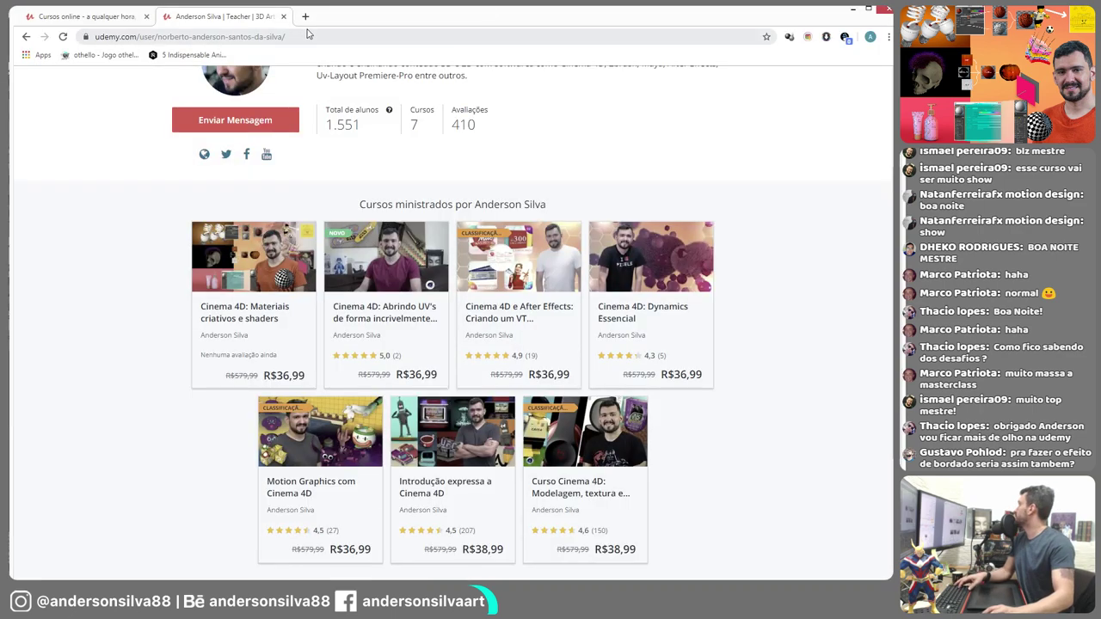
pyautogui.hotkey('ctrl', 't')
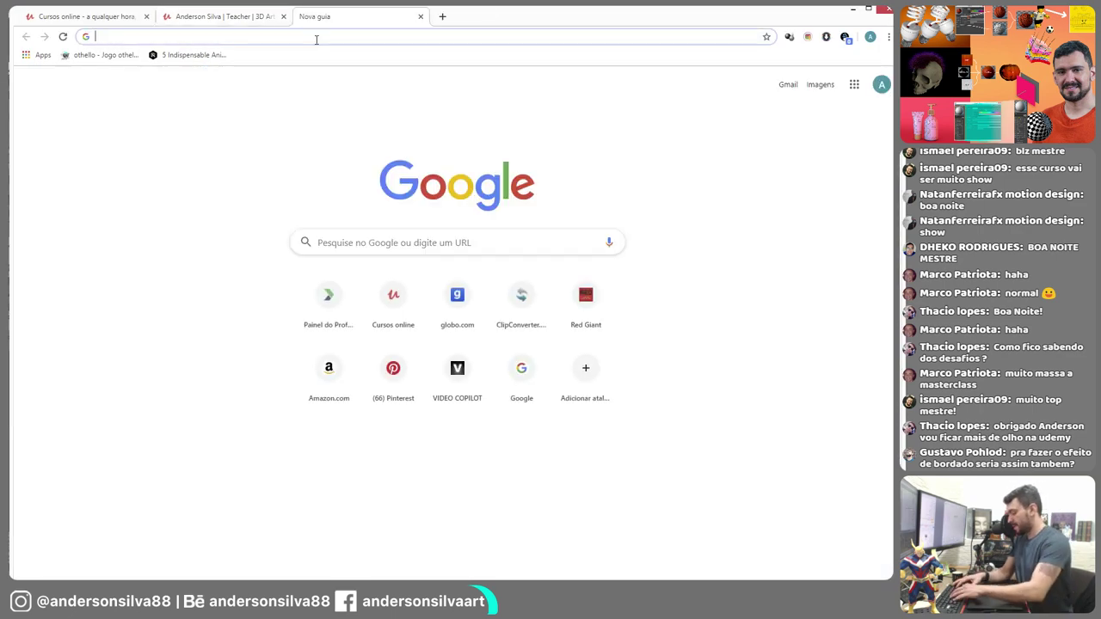
pyautogui.write('fur letter ')
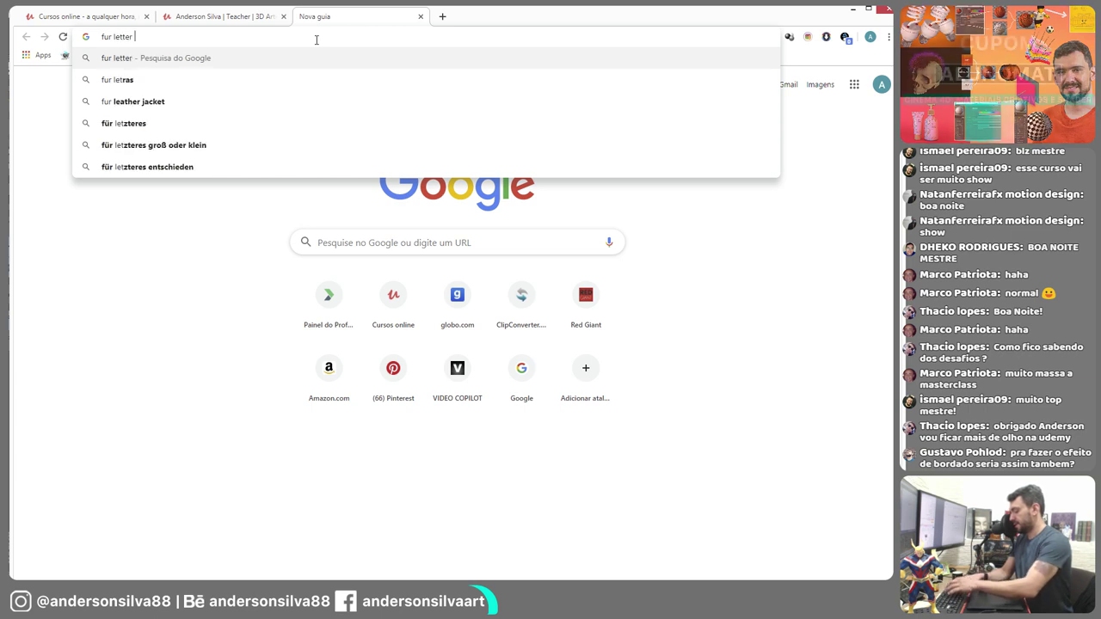
pyautogui.write('cinema 4d')
pyautogui.press('Return')
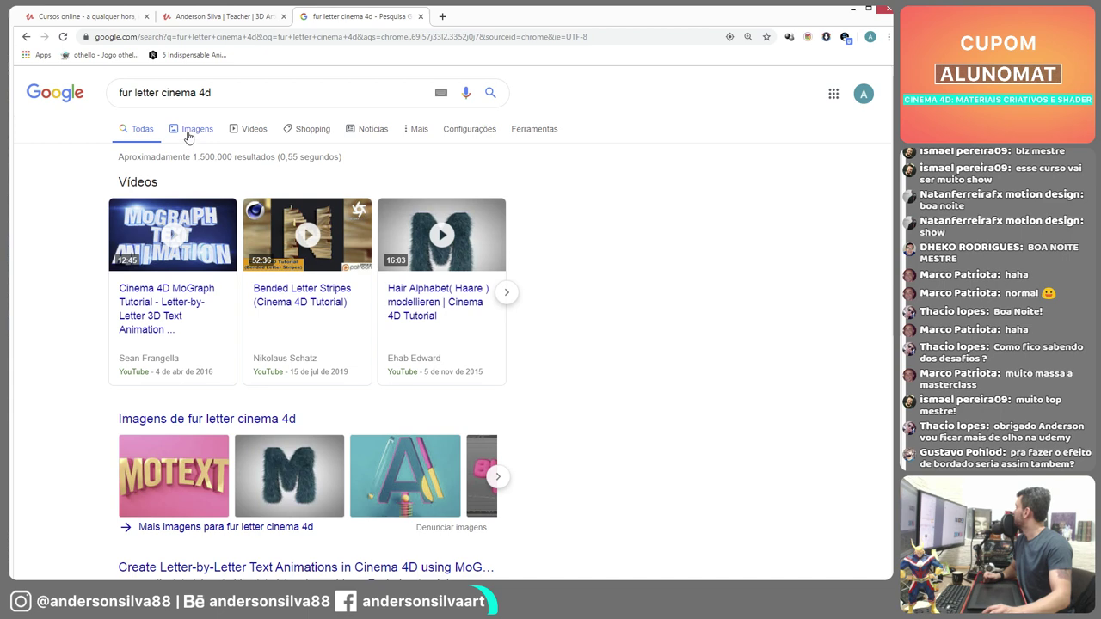
pyautogui.click(192, 129)
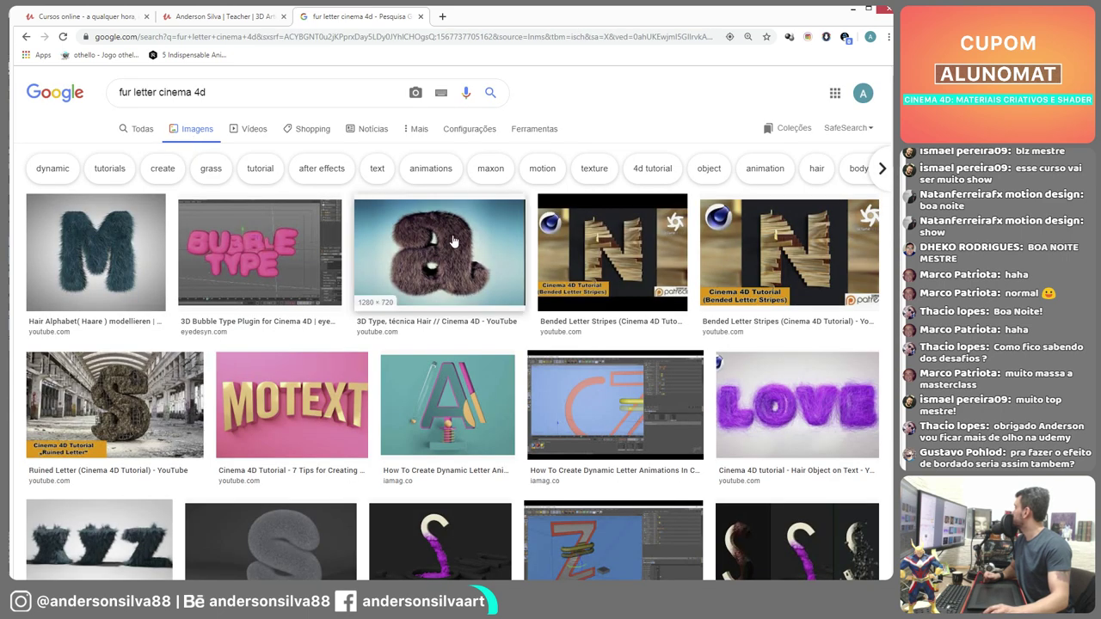
pyautogui.click(452, 247)
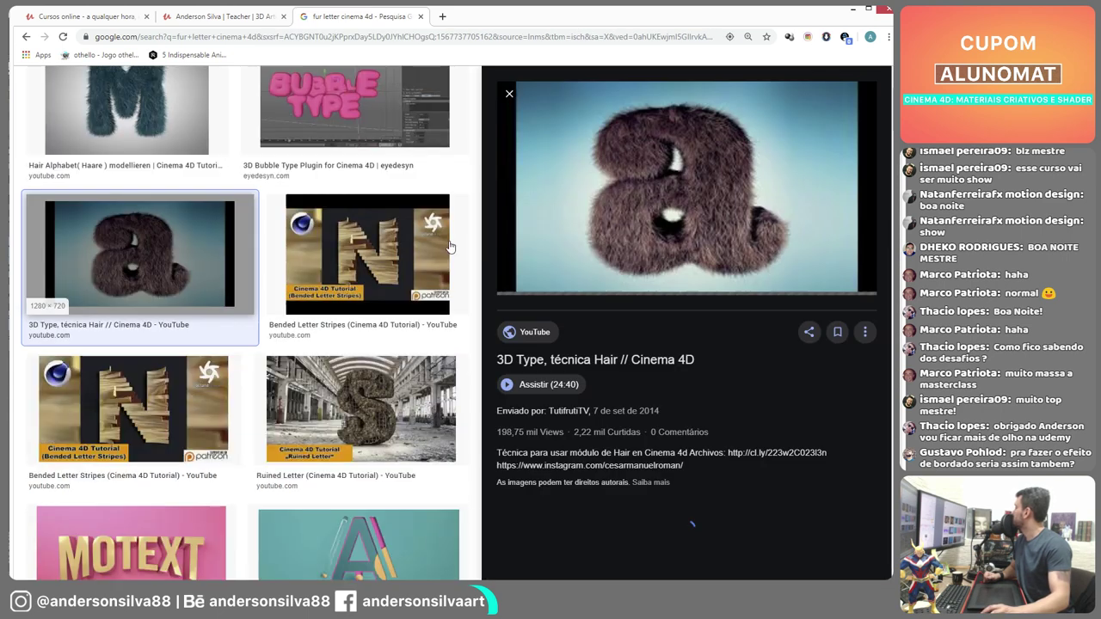
pyautogui.press('Left')
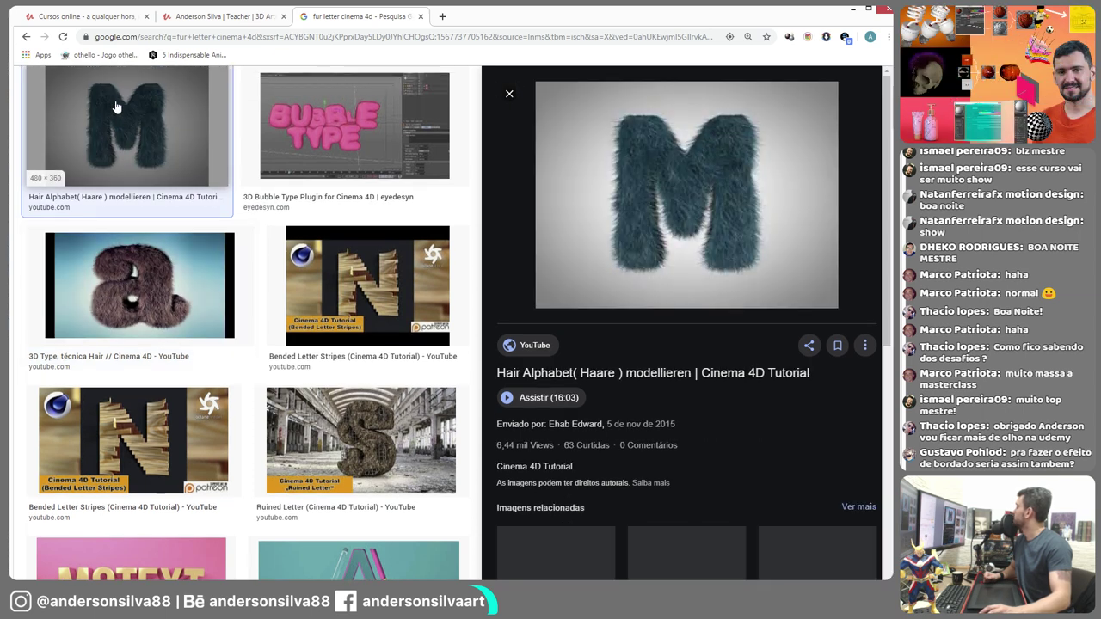
pyautogui.scroll(-2, 648, 325)
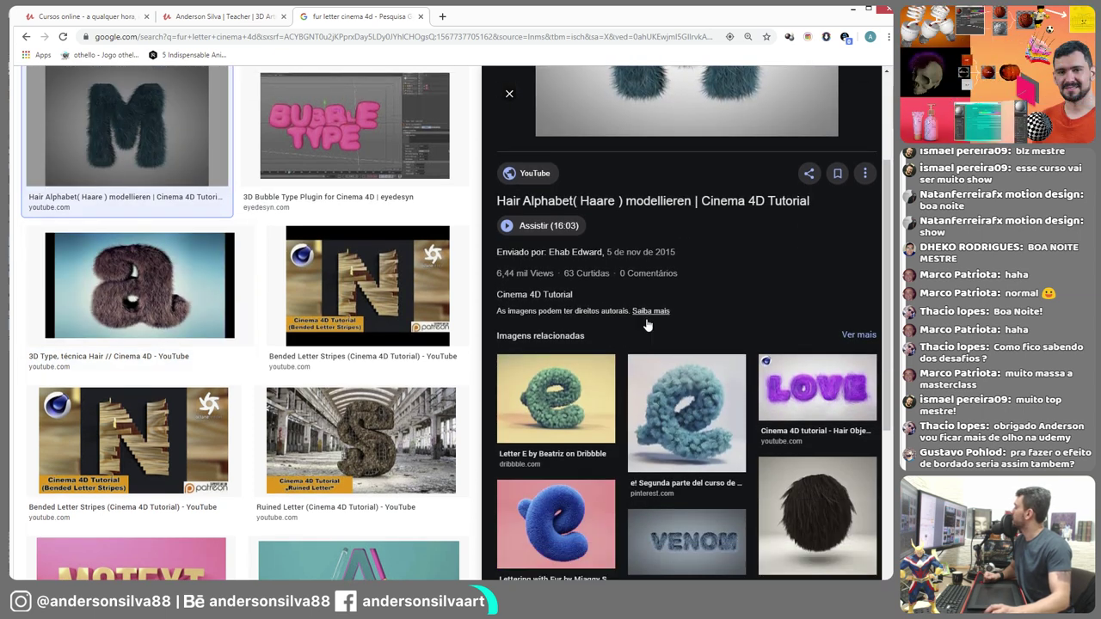
# - Browse the blue fur e, multicoloured fur and Fluff ring references, ending on Furry Ball Guy
pyautogui.click(553, 514)
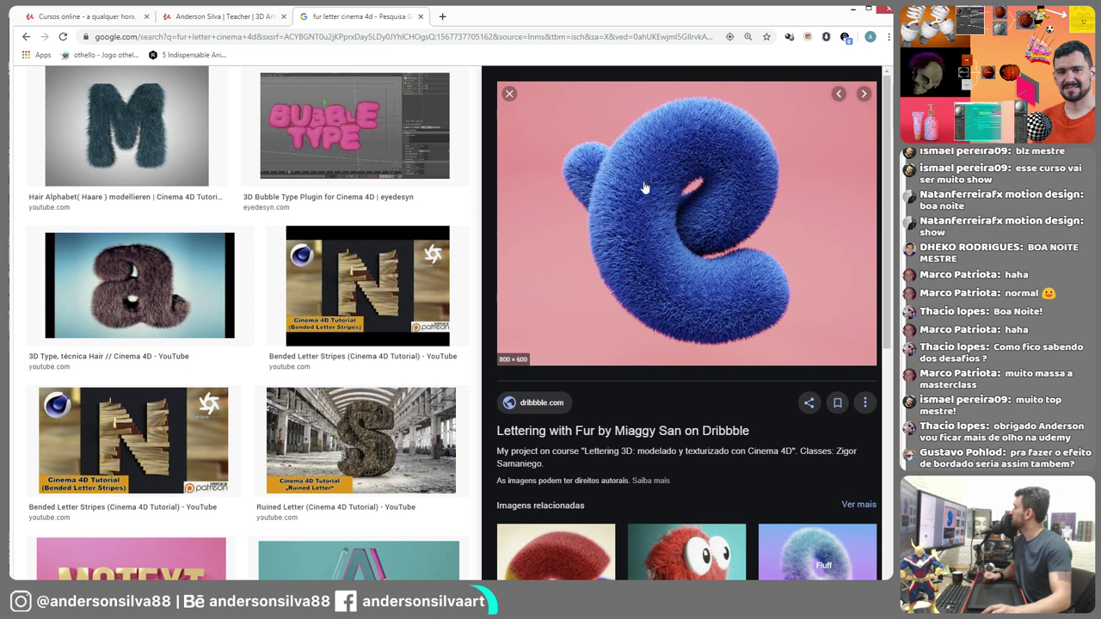
pyautogui.scroll(-3, 688, 284)
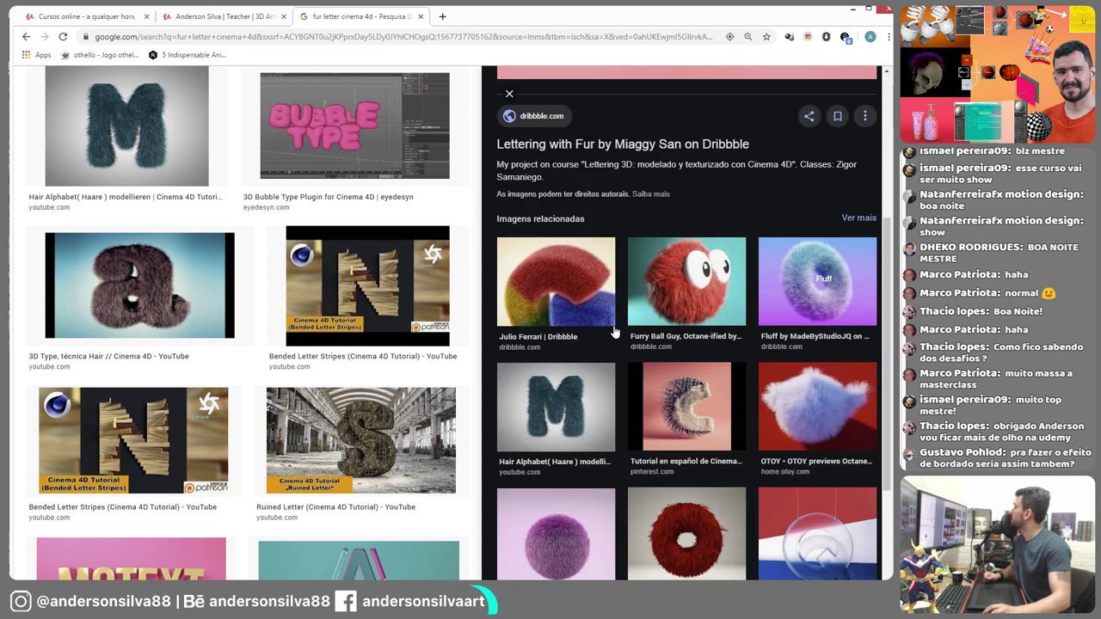
pyautogui.click(569, 268)
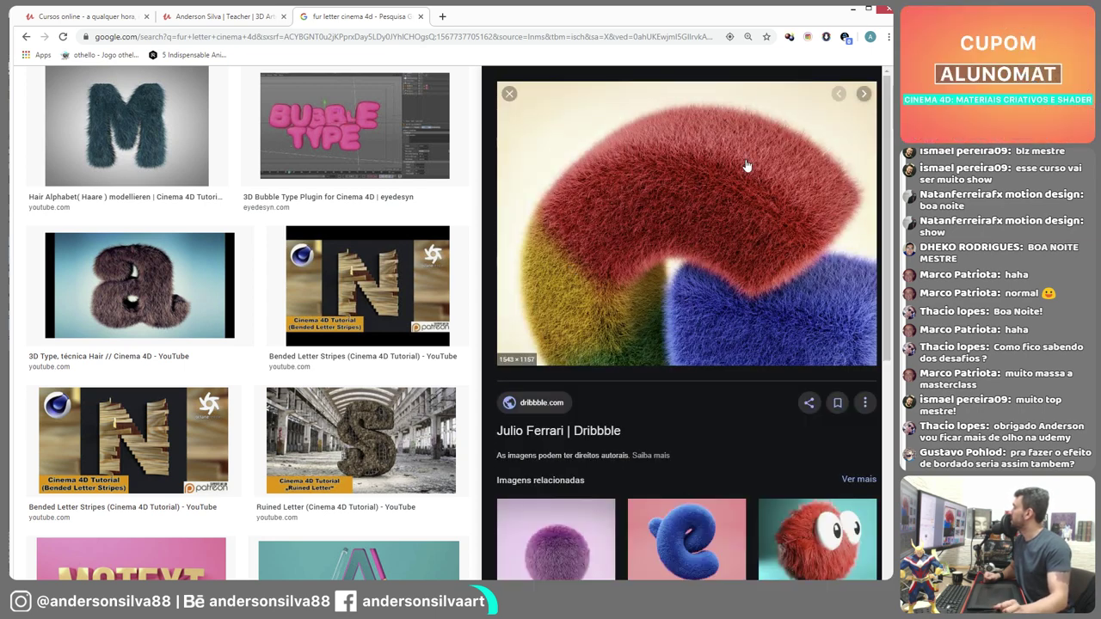
pyautogui.scroll(-3, 746, 166)
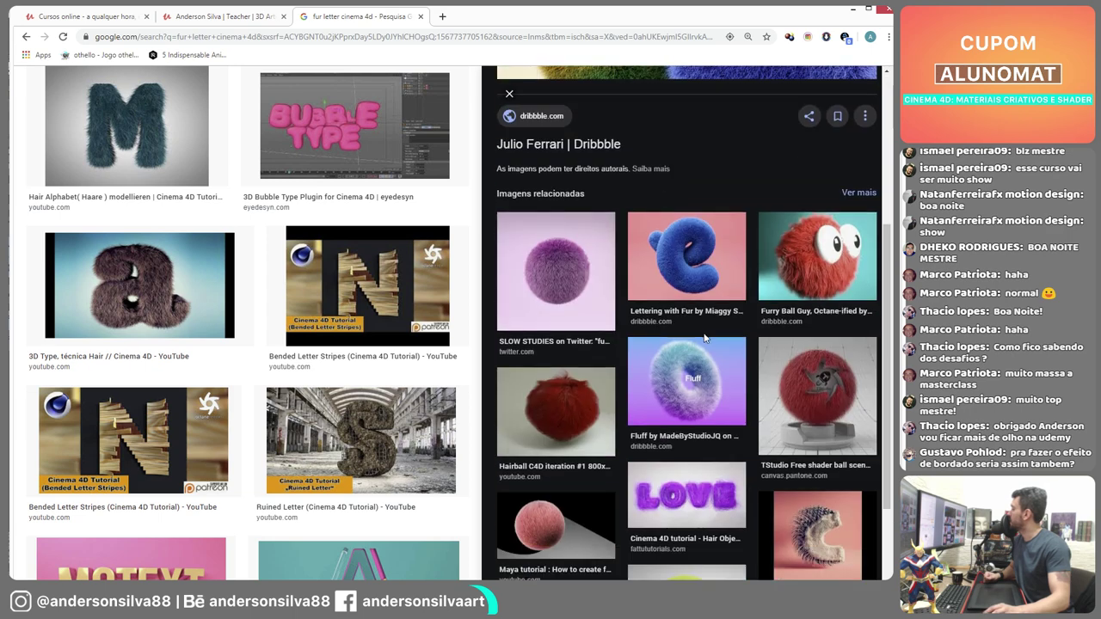
pyautogui.click(677, 368)
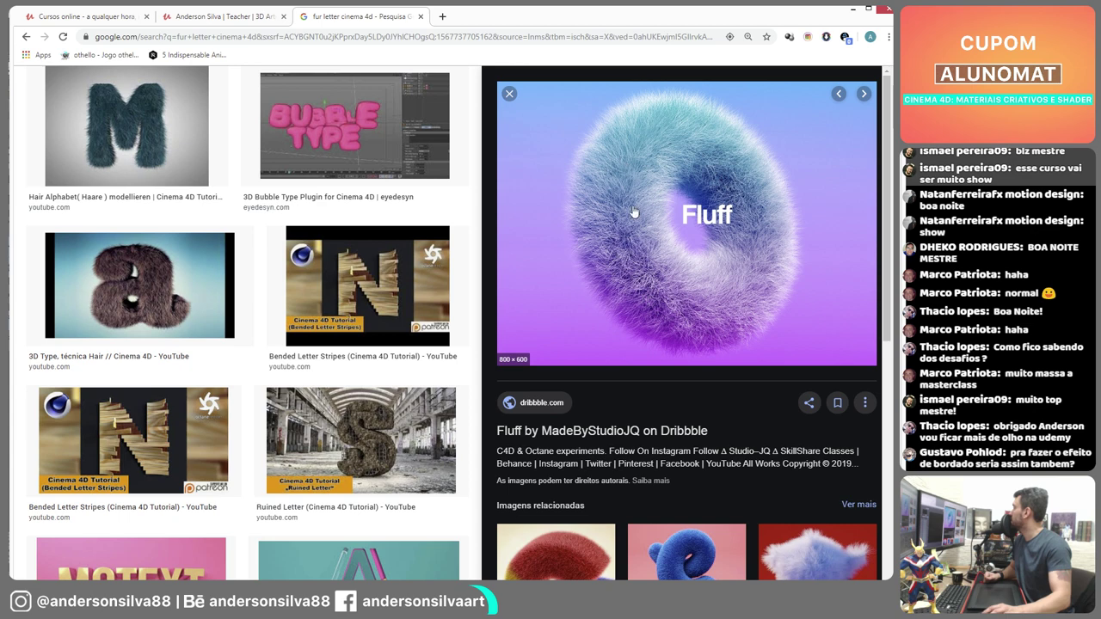
pyautogui.scroll(-5, 633, 213)
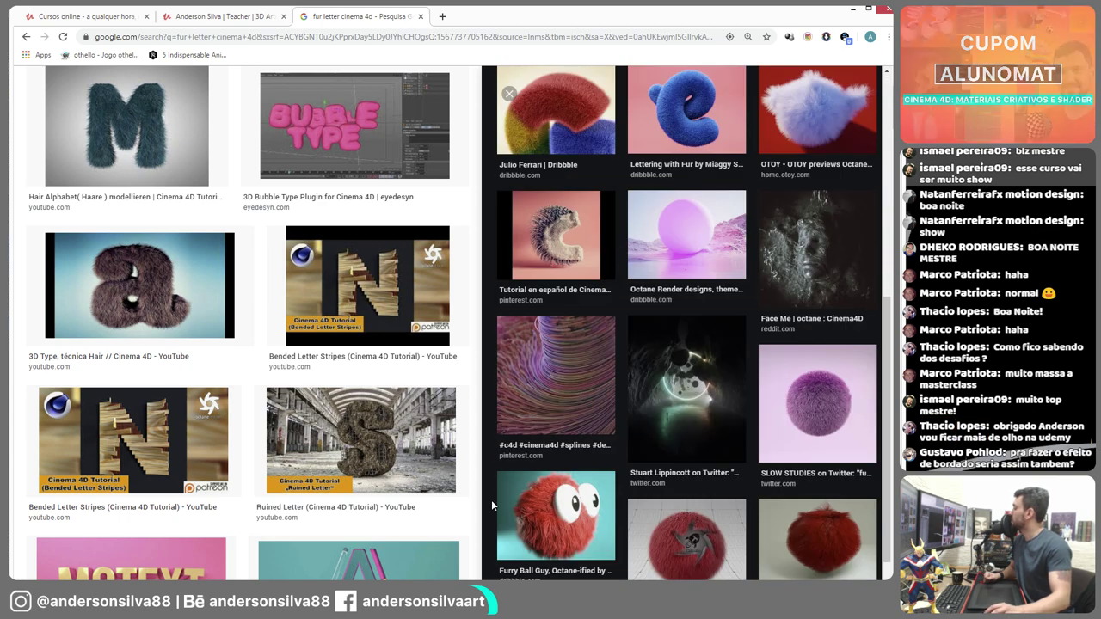
pyautogui.click(542, 514)
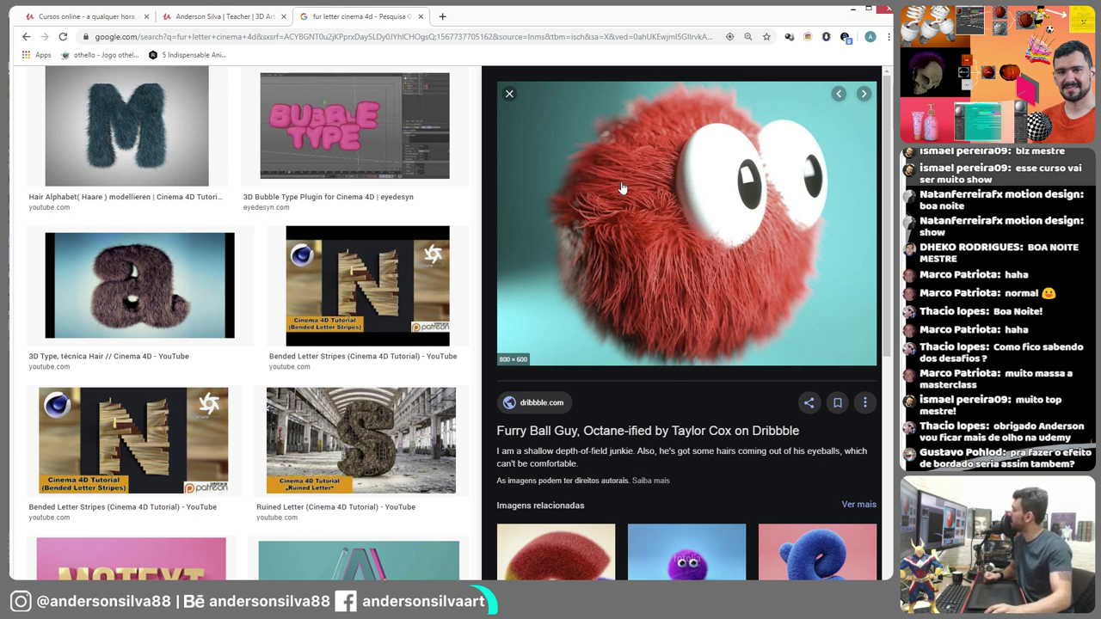
# - Save the Furry Ball Guy image as ballbounce_octane0039.jpg in masterclass materiais
pyautogui.rightClick(702, 173)
pyautogui.click(759, 273)
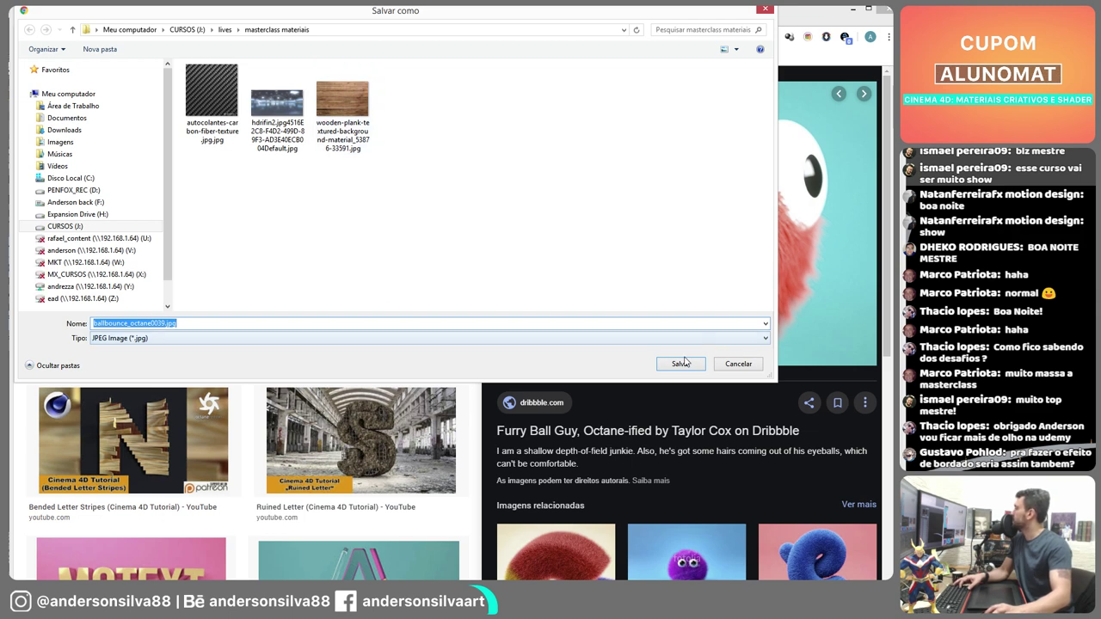
pyautogui.click(681, 364)
# - Open the teal grinning furry monster image and start saving it as furry-monster.jpg
pyautogui.click(690, 549)
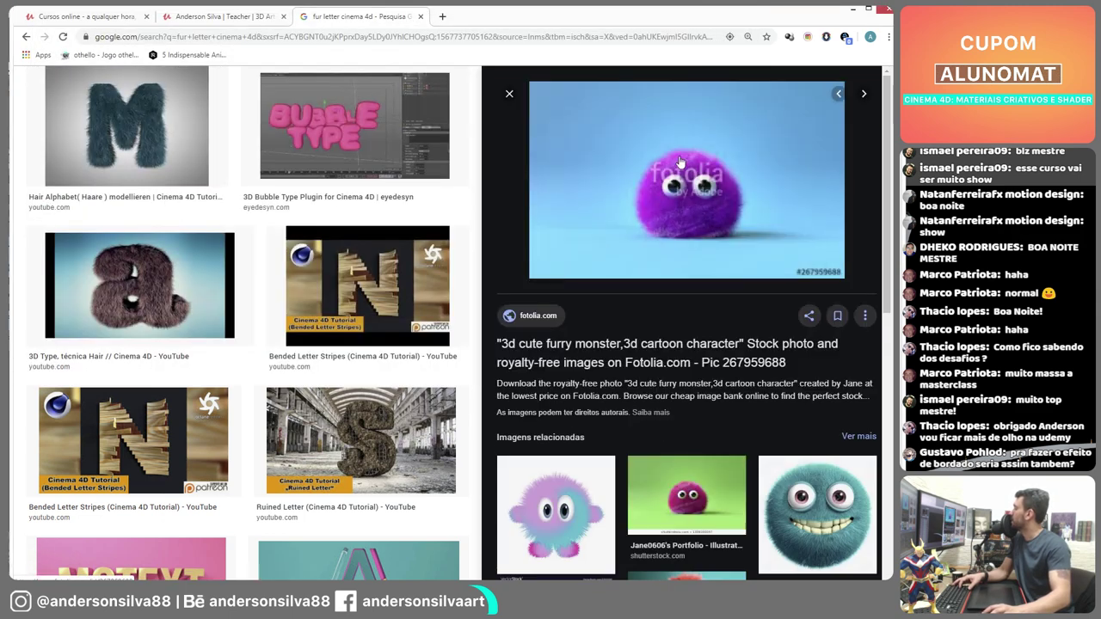
pyautogui.click(836, 514)
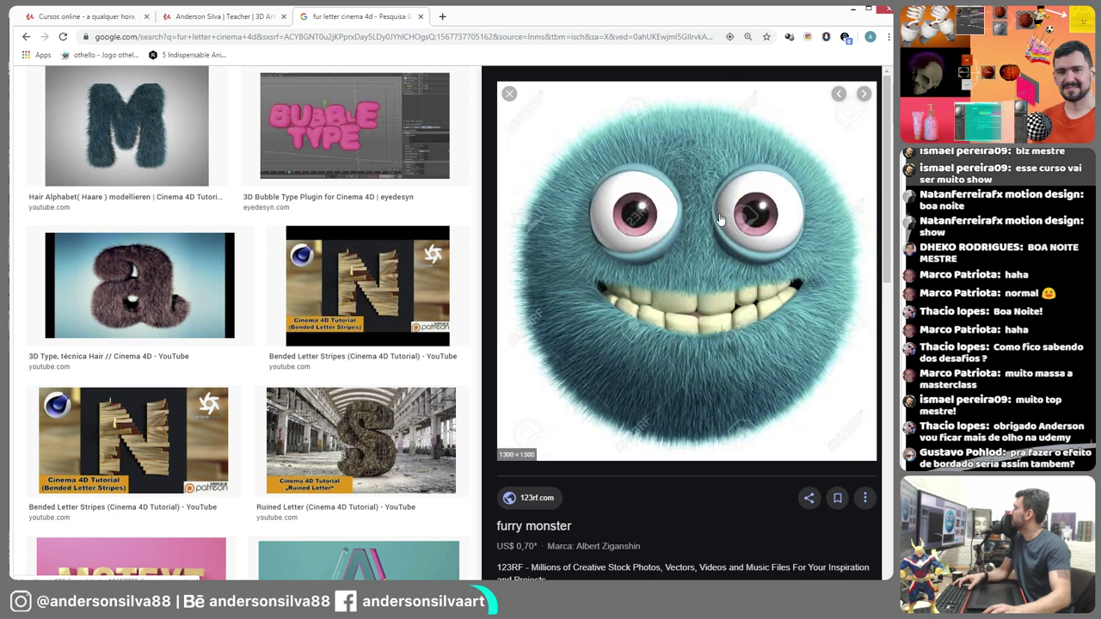
pyautogui.rightClick(679, 205)
pyautogui.click(727, 295)
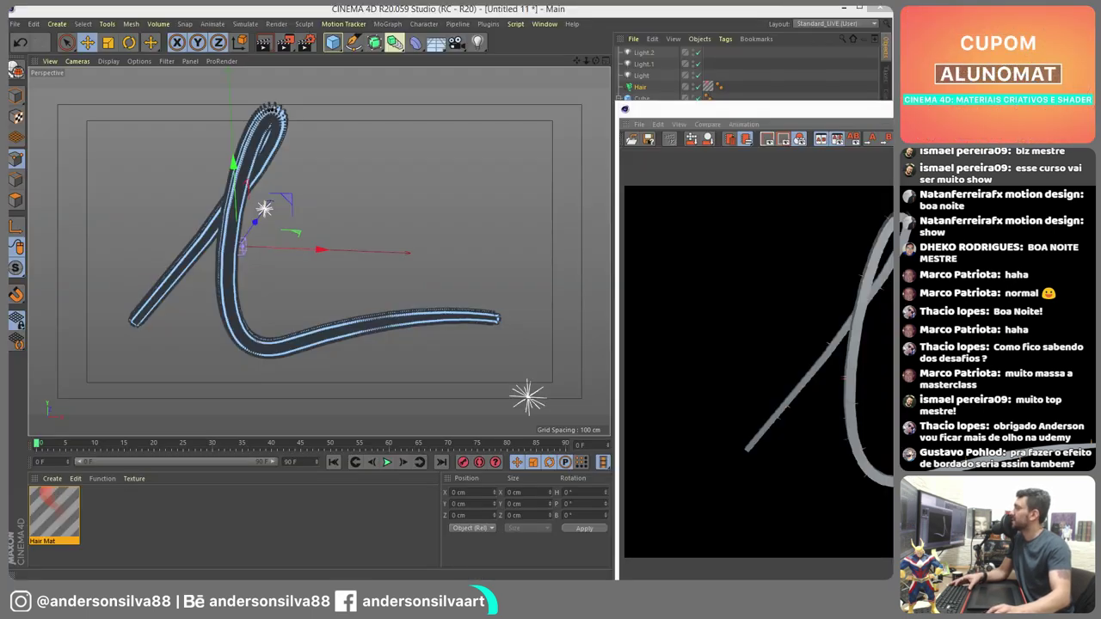
# - Close the render view and close the spline-hair project without saving
pyautogui.doubleClick(722, 103)
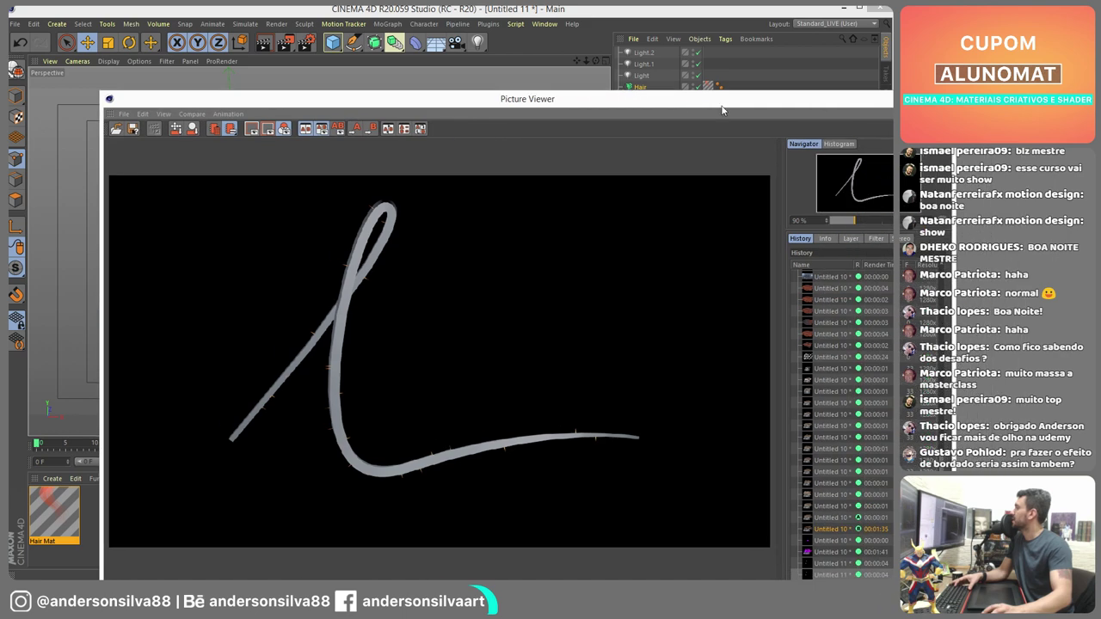
pyautogui.click(884, 99)
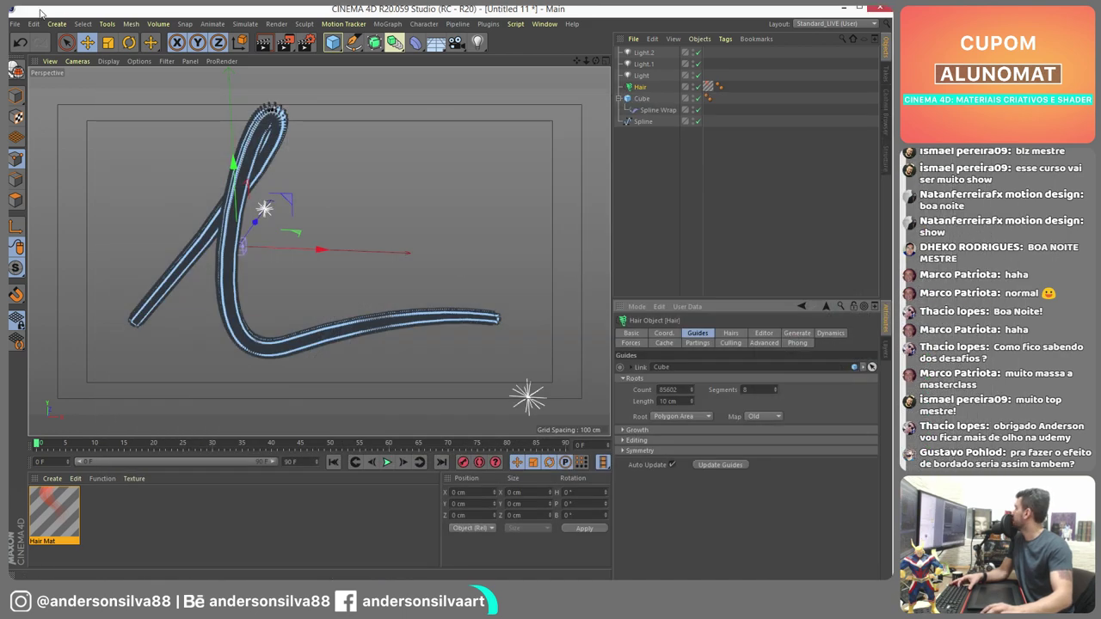
pyautogui.click(637, 99)
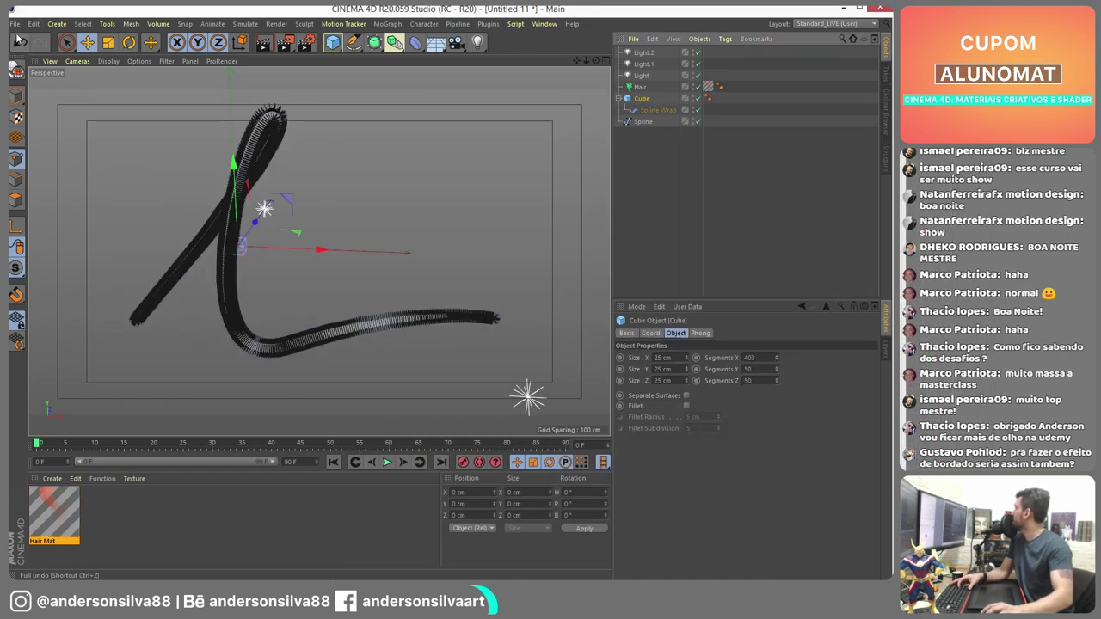
pyautogui.click(15, 24)
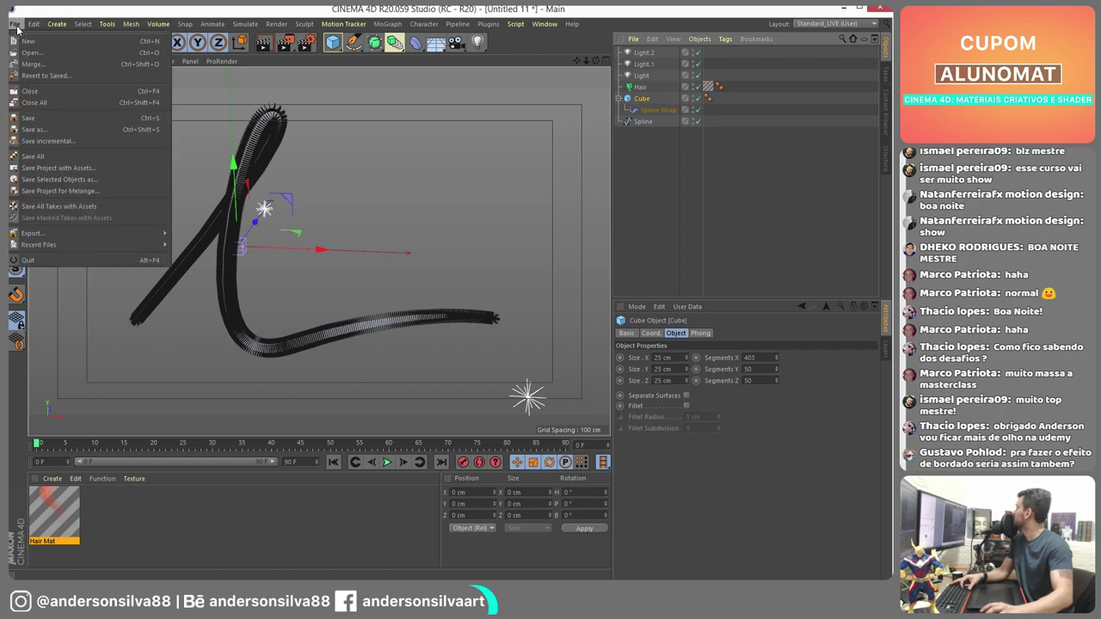
pyautogui.click(34, 91)
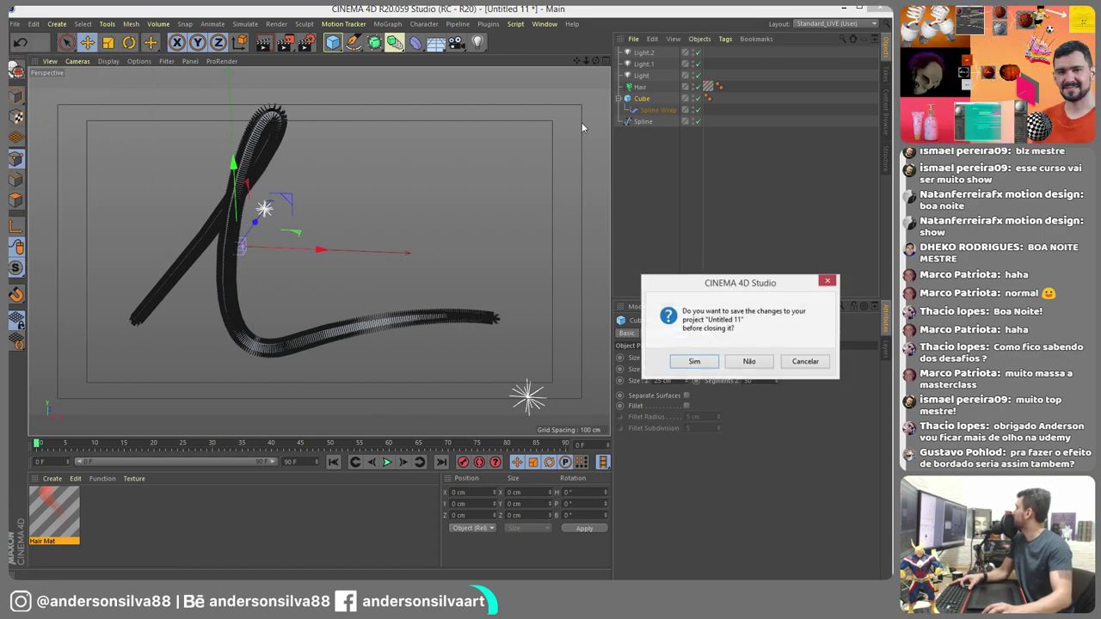
pyautogui.click(749, 362)
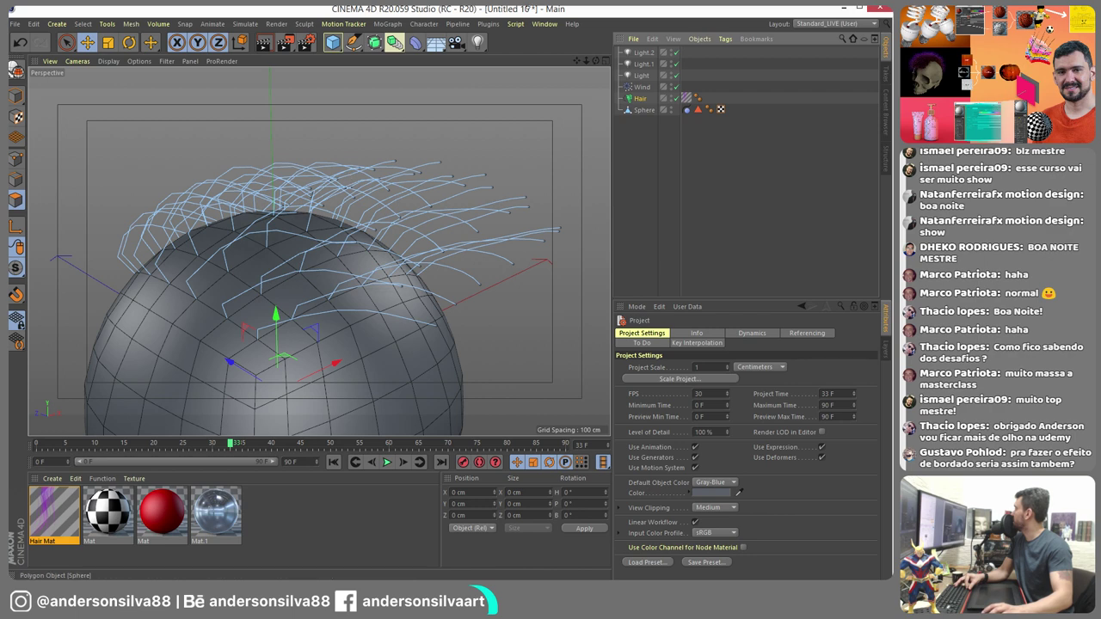
# - Reopen the Picture Viewer with the magenta hair sphere render, enlarged and positioned
pyautogui.click(544, 23)
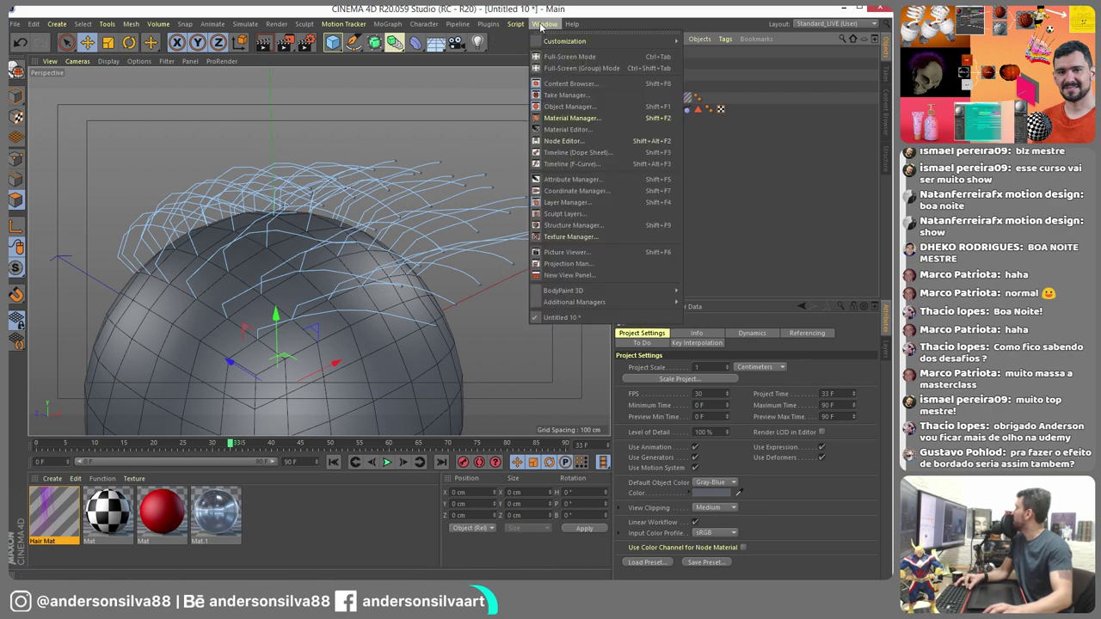
pyautogui.click(567, 252)
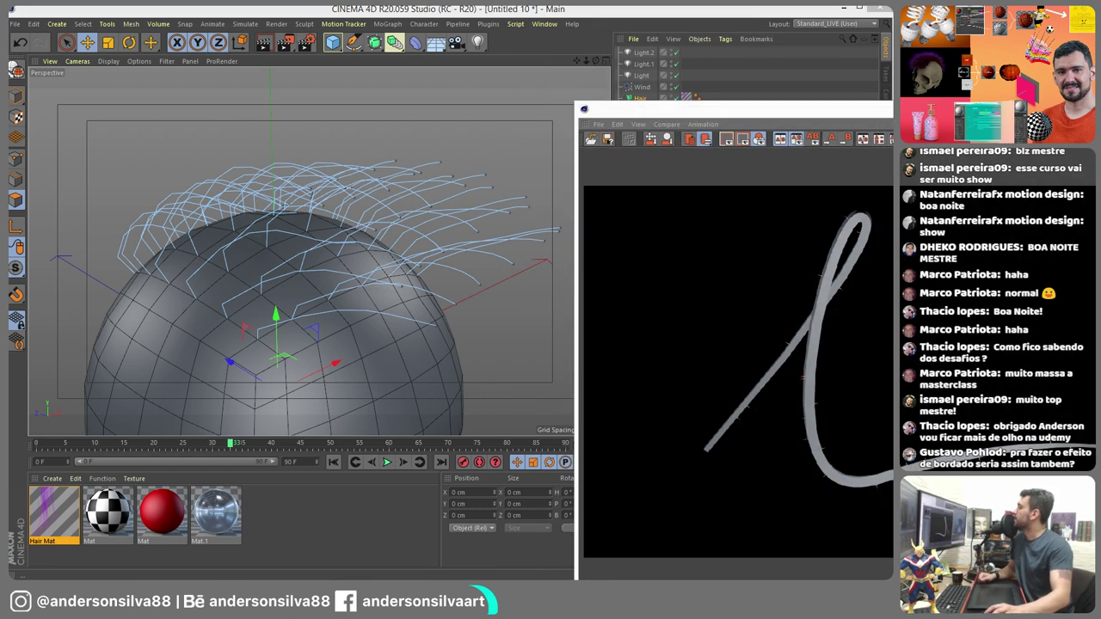
pyautogui.hotkey('shift', 'r')
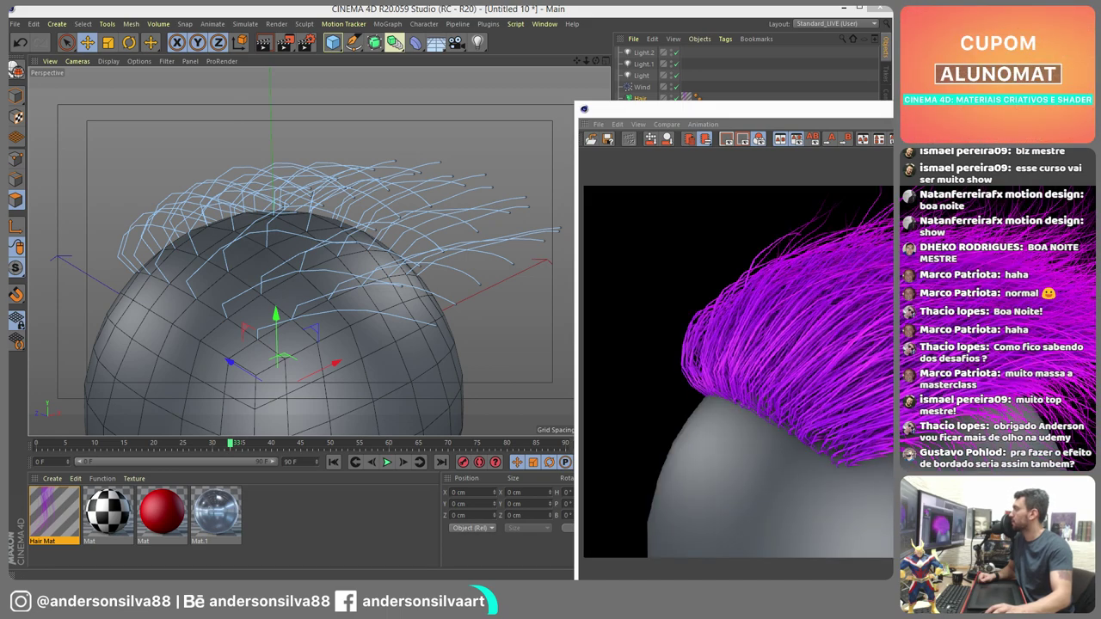
pyautogui.doubleClick(731, 108)
pyautogui.moveTo(482, 61); pyautogui.dragTo(471, 35)
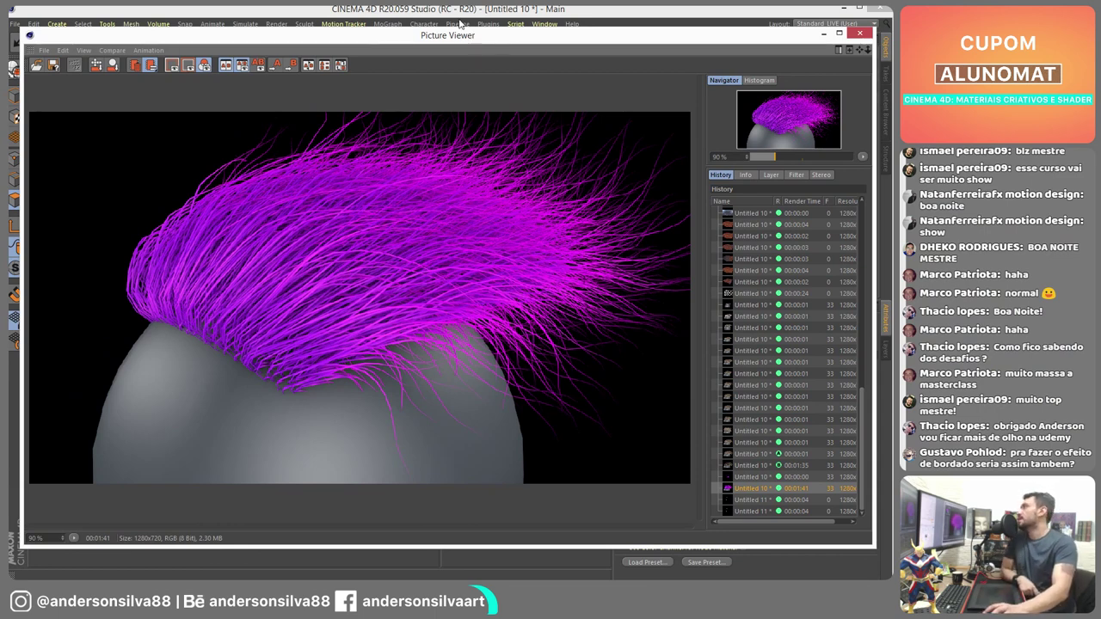
pyautogui.moveTo(607, 31); pyautogui.dragTo(602, 38)
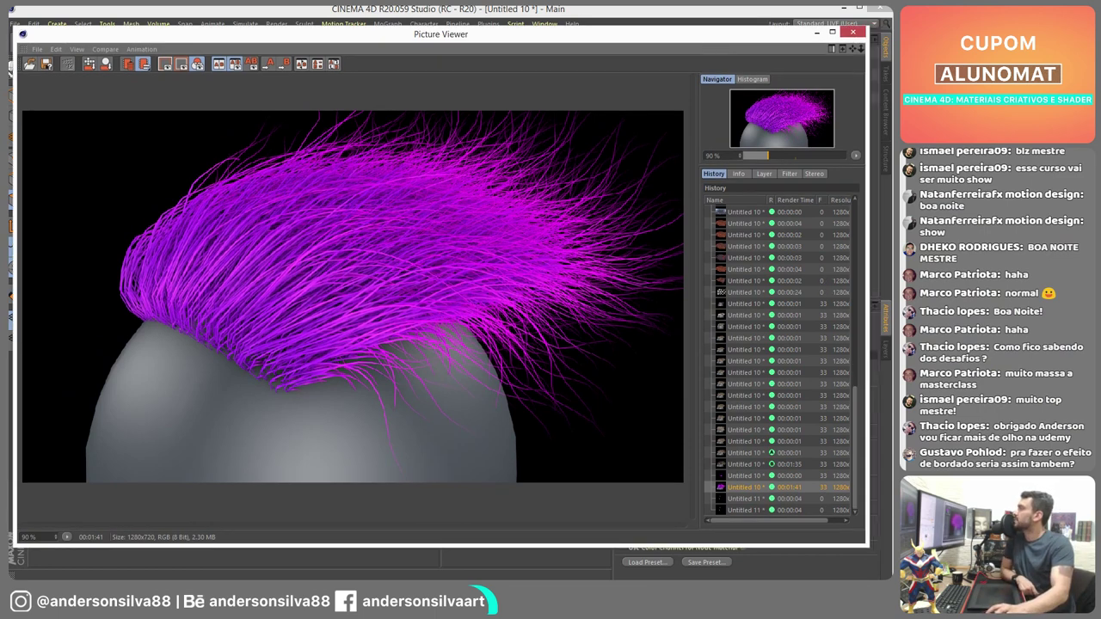
# - Compare the hair render against the furry monster reference in Chrome
pyautogui.hotkey('alt', 'Tab')
pyautogui.click(856, 9)
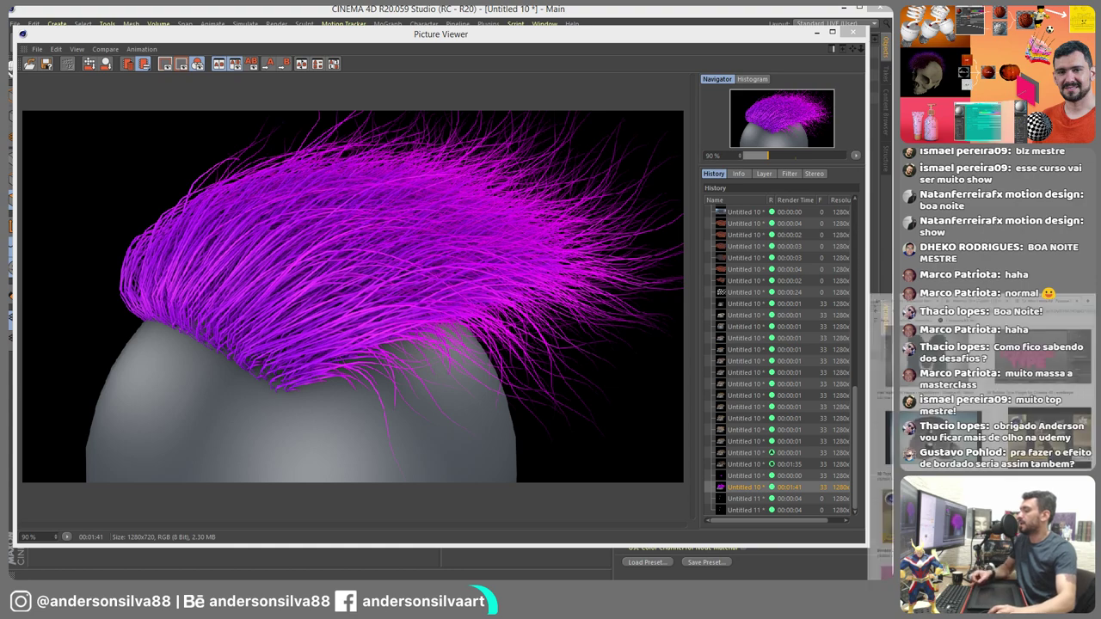
pyautogui.hotkey('alt', 'Tab')
# - Go to YouTube and then the andersonsilvaart channel page
pyautogui.click(477, 37)
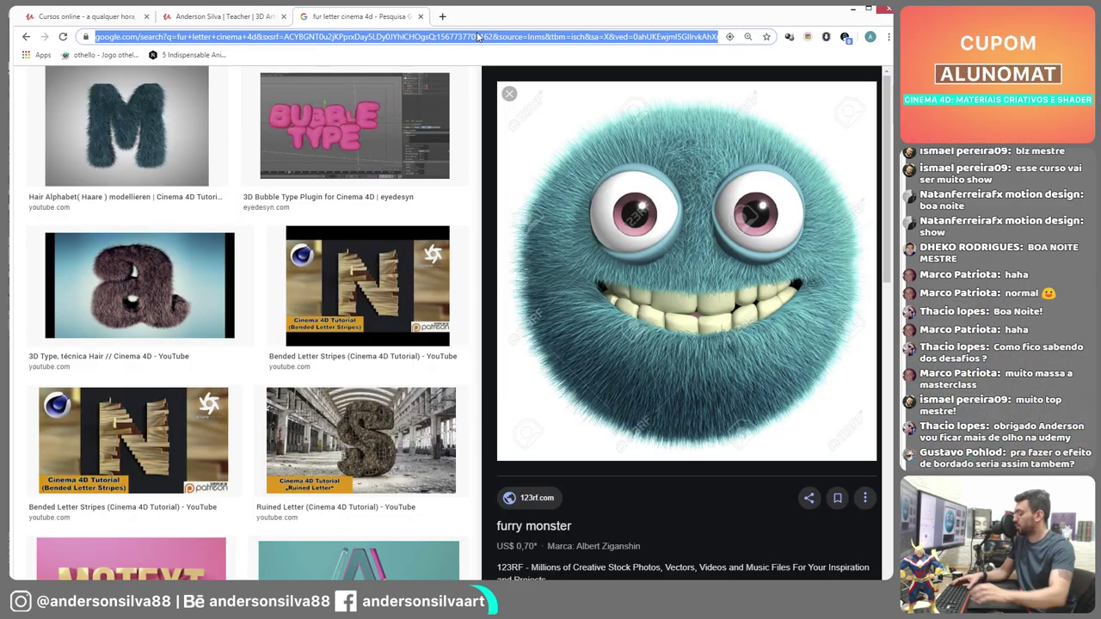
pyautogui.write('www.youtube.com')
pyautogui.press('Return')
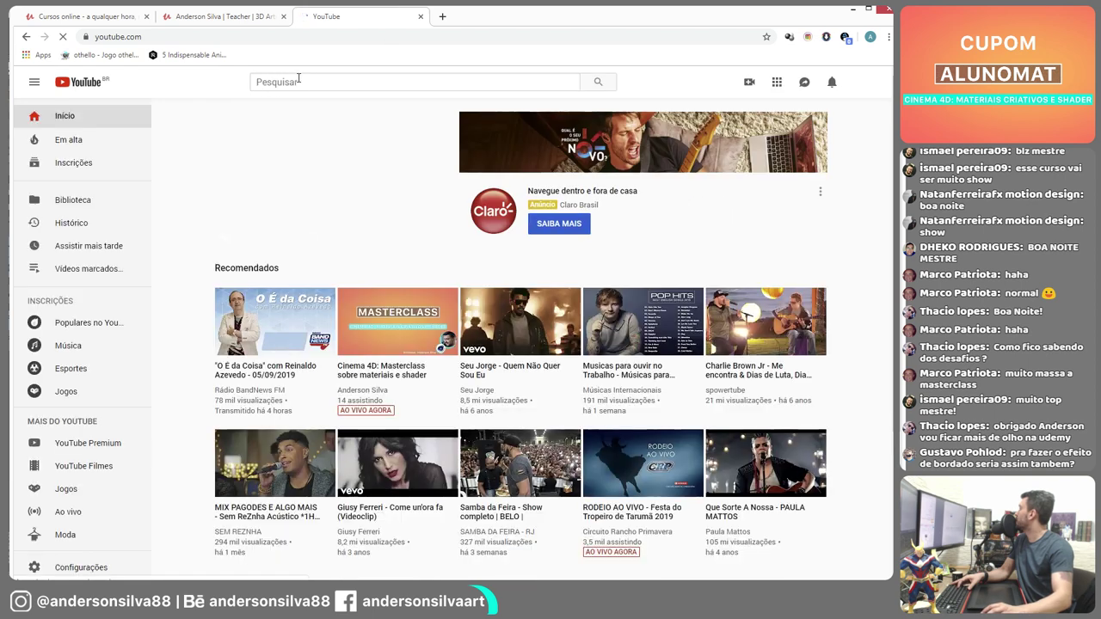
pyautogui.click(316, 80)
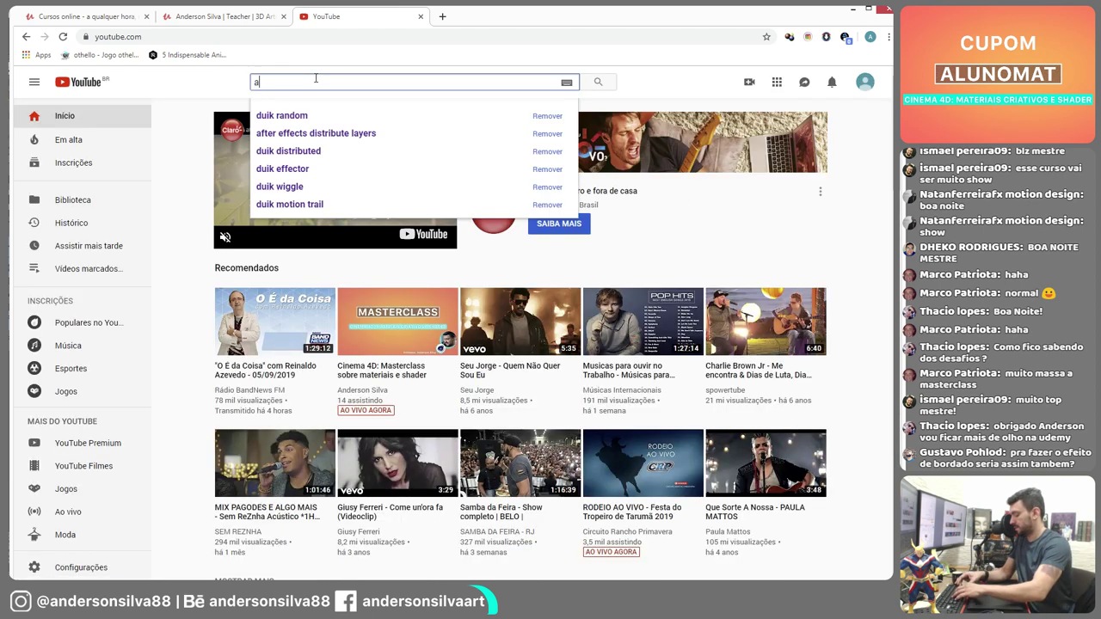
pyautogui.click(183, 39)
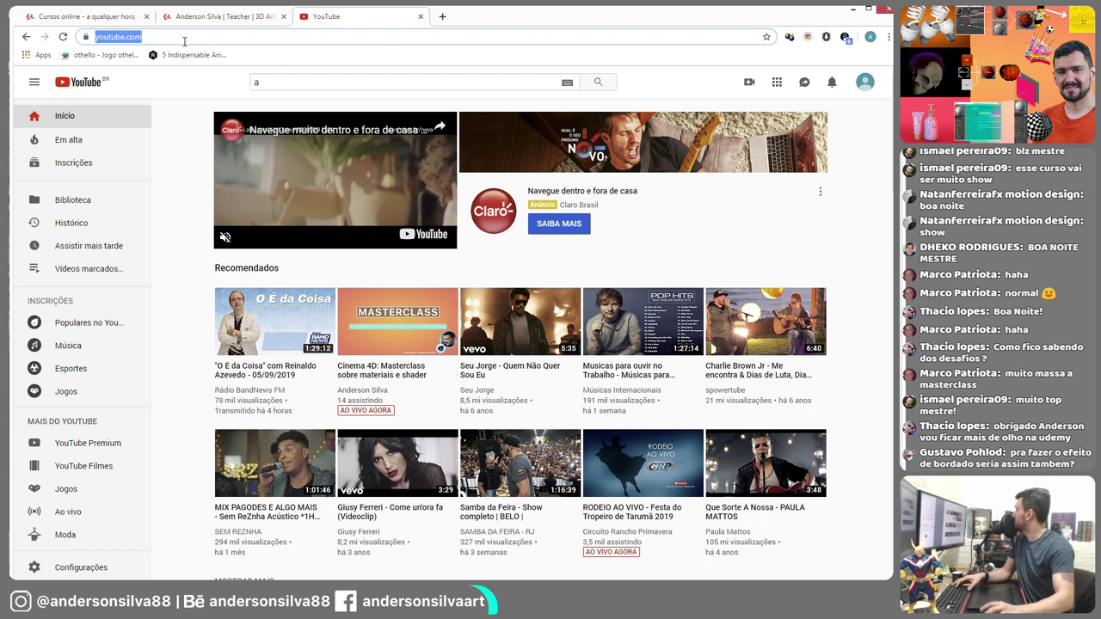
pyautogui.press('End')
pyautogui.write('and')
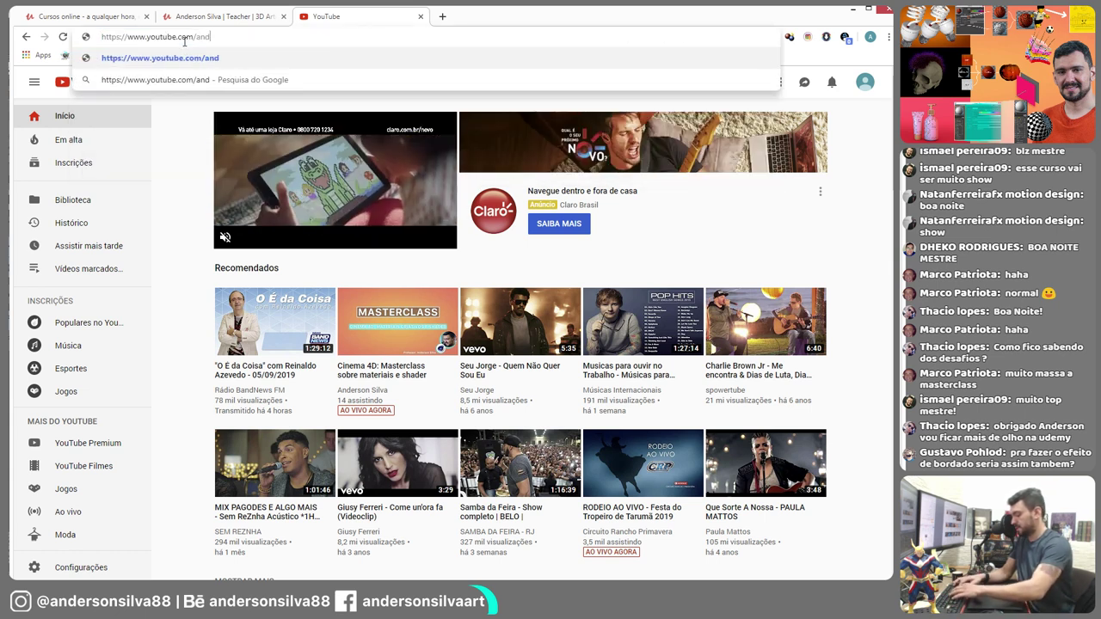
pyautogui.write('ersonsilvaart')
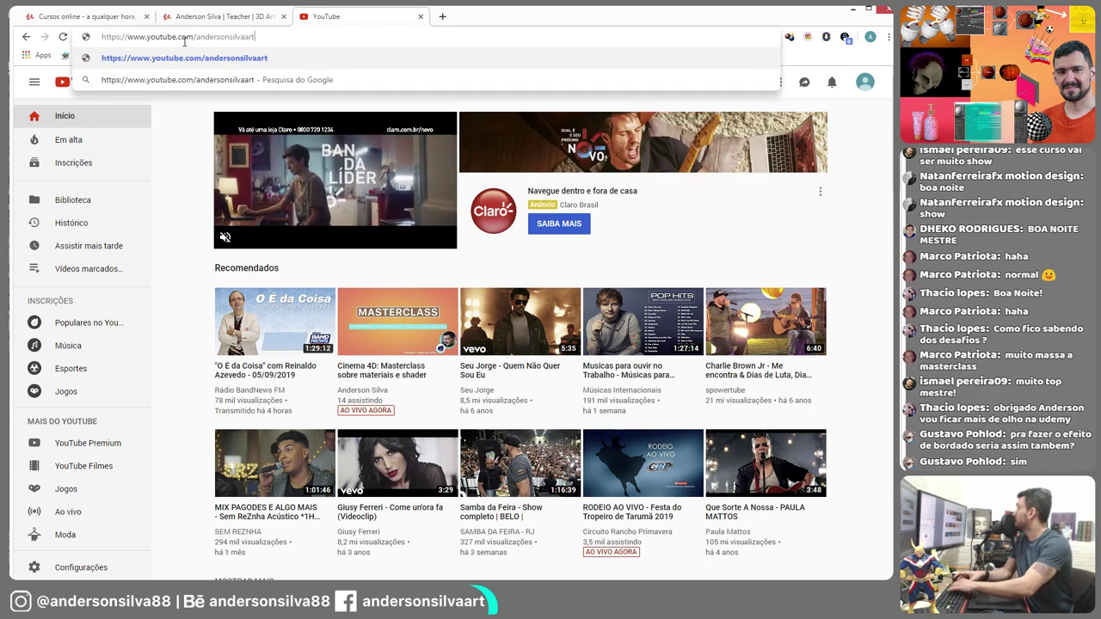
pyautogui.press('Return')
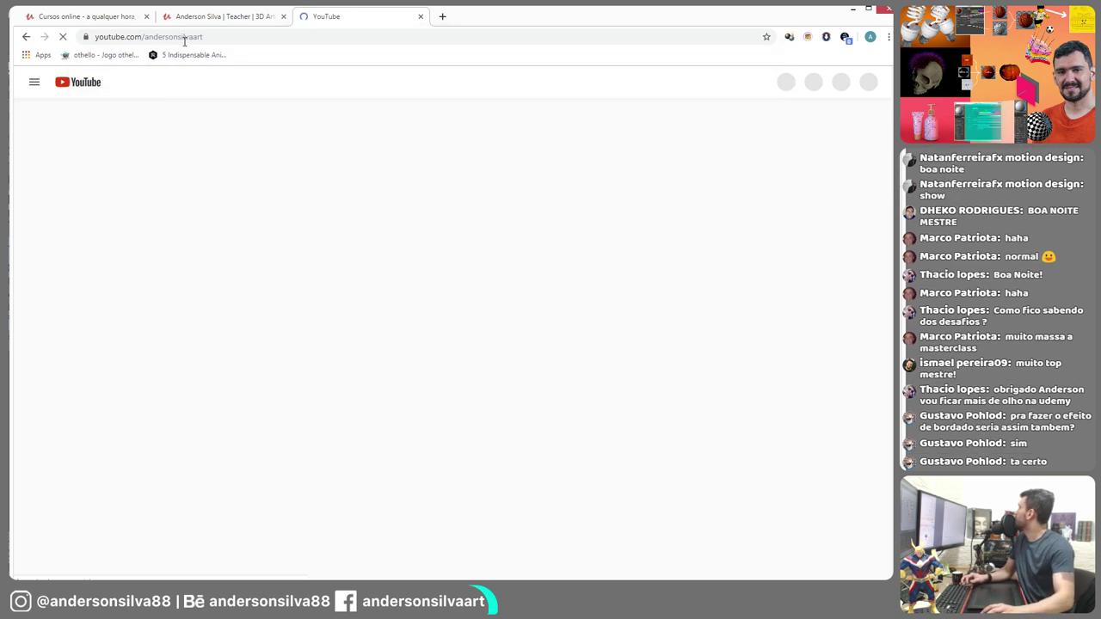
# - Play 'Cinema 4D: Uvs e materiais de textura' from the Lives playlist at 2:16:49, muted
pyautogui.click(319, 292)
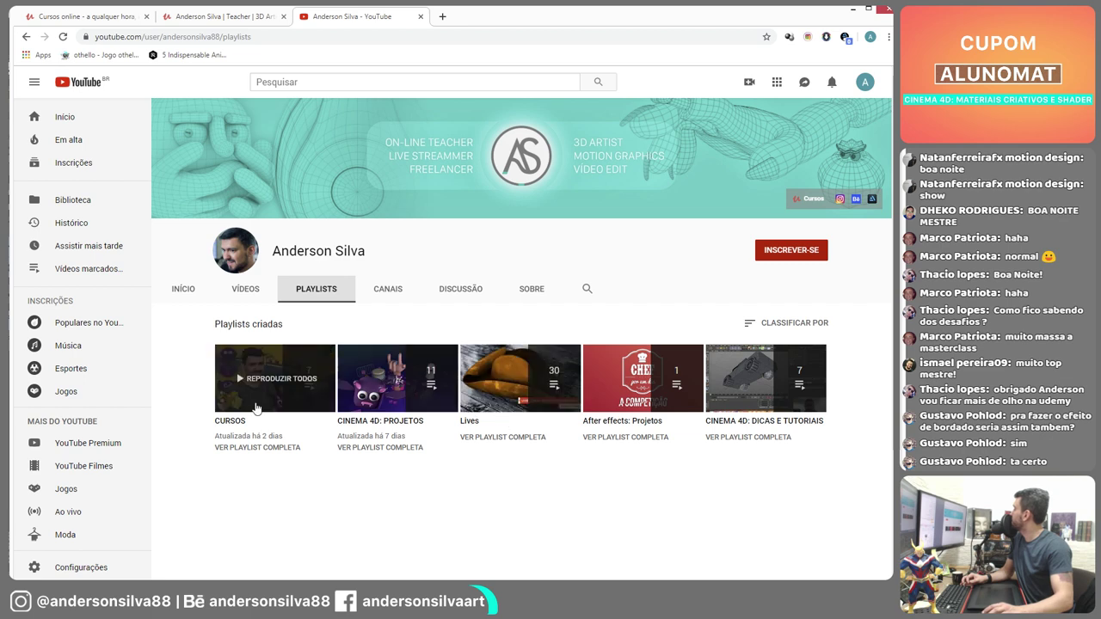
pyautogui.click(529, 383)
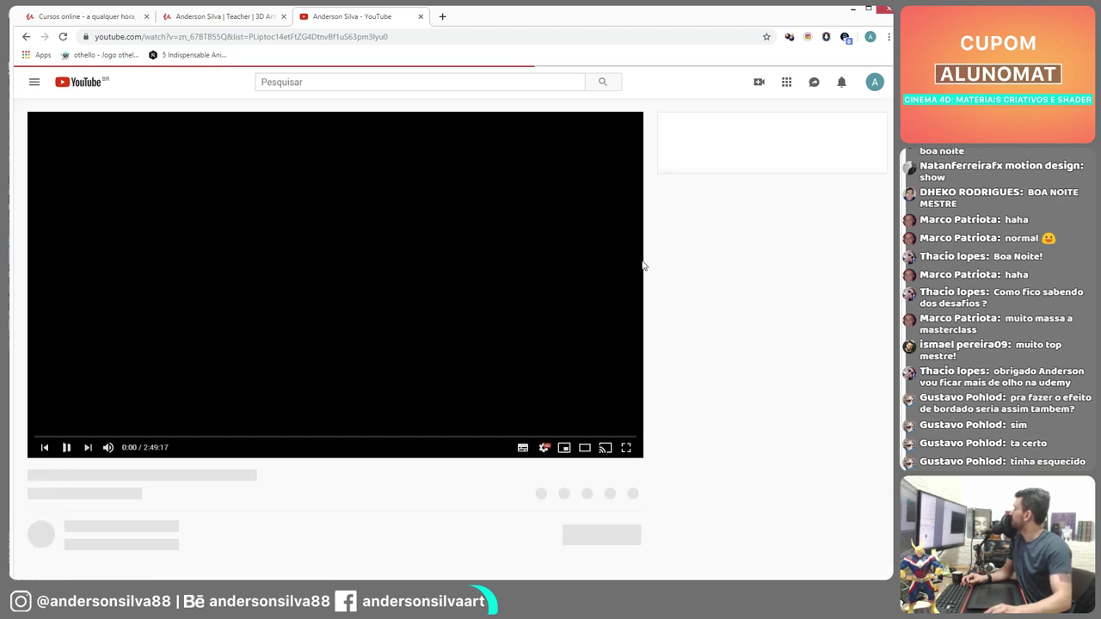
pyautogui.scroll(-1, 745, 258)
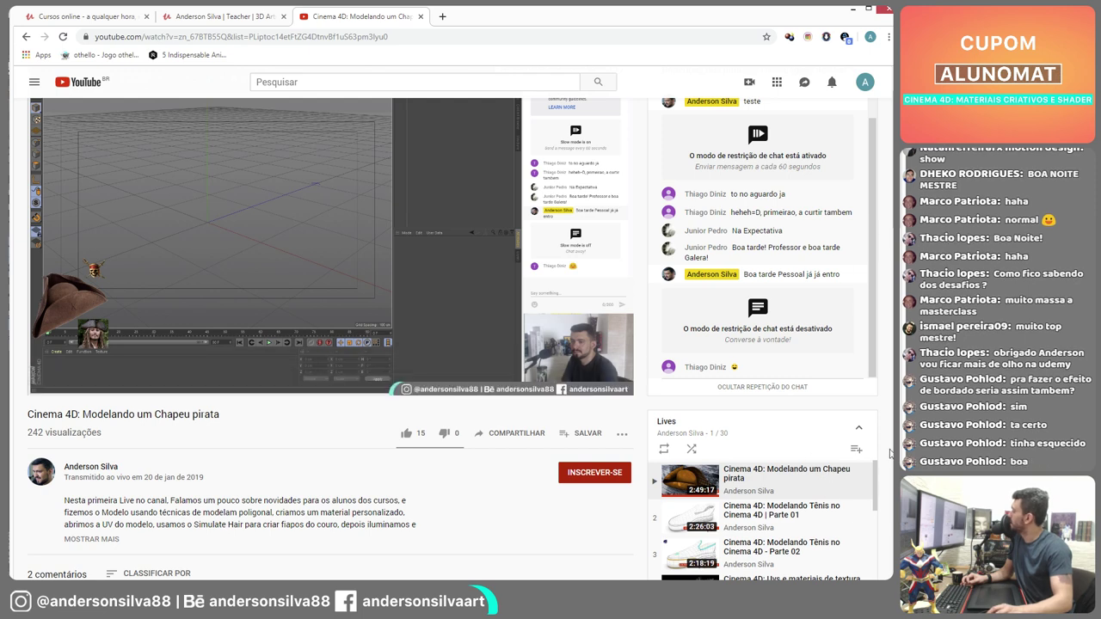
pyautogui.scroll(-2, 860, 448)
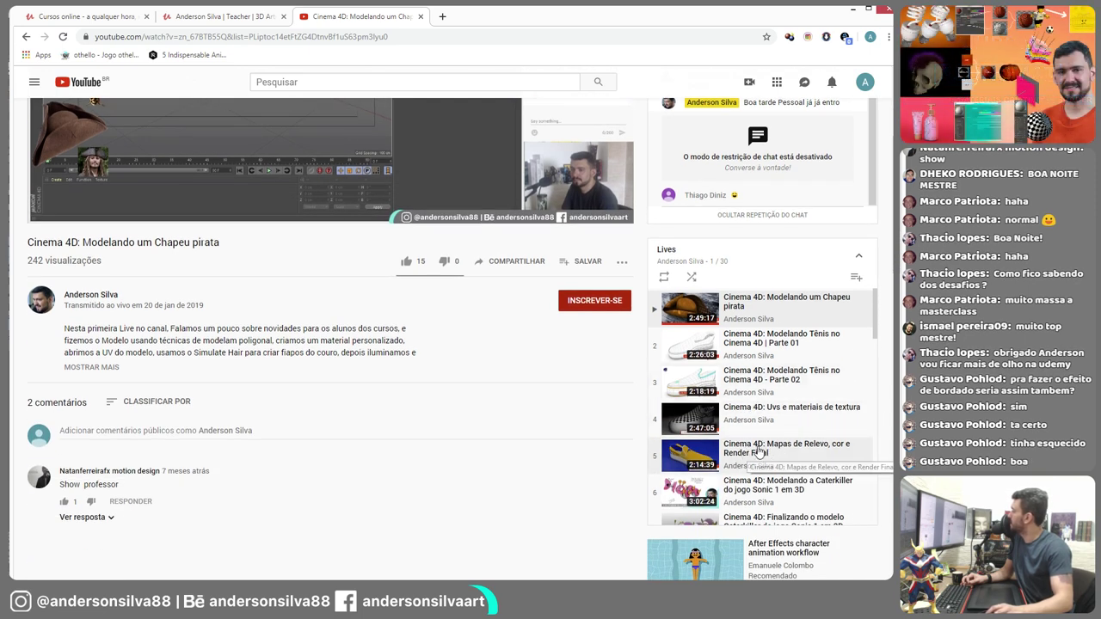
pyautogui.click(755, 414)
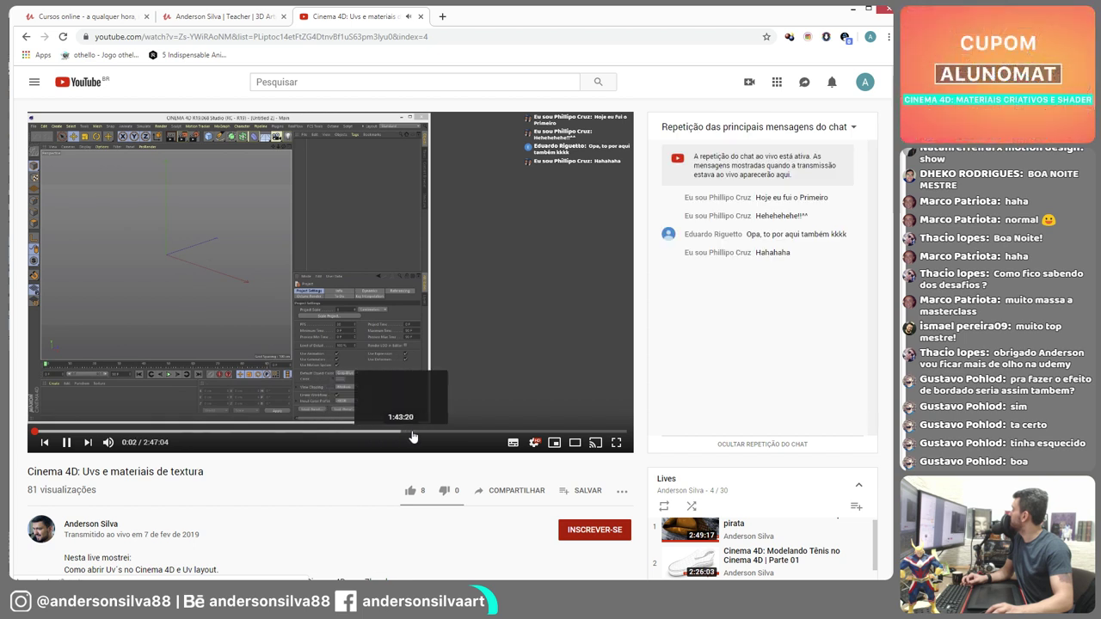
pyautogui.click(520, 432)
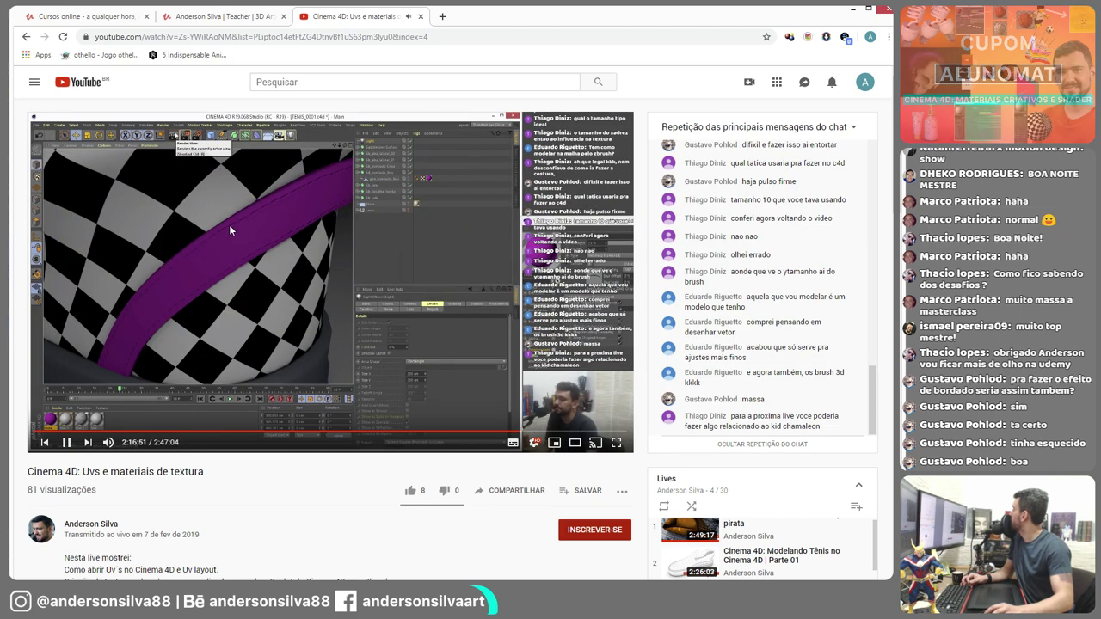
pyautogui.press('m')
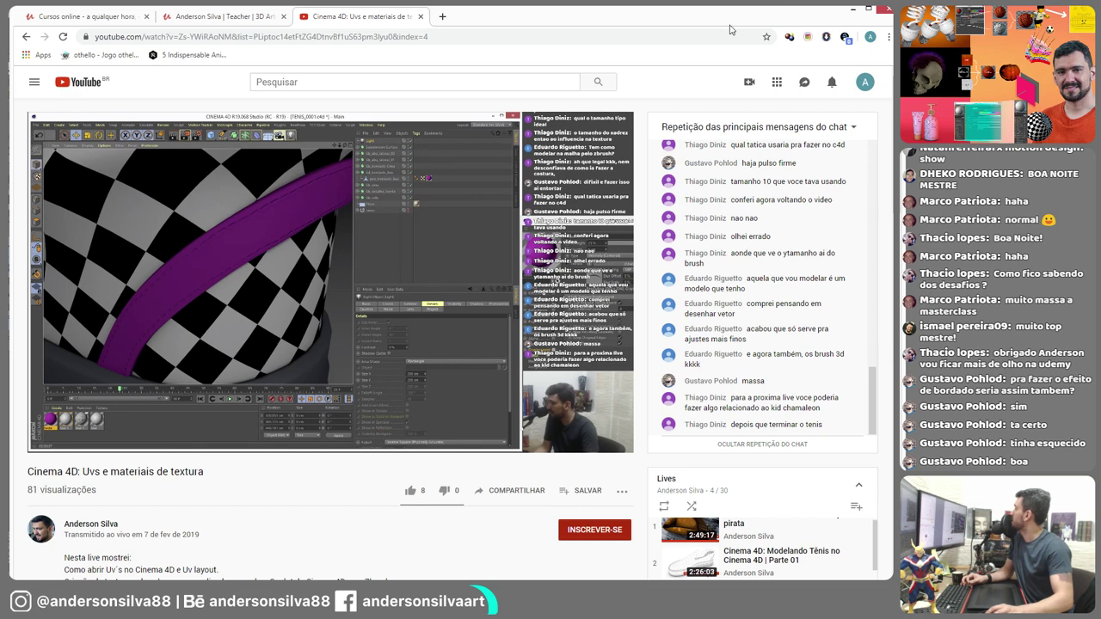
# - Close the YouTube tab and briefly check the hair render behind Chrome
pyautogui.click(421, 16)
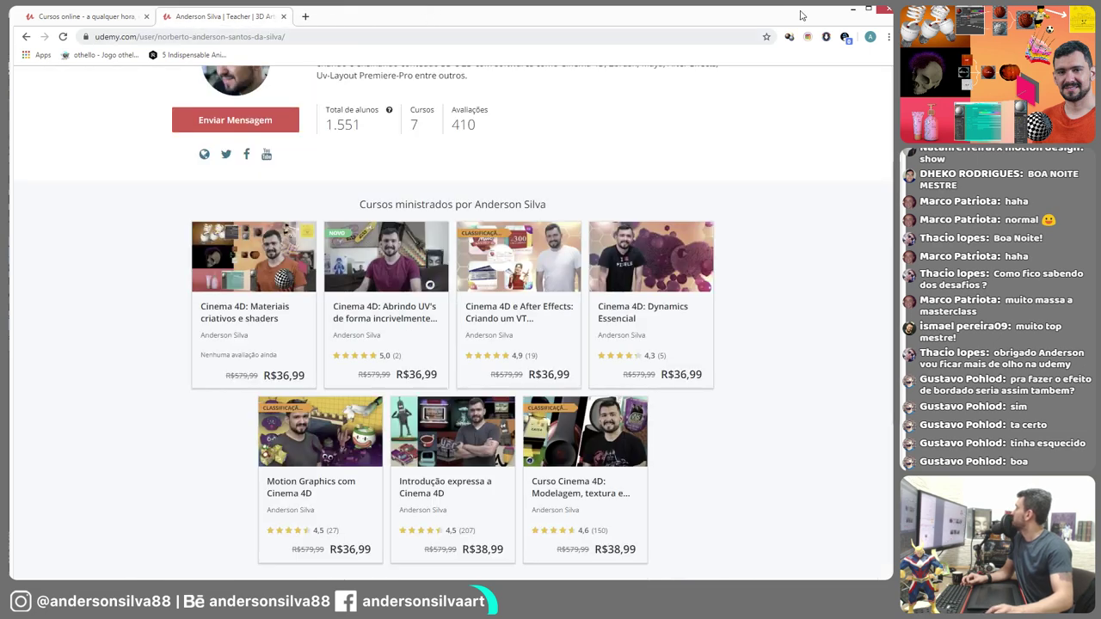
pyautogui.click(855, 12)
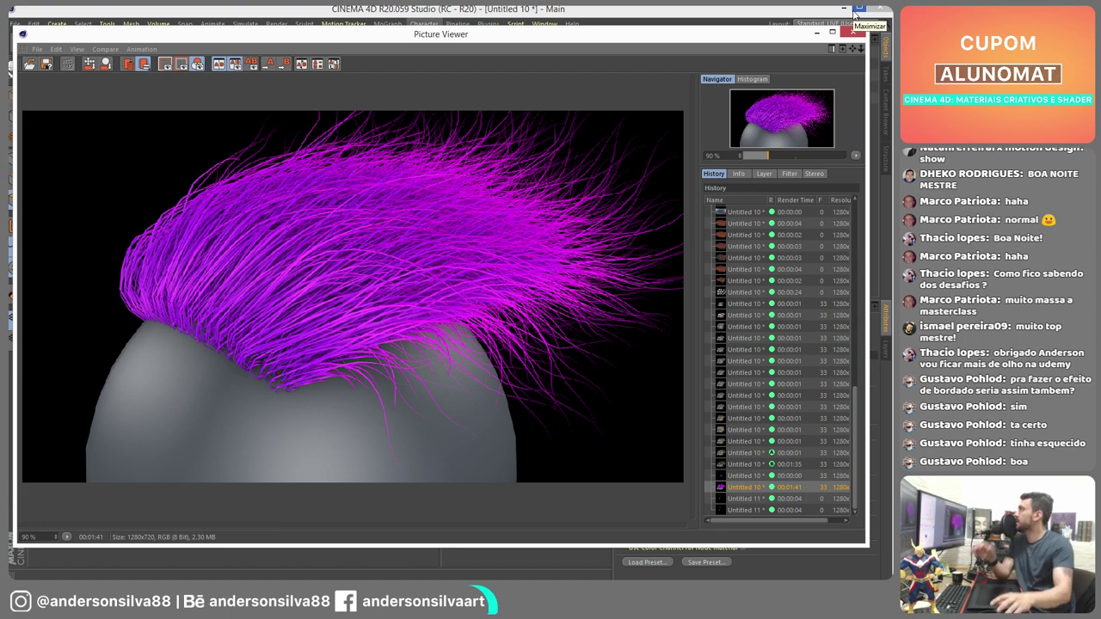
pyautogui.hotkey('alt', 'Tab')
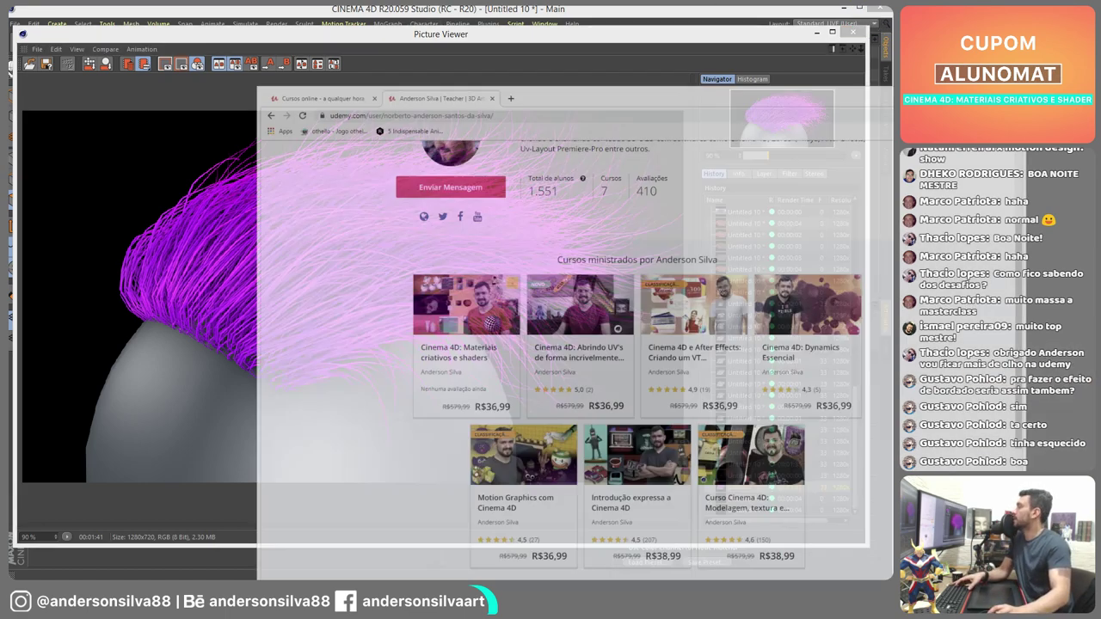
# - Translate Portuguese 'costura' to English 'seam' with Google's translator, then type 'seam alpha'
pyautogui.click(305, 16)
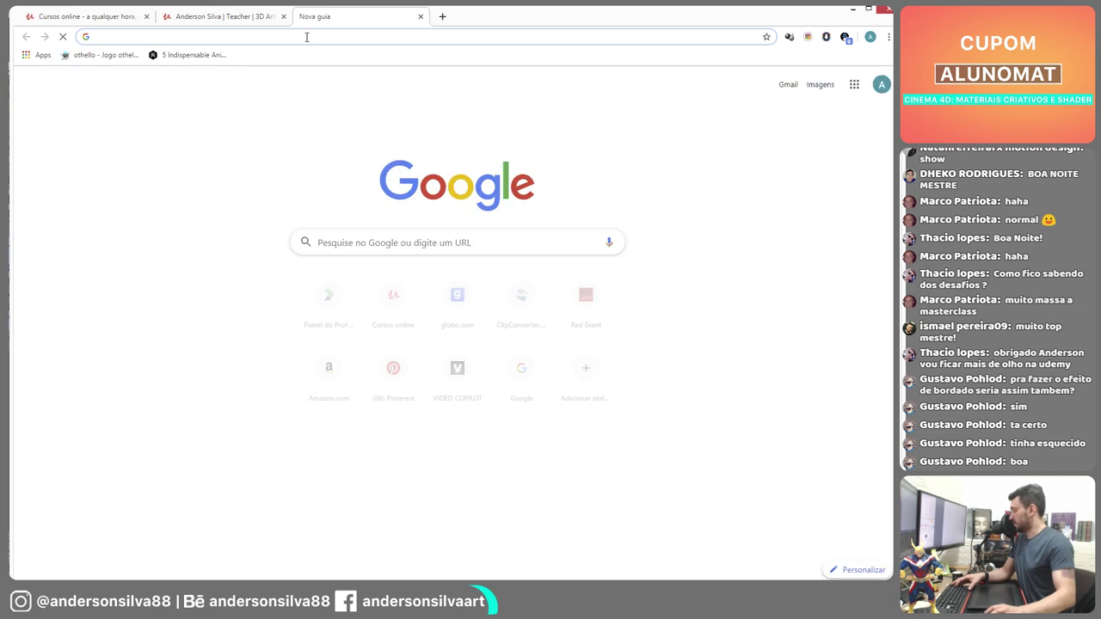
pyautogui.write('tradutor')
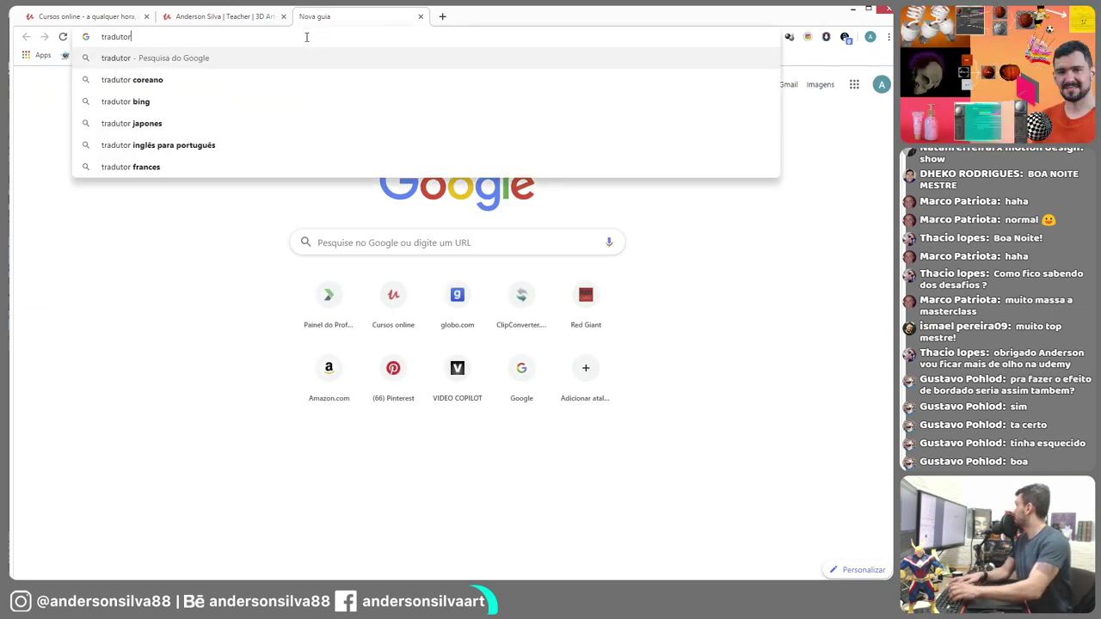
pyautogui.press('Return')
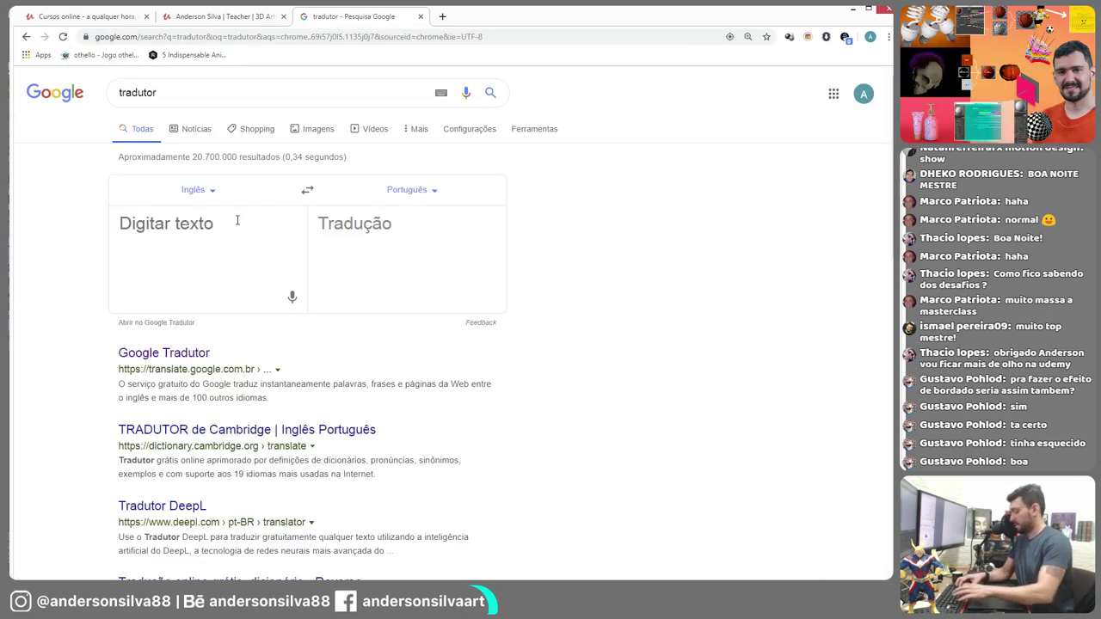
pyautogui.click(238, 220)
pyautogui.write('costura')
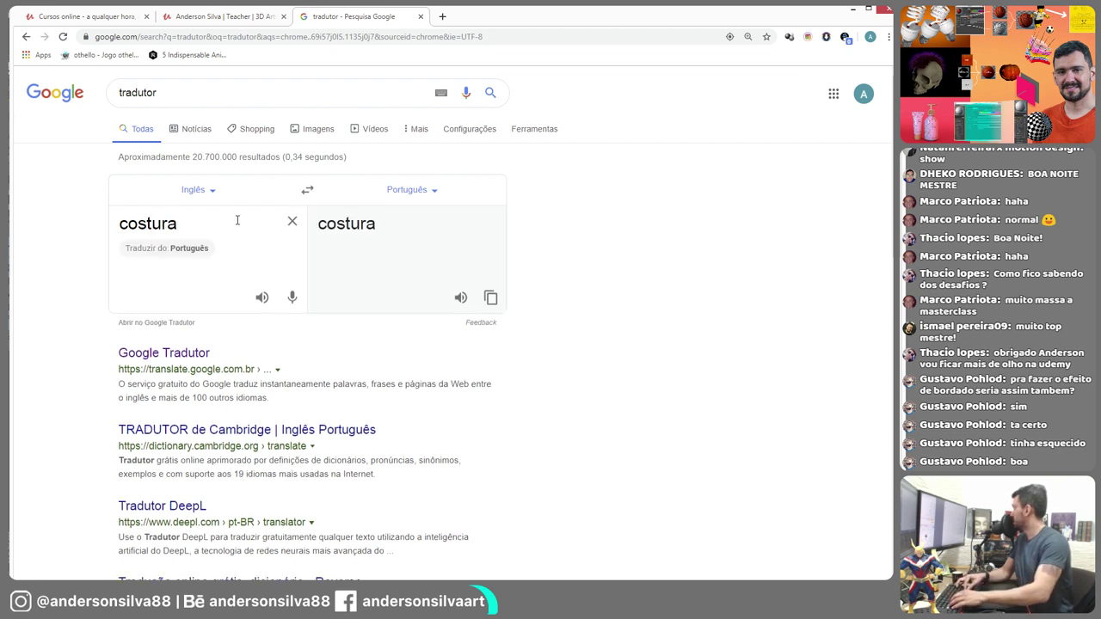
pyautogui.click(311, 188)
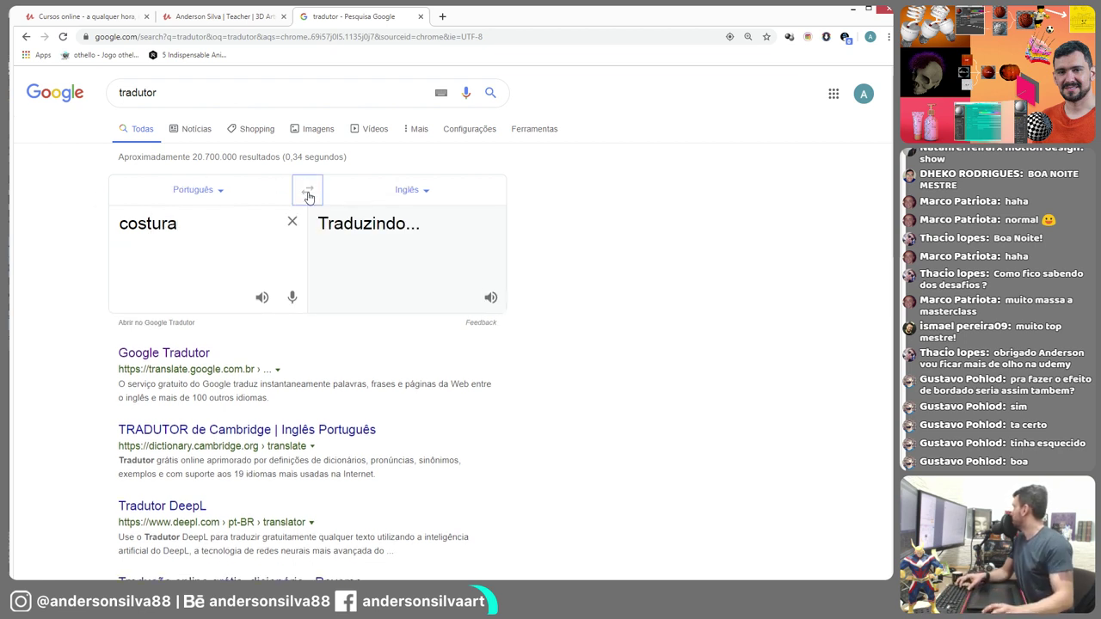
pyautogui.moveTo(403, 222); pyautogui.dragTo(327, 224)
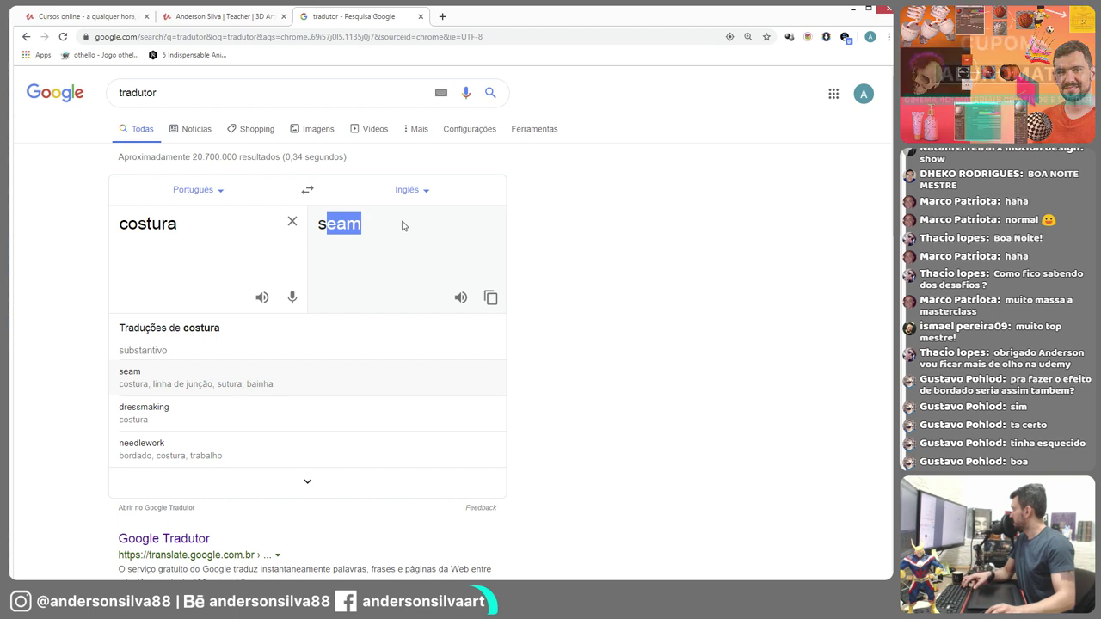
pyautogui.click(252, 39)
pyautogui.write('seam alpha')
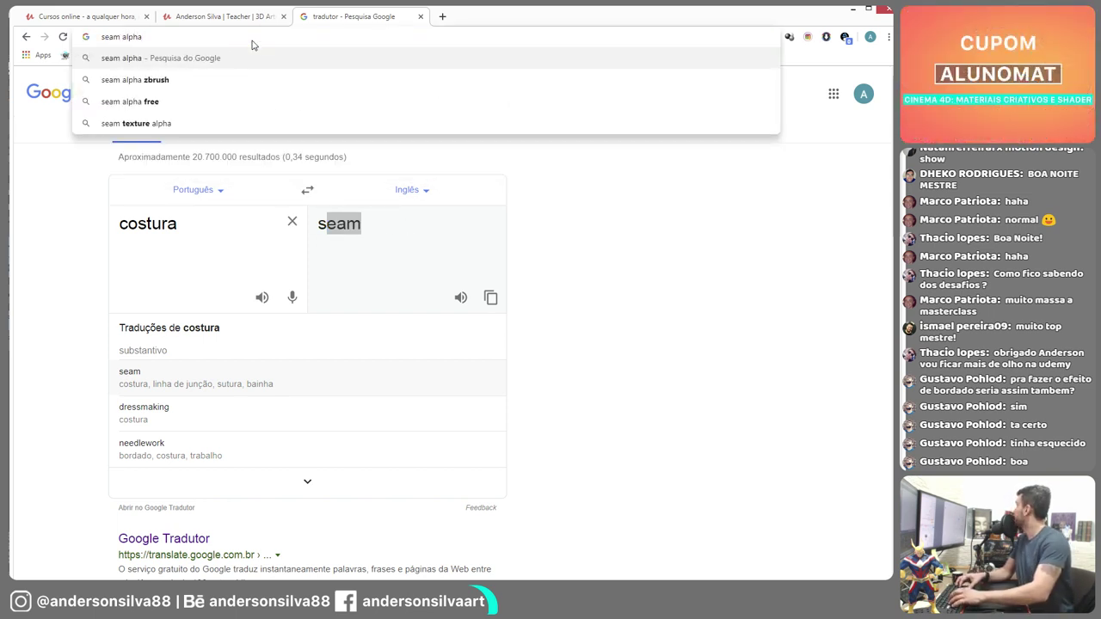
# - Search images for 'seam alpha' and preview the hoodie neck and torn jeans seam alphas
pyautogui.press('Return')
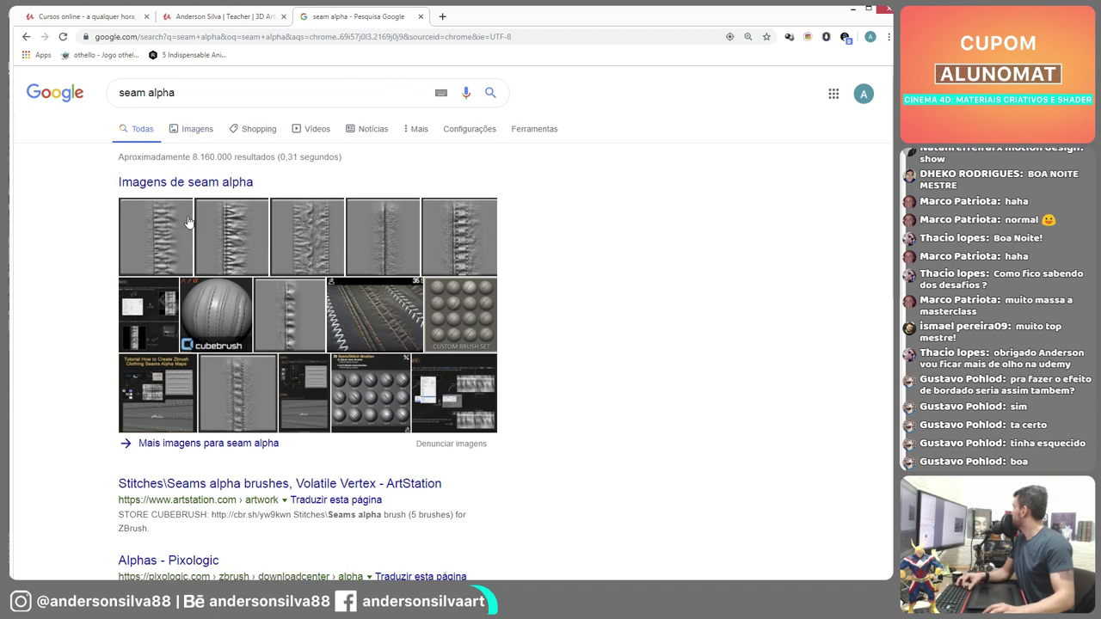
pyautogui.click(183, 254)
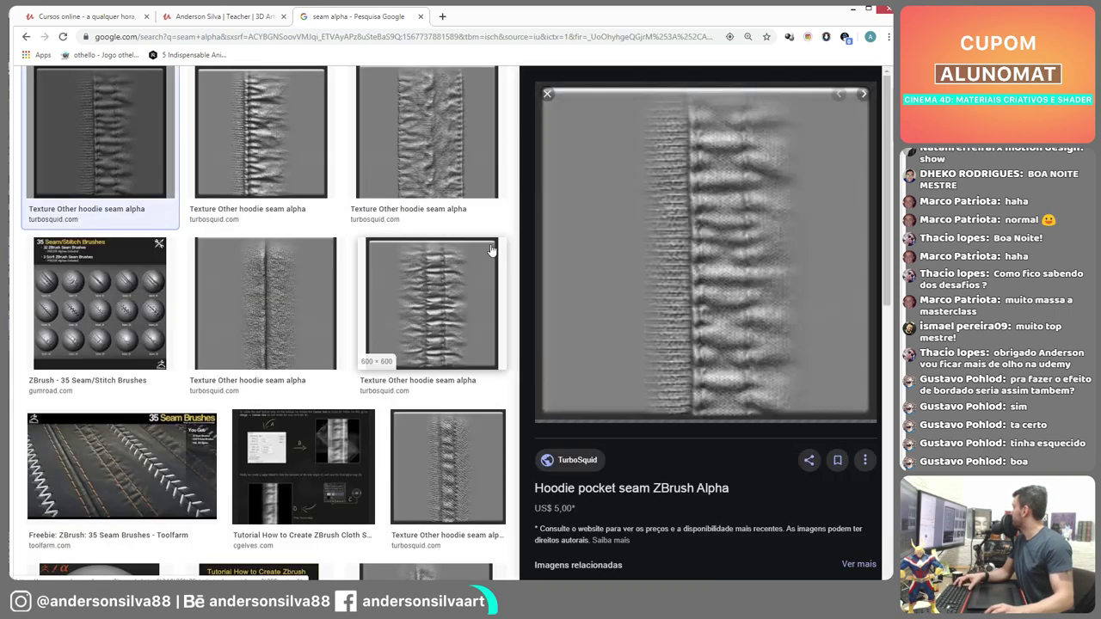
pyautogui.click(298, 190)
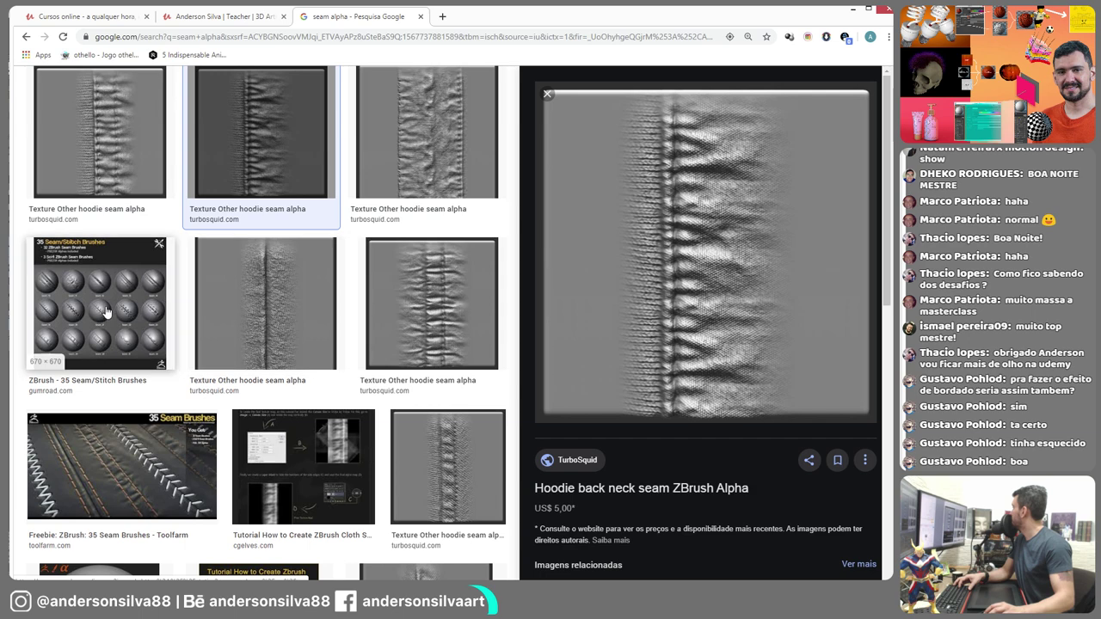
pyautogui.scroll(-2, 368, 287)
pyautogui.click(406, 423)
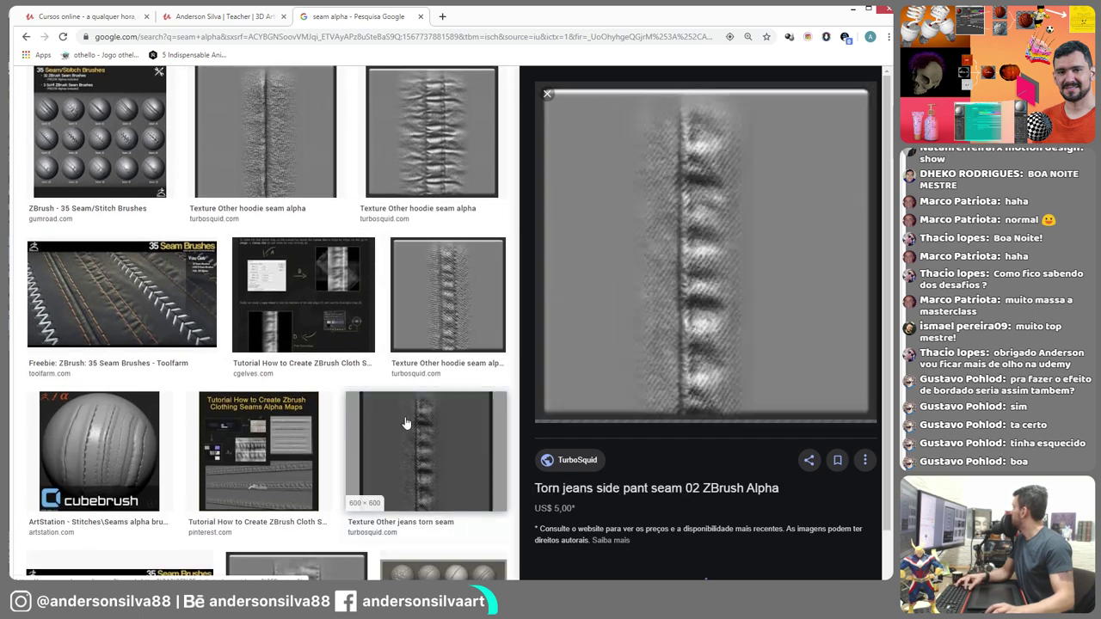
pyautogui.scroll(4, 201, 115)
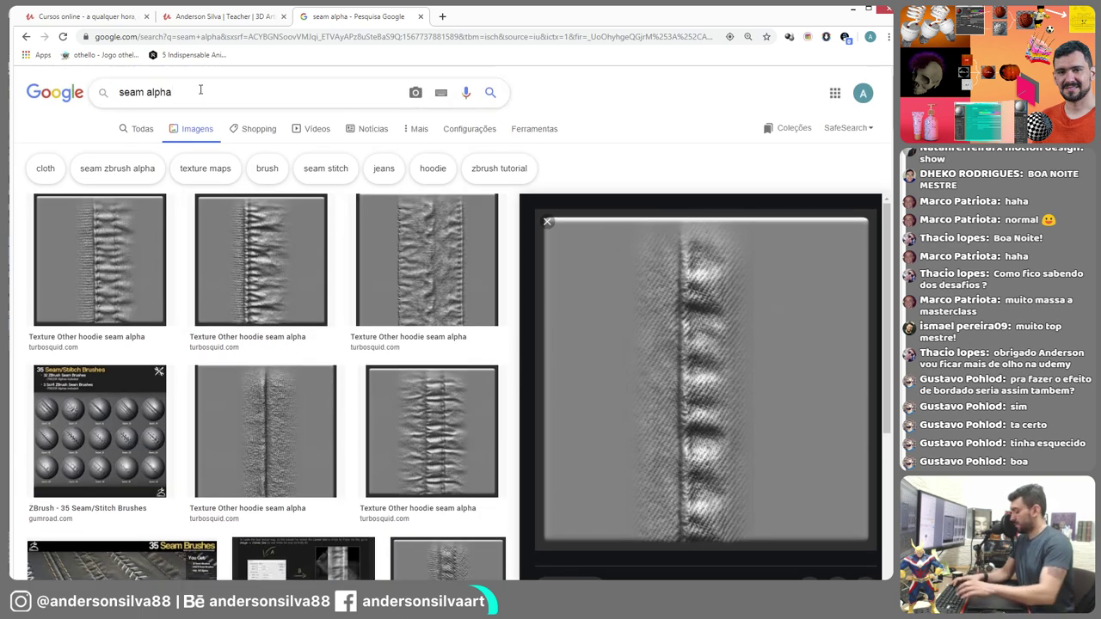
# - Refine the search to 'seam alpha zbrush' and open the Pixologic Download Center page
pyautogui.click(201, 90)
pyautogui.write('zbrus')
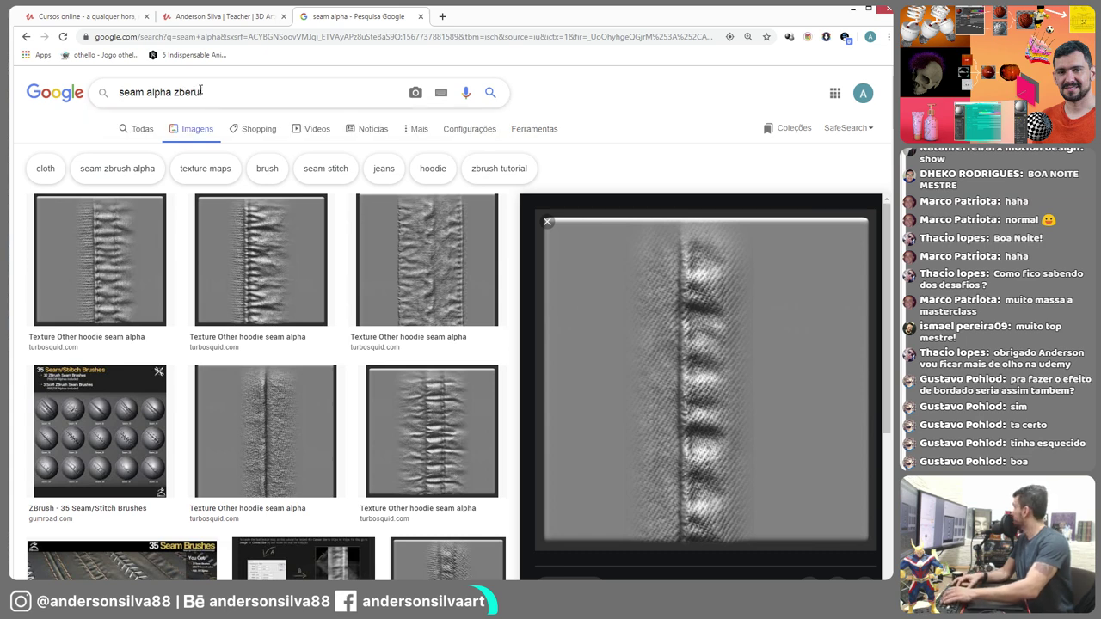
pyautogui.press('BackSpace')
pyautogui.write('rush')
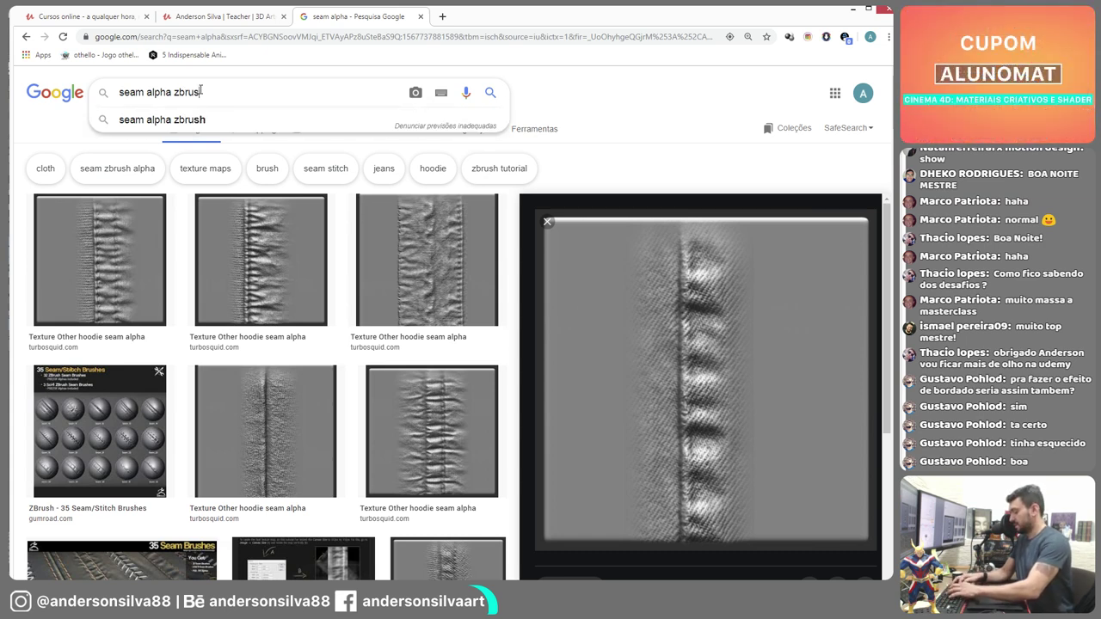
pyautogui.press('Return')
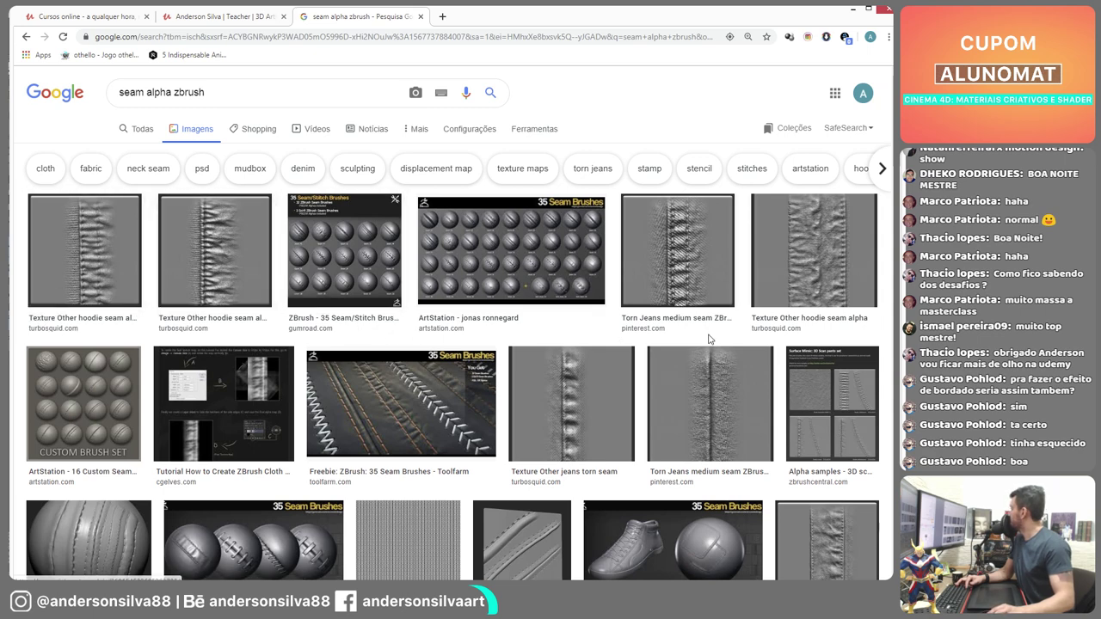
pyautogui.scroll(-1, 727, 338)
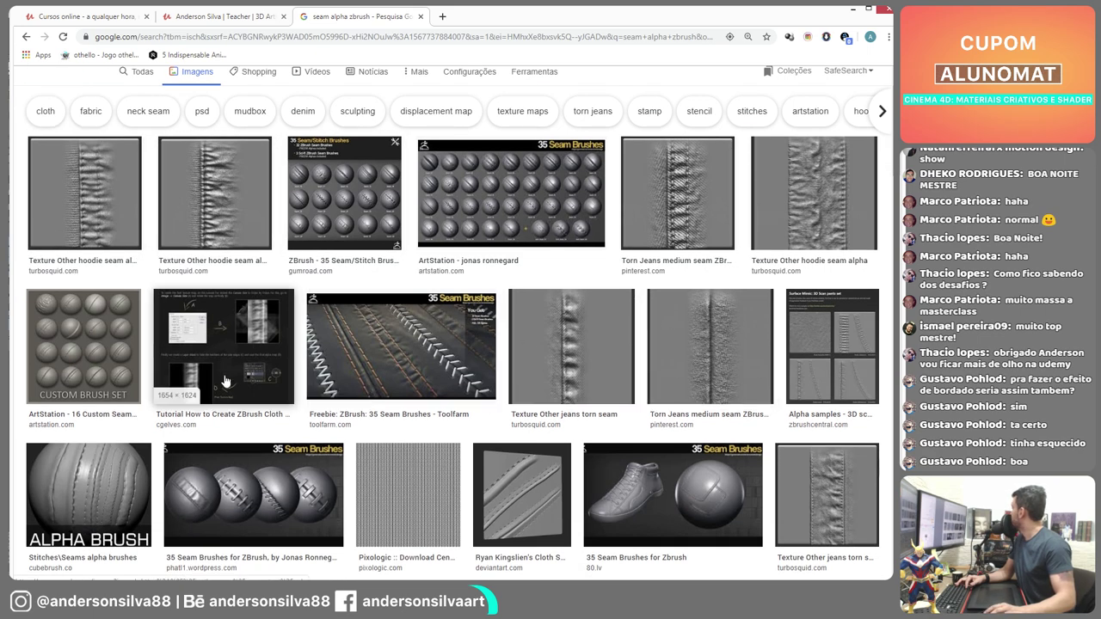
pyautogui.scroll(-3, 229, 382)
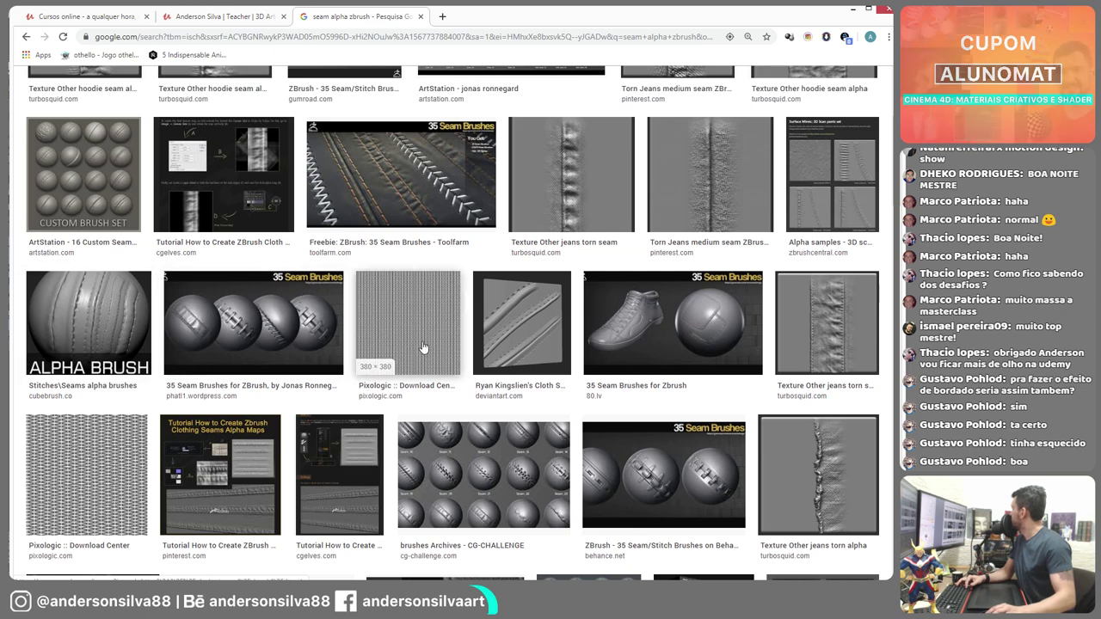
pyautogui.click(368, 344)
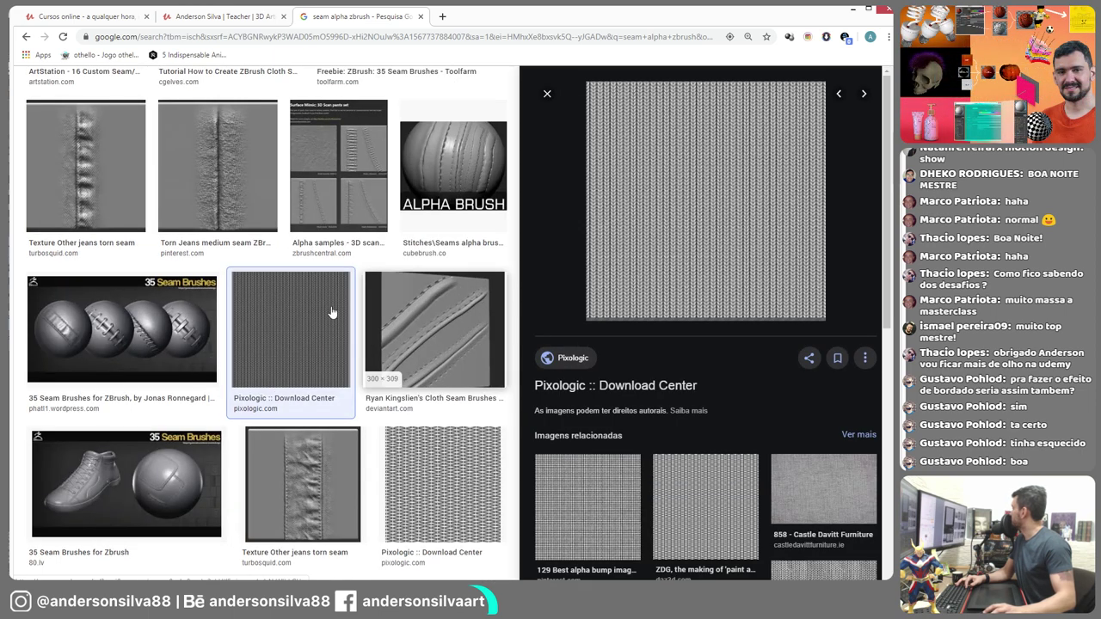
pyautogui.click(572, 392)
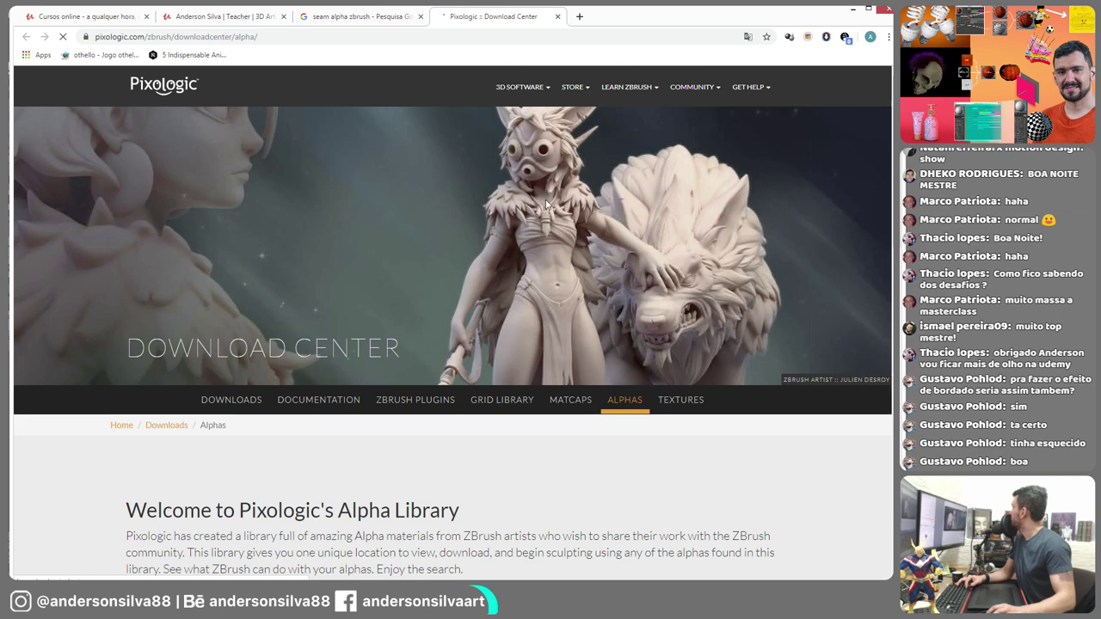
# - Scroll down the Alpha Library page and view the Textiles alphas
pyautogui.moveTo(526, 93)
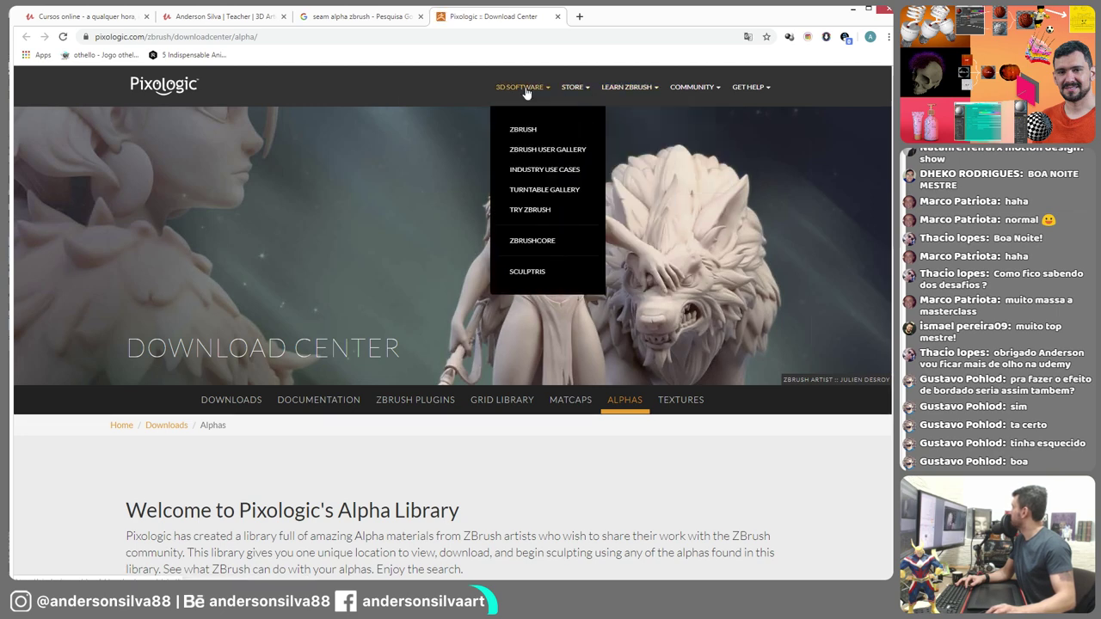
pyautogui.scroll(-5, 585, 424)
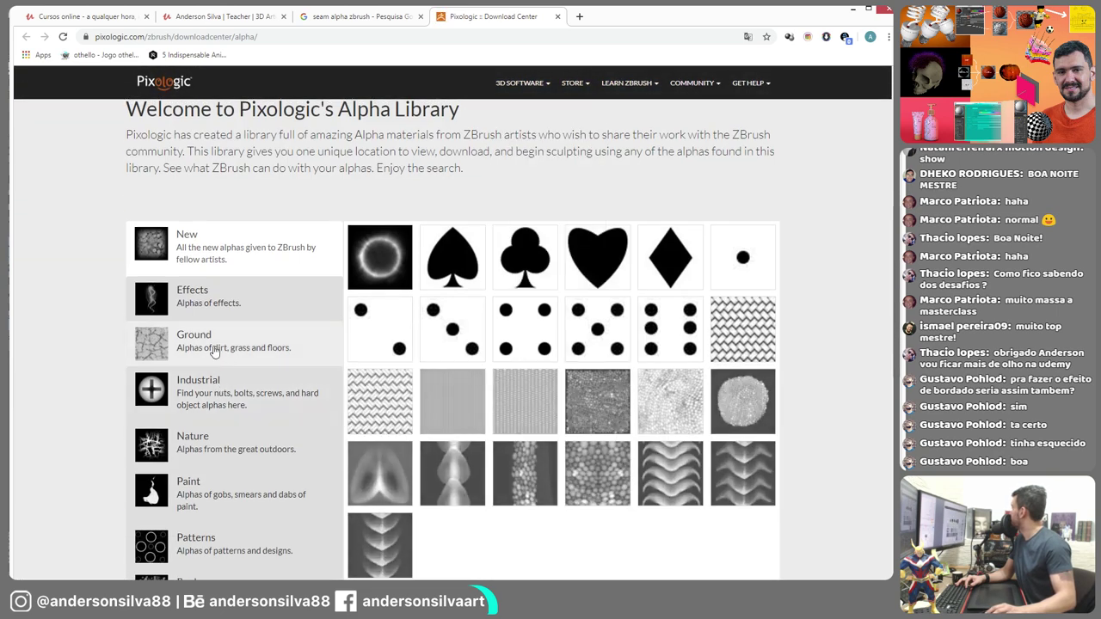
pyautogui.scroll(-1, 214, 352)
pyautogui.scroll(-2, 203, 296)
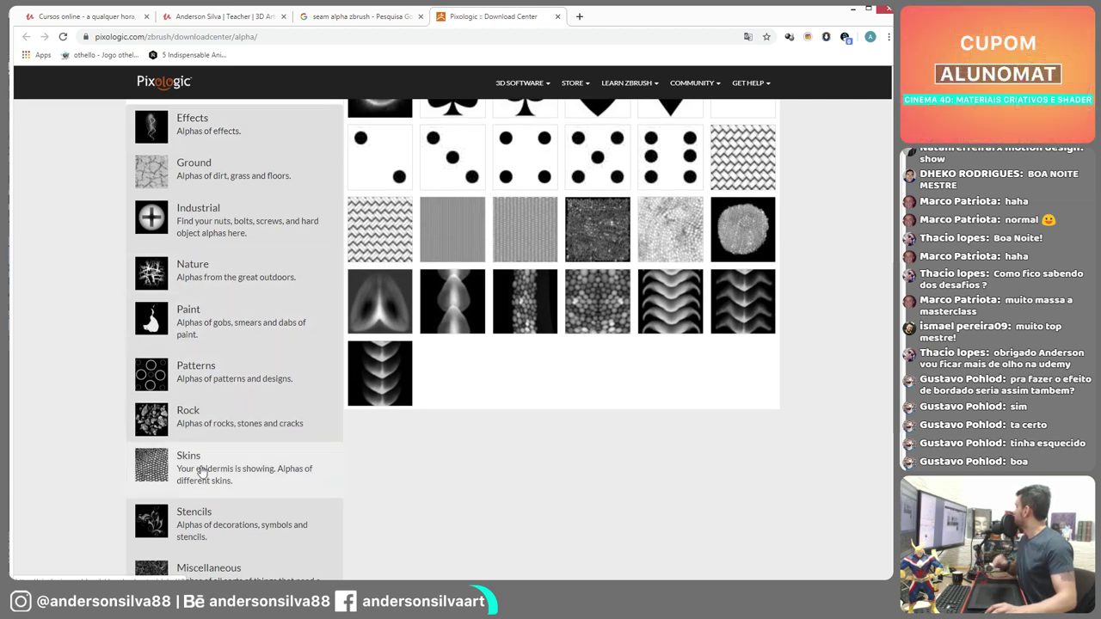
pyautogui.scroll(-1, 203, 464)
pyautogui.scroll(-2, 202, 464)
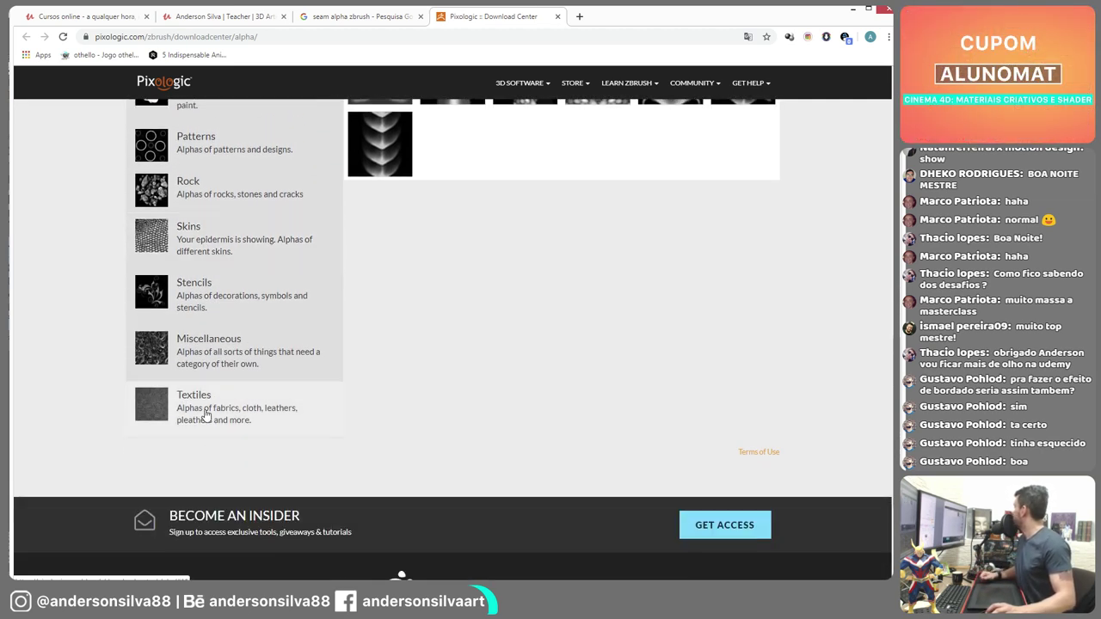
pyautogui.click(206, 416)
pyautogui.scroll(2, 492, 332)
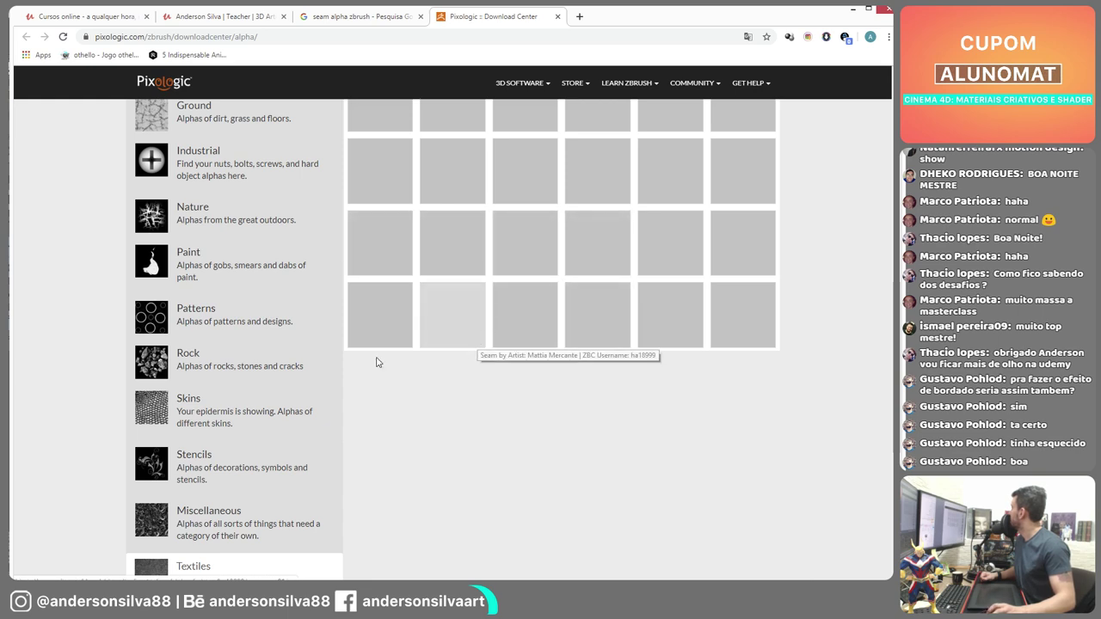
pyautogui.scroll(4, 421, 265)
pyautogui.scroll(-1, 410, 337)
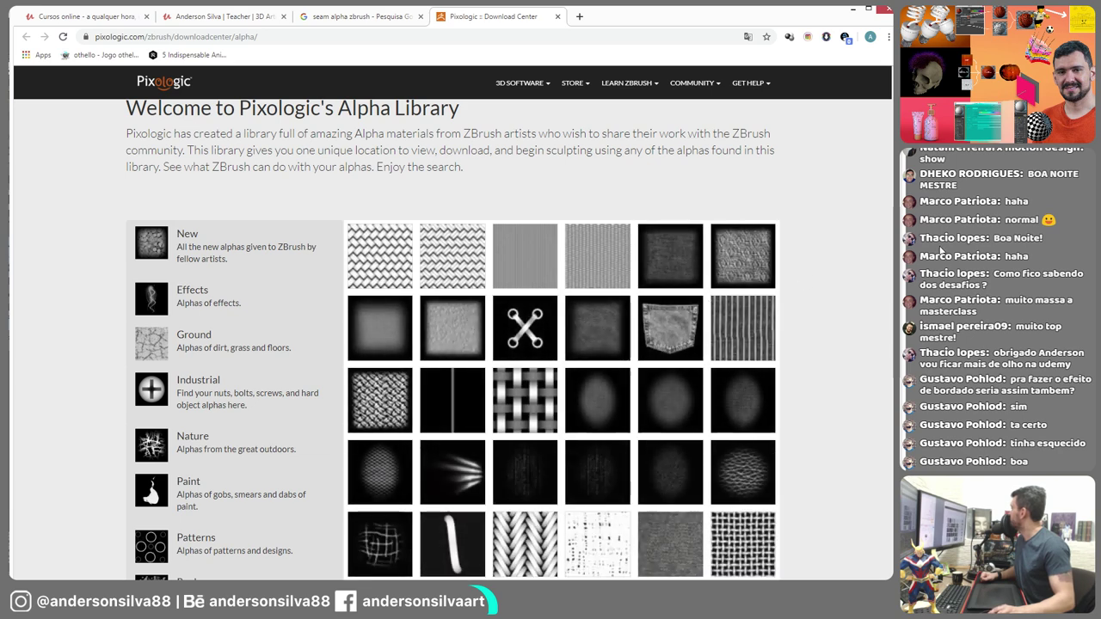
pyautogui.scroll(-2, 833, 310)
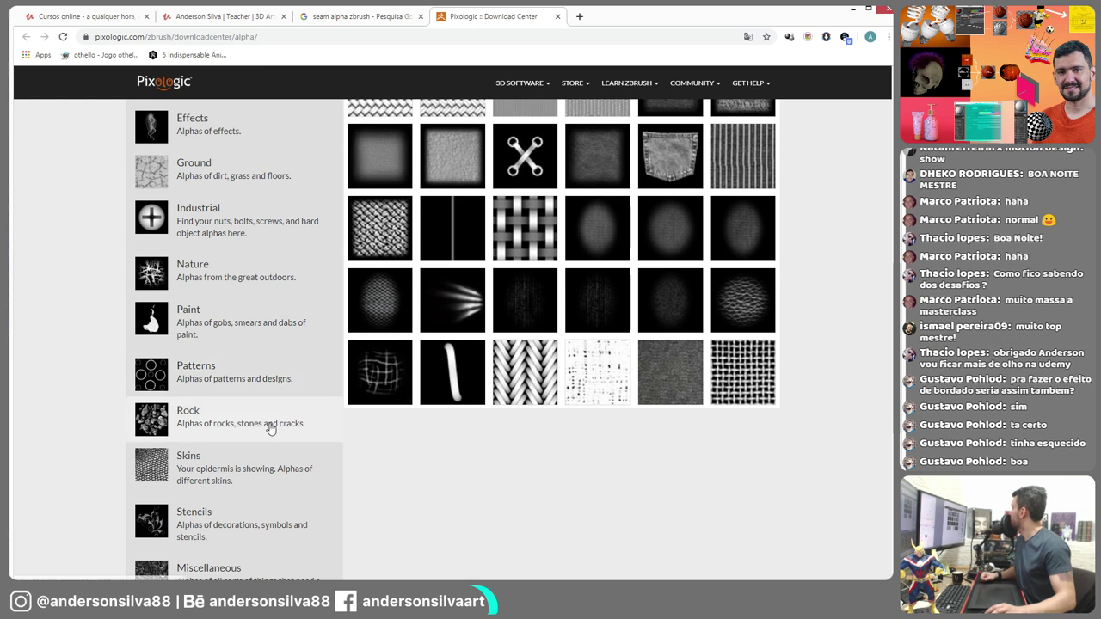
# - View the Patterns, Paint, Nature and Stencils alphas, then return to Textiles
pyautogui.click(204, 370)
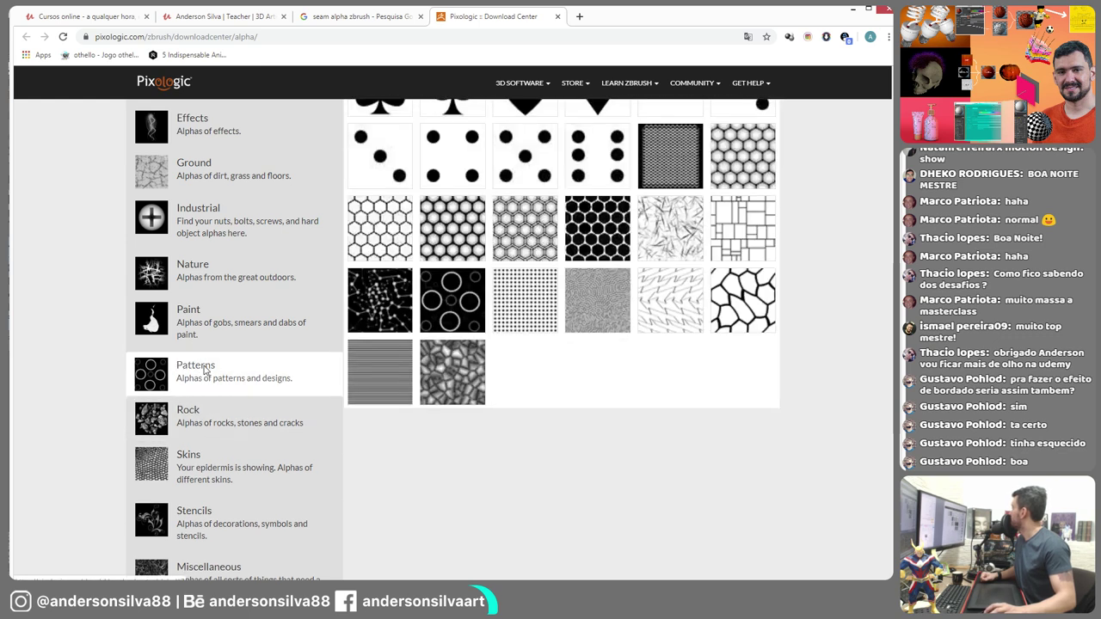
pyautogui.scroll(1, 204, 370)
pyautogui.click(221, 387)
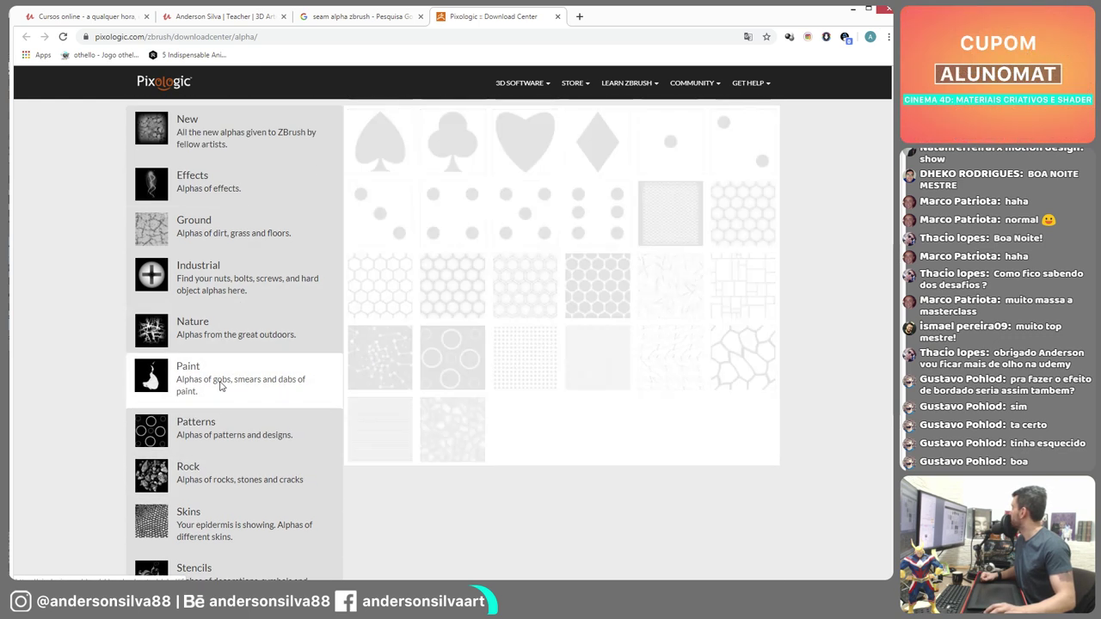
pyautogui.click(239, 328)
pyautogui.scroll(-2, 248, 410)
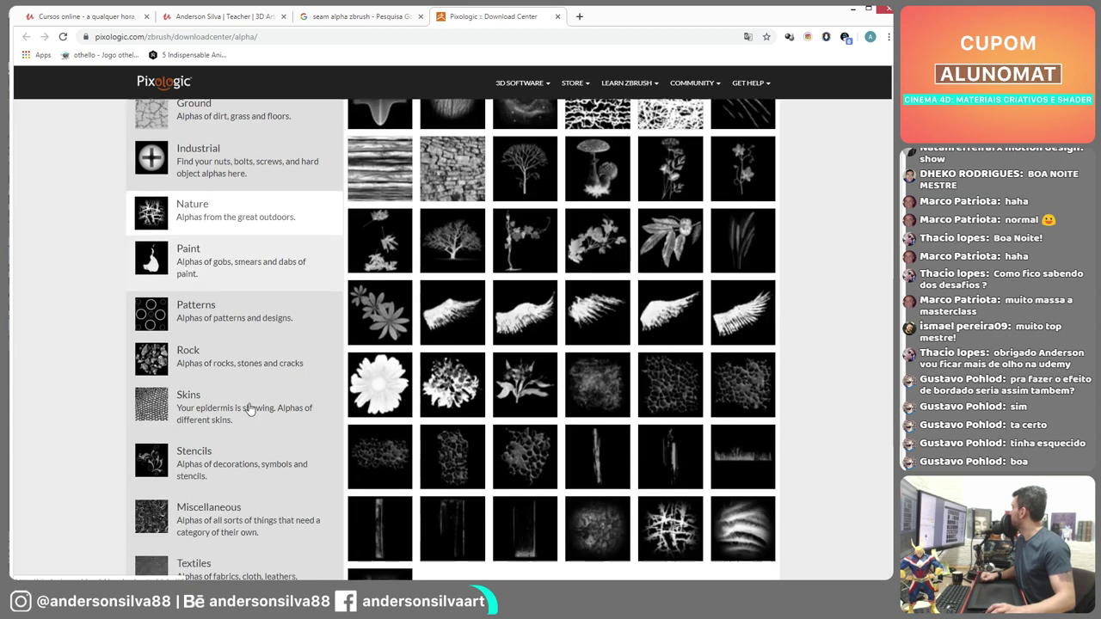
pyautogui.scroll(-1, 248, 410)
pyautogui.click(226, 403)
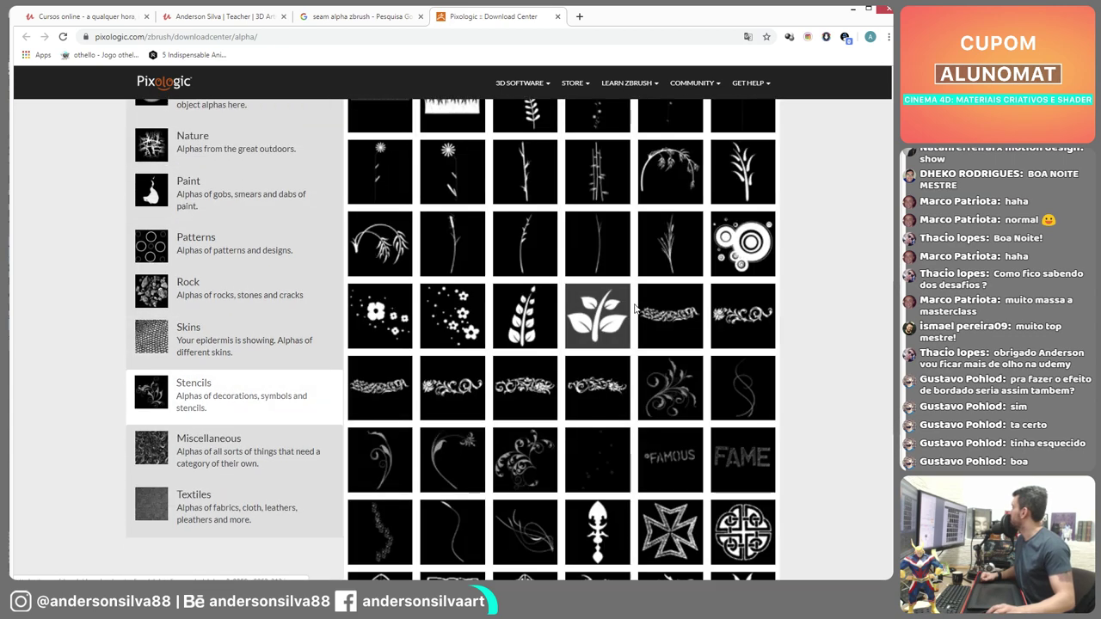
pyautogui.scroll(-5, 636, 308)
pyautogui.click(204, 181)
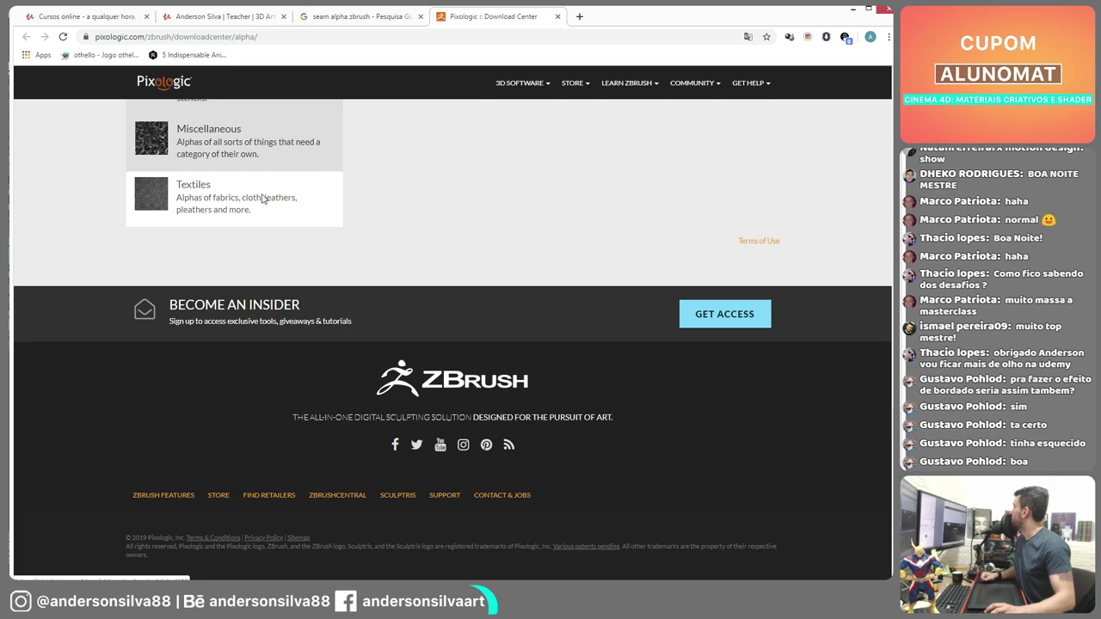
pyautogui.scroll(10, 263, 198)
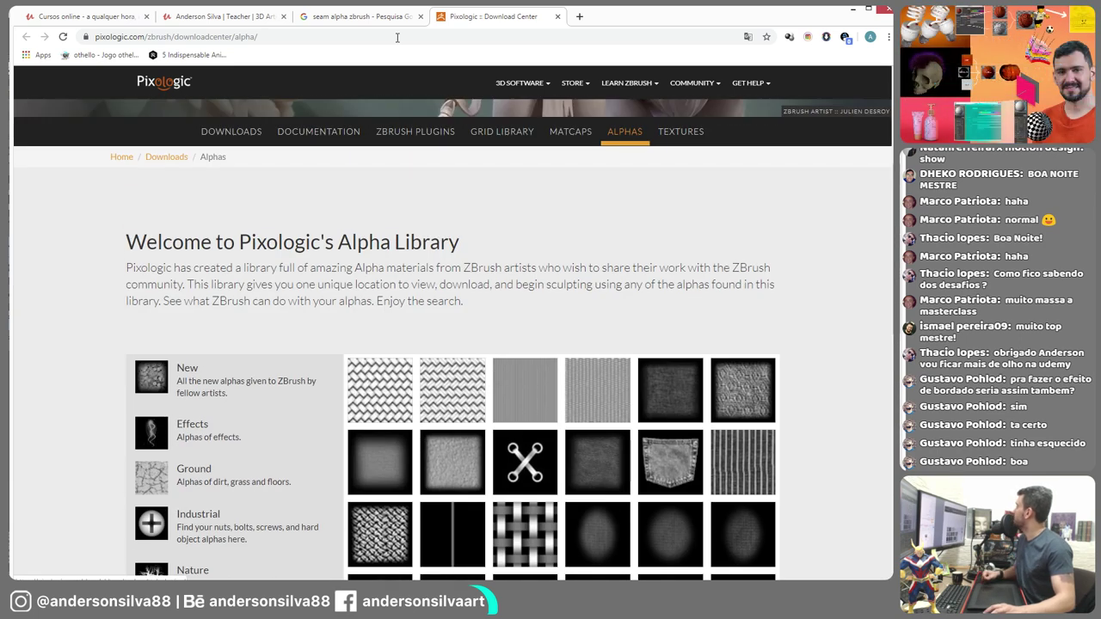
# - Search Google Images for 'seam bump map'
pyautogui.click(393, 36)
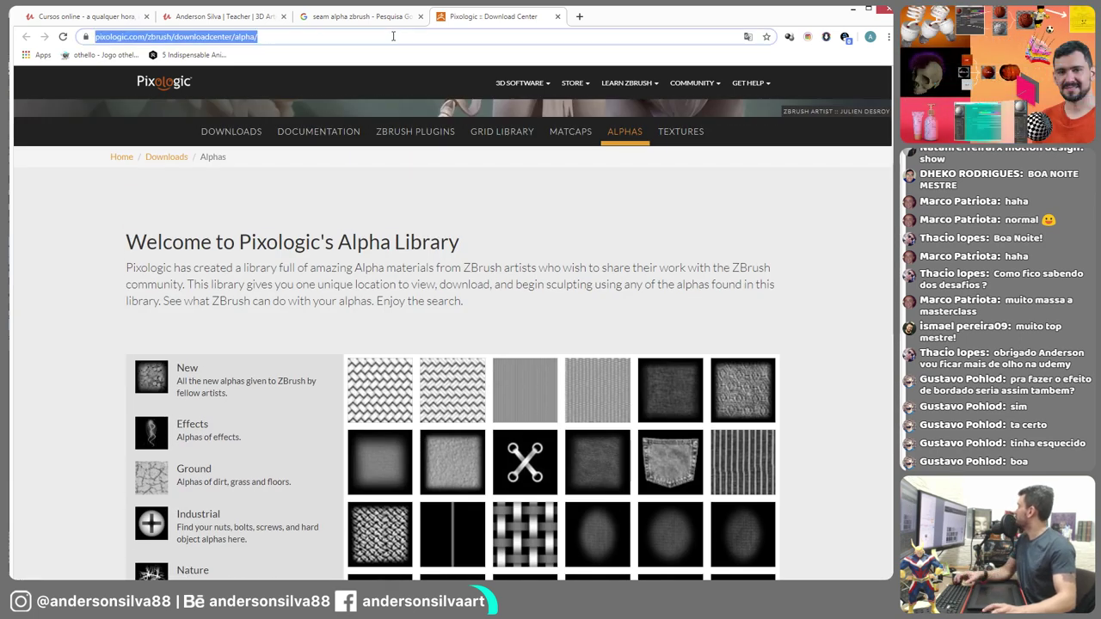
pyautogui.write('sewa')
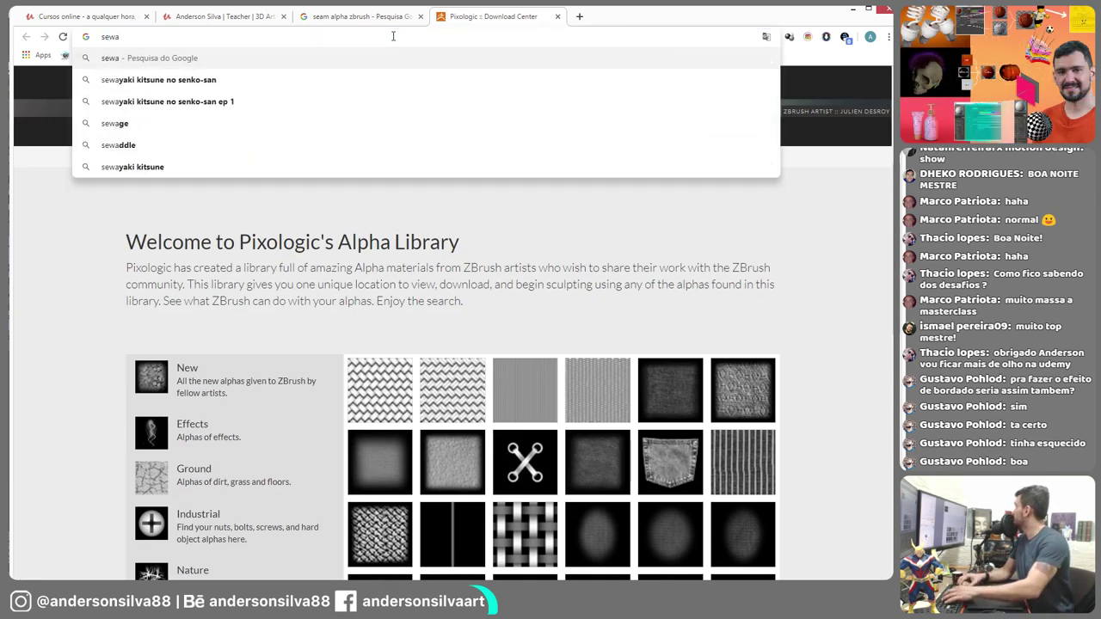
pyautogui.press('BackSpace')
pyautogui.press('BackSpace')
pyautogui.write('am')
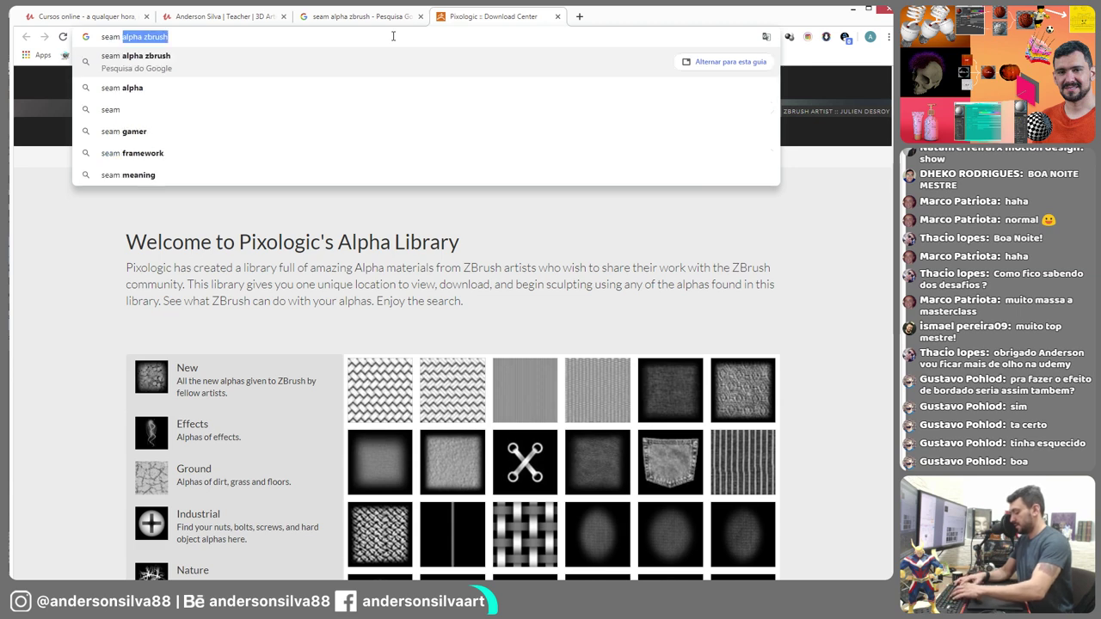
pyautogui.write(' bump map')
pyautogui.press('Return')
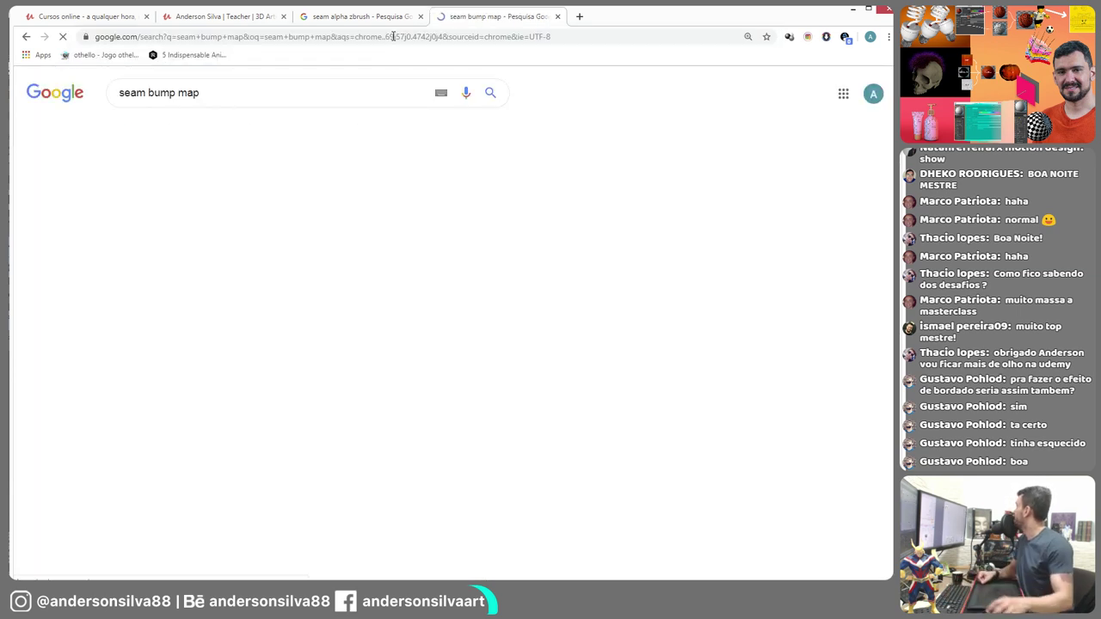
pyautogui.click(192, 130)
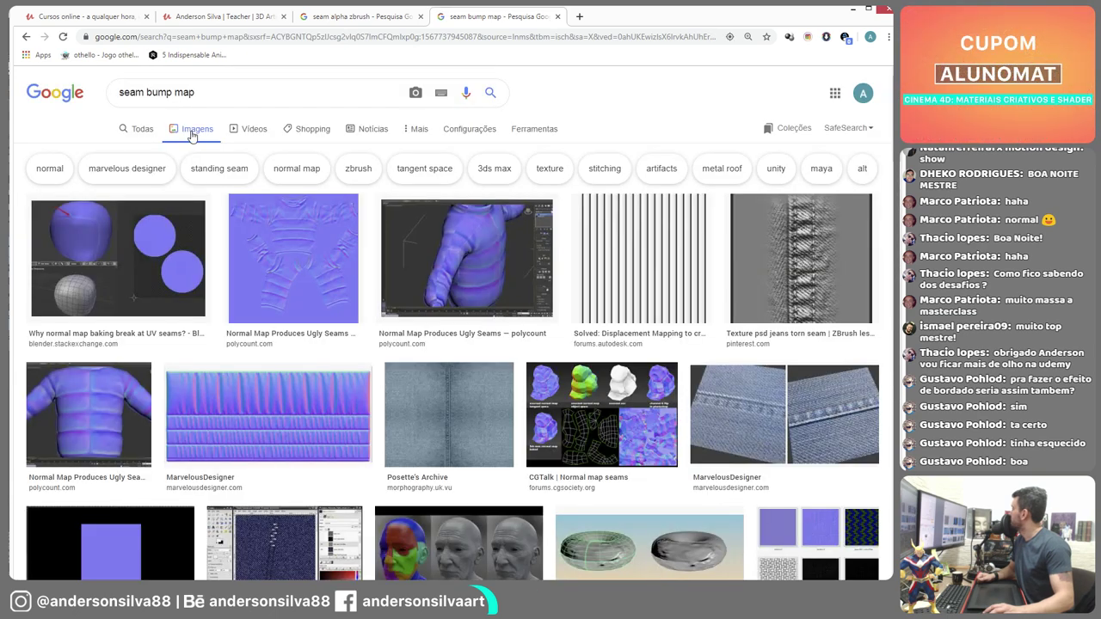
# - Save the jeans torn seam texture into masterclass materials and return to Cinema 4D
pyautogui.click(797, 235)
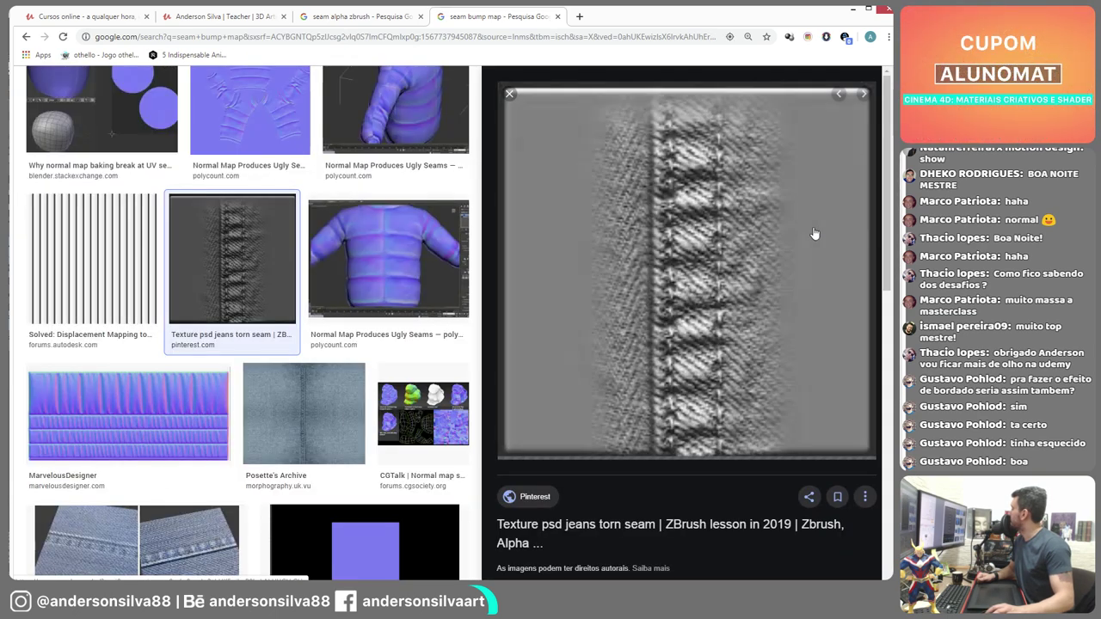
pyautogui.rightClick(662, 187)
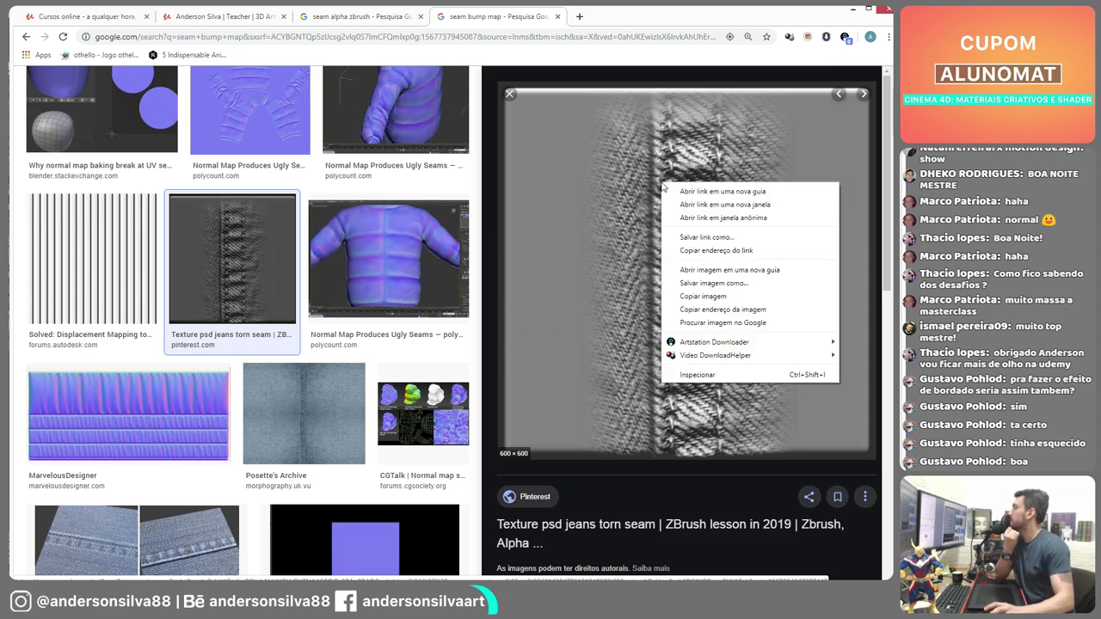
pyautogui.click(725, 285)
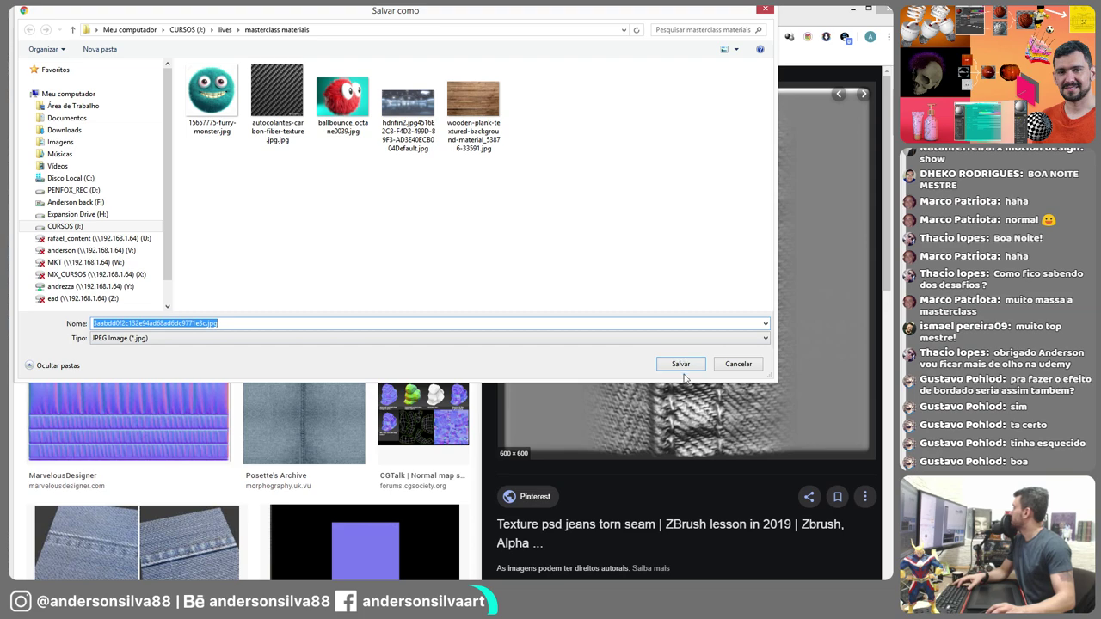
pyautogui.click(681, 367)
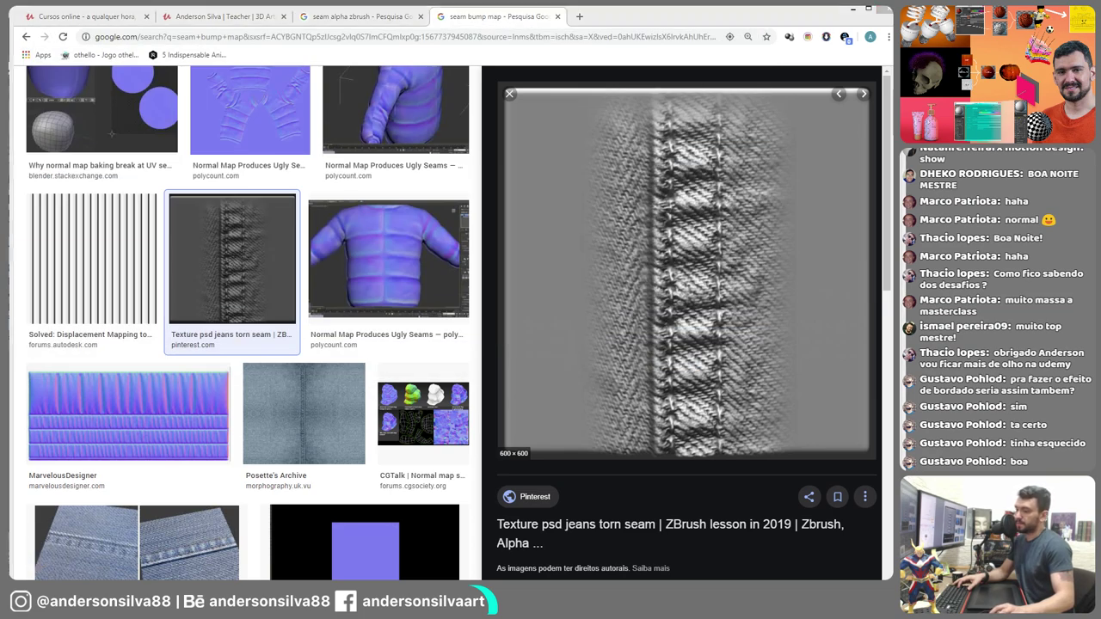
pyautogui.hotkey('alt', 'Tab')
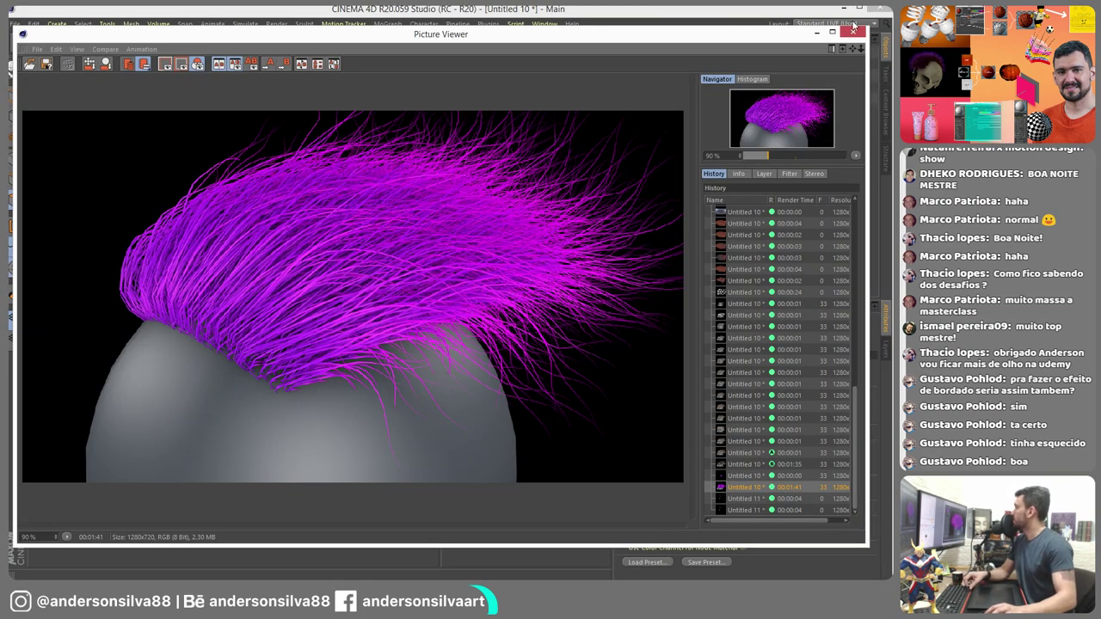
# - Start a new project with a cube and a new material Mat, opened in the Material Editor
pyautogui.click(854, 33)
pyautogui.hotkey('ctrl', 'n')
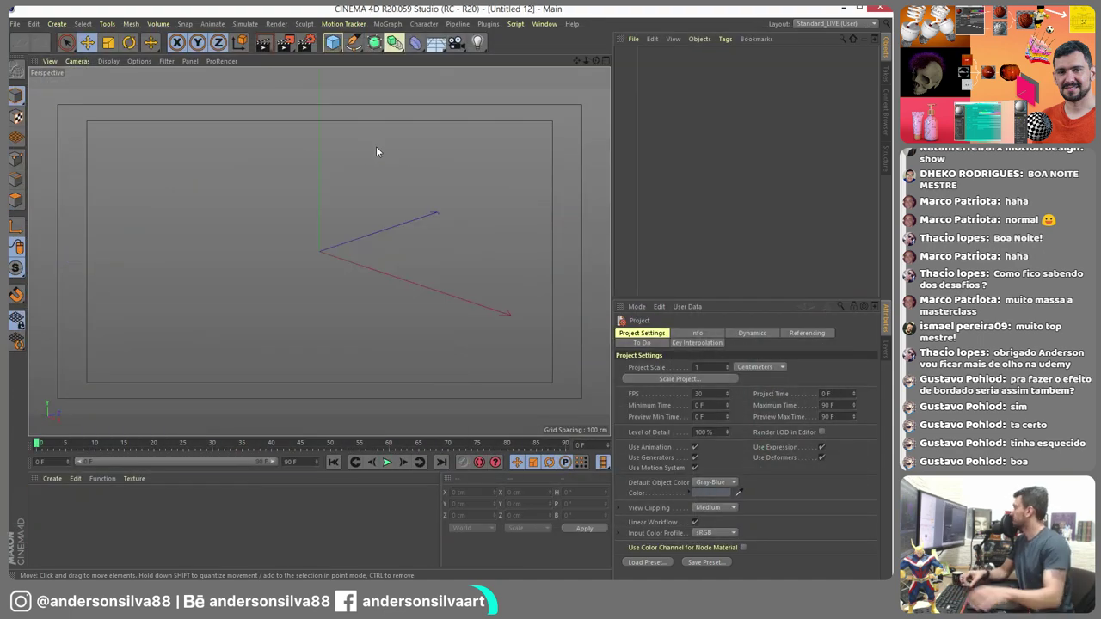
pyautogui.click(332, 41)
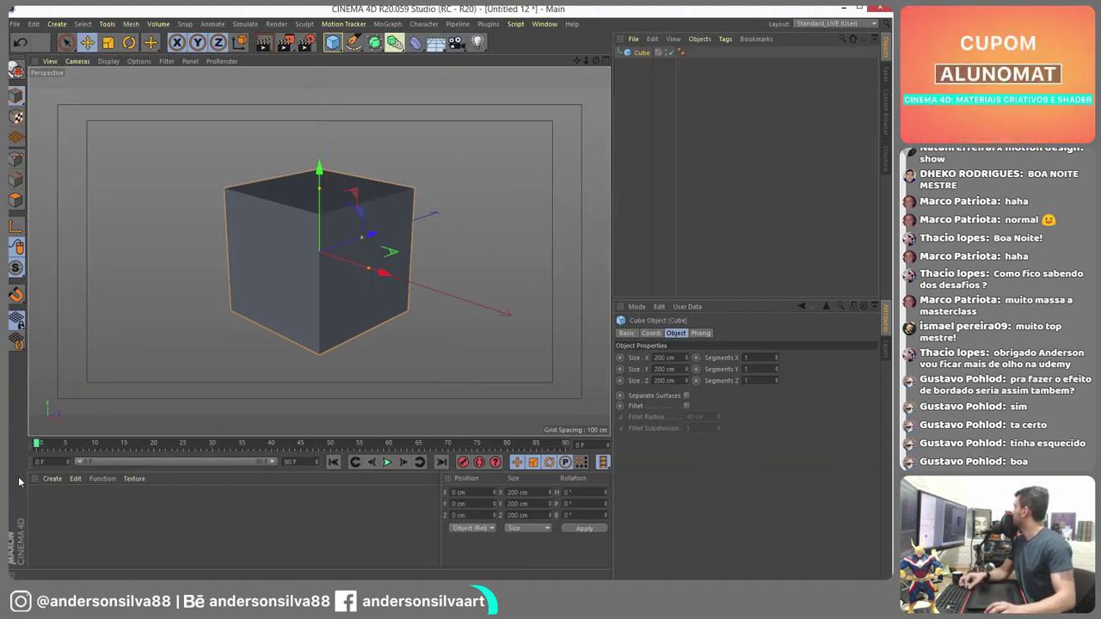
pyautogui.click(50, 478)
pyautogui.click(75, 347)
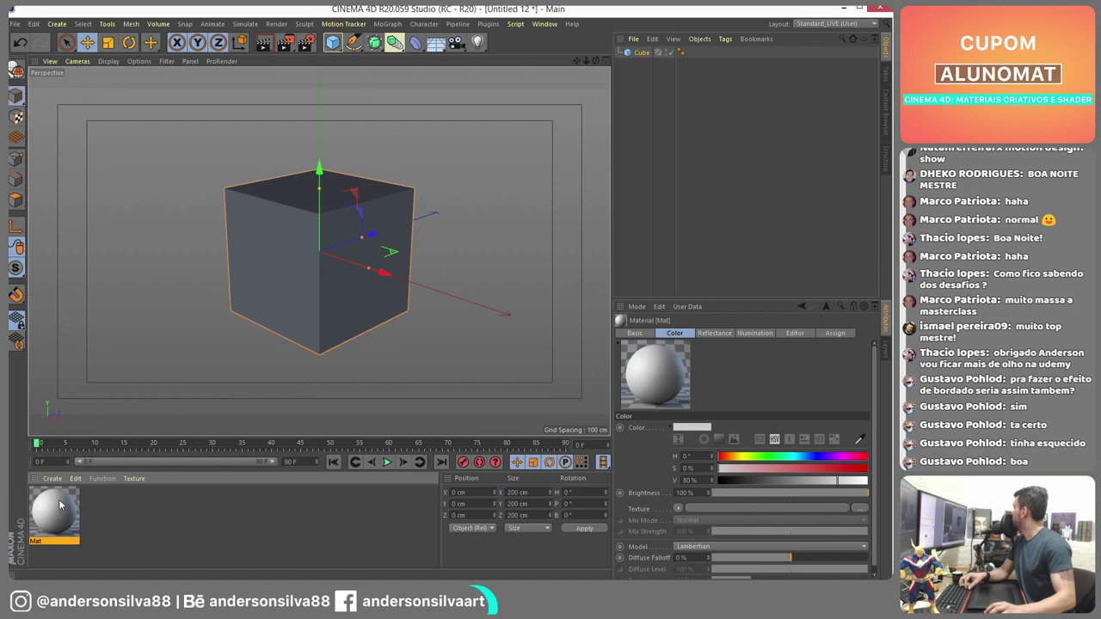
pyautogui.doubleClick(55, 513)
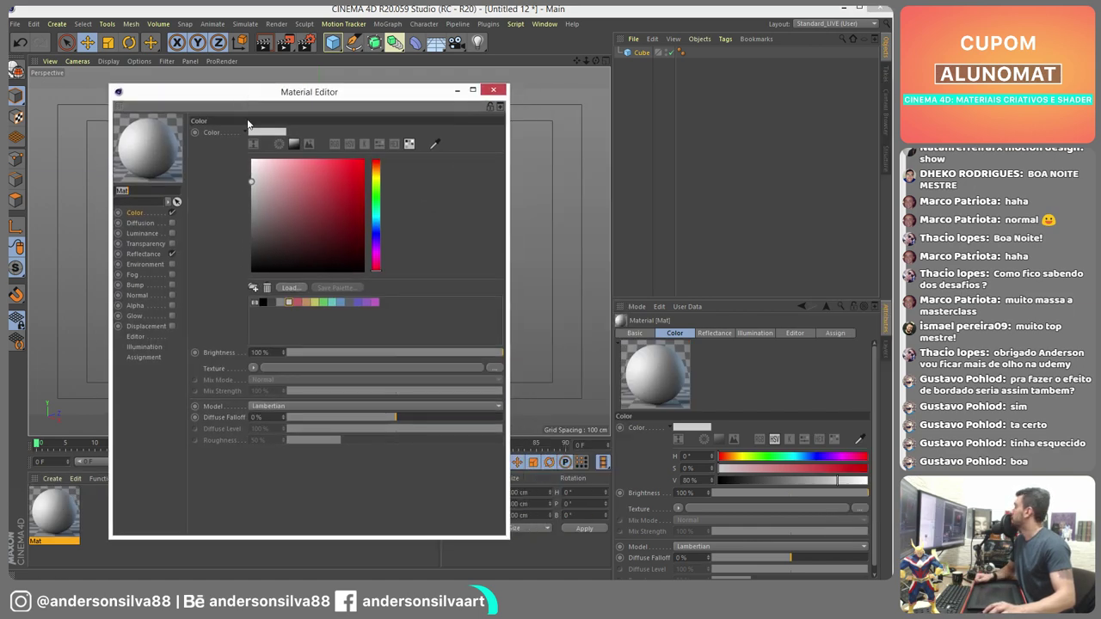
# - Enable the Bump channel and load the jeans seam image without copying it
pyautogui.click(172, 285)
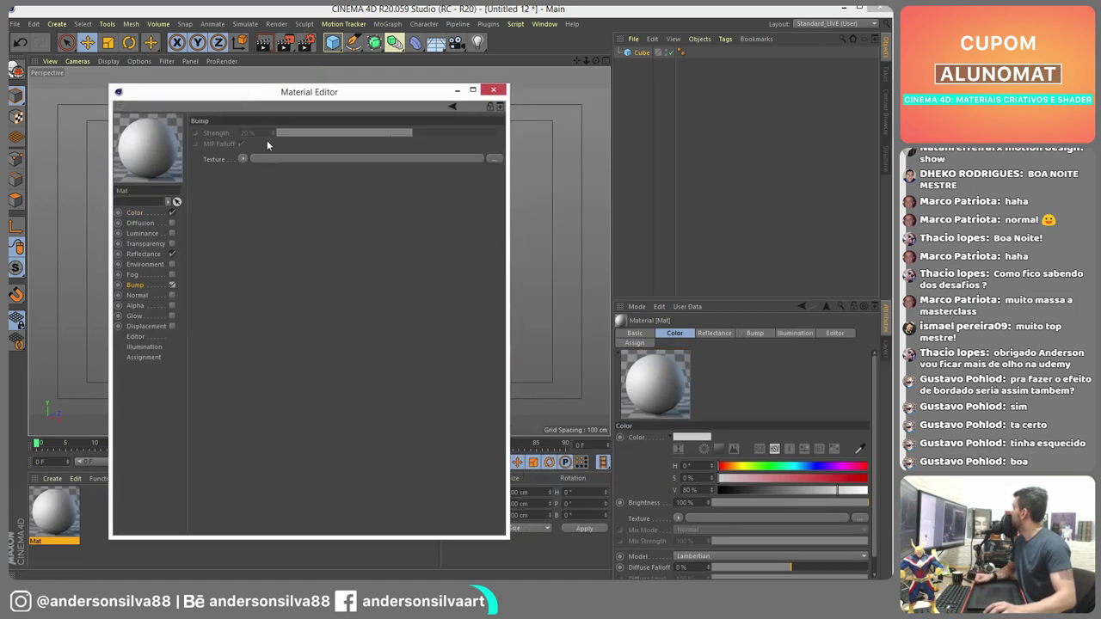
pyautogui.click(244, 159)
pyautogui.click(259, 185)
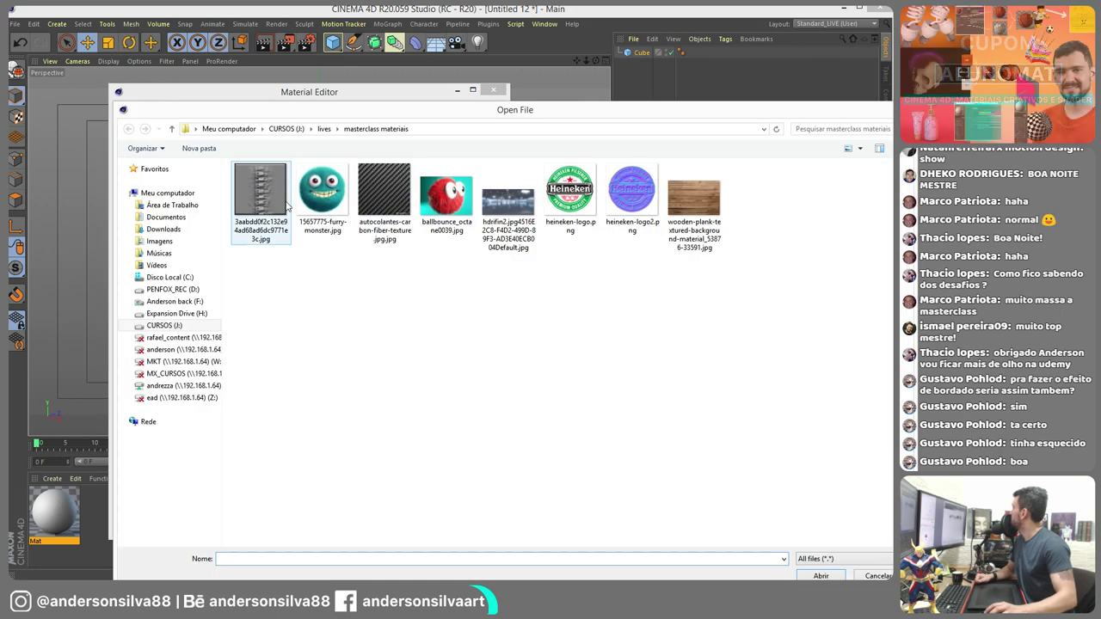
pyautogui.doubleClick(259, 188)
pyautogui.click(804, 358)
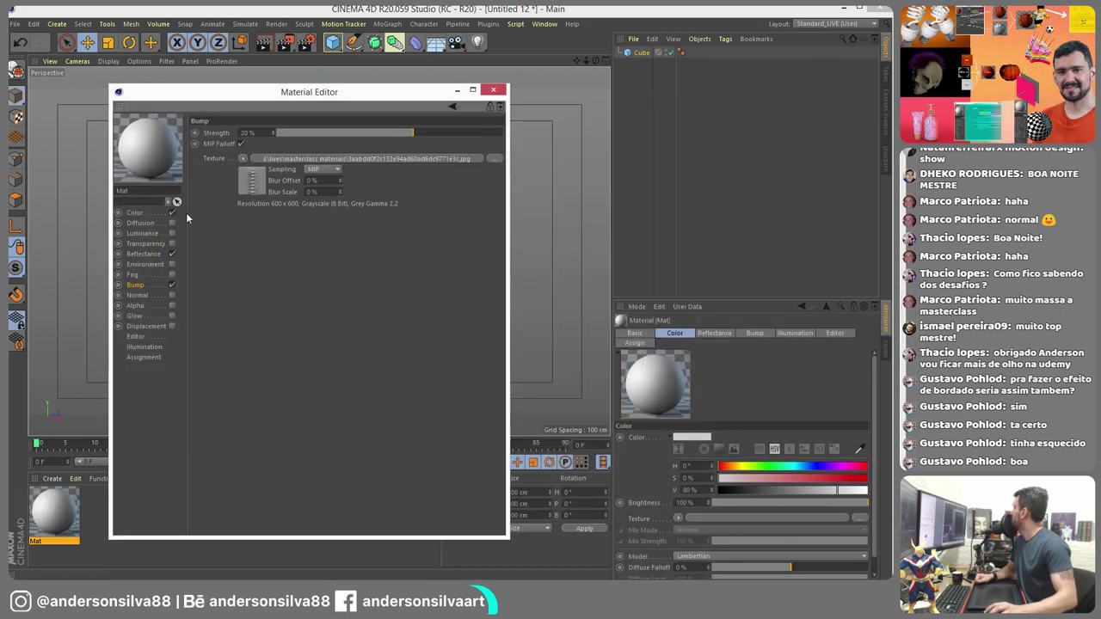
# - Set bump strength to 60%, apply Mat to the cube and render it
pyautogui.moveTo(416, 133); pyautogui.dragTo(457, 133)
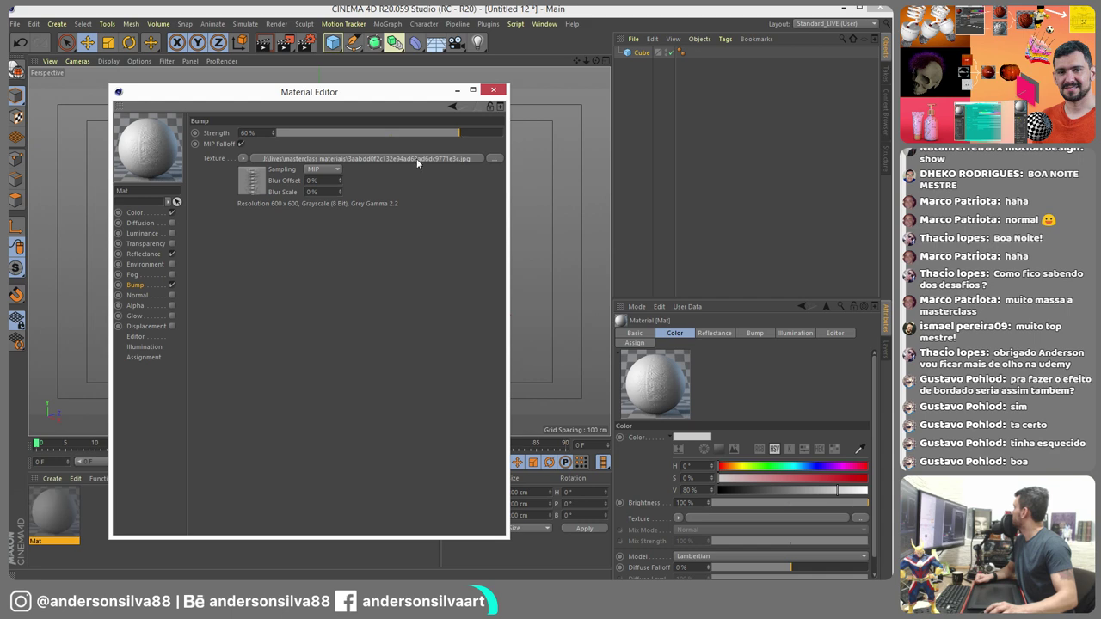
pyautogui.moveTo(358, 96); pyautogui.dragTo(582, 112)
pyautogui.moveTo(54, 514); pyautogui.dragTo(294, 278)
pyautogui.click(285, 42)
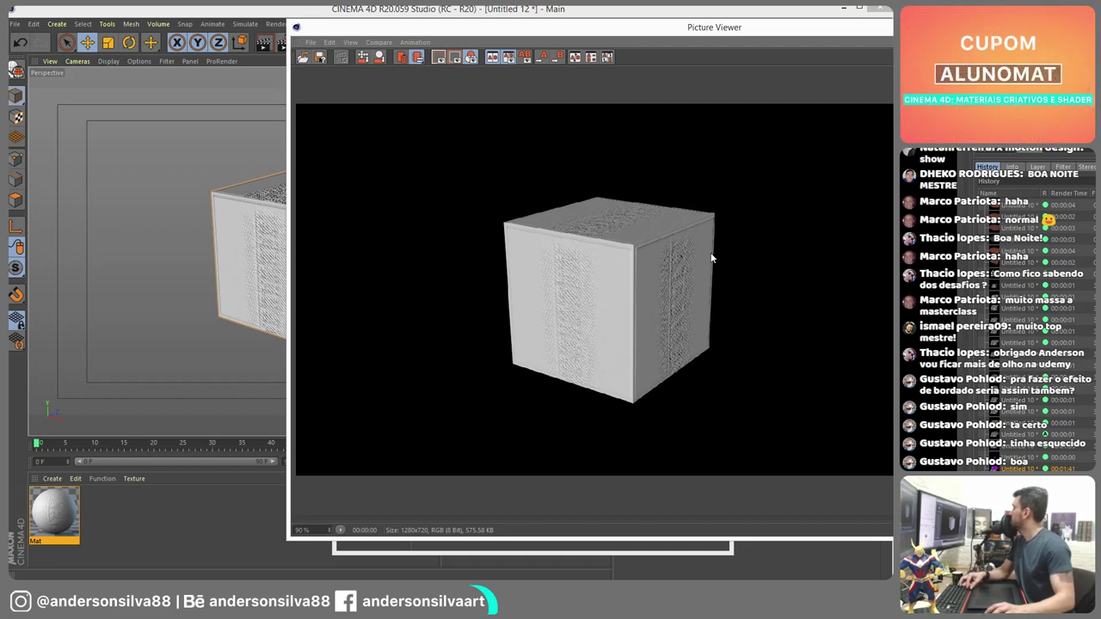
# - Raise the bump strength to 74% and place a light left of the cube
pyautogui.click(886, 27)
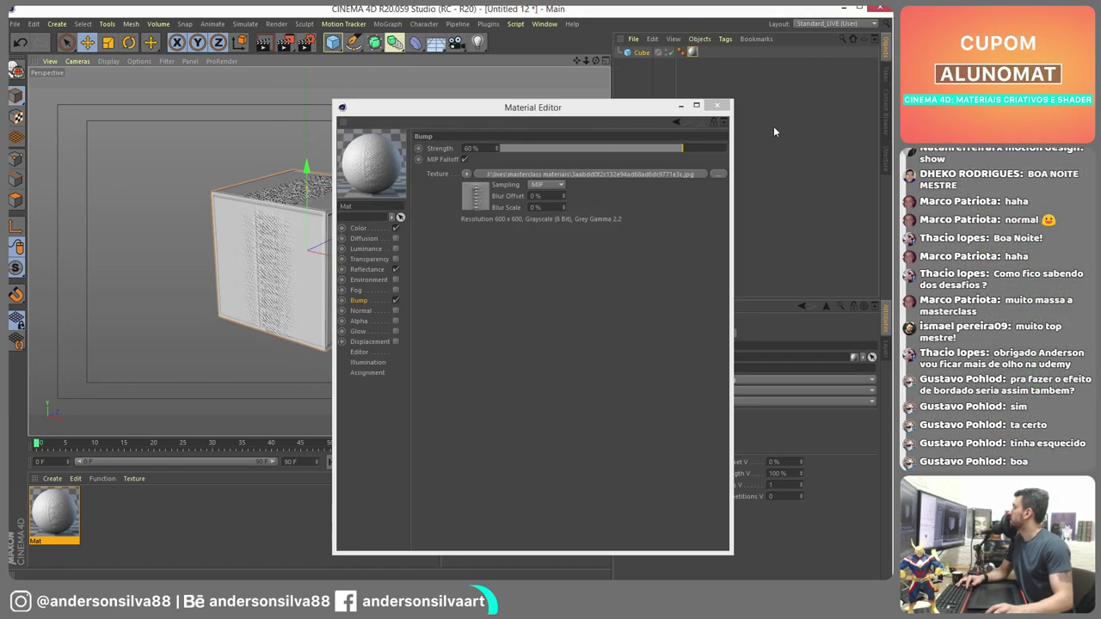
pyautogui.moveTo(676, 150); pyautogui.dragTo(698, 148)
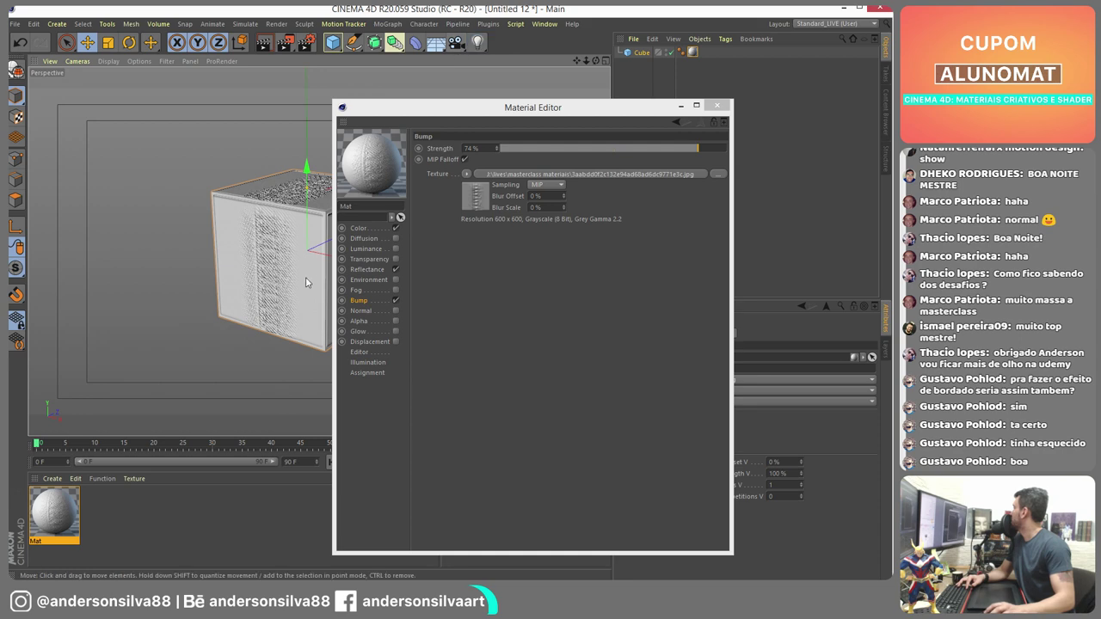
pyautogui.keyDown('alt'); pyautogui.moveTo(482, 86); pyautogui.dragTo(523, 55); pyautogui.keyUp('alt')
pyautogui.moveTo(319, 246); pyautogui.dragTo(39, 294)
# - Render the lit cube, then close the Picture Viewer and Material Editor
pyautogui.scroll(3, 172, 258)
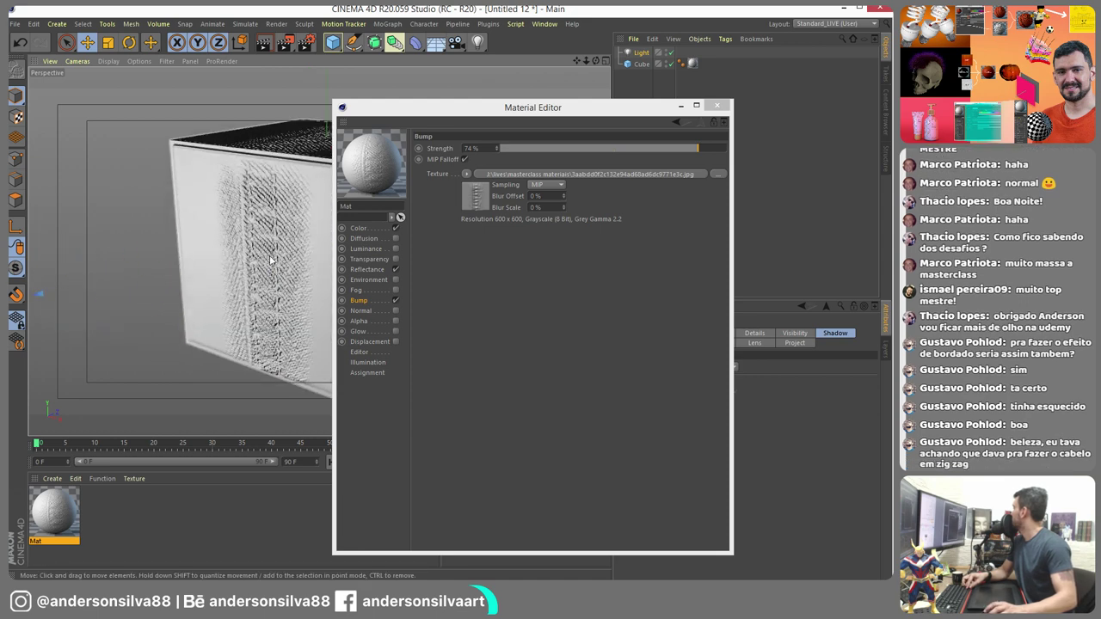
pyautogui.click(285, 45)
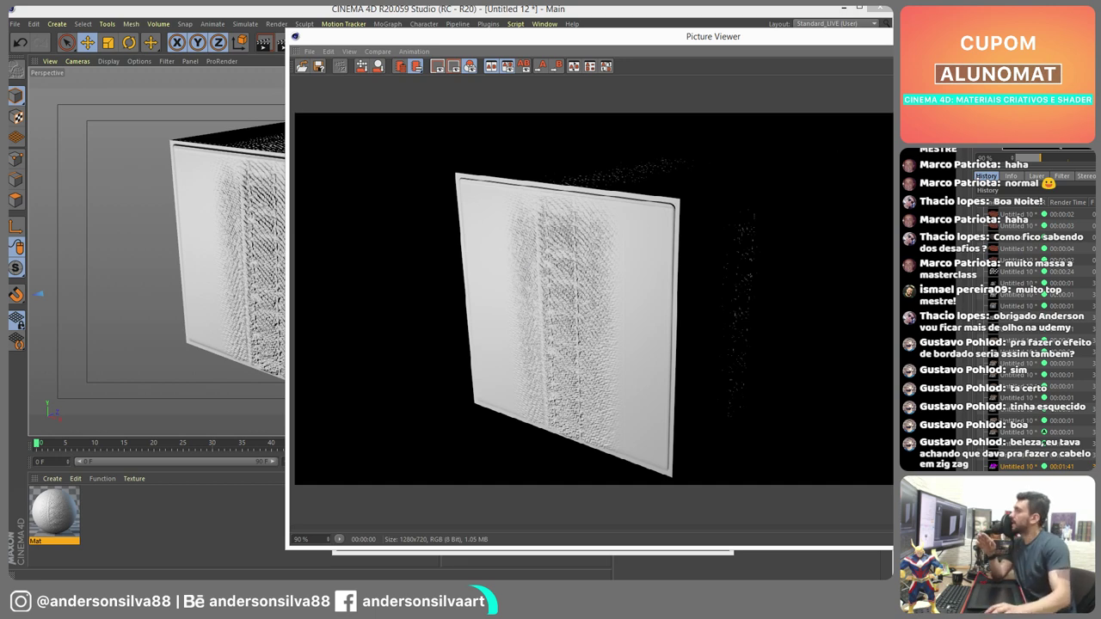
pyautogui.hotkey('alt', 'F4')
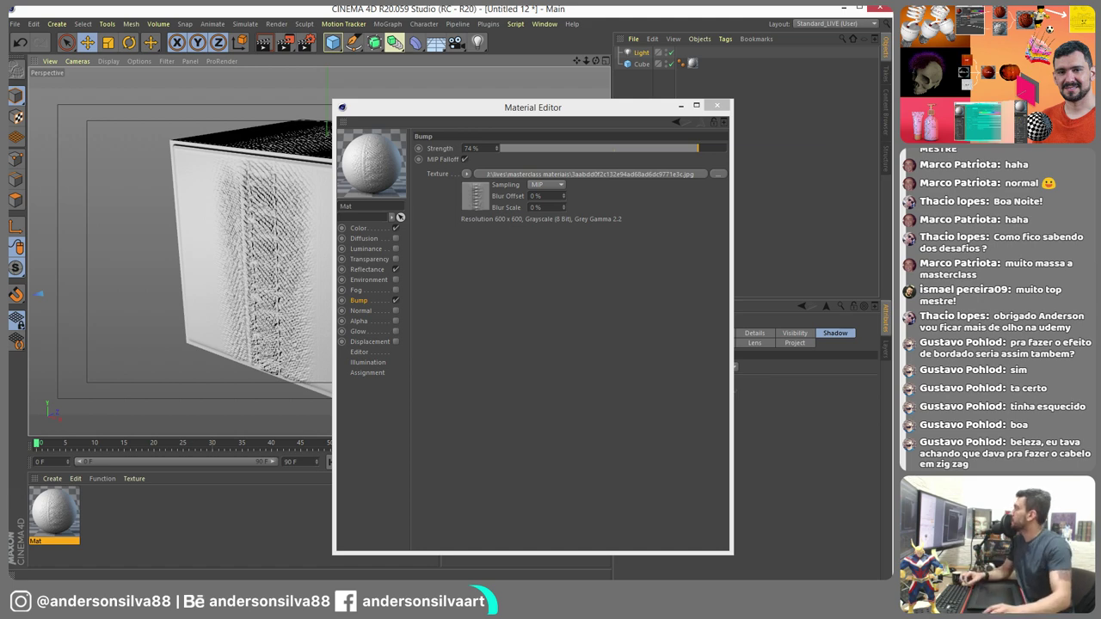
pyautogui.click(718, 105)
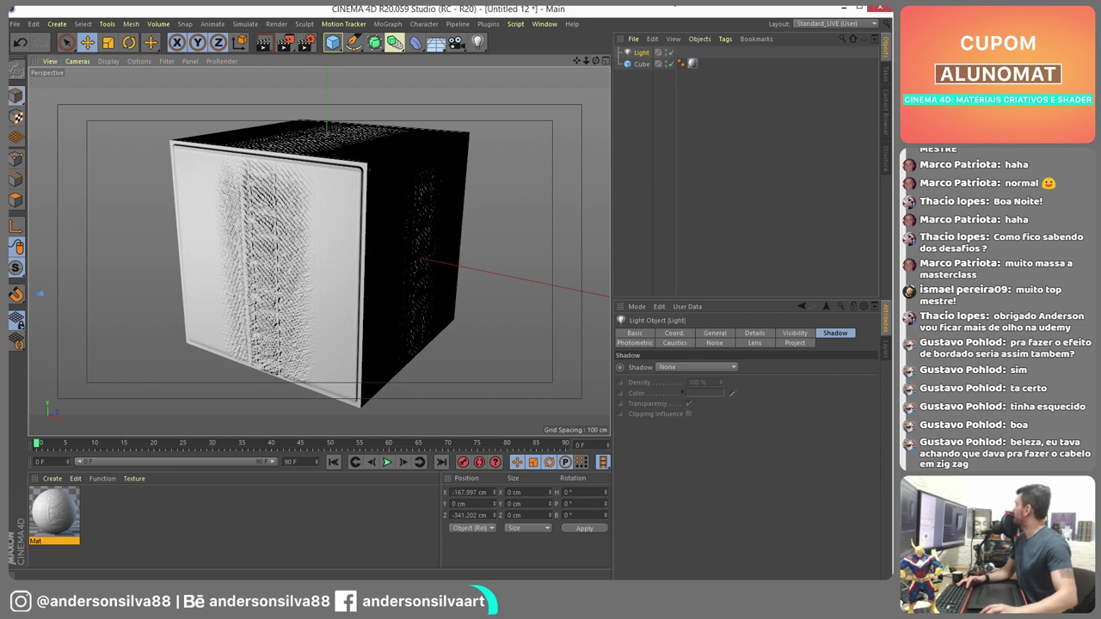
pyautogui.click(15, 24)
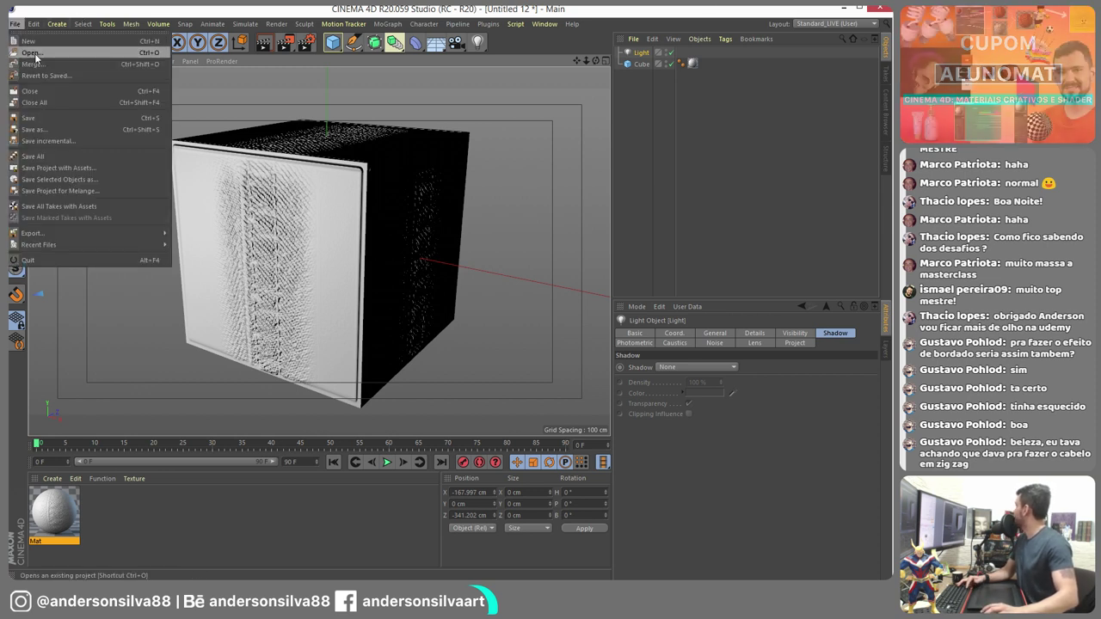
# - Close the cube project without saving, then replay the hair simulation and stop at frame 32
pyautogui.click(43, 68)
pyautogui.click(749, 362)
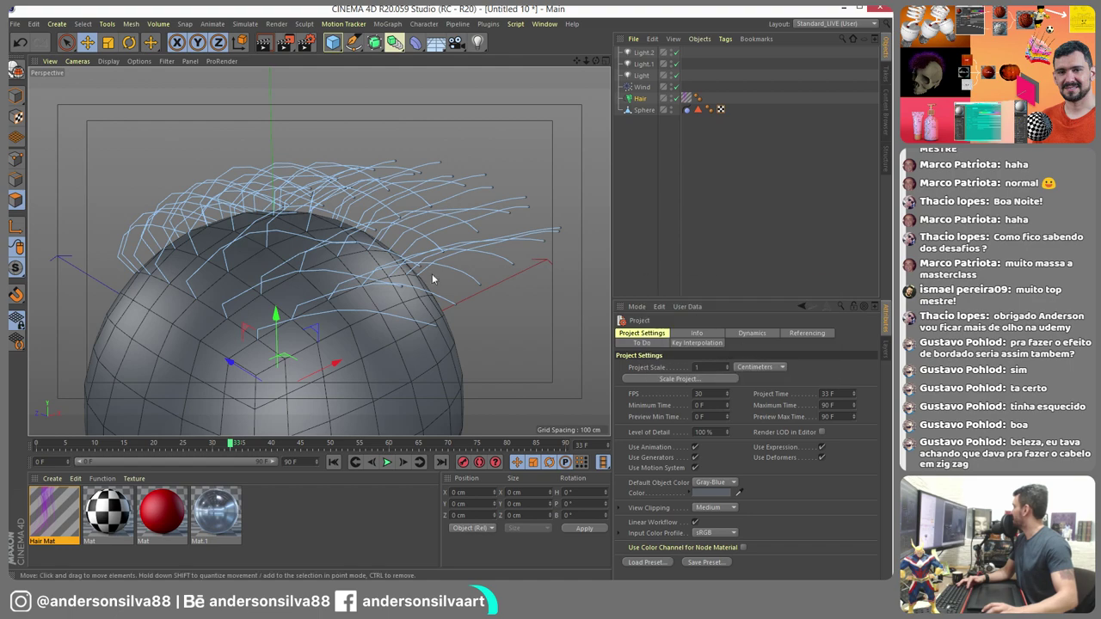
pyautogui.keyDown('alt'); pyautogui.moveTo(400, 280); pyautogui.dragTo(383, 228); pyautogui.keyUp('alt')
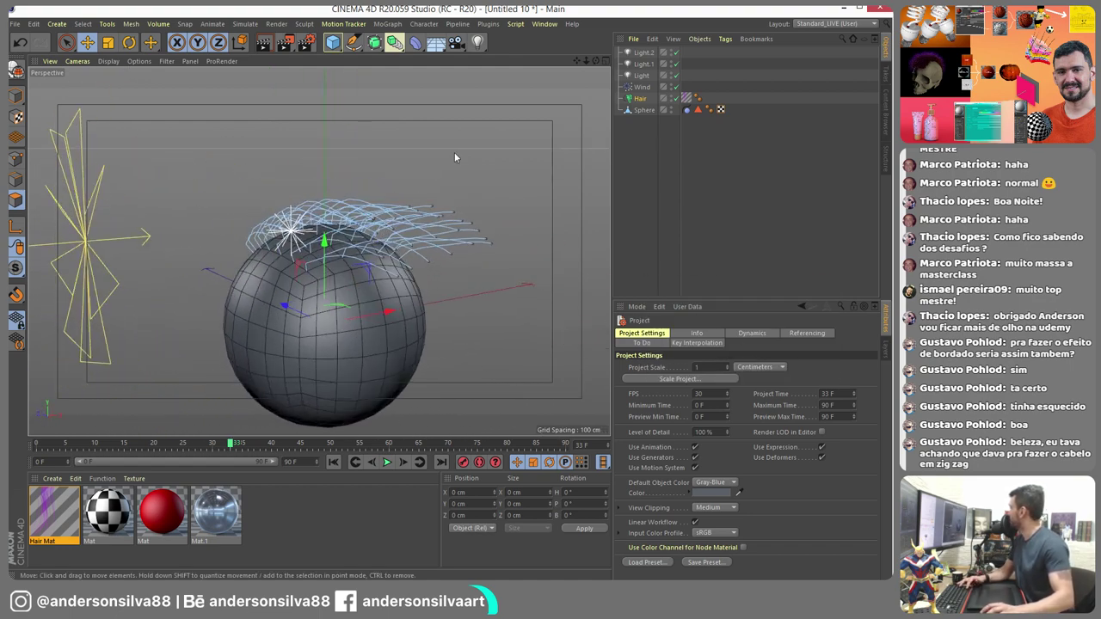
pyautogui.click(334, 462)
pyautogui.click(387, 462)
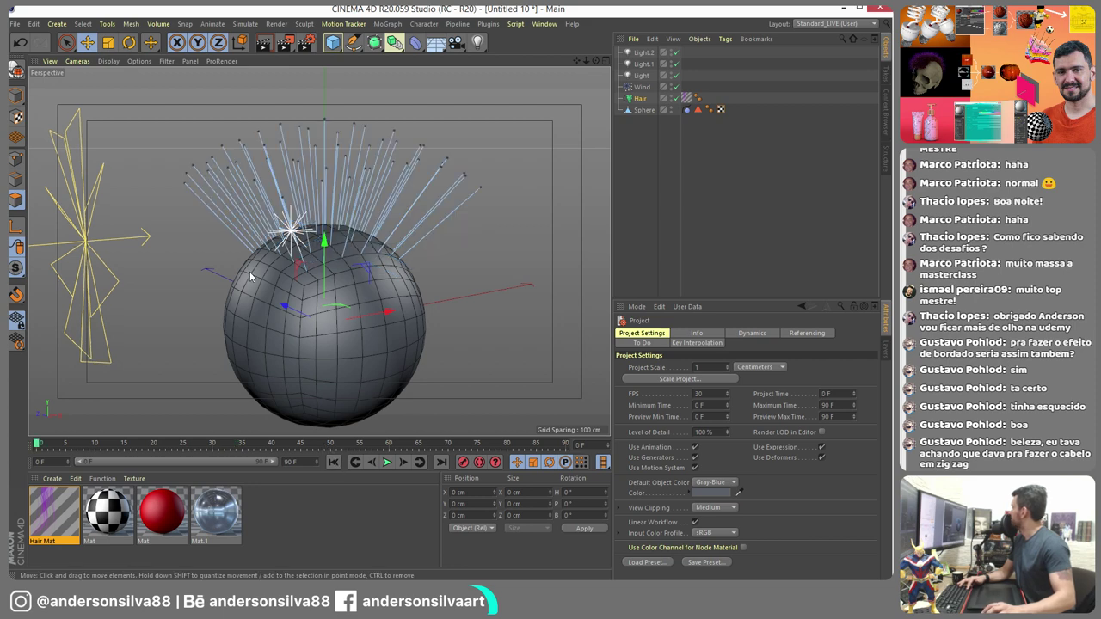
pyautogui.click(387, 462)
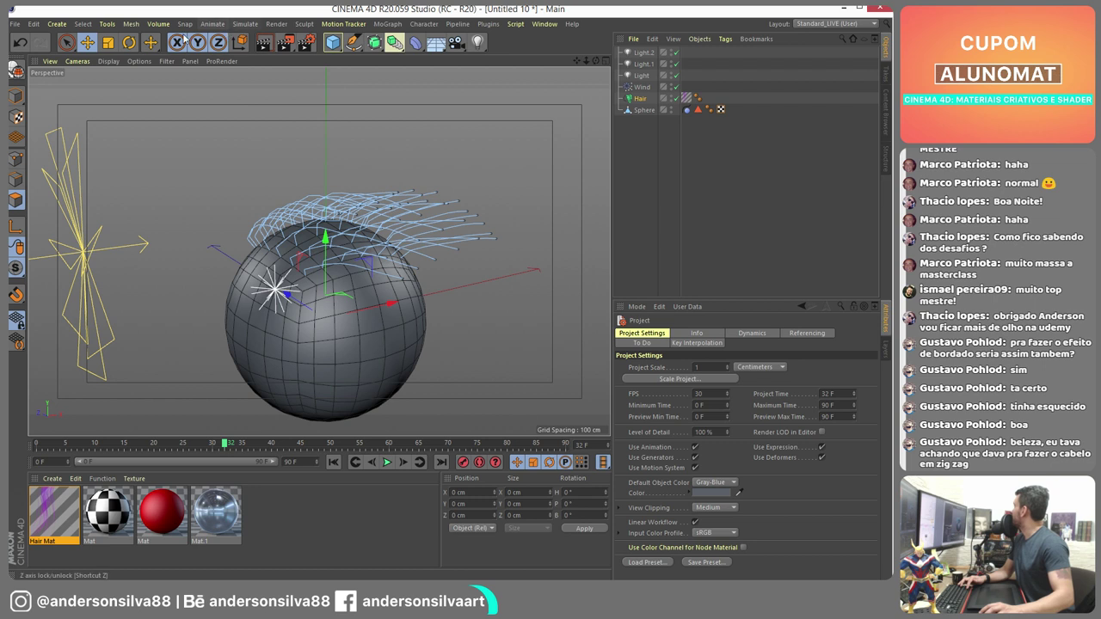
# - Tear off the Simulate > Hair Tools palette and move it away from the sphere
pyautogui.click(245, 23)
pyautogui.moveTo(266, 98)
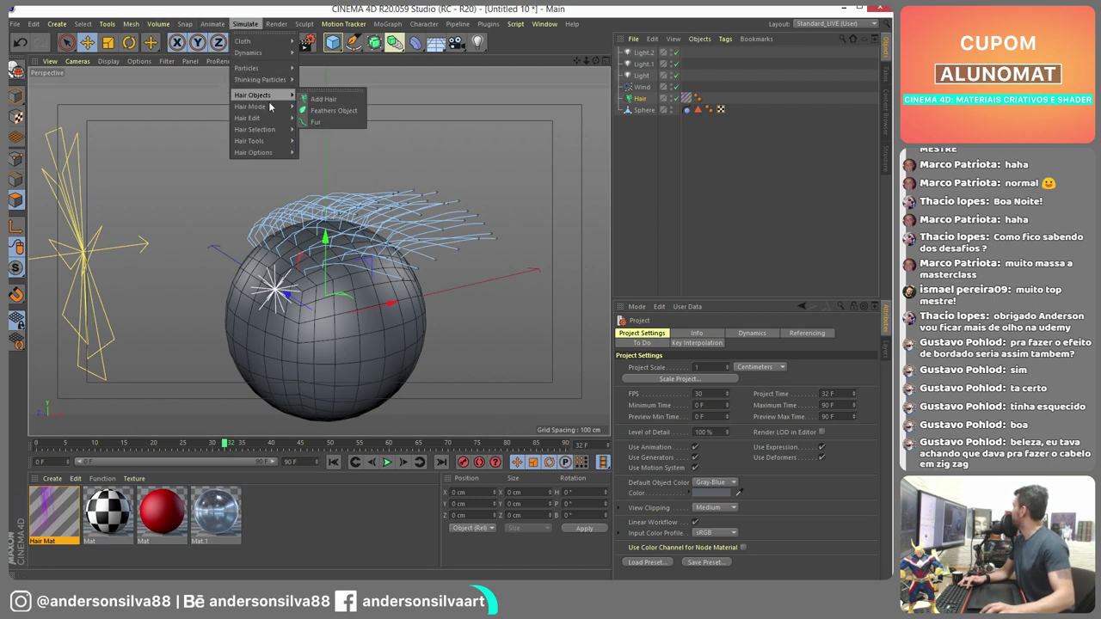
pyautogui.moveTo(271, 129)
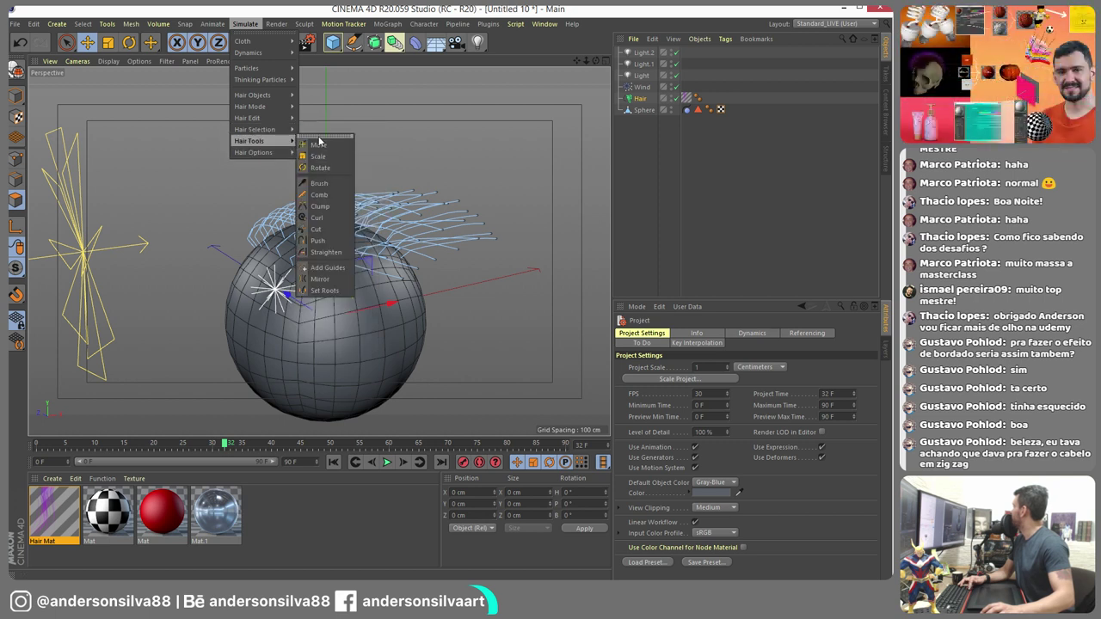
pyautogui.click(320, 137)
pyautogui.moveTo(313, 130); pyautogui.dragTo(572, 84)
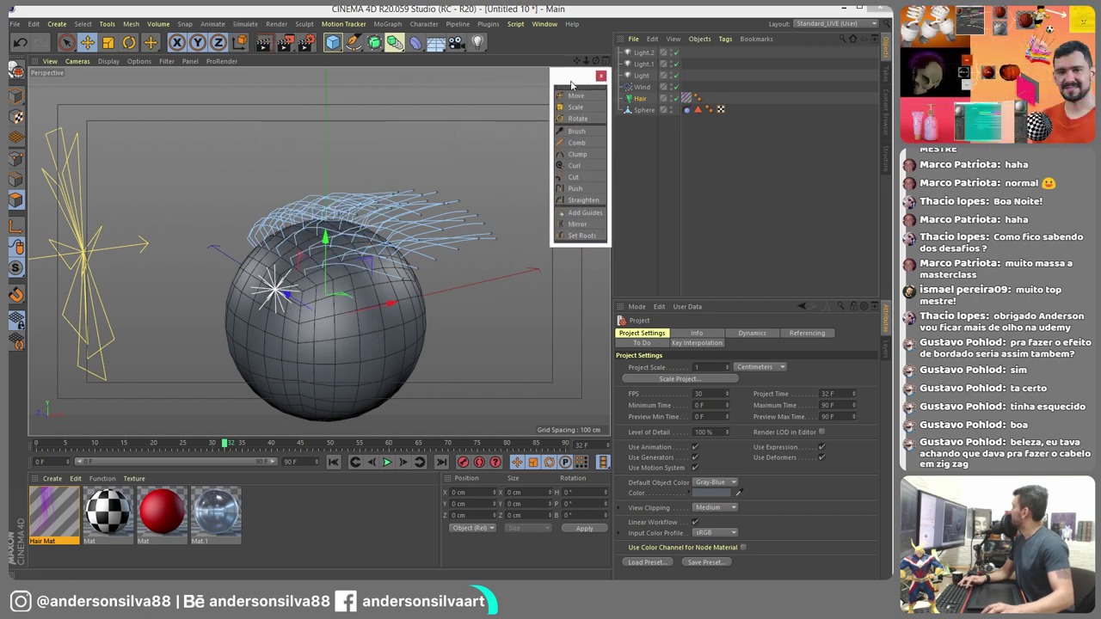
# - Pick the Brush tool and brush nearby hair guides into a new shape
pyautogui.click(577, 132)
pyautogui.moveTo(404, 215)
pyautogui.keyDown('alt'); pyautogui.mouseDown()
pyautogui.moveTo(451, 218)
pyautogui.moveTo(370, 198)
pyautogui.moveTo(600, 211)
pyautogui.moveTo(516, 172)
pyautogui.moveTo(528, 140)
pyautogui.moveTo(554, 165)
pyautogui.mouseUp(); pyautogui.keyUp('alt')
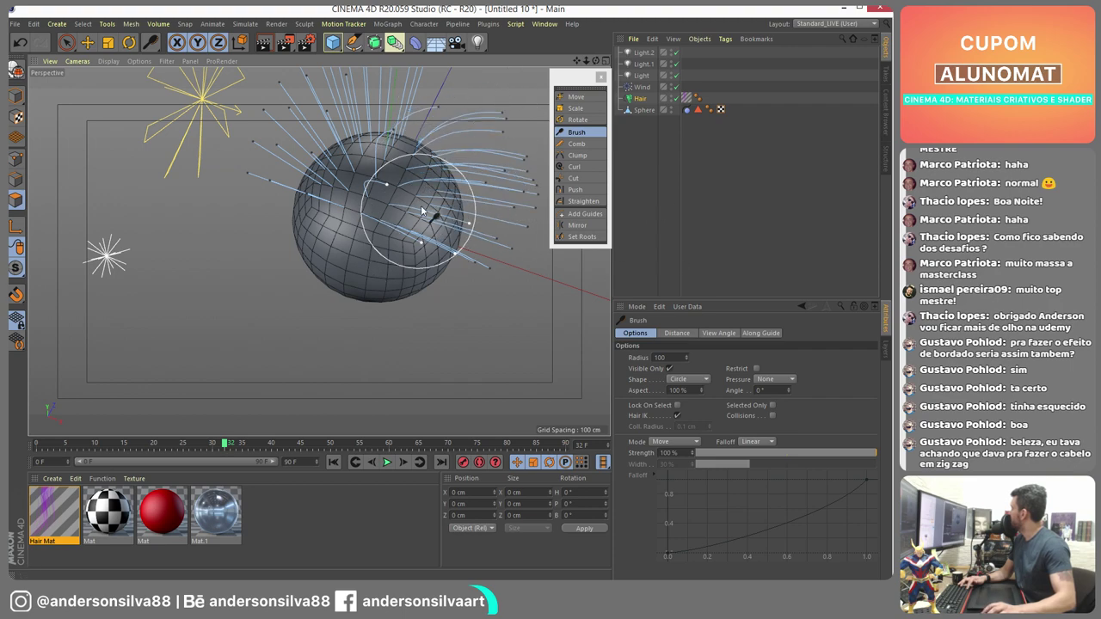
pyautogui.keyDown('alt'); pyautogui.moveTo(433, 216); pyautogui.dragTo(474, 263); pyautogui.keyUp('alt')
pyautogui.moveTo(413, 224)
pyautogui.keyDown('alt'); pyautogui.mouseDown()
pyautogui.moveTo(464, 202)
pyautogui.moveTo(447, 233)
pyautogui.moveTo(366, 253)
pyautogui.moveTo(260, 228)
pyautogui.moveTo(249, 267)
pyautogui.mouseUp(); pyautogui.keyUp('alt')
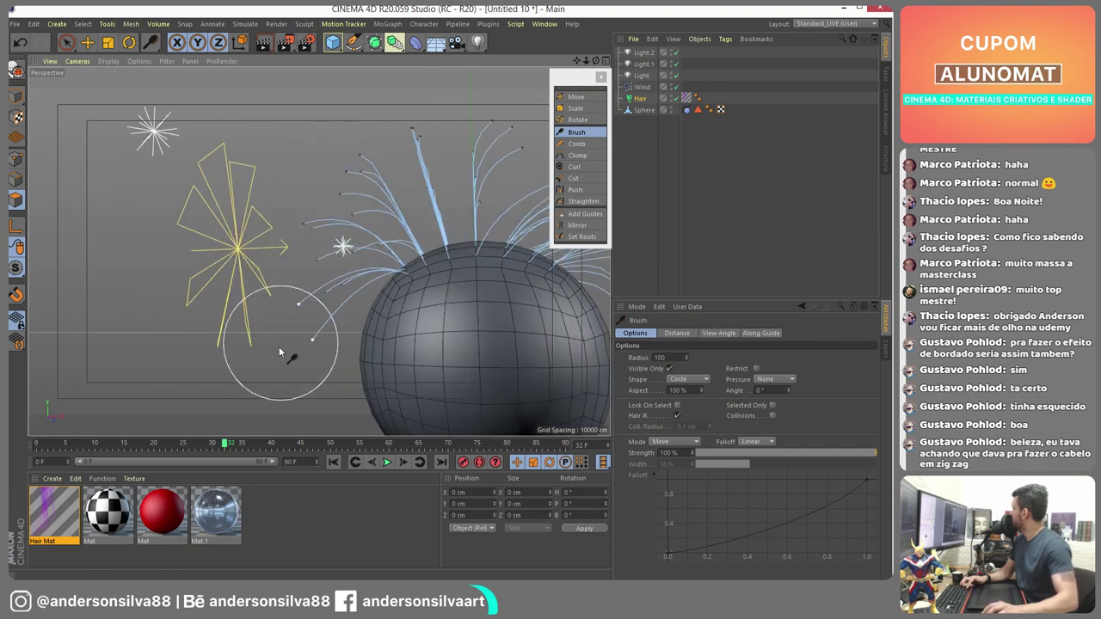
# - Enlarge the brush radius to 158 and pull several hair strands upward
pyautogui.moveTo(285, 356)
pyautogui.keyDown('alt'); pyautogui.mouseDown()
pyautogui.moveTo(361, 310)
pyautogui.moveTo(517, 181)
pyautogui.moveTo(455, 151)
pyautogui.mouseUp(); pyautogui.keyUp('alt')
pyautogui.moveTo(456, 151); pyautogui.dragTo(413, 161, button='middle')
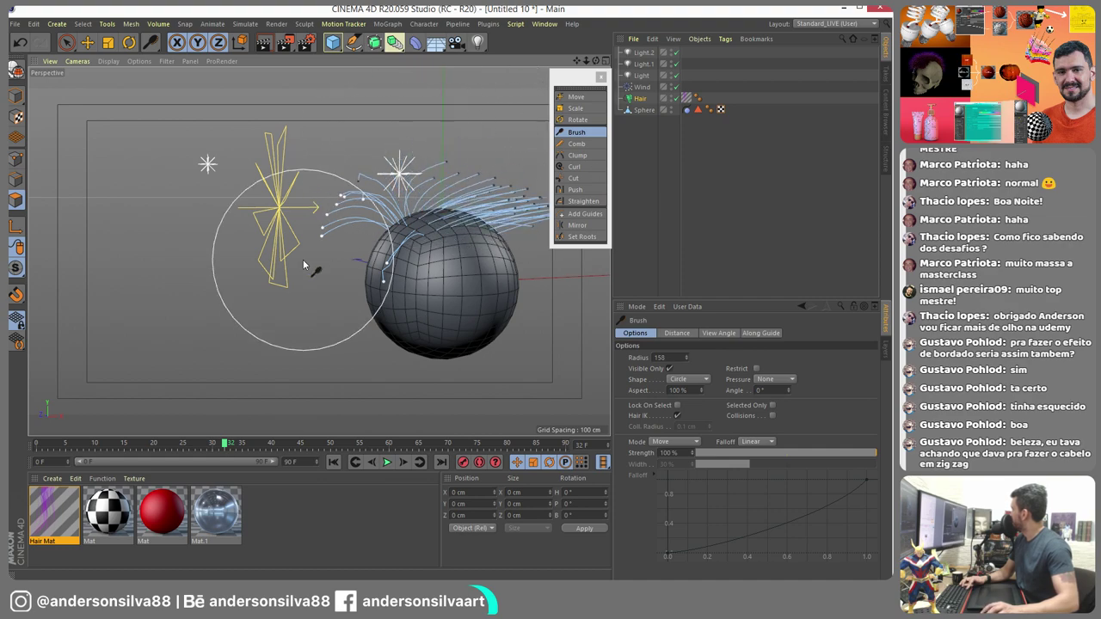
pyautogui.moveTo(315, 272)
pyautogui.keyDown('alt'); pyautogui.mouseDown()
pyautogui.moveTo(215, 405)
pyautogui.moveTo(253, 352)
pyautogui.mouseUp(); pyautogui.keyUp('alt')
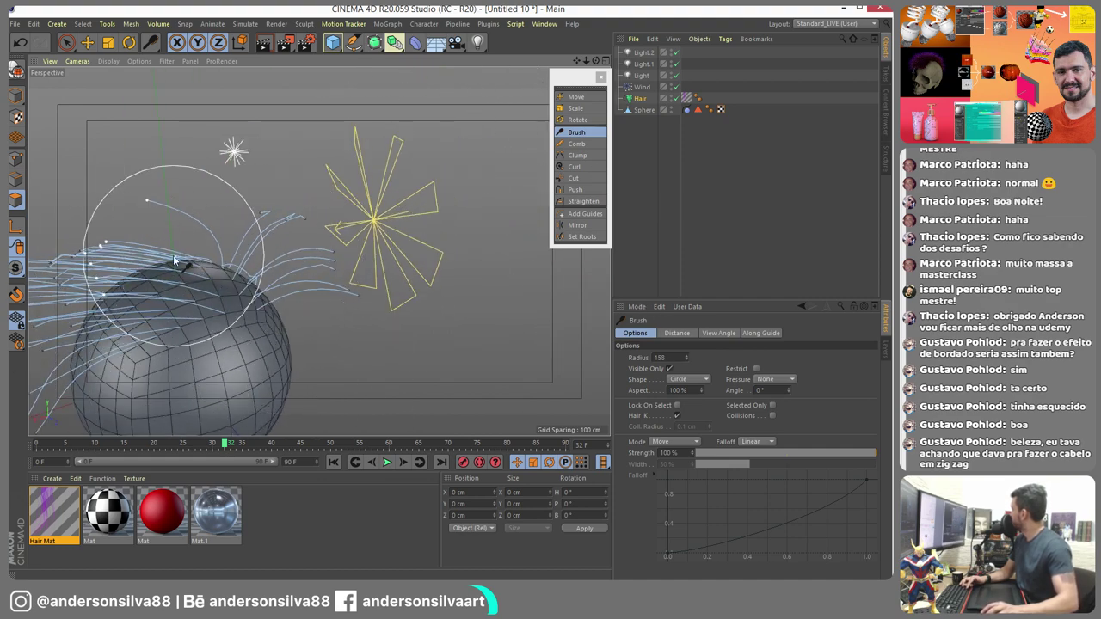
pyautogui.keyDown('alt'); pyautogui.moveTo(142, 342); pyautogui.dragTo(290, 325); pyautogui.keyUp('alt')
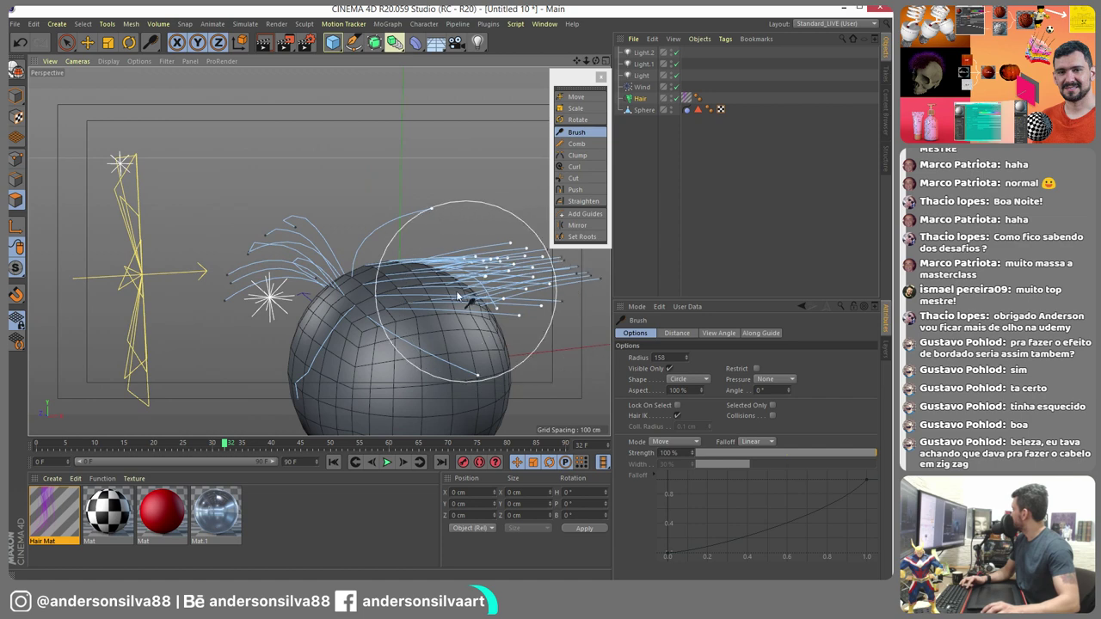
pyautogui.moveTo(465, 295)
pyautogui.mouseDown()
pyautogui.moveTo(404, 256)
pyautogui.moveTo(416, 234)
pyautogui.moveTo(397, 284)
pyautogui.moveTo(409, 174)
pyautogui.moveTo(465, 345)
pyautogui.moveTo(424, 291)
pyautogui.mouseUp()
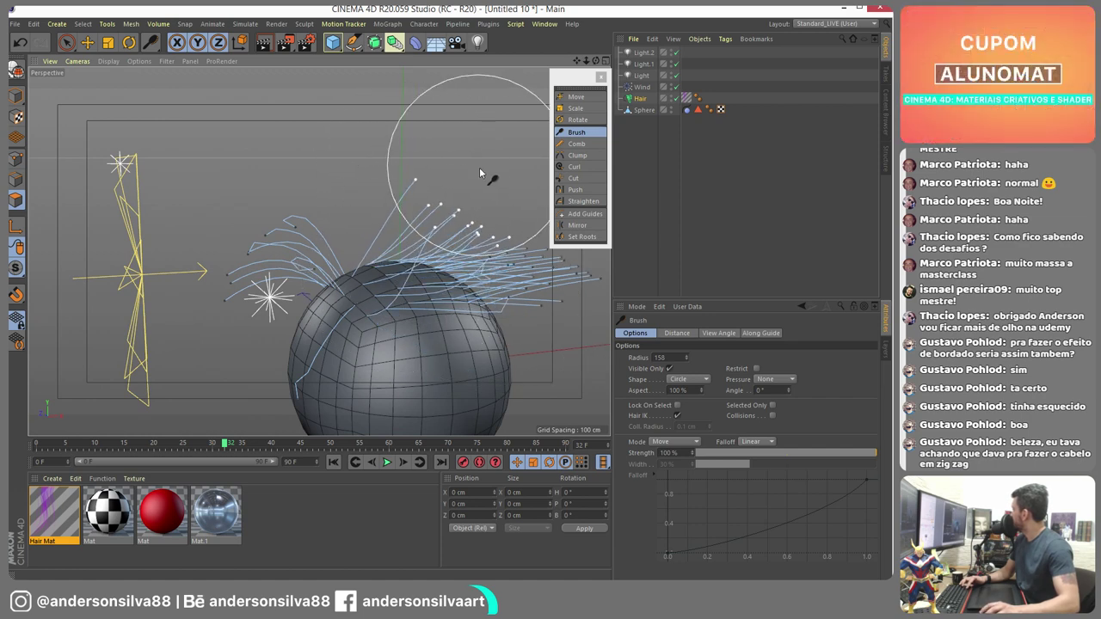
pyautogui.moveTo(331, 344)
pyautogui.keyDown('alt'); pyautogui.mouseDown()
pyautogui.moveTo(308, 355)
pyautogui.moveTo(290, 290)
pyautogui.moveTo(296, 299)
pyautogui.moveTo(389, 297)
pyautogui.moveTo(335, 330)
pyautogui.moveTo(267, 79)
pyautogui.mouseUp(); pyautogui.keyUp('alt')
# - Render to the Picture Viewer, zoom it to 80% and shift the window left to show History
pyautogui.click(288, 45)
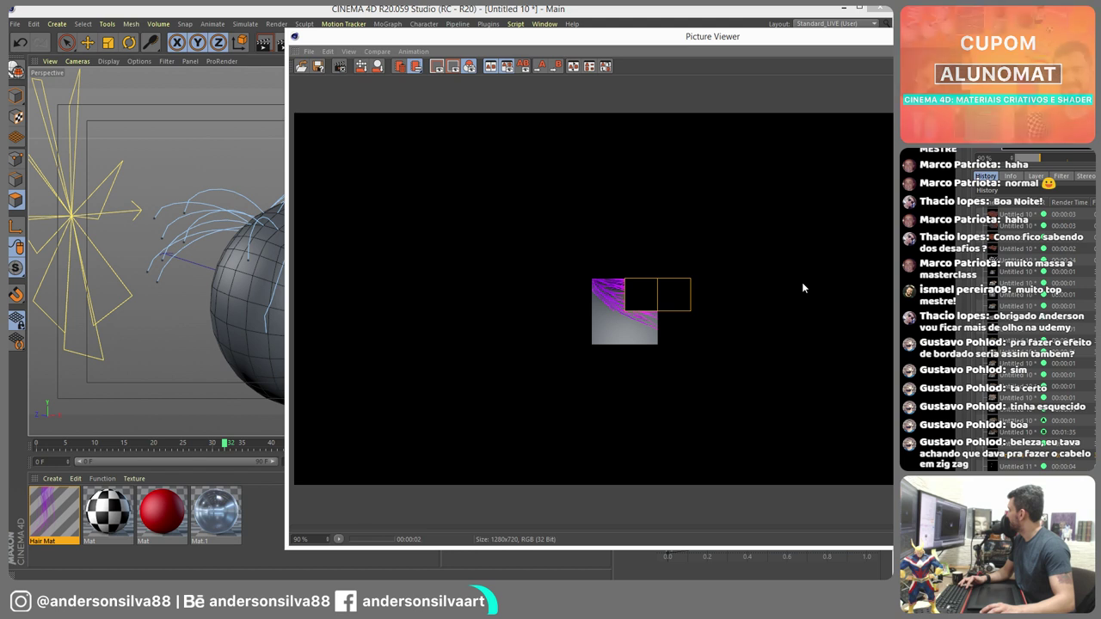
pyautogui.scroll(-1, 716, 295)
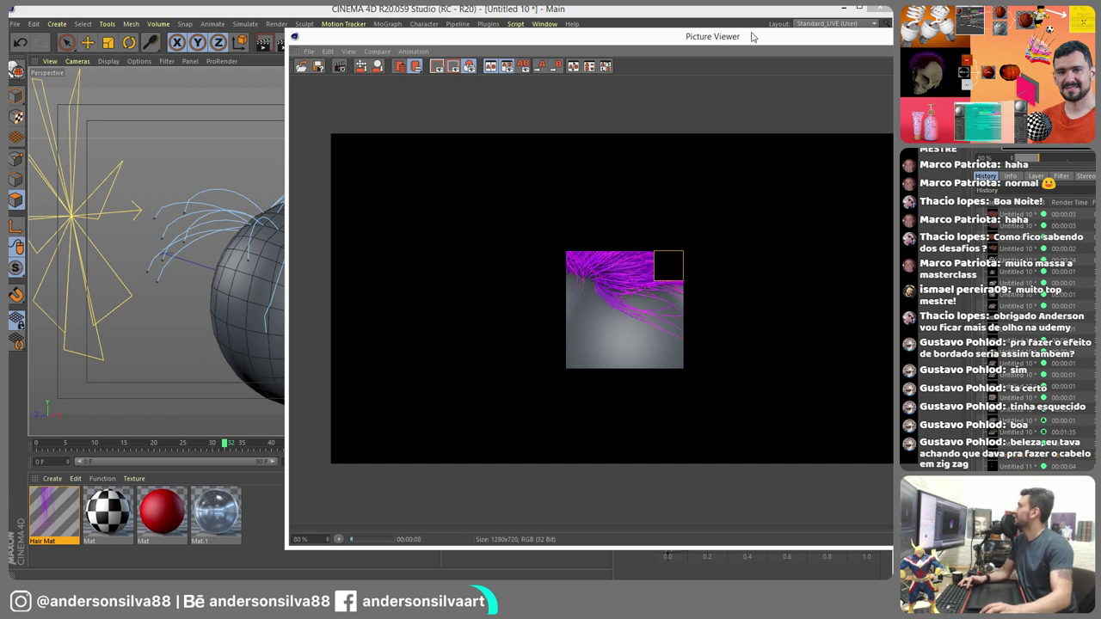
pyautogui.moveTo(753, 36); pyautogui.dragTo(555, 47)
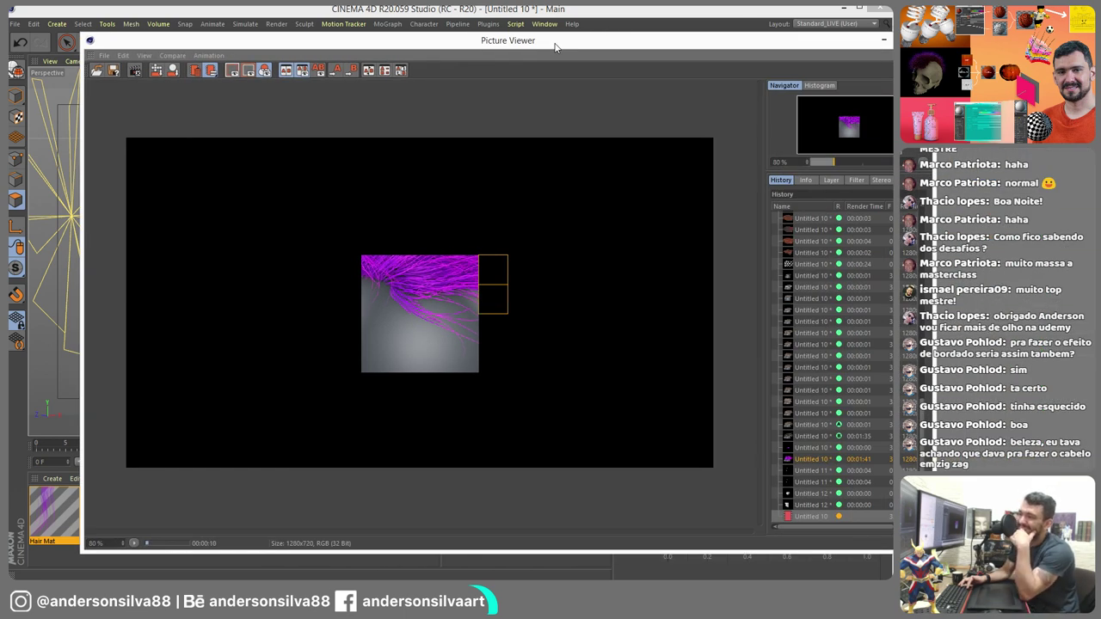
pyautogui.moveTo(622, 43); pyautogui.dragTo(578, 45)
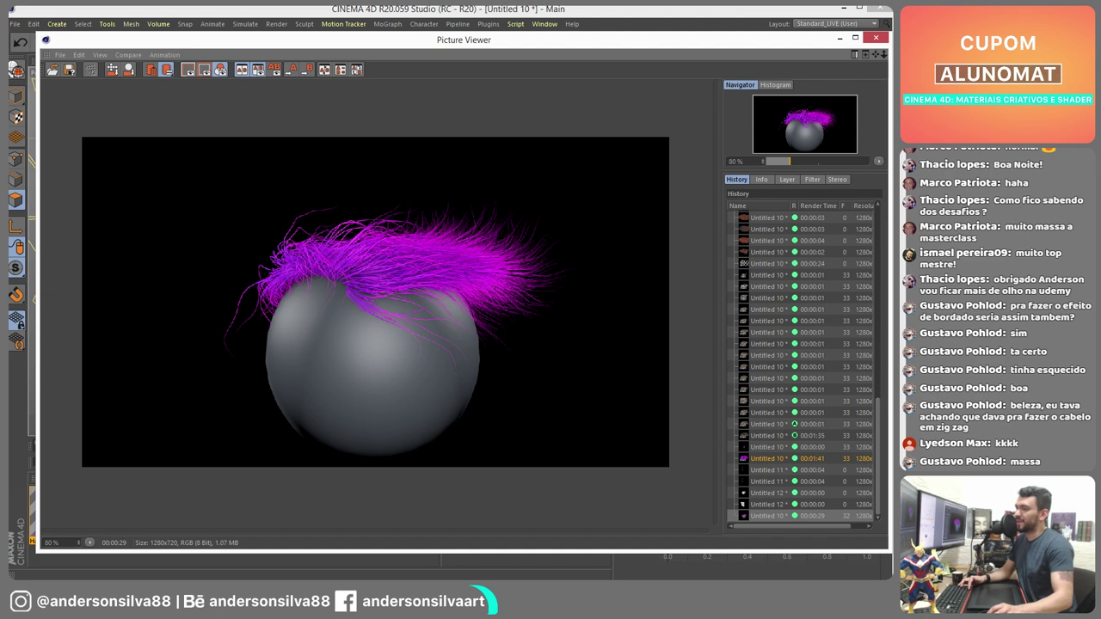
# - Close the Picture Viewer, curl the hair guides into waves, then undo the overly strong curl
pyautogui.click(839, 37)
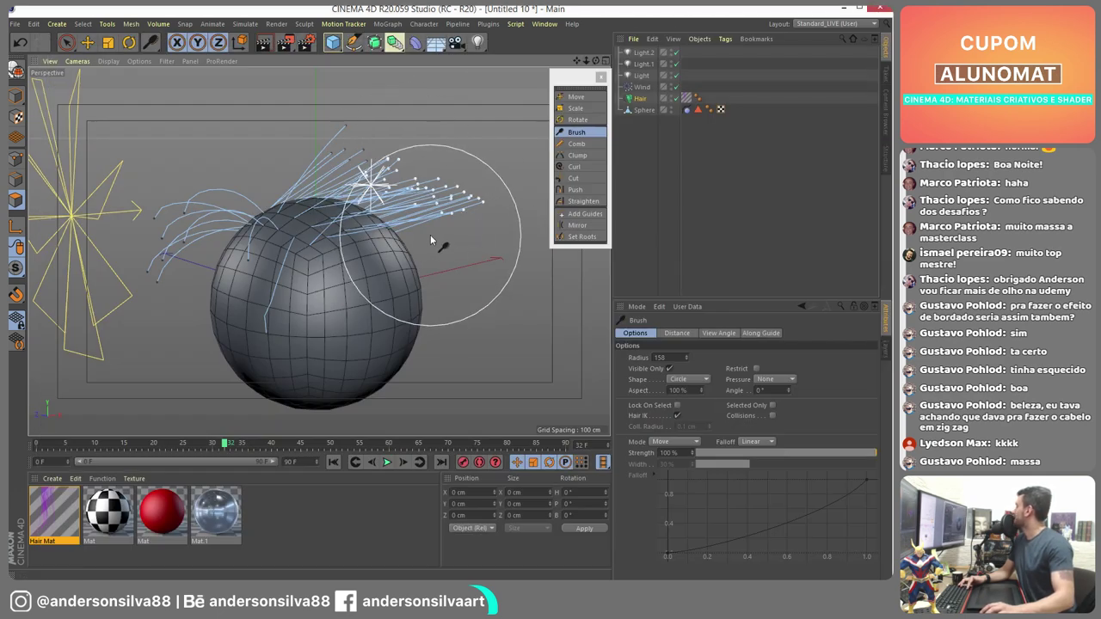
pyautogui.click(573, 166)
pyautogui.moveTo(473, 180)
pyautogui.mouseDown()
pyautogui.moveTo(561, 296)
pyautogui.moveTo(488, 225)
pyautogui.moveTo(727, 271)
pyautogui.moveTo(848, 254)
pyautogui.mouseUp()
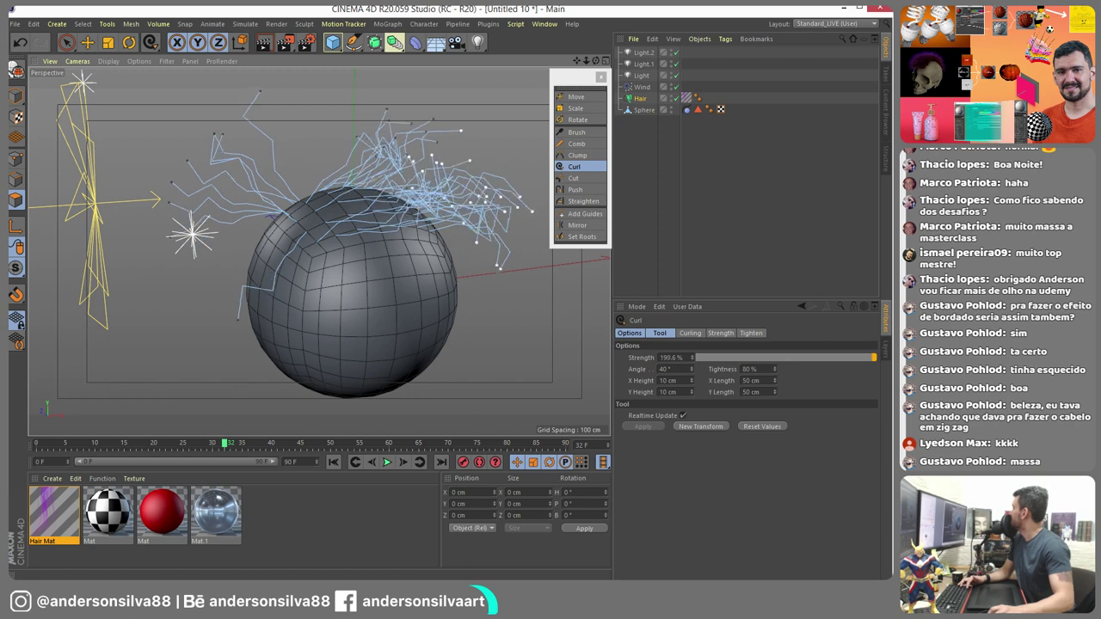
pyautogui.hotkey('ctrl', 'z')
pyautogui.hotkey('ctrl', 'z')
pyautogui.hotkey('ctrl', 'z')
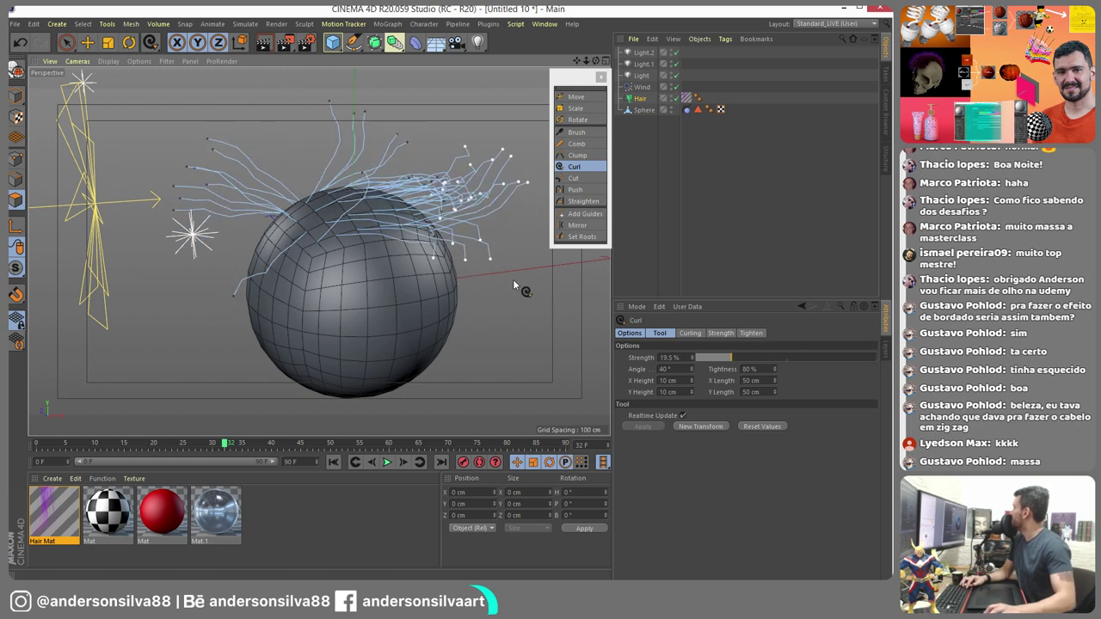
# - Raise the Hair guide segments to 40 and curl the guides, undoing the last strokes
pyautogui.click(640, 98)
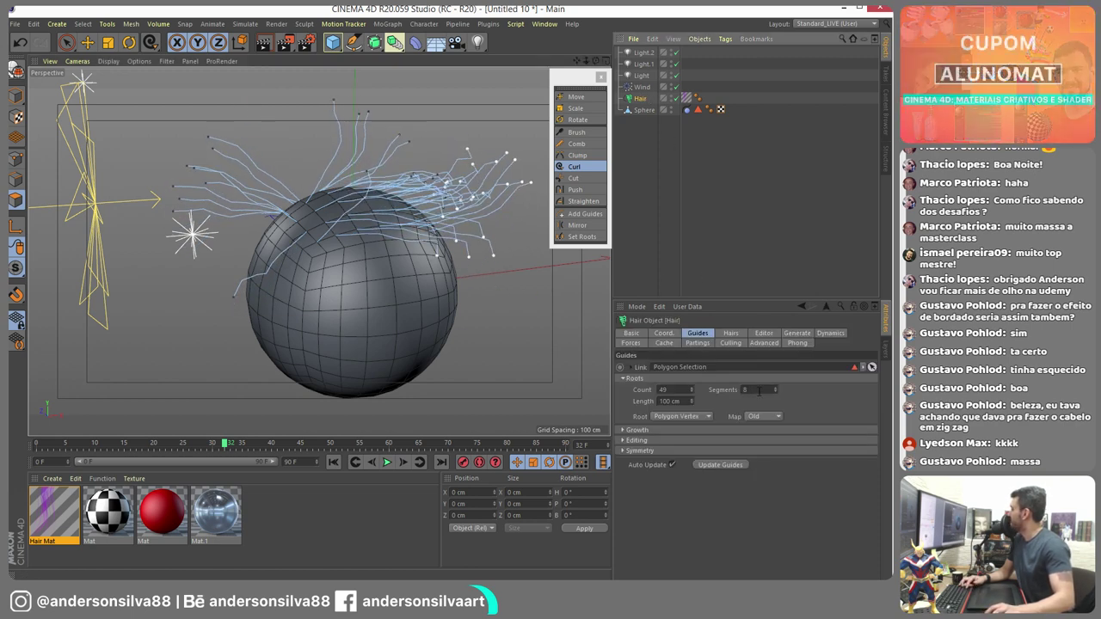
pyautogui.hotkey('ctrl', 'z')
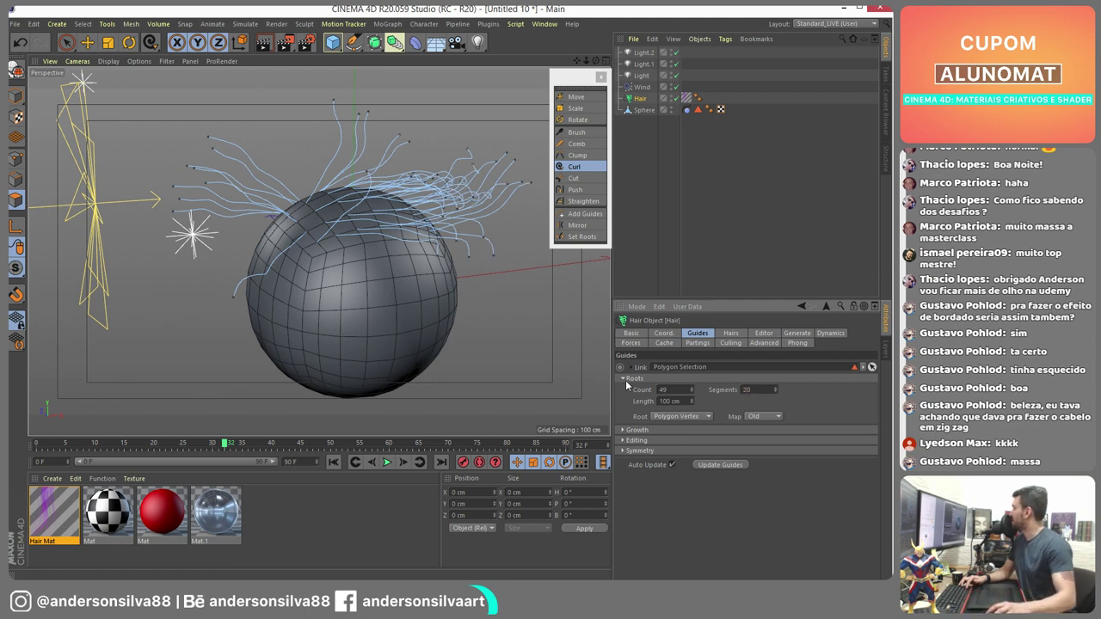
pyautogui.moveTo(365, 95)
pyautogui.mouseDown()
pyautogui.moveTo(404, 172)
pyautogui.moveTo(379, 142)
pyautogui.mouseUp()
pyautogui.moveTo(775, 390); pyautogui.dragTo(778, 375)
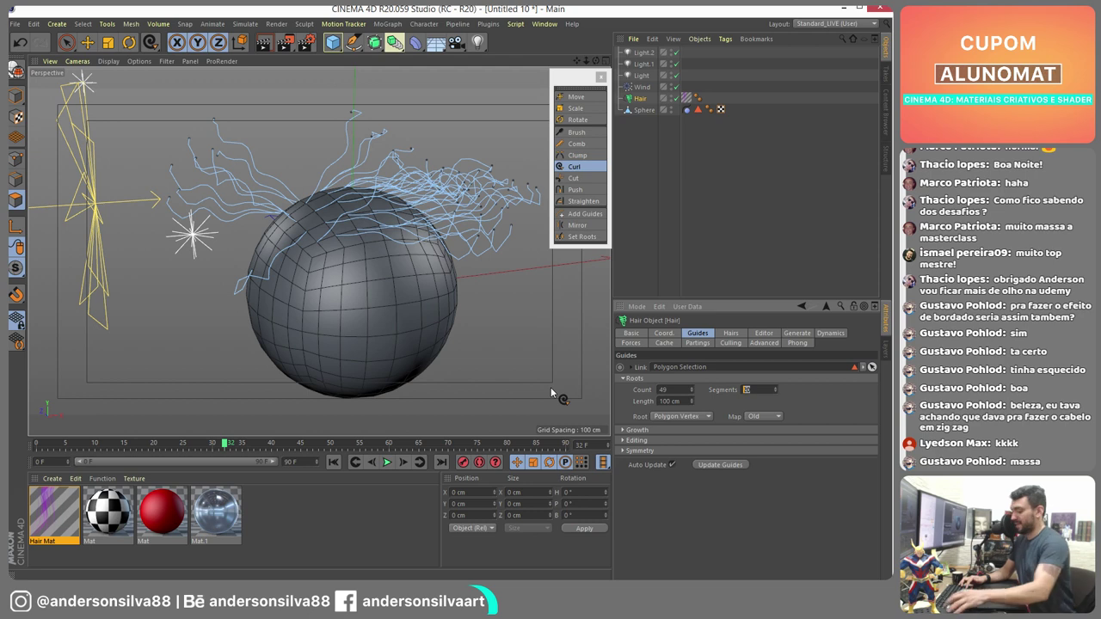
pyautogui.moveTo(442, 194)
pyautogui.mouseDown()
pyautogui.moveTo(482, 189)
pyautogui.moveTo(447, 202)
pyautogui.moveTo(258, 206)
pyautogui.mouseUp()
pyautogui.hotkey('ctrl', 'z')
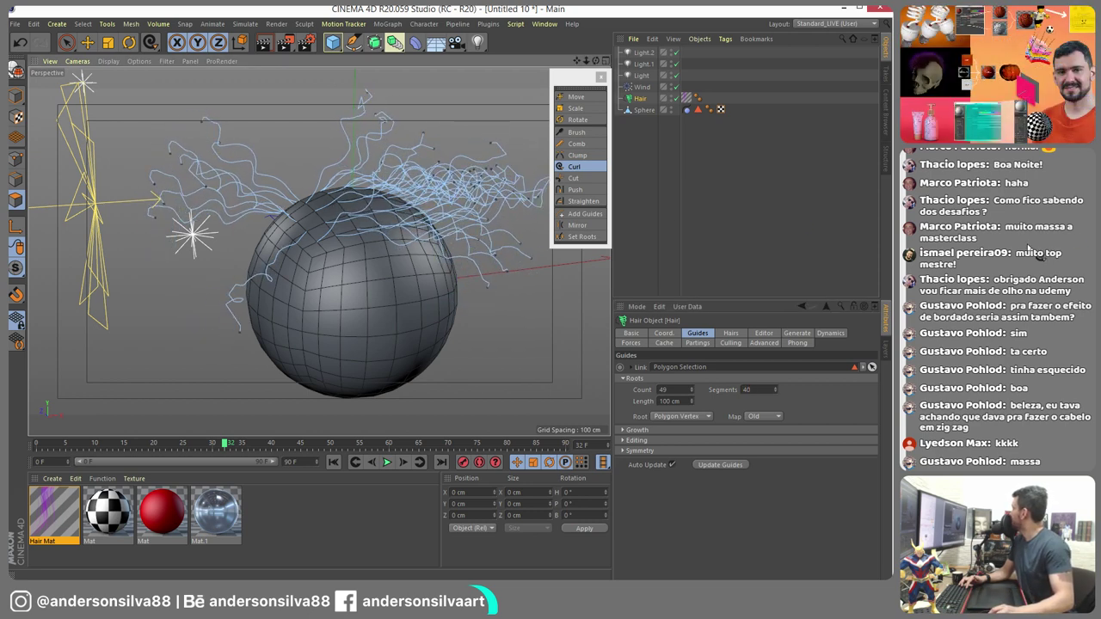
pyautogui.keyDown('alt'); pyautogui.moveTo(404, 151); pyautogui.dragTo(344, 172); pyautogui.keyUp('alt')
# - Cut away the left-side hair guides with the Cut tool at radius 90
pyautogui.click(573, 178)
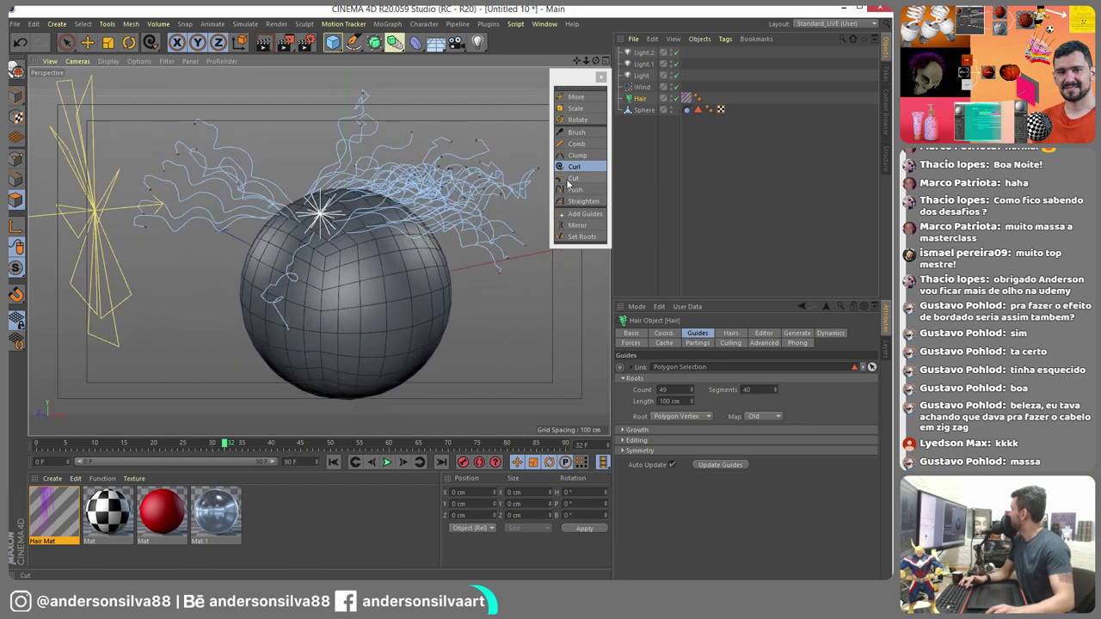
pyautogui.click(188, 155)
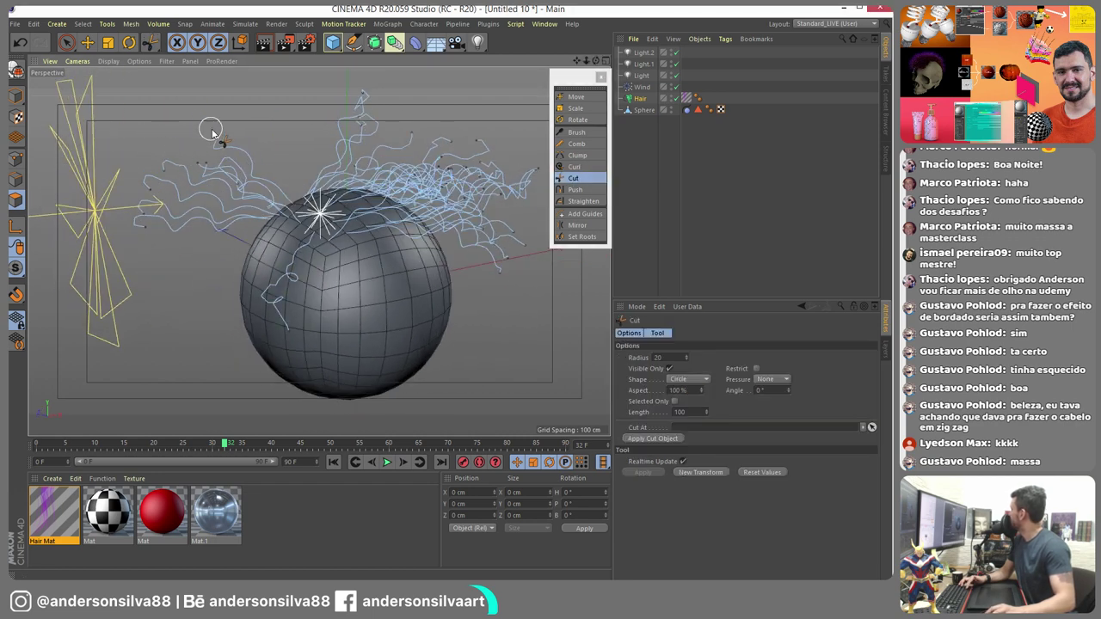
pyautogui.moveTo(177, 184); pyautogui.dragTo(197, 184, button='middle')
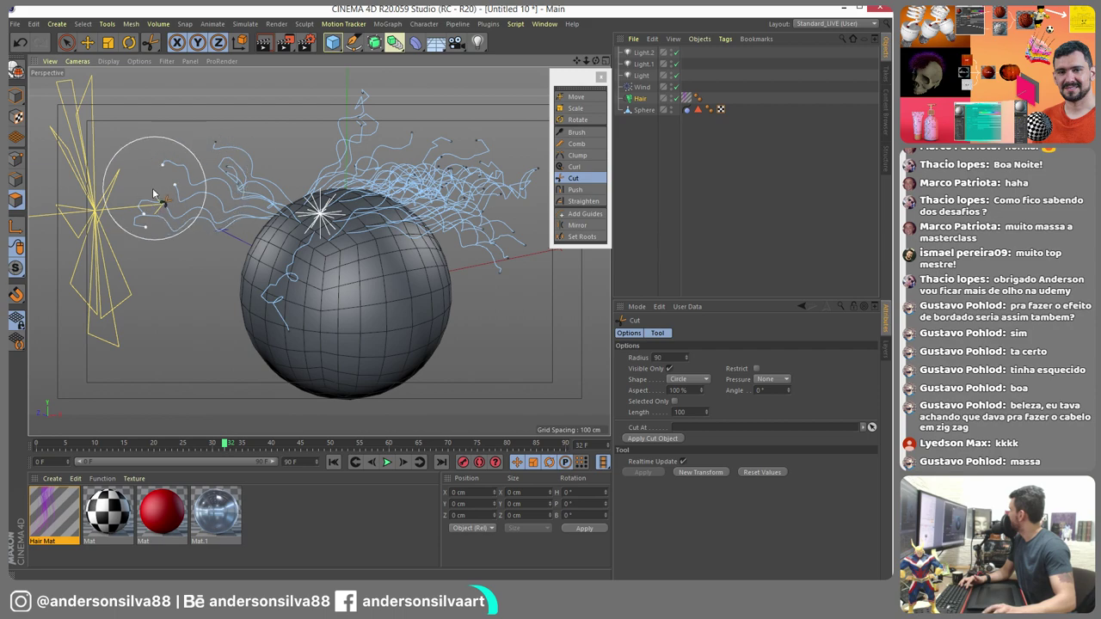
pyautogui.click(197, 188)
pyautogui.keyDown('alt'); pyautogui.moveTo(160, 167); pyautogui.dragTo(93, 208); pyautogui.keyUp('alt')
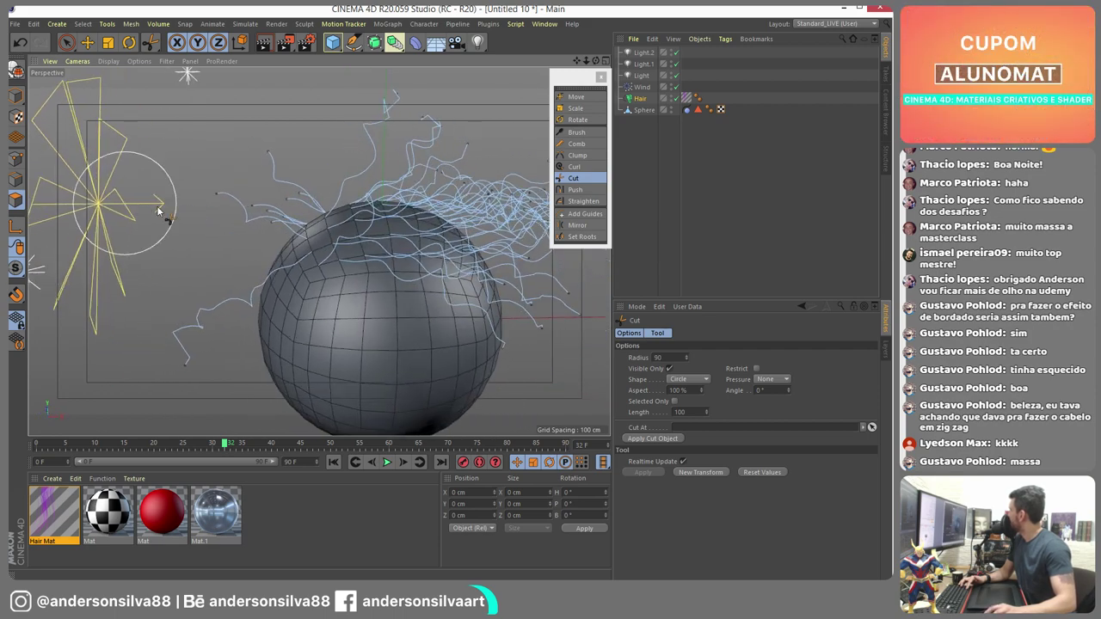
pyautogui.moveTo(136, 356)
pyautogui.keyDown('alt'); pyautogui.mouseDown()
pyautogui.moveTo(178, 318)
pyautogui.moveTo(333, 247)
pyautogui.mouseUp(); pyautogui.keyUp('alt')
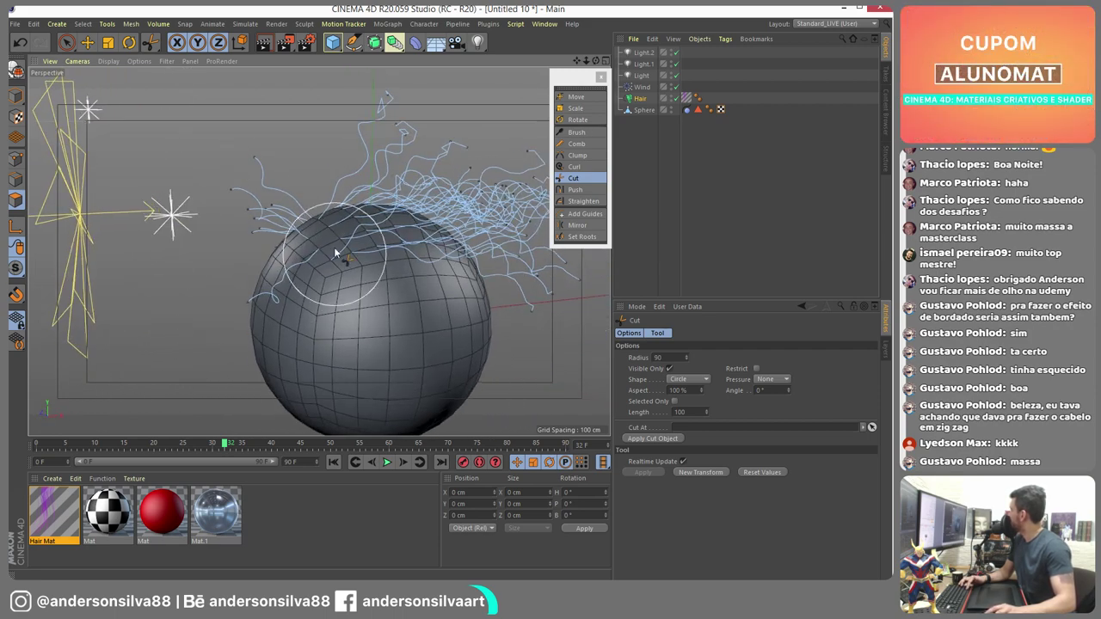
pyautogui.keyDown('alt'); pyautogui.moveTo(356, 165); pyautogui.dragTo(319, 202); pyautogui.keyUp('alt')
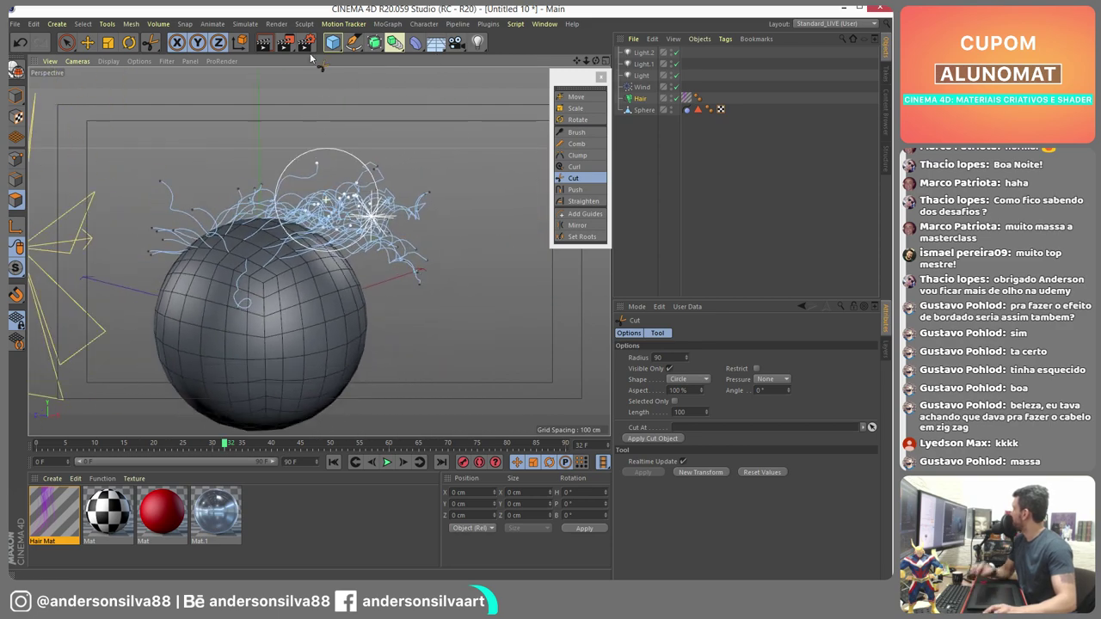
# - Start a test render in the Picture Viewer, stop it, and close the viewer
pyautogui.click(284, 45)
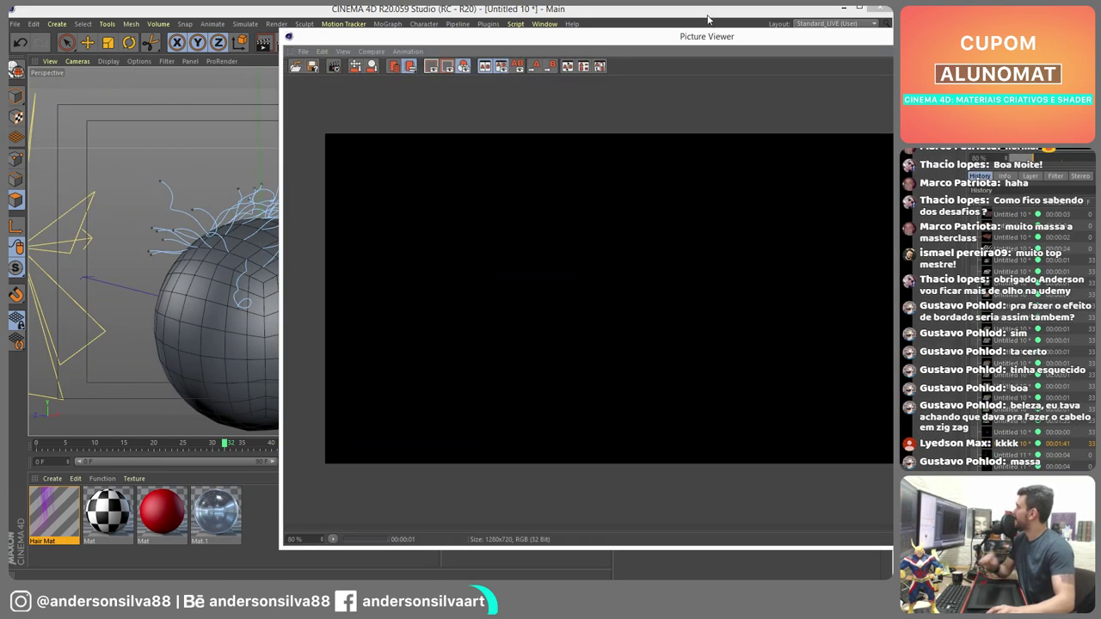
pyautogui.moveTo(705, 32); pyautogui.dragTo(528, 45)
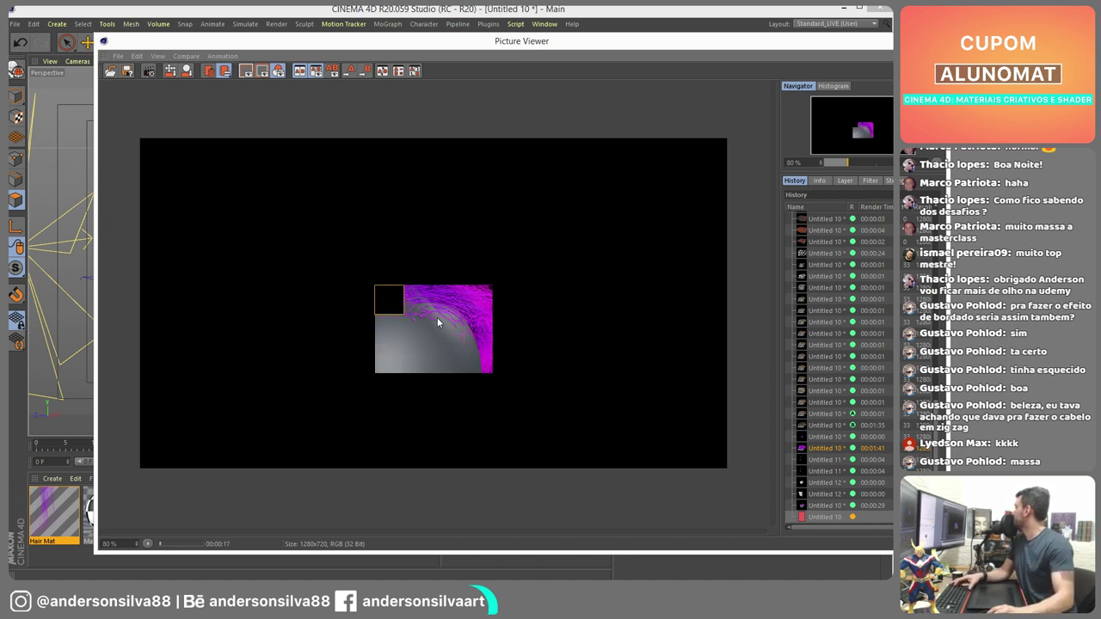
pyautogui.hotkey('shift', 'r')
pyautogui.click(753, 358)
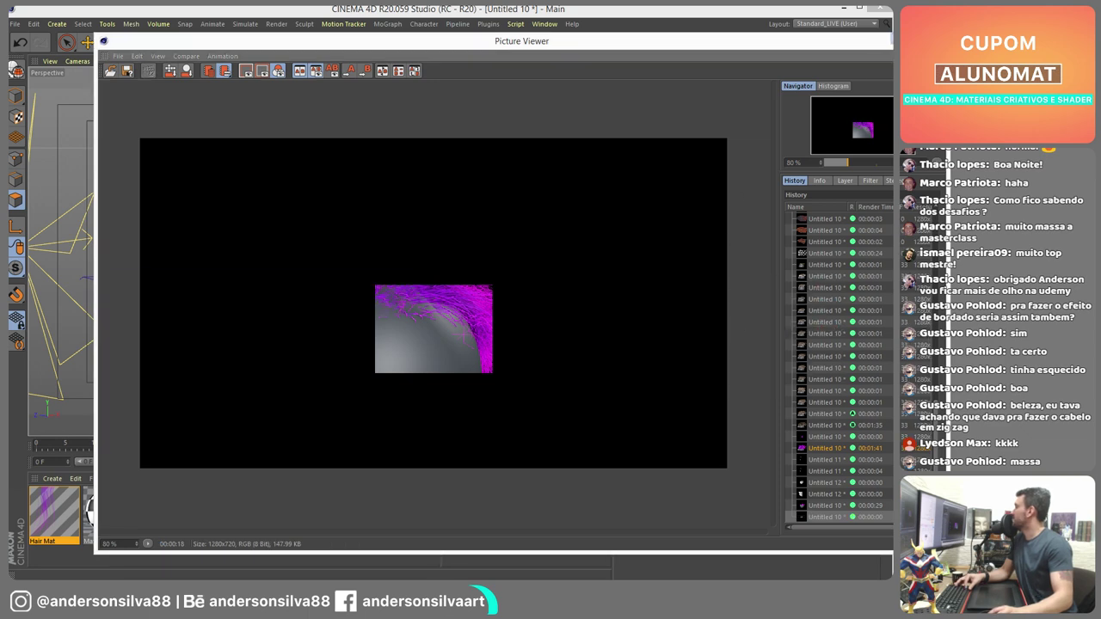
pyautogui.click(889, 40)
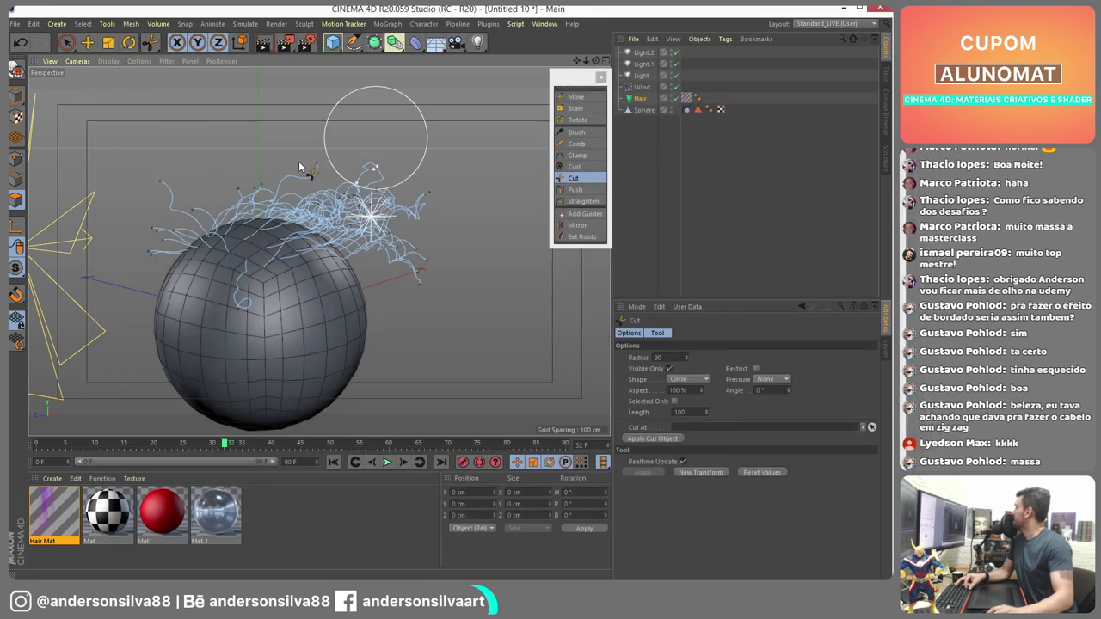
# - Set the Hair object's rendered Hairs segments to 40
pyautogui.click(643, 98)
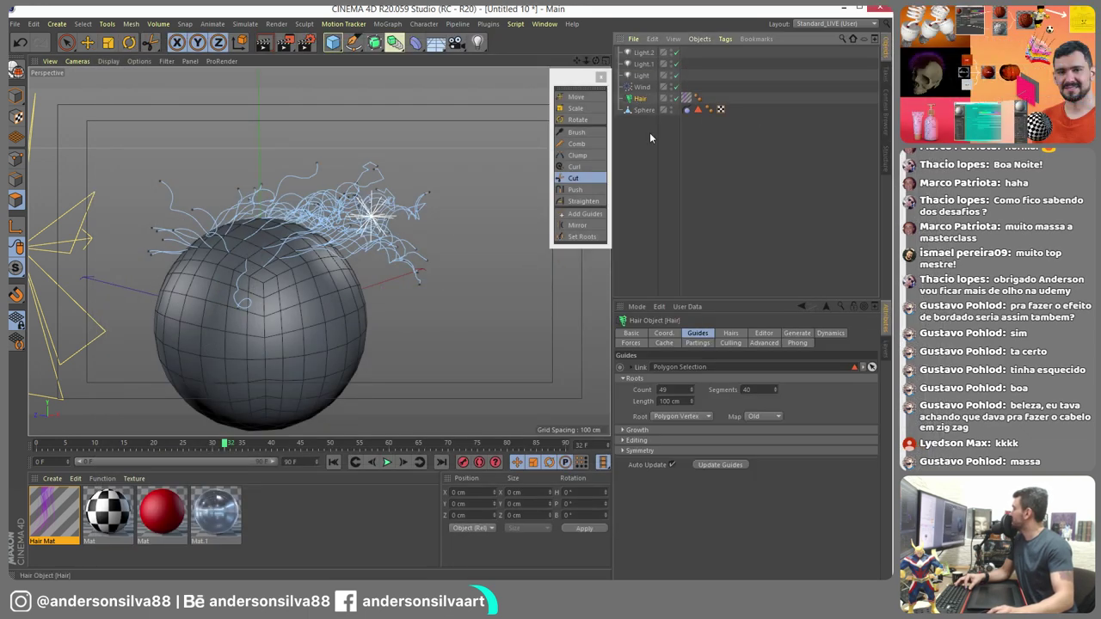
pyautogui.click(731, 334)
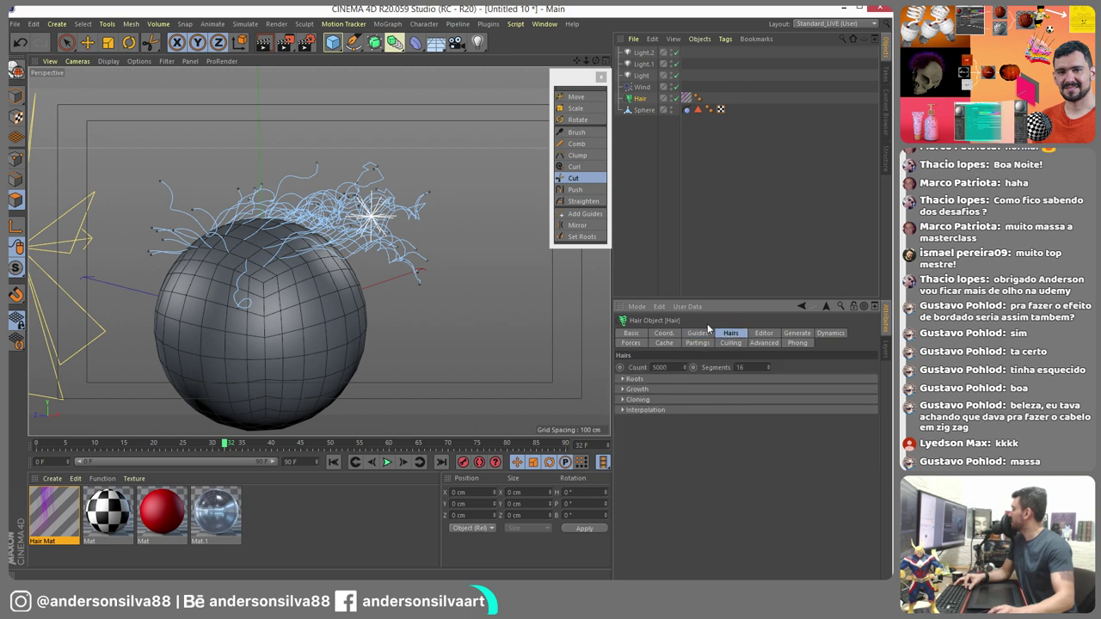
pyautogui.click(698, 334)
pyautogui.click(730, 335)
pyautogui.write('40')
pyautogui.press('Return')
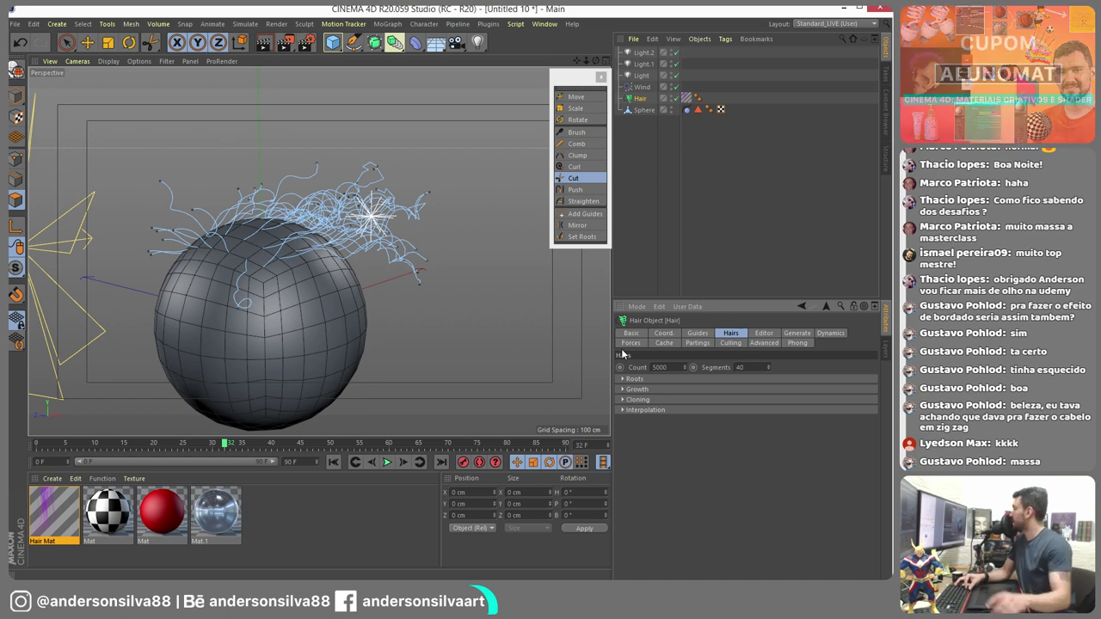
# - Render the sphere, compare it beside the fluffy hearts reference, then close both windows
pyautogui.click(284, 42)
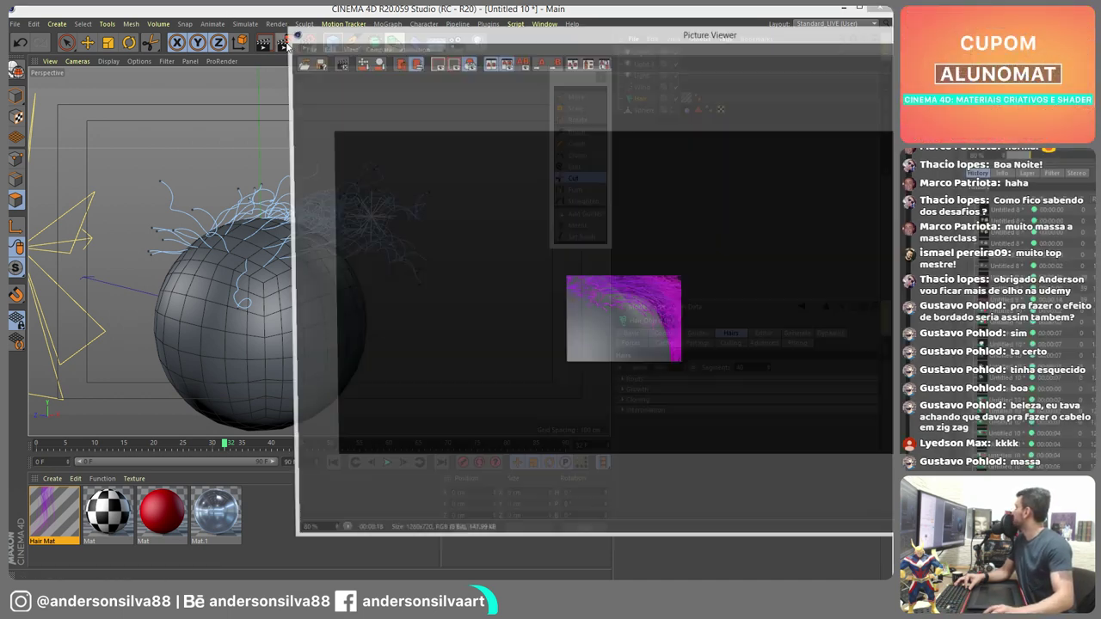
pyautogui.doubleClick(774, 34)
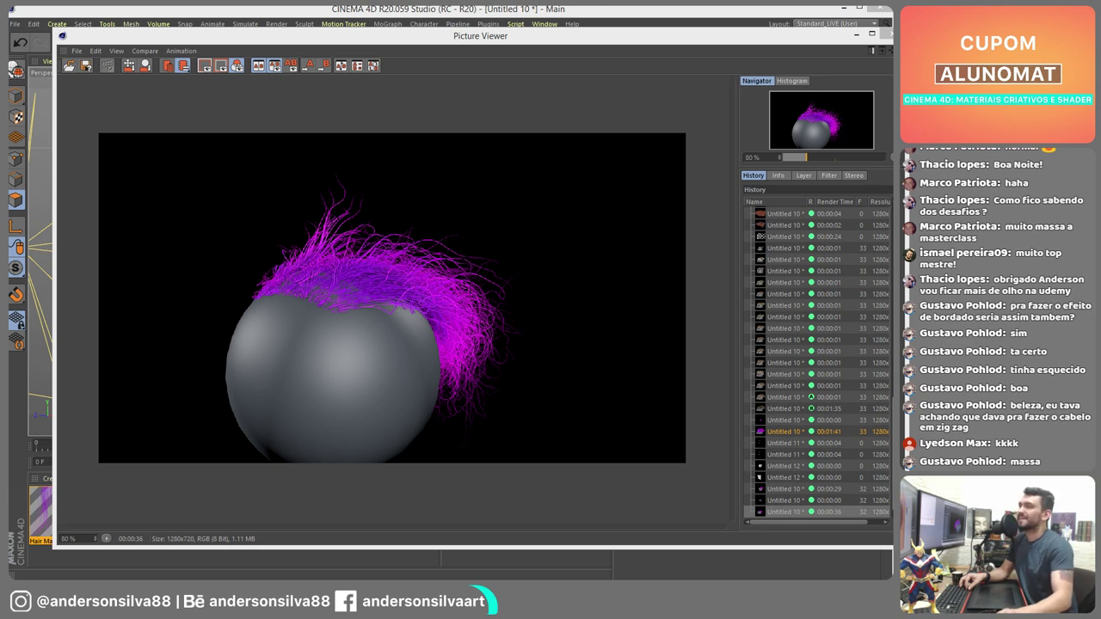
pyautogui.moveTo(7, 30); pyautogui.dragTo(511, 33)
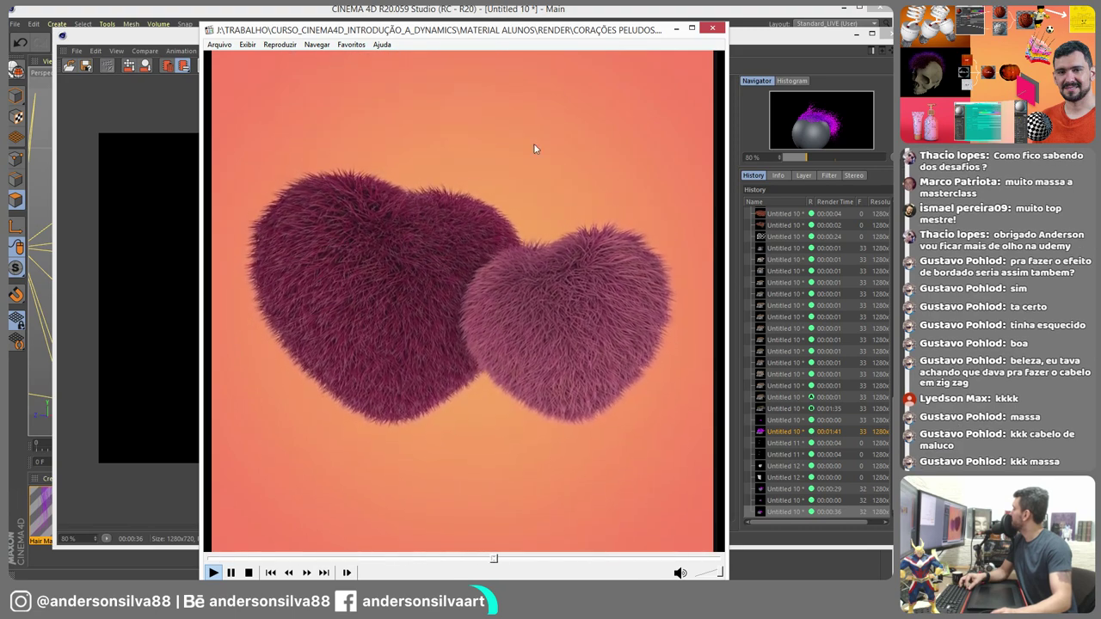
pyautogui.click(747, 95)
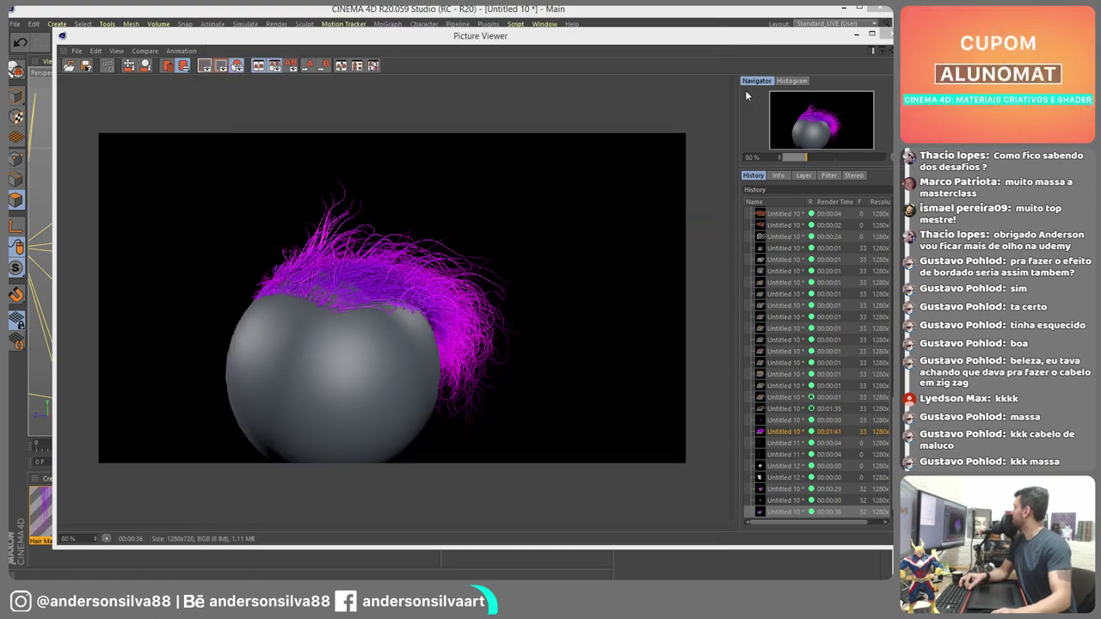
pyautogui.click(889, 35)
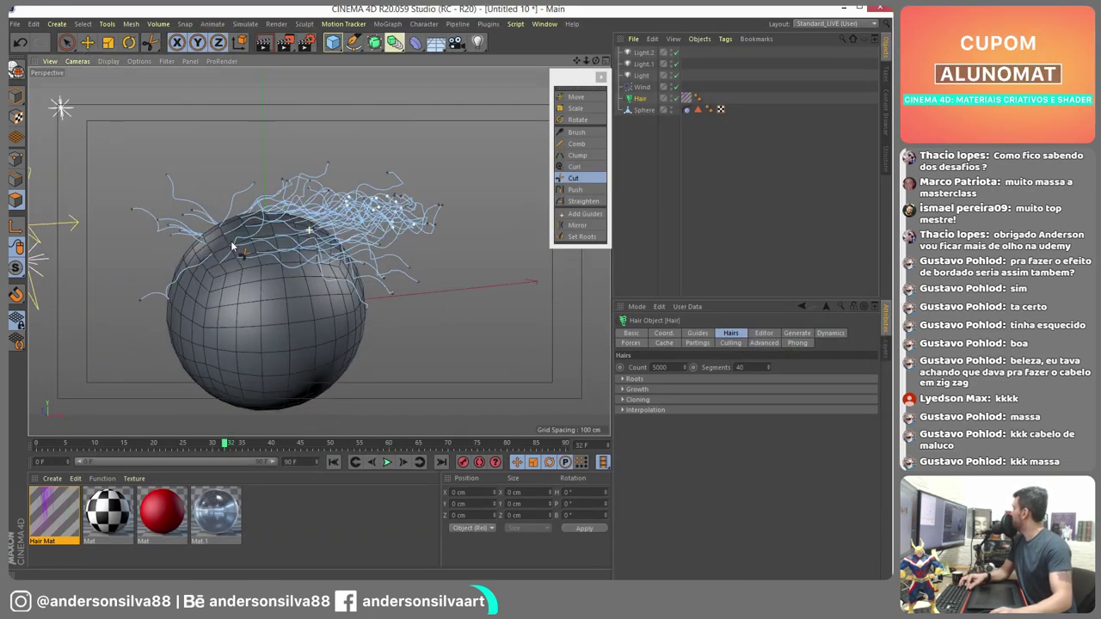
# - Spread the hair strands apart with the Clump tool at negative strength
pyautogui.click(576, 144)
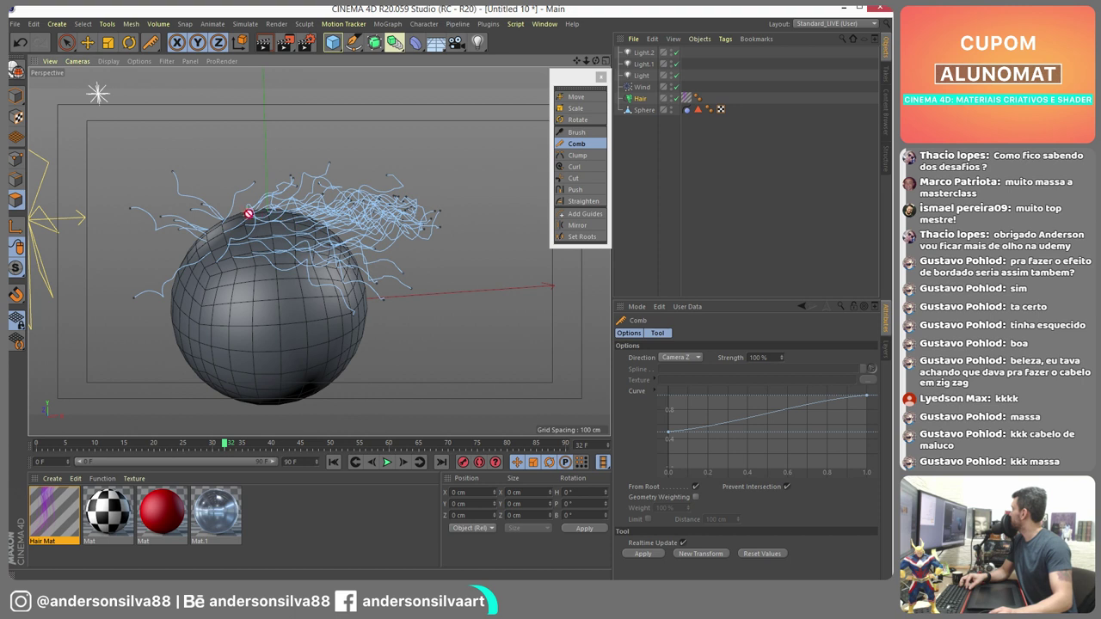
pyautogui.click(578, 155)
pyautogui.moveTo(280, 219)
pyautogui.mouseDown()
pyautogui.moveTo(147, 216)
pyautogui.moveTo(46, 233)
pyautogui.moveTo(88, 258)
pyautogui.moveTo(369, 249)
pyautogui.moveTo(83, 246)
pyautogui.mouseUp()
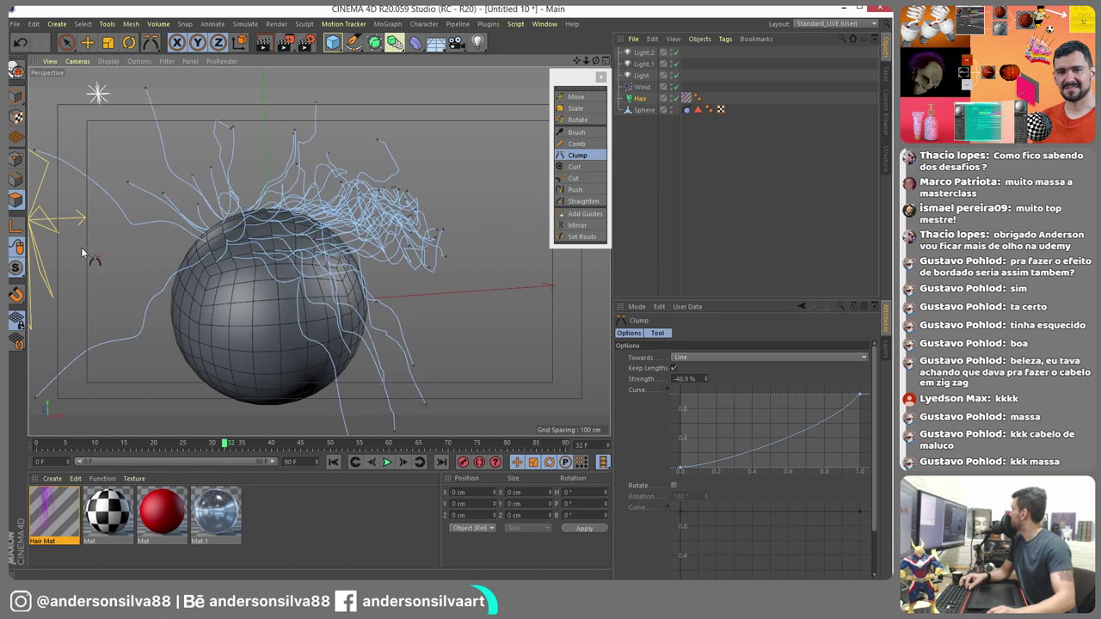
# - Brush the strands up and to the right across the top, then render the sphere
pyautogui.click(576, 133)
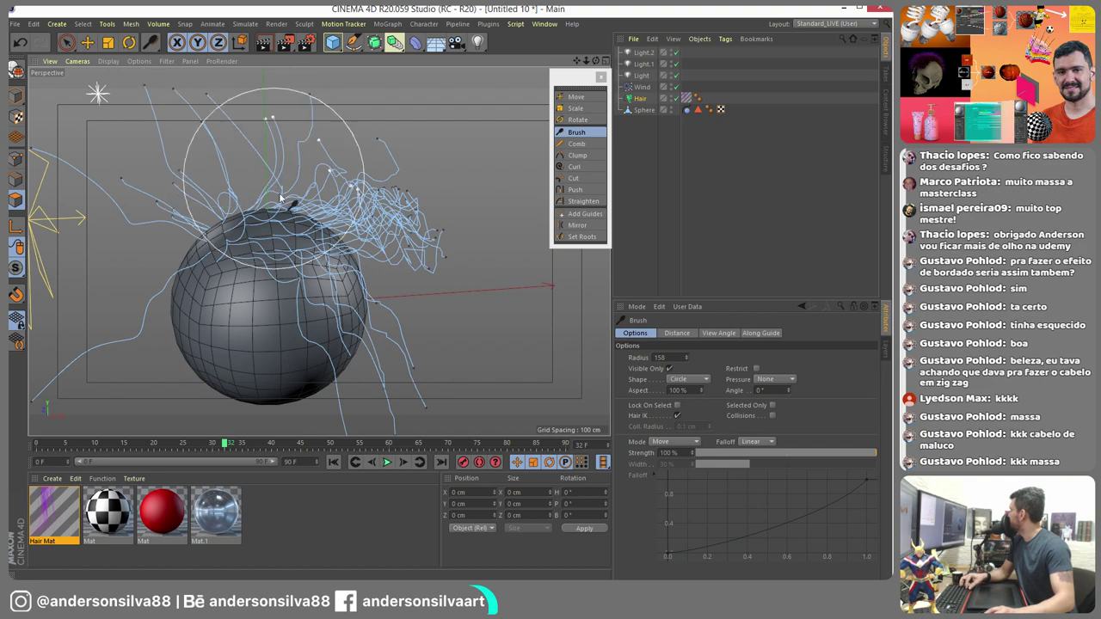
pyautogui.moveTo(279, 198)
pyautogui.mouseDown()
pyautogui.moveTo(294, 256)
pyautogui.moveTo(369, 125)
pyautogui.mouseUp()
pyautogui.scroll(3, 405, 253)
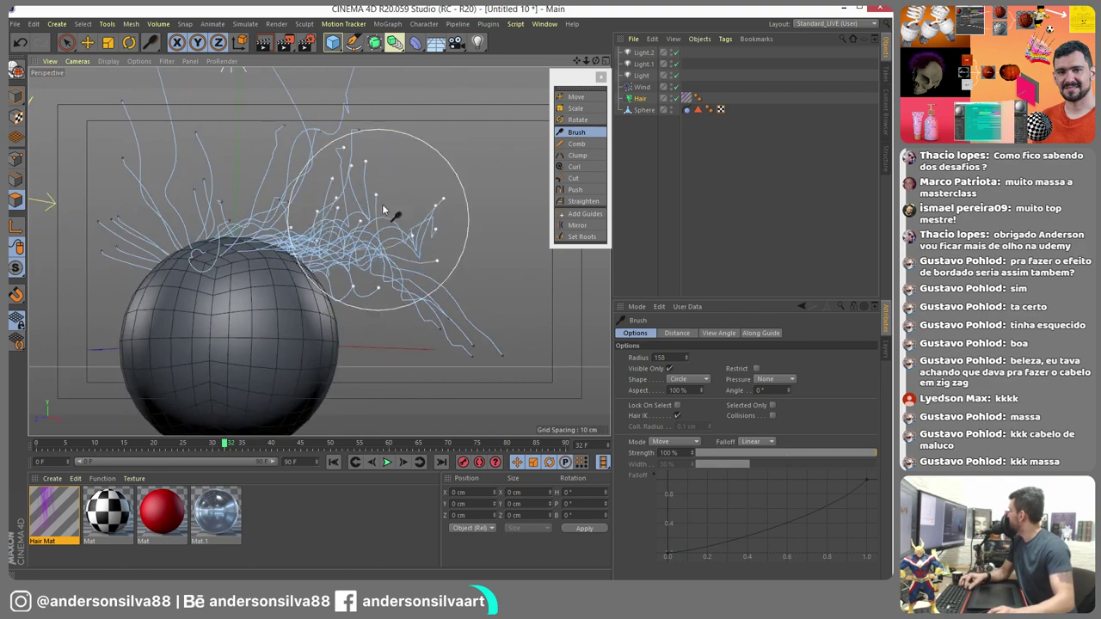
pyautogui.moveTo(148, 239)
pyautogui.keyDown('alt'); pyautogui.mouseDown()
pyautogui.moveTo(246, 255)
pyautogui.moveTo(239, 239)
pyautogui.mouseUp(); pyautogui.keyUp('alt')
pyautogui.moveTo(128, 142)
pyautogui.keyDown('alt'); pyautogui.mouseDown()
pyautogui.moveTo(176, 185)
pyautogui.moveTo(172, 207)
pyautogui.moveTo(359, 182)
pyautogui.moveTo(354, 222)
pyautogui.moveTo(363, 114)
pyautogui.mouseUp(); pyautogui.keyUp('alt')
pyautogui.click(284, 42)
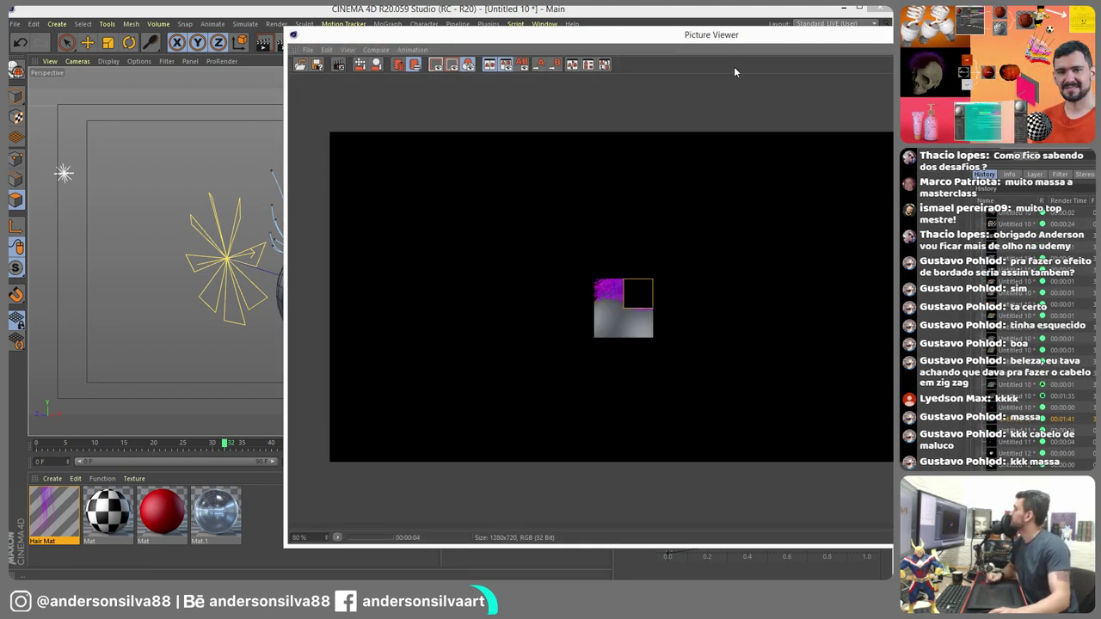
# - Widen the Picture Viewer to show History, compare with the red furball render, then return to Cinema 4D
pyautogui.scroll(1, 698, 218)
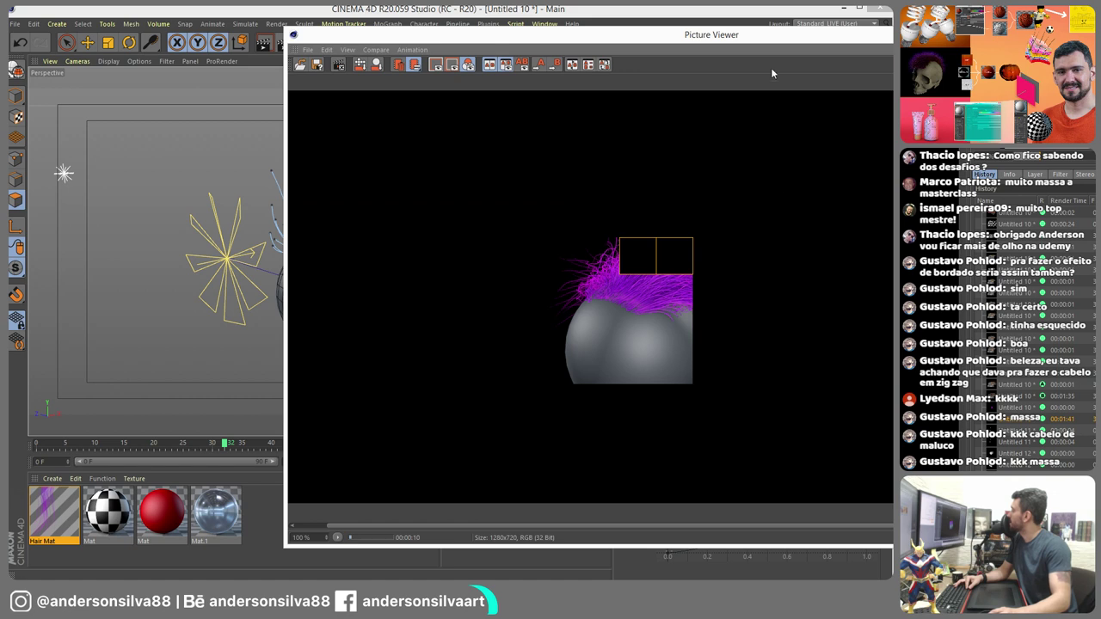
pyautogui.moveTo(285, 30); pyautogui.dragTo(86, 25)
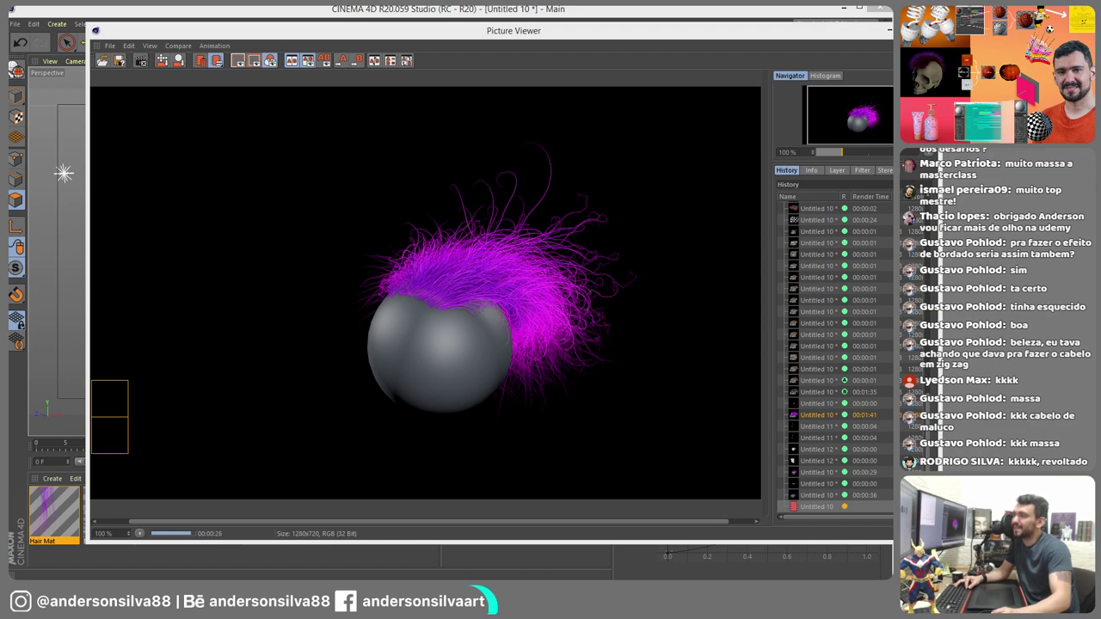
pyautogui.hotkey('alt', 'Tab')
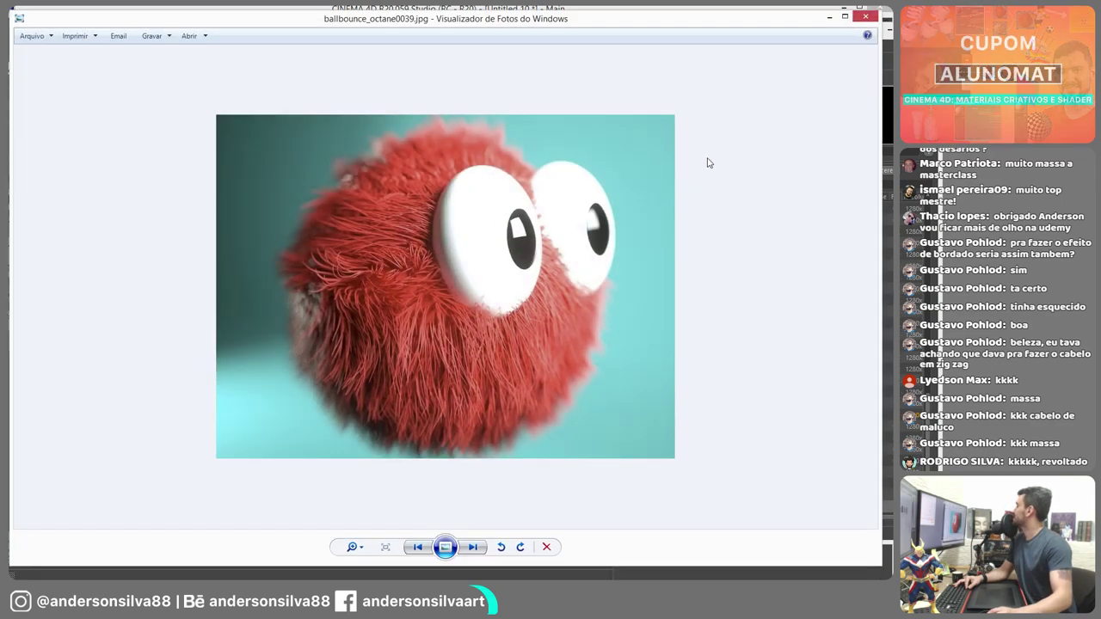
pyautogui.hotkey('alt', 'Tab')
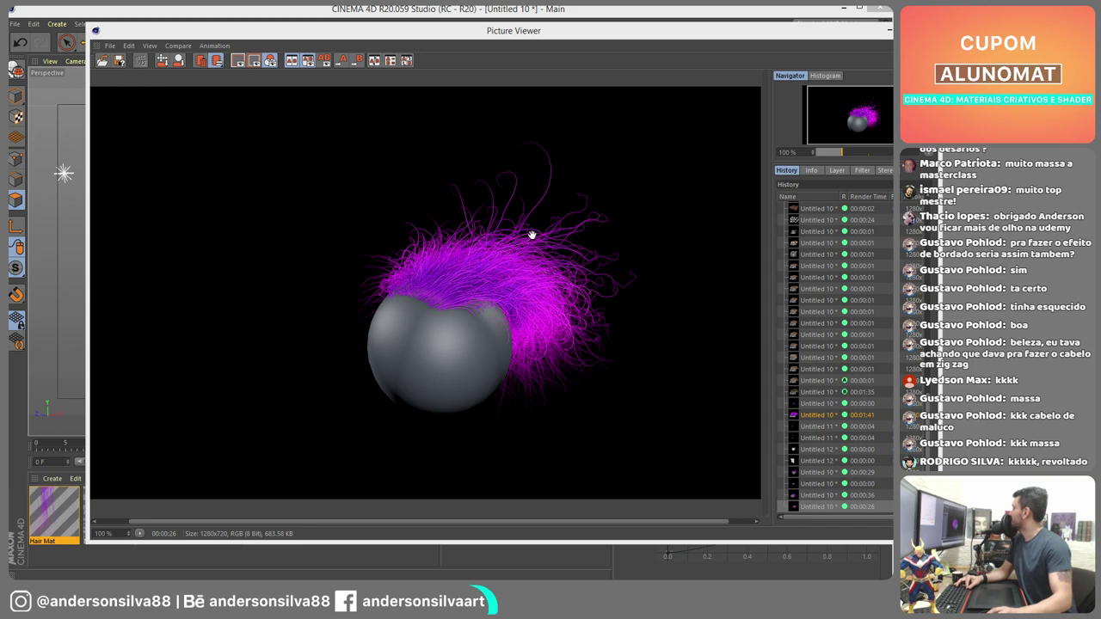
pyautogui.hotkey('alt', 'Tab')
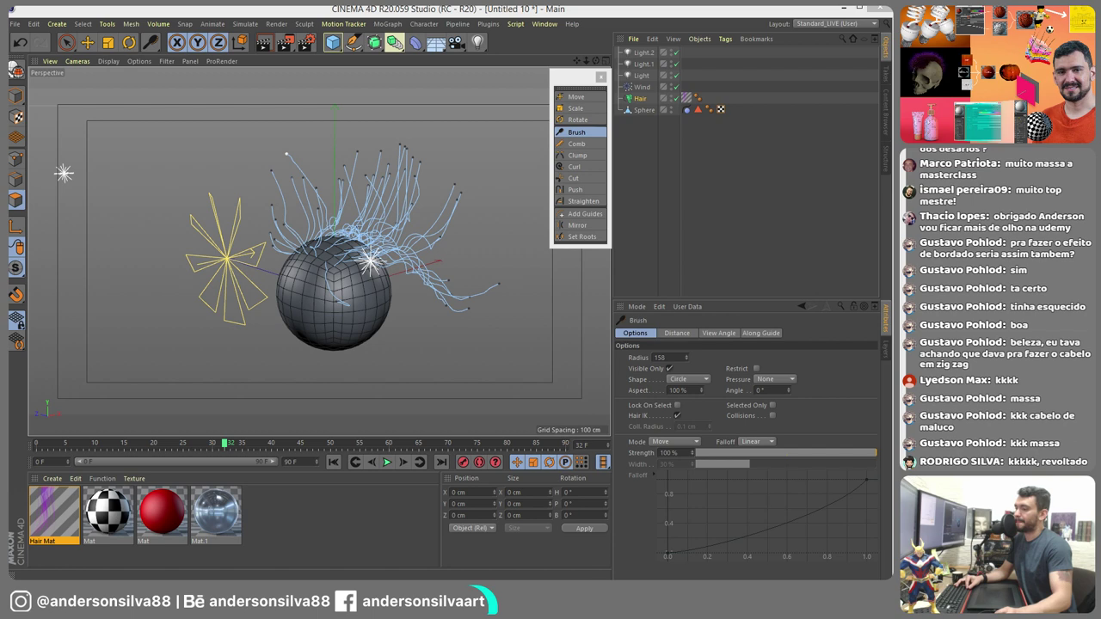
# - Close the furball reference and add a Hair Collider tag to the Sphere
pyautogui.moveTo(5, 51); pyautogui.dragTo(551, 30)
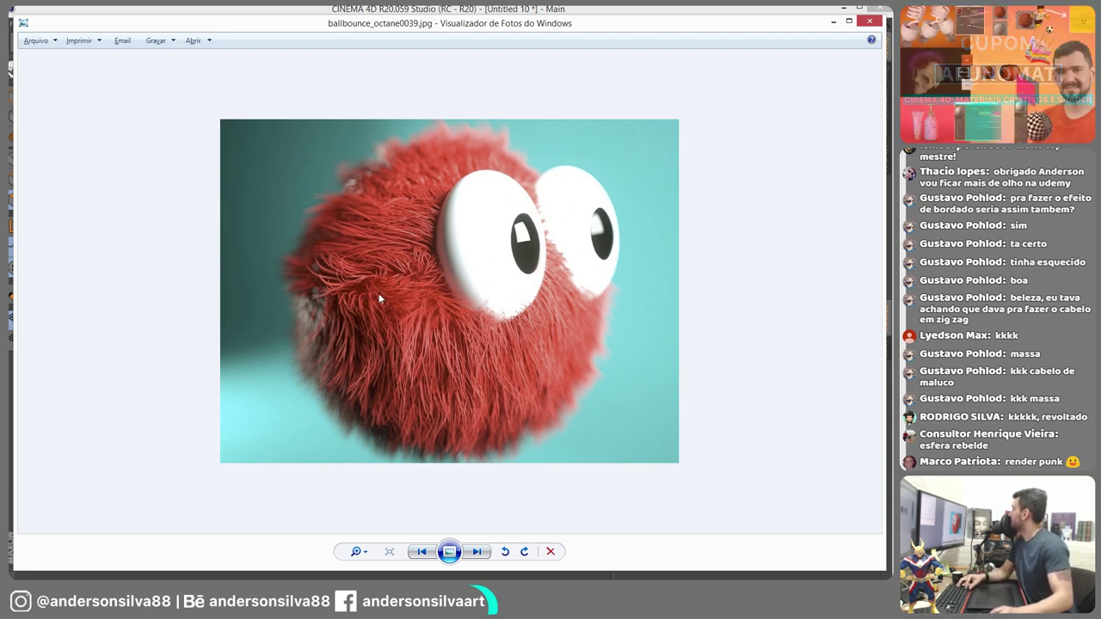
pyautogui.click(870, 20)
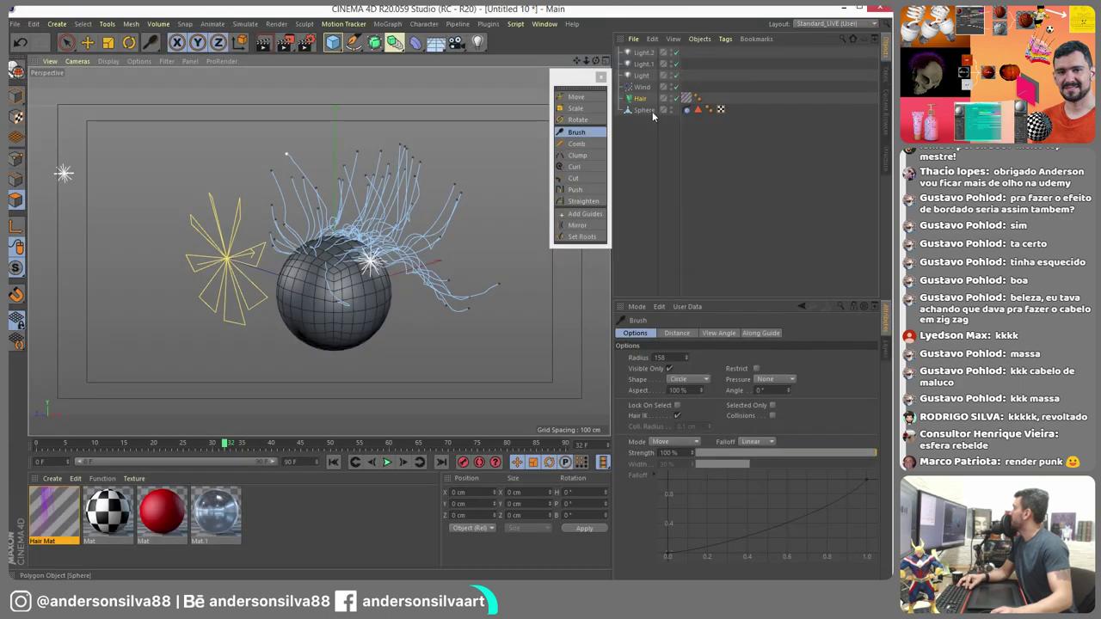
pyautogui.click(486, 189)
pyautogui.click(644, 110)
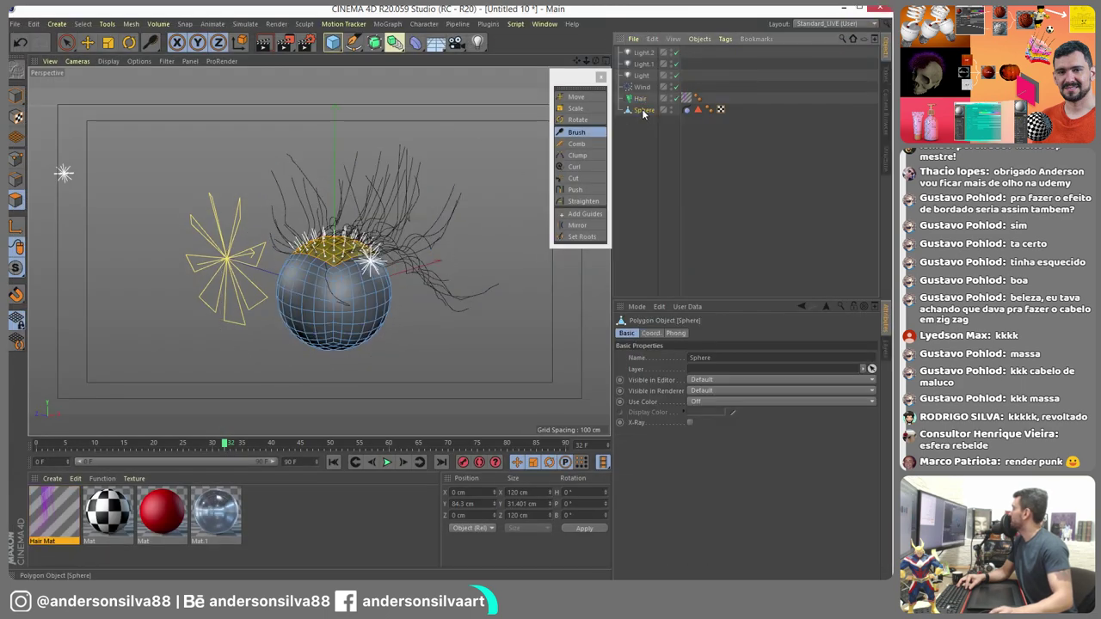
pyautogui.rightClick(644, 111)
pyautogui.moveTo(682, 140)
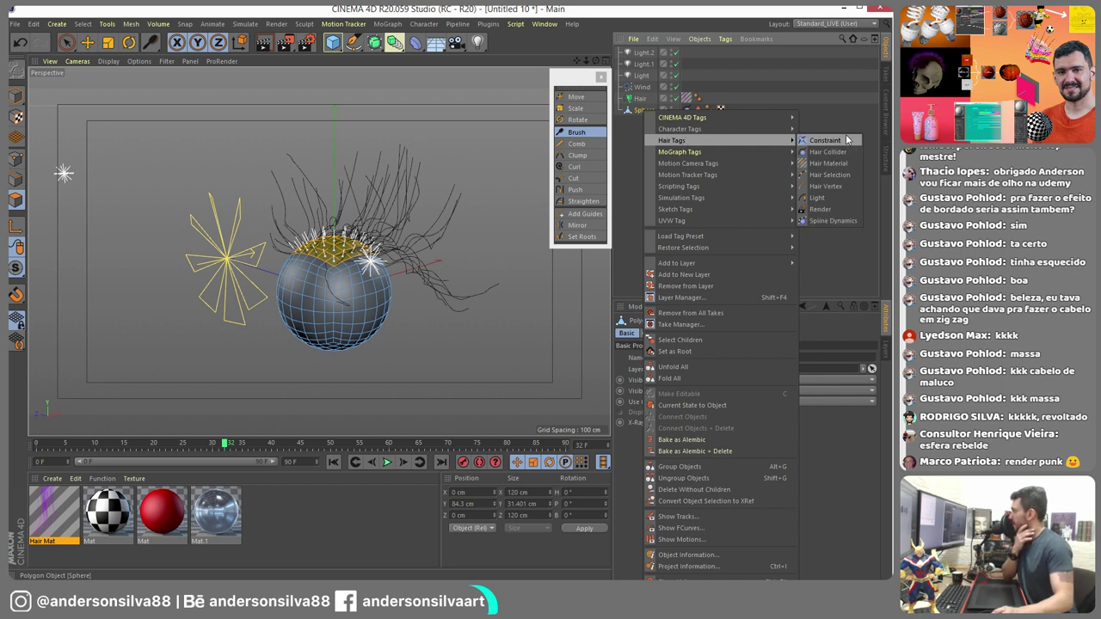
pyautogui.click(832, 153)
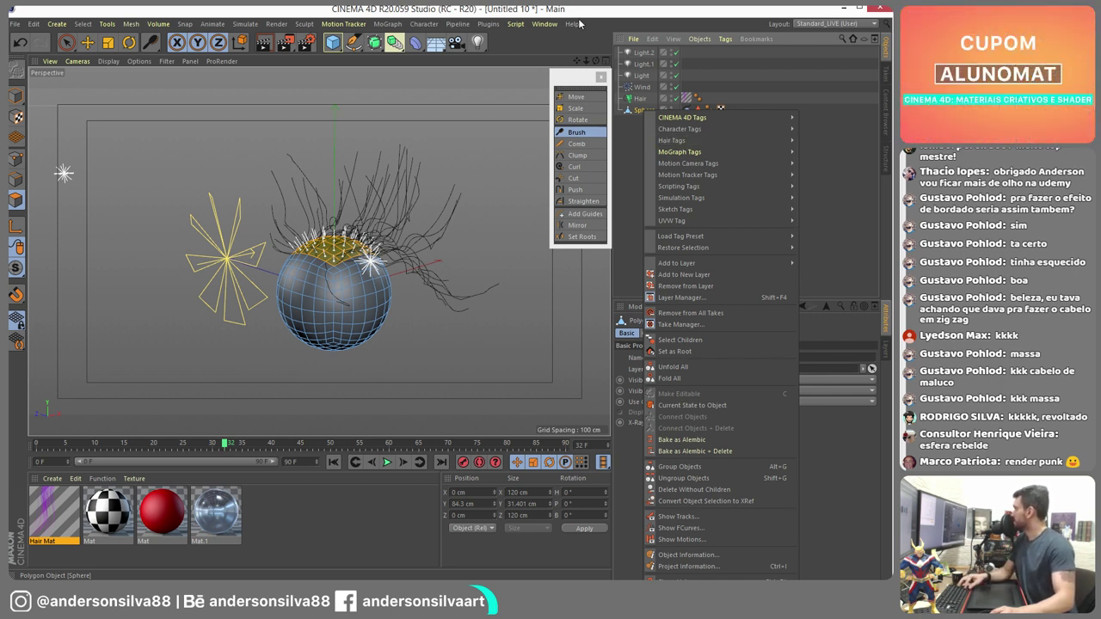
# - Orbit around the hairy sphere, then bring up the red furball reference image
pyautogui.scroll(6, 372, 258)
pyautogui.moveTo(372, 258)
pyautogui.keyDown('alt'); pyautogui.mouseDown()
pyautogui.moveTo(178, 183)
pyautogui.moveTo(194, 230)
pyautogui.moveTo(283, 263)
pyautogui.moveTo(276, 305)
pyautogui.moveTo(341, 302)
pyautogui.moveTo(280, 254)
pyautogui.moveTo(378, 185)
pyautogui.mouseUp(); pyautogui.keyUp('alt')
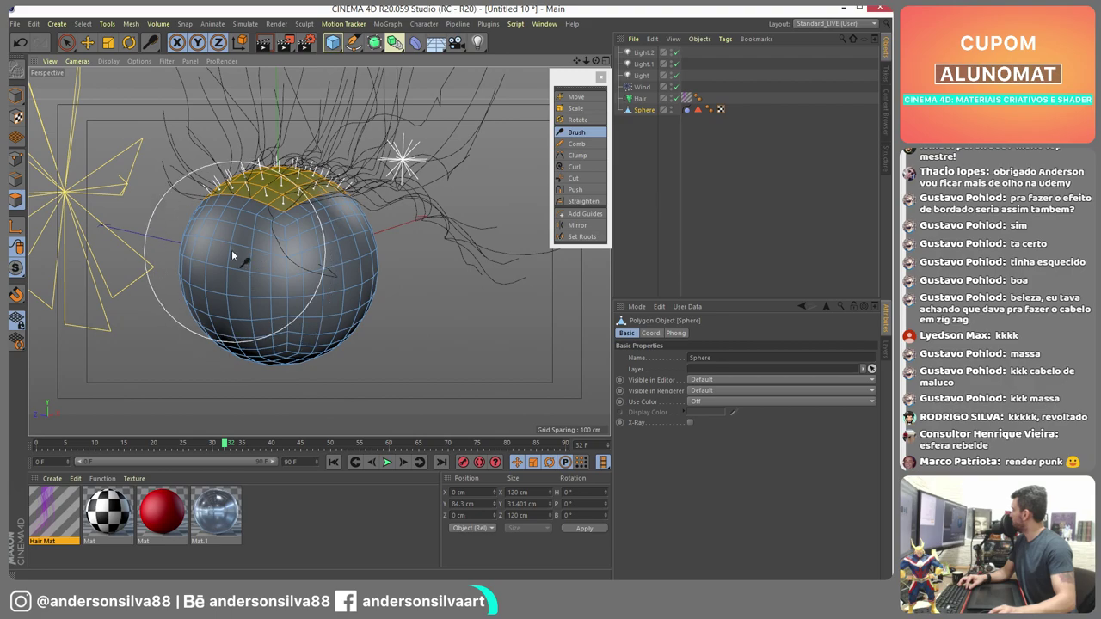
pyautogui.moveTo(250, 249)
pyautogui.keyDown('alt'); pyautogui.mouseDown()
pyautogui.moveTo(531, 204)
pyautogui.moveTo(379, 223)
pyautogui.moveTo(135, 175)
pyautogui.moveTo(103, 184)
pyautogui.moveTo(56, 157)
pyautogui.moveTo(71, 144)
pyautogui.moveTo(285, 317)
pyautogui.mouseUp(); pyautogui.keyUp('alt')
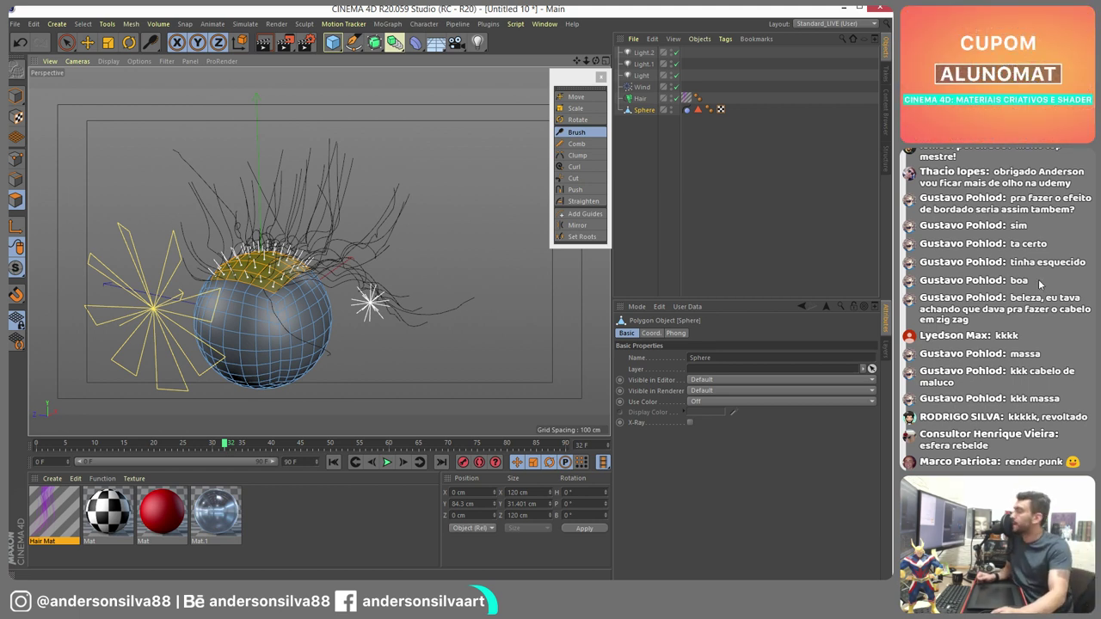
pyautogui.moveTo(889, 258); pyautogui.dragTo(887, 259)
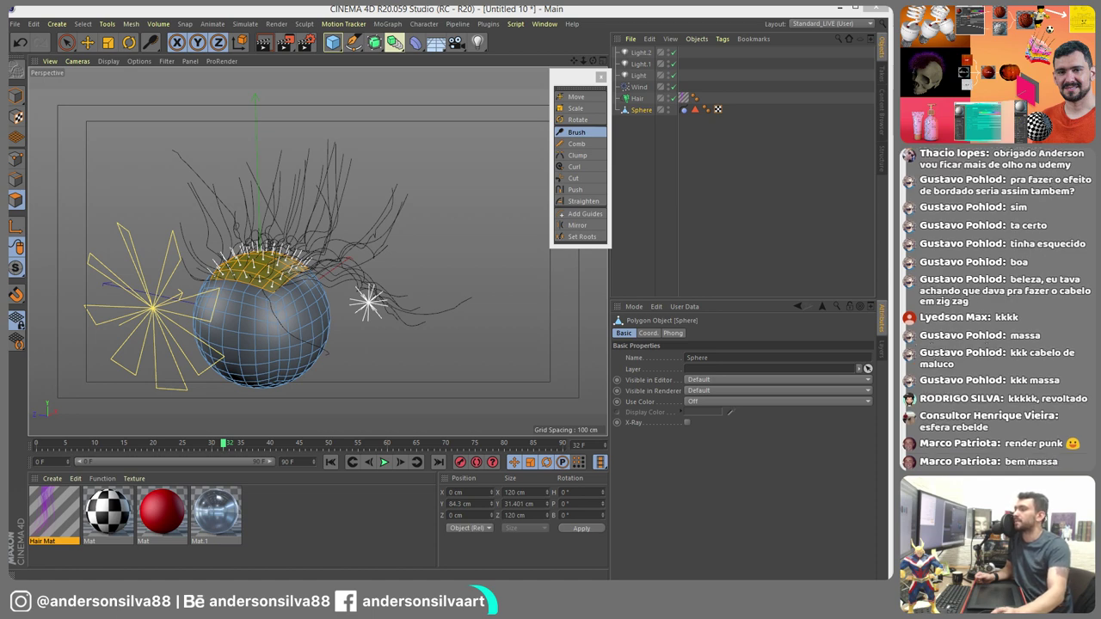
pyautogui.hotkey('alt', 'Tab')
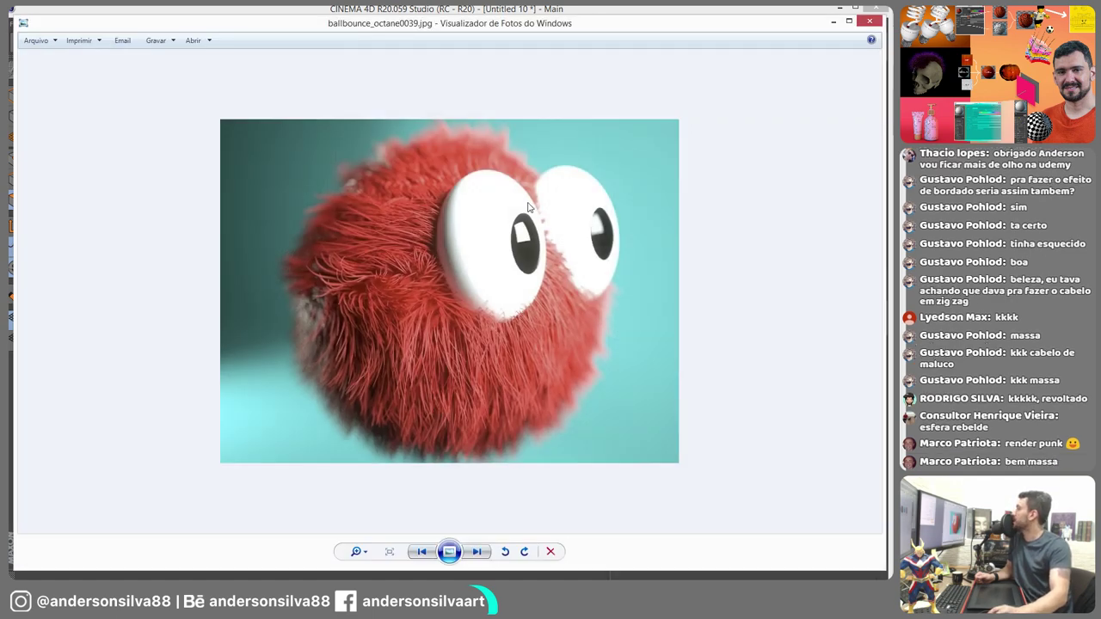
# - Compare the SHADER HAIR3.jpg skull render with ballbounce_octane0039.jpg, then minimize Photo Viewer
pyautogui.click(569, 10)
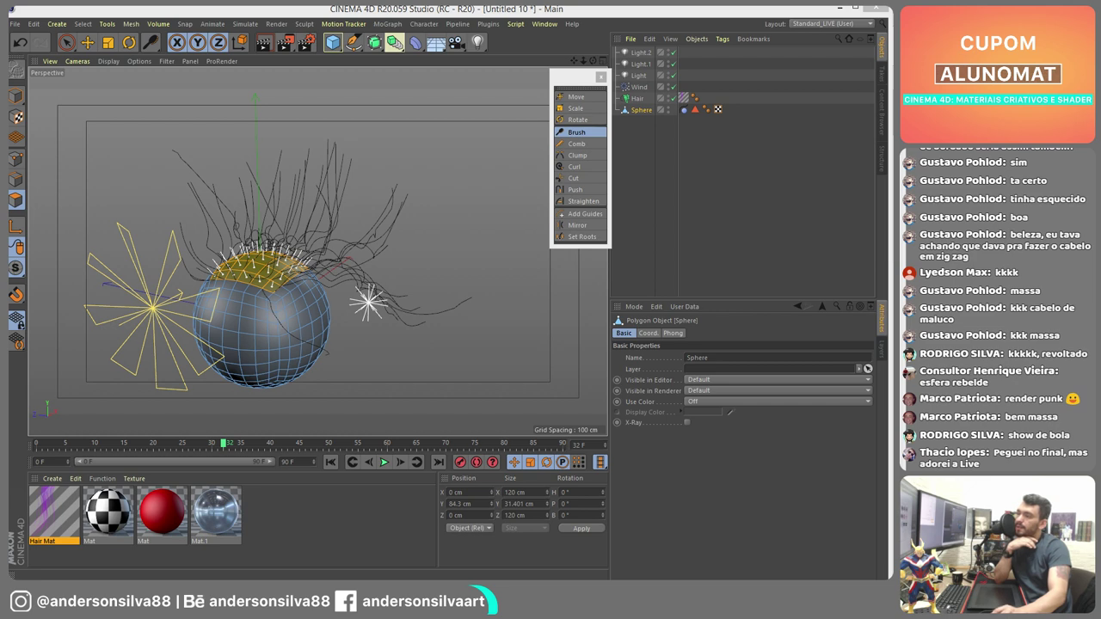
pyautogui.hotkey('alt', 'Tab')
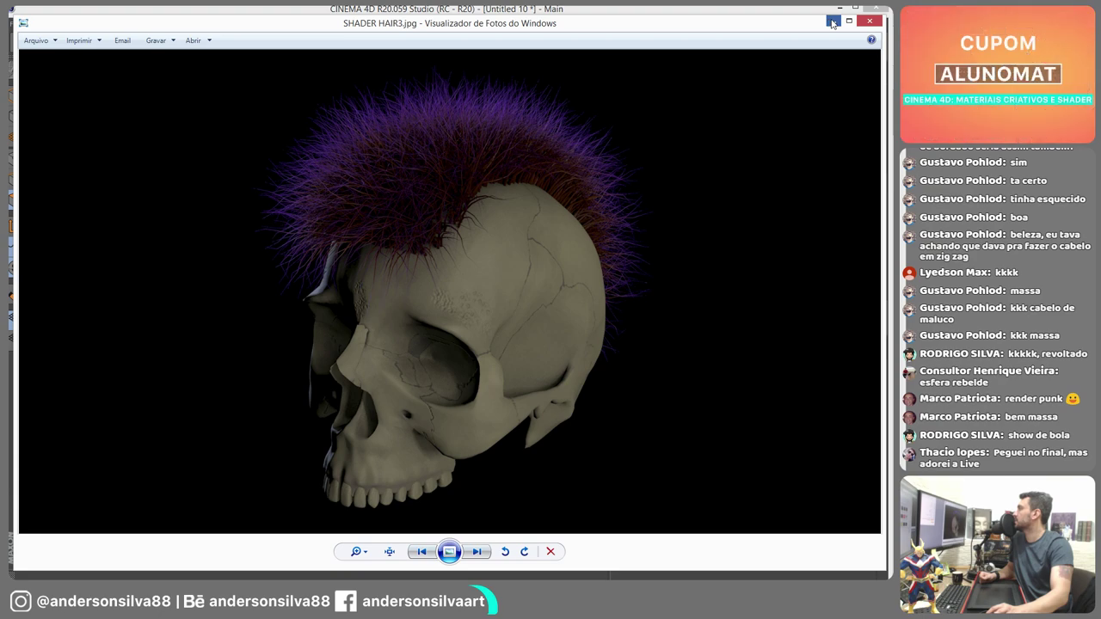
pyautogui.hotkey('alt', 'F4')
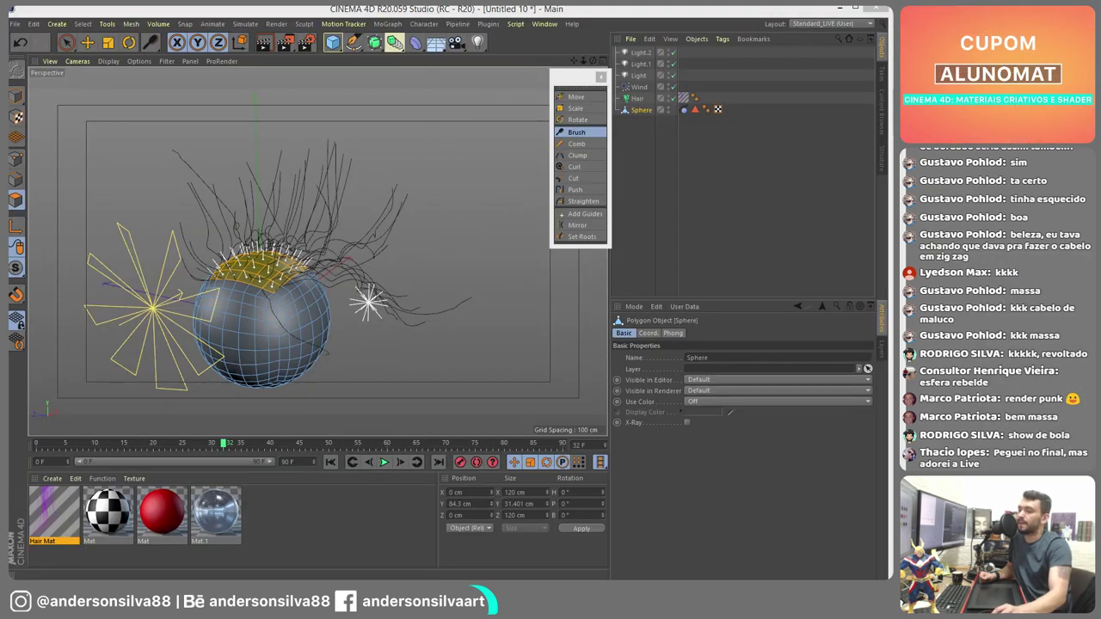
pyautogui.hotkey('alt', 'Tab')
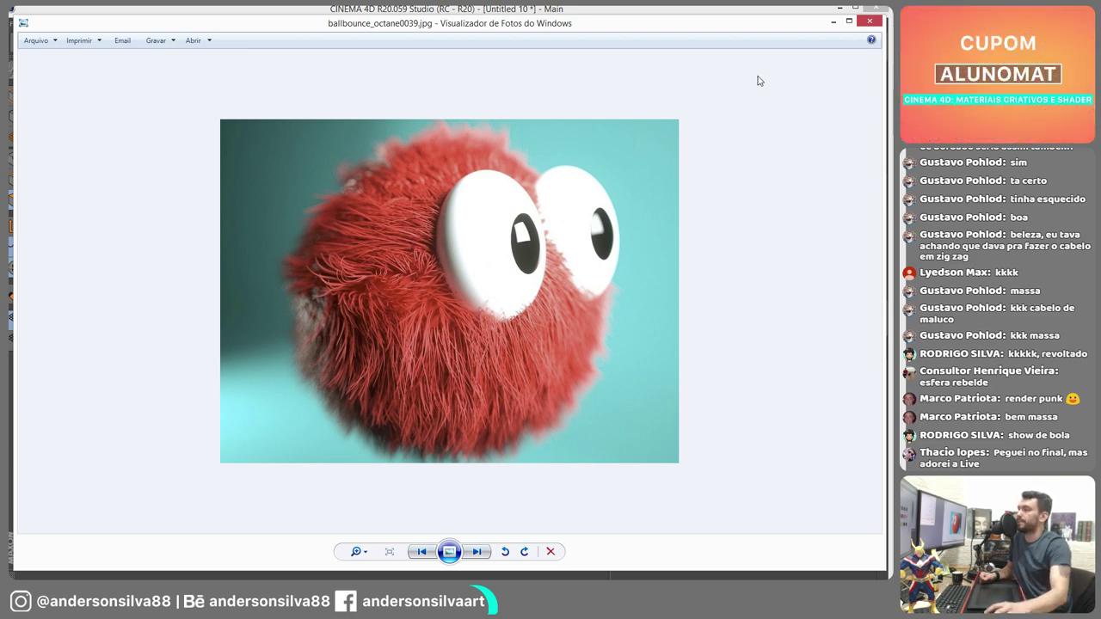
pyautogui.click(835, 23)
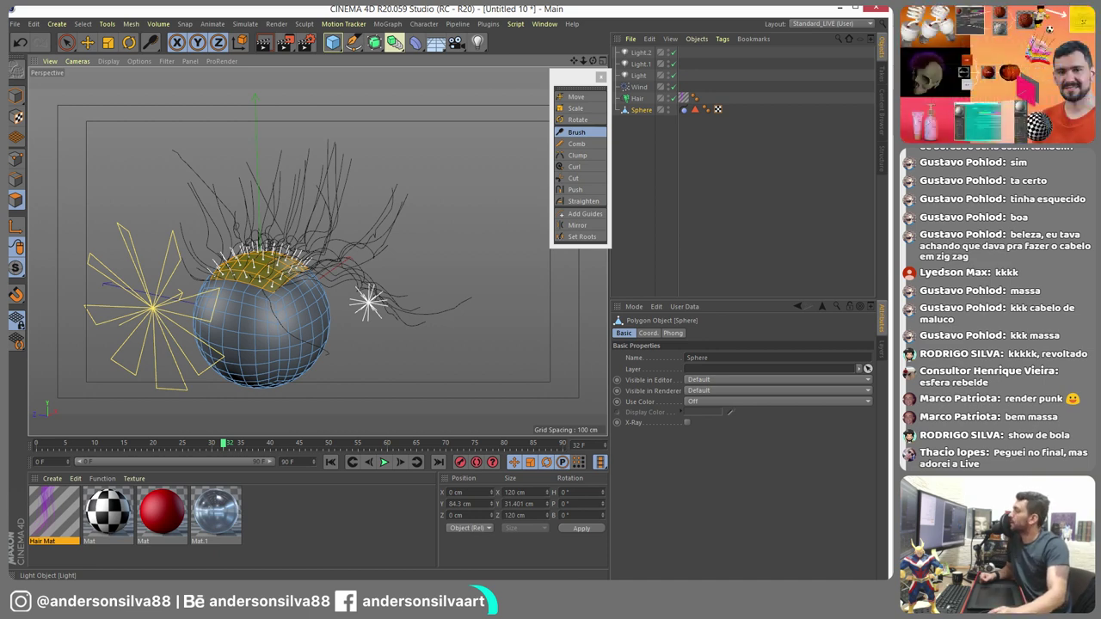
# - Return from Chrome to the Cinema 4D hair scene and nudge the side-panel divider beside the viewport
pyautogui.hotkey('alt', 'Tab')
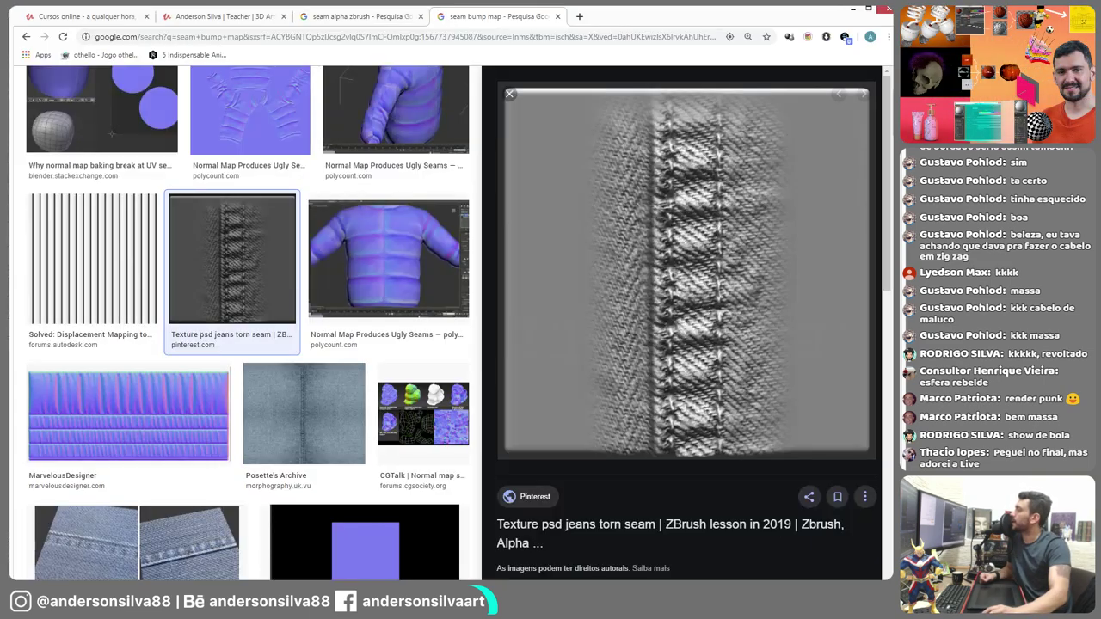
pyautogui.click(853, 10)
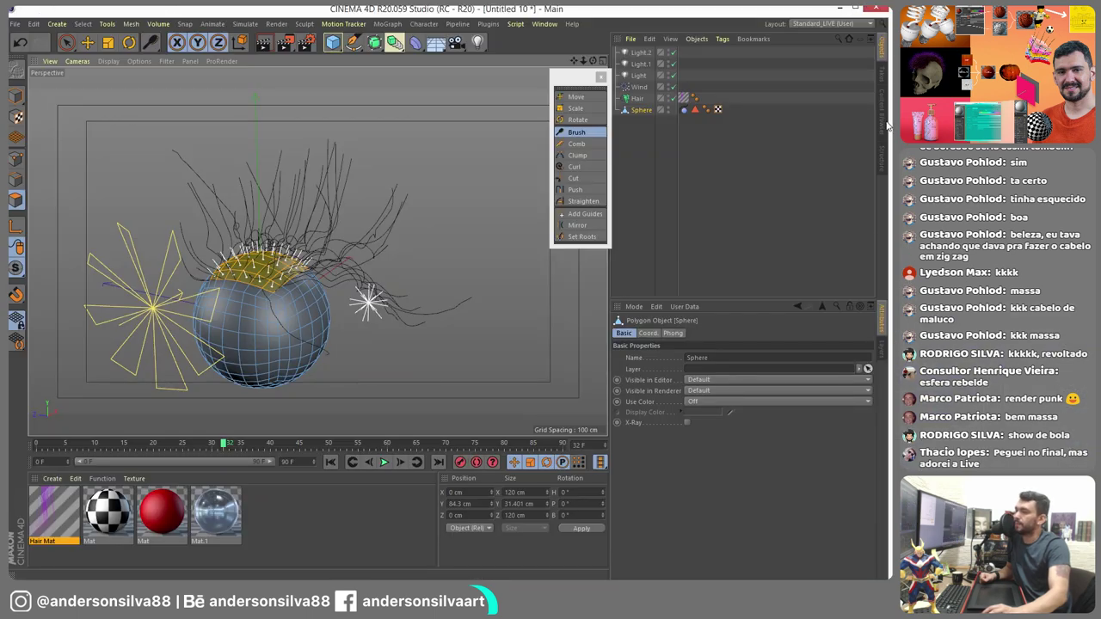
pyautogui.moveTo(886, 201); pyautogui.dragTo(891, 202)
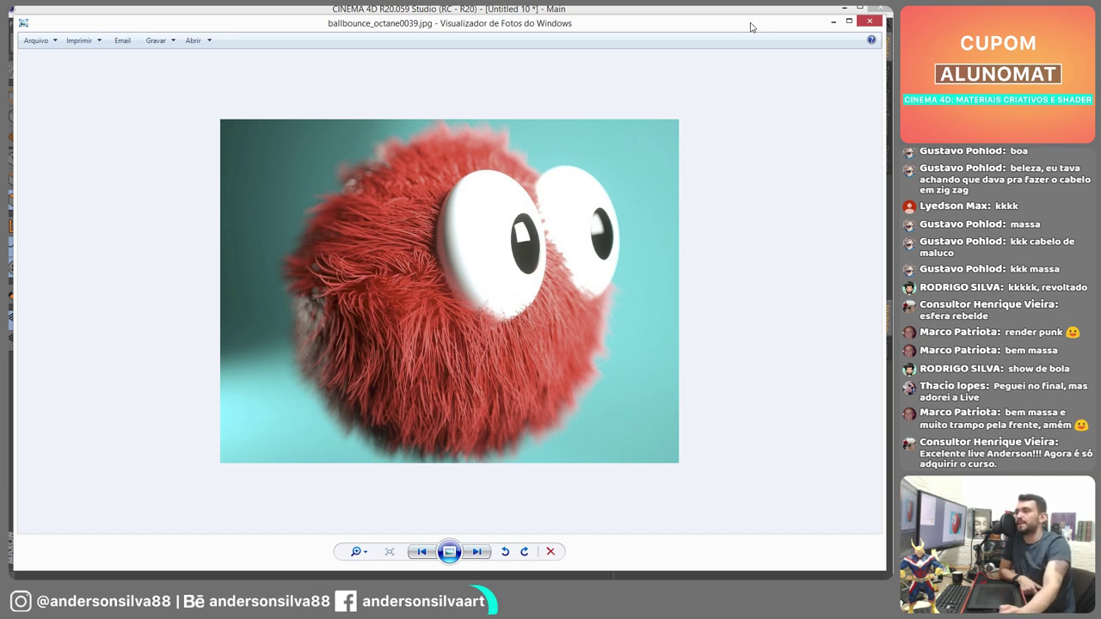
# - Shift the ballbounce_octane0039.jpg viewer window up-left over Cinema 4D and enlarge it slightly
pyautogui.moveTo(676, 32); pyautogui.dragTo(664, 17)
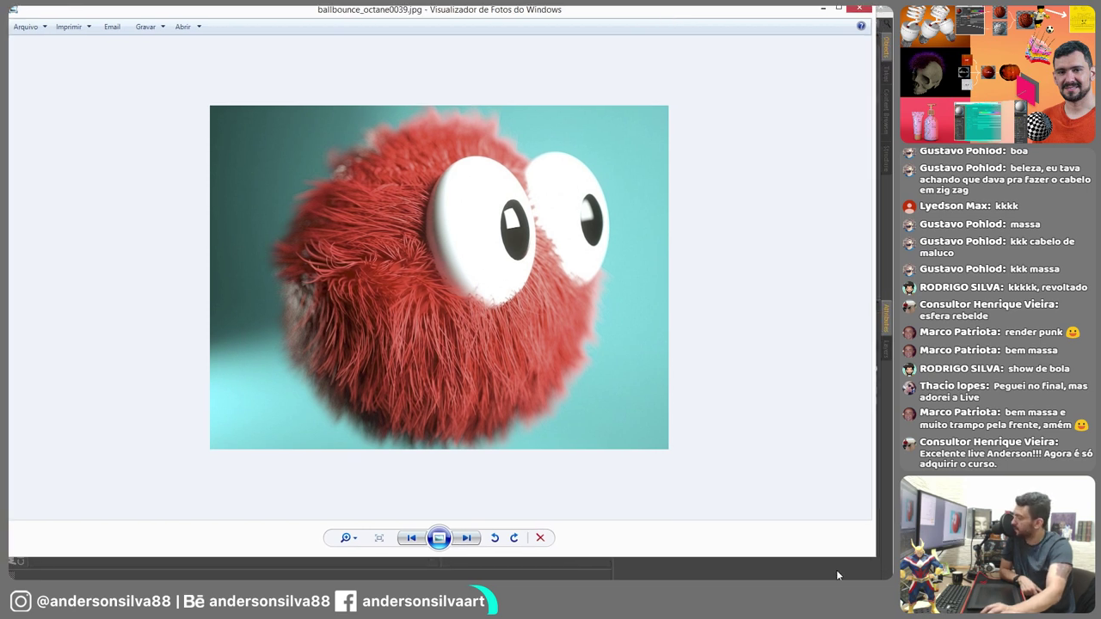
pyautogui.moveTo(871, 556); pyautogui.dragTo(887, 577)
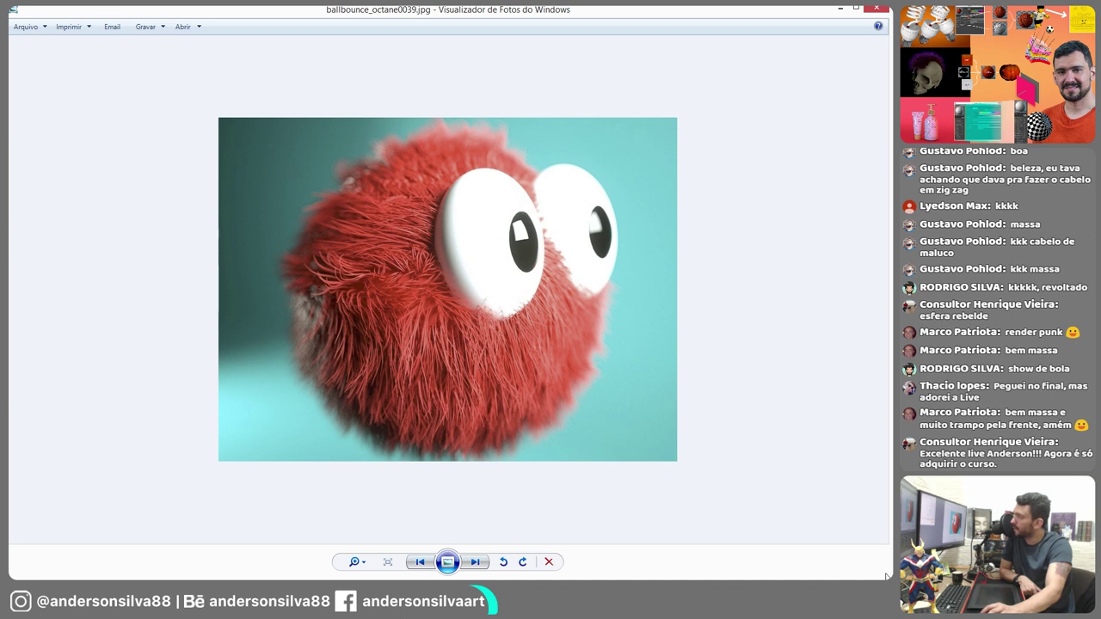